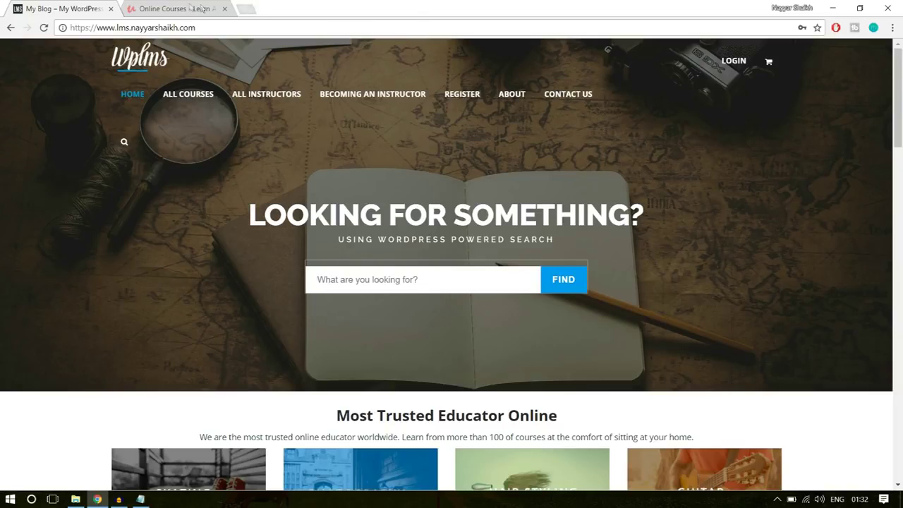
Scroll through the Udemy homepage's course rows, then return to the WPLMS demo tab
{"action": "left_click", "coordinate": [184, 8]}
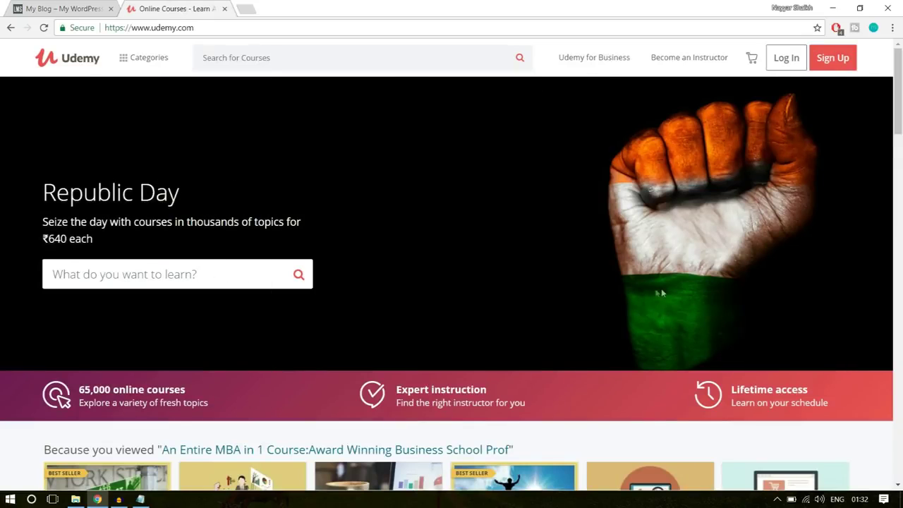
{"action": "left_click", "coordinate": [47, 4]}
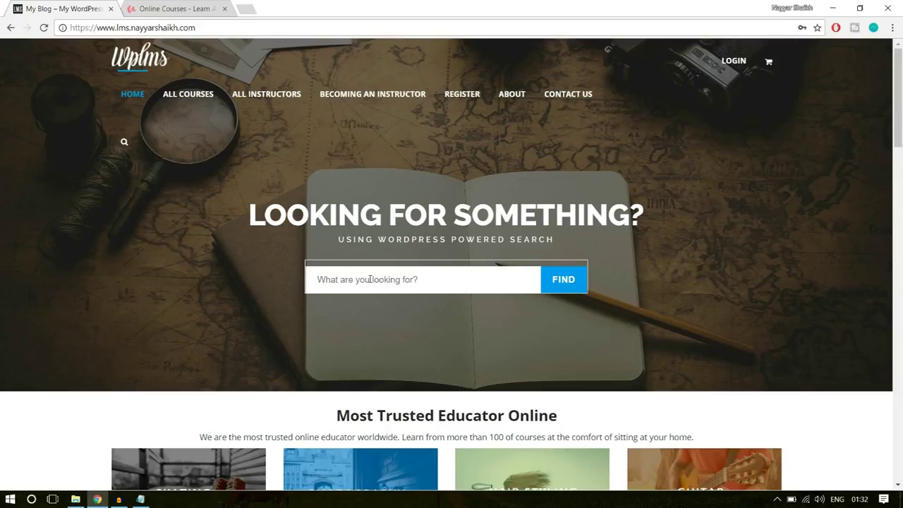
{"action": "left_click", "coordinate": [172, 8]}
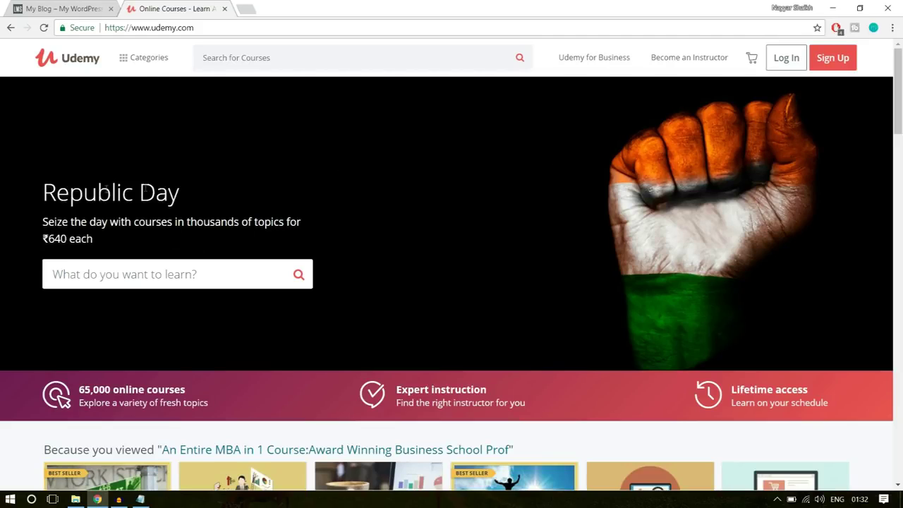
{"action": "left_click_drag", "start_coordinate": [48, 192], "coordinate": [116, 198]}
{"action": "left_click", "coordinate": [116, 236]}
{"action": "scroll", "coordinate": [278, 310], "scroll_direction": "down", "scroll_amount": 3}
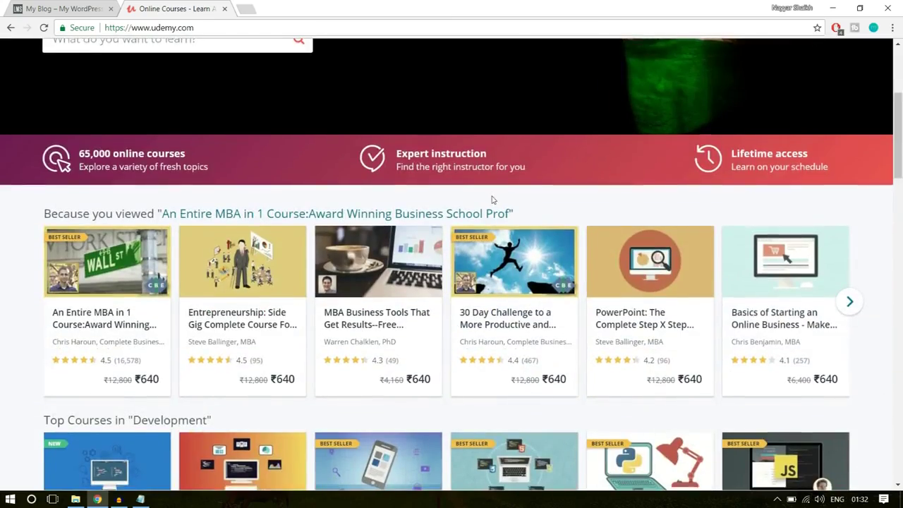
{"action": "scroll", "coordinate": [340, 308], "scroll_direction": "down", "scroll_amount": 8}
{"action": "scroll", "coordinate": [340, 308], "scroll_direction": "down", "scroll_amount": 10}
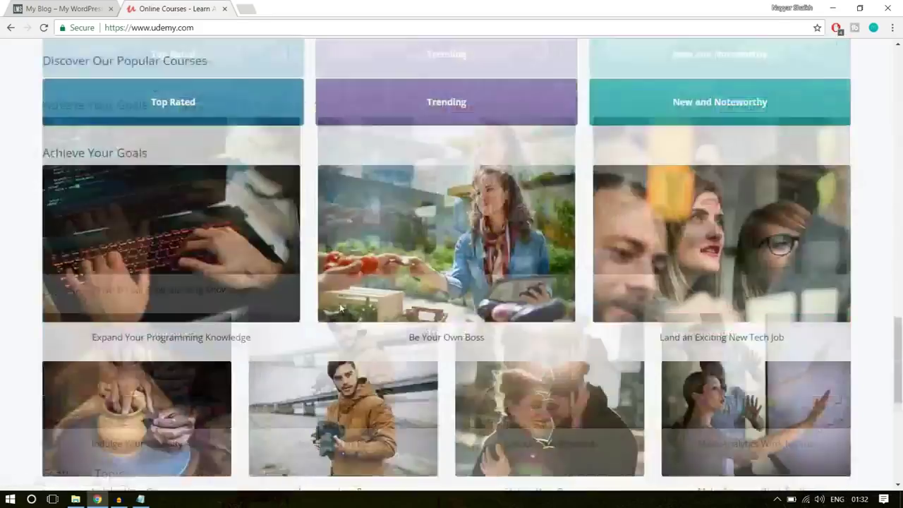
{"action": "scroll", "coordinate": [341, 308], "scroll_direction": "up", "scroll_amount": 2}
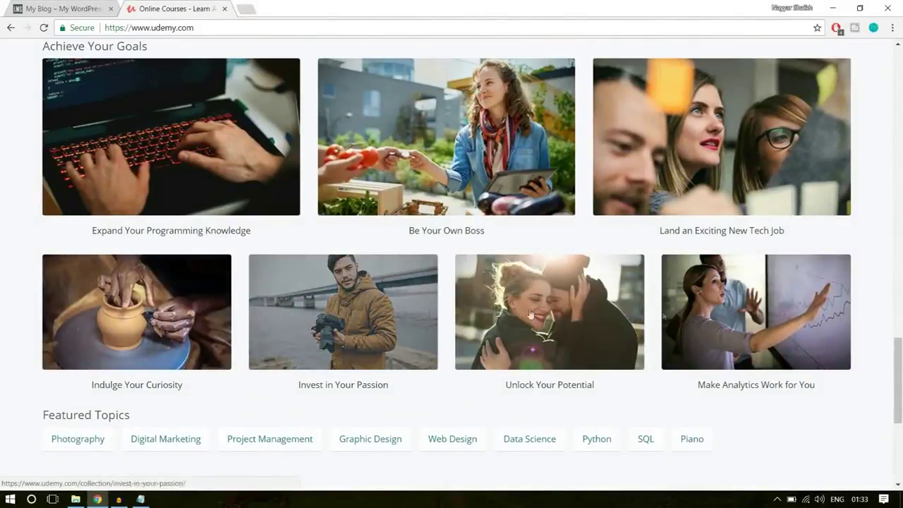
{"action": "scroll", "coordinate": [755, 221], "scroll_direction": "up", "scroll_amount": 1}
{"action": "scroll", "coordinate": [427, 244], "scroll_direction": "up", "scroll_amount": 6}
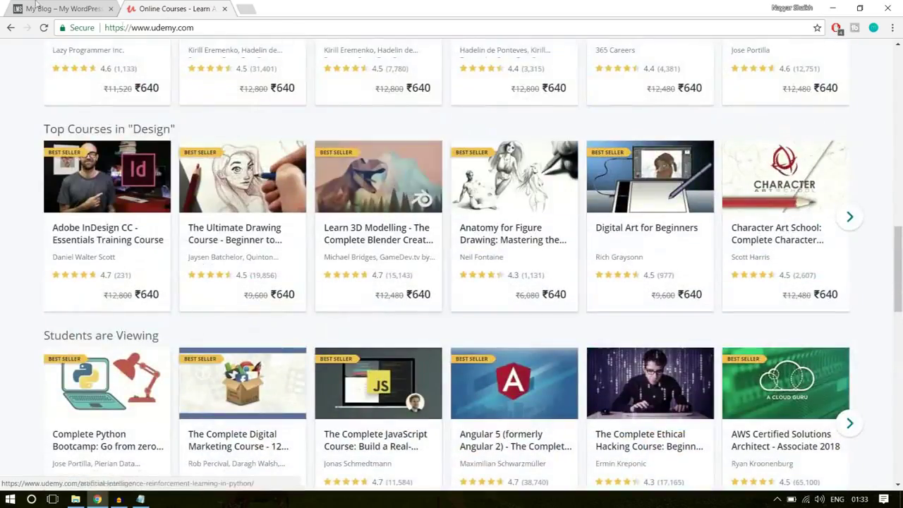
{"action": "left_click", "coordinate": [27, 5]}
{"action": "scroll", "coordinate": [859, 216], "scroll_direction": "down", "scroll_amount": 4}
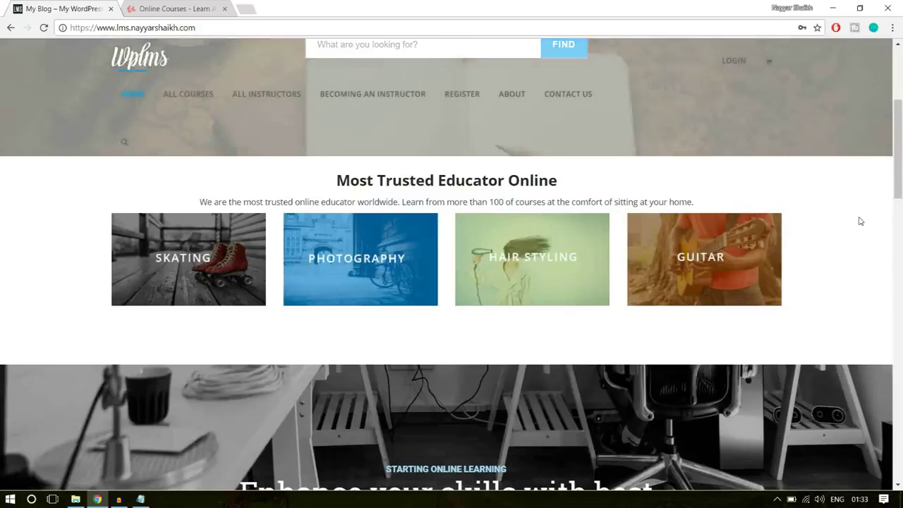
{"action": "scroll", "coordinate": [860, 244], "scroll_direction": "up", "scroll_amount": 2}
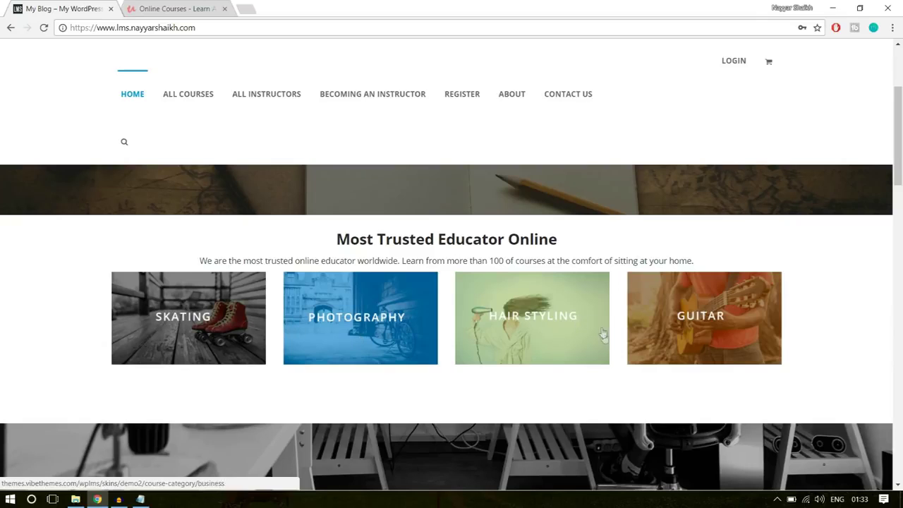
{"action": "scroll", "coordinate": [867, 309], "scroll_direction": "down", "scroll_amount": 3}
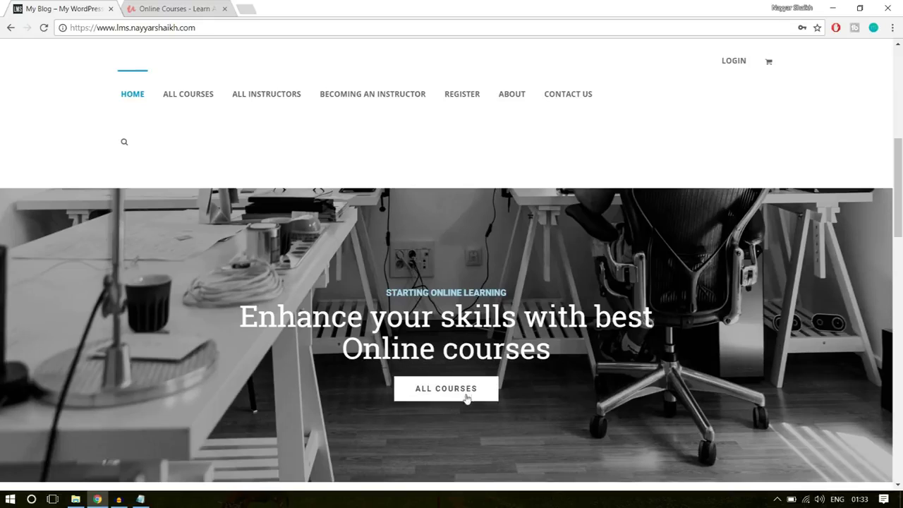
{"action": "scroll", "coordinate": [487, 392], "scroll_direction": "down", "scroll_amount": 4}
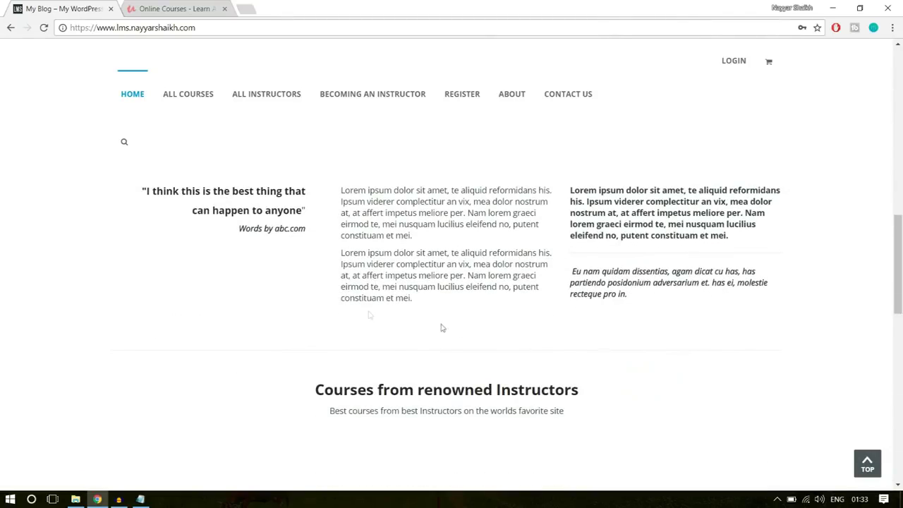
{"action": "scroll", "coordinate": [403, 319], "scroll_direction": "down", "scroll_amount": 3}
{"action": "scroll", "coordinate": [318, 310], "scroll_direction": "up", "scroll_amount": 4}
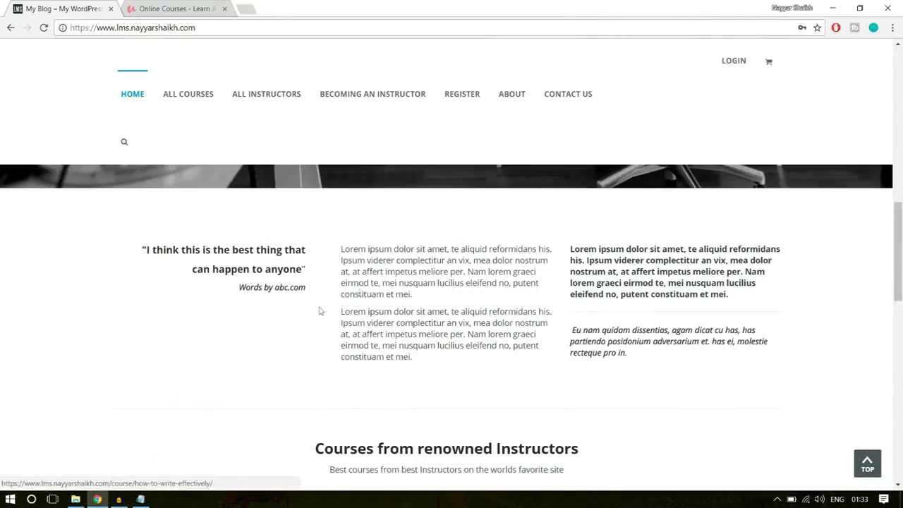
{"action": "scroll", "coordinate": [672, 335], "scroll_direction": "down", "scroll_amount": 1}
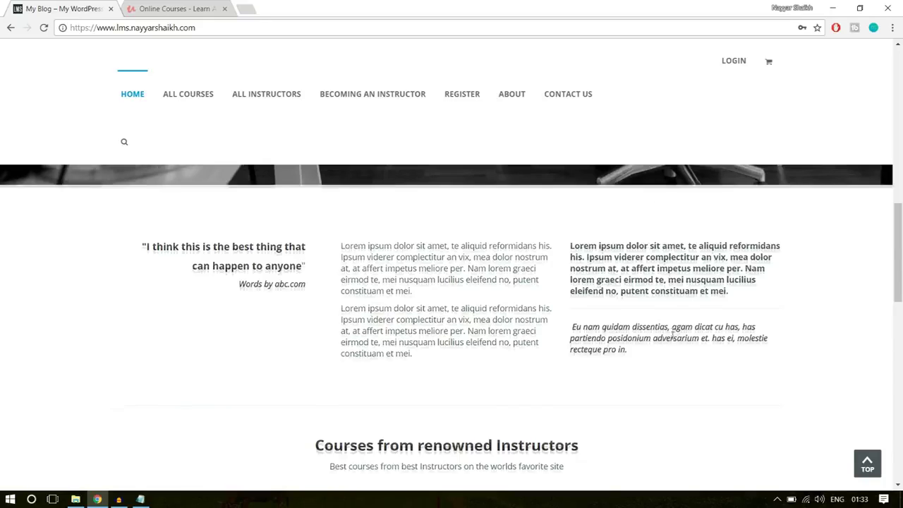
{"action": "scroll", "coordinate": [440, 312], "scroll_direction": "down", "scroll_amount": 3}
{"action": "scroll", "coordinate": [472, 343], "scroll_direction": "up", "scroll_amount": 5}
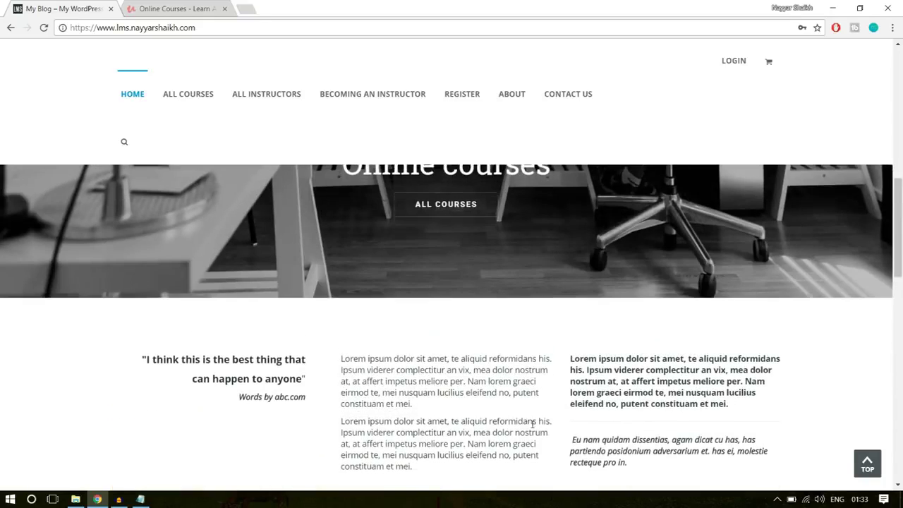
{"action": "scroll", "coordinate": [533, 423], "scroll_direction": "down", "scroll_amount": 2}
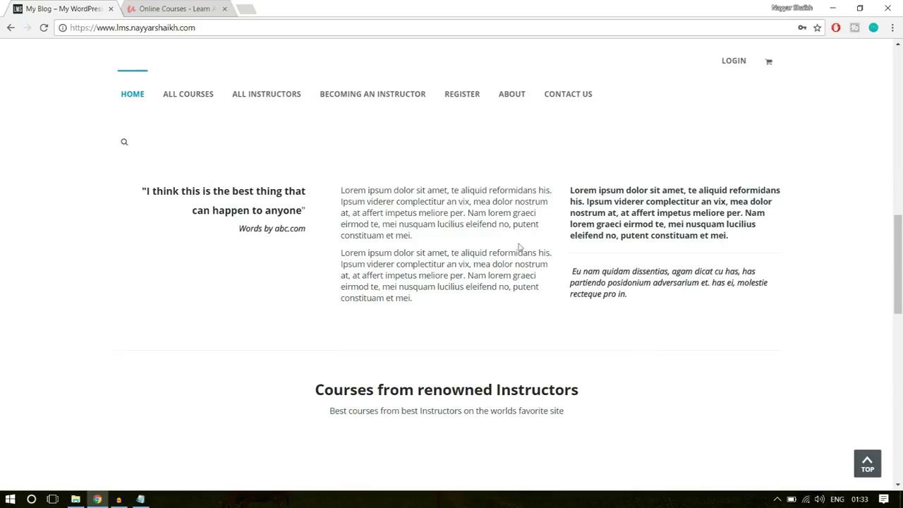
{"action": "scroll", "coordinate": [702, 246], "scroll_direction": "down", "scroll_amount": 4}
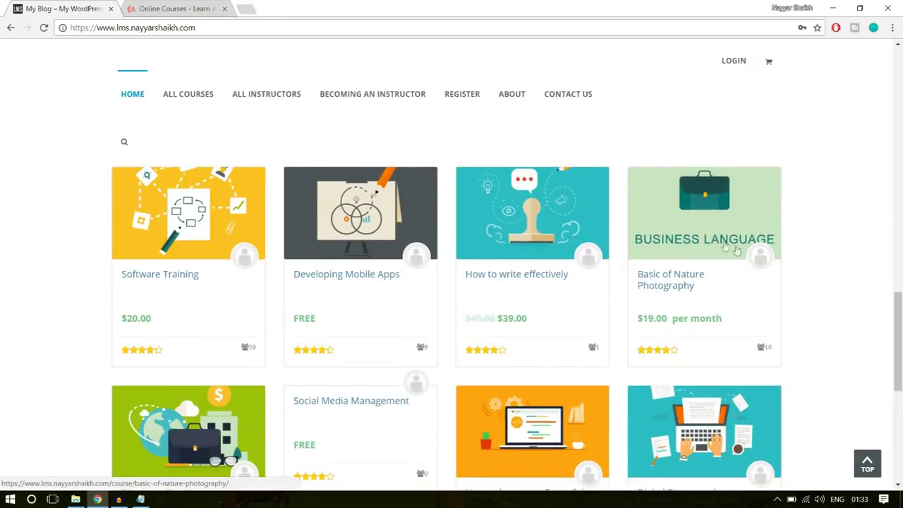
{"action": "scroll", "coordinate": [736, 249], "scroll_direction": "down", "scroll_amount": 2}
{"action": "scroll", "coordinate": [759, 276], "scroll_direction": "up", "scroll_amount": 1}
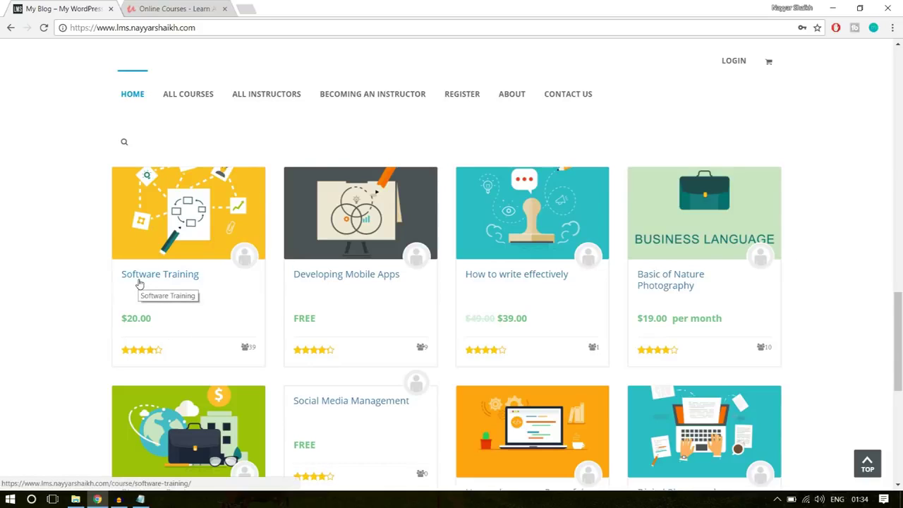
{"action": "left_click", "coordinate": [173, 8]}
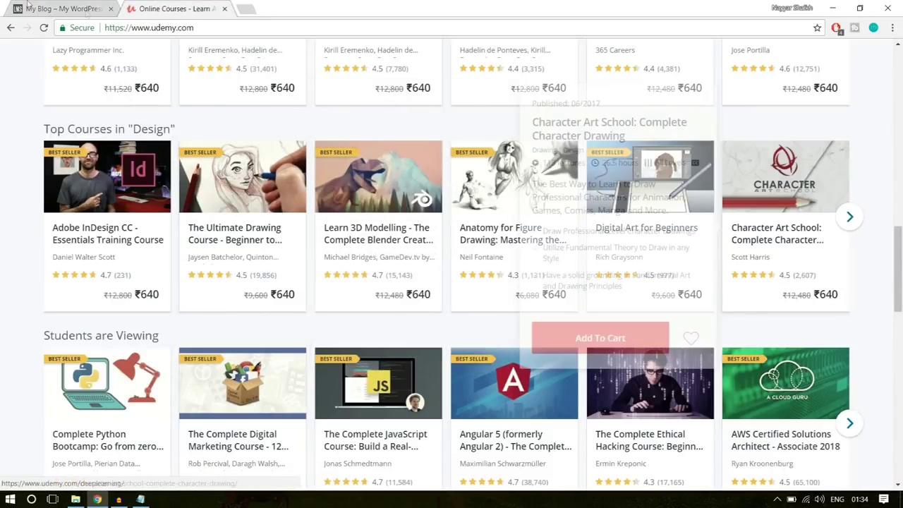
{"action": "left_click", "coordinate": [48, 6]}
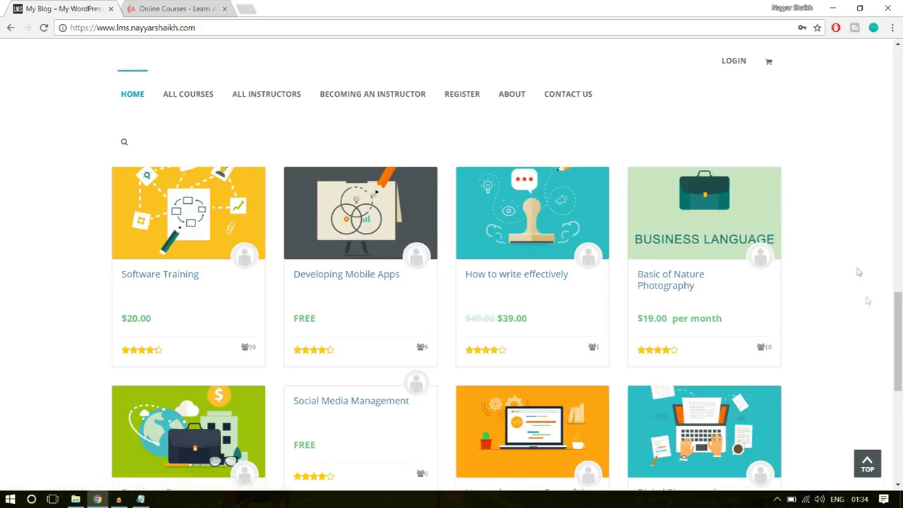
Scroll down the WPLMS homepage to review the footer's about text and links
{"action": "scroll", "coordinate": [868, 321], "scroll_direction": "down", "scroll_amount": 3}
{"action": "scroll", "coordinate": [868, 321], "scroll_direction": "down", "scroll_amount": 2}
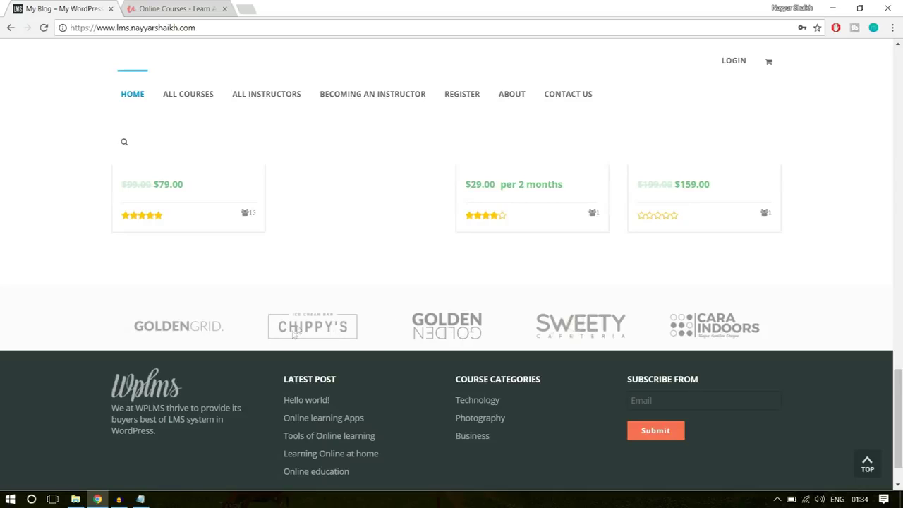
{"action": "scroll", "coordinate": [572, 339], "scroll_direction": "down", "scroll_amount": 1}
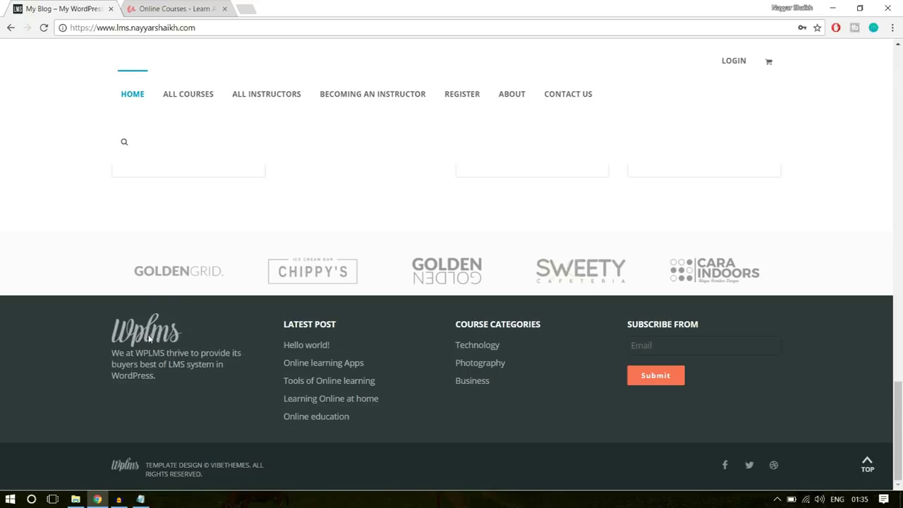
{"action": "left_click_drag", "start_coordinate": [157, 392], "coordinate": [113, 355]}
{"action": "left_click", "coordinate": [154, 358]}
Compare Udemy's footer, then review the template copyright line in the WPLMS footer
{"action": "left_click", "coordinate": [210, 4]}
{"action": "scroll", "coordinate": [426, 317], "scroll_direction": "down", "scroll_amount": 20}
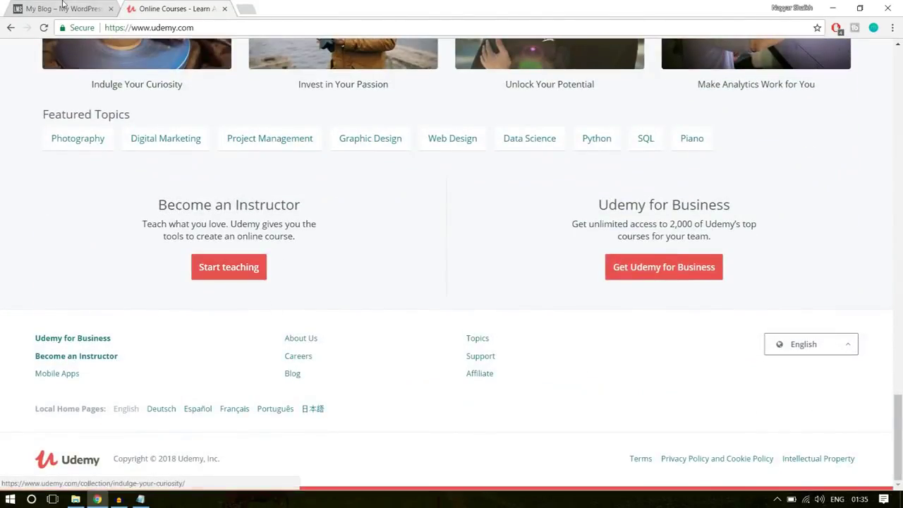
{"action": "left_click", "coordinate": [63, 12]}
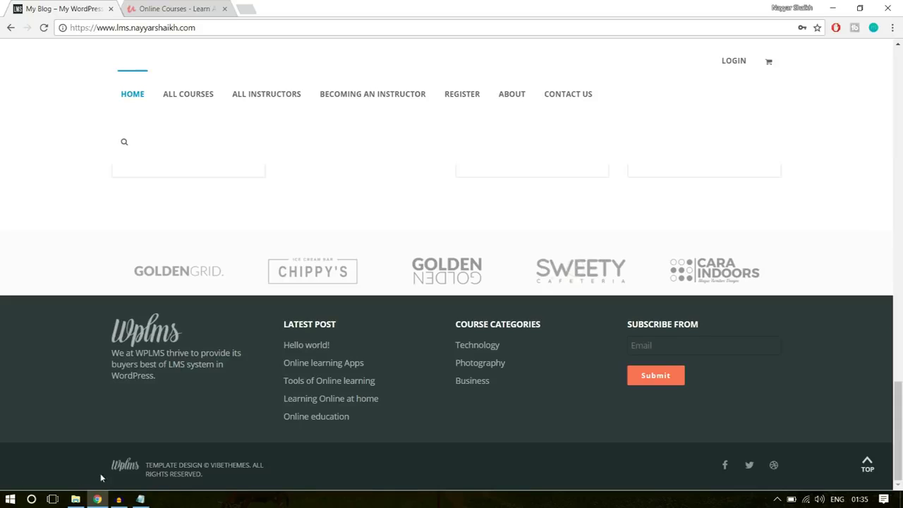
{"action": "left_click_drag", "start_coordinate": [214, 472], "coordinate": [132, 469]}
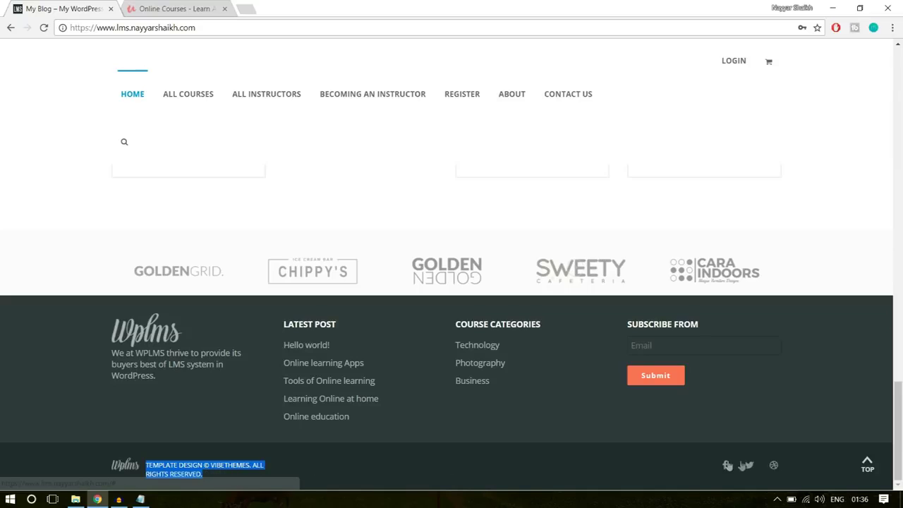
{"action": "left_click", "coordinate": [870, 466]}
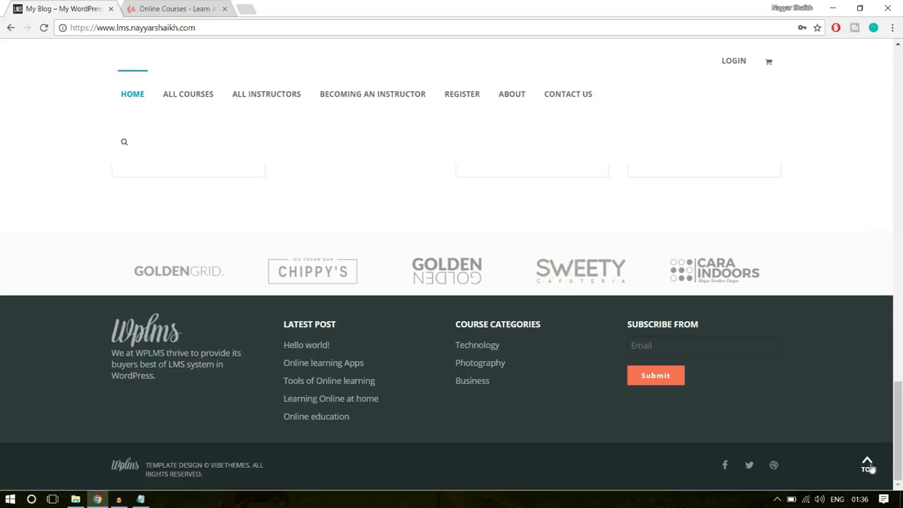
Open the Software Training course page from the WPLMS homepage, then switch to Udemy
{"action": "left_click", "coordinate": [870, 465]}
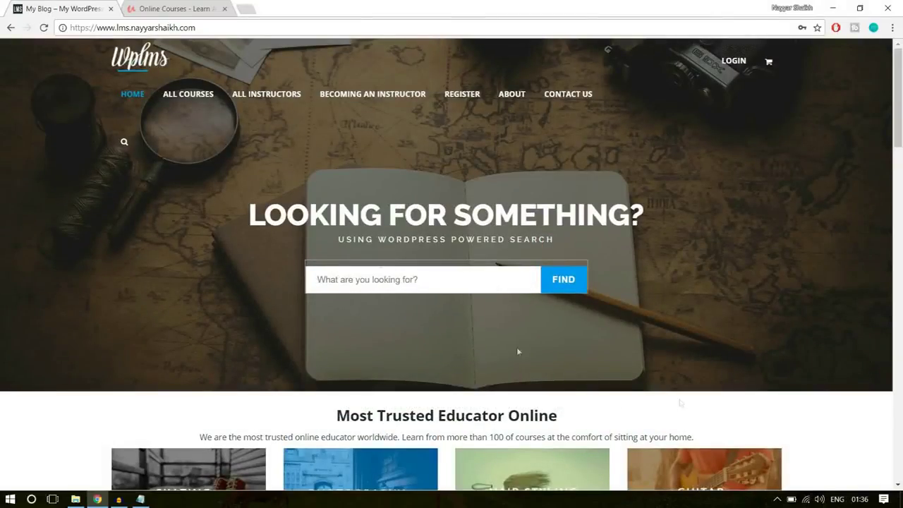
{"action": "scroll", "coordinate": [465, 315], "scroll_direction": "down", "scroll_amount": 15}
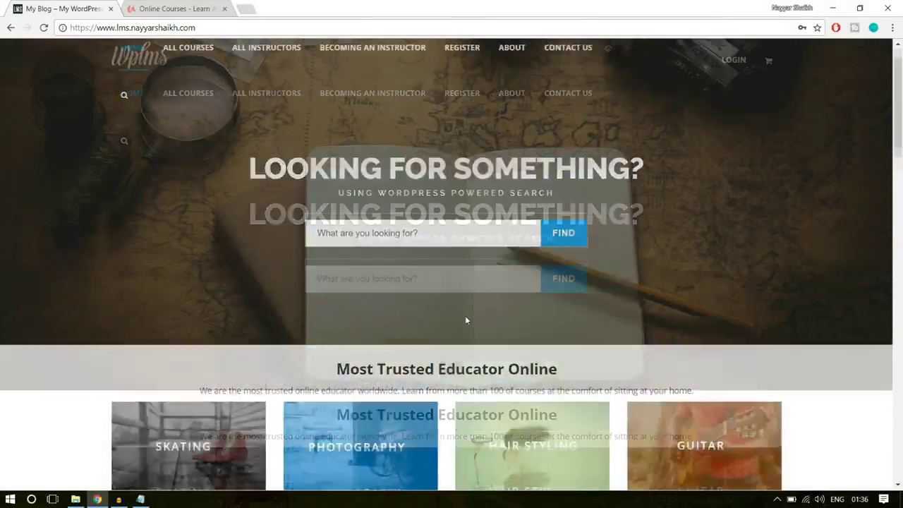
{"action": "scroll", "coordinate": [465, 316], "scroll_direction": "down", "scroll_amount": 4}
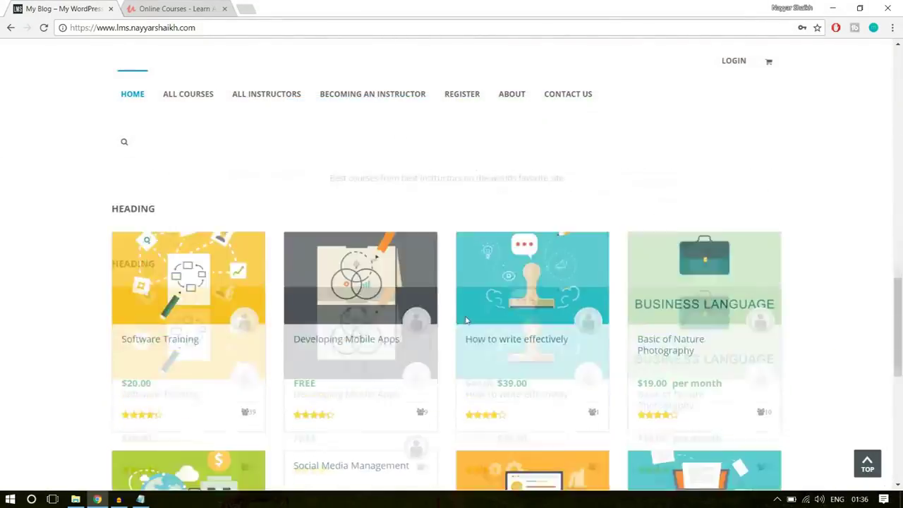
{"action": "scroll", "coordinate": [221, 302], "scroll_direction": "up", "scroll_amount": 2}
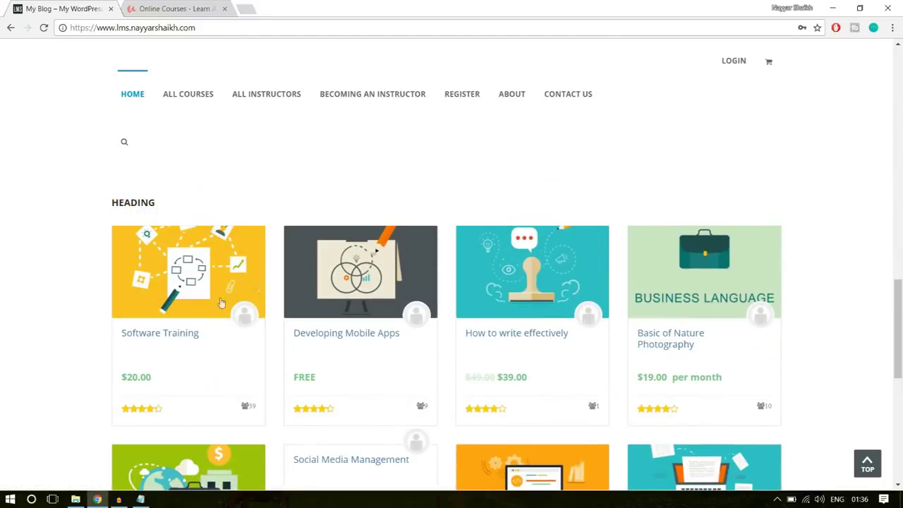
{"action": "left_click", "coordinate": [161, 334]}
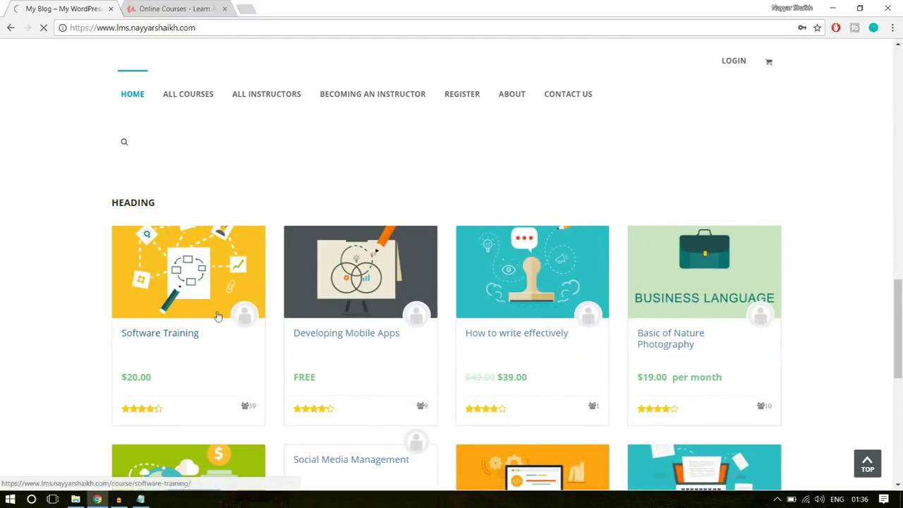
{"action": "left_click", "coordinate": [171, 8]}
Scroll through Udemy's Complete Python Bootcamp course page, then return to the Software Training tab
{"action": "scroll", "coordinate": [568, 303], "scroll_direction": "up", "scroll_amount": 14}
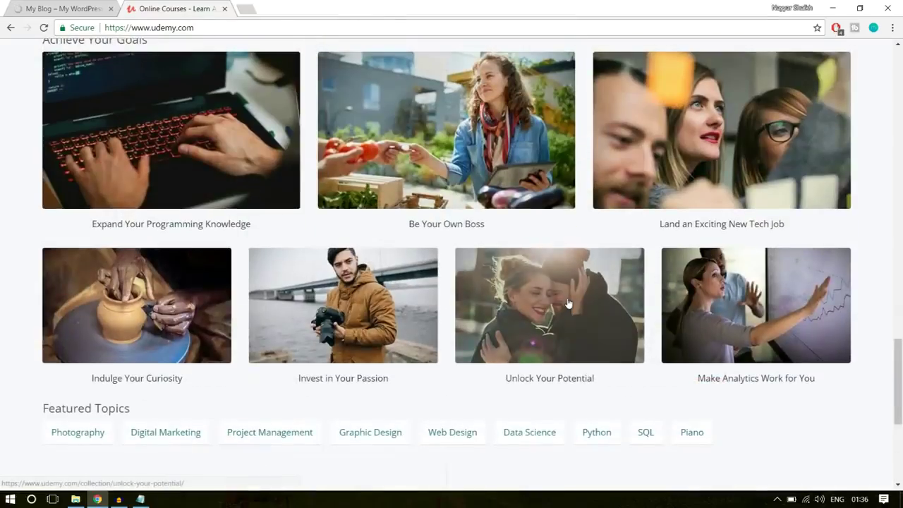
{"action": "scroll", "coordinate": [418, 304], "scroll_direction": "down", "scroll_amount": 2}
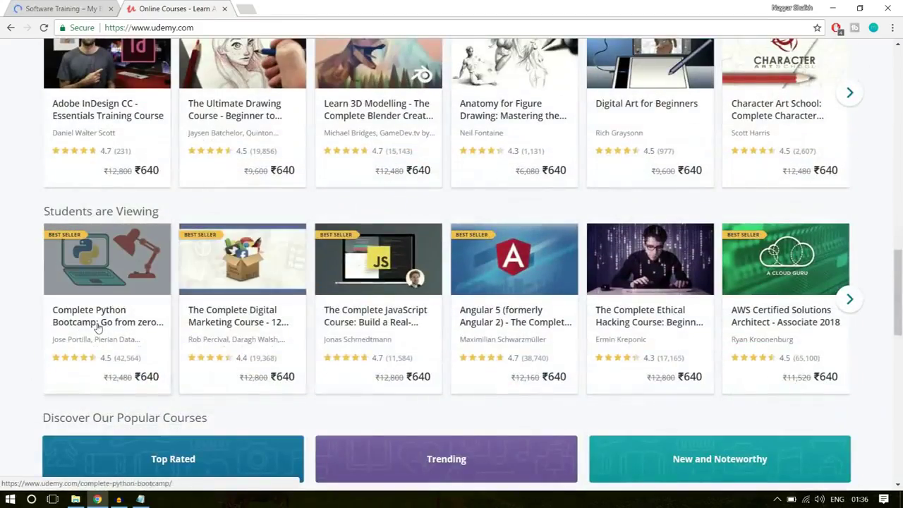
{"action": "left_click", "coordinate": [113, 319]}
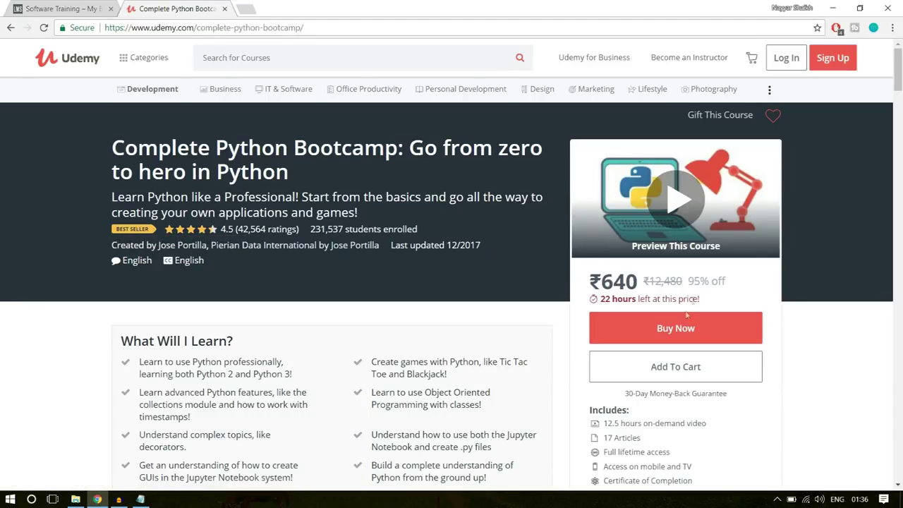
{"action": "scroll", "coordinate": [776, 268], "scroll_direction": "down", "scroll_amount": 3}
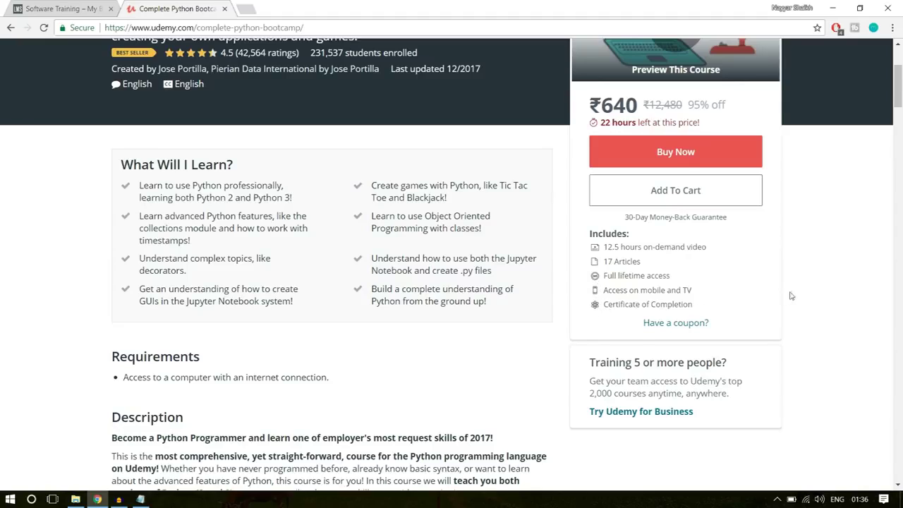
{"action": "scroll", "coordinate": [750, 308], "scroll_direction": "down", "scroll_amount": 6}
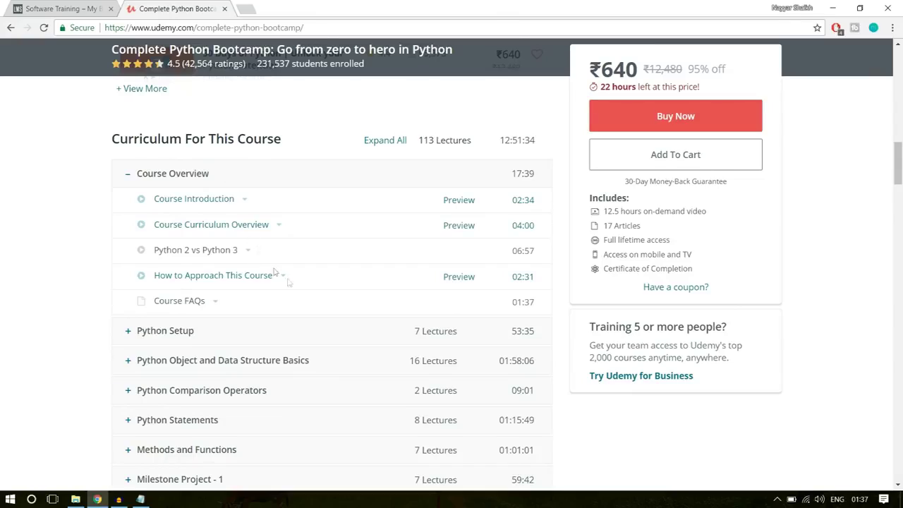
{"action": "scroll", "coordinate": [275, 272], "scroll_direction": "down", "scroll_amount": 15}
{"action": "scroll", "coordinate": [275, 272], "scroll_direction": "up", "scroll_amount": 3}
{"action": "scroll", "coordinate": [244, 213], "scroll_direction": "down", "scroll_amount": 13}
{"action": "scroll", "coordinate": [243, 214], "scroll_direction": "down", "scroll_amount": 18}
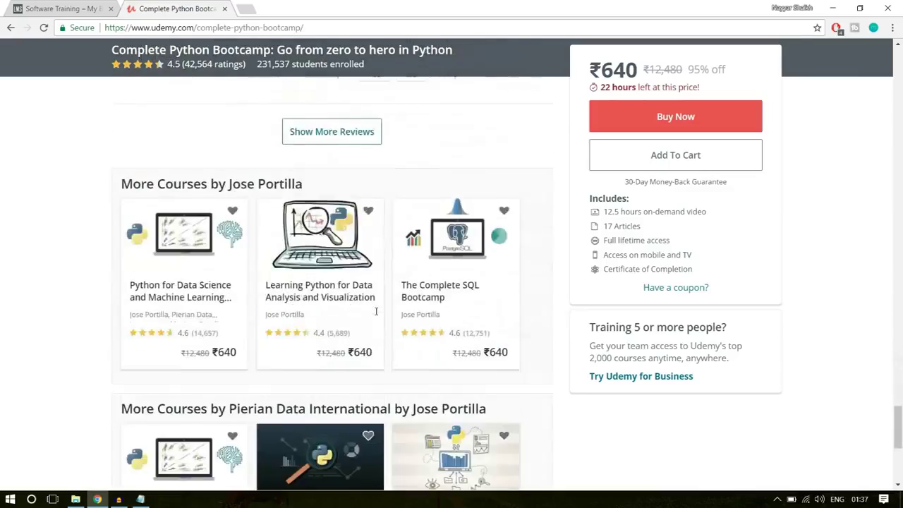
{"action": "scroll", "coordinate": [376, 311], "scroll_direction": "down", "scroll_amount": 5}
{"action": "scroll", "coordinate": [374, 315], "scroll_direction": "up", "scroll_amount": 5}
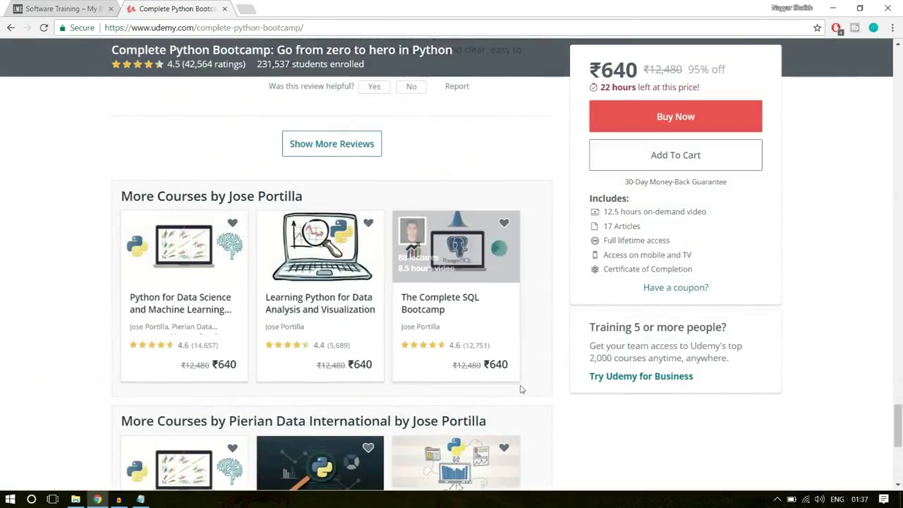
{"action": "left_click", "coordinate": [46, 7]}
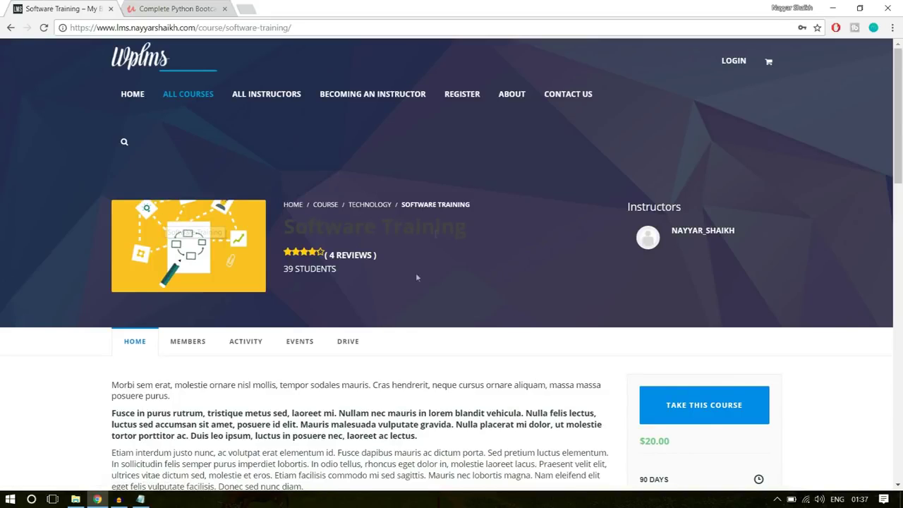
{"action": "double_click", "coordinate": [320, 227]}
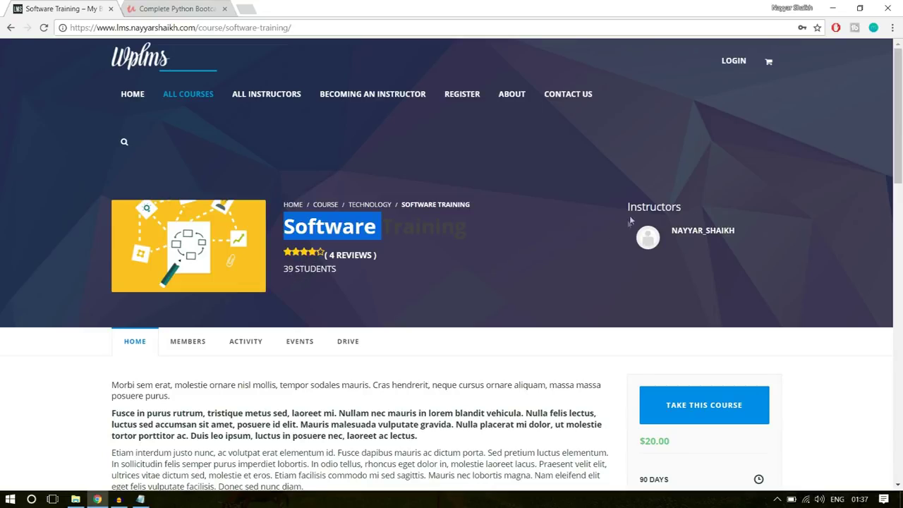
{"action": "scroll", "coordinate": [743, 242], "scroll_direction": "down", "scroll_amount": 3}
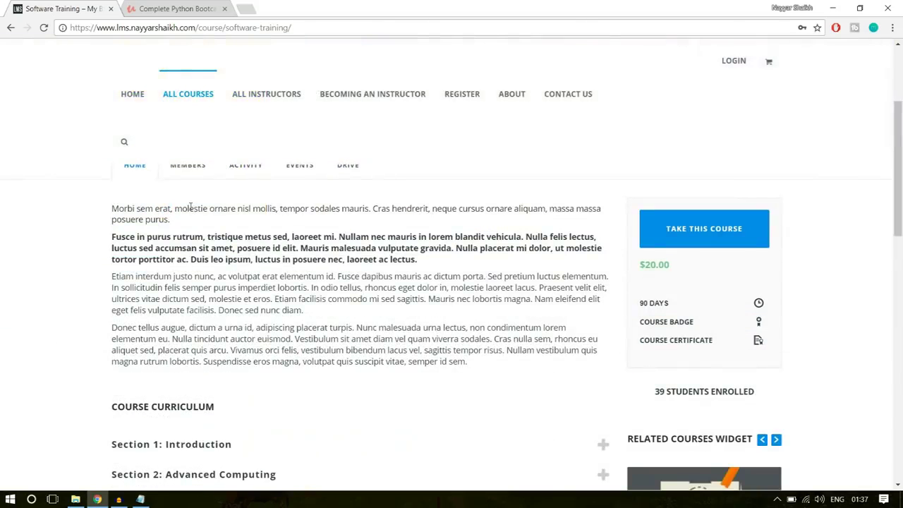
{"action": "left_click_drag", "start_coordinate": [460, 361], "coordinate": [101, 209]}
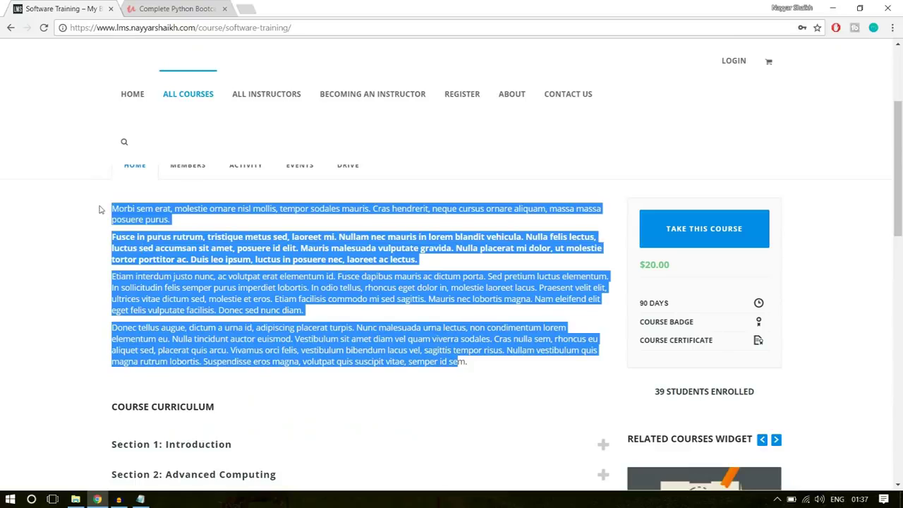
{"action": "left_click", "coordinate": [160, 237]}
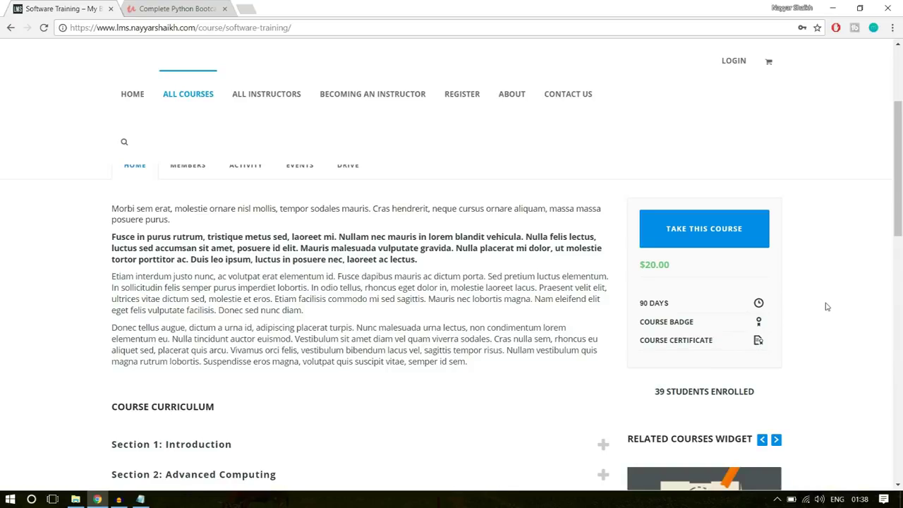
{"action": "scroll", "coordinate": [825, 306], "scroll_direction": "down", "scroll_amount": 4}
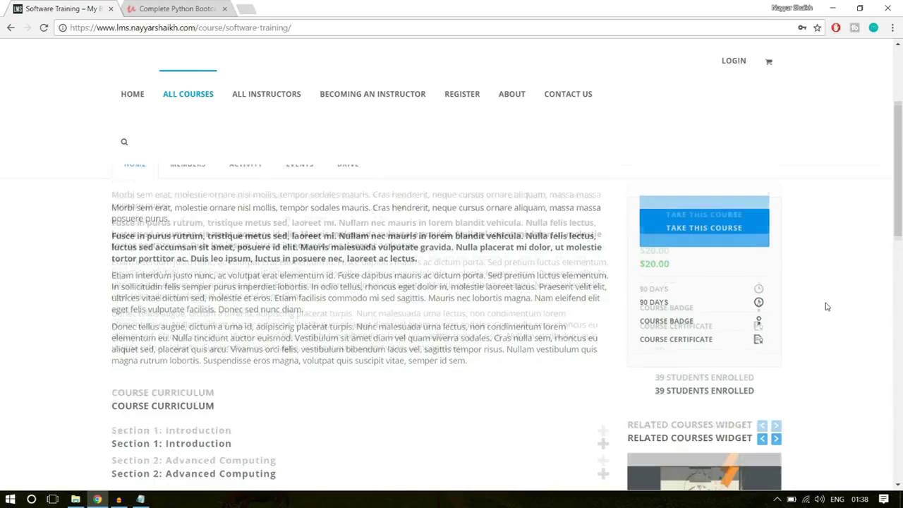
{"action": "scroll", "coordinate": [259, 260], "scroll_direction": "up", "scroll_amount": 2}
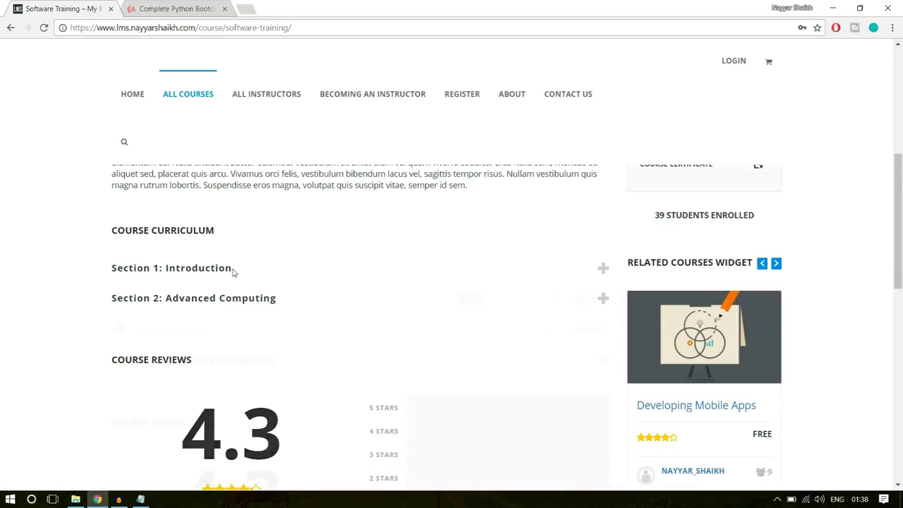
Expand Section 1: Introduction and Section 2: Advanced Computing to reveal The Software Quiz lesson
{"action": "left_click", "coordinate": [230, 268]}
{"action": "left_click", "coordinate": [253, 362]}
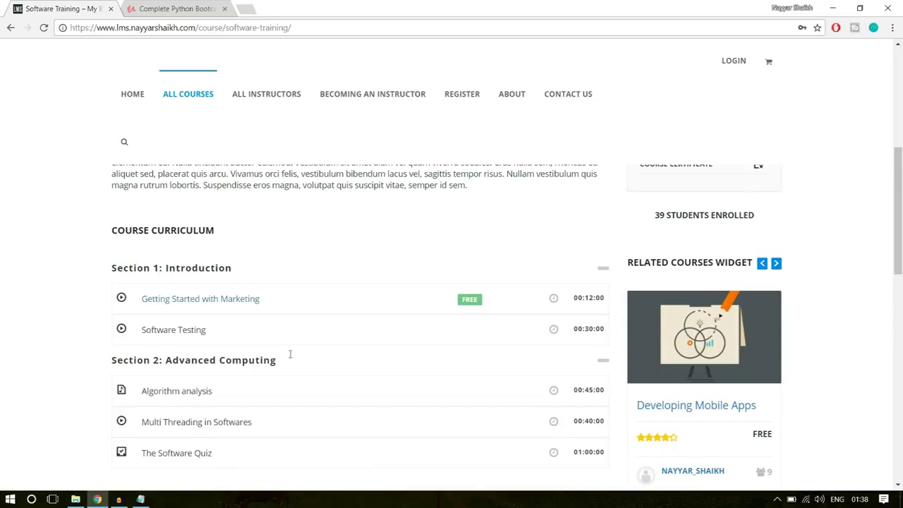
{"action": "scroll", "coordinate": [346, 346], "scroll_direction": "down", "scroll_amount": 2}
{"action": "scroll", "coordinate": [286, 289], "scroll_direction": "up", "scroll_amount": 1}
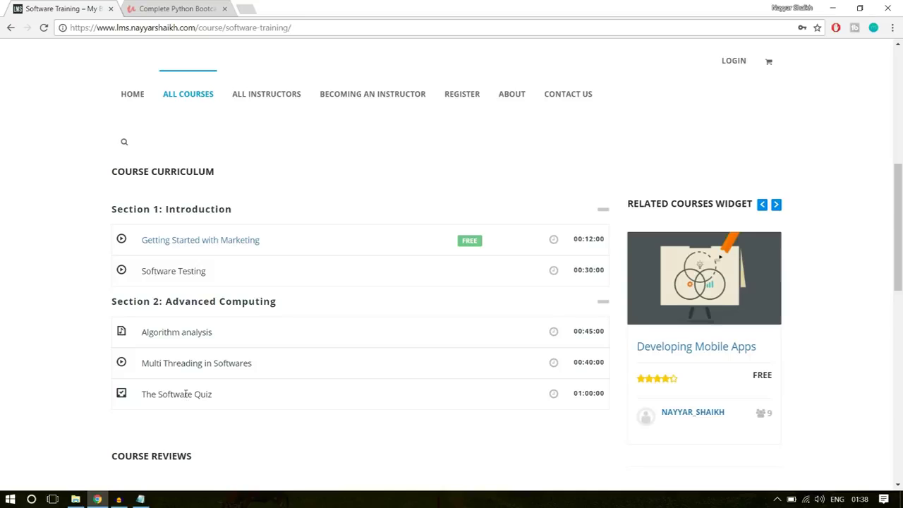
{"action": "left_click_drag", "start_coordinate": [226, 399], "coordinate": [170, 395]}
{"action": "left_click", "coordinate": [178, 393]}
Advance the Related Courses widget four times to show How to write effectively
{"action": "scroll", "coordinate": [310, 355], "scroll_direction": "down", "scroll_amount": 2}
{"action": "scroll", "coordinate": [313, 355], "scroll_direction": "down", "scroll_amount": 2}
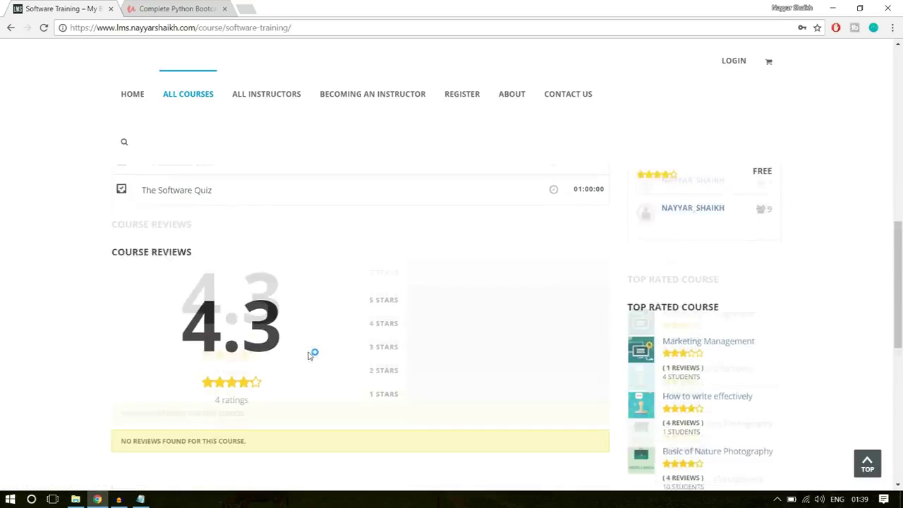
{"action": "scroll", "coordinate": [318, 369], "scroll_direction": "up", "scroll_amount": 2}
{"action": "scroll", "coordinate": [331, 349], "scroll_direction": "down", "scroll_amount": 6}
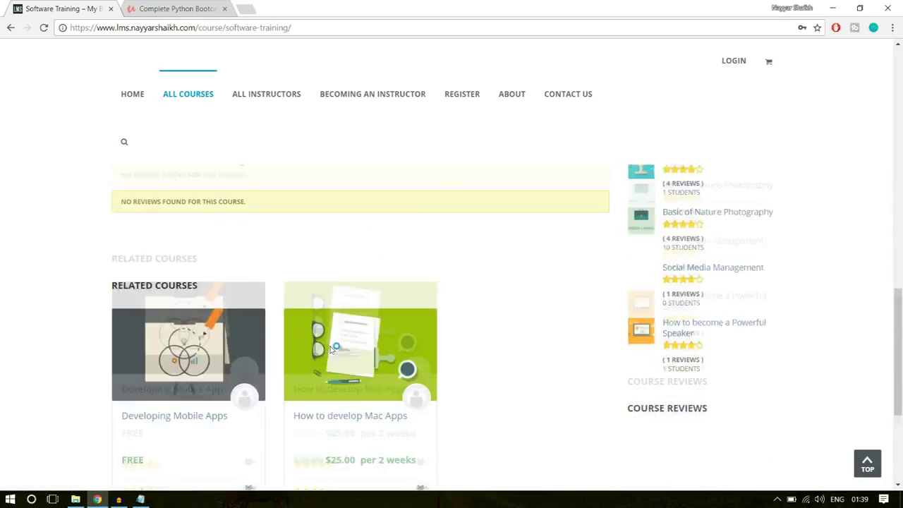
{"action": "scroll", "coordinate": [241, 333], "scroll_direction": "up", "scroll_amount": 2}
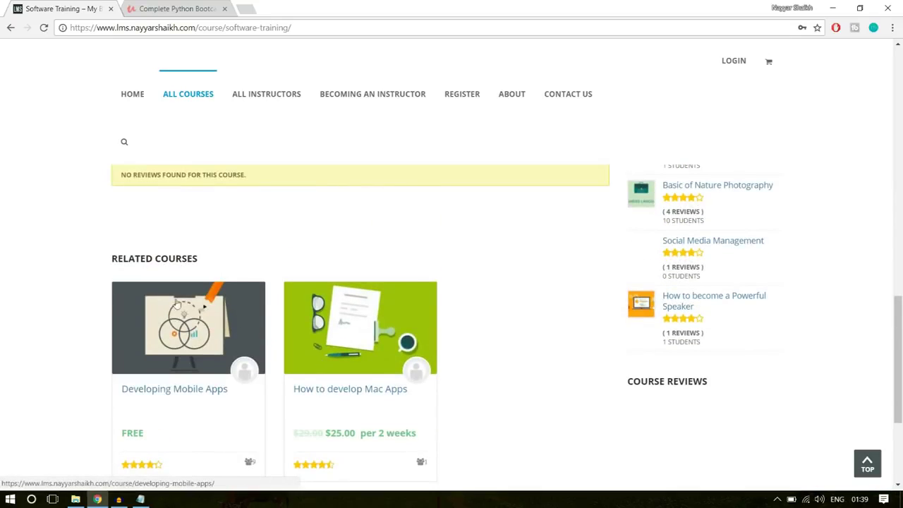
{"action": "scroll", "coordinate": [345, 367], "scroll_direction": "down", "scroll_amount": 3}
{"action": "scroll", "coordinate": [437, 369], "scroll_direction": "up", "scroll_amount": 10}
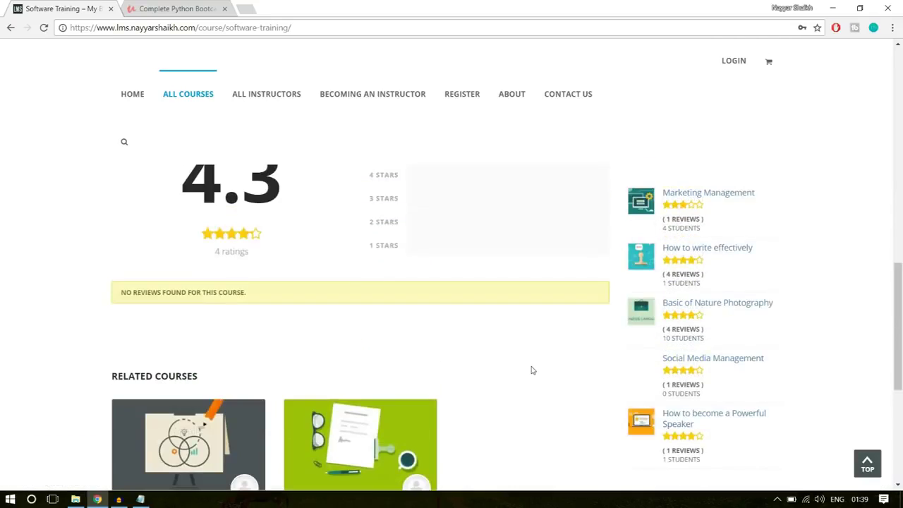
{"action": "scroll", "coordinate": [755, 288], "scroll_direction": "down", "scroll_amount": 1}
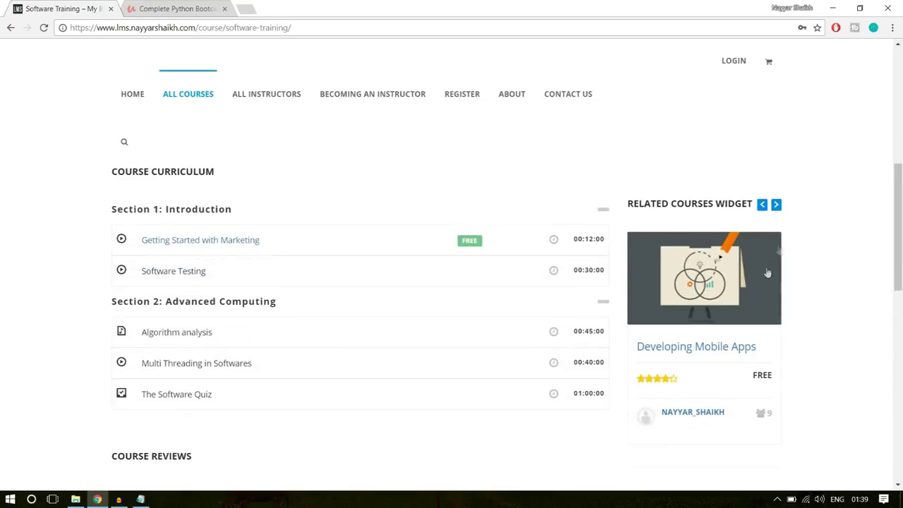
{"action": "left_click", "coordinate": [777, 205]}
{"action": "left_click", "coordinate": [779, 207]}
{"action": "left_click", "coordinate": [779, 206]}
{"action": "left_click", "coordinate": [779, 207]}
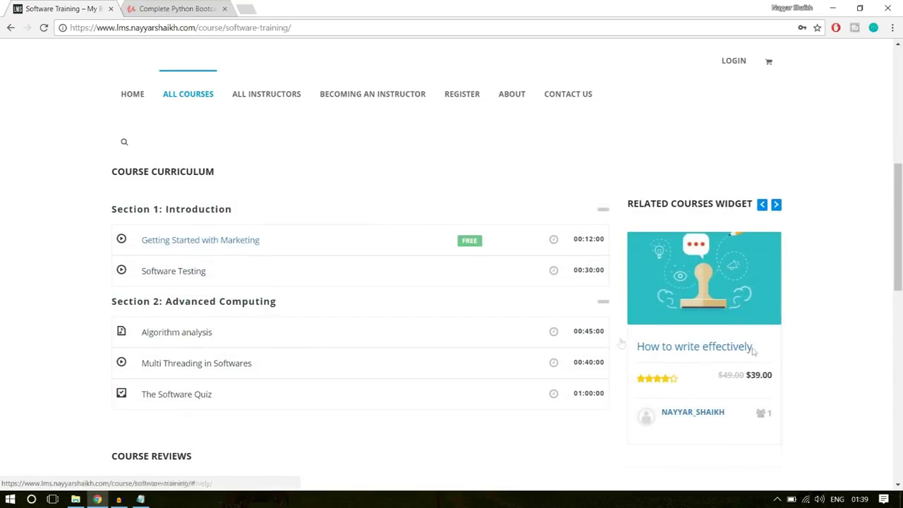
{"action": "scroll", "coordinate": [781, 312], "scroll_direction": "down", "scroll_amount": 3}
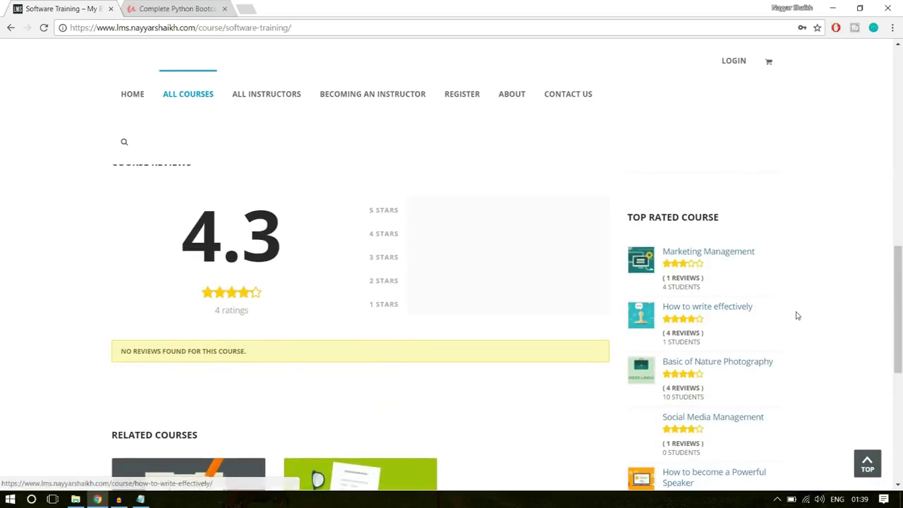
{"action": "scroll", "coordinate": [718, 240], "scroll_direction": "down", "scroll_amount": 1}
{"action": "scroll", "coordinate": [719, 305], "scroll_direction": "down", "scroll_amount": 4}
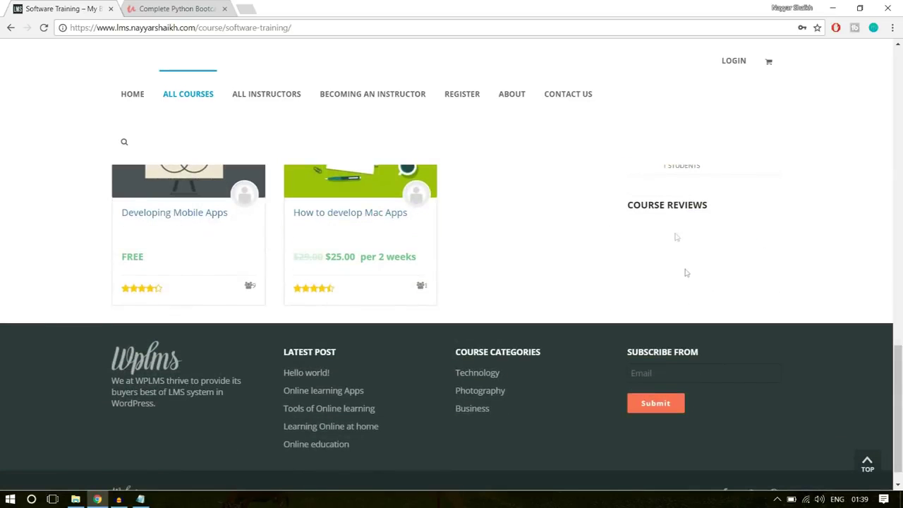
{"action": "scroll", "coordinate": [717, 351], "scroll_direction": "up", "scroll_amount": 15}
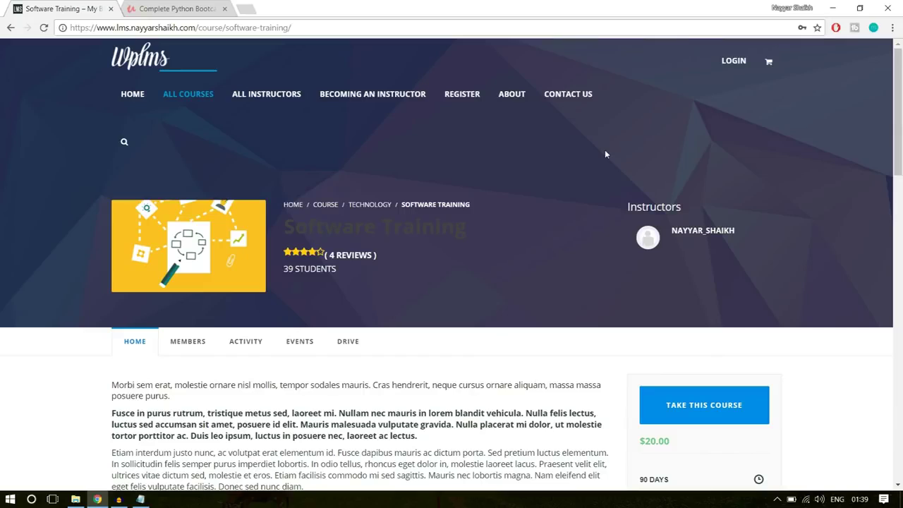
Open the ABOUT page and scroll down to the Meet the Instructors intro text
{"action": "left_click", "coordinate": [514, 96]}
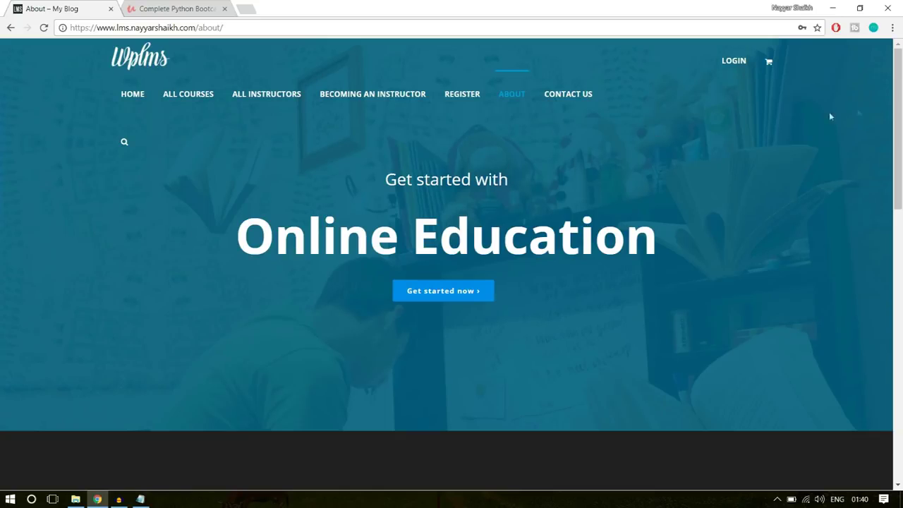
{"action": "left_click_drag", "start_coordinate": [900, 117], "coordinate": [901, 215]}
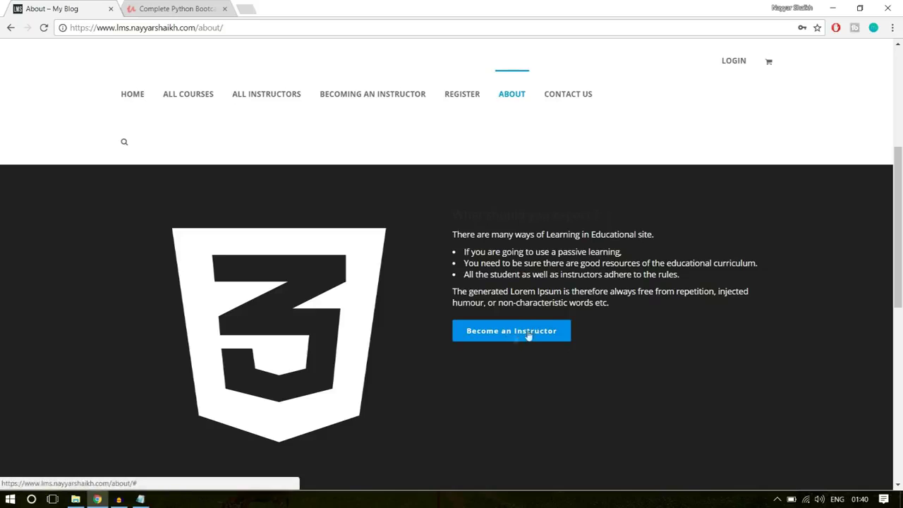
{"action": "scroll", "coordinate": [648, 361], "scroll_direction": "down", "scroll_amount": 2}
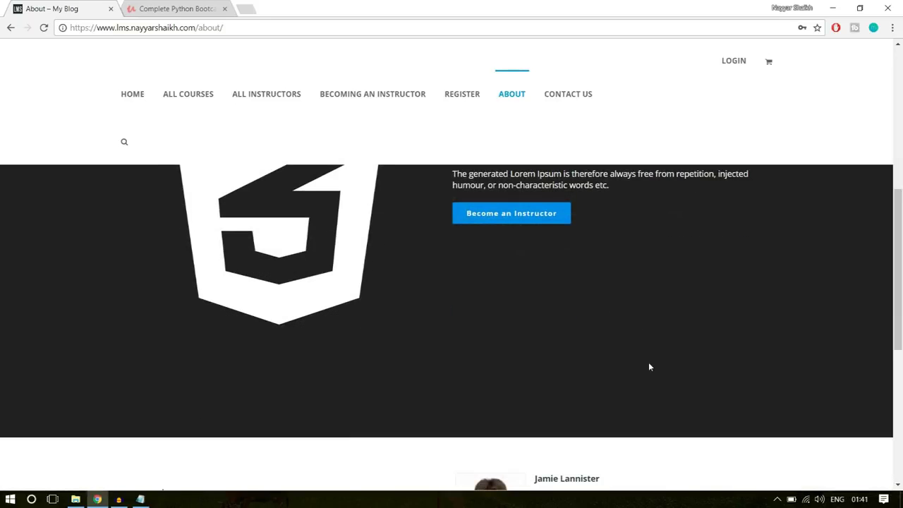
{"action": "scroll", "coordinate": [649, 362], "scroll_direction": "down", "scroll_amount": 3}
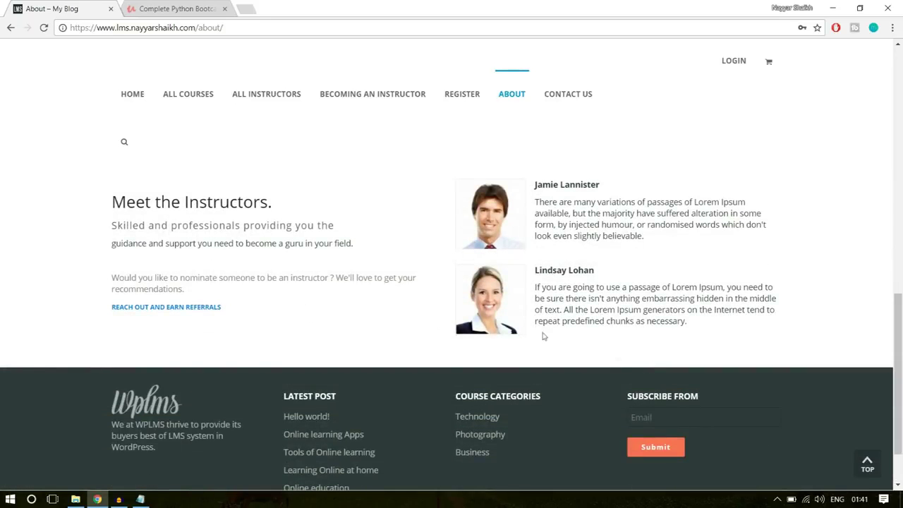
{"action": "left_click_drag", "start_coordinate": [115, 199], "coordinate": [113, 260]}
{"action": "left_click", "coordinate": [232, 298]}
Open the Contact us page and read its intro paragraph and Philosophy text
{"action": "left_click", "coordinate": [578, 104]}
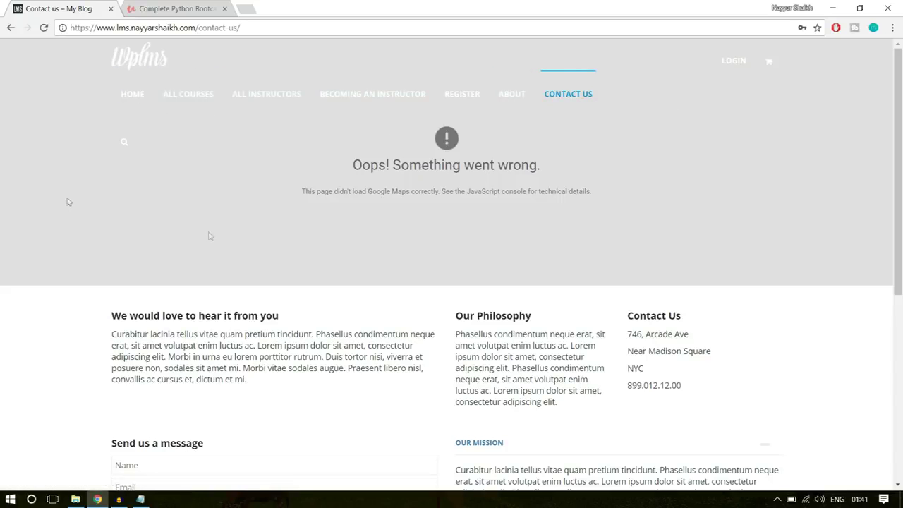
{"action": "scroll", "coordinate": [725, 274], "scroll_direction": "down", "scroll_amount": 3}
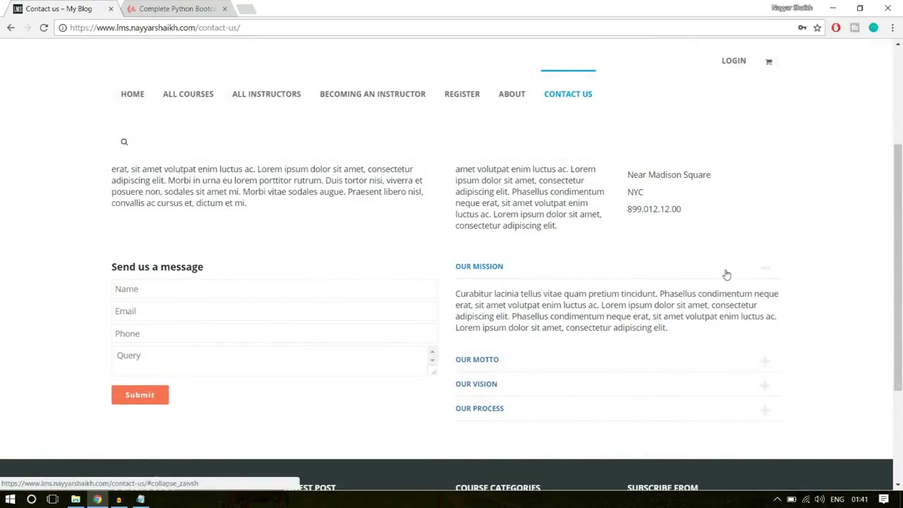
{"action": "scroll", "coordinate": [726, 274], "scroll_direction": "up", "scroll_amount": 1}
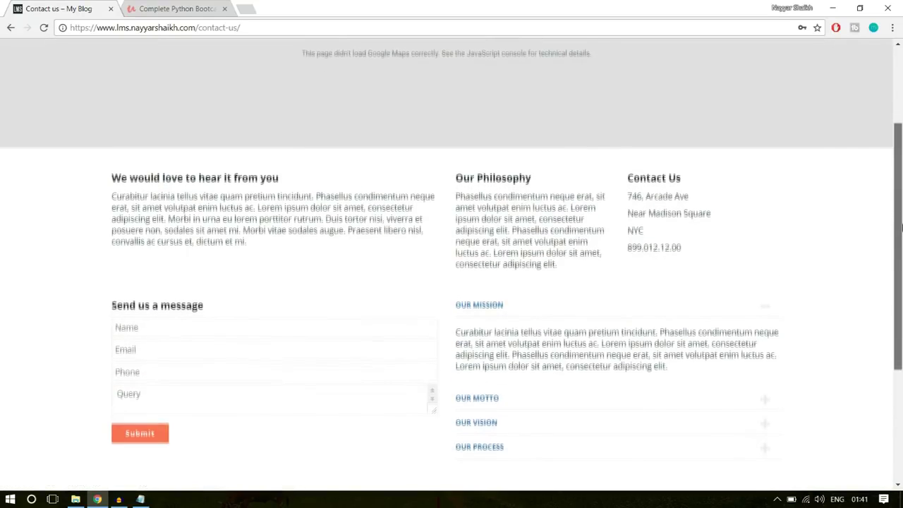
{"action": "scroll", "coordinate": [901, 227], "scroll_direction": "down", "scroll_amount": 1}
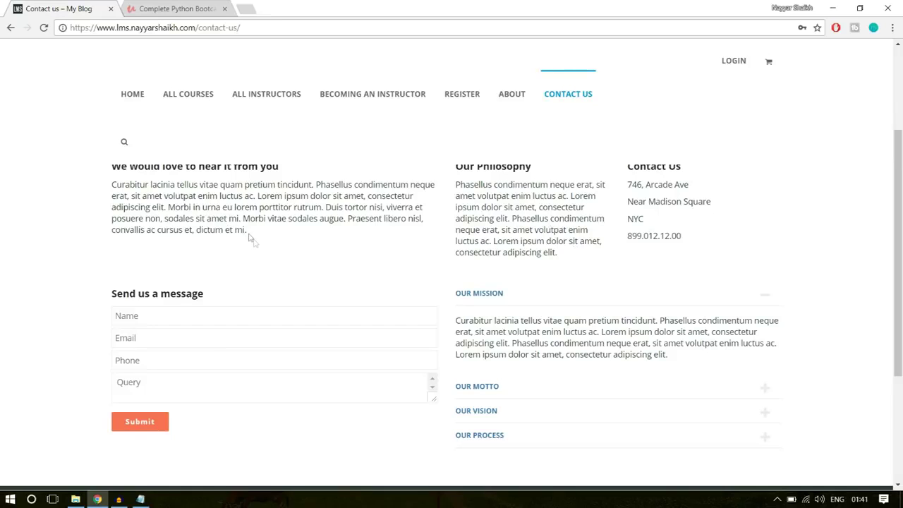
{"action": "left_click_drag", "start_coordinate": [255, 242], "coordinate": [112, 185]}
{"action": "left_click", "coordinate": [149, 184]}
{"action": "left_click_drag", "start_coordinate": [691, 257], "coordinate": [630, 197]}
{"action": "left_click", "coordinate": [627, 201]}
Expand the Our Motto accordion section and scroll through the rest of the page
{"action": "scroll", "coordinate": [217, 314], "scroll_direction": "down", "scroll_amount": 1}
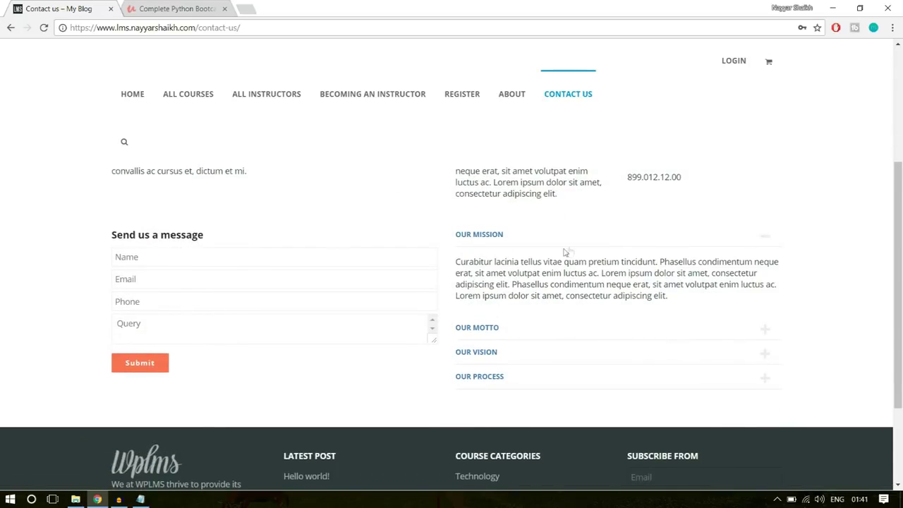
{"action": "left_click", "coordinate": [522, 329]}
{"action": "scroll", "coordinate": [520, 286], "scroll_direction": "down", "scroll_amount": 2}
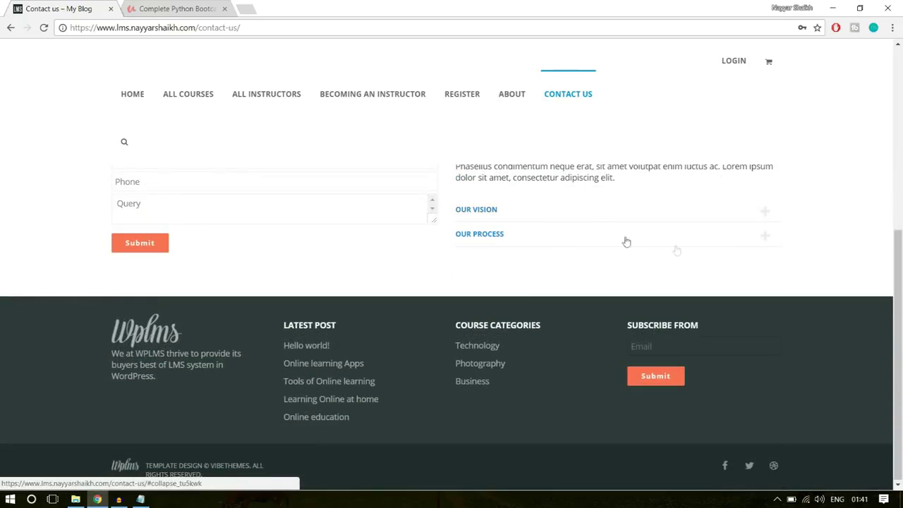
{"action": "scroll", "coordinate": [746, 321], "scroll_direction": "up", "scroll_amount": 5}
{"action": "scroll", "coordinate": [749, 364], "scroll_direction": "down", "scroll_amount": 5}
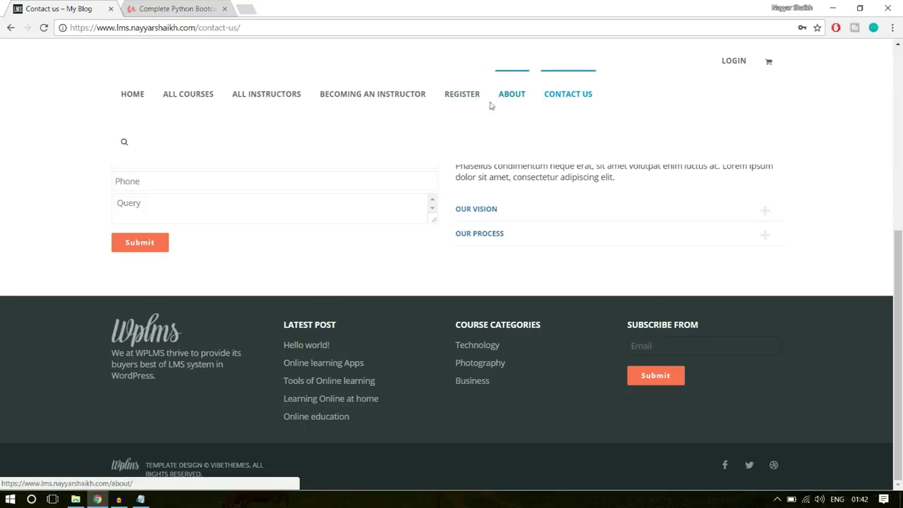
{"action": "scroll", "coordinate": [810, 251], "scroll_direction": "up", "scroll_amount": 3}
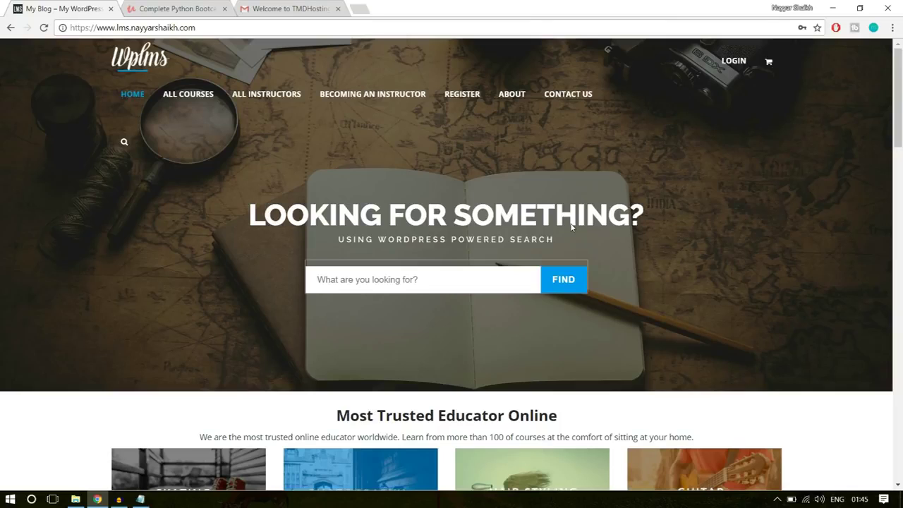
{"action": "left_click_drag", "start_coordinate": [201, 27], "coordinate": [70, 28]}
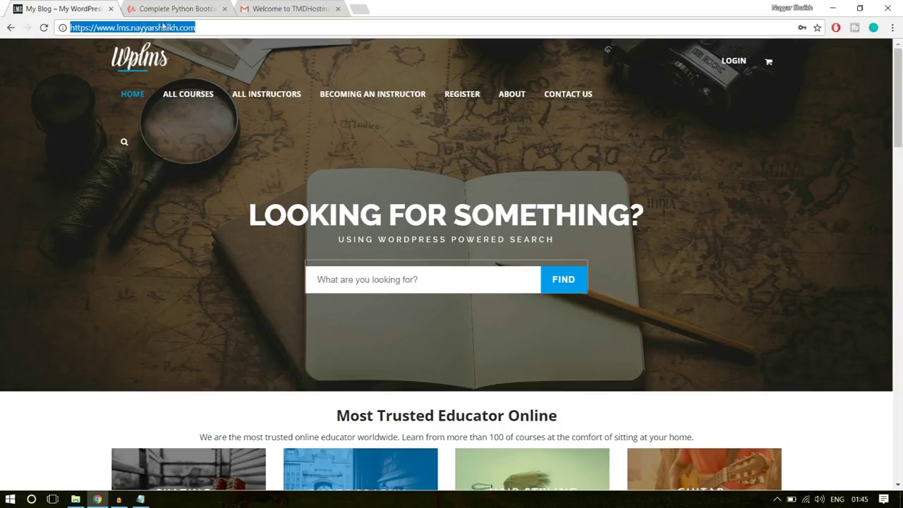
{"action": "left_click", "coordinate": [202, 25]}
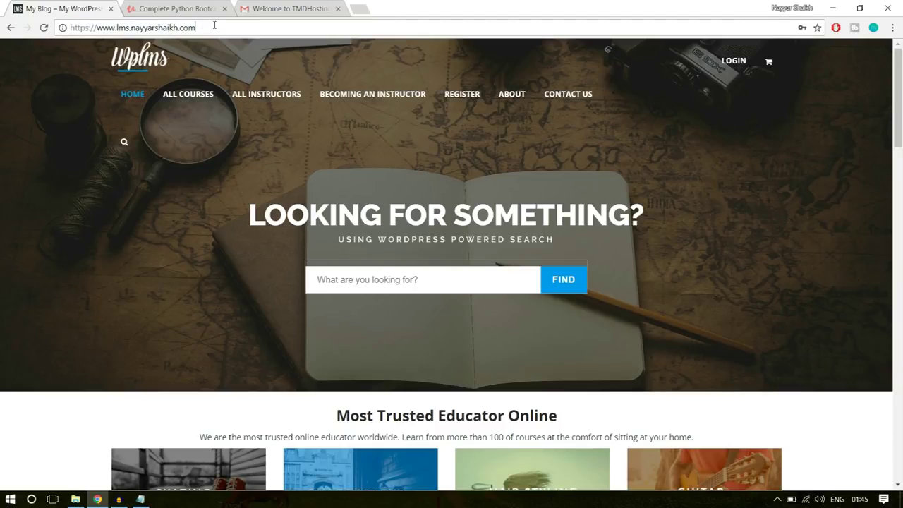
{"action": "left_click_drag", "start_coordinate": [214, 25], "coordinate": [115, 27]}
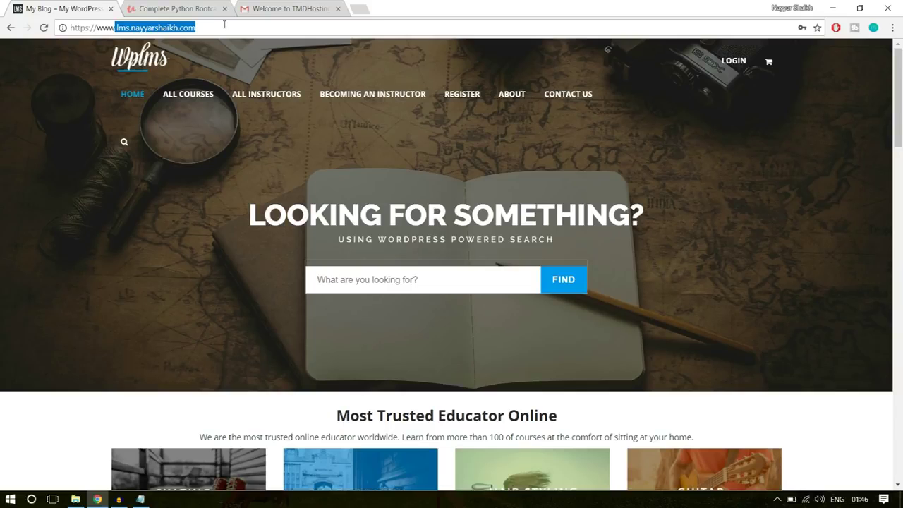
{"action": "left_click", "coordinate": [764, 202]}
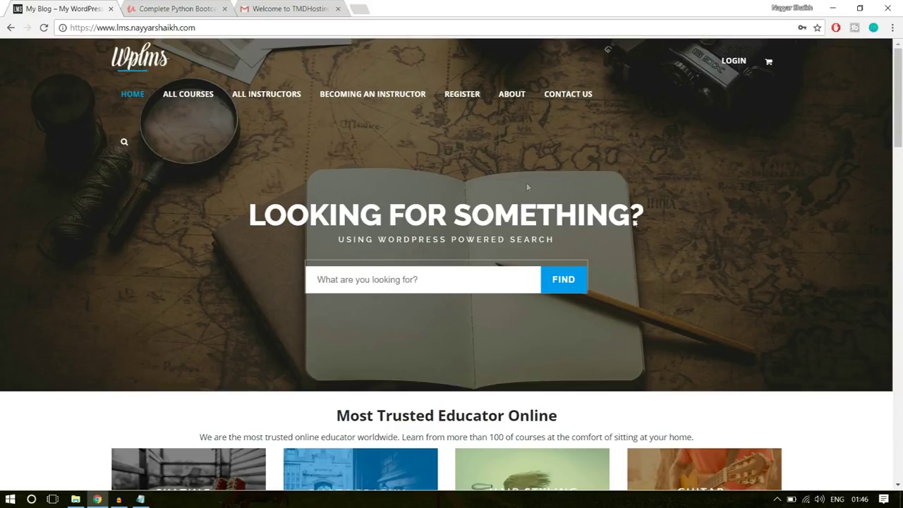
{"action": "scroll", "coordinate": [526, 187], "scroll_direction": "down", "scroll_amount": 10}
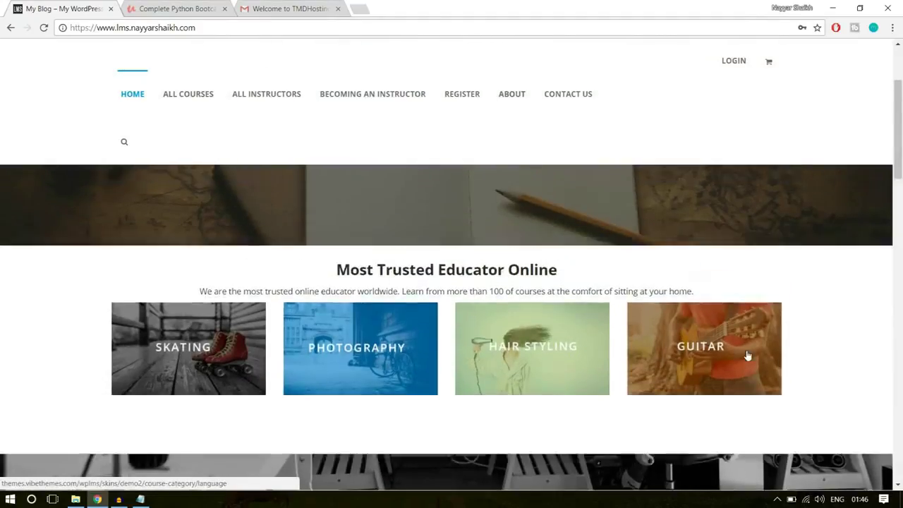
{"action": "scroll", "coordinate": [741, 352], "scroll_direction": "up", "scroll_amount": 5}
{"action": "scroll", "coordinate": [759, 240], "scroll_direction": "down", "scroll_amount": 5}
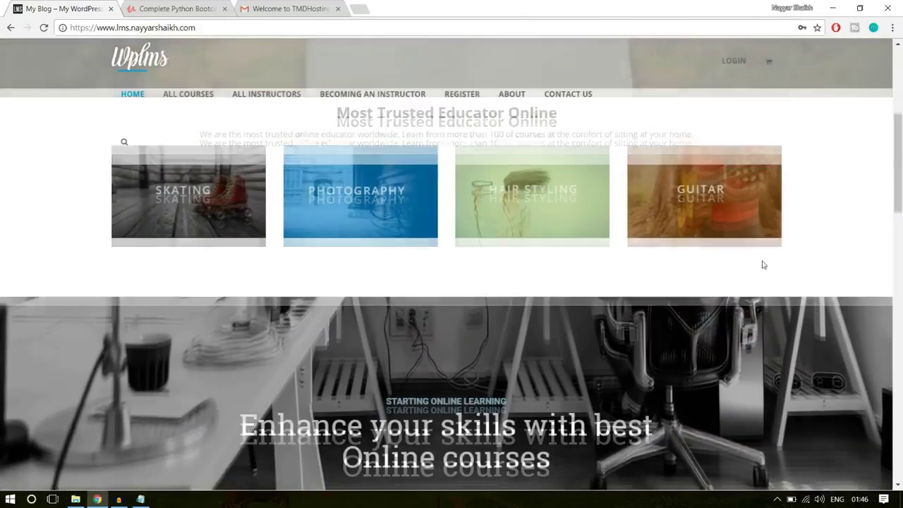
{"action": "scroll", "coordinate": [762, 278], "scroll_direction": "up", "scroll_amount": 8}
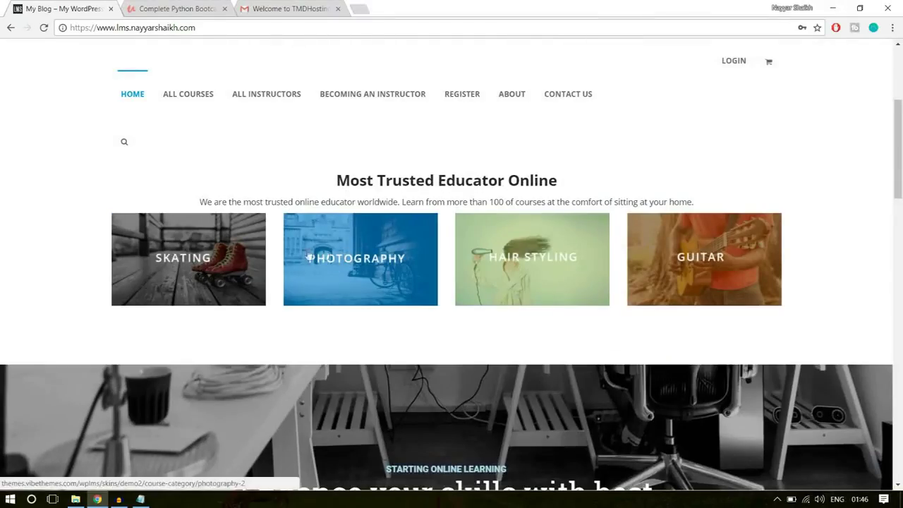
{"action": "scroll", "coordinate": [786, 255], "scroll_direction": "down", "scroll_amount": 5}
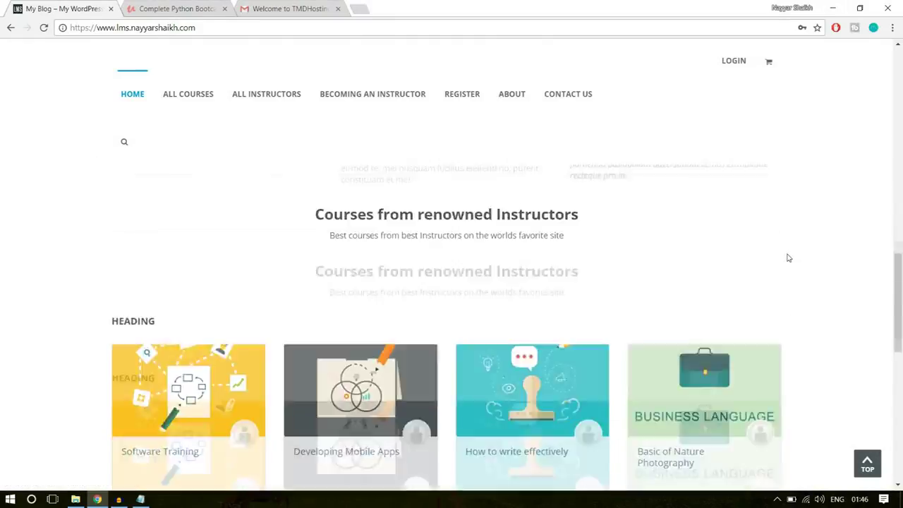
{"action": "scroll", "coordinate": [733, 268], "scroll_direction": "up", "scroll_amount": 2}
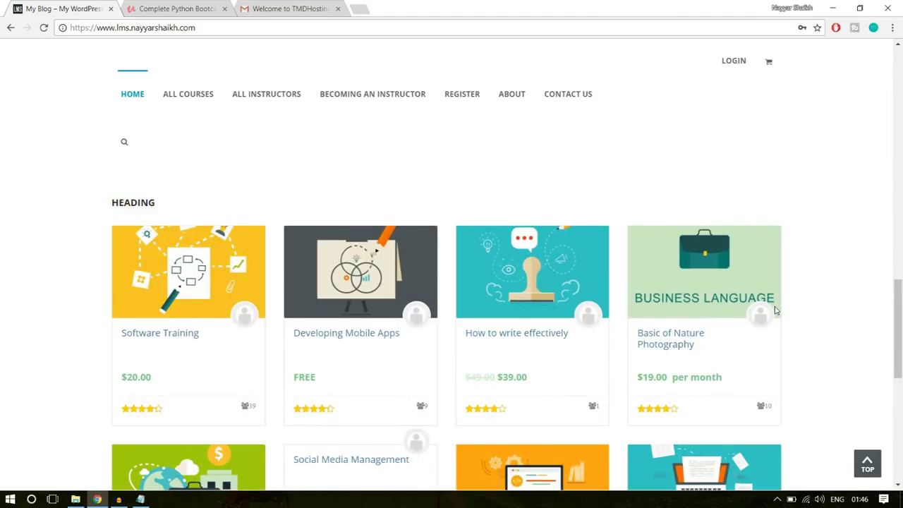
{"action": "scroll", "coordinate": [783, 314], "scroll_direction": "up", "scroll_amount": 10}
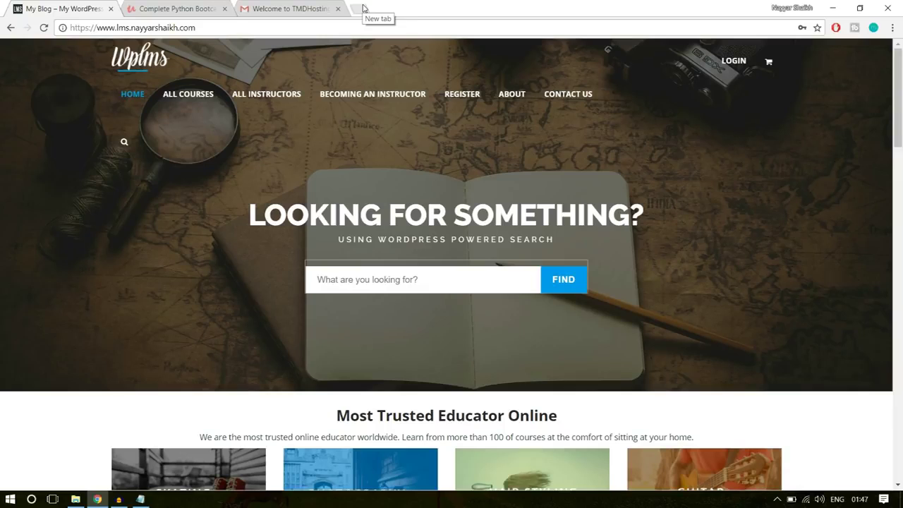
Go to bloggdude.com/tmd in a new tab to reach TMDHosting's hosting offer page
{"action": "left_click", "coordinate": [362, 8]}
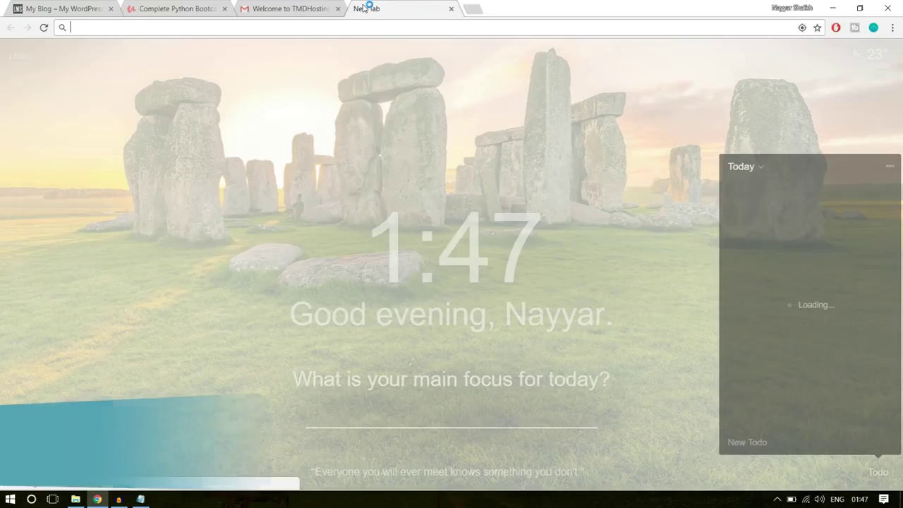
{"action": "type", "text": "bloggdude.com"}
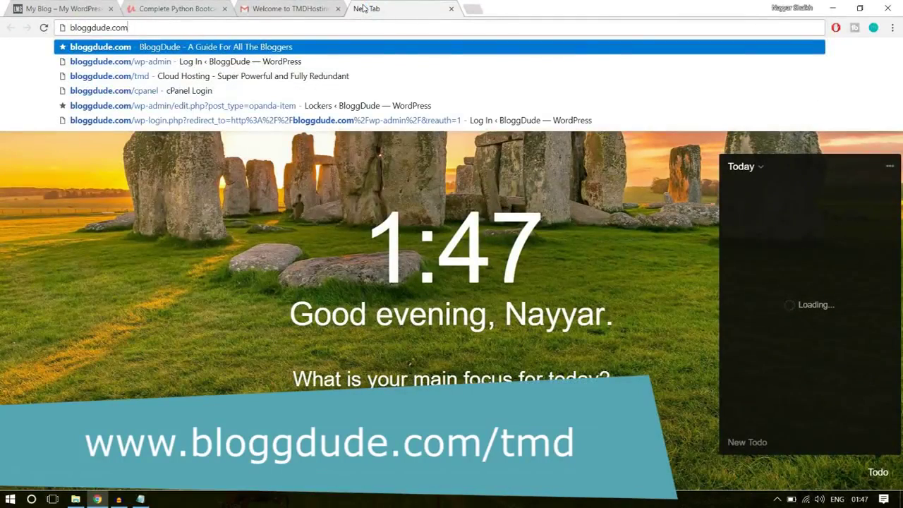
{"action": "type", "text": "/tmd"}
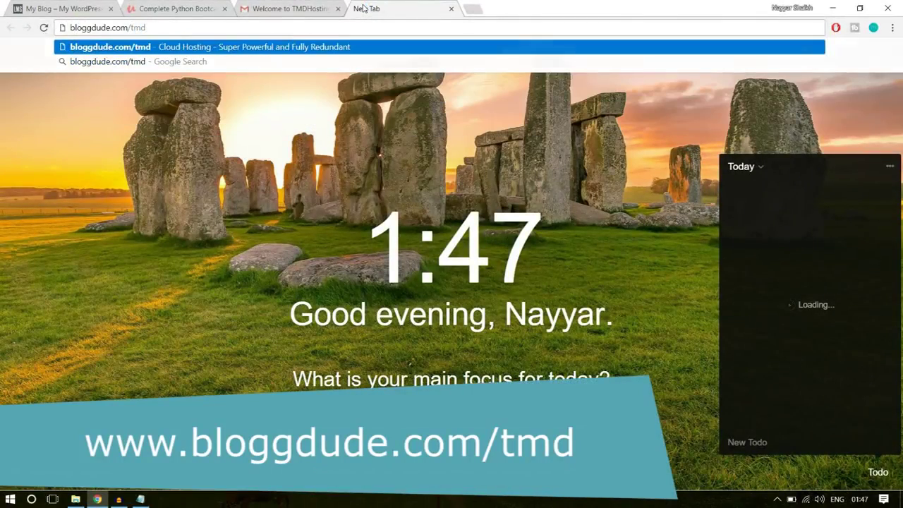
{"action": "key", "text": "Return"}
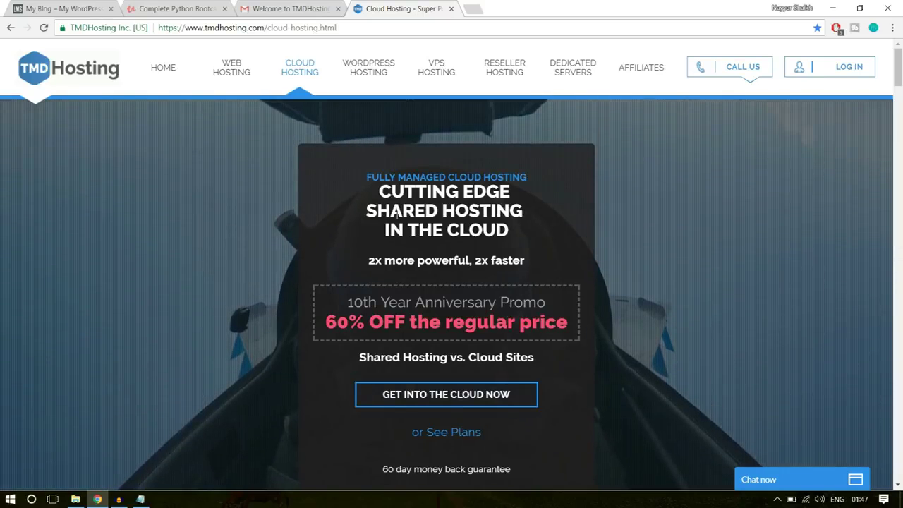
{"action": "left_click_drag", "start_coordinate": [364, 211], "coordinate": [541, 210]}
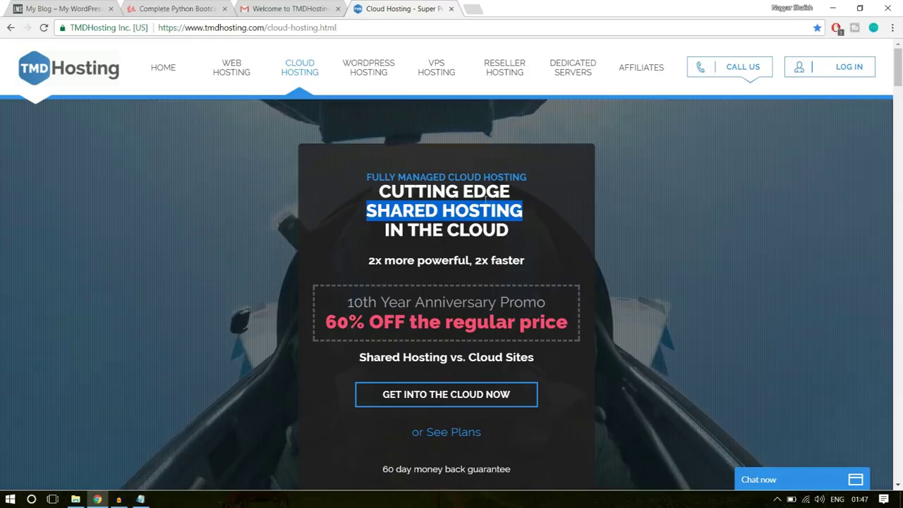
Open TMDHosting's cloud hosting plans and scroll to the Starter, Business and Enterprise feature lists
{"action": "left_click", "coordinate": [419, 407]}
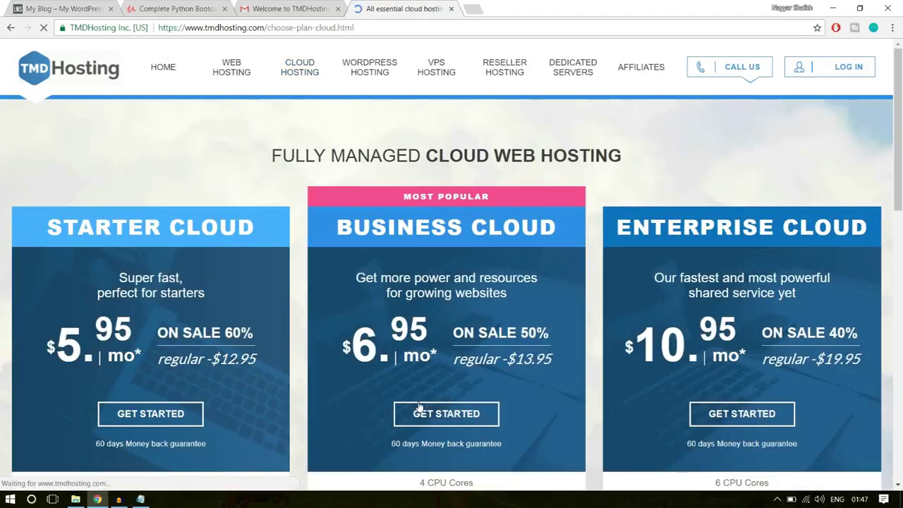
{"action": "scroll", "coordinate": [719, 299], "scroll_direction": "down", "scroll_amount": 4}
{"action": "scroll", "coordinate": [719, 300], "scroll_direction": "up", "scroll_amount": 4}
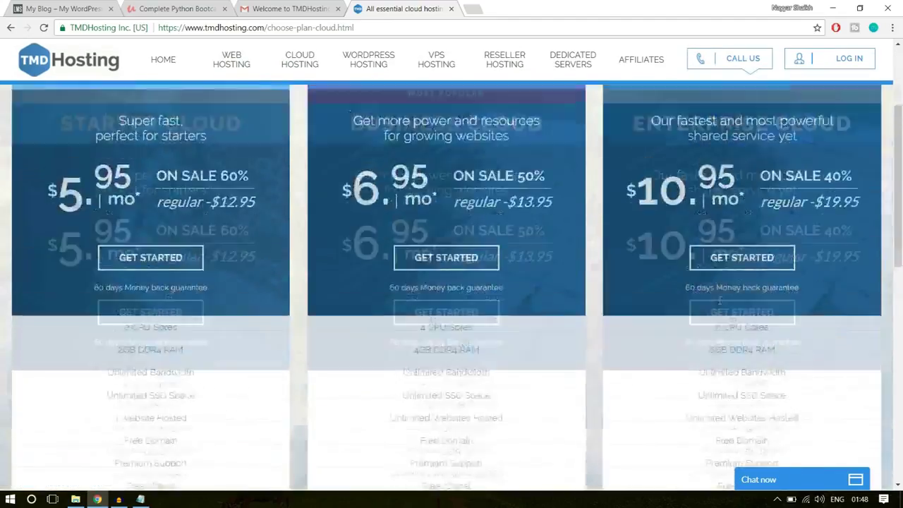
{"action": "scroll", "coordinate": [719, 304], "scroll_direction": "down", "scroll_amount": 2}
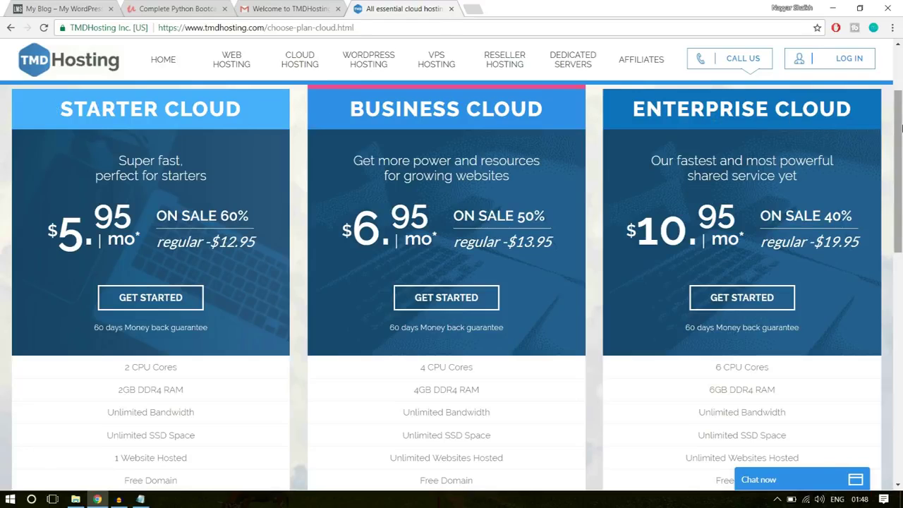
{"action": "left_click_drag", "start_coordinate": [901, 127], "coordinate": [897, 230]}
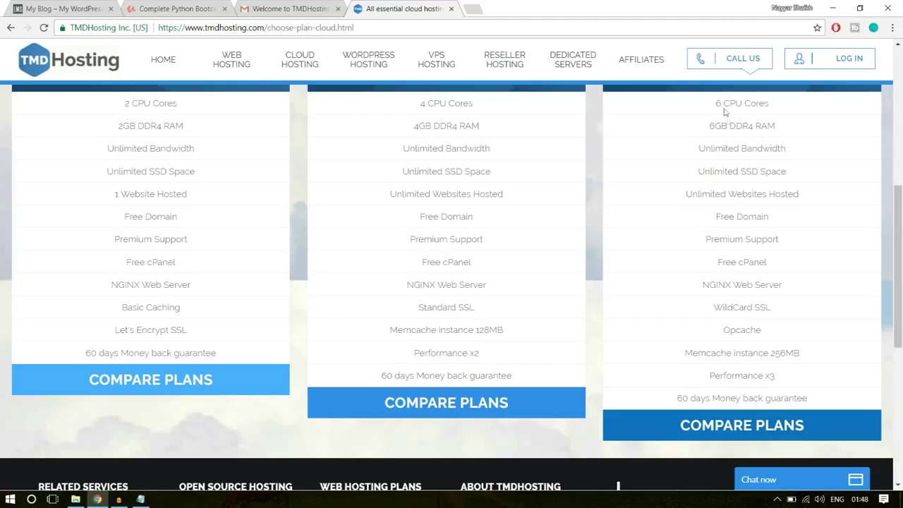
{"action": "left_click_drag", "start_coordinate": [710, 104], "coordinate": [774, 106]}
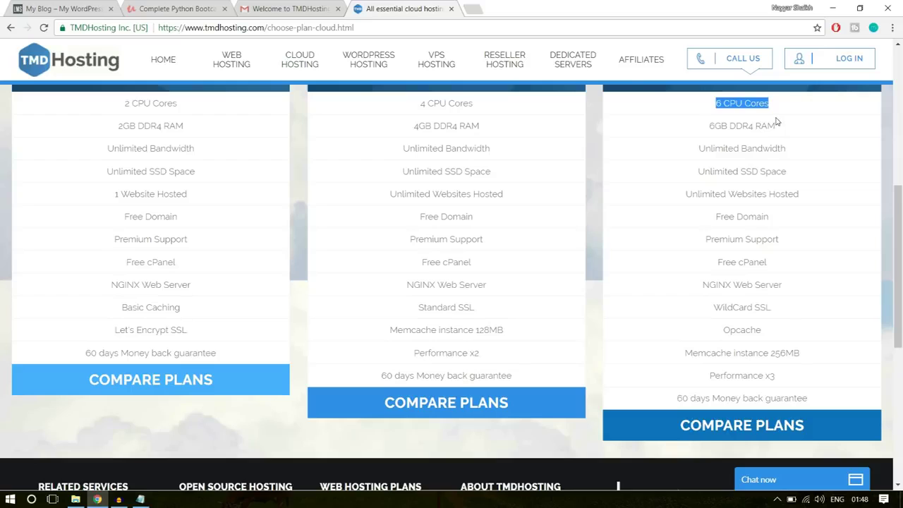
{"action": "left_click_drag", "start_coordinate": [789, 127], "coordinate": [705, 130]}
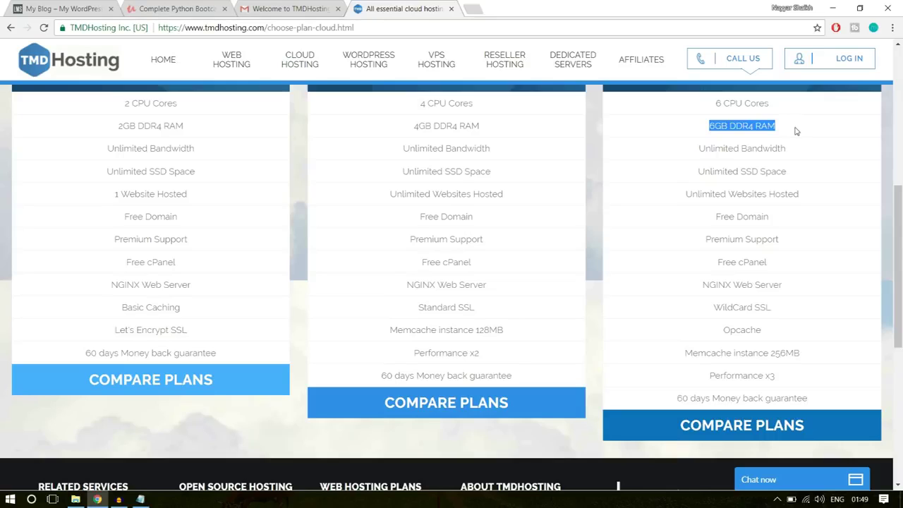
{"action": "left_click_drag", "start_coordinate": [785, 127], "coordinate": [699, 100]}
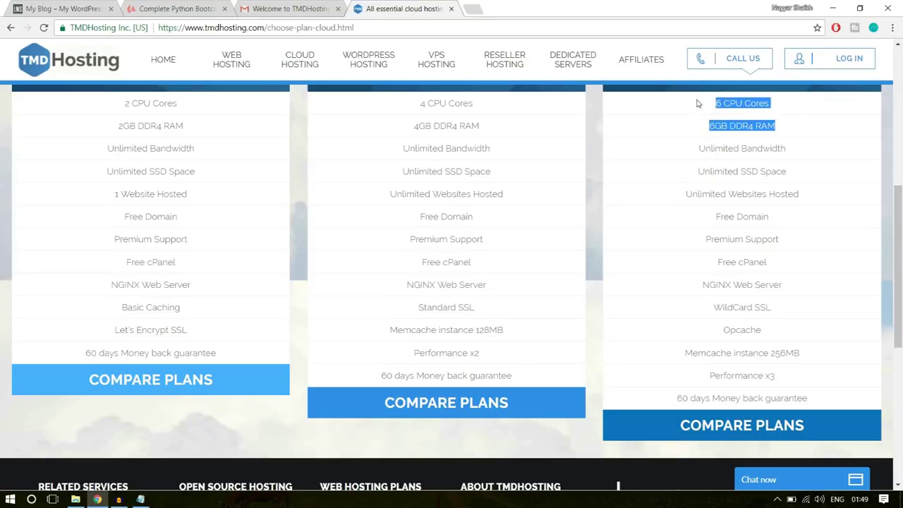
{"action": "left_click", "coordinate": [729, 145]}
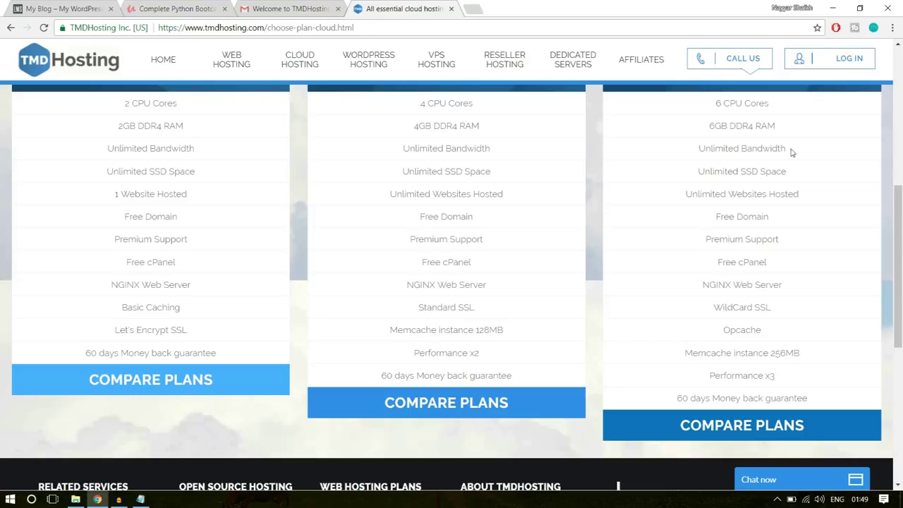
{"action": "left_click_drag", "start_coordinate": [787, 149], "coordinate": [695, 150]}
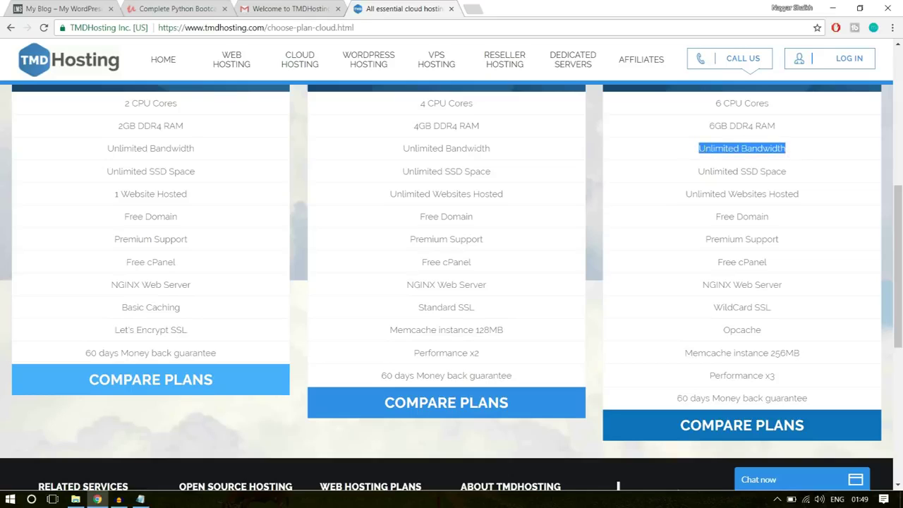
{"action": "left_click", "coordinate": [706, 149]}
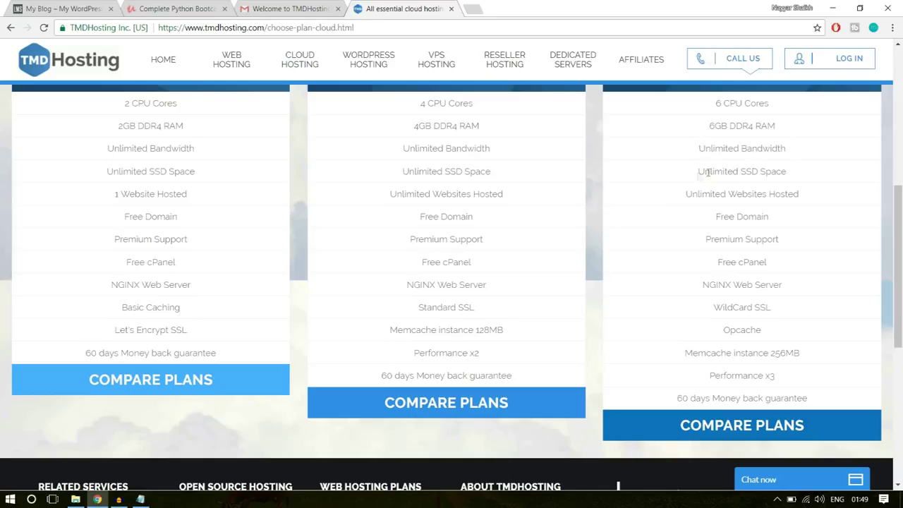
{"action": "triple_click", "coordinate": [707, 171]}
{"action": "left_click", "coordinate": [792, 176]}
{"action": "left_click_drag", "start_coordinate": [740, 171], "coordinate": [800, 174]}
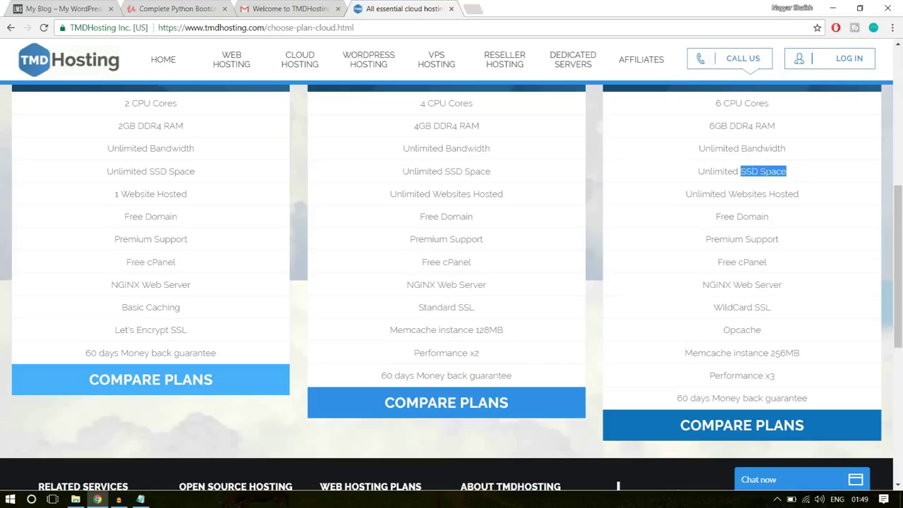
{"action": "left_click", "coordinate": [793, 175]}
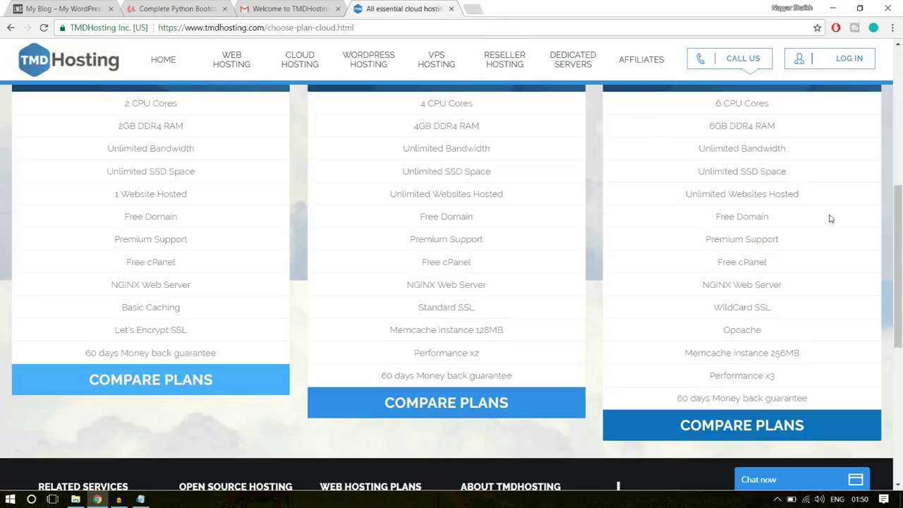
Search 'ssd vs hdd web hosting' in a new tab and preview the first image result
{"action": "left_click", "coordinate": [467, 9]}
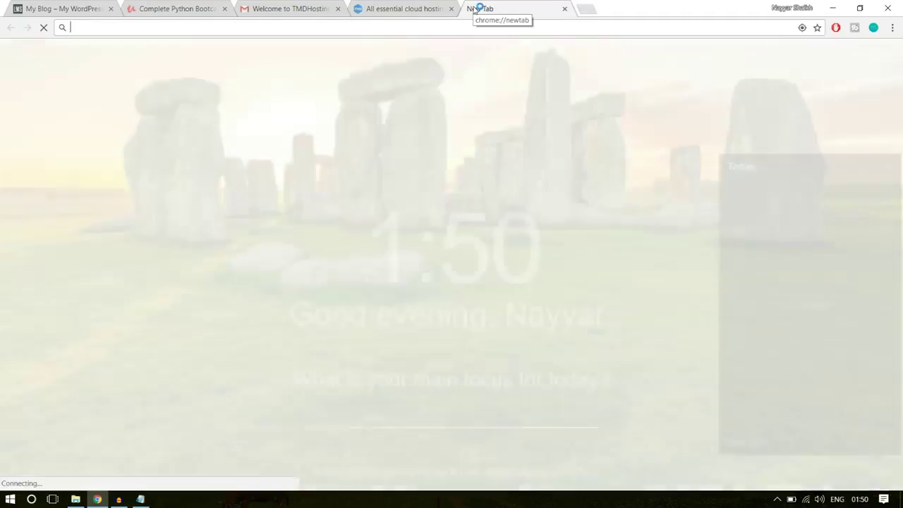
{"action": "type", "text": "ssd"}
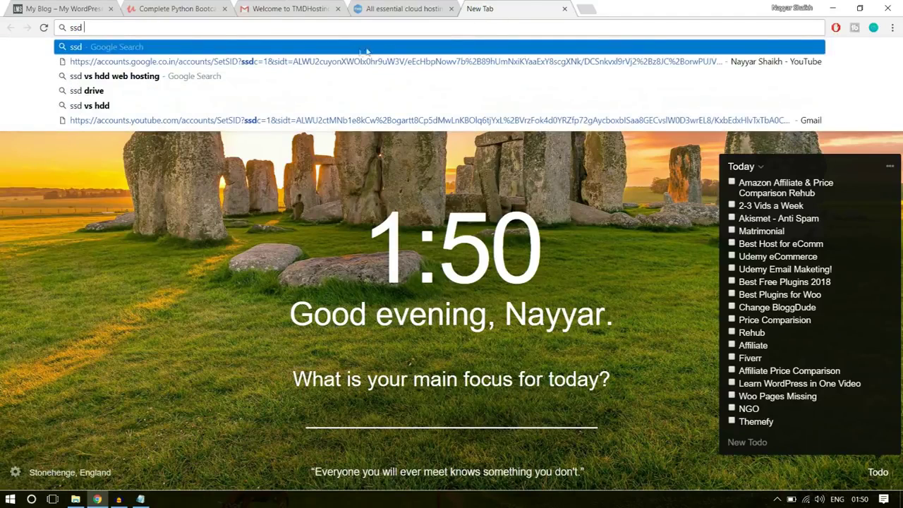
{"action": "left_click", "coordinate": [299, 71]}
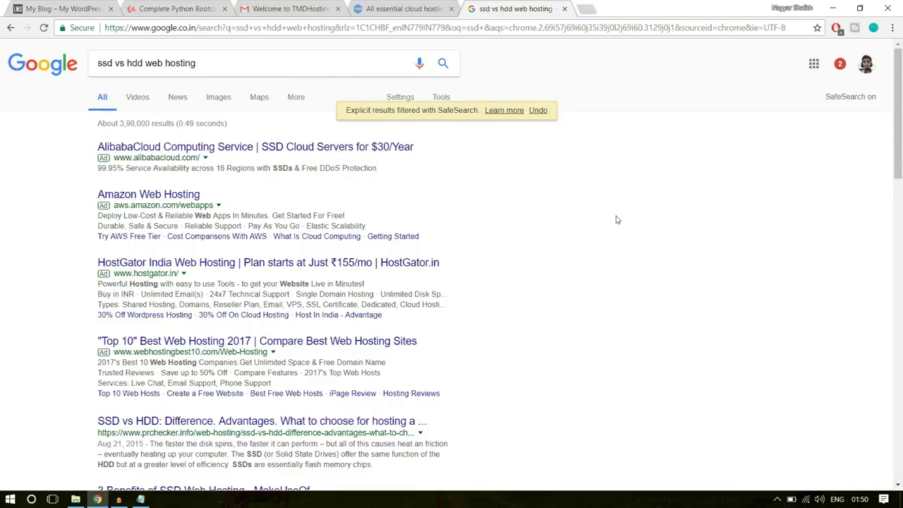
{"action": "left_click", "coordinate": [406, 9]}
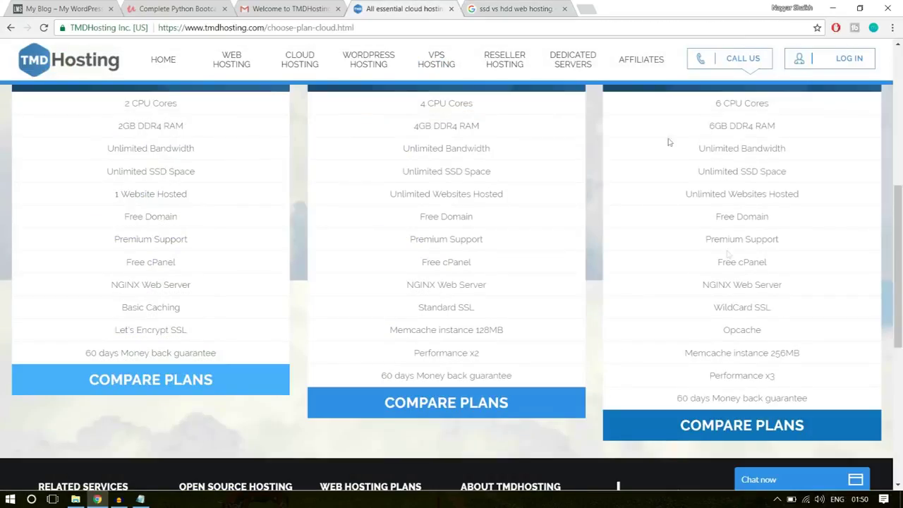
{"action": "left_click", "coordinate": [479, 7]}
{"action": "scroll", "coordinate": [307, 336], "scroll_direction": "down", "scroll_amount": 6}
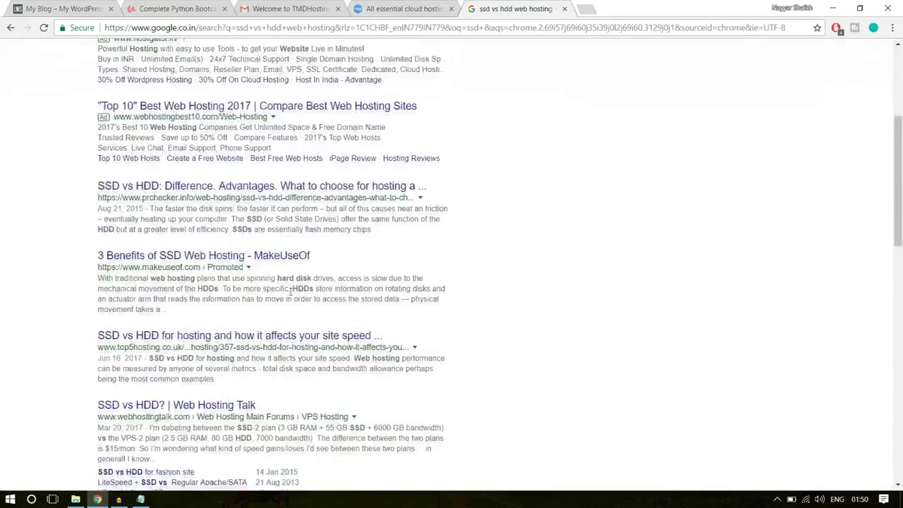
{"action": "scroll", "coordinate": [307, 336], "scroll_direction": "up", "scroll_amount": 5}
{"action": "scroll", "coordinate": [307, 336], "scroll_direction": "up", "scroll_amount": 2}
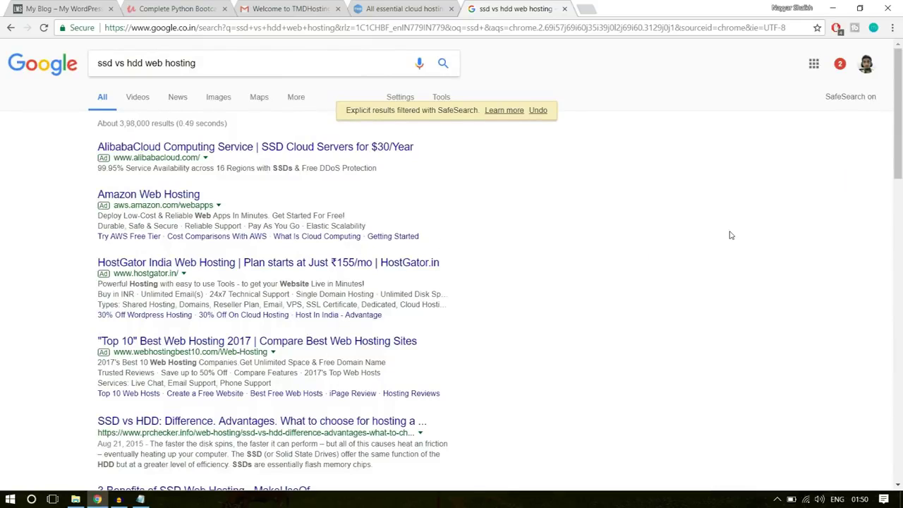
{"action": "left_click", "coordinate": [219, 99]}
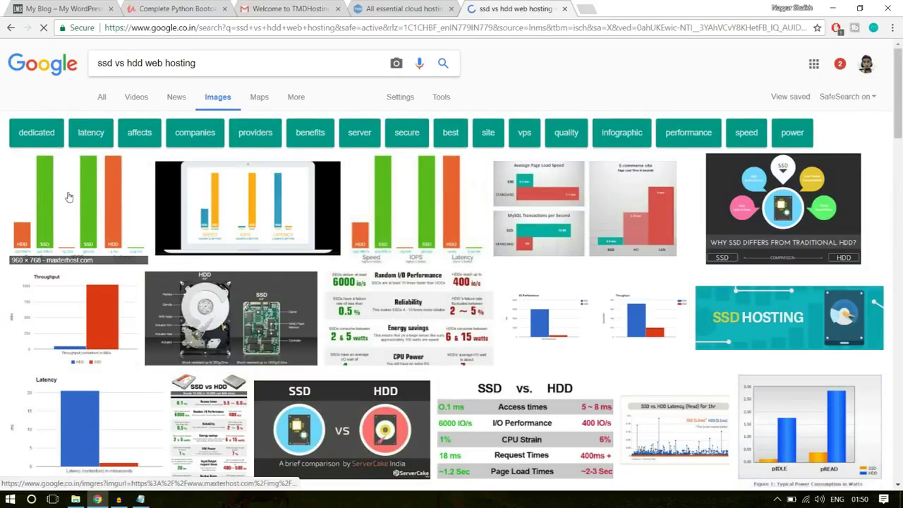
{"action": "left_click", "coordinate": [69, 197]}
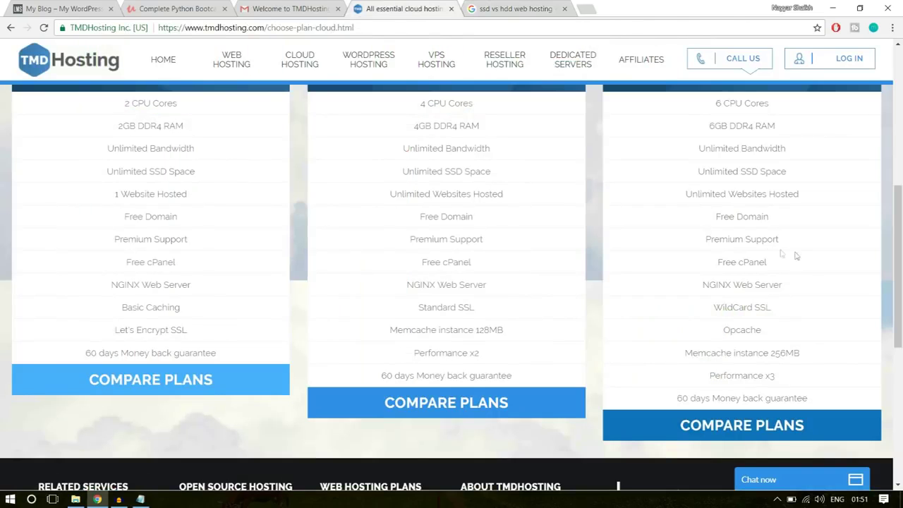
{"action": "mouse_move", "coordinate": [783, 172]}
{"action": "left_mouse_down"}
{"action": "mouse_move", "coordinate": [727, 172]}
{"action": "mouse_move", "coordinate": [784, 169]}
{"action": "left_mouse_up"}
{"action": "left_click_drag", "start_coordinate": [740, 171], "coordinate": [795, 175]}
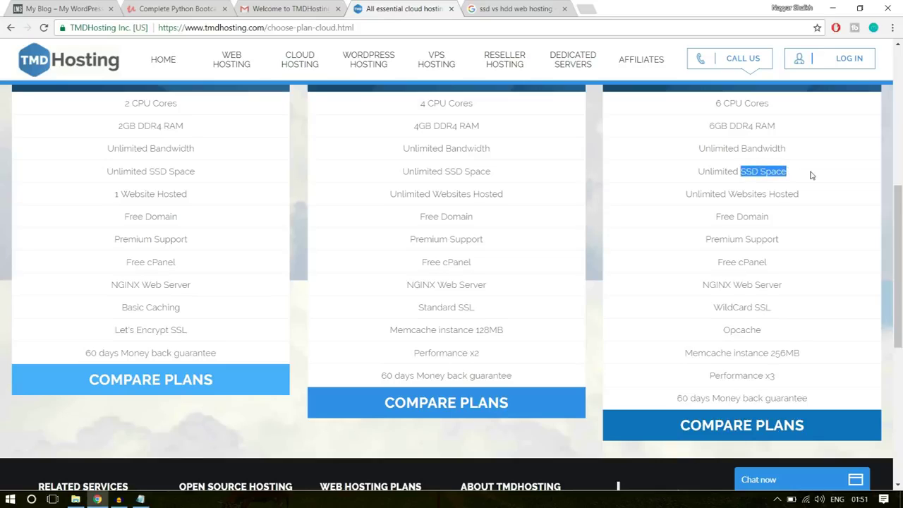
{"action": "left_click", "coordinate": [766, 176]}
{"action": "left_click_drag", "start_coordinate": [701, 169], "coordinate": [800, 175]}
{"action": "left_click", "coordinate": [802, 175]}
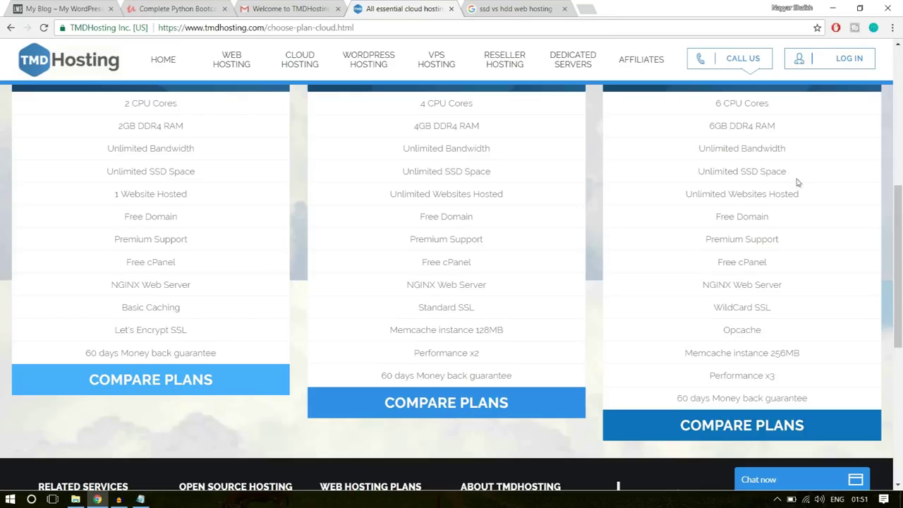
{"action": "left_click_drag", "start_coordinate": [683, 196], "coordinate": [811, 194]}
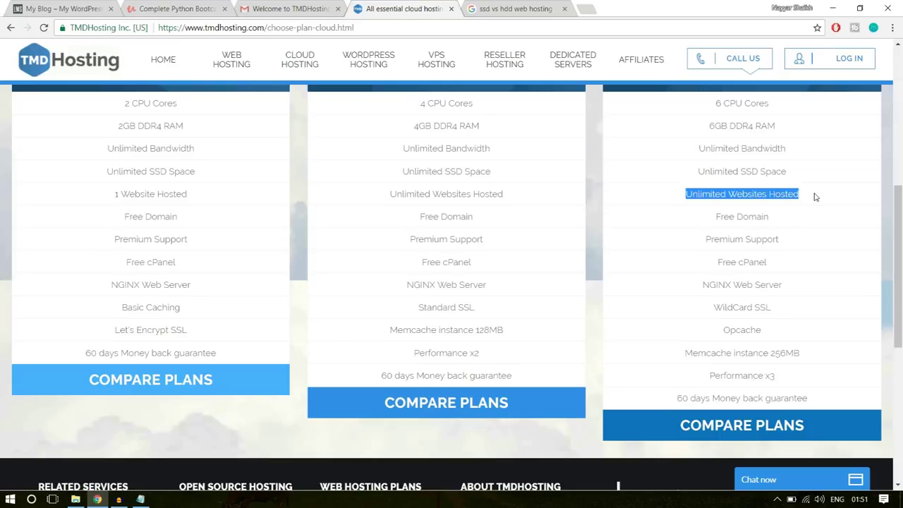
{"action": "left_click", "coordinate": [783, 196]}
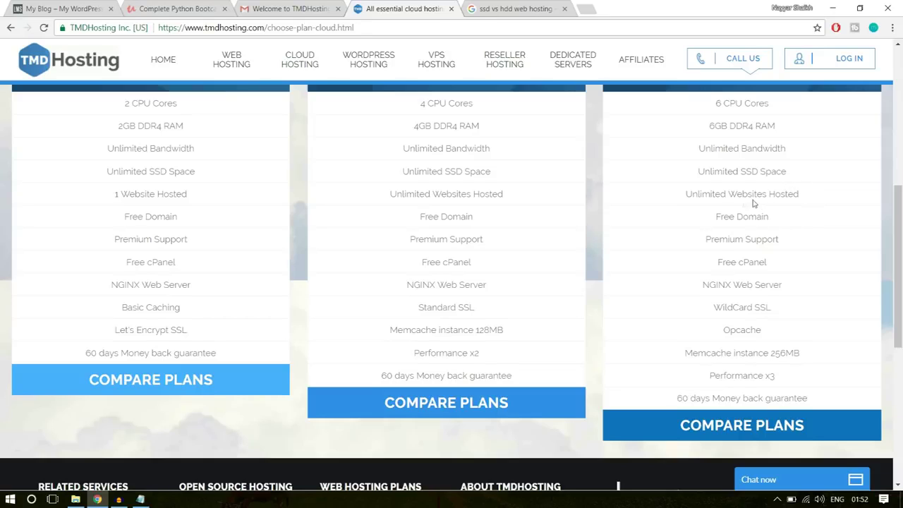
{"action": "left_click_drag", "start_coordinate": [684, 194], "coordinate": [803, 196]}
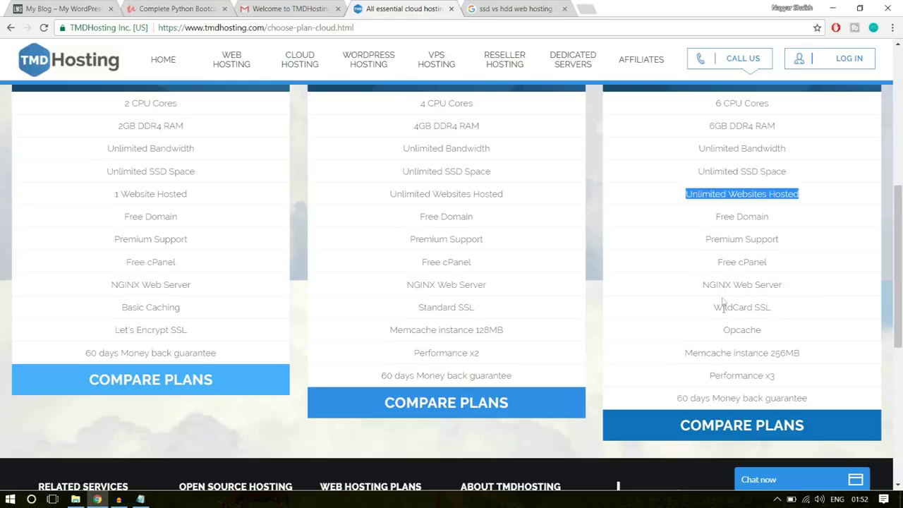
{"action": "left_click_drag", "start_coordinate": [715, 308], "coordinate": [792, 302]}
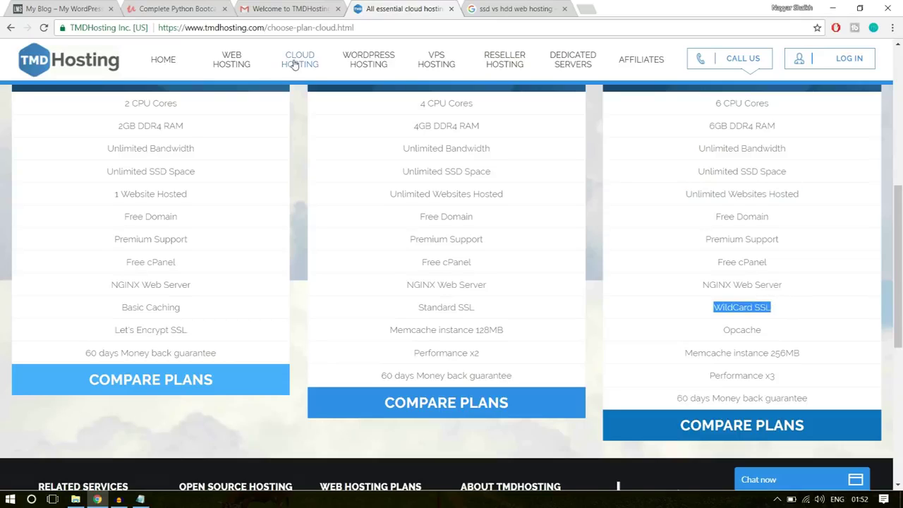
{"action": "left_click", "coordinate": [98, 31]}
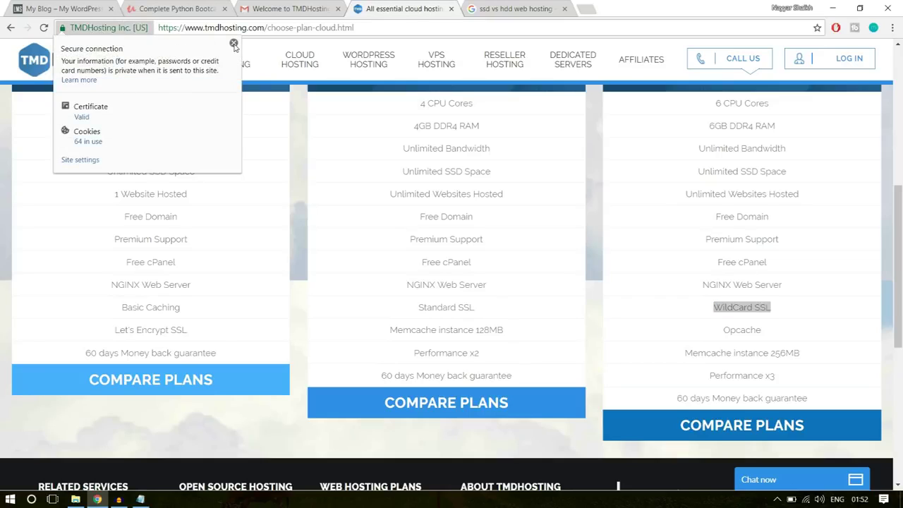
{"action": "left_click", "coordinate": [233, 44]}
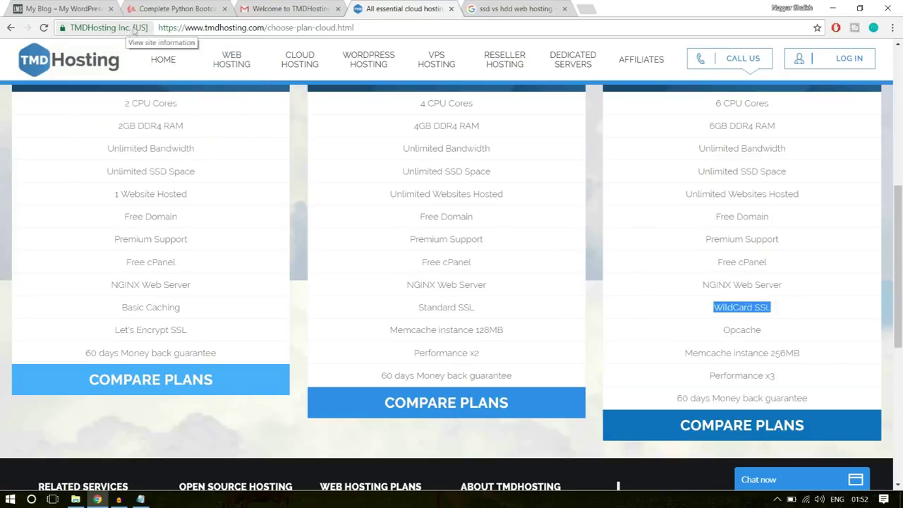
{"action": "left_click", "coordinate": [179, 7]}
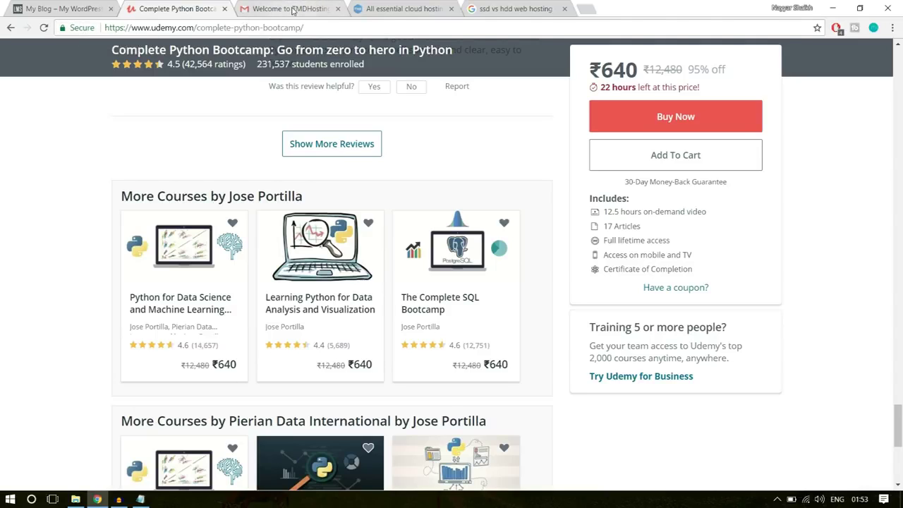
{"action": "left_click", "coordinate": [407, 9]}
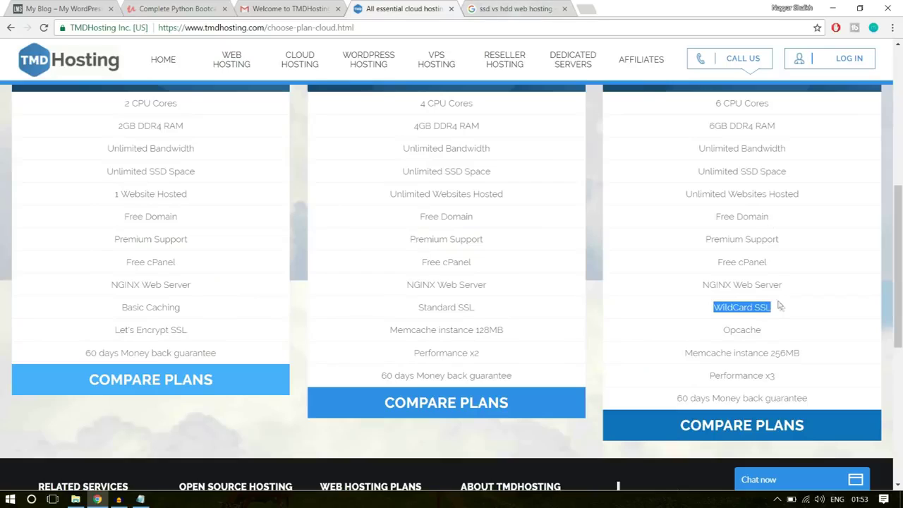
{"action": "left_click", "coordinate": [738, 315]}
{"action": "left_click_drag", "start_coordinate": [714, 307], "coordinate": [769, 307]}
{"action": "left_click", "coordinate": [790, 309]}
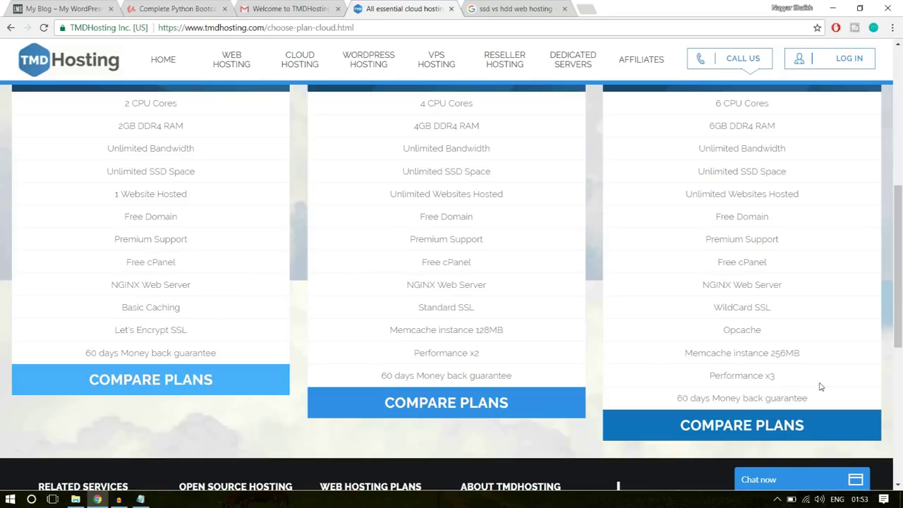
{"action": "scroll", "coordinate": [820, 385], "scroll_direction": "up", "scroll_amount": 4}
{"action": "scroll", "coordinate": [822, 384], "scroll_direction": "up", "scroll_amount": 1}
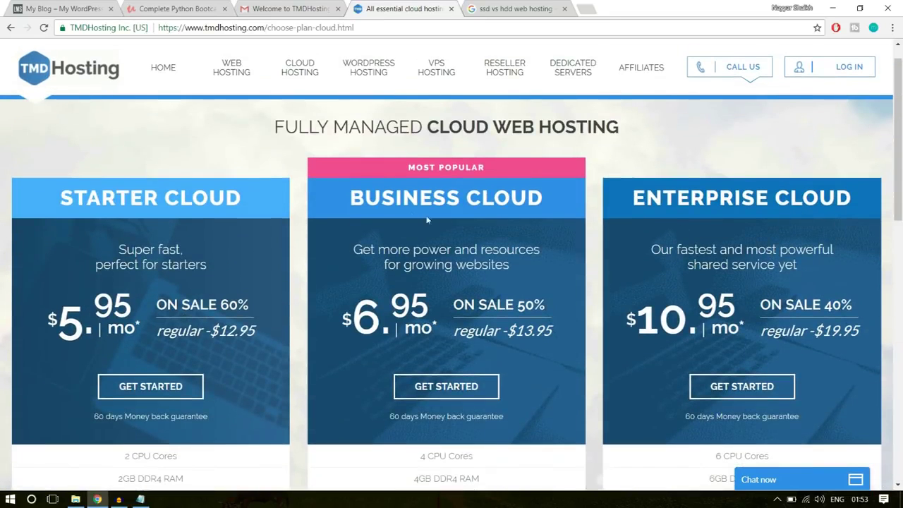
{"action": "left_click_drag", "start_coordinate": [347, 199], "coordinate": [540, 198]}
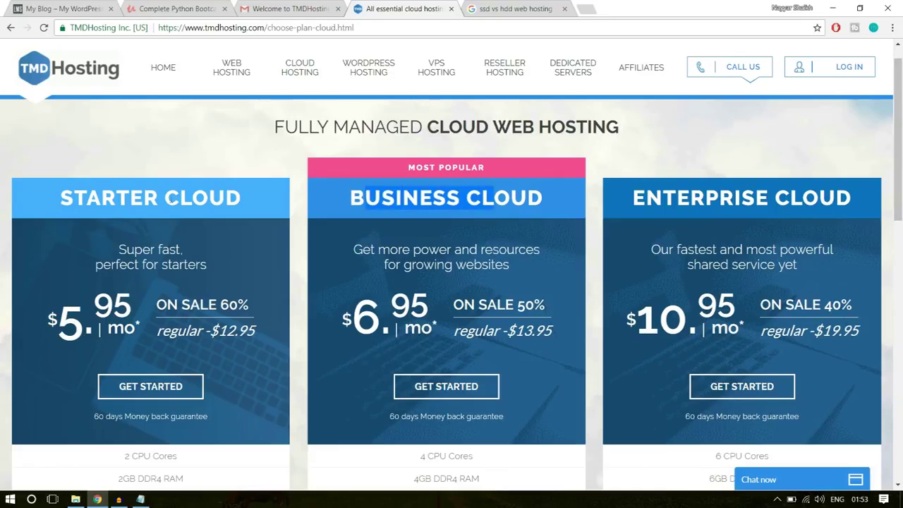
{"action": "scroll", "coordinate": [104, 198], "scroll_direction": "down", "scroll_amount": 1}
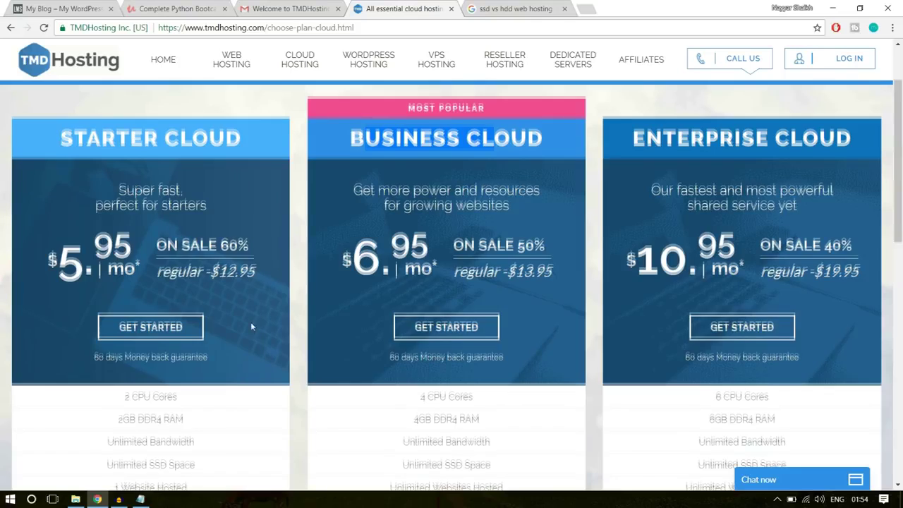
{"action": "scroll", "coordinate": [252, 326], "scroll_direction": "down", "scroll_amount": 3}
{"action": "scroll", "coordinate": [252, 326], "scroll_direction": "down", "scroll_amount": 1}
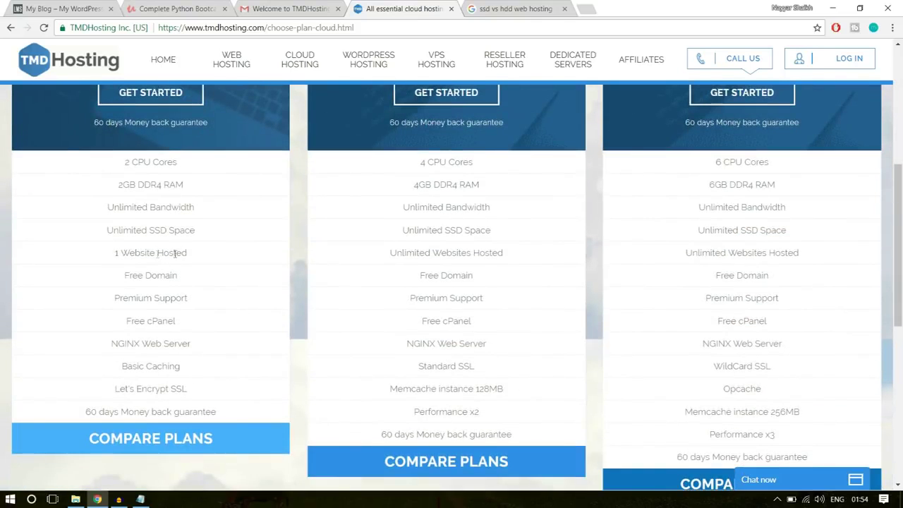
{"action": "left_click_drag", "start_coordinate": [107, 257], "coordinate": [191, 254]}
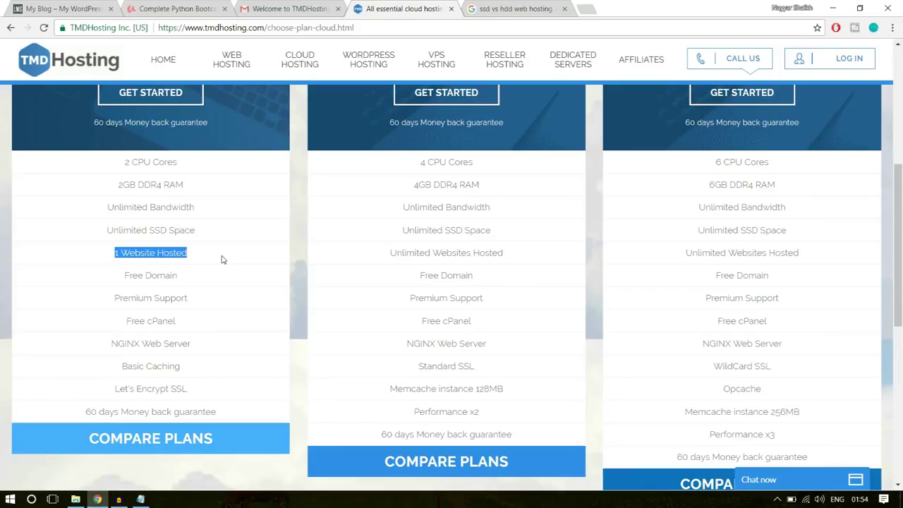
{"action": "left_click", "coordinate": [197, 259]}
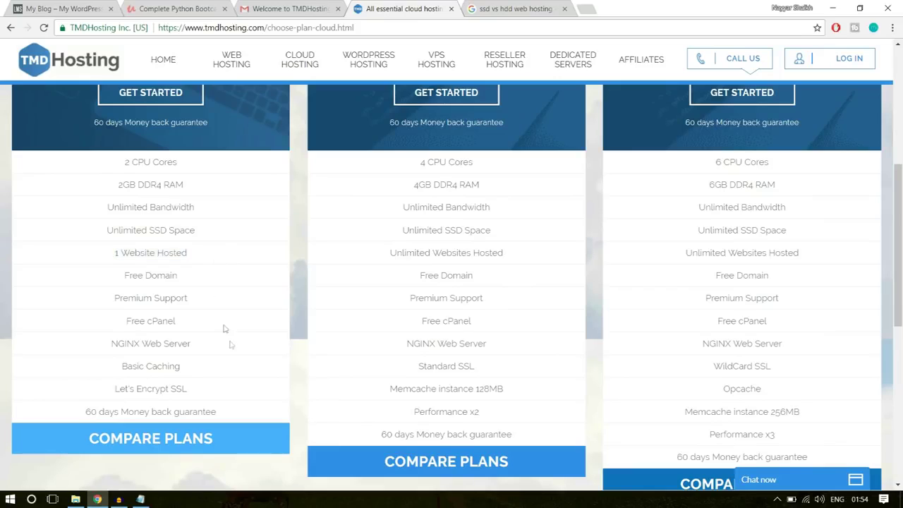
{"action": "scroll", "coordinate": [229, 345], "scroll_direction": "up", "scroll_amount": 3}
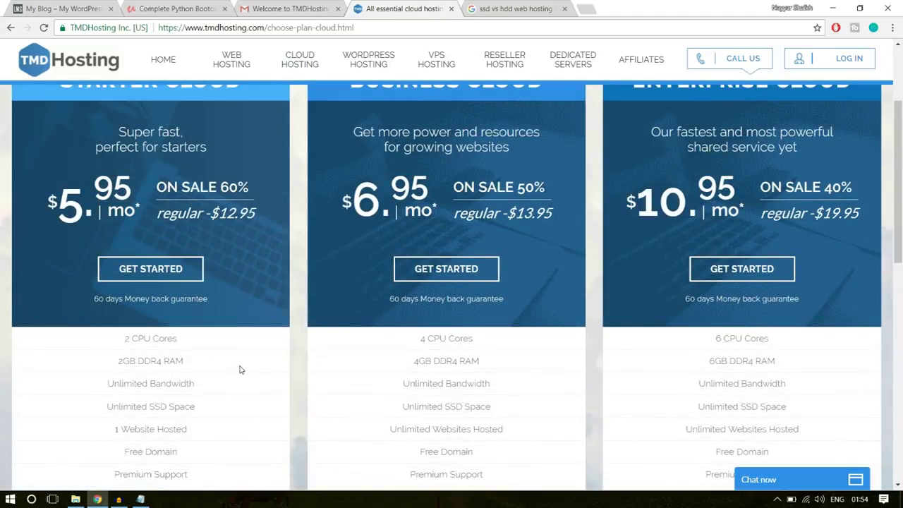
{"action": "scroll", "coordinate": [239, 369], "scroll_direction": "up", "scroll_amount": 1}
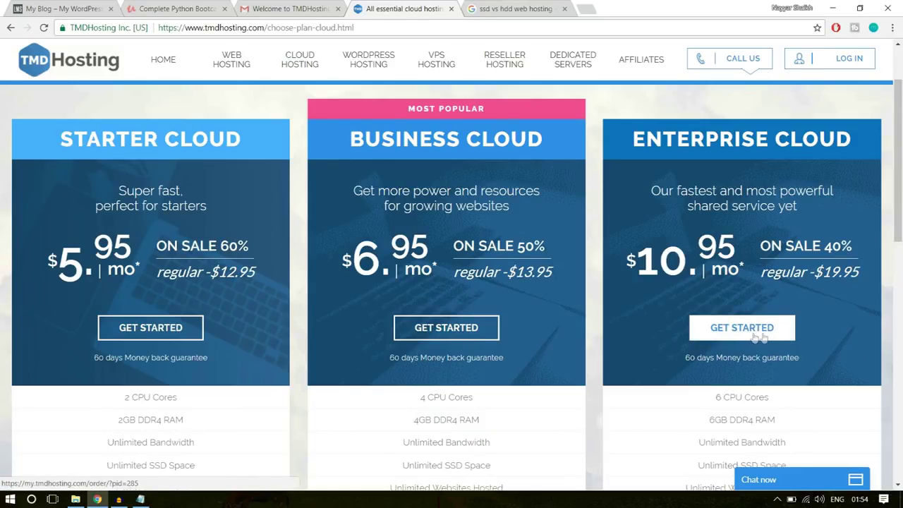
Order Enterprise Cloud, enter the desired domain name, keep the .com extension, and proceed
{"action": "left_click", "coordinate": [750, 334]}
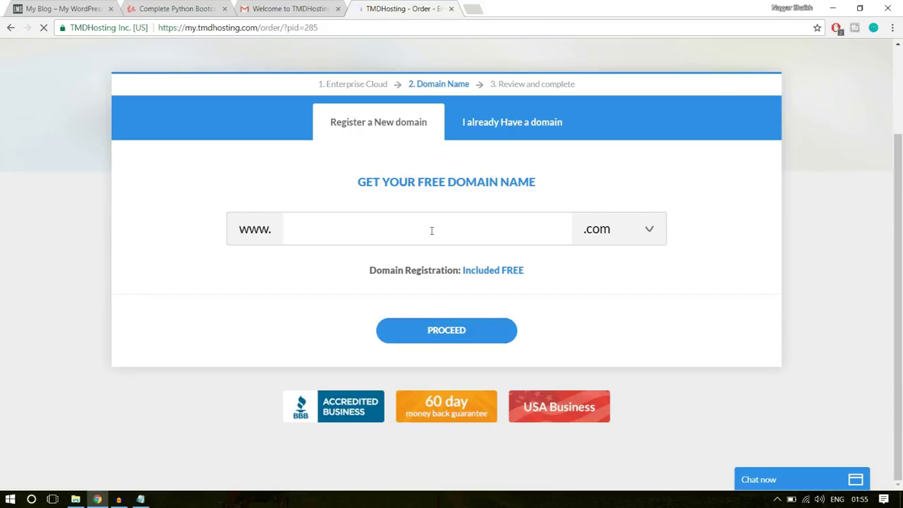
{"action": "type", "text": "nayyars"}
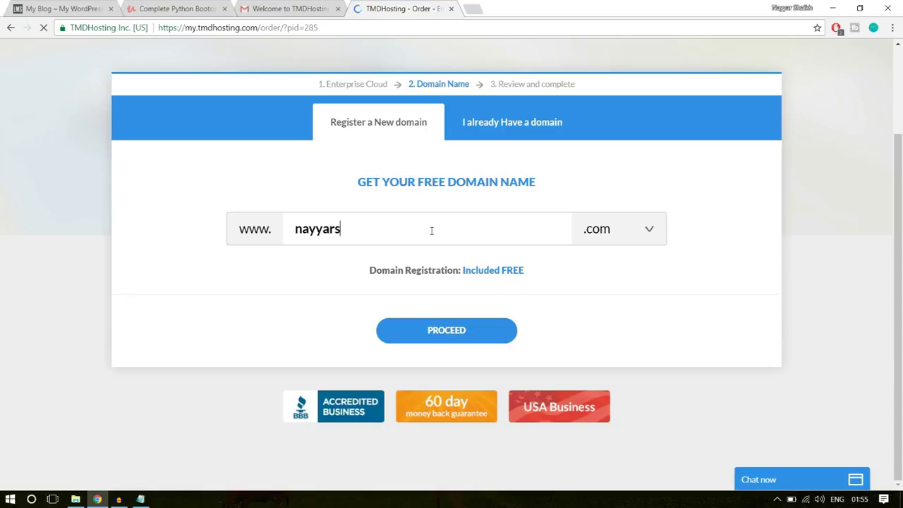
{"action": "type", "text": "haikh1"}
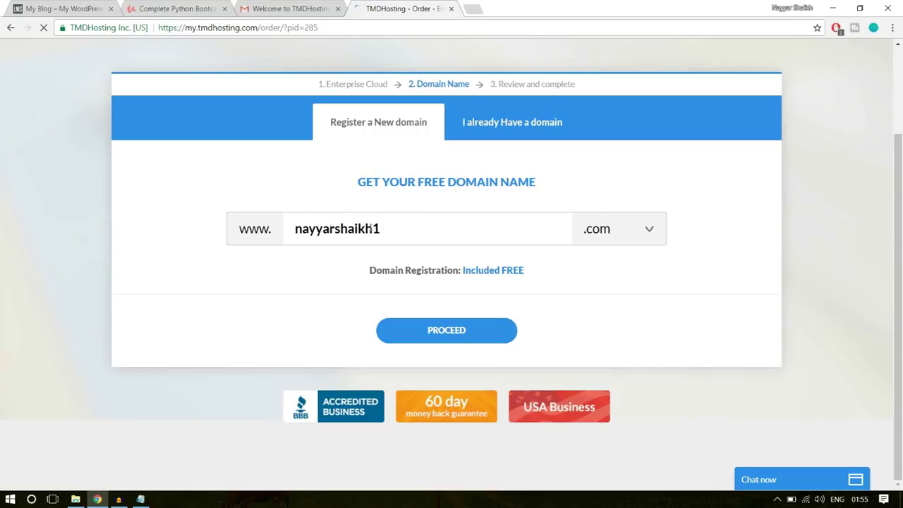
{"action": "left_click", "coordinate": [621, 230]}
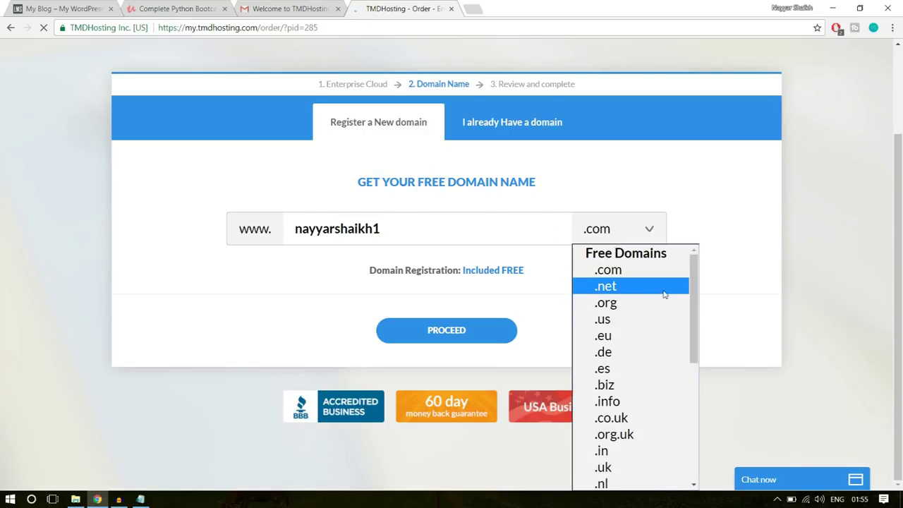
{"action": "scroll", "coordinate": [647, 331], "scroll_direction": "down", "scroll_amount": 4}
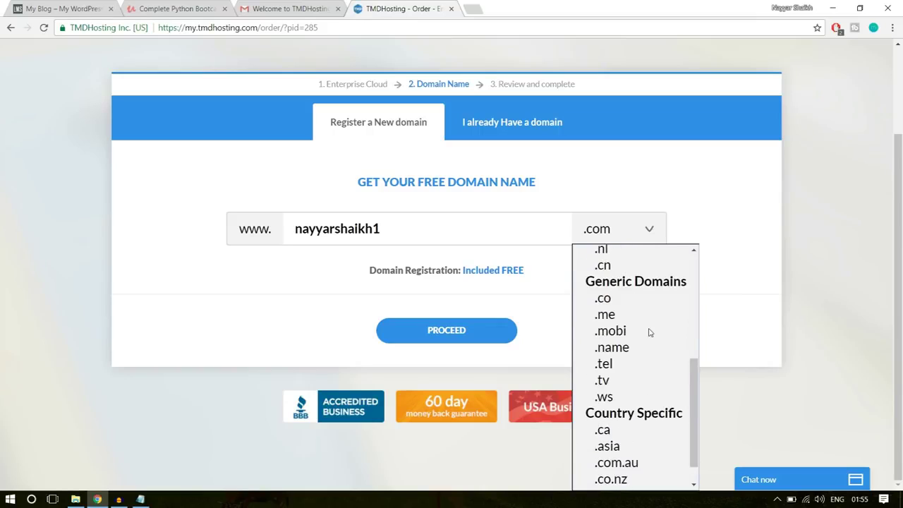
{"action": "scroll", "coordinate": [647, 332], "scroll_direction": "up", "scroll_amount": 4}
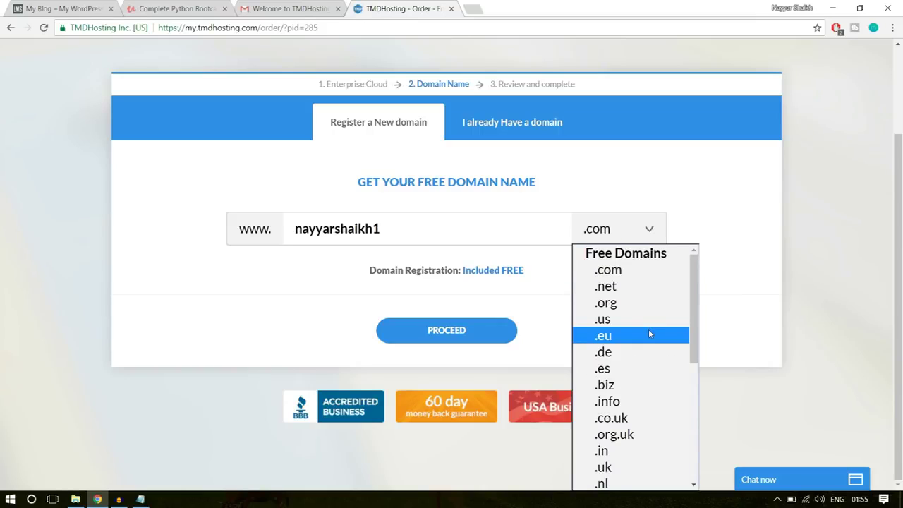
{"action": "scroll", "coordinate": [649, 333], "scroll_direction": "down", "scroll_amount": 2}
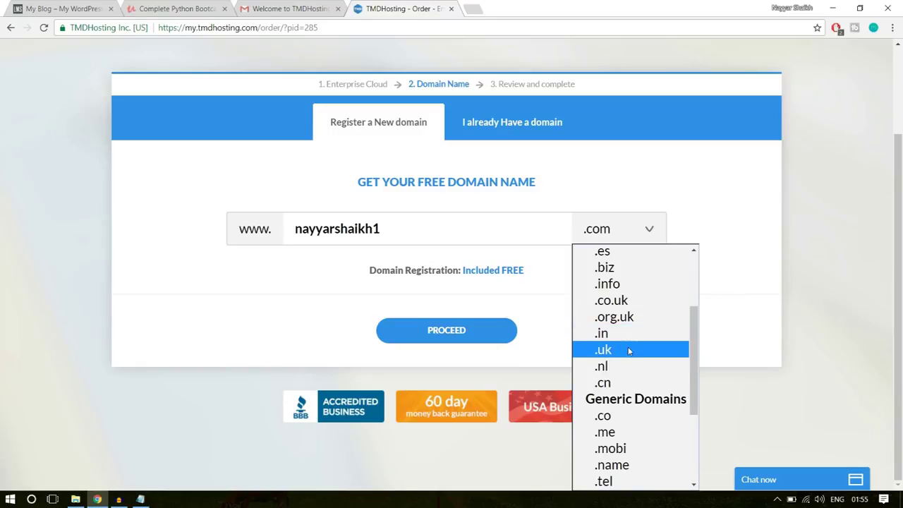
{"action": "left_click", "coordinate": [745, 281]}
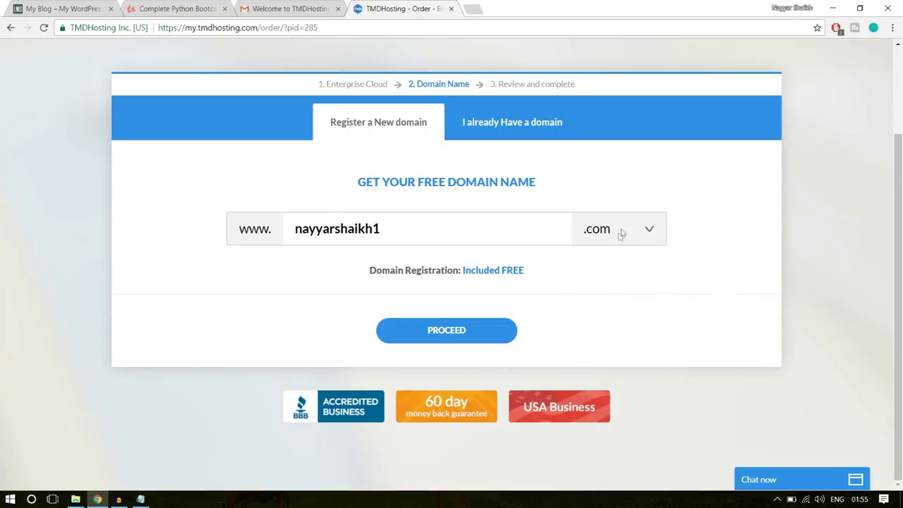
{"action": "left_click", "coordinate": [485, 329]}
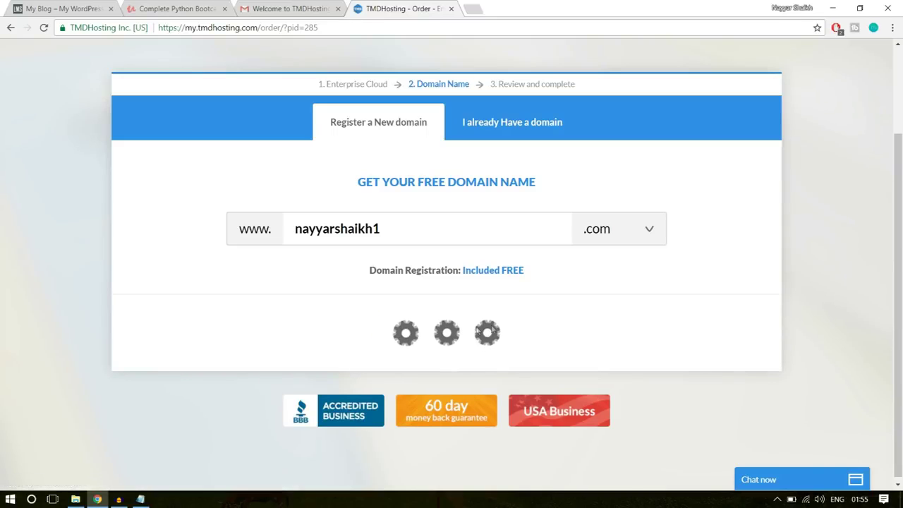
Check the PayPal payment requirements, then keep Credit Card and scroll to Purchase Information
{"action": "scroll", "coordinate": [767, 290], "scroll_direction": "down", "scroll_amount": 3}
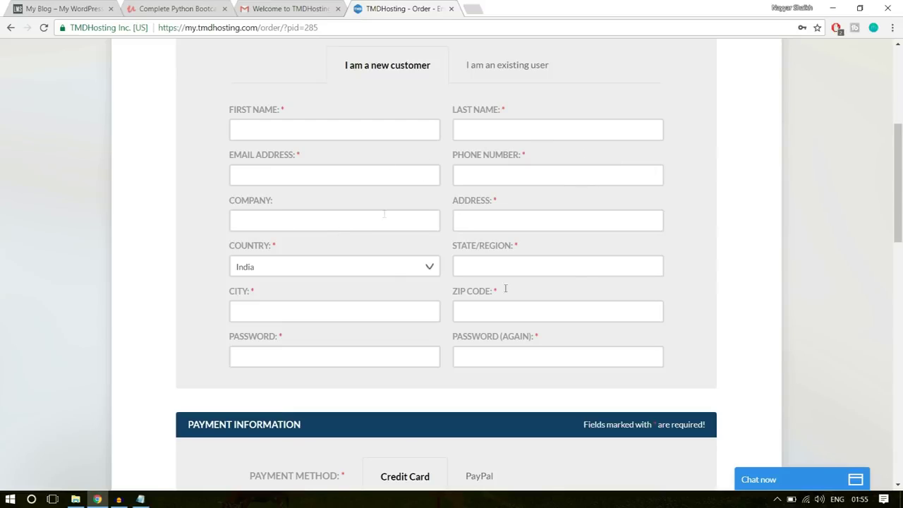
{"action": "scroll", "coordinate": [788, 281], "scroll_direction": "down", "scroll_amount": 4}
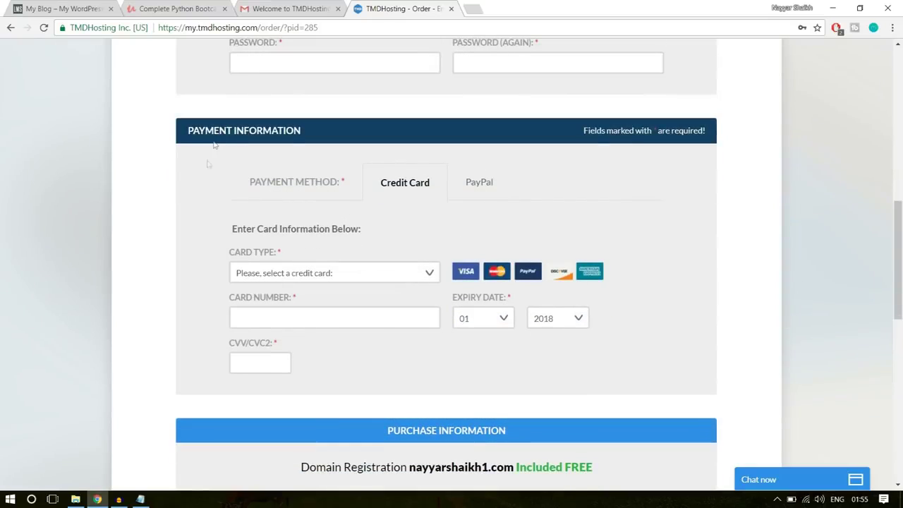
{"action": "left_click", "coordinate": [488, 189]}
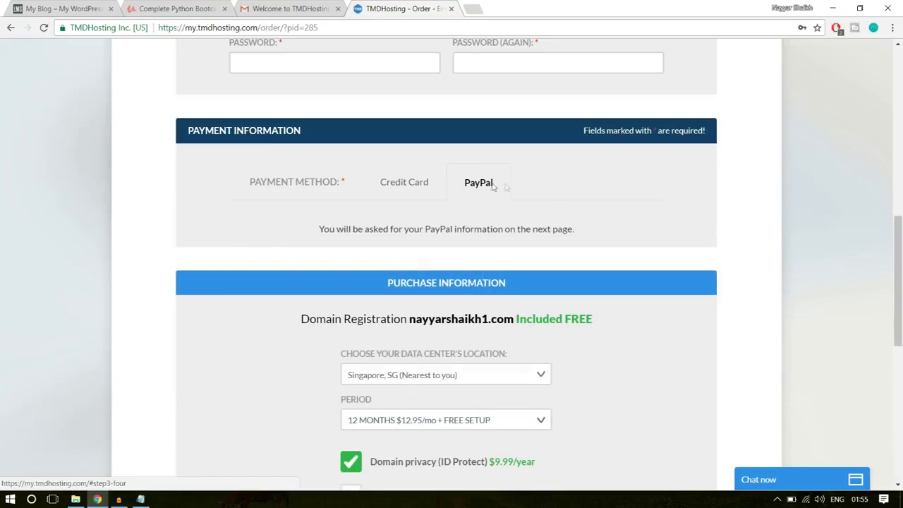
{"action": "left_click", "coordinate": [407, 185]}
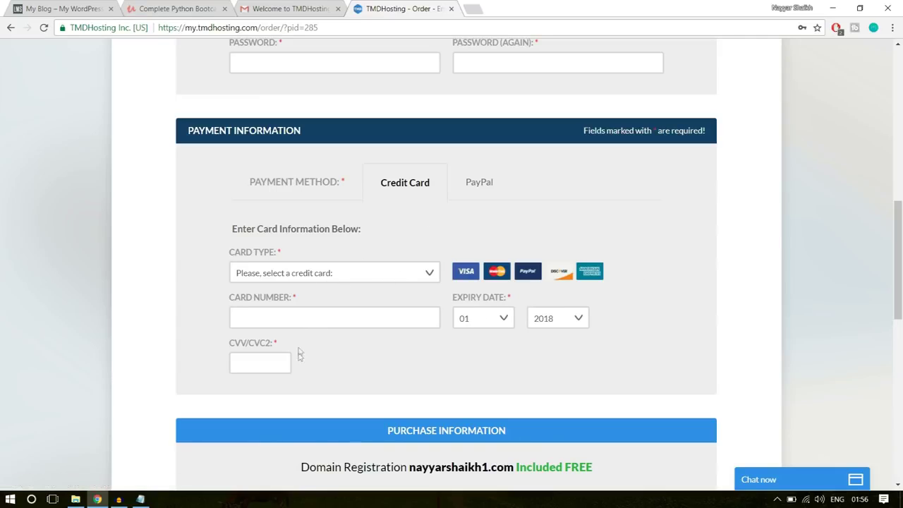
{"action": "scroll", "coordinate": [868, 328], "scroll_direction": "down", "scroll_amount": 4}
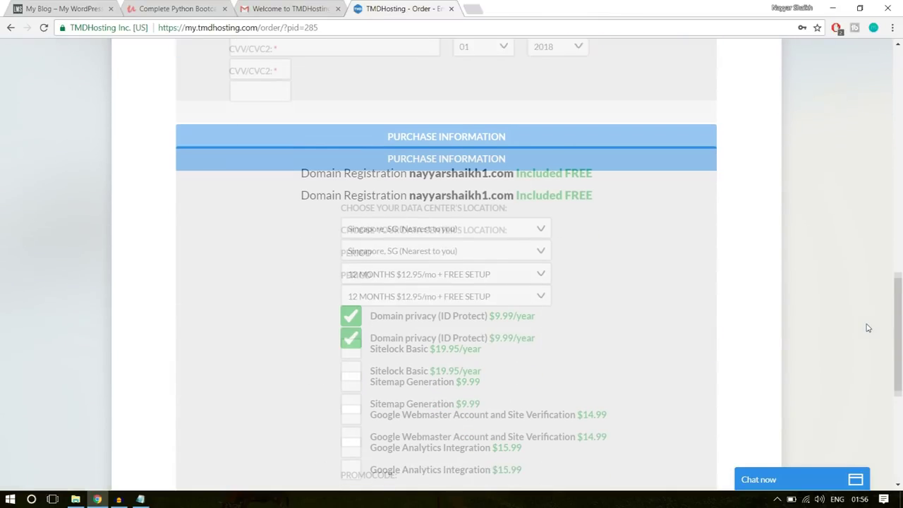
Keep the Singapore data center and 12-month period, then scroll to the add-ons and $165.39 total
{"action": "scroll", "coordinate": [672, 207], "scroll_direction": "down", "scroll_amount": 1}
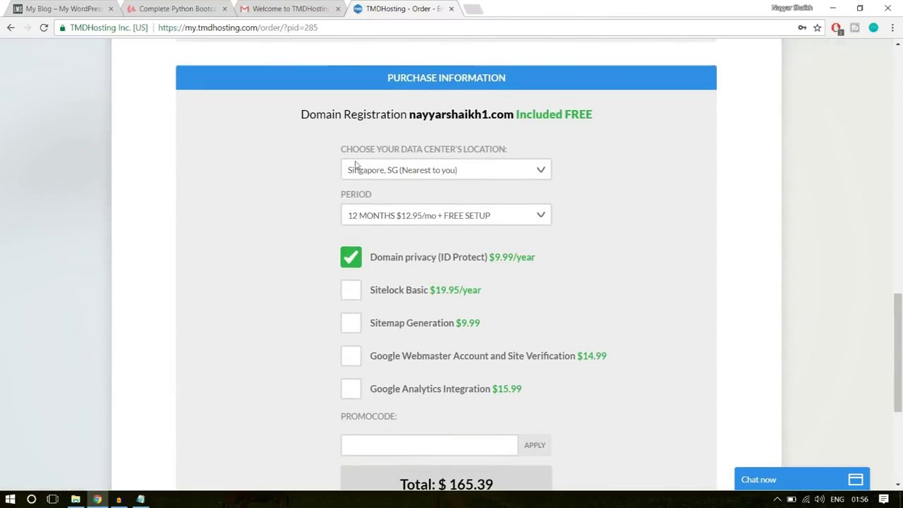
{"action": "left_click", "coordinate": [494, 171]}
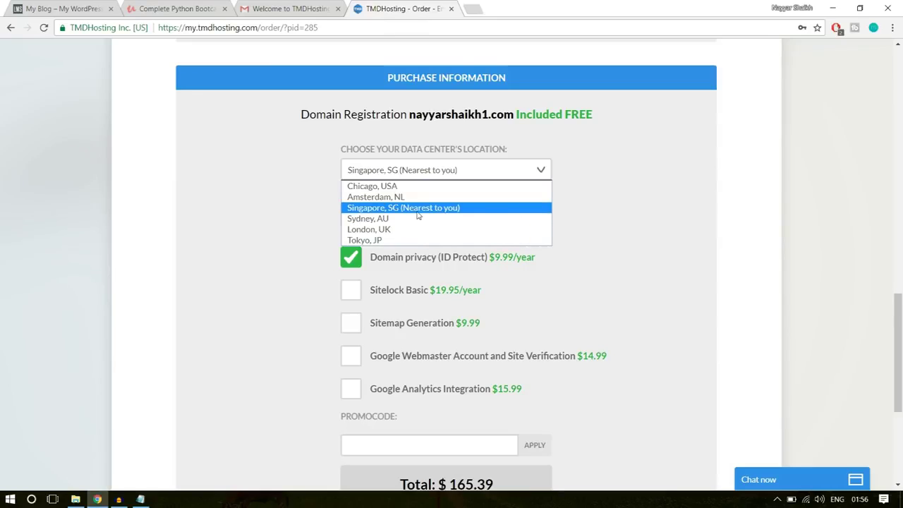
{"action": "left_click", "coordinate": [417, 215]}
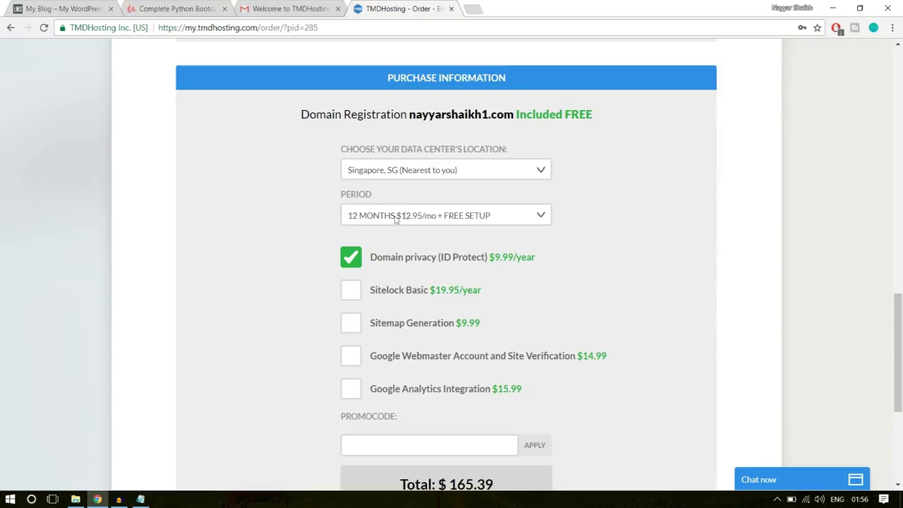
{"action": "left_click", "coordinate": [430, 216]}
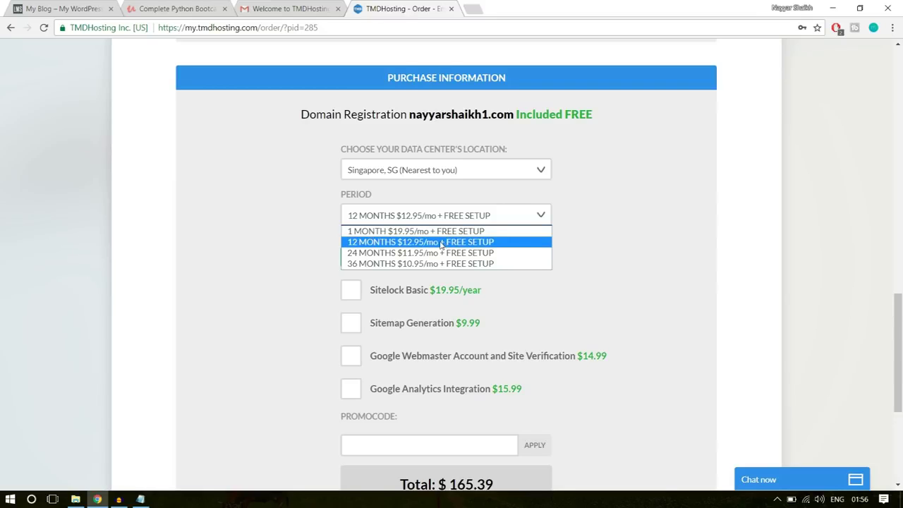
{"action": "left_click", "coordinate": [375, 244]}
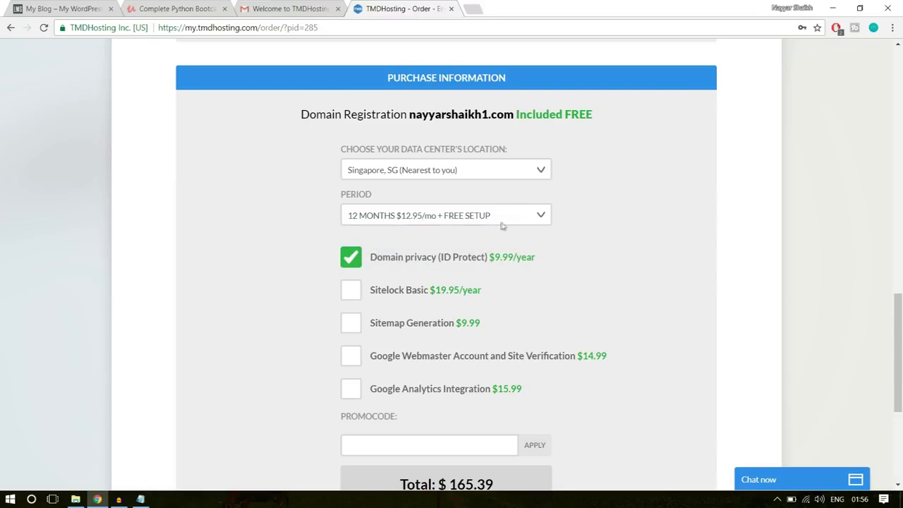
{"action": "scroll", "coordinate": [618, 226], "scroll_direction": "down", "scroll_amount": 1}
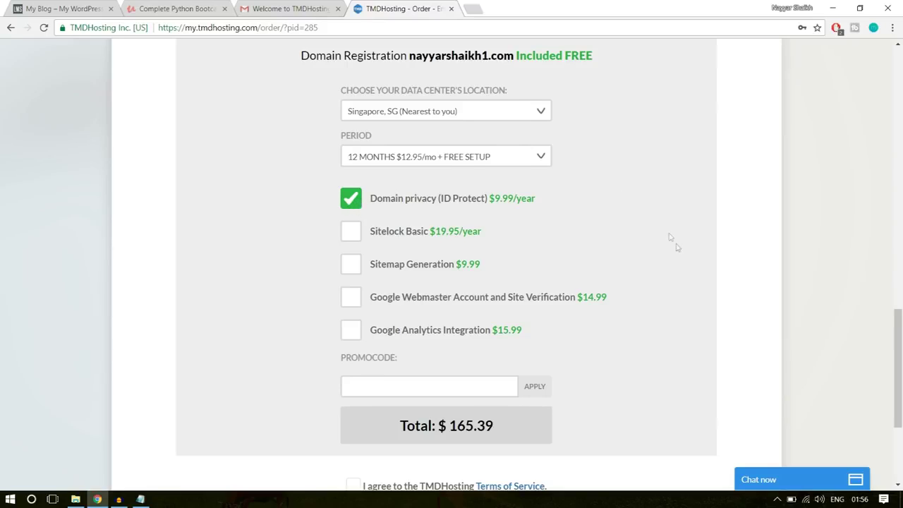
{"action": "scroll", "coordinate": [670, 239], "scroll_direction": "down", "scroll_amount": 3}
{"action": "scroll", "coordinate": [676, 248], "scroll_direction": "up", "scroll_amount": 1}
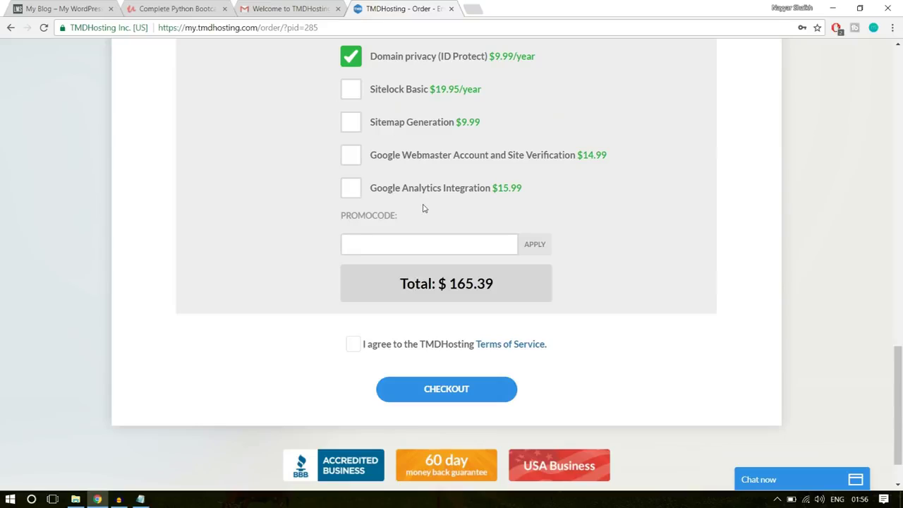
Enter the promo code, correcting its last digit to 7, and apply it for 7% off
{"action": "type", "text": "NAYYAR6"}
{"action": "key", "text": "BackSpace"}
{"action": "type", "text": "7"}
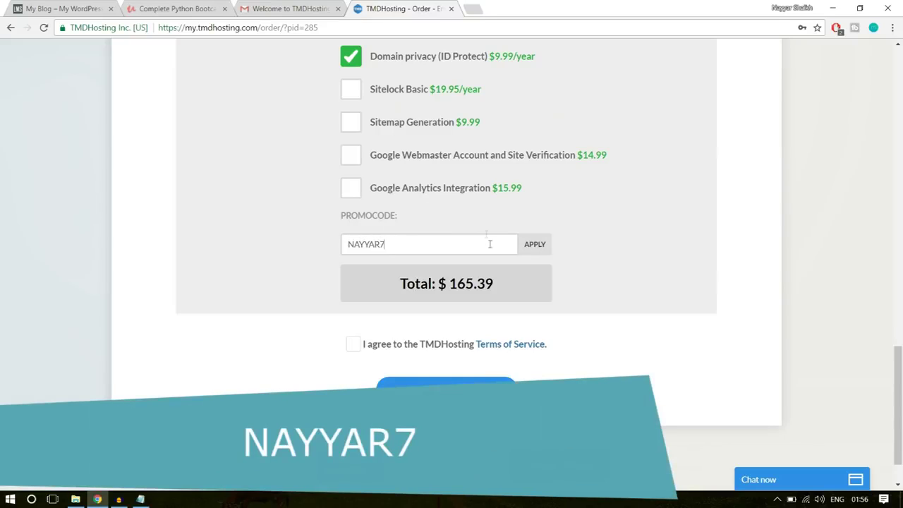
{"action": "left_click", "coordinate": [548, 255]}
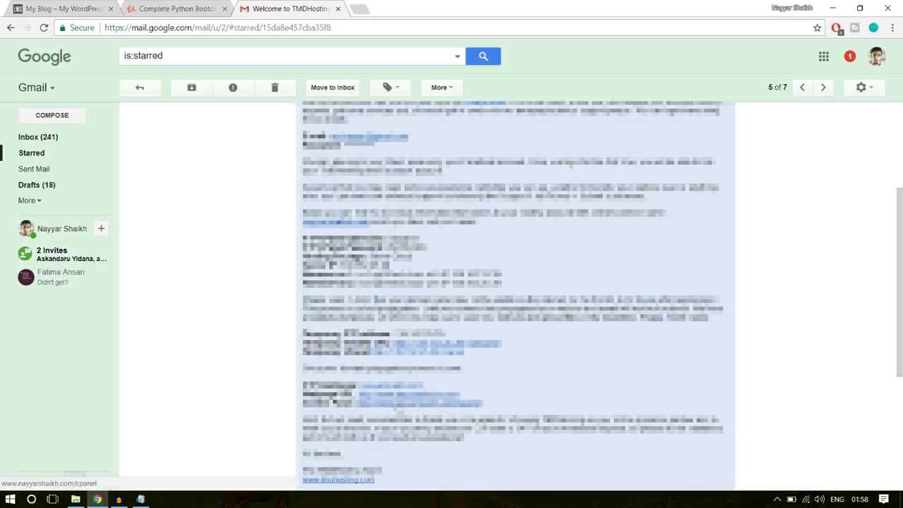
Follow the cPanel link in the TMDHosting welcome email and switch to its new tab
{"action": "left_click", "coordinate": [398, 407]}
{"action": "left_click", "coordinate": [384, 8]}
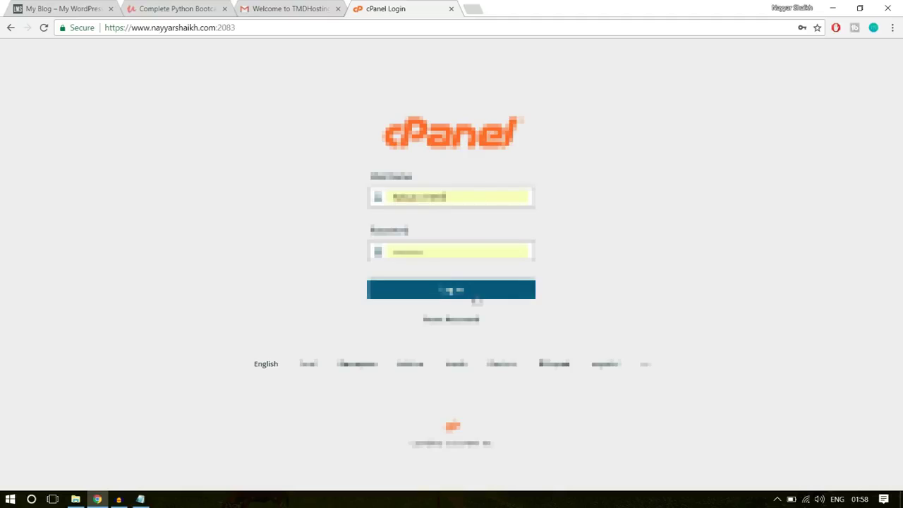
Log in to cPanel and scroll the dashboard down to the Softaculous Apps Installer scripts
{"action": "left_click", "coordinate": [476, 282]}
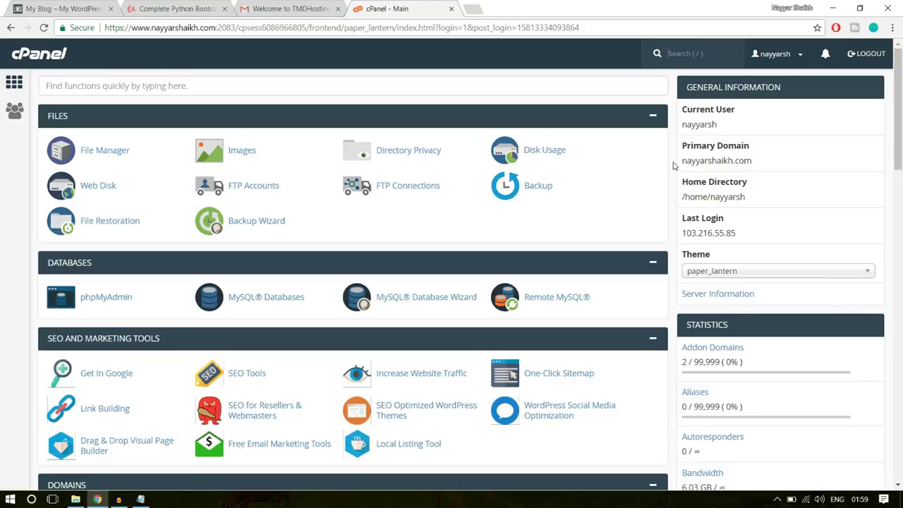
{"action": "scroll", "coordinate": [673, 229], "scroll_direction": "down", "scroll_amount": 4}
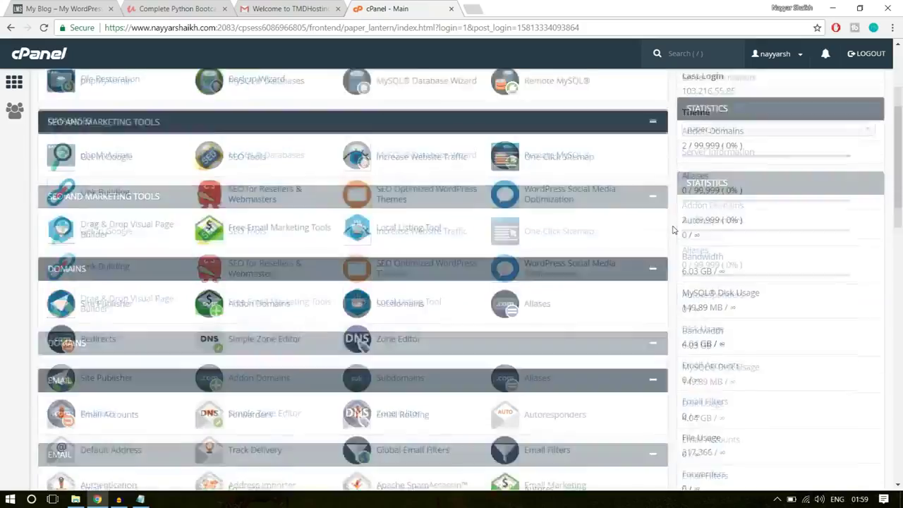
{"action": "scroll", "coordinate": [673, 229], "scroll_direction": "down", "scroll_amount": 10}
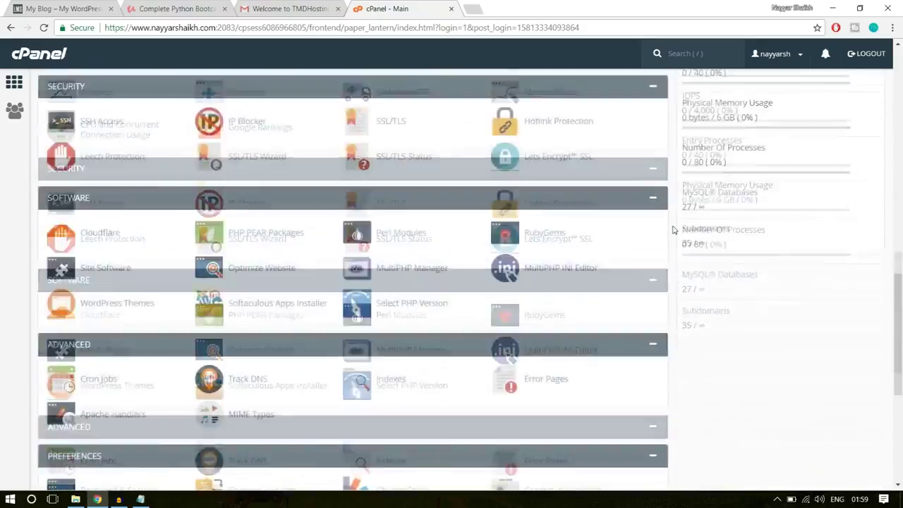
{"action": "scroll", "coordinate": [673, 229], "scroll_direction": "down", "scroll_amount": 4}
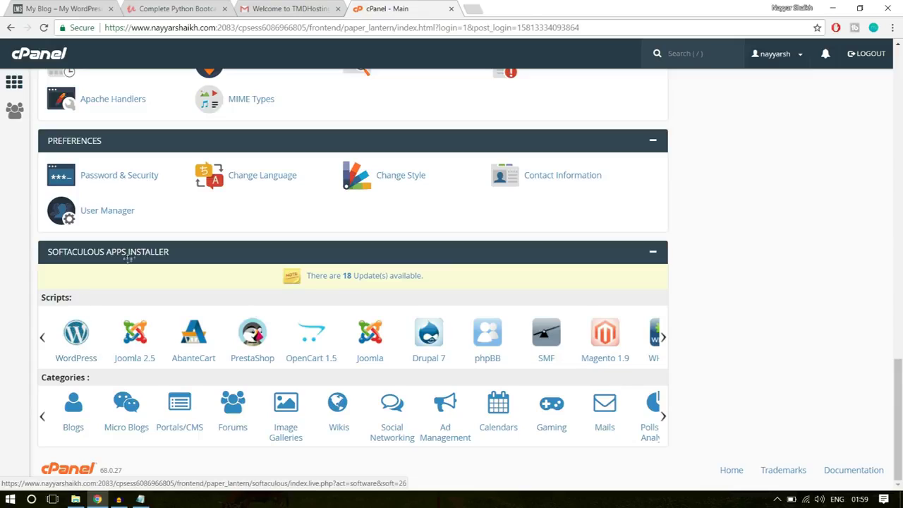
Start a new Softaculous WordPress install and choose the lms2 subdomain as the install domain
{"action": "left_click", "coordinate": [76, 334]}
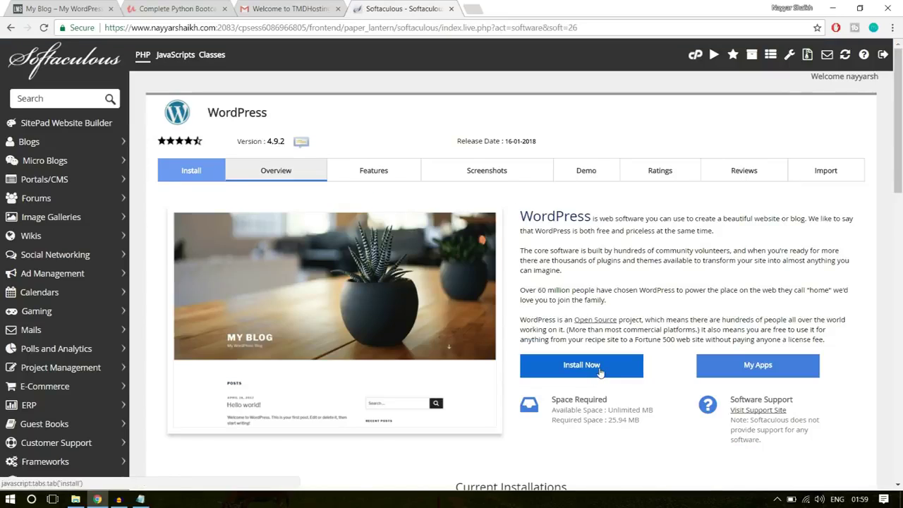
{"action": "left_click", "coordinate": [582, 365]}
{"action": "scroll", "coordinate": [655, 317], "scroll_direction": "down", "scroll_amount": 1}
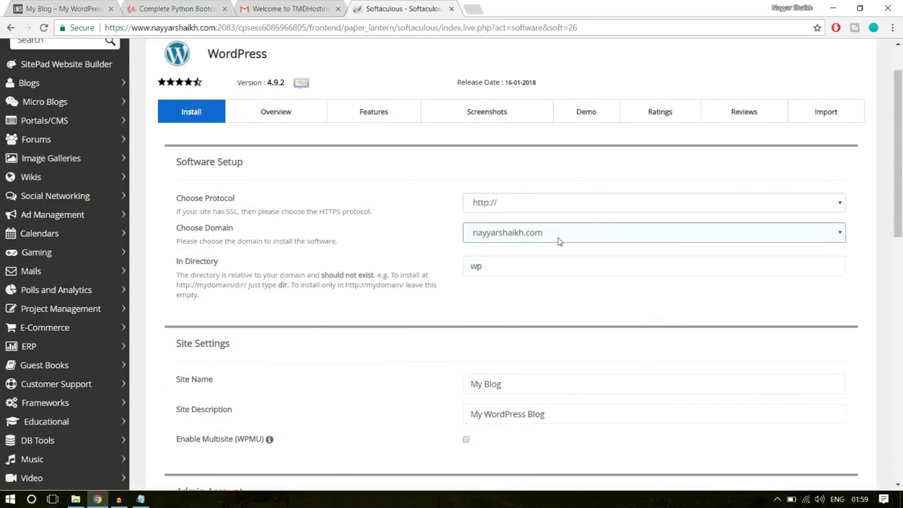
{"action": "left_click", "coordinate": [559, 234]}
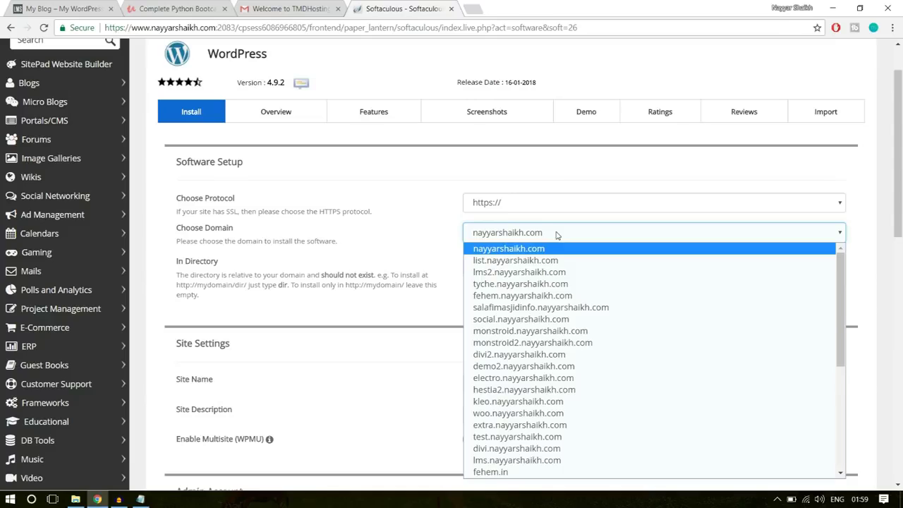
{"action": "left_click", "coordinate": [557, 233]}
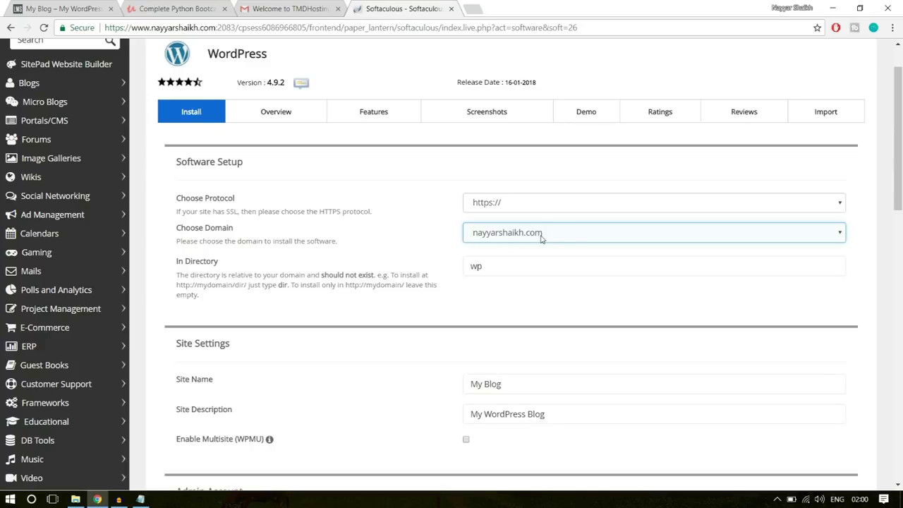
{"action": "left_click", "coordinate": [541, 238]}
{"action": "key", "text": "Down"}
{"action": "key", "text": "Down"}
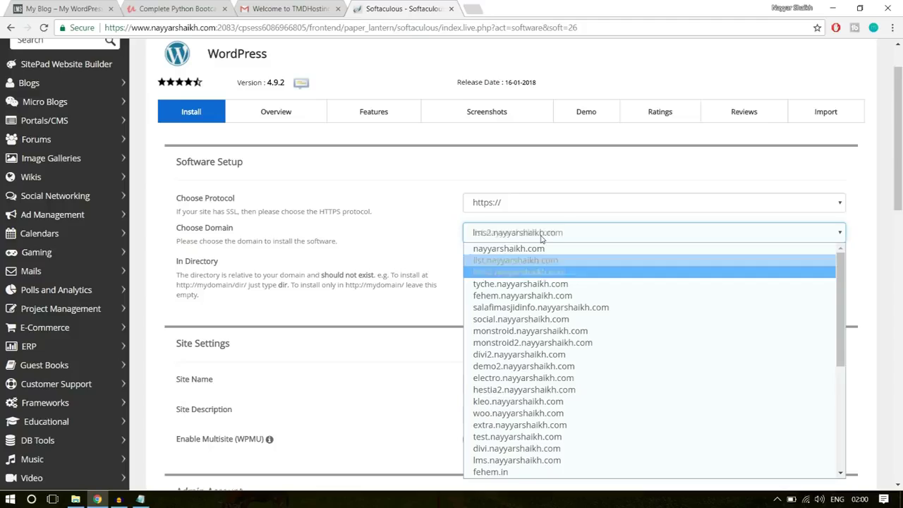
{"action": "left_click", "coordinate": [536, 274]}
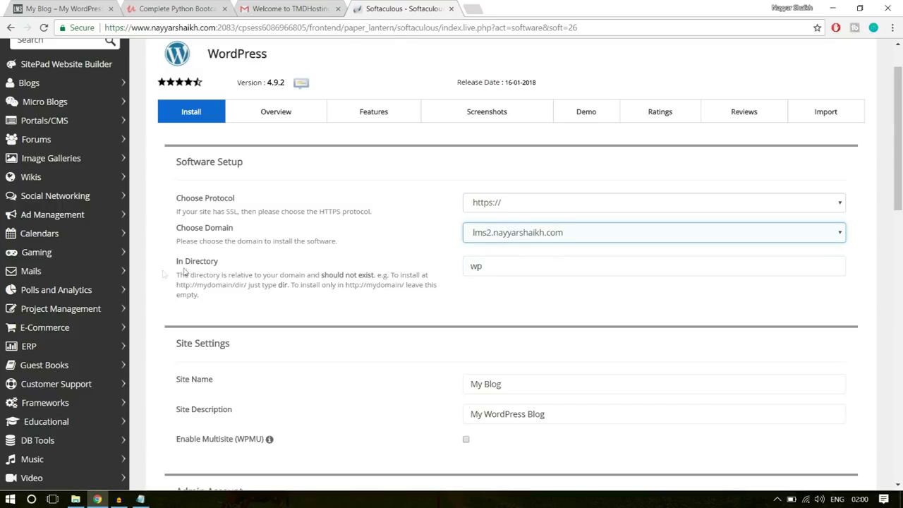
Clear the default 'wp' directory so WordPress installs at the lms2 subdomain root
{"action": "left_click_drag", "start_coordinate": [175, 261], "coordinate": [233, 264]}
{"action": "left_click", "coordinate": [447, 270]}
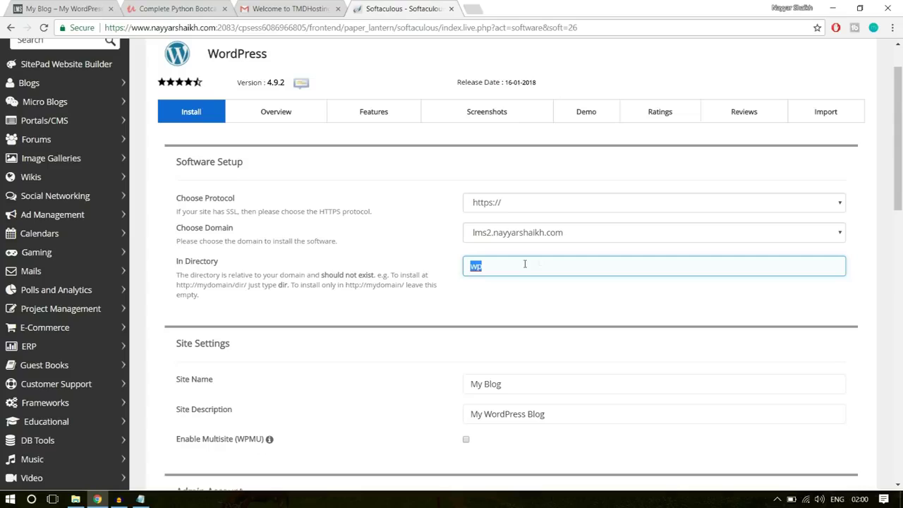
{"action": "key", "text": "BackSpace"}
{"action": "left_click", "coordinate": [525, 291]}
{"action": "left_click", "coordinate": [496, 268]}
{"action": "scroll", "coordinate": [630, 272], "scroll_direction": "down", "scroll_amount": 3}
Check the site name and description settings, selecting the default site name 'My Blog'
{"action": "left_click", "coordinate": [530, 152]}
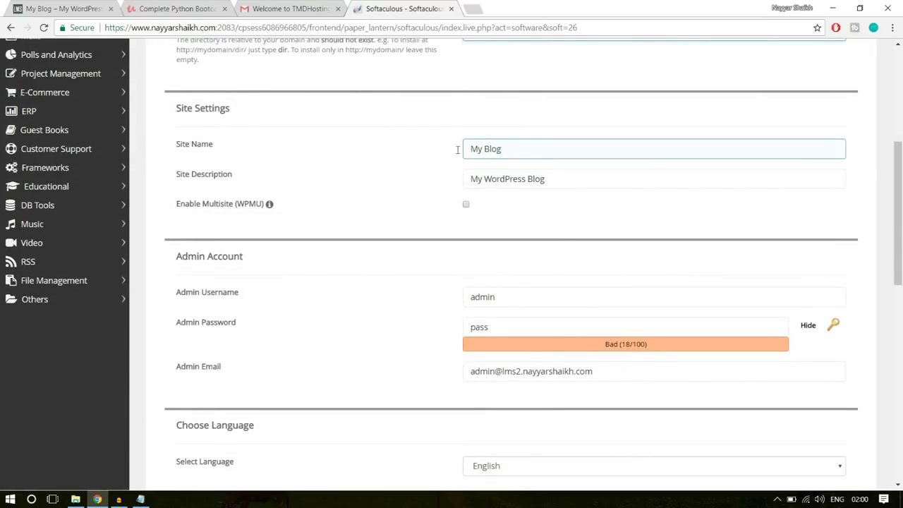
{"action": "left_click", "coordinate": [572, 174]}
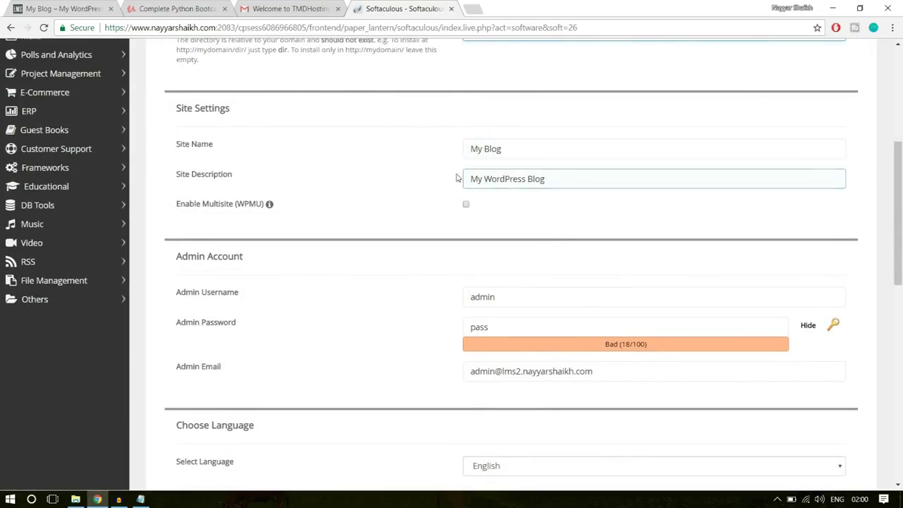
{"action": "left_click_drag", "start_coordinate": [503, 149], "coordinate": [460, 149]}
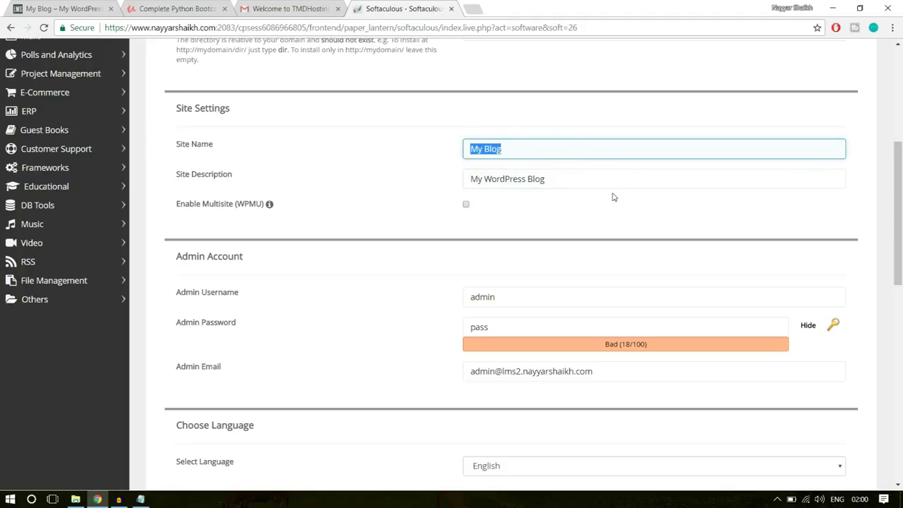
{"action": "scroll", "coordinate": [683, 173], "scroll_direction": "down", "scroll_amount": 1}
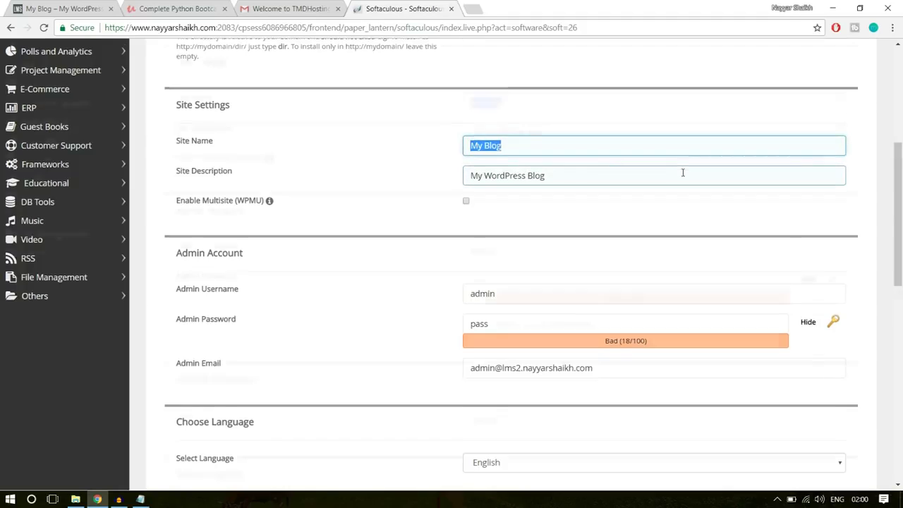
{"action": "scroll", "coordinate": [682, 172], "scroll_direction": "down", "scroll_amount": 2}
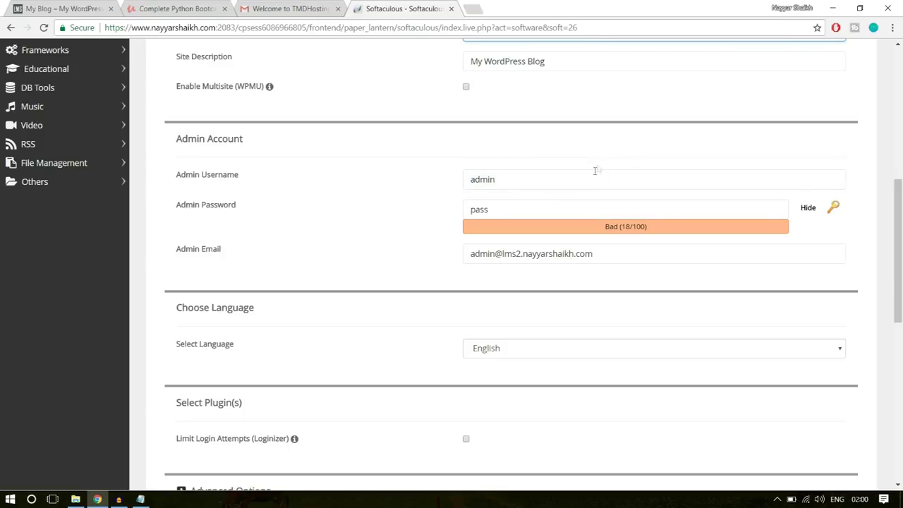
Replace the default 'admin' username with the saved admin username, adding an underscore
{"action": "left_click_drag", "start_coordinate": [558, 177], "coordinate": [439, 179]}
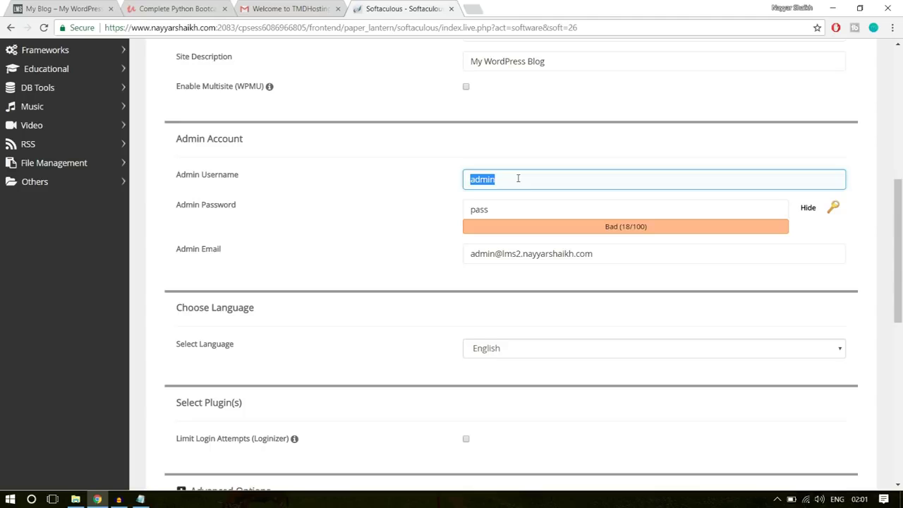
{"action": "key", "text": "BackSpace"}
{"action": "type", "text": "nAYYA"}
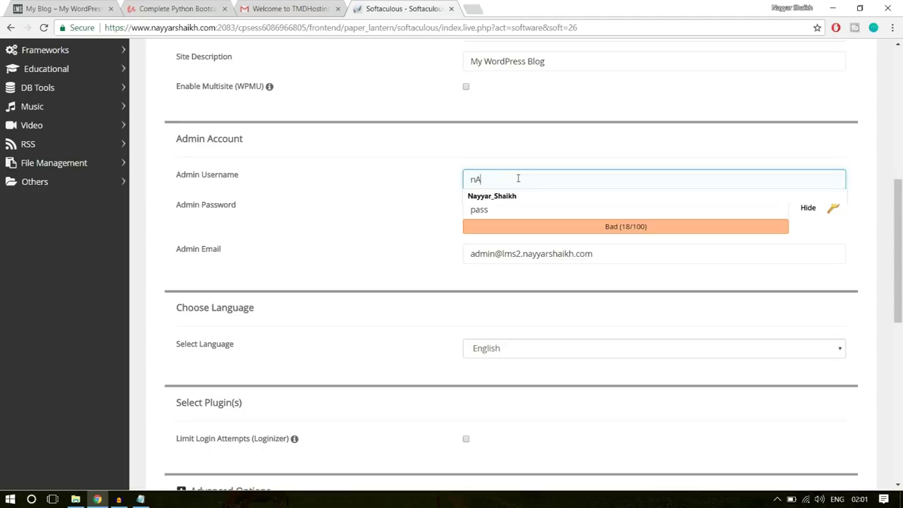
{"action": "left_click", "coordinate": [516, 197]}
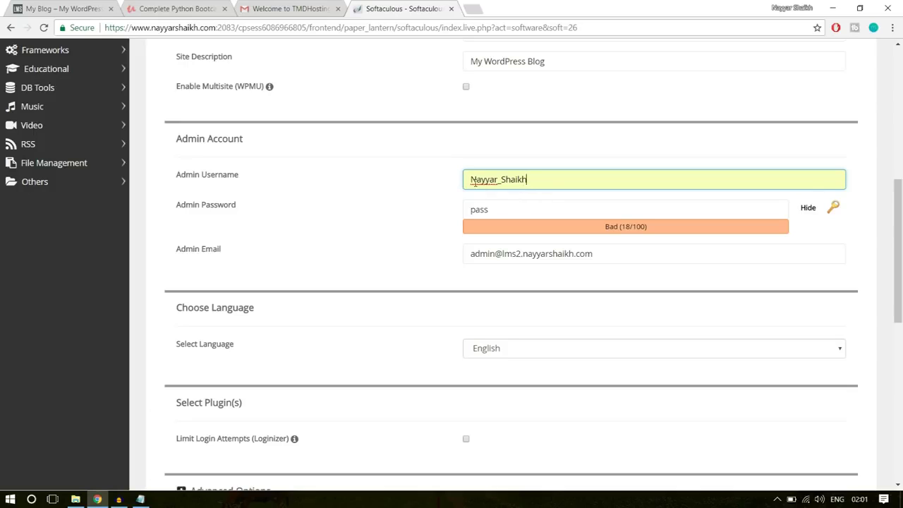
{"action": "left_click_drag", "start_coordinate": [473, 180], "coordinate": [477, 180]}
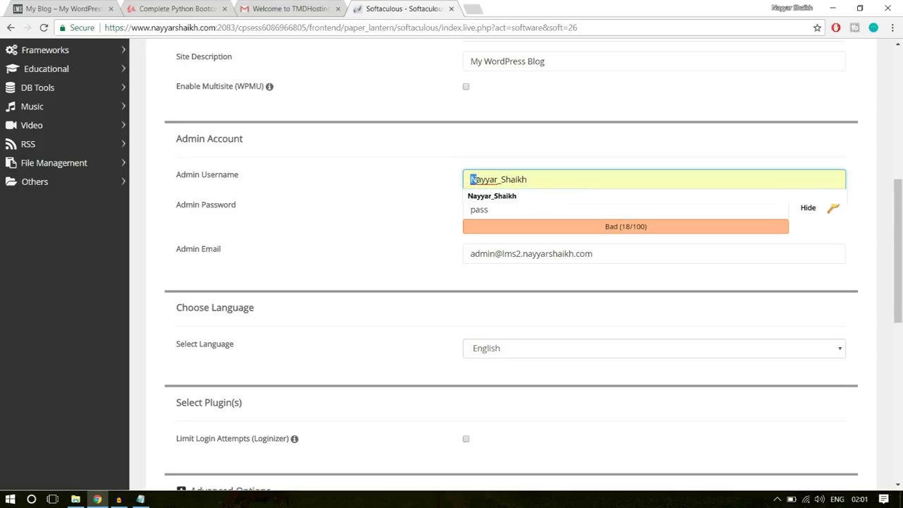
{"action": "left_click", "coordinate": [501, 180]}
{"action": "type", "text": "_Shaikh"}
Enter a new admin password and fill the admin email from the saved address
{"action": "left_click", "coordinate": [808, 208]}
{"action": "left_click_drag", "start_coordinate": [580, 213], "coordinate": [441, 218]}
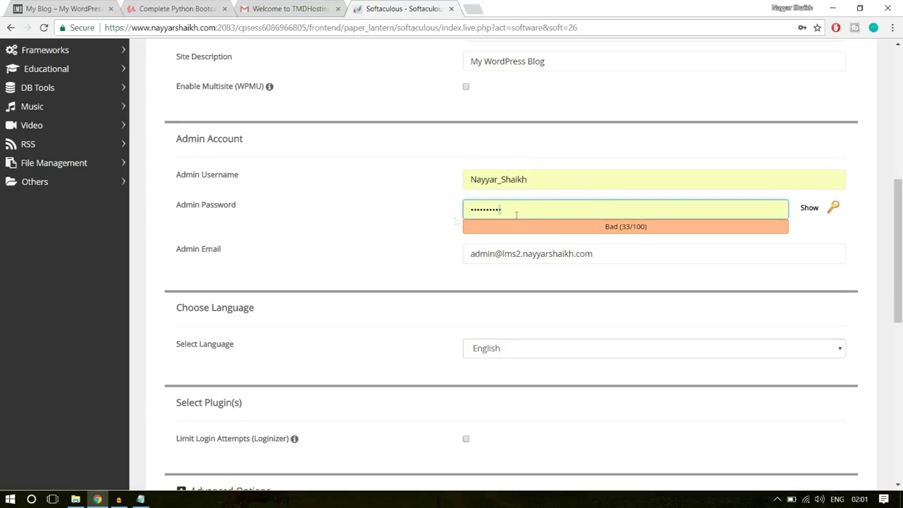
{"action": "left_click_drag", "start_coordinate": [517, 215], "coordinate": [437, 223]}
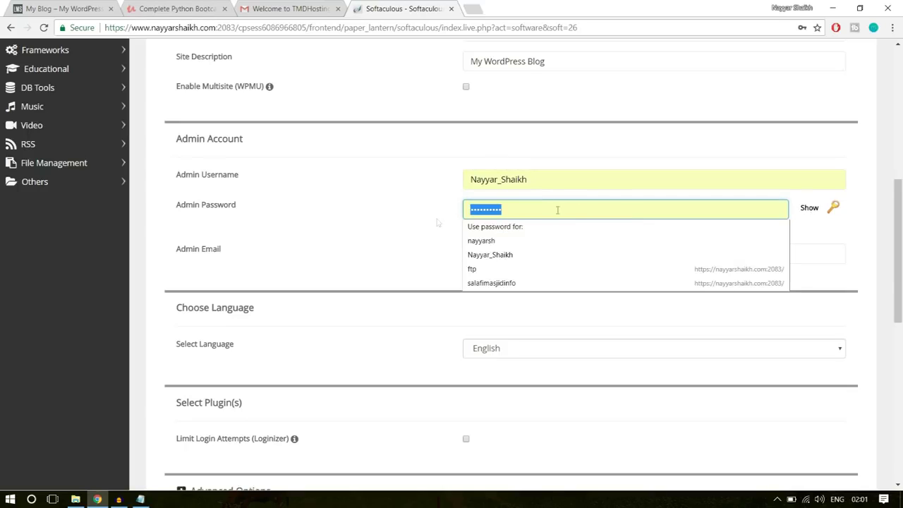
{"action": "type", "text": "********"}
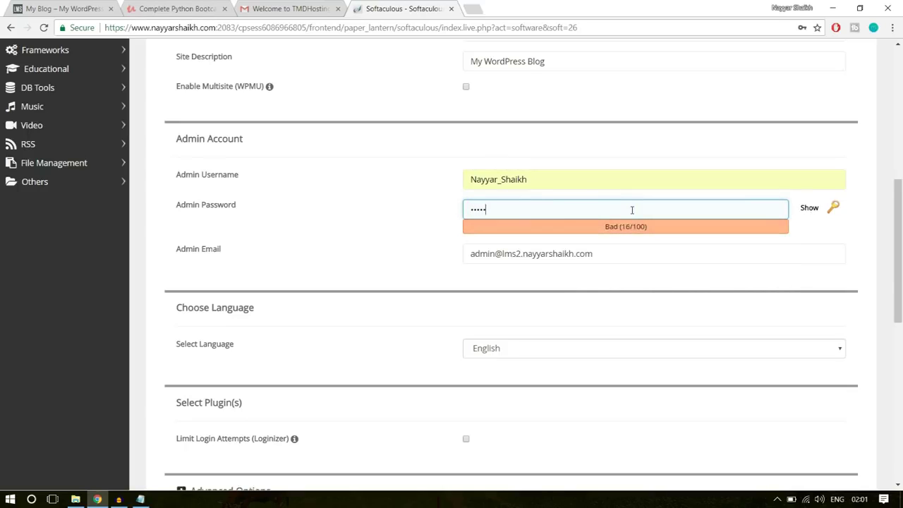
{"action": "left_click_drag", "start_coordinate": [623, 257], "coordinate": [379, 266]}
{"action": "type", "text": "re"}
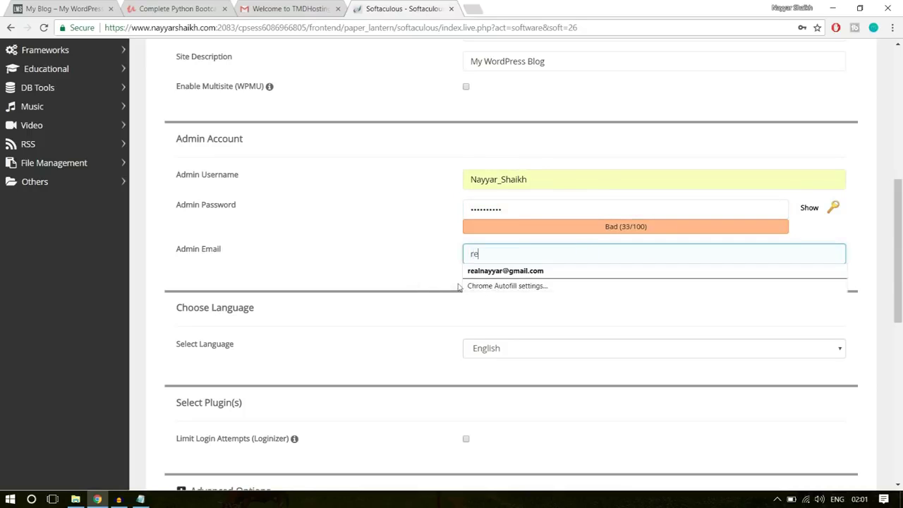
{"action": "left_click", "coordinate": [506, 268]}
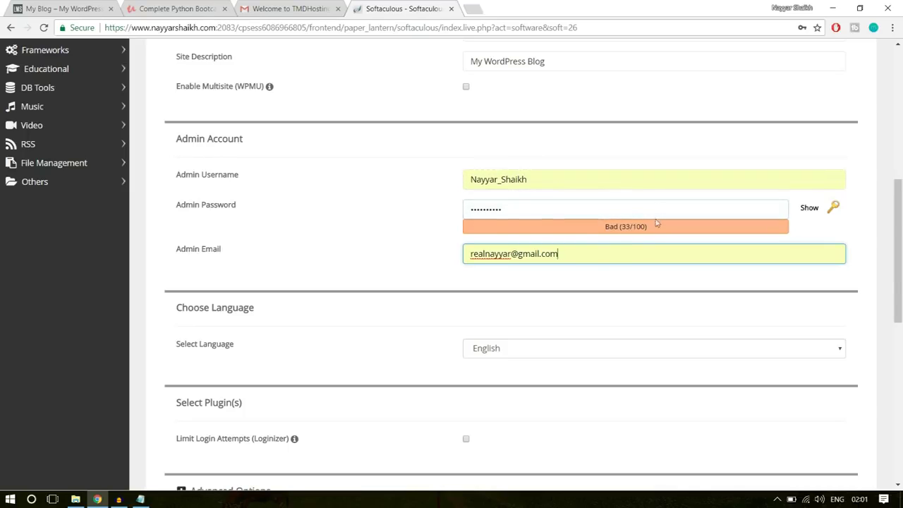
Install WordPress on the lms2 subdomain and scroll down to the installation result
{"action": "scroll", "coordinate": [695, 295], "scroll_direction": "down", "scroll_amount": 7}
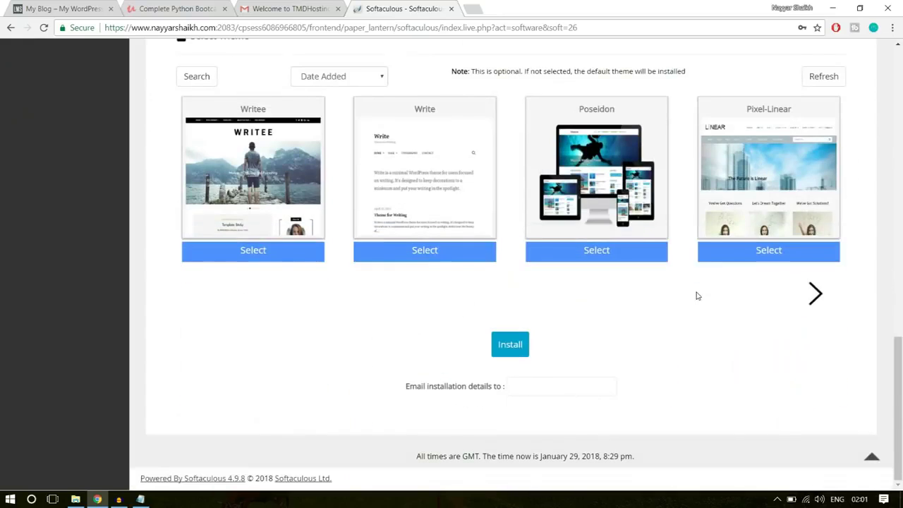
{"action": "left_click", "coordinate": [510, 349]}
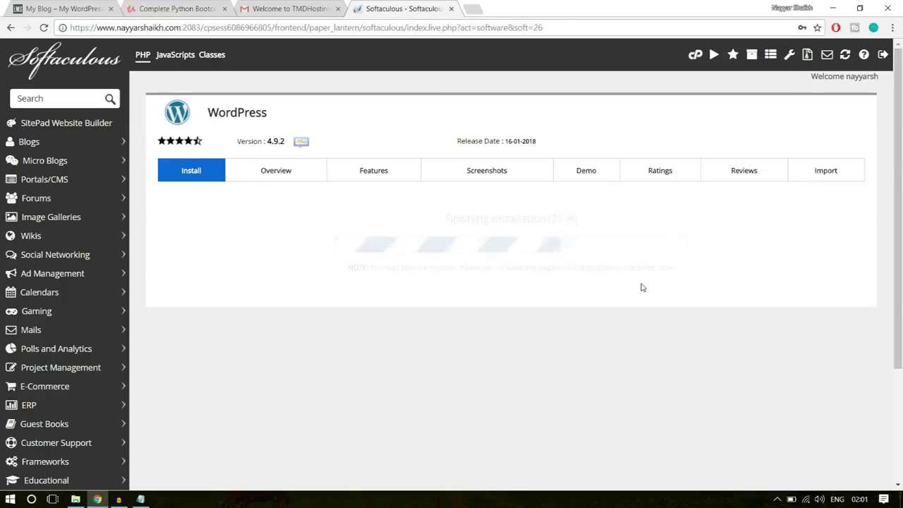
{"action": "scroll", "coordinate": [641, 287], "scroll_direction": "down", "scroll_amount": 1}
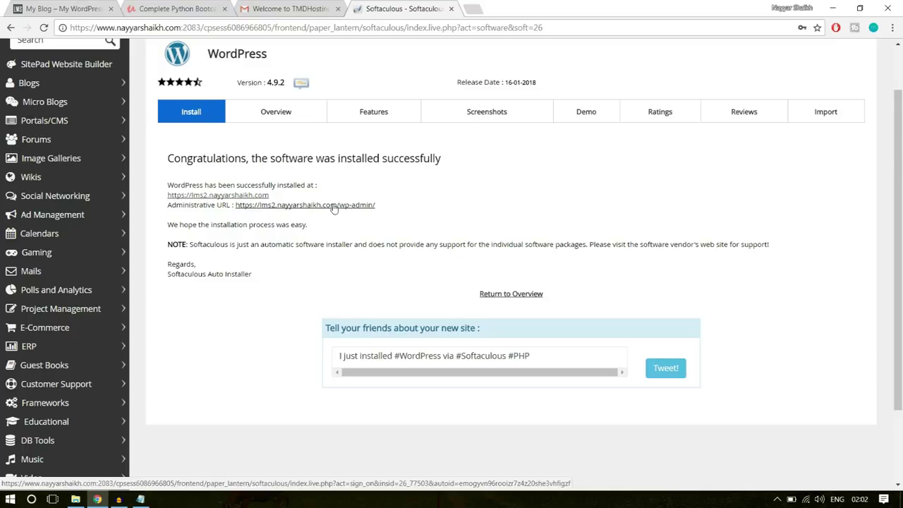
Close the Softaculous, TMDHosting and Python course tabs, then view and dismiss the site's connection details
{"action": "left_click", "coordinate": [451, 8]}
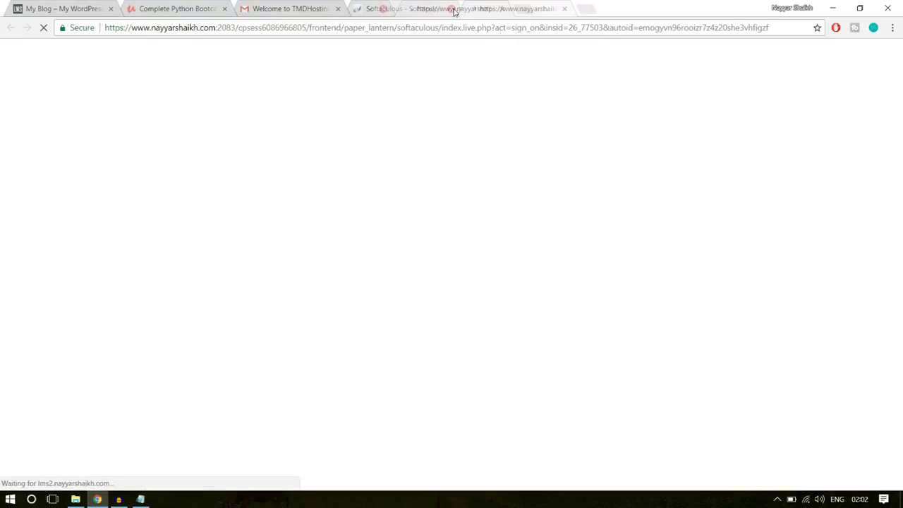
{"action": "left_click", "coordinate": [337, 9]}
{"action": "left_click", "coordinate": [224, 9]}
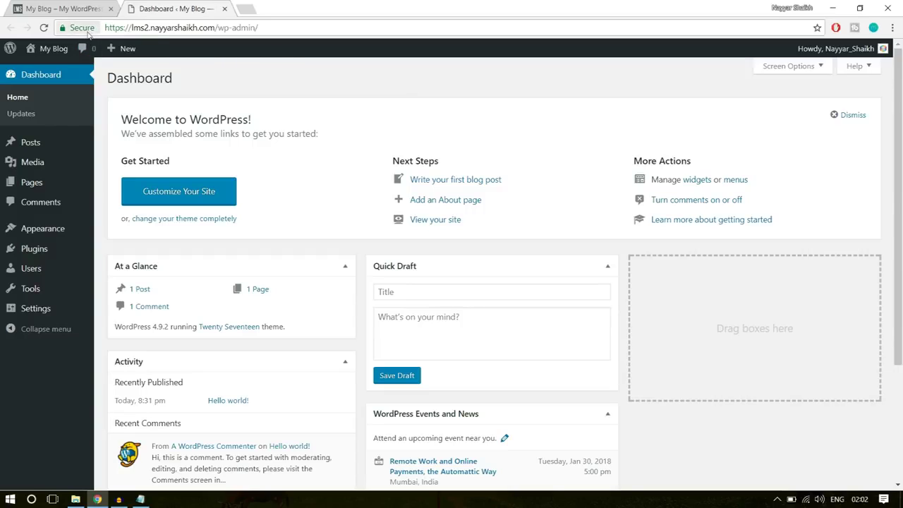
{"action": "left_click", "coordinate": [83, 28]}
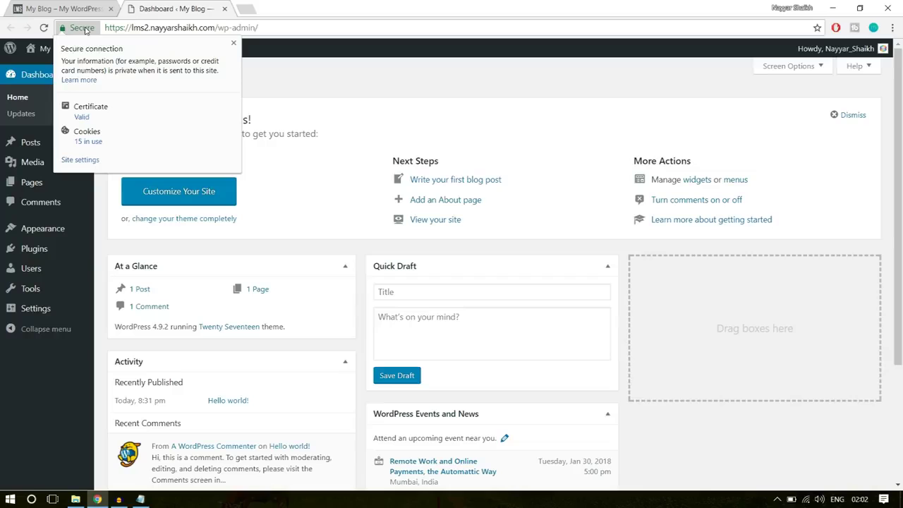
{"action": "left_click", "coordinate": [234, 43]}
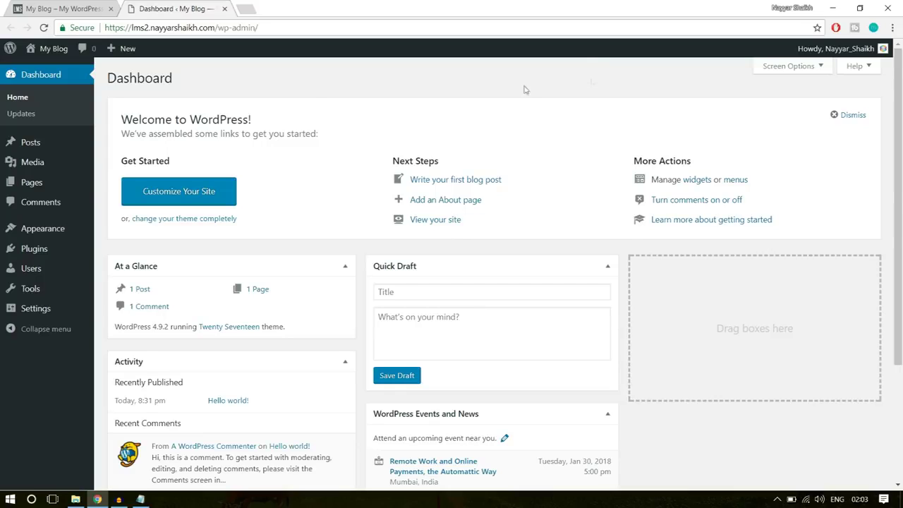
Select all plugins on the Plugins page and bulk-delete Akismet Anti-Spam and Hello Dolly
{"action": "mouse_move", "coordinate": [41, 256]}
{"action": "left_click", "coordinate": [41, 255]}
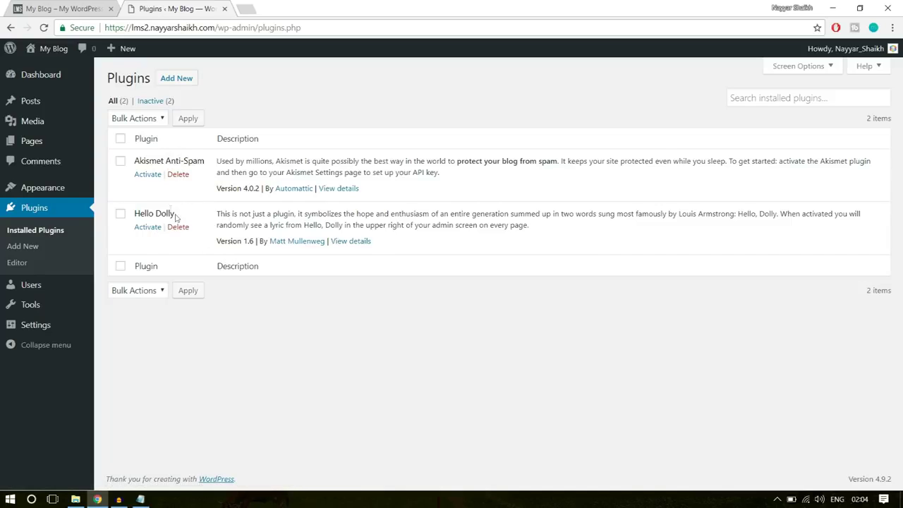
{"action": "left_click", "coordinate": [120, 139]}
{"action": "left_click", "coordinate": [141, 290]}
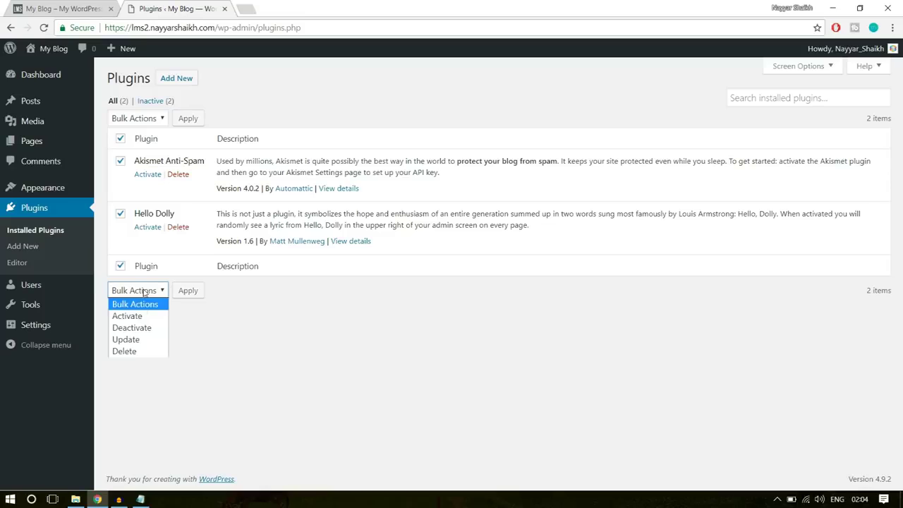
{"action": "left_click", "coordinate": [149, 351]}
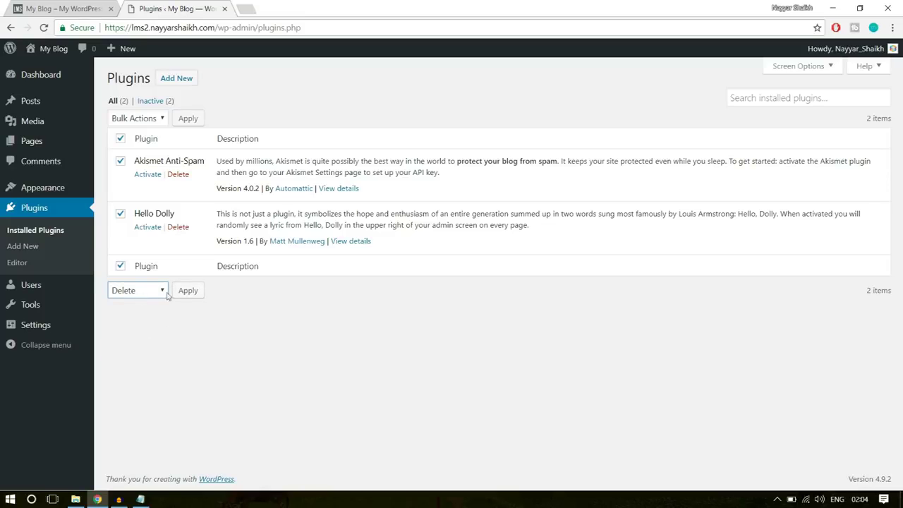
{"action": "left_click", "coordinate": [188, 290]}
{"action": "left_click", "coordinate": [498, 83]}
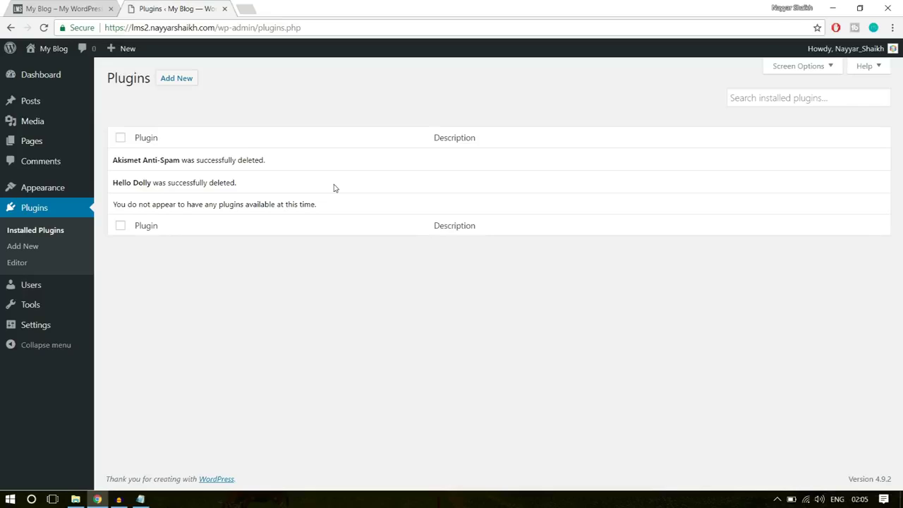
{"action": "mouse_move", "coordinate": [54, 189]}
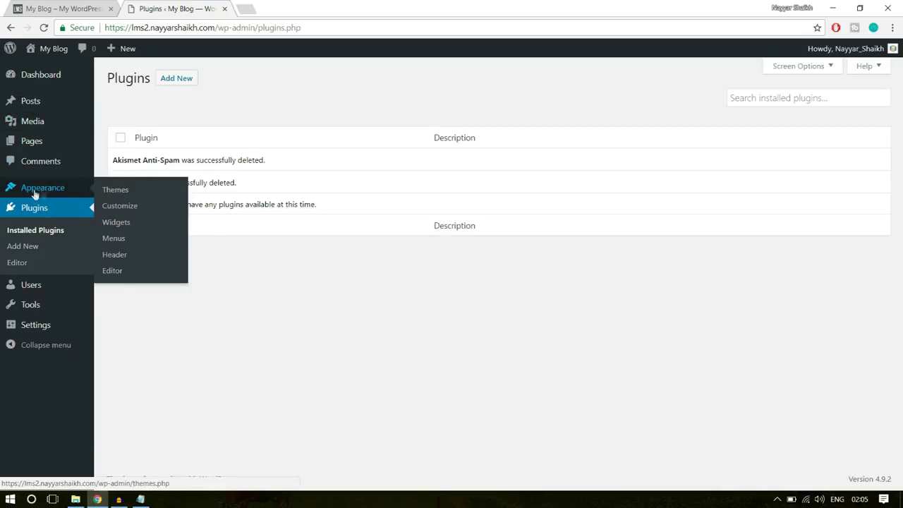
Delete Twenty Fifteen and then Twenty Sixteen from Appearance > Themes, confirming each deletion
{"action": "left_click", "coordinate": [48, 193]}
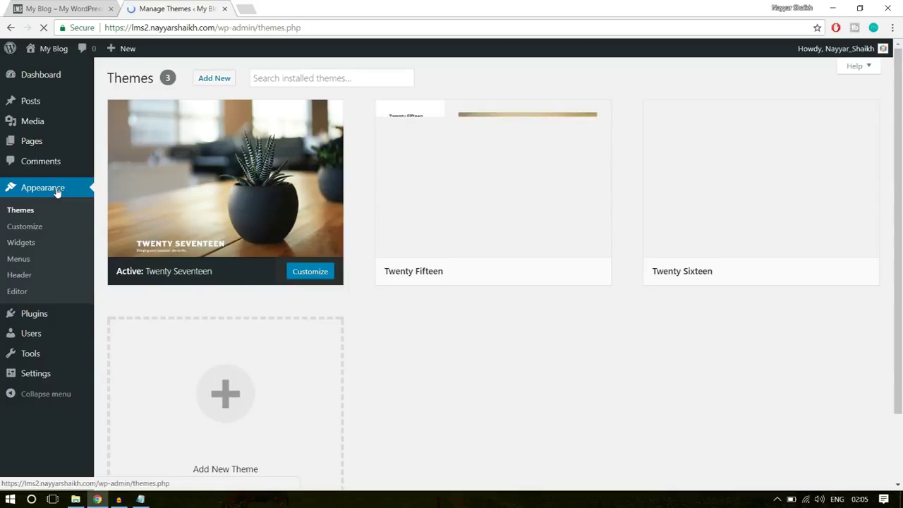
{"action": "mouse_move", "coordinate": [645, 249]}
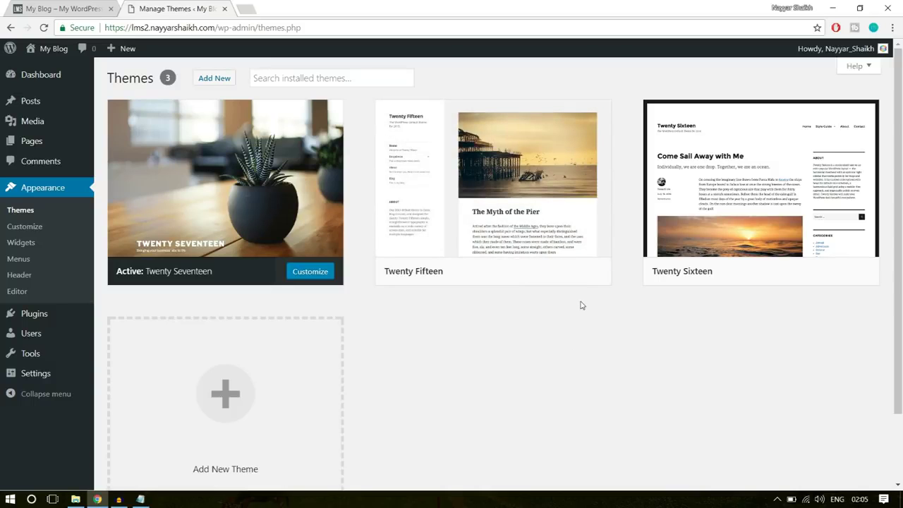
{"action": "mouse_move", "coordinate": [536, 230]}
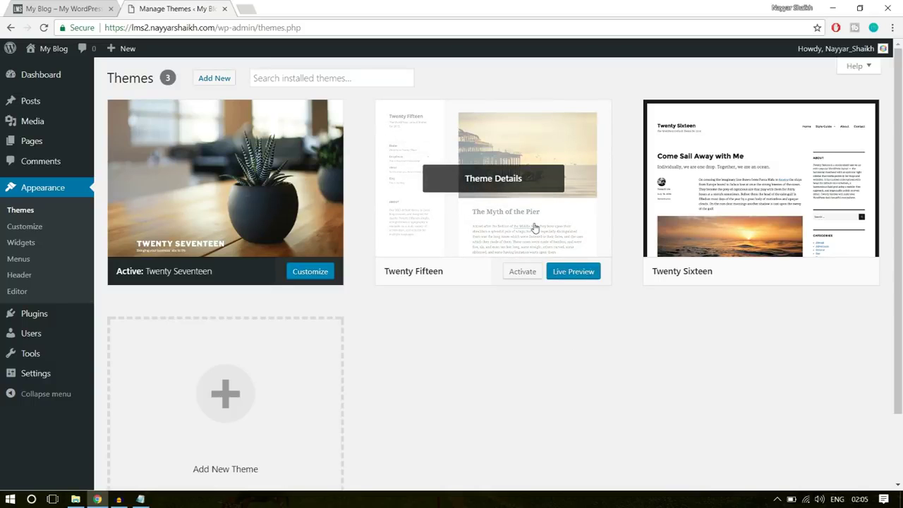
{"action": "left_click", "coordinate": [534, 227]}
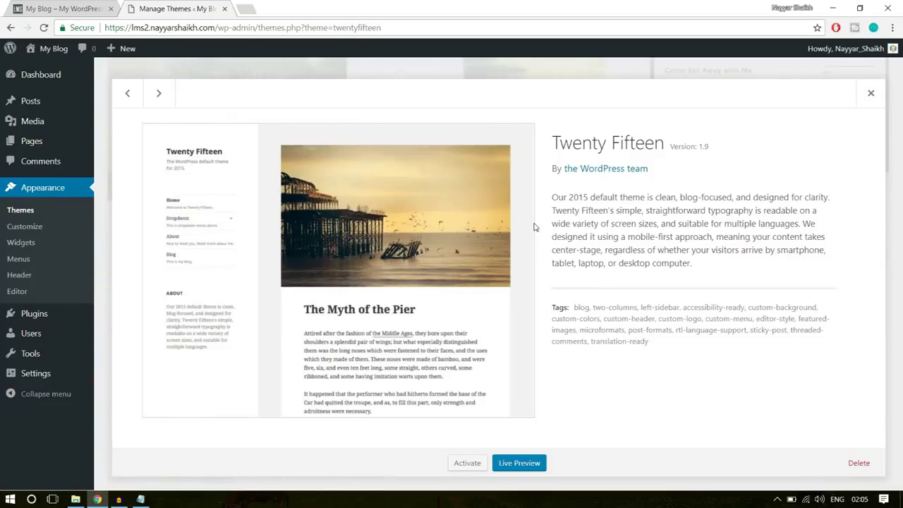
{"action": "left_click", "coordinate": [860, 469]}
{"action": "key", "text": "Return"}
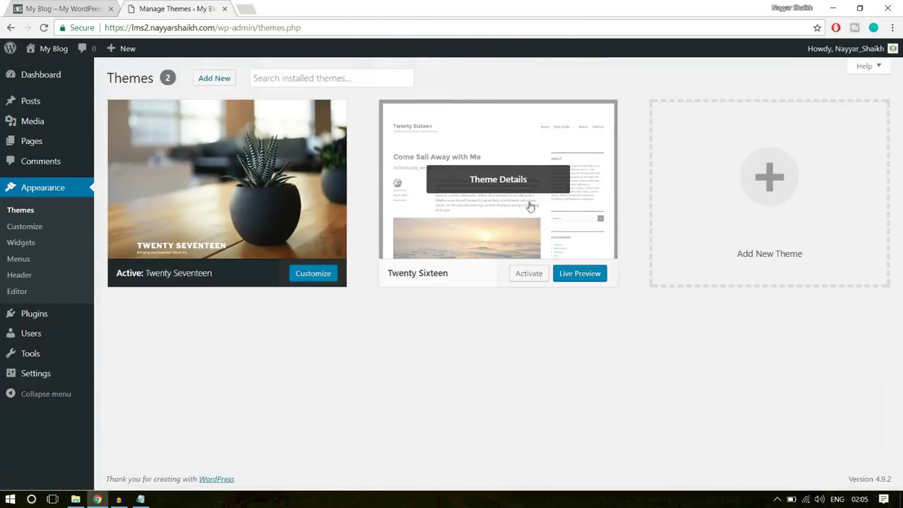
{"action": "left_click", "coordinate": [531, 206]}
{"action": "left_click", "coordinate": [859, 463]}
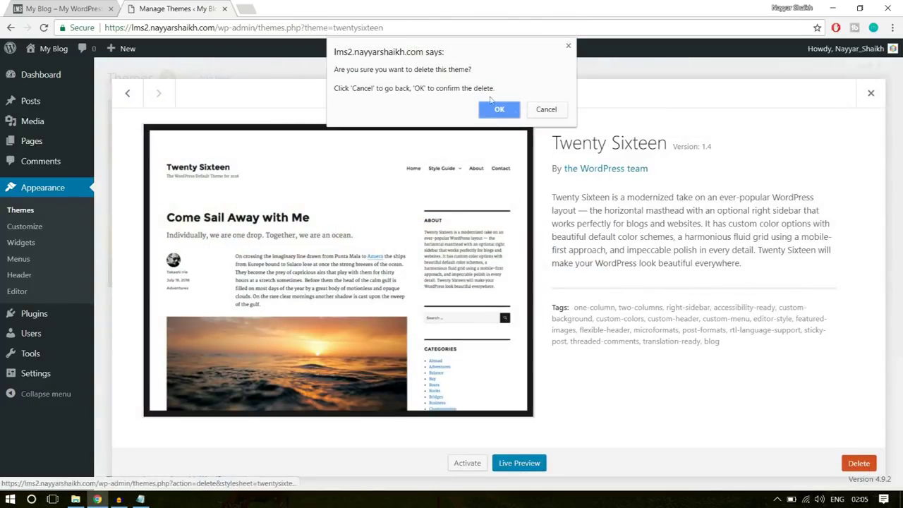
{"action": "left_click", "coordinate": [497, 108]}
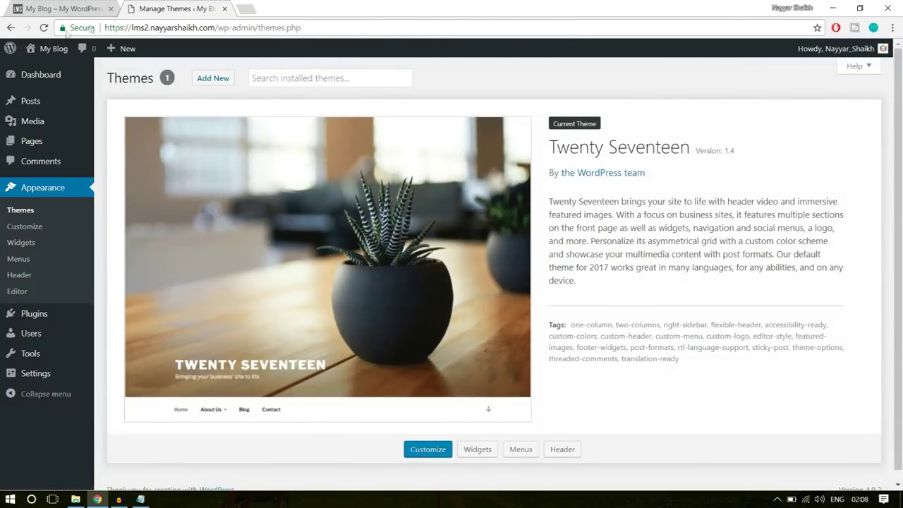
{"action": "mouse_move", "coordinate": [44, 49]}
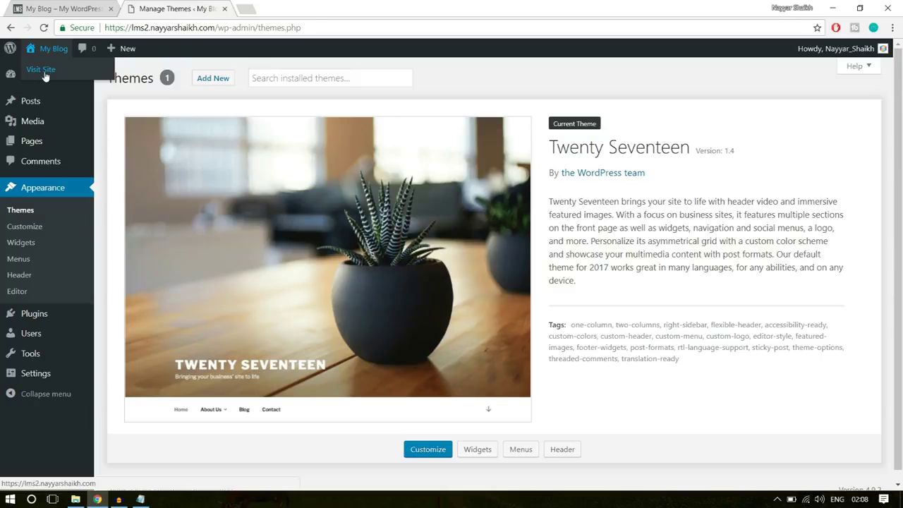
Open the new blog's live front page in a new tab and scroll through it
{"action": "right_click", "coordinate": [45, 75]}
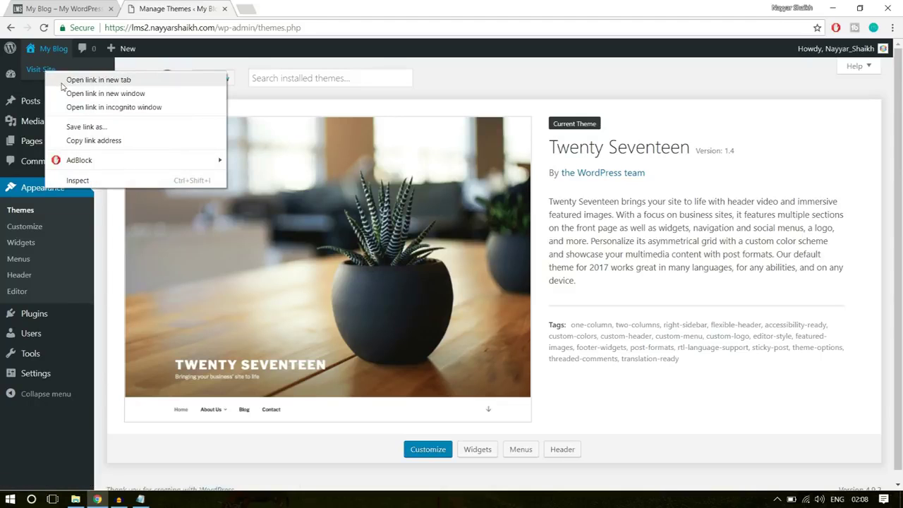
{"action": "left_click", "coordinate": [70, 78]}
{"action": "left_click", "coordinate": [276, 4]}
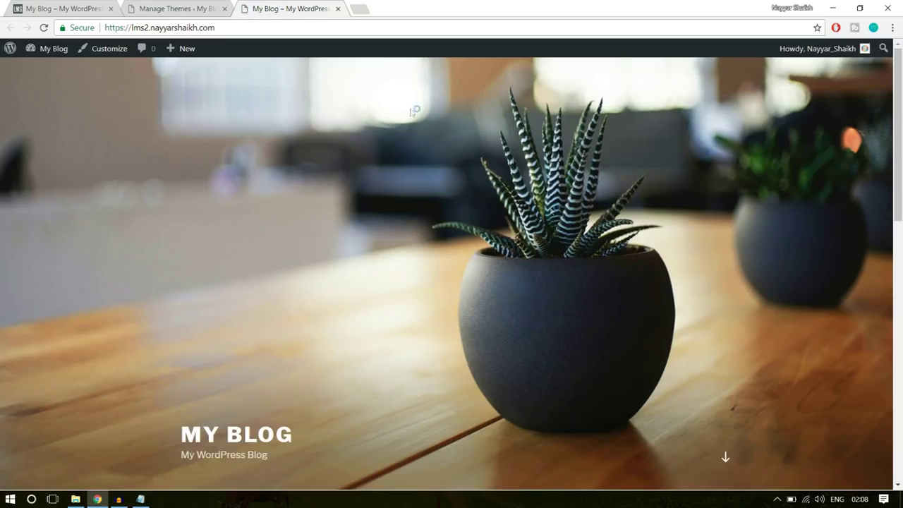
{"action": "scroll", "coordinate": [585, 291], "scroll_direction": "down", "scroll_amount": 5}
{"action": "scroll", "coordinate": [591, 294], "scroll_direction": "down", "scroll_amount": 4}
{"action": "scroll", "coordinate": [590, 294], "scroll_direction": "up", "scroll_amount": 9}
Compare with the existing LMS site, then return to the installed themes page
{"action": "left_click", "coordinate": [96, 6]}
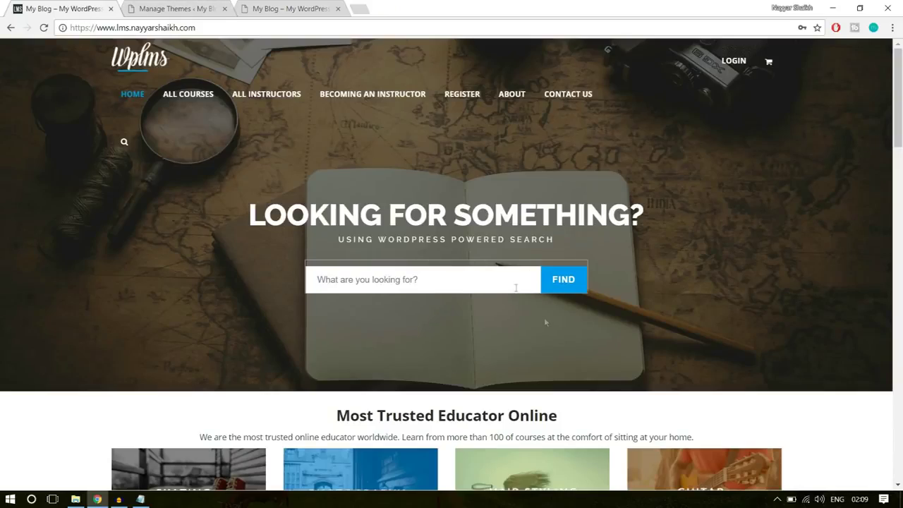
{"action": "scroll", "coordinate": [709, 311], "scroll_direction": "down", "scroll_amount": 6}
{"action": "scroll", "coordinate": [723, 345], "scroll_direction": "up", "scroll_amount": 14}
{"action": "left_click", "coordinate": [206, 7]}
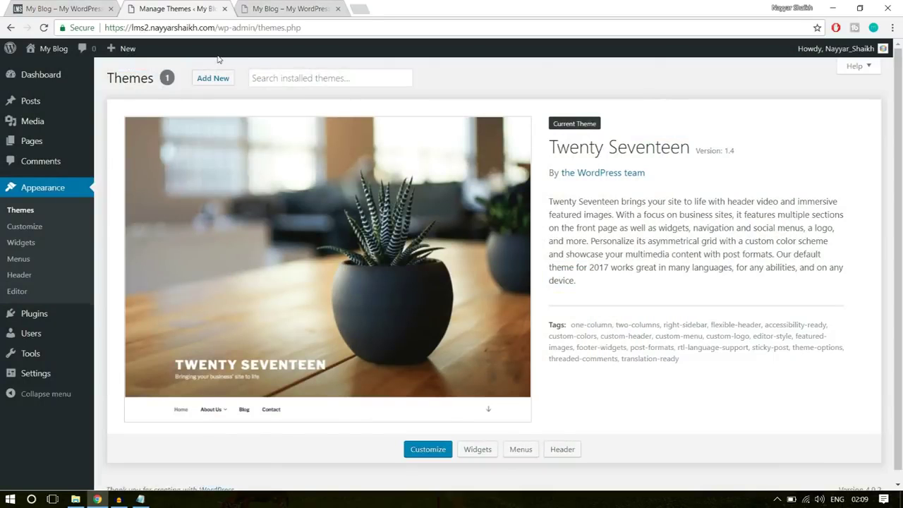
Load bloggdude.com/wplms in a fresh tab to reach the WPLMS theme page
{"action": "left_click", "coordinate": [365, 7]}
{"action": "type", "text": "b"}
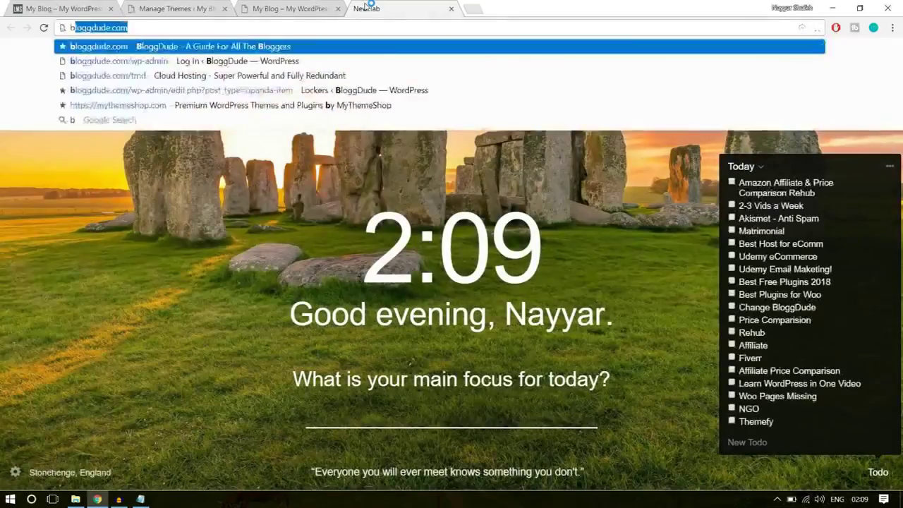
{"action": "key", "text": "Right"}
{"action": "type", "text": "/w"}
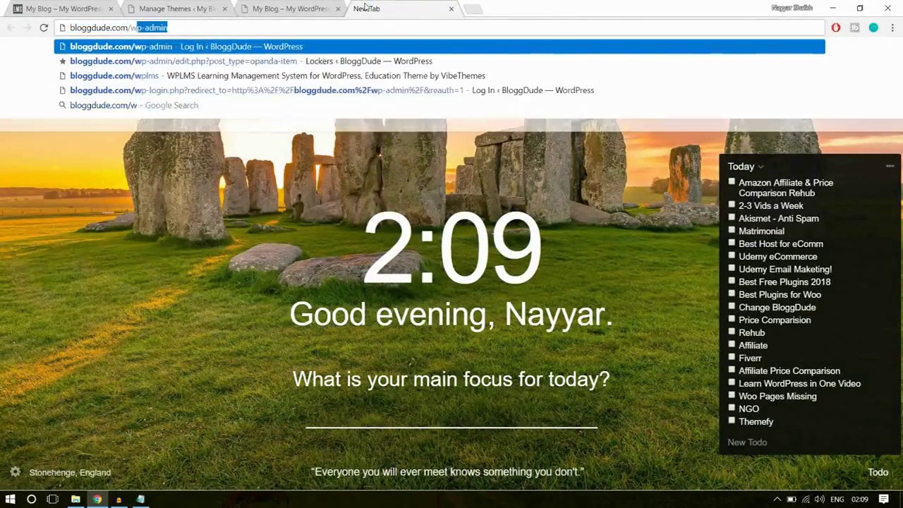
{"action": "type", "text": "plms"}
{"action": "key", "text": "Return"}
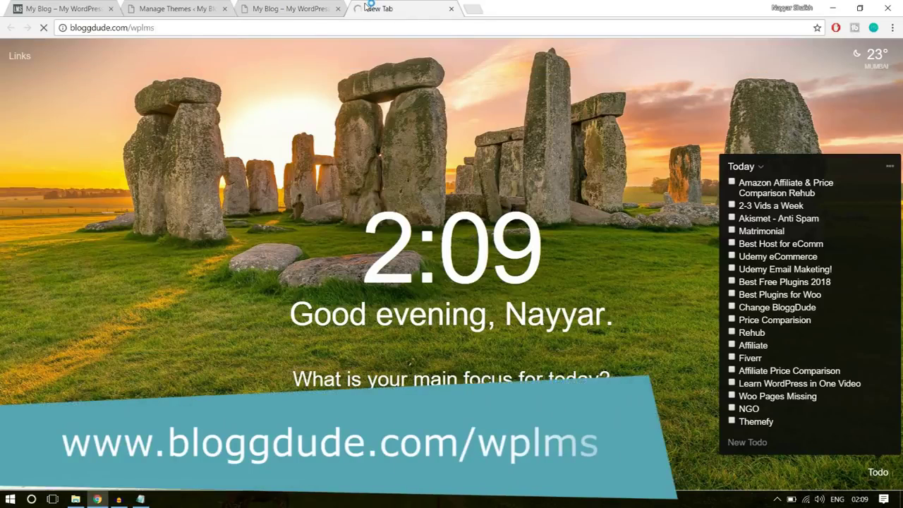
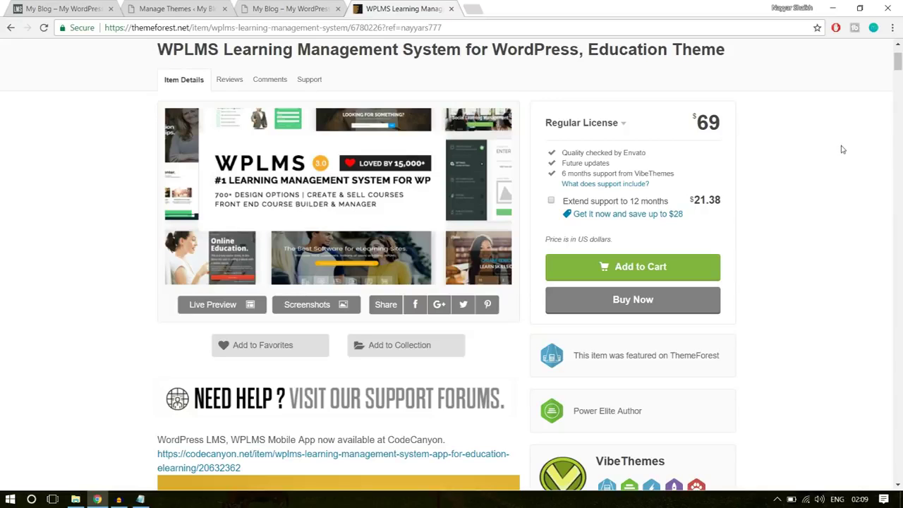
Review the WPLMS item page's 16,902 sales and 4.52 rating figures
{"action": "scroll", "coordinate": [843, 164], "scroll_direction": "down", "scroll_amount": 4}
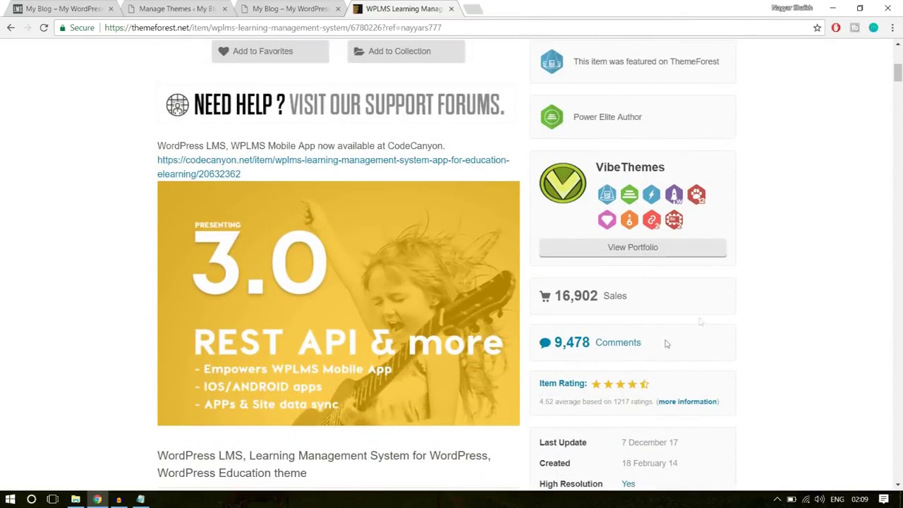
{"action": "left_click_drag", "start_coordinate": [558, 296], "coordinate": [611, 292]}
{"action": "left_click", "coordinate": [682, 290]}
{"action": "scroll", "coordinate": [873, 272], "scroll_direction": "down", "scroll_amount": 2}
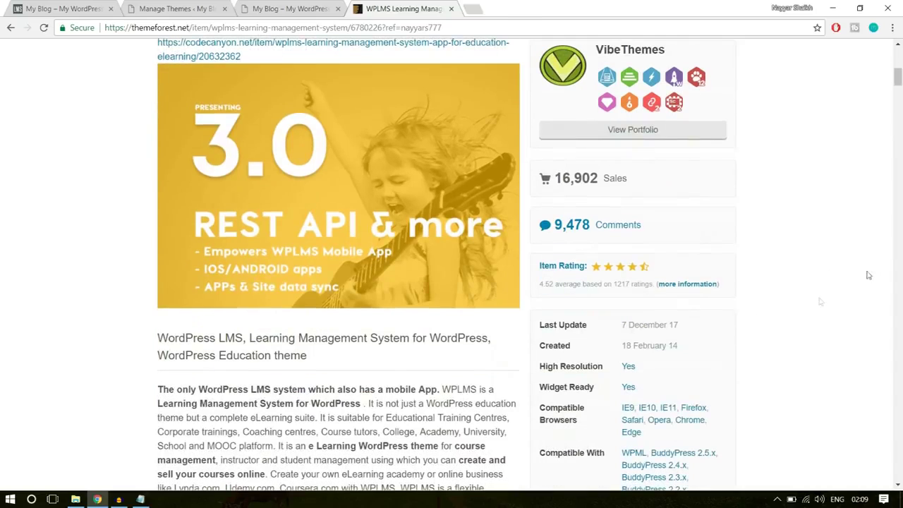
{"action": "left_click_drag", "start_coordinate": [539, 285], "coordinate": [555, 284]}
{"action": "left_click", "coordinate": [564, 286]}
Scroll through the rest of the product page, close it, and return to the WordPress Themes page
{"action": "scroll", "coordinate": [874, 274], "scroll_direction": "down", "scroll_amount": 5}
{"action": "scroll", "coordinate": [874, 274], "scroll_direction": "down", "scroll_amount": 15}
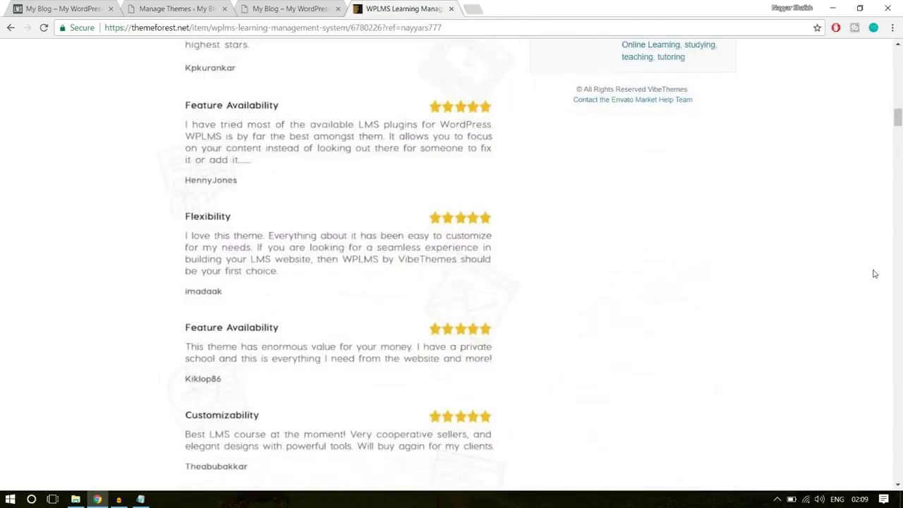
{"action": "scroll", "coordinate": [873, 274], "scroll_direction": "down", "scroll_amount": 4}
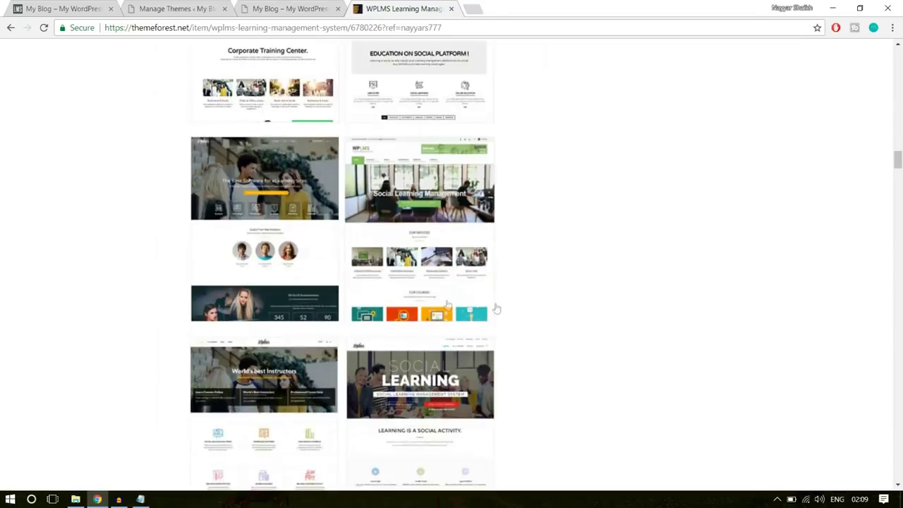
{"action": "scroll", "coordinate": [495, 281], "scroll_direction": "down", "scroll_amount": 15}
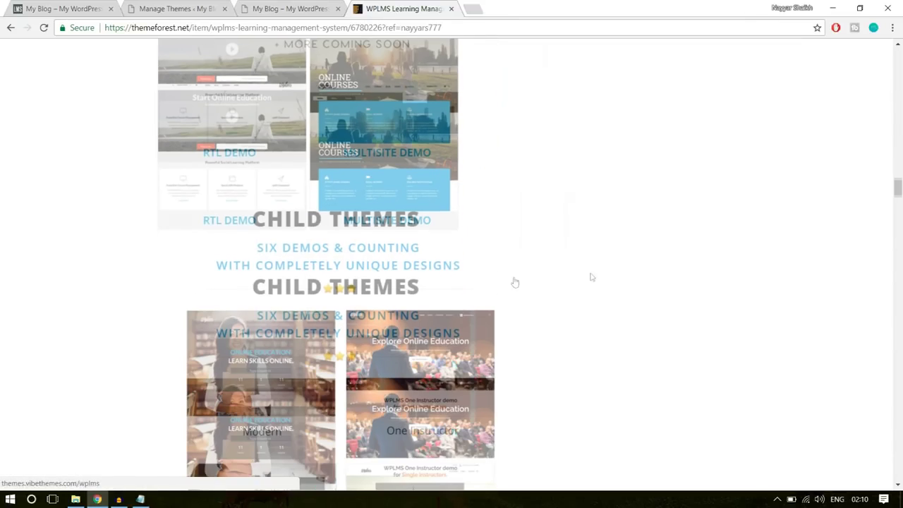
{"action": "scroll", "coordinate": [598, 277], "scroll_direction": "down", "scroll_amount": 5}
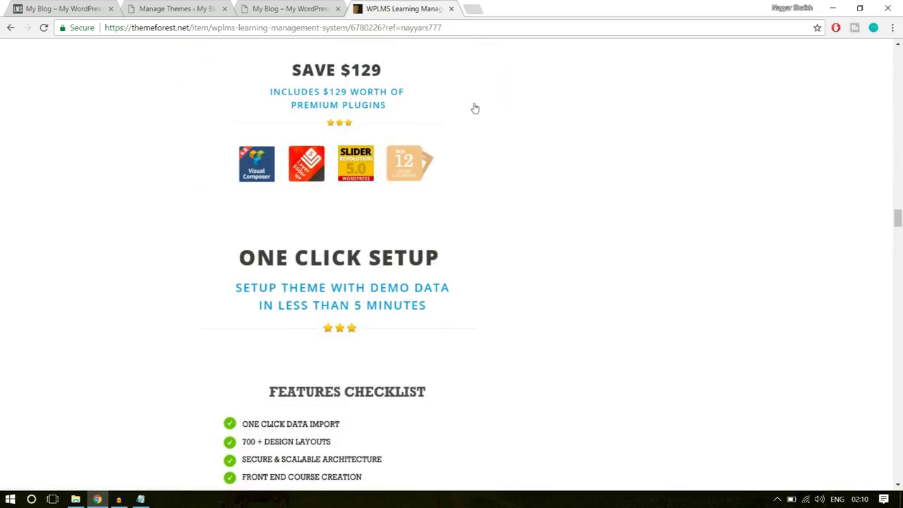
{"action": "scroll", "coordinate": [383, 155], "scroll_direction": "up", "scroll_amount": 1}
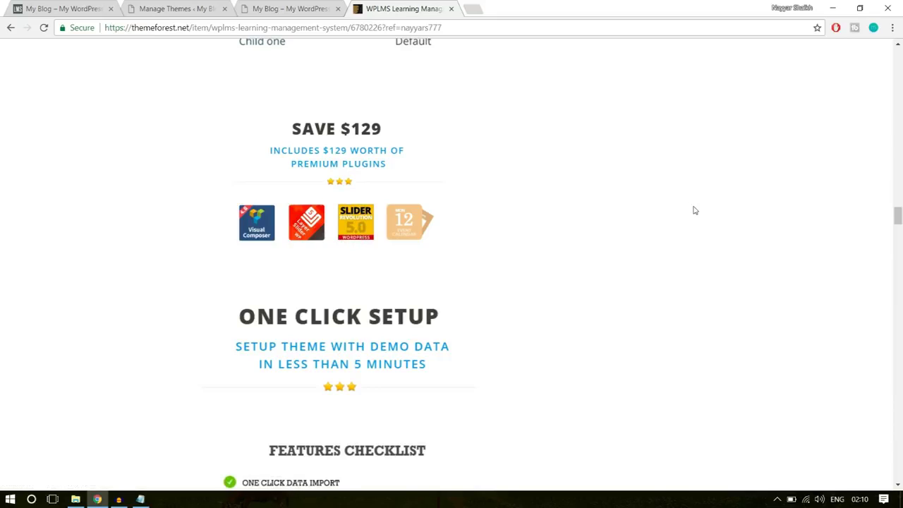
{"action": "scroll", "coordinate": [557, 306], "scroll_direction": "down", "scroll_amount": 2}
{"action": "scroll", "coordinate": [407, 128], "scroll_direction": "up", "scroll_amount": 2}
{"action": "scroll", "coordinate": [766, 256], "scroll_direction": "up", "scroll_amount": 20}
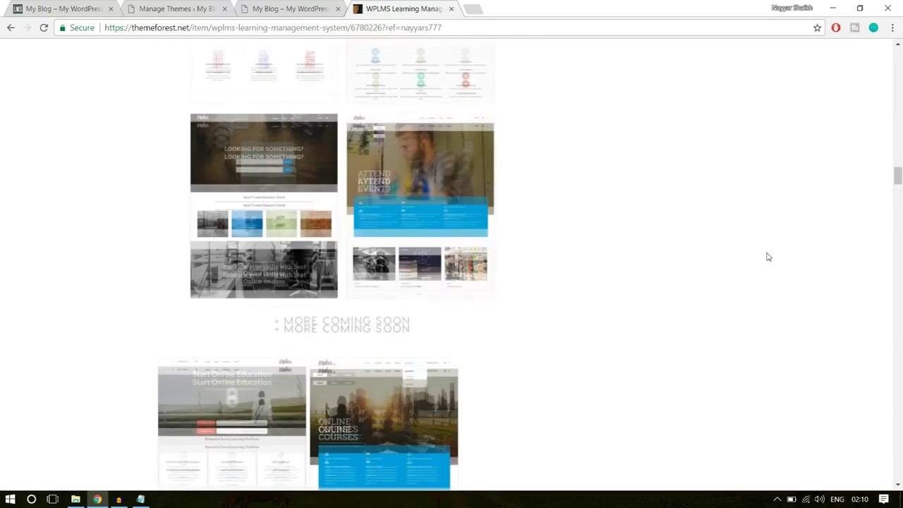
{"action": "scroll", "coordinate": [768, 258], "scroll_direction": "up", "scroll_amount": 20}
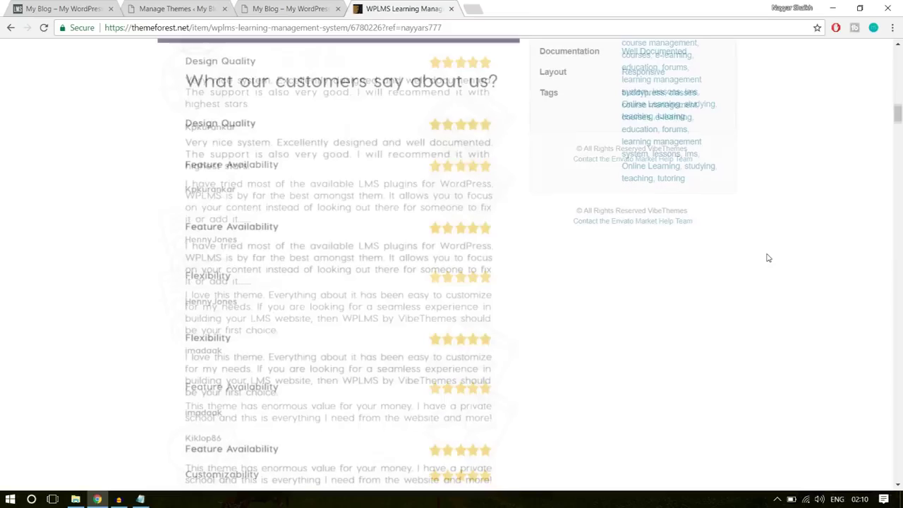
{"action": "scroll", "coordinate": [766, 256], "scroll_direction": "up", "scroll_amount": 10}
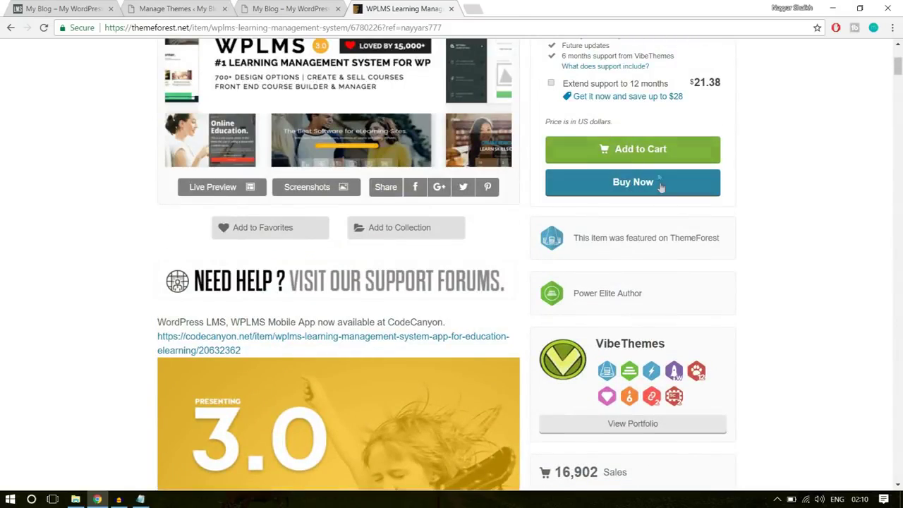
{"action": "scroll", "coordinate": [836, 228], "scroll_direction": "up", "scroll_amount": 1}
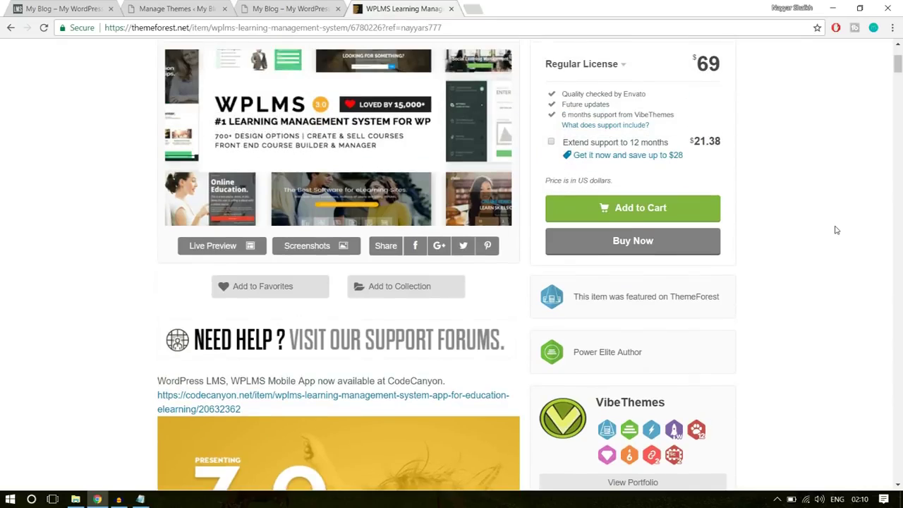
{"action": "left_click", "coordinate": [452, 8]}
{"action": "left_click", "coordinate": [196, 6]}
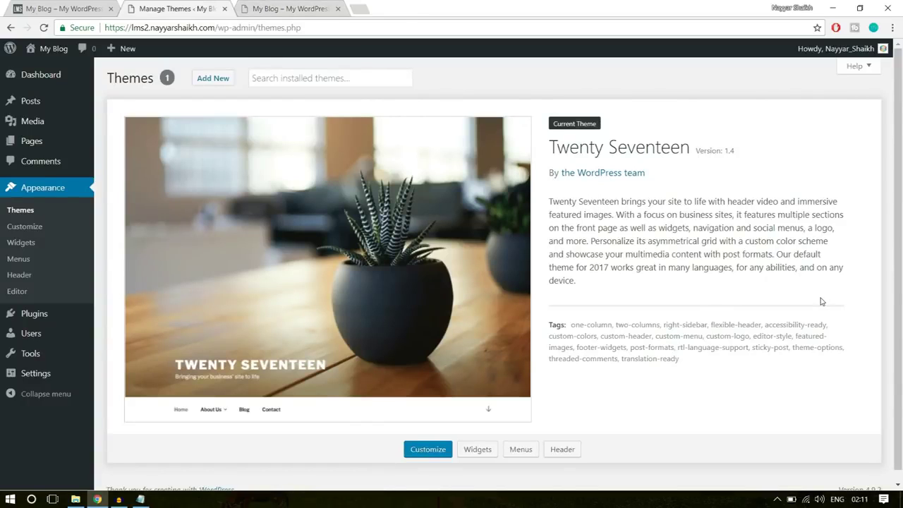
Switch to the File Explorer window showing the E:\WPLMS folder
{"action": "left_click", "coordinate": [76, 500]}
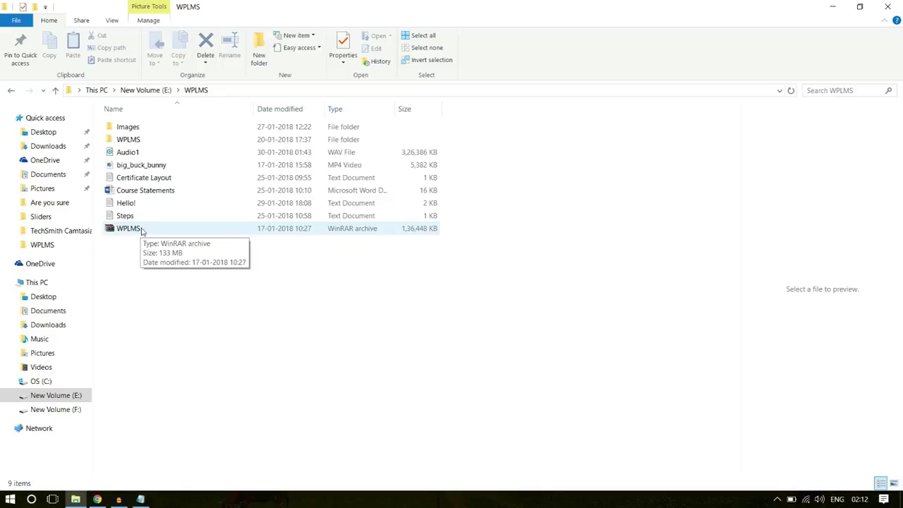
{"action": "double_click", "coordinate": [133, 233]}
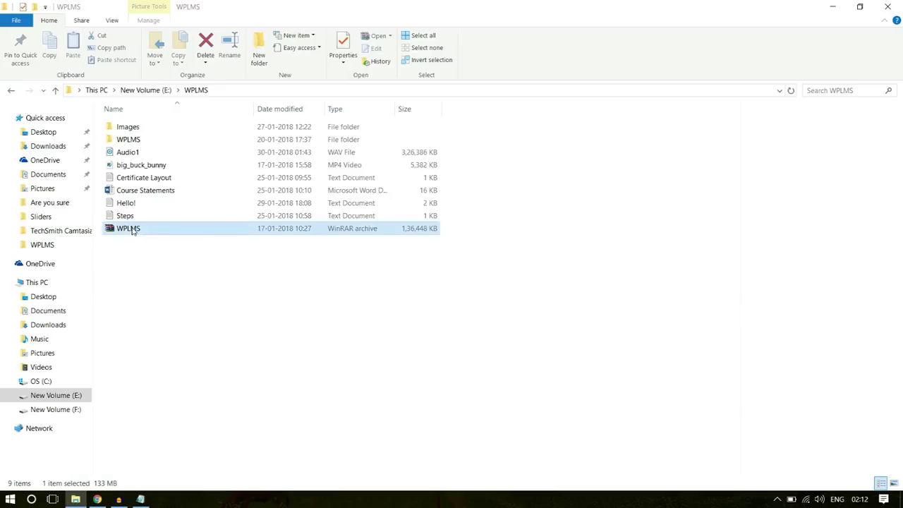
{"action": "left_click", "coordinate": [485, 265]}
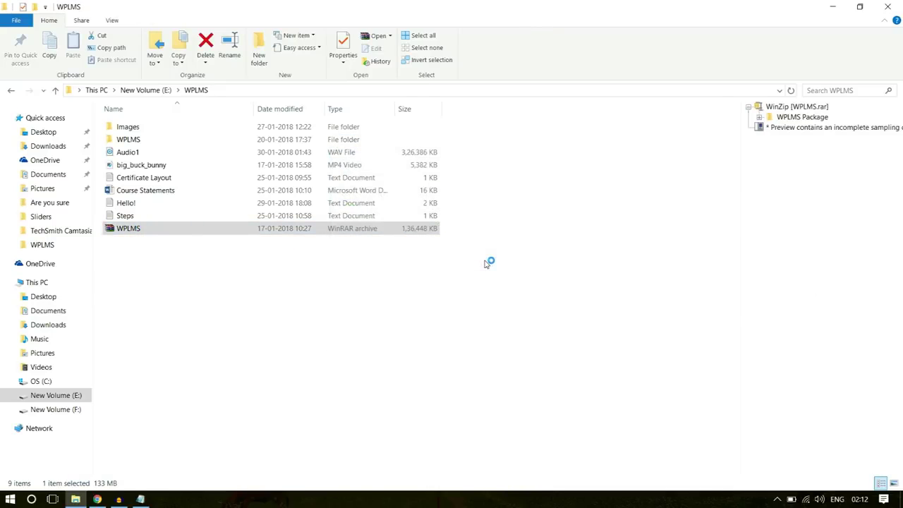
{"action": "double_click", "coordinate": [96, 173]}
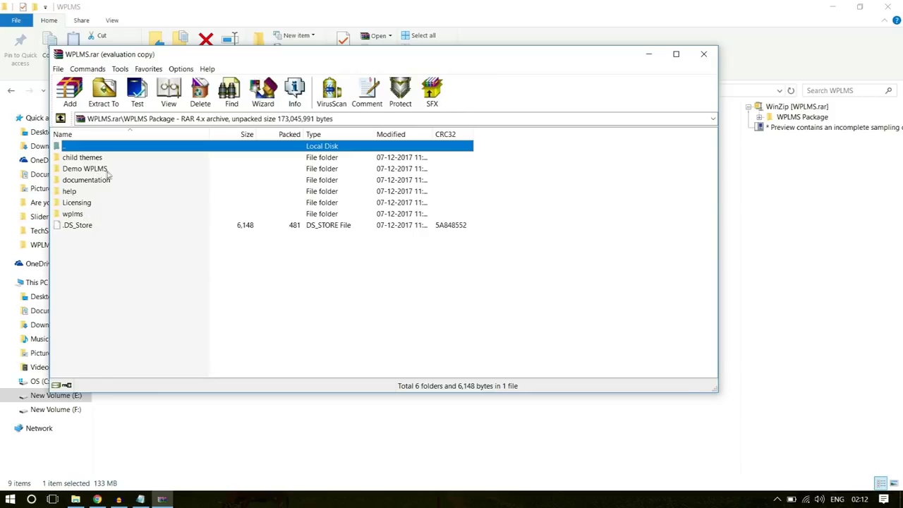
{"action": "left_click", "coordinate": [81, 216]}
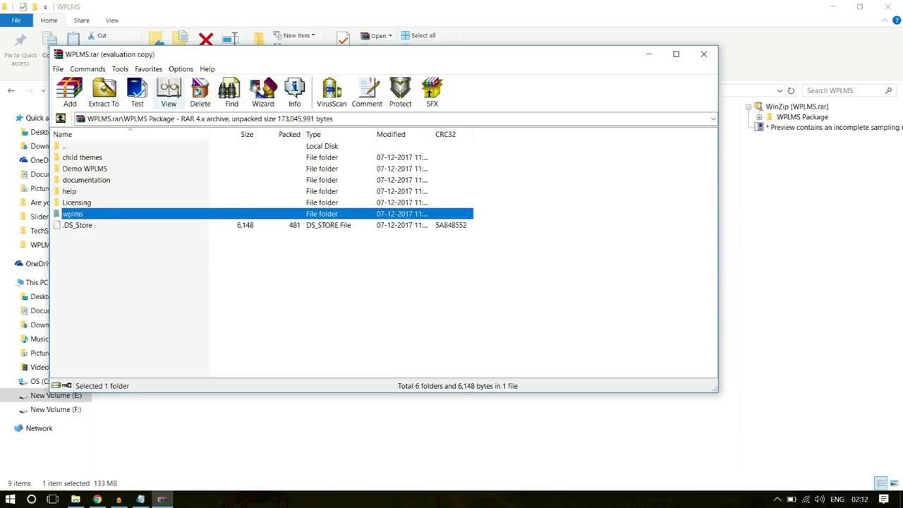
{"action": "left_click", "coordinate": [703, 54]}
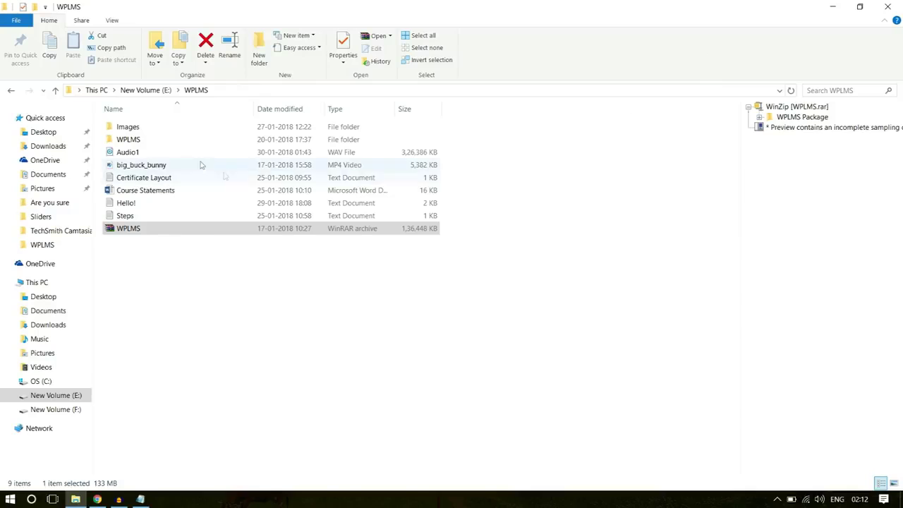
Open the inner WPLMS folder and start archiving the wplms theme folder as ZIP
{"action": "double_click", "coordinate": [158, 141]}
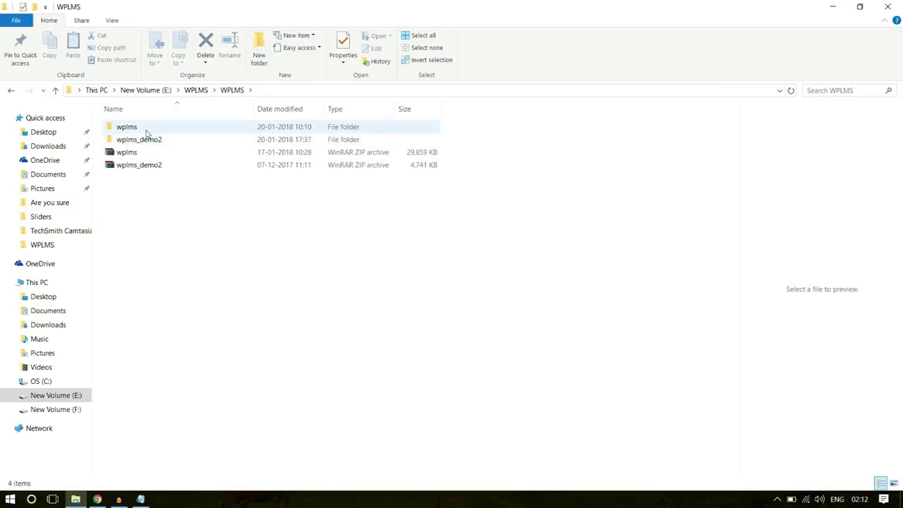
{"action": "left_click", "coordinate": [156, 132]}
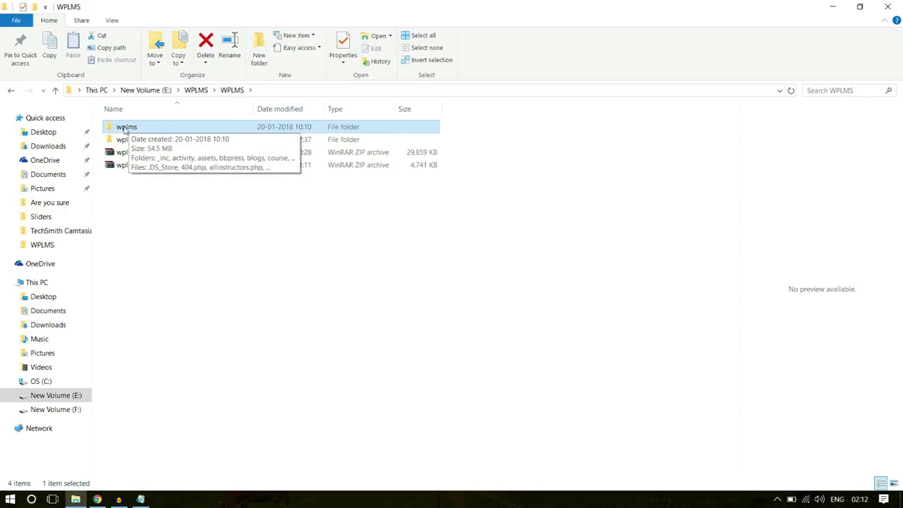
{"action": "right_click", "coordinate": [124, 130]}
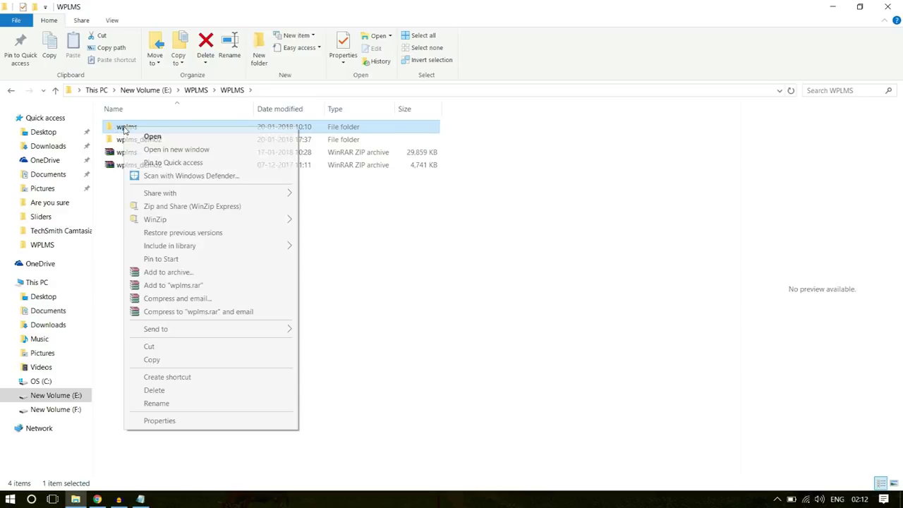
{"action": "left_click", "coordinate": [216, 275]}
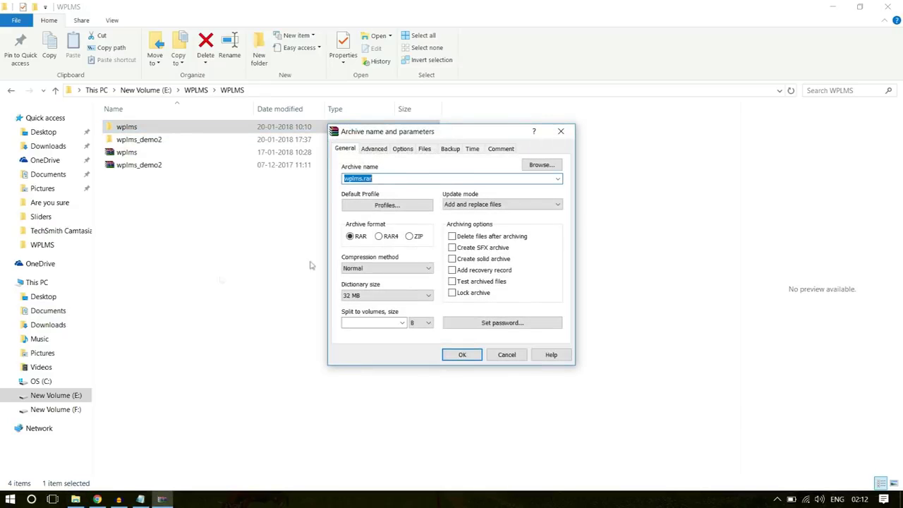
{"action": "left_click", "coordinate": [410, 237]}
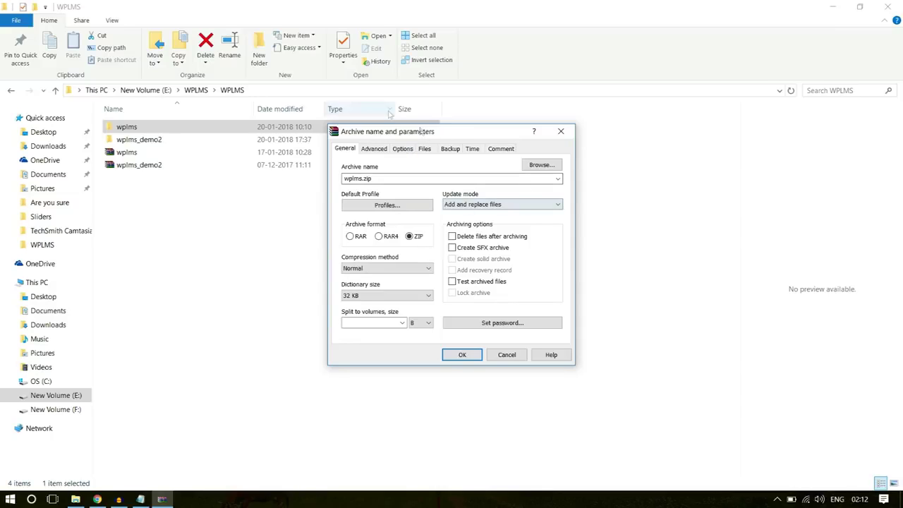
{"action": "left_click", "coordinate": [561, 131]}
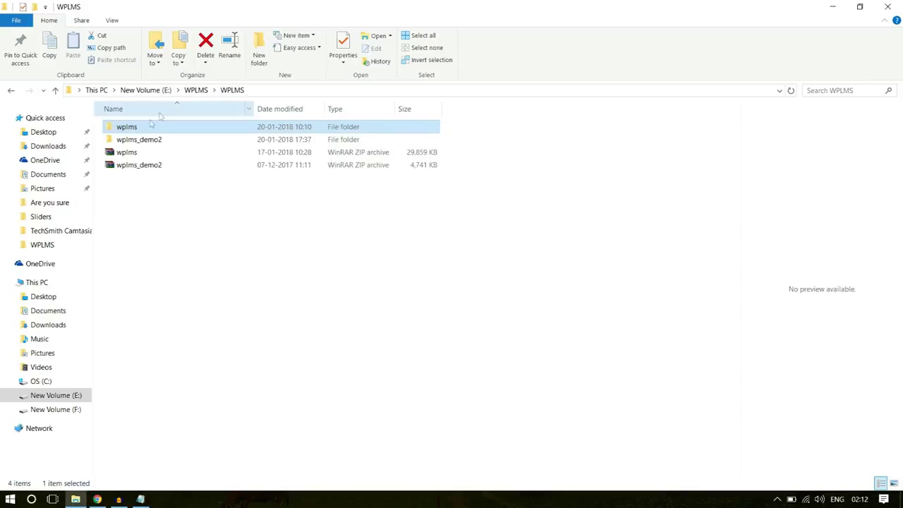
Create wplms.zip from the wplms folder, select it, and return to Chrome
{"action": "right_click", "coordinate": [133, 131]}
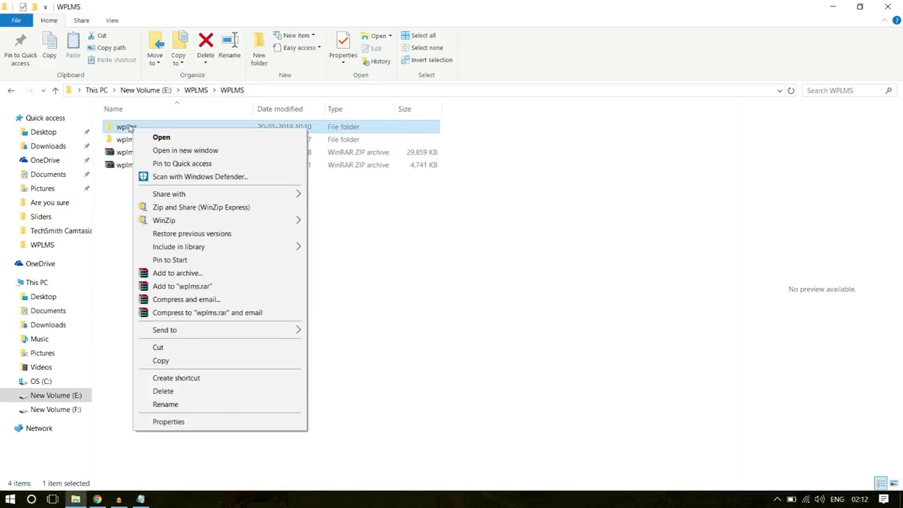
{"action": "left_click", "coordinate": [190, 274]}
{"action": "left_click", "coordinate": [409, 236]}
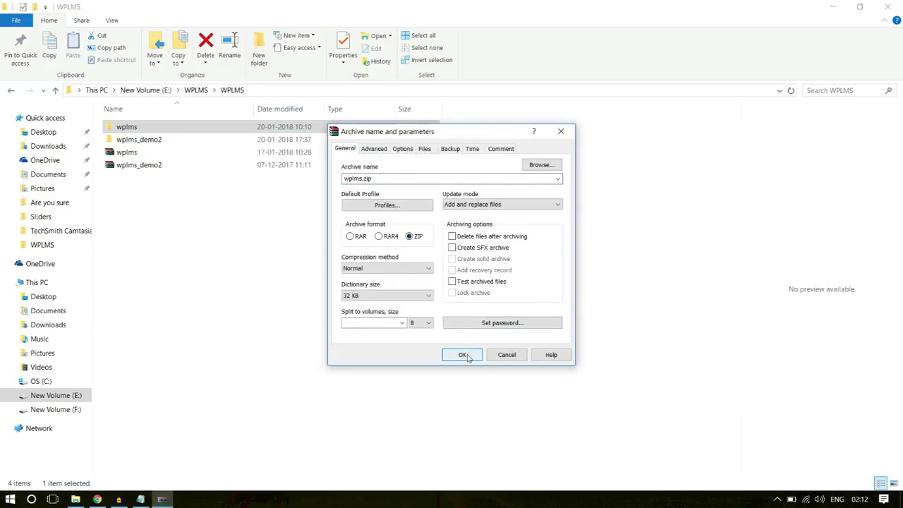
{"action": "left_click", "coordinate": [560, 131]}
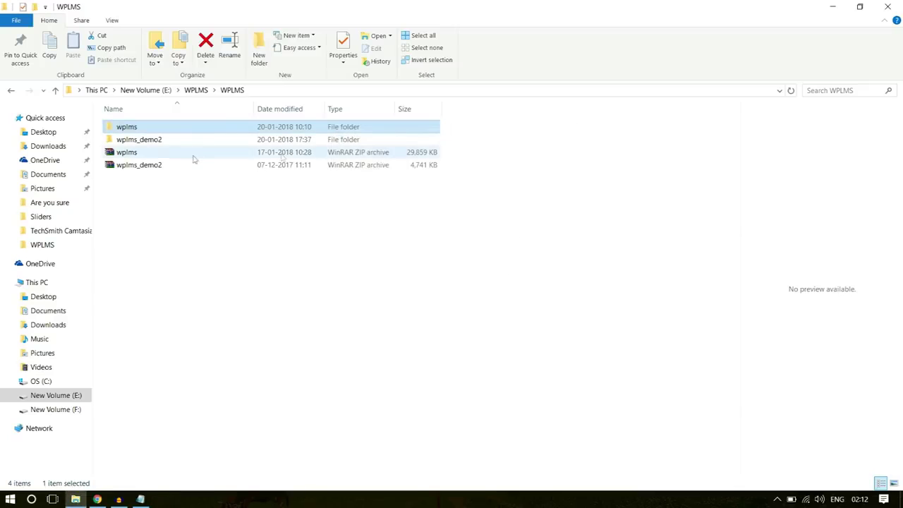
{"action": "left_click", "coordinate": [150, 154]}
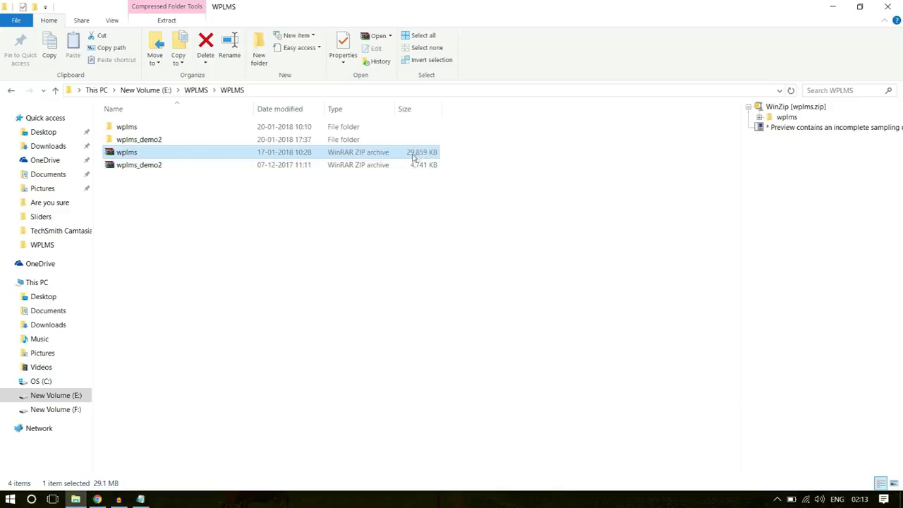
{"action": "left_click", "coordinate": [96, 499]}
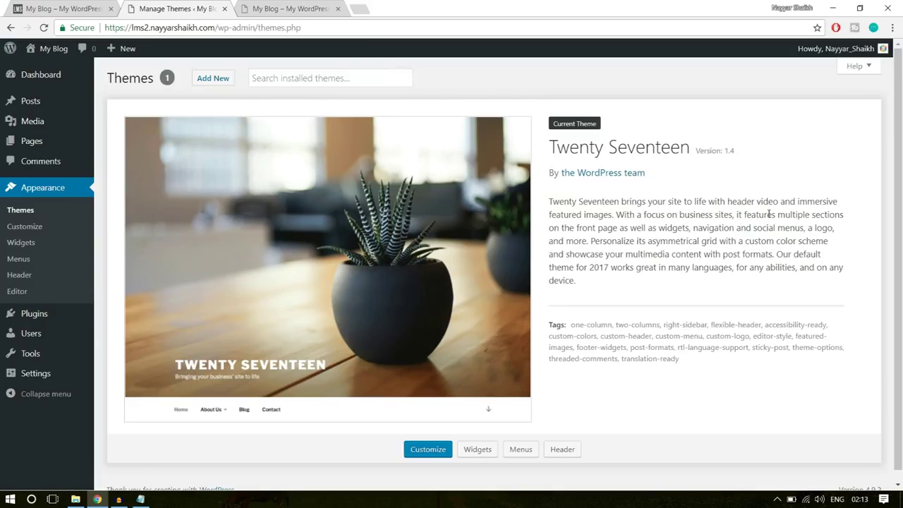
{"action": "mouse_move", "coordinate": [25, 121]}
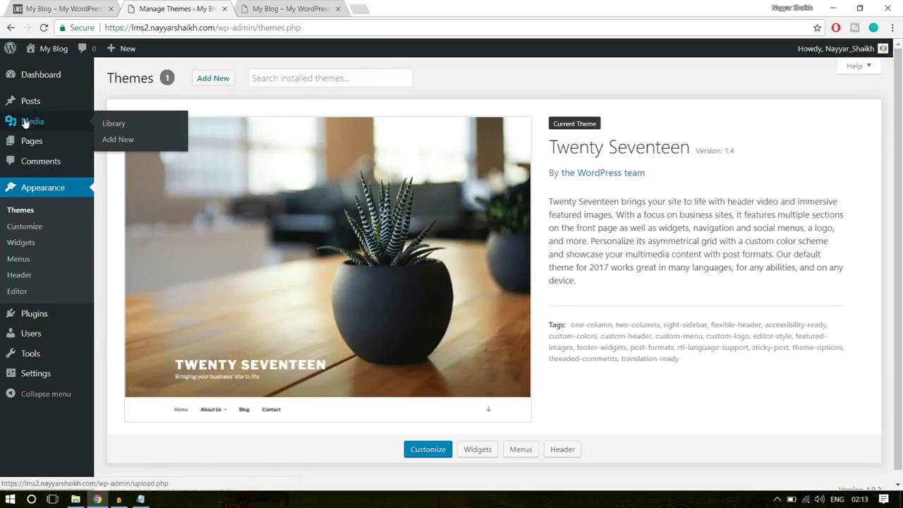
{"action": "left_click", "coordinate": [120, 139]}
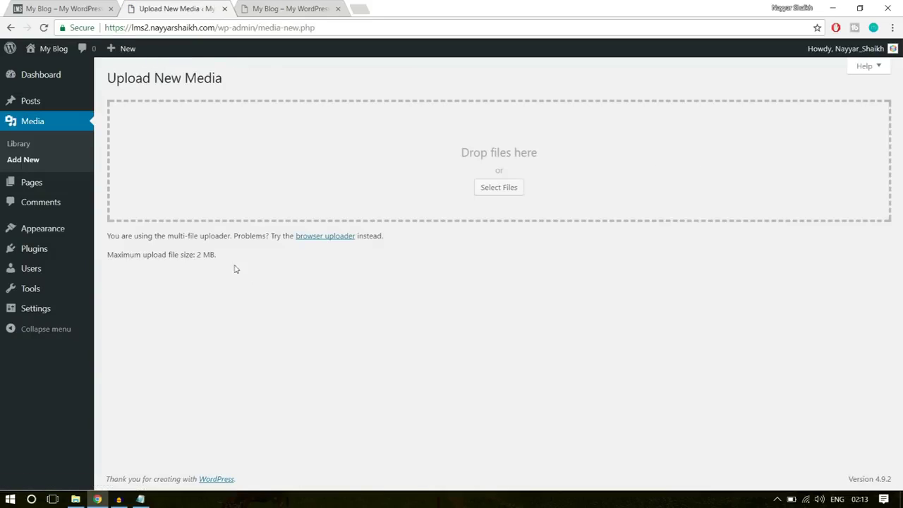
{"action": "left_click_drag", "start_coordinate": [107, 254], "coordinate": [218, 259]}
{"action": "left_click", "coordinate": [203, 265]}
{"action": "left_click", "coordinate": [202, 251]}
{"action": "left_click_drag", "start_coordinate": [200, 253], "coordinate": [236, 255]}
{"action": "left_click", "coordinate": [233, 257]}
Open the YouTube channel in a new tab and page the Uploads row to older videos
{"action": "left_click", "coordinate": [359, 5]}
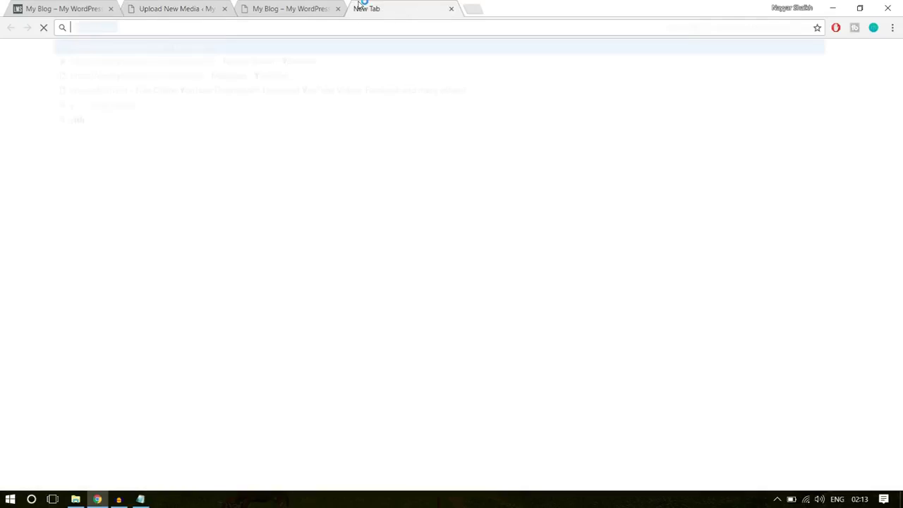
{"action": "type", "text": "y"}
{"action": "left_click", "coordinate": [275, 63]}
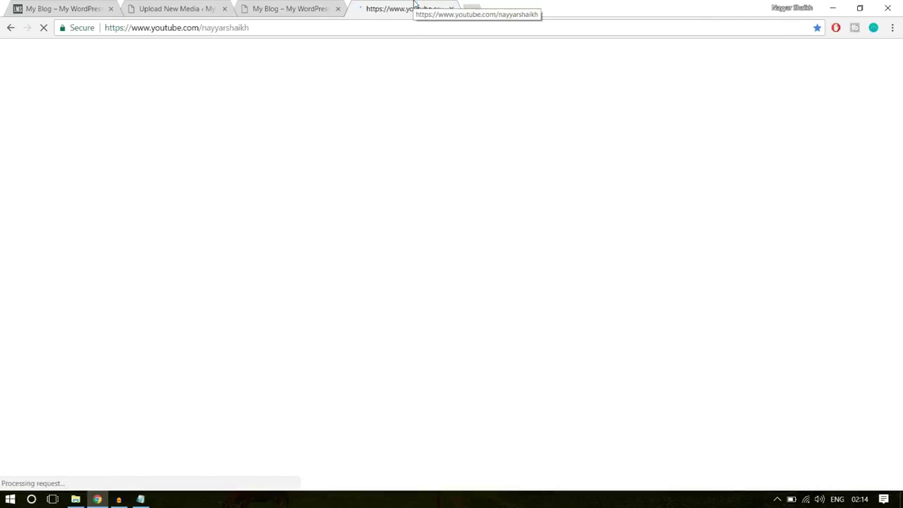
{"action": "scroll", "coordinate": [901, 171], "scroll_direction": "down", "scroll_amount": 3}
{"action": "scroll", "coordinate": [798, 262], "scroll_direction": "down", "scroll_amount": 2}
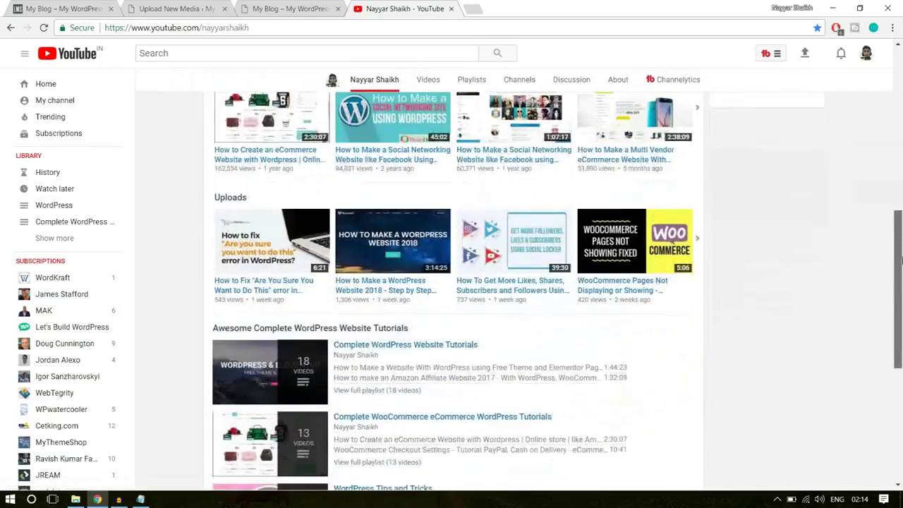
{"action": "scroll", "coordinate": [802, 263], "scroll_direction": "down", "scroll_amount": 1}
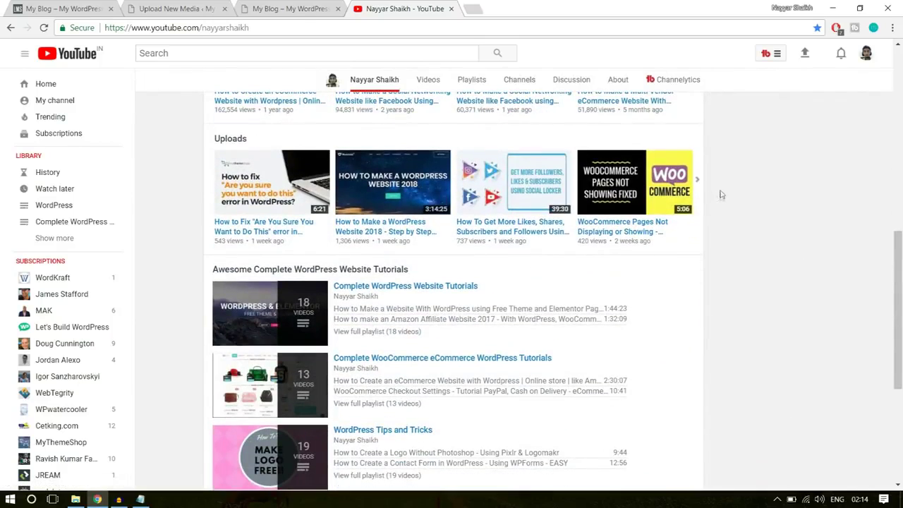
{"action": "left_click", "coordinate": [703, 182]}
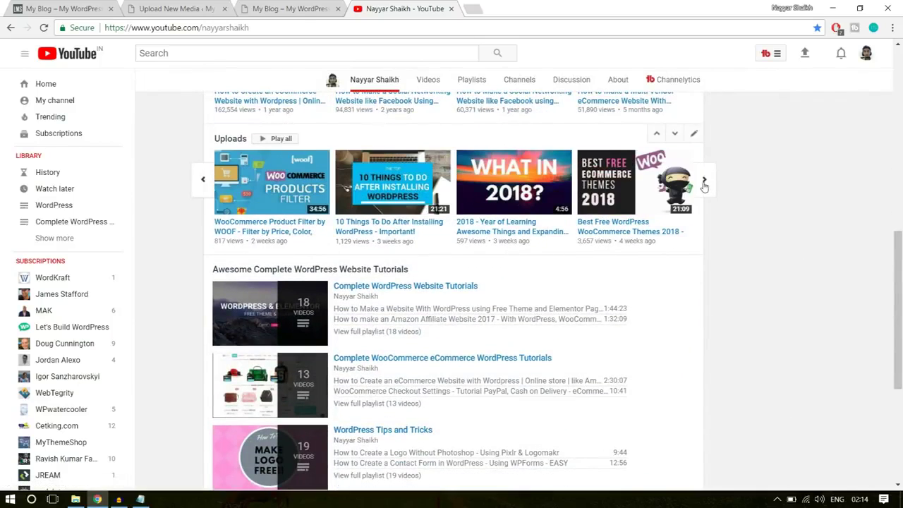
{"action": "left_click", "coordinate": [704, 183]}
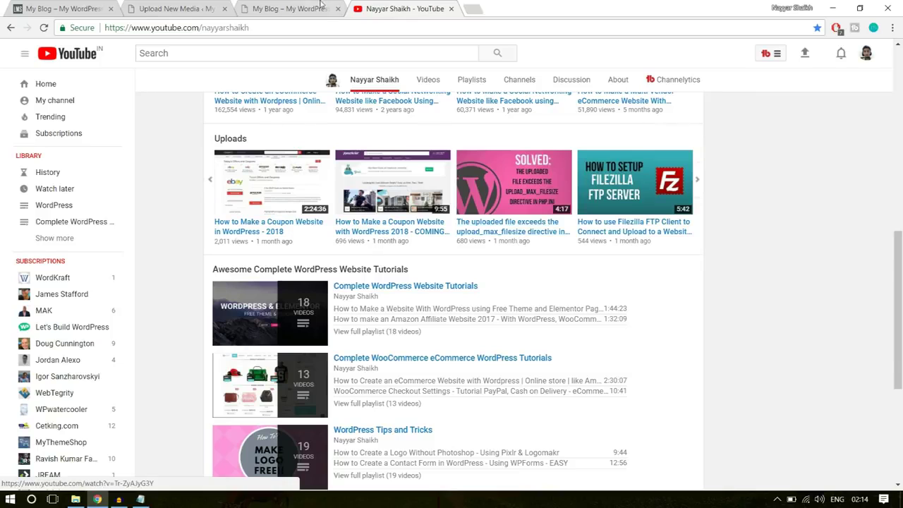
Compare the WordPress Upload New Media page with YouTube, then open the Start menu
{"action": "left_click", "coordinate": [176, 8]}
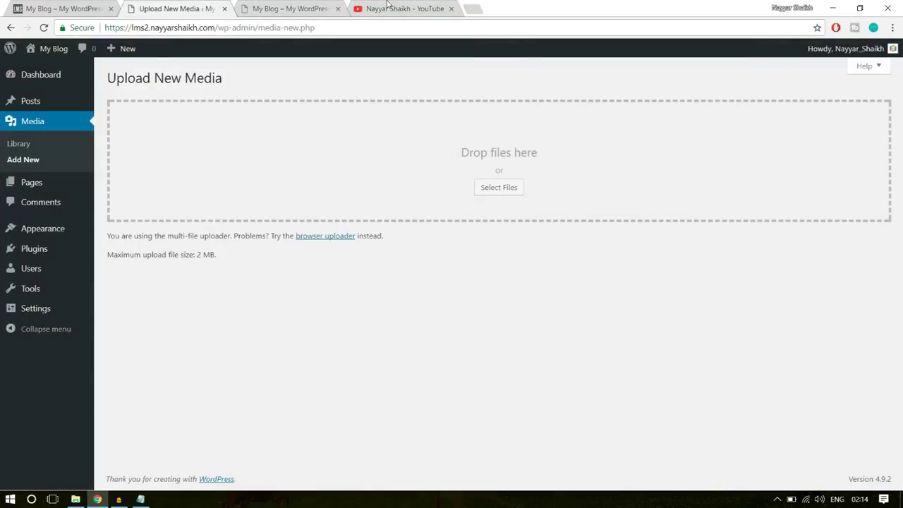
{"action": "left_click", "coordinate": [387, 9]}
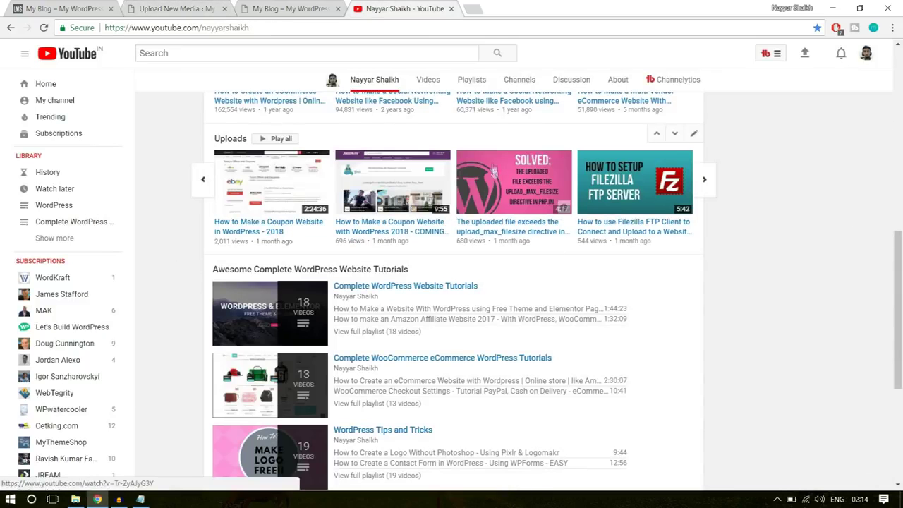
{"action": "left_click", "coordinate": [176, 9]}
{"action": "left_click", "coordinate": [417, 9]}
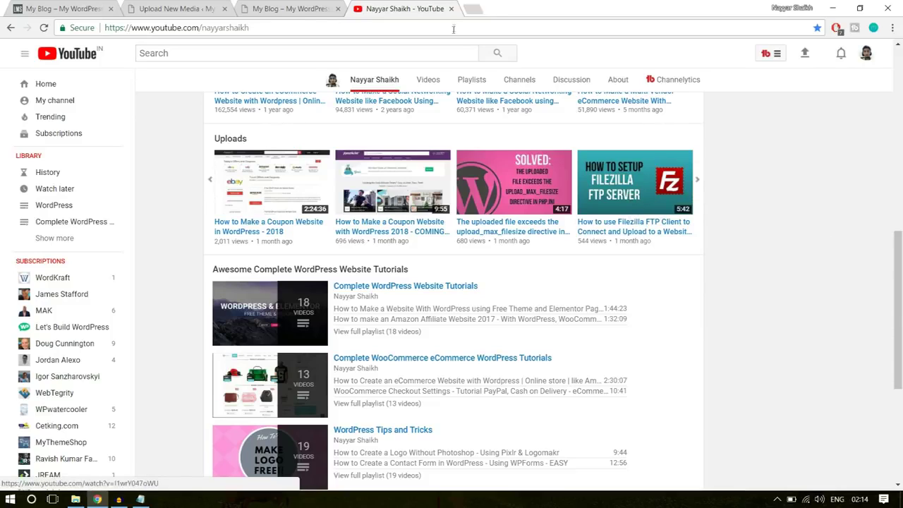
{"action": "left_click", "coordinate": [177, 8]}
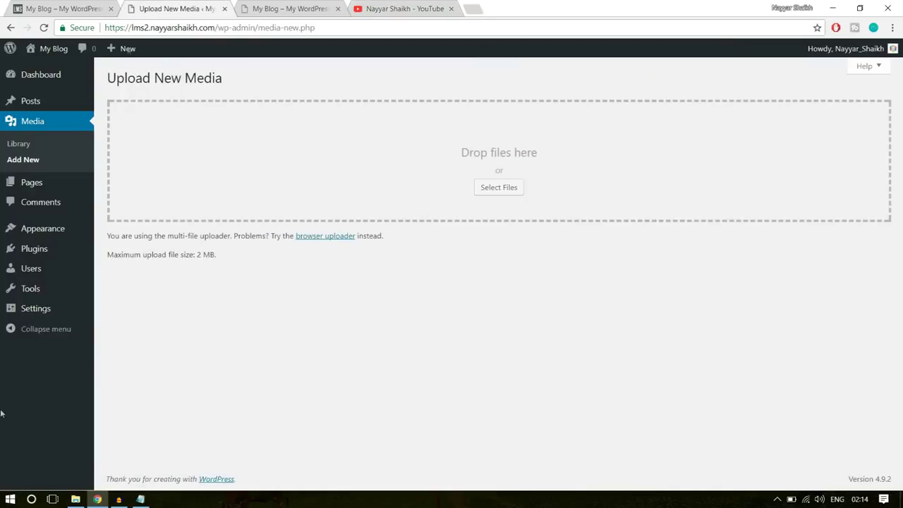
{"action": "left_click", "coordinate": [10, 499]}
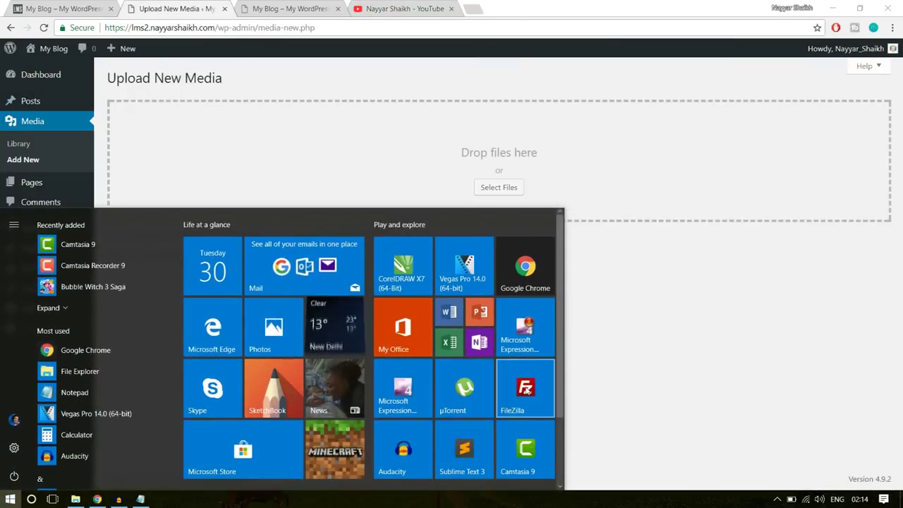
Launch FileZilla and open the lms2 site folder on the server to find .htaccess
{"action": "left_click", "coordinate": [526, 388]}
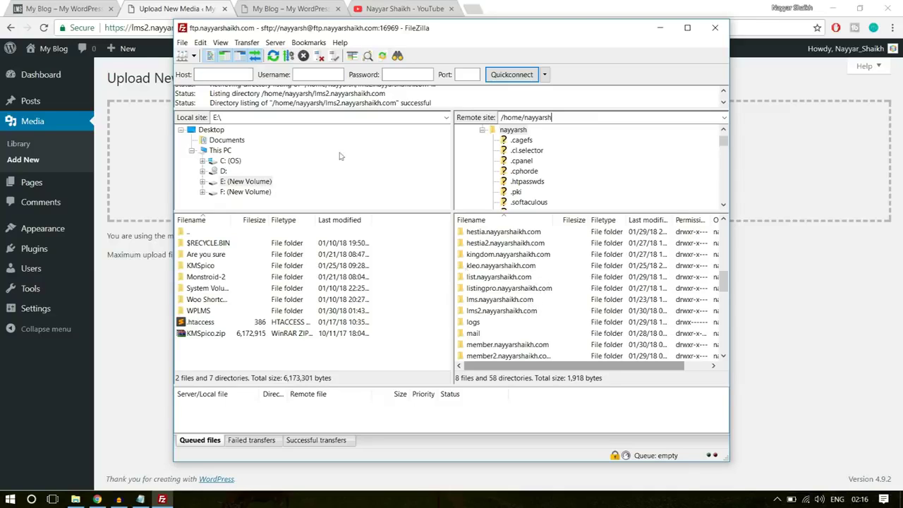
{"action": "left_click", "coordinate": [169, 26]}
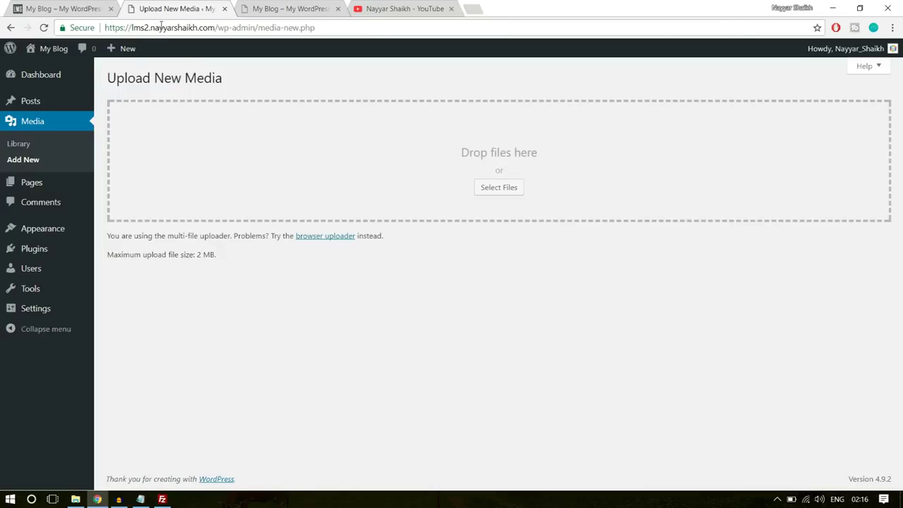
{"action": "left_click", "coordinate": [162, 499]}
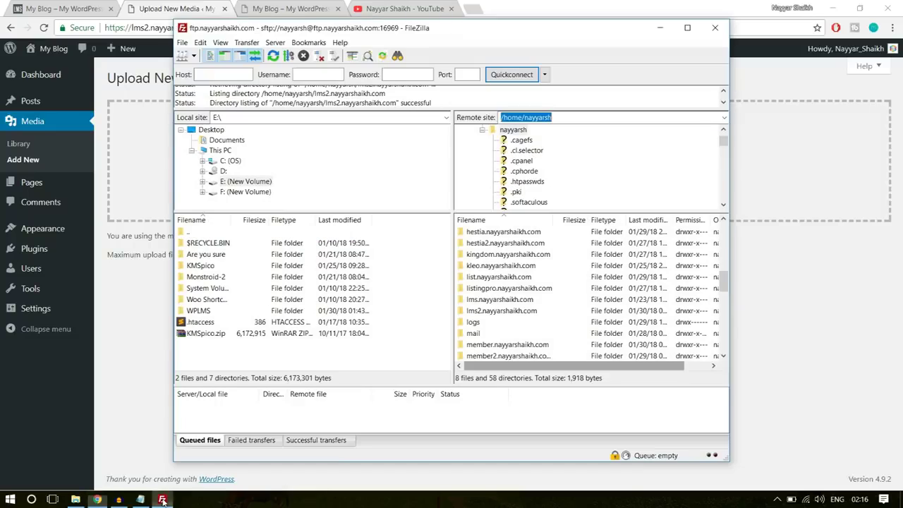
{"action": "scroll", "coordinate": [532, 319], "scroll_direction": "down", "scroll_amount": 1}
{"action": "scroll", "coordinate": [532, 320], "scroll_direction": "up", "scroll_amount": 3}
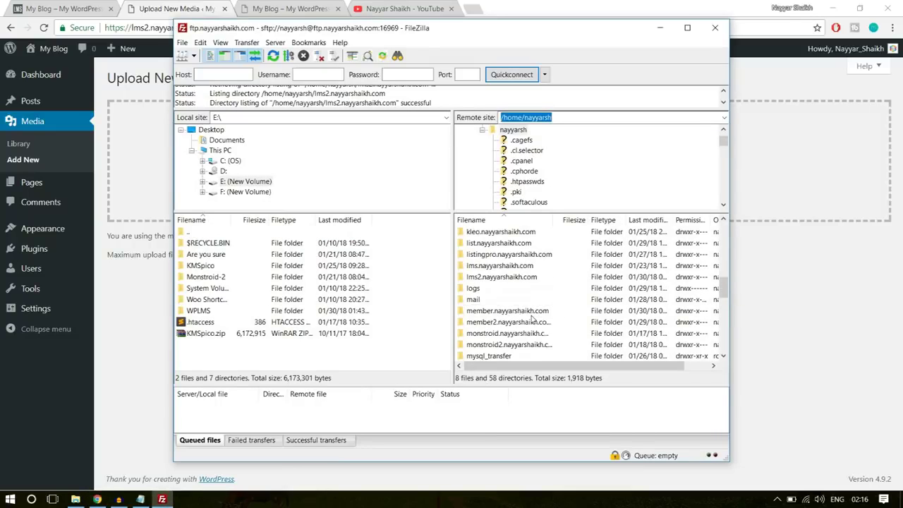
{"action": "left_click", "coordinate": [509, 312]}
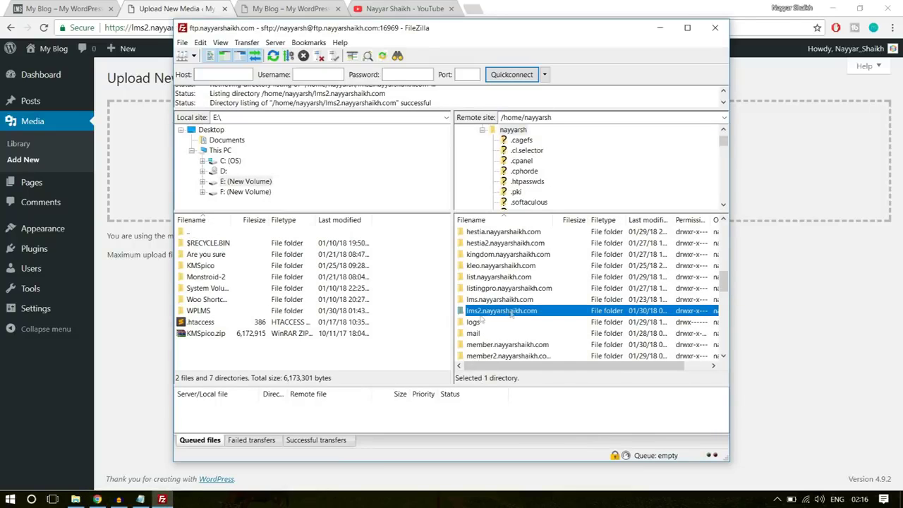
{"action": "double_click", "coordinate": [520, 311]}
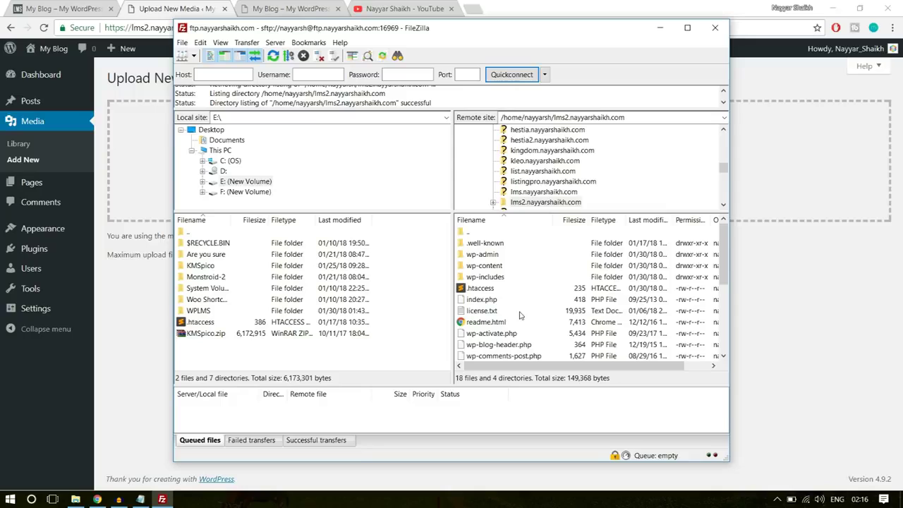
{"action": "left_click", "coordinate": [488, 289]}
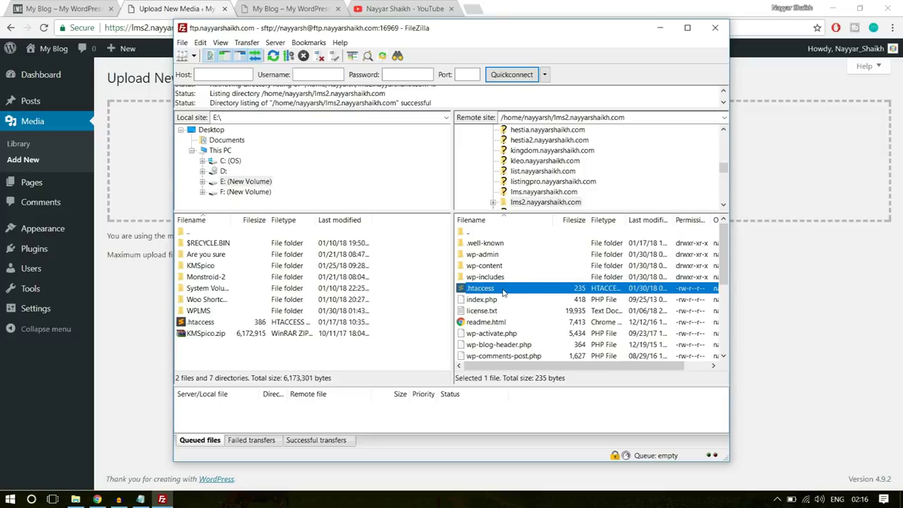
{"action": "left_click_drag", "start_coordinate": [503, 293], "coordinate": [481, 295]}
Download the 235-byte .htaccess from the server into the local Desktop folder
{"action": "left_click", "coordinate": [209, 132]}
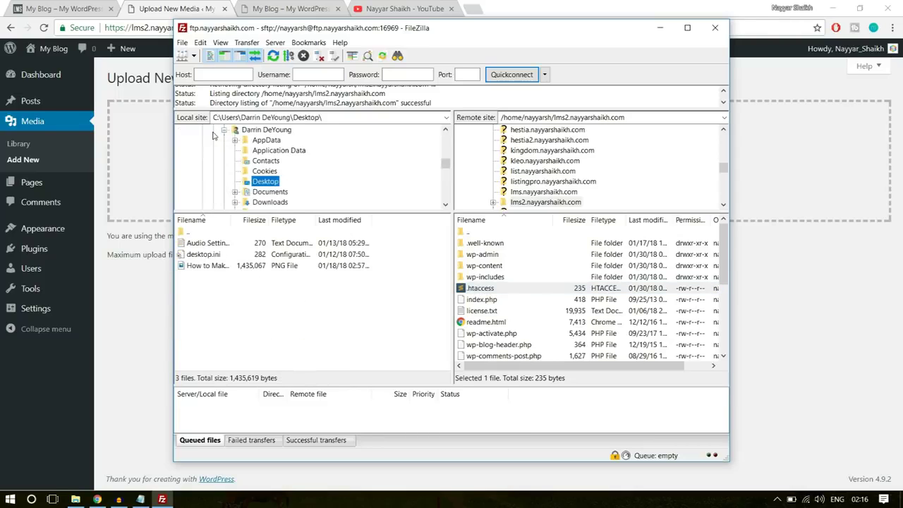
{"action": "scroll", "coordinate": [310, 183], "scroll_direction": "up", "scroll_amount": 2}
{"action": "scroll", "coordinate": [318, 187], "scroll_direction": "down", "scroll_amount": 3}
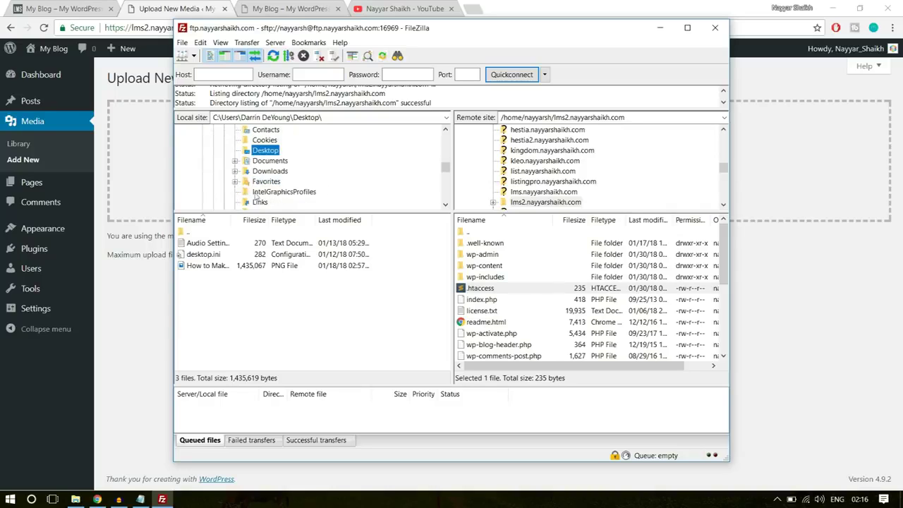
{"action": "left_click", "coordinate": [251, 151]}
{"action": "left_click", "coordinate": [328, 149]}
{"action": "left_click_drag", "start_coordinate": [489, 291], "coordinate": [252, 313]}
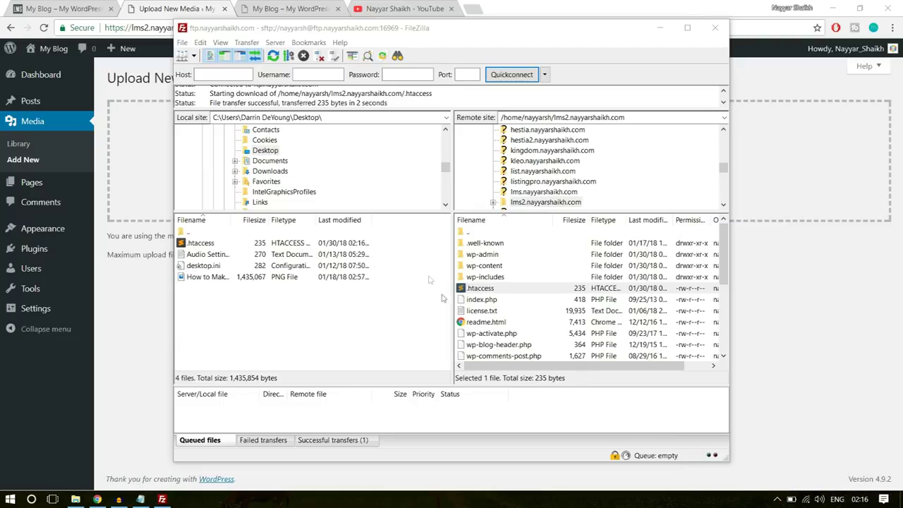
{"action": "key", "text": "super+d"}
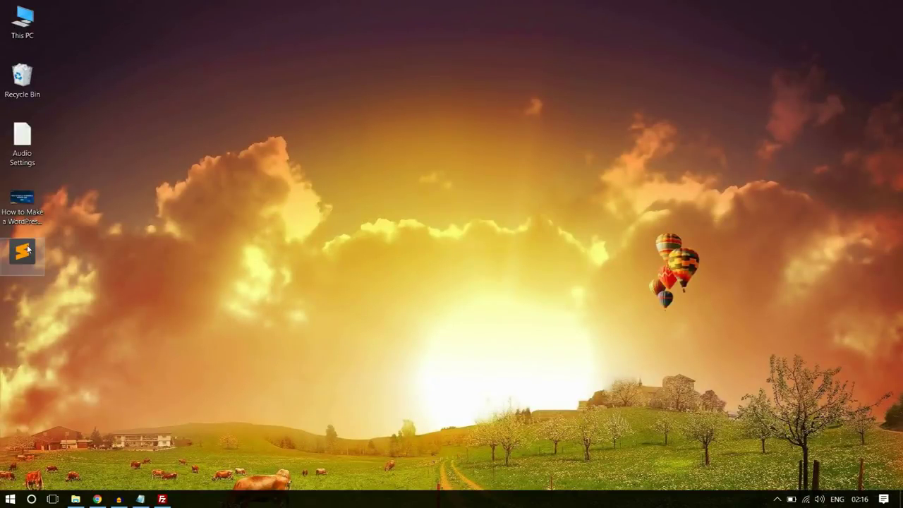
Open the Desktop .htaccess in Sublime Text to view its WordPress rewrite rules, then return to Chrome
{"action": "double_click", "coordinate": [28, 249]}
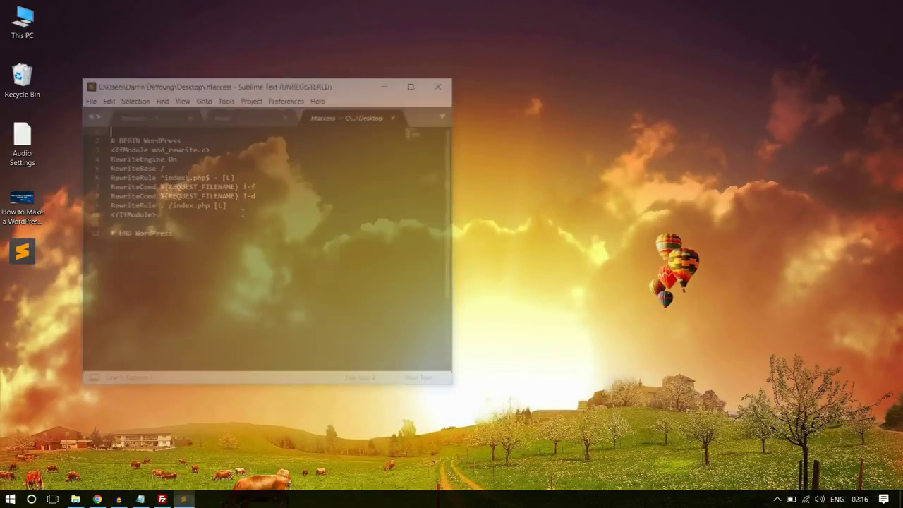
{"action": "left_click", "coordinate": [153, 225]}
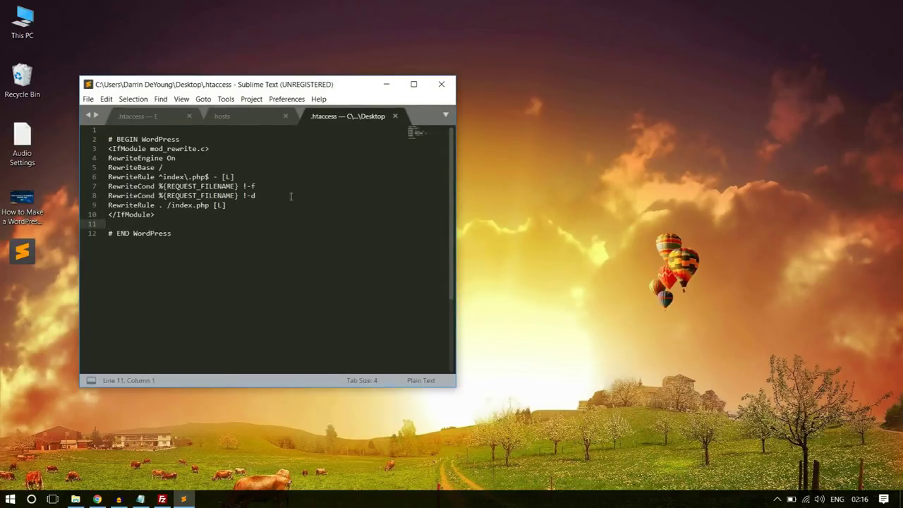
{"action": "left_click_drag", "start_coordinate": [246, 89], "coordinate": [402, 67]}
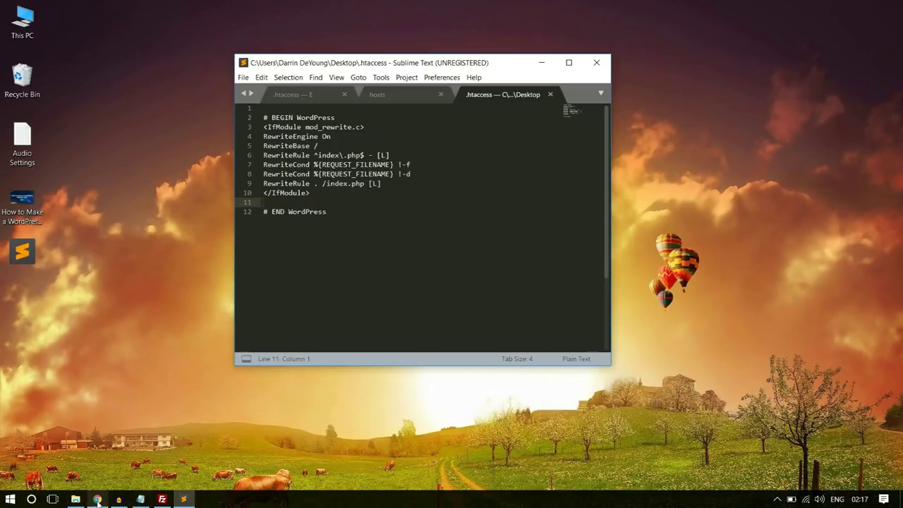
{"action": "left_click", "coordinate": [97, 498]}
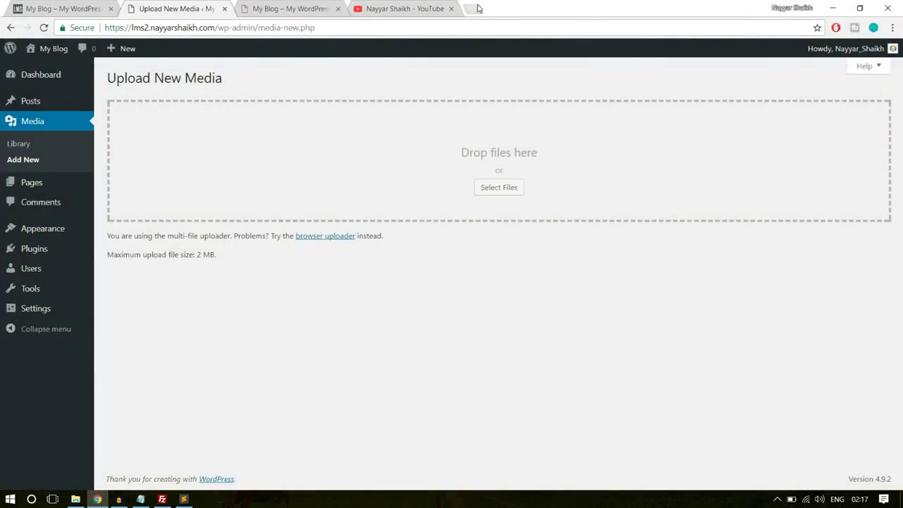
Open bloggdude.com's upload_max_filesize post and select its five php_value lines
{"action": "left_click", "coordinate": [477, 8]}
{"action": "type", "text": "b"}
{"action": "key", "text": "Return"}
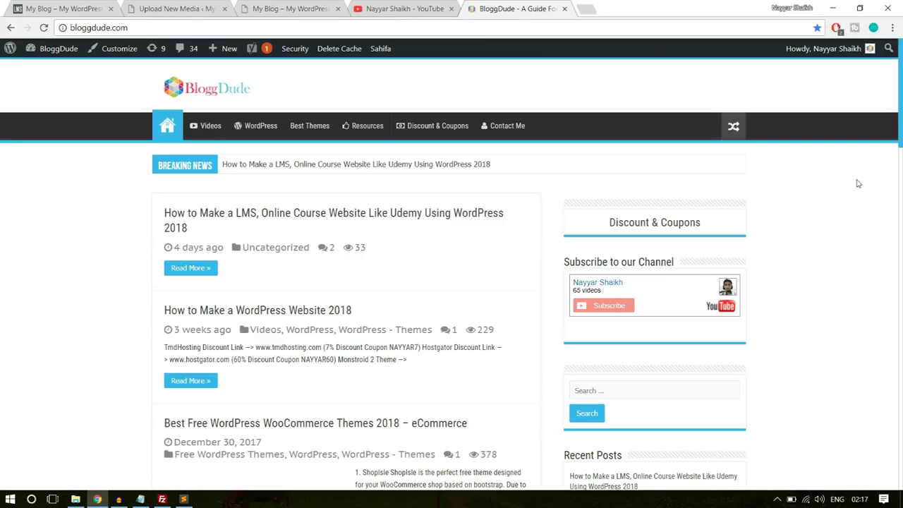
{"action": "scroll", "coordinate": [870, 228], "scroll_direction": "down", "scroll_amount": 5}
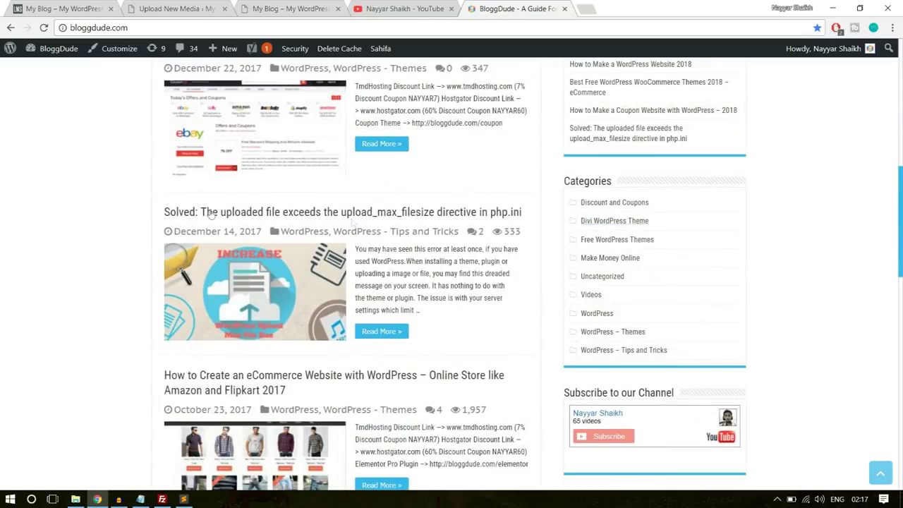
{"action": "left_click", "coordinate": [232, 213]}
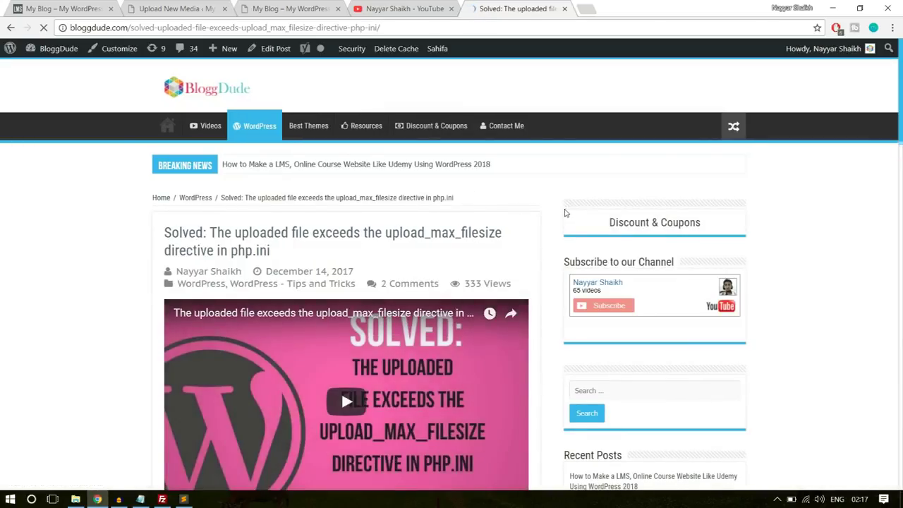
{"action": "scroll", "coordinate": [556, 221], "scroll_direction": "down", "scroll_amount": 3}
{"action": "scroll", "coordinate": [556, 221], "scroll_direction": "down", "scroll_amount": 15}
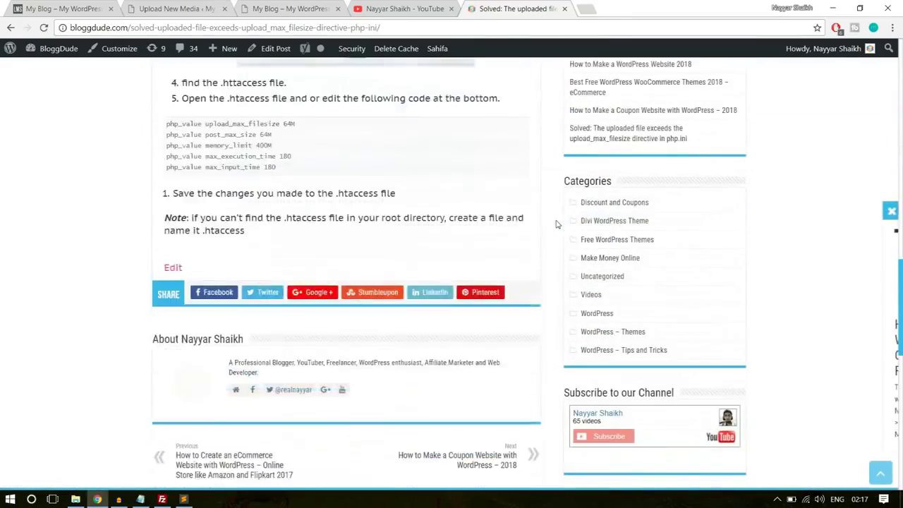
{"action": "left_click_drag", "start_coordinate": [285, 161], "coordinate": [159, 118]}
{"action": "key", "text": "ctrl+c"}
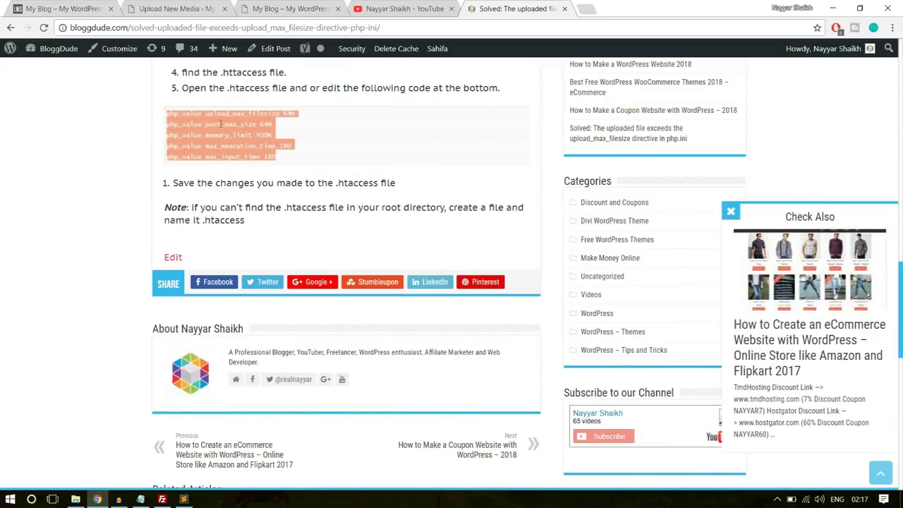
Paste the php_value lines into .htaccess, save it, and close the editor and extra Chrome tabs
{"action": "left_click", "coordinate": [183, 498]}
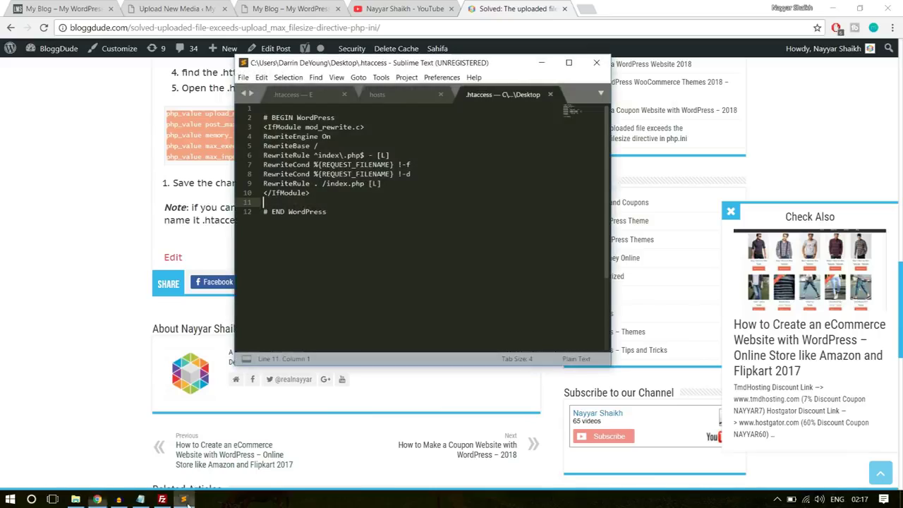
{"action": "key", "text": "ctrl+v"}
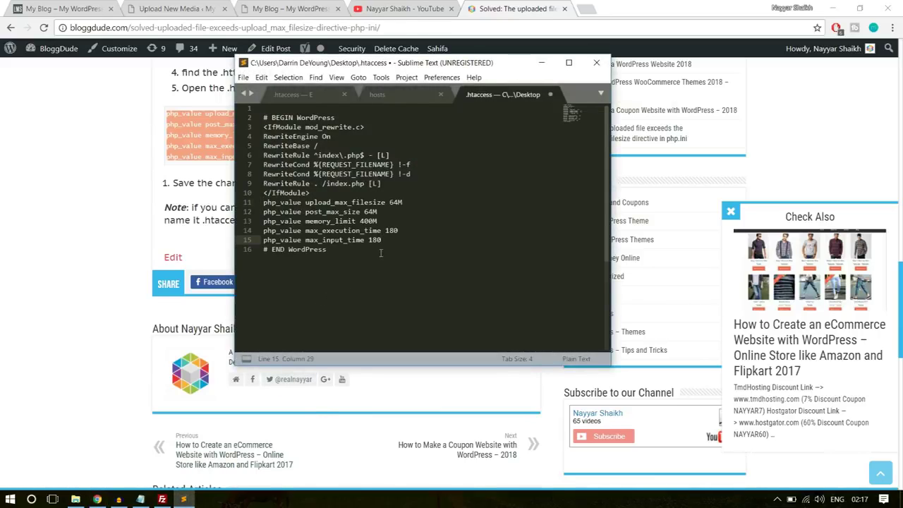
{"action": "key", "text": "ctrl+s"}
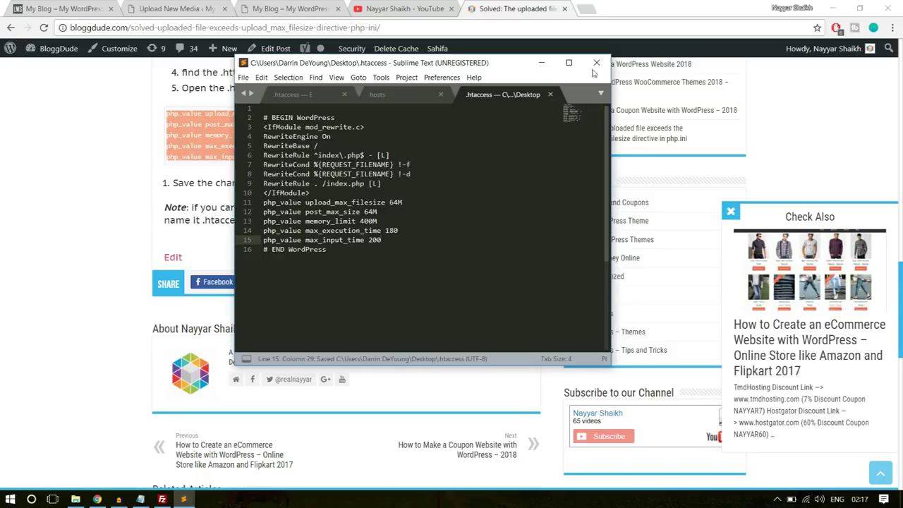
{"action": "left_click", "coordinate": [596, 62]}
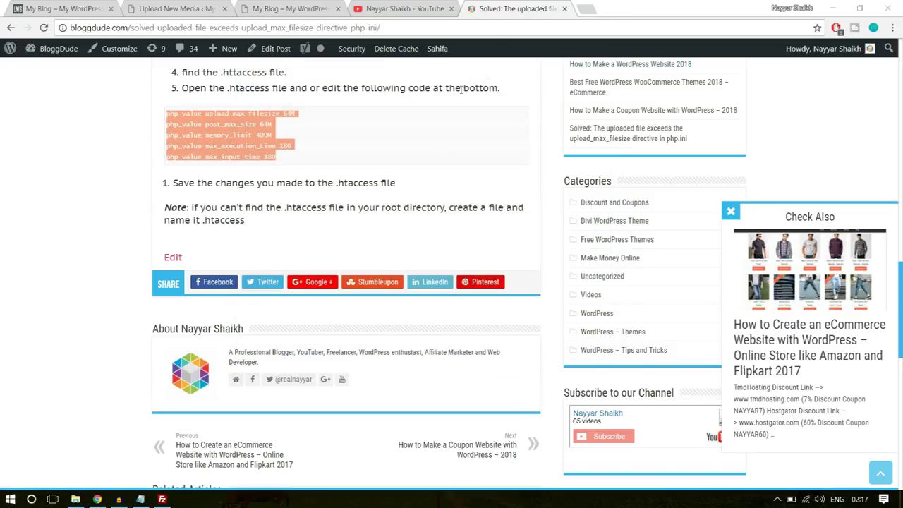
{"action": "left_click", "coordinate": [451, 9]}
{"action": "left_click", "coordinate": [451, 8]}
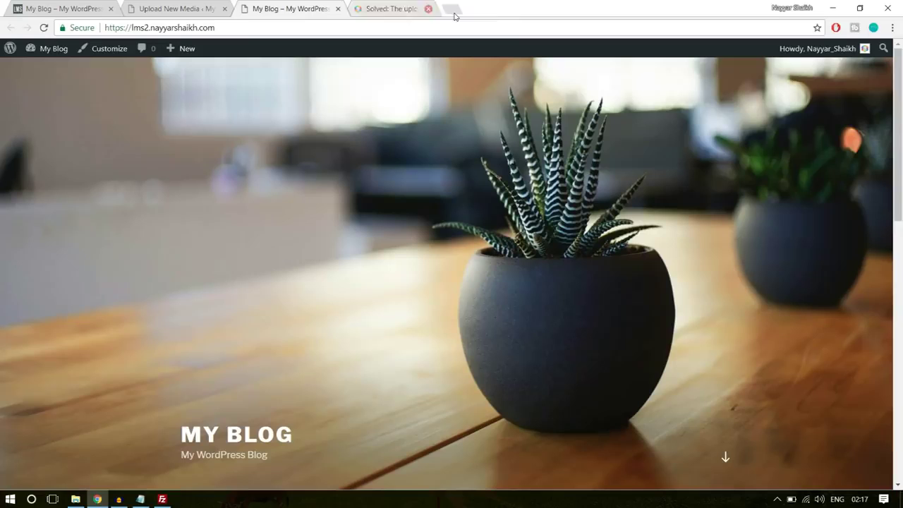
Refresh the local list and upload the 386-byte .htaccess, overwriting the server copy
{"action": "left_click", "coordinate": [161, 498]}
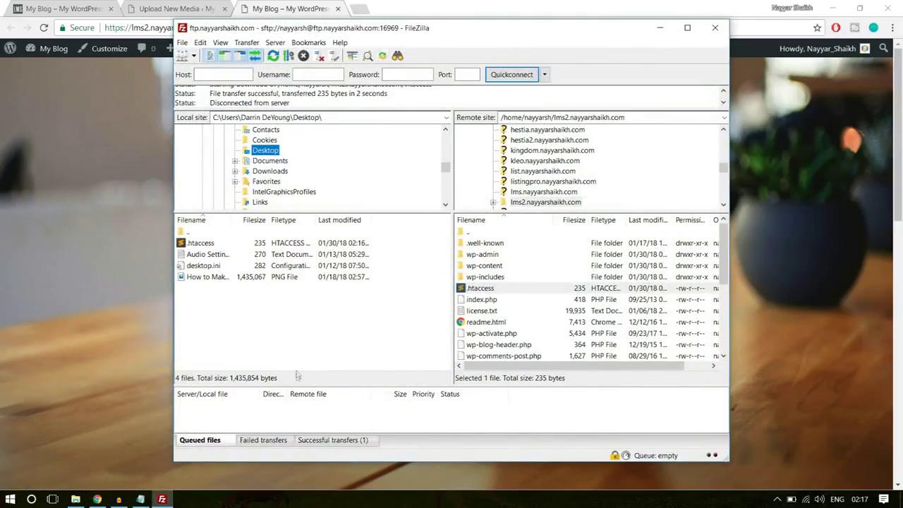
{"action": "right_click", "coordinate": [307, 344]}
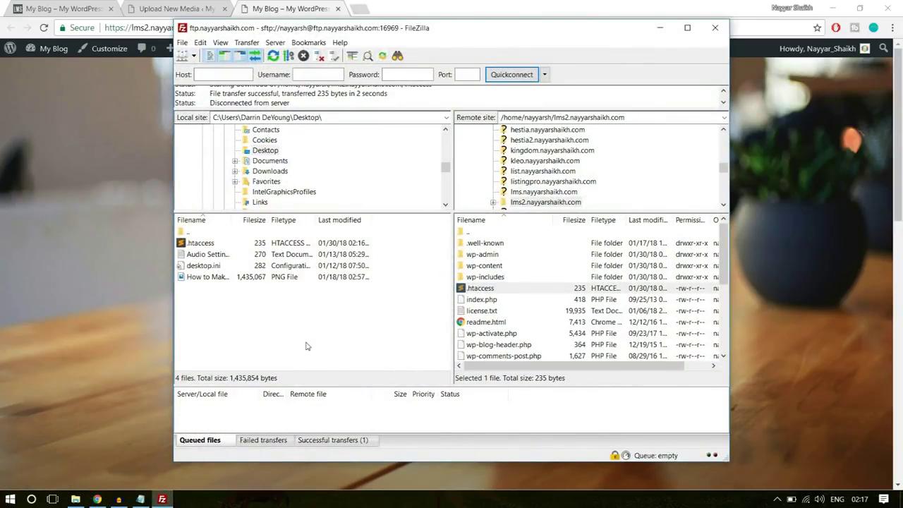
{"action": "right_click", "coordinate": [304, 285]}
{"action": "left_click", "coordinate": [349, 362]}
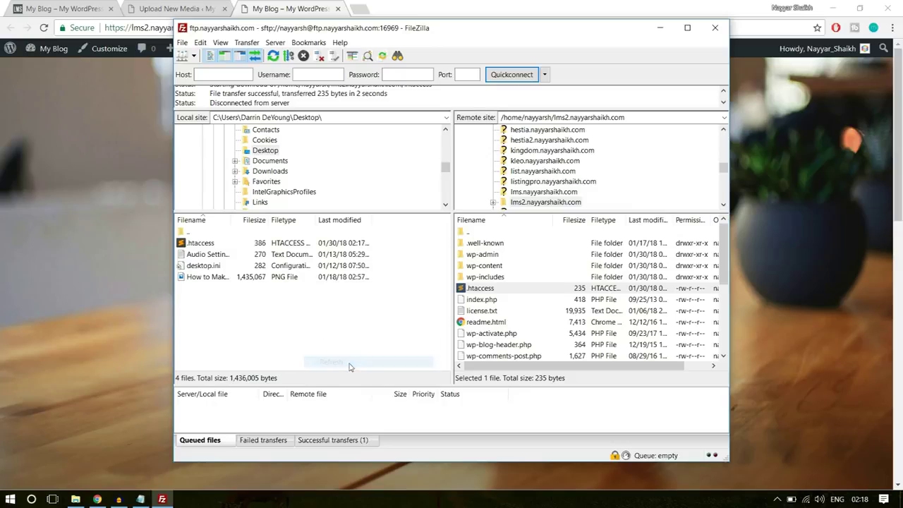
{"action": "right_click", "coordinate": [306, 331]}
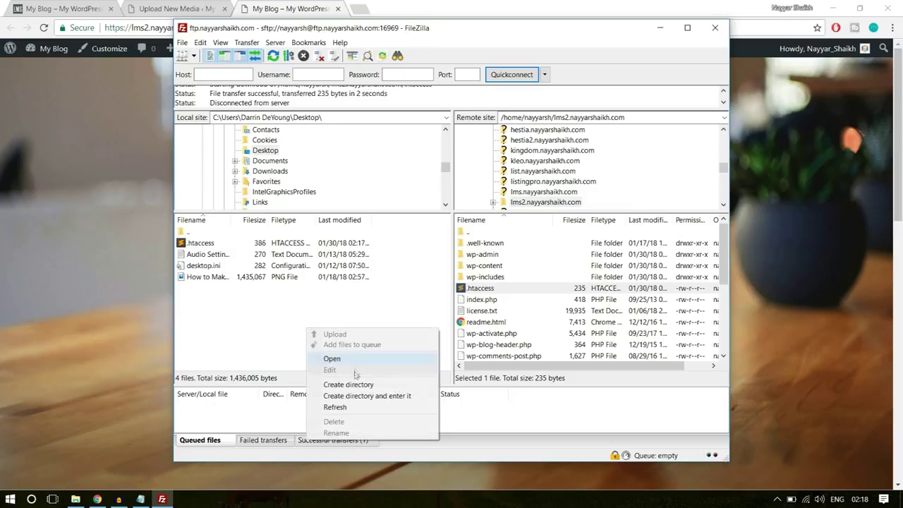
{"action": "left_click", "coordinate": [349, 408]}
{"action": "left_click", "coordinate": [211, 244]}
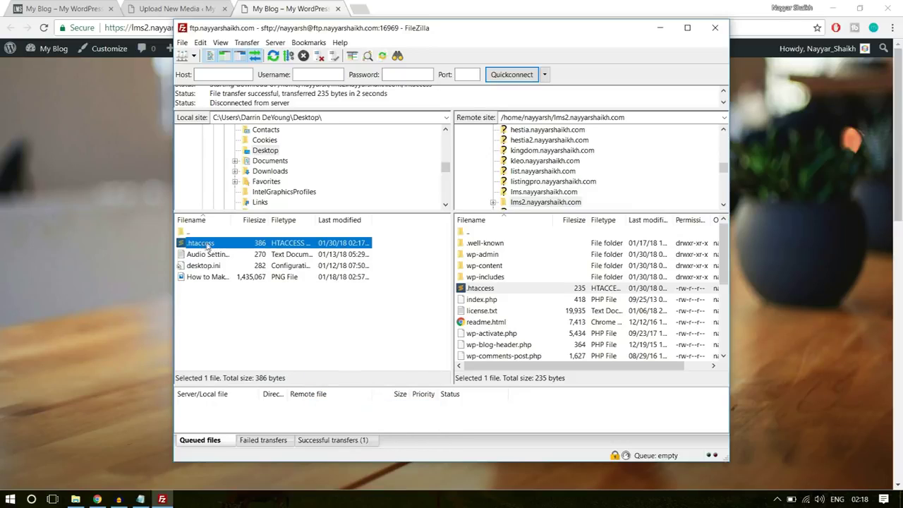
{"action": "left_click_drag", "start_coordinate": [225, 239], "coordinate": [524, 322]}
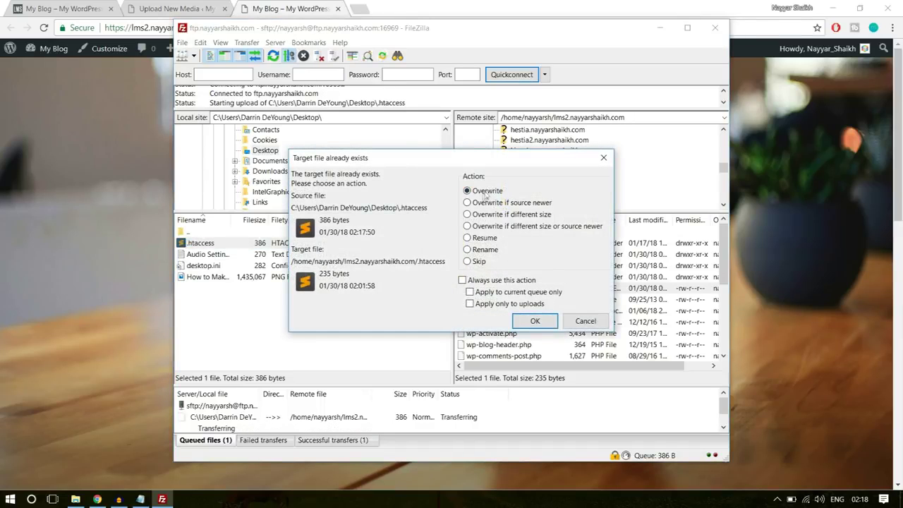
{"action": "left_click", "coordinate": [539, 323]}
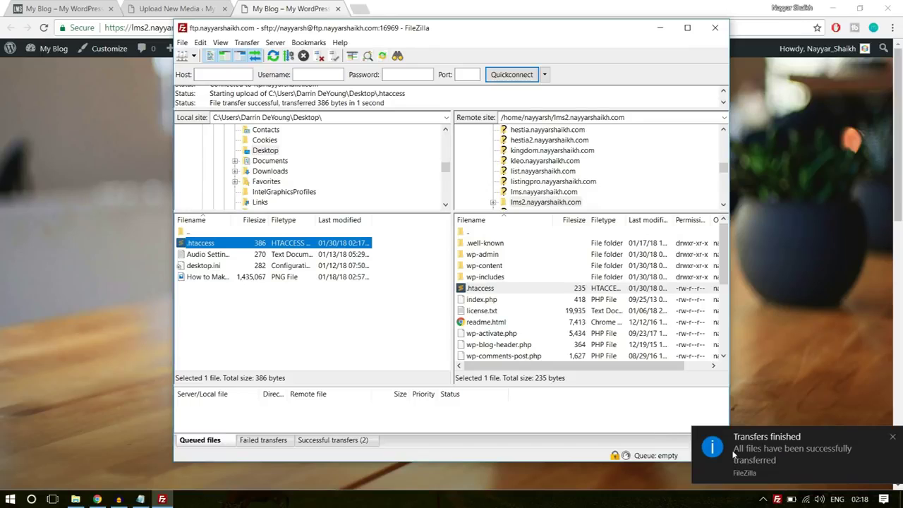
{"action": "left_click", "coordinate": [180, 7]}
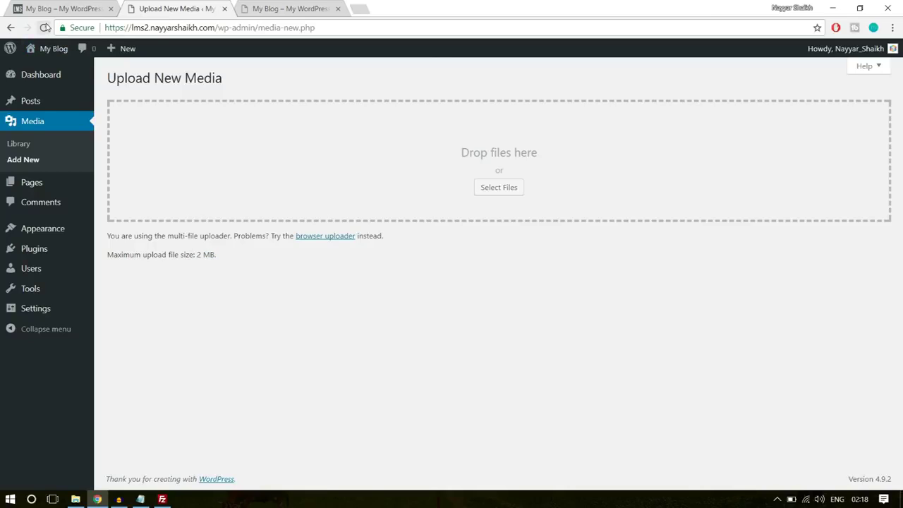
Reload the Upload New Media page and confirm the maximum upload size reads 64 MB
{"action": "left_click", "coordinate": [43, 27]}
{"action": "left_click_drag", "start_coordinate": [197, 255], "coordinate": [221, 261]}
{"action": "left_click", "coordinate": [236, 263]}
Upload wplms.zip from E:\WPLMS\WPLMS as a new theme and install it
{"action": "mouse_move", "coordinate": [57, 233]}
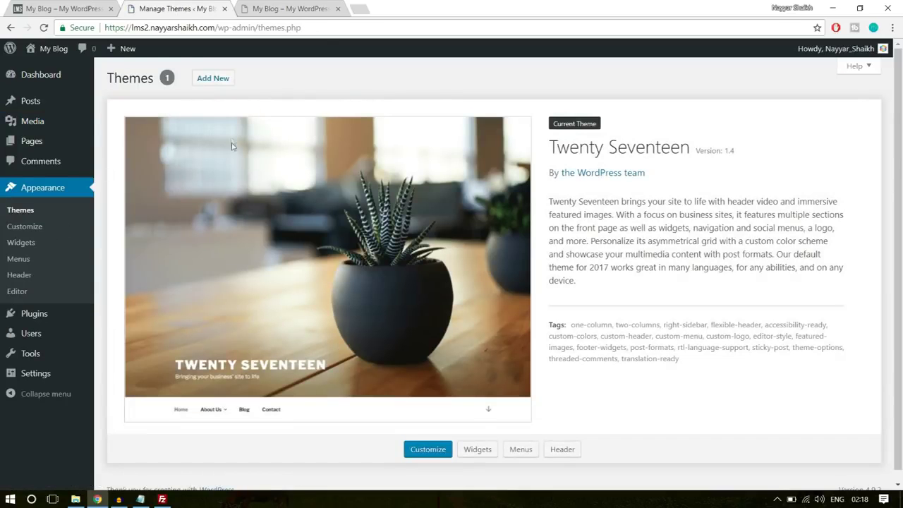
{"action": "left_click", "coordinate": [220, 82]}
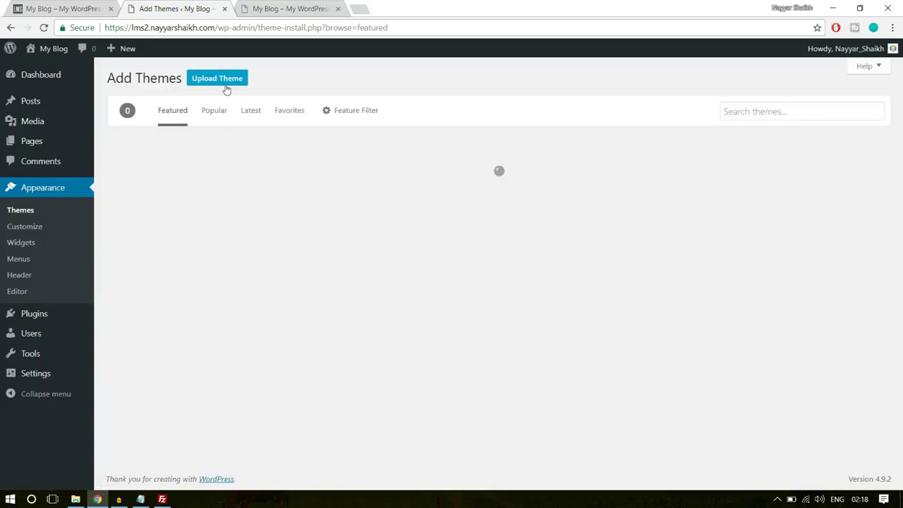
{"action": "left_click", "coordinate": [226, 88]}
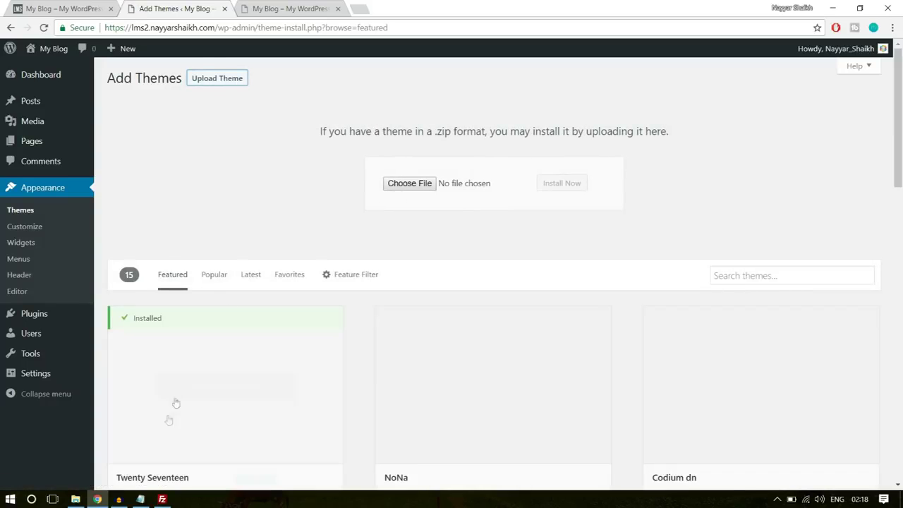
{"action": "left_click", "coordinate": [76, 499]}
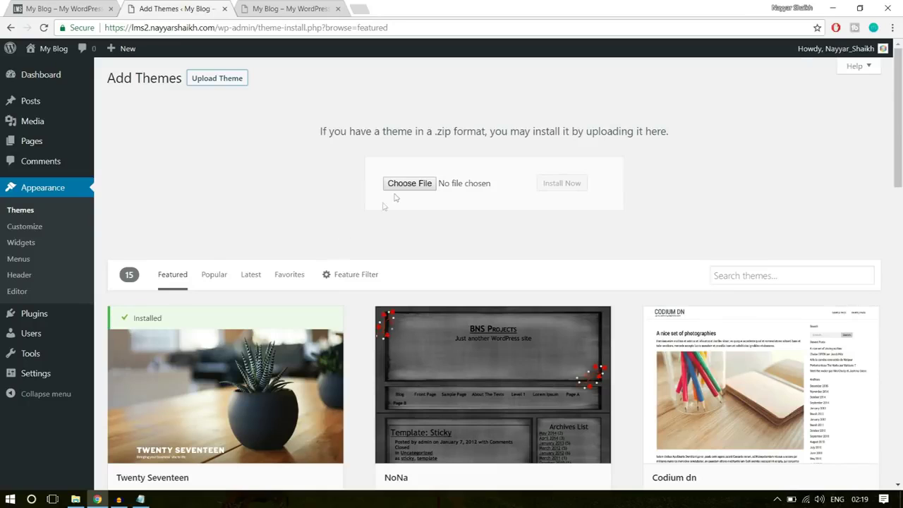
{"action": "left_click", "coordinate": [398, 182]}
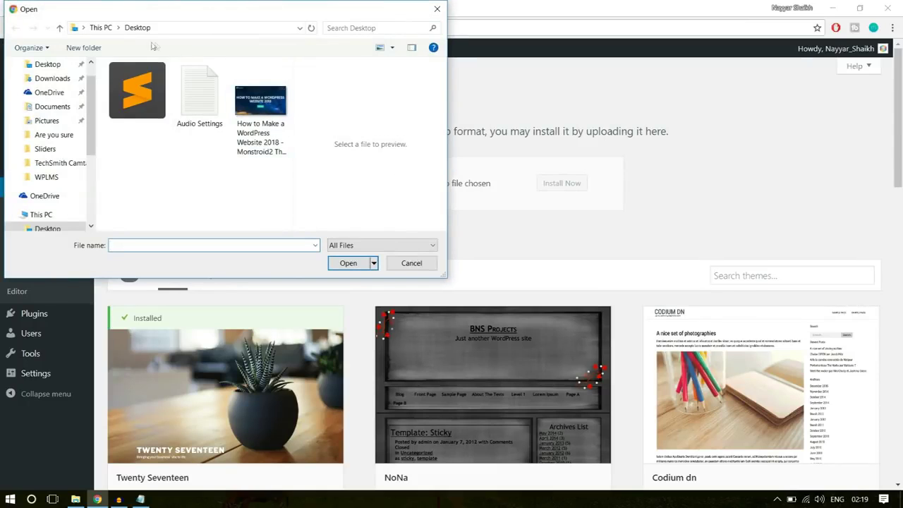
{"action": "left_click", "coordinate": [47, 177]}
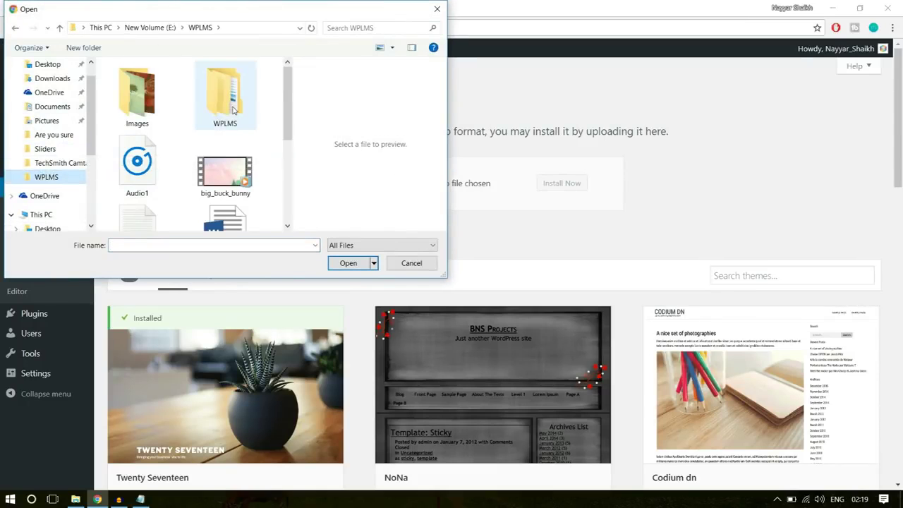
{"action": "double_click", "coordinate": [224, 99]}
{"action": "left_click", "coordinate": [166, 110]}
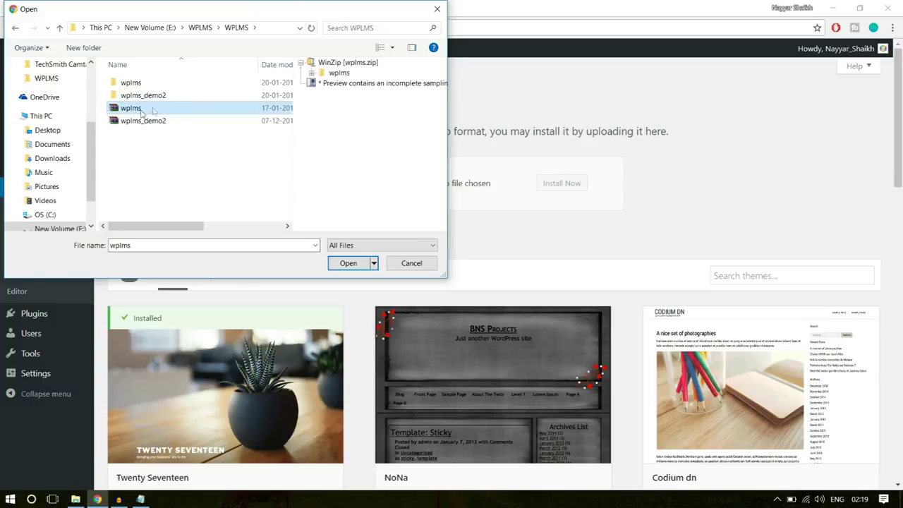
{"action": "left_click", "coordinate": [348, 264]}
{"action": "left_click", "coordinate": [579, 183]}
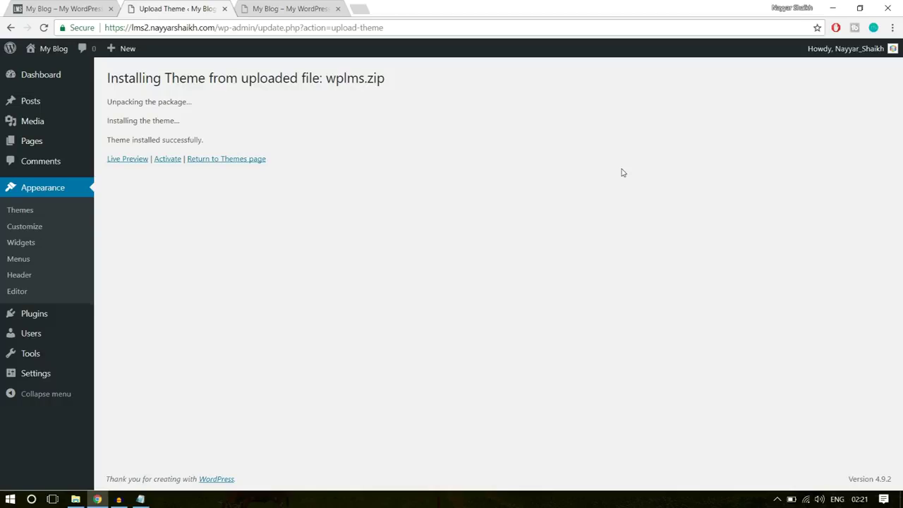
Activate the newly installed WPLMS theme
{"action": "left_click", "coordinate": [168, 159]}
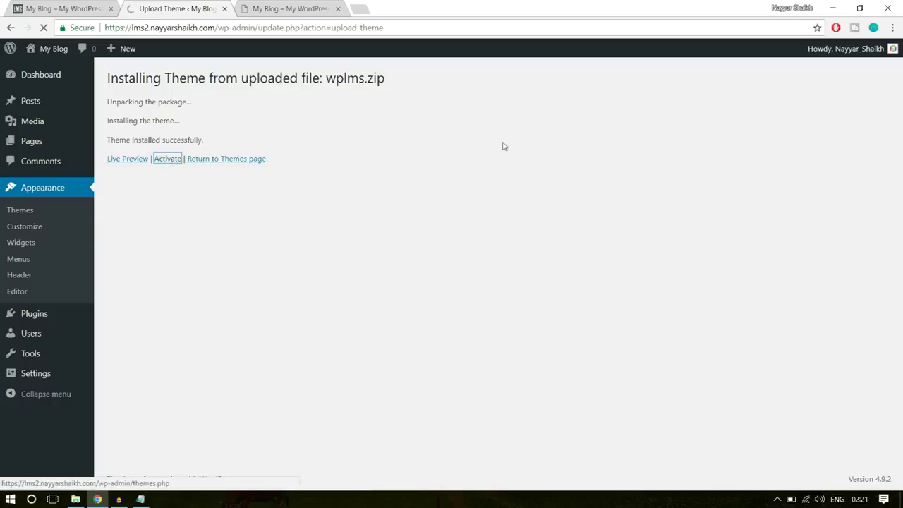
{"action": "scroll", "coordinate": [645, 275], "scroll_direction": "down", "scroll_amount": 2}
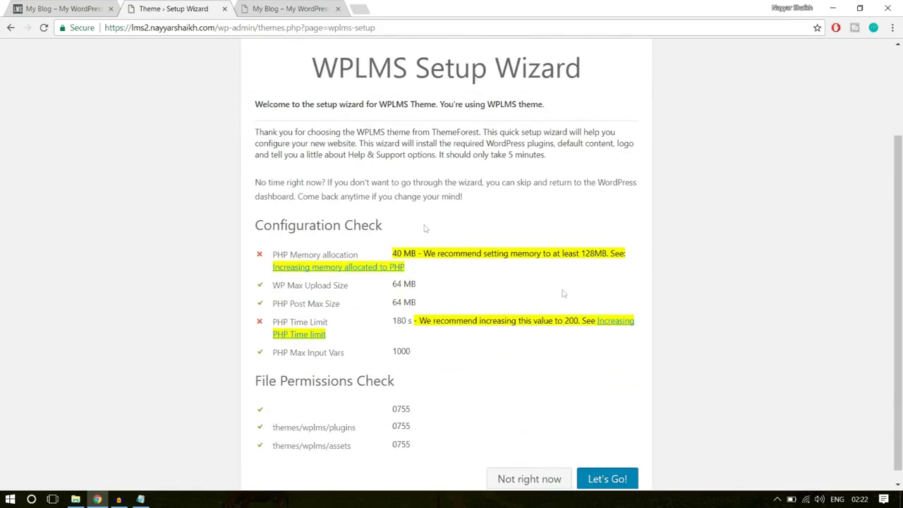
{"action": "scroll", "coordinate": [536, 372], "scroll_direction": "up", "scroll_amount": 2}
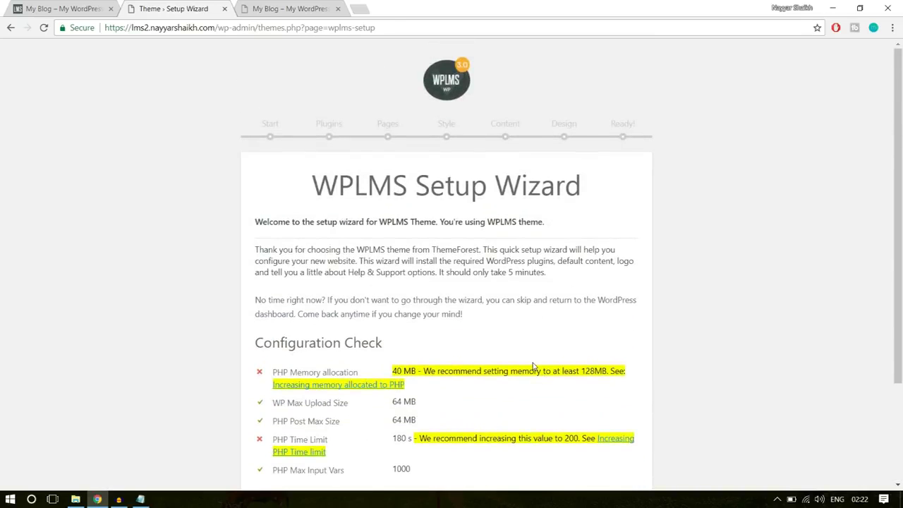
{"action": "scroll", "coordinate": [534, 367], "scroll_direction": "down", "scroll_amount": 2}
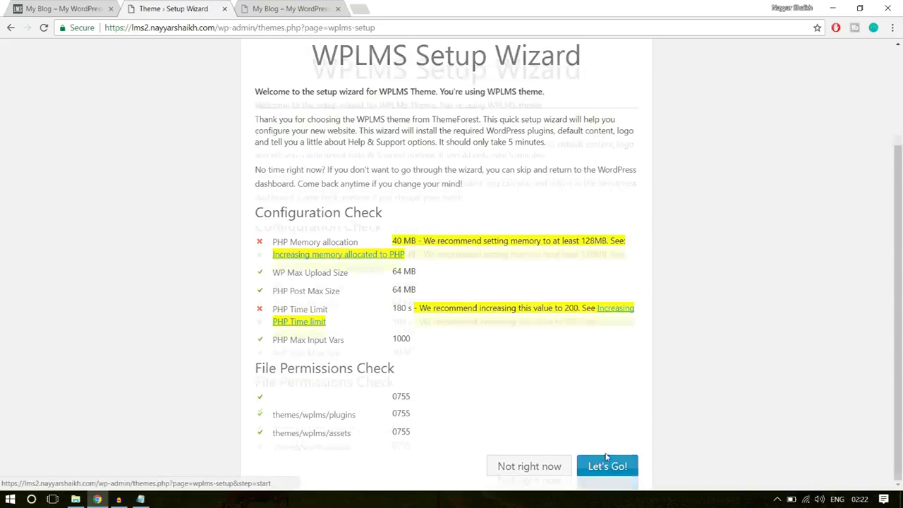
{"action": "scroll", "coordinate": [607, 462], "scroll_direction": "up", "scroll_amount": 2}
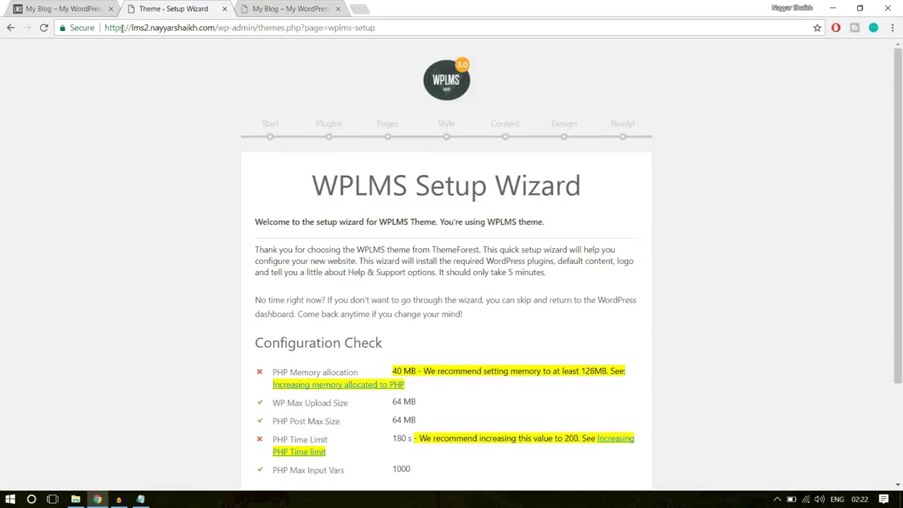
{"action": "left_click_drag", "start_coordinate": [128, 27], "coordinate": [305, 27]}
{"action": "left_click", "coordinate": [314, 27]}
{"action": "scroll", "coordinate": [750, 242], "scroll_direction": "down", "scroll_amount": 2}
{"action": "scroll", "coordinate": [703, 228], "scroll_direction": "up", "scroll_amount": 3}
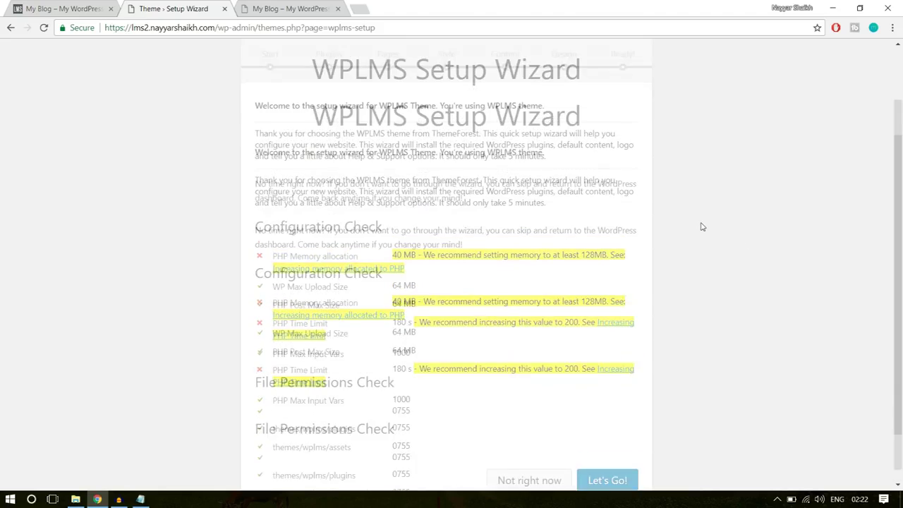
Launch the WPLMS setup wizard to reach its 'Select features for this site' step
{"action": "left_click_drag", "start_coordinate": [376, 29], "coordinate": [238, 30]}
{"action": "left_click", "coordinate": [379, 103]}
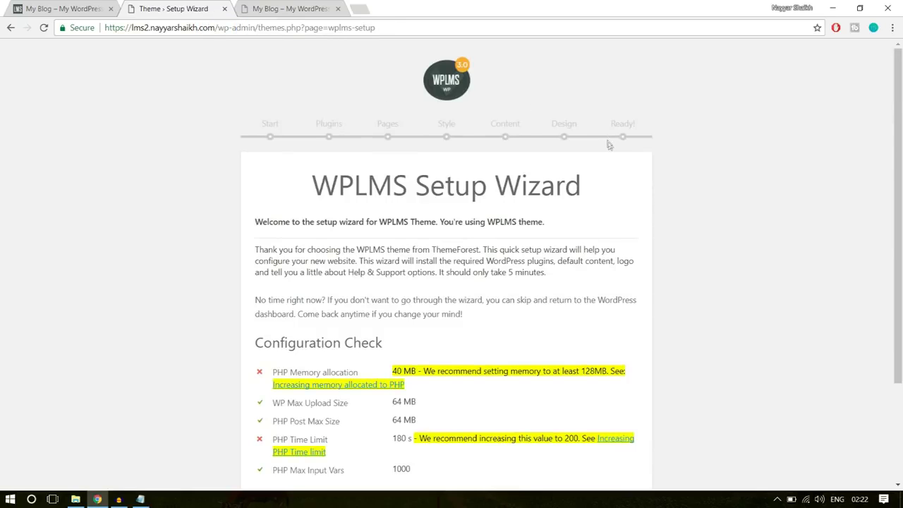
{"action": "scroll", "coordinate": [621, 169], "scroll_direction": "down", "scroll_amount": 2}
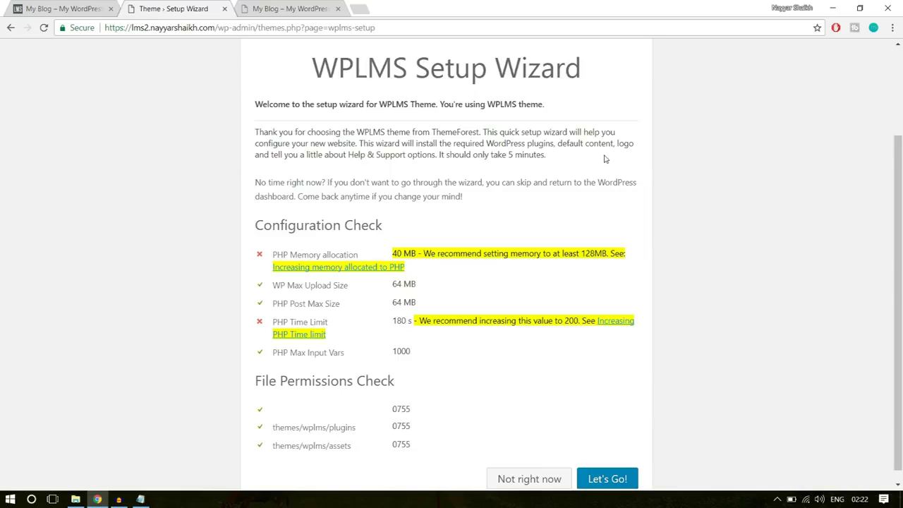
{"action": "scroll", "coordinate": [642, 157], "scroll_direction": "down", "scroll_amount": 1}
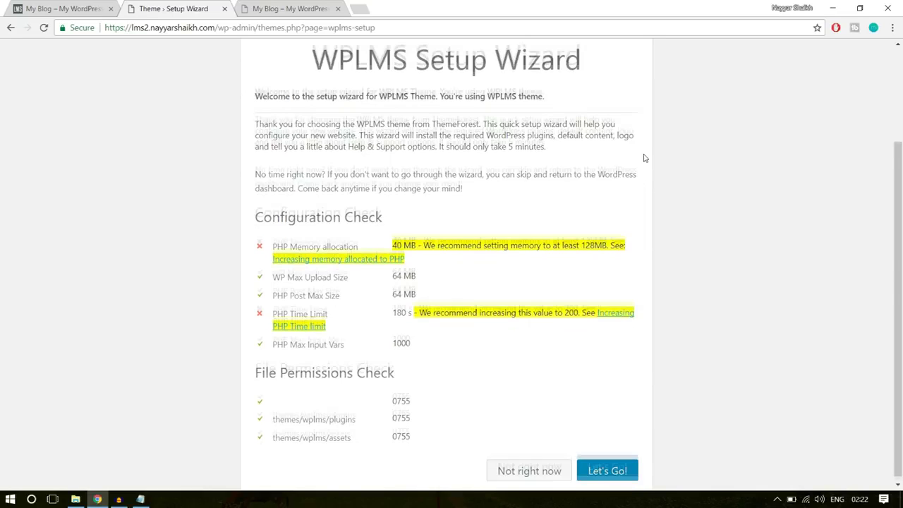
{"action": "left_click", "coordinate": [605, 470]}
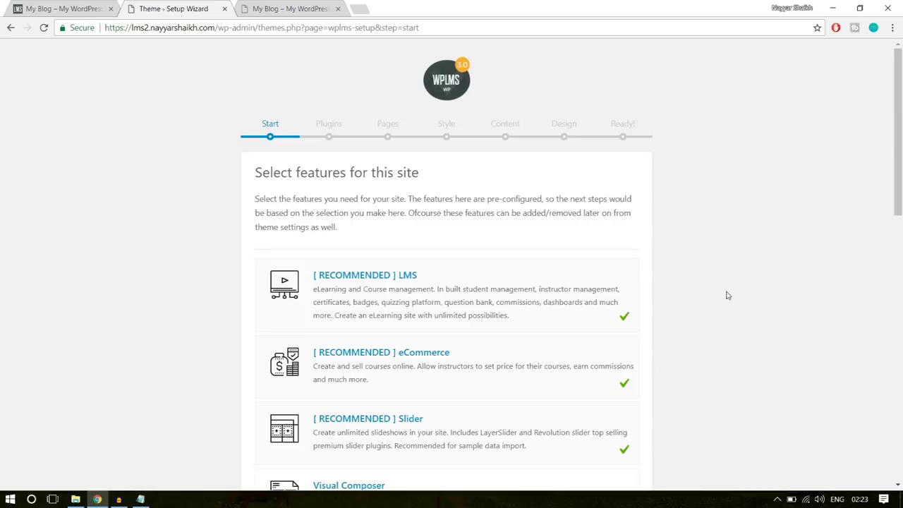
{"action": "scroll", "coordinate": [728, 294], "scroll_direction": "down", "scroll_amount": 1}
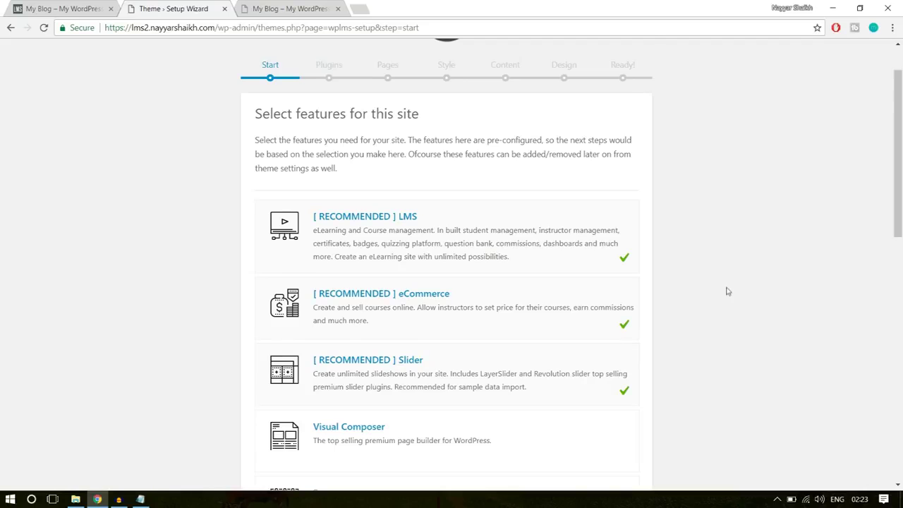
Tick Visual Composer, Gamification & Points, Memberships and Custom Badges among the site features
{"action": "scroll", "coordinate": [727, 289], "scroll_direction": "down", "scroll_amount": 3}
{"action": "left_click", "coordinate": [609, 271]}
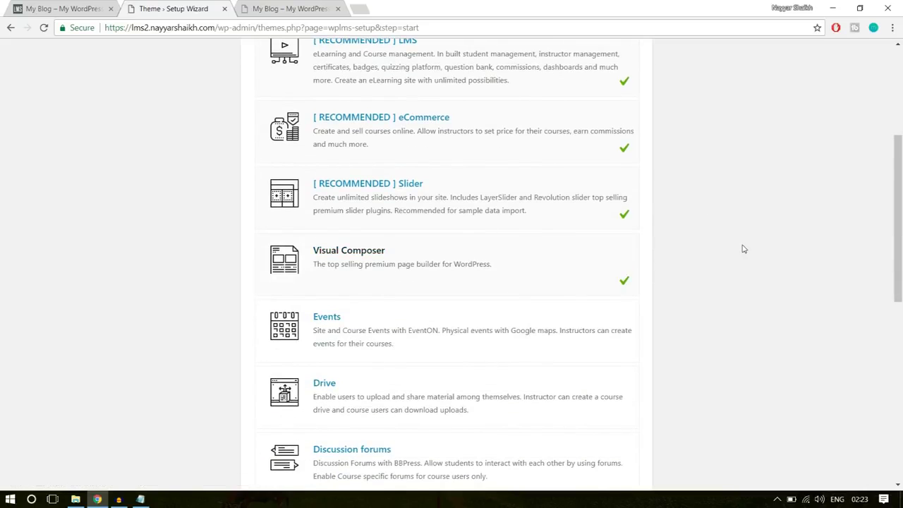
{"action": "scroll", "coordinate": [737, 248], "scroll_direction": "down", "scroll_amount": 2}
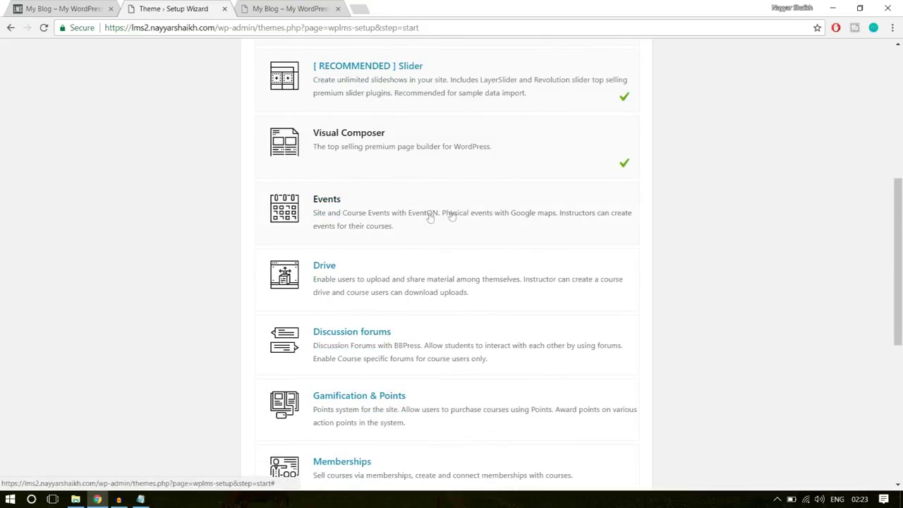
{"action": "scroll", "coordinate": [611, 222], "scroll_direction": "down", "scroll_amount": 1}
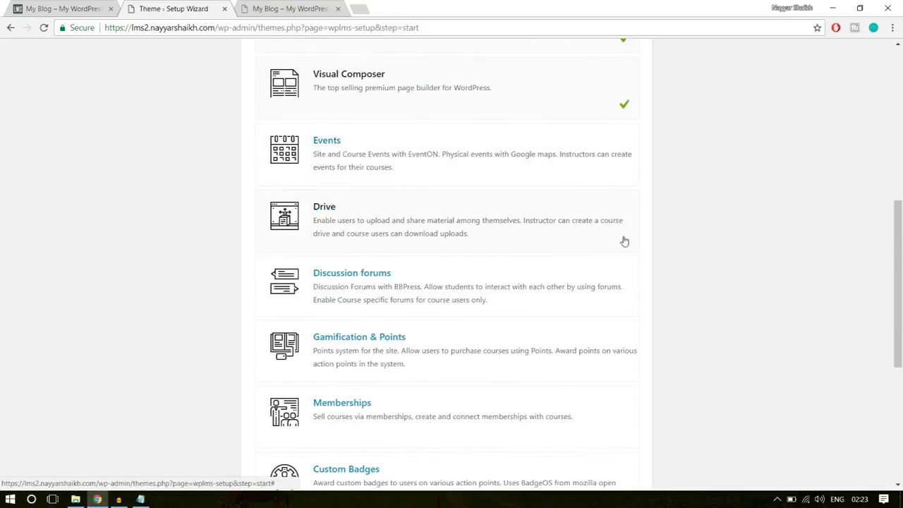
{"action": "scroll", "coordinate": [624, 241], "scroll_direction": "down", "scroll_amount": 1}
{"action": "scroll", "coordinate": [657, 235], "scroll_direction": "down", "scroll_amount": 2}
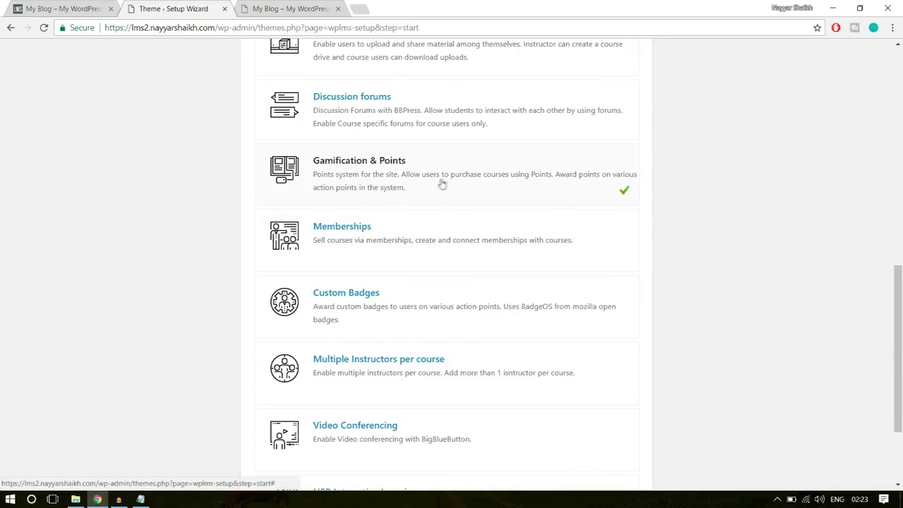
{"action": "scroll", "coordinate": [656, 213], "scroll_direction": "down", "scroll_amount": 1}
{"action": "left_click", "coordinate": [587, 188]}
{"action": "left_click", "coordinate": [611, 261]}
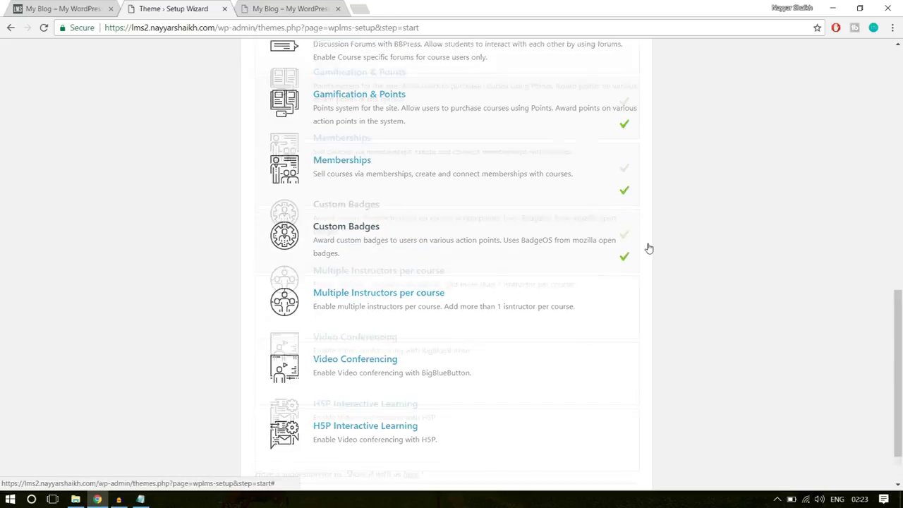
Tick Multiple Instructors per course and review the rest of the feature list
{"action": "scroll", "coordinate": [646, 246], "scroll_direction": "down", "scroll_amount": 1}
{"action": "left_click", "coordinate": [570, 255]}
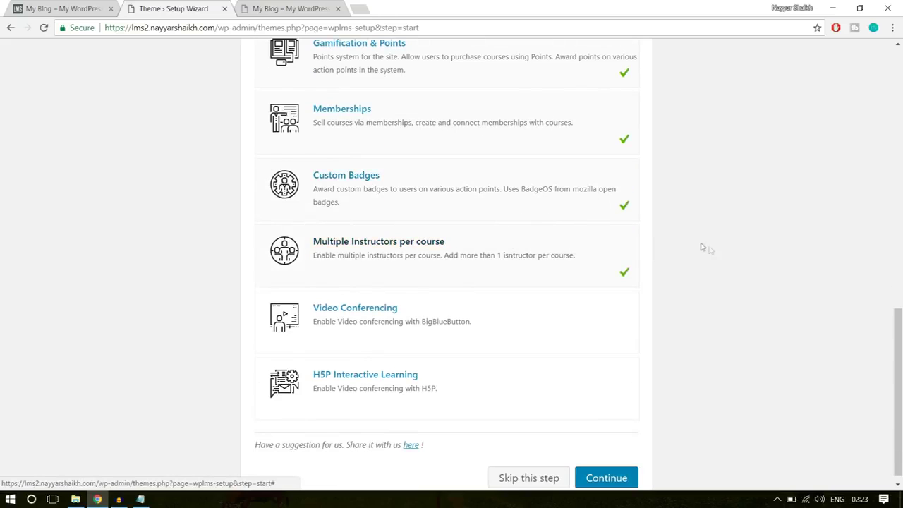
{"action": "scroll", "coordinate": [692, 261], "scroll_direction": "down", "scroll_amount": 1}
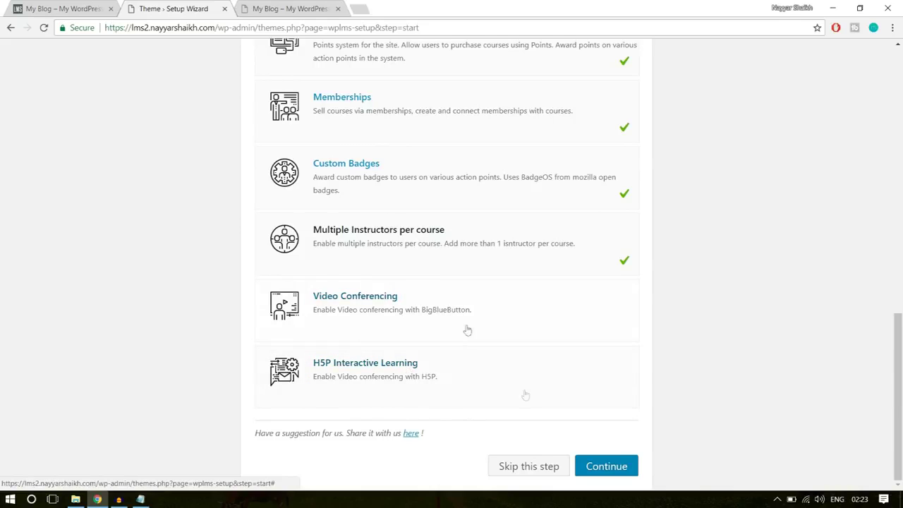
{"action": "scroll", "coordinate": [796, 328], "scroll_direction": "up", "scroll_amount": 5}
{"action": "scroll", "coordinate": [795, 329], "scroll_direction": "up", "scroll_amount": 5}
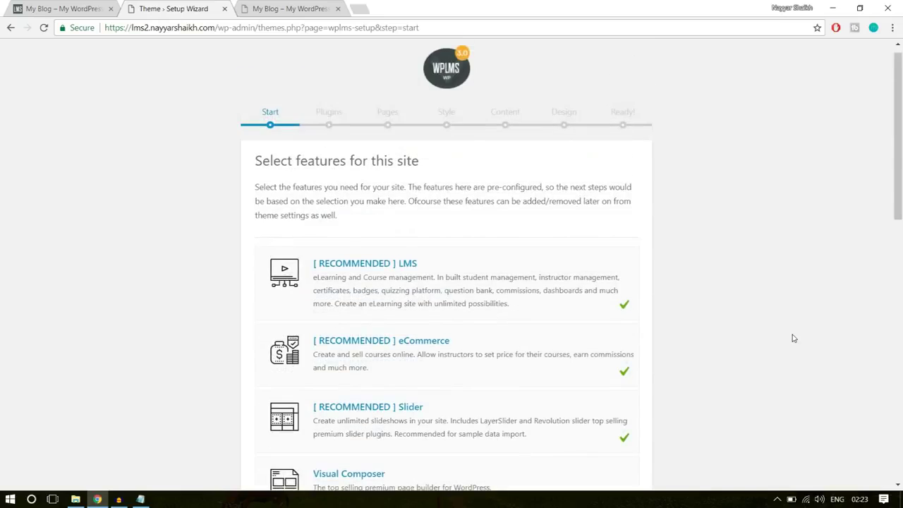
{"action": "scroll", "coordinate": [791, 335], "scroll_direction": "down", "scroll_amount": 2}
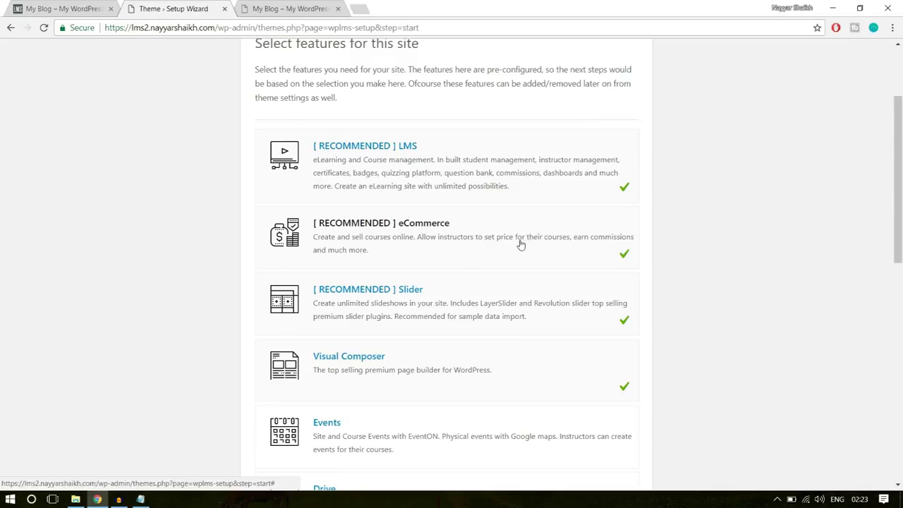
{"action": "scroll", "coordinate": [520, 244], "scroll_direction": "down", "scroll_amount": 1}
{"action": "scroll", "coordinate": [493, 258], "scroll_direction": "down", "scroll_amount": 1}
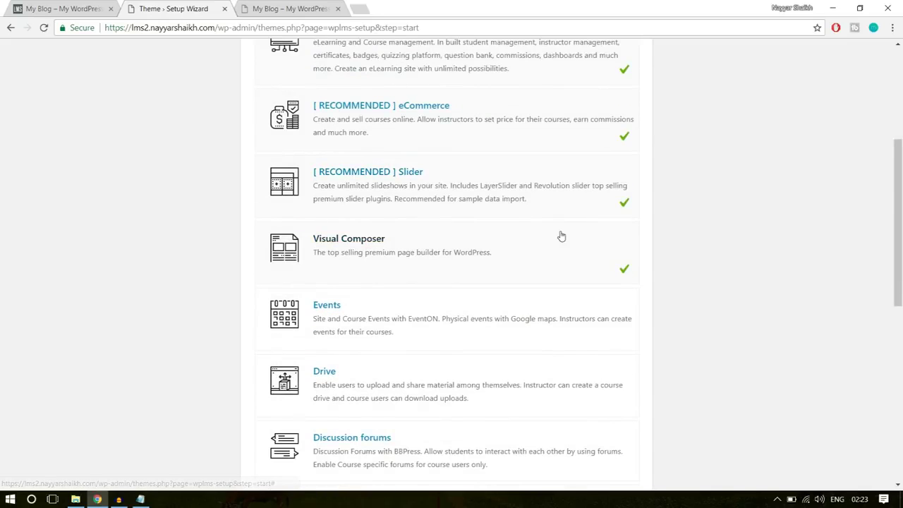
{"action": "scroll", "coordinate": [840, 243], "scroll_direction": "down", "scroll_amount": 1}
{"action": "scroll", "coordinate": [855, 246], "scroll_direction": "down", "scroll_amount": 3}
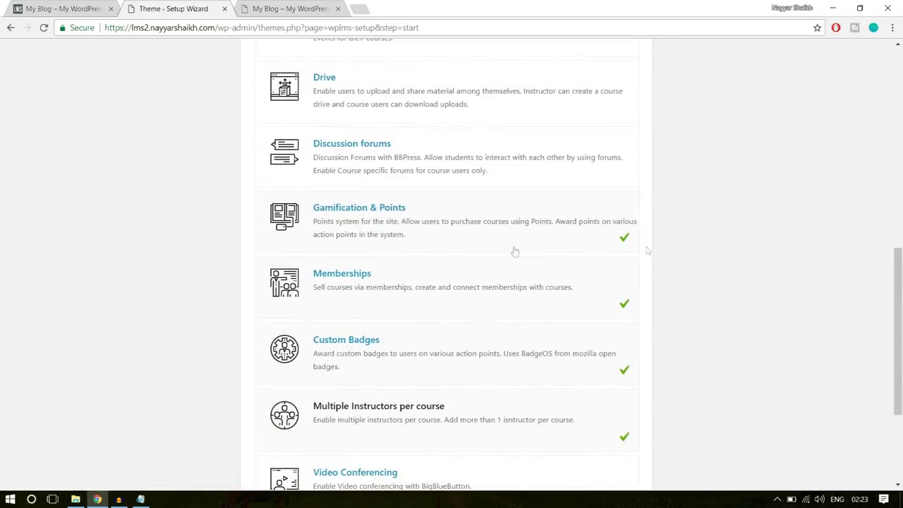
{"action": "scroll", "coordinate": [456, 232], "scroll_direction": "down", "scroll_amount": 1}
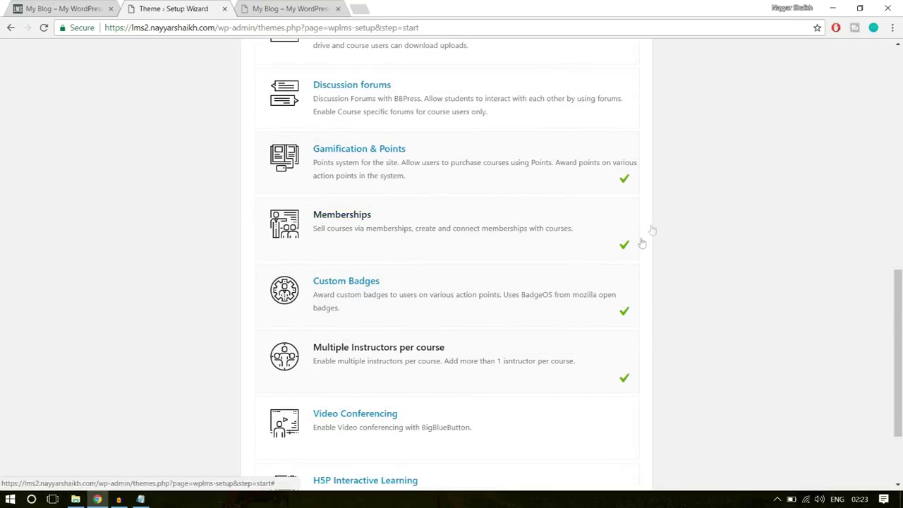
{"action": "scroll", "coordinate": [600, 305], "scroll_direction": "down", "scroll_amount": 1}
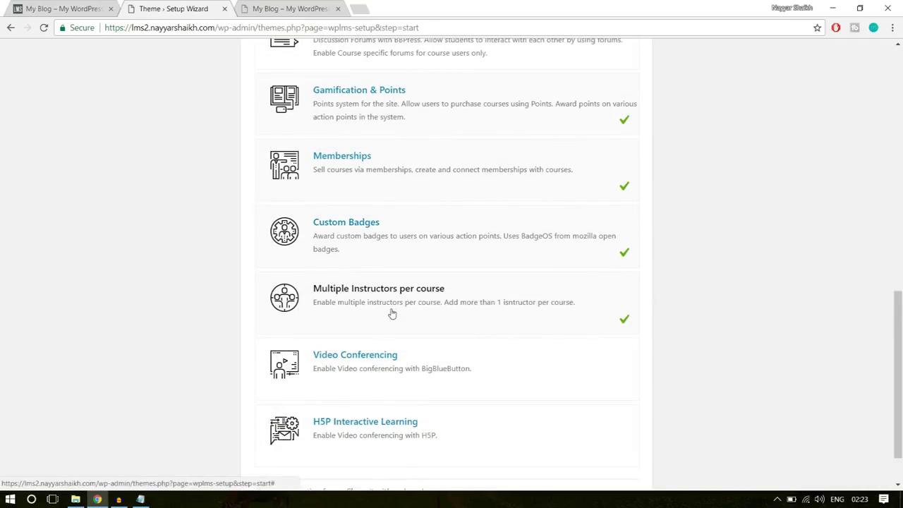
{"action": "scroll", "coordinate": [784, 302], "scroll_direction": "down", "scroll_amount": 1}
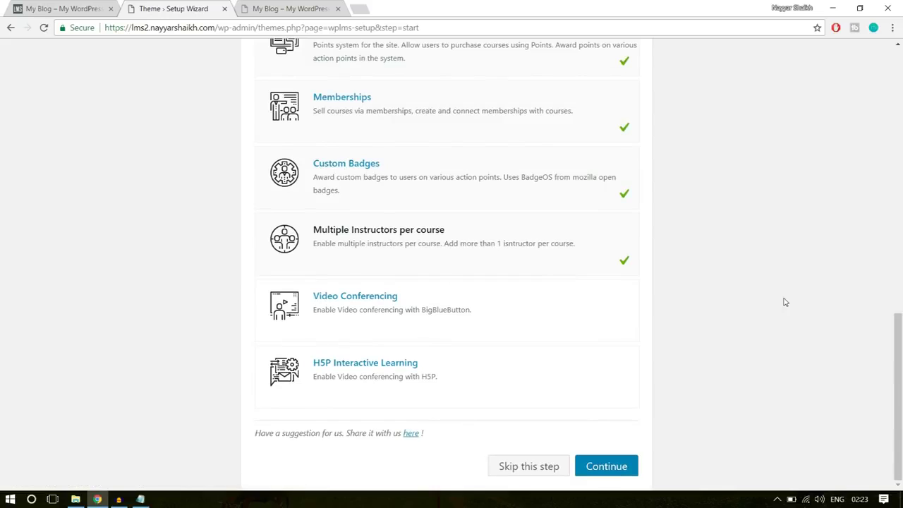
Save the feature choices and install every listed default WPLMS plugin
{"action": "left_click", "coordinate": [627, 470]}
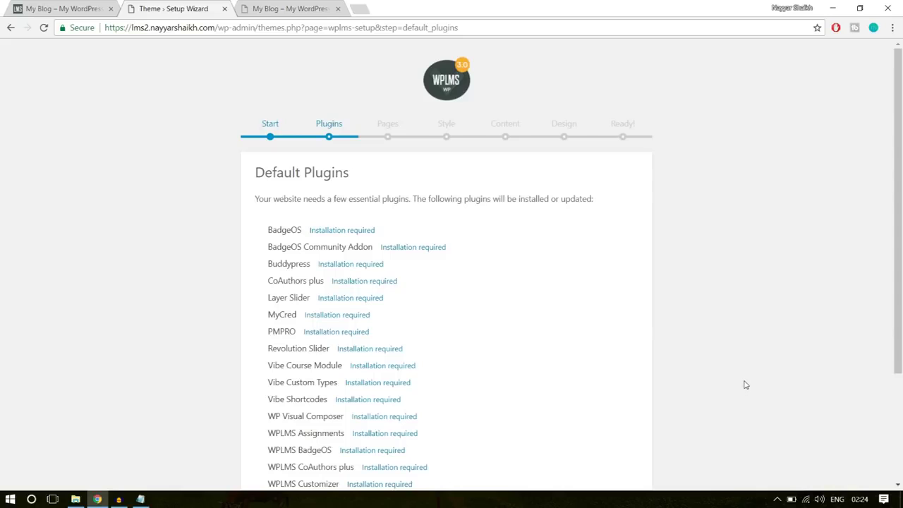
{"action": "scroll", "coordinate": [746, 385], "scroll_direction": "down", "scroll_amount": 2}
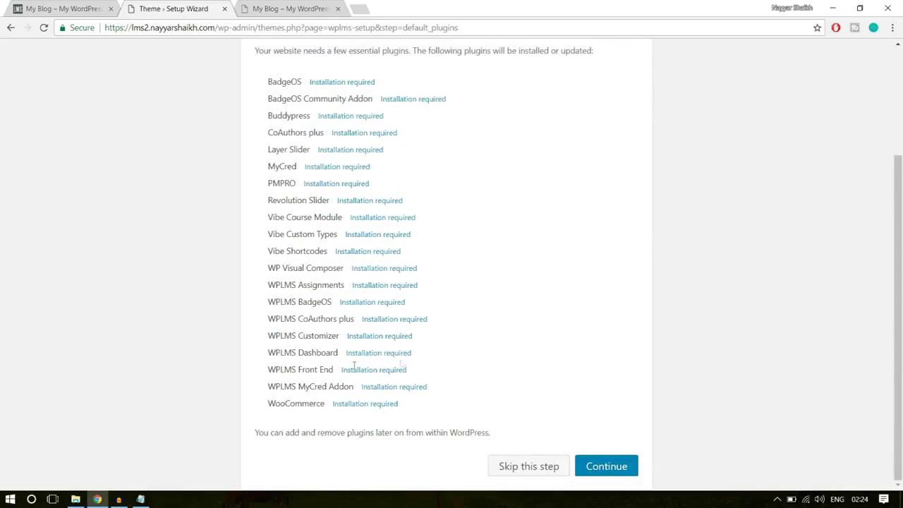
{"action": "left_click", "coordinate": [633, 467]}
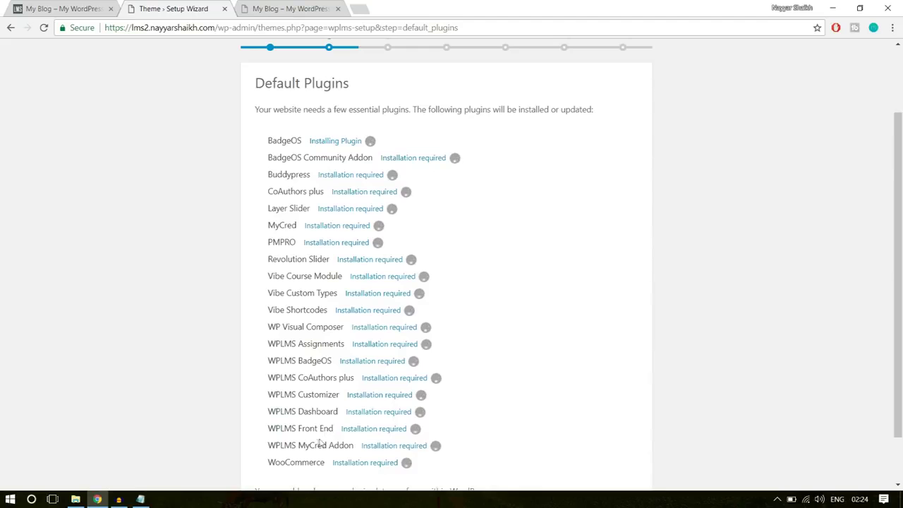
{"action": "left_click_drag", "start_coordinate": [305, 463], "coordinate": [262, 176]}
{"action": "left_click", "coordinate": [261, 175]}
{"action": "scroll", "coordinate": [653, 244], "scroll_direction": "down", "scroll_amount": 1}
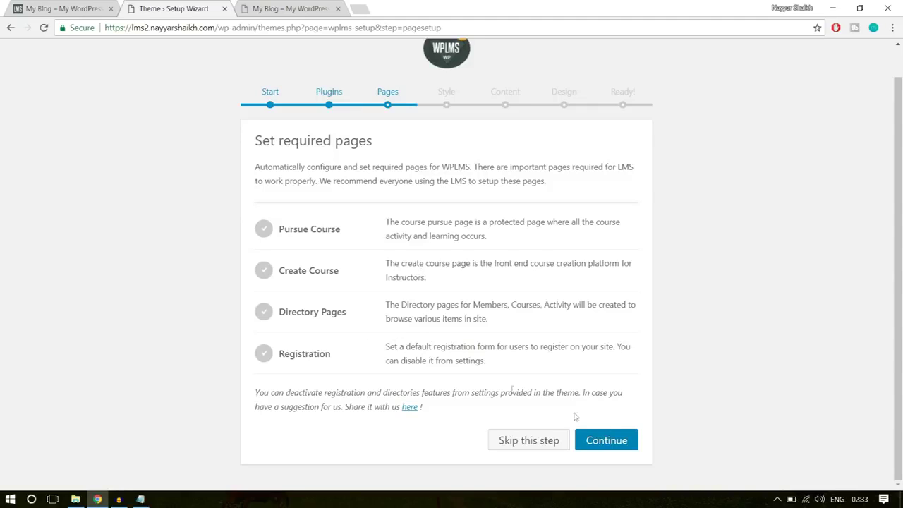
Create the required LMS pages and pick the second site style
{"action": "left_click", "coordinate": [606, 440]}
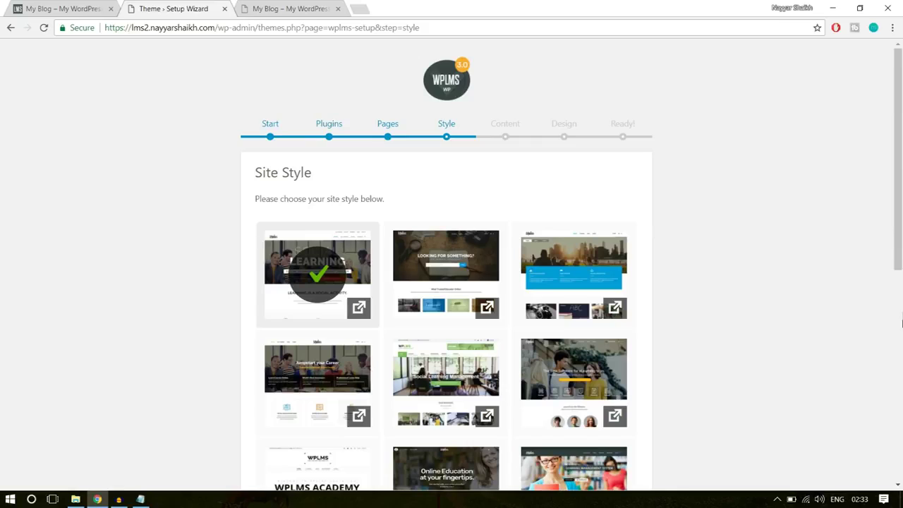
{"action": "left_click", "coordinate": [453, 271]}
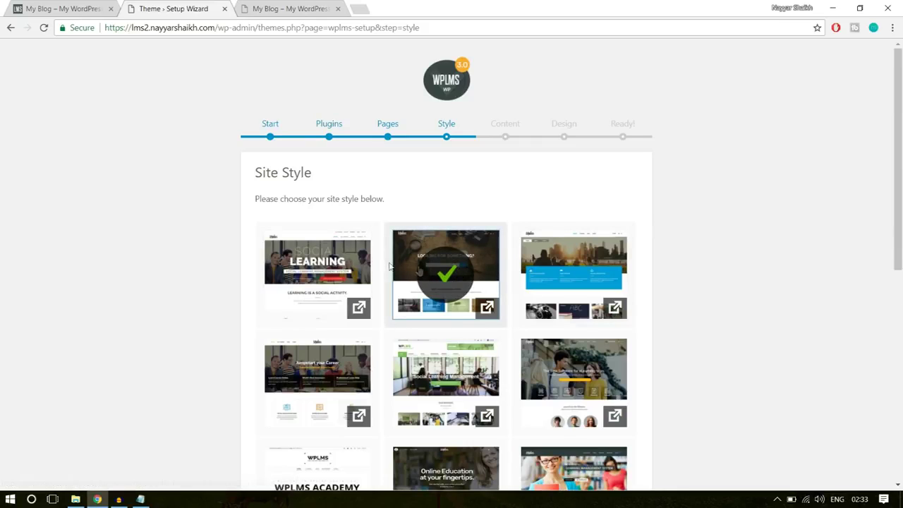
{"action": "scroll", "coordinate": [829, 325], "scroll_direction": "down", "scroll_amount": 6}
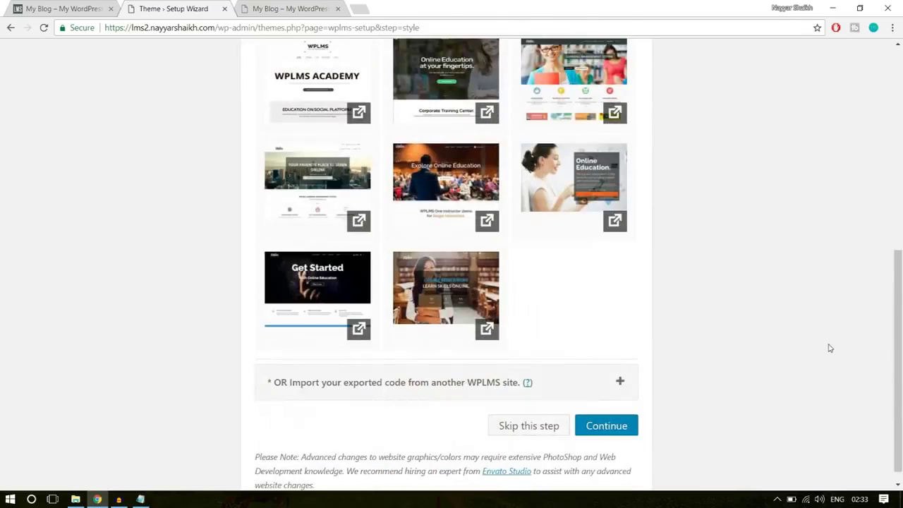
{"action": "left_click", "coordinate": [608, 409]}
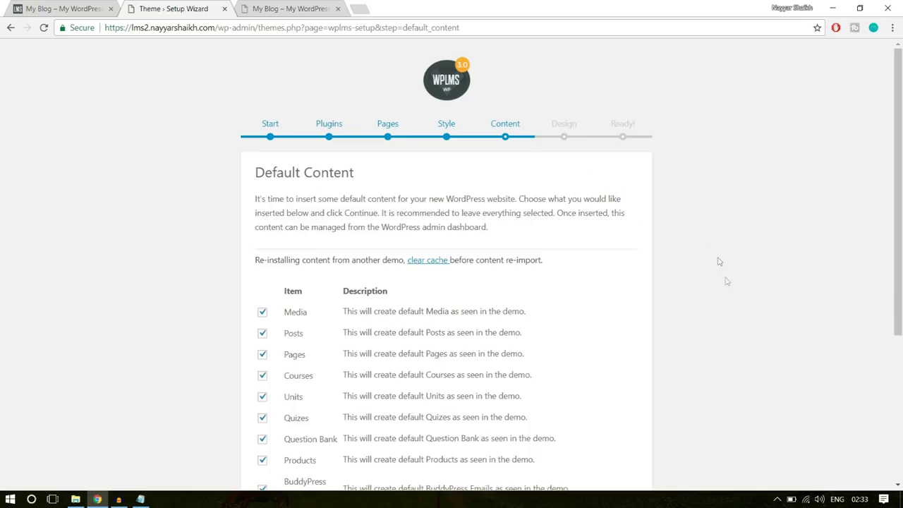
{"action": "scroll", "coordinate": [751, 355], "scroll_direction": "down", "scroll_amount": 4}
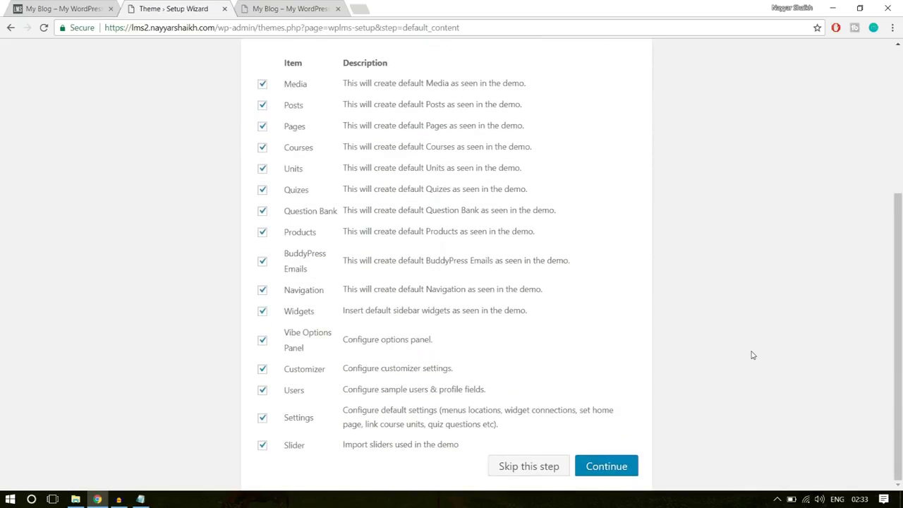
{"action": "scroll", "coordinate": [751, 355], "scroll_direction": "up", "scroll_amount": 4}
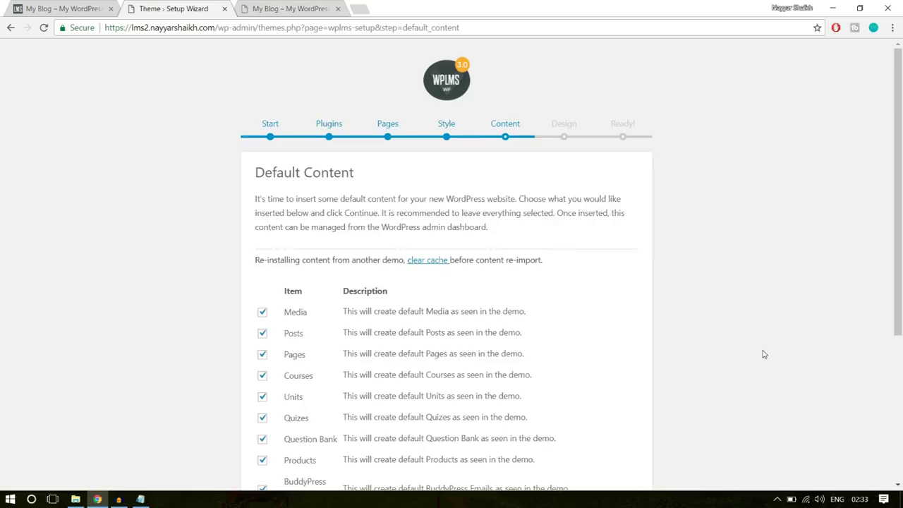
{"action": "scroll", "coordinate": [762, 354], "scroll_direction": "down", "scroll_amount": 4}
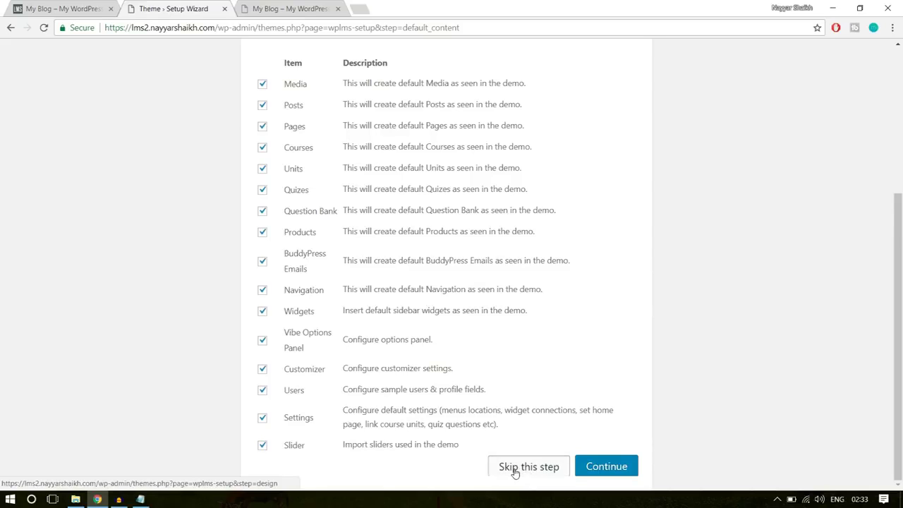
Skip the default demo content, choose the Elegant theme skin and finish setup
{"action": "left_click", "coordinate": [515, 471]}
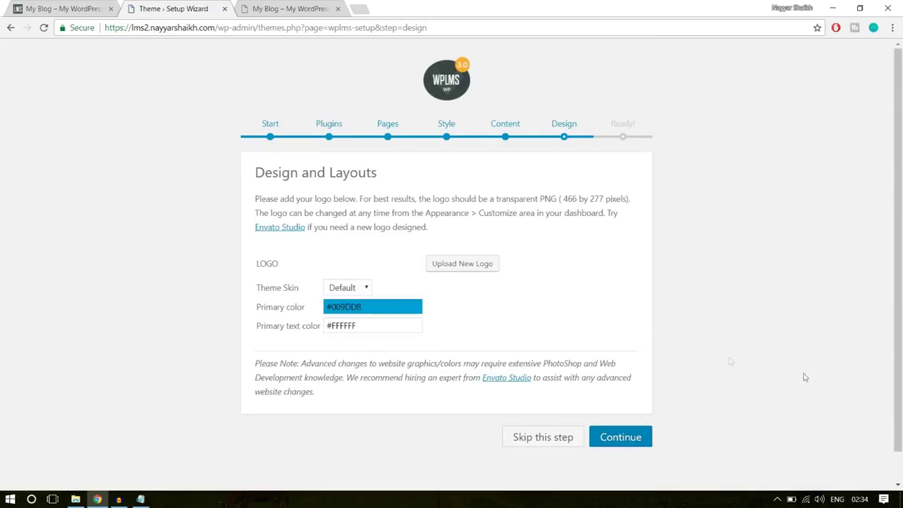
{"action": "left_click", "coordinate": [352, 289]}
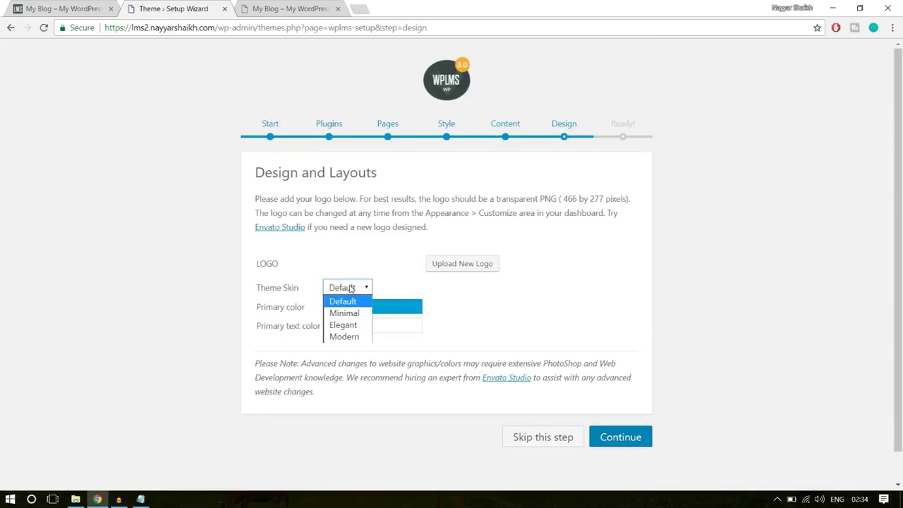
{"action": "left_click", "coordinate": [361, 326]}
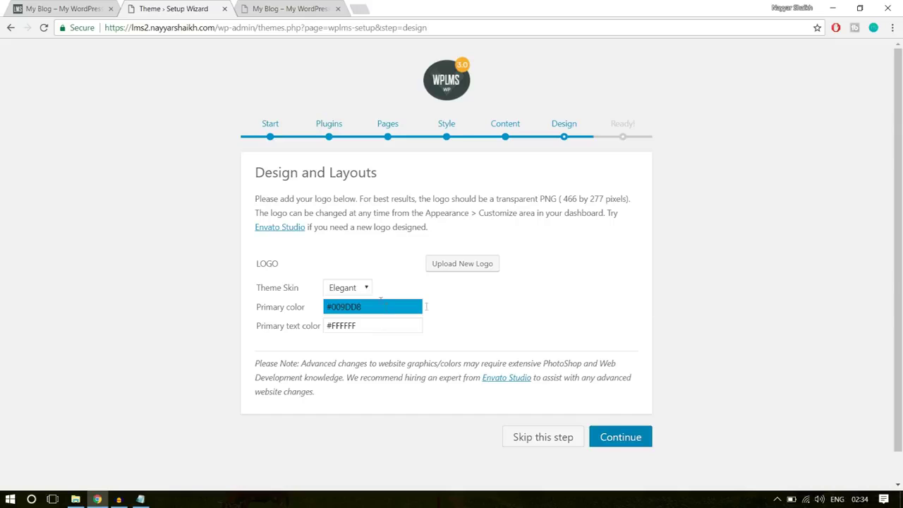
{"action": "left_click", "coordinate": [631, 437]}
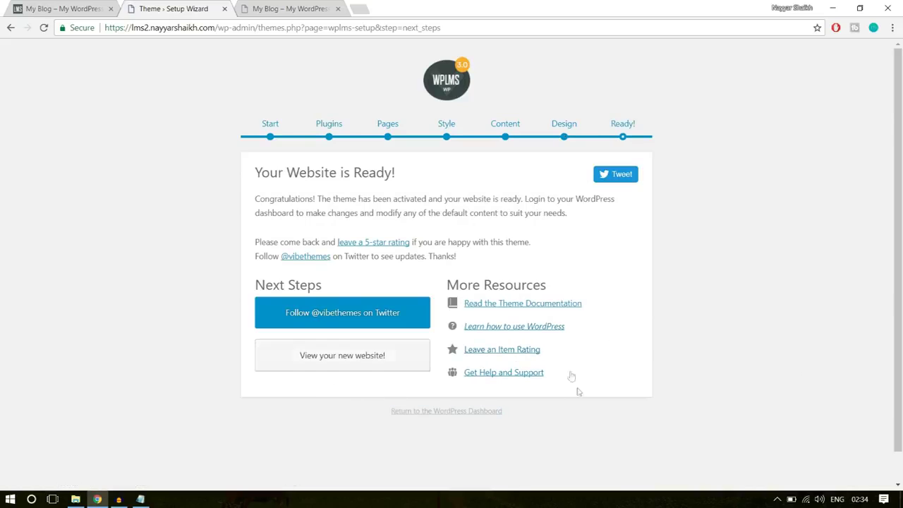
Open the new website, close the extra plant-image blog tab, and return to the wizard
{"action": "left_click", "coordinate": [363, 361]}
{"action": "left_click", "coordinate": [296, 6]}
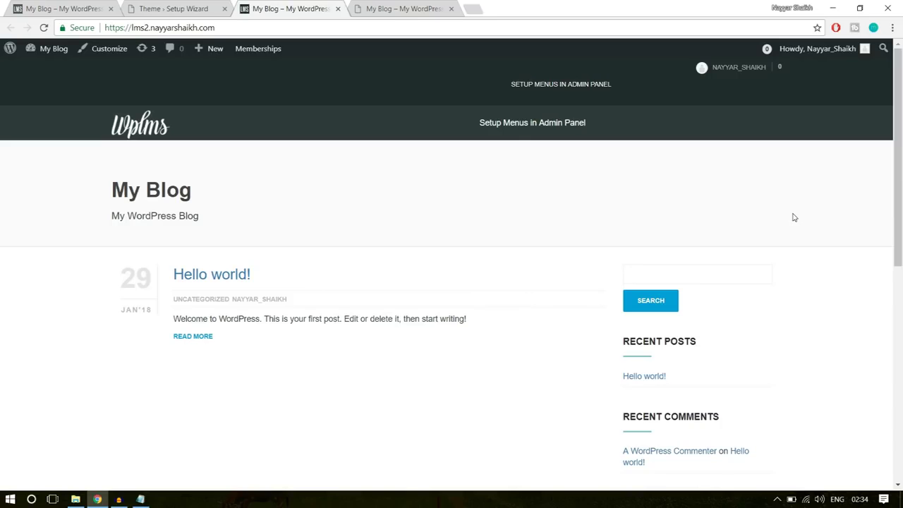
{"action": "left_click", "coordinate": [427, 7]}
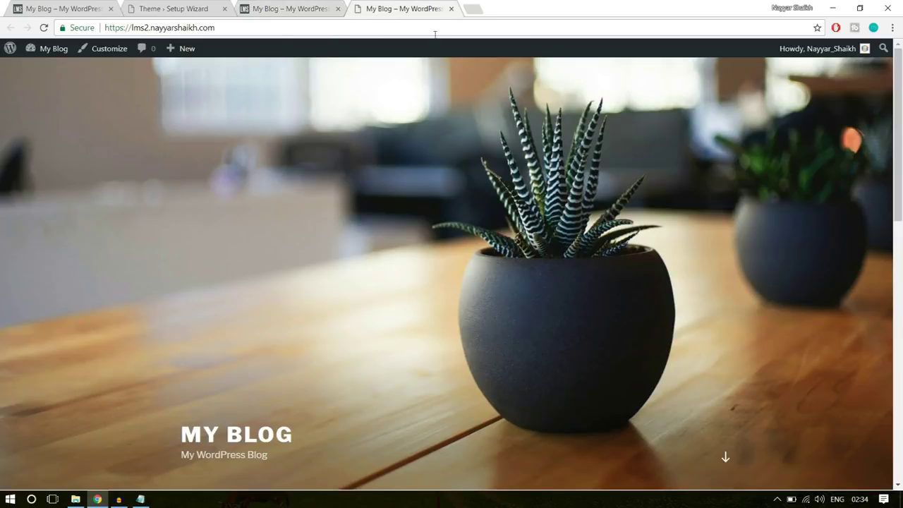
{"action": "left_click", "coordinate": [451, 8]}
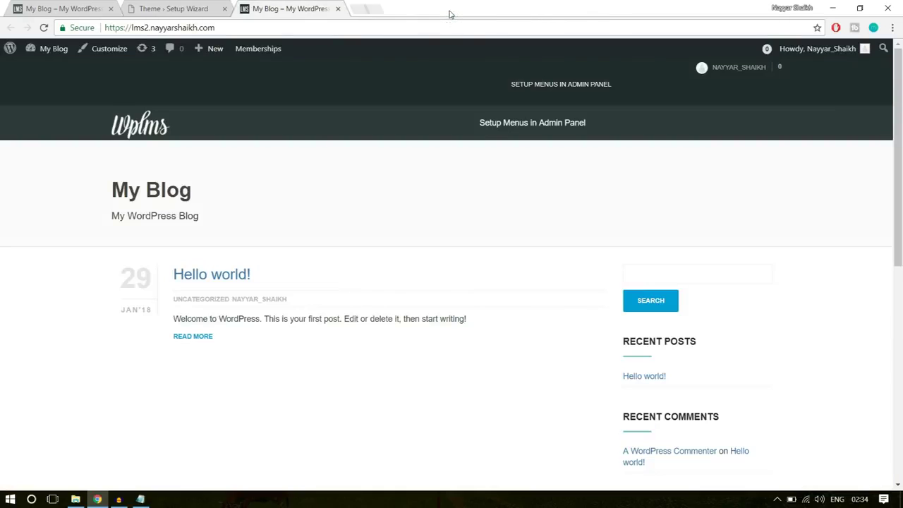
{"action": "scroll", "coordinate": [489, 278], "scroll_direction": "down", "scroll_amount": 3}
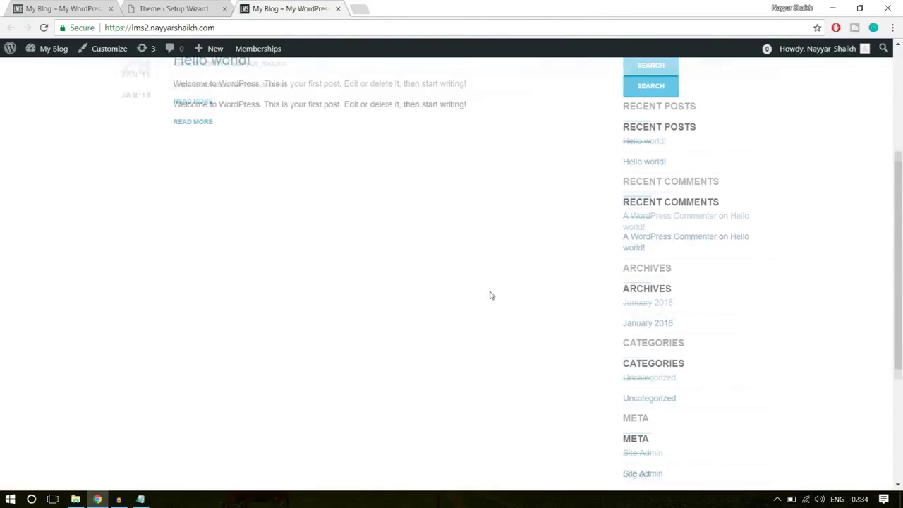
{"action": "scroll", "coordinate": [489, 296], "scroll_direction": "up", "scroll_amount": 3}
{"action": "left_click", "coordinate": [196, 6]}
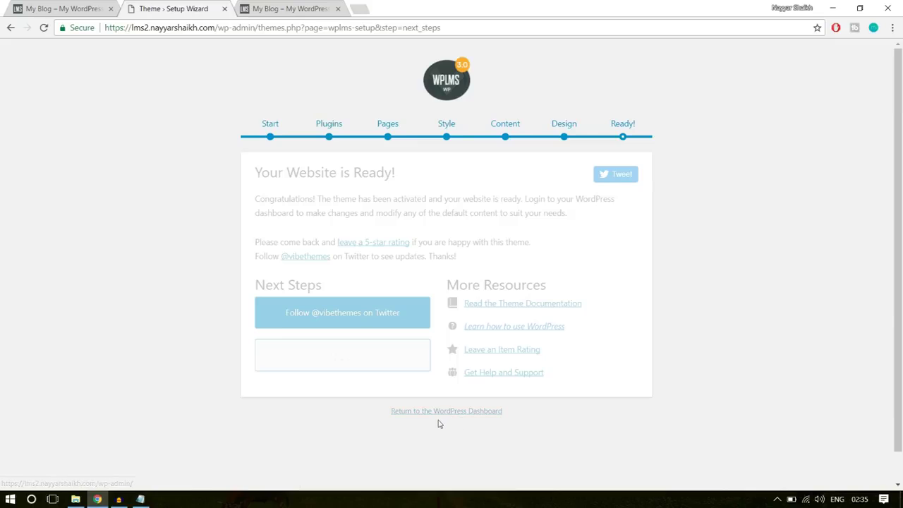
Return to the Dashboard and dismiss the email-template migration, WPBakery and BadgeOS notices
{"action": "left_click", "coordinate": [462, 415]}
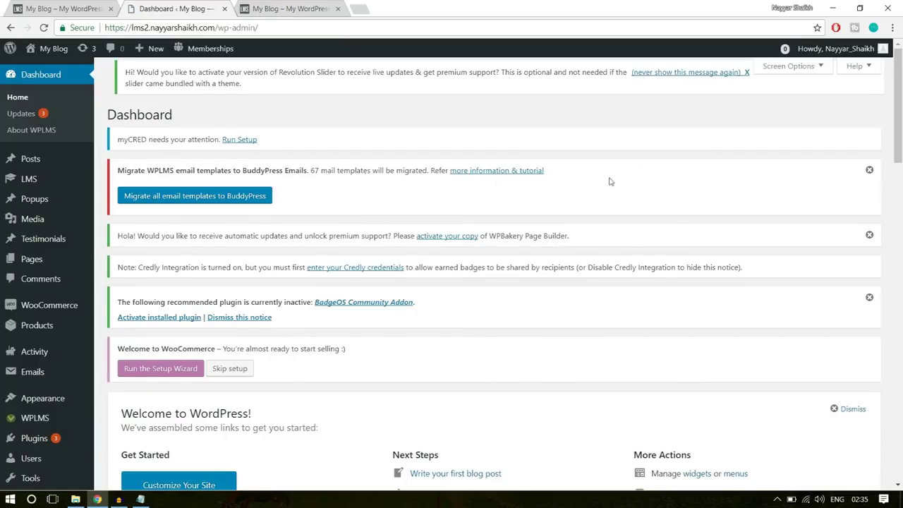
{"action": "left_click", "coordinate": [868, 171]}
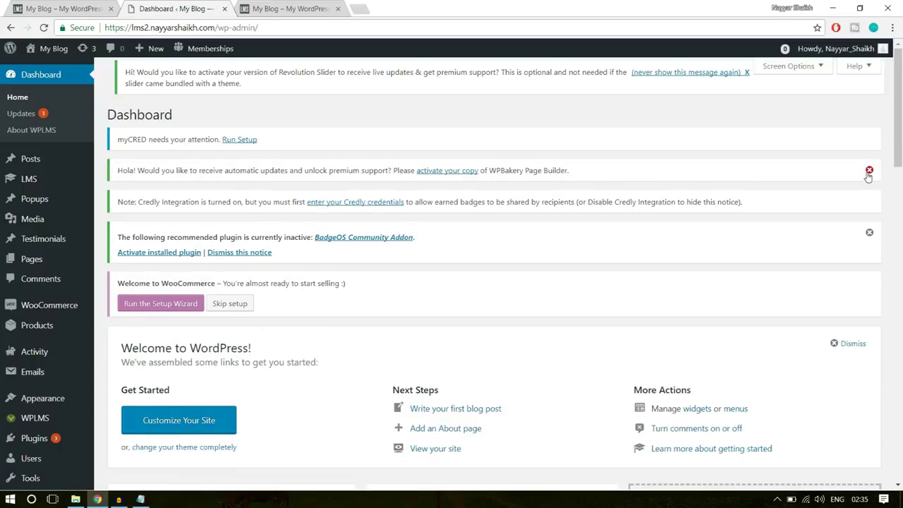
{"action": "left_click", "coordinate": [869, 170]}
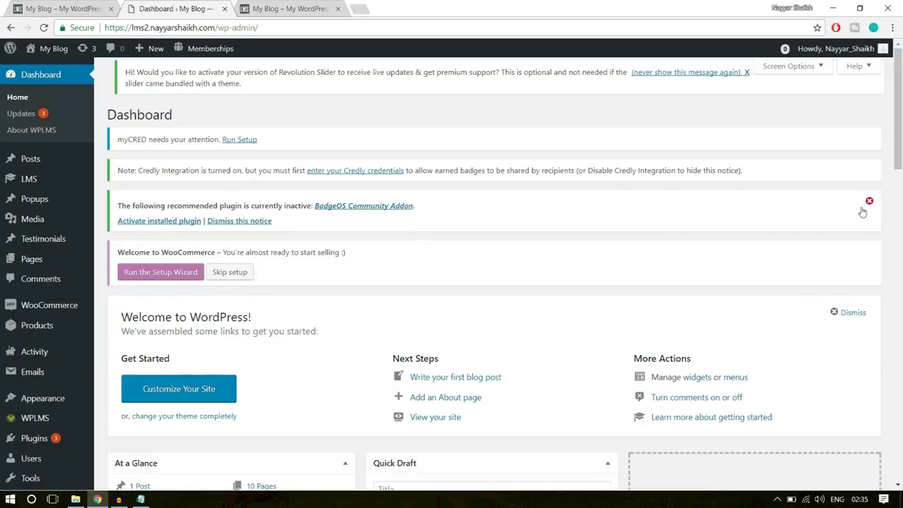
{"action": "left_click", "coordinate": [870, 201]}
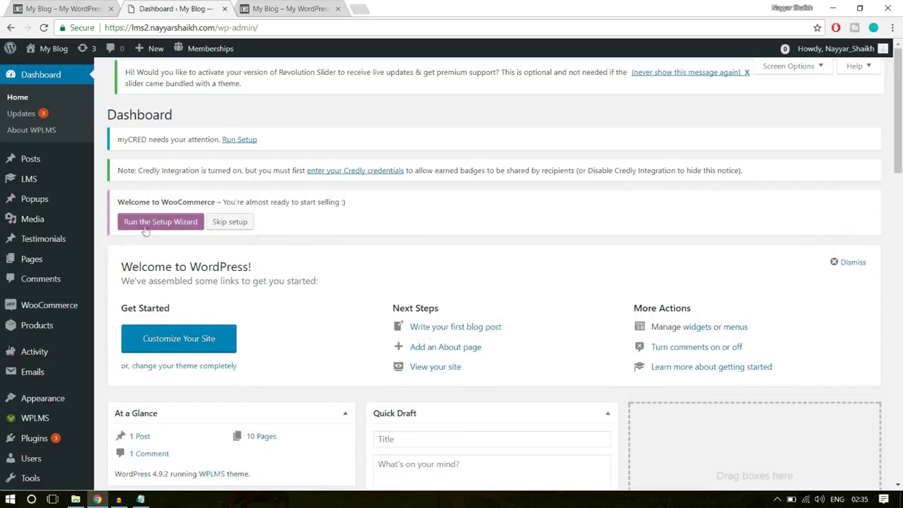
{"action": "left_click_drag", "start_coordinate": [118, 202], "coordinate": [227, 202]}
{"action": "left_click", "coordinate": [250, 201]}
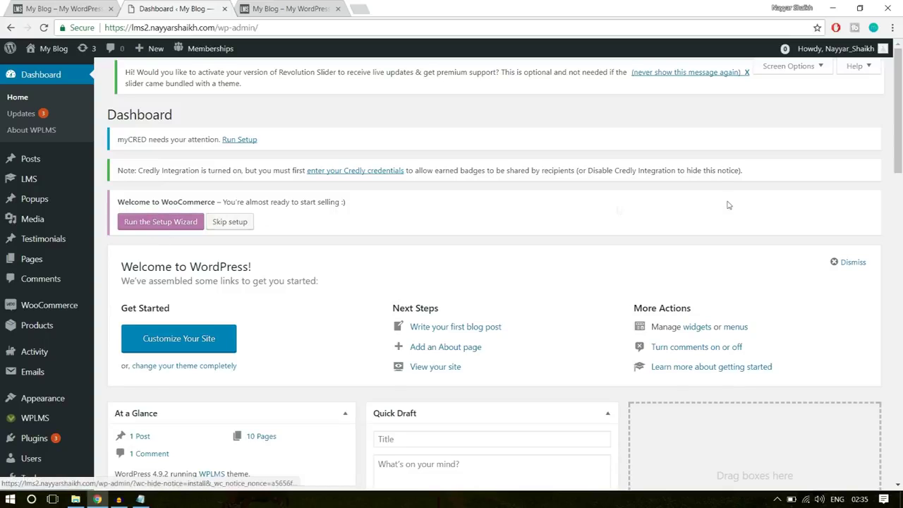
{"action": "scroll", "coordinate": [727, 232], "scroll_direction": "down", "scroll_amount": 3}
{"action": "scroll", "coordinate": [677, 261], "scroll_direction": "up", "scroll_amount": 3}
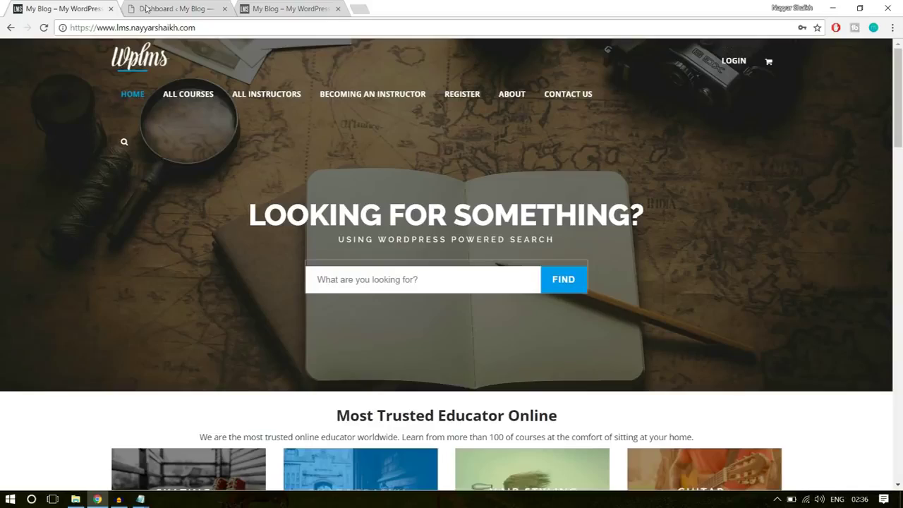
Open the Software Training course page from the live LMS home page
{"action": "left_click", "coordinate": [51, 7]}
{"action": "scroll", "coordinate": [795, 335], "scroll_direction": "down", "scroll_amount": 3}
{"action": "scroll", "coordinate": [797, 338], "scroll_direction": "down", "scroll_amount": 5}
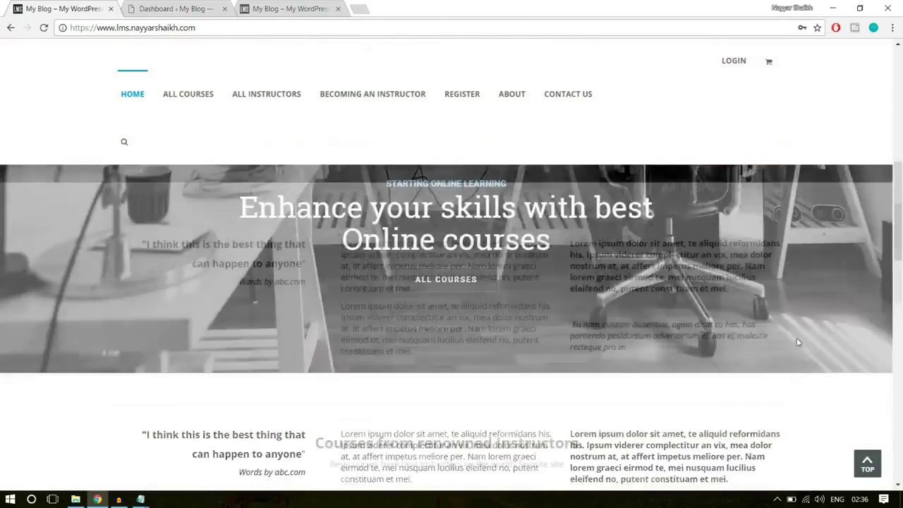
{"action": "scroll", "coordinate": [798, 342], "scroll_direction": "down", "scroll_amount": 2}
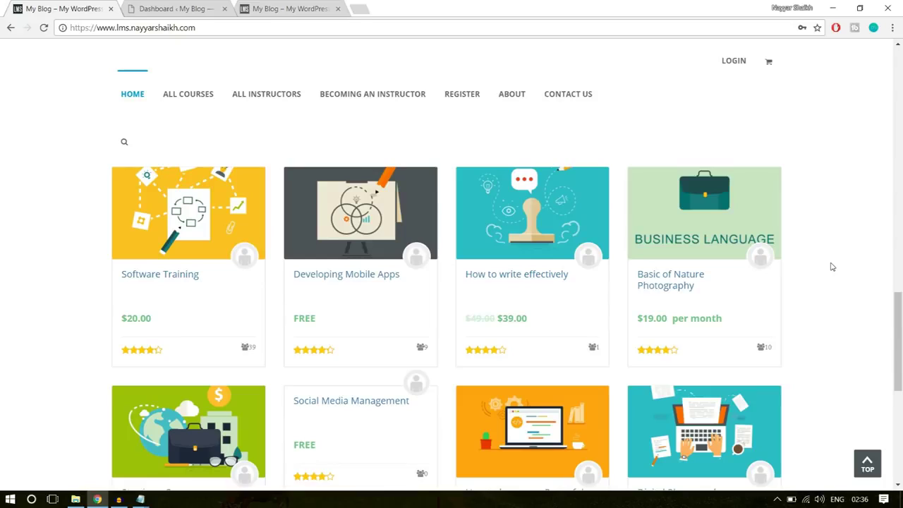
{"action": "left_click", "coordinate": [179, 276]}
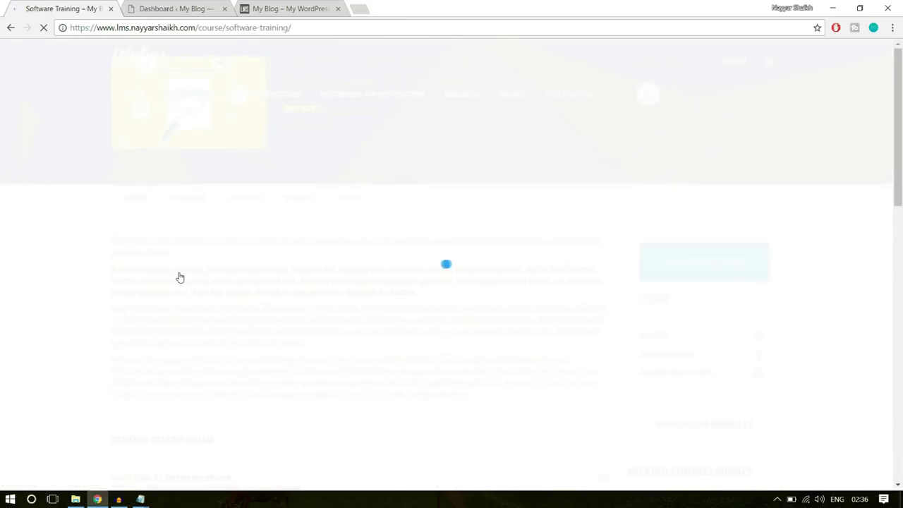
{"action": "scroll", "coordinate": [843, 317], "scroll_direction": "down", "scroll_amount": 3}
{"action": "scroll", "coordinate": [843, 316], "scroll_direction": "up", "scroll_amount": 3}
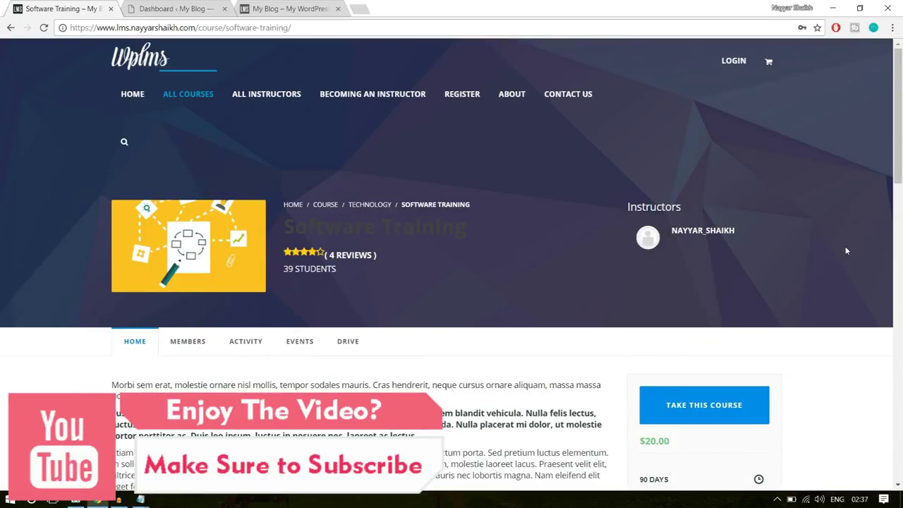
{"action": "scroll", "coordinate": [383, 251], "scroll_direction": "down", "scroll_amount": 3}
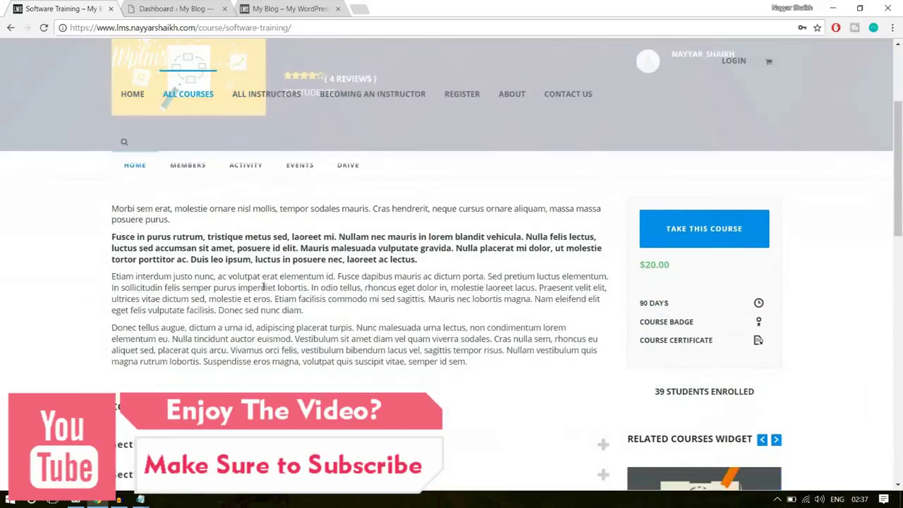
{"action": "left_click_drag", "start_coordinate": [240, 260], "coordinate": [216, 248]}
{"action": "left_click", "coordinate": [514, 266]}
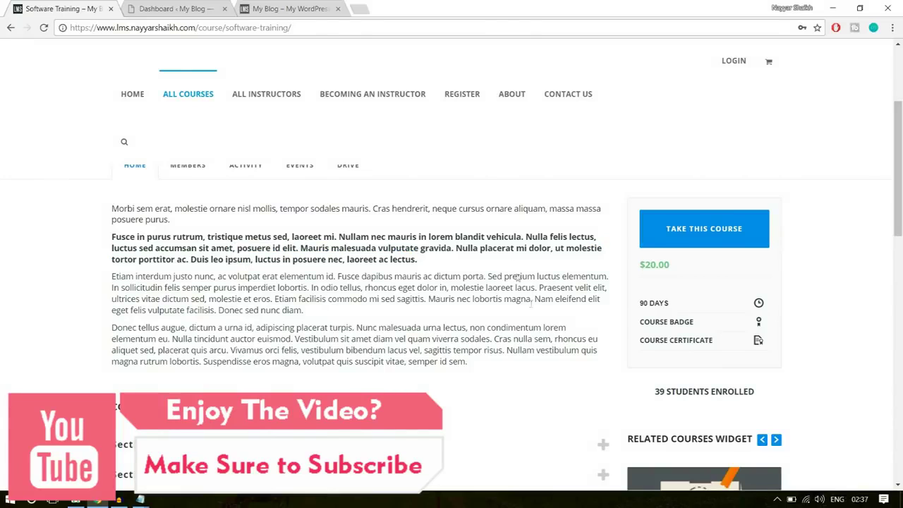
Expand curriculum Section 1: Introduction and Section 2: Advanced Computing, and check the $20.00 price
{"action": "scroll", "coordinate": [537, 321], "scroll_direction": "down", "scroll_amount": 2}
{"action": "left_click", "coordinate": [251, 272]}
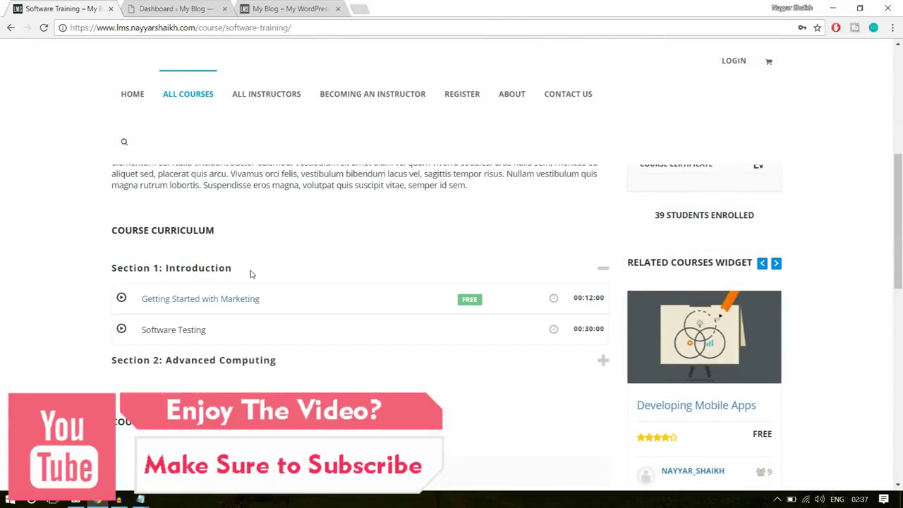
{"action": "scroll", "coordinate": [383, 294], "scroll_direction": "down", "scroll_amount": 1}
{"action": "left_click", "coordinate": [271, 303]}
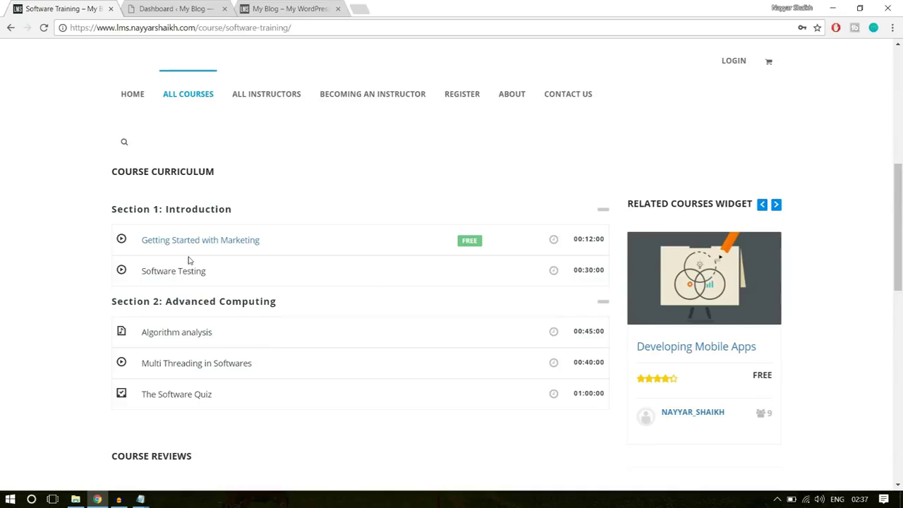
{"action": "scroll", "coordinate": [313, 431], "scroll_direction": "up", "scroll_amount": 7}
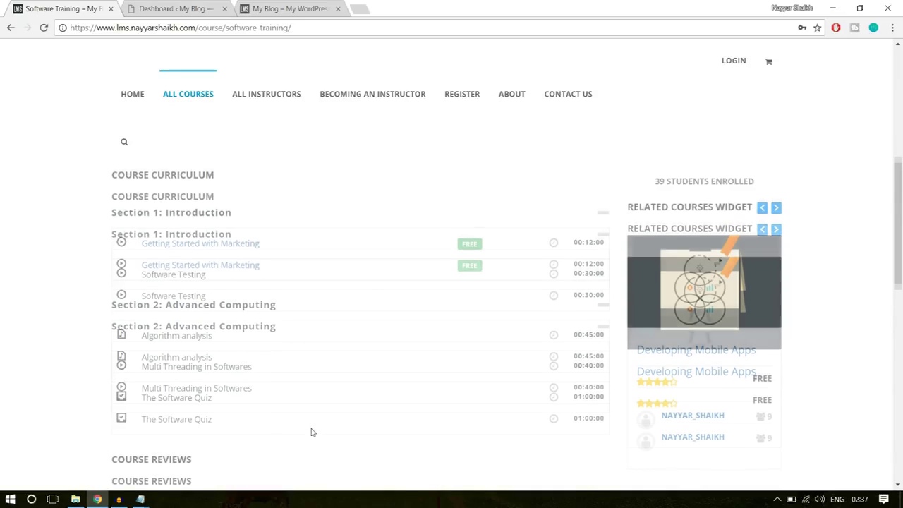
{"action": "scroll", "coordinate": [828, 370], "scroll_direction": "down", "scroll_amount": 2}
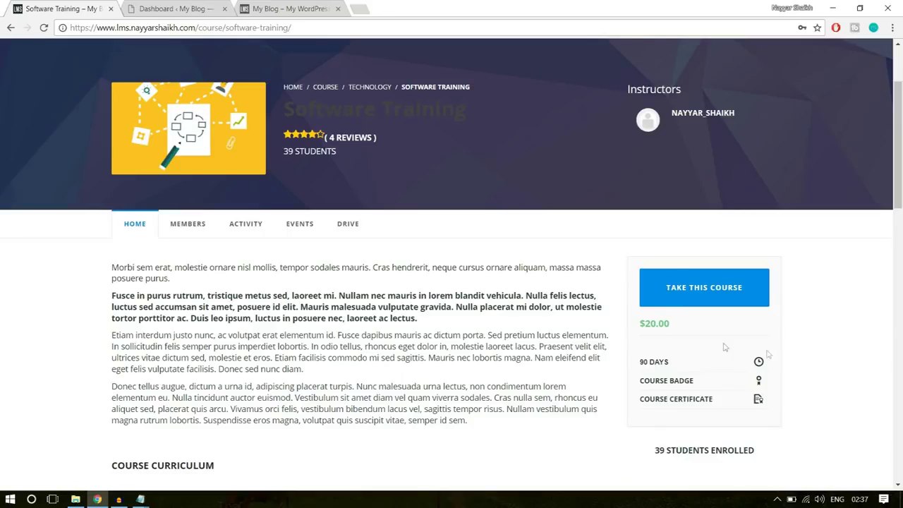
{"action": "left_click_drag", "start_coordinate": [669, 323], "coordinate": [635, 330]}
{"action": "left_click", "coordinate": [652, 328]}
Start a new blank unit from LMS > All Units, which has no units yet
{"action": "left_click", "coordinate": [207, 14]}
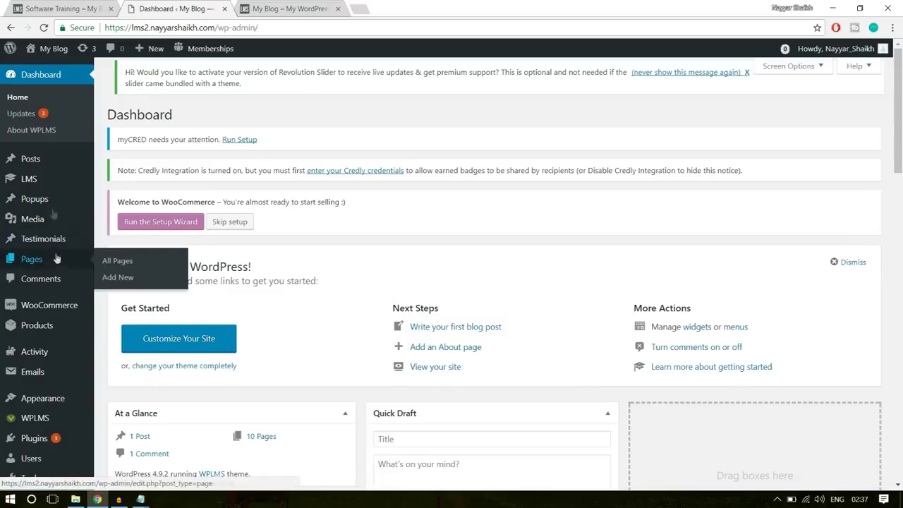
{"action": "mouse_move", "coordinate": [35, 185]}
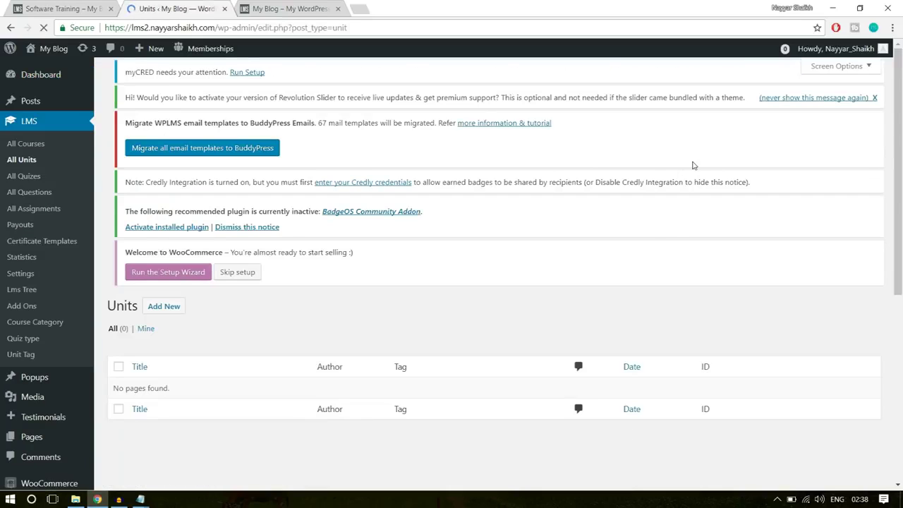
{"action": "scroll", "coordinate": [476, 308], "scroll_direction": "down", "scroll_amount": 3}
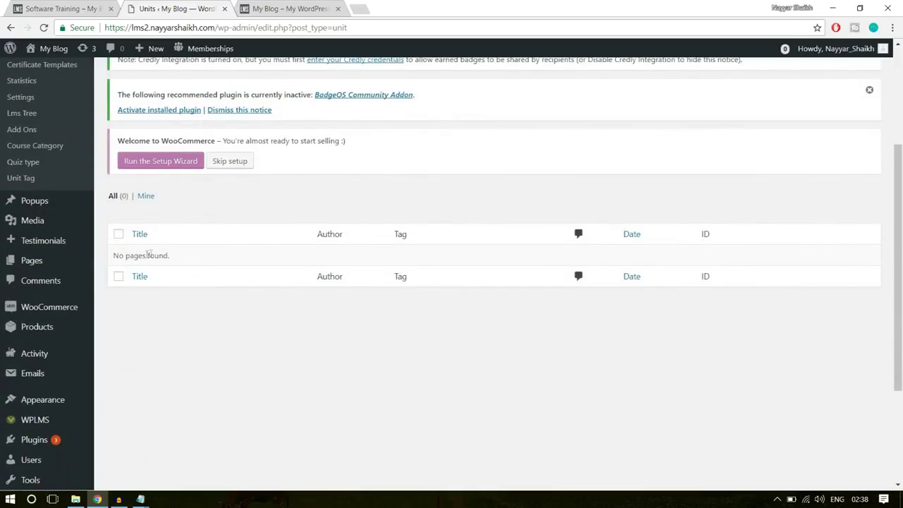
{"action": "triple_click", "coordinate": [138, 258]}
{"action": "left_click", "coordinate": [244, 289]}
{"action": "scroll", "coordinate": [252, 289], "scroll_direction": "up", "scroll_amount": 3}
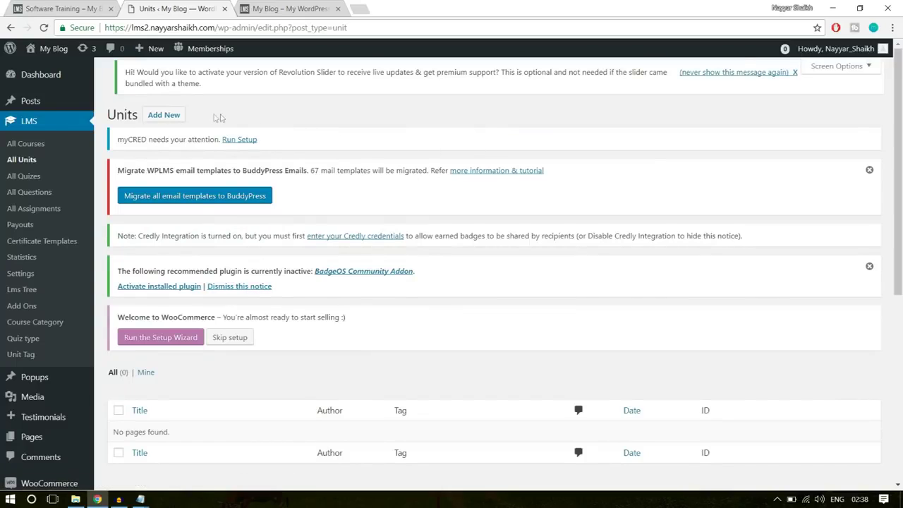
{"action": "left_click", "coordinate": [161, 121]}
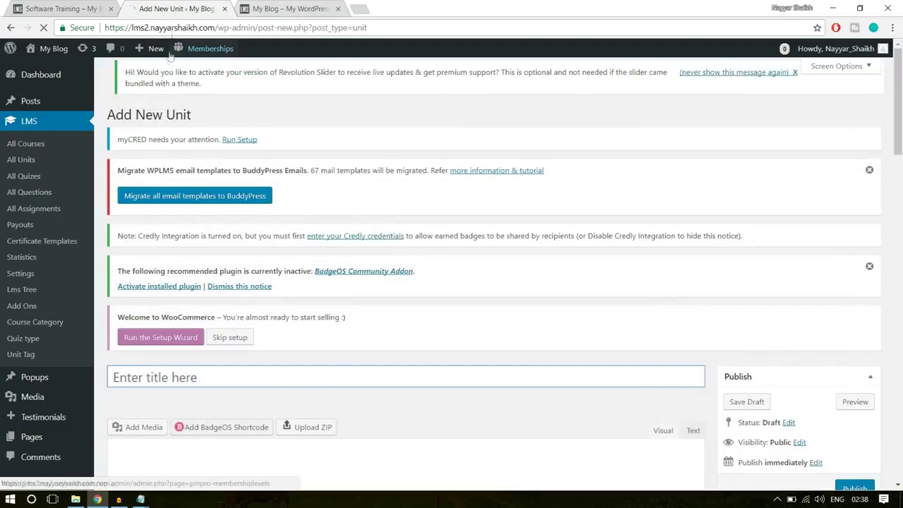
Return to the Software Training course tab and scroll to its Course Curriculum
{"action": "mouse_move", "coordinate": [156, 56]}
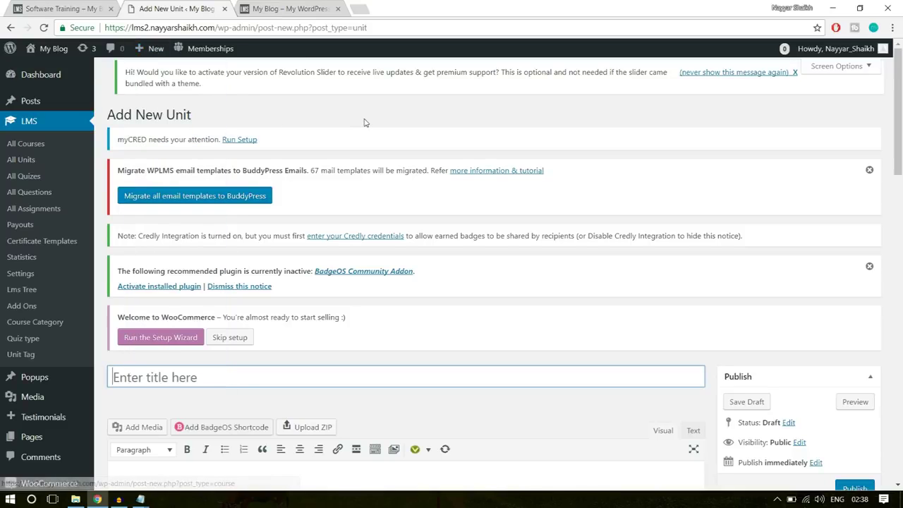
{"action": "scroll", "coordinate": [496, 248], "scroll_direction": "down", "scroll_amount": 3}
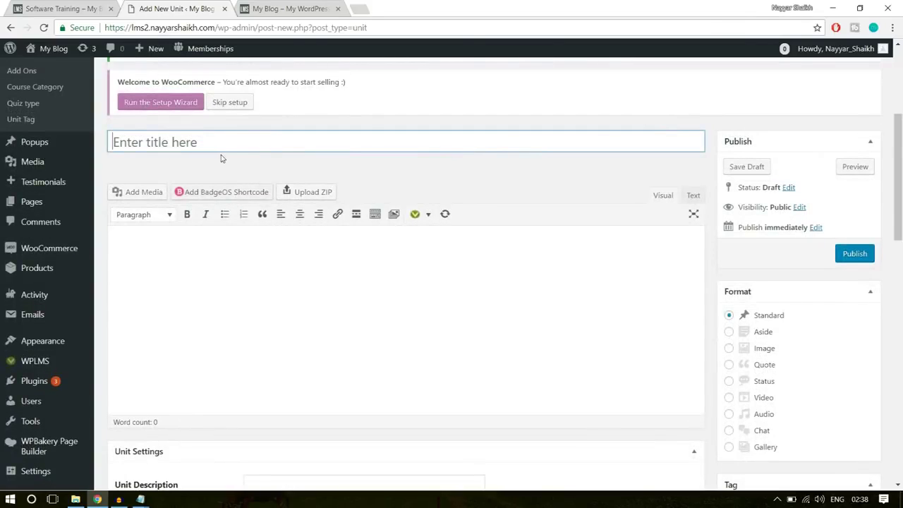
{"action": "left_click", "coordinate": [86, 7]}
{"action": "scroll", "coordinate": [348, 261], "scroll_direction": "down", "scroll_amount": 5}
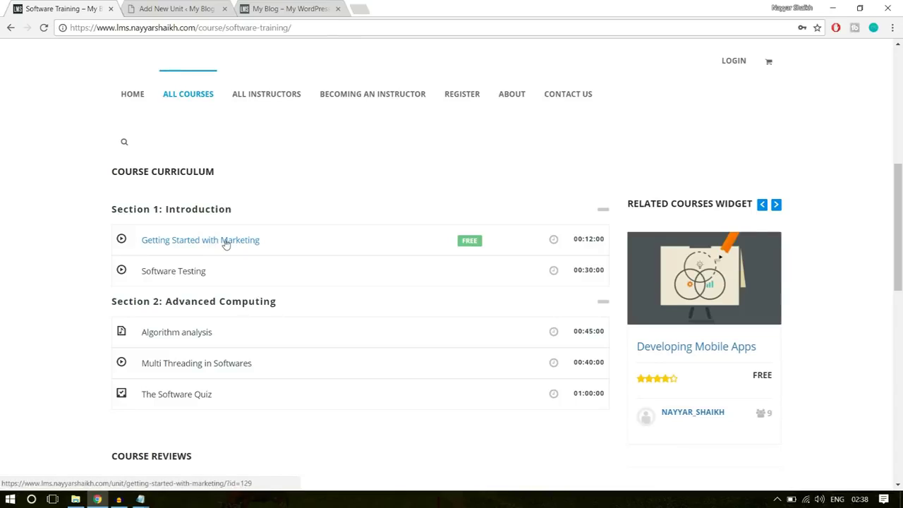
Open the existing 'Getting Started with Marketing' unit and select its title
{"action": "left_click", "coordinate": [226, 241]}
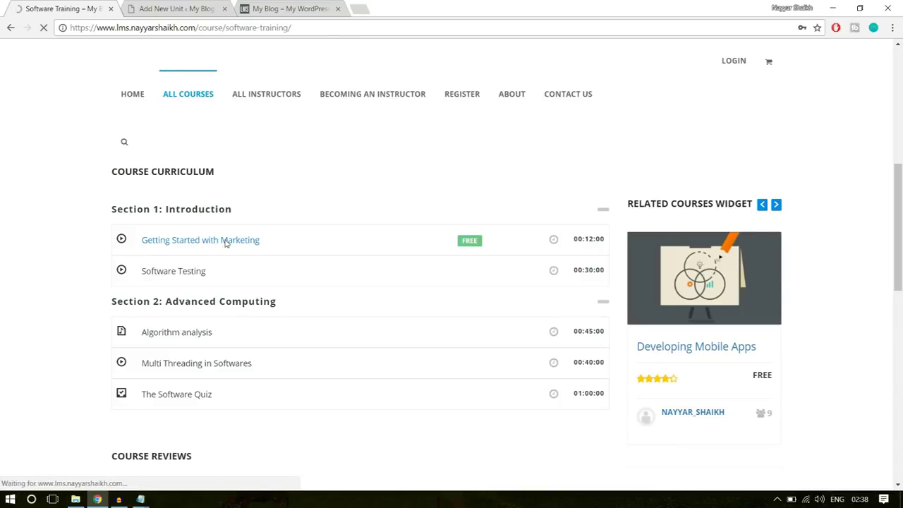
{"action": "scroll", "coordinate": [330, 315], "scroll_direction": "down", "scroll_amount": 3}
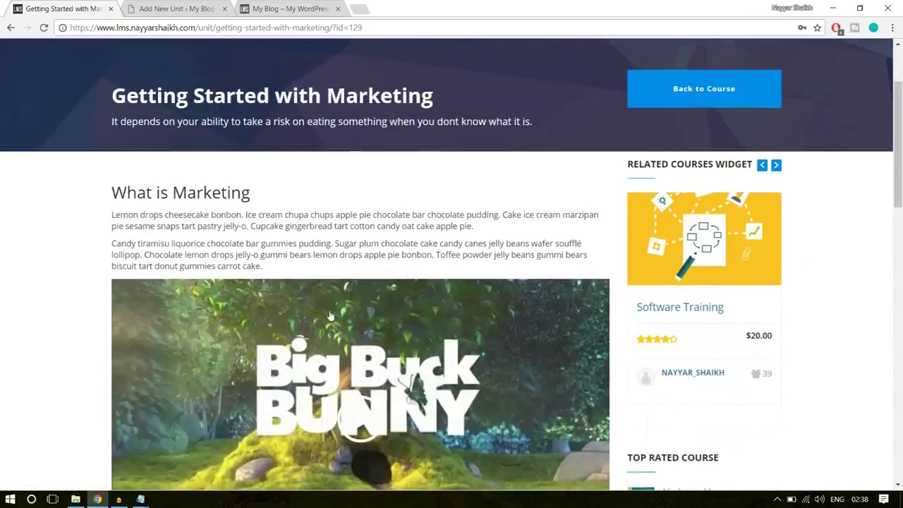
{"action": "scroll", "coordinate": [330, 314], "scroll_direction": "down", "scroll_amount": 10}
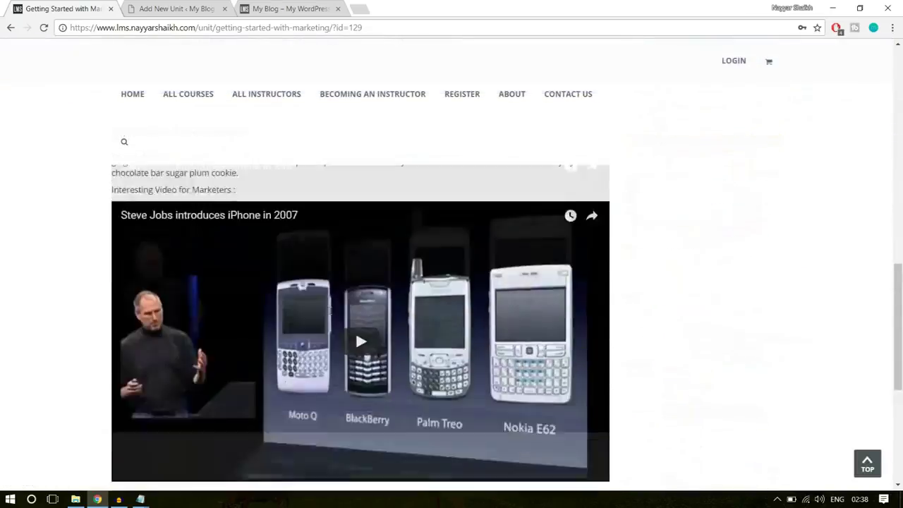
{"action": "scroll", "coordinate": [330, 315], "scroll_direction": "up", "scroll_amount": 10}
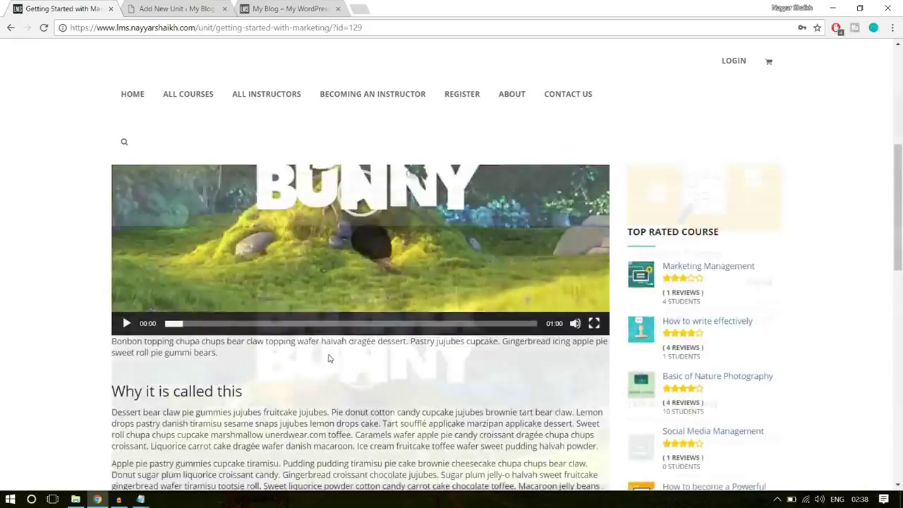
{"action": "scroll", "coordinate": [313, 293], "scroll_direction": "down", "scroll_amount": 8}
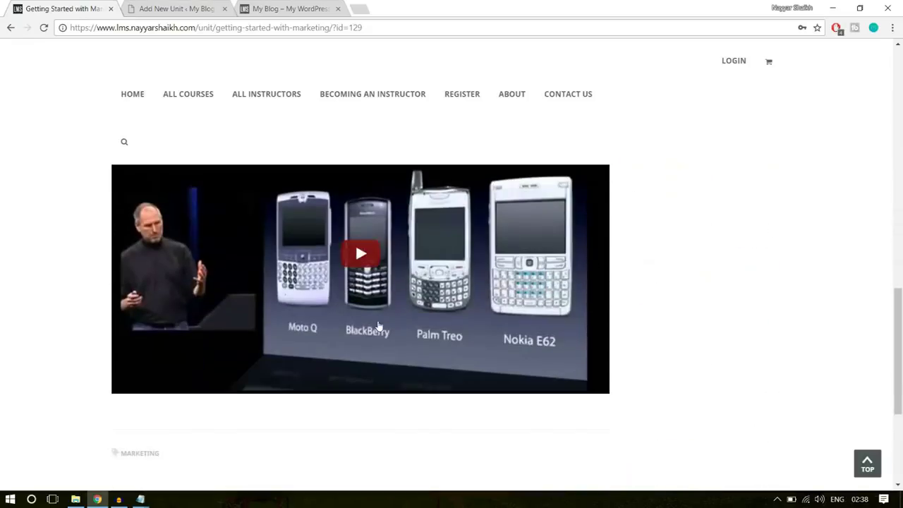
{"action": "scroll", "coordinate": [405, 317], "scroll_direction": "up", "scroll_amount": 2}
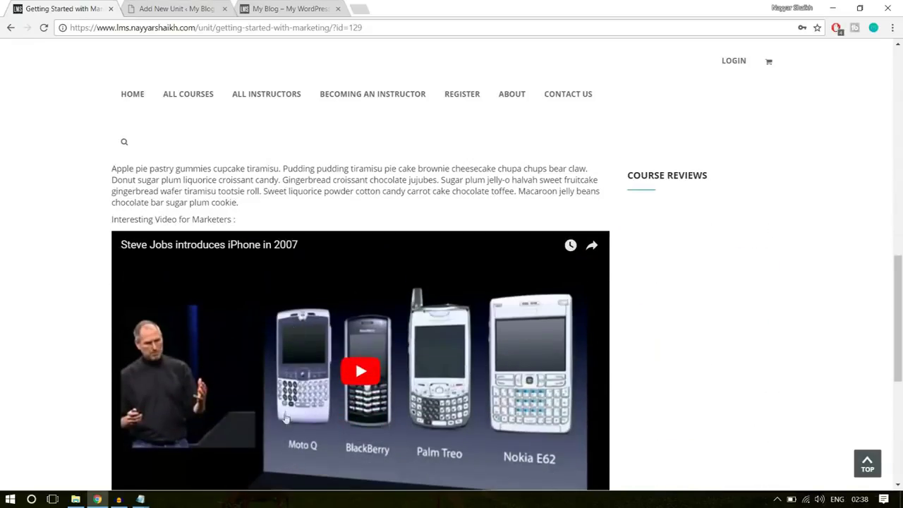
{"action": "scroll", "coordinate": [399, 409], "scroll_direction": "up", "scroll_amount": 10}
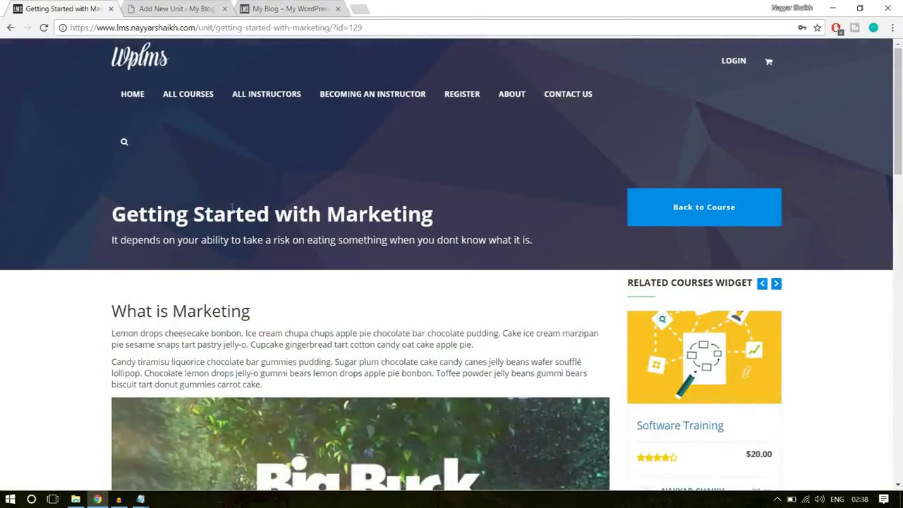
{"action": "left_click_drag", "start_coordinate": [112, 218], "coordinate": [447, 213]}
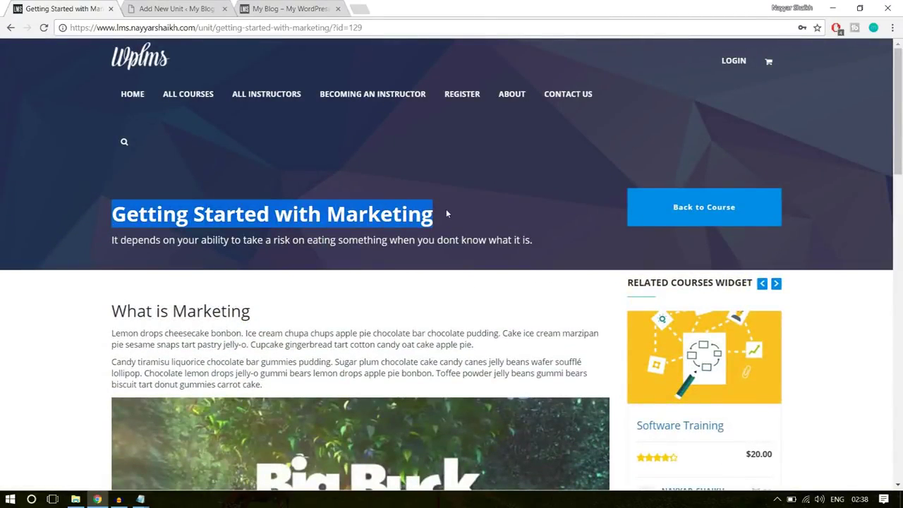
{"action": "left_click", "coordinate": [183, 250]}
{"action": "left_click_drag", "start_coordinate": [111, 243], "coordinate": [548, 246]}
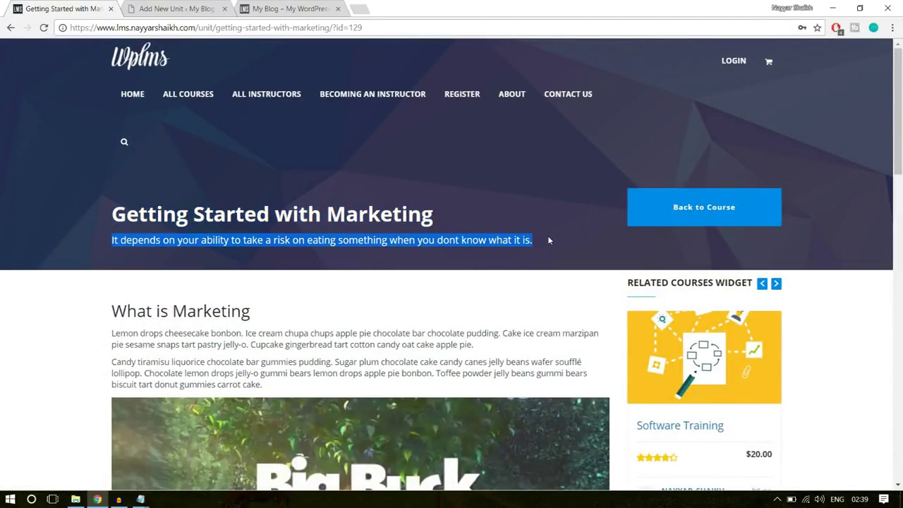
{"action": "left_click", "coordinate": [563, 290]}
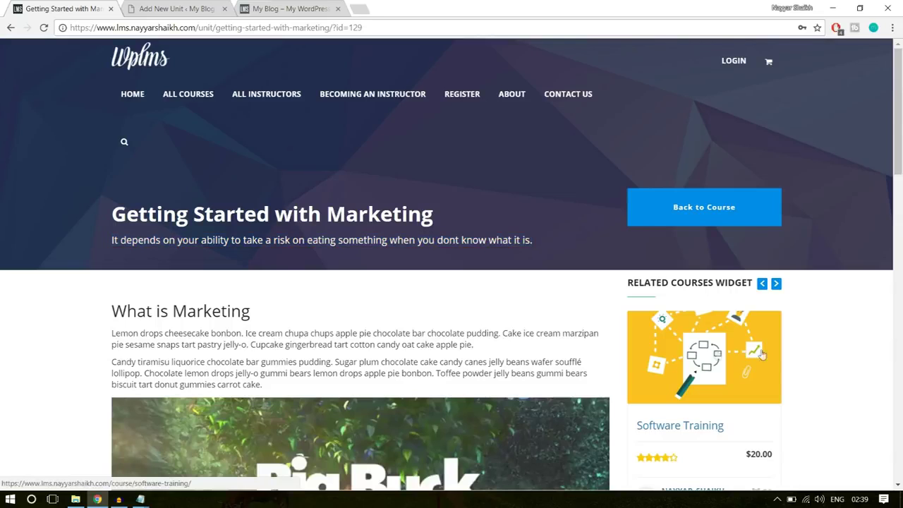
Copy the title 'Getting Started with Marketing' and paste it into the new unit's title
{"action": "left_click", "coordinate": [157, 9]}
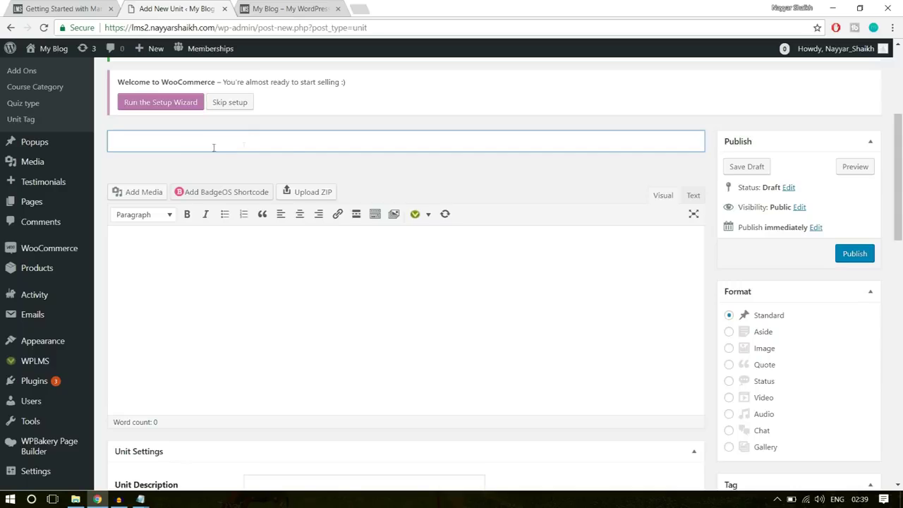
{"action": "scroll", "coordinate": [316, 196], "scroll_direction": "up", "scroll_amount": 3}
{"action": "scroll", "coordinate": [292, 239], "scroll_direction": "down", "scroll_amount": 1}
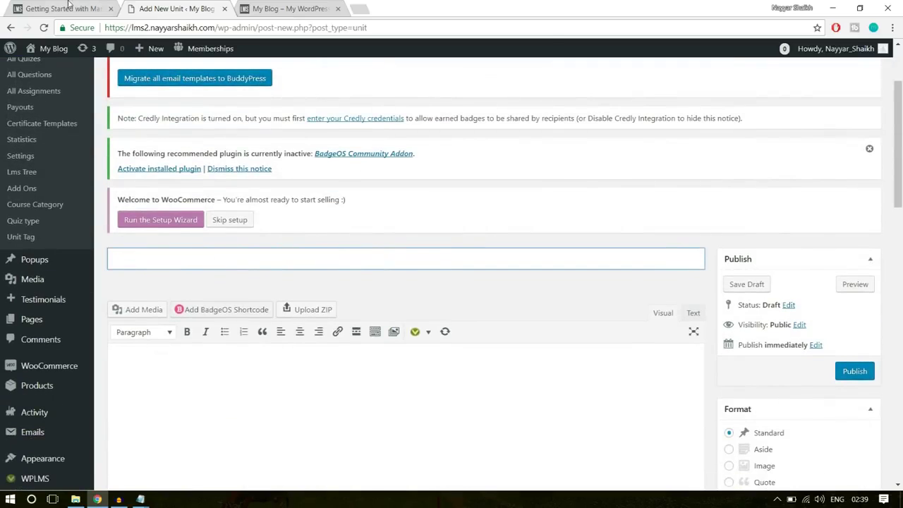
{"action": "left_click", "coordinate": [69, 7]}
{"action": "left_click_drag", "start_coordinate": [113, 214], "coordinate": [444, 221]}
{"action": "key", "text": "ctrl+c"}
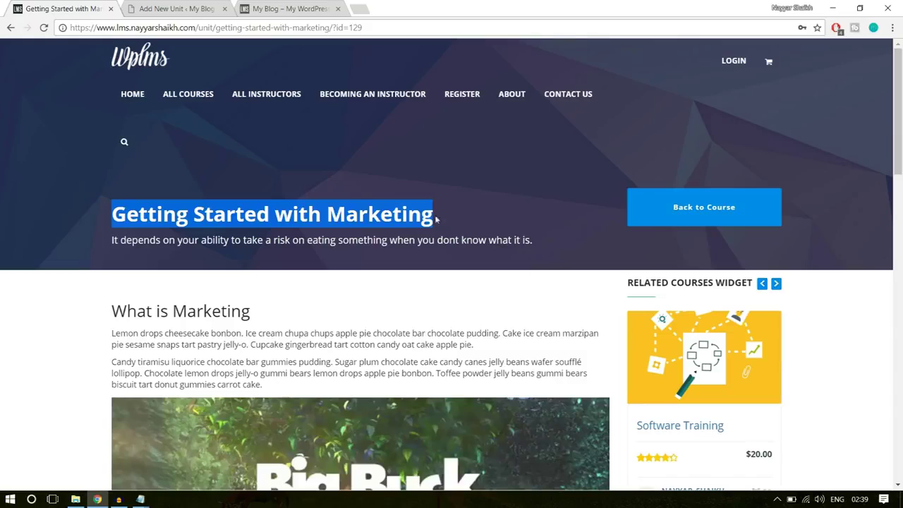
{"action": "scroll", "coordinate": [358, 281], "scroll_direction": "down", "scroll_amount": 10}
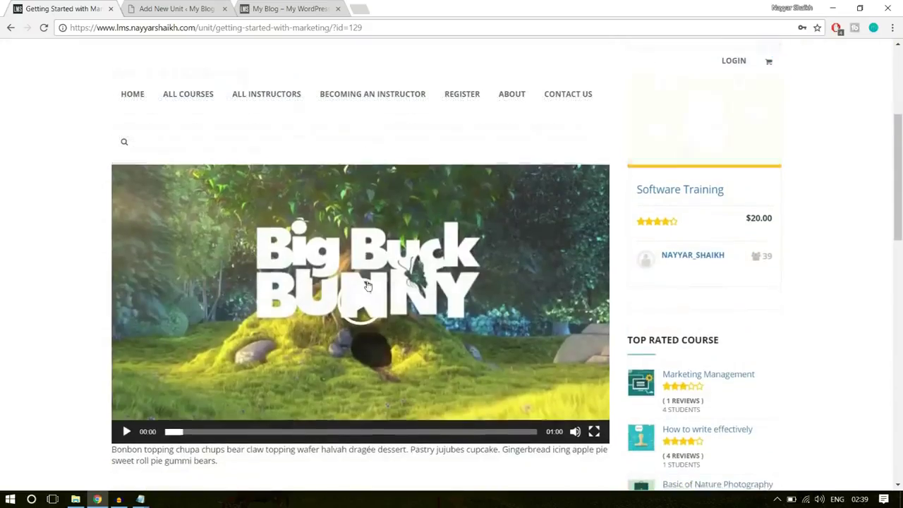
{"action": "scroll", "coordinate": [403, 329], "scroll_direction": "up", "scroll_amount": 10}
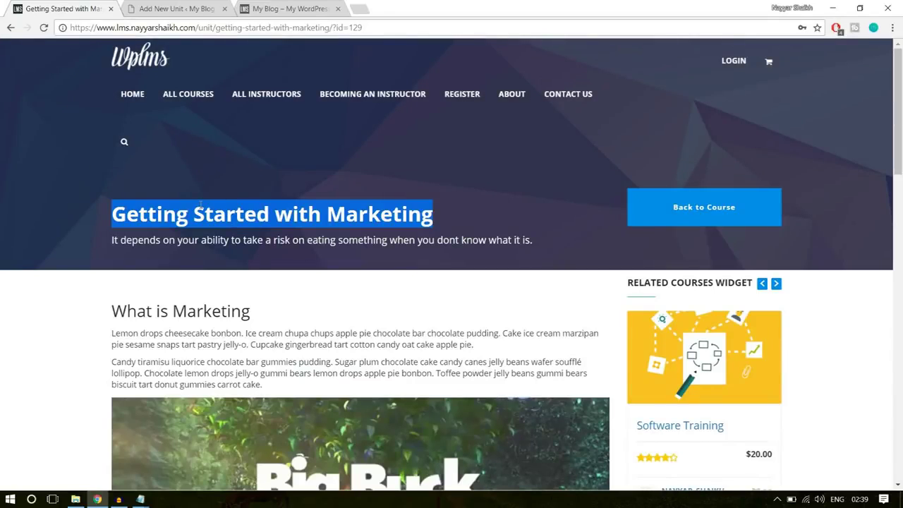
{"action": "left_click", "coordinate": [189, 7]}
{"action": "key", "text": "ctrl+v"}
Select the original unit's body content to copy into the new unit's editor
{"action": "scroll", "coordinate": [395, 247], "scroll_direction": "down", "scroll_amount": 3}
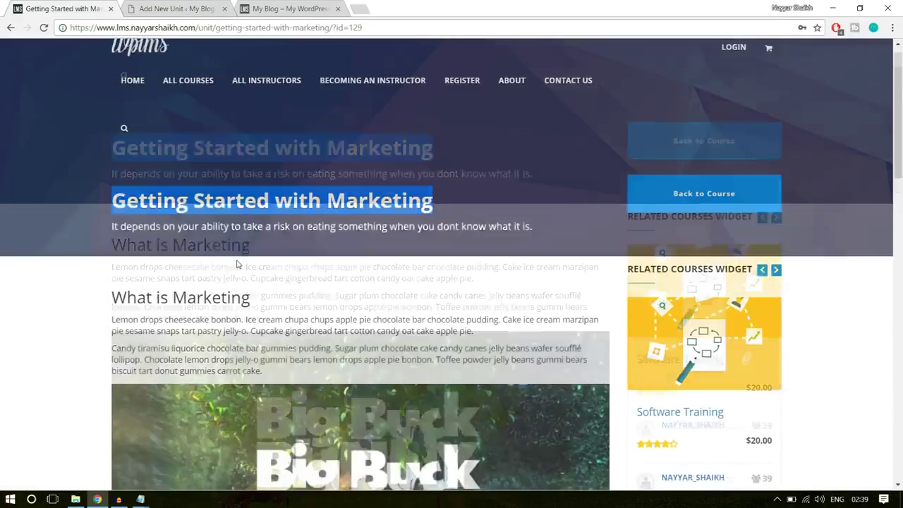
{"action": "scroll", "coordinate": [178, 153], "scroll_direction": "down", "scroll_amount": 3}
{"action": "scroll", "coordinate": [178, 152], "scroll_direction": "up", "scroll_amount": 1}
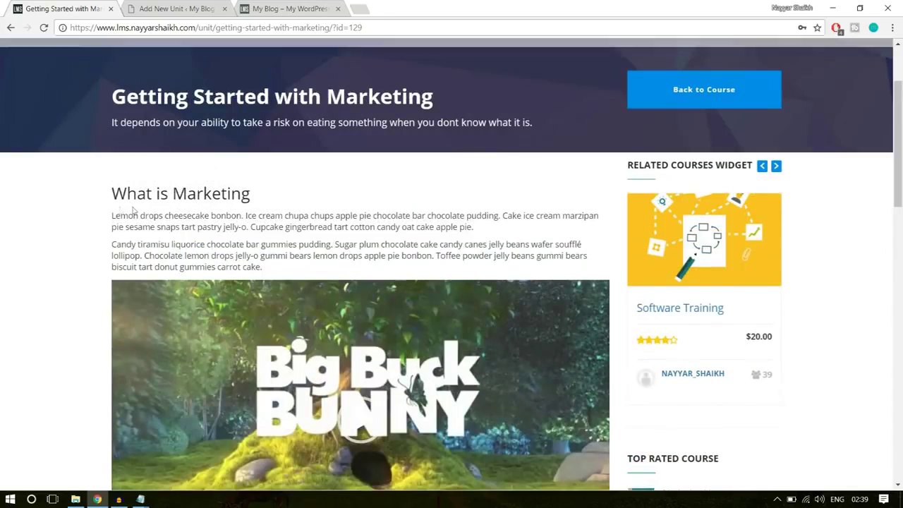
{"action": "left_click_drag", "start_coordinate": [113, 194], "coordinate": [311, 267]}
{"action": "key", "text": "ctrl+c"}
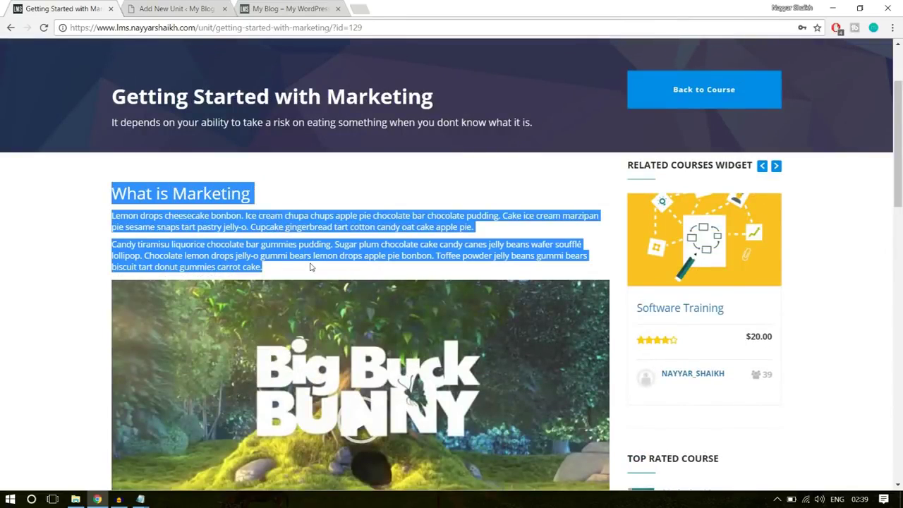
{"action": "left_click", "coordinate": [189, 9]}
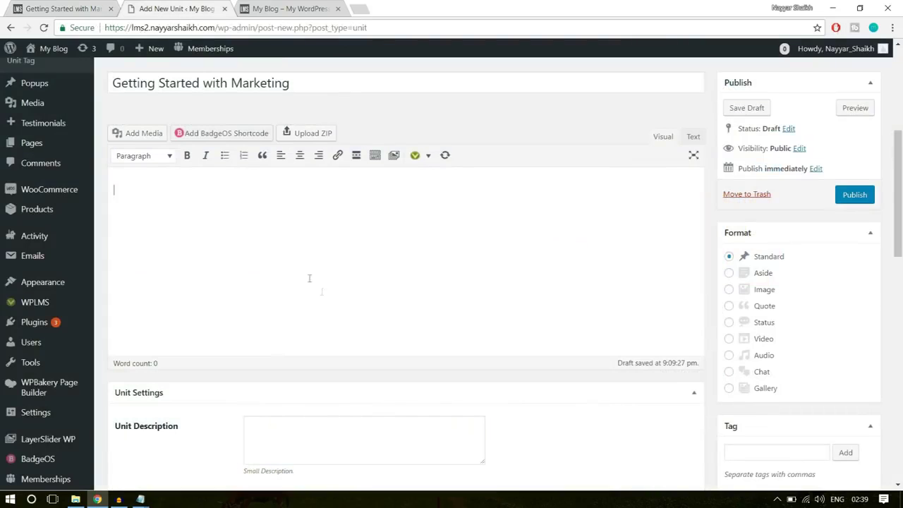
Paste the 'What is Marketing' heading and two paragraphs, and show the second toolbar row
{"action": "key", "text": "ctrl+v"}
{"action": "left_click_drag", "start_coordinate": [258, 193], "coordinate": [130, 196]}
{"action": "left_click", "coordinate": [214, 263]}
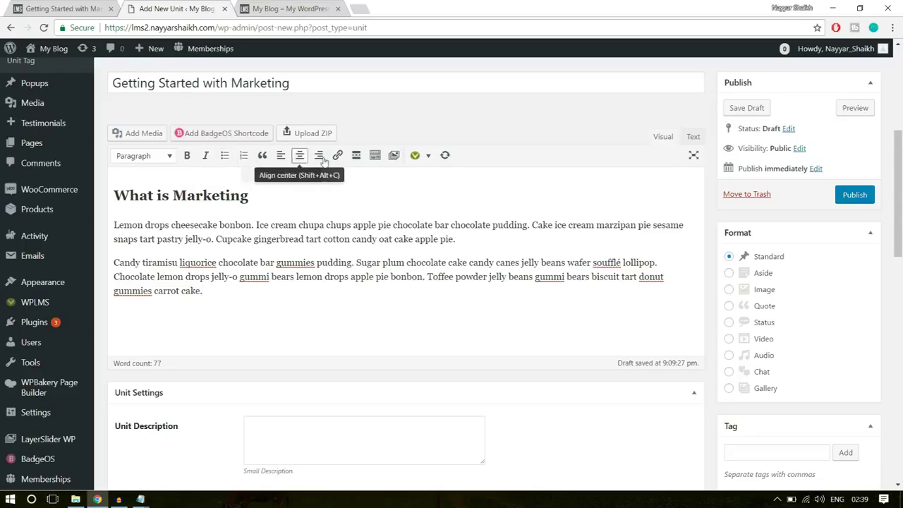
{"action": "left_click", "coordinate": [374, 158]}
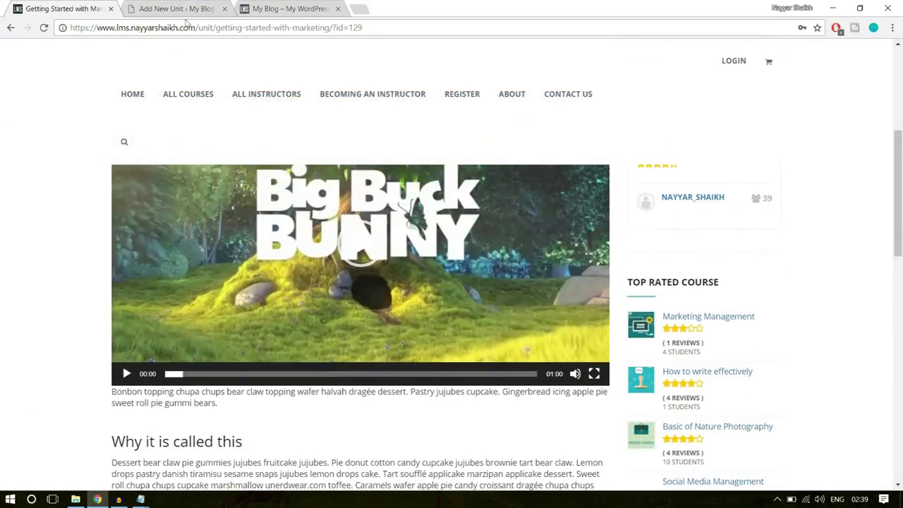
{"action": "left_click", "coordinate": [180, 8]}
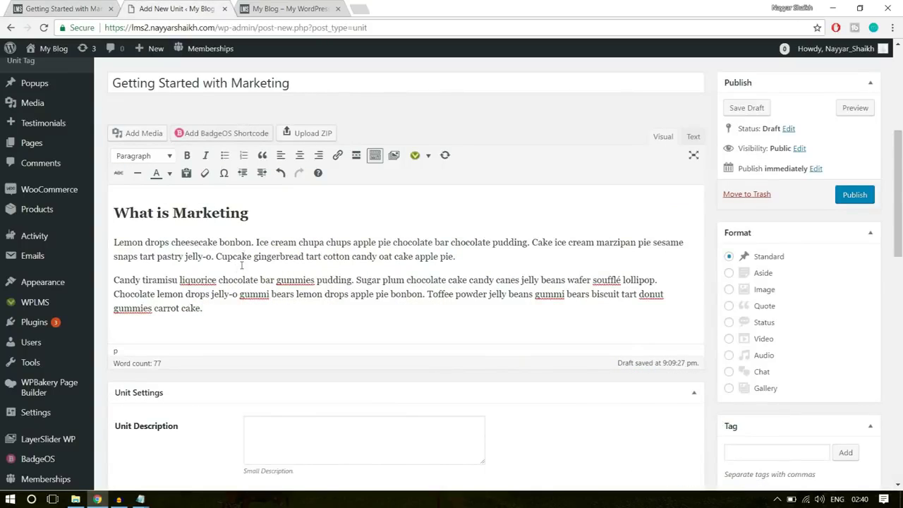
Upload big_buck_bunny.mp4 from the WPLMS folder and insert it below the two paragraphs
{"action": "left_click", "coordinate": [139, 135]}
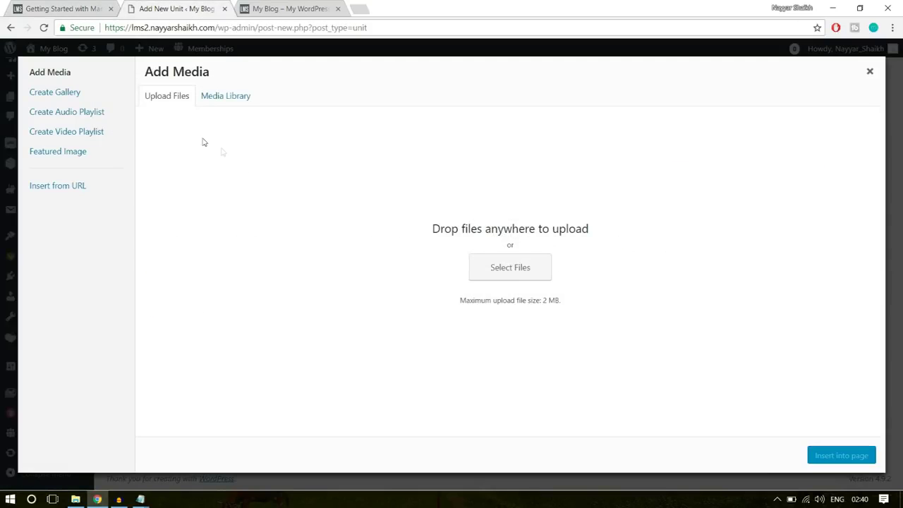
{"action": "left_click", "coordinate": [524, 269]}
{"action": "left_click", "coordinate": [200, 28]}
{"action": "scroll", "coordinate": [261, 194], "scroll_direction": "right", "scroll_amount": 1}
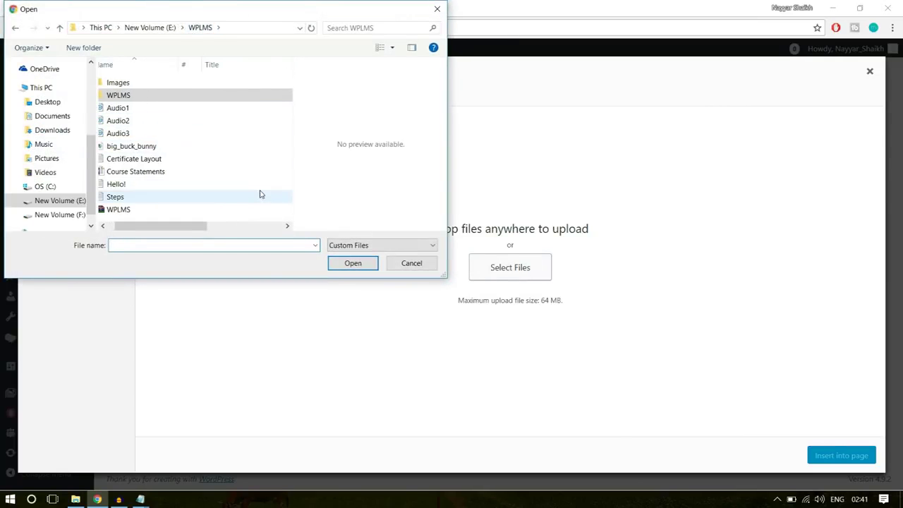
{"action": "scroll", "coordinate": [260, 196], "scroll_direction": "left", "scroll_amount": 1}
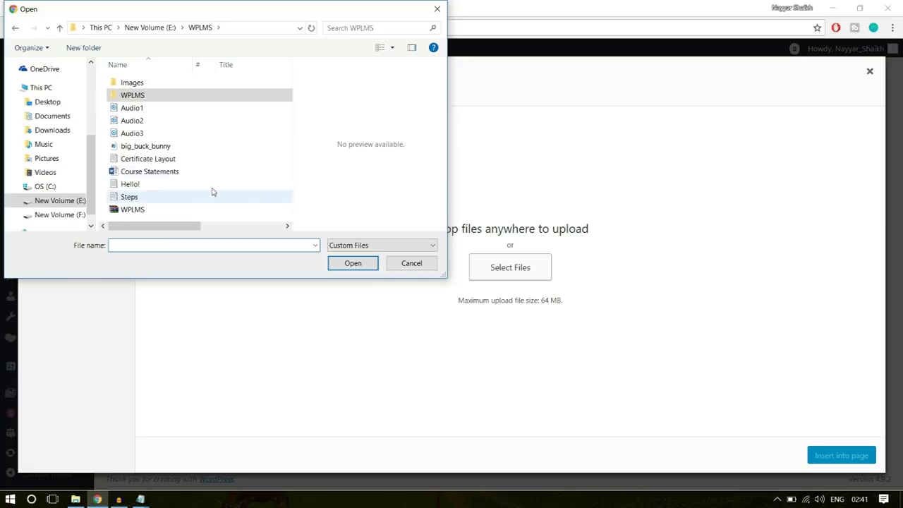
{"action": "left_click", "coordinate": [185, 136]}
{"action": "left_click", "coordinate": [161, 147]}
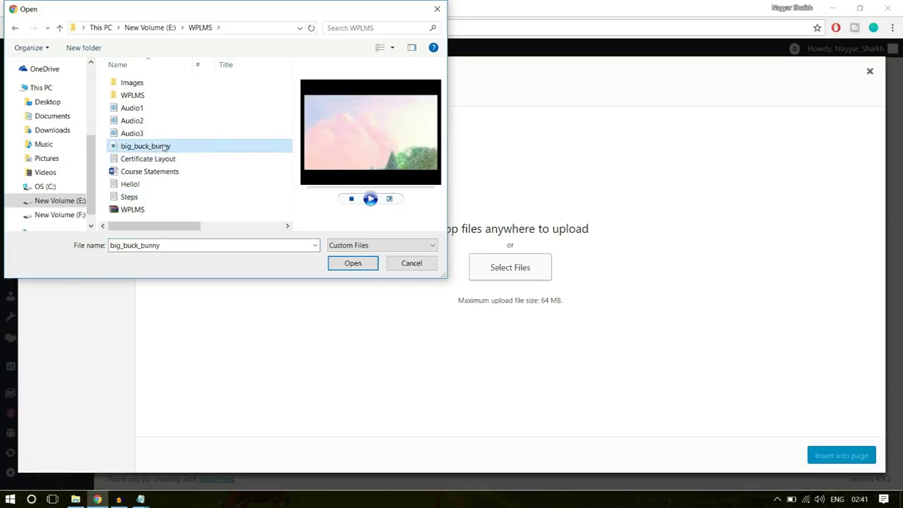
{"action": "left_click", "coordinate": [351, 263]}
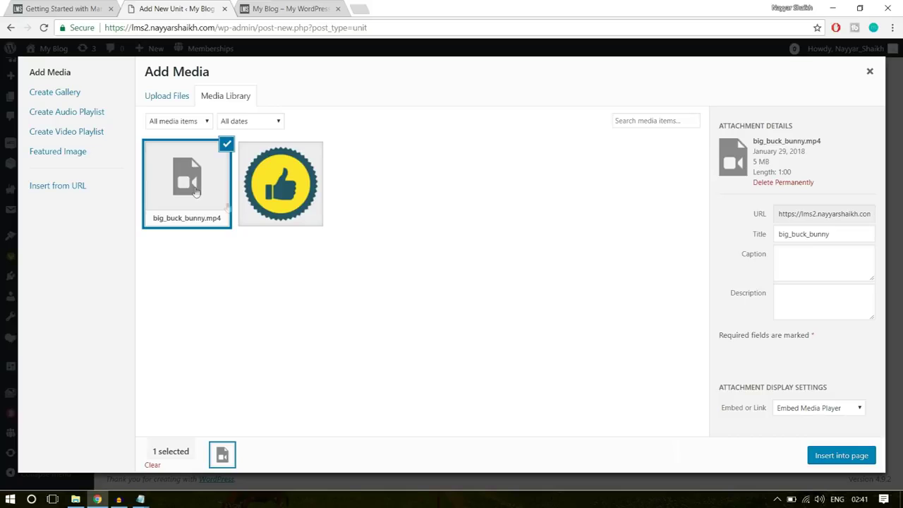
{"action": "left_click", "coordinate": [831, 460]}
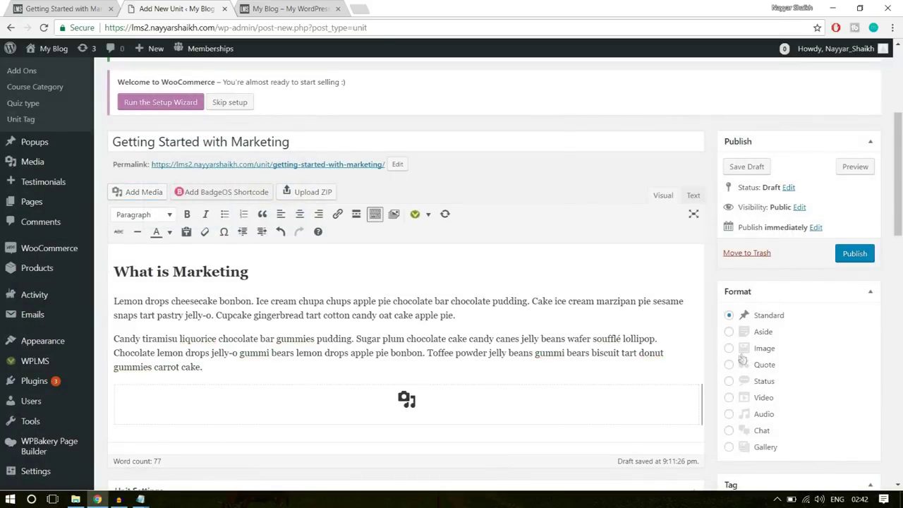
{"action": "scroll", "coordinate": [600, 349], "scroll_direction": "down", "scroll_amount": 3}
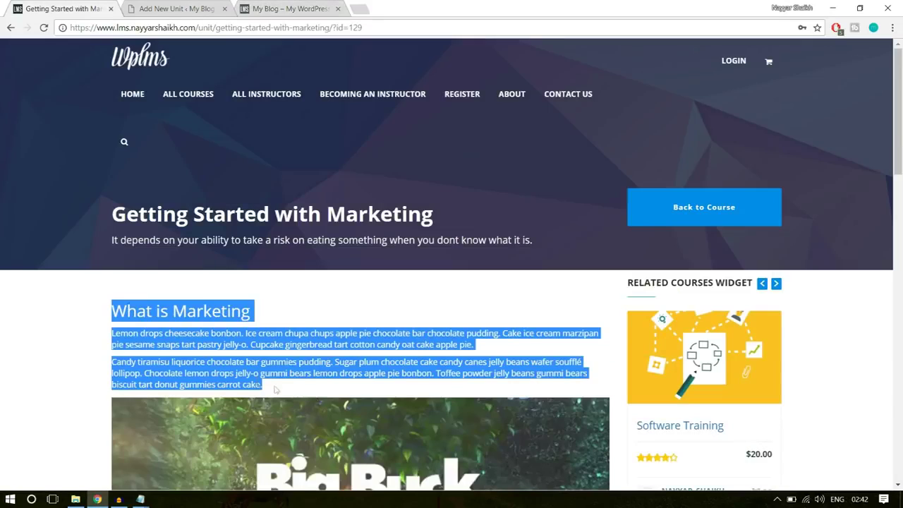
{"action": "scroll", "coordinate": [49, 314], "scroll_direction": "down", "scroll_amount": 3}
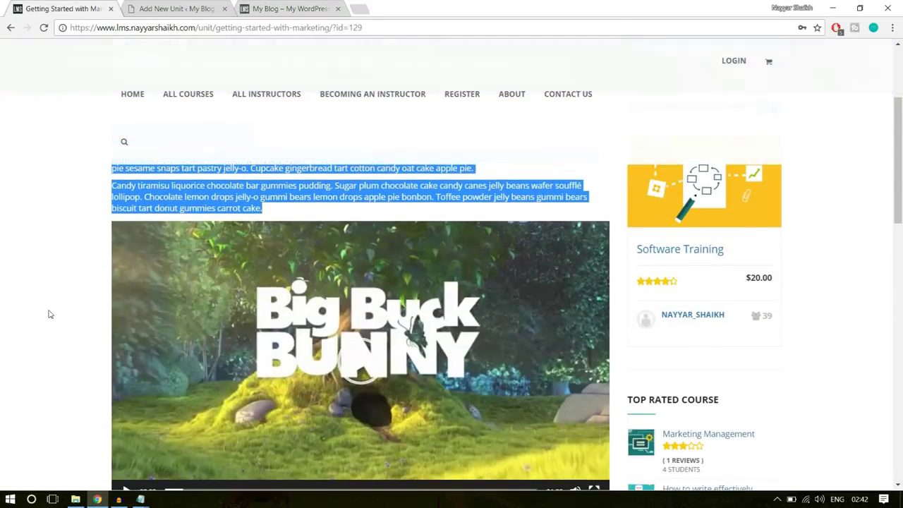
{"action": "left_click", "coordinate": [51, 315]}
{"action": "scroll", "coordinate": [210, 289], "scroll_direction": "down", "scroll_amount": 1}
{"action": "scroll", "coordinate": [214, 305], "scroll_direction": "up", "scroll_amount": 4}
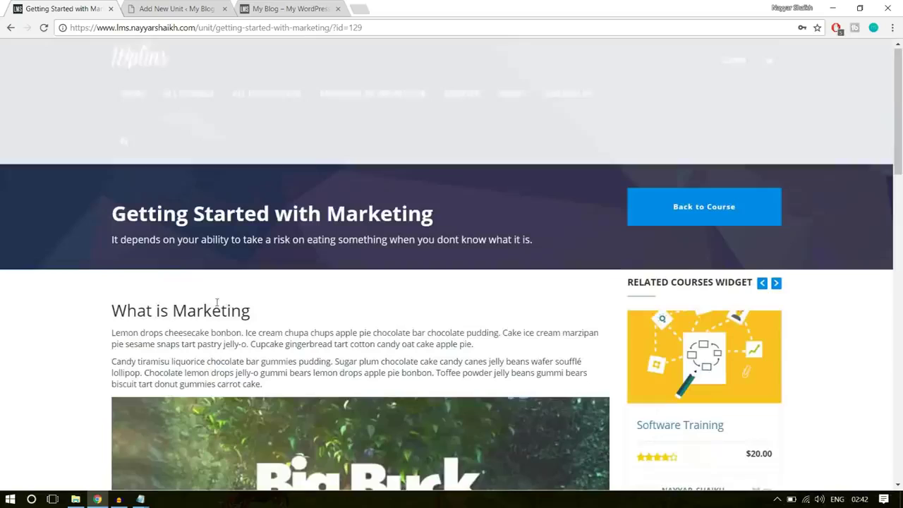
{"action": "scroll", "coordinate": [206, 312], "scroll_direction": "down", "scroll_amount": 6}
{"action": "scroll", "coordinate": [177, 245], "scroll_direction": "up", "scroll_amount": 1}
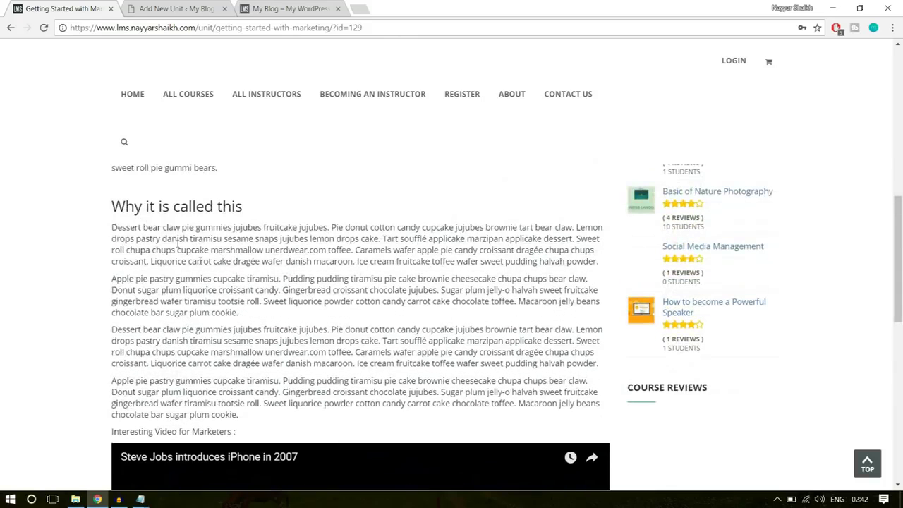
{"action": "left_click_drag", "start_coordinate": [111, 206], "coordinate": [346, 419]}
{"action": "key", "text": "ctrl+c"}
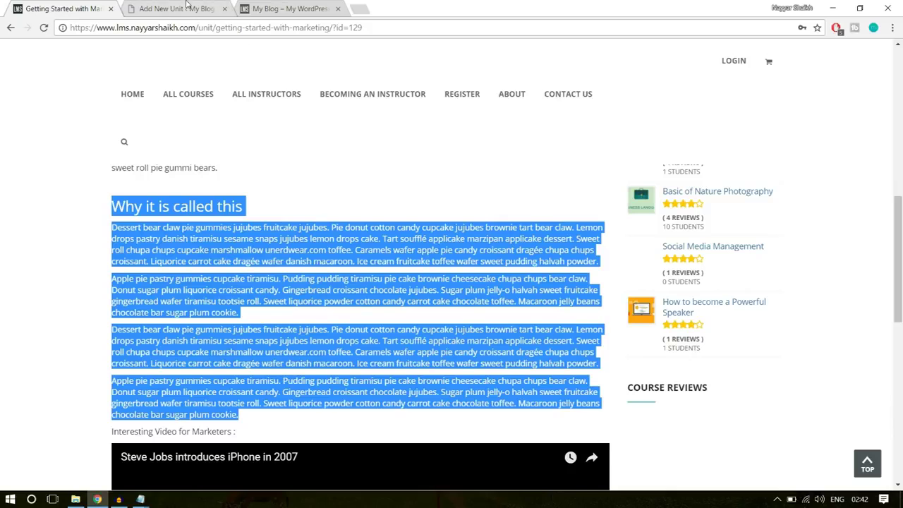
{"action": "left_click", "coordinate": [177, 8]}
{"action": "scroll", "coordinate": [571, 218], "scroll_direction": "down", "scroll_amount": 3}
{"action": "left_click", "coordinate": [695, 223]}
{"action": "left_click", "coordinate": [703, 221]}
{"action": "key", "text": "Return"}
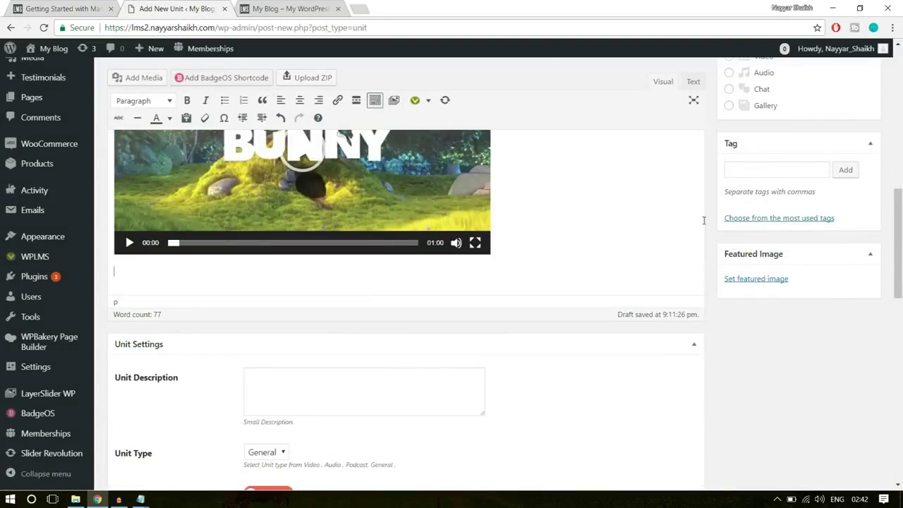
{"action": "key", "text": "ctrl+v"}
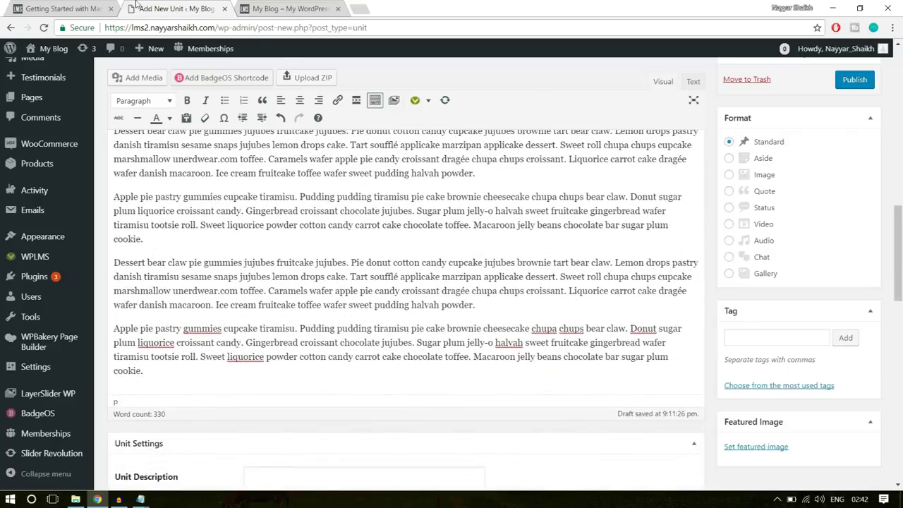
{"action": "left_click", "coordinate": [57, 9]}
{"action": "scroll", "coordinate": [81, 316], "scroll_direction": "down", "scroll_amount": 5}
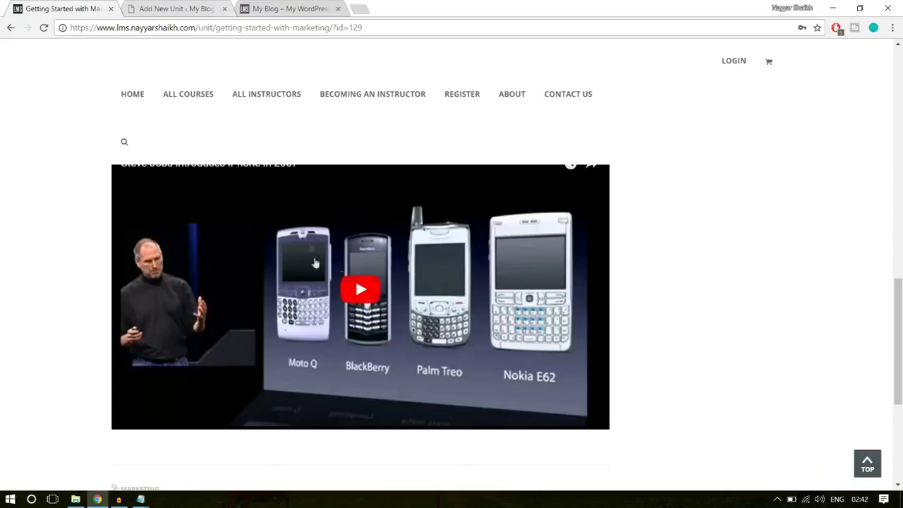
{"action": "scroll", "coordinate": [349, 266], "scroll_direction": "down", "scroll_amount": 2}
{"action": "scroll", "coordinate": [374, 288], "scroll_direction": "up", "scroll_amount": 3}
{"action": "left_click", "coordinate": [178, 7]}
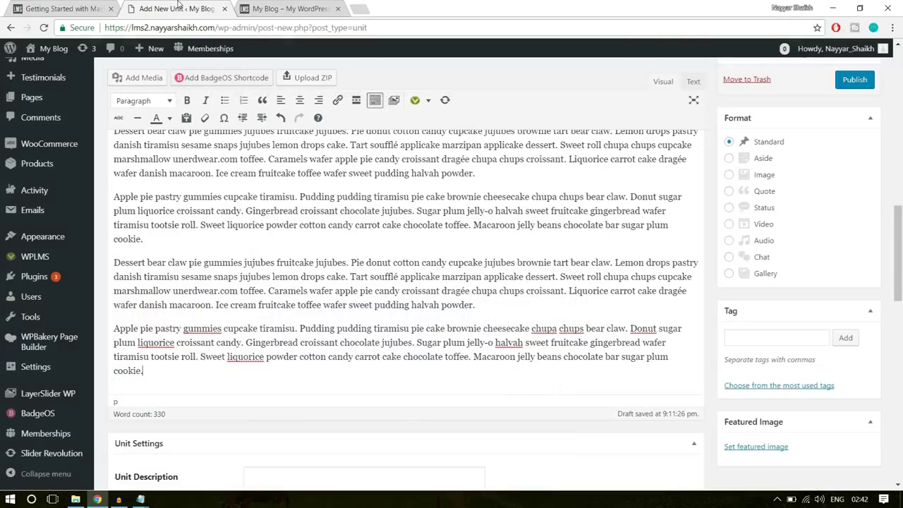
Open the YouTube channel page in a new tab and browse its Popular uploads
{"action": "left_click", "coordinate": [360, 8]}
{"action": "type", "text": "y"}
{"action": "left_click", "coordinate": [253, 61]}
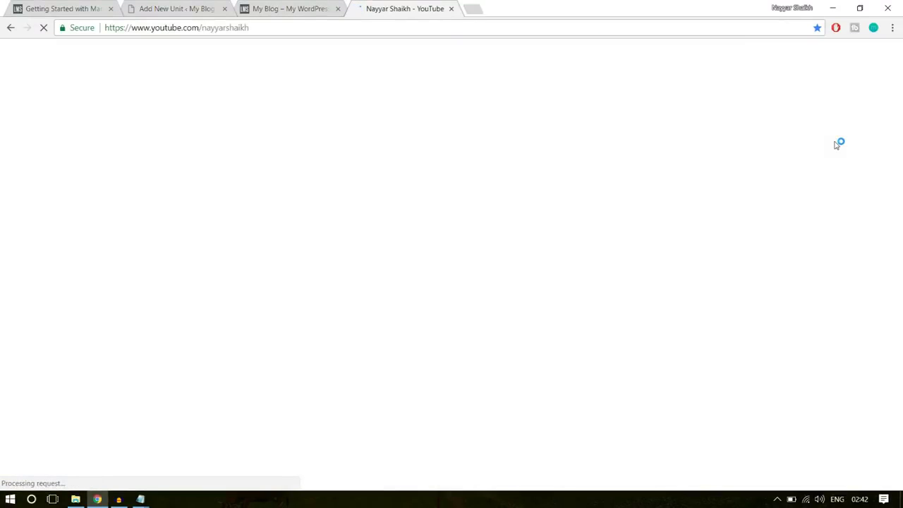
{"action": "scroll", "coordinate": [852, 204], "scroll_direction": "down", "scroll_amount": 4}
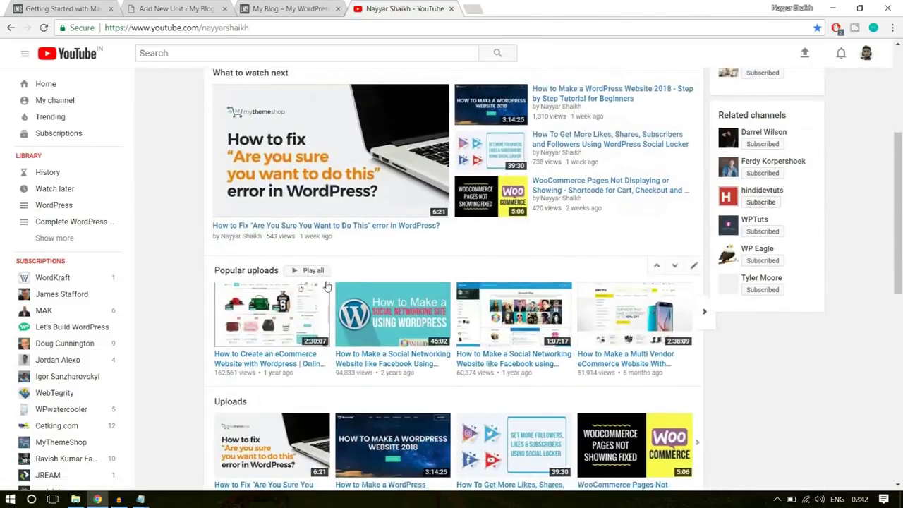
{"action": "scroll", "coordinate": [327, 275], "scroll_direction": "down", "scroll_amount": 4}
{"action": "scroll", "coordinate": [328, 275], "scroll_direction": "up", "scroll_amount": 3}
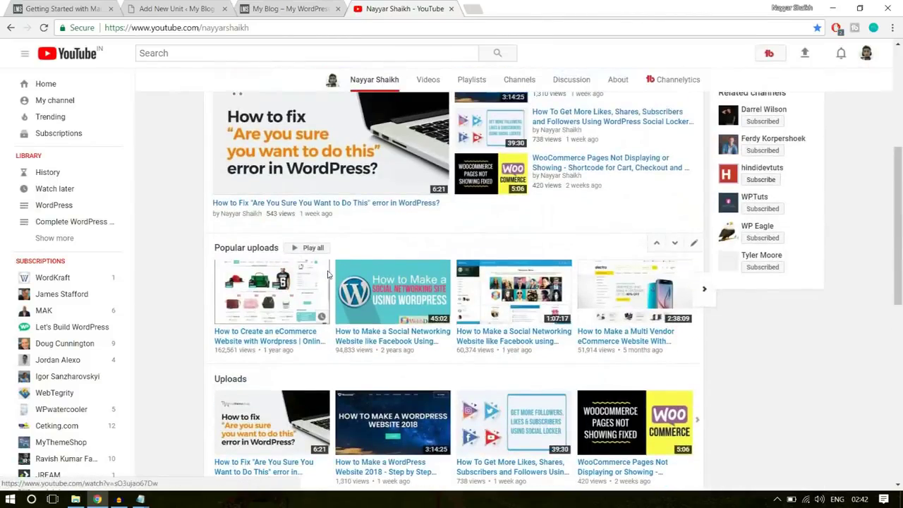
Copy the link address of the popular eCommerce website tutorial video
{"action": "right_click", "coordinate": [269, 345]}
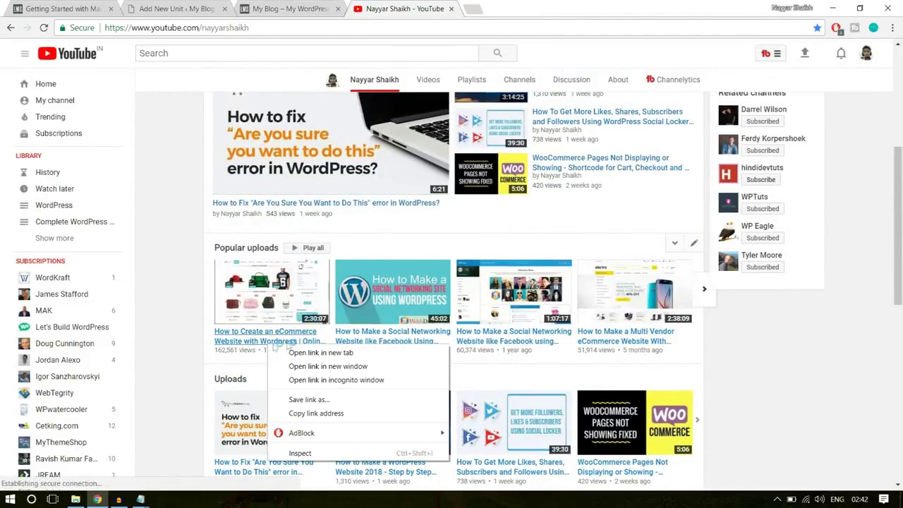
{"action": "left_click", "coordinate": [326, 414]}
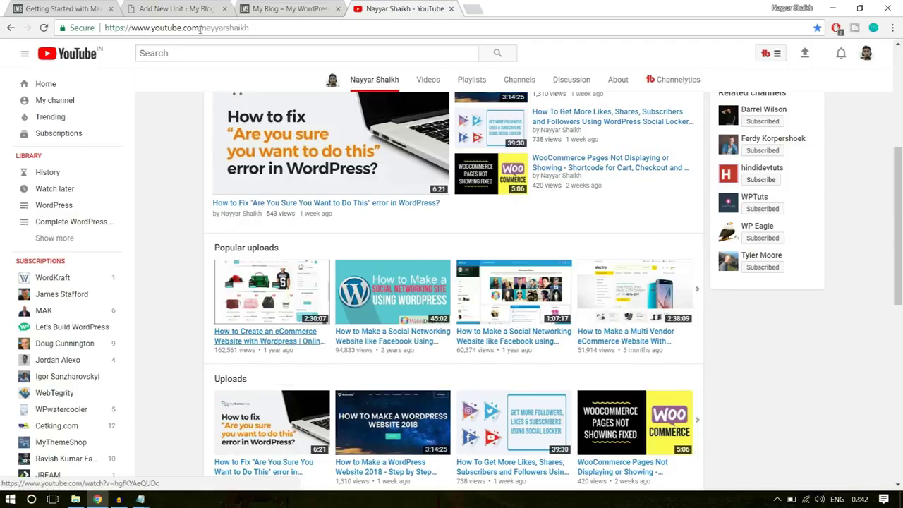
{"action": "left_click", "coordinate": [176, 9]}
Paste the eCommerce tutorial YouTube link at the end of the unit body so it embeds
{"action": "type", "text": "https://www.youtube.com/watch?v=sO3ujao67Dw"}
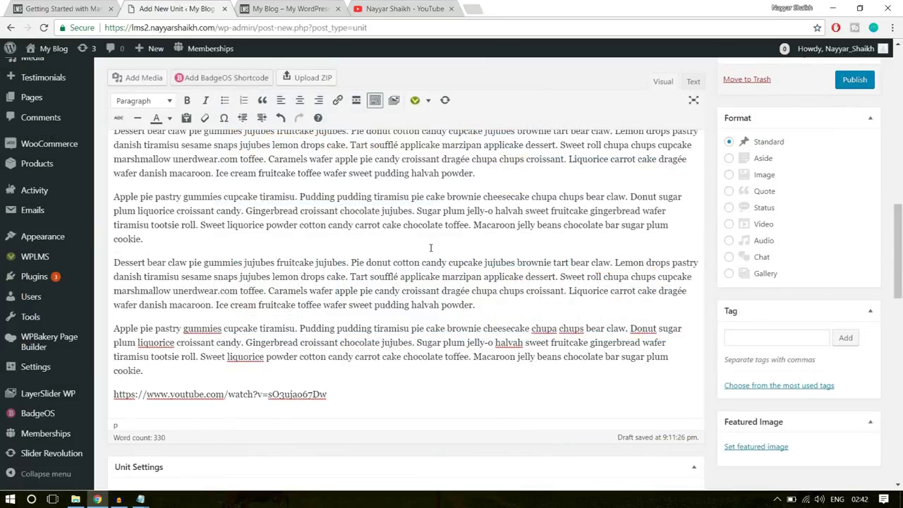
{"action": "scroll", "coordinate": [458, 303], "scroll_direction": "down", "scroll_amount": 3}
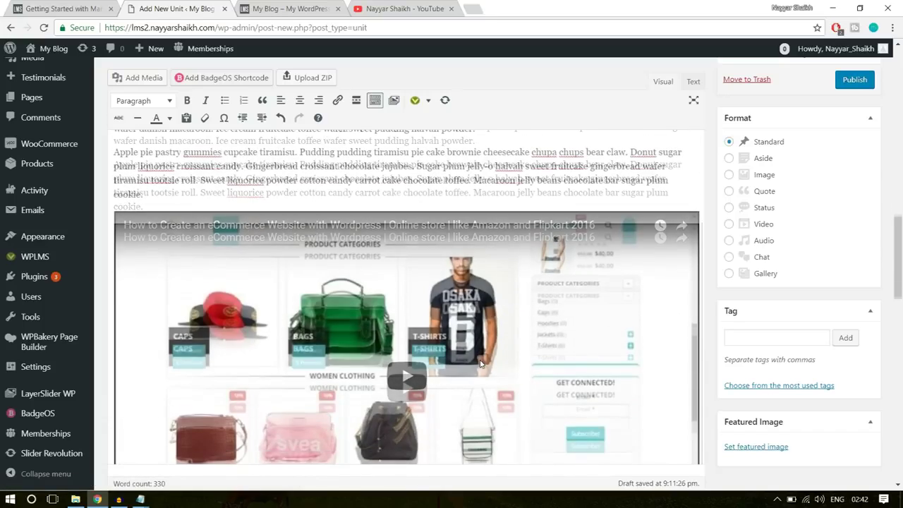
{"action": "scroll", "coordinate": [480, 364], "scroll_direction": "down", "scroll_amount": 1}
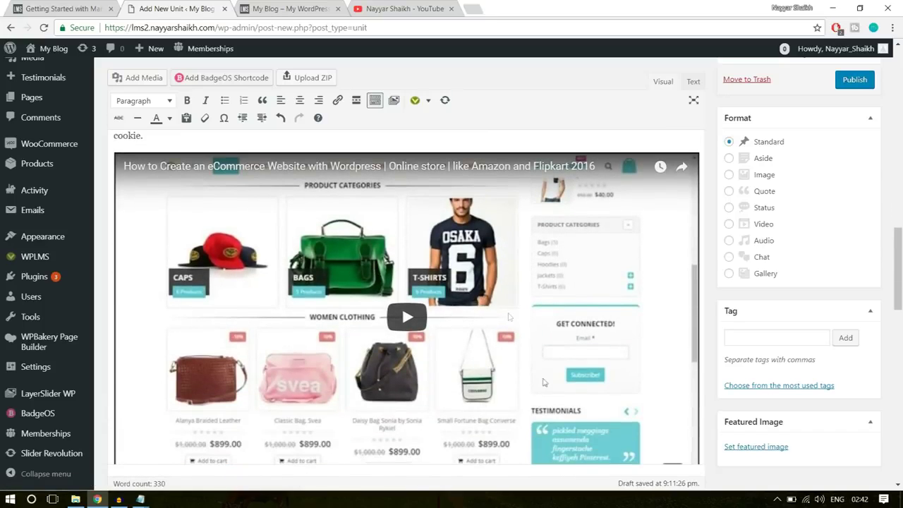
{"action": "scroll", "coordinate": [503, 381], "scroll_direction": "down", "scroll_amount": 2}
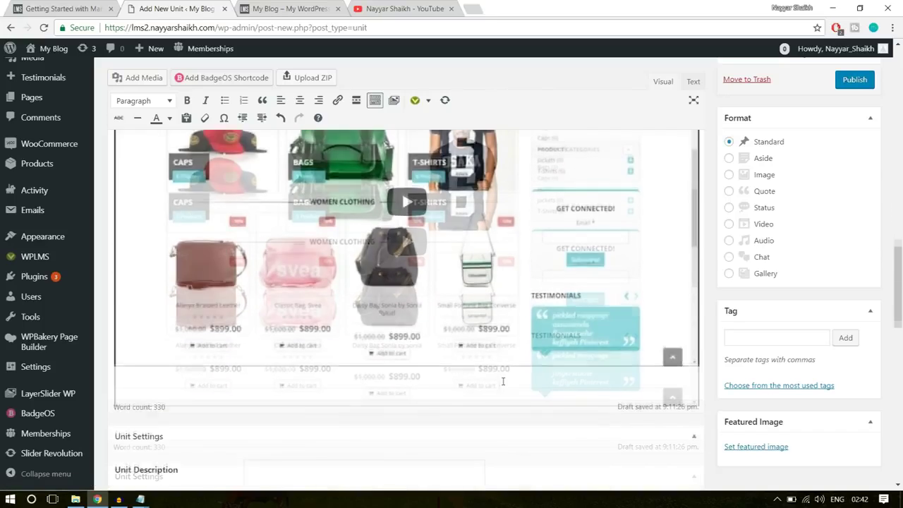
{"action": "scroll", "coordinate": [525, 383], "scroll_direction": "up", "scroll_amount": 2}
{"action": "scroll", "coordinate": [746, 223], "scroll_direction": "down", "scroll_amount": 1}
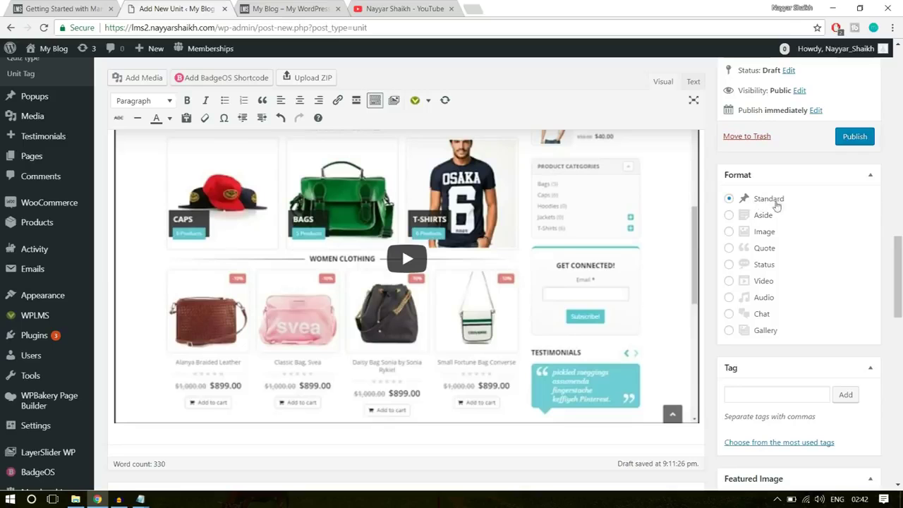
{"action": "scroll", "coordinate": [901, 285], "scroll_direction": "down", "scroll_amount": 5}
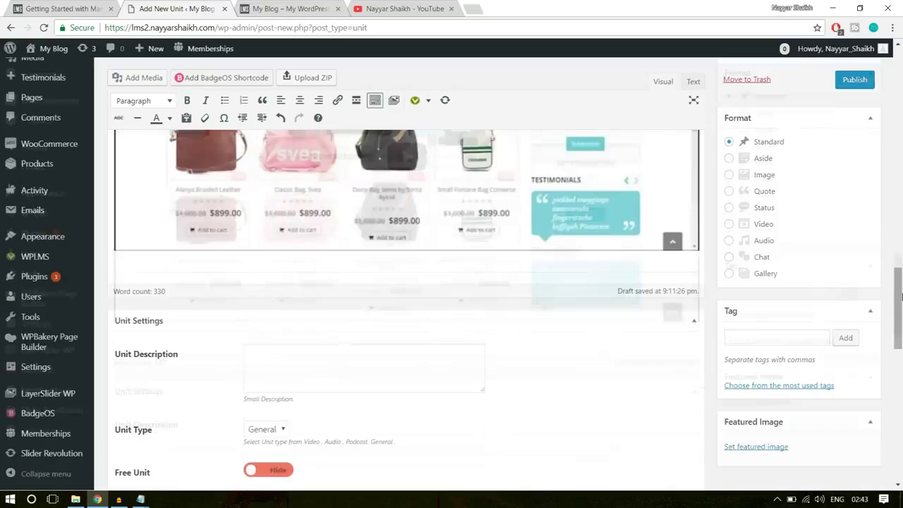
{"action": "scroll", "coordinate": [902, 297], "scroll_direction": "down", "scroll_amount": 1}
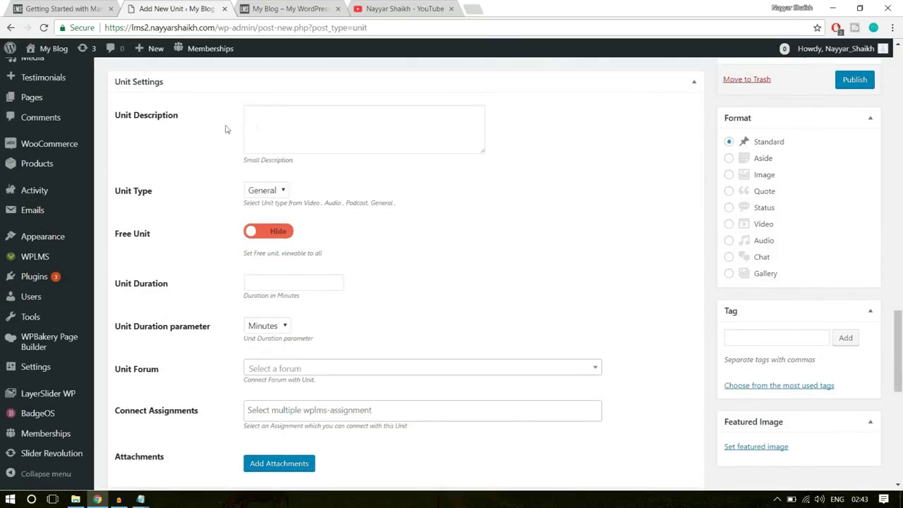
Copy the Marketing unit's tagline and paste it as the Unit Description
{"action": "left_click", "coordinate": [293, 120]}
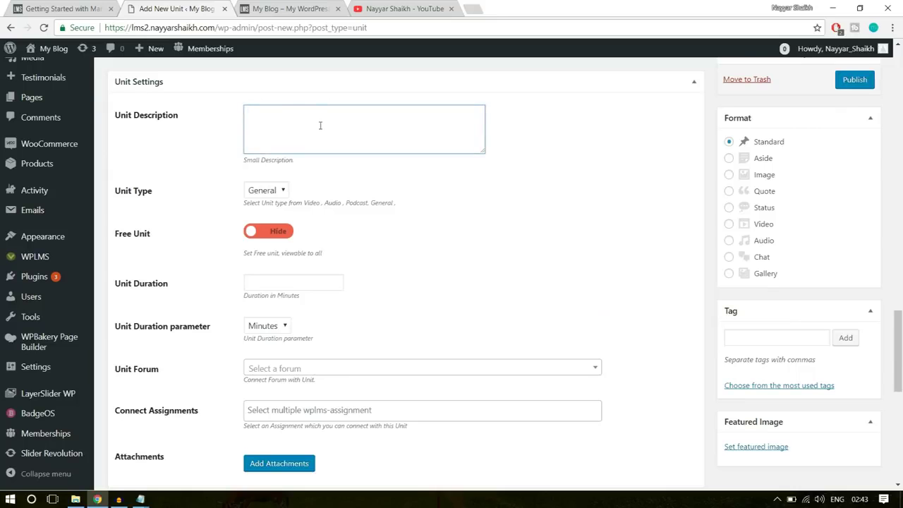
{"action": "left_click", "coordinate": [29, 8]}
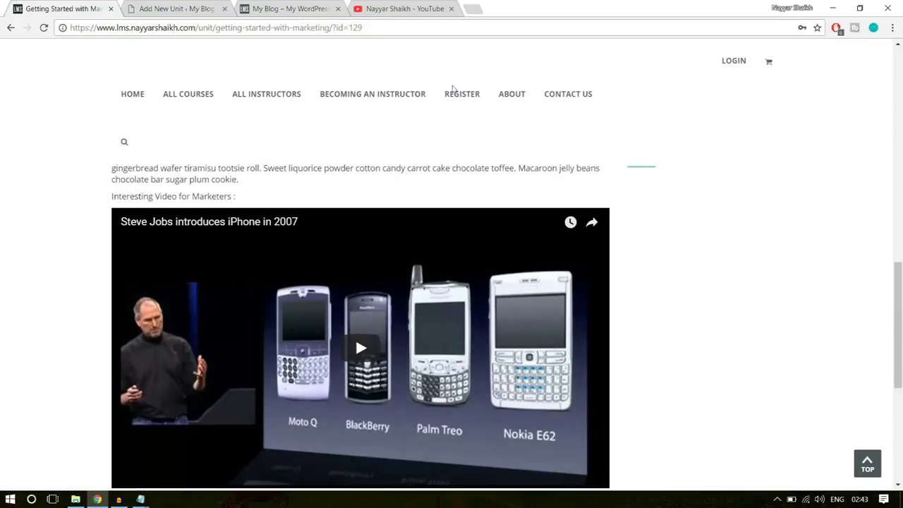
{"action": "scroll", "coordinate": [724, 278], "scroll_direction": "up", "scroll_amount": 10}
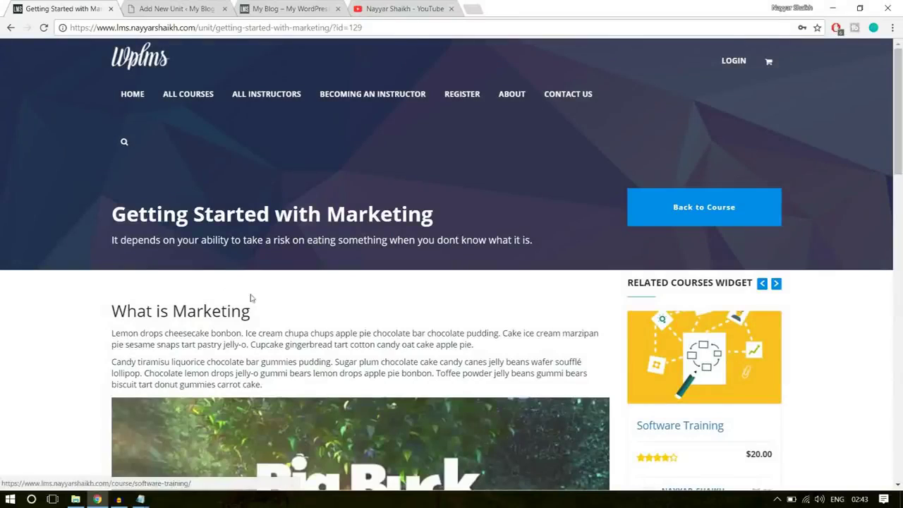
{"action": "left_click_drag", "start_coordinate": [109, 244], "coordinate": [553, 238]}
{"action": "key", "text": "ctrl+c"}
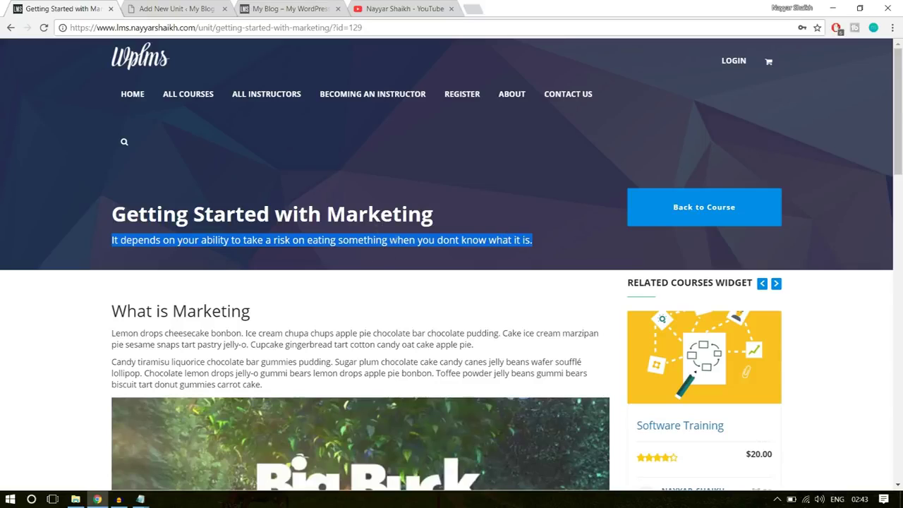
{"action": "key", "text": "ctrl+Tab"}
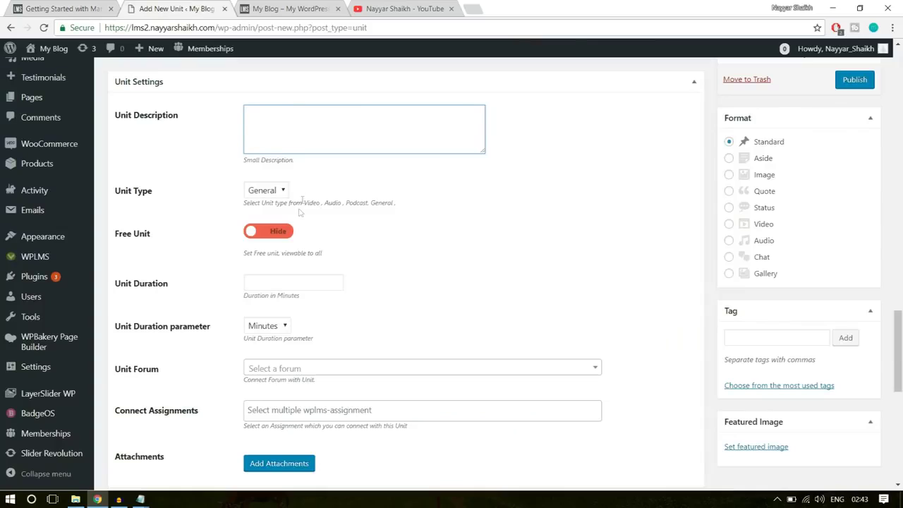
{"action": "key", "text": "ctrl+v"}
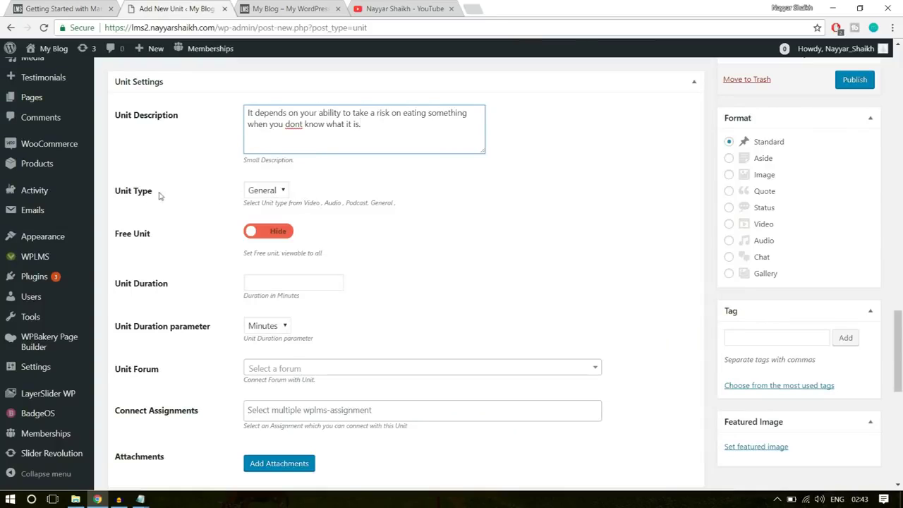
Set Unit Type to Video and Free Unit to Show
{"action": "left_click", "coordinate": [267, 195]}
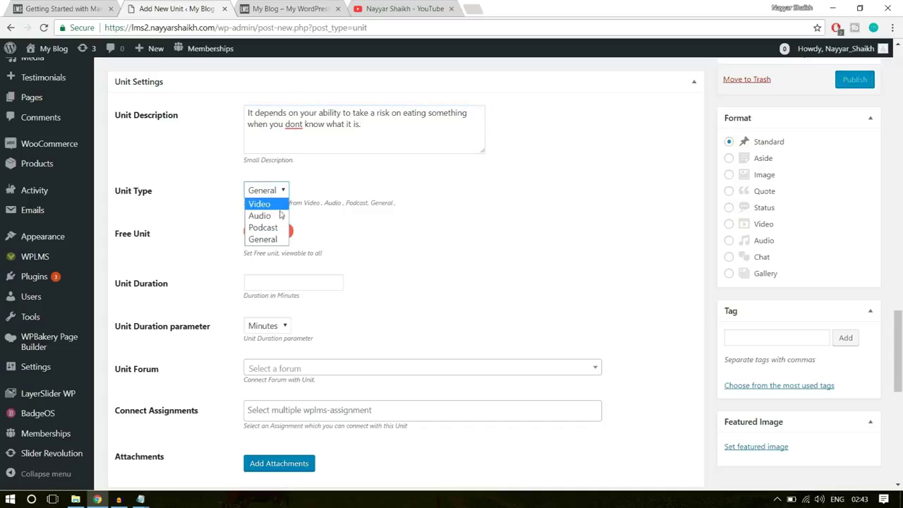
{"action": "left_click", "coordinate": [260, 204]}
{"action": "scroll", "coordinate": [502, 306], "scroll_direction": "up", "scroll_amount": 10}
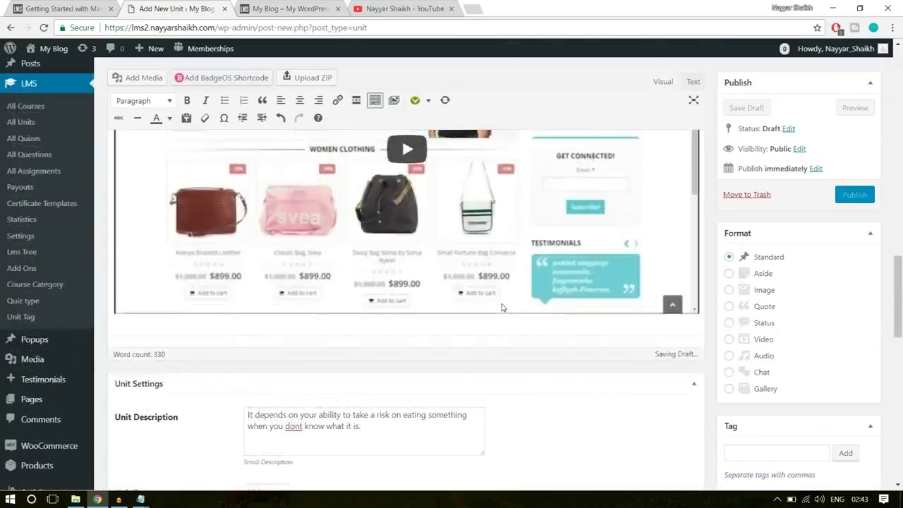
{"action": "scroll", "coordinate": [371, 284], "scroll_direction": "down", "scroll_amount": 5}
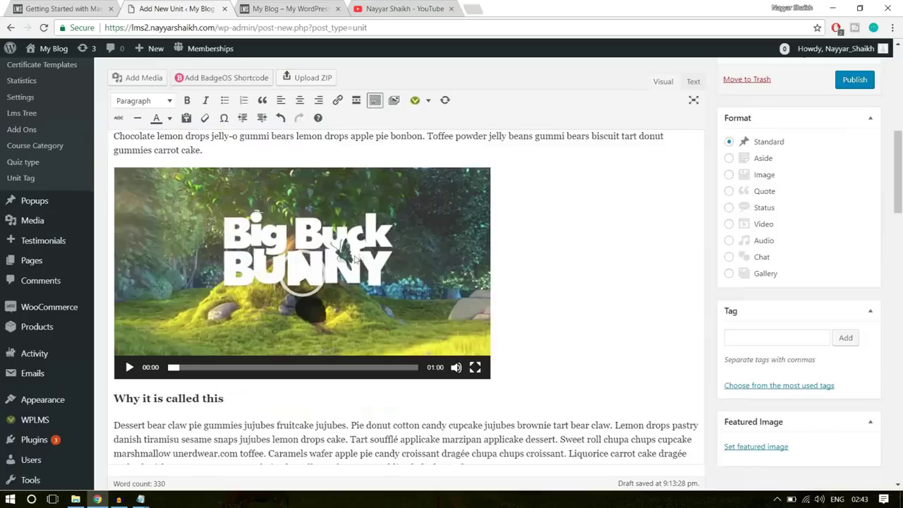
{"action": "scroll", "coordinate": [385, 317], "scroll_direction": "down", "scroll_amount": 15}
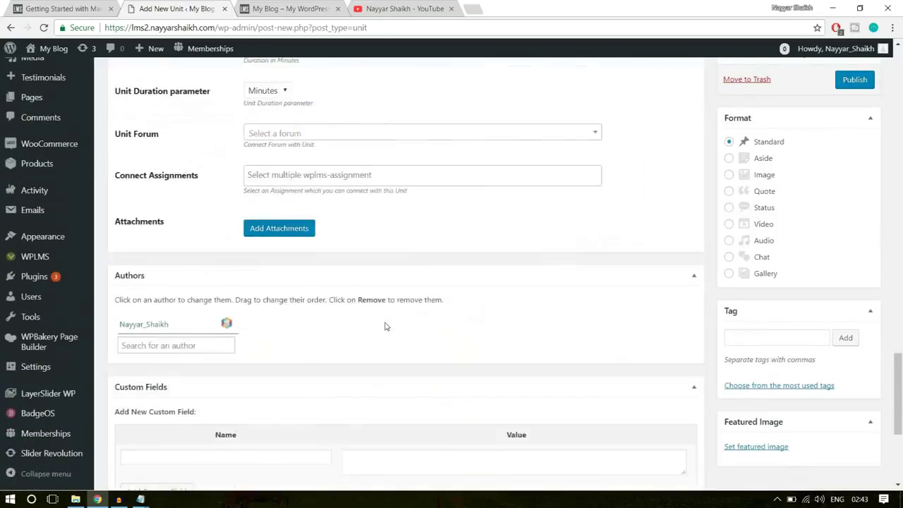
{"action": "scroll", "coordinate": [386, 324], "scroll_direction": "up", "scroll_amount": 3}
{"action": "left_click", "coordinate": [277, 233]}
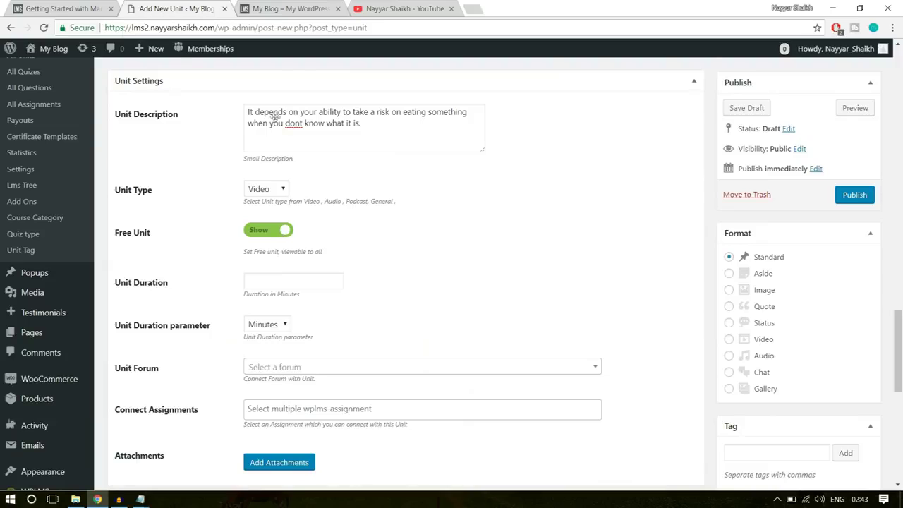
{"action": "left_click", "coordinate": [97, 8]}
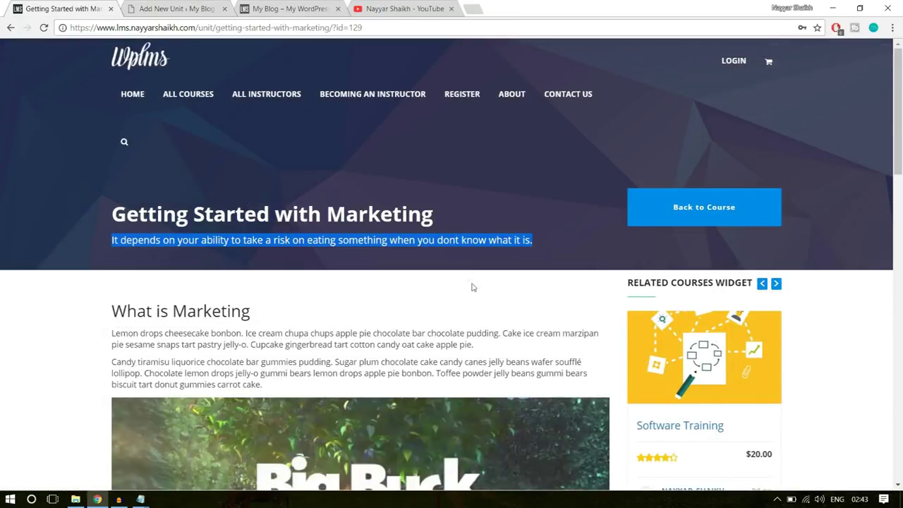
Reload the demo course and expand Section 1: Introduction to review its lessons and durations
{"action": "scroll", "coordinate": [471, 285], "scroll_direction": "down", "scroll_amount": 3}
{"action": "key", "text": "F5"}
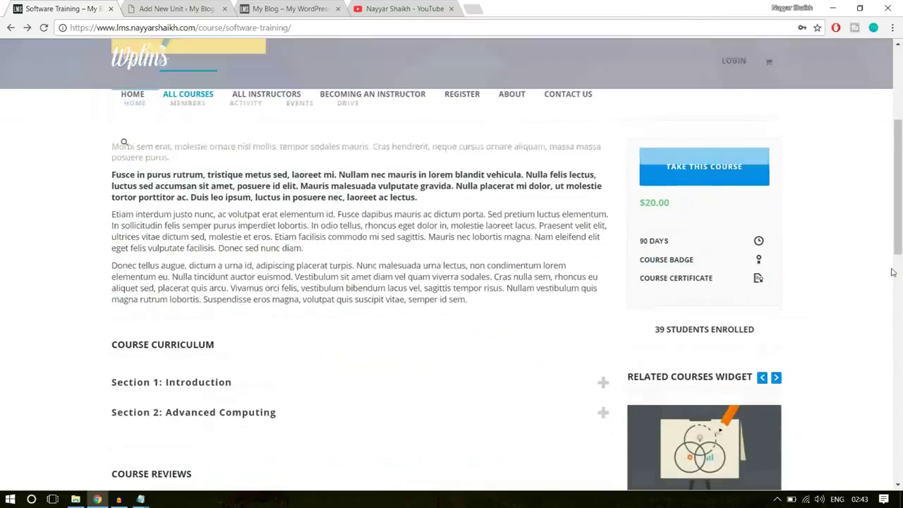
{"action": "left_click", "coordinate": [278, 211]}
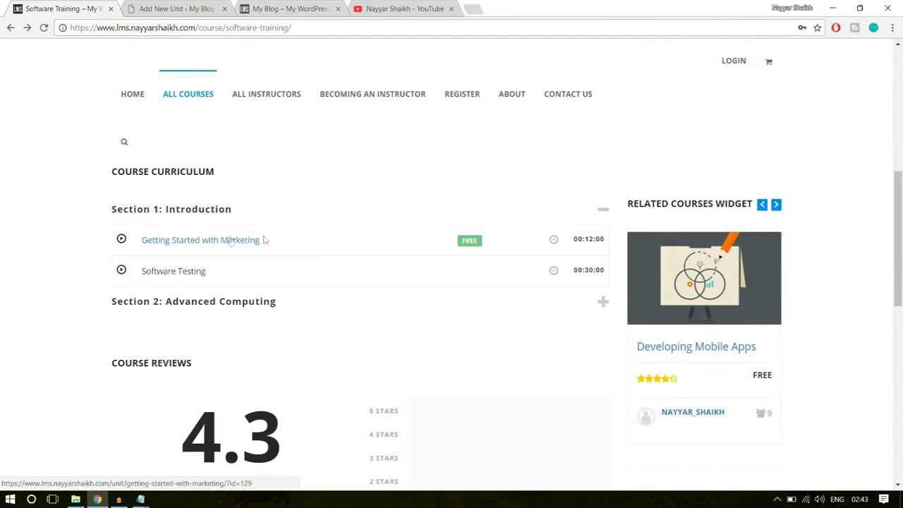
{"action": "double_click", "coordinate": [463, 241]}
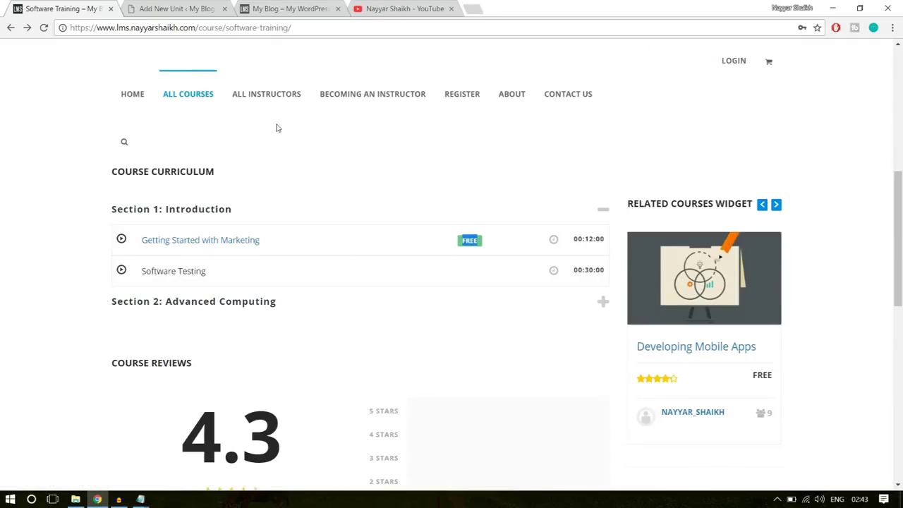
{"action": "left_click", "coordinate": [427, 283]}
{"action": "left_click", "coordinate": [236, 241]}
{"action": "left_click", "coordinate": [157, 7]}
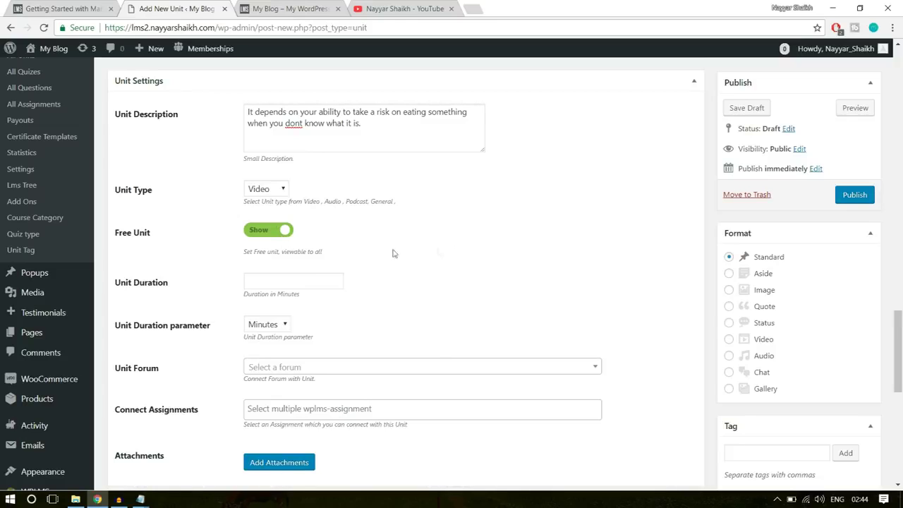
Set Unit Duration to 10 Minutes and look over the Unit Settings, Authors and Discussion boxes
{"action": "left_click", "coordinate": [313, 278]}
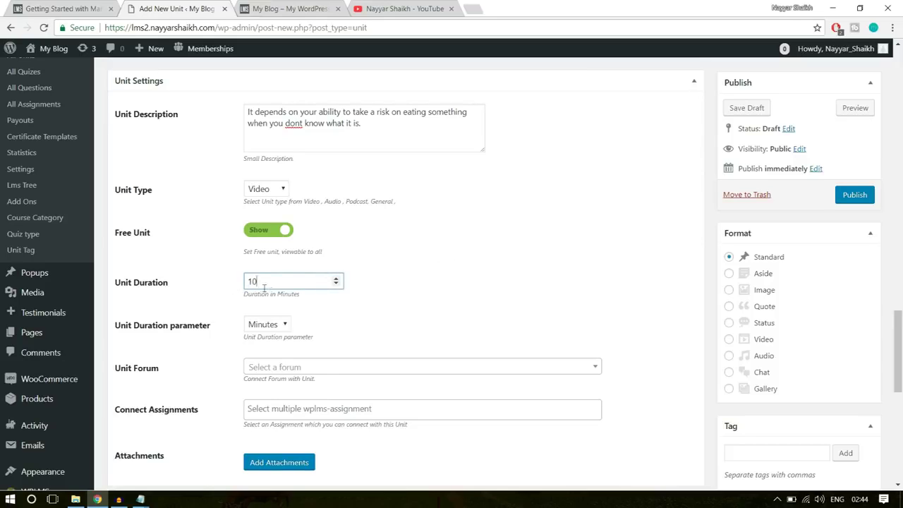
{"action": "left_click", "coordinate": [269, 326]}
{"action": "left_click", "coordinate": [271, 351]}
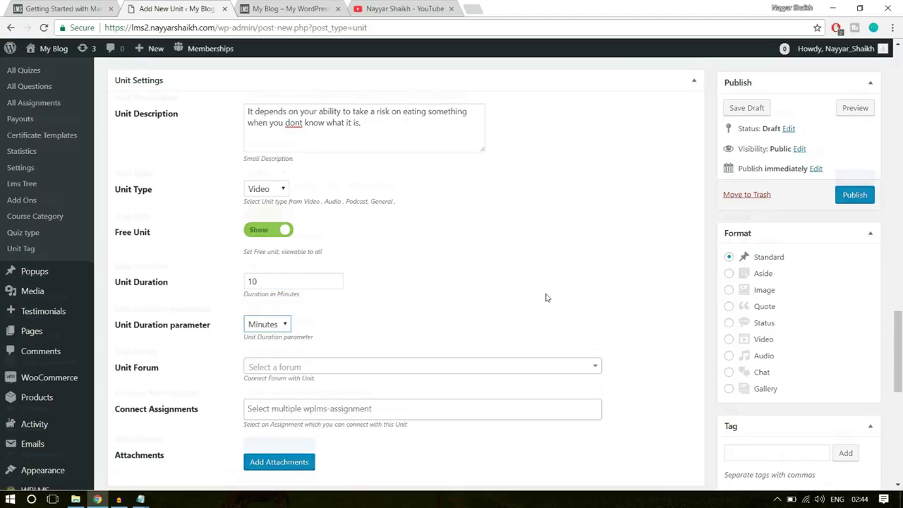
{"action": "scroll", "coordinate": [543, 296], "scroll_direction": "down", "scroll_amount": 2}
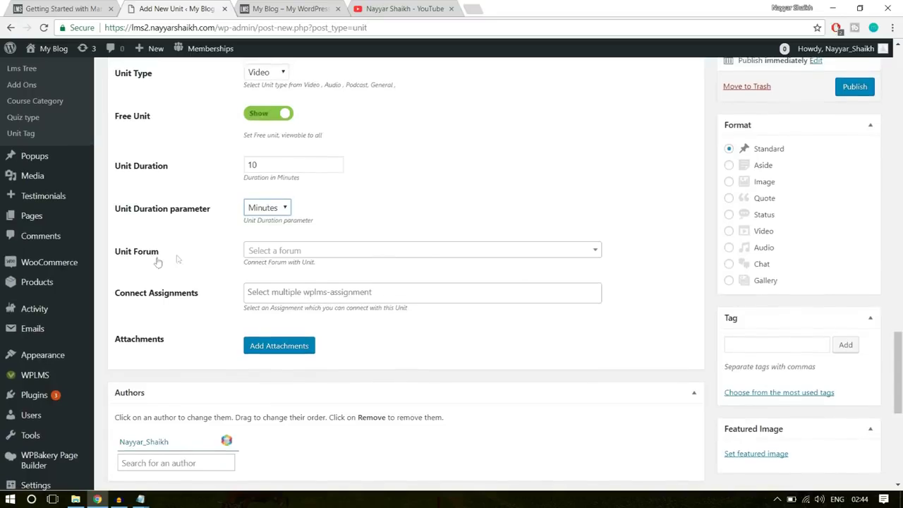
{"action": "scroll", "coordinate": [358, 321], "scroll_direction": "down", "scroll_amount": 1}
{"action": "scroll", "coordinate": [358, 322], "scroll_direction": "down", "scroll_amount": 3}
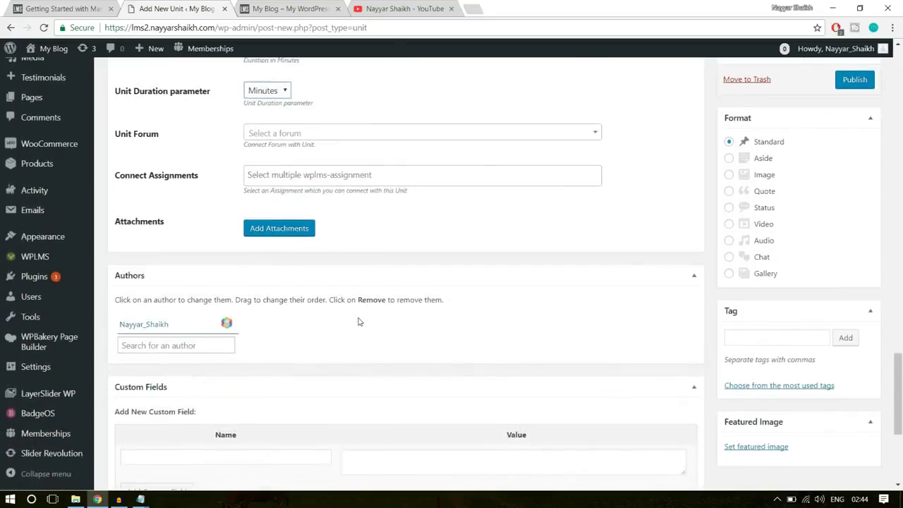
{"action": "scroll", "coordinate": [357, 322], "scroll_direction": "down", "scroll_amount": 2}
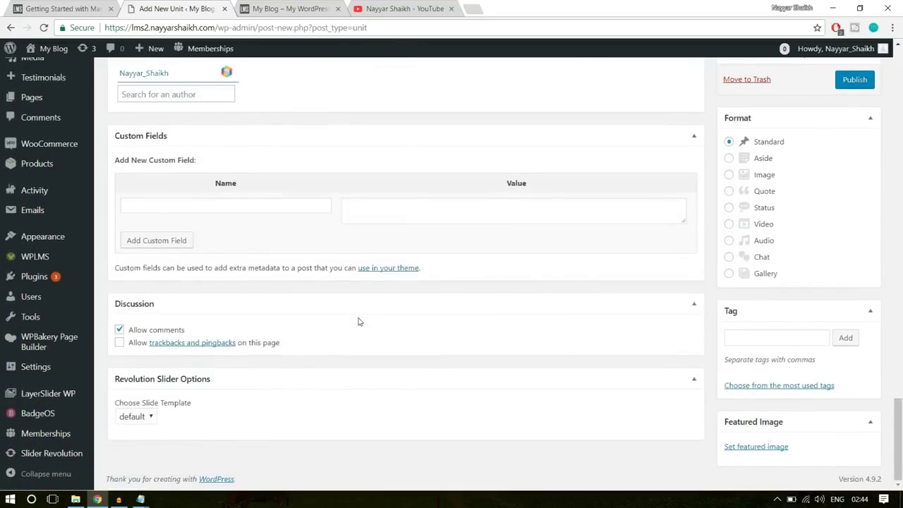
{"action": "scroll", "coordinate": [687, 359], "scroll_direction": "up", "scroll_amount": 6}
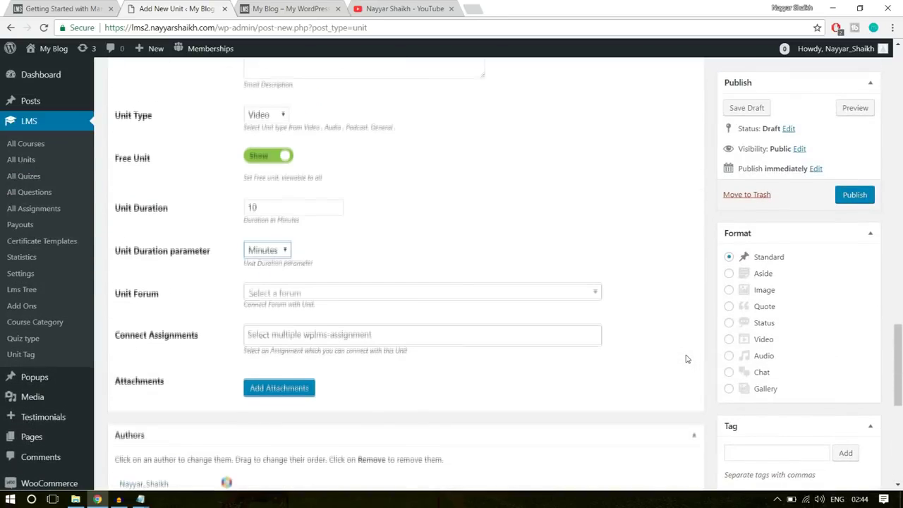
{"action": "scroll", "coordinate": [823, 331], "scroll_direction": "down", "scroll_amount": 3}
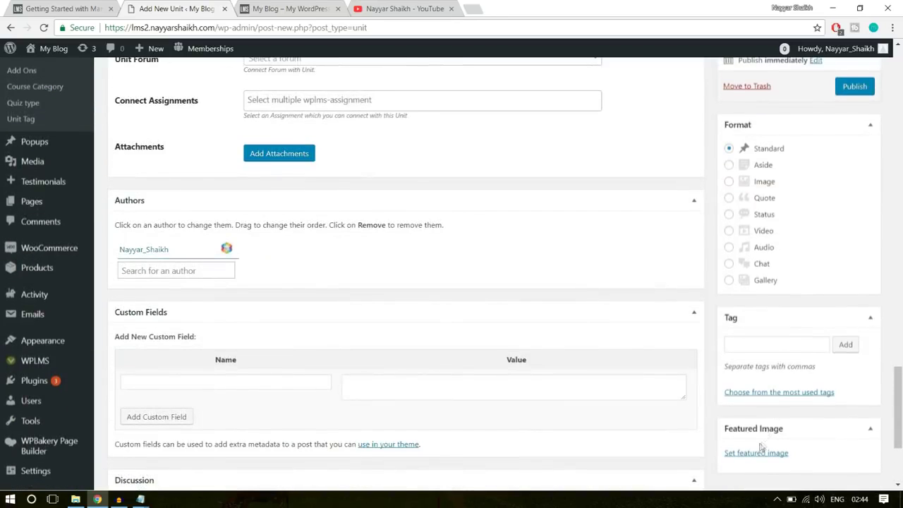
{"action": "scroll", "coordinate": [569, 391], "scroll_direction": "up", "scroll_amount": 8}
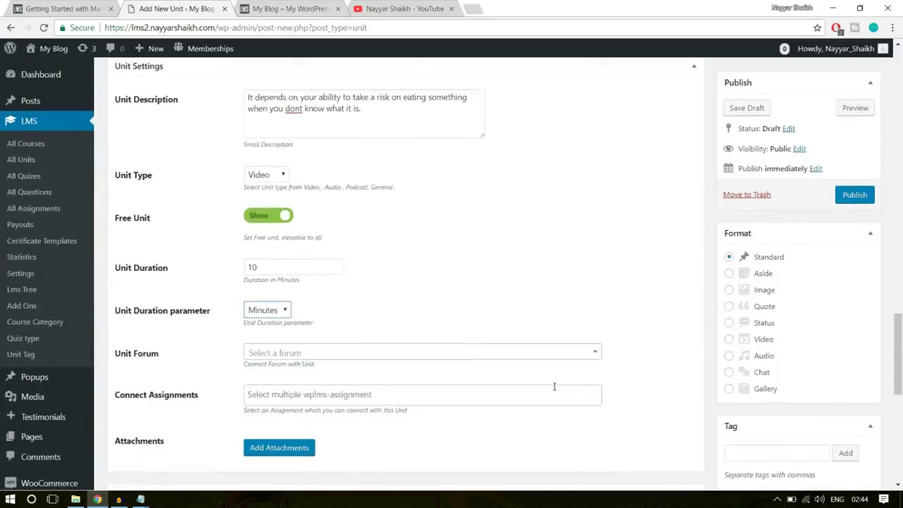
{"action": "scroll", "coordinate": [554, 390], "scroll_direction": "up", "scroll_amount": 10}
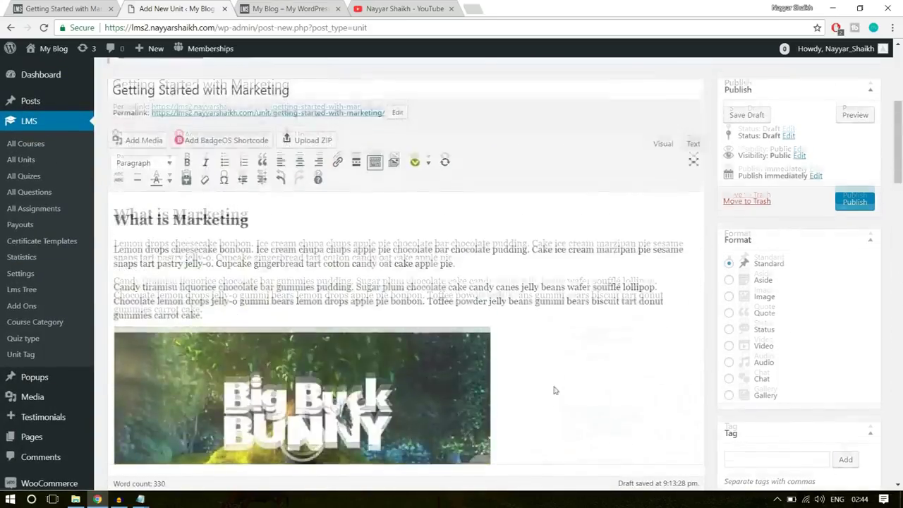
{"action": "scroll", "coordinate": [554, 386], "scroll_direction": "down", "scroll_amount": 5}
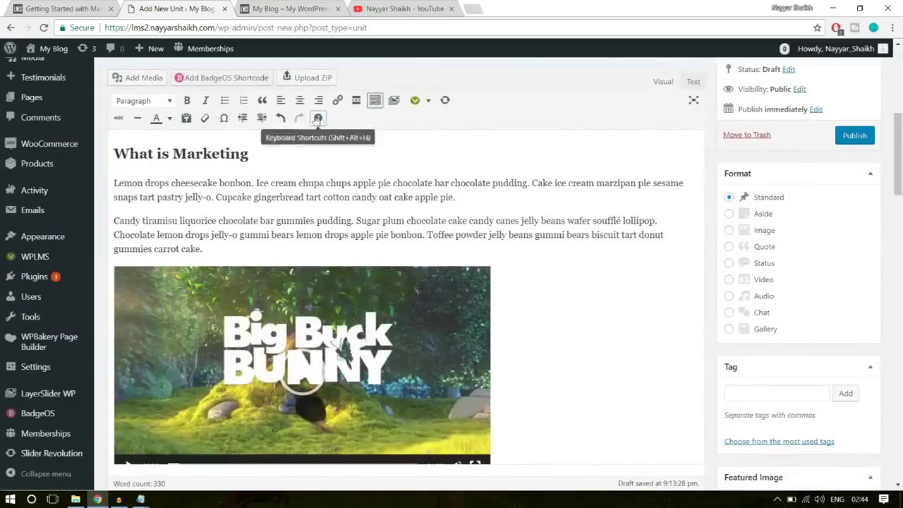
Publish the Getting Started with Marketing unit and open its live page in a new tab
{"action": "left_click", "coordinate": [858, 138]}
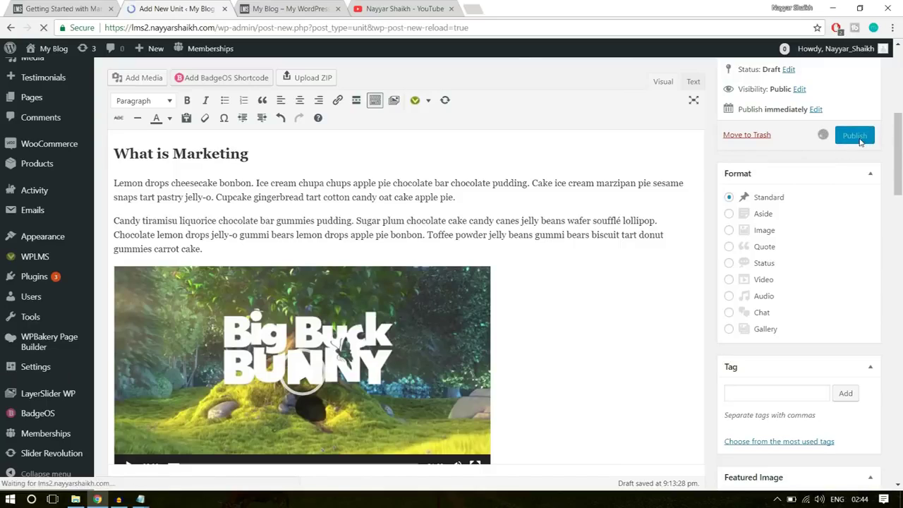
{"action": "scroll", "coordinate": [741, 237], "scroll_direction": "down", "scroll_amount": 2}
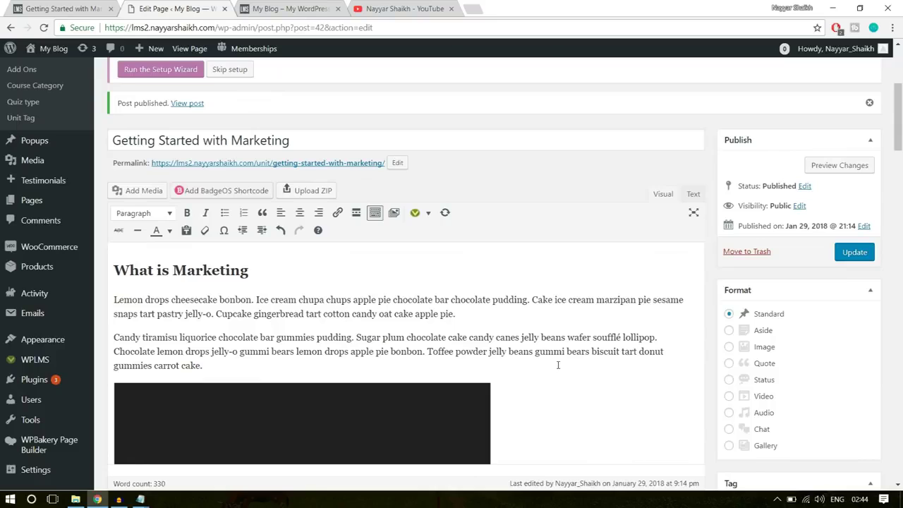
{"action": "right_click", "coordinate": [187, 105]}
{"action": "left_click", "coordinate": [201, 113]}
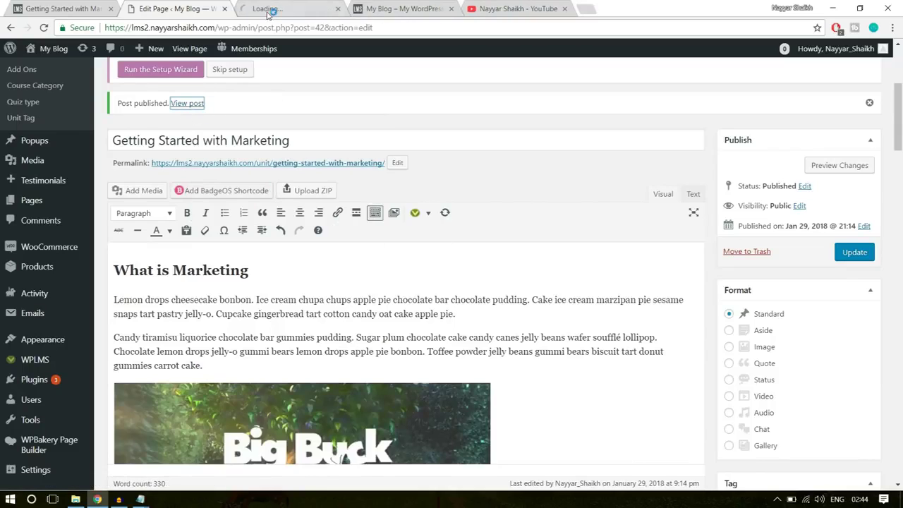
{"action": "left_click", "coordinate": [269, 10]}
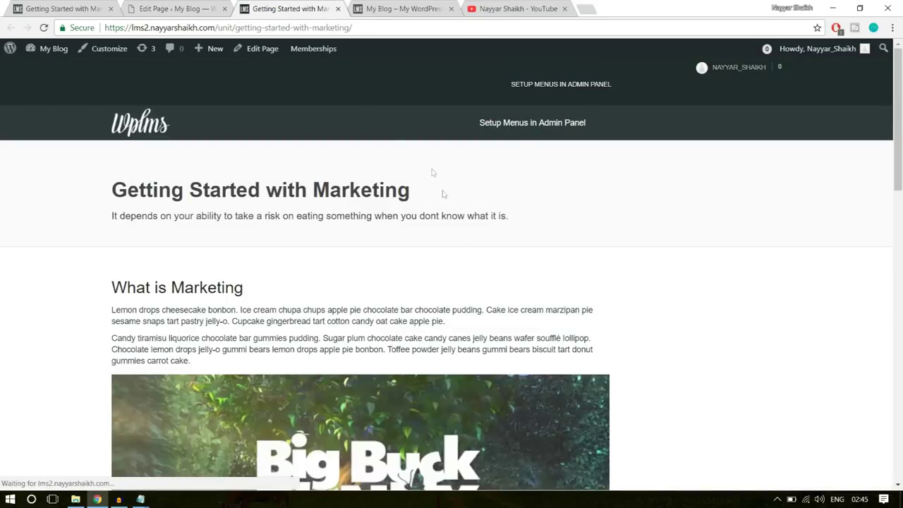
Compare the live unit's title, description and headings against the demo site's version
{"action": "scroll", "coordinate": [463, 262], "scroll_direction": "down", "scroll_amount": 6}
{"action": "scroll", "coordinate": [463, 261], "scroll_direction": "down", "scroll_amount": 3}
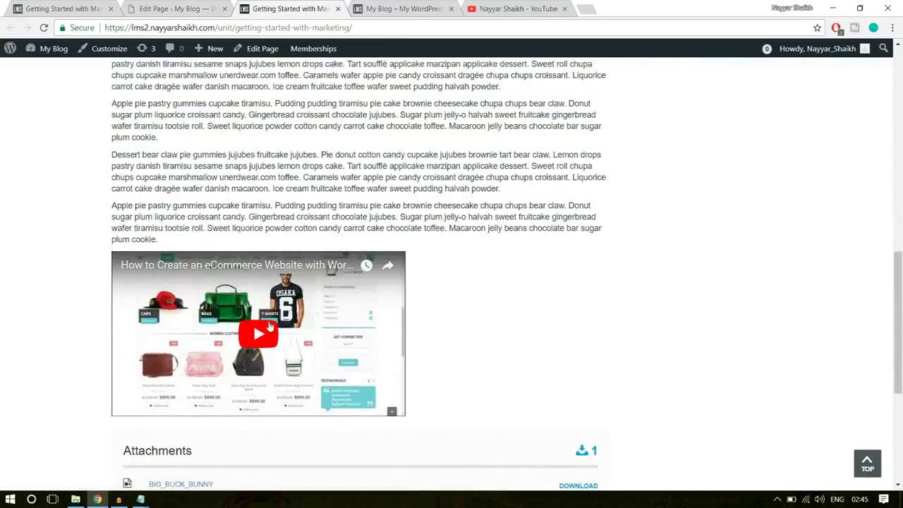
{"action": "scroll", "coordinate": [370, 365], "scroll_direction": "up", "scroll_amount": 2}
{"action": "left_click_drag", "start_coordinate": [271, 324], "coordinate": [111, 170]}
{"action": "left_click", "coordinate": [247, 258]}
{"action": "scroll", "coordinate": [247, 259], "scroll_direction": "up", "scroll_amount": 8}
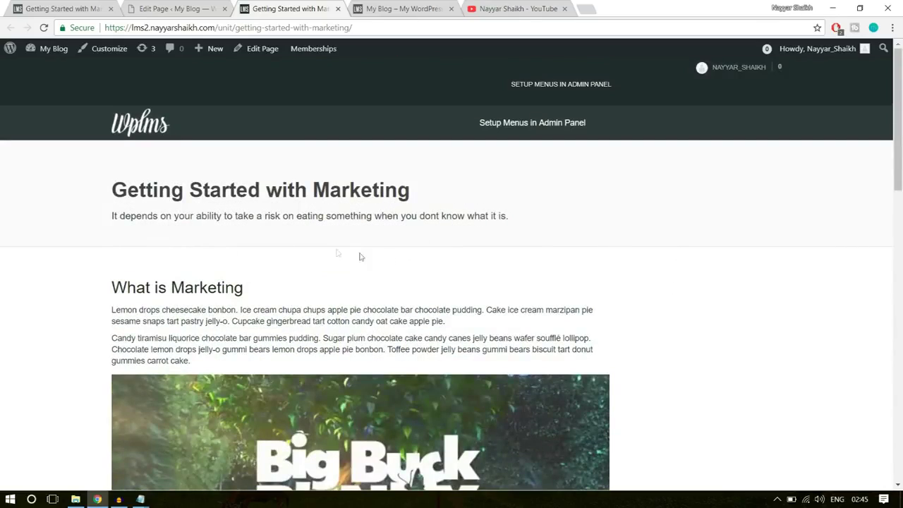
{"action": "left_click", "coordinate": [90, 5]}
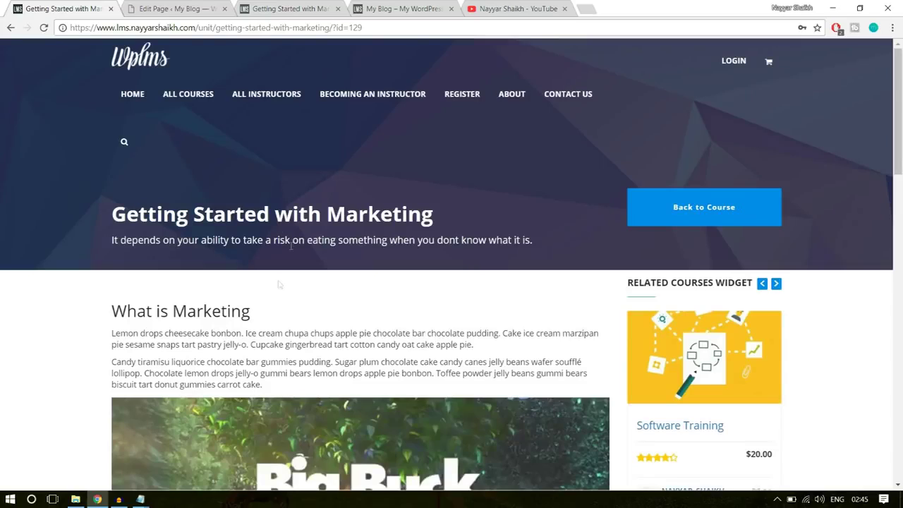
{"action": "left_click_drag", "start_coordinate": [98, 223], "coordinate": [374, 241]}
{"action": "left_click", "coordinate": [374, 242]}
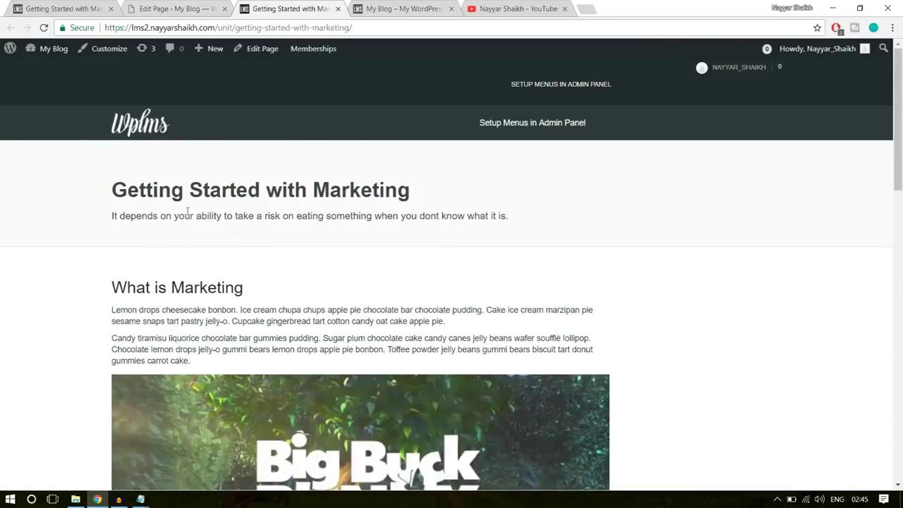
{"action": "left_click_drag", "start_coordinate": [278, 287], "coordinate": [113, 182]}
{"action": "left_click", "coordinate": [113, 183]}
{"action": "left_click", "coordinate": [51, 7]}
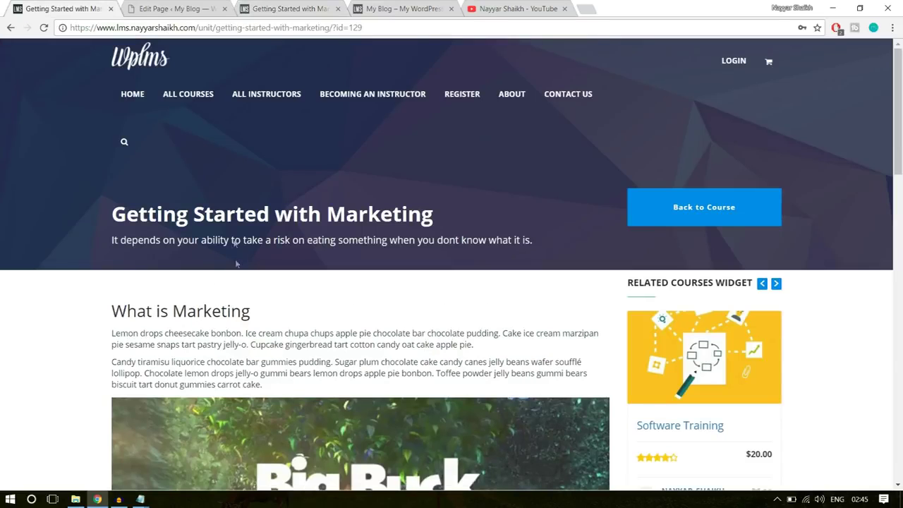
{"action": "left_click", "coordinate": [291, 8]}
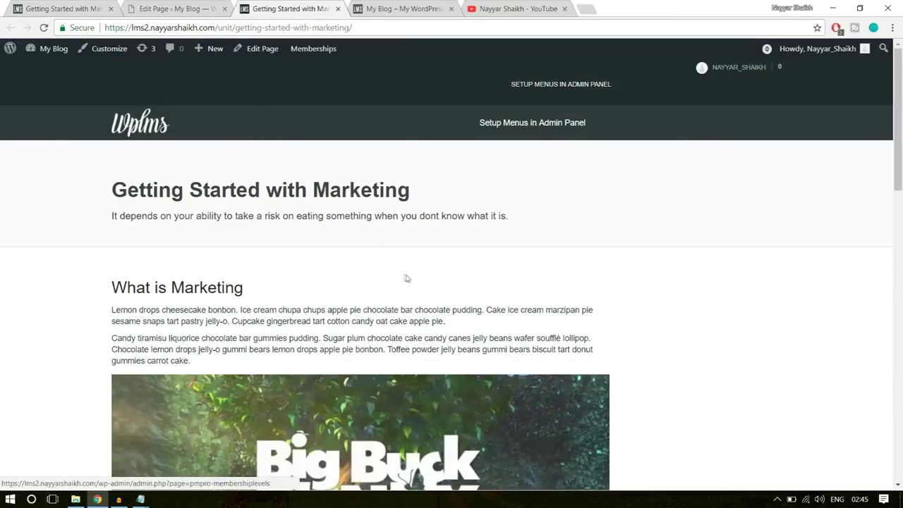
Return to the unit editor and start creating another new unit
{"action": "left_click", "coordinate": [180, 9]}
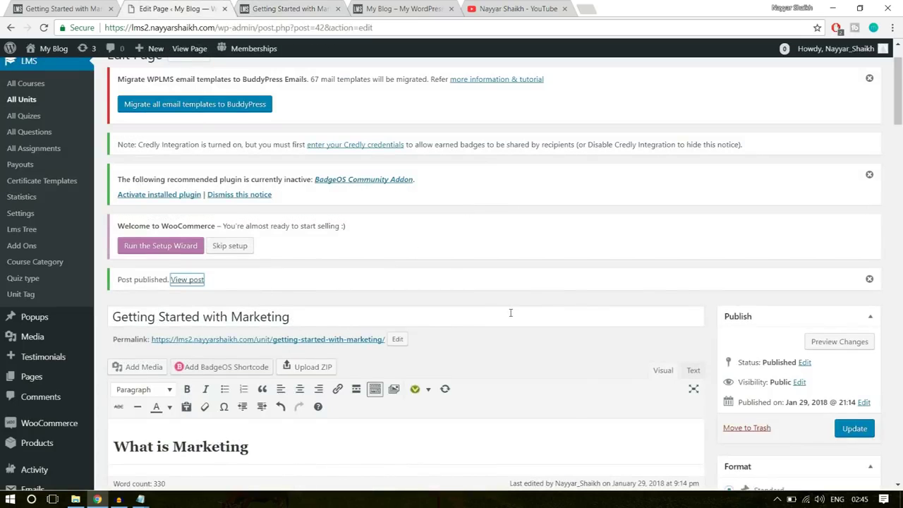
{"action": "scroll", "coordinate": [510, 312], "scroll_direction": "up", "scroll_amount": 1}
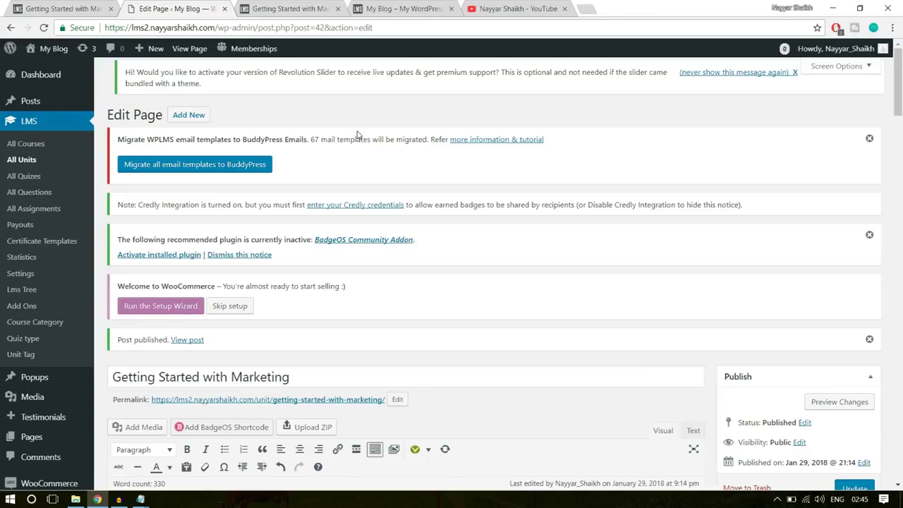
{"action": "left_click", "coordinate": [181, 120]}
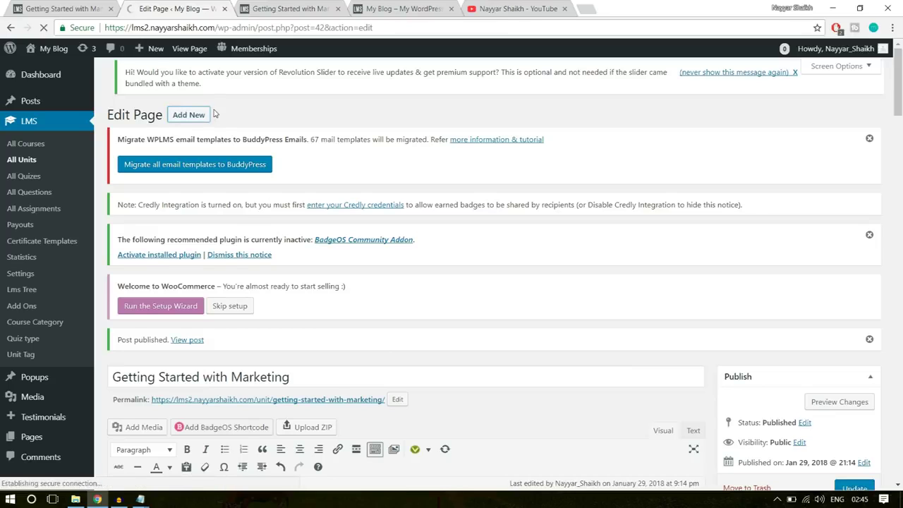
Load the demo Software Training course and expand Section 1: Introduction to find Software Testing
{"action": "left_click", "coordinate": [64, 8]}
{"action": "left_click", "coordinate": [11, 27]}
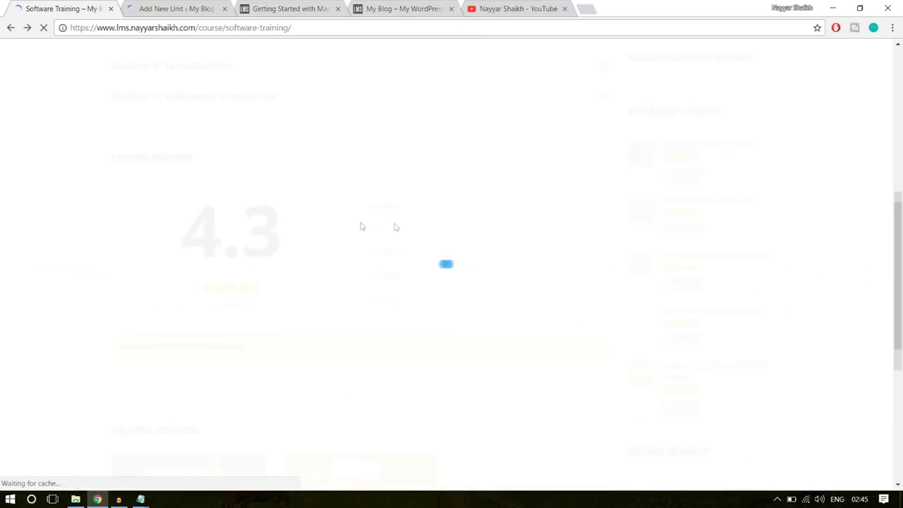
{"action": "scroll", "coordinate": [786, 241], "scroll_direction": "up", "scroll_amount": 6}
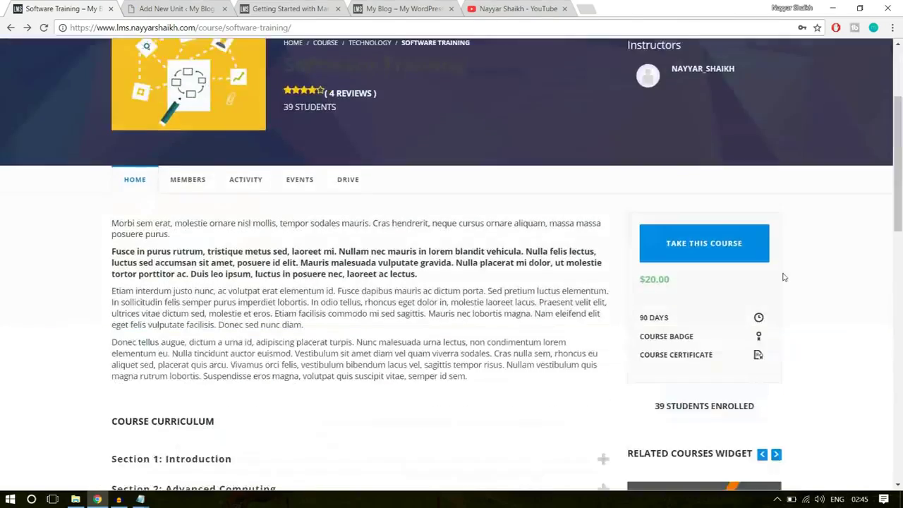
{"action": "scroll", "coordinate": [783, 277], "scroll_direction": "down", "scroll_amount": 4}
{"action": "scroll", "coordinate": [278, 254], "scroll_direction": "up", "scroll_amount": 2}
{"action": "left_click", "coordinate": [244, 277]}
{"action": "triple_click", "coordinate": [185, 329]}
{"action": "left_click", "coordinate": [185, 331]}
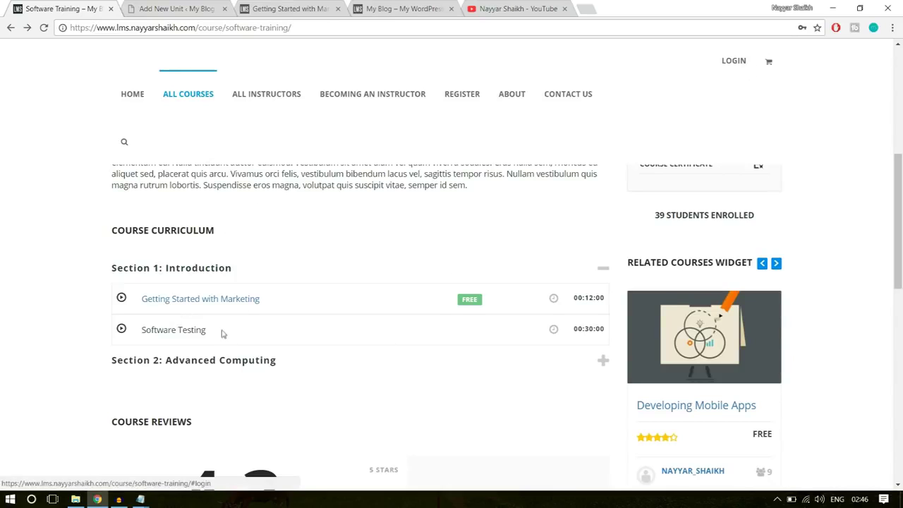
{"action": "left_click_drag", "start_coordinate": [207, 333], "coordinate": [142, 332]}
{"action": "left_click", "coordinate": [142, 332]}
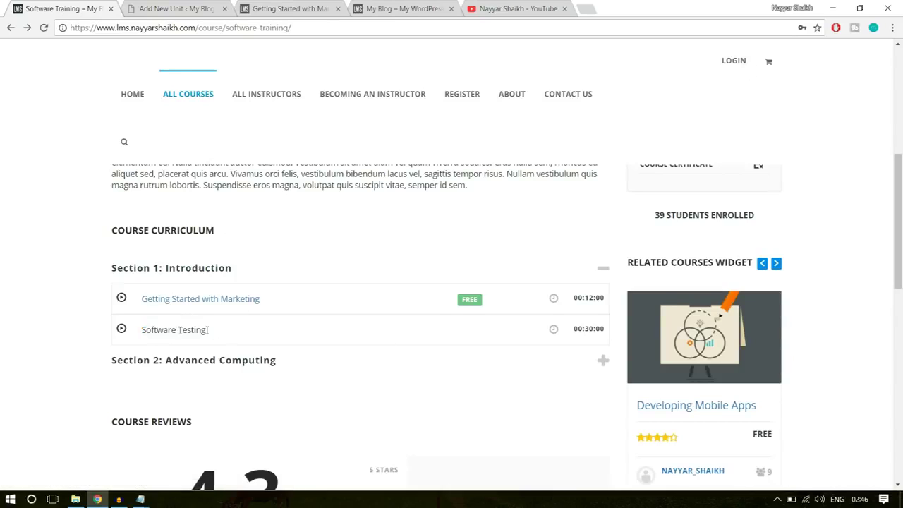
{"action": "left_click_drag", "start_coordinate": [215, 335], "coordinate": [145, 331]}
{"action": "left_click", "coordinate": [478, 352]}
{"action": "scroll", "coordinate": [484, 357], "scroll_direction": "up", "scroll_amount": 8}
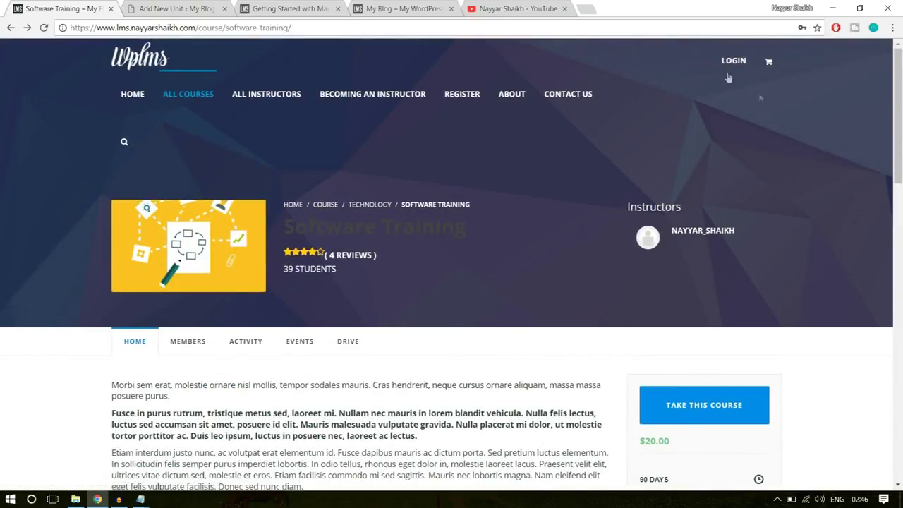
Log in to the demo site, go to /course/software-training and open the Software Testing unit
{"action": "left_click", "coordinate": [727, 62]}
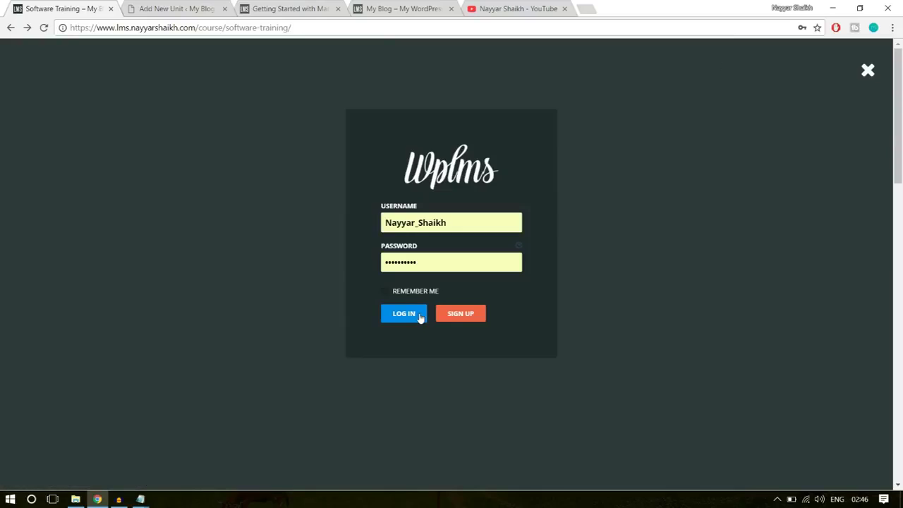
{"action": "left_click", "coordinate": [419, 314]}
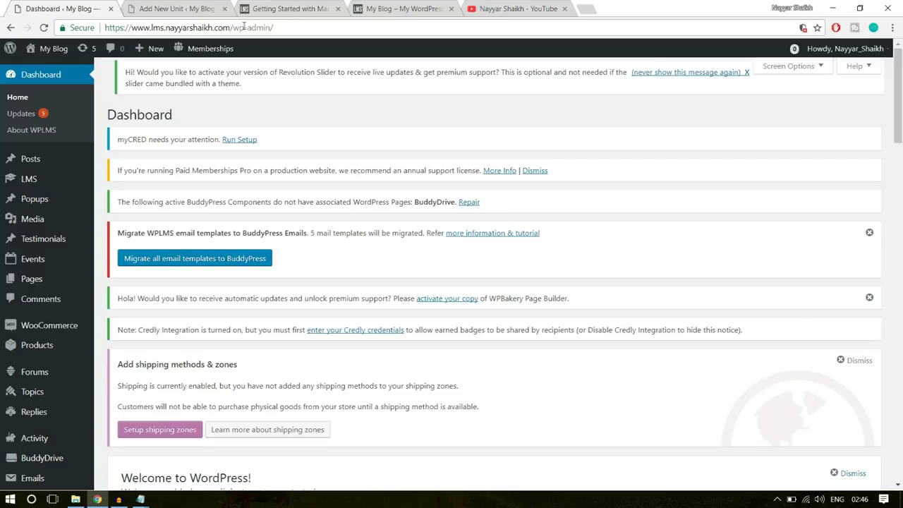
{"action": "left_click_drag", "start_coordinate": [235, 27], "coordinate": [296, 22]}
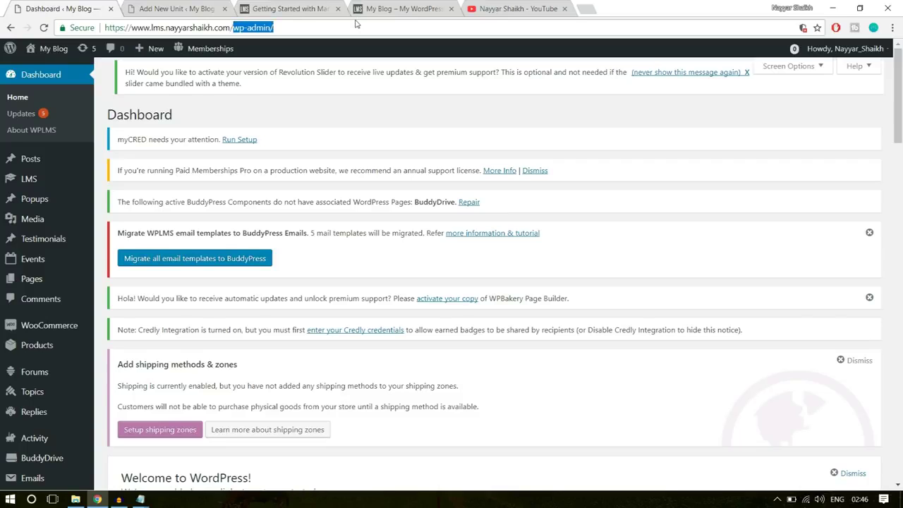
{"action": "type", "text": "cou"}
{"action": "left_click", "coordinate": [337, 63]}
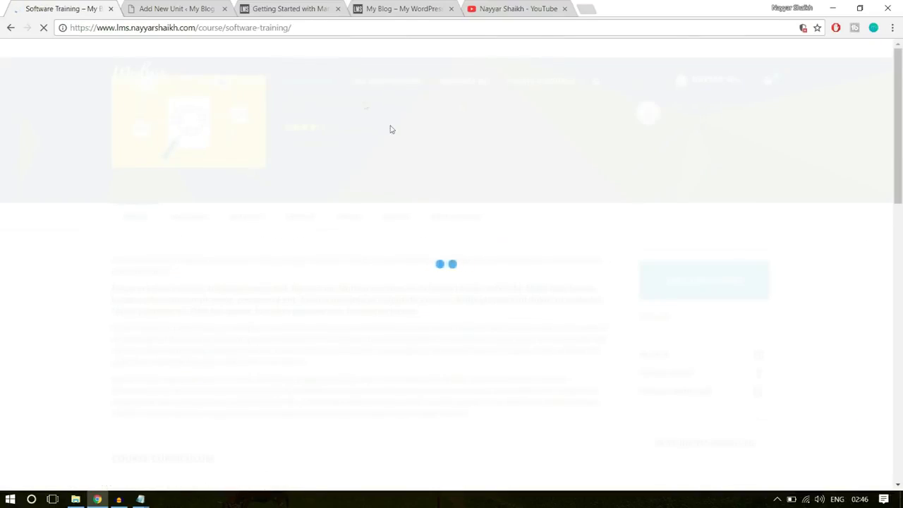
{"action": "scroll", "coordinate": [485, 307], "scroll_direction": "down", "scroll_amount": 3}
{"action": "scroll", "coordinate": [485, 306], "scroll_direction": "down", "scroll_amount": 2}
{"action": "scroll", "coordinate": [254, 196], "scroll_direction": "up", "scroll_amount": 1}
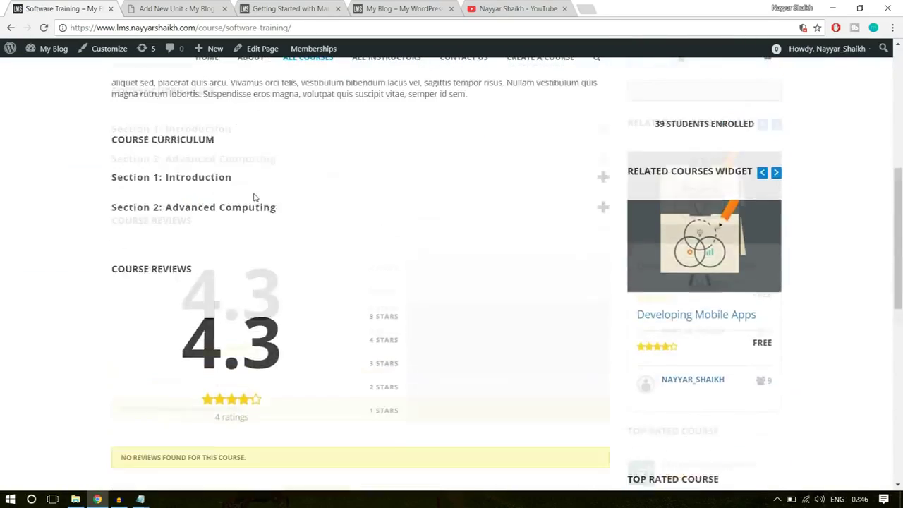
{"action": "left_click", "coordinate": [232, 212]}
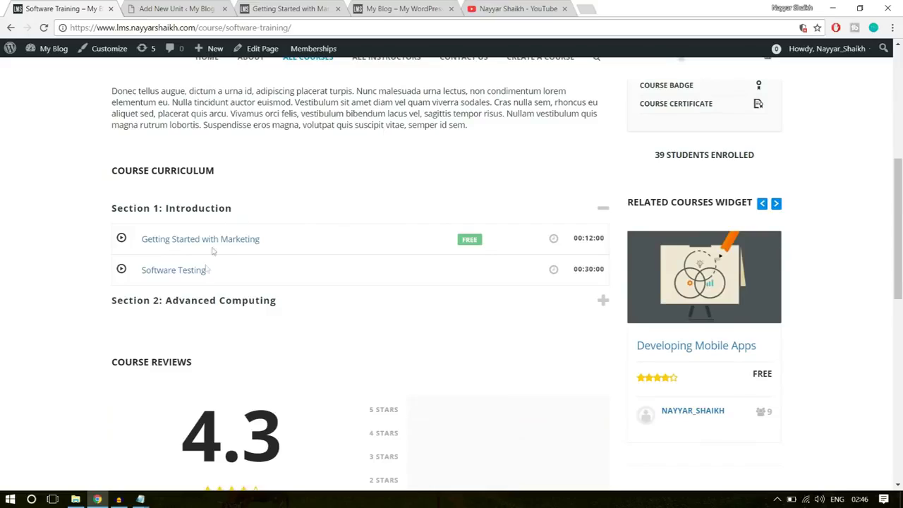
{"action": "left_click", "coordinate": [174, 274]}
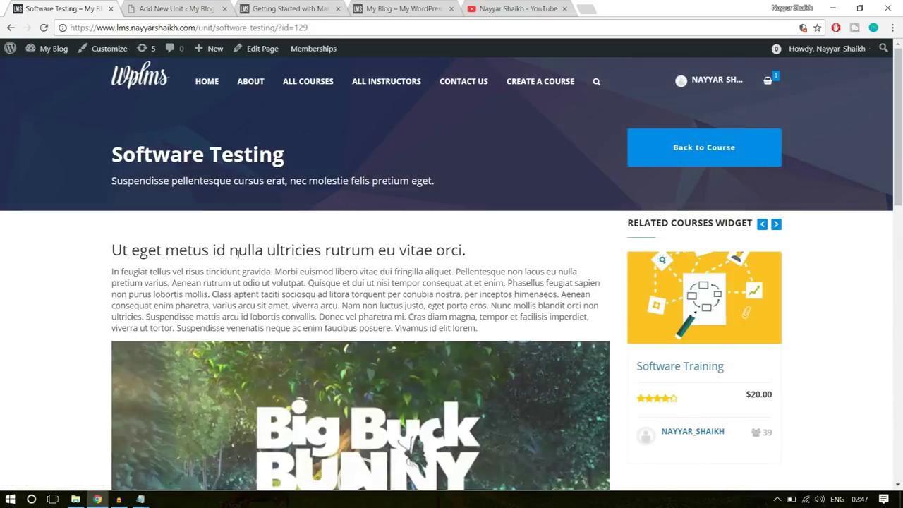
Copy the Software Testing heading and paste it as the new unit's title
{"action": "left_click", "coordinate": [201, 6]}
{"action": "scroll", "coordinate": [343, 280], "scroll_direction": "down", "scroll_amount": 3}
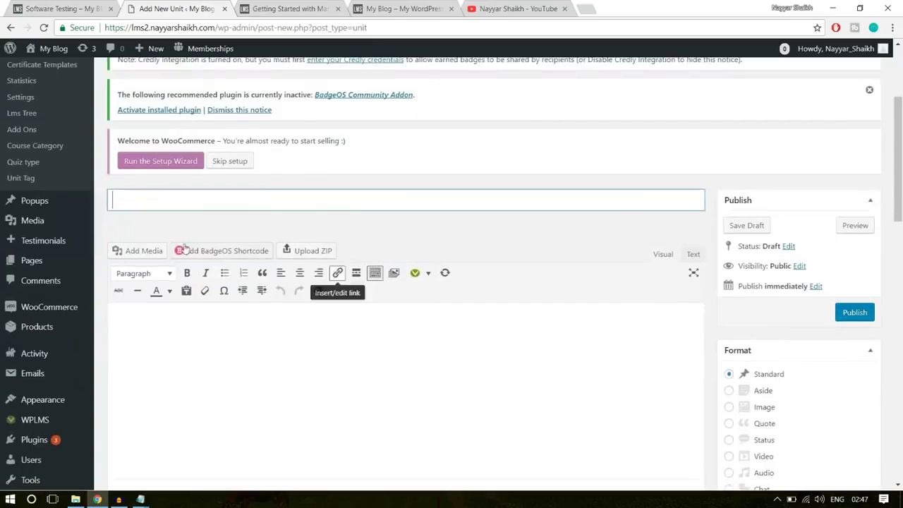
{"action": "scroll", "coordinate": [294, 274], "scroll_direction": "up", "scroll_amount": 3}
{"action": "scroll", "coordinate": [290, 253], "scroll_direction": "down", "scroll_amount": 3}
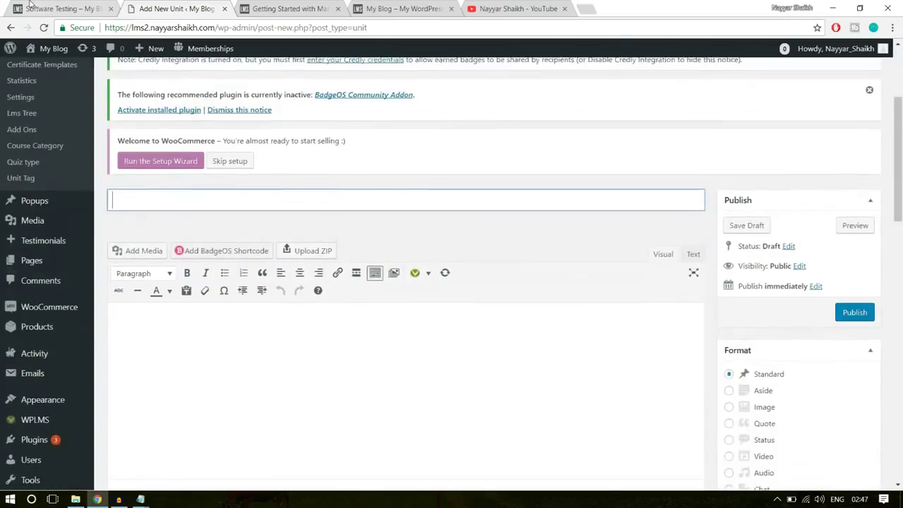
{"action": "left_click", "coordinate": [42, 8]}
{"action": "triple_click", "coordinate": [186, 153]}
{"action": "key", "text": "ctrl+c"}
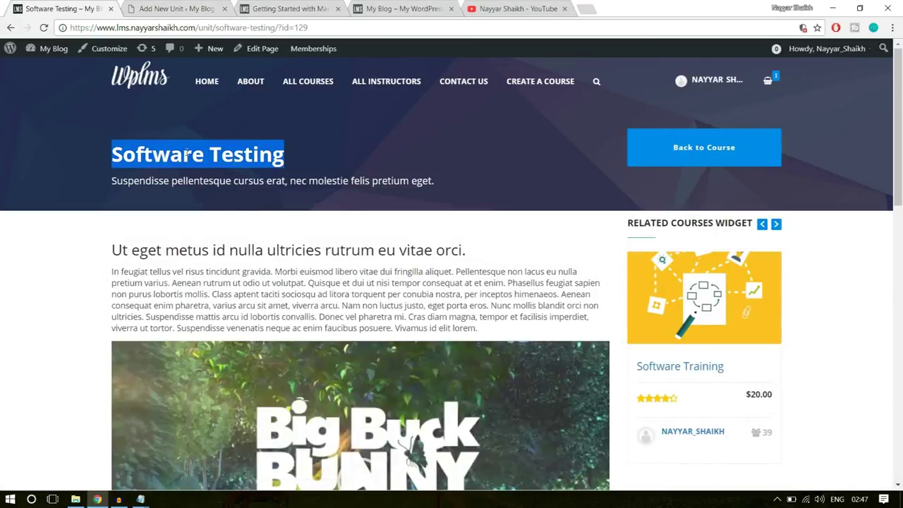
{"action": "left_click", "coordinate": [168, 5]}
{"action": "left_click", "coordinate": [244, 197]}
{"action": "key", "text": "ctrl+v"}
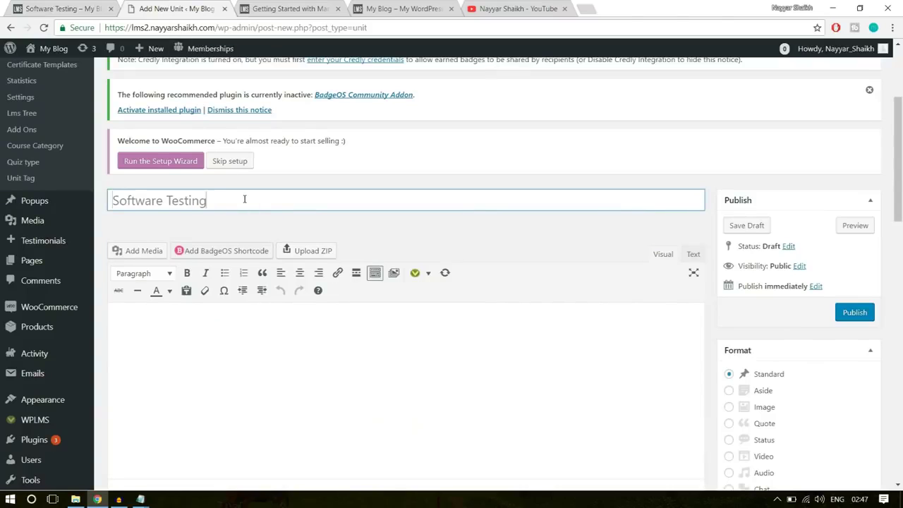
Copy the lesson heading and paragraph into the unit body
{"action": "left_click", "coordinate": [75, 6]}
{"action": "left_click_drag", "start_coordinate": [113, 247], "coordinate": [503, 331]}
{"action": "key", "text": "ctrl+c"}
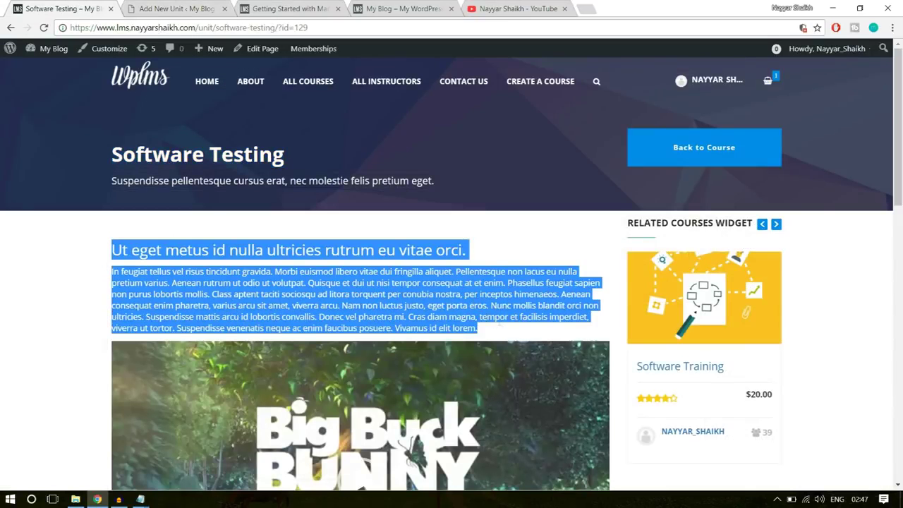
{"action": "left_click", "coordinate": [190, 8]}
{"action": "left_click", "coordinate": [295, 327]}
{"action": "key", "text": "ctrl+v"}
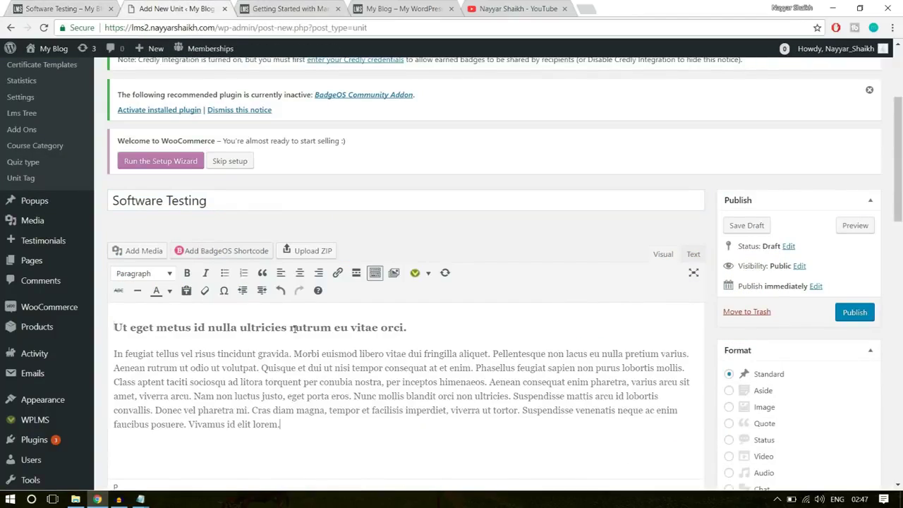
Insert big_buck_bunny.mp4 from the media library below the body text
{"action": "scroll", "coordinate": [323, 377], "scroll_direction": "down", "scroll_amount": 1}
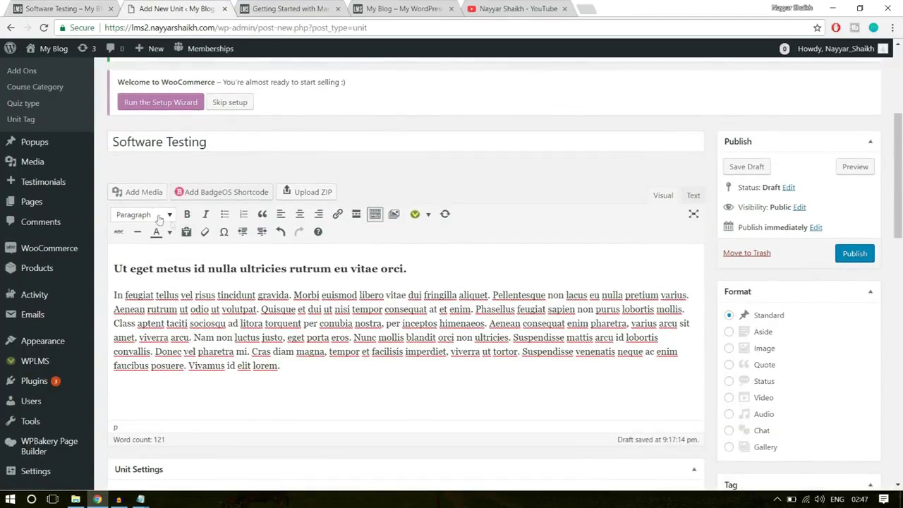
{"action": "left_click", "coordinate": [139, 192]}
{"action": "left_click", "coordinate": [202, 192]}
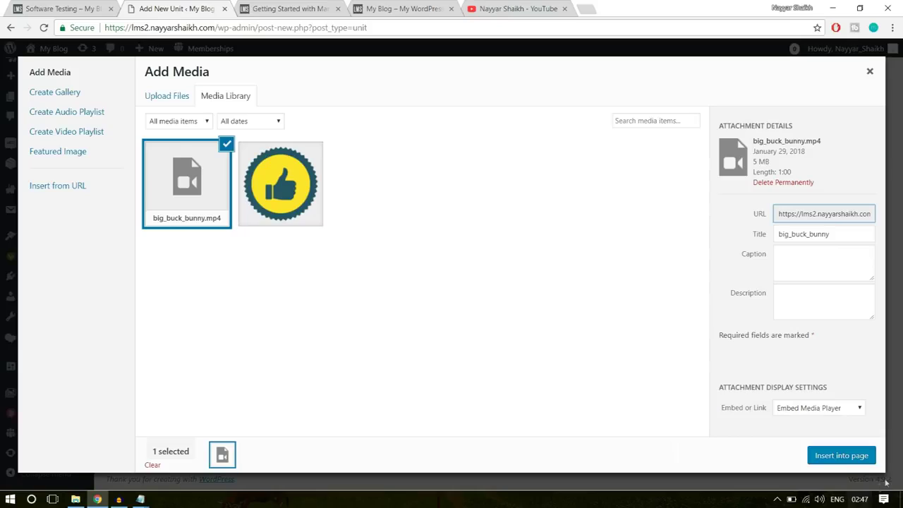
{"action": "left_click", "coordinate": [842, 455]}
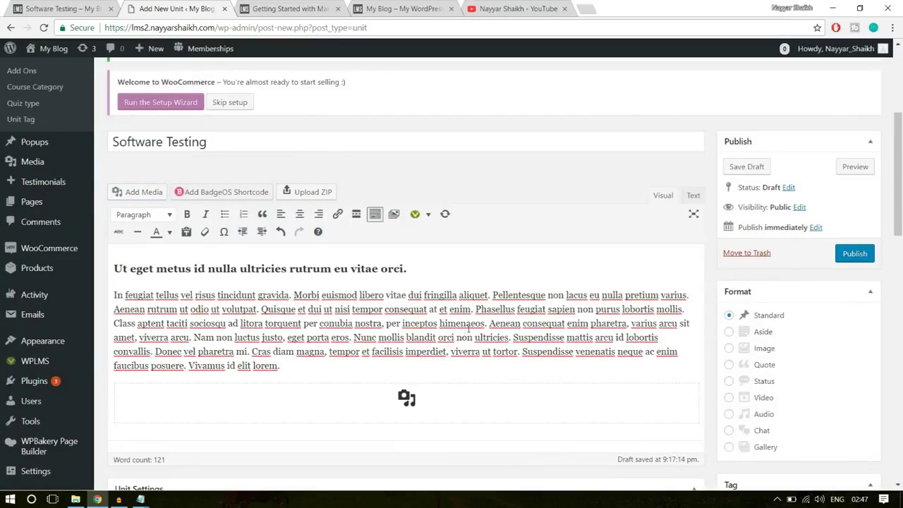
{"action": "scroll", "coordinate": [459, 337], "scroll_direction": "down", "scroll_amount": 3}
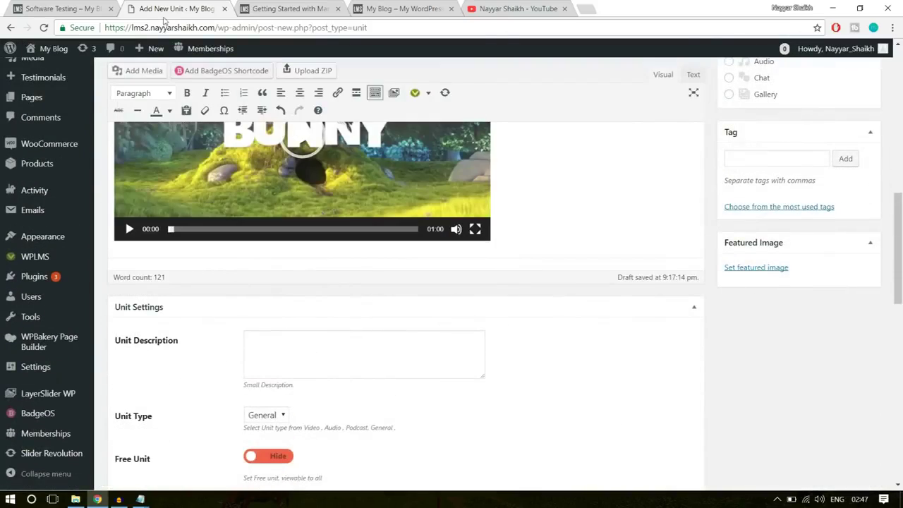
Copy the Software Testing subtitle and paste it as the Unit Description
{"action": "left_click", "coordinate": [89, 6]}
{"action": "left_click", "coordinate": [251, 191]}
{"action": "triple_click", "coordinate": [254, 181]}
{"action": "key", "text": "ctrl+c"}
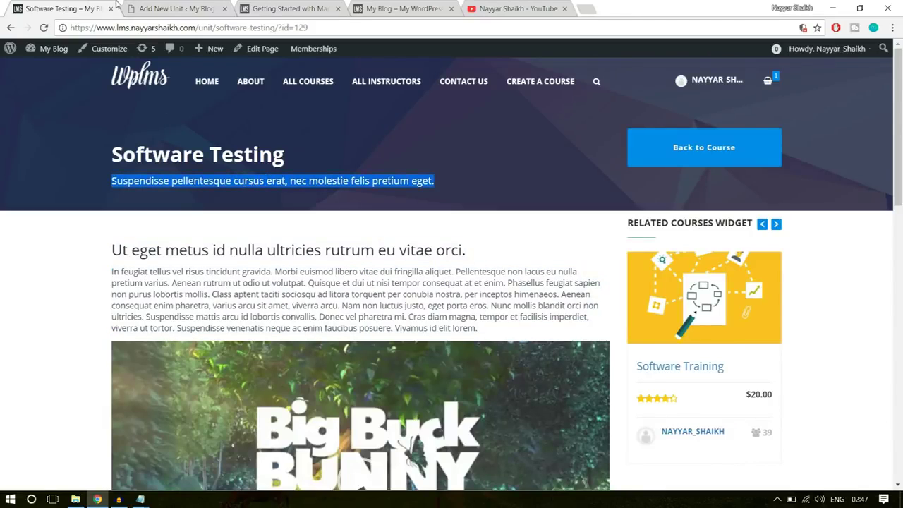
{"action": "left_click", "coordinate": [159, 6]}
{"action": "left_click", "coordinate": [301, 360]}
{"action": "key", "text": "ctrl+v"}
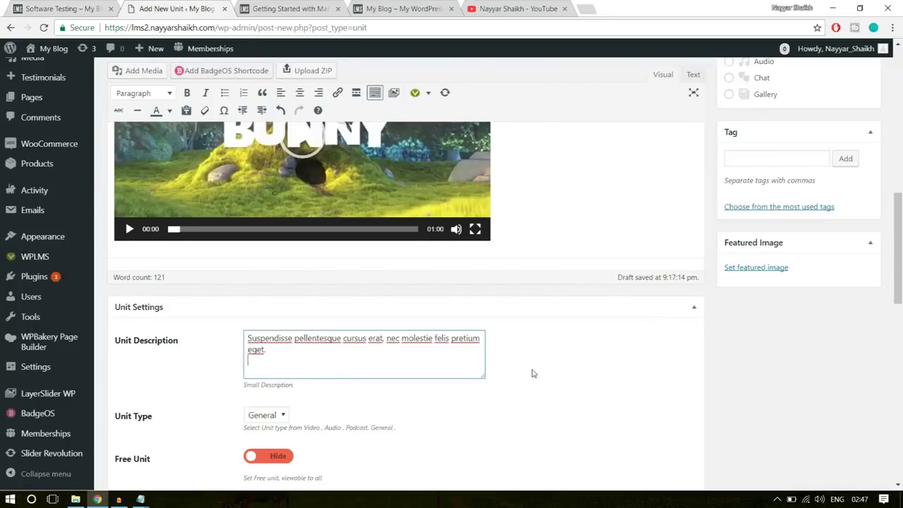
Set Unit Type to Video and Unit Duration to 25
{"action": "scroll", "coordinate": [534, 373], "scroll_direction": "down", "scroll_amount": 3}
{"action": "left_click", "coordinate": [265, 239]}
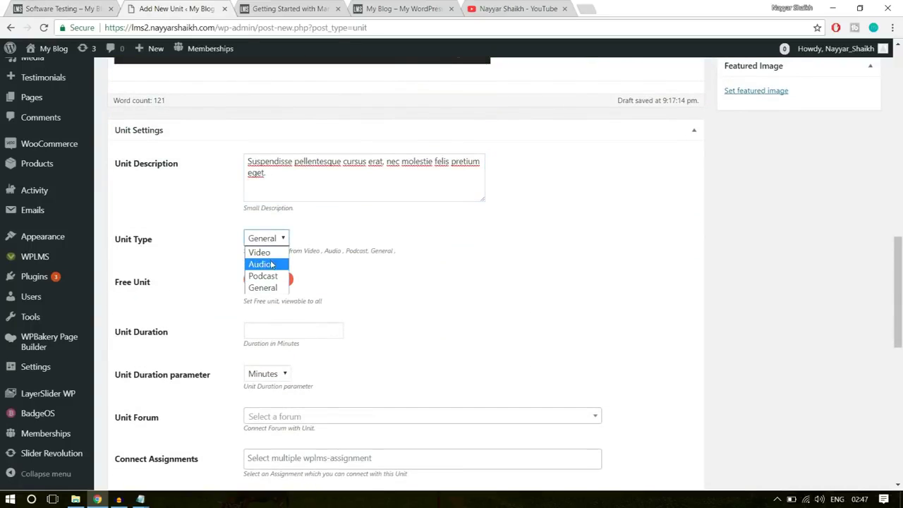
{"action": "left_click", "coordinate": [265, 252]}
{"action": "scroll", "coordinate": [352, 251], "scroll_direction": "down", "scroll_amount": 1}
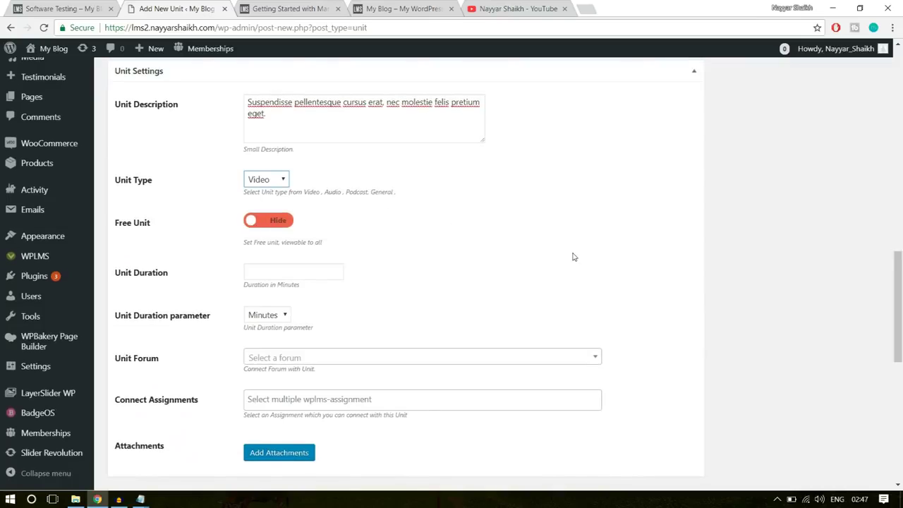
{"action": "scroll", "coordinate": [573, 256], "scroll_direction": "down", "scroll_amount": 1}
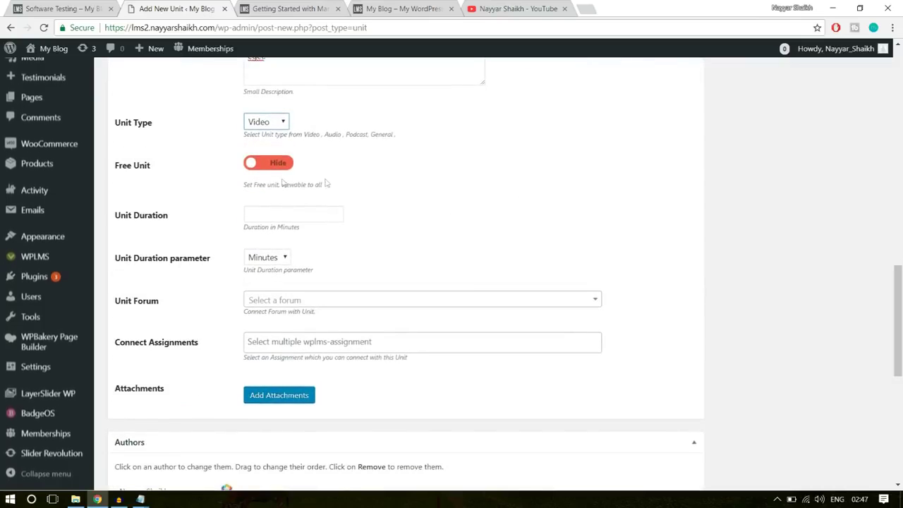
{"action": "left_click", "coordinate": [248, 213]}
{"action": "type", "text": "25"}
{"action": "left_click", "coordinate": [362, 228]}
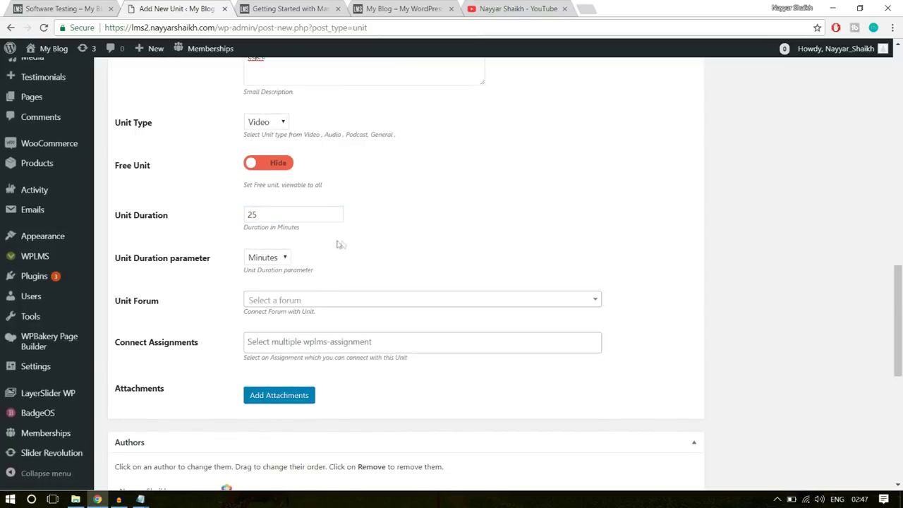
Publish the Software Testing unit
{"action": "scroll", "coordinate": [282, 369], "scroll_direction": "down", "scroll_amount": 5}
{"action": "scroll", "coordinate": [283, 370], "scroll_direction": "up", "scroll_amount": 6}
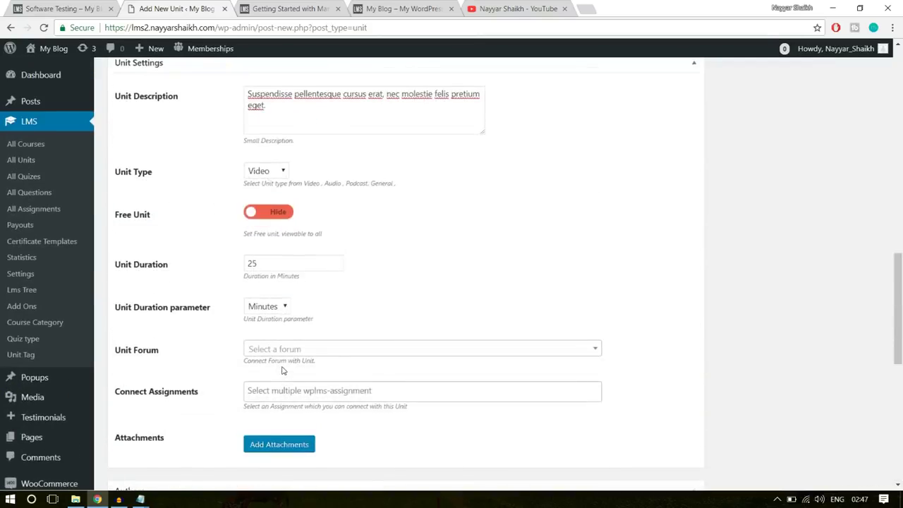
{"action": "scroll", "coordinate": [282, 370], "scroll_direction": "up", "scroll_amount": 10}
{"action": "left_click", "coordinate": [855, 304]}
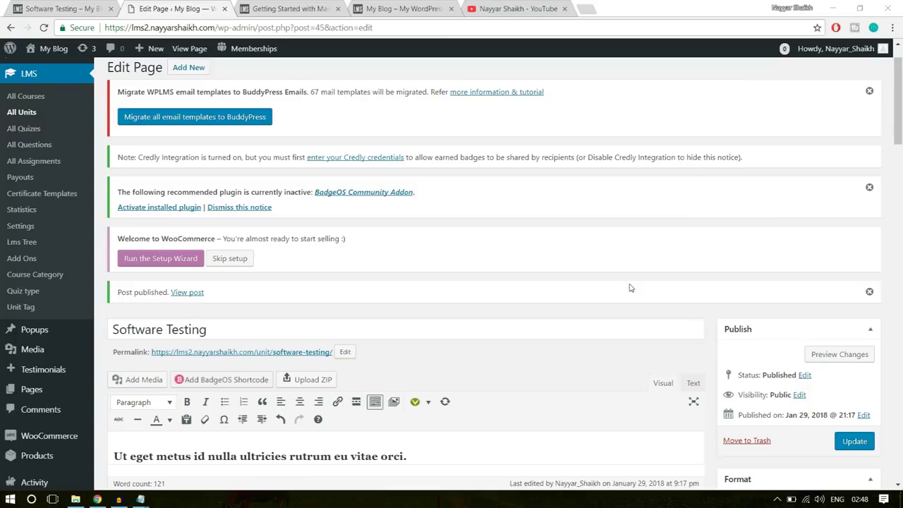
On the front-end tab, return to the Software Training course and expand Section 2: Advanced Computing
{"action": "left_click", "coordinate": [78, 8]}
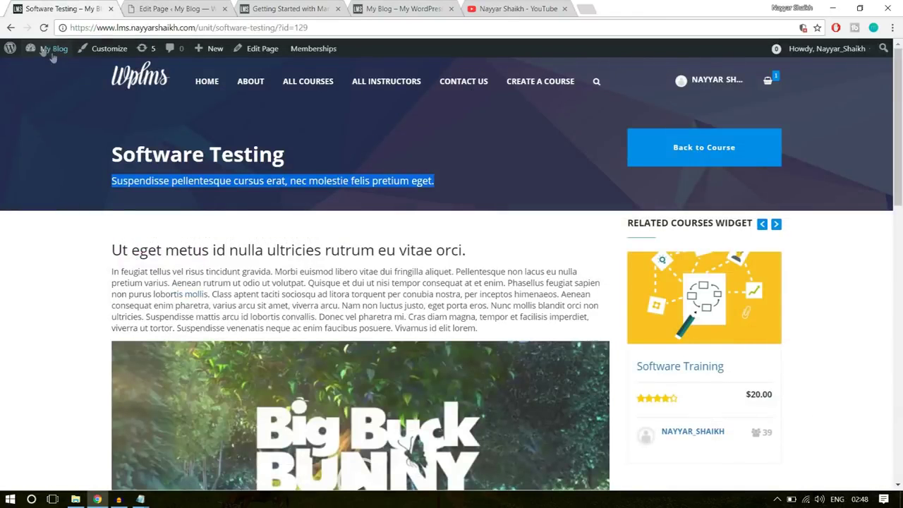
{"action": "left_click", "coordinate": [10, 28]}
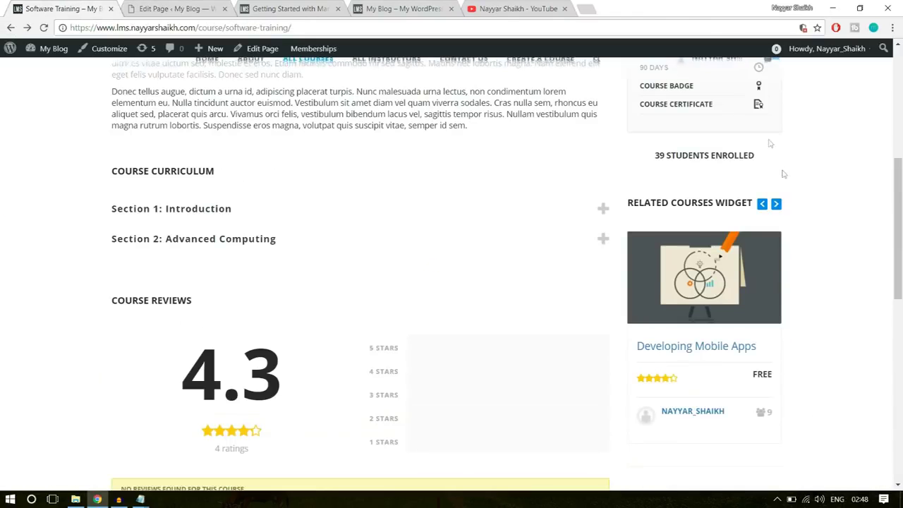
{"action": "scroll", "coordinate": [287, 300], "scroll_direction": "up", "scroll_amount": 1}
{"action": "left_click", "coordinate": [228, 297]}
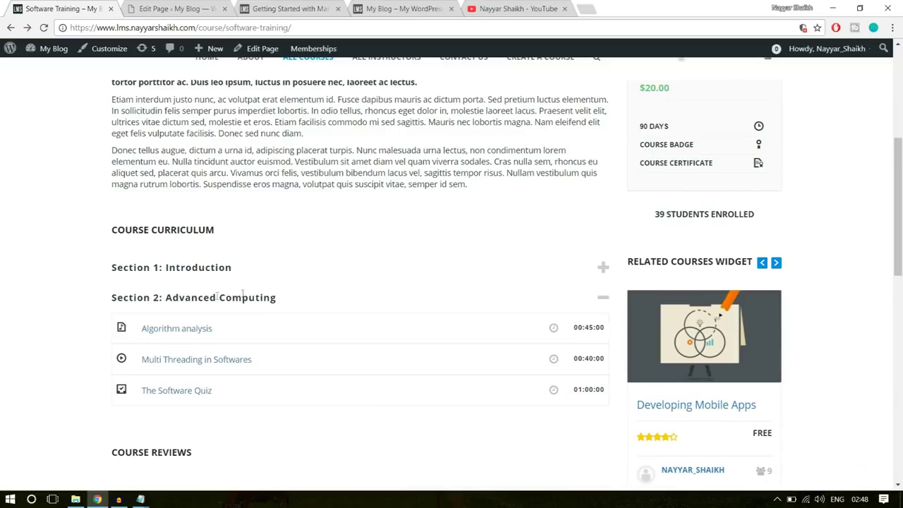
Open The Software Quiz and review its six questions worth 3, 4, 4, 4, 1 and 1 marks
{"action": "scroll", "coordinate": [256, 303], "scroll_direction": "down", "scroll_amount": 1}
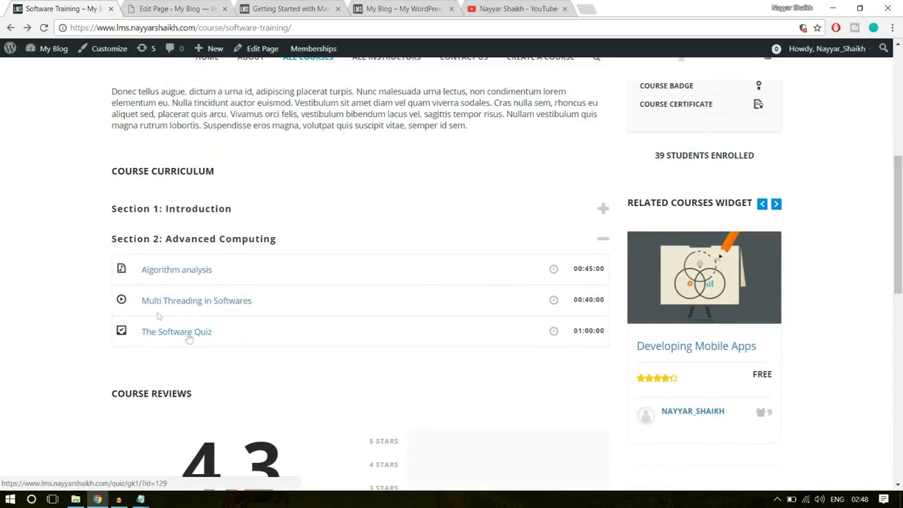
{"action": "left_click", "coordinate": [187, 338]}
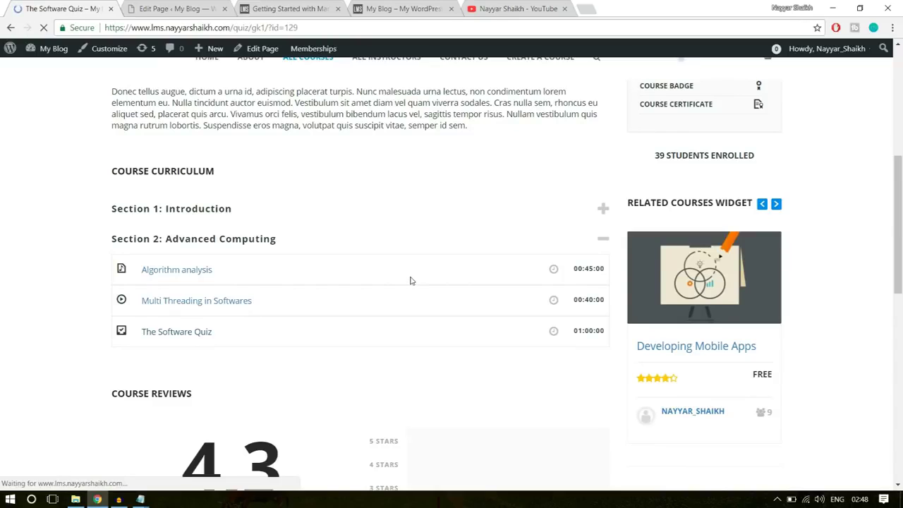
{"action": "scroll", "coordinate": [431, 315], "scroll_direction": "down", "scroll_amount": 2}
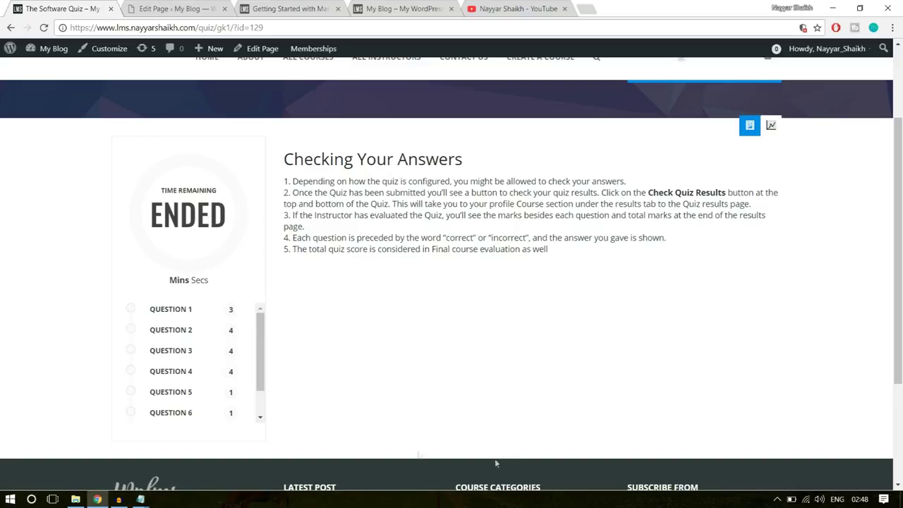
{"action": "left_click_drag", "start_coordinate": [366, 182], "coordinate": [320, 158]}
{"action": "left_click", "coordinate": [318, 159]}
{"action": "scroll", "coordinate": [191, 417], "scroll_direction": "down", "scroll_amount": 4}
{"action": "scroll", "coordinate": [213, 345], "scroll_direction": "up", "scroll_amount": 5}
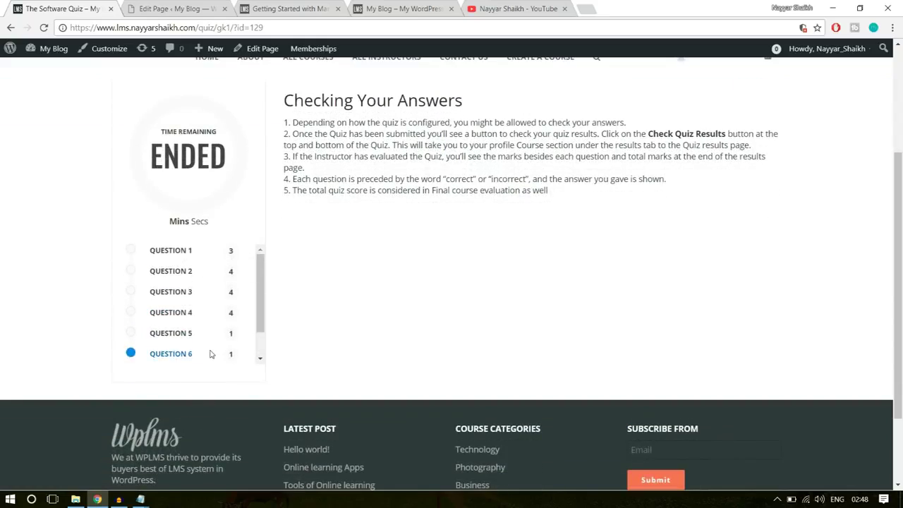
{"action": "scroll", "coordinate": [482, 369], "scroll_direction": "down", "scroll_amount": 3}
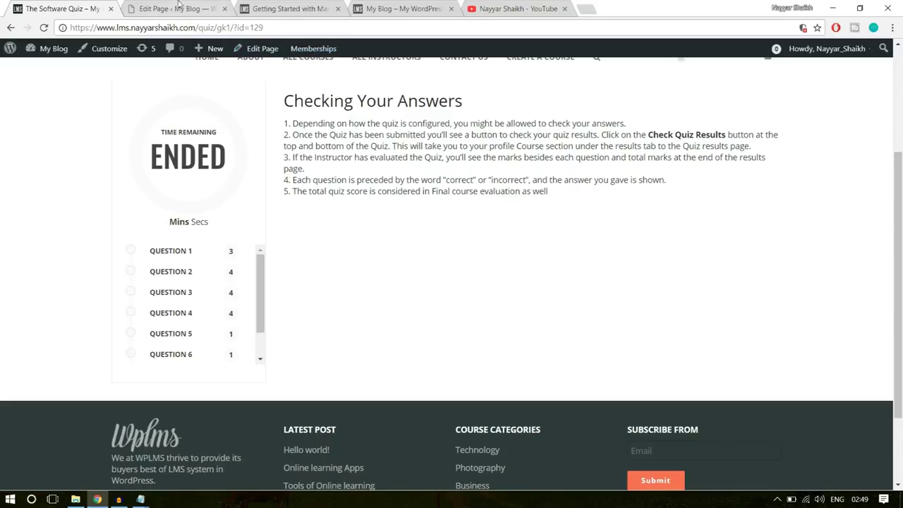
Switch back to the admin Edit Page tab for the Software Testing unit and scroll to its top
{"action": "left_click", "coordinate": [181, 7]}
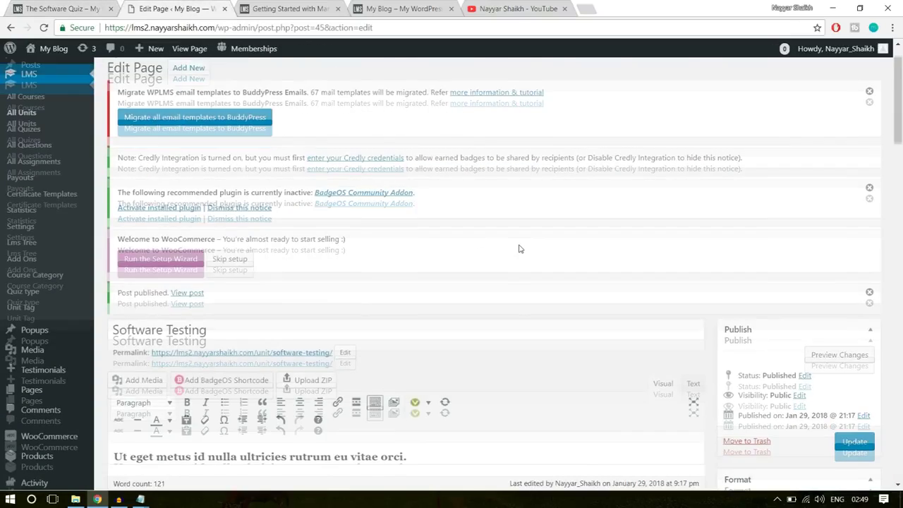
{"action": "scroll", "coordinate": [519, 248], "scroll_direction": "up", "scroll_amount": 1}
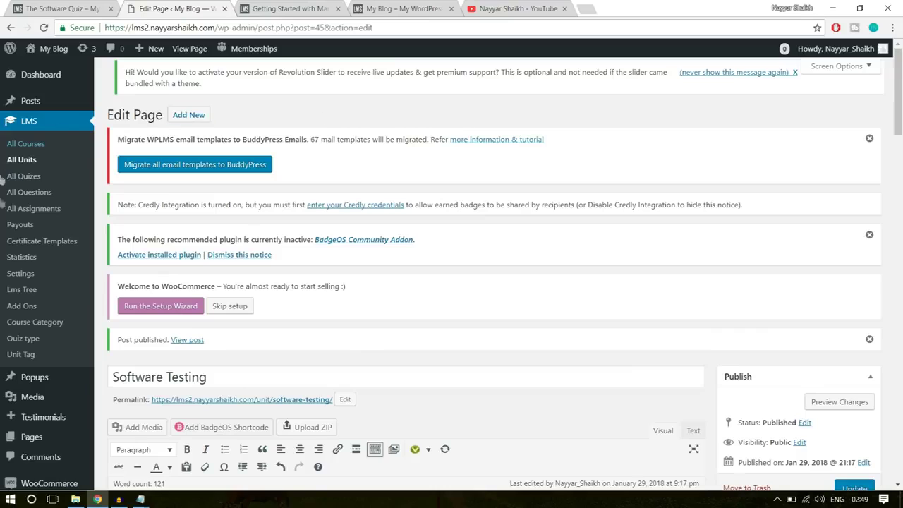
Open LMS > All Questions and dismiss the BadgeOS and email template migration notices
{"action": "left_click", "coordinate": [33, 198]}
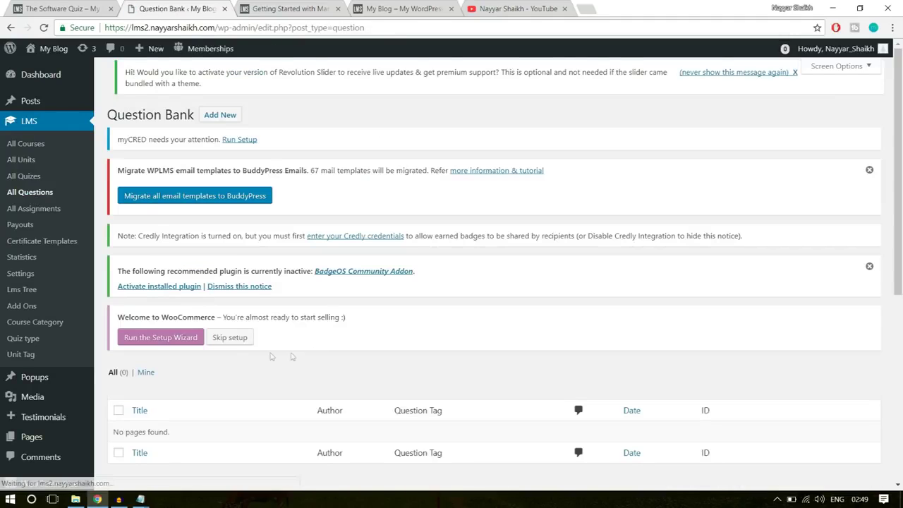
{"action": "scroll", "coordinate": [255, 359], "scroll_direction": "down", "scroll_amount": 3}
{"action": "left_click_drag", "start_coordinate": [113, 262], "coordinate": [198, 258]}
{"action": "left_click", "coordinate": [270, 266]}
{"action": "scroll", "coordinate": [315, 294], "scroll_direction": "up", "scroll_amount": 3}
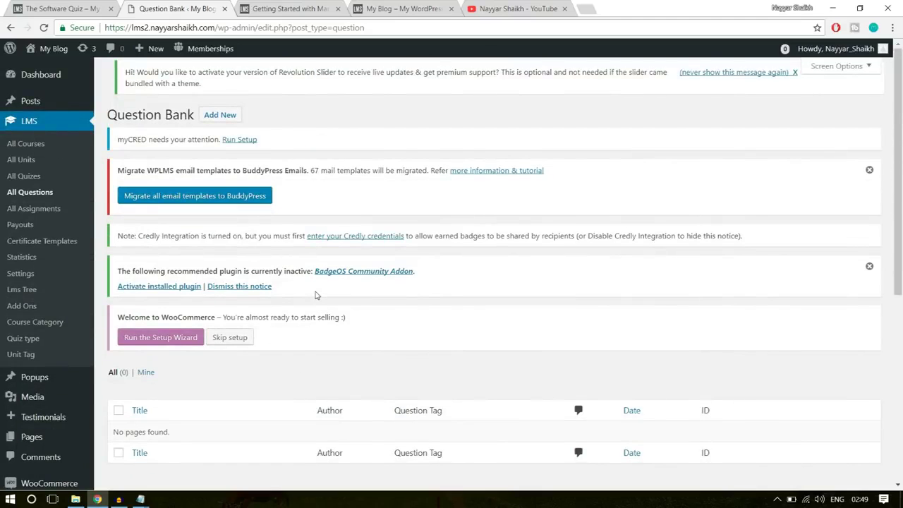
{"action": "left_click", "coordinate": [870, 267]}
{"action": "left_click", "coordinate": [870, 171]}
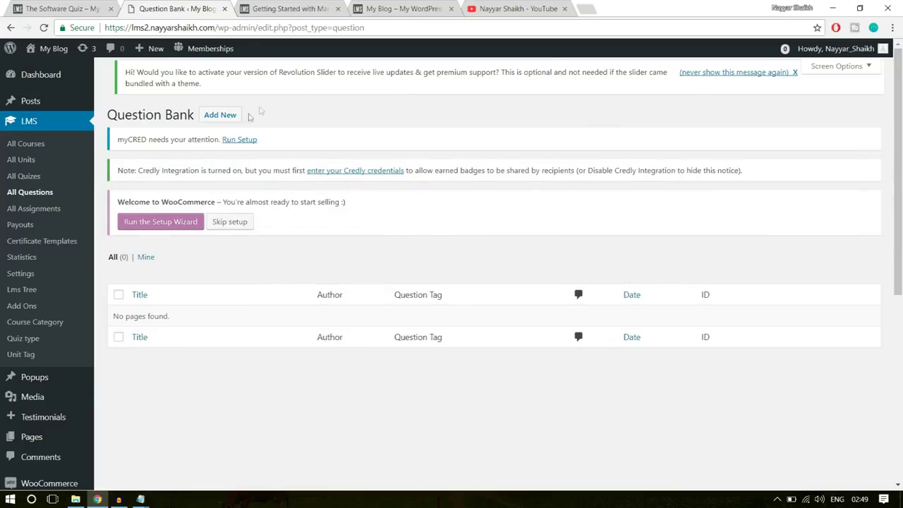
Start a new question and put the cursor in its empty title field
{"action": "left_click", "coordinate": [219, 114]}
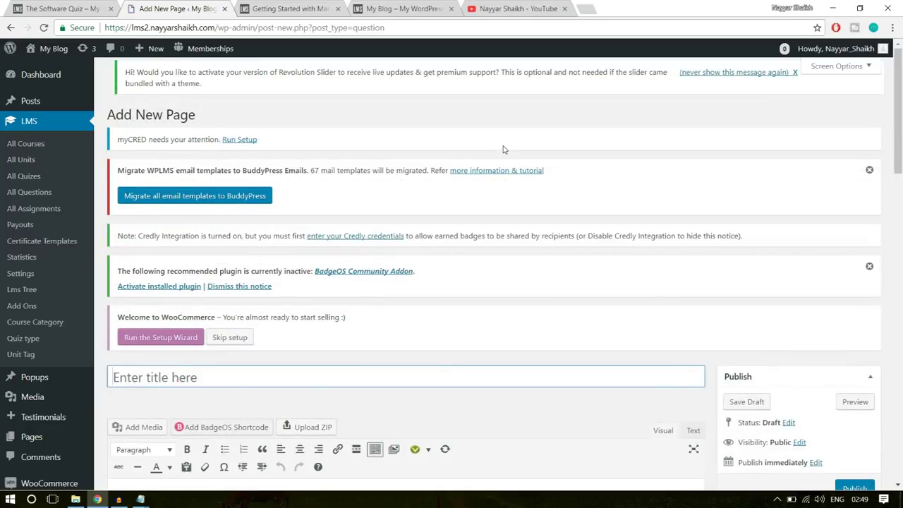
{"action": "mouse_move", "coordinate": [154, 57]}
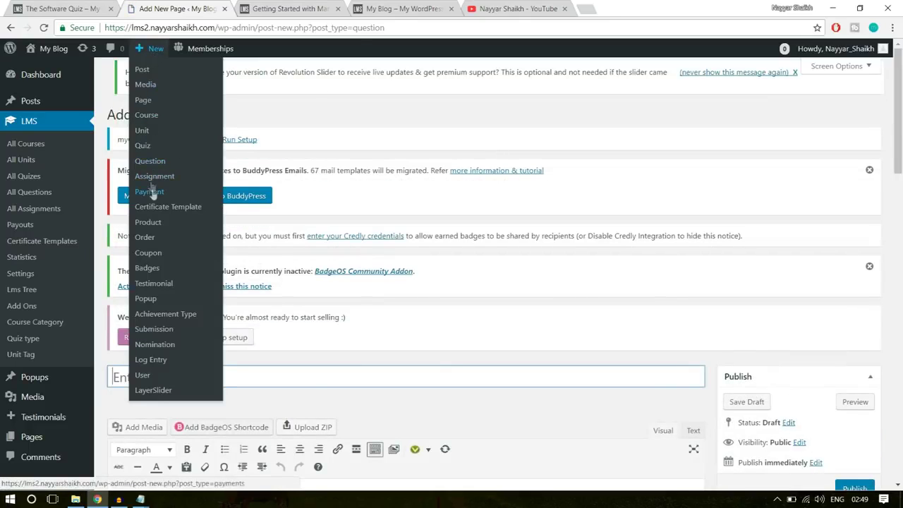
{"action": "scroll", "coordinate": [598, 237], "scroll_direction": "down", "scroll_amount": 2}
{"action": "scroll", "coordinate": [598, 237], "scroll_direction": "down", "scroll_amount": 1}
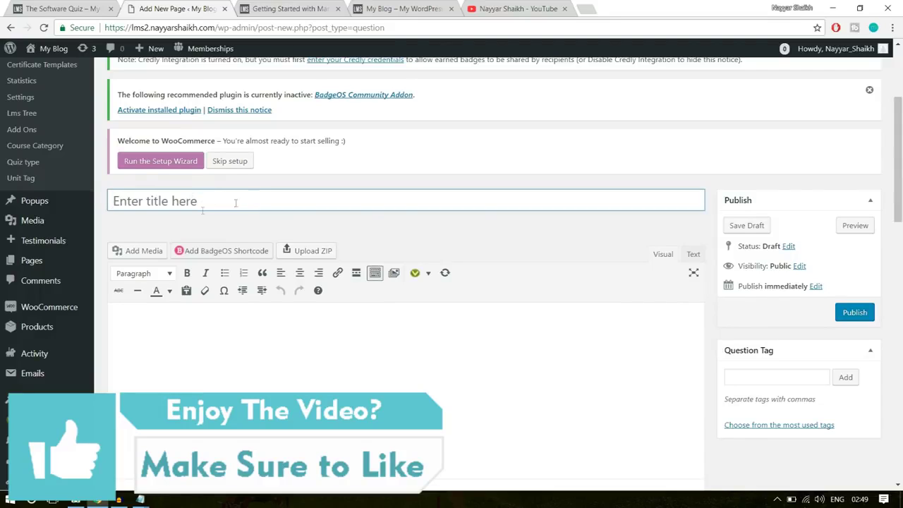
{"action": "left_click", "coordinate": [191, 201]}
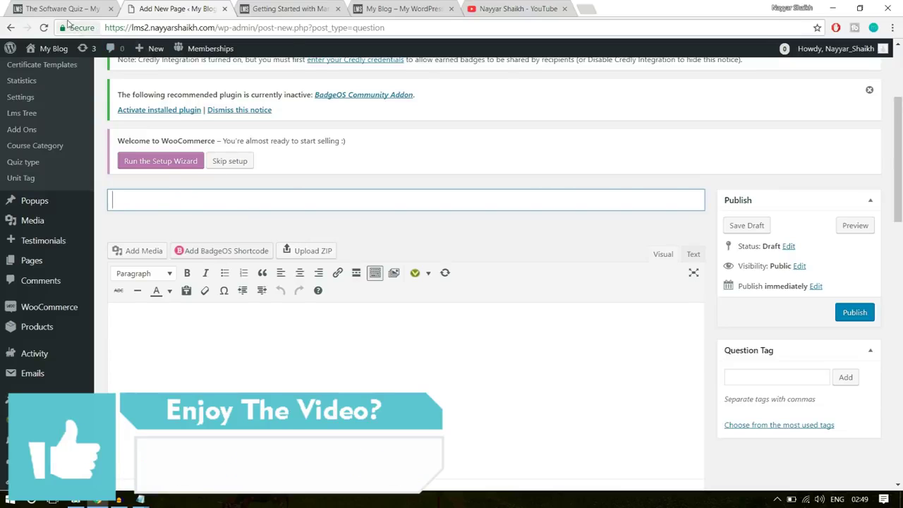
Title the new question 'Software Training Q-1'
{"action": "left_click", "coordinate": [68, 11]}
{"action": "left_click", "coordinate": [165, 8]}
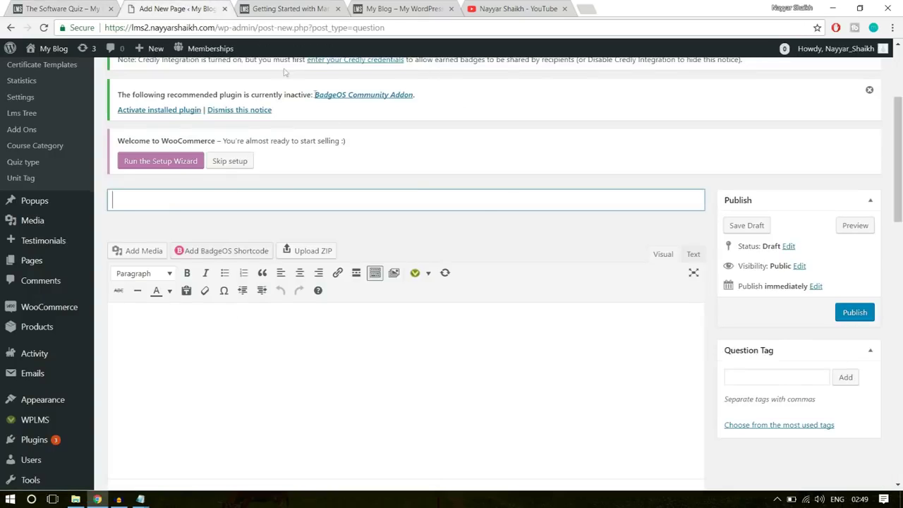
{"action": "type", "text": "Softwrae"}
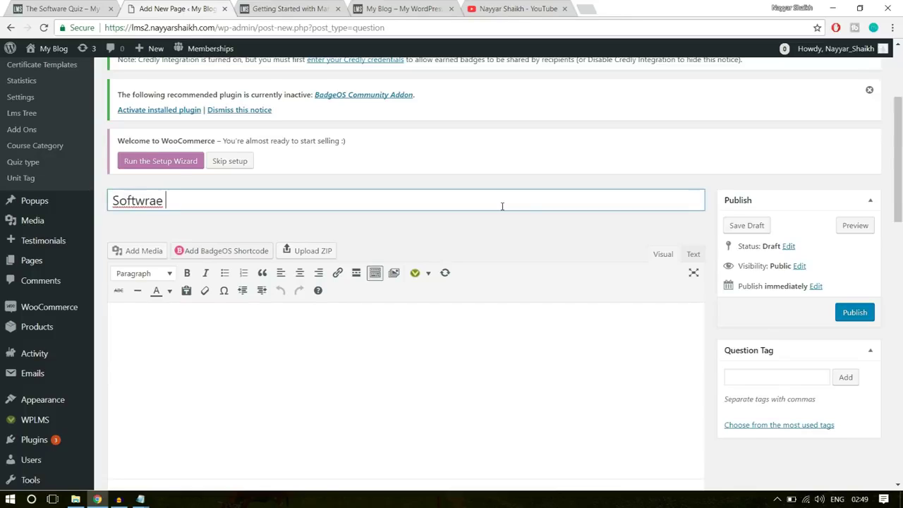
{"action": "key", "text": "BackSpace"}
{"action": "type", "text": "are "}
{"action": "type", "text": "Tar"}
{"action": "type", "text": "raining "}
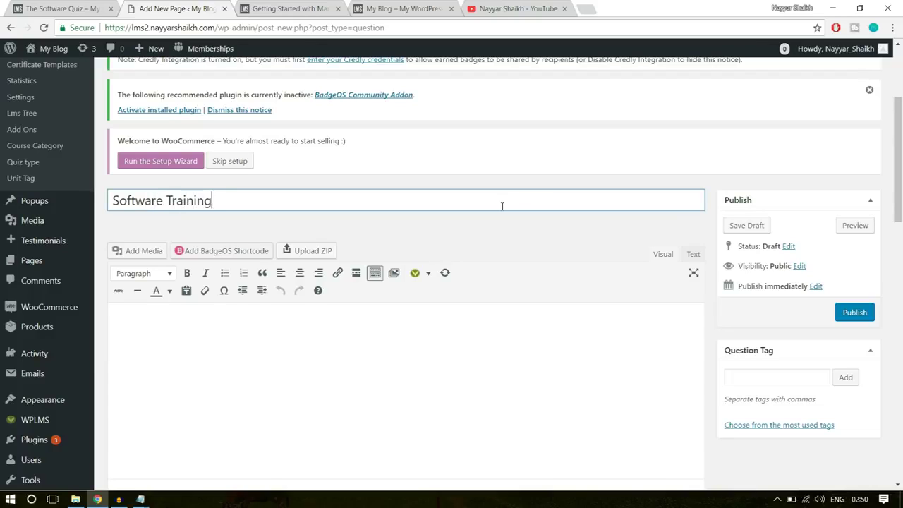
{"action": "type", "text": "Questi"}
{"action": "key", "text": "BackSpace"}
{"action": "key", "text": "BackSpace"}
{"action": "key", "text": "BackSpace"}
{"action": "key", "text": "BackSpace"}
{"action": "key", "text": "BackSpace"}
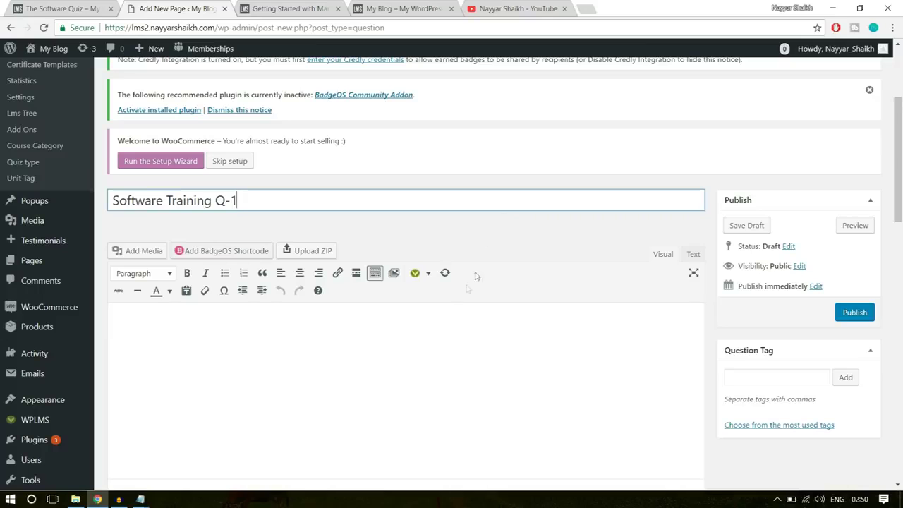
Write the question text 'What is the Capital of India?'
{"action": "left_click", "coordinate": [429, 340]}
{"action": "scroll", "coordinate": [251, 278], "scroll_direction": "down", "scroll_amount": 2}
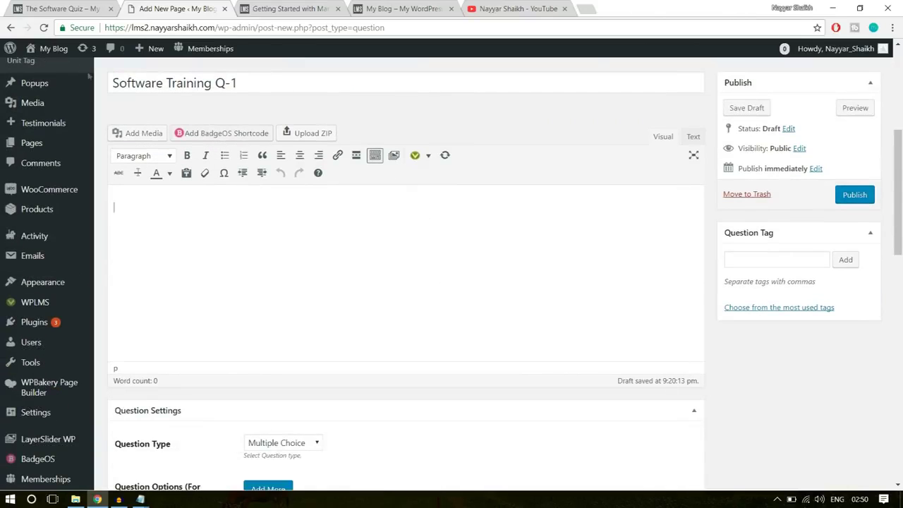
{"action": "type", "text": "What is the Ca"}
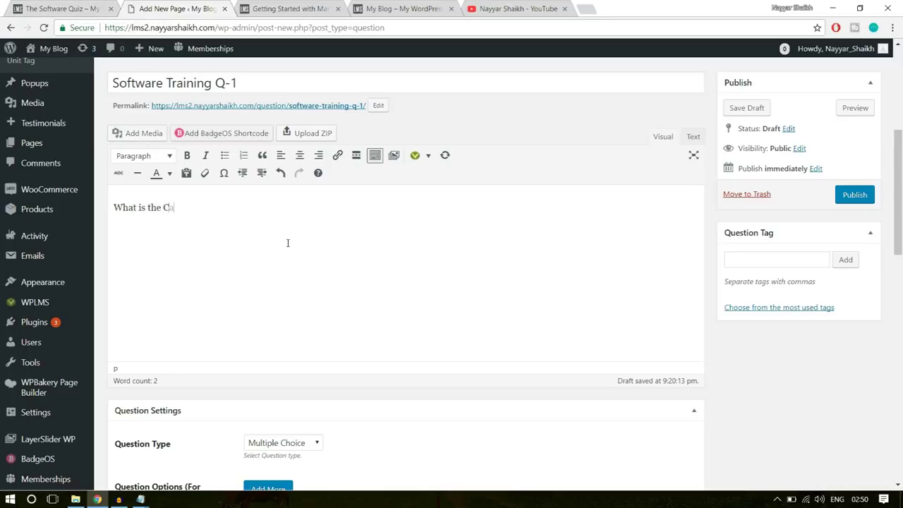
{"action": "type", "text": "India?"}
Keep the Multiple Choice type and add the options Mumbai and Chennai
{"action": "scroll", "coordinate": [417, 299], "scroll_direction": "down", "scroll_amount": 3}
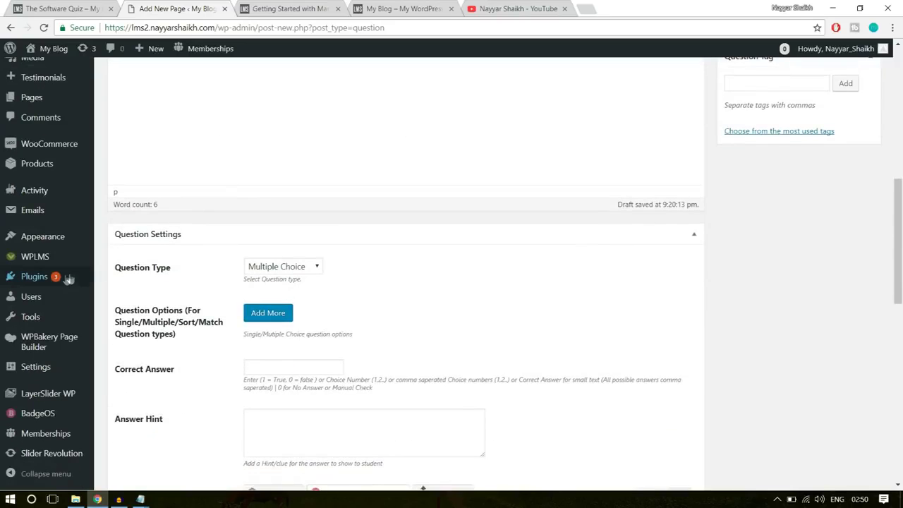
{"action": "scroll", "coordinate": [221, 282], "scroll_direction": "down", "scroll_amount": 2}
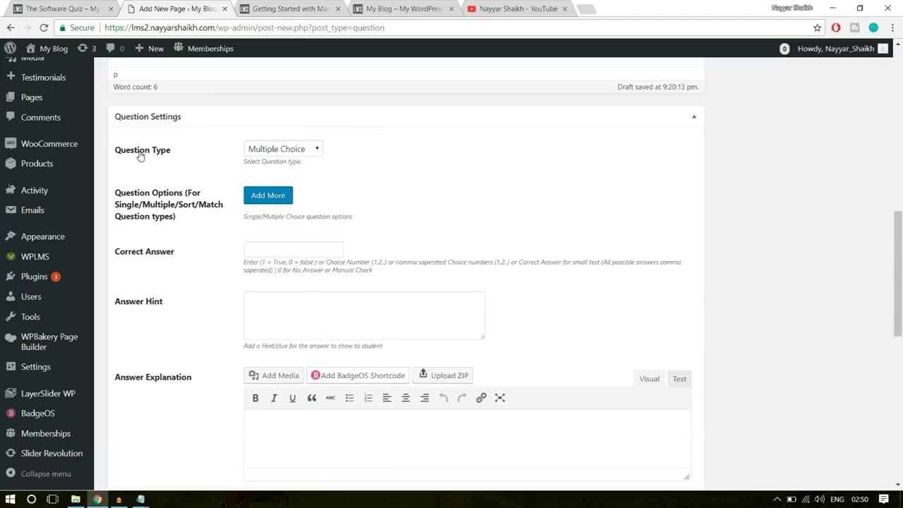
{"action": "left_click", "coordinate": [284, 149]}
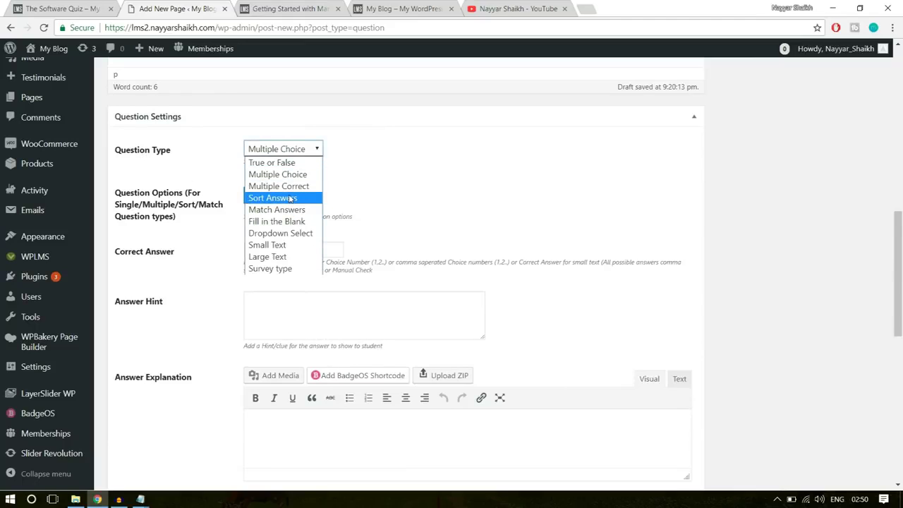
{"action": "left_click", "coordinate": [399, 177]}
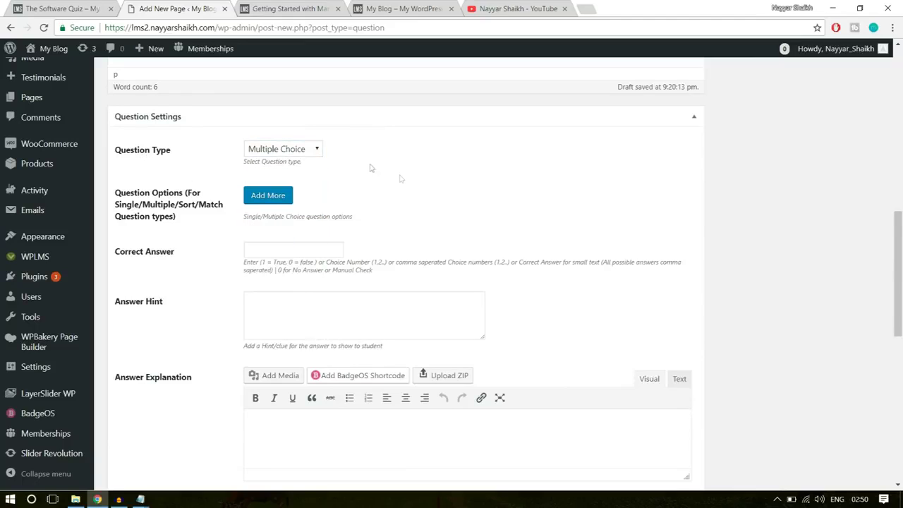
{"action": "left_click", "coordinate": [268, 196]}
{"action": "left_click", "coordinate": [336, 216]}
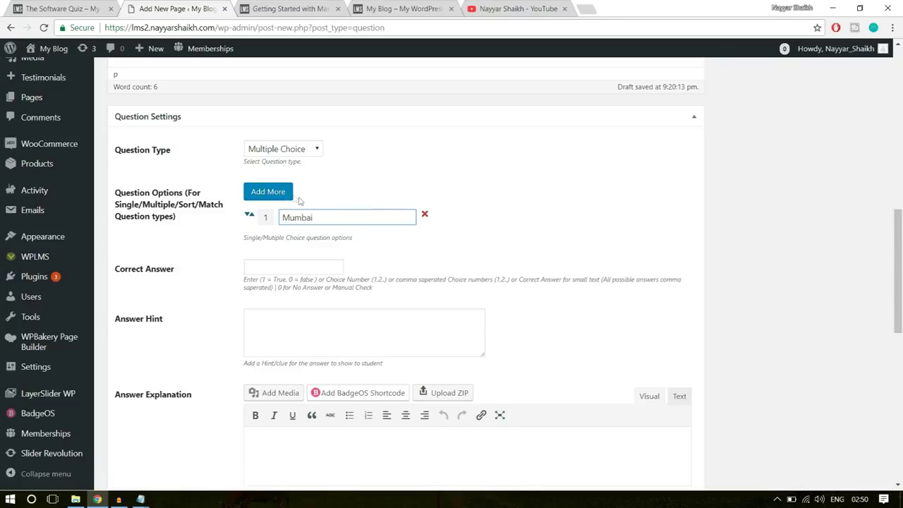
{"action": "left_click", "coordinate": [269, 191]}
{"action": "left_click", "coordinate": [319, 238]}
{"action": "type", "text": "Chennai"}
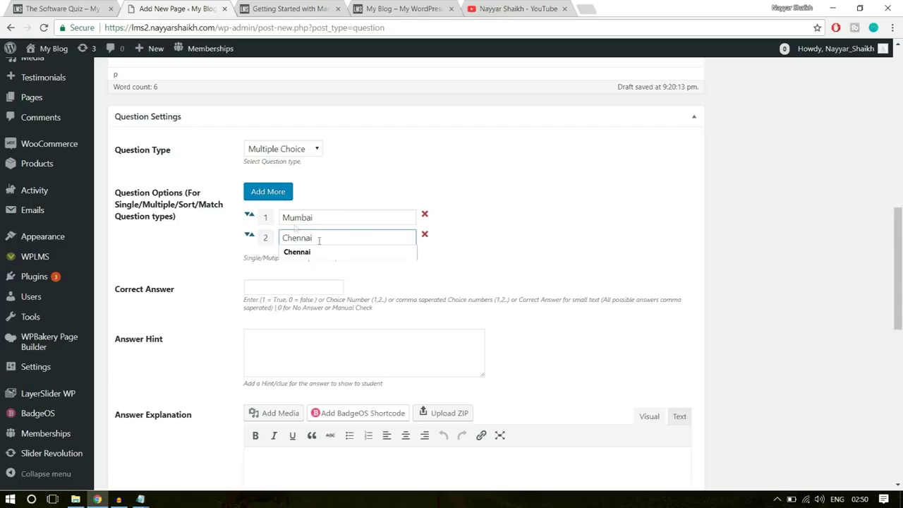
Add the third and fourth options, Delhi and Goa
{"action": "left_click", "coordinate": [263, 191]}
{"action": "left_click", "coordinate": [321, 259]}
{"action": "type", "text": "D"}
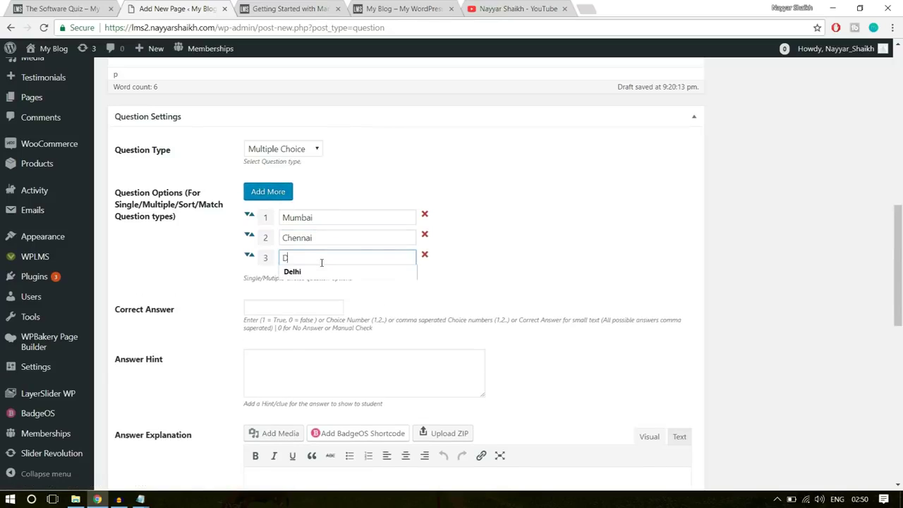
{"action": "type", "text": "elhi"}
{"action": "left_click", "coordinate": [438, 269]}
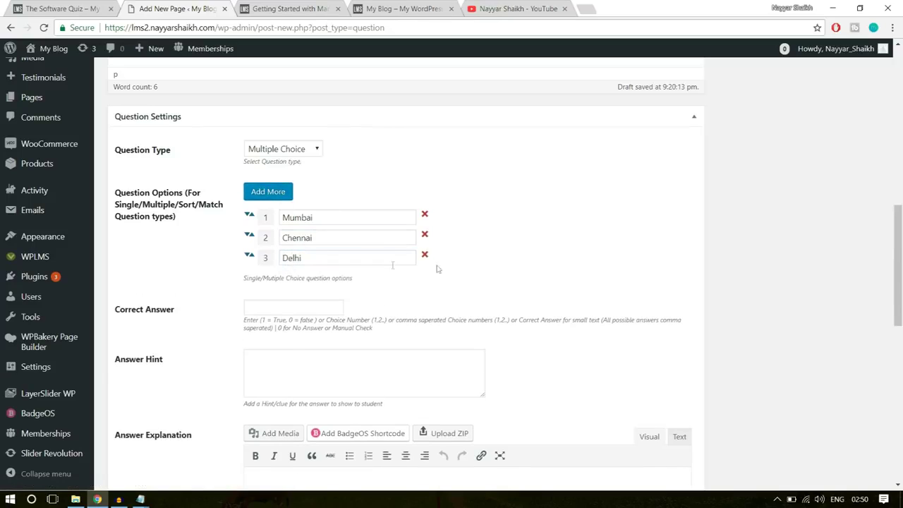
{"action": "left_click", "coordinate": [275, 192]}
{"action": "left_click", "coordinate": [300, 281]}
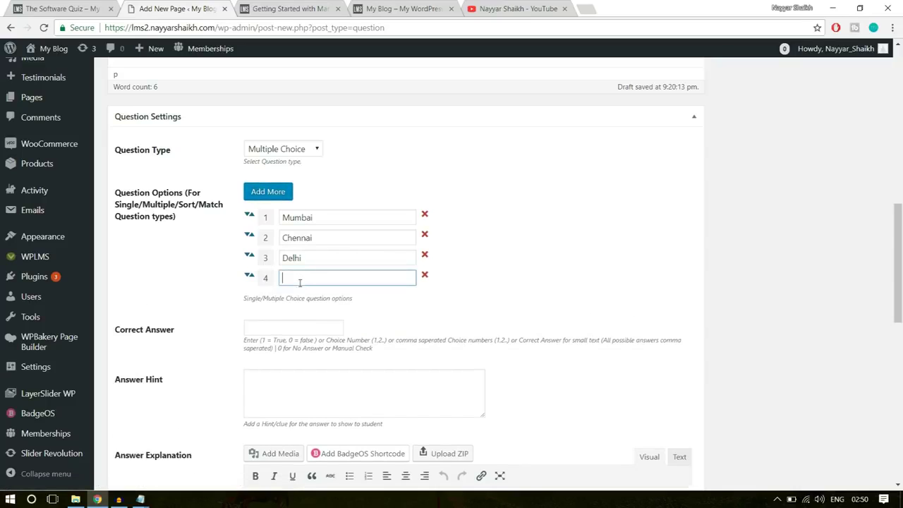
{"action": "type", "text": "Goa"}
{"action": "left_click", "coordinate": [672, 266]}
Set the Correct Answer to 3 (Delhi)
{"action": "left_click_drag", "start_coordinate": [311, 256], "coordinate": [277, 253]}
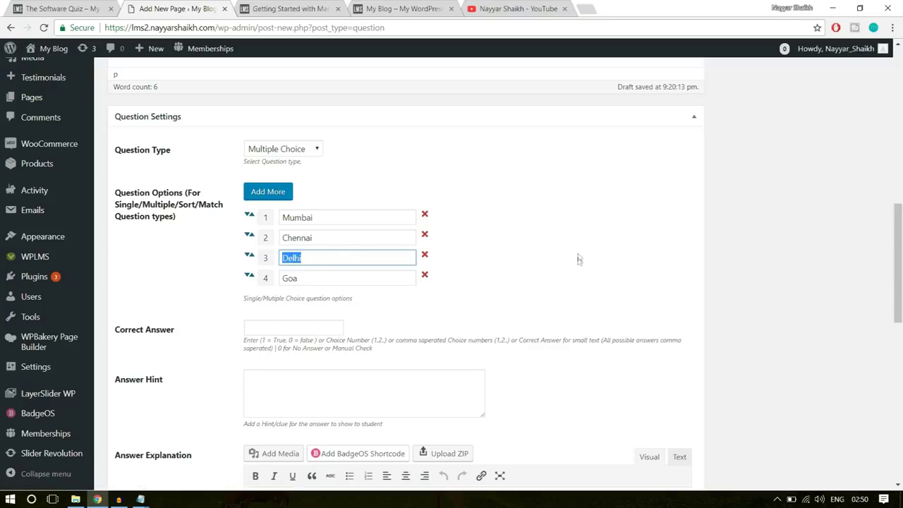
{"action": "left_click", "coordinate": [299, 327]}
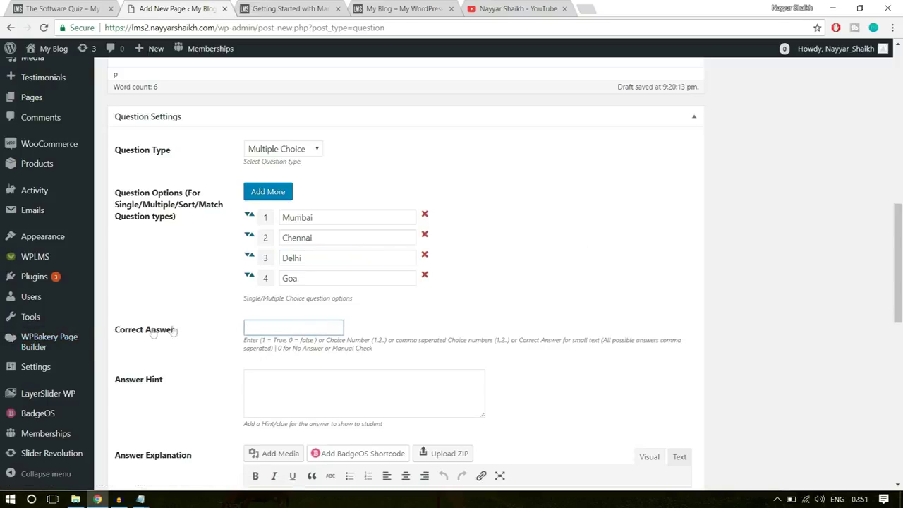
{"action": "left_click_drag", "start_coordinate": [176, 334], "coordinate": [117, 337]}
{"action": "left_click", "coordinate": [119, 333]}
{"action": "scroll", "coordinate": [551, 311], "scroll_direction": "down", "scroll_amount": 2}
Add the tag 'software' and publish Software Training Q-1
{"action": "left_click", "coordinate": [360, 274]}
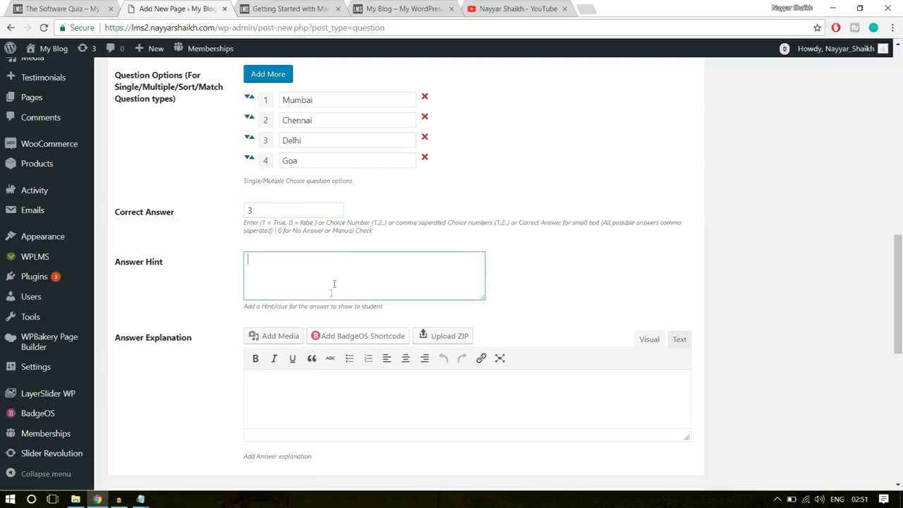
{"action": "left_click", "coordinate": [295, 400]}
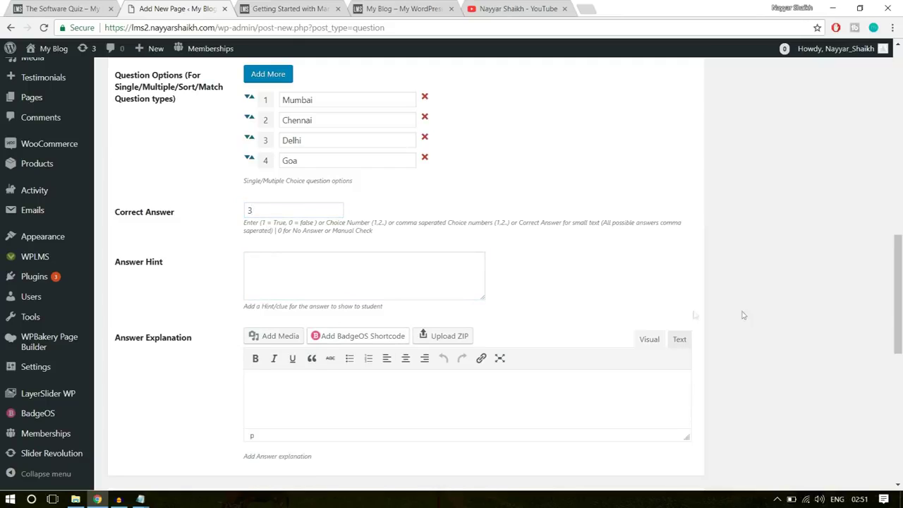
{"action": "scroll", "coordinate": [752, 321], "scroll_direction": "down", "scroll_amount": 2}
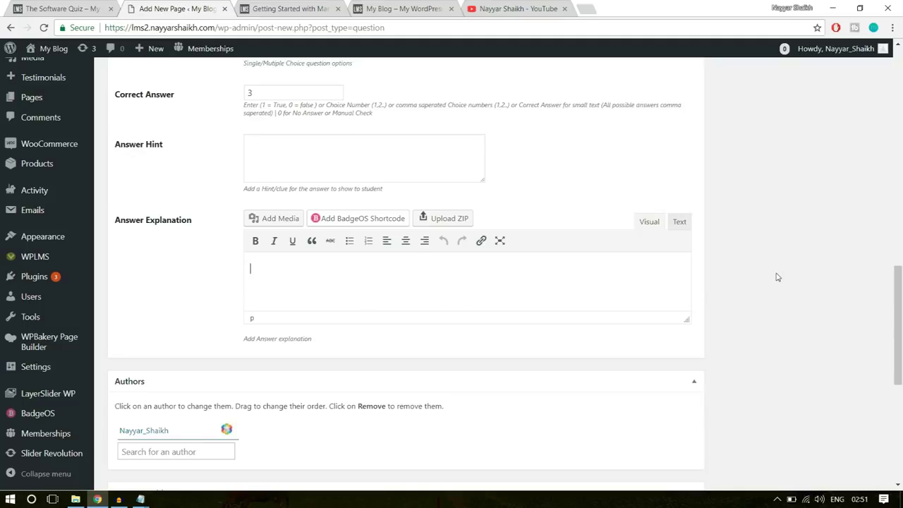
{"action": "scroll", "coordinate": [776, 276], "scroll_direction": "up", "scroll_amount": 9}
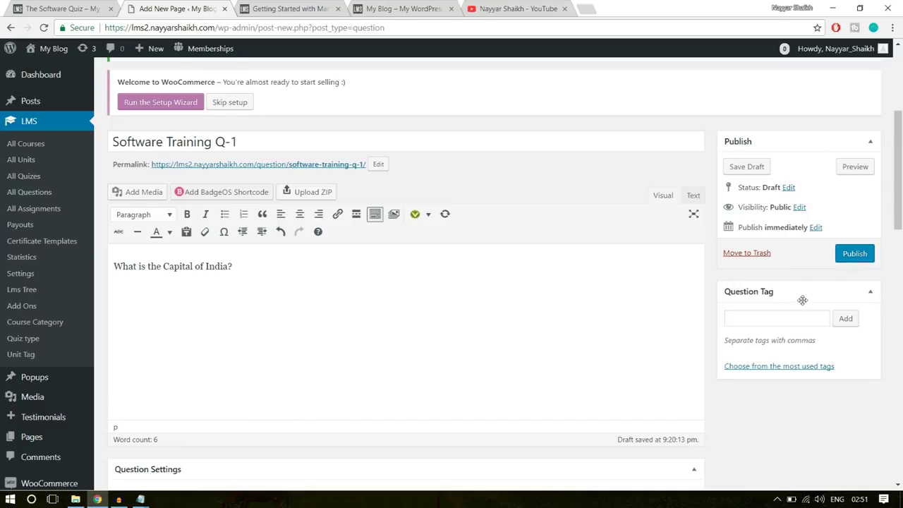
{"action": "left_click", "coordinate": [751, 315]}
{"action": "type", "text": "ftware"}
{"action": "key", "text": "Return"}
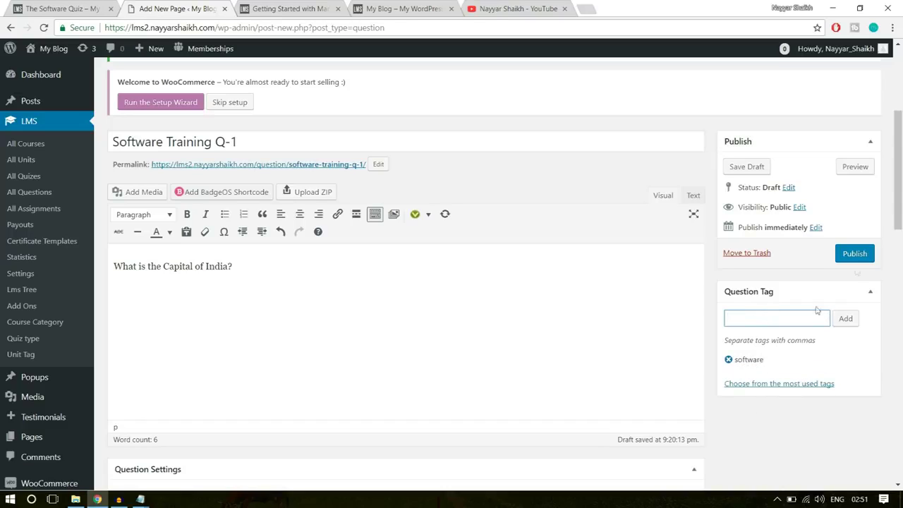
{"action": "left_click", "coordinate": [857, 256]}
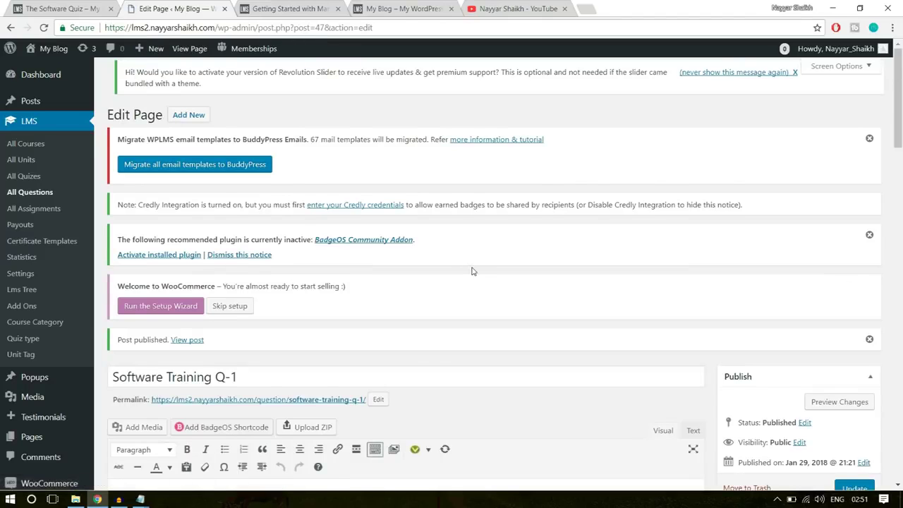
Copy the title 'Software Training Q-1' and start another new question
{"action": "scroll", "coordinate": [466, 260], "scroll_direction": "down", "scroll_amount": 3}
{"action": "left_click", "coordinate": [256, 204]}
{"action": "key", "text": "ctrl+a"}
{"action": "key", "text": "ctrl+c"}
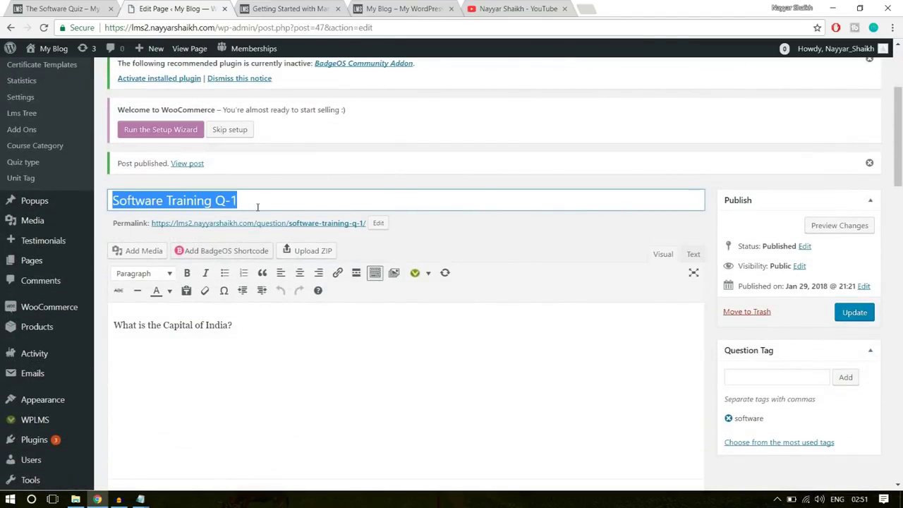
{"action": "scroll", "coordinate": [357, 291], "scroll_direction": "up", "scroll_amount": 3}
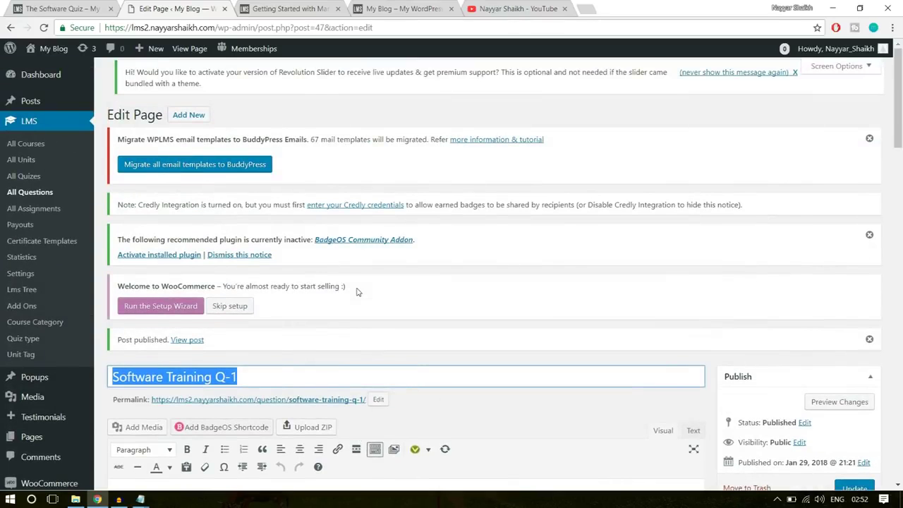
{"action": "left_click", "coordinate": [192, 116]}
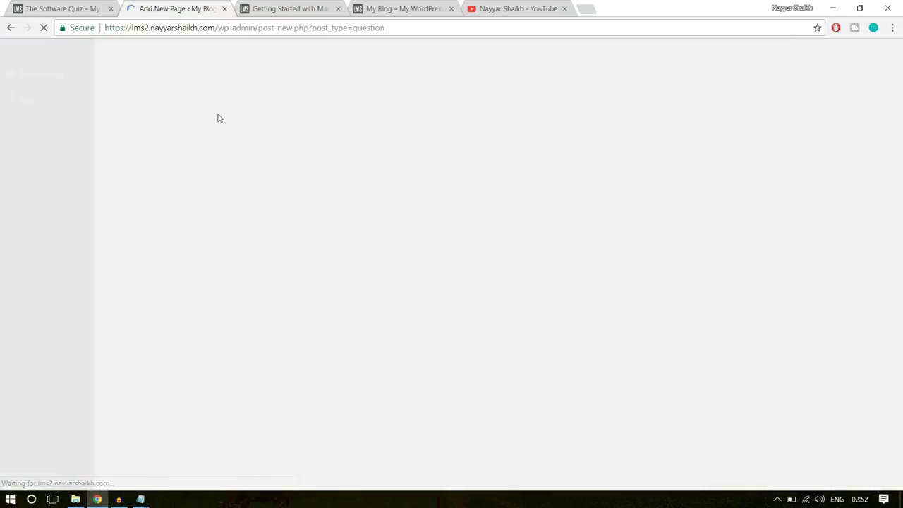
Title the new question 'Software Training Q-2' with the text 'Question?'
{"action": "scroll", "coordinate": [341, 280], "scroll_direction": "down", "scroll_amount": 2}
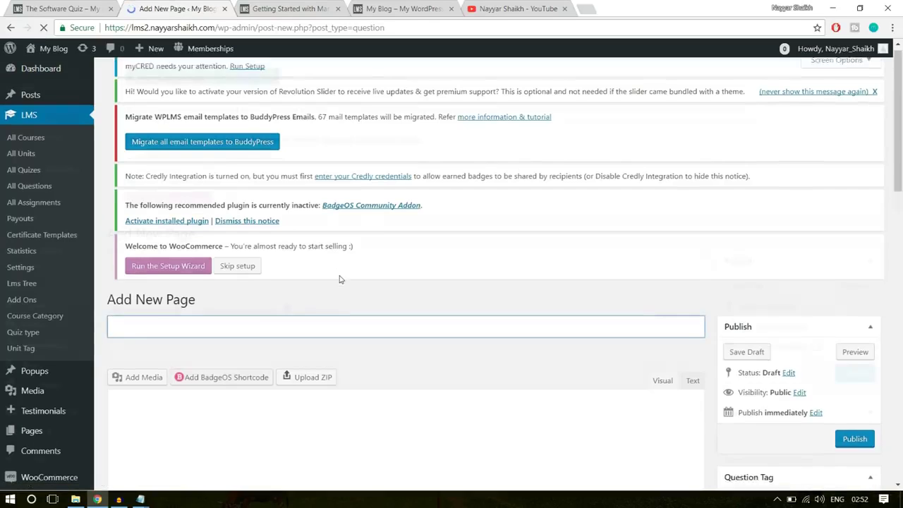
{"action": "key", "text": "ctrl+v"}
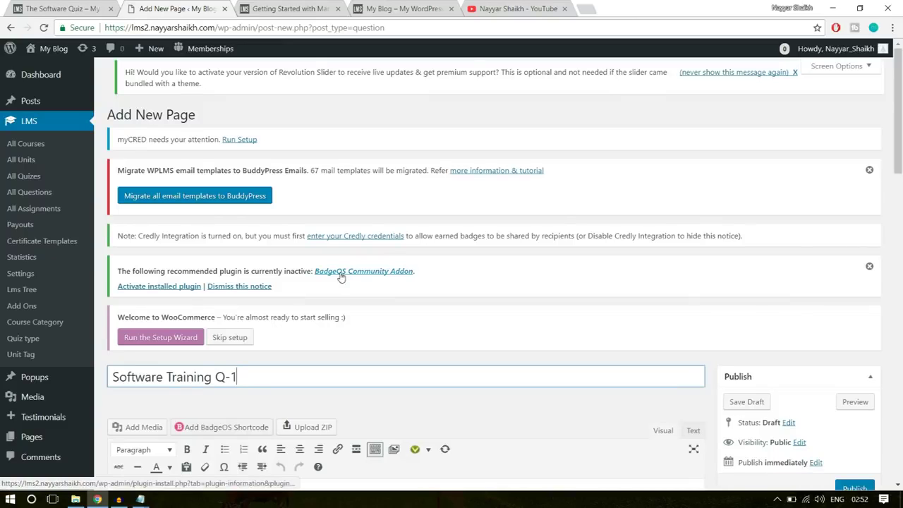
{"action": "key", "text": "BackSpace"}
{"action": "type", "text": "2"}
{"action": "scroll", "coordinate": [562, 259], "scroll_direction": "down", "scroll_amount": 3}
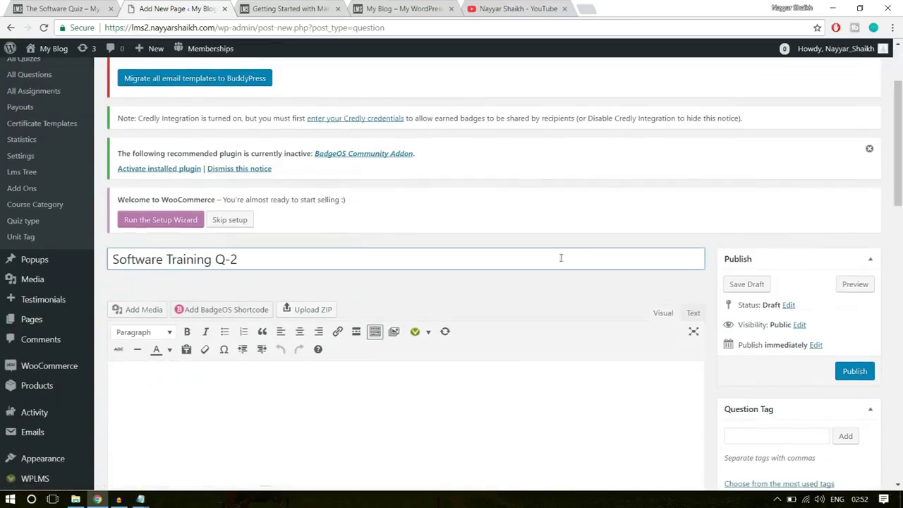
{"action": "left_click", "coordinate": [386, 323]}
{"action": "type", "text": "Question"}
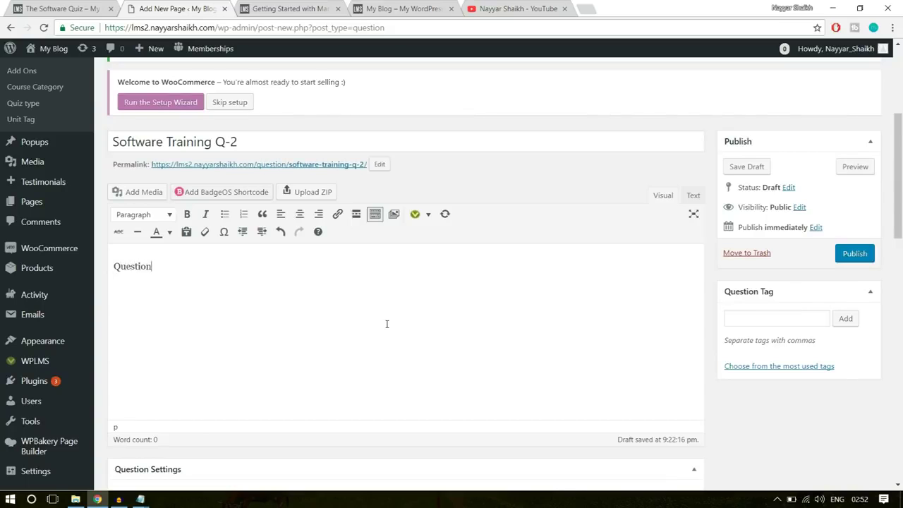
{"action": "type", "text": "?"}
Add four answer options: Right, Wrong, Wrong and Wrong
{"action": "scroll", "coordinate": [608, 268], "scroll_direction": "down", "scroll_amount": 3}
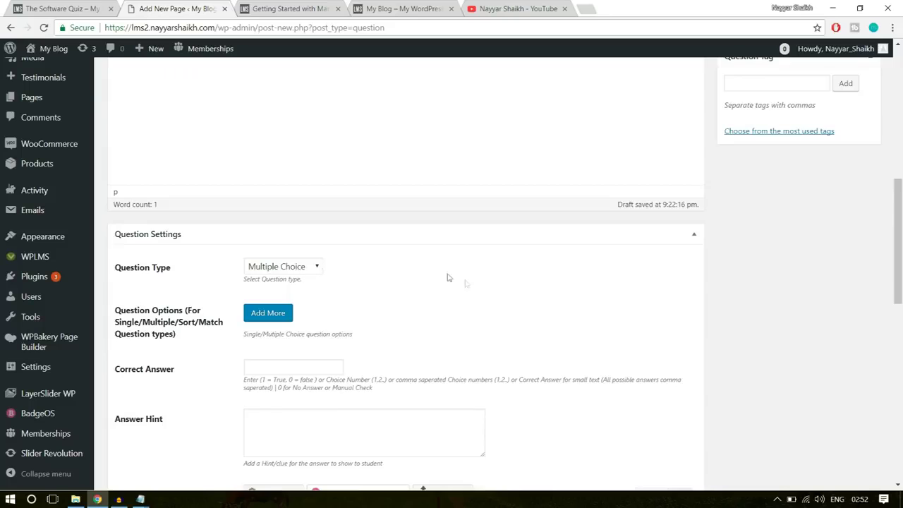
{"action": "scroll", "coordinate": [367, 279], "scroll_direction": "down", "scroll_amount": 1}
{"action": "left_click", "coordinate": [268, 251]}
{"action": "left_click", "coordinate": [312, 280]}
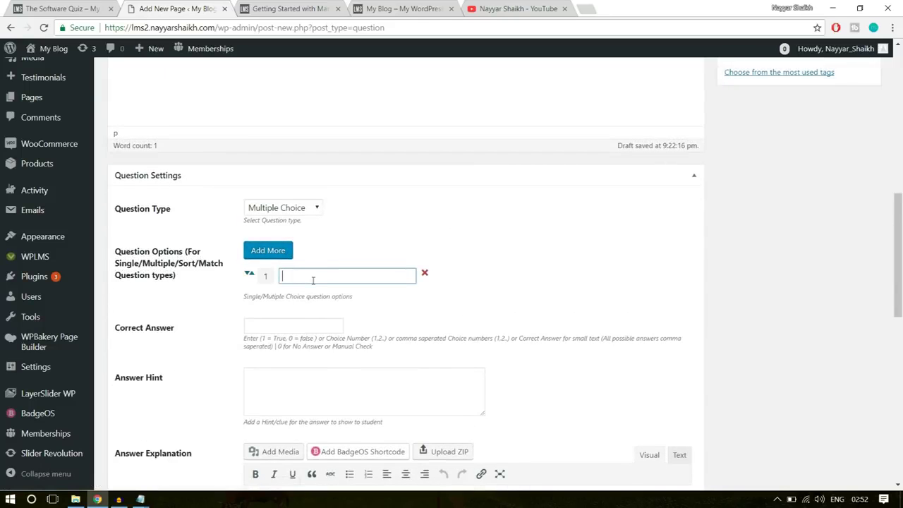
{"action": "type", "text": "Wron"}
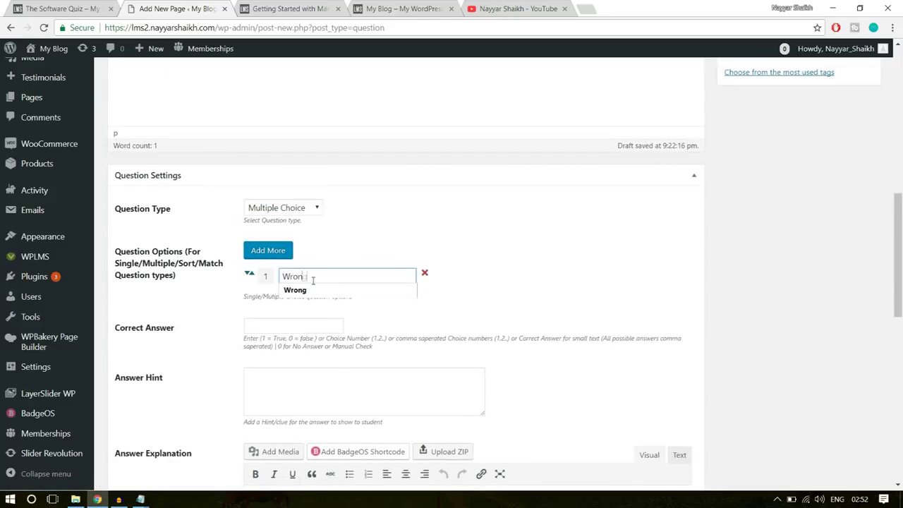
{"action": "type", "text": "g"}
{"action": "left_click", "coordinate": [279, 253]}
{"action": "left_click", "coordinate": [312, 297]}
{"action": "type", "text": "Wrong"}
{"action": "left_click", "coordinate": [279, 249]}
{"action": "left_click", "coordinate": [334, 314]}
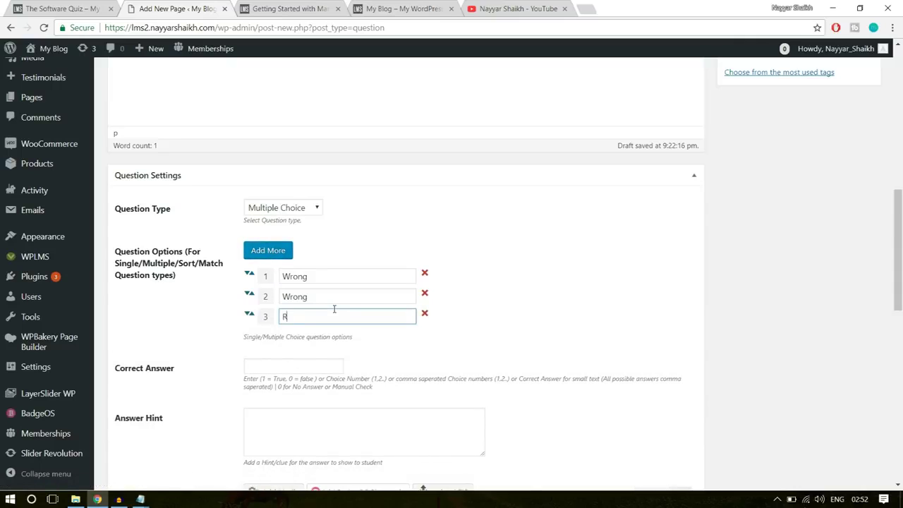
{"action": "left_click", "coordinate": [274, 254]}
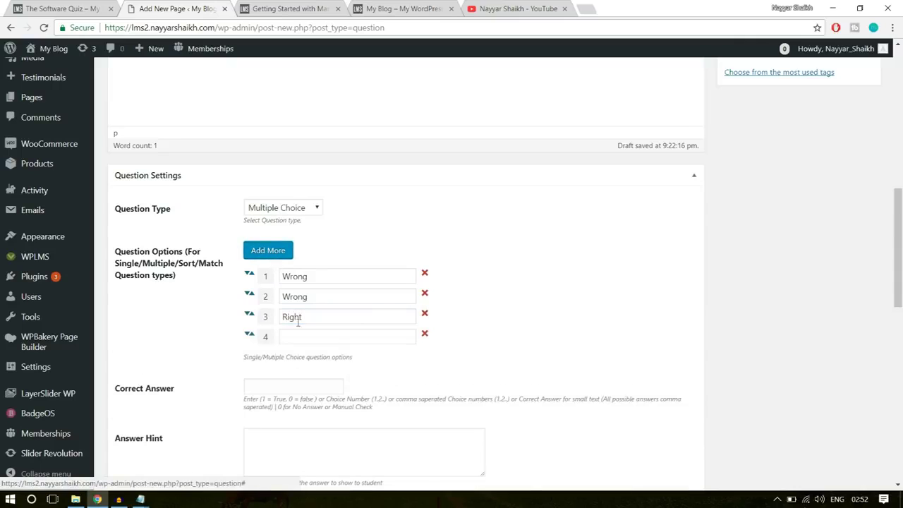
{"action": "left_click", "coordinate": [301, 335]}
{"action": "type", "text": "Wro"}
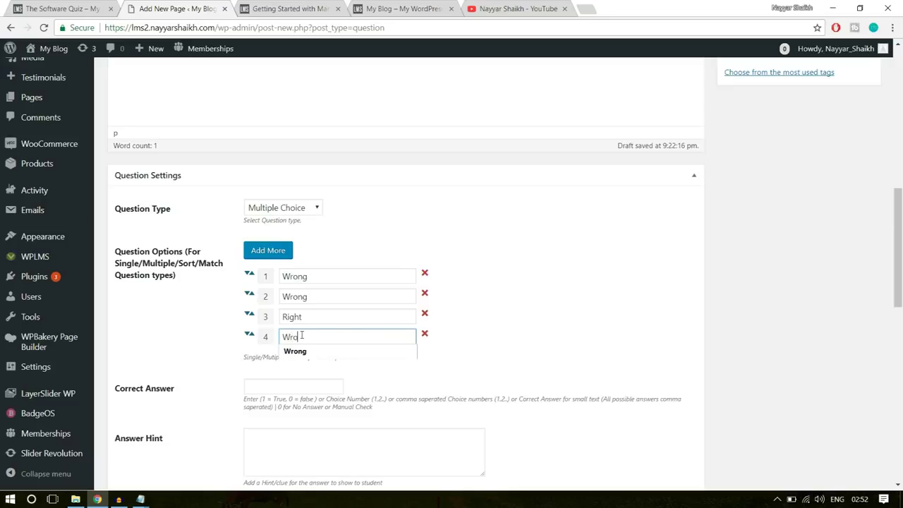
{"action": "type", "text": "ng"}
{"action": "left_click", "coordinate": [482, 286]}
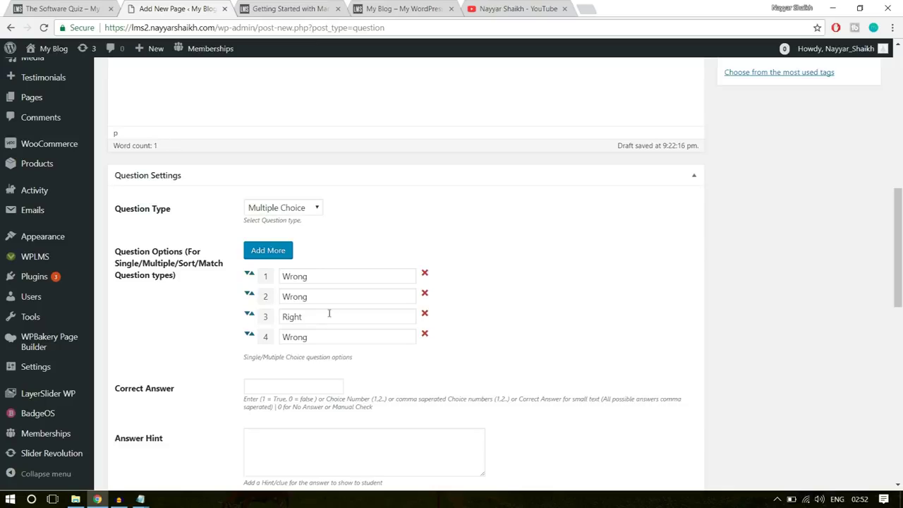
Move the Right option to the top and set the Correct Answer to 1
{"action": "left_click_drag", "start_coordinate": [248, 316], "coordinate": [413, 290]}
{"action": "left_click_drag", "start_coordinate": [322, 276], "coordinate": [255, 283]}
{"action": "left_click", "coordinate": [493, 262]}
{"action": "left_click", "coordinate": [285, 387]}
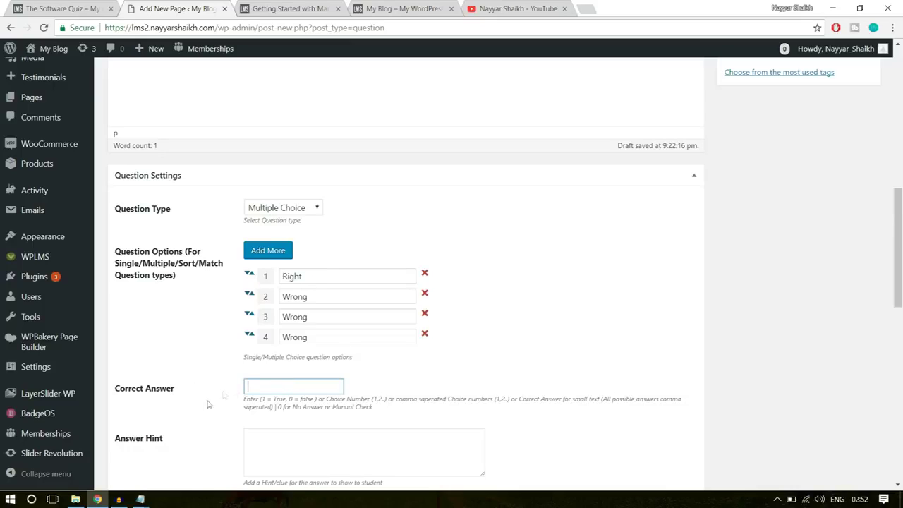
{"action": "type", "text": "1"}
{"action": "left_click", "coordinate": [484, 375]}
{"action": "left_click_drag", "start_coordinate": [301, 278], "coordinate": [263, 281]}
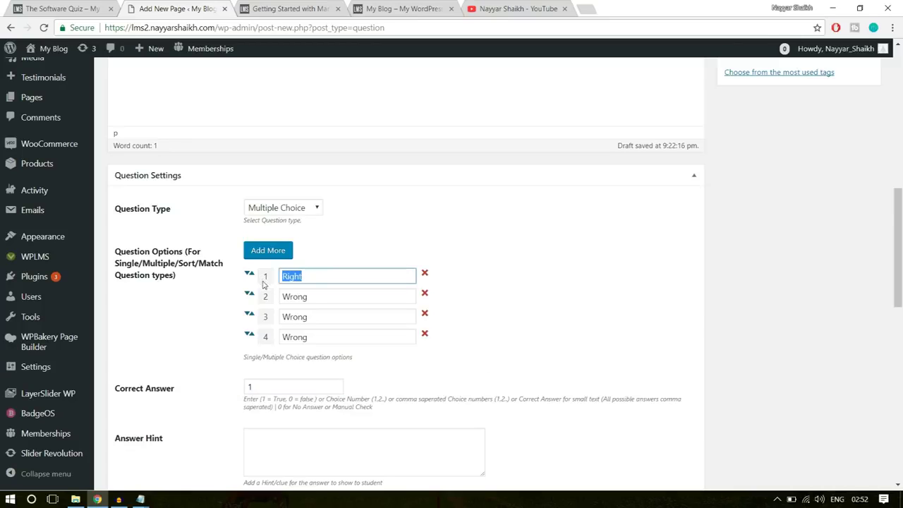
{"action": "left_click", "coordinate": [260, 378]}
{"action": "scroll", "coordinate": [663, 362], "scroll_direction": "down", "scroll_amount": 3}
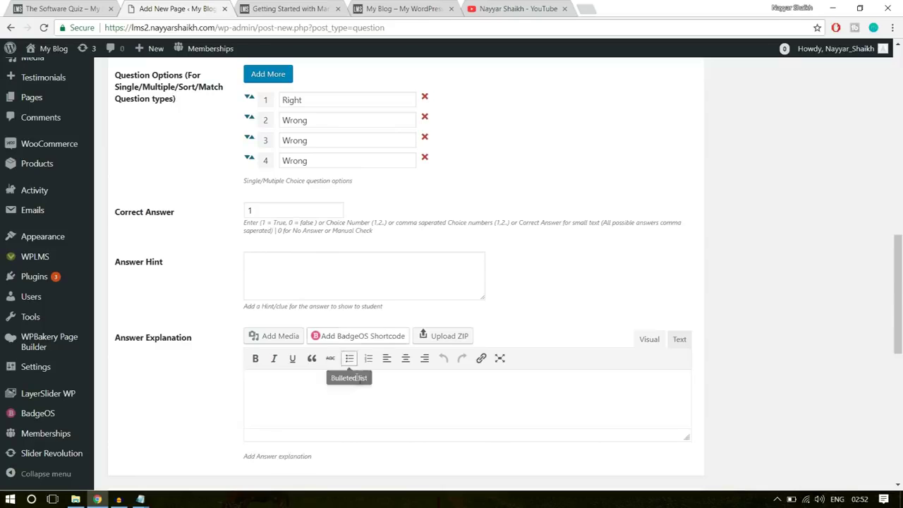
{"action": "scroll", "coordinate": [363, 383], "scroll_direction": "down", "scroll_amount": 2}
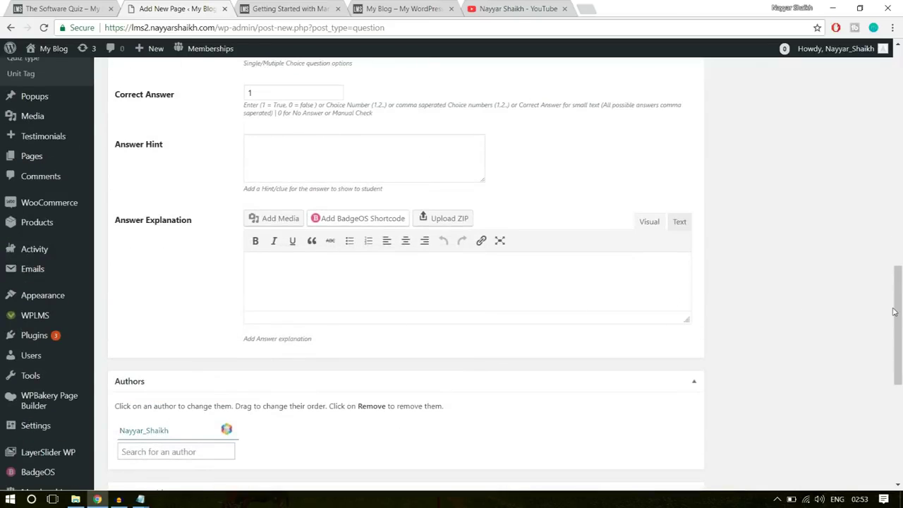
{"action": "scroll", "coordinate": [846, 317], "scroll_direction": "up", "scroll_amount": 10}
{"action": "left_click", "coordinate": [758, 319]}
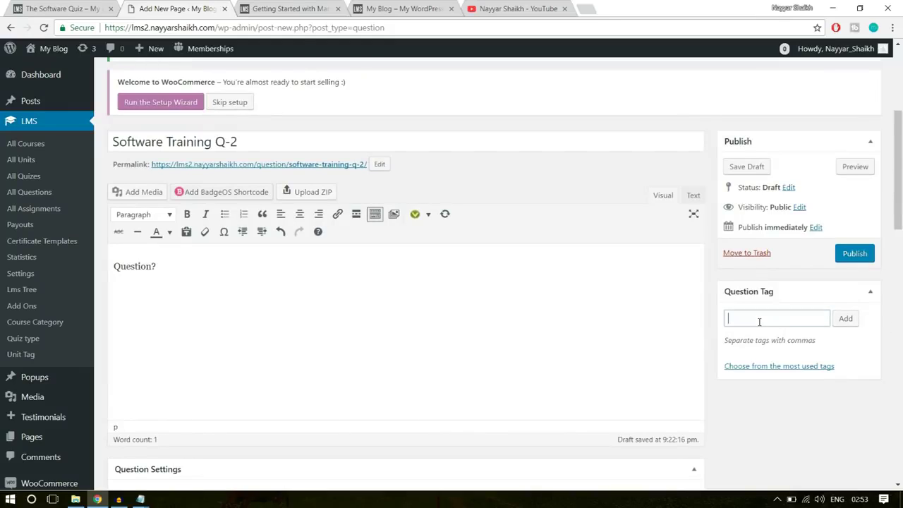
Publish Software Training Q-2 and open the still-empty LMS Quizes list
{"action": "left_click", "coordinate": [855, 254]}
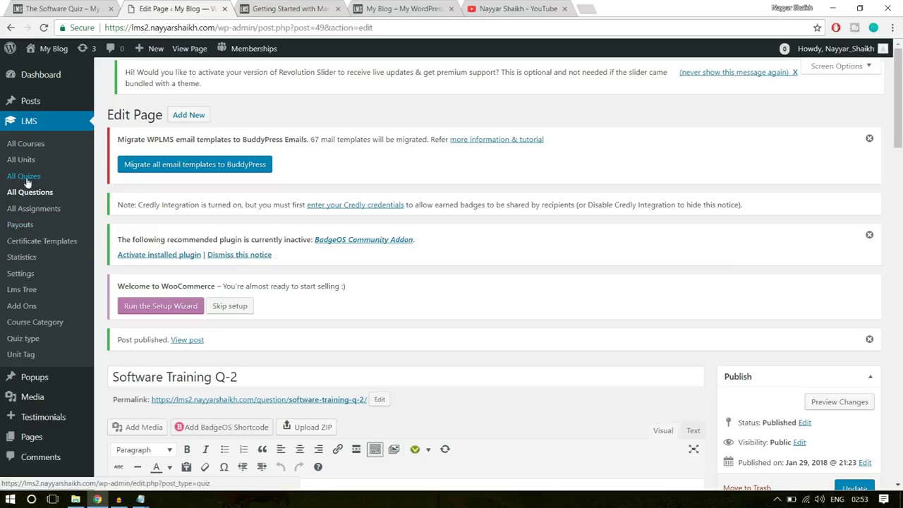
{"action": "left_click", "coordinate": [39, 180]}
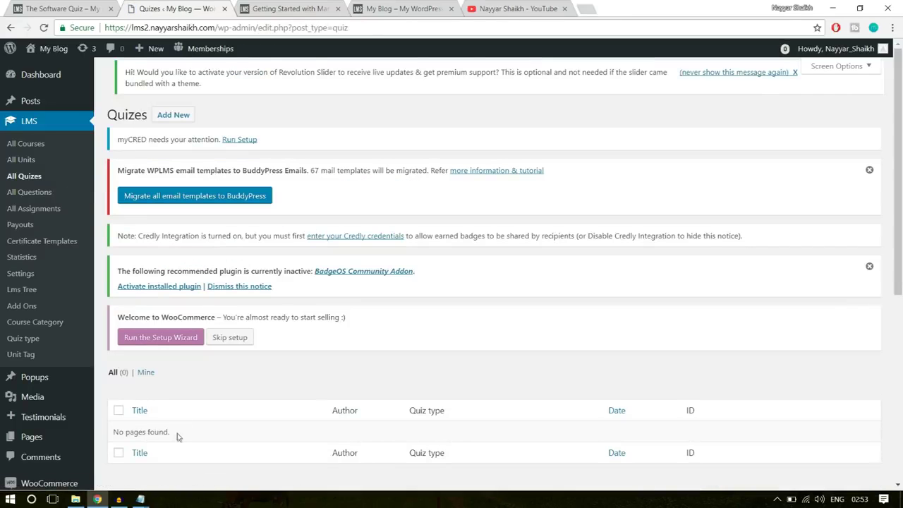
{"action": "left_click_drag", "start_coordinate": [177, 435], "coordinate": [113, 431]}
{"action": "left_click", "coordinate": [189, 428]}
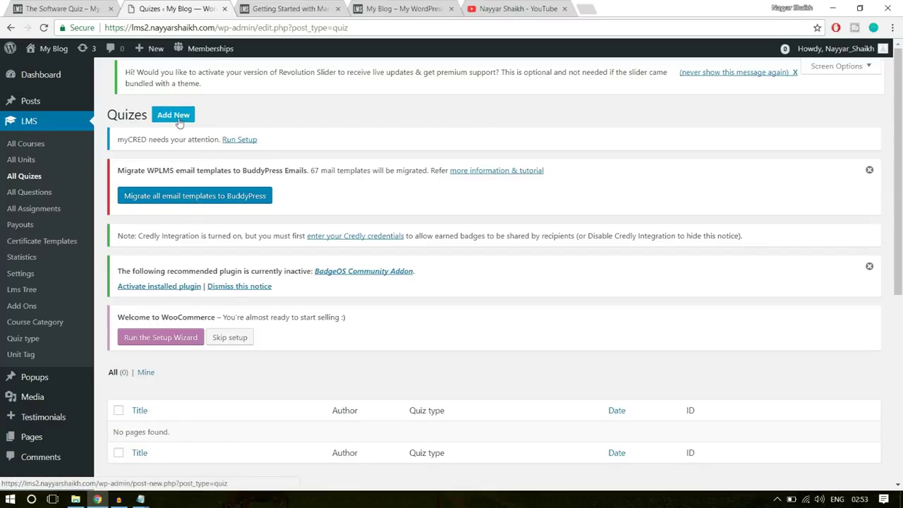
Start a new quiz and paste 'The Software Quiz' as its title
{"action": "left_click", "coordinate": [180, 120]}
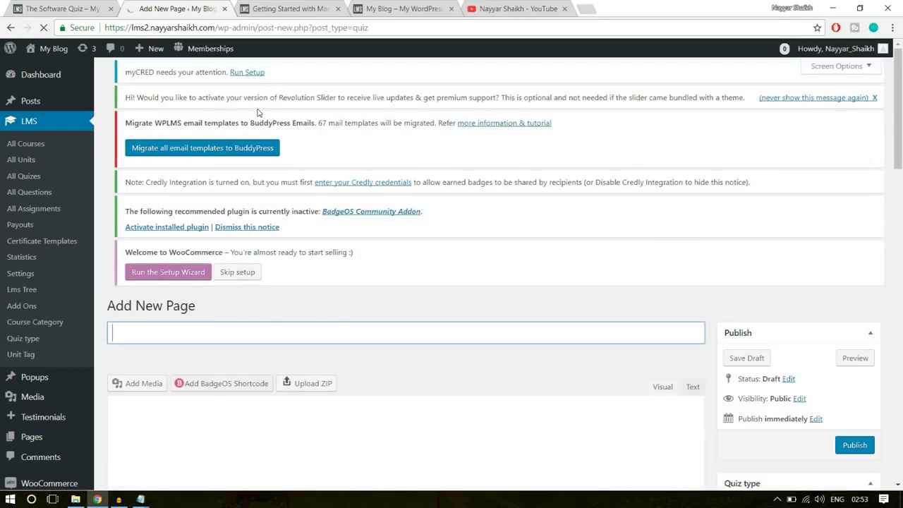
{"action": "scroll", "coordinate": [240, 314], "scroll_direction": "down", "scroll_amount": 2}
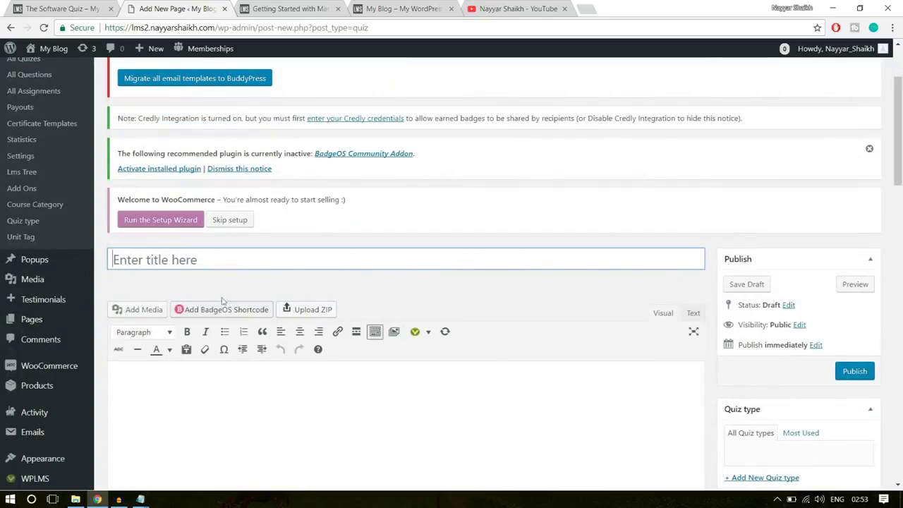
{"action": "left_click", "coordinate": [49, 9]}
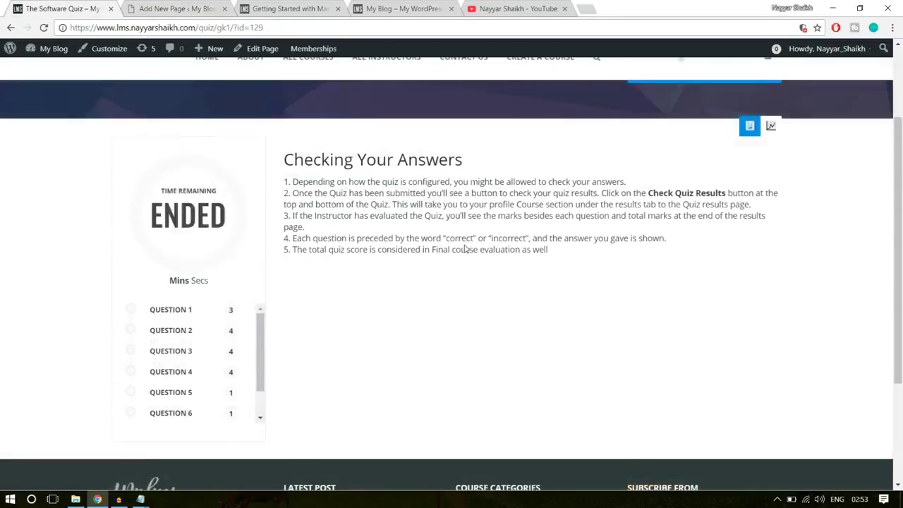
{"action": "scroll", "coordinate": [466, 248], "scroll_direction": "up", "scroll_amount": 2}
{"action": "left_click_drag", "start_coordinate": [111, 156], "coordinate": [333, 147]}
{"action": "key", "text": "ctrl+c"}
{"action": "left_click", "coordinate": [186, 9]}
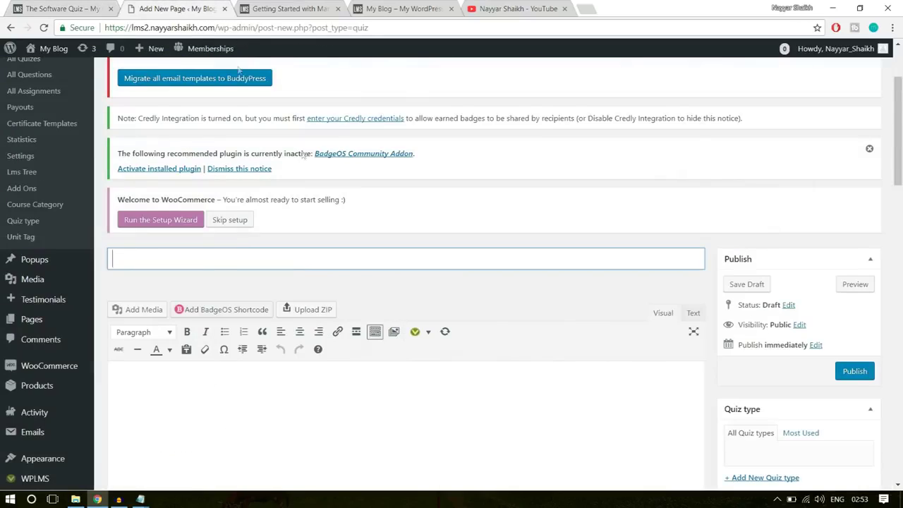
{"action": "key", "text": "ctrl+v"}
Review the live quiz's Checking Your Answers heading, then bring up the WPLMS folder in File Explorer
{"action": "left_click", "coordinate": [61, 6]}
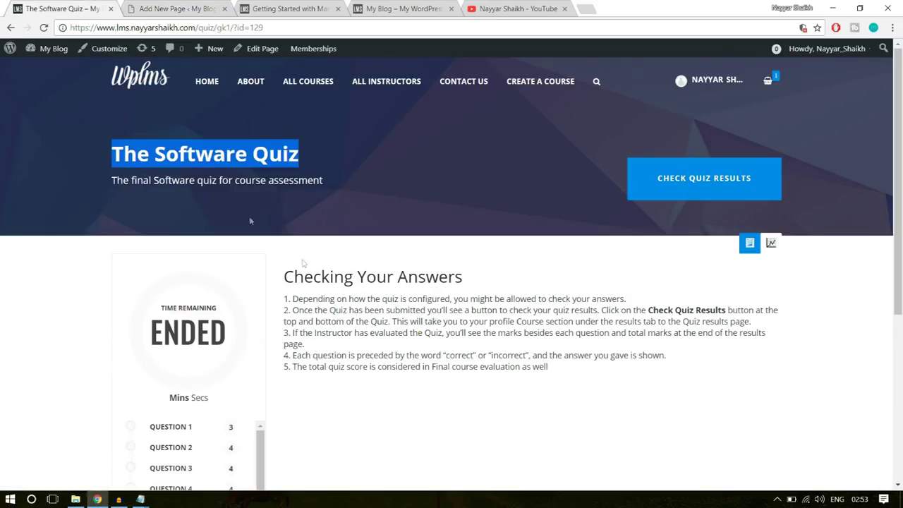
{"action": "scroll", "coordinate": [249, 216], "scroll_direction": "down", "scroll_amount": 1}
{"action": "left_click_drag", "start_coordinate": [463, 160], "coordinate": [284, 163]}
{"action": "left_click", "coordinate": [303, 184]}
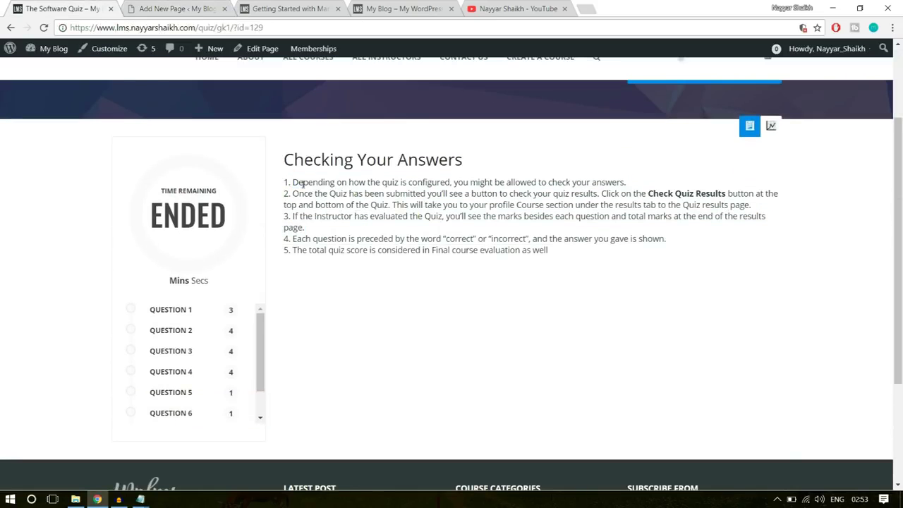
{"action": "left_click", "coordinate": [194, 10]}
{"action": "scroll", "coordinate": [359, 343], "scroll_direction": "down", "scroll_amount": 3}
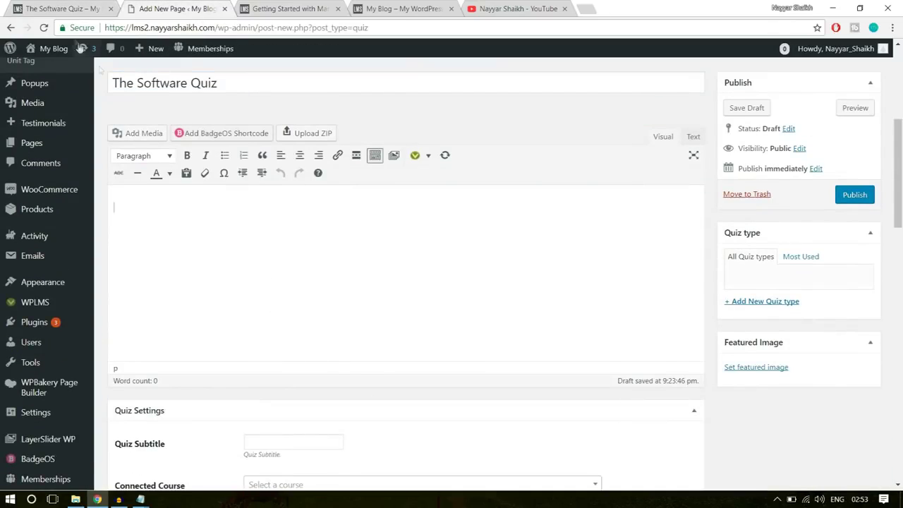
{"action": "left_click", "coordinate": [74, 6]}
{"action": "left_click_drag", "start_coordinate": [283, 159], "coordinate": [476, 168]}
{"action": "left_click", "coordinate": [477, 169]}
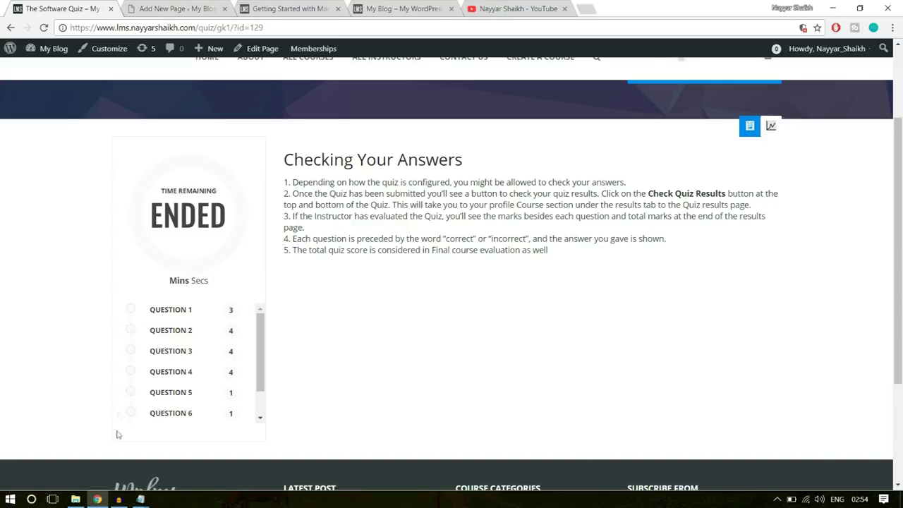
{"action": "left_click", "coordinate": [75, 499]}
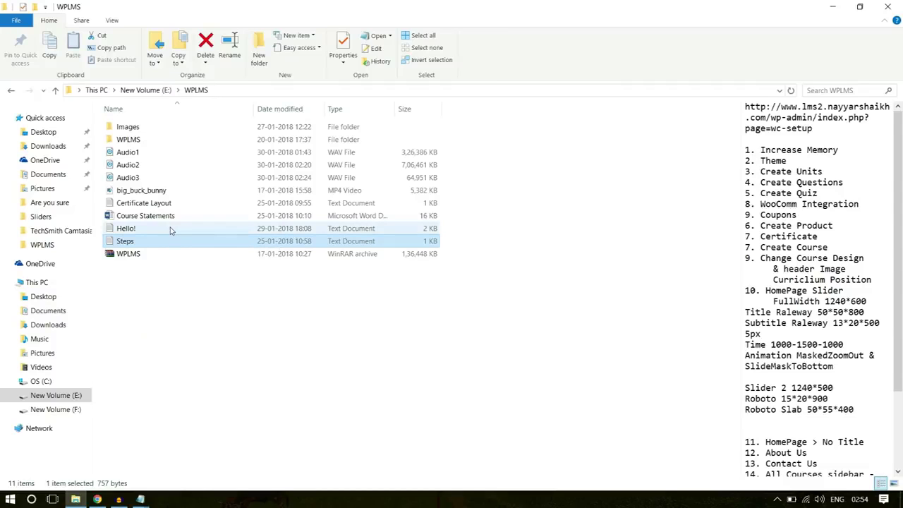
Open the Course Statements document from the WPLMS folder in Word
{"action": "left_click", "coordinate": [168, 217]}
{"action": "double_click", "coordinate": [167, 218]}
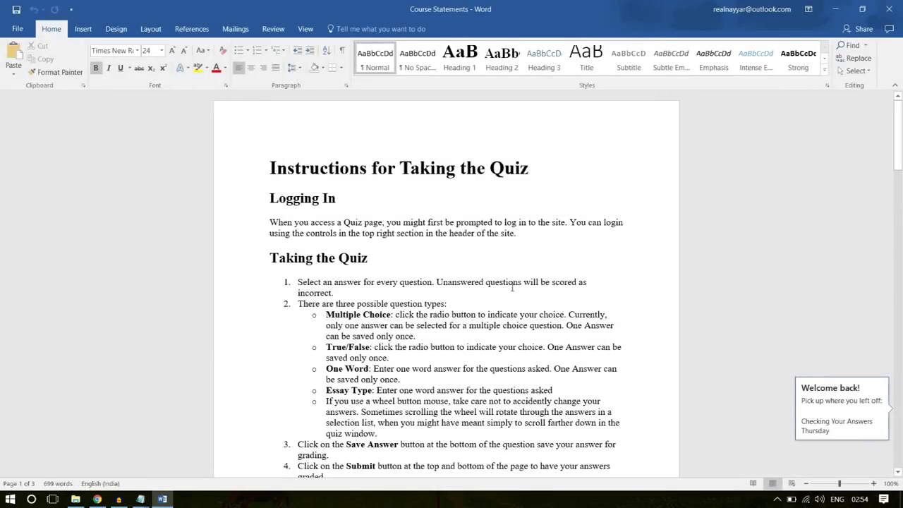
Copy the Checking Your Answers heading and five-point list from Word into the quiz content
{"action": "scroll", "coordinate": [536, 296], "scroll_direction": "down", "scroll_amount": 1}
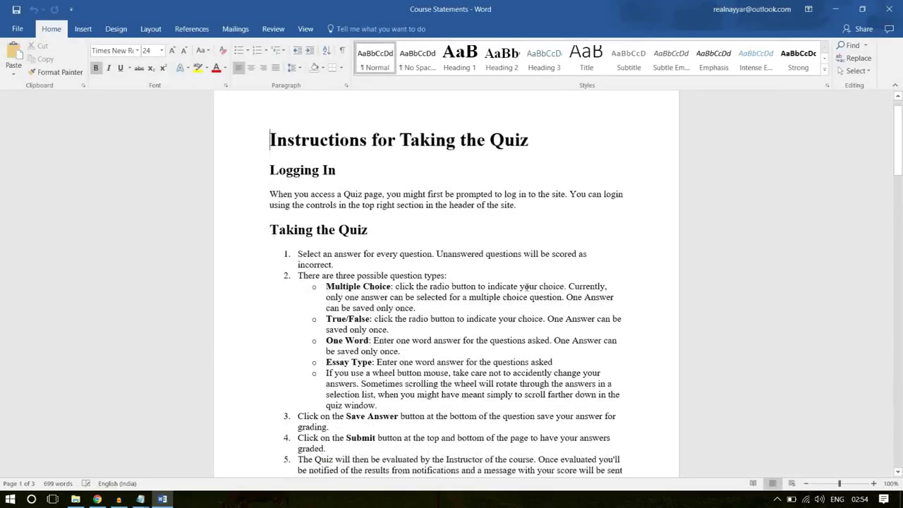
{"action": "scroll", "coordinate": [383, 178], "scroll_direction": "up", "scroll_amount": 1}
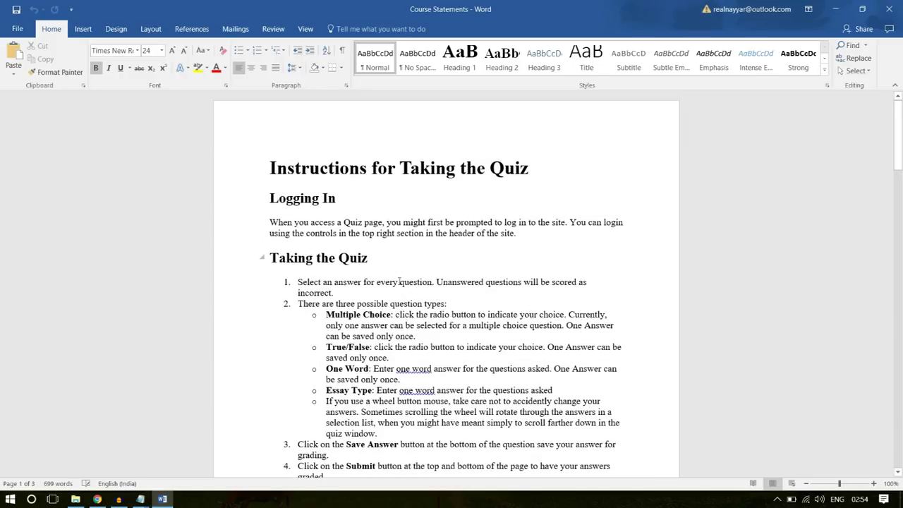
{"action": "scroll", "coordinate": [405, 297], "scroll_direction": "down", "scroll_amount": 1}
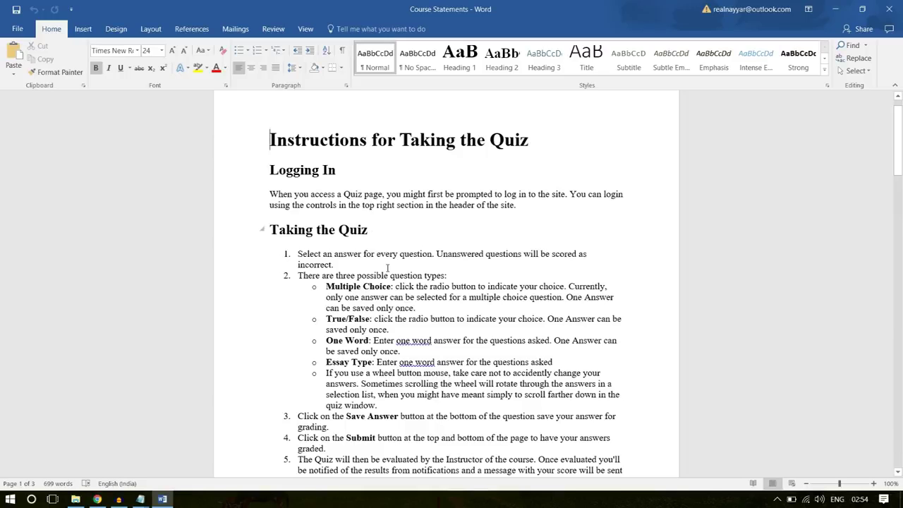
{"action": "scroll", "coordinate": [383, 234], "scroll_direction": "down", "scroll_amount": 10}
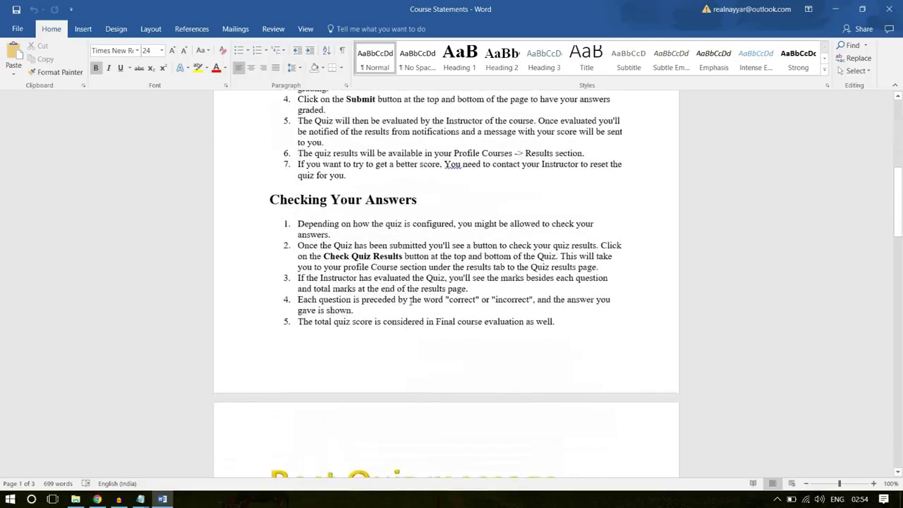
{"action": "left_click_drag", "start_coordinate": [526, 321], "coordinate": [247, 212]}
{"action": "key", "text": "ctrl+c"}
{"action": "key", "text": "alt+Tab"}
{"action": "left_click", "coordinate": [176, 9]}
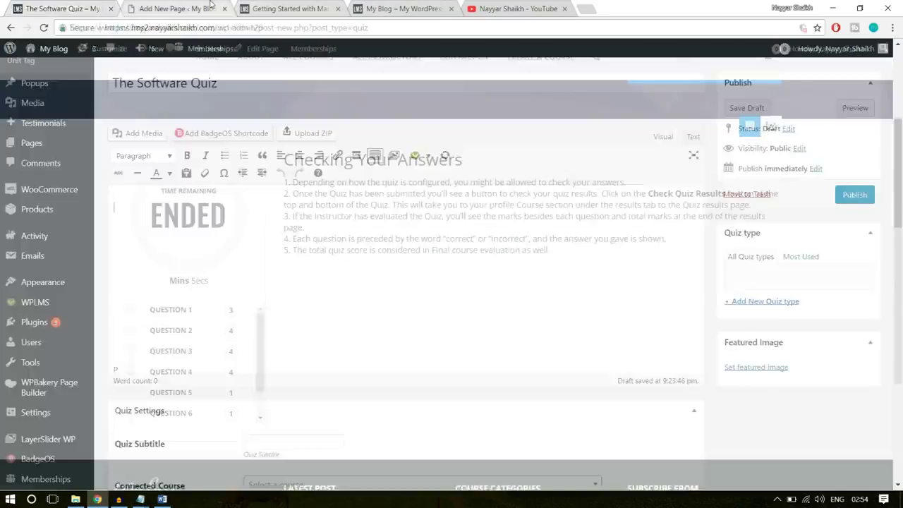
{"action": "left_click", "coordinate": [162, 499]}
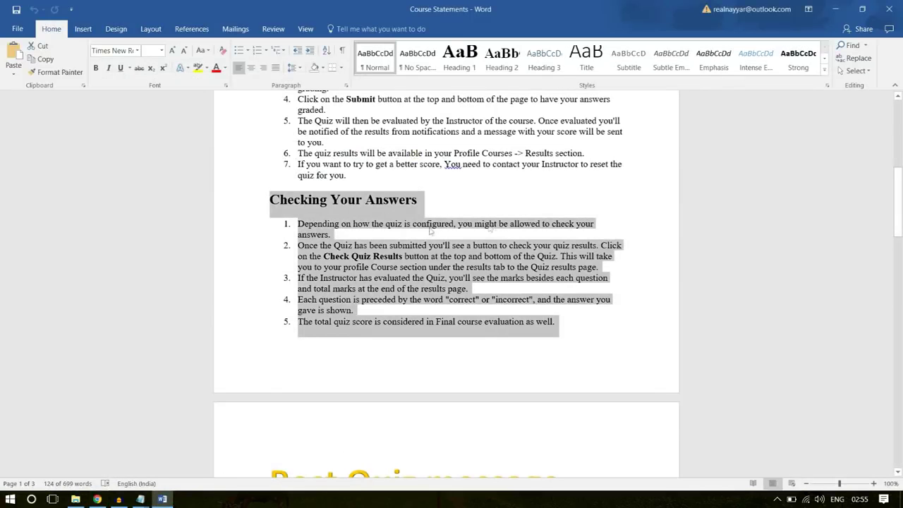
{"action": "right_click", "coordinate": [370, 237]}
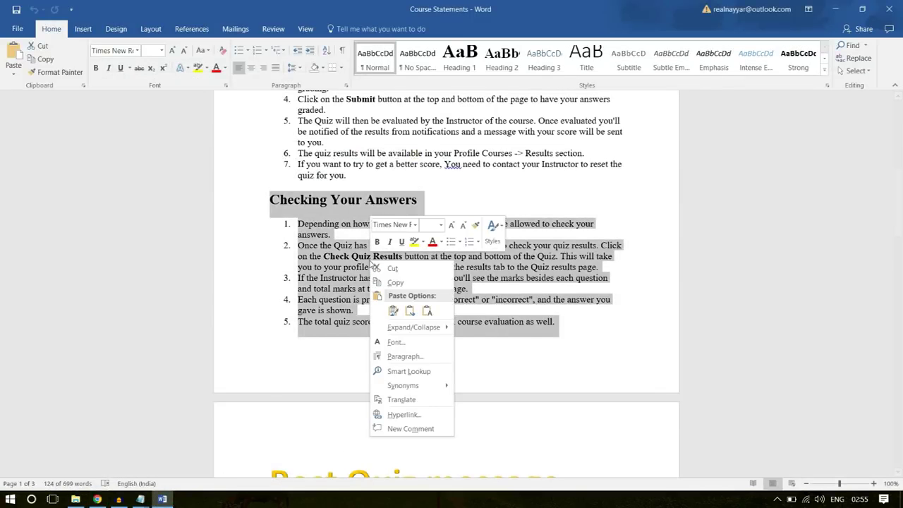
{"action": "left_click", "coordinate": [395, 283]}
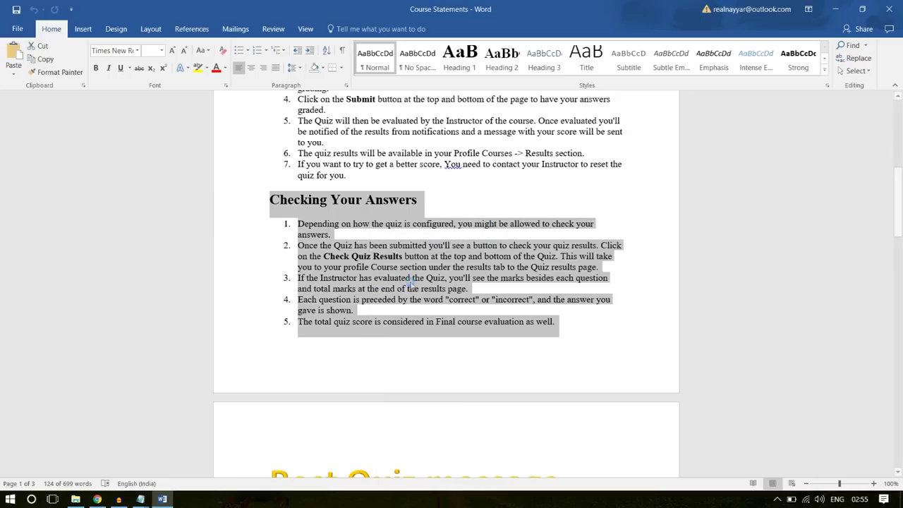
{"action": "left_click", "coordinate": [351, 208]}
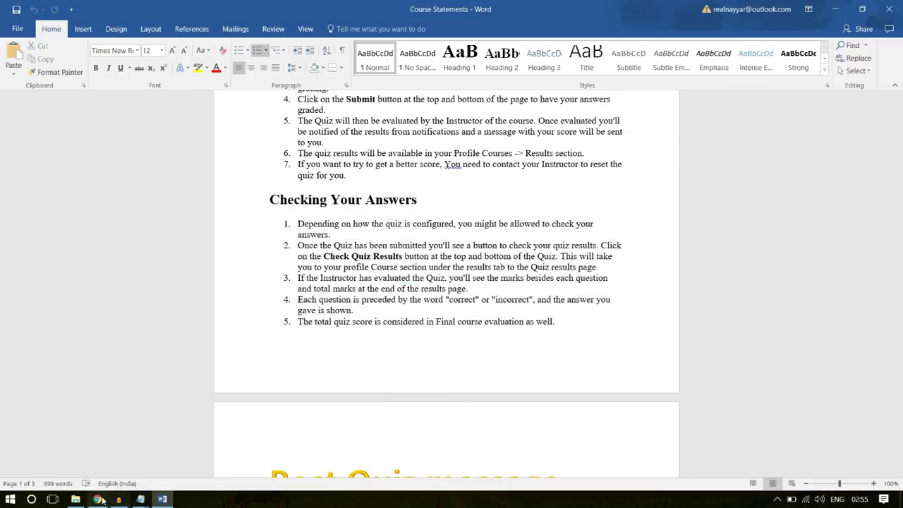
{"action": "left_click", "coordinate": [98, 498]}
{"action": "key", "text": "ctrl+v"}
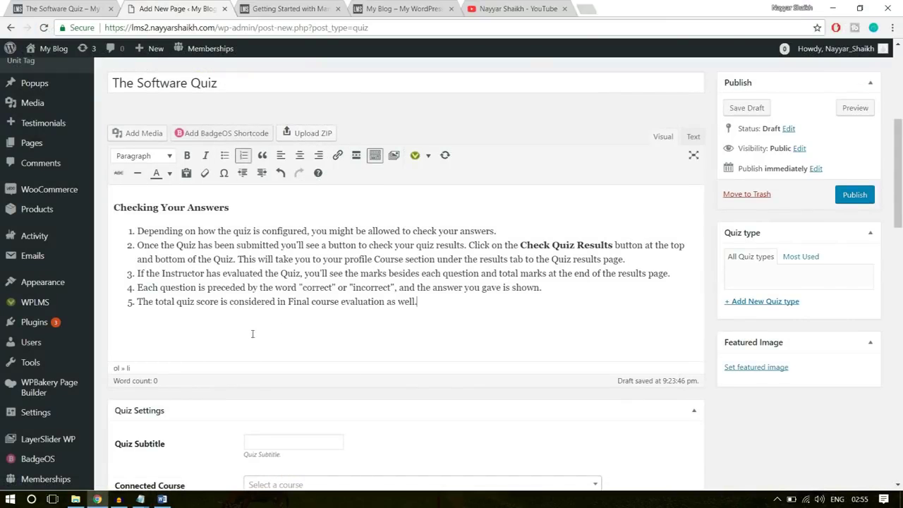
Copy the subtitle line from the live quiz page into the Quiz Subtitle field
{"action": "scroll", "coordinate": [457, 324], "scroll_direction": "down", "scroll_amount": 3}
{"action": "left_click", "coordinate": [273, 207]}
{"action": "left_click", "coordinate": [71, 8]}
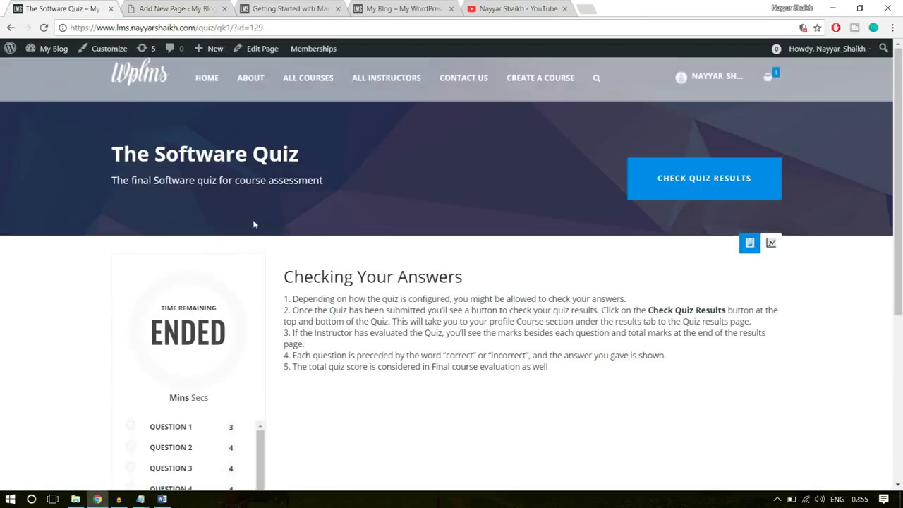
{"action": "left_click_drag", "start_coordinate": [113, 180], "coordinate": [341, 176]}
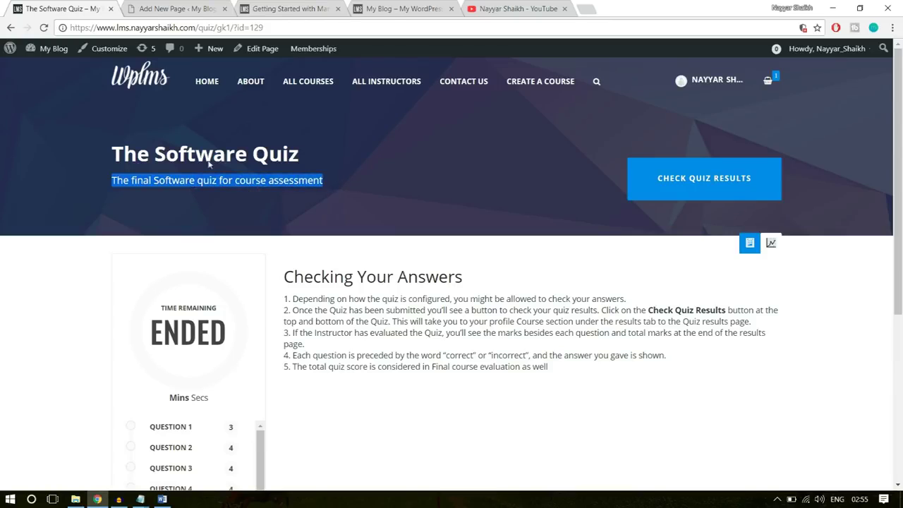
{"action": "left_click", "coordinate": [187, 7]}
{"action": "key", "text": "ctrl+v"}
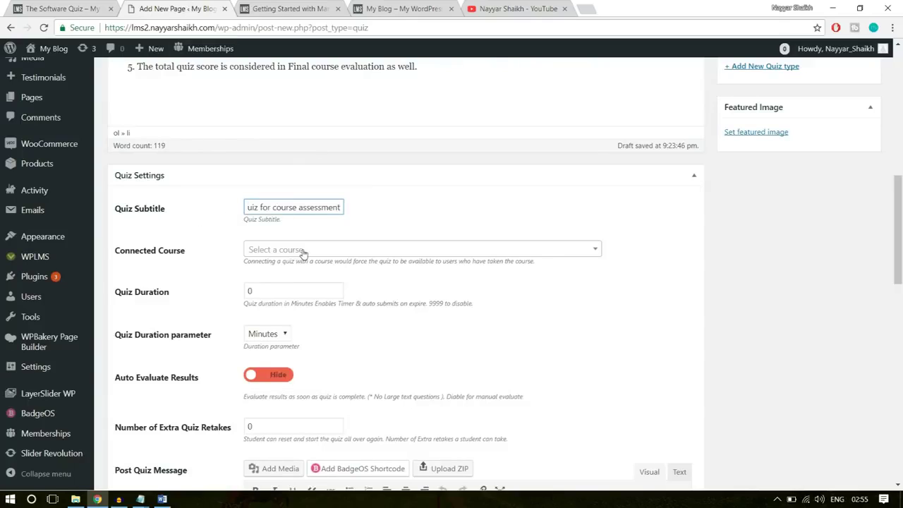
Leave Connected Course unset and set the Quiz Duration to 10
{"action": "left_click", "coordinate": [431, 251]}
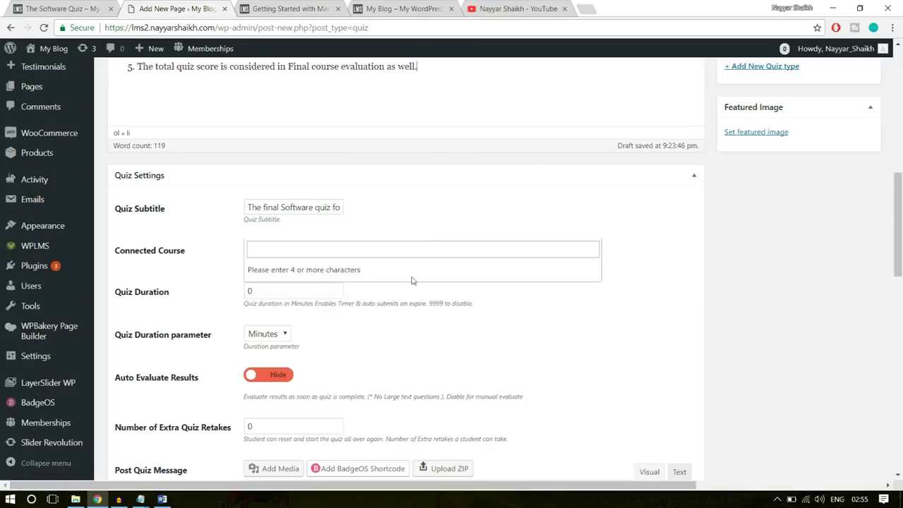
{"action": "left_click", "coordinate": [447, 229]}
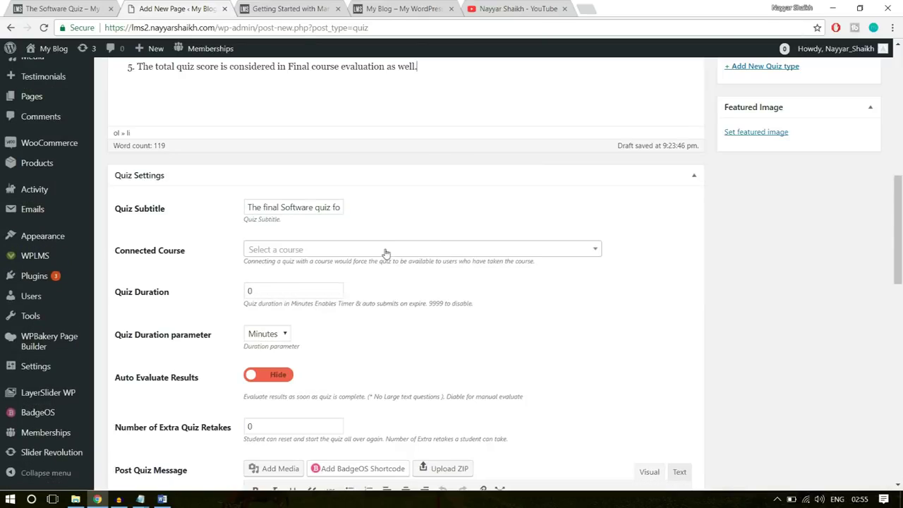
{"action": "scroll", "coordinate": [522, 280], "scroll_direction": "down", "scroll_amount": 1}
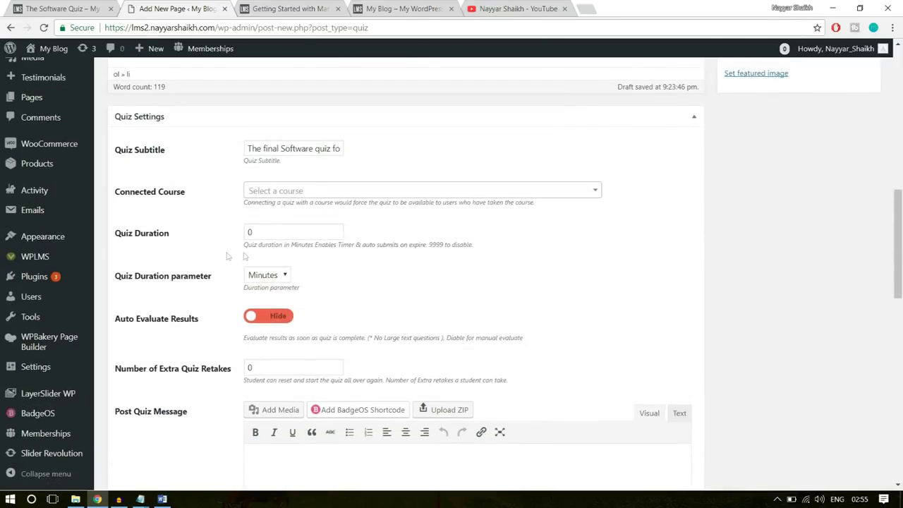
{"action": "double_click", "coordinate": [279, 236]}
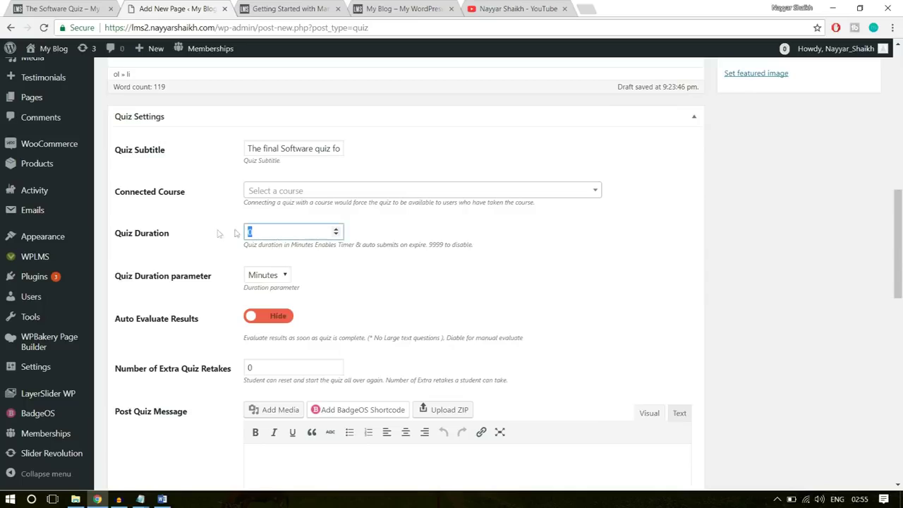
{"action": "left_click", "coordinate": [489, 237]}
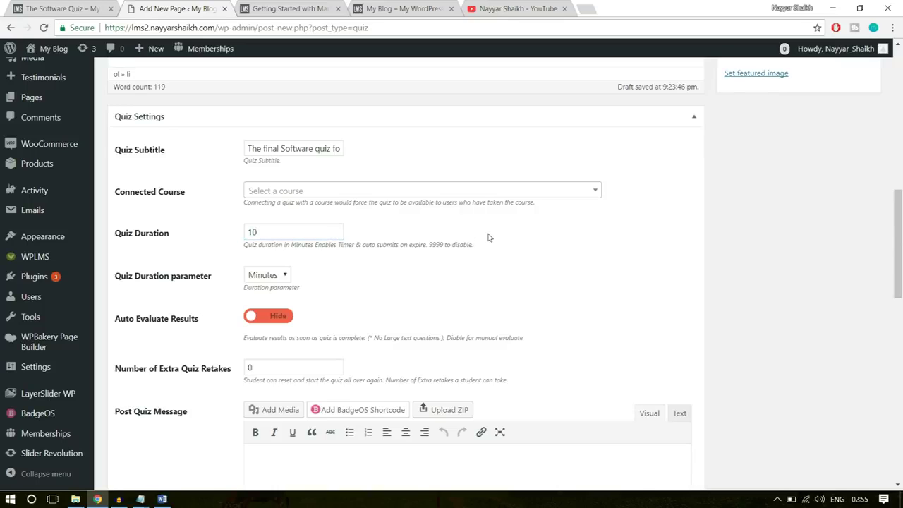
{"action": "scroll", "coordinate": [397, 259], "scroll_direction": "down", "scroll_amount": 1}
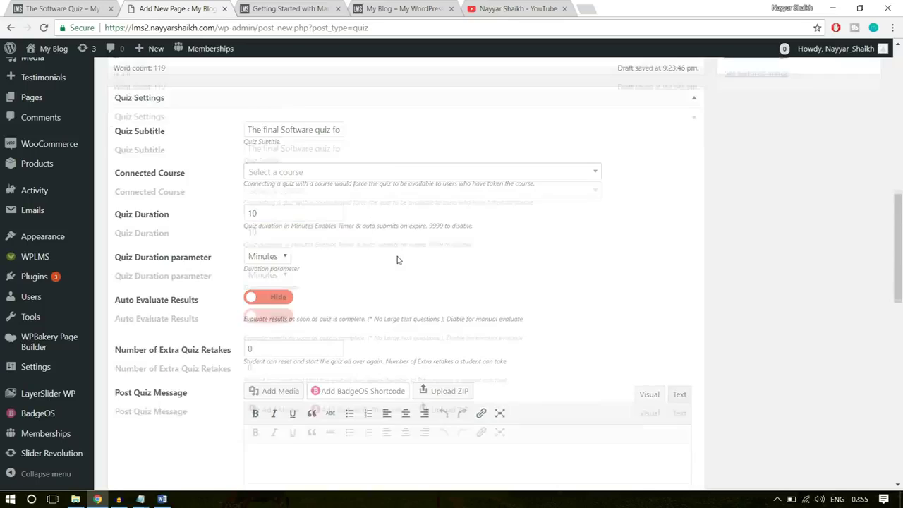
{"action": "double_click", "coordinate": [257, 173]}
{"action": "left_click", "coordinate": [267, 228]}
Turn on Auto Evaluate Results and set Number of Extra Quiz Retakes to 3
{"action": "scroll", "coordinate": [649, 200], "scroll_direction": "down", "scroll_amount": 1}
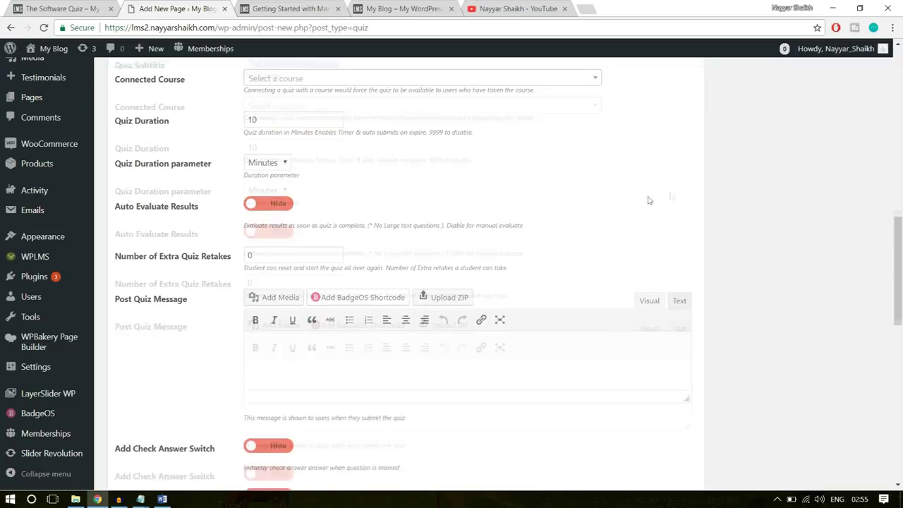
{"action": "left_click", "coordinate": [271, 198]}
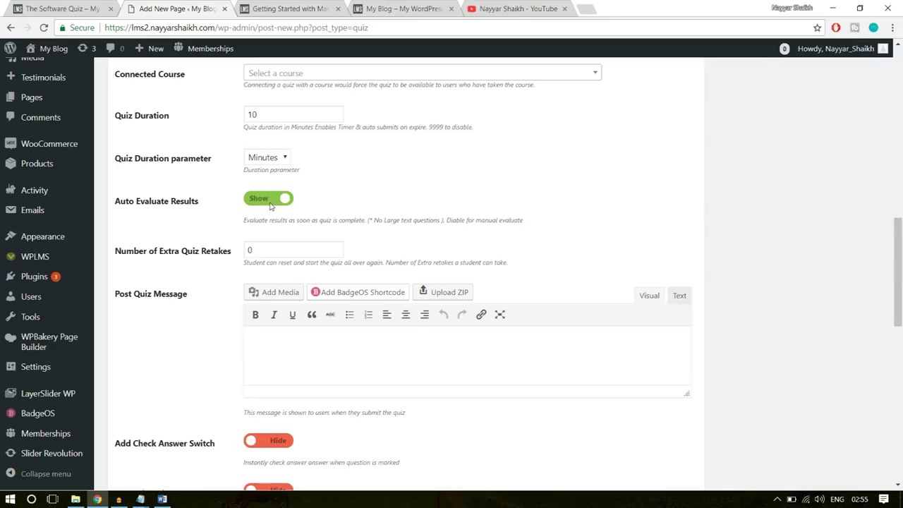
{"action": "scroll", "coordinate": [562, 230], "scroll_direction": "down", "scroll_amount": 1}
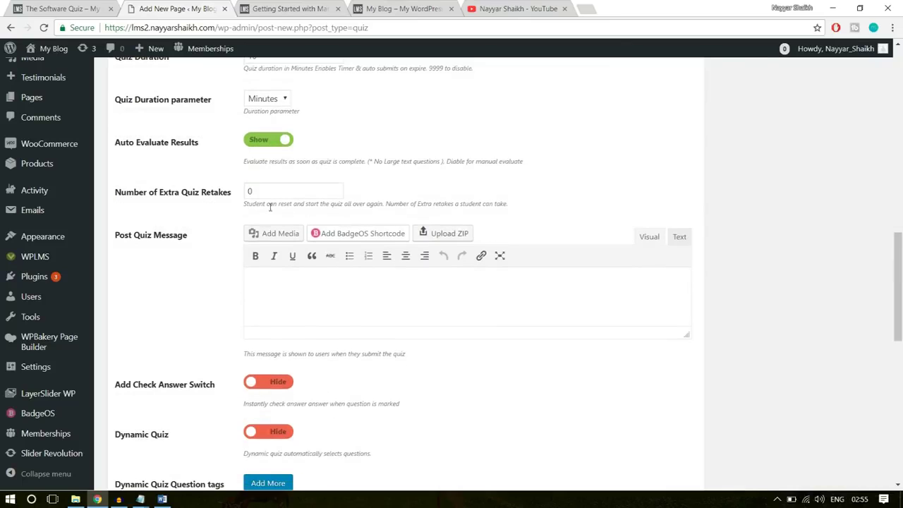
{"action": "left_click_drag", "start_coordinate": [278, 191], "coordinate": [214, 197]}
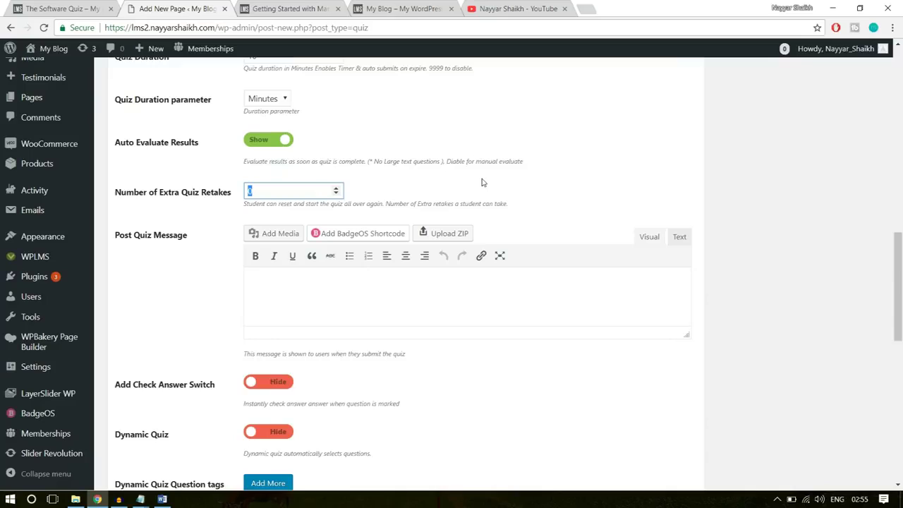
{"action": "left_click", "coordinate": [613, 165]}
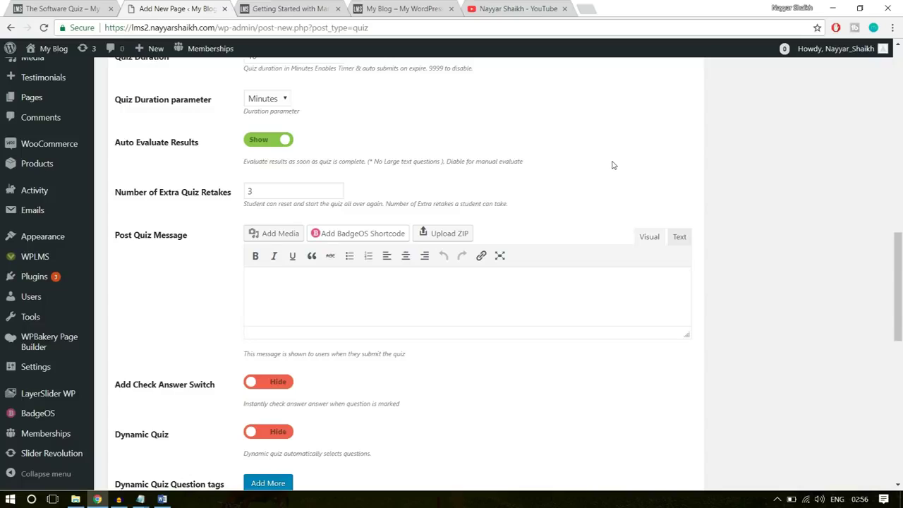
{"action": "left_click", "coordinate": [270, 188]}
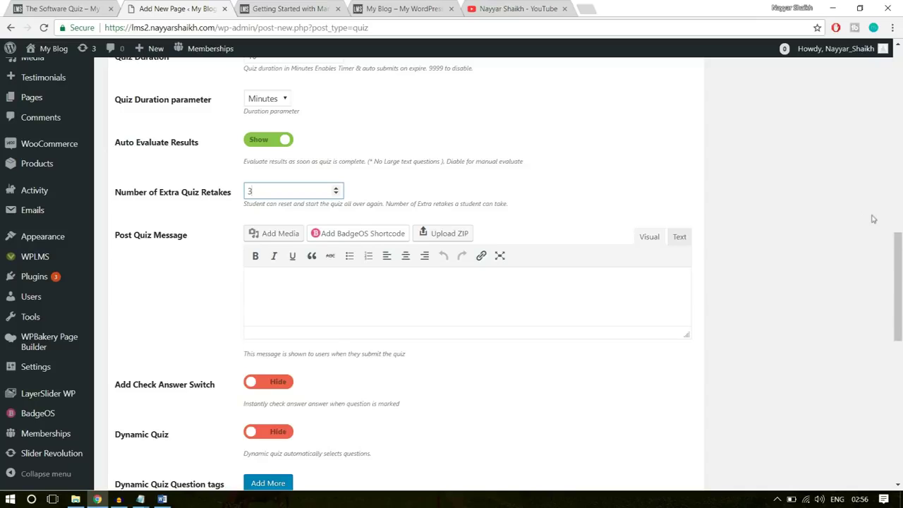
Make the Post Quiz Message editor taller, then bring up Course Statements in Word
{"action": "scroll", "coordinate": [706, 211], "scroll_direction": "down", "scroll_amount": 1}
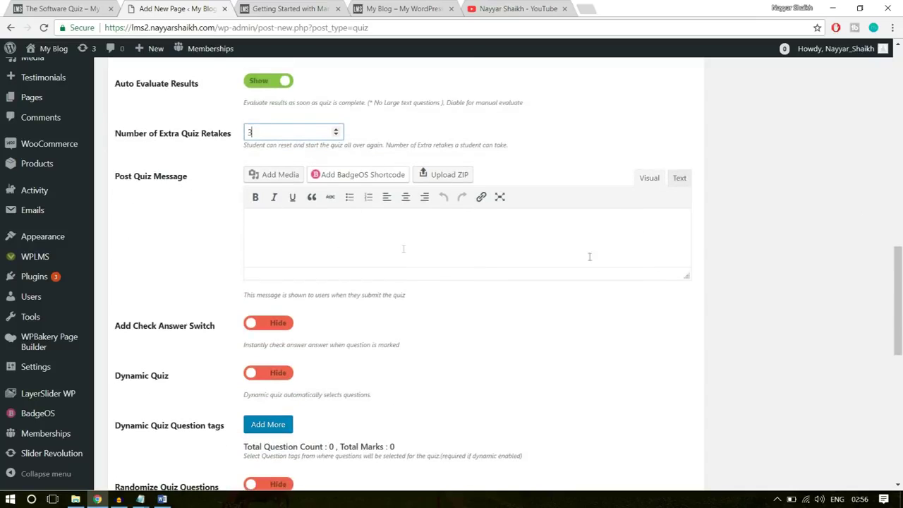
{"action": "left_click_drag", "start_coordinate": [688, 276], "coordinate": [687, 343]}
{"action": "left_click", "coordinate": [459, 265]}
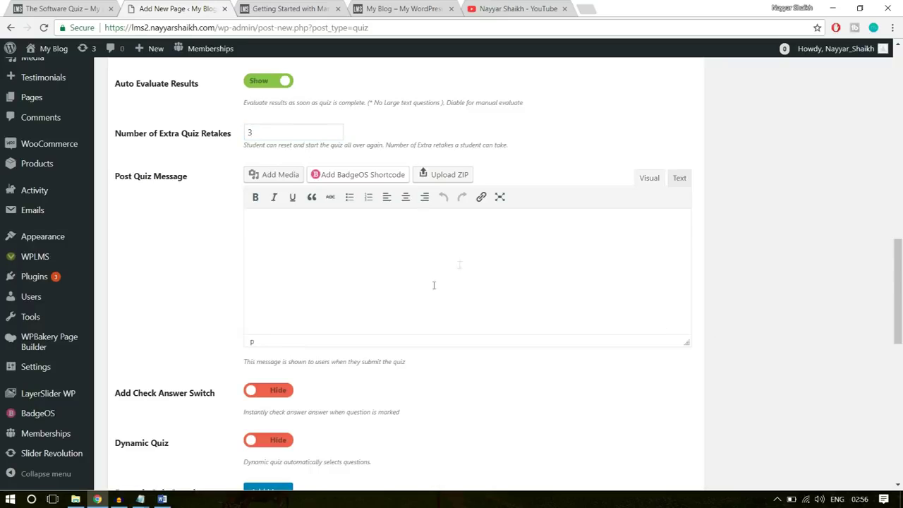
{"action": "left_click", "coordinate": [163, 499]}
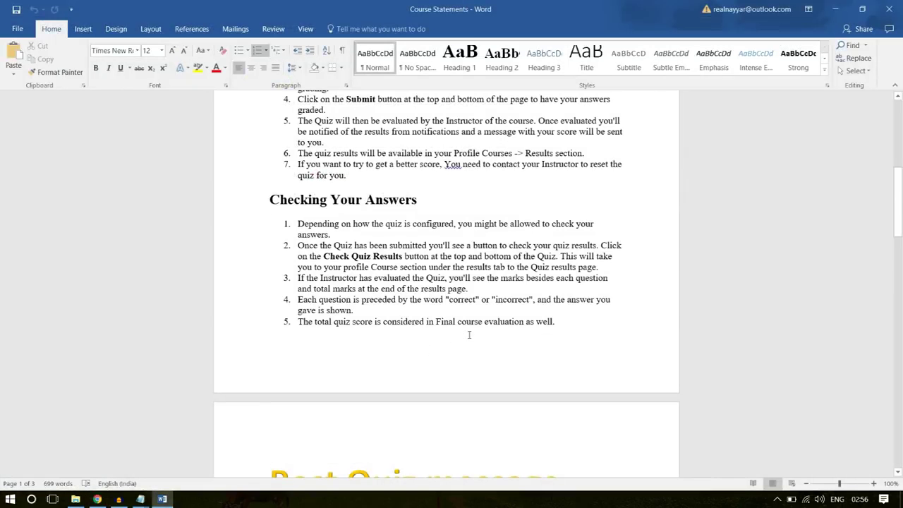
Copy the submission notice and five-point Checking Your Answers list, then return to Chrome
{"action": "scroll", "coordinate": [469, 335], "scroll_direction": "down", "scroll_amount": 5}
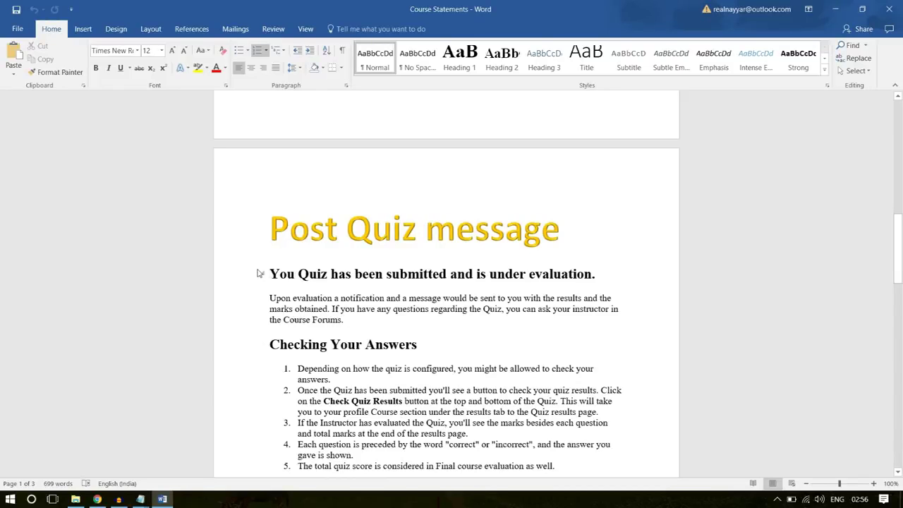
{"action": "left_click_drag", "start_coordinate": [270, 273], "coordinate": [598, 359]}
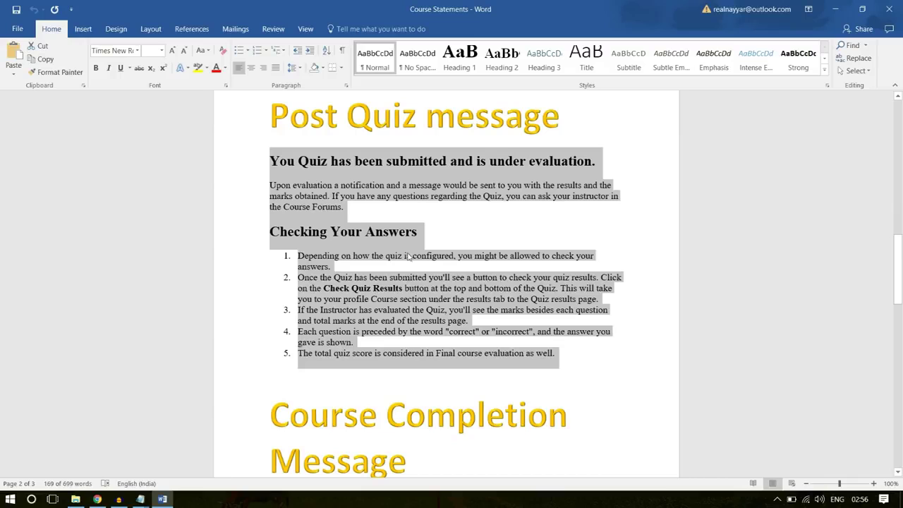
{"action": "right_click", "coordinate": [332, 284]}
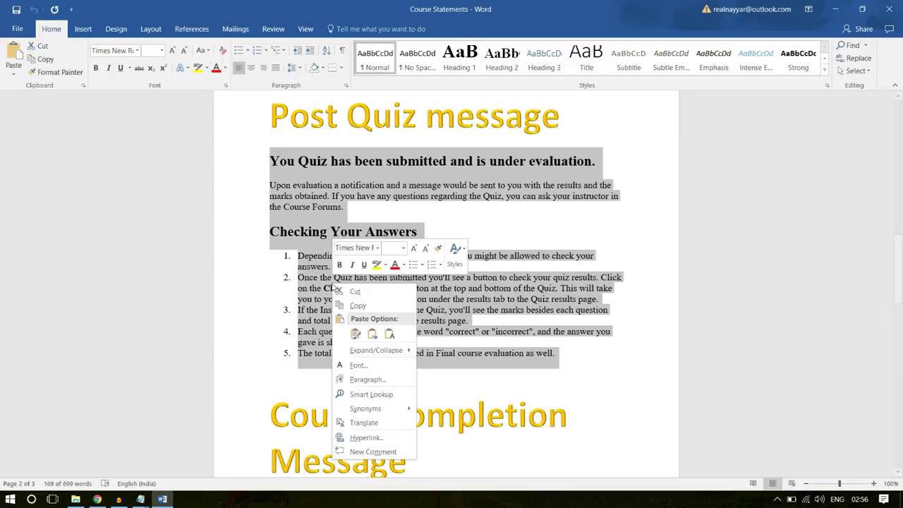
{"action": "left_click", "coordinate": [357, 306]}
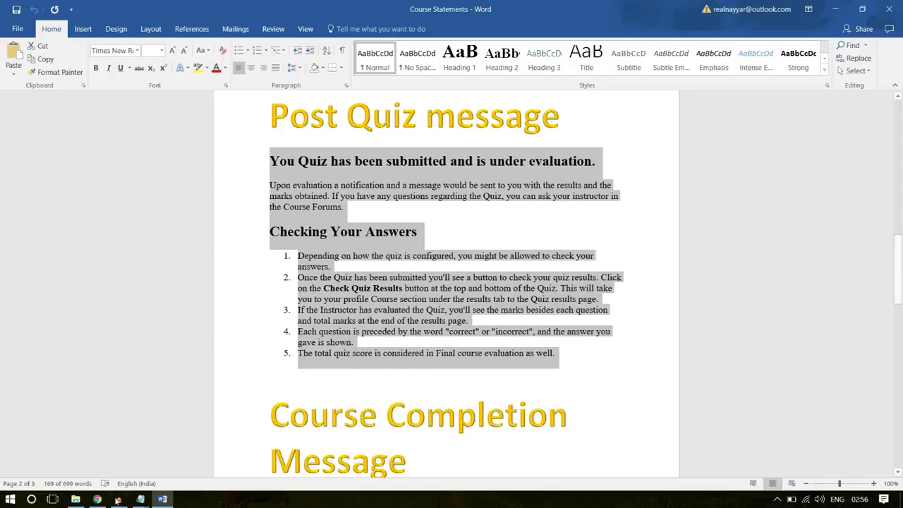
{"action": "key", "text": "alt+Tab"}
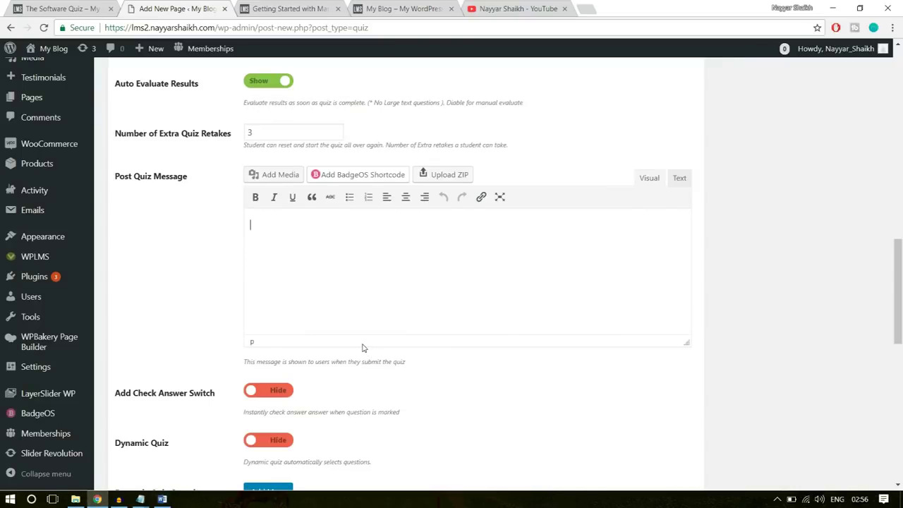
Paste the copied Word text into the Post Quiz Message editor
{"action": "key", "text": "ctrl+v"}
{"action": "scroll", "coordinate": [303, 155], "scroll_direction": "down", "scroll_amount": 3}
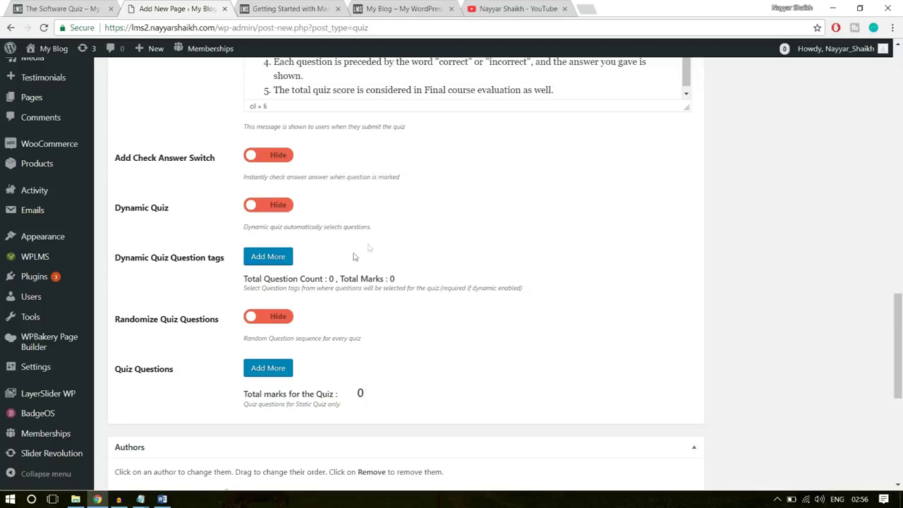
{"action": "scroll", "coordinate": [207, 352], "scroll_direction": "down", "scroll_amount": 1}
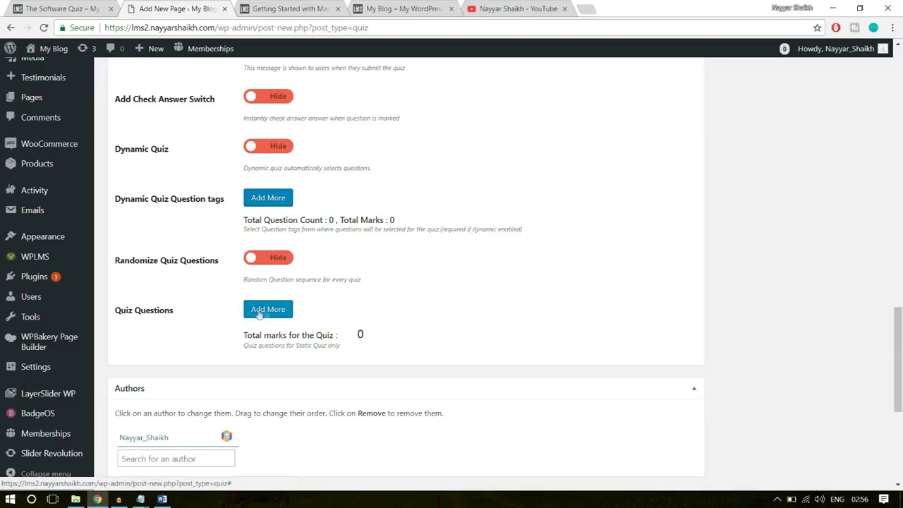
Add two question rows holding Software Training Q-1 and Software Training Q-2
{"action": "left_click", "coordinate": [260, 314]}
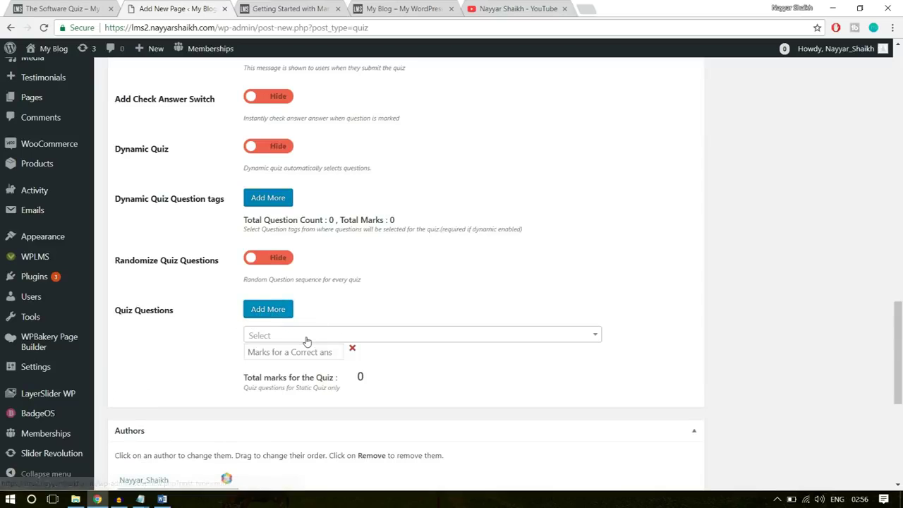
{"action": "left_click", "coordinate": [306, 340]}
{"action": "left_click", "coordinate": [299, 336]}
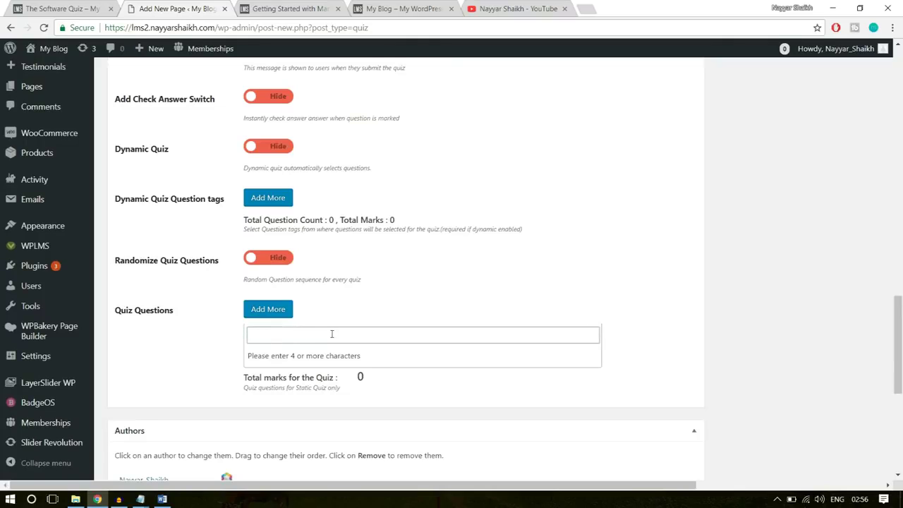
{"action": "type", "text": "softw"}
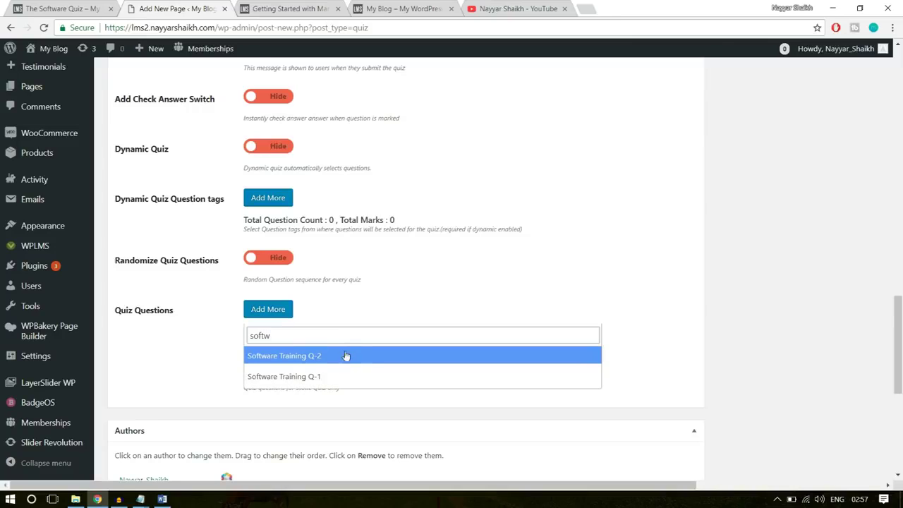
{"action": "left_click", "coordinate": [282, 377]}
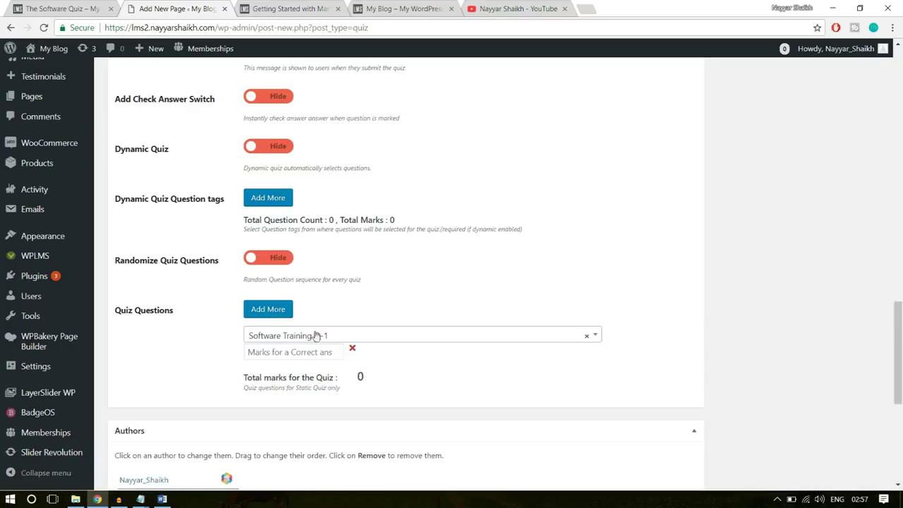
{"action": "left_click", "coordinate": [278, 316]}
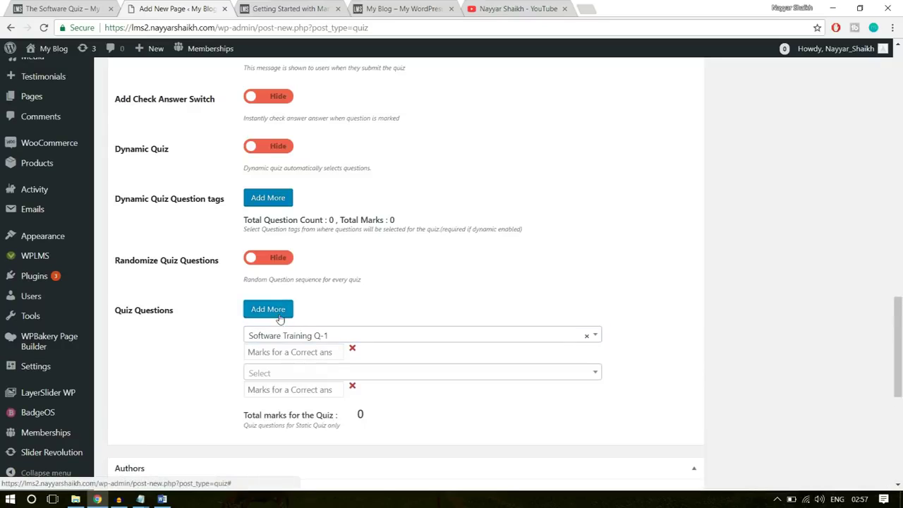
{"action": "left_click", "coordinate": [302, 377]}
{"action": "type", "text": "softw"}
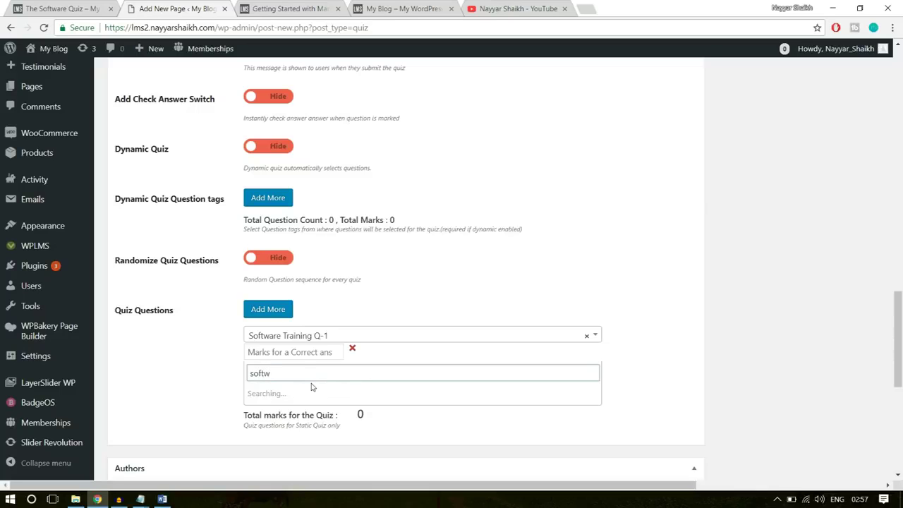
{"action": "left_click", "coordinate": [312, 394]}
Give Q-1 10 marks and Q-2 5 marks, for a 15-mark total
{"action": "left_click", "coordinate": [299, 356]}
{"action": "scroll", "coordinate": [790, 292], "scroll_direction": "down", "scroll_amount": 1}
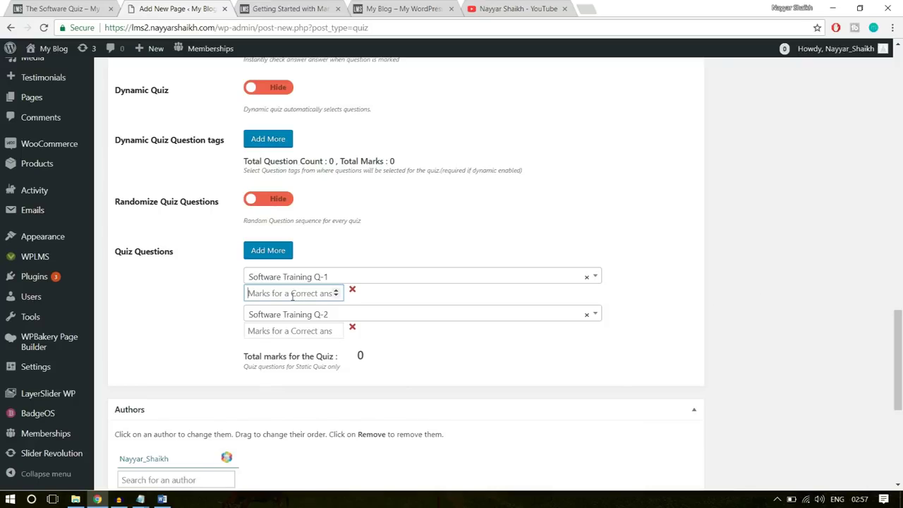
{"action": "type", "text": "10"}
{"action": "left_click", "coordinate": [288, 337]}
{"action": "type", "text": "5"}
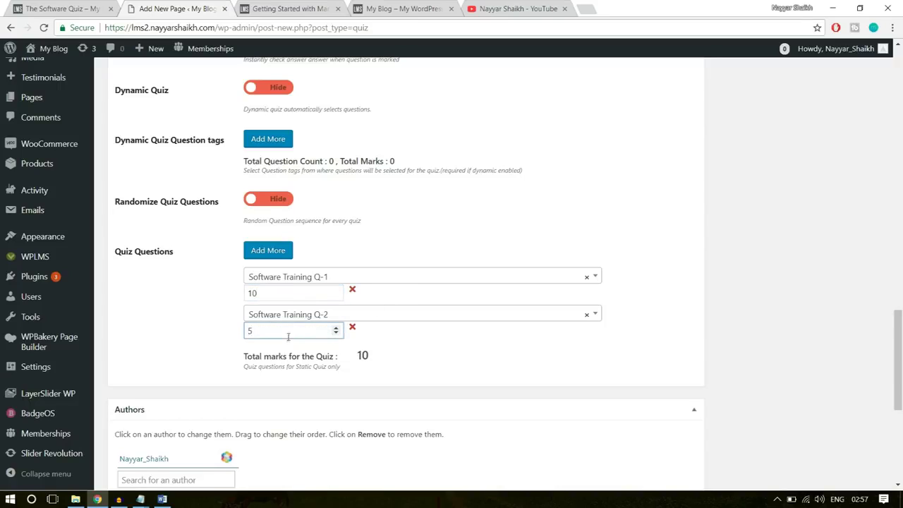
{"action": "left_click_drag", "start_coordinate": [280, 330], "coordinate": [235, 329]}
{"action": "left_click", "coordinate": [273, 332]}
{"action": "left_click_drag", "start_coordinate": [264, 293], "coordinate": [247, 292]}
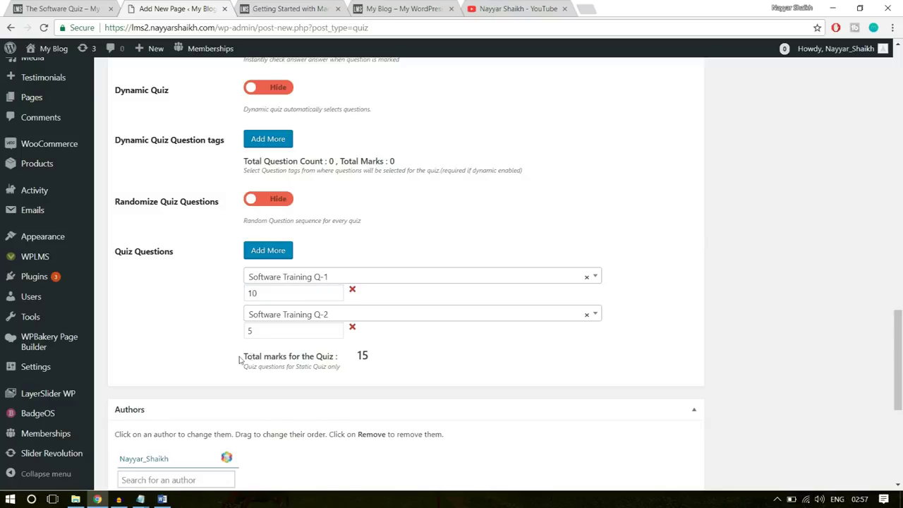
{"action": "left_click_drag", "start_coordinate": [240, 360], "coordinate": [358, 356]}
{"action": "left_click", "coordinate": [362, 361]}
Create a new 'Software' quiz type for The Software Quiz and publish the quiz
{"action": "left_click", "coordinate": [381, 361]}
{"action": "scroll", "coordinate": [481, 374], "scroll_direction": "down", "scroll_amount": 3}
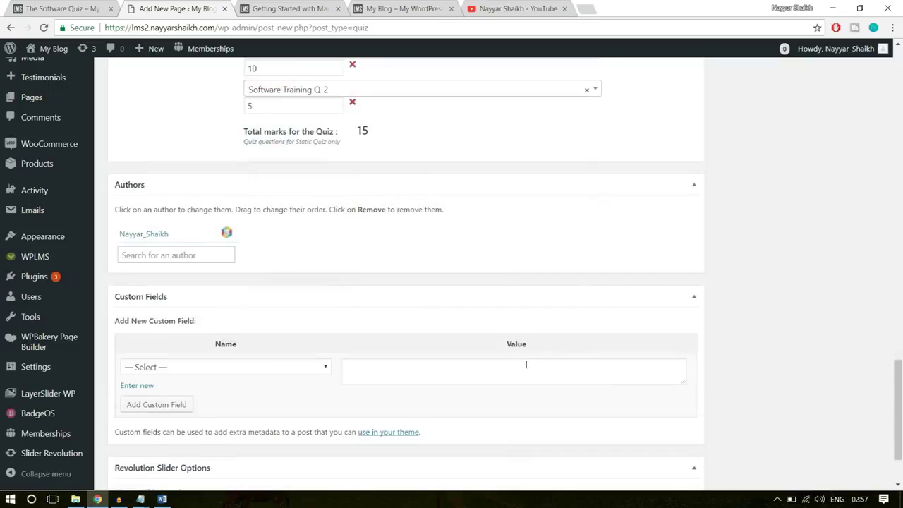
{"action": "scroll", "coordinate": [628, 371], "scroll_direction": "up", "scroll_amount": 8}
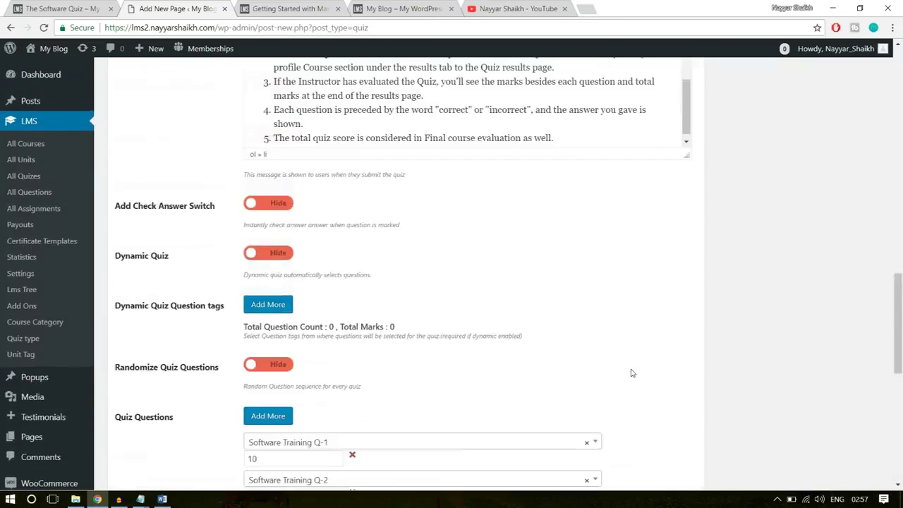
{"action": "scroll", "coordinate": [632, 372], "scroll_direction": "up", "scroll_amount": 7}
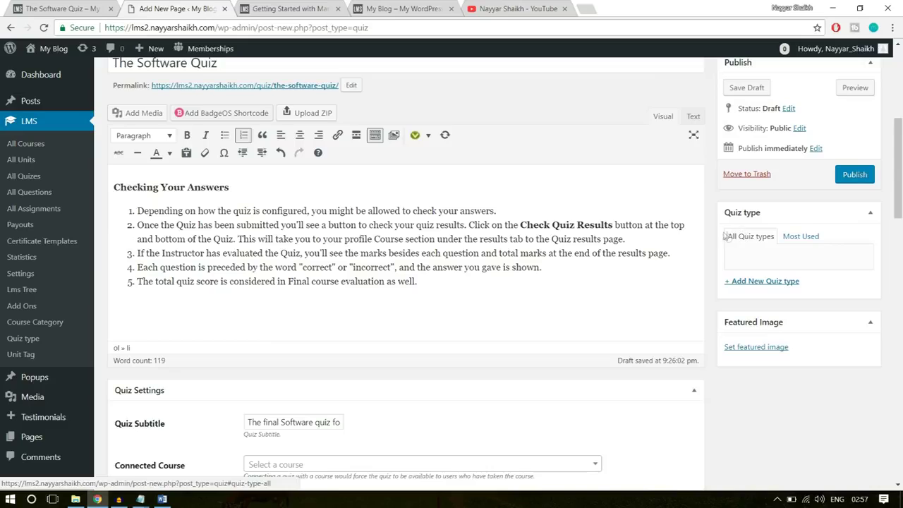
{"action": "left_click", "coordinate": [767, 282]}
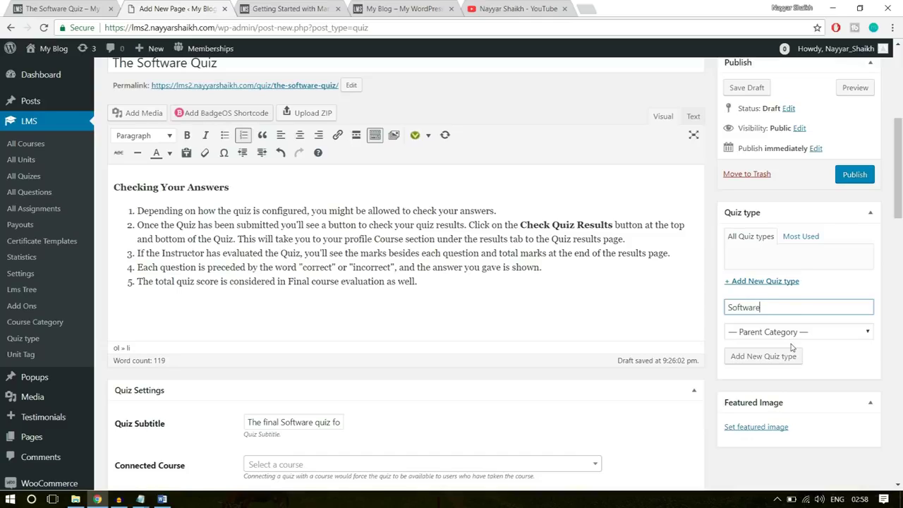
{"action": "left_click", "coordinate": [772, 356]}
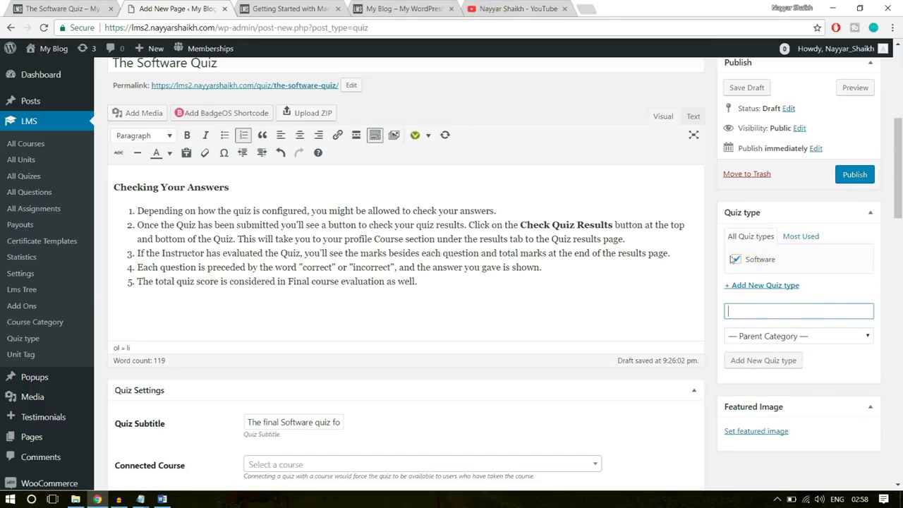
{"action": "scroll", "coordinate": [827, 278], "scroll_direction": "up", "scroll_amount": 3}
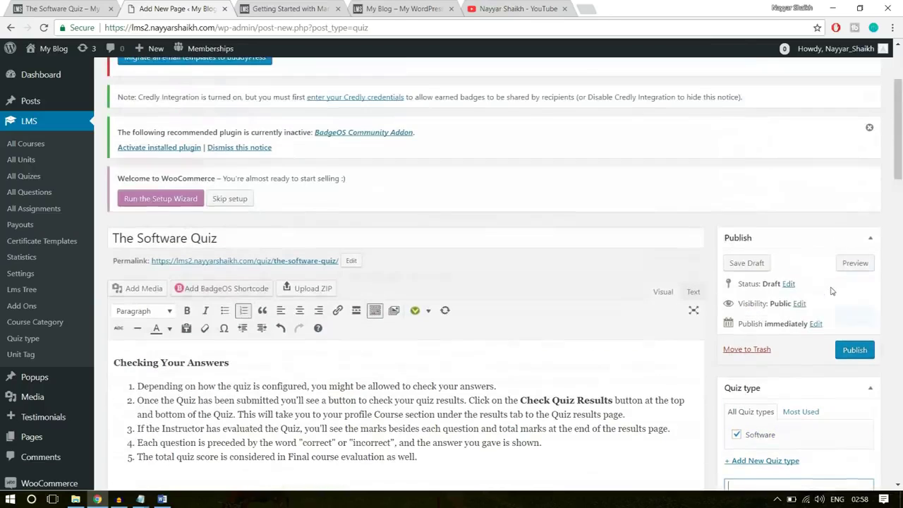
{"action": "left_click", "coordinate": [850, 352]}
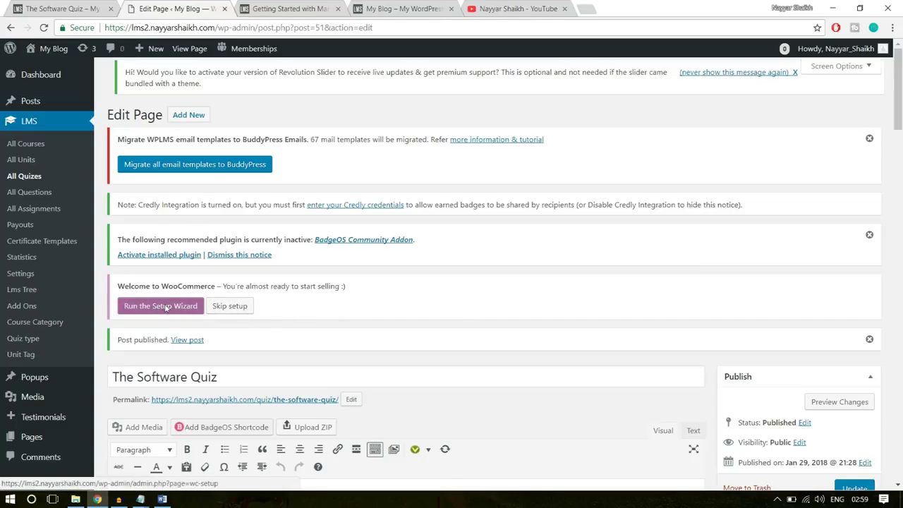
Launch the WooCommerce Setup Wizard and point out its wc-setup page address
{"action": "left_click", "coordinate": [167, 309]}
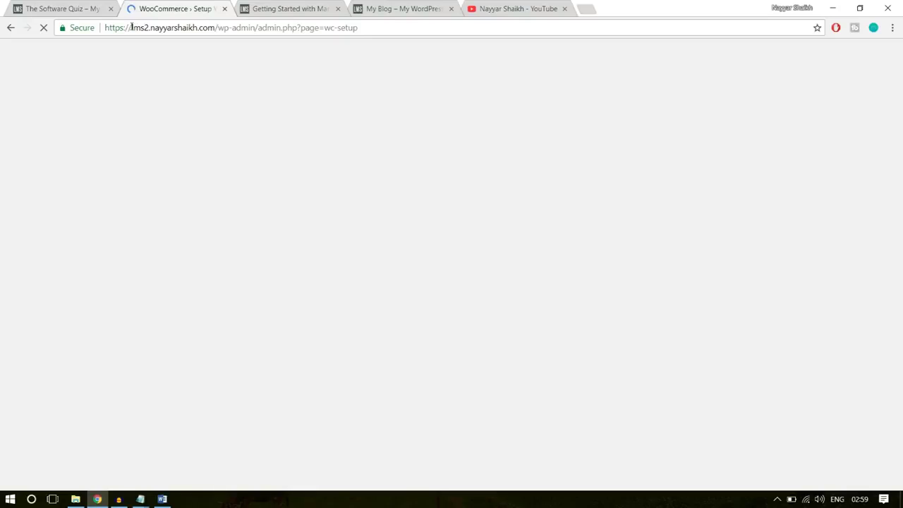
{"action": "left_click_drag", "start_coordinate": [132, 28], "coordinate": [320, 28]}
{"action": "left_click", "coordinate": [225, 29]}
{"action": "left_click", "coordinate": [304, 28]}
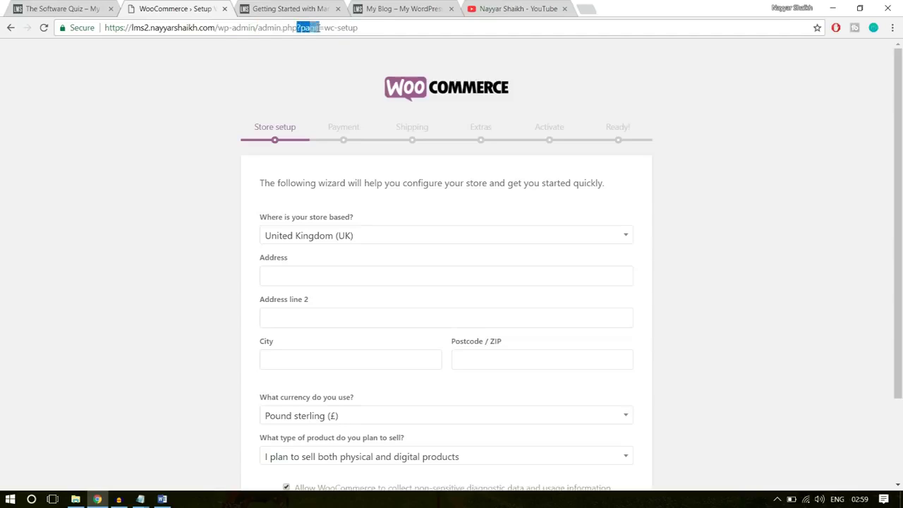
{"action": "left_click", "coordinate": [327, 29]}
{"action": "scroll", "coordinate": [699, 149], "scroll_direction": "down", "scroll_amount": 2}
{"action": "scroll", "coordinate": [701, 166], "scroll_direction": "up", "scroll_amount": 2}
{"action": "scroll", "coordinate": [832, 178], "scroll_direction": "down", "scroll_amount": 2}
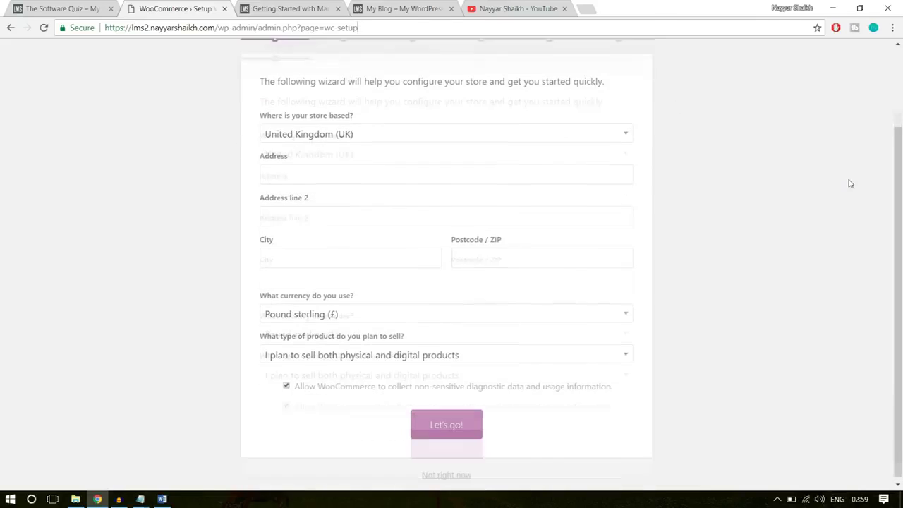
Set the store location to India — Maharashtra with the saved Mumbai address and postcode 400017
{"action": "left_click", "coordinate": [392, 132]}
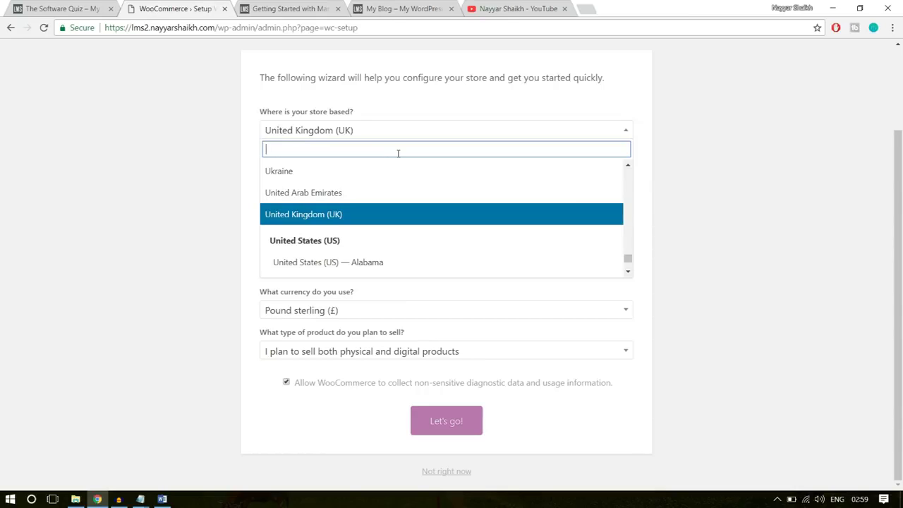
{"action": "type", "text": "maha"}
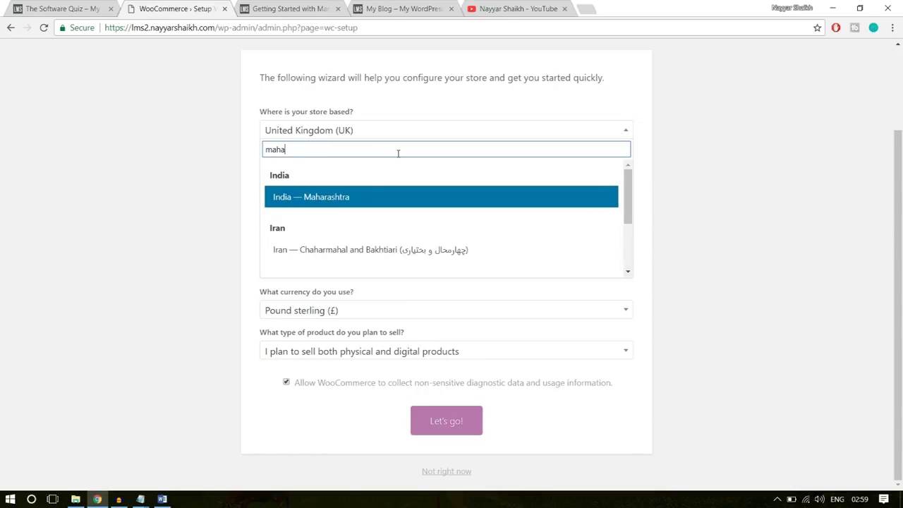
{"action": "left_click", "coordinate": [343, 199]}
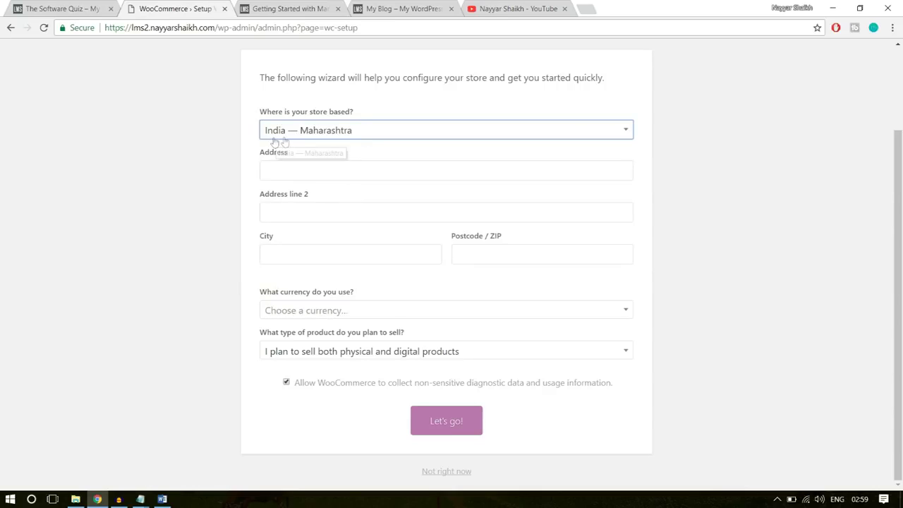
{"action": "left_click", "coordinate": [317, 166]}
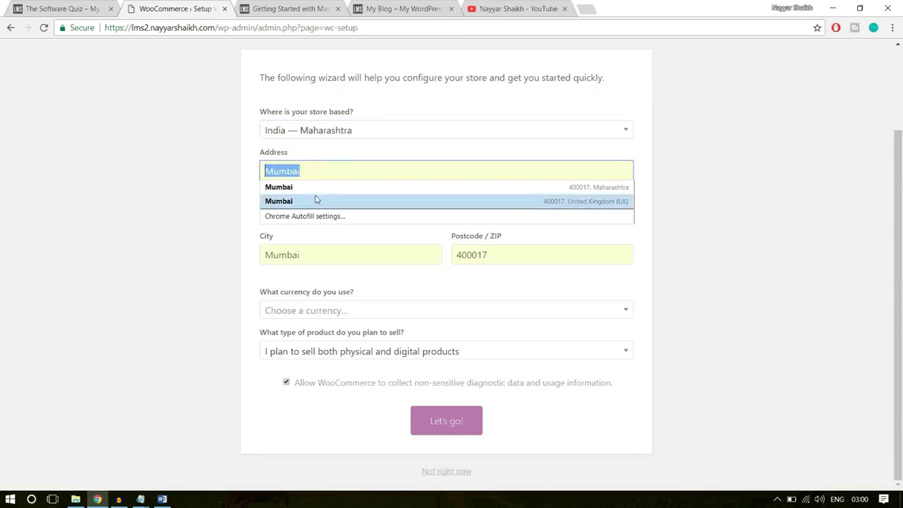
{"action": "left_click", "coordinate": [317, 187]}
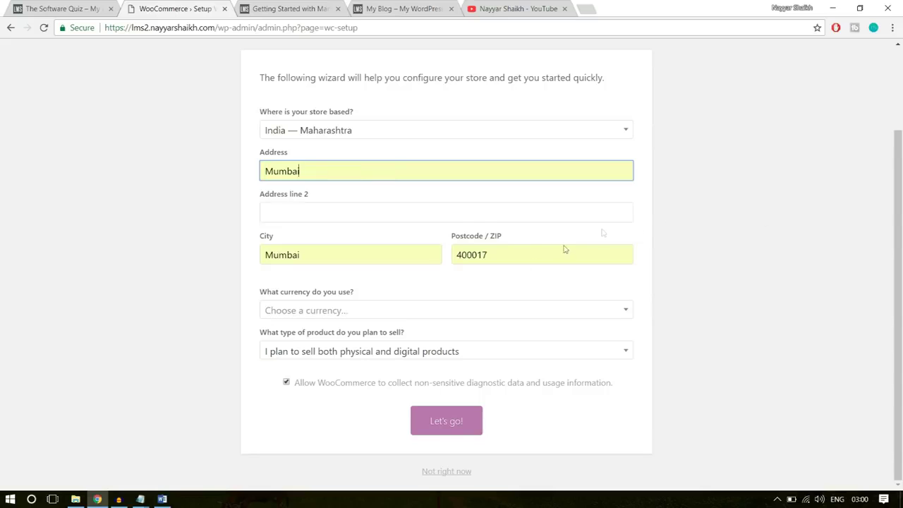
Set the store currency to United States dollar ($)
{"action": "left_click", "coordinate": [423, 312]}
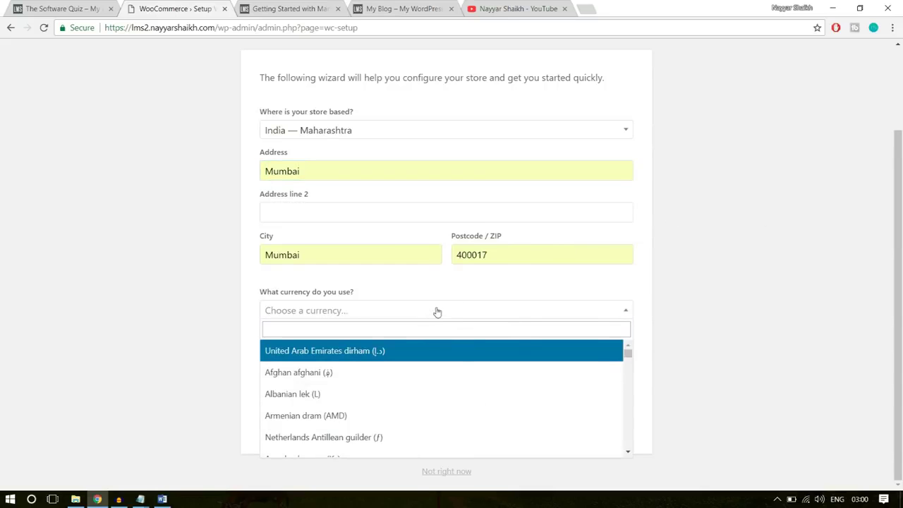
{"action": "type", "text": "unitr"}
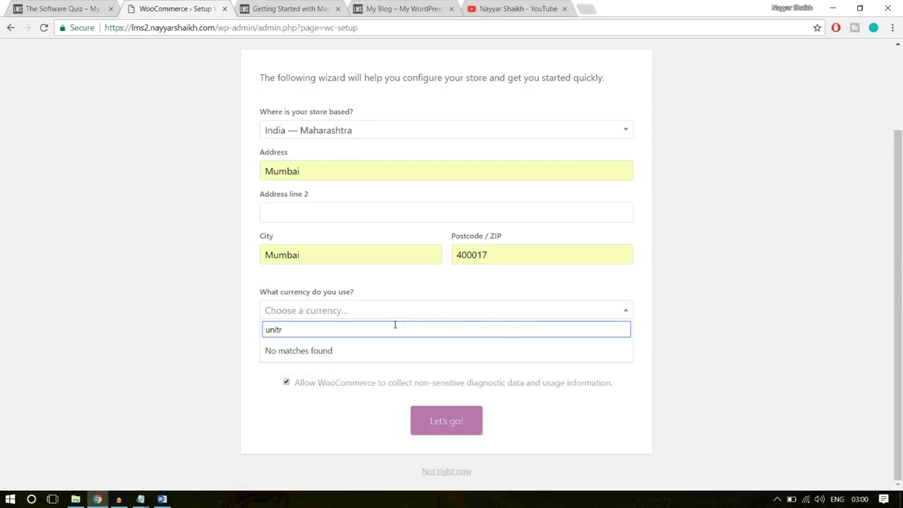
{"action": "key", "text": "BackSpace"}
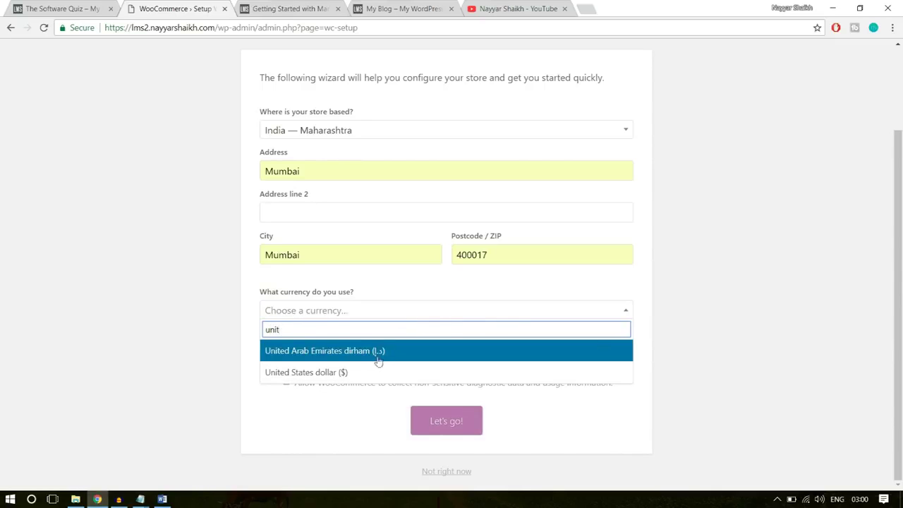
{"action": "left_click", "coordinate": [369, 372]}
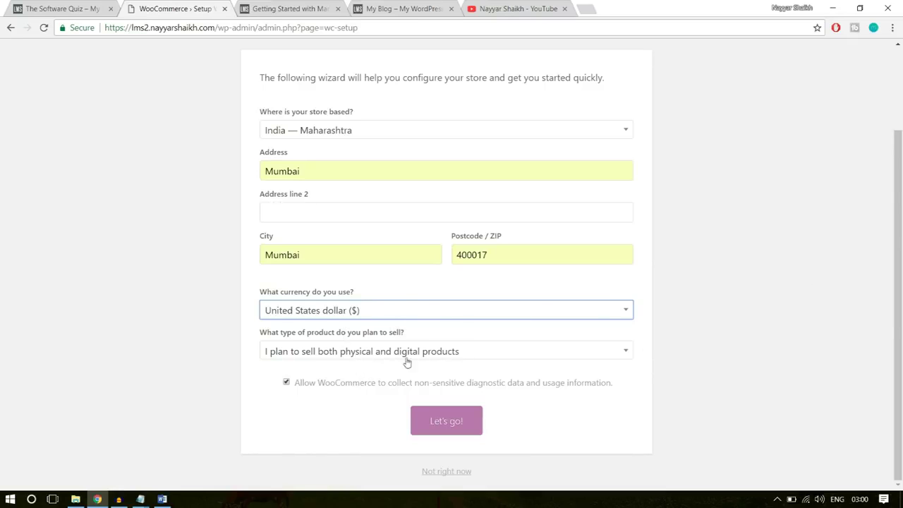
{"action": "left_click", "coordinate": [321, 353]}
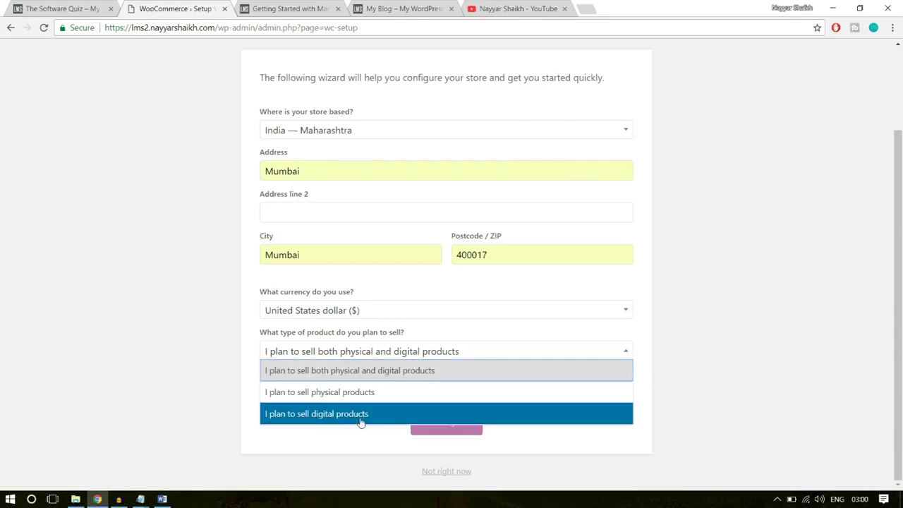
Keep selling both physical and digital products and continue past payments with none enabled
{"action": "left_click", "coordinate": [397, 377]}
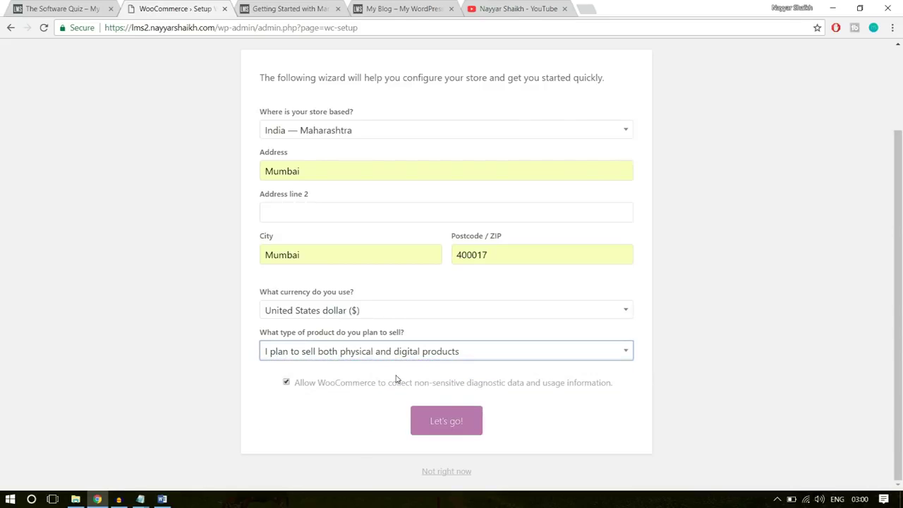
{"action": "left_click", "coordinate": [432, 424]}
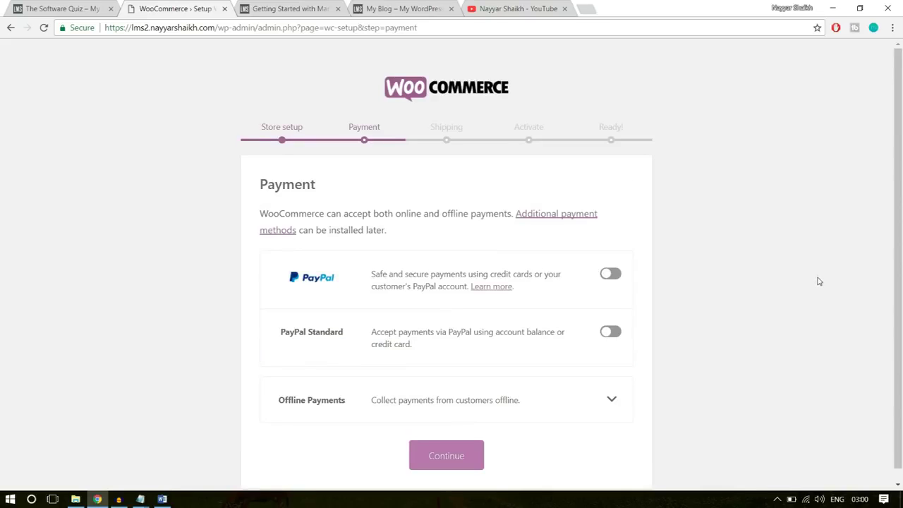
{"action": "scroll", "coordinate": [818, 281], "scroll_direction": "down", "scroll_amount": 1}
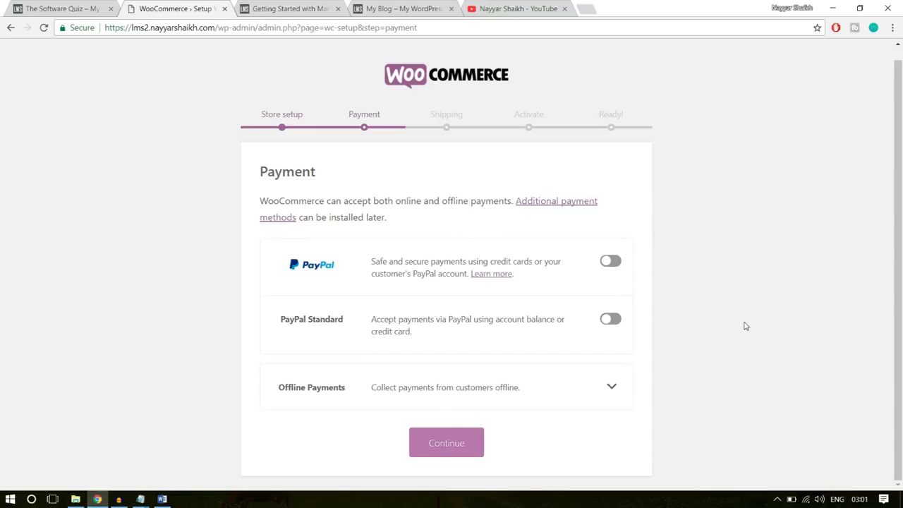
{"action": "left_click", "coordinate": [465, 445]}
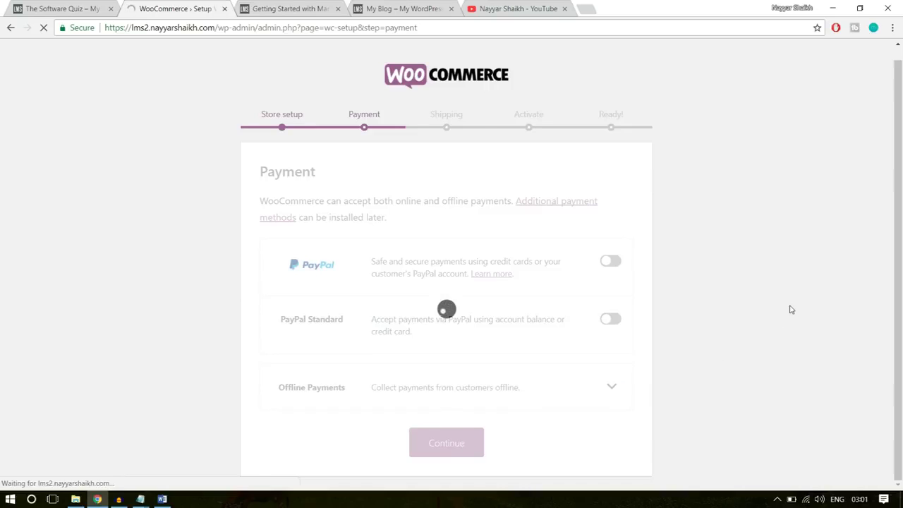
Switch off flat-rate shipping for India and other locations, then skip the Jetpack step
{"action": "scroll", "coordinate": [790, 309], "scroll_direction": "down", "scroll_amount": 1}
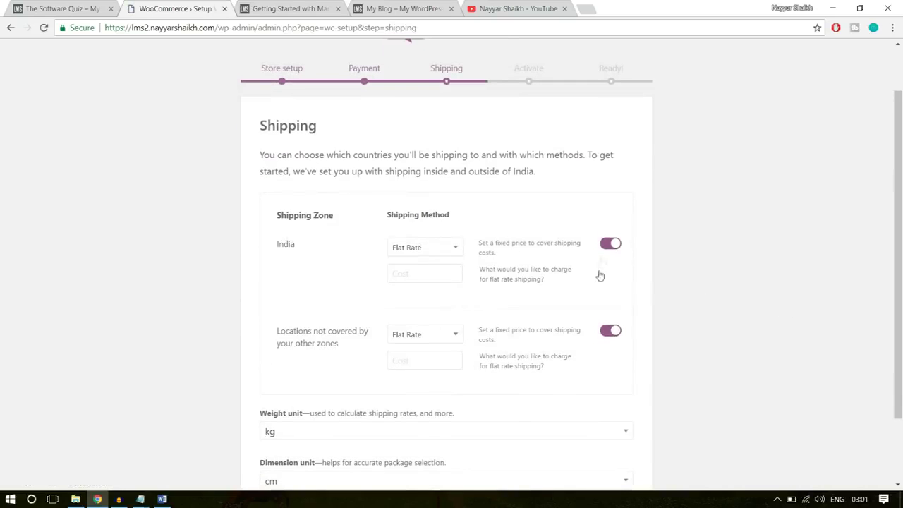
{"action": "left_click", "coordinate": [616, 243]}
{"action": "left_click", "coordinate": [614, 331]}
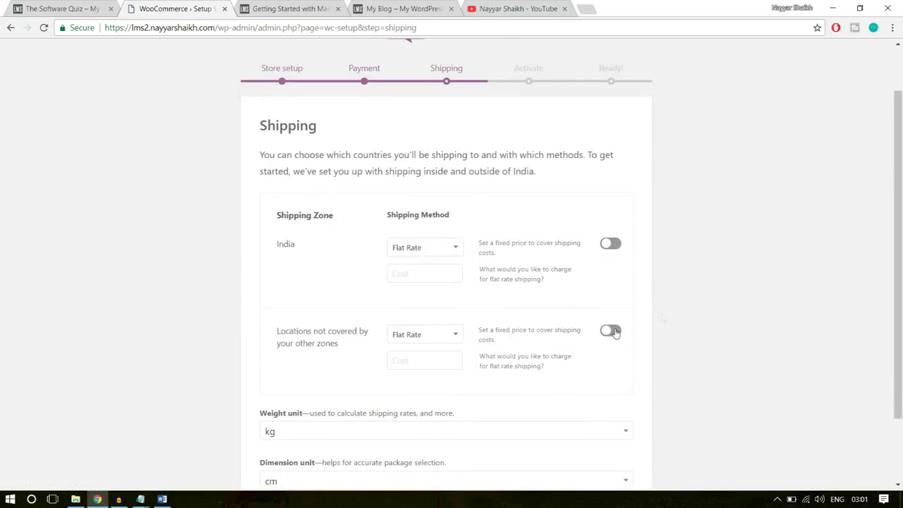
{"action": "scroll", "coordinate": [739, 297], "scroll_direction": "down", "scroll_amount": 2}
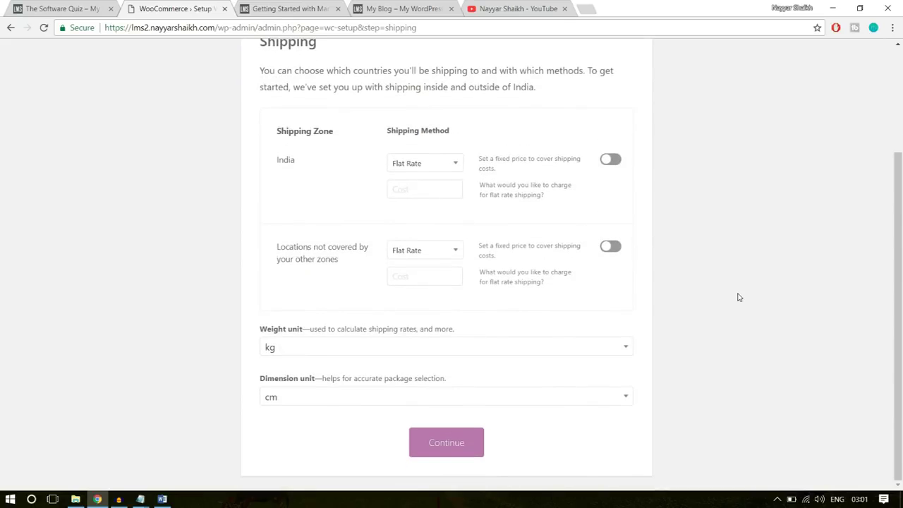
{"action": "scroll", "coordinate": [739, 297], "scroll_direction": "up", "scroll_amount": 3}
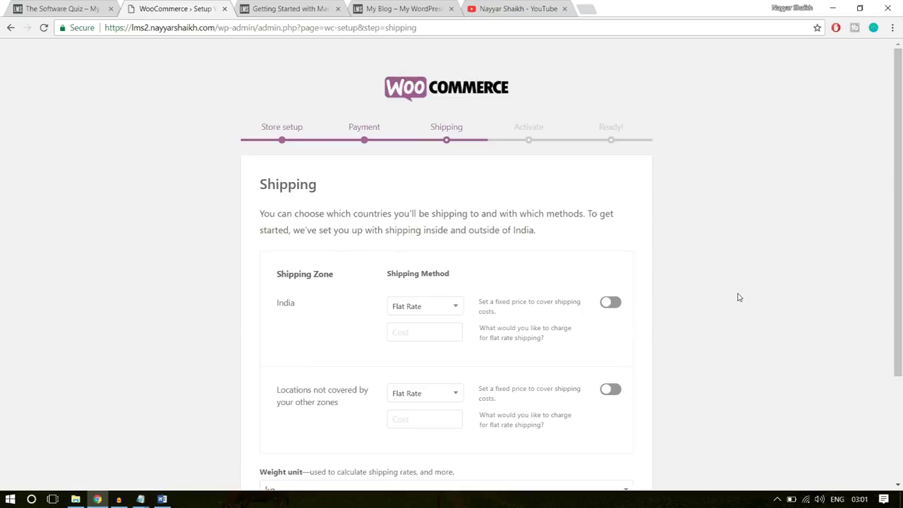
{"action": "scroll", "coordinate": [738, 297], "scroll_direction": "down", "scroll_amount": 3}
{"action": "left_click", "coordinate": [471, 440]}
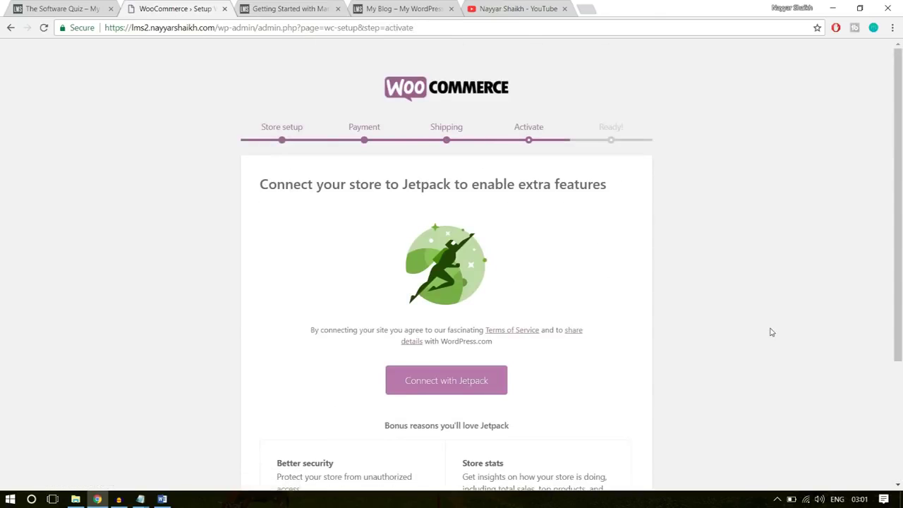
{"action": "scroll", "coordinate": [772, 331], "scroll_direction": "down", "scroll_amount": 3}
{"action": "left_click", "coordinate": [455, 473]}
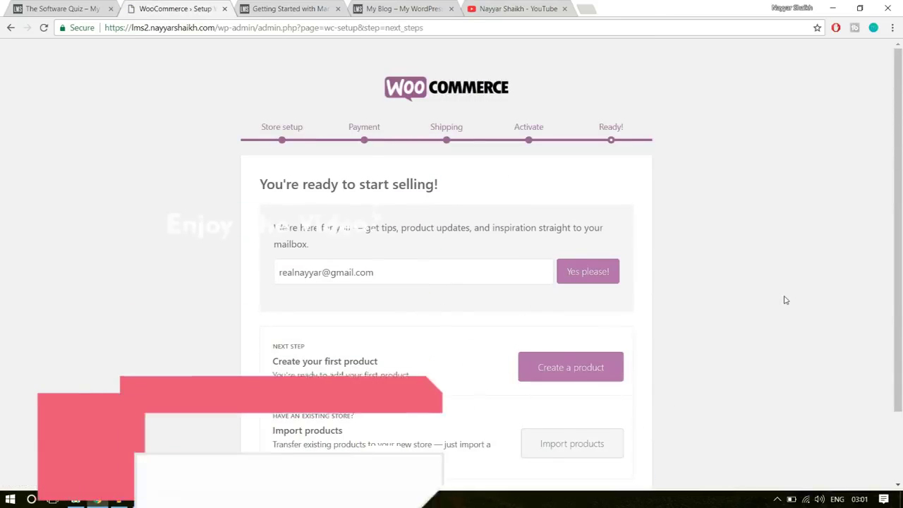
{"action": "scroll", "coordinate": [768, 288], "scroll_direction": "down", "scroll_amount": 2}
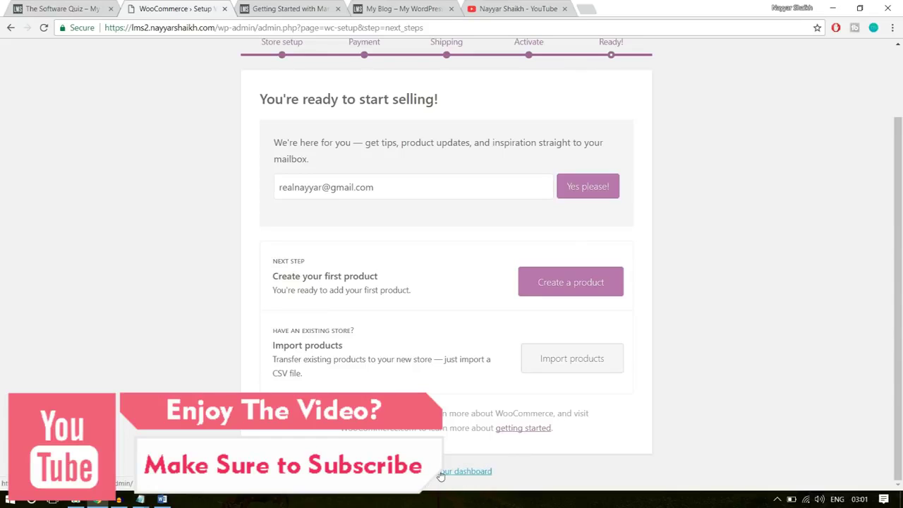
Review WooCommerce General settings: Mumbai store address, all-country selling, US dollar with 2 decimals
{"action": "left_click", "coordinate": [442, 471]}
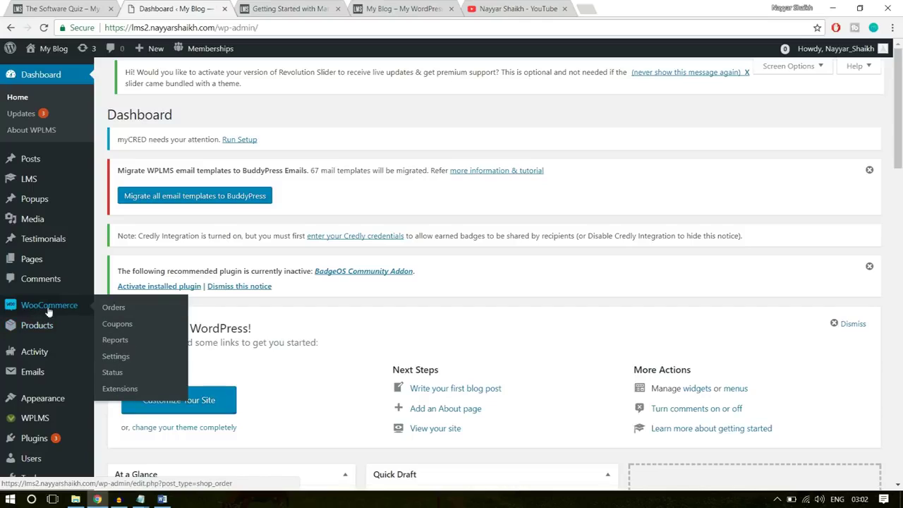
{"action": "mouse_move", "coordinate": [44, 334]}
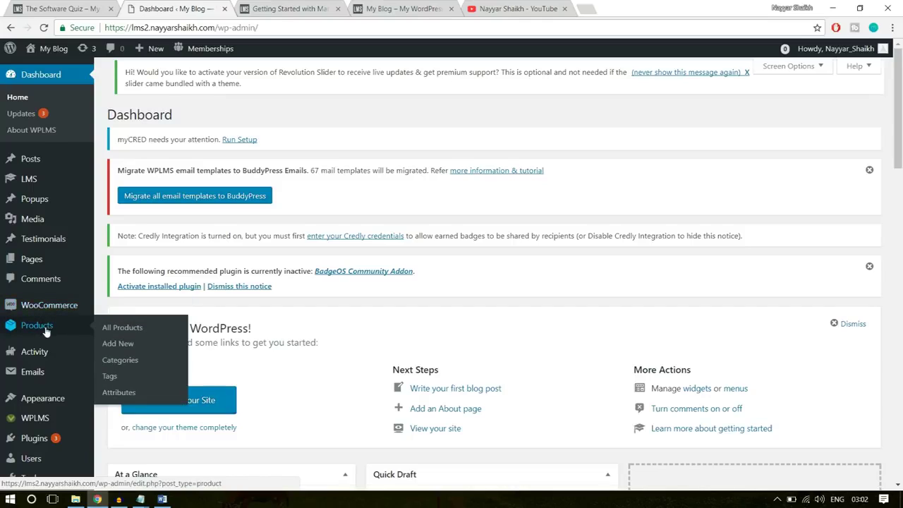
{"action": "mouse_move", "coordinate": [40, 314]}
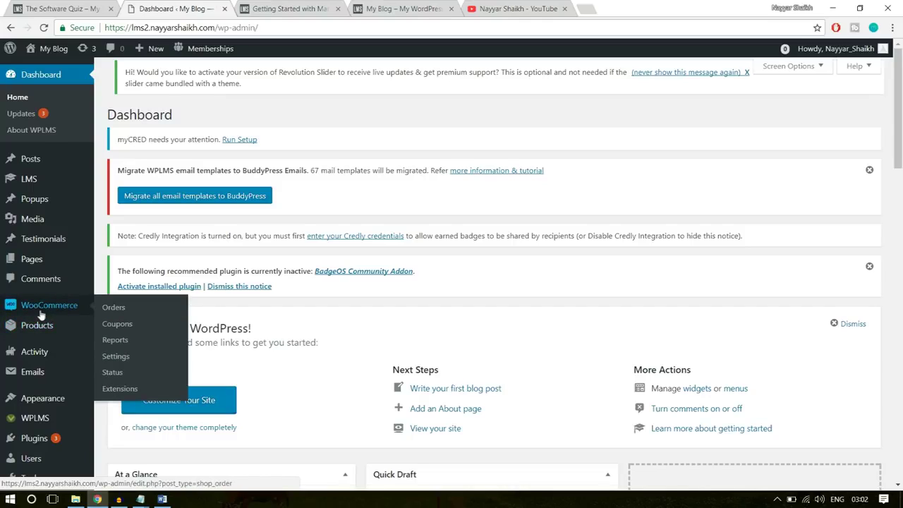
{"action": "left_click", "coordinate": [116, 356]}
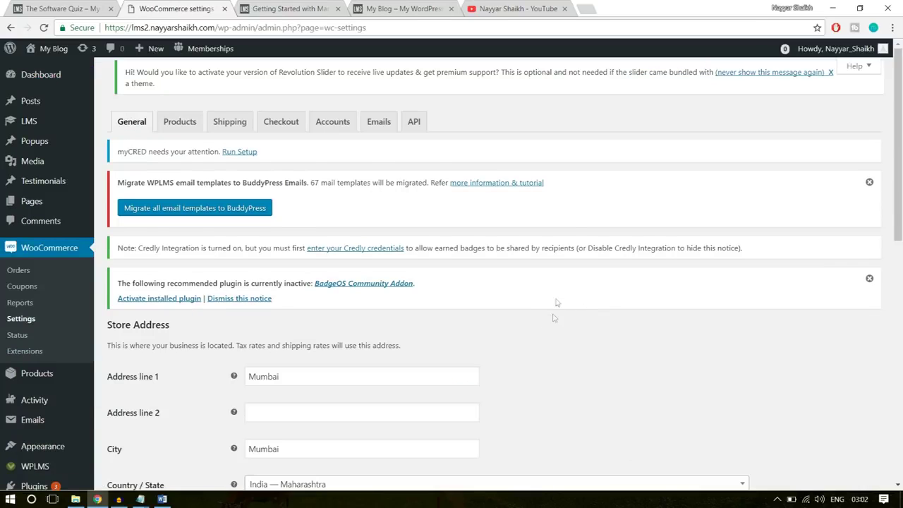
{"action": "scroll", "coordinate": [598, 334], "scroll_direction": "down", "scroll_amount": 3}
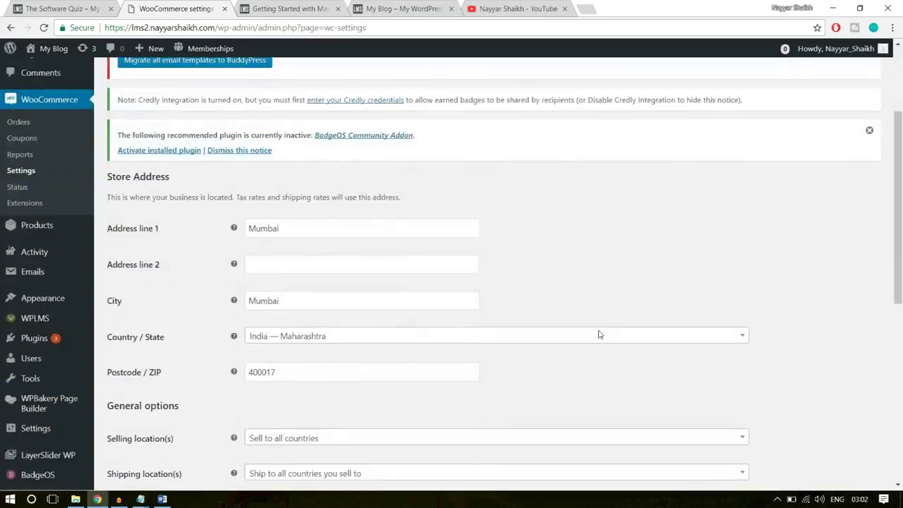
{"action": "scroll", "coordinate": [462, 313], "scroll_direction": "down", "scroll_amount": 2}
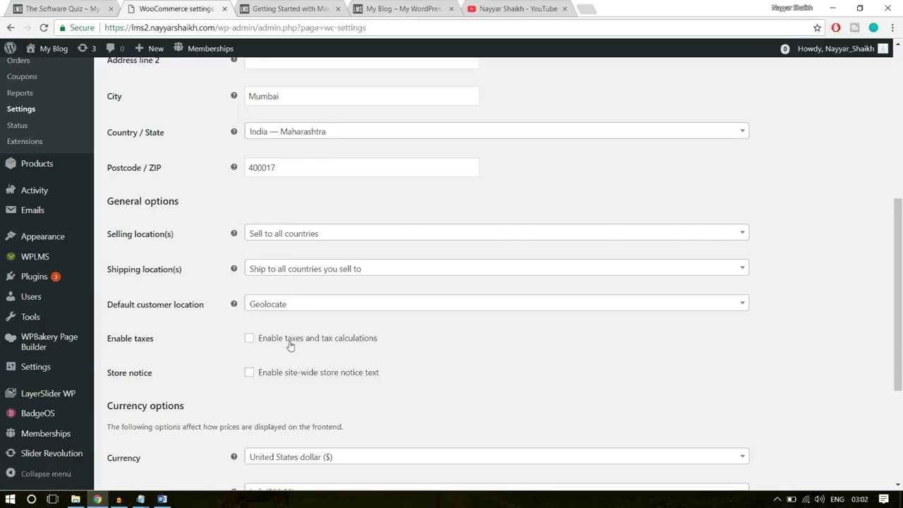
{"action": "scroll", "coordinate": [489, 349], "scroll_direction": "down", "scroll_amount": 3}
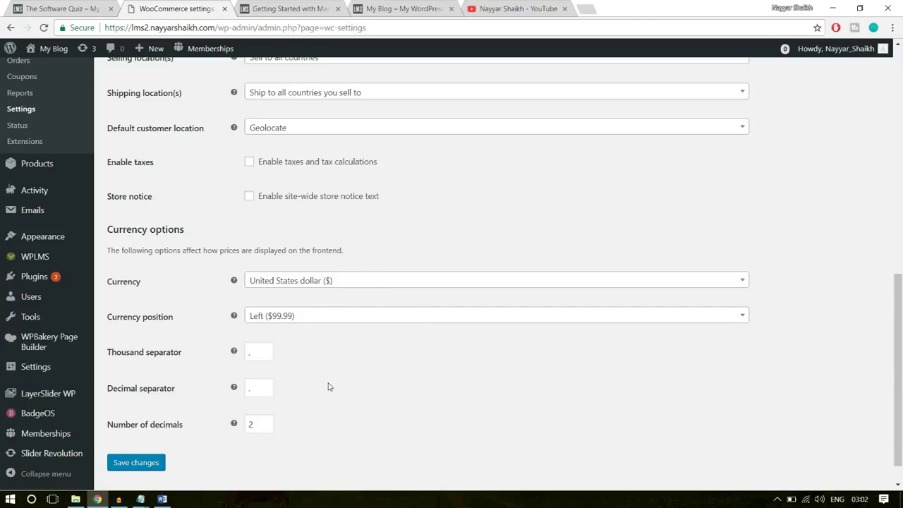
{"action": "scroll", "coordinate": [327, 383], "scroll_direction": "up", "scroll_amount": 7}
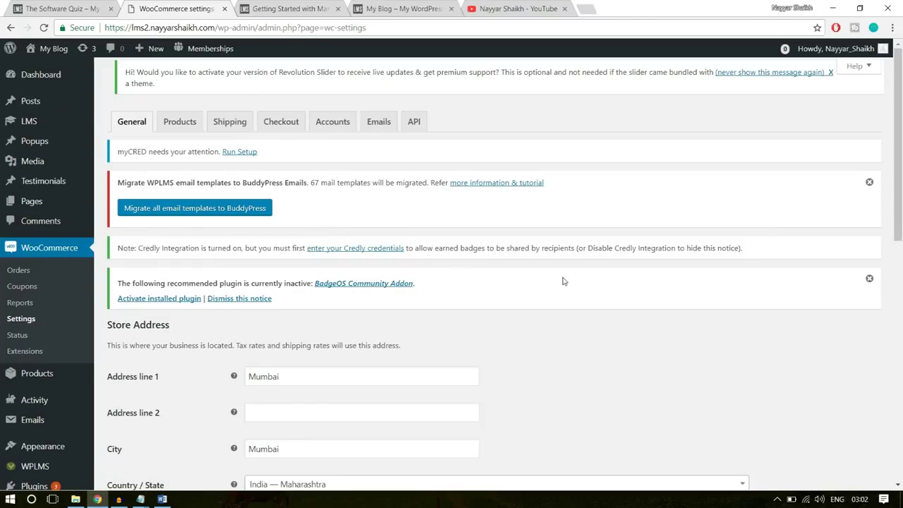
On the Checkout settings, tick Force secure checkout and check the site's HTTPS connection
{"action": "left_click", "coordinate": [285, 131]}
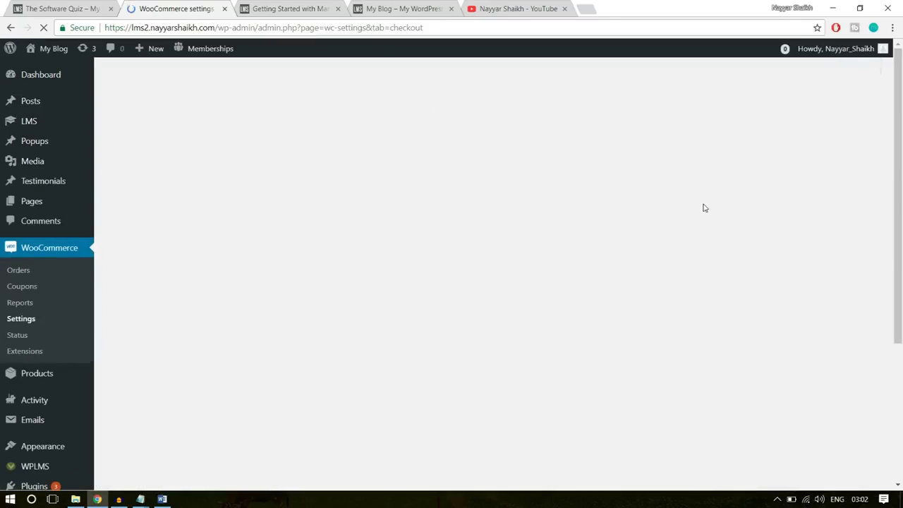
{"action": "scroll", "coordinate": [682, 298], "scroll_direction": "down", "scroll_amount": 2}
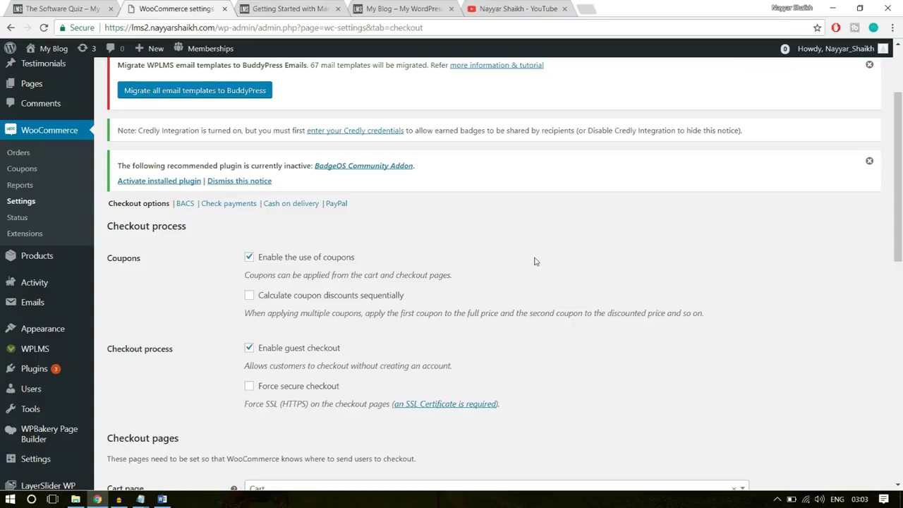
{"action": "scroll", "coordinate": [589, 290], "scroll_direction": "down", "scroll_amount": 1}
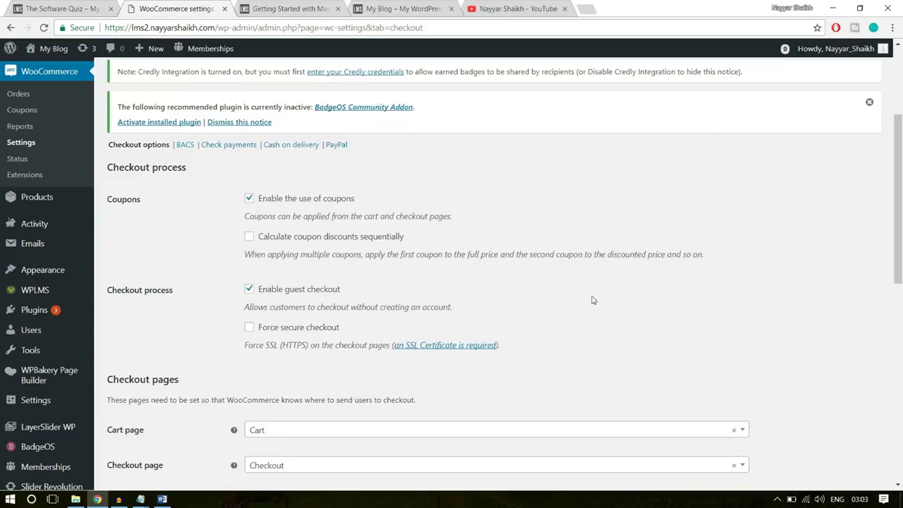
{"action": "scroll", "coordinate": [592, 299], "scroll_direction": "down", "scroll_amount": 1}
{"action": "left_click", "coordinate": [272, 271]}
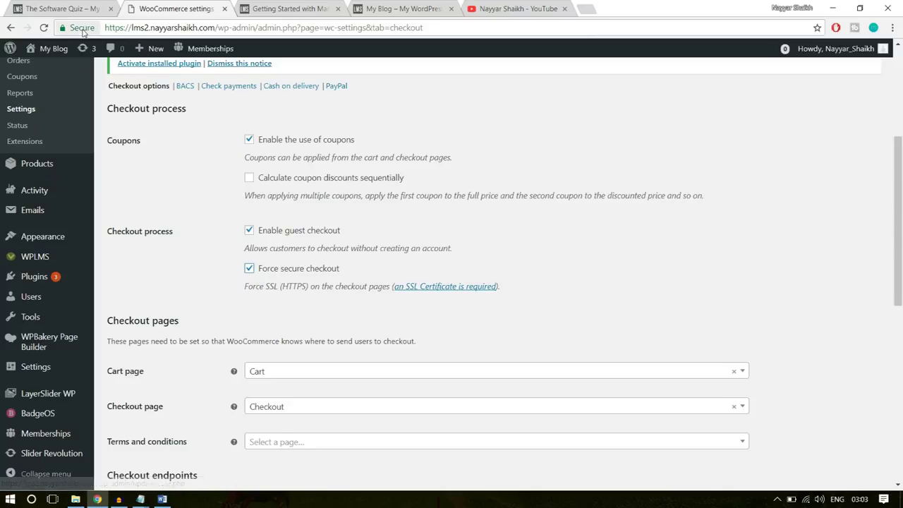
{"action": "left_click", "coordinate": [81, 28]}
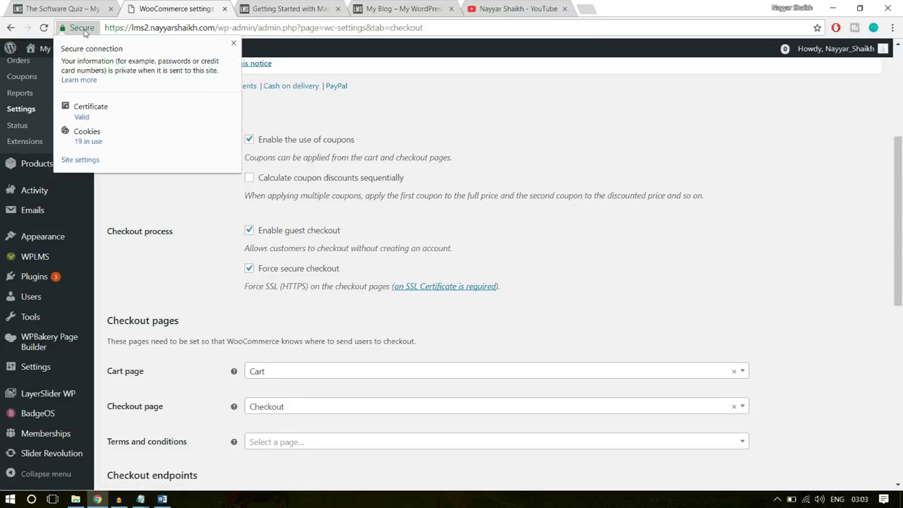
{"action": "left_click", "coordinate": [233, 44]}
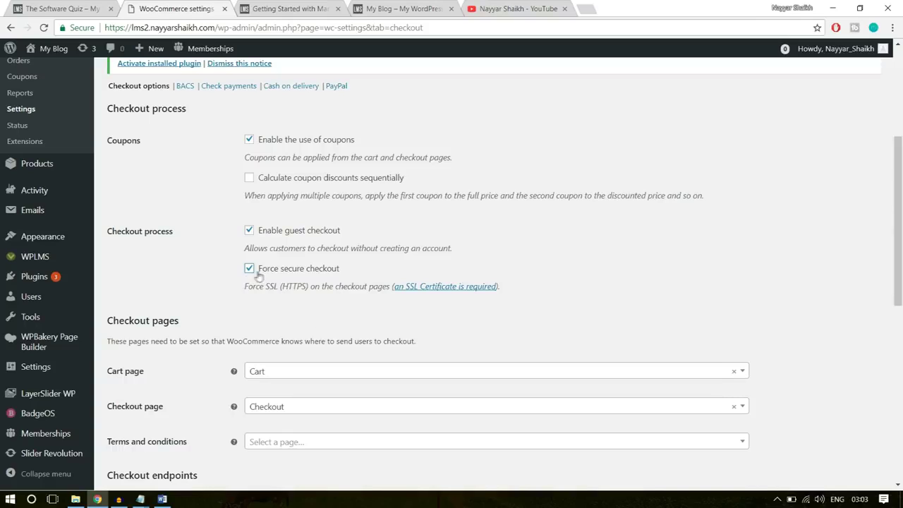
{"action": "left_click_drag", "start_coordinate": [281, 290], "coordinate": [304, 289]}
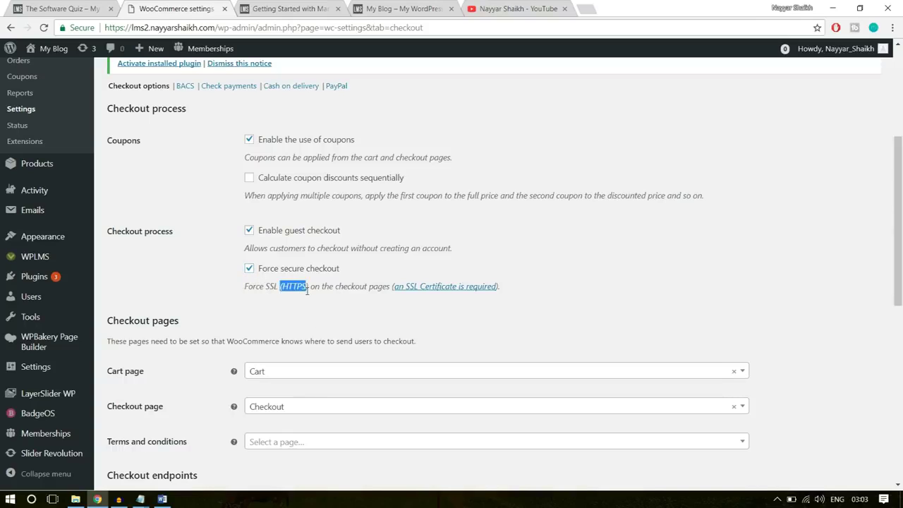
{"action": "left_click", "coordinate": [294, 288]}
Save the WooCommerce checkout settings
{"action": "scroll", "coordinate": [575, 242], "scroll_direction": "down", "scroll_amount": 3}
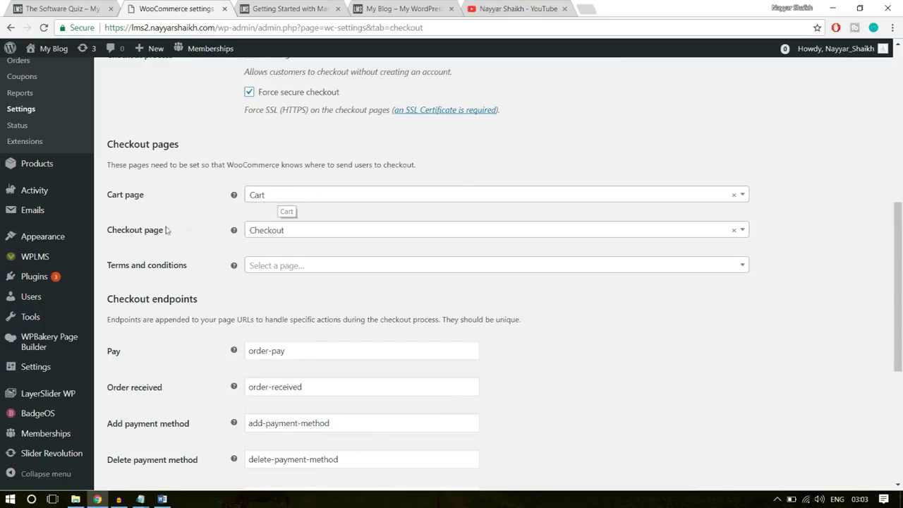
{"action": "scroll", "coordinate": [598, 313], "scroll_direction": "down", "scroll_amount": 4}
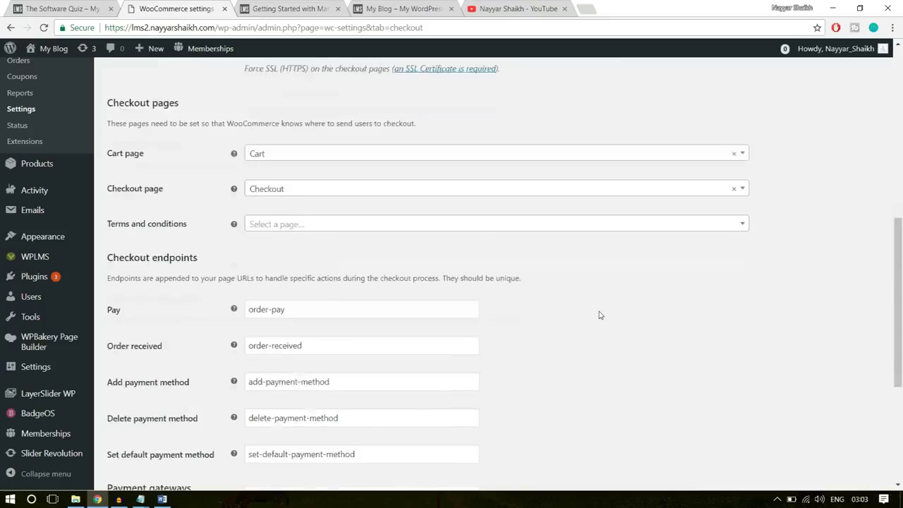
{"action": "left_click", "coordinate": [161, 431]}
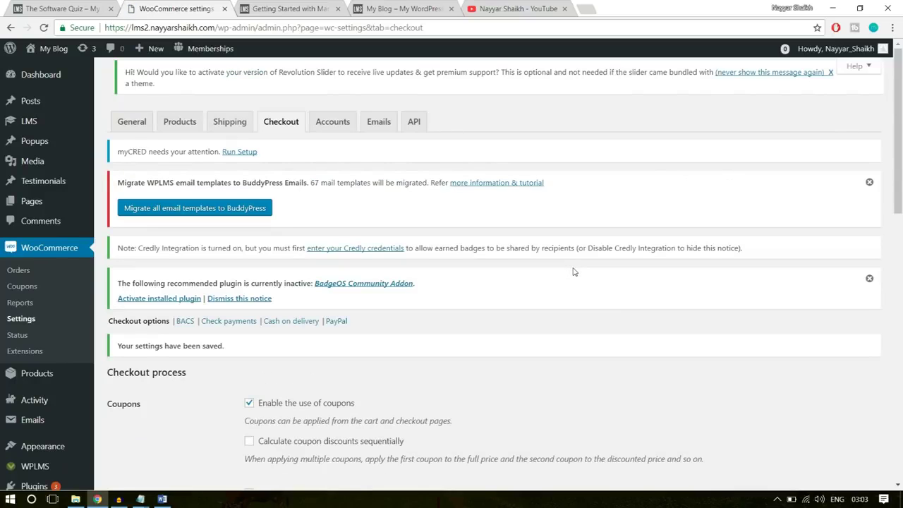
{"action": "scroll", "coordinate": [574, 271], "scroll_direction": "down", "scroll_amount": 3}
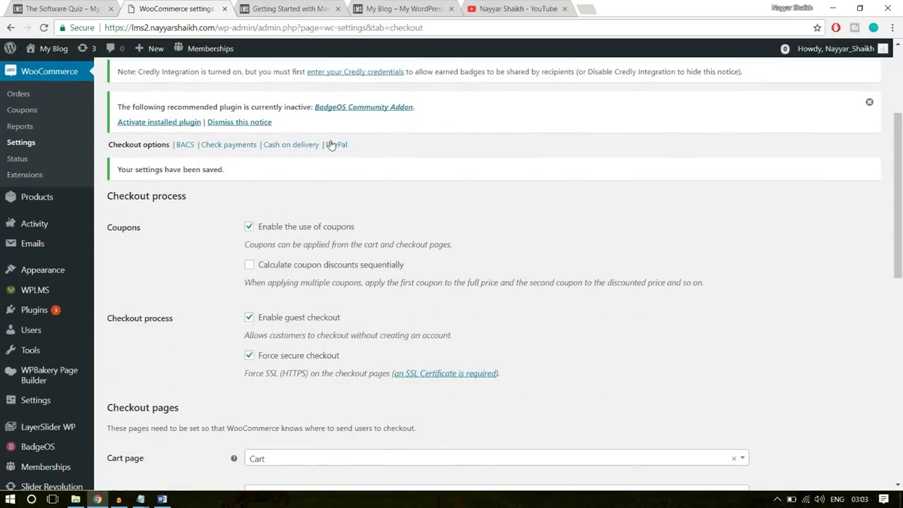
Enable PayPal Standard and fill in the PayPal account e-mail address
{"action": "left_click", "coordinate": [333, 144]}
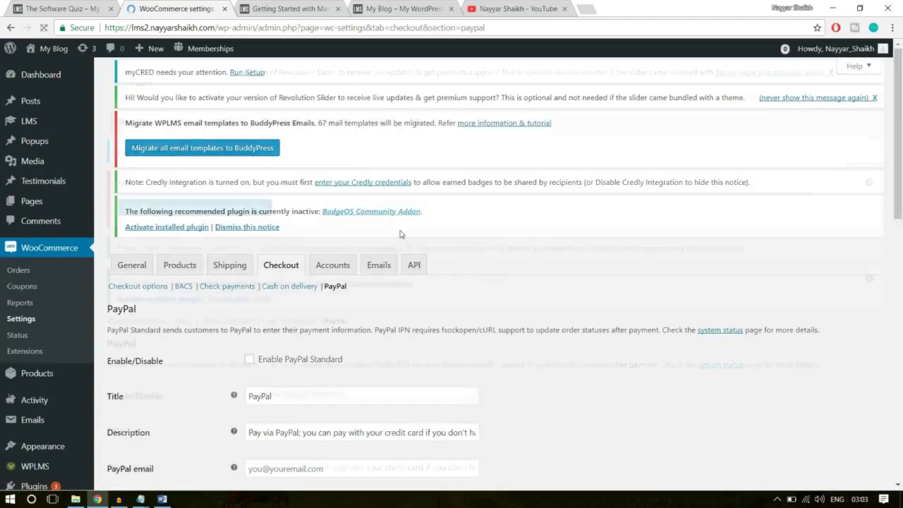
{"action": "scroll", "coordinate": [444, 298], "scroll_direction": "down", "scroll_amount": 2}
{"action": "left_click", "coordinate": [272, 279]}
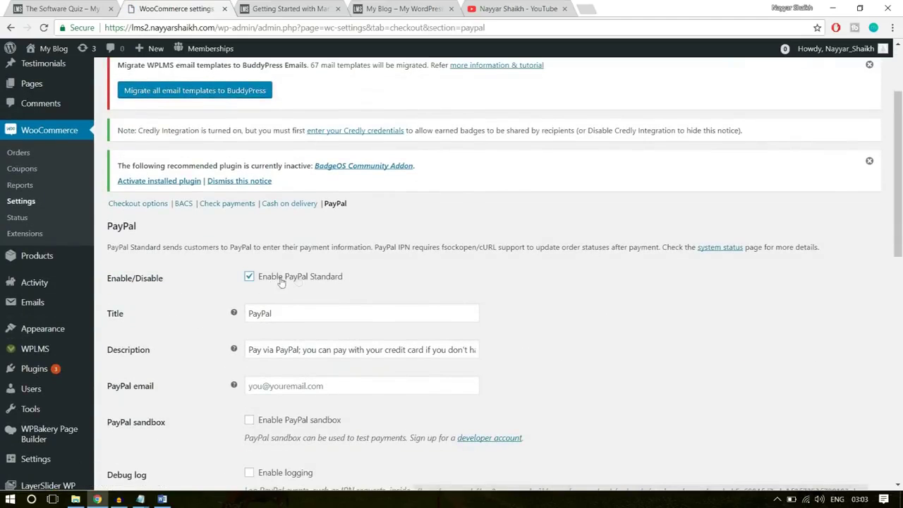
{"action": "scroll", "coordinate": [663, 294], "scroll_direction": "down", "scroll_amount": 3}
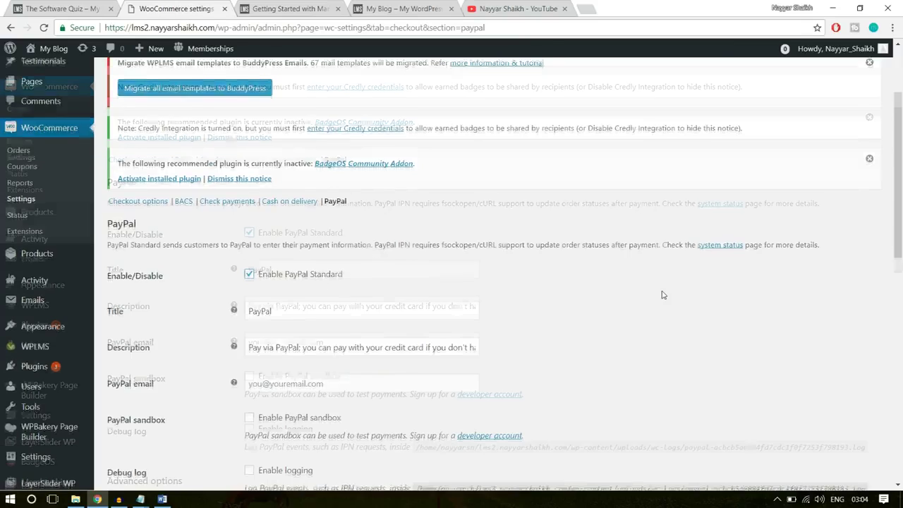
{"action": "left_click", "coordinate": [335, 211]}
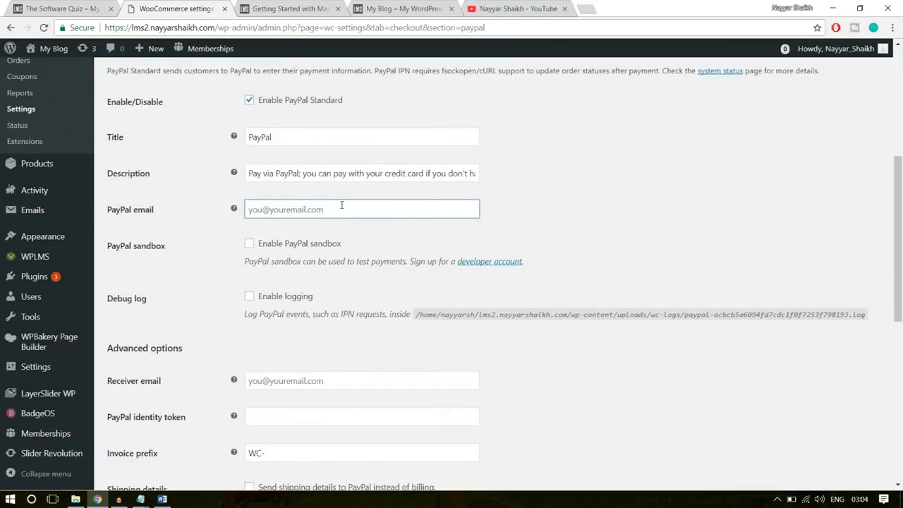
{"action": "type", "text": "re"}
{"action": "left_click", "coordinate": [313, 227]}
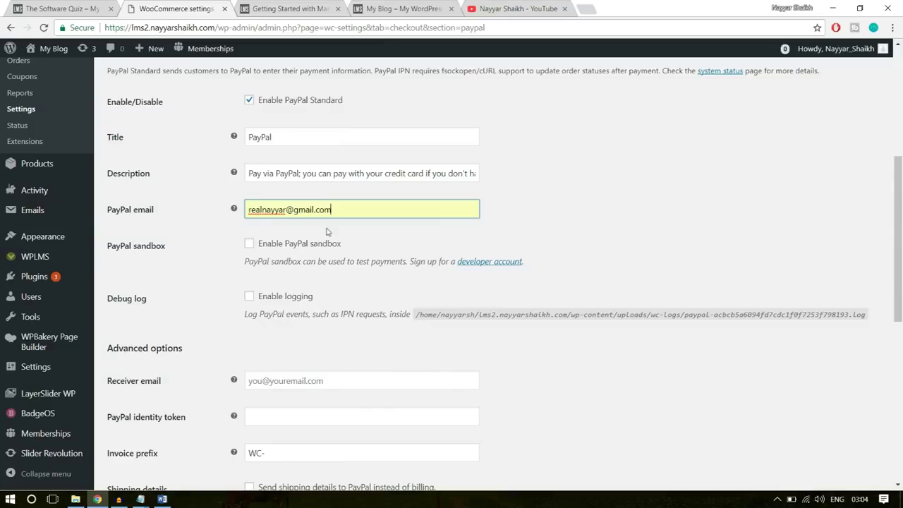
Review the PayPal title, description and remaining fields, then close the YouTube page
{"action": "left_click_drag", "start_coordinate": [276, 142], "coordinate": [245, 148]}
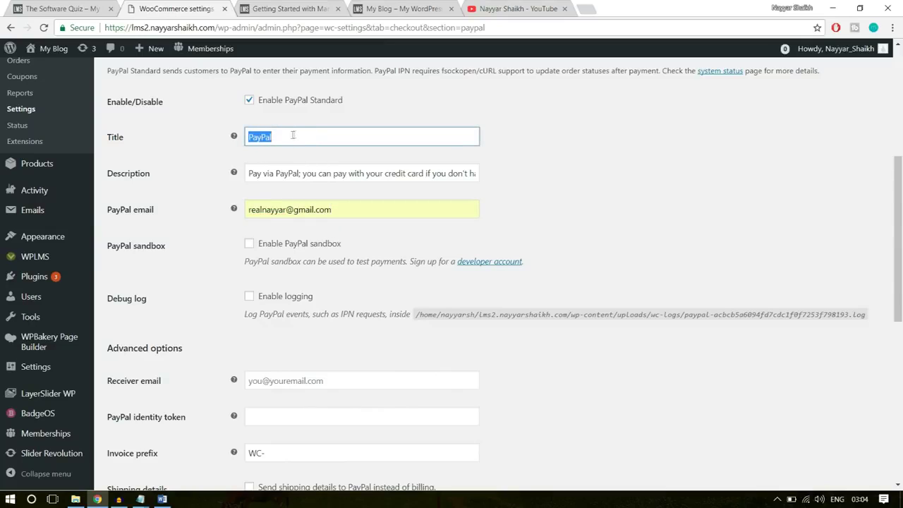
{"action": "left_click_drag", "start_coordinate": [255, 173], "coordinate": [577, 165]}
{"action": "left_click", "coordinate": [578, 164]}
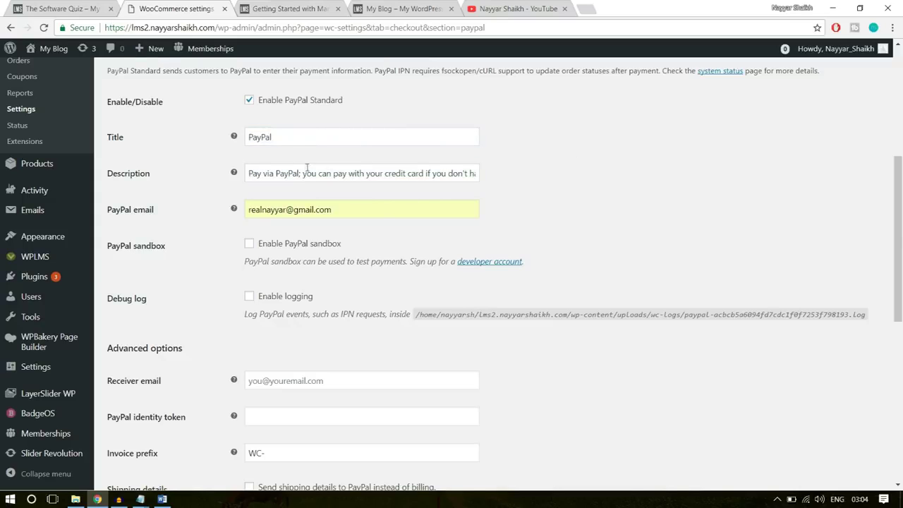
{"action": "scroll", "coordinate": [560, 204], "scroll_direction": "down", "scroll_amount": 2}
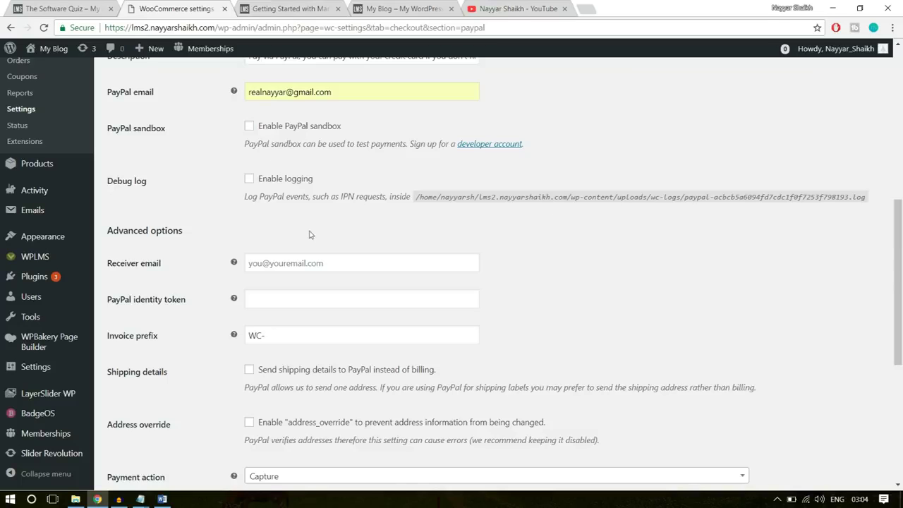
{"action": "scroll", "coordinate": [505, 226], "scroll_direction": "down", "scroll_amount": 5}
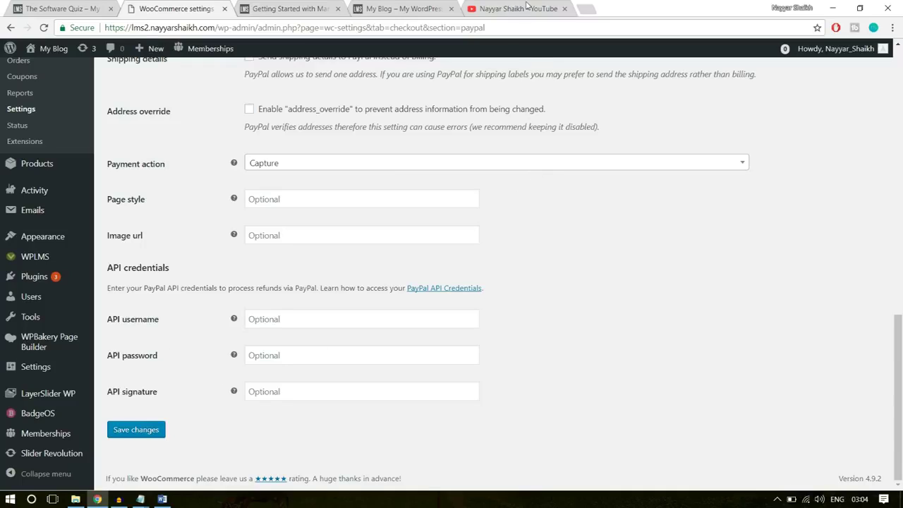
{"action": "left_click", "coordinate": [565, 8]}
Load PayPal in a new tab and open the API access settings from seller preferences
{"action": "left_click", "coordinate": [479, 10]}
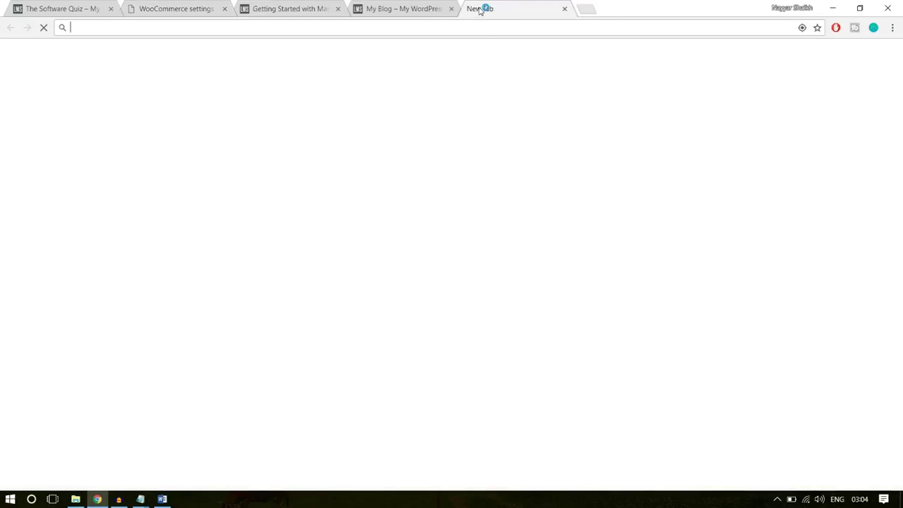
{"action": "type", "text": "paypal.com"}
{"action": "key", "text": "Return"}
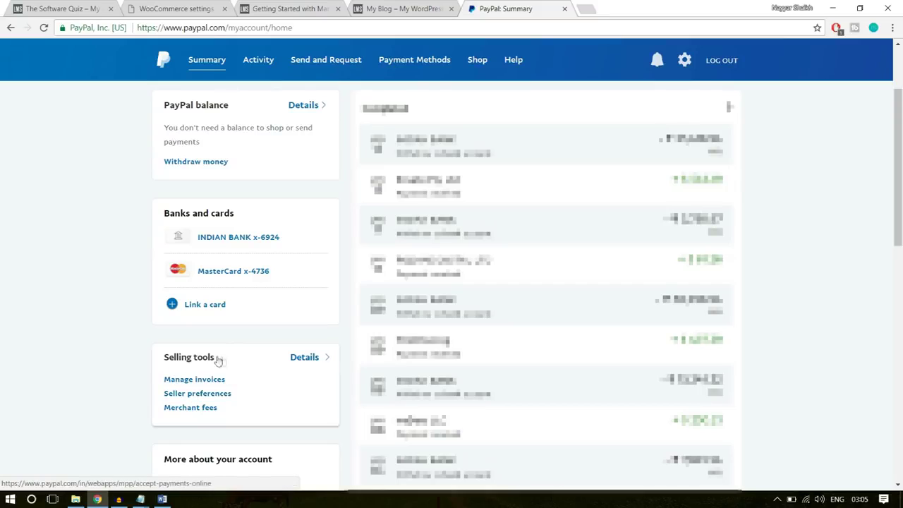
{"action": "left_click", "coordinate": [221, 393]}
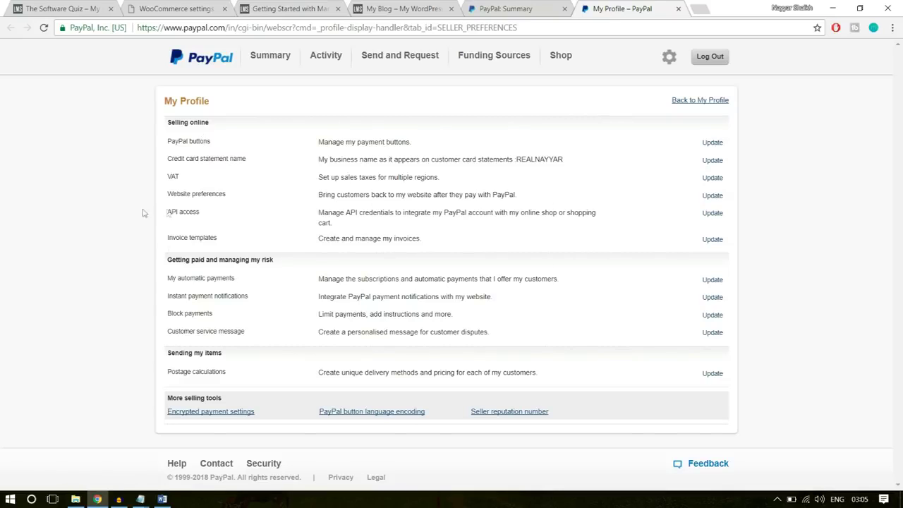
{"action": "left_click_drag", "start_coordinate": [165, 213], "coordinate": [689, 210]}
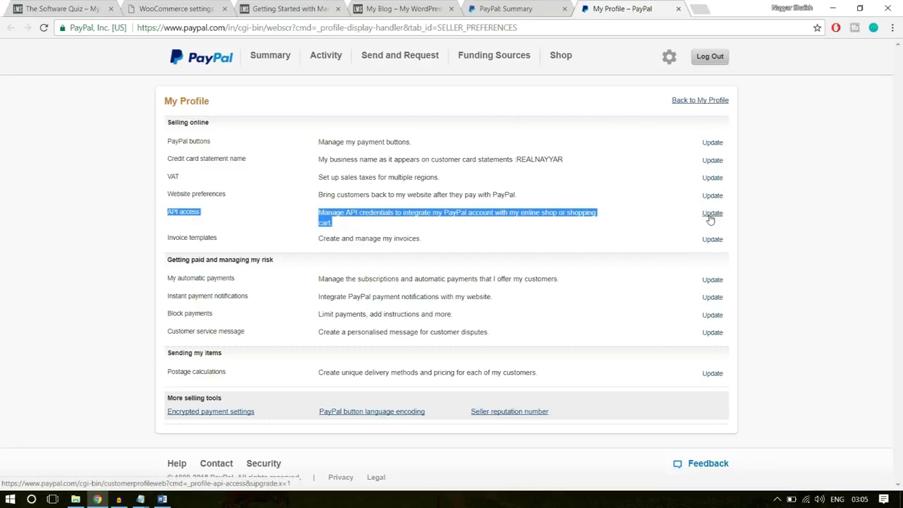
{"action": "left_click", "coordinate": [713, 213]}
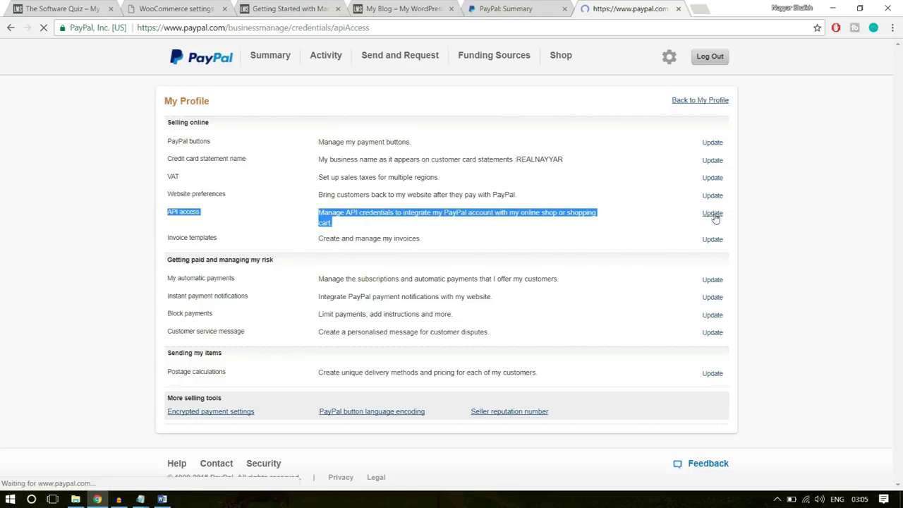
Open Manage API credentials under NVP/SOAP API integration (Classic)
{"action": "scroll", "coordinate": [789, 278], "scroll_direction": "down", "scroll_amount": 3}
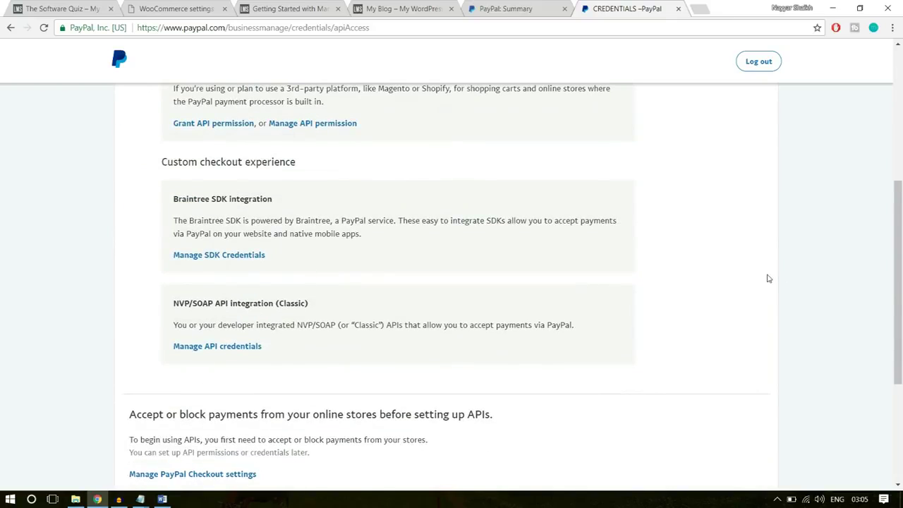
{"action": "scroll", "coordinate": [769, 278], "scroll_direction": "up", "scroll_amount": 5}
{"action": "scroll", "coordinate": [769, 278], "scroll_direction": "down", "scroll_amount": 3}
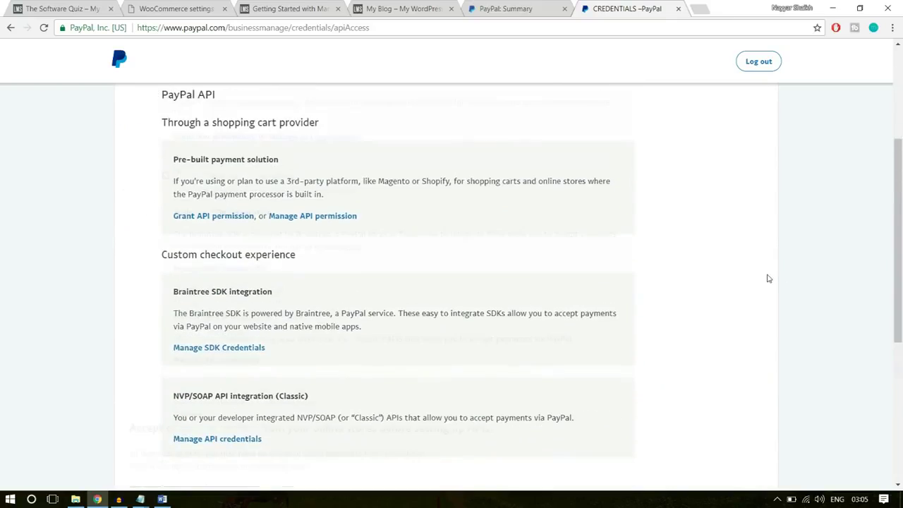
{"action": "scroll", "coordinate": [769, 278], "scroll_direction": "down", "scroll_amount": 5}
{"action": "scroll", "coordinate": [769, 279], "scroll_direction": "up", "scroll_amount": 3}
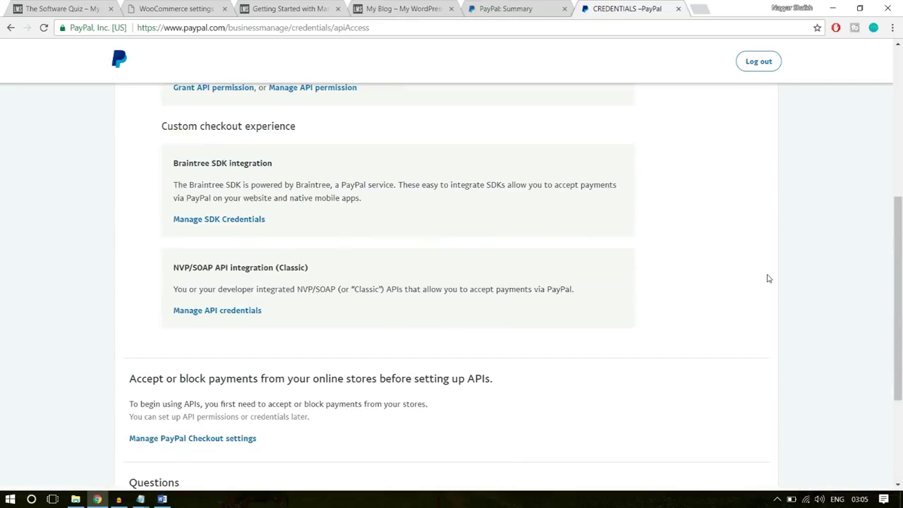
{"action": "left_click_drag", "start_coordinate": [172, 268], "coordinate": [323, 268]}
{"action": "left_click", "coordinate": [229, 268]}
{"action": "left_click_drag", "start_coordinate": [316, 270], "coordinate": [282, 268]}
{"action": "left_click_drag", "start_coordinate": [346, 272], "coordinate": [280, 271]}
{"action": "left_click", "coordinate": [319, 275]}
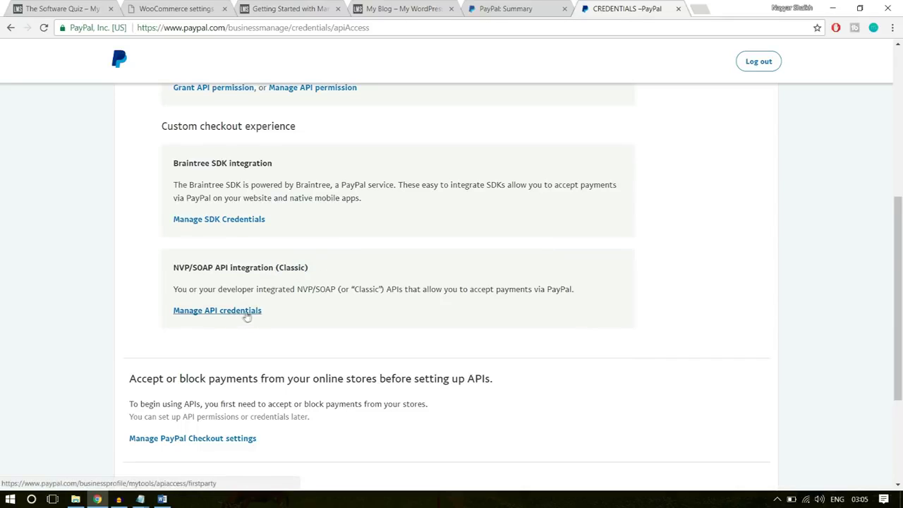
{"action": "left_click", "coordinate": [245, 315]}
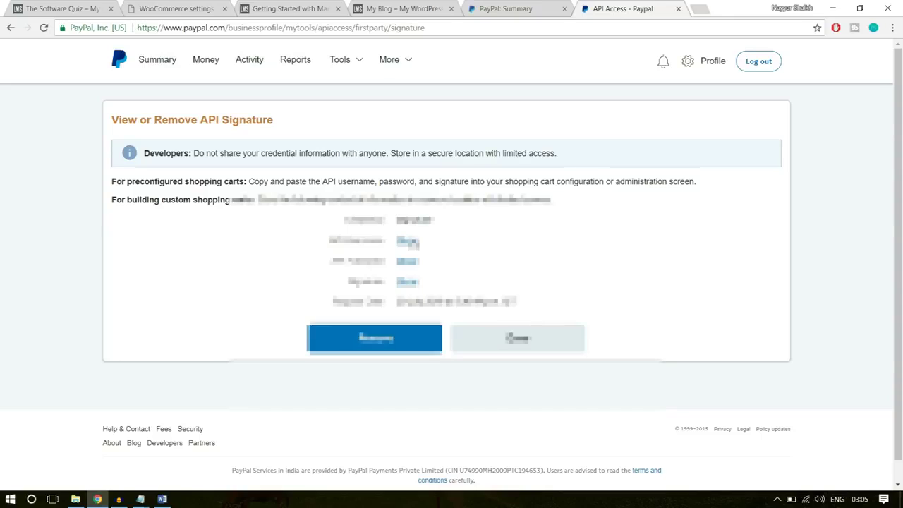
Copy the PayPal API username into the WooCommerce API username field
{"action": "left_click", "coordinate": [412, 243]}
{"action": "left_click_drag", "start_coordinate": [497, 241], "coordinate": [394, 249]}
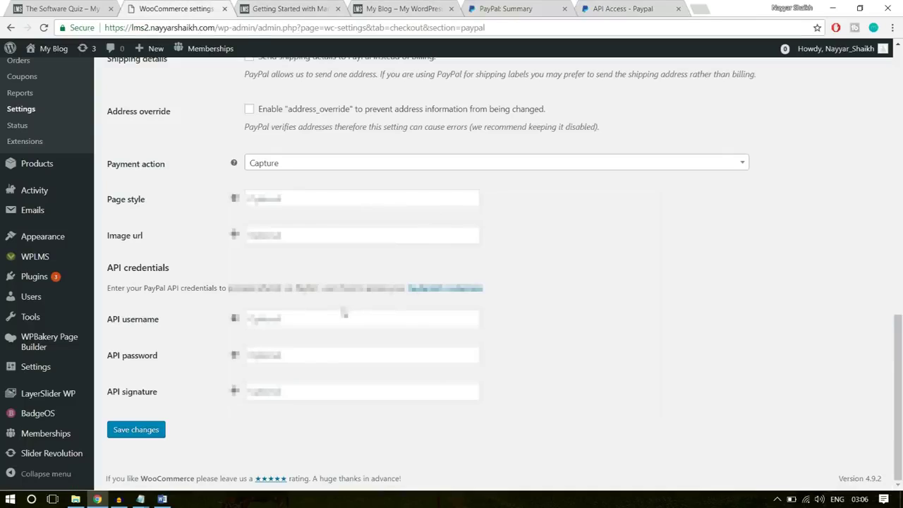
{"action": "left_click", "coordinate": [344, 313]}
{"action": "key", "text": "Down"}
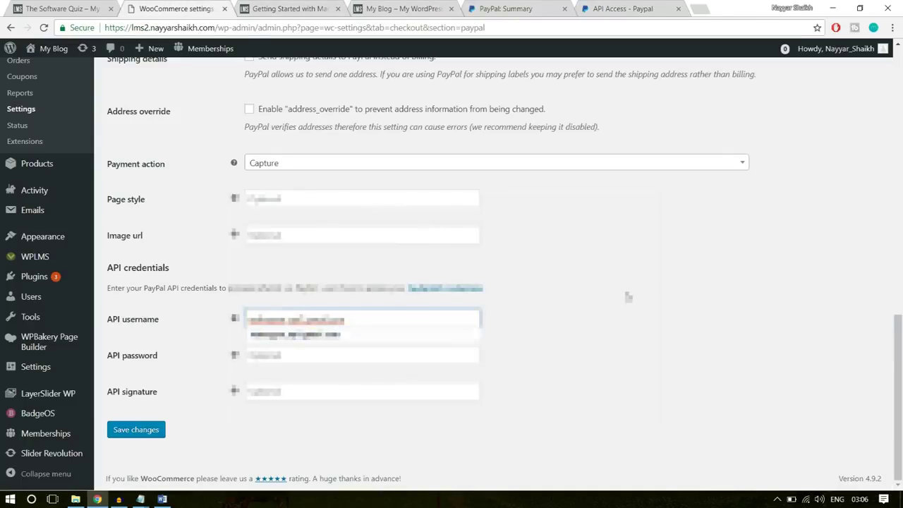
Copy the API password from PayPal into the WooCommerce API password field
{"action": "left_click", "coordinate": [635, 8]}
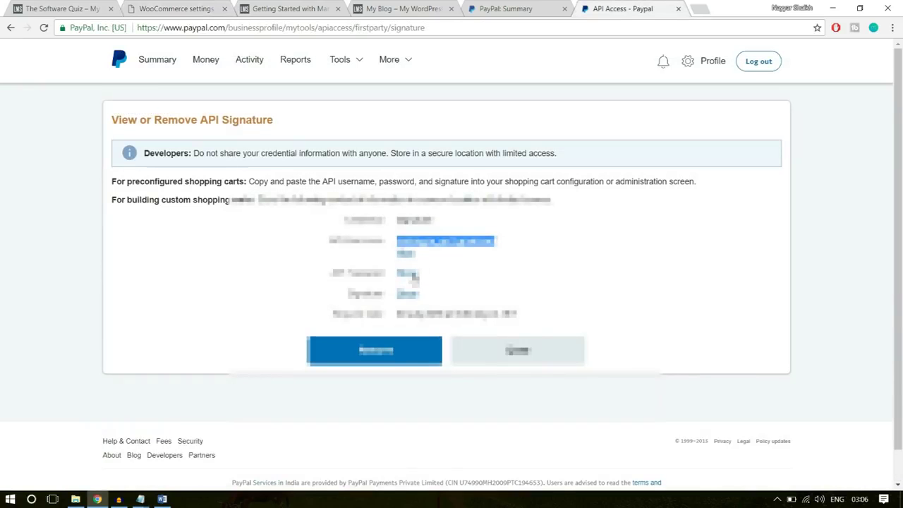
{"action": "left_click", "coordinate": [412, 273]}
{"action": "double_click", "coordinate": [487, 273]}
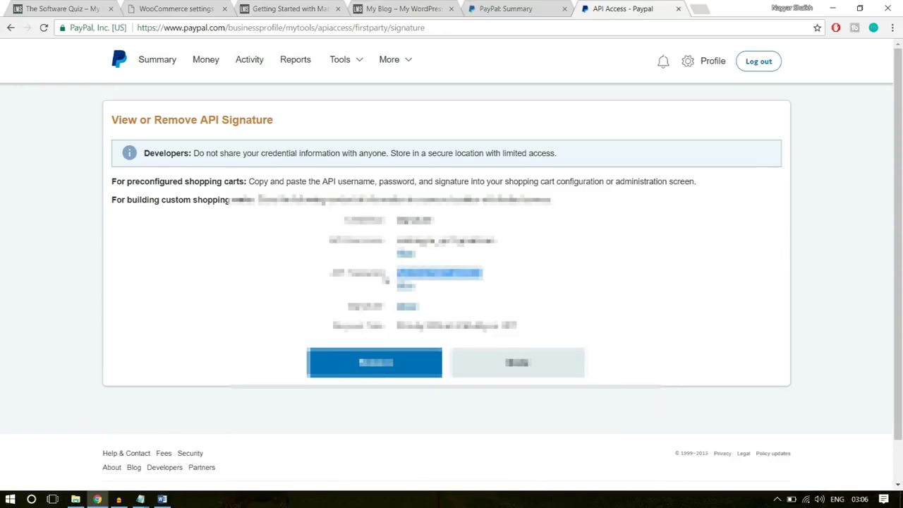
{"action": "left_click", "coordinate": [166, 8]}
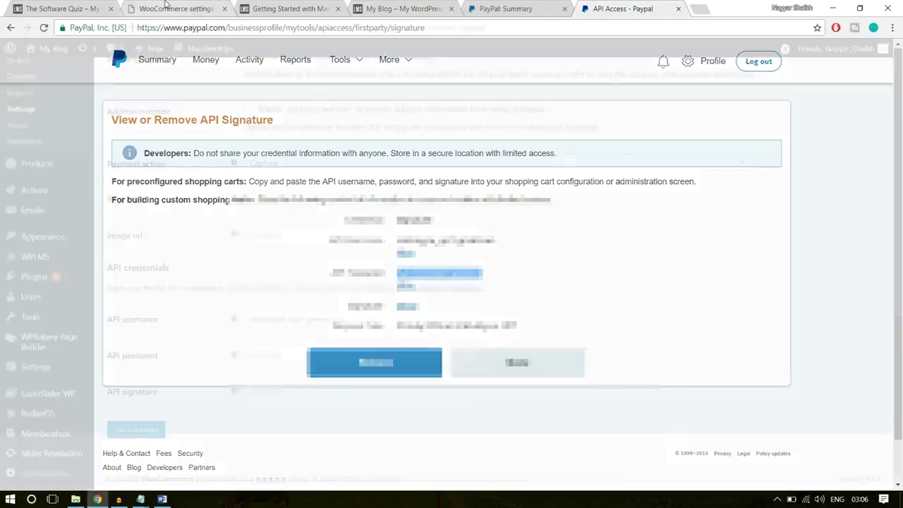
{"action": "left_click", "coordinate": [349, 355]}
{"action": "key", "text": "ctrl+v"}
Copy the API signature into the WooCommerce signature field and save the PayPal settings
{"action": "left_click", "coordinate": [631, 8]}
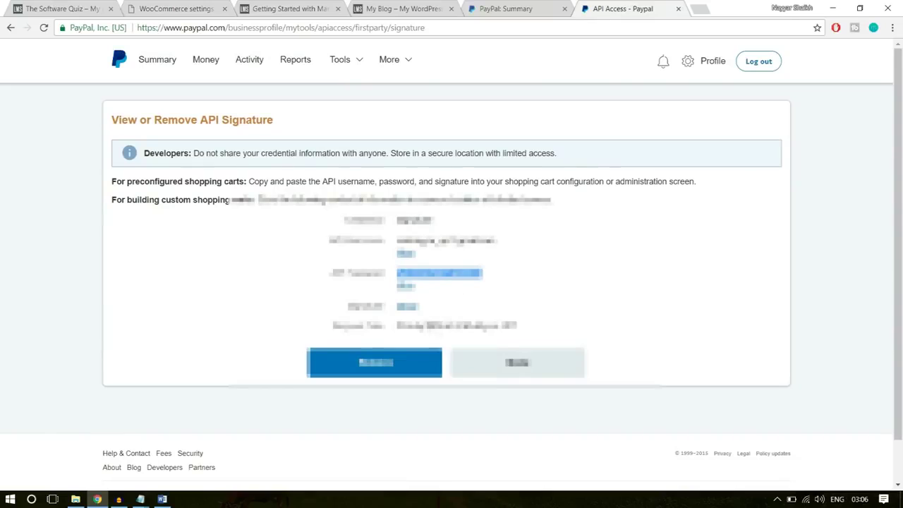
{"action": "left_click", "coordinate": [412, 307]}
{"action": "left_click_drag", "start_coordinate": [668, 306], "coordinate": [396, 307]}
{"action": "key", "text": "ctrl+c"}
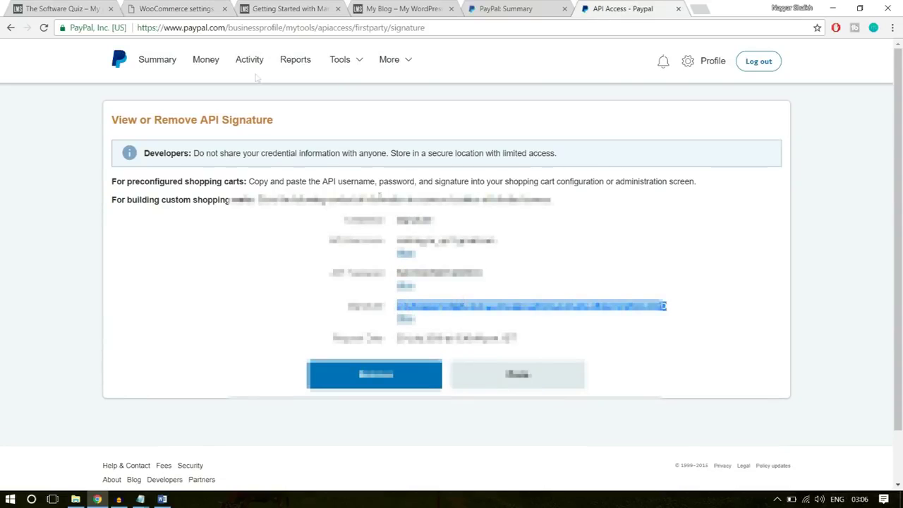
{"action": "left_click", "coordinate": [194, 13]}
{"action": "left_click", "coordinate": [310, 391]}
{"action": "key", "text": "ctrl+v"}
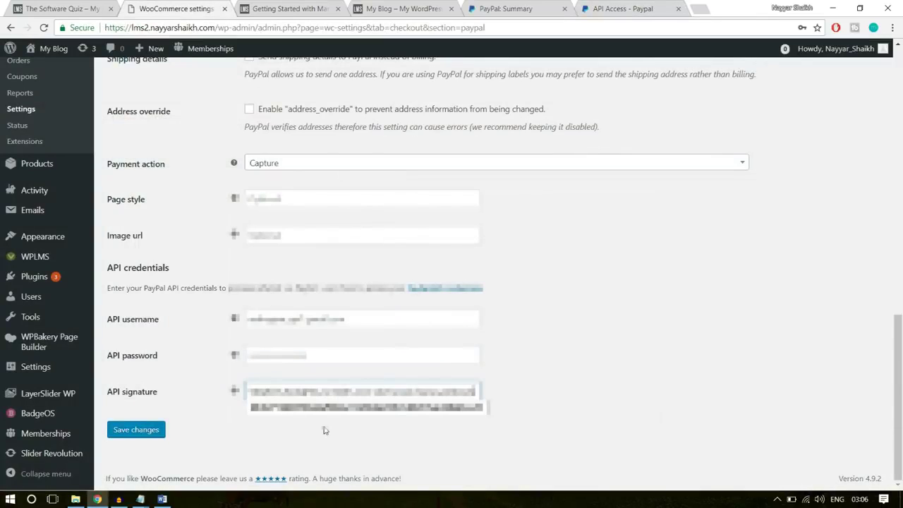
{"action": "left_click", "coordinate": [151, 429]}
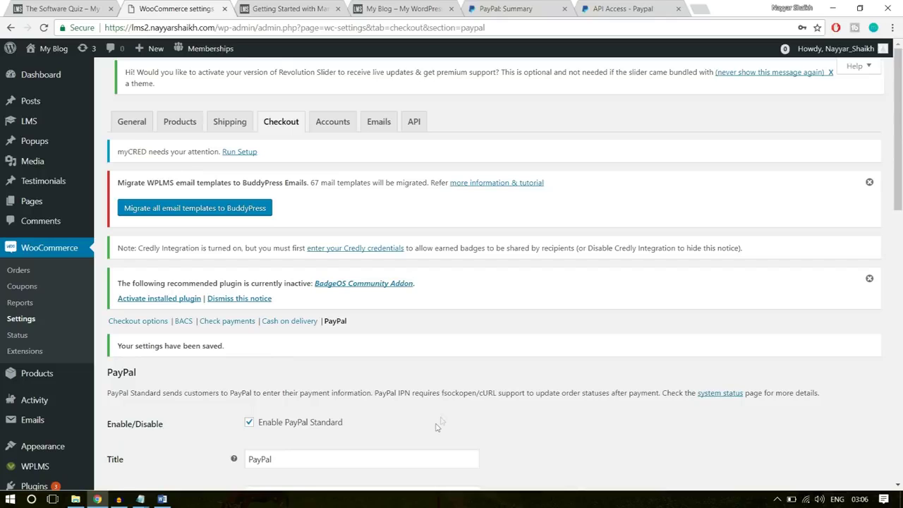
{"action": "scroll", "coordinate": [552, 334], "scroll_direction": "down", "scroll_amount": 3}
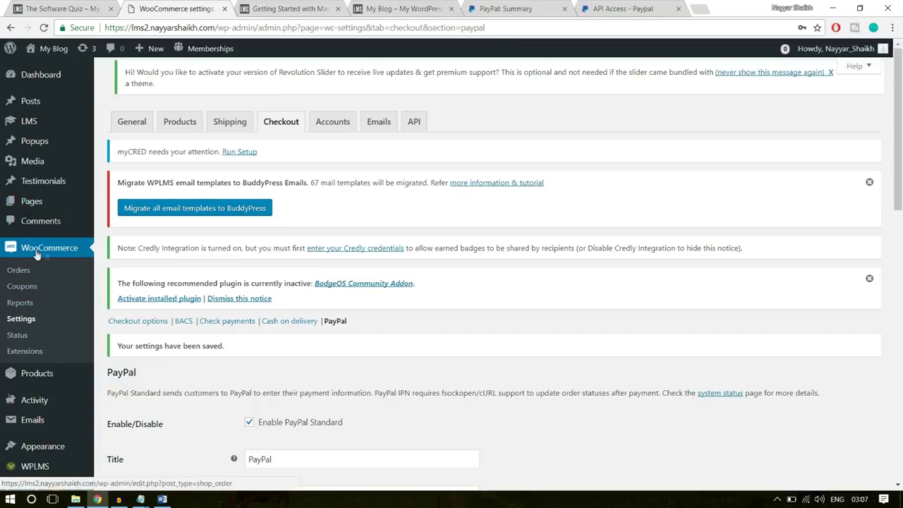
Start a new coupon with the code 10OFF
{"action": "left_click", "coordinate": [22, 287]}
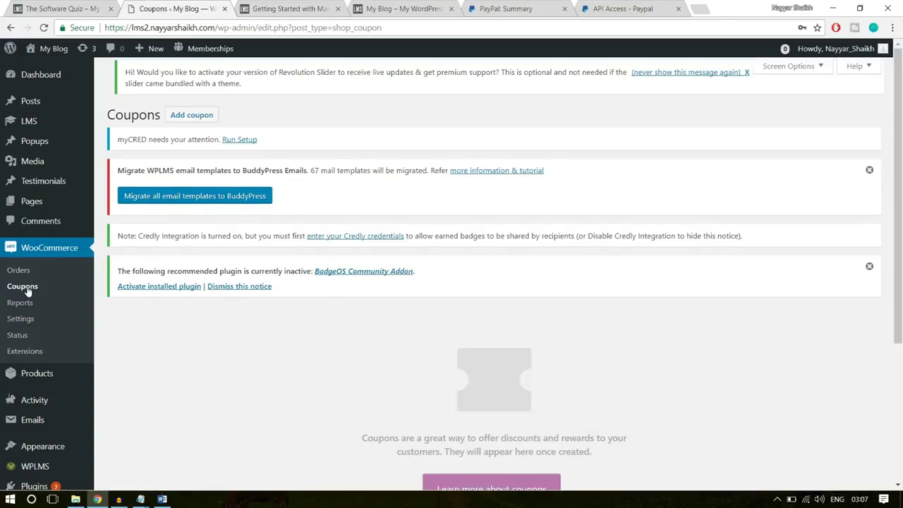
{"action": "scroll", "coordinate": [673, 343], "scroll_direction": "down", "scroll_amount": 3}
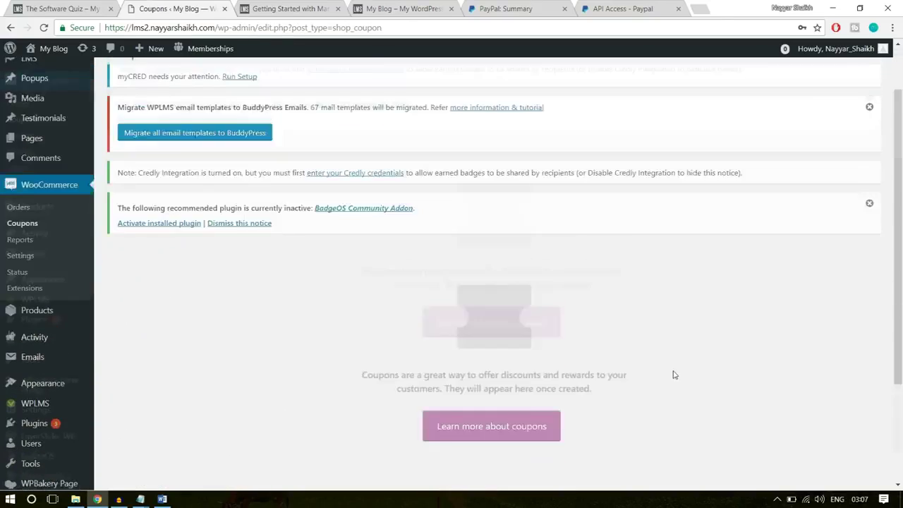
{"action": "scroll", "coordinate": [674, 375], "scroll_direction": "up", "scroll_amount": 5}
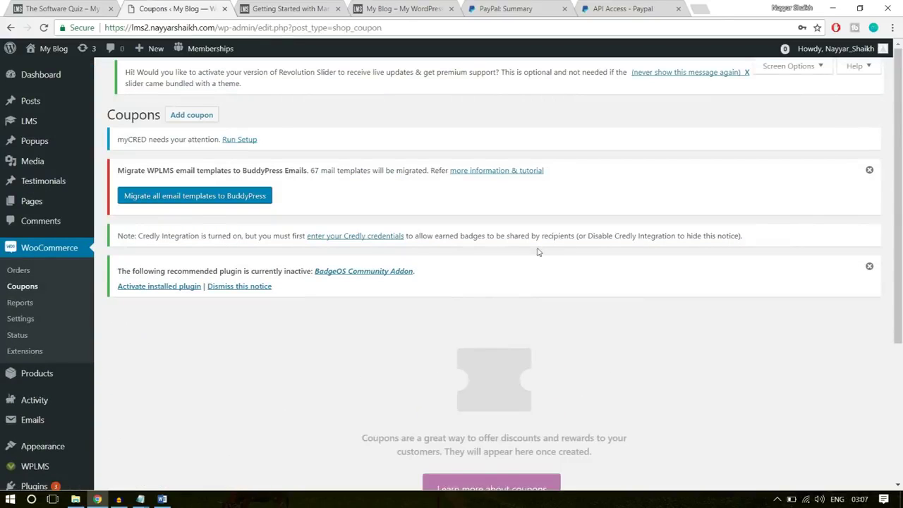
{"action": "left_click", "coordinate": [195, 121]}
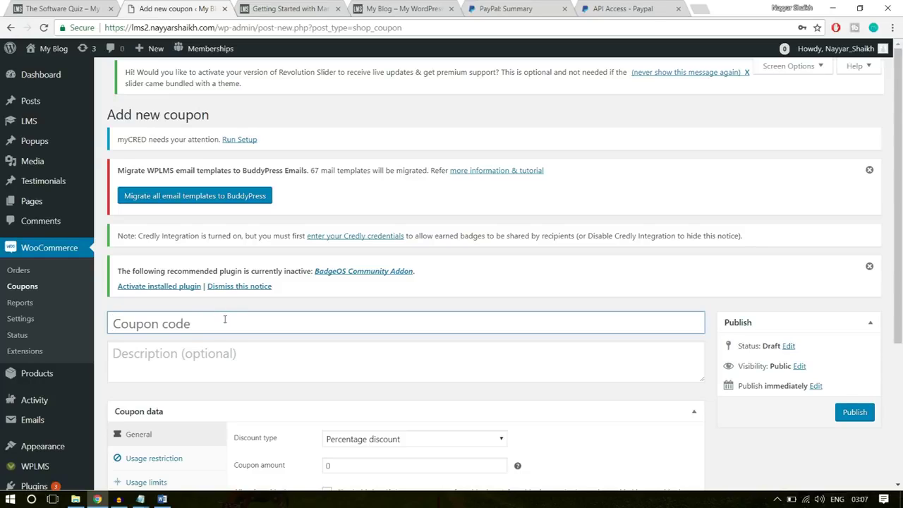
{"action": "key", "text": "Caps_Lock"}
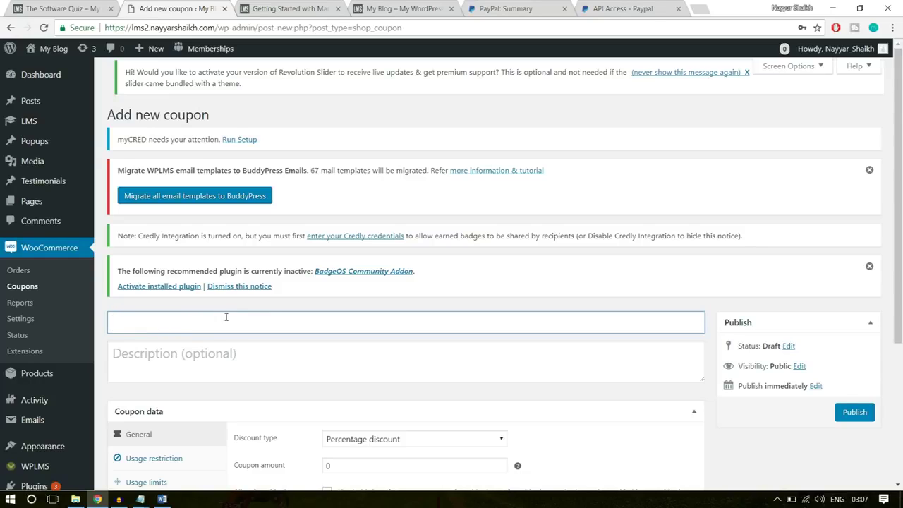
{"action": "type", "text": "10OFF"}
{"action": "left_click_drag", "start_coordinate": [193, 321], "coordinate": [109, 324]}
{"action": "left_click", "coordinate": [186, 328]}
Enter the description 'This code gives 10% Discount on any Course', correcting the typo
{"action": "left_click", "coordinate": [181, 357]}
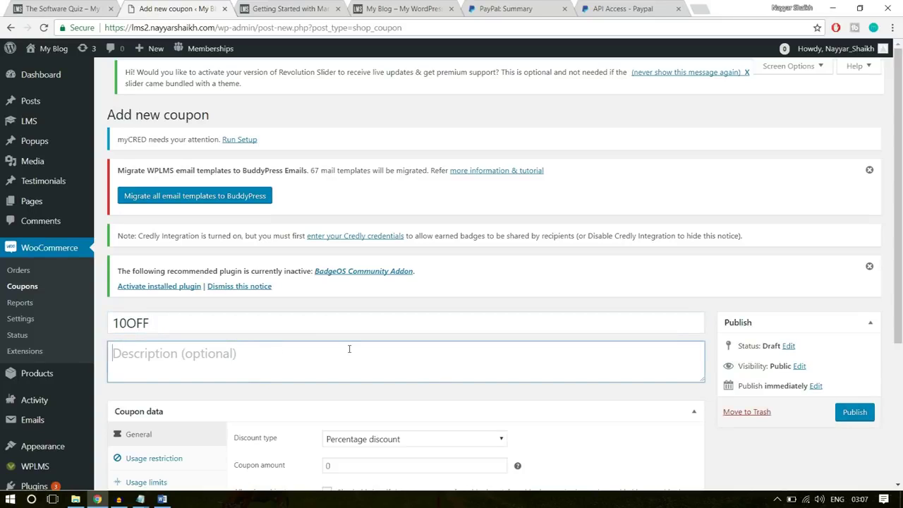
{"action": "type", "text": "This code gives 10 %"}
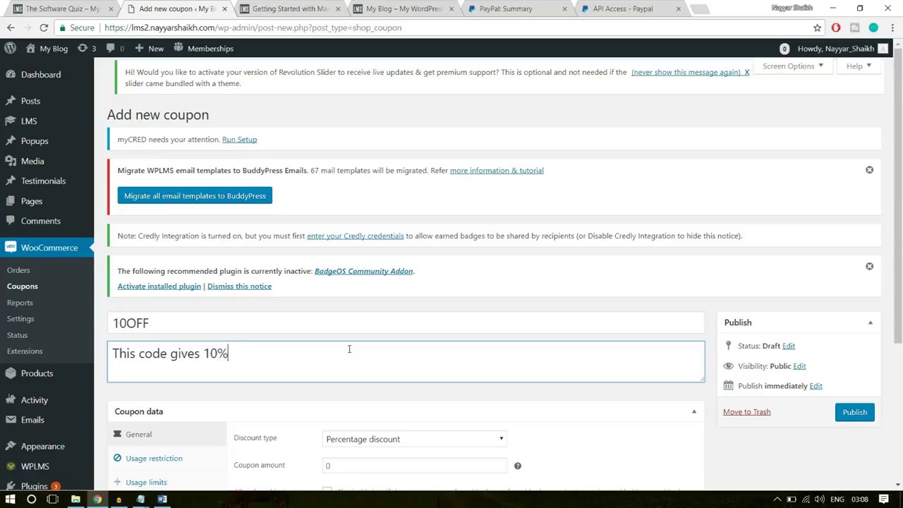
{"action": "type", "text": " Discount on a"}
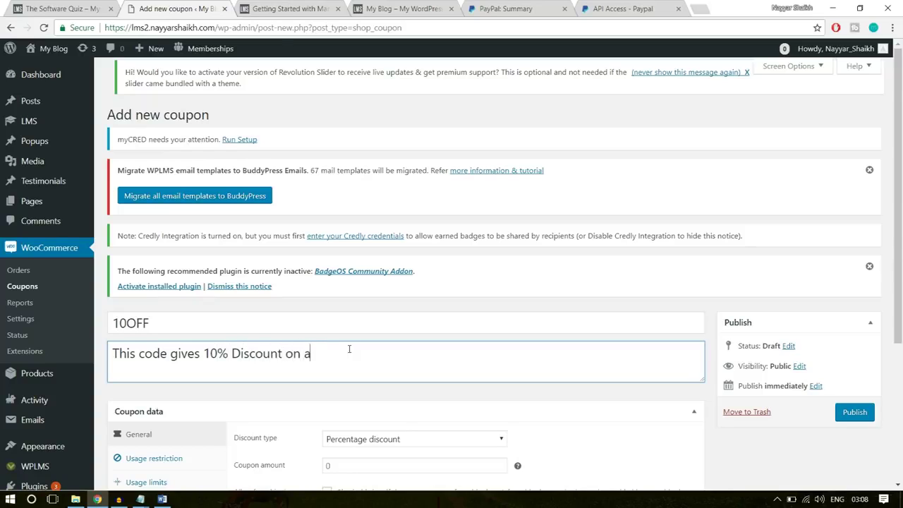
{"action": "type", "text": "ny Coyrse"}
{"action": "key", "text": "BackSpace"}
{"action": "key", "text": "BackSpace"}
{"action": "key", "text": "BackSpace"}
{"action": "type", "text": "urse"}
{"action": "left_click", "coordinate": [348, 356]}
{"action": "key", "text": "BackSpace"}
{"action": "left_click", "coordinate": [457, 366]}
{"action": "scroll", "coordinate": [459, 366], "scroll_direction": "down", "scroll_amount": 3}
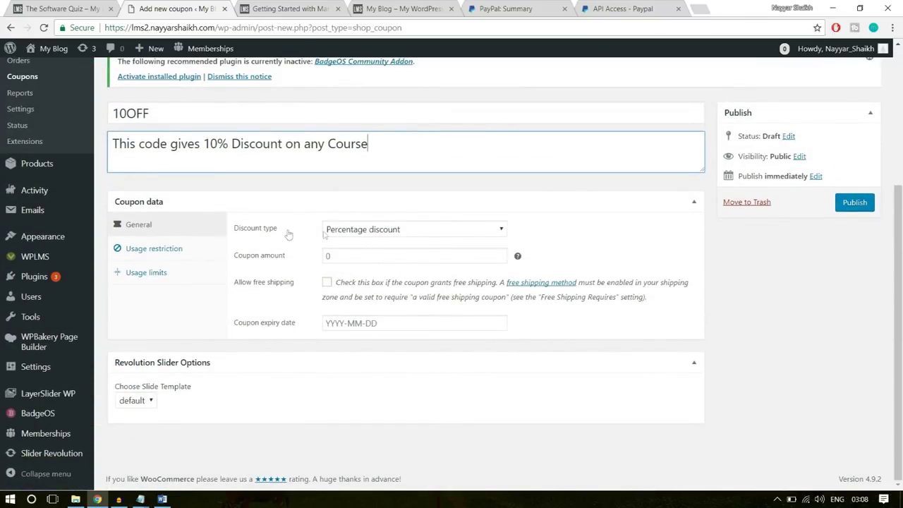
Keep Percentage discount as the type and enter a coupon amount of 10
{"action": "left_click", "coordinate": [402, 236]}
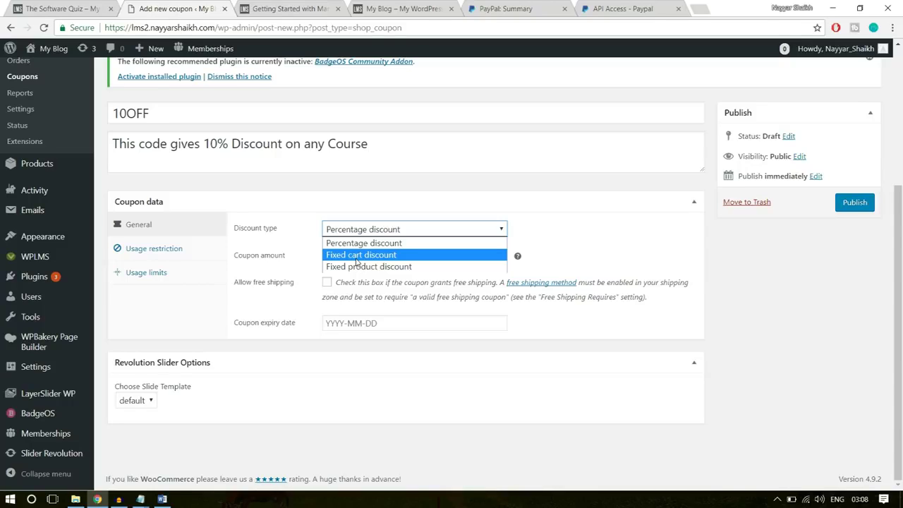
{"action": "left_click_drag", "start_coordinate": [160, 114], "coordinate": [81, 115]}
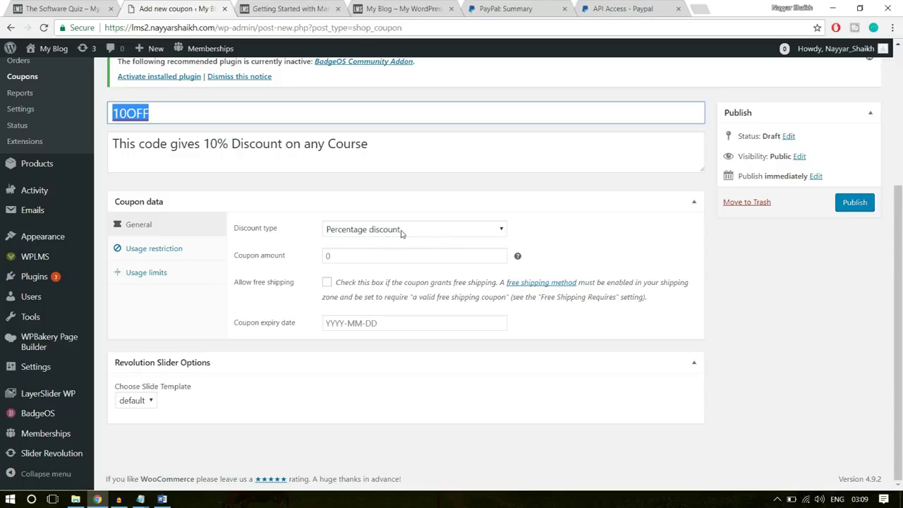
{"action": "left_click", "coordinate": [324, 255]}
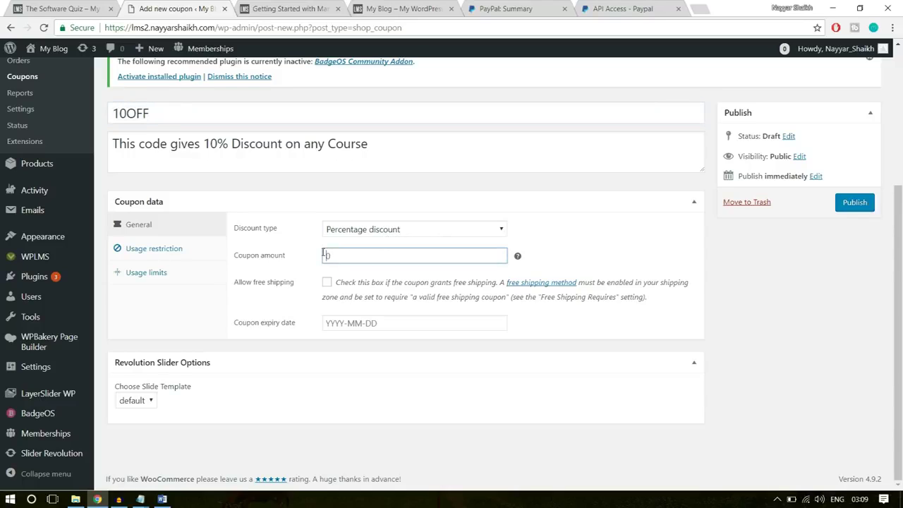
{"action": "type", "text": "10"}
{"action": "left_click_drag", "start_coordinate": [164, 112], "coordinate": [111, 104]}
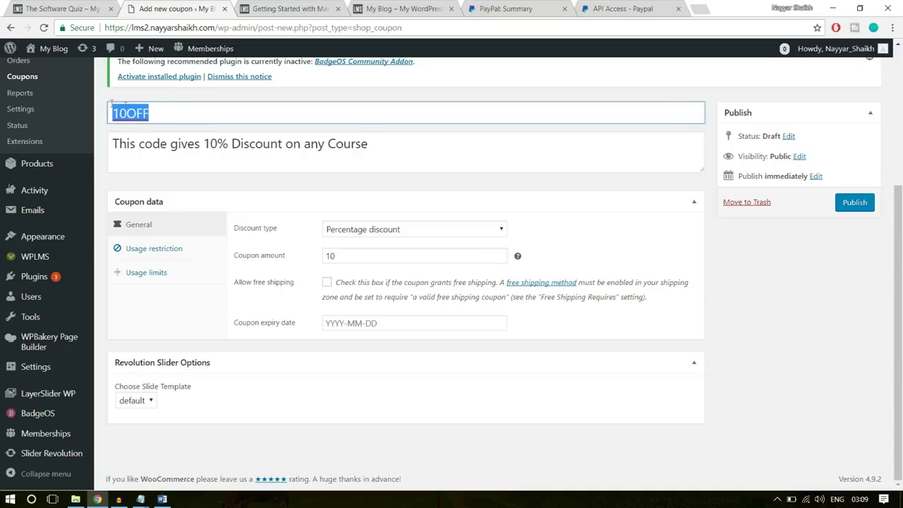
Look through the expiry date calendar but leave the coupon without an expiry date
{"action": "left_click", "coordinate": [653, 209]}
{"action": "left_click", "coordinate": [653, 209]}
{"action": "left_click", "coordinate": [455, 319]}
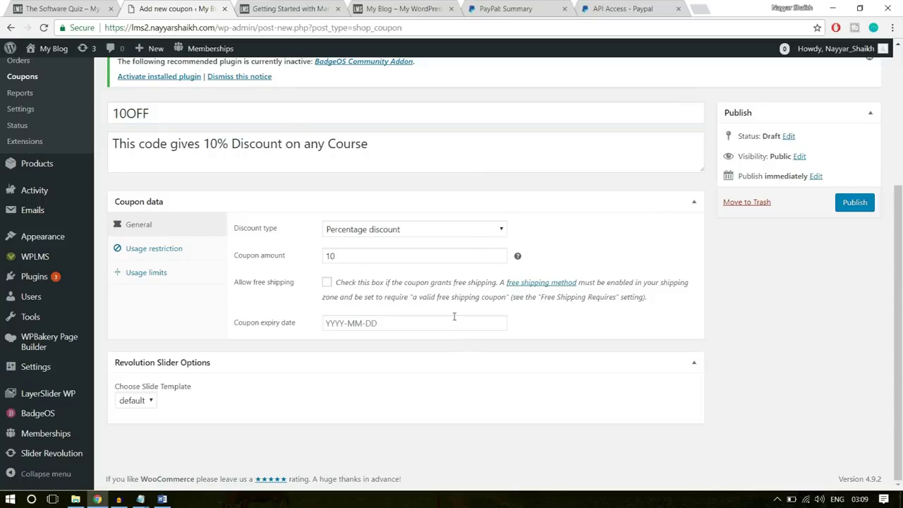
{"action": "left_click", "coordinate": [455, 319]}
{"action": "left_click", "coordinate": [455, 155]}
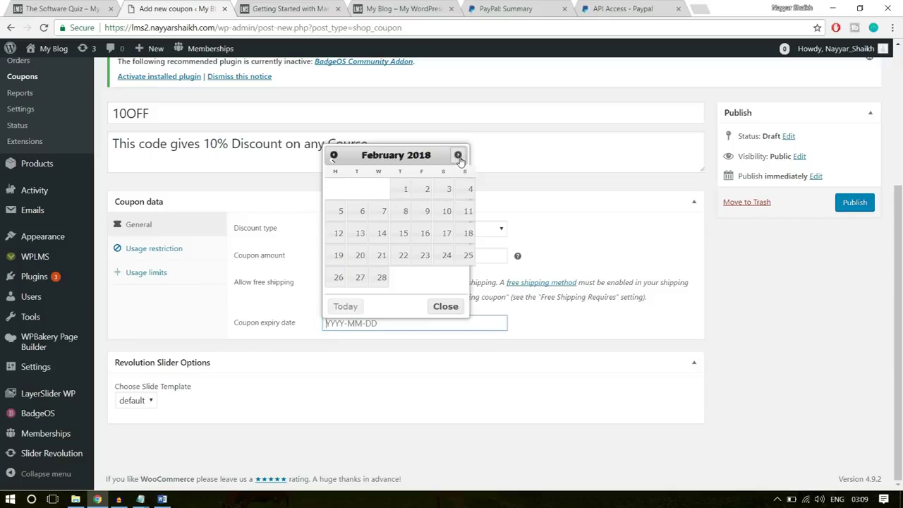
{"action": "left_click", "coordinate": [457, 154]}
{"action": "left_click", "coordinate": [456, 155]}
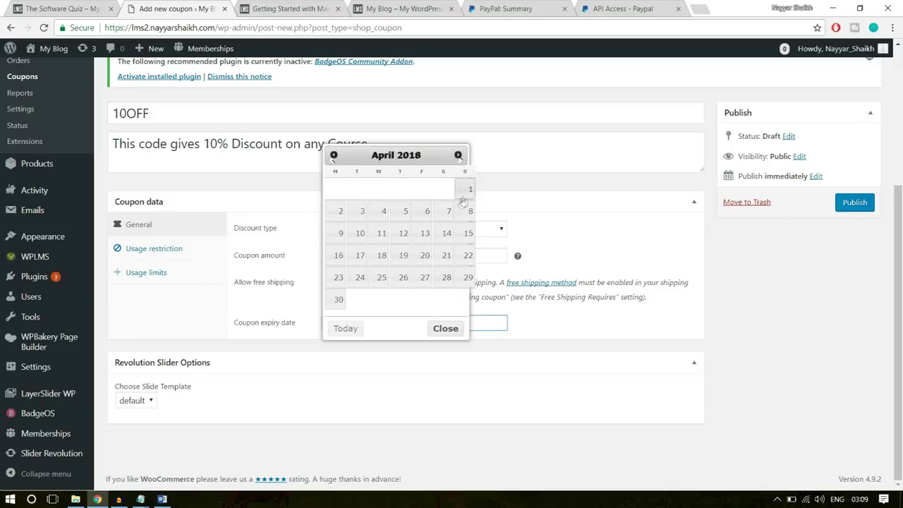
{"action": "left_click", "coordinate": [616, 210]}
{"action": "left_click", "coordinate": [618, 211]}
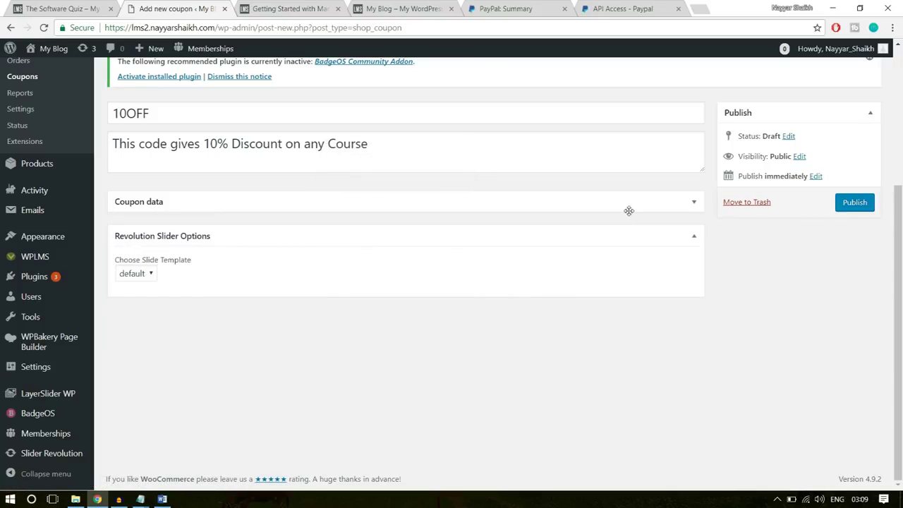
{"action": "left_click", "coordinate": [628, 210]}
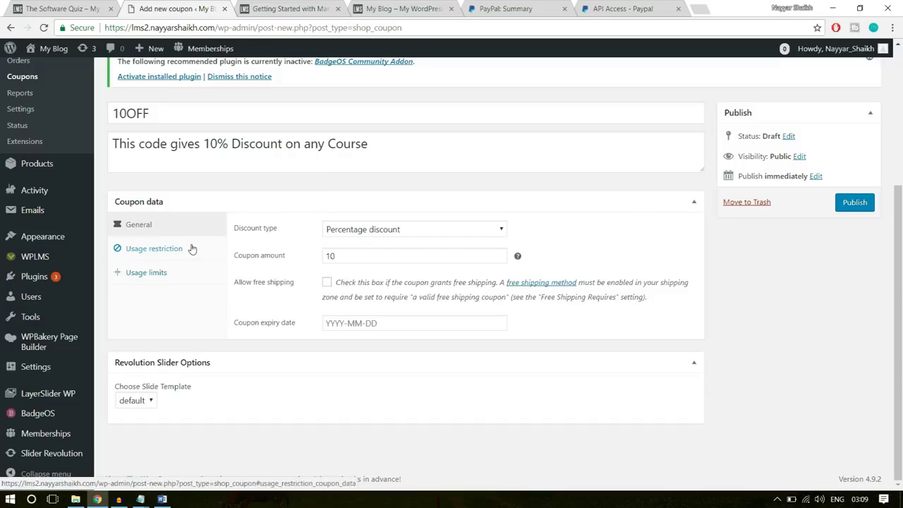
Set minimum spend 10 and maximum spend 500 under Usage restriction
{"action": "left_click", "coordinate": [191, 249]}
{"action": "left_click", "coordinate": [351, 231]}
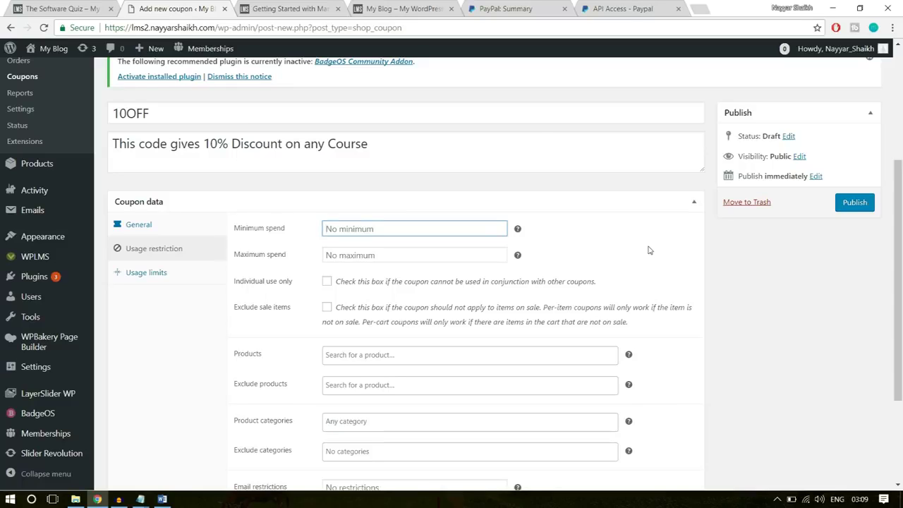
{"action": "type", "text": "10"}
{"action": "left_click", "coordinate": [410, 249]}
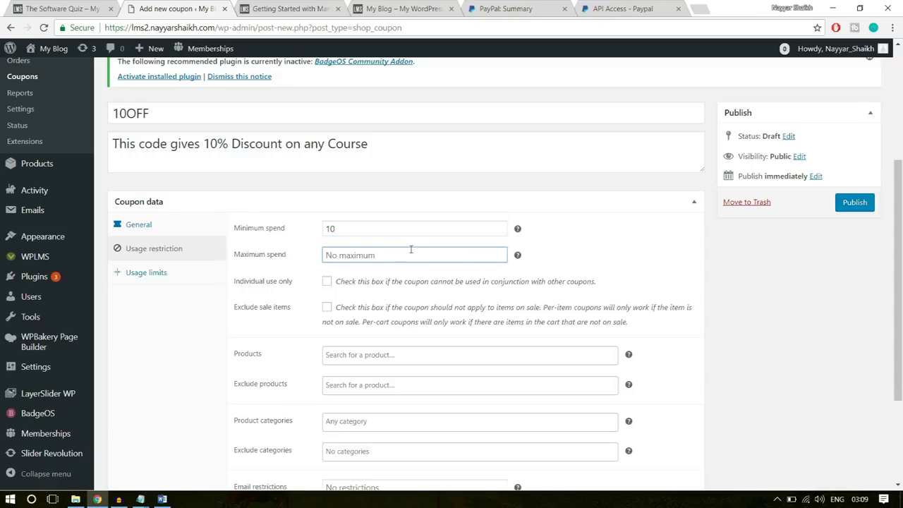
{"action": "type", "text": "500"}
{"action": "left_click", "coordinate": [641, 259]}
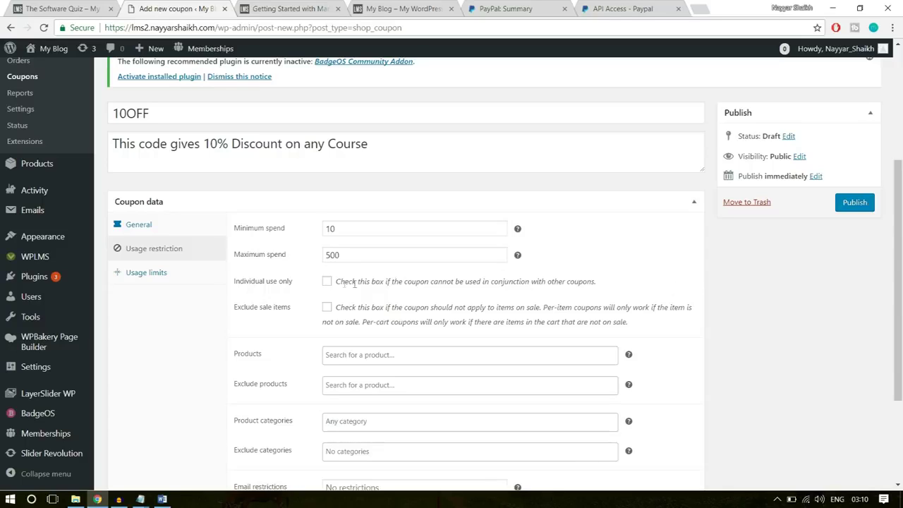
Tick Individual use only and Exclude sale items, leaving product and category restrictions empty
{"action": "left_click", "coordinate": [327, 282]}
{"action": "left_click", "coordinate": [328, 310]}
{"action": "scroll", "coordinate": [854, 371], "scroll_direction": "down", "scroll_amount": 2}
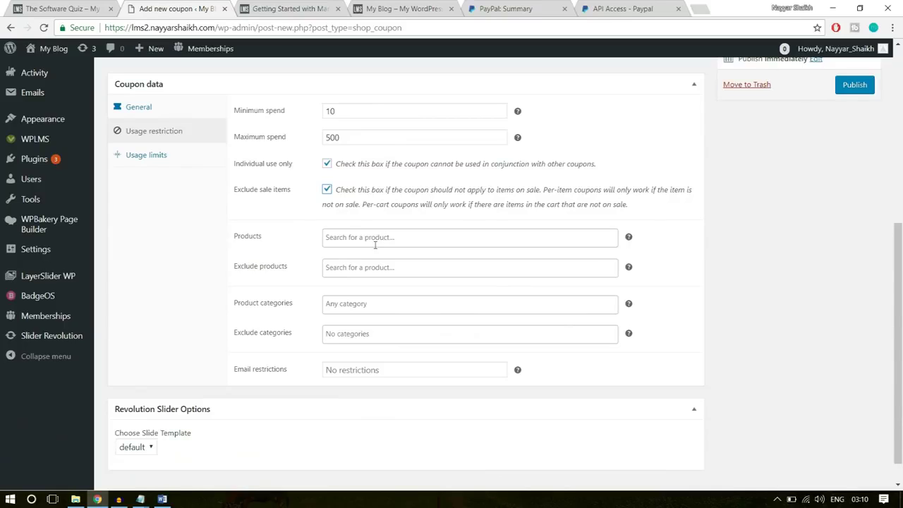
{"action": "left_click", "coordinate": [357, 238]}
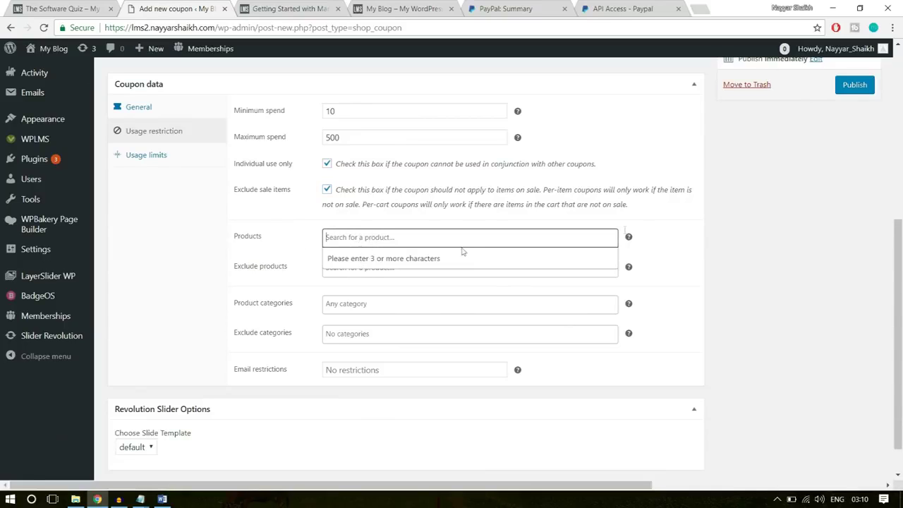
{"action": "left_click", "coordinate": [677, 226]}
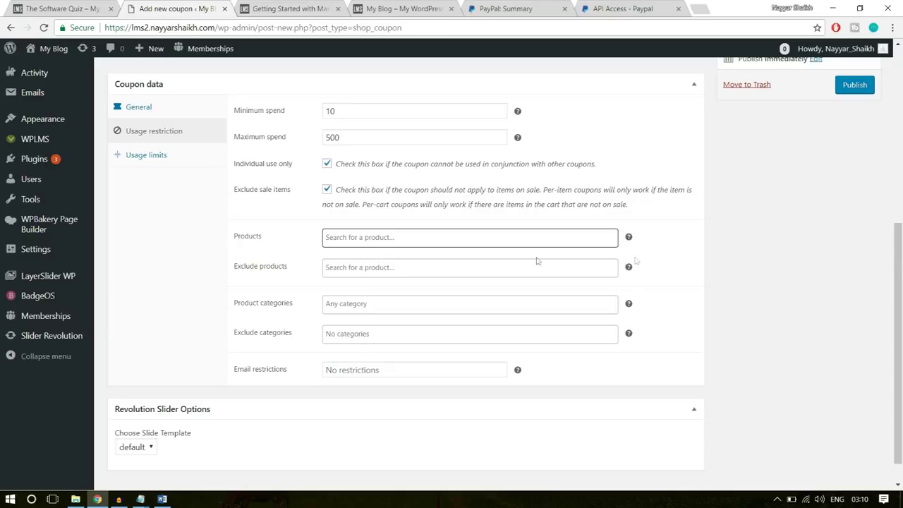
{"action": "left_click", "coordinate": [355, 268]}
{"action": "left_click", "coordinate": [747, 268]}
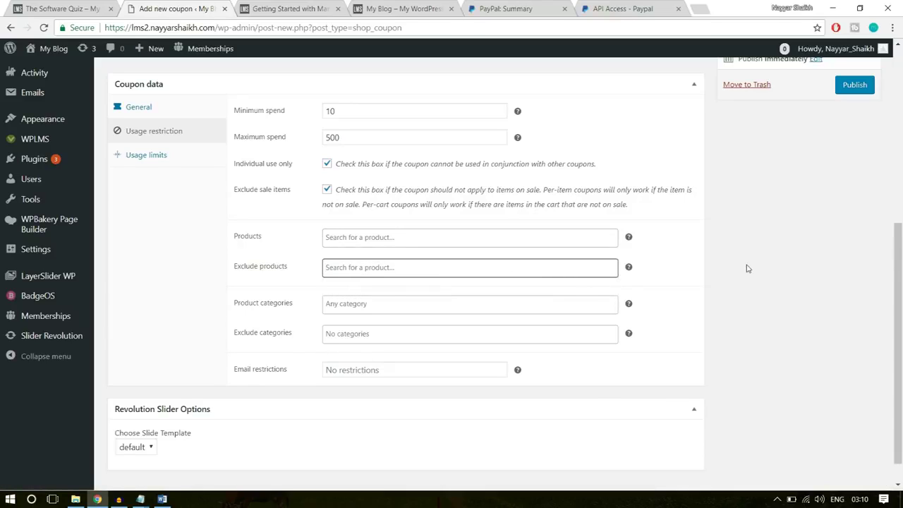
{"action": "left_click", "coordinate": [348, 303]}
{"action": "left_click", "coordinate": [750, 301]}
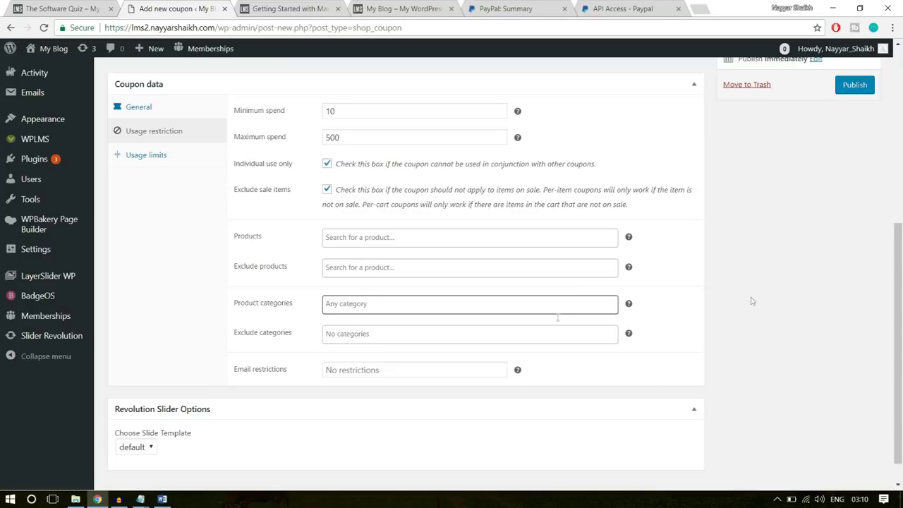
{"action": "scroll", "coordinate": [216, 277], "scroll_direction": "up", "scroll_amount": 3}
{"action": "left_click", "coordinate": [215, 275]}
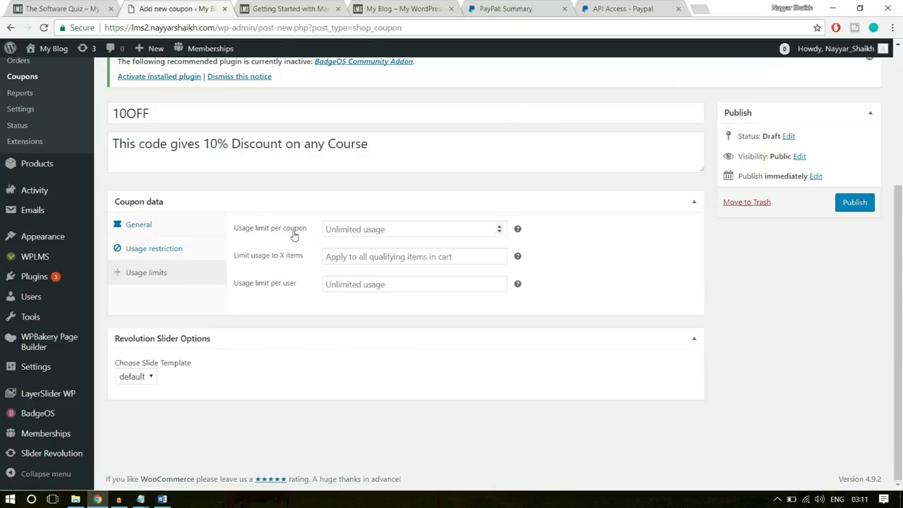
Set the usage limit per coupon to 100 and per user to 1
{"action": "left_click", "coordinate": [346, 228]}
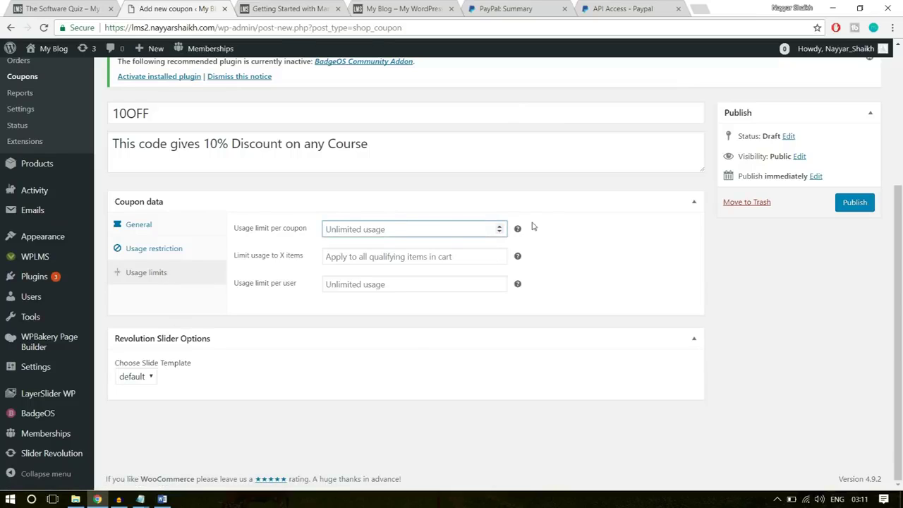
{"action": "mouse_move", "coordinate": [517, 231]}
{"action": "type", "text": "100"}
{"action": "left_click", "coordinate": [574, 200]}
{"action": "left_click", "coordinate": [575, 202]}
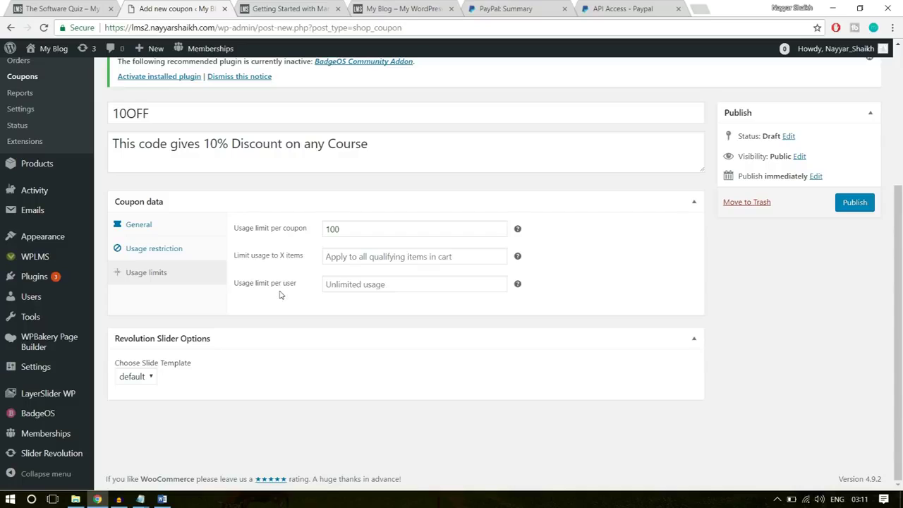
{"action": "left_click", "coordinate": [357, 283]}
{"action": "type", "text": "1"}
{"action": "left_click", "coordinate": [352, 329]}
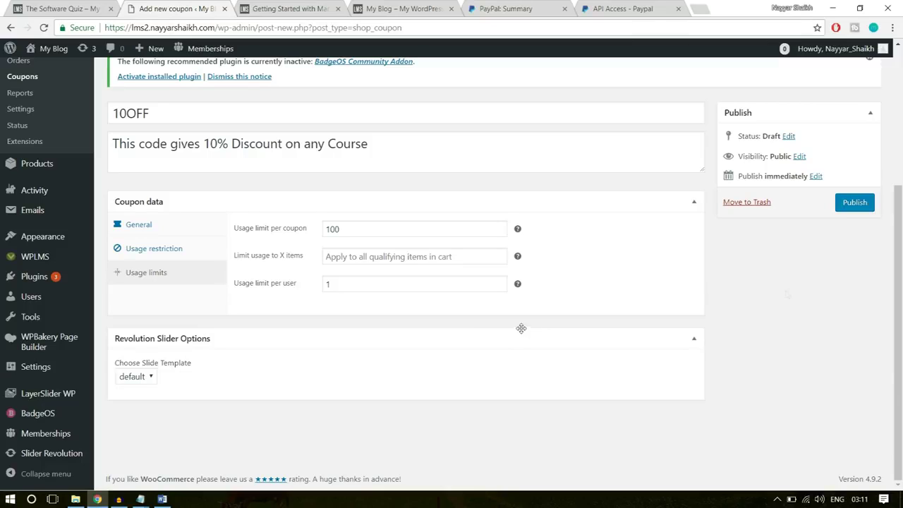
Publish the 10OFF coupon and check the Coupon updated confirmation
{"action": "left_click", "coordinate": [853, 203]}
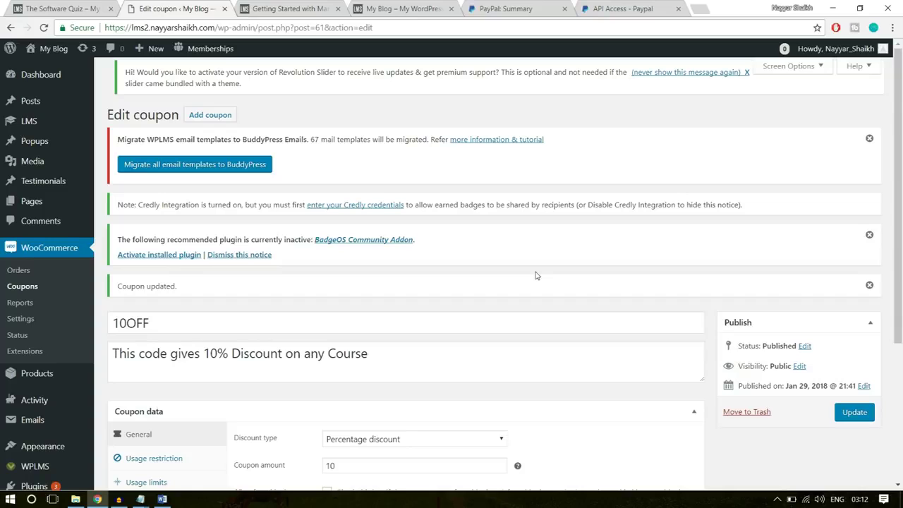
{"action": "scroll", "coordinate": [536, 275], "scroll_direction": "down", "scroll_amount": 2}
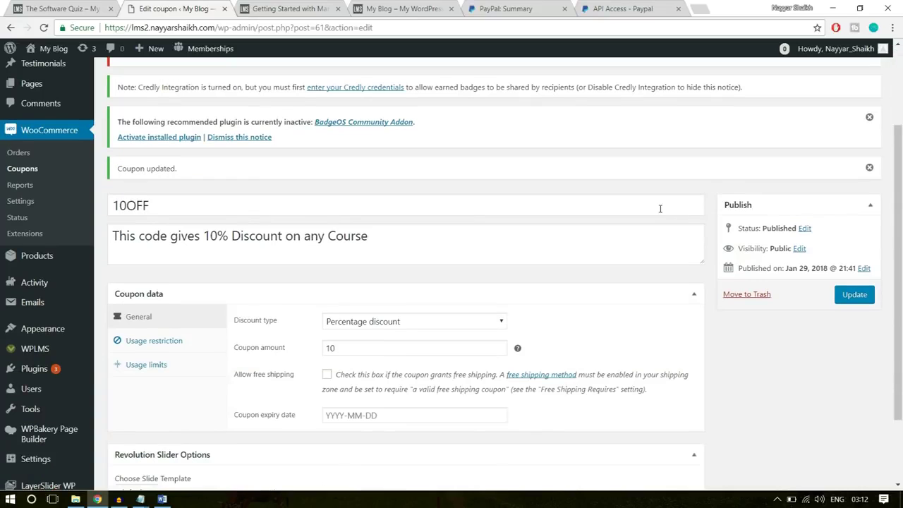
{"action": "mouse_move", "coordinate": [32, 258]}
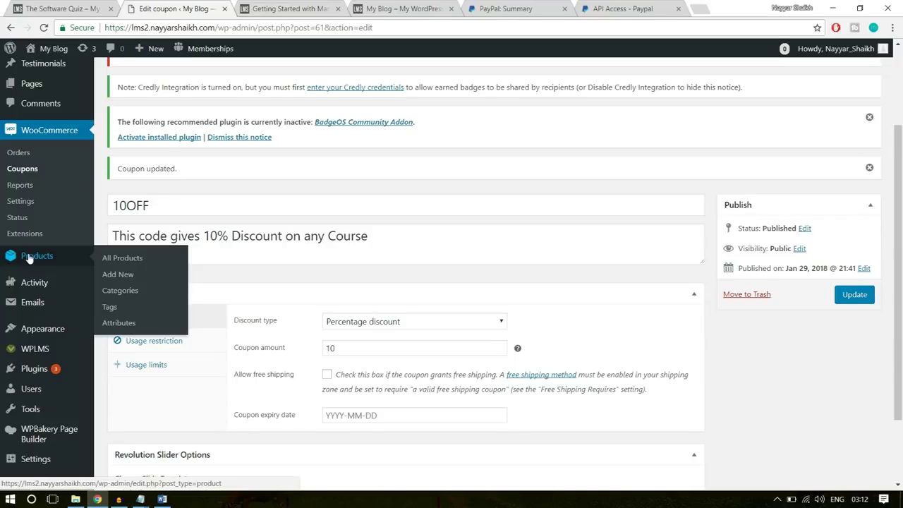
Start a new product and open the existing Software Training product page in another tab
{"action": "left_click", "coordinate": [117, 276]}
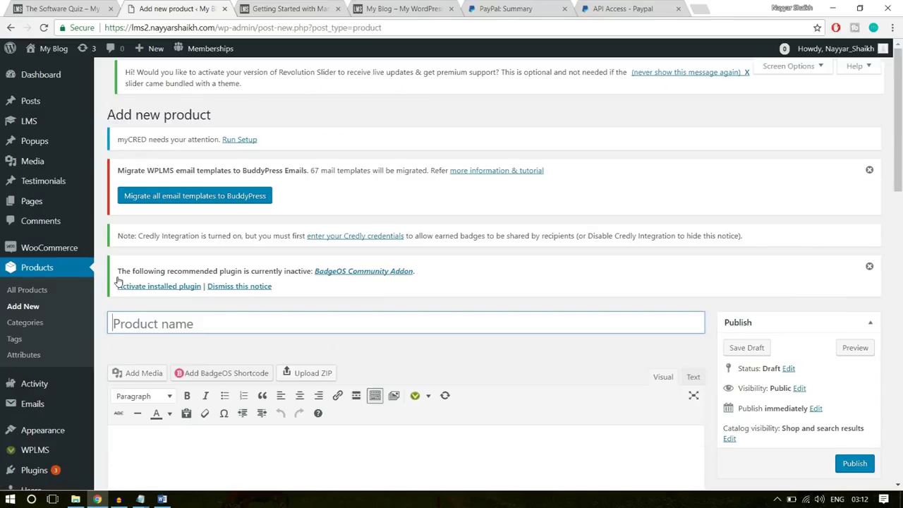
{"action": "scroll", "coordinate": [377, 295], "scroll_direction": "down", "scroll_amount": 1}
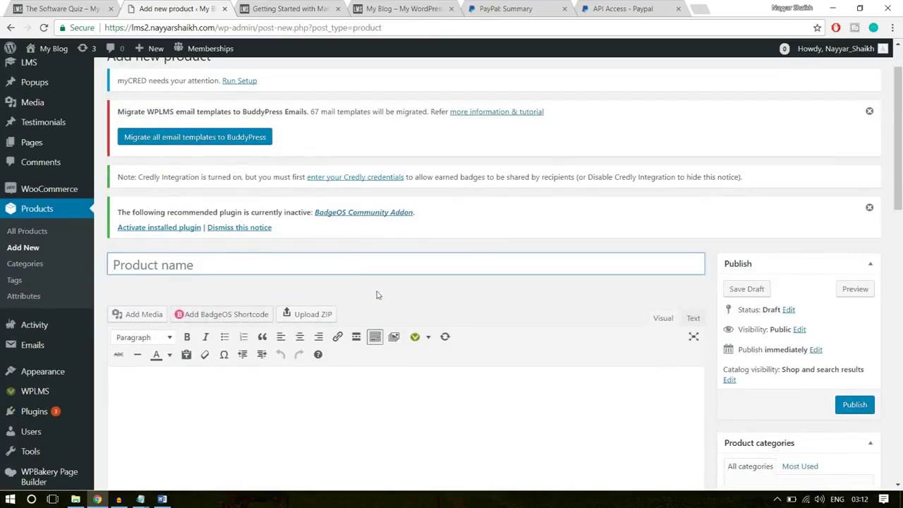
{"action": "left_click", "coordinate": [77, 9]}
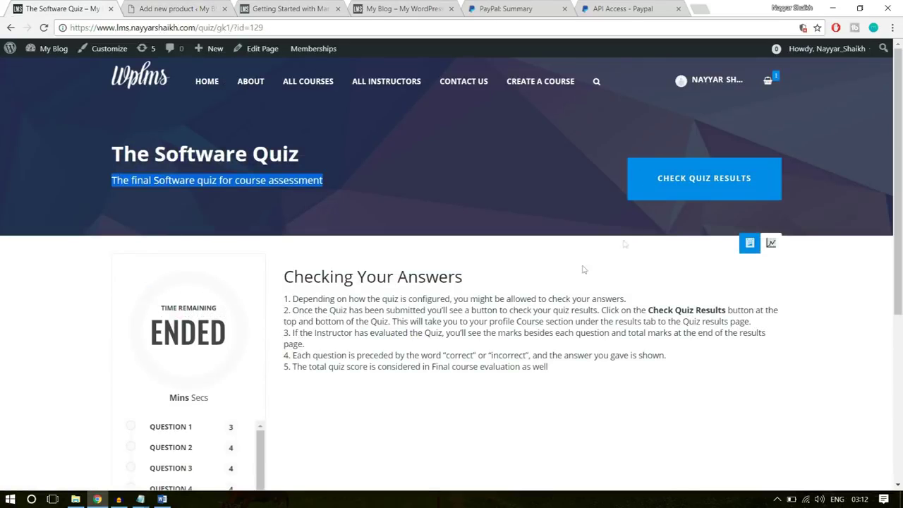
{"action": "left_click", "coordinate": [11, 28]}
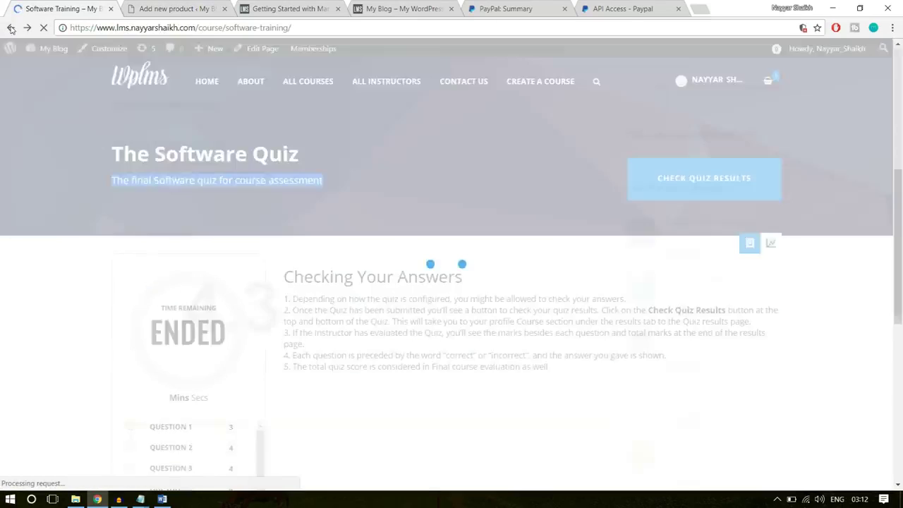
{"action": "scroll", "coordinate": [487, 319], "scroll_direction": "up", "scroll_amount": 3}
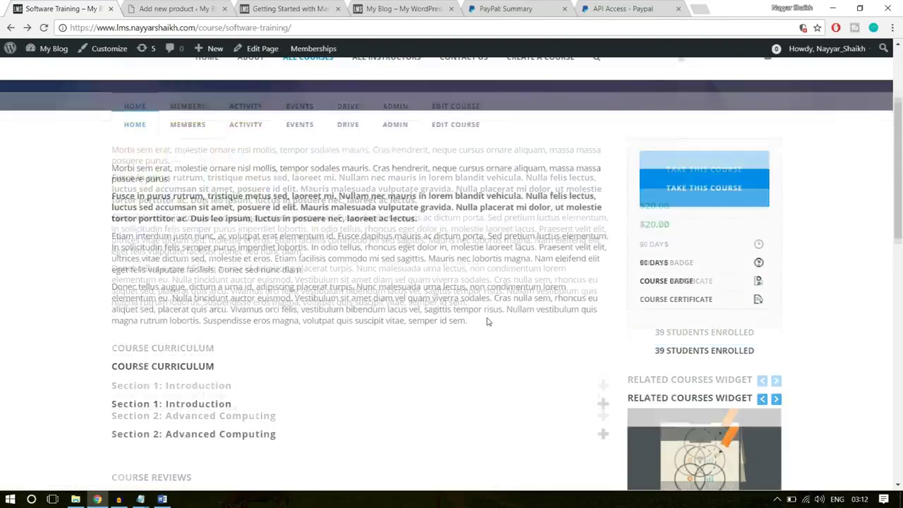
{"action": "scroll", "coordinate": [486, 322], "scroll_direction": "up", "scroll_amount": 3}
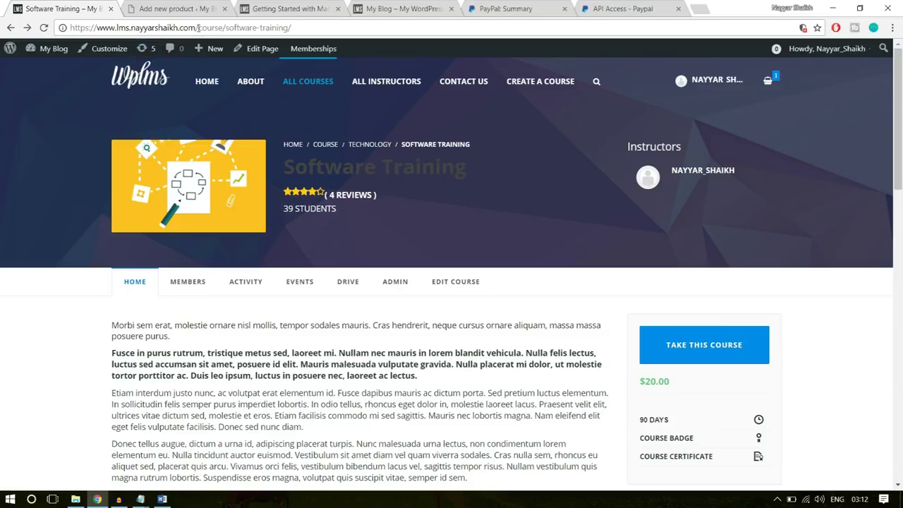
{"action": "left_click_drag", "start_coordinate": [199, 28], "coordinate": [548, 24]}
{"action": "type", "text": "pr"}
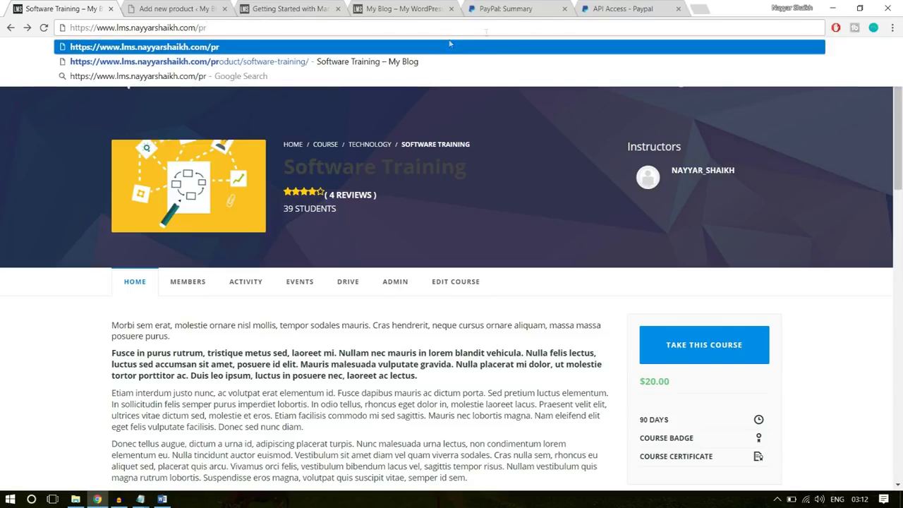
{"action": "left_click", "coordinate": [403, 62]}
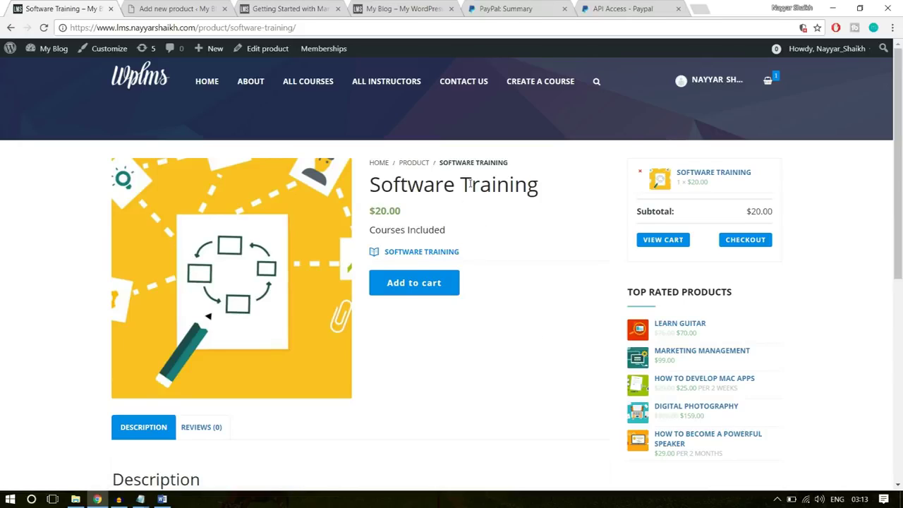
Copy the 'Software Training' title and paste it as the new product's name
{"action": "left_click", "coordinate": [738, 241]}
{"action": "left_click_drag", "start_coordinate": [472, 259], "coordinate": [367, 262]}
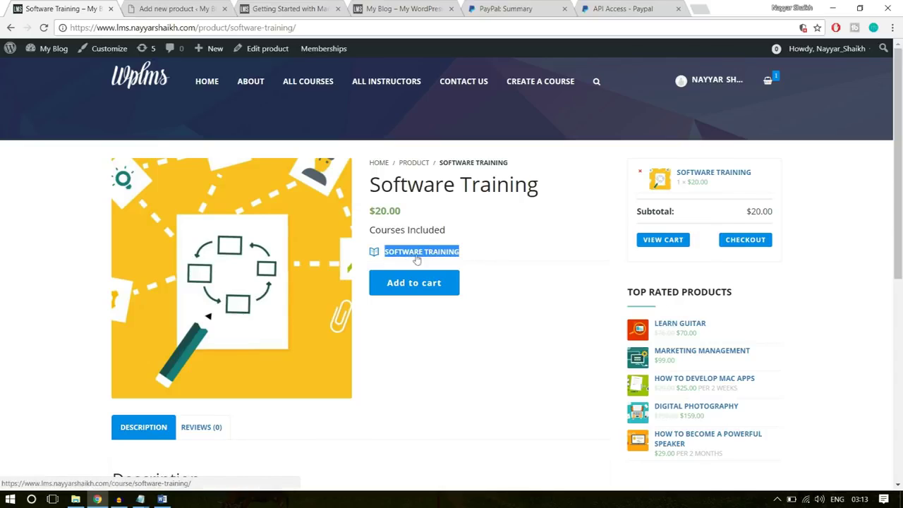
{"action": "left_click", "coordinate": [509, 253]}
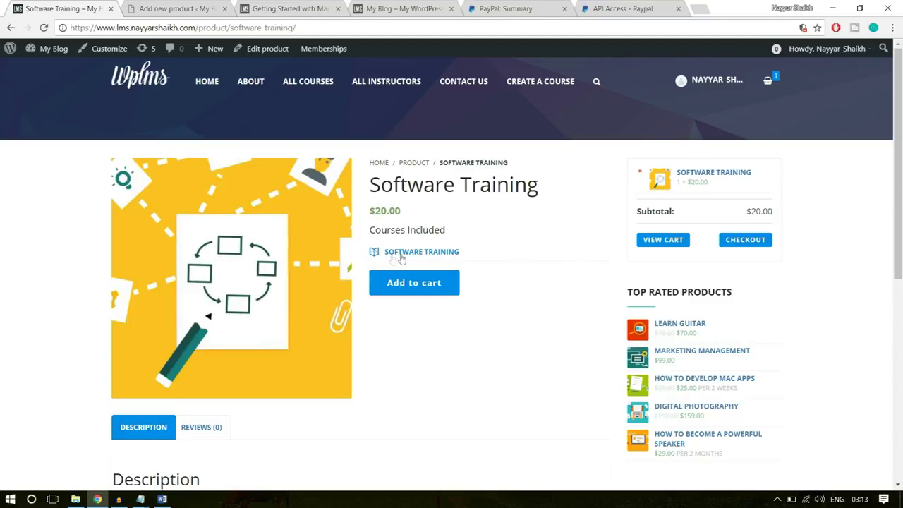
{"action": "scroll", "coordinate": [478, 336], "scroll_direction": "down", "scroll_amount": 4}
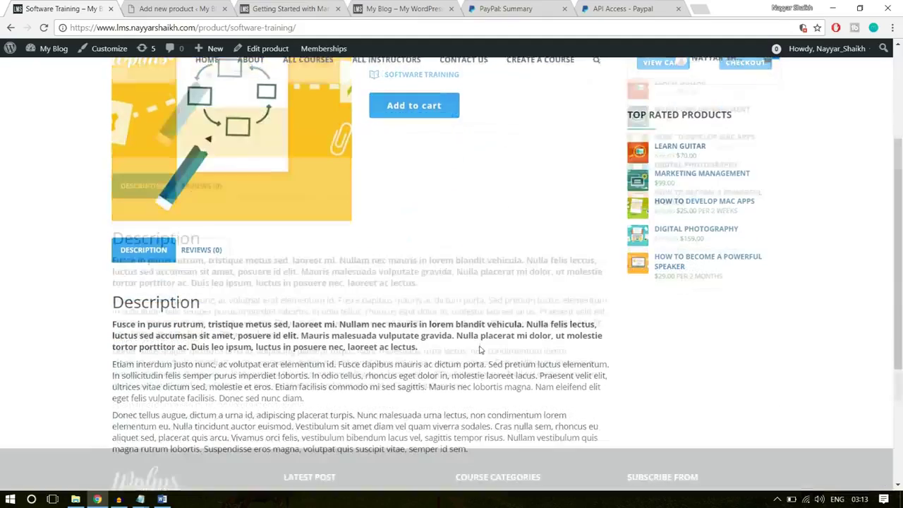
{"action": "scroll", "coordinate": [480, 351], "scroll_direction": "up", "scroll_amount": 5}
{"action": "left_click", "coordinate": [178, 9]}
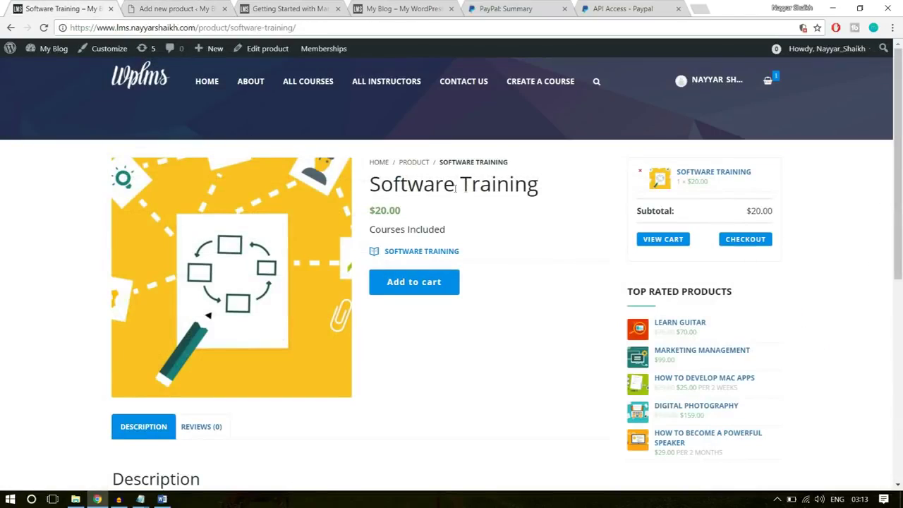
{"action": "left_click_drag", "start_coordinate": [556, 188], "coordinate": [362, 186]}
{"action": "key", "text": "ctrl+c"}
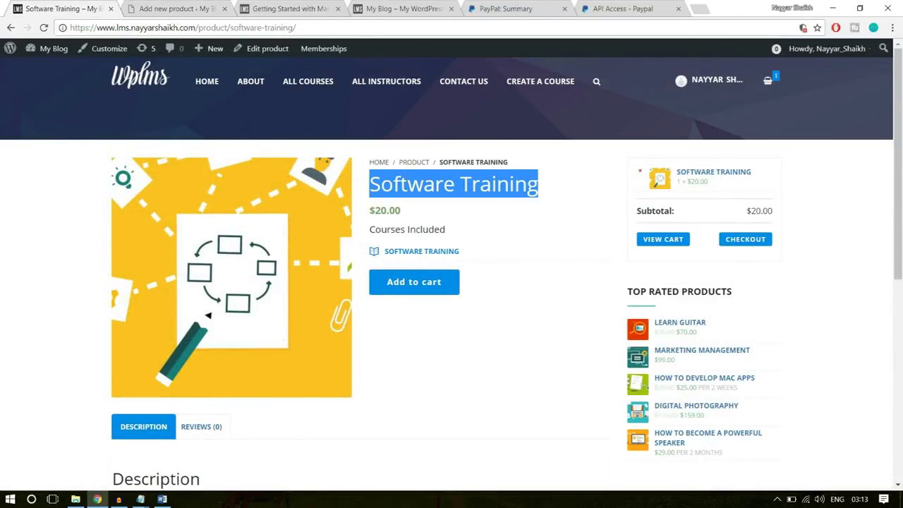
{"action": "left_click", "coordinate": [177, 9]}
{"action": "left_click", "coordinate": [229, 262]}
{"action": "key", "text": "ctrl+v"}
{"action": "scroll", "coordinate": [306, 367], "scroll_direction": "down", "scroll_amount": 1}
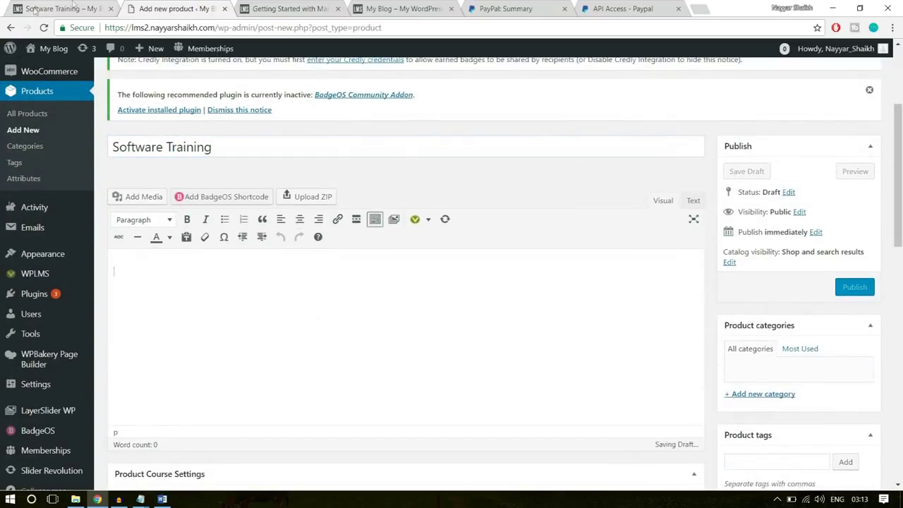
Copy the three-paragraph description from the live product page into the product editor
{"action": "left_click", "coordinate": [43, 9]}
{"action": "scroll", "coordinate": [278, 316], "scroll_direction": "down", "scroll_amount": 4}
{"action": "left_click_drag", "start_coordinate": [470, 332], "coordinate": [114, 208]}
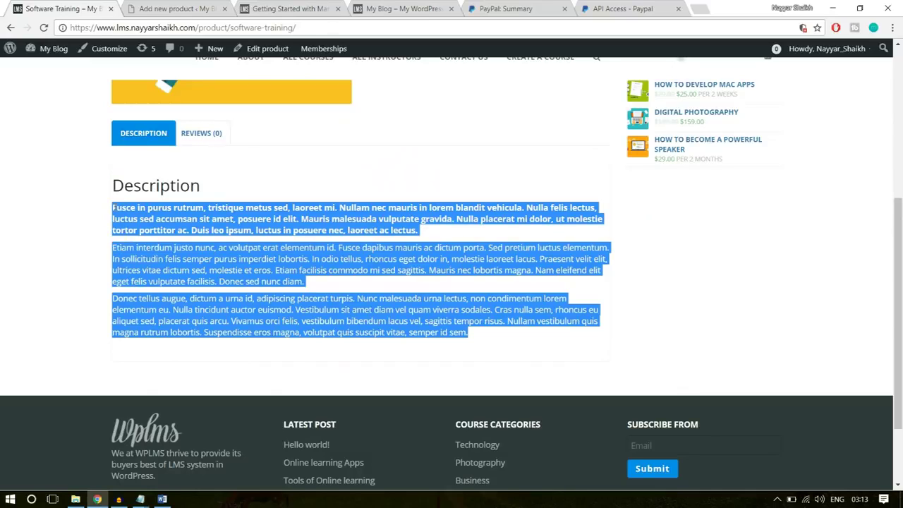
{"action": "left_click", "coordinate": [151, 7]}
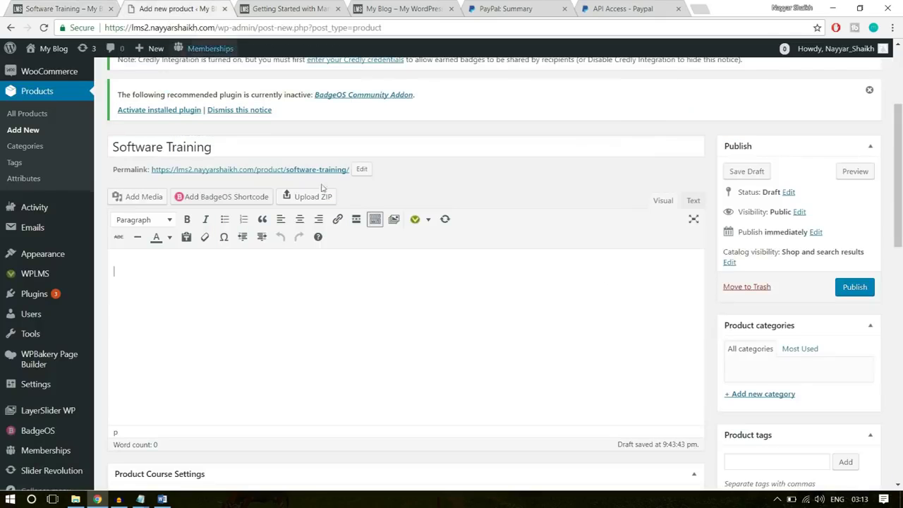
{"action": "type", "text": "Fusce in purus rutrum, tristique metus sed, laoreet mi. Nullam nec mauris in lorem blandit vehicula. Nulla felis lectus, luctus sed accumsan sit amet, posuere id elit. Mauris malesuada vulputate gravida. Nulla placerat mi dolor, ut molestie tortor porttitor ac. Duis leo ipsum, luctus in posuere nec, laoreet ac lectus.  Etiam interdum justo nunc, ac volutpat erat elementum id. Fusce dapibus mauris ac dictum porta. Sed pretium luctus elementum. In sollicitudin felis semper purus imperdiet lobortis. In odio tellus, rhoncus eget dolor in, molestie laoreet lacus. Praesent velit elit, ultrices vitae dictum sed, molestie et eros. Etiam facilisis commodo mi sed sagittis. Mauris nec lobortis magna. Nam eleifend elit eget felis vulputate facilisis. Donec sed nunc diam.  Donec tellus augue, dictum a urna id, adipiscing placerat turpis. Nunc malesuada urna lectus, non condimentum lorem elementum eu. Nulla tincidunt auctor euismod. Vestibulum sit amet diam vel quam viverra sodales. Cras nulla sem, rhoncus eu aliquet sed, placerat quis arcu. Vivamus orci felis, vestibulum bibendum lacus vel, sagittis tempor risus. Nullam vestibulum quis magna rutrum lobortis. Suspendisse eros magna, volutpat quis suscipit vitae, semper id sem."}
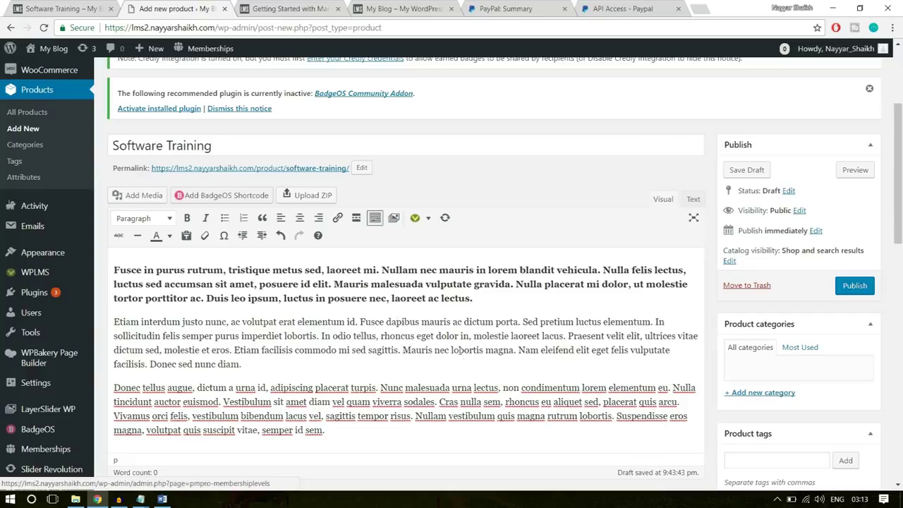
{"action": "scroll", "coordinate": [463, 351], "scroll_direction": "down", "scroll_amount": 3}
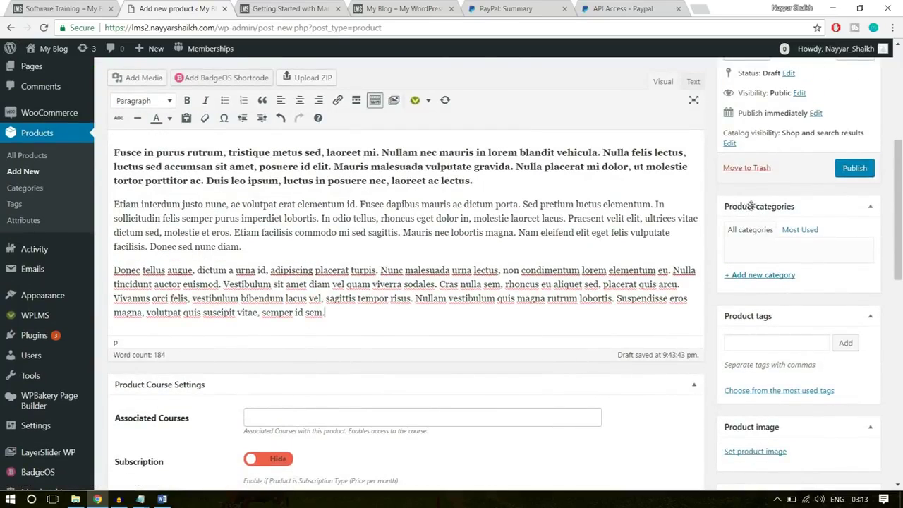
Create and assign a new Technology product category
{"action": "left_click", "coordinate": [769, 276]}
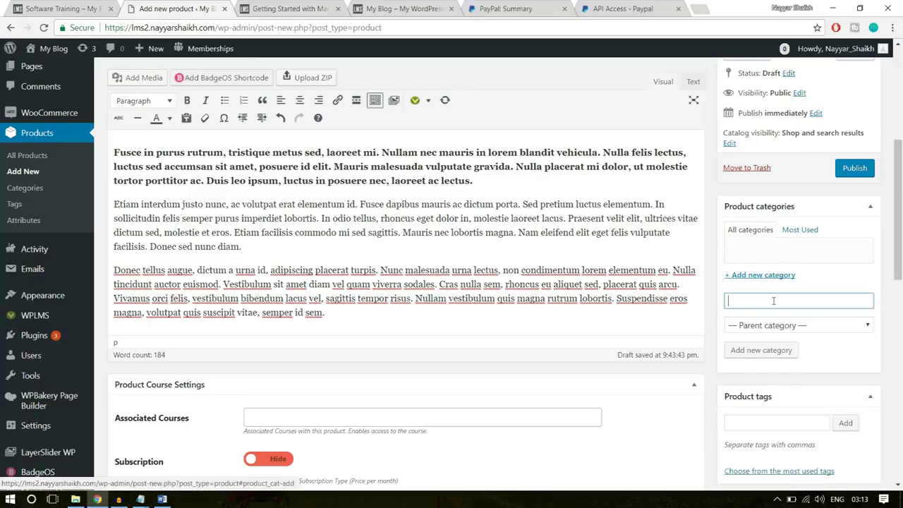
{"action": "type", "text": "Techni"}
{"action": "type", "text": "logy"}
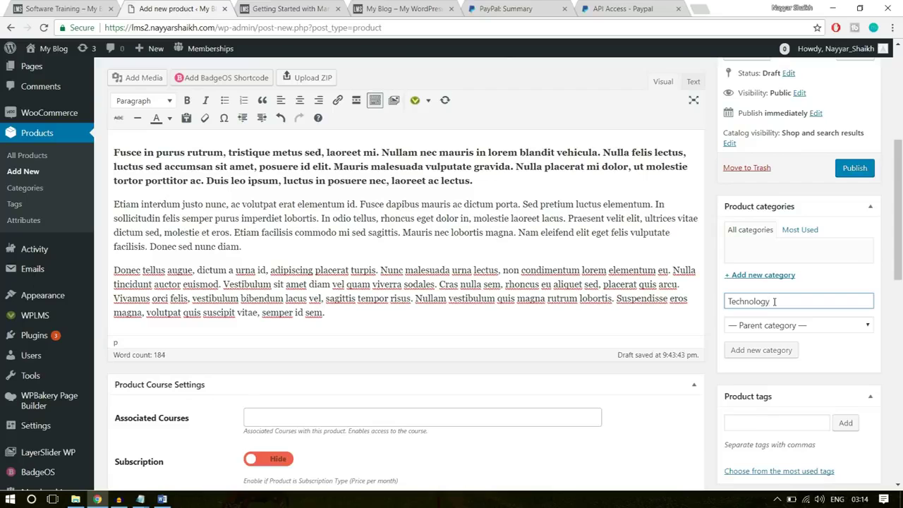
{"action": "key", "text": "Return"}
{"action": "scroll", "coordinate": [787, 295], "scroll_direction": "down", "scroll_amount": 2}
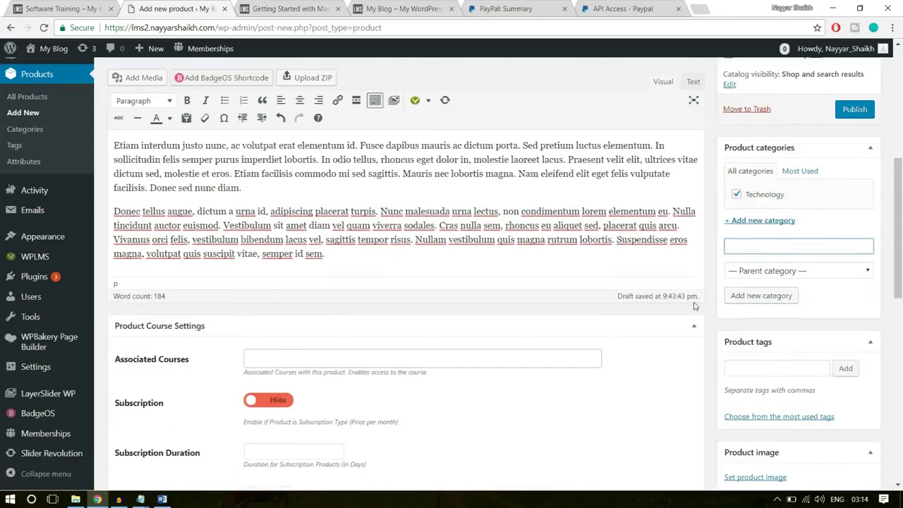
{"action": "left_click", "coordinate": [320, 301]}
{"action": "left_click", "coordinate": [522, 347]}
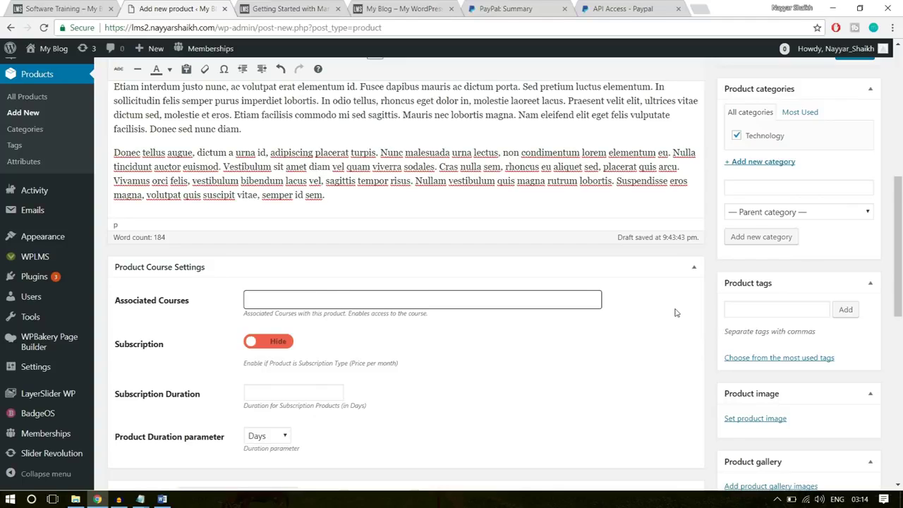
Leave the product's Subscription option switched off (Hide)
{"action": "scroll", "coordinate": [675, 312], "scroll_direction": "down", "scroll_amount": 2}
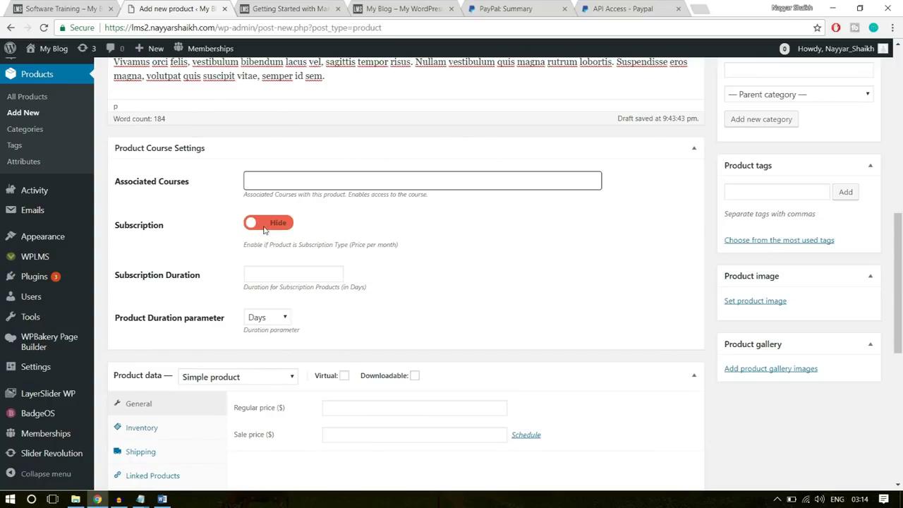
{"action": "left_click", "coordinate": [262, 225]}
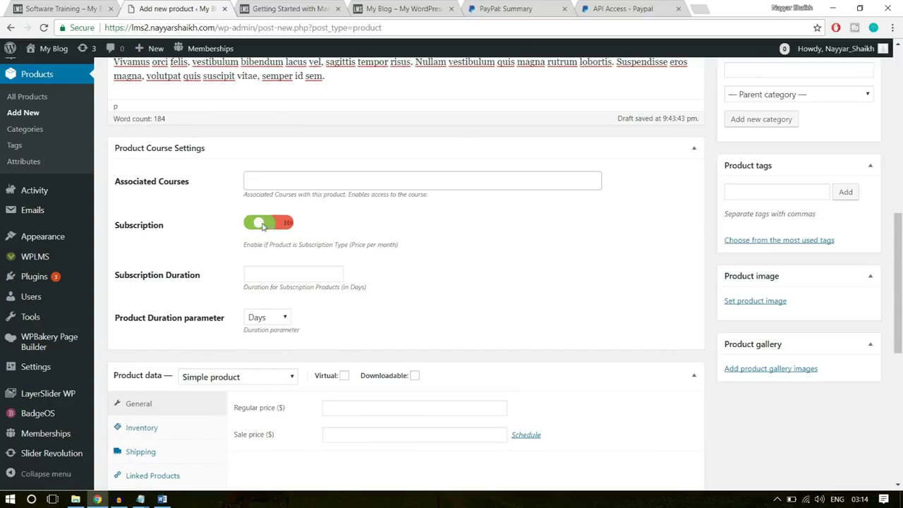
{"action": "left_click", "coordinate": [284, 225]}
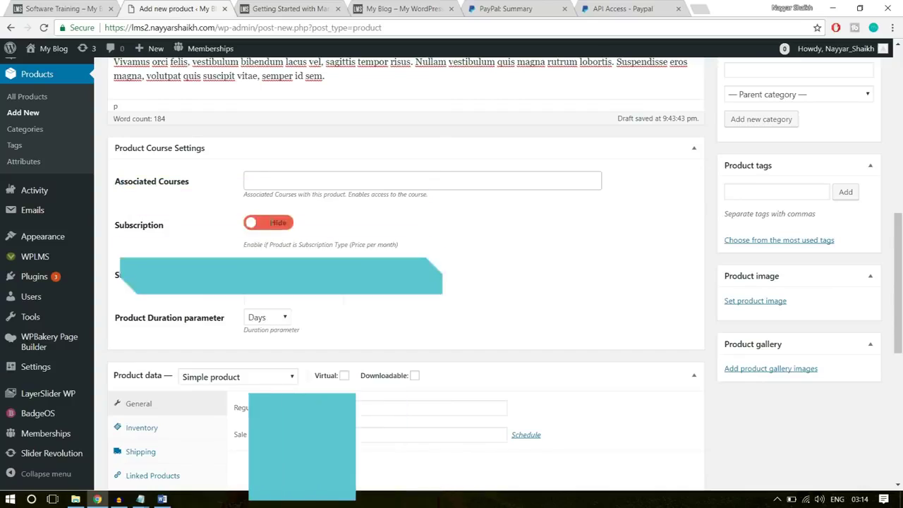
{"action": "left_click", "coordinate": [285, 224]}
{"action": "left_click", "coordinate": [284, 225]}
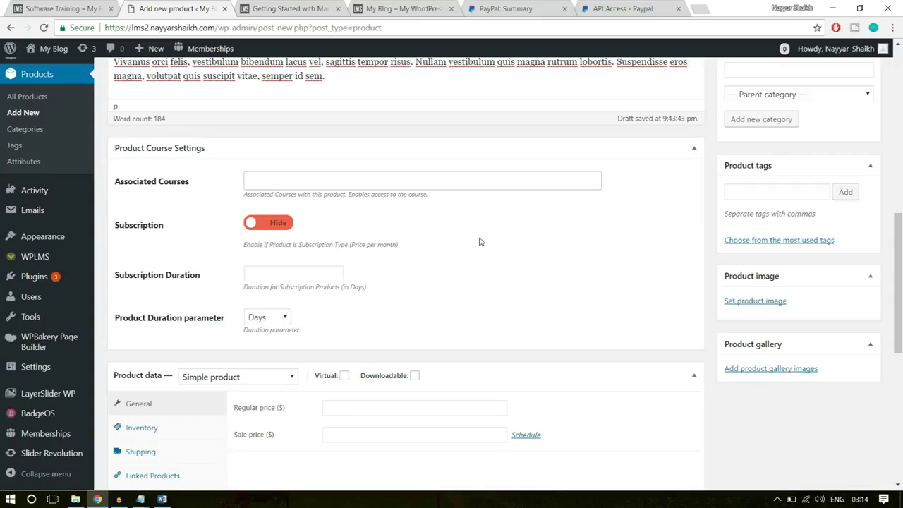
Mark the product as Virtual and enter a regular price of 50
{"action": "scroll", "coordinate": [515, 246], "scroll_direction": "down", "scroll_amount": 2}
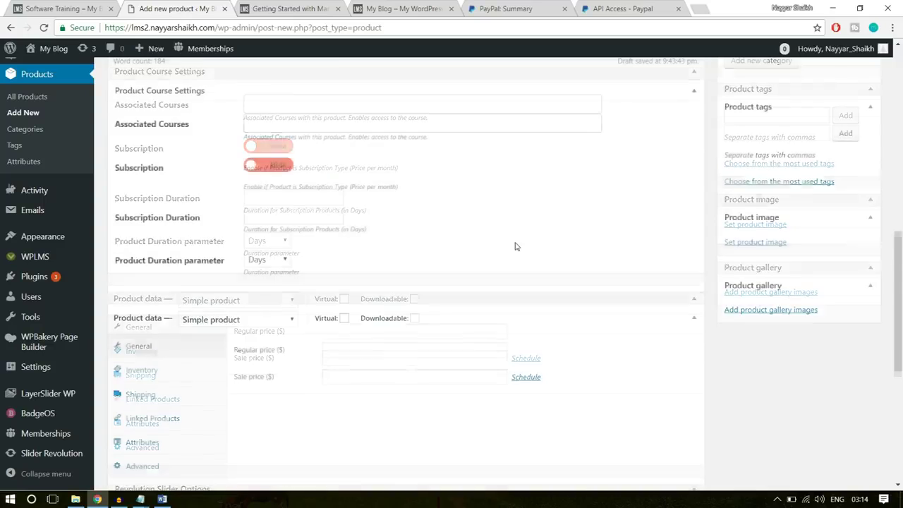
{"action": "scroll", "coordinate": [437, 233], "scroll_direction": "down", "scroll_amount": 2}
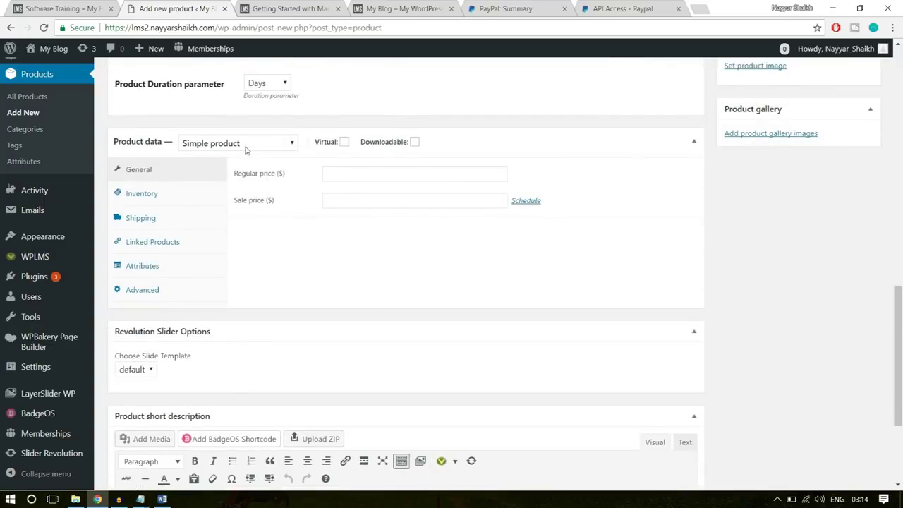
{"action": "left_click", "coordinate": [344, 143]}
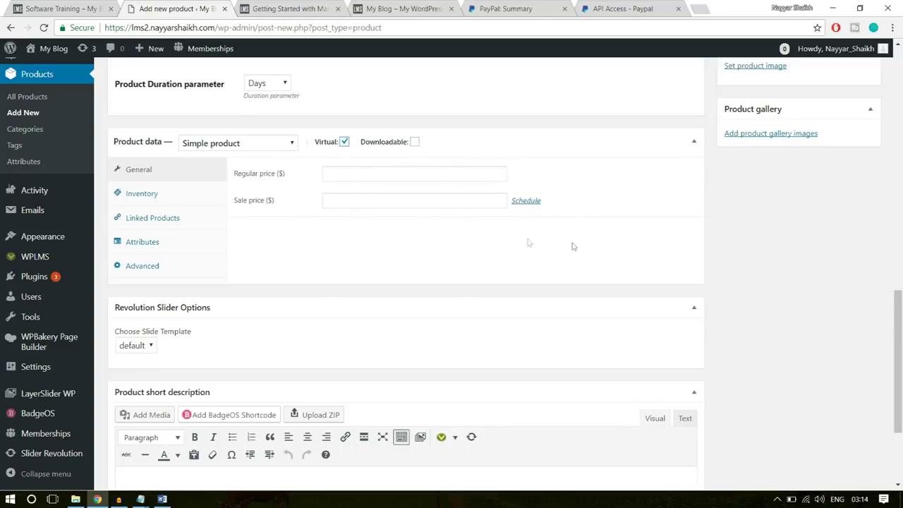
{"action": "left_click", "coordinate": [396, 173]}
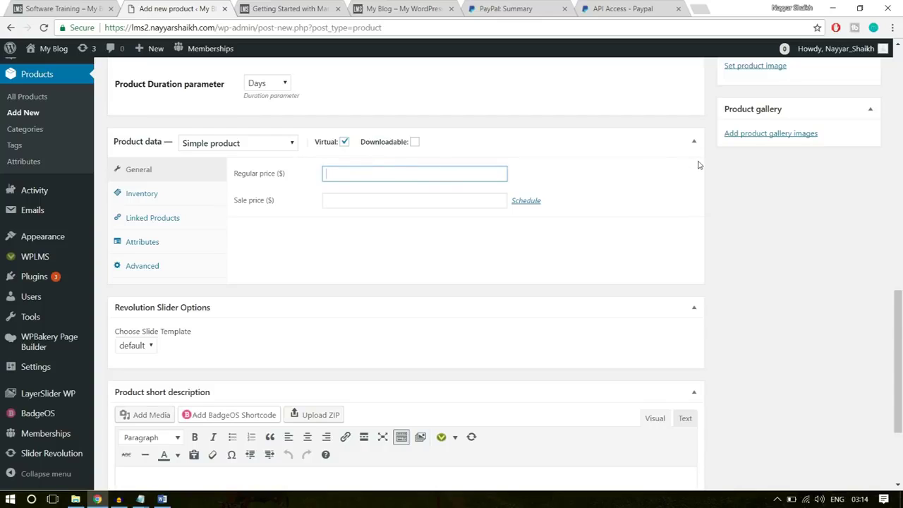
{"action": "type", "text": "50"}
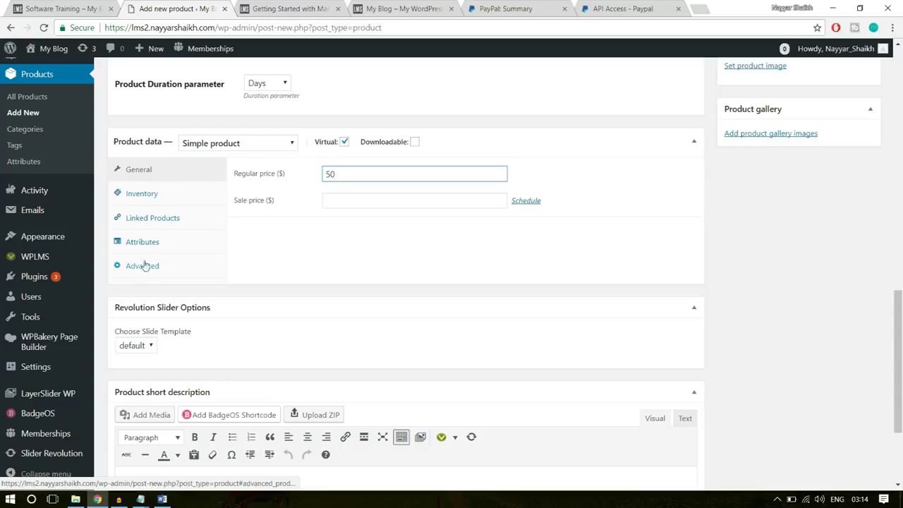
{"action": "left_click", "coordinate": [810, 178]}
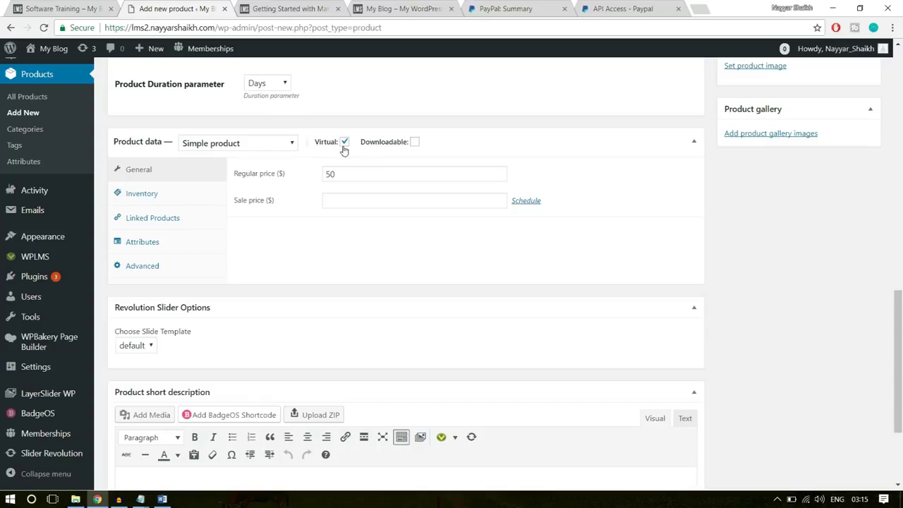
{"action": "left_click_drag", "start_coordinate": [350, 173], "coordinate": [296, 173]}
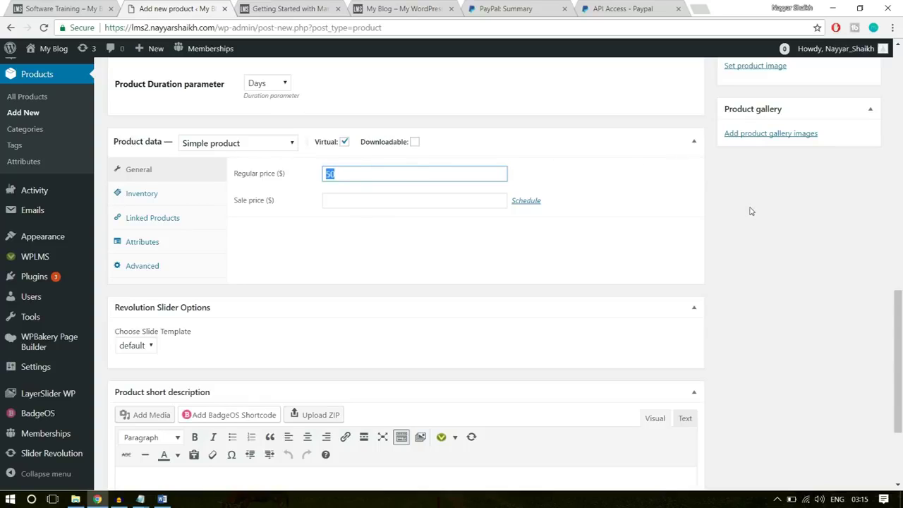
{"action": "scroll", "coordinate": [750, 211], "scroll_direction": "down", "scroll_amount": 2}
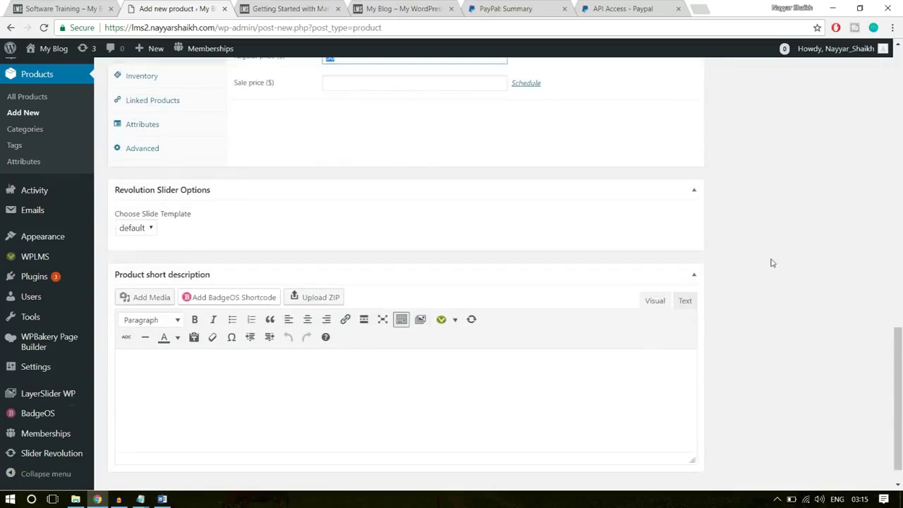
{"action": "scroll", "coordinate": [774, 268], "scroll_direction": "up", "scroll_amount": 6}
{"action": "scroll", "coordinate": [776, 325], "scroll_direction": "down", "scroll_amount": 1}
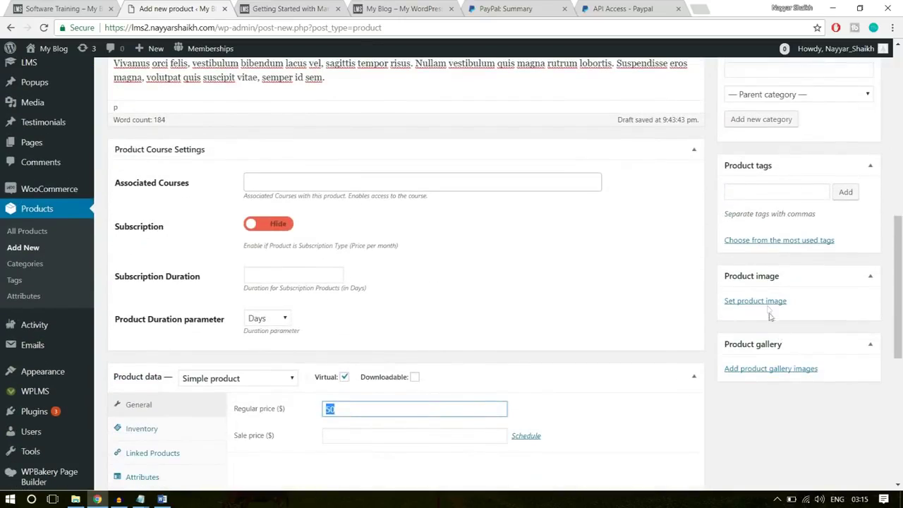
Start a product image upload and browse the file picker to E:\WPLMS
{"action": "left_click", "coordinate": [767, 301]}
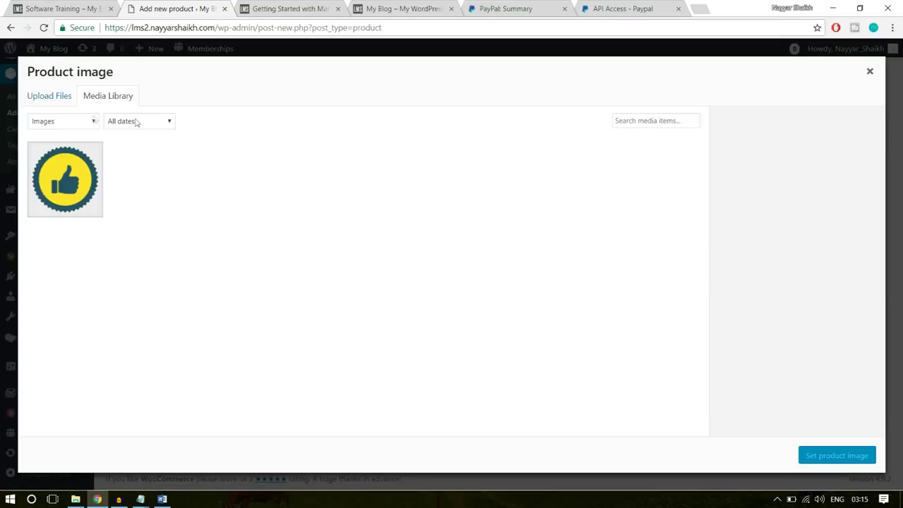
{"action": "left_click", "coordinate": [54, 98]}
{"action": "left_click", "coordinate": [479, 265]}
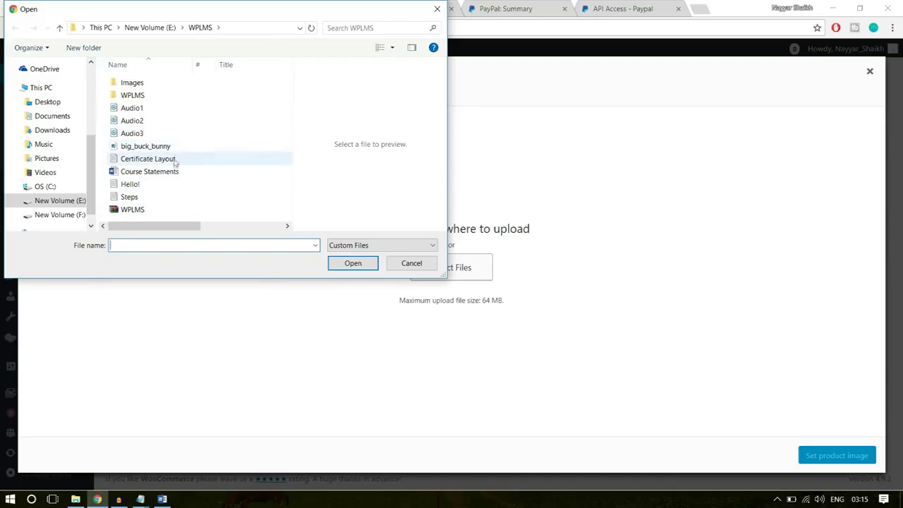
{"action": "double_click", "coordinate": [165, 86]}
{"action": "left_click", "coordinate": [200, 29]}
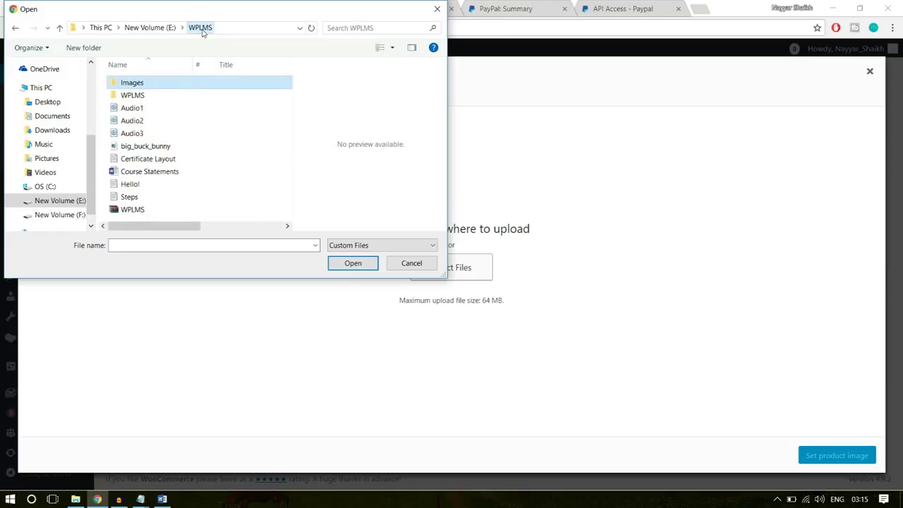
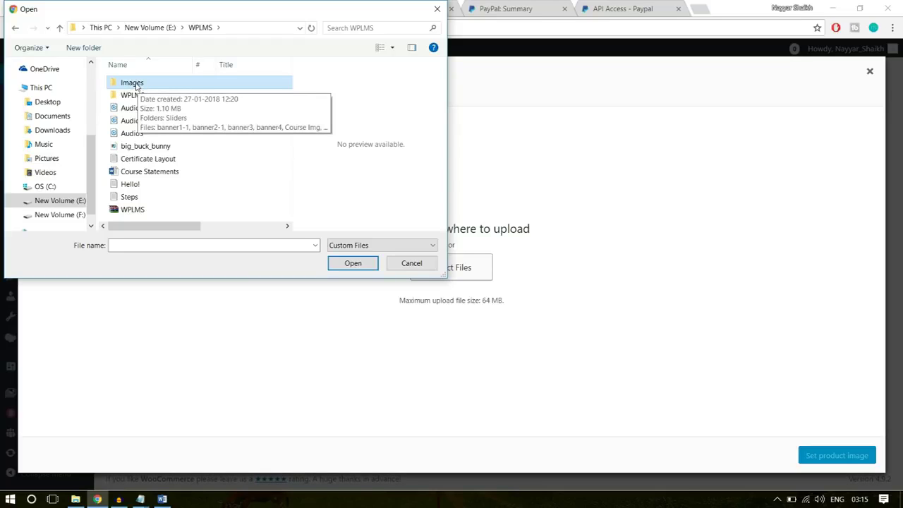
Upload Course Img from the Images folder as the product image and publish the product
{"action": "double_click", "coordinate": [136, 84]}
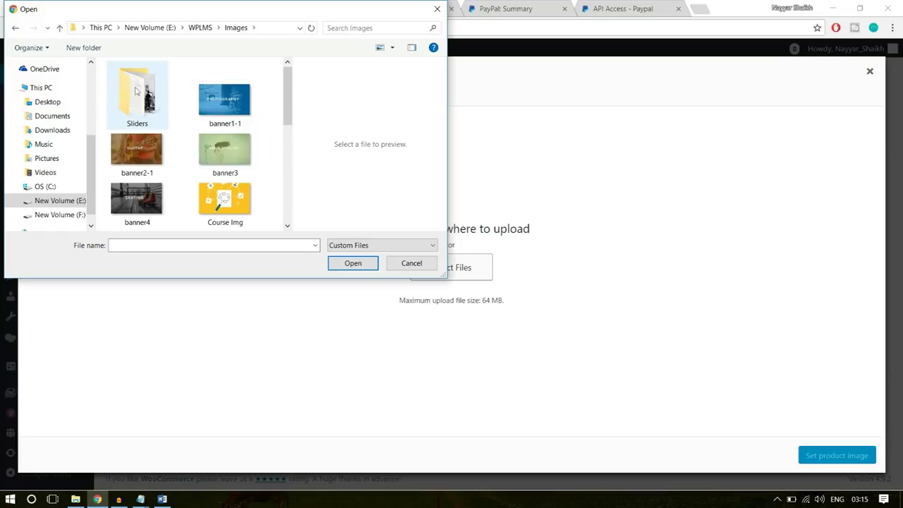
{"action": "left_click", "coordinate": [239, 200]}
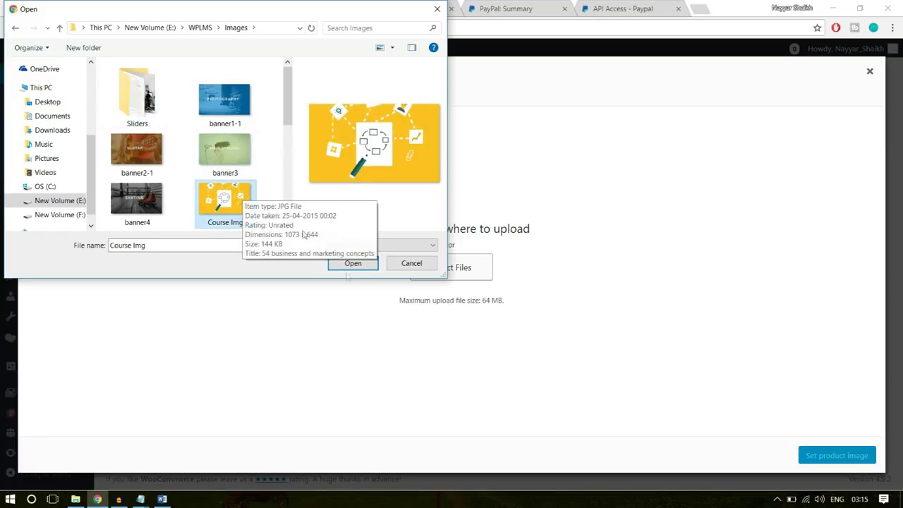
{"action": "left_click", "coordinate": [355, 262]}
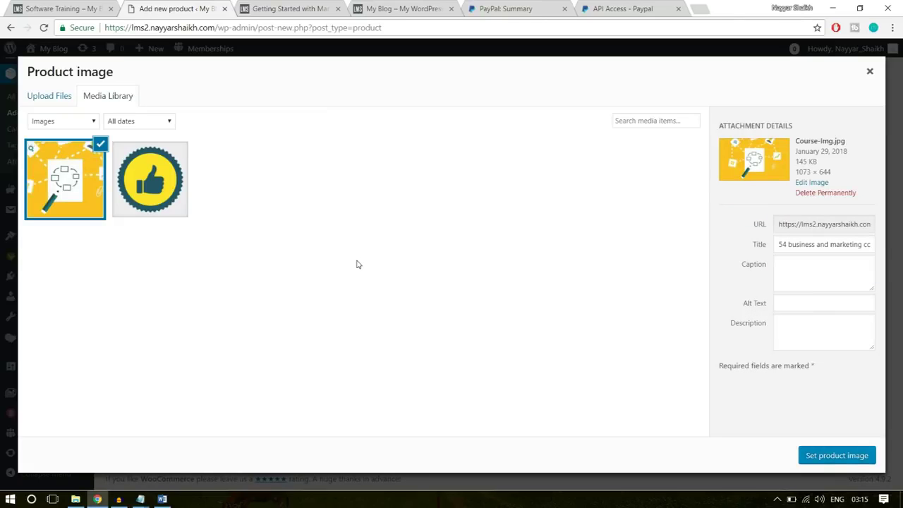
{"action": "left_click", "coordinate": [849, 455]}
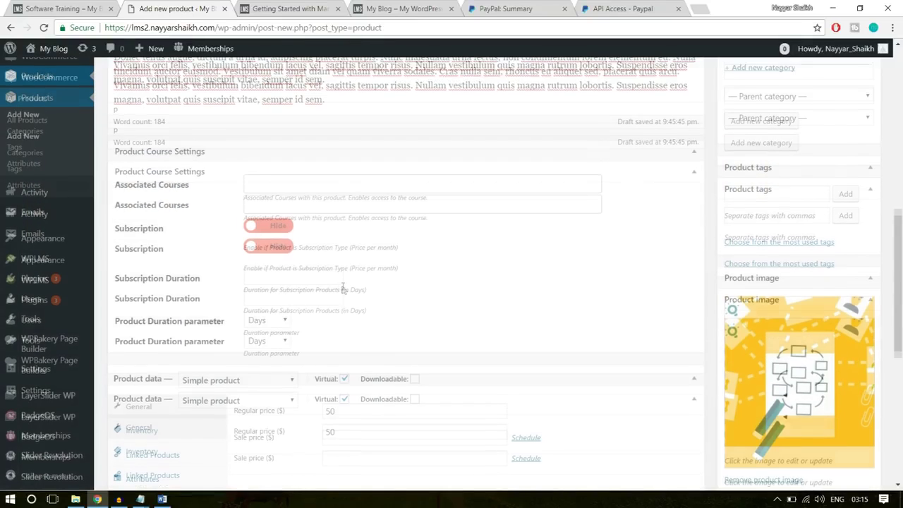
{"action": "scroll", "coordinate": [343, 286], "scroll_direction": "up", "scroll_amount": 3}
{"action": "left_click", "coordinate": [853, 168]}
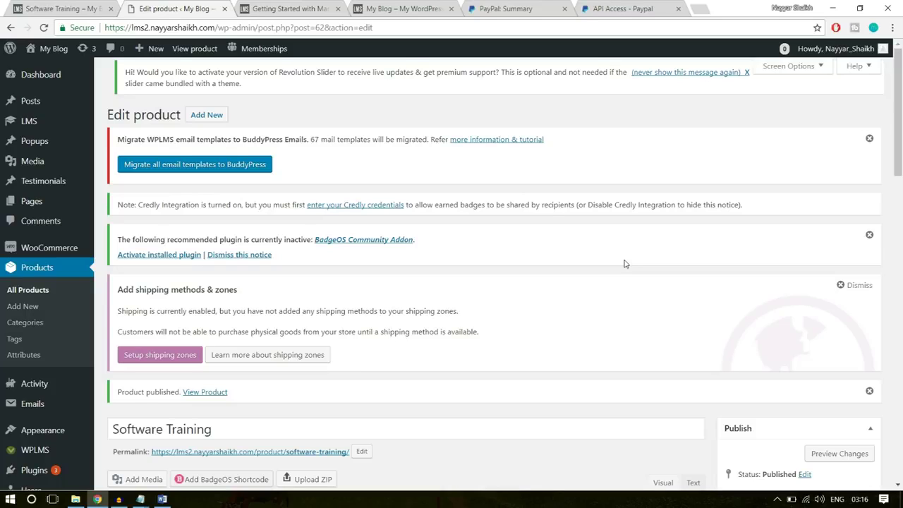
Bring up the LMS submenu in the admin sidebar once the product is published
{"action": "mouse_move", "coordinate": [43, 122]}
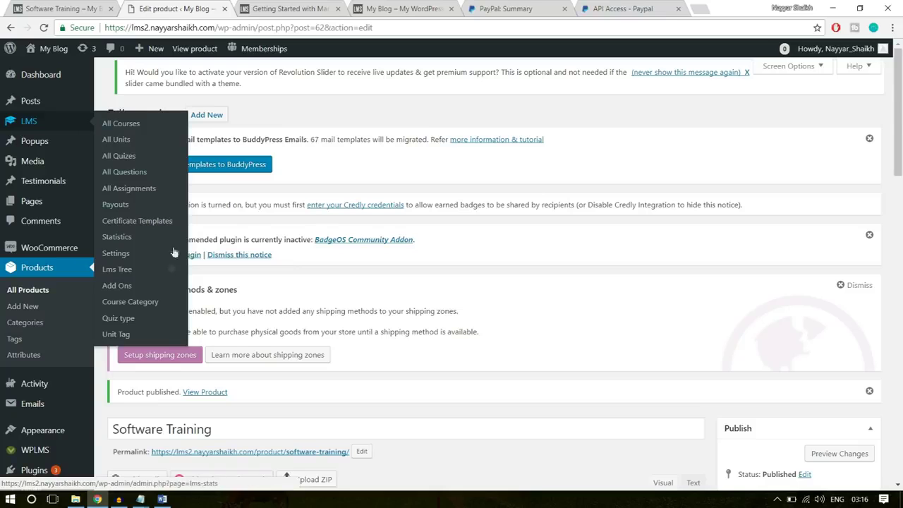
Start a new certificate template from LMS > Certificate Templates
{"action": "left_click", "coordinate": [137, 223]}
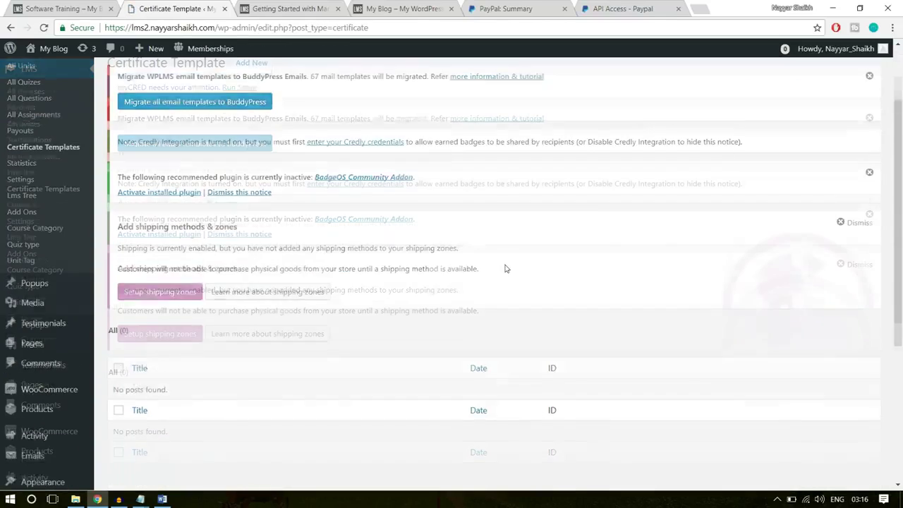
{"action": "scroll", "coordinate": [505, 268], "scroll_direction": "down", "scroll_amount": 3}
{"action": "scroll", "coordinate": [188, 319], "scroll_direction": "up", "scroll_amount": 4}
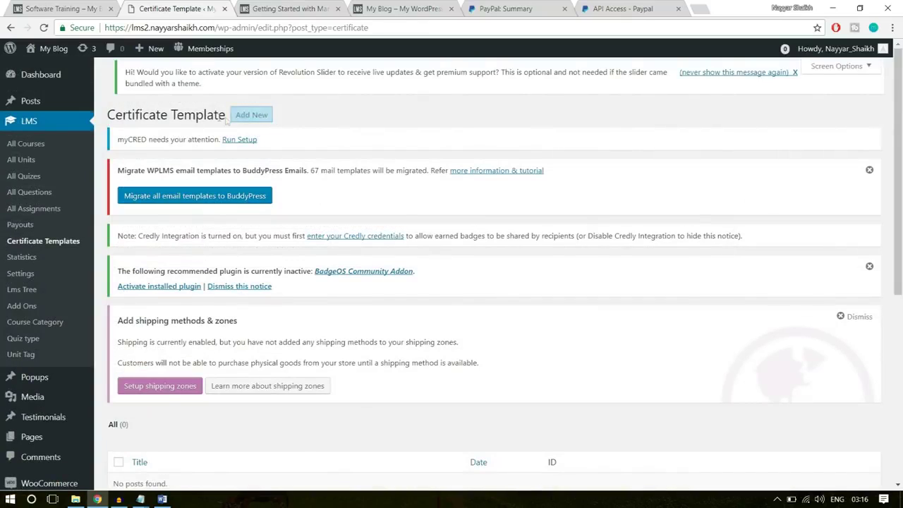
{"action": "left_click", "coordinate": [251, 115]}
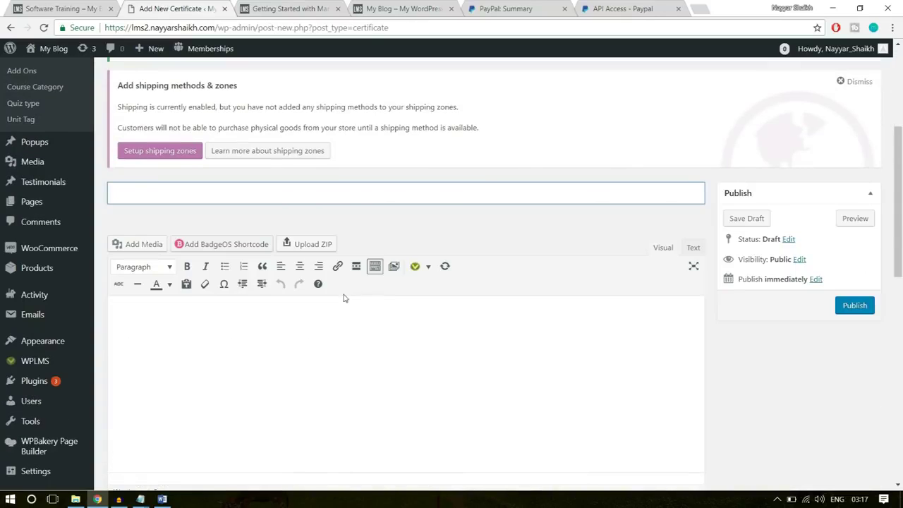
{"action": "scroll", "coordinate": [451, 401], "scroll_direction": "up", "scroll_amount": 5}
{"action": "scroll", "coordinate": [524, 396], "scroll_direction": "down", "scroll_amount": 5}
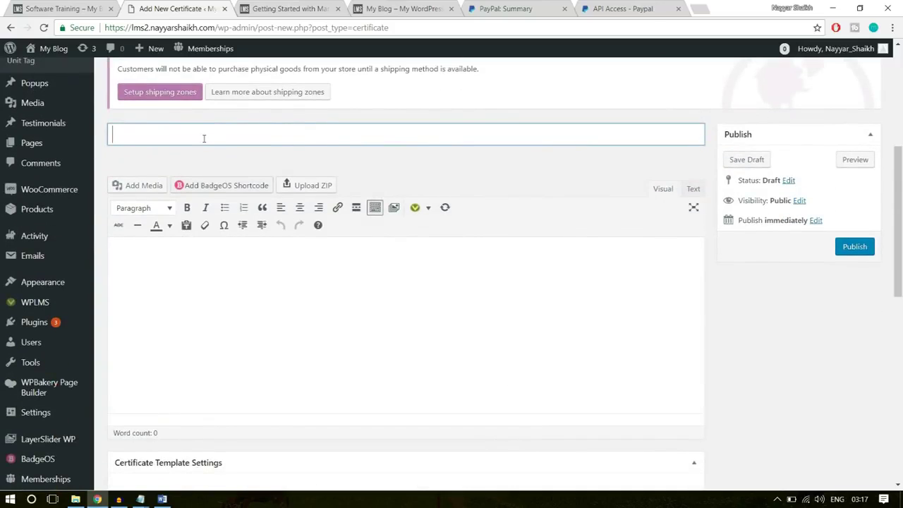
Title the certificate 'Template - 1' and switch to the WPLMS folder in File Explorer
{"action": "type", "text": "Cer"}
{"action": "type", "text": "tificate "}
{"action": "type", "text": "for"}
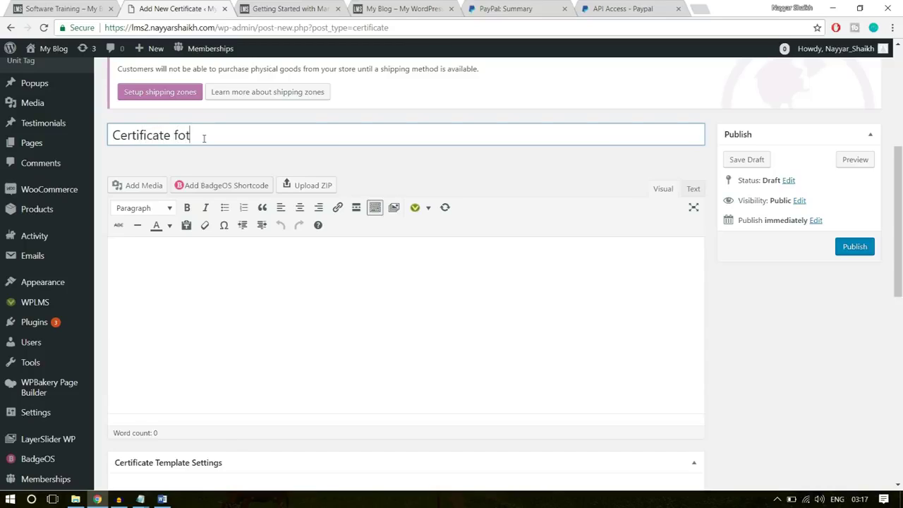
{"action": "key", "text": "ctrl+a"}
{"action": "key", "text": "BackSpace"}
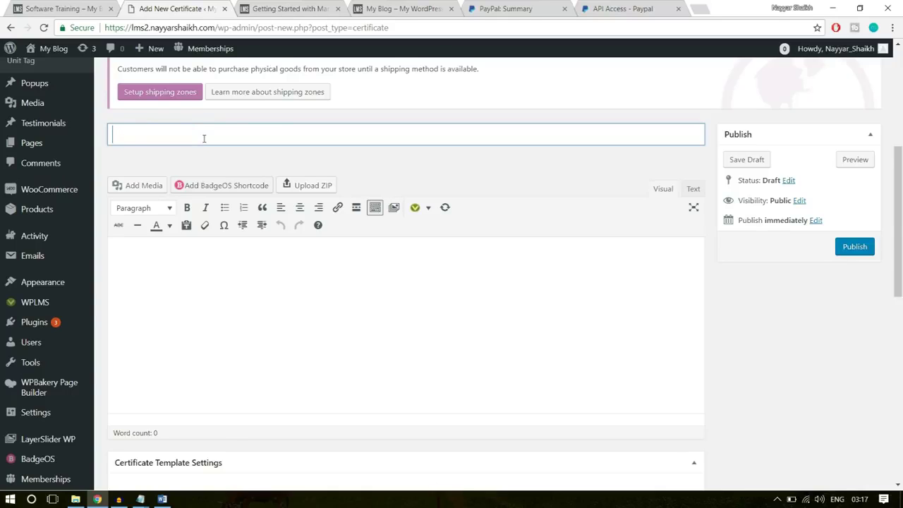
{"action": "type", "text": "Template - 1"}
{"action": "left_click", "coordinate": [253, 339]}
{"action": "scroll", "coordinate": [608, 289], "scroll_direction": "down", "scroll_amount": 1}
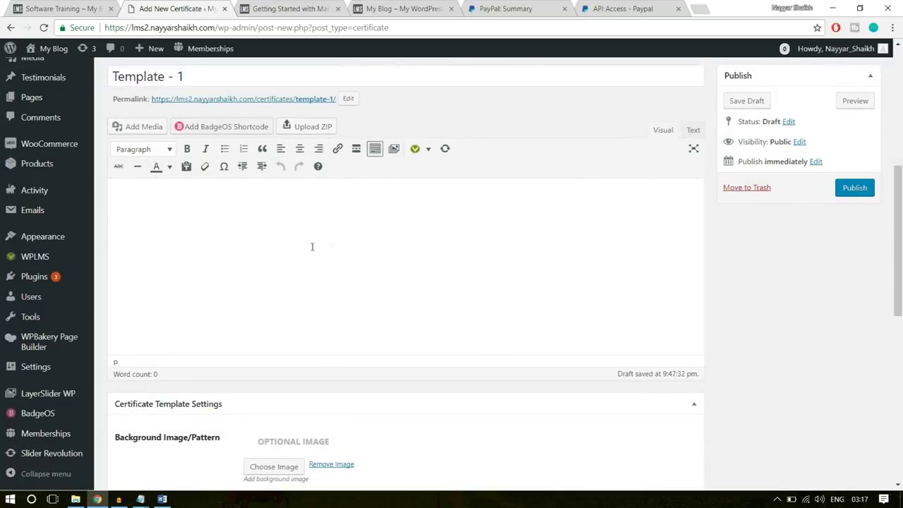
{"action": "left_click", "coordinate": [76, 499]}
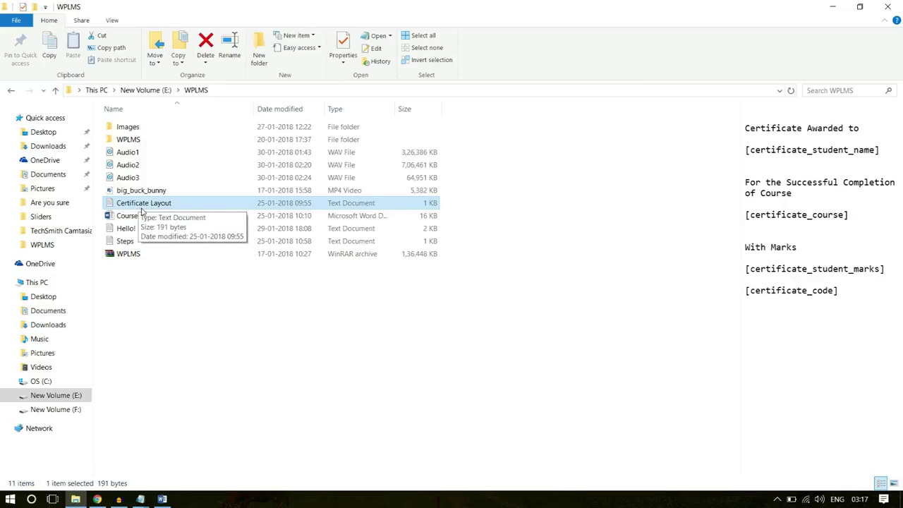
Copy the Certificate Layout text from Notepad into the certificate body
{"action": "double_click", "coordinate": [144, 206]}
{"action": "left_click_drag", "start_coordinate": [307, 230], "coordinate": [192, 126]}
{"action": "key", "text": "ctrl+c"}
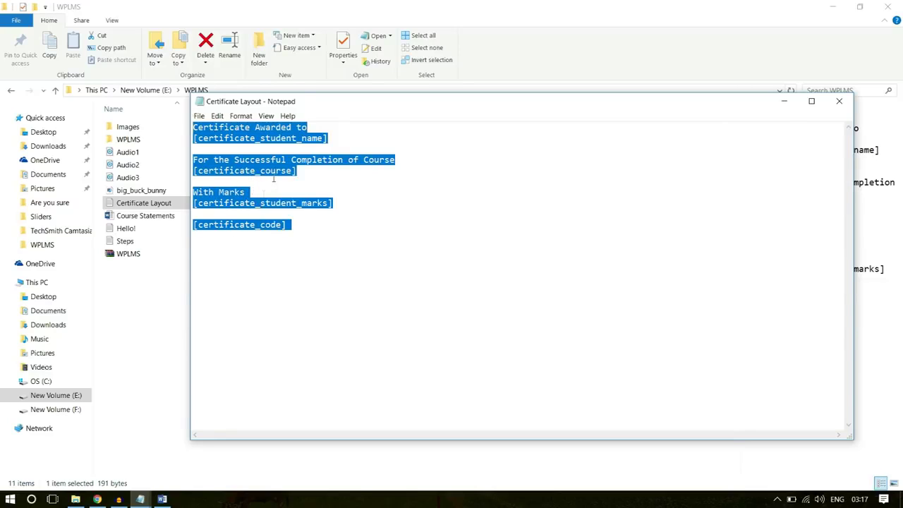
{"action": "left_click", "coordinate": [102, 500]}
{"action": "key", "text": "ctrl+v"}
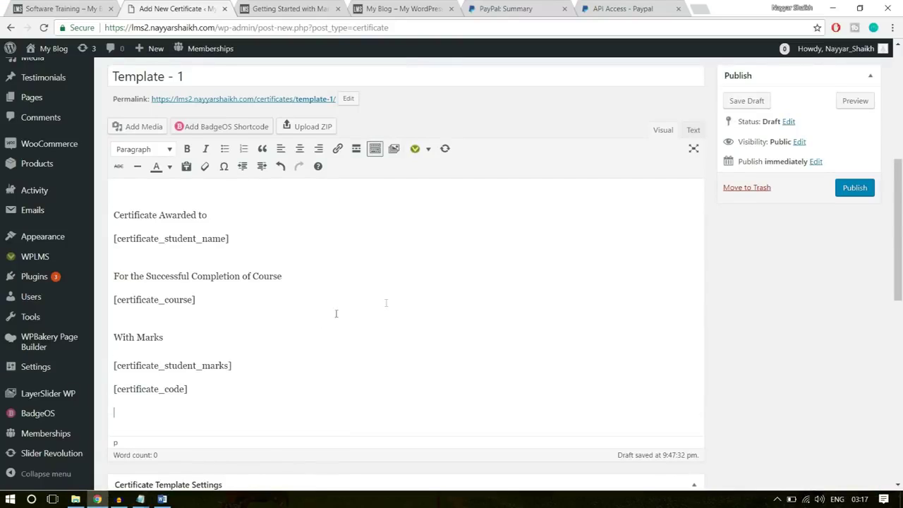
{"action": "left_click_drag", "start_coordinate": [253, 403], "coordinate": [106, 192]}
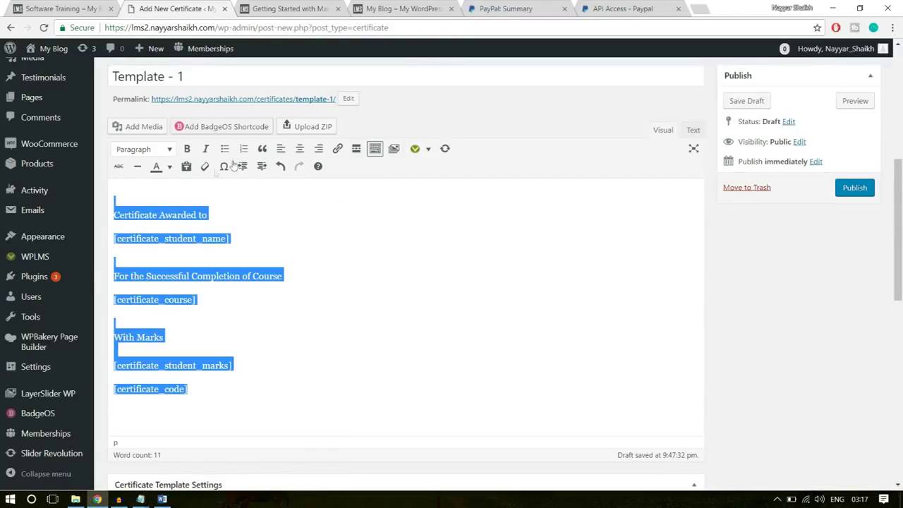
Centre-align all the certificate body text
{"action": "left_click", "coordinate": [299, 158]}
{"action": "left_click", "coordinate": [420, 239]}
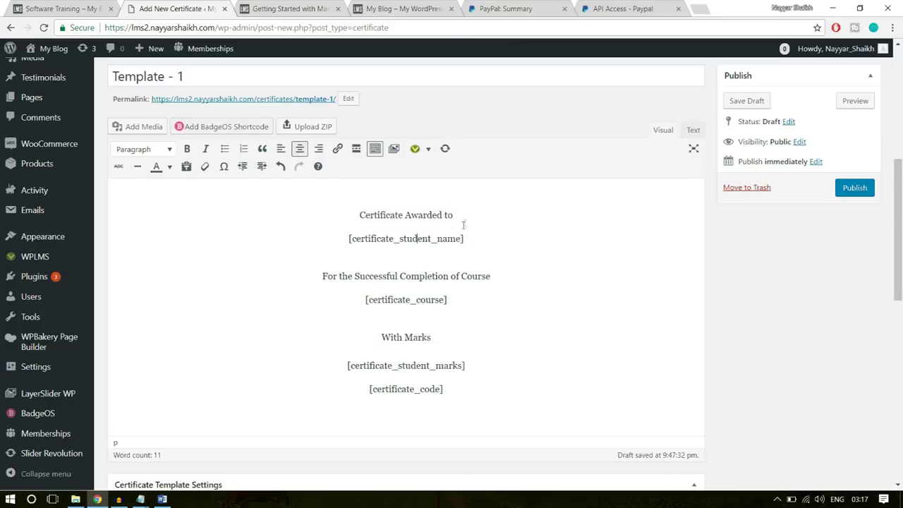
{"action": "left_click_drag", "start_coordinate": [464, 239], "coordinate": [347, 218]}
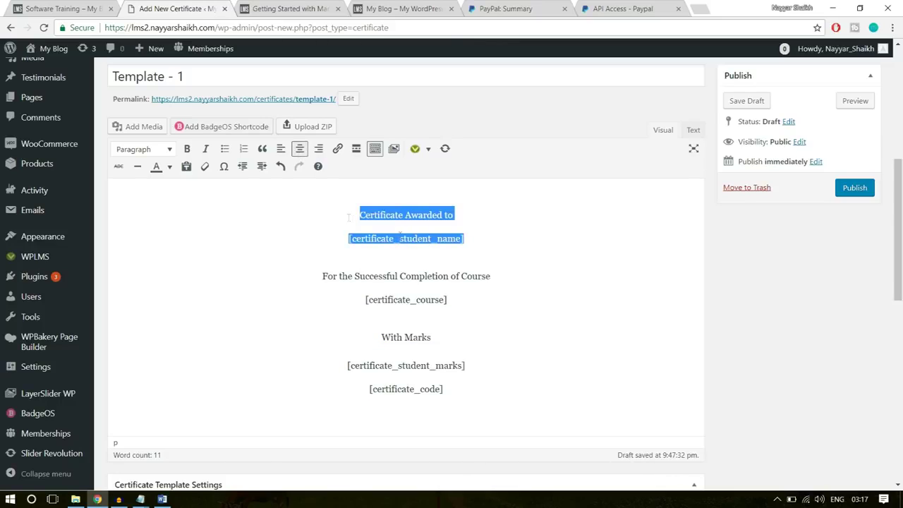
{"action": "left_click", "coordinate": [483, 231]}
{"action": "left_click_drag", "start_coordinate": [458, 213], "coordinate": [355, 214]}
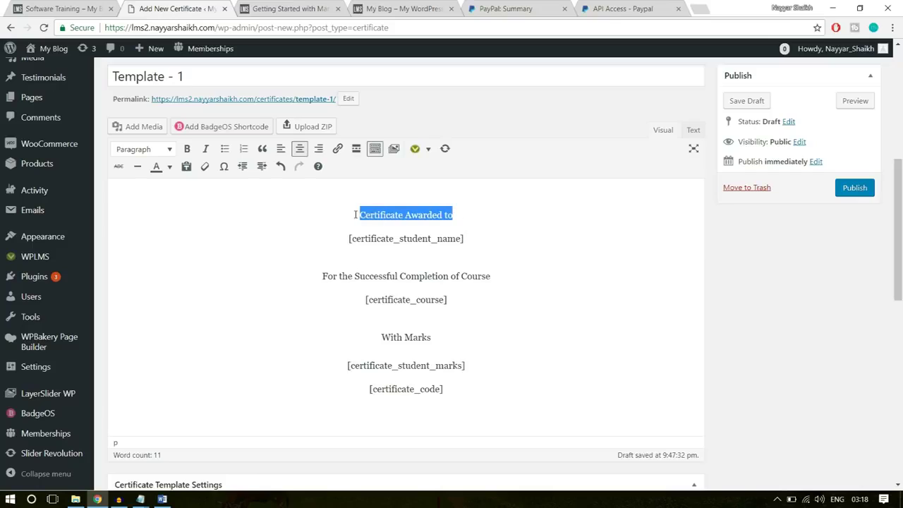
{"action": "left_click_drag", "start_coordinate": [476, 238], "coordinate": [335, 238]}
{"action": "left_click", "coordinate": [381, 240]}
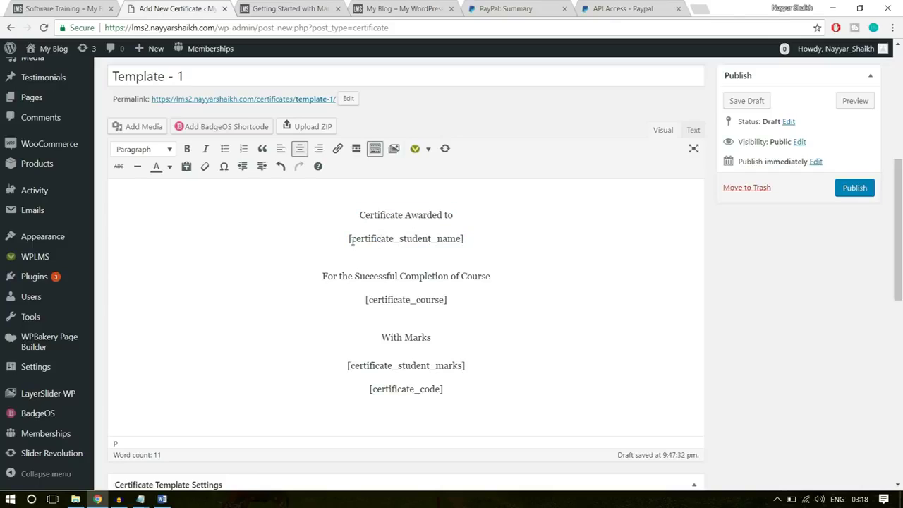
{"action": "left_click_drag", "start_coordinate": [360, 214], "coordinate": [361, 244]}
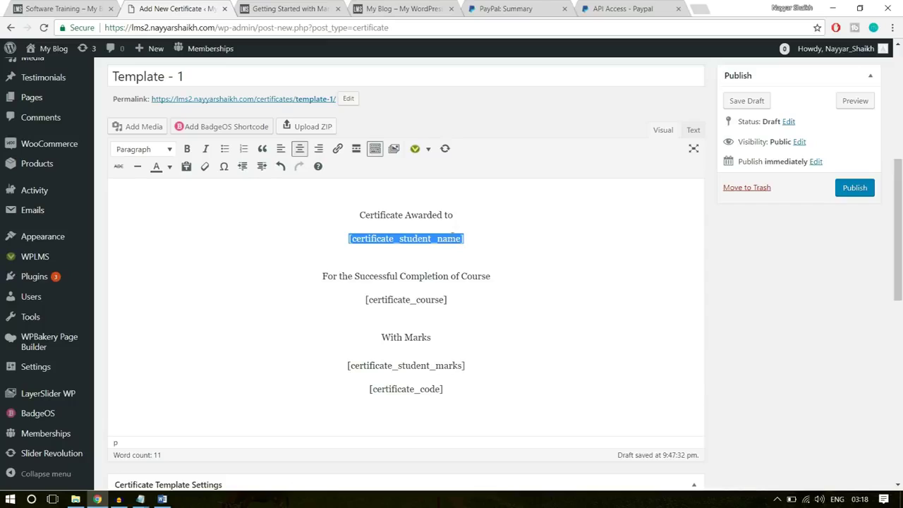
{"action": "left_click_drag", "start_coordinate": [472, 239], "coordinate": [349, 239]}
{"action": "left_click", "coordinate": [484, 235]}
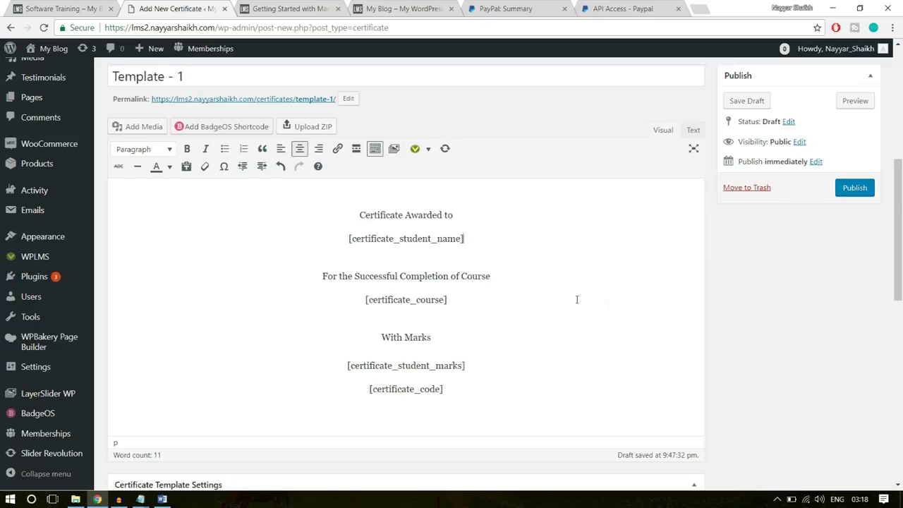
Review the NOTE below the editor listing the available certificate shortcodes
{"action": "scroll", "coordinate": [576, 299], "scroll_direction": "down", "scroll_amount": 10}
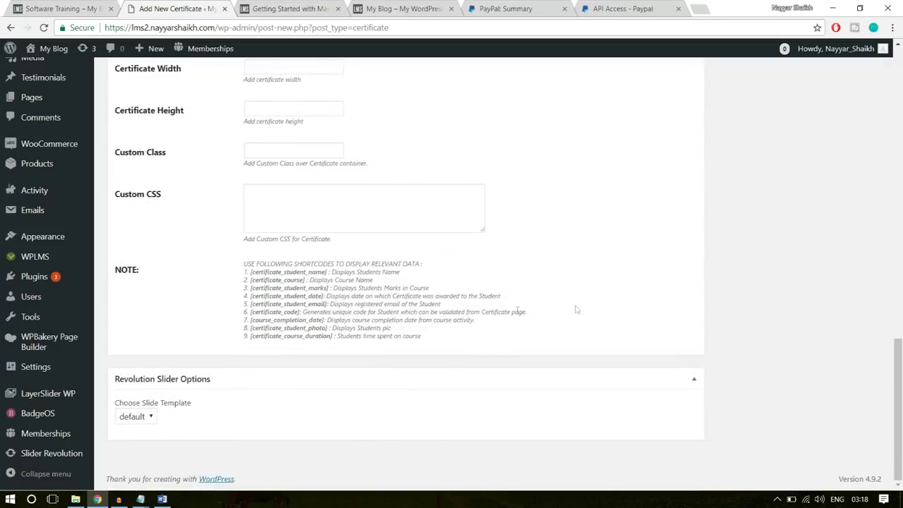
{"action": "left_click_drag", "start_coordinate": [244, 263], "coordinate": [337, 328]}
{"action": "left_click", "coordinate": [336, 328]}
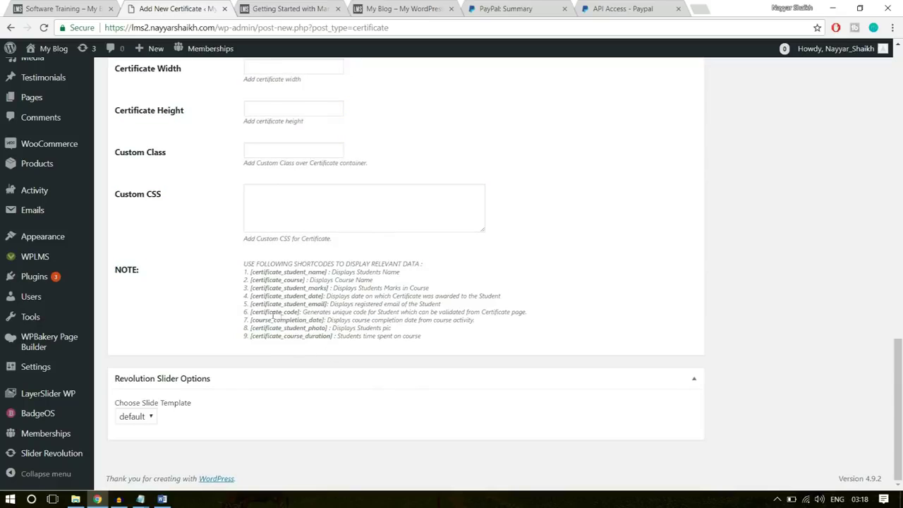
{"action": "left_click_drag", "start_coordinate": [251, 312], "coordinate": [244, 271]}
{"action": "left_click", "coordinate": [310, 326]}
{"action": "left_click", "coordinate": [270, 336]}
{"action": "left_click", "coordinate": [336, 328]}
{"action": "scroll", "coordinate": [412, 336], "scroll_direction": "up", "scroll_amount": 15}
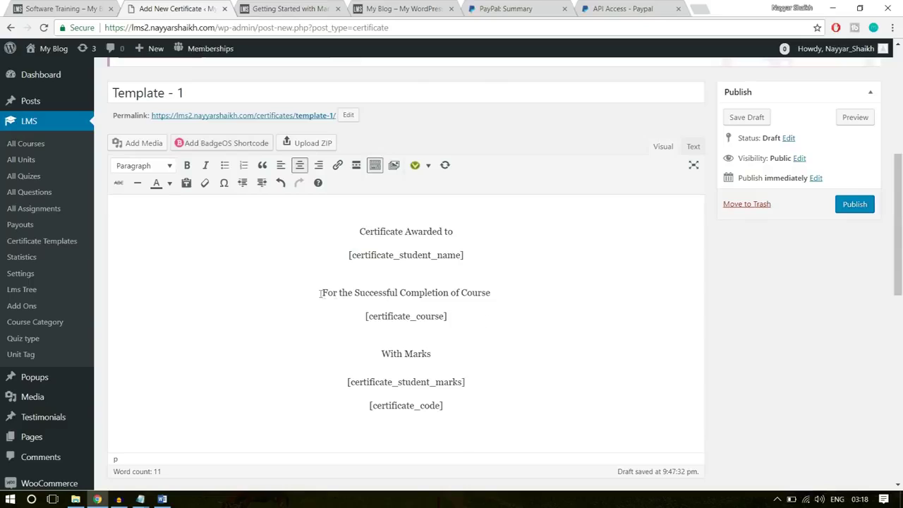
Make the first two certificate lines Heading 1
{"action": "double_click", "coordinate": [479, 295]}
{"action": "left_click_drag", "start_coordinate": [451, 316], "coordinate": [357, 316]}
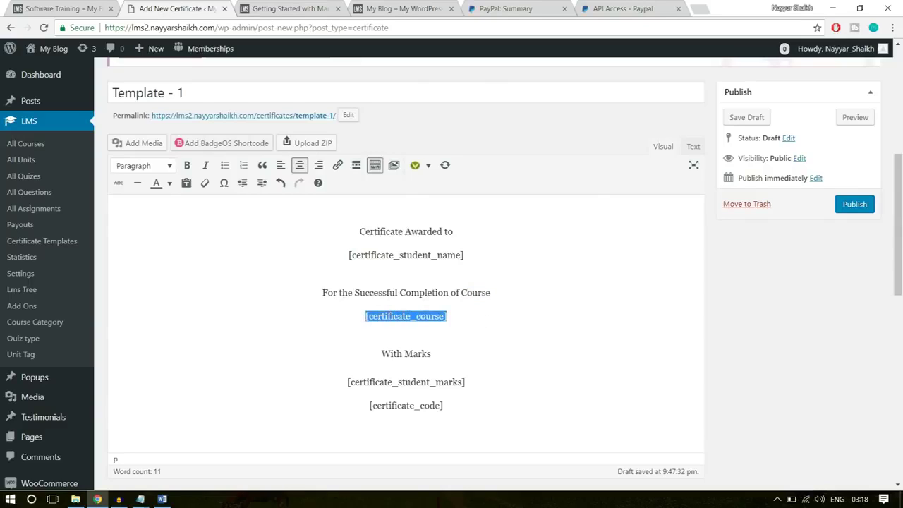
{"action": "left_click_drag", "start_coordinate": [436, 317], "coordinate": [401, 318]}
{"action": "left_click", "coordinate": [453, 317]}
{"action": "left_click_drag", "start_coordinate": [482, 255], "coordinate": [344, 233]}
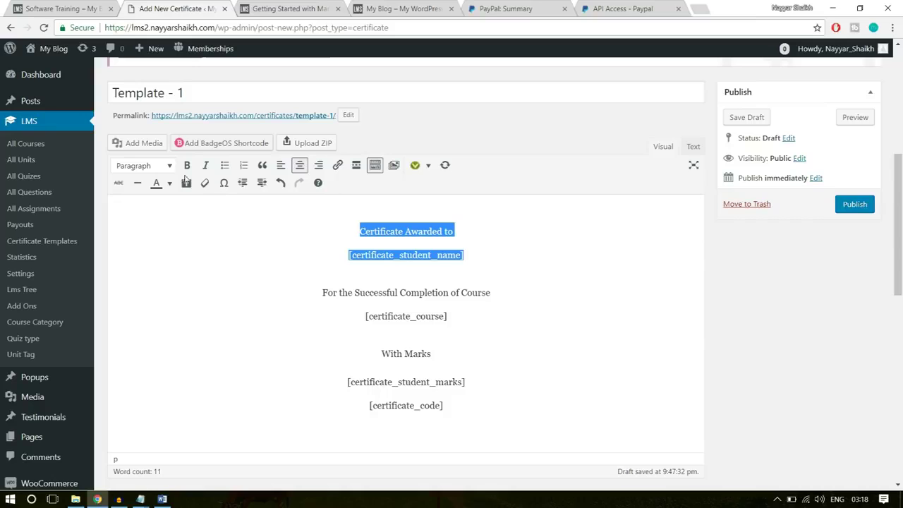
{"action": "left_click", "coordinate": [158, 169]}
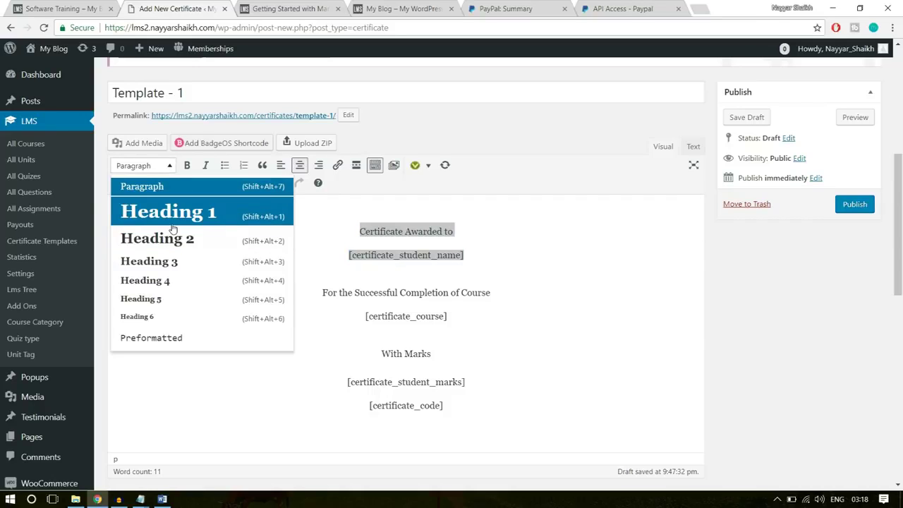
{"action": "left_click", "coordinate": [172, 223]}
{"action": "left_click", "coordinate": [552, 236]}
{"action": "left_click_drag", "start_coordinate": [552, 235], "coordinate": [288, 195]}
{"action": "left_click", "coordinate": [321, 204]}
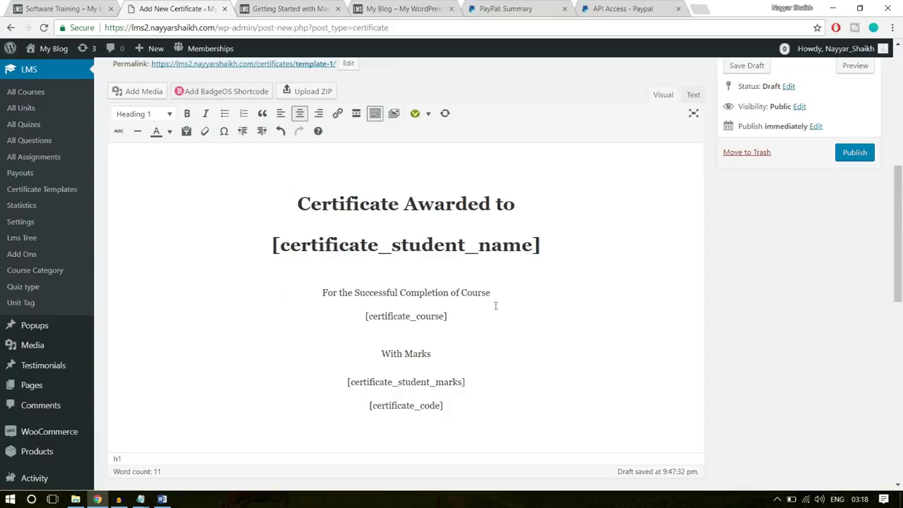
Make the course-completion line and [certificate_course] Heading 2
{"action": "left_click_drag", "start_coordinate": [511, 293], "coordinate": [318, 298]}
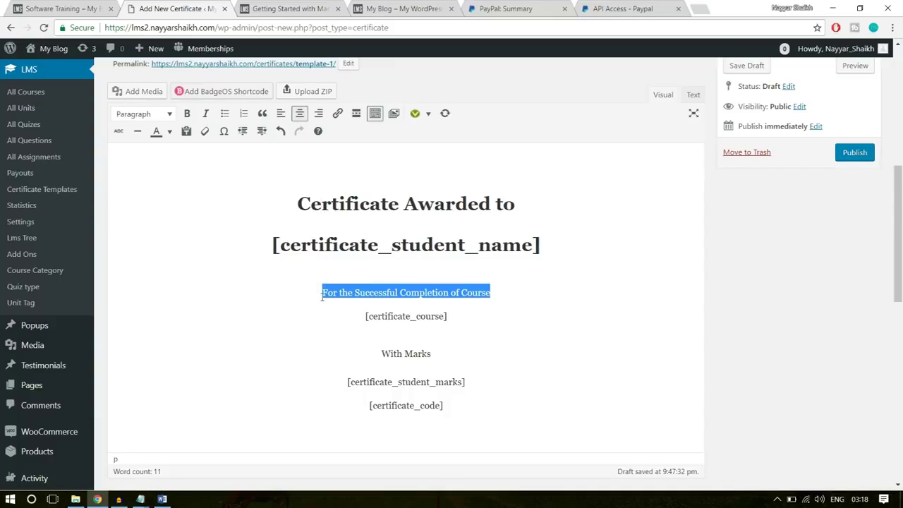
{"action": "left_click_drag", "start_coordinate": [471, 315], "coordinate": [322, 292]}
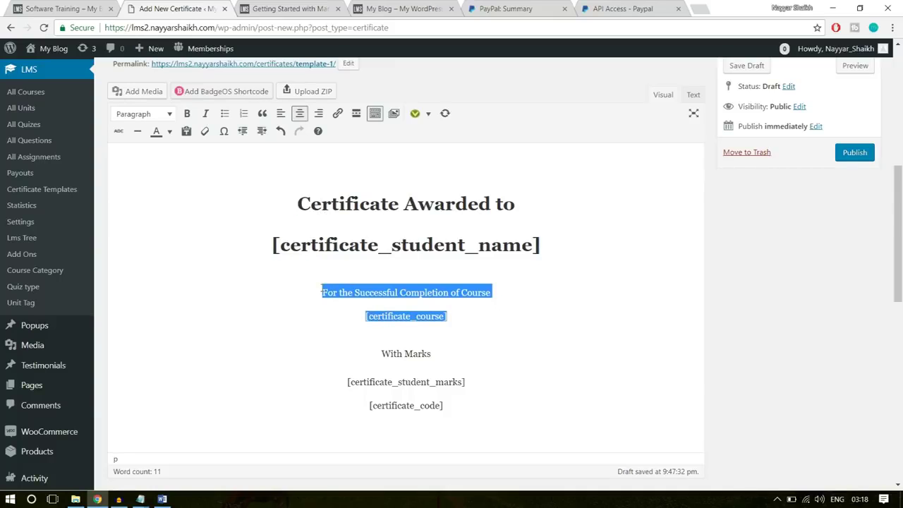
{"action": "left_click", "coordinate": [170, 115]}
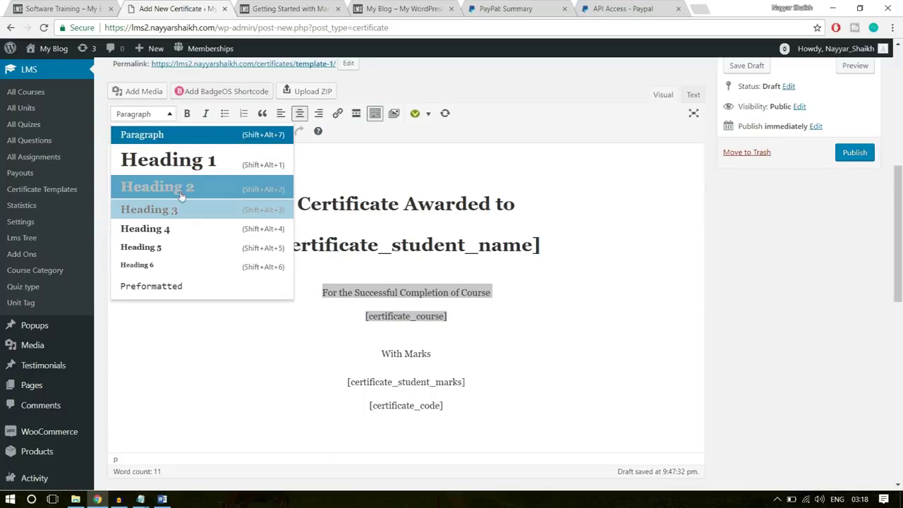
{"action": "left_click", "coordinate": [180, 189]}
Make the With Marks and [certificate_student_marks] lines Heading 3, adding a blank line before [certificate_code]
{"action": "left_click_drag", "start_coordinate": [474, 388], "coordinate": [349, 344]}
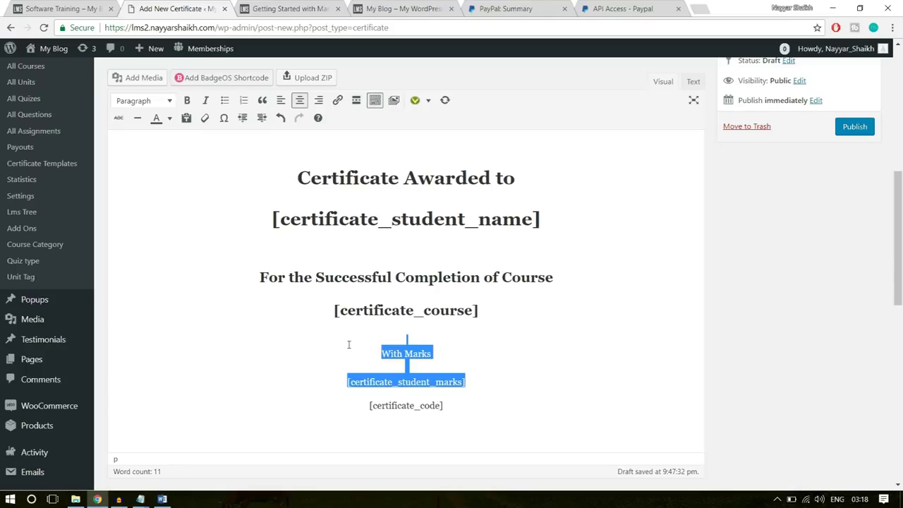
{"action": "left_click", "coordinate": [168, 101]}
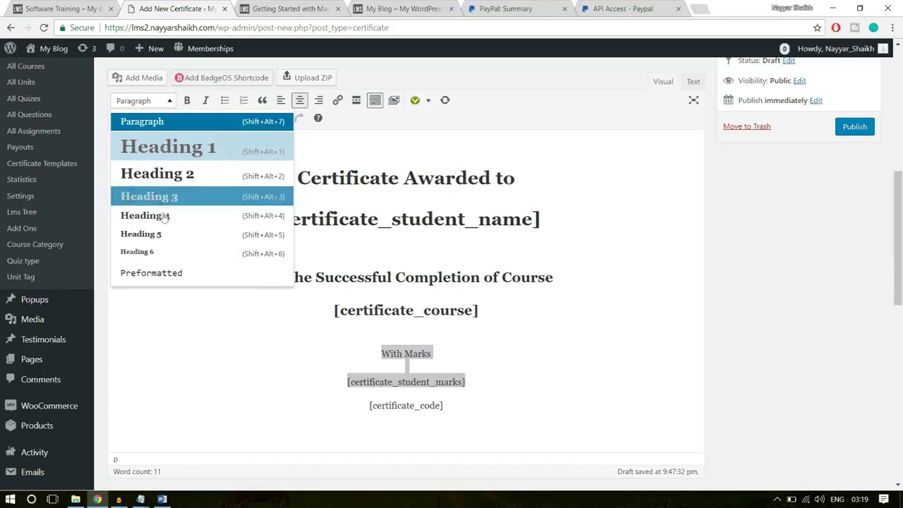
{"action": "left_click", "coordinate": [173, 200]}
{"action": "left_click", "coordinate": [523, 405]}
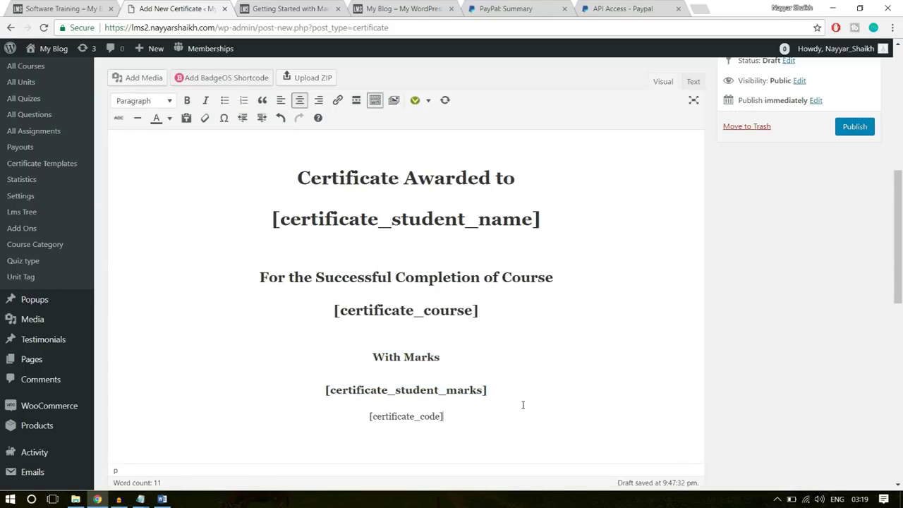
{"action": "key", "text": "Return"}
{"action": "left_click_drag", "start_coordinate": [502, 407], "coordinate": [328, 412]}
{"action": "left_click", "coordinate": [422, 423]}
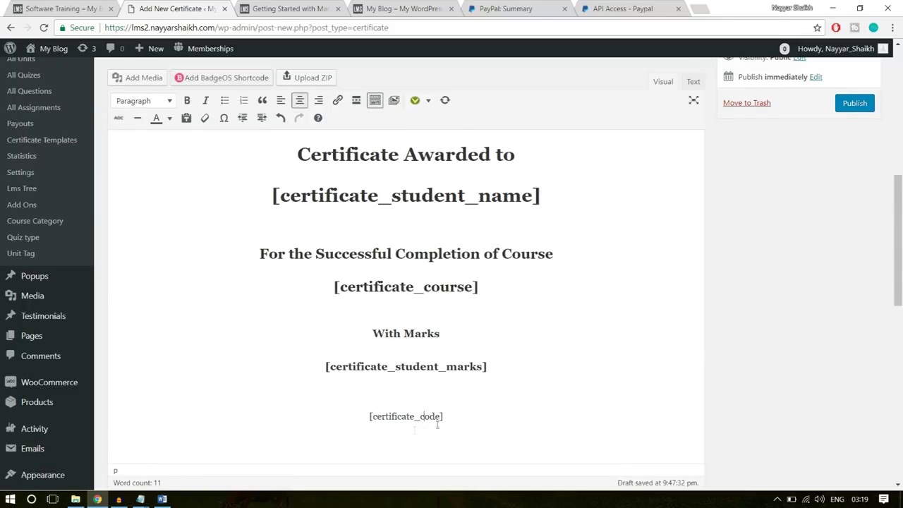
{"action": "scroll", "coordinate": [342, 338], "scroll_direction": "up", "scroll_amount": 3}
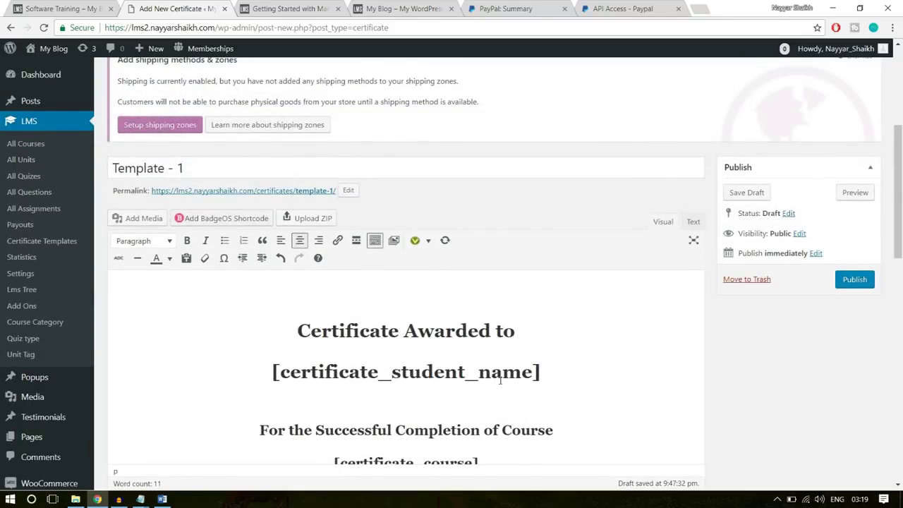
Add a centred empty line at the top of the certificate body
{"action": "left_click", "coordinate": [386, 302]}
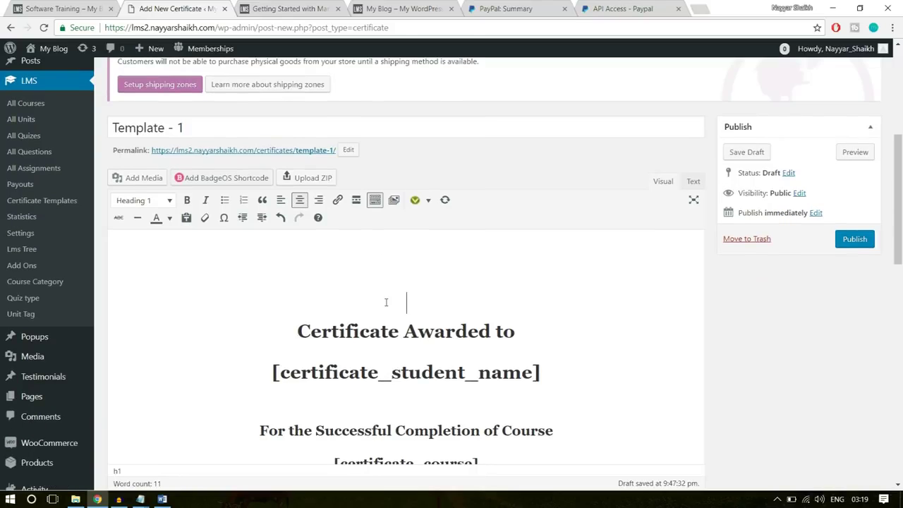
{"action": "left_click", "coordinate": [407, 240]}
{"action": "key", "text": "Return"}
{"action": "left_click", "coordinate": [395, 230]}
{"action": "key", "text": "Tab"}
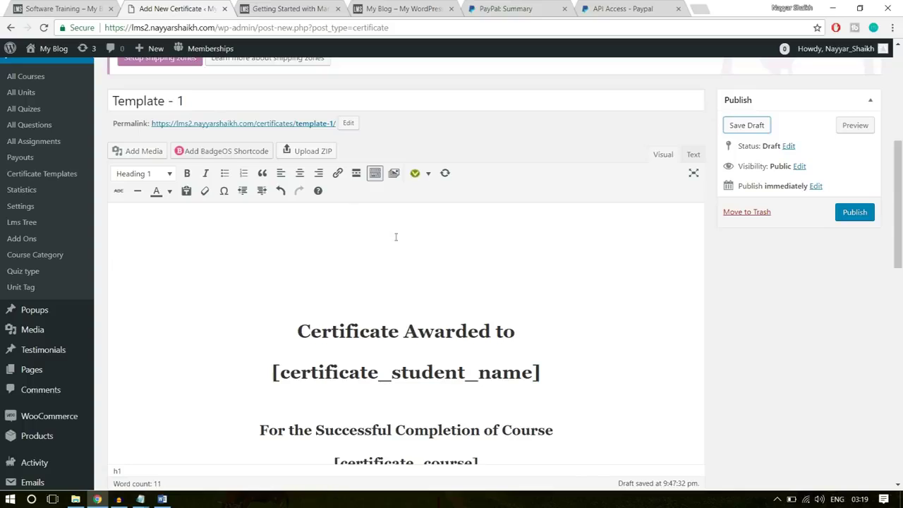
{"action": "left_click", "coordinate": [299, 173]}
Open the media uploader and check the logos on the site's home page
{"action": "left_click", "coordinate": [143, 152]}
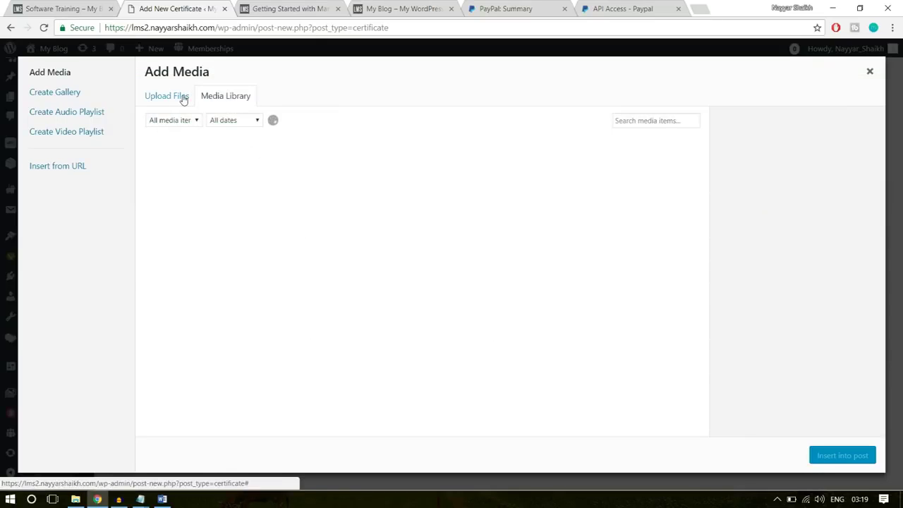
{"action": "left_click", "coordinate": [184, 100]}
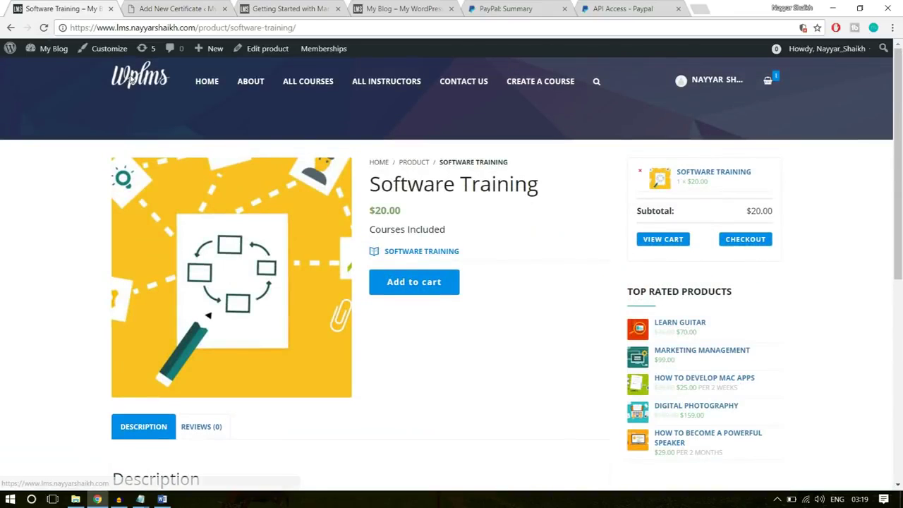
{"action": "left_click", "coordinate": [131, 80]}
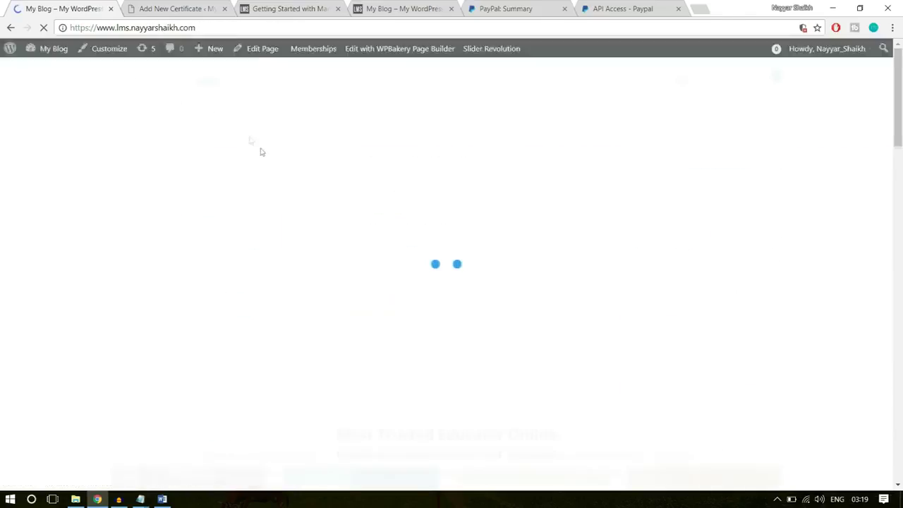
{"action": "scroll", "coordinate": [324, 344], "scroll_direction": "down", "scroll_amount": 20}
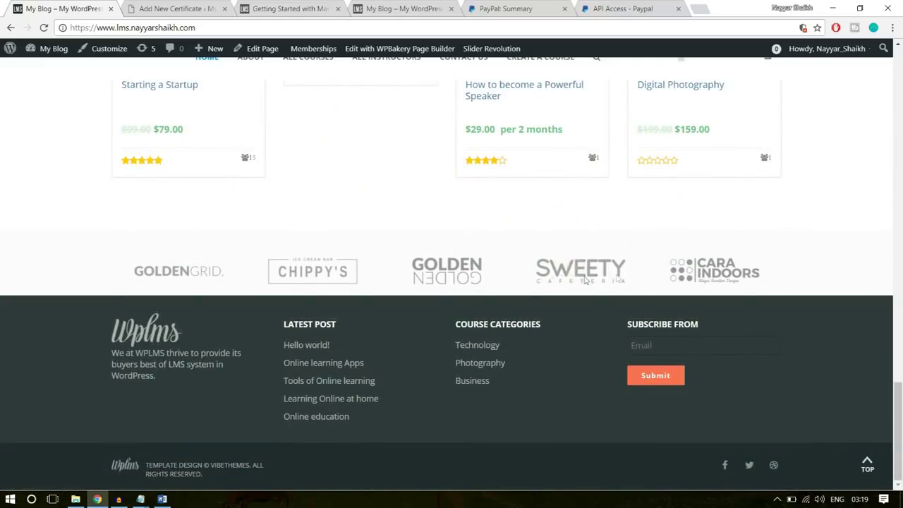
{"action": "left_click", "coordinate": [189, 7]}
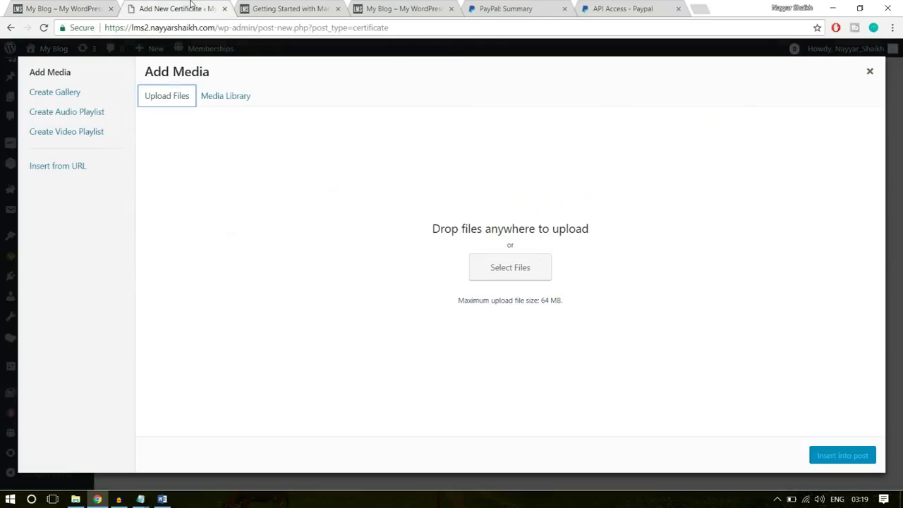
Upload logo1 and insert it at the top of the certificate
{"action": "left_click", "coordinate": [523, 274]}
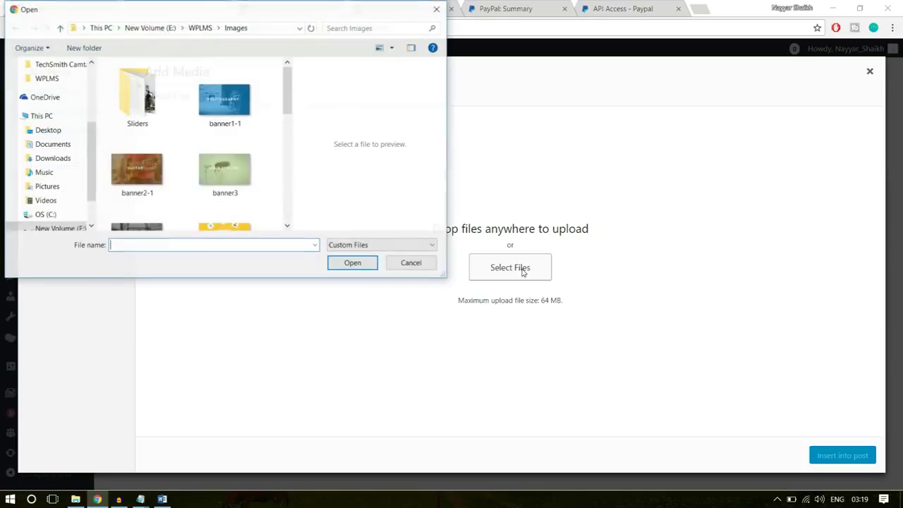
{"action": "scroll", "coordinate": [243, 205], "scroll_direction": "down", "scroll_amount": 5}
{"action": "scroll", "coordinate": [243, 206], "scroll_direction": "down", "scroll_amount": 2}
{"action": "scroll", "coordinate": [242, 212], "scroll_direction": "up", "scroll_amount": 3}
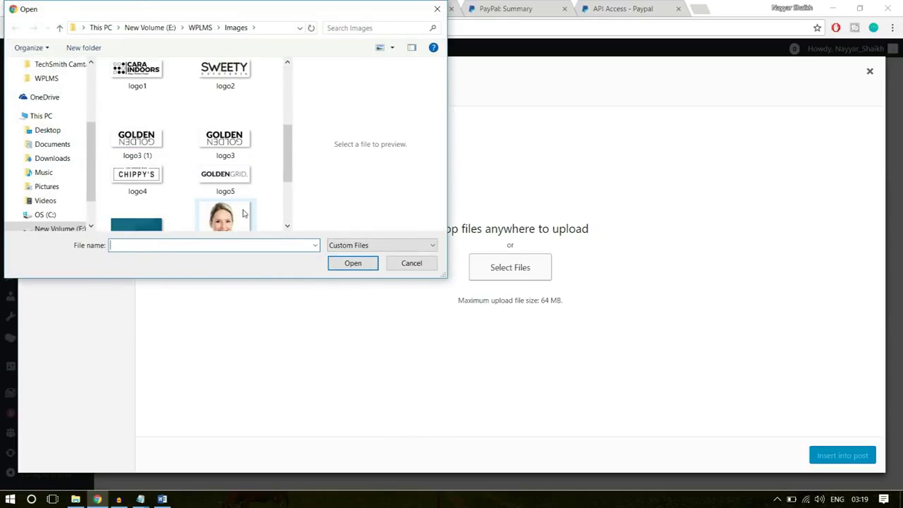
{"action": "scroll", "coordinate": [235, 211], "scroll_direction": "up", "scroll_amount": 2}
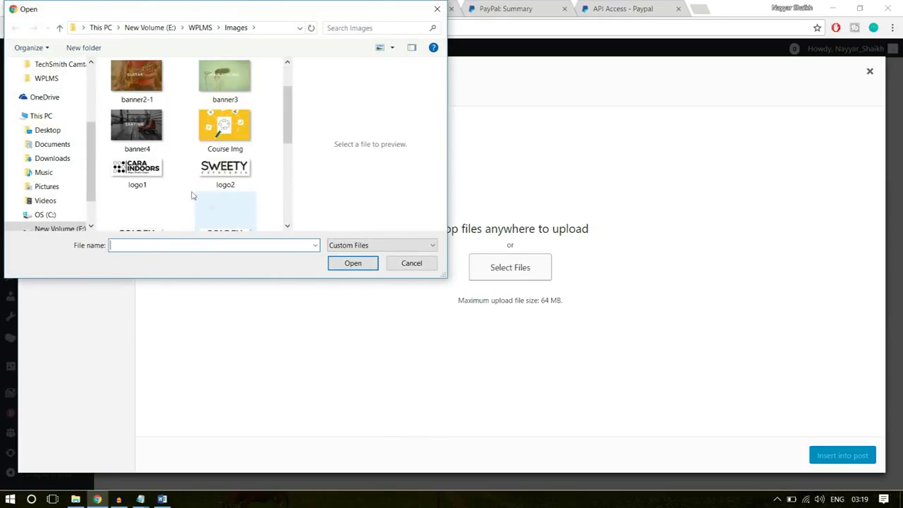
{"action": "left_click", "coordinate": [152, 173]}
{"action": "left_click", "coordinate": [352, 263]}
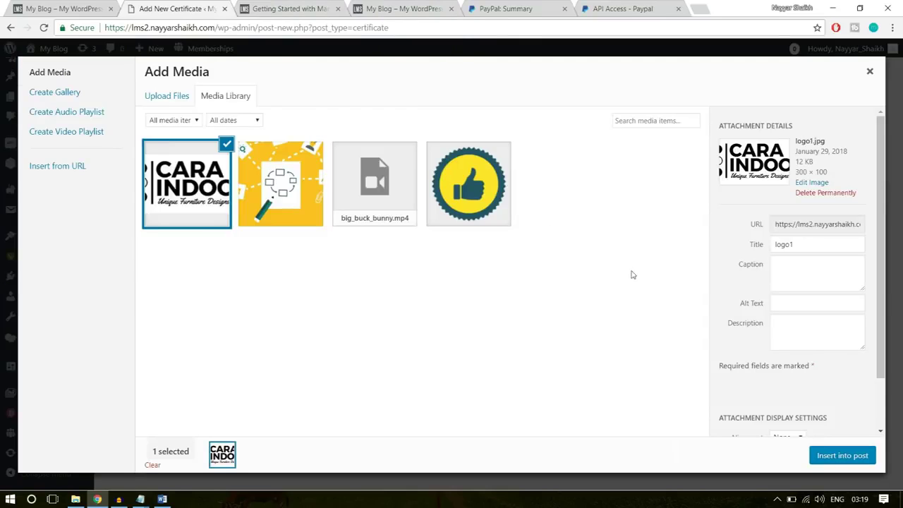
{"action": "left_click", "coordinate": [841, 456]}
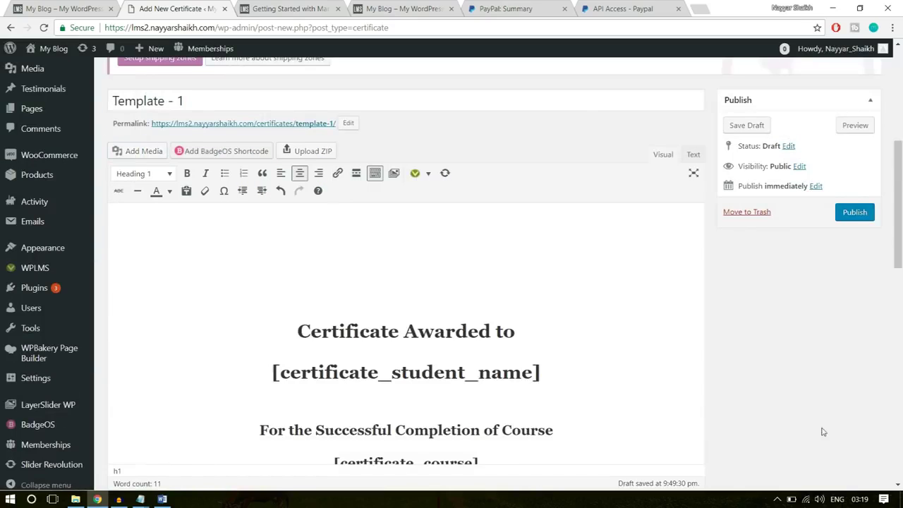
{"action": "left_click", "coordinate": [446, 247]}
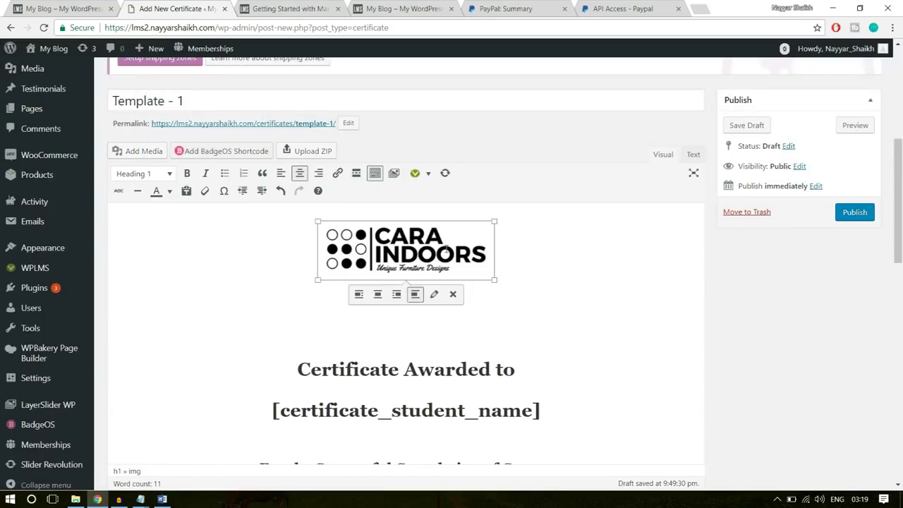
{"action": "scroll", "coordinate": [500, 273], "scroll_direction": "down", "scroll_amount": 3}
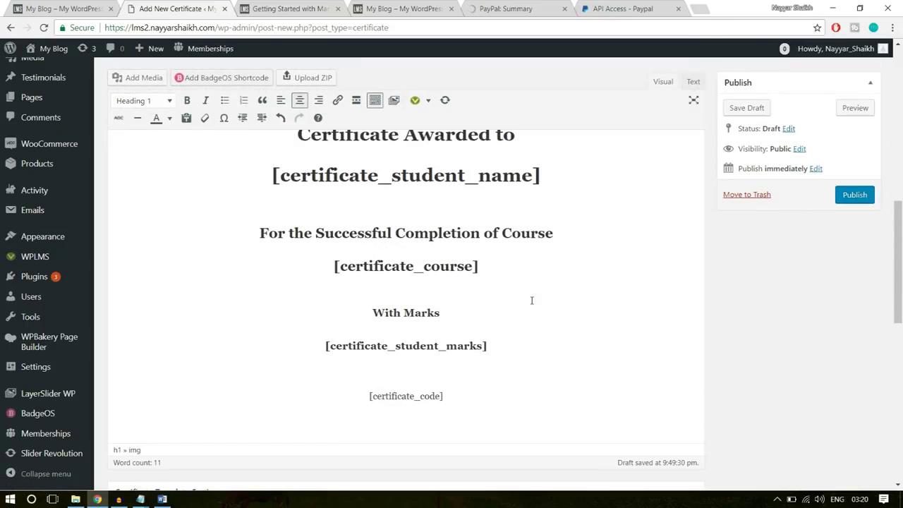
{"action": "scroll", "coordinate": [532, 302], "scroll_direction": "down", "scroll_amount": 4}
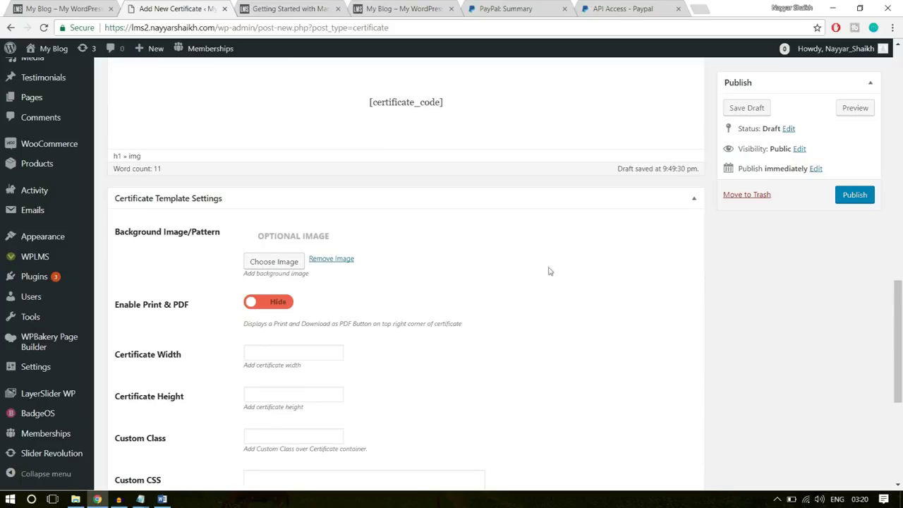
Enable print and PDF buttons and set the certificate width and height to 750
{"action": "scroll", "coordinate": [282, 262], "scroll_direction": "down", "scroll_amount": 1}
{"action": "left_click", "coordinate": [278, 245]}
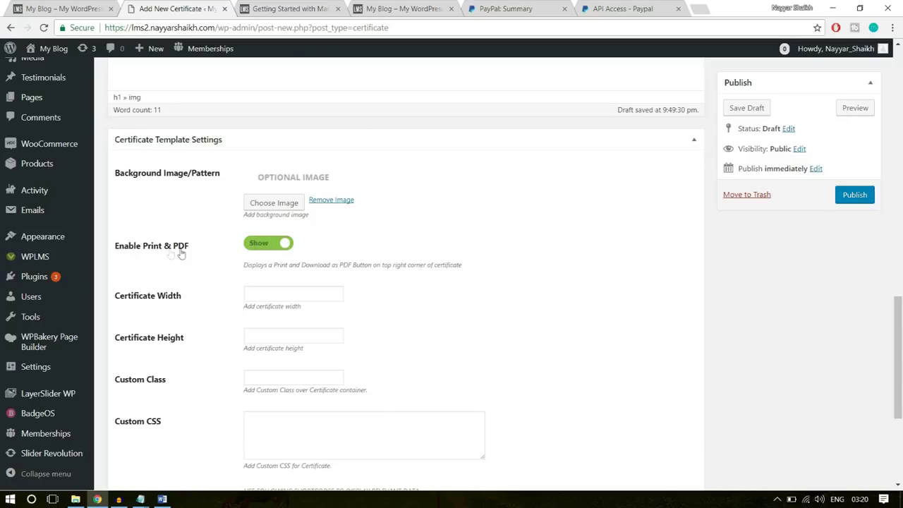
{"action": "left_click", "coordinate": [265, 296]}
{"action": "type", "text": "750"}
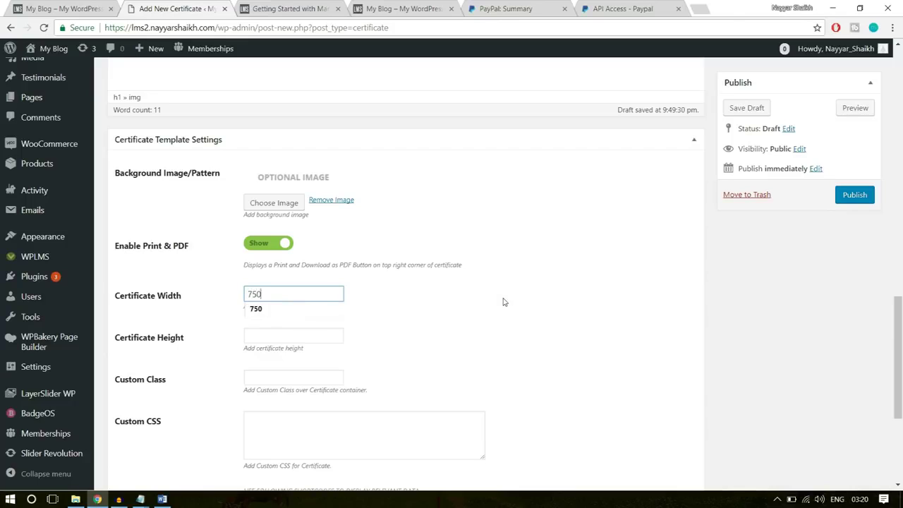
{"action": "left_click", "coordinate": [275, 336]}
{"action": "type", "text": "750"}
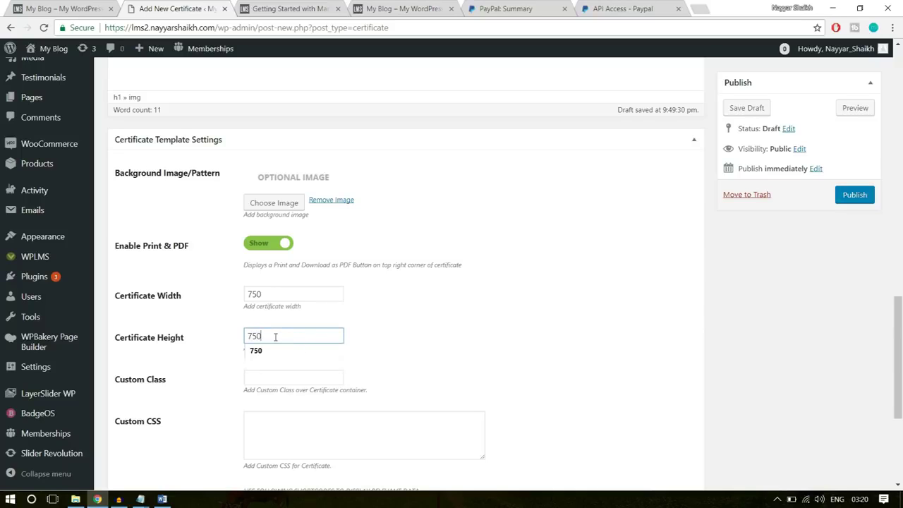
{"action": "left_click", "coordinate": [477, 318]}
Publish the Template - 1 certificate
{"action": "scroll", "coordinate": [465, 339], "scroll_direction": "down", "scroll_amount": 2}
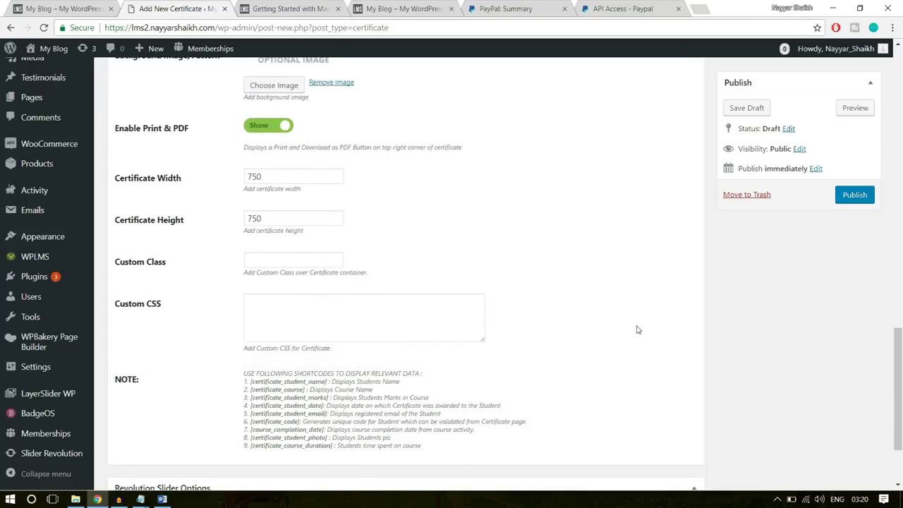
{"action": "scroll", "coordinate": [637, 329], "scroll_direction": "down", "scroll_amount": 2}
{"action": "scroll", "coordinate": [637, 330], "scroll_direction": "up", "scroll_amount": 20}
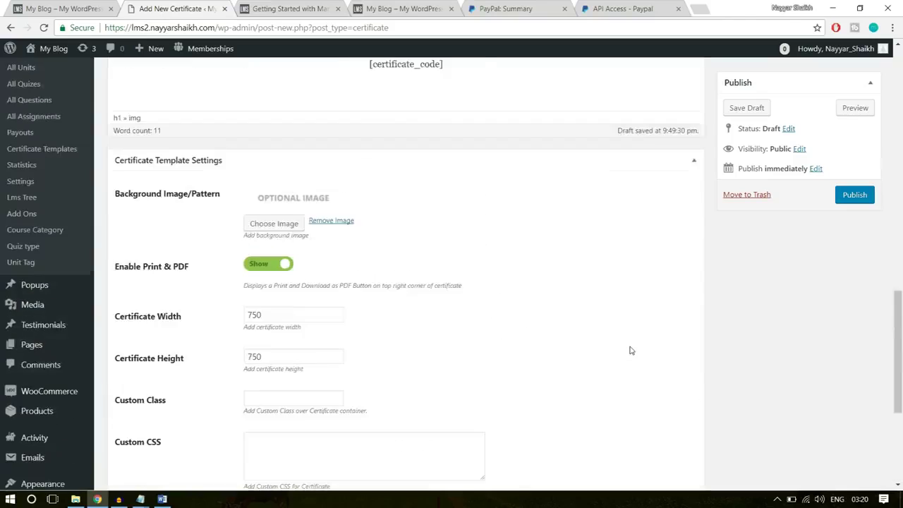
{"action": "scroll", "coordinate": [628, 348], "scroll_direction": "down", "scroll_amount": 3}
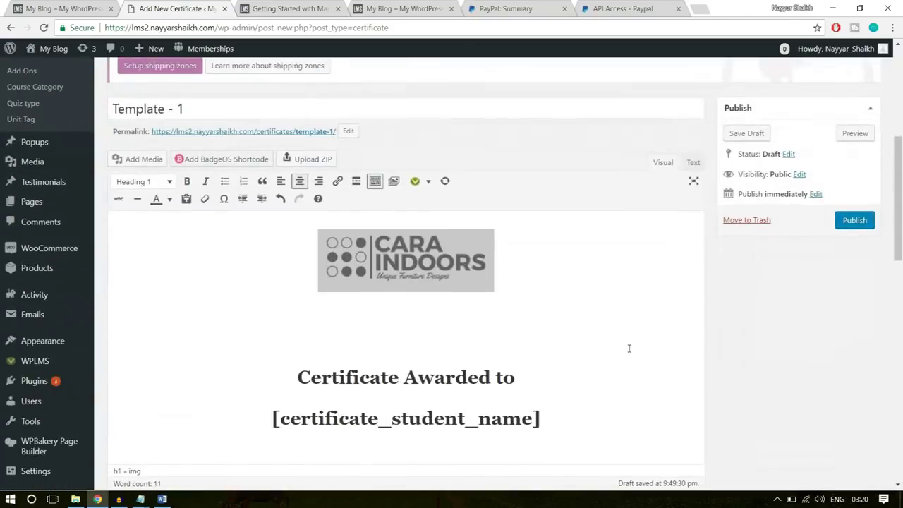
{"action": "left_click", "coordinate": [854, 221]}
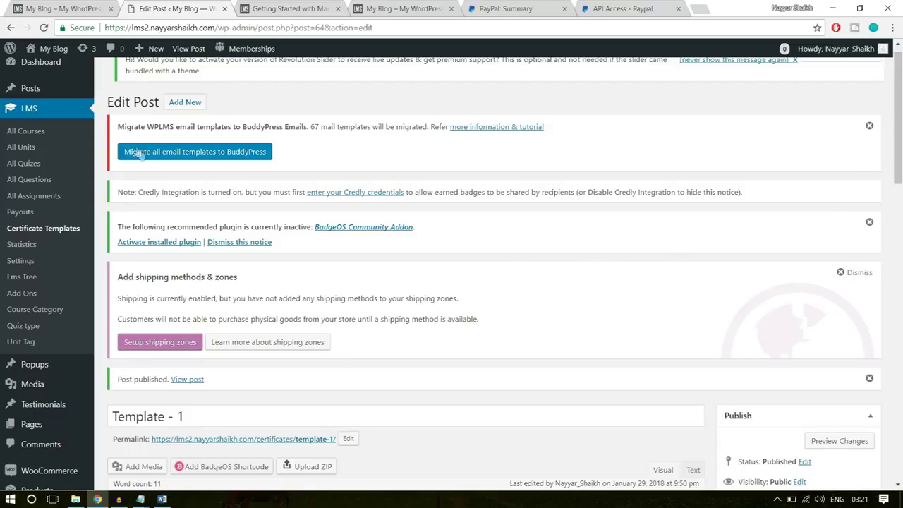
Start a new course from LMS > All Courses
{"action": "left_click", "coordinate": [28, 132]}
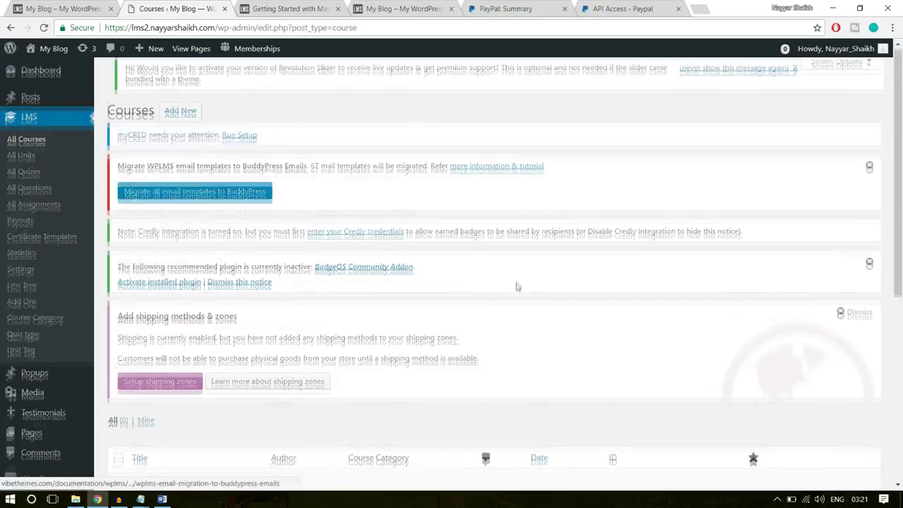
{"action": "scroll", "coordinate": [162, 317], "scroll_direction": "down", "scroll_amount": 3}
{"action": "left_click_drag", "start_coordinate": [211, 256], "coordinate": [103, 253]}
{"action": "left_click", "coordinate": [312, 376]}
{"action": "scroll", "coordinate": [312, 377], "scroll_direction": "up", "scroll_amount": 4}
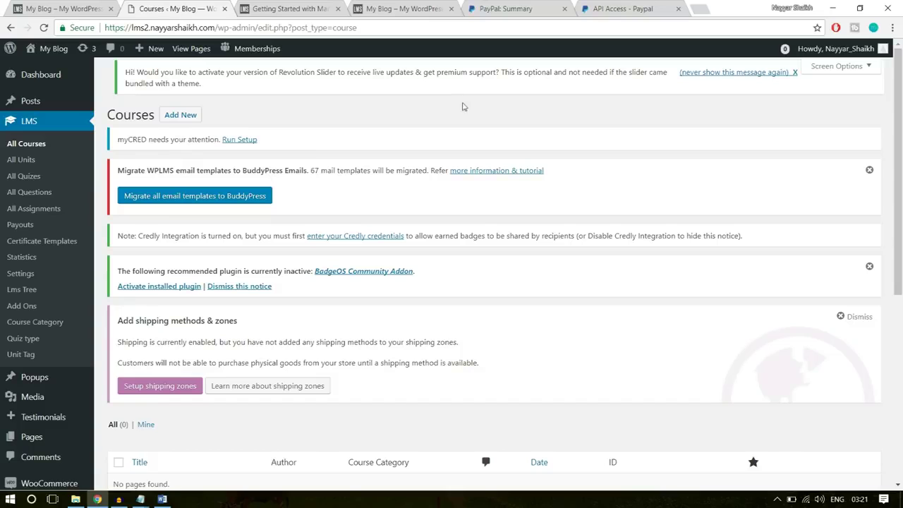
{"action": "left_click", "coordinate": [179, 117]}
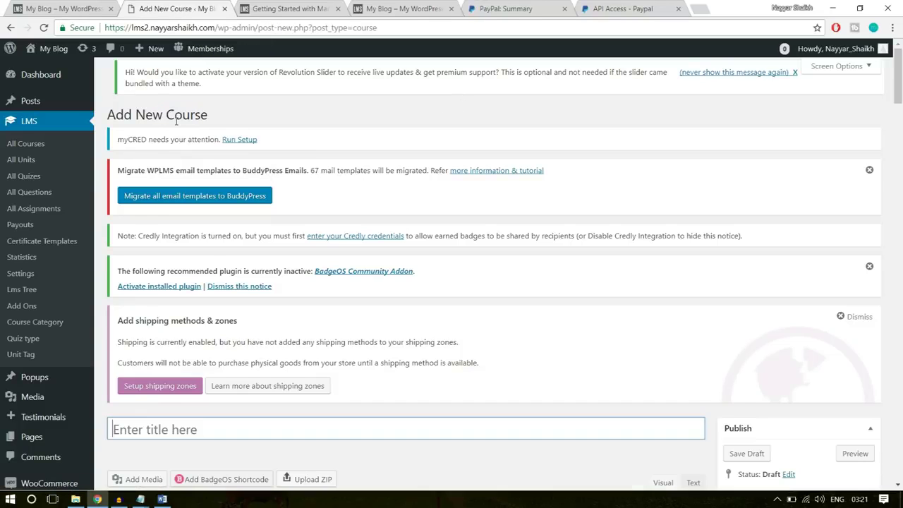
Name the course 'Software Training', copying the title from the live course page
{"action": "left_click", "coordinate": [28, 4]}
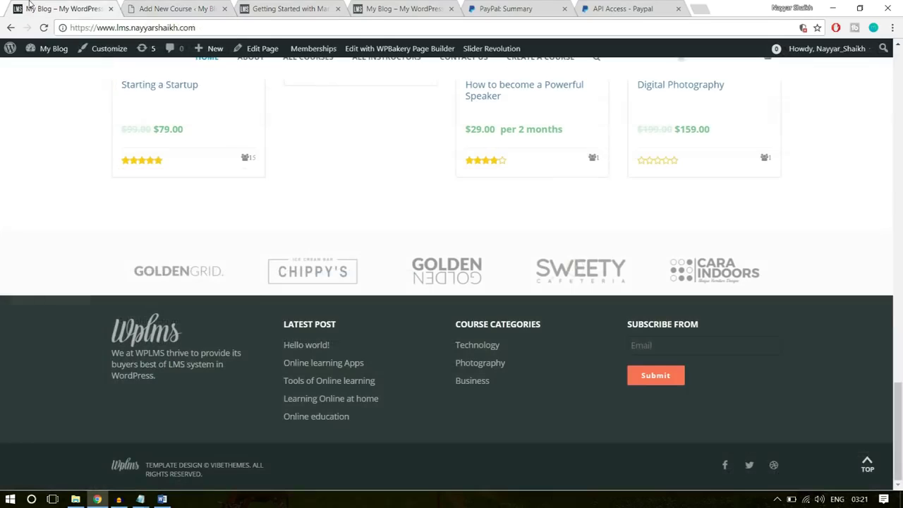
{"action": "scroll", "coordinate": [471, 288], "scroll_direction": "up", "scroll_amount": 5}
{"action": "left_click", "coordinate": [185, 226]}
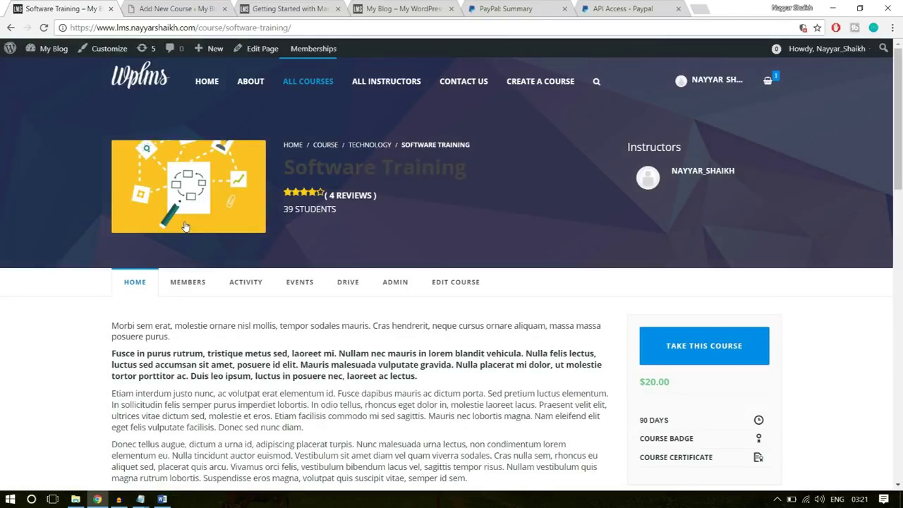
{"action": "left_click_drag", "start_coordinate": [480, 172], "coordinate": [288, 168]}
{"action": "key", "text": "ctrl+c"}
{"action": "left_click", "coordinate": [192, 8]}
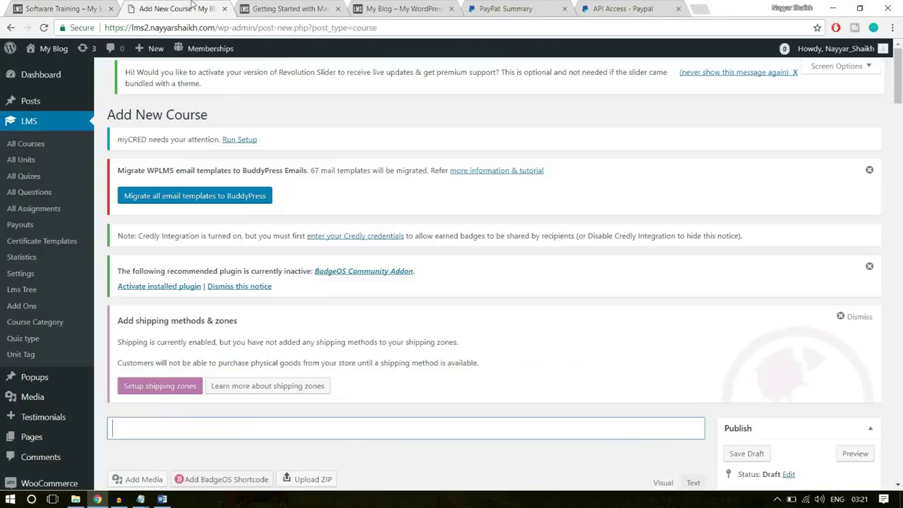
{"action": "scroll", "coordinate": [321, 334], "scroll_direction": "down", "scroll_amount": 4}
{"action": "key", "text": "ctrl+v"}
Paste the four description paragraphs from the live course page into the course description
{"action": "left_click", "coordinate": [372, 330]}
{"action": "left_click", "coordinate": [77, 4]}
{"action": "scroll", "coordinate": [335, 244], "scroll_direction": "down", "scroll_amount": 5}
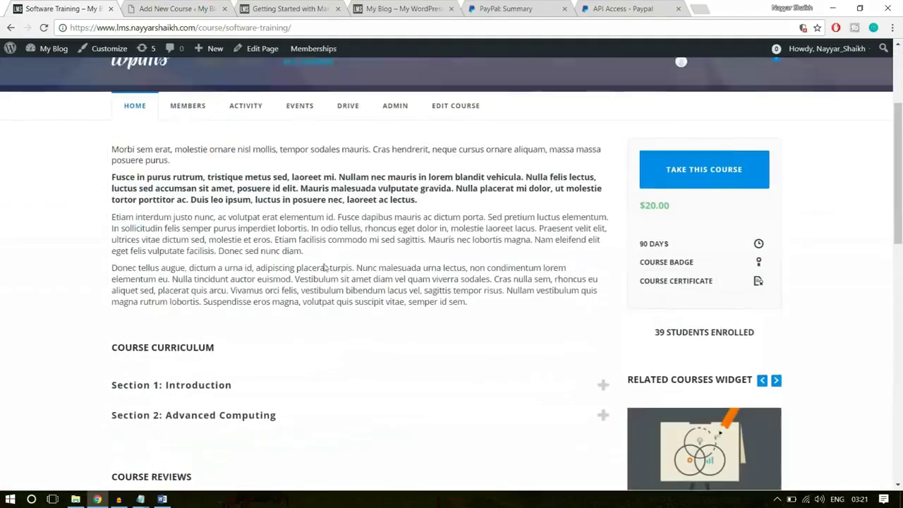
{"action": "left_click_drag", "start_coordinate": [469, 304], "coordinate": [112, 146]}
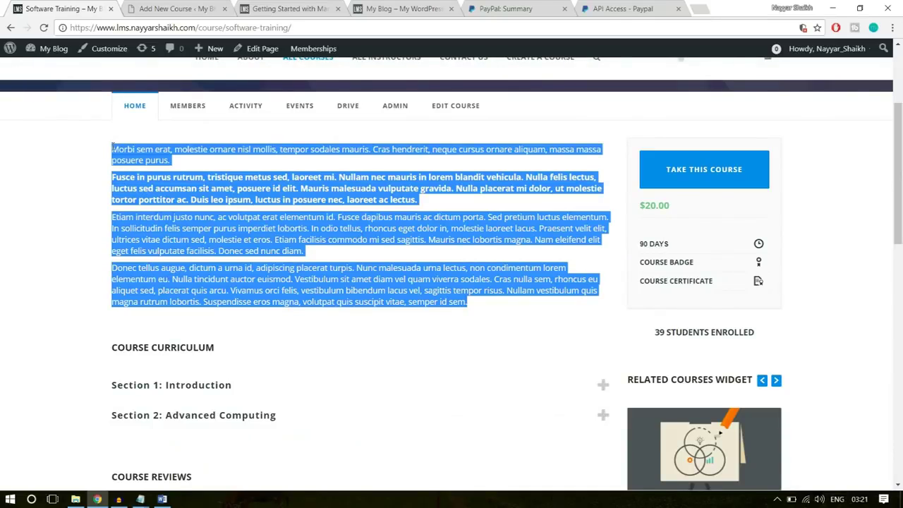
{"action": "key", "text": "ctrl+c"}
{"action": "left_click", "coordinate": [159, 8]}
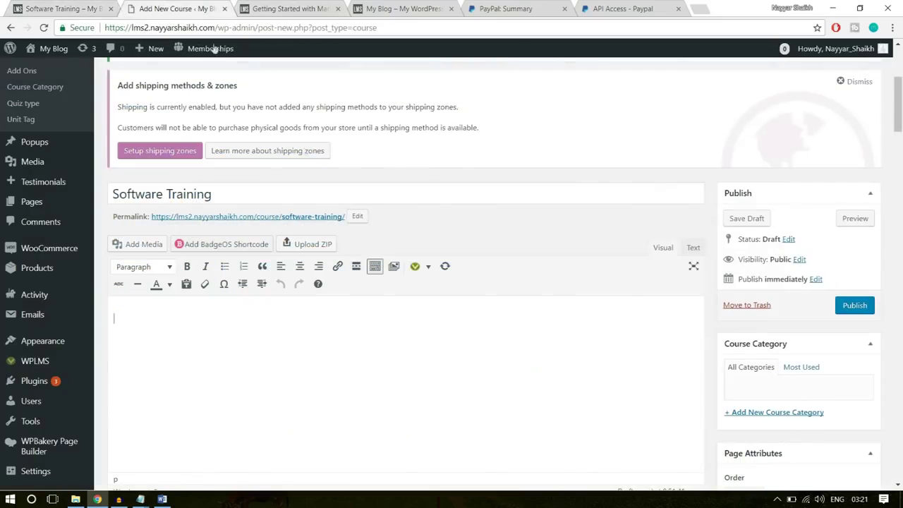
{"action": "key", "text": "ctrl+v"}
{"action": "scroll", "coordinate": [341, 317], "scroll_direction": "down", "scroll_amount": 1}
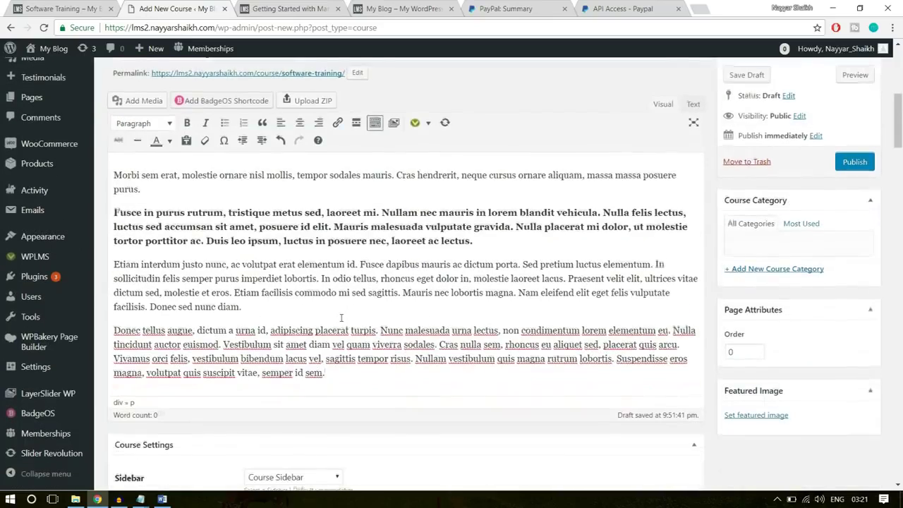
Check the pasted description and keep Course Sidebar as the course sidebar
{"action": "left_click_drag", "start_coordinate": [346, 370], "coordinate": [110, 167]}
{"action": "left_click", "coordinate": [203, 213]}
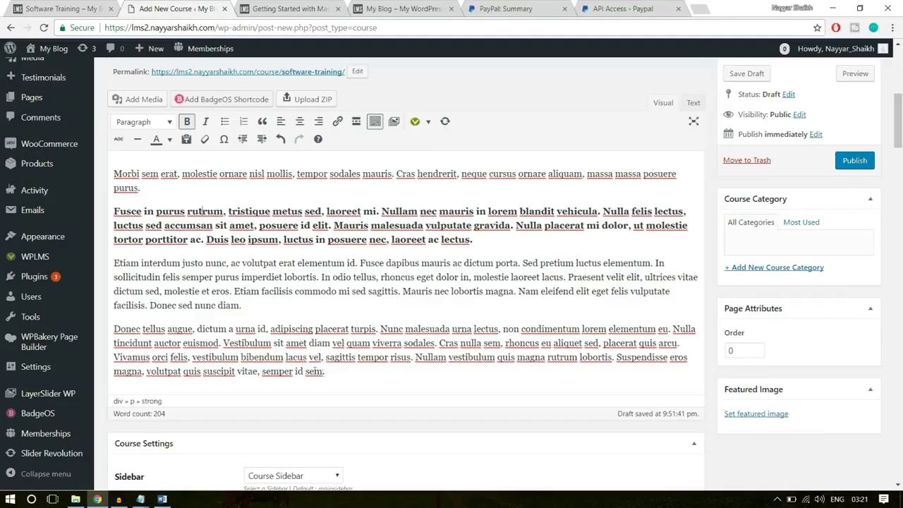
{"action": "left_click_drag", "start_coordinate": [326, 373], "coordinate": [126, 159]}
{"action": "left_click", "coordinate": [125, 173]}
{"action": "scroll", "coordinate": [359, 271], "scroll_direction": "down", "scroll_amount": 3}
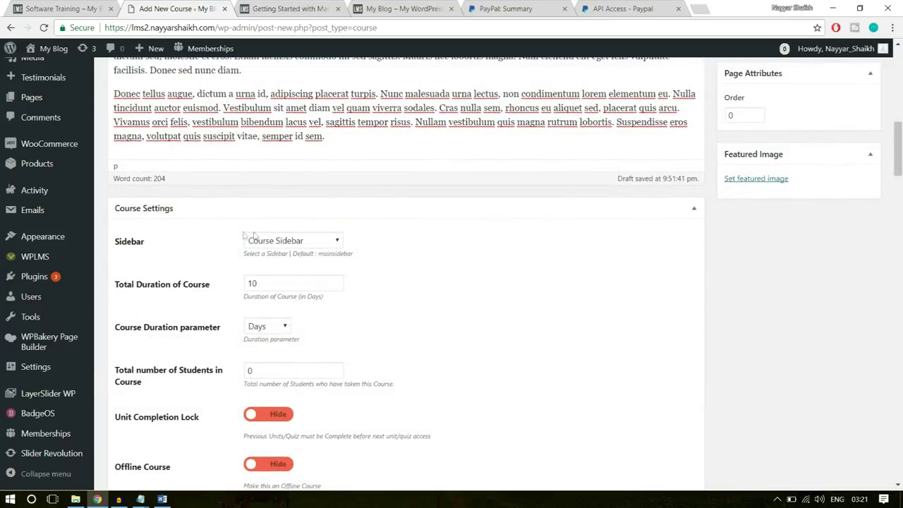
{"action": "left_click", "coordinate": [314, 243]}
{"action": "left_click", "coordinate": [315, 244]}
Set the total course duration to 8 Hours
{"action": "scroll", "coordinate": [445, 244], "scroll_direction": "down", "scroll_amount": 1}
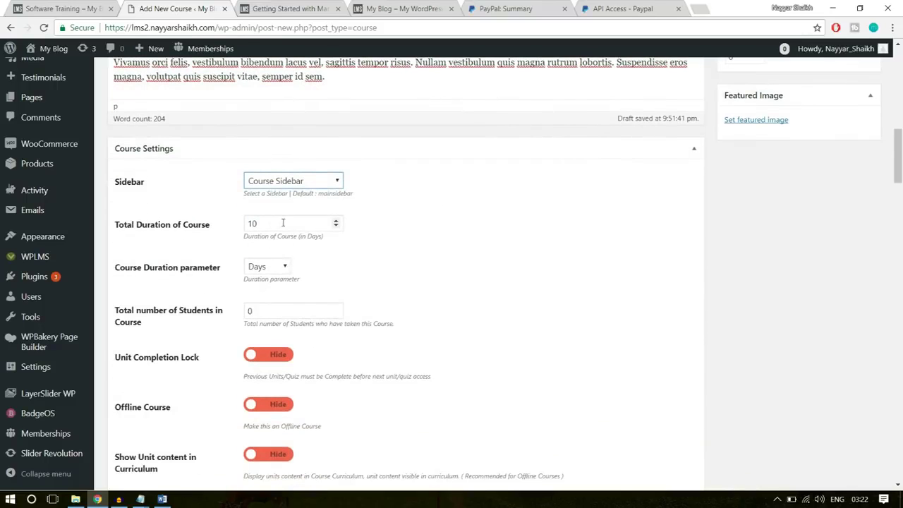
{"action": "left_click_drag", "start_coordinate": [273, 226], "coordinate": [230, 229]}
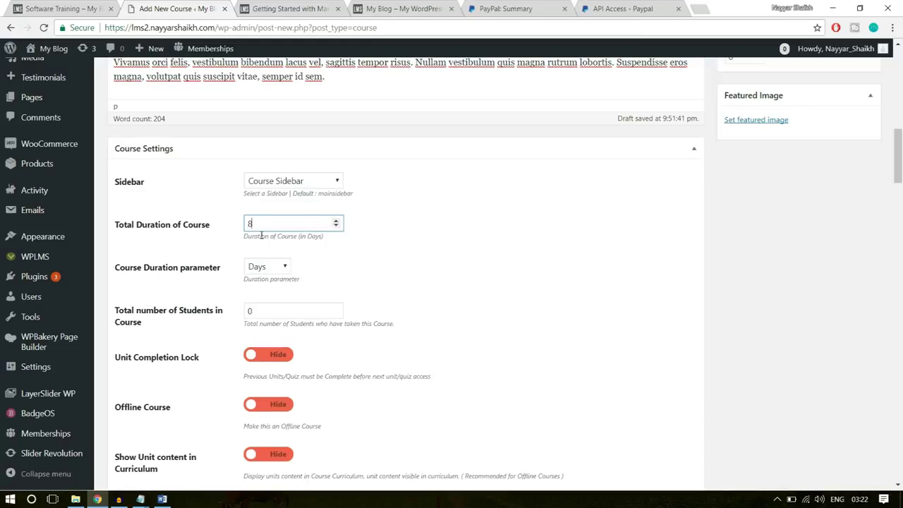
{"action": "left_click", "coordinate": [285, 267]}
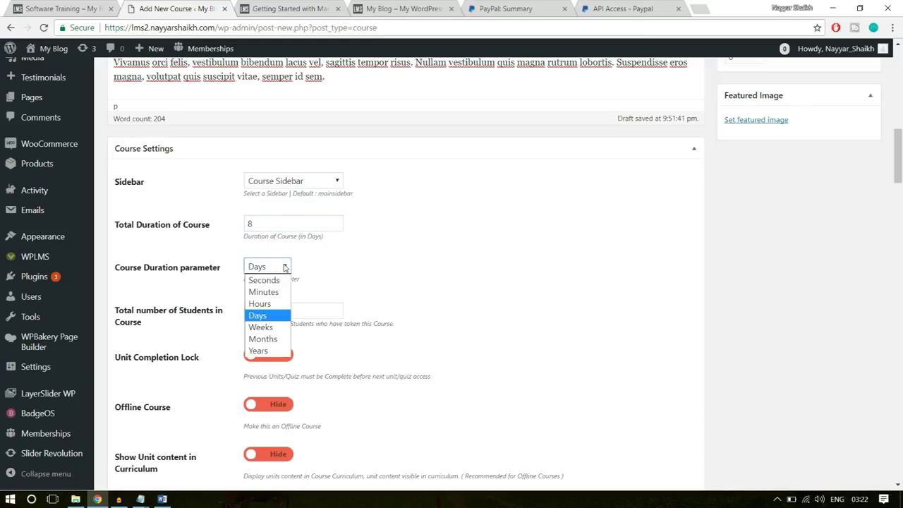
{"action": "left_click", "coordinate": [279, 303]}
{"action": "left_click", "coordinate": [512, 262]}
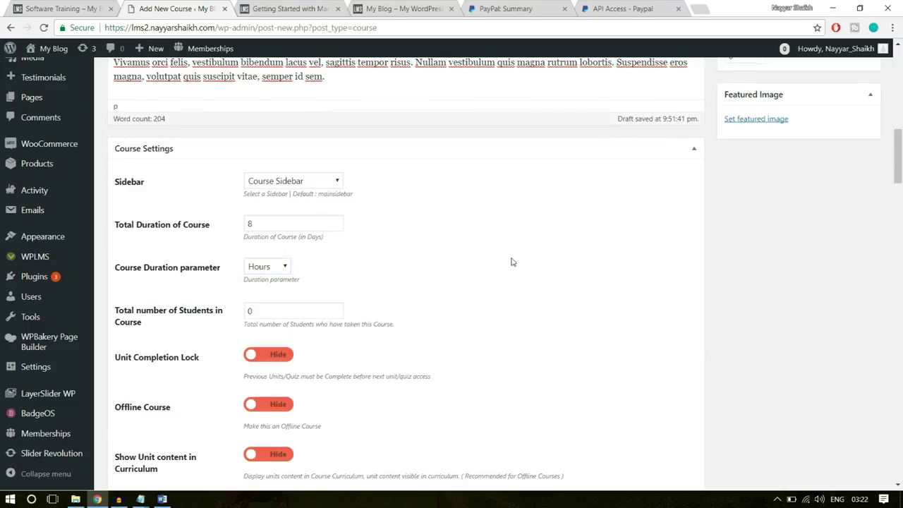
Set the total number of students to 10
{"action": "scroll", "coordinate": [452, 269], "scroll_direction": "down", "scroll_amount": 1}
{"action": "left_click_drag", "start_coordinate": [274, 254], "coordinate": [223, 260]}
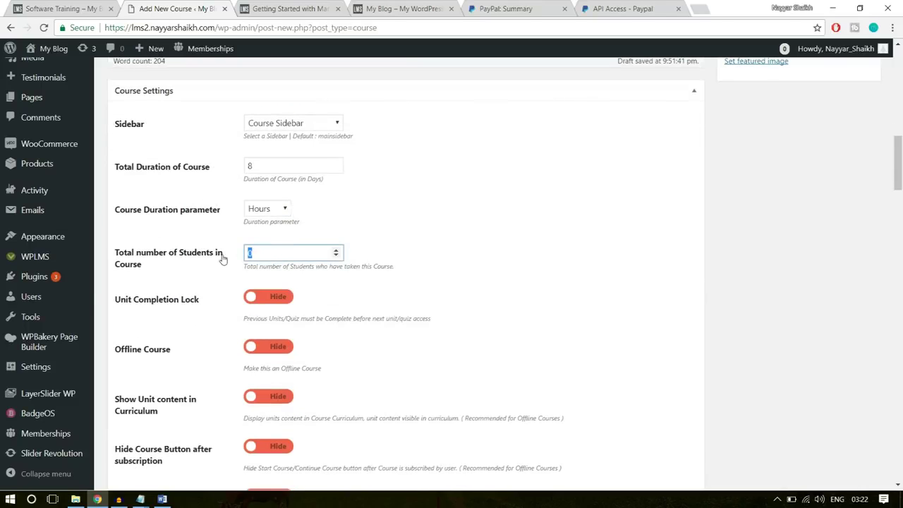
{"action": "left_click", "coordinate": [416, 221]}
{"action": "left_click_drag", "start_coordinate": [278, 253], "coordinate": [167, 257]}
{"action": "left_click", "coordinate": [448, 252]}
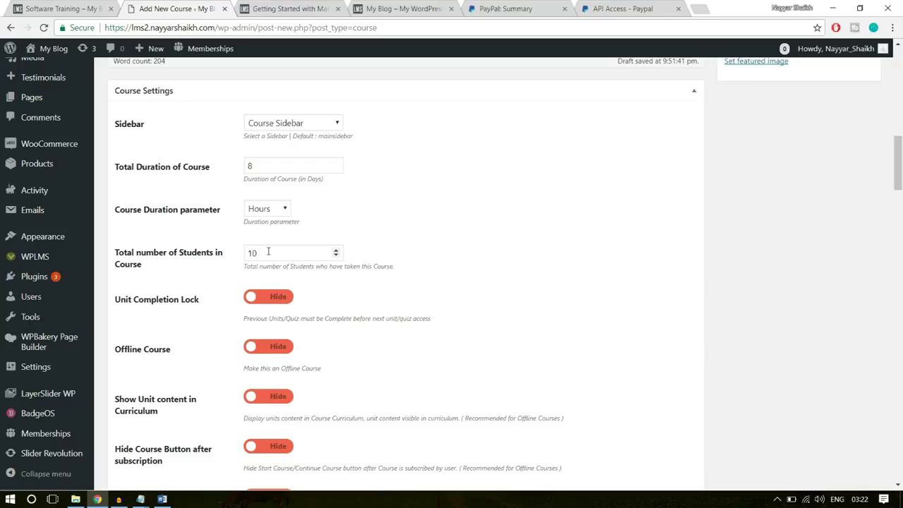
{"action": "scroll", "coordinate": [603, 242], "scroll_direction": "down", "scroll_amount": 1}
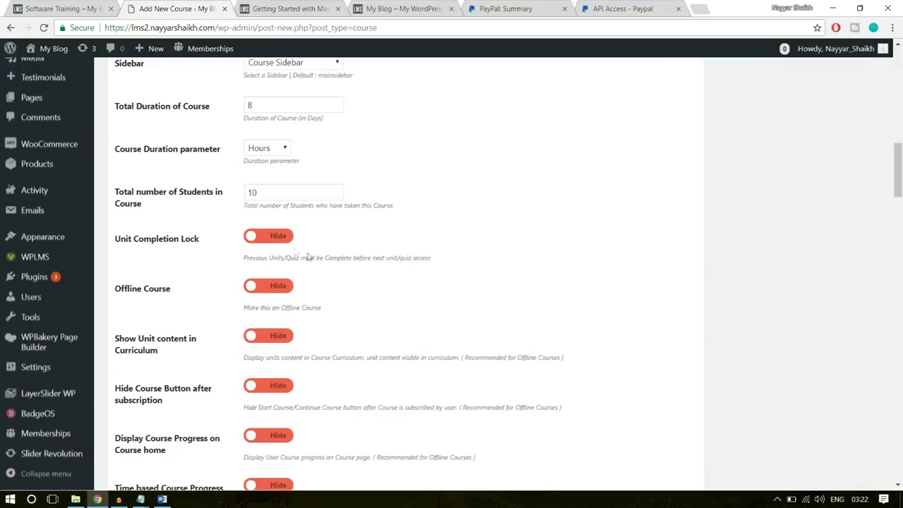
Show course progress on the course home, enable Auto Evaluation, and allow student reviews
{"action": "scroll", "coordinate": [288, 320], "scroll_direction": "down", "scroll_amount": 2}
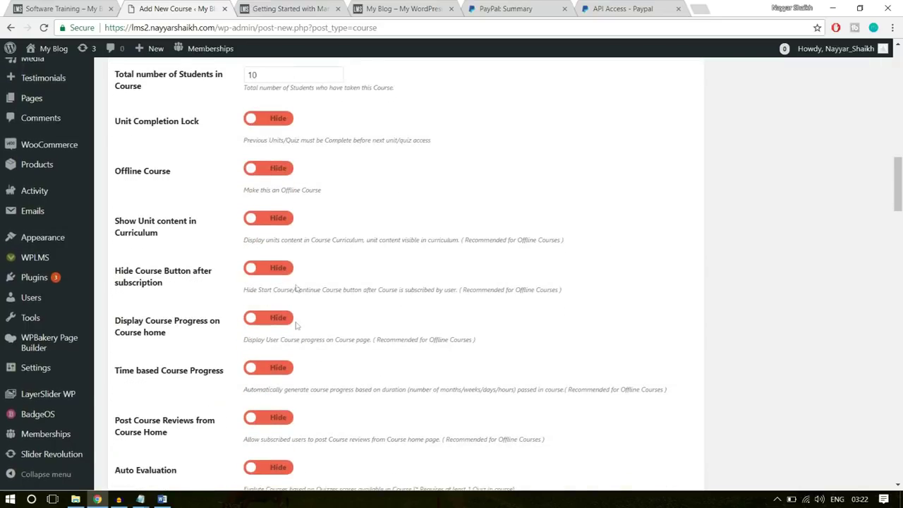
{"action": "scroll", "coordinate": [290, 309], "scroll_direction": "down", "scroll_amount": 1}
{"action": "scroll", "coordinate": [262, 288], "scroll_direction": "down", "scroll_amount": 1}
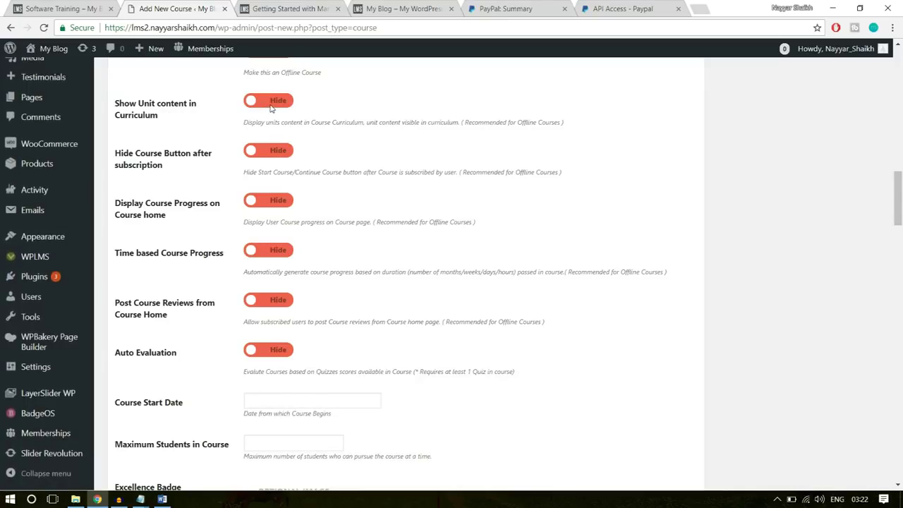
{"action": "left_click_drag", "start_coordinate": [242, 113], "coordinate": [500, 123]}
{"action": "left_click", "coordinate": [354, 147]}
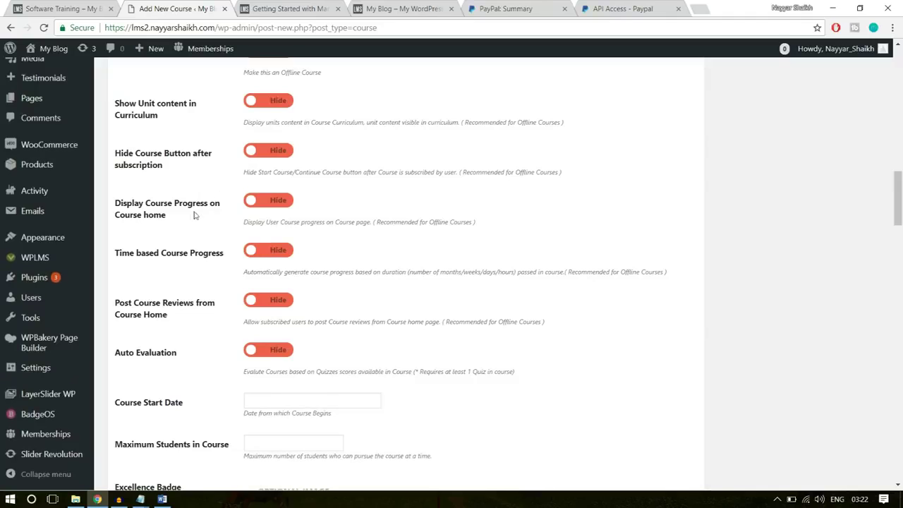
{"action": "left_click", "coordinate": [272, 204]}
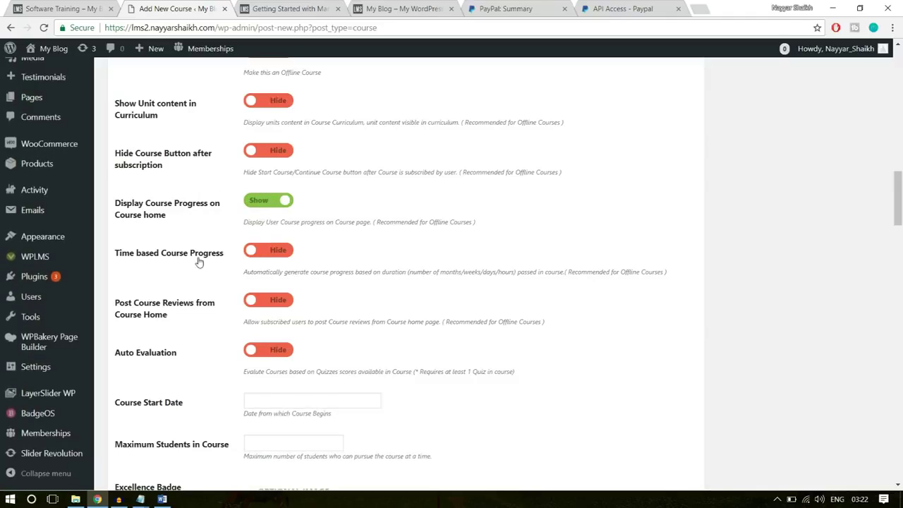
{"action": "left_click", "coordinate": [286, 252]}
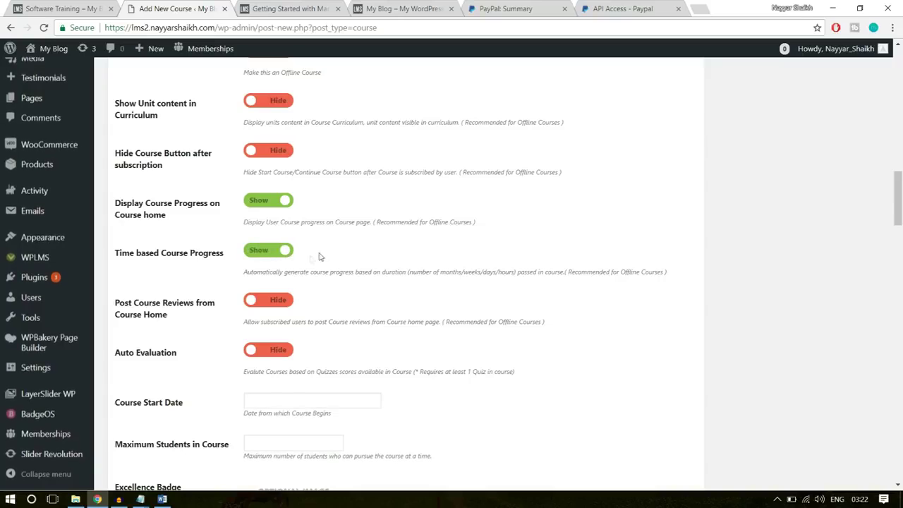
{"action": "left_click", "coordinate": [278, 250]}
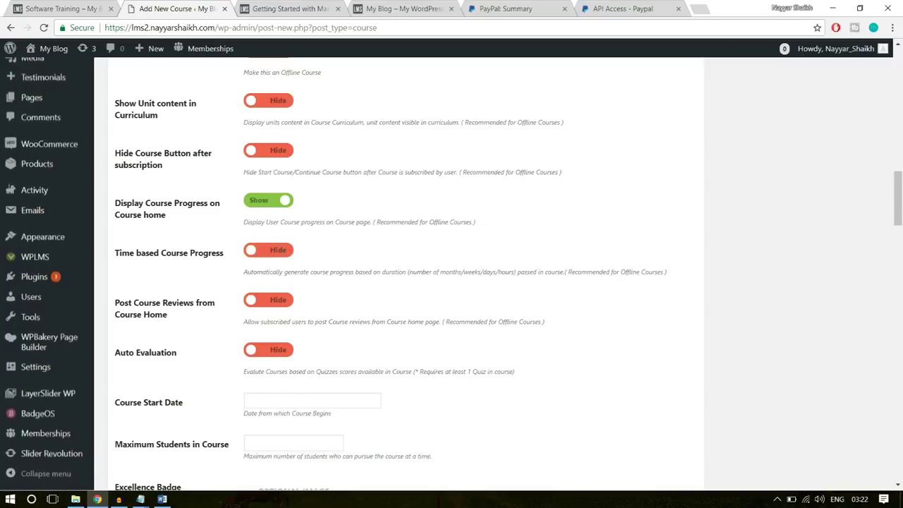
{"action": "scroll", "coordinate": [423, 298], "scroll_direction": "down", "scroll_amount": 2}
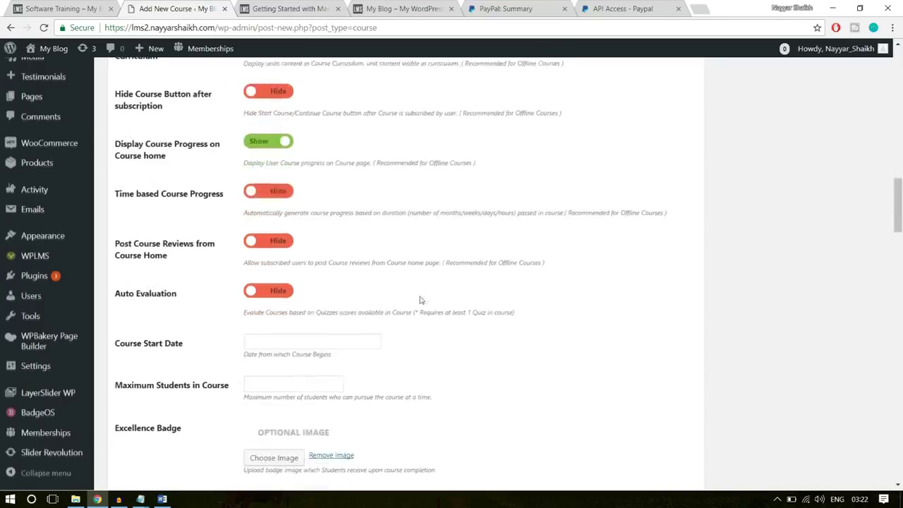
{"action": "left_click", "coordinate": [281, 236]}
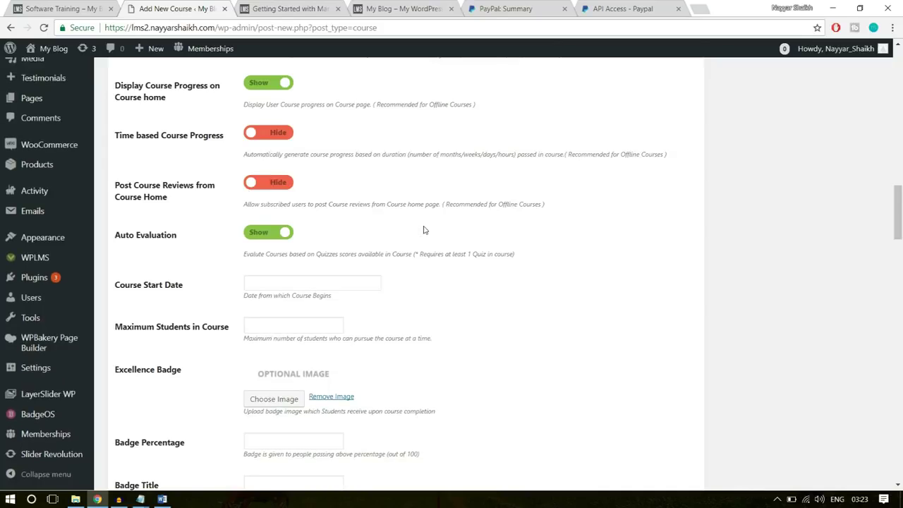
{"action": "left_click", "coordinate": [281, 183]}
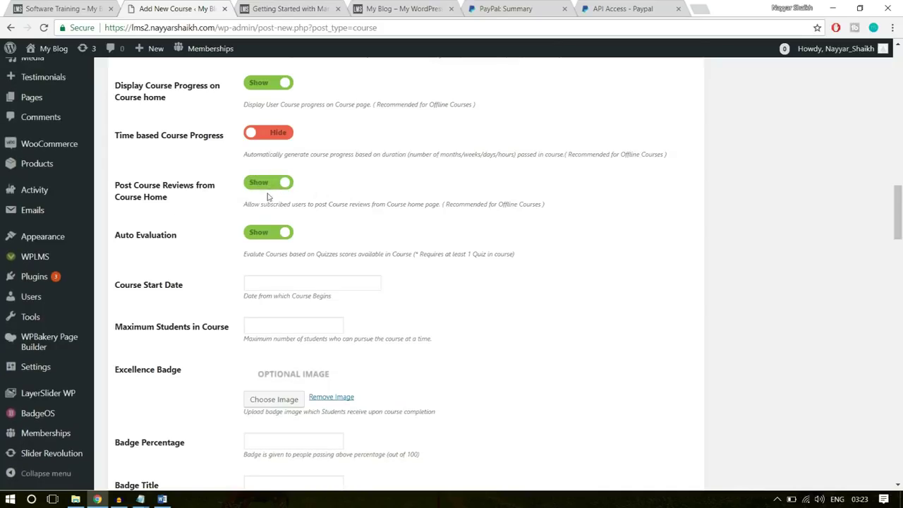
{"action": "scroll", "coordinate": [515, 258], "scroll_direction": "down", "scroll_amount": 1}
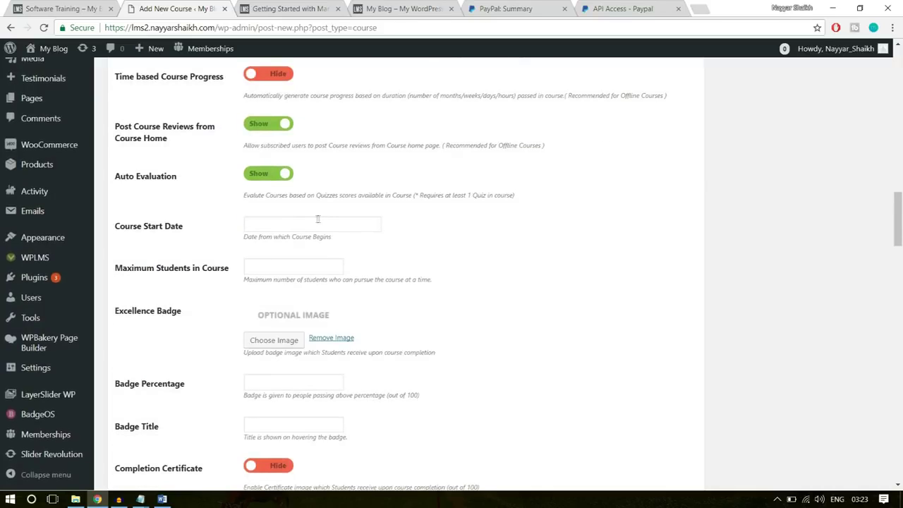
Set the course start date to 30 January 2018 and cap enrolment at 500 students
{"action": "left_click", "coordinate": [310, 226]}
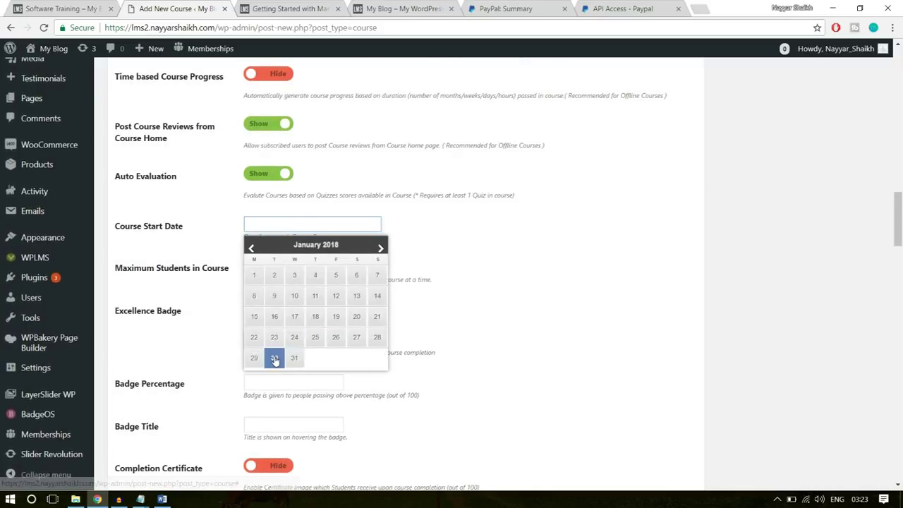
{"action": "left_click", "coordinate": [274, 359]}
{"action": "scroll", "coordinate": [497, 256], "scroll_direction": "down", "scroll_amount": 1}
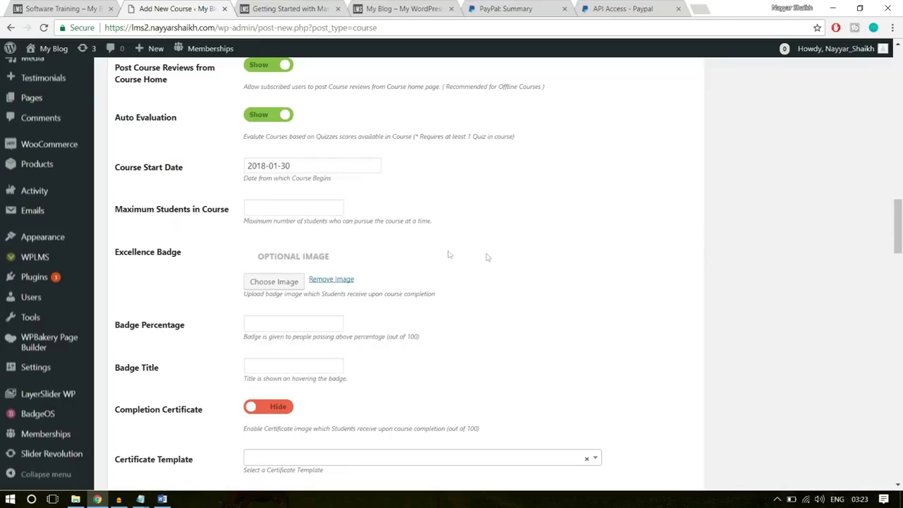
{"action": "left_click", "coordinate": [281, 210]}
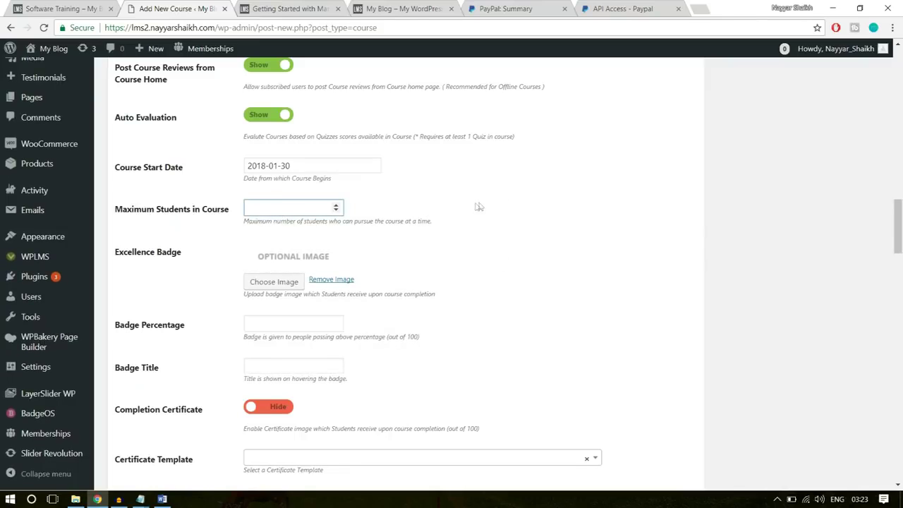
{"action": "type", "text": "500"}
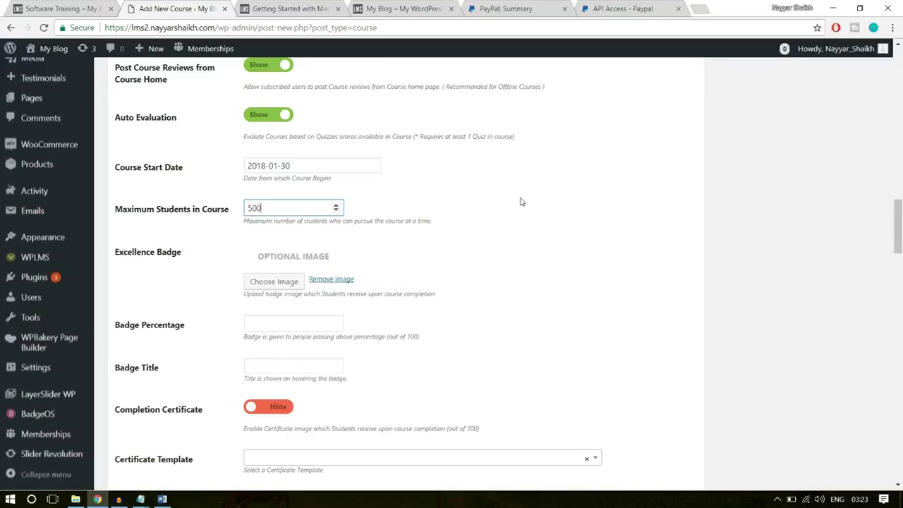
{"action": "left_click", "coordinate": [521, 203]}
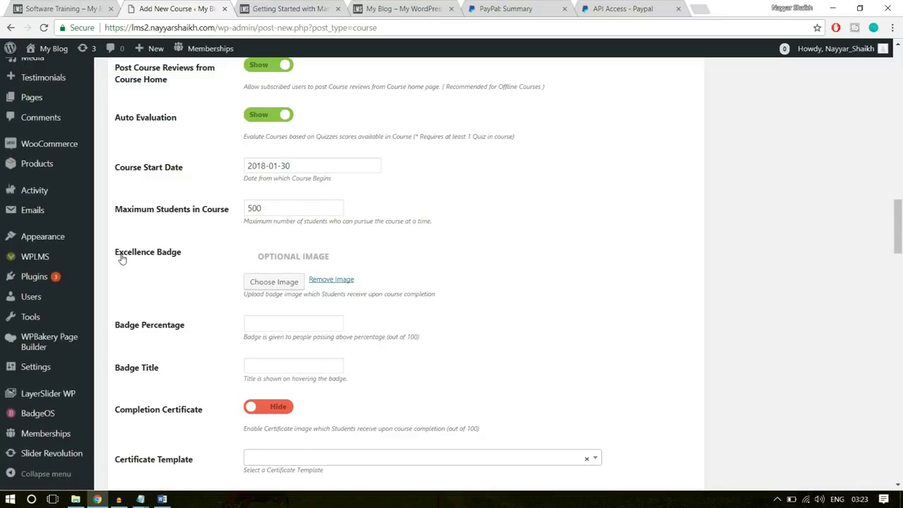
Award the thumbs-up Excellence Badge above 75 percent with the title 'Software Champ'
{"action": "left_click", "coordinate": [258, 282]}
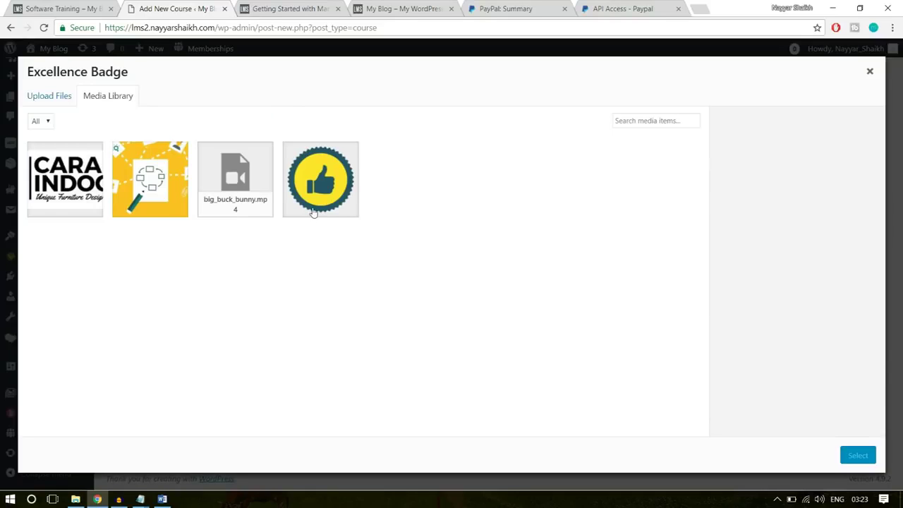
{"action": "left_click", "coordinate": [314, 205]}
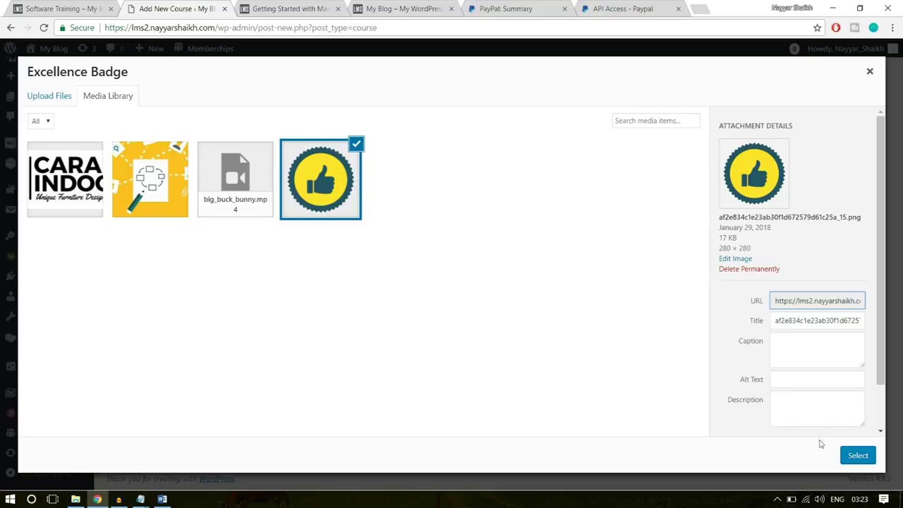
{"action": "left_click", "coordinate": [858, 455]}
{"action": "scroll", "coordinate": [577, 342], "scroll_direction": "down", "scroll_amount": 3}
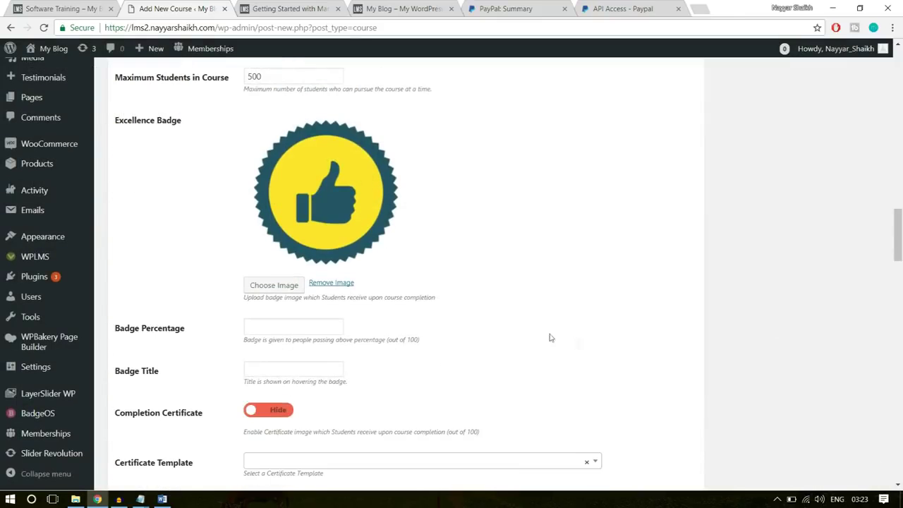
{"action": "scroll", "coordinate": [642, 215], "scroll_direction": "down", "scroll_amount": 2}
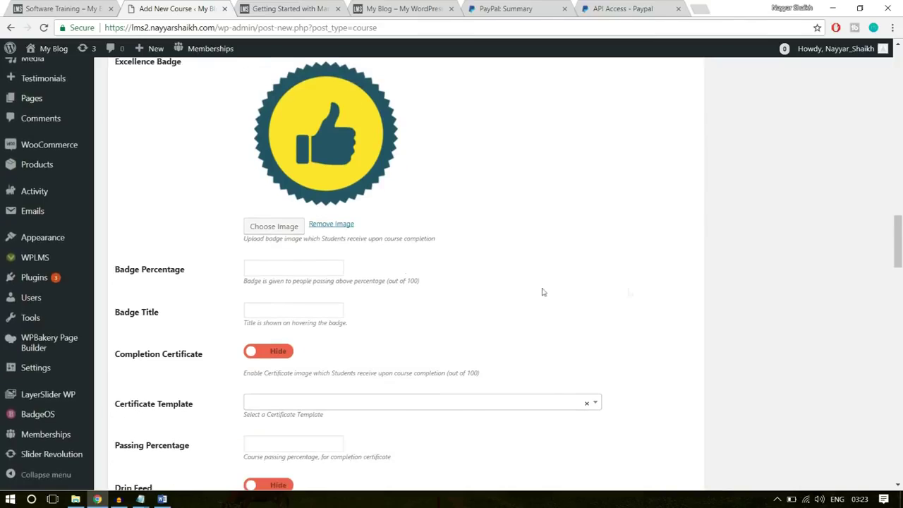
{"action": "left_click", "coordinate": [303, 267]}
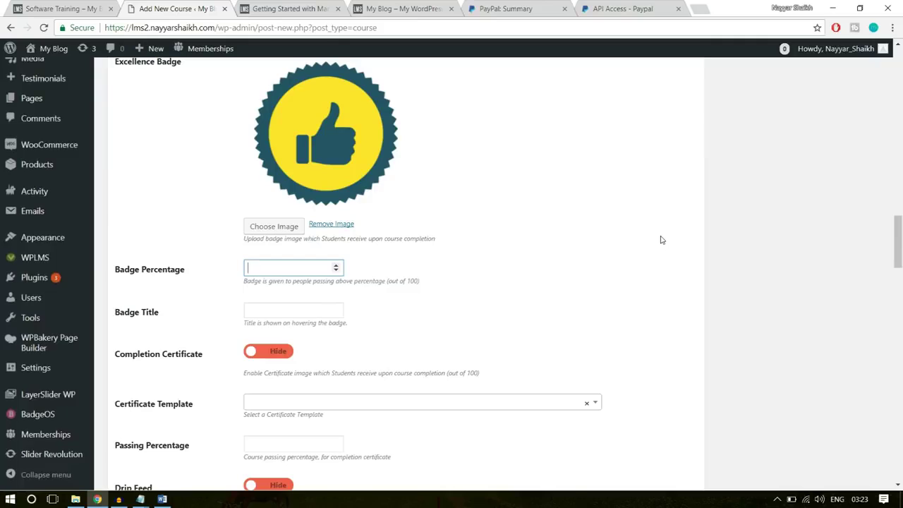
{"action": "left_click", "coordinate": [632, 252]}
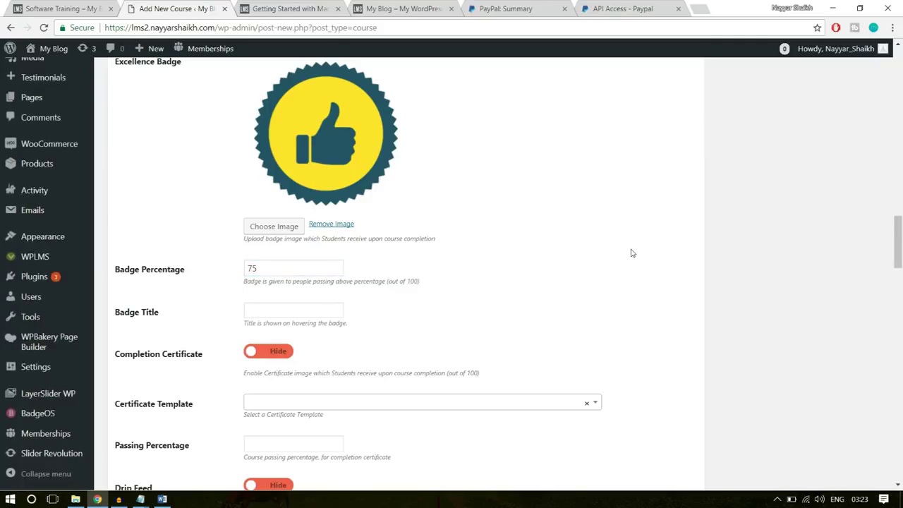
{"action": "left_click", "coordinate": [297, 312]}
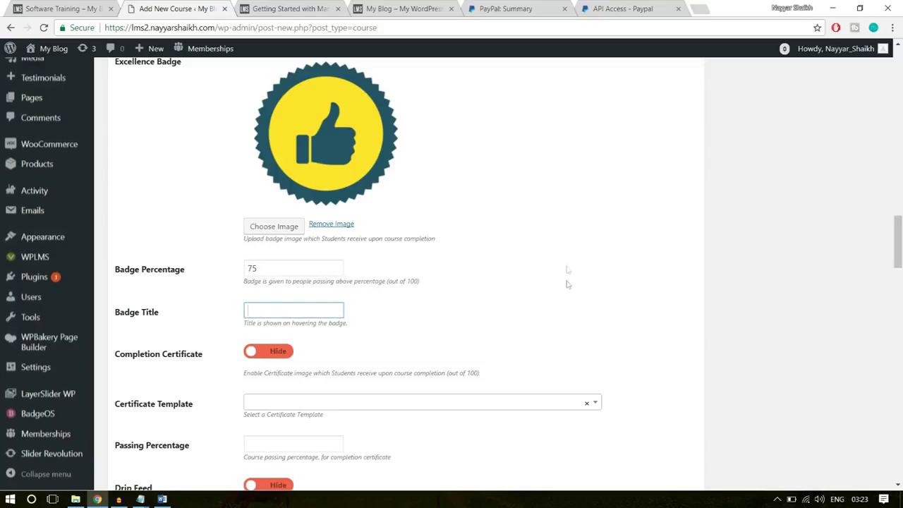
{"action": "type", "text": "Software Champ"}
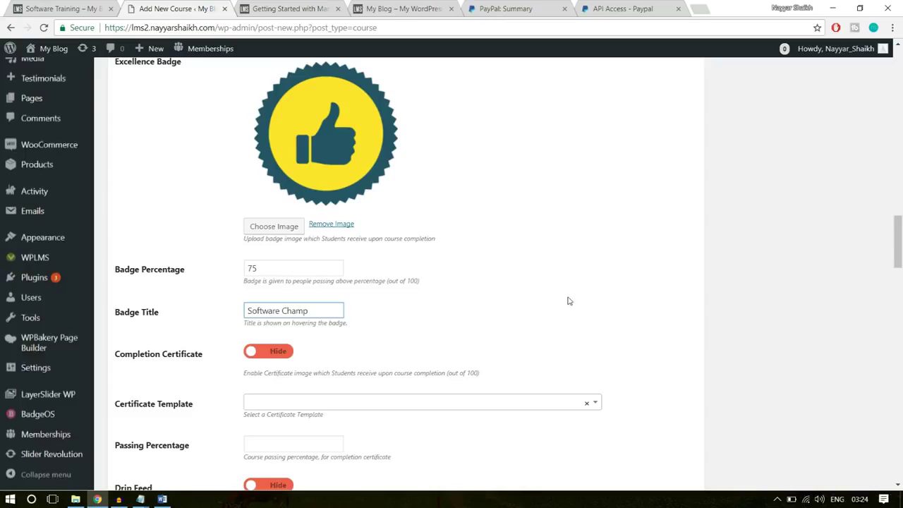
{"action": "scroll", "coordinate": [570, 316], "scroll_direction": "down", "scroll_amount": 1}
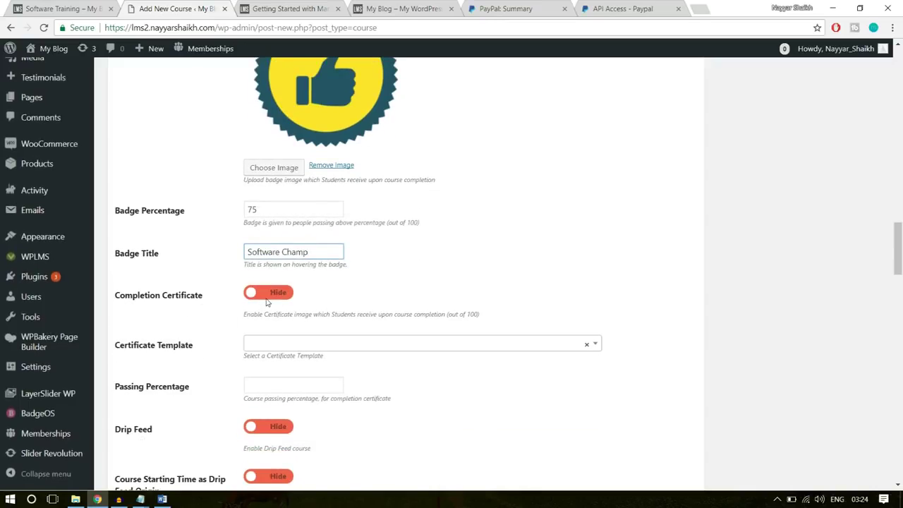
Show the completion certificate using Template - 1 with a 40 percent passing percentage
{"action": "left_click", "coordinate": [268, 294]}
{"action": "scroll", "coordinate": [266, 358], "scroll_direction": "down", "scroll_amount": 1}
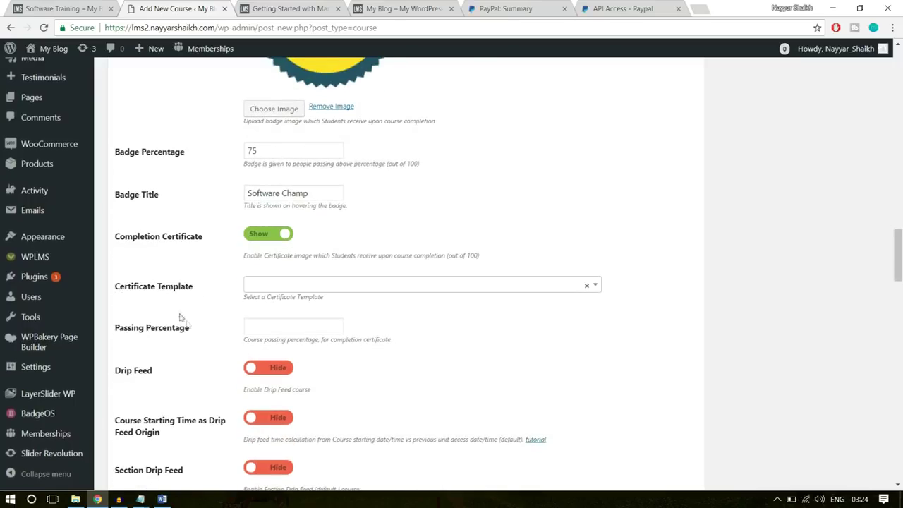
{"action": "left_click", "coordinate": [309, 284]}
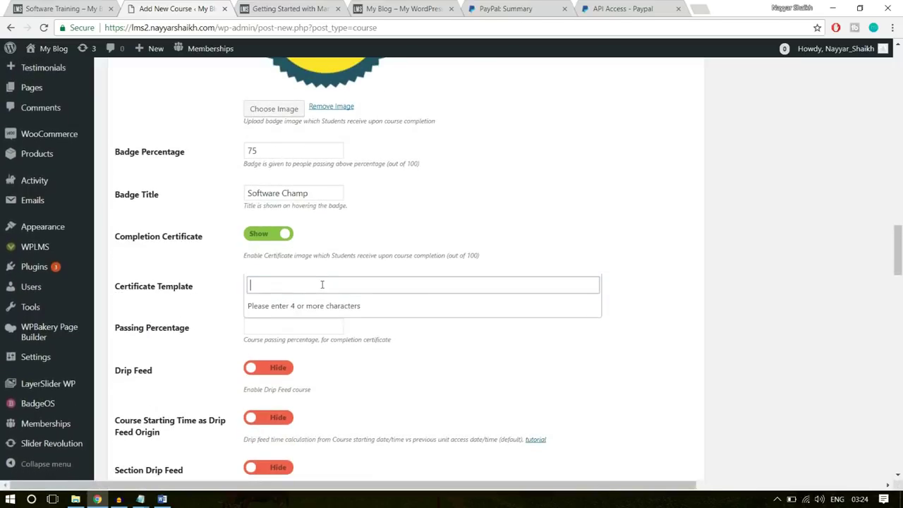
{"action": "type", "text": "te"}
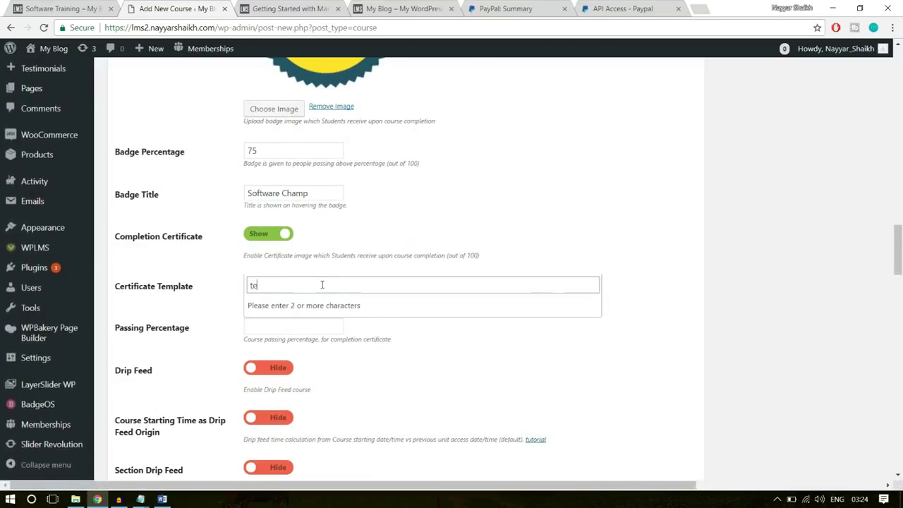
{"action": "type", "text": "mpla"}
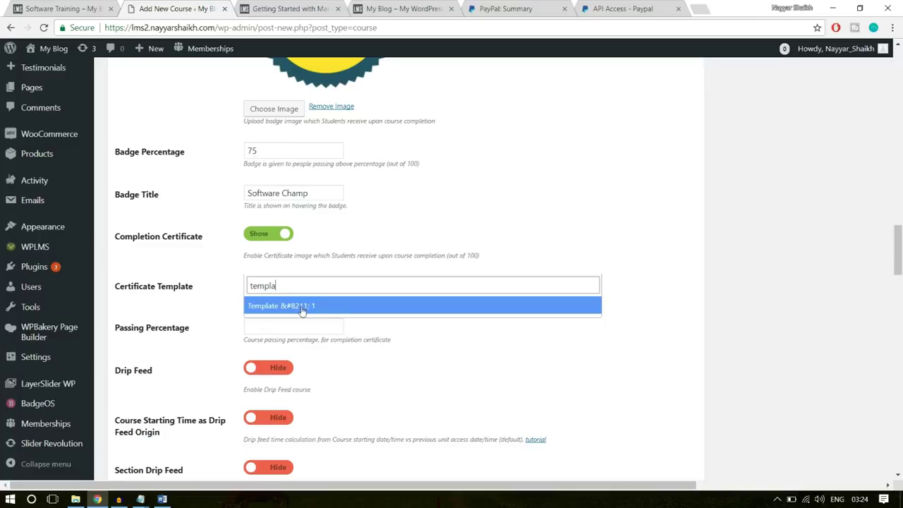
{"action": "left_click", "coordinate": [302, 308]}
{"action": "scroll", "coordinate": [503, 318], "scroll_direction": "down", "scroll_amount": 1}
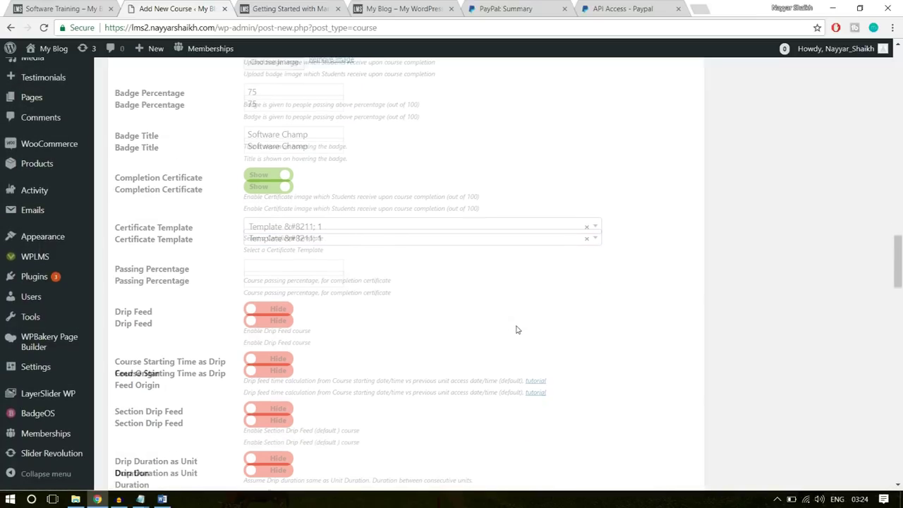
{"action": "left_click", "coordinate": [277, 268]}
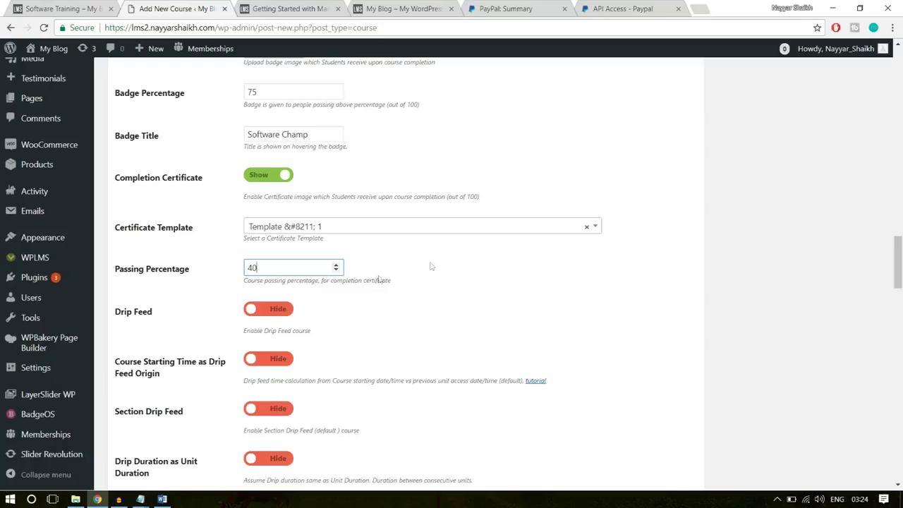
{"action": "type", "text": "40"}
{"action": "scroll", "coordinate": [494, 293], "scroll_direction": "down", "scroll_amount": 3}
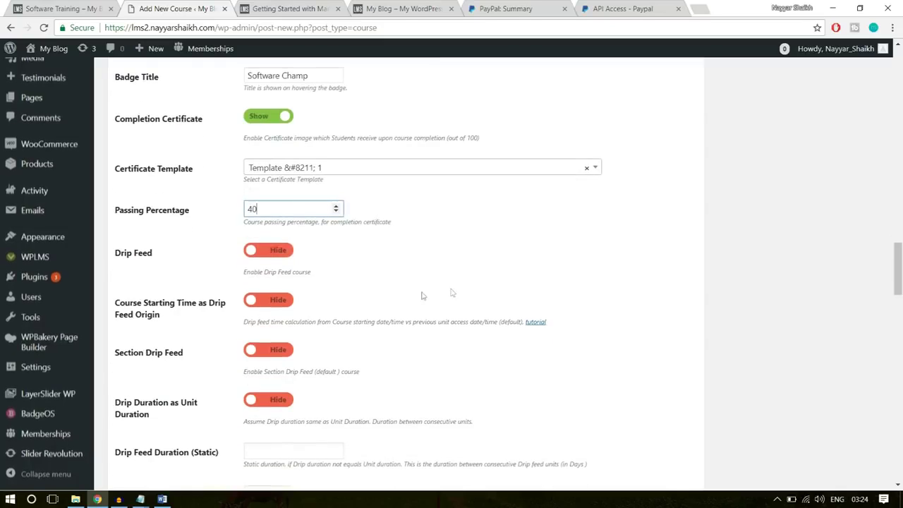
{"action": "scroll", "coordinate": [421, 294], "scroll_direction": "down", "scroll_amount": 3}
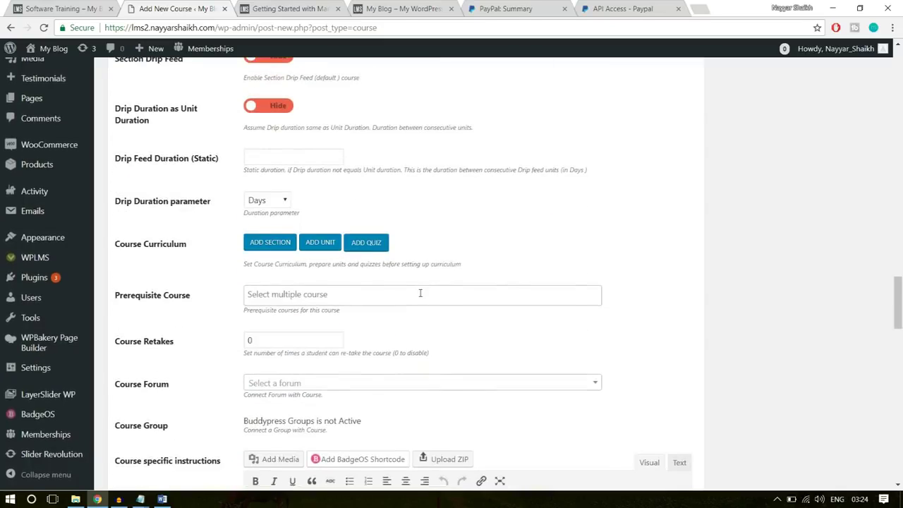
Add a new curriculum section named 'Introduction'
{"action": "mouse_move", "coordinate": [115, 187]}
{"action": "left_mouse_down"}
{"action": "mouse_move", "coordinate": [184, 192]}
{"action": "mouse_move", "coordinate": [111, 193]}
{"action": "left_mouse_up"}
{"action": "left_click", "coordinate": [197, 195]}
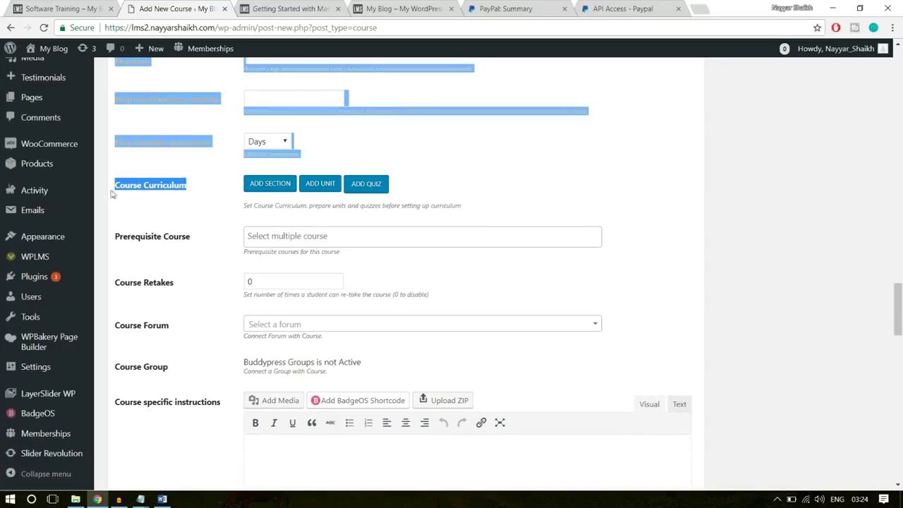
{"action": "left_click", "coordinate": [192, 198]}
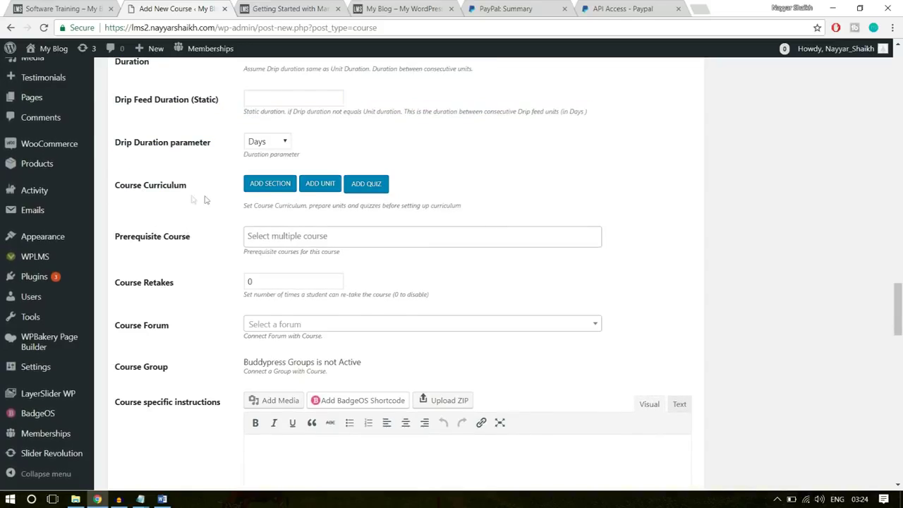
{"action": "left_click", "coordinate": [279, 189]}
{"action": "left_click", "coordinate": [65, 9]}
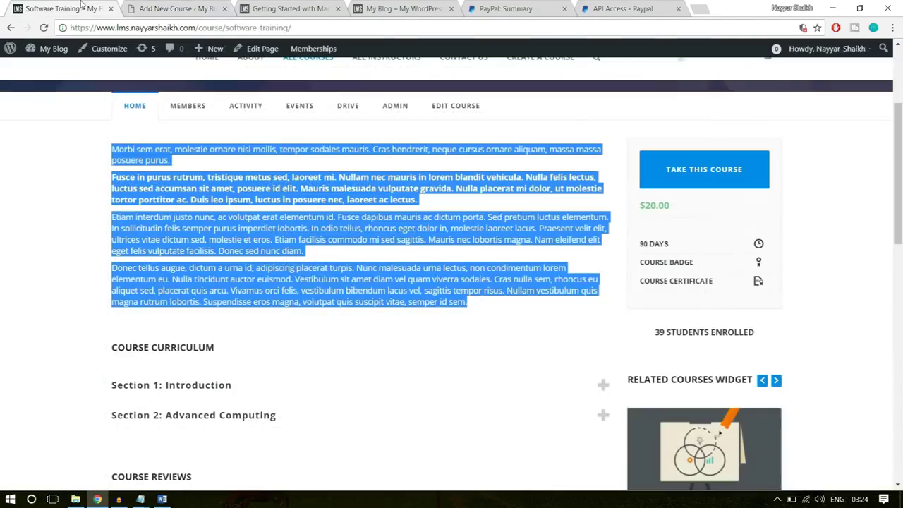
{"action": "left_click", "coordinate": [360, 265]}
{"action": "scroll", "coordinate": [360, 266], "scroll_direction": "down", "scroll_amount": 2}
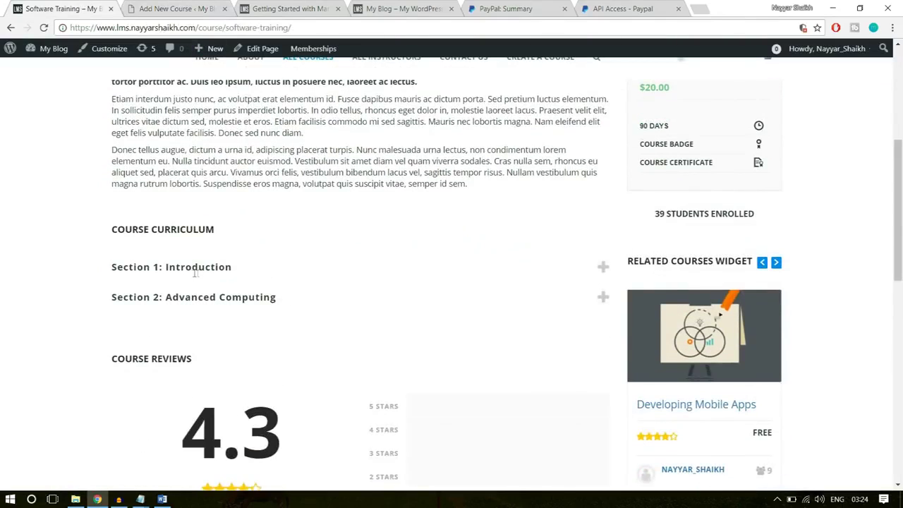
{"action": "left_click_drag", "start_coordinate": [244, 268], "coordinate": [165, 267]}
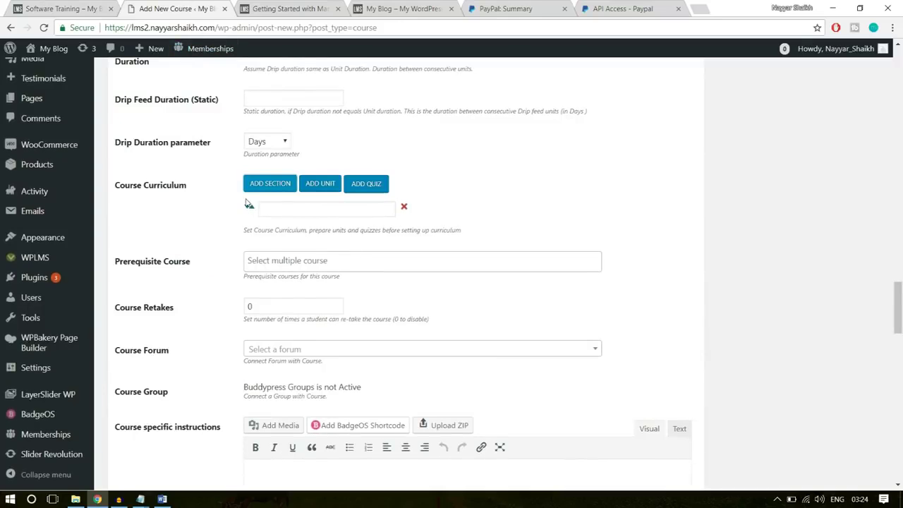
{"action": "left_click", "coordinate": [290, 210]}
{"action": "type", "text": "Introduction"}
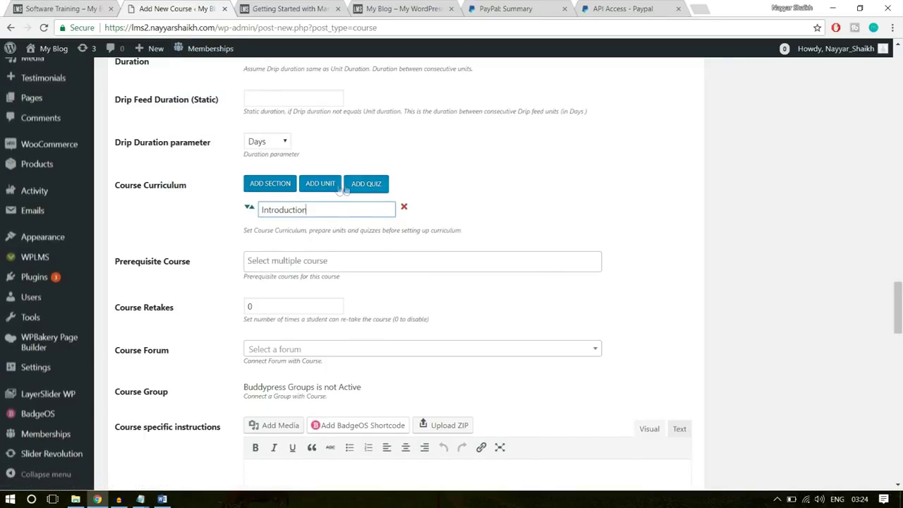
Add the Getting Started with Marketing unit under the Introduction section
{"action": "left_click", "coordinate": [321, 185]}
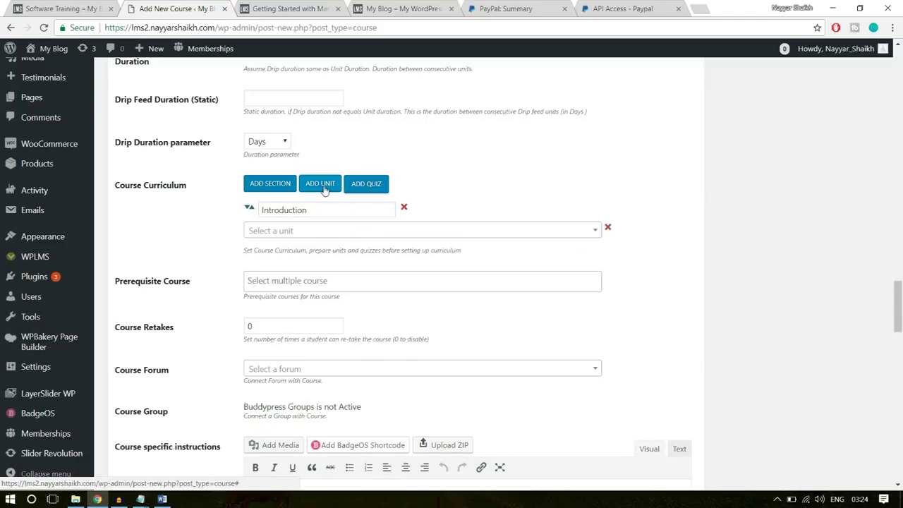
{"action": "left_click", "coordinate": [325, 230]}
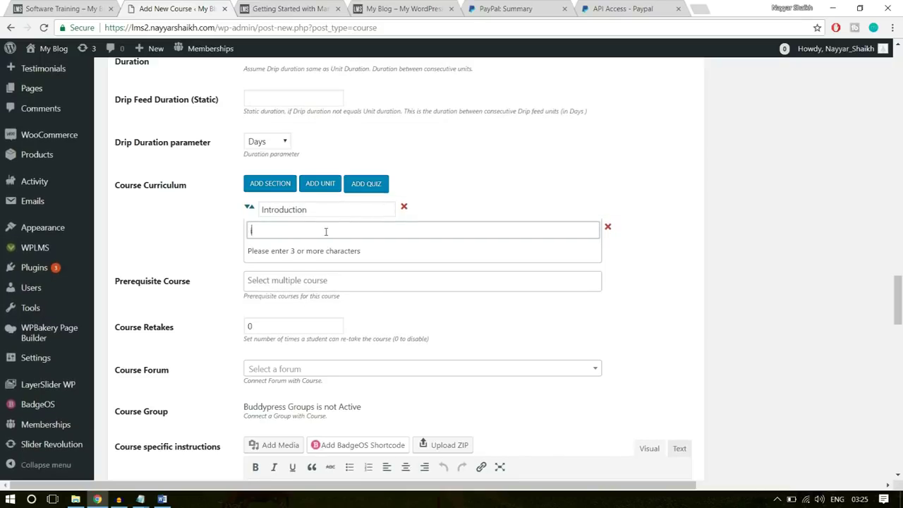
{"action": "type", "text": "tro"}
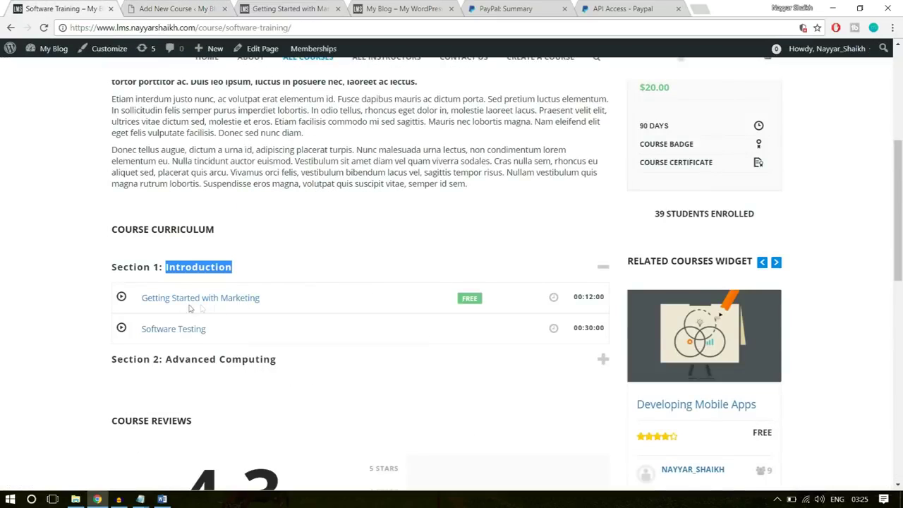
{"action": "left_click", "coordinate": [170, 9]}
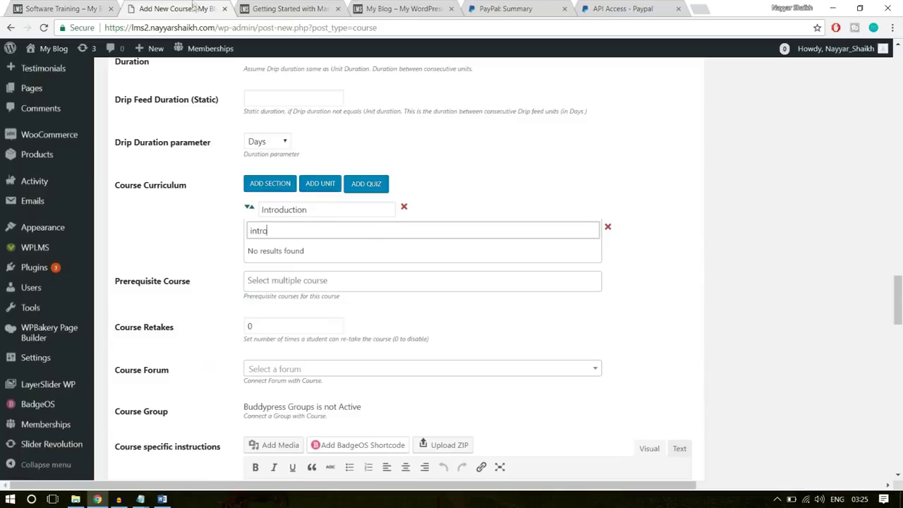
{"action": "double_click", "coordinate": [368, 235]}
{"action": "type", "text": "gett"}
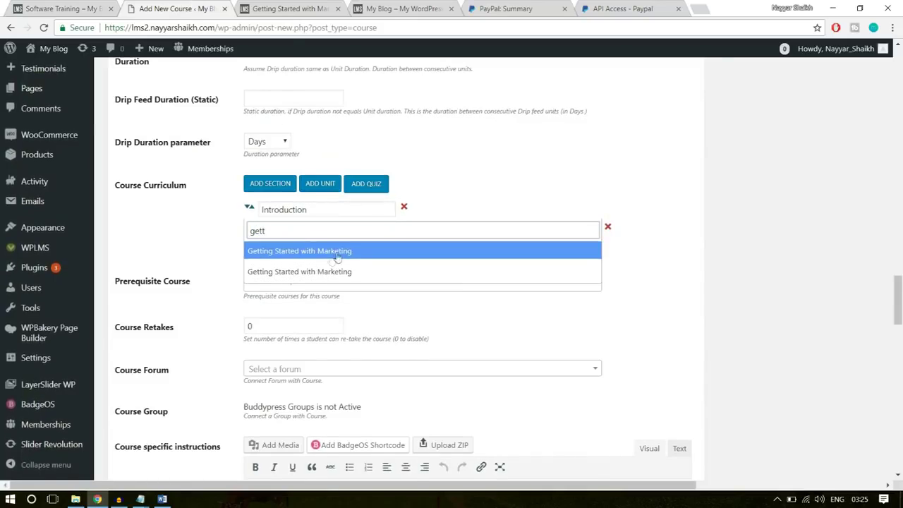
{"action": "left_click", "coordinate": [342, 251]}
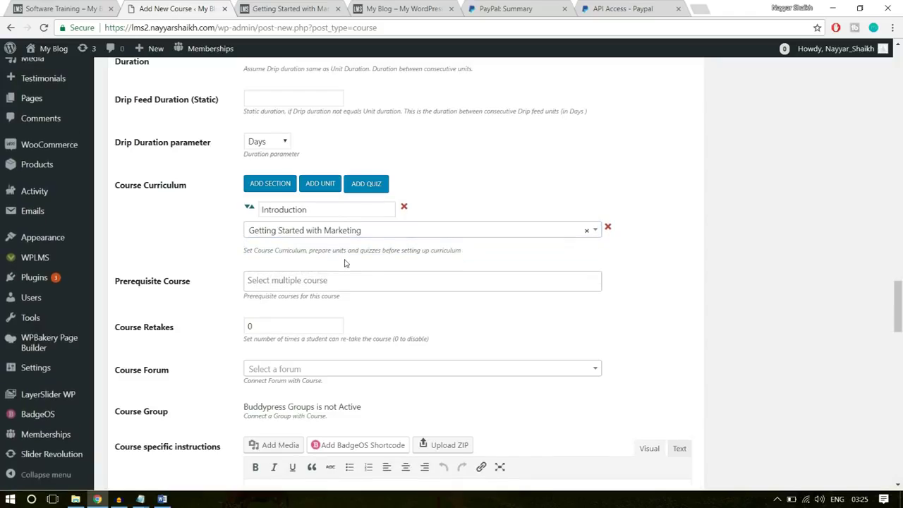
Add a new curriculum section named 'Advanced Computing'
{"action": "left_click", "coordinate": [280, 185]}
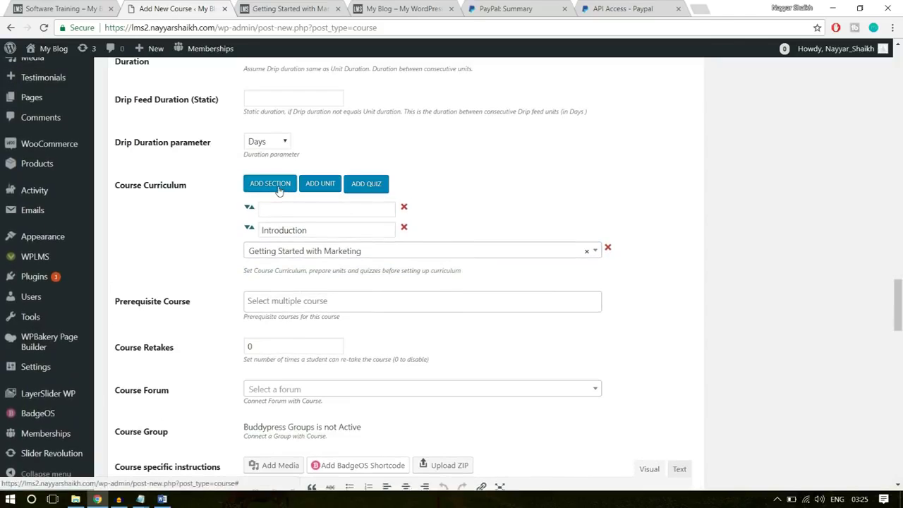
{"action": "left_click", "coordinate": [307, 208]}
{"action": "left_click", "coordinate": [99, 15]}
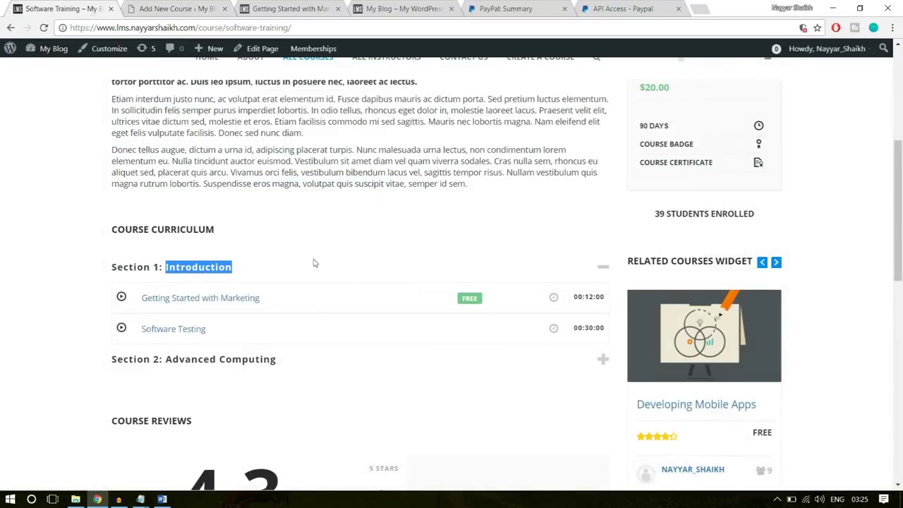
{"action": "left_click", "coordinate": [278, 360]}
{"action": "left_click_drag", "start_coordinate": [280, 360], "coordinate": [167, 359]}
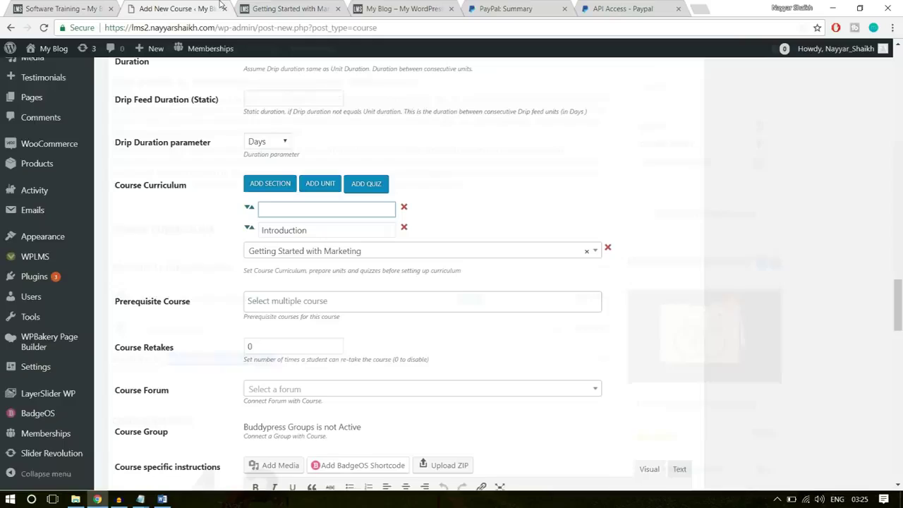
{"action": "type", "text": "Advanced Computing"}
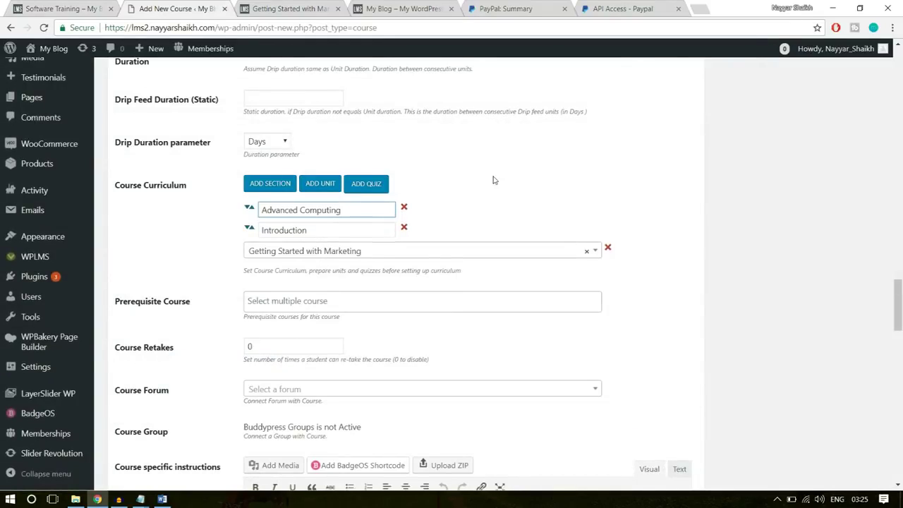
{"action": "left_click", "coordinate": [494, 180]}
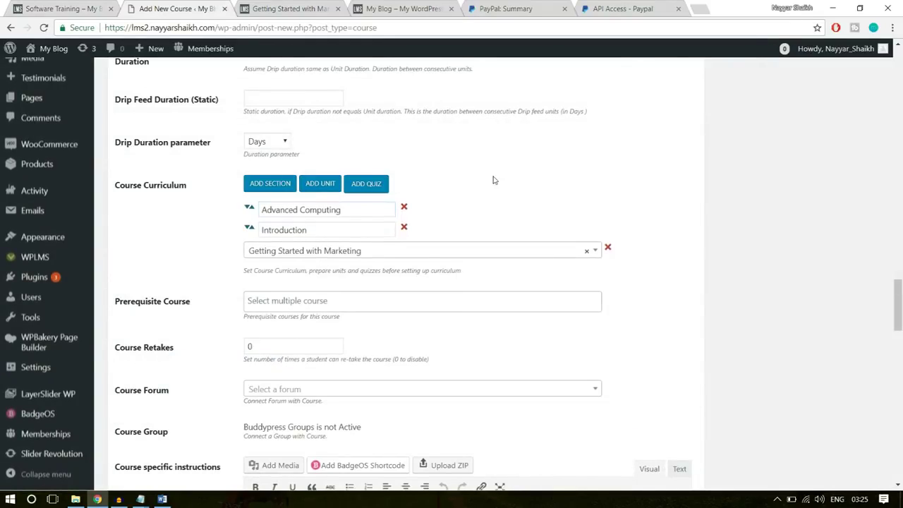
Add The Software Quiz to the curriculum and move Advanced Computing below it
{"action": "left_click", "coordinate": [377, 185]}
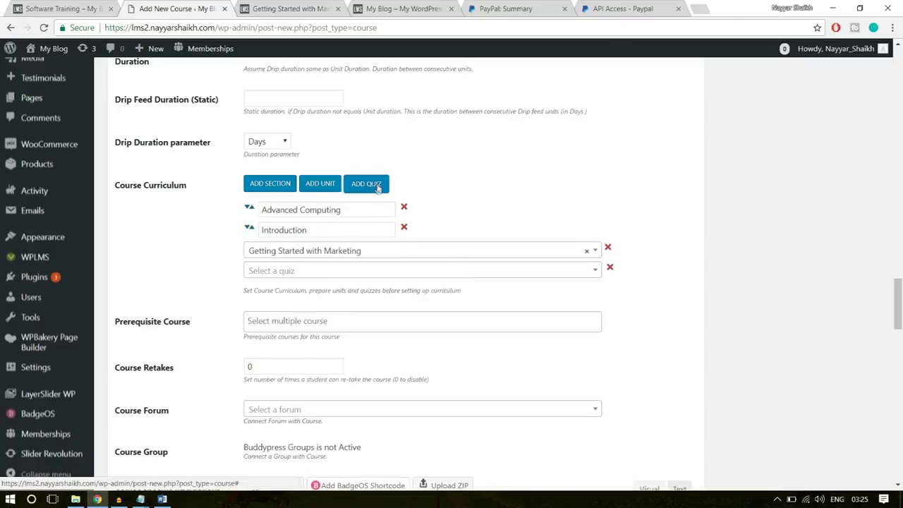
{"action": "left_click", "coordinate": [315, 269]}
{"action": "left_click", "coordinate": [312, 269]}
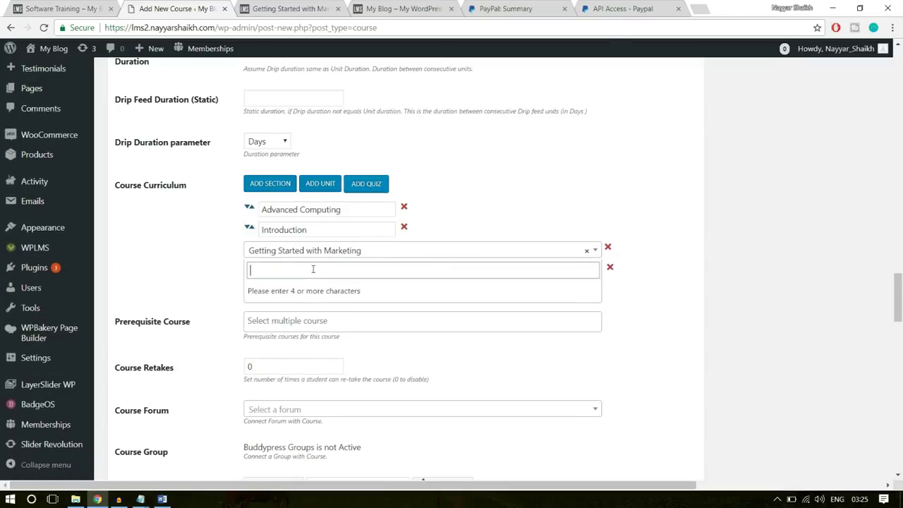
{"action": "type", "text": "sofr"}
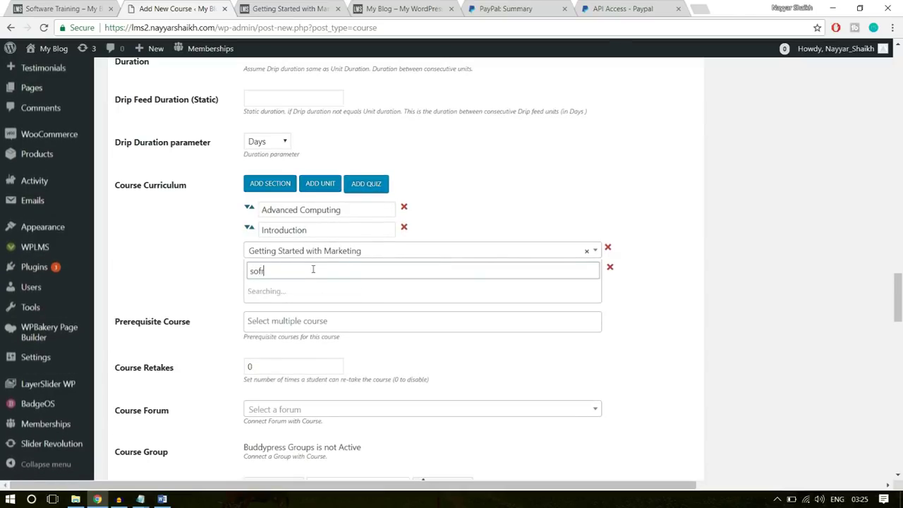
{"action": "key", "text": "BackSpace"}
{"action": "type", "text": "t"}
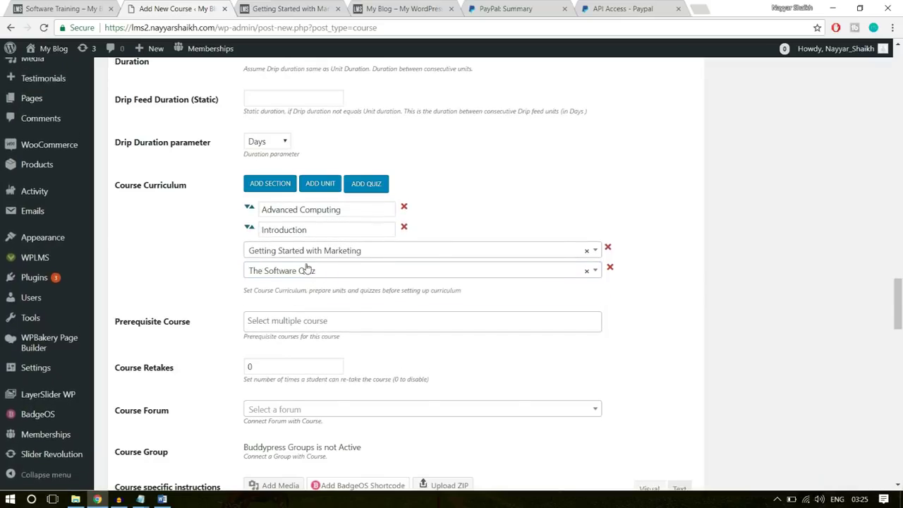
{"action": "left_click_drag", "start_coordinate": [248, 210], "coordinate": [377, 233]}
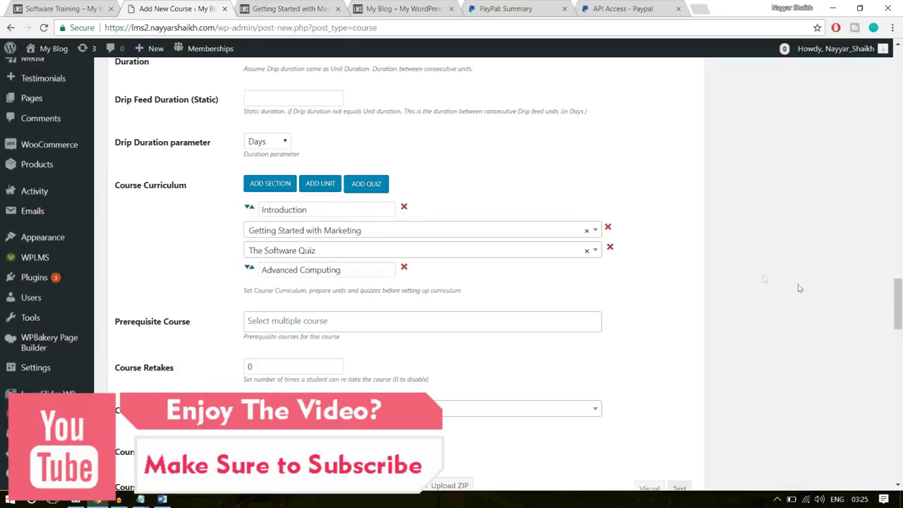
Set Course Retakes to 1 and bring up the Course Statements document in Word
{"action": "scroll", "coordinate": [464, 283], "scroll_direction": "down", "scroll_amount": 2}
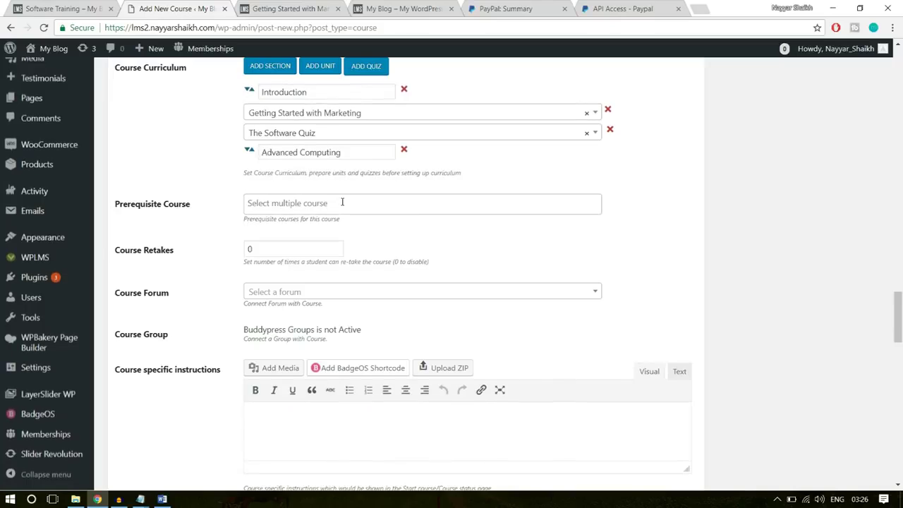
{"action": "double_click", "coordinate": [297, 247]}
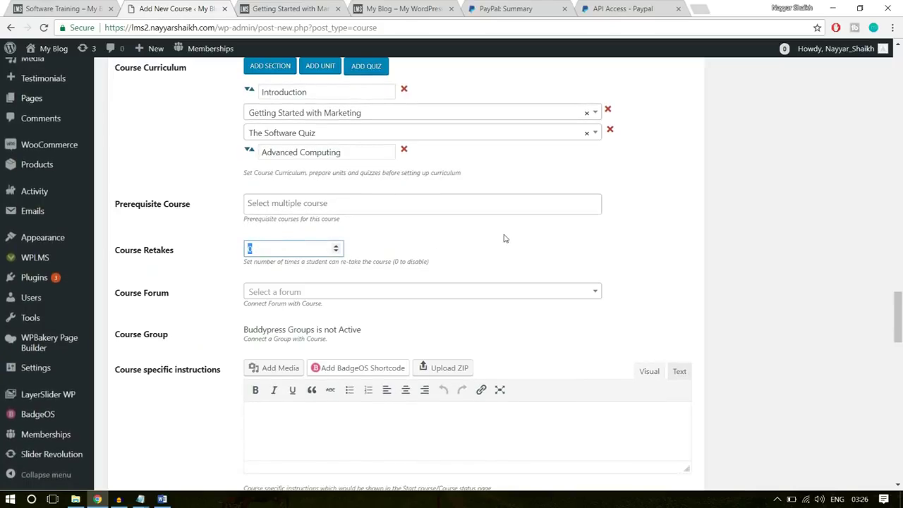
{"action": "type", "text": "1"}
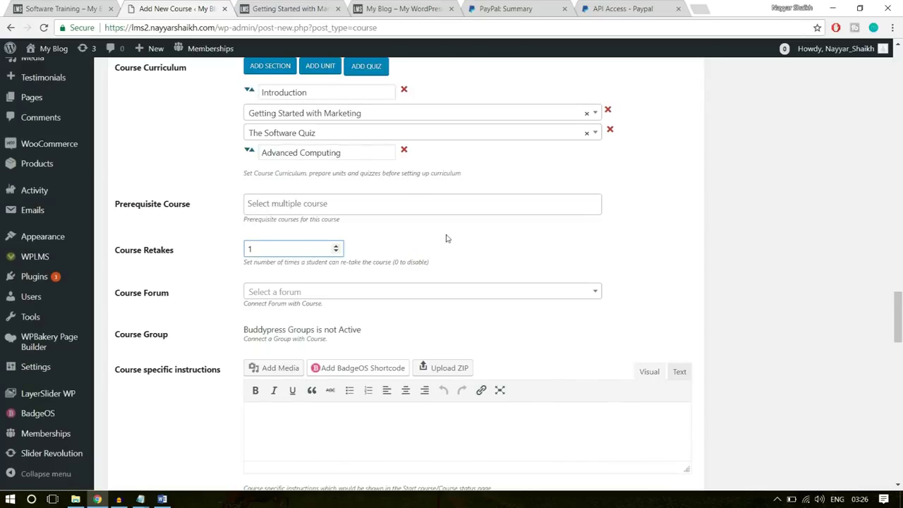
{"action": "scroll", "coordinate": [815, 318], "scroll_direction": "down", "scroll_amount": 3}
{"action": "left_click", "coordinate": [343, 273]}
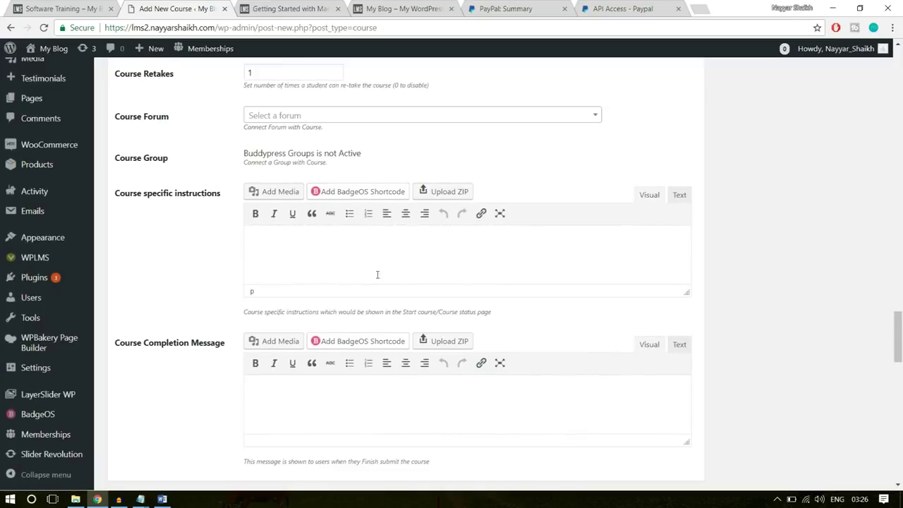
{"action": "scroll", "coordinate": [378, 274], "scroll_direction": "down", "scroll_amount": 1}
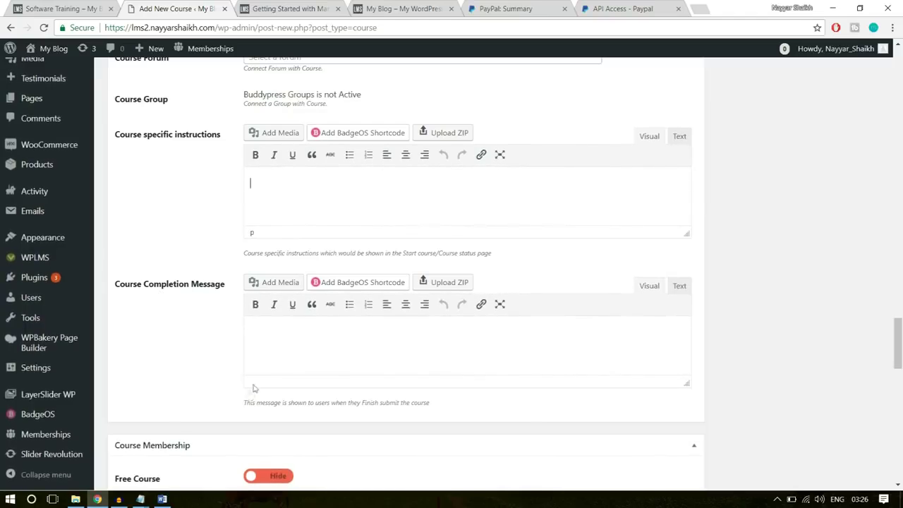
{"action": "left_click", "coordinate": [162, 499]}
Copy the Congratulations message from the Word document into the Course Completion Message editor
{"action": "scroll", "coordinate": [548, 338], "scroll_direction": "down", "scroll_amount": 5}
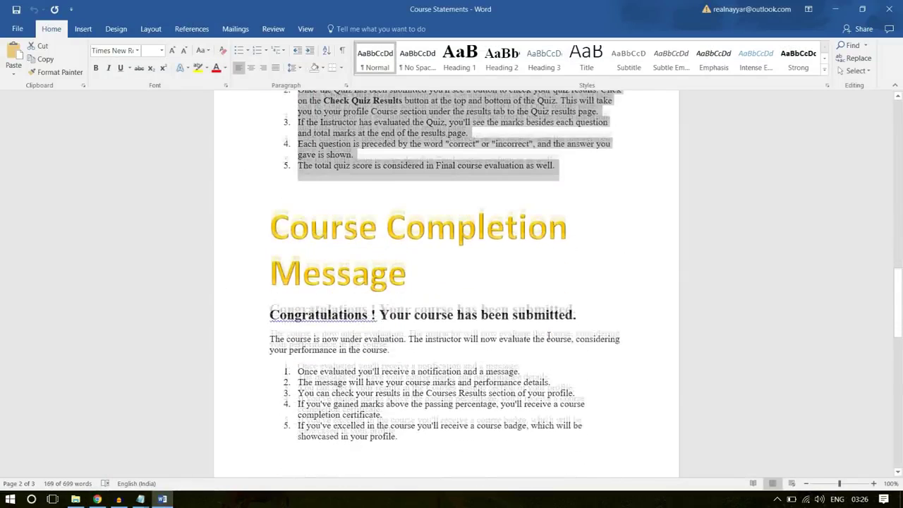
{"action": "scroll", "coordinate": [547, 337], "scroll_direction": "down", "scroll_amount": 1}
{"action": "left_click_drag", "start_coordinate": [442, 373], "coordinate": [258, 256]}
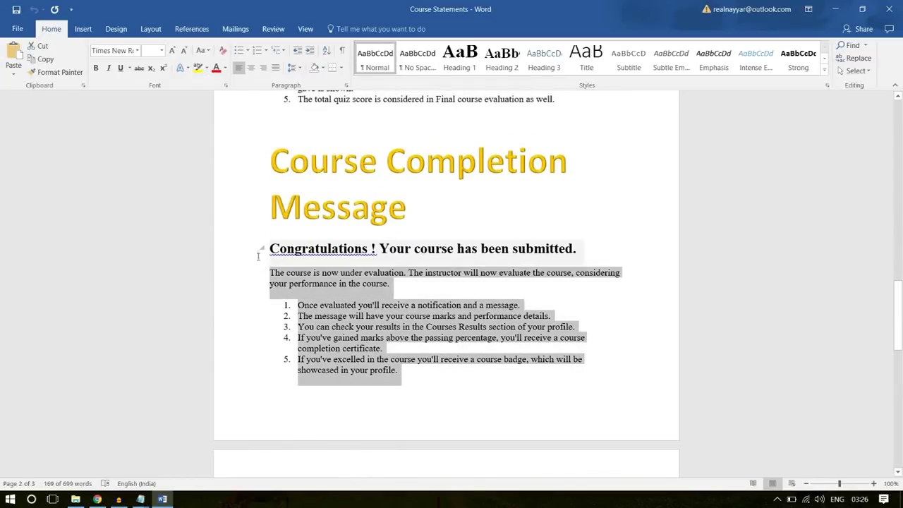
{"action": "scroll", "coordinate": [603, 276], "scroll_direction": "down", "scroll_amount": 3}
{"action": "left_click", "coordinate": [570, 402]}
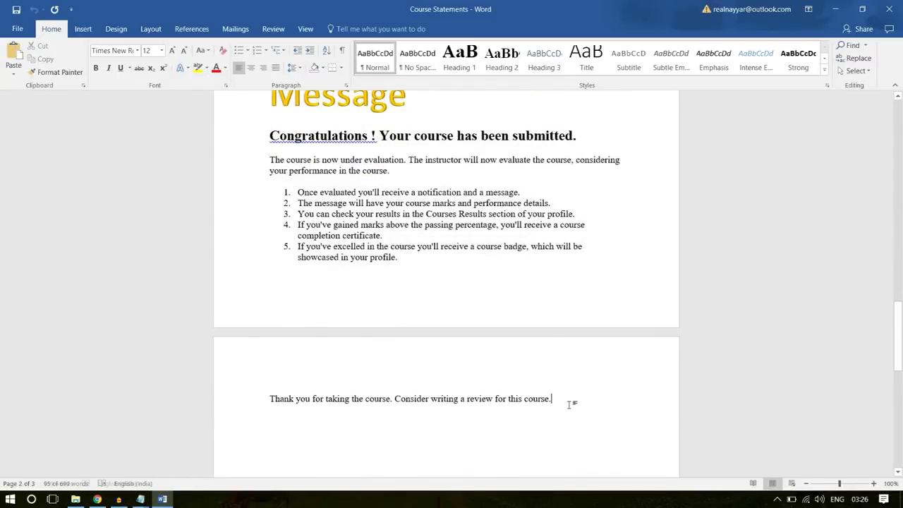
{"action": "left_click_drag", "start_coordinate": [570, 403], "coordinate": [267, 135]}
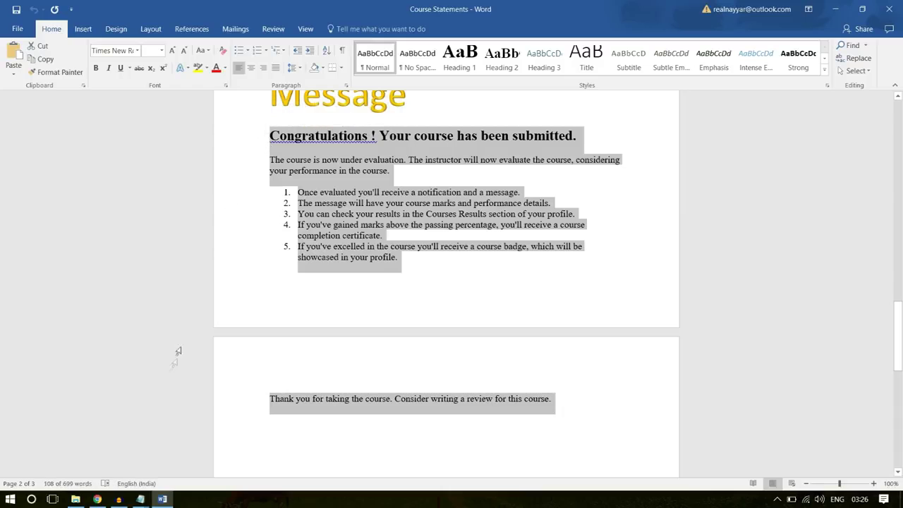
{"action": "left_click", "coordinate": [98, 499]}
{"action": "key", "text": "ctrl+v"}
{"action": "scroll", "coordinate": [826, 303], "scroll_direction": "down", "scroll_amount": 3}
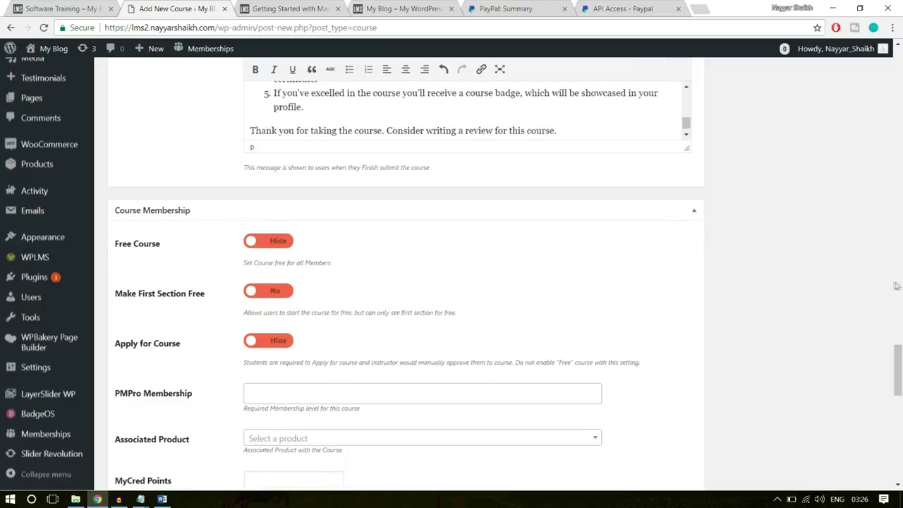
Mark the course as not free and link the Software Training product as its Associated Product
{"action": "left_click", "coordinate": [264, 241]}
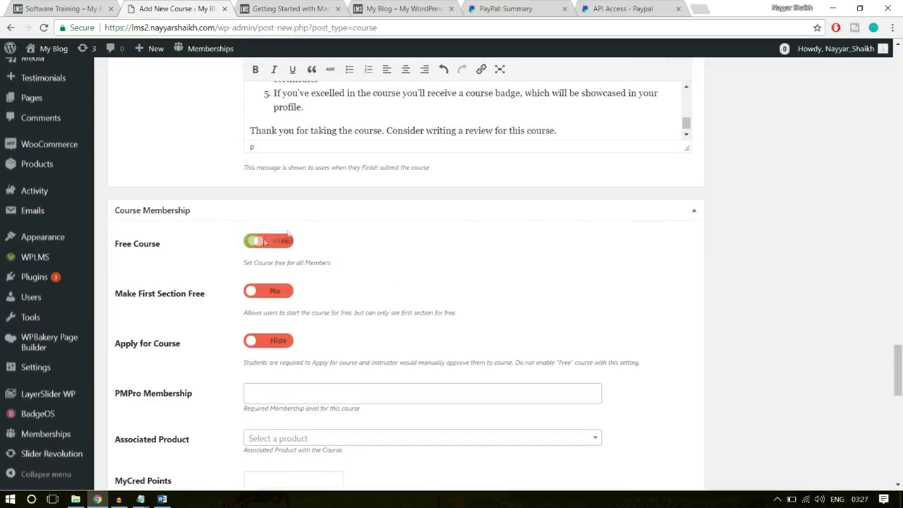
{"action": "scroll", "coordinate": [247, 254], "scroll_direction": "down", "scroll_amount": 1}
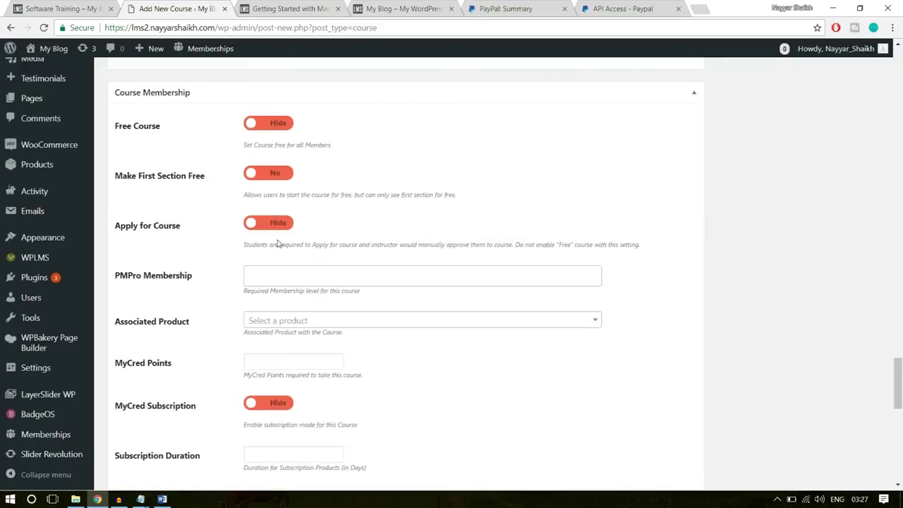
{"action": "scroll", "coordinate": [276, 245], "scroll_direction": "down", "scroll_amount": 2}
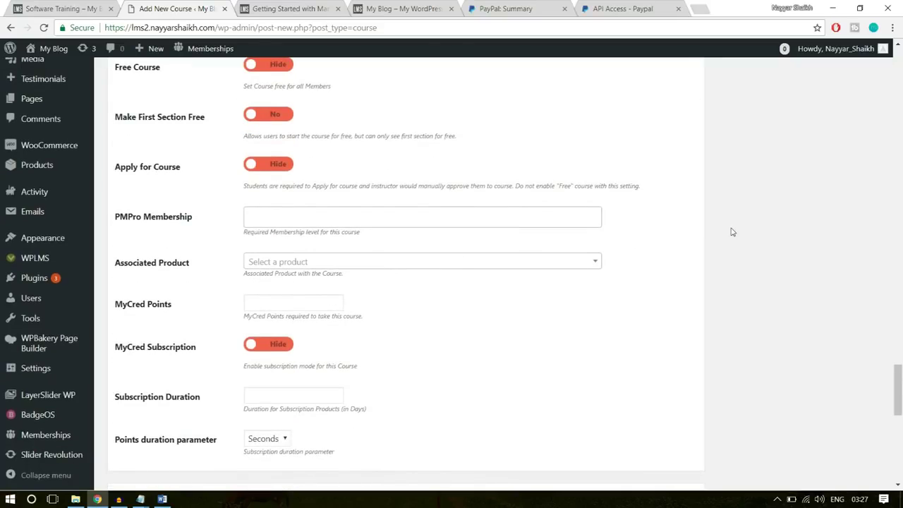
{"action": "scroll", "coordinate": [462, 242], "scroll_direction": "down", "scroll_amount": 1}
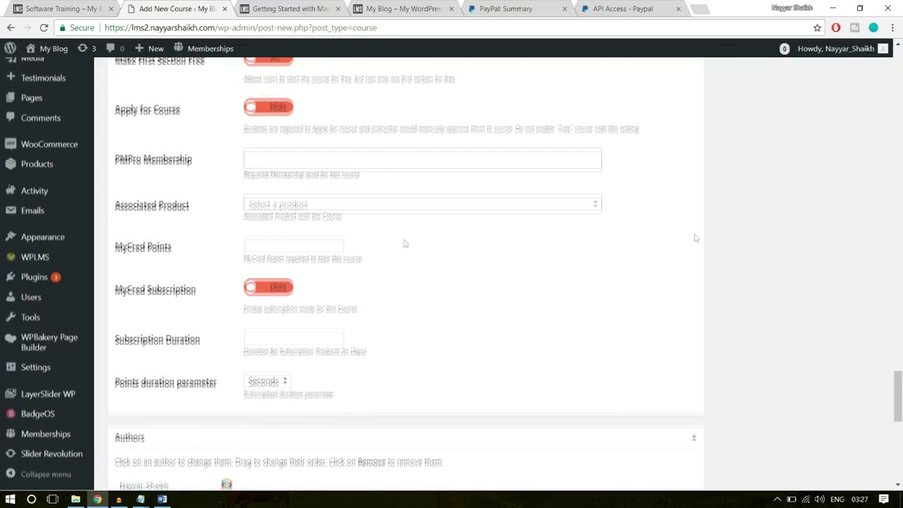
{"action": "left_click", "coordinate": [364, 204]}
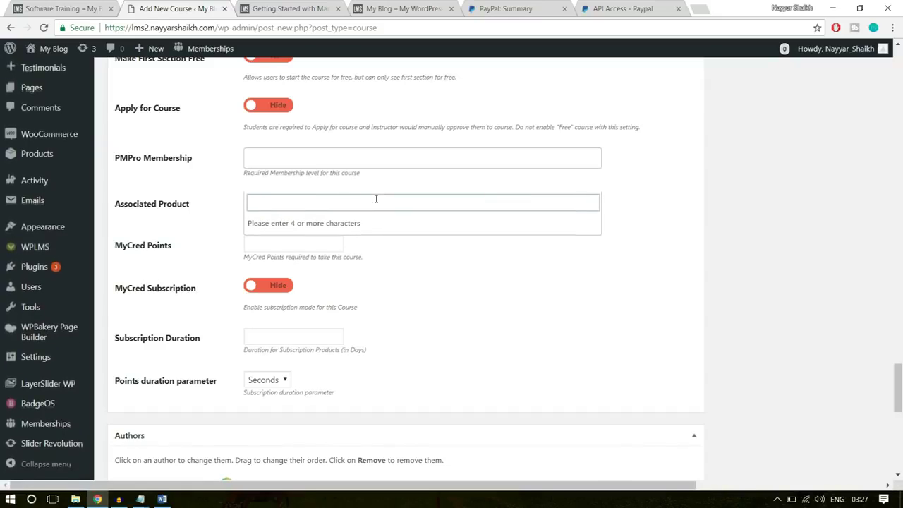
{"action": "type", "text": "softw"}
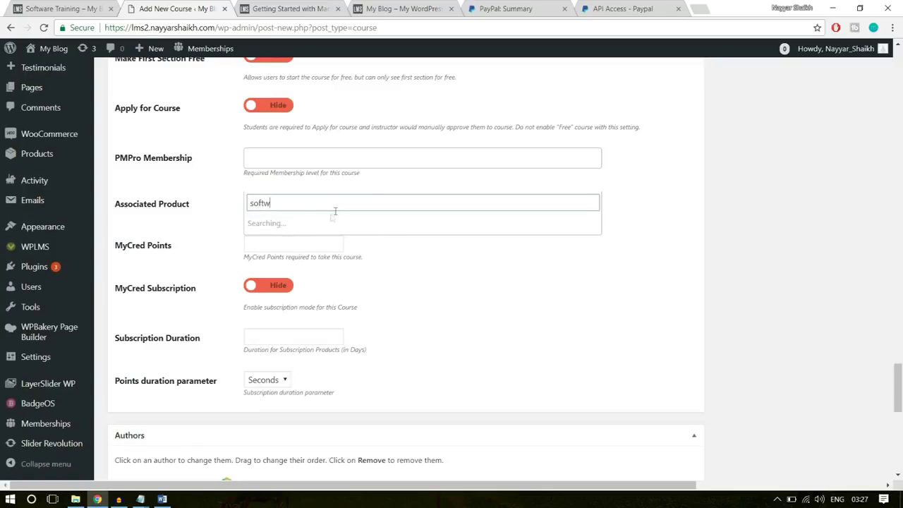
{"action": "left_click", "coordinate": [316, 224]}
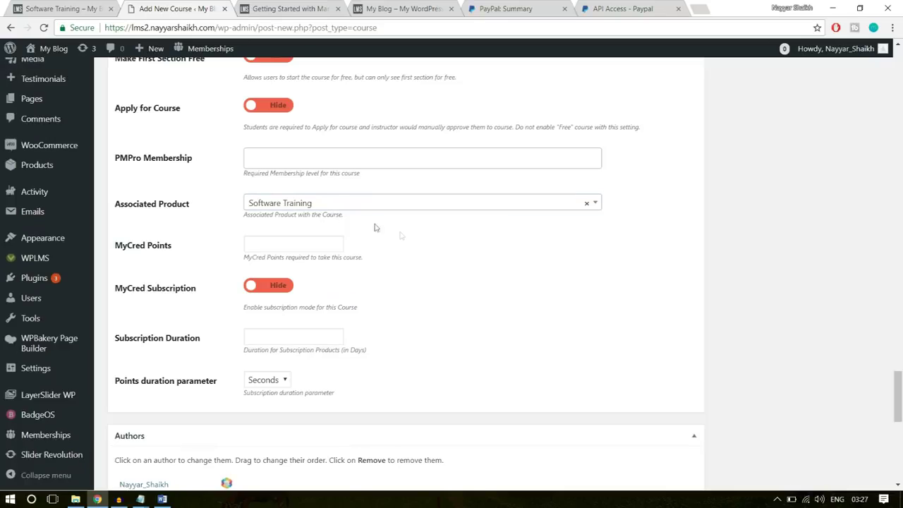
{"action": "scroll", "coordinate": [289, 339], "scroll_direction": "down", "scroll_amount": 2}
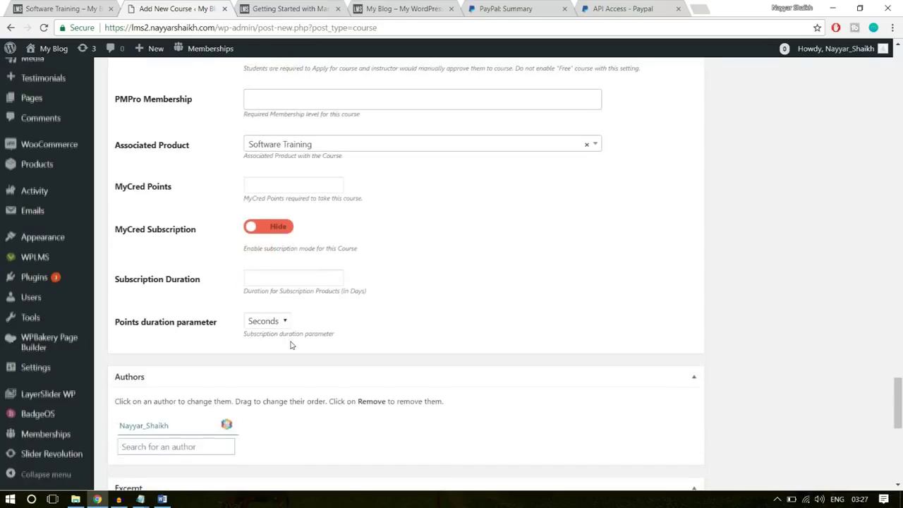
Set the yellow Course-Img flowchart illustration from the Media Library as the featured image
{"action": "scroll", "coordinate": [289, 342], "scroll_direction": "up", "scroll_amount": 15}
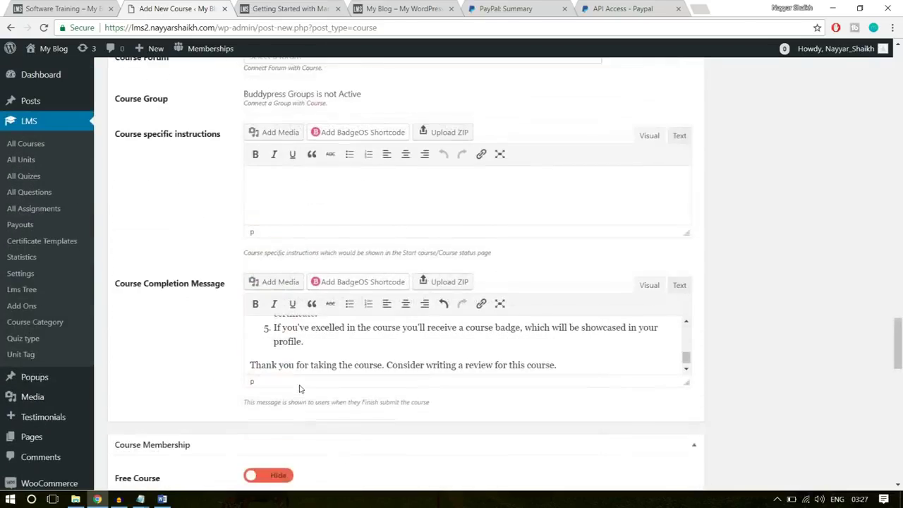
{"action": "scroll", "coordinate": [300, 387], "scroll_direction": "up", "scroll_amount": 15}
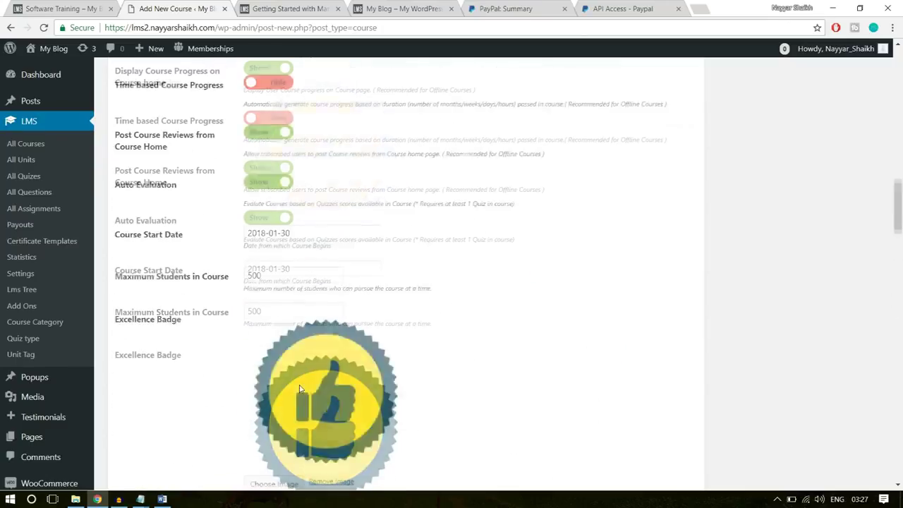
{"action": "scroll", "coordinate": [300, 388], "scroll_direction": "up", "scroll_amount": 3}
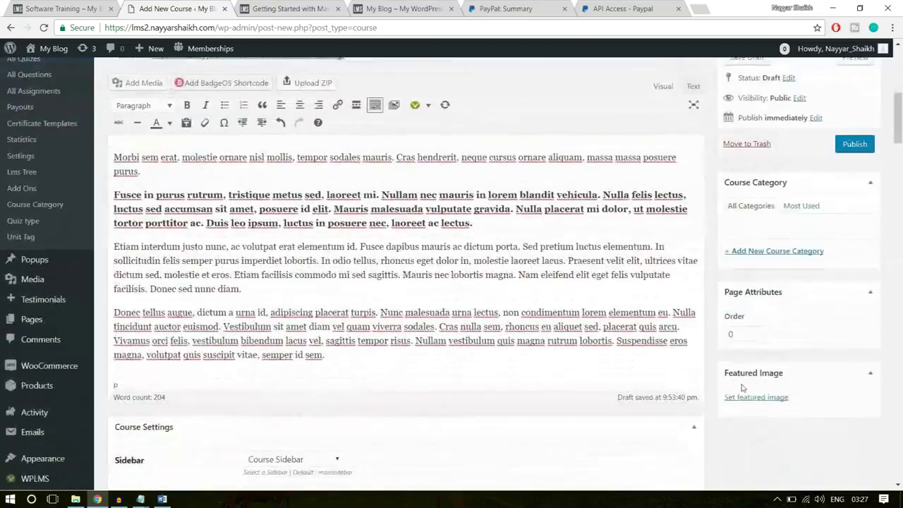
{"action": "scroll", "coordinate": [767, 383], "scroll_direction": "down", "scroll_amount": 1}
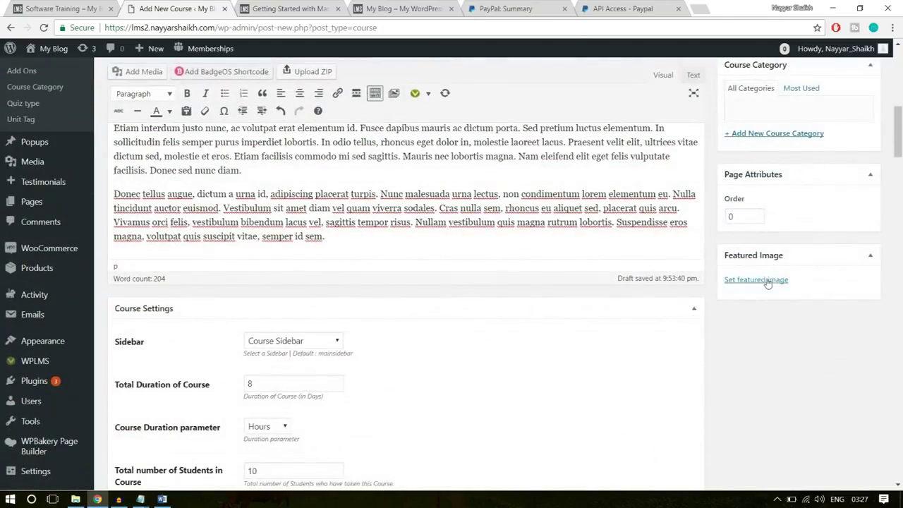
{"action": "left_click", "coordinate": [766, 280]}
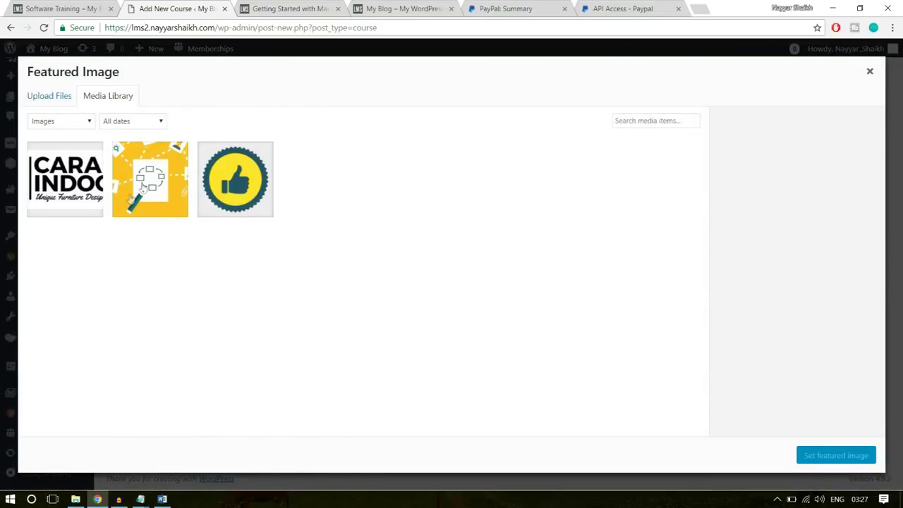
{"action": "left_click", "coordinate": [146, 190]}
{"action": "left_click", "coordinate": [835, 458]}
{"action": "scroll", "coordinate": [833, 460], "scroll_direction": "up", "scroll_amount": 5}
{"action": "scroll", "coordinate": [776, 353], "scroll_direction": "down", "scroll_amount": 2}
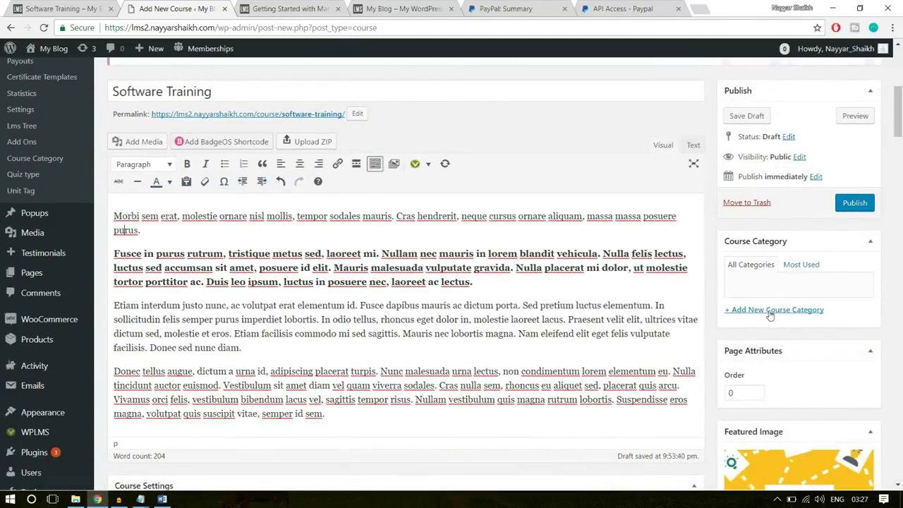
Create the Technology course category for Software Training and publish the course
{"action": "left_click", "coordinate": [771, 313]}
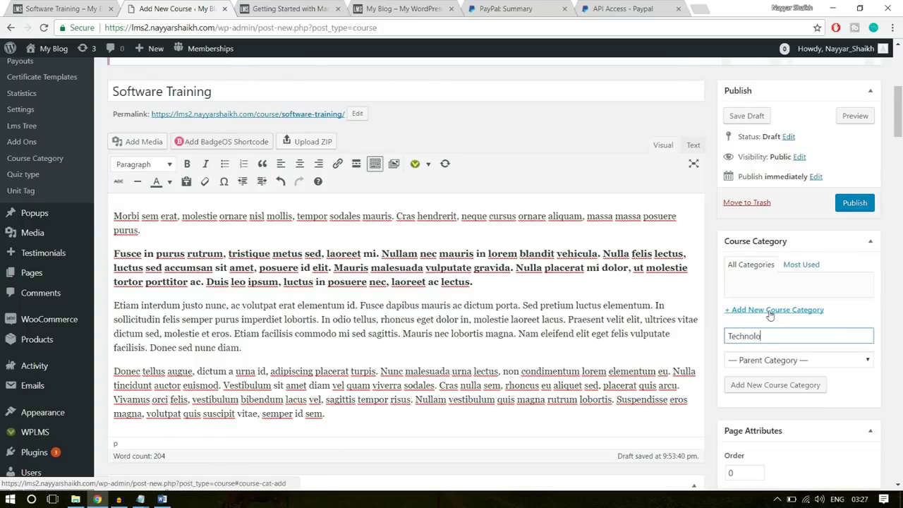
{"action": "left_click", "coordinate": [768, 385]}
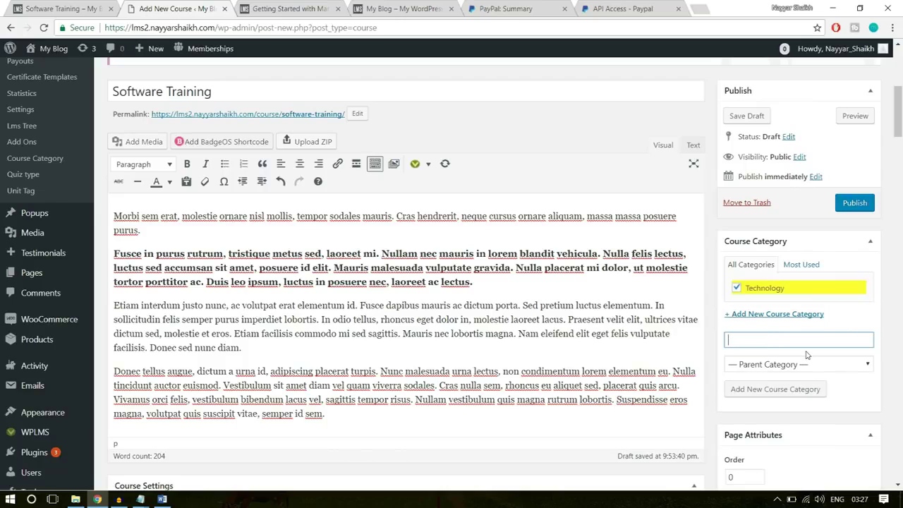
{"action": "left_click", "coordinate": [850, 204]}
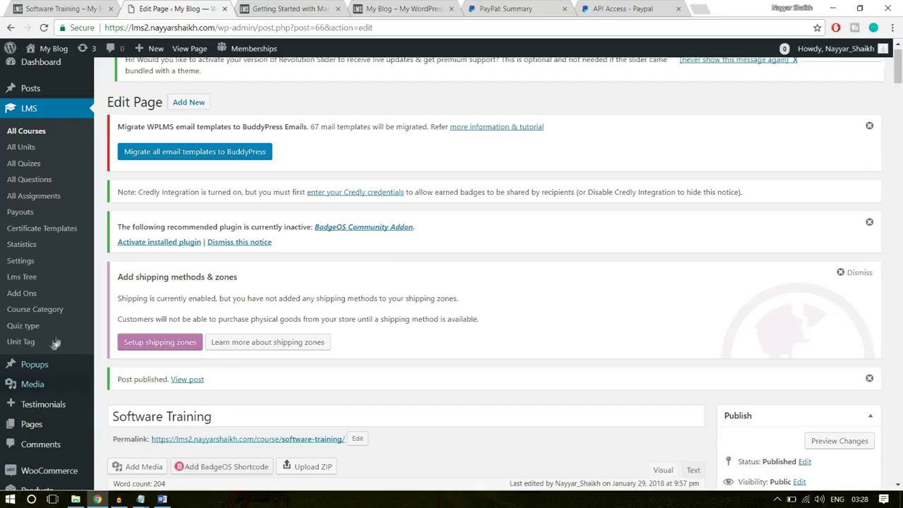
Open the published Software Training course in a new browser tab
{"action": "right_click", "coordinate": [188, 381]}
{"action": "key", "text": "Escape"}
{"action": "right_click", "coordinate": [189, 384]}
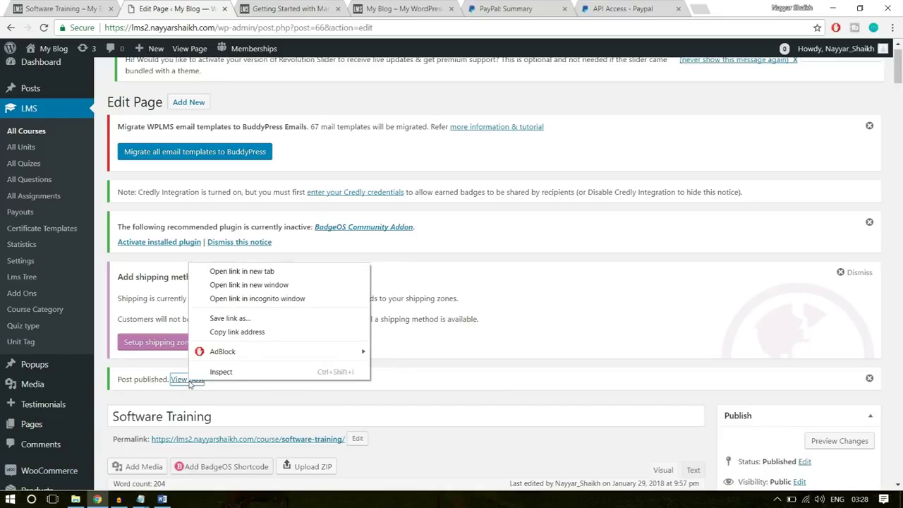
{"action": "left_click", "coordinate": [235, 271]}
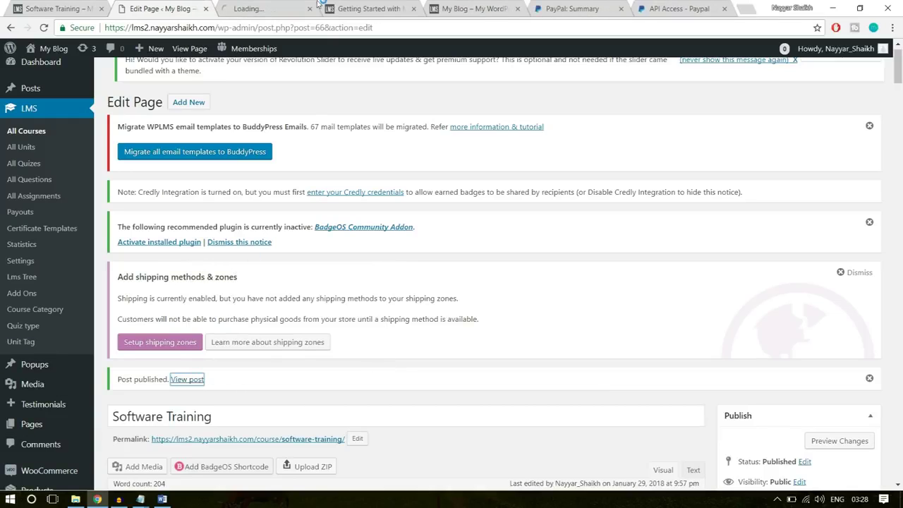
{"action": "left_click", "coordinate": [275, 8]}
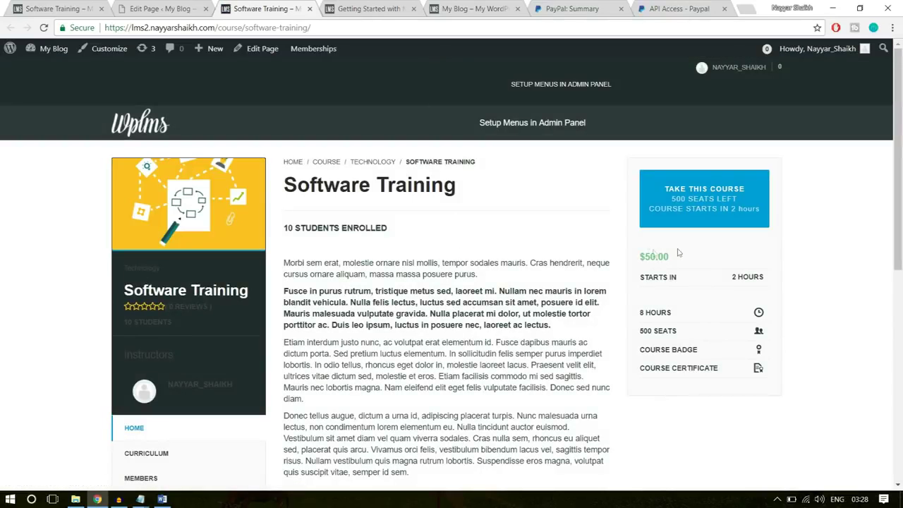
Review the course page's $50.00 price, heading and curriculum, then return to the editor
{"action": "left_click_drag", "start_coordinate": [674, 254], "coordinate": [634, 255]}
{"action": "left_click", "coordinate": [405, 203]}
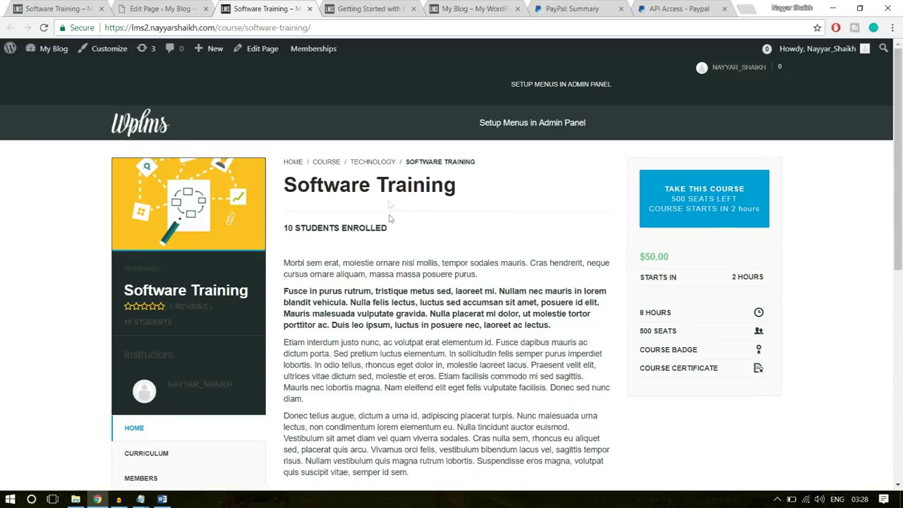
{"action": "triple_click", "coordinate": [367, 185]}
{"action": "left_click", "coordinate": [416, 285]}
{"action": "scroll", "coordinate": [416, 286], "scroll_direction": "down", "scroll_amount": 2}
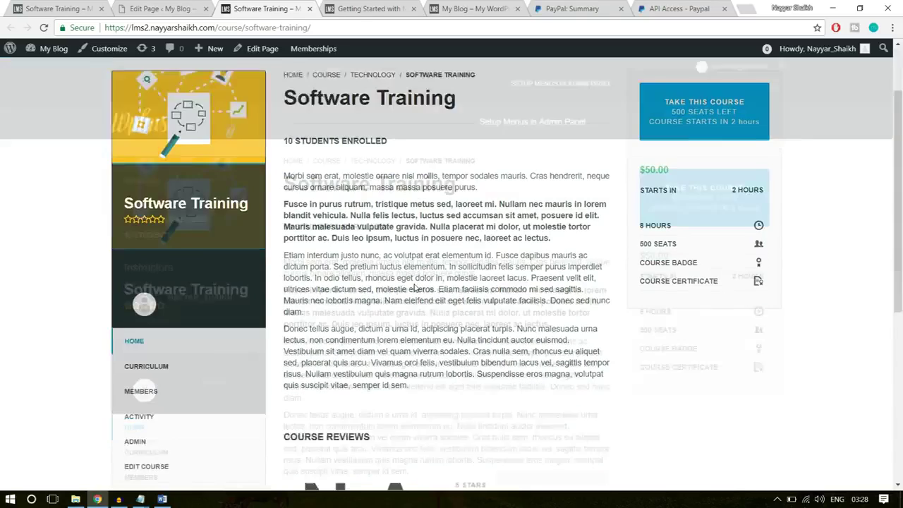
{"action": "scroll", "coordinate": [374, 331], "scroll_direction": "down", "scroll_amount": 2}
{"action": "left_click", "coordinate": [147, 224]}
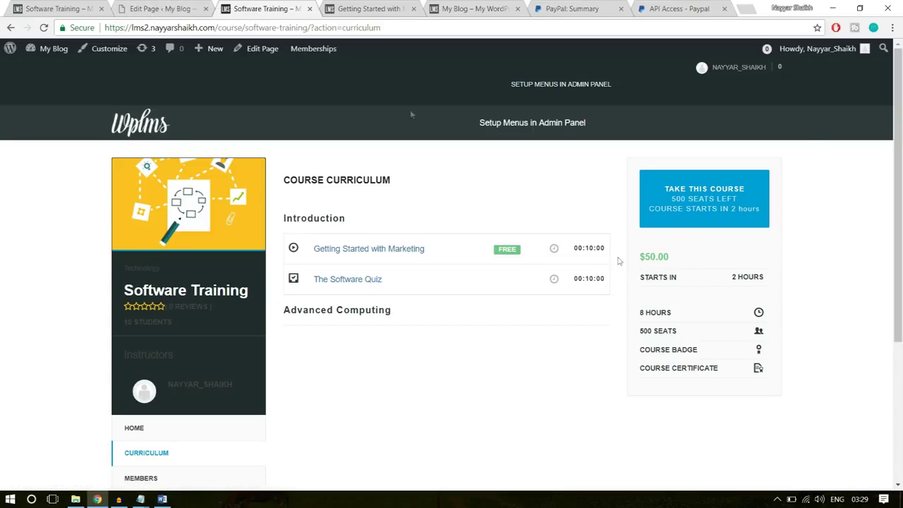
{"action": "left_click", "coordinate": [44, 8]}
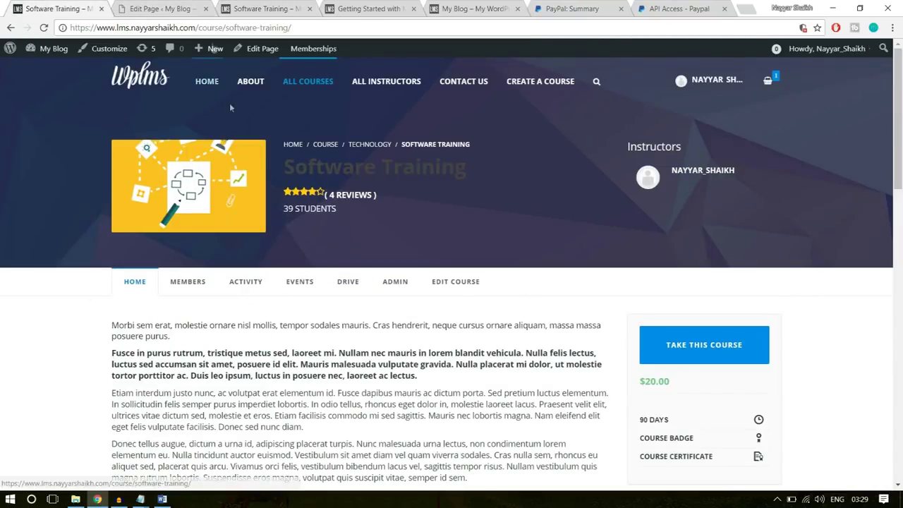
{"action": "left_click", "coordinate": [161, 8]}
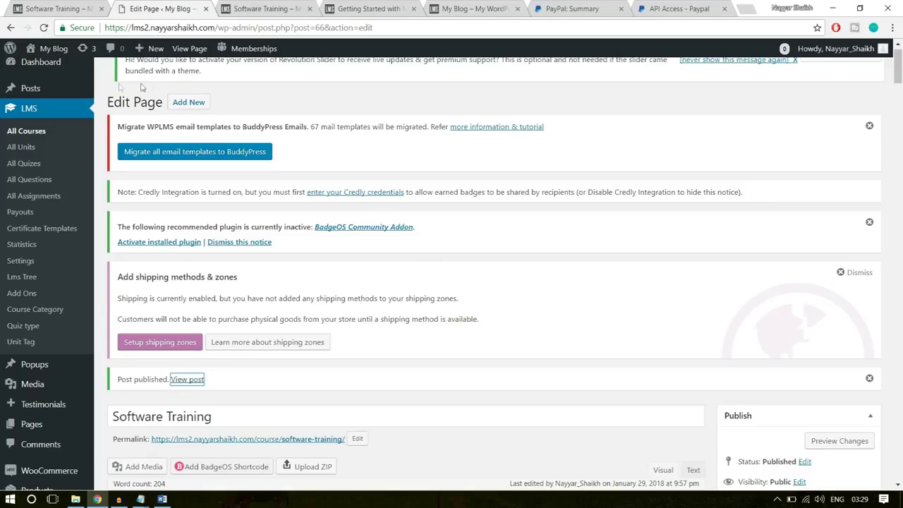
Open the site Customizer from the Appearance menu
{"action": "scroll", "coordinate": [43, 226], "scroll_direction": "down", "scroll_amount": 5}
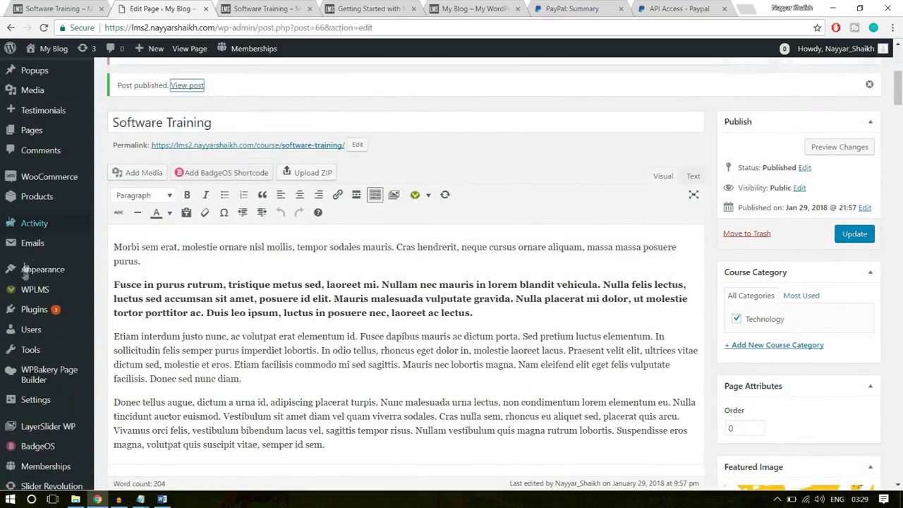
{"action": "mouse_move", "coordinate": [34, 276]}
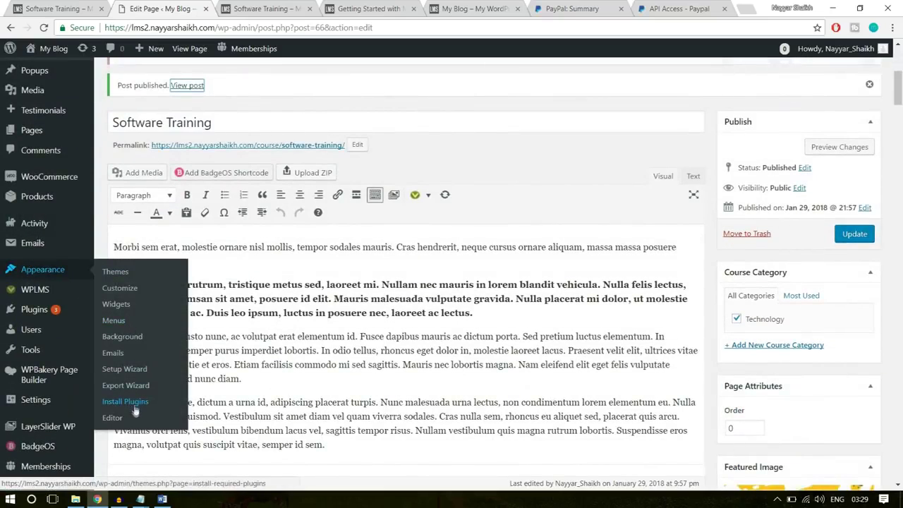
{"action": "left_click", "coordinate": [120, 289]}
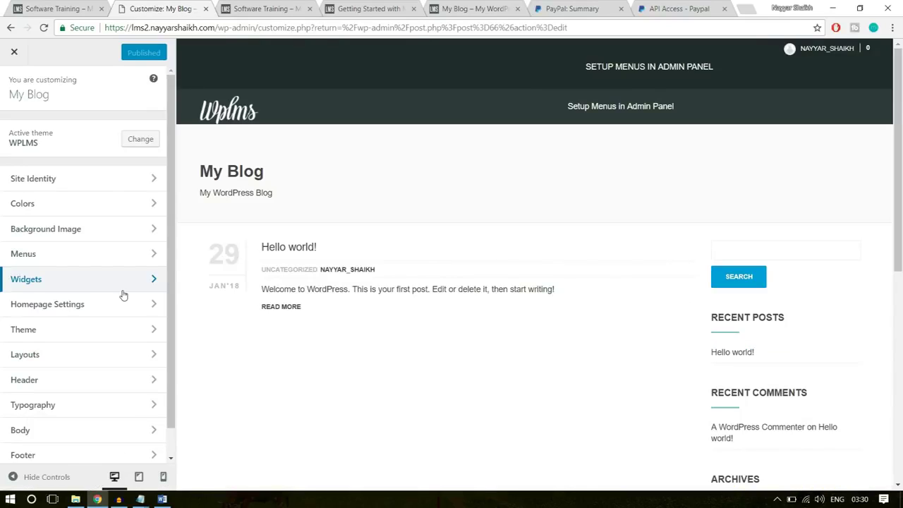
{"action": "left_click", "coordinate": [247, 5]}
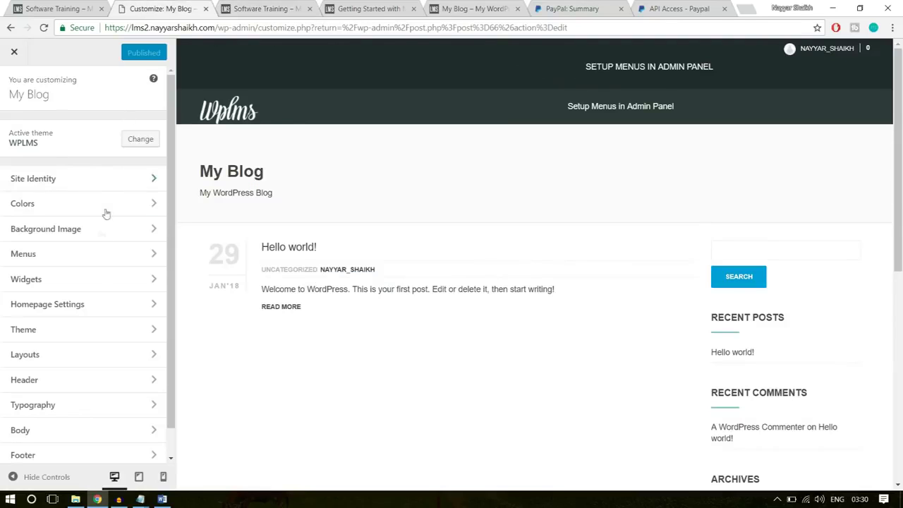
Set Header Style to Transparent and Login Style to FullScreen, then publish
{"action": "left_click", "coordinate": [85, 384]}
{"action": "left_click", "coordinate": [52, 149]}
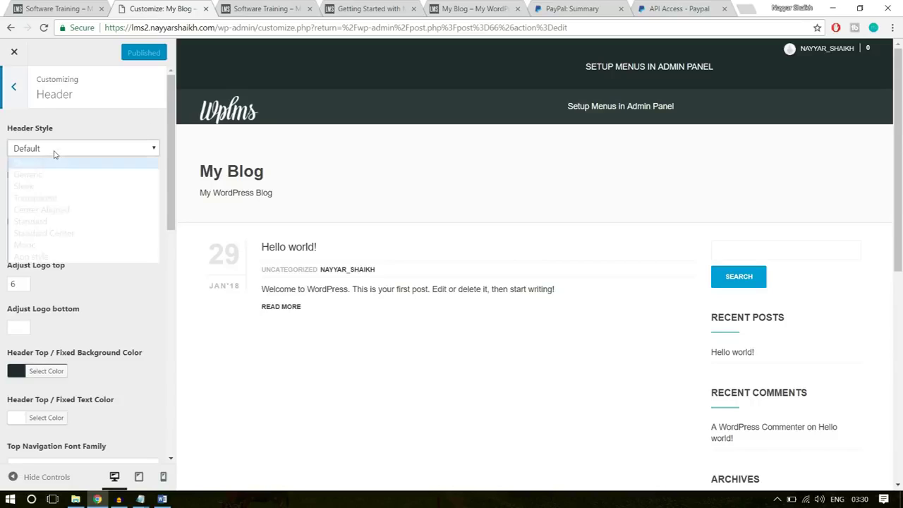
{"action": "left_click", "coordinate": [51, 198]}
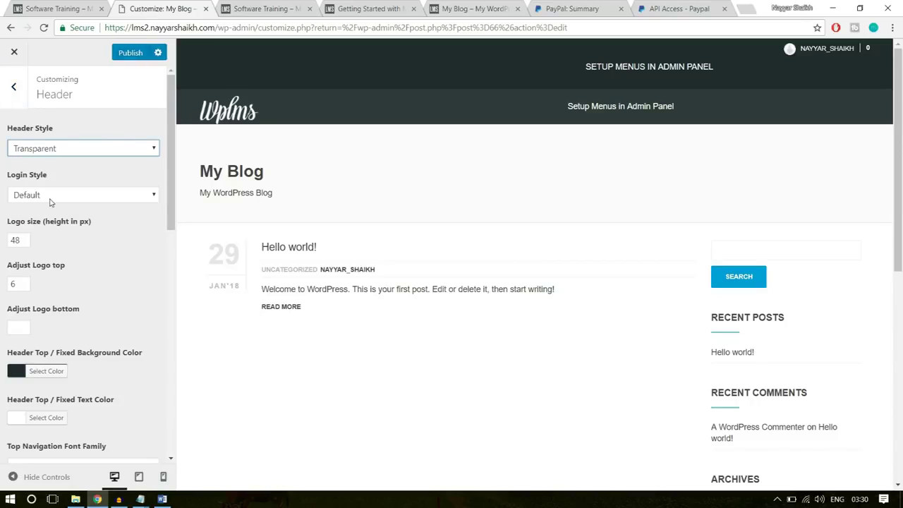
{"action": "left_click", "coordinate": [72, 194]}
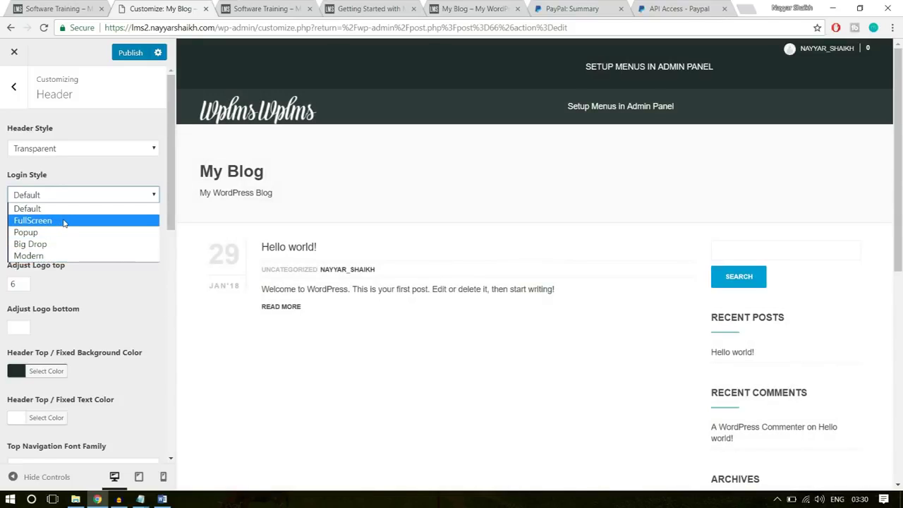
{"action": "left_click", "coordinate": [62, 222]}
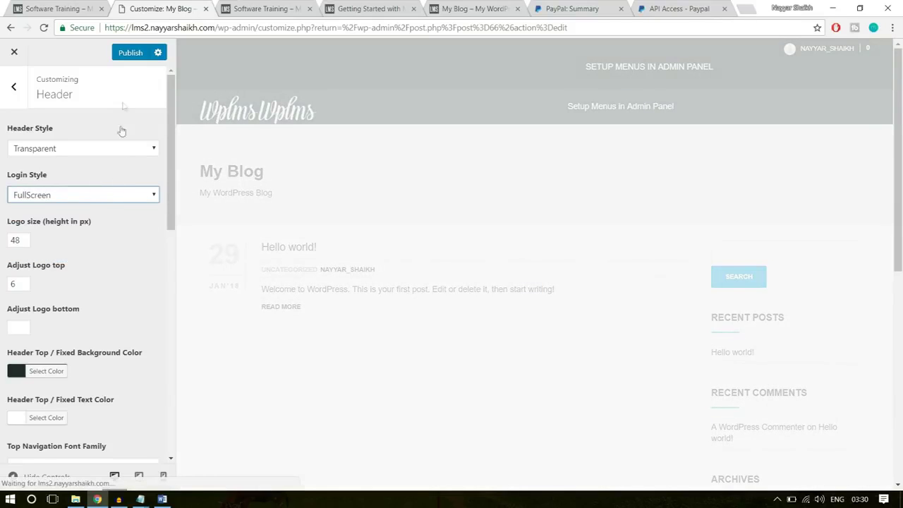
{"action": "left_click", "coordinate": [131, 53]}
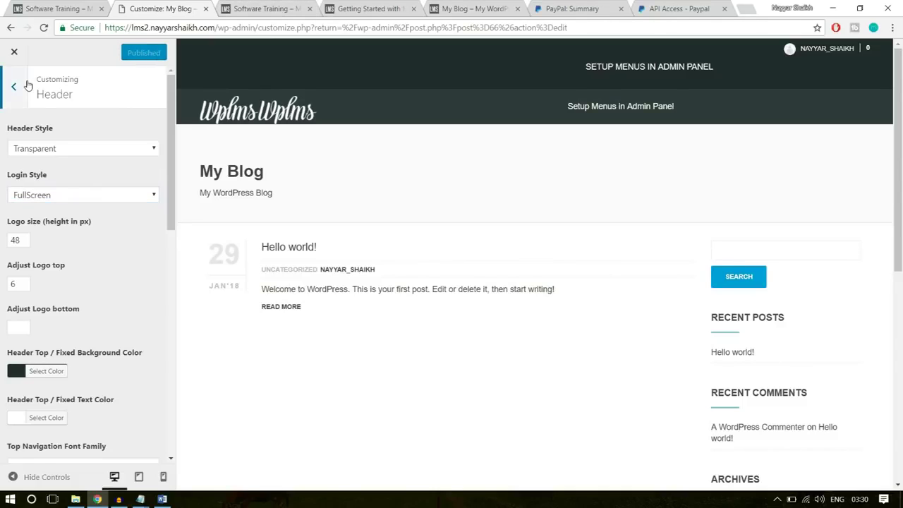
{"action": "left_click", "coordinate": [13, 86]}
{"action": "scroll", "coordinate": [123, 259], "scroll_direction": "down", "scroll_amount": 1}
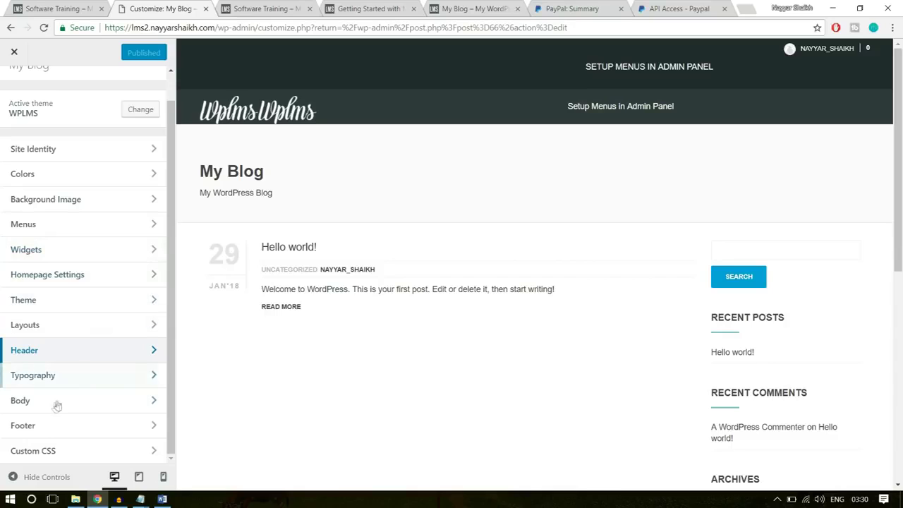
In Layouts, pick the second directory, profile and group layout styles
{"action": "left_click", "coordinate": [54, 333]}
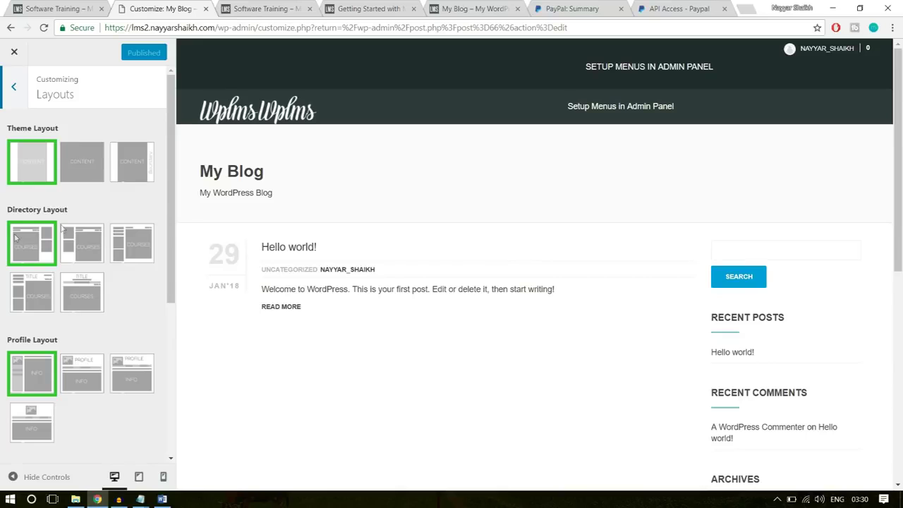
{"action": "left_click", "coordinate": [85, 236]}
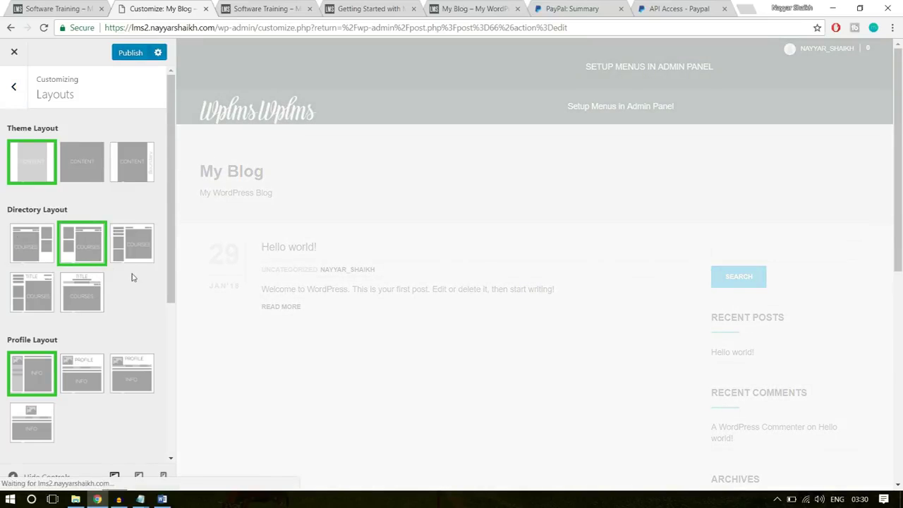
{"action": "scroll", "coordinate": [131, 278], "scroll_direction": "down", "scroll_amount": 3}
{"action": "left_click", "coordinate": [87, 215]}
{"action": "scroll", "coordinate": [120, 239], "scroll_direction": "down", "scroll_amount": 2}
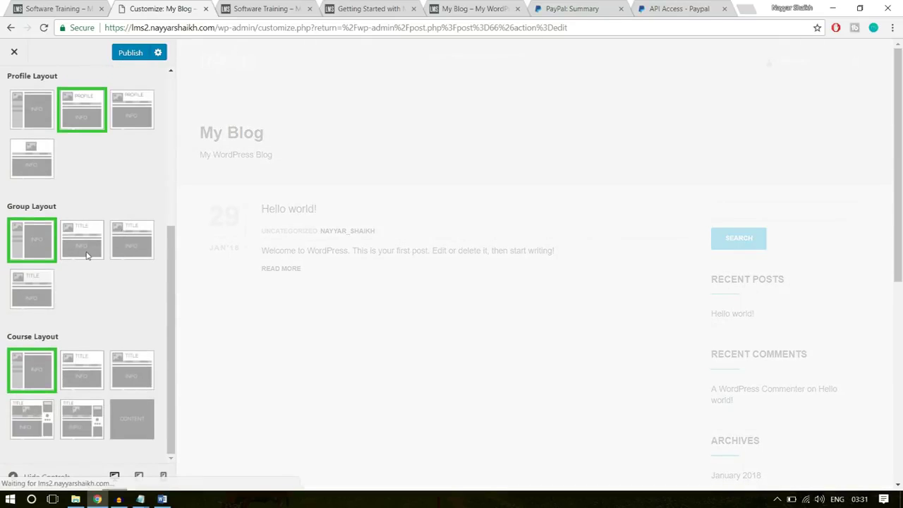
{"action": "left_click", "coordinate": [87, 254]}
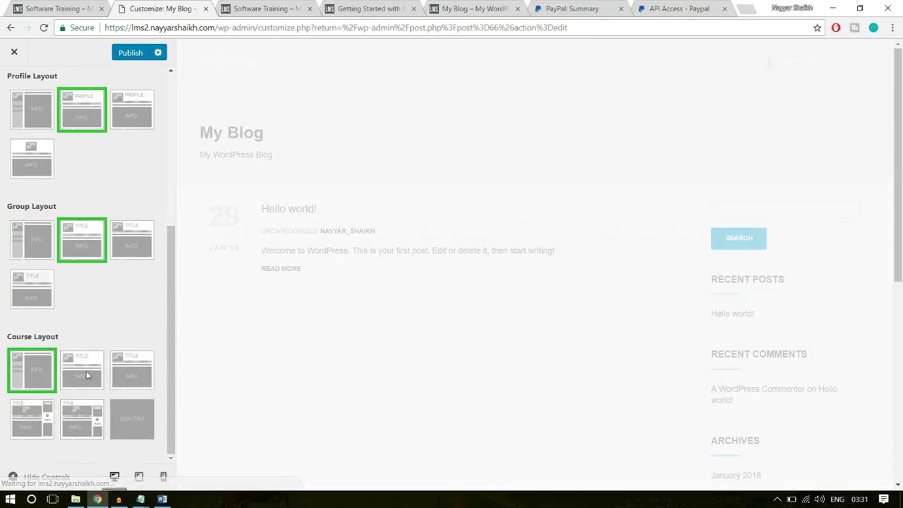
Choose the second Course Layout style with title banner and publish the layout settings
{"action": "left_click", "coordinate": [267, 7]}
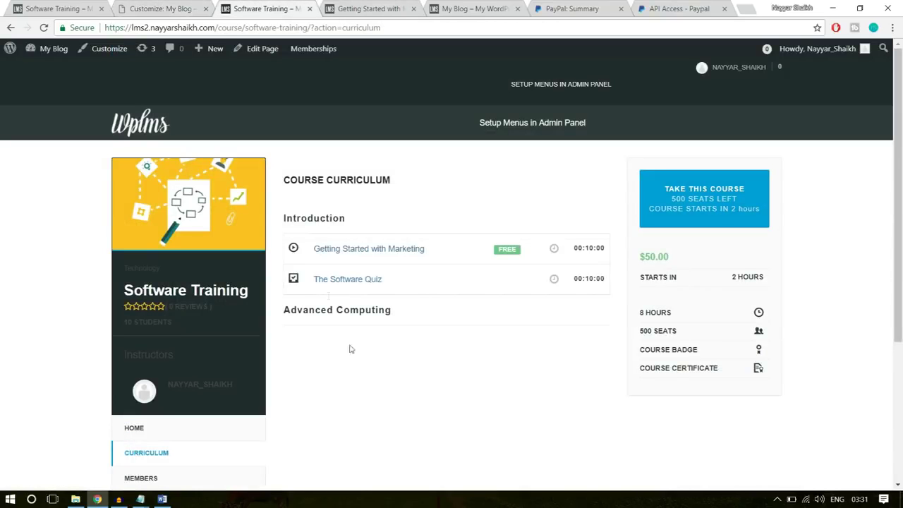
{"action": "left_click", "coordinate": [189, 8]}
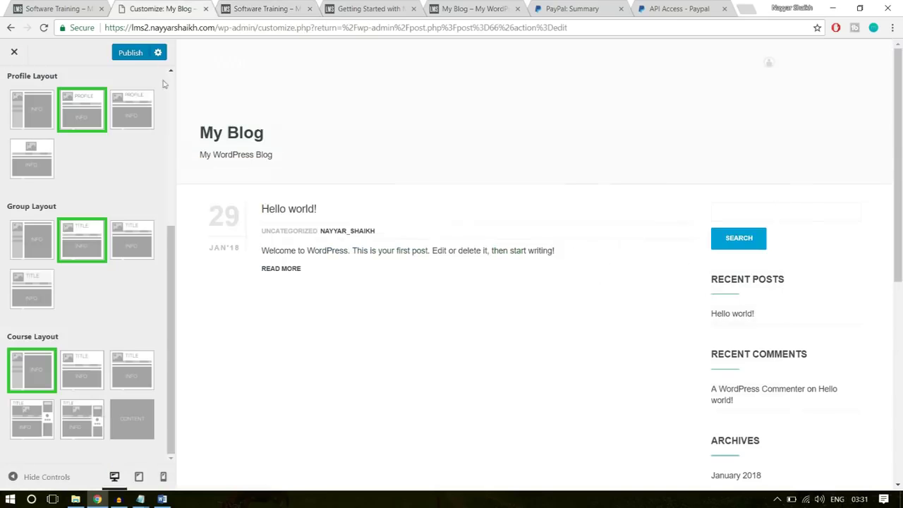
{"action": "left_click", "coordinate": [76, 379]}
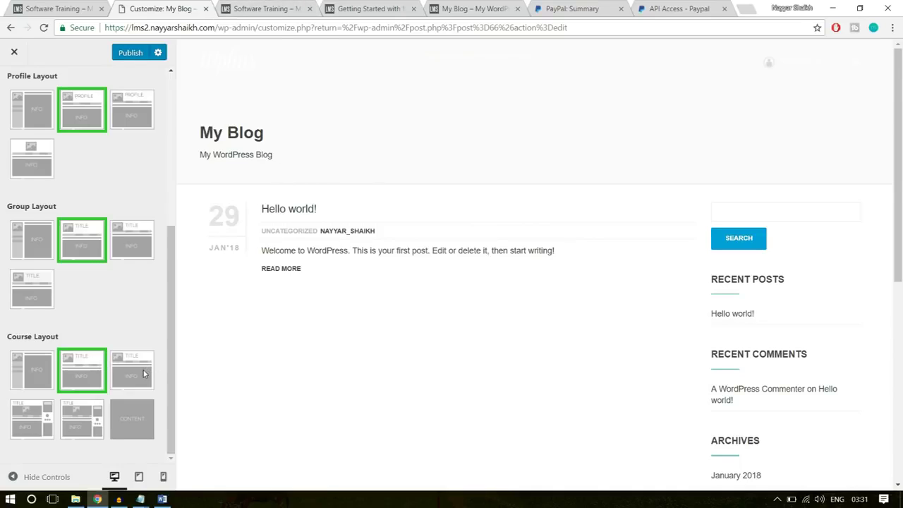
{"action": "scroll", "coordinate": [120, 373], "scroll_direction": "up", "scroll_amount": 4}
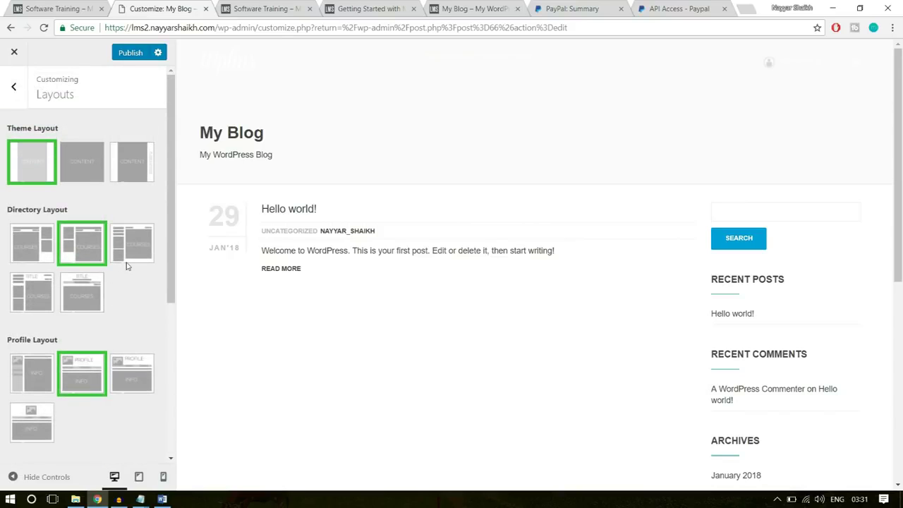
{"action": "scroll", "coordinate": [129, 294], "scroll_direction": "down", "scroll_amount": 4}
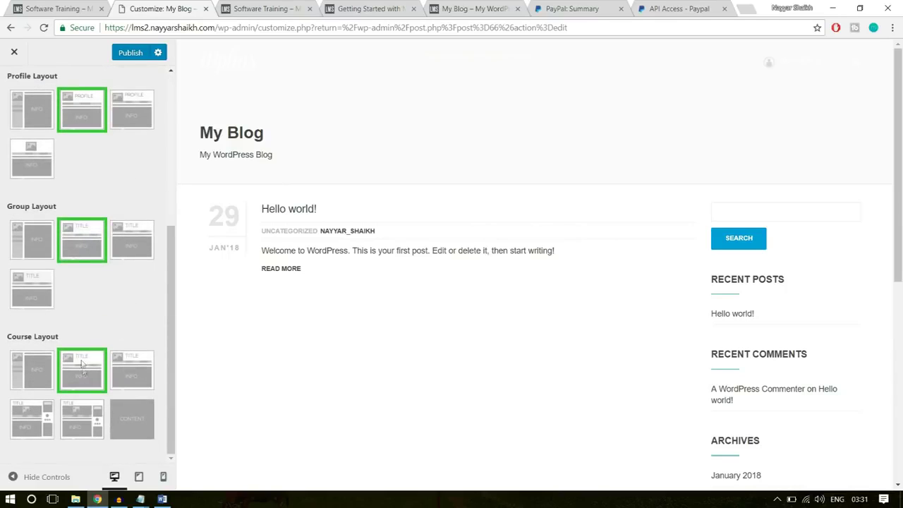
{"action": "left_click", "coordinate": [117, 55]}
{"action": "left_click", "coordinate": [290, 8]}
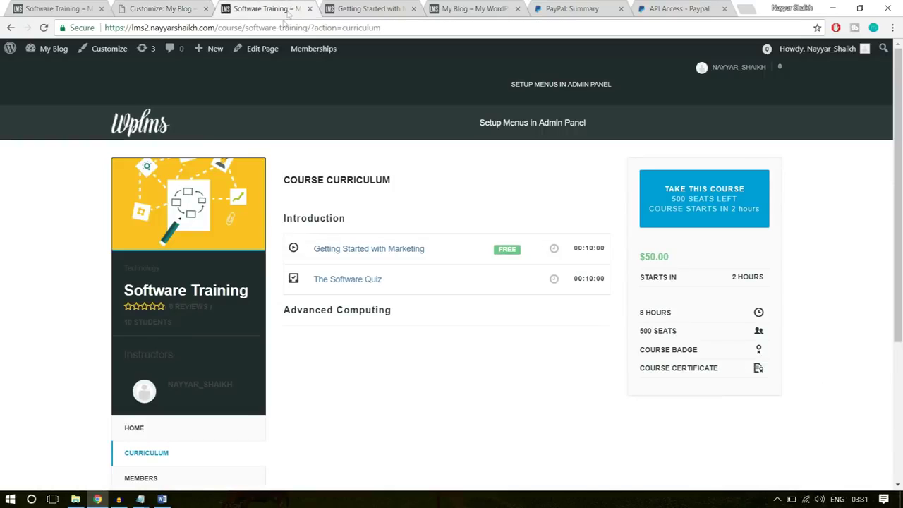
Reload the Software Training course page and compare it with the demo course page
{"action": "left_click", "coordinate": [101, 27]}
{"action": "key", "text": "Return"}
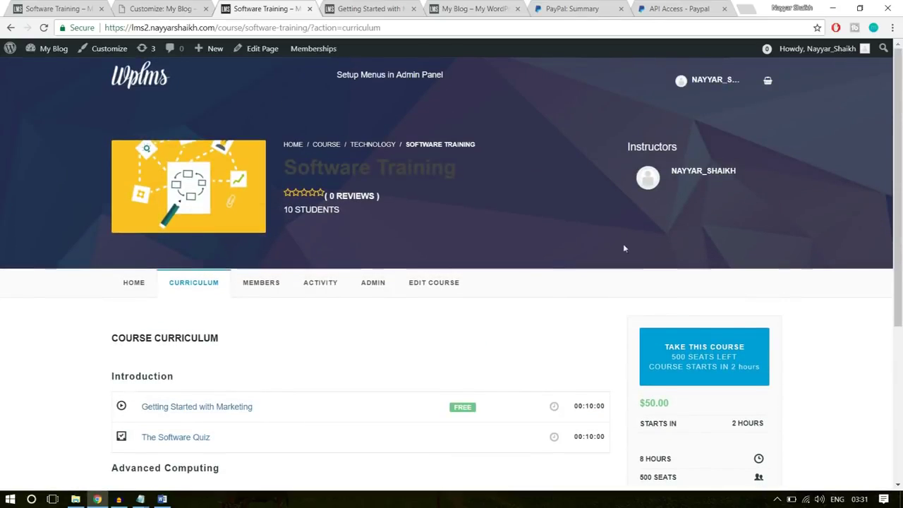
{"action": "left_click", "coordinate": [129, 288]}
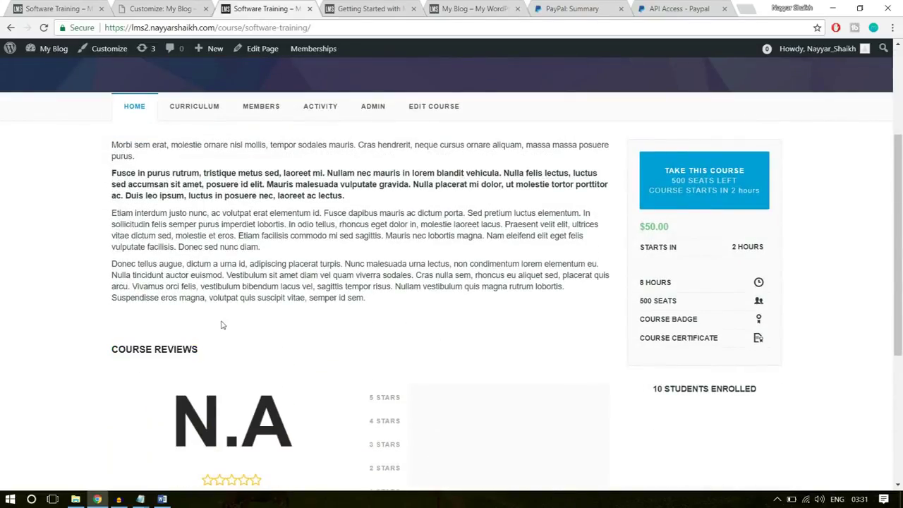
{"action": "scroll", "coordinate": [212, 303], "scroll_direction": "down", "scroll_amount": 1}
{"action": "left_click", "coordinate": [69, 8]}
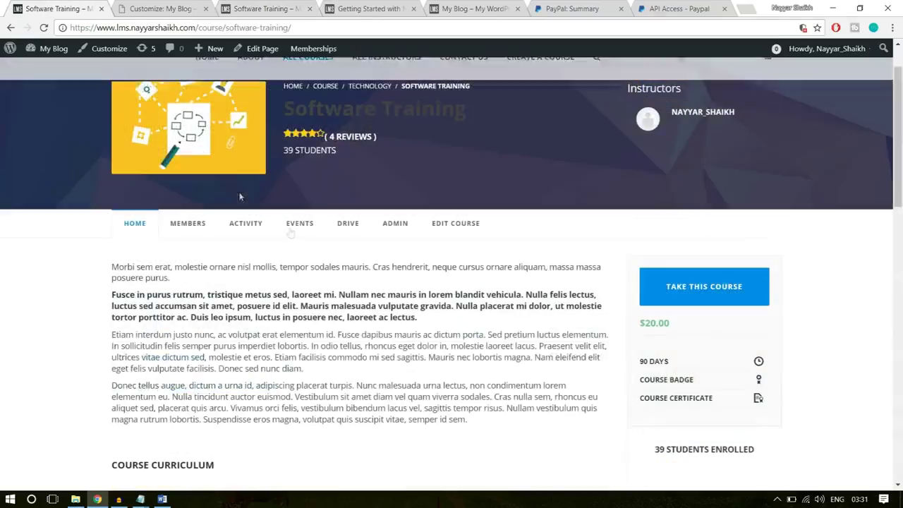
{"action": "scroll", "coordinate": [378, 338], "scroll_direction": "down", "scroll_amount": 1}
{"action": "left_click_drag", "start_coordinate": [392, 360], "coordinate": [95, 185]}
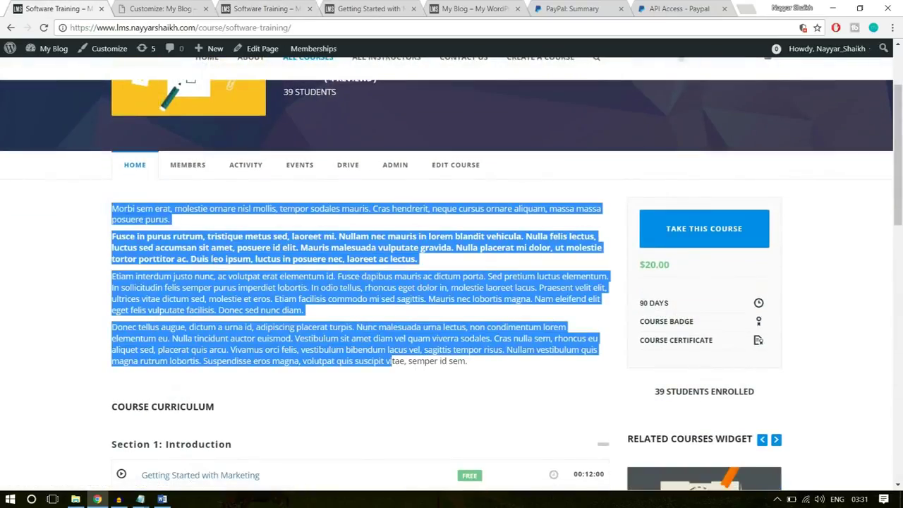
{"action": "scroll", "coordinate": [201, 314], "scroll_direction": "down", "scroll_amount": 3}
{"action": "scroll", "coordinate": [201, 314], "scroll_direction": "down", "scroll_amount": 1}
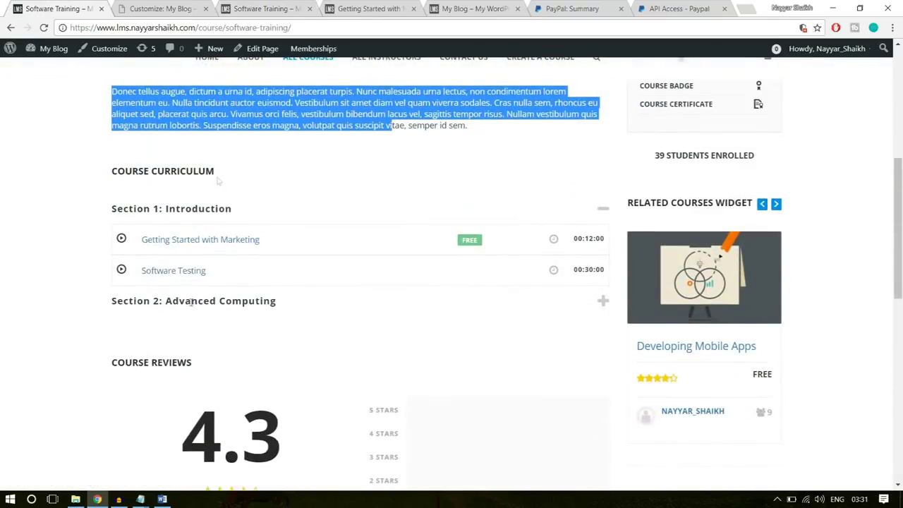
Close the Customizer and return to the Software Training course's edit screen
{"action": "left_click", "coordinate": [180, 9]}
{"action": "left_click", "coordinate": [261, 8]}
{"action": "scroll", "coordinate": [233, 282], "scroll_direction": "up", "scroll_amount": 2}
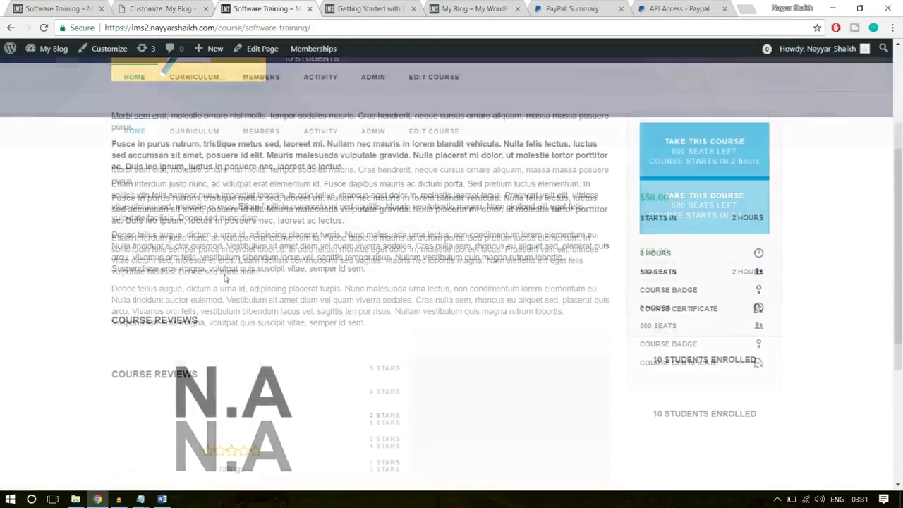
{"action": "left_click", "coordinate": [157, 7]}
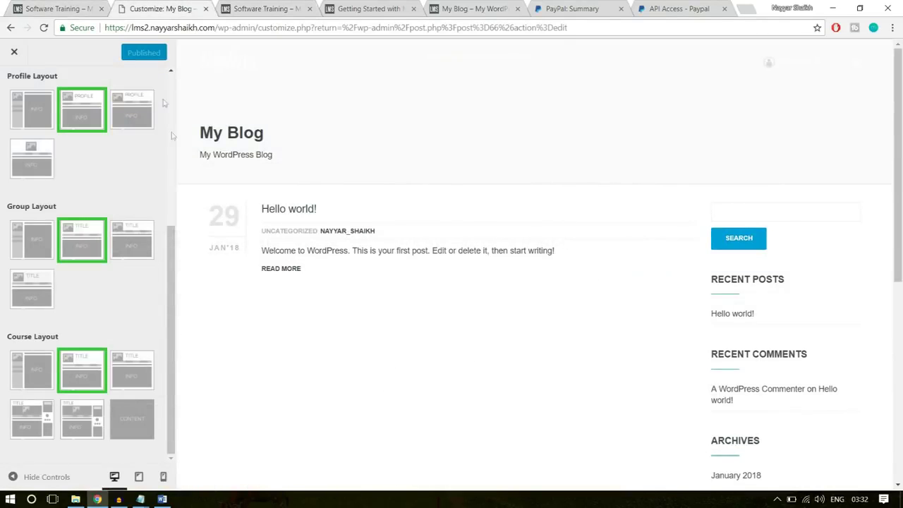
{"action": "left_click", "coordinate": [13, 53]}
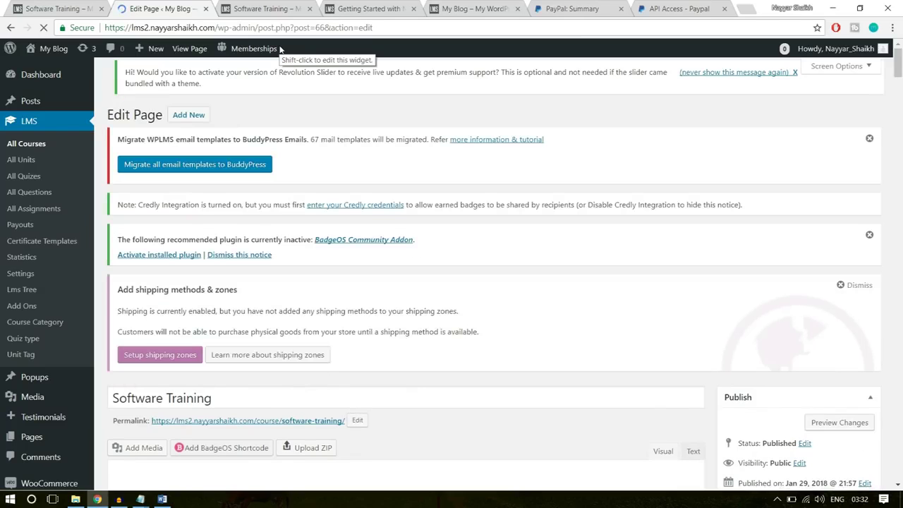
{"action": "left_click", "coordinate": [265, 9]}
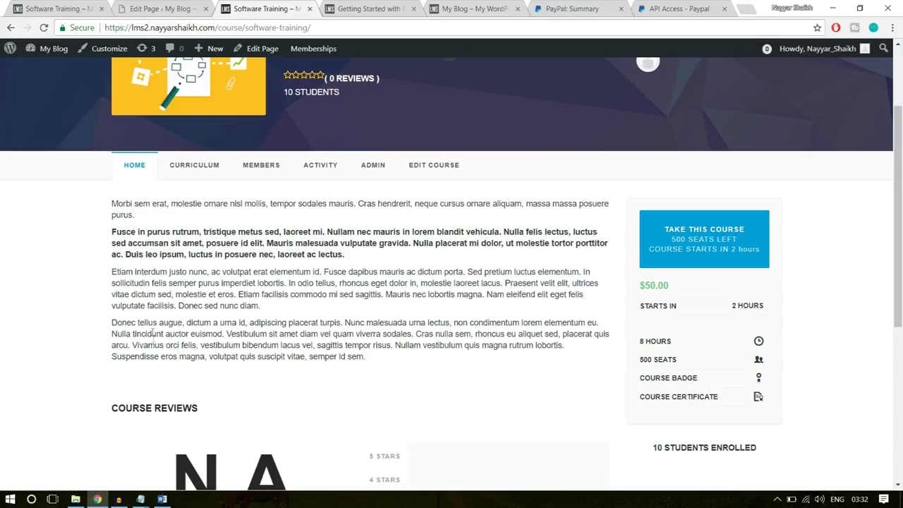
{"action": "scroll", "coordinate": [237, 359], "scroll_direction": "down", "scroll_amount": 2}
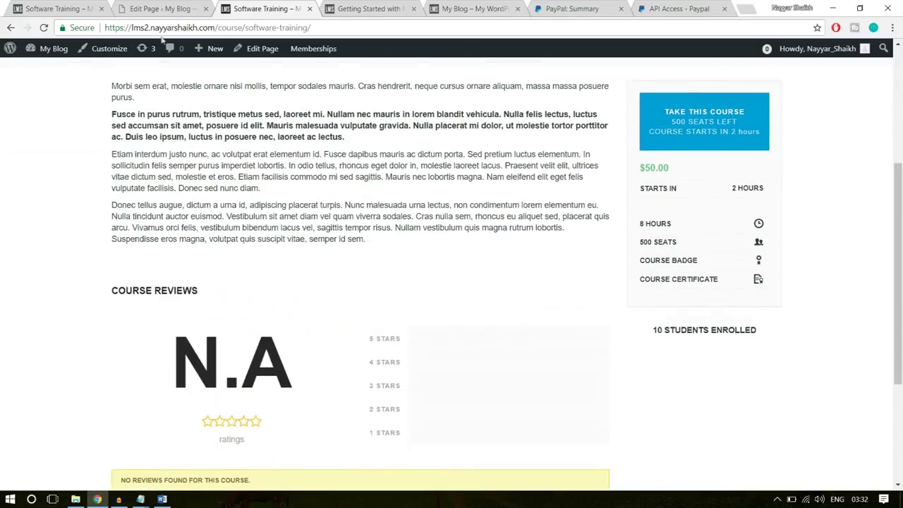
{"action": "left_click", "coordinate": [141, 7]}
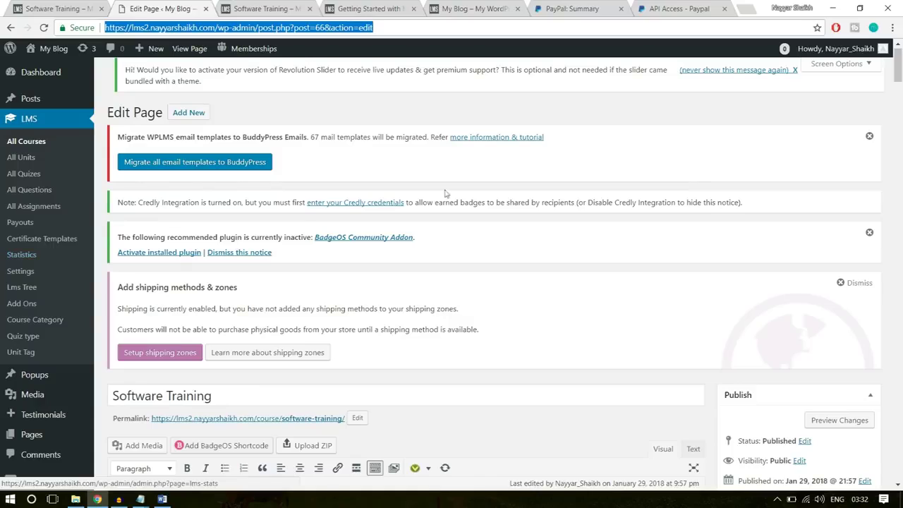
{"action": "scroll", "coordinate": [60, 275], "scroll_direction": "down", "scroll_amount": 5}
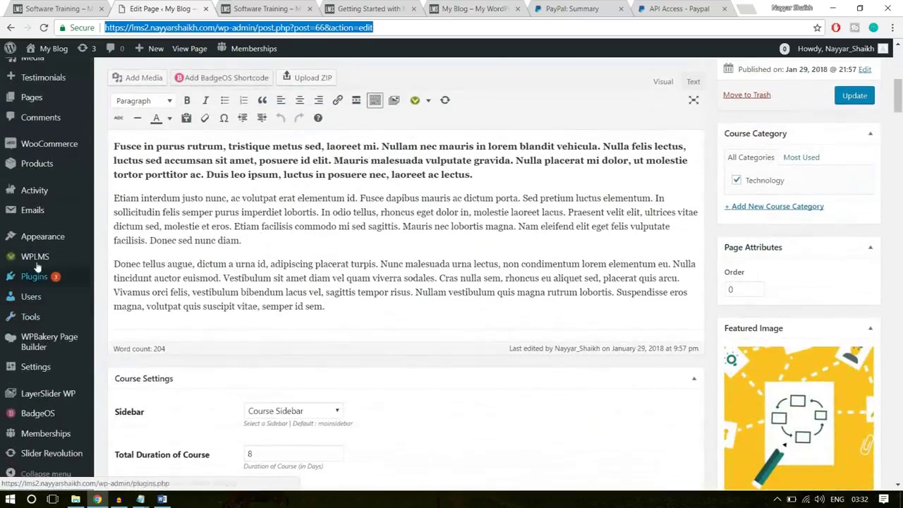
{"action": "mouse_move", "coordinate": [38, 260]}
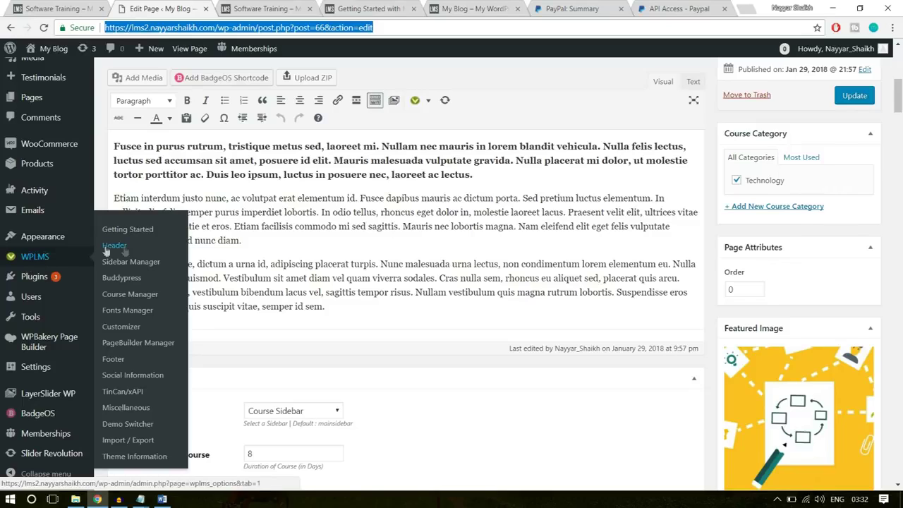
In WPLMS Course Manager options, enable accurate student counting and the tab-style course layout
{"action": "left_click", "coordinate": [123, 285]}
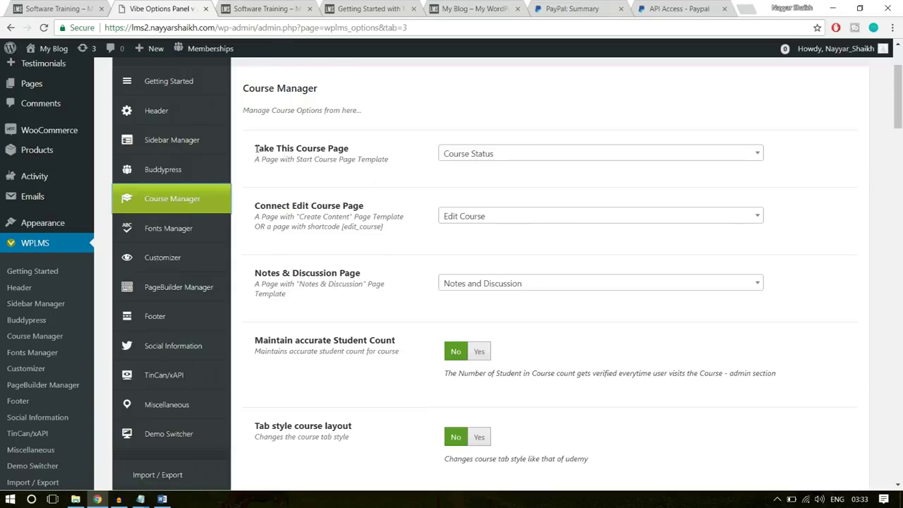
{"action": "left_click_drag", "start_coordinate": [255, 149], "coordinate": [367, 154]}
{"action": "left_click", "coordinate": [368, 155]}
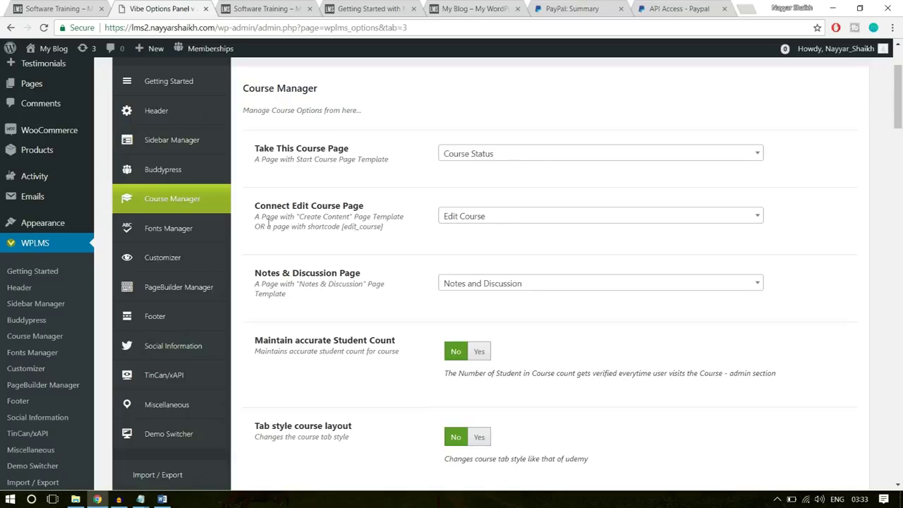
{"action": "left_click_drag", "start_coordinate": [254, 205], "coordinate": [370, 210]}
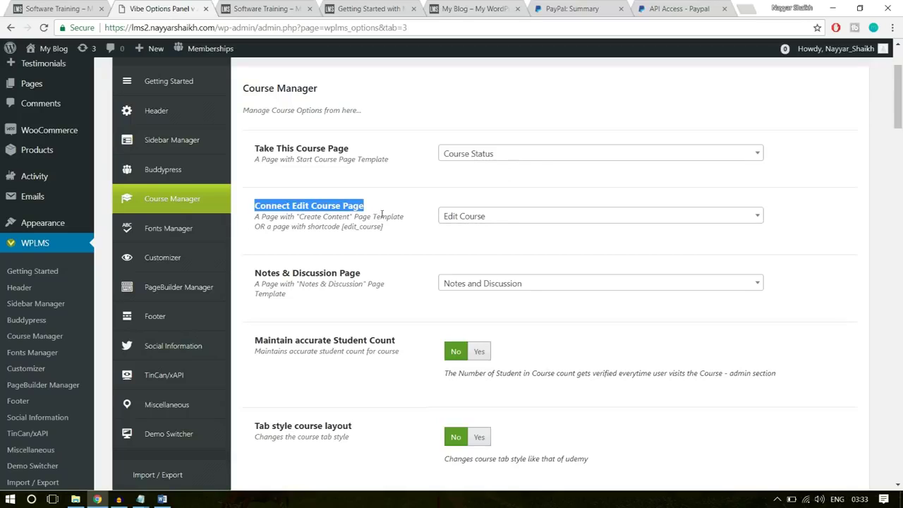
{"action": "left_click", "coordinate": [505, 256]}
{"action": "scroll", "coordinate": [536, 250], "scroll_direction": "down", "scroll_amount": 3}
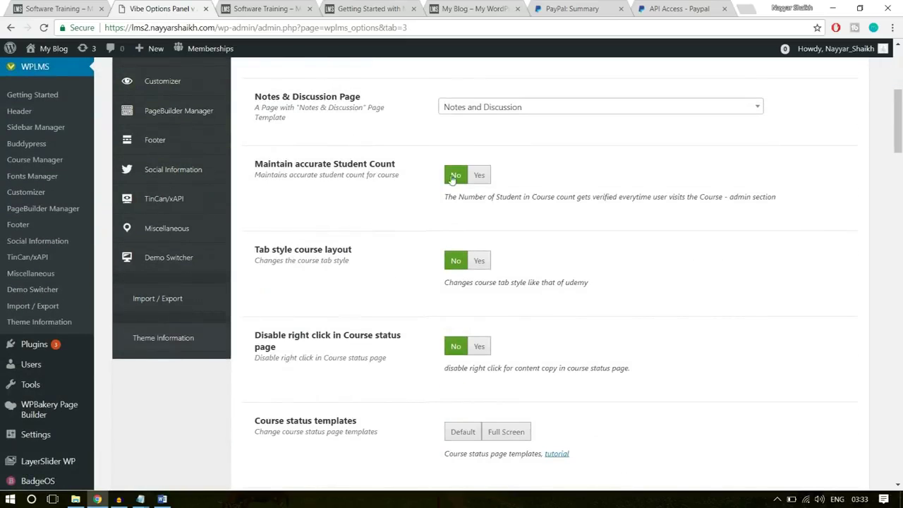
{"action": "left_click", "coordinate": [479, 175]}
{"action": "scroll", "coordinate": [536, 198], "scroll_direction": "up", "scroll_amount": 1}
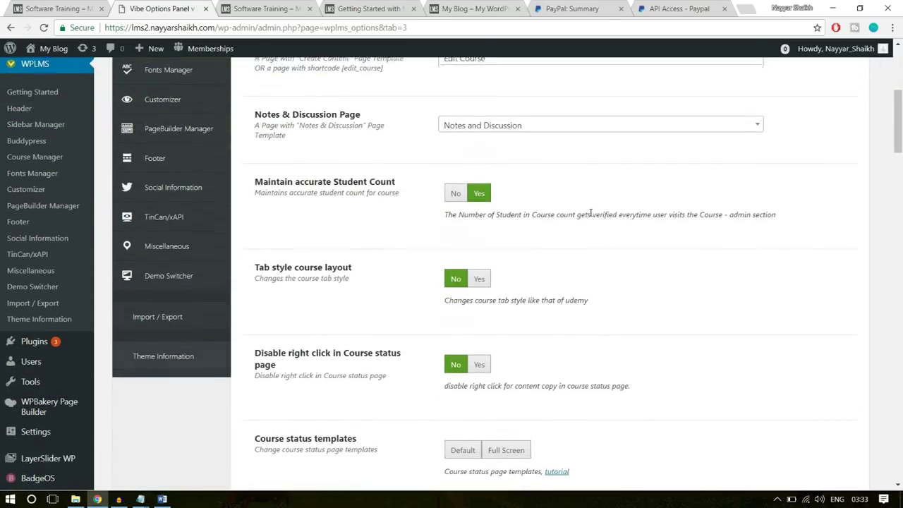
{"action": "scroll", "coordinate": [283, 204], "scroll_direction": "down", "scroll_amount": 1}
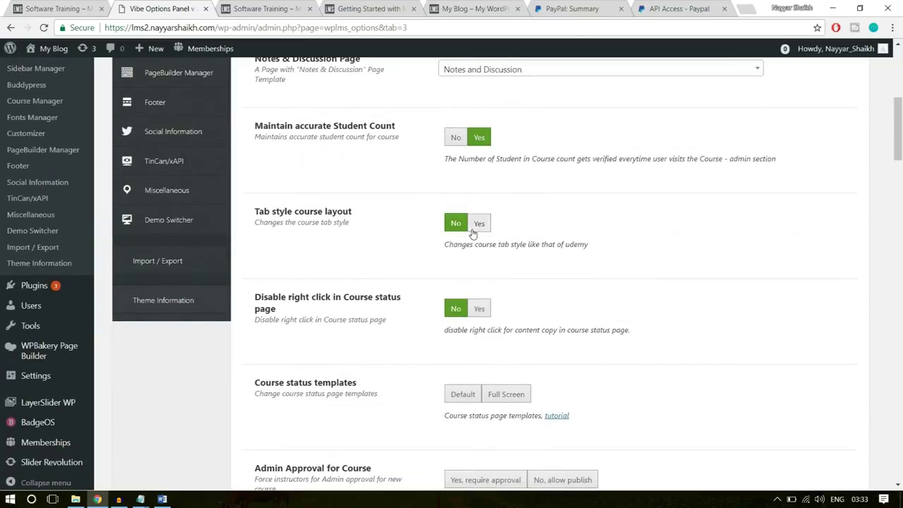
{"action": "left_click", "coordinate": [479, 225]}
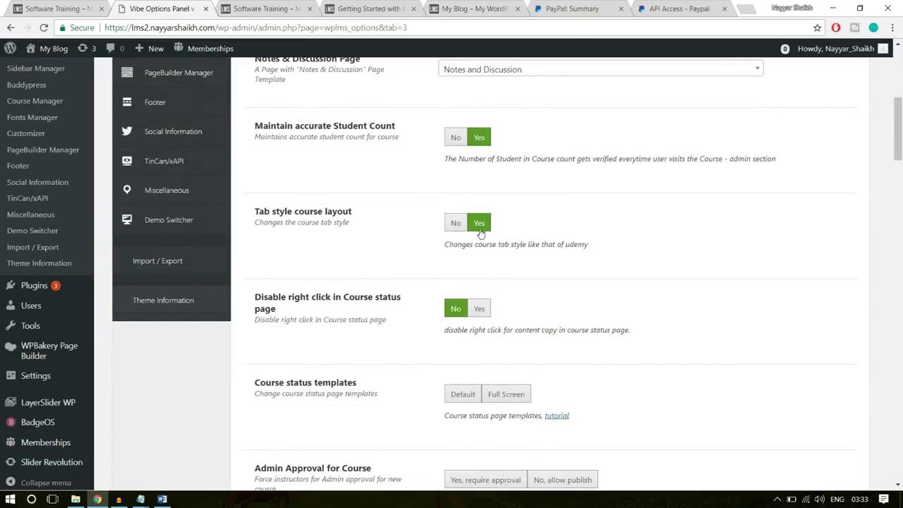
Set course status pages to Full Screen and require admin approval for instructor courses
{"action": "key", "text": "ctrl+Tab"}
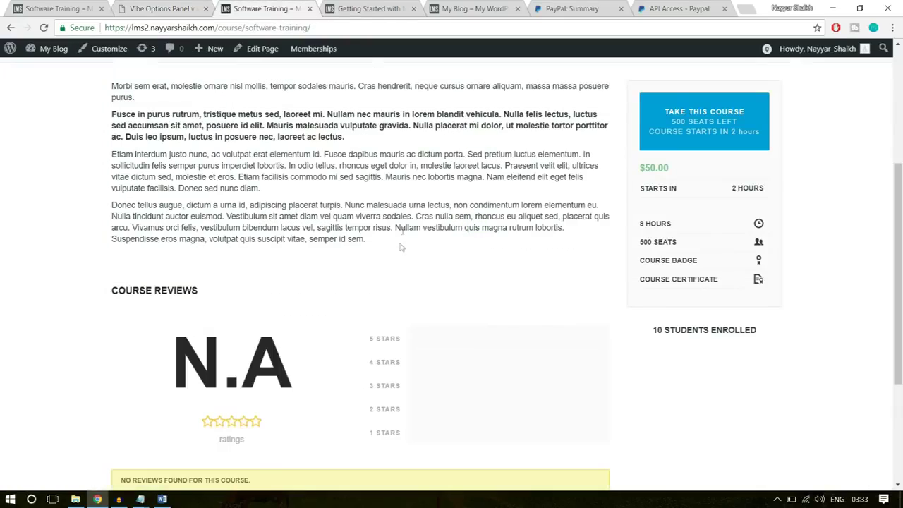
{"action": "key", "text": "ctrl+shift+Tab"}
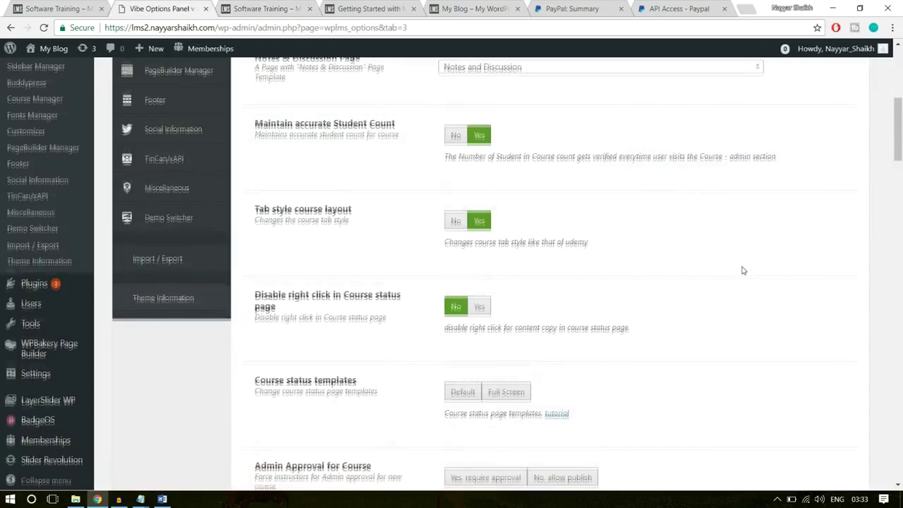
{"action": "scroll", "coordinate": [480, 247], "scroll_direction": "down", "scroll_amount": 1}
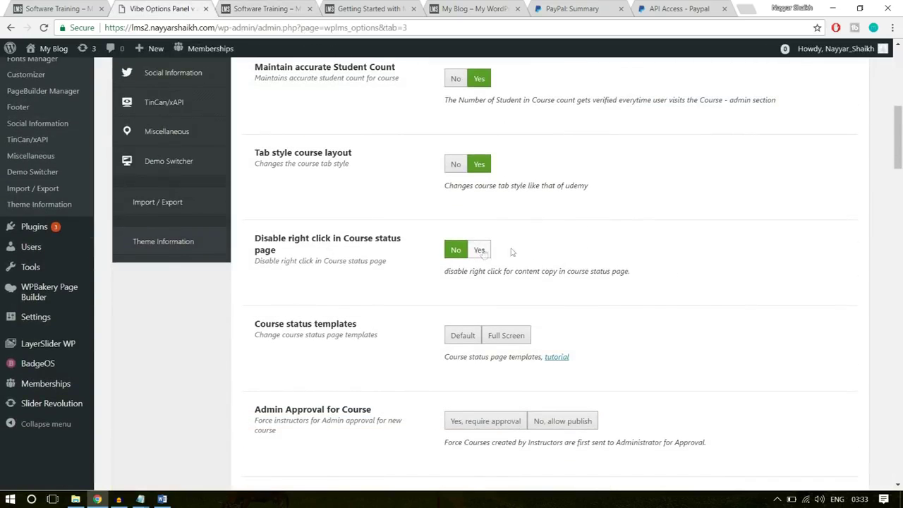
{"action": "scroll", "coordinate": [675, 265], "scroll_direction": "down", "scroll_amount": 2}
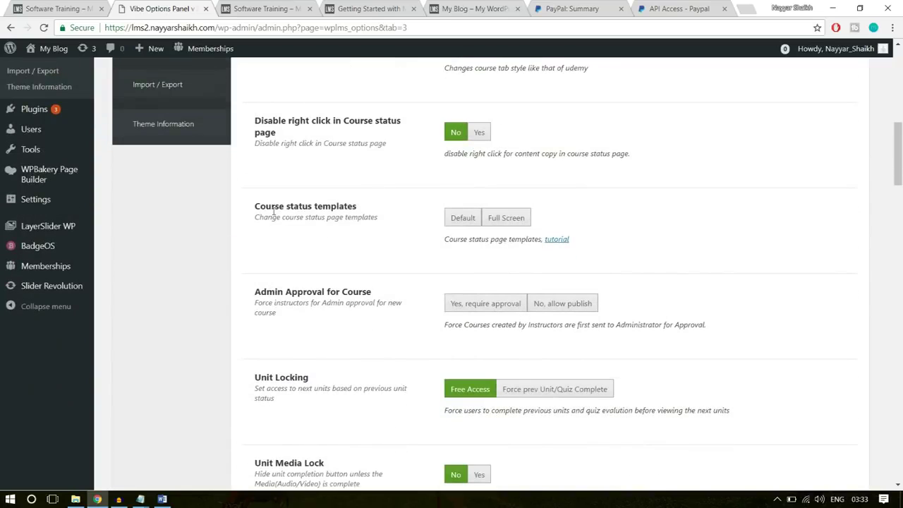
{"action": "left_click", "coordinate": [506, 218]}
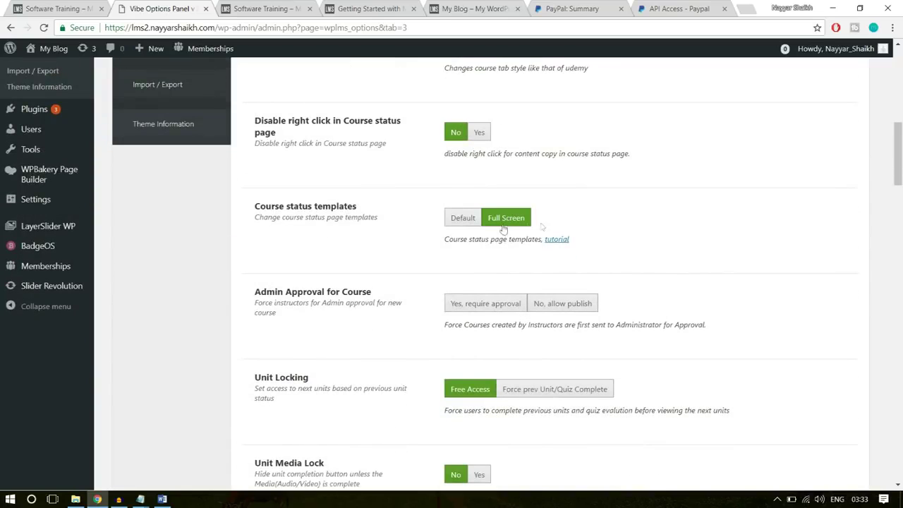
{"action": "scroll", "coordinate": [677, 241], "scroll_direction": "down", "scroll_amount": 1}
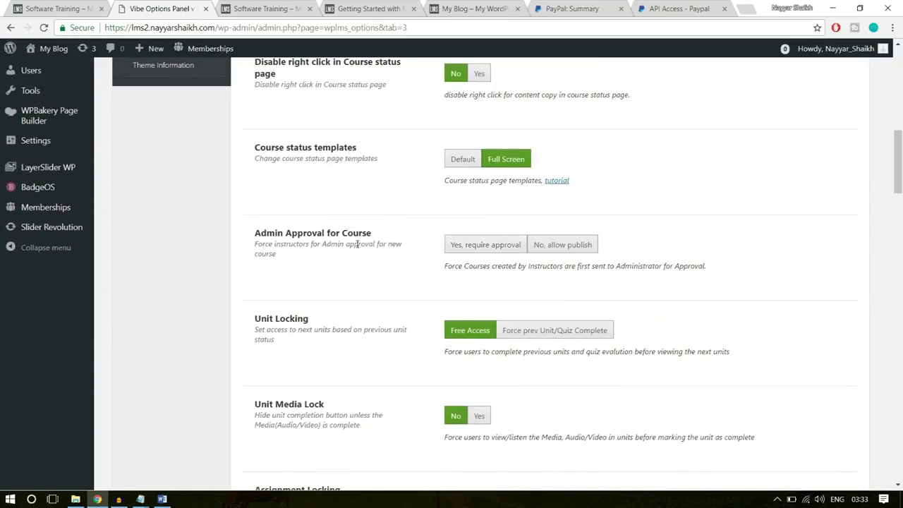
{"action": "left_click", "coordinate": [481, 248]}
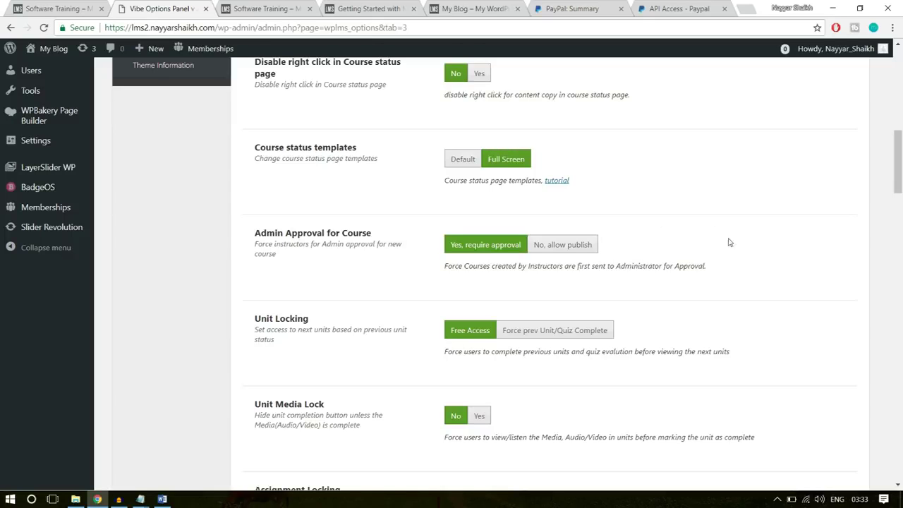
Set the Default course block style to course price with stars
{"action": "scroll", "coordinate": [731, 244], "scroll_direction": "down", "scroll_amount": 15}
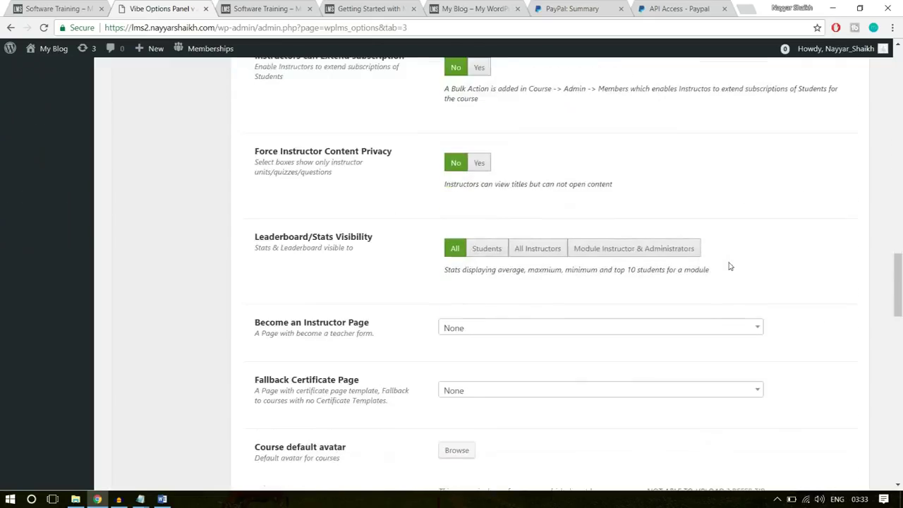
{"action": "scroll", "coordinate": [730, 267], "scroll_direction": "down", "scroll_amount": 15}
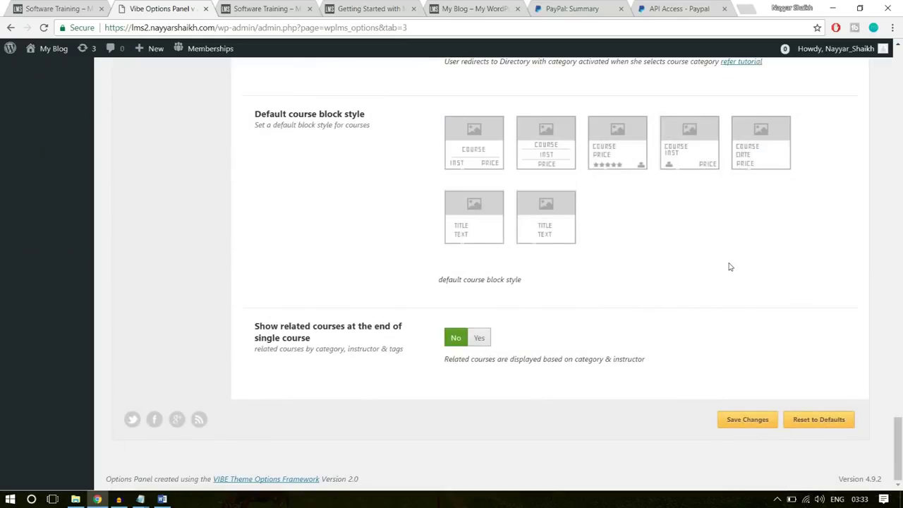
{"action": "scroll", "coordinate": [756, 289], "scroll_direction": "up", "scroll_amount": 3}
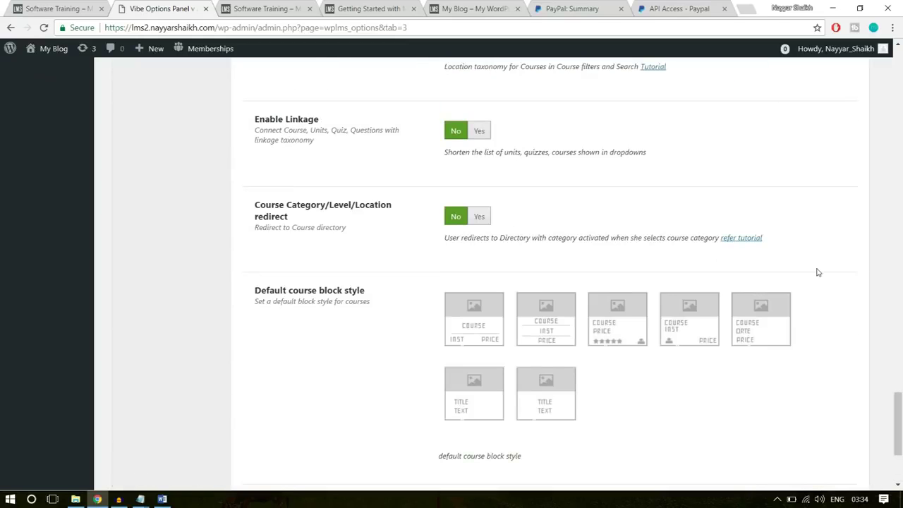
{"action": "scroll", "coordinate": [818, 272], "scroll_direction": "up", "scroll_amount": 20}
{"action": "scroll", "coordinate": [817, 274], "scroll_direction": "up", "scroll_amount": 6}
{"action": "scroll", "coordinate": [816, 272], "scroll_direction": "down", "scroll_amount": 5}
{"action": "scroll", "coordinate": [616, 285], "scroll_direction": "down", "scroll_amount": 5}
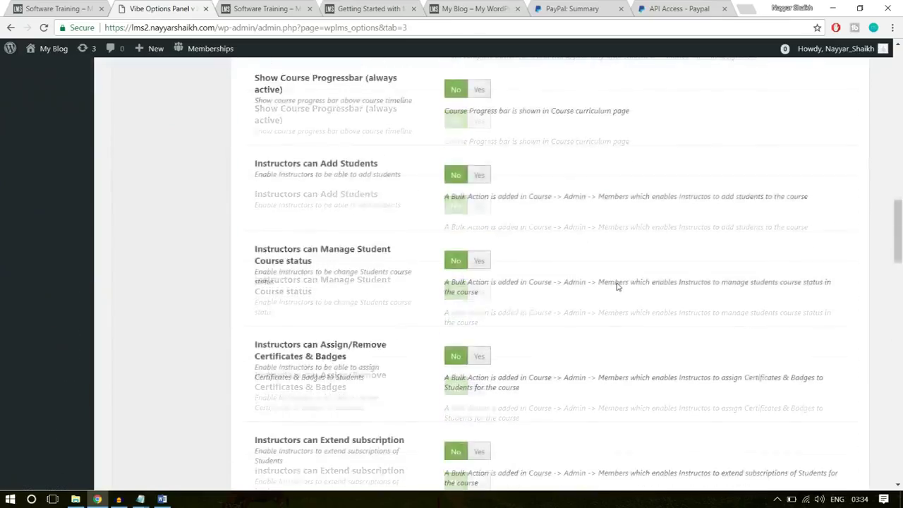
{"action": "scroll", "coordinate": [615, 285], "scroll_direction": "down", "scroll_amount": 15}
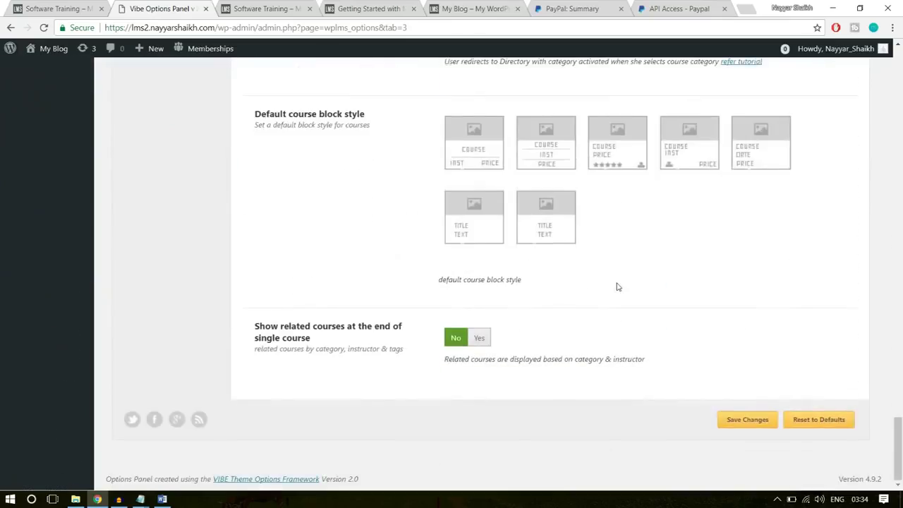
{"action": "scroll", "coordinate": [617, 286], "scroll_direction": "up", "scroll_amount": 1}
{"action": "left_click_drag", "start_coordinate": [255, 172], "coordinate": [358, 174]}
{"action": "left_click", "coordinate": [376, 176]}
{"action": "left_click", "coordinate": [609, 208]}
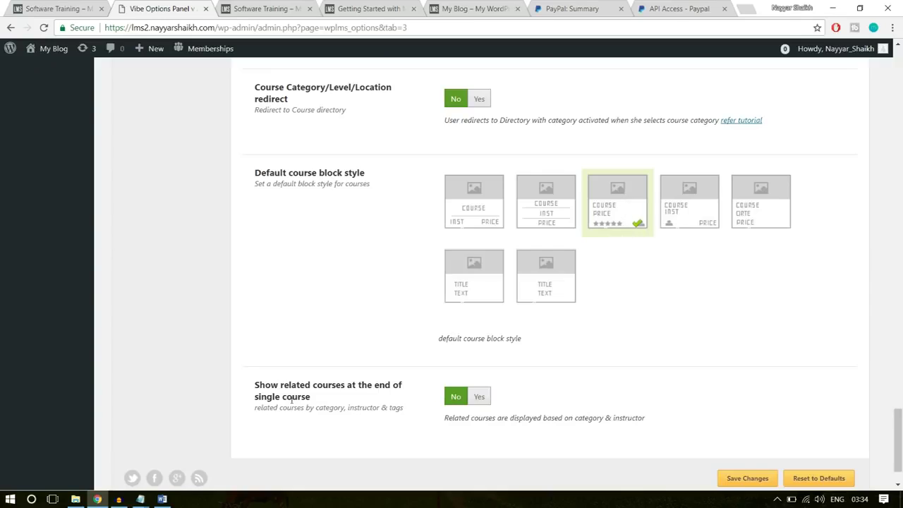
Set Show related courses to Yes and save the course options
{"action": "left_click_drag", "start_coordinate": [255, 385], "coordinate": [326, 400]}
{"action": "left_click", "coordinate": [325, 400]}
{"action": "left_click", "coordinate": [480, 397]}
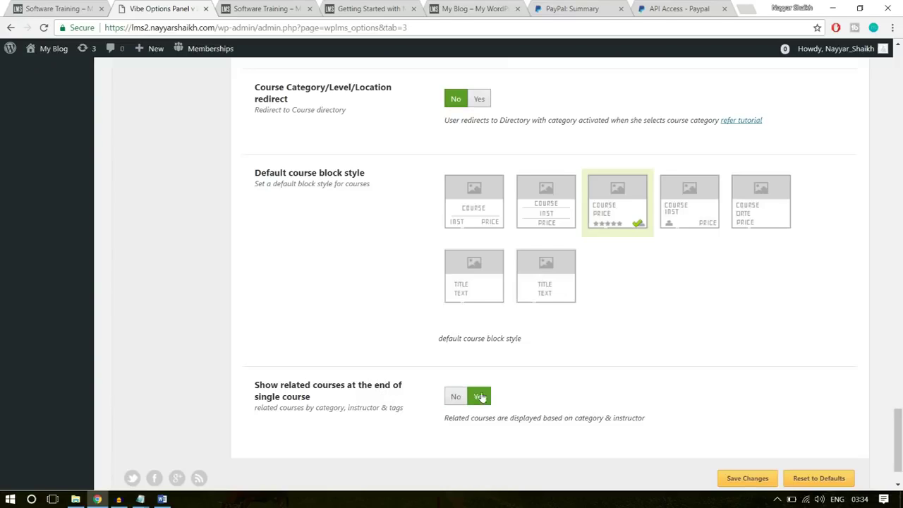
{"action": "left_click", "coordinate": [95, 6]}
{"action": "scroll", "coordinate": [287, 304], "scroll_direction": "down", "scroll_amount": 8}
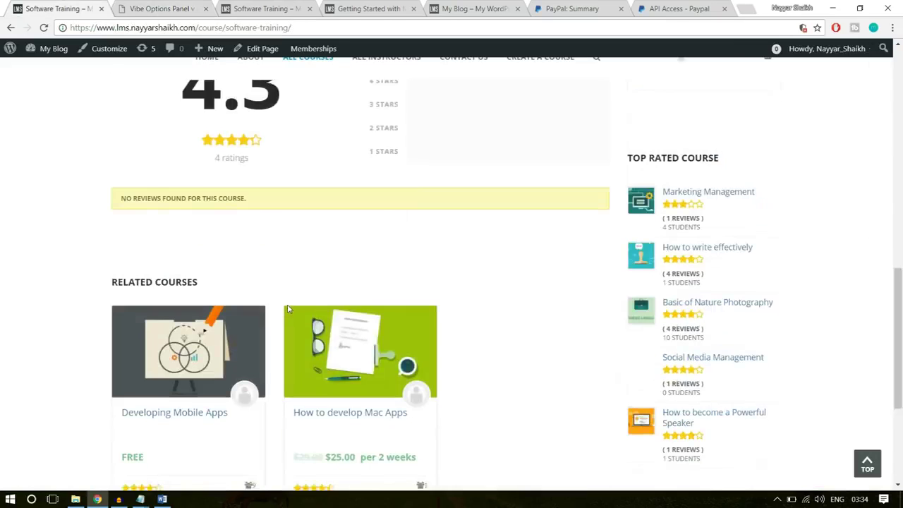
{"action": "scroll", "coordinate": [355, 303], "scroll_direction": "up", "scroll_amount": 1}
{"action": "scroll", "coordinate": [355, 304], "scroll_direction": "up", "scroll_amount": 2}
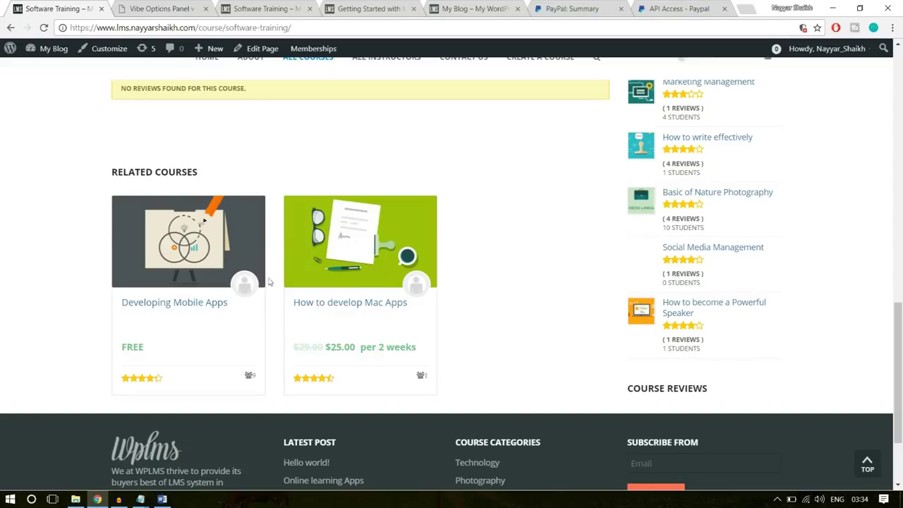
{"action": "left_click", "coordinate": [113, 7]}
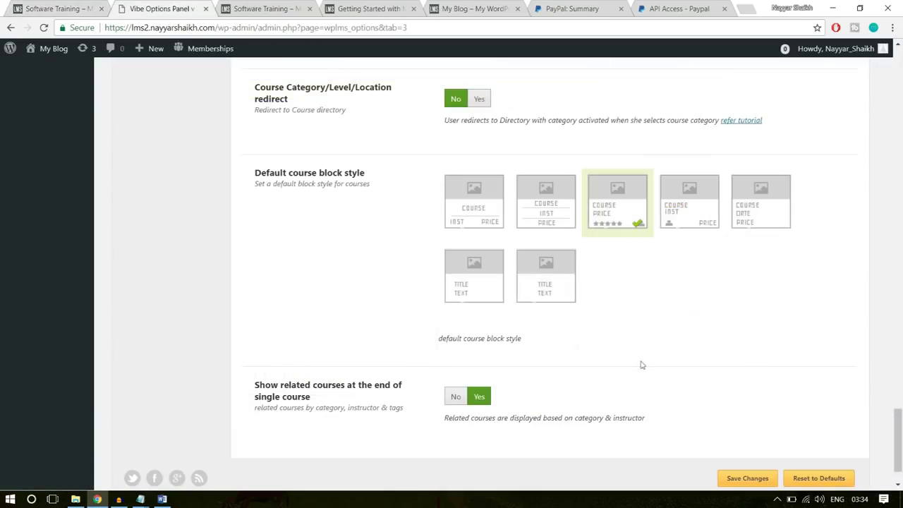
{"action": "scroll", "coordinate": [802, 449], "scroll_direction": "down", "scroll_amount": 1}
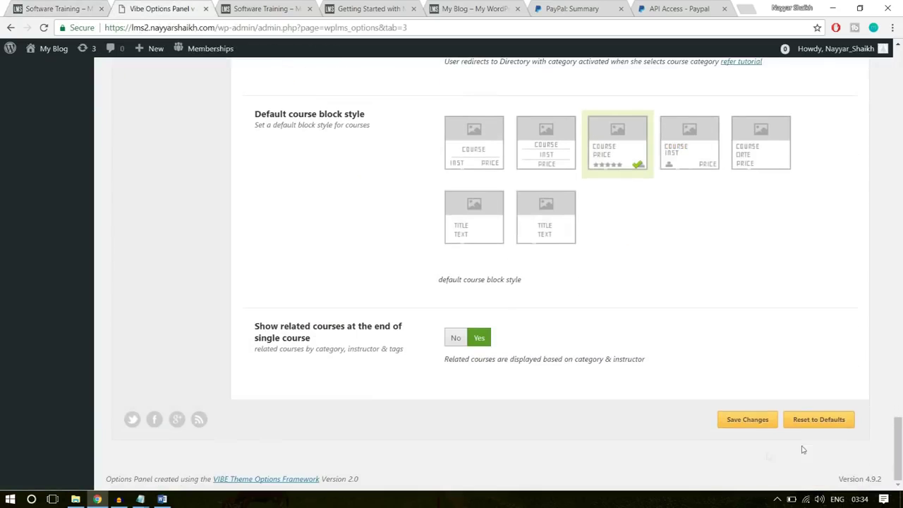
{"action": "left_click", "coordinate": [748, 420]}
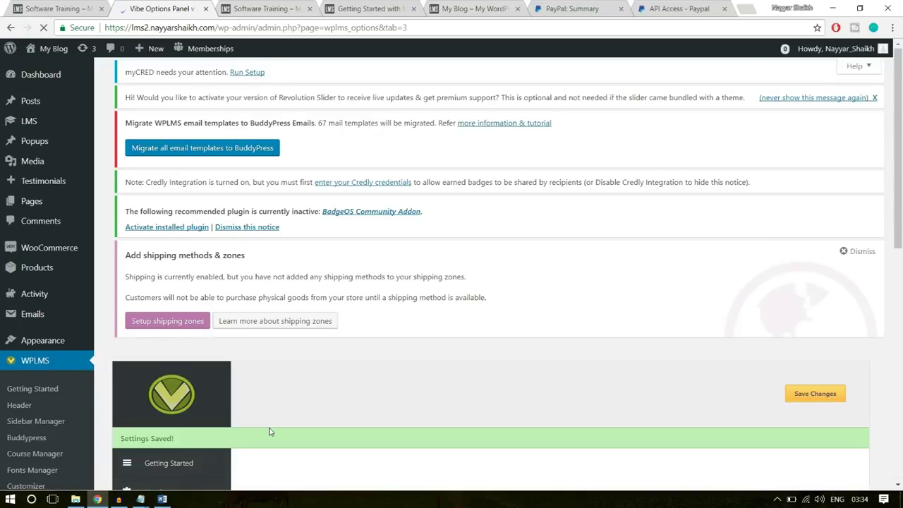
{"action": "left_click", "coordinate": [255, 10]}
Reload the Software Training course page, review it, then follow the Wplms logo home
{"action": "left_click", "coordinate": [256, 28]}
{"action": "key", "text": "Return"}
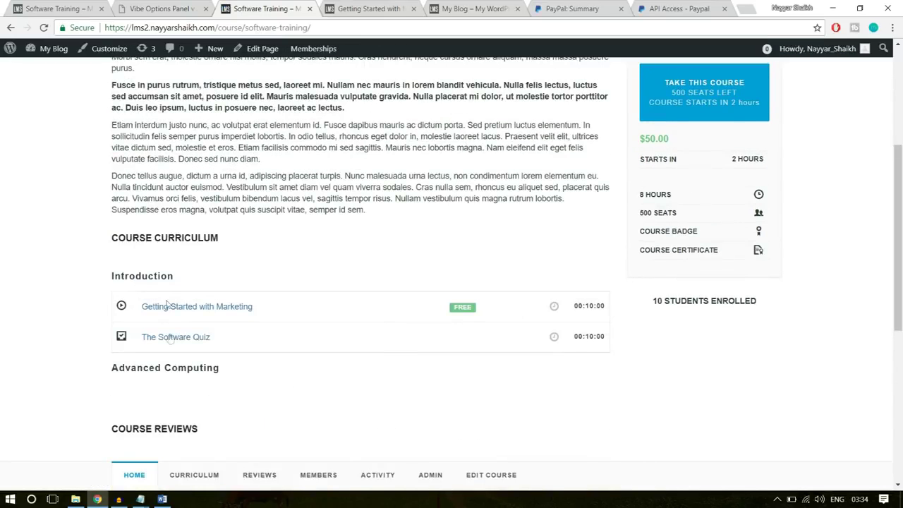
{"action": "scroll", "coordinate": [188, 354], "scroll_direction": "down", "scroll_amount": 5}
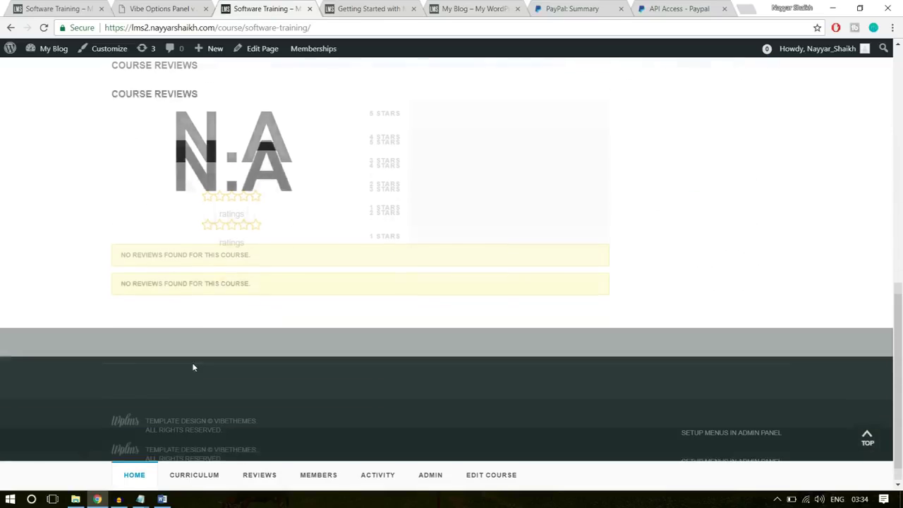
{"action": "left_click_drag", "start_coordinate": [159, 269], "coordinate": [252, 311]}
{"action": "left_click", "coordinate": [252, 312]}
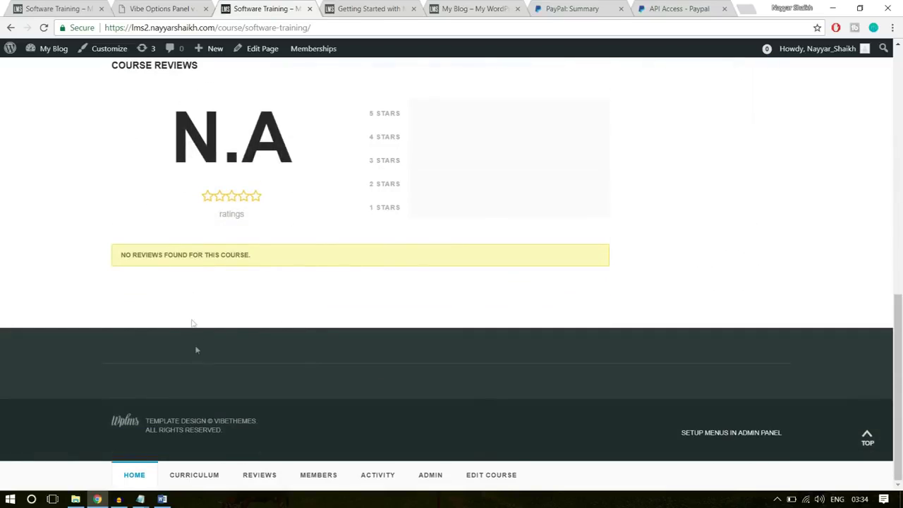
{"action": "scroll", "coordinate": [199, 343], "scroll_direction": "up", "scroll_amount": 10}
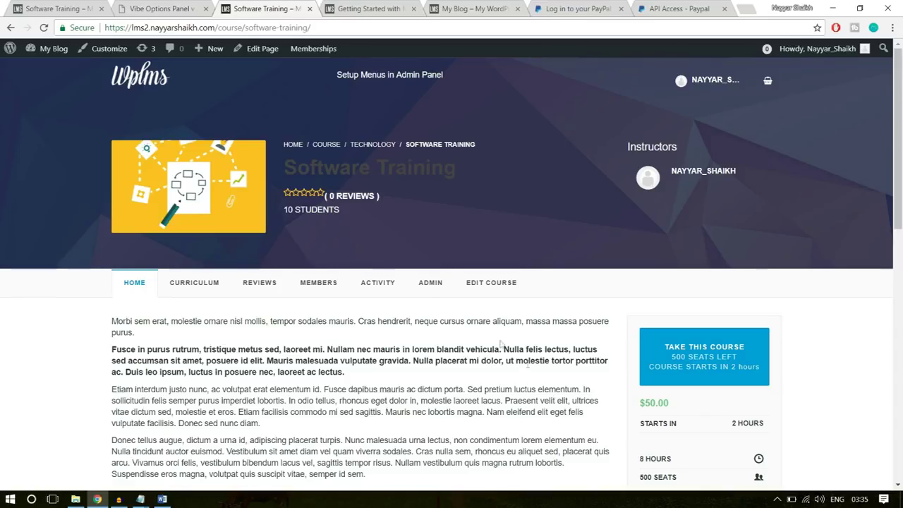
{"action": "left_click", "coordinate": [138, 83]}
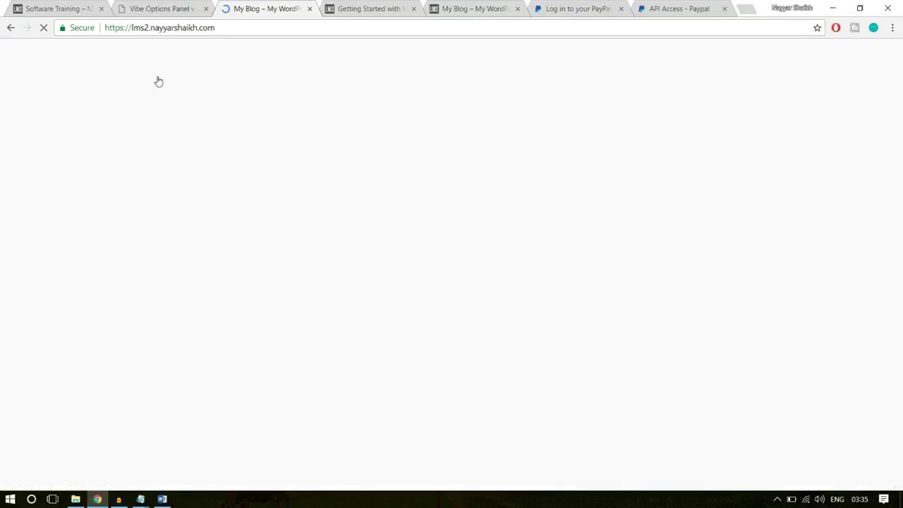
On the reference course tab, follow the Wplms logo to the home page's search banner
{"action": "scroll", "coordinate": [550, 399], "scroll_direction": "down", "scroll_amount": 5}
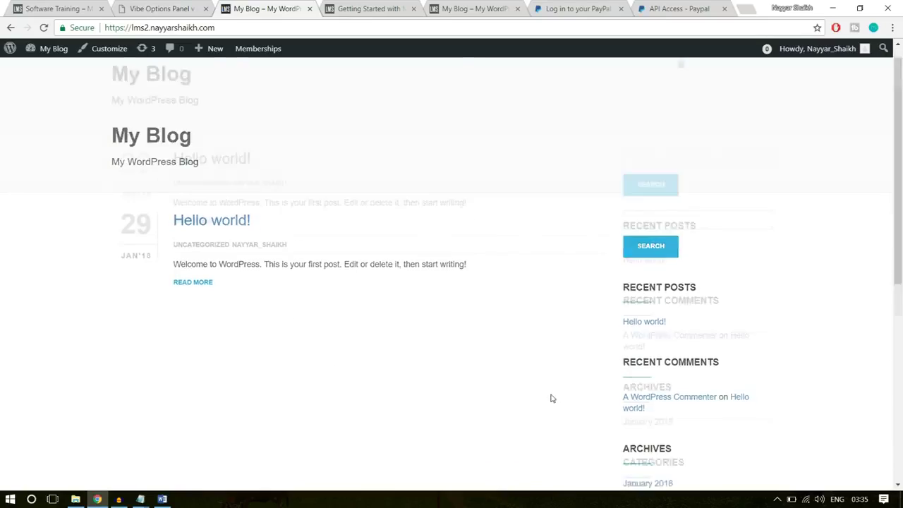
{"action": "scroll", "coordinate": [549, 409], "scroll_direction": "up", "scroll_amount": 4}
{"action": "left_click", "coordinate": [57, 9]}
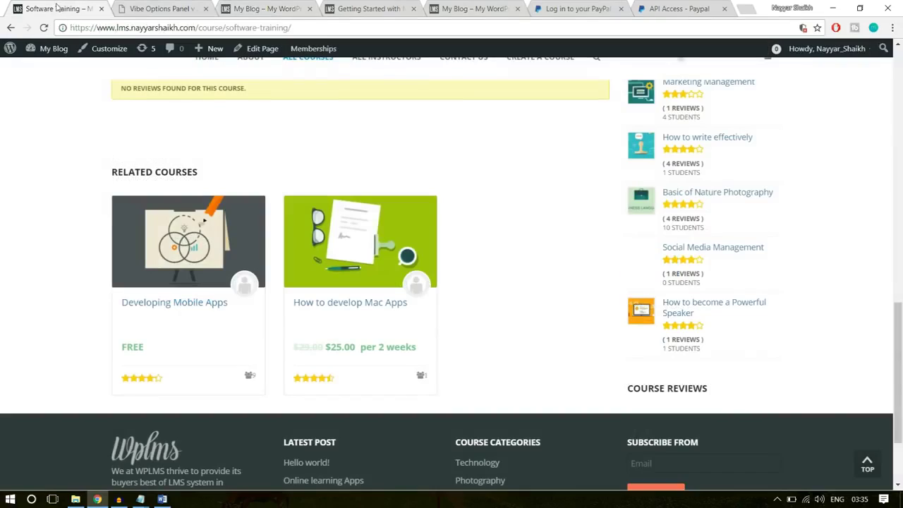
{"action": "scroll", "coordinate": [102, 247], "scroll_direction": "up", "scroll_amount": 5}
{"action": "scroll", "coordinate": [103, 249], "scroll_direction": "up", "scroll_amount": 5}
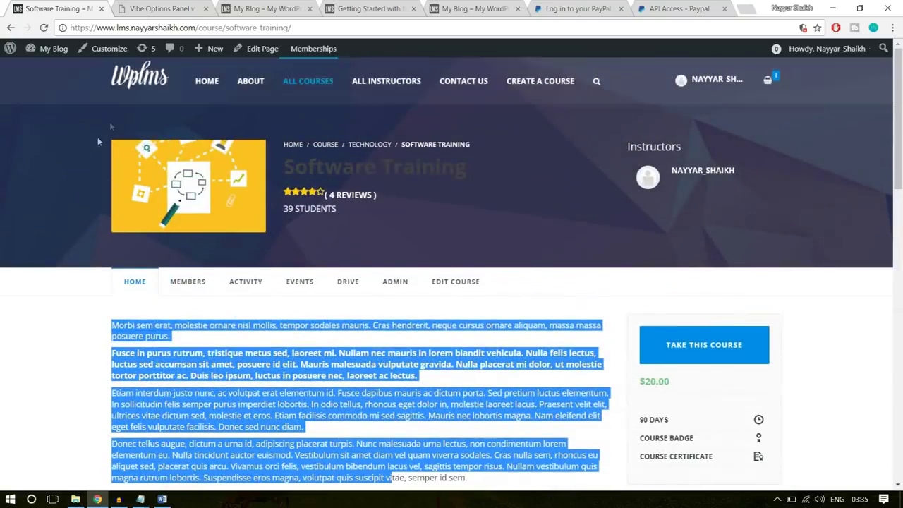
{"action": "left_click", "coordinate": [145, 79]}
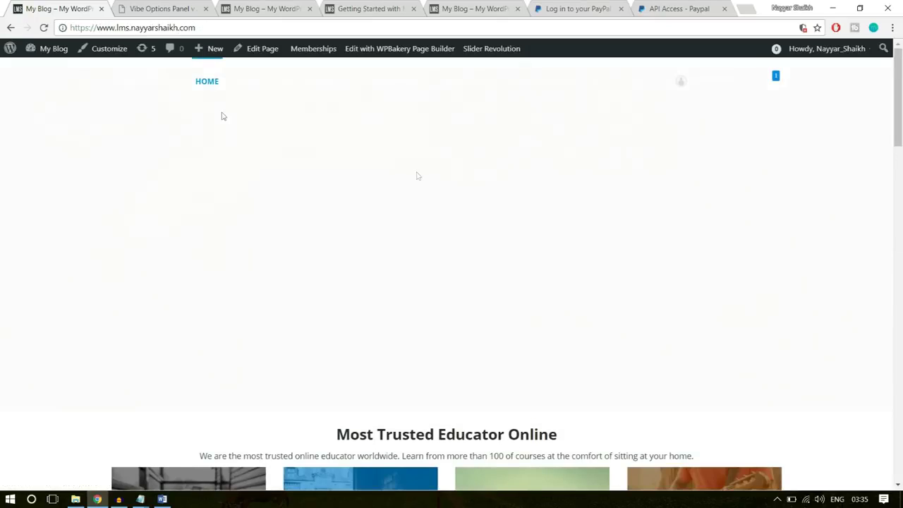
{"action": "scroll", "coordinate": [478, 330], "scroll_direction": "down", "scroll_amount": 4}
{"action": "scroll", "coordinate": [479, 330], "scroll_direction": "up", "scroll_amount": 4}
{"action": "scroll", "coordinate": [478, 330], "scroll_direction": "down", "scroll_amount": 5}
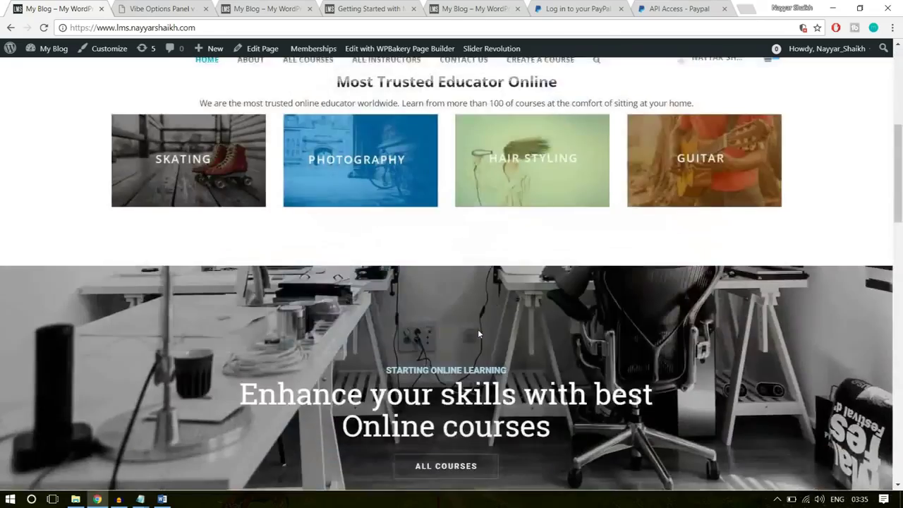
{"action": "scroll", "coordinate": [478, 330], "scroll_direction": "down", "scroll_amount": 4}
{"action": "scroll", "coordinate": [478, 329], "scroll_direction": "up", "scroll_amount": 9}
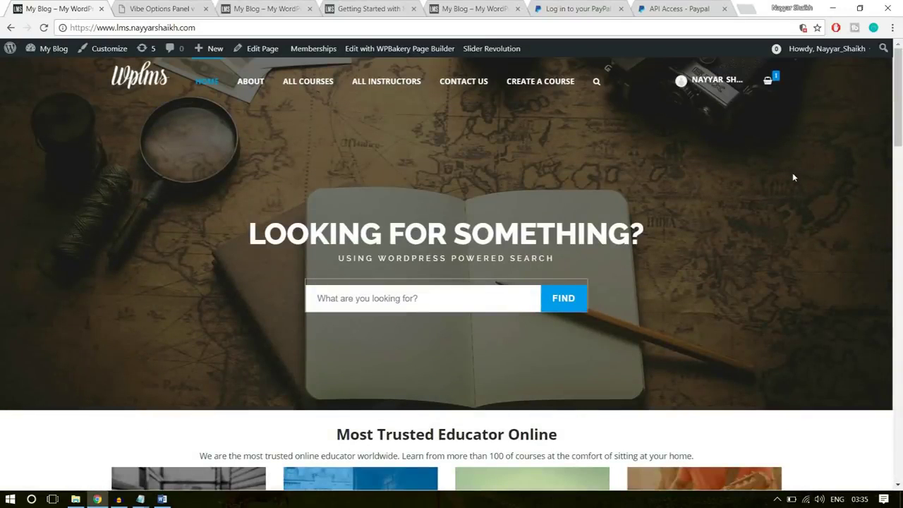
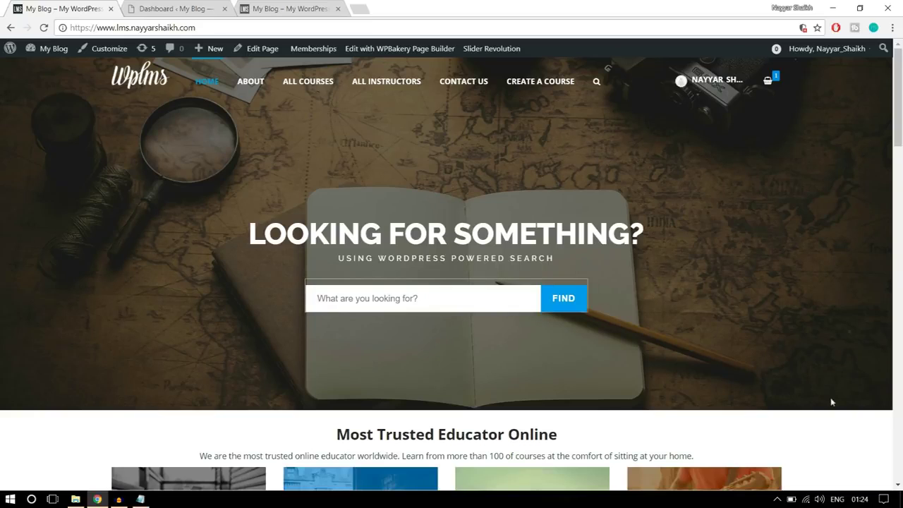
Open Slider Revolution from the WordPress dashboard to begin a new slider
{"action": "left_click", "coordinate": [175, 7]}
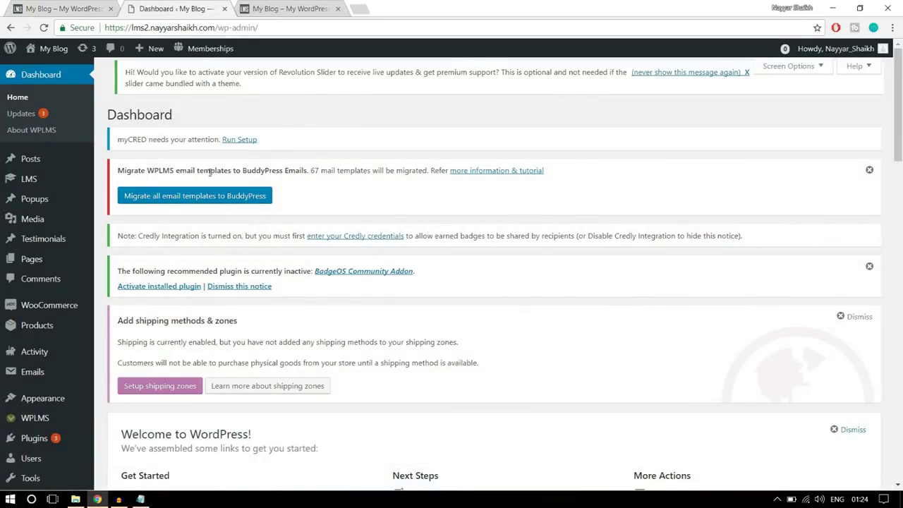
{"action": "scroll", "coordinate": [71, 317], "scroll_direction": "down", "scroll_amount": 8}
{"action": "mouse_move", "coordinate": [51, 458]}
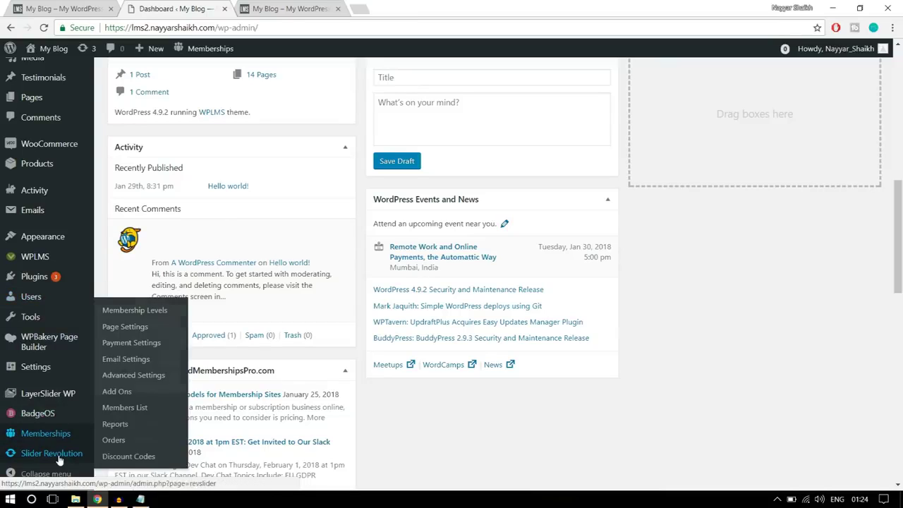
{"action": "left_click", "coordinate": [61, 455]}
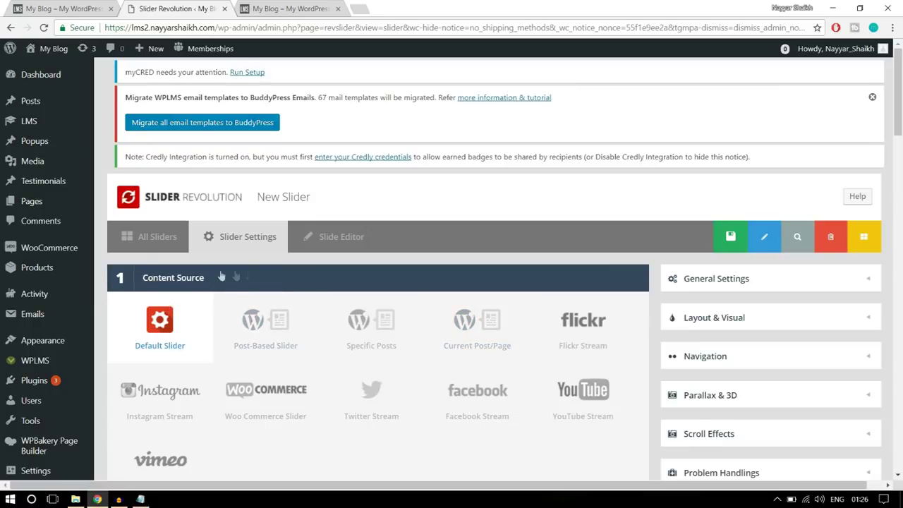
Enter 'Slider 1' as the slider title and 'slider1' as its alias
{"action": "scroll", "coordinate": [219, 277], "scroll_direction": "down", "scroll_amount": 1}
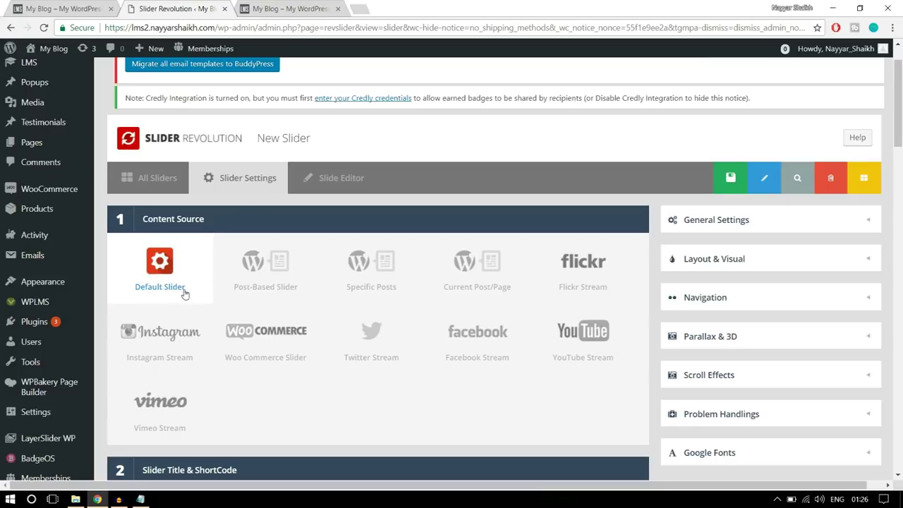
{"action": "scroll", "coordinate": [245, 304], "scroll_direction": "down", "scroll_amount": 4}
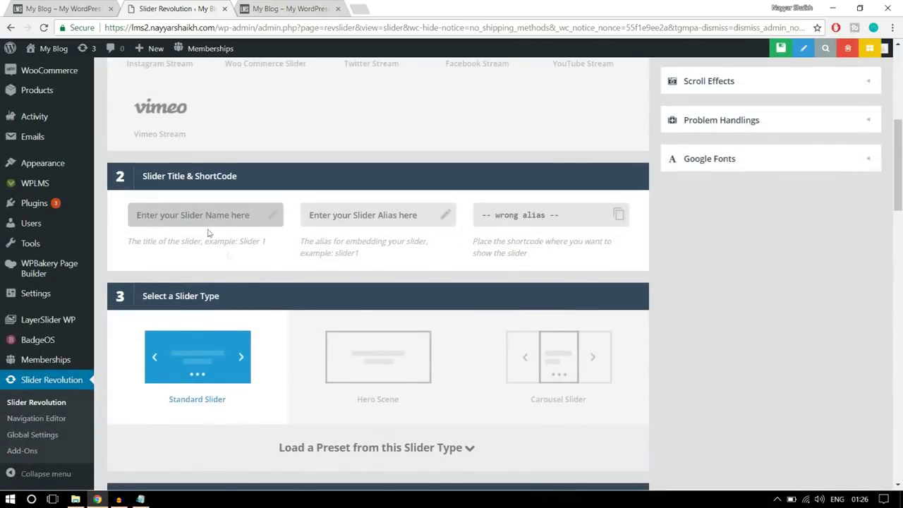
{"action": "left_click", "coordinate": [207, 205]}
{"action": "type", "text": "Slider 1"}
{"action": "left_click", "coordinate": [370, 217]}
{"action": "type", "text": "slider1"}
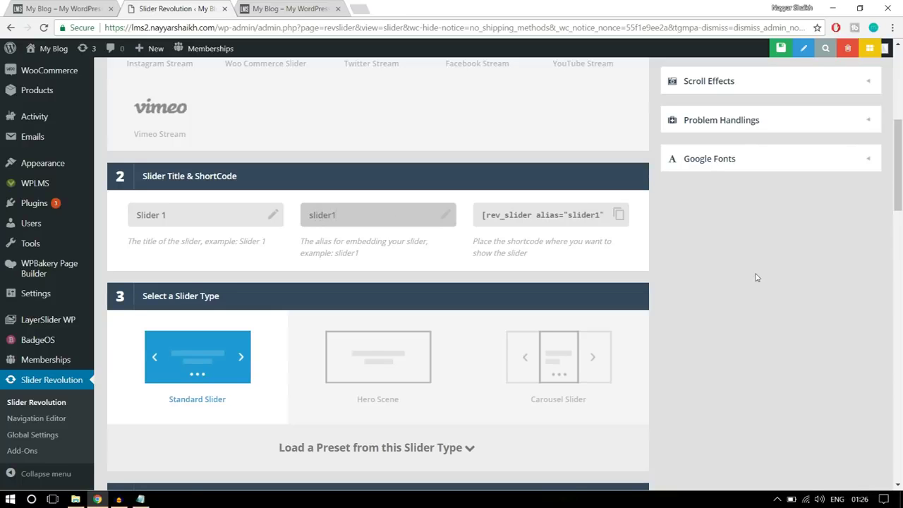
Confirm the alias slider1 and switch the slider layout to Full-Width
{"action": "left_click", "coordinate": [757, 277]}
{"action": "scroll", "coordinate": [757, 277], "scroll_direction": "down", "scroll_amount": 2}
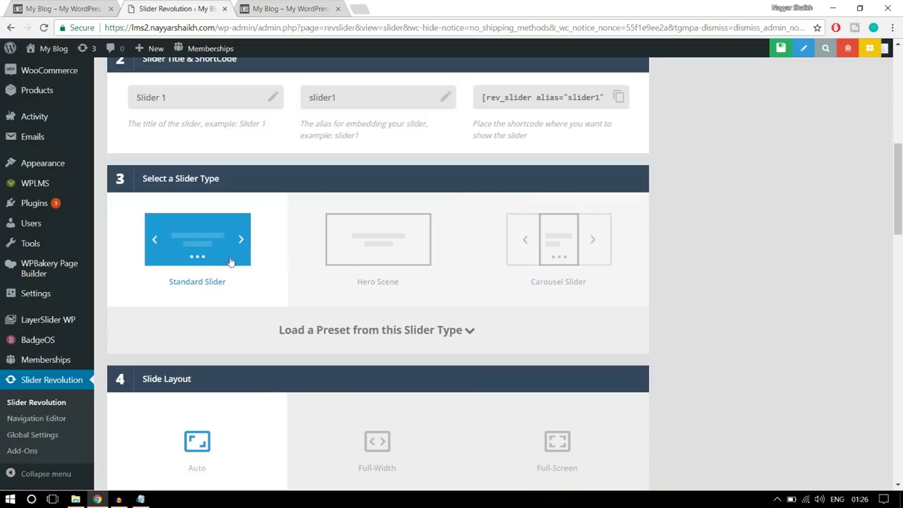
{"action": "left_click", "coordinate": [105, 6]}
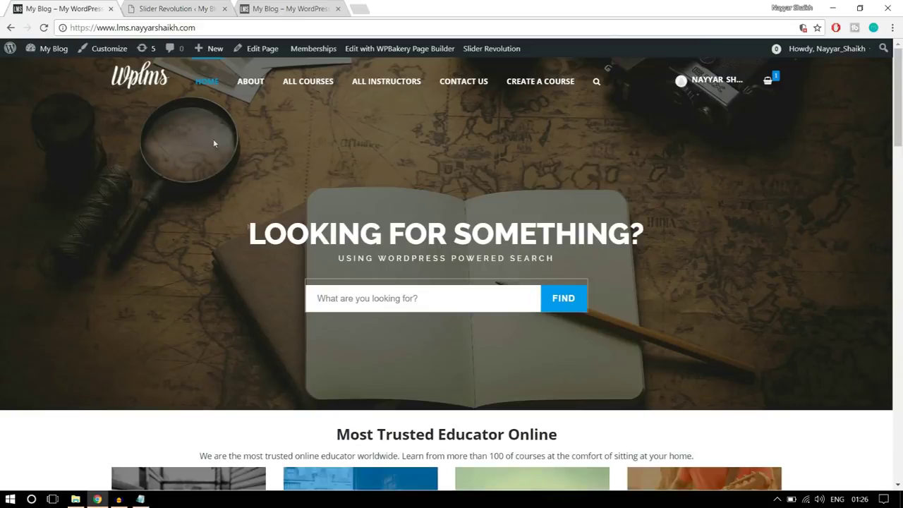
{"action": "left_click", "coordinate": [147, 8]}
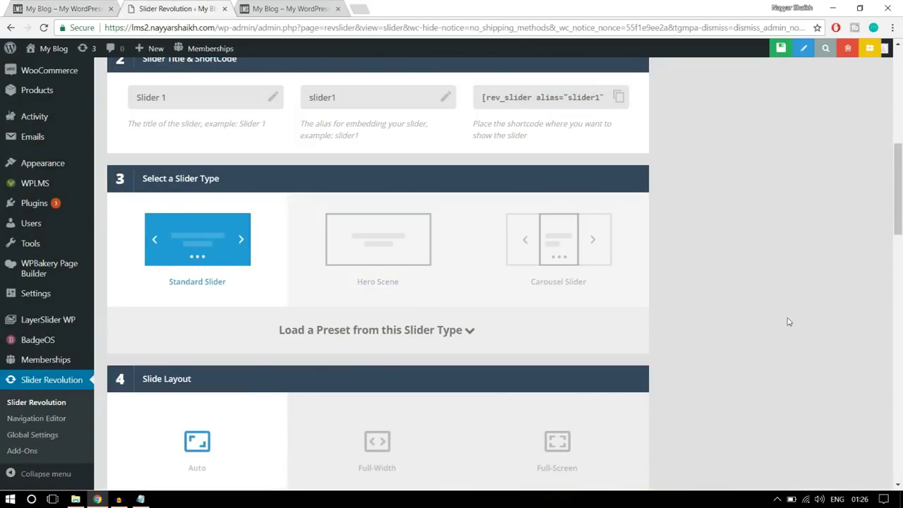
{"action": "scroll", "coordinate": [789, 321], "scroll_direction": "down", "scroll_amount": 3}
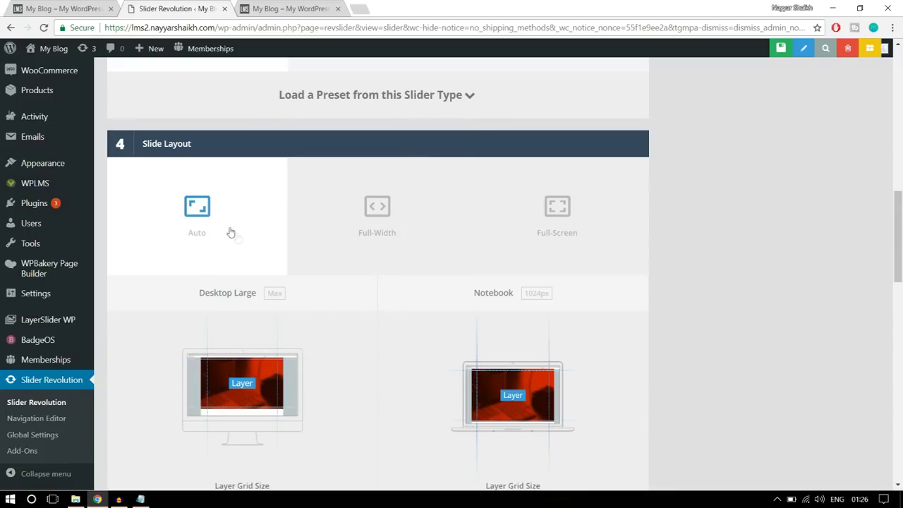
{"action": "left_click", "coordinate": [363, 233]}
Set the desktop layer grid height to 600px, replacing 868
{"action": "left_click", "coordinate": [84, 11]}
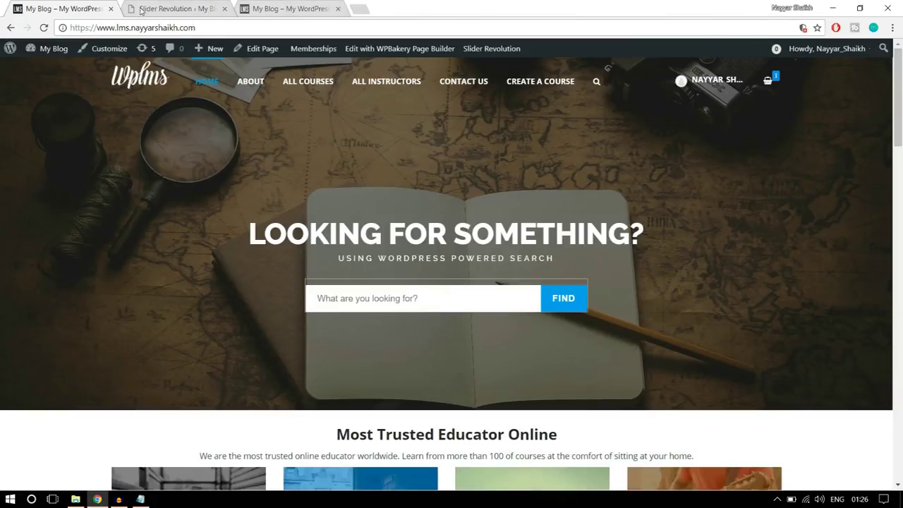
{"action": "left_click", "coordinate": [141, 9]}
{"action": "scroll", "coordinate": [740, 284], "scroll_direction": "down", "scroll_amount": 3}
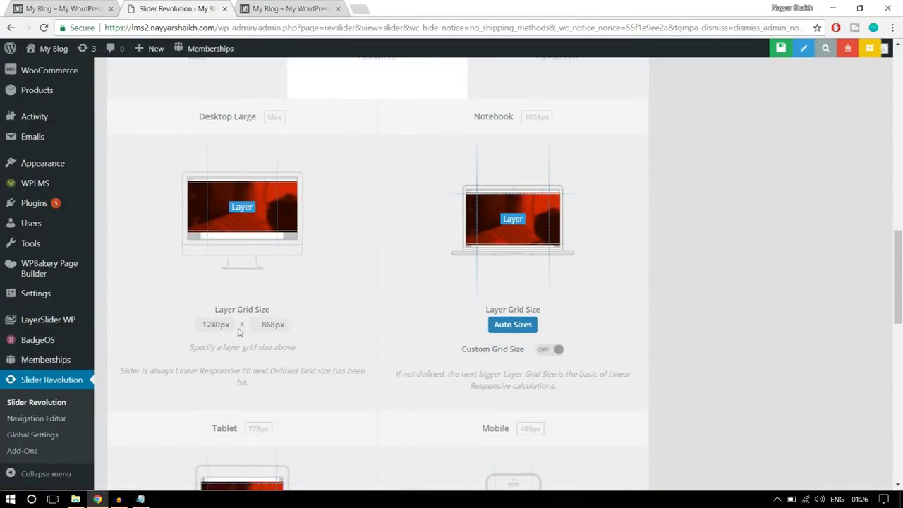
{"action": "left_click", "coordinate": [83, 10]}
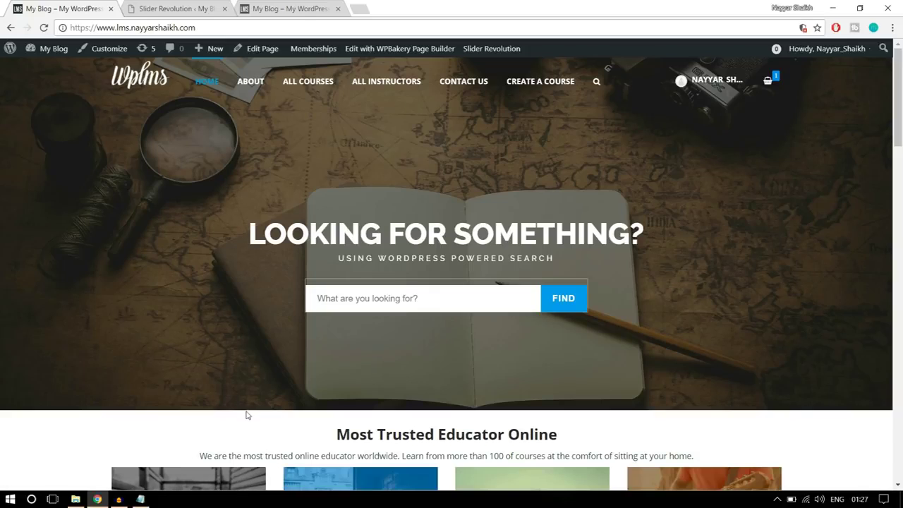
{"action": "left_click", "coordinate": [176, 9]}
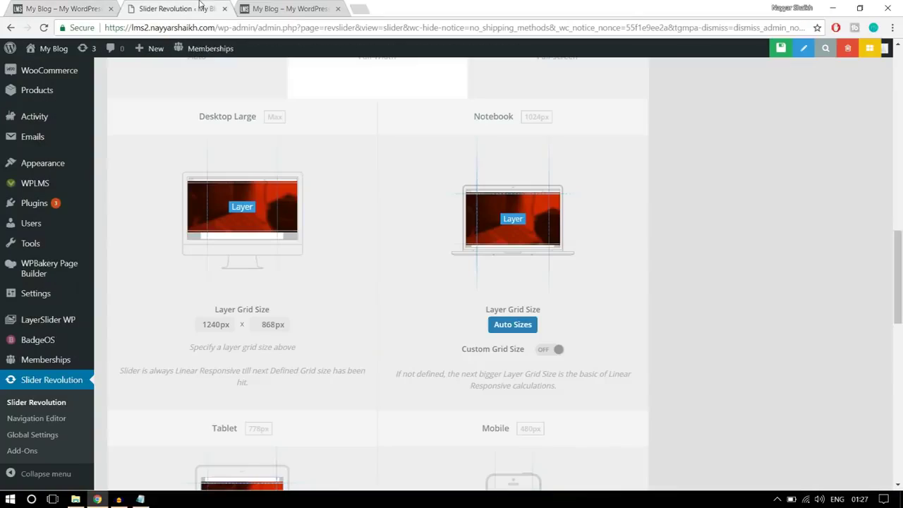
{"action": "double_click", "coordinate": [261, 324]}
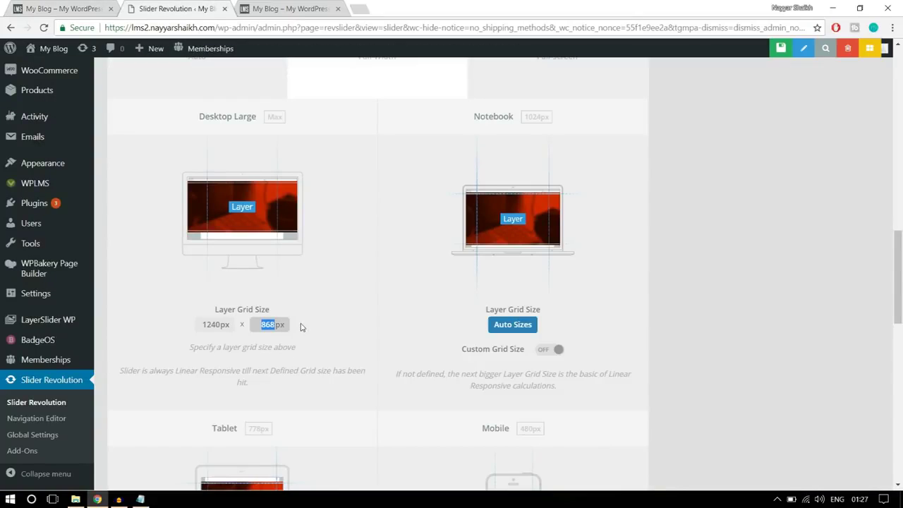
{"action": "type", "text": "600"}
{"action": "left_click", "coordinate": [408, 277]}
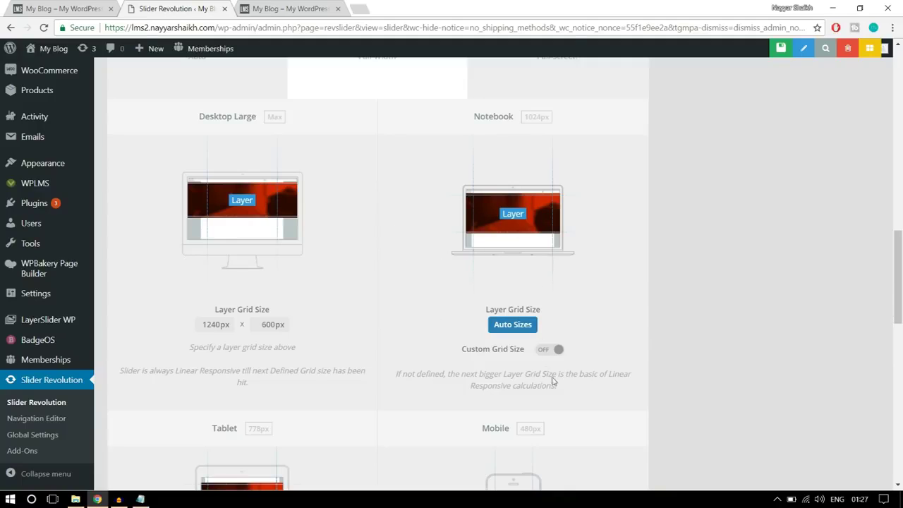
Enable a custom notebook grid size with a 500px height
{"action": "left_click", "coordinate": [553, 350]}
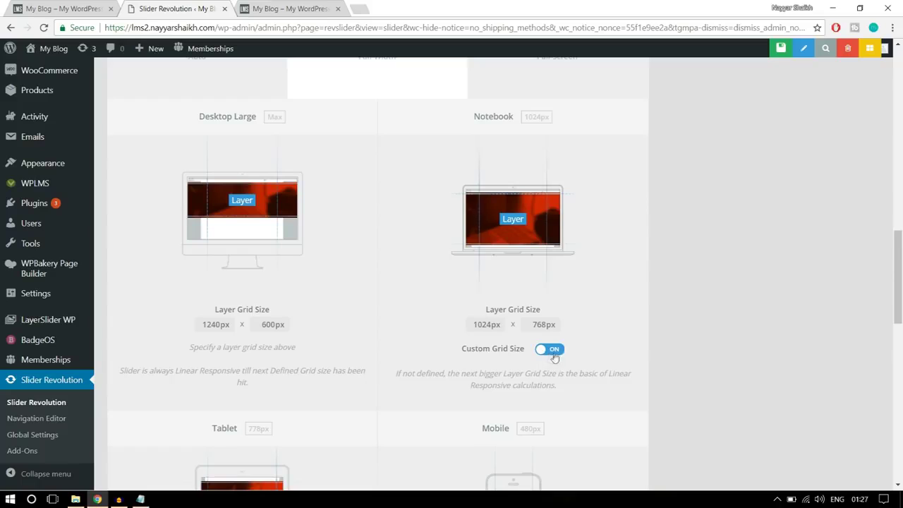
{"action": "left_click_drag", "start_coordinate": [533, 325], "coordinate": [567, 328]}
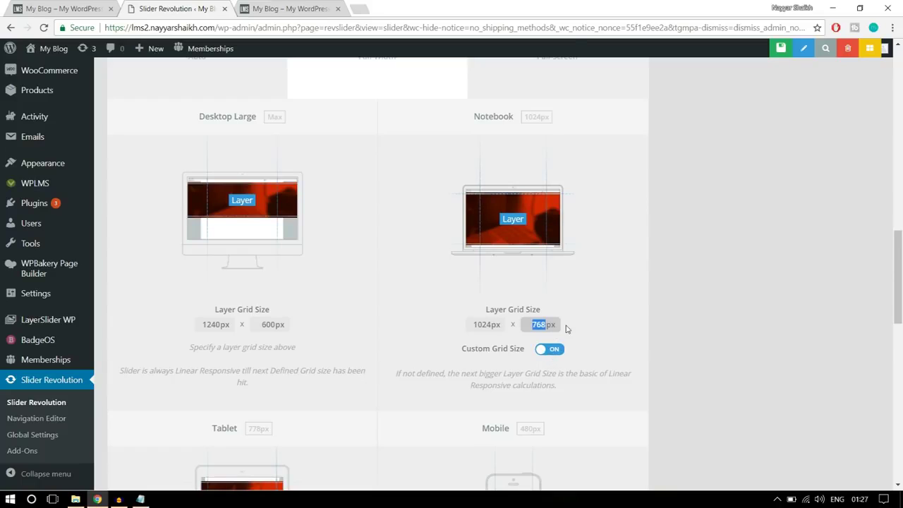
{"action": "type", "text": "500"}
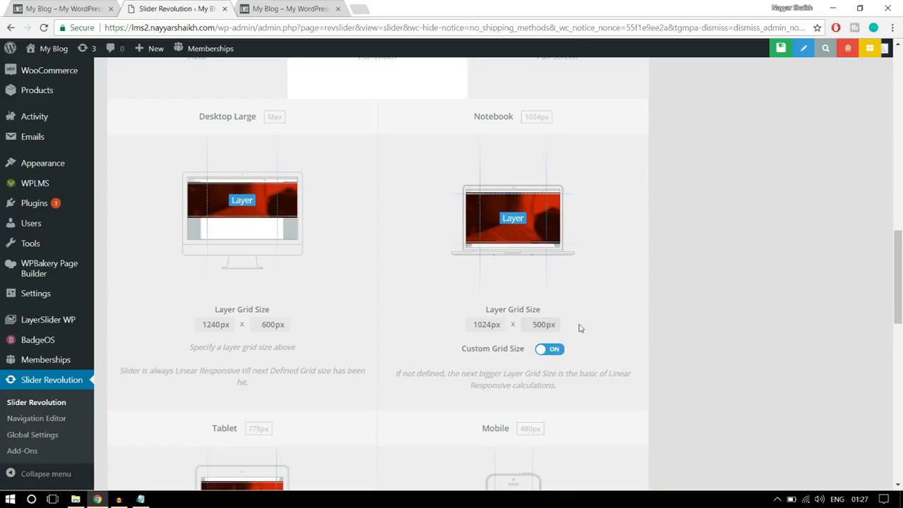
{"action": "scroll", "coordinate": [583, 327], "scroll_direction": "down", "scroll_amount": 3}
{"action": "scroll", "coordinate": [294, 346], "scroll_direction": "down", "scroll_amount": 1}
Enable custom tablet and mobile grid sizes with heights of 400px and 300px
{"action": "left_click", "coordinate": [281, 366]}
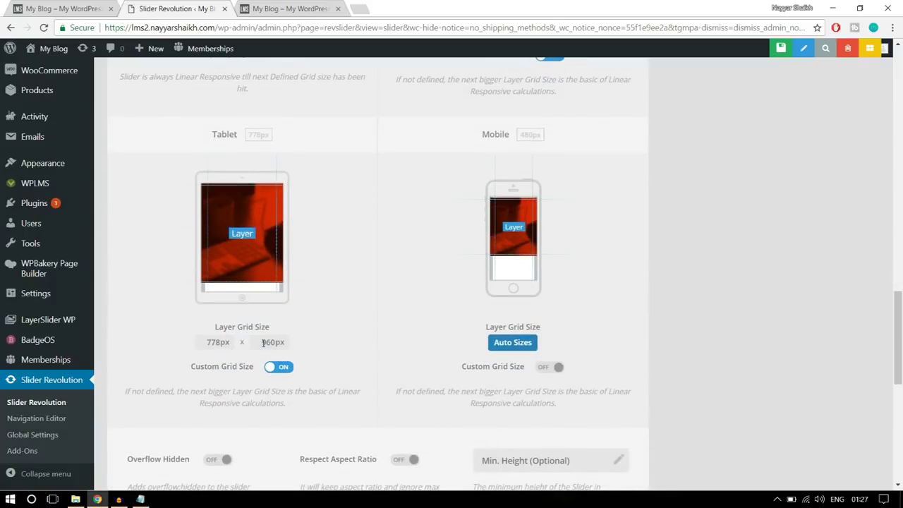
{"action": "left_click_drag", "start_coordinate": [263, 343], "coordinate": [285, 344]}
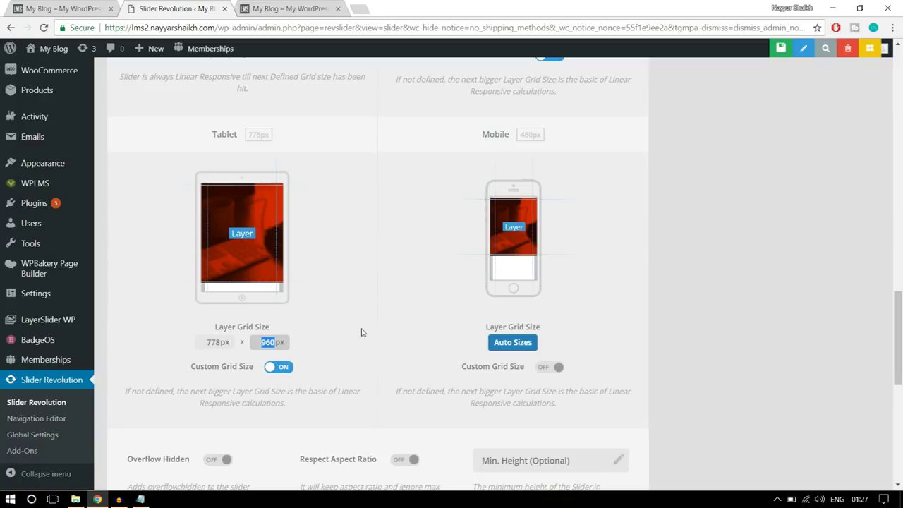
{"action": "type", "text": "40"}
{"action": "left_click", "coordinate": [363, 330]}
{"action": "left_click", "coordinate": [554, 368]}
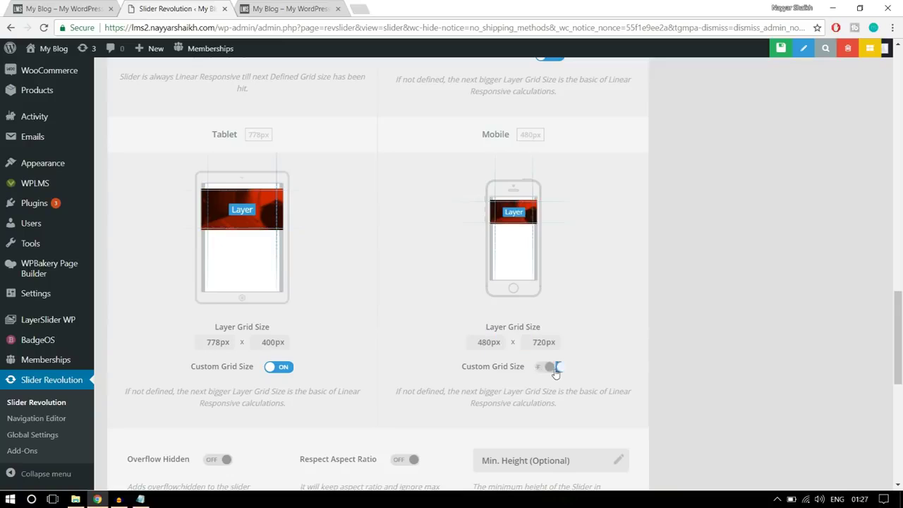
{"action": "left_click_drag", "start_coordinate": [547, 343], "coordinate": [526, 337]}
{"action": "type", "text": "30"}
{"action": "left_click", "coordinate": [633, 300]}
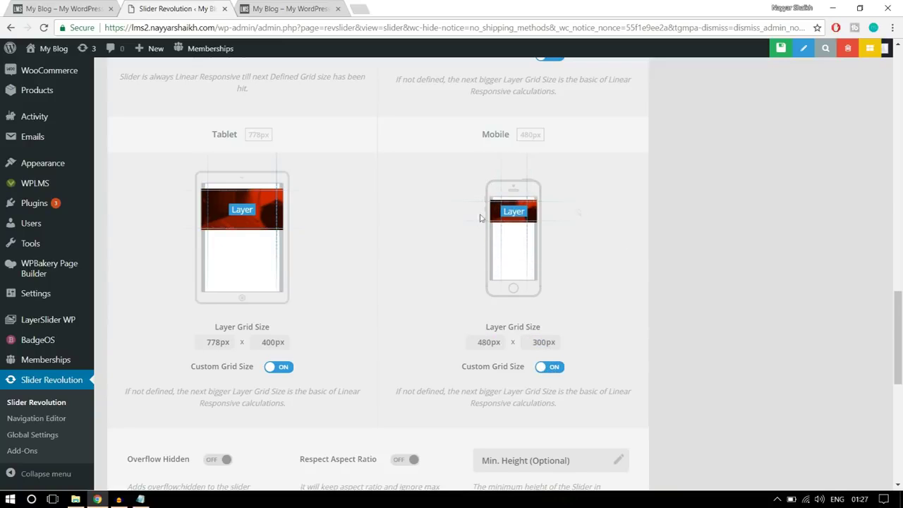
{"action": "scroll", "coordinate": [734, 262], "scroll_direction": "down", "scroll_amount": 2}
{"action": "scroll", "coordinate": [740, 271], "scroll_direction": "down", "scroll_amount": 6}
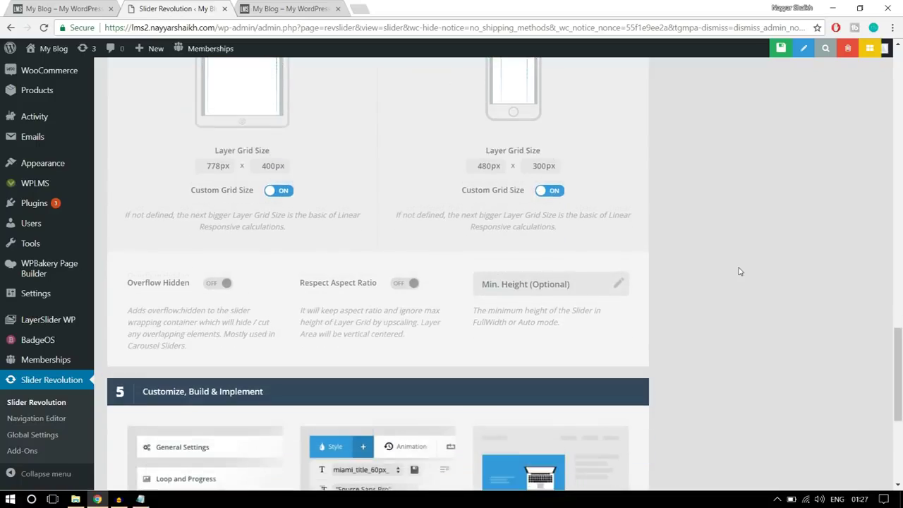
{"action": "scroll", "coordinate": [743, 333], "scroll_direction": "up", "scroll_amount": 15}
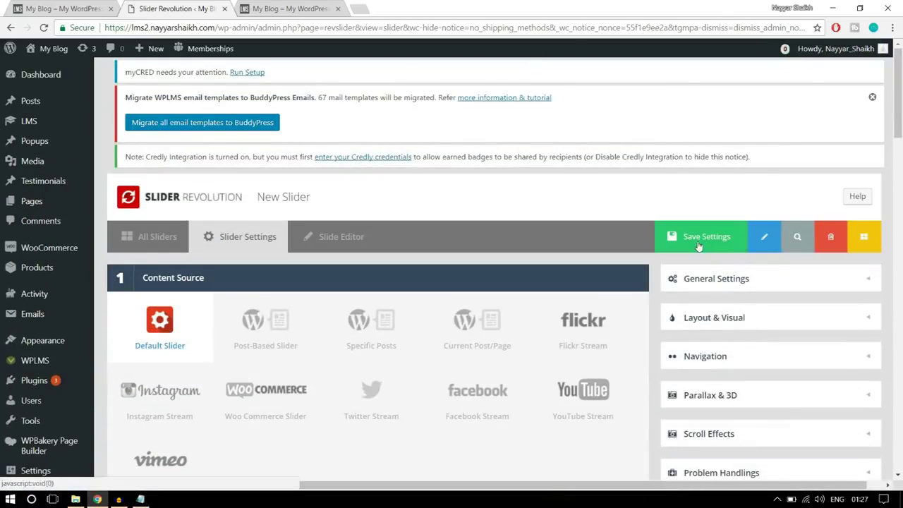
Save the new slider's settings and move on to the slide editor
{"action": "left_click", "coordinate": [702, 244]}
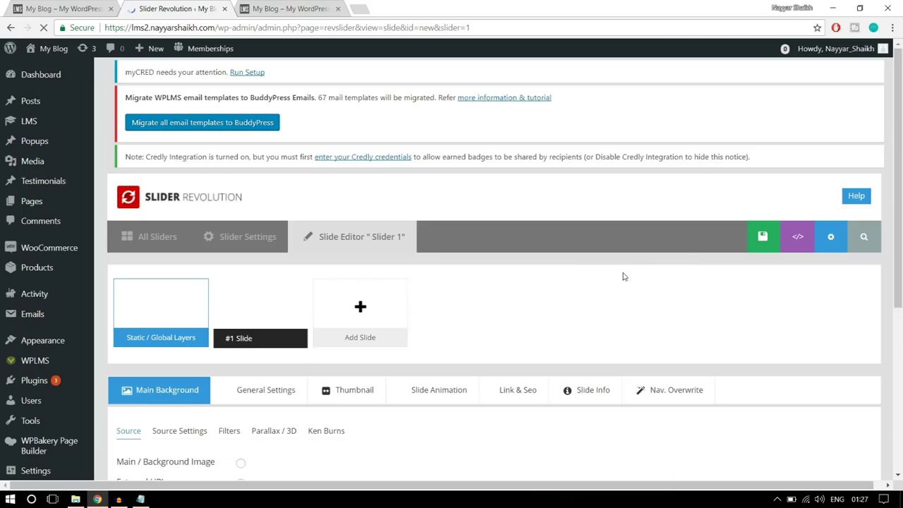
{"action": "scroll", "coordinate": [621, 275], "scroll_direction": "down", "scroll_amount": 2}
{"action": "scroll", "coordinate": [624, 277], "scroll_direction": "down", "scroll_amount": 10}
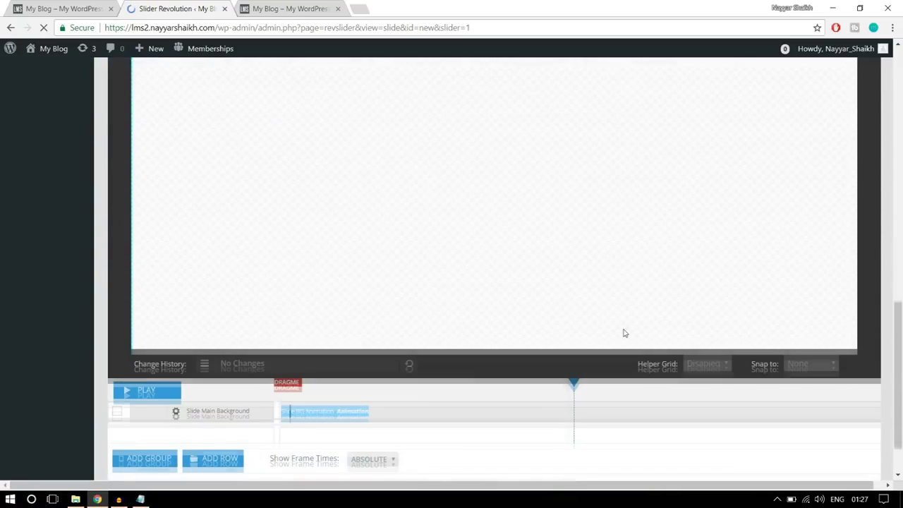
{"action": "scroll", "coordinate": [623, 333], "scroll_direction": "down", "scroll_amount": 2}
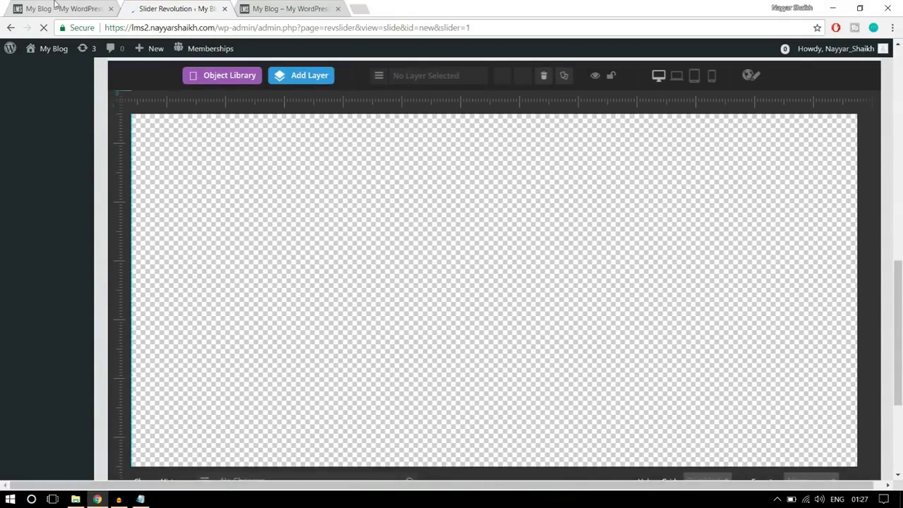
{"action": "left_click", "coordinate": [54, 4]}
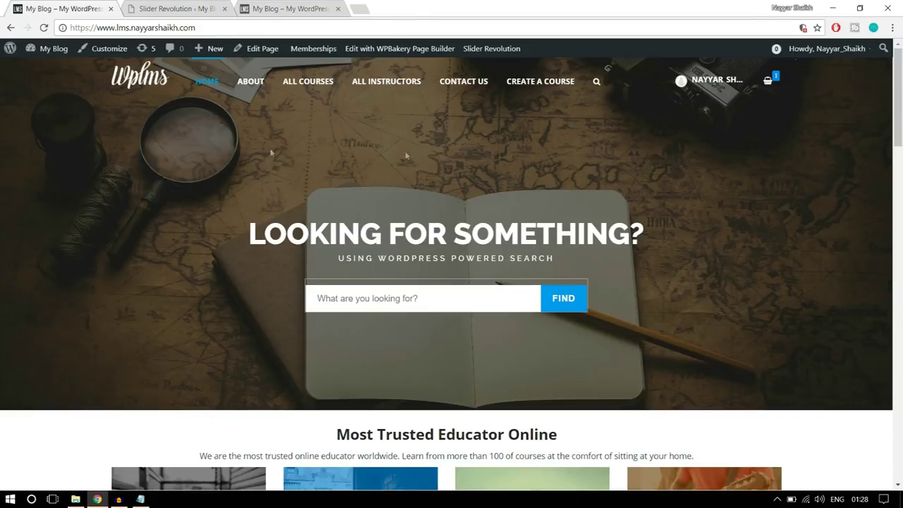
{"action": "left_click", "coordinate": [191, 10]}
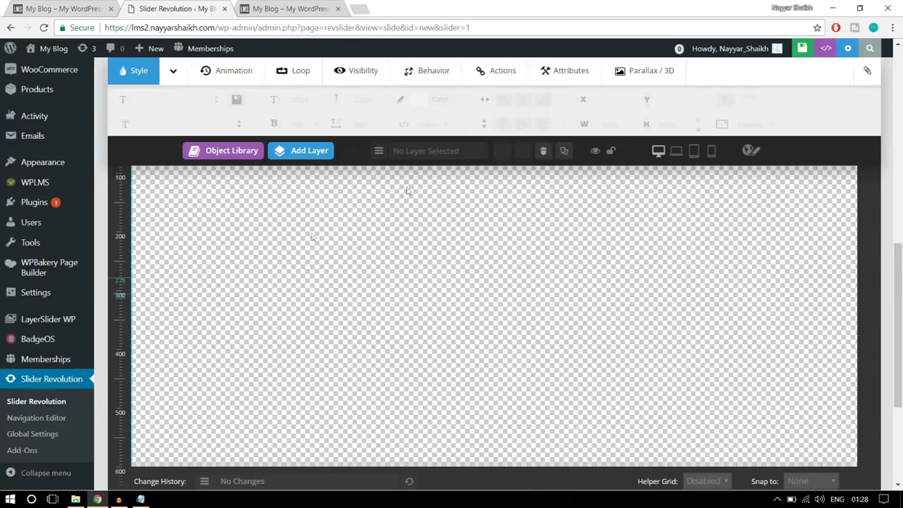
{"action": "scroll", "coordinate": [750, 342], "scroll_direction": "up", "scroll_amount": 5}
{"action": "scroll", "coordinate": [750, 341], "scroll_direction": "up", "scroll_amount": 1}
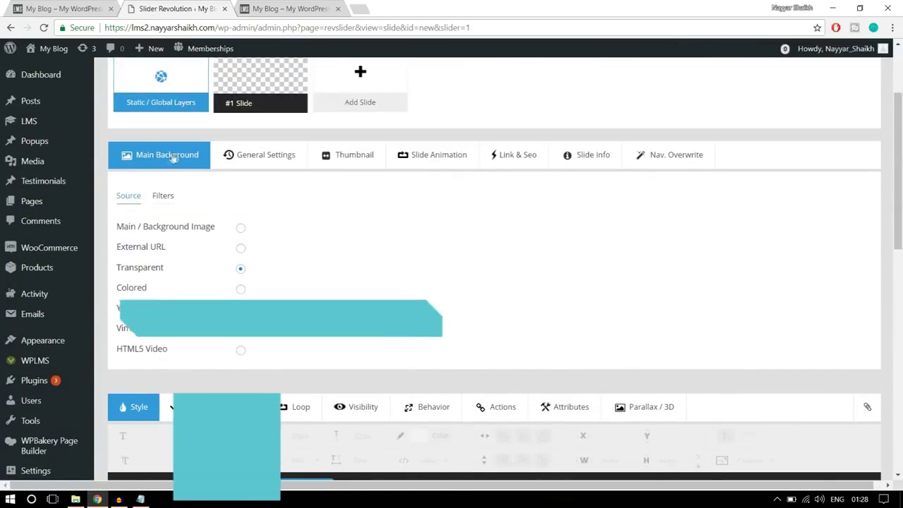
Upload main-banner from the Sliders folder and insert it as the slide's background image
{"action": "left_click", "coordinate": [240, 229]}
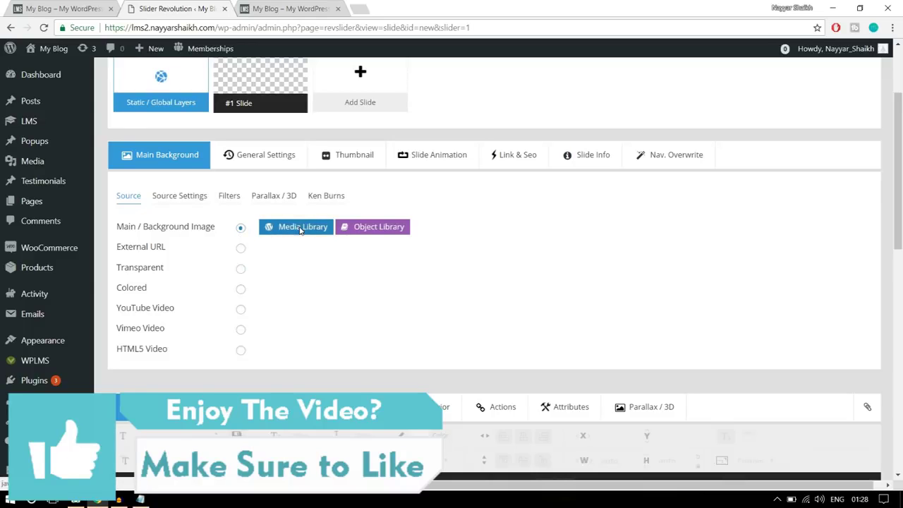
{"action": "left_click", "coordinate": [301, 227]}
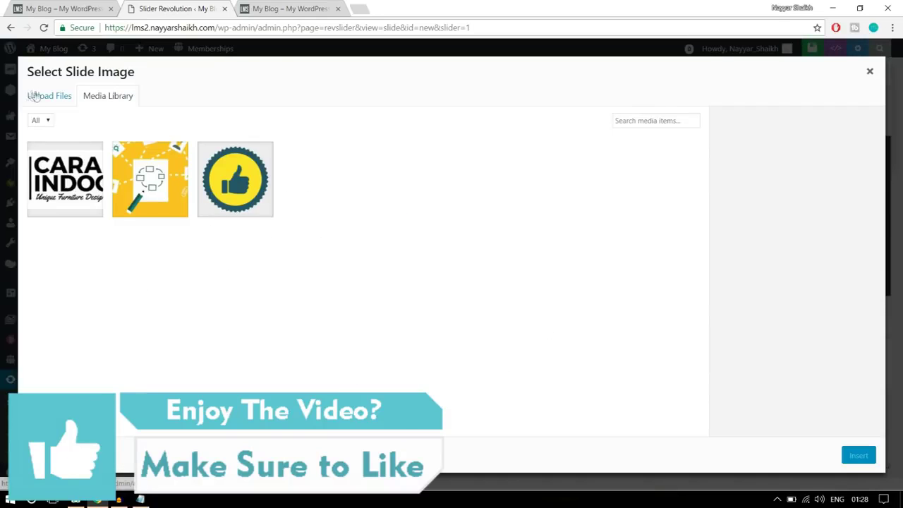
{"action": "left_click", "coordinate": [32, 95]}
{"action": "left_click", "coordinate": [435, 270]}
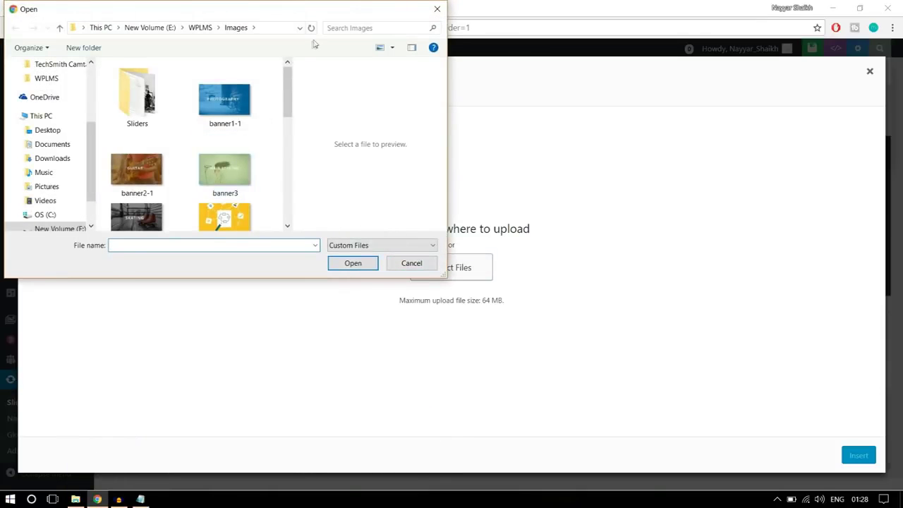
{"action": "double_click", "coordinate": [355, 17]}
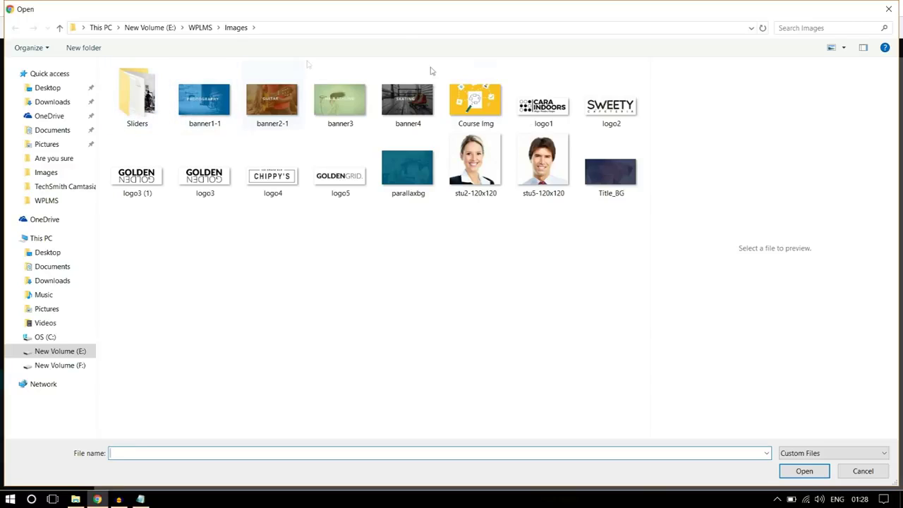
{"action": "left_click", "coordinate": [155, 121]}
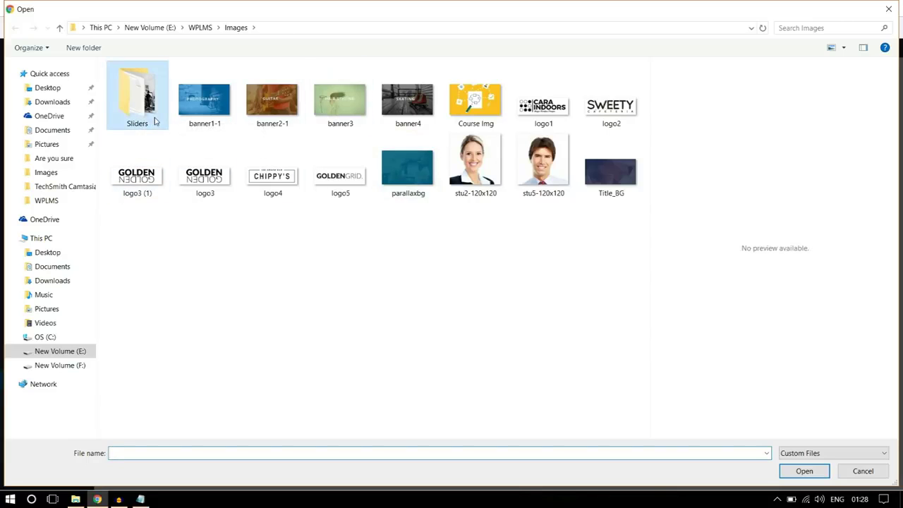
{"action": "double_click", "coordinate": [155, 122]}
{"action": "left_click", "coordinate": [221, 126]}
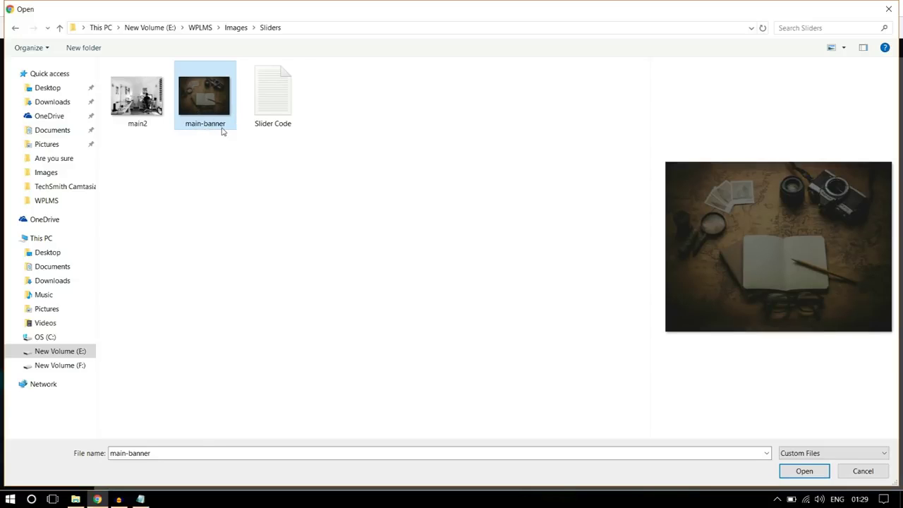
{"action": "left_click", "coordinate": [804, 471]}
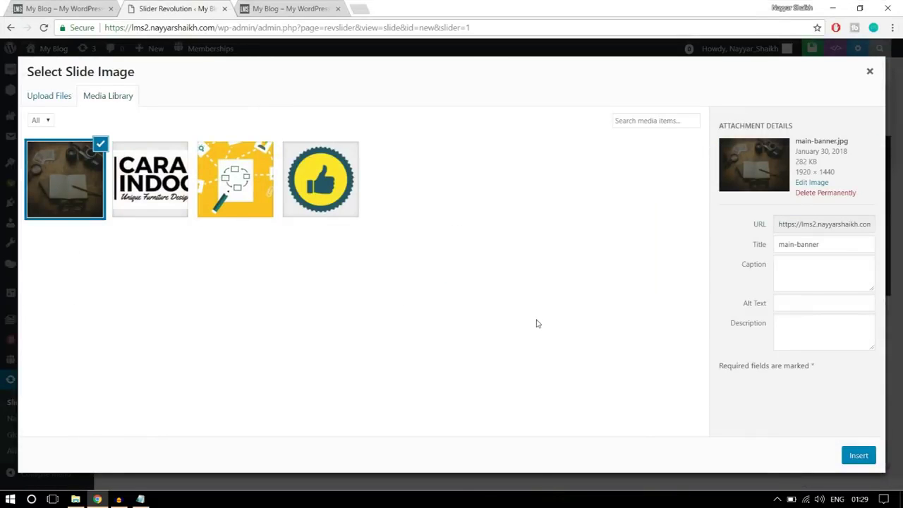
{"action": "left_click", "coordinate": [854, 459]}
{"action": "scroll", "coordinate": [822, 370], "scroll_direction": "down", "scroll_amount": 5}
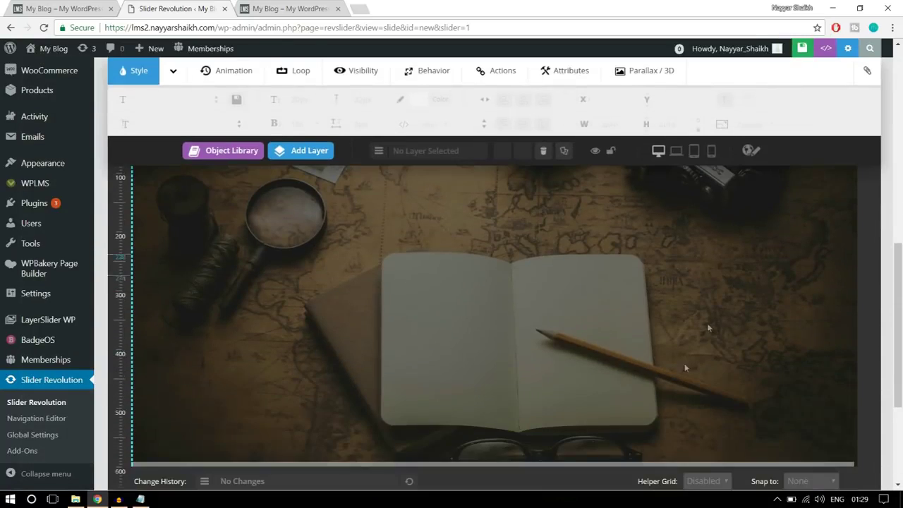
Add a new Text/Html layer to the slide
{"action": "scroll", "coordinate": [709, 270], "scroll_direction": "up", "scroll_amount": 3}
{"action": "scroll", "coordinate": [682, 318], "scroll_direction": "down", "scroll_amount": 3}
{"action": "scroll", "coordinate": [681, 318], "scroll_direction": "up", "scroll_amount": 1}
{"action": "left_click", "coordinate": [64, 8]}
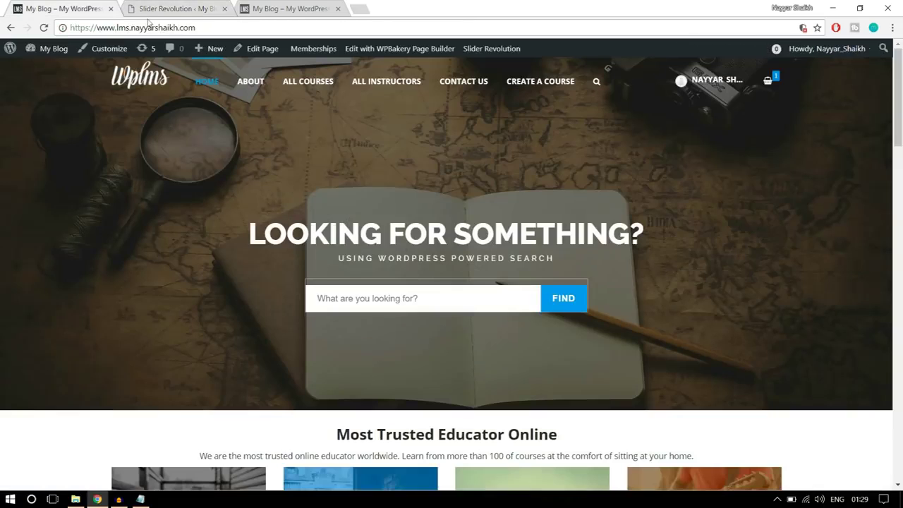
{"action": "left_click", "coordinate": [199, 7]}
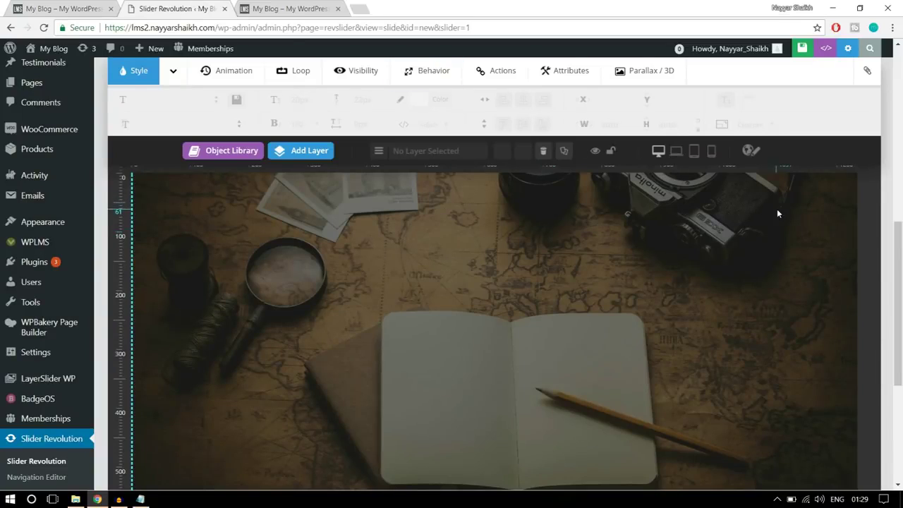
{"action": "left_click", "coordinate": [298, 151]}
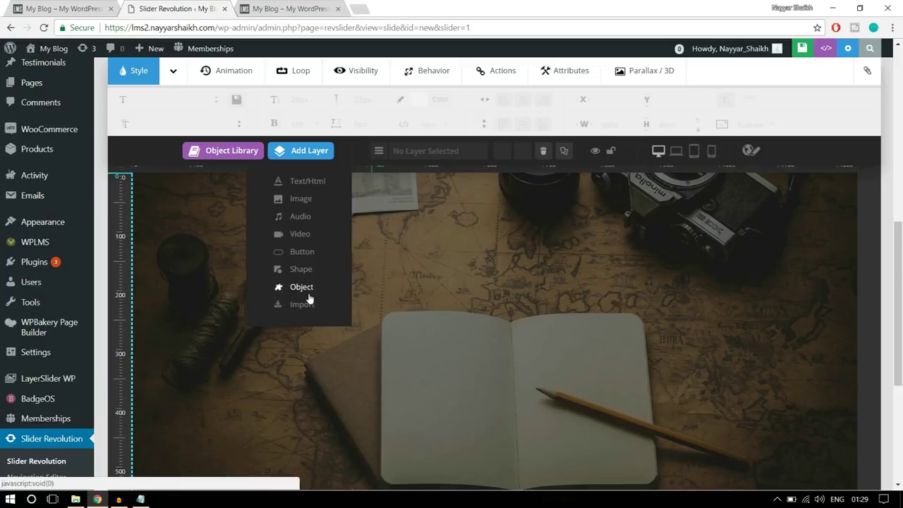
{"action": "left_click", "coordinate": [304, 182]}
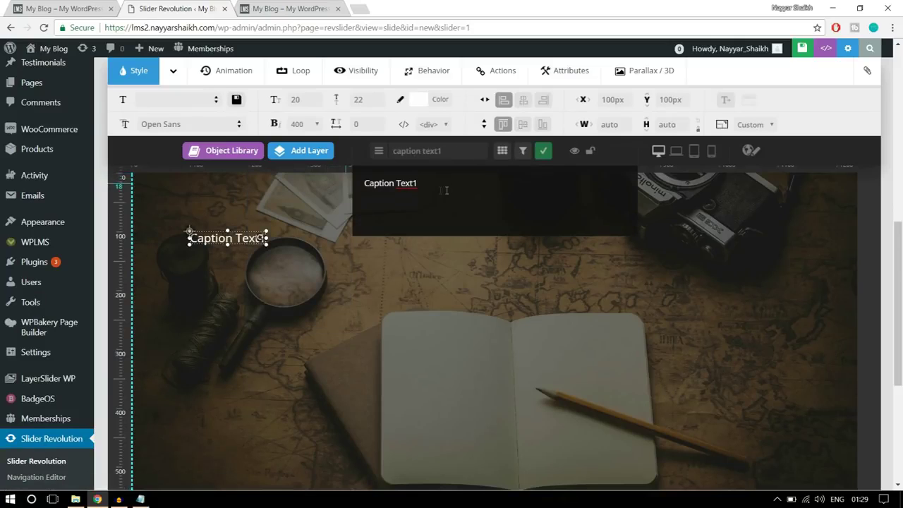
Replace the placeholder caption with the copied 'LOOKING FOR SOMETHING?' heading
{"action": "key", "text": "ctrl+a"}
{"action": "left_click", "coordinate": [78, 7]}
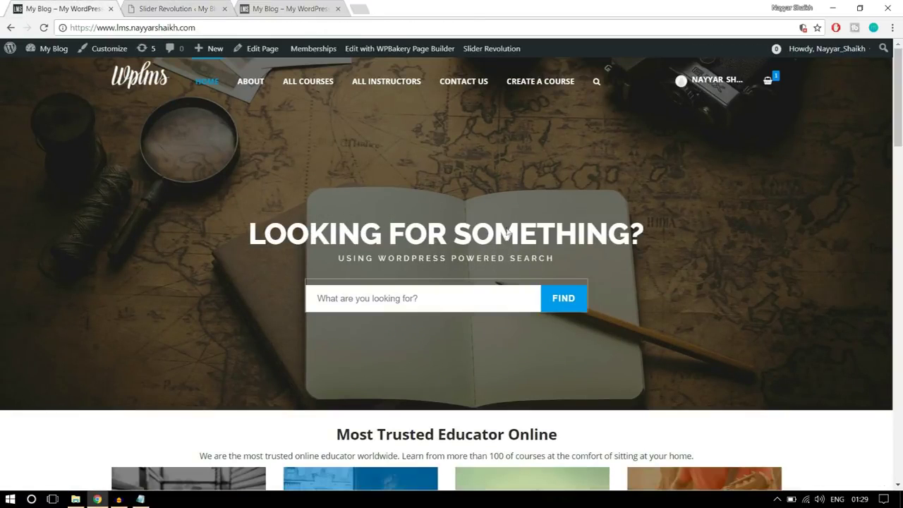
{"action": "left_click", "coordinate": [173, 8]}
{"action": "type", "text": "LOOKING FOR SOMETHING?"}
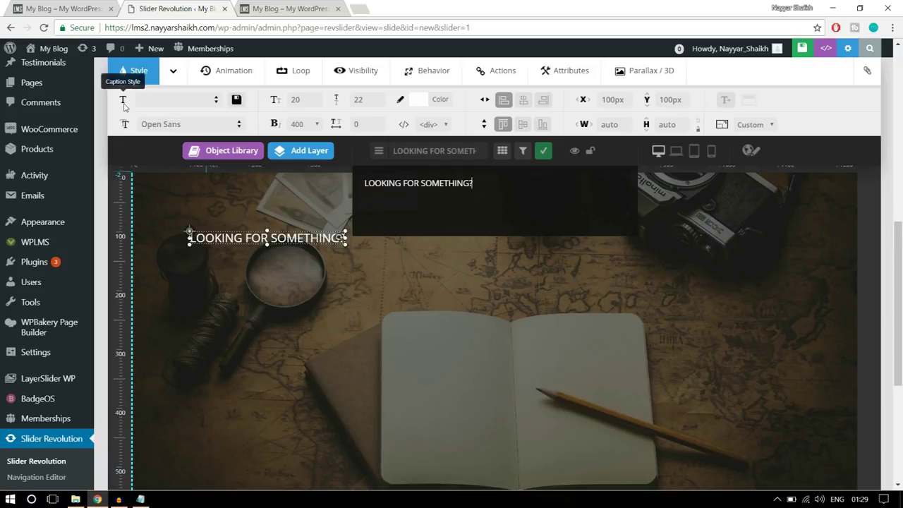
{"action": "left_click", "coordinate": [63, 9]}
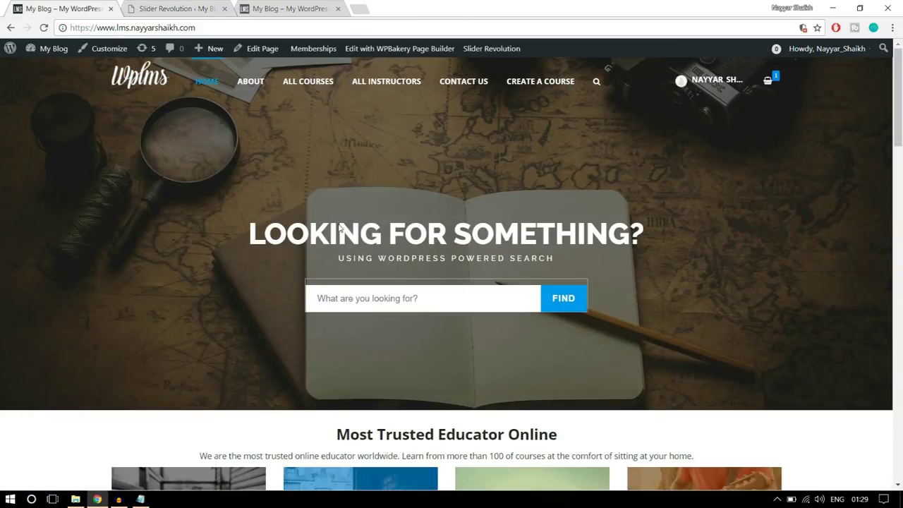
{"action": "left_click", "coordinate": [139, 7]}
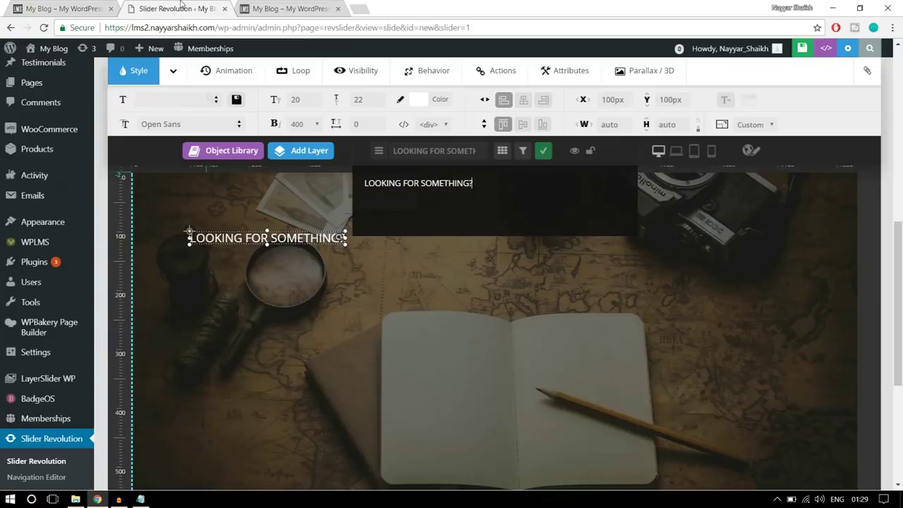
Style the heading in Raleway, 50px size, 50px line height, weight 800
{"action": "left_click", "coordinate": [182, 125]}
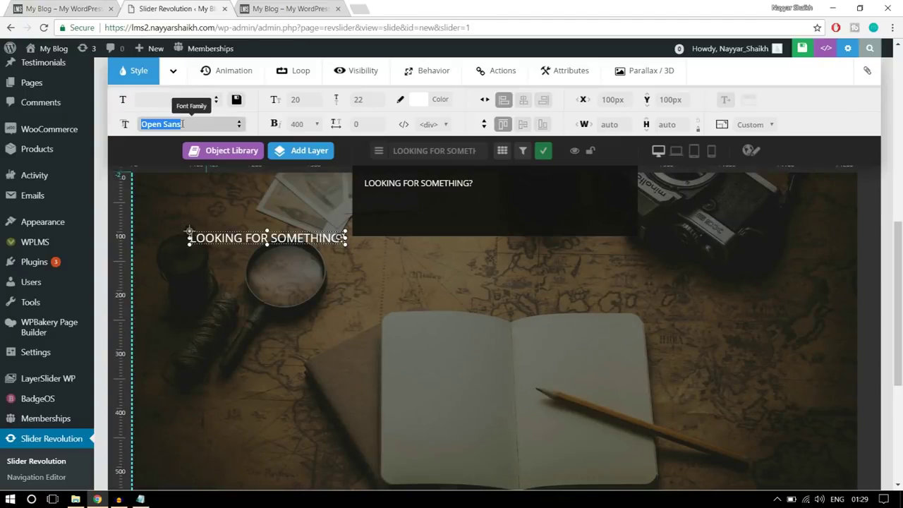
{"action": "type", "text": "RTA"}
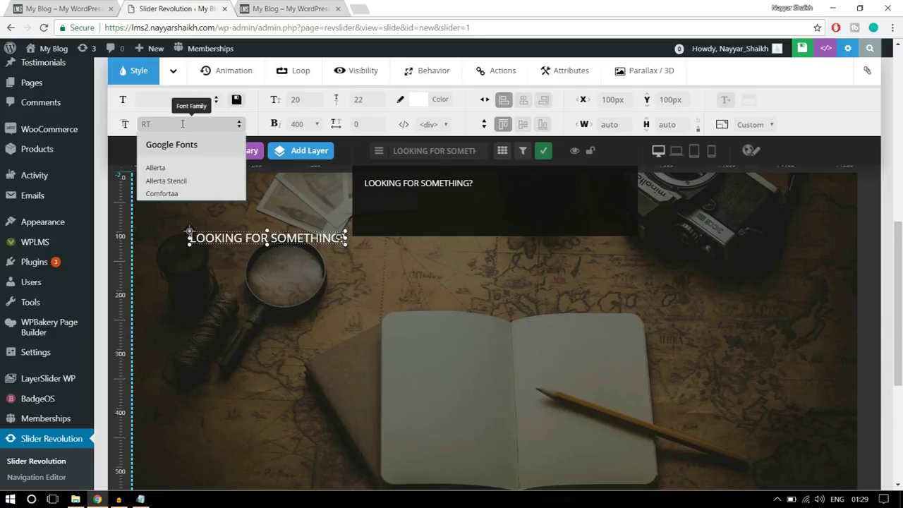
{"action": "key", "text": "BackSpace"}
{"action": "type", "text": "RALE"}
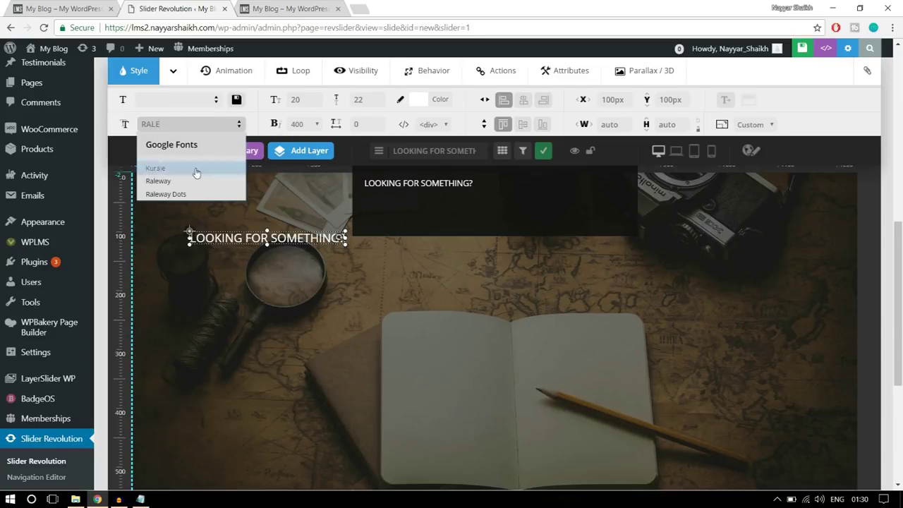
{"action": "left_click", "coordinate": [160, 183]}
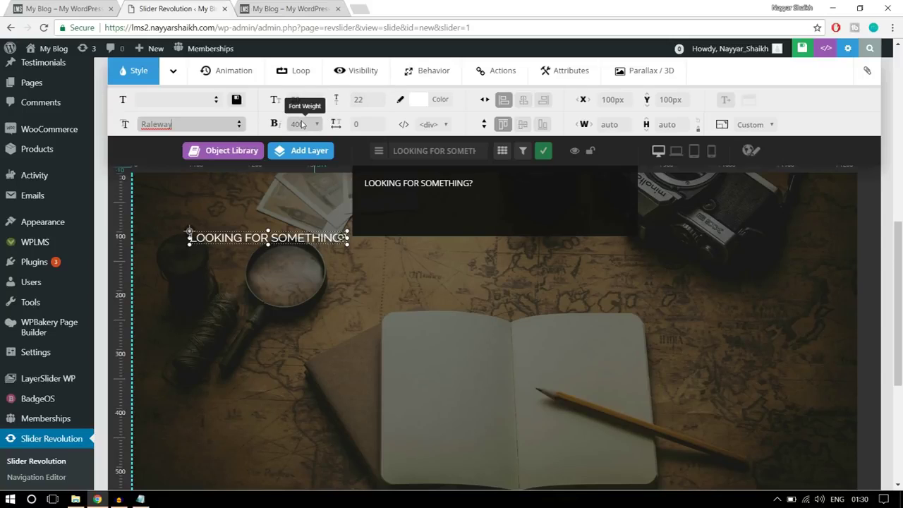
{"action": "mouse_move", "coordinate": [275, 161]}
{"action": "left_click", "coordinate": [307, 104]}
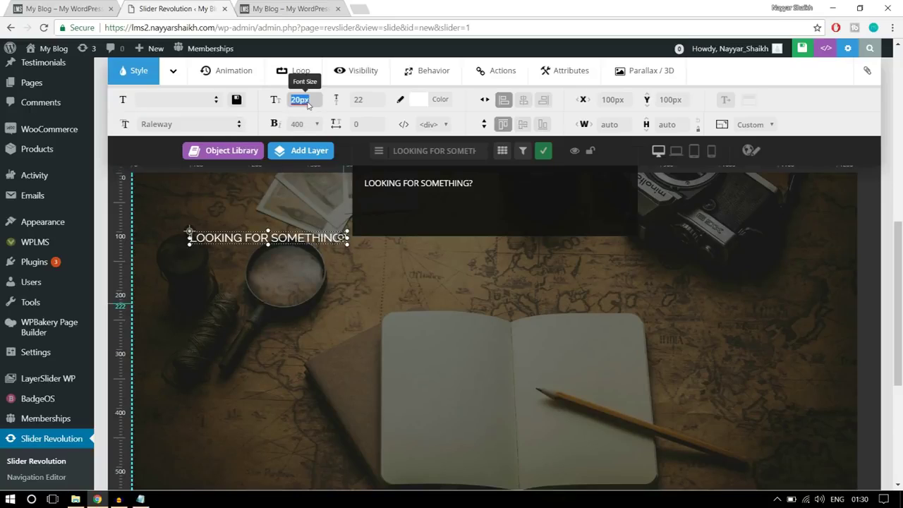
{"action": "type", "text": "50"}
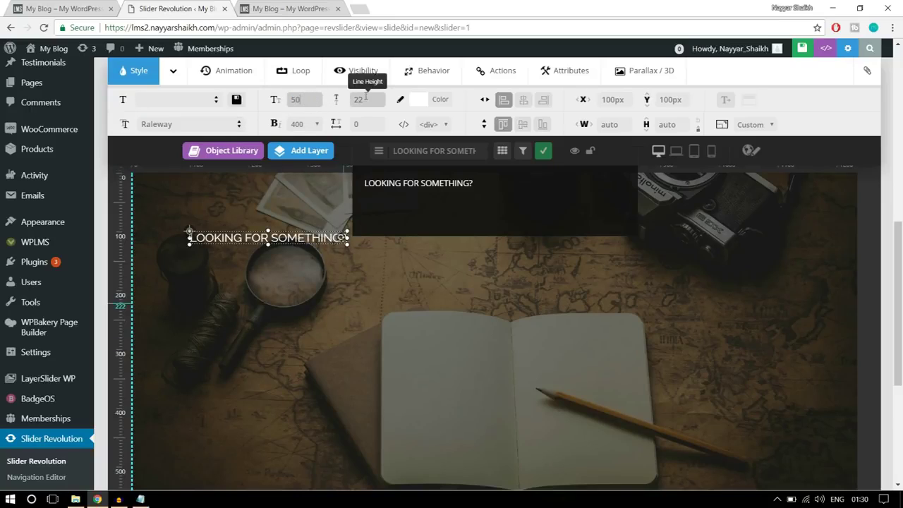
{"action": "left_click", "coordinate": [364, 99]}
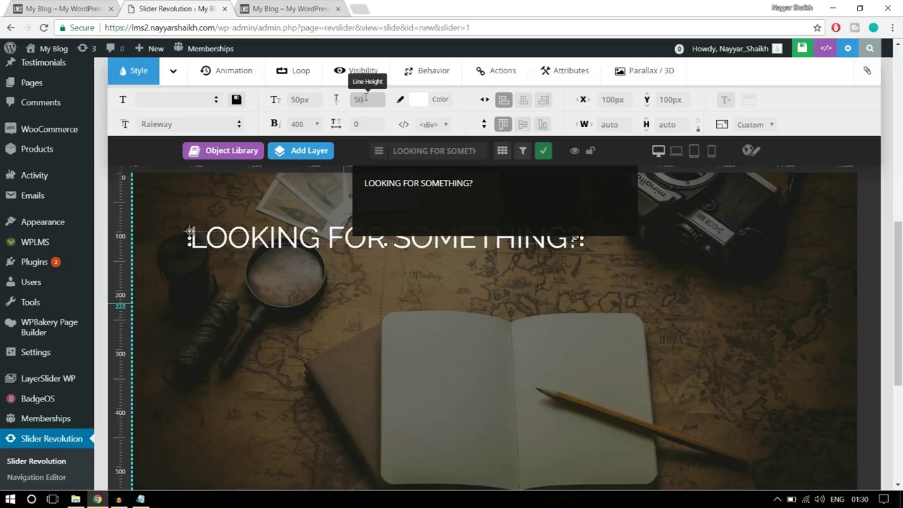
{"action": "type", "text": "50"}
{"action": "left_click", "coordinate": [309, 125]}
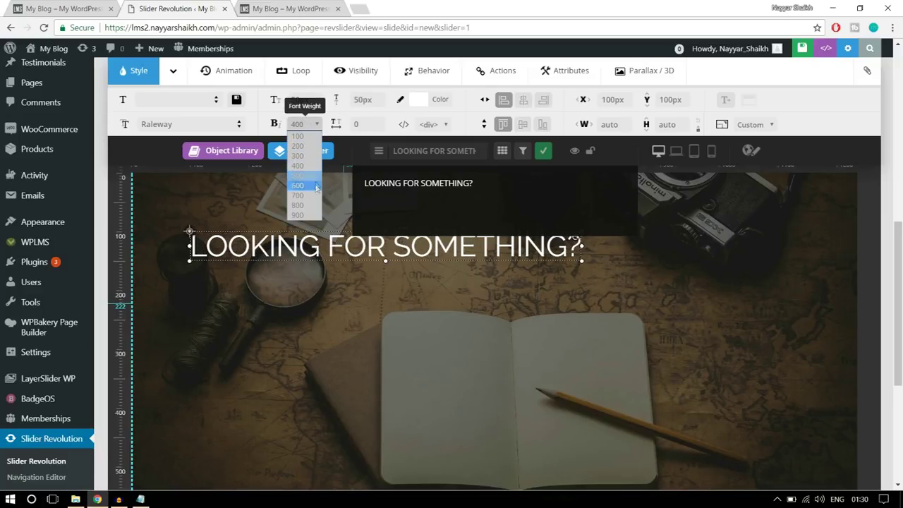
{"action": "left_click", "coordinate": [302, 205]}
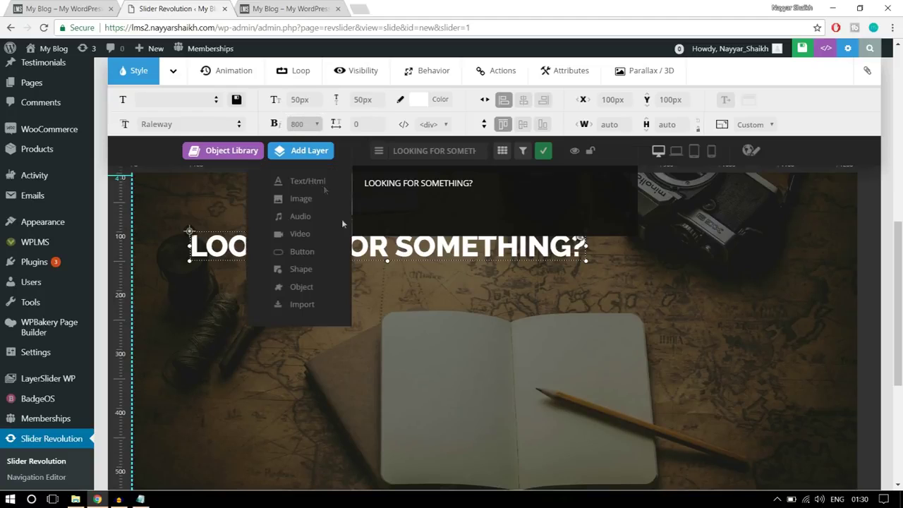
Move the heading lower and centre it horizontally with X offset 0
{"action": "left_click_drag", "start_coordinate": [397, 252], "coordinate": [462, 300]}
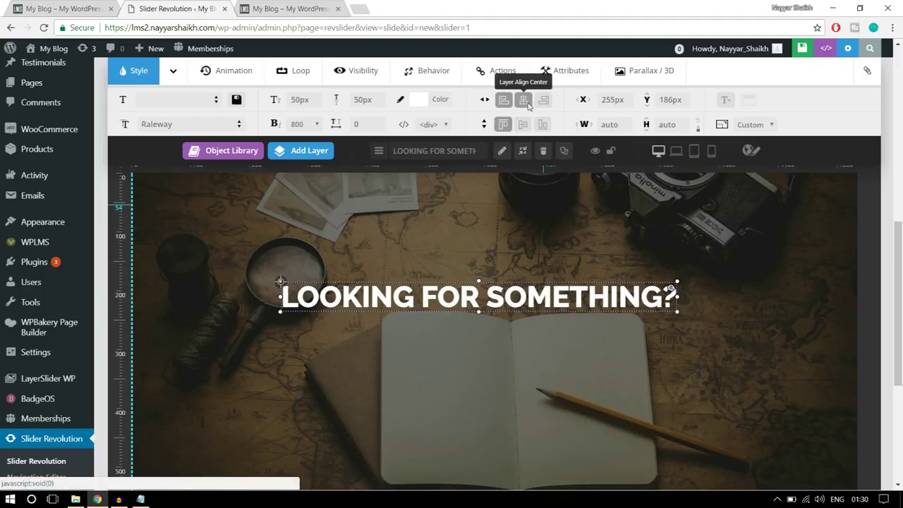
{"action": "left_click", "coordinate": [524, 103]}
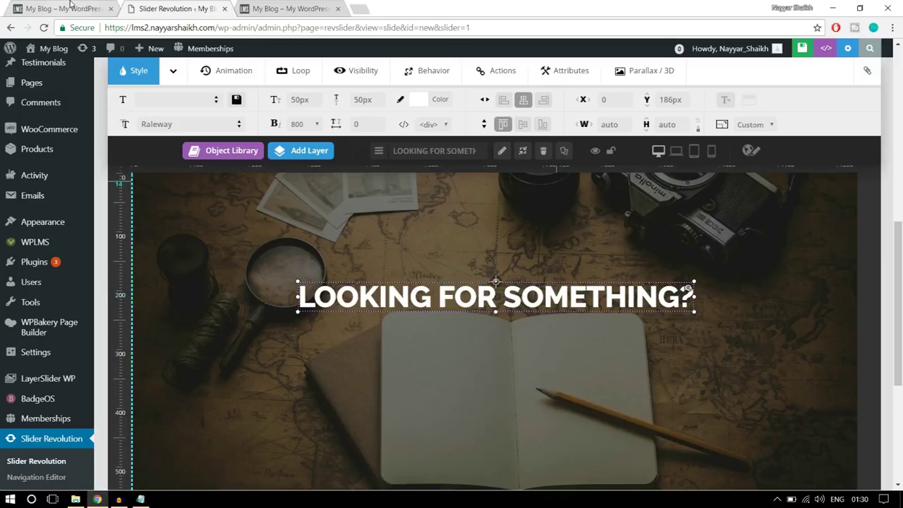
{"action": "left_click", "coordinate": [71, 6]}
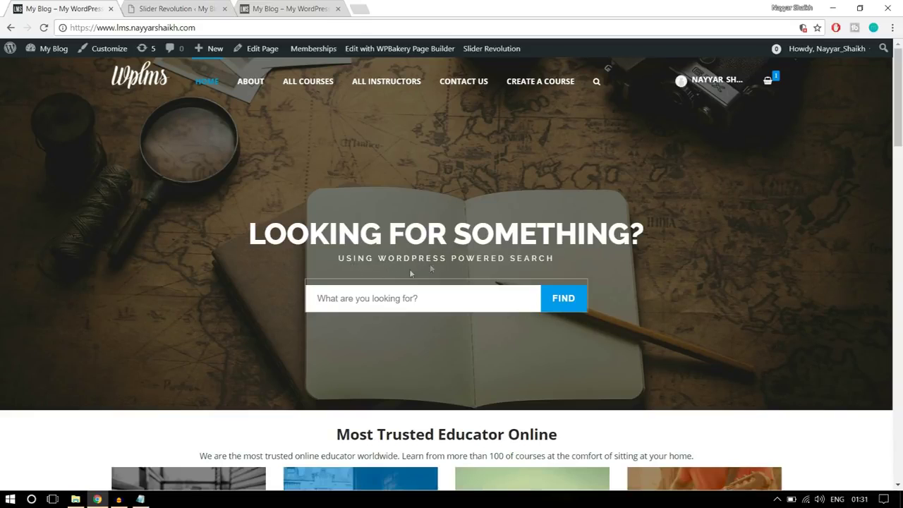
Add a 'USING WORDPRESS POWERED SEARCH' text layer below the heading, centred horizontally
{"action": "left_click", "coordinate": [188, 6]}
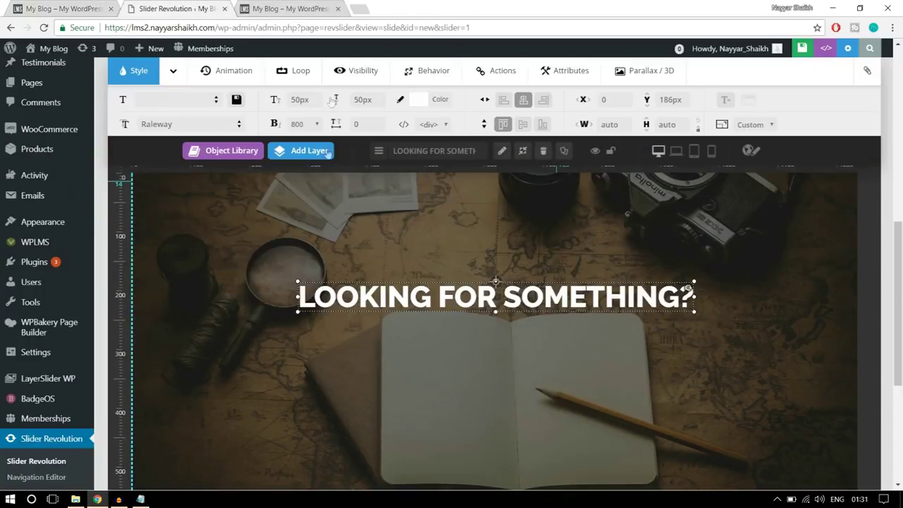
{"action": "mouse_move", "coordinate": [307, 156]}
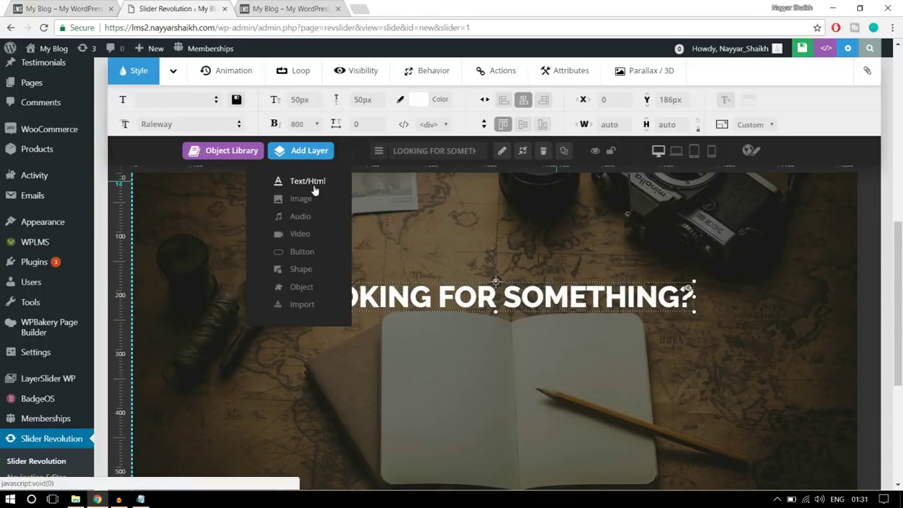
{"action": "left_click", "coordinate": [315, 185]}
{"action": "left_click_drag", "start_coordinate": [400, 196], "coordinate": [378, 172]}
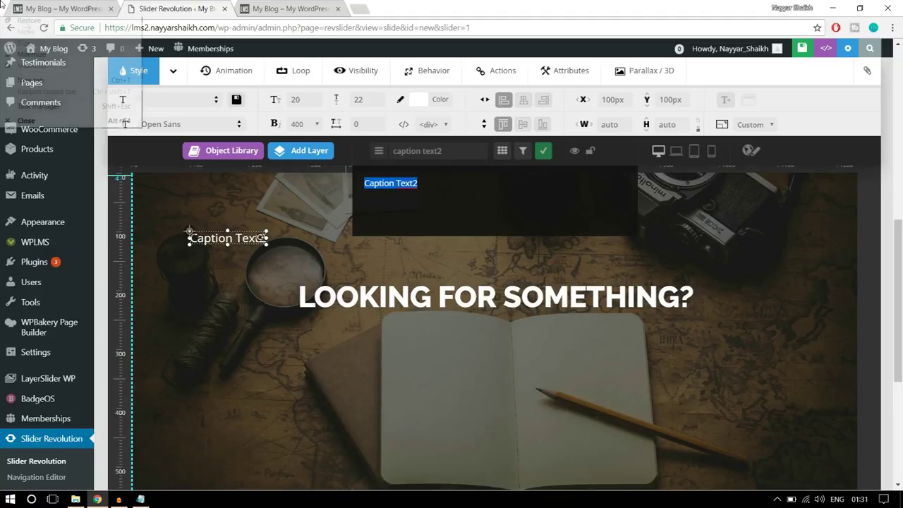
{"action": "left_click", "coordinate": [60, 7]}
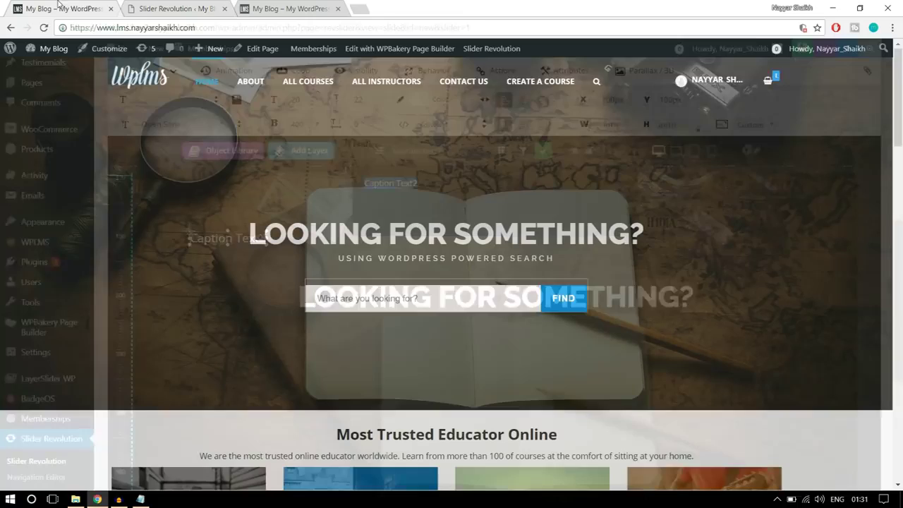
{"action": "left_click", "coordinate": [177, 9]}
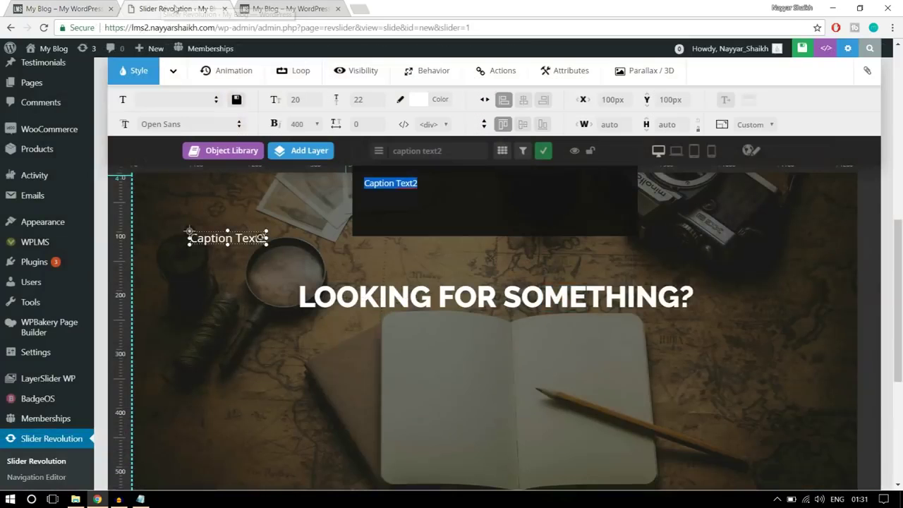
{"action": "type", "text": "USING WORDPRESS POWERED SEARCH"}
{"action": "left_click_drag", "start_coordinate": [304, 236], "coordinate": [513, 326]}
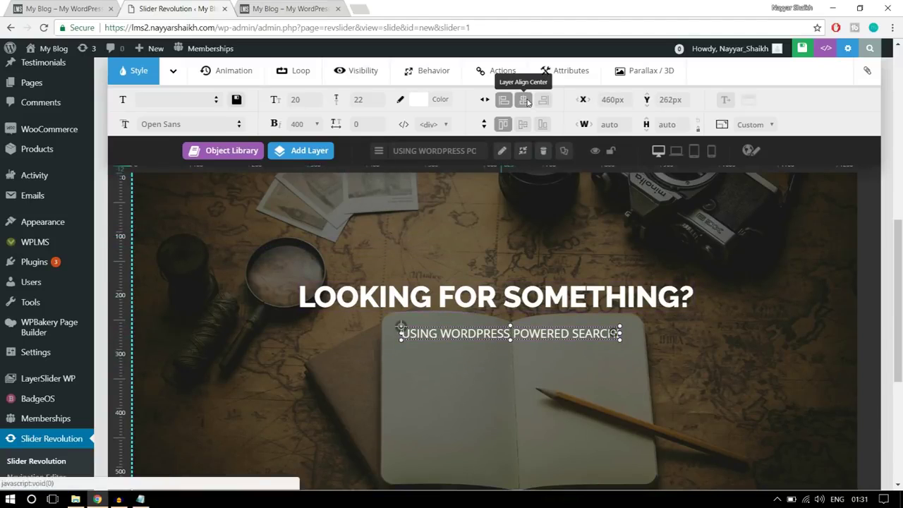
{"action": "left_click", "coordinate": [526, 101]}
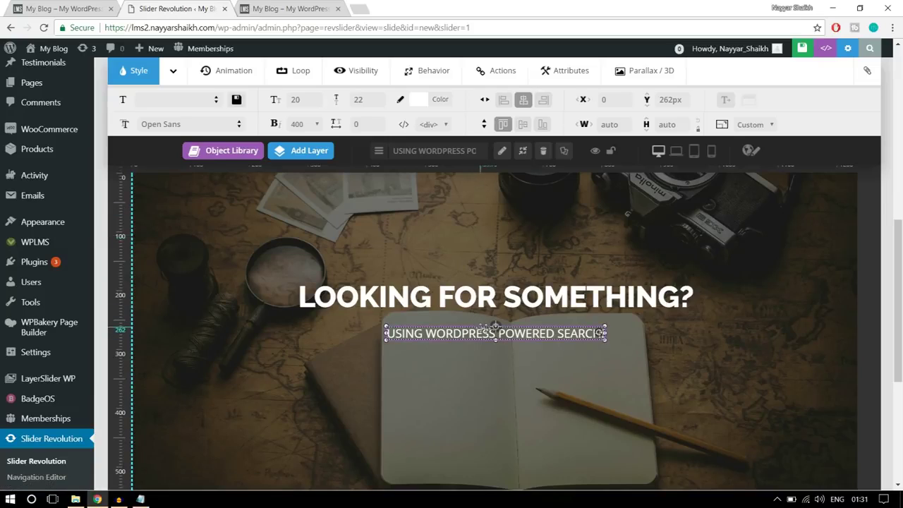
Set the subtitle font to Raleway, 13px size with 20px line height
{"action": "left_click", "coordinate": [182, 125]}
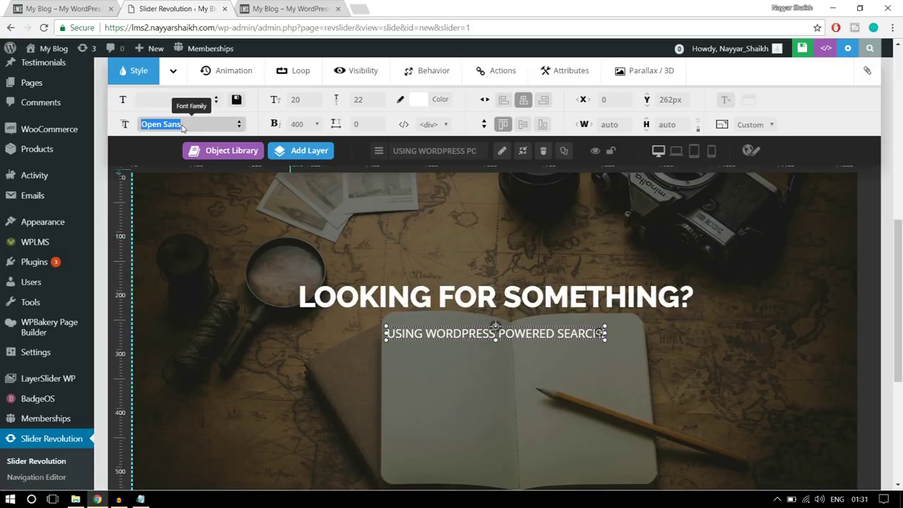
{"action": "type", "text": "RALE"}
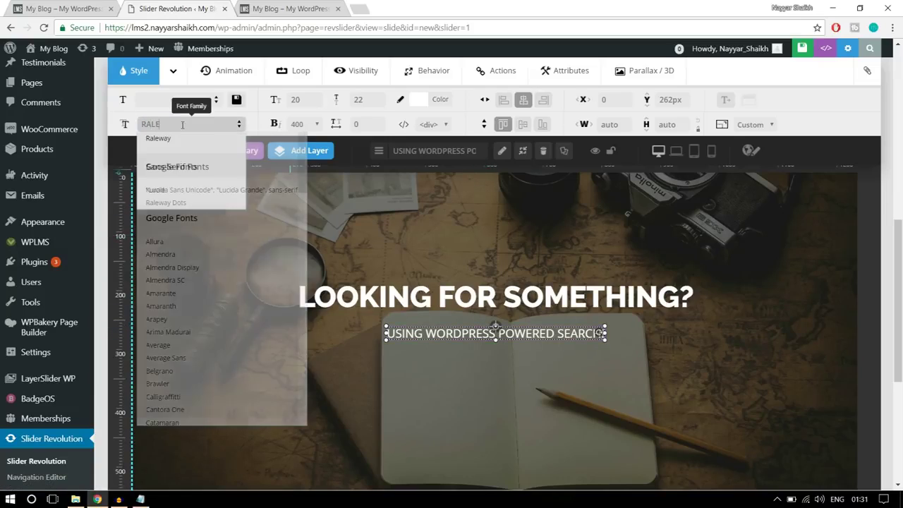
{"action": "left_click", "coordinate": [174, 139]}
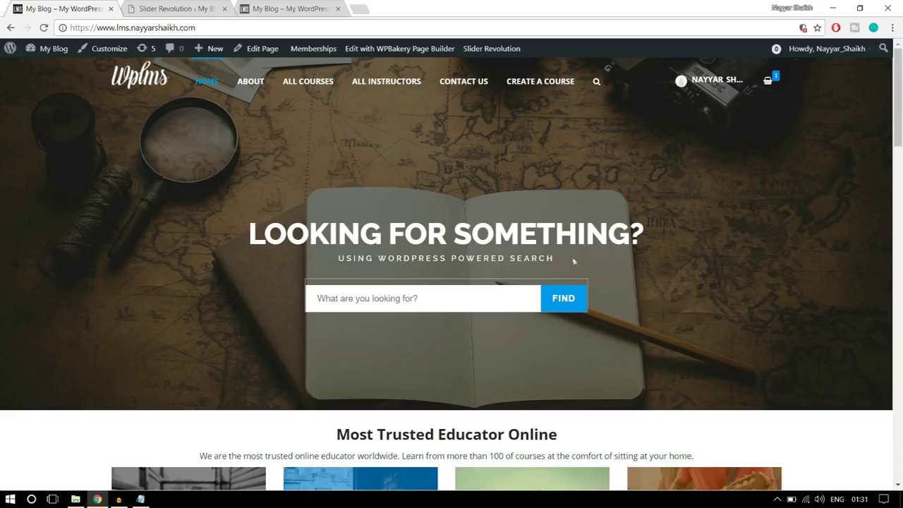
{"action": "left_click", "coordinate": [212, 10]}
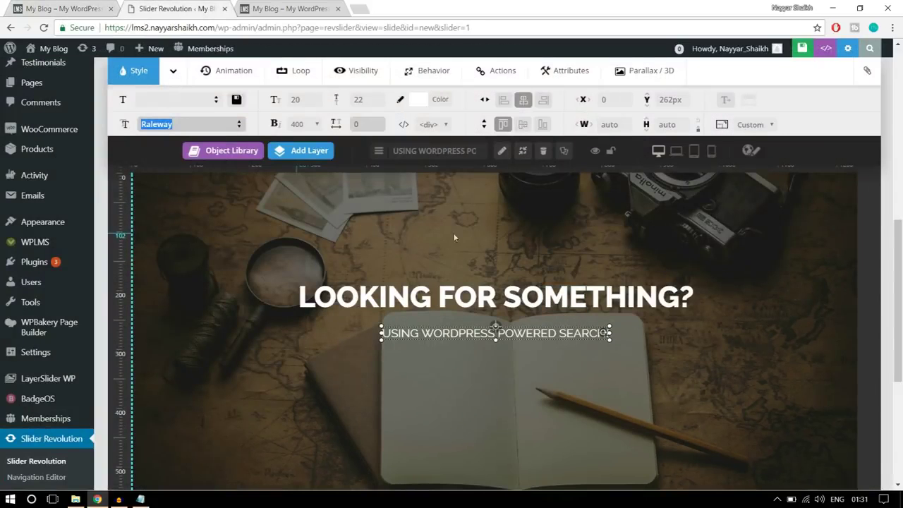
{"action": "left_click", "coordinate": [297, 100]}
{"action": "type", "text": "13"}
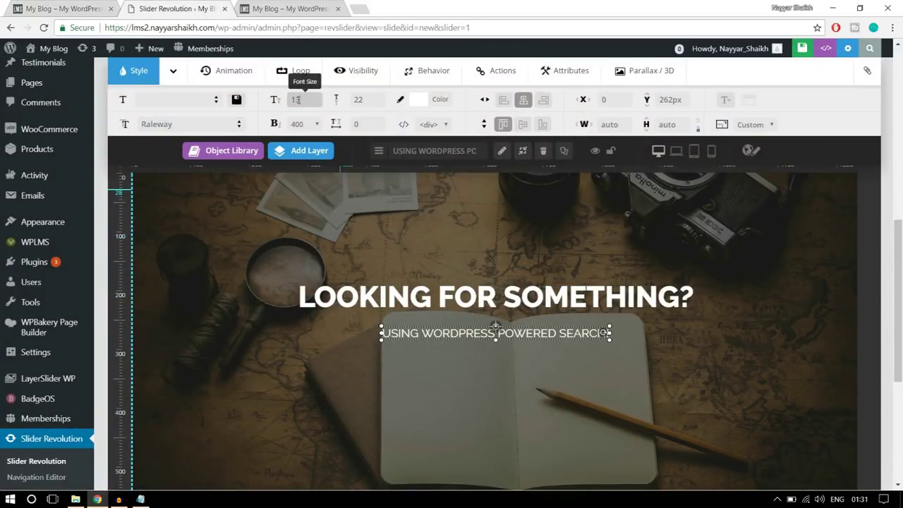
{"action": "left_click", "coordinate": [361, 99]}
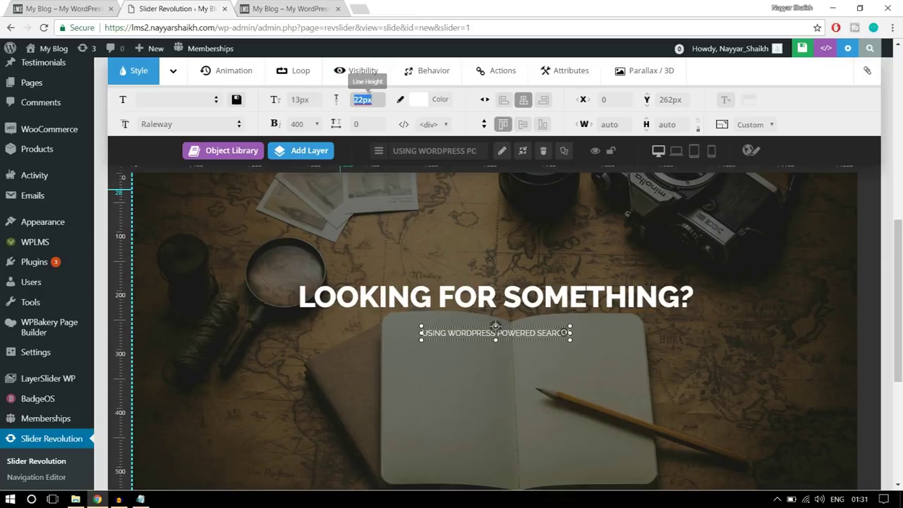
{"action": "type", "text": "2"}
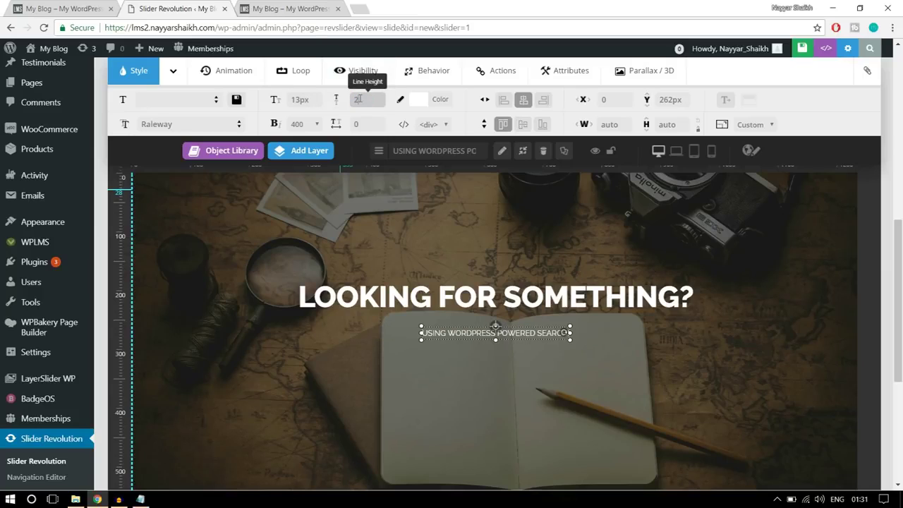
{"action": "type", "text": "0"}
Give the subtitle weight 500 and 5px letter spacing, then re-centre it
{"action": "left_click", "coordinate": [302, 124]}
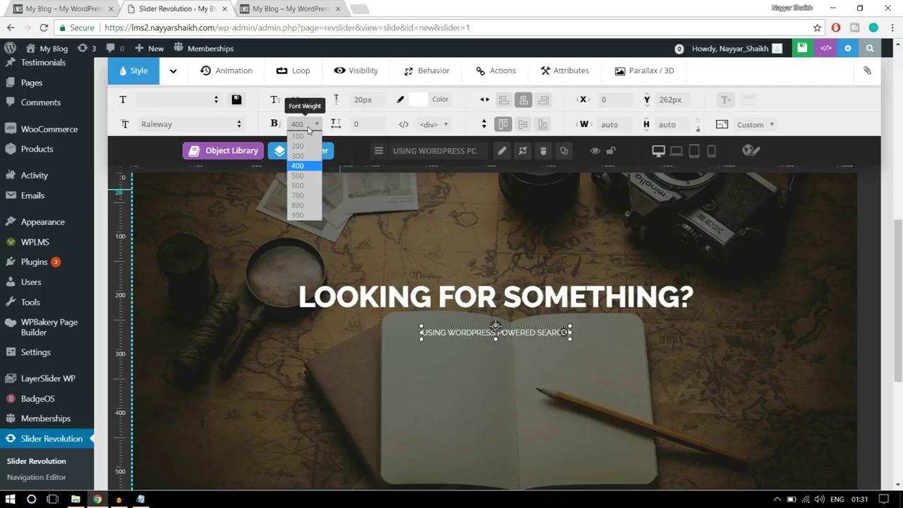
{"action": "left_click", "coordinate": [310, 176]}
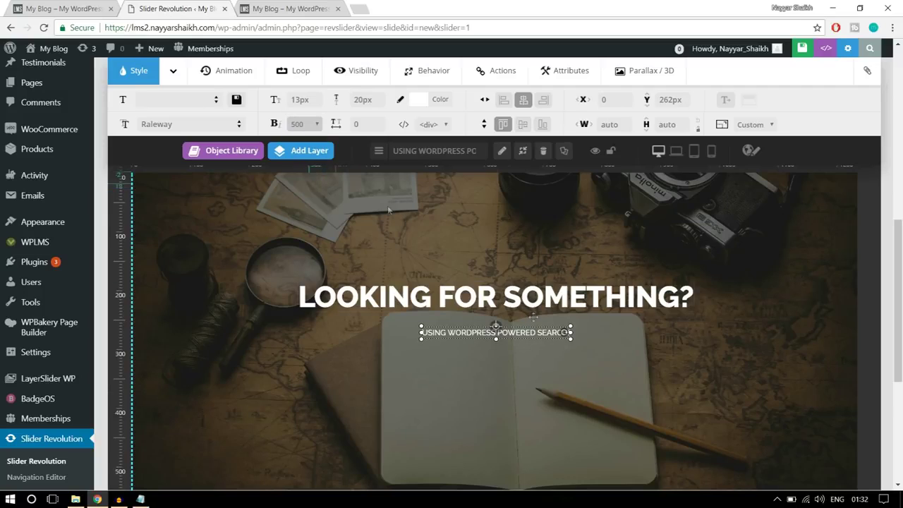
{"action": "key", "text": "Tab"}
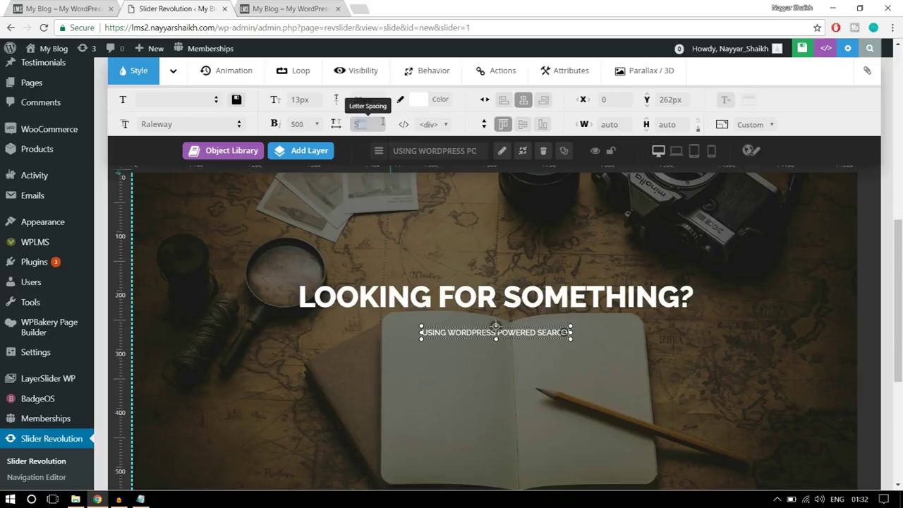
{"action": "left_click", "coordinate": [556, 361]}
{"action": "left_click_drag", "start_coordinate": [519, 325], "coordinate": [519, 322]}
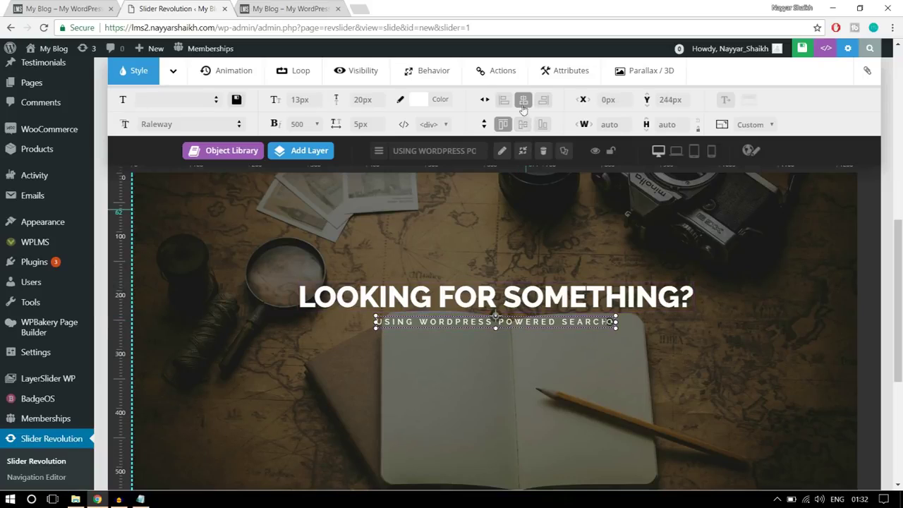
{"action": "left_click", "coordinate": [523, 106]}
Add another Text/Html layer, select its placeholder text, and switch to the code-notes folder
{"action": "left_click", "coordinate": [60, 4]}
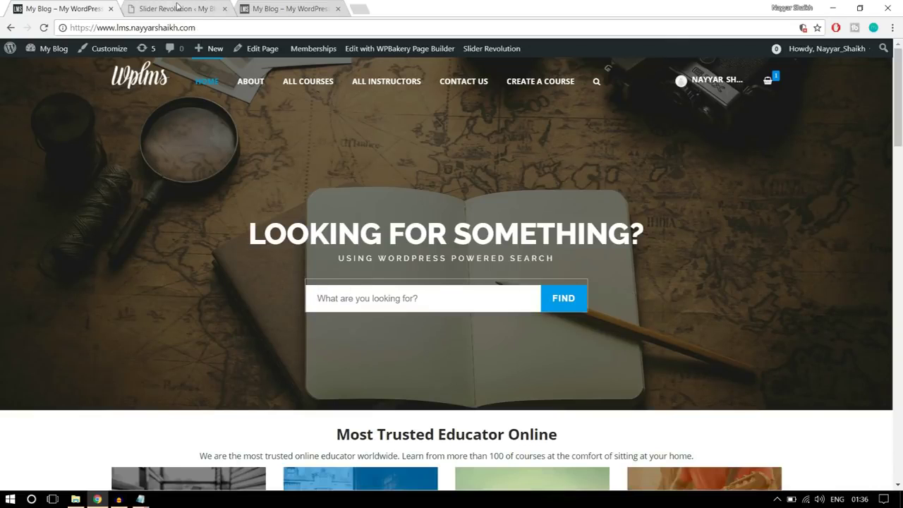
{"action": "left_click", "coordinate": [177, 7]}
{"action": "scroll", "coordinate": [670, 204], "scroll_direction": "down", "scroll_amount": 2}
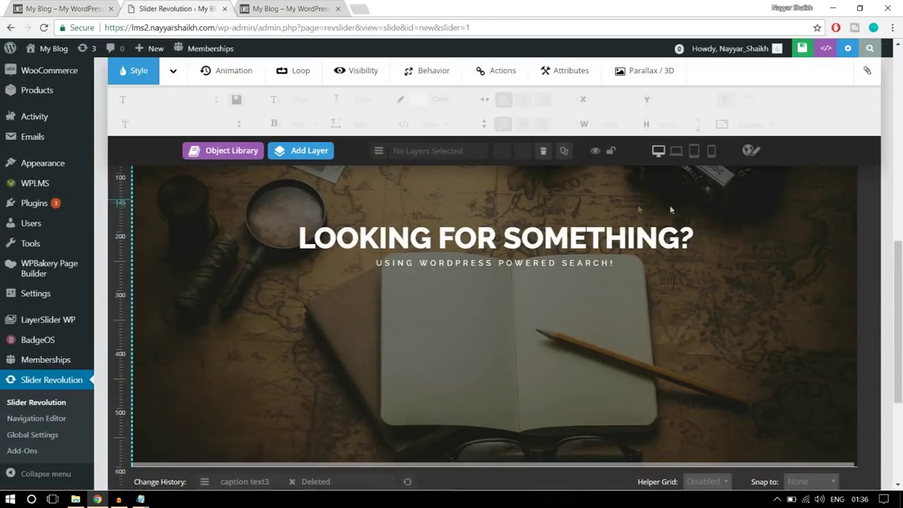
{"action": "left_click", "coordinate": [327, 156]}
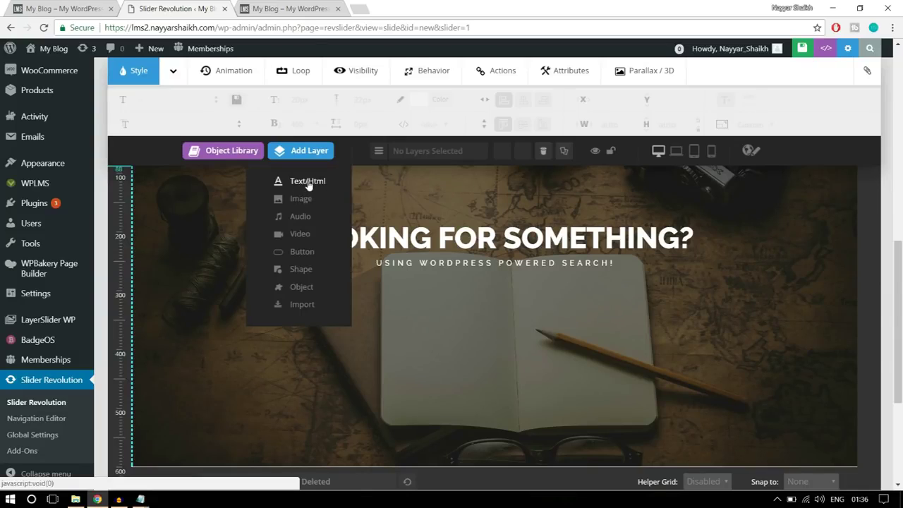
{"action": "left_click", "coordinate": [308, 183]}
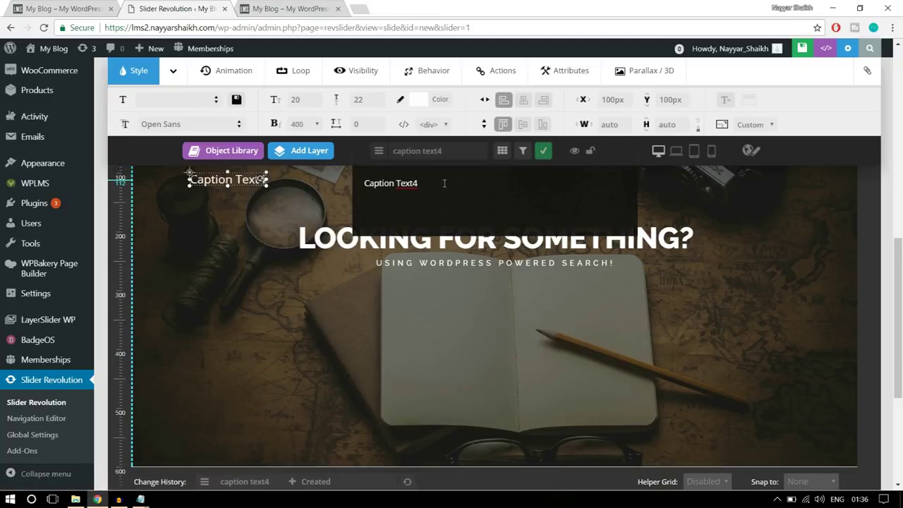
{"action": "double_click", "coordinate": [380, 177]}
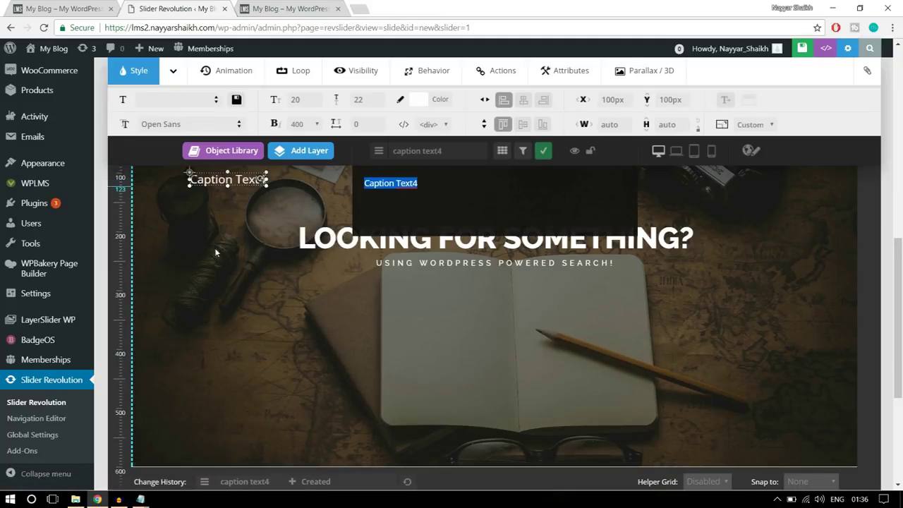
{"action": "left_click", "coordinate": [75, 498]}
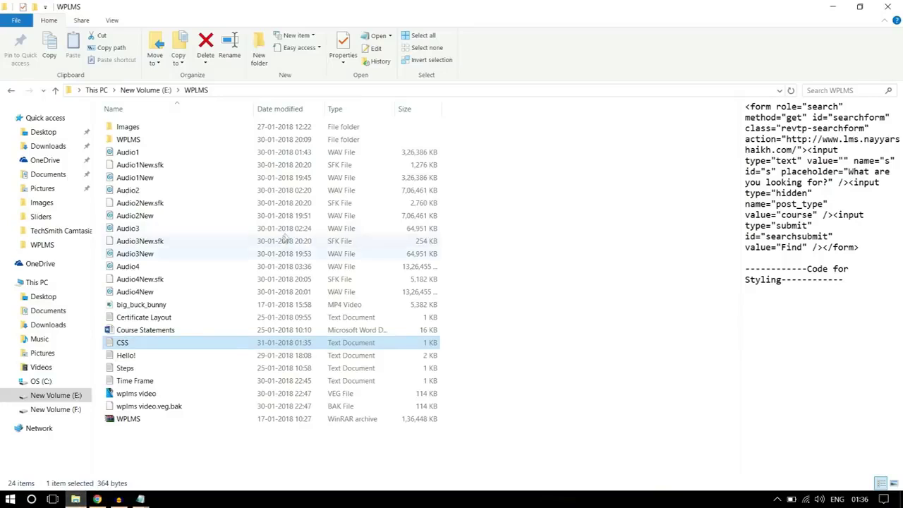
Open the CSS notes in Notepad and select the first line's search-form HTML
{"action": "left_click", "coordinate": [510, 209]}
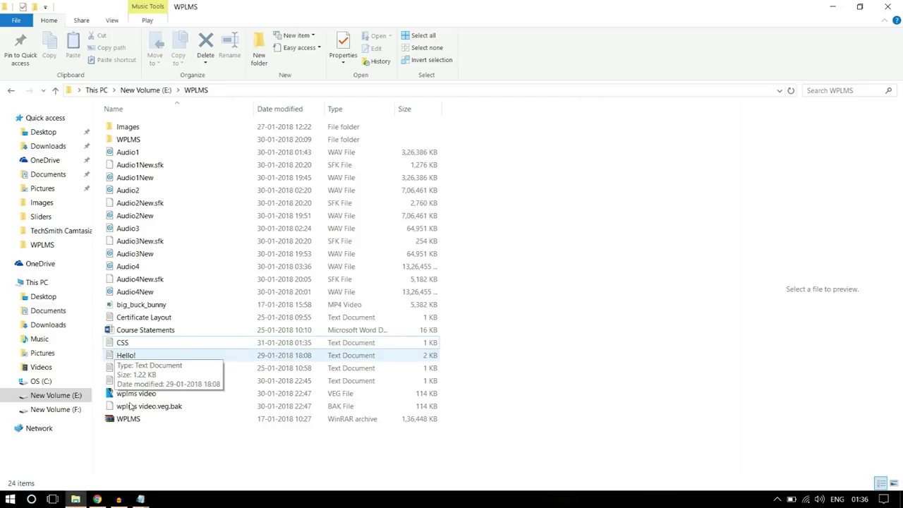
{"action": "left_click", "coordinate": [144, 500]}
{"action": "scroll", "coordinate": [345, 250], "scroll_direction": "up", "scroll_amount": 10}
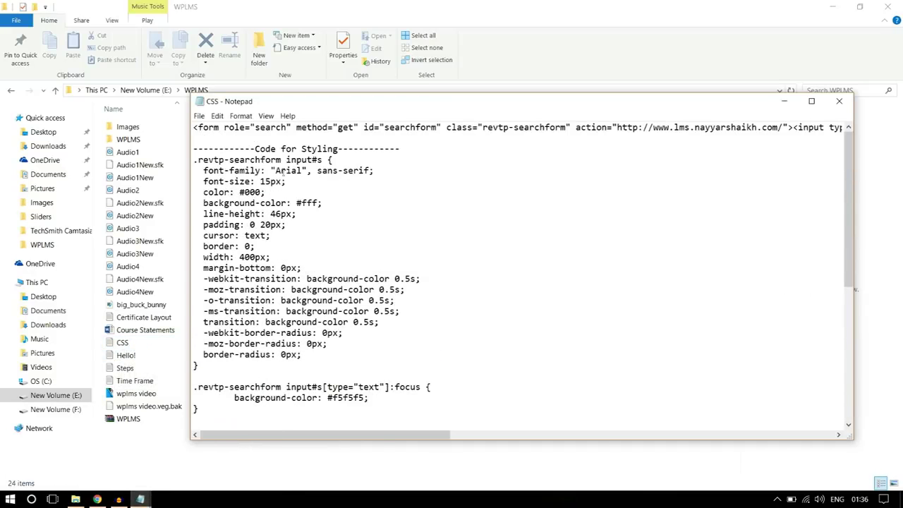
{"action": "left_click_drag", "start_coordinate": [194, 129], "coordinate": [900, 111]}
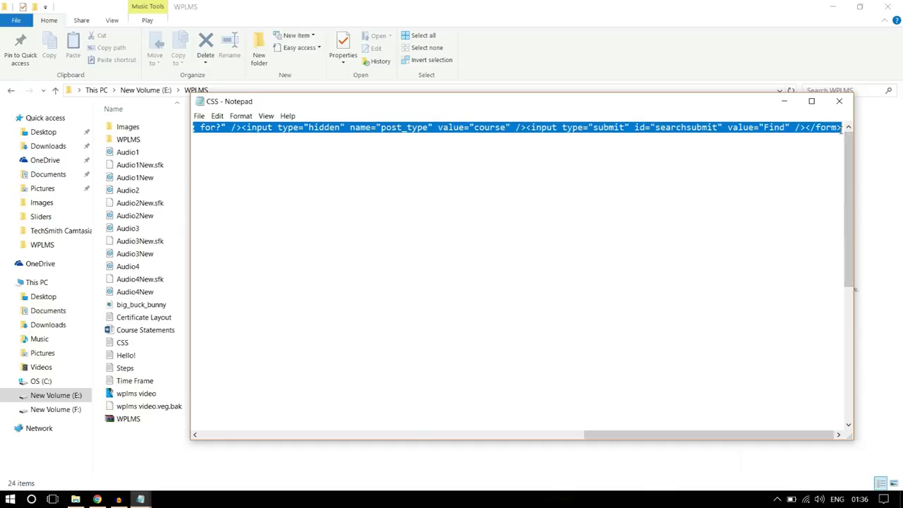
{"action": "left_click", "coordinate": [98, 499]}
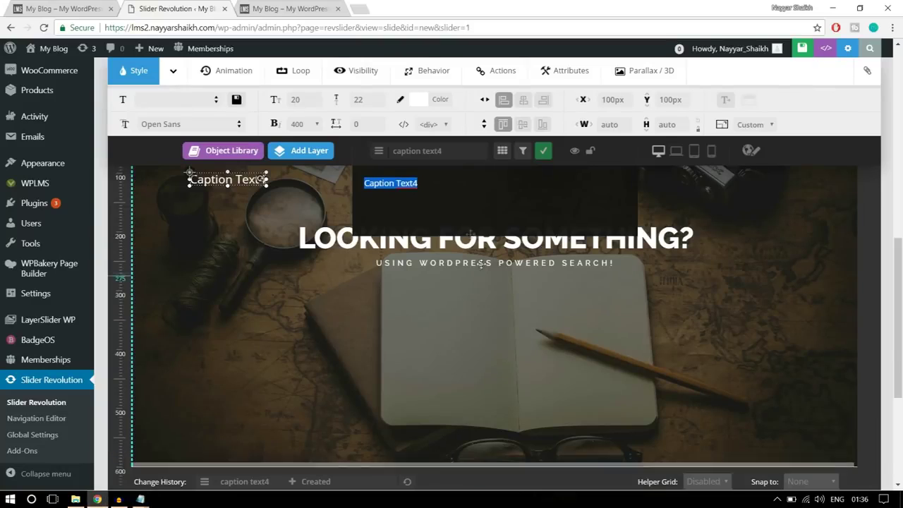
Paste the search-form HTML into the new layer and drag the search box below the subtitle
{"action": "key", "text": "ctrl+v"}
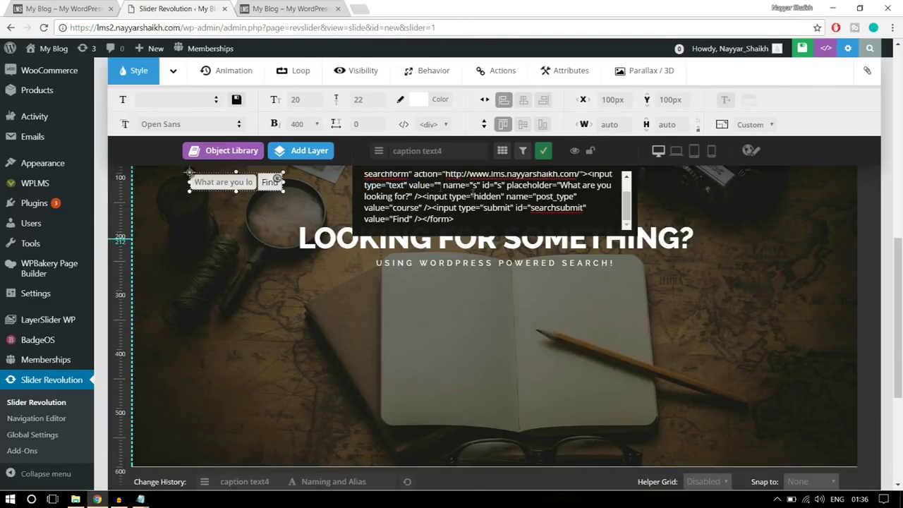
{"action": "left_click", "coordinate": [226, 182]}
{"action": "left_click_drag", "start_coordinate": [226, 182], "coordinate": [496, 289]}
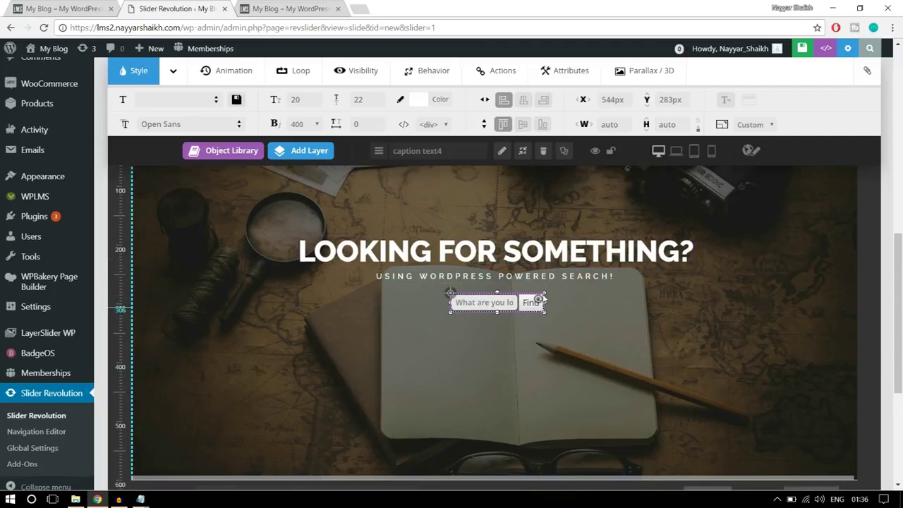
{"action": "scroll", "coordinate": [542, 293], "scroll_direction": "up", "scroll_amount": 3}
{"action": "scroll", "coordinate": [543, 293], "scroll_direction": "down", "scroll_amount": 1}
{"action": "scroll", "coordinate": [543, 294], "scroll_direction": "down", "scroll_amount": 2}
{"action": "scroll", "coordinate": [500, 239], "scroll_direction": "up", "scroll_amount": 1}
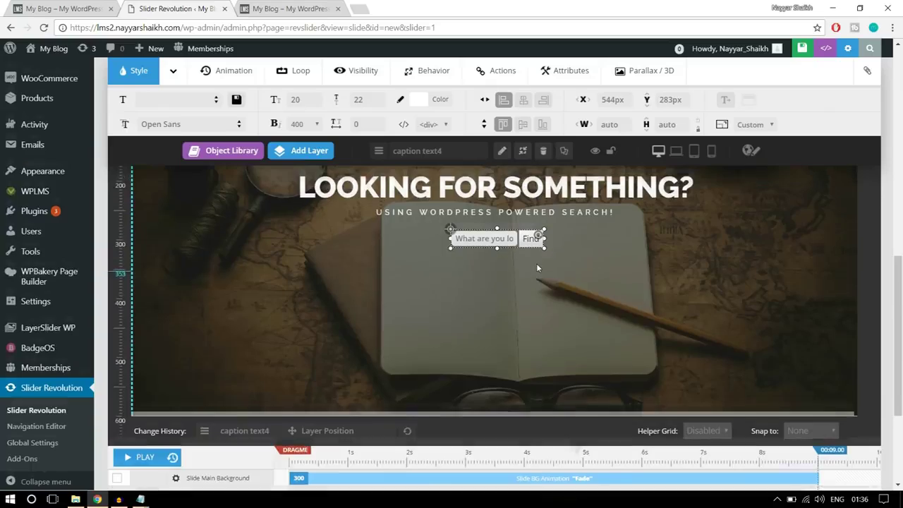
{"action": "left_click_drag", "start_coordinate": [515, 290], "coordinate": [517, 315]}
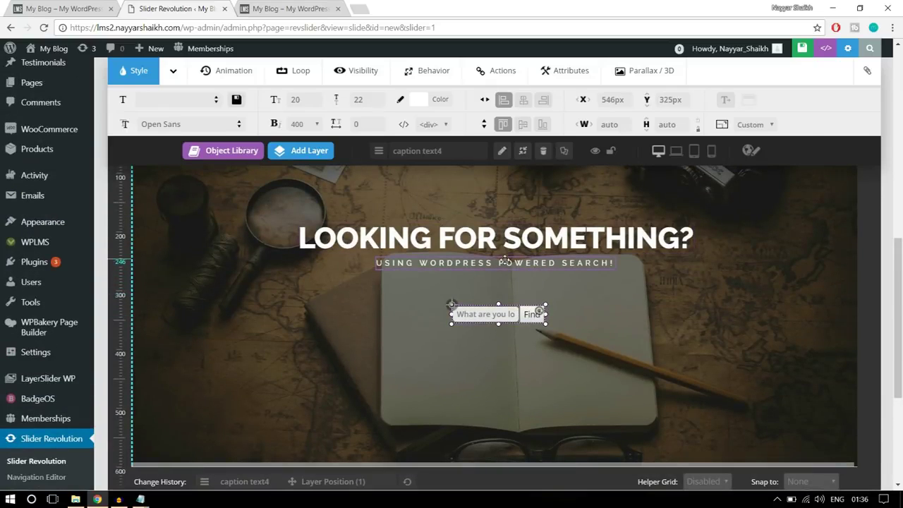
Lower the subtitle and heading, then centre the search box horizontally
{"action": "left_click_drag", "start_coordinate": [505, 261], "coordinate": [505, 288]}
{"action": "left_click_drag", "start_coordinate": [502, 238], "coordinate": [502, 262]}
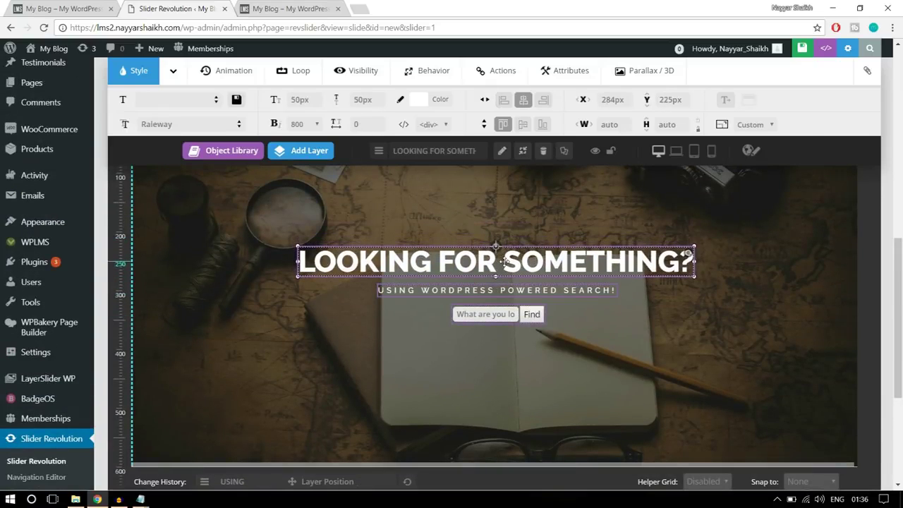
{"action": "left_click", "coordinate": [494, 310]}
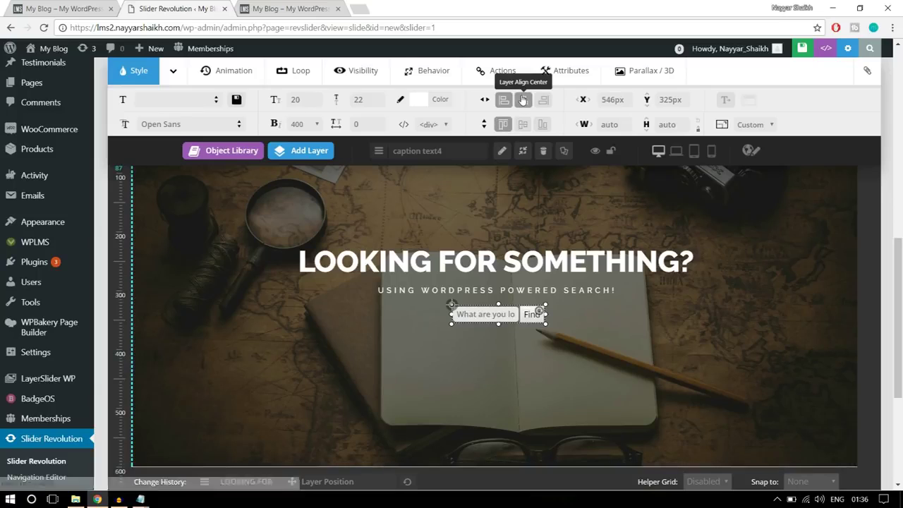
{"action": "left_click", "coordinate": [524, 100]}
{"action": "left_click", "coordinate": [494, 289]}
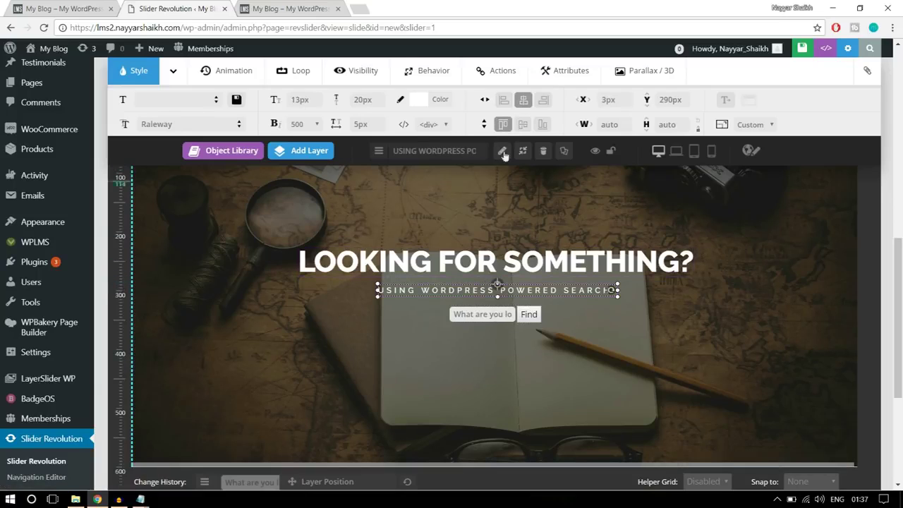
Centre the LOOKING FOR SOMETHING? heading horizontally on the slide and save the slide
{"action": "left_click", "coordinate": [509, 260]}
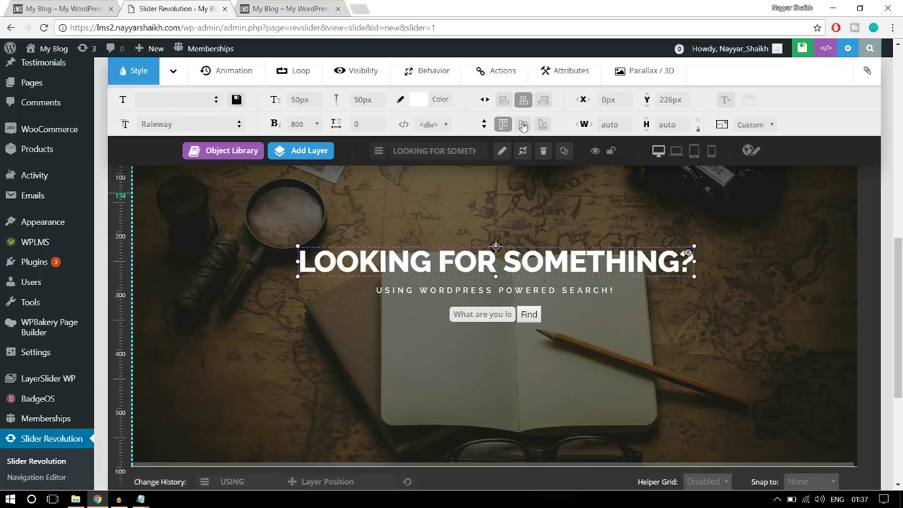
{"action": "left_click", "coordinate": [523, 99]}
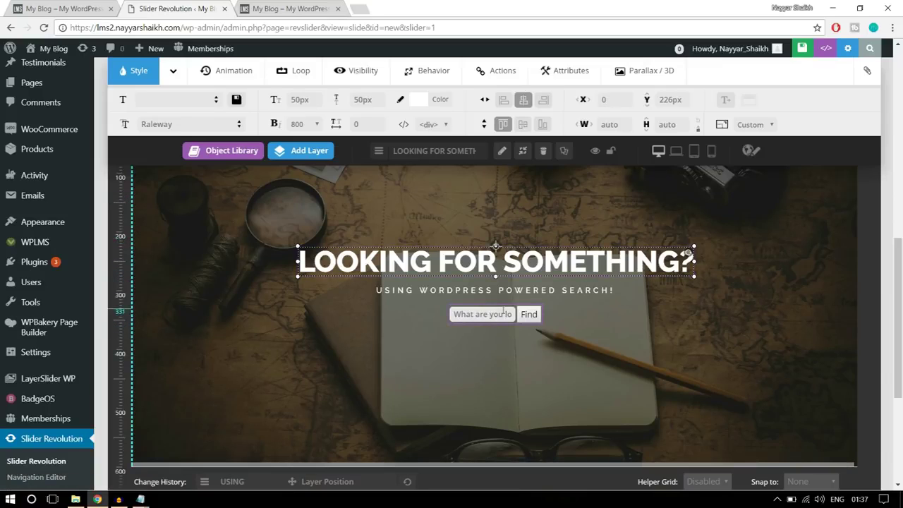
{"action": "left_click", "coordinate": [487, 314]}
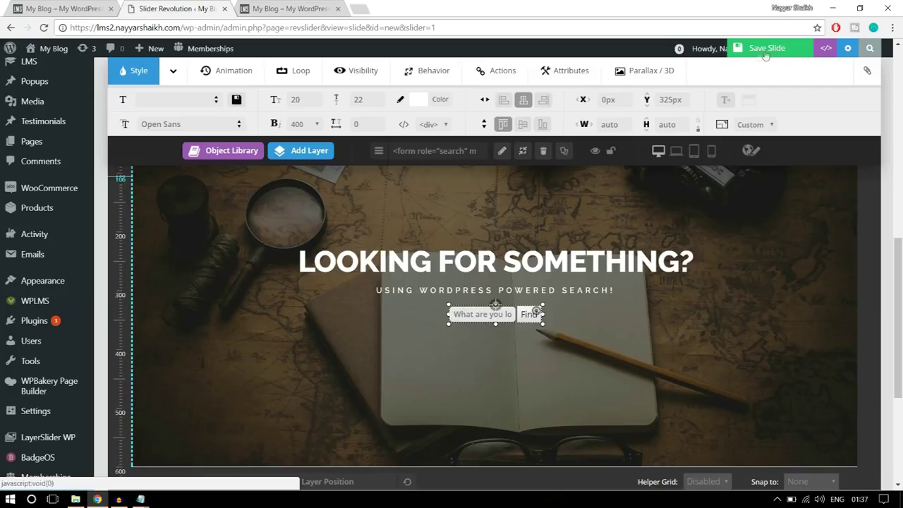
{"action": "left_click", "coordinate": [757, 55]}
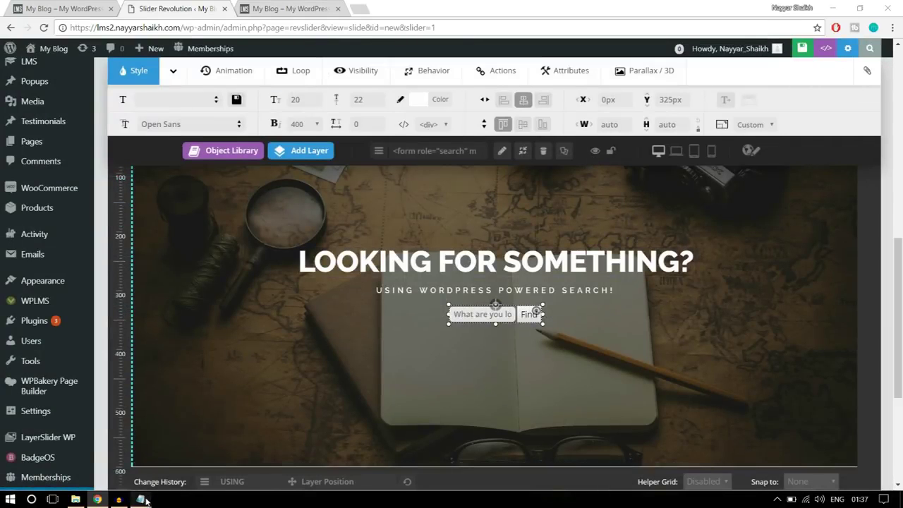
Compare the slide's stacked layers with the live homepage, then go back to the editor
{"action": "left_click", "coordinate": [718, 321]}
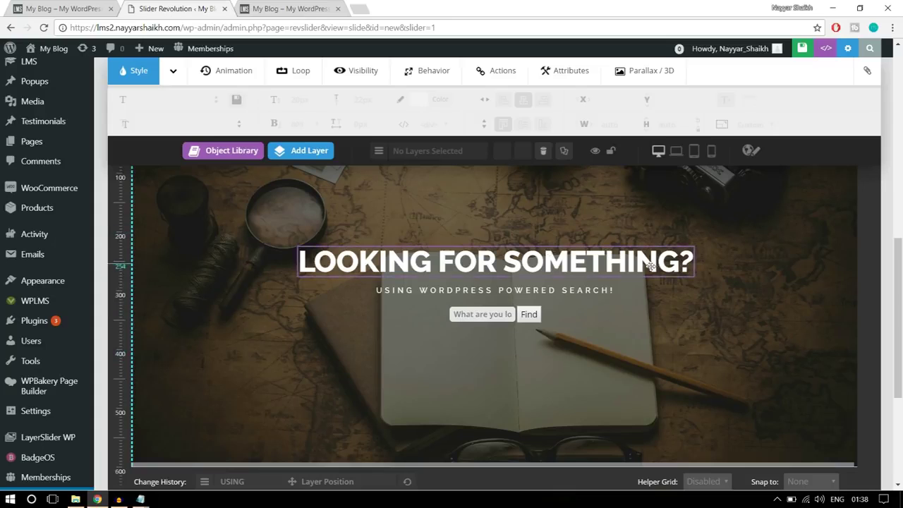
{"action": "scroll", "coordinate": [679, 339], "scroll_direction": "down", "scroll_amount": 3}
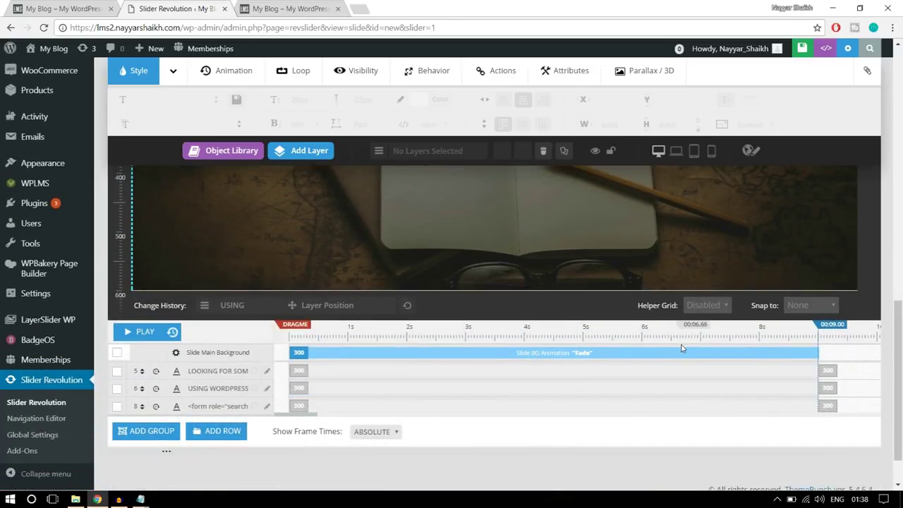
{"action": "scroll", "coordinate": [681, 348], "scroll_direction": "up", "scroll_amount": 3}
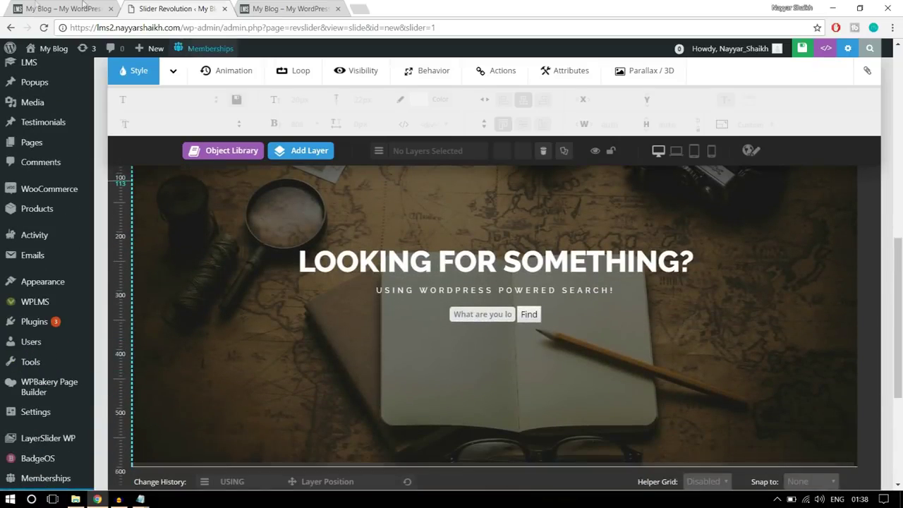
{"action": "left_click", "coordinate": [64, 9]}
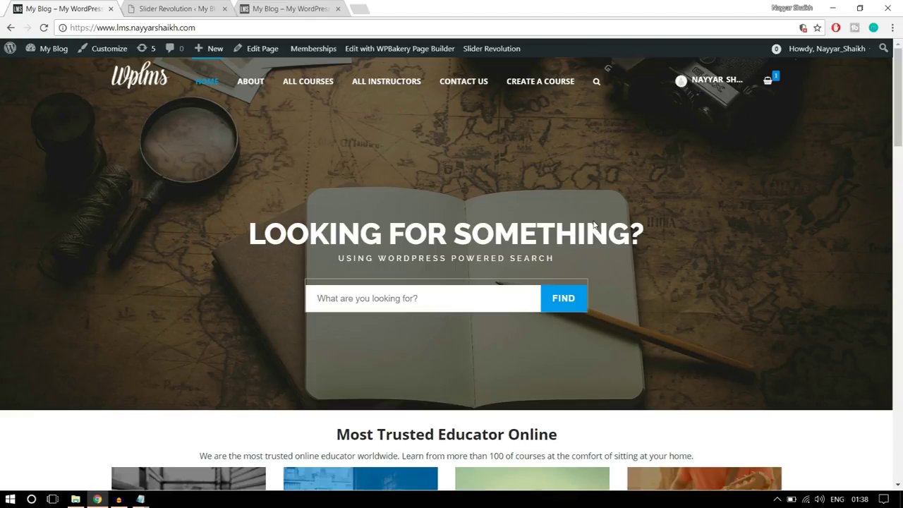
{"action": "left_click", "coordinate": [209, 5]}
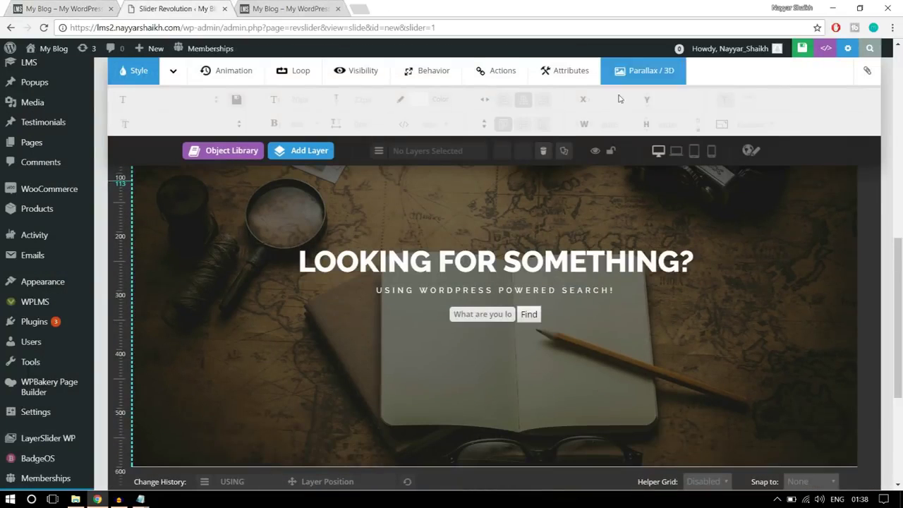
{"action": "scroll", "coordinate": [708, 251], "scroll_direction": "down", "scroll_amount": 5}
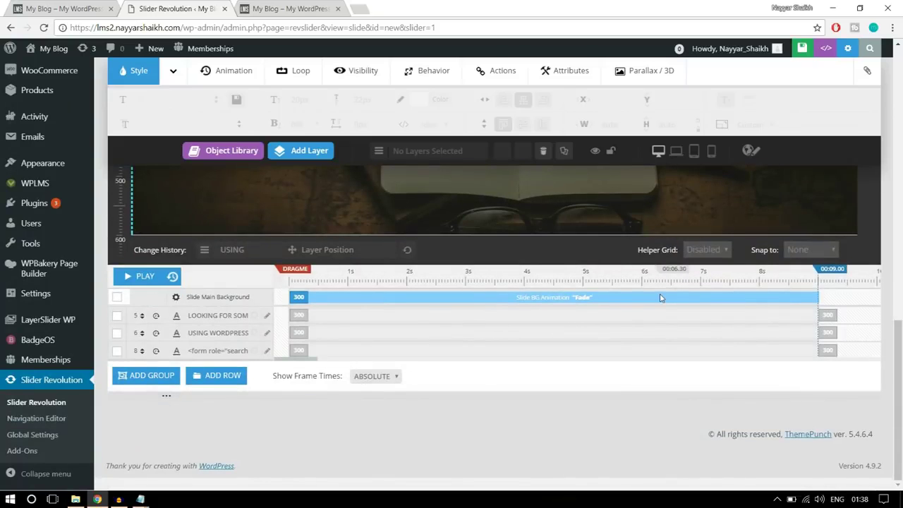
Make the LOOKING FOR SOMETHING? heading enter at 1000 ms with a 1500 ms duration
{"action": "scroll", "coordinate": [632, 311], "scroll_direction": "up", "scroll_amount": 5}
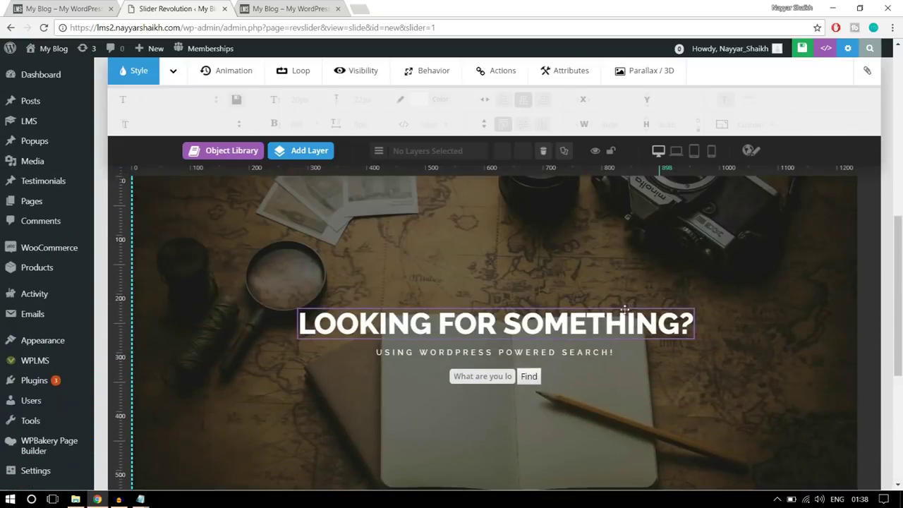
{"action": "left_click", "coordinate": [465, 325]}
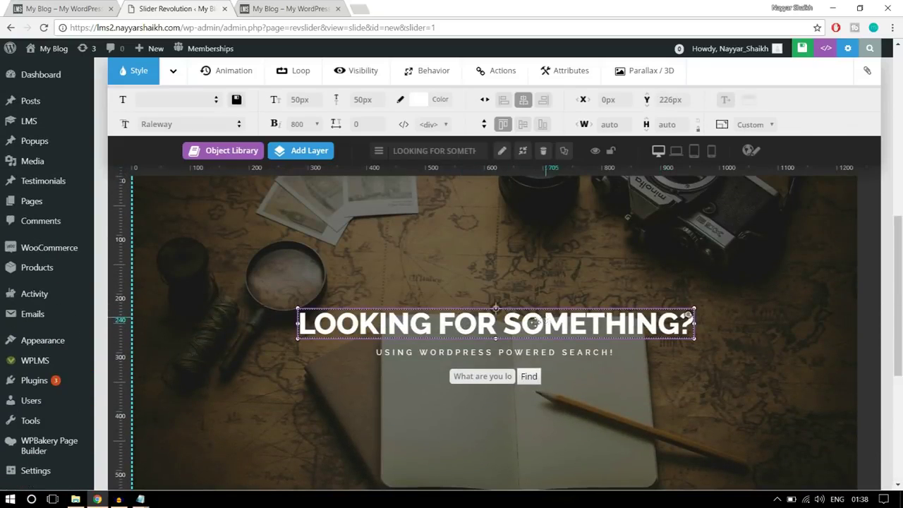
{"action": "scroll", "coordinate": [565, 331], "scroll_direction": "down", "scroll_amount": 3}
{"action": "scroll", "coordinate": [566, 333], "scroll_direction": "down", "scroll_amount": 1}
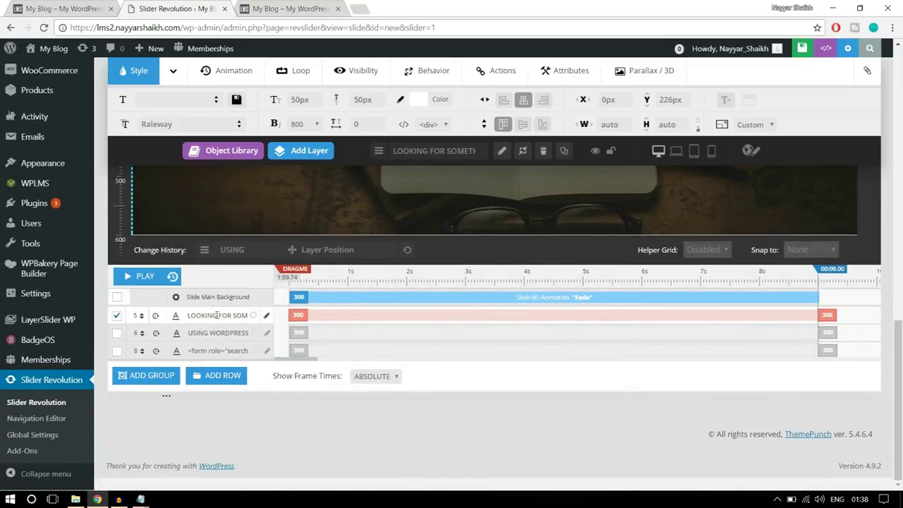
{"action": "left_click", "coordinate": [299, 329]}
{"action": "left_click_drag", "start_coordinate": [369, 317], "coordinate": [335, 320]}
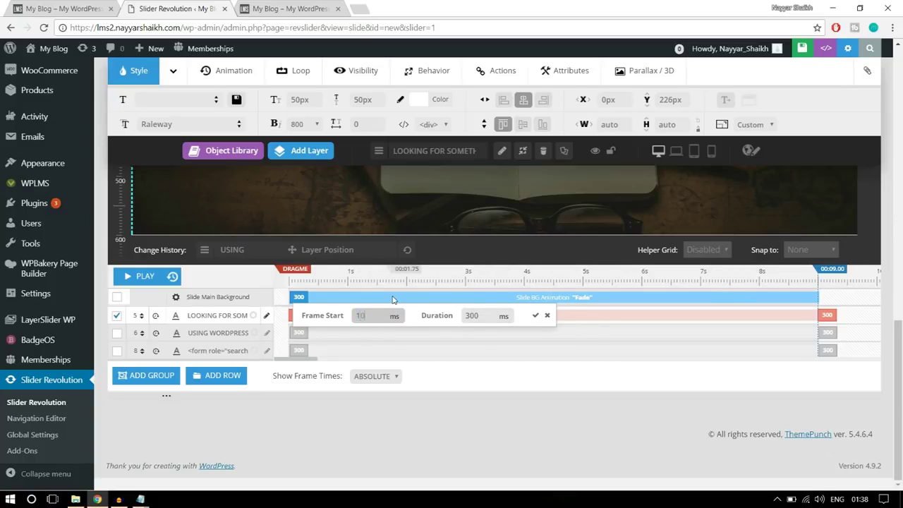
{"action": "double_click", "coordinate": [486, 315]}
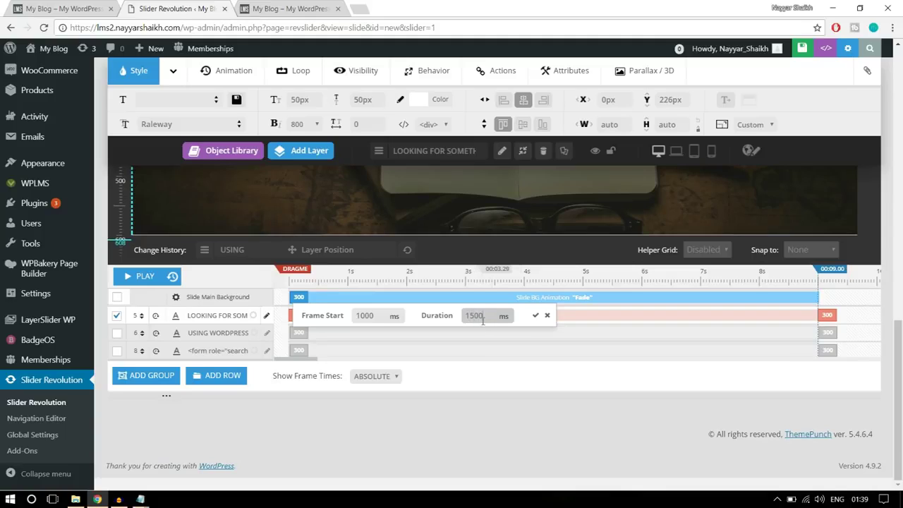
{"action": "left_click", "coordinate": [535, 317]}
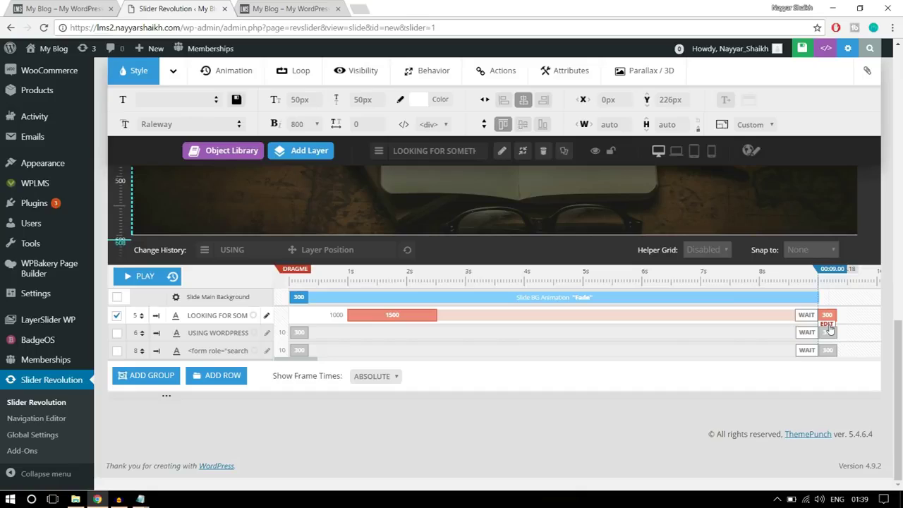
Set the heading's exit animation duration to 1000 ms
{"action": "left_click", "coordinate": [830, 329]}
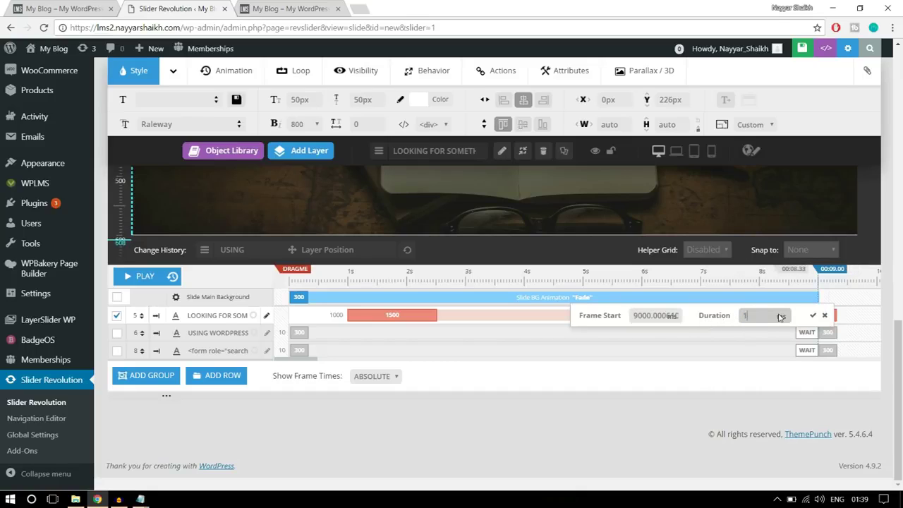
{"action": "type", "text": "1000"}
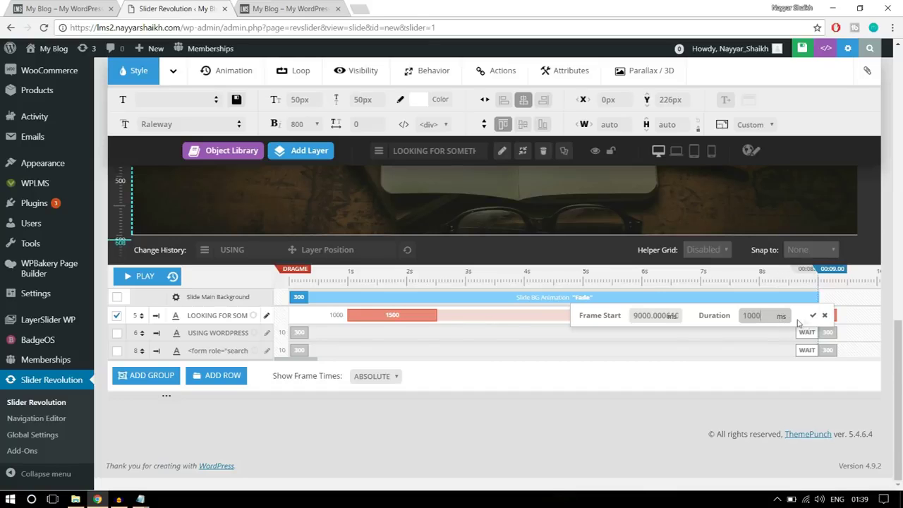
{"action": "left_click", "coordinate": [813, 315]}
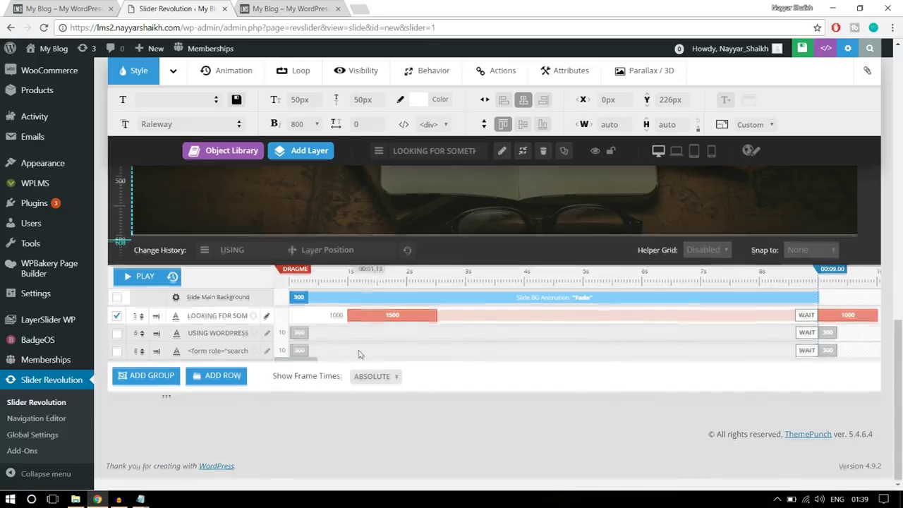
{"action": "scroll", "coordinate": [317, 325], "scroll_direction": "up", "scroll_amount": 3}
Make the USING WORDPRESS POWERED SEARCH! subtitle enter at 1500 ms over 1500 ms
{"action": "left_click", "coordinate": [412, 295]}
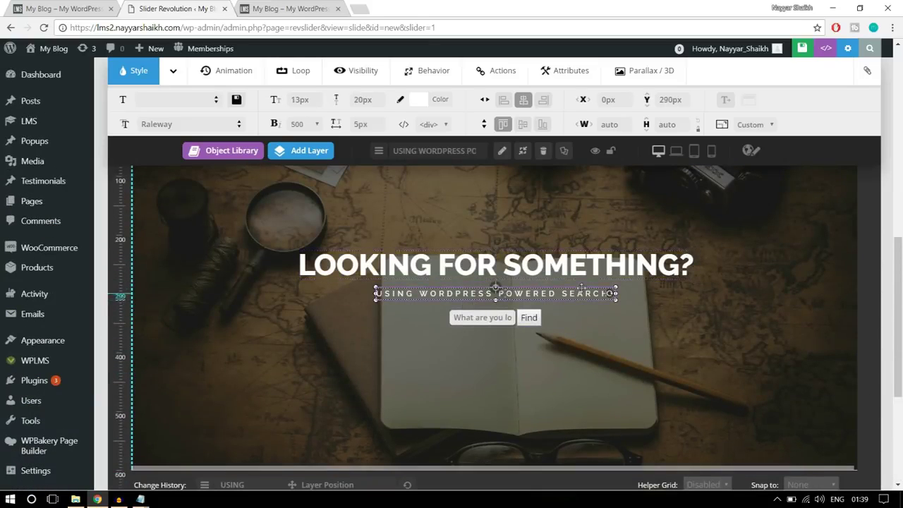
{"action": "scroll", "coordinate": [705, 319], "scroll_direction": "down", "scroll_amount": 3}
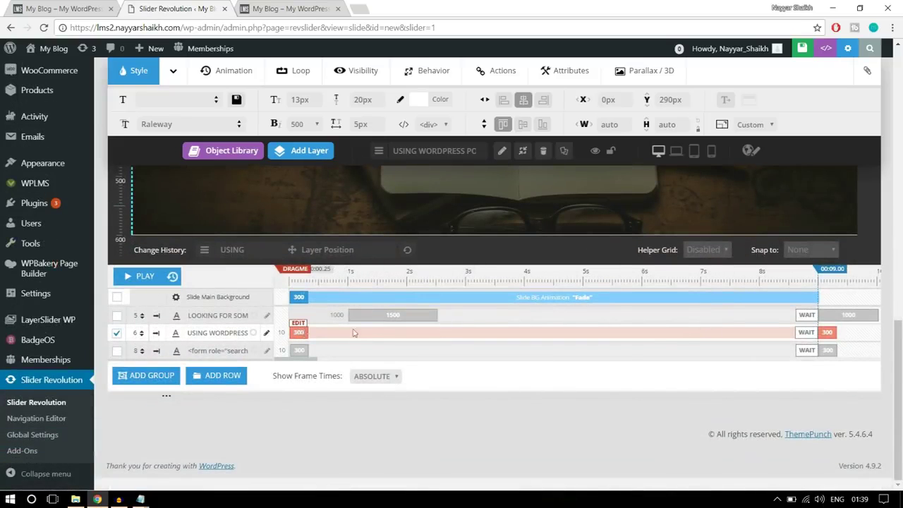
{"action": "left_click", "coordinate": [300, 326]}
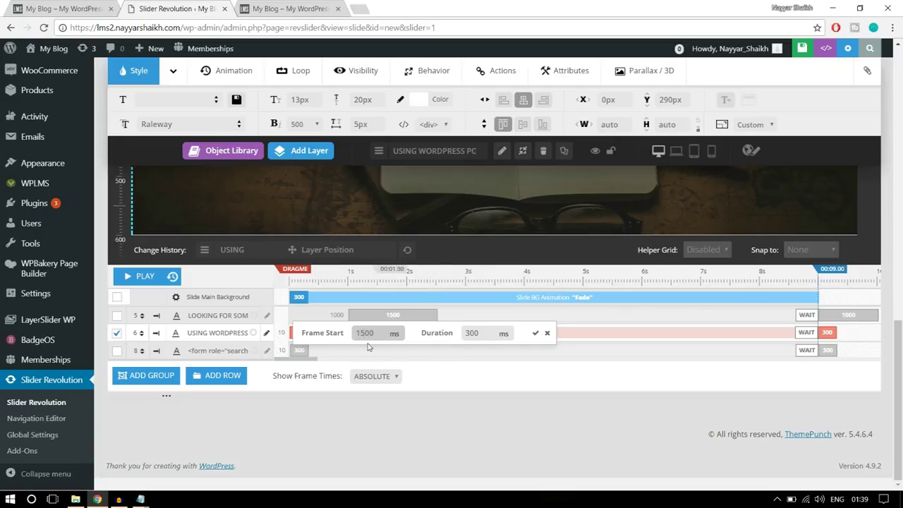
{"action": "left_click", "coordinate": [480, 333]}
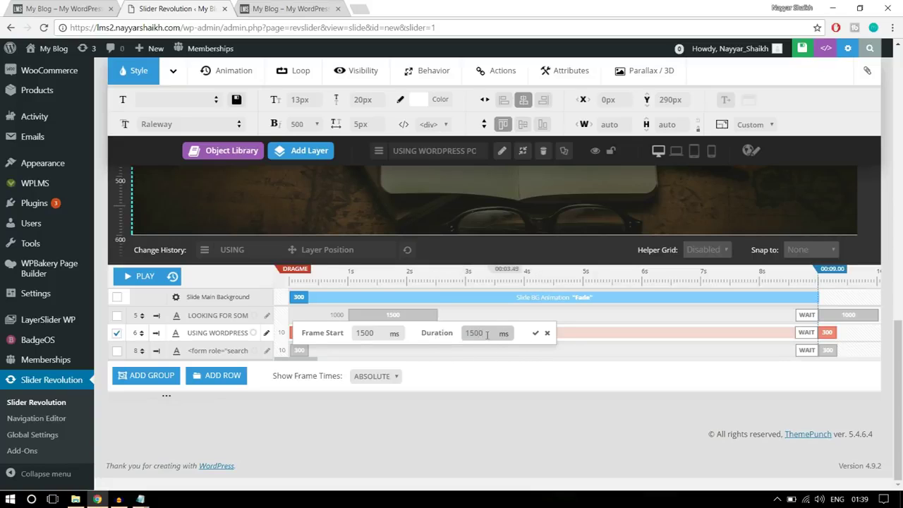
{"action": "left_click", "coordinate": [536, 337]}
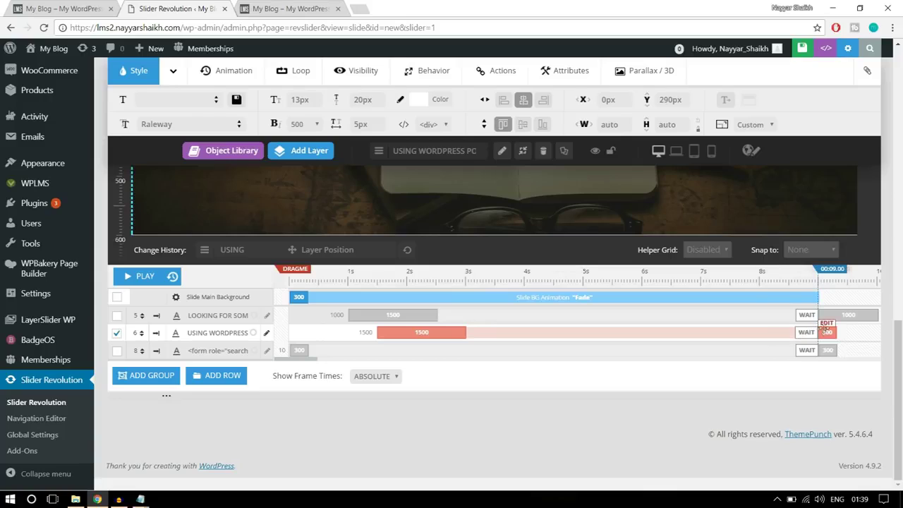
Set the subtitle's exit animation duration to 1000 ms
{"action": "left_click", "coordinate": [827, 331]}
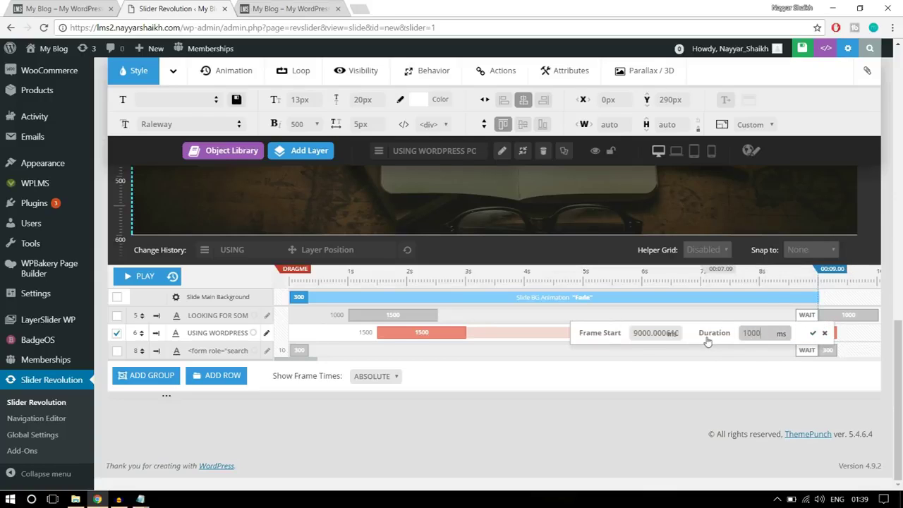
{"action": "left_click", "coordinate": [812, 332]}
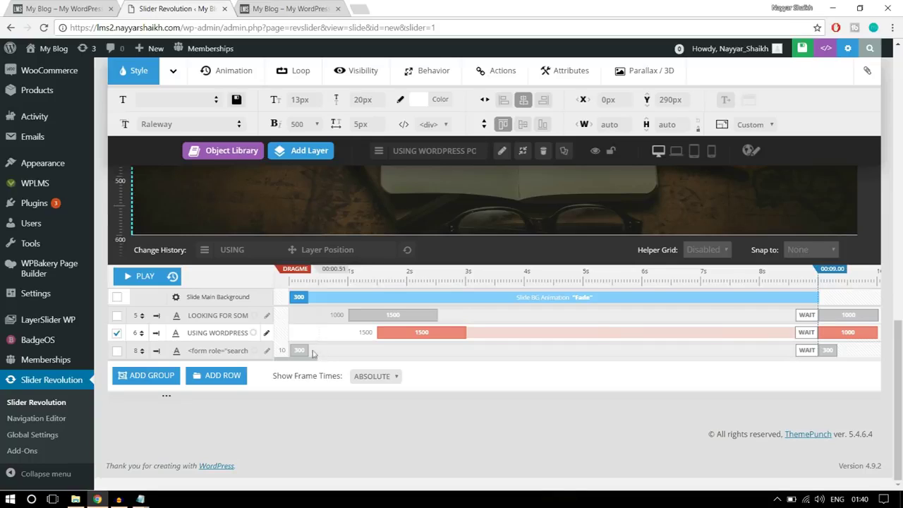
{"action": "scroll", "coordinate": [415, 378], "scroll_direction": "up", "scroll_amount": 5}
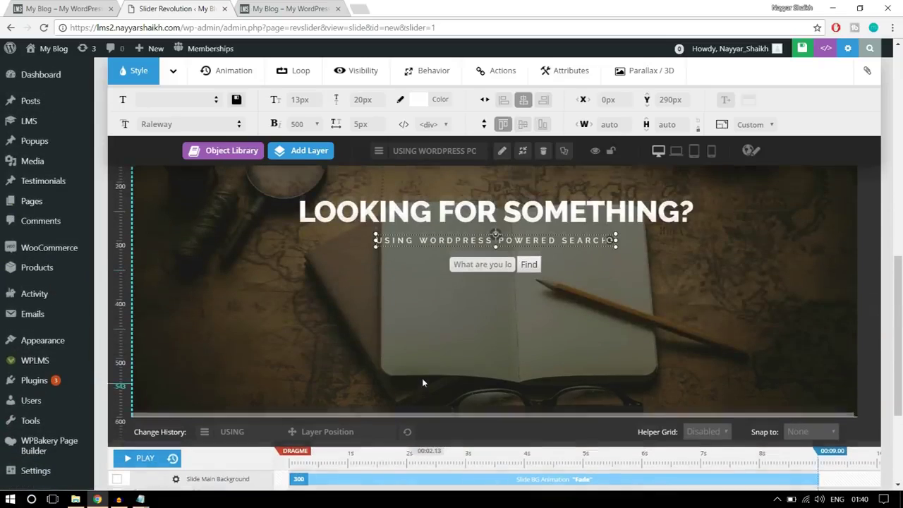
Make the search form layer enter at 2000 ms with a 1500 ms duration
{"action": "left_click", "coordinate": [536, 315]}
{"action": "scroll", "coordinate": [562, 351], "scroll_direction": "down", "scroll_amount": 3}
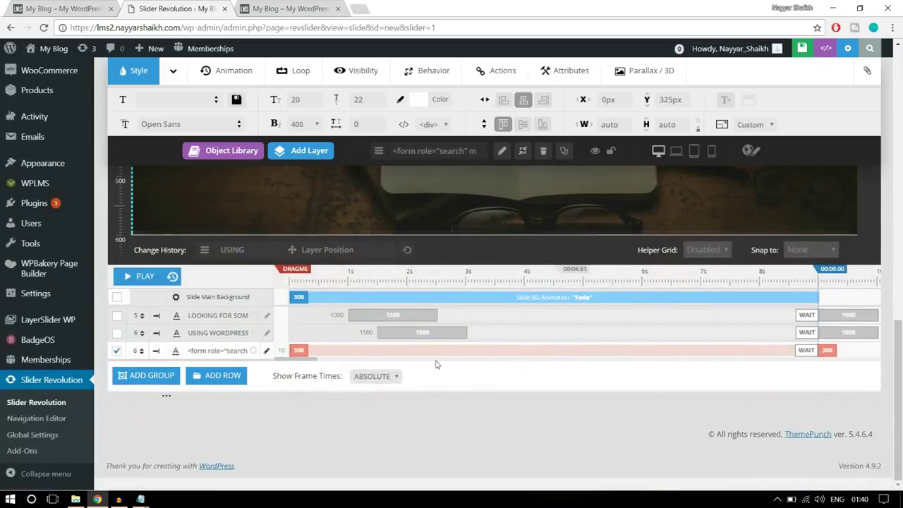
{"action": "left_click_drag", "start_coordinate": [187, 351], "coordinate": [220, 351]}
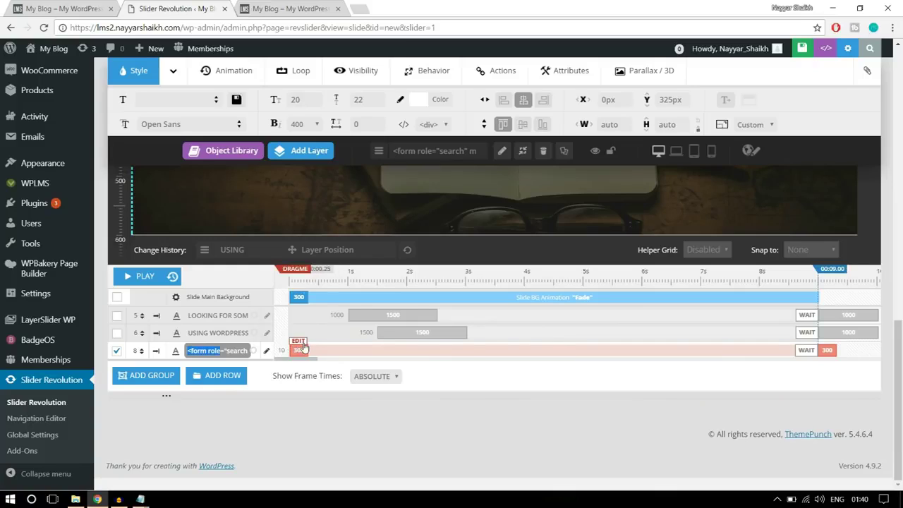
{"action": "left_click", "coordinate": [301, 347]}
{"action": "left_click_drag", "start_coordinate": [366, 350], "coordinate": [338, 351]}
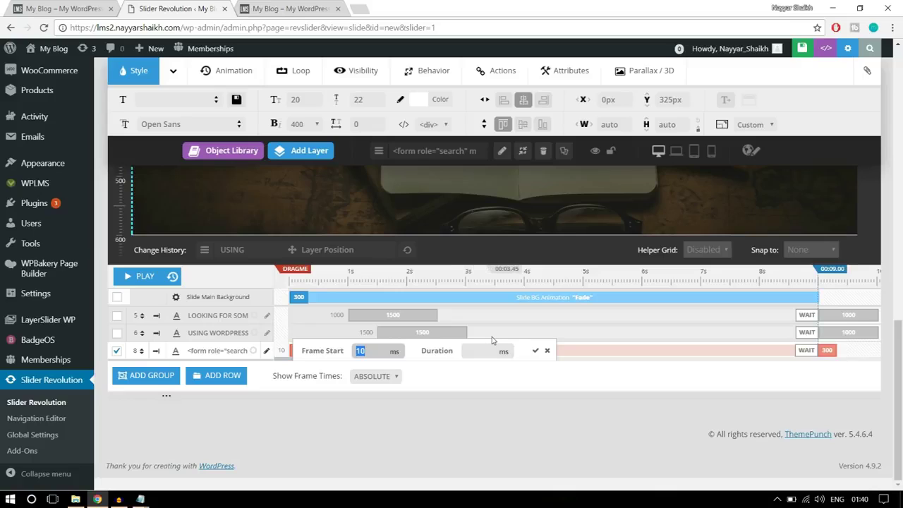
{"action": "type", "text": "2000"}
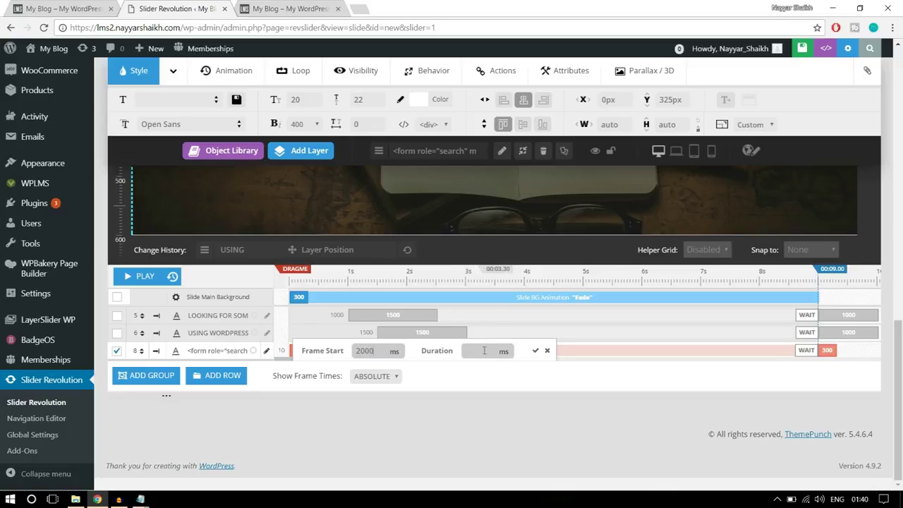
{"action": "left_click", "coordinate": [484, 351]}
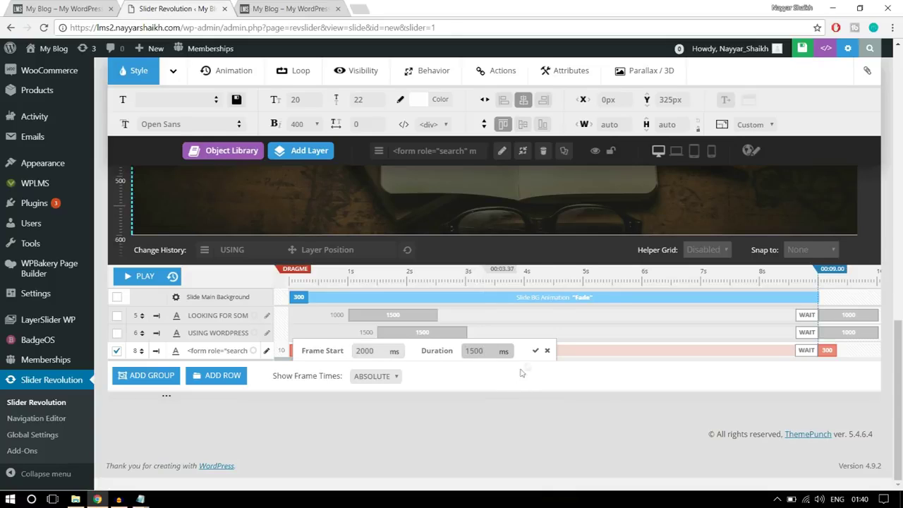
{"action": "left_click", "coordinate": [535, 351]}
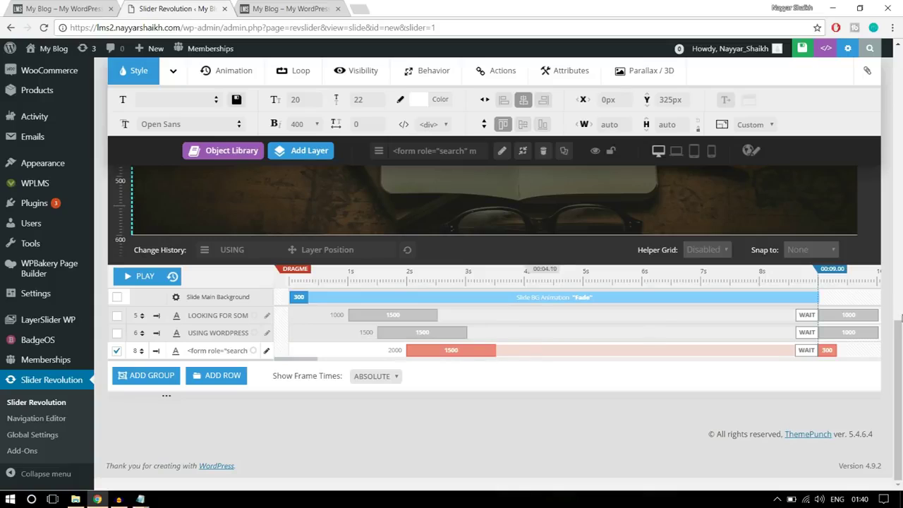
Set the search form's exit animation duration to 1000 ms
{"action": "left_click", "coordinate": [826, 344]}
{"action": "left_click_drag", "start_coordinate": [758, 351], "coordinate": [734, 359]}
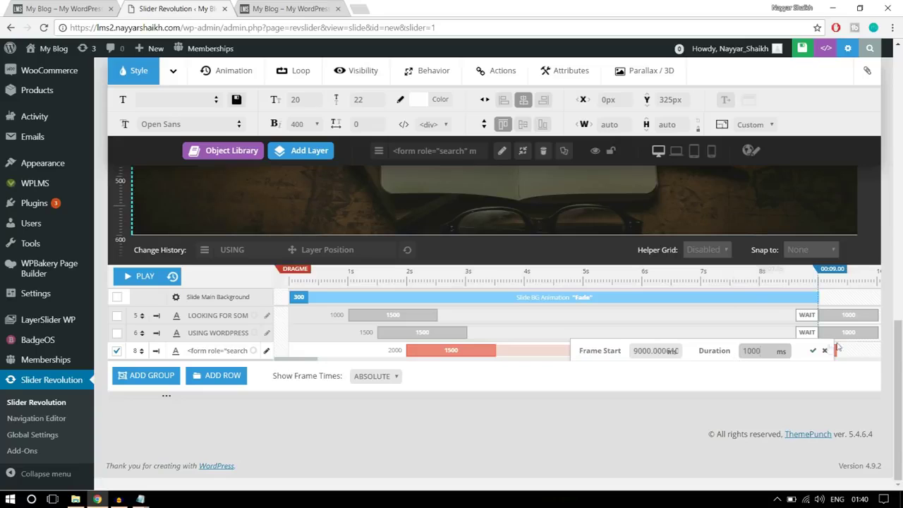
{"action": "left_click", "coordinate": [813, 350]}
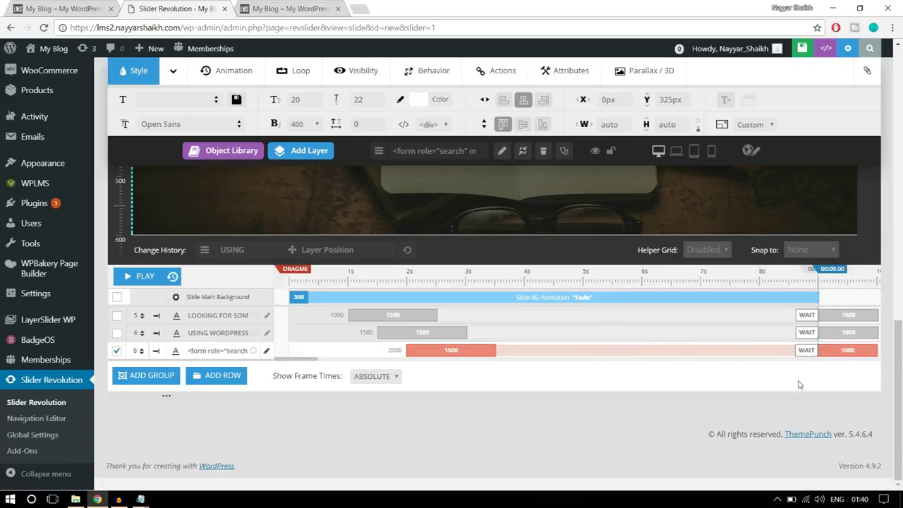
{"action": "scroll", "coordinate": [799, 384], "scroll_direction": "up", "scroll_amount": 3}
{"action": "scroll", "coordinate": [799, 385], "scroll_direction": "down", "scroll_amount": 3}
{"action": "scroll", "coordinate": [799, 385], "scroll_direction": "up", "scroll_amount": 2}
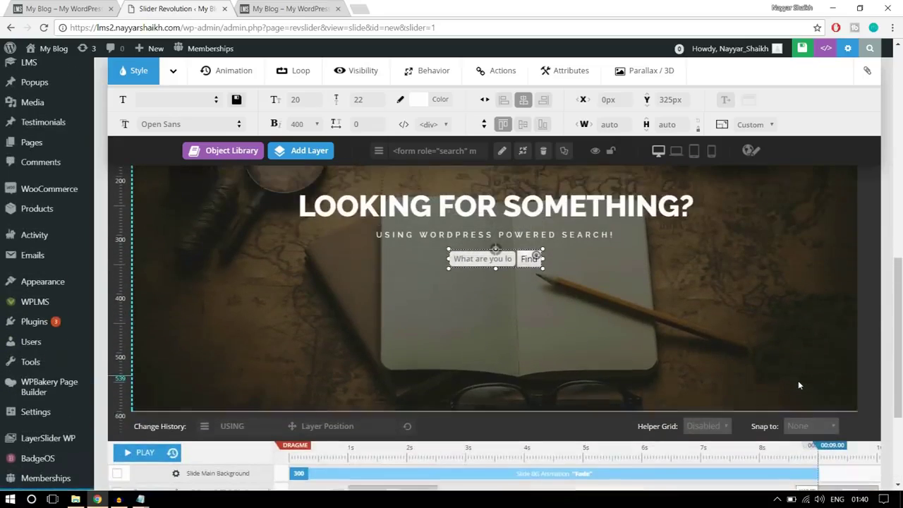
{"action": "scroll", "coordinate": [799, 385], "scroll_direction": "up", "scroll_amount": 1}
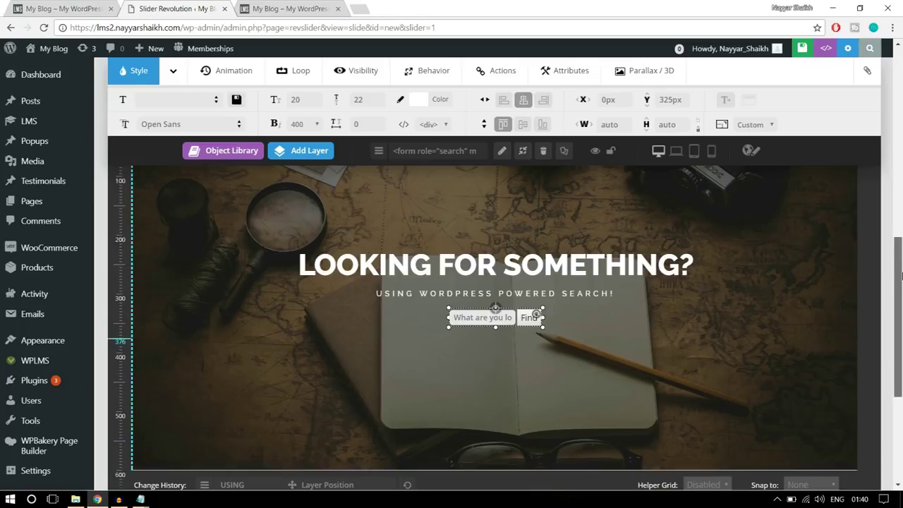
{"action": "scroll", "coordinate": [901, 276], "scroll_direction": "down", "scroll_amount": 1}
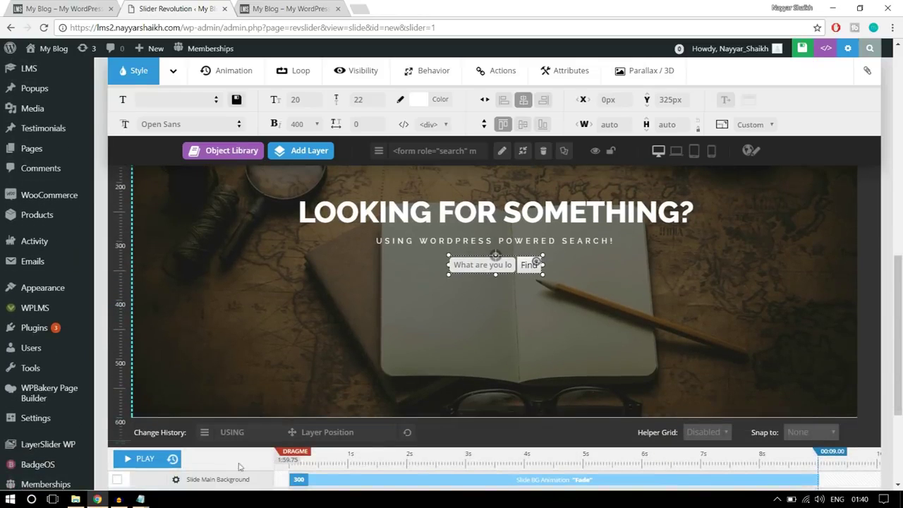
{"action": "left_click", "coordinate": [141, 458]}
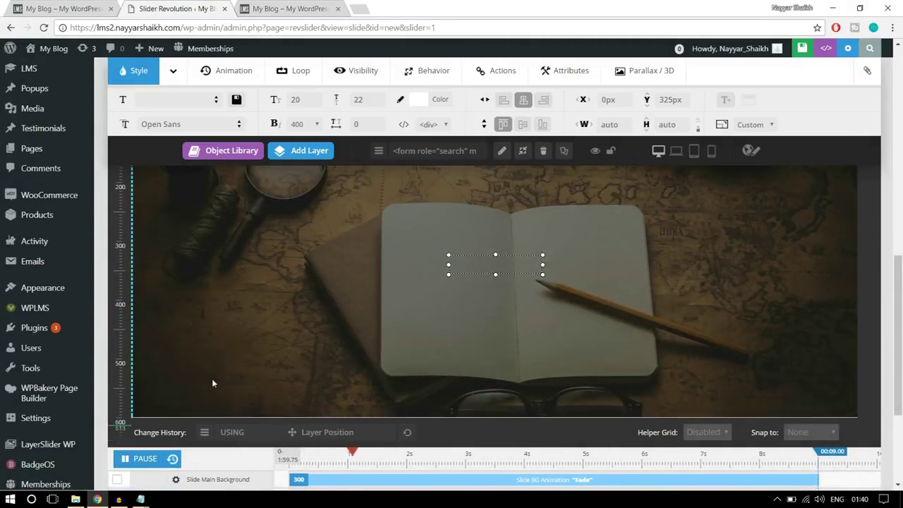
{"action": "left_click", "coordinate": [139, 459]}
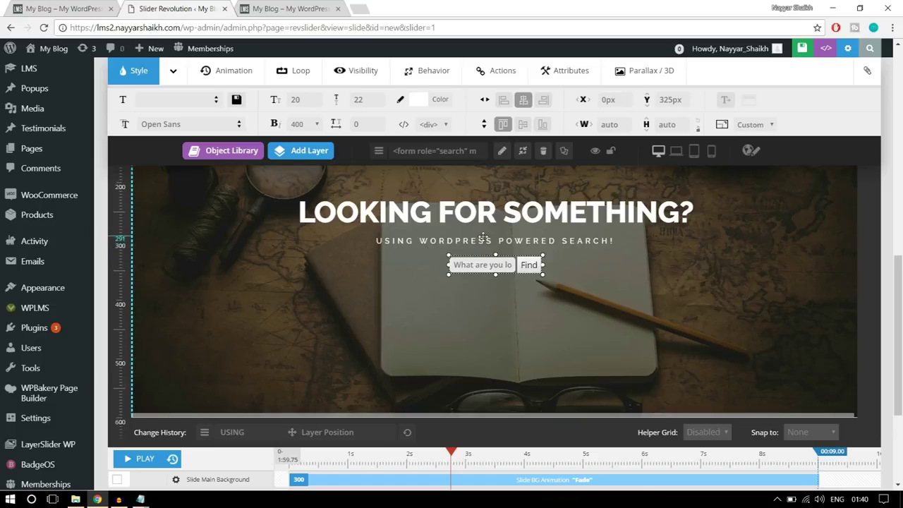
{"action": "left_click", "coordinate": [172, 458]}
{"action": "left_click", "coordinate": [143, 459]}
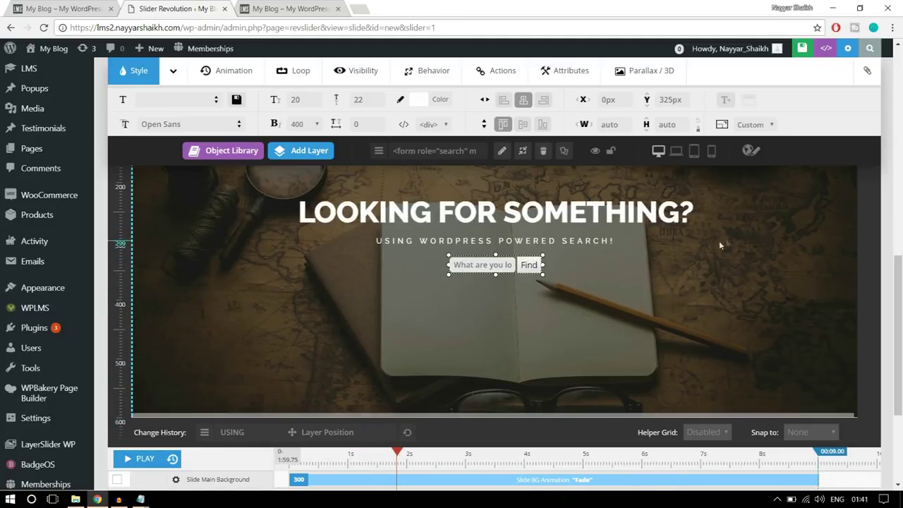
{"action": "left_click", "coordinate": [756, 241]}
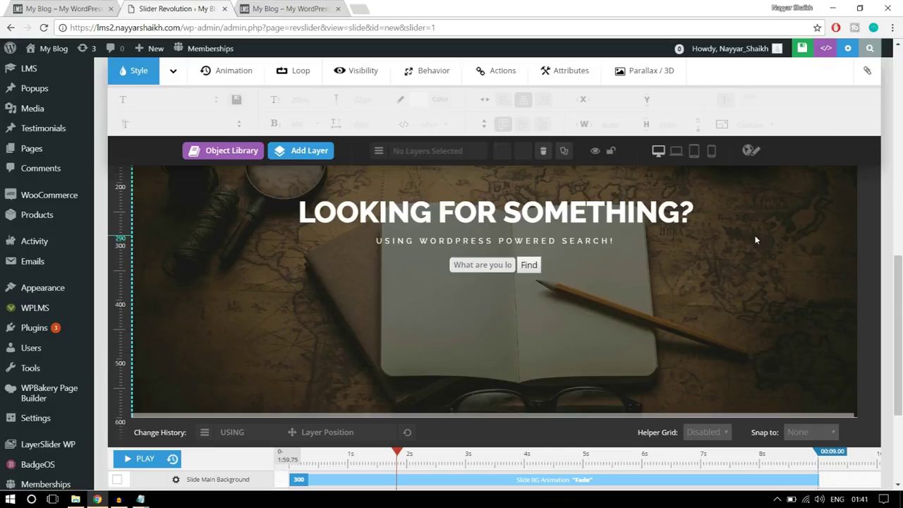
{"action": "left_click", "coordinate": [139, 459]}
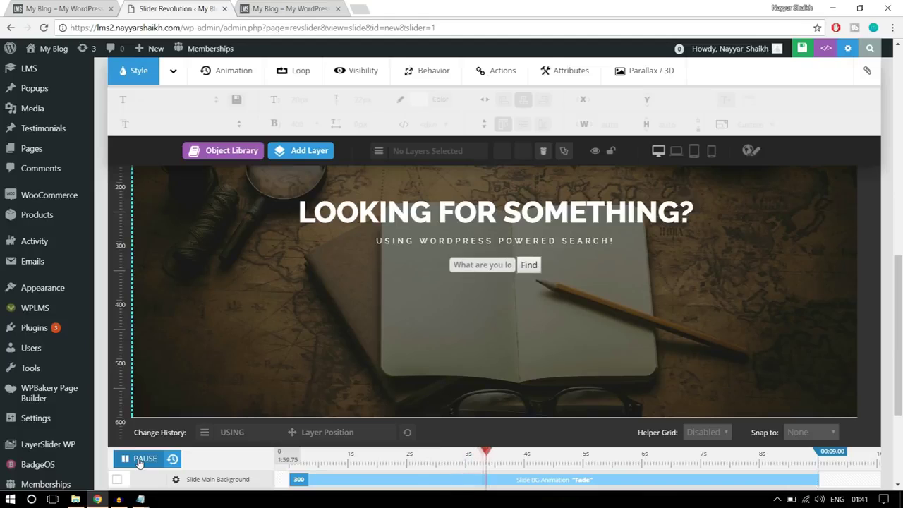
{"action": "left_click", "coordinate": [139, 460]}
{"action": "scroll", "coordinate": [691, 339], "scroll_direction": "up", "scroll_amount": 2}
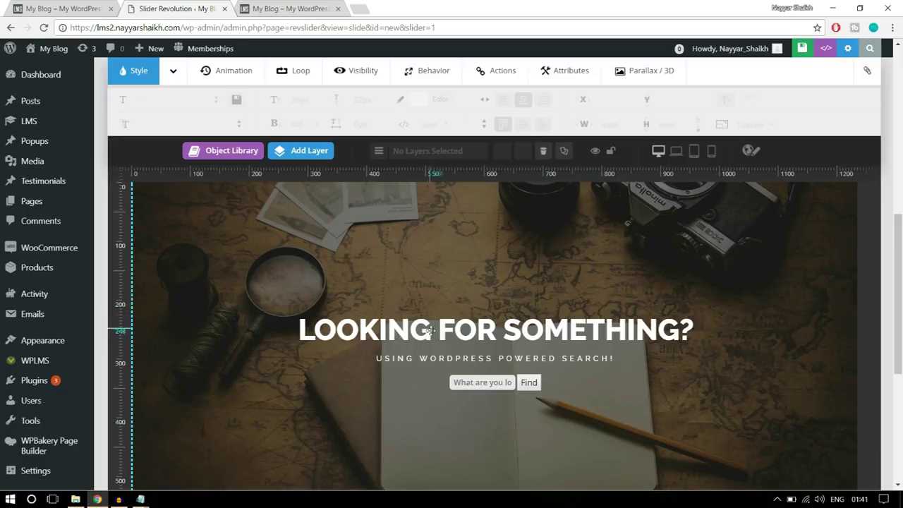
Give the LOOKING FOR SOMETHING? heading the PopUpSmooth entrance animation template
{"action": "left_click", "coordinate": [480, 331]}
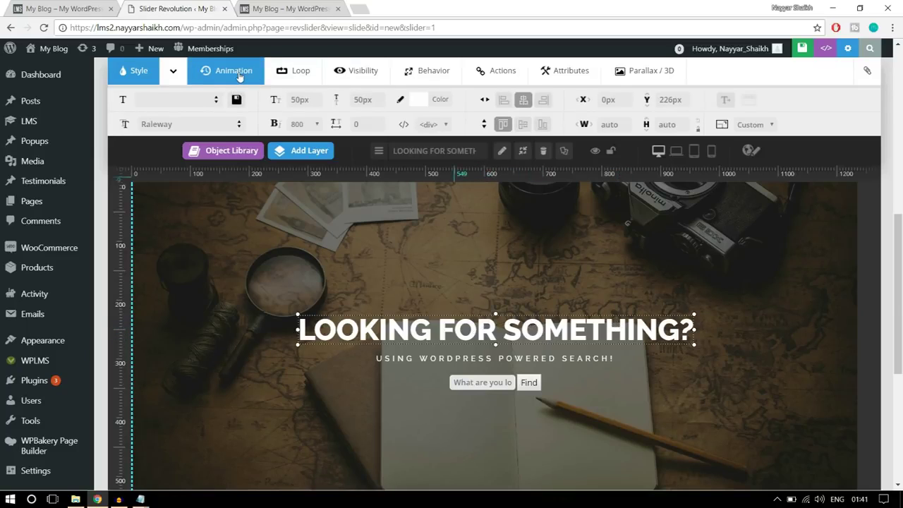
{"action": "left_click", "coordinate": [239, 76]}
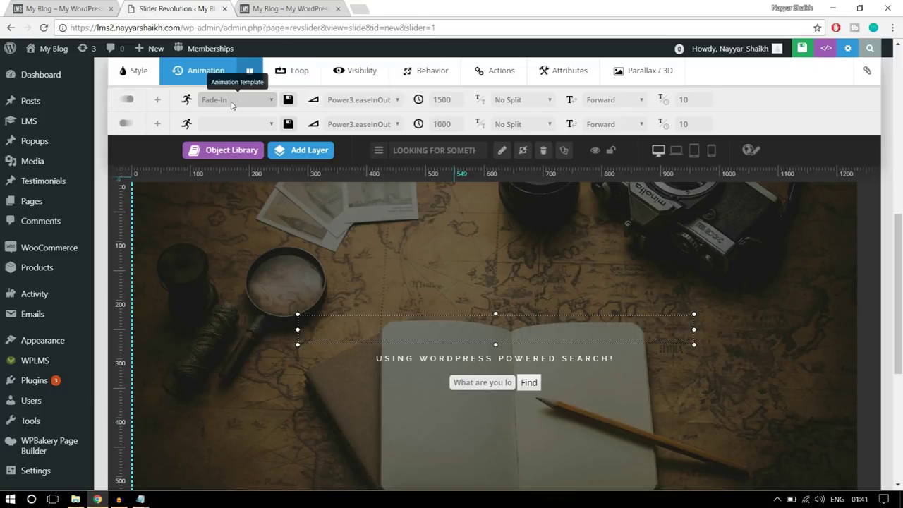
{"action": "left_click", "coordinate": [230, 104]}
{"action": "scroll", "coordinate": [267, 215], "scroll_direction": "up", "scroll_amount": 3}
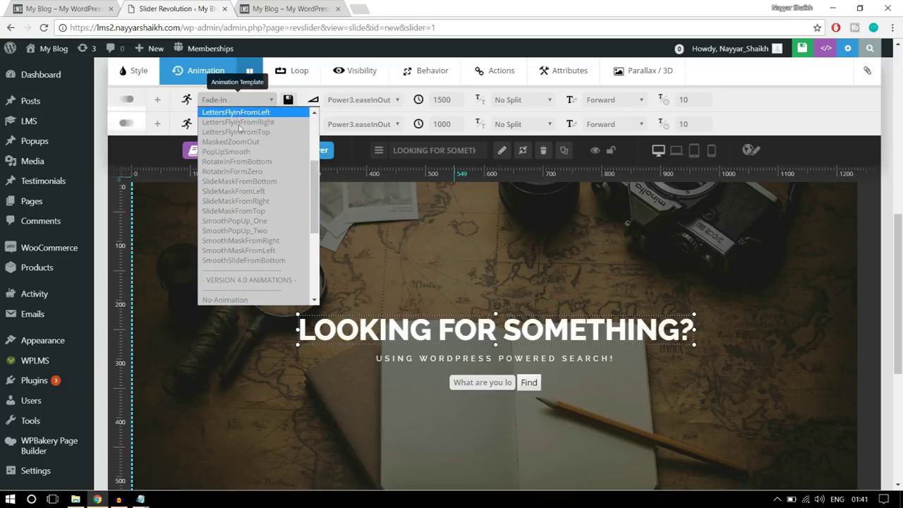
{"action": "scroll", "coordinate": [267, 216], "scroll_direction": "up", "scroll_amount": 1}
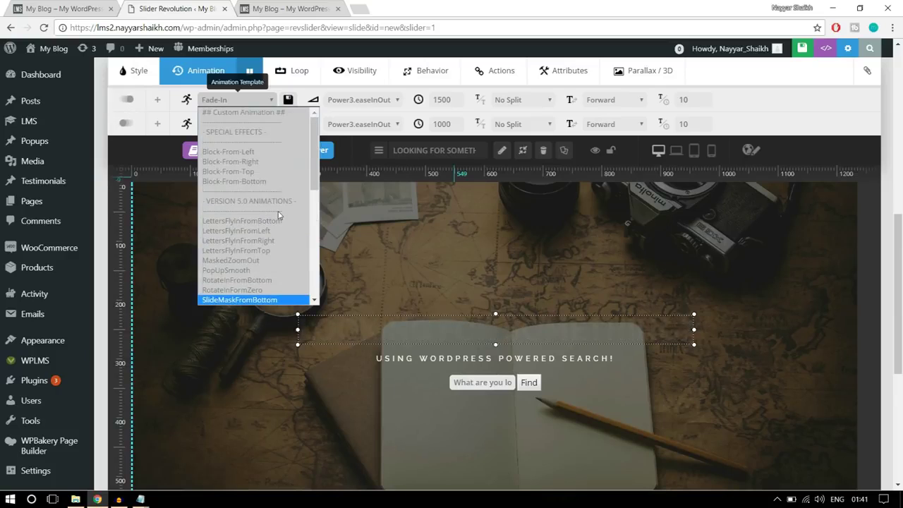
{"action": "scroll", "coordinate": [279, 215], "scroll_direction": "down", "scroll_amount": 3}
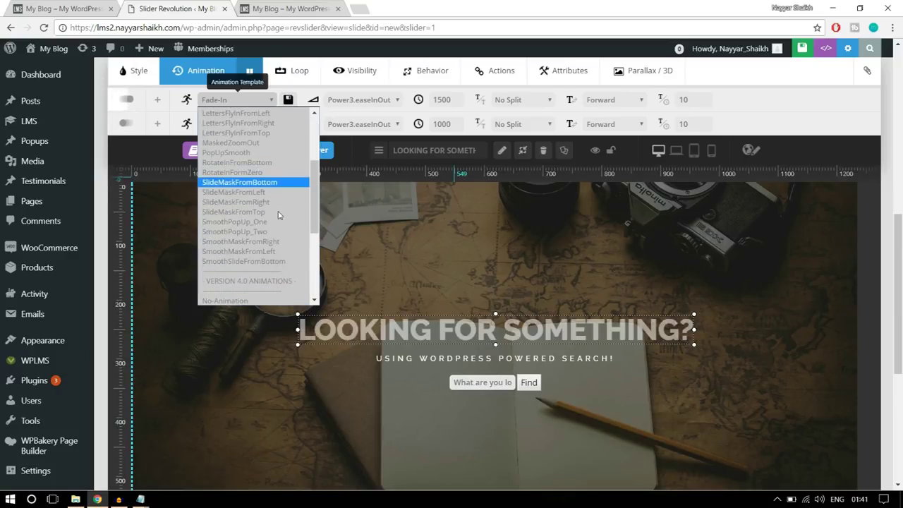
{"action": "left_click", "coordinate": [243, 153]}
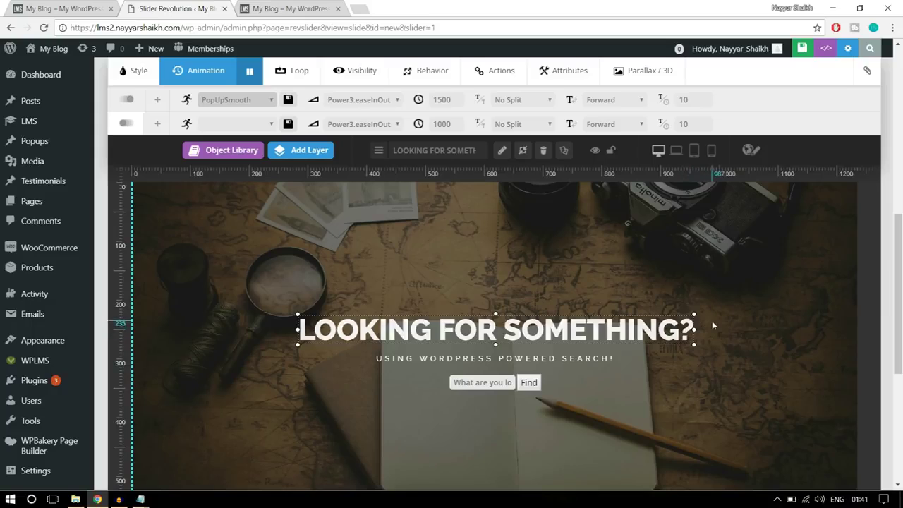
Give the USING WORDPRESS POWERED SEARCH! subtitle the LettersFlyInFromBottom entrance template
{"action": "left_click", "coordinate": [567, 360]}
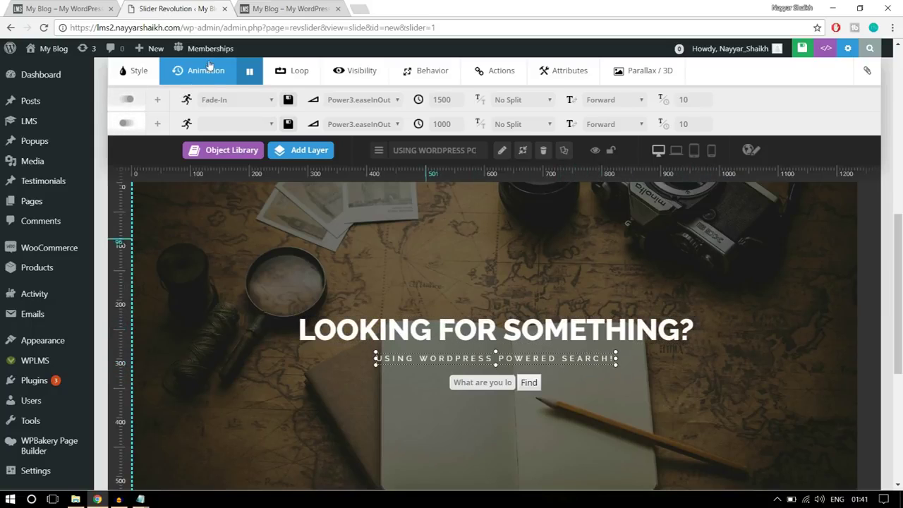
{"action": "left_click", "coordinate": [219, 100]}
{"action": "scroll", "coordinate": [262, 202], "scroll_direction": "down", "scroll_amount": 5}
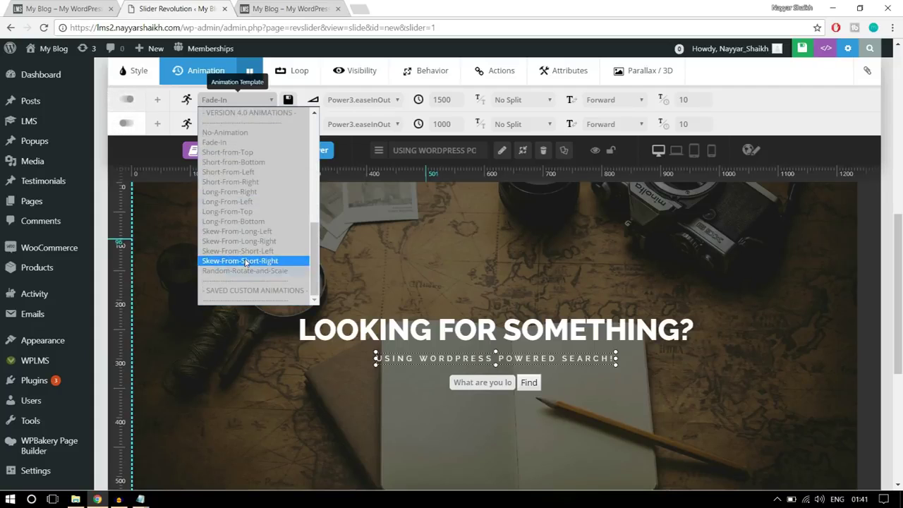
{"action": "scroll", "coordinate": [254, 205], "scroll_direction": "up", "scroll_amount": 1}
{"action": "scroll", "coordinate": [258, 215], "scroll_direction": "up", "scroll_amount": 5}
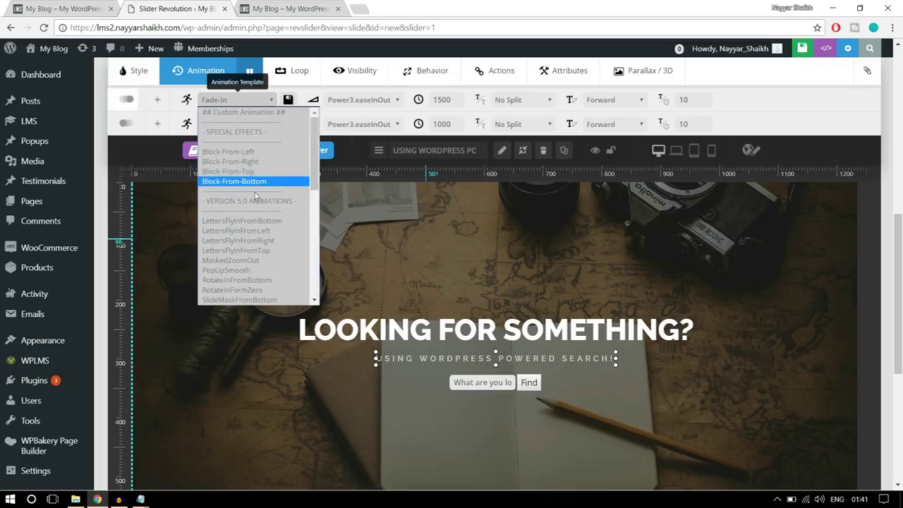
{"action": "left_click", "coordinate": [275, 223]}
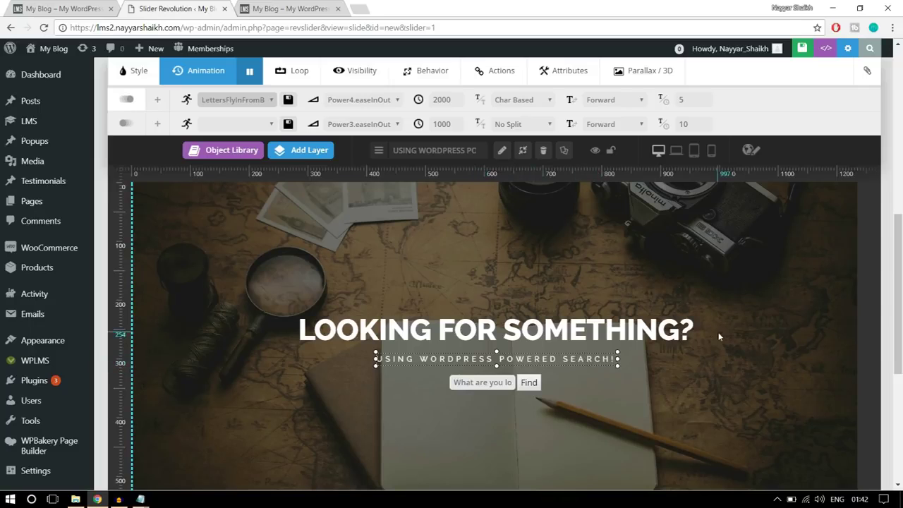
{"action": "left_click", "coordinate": [661, 291]}
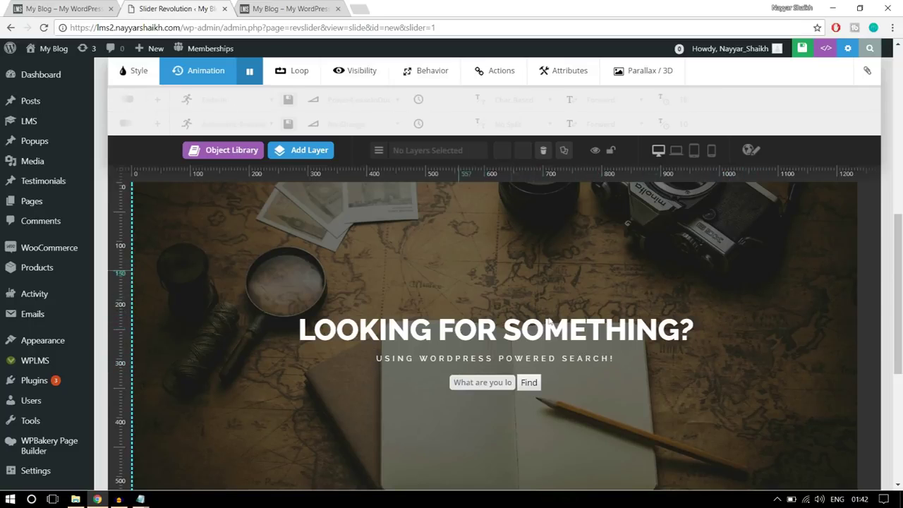
{"action": "scroll", "coordinate": [597, 369], "scroll_direction": "down", "scroll_amount": 3}
{"action": "scroll", "coordinate": [597, 367], "scroll_direction": "up", "scroll_amount": 7}
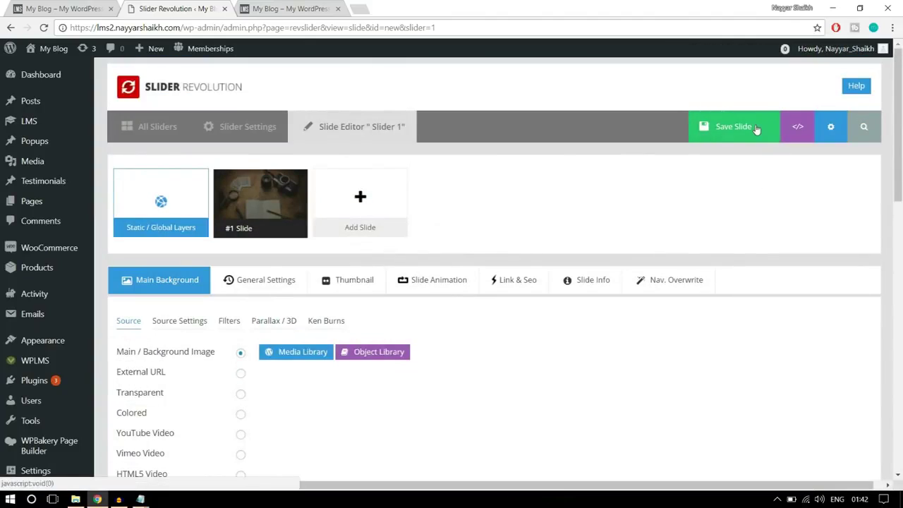
Save the slide, then review the live front page's Enhance your skills banner before going back to the editor
{"action": "left_click", "coordinate": [756, 128]}
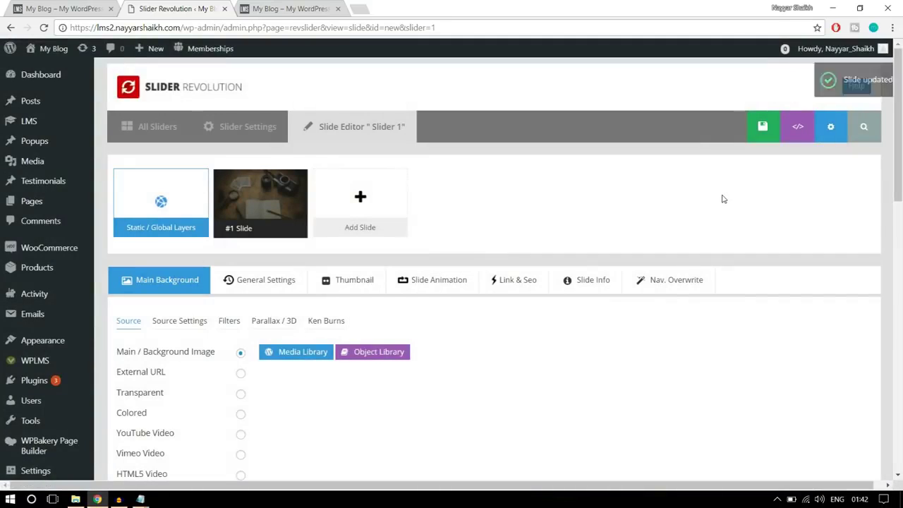
{"action": "scroll", "coordinate": [722, 199], "scroll_direction": "down", "scroll_amount": 8}
{"action": "left_click", "coordinate": [70, 6]}
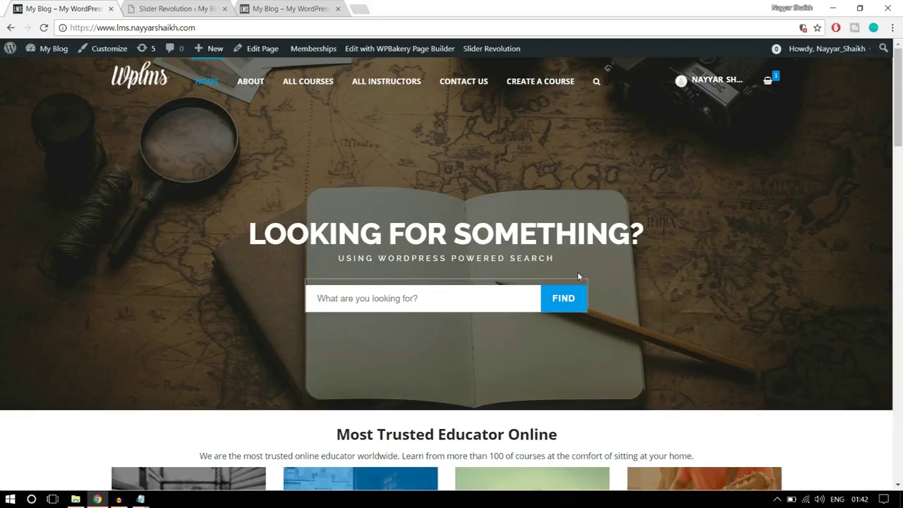
{"action": "scroll", "coordinate": [800, 275], "scroll_direction": "down", "scroll_amount": 3}
{"action": "scroll", "coordinate": [800, 274], "scroll_direction": "up", "scroll_amount": 3}
{"action": "scroll", "coordinate": [799, 275], "scroll_direction": "down", "scroll_amount": 5}
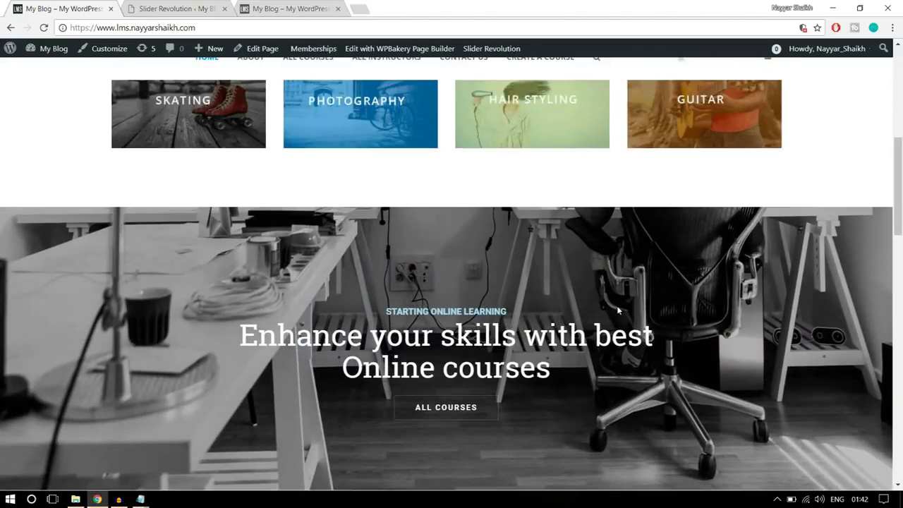
{"action": "scroll", "coordinate": [386, 258], "scroll_direction": "down", "scroll_amount": 2}
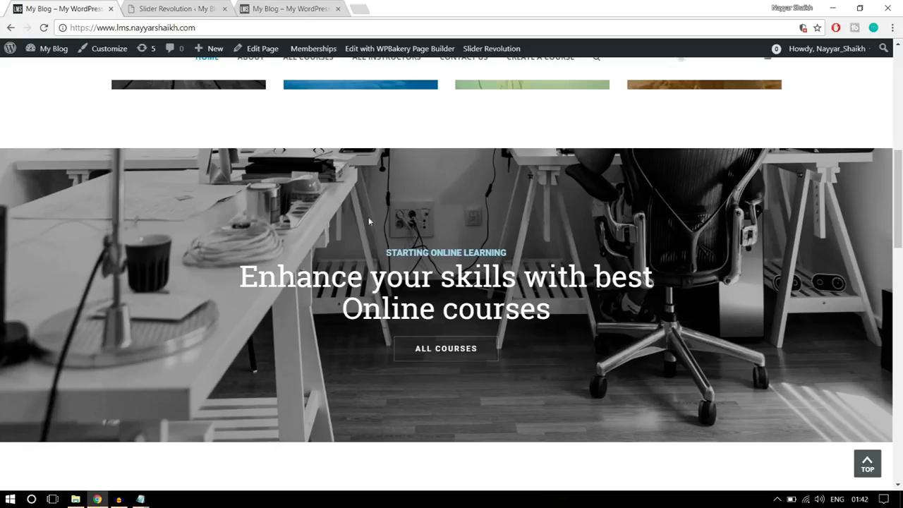
{"action": "left_click", "coordinate": [208, 11]}
{"action": "scroll", "coordinate": [379, 262], "scroll_direction": "up", "scroll_amount": 10}
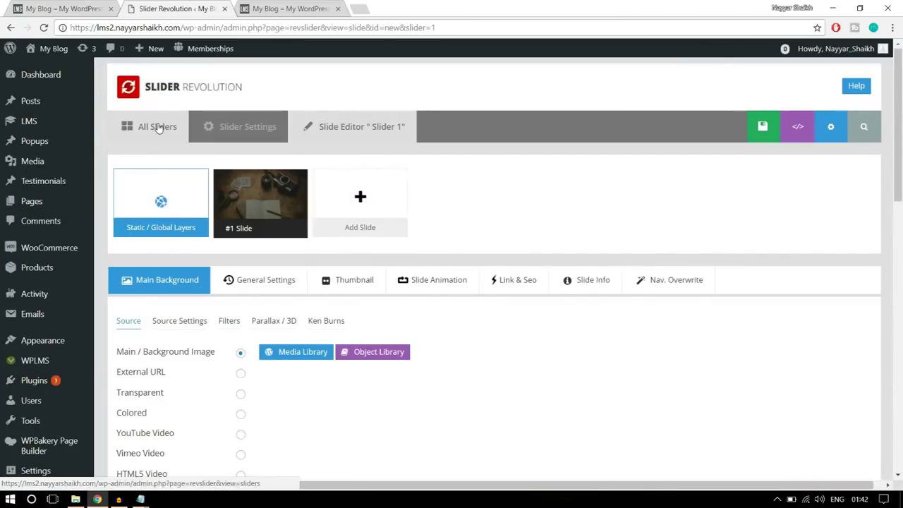
Start a new slider from the All Sliders list
{"action": "left_click", "coordinate": [159, 127]}
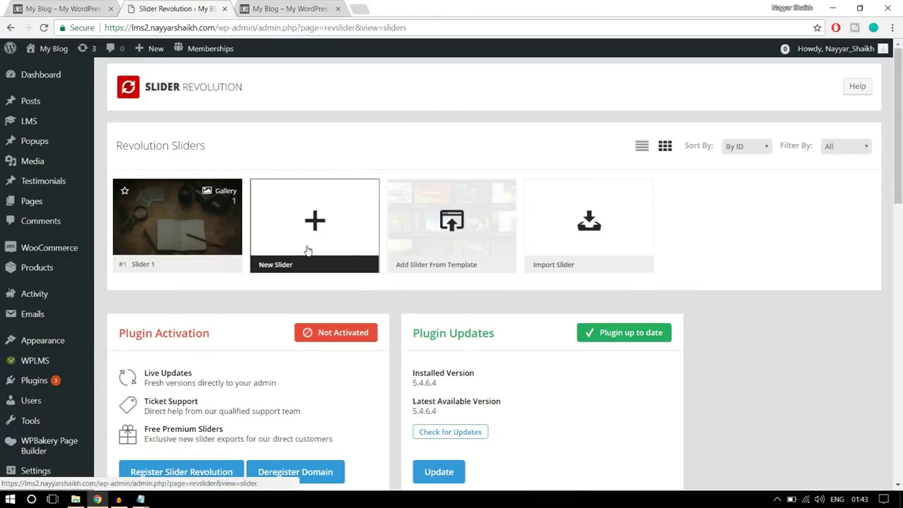
{"action": "left_click", "coordinate": [307, 249]}
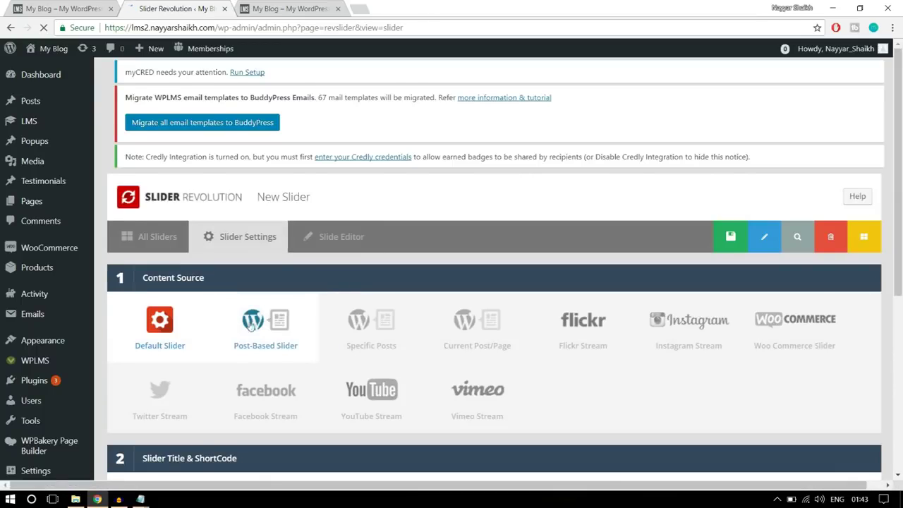
{"action": "scroll", "coordinate": [146, 298], "scroll_direction": "down", "scroll_amount": 1}
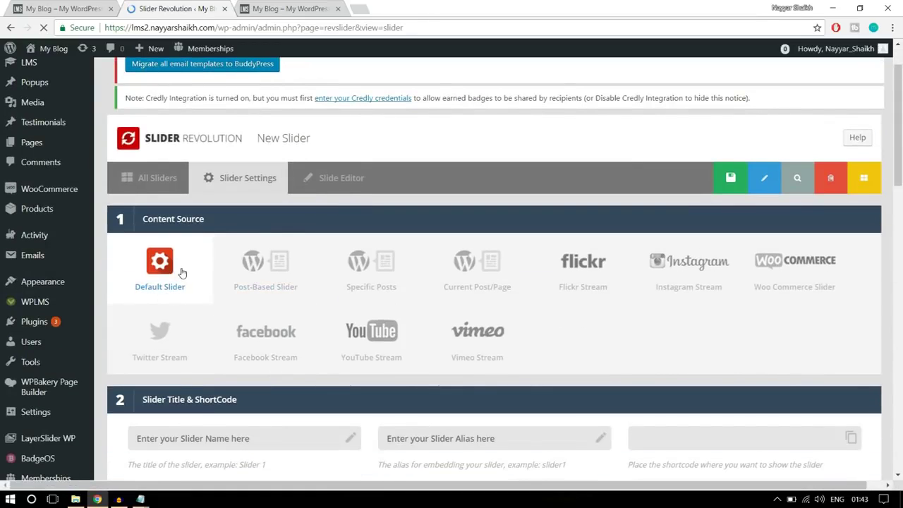
{"action": "scroll", "coordinate": [182, 273], "scroll_direction": "down", "scroll_amount": 3}
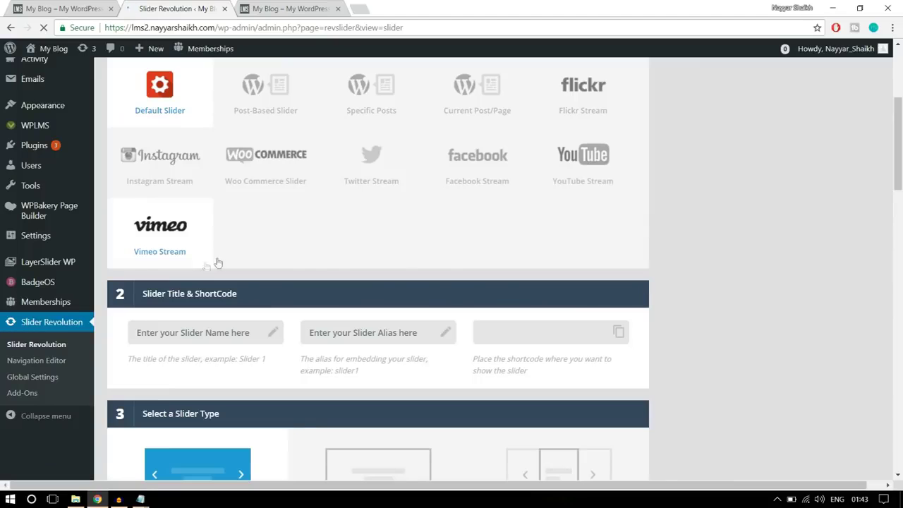
{"action": "scroll", "coordinate": [318, 266], "scroll_direction": "up", "scroll_amount": 2}
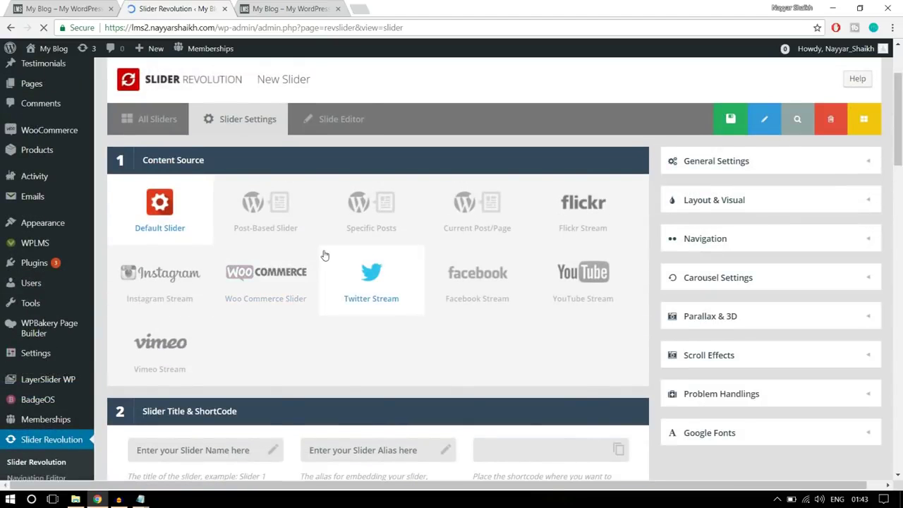
{"action": "scroll", "coordinate": [324, 255], "scroll_direction": "down", "scroll_amount": 4}
Name the new slider slider2, enter its alias, and choose the Full-Width layout
{"action": "left_click", "coordinate": [234, 217]}
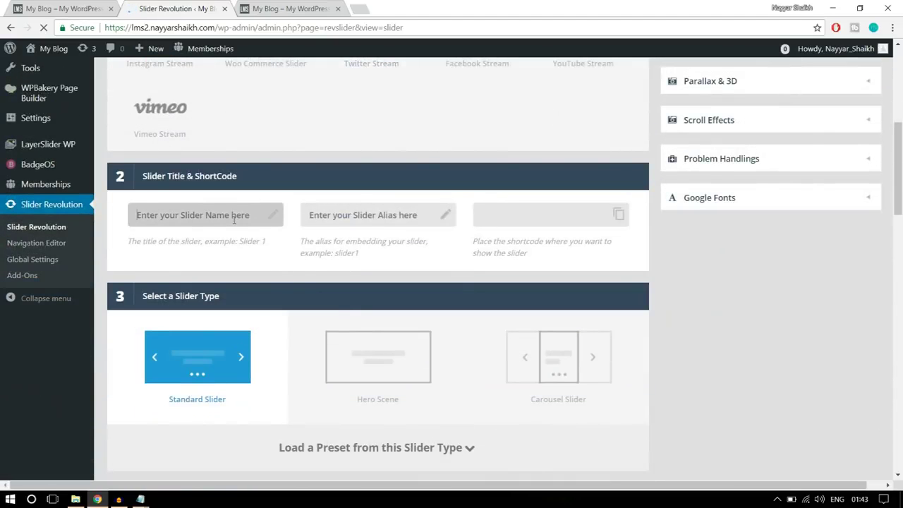
{"action": "type", "text": "slider2"}
{"action": "left_click", "coordinate": [327, 215]}
{"action": "type", "text": "s"}
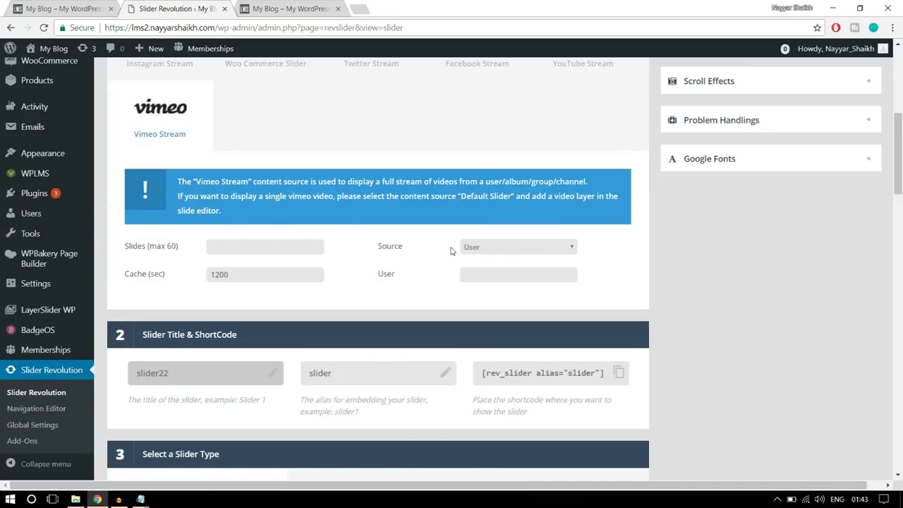
{"action": "scroll", "coordinate": [741, 246], "scroll_direction": "down", "scroll_amount": 5}
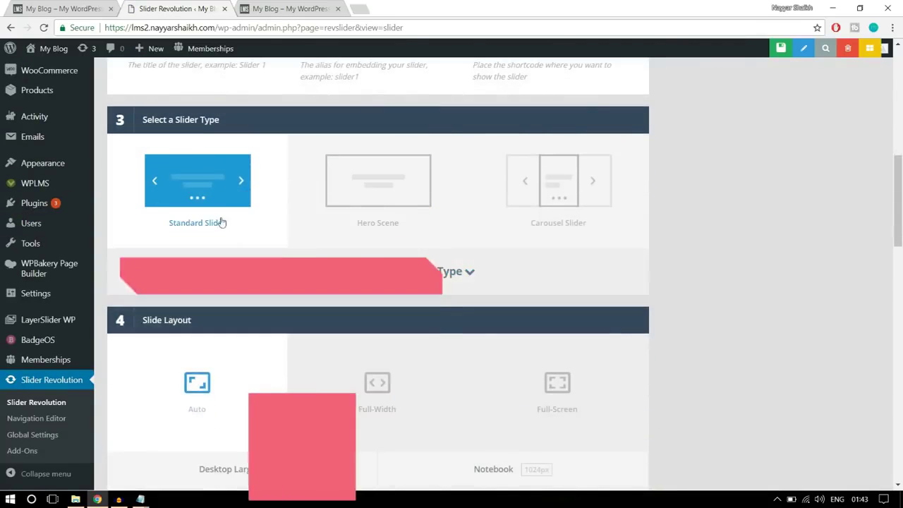
{"action": "scroll", "coordinate": [230, 239], "scroll_direction": "down", "scroll_amount": 2}
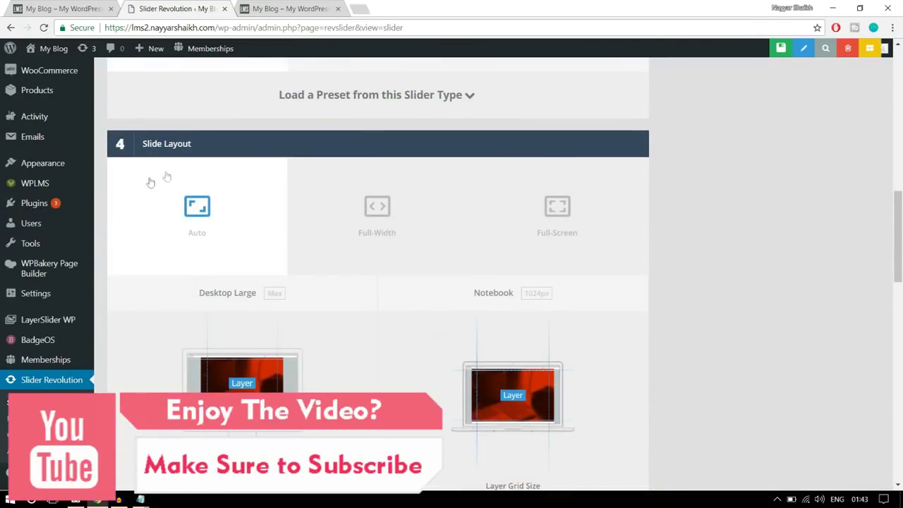
{"action": "left_click", "coordinate": [346, 216]}
{"action": "scroll", "coordinate": [755, 211], "scroll_direction": "down", "scroll_amount": 3}
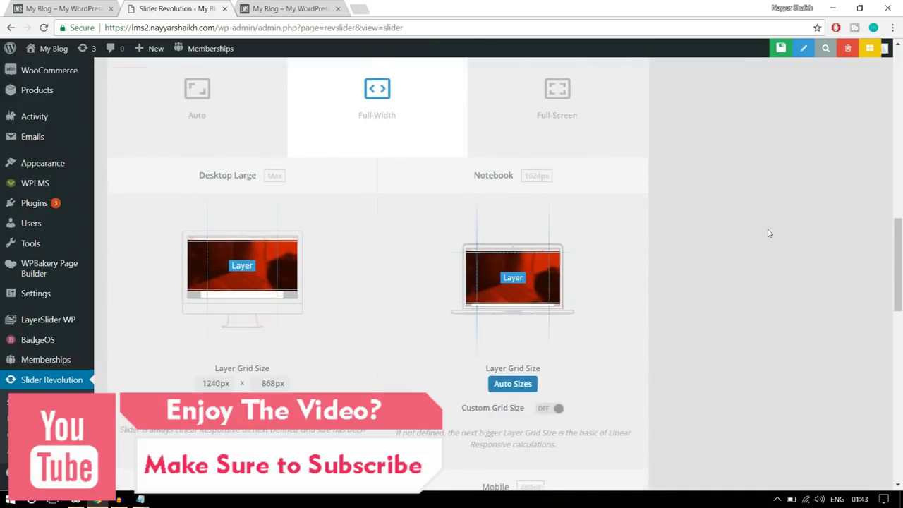
View the live Enhance your skills banner for reference
{"action": "left_click", "coordinate": [63, 9]}
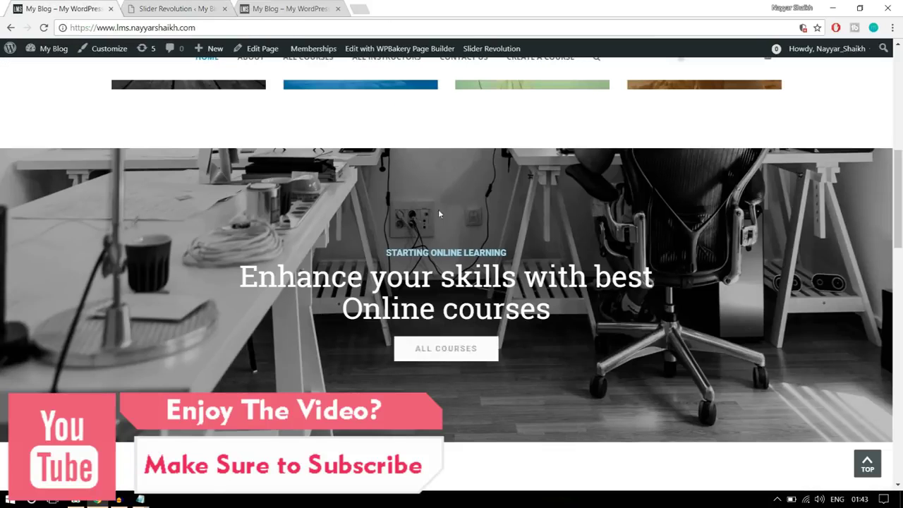
{"action": "scroll", "coordinate": [468, 176], "scroll_direction": "up", "scroll_amount": 6}
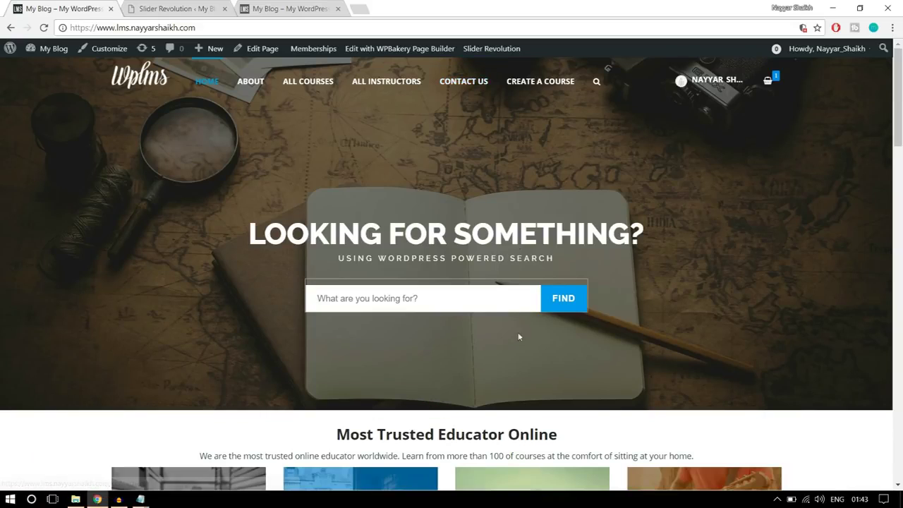
{"action": "scroll", "coordinate": [518, 297], "scroll_direction": "down", "scroll_amount": 7}
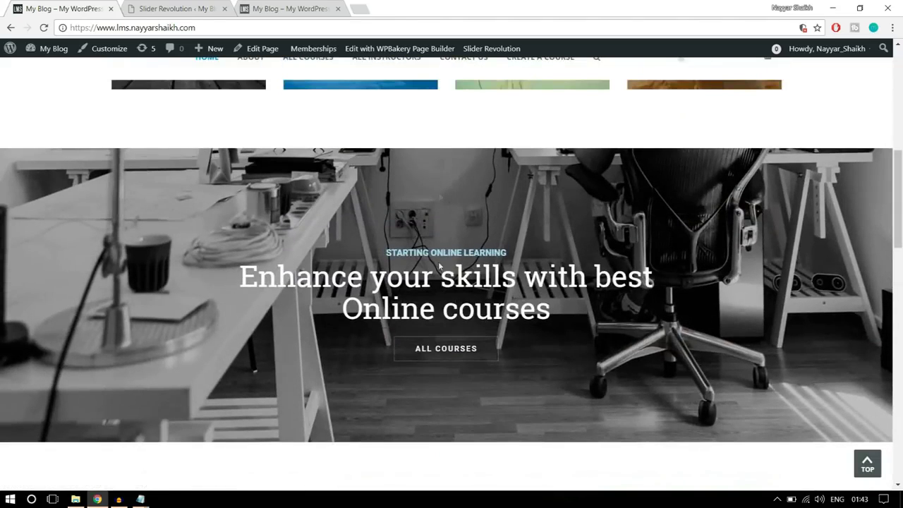
Change the Desktop Large layer grid height from 868 to 500 px and save the slider settings
{"action": "left_click", "coordinate": [141, 7]}
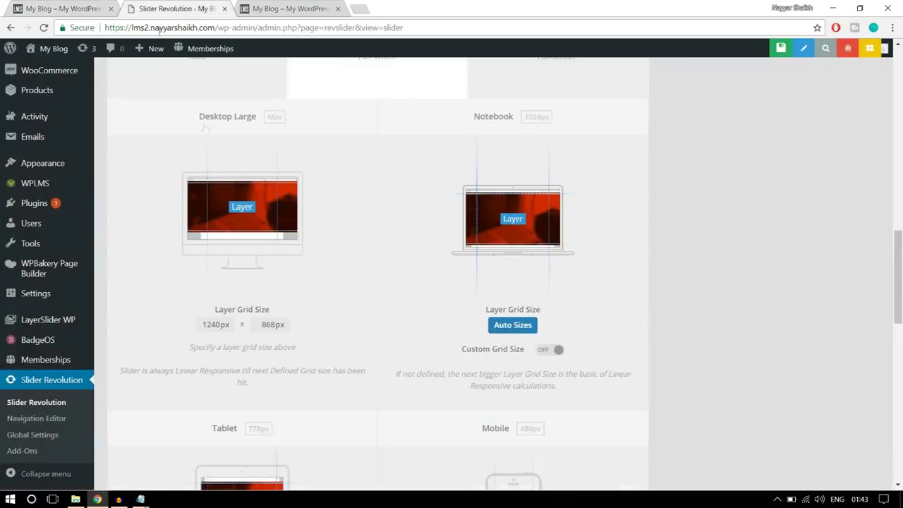
{"action": "double_click", "coordinate": [272, 324]}
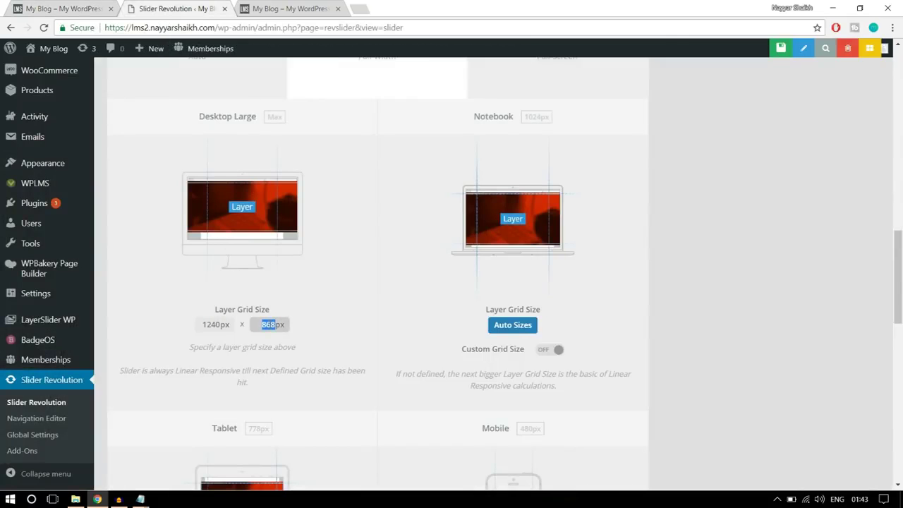
{"action": "left_click", "coordinate": [335, 313]}
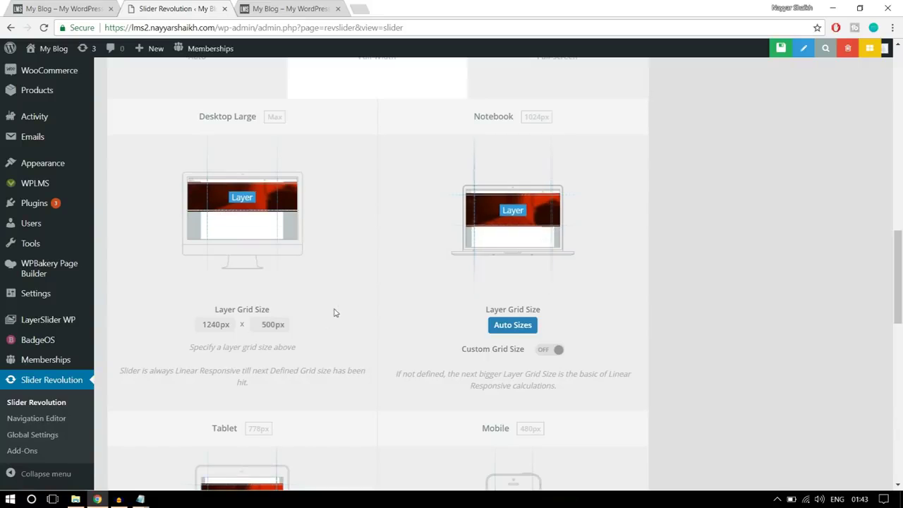
{"action": "scroll", "coordinate": [257, 366], "scroll_direction": "down", "scroll_amount": 3}
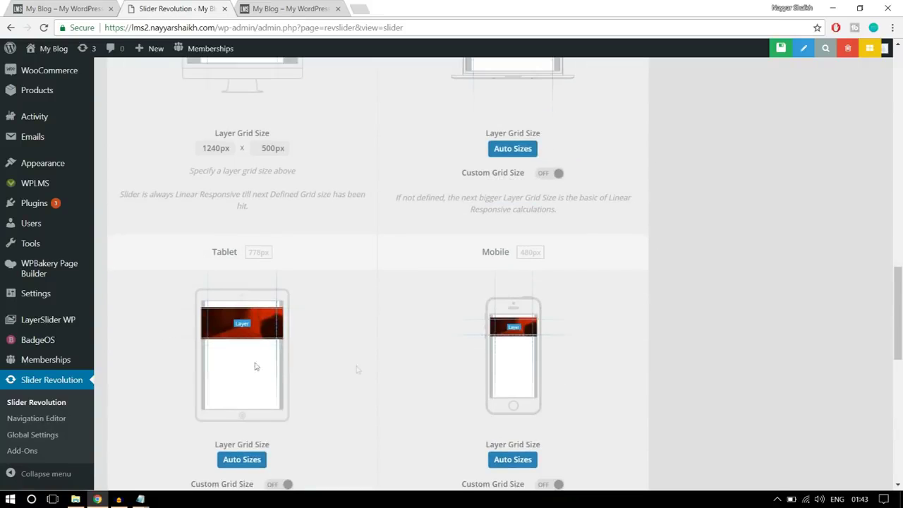
{"action": "scroll", "coordinate": [606, 397], "scroll_direction": "down", "scroll_amount": 1}
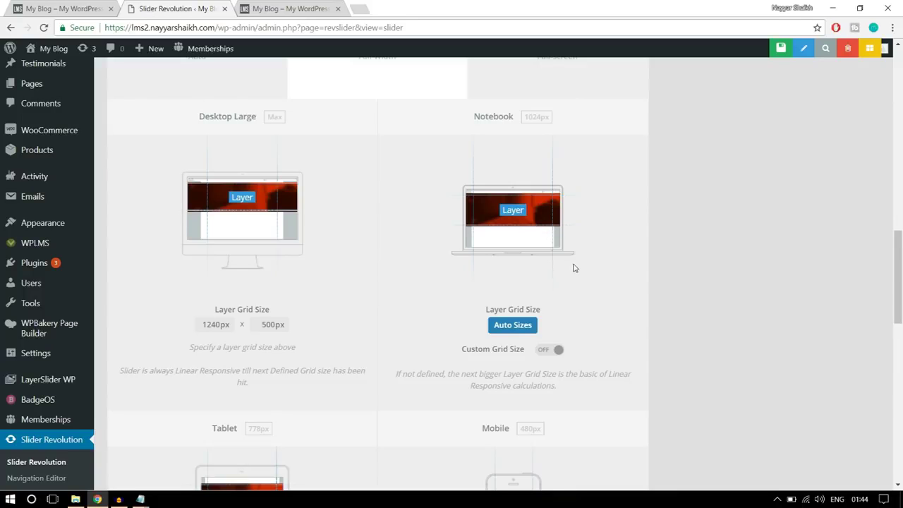
{"action": "scroll", "coordinate": [574, 268], "scroll_direction": "down", "scroll_amount": 3}
{"action": "scroll", "coordinate": [574, 269], "scroll_direction": "down", "scroll_amount": 10}
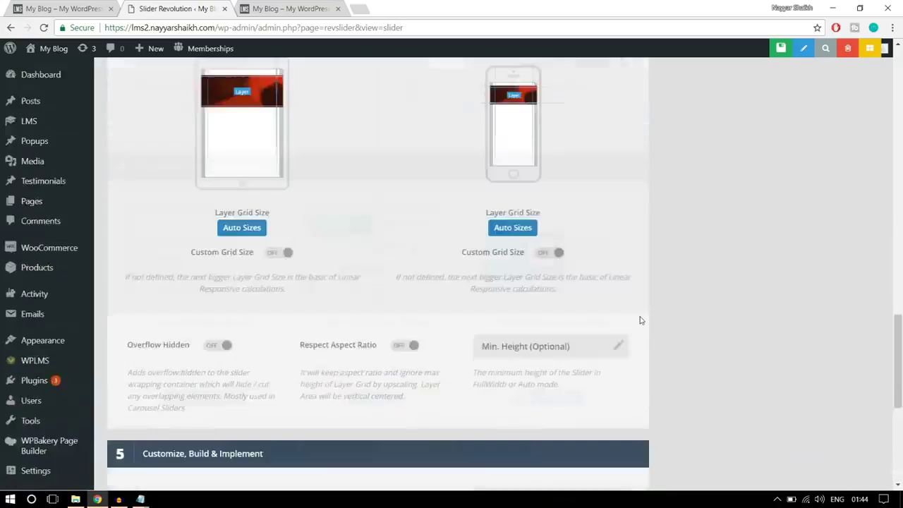
{"action": "scroll", "coordinate": [641, 320], "scroll_direction": "up", "scroll_amount": 10}
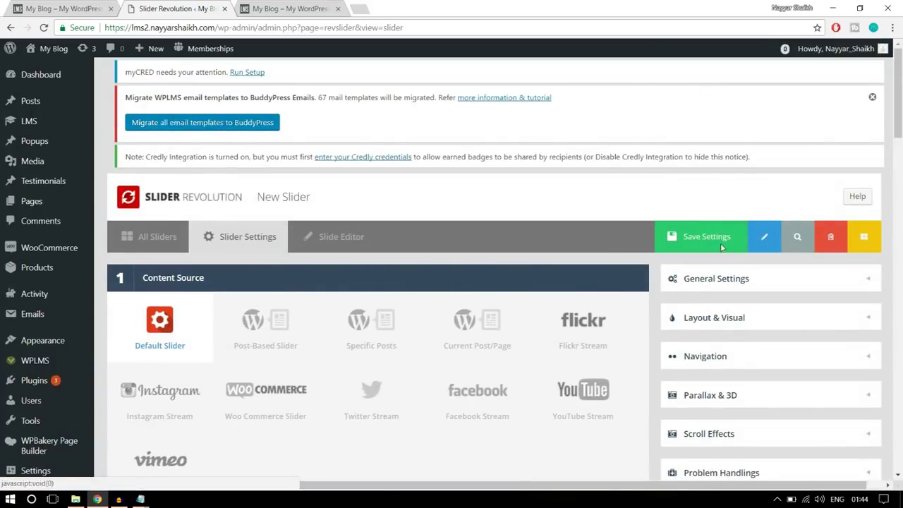
{"action": "left_click", "coordinate": [721, 247]}
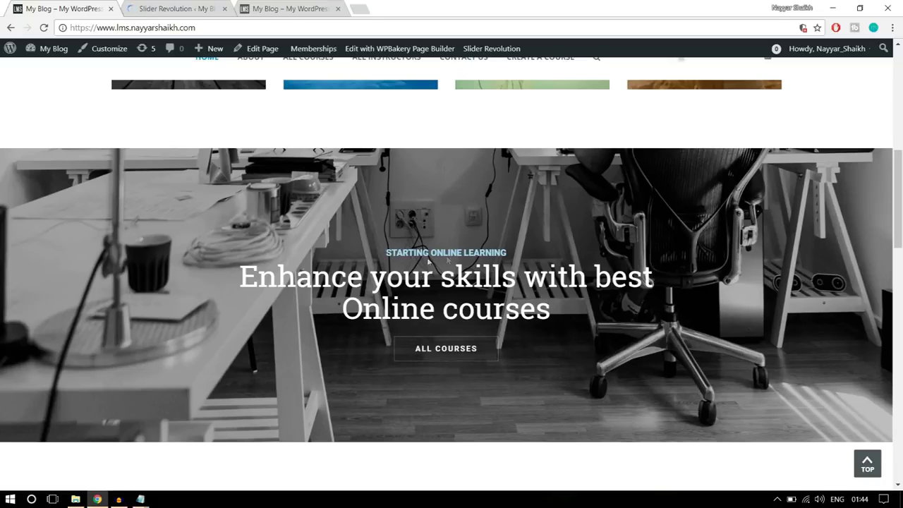
Upload the main2 office photo and insert it as the new slide's main background image
{"action": "left_click", "coordinate": [211, 7]}
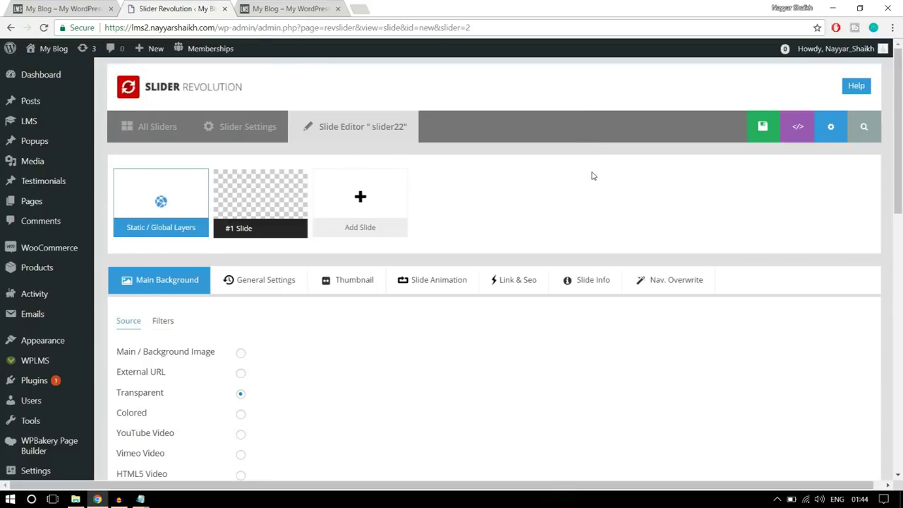
{"action": "scroll", "coordinate": [592, 176], "scroll_direction": "down", "scroll_amount": 2}
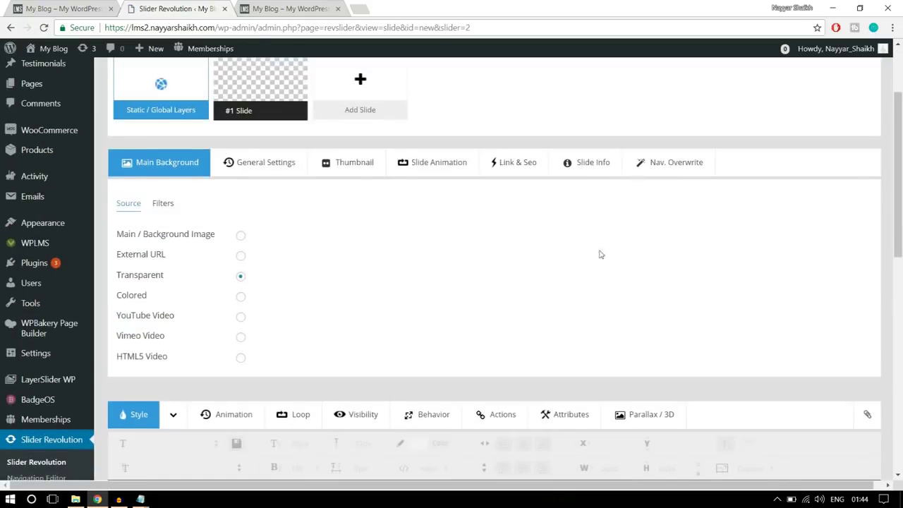
{"action": "left_click", "coordinate": [241, 237]}
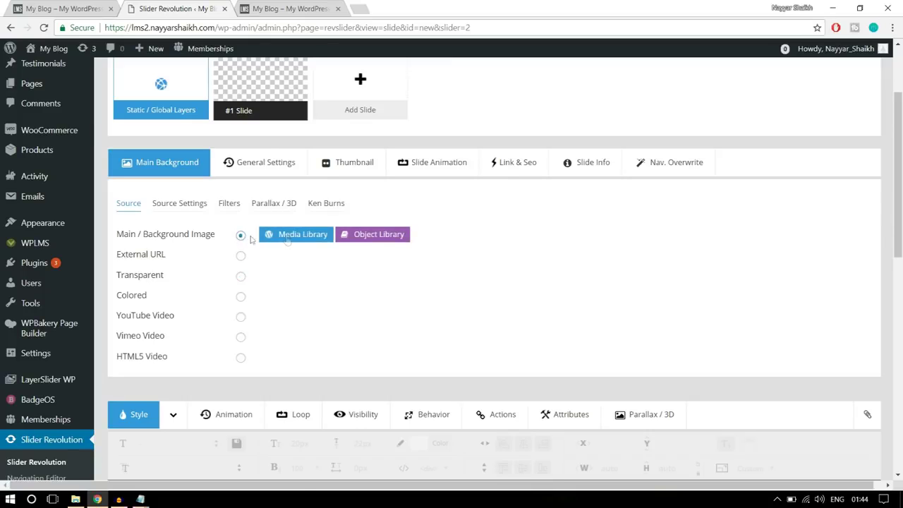
{"action": "left_click", "coordinate": [287, 240]}
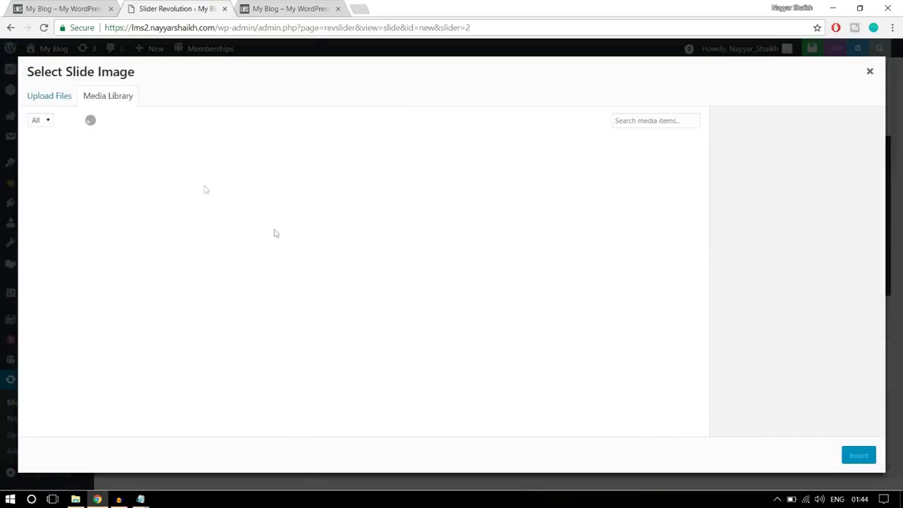
{"action": "left_click", "coordinate": [59, 97]}
{"action": "left_click", "coordinate": [447, 280]}
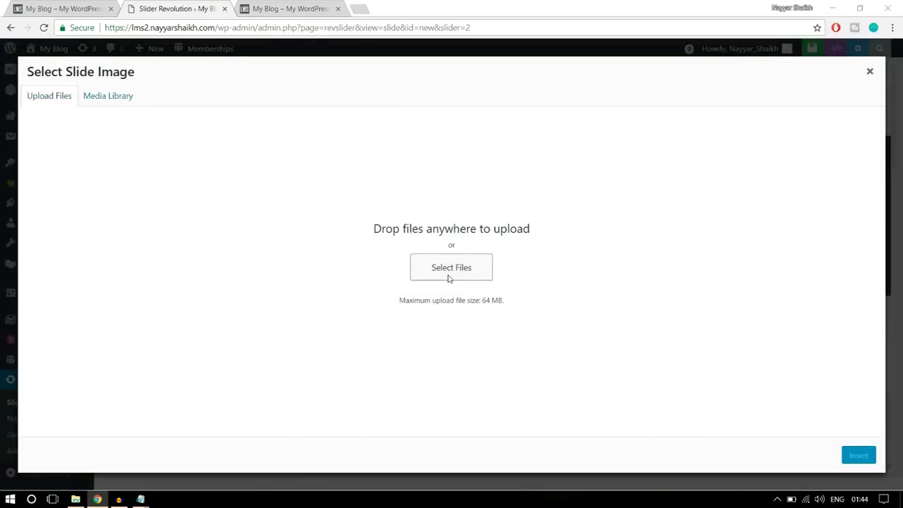
{"action": "left_click", "coordinate": [133, 120]}
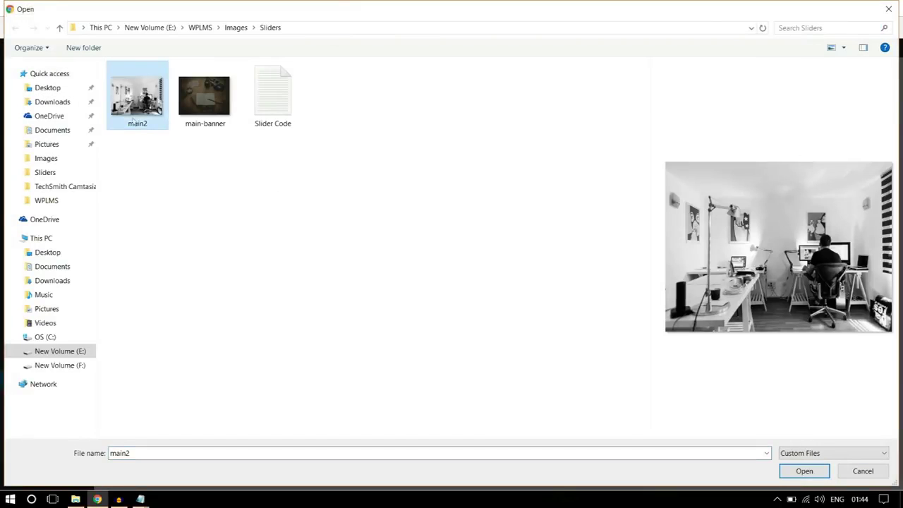
{"action": "left_click", "coordinate": [808, 473]}
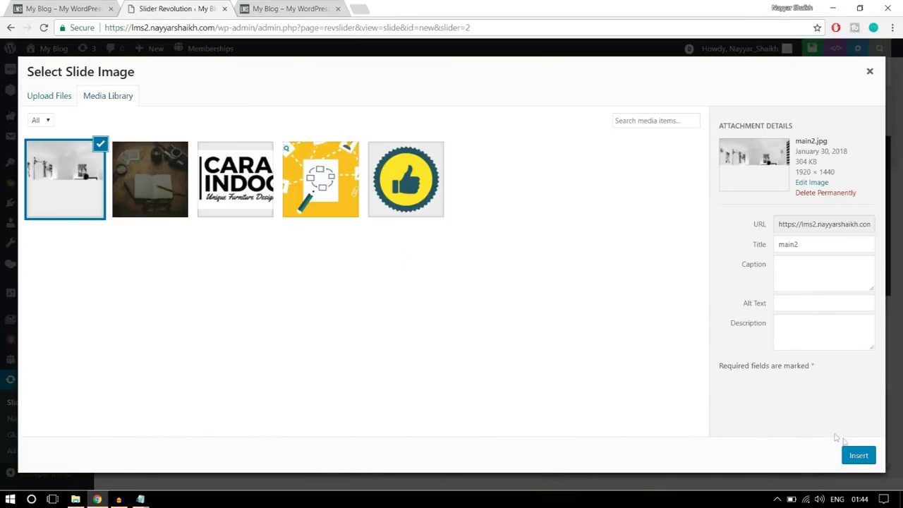
{"action": "left_click", "coordinate": [858, 456]}
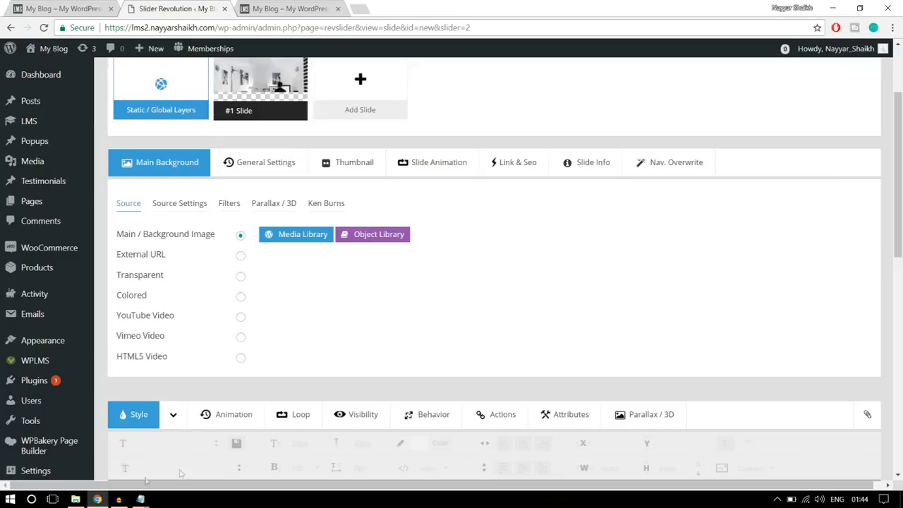
Add a Text/Html layer reading 'STARTING ONLINE LEARNING' to the slide
{"action": "scroll", "coordinate": [741, 282], "scroll_direction": "down", "scroll_amount": 5}
{"action": "scroll", "coordinate": [582, 281], "scroll_direction": "up", "scroll_amount": 2}
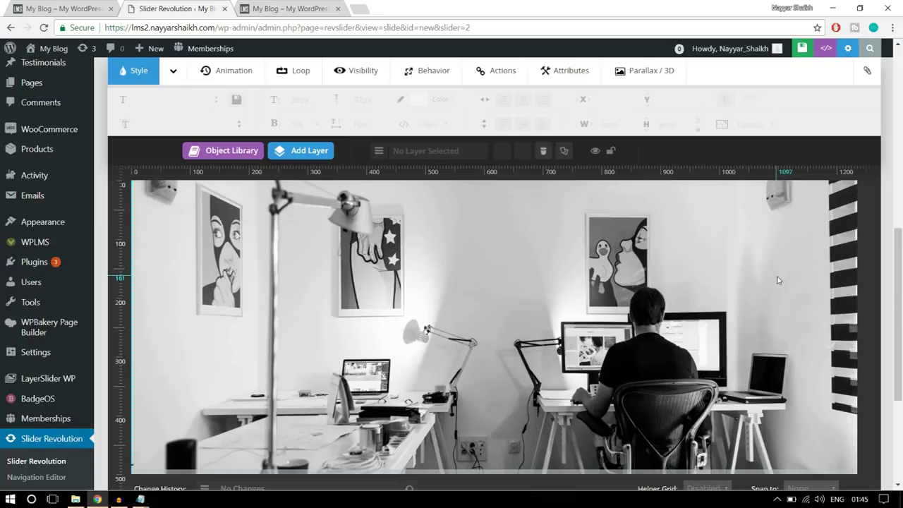
{"action": "left_click", "coordinate": [88, 9]}
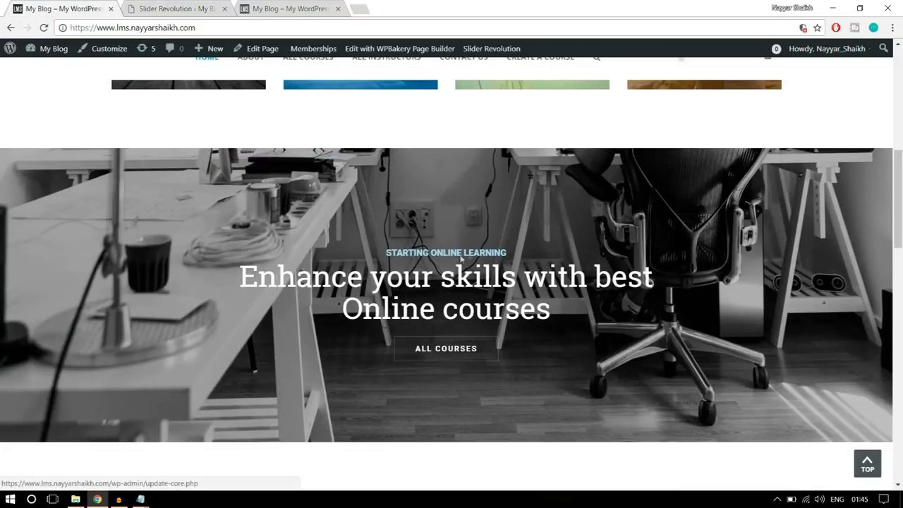
{"action": "left_click", "coordinate": [169, 8]}
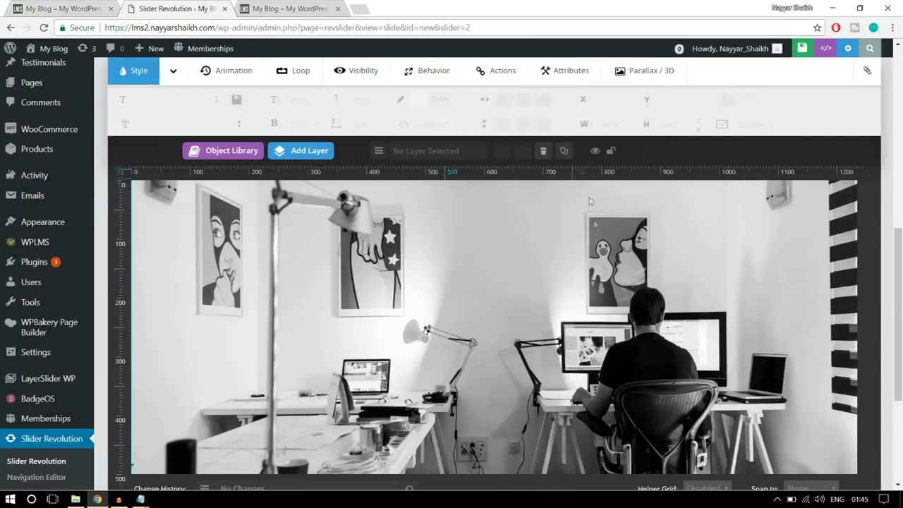
{"action": "mouse_move", "coordinate": [305, 148]}
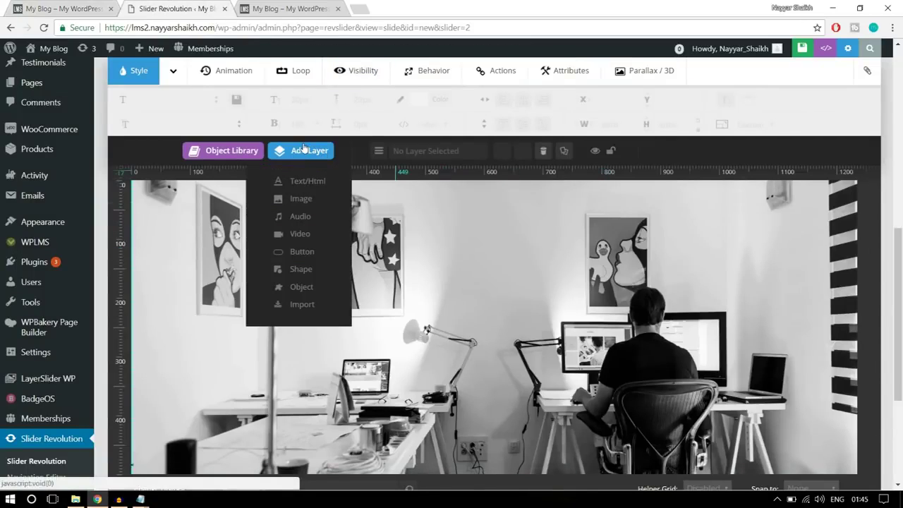
{"action": "left_click", "coordinate": [308, 181]}
{"action": "left_click_drag", "start_coordinate": [474, 199], "coordinate": [352, 201]}
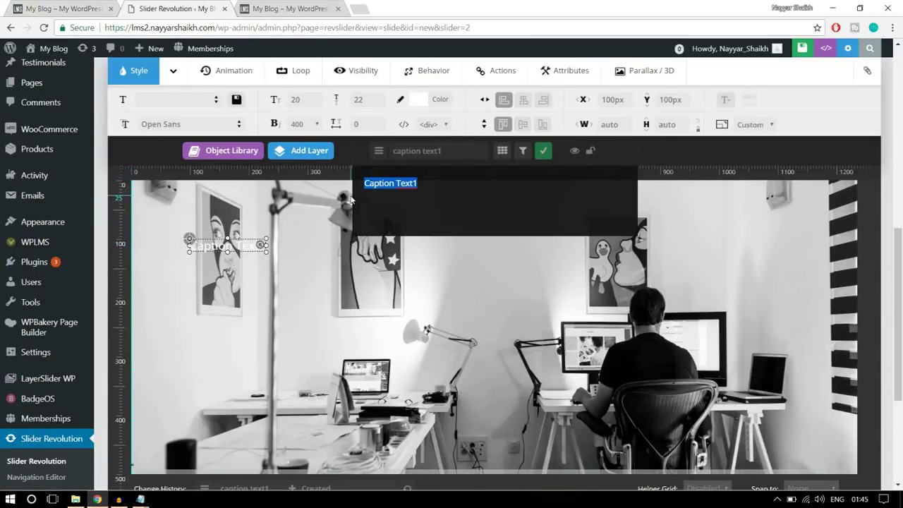
{"action": "type", "text": "START"}
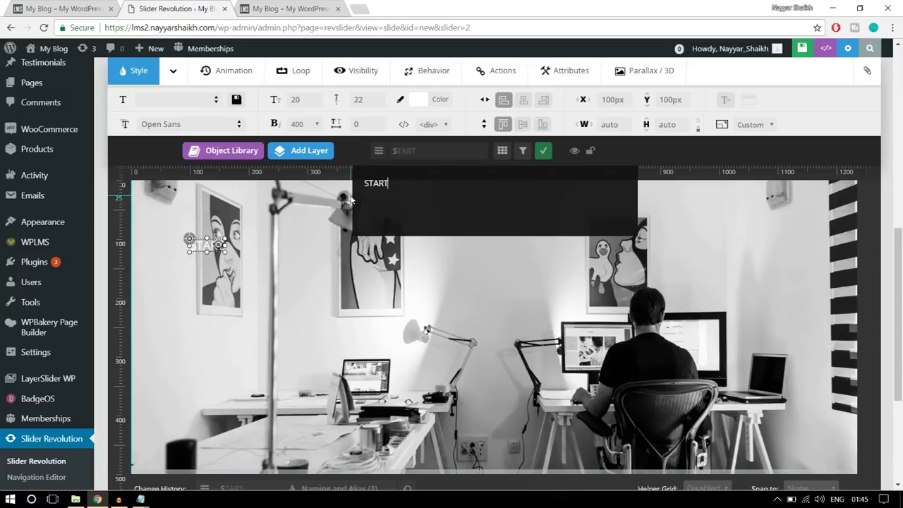
{"action": "type", "text": "ING ONLIN"}
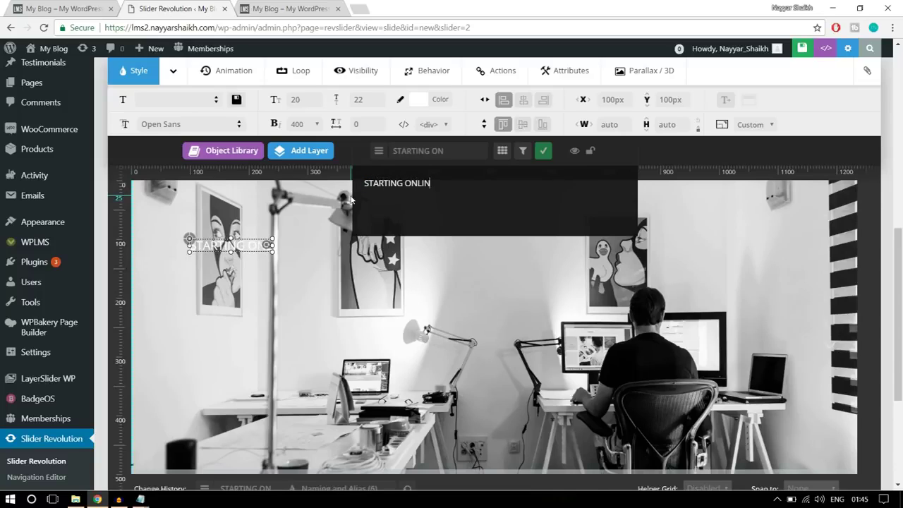
{"action": "type", "text": "E LEARNING"}
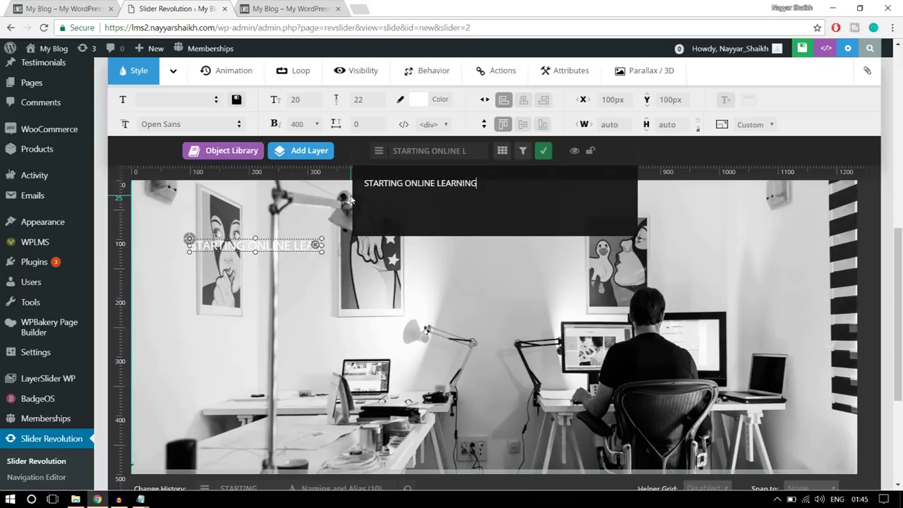
{"action": "left_click", "coordinate": [543, 150]}
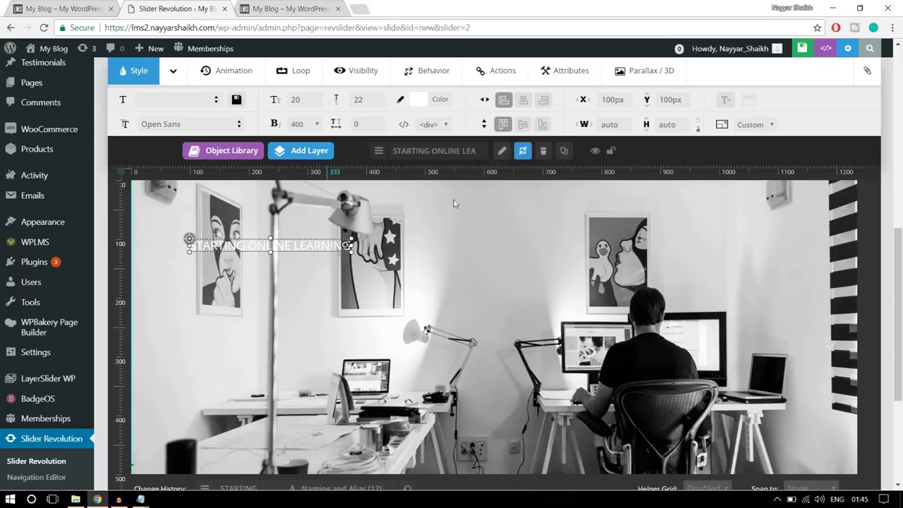
Set the caption's font family to Roboto, then check the live homepage slider again
{"action": "left_click", "coordinate": [208, 124]}
{"action": "type", "text": "ROBO"}
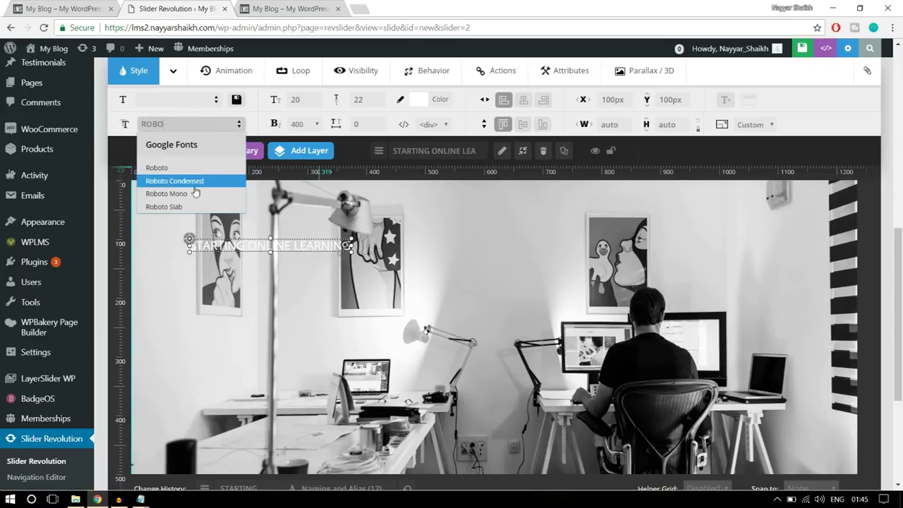
{"action": "left_click", "coordinate": [192, 167]}
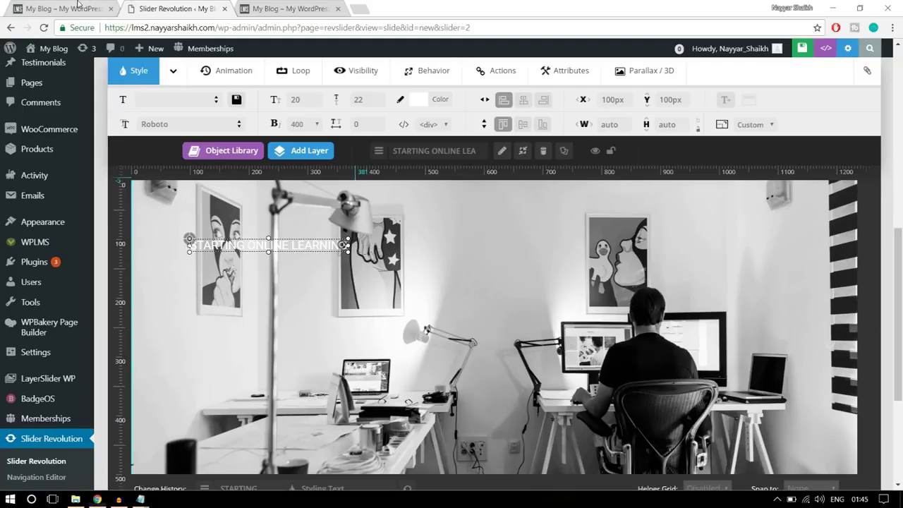
{"action": "left_click", "coordinate": [77, 9]}
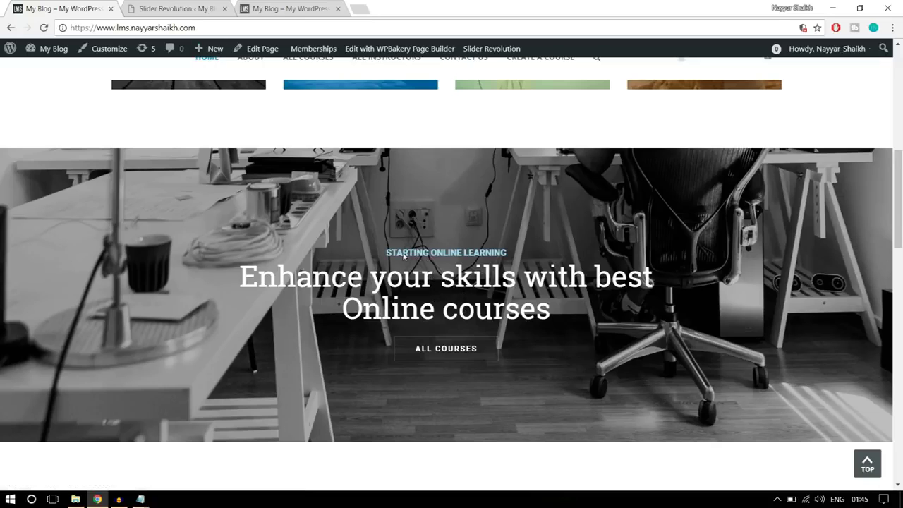
Give the caption a 15px font size, 20px line height and bold 700 weight
{"action": "left_click", "coordinate": [187, 8]}
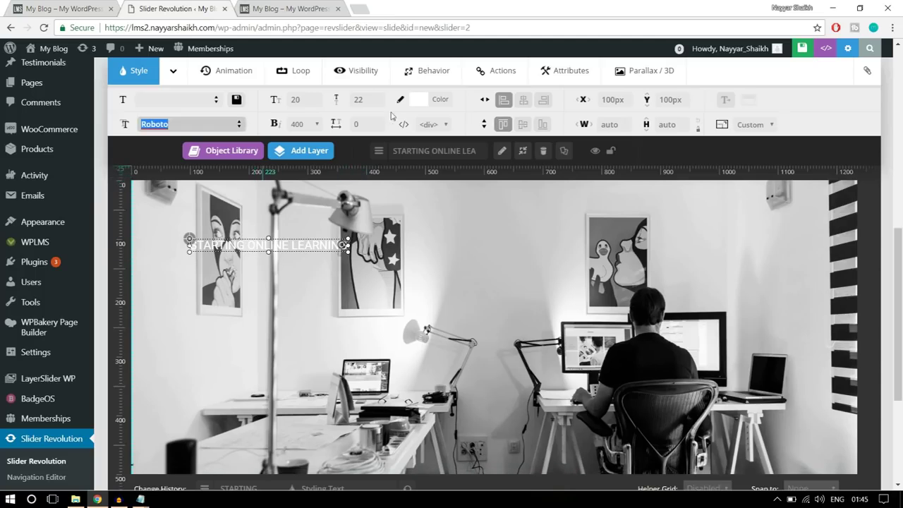
{"action": "left_click", "coordinate": [320, 102]}
{"action": "type", "text": "15"}
{"action": "left_click", "coordinate": [364, 100]}
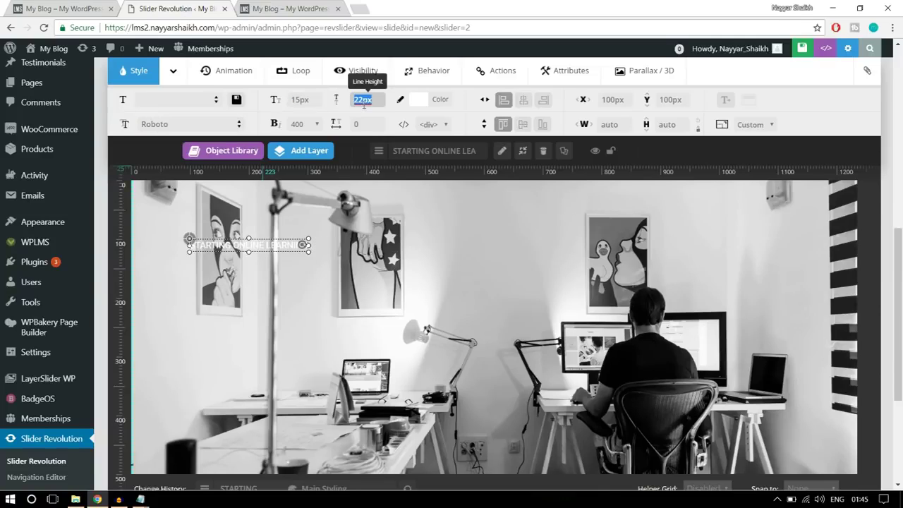
{"action": "type", "text": "20"}
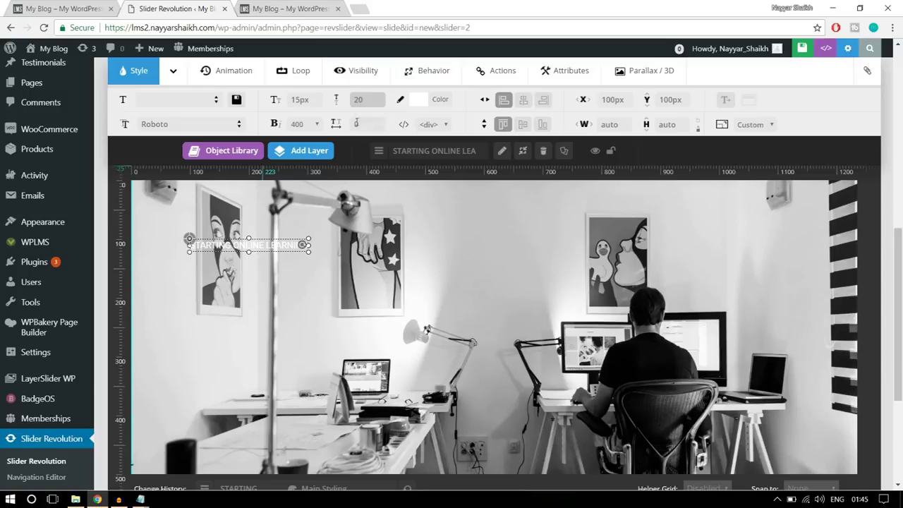
{"action": "left_click", "coordinate": [297, 123]}
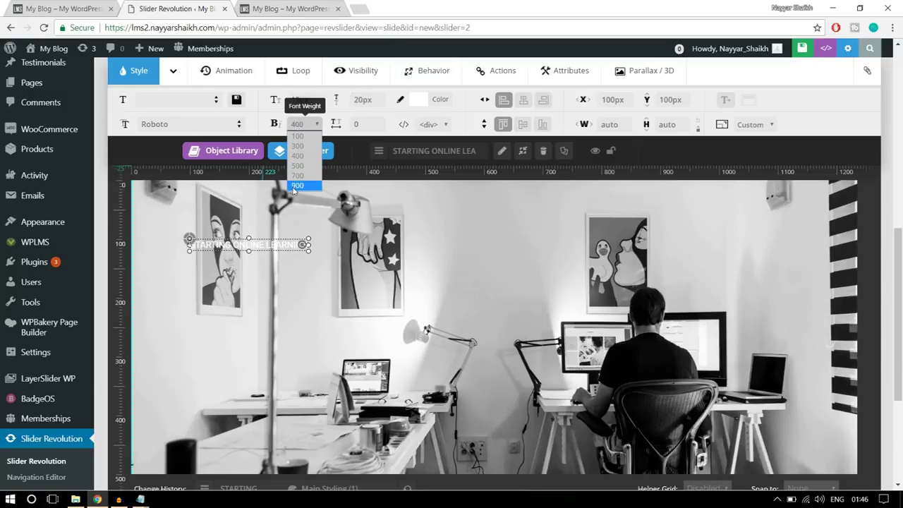
{"action": "left_click", "coordinate": [298, 179]}
Center the caption horizontally on the slide and colour it light blue #3295ff
{"action": "left_click_drag", "start_coordinate": [279, 240], "coordinate": [513, 307]}
{"action": "left_click", "coordinate": [524, 99]}
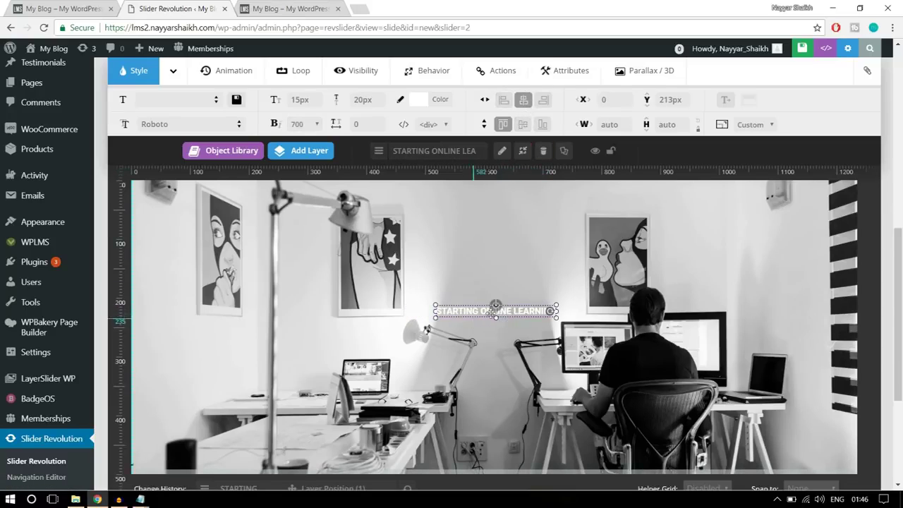
{"action": "left_click", "coordinate": [439, 101]}
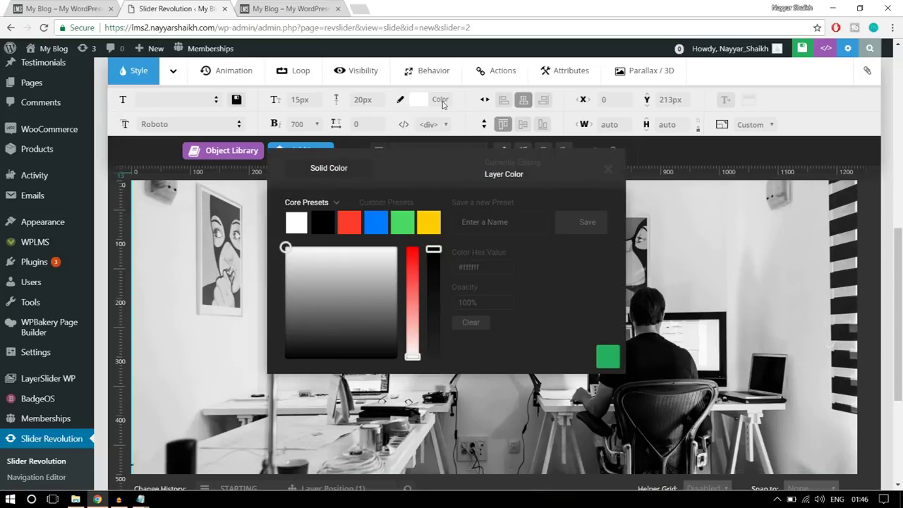
{"action": "left_click", "coordinate": [381, 222]}
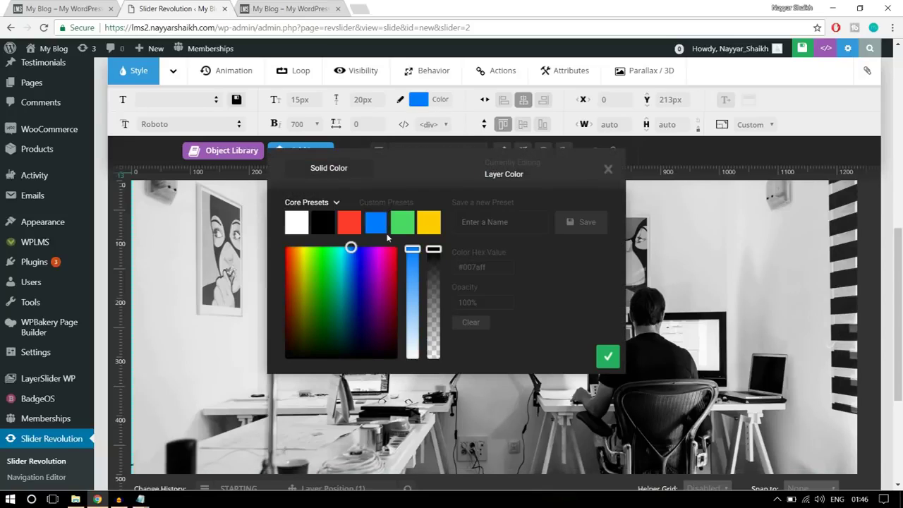
{"action": "mouse_move", "coordinate": [413, 251]}
{"action": "left_mouse_down"}
{"action": "mouse_move", "coordinate": [413, 298]}
{"action": "mouse_move", "coordinate": [412, 271]}
{"action": "mouse_move", "coordinate": [414, 288]}
{"action": "left_mouse_up"}
{"action": "left_click", "coordinate": [604, 358]}
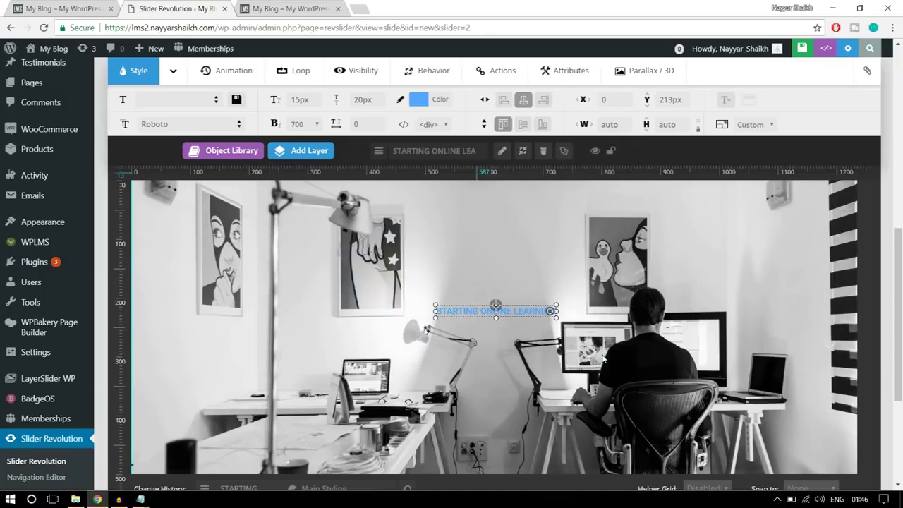
Nudge the caption slightly higher, re-center it, and bring up the Add Layer list
{"action": "scroll", "coordinate": [578, 311], "scroll_direction": "down", "scroll_amount": 1}
{"action": "scroll", "coordinate": [578, 321], "scroll_direction": "up", "scroll_amount": 2}
{"action": "scroll", "coordinate": [579, 322], "scroll_direction": "down", "scroll_amount": 1}
{"action": "left_click_drag", "start_coordinate": [520, 323], "coordinate": [517, 305]}
{"action": "left_click", "coordinate": [523, 100]}
{"action": "left_click", "coordinate": [40, 7]}
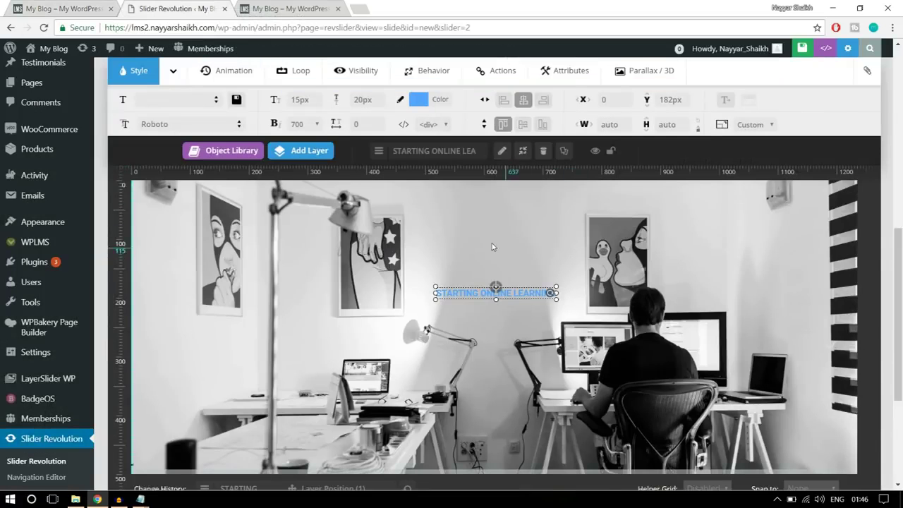
{"action": "left_click", "coordinate": [302, 150]}
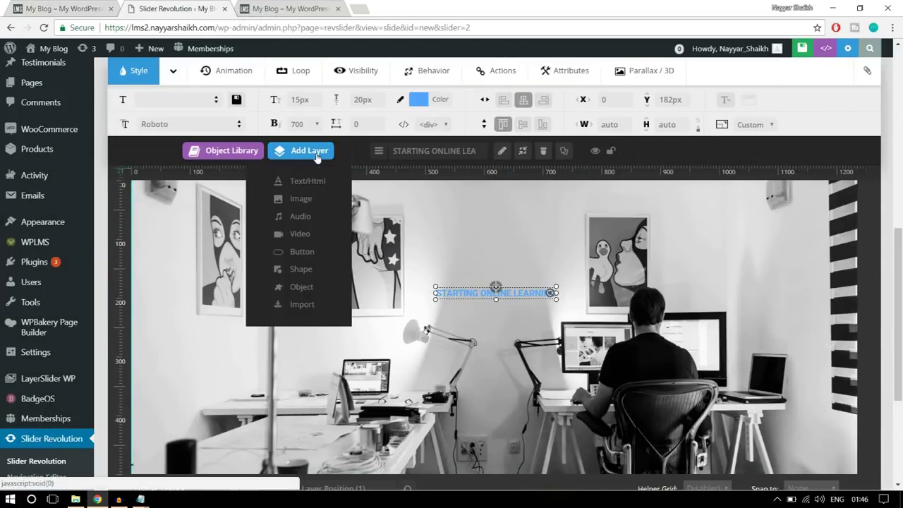
Add a Text/Html layer reading 'Enhance Your Skills with Best', matching the live slider's wording
{"action": "left_click", "coordinate": [307, 183]}
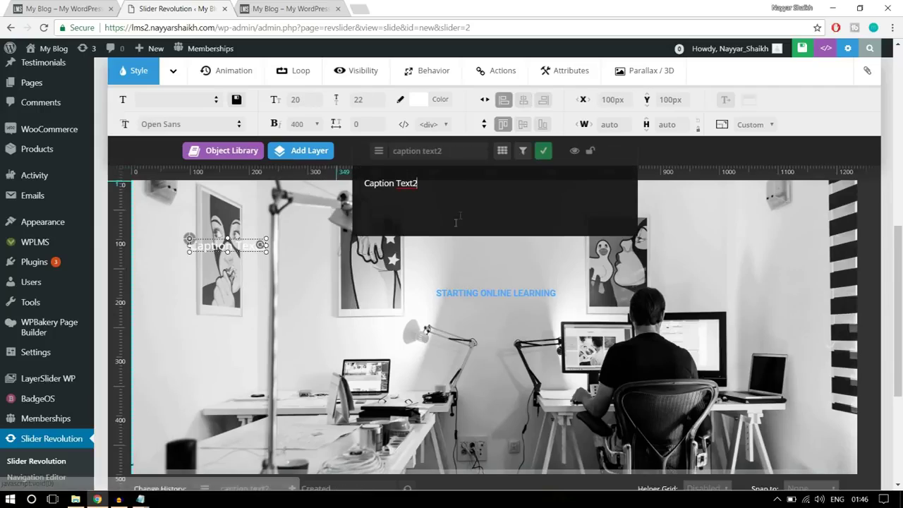
{"action": "triple_click", "coordinate": [361, 196]}
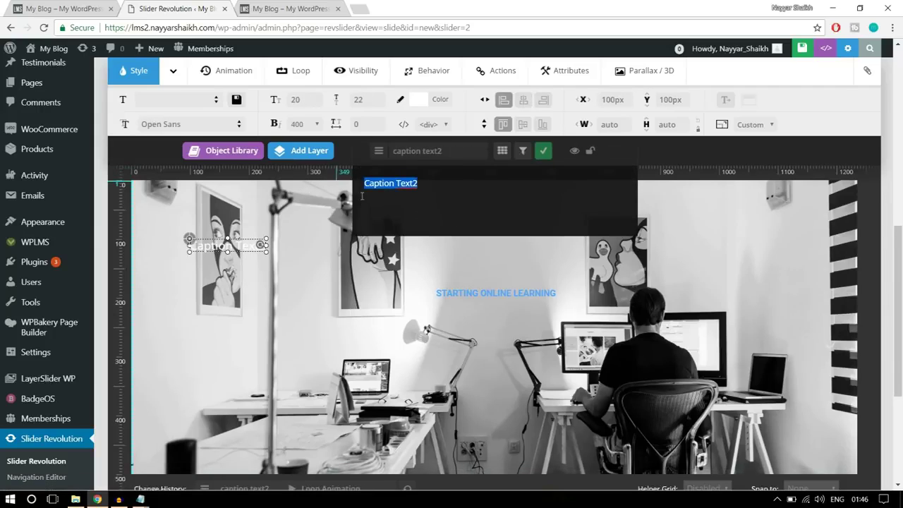
{"action": "type", "text": "Enah"}
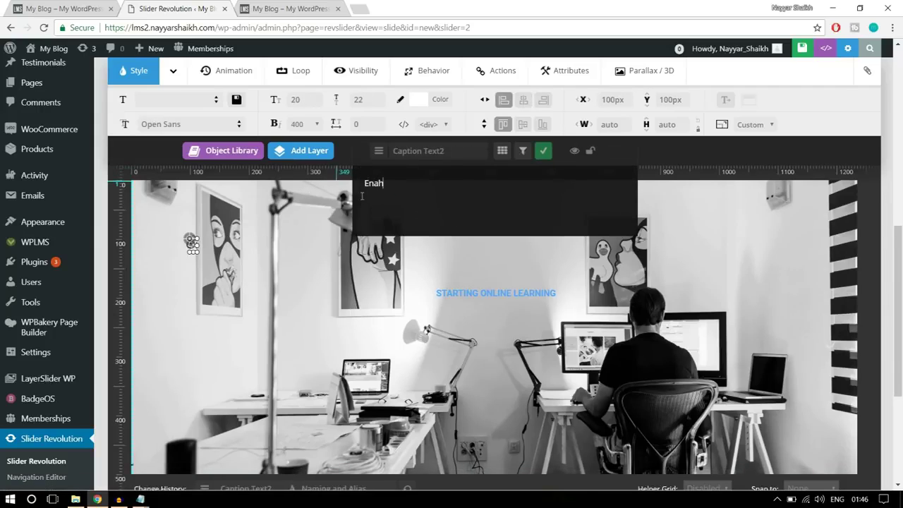
{"action": "type", "text": "ce"}
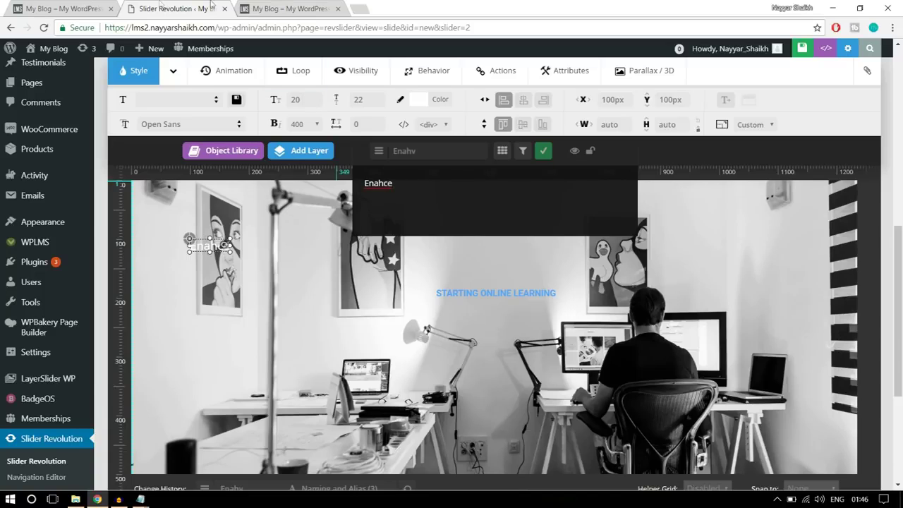
{"action": "left_click", "coordinate": [104, 6]}
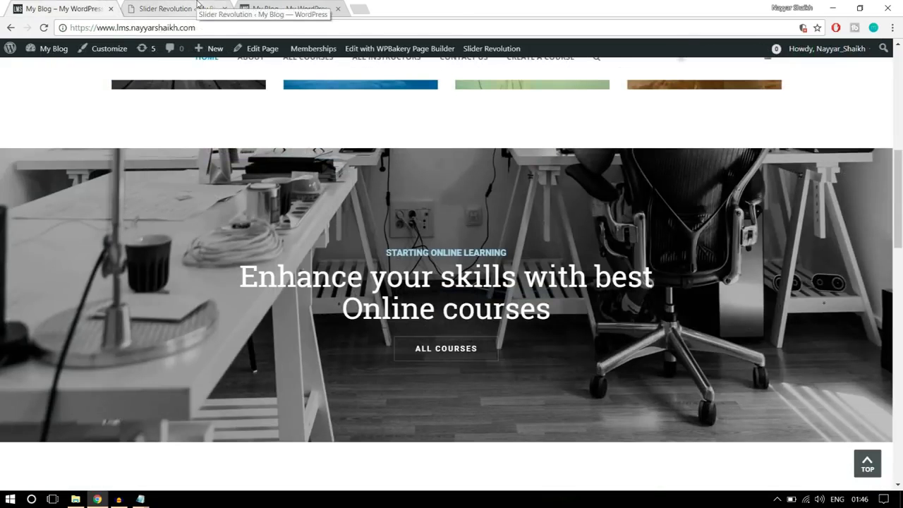
{"action": "left_click", "coordinate": [177, 9]}
{"action": "double_click", "coordinate": [371, 177]}
{"action": "type", "text": "hance Your Skills with Best"}
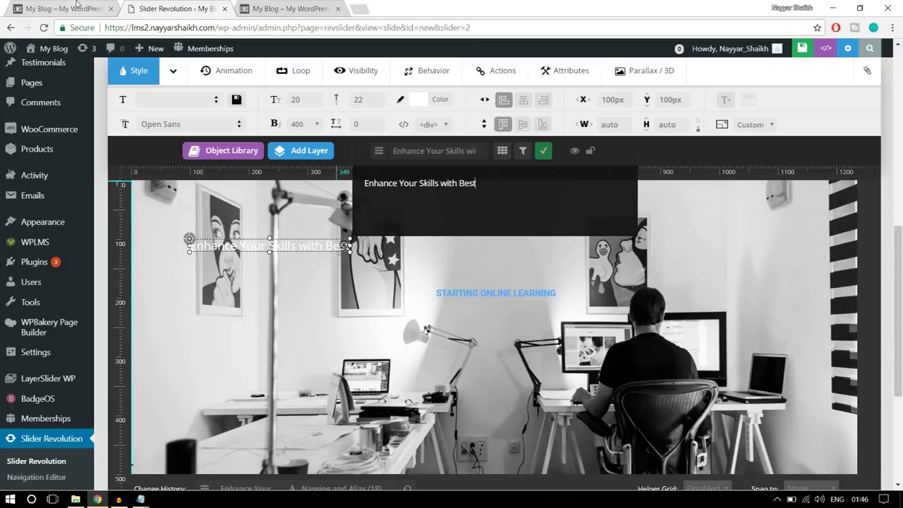
{"action": "left_click", "coordinate": [75, 5]}
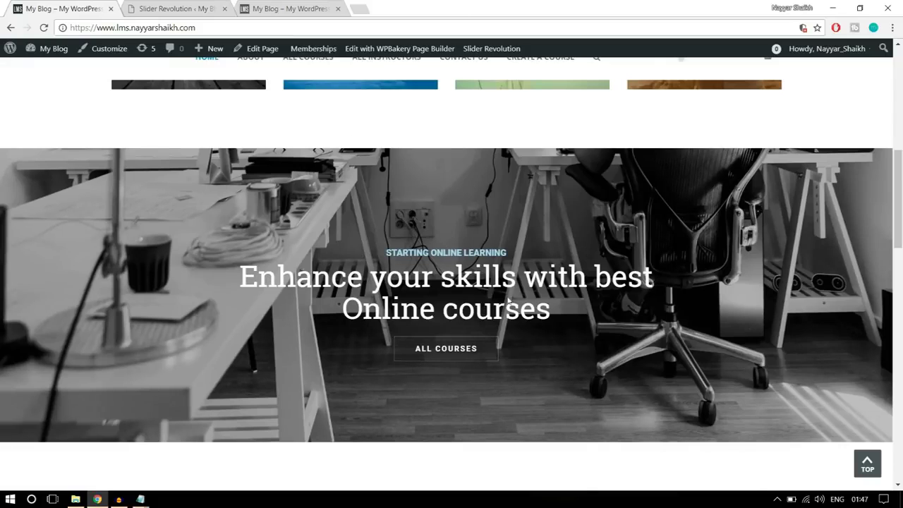
{"action": "left_click", "coordinate": [182, 6]}
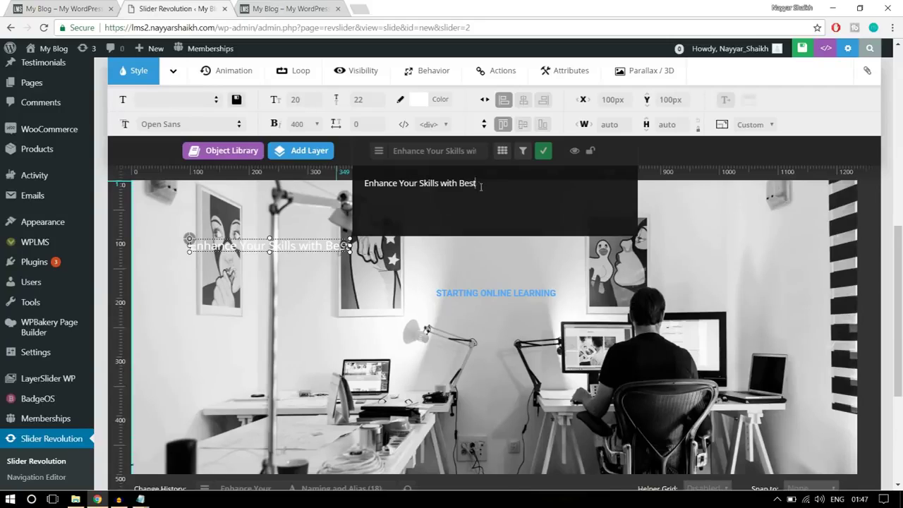
{"action": "left_click", "coordinate": [545, 154]}
Set the heading to Roboto Slab, 50px size, 55px line height, weight 400
{"action": "left_click", "coordinate": [151, 123]}
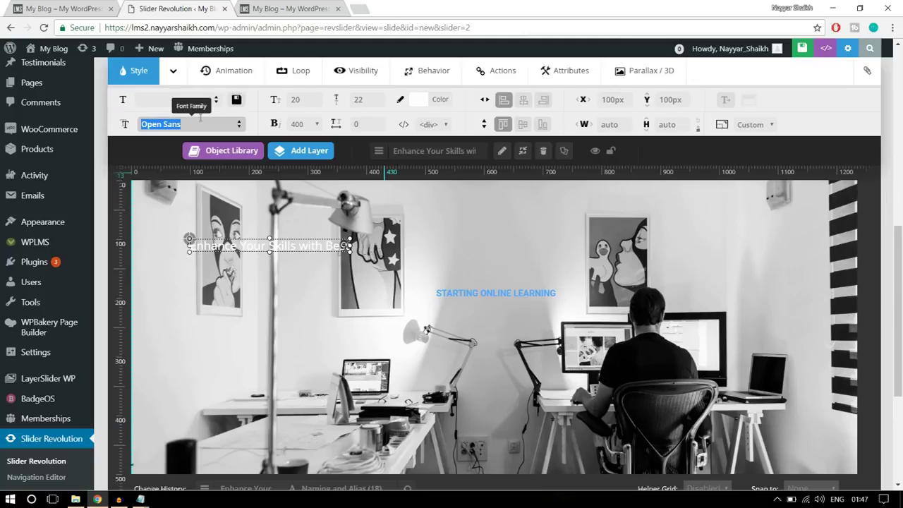
{"action": "type", "text": "robo"}
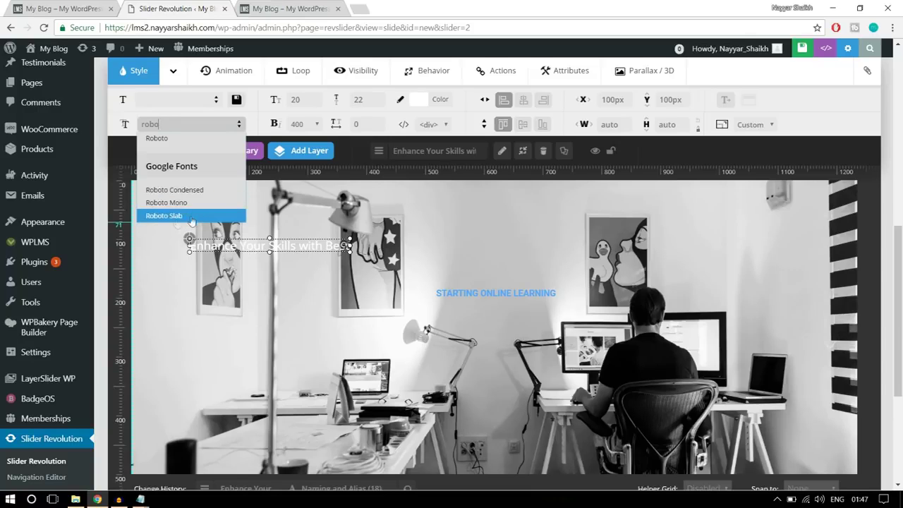
{"action": "left_click", "coordinate": [200, 217]}
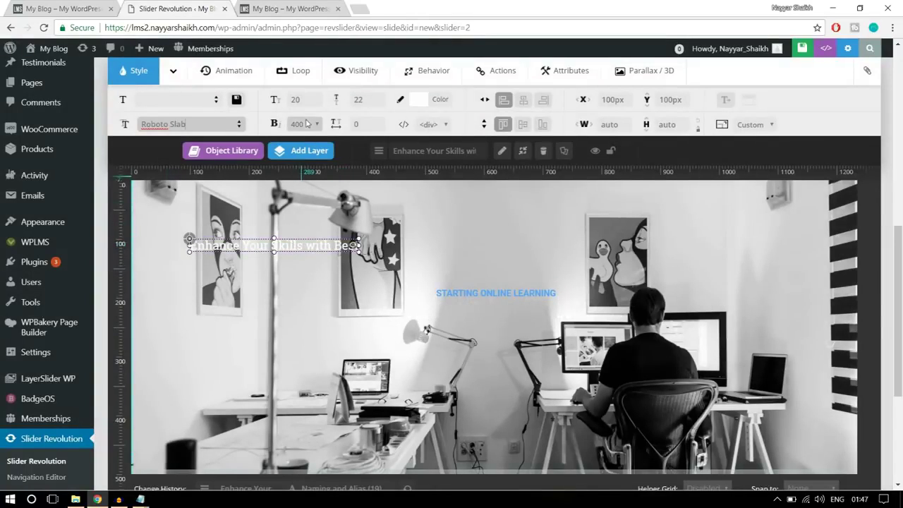
{"action": "left_click", "coordinate": [300, 101]}
{"action": "type", "text": "50"}
{"action": "left_click", "coordinate": [376, 99]}
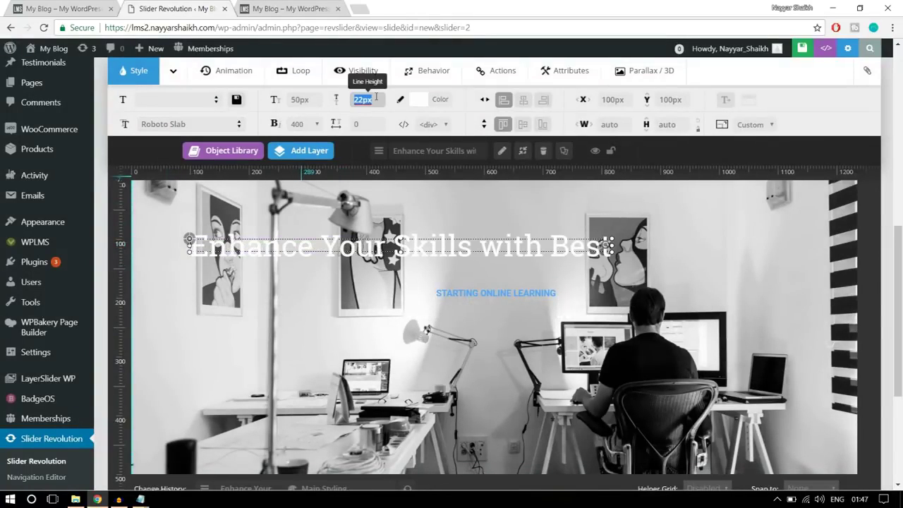
{"action": "type", "text": "55"}
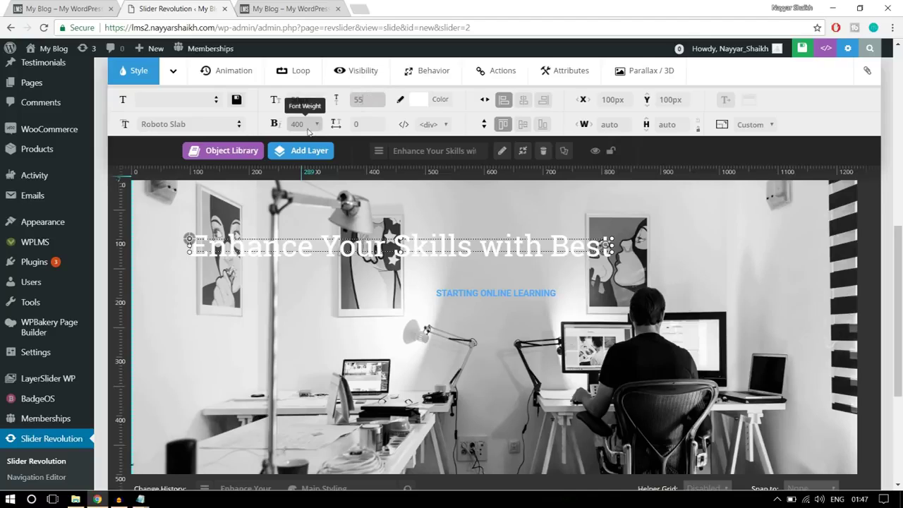
{"action": "left_click", "coordinate": [301, 125]}
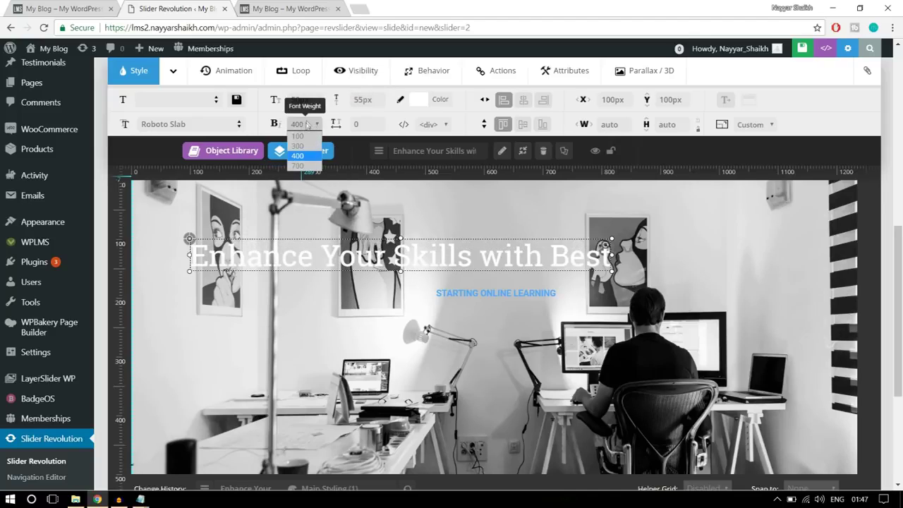
{"action": "left_click", "coordinate": [303, 156]}
{"action": "mouse_move", "coordinate": [305, 162]}
Move the heading below the blue caption and colour it yellow #ffcc00
{"action": "left_click_drag", "start_coordinate": [403, 248], "coordinate": [505, 316]}
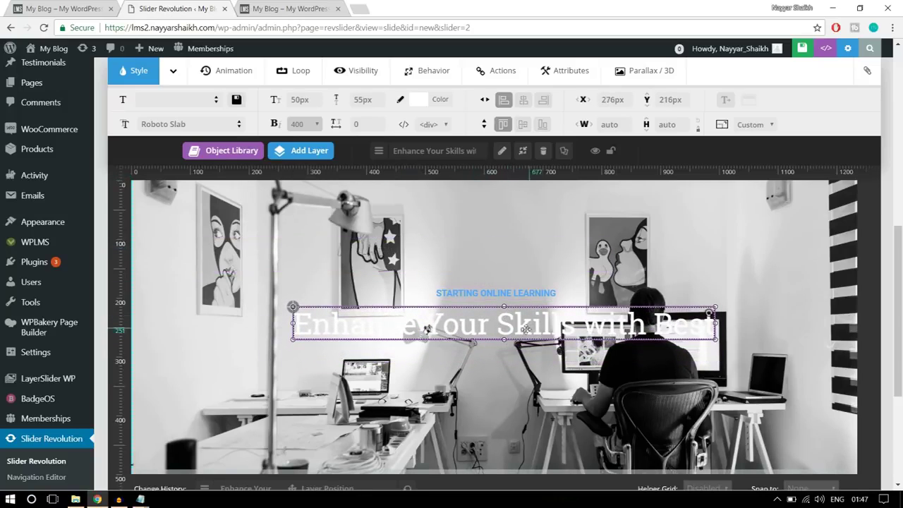
{"action": "left_click", "coordinate": [416, 100]}
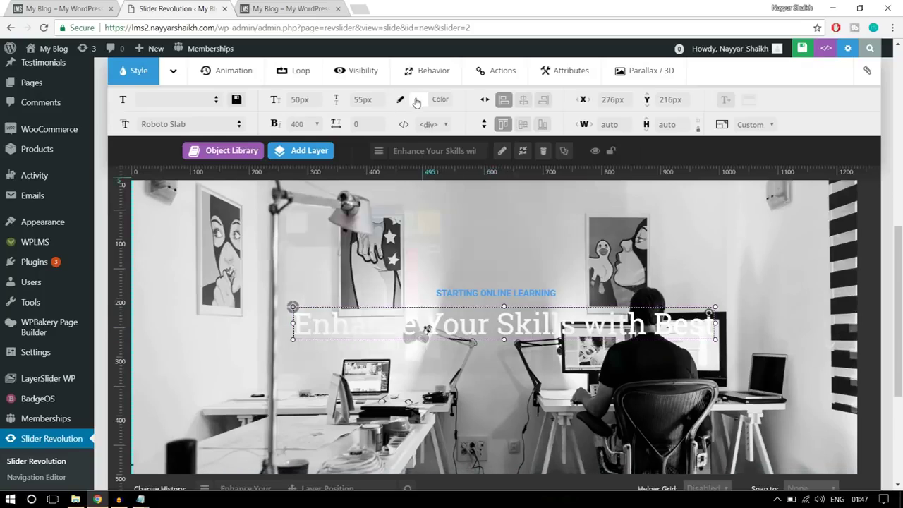
{"action": "left_click", "coordinate": [321, 224]}
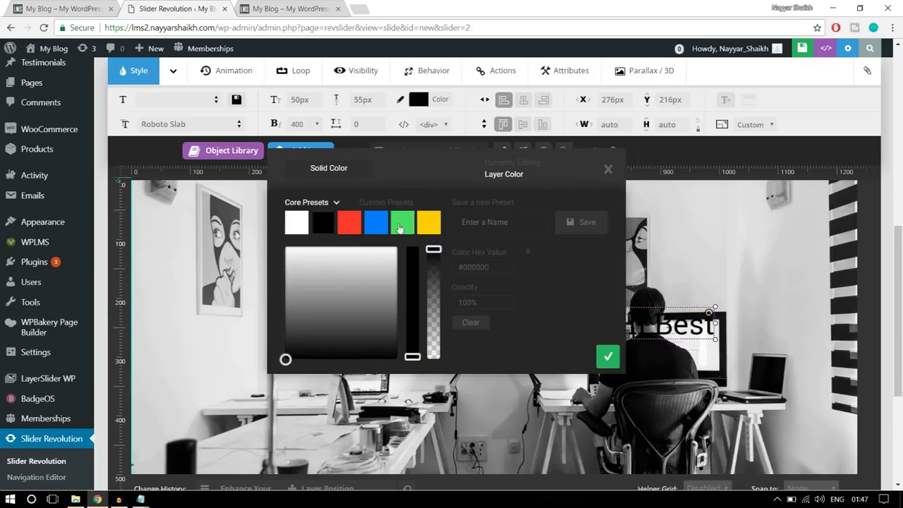
{"action": "left_click", "coordinate": [609, 358]}
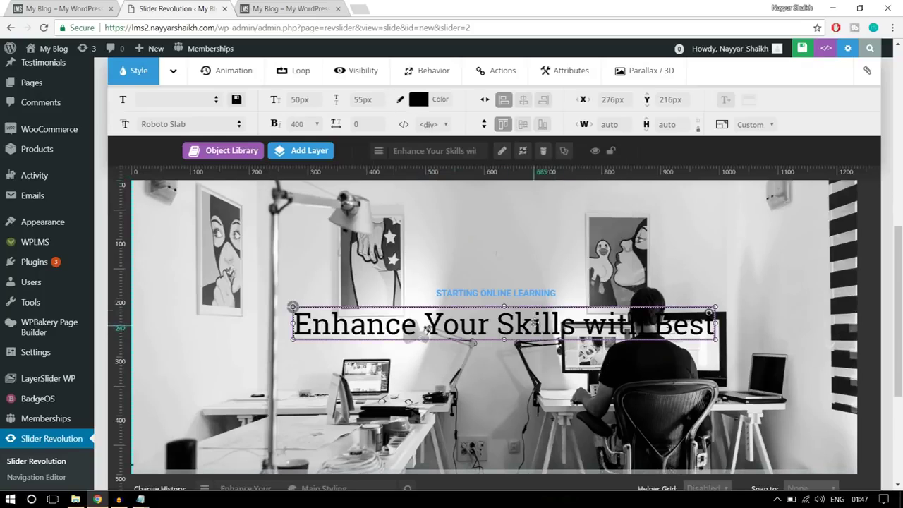
{"action": "left_click", "coordinate": [438, 104]}
{"action": "left_click", "coordinate": [430, 224]}
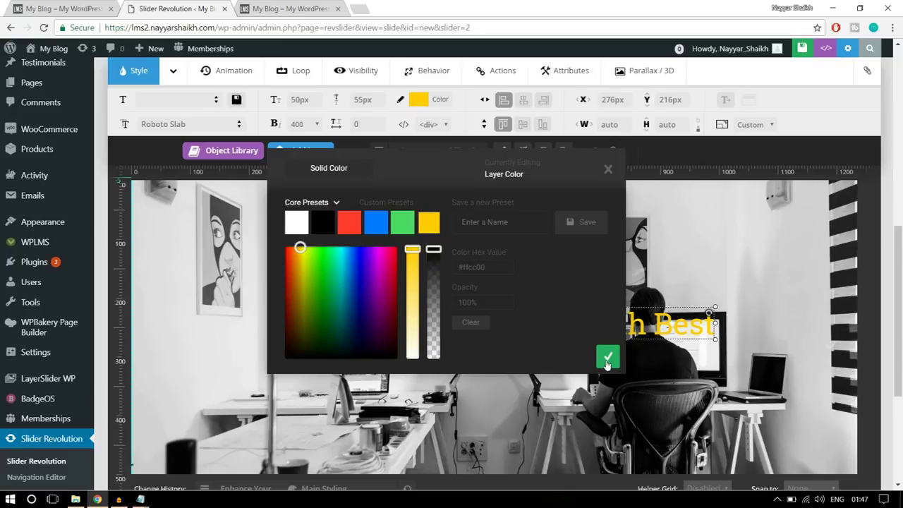
{"action": "left_click", "coordinate": [607, 363]}
Nudge the heading up toward the caption and centre it horizontally
{"action": "left_click_drag", "start_coordinate": [583, 334], "coordinate": [584, 325]}
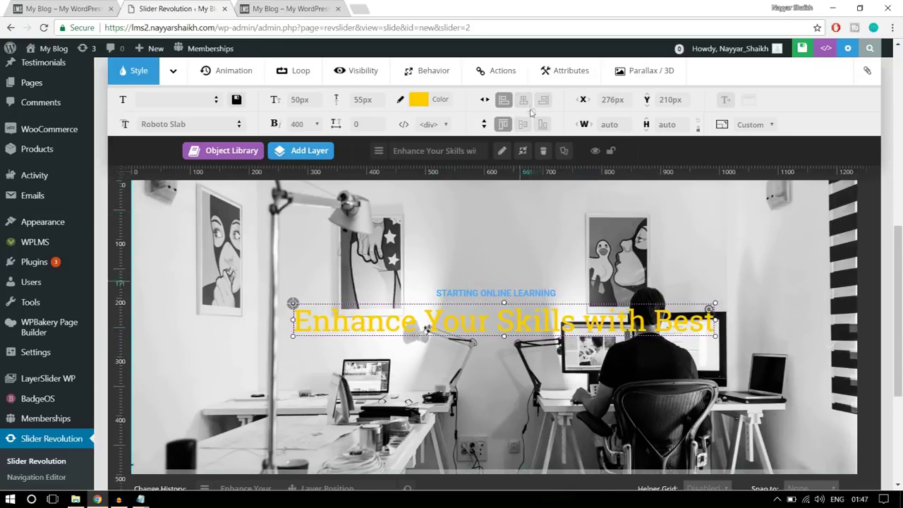
{"action": "left_click", "coordinate": [528, 105]}
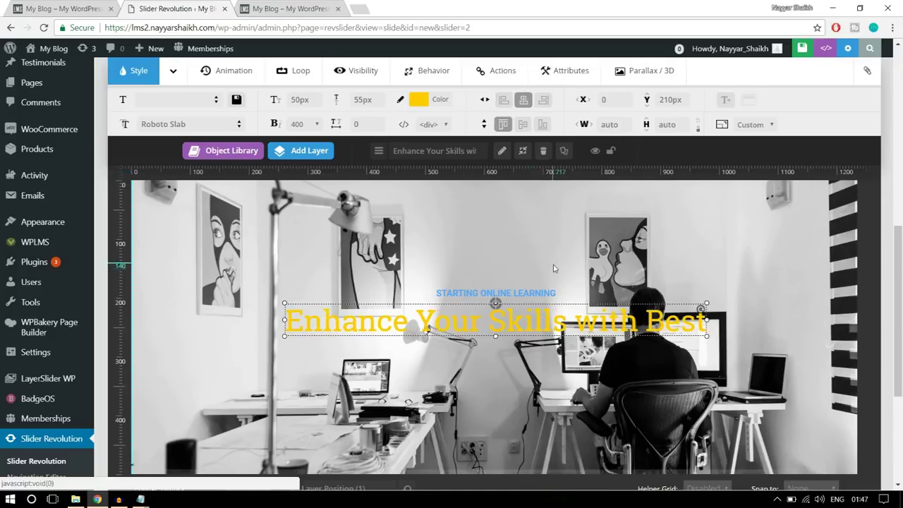
{"action": "scroll", "coordinate": [554, 268], "scroll_direction": "up", "scroll_amount": 5}
{"action": "scroll", "coordinate": [555, 268], "scroll_direction": "down", "scroll_amount": 4}
{"action": "scroll", "coordinate": [553, 265], "scroll_direction": "down", "scroll_amount": 2}
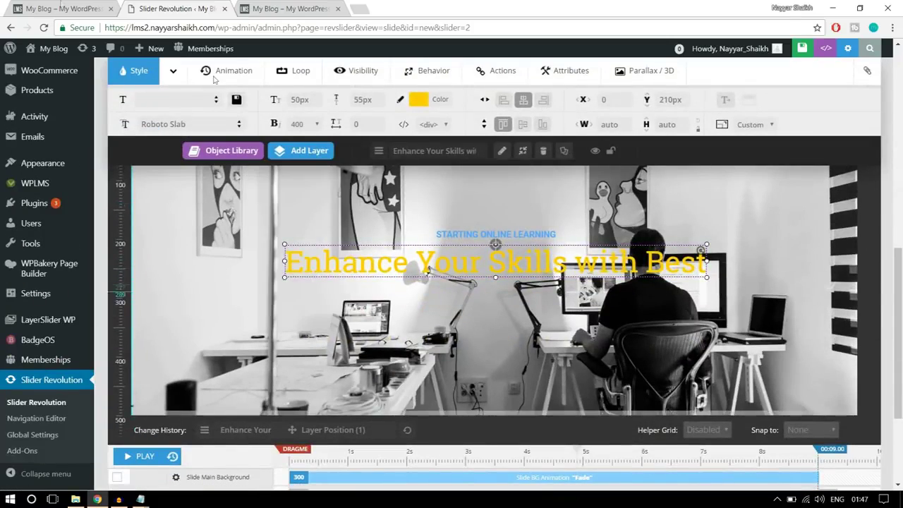
Start a Button layer, then view the live slider's ALL COURSES button for reference
{"action": "left_click", "coordinate": [59, 8]}
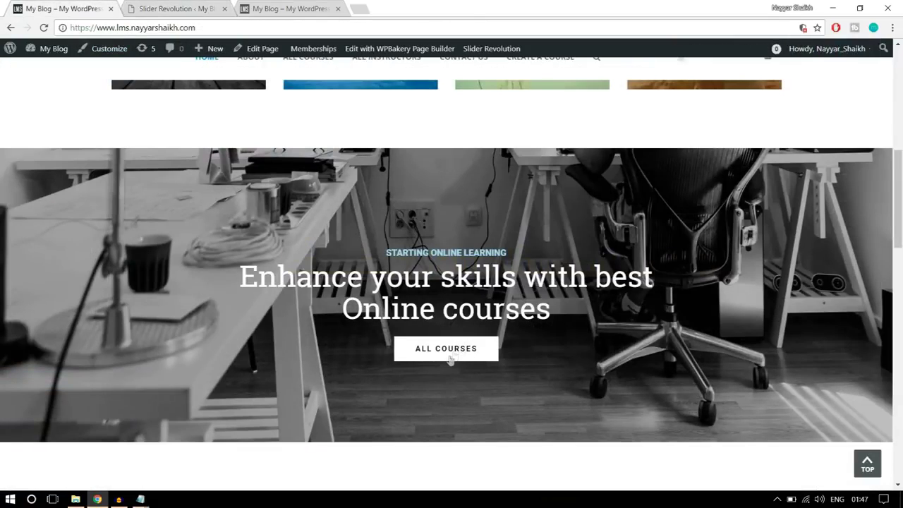
{"action": "left_click", "coordinate": [189, 6]}
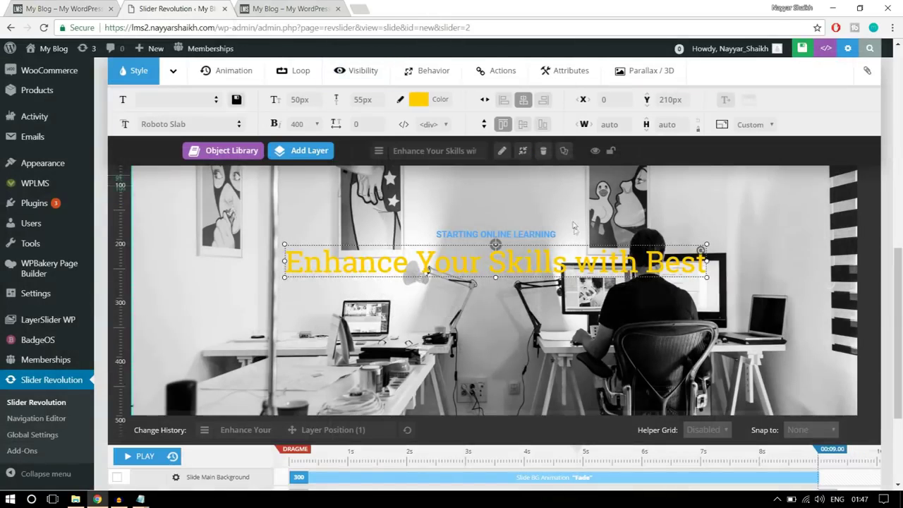
{"action": "mouse_move", "coordinate": [317, 157]}
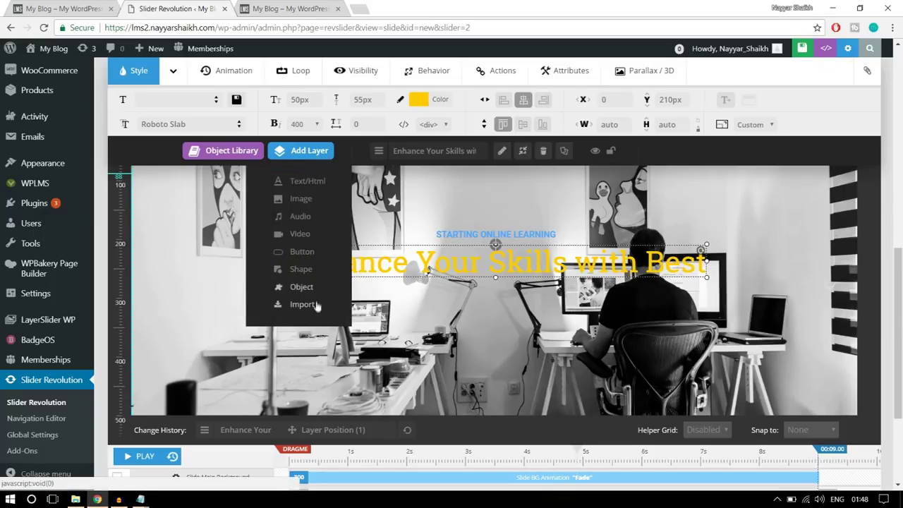
{"action": "left_click", "coordinate": [302, 252]}
{"action": "left_click", "coordinate": [102, 6]}
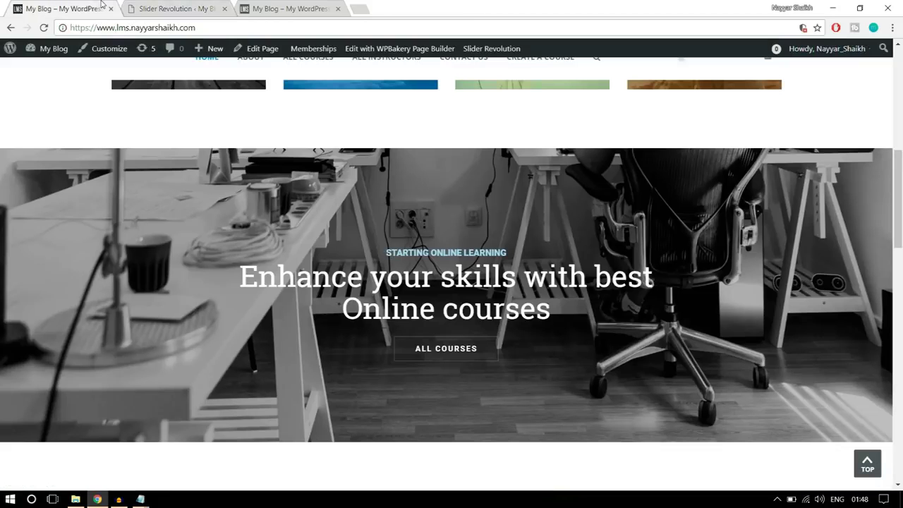
{"action": "scroll", "coordinate": [591, 363], "scroll_direction": "down", "scroll_amount": 1}
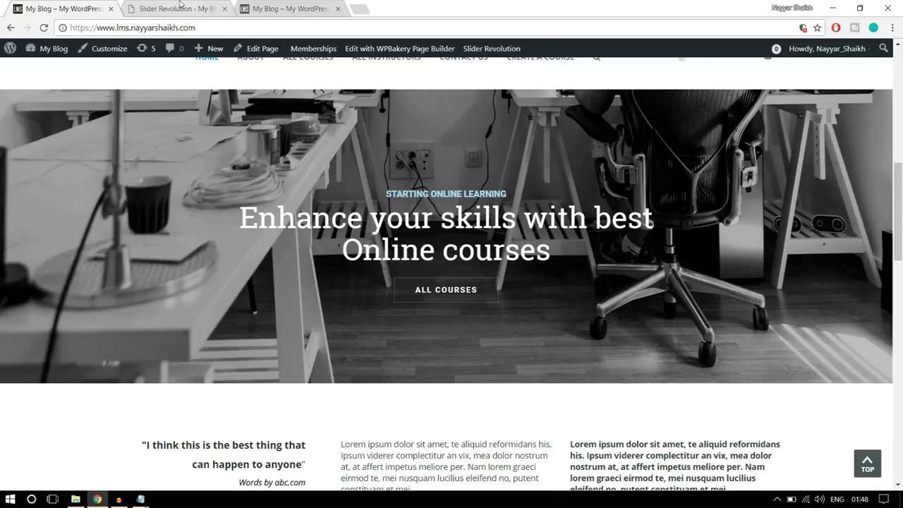
Make the button preset's idle background fully transparent (0% opacity), keeping the text colour
{"action": "left_click", "coordinate": [181, 7]}
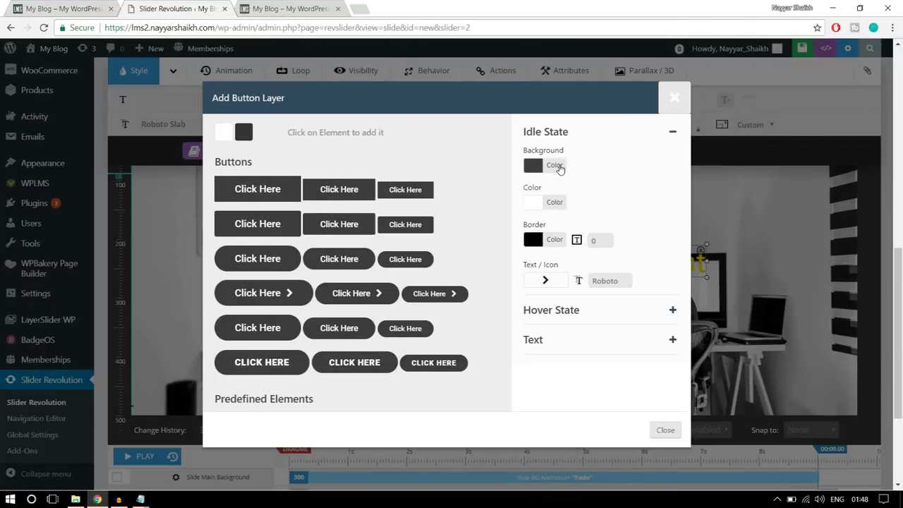
{"action": "left_click", "coordinate": [554, 165]}
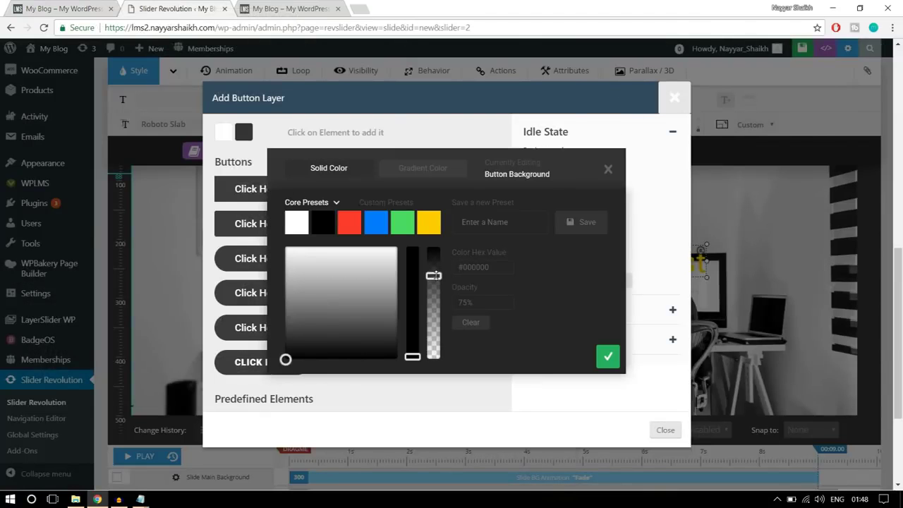
{"action": "left_click_drag", "start_coordinate": [434, 275], "coordinate": [433, 397]}
{"action": "left_click_drag", "start_coordinate": [475, 303], "coordinate": [447, 304]}
{"action": "left_click", "coordinate": [610, 360]}
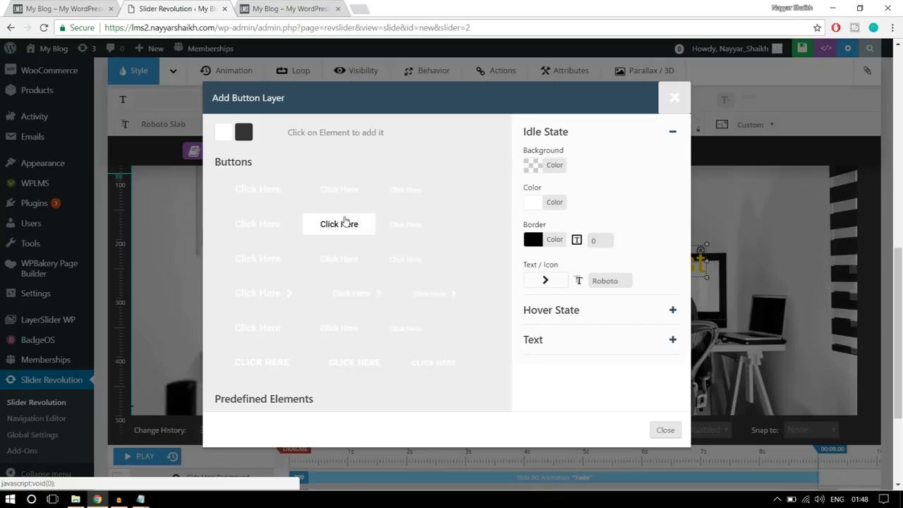
{"action": "left_click", "coordinate": [543, 203]}
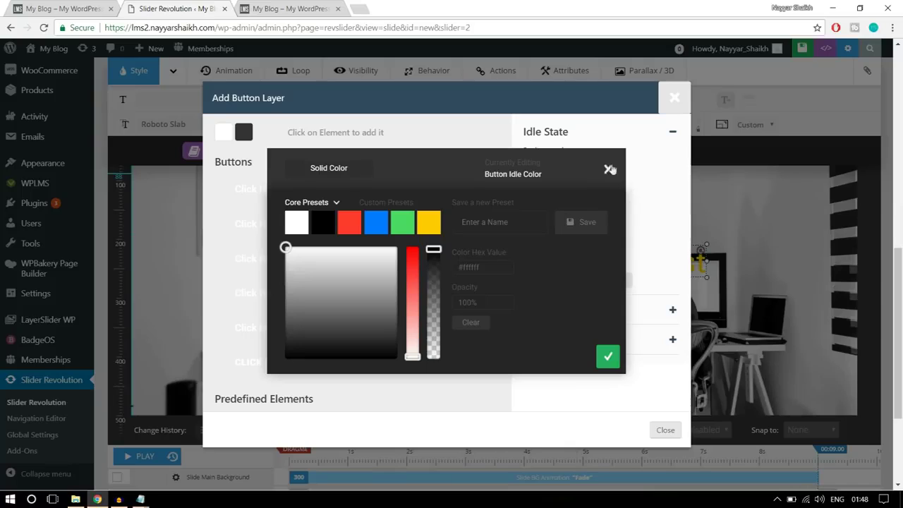
{"action": "left_click", "coordinate": [608, 172]}
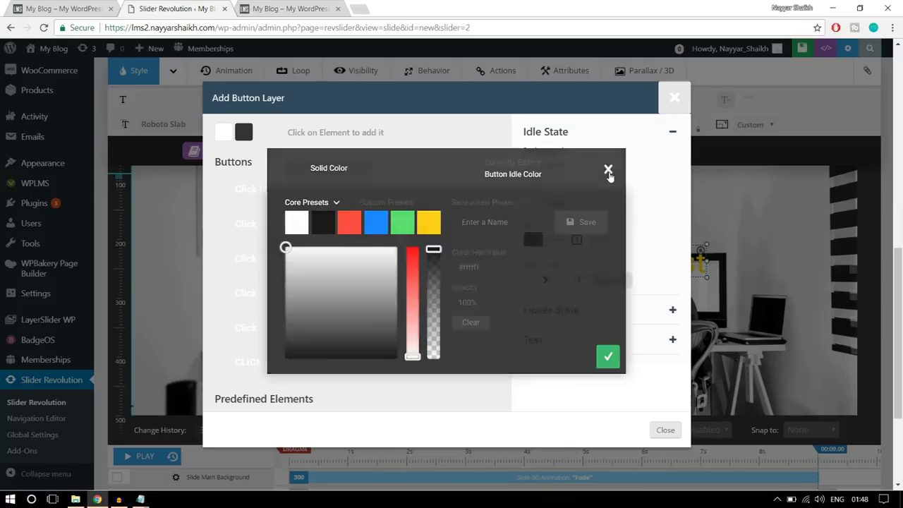
Give the button a white 1px border, matching the live ALL COURSES button
{"action": "left_click", "coordinate": [557, 242]}
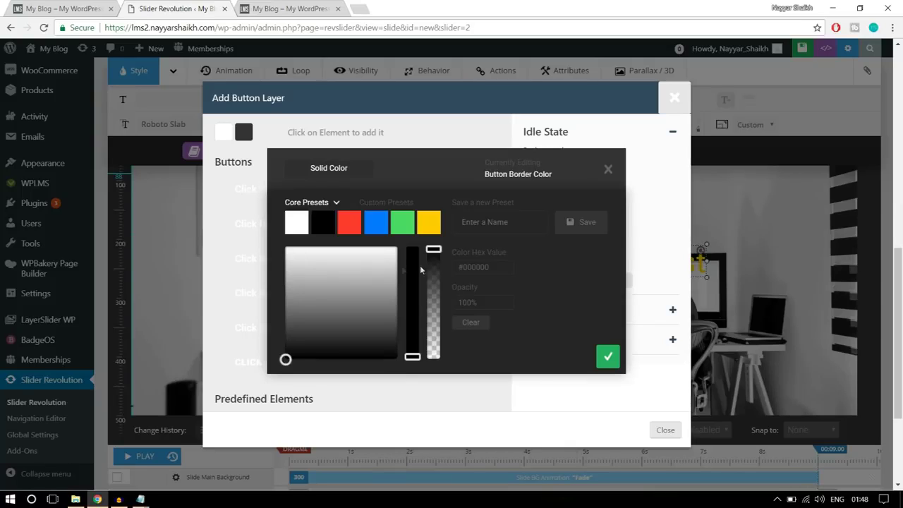
{"action": "left_click", "coordinate": [299, 232]}
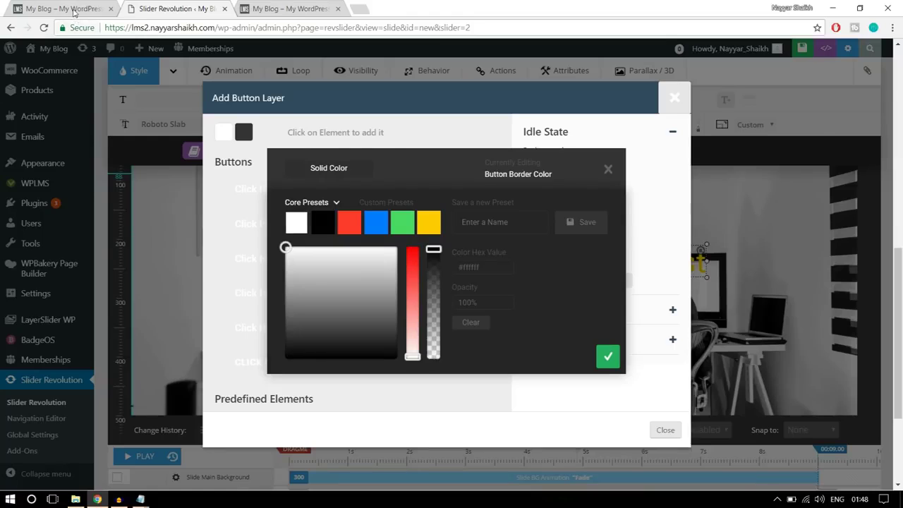
{"action": "left_click", "coordinate": [74, 10]}
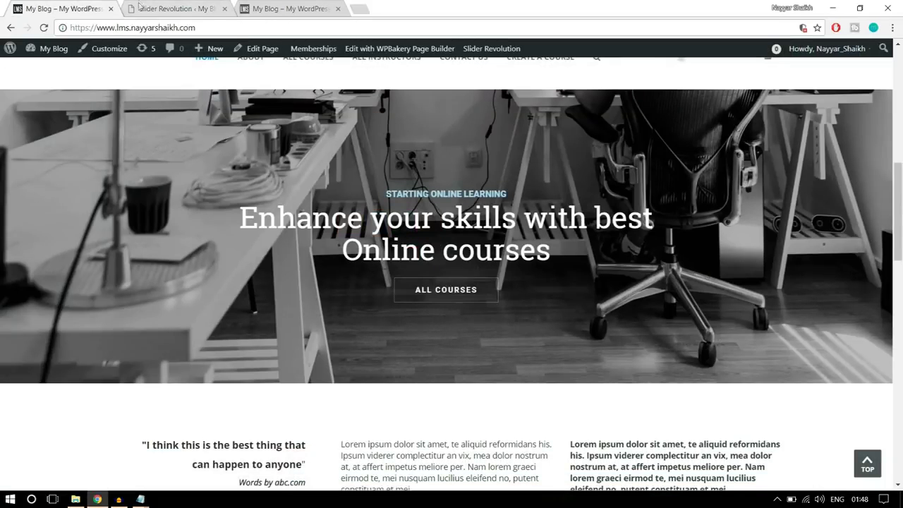
{"action": "left_click", "coordinate": [144, 8]}
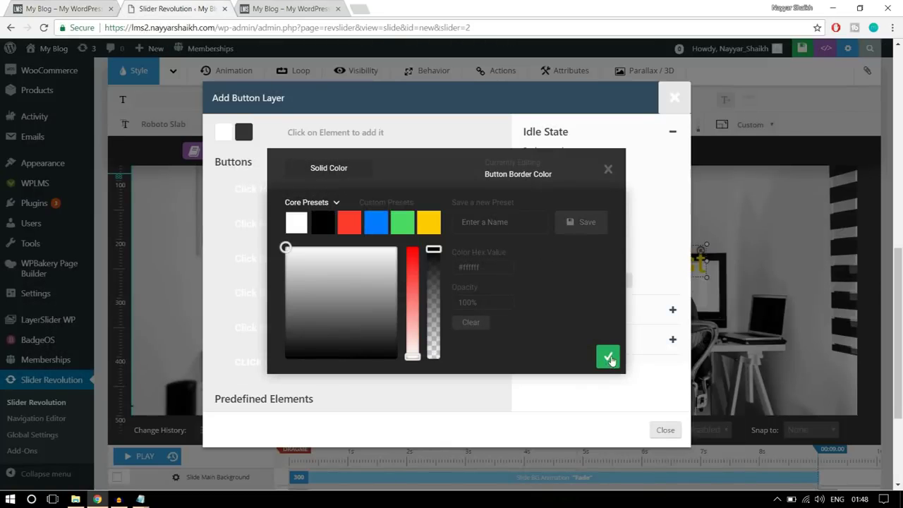
{"action": "left_click", "coordinate": [608, 357]}
{"action": "left_click", "coordinate": [606, 243]}
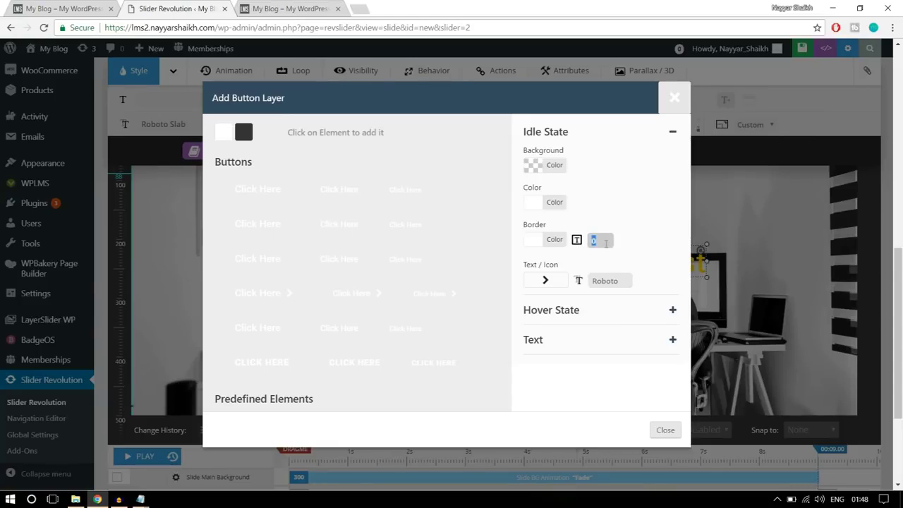
{"action": "left_click", "coordinate": [655, 233]}
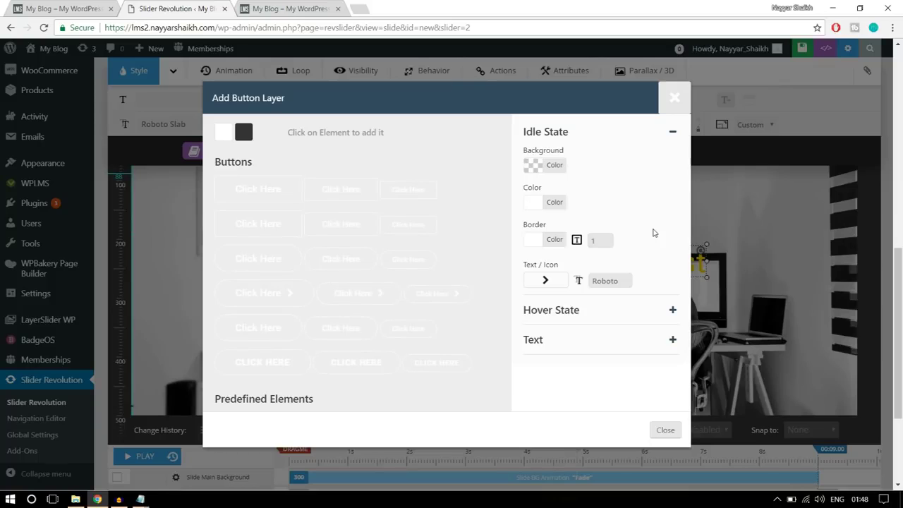
{"action": "left_click", "coordinate": [564, 311]}
{"action": "left_click", "coordinate": [56, 6]}
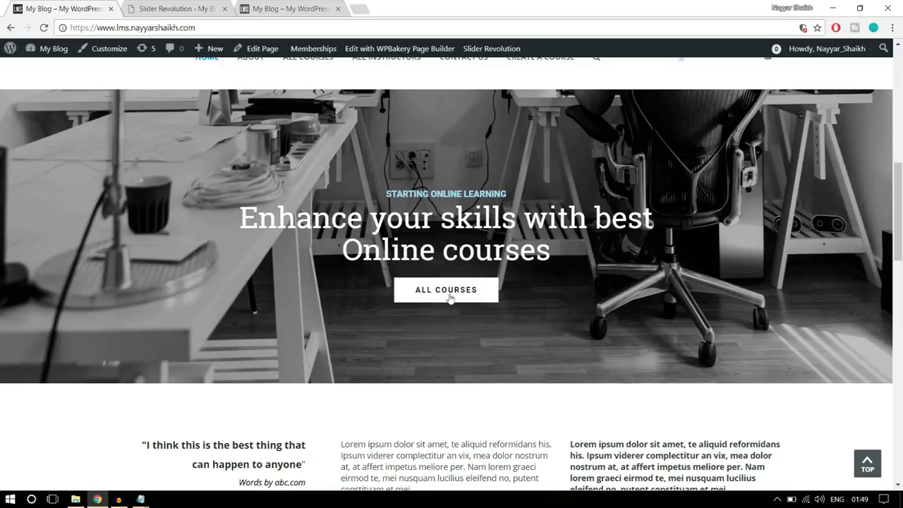
Set the button's hover state to a white background with black text
{"action": "left_click", "coordinate": [179, 8]}
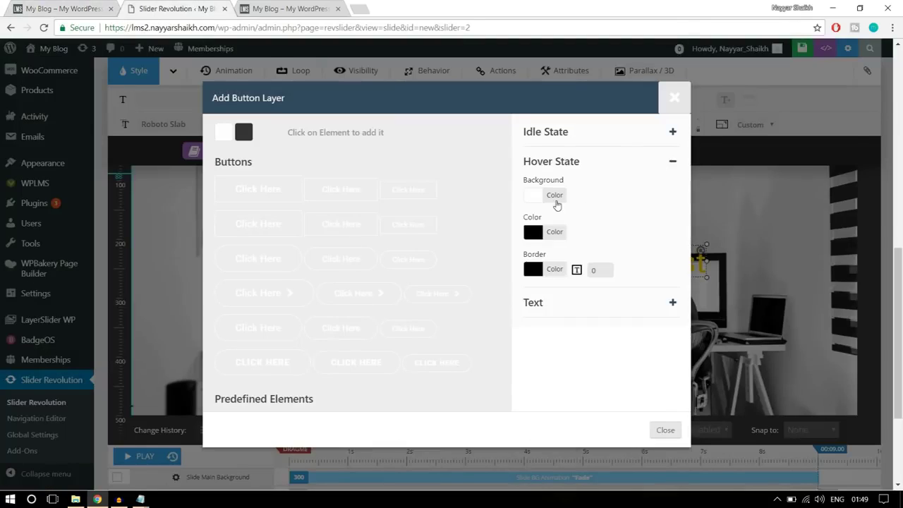
{"action": "left_click", "coordinate": [556, 202]}
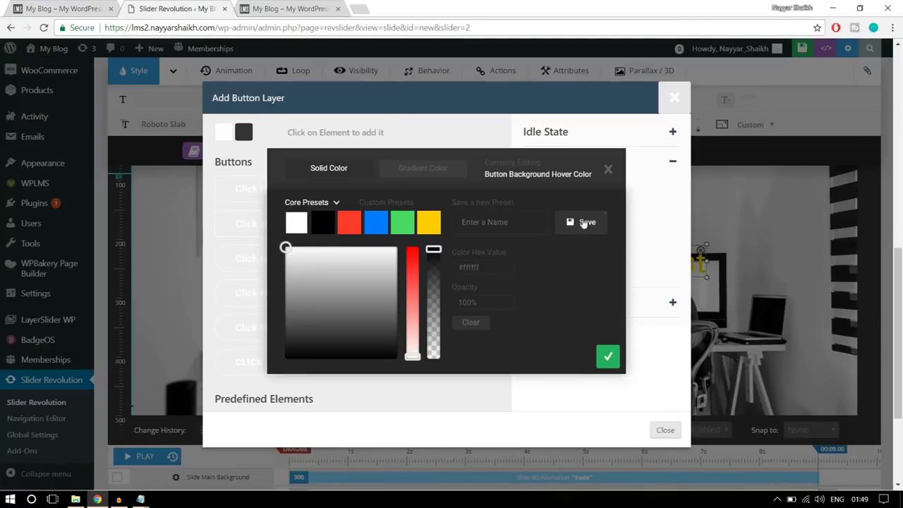
{"action": "left_click", "coordinate": [603, 358]}
{"action": "left_click", "coordinate": [562, 234]}
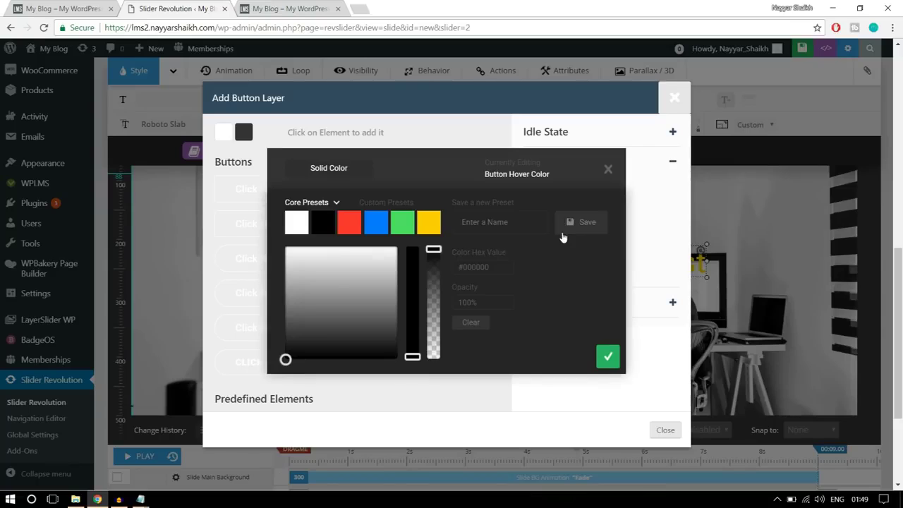
{"action": "left_click", "coordinate": [609, 356]}
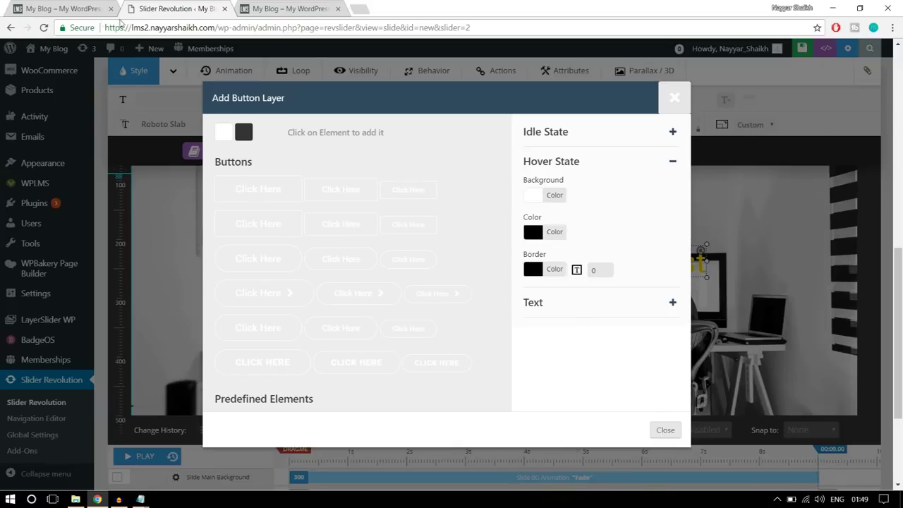
{"action": "left_click", "coordinate": [54, 9]}
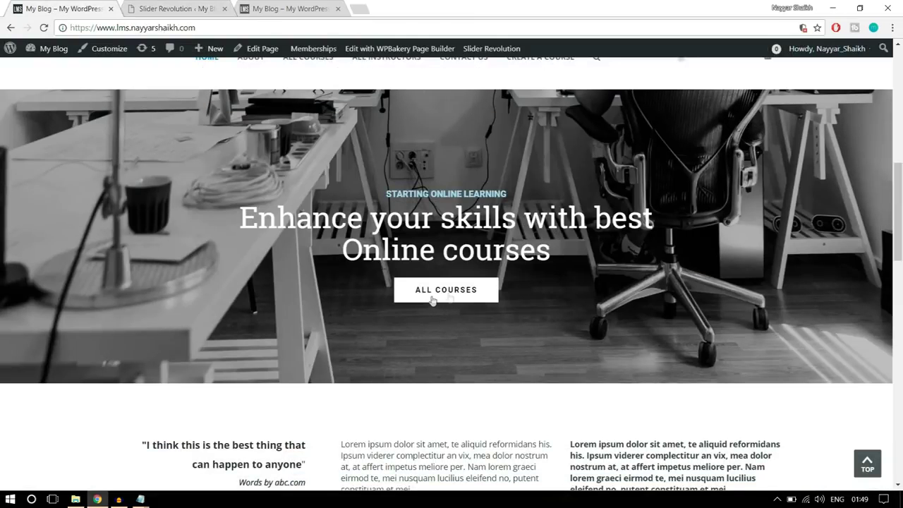
{"action": "left_click", "coordinate": [176, 8]}
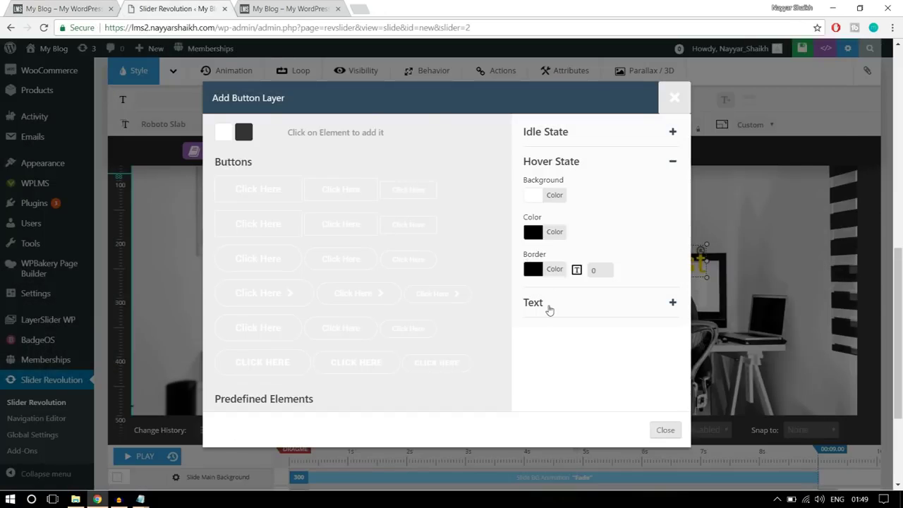
Change the button label to ALL COURSES and add the white-outlined button to the slide
{"action": "left_click", "coordinate": [548, 305]}
{"action": "left_click_drag", "start_coordinate": [580, 208], "coordinate": [505, 214]}
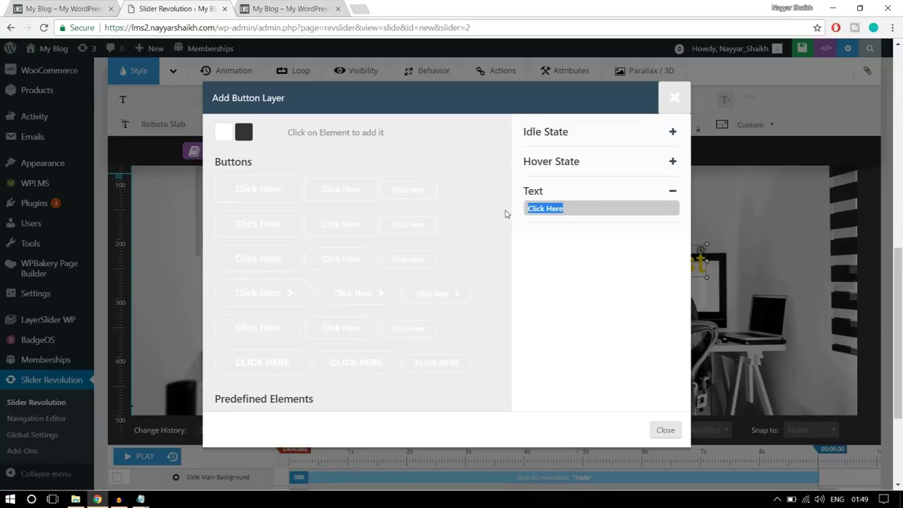
{"action": "type", "text": "ALL COURSES"}
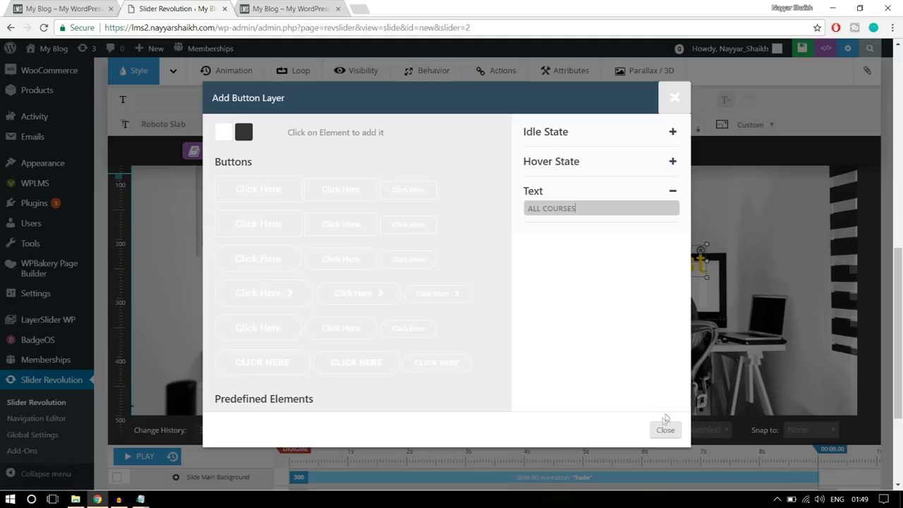
{"action": "left_click", "coordinate": [678, 190]}
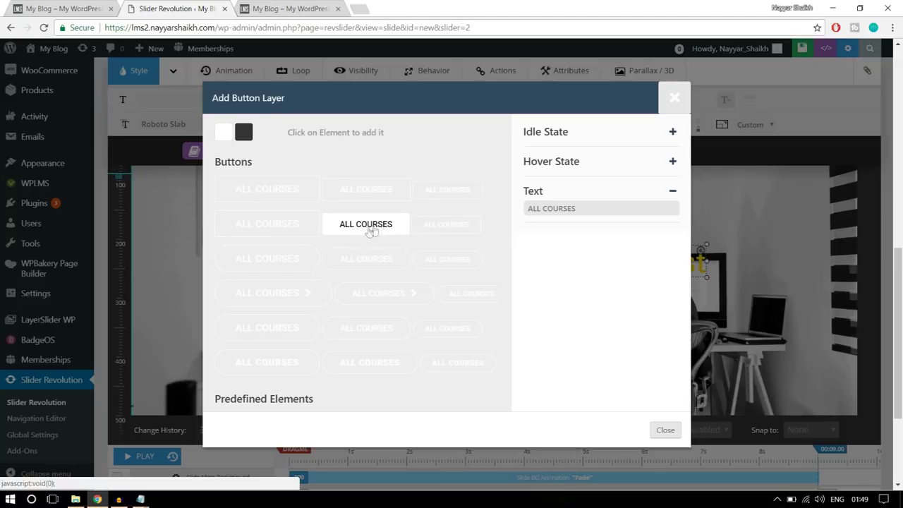
{"action": "left_click", "coordinate": [375, 231]}
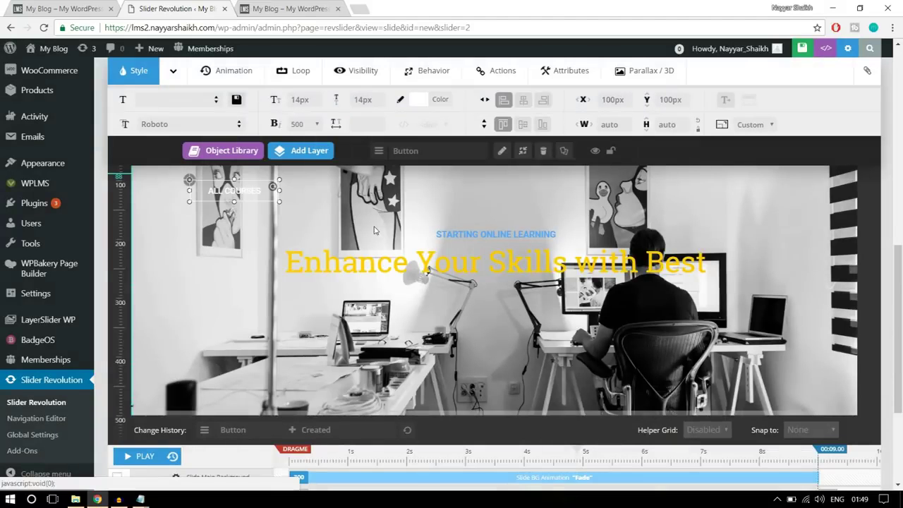
Drag the ALL COURSES button to centre below the headline, then select the STARTING ONLINE LEARNING layer
{"action": "left_click_drag", "start_coordinate": [236, 197], "coordinate": [499, 311]}
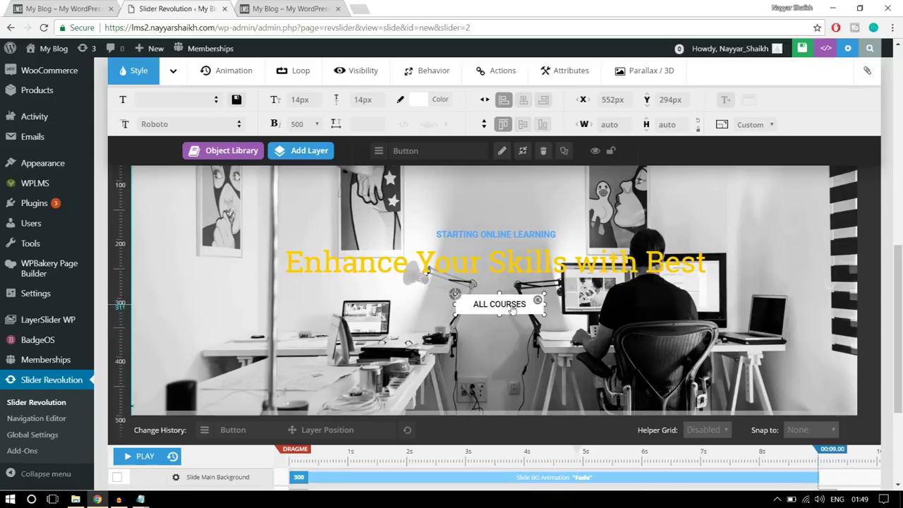
{"action": "scroll", "coordinate": [781, 343], "scroll_direction": "down", "scroll_amount": 2}
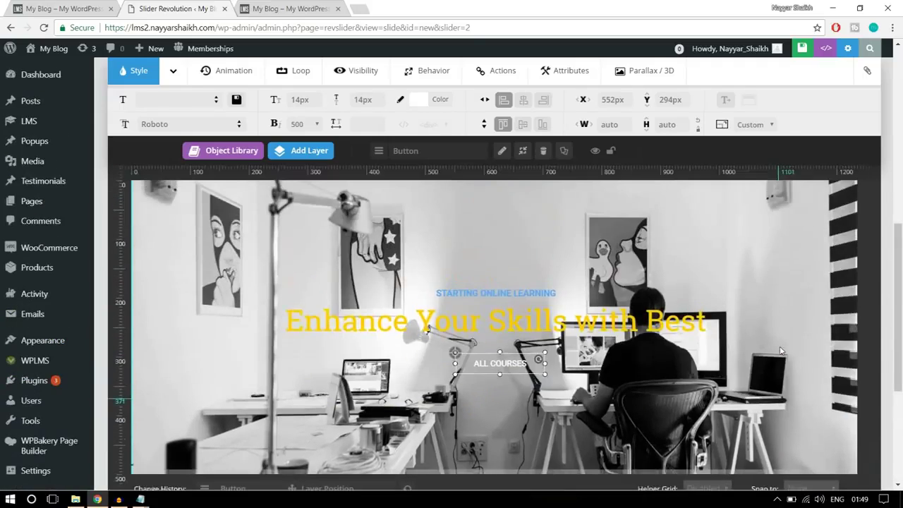
{"action": "scroll", "coordinate": [626, 268], "scroll_direction": "down", "scroll_amount": 1}
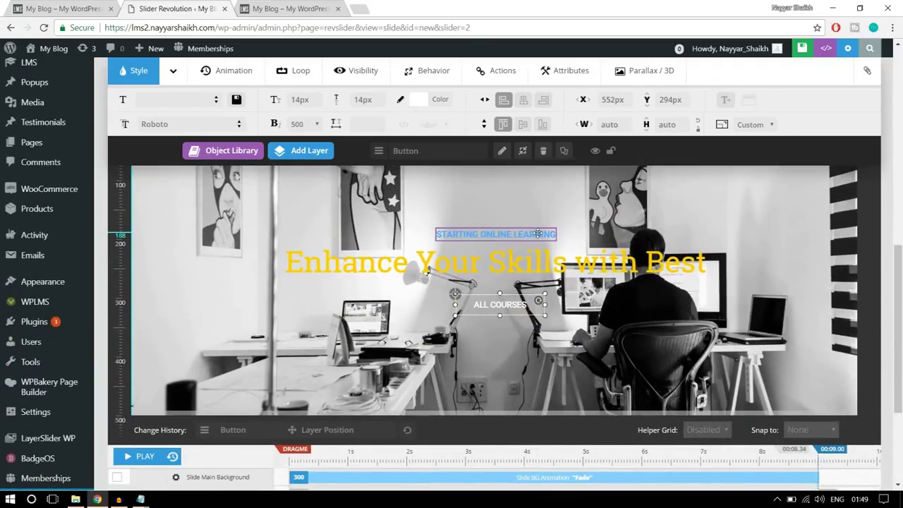
{"action": "left_click", "coordinate": [509, 234]}
{"action": "scroll", "coordinate": [672, 287], "scroll_direction": "down", "scroll_amount": 2}
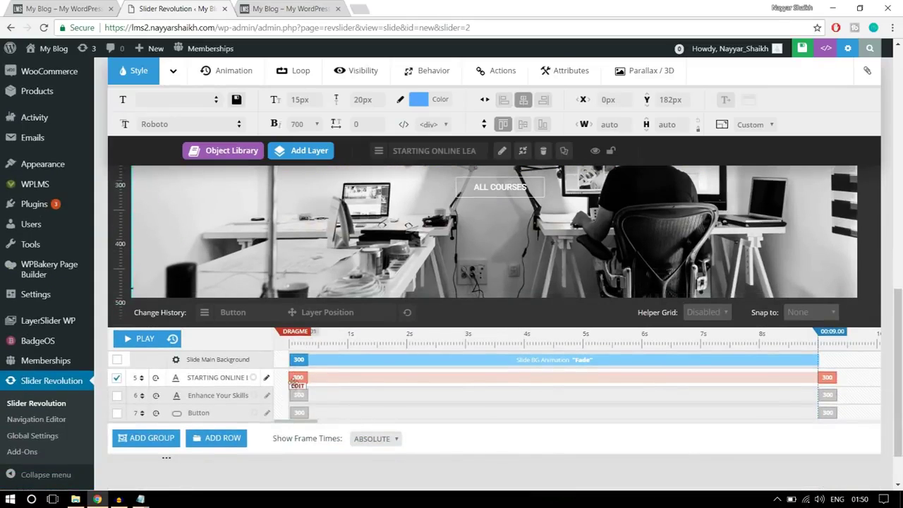
Time the STARTING ONLINE LEARNING layer to start at 1000 ms with a 1500 ms duration
{"action": "left_click", "coordinate": [299, 378]}
{"action": "left_click", "coordinate": [359, 378]}
{"action": "double_click", "coordinate": [359, 377]}
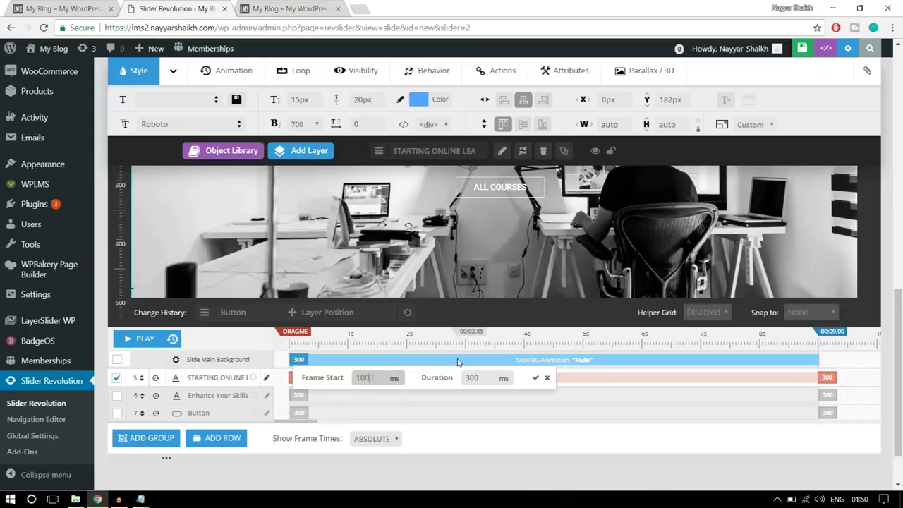
{"action": "double_click", "coordinate": [486, 379]}
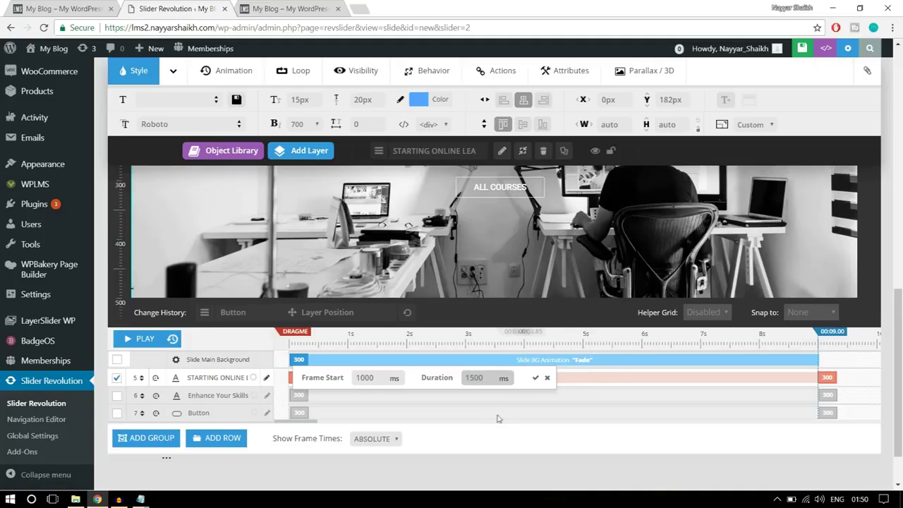
{"action": "left_click_drag", "start_coordinate": [486, 380], "coordinate": [466, 377]}
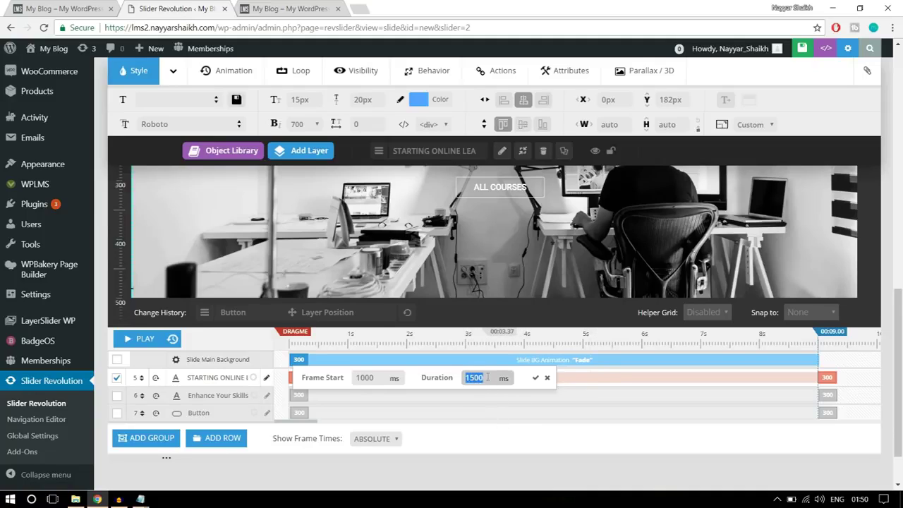
{"action": "left_click", "coordinate": [536, 379]}
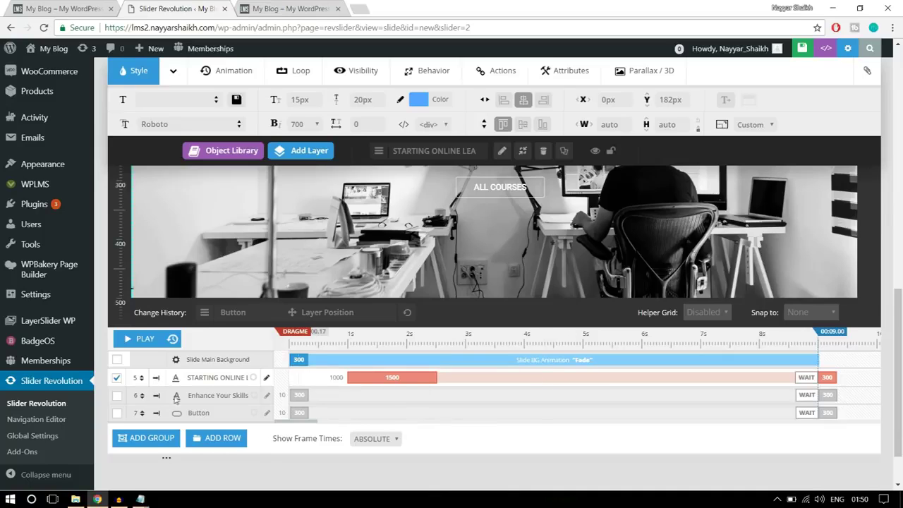
Give the Enhance Your Skills headline a 1500 ms duration starting at 1000 ms
{"action": "scroll", "coordinate": [514, 256], "scroll_direction": "up", "scroll_amount": 2}
{"action": "left_click", "coordinate": [515, 255]}
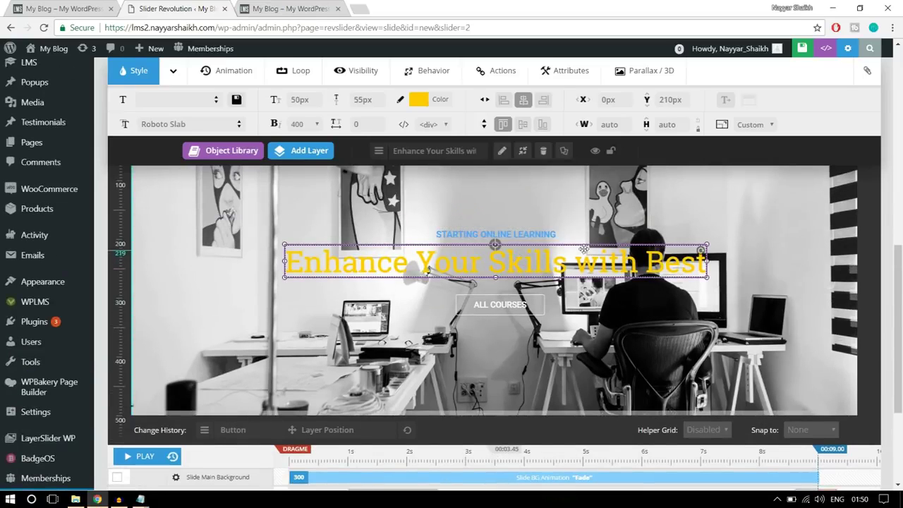
{"action": "scroll", "coordinate": [494, 282], "scroll_direction": "down", "scroll_amount": 2}
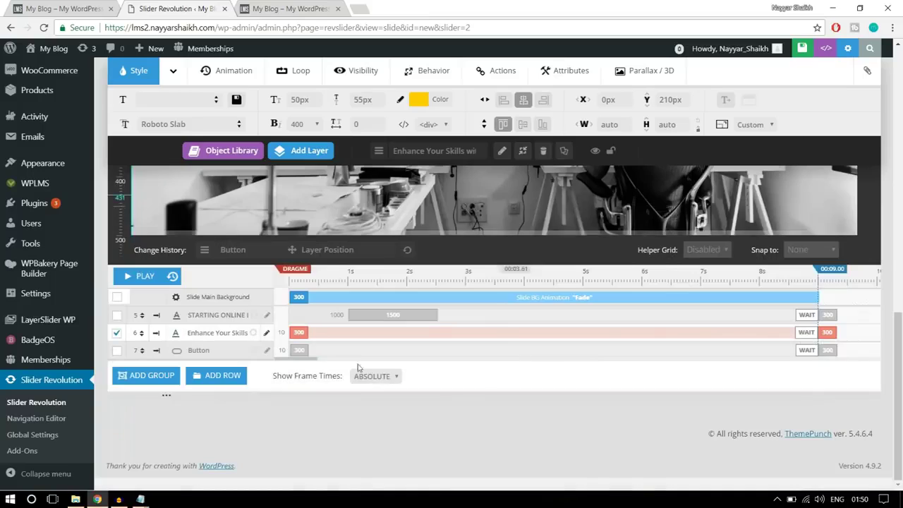
{"action": "double_click", "coordinate": [301, 332]}
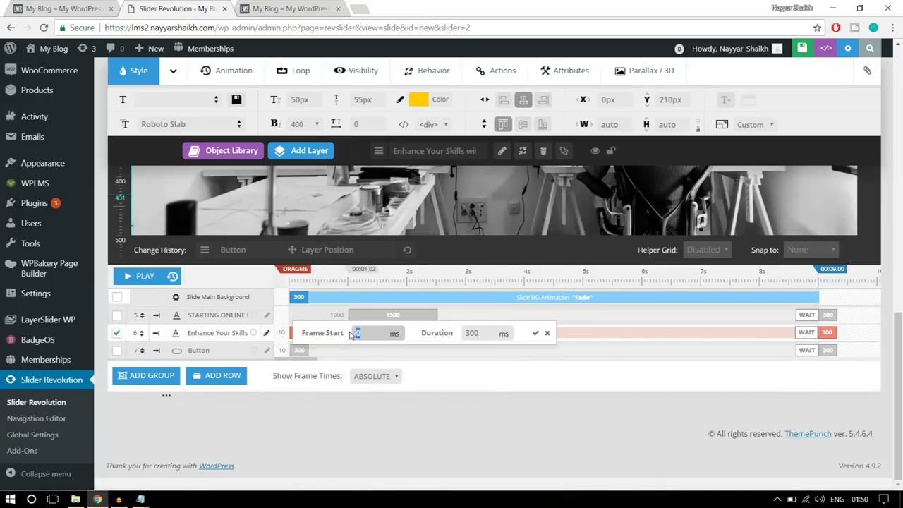
{"action": "left_click", "coordinate": [473, 334]}
{"action": "left_click_drag", "start_coordinate": [490, 333], "coordinate": [444, 337]}
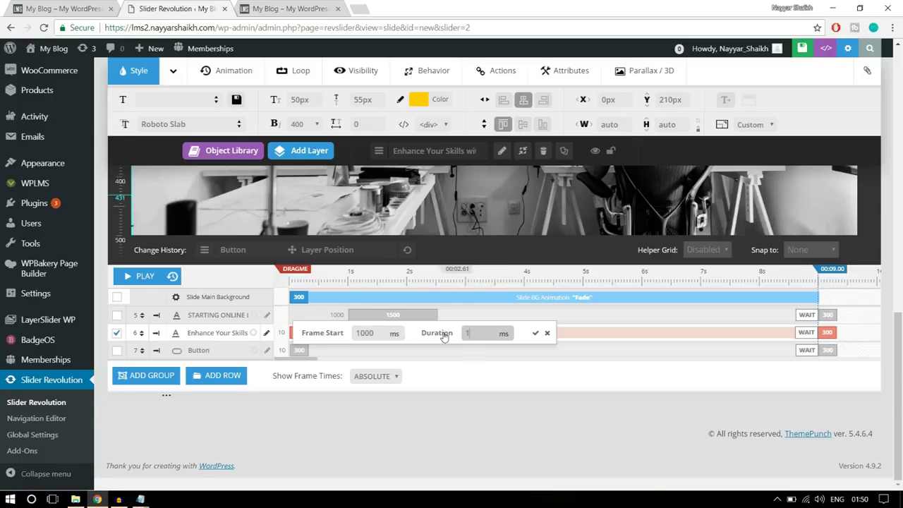
{"action": "left_click", "coordinate": [535, 332]}
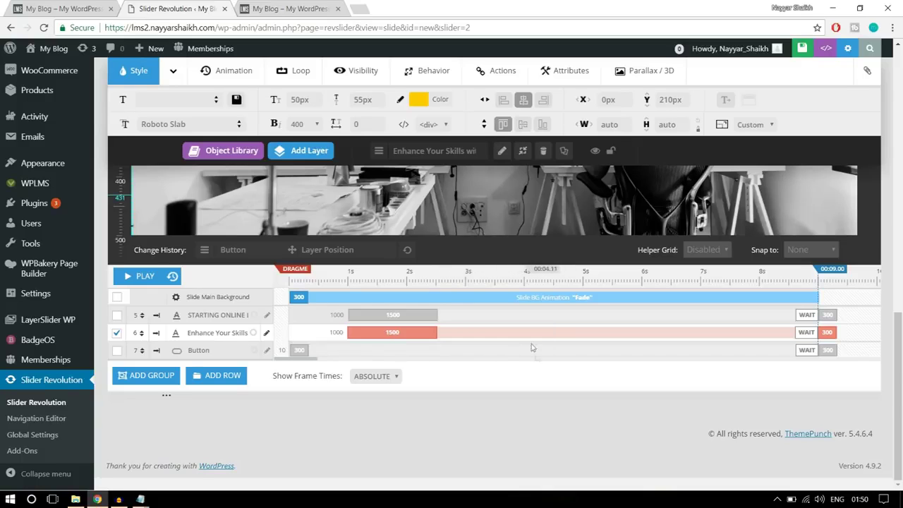
Set the ALL COURSES button to start at 1500 ms for 1500 ms, then play the preview
{"action": "scroll", "coordinate": [536, 353], "scroll_direction": "up", "scroll_amount": 3}
{"action": "left_click", "coordinate": [494, 358]}
{"action": "scroll", "coordinate": [493, 359], "scroll_direction": "down", "scroll_amount": 4}
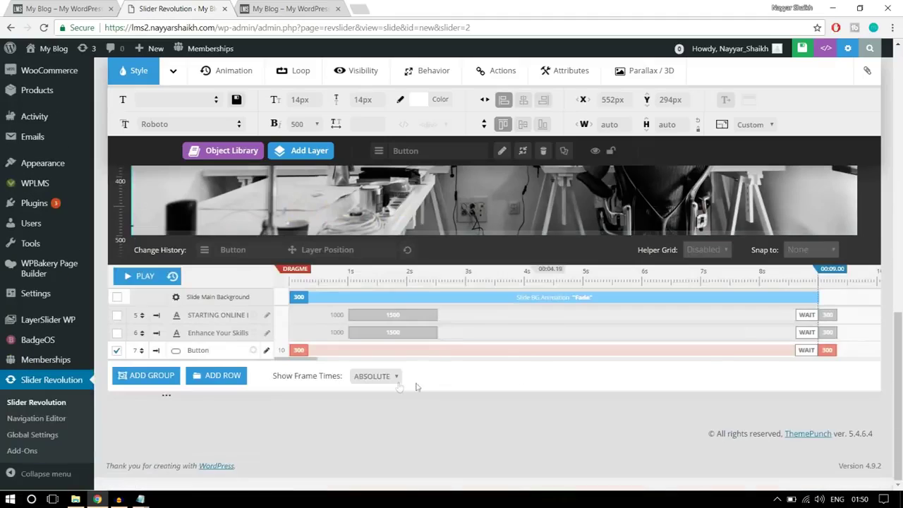
{"action": "left_click", "coordinate": [296, 349]}
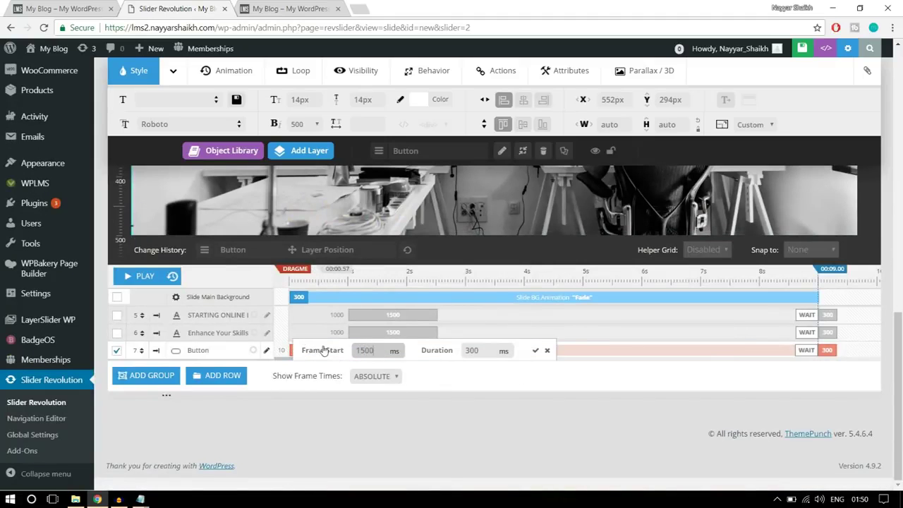
{"action": "left_click_drag", "start_coordinate": [379, 351], "coordinate": [352, 348]}
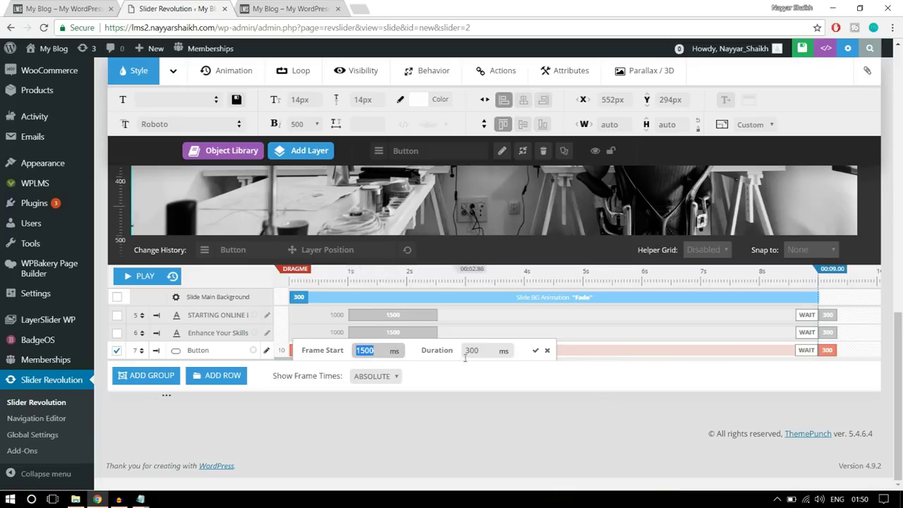
{"action": "left_click_drag", "start_coordinate": [486, 352], "coordinate": [447, 358]}
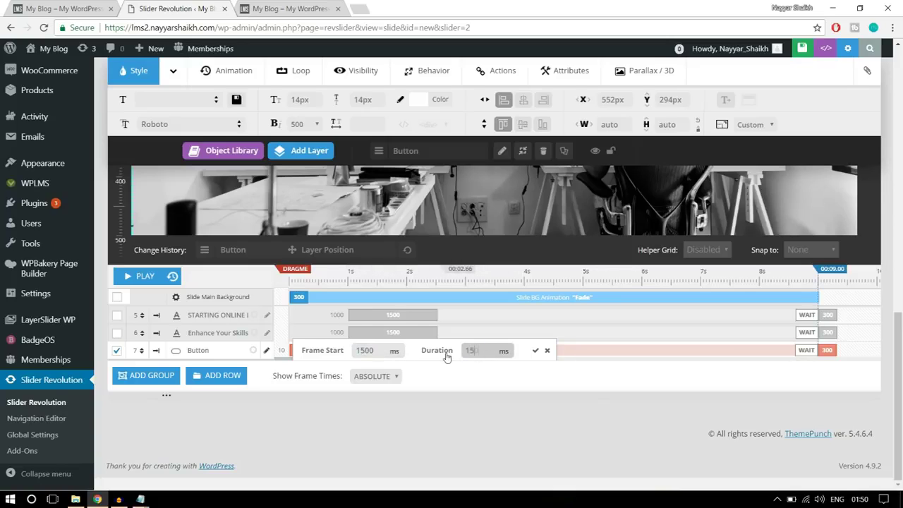
{"action": "type", "text": "1500"}
{"action": "left_click", "coordinate": [535, 350]}
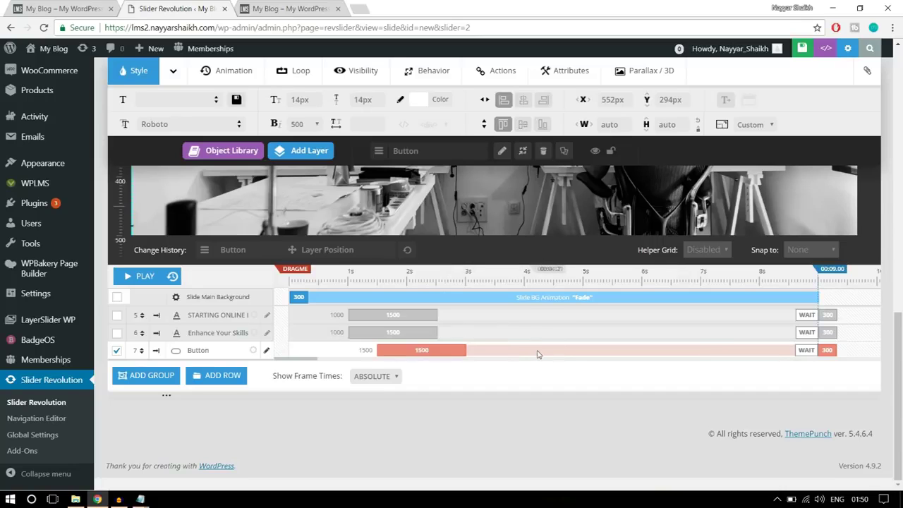
{"action": "scroll", "coordinate": [537, 355], "scroll_direction": "down", "scroll_amount": 1}
{"action": "scroll", "coordinate": [529, 354], "scroll_direction": "up", "scroll_amount": 3}
{"action": "scroll", "coordinate": [475, 353], "scroll_direction": "down", "scroll_amount": 2}
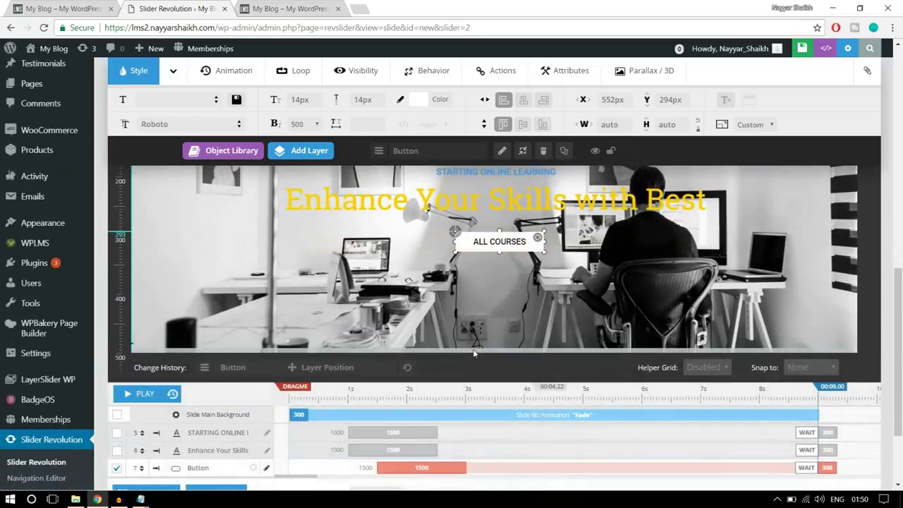
{"action": "scroll", "coordinate": [475, 353], "scroll_direction": "up", "scroll_amount": 1}
{"action": "left_click", "coordinate": [129, 452]}
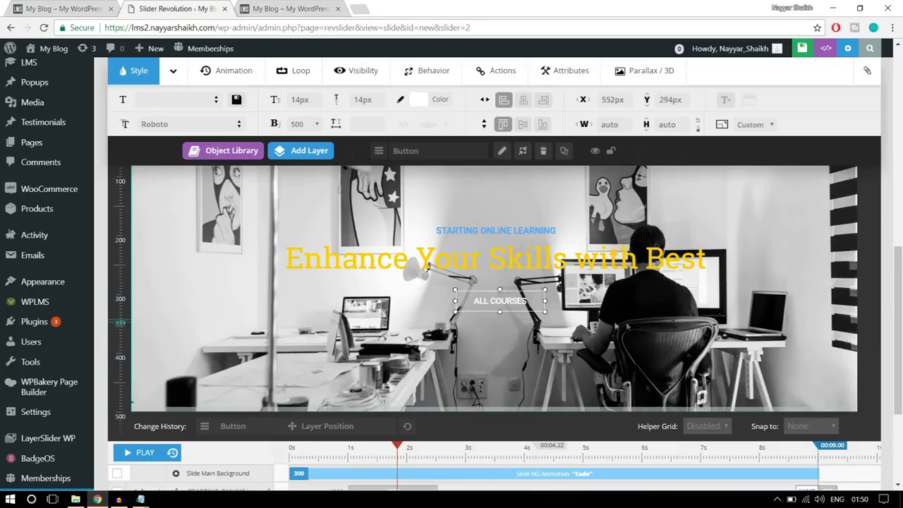
{"action": "scroll", "coordinate": [536, 359], "scroll_direction": "up", "scroll_amount": 2}
Give the Enhance Your Skills with Best headline the SlideMaskFromRight entrance and save the slide
{"action": "left_click", "coordinate": [511, 370]}
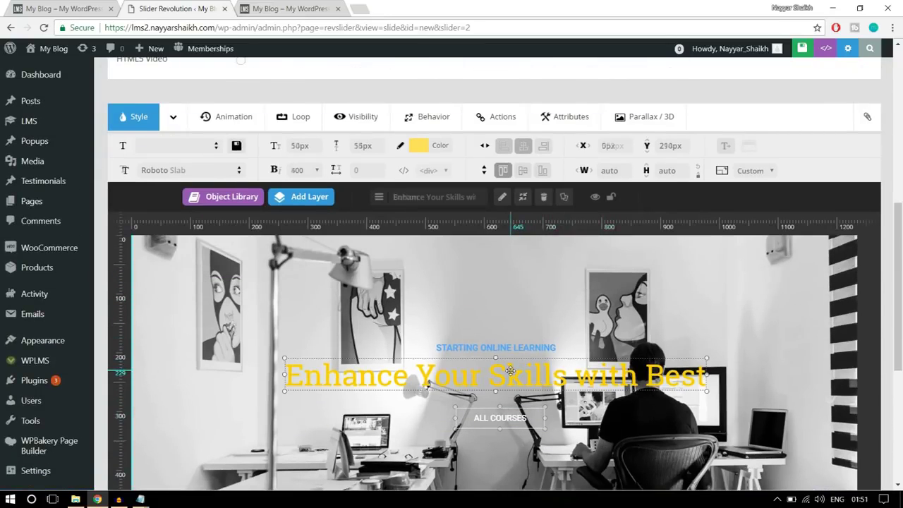
{"action": "left_click", "coordinate": [239, 115]}
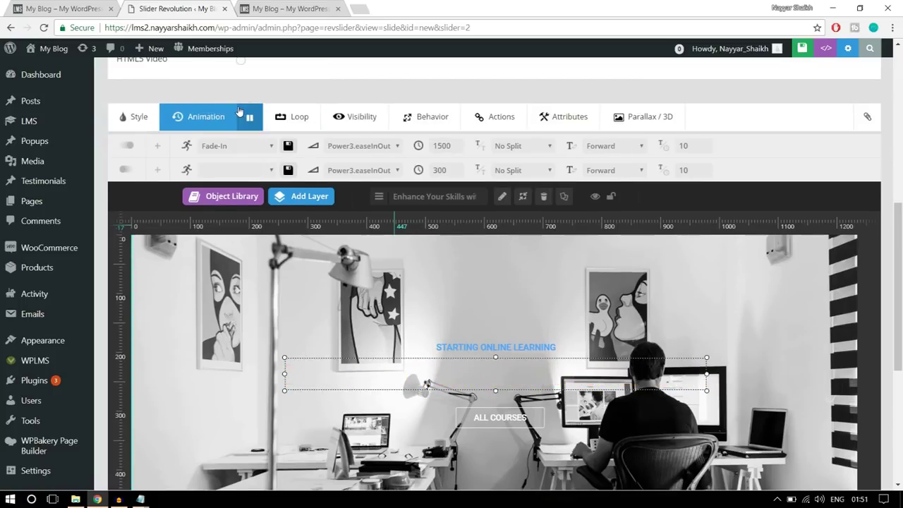
{"action": "left_click", "coordinate": [221, 150]}
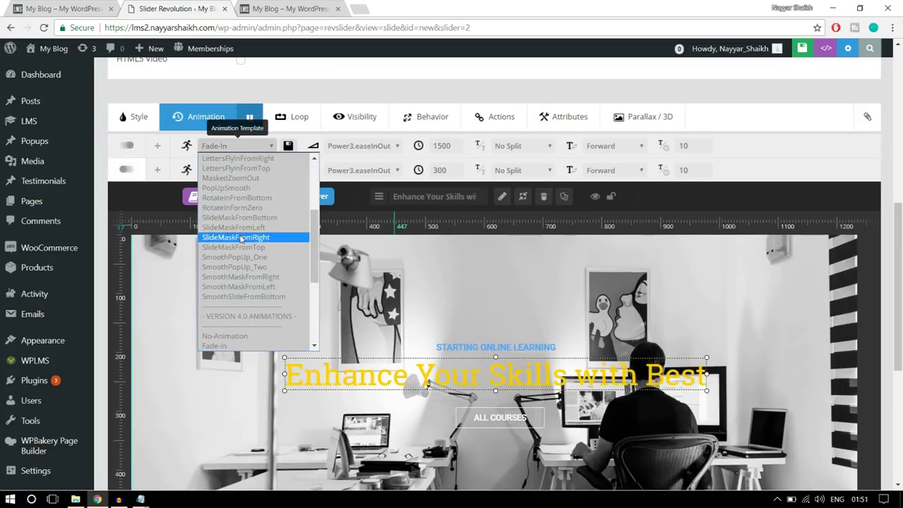
{"action": "left_click", "coordinate": [241, 238]}
{"action": "scroll", "coordinate": [494, 297], "scroll_direction": "down", "scroll_amount": 2}
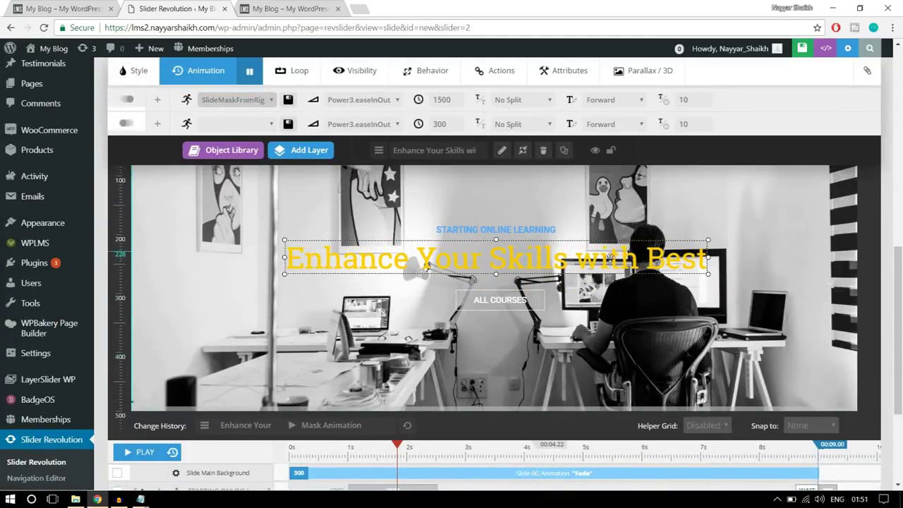
{"action": "scroll", "coordinate": [682, 318], "scroll_direction": "up", "scroll_amount": 2}
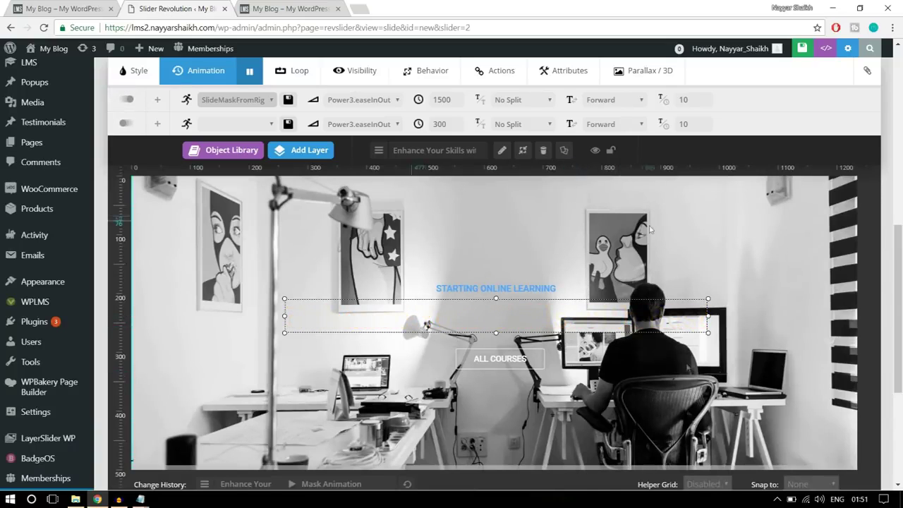
{"action": "scroll", "coordinate": [681, 400], "scroll_direction": "up", "scroll_amount": 5}
{"action": "scroll", "coordinate": [681, 400], "scroll_direction": "up", "scroll_amount": 3}
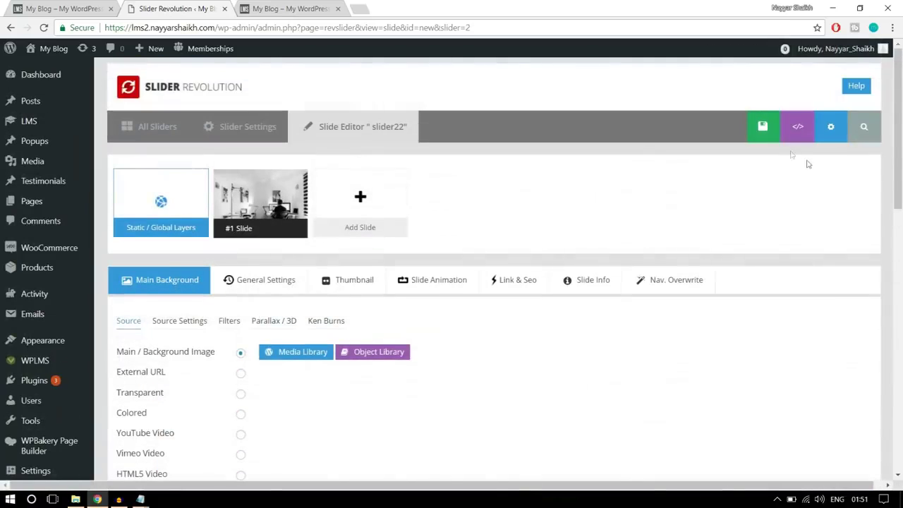
{"action": "left_click", "coordinate": [741, 139]}
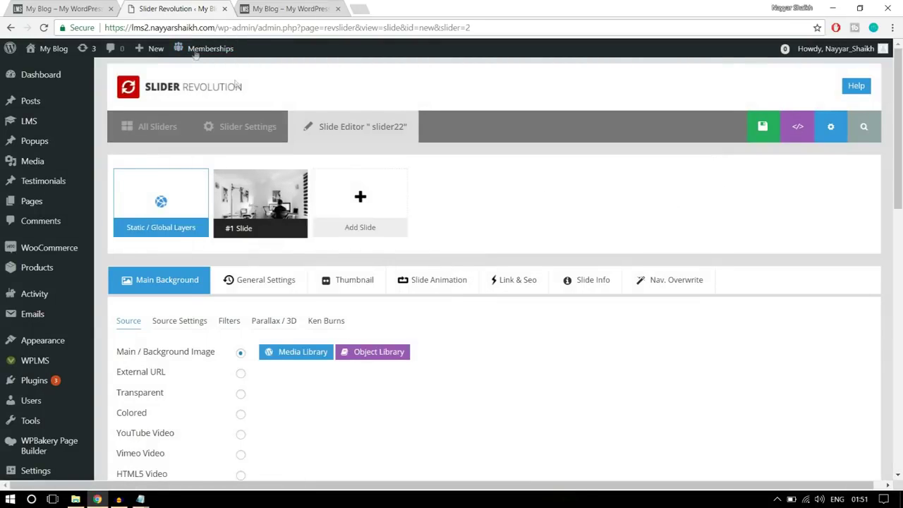
{"action": "left_click", "coordinate": [103, 3]}
{"action": "scroll", "coordinate": [474, 310], "scroll_direction": "up", "scroll_amount": 10}
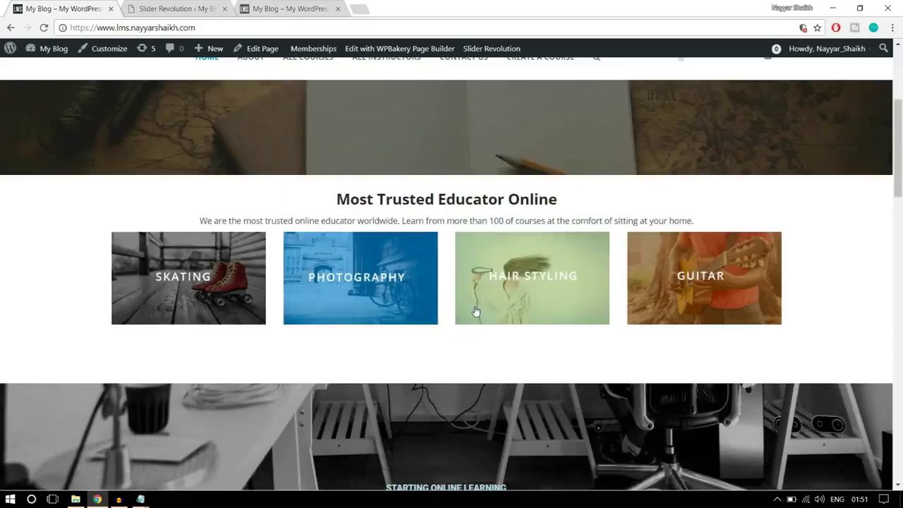
{"action": "left_click", "coordinate": [161, 10]}
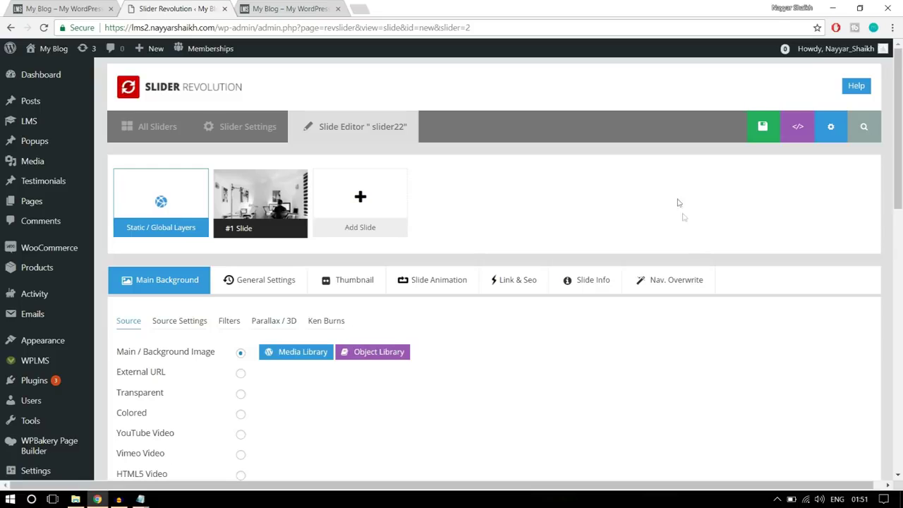
{"action": "mouse_move", "coordinate": [32, 203]}
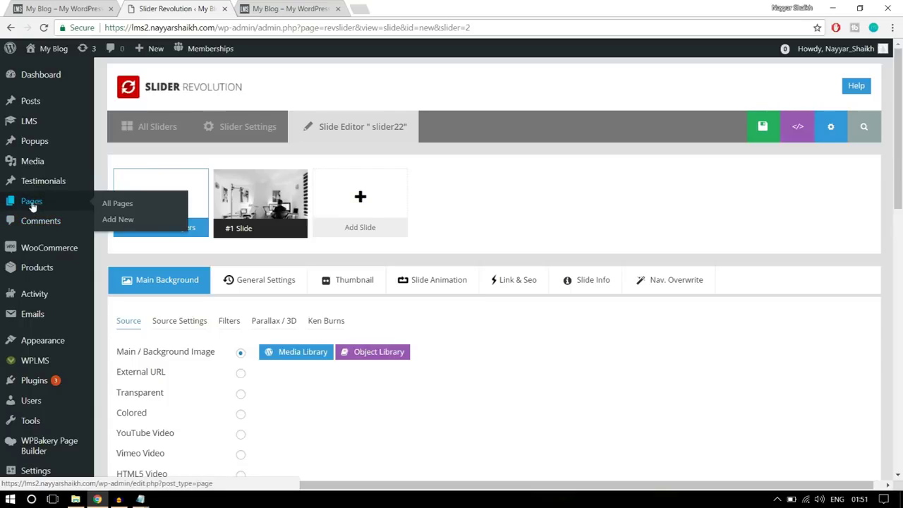
Add a new page titled 'Home Page' and publish it with no content
{"action": "left_click", "coordinate": [118, 220]}
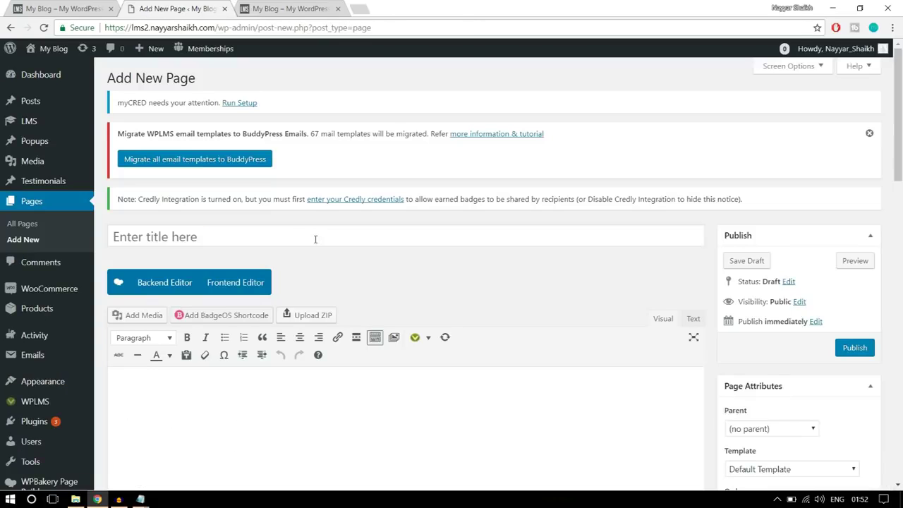
{"action": "left_click", "coordinate": [316, 237]}
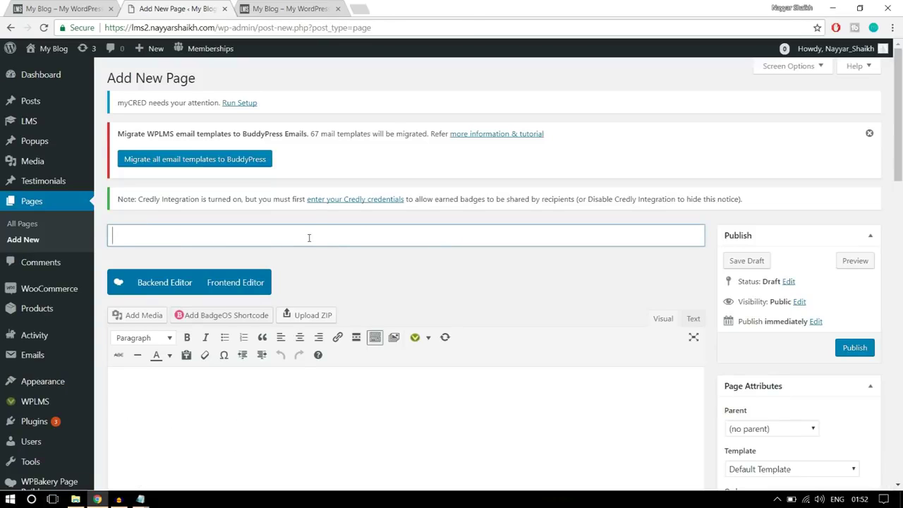
{"action": "type", "text": "Home Page"}
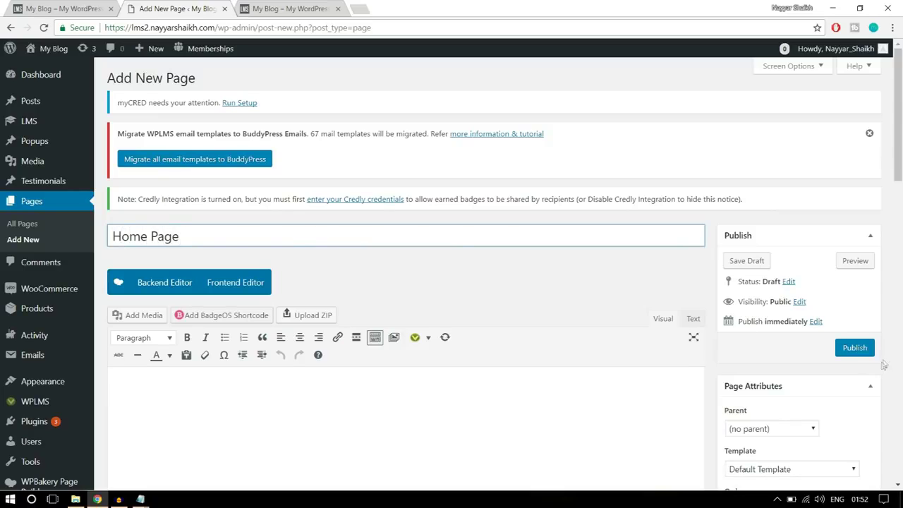
{"action": "scroll", "coordinate": [402, 274], "scroll_direction": "down", "scroll_amount": 2}
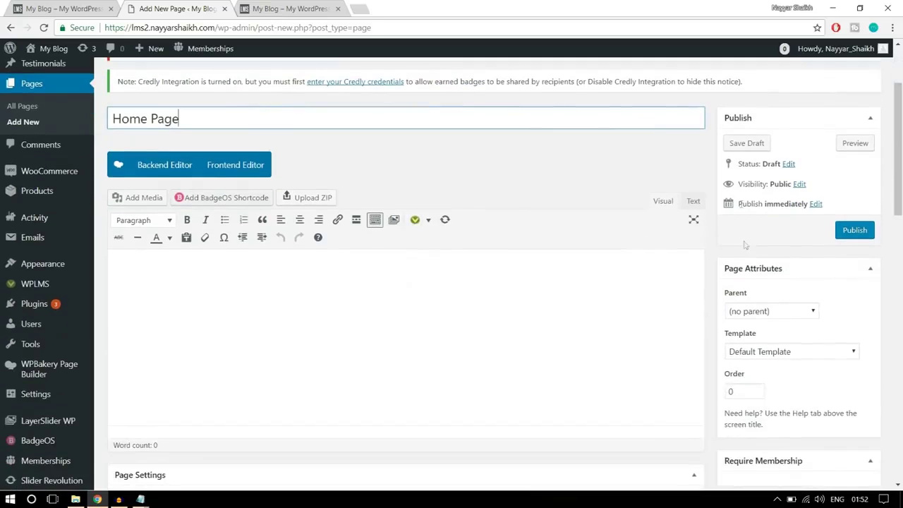
{"action": "left_click", "coordinate": [851, 235]}
{"action": "scroll", "coordinate": [841, 259], "scroll_direction": "up", "scroll_amount": 2}
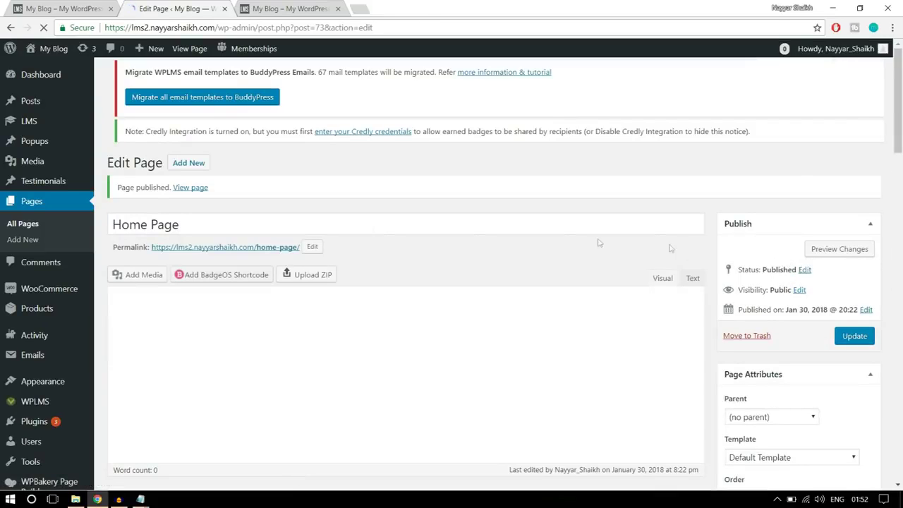
{"action": "right_click", "coordinate": [195, 188]}
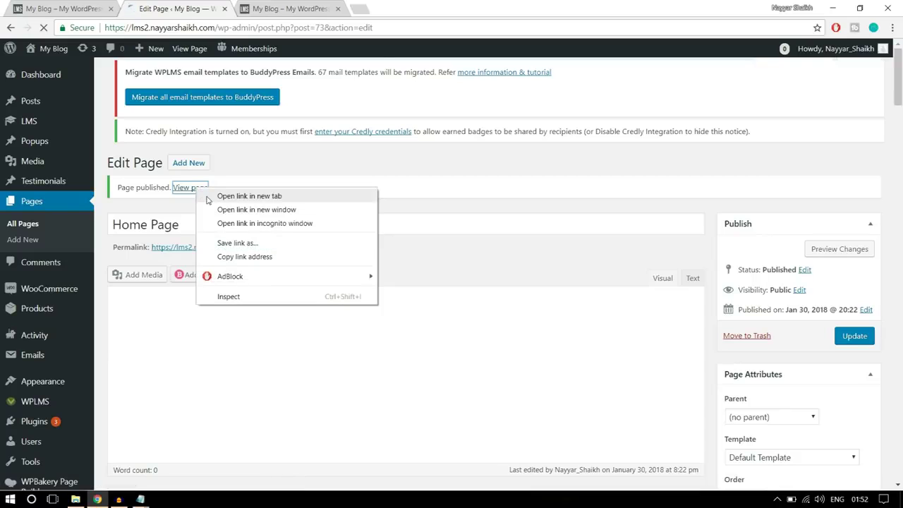
Open the published Home Page in a new tab and inspect its home-page/ address
{"action": "left_click", "coordinate": [209, 197]}
{"action": "key", "text": "ctrl+Tab"}
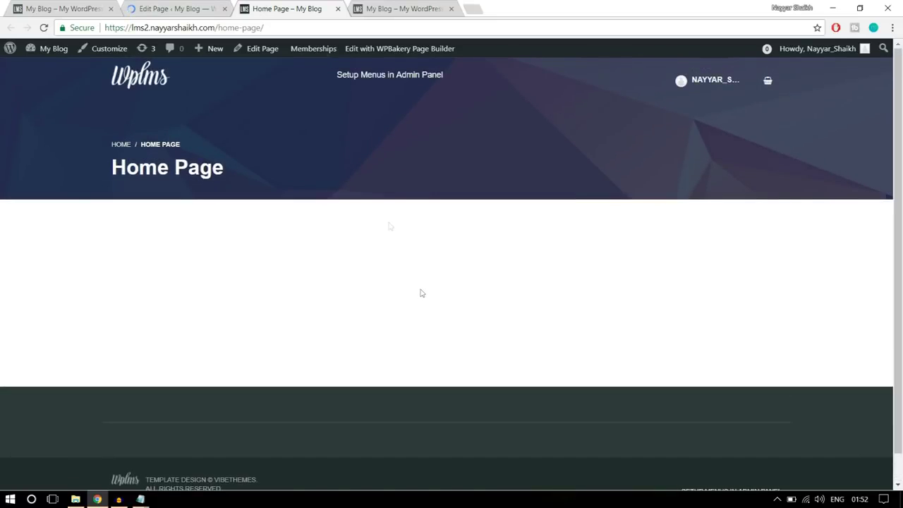
{"action": "left_click_drag", "start_coordinate": [275, 25], "coordinate": [218, 27]}
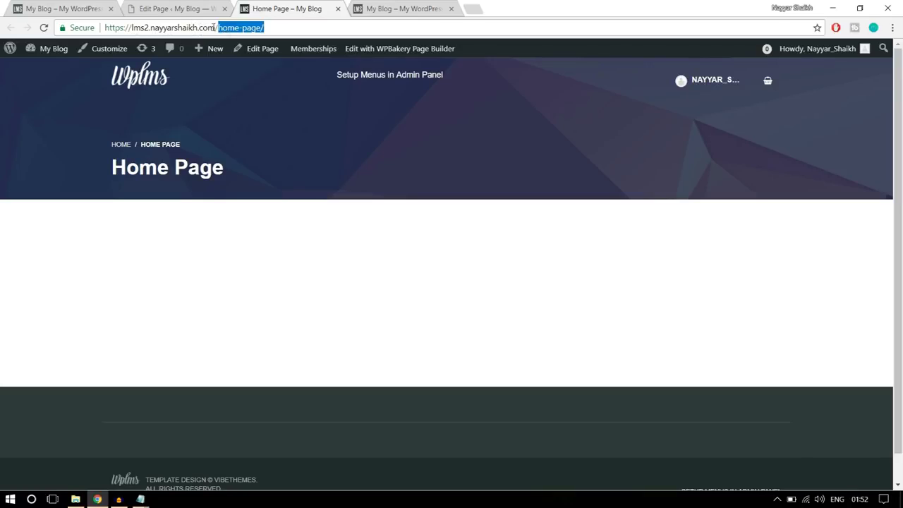
{"action": "left_click", "coordinate": [279, 26]}
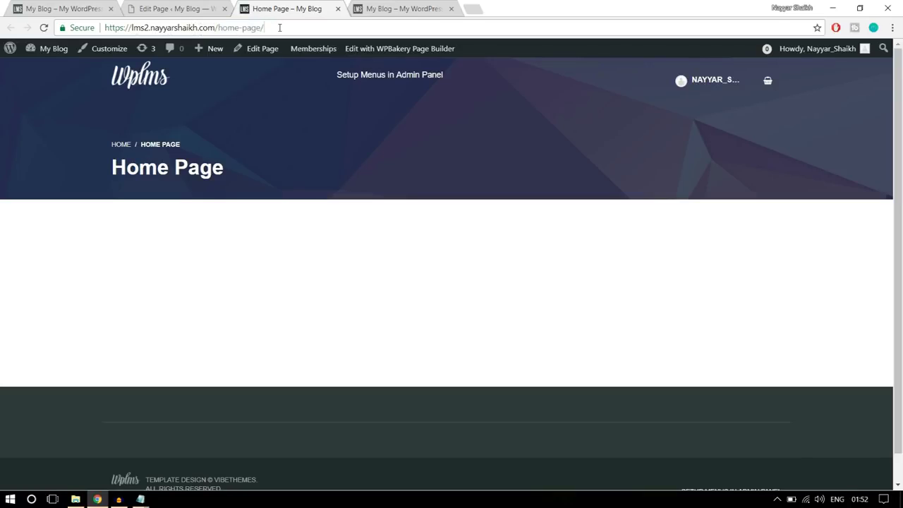
Compare the addresses with the demo site's homepage, then return to the Home Page editor
{"action": "left_click", "coordinate": [70, 8]}
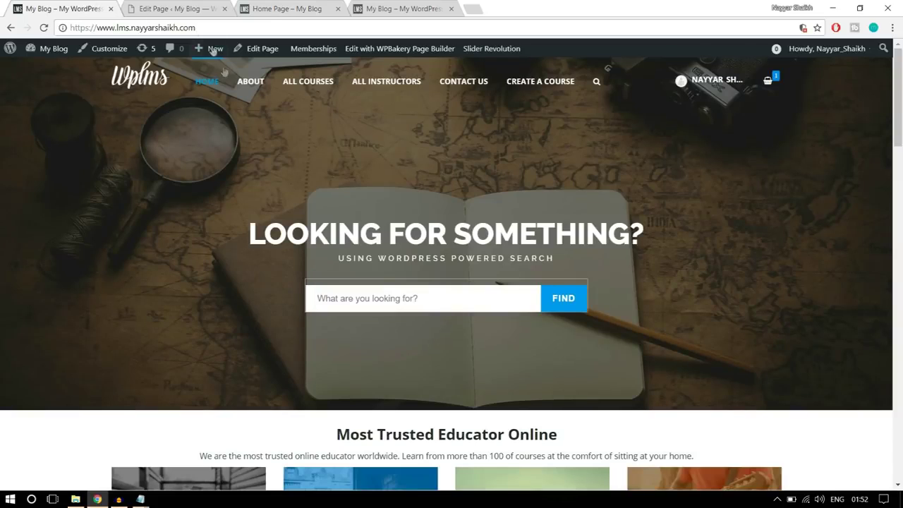
{"action": "scroll", "coordinate": [287, 214], "scroll_direction": "down", "scroll_amount": 1}
{"action": "scroll", "coordinate": [248, 113], "scroll_direction": "up", "scroll_amount": 1}
{"action": "left_click_drag", "start_coordinate": [102, 28], "coordinate": [211, 28]}
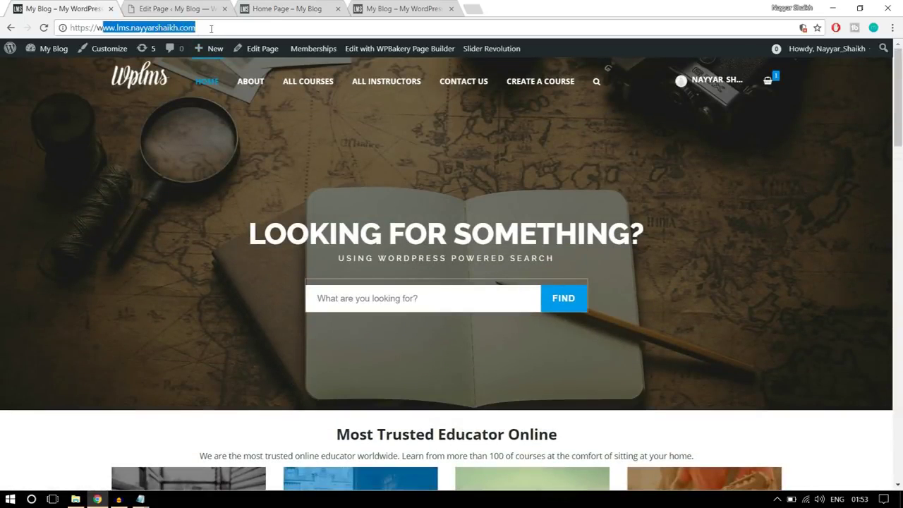
{"action": "left_click", "coordinate": [212, 29]}
{"action": "left_click", "coordinate": [280, 9]}
{"action": "left_click_drag", "start_coordinate": [290, 27], "coordinate": [227, 28]}
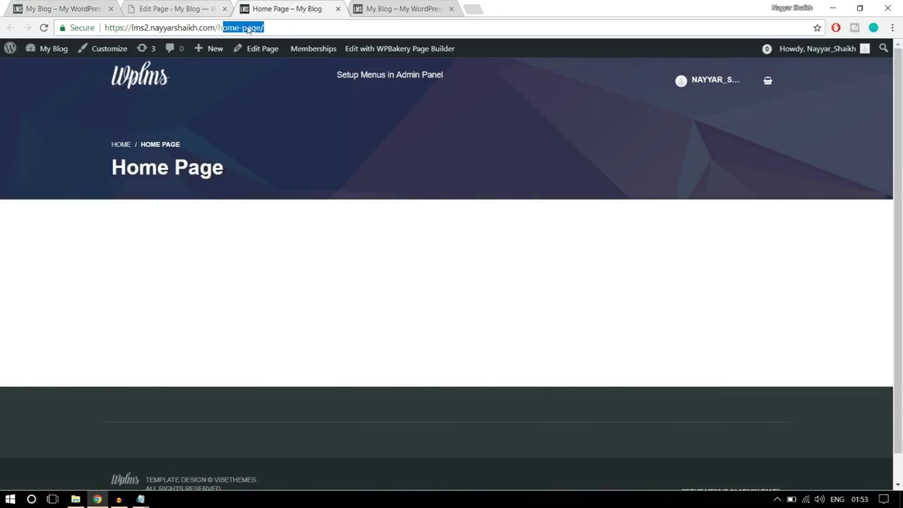
{"action": "left_click", "coordinate": [297, 134]}
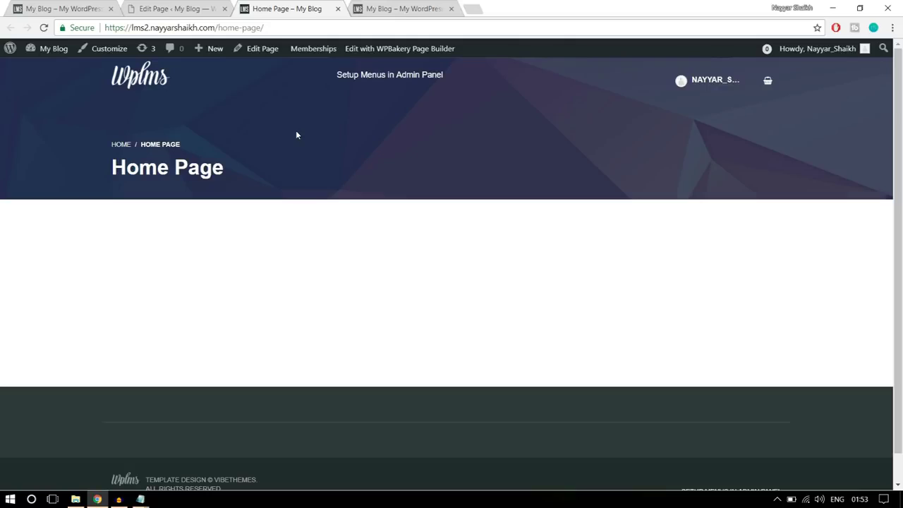
{"action": "left_click_drag", "start_coordinate": [217, 29], "coordinate": [270, 25]}
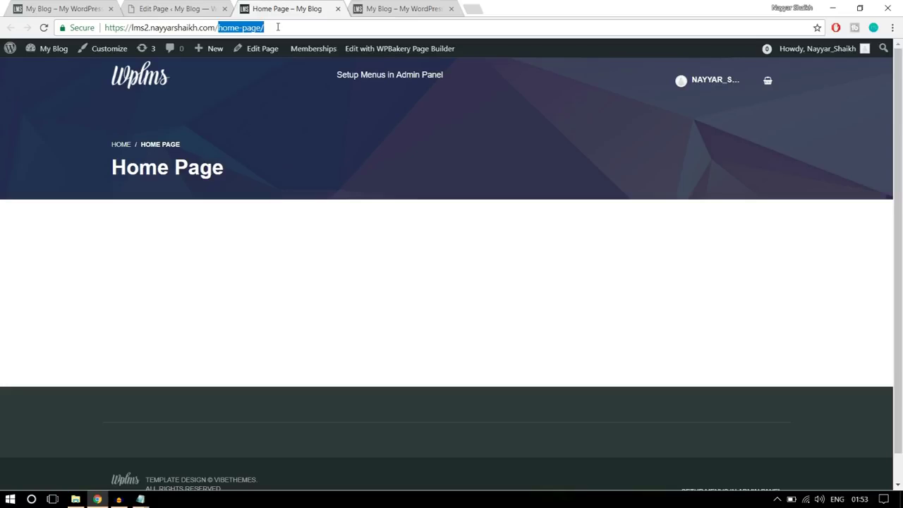
{"action": "left_click", "coordinate": [172, 7]}
{"action": "mouse_move", "coordinate": [41, 373]}
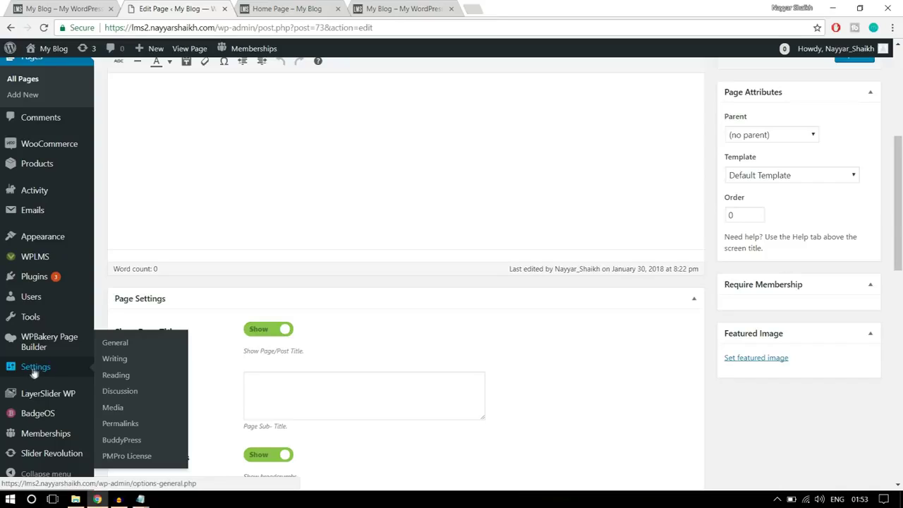
In Reading Settings, choose 'A static page' with Home Page as the homepage and save
{"action": "left_click", "coordinate": [114, 345]}
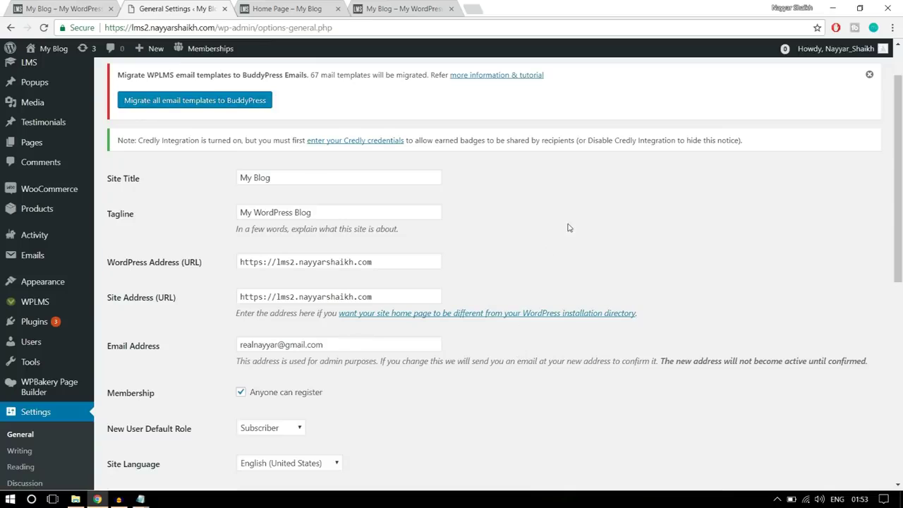
{"action": "scroll", "coordinate": [722, 244], "scroll_direction": "down", "scroll_amount": 3}
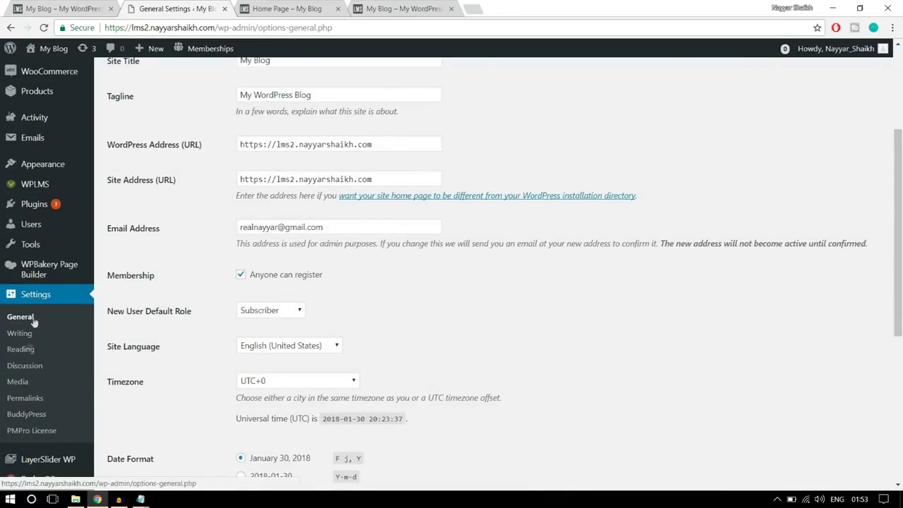
{"action": "left_click", "coordinate": [22, 350]}
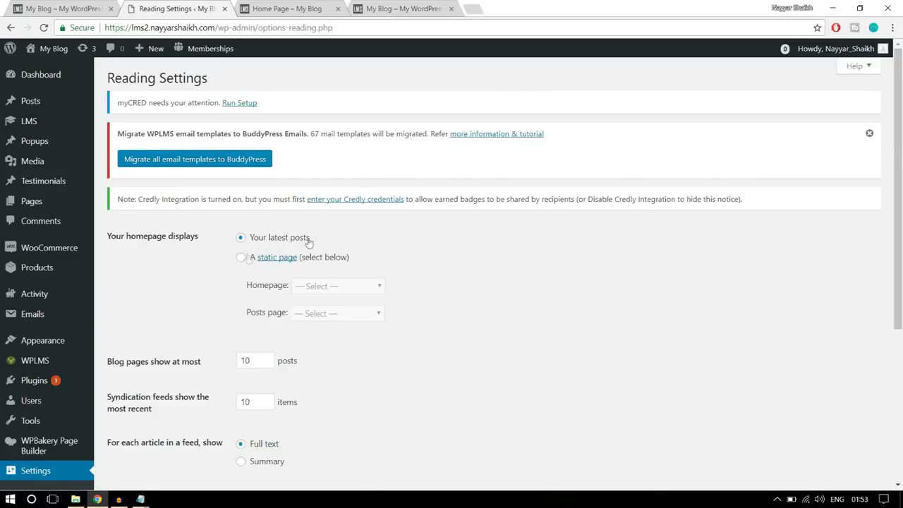
{"action": "left_click", "coordinate": [240, 259]}
{"action": "scroll", "coordinate": [460, 274], "scroll_direction": "down", "scroll_amount": 1}
{"action": "left_click_drag", "start_coordinate": [252, 231], "coordinate": [278, 230]}
{"action": "left_click", "coordinate": [328, 231]}
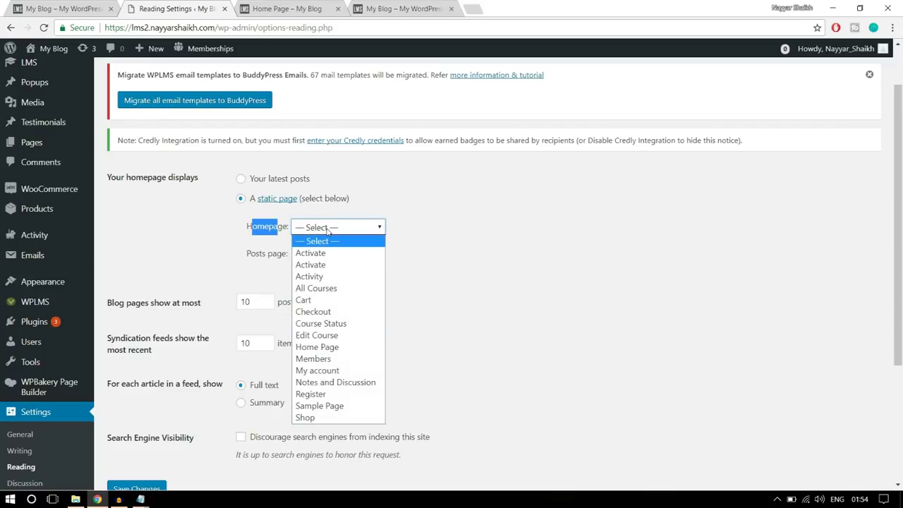
{"action": "left_click", "coordinate": [335, 351]}
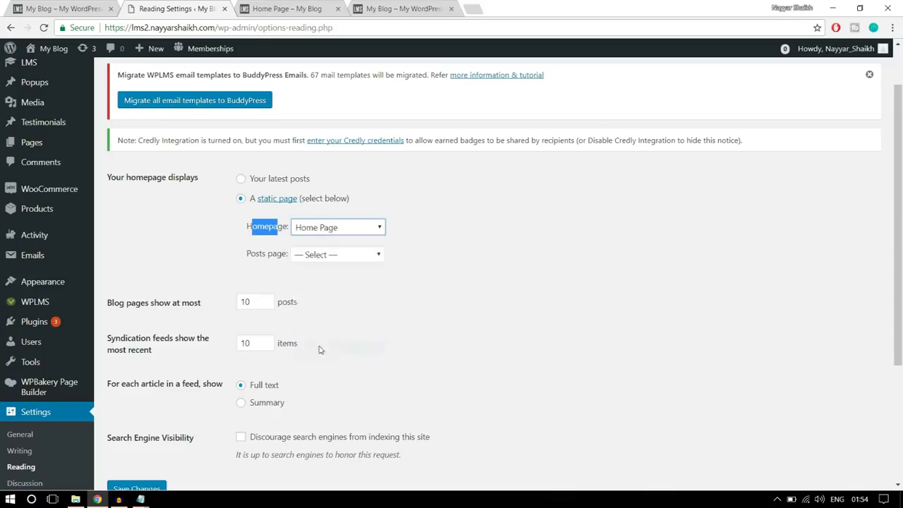
{"action": "left_click", "coordinate": [452, 230]}
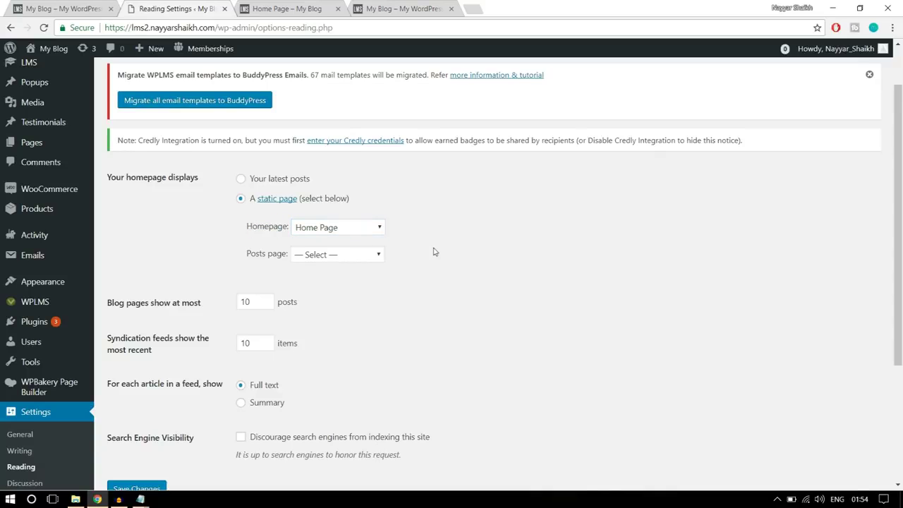
{"action": "scroll", "coordinate": [435, 254], "scroll_direction": "down", "scroll_amount": 3}
{"action": "left_click", "coordinate": [139, 308]}
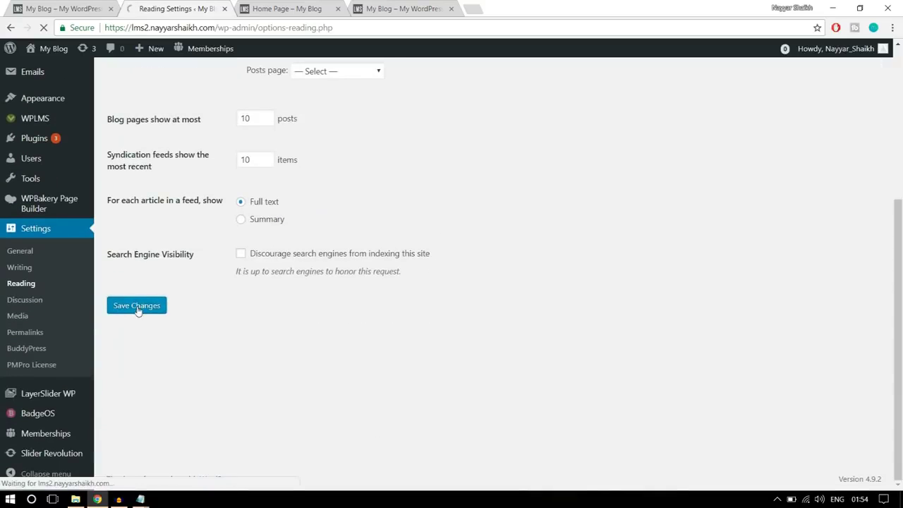
{"action": "left_click", "coordinate": [287, 9]}
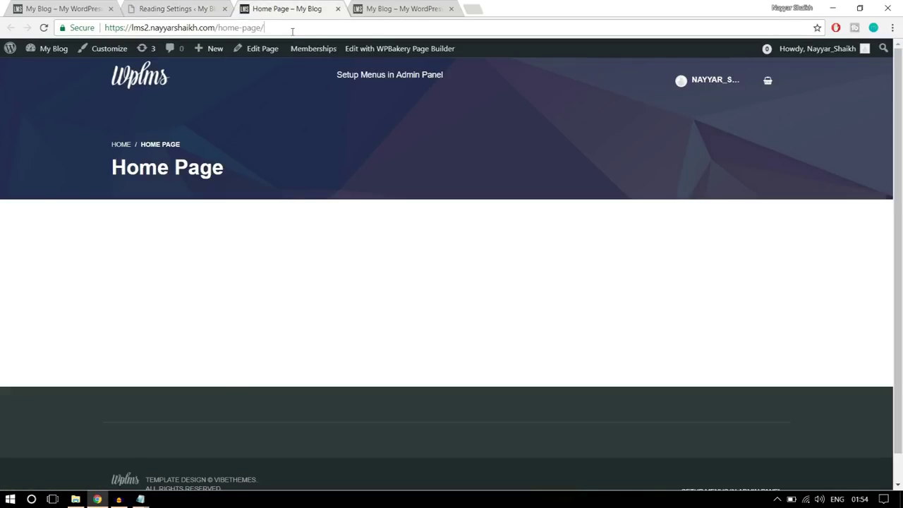
Load the site root address and confirm it now displays the Home Page
{"action": "left_click_drag", "start_coordinate": [289, 27], "coordinate": [218, 24]}
{"action": "left_click_drag", "start_coordinate": [258, 172], "coordinate": [109, 144]}
{"action": "left_click", "coordinate": [274, 28]}
{"action": "key", "text": "Return"}
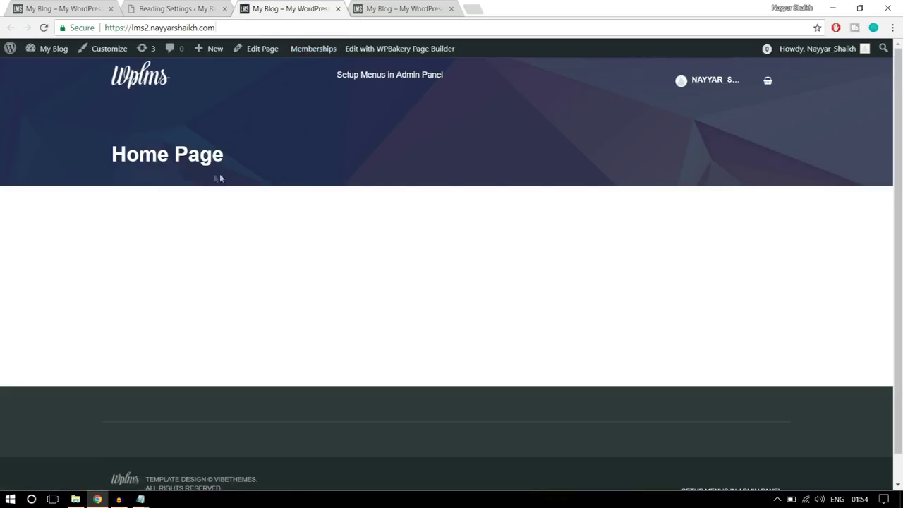
{"action": "left_click_drag", "start_coordinate": [243, 170], "coordinate": [110, 156]}
{"action": "left_click", "coordinate": [229, 182]}
{"action": "left_click_drag", "start_coordinate": [237, 160], "coordinate": [102, 154]}
{"action": "left_click", "coordinate": [182, 129]}
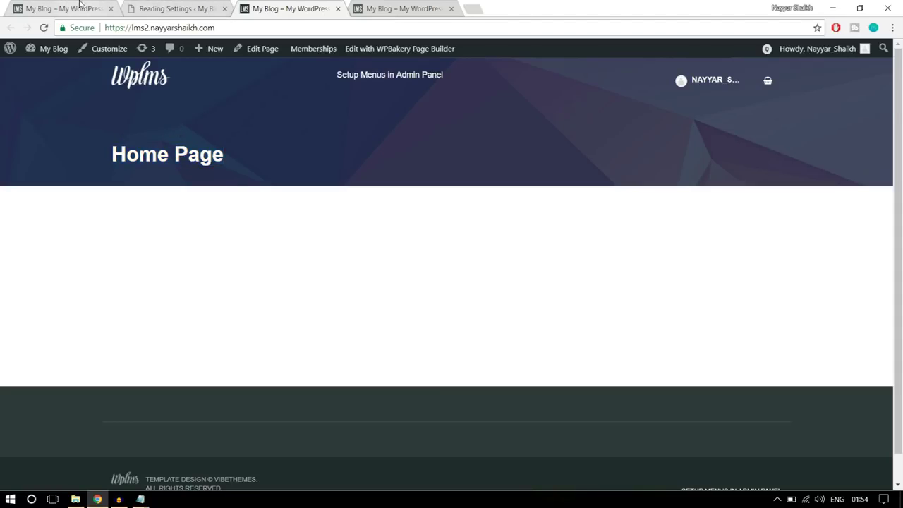
{"action": "left_click_drag", "start_coordinate": [221, 197], "coordinate": [99, 127]}
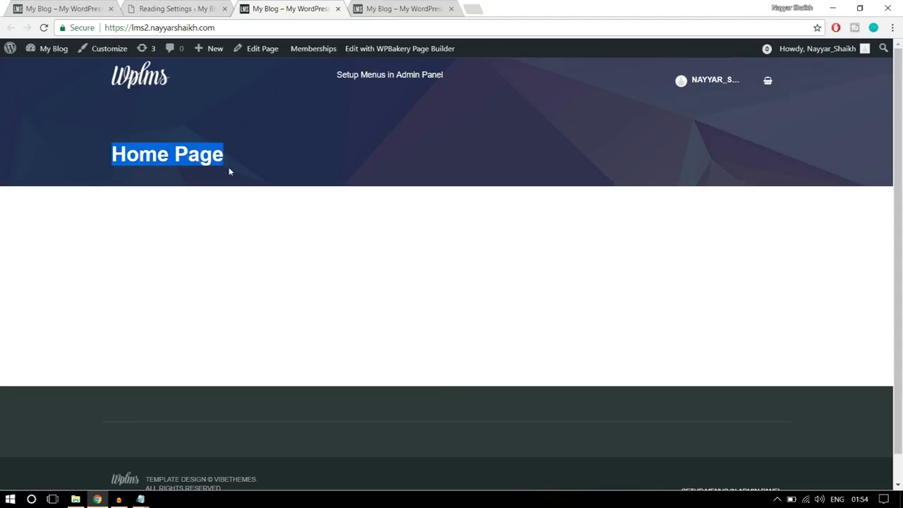
{"action": "left_click", "coordinate": [230, 171]}
Check the demo site again, then close the Reading Settings tab
{"action": "left_click", "coordinate": [85, 9]}
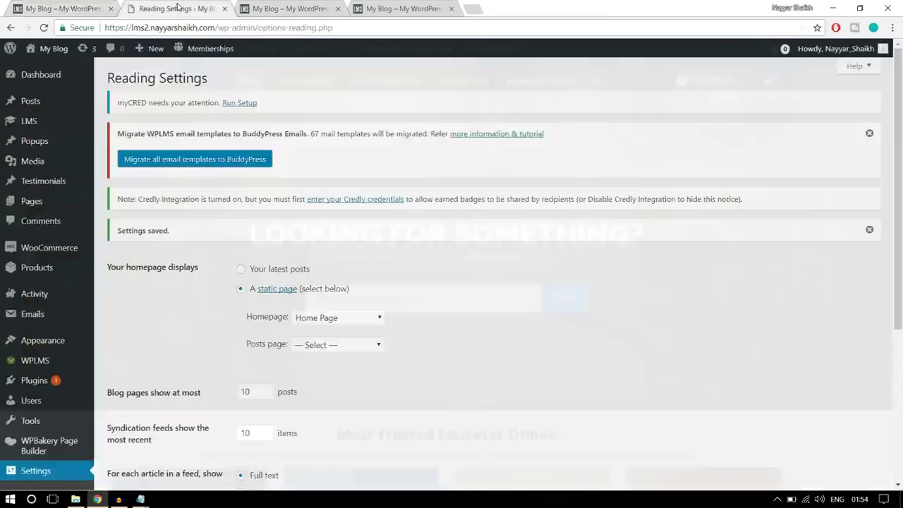
{"action": "left_click", "coordinate": [178, 9]}
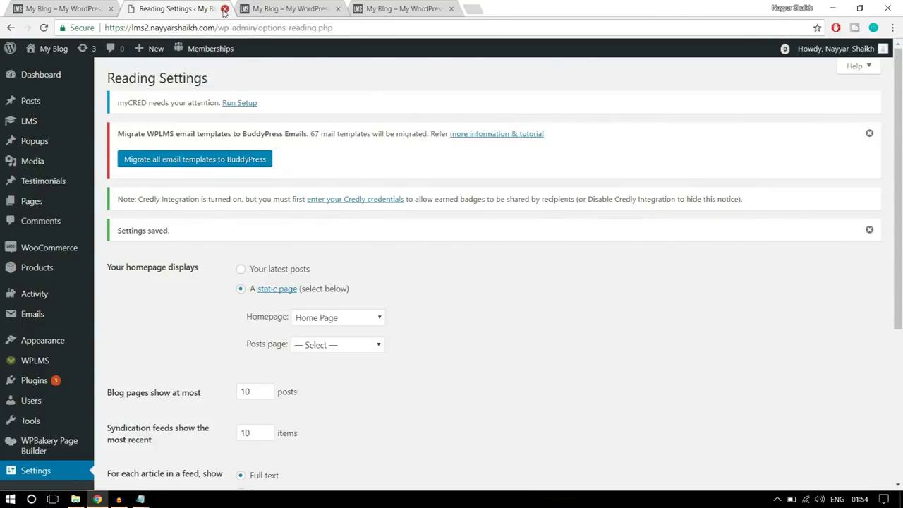
{"action": "left_click", "coordinate": [224, 9]}
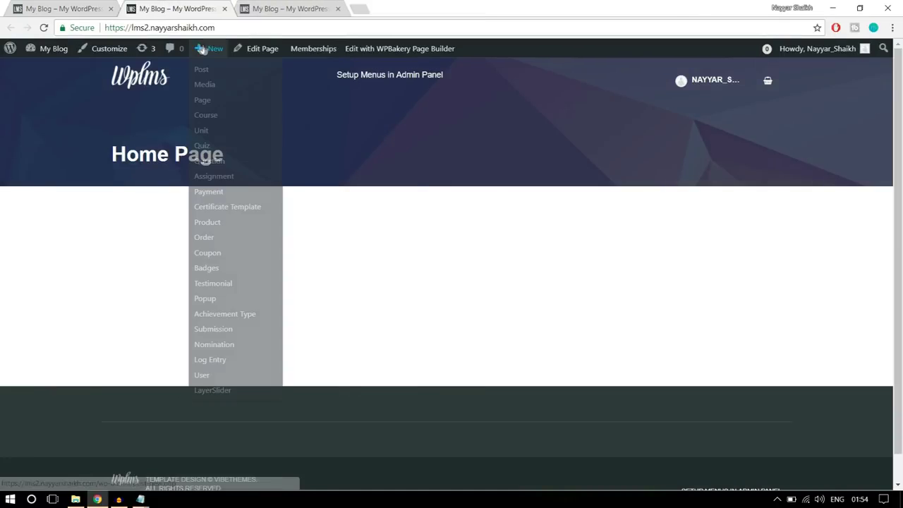
Open the Home Page editor in a second tab and check the front-end page title
{"action": "right_click", "coordinate": [259, 55]}
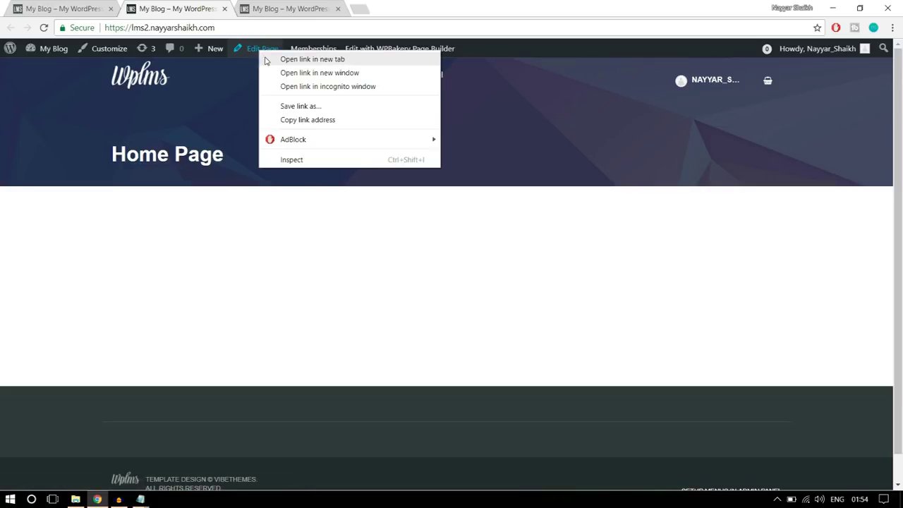
{"action": "left_click", "coordinate": [266, 60]}
{"action": "left_click_drag", "start_coordinate": [286, 8], "coordinate": [186, 10]}
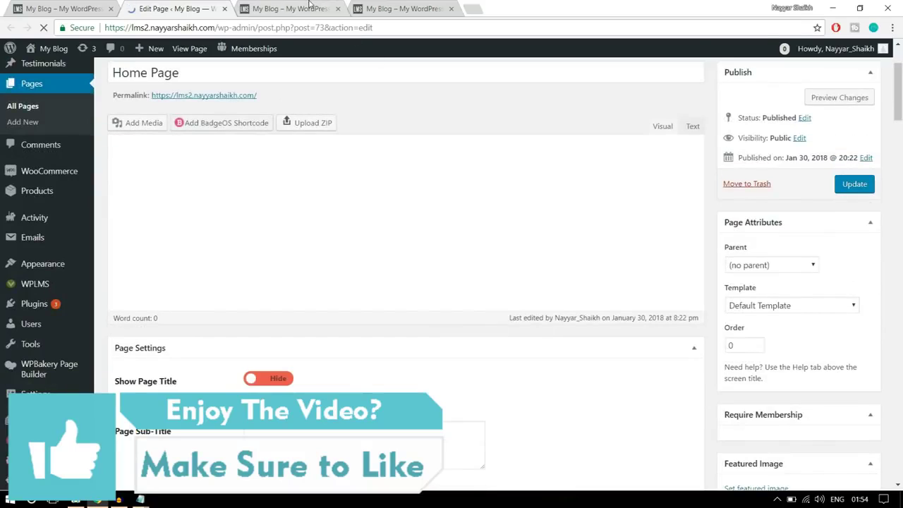
{"action": "left_click", "coordinate": [310, 7]}
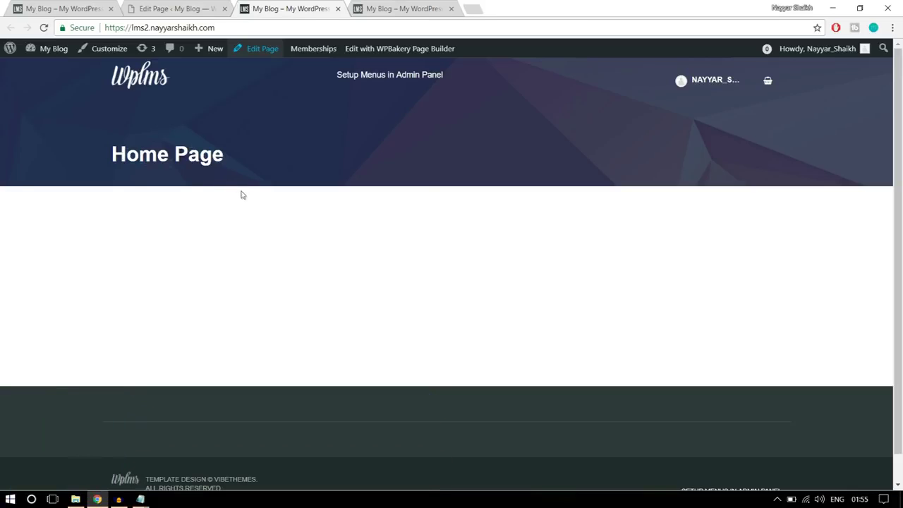
{"action": "left_click_drag", "start_coordinate": [242, 194], "coordinate": [100, 140]}
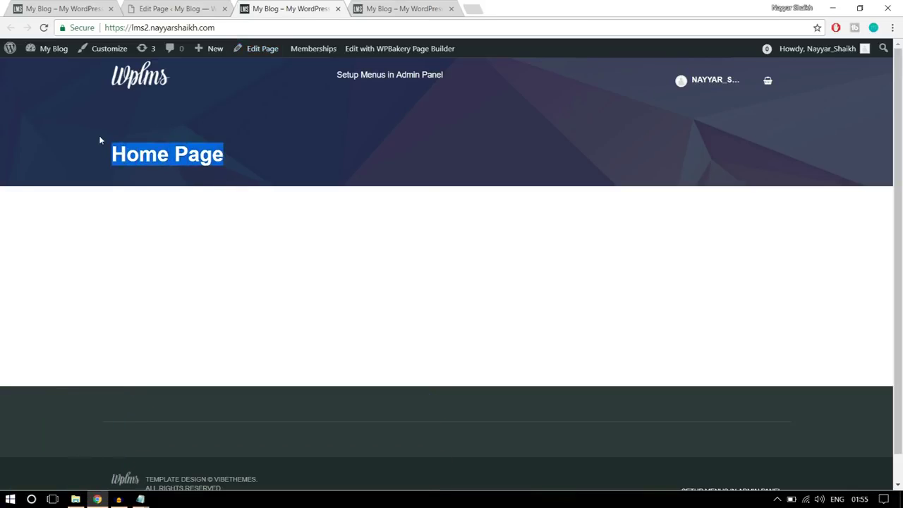
{"action": "left_click", "coordinate": [187, 161]}
{"action": "left_click", "coordinate": [170, 8]}
Switch the Home Page to the No Title page template
{"action": "scroll", "coordinate": [361, 254], "scroll_direction": "down", "scroll_amount": 3}
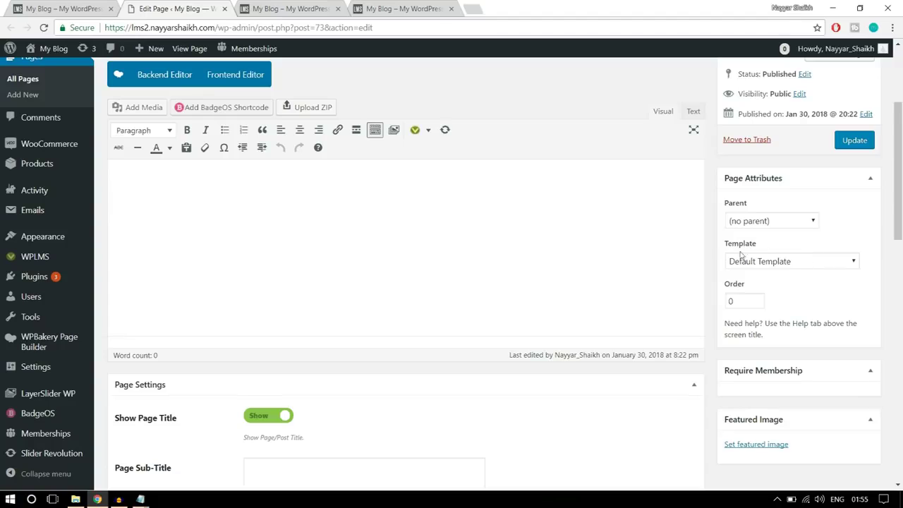
{"action": "left_click", "coordinate": [795, 262]}
{"action": "scroll", "coordinate": [776, 162], "scroll_direction": "down", "scroll_amount": 2}
{"action": "scroll", "coordinate": [783, 153], "scroll_direction": "up", "scroll_amount": 2}
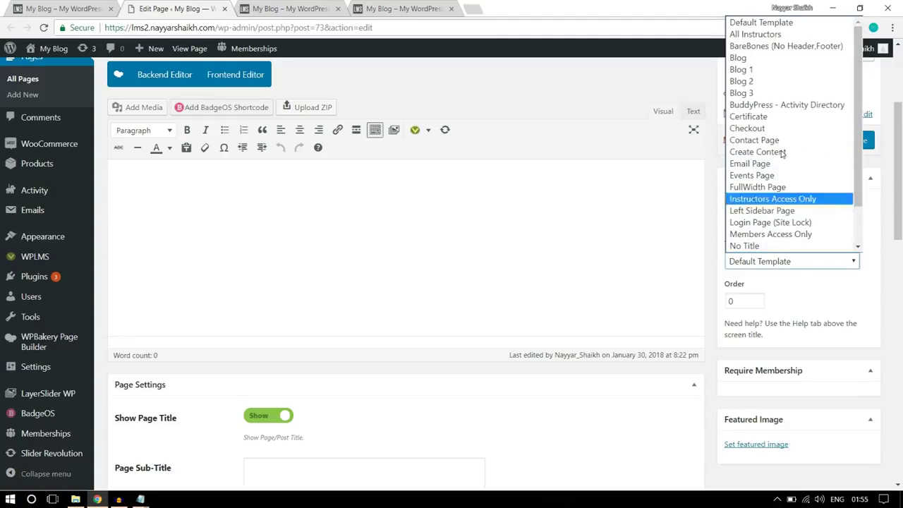
{"action": "scroll", "coordinate": [780, 120], "scroll_direction": "down", "scroll_amount": 2}
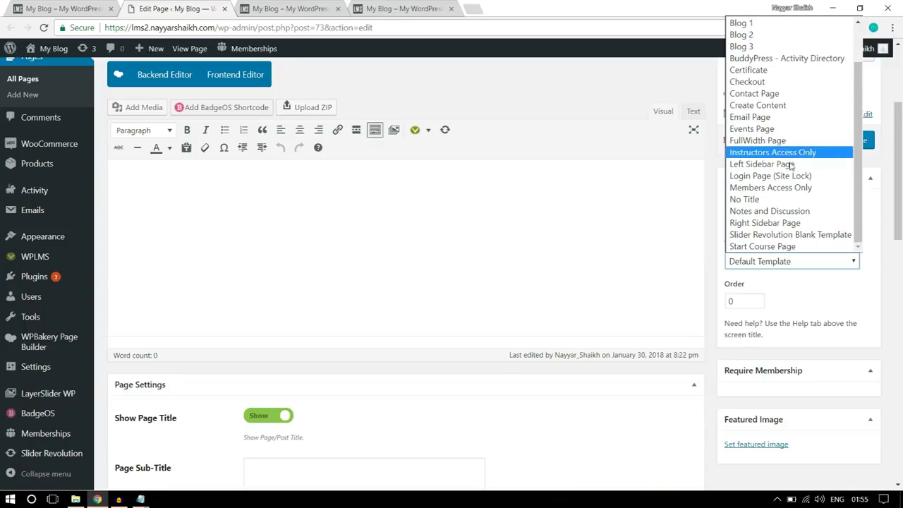
{"action": "left_click", "coordinate": [758, 201]}
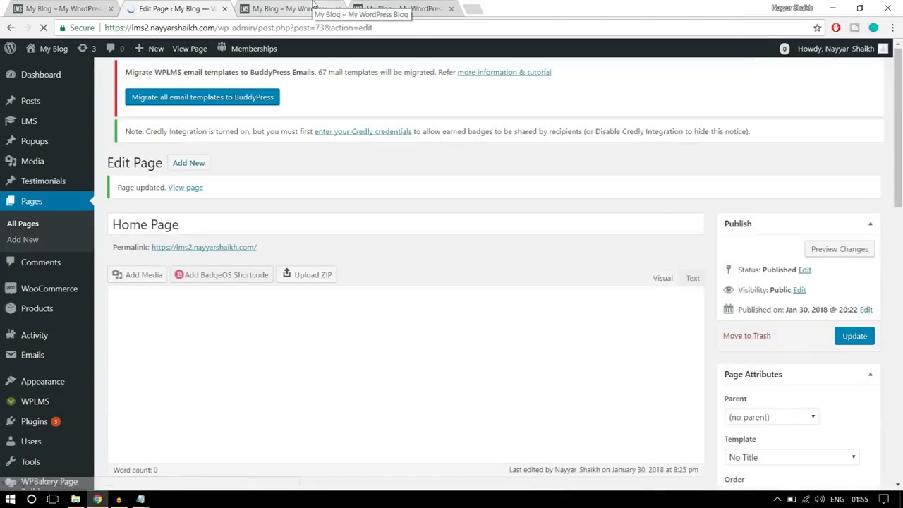
Reload the live home page to confirm only an empty body shows, then return to the editor
{"action": "left_click", "coordinate": [314, 3]}
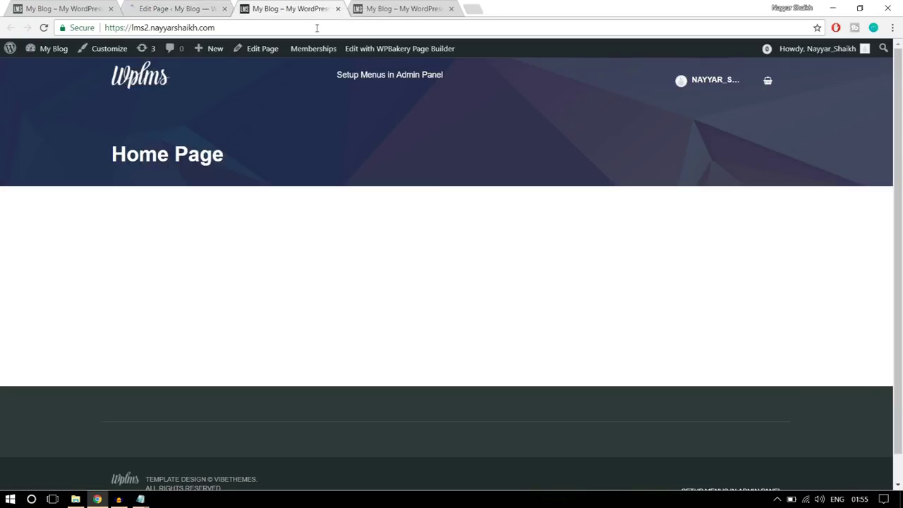
{"action": "left_click", "coordinate": [317, 28]}
{"action": "key", "text": "Return"}
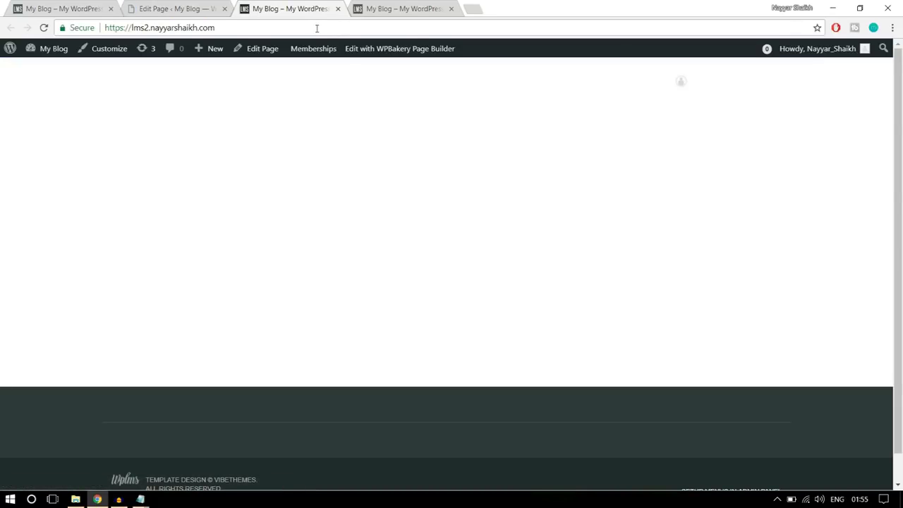
{"action": "left_click_drag", "start_coordinate": [222, 100], "coordinate": [194, 82]}
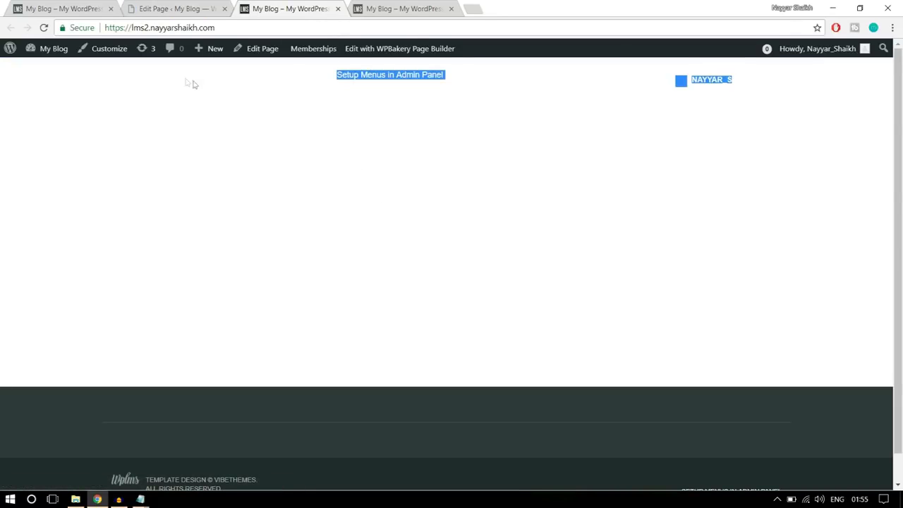
{"action": "left_click", "coordinate": [346, 228]}
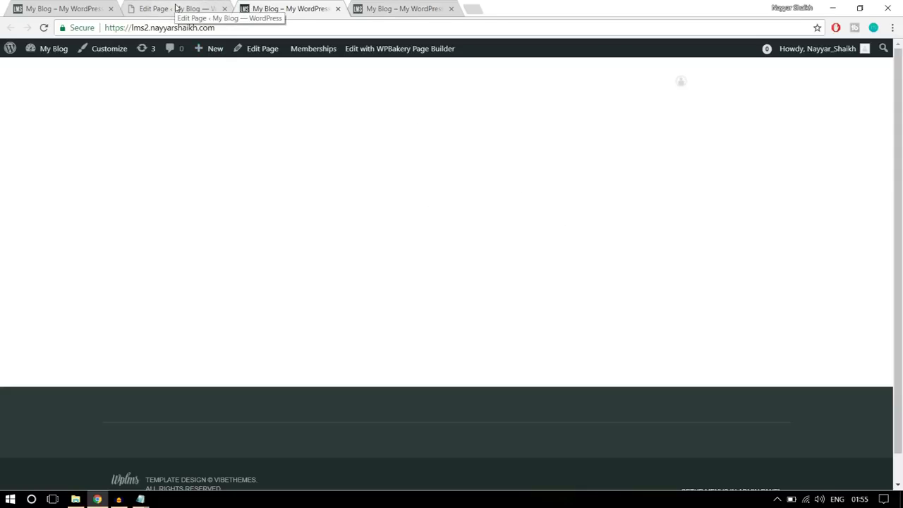
{"action": "left_click", "coordinate": [175, 7]}
{"action": "scroll", "coordinate": [577, 205], "scroll_direction": "down", "scroll_amount": 3}
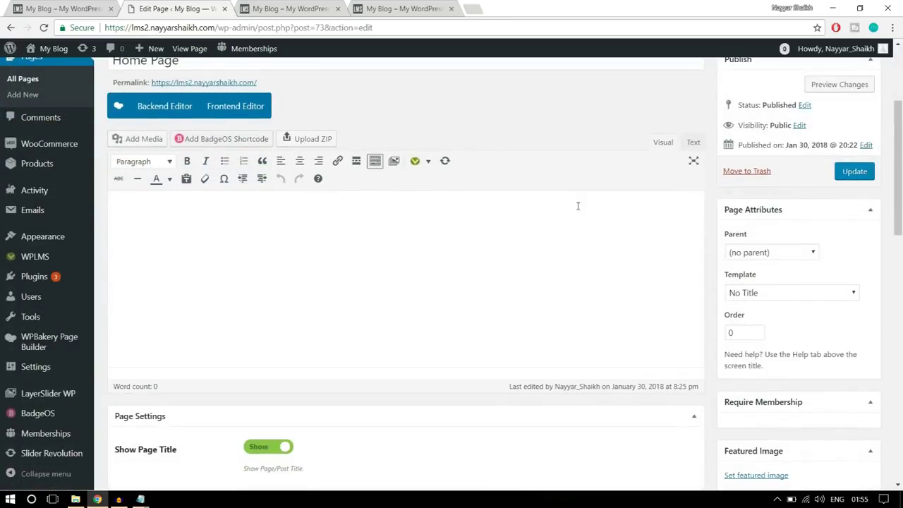
{"action": "scroll", "coordinate": [583, 231], "scroll_direction": "up", "scroll_amount": 2}
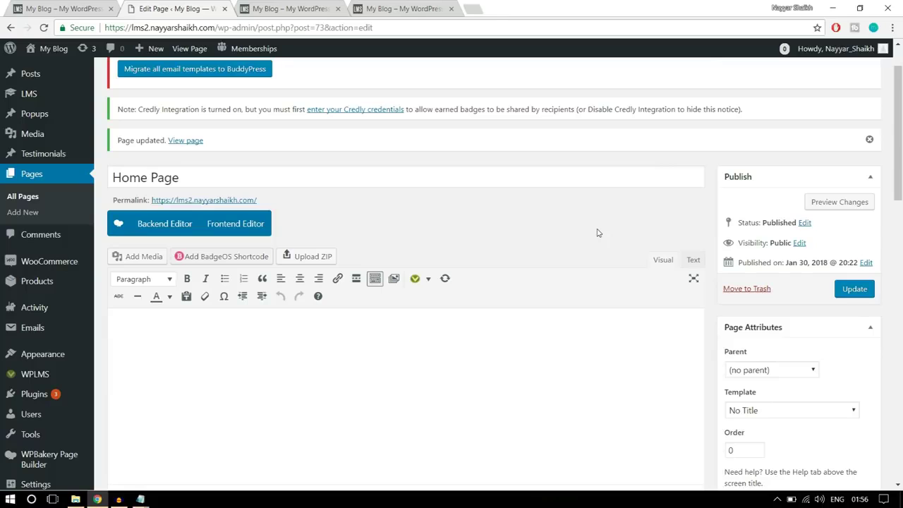
{"action": "scroll", "coordinate": [557, 201], "scroll_direction": "down", "scroll_amount": 1}
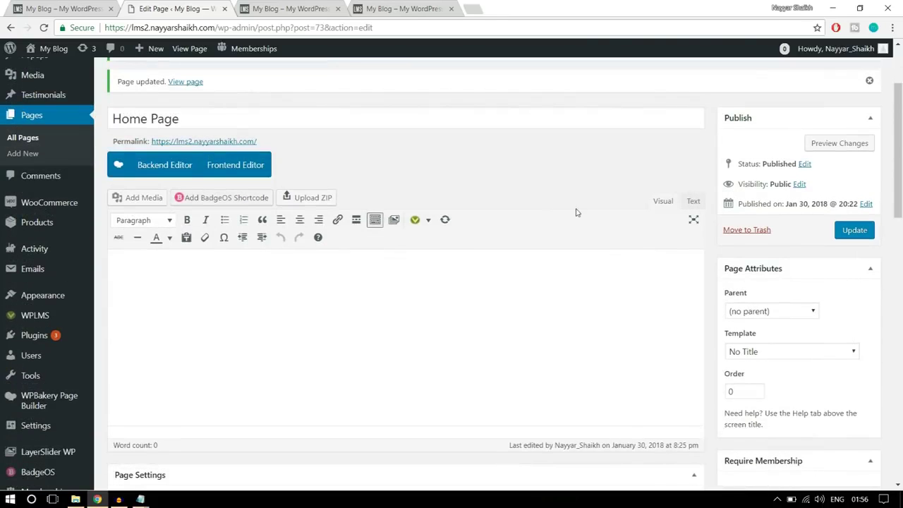
Switch the Home Page to the WPBakery backend editor and collapse Page Settings
{"action": "left_click", "coordinate": [161, 172]}
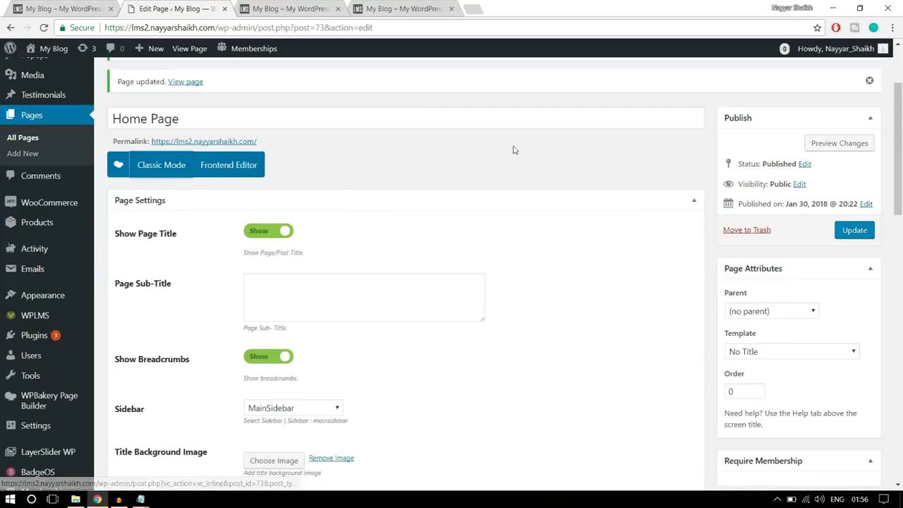
{"action": "scroll", "coordinate": [423, 169], "scroll_direction": "down", "scroll_amount": 1}
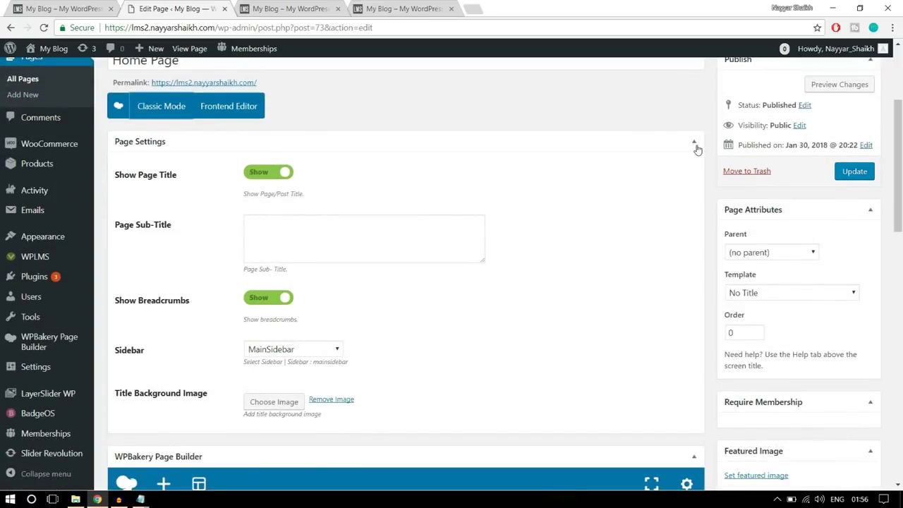
{"action": "left_click", "coordinate": [695, 145]}
{"action": "scroll", "coordinate": [540, 206], "scroll_direction": "down", "scroll_amount": 1}
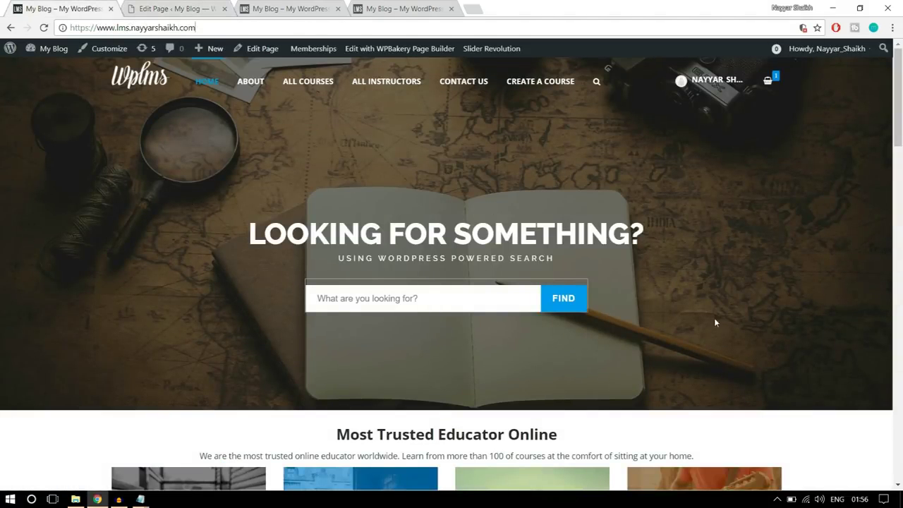
{"action": "left_click", "coordinate": [169, 6]}
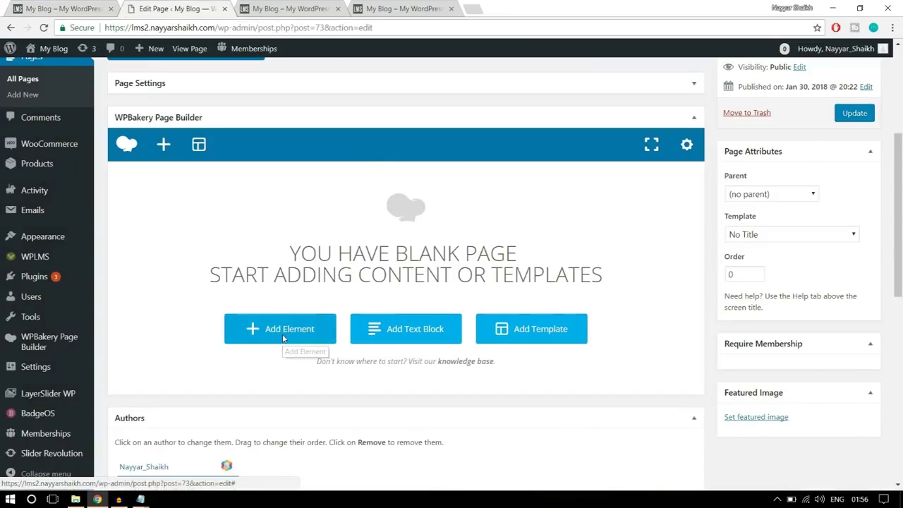
Search 'sli' in Add Element and insert a Revolution Slider element
{"action": "left_click", "coordinate": [284, 339]}
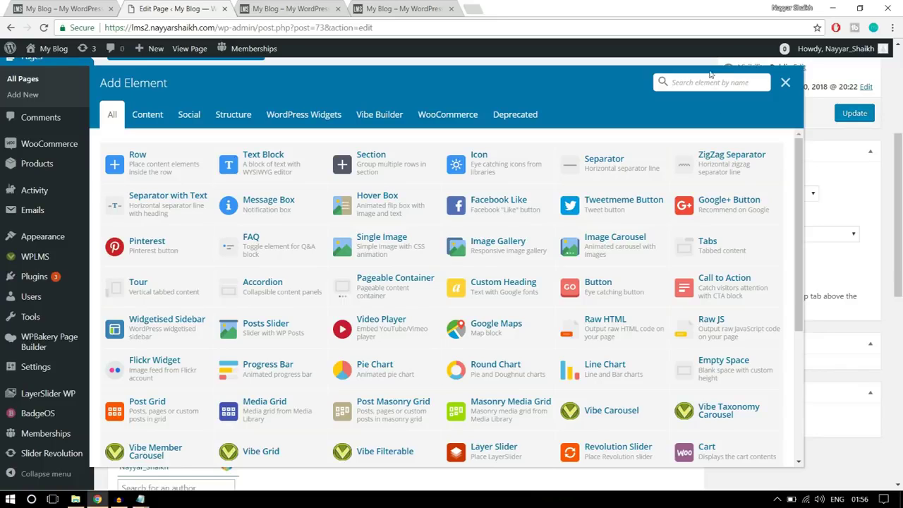
{"action": "type", "text": "sl"}
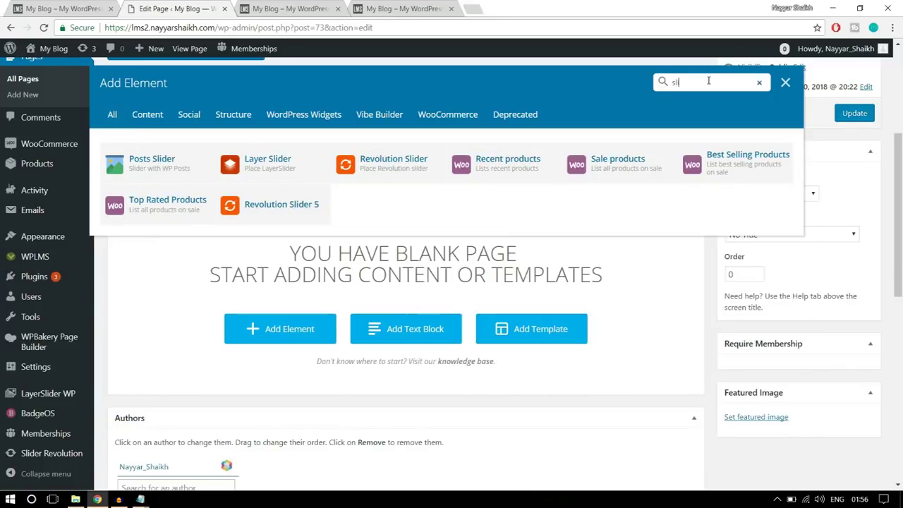
{"action": "type", "text": "i"}
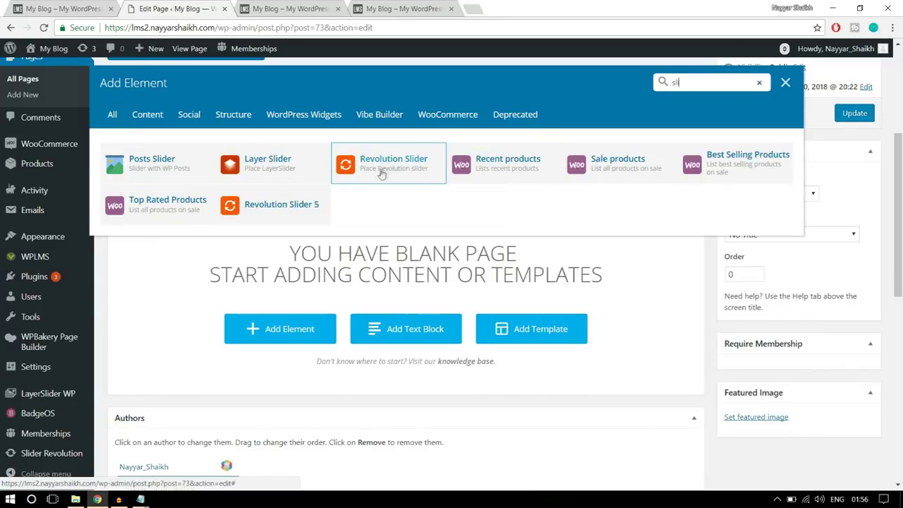
{"action": "left_click", "coordinate": [392, 177]}
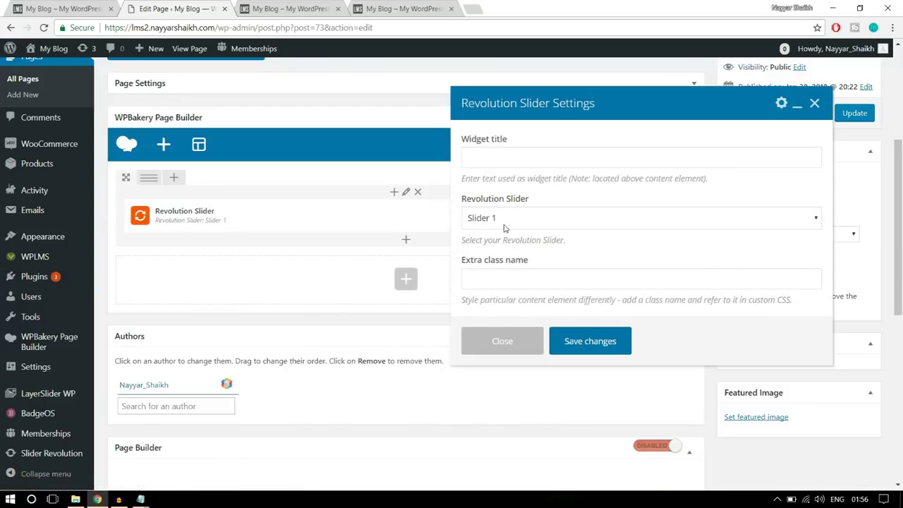
Set the Revolution Slider element to Slider 1, save it, and update the Home Page
{"action": "scroll", "coordinate": [611, 217], "scroll_direction": "down", "scroll_amount": 1}
{"action": "left_click", "coordinate": [529, 222]}
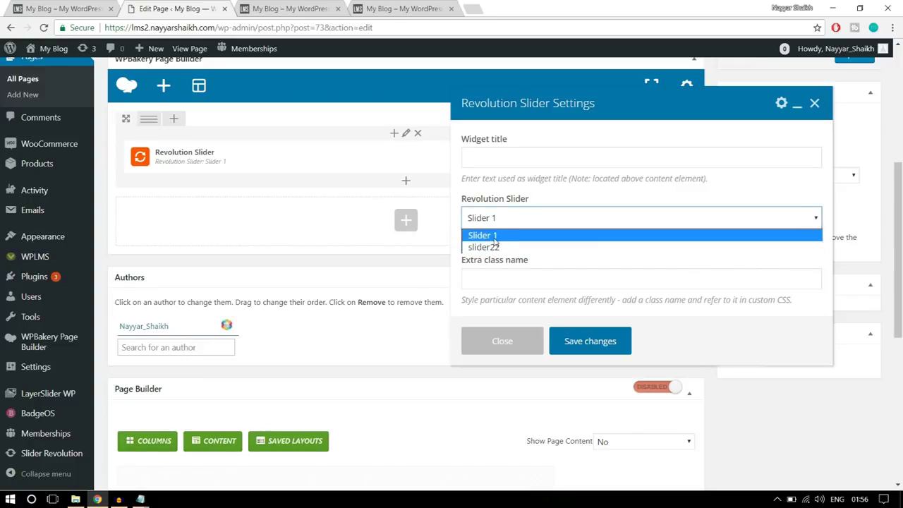
{"action": "left_click", "coordinate": [498, 237]}
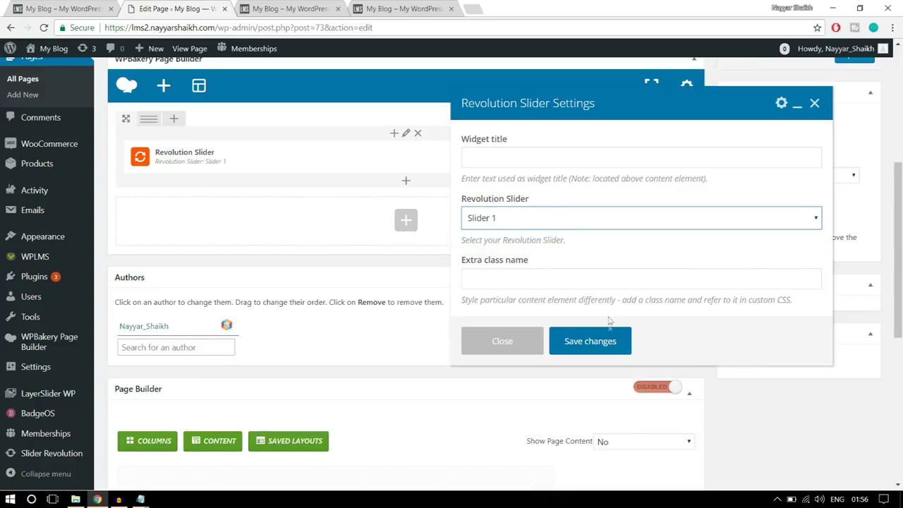
{"action": "left_click", "coordinate": [600, 343]}
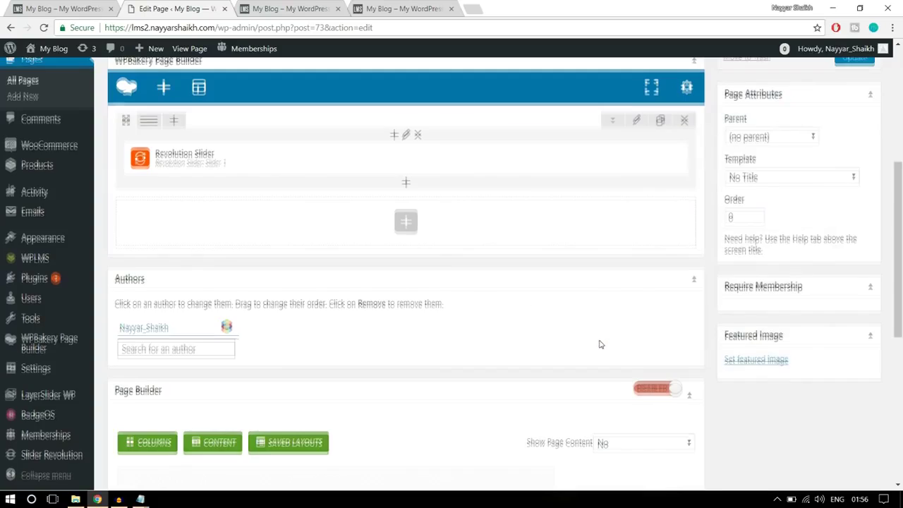
{"action": "scroll", "coordinate": [599, 343], "scroll_direction": "up", "scroll_amount": 3}
{"action": "left_click", "coordinate": [854, 289]}
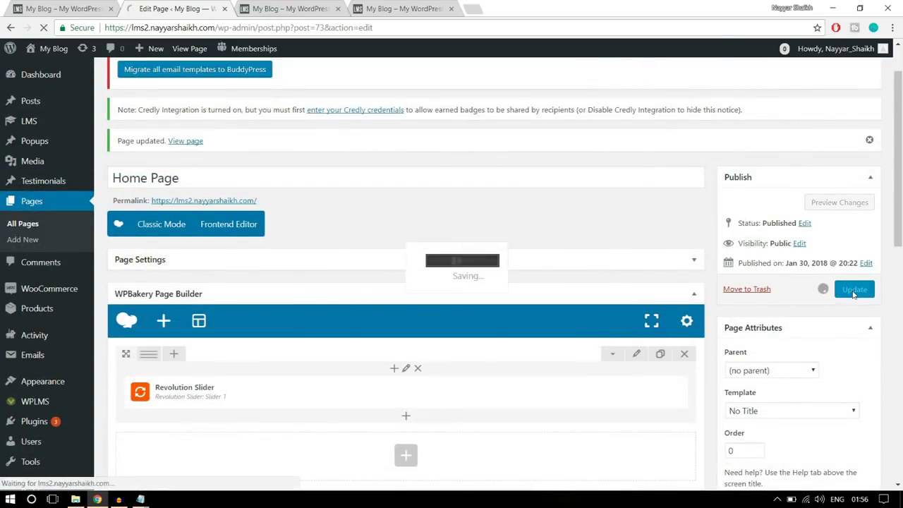
Reload the live homepage to check the 'Looking for something?' slider, then return to the editor
{"action": "left_click", "coordinate": [286, 8]}
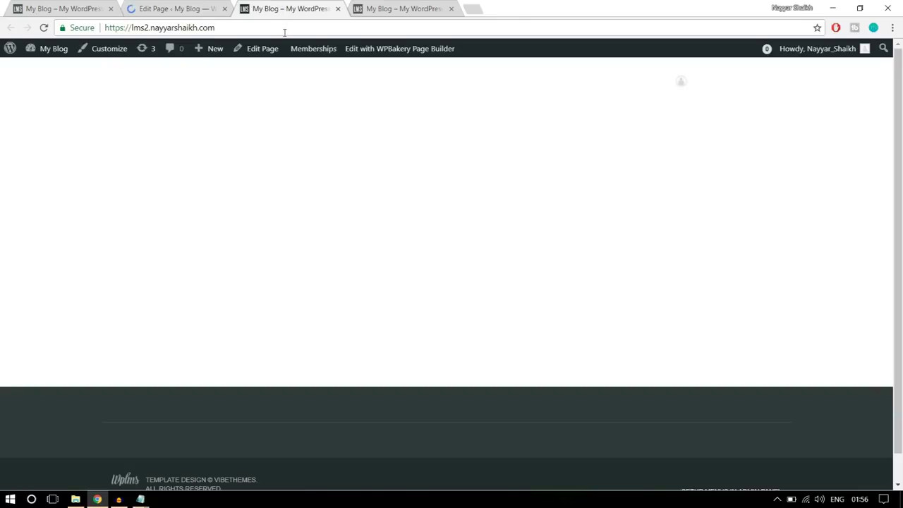
{"action": "left_click", "coordinate": [284, 32]}
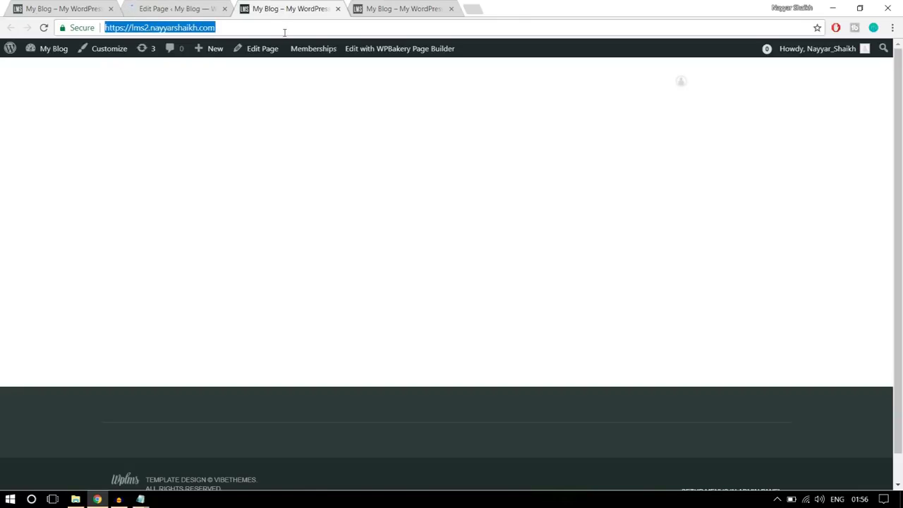
{"action": "key", "text": "Return"}
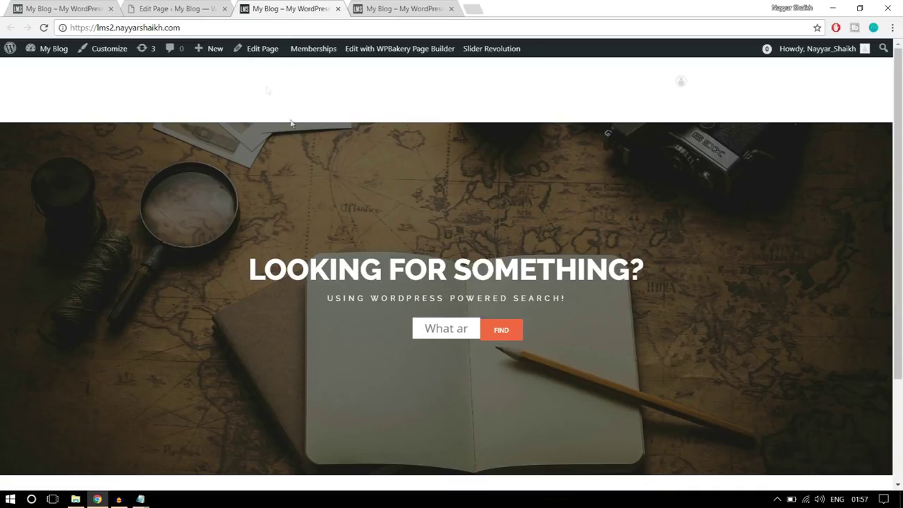
{"action": "left_click", "coordinate": [214, 13]}
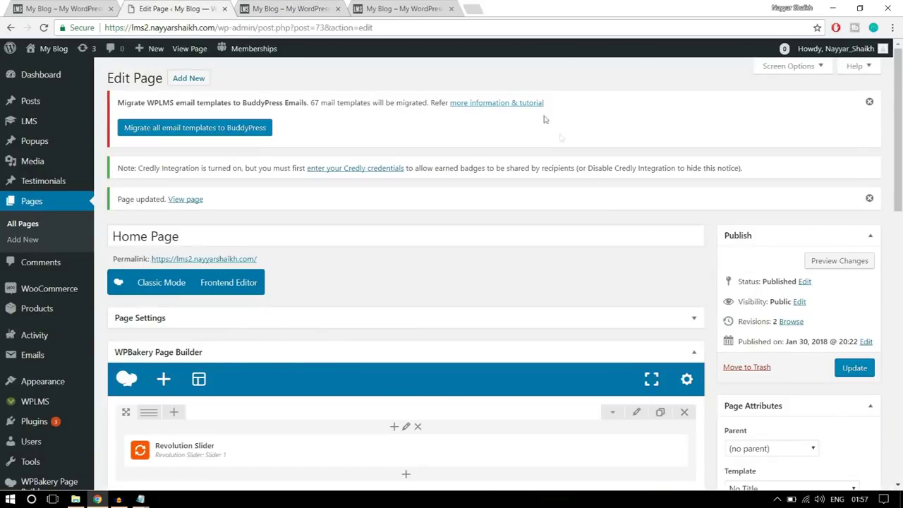
Edit the slider row's -150 top margin in Design Options and save the row settings
{"action": "scroll", "coordinate": [663, 275], "scroll_direction": "down", "scroll_amount": 3}
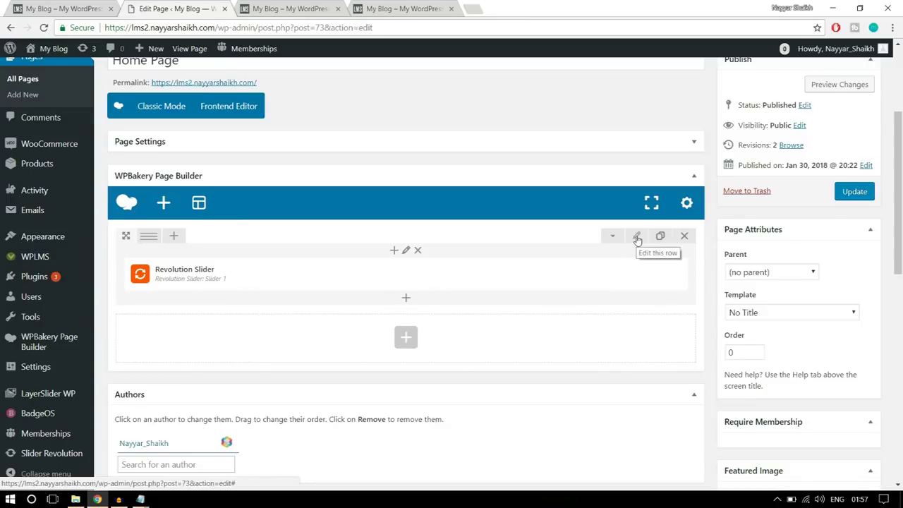
{"action": "left_click", "coordinate": [636, 239]}
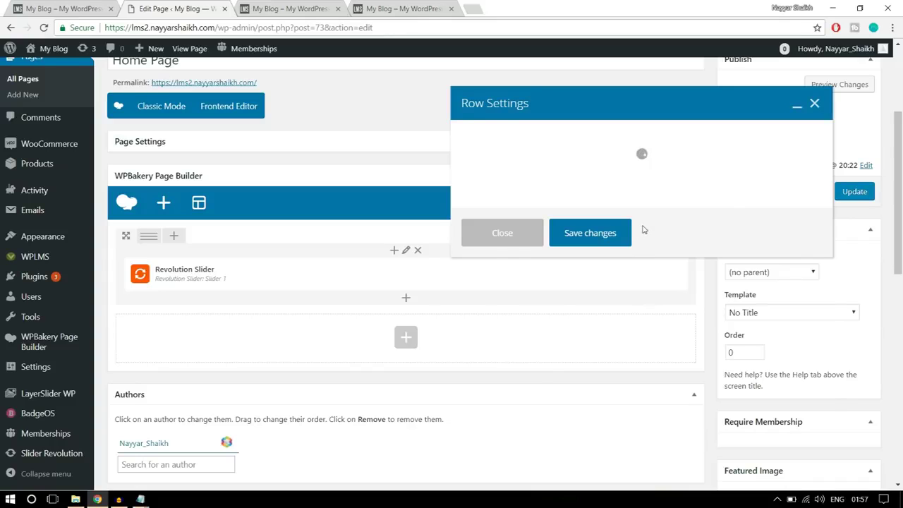
{"action": "left_click", "coordinate": [548, 144]}
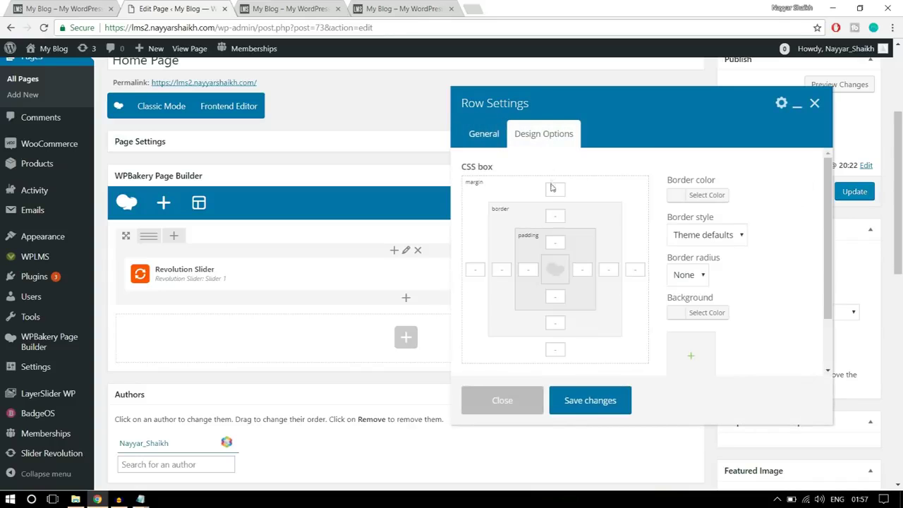
{"action": "left_click", "coordinate": [555, 189]}
{"action": "left_click", "coordinate": [299, 6]}
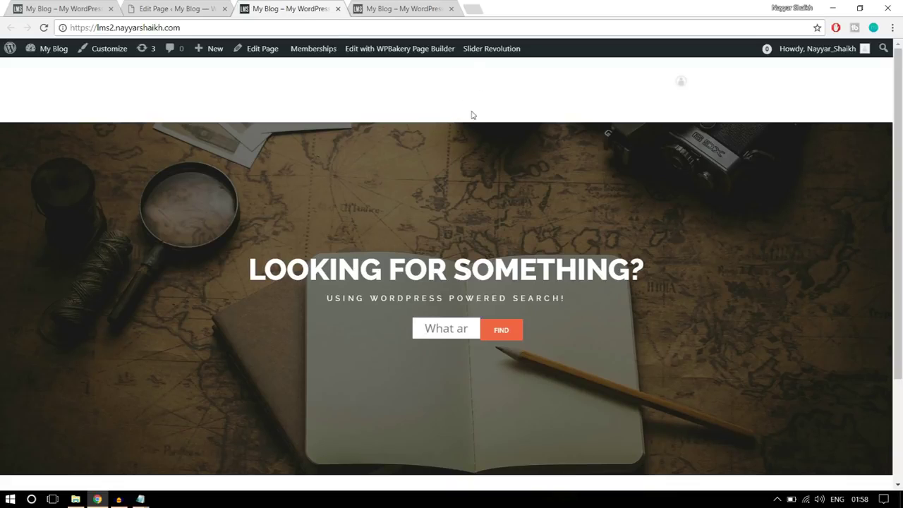
{"action": "left_click", "coordinate": [204, 8]}
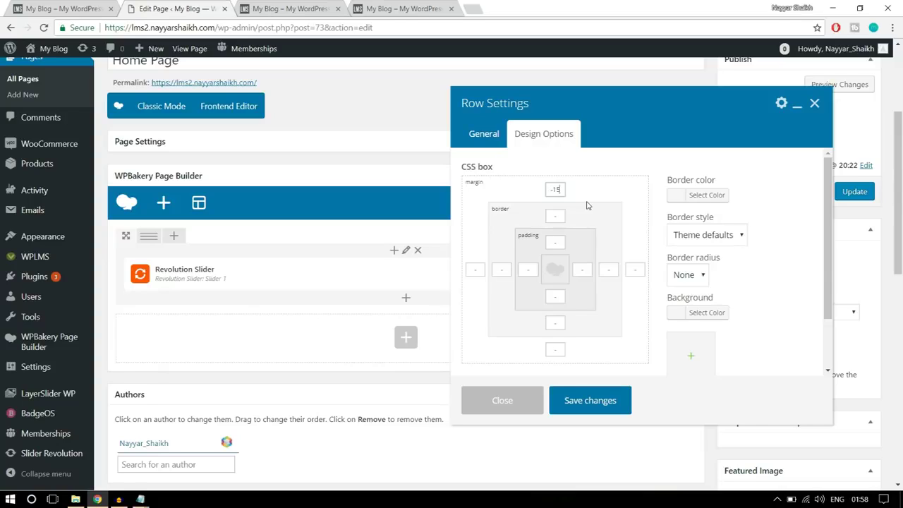
{"action": "left_click_drag", "start_coordinate": [564, 189], "coordinate": [541, 189]}
{"action": "left_click", "coordinate": [602, 401]}
Update the Home Page and reload the live homepage to check the slider layout
{"action": "left_click", "coordinate": [846, 196]}
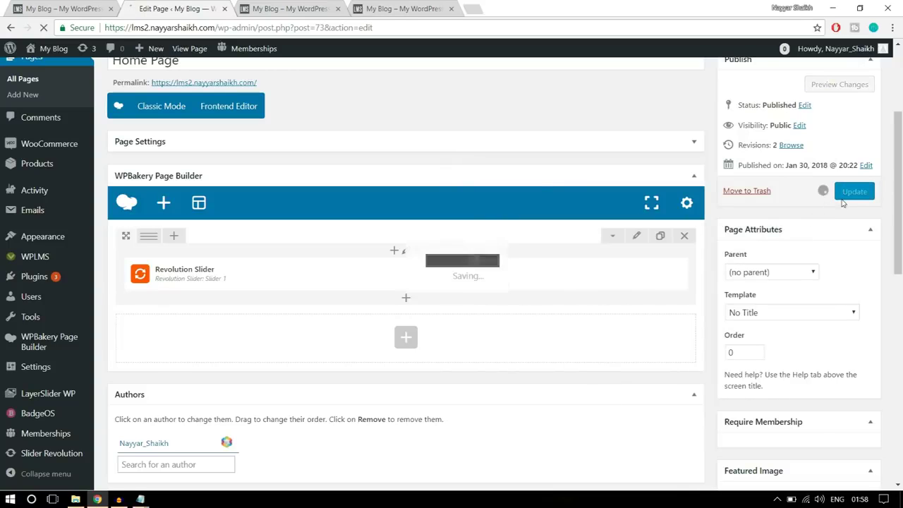
{"action": "left_click", "coordinate": [304, 6]}
{"action": "left_click", "coordinate": [310, 33]}
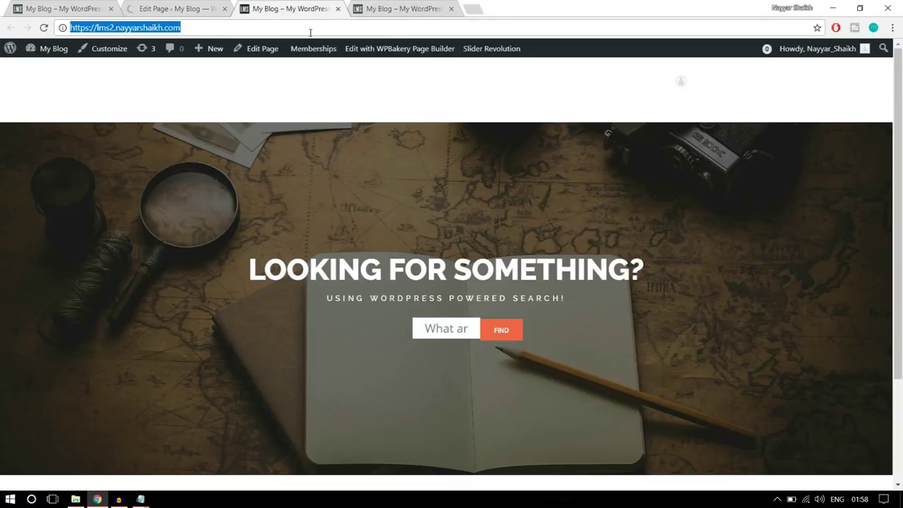
{"action": "key", "text": "Return"}
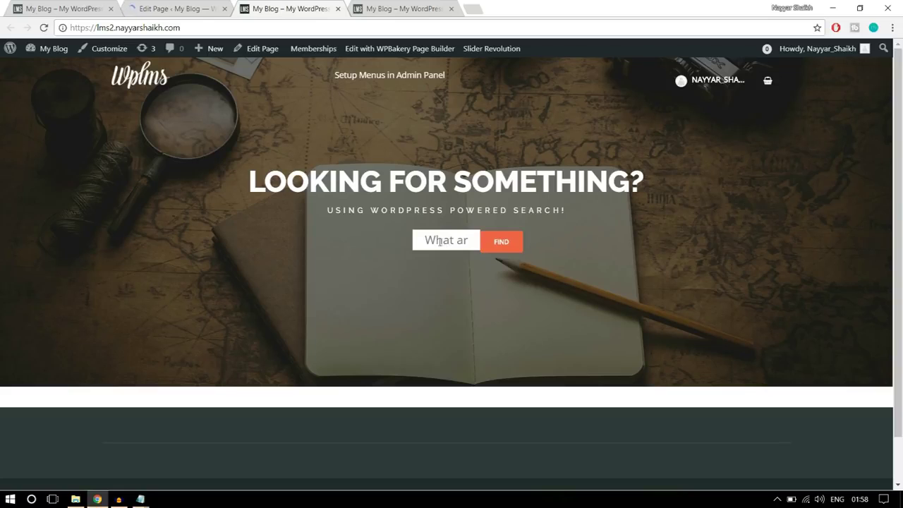
{"action": "left_click", "coordinate": [191, 8]}
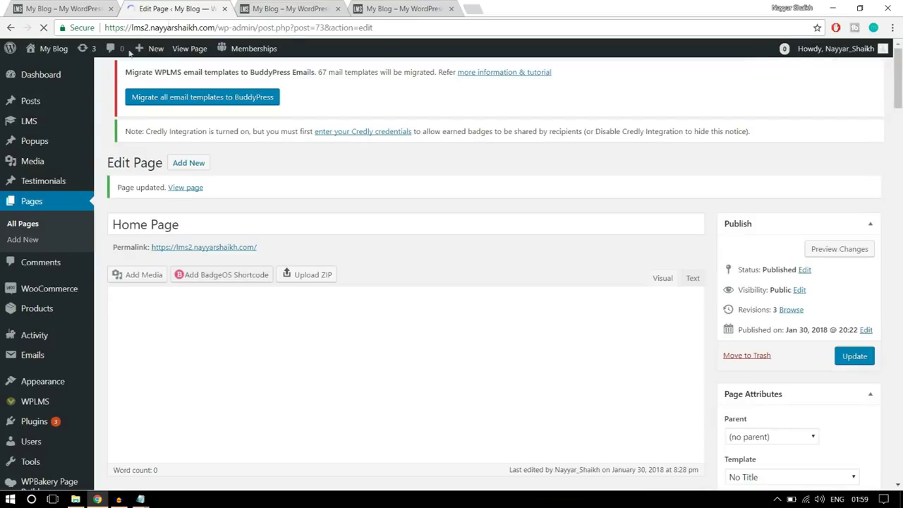
{"action": "scroll", "coordinate": [58, 204], "scroll_direction": "down", "scroll_amount": 3}
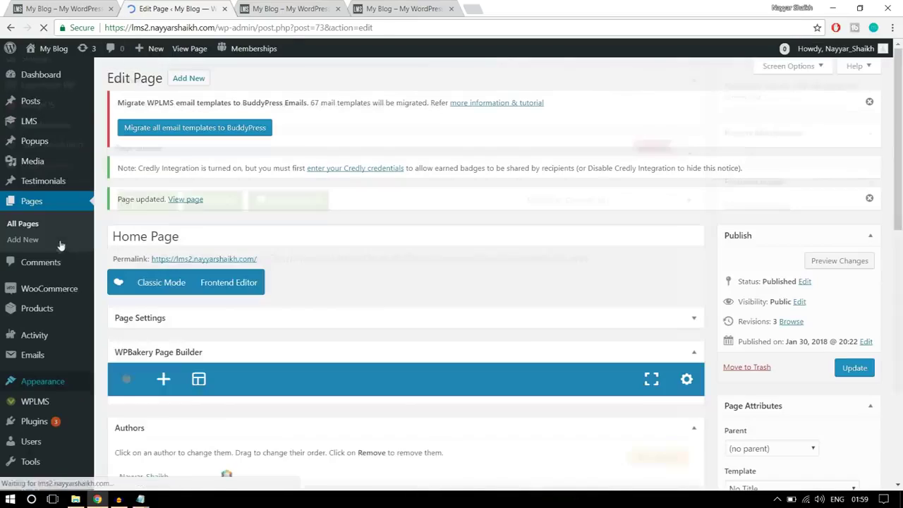
{"action": "scroll", "coordinate": [55, 445], "scroll_direction": "down", "scroll_amount": 3}
Open the Slider Revolution admin page, then bring the CSS notes in Notepad forward
{"action": "mouse_move", "coordinate": [55, 446]}
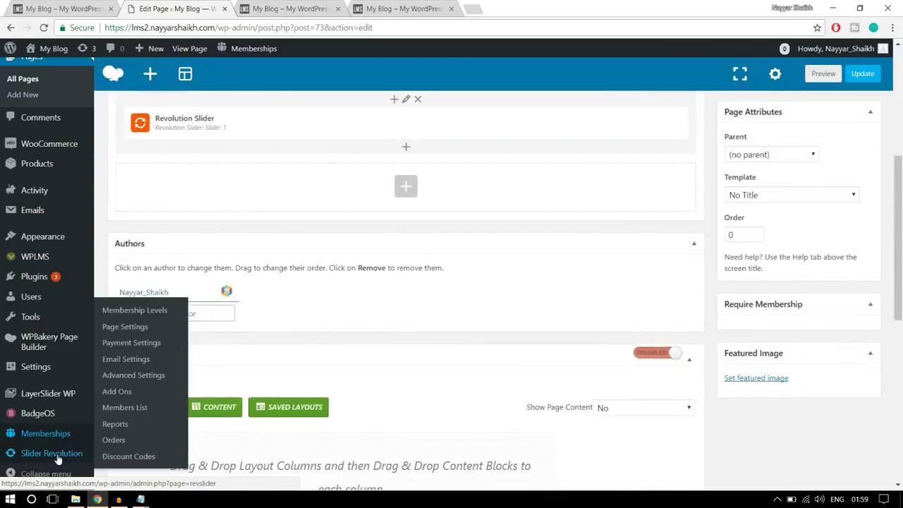
{"action": "left_click", "coordinate": [57, 454]}
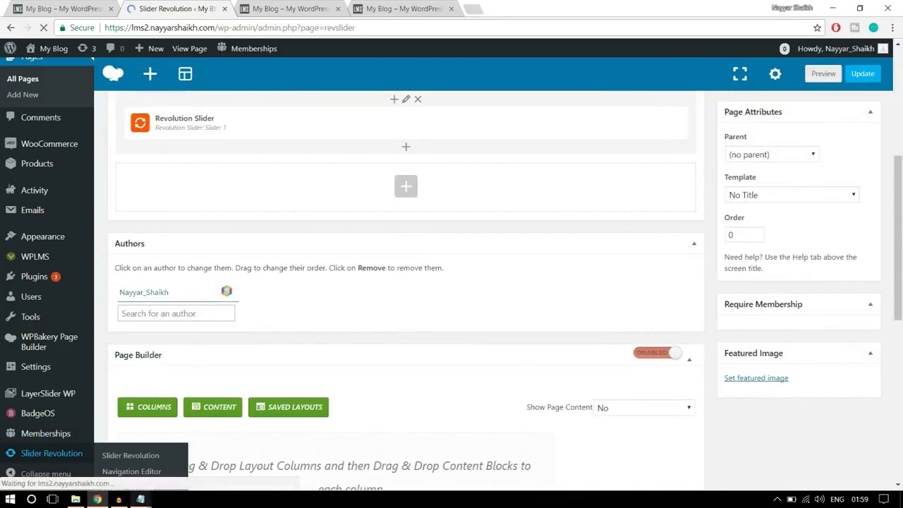
{"action": "mouse_move", "coordinate": [140, 499]}
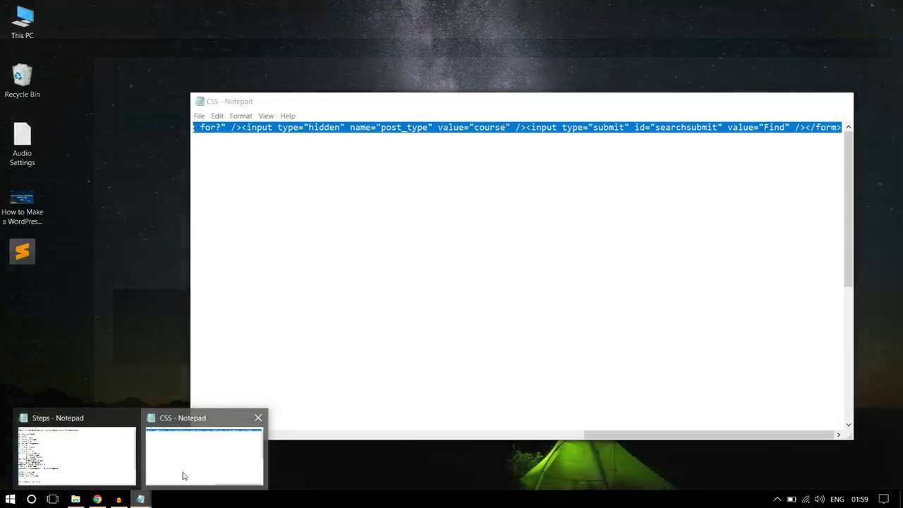
{"action": "left_click", "coordinate": [183, 476]}
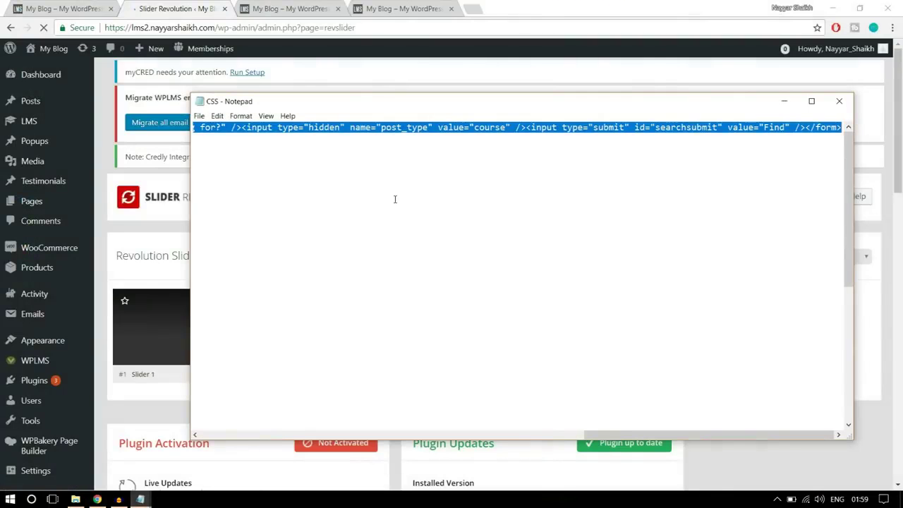
Copy the .revtp-searchform styling rules from Notepad and return to the Slider Revolution page
{"action": "left_click", "coordinate": [424, 186]}
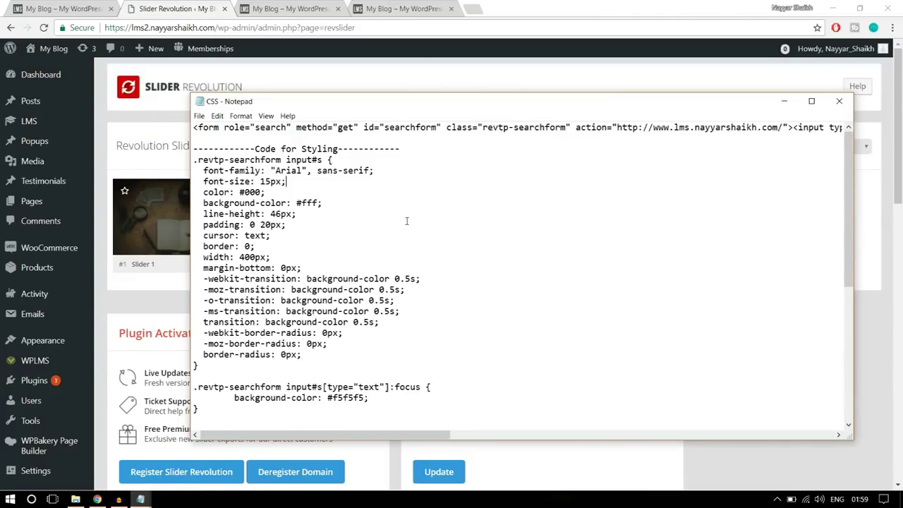
{"action": "left_click_drag", "start_coordinate": [419, 146], "coordinate": [193, 149]}
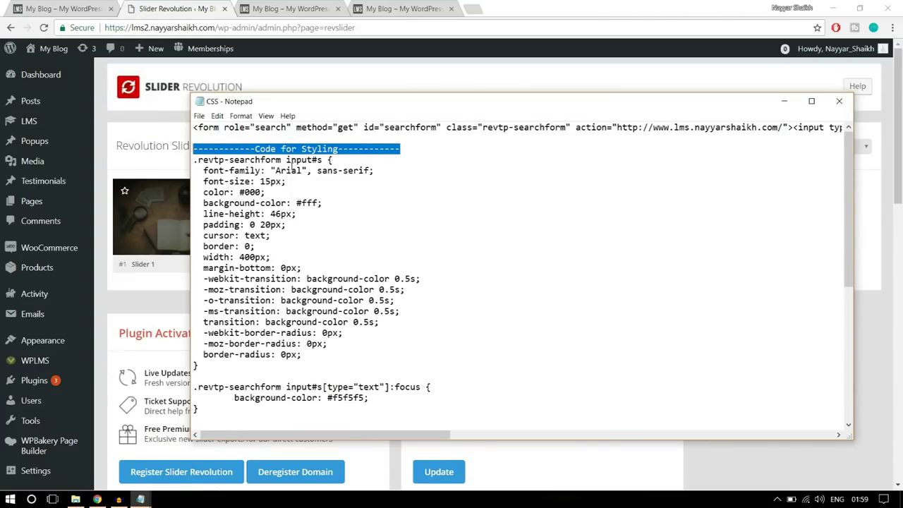
{"action": "left_click", "coordinate": [293, 170]}
{"action": "left_click_drag", "start_coordinate": [192, 161], "coordinate": [336, 449]}
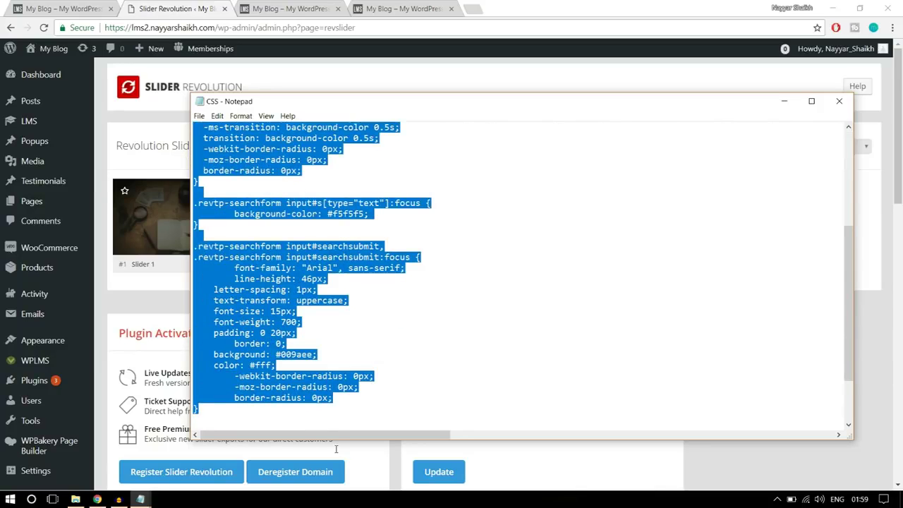
{"action": "right_click", "coordinate": [268, 319]}
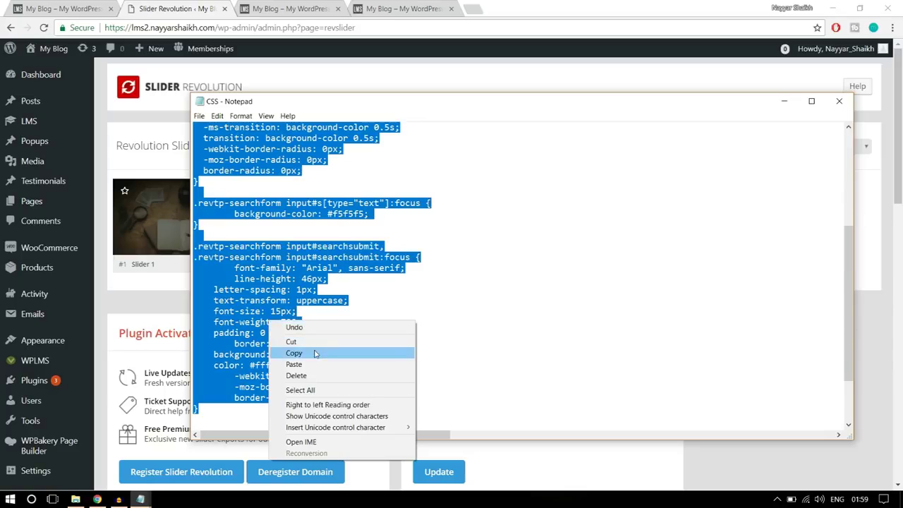
{"action": "left_click", "coordinate": [316, 353]}
{"action": "left_click", "coordinate": [156, 111]}
{"action": "scroll", "coordinate": [166, 169], "scroll_direction": "down", "scroll_amount": 1}
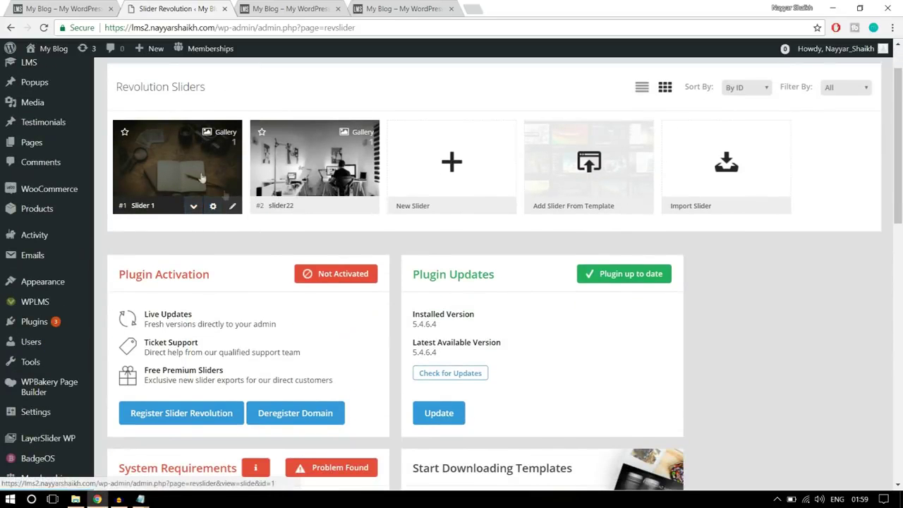
Open Slider 1's Slider Settings and find the Custom CSS/Javascript section
{"action": "left_click", "coordinate": [232, 207]}
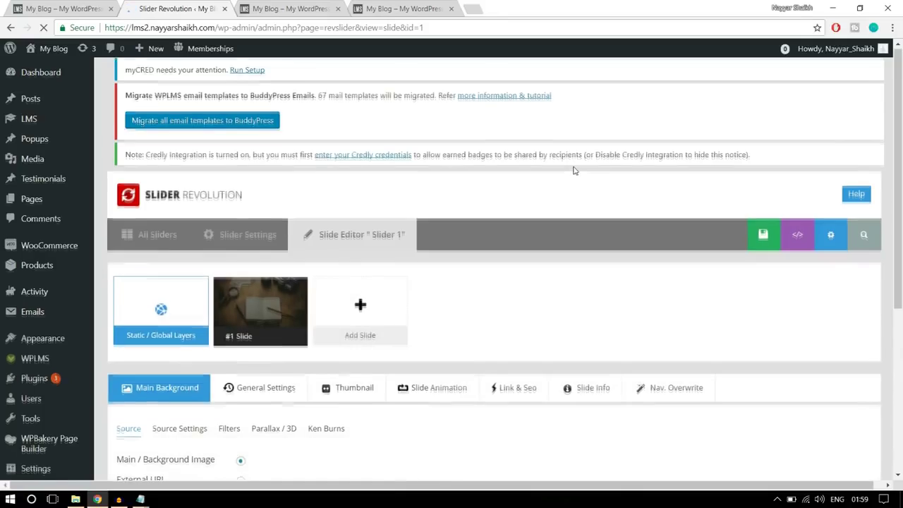
{"action": "scroll", "coordinate": [574, 173], "scroll_direction": "down", "scroll_amount": 5}
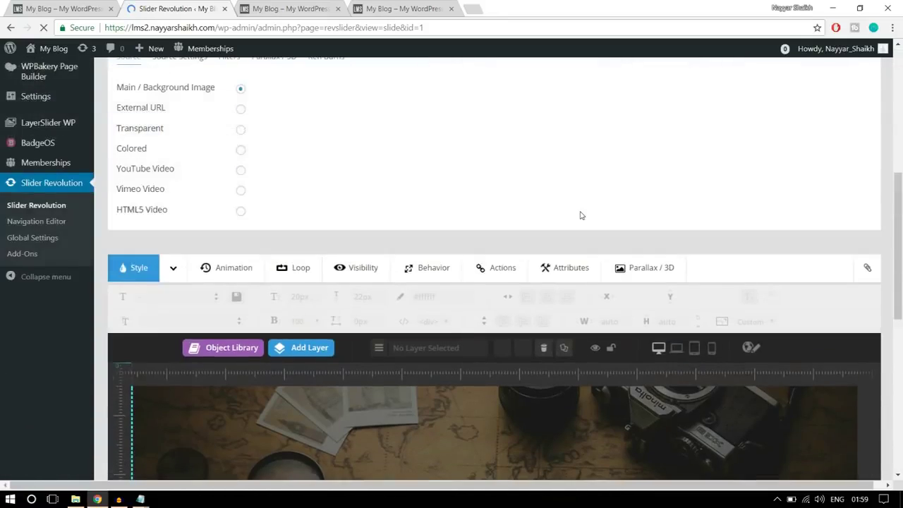
{"action": "scroll", "coordinate": [580, 215], "scroll_direction": "up", "scroll_amount": 5}
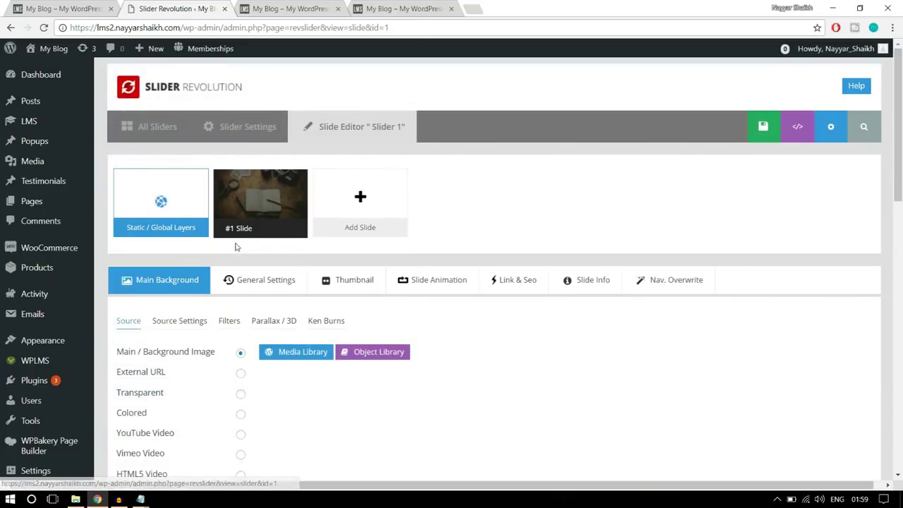
{"action": "scroll", "coordinate": [873, 211], "scroll_direction": "down", "scroll_amount": 5}
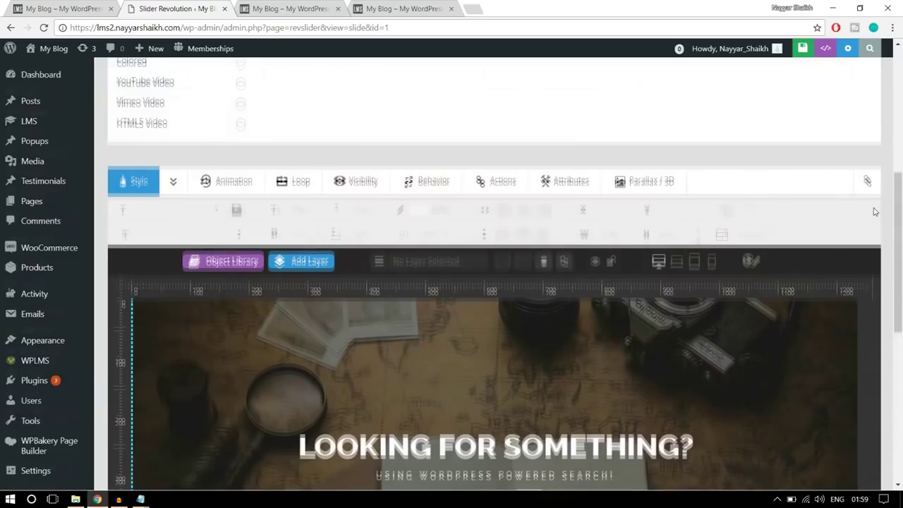
{"action": "scroll", "coordinate": [776, 215], "scroll_direction": "up", "scroll_amount": 5}
{"action": "left_click", "coordinate": [242, 129]}
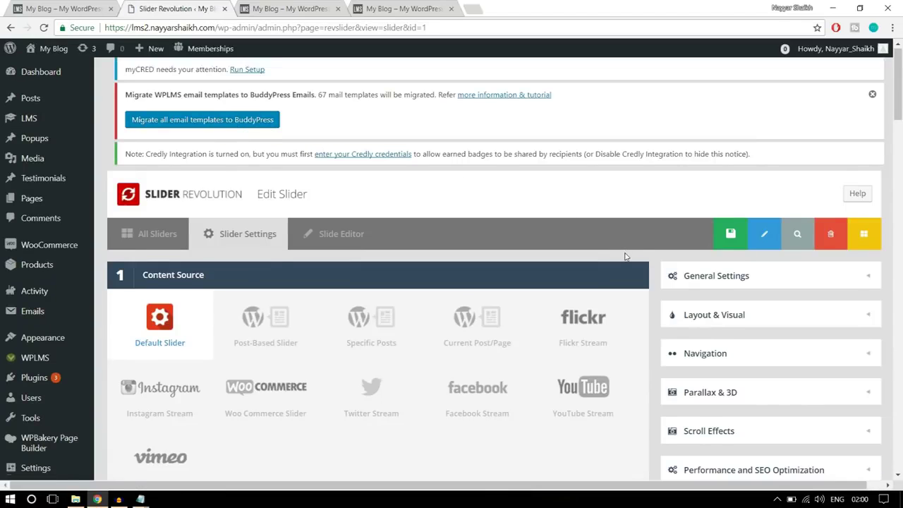
{"action": "scroll", "coordinate": [625, 255], "scroll_direction": "down", "scroll_amount": 15}
{"action": "scroll", "coordinate": [625, 256], "scroll_direction": "down", "scroll_amount": 10}
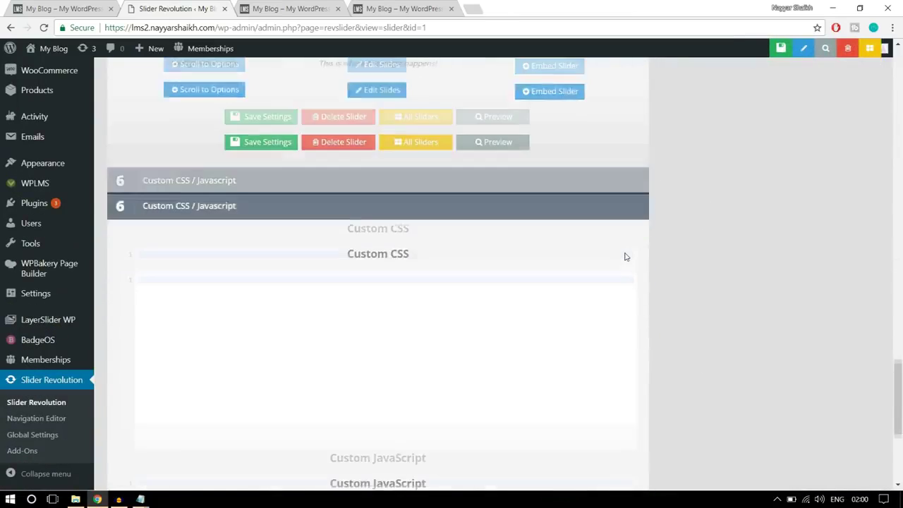
{"action": "scroll", "coordinate": [486, 270], "scroll_direction": "up", "scroll_amount": 3}
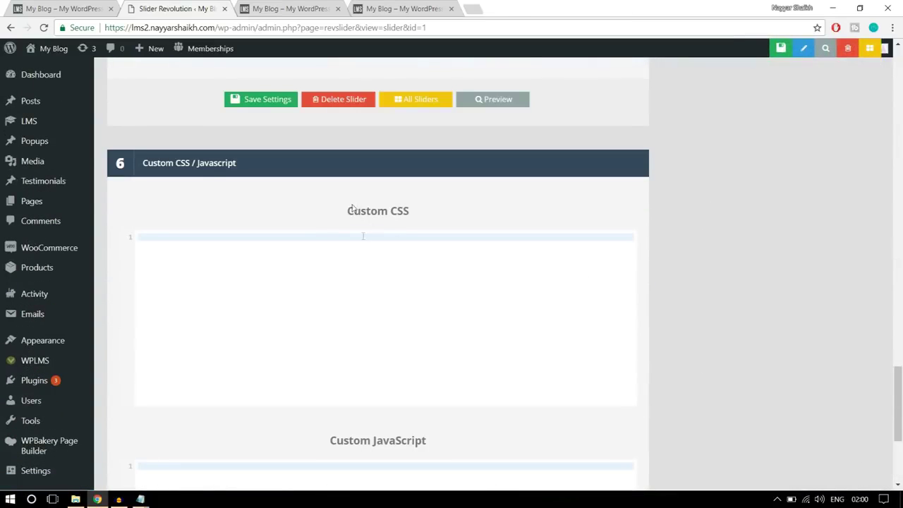
Paste the copied revtp-searchform CSS into Slider 1's Custom CSS and save the settings
{"action": "left_click", "coordinate": [208, 254]}
{"action": "key", "text": "ctrl+v"}
{"action": "scroll", "coordinate": [231, 317], "scroll_direction": "up", "scroll_amount": 10}
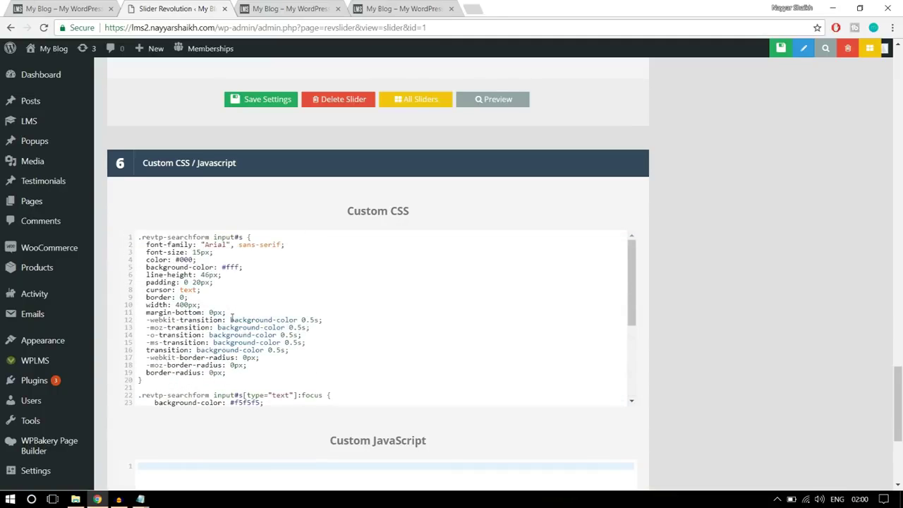
{"action": "scroll", "coordinate": [232, 318], "scroll_direction": "down", "scroll_amount": 6}
{"action": "mouse_move", "coordinate": [141, 499]}
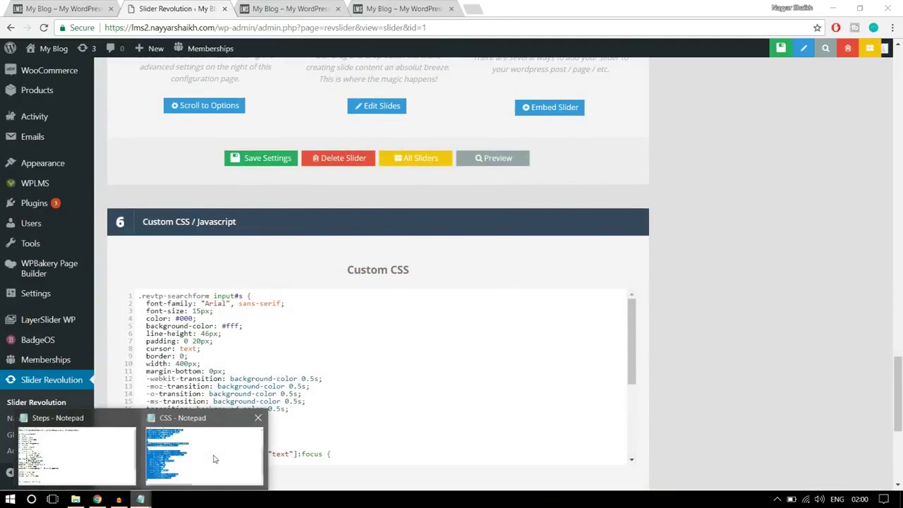
{"action": "left_click", "coordinate": [201, 454]}
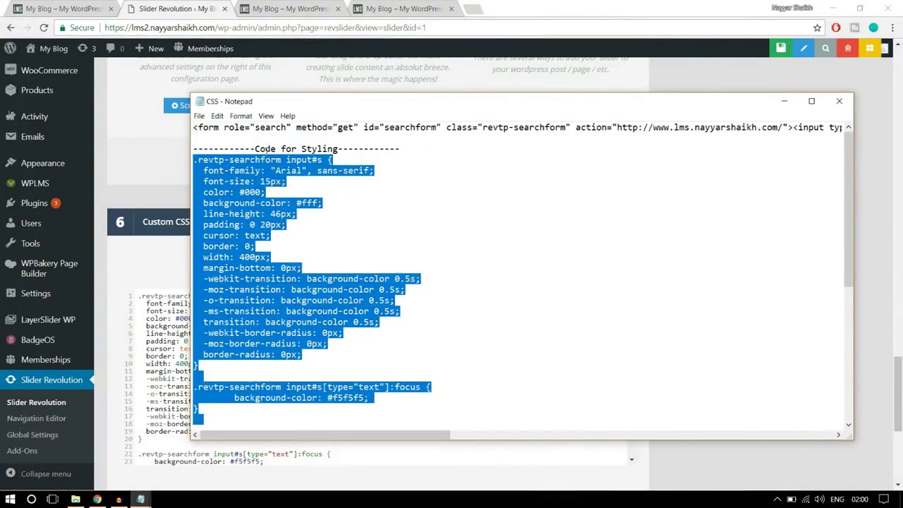
{"action": "left_click", "coordinate": [97, 499]}
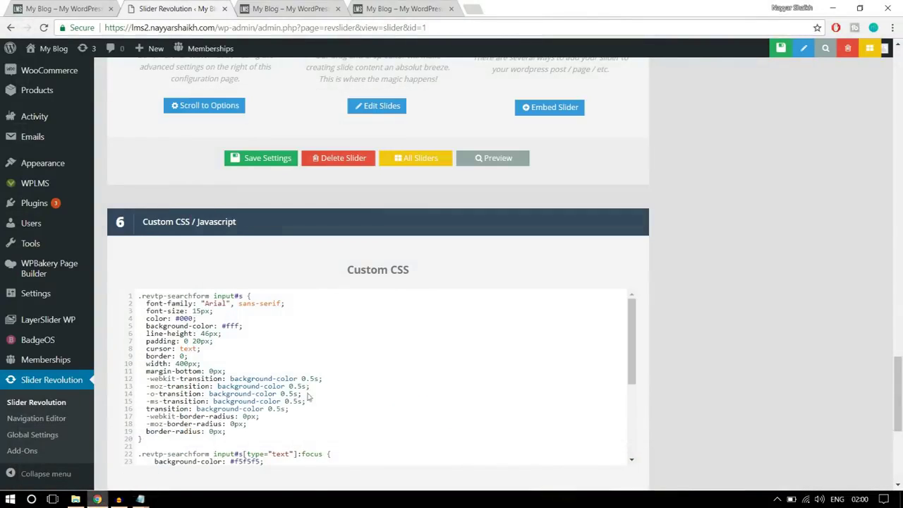
{"action": "left_click", "coordinate": [715, 50]}
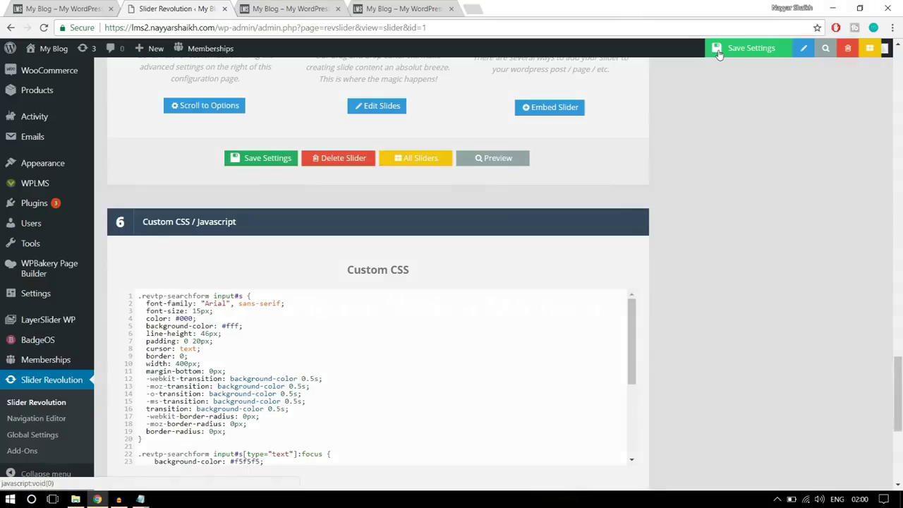
{"action": "left_click", "coordinate": [290, 8]}
{"action": "left_click", "coordinate": [296, 28]}
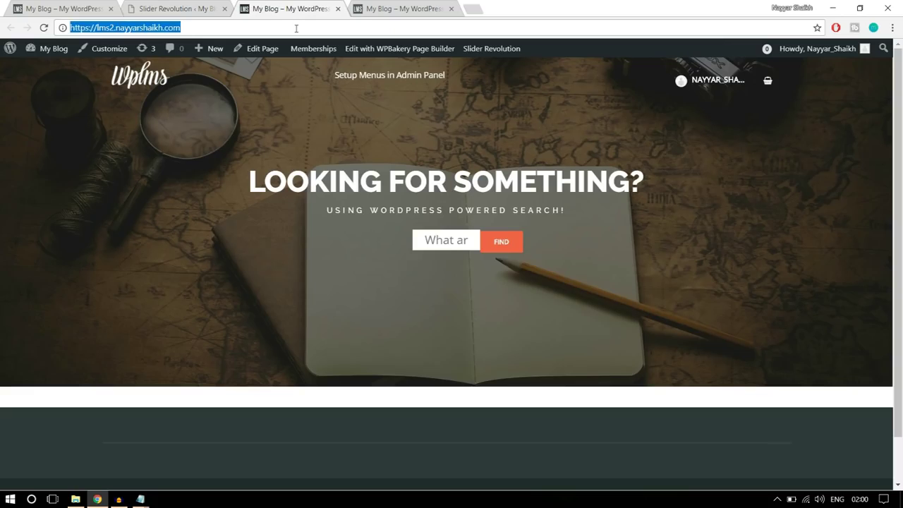
Reload the live homepage and try the widened search box with its blue FIND button
{"action": "key", "text": "Return"}
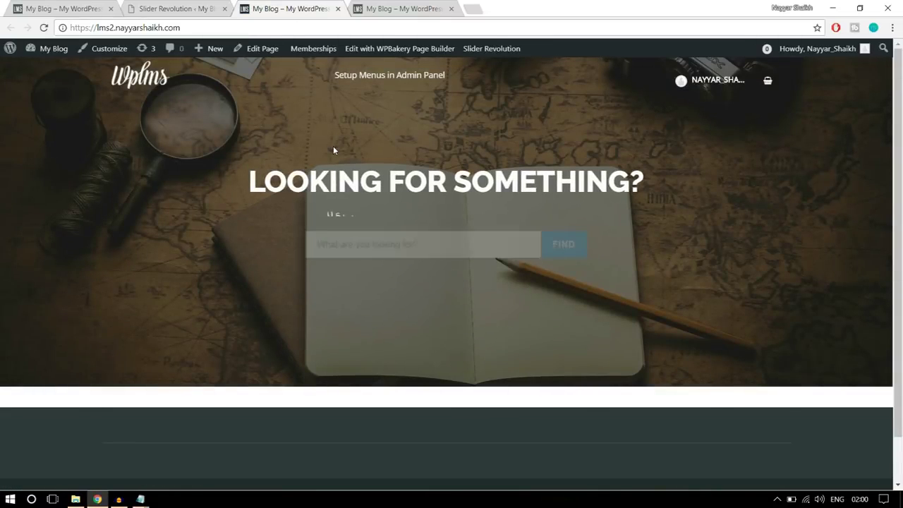
{"action": "left_click", "coordinate": [402, 243]}
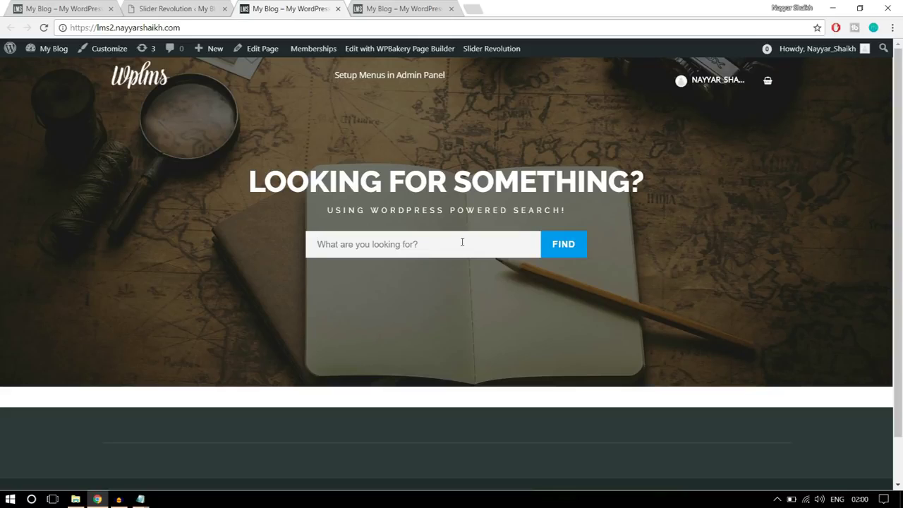
{"action": "left_click", "coordinate": [204, 9]}
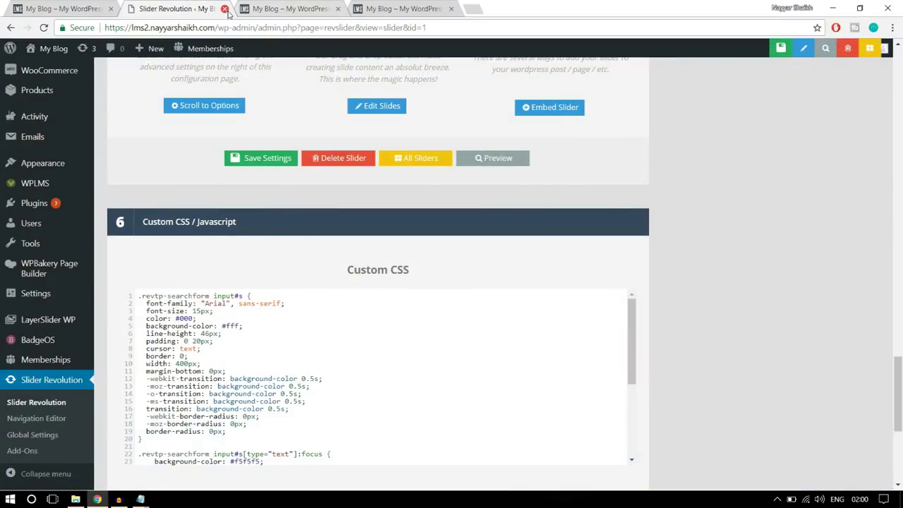
Close the slider settings and open the Home Page editor in a new second tab
{"action": "left_click", "coordinate": [223, 9]}
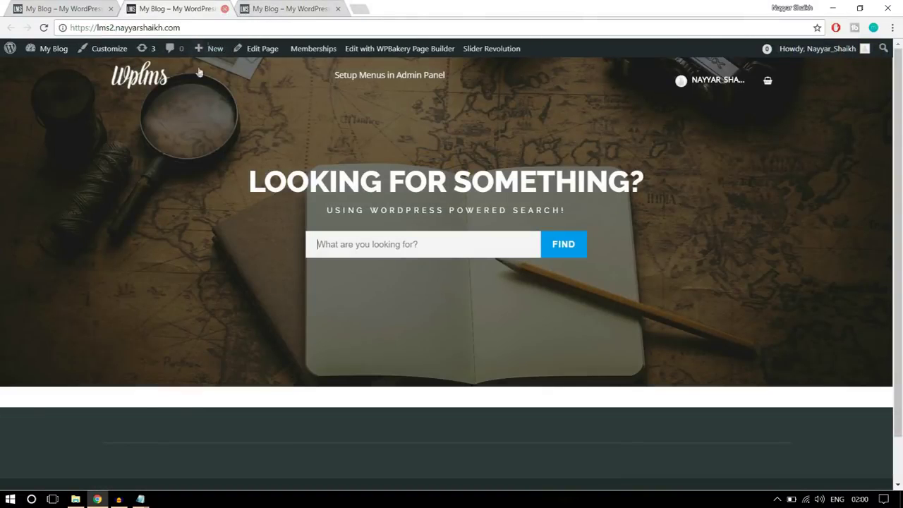
{"action": "right_click", "coordinate": [259, 54]}
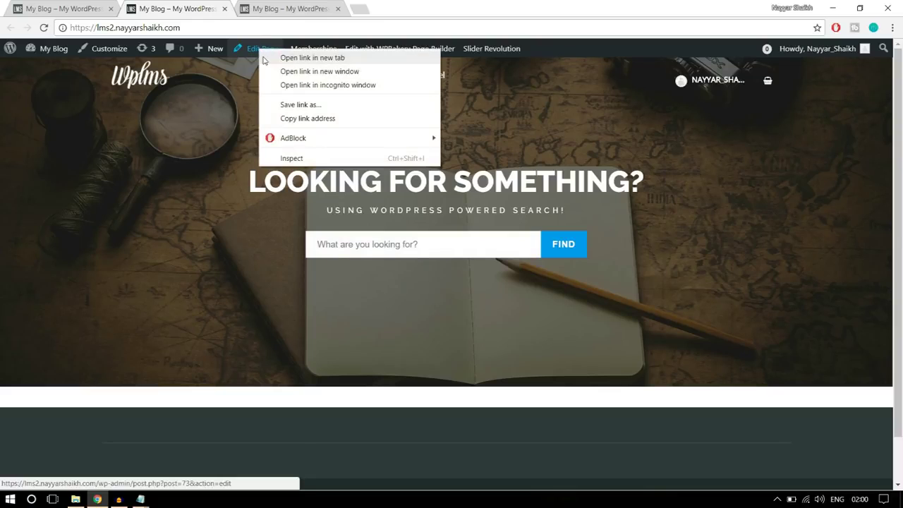
{"action": "left_click", "coordinate": [275, 58]}
{"action": "left_click_drag", "start_coordinate": [279, 3], "coordinate": [190, 6]}
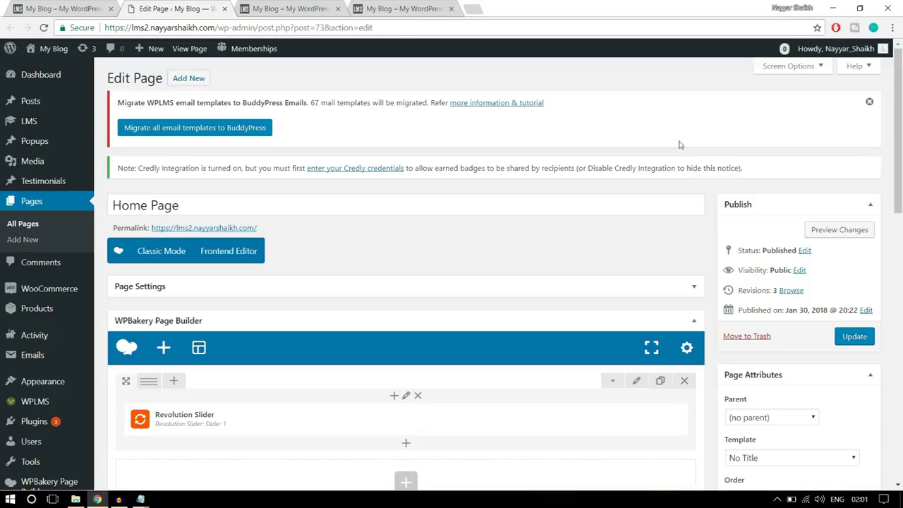
Check the live homepage, then open the Add Element list in the Home Page builder
{"action": "left_click", "coordinate": [64, 8]}
{"action": "scroll", "coordinate": [798, 307], "scroll_direction": "down", "scroll_amount": 4}
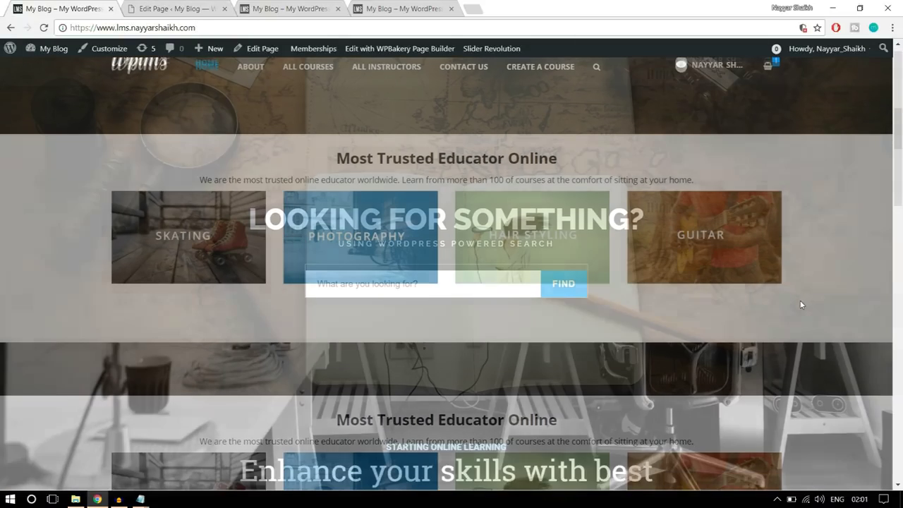
{"action": "scroll", "coordinate": [791, 314], "scroll_direction": "up", "scroll_amount": 1}
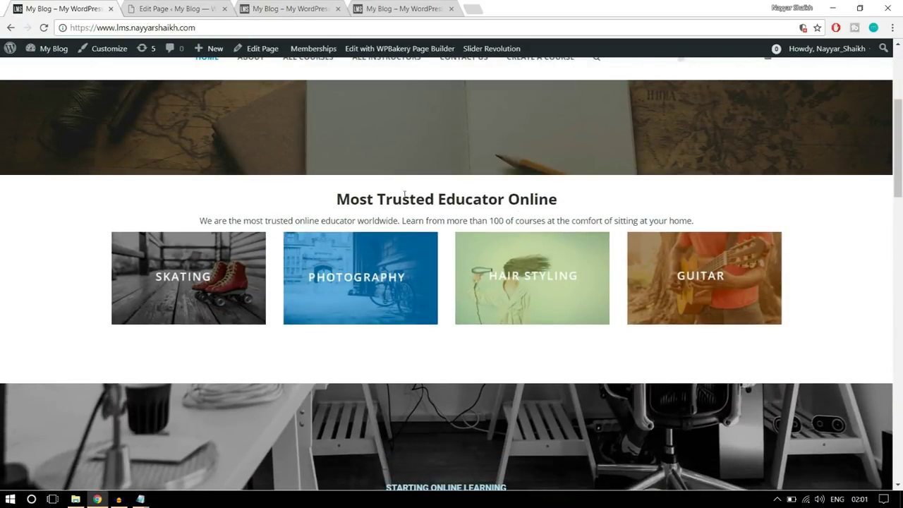
{"action": "left_click", "coordinate": [187, 7]}
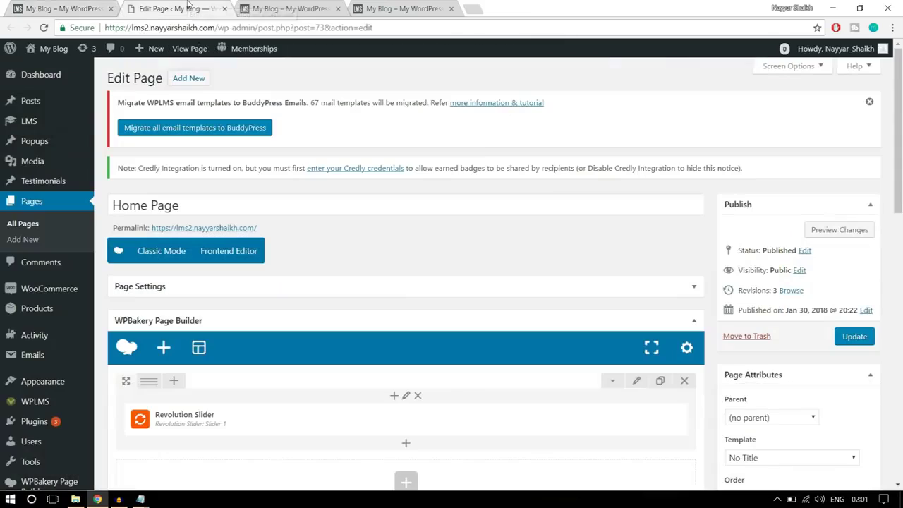
{"action": "scroll", "coordinate": [484, 247], "scroll_direction": "down", "scroll_amount": 4}
{"action": "scroll", "coordinate": [409, 320], "scroll_direction": "up", "scroll_amount": 1}
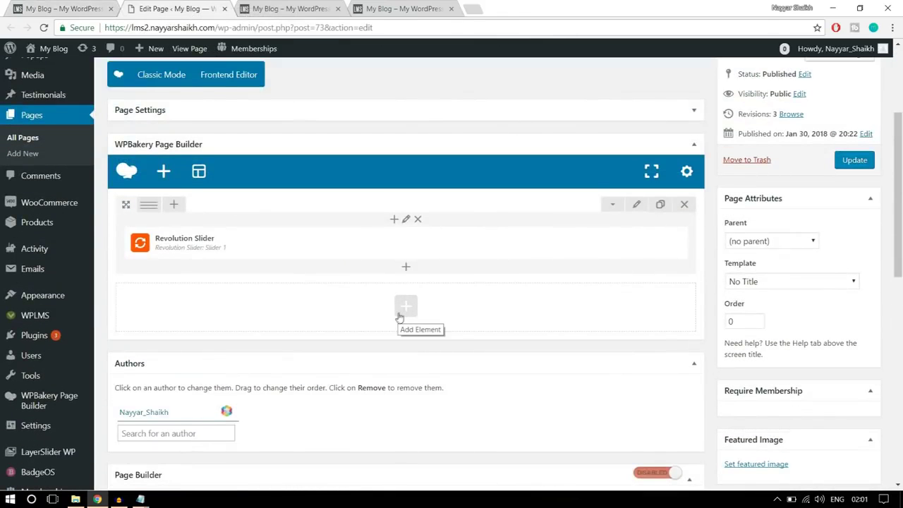
{"action": "left_click", "coordinate": [408, 308]}
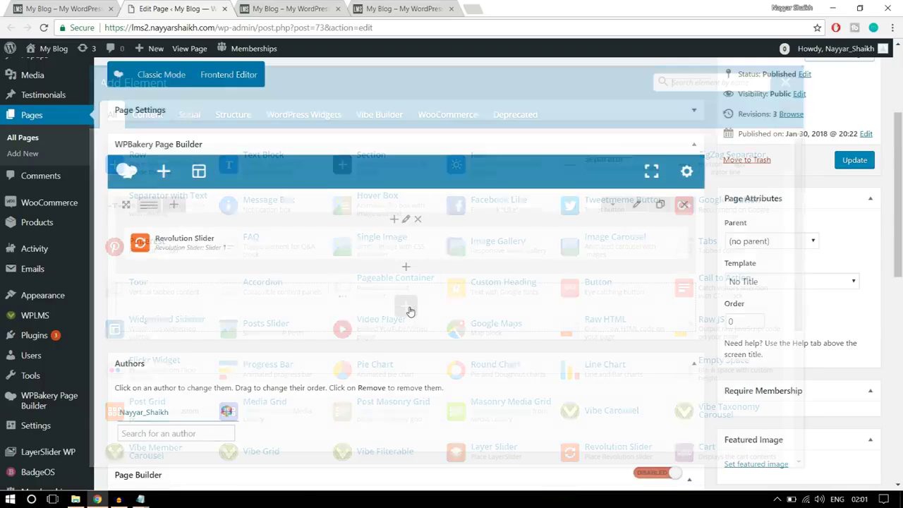
Select the 'Most Trusted Educator Online' heading and paragraph on the live site
{"action": "left_click", "coordinate": [91, 4]}
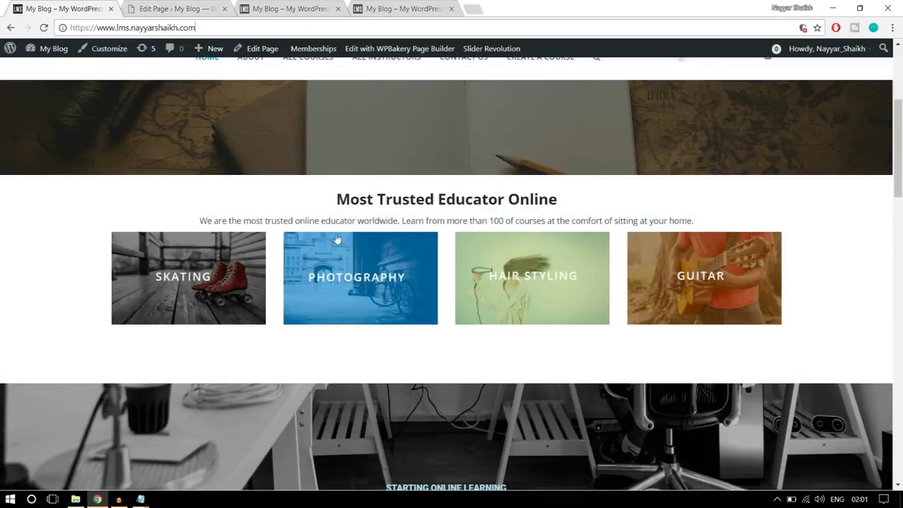
{"action": "left_click_drag", "start_coordinate": [337, 199], "coordinate": [555, 192]}
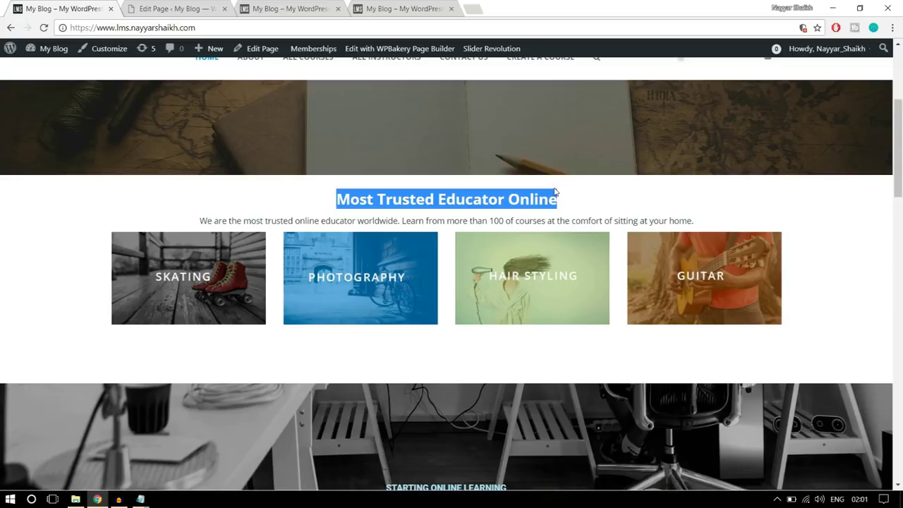
{"action": "left_click", "coordinate": [568, 199]}
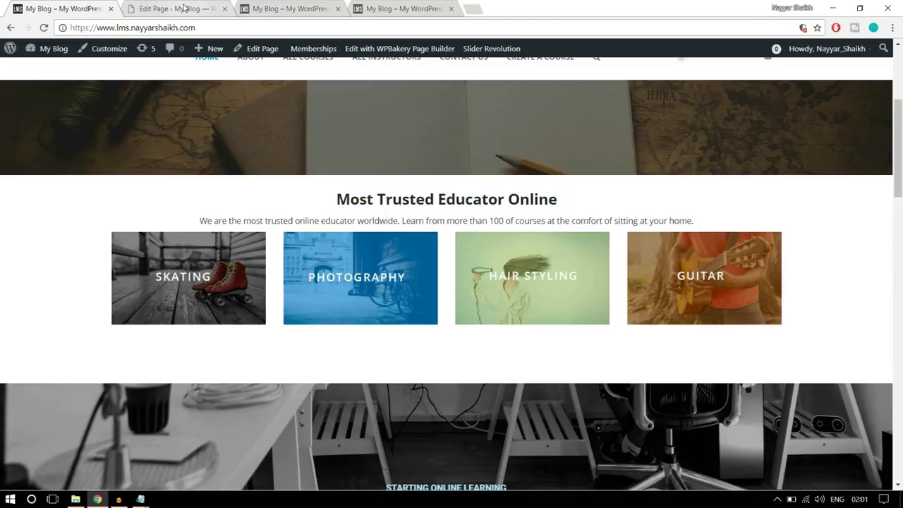
{"action": "left_click_drag", "start_coordinate": [334, 202], "coordinate": [702, 211]}
{"action": "scroll", "coordinate": [816, 288], "scroll_direction": "down", "scroll_amount": 4}
{"action": "scroll", "coordinate": [816, 288], "scroll_direction": "down", "scroll_amount": 2}
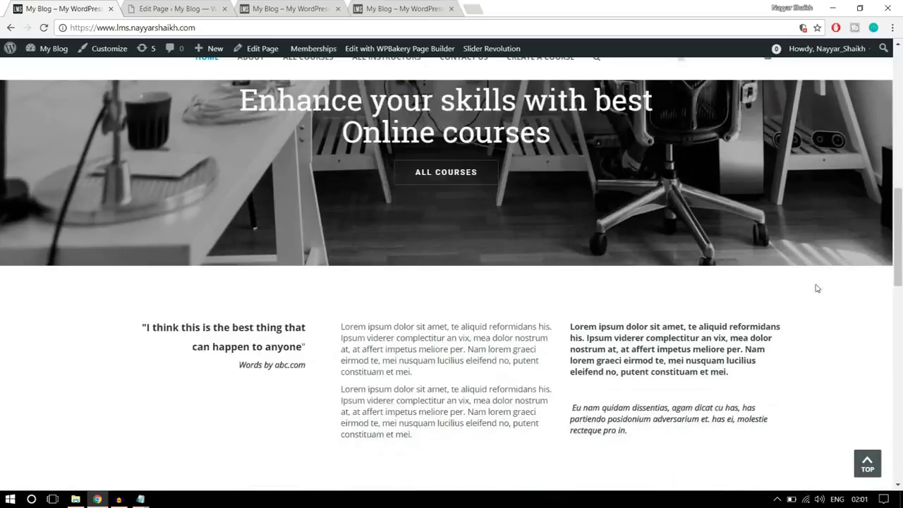
{"action": "scroll", "coordinate": [817, 288], "scroll_direction": "up", "scroll_amount": 6}
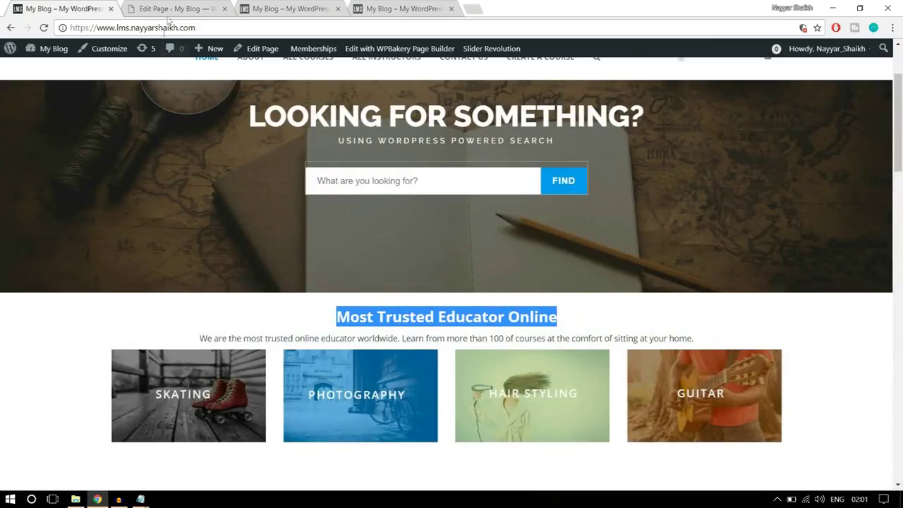
Search 'text' and add a Text Block element to the Home Page
{"action": "left_click", "coordinate": [165, 7]}
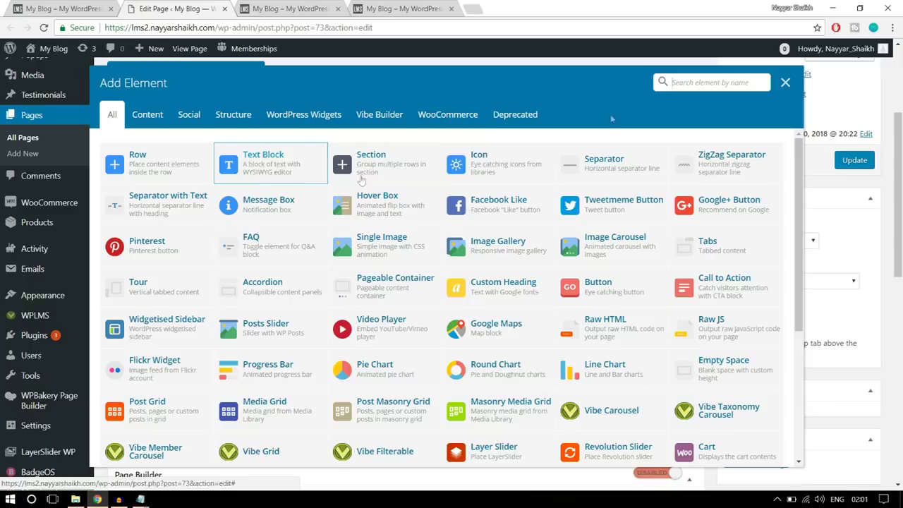
{"action": "left_click", "coordinate": [672, 82]}
{"action": "type", "text": "text"}
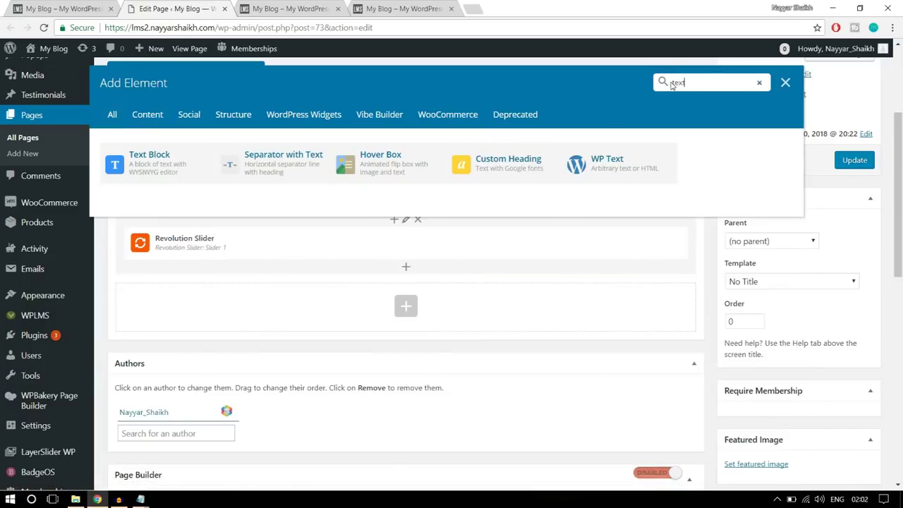
{"action": "left_click", "coordinate": [145, 170]}
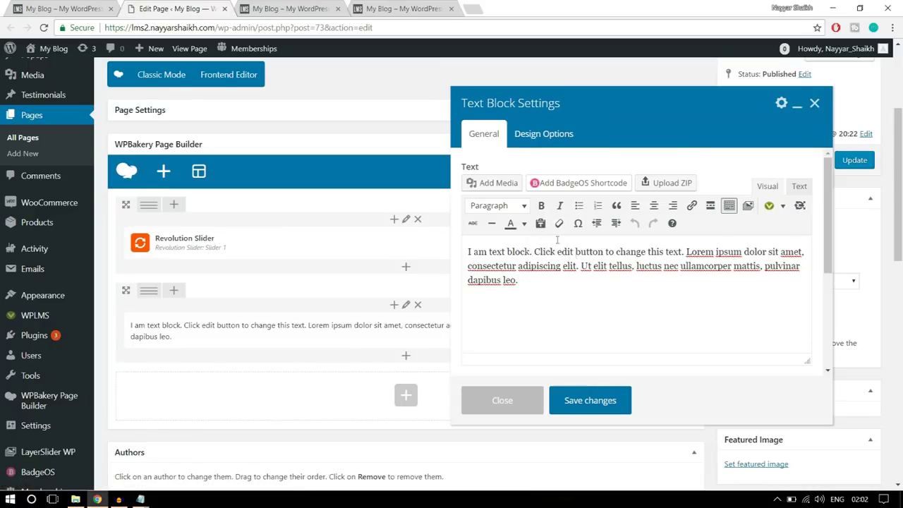
{"action": "left_click_drag", "start_coordinate": [548, 279], "coordinate": [464, 252]}
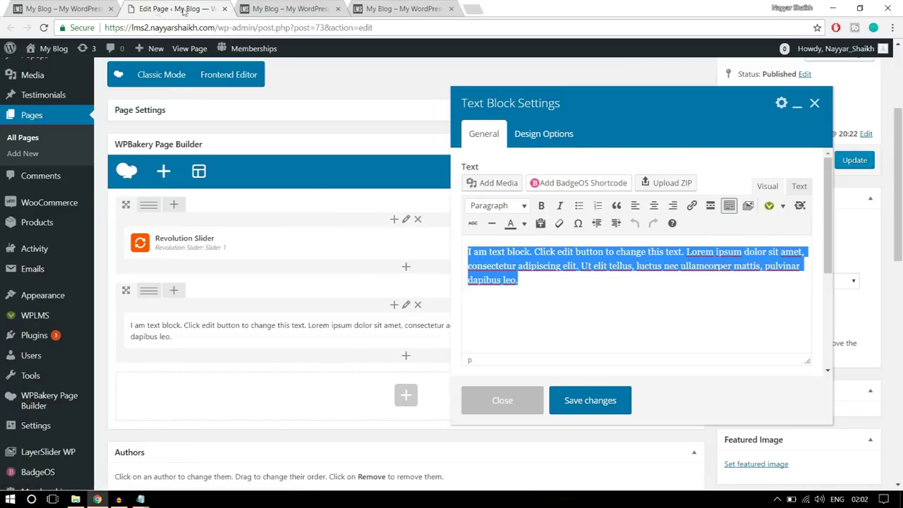
Copy the live heading and paragraph and paste them over the text block's placeholder
{"action": "left_click", "coordinate": [79, 7]}
{"action": "left_click_drag", "start_coordinate": [706, 345], "coordinate": [298, 315]}
{"action": "key", "text": "ctrl+c"}
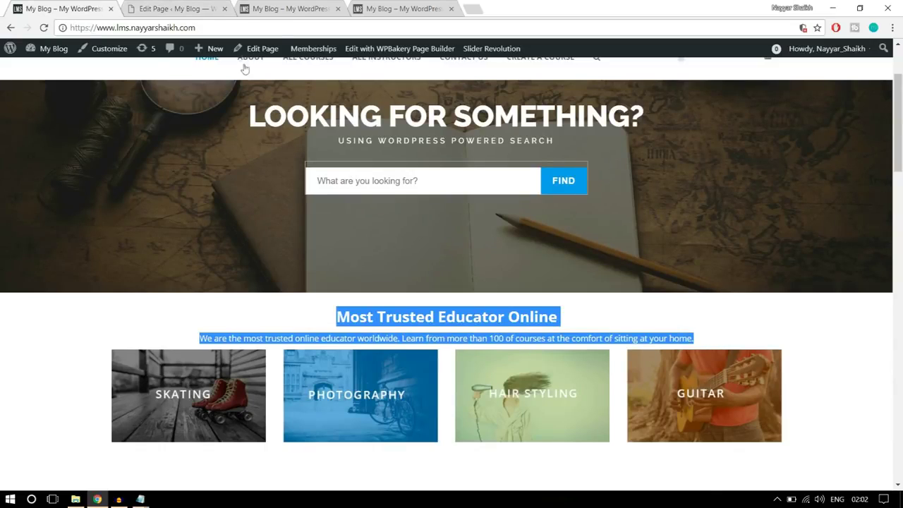
{"action": "left_click", "coordinate": [208, 8]}
{"action": "key", "text": "Right"}
{"action": "key", "text": "ctrl+a"}
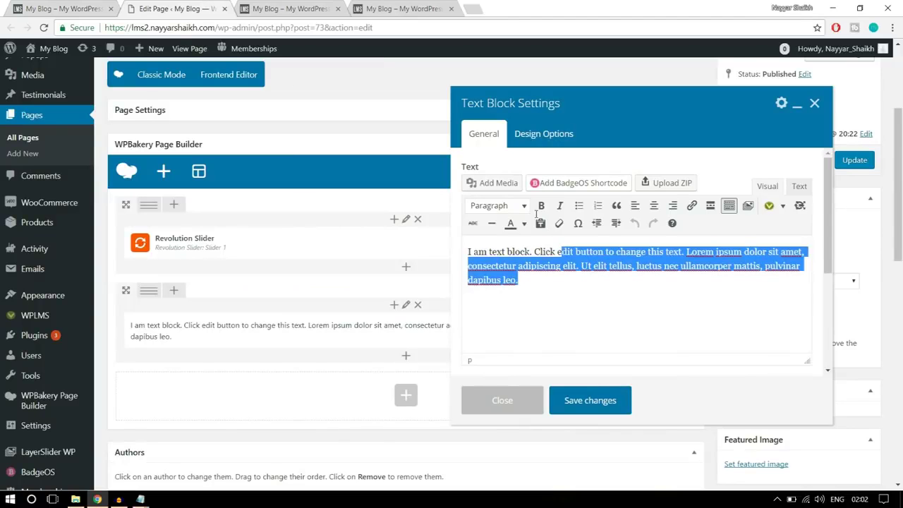
{"action": "left_click", "coordinate": [42, 8]}
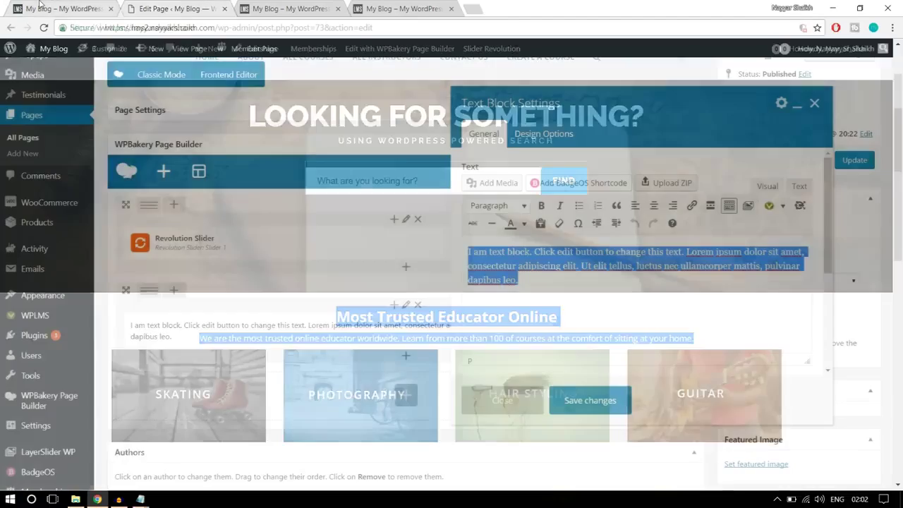
{"action": "left_click", "coordinate": [169, 8]}
{"action": "key", "text": "ctrl+v"}
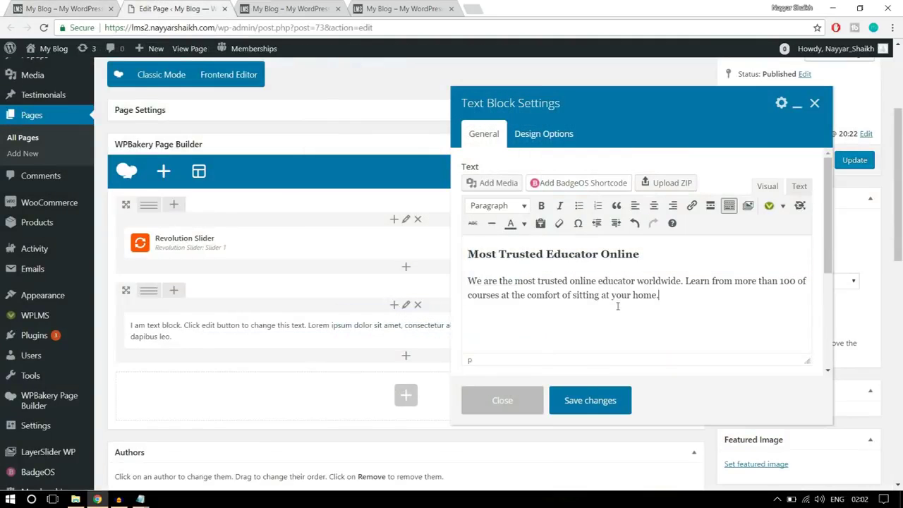
Centre the heading and paragraph in the text block and save the changes
{"action": "left_click", "coordinate": [76, 7]}
{"action": "left_click", "coordinate": [526, 337]}
{"action": "left_click", "coordinate": [184, 8]}
{"action": "left_click_drag", "start_coordinate": [618, 290], "coordinate": [591, 252]}
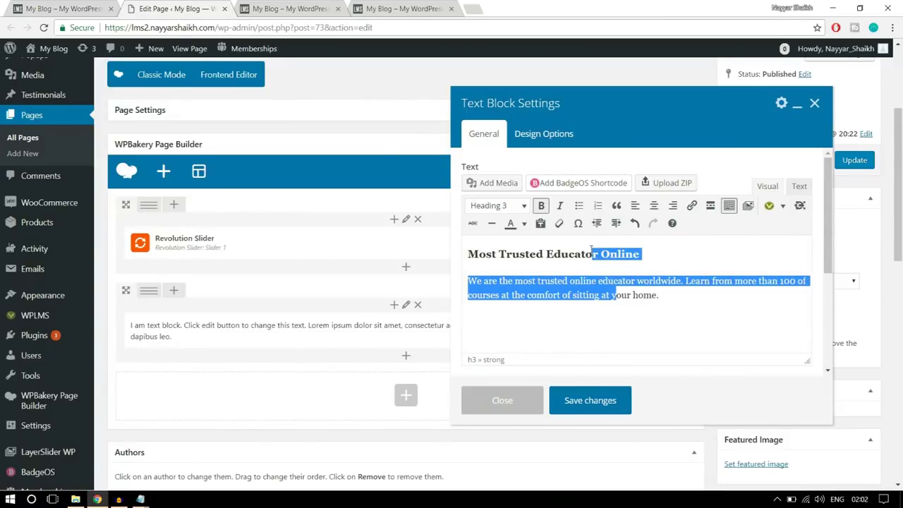
{"action": "left_click", "coordinate": [655, 207]}
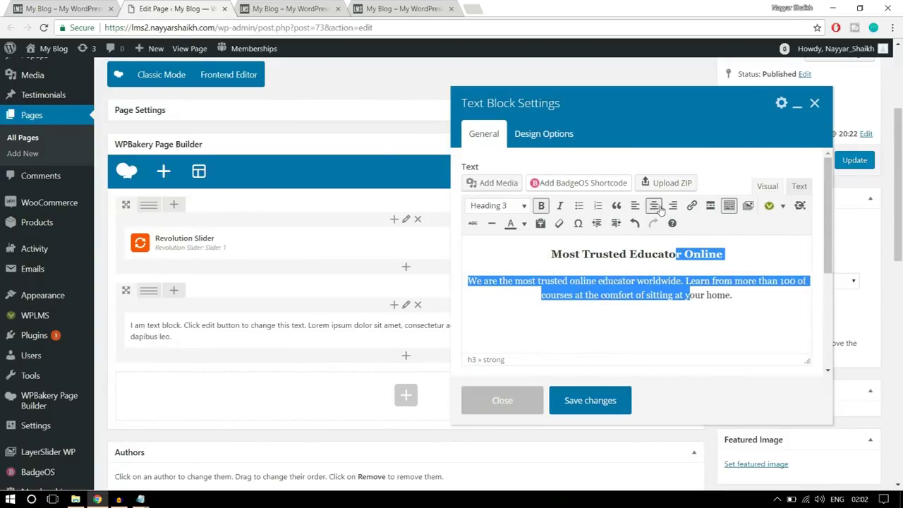
{"action": "left_click", "coordinate": [683, 306]}
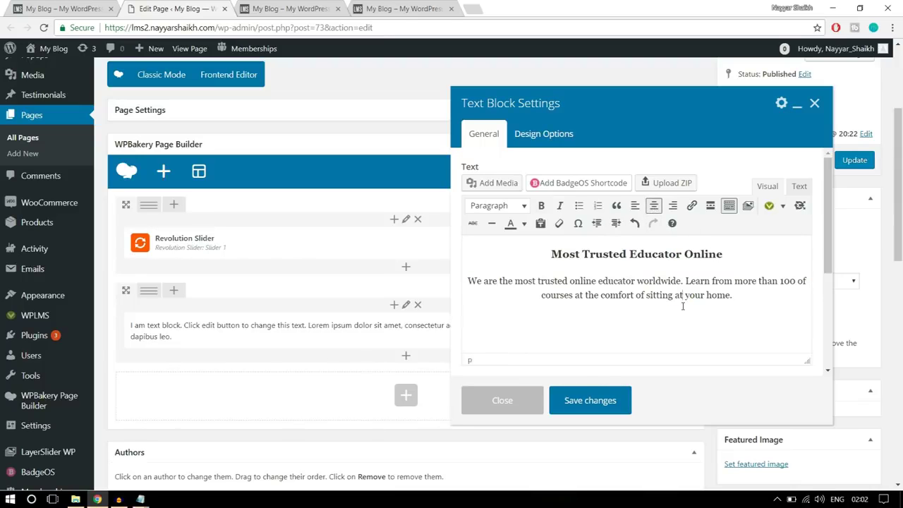
{"action": "key", "text": "ctrl+Page_Up"}
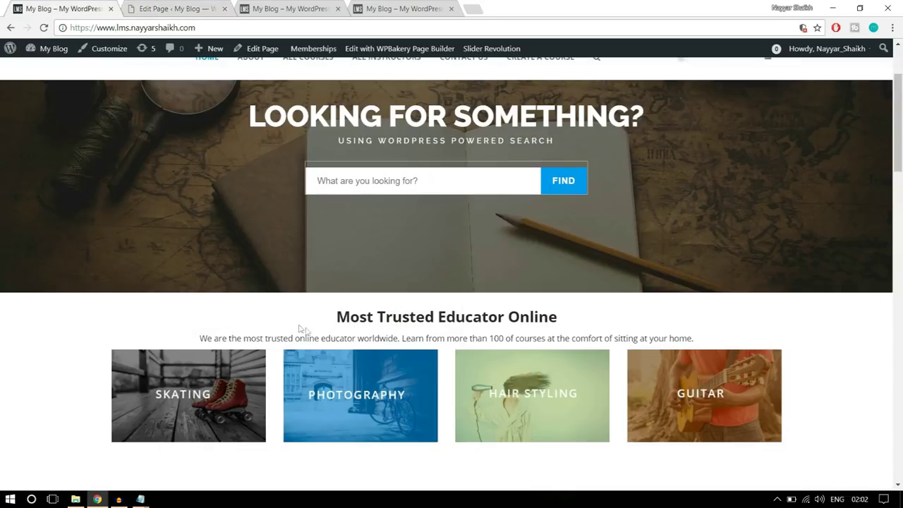
{"action": "scroll", "coordinate": [712, 346], "scroll_direction": "down", "scroll_amount": 1}
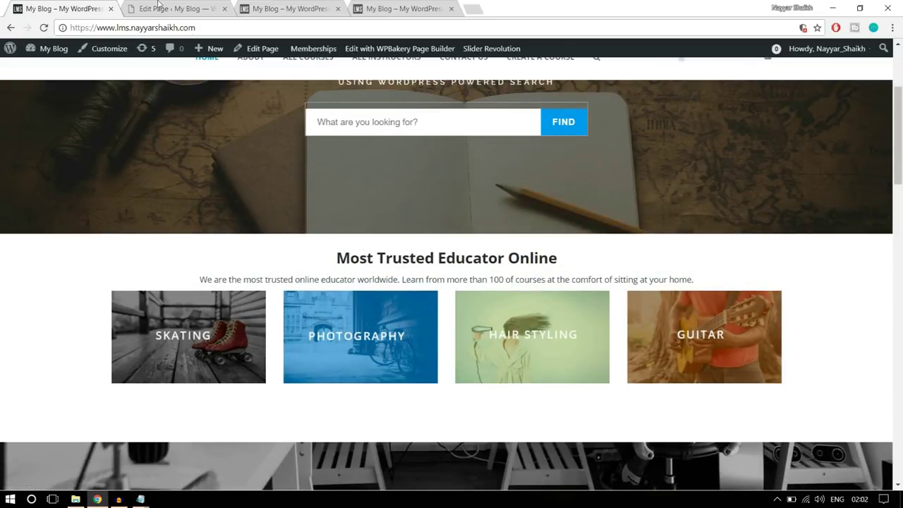
{"action": "left_click", "coordinate": [160, 7]}
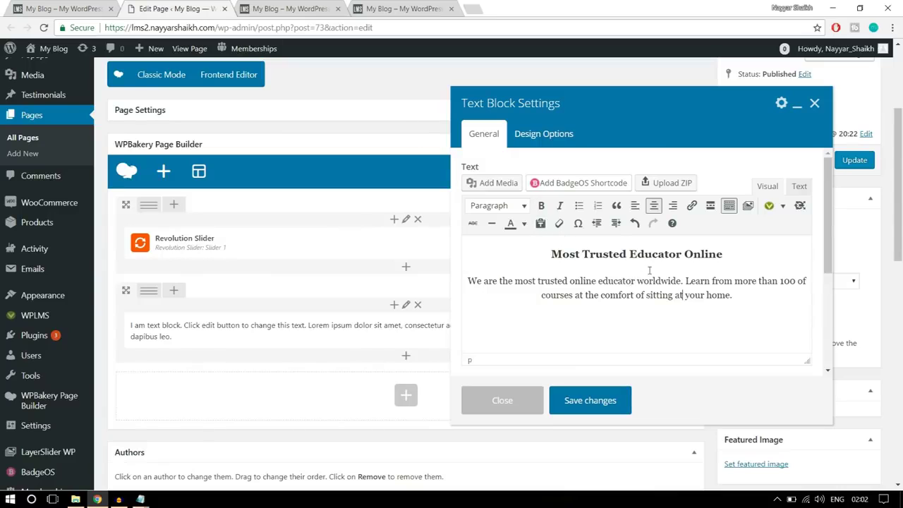
{"action": "left_click", "coordinate": [608, 401]}
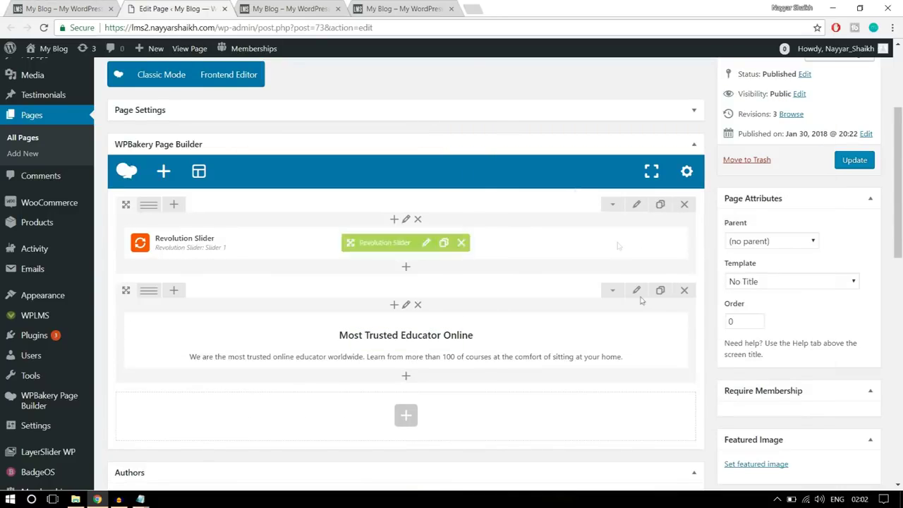
{"action": "left_click", "coordinate": [79, 8]}
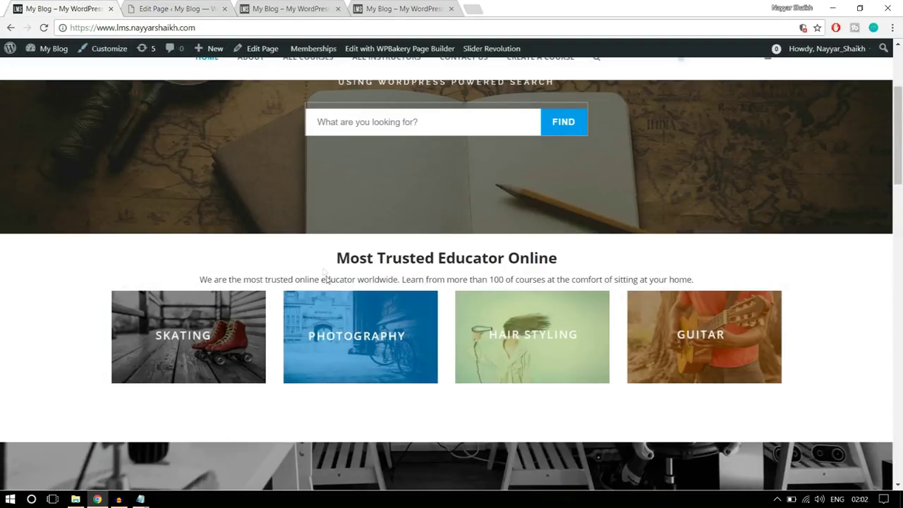
{"action": "left_click_drag", "start_coordinate": [334, 259], "coordinate": [714, 287]}
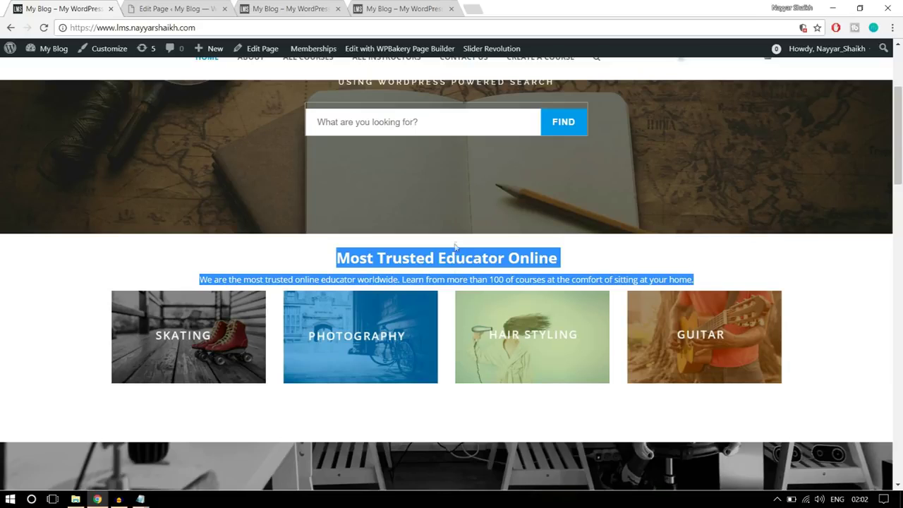
{"action": "left_click", "coordinate": [176, 8]}
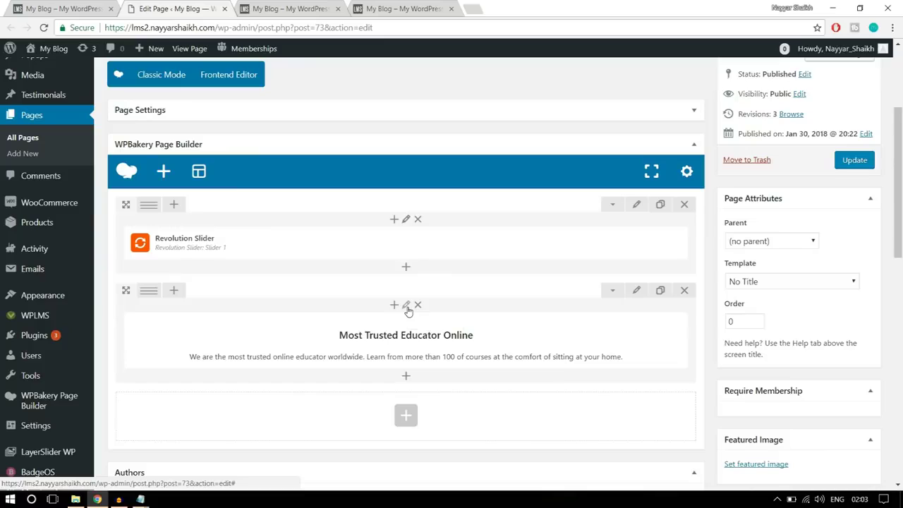
{"action": "left_click", "coordinate": [417, 342]}
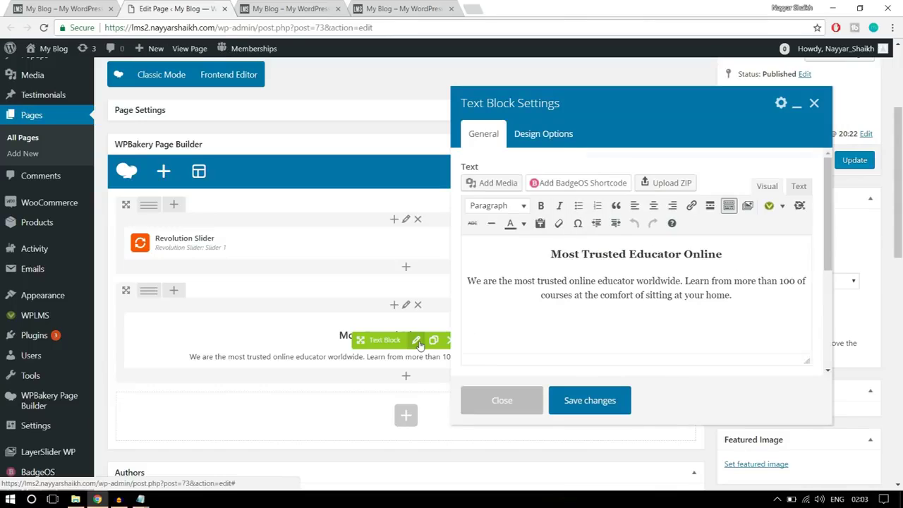
{"action": "left_click", "coordinate": [538, 144]}
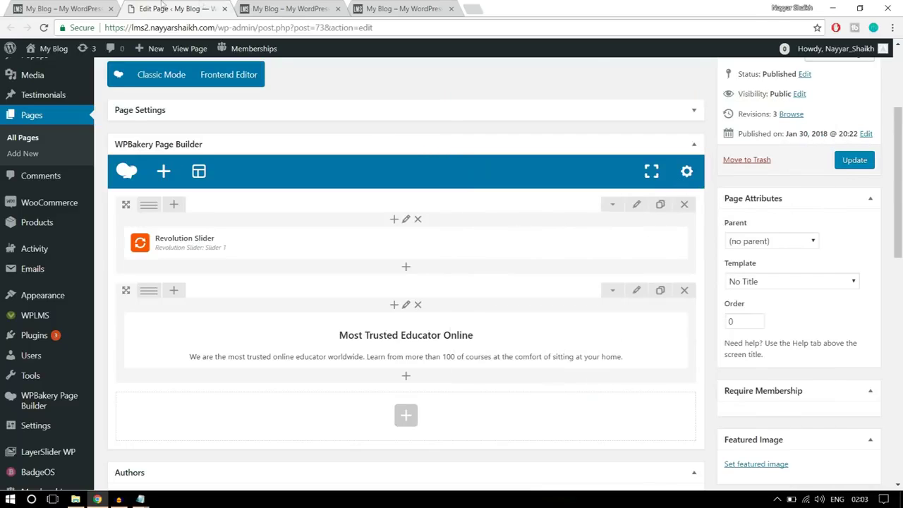
{"action": "left_click", "coordinate": [98, 10]}
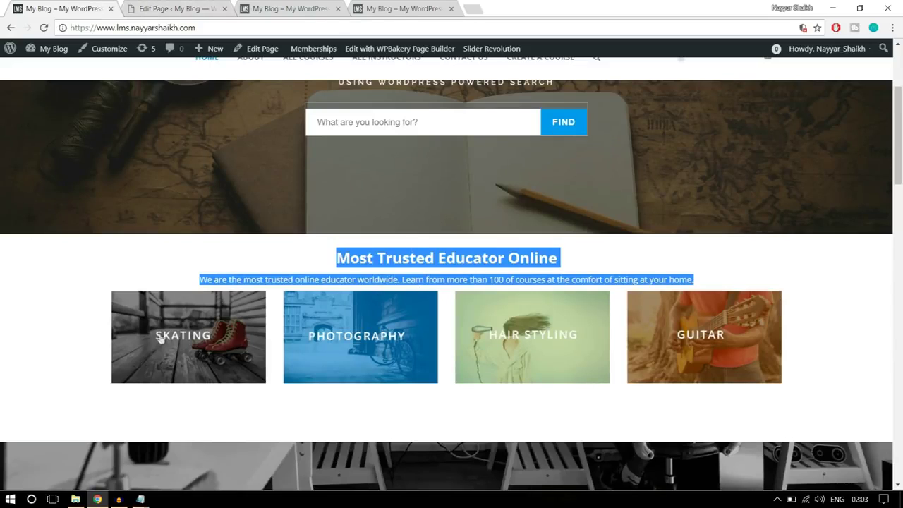
{"action": "left_click", "coordinate": [172, 8]}
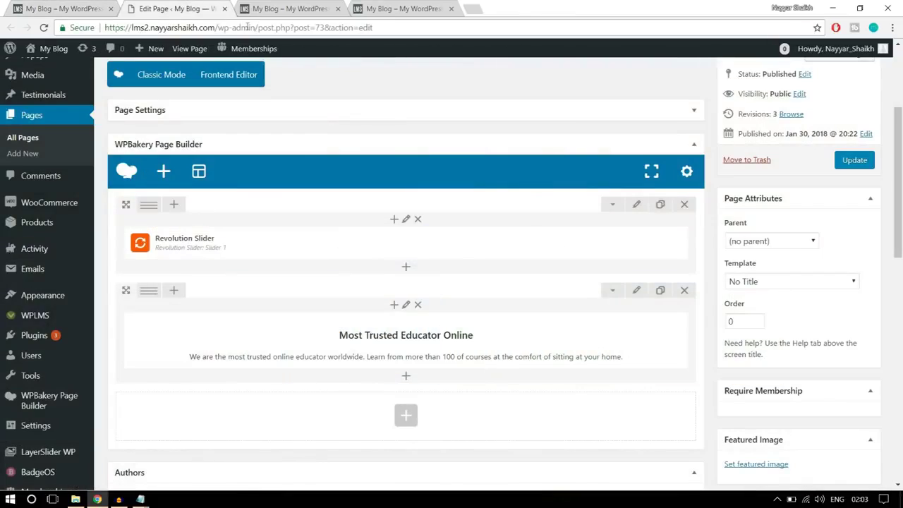
{"action": "scroll", "coordinate": [413, 326], "scroll_direction": "down", "scroll_amount": 3}
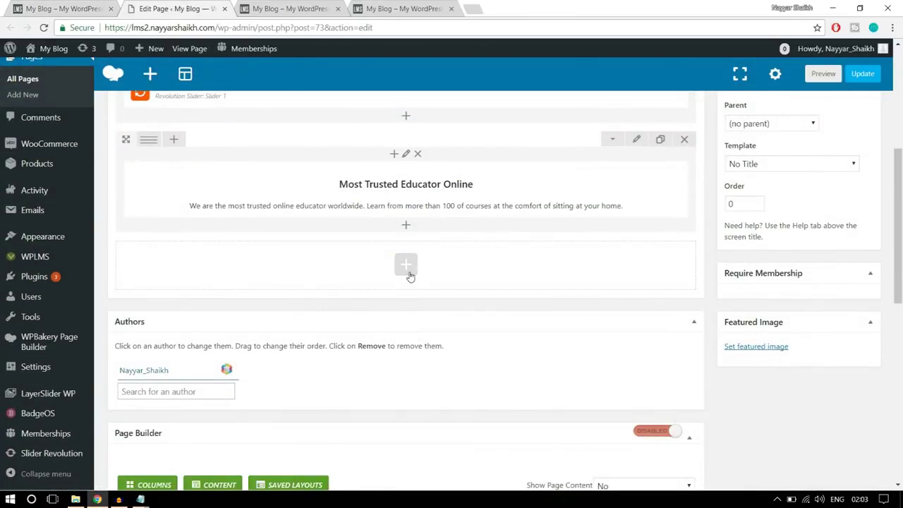
Search 'imag' in the empty row's Add Element and insert a Single Image element
{"action": "left_click", "coordinate": [408, 274]}
{"action": "type", "text": "imag"}
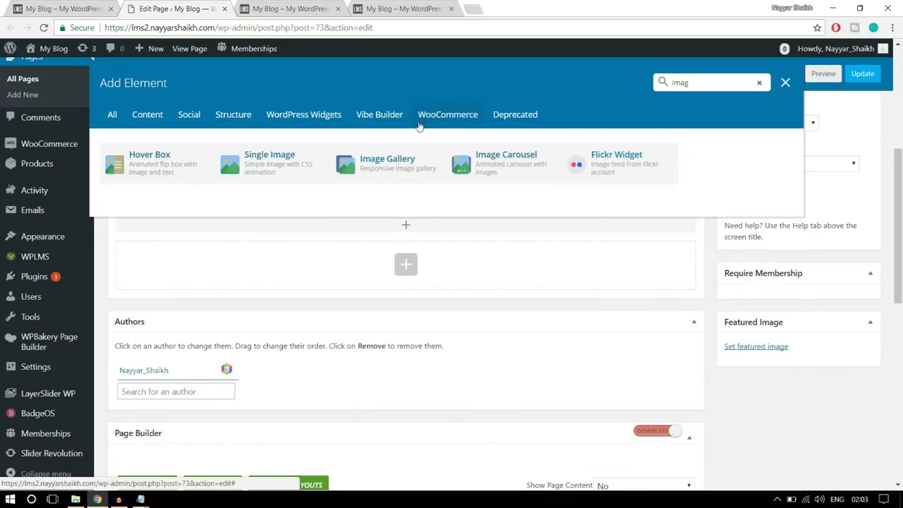
{"action": "left_click", "coordinate": [281, 173]}
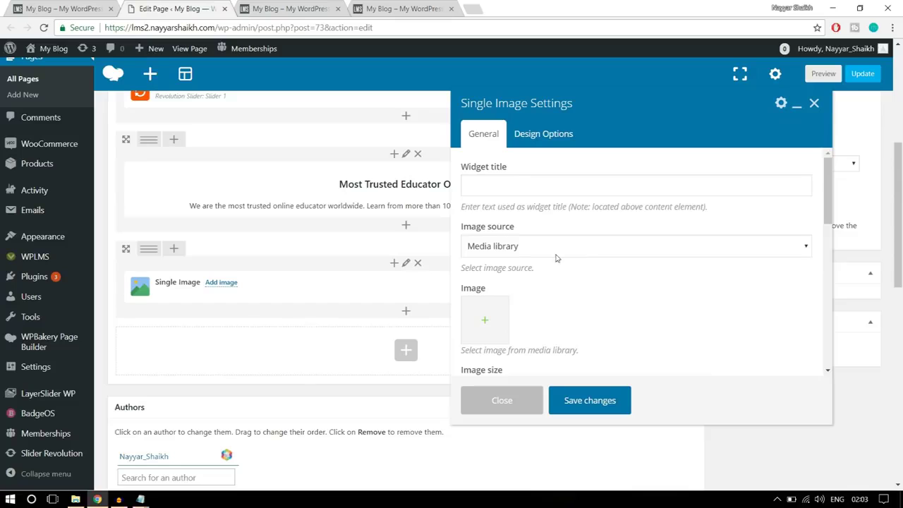
{"action": "scroll", "coordinate": [645, 268], "scroll_direction": "down", "scroll_amount": 1}
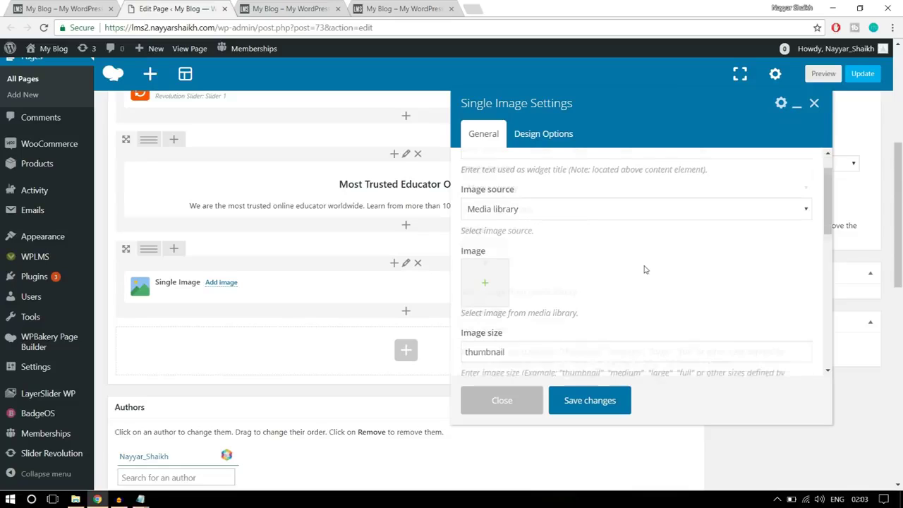
Upload banner1-1 from the Images folder and set it as the element's image
{"action": "left_click", "coordinate": [485, 266]}
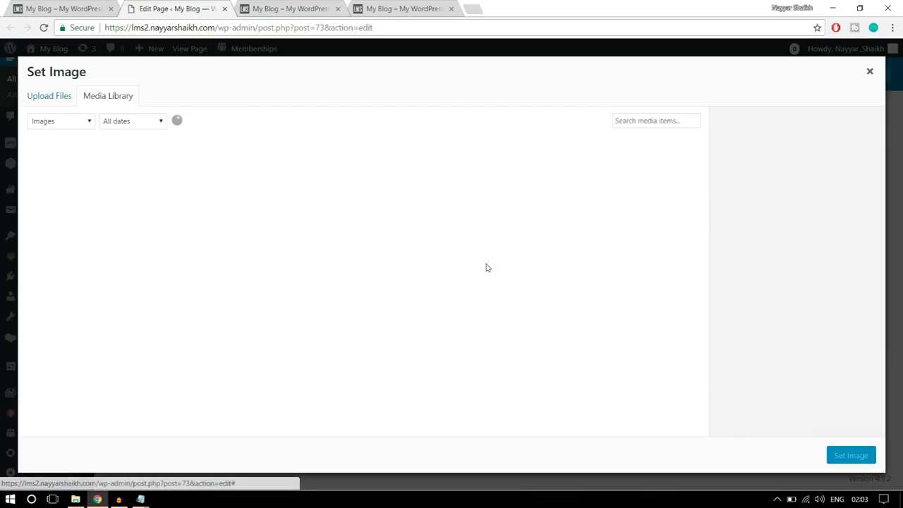
{"action": "left_click", "coordinate": [72, 100]}
{"action": "left_click", "coordinate": [478, 275]}
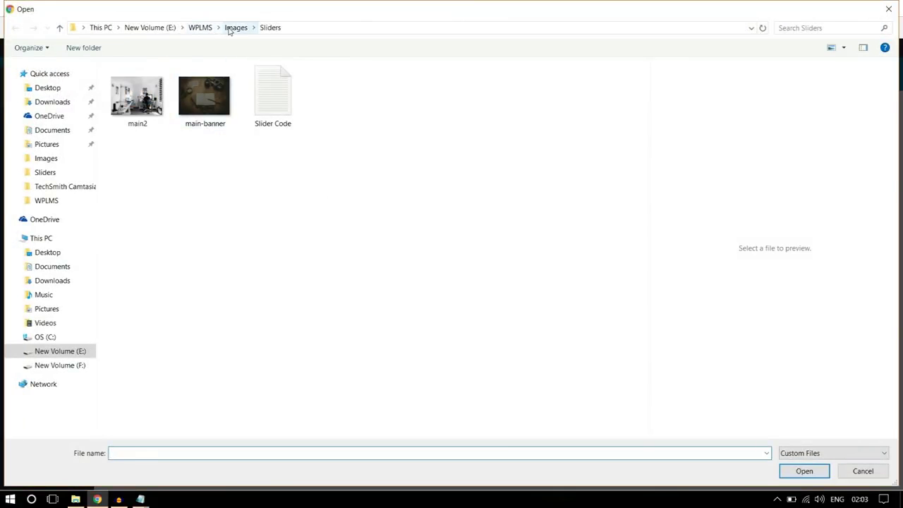
{"action": "left_click", "coordinate": [234, 28]}
{"action": "left_click", "coordinate": [201, 106]}
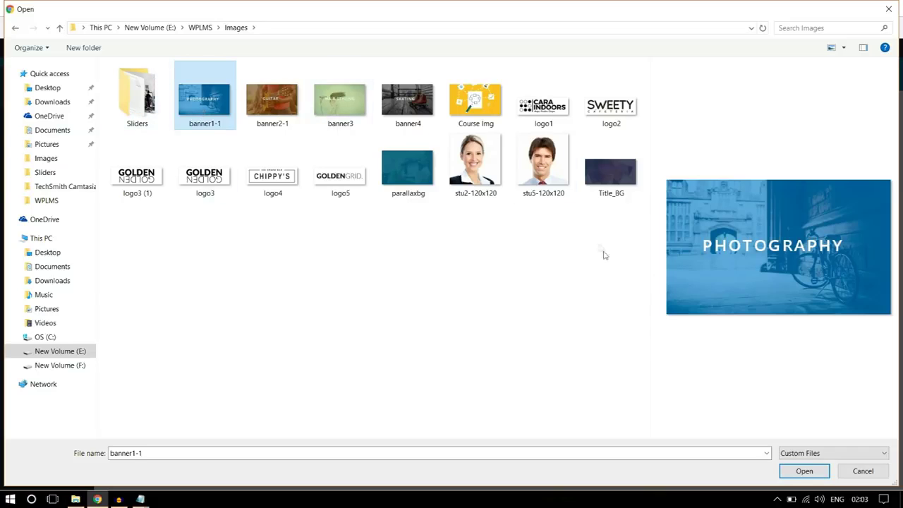
{"action": "left_click", "coordinate": [804, 471]}
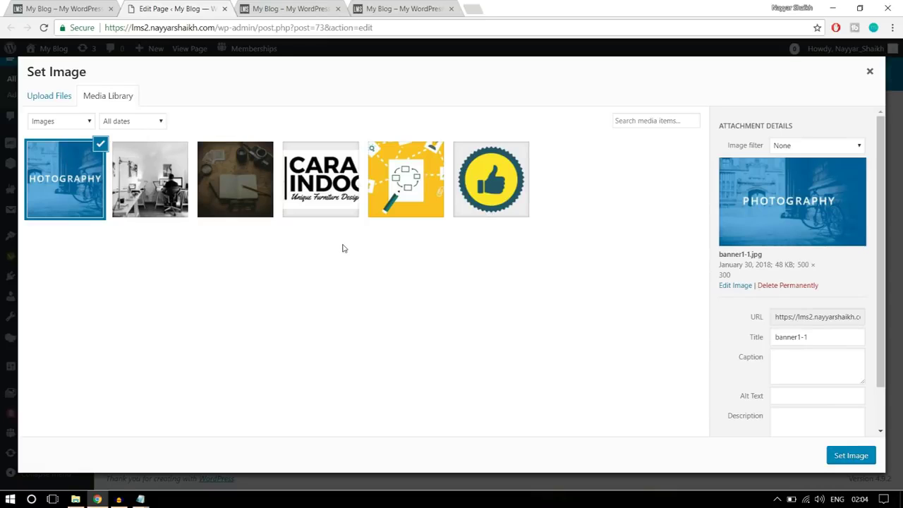
{"action": "left_click", "coordinate": [852, 457]}
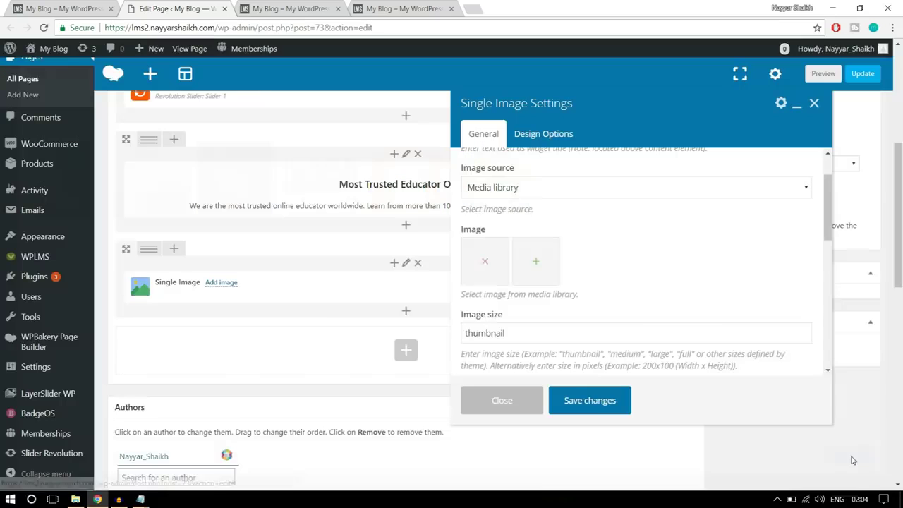
Set the image size to full and the image alignment to Center
{"action": "scroll", "coordinate": [622, 313], "scroll_direction": "down", "scroll_amount": 1}
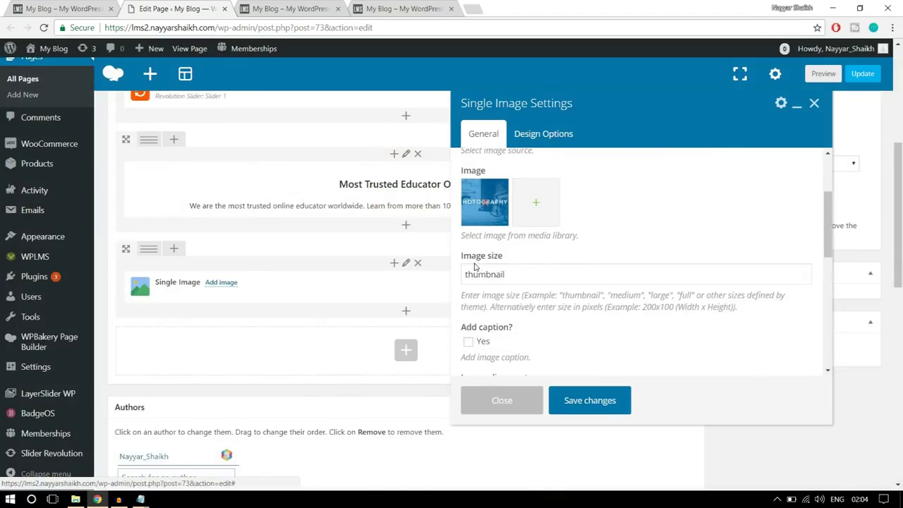
{"action": "mouse_move", "coordinate": [459, 261]}
{"action": "left_mouse_down"}
{"action": "mouse_move", "coordinate": [530, 258]}
{"action": "mouse_move", "coordinate": [514, 274]}
{"action": "mouse_move", "coordinate": [463, 275]}
{"action": "left_mouse_up"}
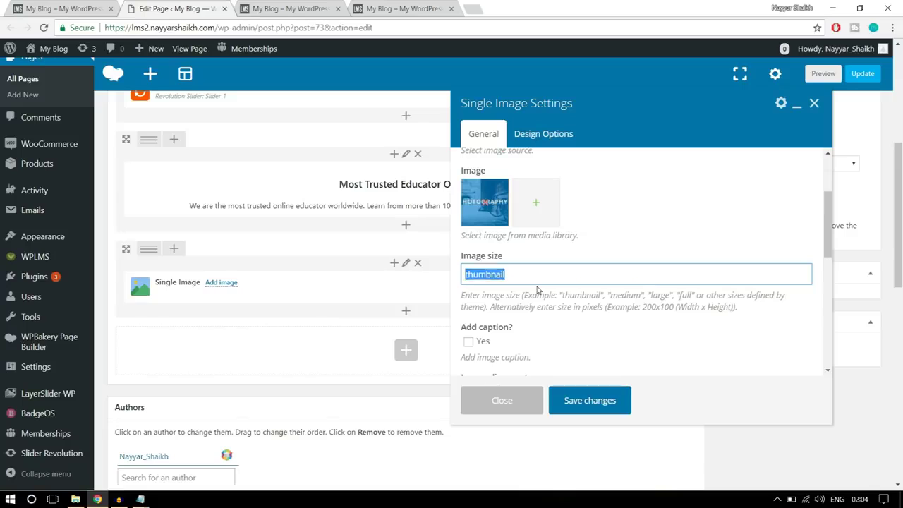
{"action": "type", "text": "full"}
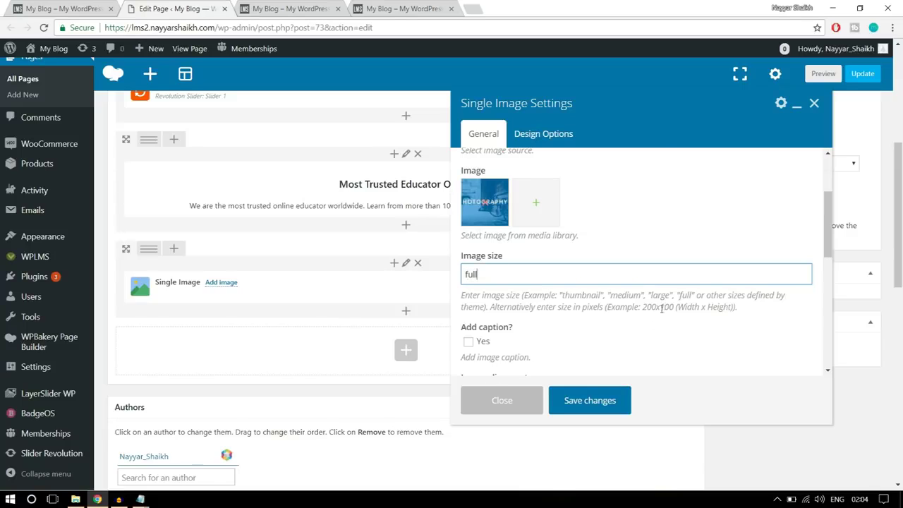
{"action": "scroll", "coordinate": [695, 305], "scroll_direction": "down", "scroll_amount": 3}
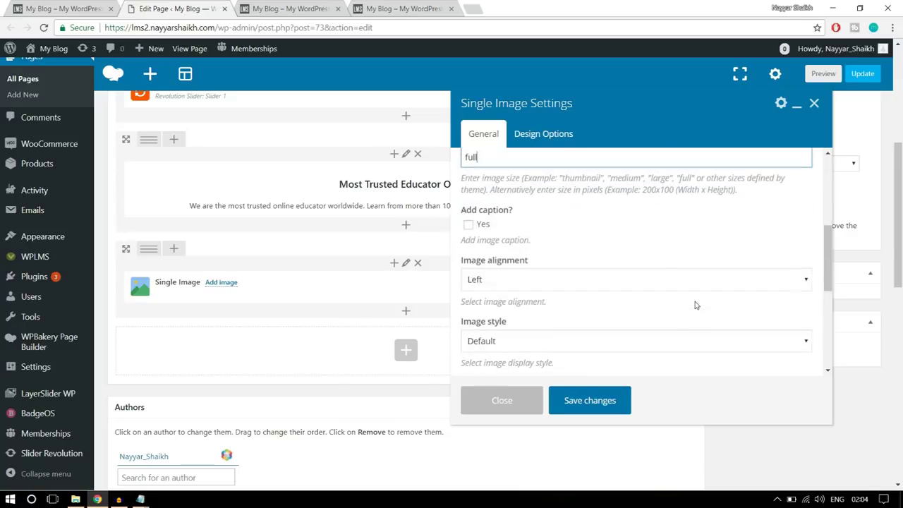
{"action": "left_click", "coordinate": [556, 282]}
{"action": "left_click", "coordinate": [528, 318]}
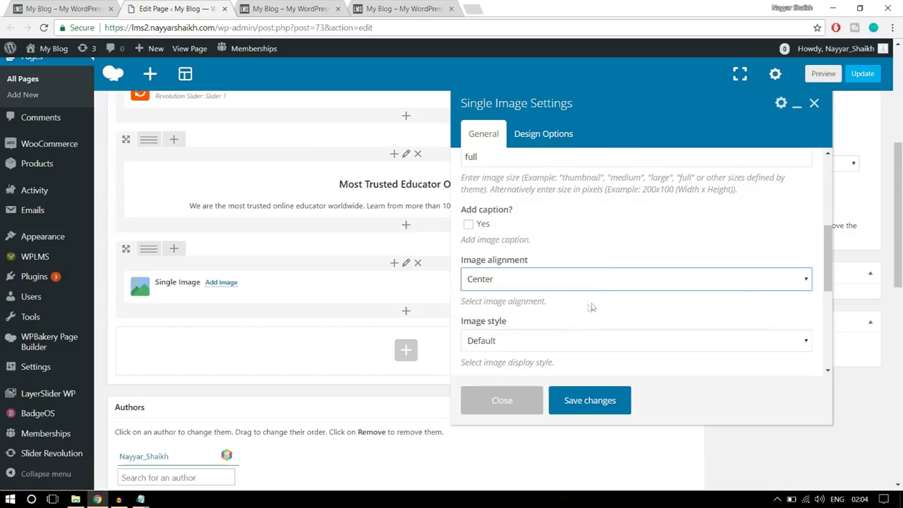
Make the image open a custom link with '#' as the address
{"action": "scroll", "coordinate": [592, 308], "scroll_direction": "down", "scroll_amount": 2}
{"action": "scroll", "coordinate": [593, 308], "scroll_direction": "down", "scroll_amount": 1}
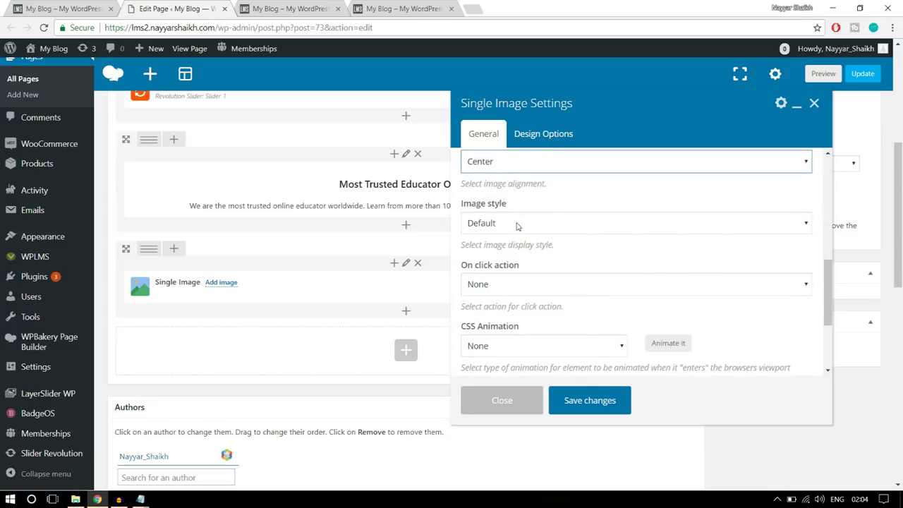
{"action": "left_click", "coordinate": [569, 290]}
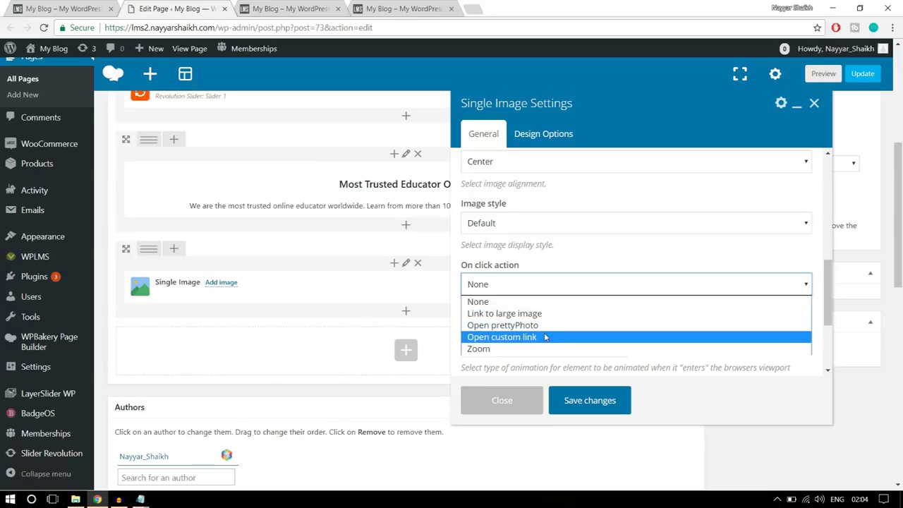
{"action": "left_click", "coordinate": [532, 338]}
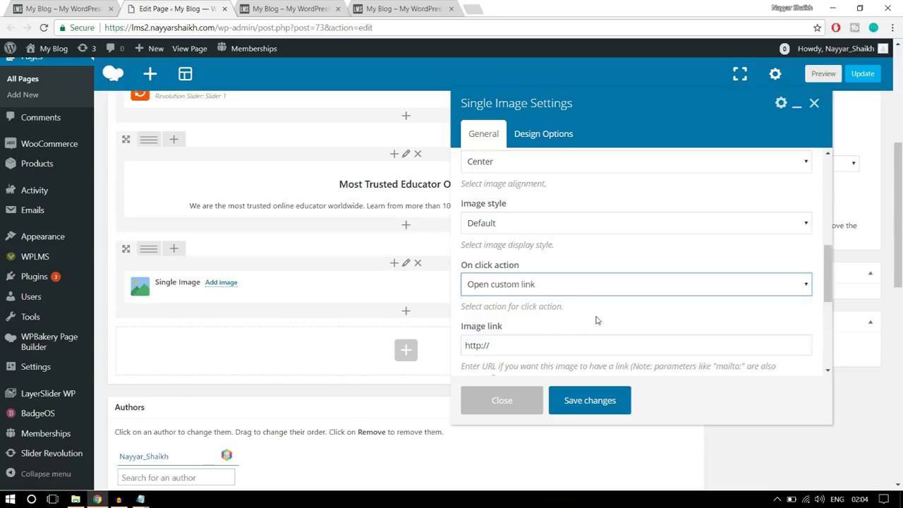
{"action": "scroll", "coordinate": [596, 320], "scroll_direction": "down", "scroll_amount": 1}
{"action": "triple_click", "coordinate": [519, 287]}
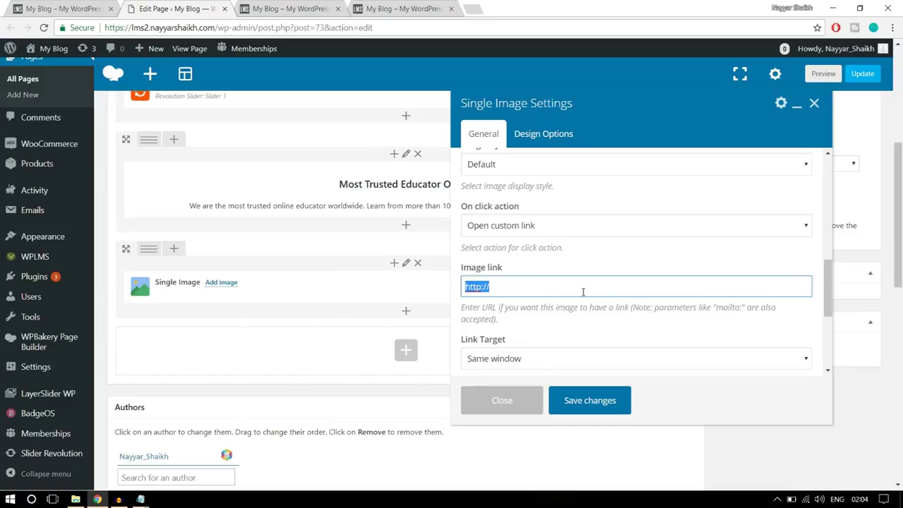
{"action": "type", "text": "#"}
Set Link Target to Same window and save the Single Image element
{"action": "scroll", "coordinate": [583, 291], "scroll_direction": "down", "scroll_amount": 2}
{"action": "left_click", "coordinate": [528, 240]}
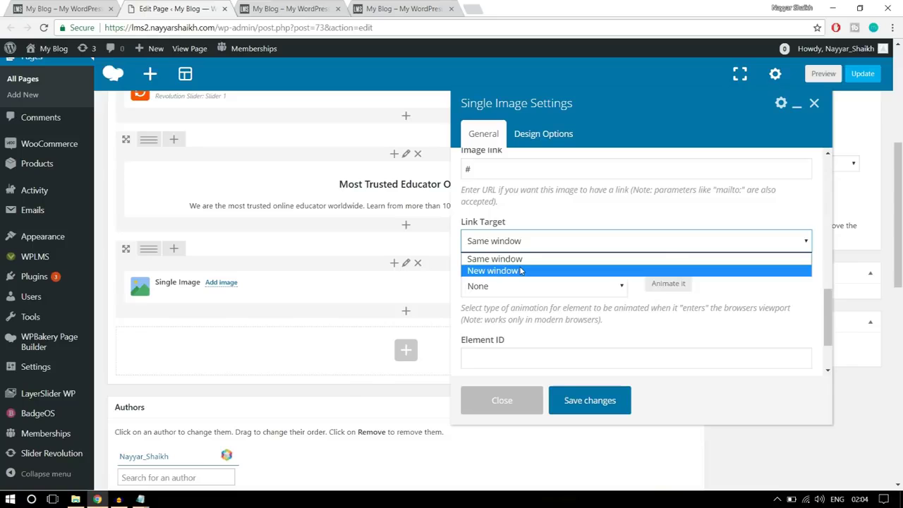
{"action": "left_click", "coordinate": [526, 259]}
{"action": "scroll", "coordinate": [573, 279], "scroll_direction": "down", "scroll_amount": 1}
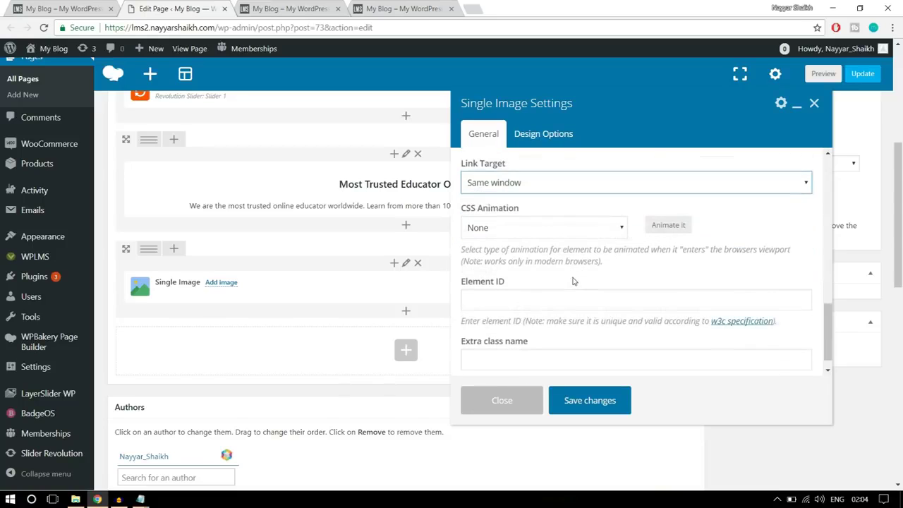
{"action": "scroll", "coordinate": [591, 290], "scroll_direction": "up", "scroll_amount": 5}
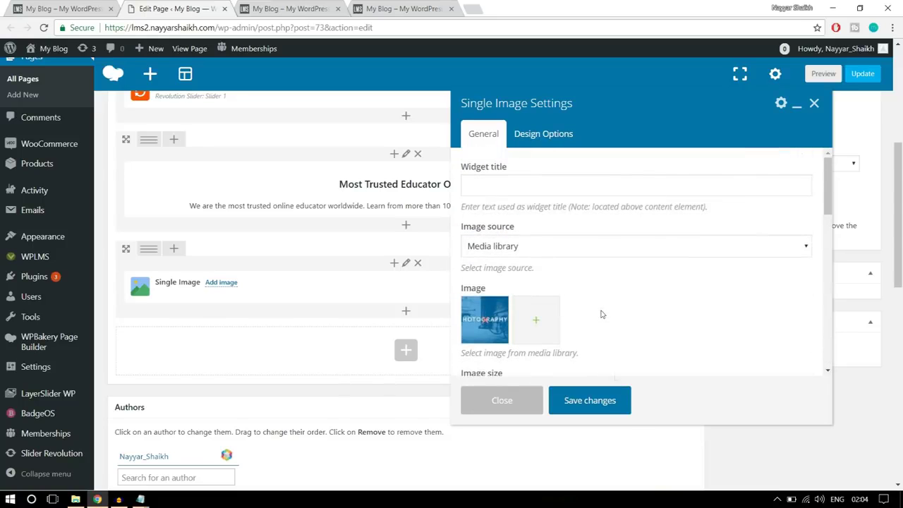
{"action": "left_click", "coordinate": [605, 403]}
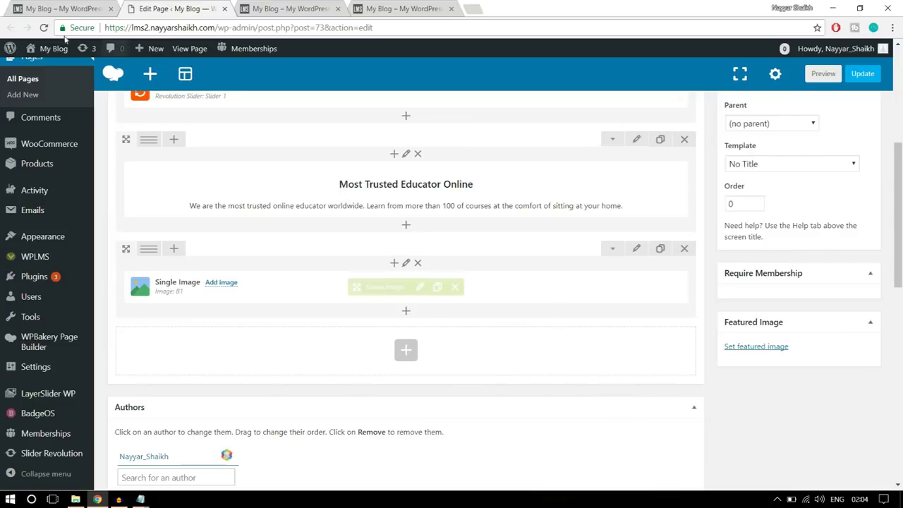
Check the reference page's four-image row, then show the editor row's column layout presets
{"action": "left_click", "coordinate": [62, 9]}
{"action": "left_click", "coordinate": [787, 296]}
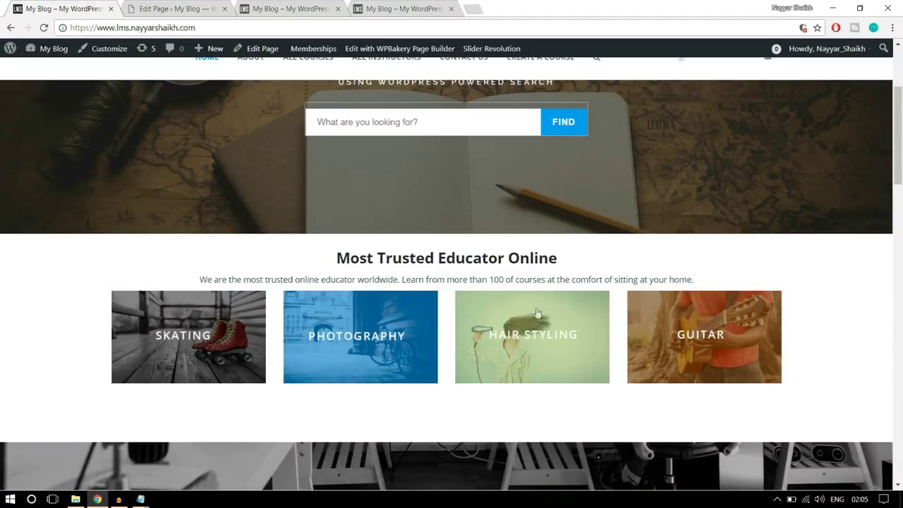
{"action": "left_click", "coordinate": [155, 8]}
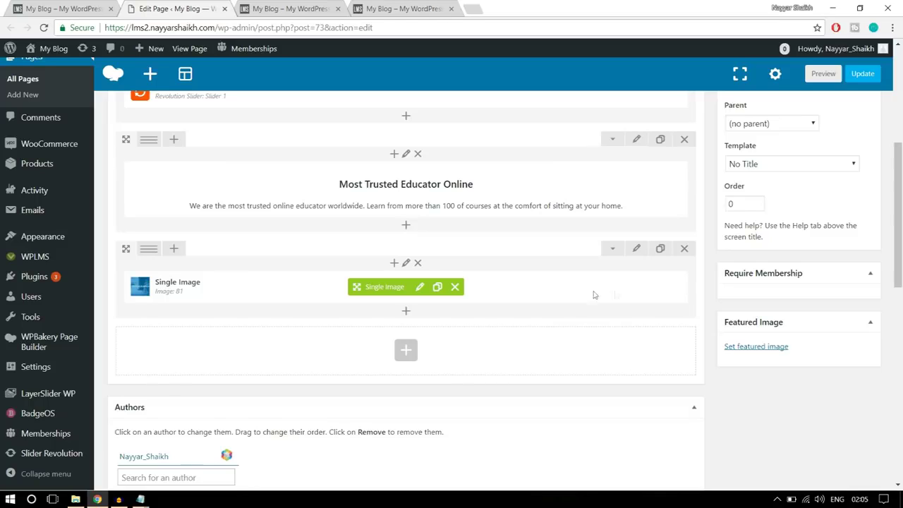
{"action": "mouse_move", "coordinate": [149, 250]}
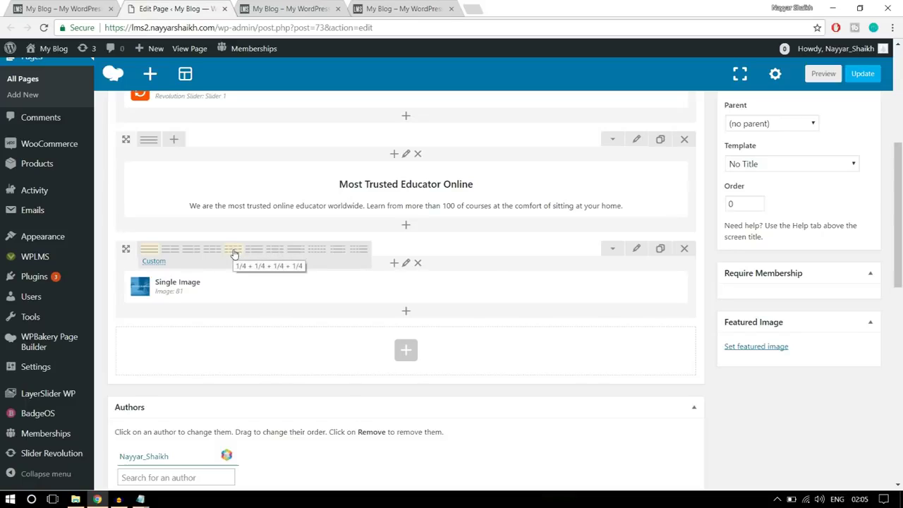
Split the image row into a 1/4+1/4+1/4+1/4 layout and clone the Single Image three times
{"action": "left_click", "coordinate": [235, 253]}
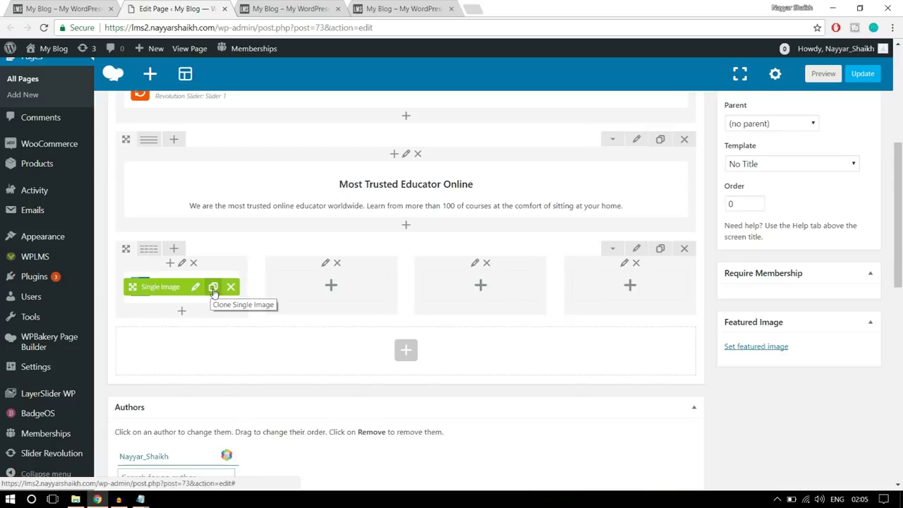
{"action": "left_click", "coordinate": [214, 292]}
{"action": "left_click", "coordinate": [213, 291]}
{"action": "left_click", "coordinate": [214, 292]}
Move the three Single Image copies into columns 2, 3 and 4
{"action": "left_click_drag", "start_coordinate": [132, 287], "coordinate": [328, 280]}
{"action": "left_click_drag", "start_coordinate": [133, 288], "coordinate": [459, 281]}
{"action": "left_click_drag", "start_coordinate": [133, 283], "coordinate": [606, 281]}
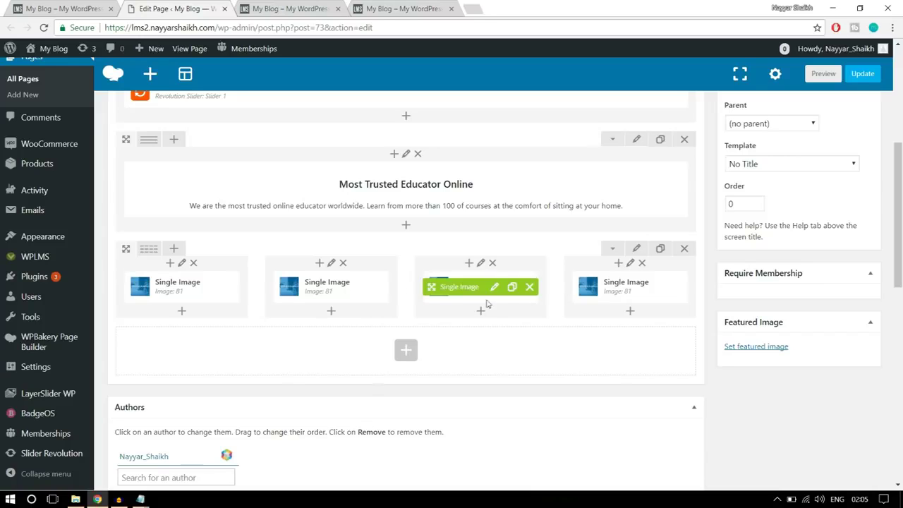
{"action": "mouse_move", "coordinate": [338, 286]}
Upload banner2-1 and set it as the second column's guitar image
{"action": "left_click", "coordinate": [346, 289]}
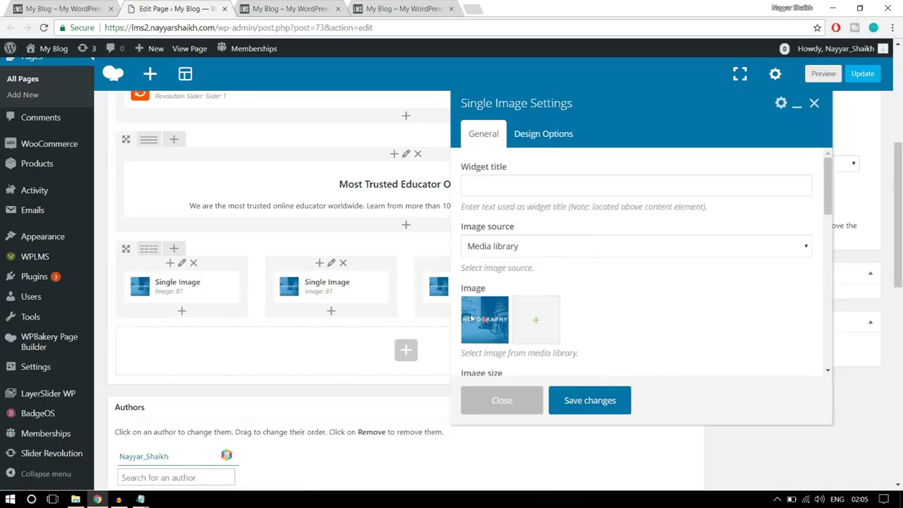
{"action": "left_click", "coordinate": [485, 324]}
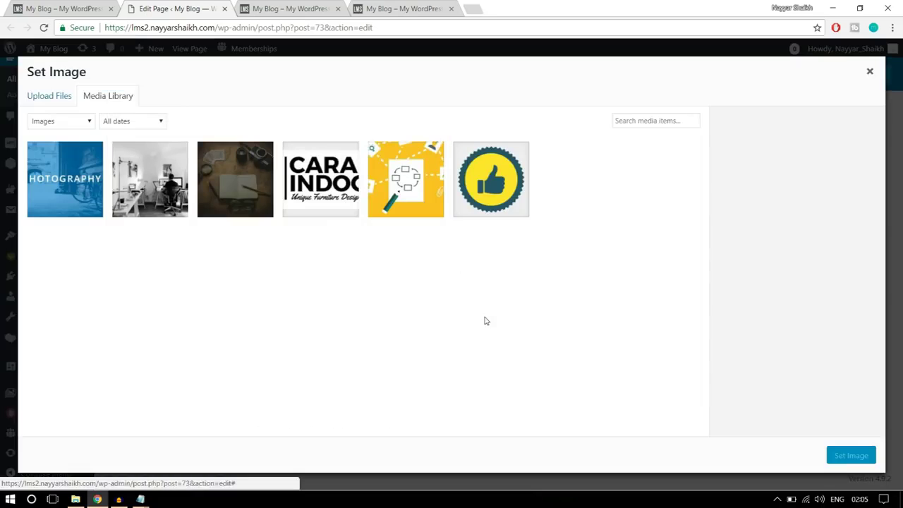
{"action": "left_click", "coordinate": [51, 97]}
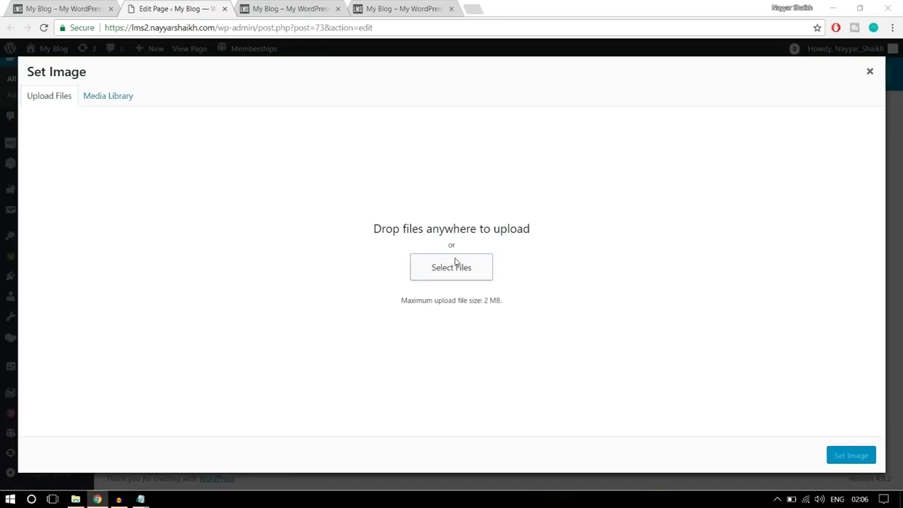
{"action": "left_click", "coordinate": [455, 263]}
{"action": "left_click", "coordinate": [276, 118]}
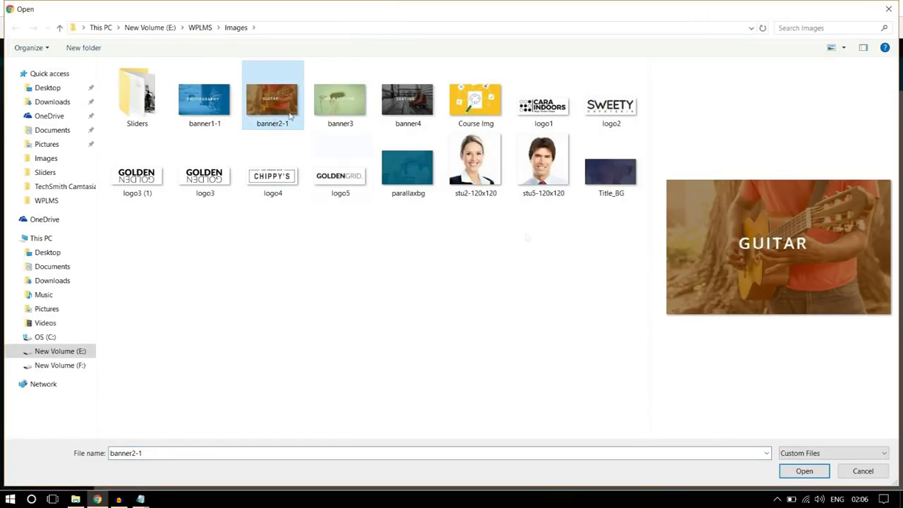
{"action": "left_click", "coordinate": [811, 471]}
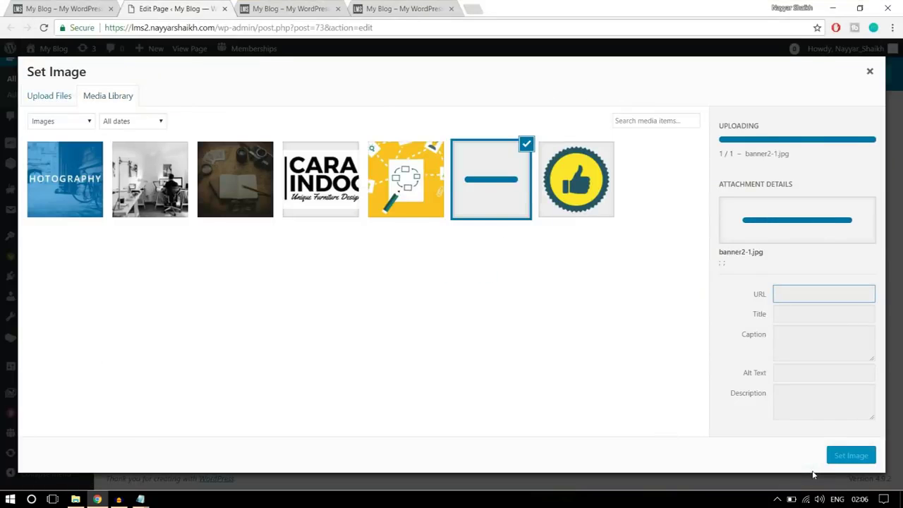
{"action": "left_click", "coordinate": [851, 456]}
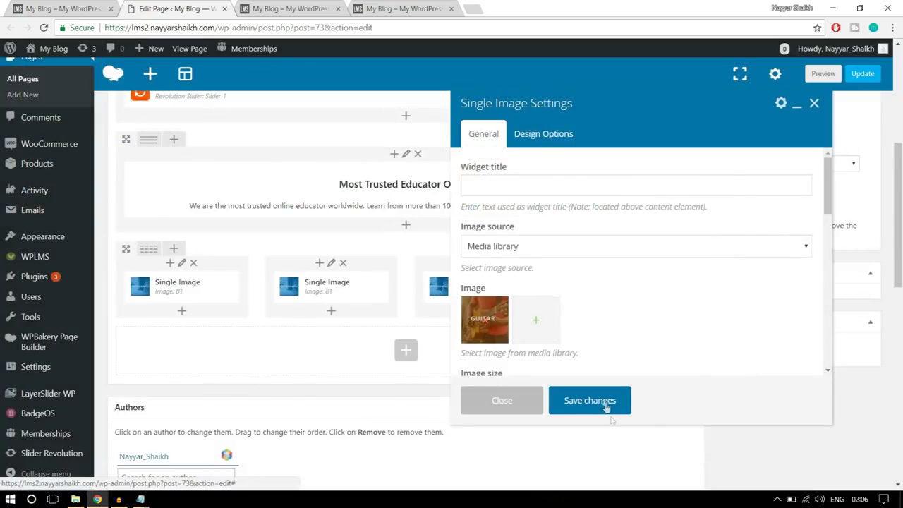
{"action": "left_click", "coordinate": [607, 408]}
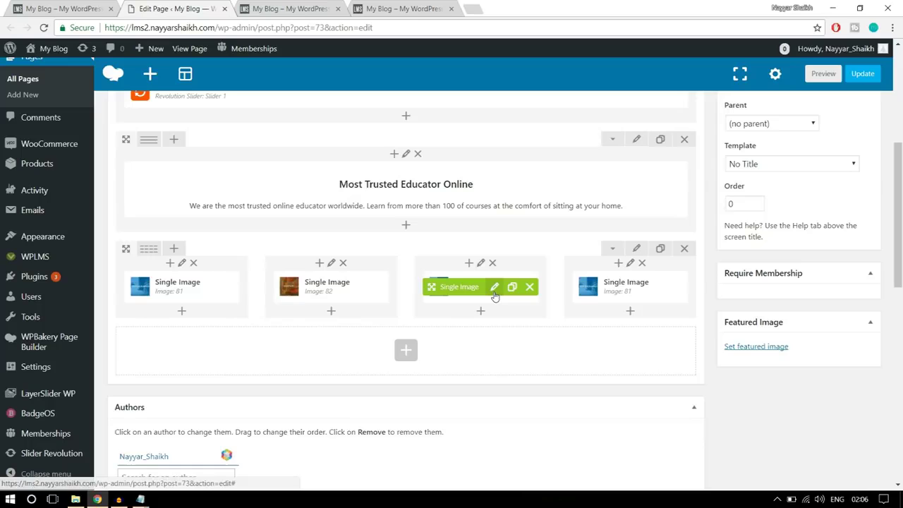
Upload banner3 and set it as the third column's hair styling image
{"action": "left_click", "coordinate": [495, 295]}
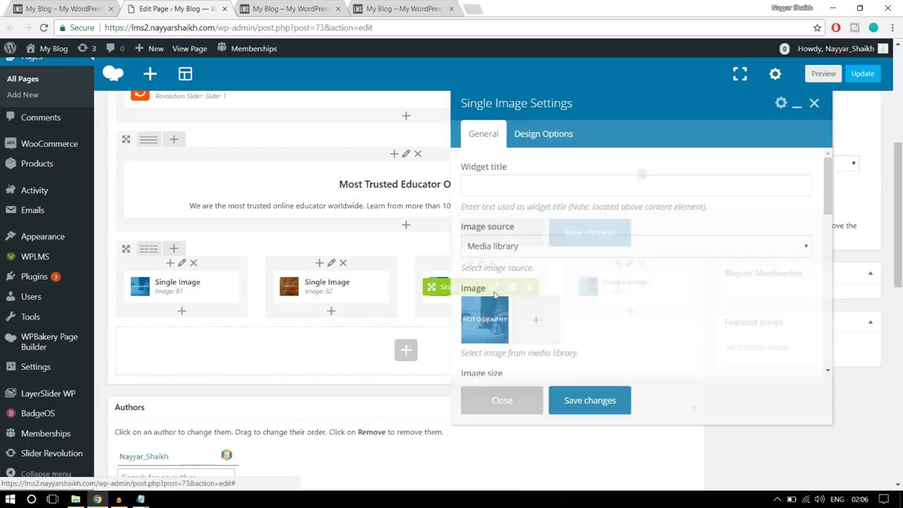
{"action": "left_click", "coordinate": [482, 320]}
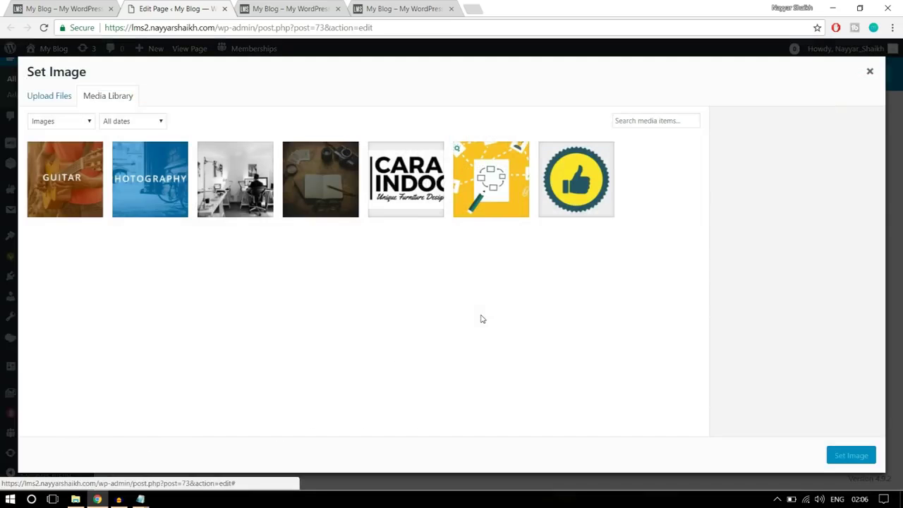
{"action": "left_click", "coordinate": [40, 100]}
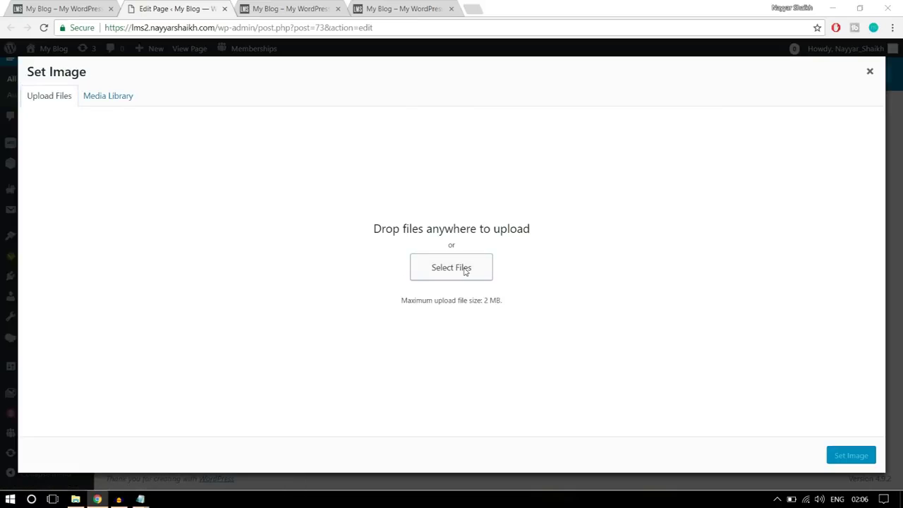
{"action": "left_click", "coordinate": [464, 268]}
{"action": "left_click", "coordinate": [351, 106]}
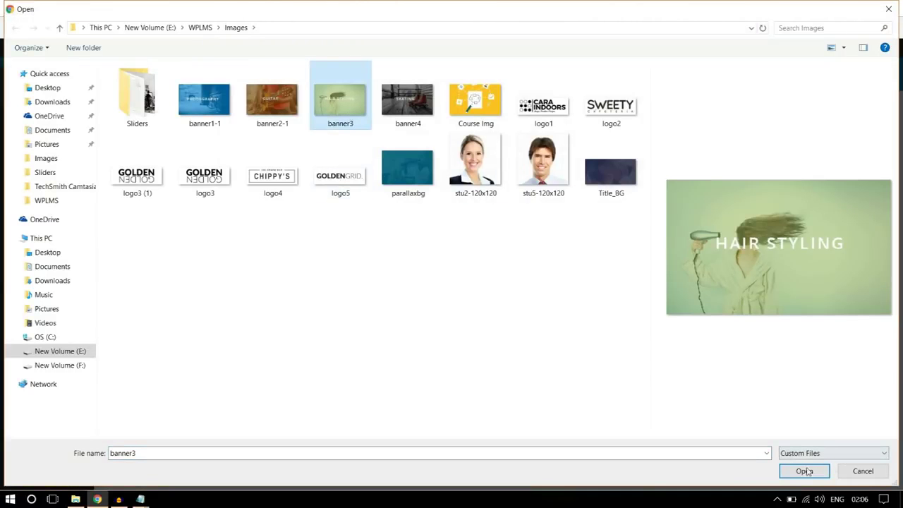
{"action": "left_click", "coordinate": [803, 471]}
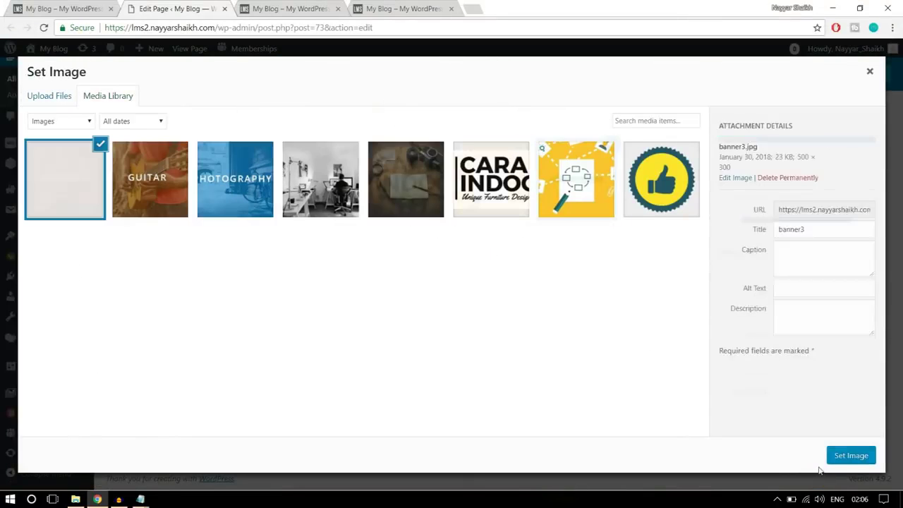
{"action": "left_click", "coordinate": [846, 457]}
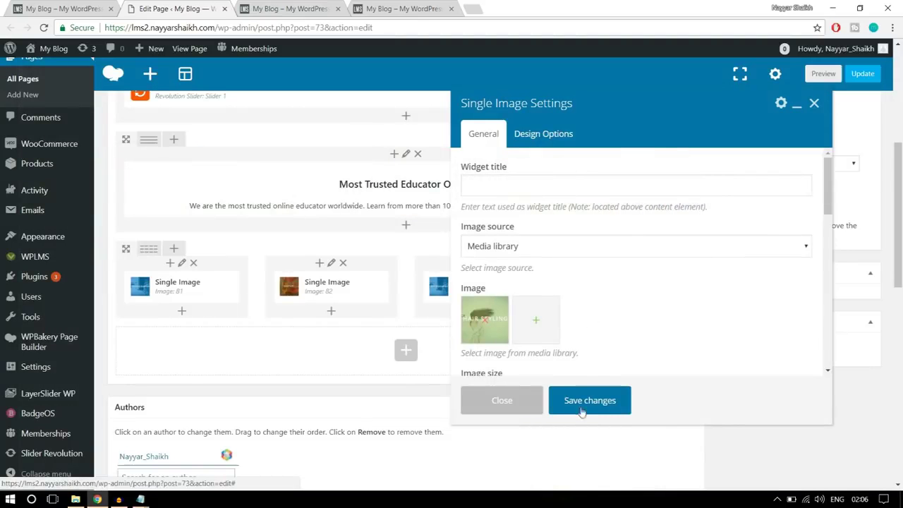
{"action": "left_click", "coordinate": [582, 405]}
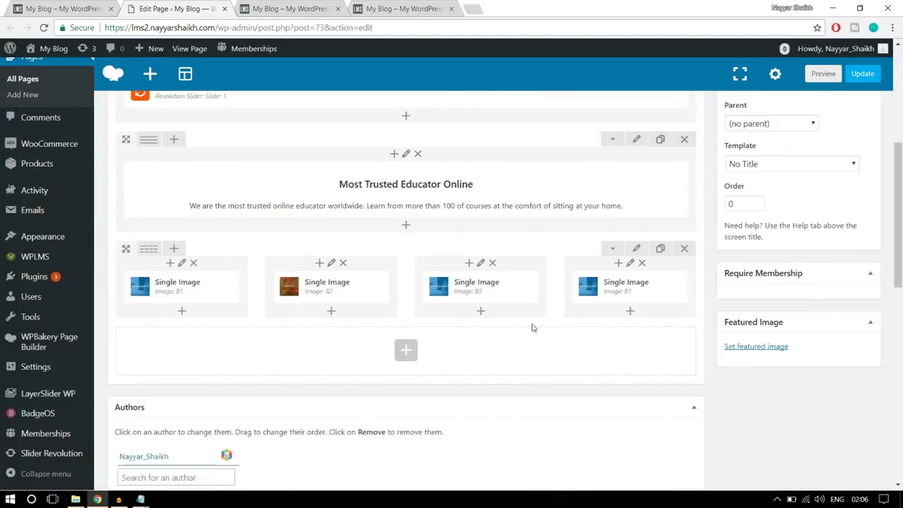
Replace the fourth column's photography image with the uploaded banner4 skating picture
{"action": "left_click", "coordinate": [642, 289]}
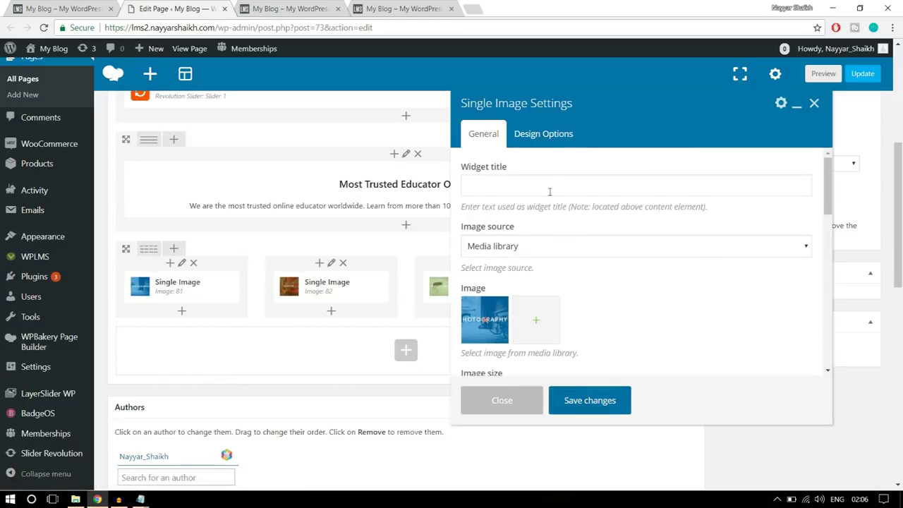
{"action": "left_click", "coordinate": [485, 321]}
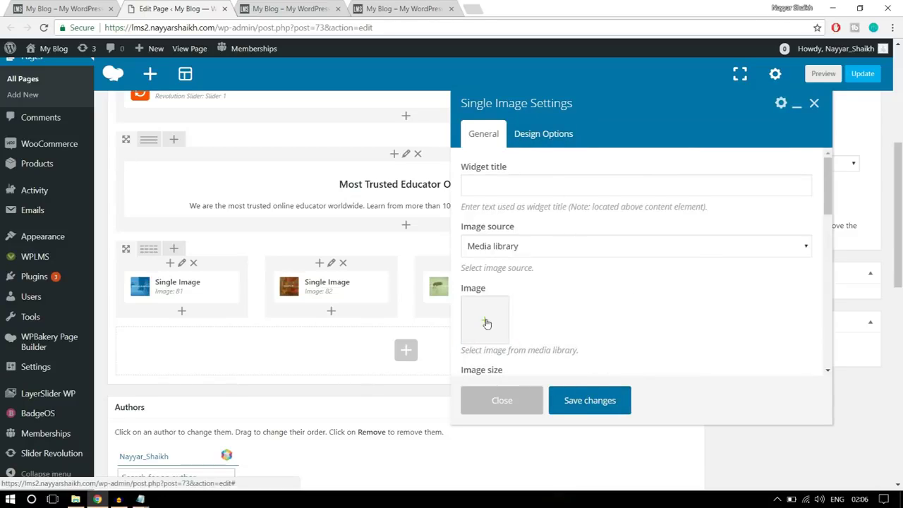
{"action": "left_click", "coordinate": [486, 322]}
{"action": "left_click", "coordinate": [62, 95]}
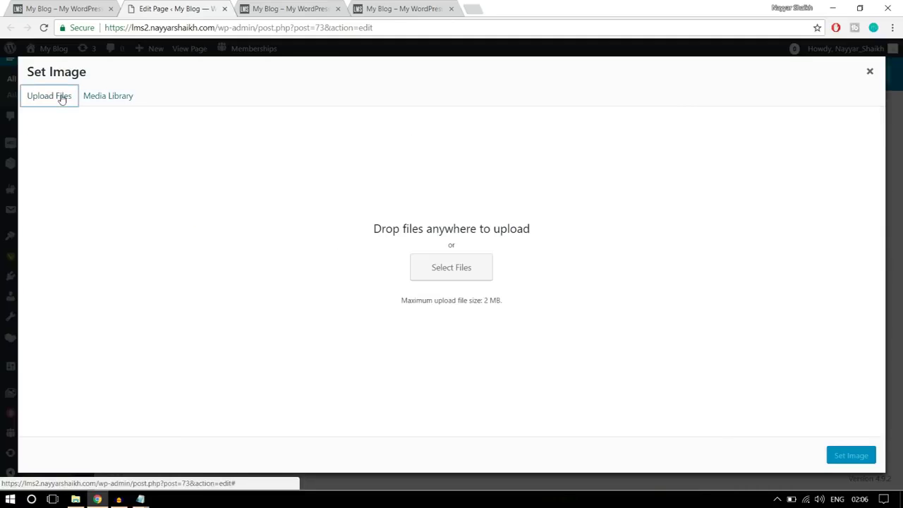
{"action": "left_click", "coordinate": [468, 264]}
{"action": "left_click", "coordinate": [421, 106]}
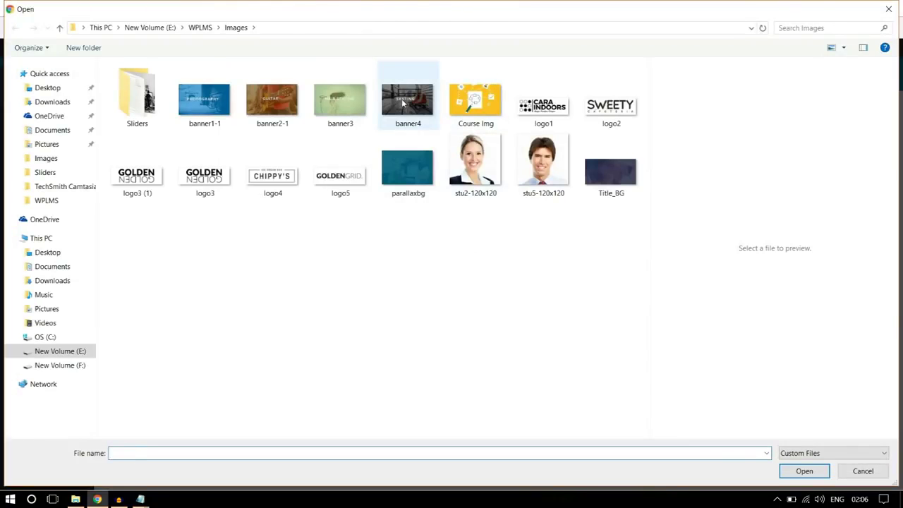
{"action": "left_click", "coordinate": [798, 472]}
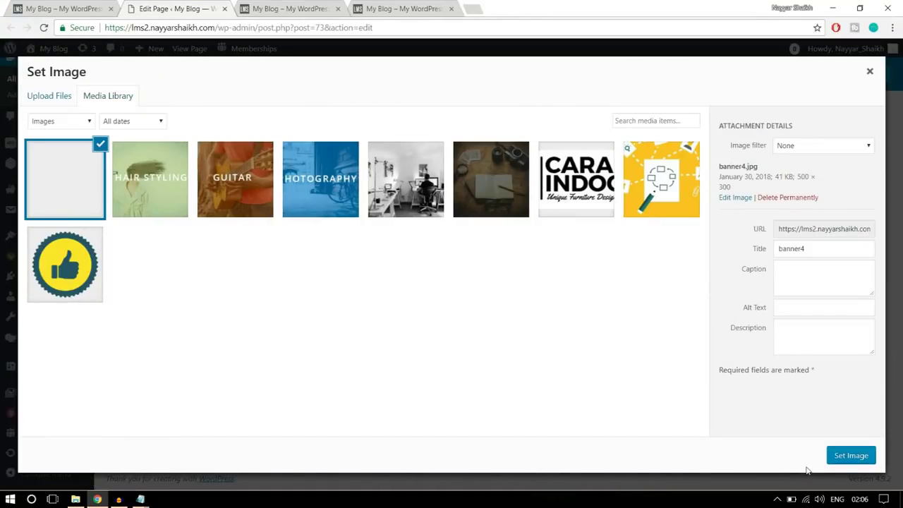
{"action": "left_click", "coordinate": [842, 455]}
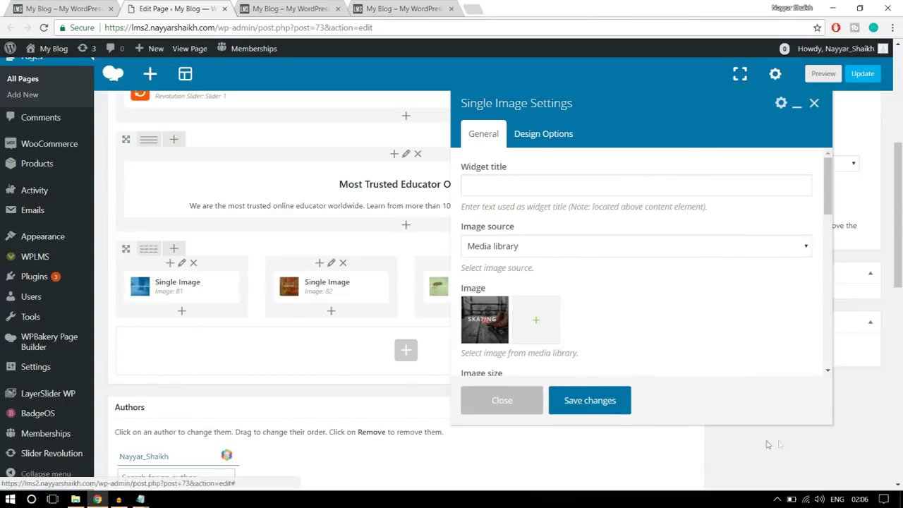
{"action": "left_click", "coordinate": [595, 460]}
Update the Home Page, then reload the live site and scroll down to the four course tiles
{"action": "left_click", "coordinate": [863, 74]}
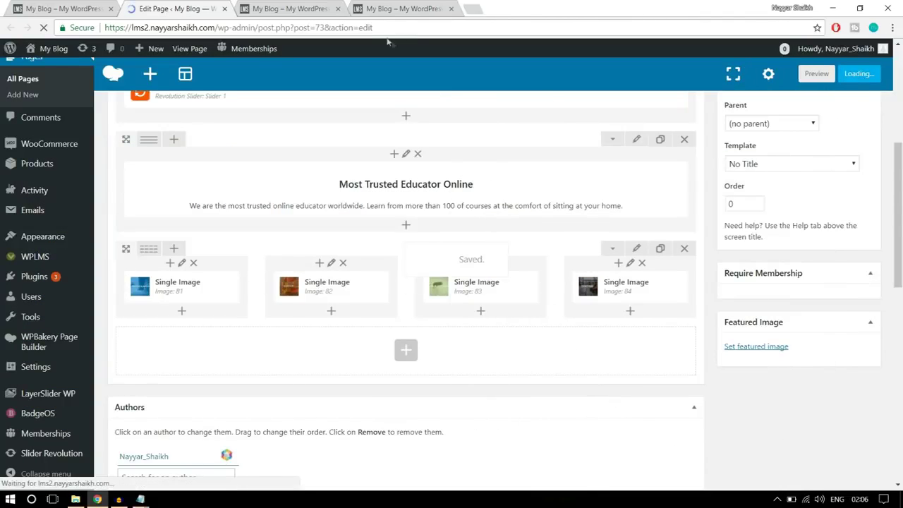
{"action": "left_click", "coordinate": [289, 9]}
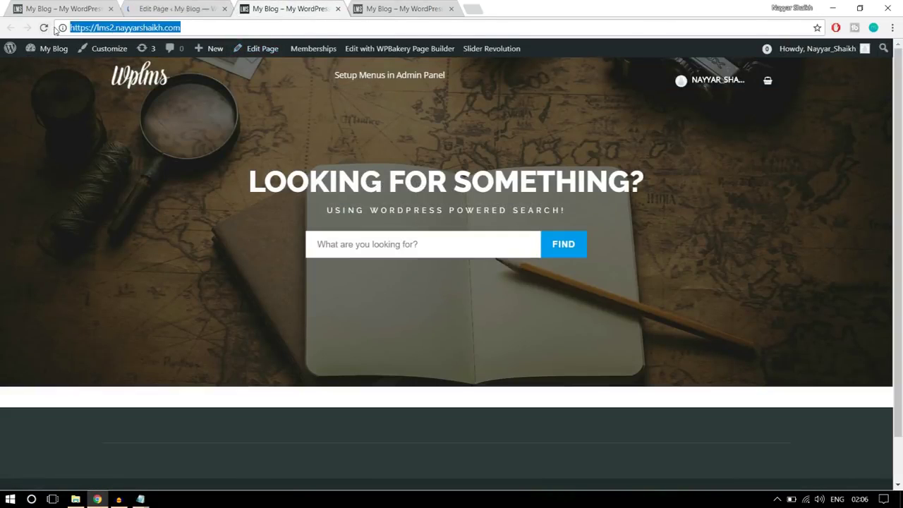
{"action": "left_click", "coordinate": [44, 28]}
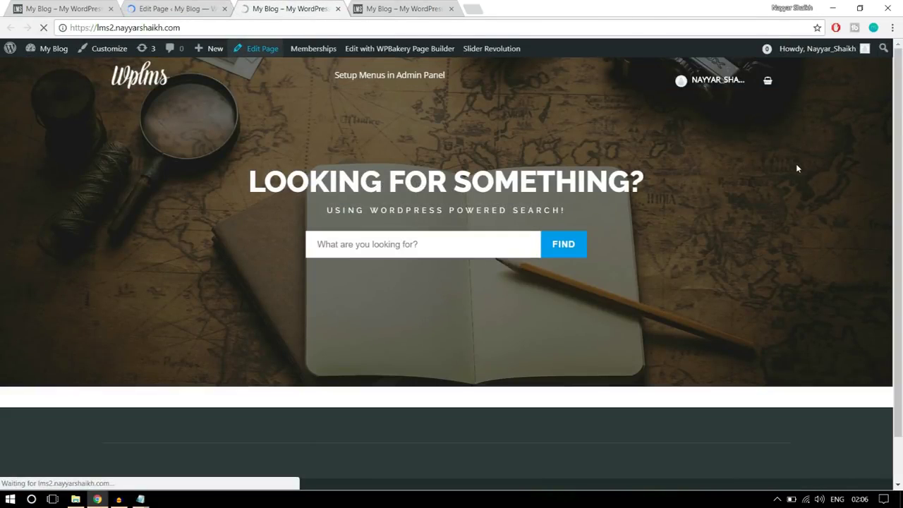
{"action": "scroll", "coordinate": [737, 300], "scroll_direction": "down", "scroll_amount": 2}
{"action": "scroll", "coordinate": [739, 303], "scroll_direction": "down", "scroll_amount": 2}
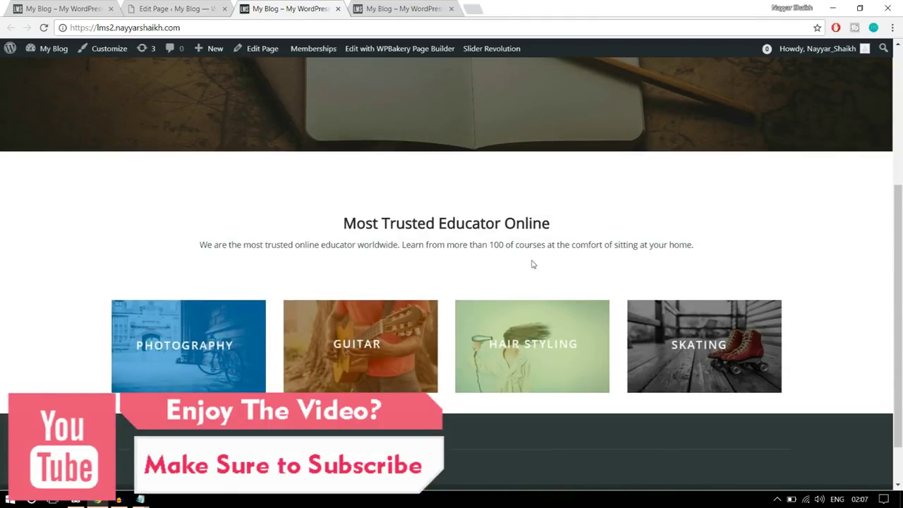
{"action": "scroll", "coordinate": [535, 264], "scroll_direction": "up", "scroll_amount": 2}
{"action": "scroll", "coordinate": [566, 284], "scroll_direction": "down", "scroll_amount": 3}
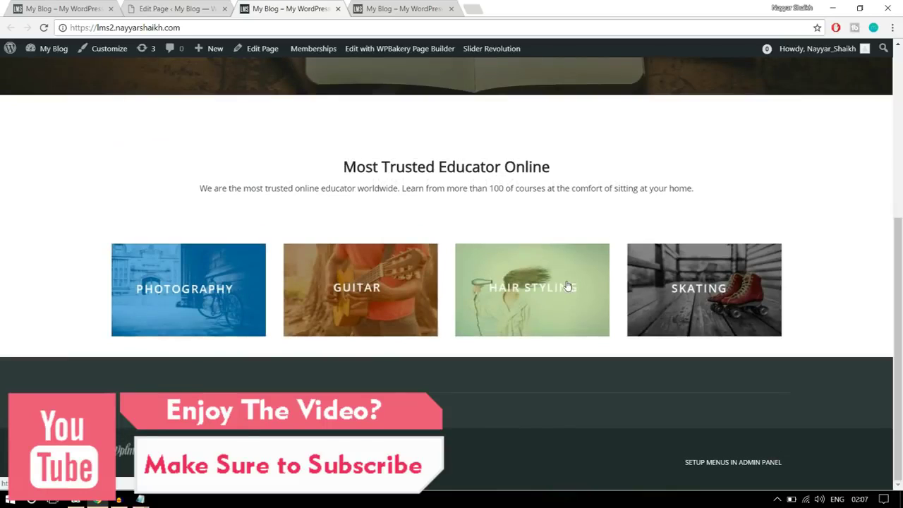
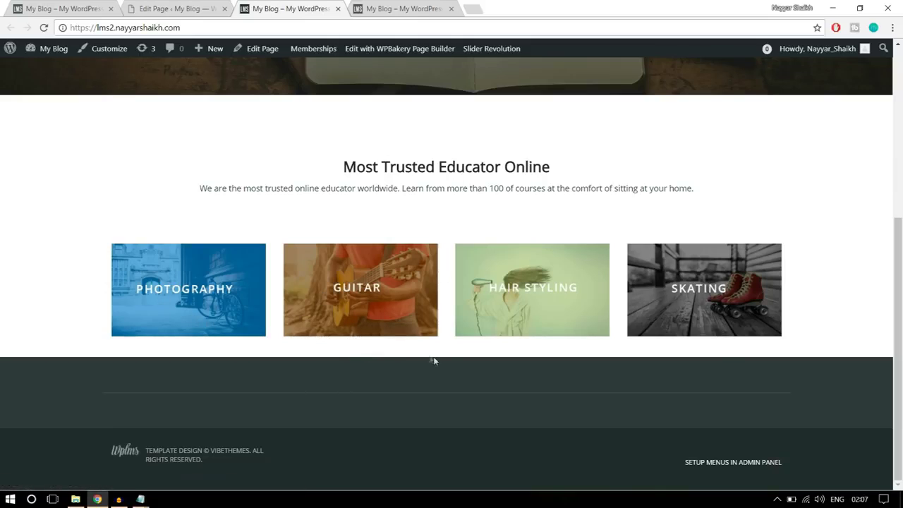
Look over the reference site's 'Enhance your skills' banner, then scroll the Home Page editor to the image row
{"action": "left_click", "coordinate": [86, 4]}
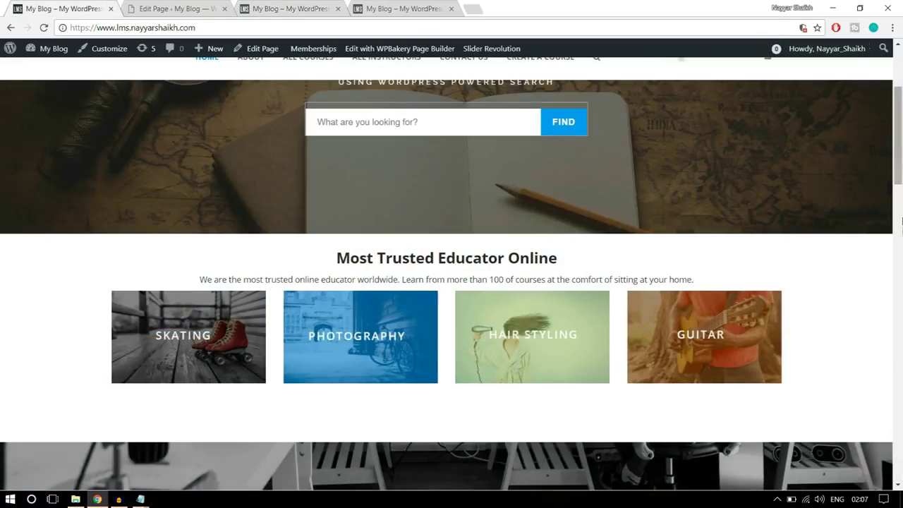
{"action": "scroll", "coordinate": [901, 238], "scroll_direction": "down", "scroll_amount": 4}
{"action": "scroll", "coordinate": [721, 268], "scroll_direction": "up", "scroll_amount": 1}
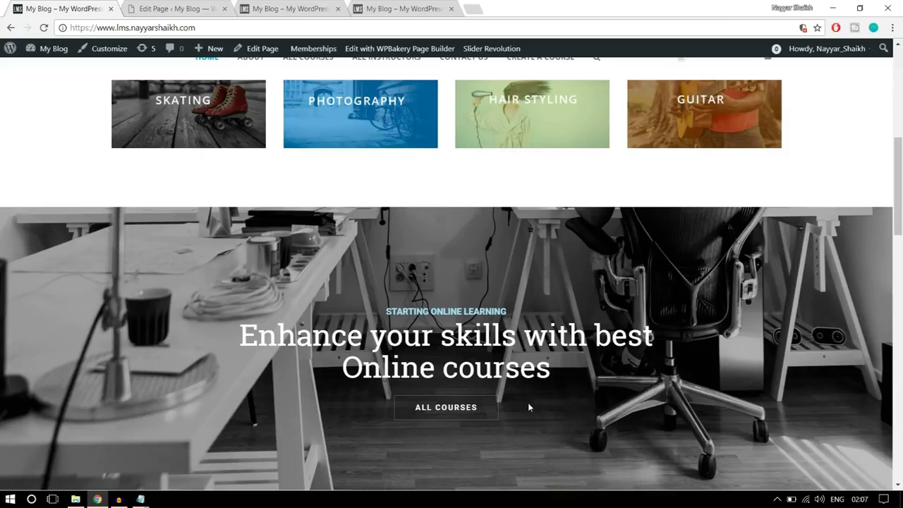
{"action": "left_click", "coordinate": [177, 8]}
{"action": "scroll", "coordinate": [690, 240], "scroll_direction": "down", "scroll_amount": 1}
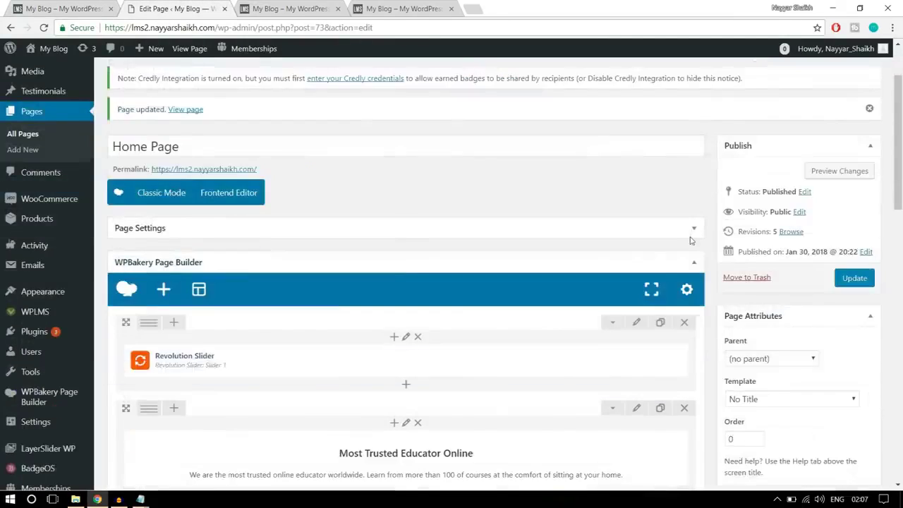
{"action": "scroll", "coordinate": [691, 241], "scroll_direction": "down", "scroll_amount": 3}
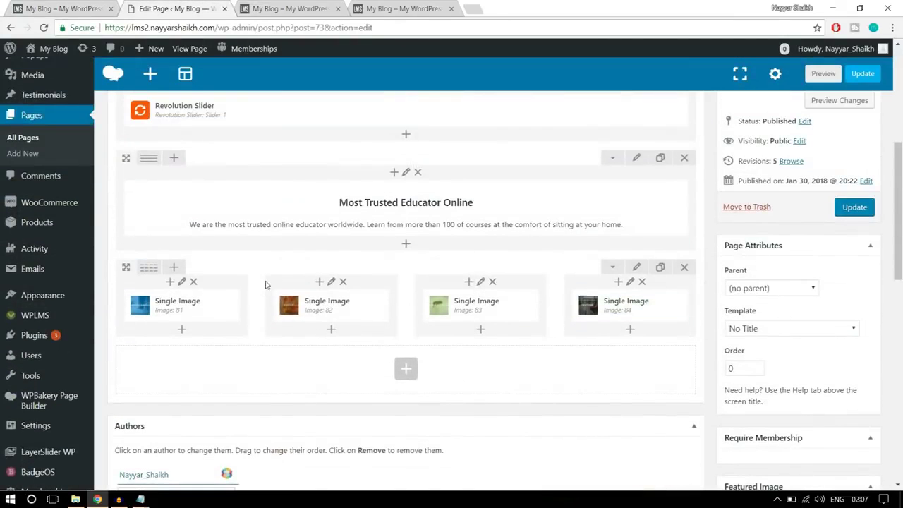
{"action": "left_click", "coordinate": [637, 268]}
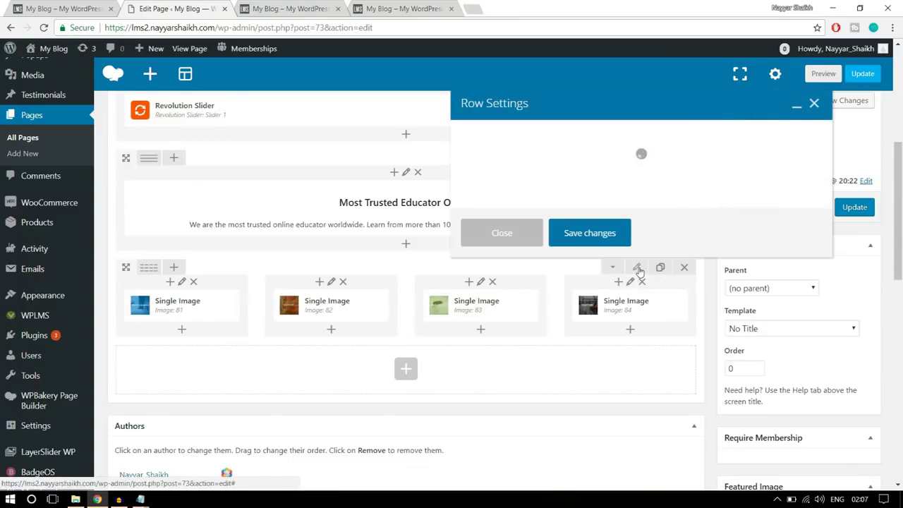
{"action": "left_click", "coordinate": [557, 136]}
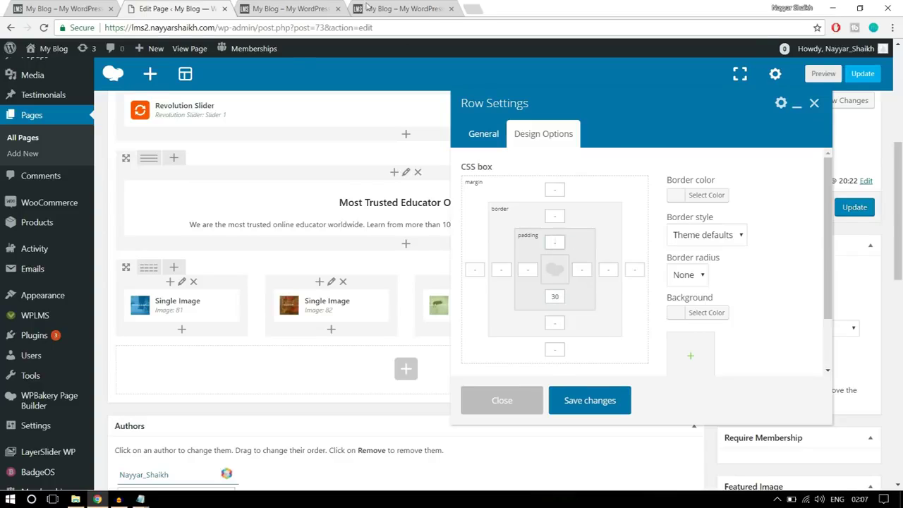
{"action": "left_click", "coordinate": [322, 8]}
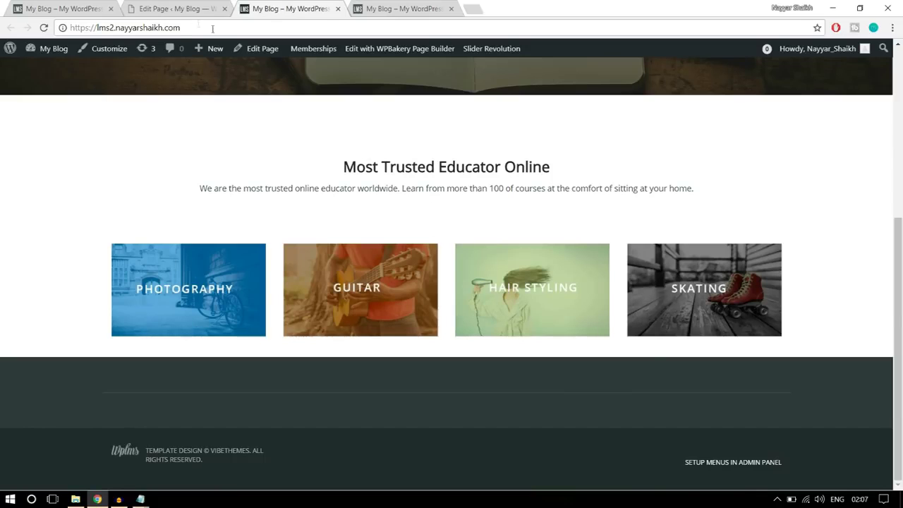
{"action": "left_click", "coordinate": [185, 9]}
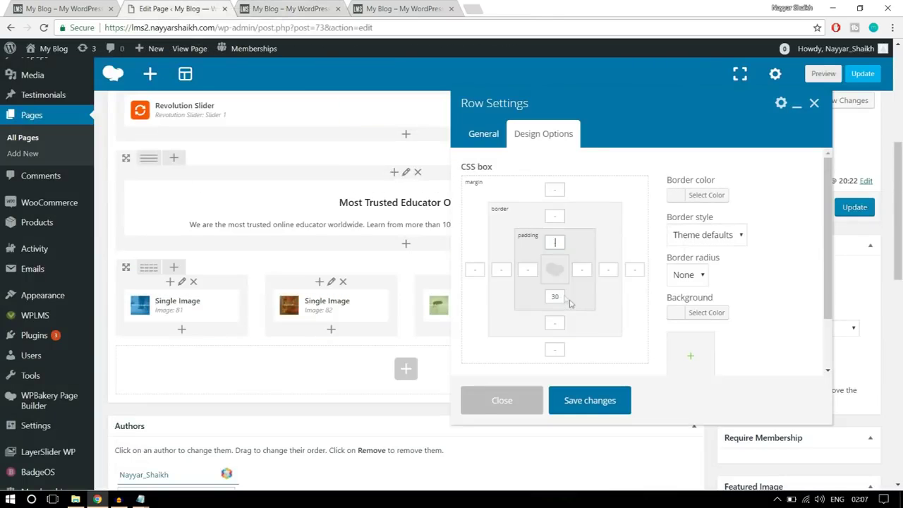
{"action": "left_click", "coordinate": [598, 400]}
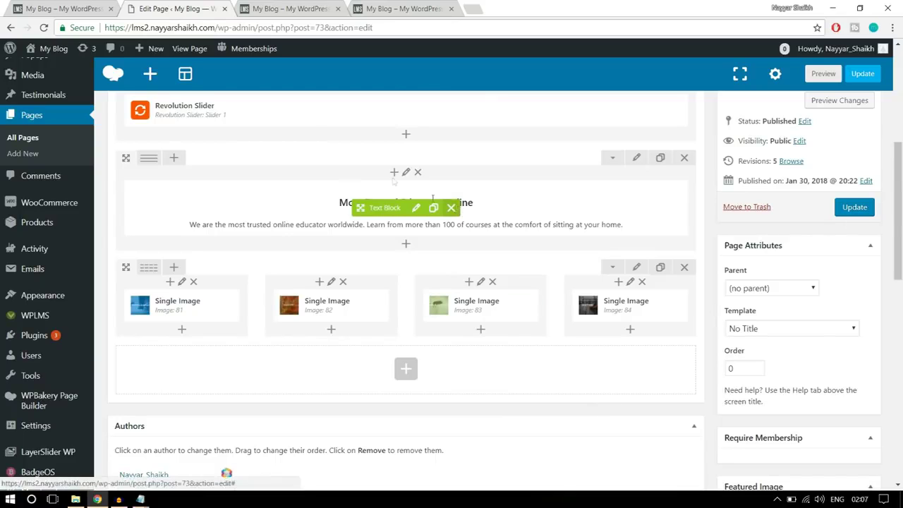
{"action": "left_click", "coordinate": [103, 5]}
{"action": "scroll", "coordinate": [476, 240], "scroll_direction": "down", "scroll_amount": 2}
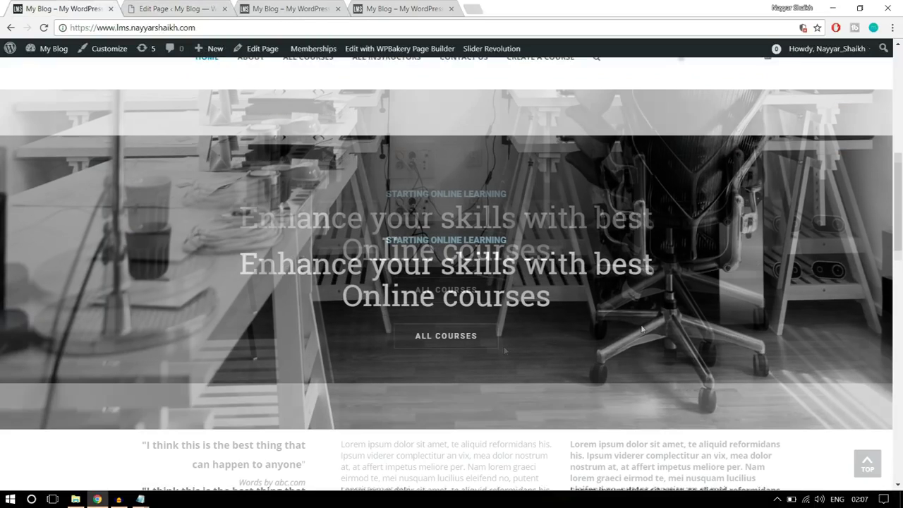
{"action": "left_click", "coordinate": [180, 8]}
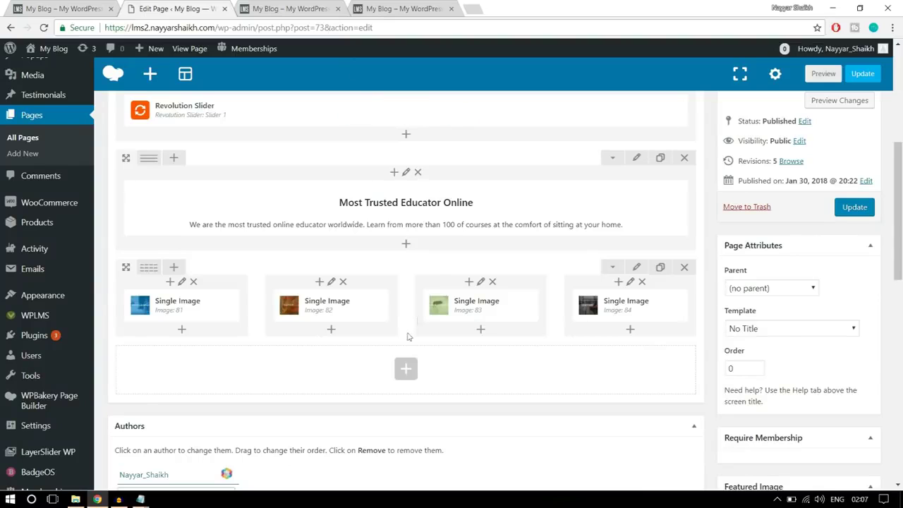
Add a new row with a Revolution Slider element set to slider22
{"action": "left_click", "coordinate": [405, 368]}
{"action": "type", "text": "slid"}
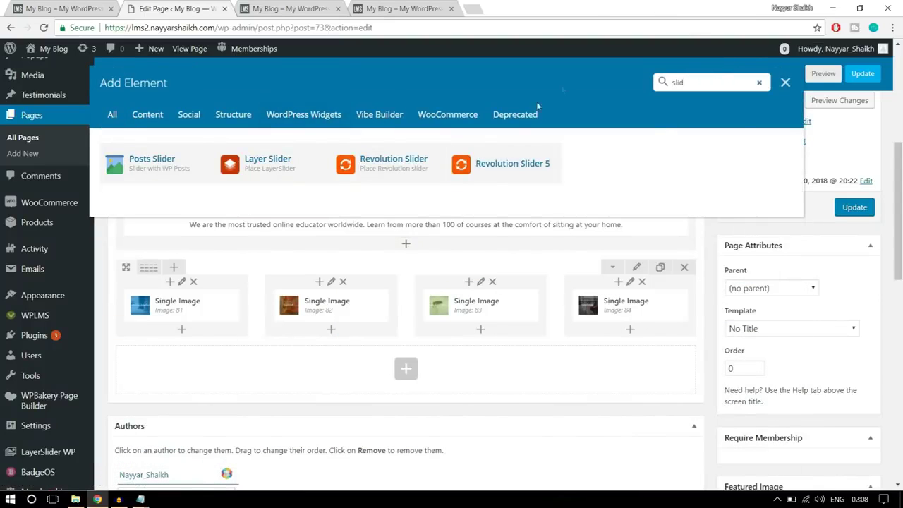
{"action": "left_click", "coordinate": [374, 174]}
{"action": "left_click", "coordinate": [552, 223]}
{"action": "left_click", "coordinate": [529, 249]}
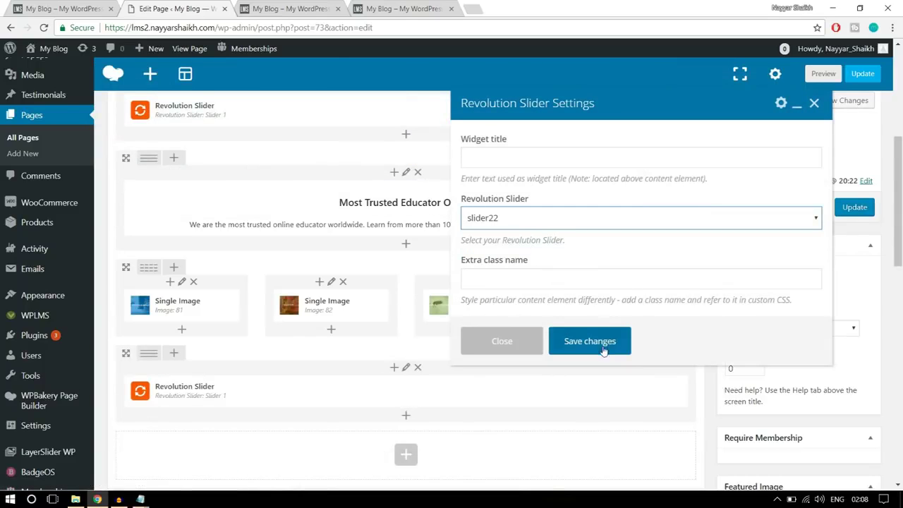
{"action": "left_click", "coordinate": [603, 349]}
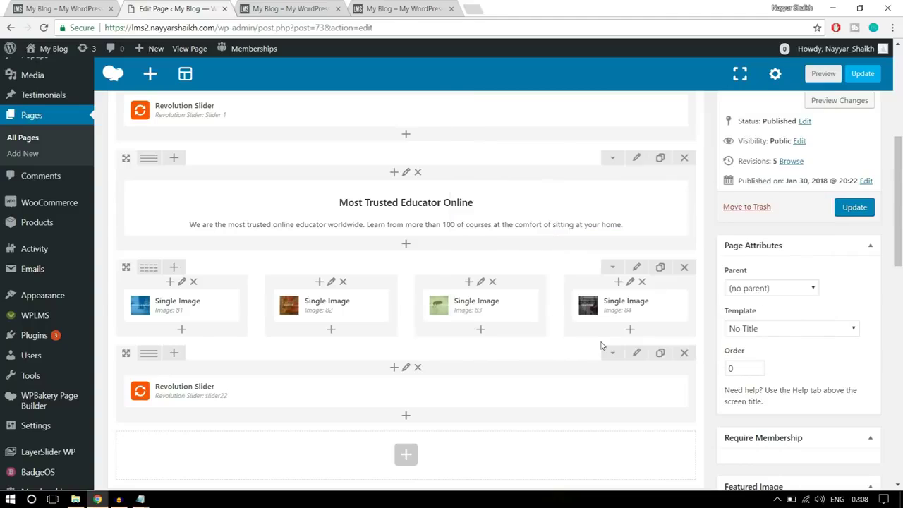
Update the Home Page and reload the live site to view the new banner
{"action": "left_click", "coordinate": [853, 208]}
{"action": "left_click", "coordinate": [289, 10]}
{"action": "left_click", "coordinate": [292, 24]}
{"action": "key", "text": "Return"}
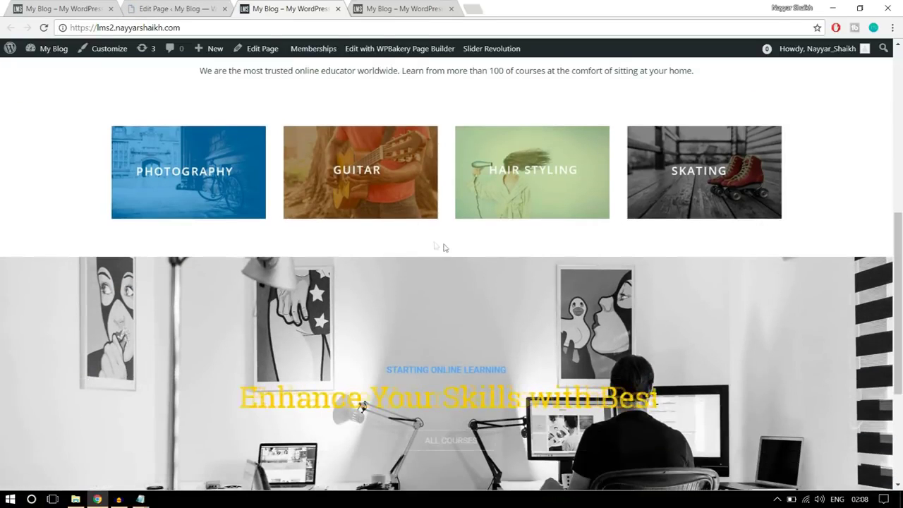
{"action": "scroll", "coordinate": [503, 339], "scroll_direction": "down", "scroll_amount": 2}
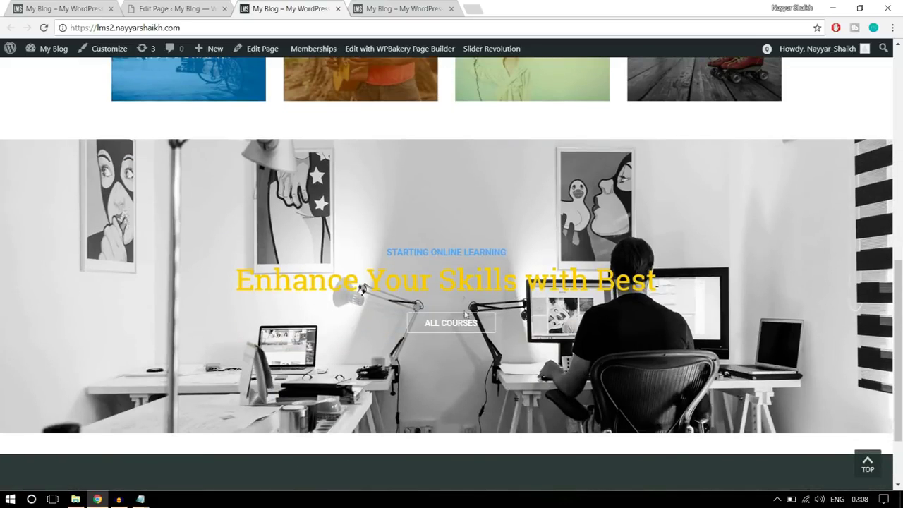
Examine the reference site's quote section and its lorem ipsum paragraphs
{"action": "left_click", "coordinate": [46, 17]}
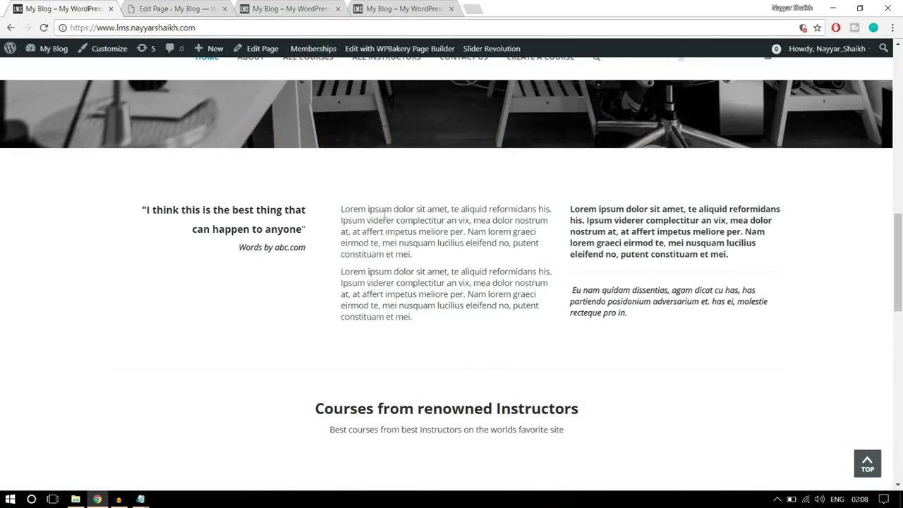
{"action": "scroll", "coordinate": [422, 283], "scroll_direction": "down", "scroll_amount": 3}
{"action": "scroll", "coordinate": [423, 292], "scroll_direction": "up", "scroll_amount": 3}
{"action": "left_click_drag", "start_coordinate": [641, 318], "coordinate": [608, 313]}
{"action": "left_click_drag", "start_coordinate": [274, 261], "coordinate": [128, 212]}
{"action": "left_click", "coordinate": [184, 226]}
Scroll through the reference site's course grid, then scroll down the Home Page editor
{"action": "scroll", "coordinate": [591, 266], "scroll_direction": "down", "scroll_amount": 3}
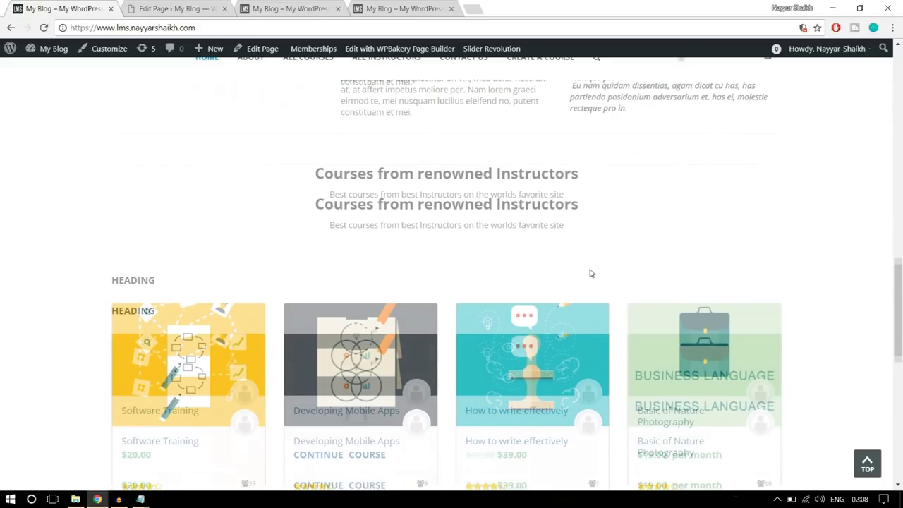
{"action": "scroll", "coordinate": [326, 299], "scroll_direction": "down", "scroll_amount": 2}
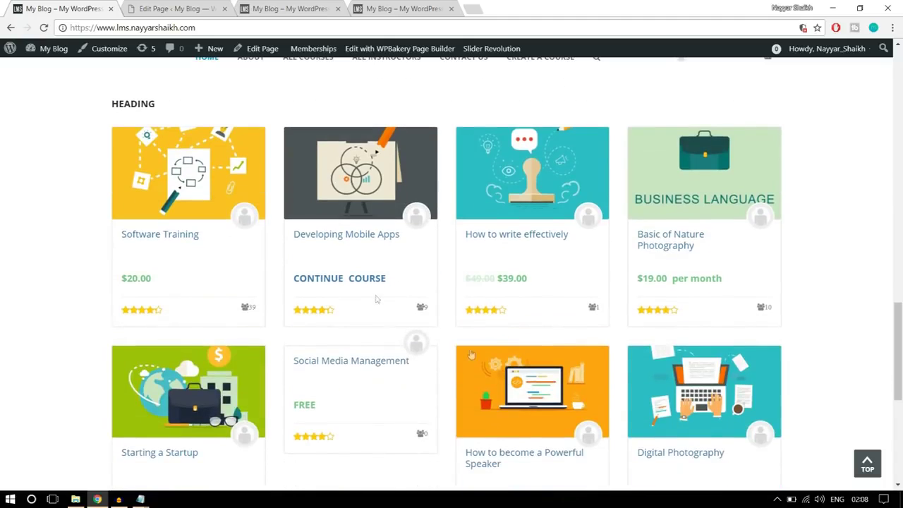
{"action": "scroll", "coordinate": [513, 291], "scroll_direction": "down", "scroll_amount": 2}
{"action": "scroll", "coordinate": [511, 291], "scroll_direction": "down", "scroll_amount": 3}
{"action": "scroll", "coordinate": [510, 292], "scroll_direction": "up", "scroll_amount": 3}
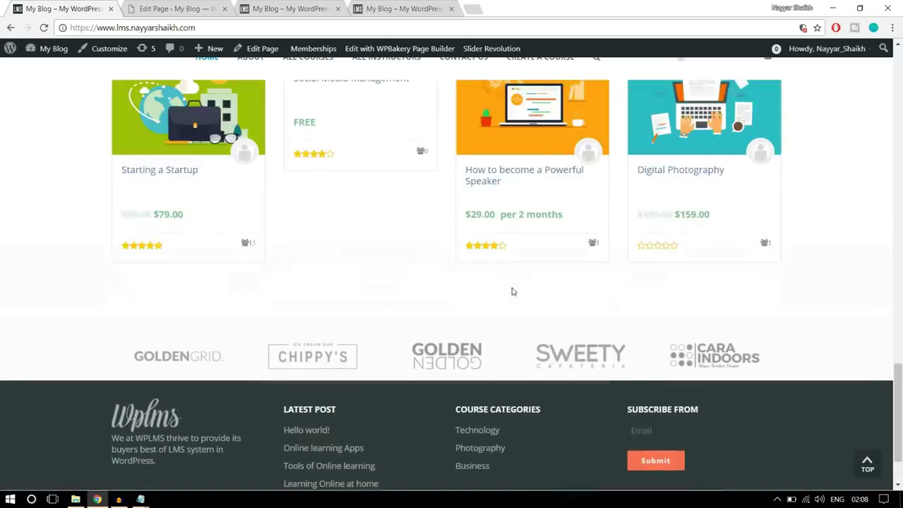
{"action": "scroll", "coordinate": [522, 285], "scroll_direction": "up", "scroll_amount": 2}
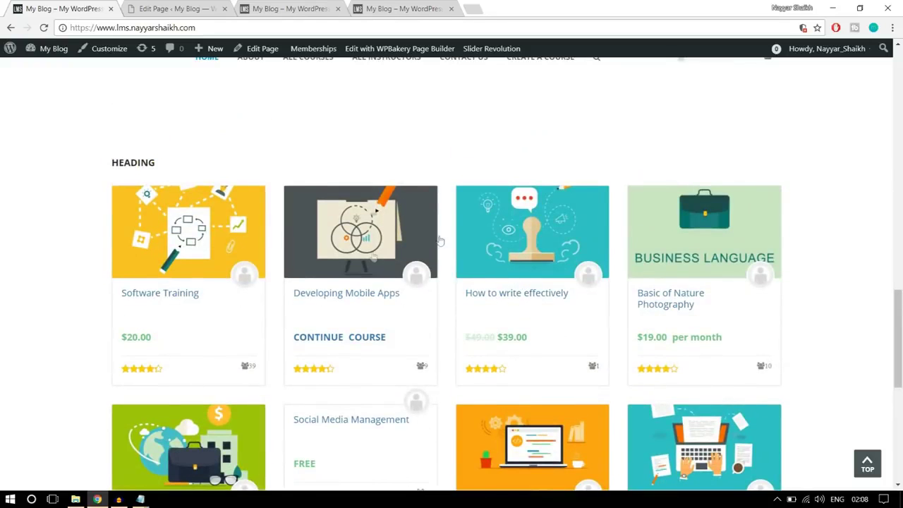
{"action": "scroll", "coordinate": [446, 321], "scroll_direction": "up", "scroll_amount": 2}
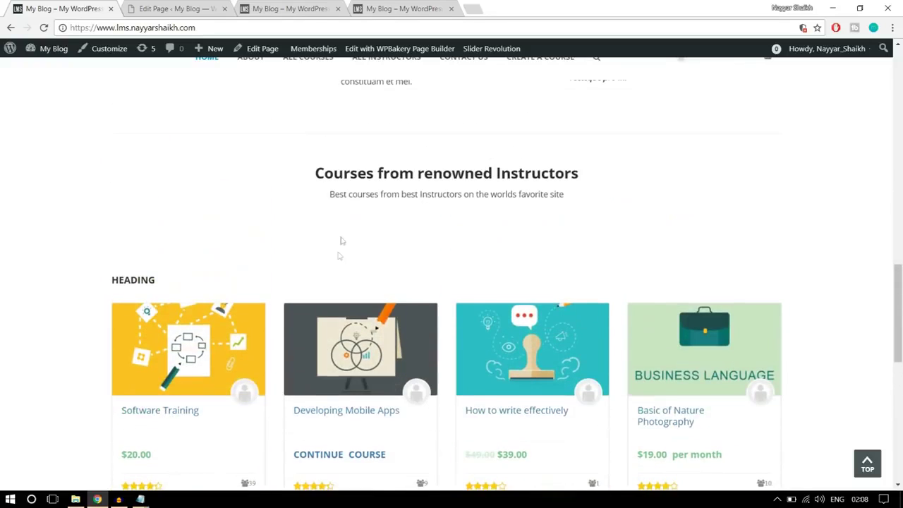
{"action": "scroll", "coordinate": [482, 309], "scroll_direction": "up", "scroll_amount": 3}
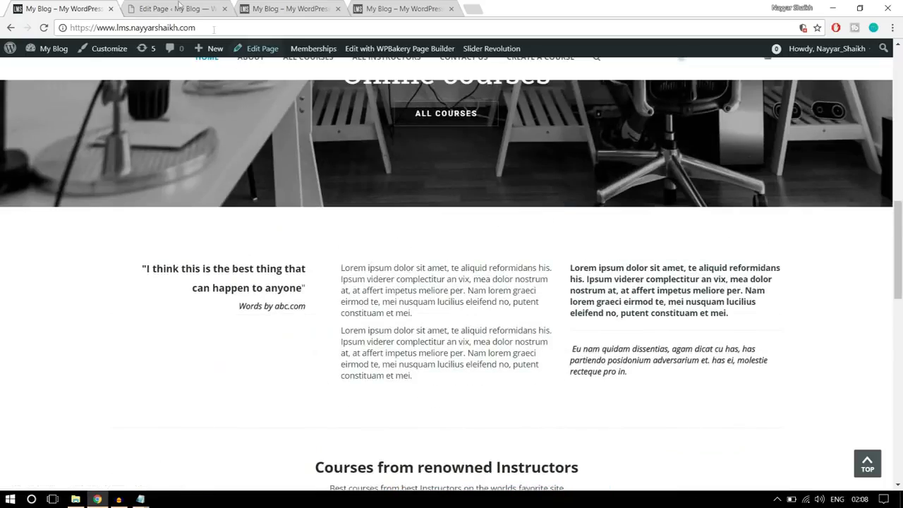
{"action": "left_click", "coordinate": [176, 8]}
{"action": "scroll", "coordinate": [487, 251], "scroll_direction": "down", "scroll_amount": 10}
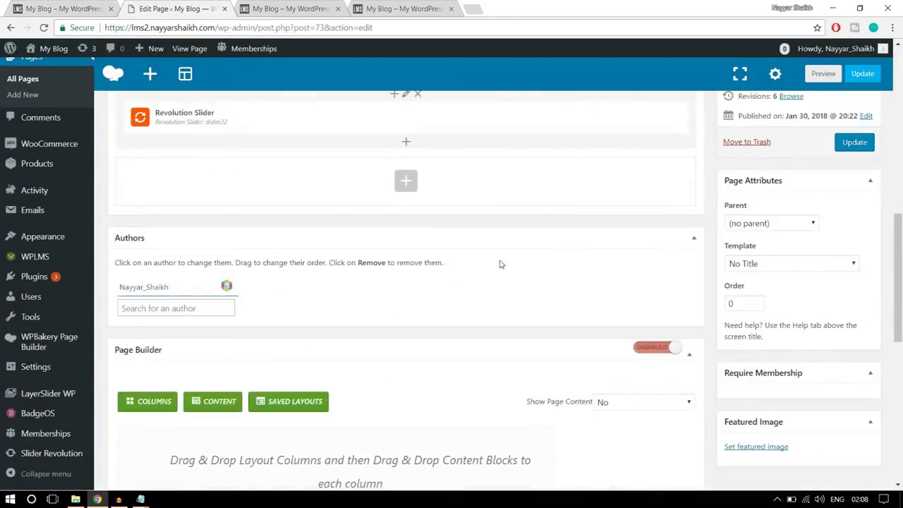
Add a text block row holding the copied quote 'I think this is the best thing…' by abc.com
{"action": "left_click", "coordinate": [399, 173]}
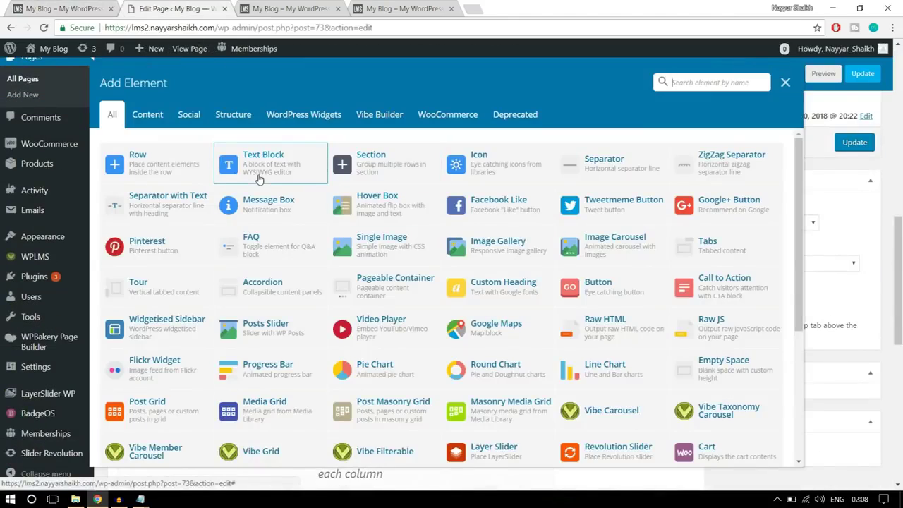
{"action": "left_click", "coordinate": [251, 173]}
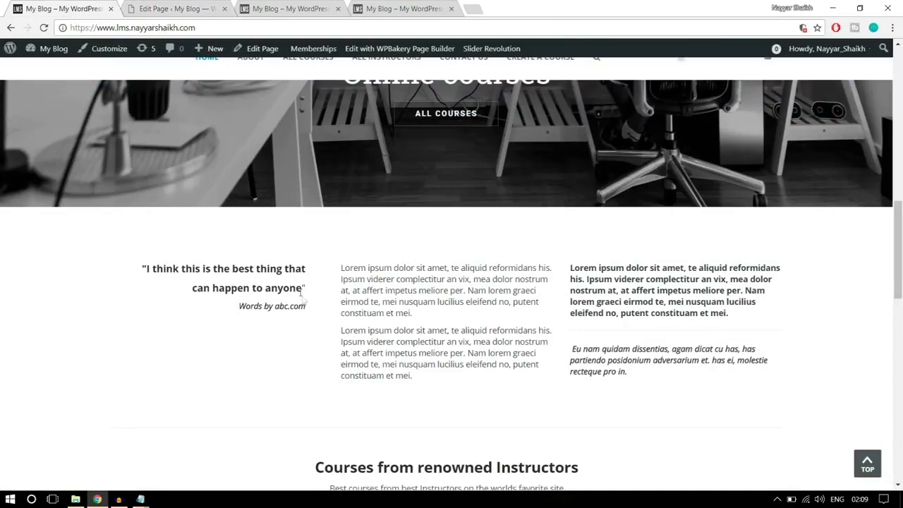
{"action": "left_click_drag", "start_coordinate": [309, 309], "coordinate": [126, 250]}
{"action": "key", "text": "ctrl+c"}
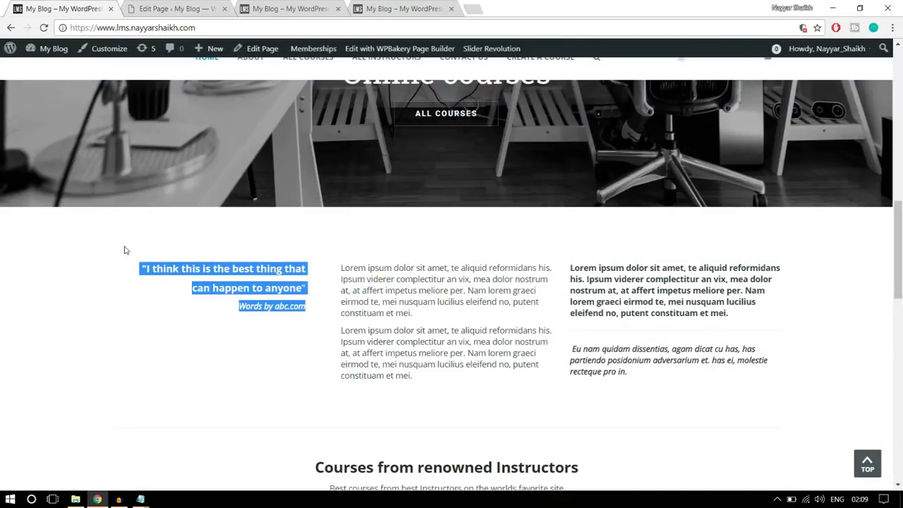
{"action": "left_click", "coordinate": [211, 10]}
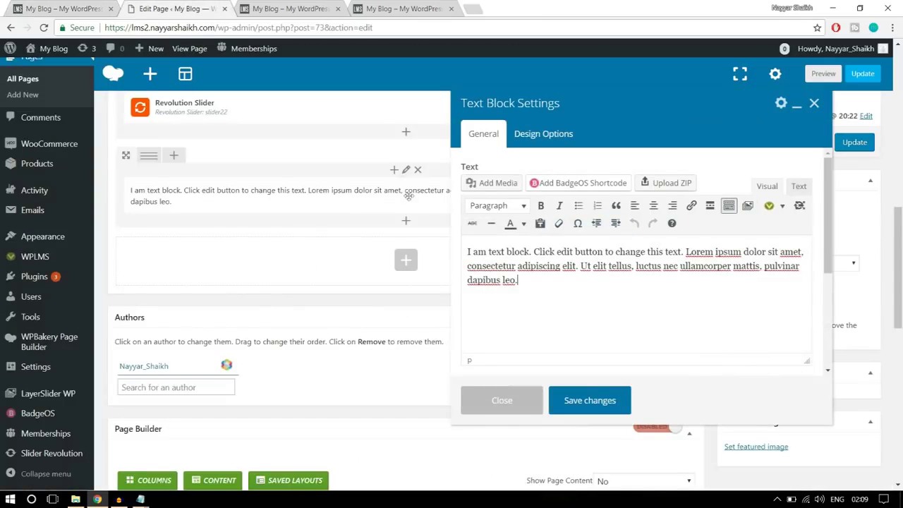
{"action": "left_click_drag", "start_coordinate": [535, 279], "coordinate": [436, 242]}
{"action": "key", "text": "ctrl+v"}
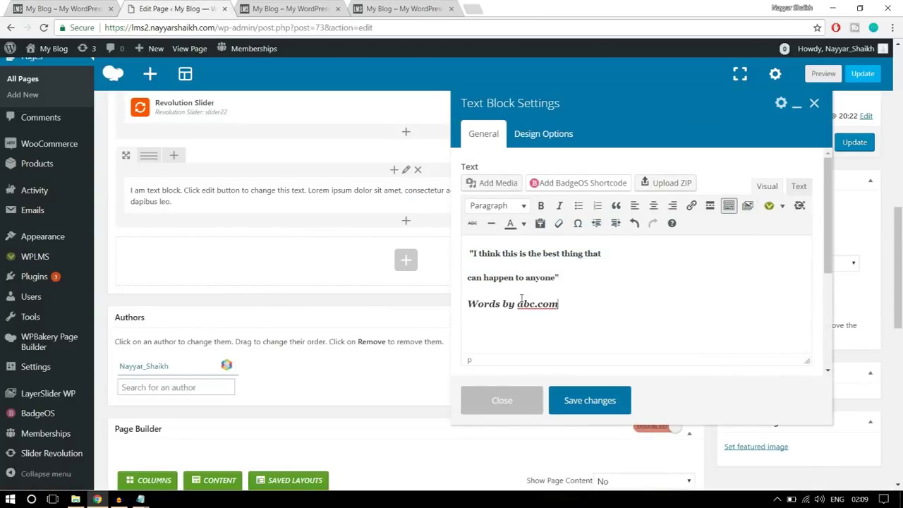
{"action": "left_click", "coordinate": [590, 400]}
{"action": "left_click", "coordinate": [63, 9]}
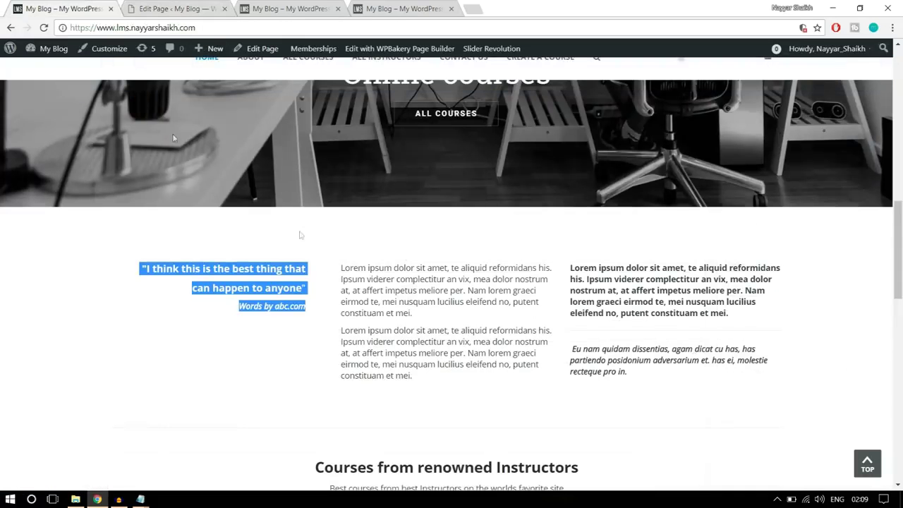
{"action": "left_click", "coordinate": [415, 351]}
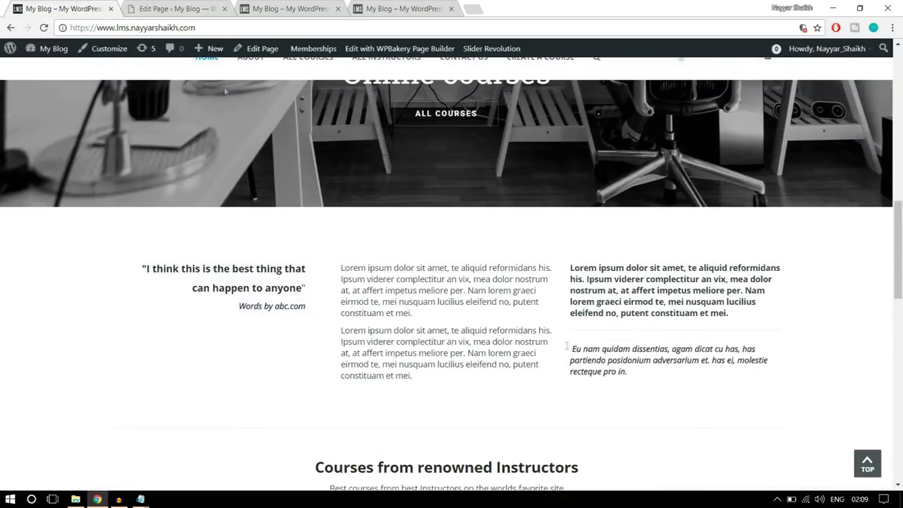
{"action": "left_click", "coordinate": [176, 9]}
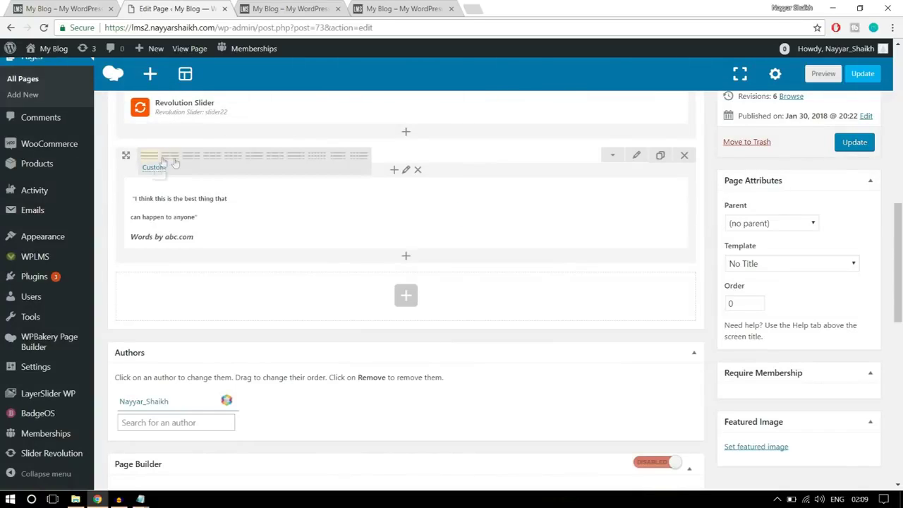
Split the quote row into three equal columns and add a text block to the middle one
{"action": "left_click", "coordinate": [212, 156]}
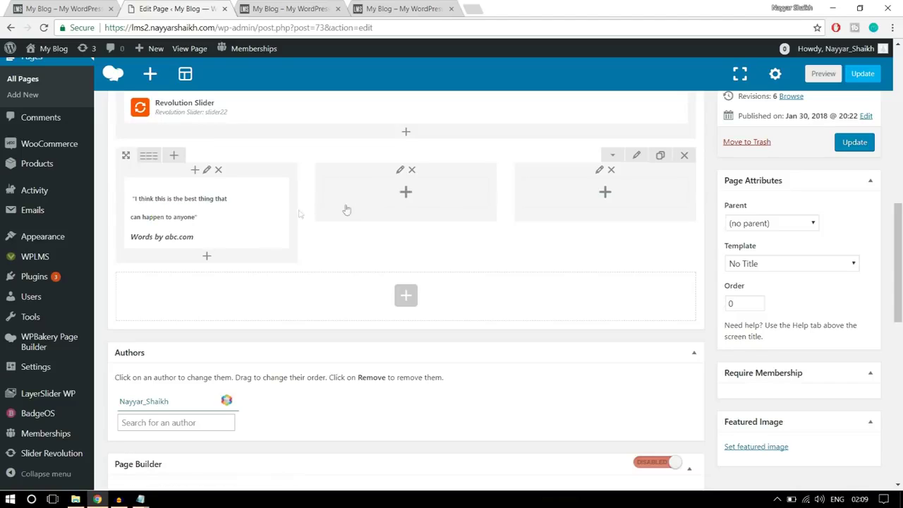
{"action": "left_click", "coordinate": [405, 194]}
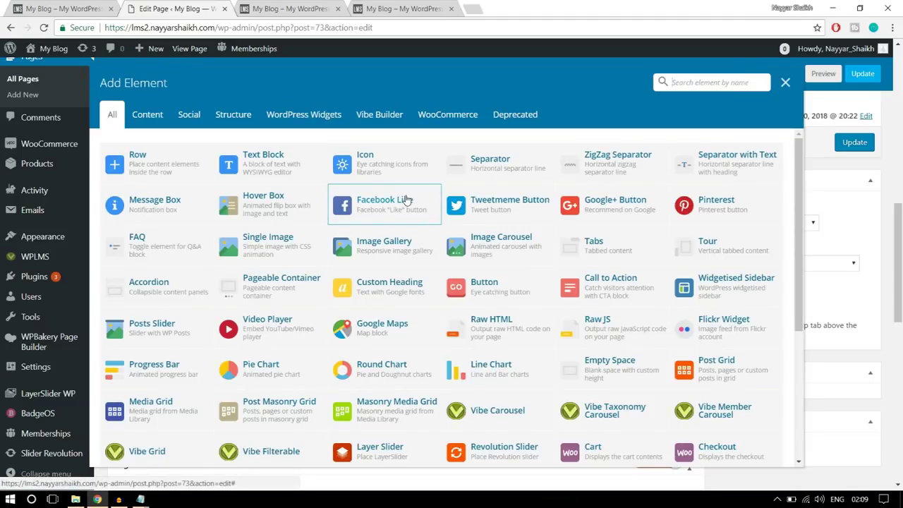
{"action": "left_click", "coordinate": [272, 173]}
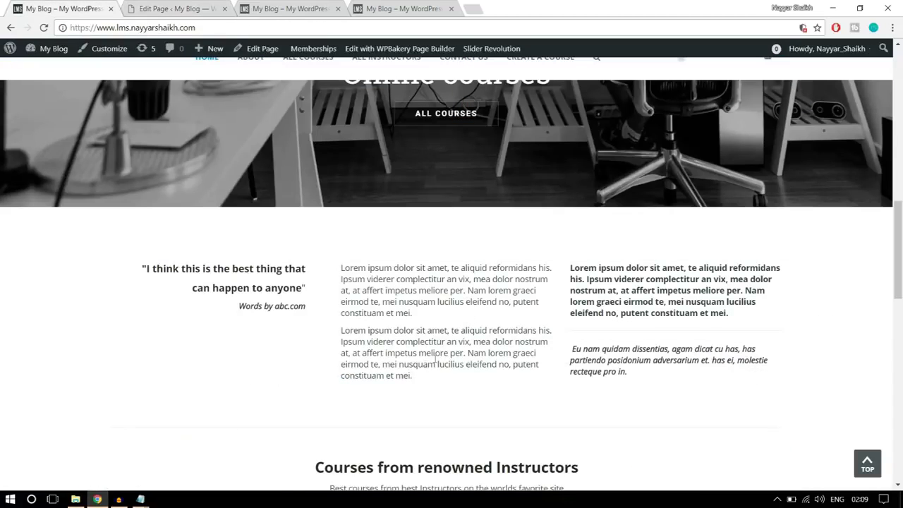
Replace the middle text block's placeholder with the two Lorem ipsum paragraphs copied from the live site
{"action": "left_click_drag", "start_coordinate": [424, 381], "coordinate": [338, 266]}
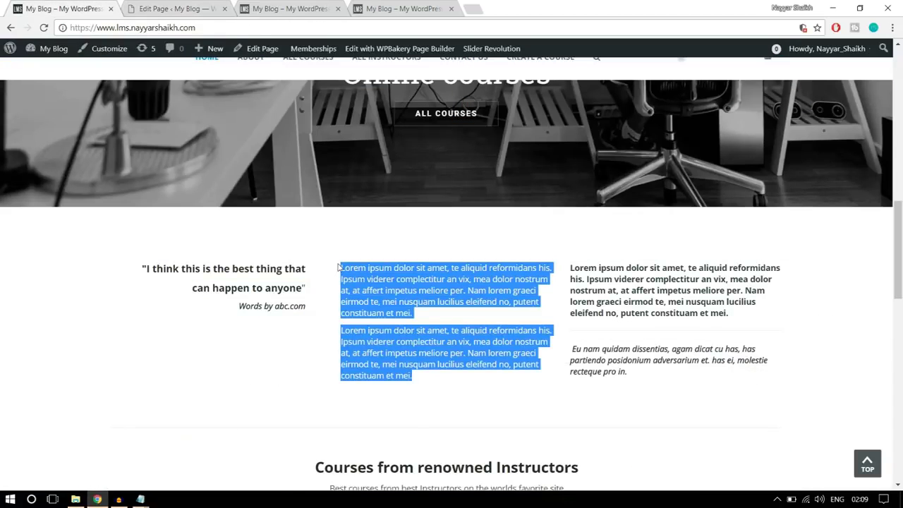
{"action": "right_click", "coordinate": [367, 272]}
{"action": "left_click", "coordinate": [395, 280]}
{"action": "left_click", "coordinate": [177, 8]}
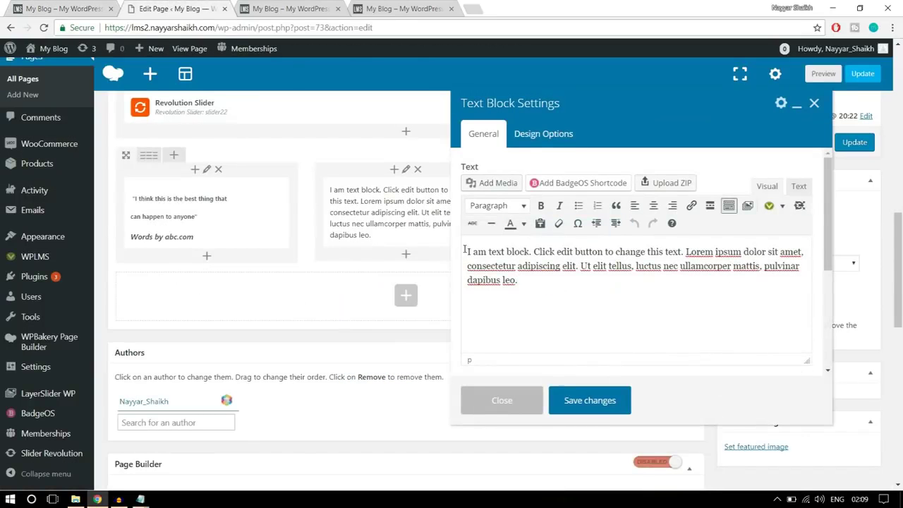
{"action": "left_click_drag", "start_coordinate": [519, 279], "coordinate": [460, 241]}
{"action": "key", "text": "ctrl+v"}
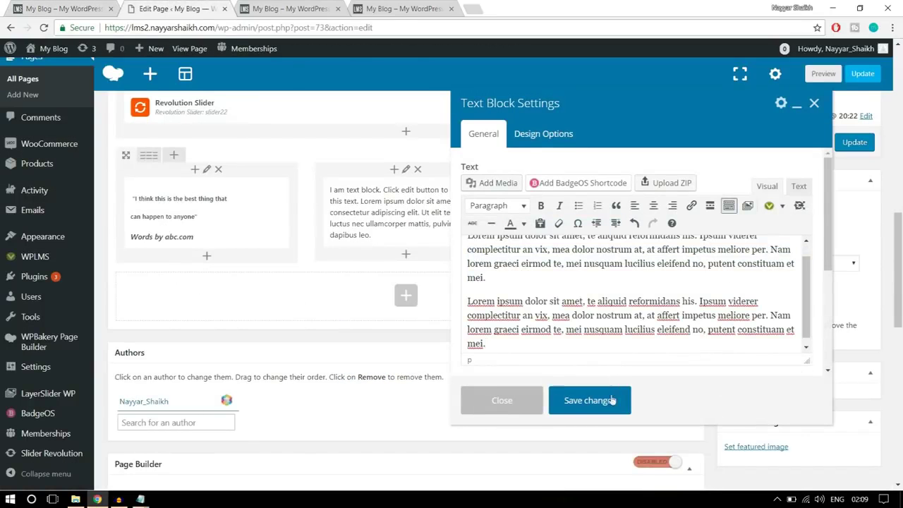
{"action": "left_click", "coordinate": [611, 389]}
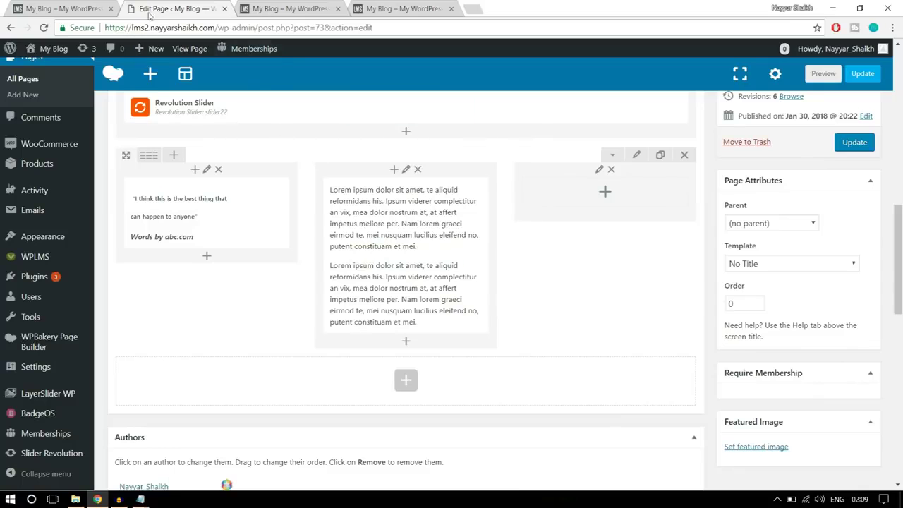
{"action": "left_click", "coordinate": [84, 8]}
Add a third-column text block with the bold Lorem paragraph and italic 'Eu nam quidam…' line
{"action": "left_click", "coordinate": [671, 376]}
{"action": "left_click_drag", "start_coordinate": [639, 374], "coordinate": [572, 262]}
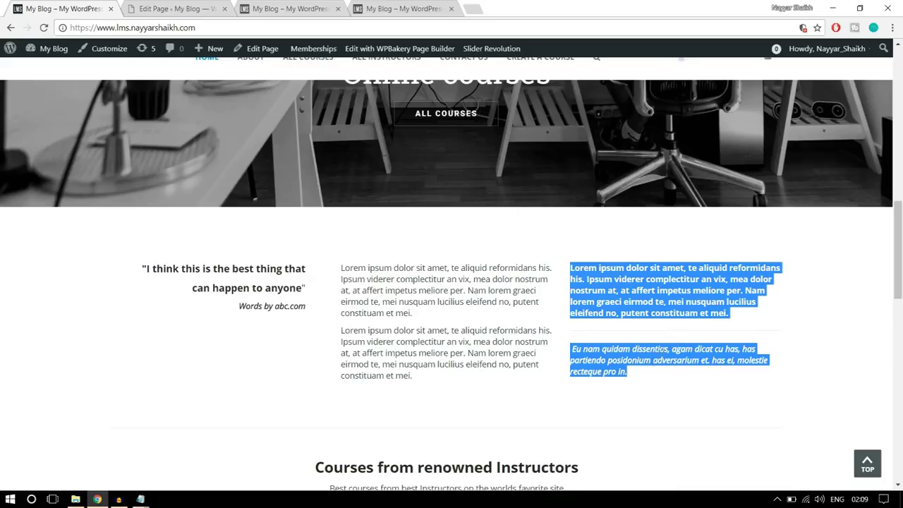
{"action": "left_click", "coordinate": [669, 375]}
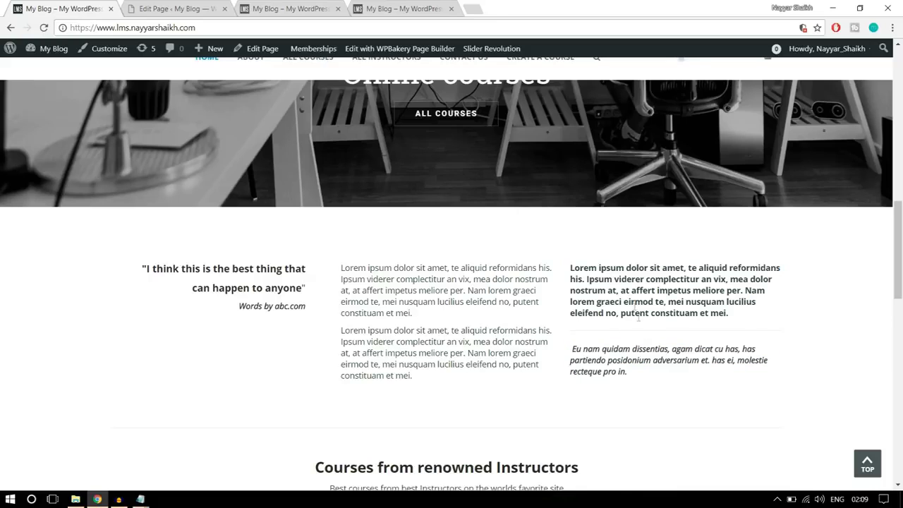
{"action": "left_click", "coordinate": [168, 9]}
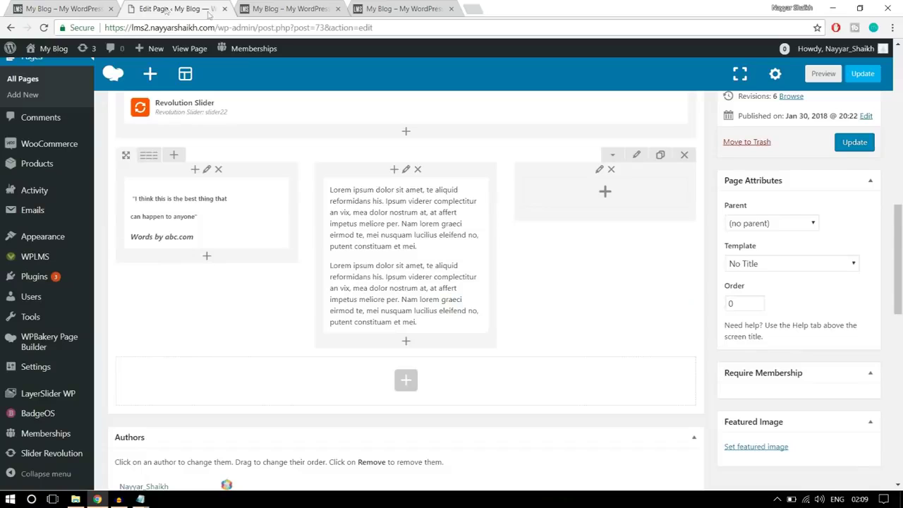
{"action": "left_click", "coordinate": [607, 198]}
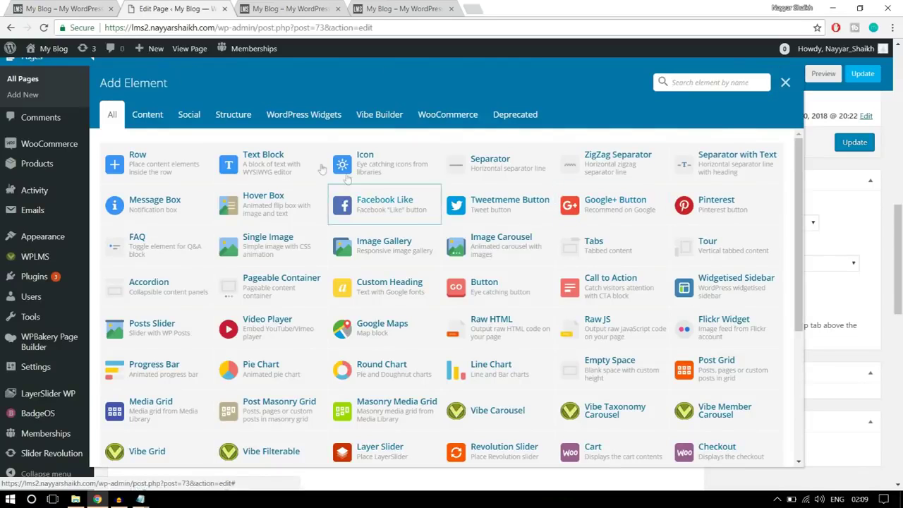
{"action": "left_click", "coordinate": [281, 168]}
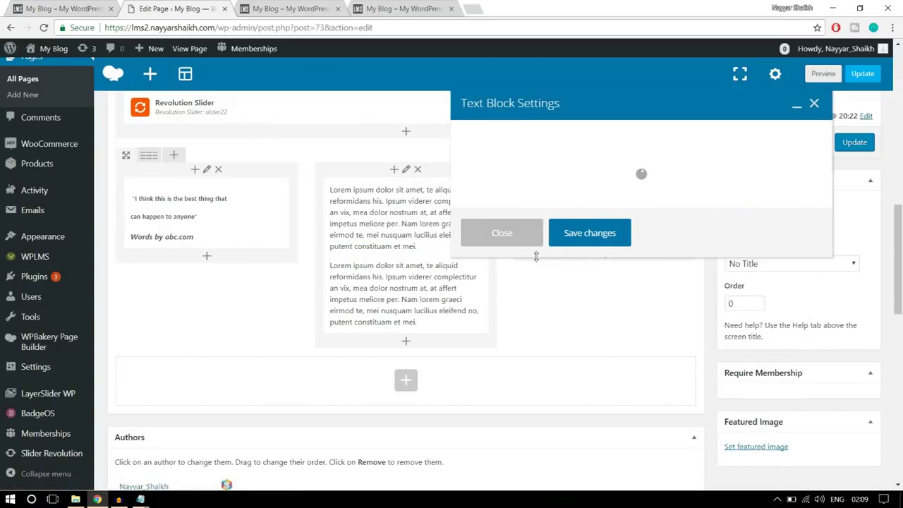
{"action": "left_click_drag", "start_coordinate": [570, 318], "coordinate": [395, 255]}
{"action": "key", "text": "ctrl+v"}
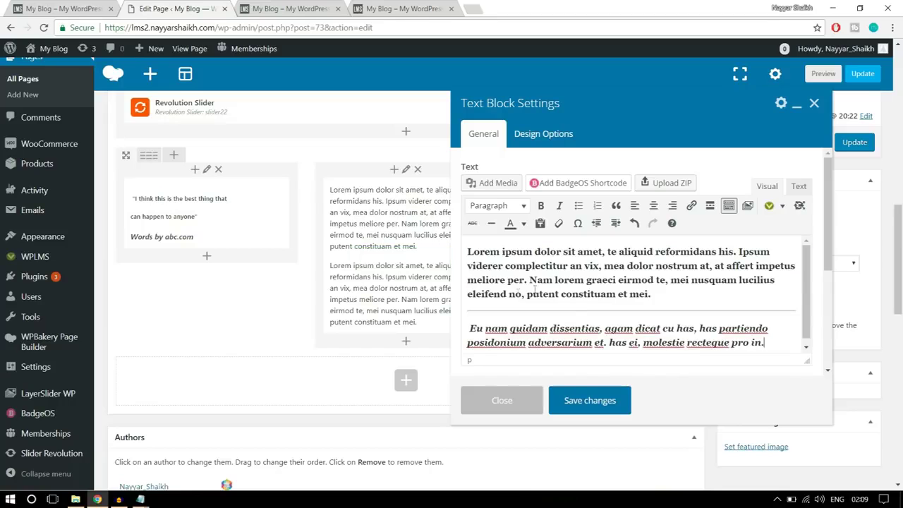
{"action": "left_click", "coordinate": [605, 408]}
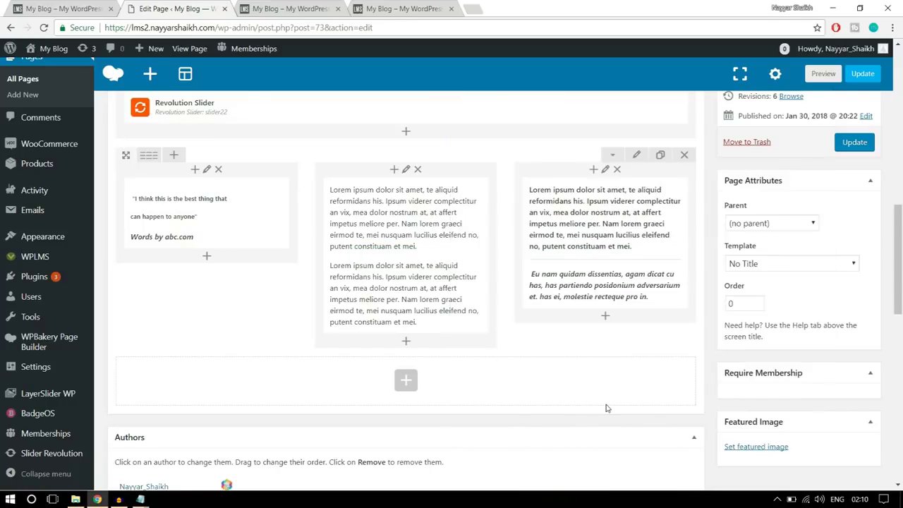
{"action": "left_click", "coordinate": [56, 8]}
{"action": "scroll", "coordinate": [437, 232], "scroll_direction": "down", "scroll_amount": 2}
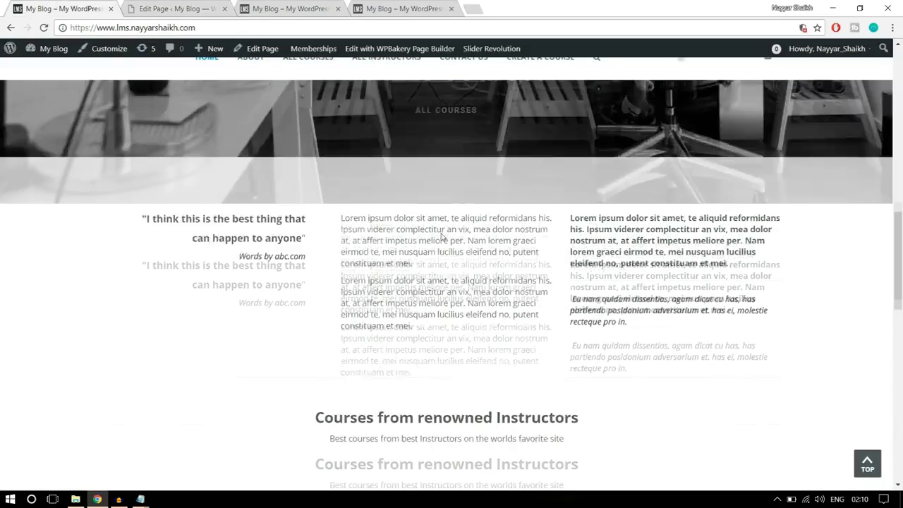
{"action": "scroll", "coordinate": [490, 303], "scroll_direction": "up", "scroll_amount": 2}
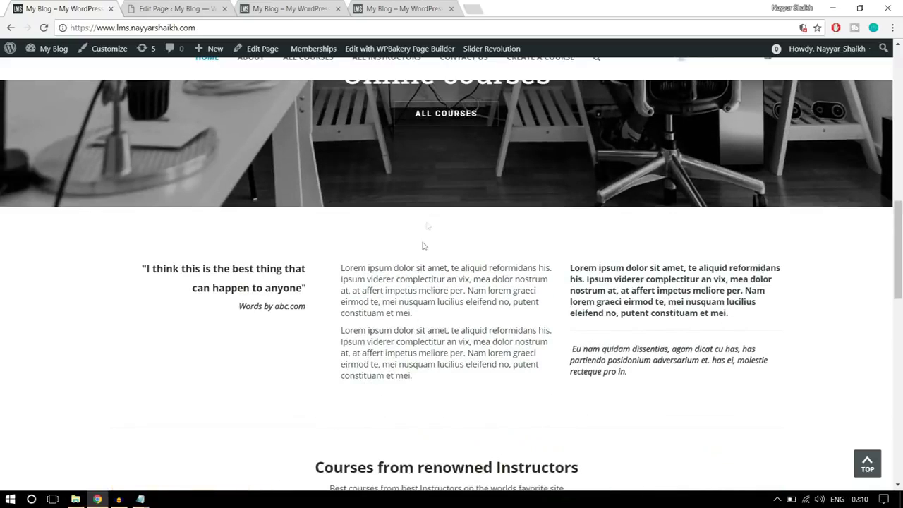
Give the three-column row 50 top and 50 bottom padding in its Design Options
{"action": "left_click", "coordinate": [223, 5]}
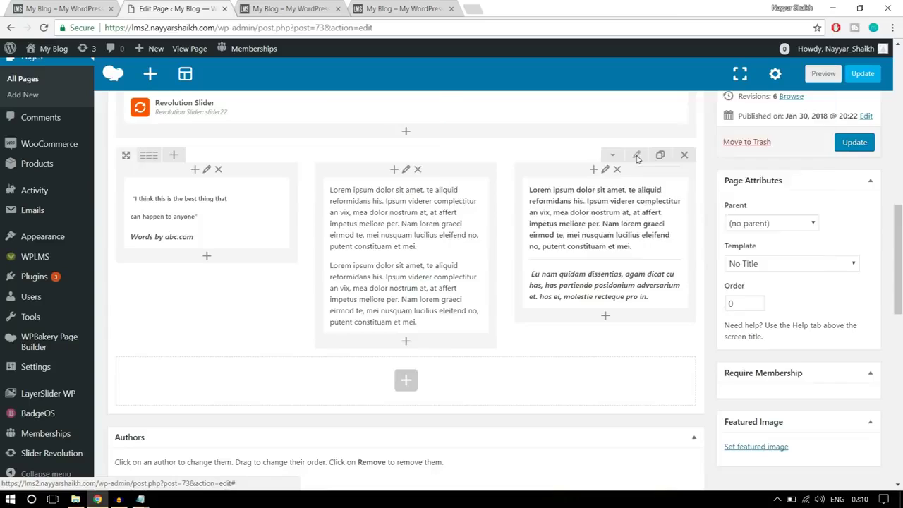
{"action": "left_click", "coordinate": [637, 155]}
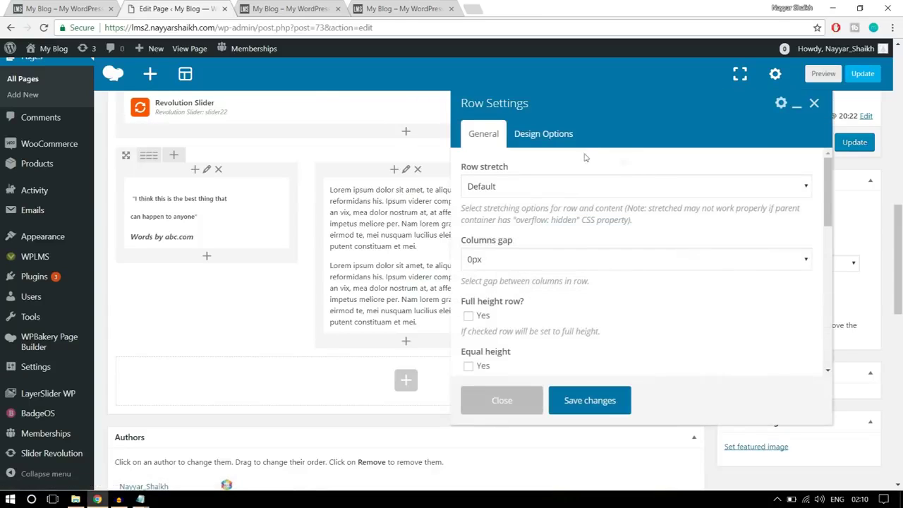
{"action": "left_click", "coordinate": [567, 137]}
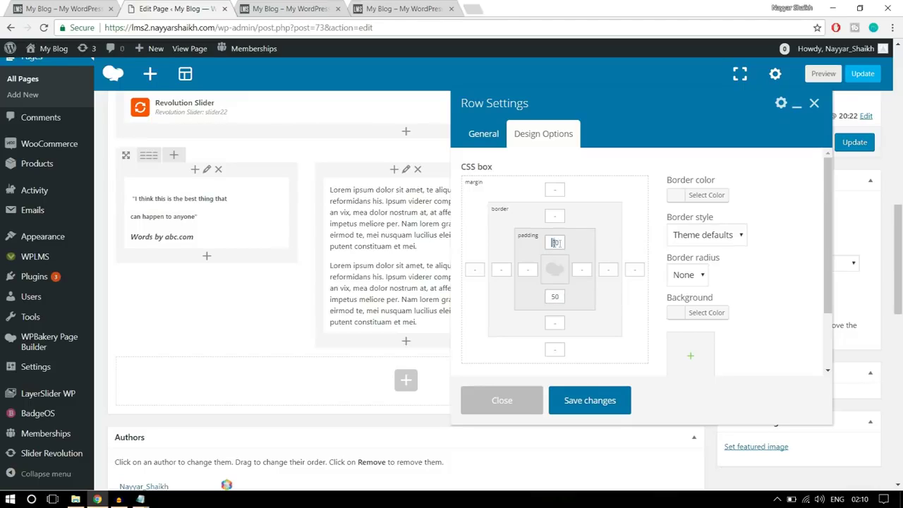
{"action": "left_click_drag", "start_coordinate": [553, 296], "coordinate": [563, 296]}
{"action": "left_click", "coordinate": [605, 398]}
Compare against the live site, then update the Home Page
{"action": "left_click", "coordinate": [80, 10]}
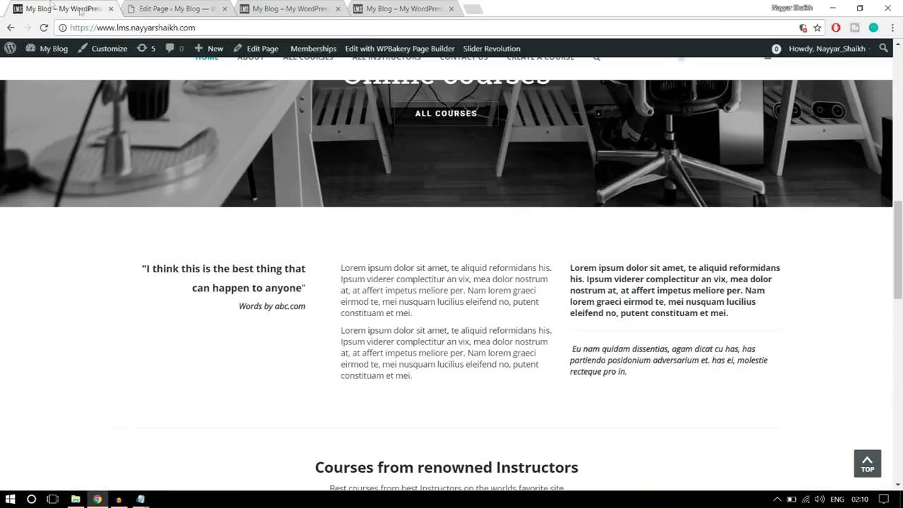
{"action": "scroll", "coordinate": [375, 276], "scroll_direction": "down", "scroll_amount": 3}
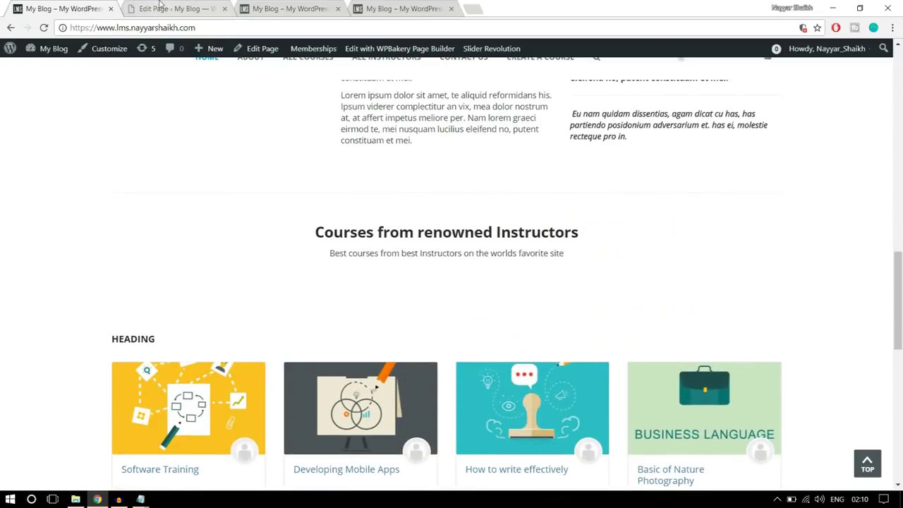
{"action": "left_click", "coordinate": [163, 9]}
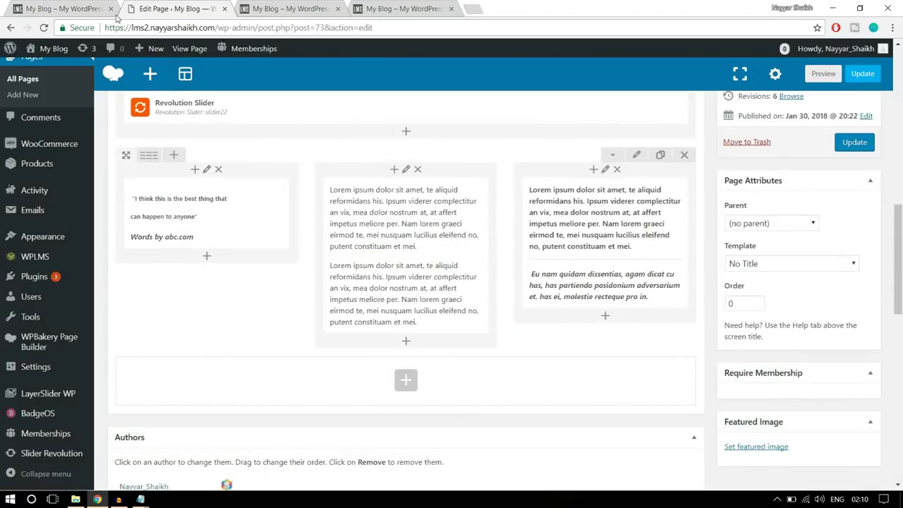
{"action": "left_click", "coordinate": [855, 147]}
Reload the lms2 site and scroll to the new three-column row
{"action": "left_click", "coordinate": [296, 9]}
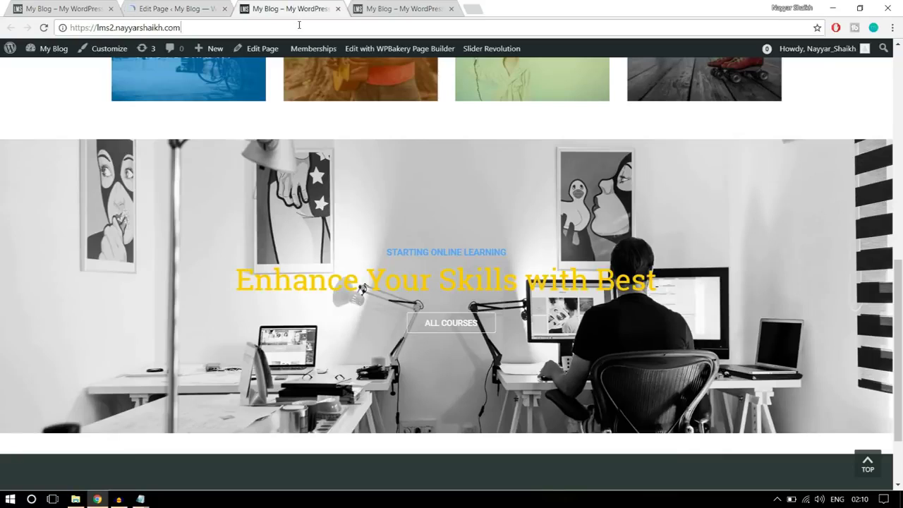
{"action": "left_click", "coordinate": [299, 27]}
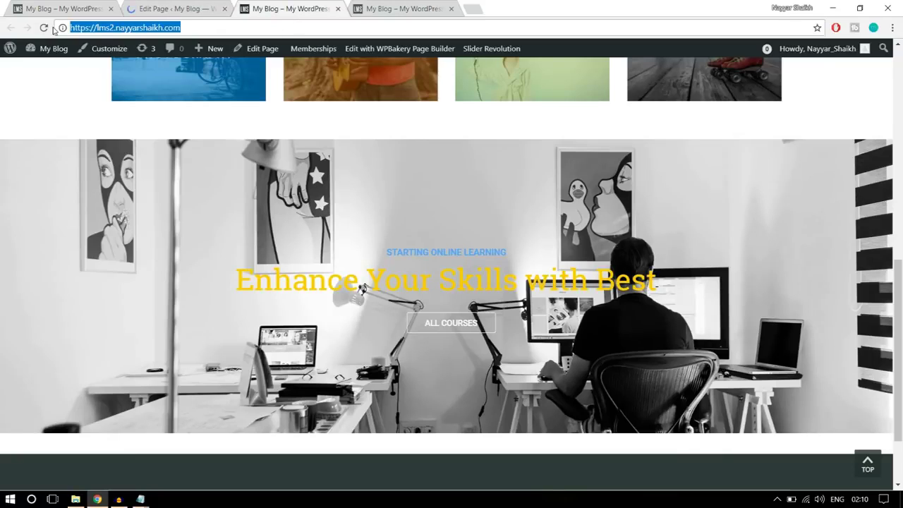
{"action": "key", "text": "Return"}
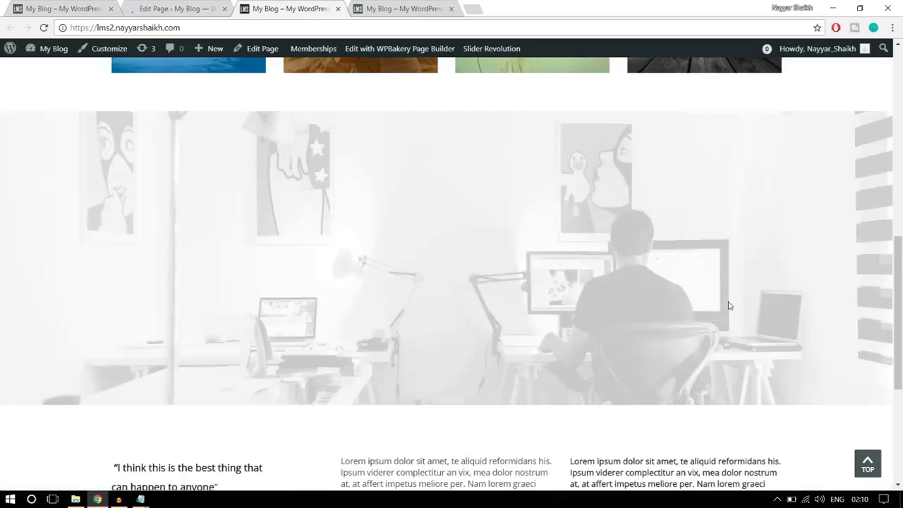
{"action": "scroll", "coordinate": [741, 317], "scroll_direction": "down", "scroll_amount": 3}
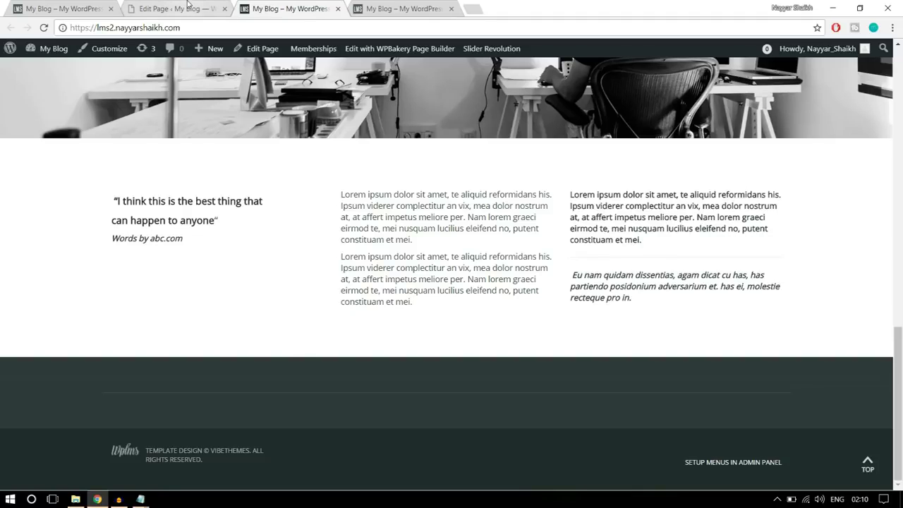
Select the original site's 'Courses from renowned Instructors' heading and subtitle, then return to the editor
{"action": "left_click", "coordinate": [65, 9]}
{"action": "left_click_drag", "start_coordinate": [319, 230], "coordinate": [601, 252]}
{"action": "left_click", "coordinate": [602, 252]}
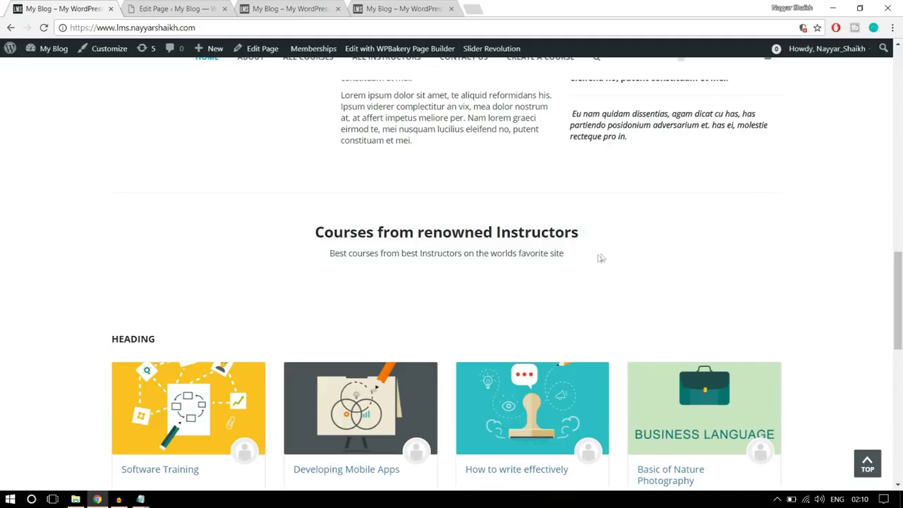
{"action": "left_click_drag", "start_coordinate": [571, 259], "coordinate": [314, 233]}
{"action": "key", "text": "ctrl+c"}
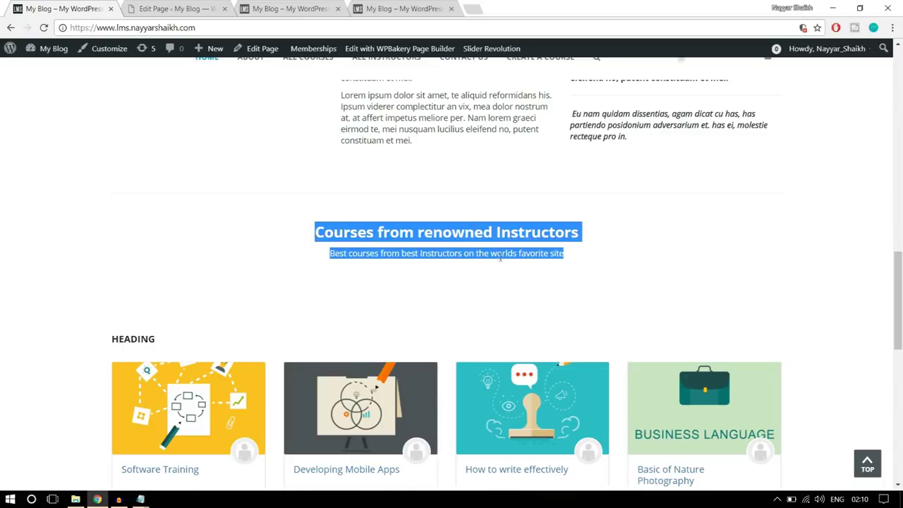
{"action": "scroll", "coordinate": [501, 260], "scroll_direction": "up", "scroll_amount": 15}
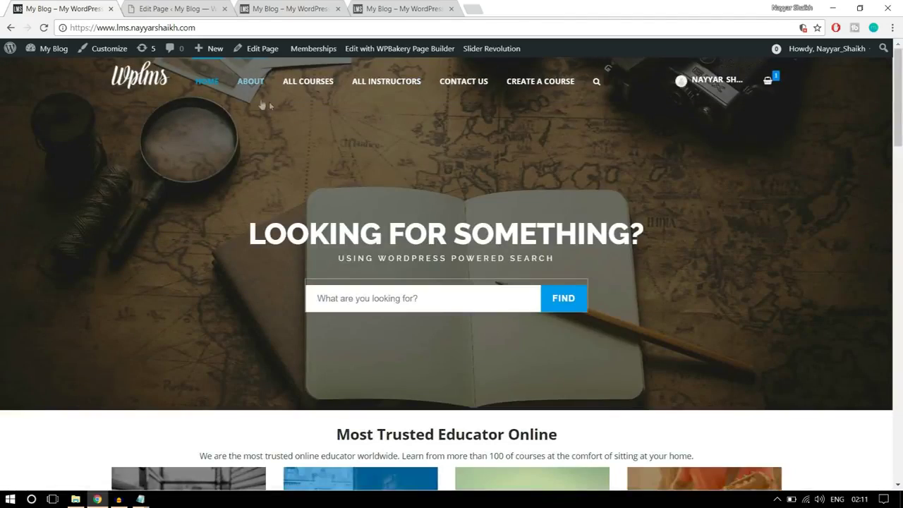
{"action": "scroll", "coordinate": [590, 242], "scroll_direction": "down", "scroll_amount": 9}
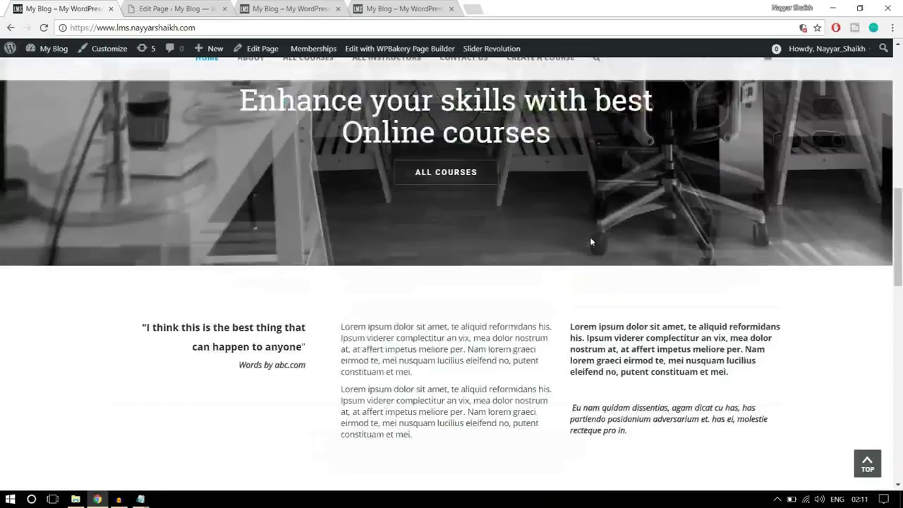
{"action": "scroll", "coordinate": [591, 242], "scroll_direction": "down", "scroll_amount": 5}
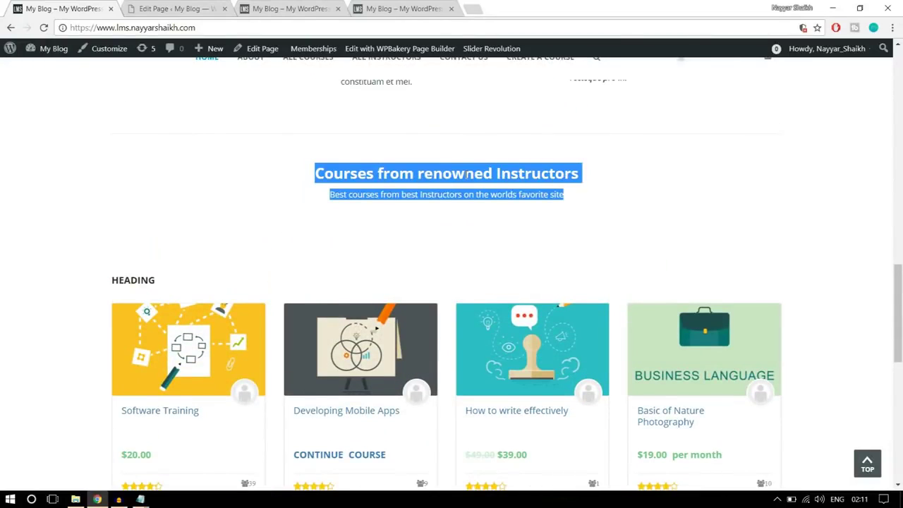
{"action": "left_click", "coordinate": [176, 9]}
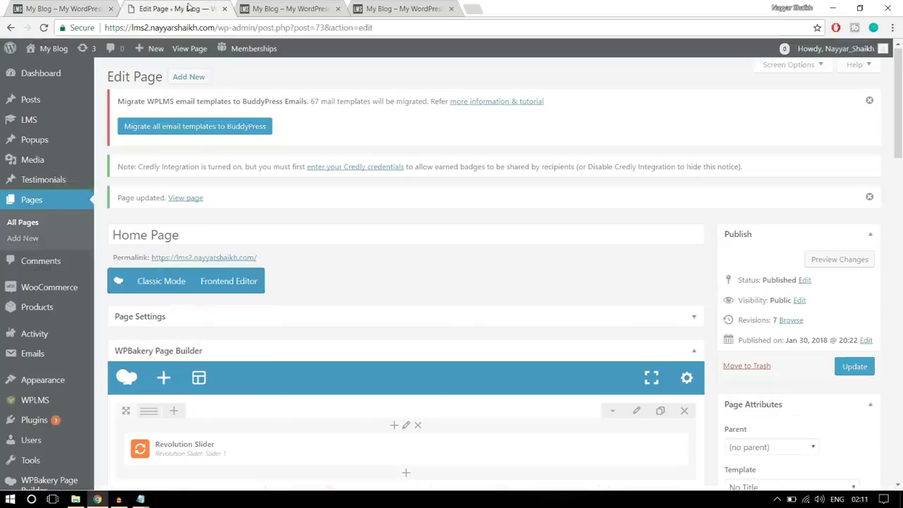
Add a text block in a new row below the quote row
{"action": "scroll", "coordinate": [528, 252], "scroll_direction": "down", "scroll_amount": 4}
{"action": "scroll", "coordinate": [549, 304], "scroll_direction": "down", "scroll_amount": 5}
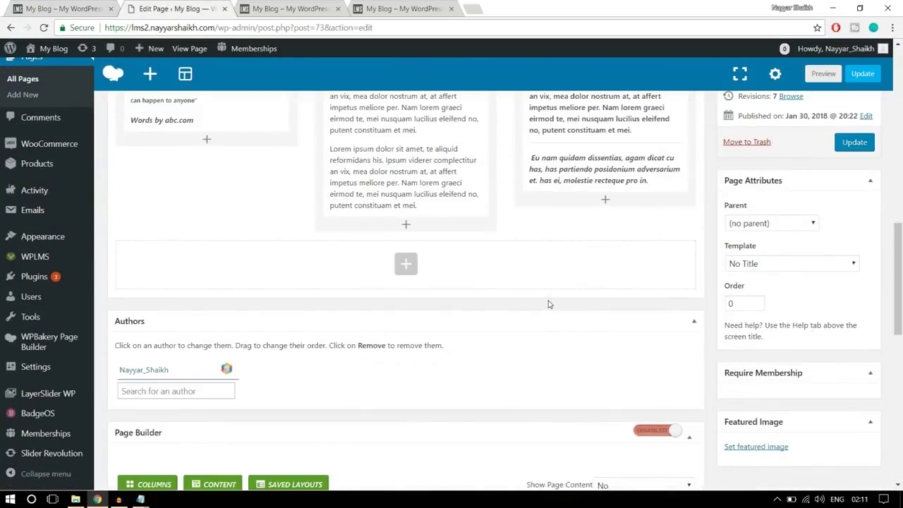
{"action": "scroll", "coordinate": [549, 304], "scroll_direction": "up", "scroll_amount": 8}
{"action": "scroll", "coordinate": [549, 304], "scroll_direction": "up", "scroll_amount": 2}
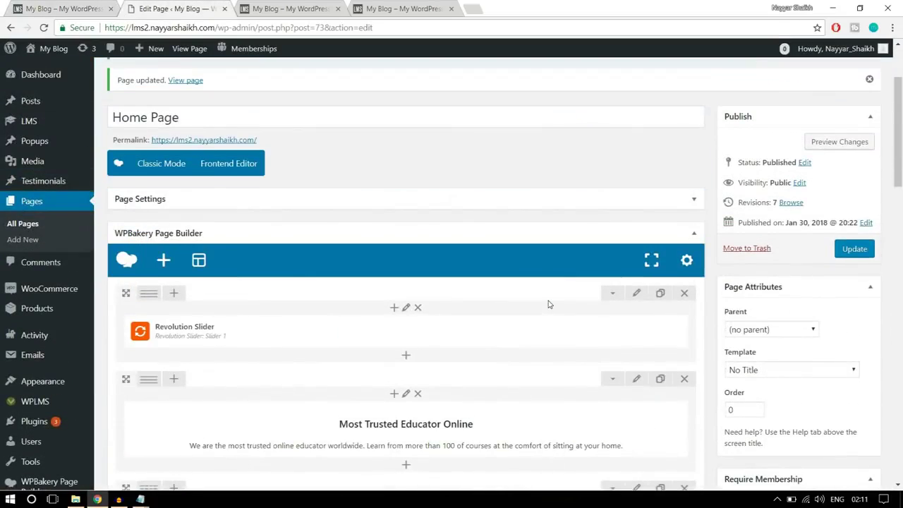
{"action": "scroll", "coordinate": [549, 304], "scroll_direction": "down", "scroll_amount": 1}
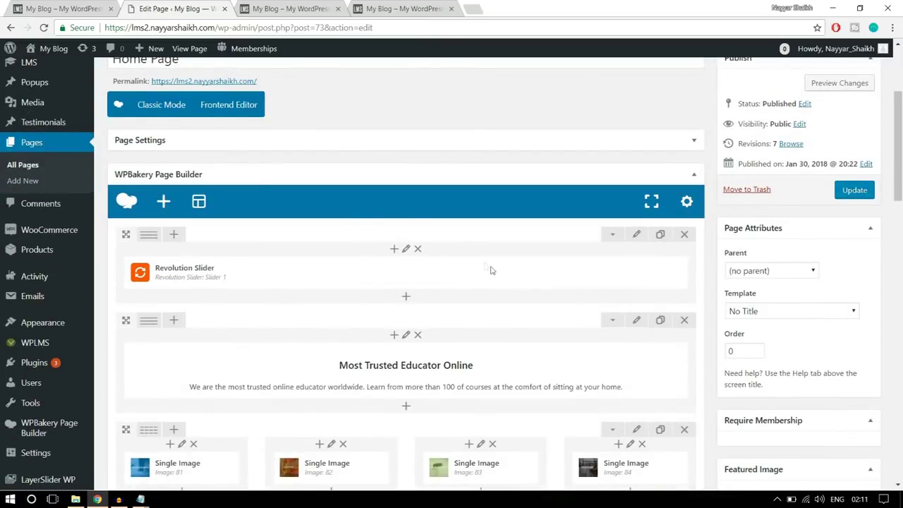
{"action": "scroll", "coordinate": [543, 274], "scroll_direction": "down", "scroll_amount": 6}
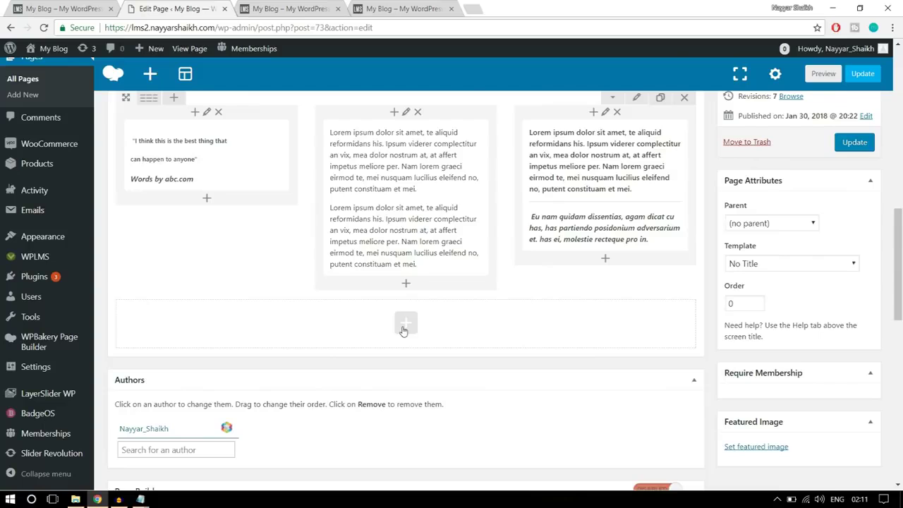
{"action": "left_click", "coordinate": [404, 328]}
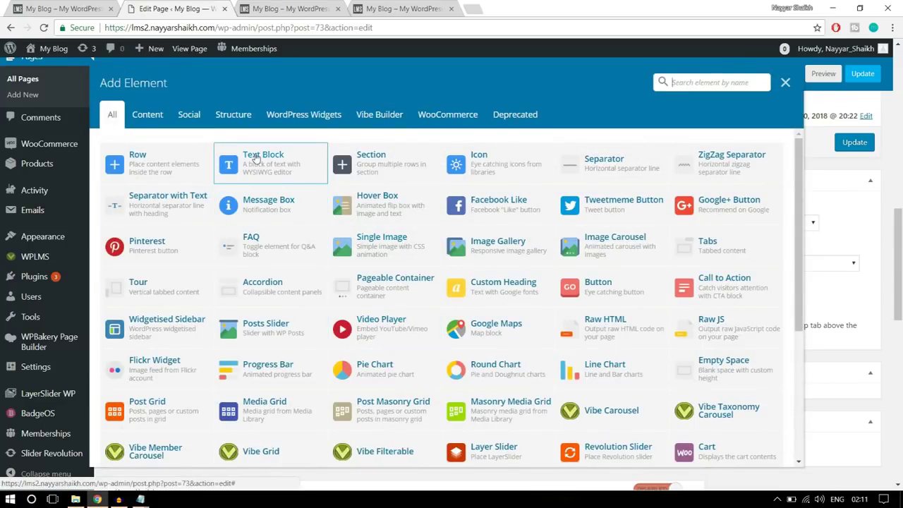
{"action": "left_click", "coordinate": [268, 169]}
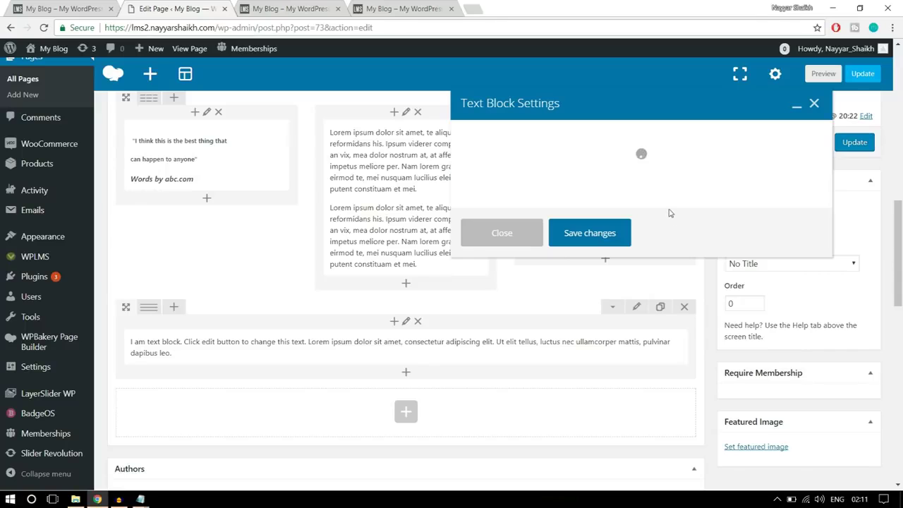
Paste the 'Courses from renowned Instructors' heading and subtitle, center them, and save the block
{"action": "left_click_drag", "start_coordinate": [522, 280], "coordinate": [440, 248]}
{"action": "key", "text": "ctrl+v"}
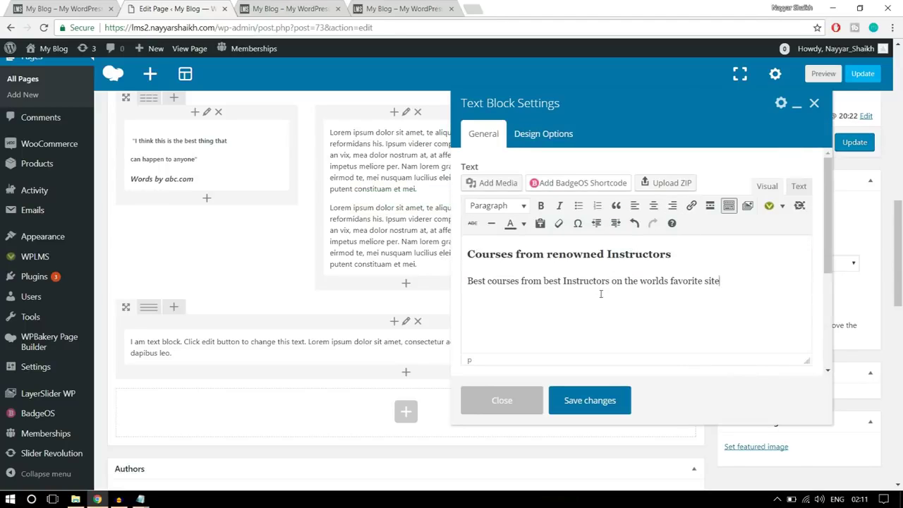
{"action": "left_click_drag", "start_coordinate": [719, 281], "coordinate": [467, 252]}
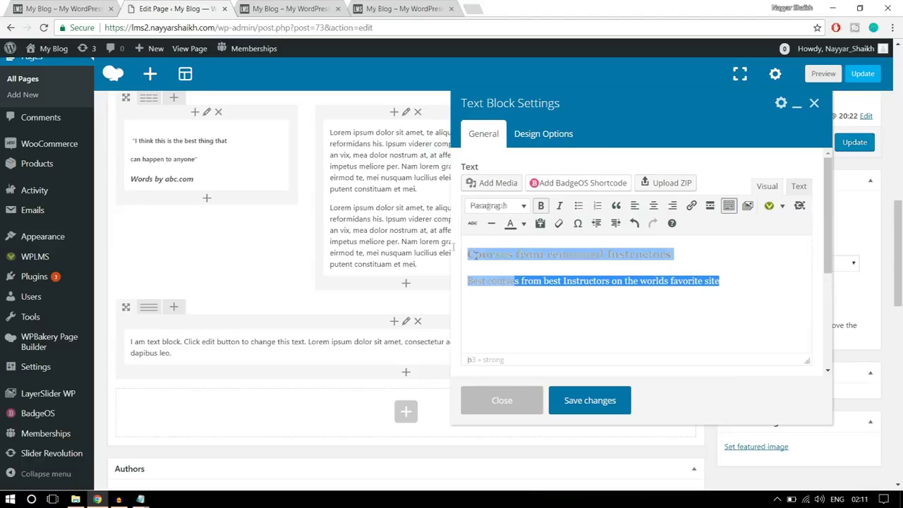
{"action": "left_click", "coordinate": [653, 206]}
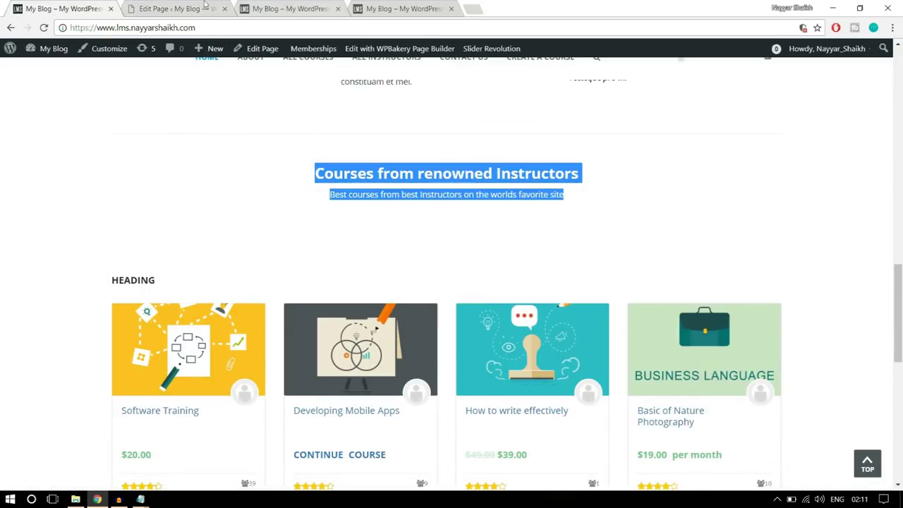
{"action": "left_click", "coordinate": [204, 8]}
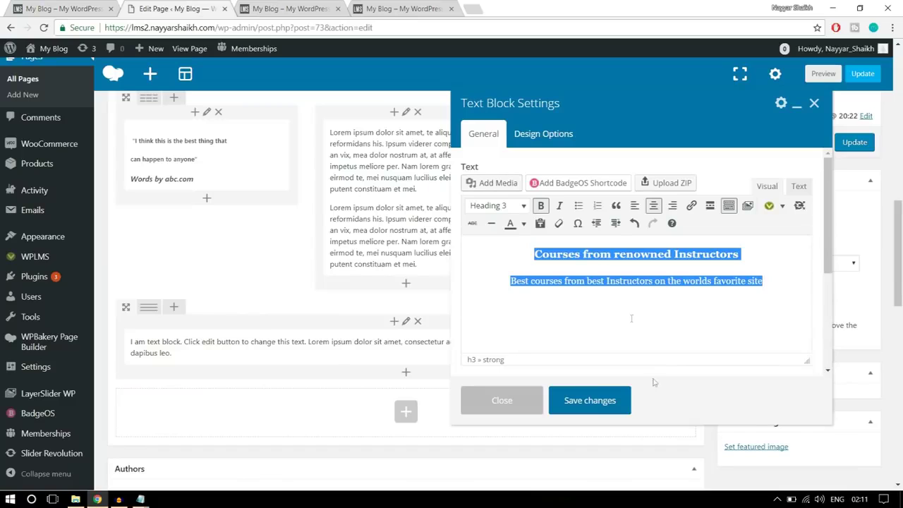
{"action": "left_click", "coordinate": [603, 401]}
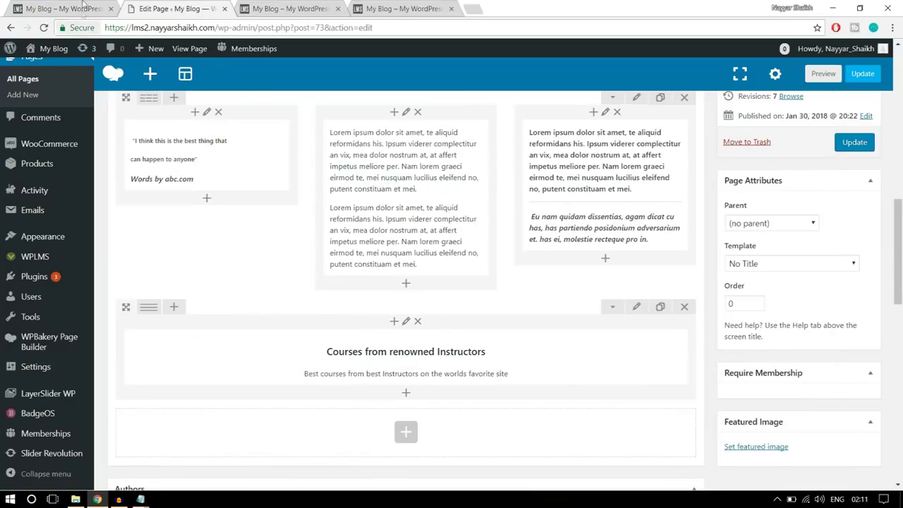
{"action": "left_click", "coordinate": [83, 7]}
Set the 'Courses from renowned Instructors' text block's top and bottom padding to 20
{"action": "left_click", "coordinate": [179, 9]}
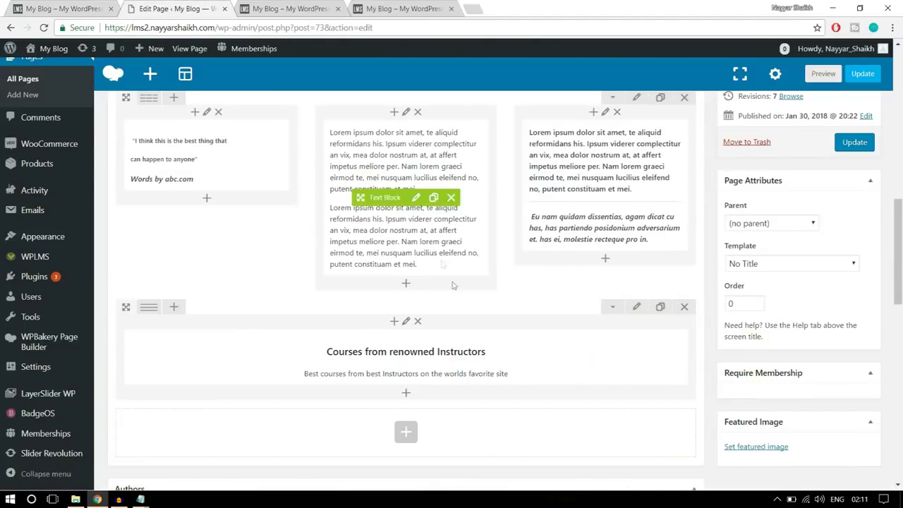
{"action": "scroll", "coordinate": [469, 333], "scroll_direction": "down", "scroll_amount": 1}
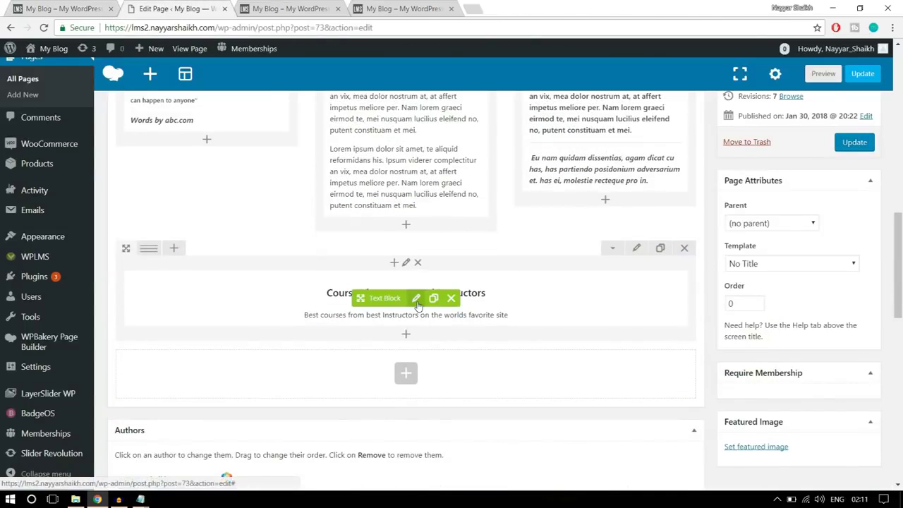
{"action": "left_click", "coordinate": [416, 297]}
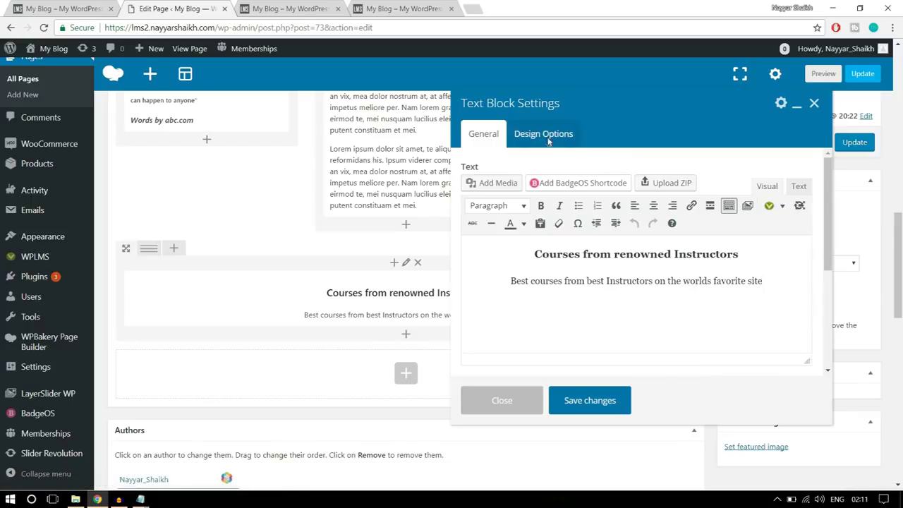
{"action": "left_click", "coordinate": [547, 140]}
{"action": "left_click", "coordinate": [557, 243]}
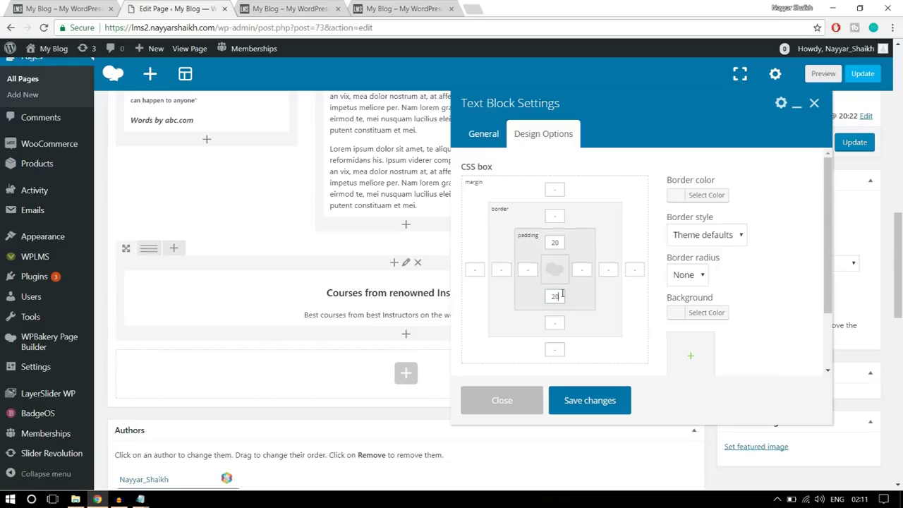
{"action": "left_click", "coordinate": [557, 240]}
{"action": "double_click", "coordinate": [544, 297]}
{"action": "left_click", "coordinate": [595, 403]}
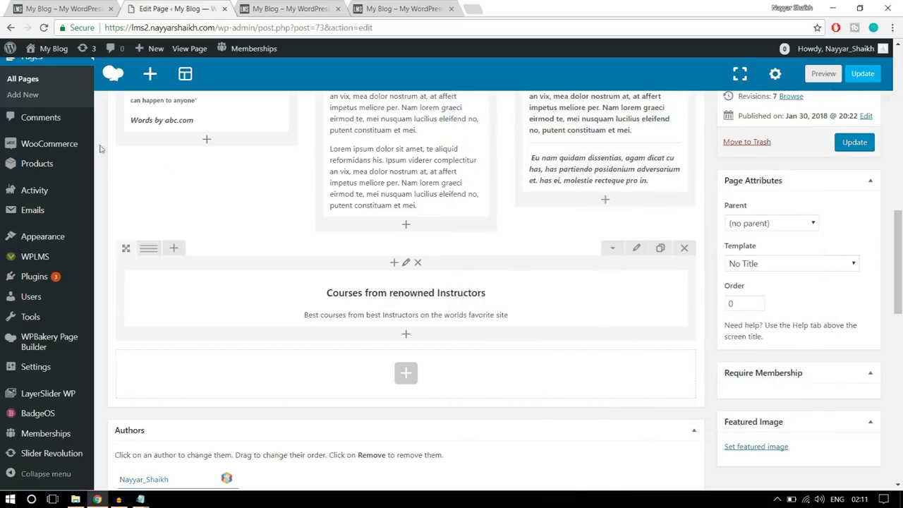
{"action": "left_click", "coordinate": [28, 7]}
{"action": "scroll", "coordinate": [270, 295], "scroll_direction": "down", "scroll_amount": 2}
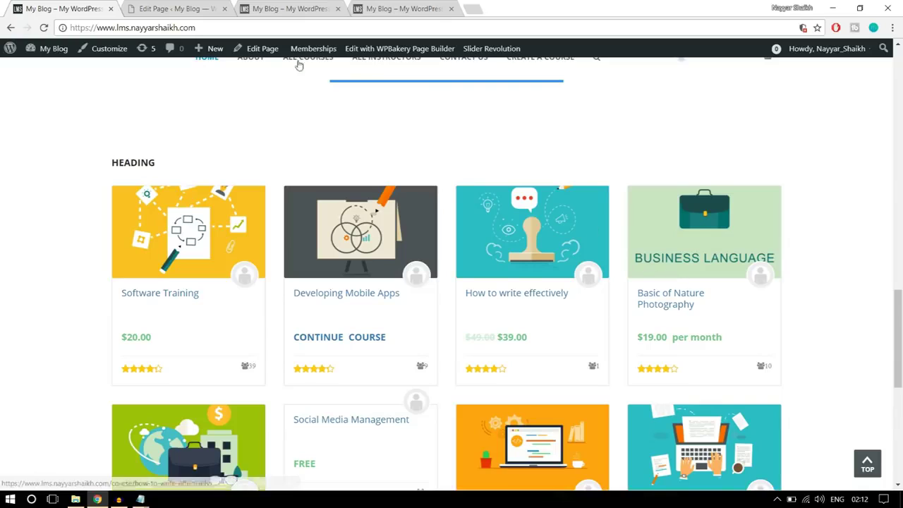
{"action": "left_click", "coordinate": [173, 8]}
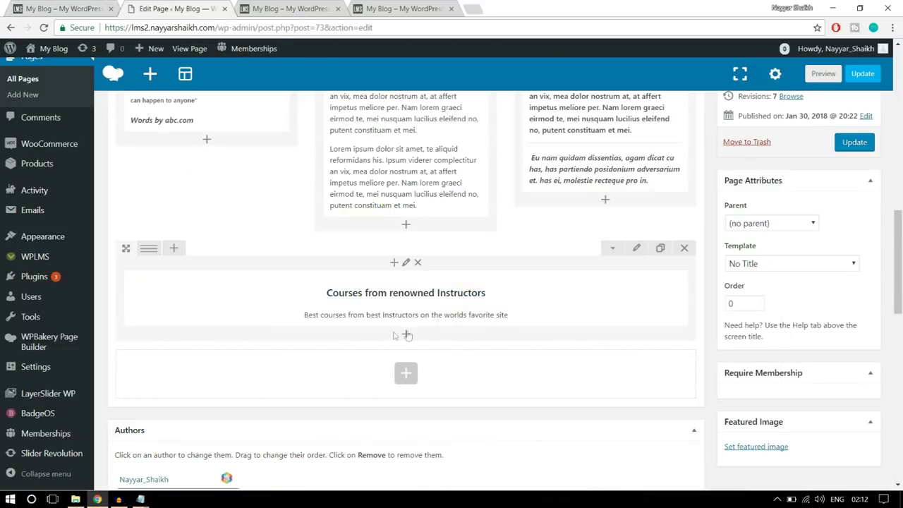
Insert a Vibe Grid element under the 'Courses from renowned Instructors' text by searching 'vibe'
{"action": "left_click", "coordinate": [407, 336]}
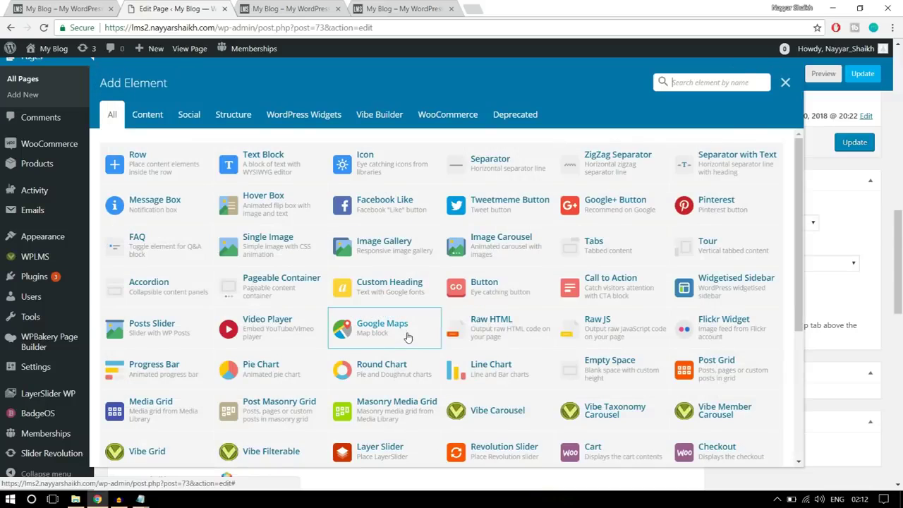
{"action": "left_click", "coordinate": [376, 119]}
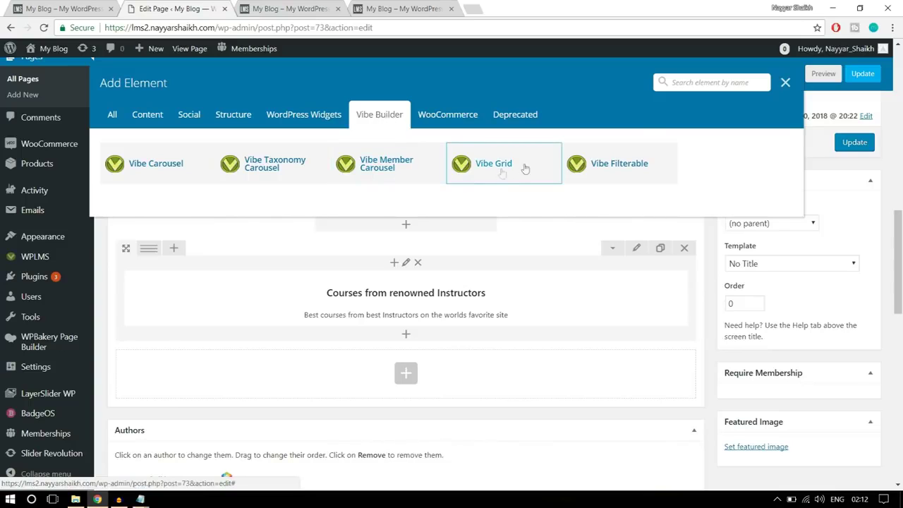
{"action": "left_click", "coordinate": [112, 115]}
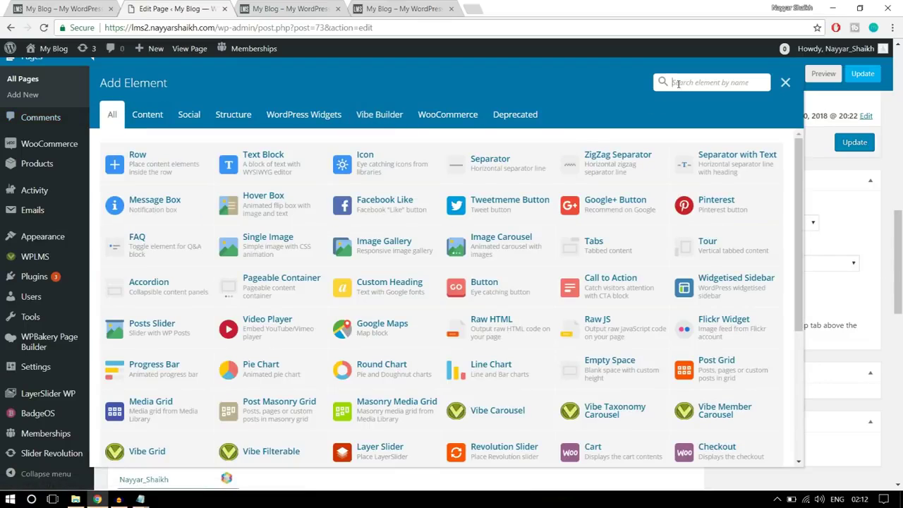
{"action": "left_click", "coordinate": [677, 82]}
{"action": "type", "text": "vibe"}
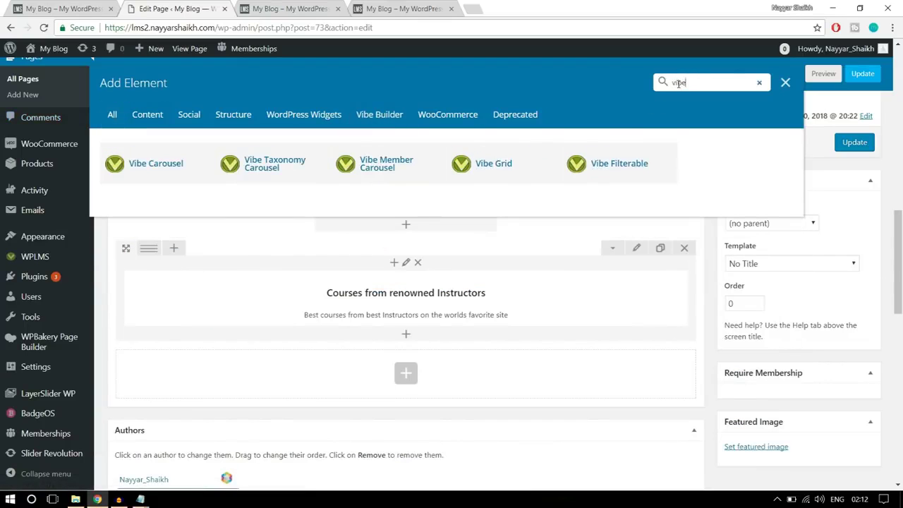
{"action": "left_click", "coordinate": [518, 173]}
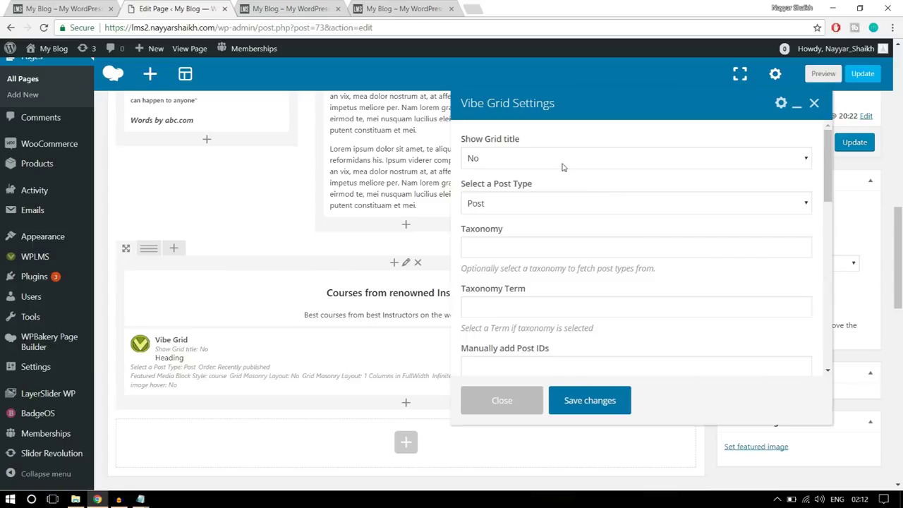
Set the Vibe Grid to list Courses ordered by recently published
{"action": "left_click", "coordinate": [524, 161]}
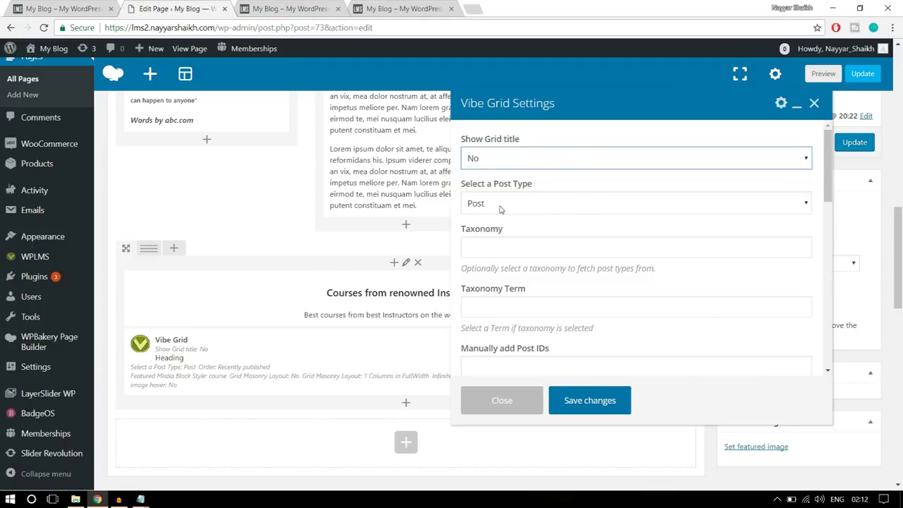
{"action": "left_click", "coordinate": [549, 203]}
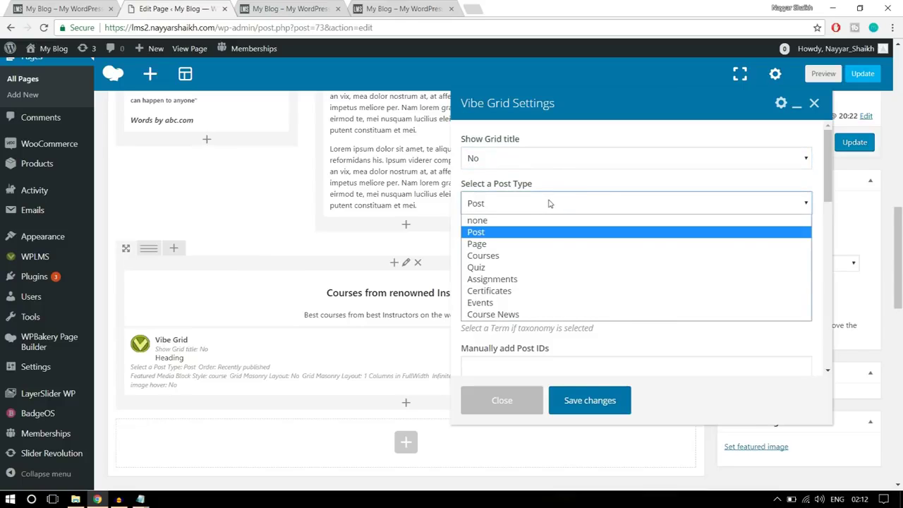
{"action": "left_click", "coordinate": [529, 258]}
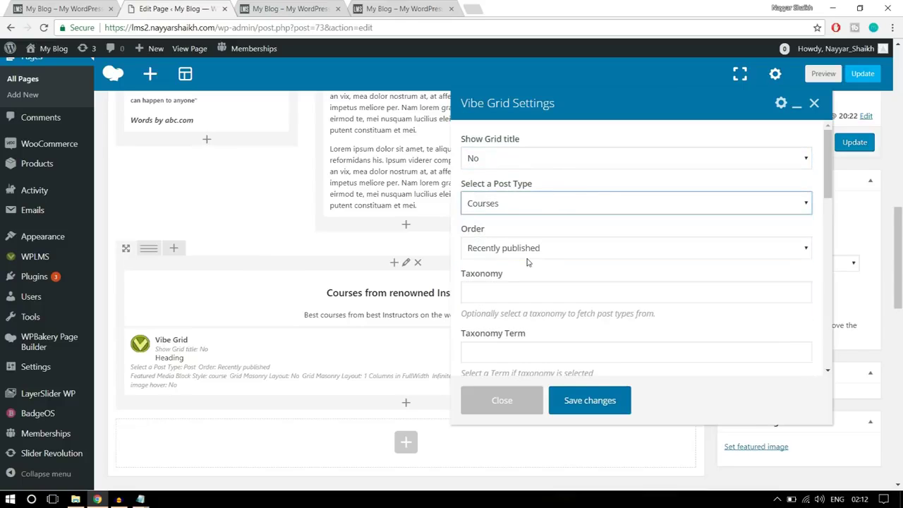
{"action": "left_click", "coordinate": [513, 205]}
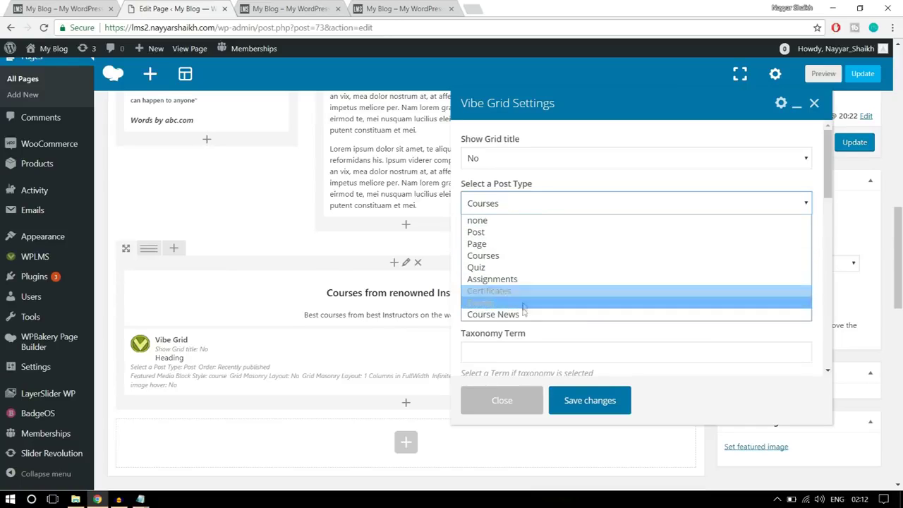
{"action": "left_click", "coordinate": [509, 256]}
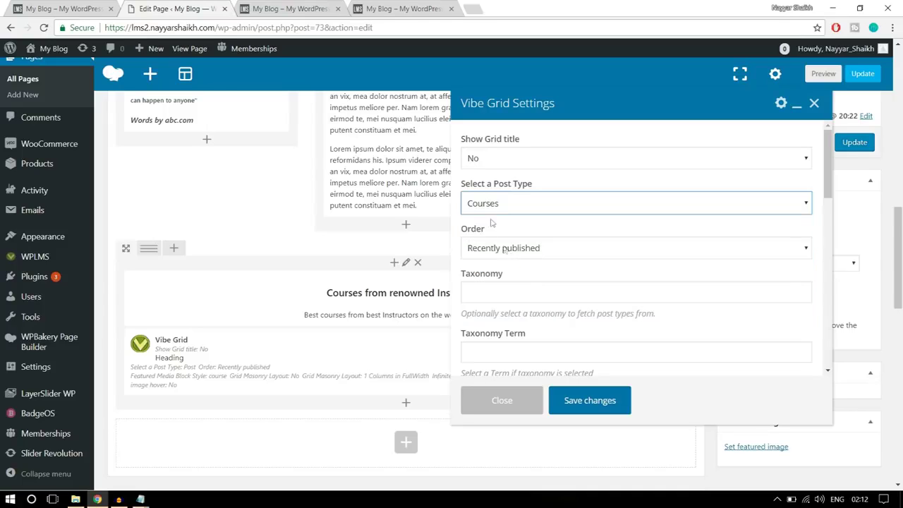
{"action": "scroll", "coordinate": [743, 236], "scroll_direction": "down", "scroll_amount": 1}
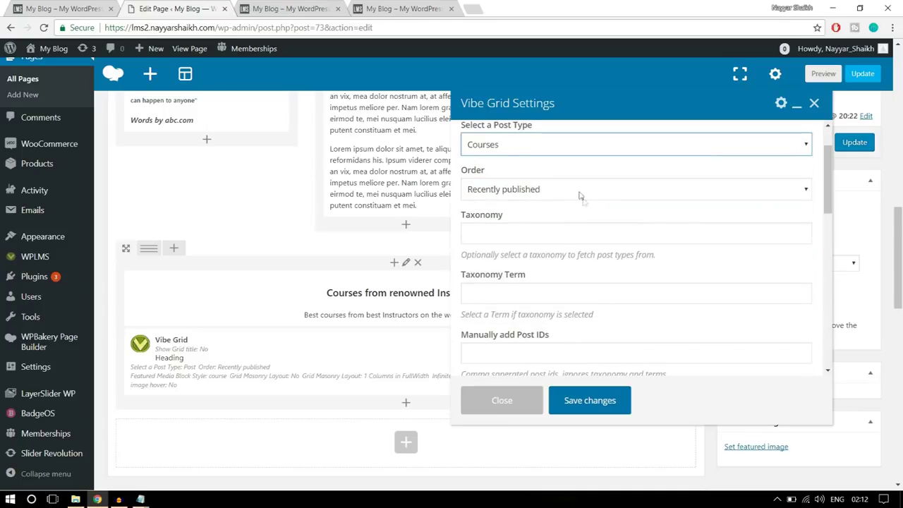
{"action": "left_click", "coordinate": [576, 192]}
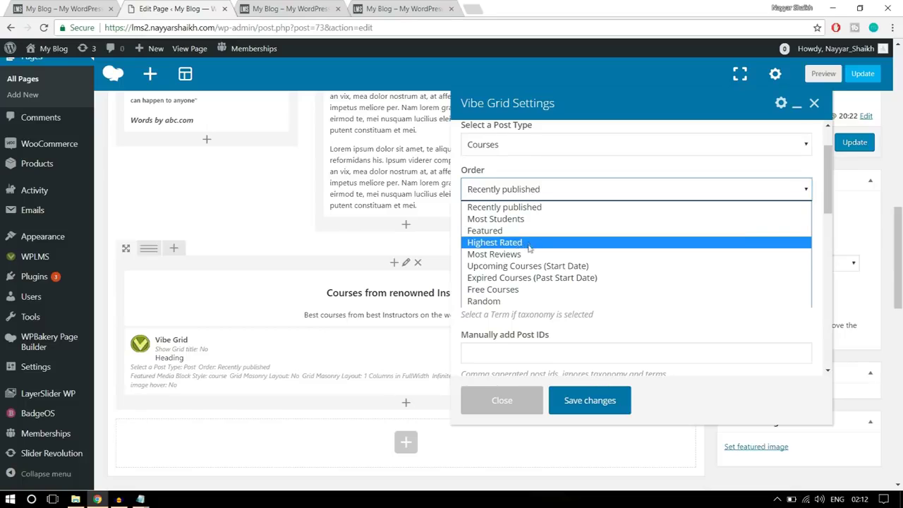
{"action": "left_click", "coordinate": [524, 211]}
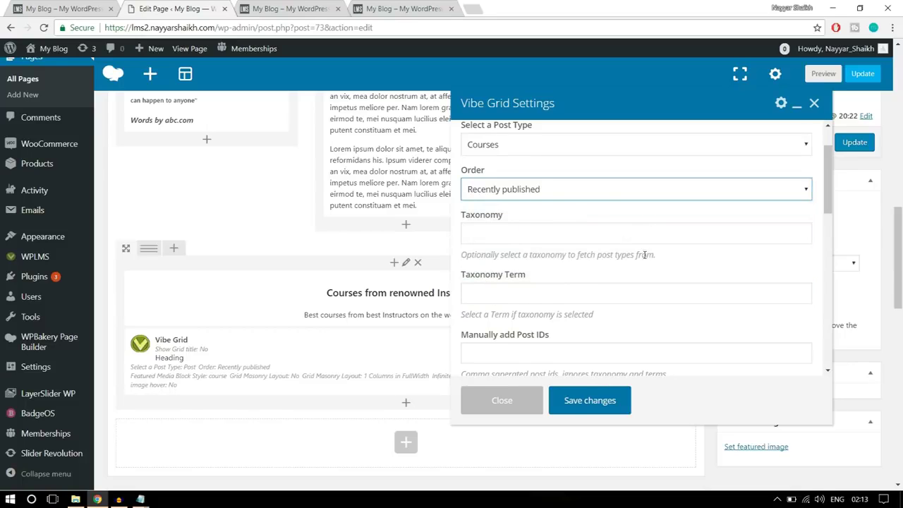
{"action": "scroll", "coordinate": [644, 256], "scroll_direction": "down", "scroll_amount": 5}
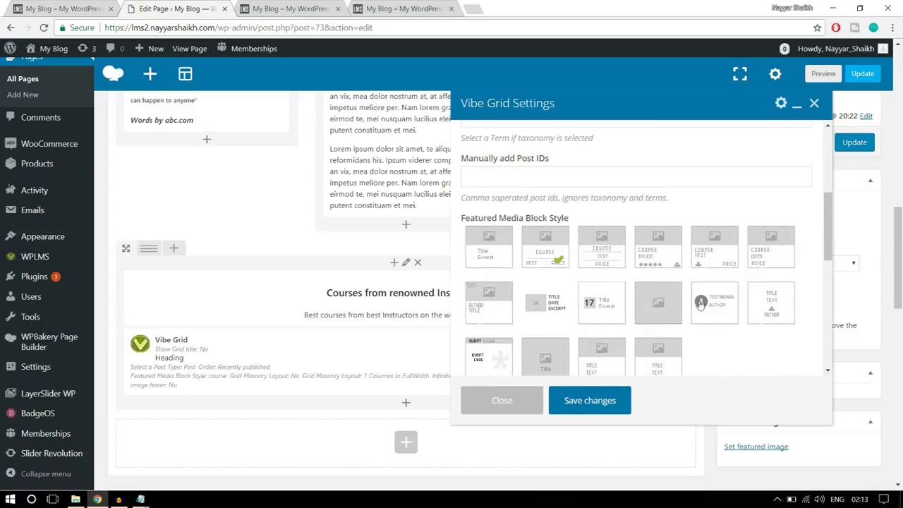
Choose the fourth Featured Media Block Style, matching the demo site's course cards
{"action": "left_click", "coordinate": [71, 9]}
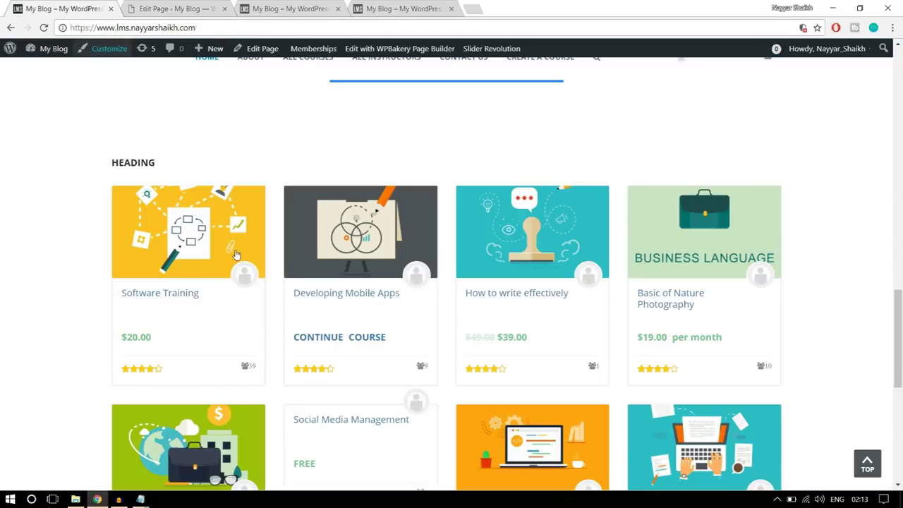
{"action": "scroll", "coordinate": [192, 317], "scroll_direction": "down", "scroll_amount": 1}
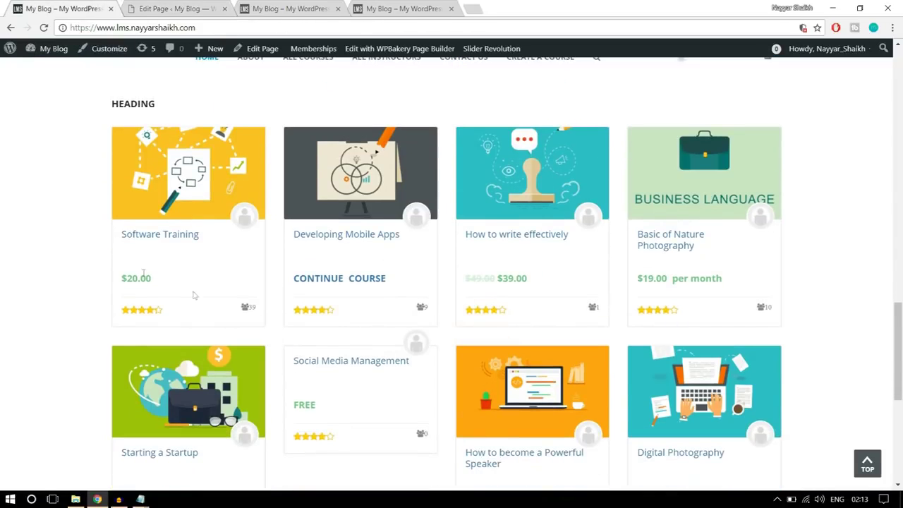
{"action": "left_click", "coordinate": [173, 8]}
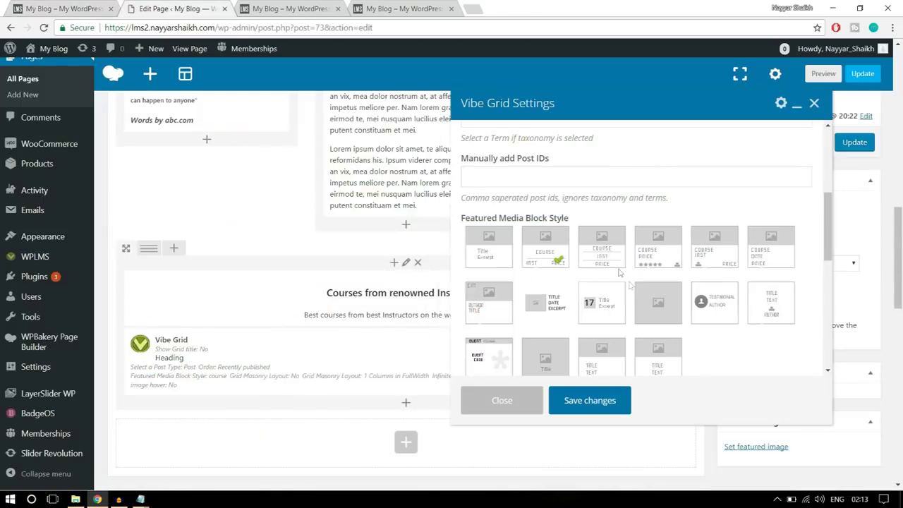
{"action": "left_click", "coordinate": [655, 266]}
{"action": "left_click", "coordinate": [35, 4]}
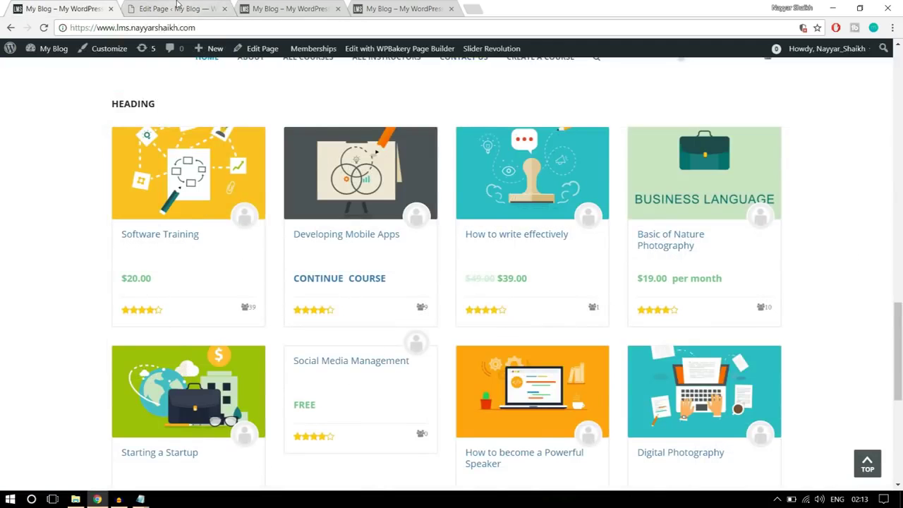
{"action": "left_click", "coordinate": [176, 7]}
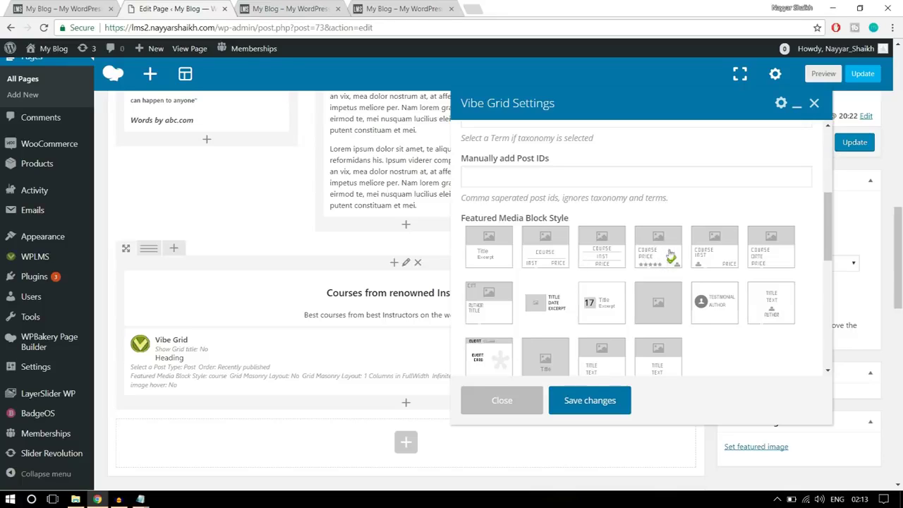
Lay the grid out in 4 Columns in FullWidth, save the settings and update the page
{"action": "scroll", "coordinate": [775, 311], "scroll_direction": "down", "scroll_amount": 2}
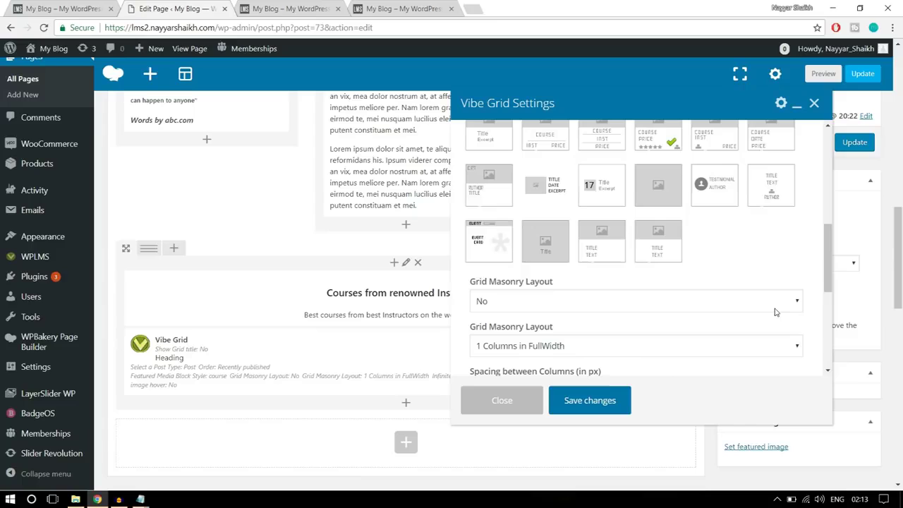
{"action": "scroll", "coordinate": [776, 309], "scroll_direction": "down", "scroll_amount": 1}
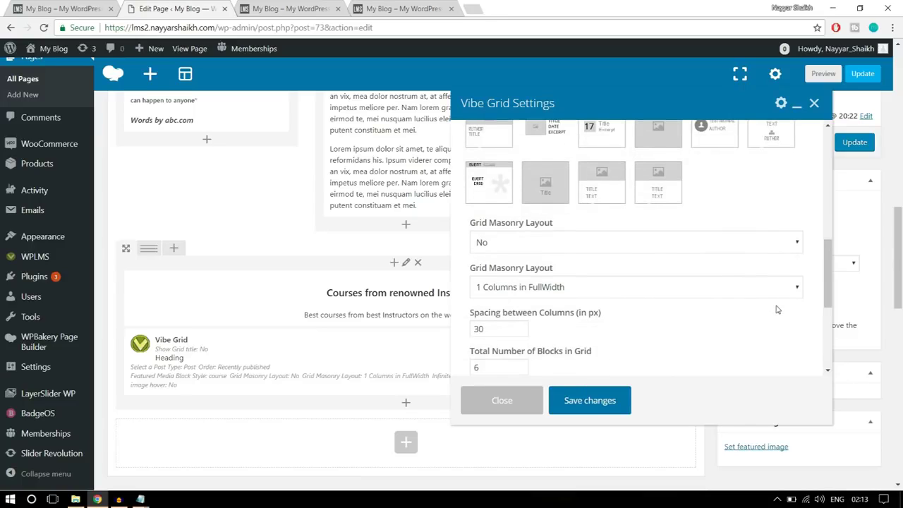
{"action": "scroll", "coordinate": [776, 309], "scroll_direction": "down", "scroll_amount": 1}
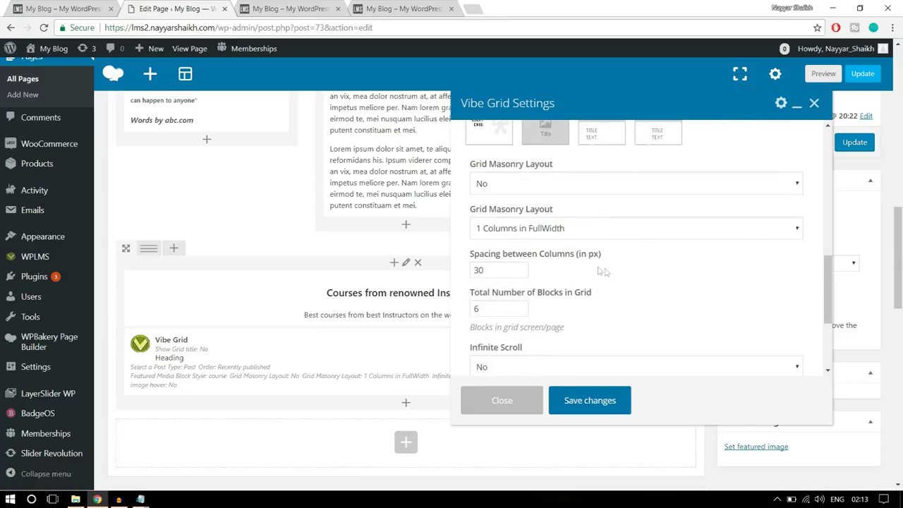
{"action": "left_click", "coordinate": [536, 233]}
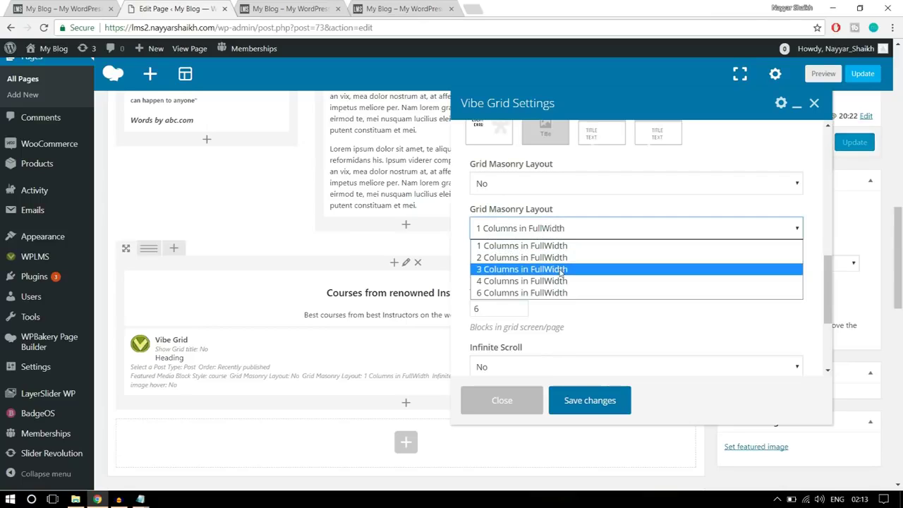
{"action": "left_click", "coordinate": [546, 282]}
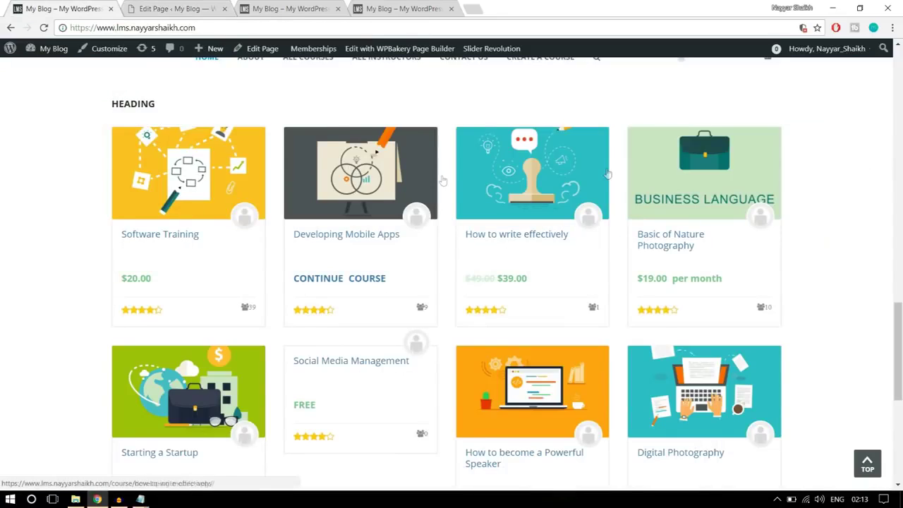
{"action": "left_click", "coordinate": [154, 9]}
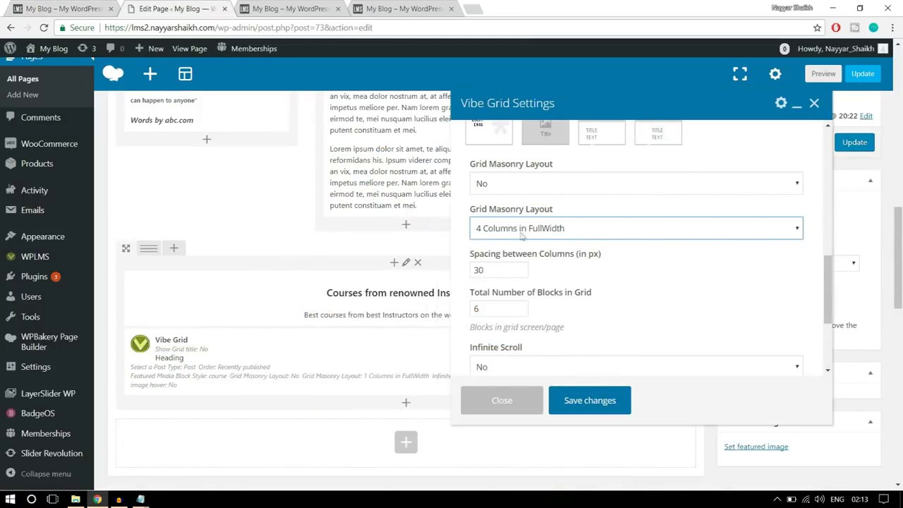
{"action": "scroll", "coordinate": [678, 271], "scroll_direction": "down", "scroll_amount": 5}
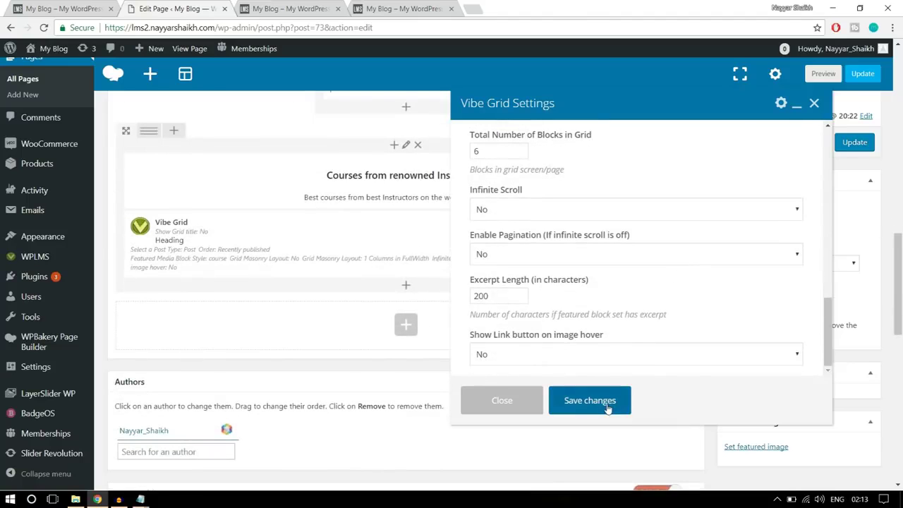
{"action": "left_click", "coordinate": [606, 407]}
{"action": "scroll", "coordinate": [607, 381], "scroll_direction": "up", "scroll_amount": 2}
{"action": "left_click", "coordinate": [855, 214]}
Reload the live page to check the new course grid, then view the demo site's footer logos
{"action": "left_click", "coordinate": [296, 10]}
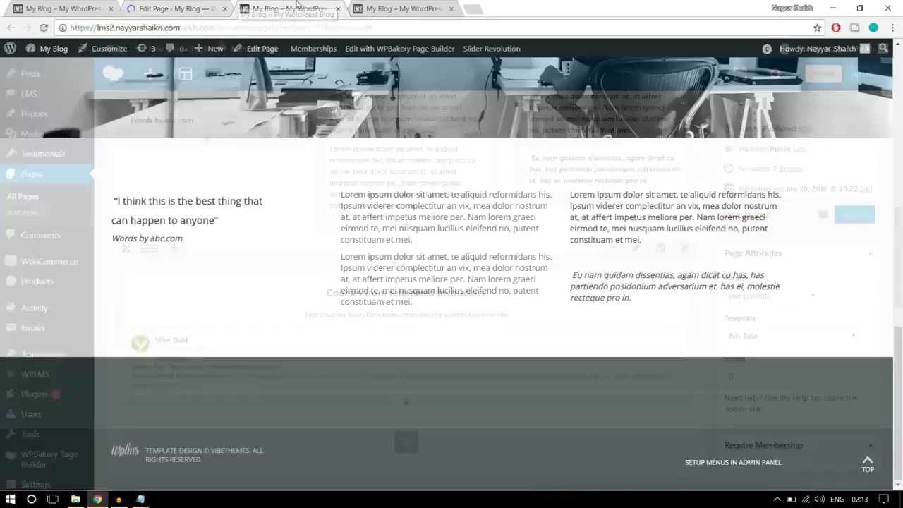
{"action": "left_click", "coordinate": [43, 27]}
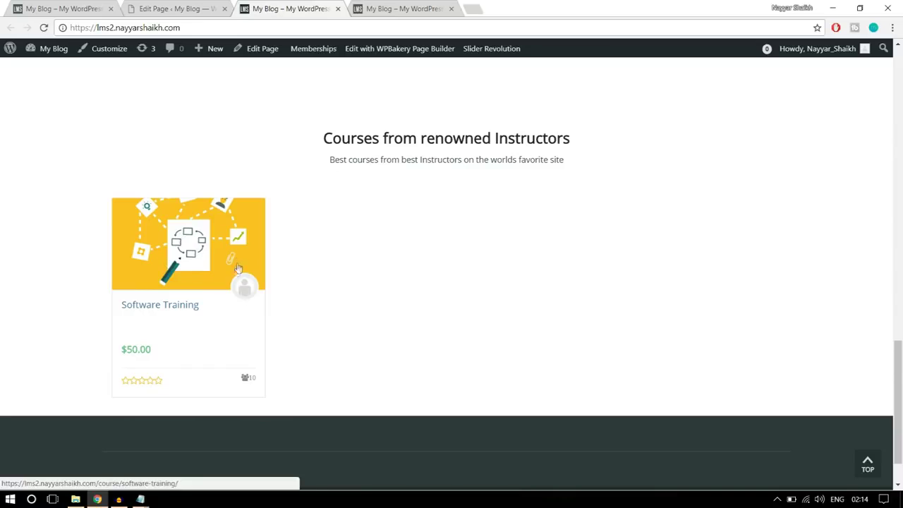
{"action": "scroll", "coordinate": [332, 312], "scroll_direction": "up", "scroll_amount": 2}
{"action": "scroll", "coordinate": [349, 308], "scroll_direction": "down", "scroll_amount": 1}
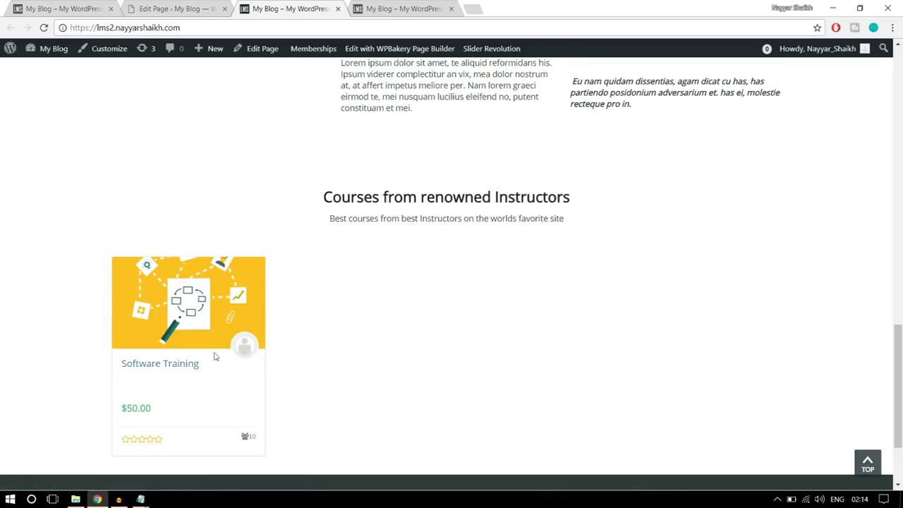
{"action": "left_click", "coordinate": [45, 7]}
{"action": "scroll", "coordinate": [825, 224], "scroll_direction": "down", "scroll_amount": 6}
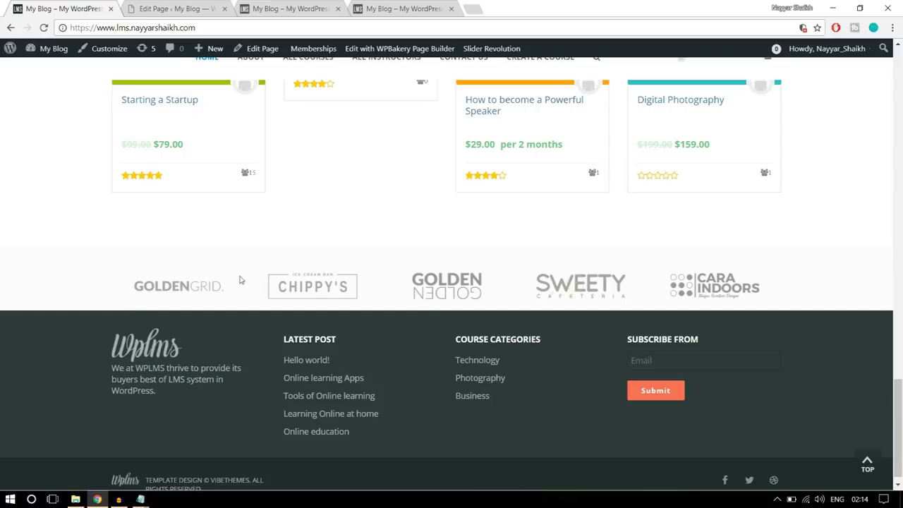
{"action": "left_click", "coordinate": [205, 9]}
Add a Single Image element to the empty row
{"action": "scroll", "coordinate": [518, 246], "scroll_direction": "down", "scroll_amount": 8}
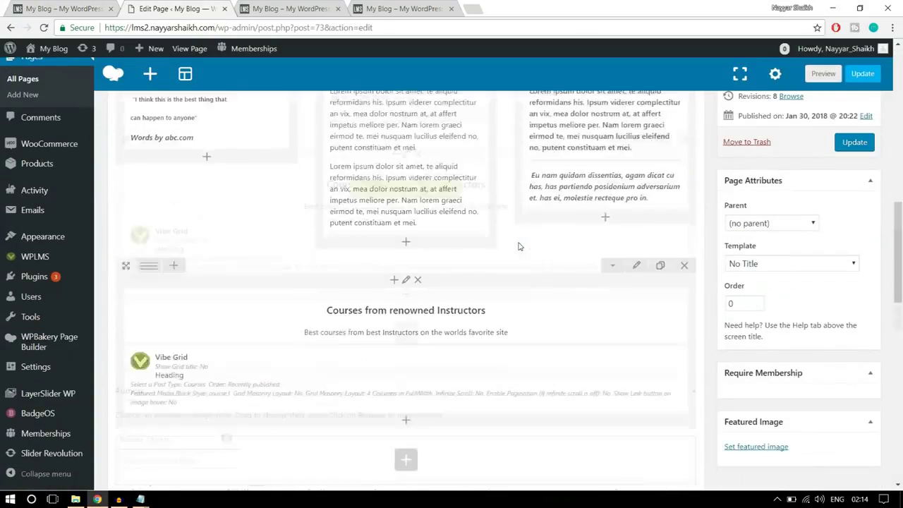
{"action": "scroll", "coordinate": [428, 199], "scroll_direction": "down", "scroll_amount": 4}
{"action": "scroll", "coordinate": [406, 262], "scroll_direction": "up", "scroll_amount": 2}
{"action": "left_click", "coordinate": [405, 266]}
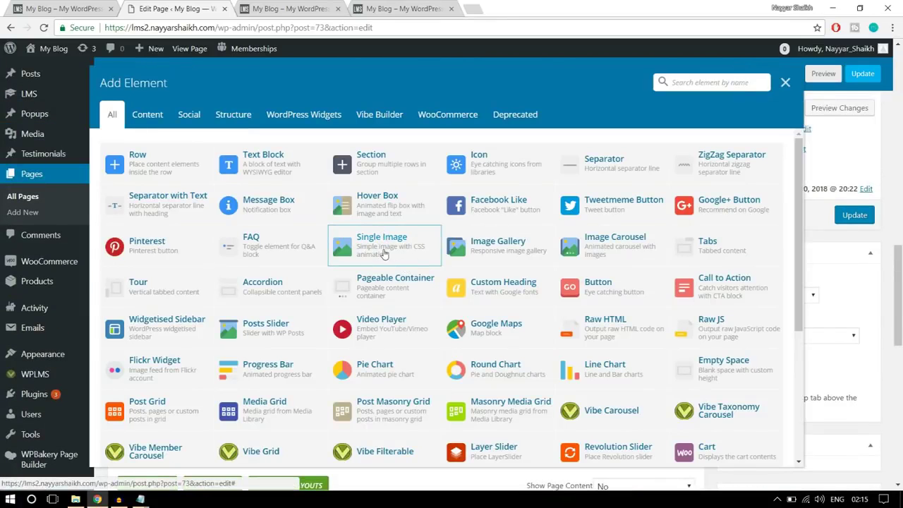
{"action": "left_click", "coordinate": [373, 248]}
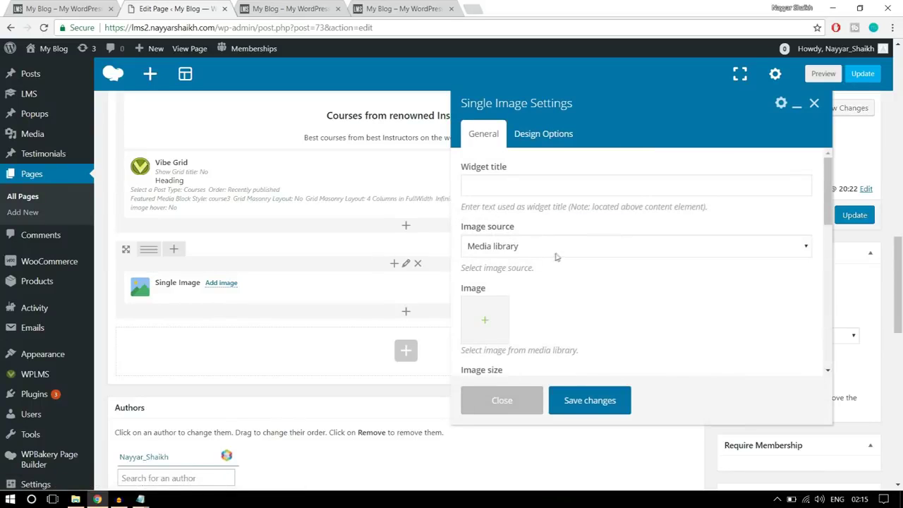
{"action": "scroll", "coordinate": [555, 258], "scroll_direction": "down", "scroll_amount": 1}
{"action": "left_click", "coordinate": [485, 272]}
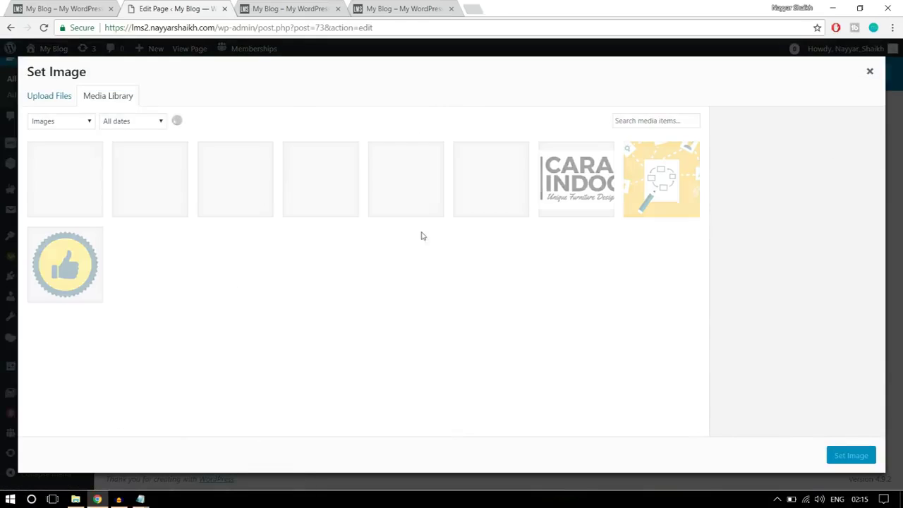
Upload logo1 through logo5 to the media library and set logo5 as the image
{"action": "left_click", "coordinate": [65, 97]}
{"action": "left_click", "coordinate": [461, 266]}
{"action": "left_click", "coordinate": [161, 176]}
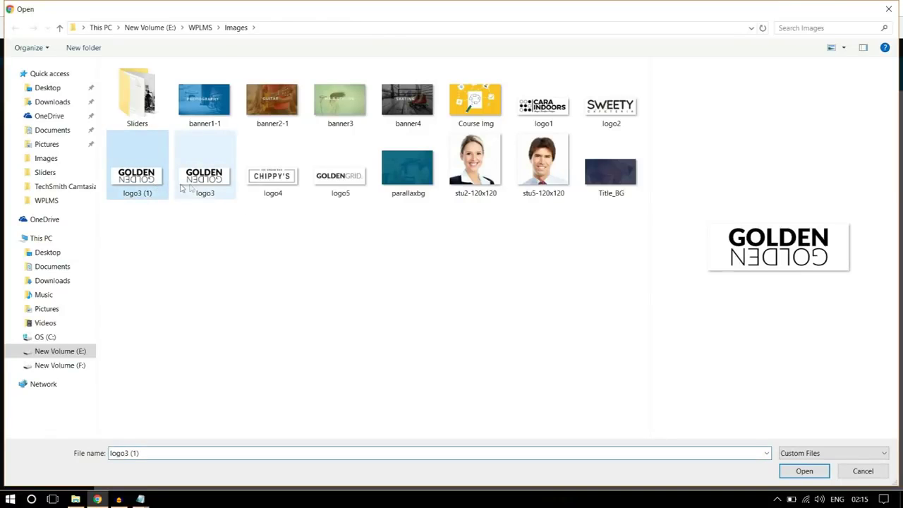
{"action": "left_click", "coordinate": [279, 185], "text": "ctrl"}
{"action": "left_click", "coordinate": [343, 186], "text": "ctrl"}
{"action": "left_click", "coordinate": [553, 109], "text": "ctrl"}
{"action": "left_click", "coordinate": [600, 113], "text": "ctrl"}
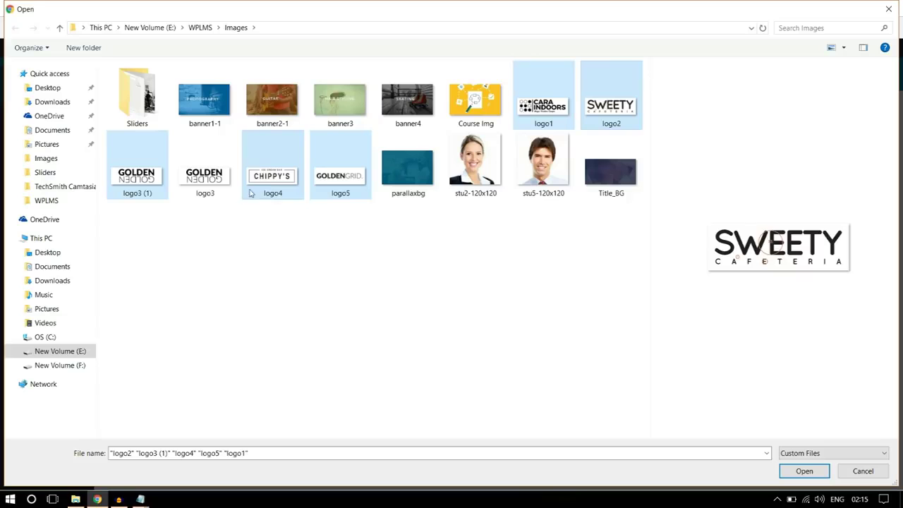
{"action": "left_click", "coordinate": [805, 471]}
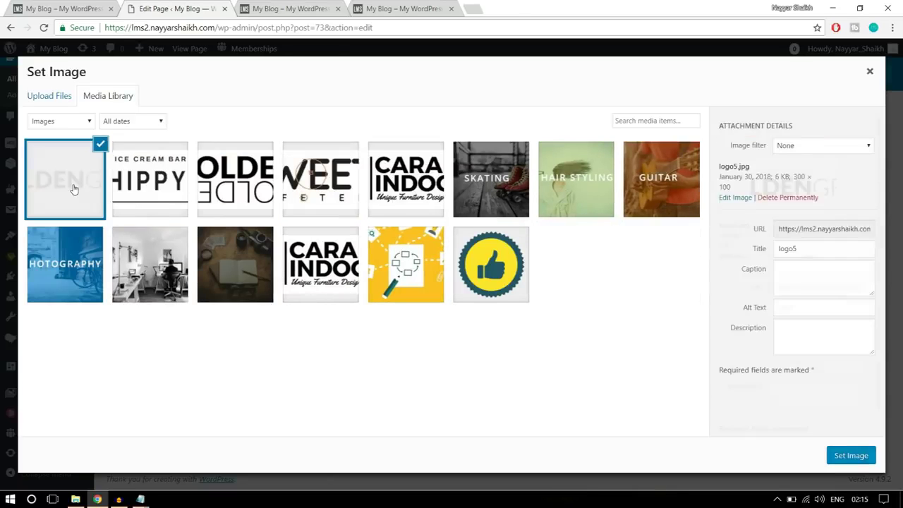
{"action": "left_click", "coordinate": [846, 459]}
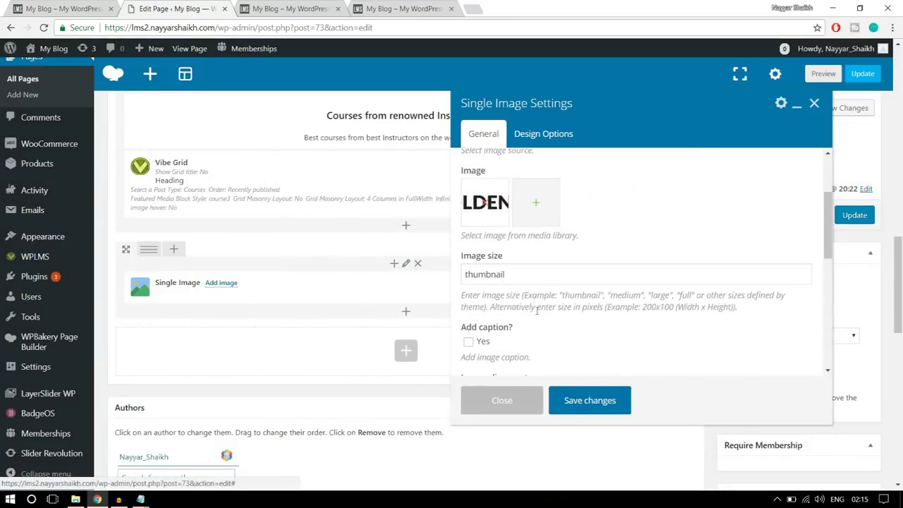
Set the logo image size to full and alignment to Center, and save the settings
{"action": "double_click", "coordinate": [532, 275]}
{"action": "type", "text": "fu"}
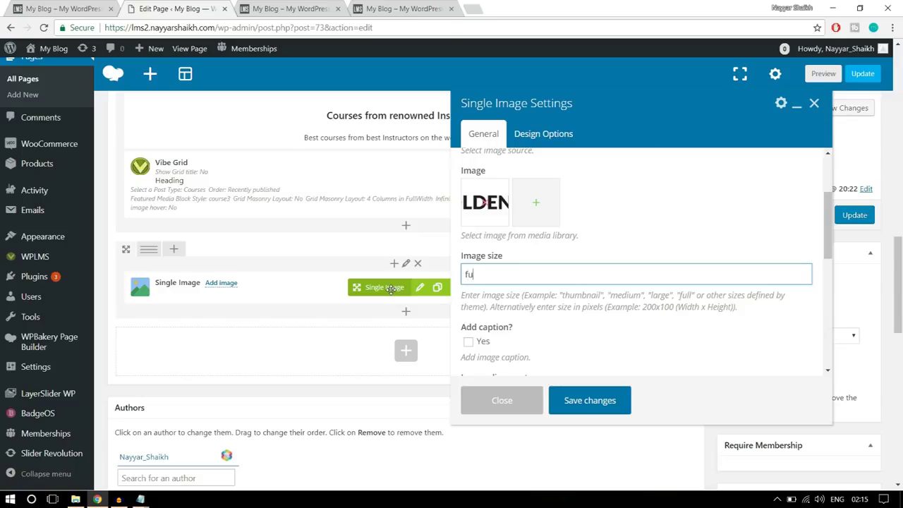
{"action": "type", "text": "ll"}
{"action": "scroll", "coordinate": [569, 274], "scroll_direction": "down", "scroll_amount": 3}
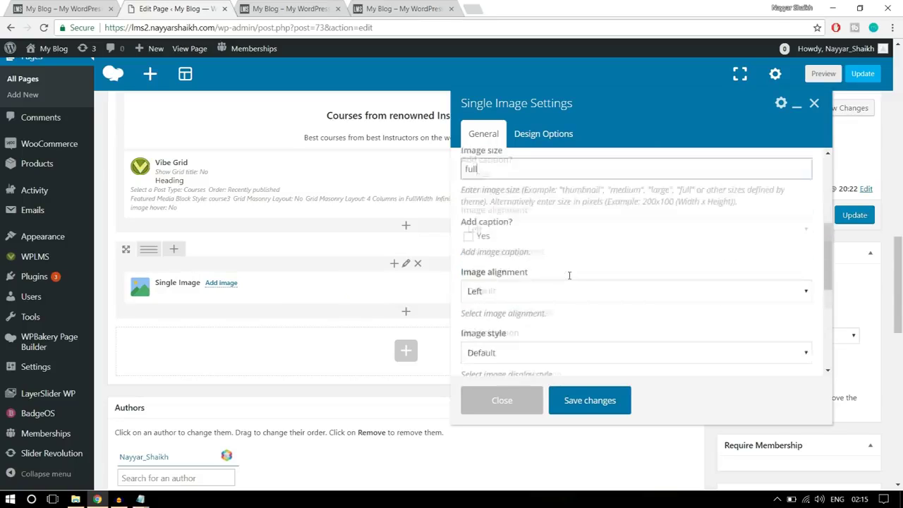
{"action": "left_click", "coordinate": [534, 220]}
{"action": "left_click", "coordinate": [511, 260]}
{"action": "scroll", "coordinate": [528, 267], "scroll_direction": "down", "scroll_amount": 1}
{"action": "scroll", "coordinate": [527, 267], "scroll_direction": "down", "scroll_amount": 5}
{"action": "left_click", "coordinate": [590, 400]}
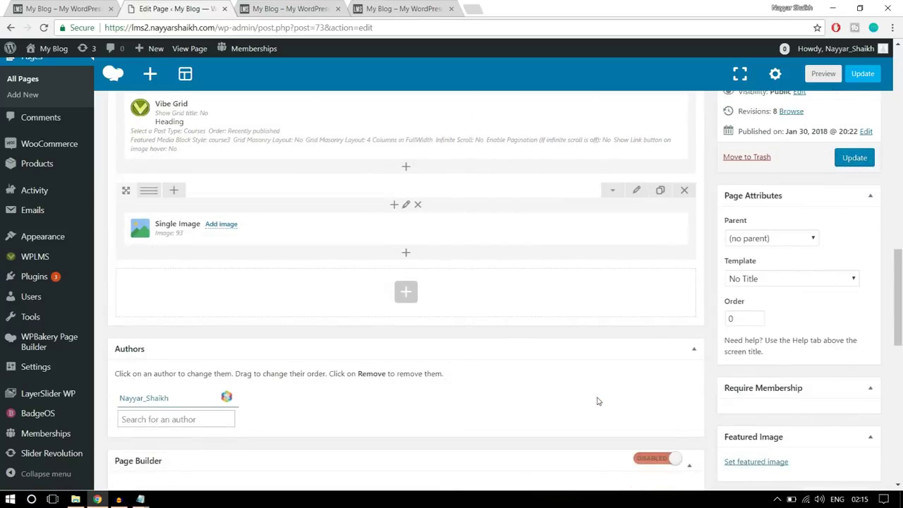
{"action": "scroll", "coordinate": [532, 345], "scroll_direction": "up", "scroll_amount": 1}
{"action": "left_click", "coordinate": [73, 8]}
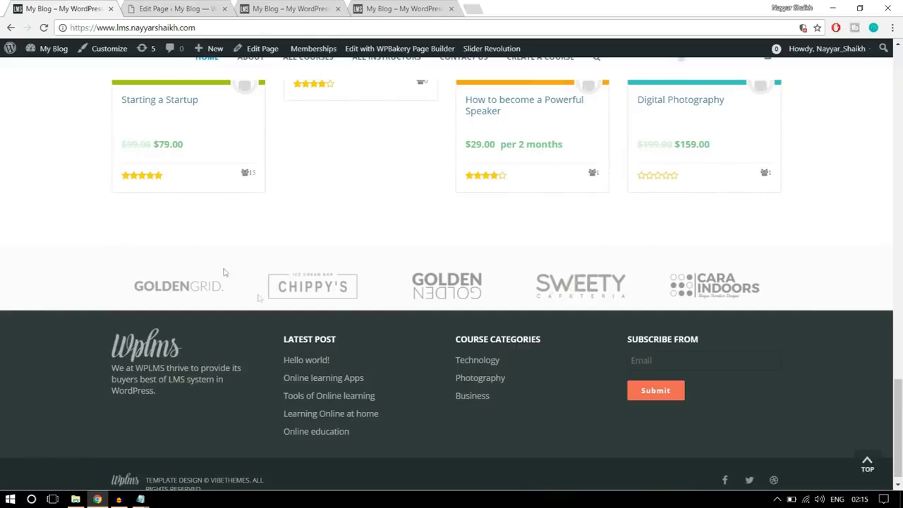
{"action": "left_click", "coordinate": [173, 8]}
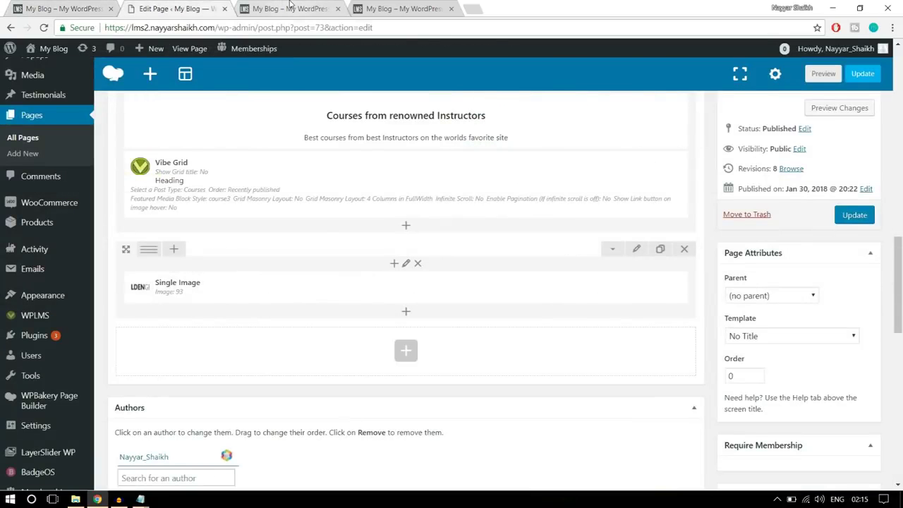
Split the logo row into six columns and place a copy of the logo image in each
{"action": "left_click", "coordinate": [290, 8]}
{"action": "left_click", "coordinate": [200, 11]}
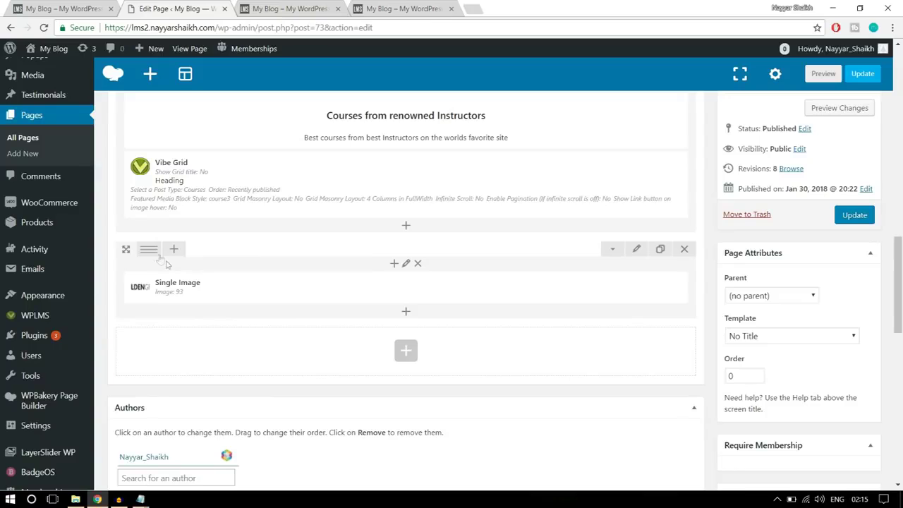
{"action": "mouse_move", "coordinate": [154, 254]}
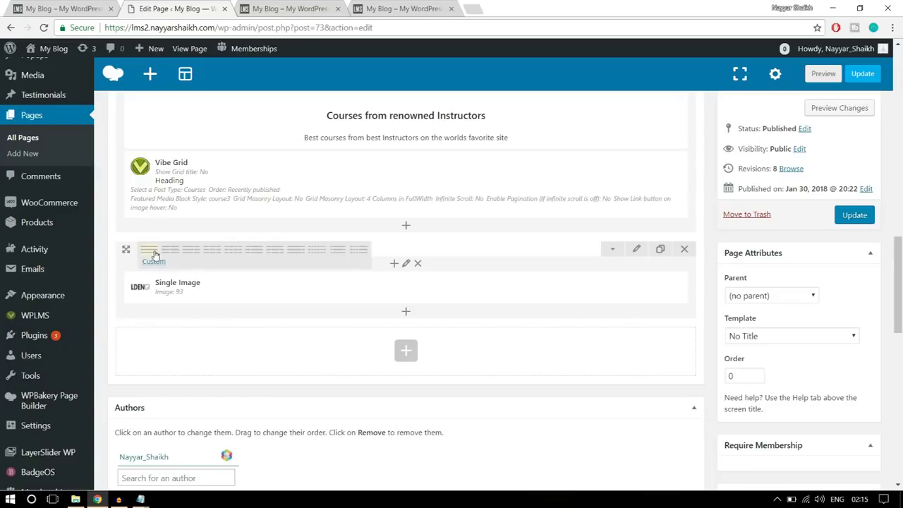
{"action": "left_click", "coordinate": [314, 256]}
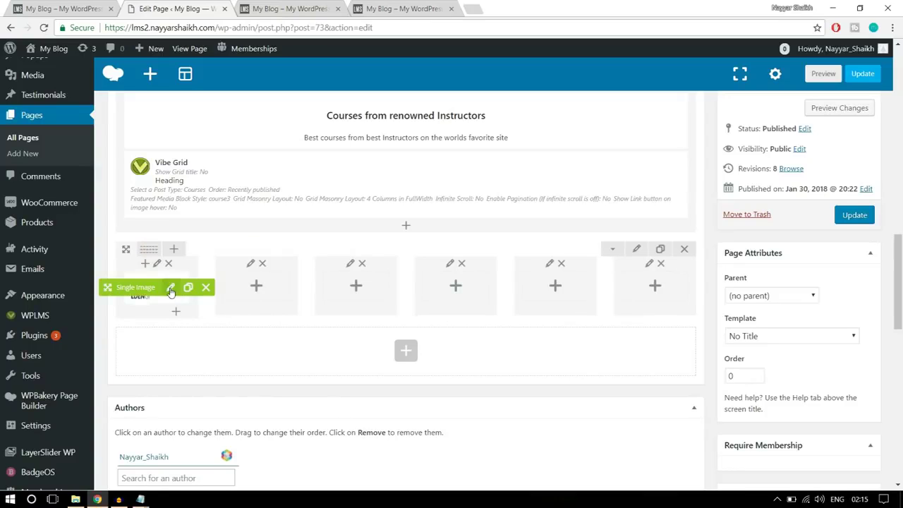
{"action": "left_click", "coordinate": [189, 290]}
{"action": "left_click", "coordinate": [189, 290]}
{"action": "left_click", "coordinate": [189, 290]}
{"action": "left_click", "coordinate": [189, 290]}
{"action": "left_click_drag", "start_coordinate": [132, 293], "coordinate": [249, 286]}
{"action": "left_click_drag", "start_coordinate": [142, 289], "coordinate": [443, 285]}
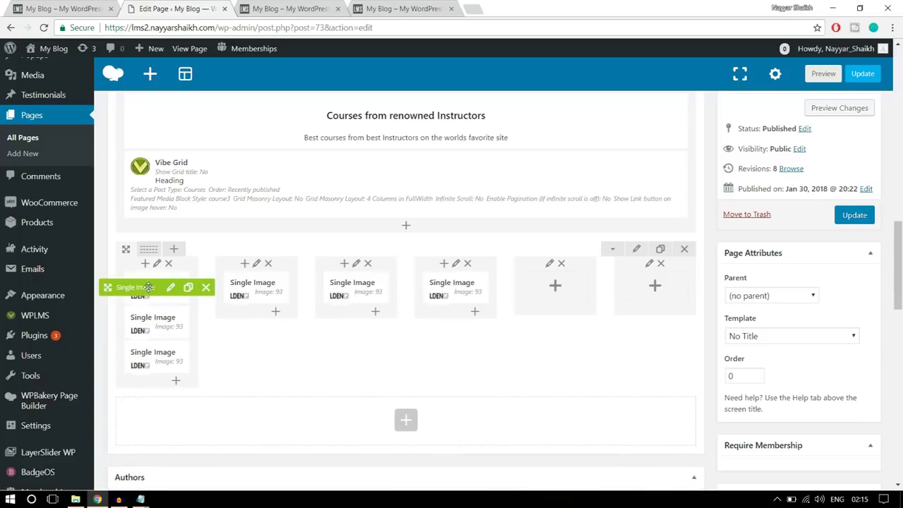
{"action": "left_click_drag", "start_coordinate": [144, 287], "coordinate": [551, 285]}
{"action": "left_click_drag", "start_coordinate": [237, 288], "coordinate": [657, 276]}
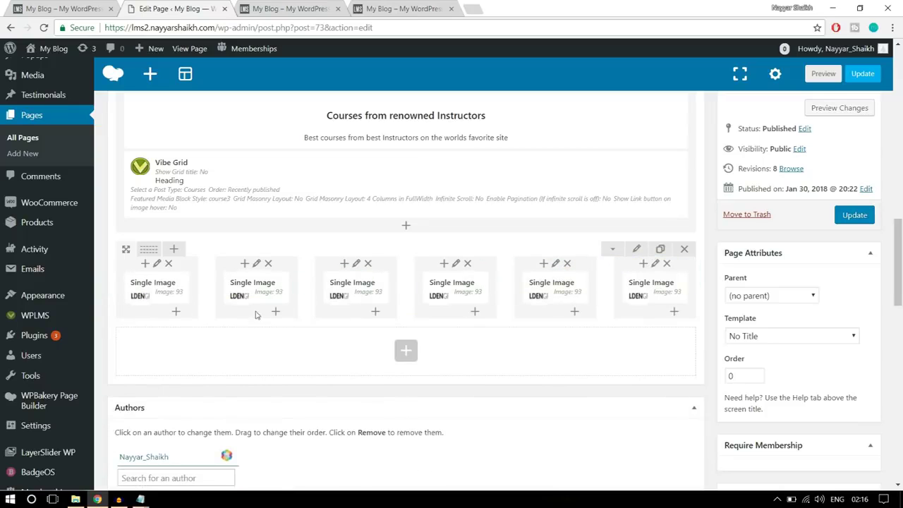
{"action": "left_click", "coordinate": [282, 288]}
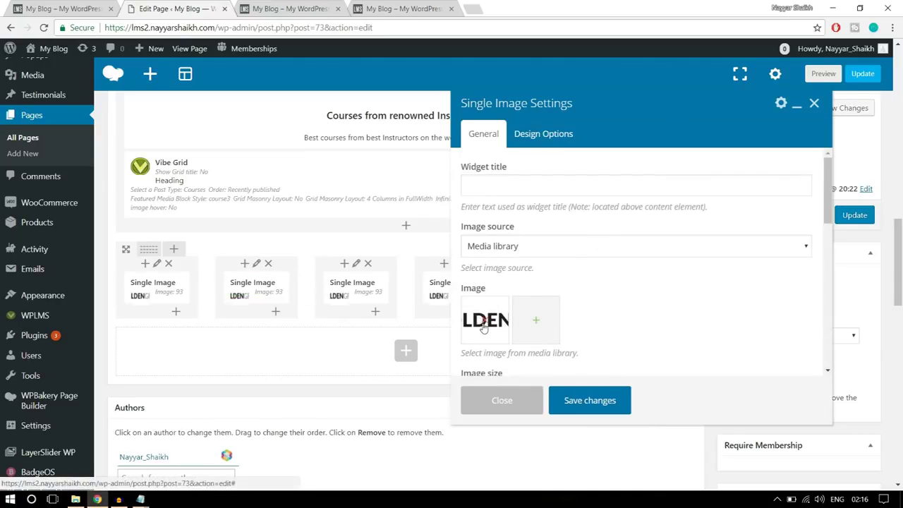
Replace the second and third column logos with the ice cream bar logo and logo3-1.jpg
{"action": "left_click", "coordinate": [486, 323]}
{"action": "left_click", "coordinate": [487, 325]}
{"action": "left_click", "coordinate": [172, 180]}
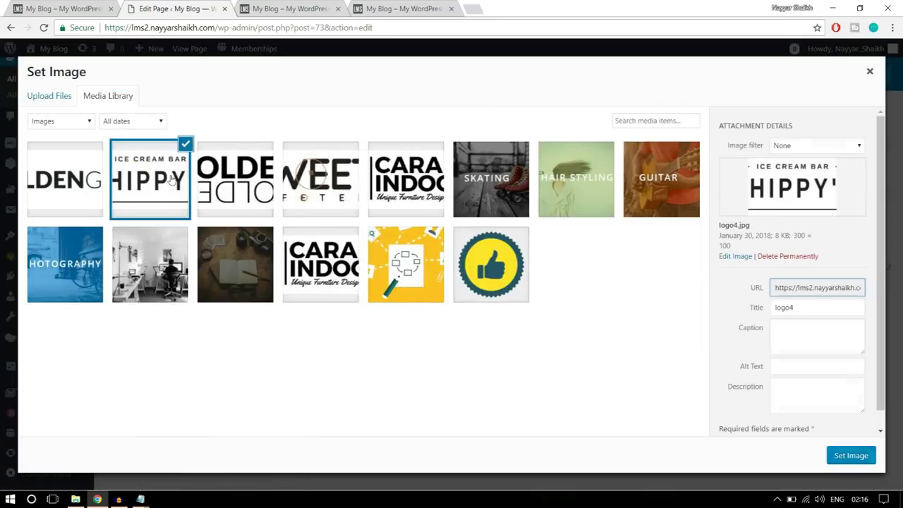
{"action": "left_click", "coordinate": [852, 456]}
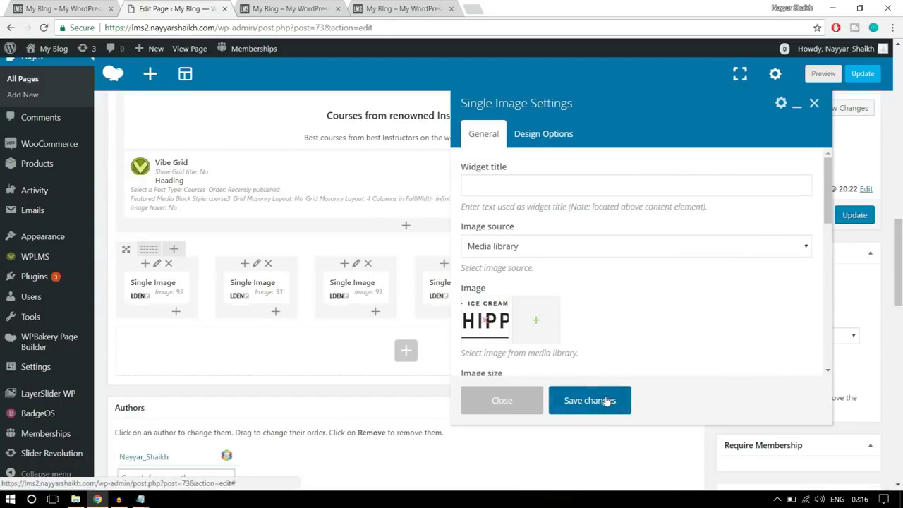
{"action": "left_click", "coordinate": [600, 400]}
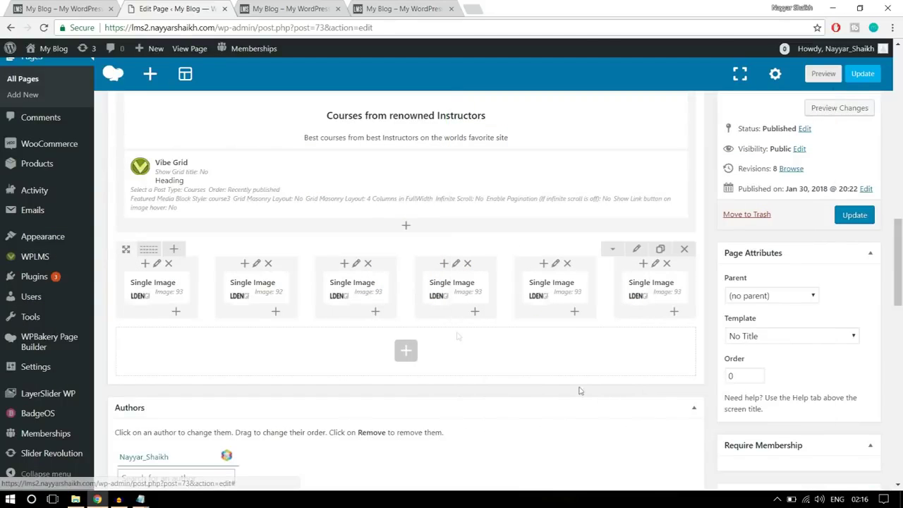
{"action": "left_click", "coordinate": [369, 288]}
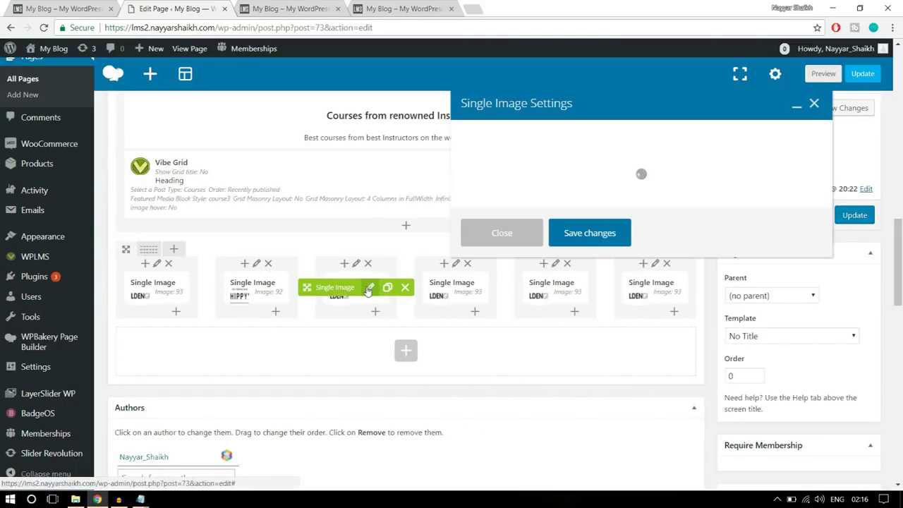
{"action": "left_click", "coordinate": [490, 326]}
{"action": "left_click", "coordinate": [246, 194]}
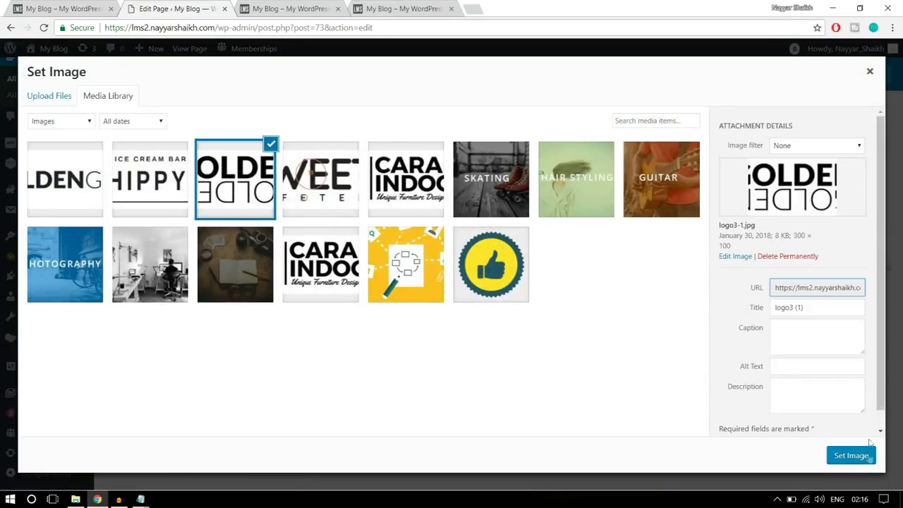
{"action": "left_click", "coordinate": [850, 455]}
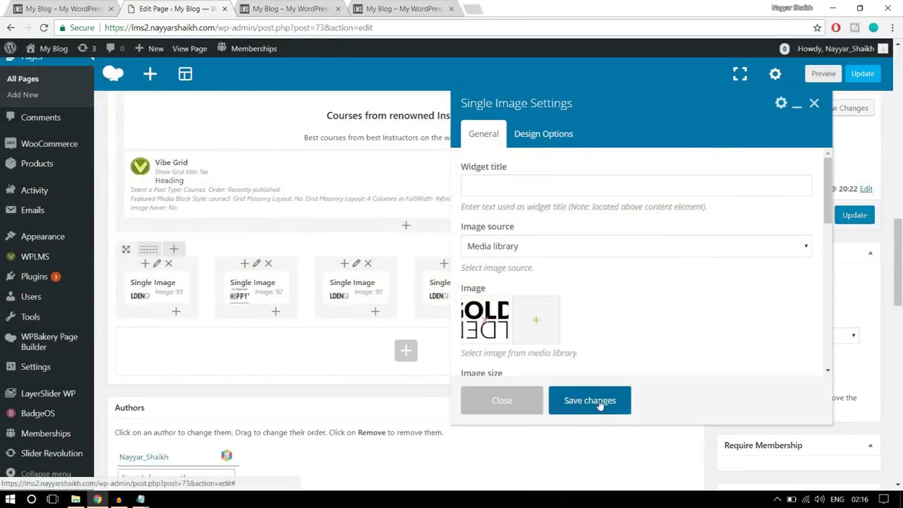
{"action": "left_click", "coordinate": [598, 401]}
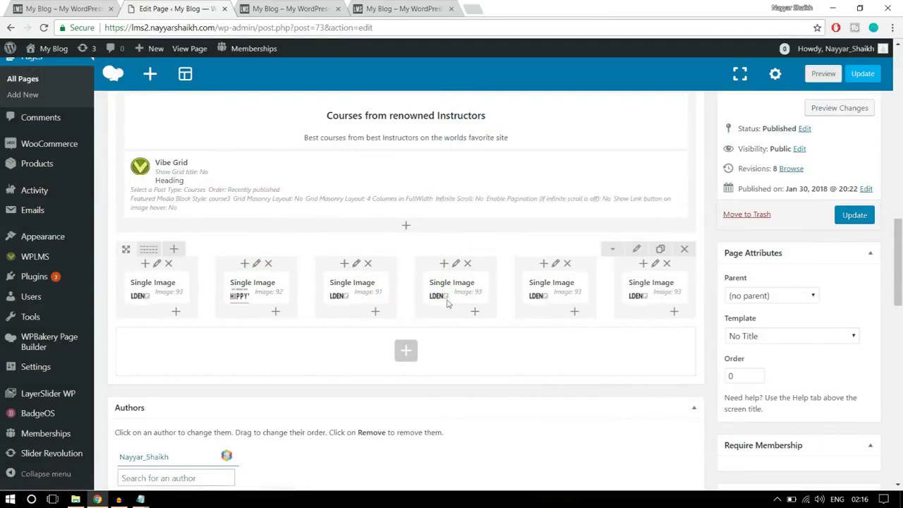
Give the fourth and fifth columns new logos, including the furniture design logo, and update the page
{"action": "left_click", "coordinate": [469, 288]}
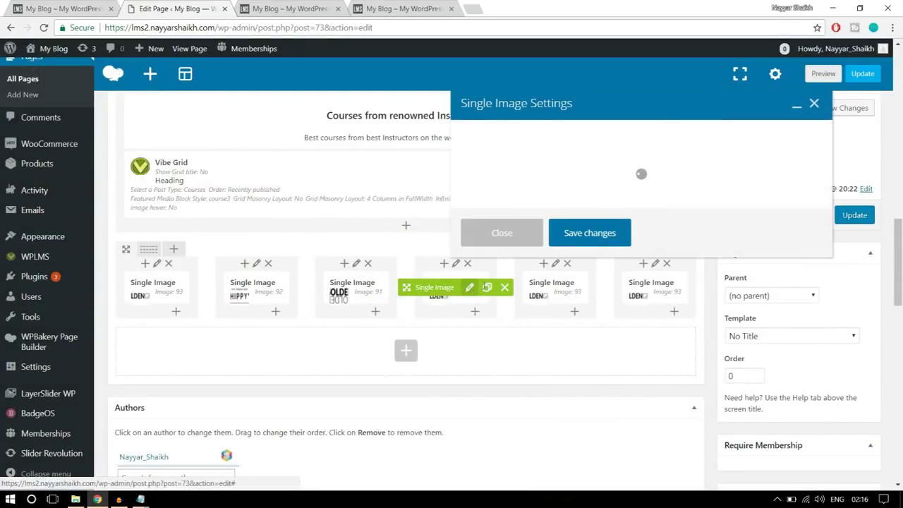
{"action": "left_click", "coordinate": [486, 322]}
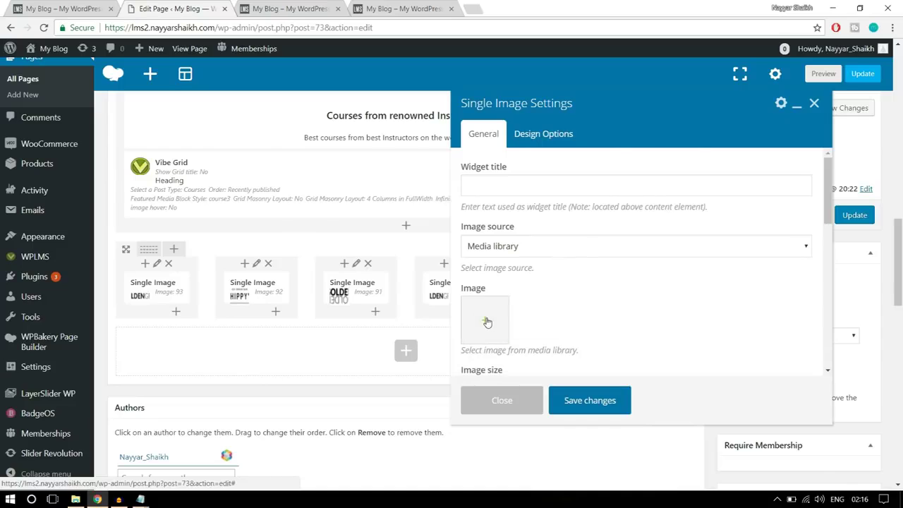
{"action": "left_click", "coordinate": [486, 321]}
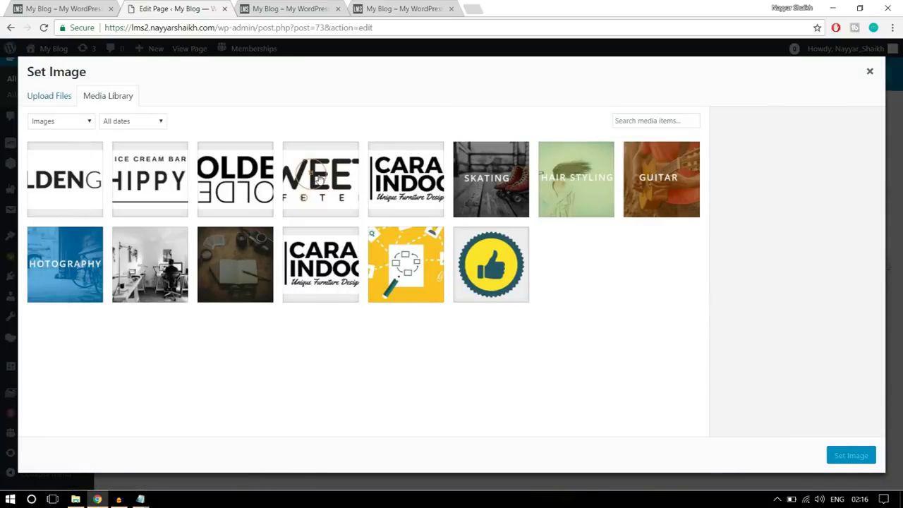
{"action": "left_click", "coordinate": [319, 180]}
{"action": "left_click", "coordinate": [854, 456]}
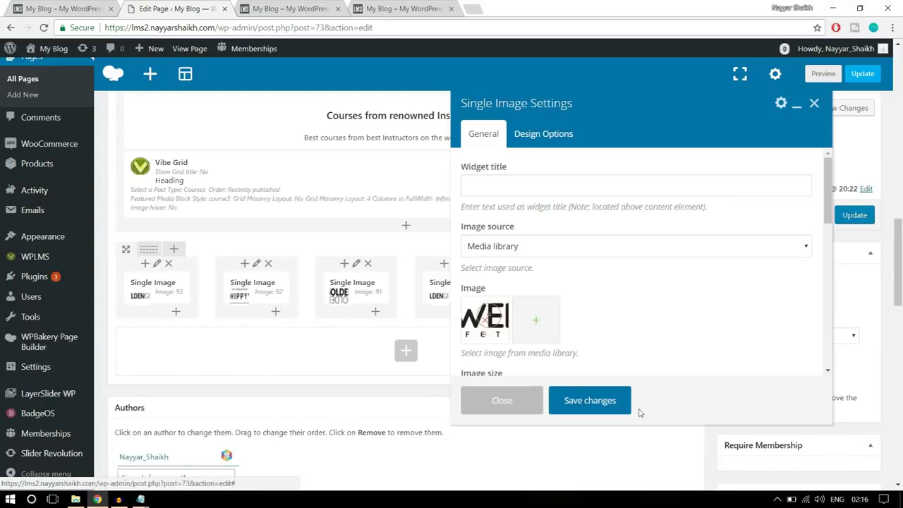
{"action": "left_click", "coordinate": [608, 401]}
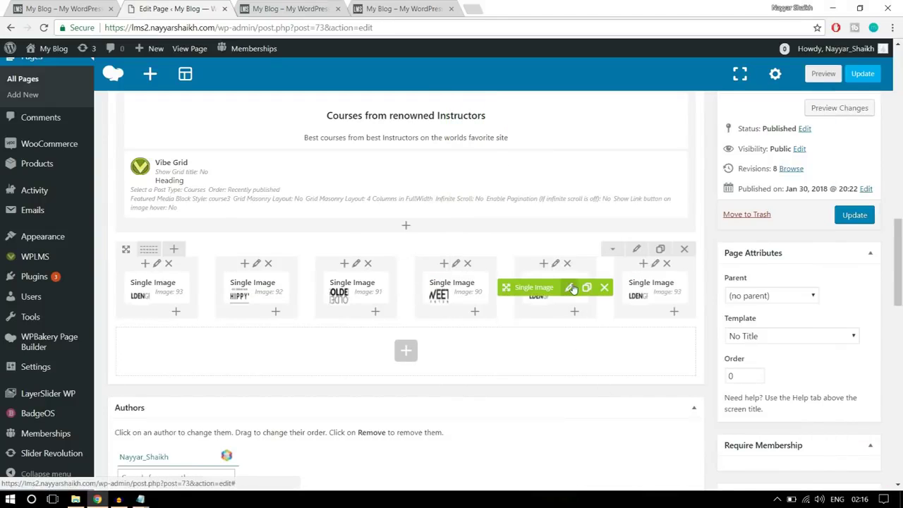
{"action": "left_click", "coordinate": [570, 287]}
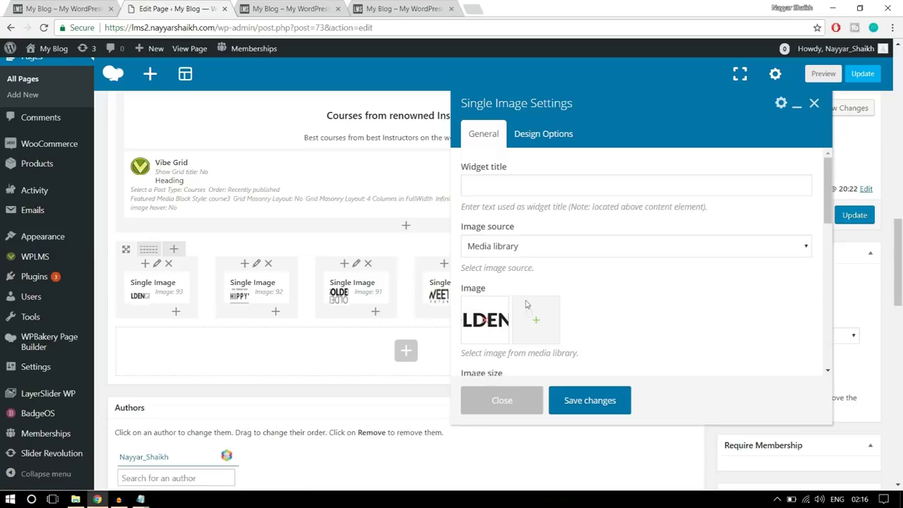
{"action": "left_click", "coordinate": [485, 321]}
{"action": "left_click", "coordinate": [481, 323]}
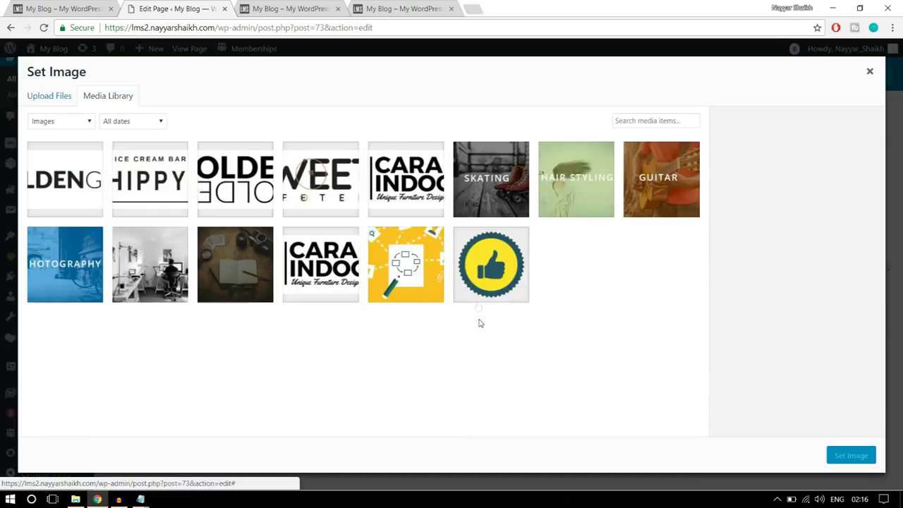
{"action": "left_click", "coordinate": [423, 210]}
{"action": "left_click", "coordinate": [847, 457]}
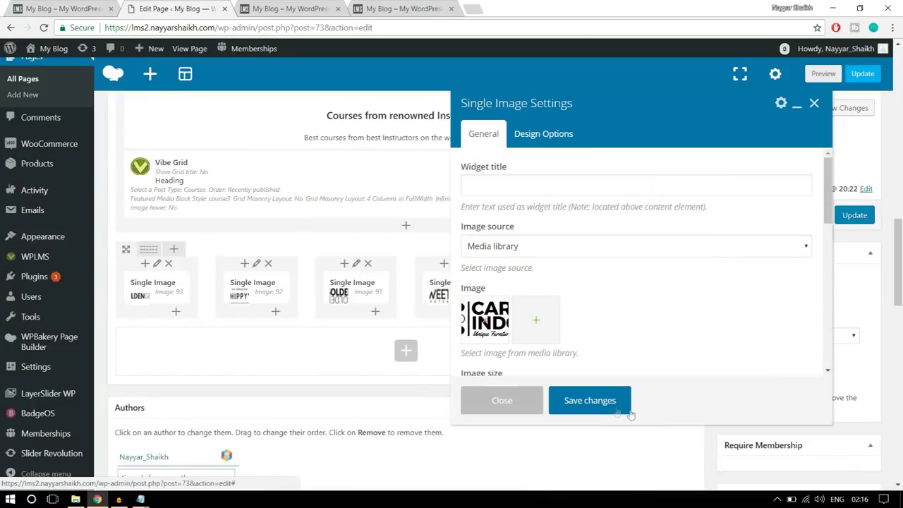
{"action": "left_click", "coordinate": [625, 408]}
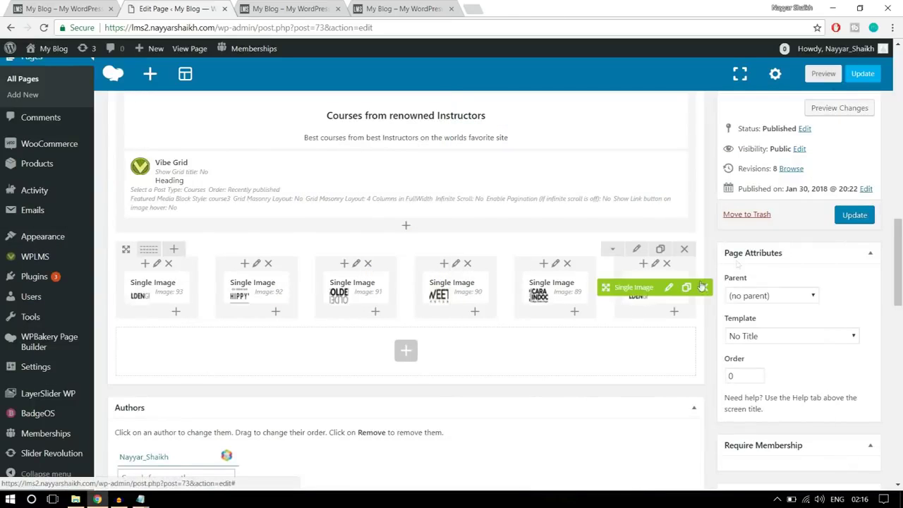
{"action": "left_click", "coordinate": [855, 215]}
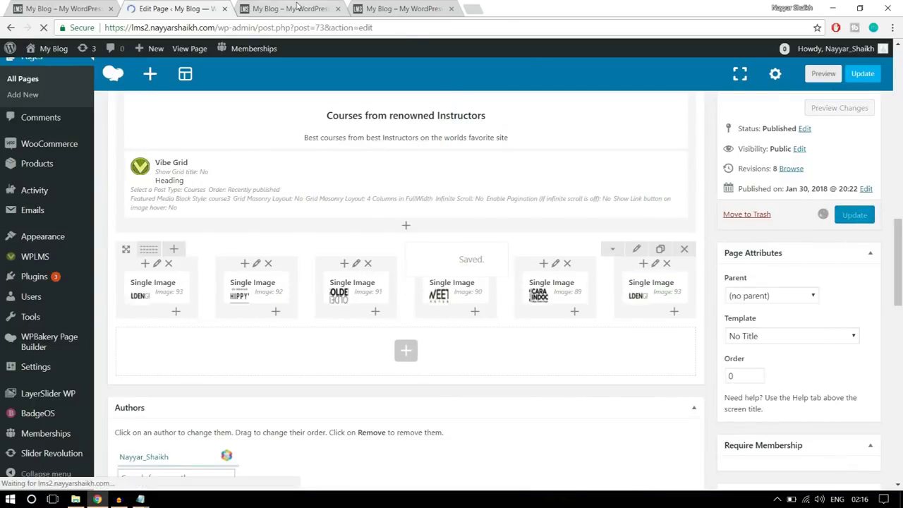
{"action": "left_click", "coordinate": [297, 5]}
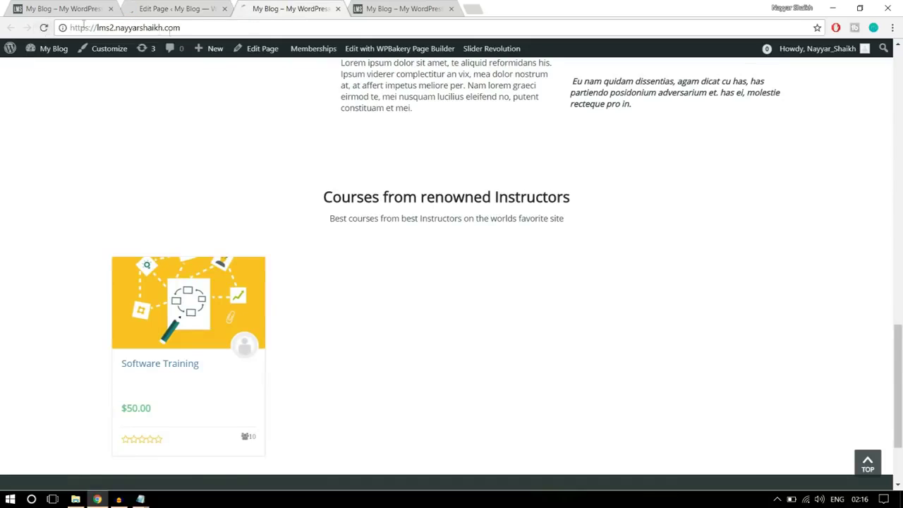
Reload the live site to check the six-logo row under the courses, then return to the editor
{"action": "left_click", "coordinate": [43, 28]}
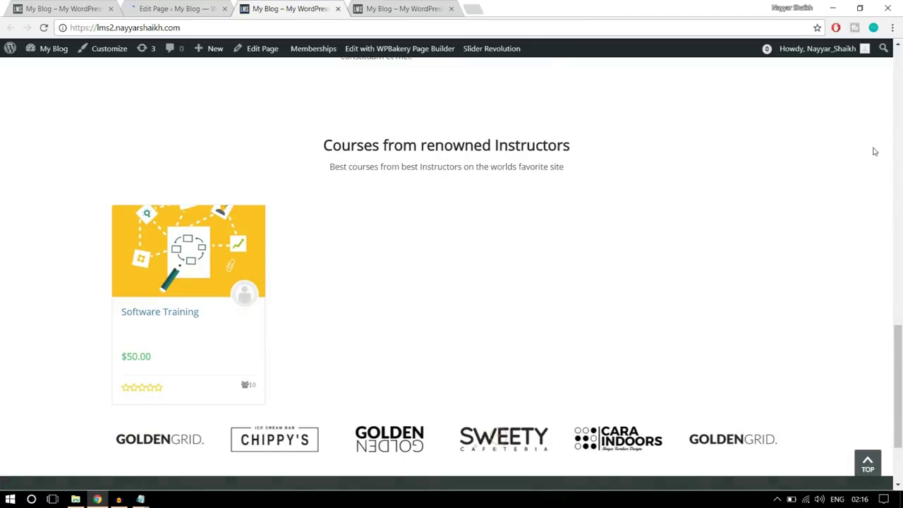
{"action": "scroll", "coordinate": [874, 240], "scroll_direction": "down", "scroll_amount": 2}
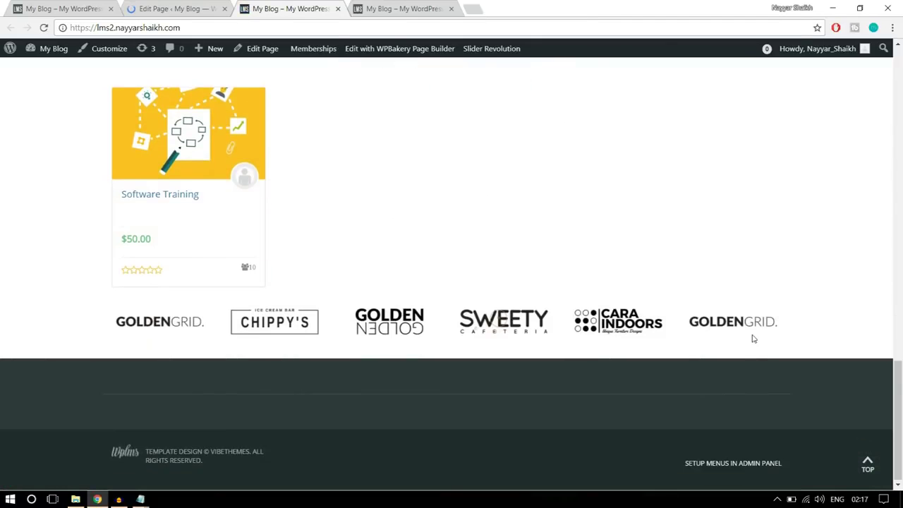
{"action": "scroll", "coordinate": [387, 328], "scroll_direction": "up", "scroll_amount": 1}
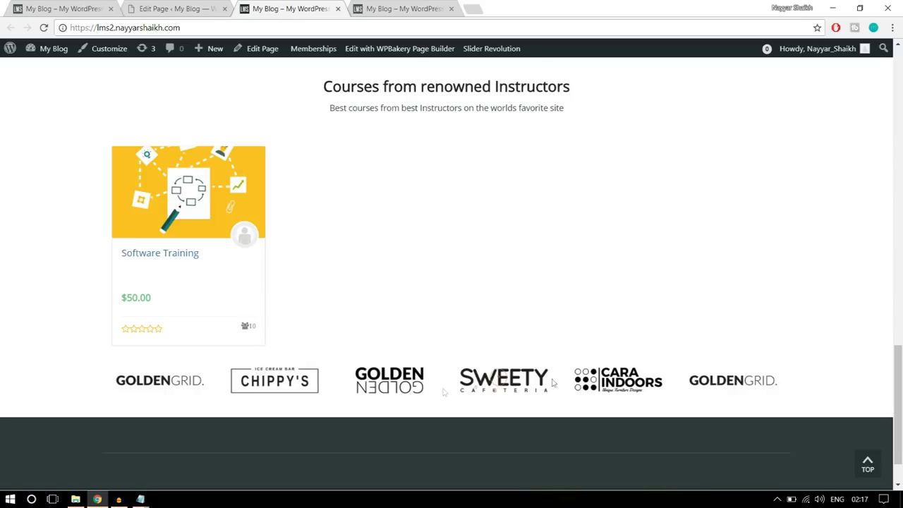
{"action": "left_click", "coordinate": [176, 9]}
{"action": "scroll", "coordinate": [487, 283], "scroll_direction": "down", "scroll_amount": 4}
{"action": "scroll", "coordinate": [488, 283], "scroll_direction": "down", "scroll_amount": 10}
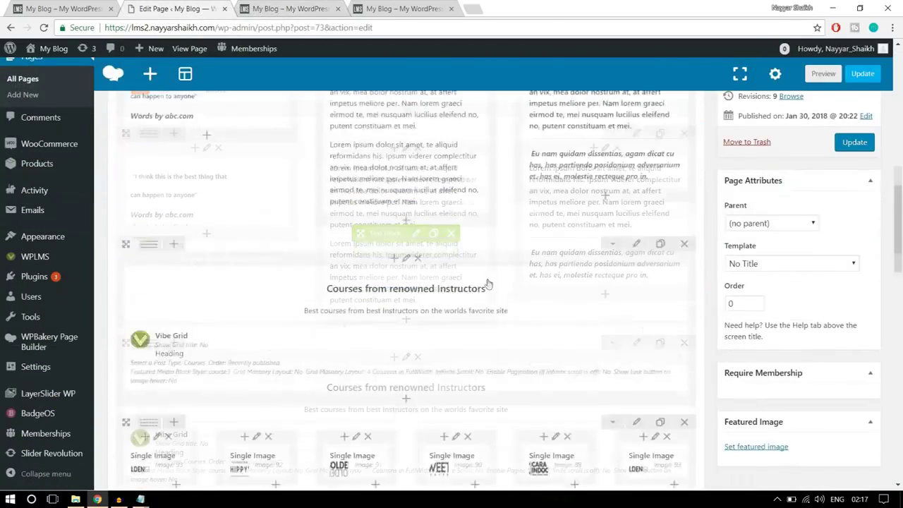
Review the logo row's Design Options, update the page, and reload the live site
{"action": "left_click", "coordinate": [634, 192]}
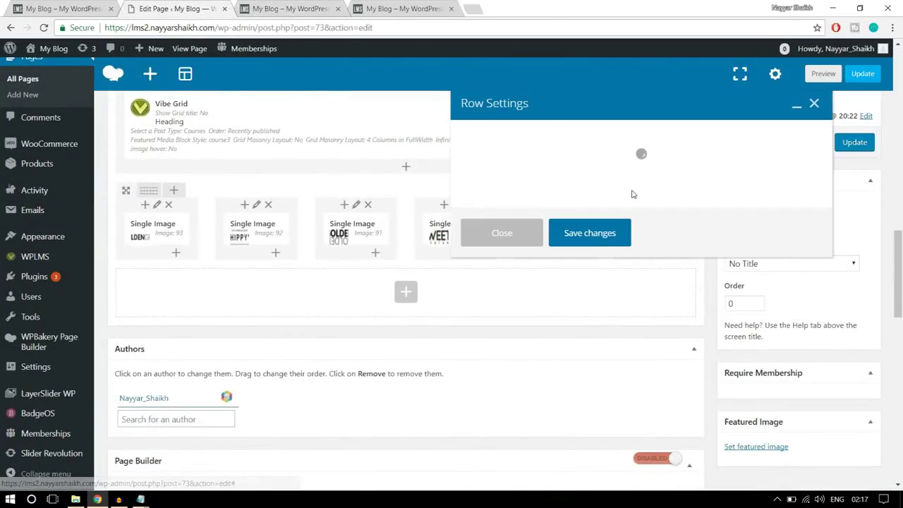
{"action": "left_click", "coordinate": [555, 134]}
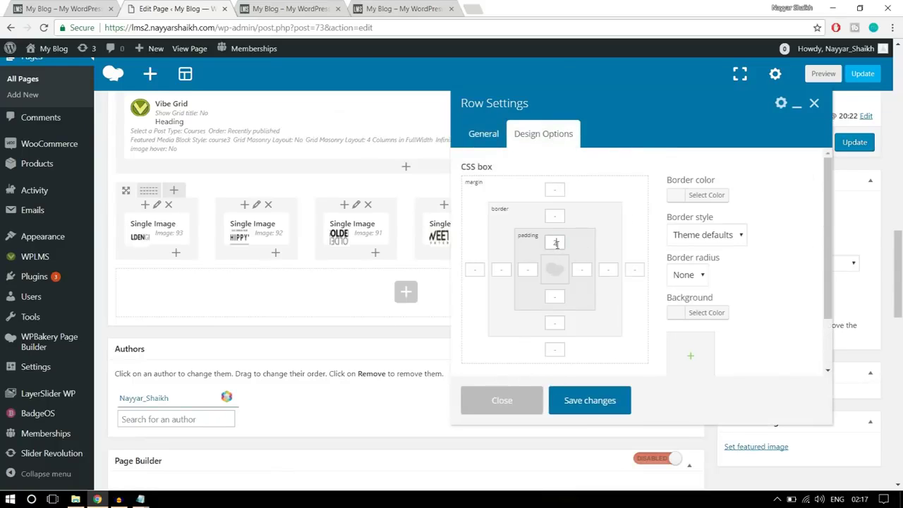
{"action": "left_click", "coordinate": [582, 401]}
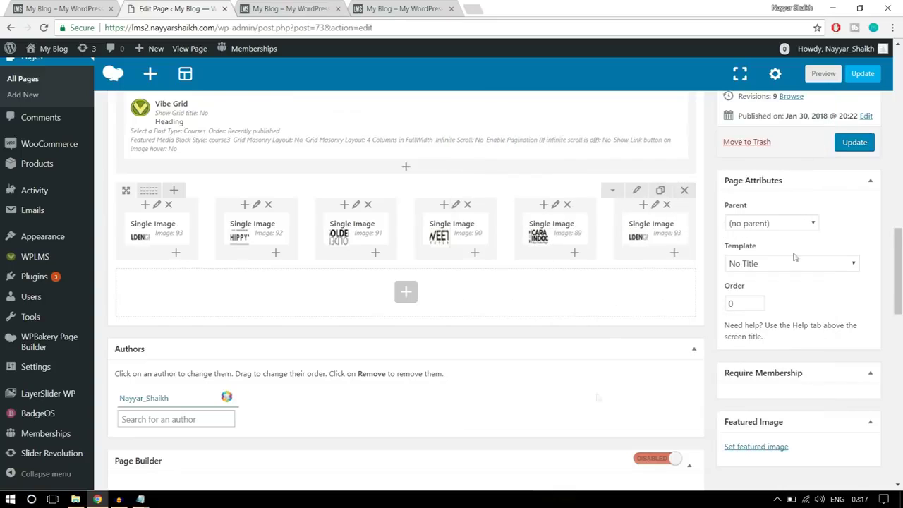
{"action": "left_click", "coordinate": [854, 142]}
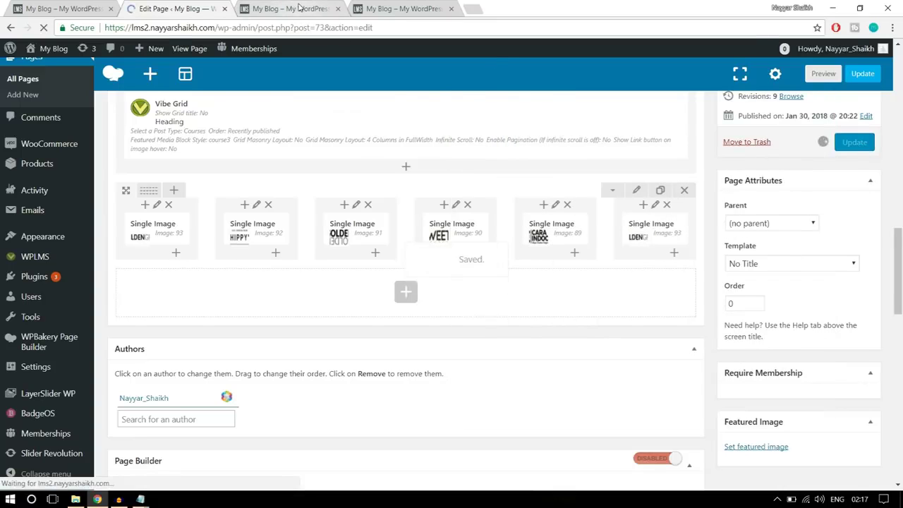
{"action": "key", "text": "ctrl+Tab"}
{"action": "left_click", "coordinate": [43, 28]}
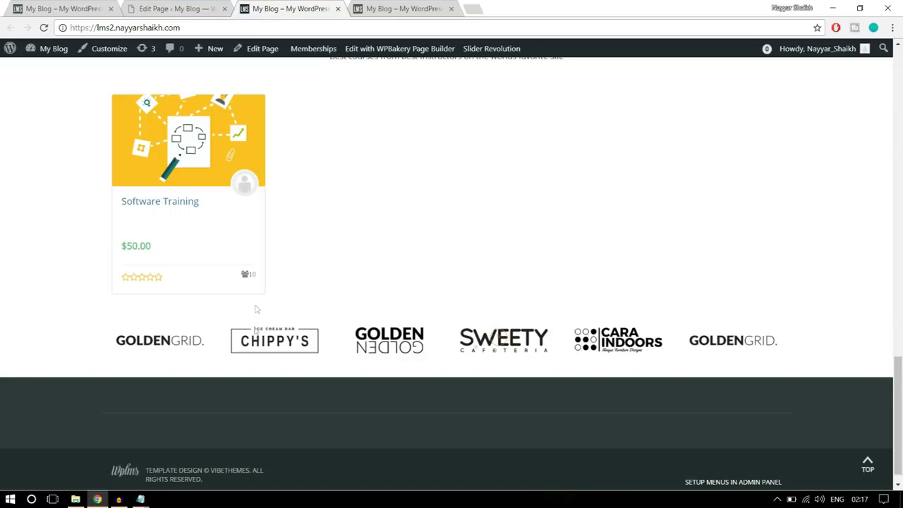
Scroll through the reloaded live home page, then switch to the reference WPLMS demo site
{"action": "scroll", "coordinate": [347, 347], "scroll_direction": "down", "scroll_amount": 1}
{"action": "scroll", "coordinate": [345, 368], "scroll_direction": "up", "scroll_amount": 20}
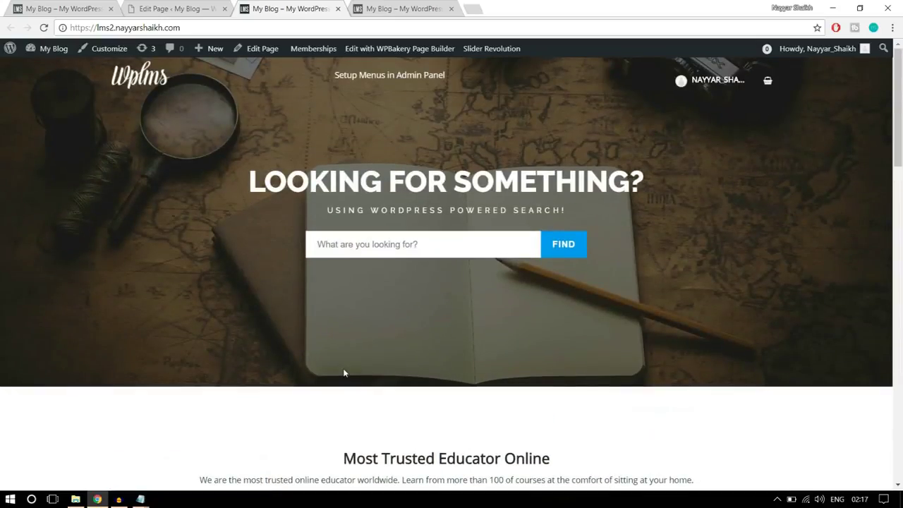
{"action": "scroll", "coordinate": [512, 354], "scroll_direction": "down", "scroll_amount": 15}
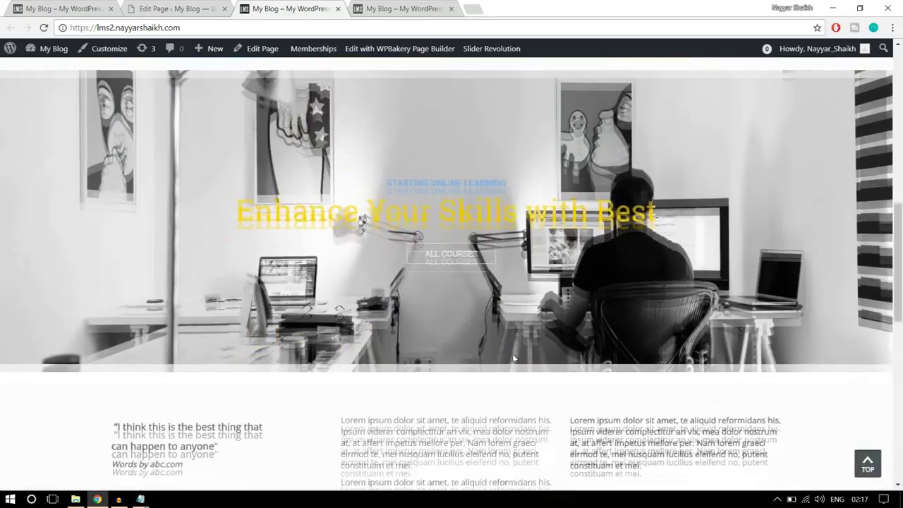
{"action": "scroll", "coordinate": [513, 356], "scroll_direction": "down", "scroll_amount": 5}
{"action": "scroll", "coordinate": [514, 358], "scroll_direction": "up", "scroll_amount": 13}
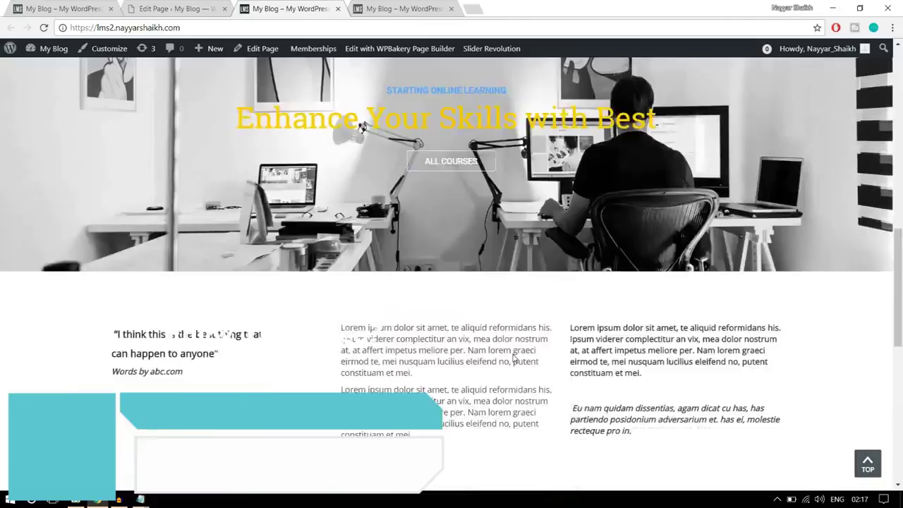
{"action": "scroll", "coordinate": [514, 359], "scroll_direction": "up", "scroll_amount": 5}
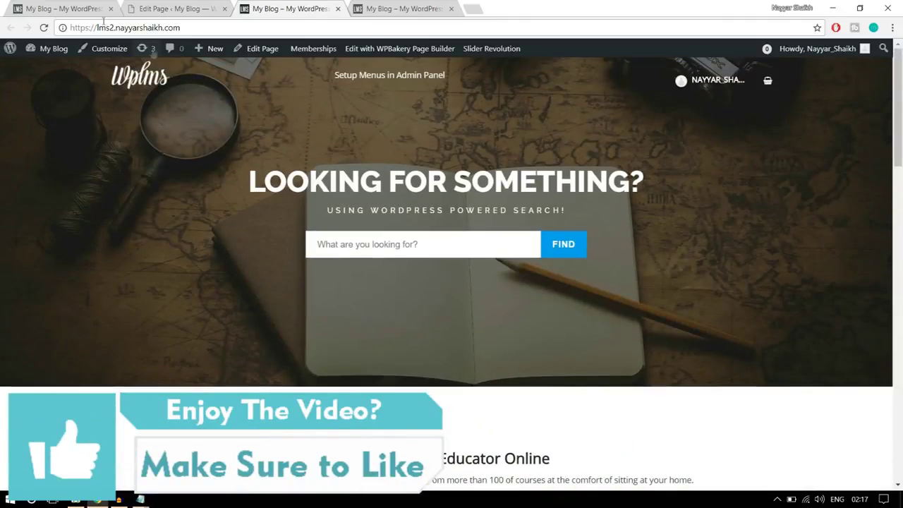
{"action": "left_click", "coordinate": [55, 7]}
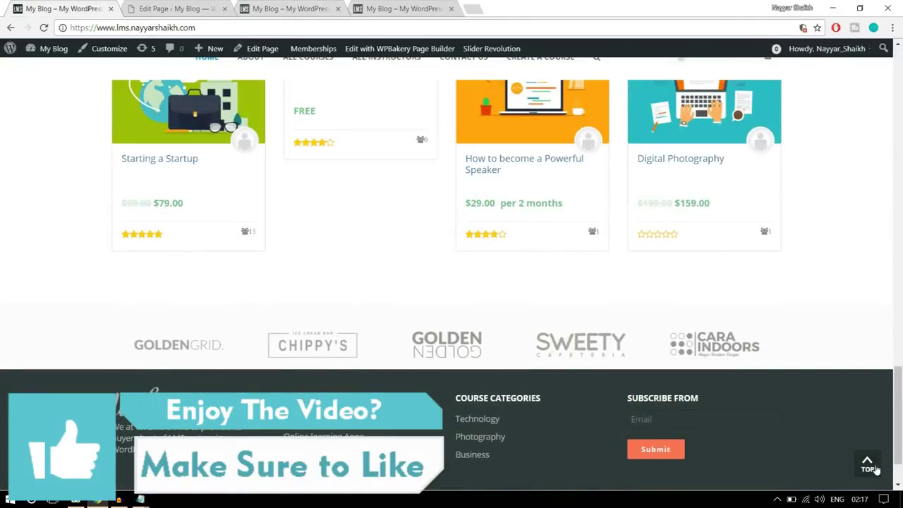
Look over the demo site's About page hero, then go back to the Home Page editor
{"action": "left_click", "coordinate": [869, 465]}
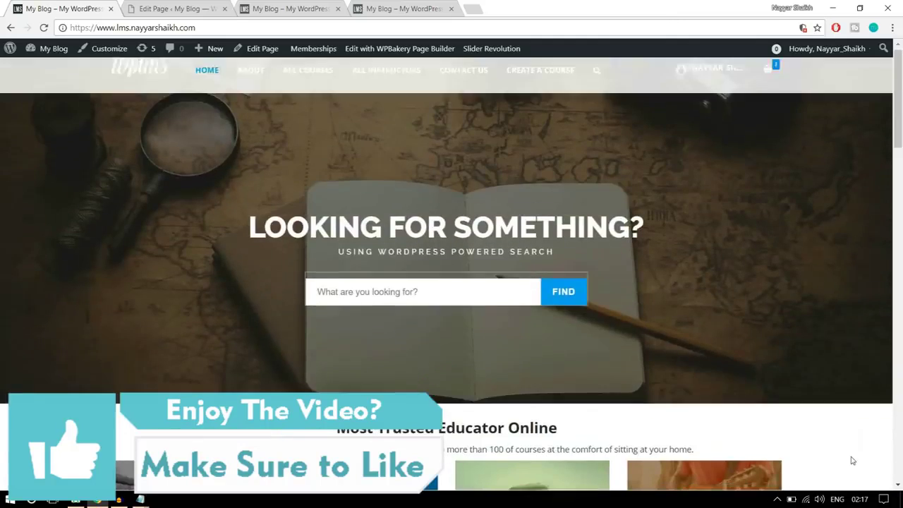
{"action": "left_click", "coordinate": [244, 84]}
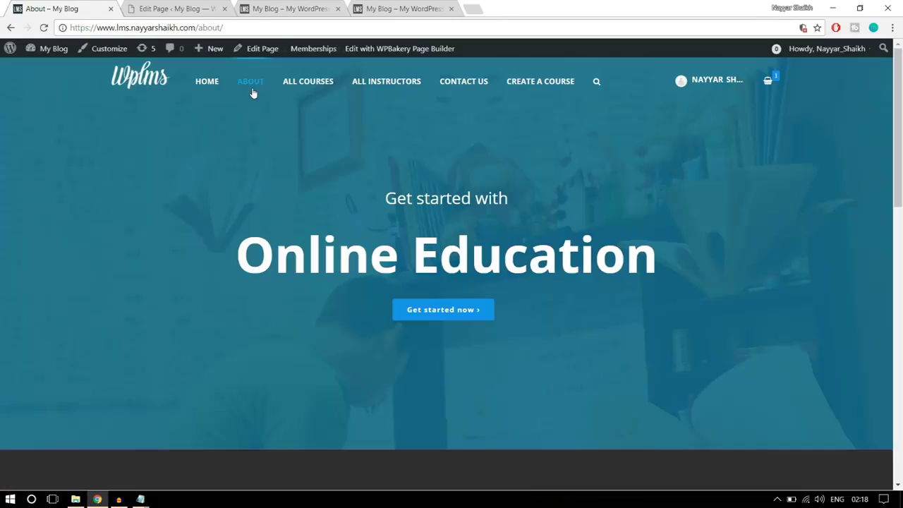
{"action": "scroll", "coordinate": [526, 309], "scroll_direction": "down", "scroll_amount": 10}
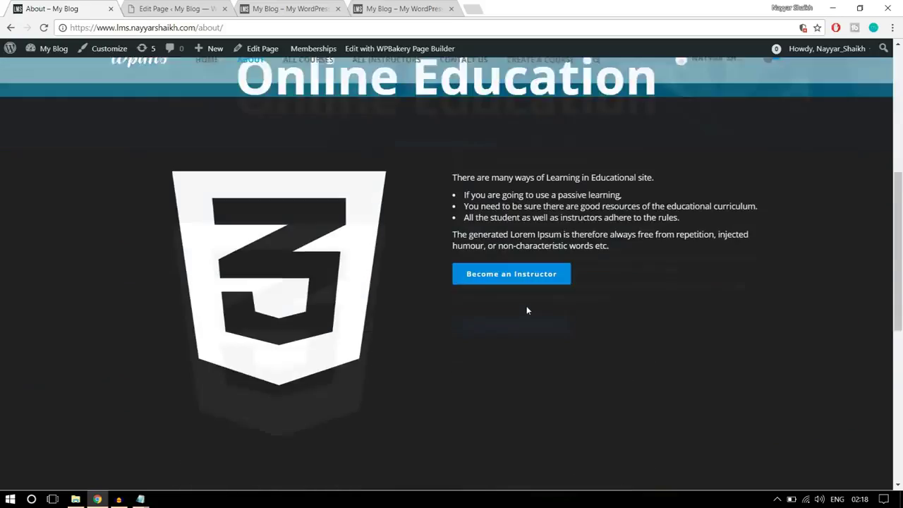
{"action": "scroll", "coordinate": [526, 309], "scroll_direction": "up", "scroll_amount": 10}
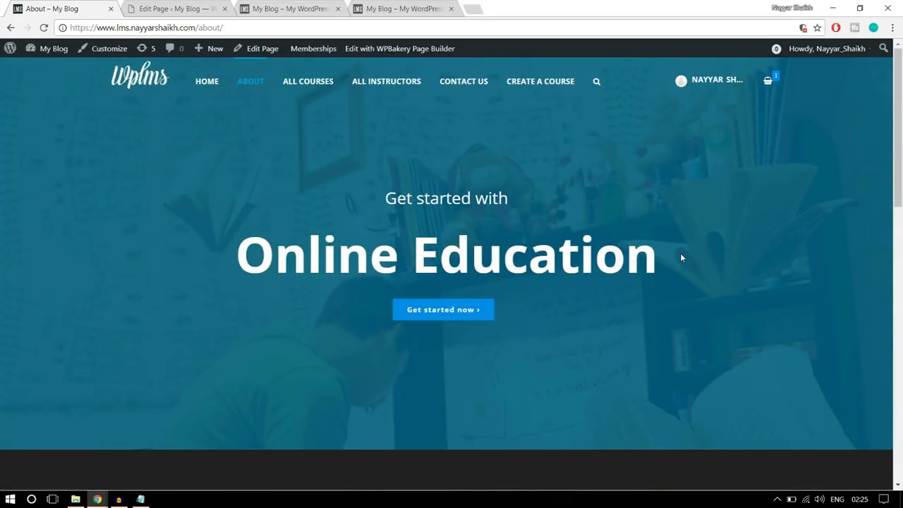
{"action": "left_click", "coordinate": [146, 7]}
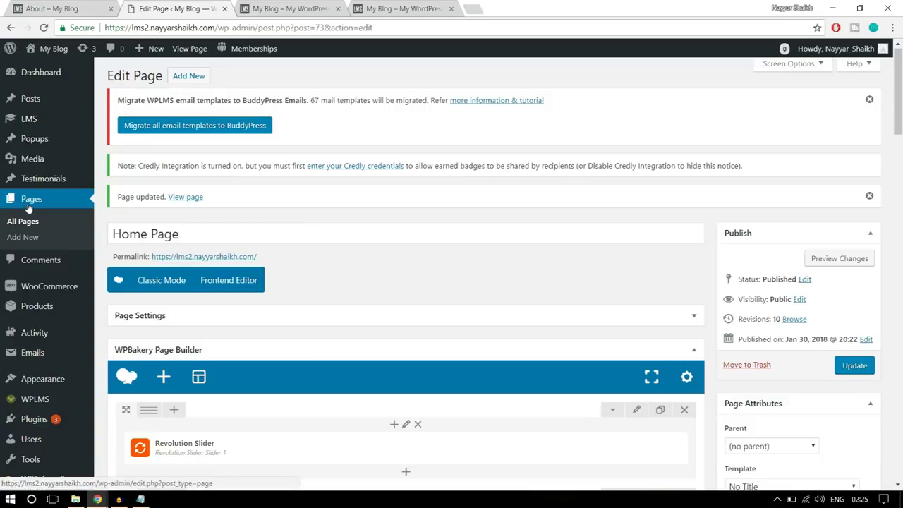
Start a new page titled 'About Us' with the No Title template and WPBakery backend editor
{"action": "left_click", "coordinate": [34, 241]}
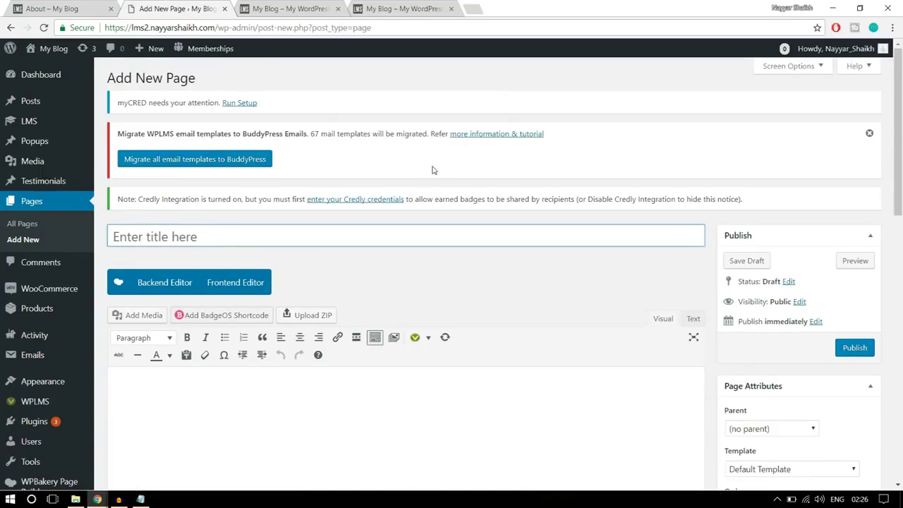
{"action": "type", "text": "About Us"}
{"action": "scroll", "coordinate": [752, 152], "scroll_direction": "down", "scroll_amount": 1}
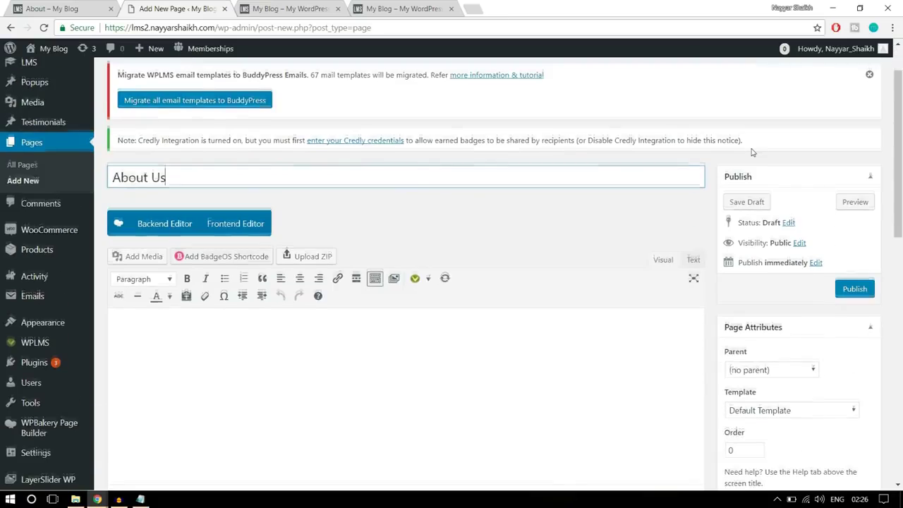
{"action": "scroll", "coordinate": [752, 152], "scroll_direction": "down", "scroll_amount": 1}
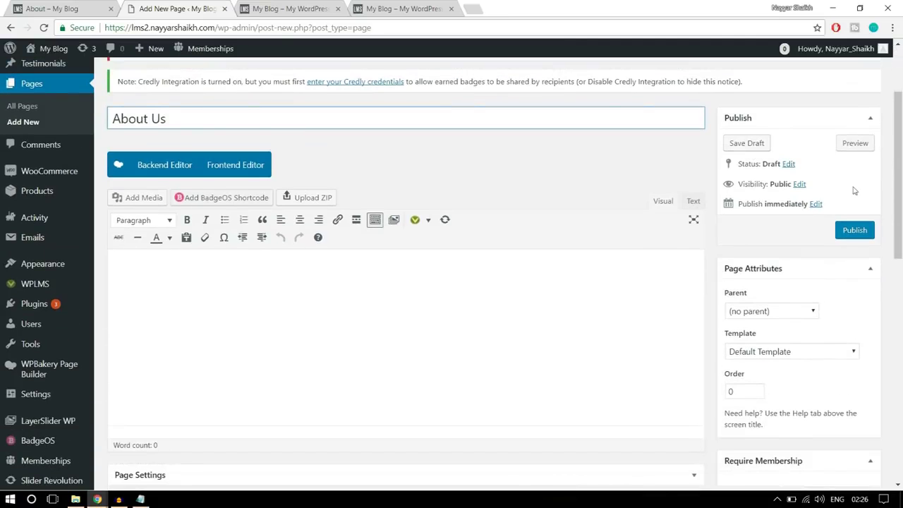
{"action": "left_click", "coordinate": [818, 350]}
{"action": "left_click", "coordinate": [784, 336]}
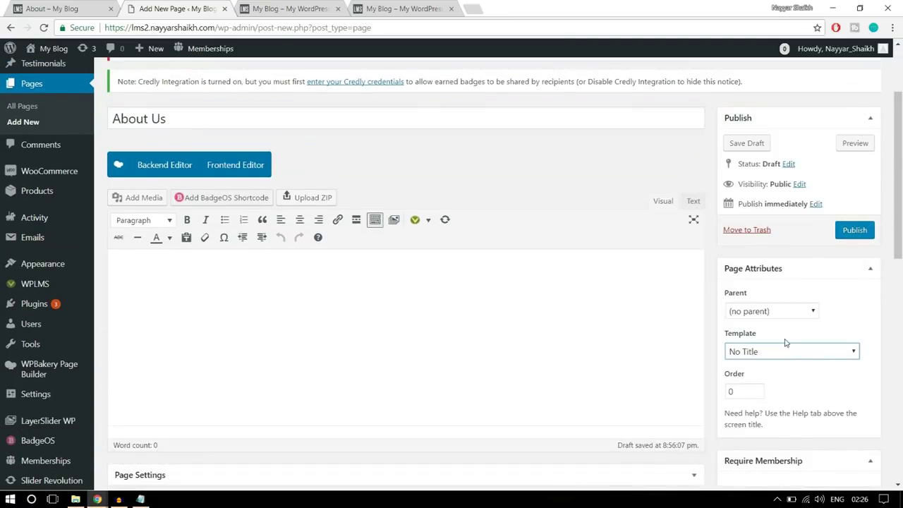
{"action": "left_click", "coordinate": [165, 167]}
Check the demo About page's 'Get started with' and 'Online Education' headings for reference
{"action": "left_click", "coordinate": [44, 6]}
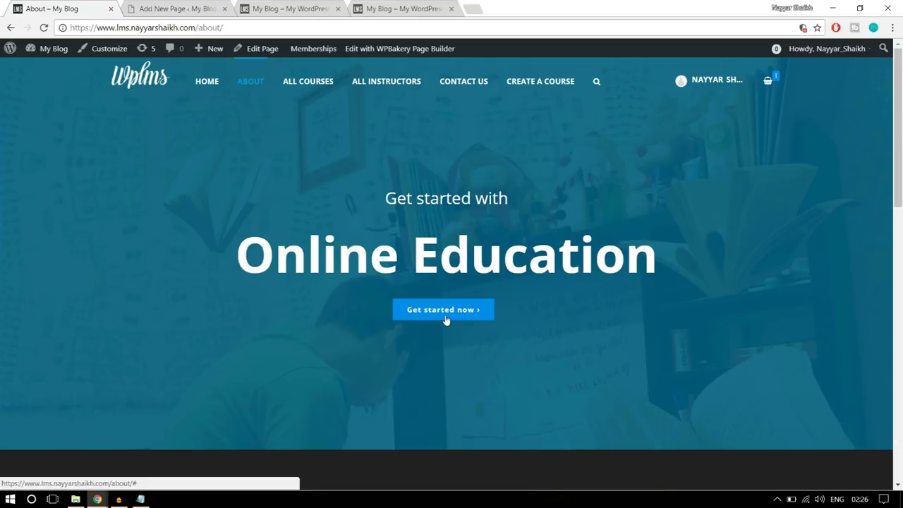
{"action": "left_click_drag", "start_coordinate": [683, 255], "coordinate": [311, 200]}
{"action": "left_click", "coordinate": [373, 223]}
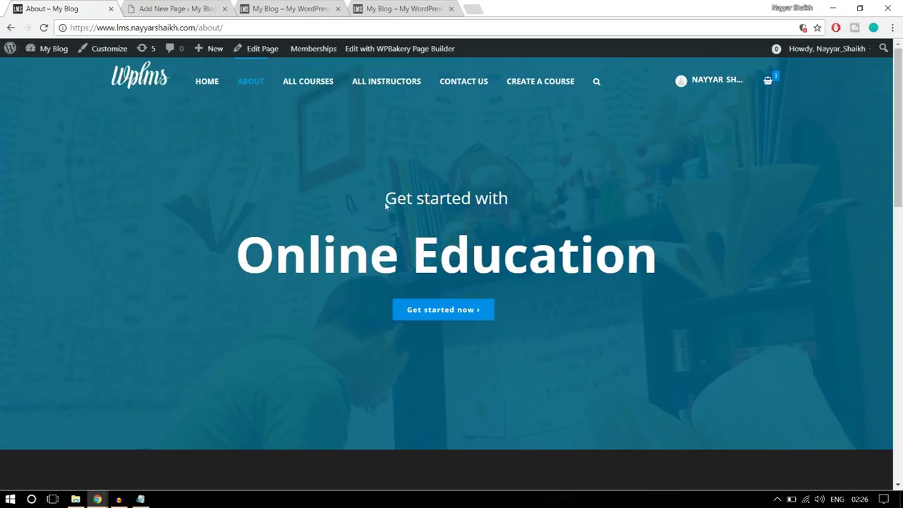
Add a Custom Heading element to the About Us page, searching for 'head'
{"action": "left_click", "coordinate": [196, 9]}
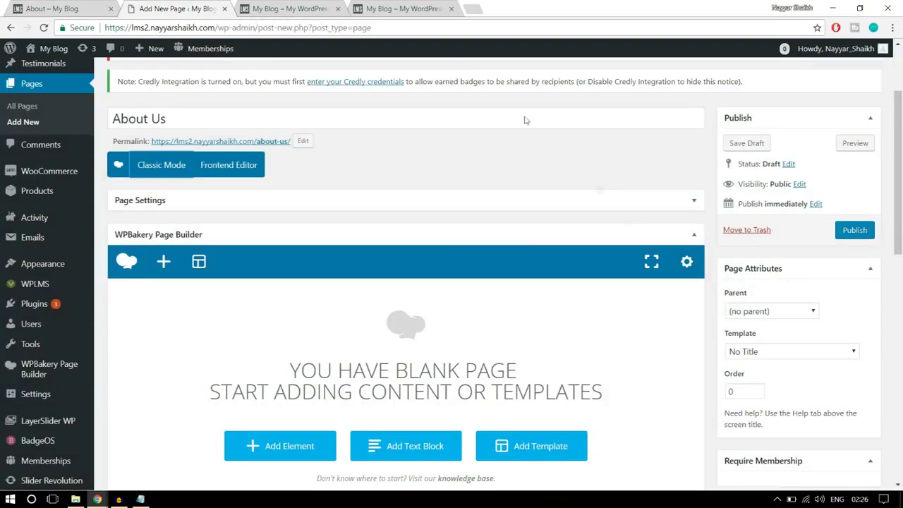
{"action": "scroll", "coordinate": [629, 226], "scroll_direction": "down", "scroll_amount": 3}
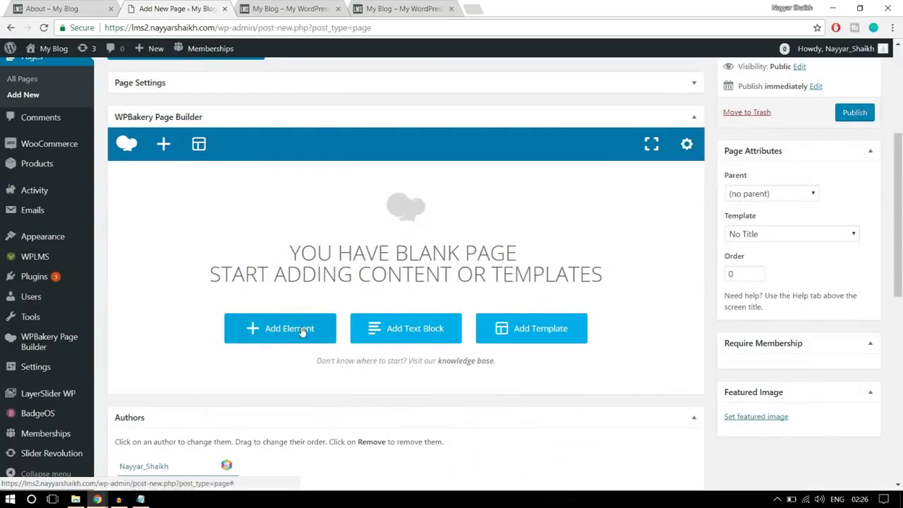
{"action": "left_click", "coordinate": [302, 332]}
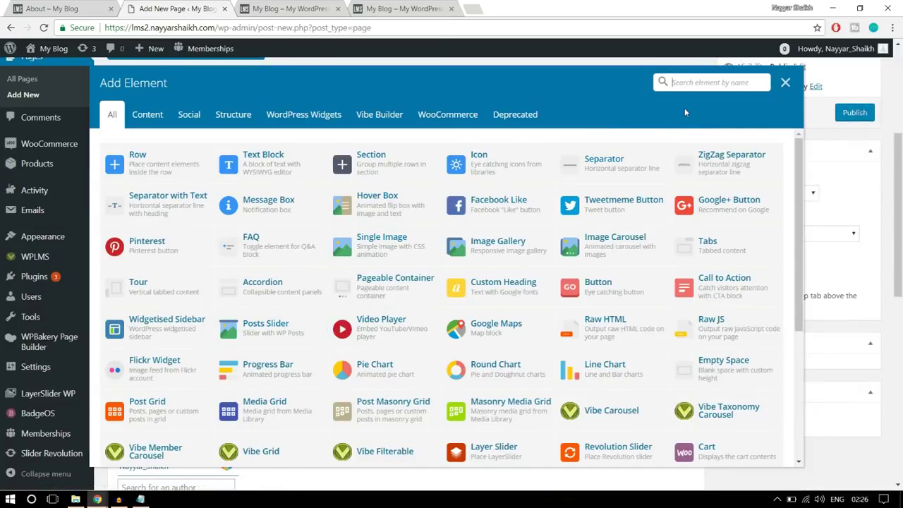
{"action": "type", "text": "head"}
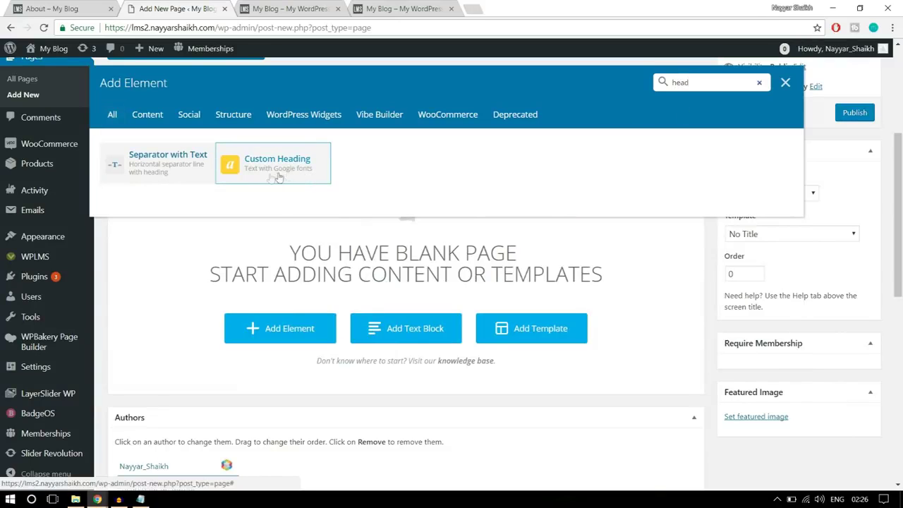
{"action": "left_click", "coordinate": [293, 169]}
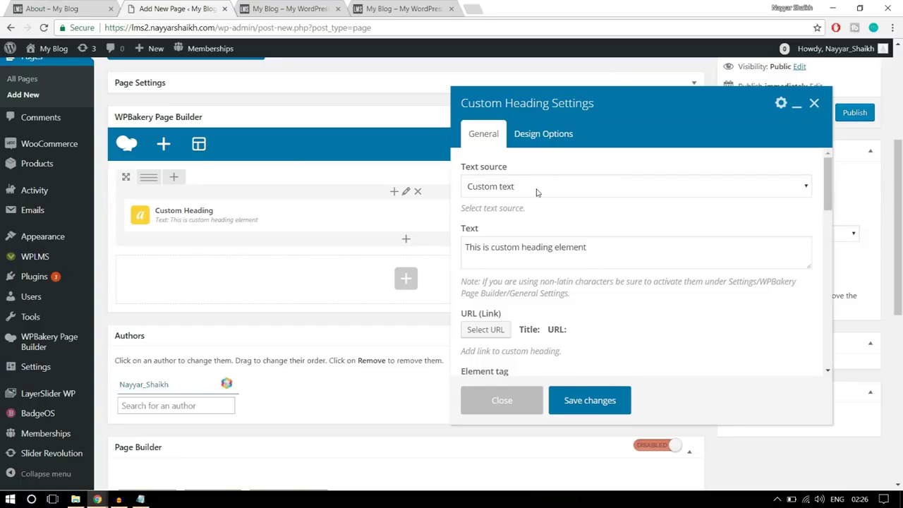
Copy 'Get started with' from the demo page and paste it as the heading text
{"action": "left_click", "coordinate": [88, 7]}
{"action": "left_click_drag", "start_coordinate": [387, 199], "coordinate": [537, 199]}
{"action": "key", "text": "ctrl+c"}
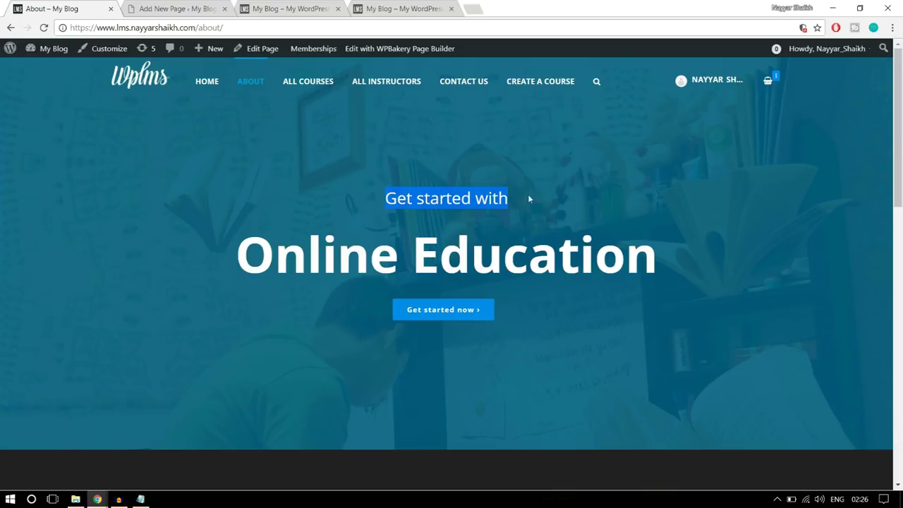
{"action": "left_click", "coordinate": [185, 8]}
{"action": "left_click", "coordinate": [515, 257]}
{"action": "key", "text": "ctrl+a"}
{"action": "key", "text": "ctrl+v"}
Centre the heading's text alignment
{"action": "scroll", "coordinate": [652, 273], "scroll_direction": "down", "scroll_amount": 1}
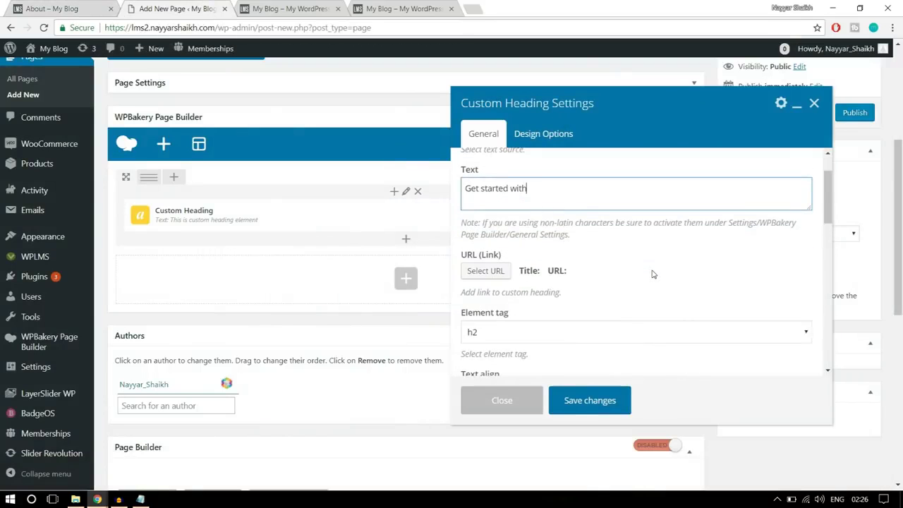
{"action": "scroll", "coordinate": [653, 274], "scroll_direction": "down", "scroll_amount": 1}
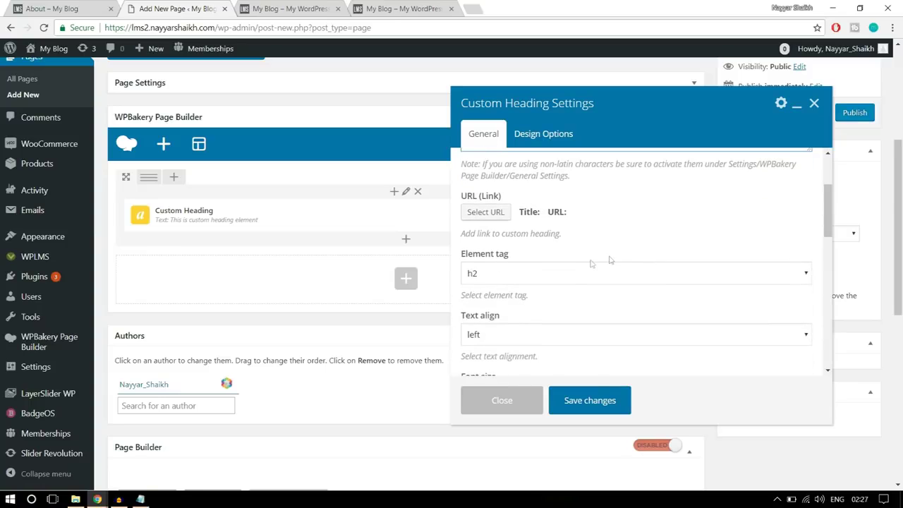
{"action": "scroll", "coordinate": [659, 255], "scroll_direction": "down", "scroll_amount": 2}
{"action": "left_click", "coordinate": [538, 225]}
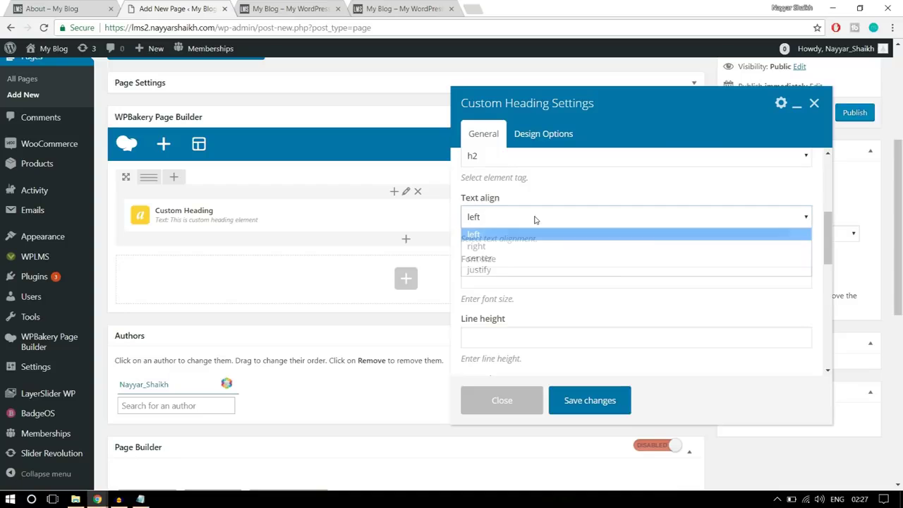
{"action": "left_click", "coordinate": [519, 258]}
{"action": "left_click", "coordinate": [81, 5]}
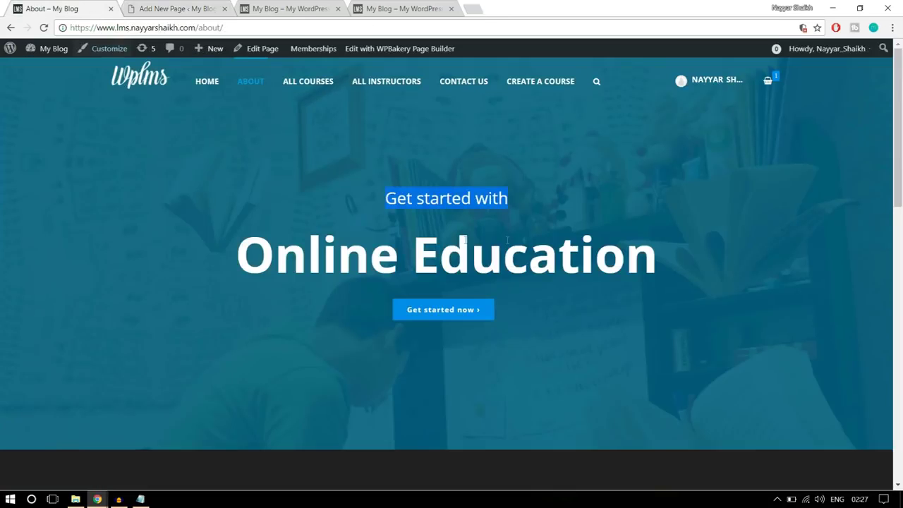
{"action": "left_click", "coordinate": [185, 9]}
{"action": "scroll", "coordinate": [652, 245], "scroll_direction": "down", "scroll_amount": 1}
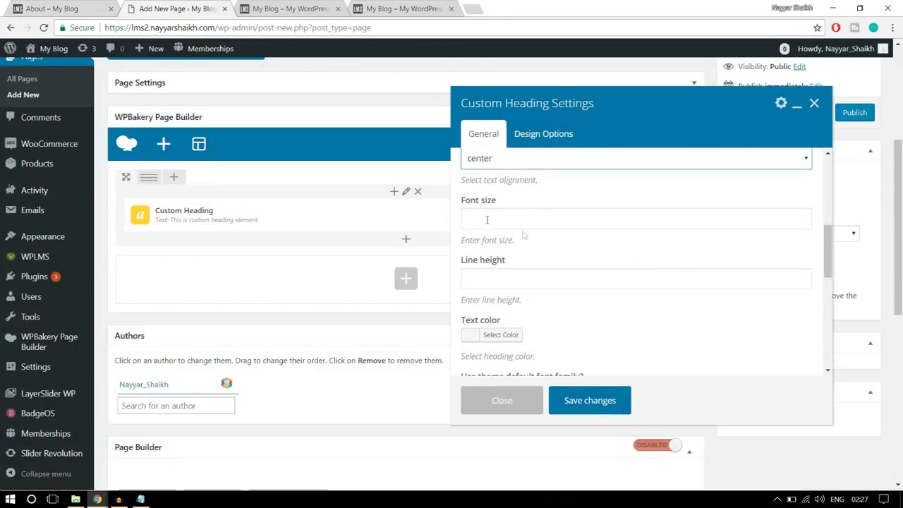
{"action": "scroll", "coordinate": [564, 275], "scroll_direction": "up", "scroll_amount": 4}
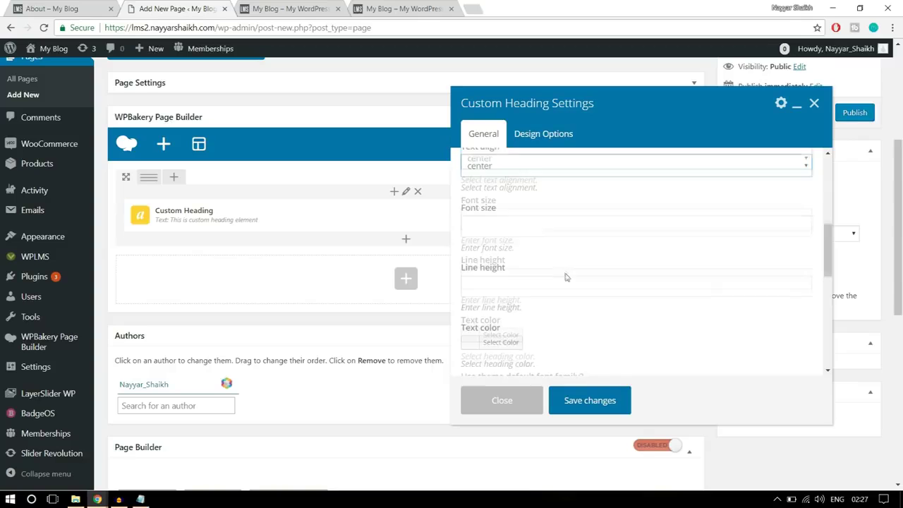
{"action": "scroll", "coordinate": [560, 270], "scroll_direction": "up", "scroll_amount": 1}
{"action": "scroll", "coordinate": [565, 272], "scroll_direction": "down", "scroll_amount": 2}
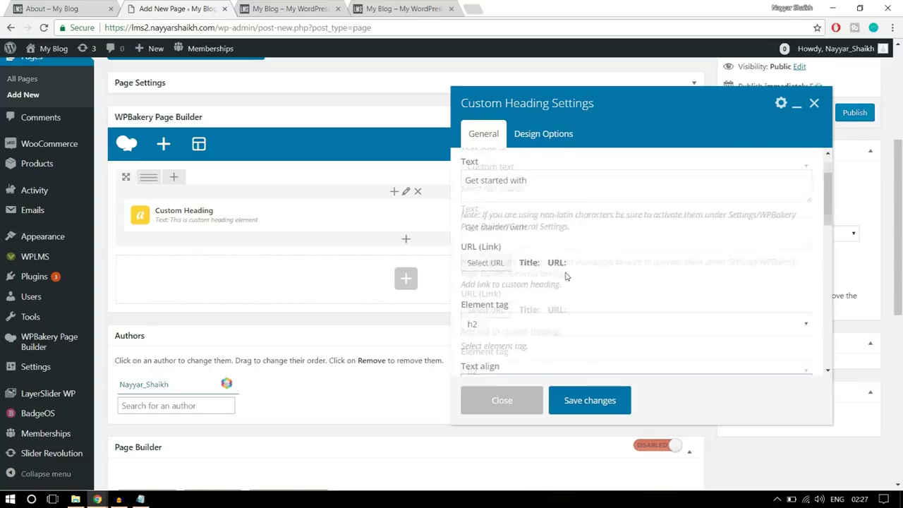
{"action": "scroll", "coordinate": [614, 300], "scroll_direction": "down", "scroll_amount": 2}
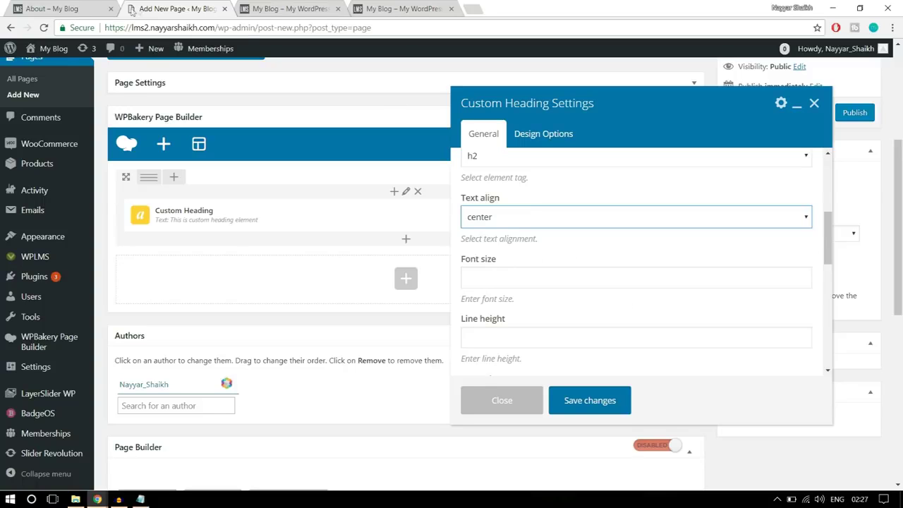
Set the heading text colour to white
{"action": "left_click", "coordinate": [80, 7]}
{"action": "left_click_drag", "start_coordinate": [235, 254], "coordinate": [703, 253]}
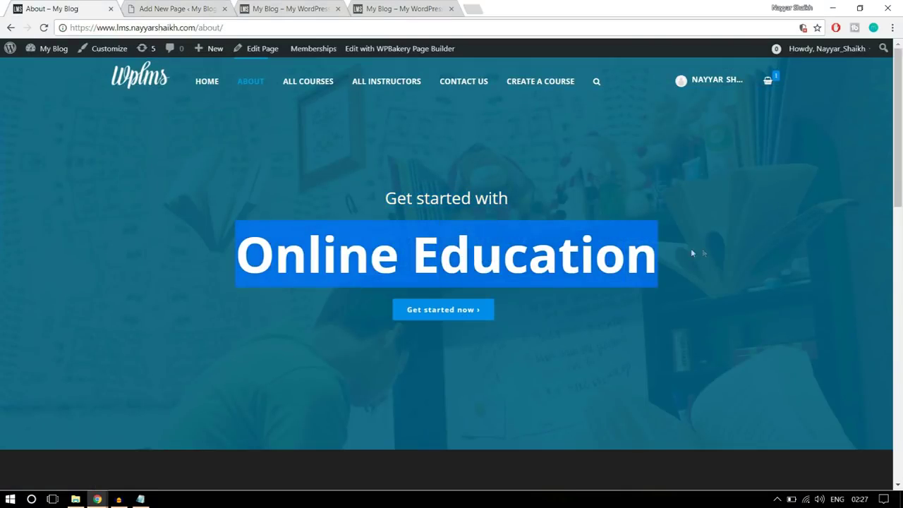
{"action": "left_click", "coordinate": [484, 205]}
{"action": "left_click", "coordinate": [169, 9]}
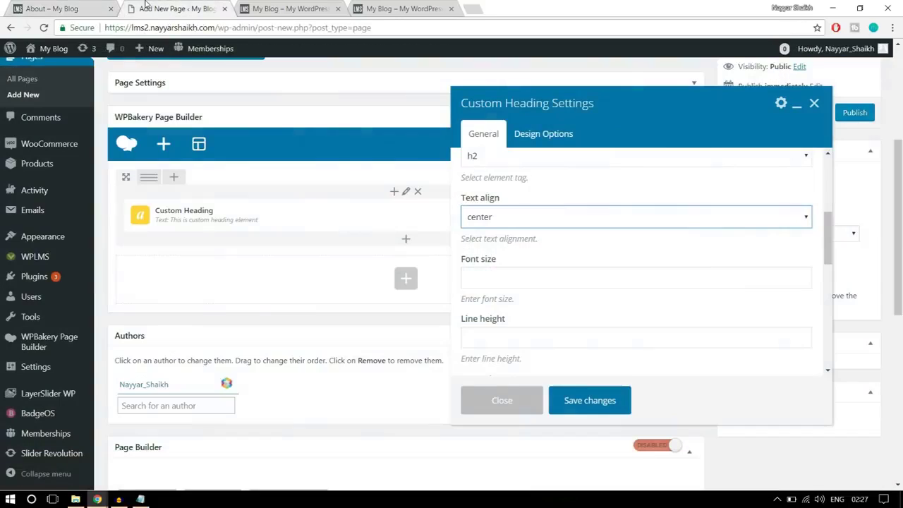
{"action": "scroll", "coordinate": [630, 249], "scroll_direction": "down", "scroll_amount": 1}
{"action": "scroll", "coordinate": [628, 247], "scroll_direction": "down", "scroll_amount": 3}
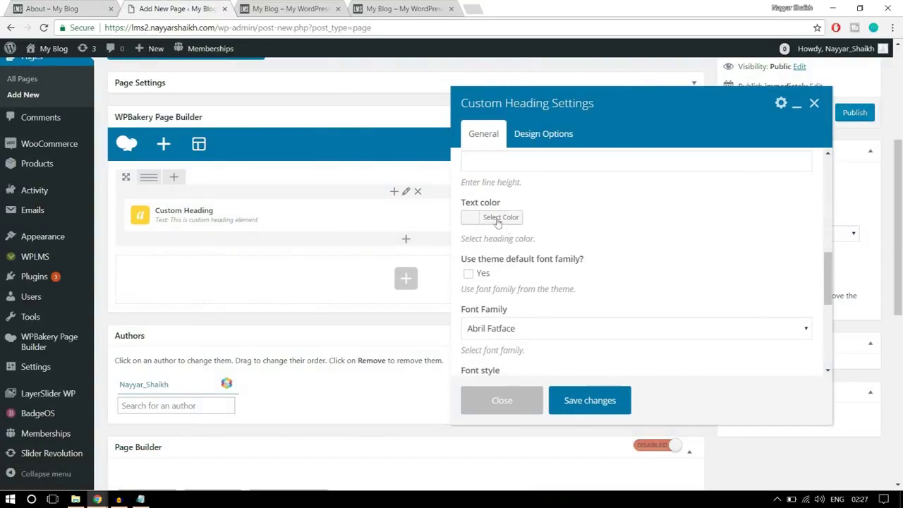
{"action": "left_click", "coordinate": [497, 220]}
{"action": "scroll", "coordinate": [524, 316], "scroll_direction": "down", "scroll_amount": 1}
{"action": "left_click", "coordinate": [487, 297]}
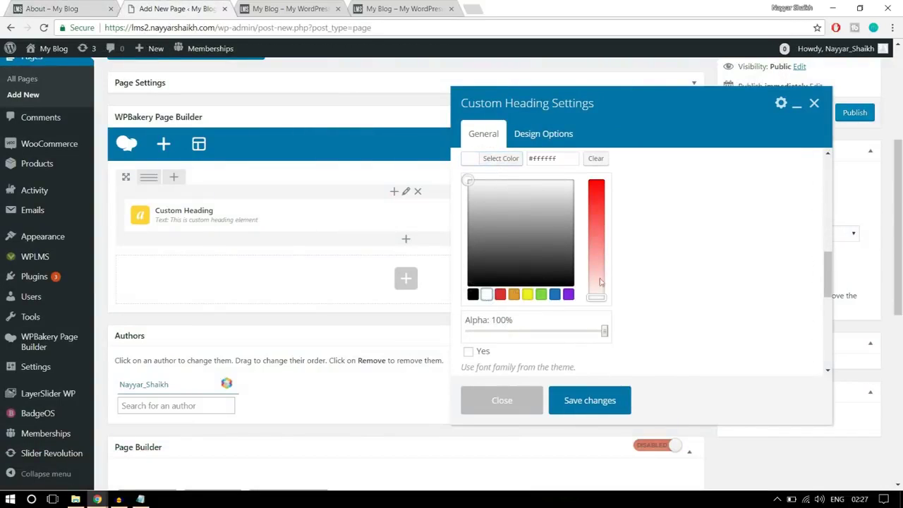
{"action": "scroll", "coordinate": [515, 295], "scroll_direction": "up", "scroll_amount": 2}
{"action": "left_click", "coordinate": [501, 218]}
Switch the heading to the theme's default font family and save the settings
{"action": "scroll", "coordinate": [502, 226], "scroll_direction": "down", "scroll_amount": 2}
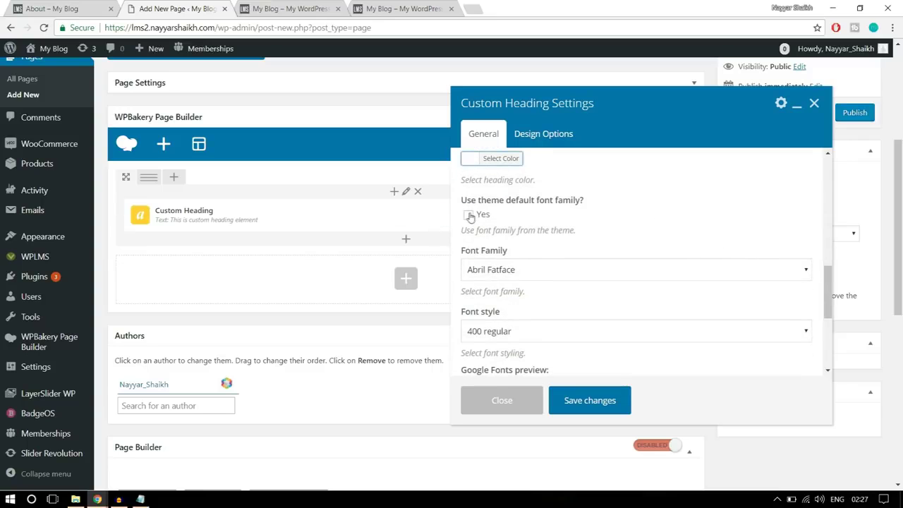
{"action": "left_click", "coordinate": [470, 215]}
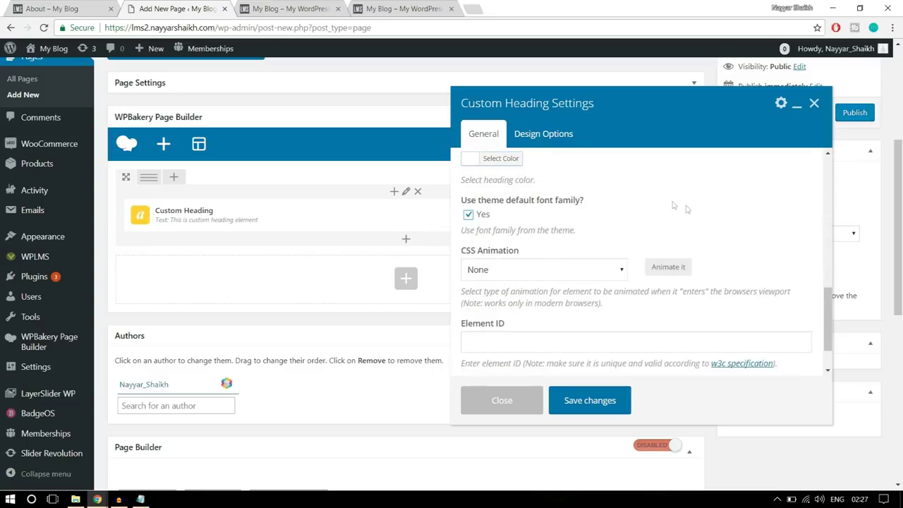
{"action": "scroll", "coordinate": [619, 341], "scroll_direction": "down", "scroll_amount": 2}
{"action": "scroll", "coordinate": [618, 341], "scroll_direction": "down", "scroll_amount": 2}
{"action": "scroll", "coordinate": [619, 341], "scroll_direction": "up", "scroll_amount": 3}
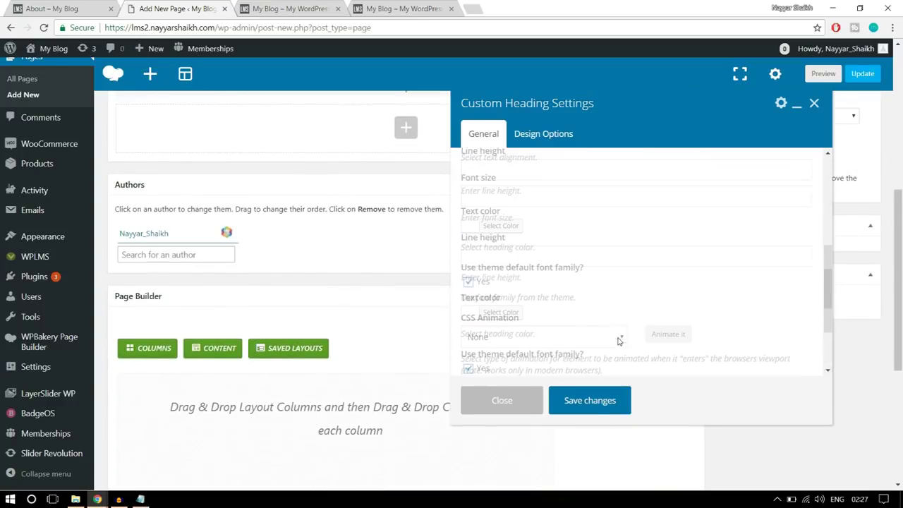
{"action": "left_click", "coordinate": [596, 399]}
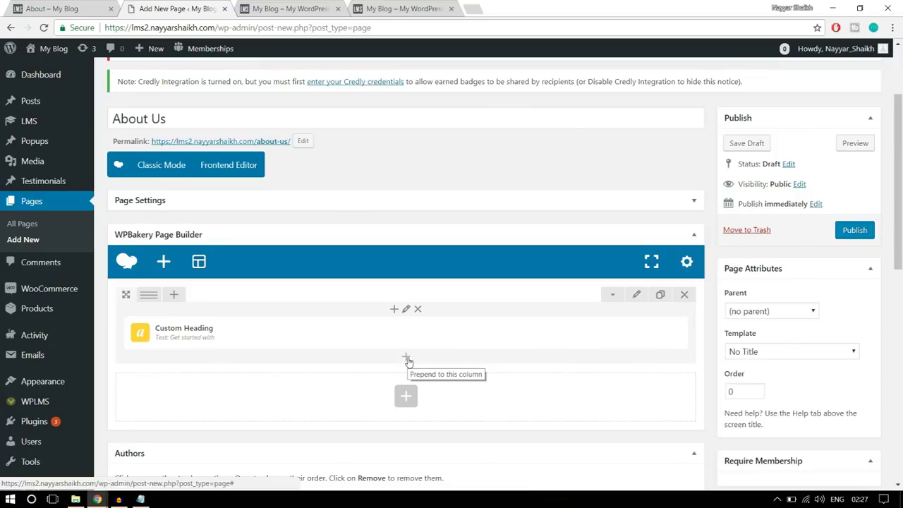
Add a second Custom Heading below the first and paste 'Online Education' as its text
{"action": "left_click", "coordinate": [407, 360]}
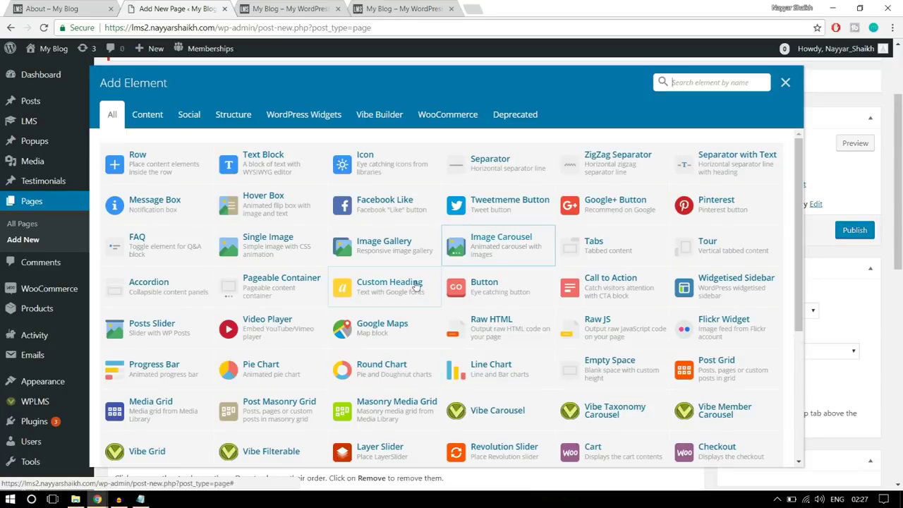
{"action": "type", "text": "cust"}
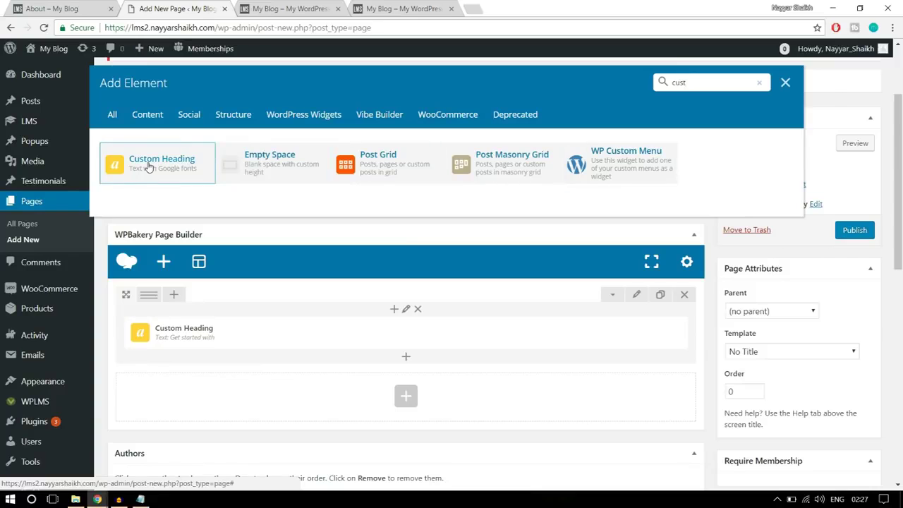
{"action": "left_click", "coordinate": [147, 166]}
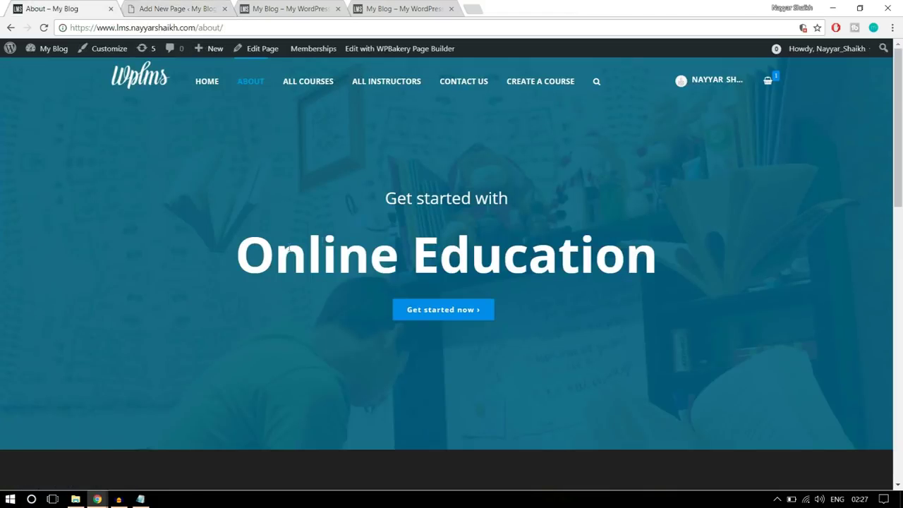
{"action": "left_click_drag", "start_coordinate": [238, 254], "coordinate": [683, 239]}
{"action": "key", "text": "ctrl+c"}
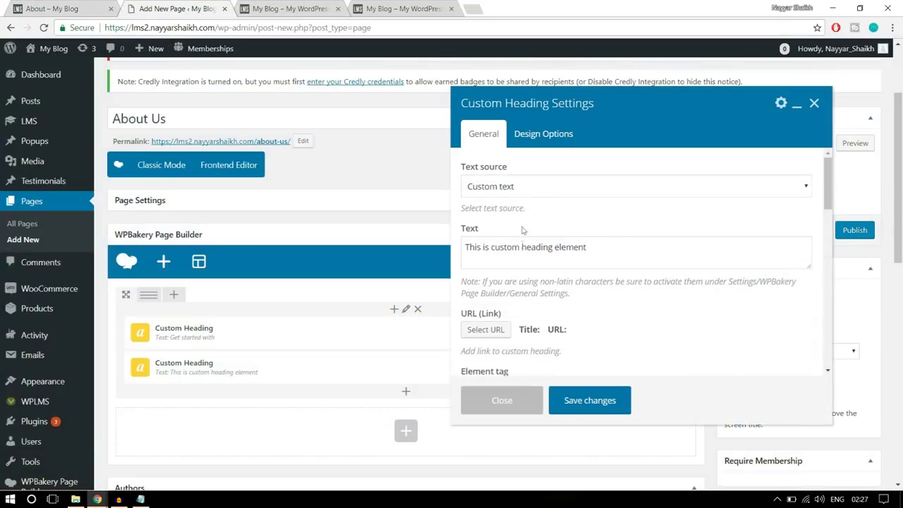
{"action": "triple_click", "coordinate": [605, 255]}
{"action": "key", "text": "ctrl+v"}
Make the heading an h1, centred, with a 6rem font size
{"action": "scroll", "coordinate": [528, 252], "scroll_direction": "down", "scroll_amount": 3}
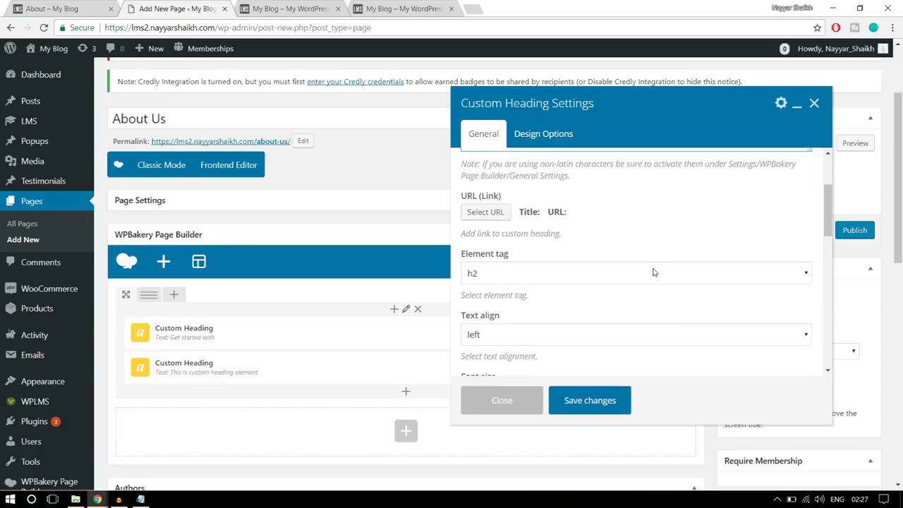
{"action": "left_click", "coordinate": [521, 219]}
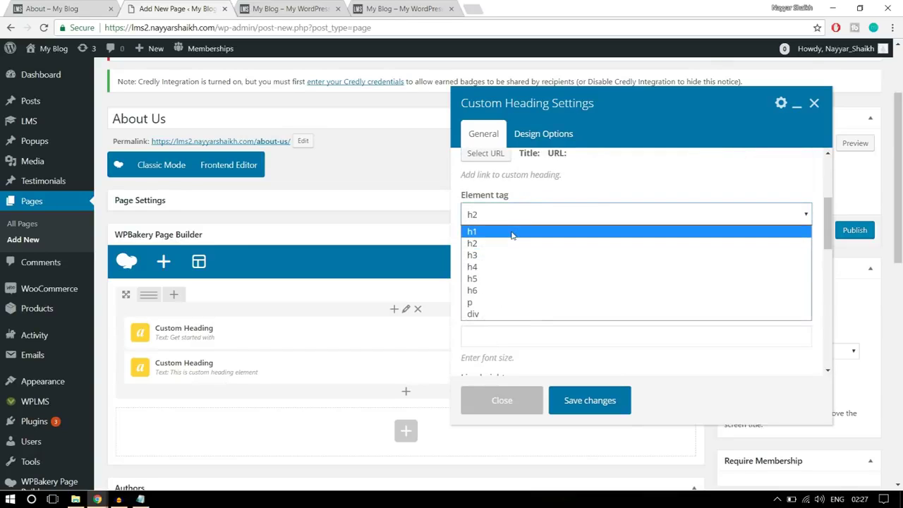
{"action": "left_click", "coordinate": [513, 230]}
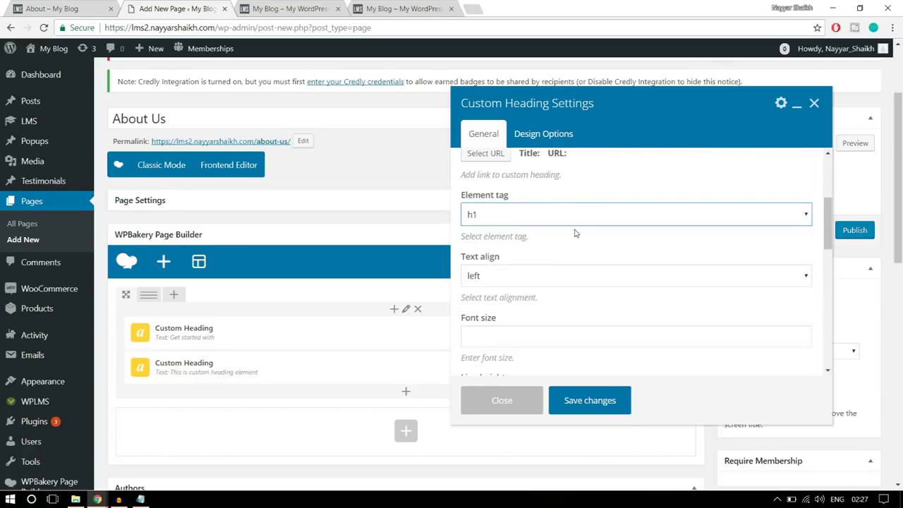
{"action": "left_click", "coordinate": [500, 277]}
{"action": "left_click", "coordinate": [525, 316]}
{"action": "scroll", "coordinate": [522, 296], "scroll_direction": "down", "scroll_amount": 1}
{"action": "left_click", "coordinate": [521, 278]}
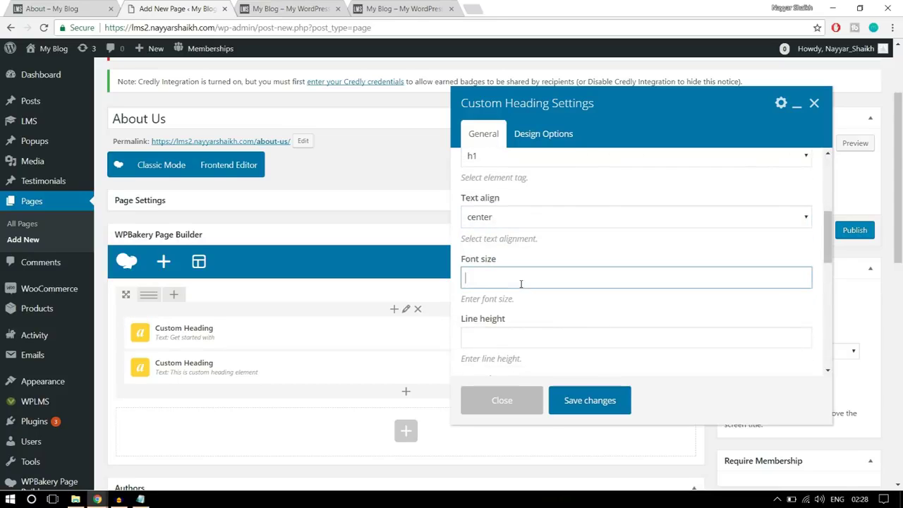
{"action": "type", "text": "6rem"}
{"action": "left_click_drag", "start_coordinate": [503, 280], "coordinate": [445, 271]}
Colour the heading white and set its font to Open Sans 800 bold regular
{"action": "scroll", "coordinate": [650, 298], "scroll_direction": "down", "scroll_amount": 4}
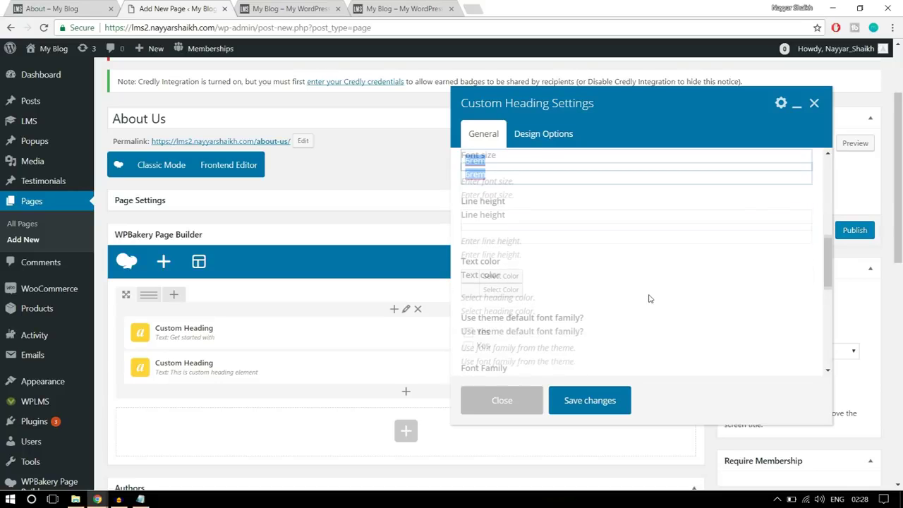
{"action": "left_click", "coordinate": [507, 223]}
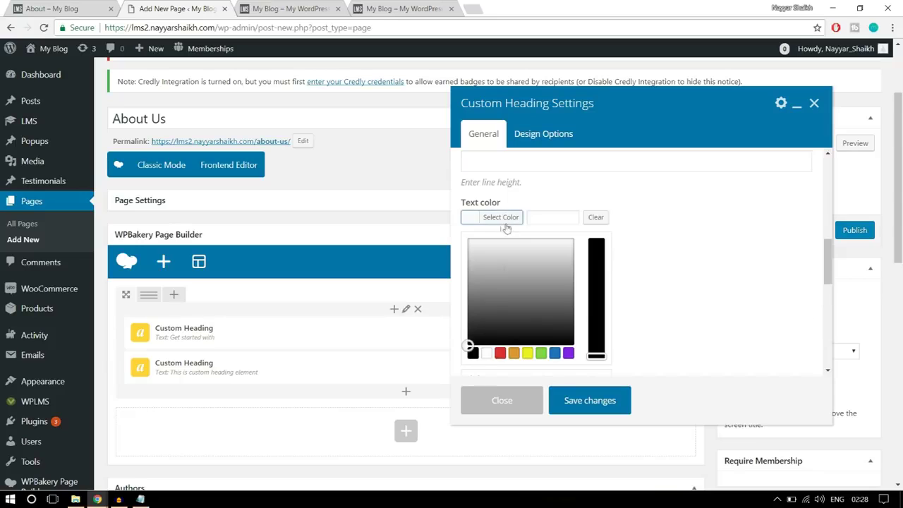
{"action": "left_click", "coordinate": [487, 353]}
{"action": "left_click", "coordinate": [493, 221]}
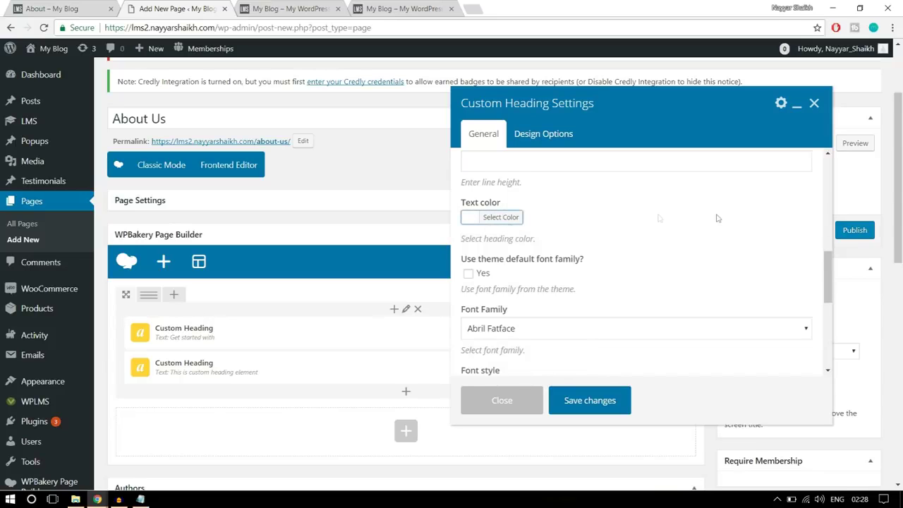
{"action": "scroll", "coordinate": [718, 224], "scroll_direction": "down", "scroll_amount": 1}
{"action": "left_click", "coordinate": [513, 269]}
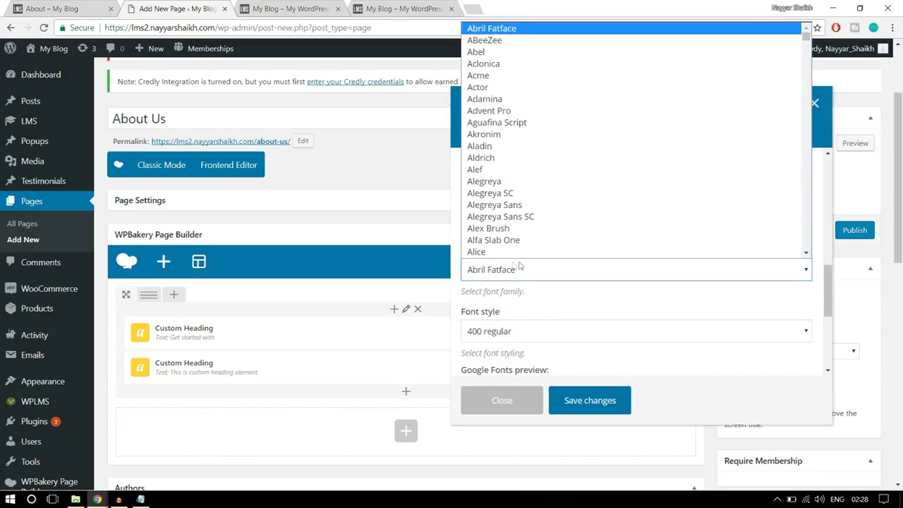
{"action": "type", "text": "op"}
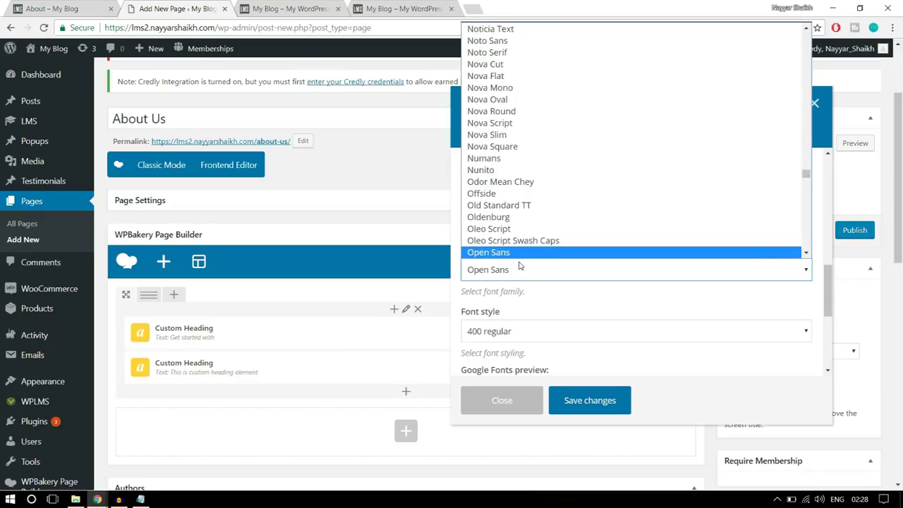
{"action": "left_click", "coordinate": [517, 254]}
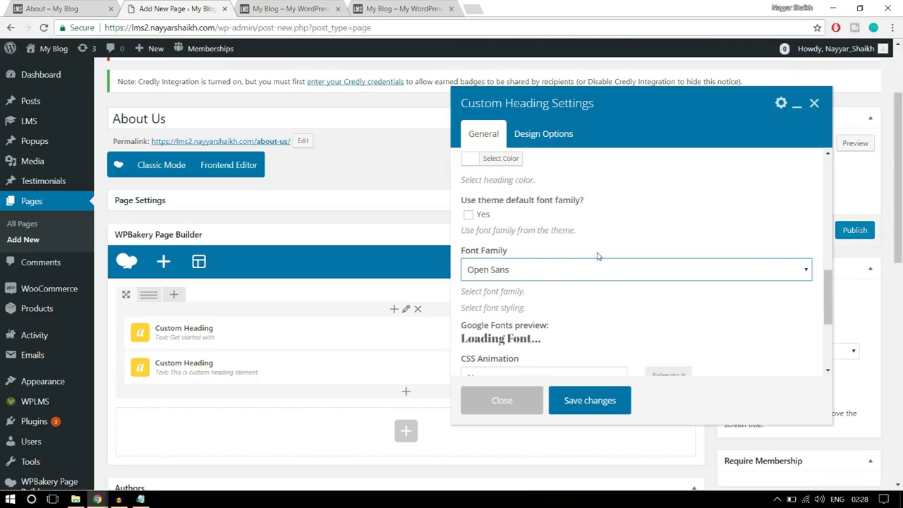
{"action": "scroll", "coordinate": [598, 256], "scroll_direction": "down", "scroll_amount": 2}
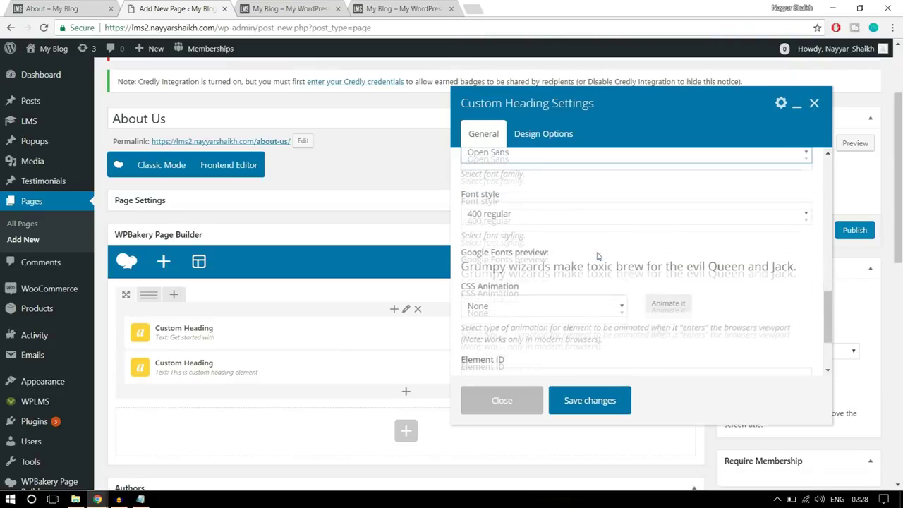
{"action": "left_click", "coordinate": [536, 215]}
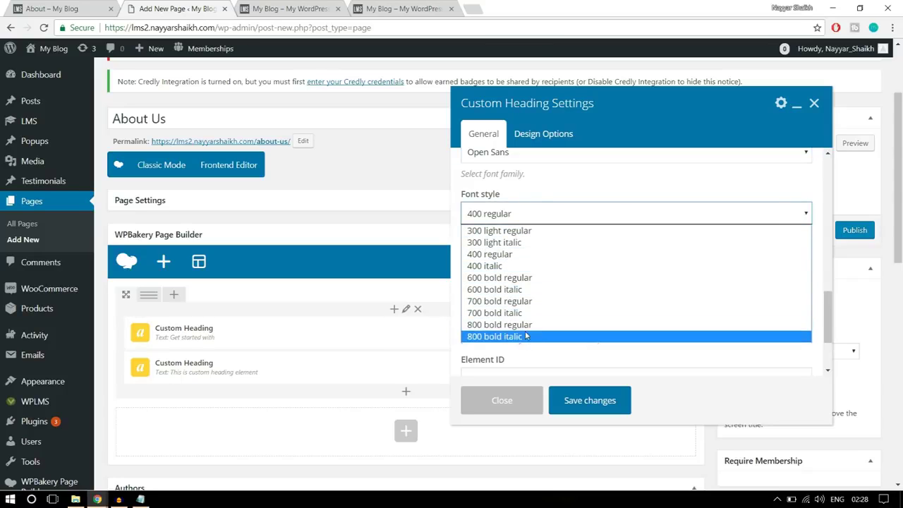
{"action": "left_click", "coordinate": [513, 326]}
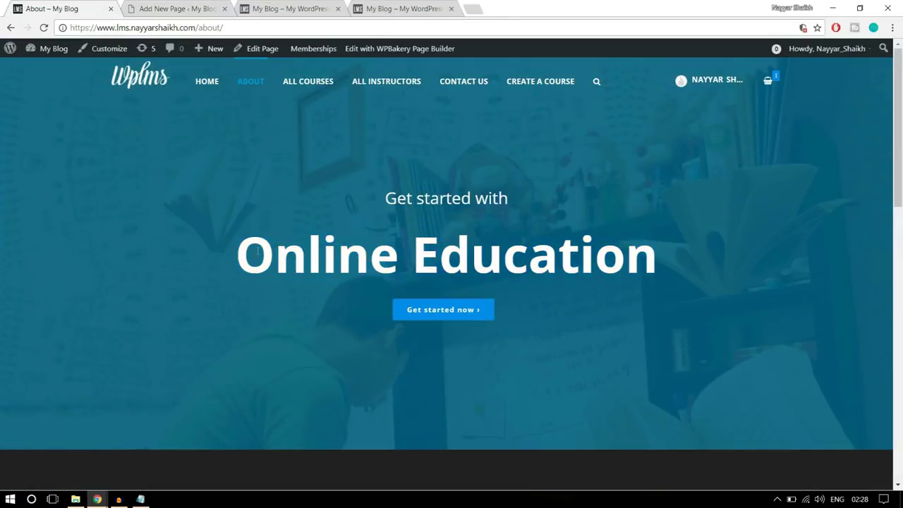
Save the 'Online Education' heading settings and compare with the live About page
{"action": "left_click_drag", "start_coordinate": [246, 244], "coordinate": [675, 237]}
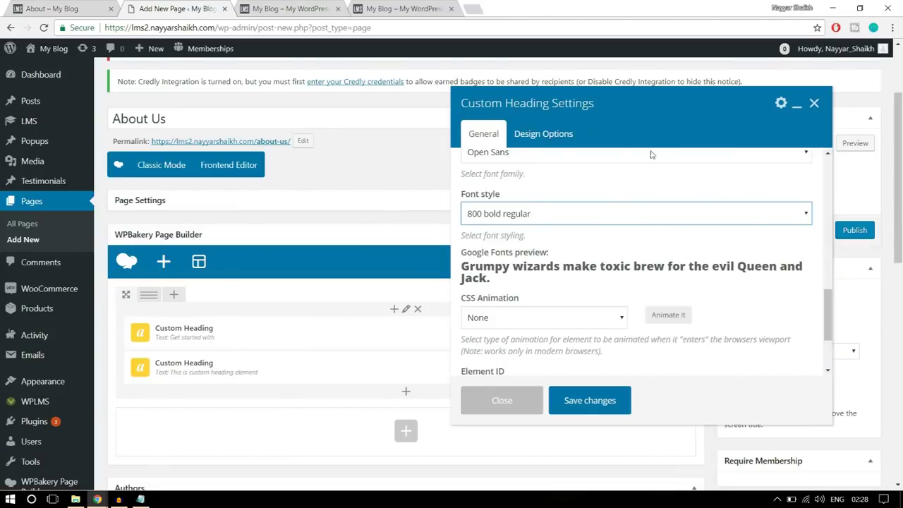
{"action": "scroll", "coordinate": [633, 255], "scroll_direction": "down", "scroll_amount": 1}
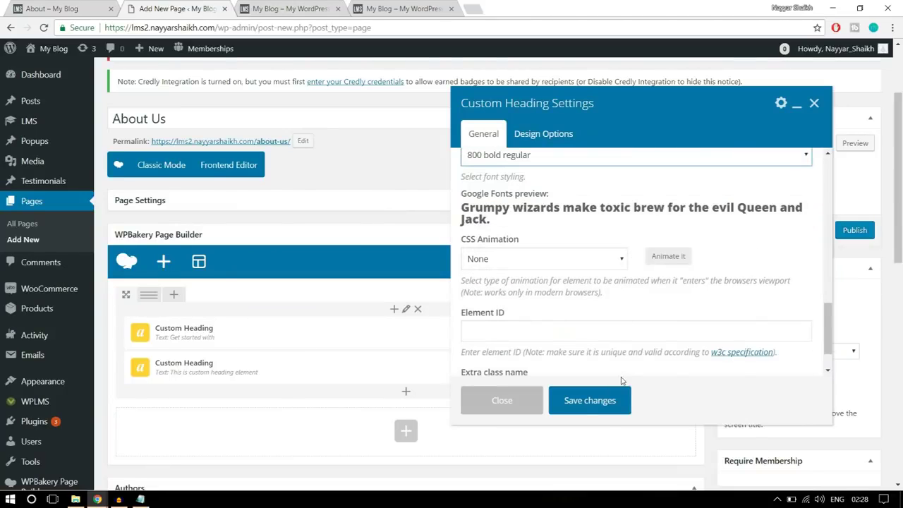
{"action": "scroll", "coordinate": [613, 392], "scroll_direction": "down", "scroll_amount": 1}
{"action": "left_click", "coordinate": [589, 400]}
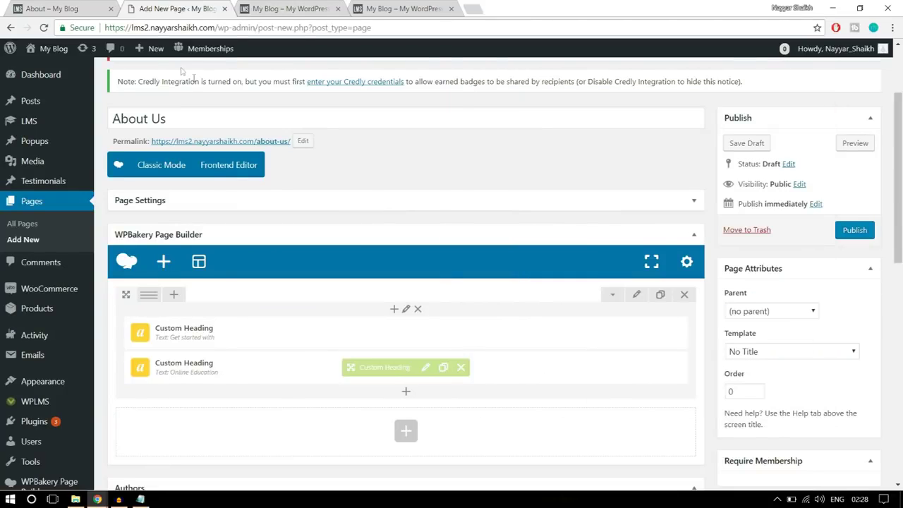
{"action": "left_click", "coordinate": [104, 6]}
Add a Button element below the two headings, searching for 'butt'
{"action": "left_click", "coordinate": [494, 343]}
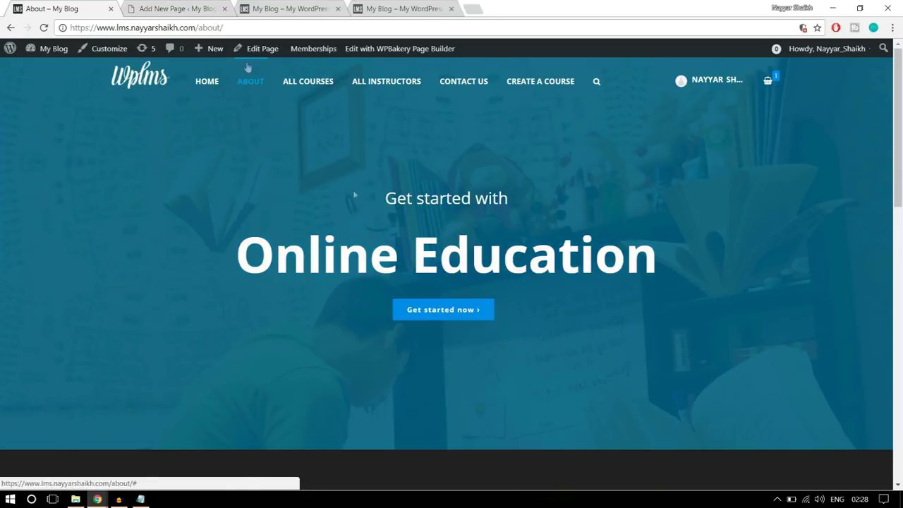
{"action": "left_click", "coordinate": [179, 10]}
{"action": "scroll", "coordinate": [474, 201], "scroll_direction": "down", "scroll_amount": 1}
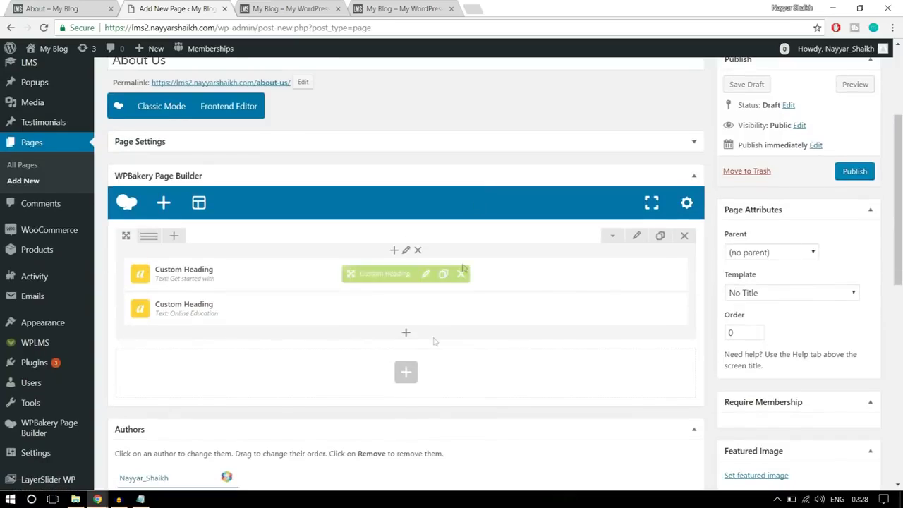
{"action": "left_click", "coordinate": [404, 336]}
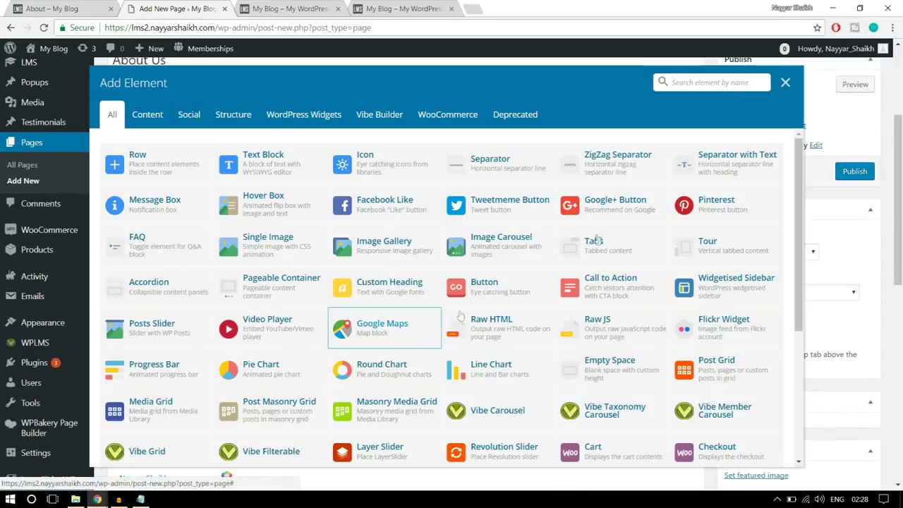
{"action": "type", "text": "butt"}
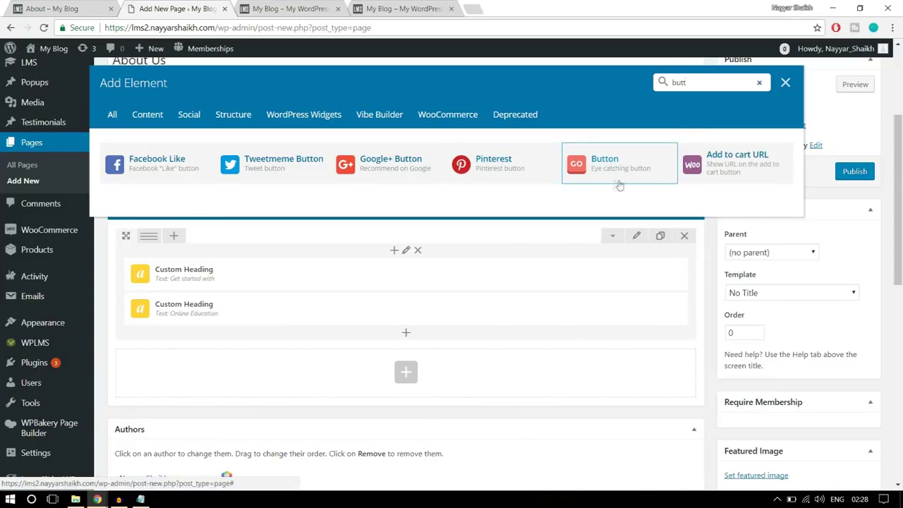
{"action": "left_click", "coordinate": [620, 171]}
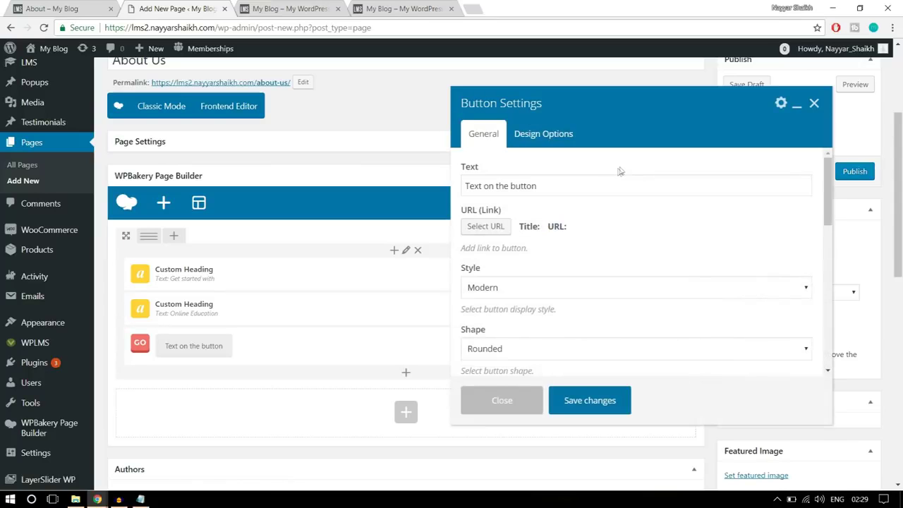
Replace the button's label text with 'Get Started Now'
{"action": "left_click", "coordinate": [585, 180]}
{"action": "left_click", "coordinate": [67, 5]}
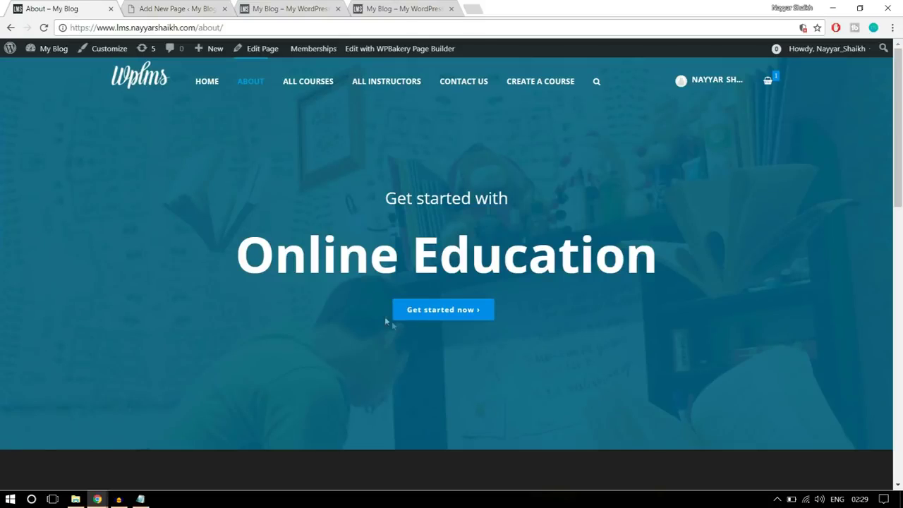
{"action": "left_click", "coordinate": [178, 9]}
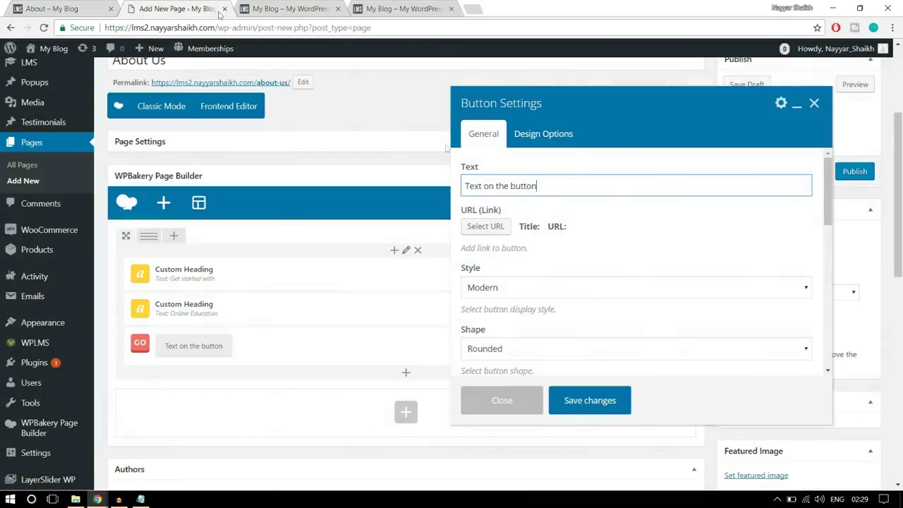
{"action": "key", "text": "ctrl+a"}
{"action": "type", "text": "Get S"}
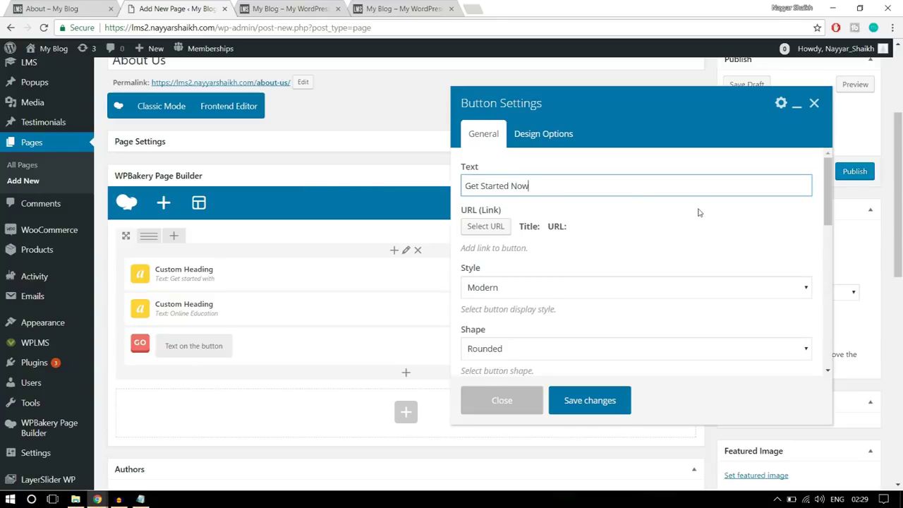
{"action": "scroll", "coordinate": [699, 212], "scroll_direction": "down", "scroll_amount": 2}
Give the button a placeholder # link and the Flat style
{"action": "scroll", "coordinate": [695, 224], "scroll_direction": "up", "scroll_amount": 2}
{"action": "left_click", "coordinate": [486, 230]}
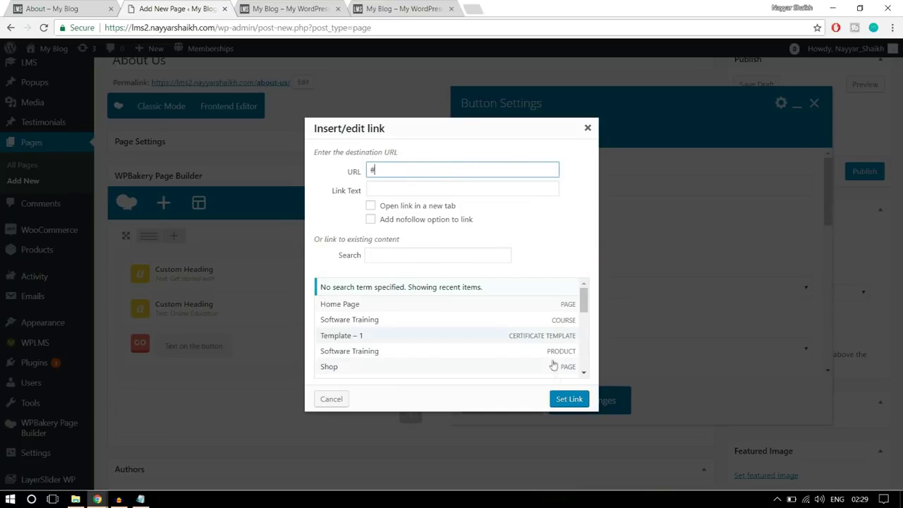
{"action": "left_click", "coordinate": [576, 400]}
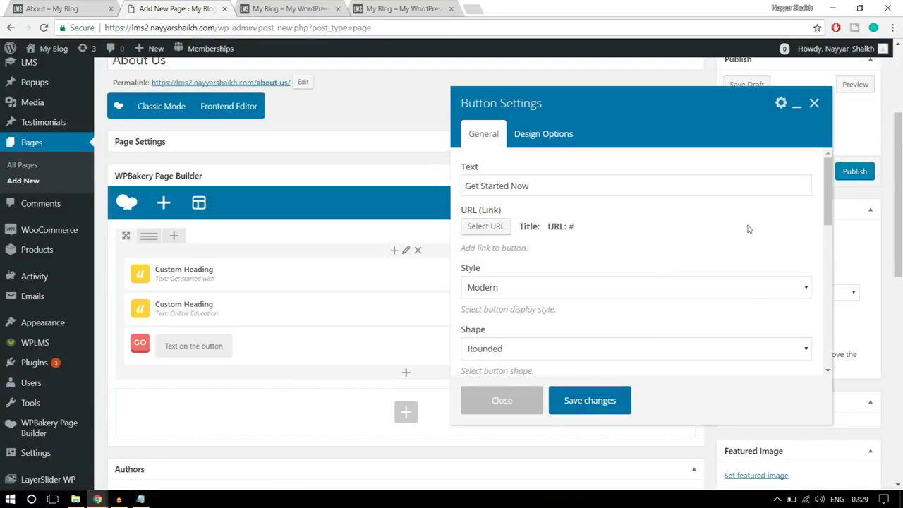
{"action": "scroll", "coordinate": [746, 229], "scroll_direction": "down", "scroll_amount": 1}
{"action": "left_click", "coordinate": [611, 237]}
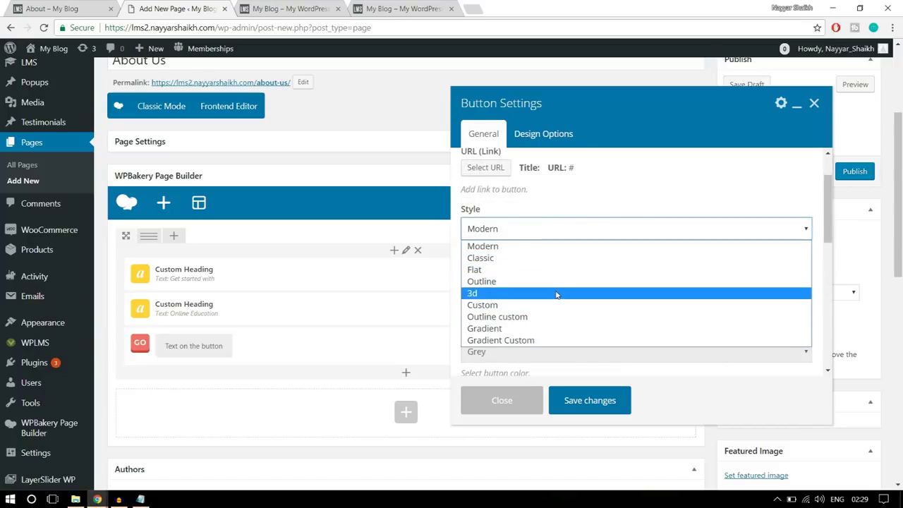
{"action": "left_click", "coordinate": [5, 4]}
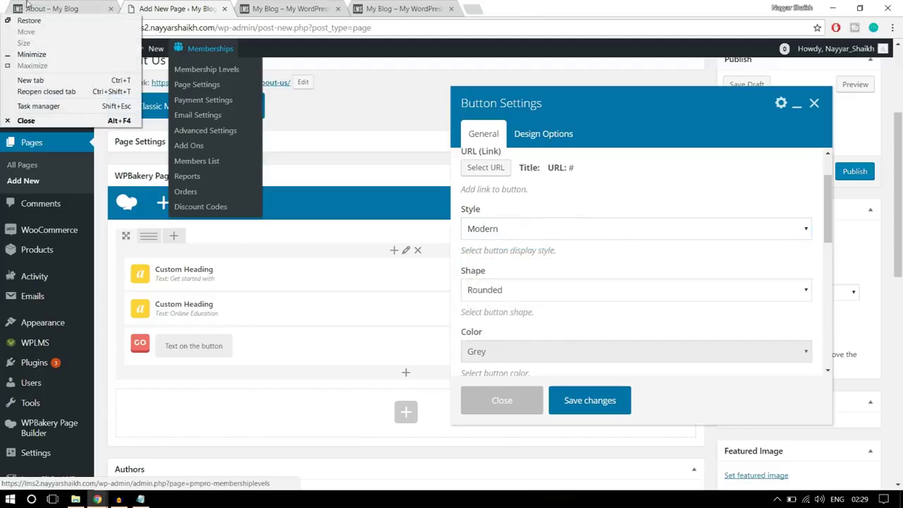
{"action": "left_click", "coordinate": [27, 2]}
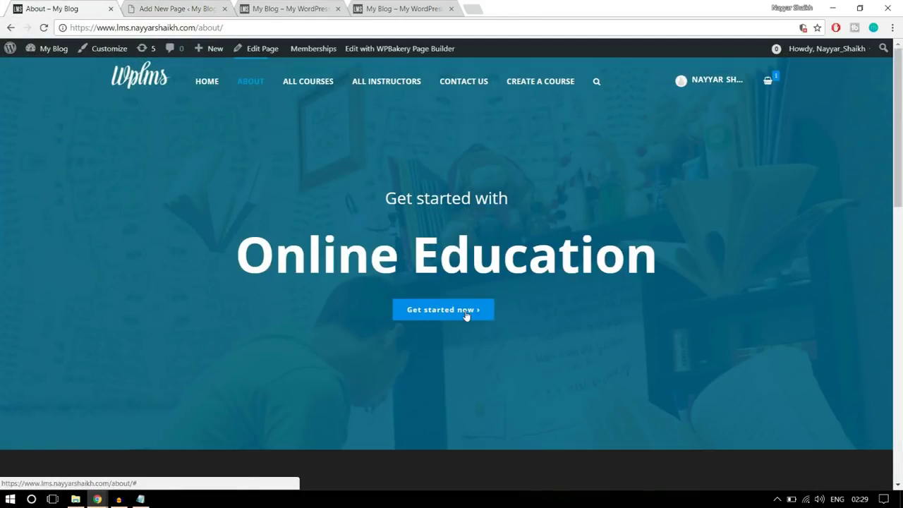
{"action": "left_click", "coordinate": [174, 7]}
{"action": "left_click", "coordinate": [547, 227]}
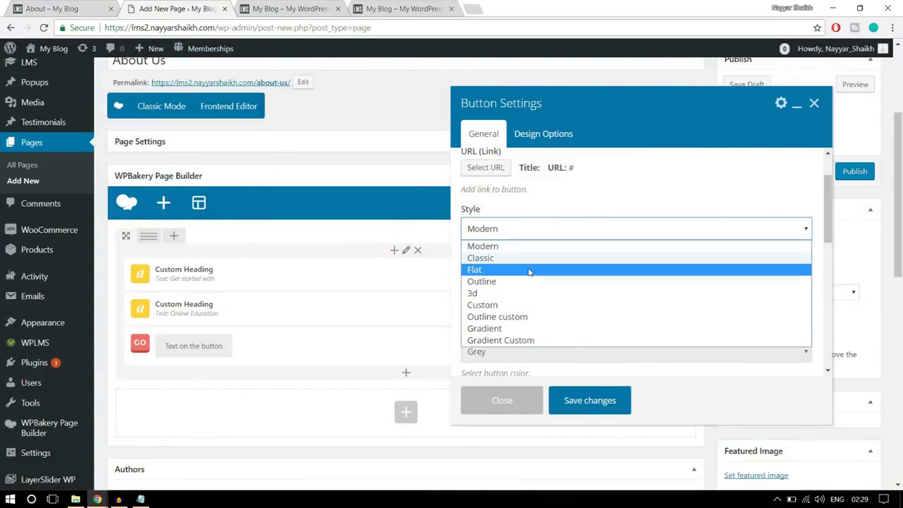
{"action": "left_click", "coordinate": [529, 268]}
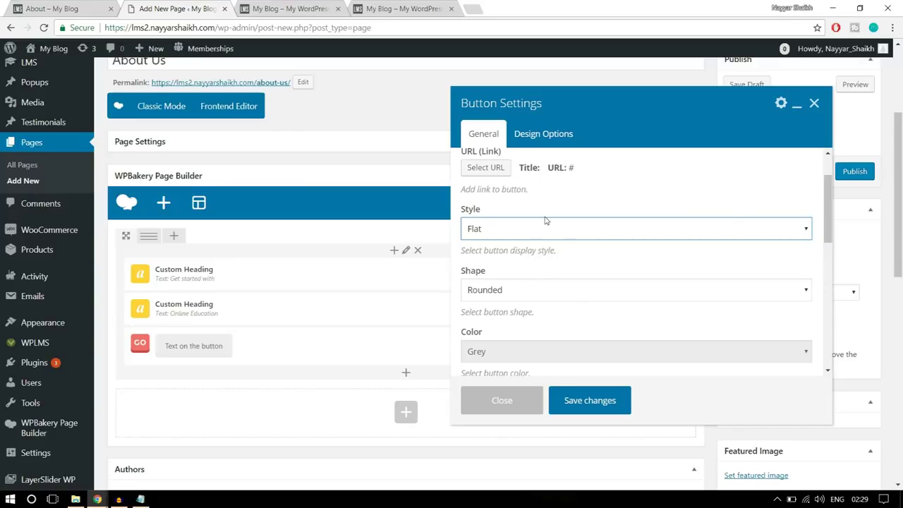
{"action": "left_click", "coordinate": [535, 230]}
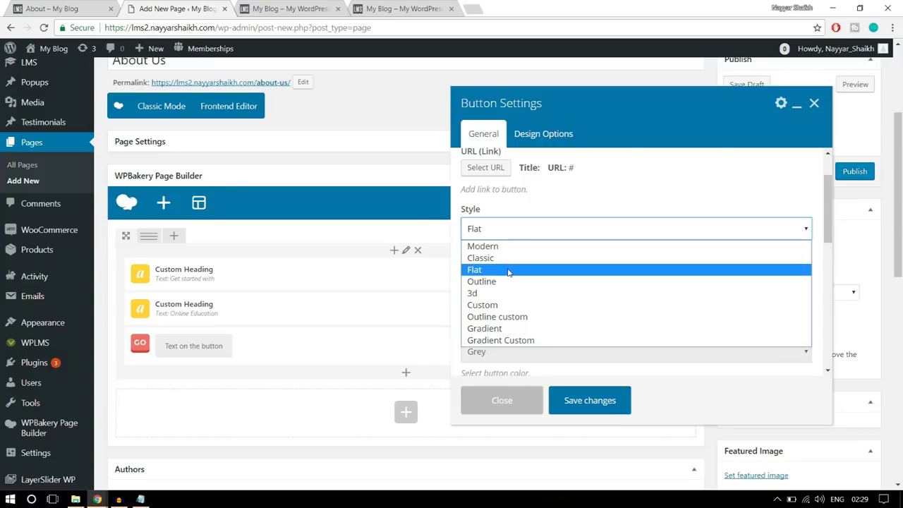
{"action": "left_click", "coordinate": [510, 270]}
Make the button Square in shape and Classic Blue in colour
{"action": "scroll", "coordinate": [586, 258], "scroll_direction": "down", "scroll_amount": 1}
{"action": "left_click", "coordinate": [526, 233]}
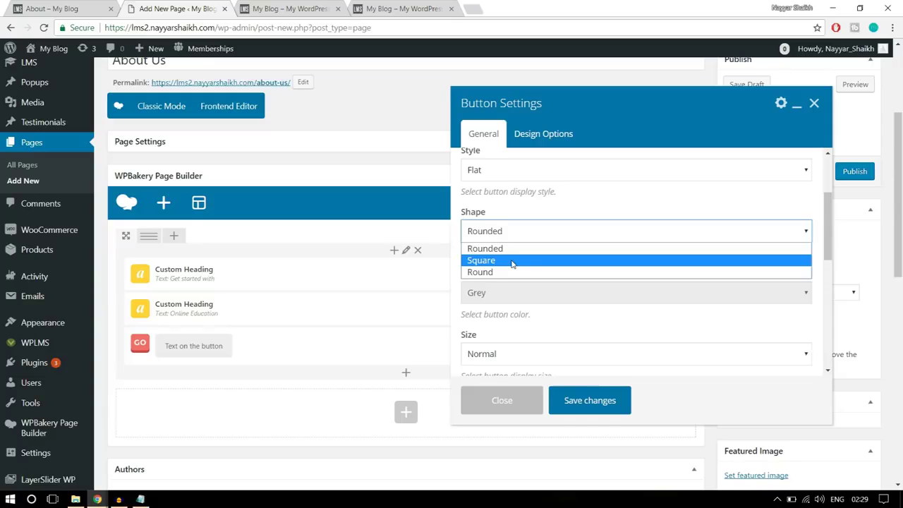
{"action": "left_click", "coordinate": [513, 261]}
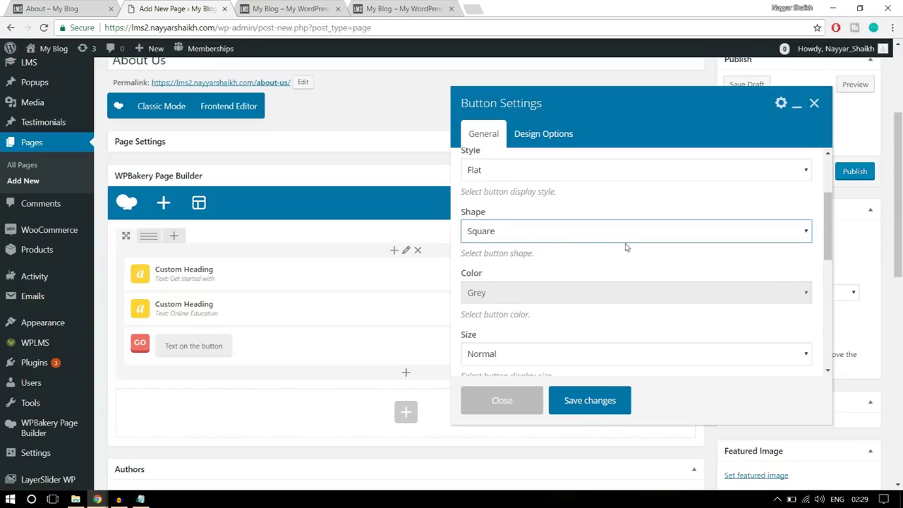
{"action": "scroll", "coordinate": [628, 251], "scroll_direction": "down", "scroll_amount": 1}
{"action": "left_click", "coordinate": [506, 237]}
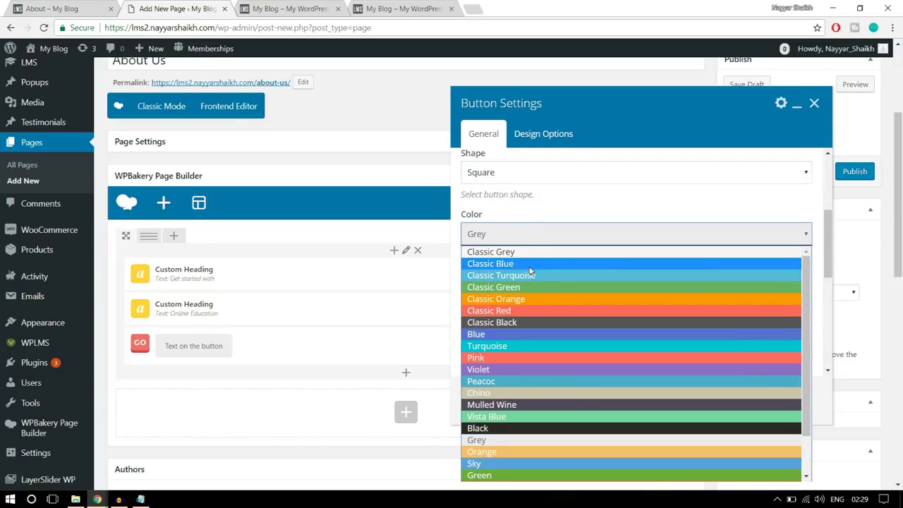
{"action": "left_click", "coordinate": [526, 264]}
{"action": "left_click", "coordinate": [71, 7]}
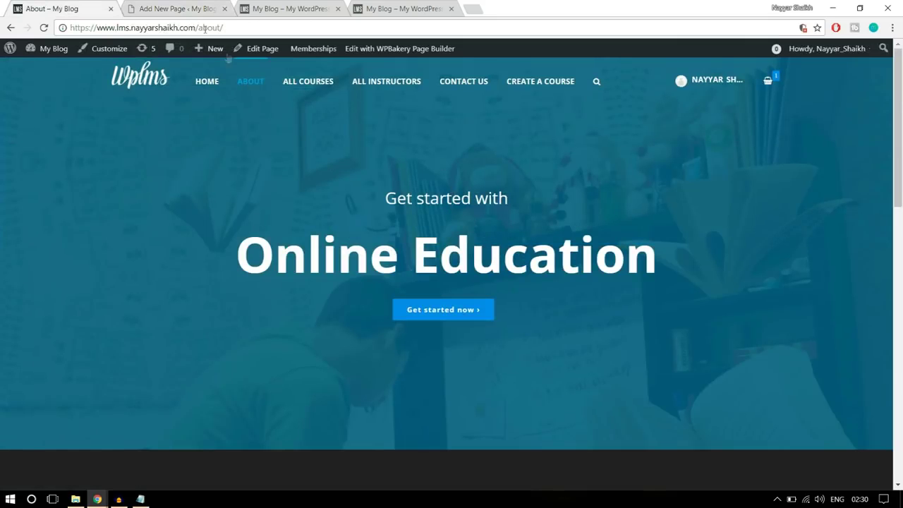
{"action": "left_click", "coordinate": [168, 10]}
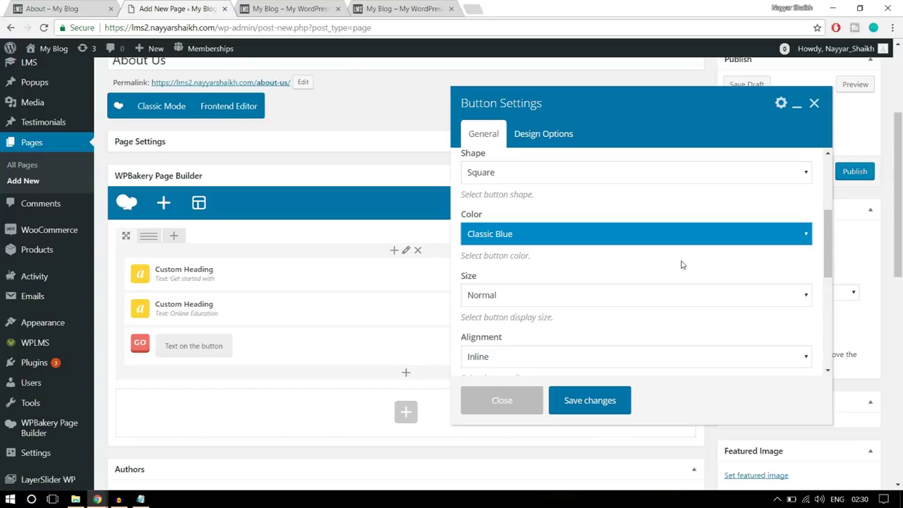
Centre-align the button and save its settings
{"action": "scroll", "coordinate": [682, 263], "scroll_direction": "down", "scroll_amount": 1}
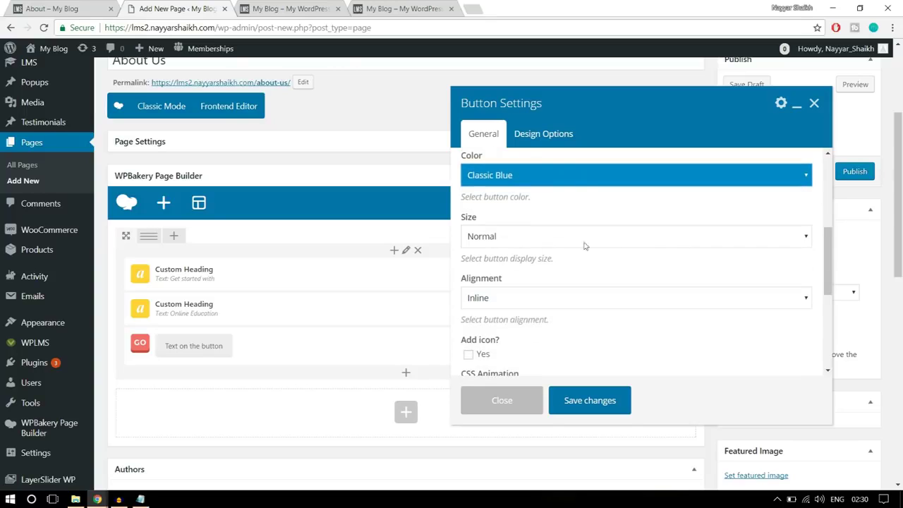
{"action": "scroll", "coordinate": [639, 251], "scroll_direction": "down", "scroll_amount": 1}
{"action": "left_click", "coordinate": [560, 239]}
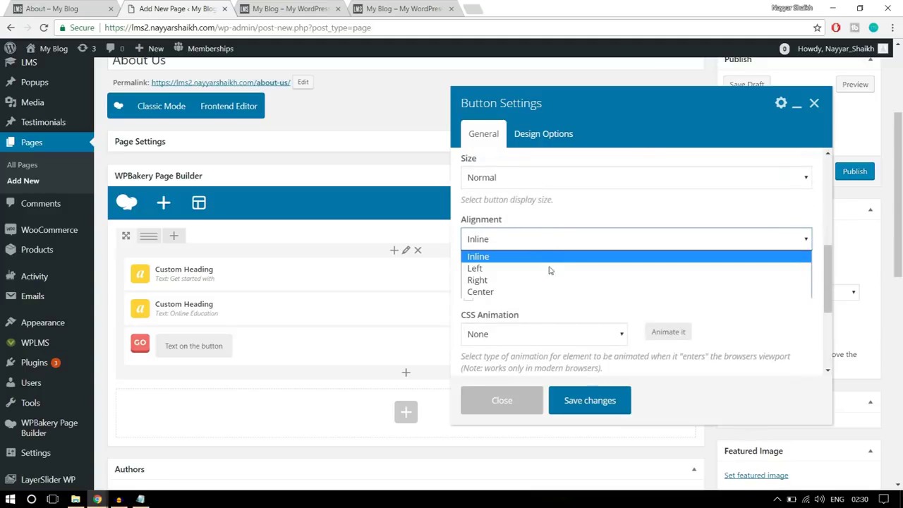
{"action": "left_click", "coordinate": [537, 289]}
{"action": "scroll", "coordinate": [639, 281], "scroll_direction": "down", "scroll_amount": 1}
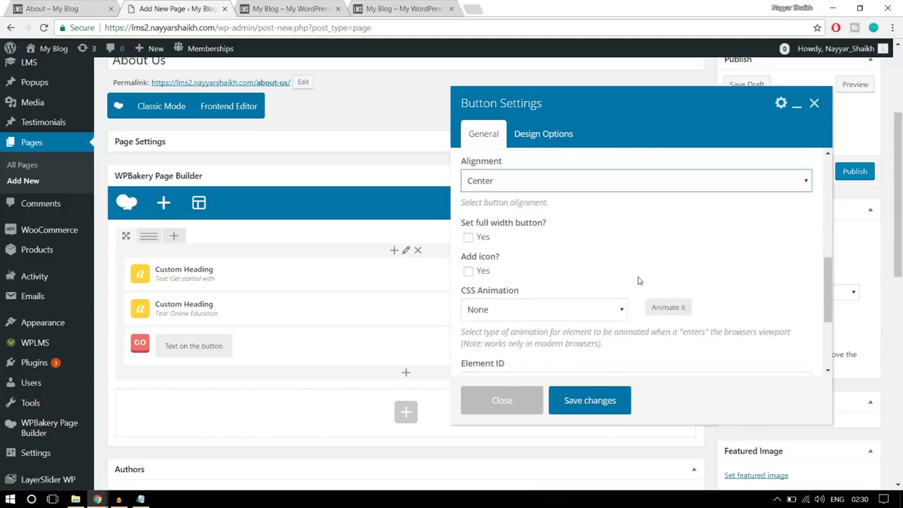
{"action": "scroll", "coordinate": [638, 279], "scroll_direction": "down", "scroll_amount": 1}
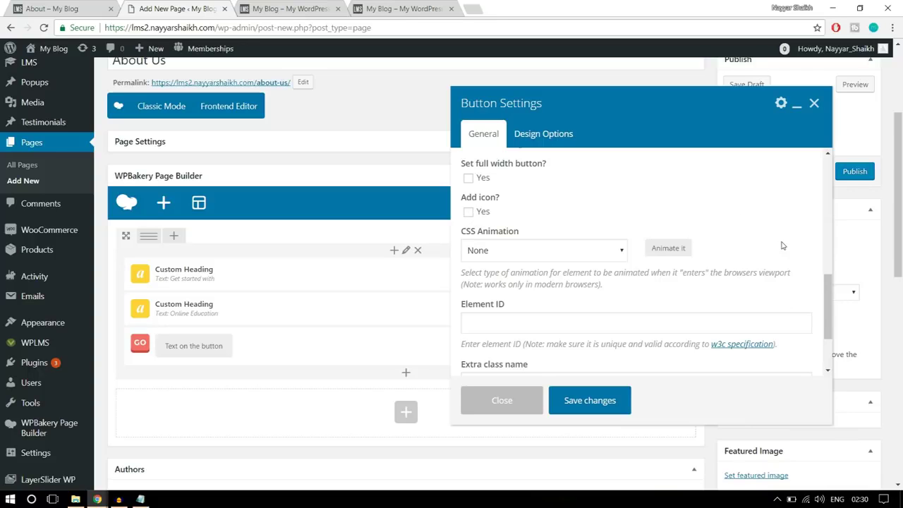
{"action": "scroll", "coordinate": [775, 276], "scroll_direction": "down", "scroll_amount": 3}
{"action": "scroll", "coordinate": [774, 276], "scroll_direction": "up", "scroll_amount": 3}
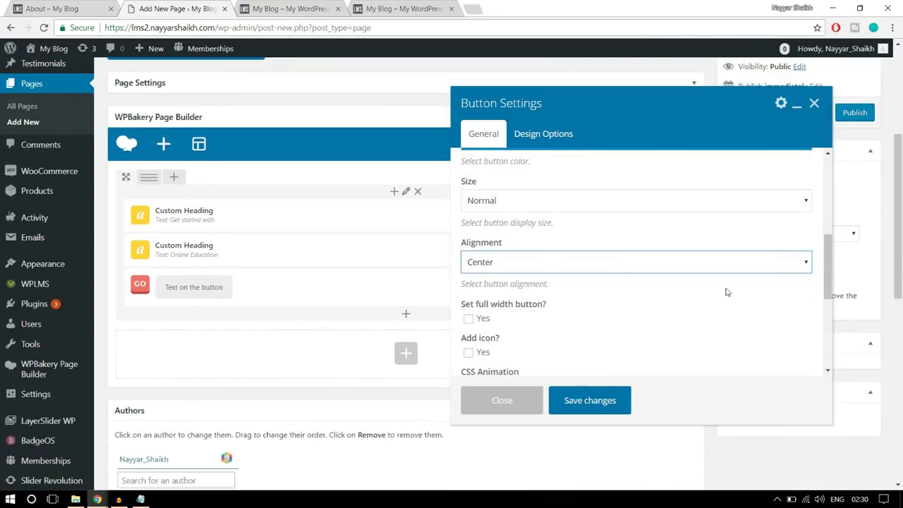
{"action": "left_click", "coordinate": [596, 400]}
{"action": "scroll", "coordinate": [556, 346], "scroll_direction": "up", "scroll_amount": 1}
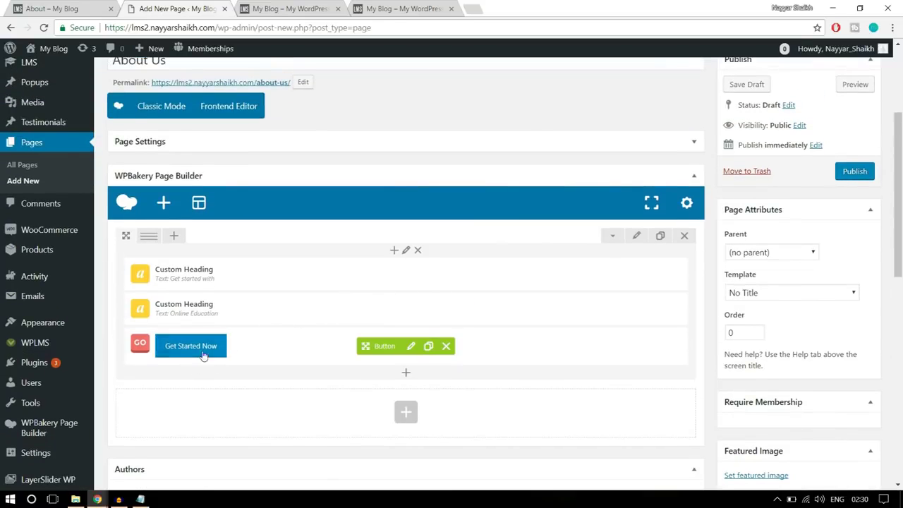
{"action": "left_click", "coordinate": [637, 240]}
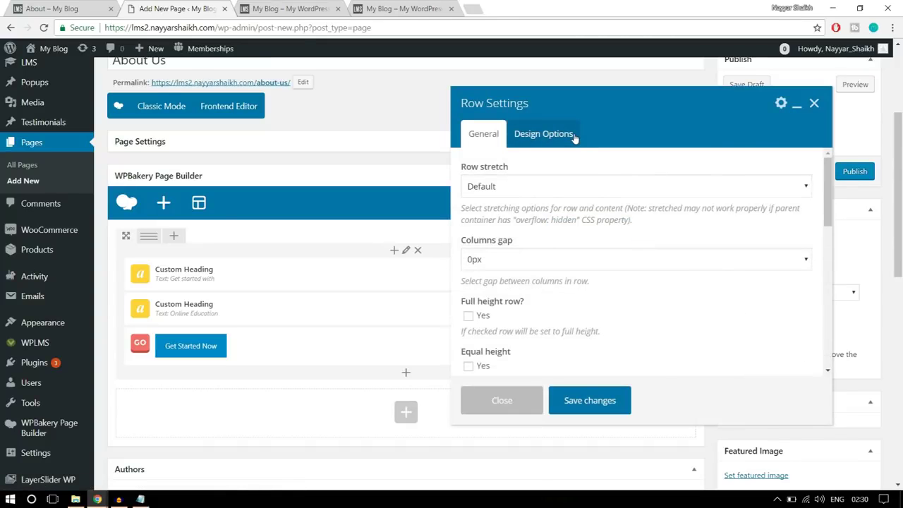
{"action": "left_click", "coordinate": [572, 136]}
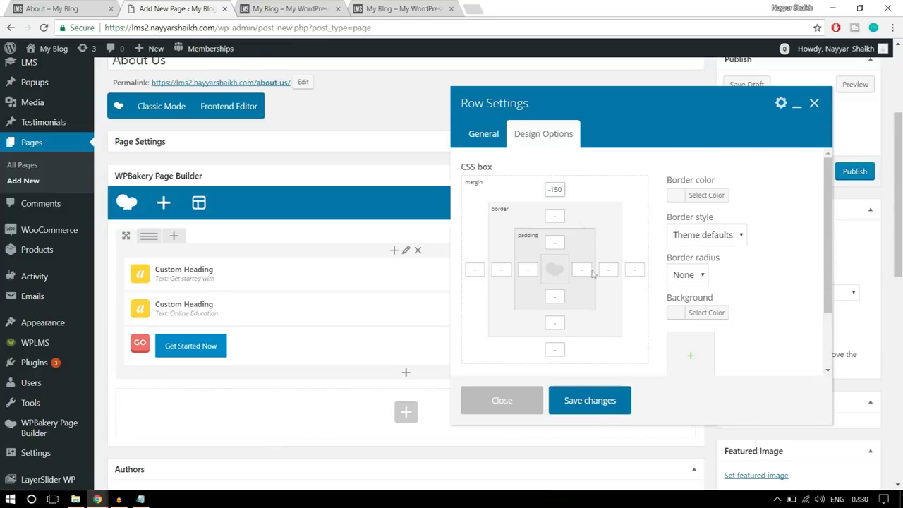
{"action": "left_click", "coordinate": [596, 407]}
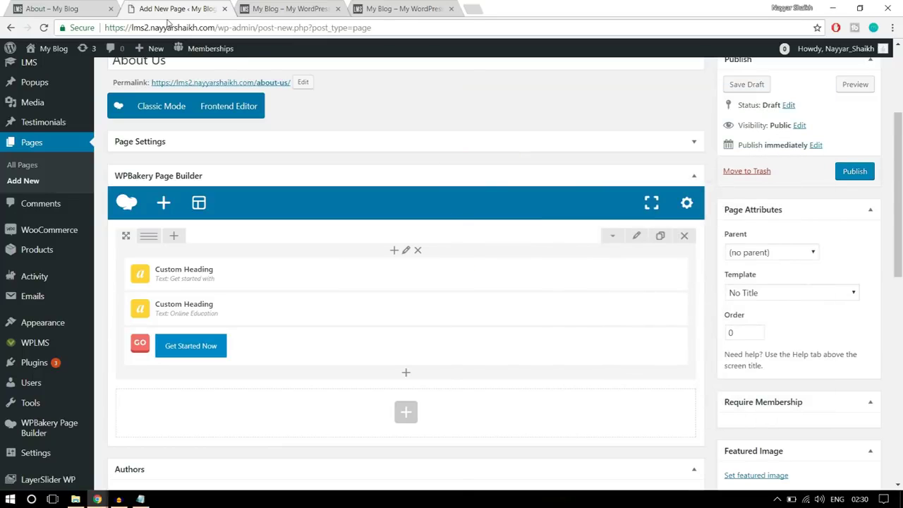
{"action": "left_click", "coordinate": [86, 5]}
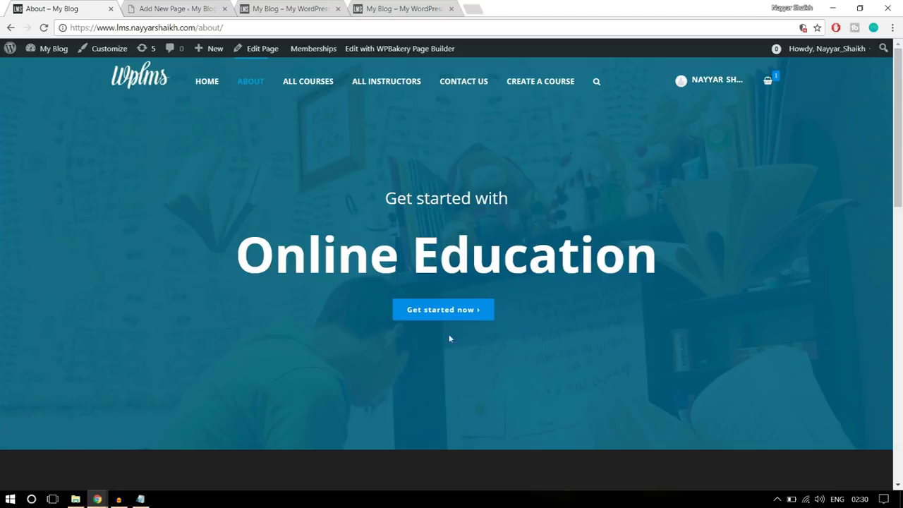
{"action": "left_click_drag", "start_coordinate": [364, 195], "coordinate": [537, 302]}
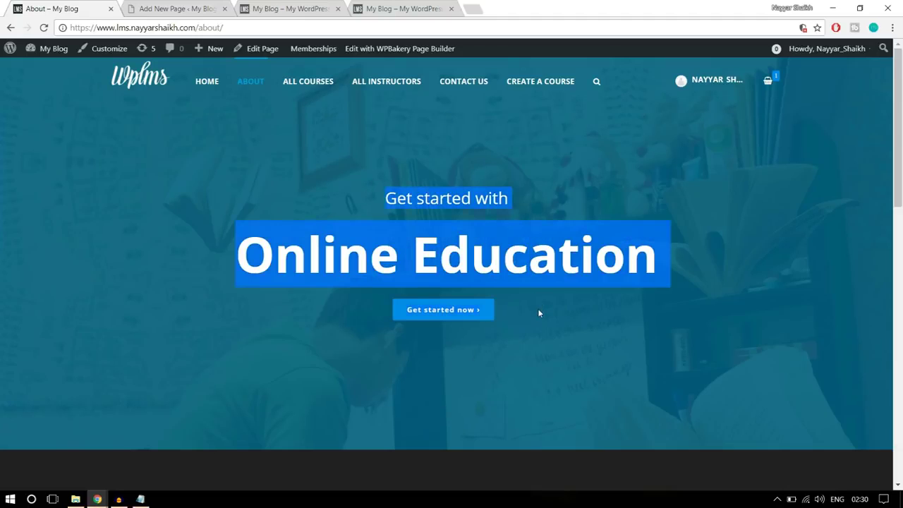
{"action": "left_click", "coordinate": [154, 9]}
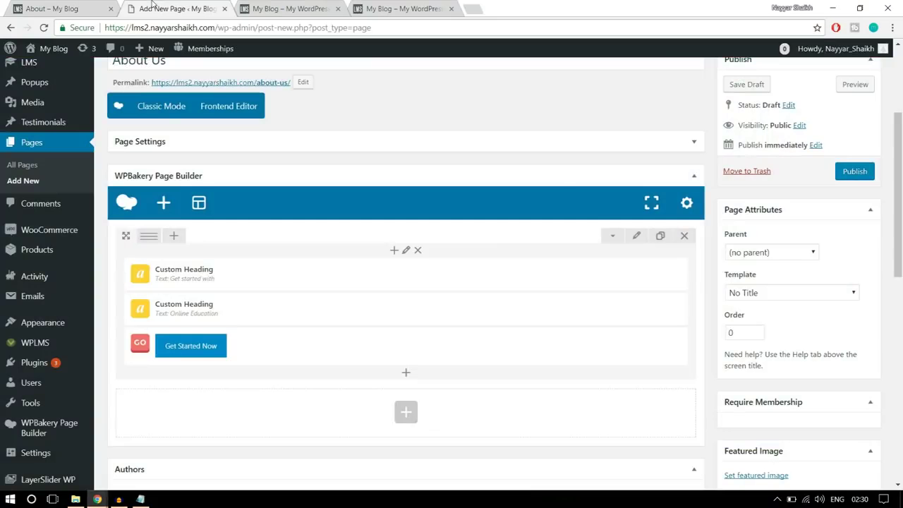
Set the hero row to stretch across the full page width
{"action": "left_click", "coordinate": [636, 238]}
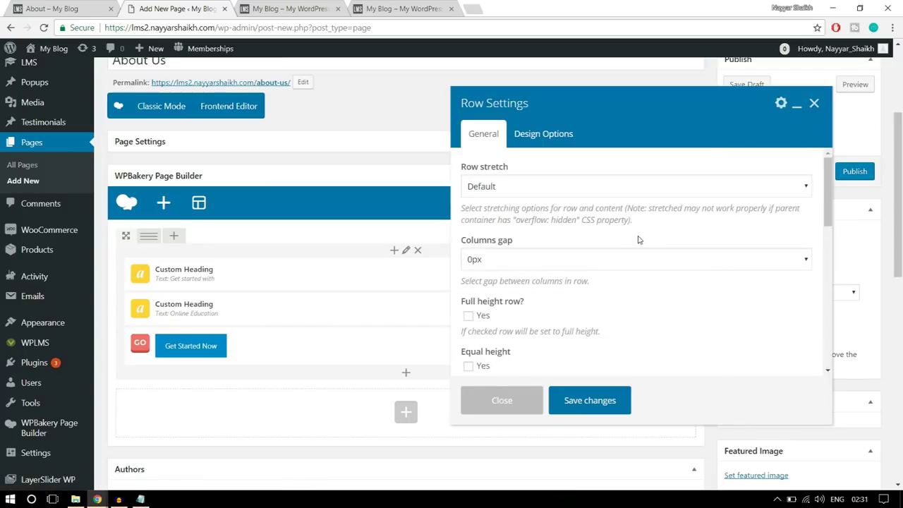
{"action": "left_click", "coordinate": [528, 187]}
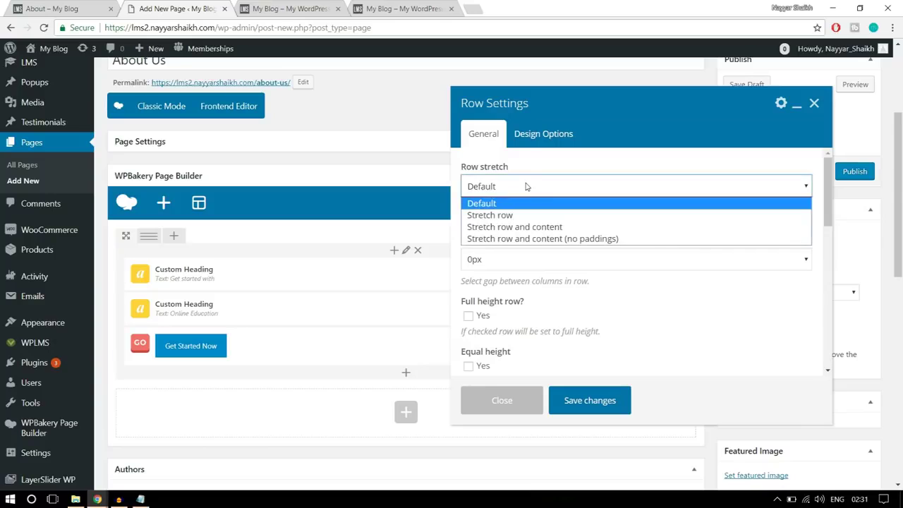
{"action": "left_click", "coordinate": [530, 215]}
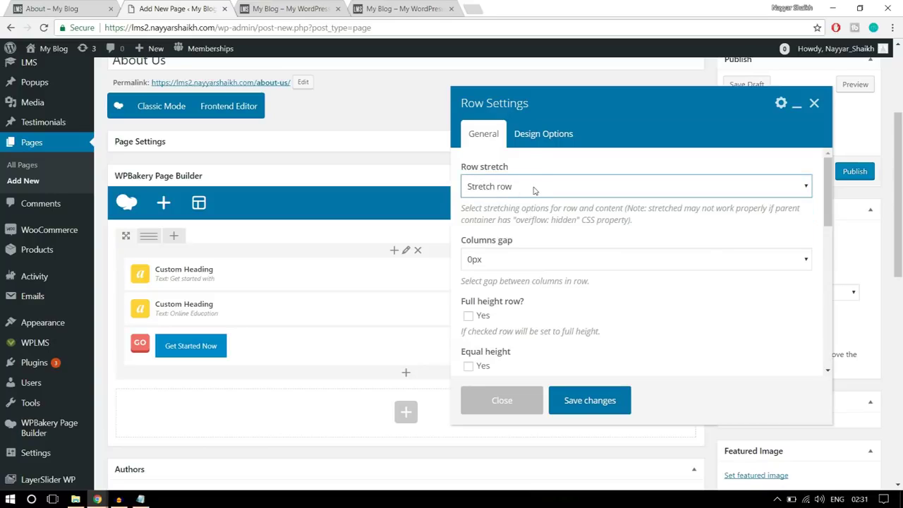
{"action": "scroll", "coordinate": [685, 288], "scroll_direction": "down", "scroll_amount": 2}
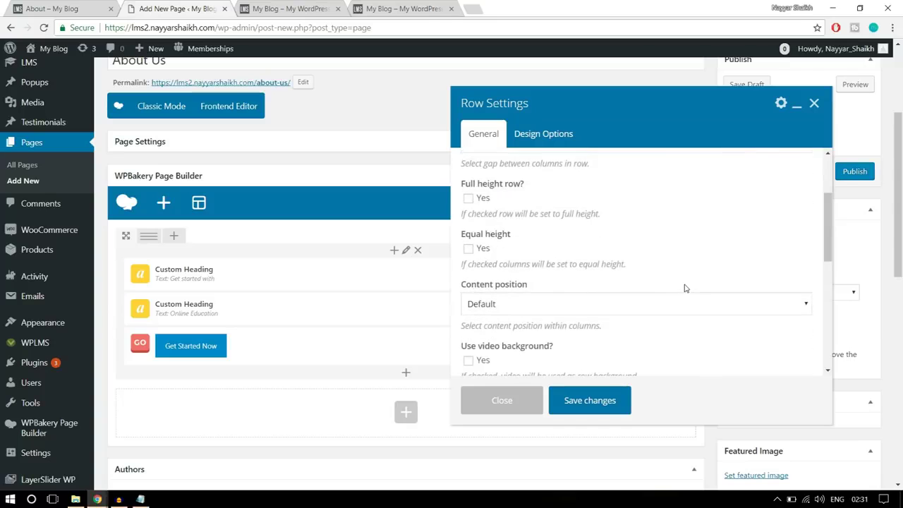
{"action": "scroll", "coordinate": [685, 288], "scroll_direction": "up", "scroll_amount": 3}
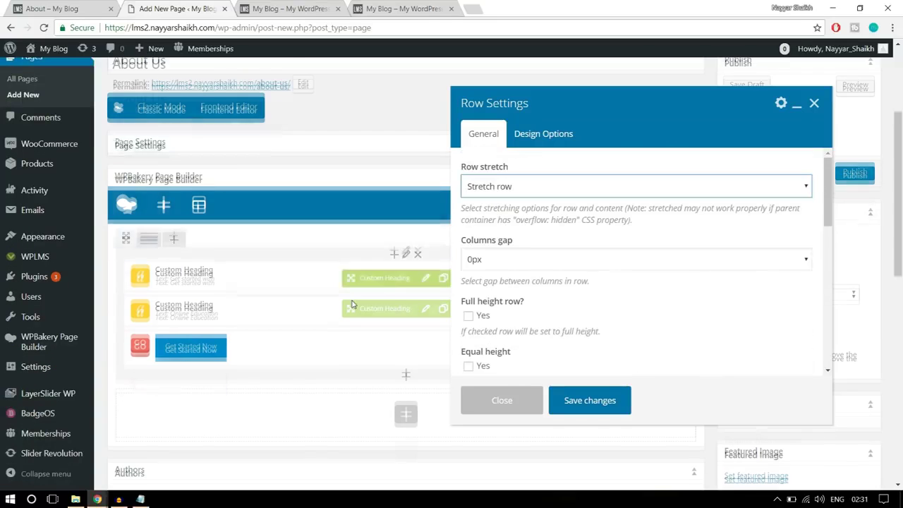
In the row's Design Options, apply -150px top margin and 100 top/bottom padding
{"action": "left_click", "coordinate": [554, 146]}
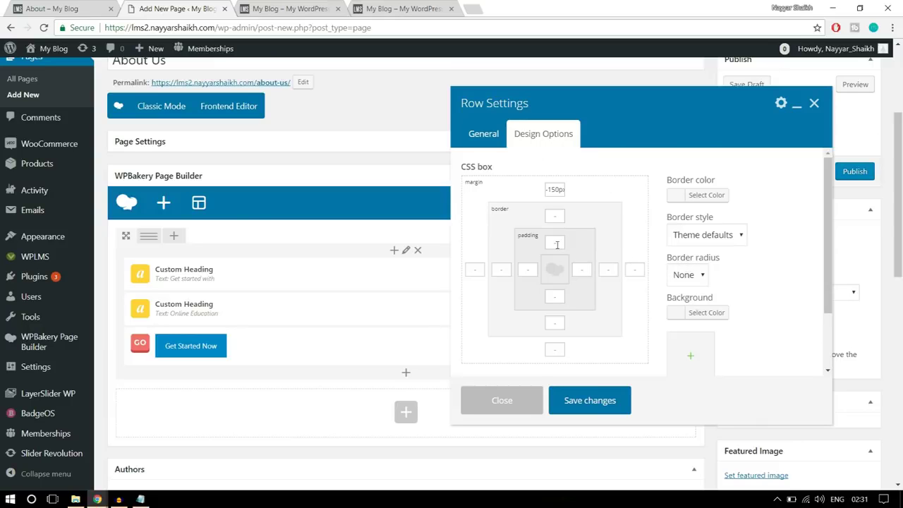
{"action": "left_click", "coordinate": [72, 7]}
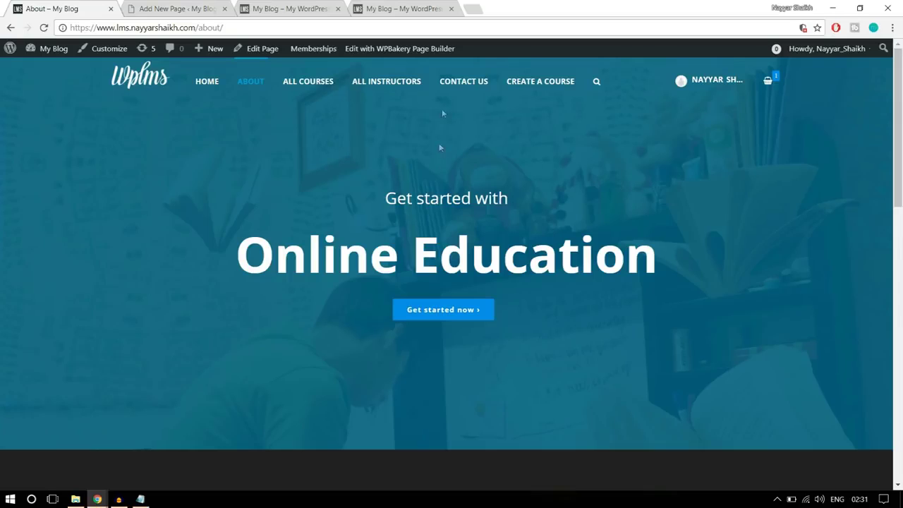
{"action": "left_click", "coordinate": [131, 7]}
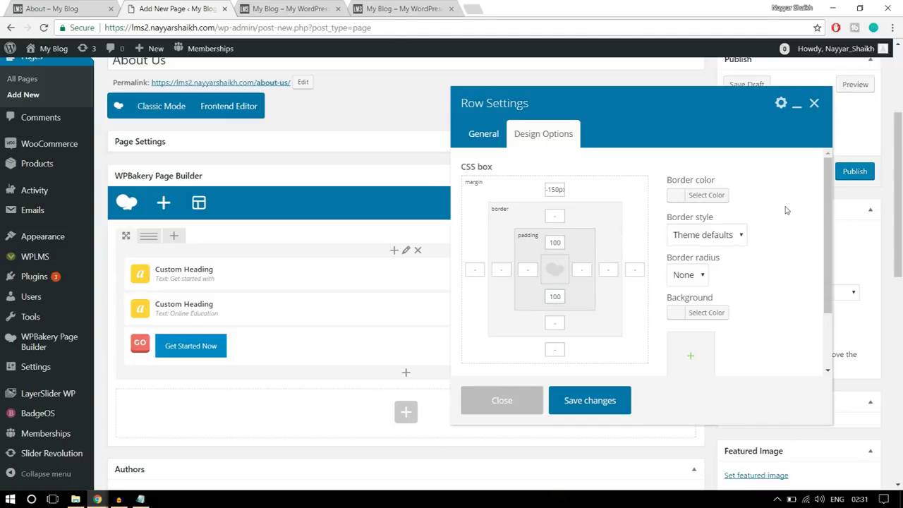
{"action": "scroll", "coordinate": [796, 258], "scroll_direction": "down", "scroll_amount": 1}
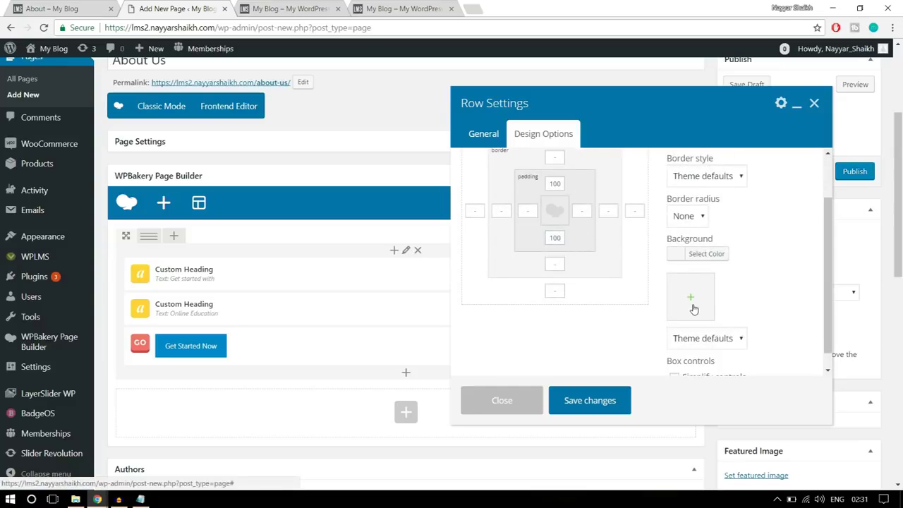
Upload parallaxbg.jpg from E:\WPLMS\Images and set it as the hero row's background image
{"action": "left_click", "coordinate": [693, 309]}
{"action": "left_click", "coordinate": [57, 93]}
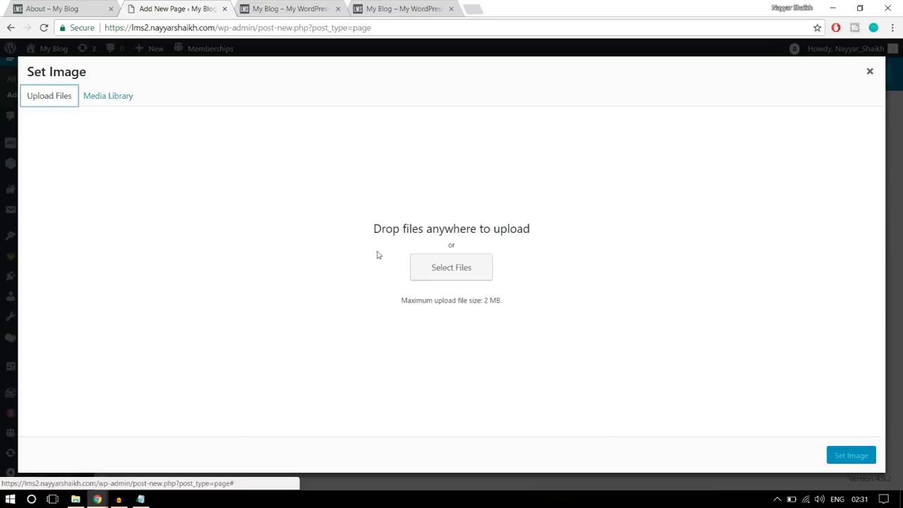
{"action": "left_click", "coordinate": [463, 269]}
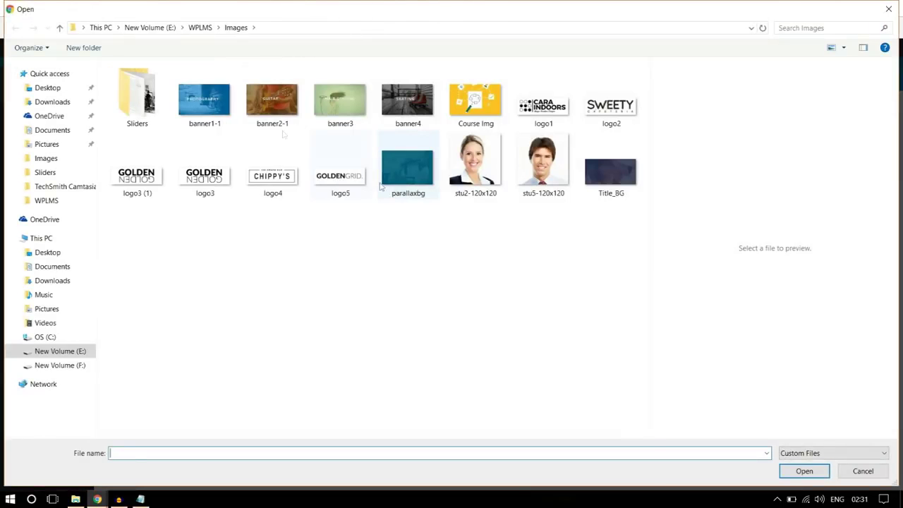
{"action": "left_click", "coordinate": [150, 112]}
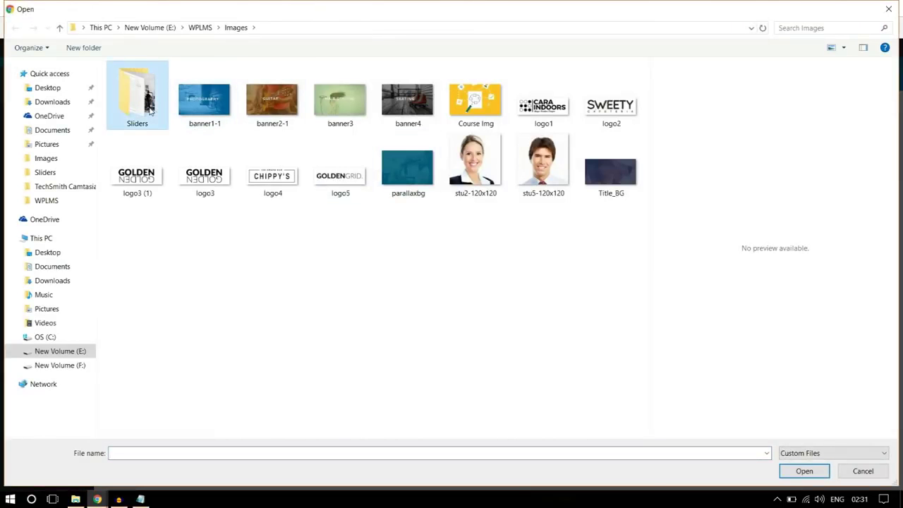
{"action": "left_click", "coordinate": [352, 280]}
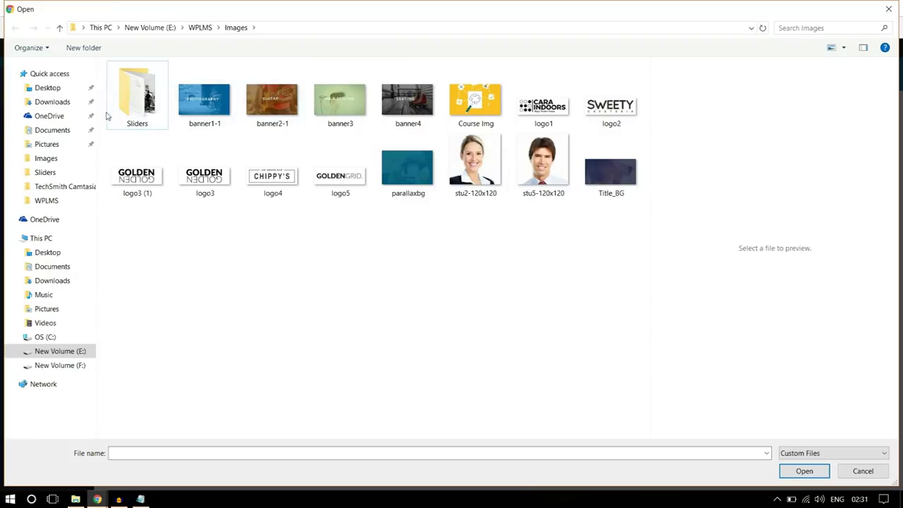
{"action": "double_click", "coordinate": [134, 106]}
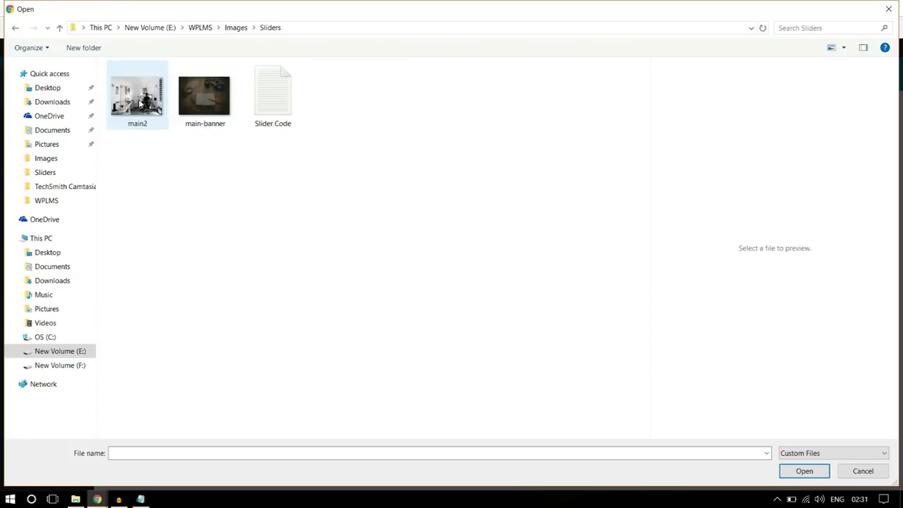
{"action": "left_click", "coordinate": [234, 28]}
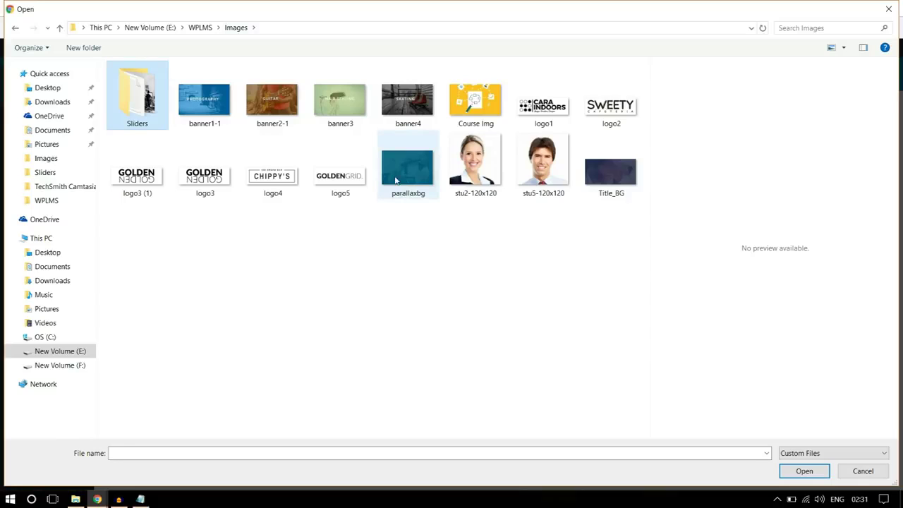
{"action": "left_click", "coordinate": [417, 185]}
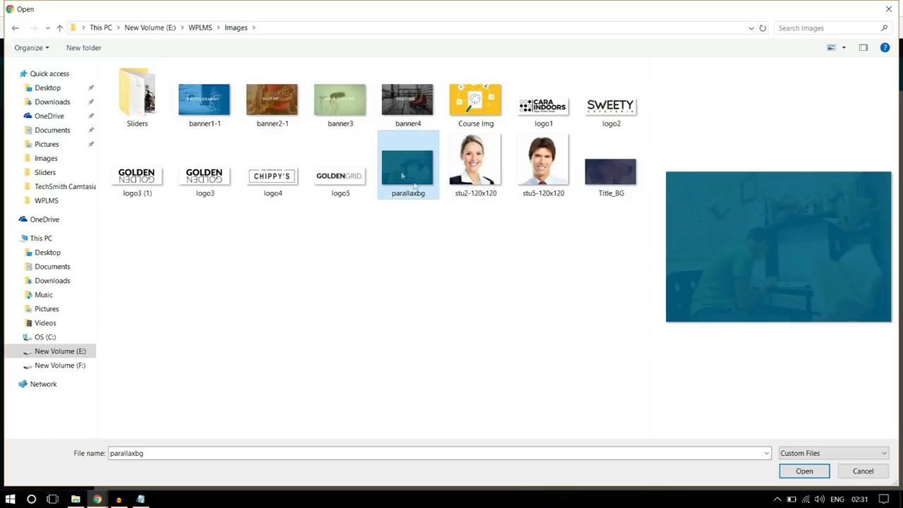
{"action": "left_click", "coordinate": [802, 471]}
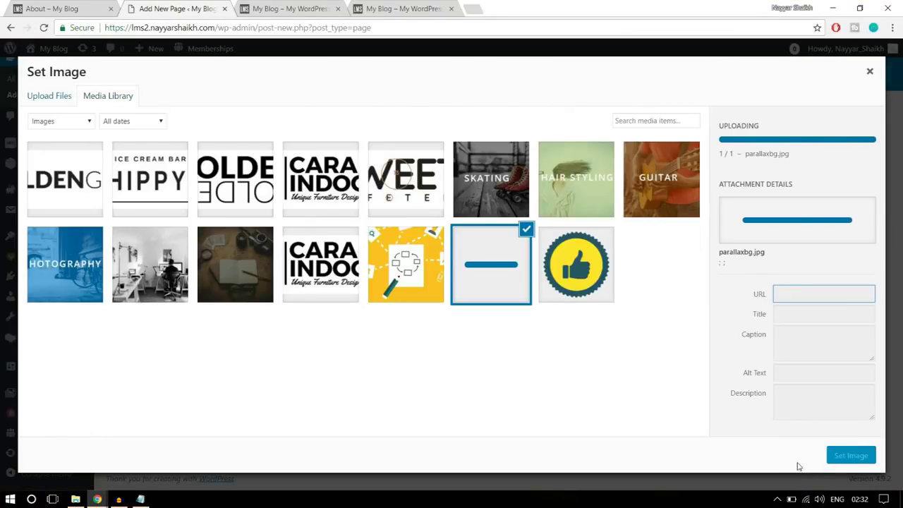
{"action": "left_click", "coordinate": [857, 457]}
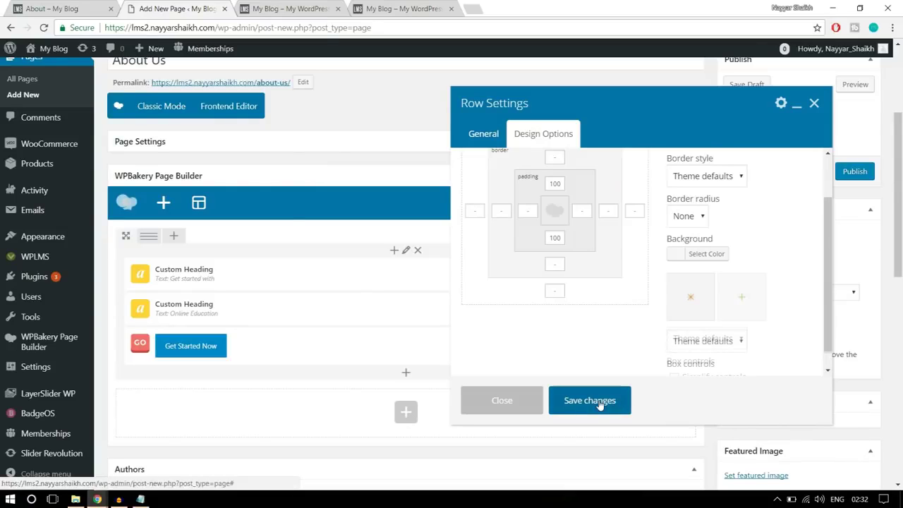
Save the row's design settings, publish the About Us page, and close the extra front-page tab
{"action": "left_click", "coordinate": [600, 402]}
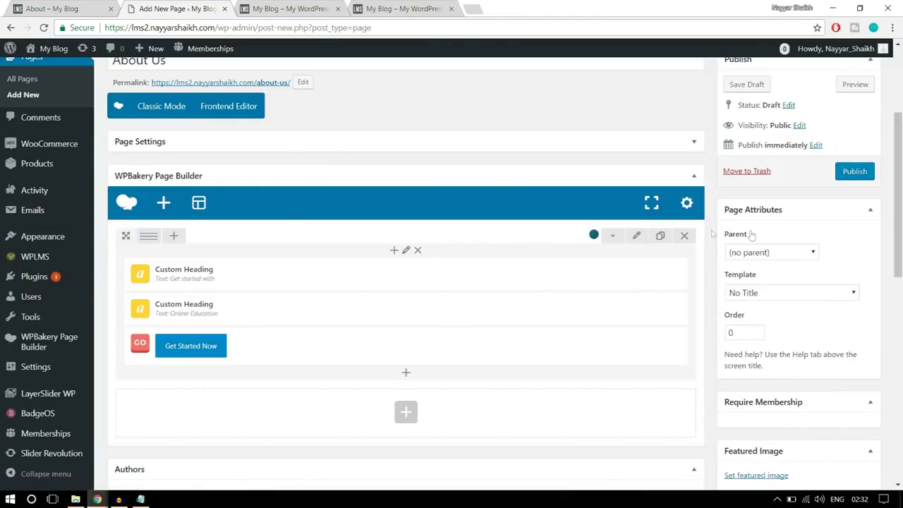
{"action": "left_click", "coordinate": [854, 173]}
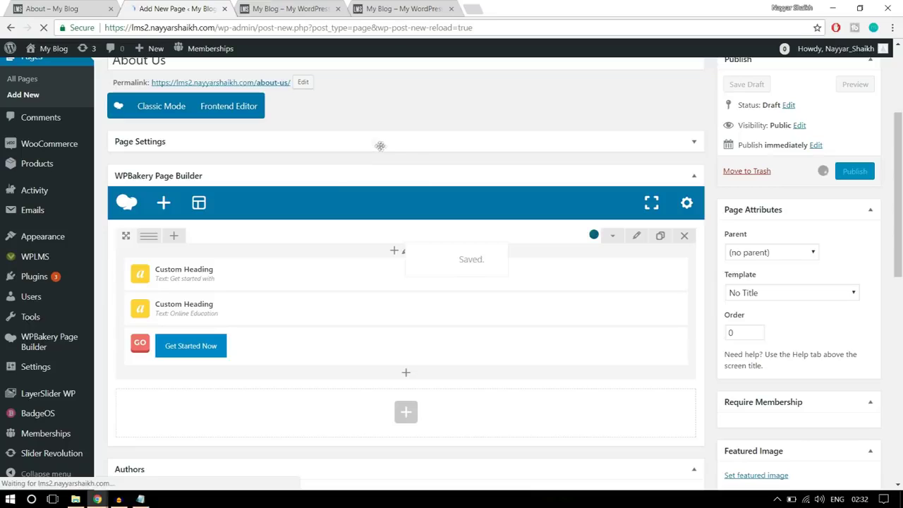
{"action": "left_click", "coordinate": [278, 9]}
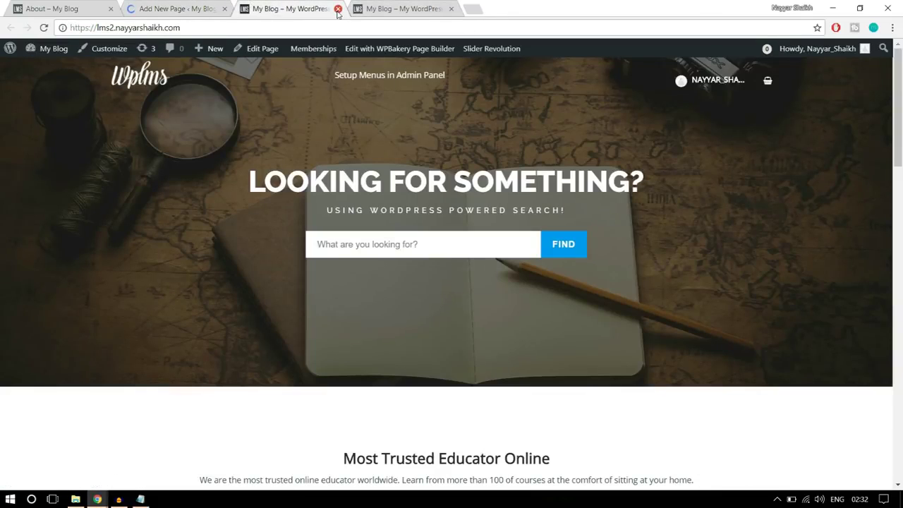
{"action": "left_click", "coordinate": [338, 8]}
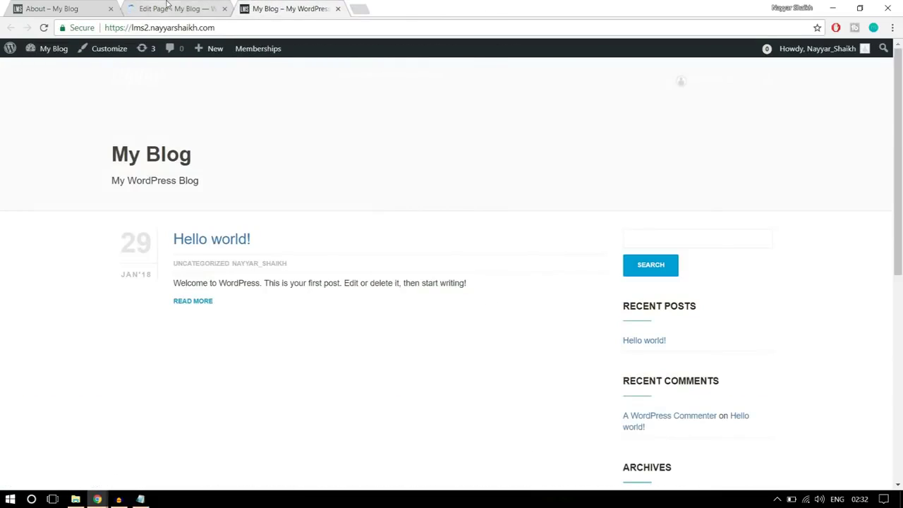
Open the published About Us page in a new tab to view it live
{"action": "left_click", "coordinate": [167, 7]}
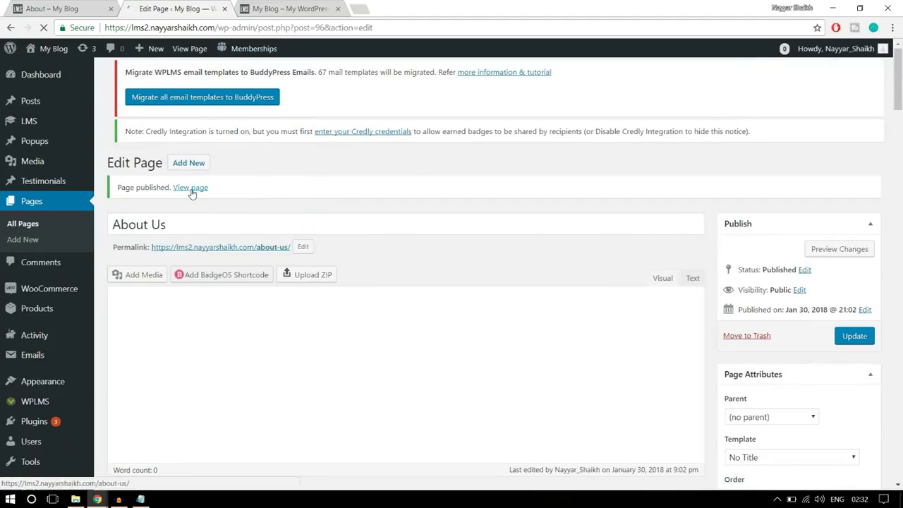
{"action": "right_click", "coordinate": [191, 189]}
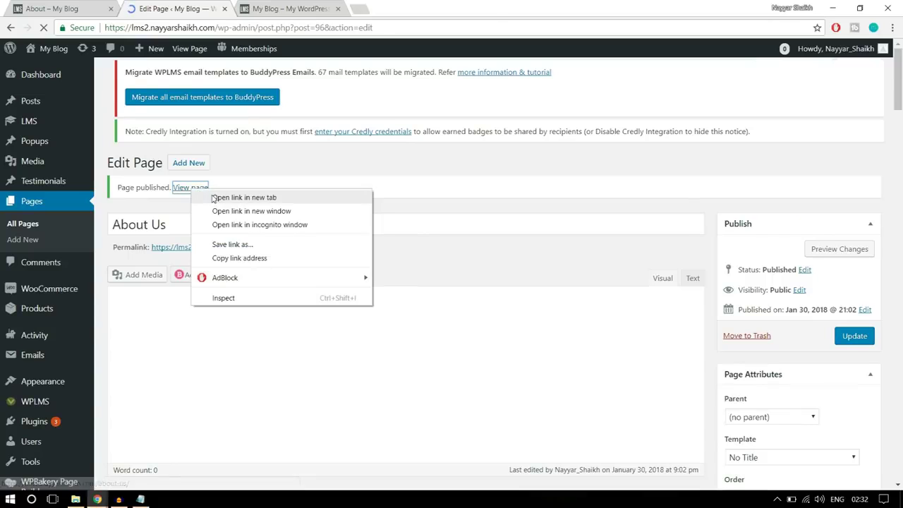
{"action": "left_click", "coordinate": [220, 196]}
{"action": "left_click", "coordinate": [299, 17]}
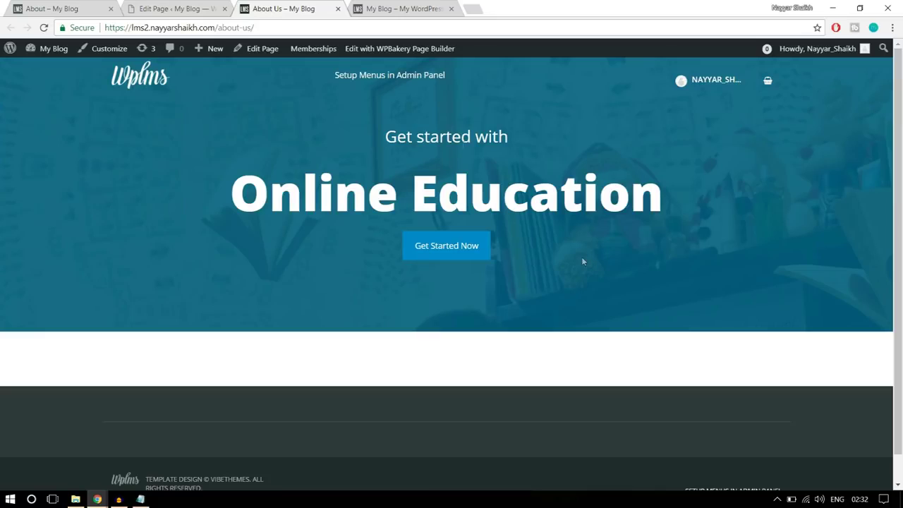
Compare the live page with the reference WPLMS About page, then return to the editor
{"action": "left_click_drag", "start_coordinate": [424, 110], "coordinate": [434, 125]}
{"action": "left_click", "coordinate": [433, 117]}
{"action": "left_click", "coordinate": [51, 9]}
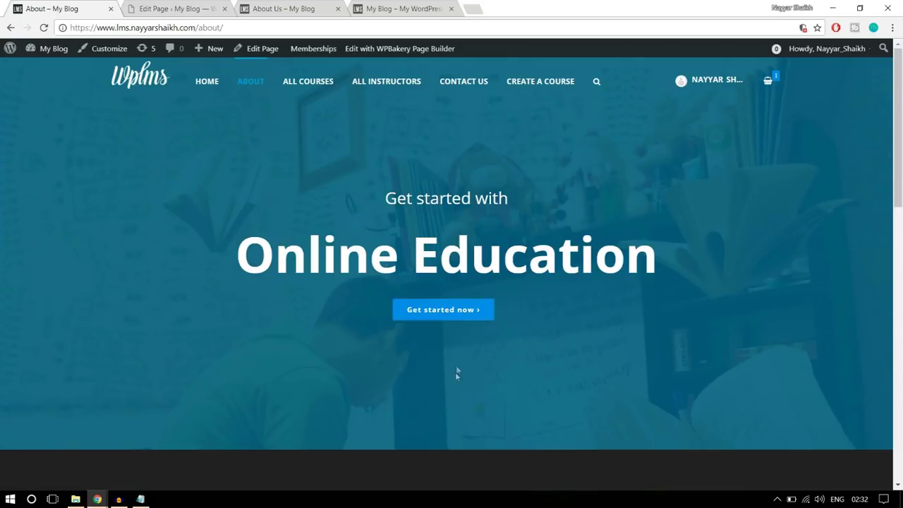
{"action": "left_click", "coordinate": [176, 9]}
Change the hero row's top padding to 2 and bottom padding to 25, then update the page
{"action": "scroll", "coordinate": [460, 249], "scroll_direction": "down", "scroll_amount": 3}
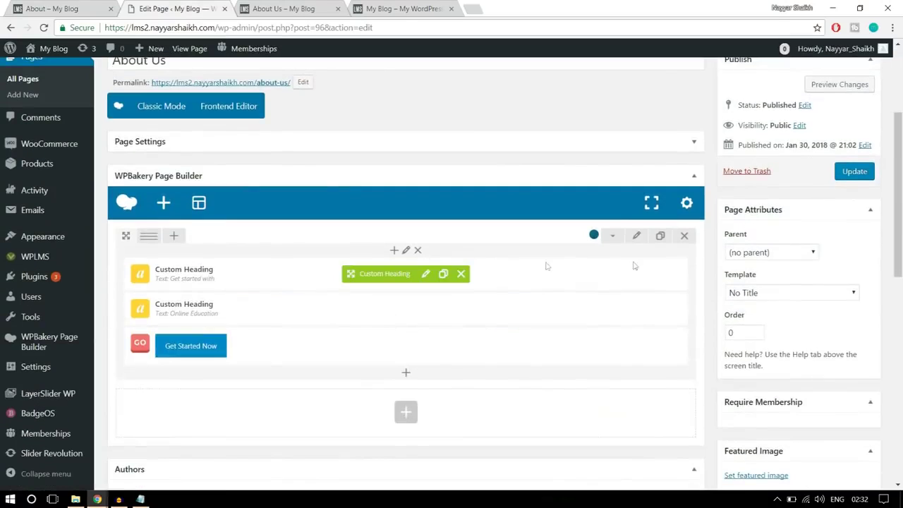
{"action": "left_click", "coordinate": [637, 236]}
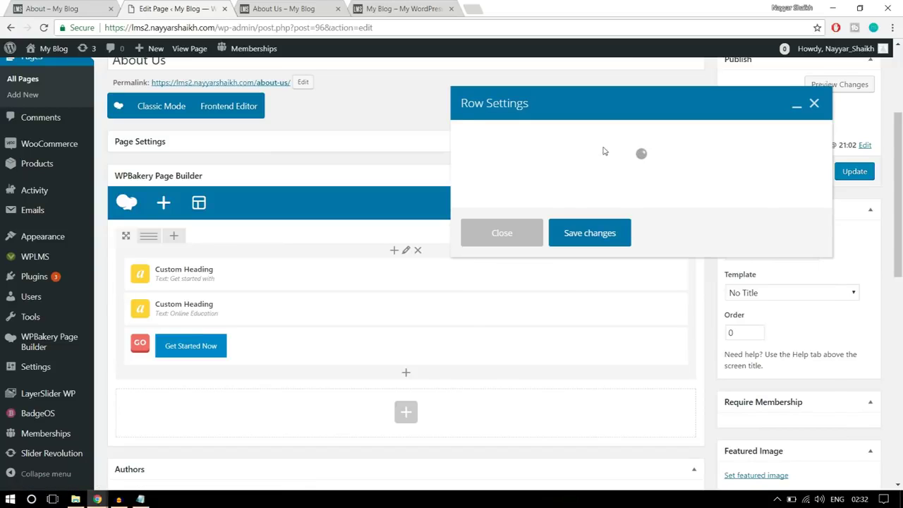
{"action": "left_click", "coordinate": [545, 141]}
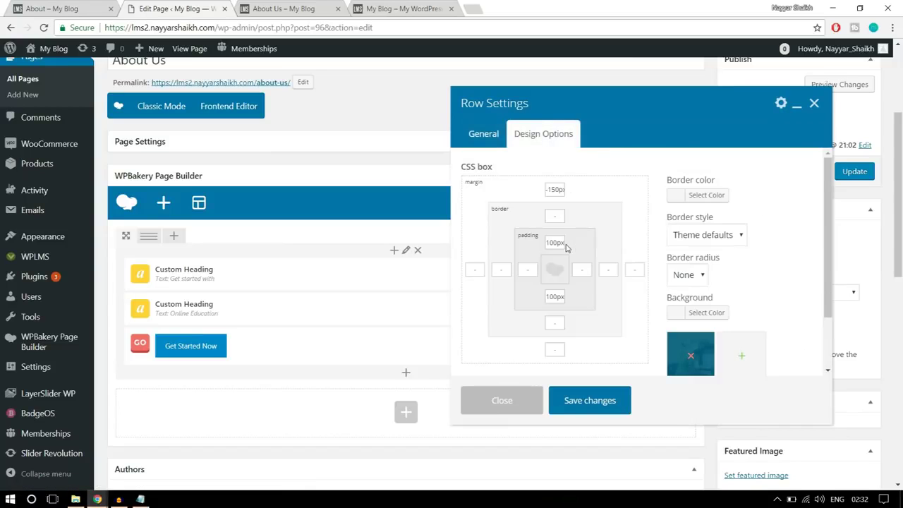
{"action": "left_click_drag", "start_coordinate": [559, 242], "coordinate": [525, 240]}
{"action": "type", "text": "25"}
{"action": "left_click_drag", "start_coordinate": [558, 298], "coordinate": [510, 299]}
{"action": "type", "text": "25"}
{"action": "left_click", "coordinate": [591, 400]}
{"action": "left_click", "coordinate": [849, 173]}
Reload the live About Us page and compare its hero with the reference About page
{"action": "left_click", "coordinate": [278, 8]}
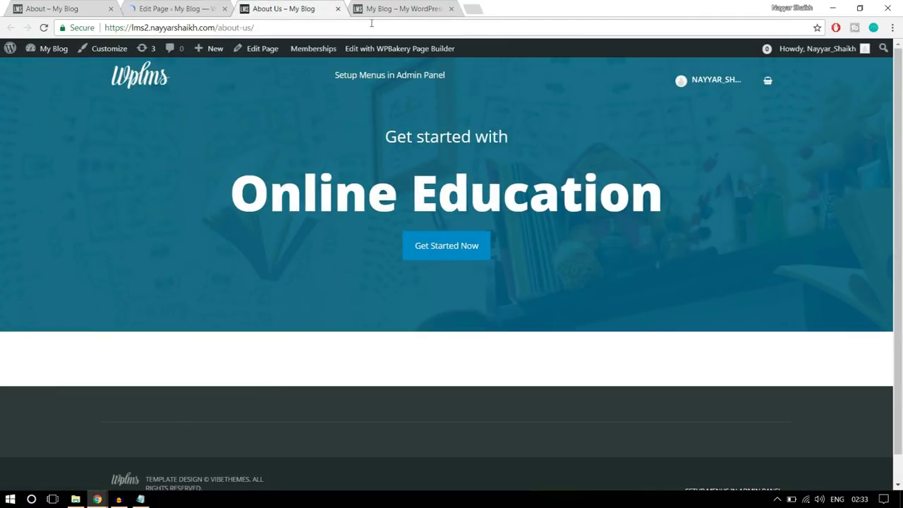
{"action": "left_click", "coordinate": [371, 24]}
{"action": "key", "text": "Return"}
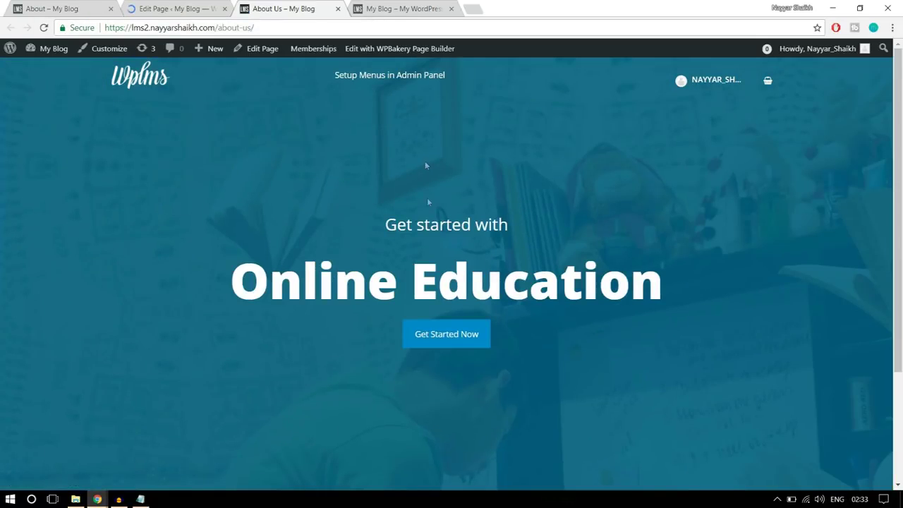
{"action": "scroll", "coordinate": [589, 348], "scroll_direction": "down", "scroll_amount": 2}
{"action": "scroll", "coordinate": [588, 349], "scroll_direction": "up", "scroll_amount": 2}
{"action": "key", "text": "ctrl+1"}
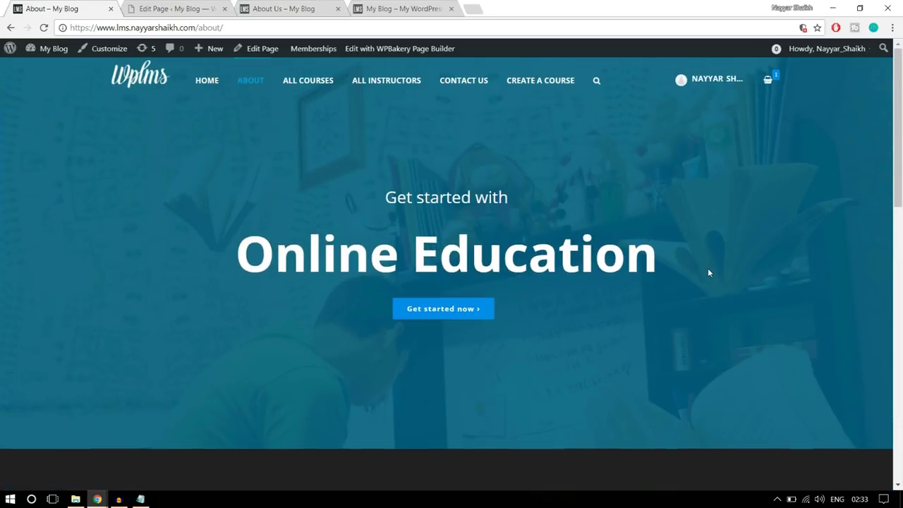
{"action": "scroll", "coordinate": [709, 271], "scroll_direction": "down", "scroll_amount": 3}
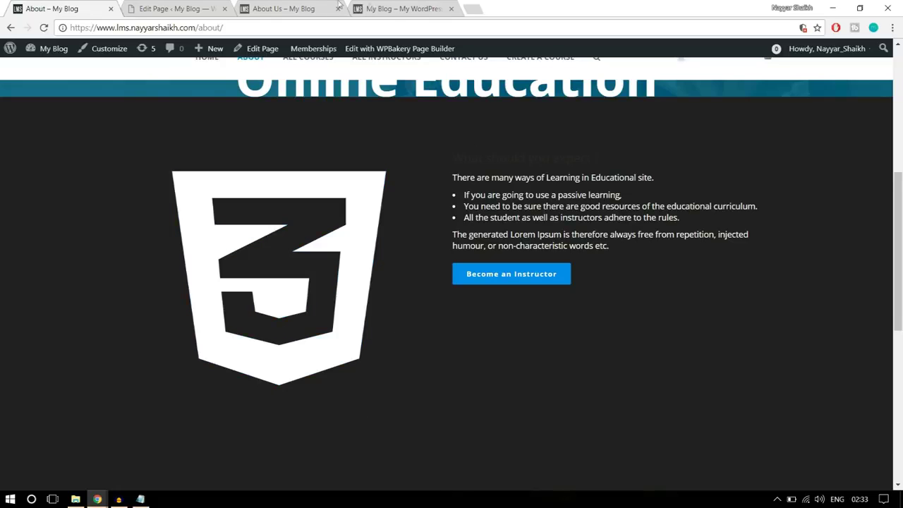
In the editor, search the element list for a contact form element by typing 'conm'
{"action": "left_click", "coordinate": [180, 9]}
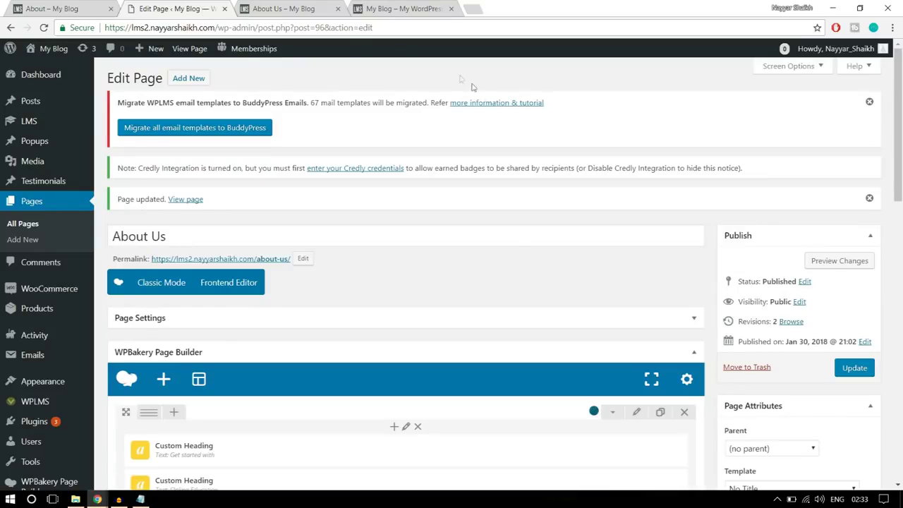
{"action": "scroll", "coordinate": [516, 261], "scroll_direction": "down", "scroll_amount": 5}
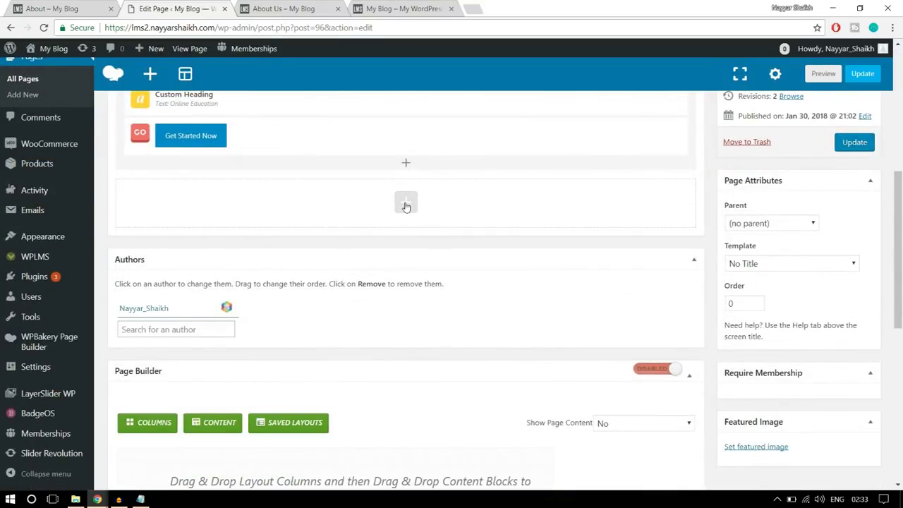
{"action": "left_click", "coordinate": [406, 204]}
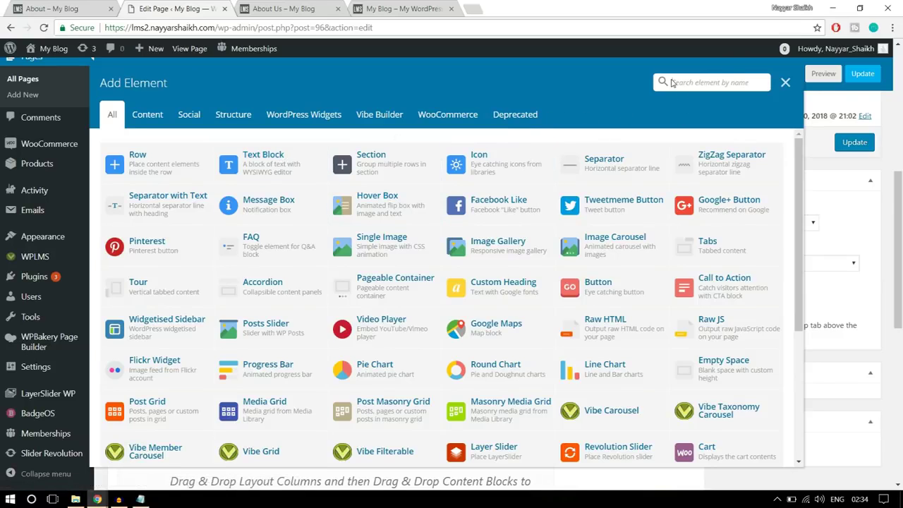
{"action": "left_click", "coordinate": [671, 83]}
{"action": "type", "text": "conm"}
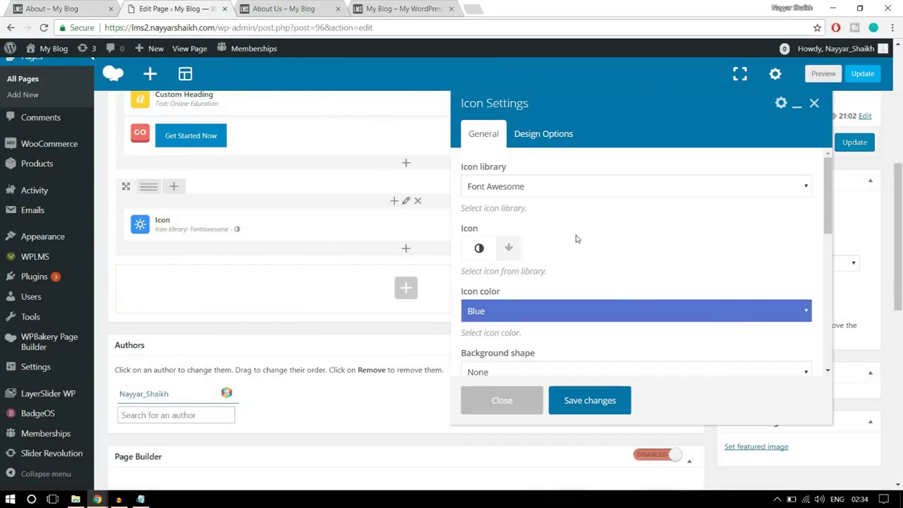
{"action": "scroll", "coordinate": [633, 294], "scroll_direction": "down", "scroll_amount": 5}
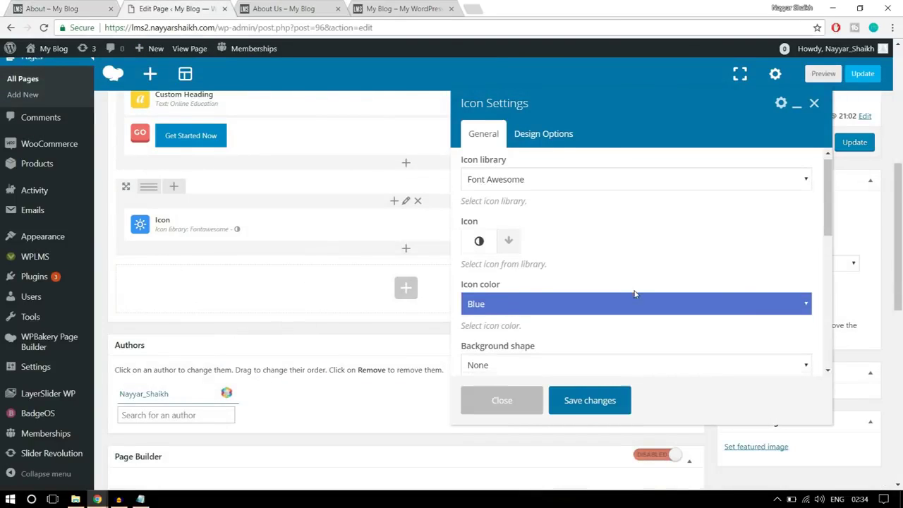
{"action": "scroll", "coordinate": [633, 294], "scroll_direction": "down", "scroll_amount": 5}
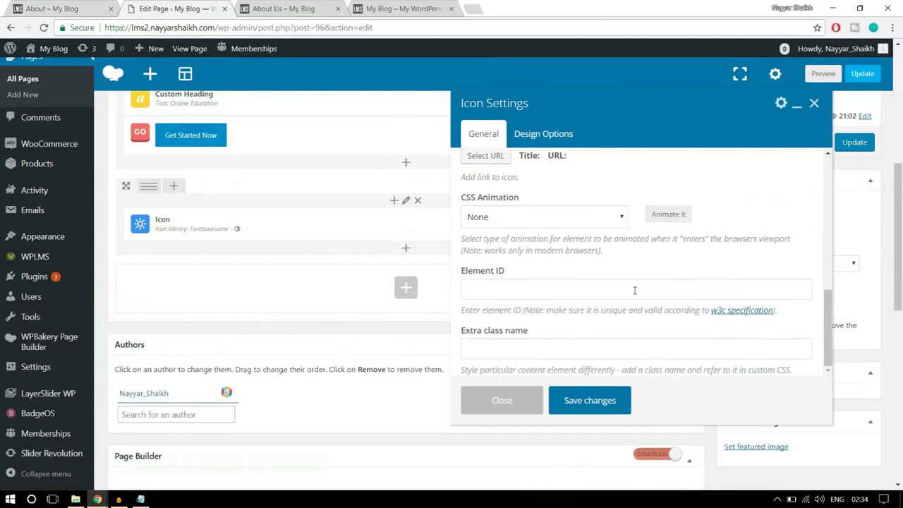
Close the Icon settings and delete the Icon element from the row, confirming the deletion
{"action": "left_click", "coordinate": [511, 400]}
{"action": "scroll", "coordinate": [510, 400], "scroll_direction": "up", "scroll_amount": 2}
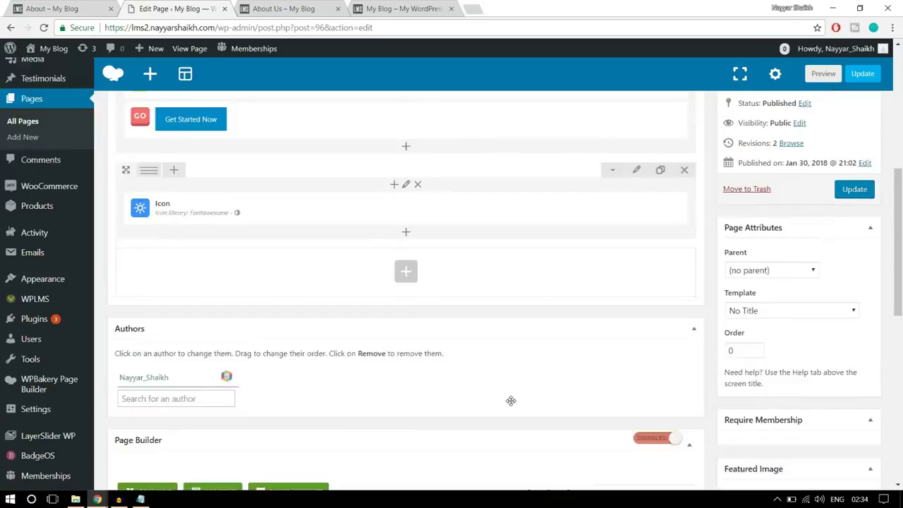
{"action": "left_click", "coordinate": [442, 283]}
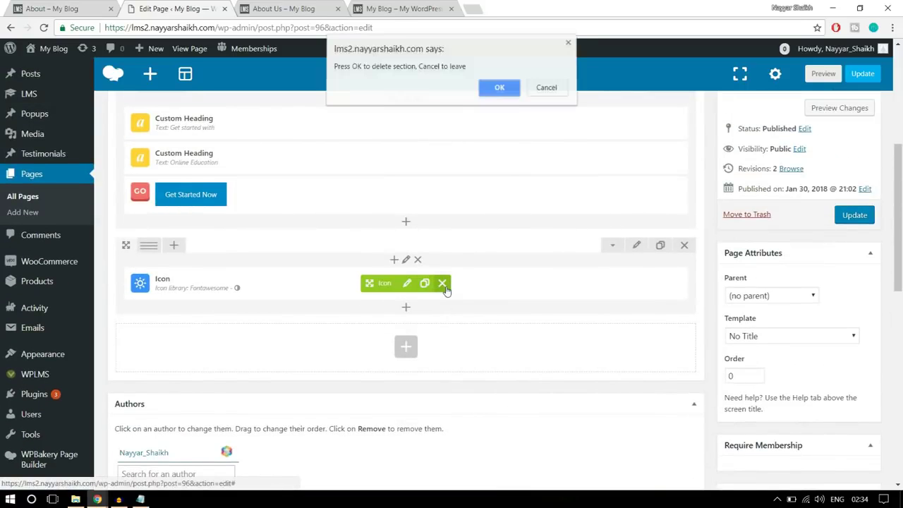
{"action": "left_click", "coordinate": [502, 90]}
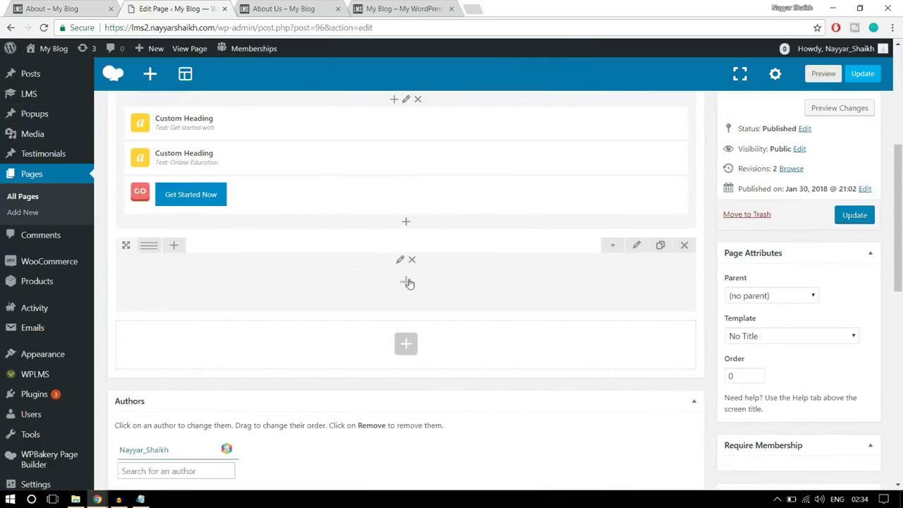
{"action": "left_click", "coordinate": [407, 281]}
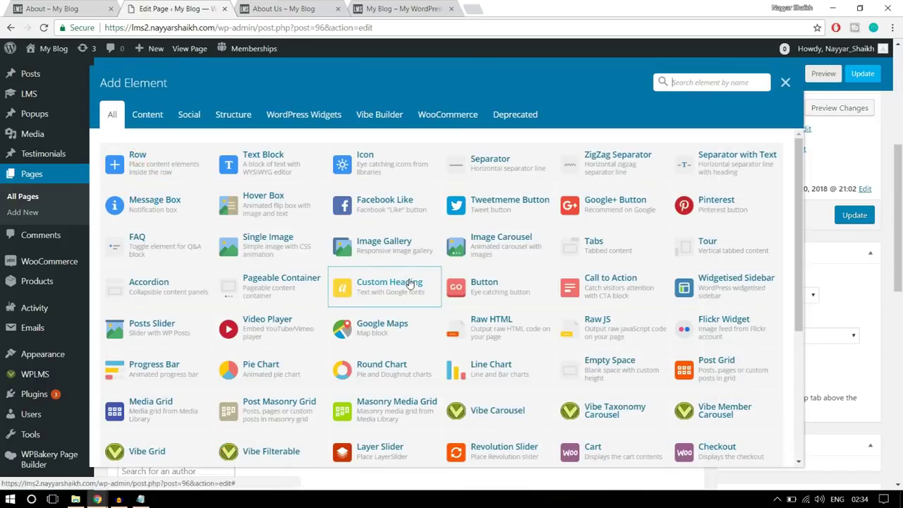
Add a Text Block to the empty column and delete its placeholder paragraph
{"action": "left_click", "coordinate": [292, 170]}
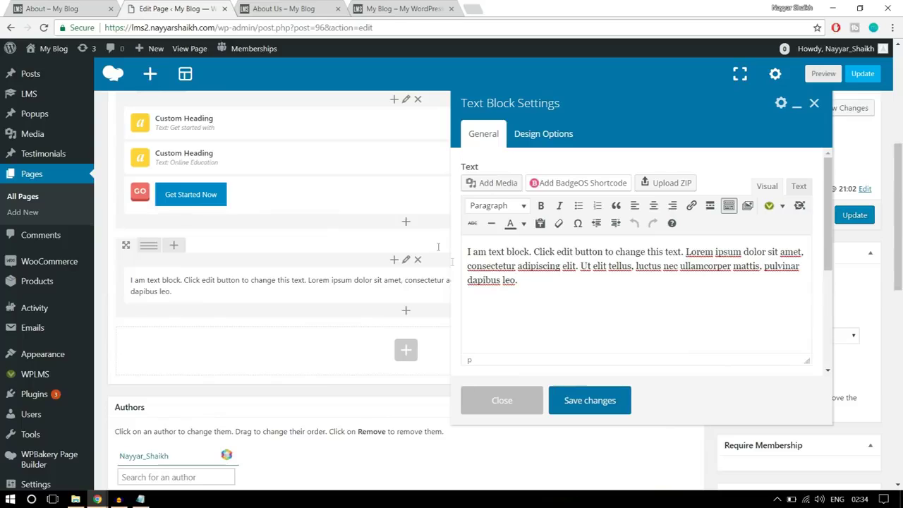
{"action": "left_click_drag", "start_coordinate": [528, 279], "coordinate": [466, 245]}
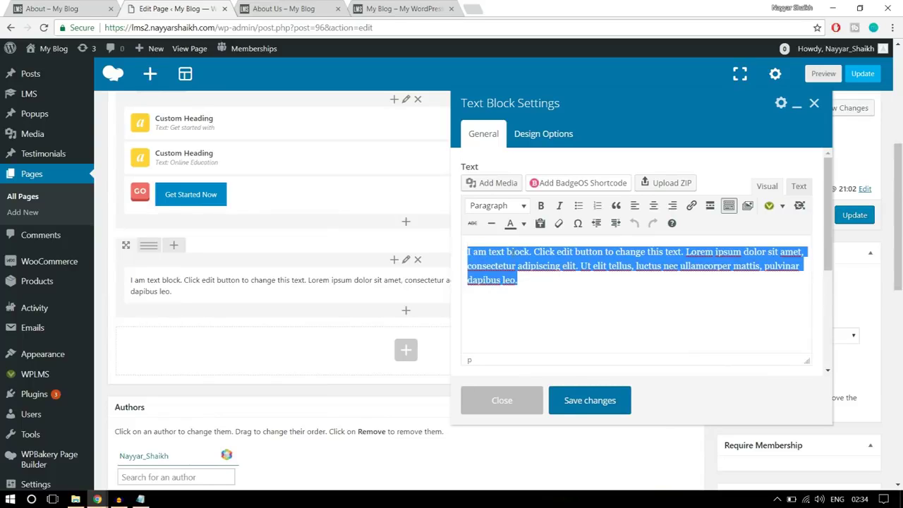
{"action": "key", "text": "BackSpace"}
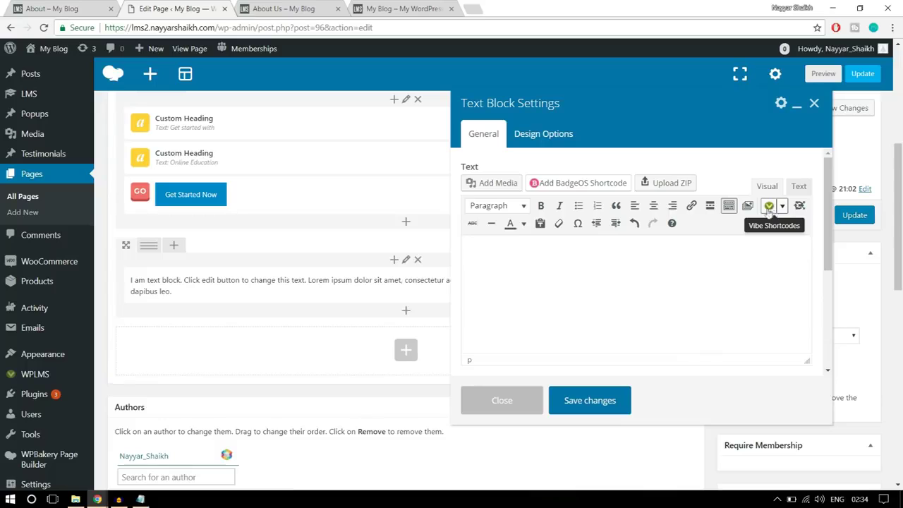
Browse the Vibe Shortcodes list to find the Icons entry
{"action": "left_click", "coordinate": [782, 207]}
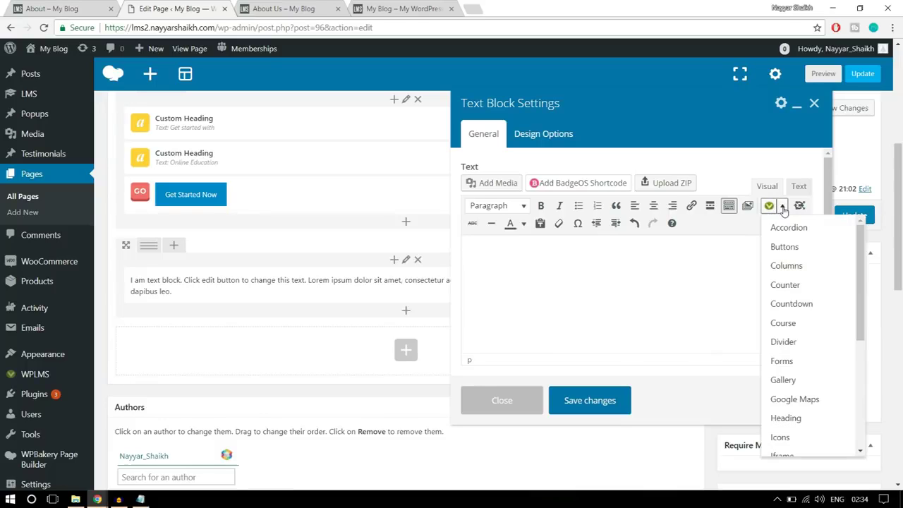
{"action": "scroll", "coordinate": [797, 361], "scroll_direction": "down", "scroll_amount": 5}
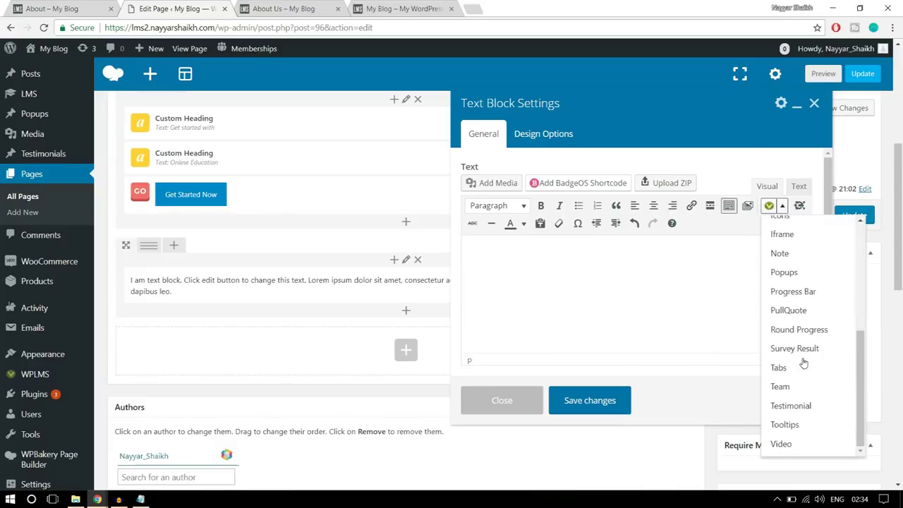
{"action": "scroll", "coordinate": [733, 370], "scroll_direction": "up", "scroll_amount": 3}
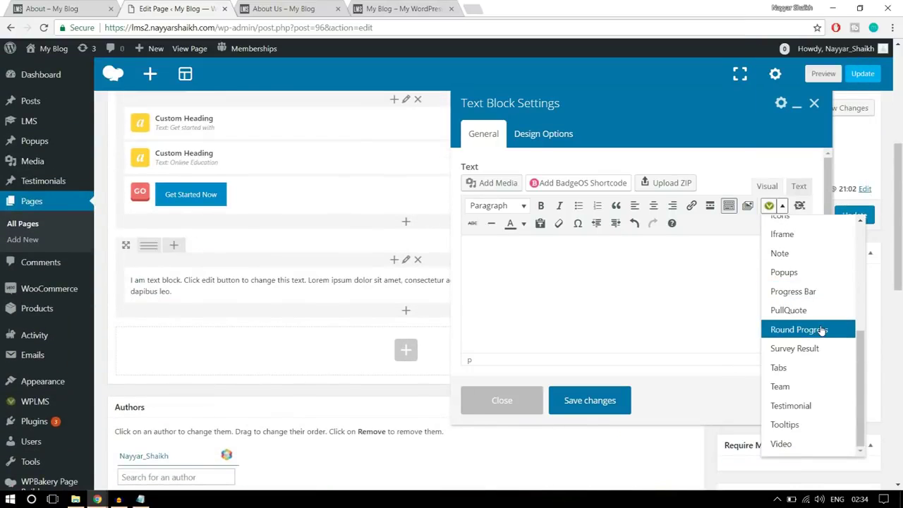
{"action": "scroll", "coordinate": [813, 369], "scroll_direction": "up", "scroll_amount": 5}
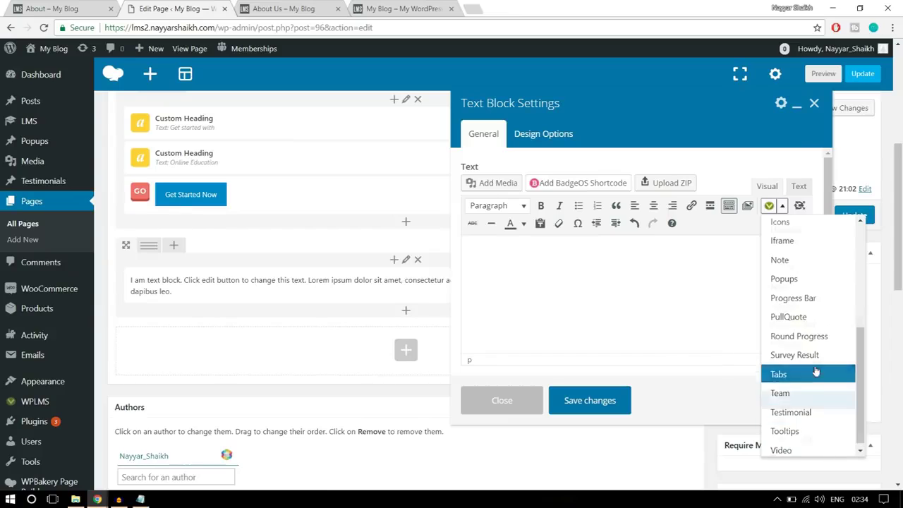
{"action": "scroll", "coordinate": [798, 353], "scroll_direction": "down", "scroll_amount": 1}
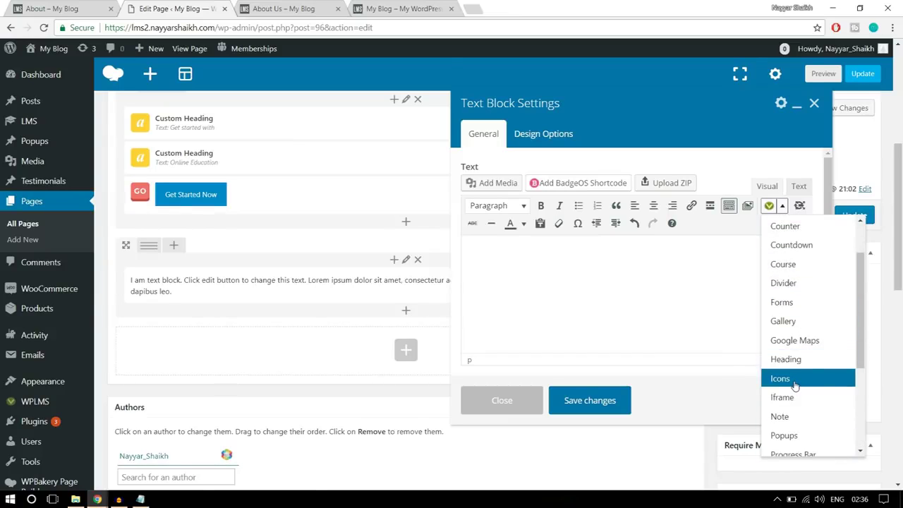
Start an Icons shortcode, choose the icon from the grid, and set its size to 250px
{"action": "left_click", "coordinate": [793, 382]}
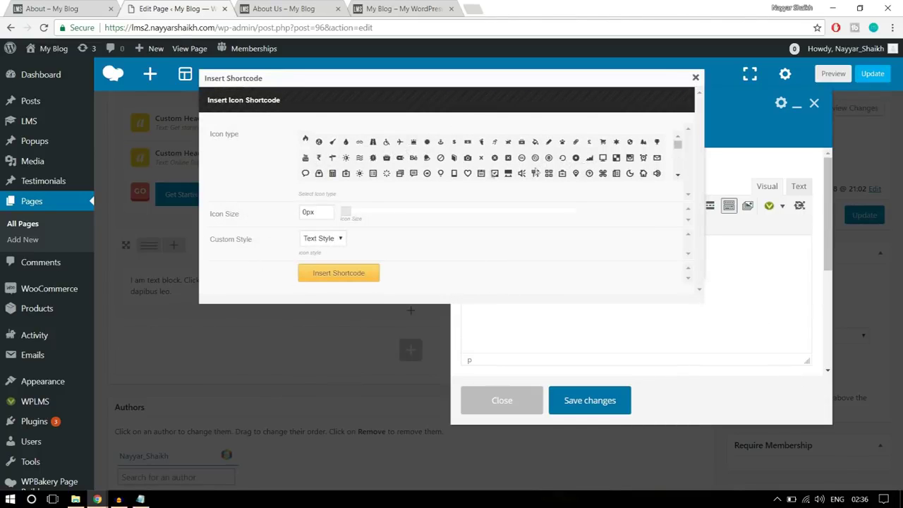
{"action": "scroll", "coordinate": [627, 173], "scroll_direction": "down", "scroll_amount": 2}
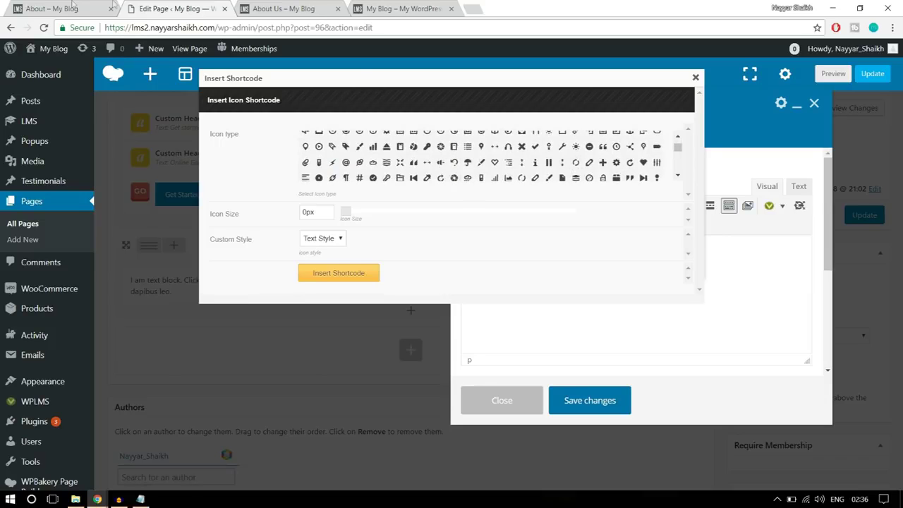
{"action": "left_click", "coordinate": [72, 5]}
{"action": "left_click", "coordinate": [213, 6]}
{"action": "left_click_drag", "start_coordinate": [678, 150], "coordinate": [678, 165]}
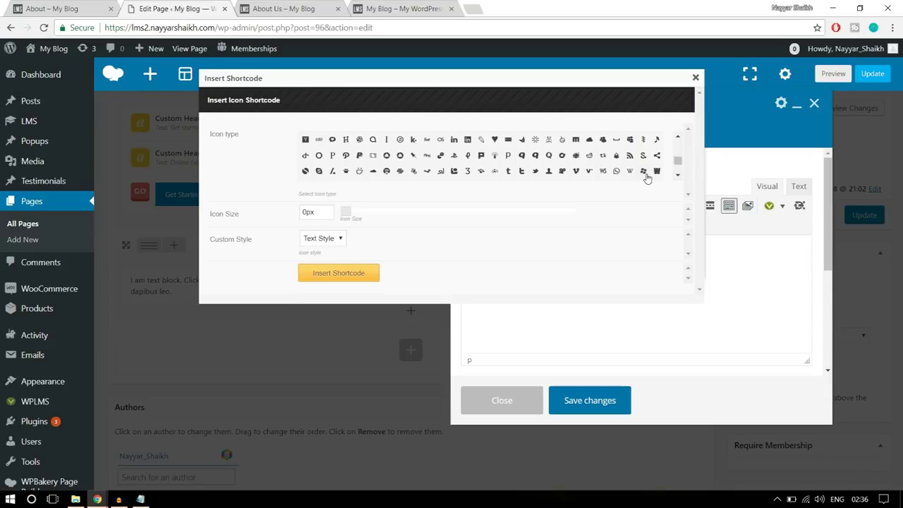
{"action": "left_click", "coordinate": [643, 171]}
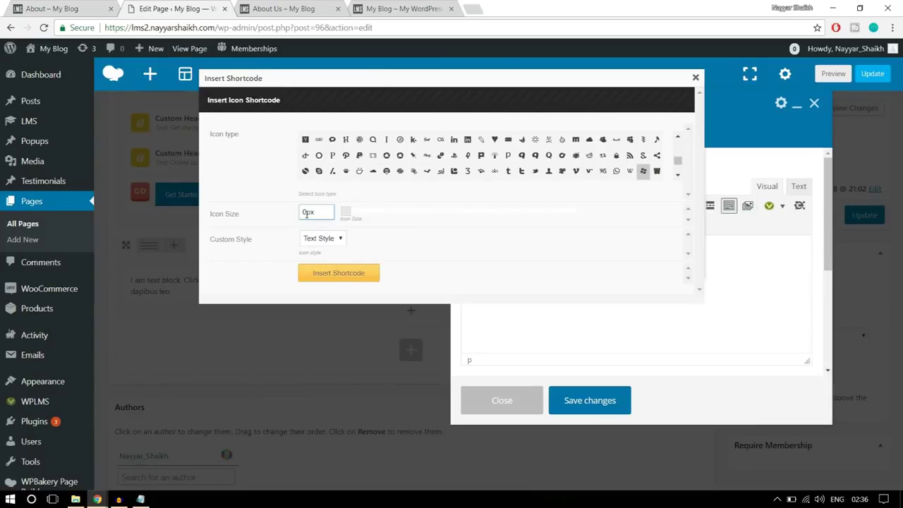
{"action": "double_click", "coordinate": [307, 214]}
{"action": "left_click", "coordinate": [475, 262]}
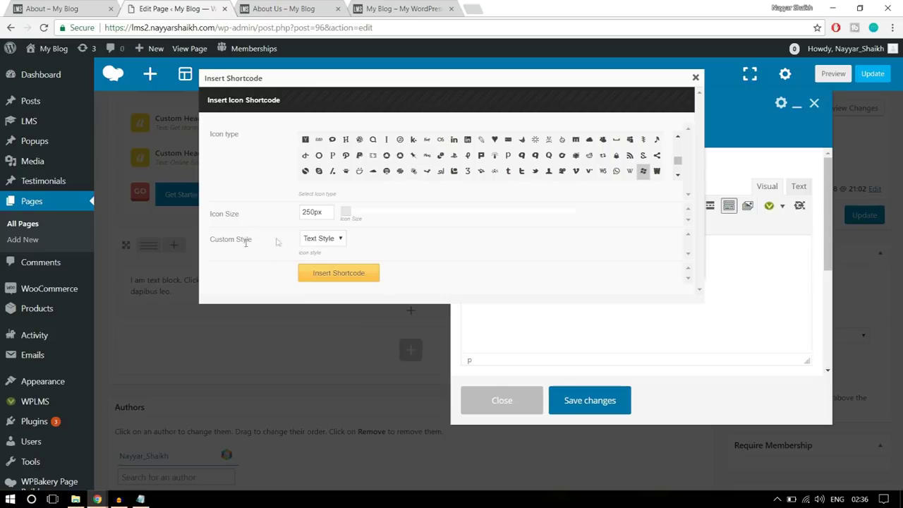
{"action": "left_click", "coordinate": [308, 241]}
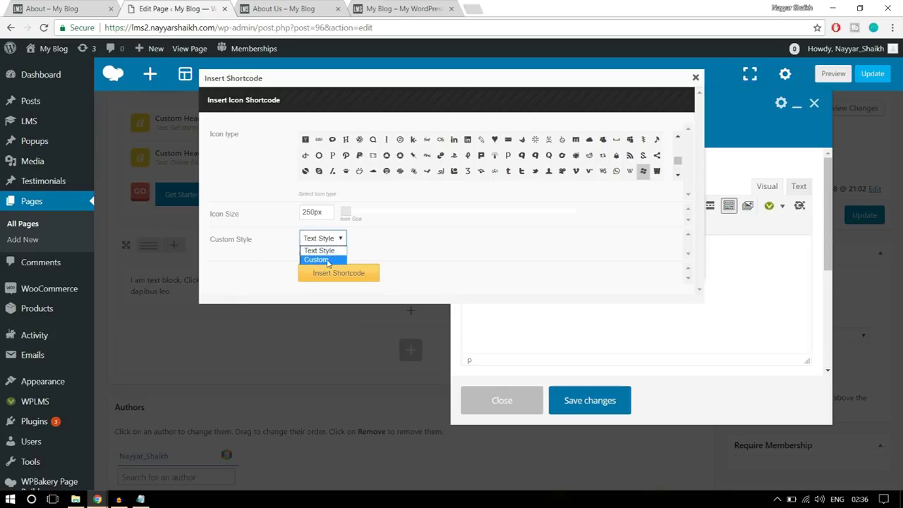
Switch the icon shortcode to the Custom style and compare with the live About page
{"action": "left_click", "coordinate": [326, 260]}
{"action": "scroll", "coordinate": [487, 233], "scroll_direction": "down", "scroll_amount": 3}
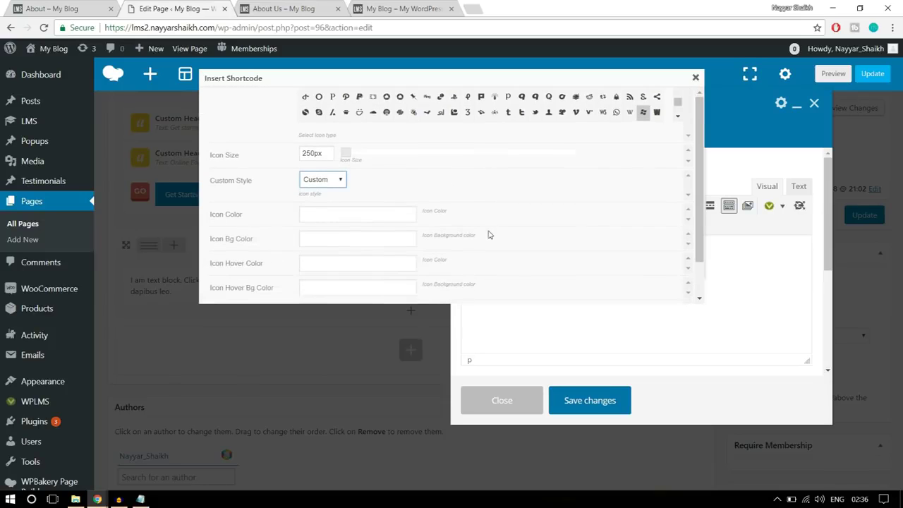
{"action": "left_click", "coordinate": [53, 6]}
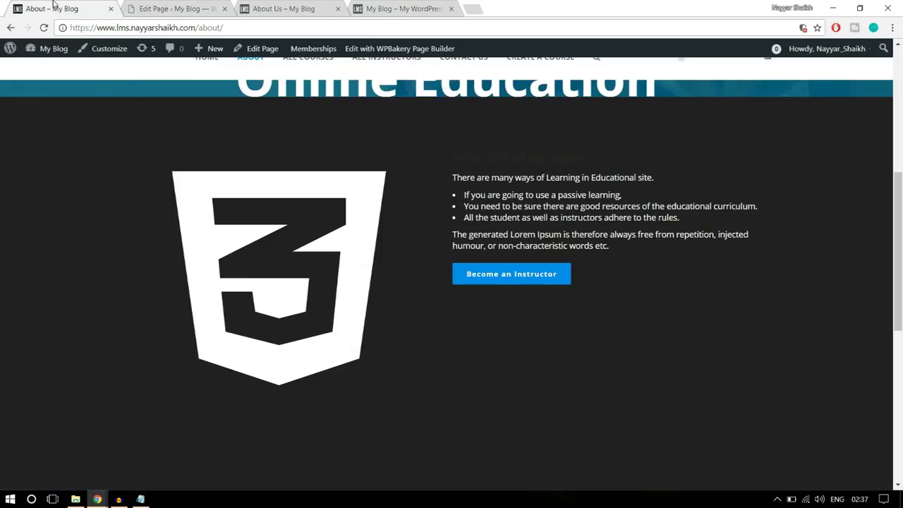
{"action": "left_click", "coordinate": [172, 7]}
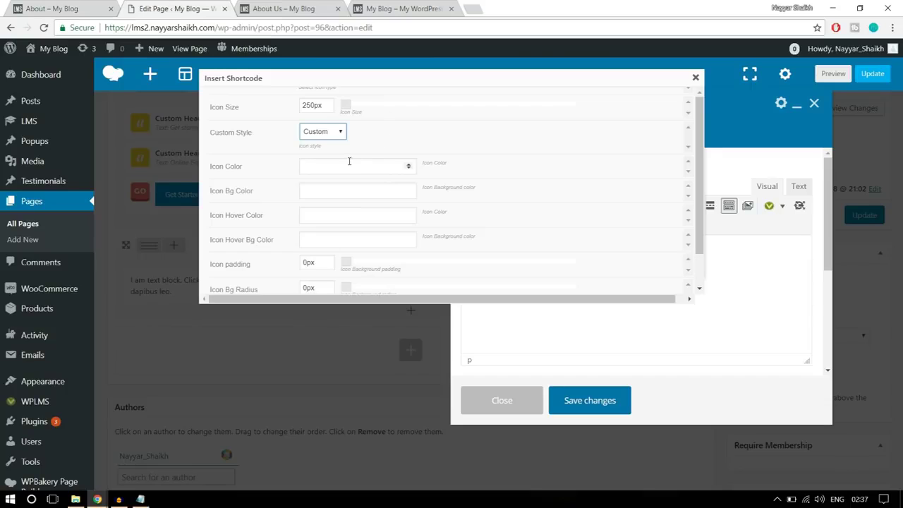
Pick white as the icon colour, check the background picker, and insert the icon shortcode
{"action": "left_click", "coordinate": [348, 165]}
{"action": "scroll", "coordinate": [565, 202], "scroll_direction": "down", "scroll_amount": 2}
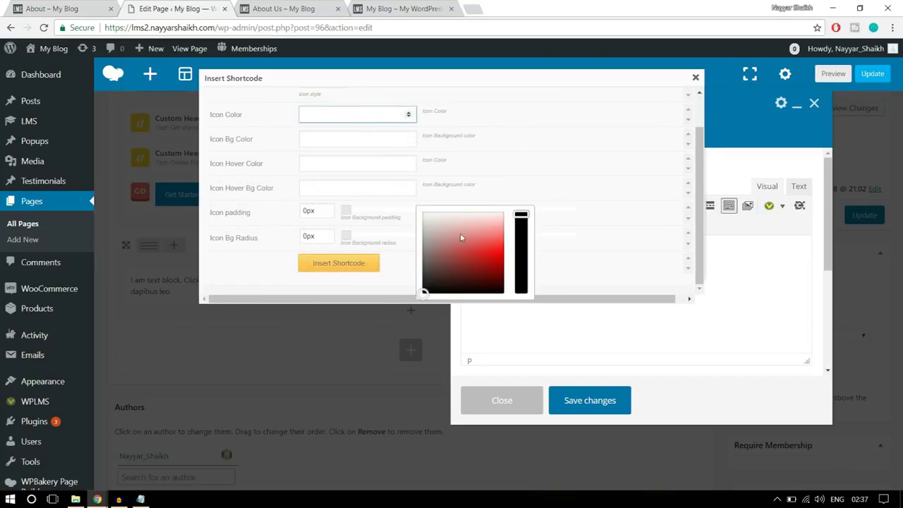
{"action": "left_click_drag", "start_coordinate": [423, 293], "coordinate": [418, 203]}
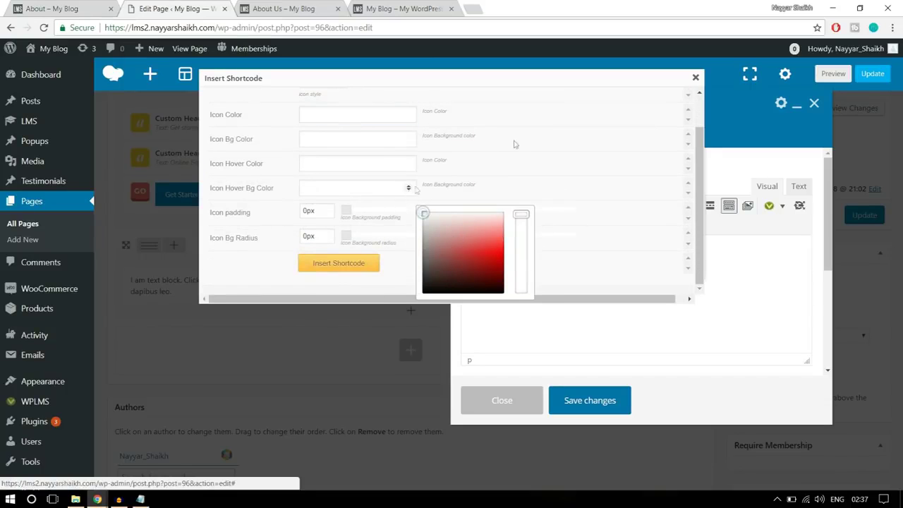
{"action": "scroll", "coordinate": [554, 161], "scroll_direction": "up", "scroll_amount": 2}
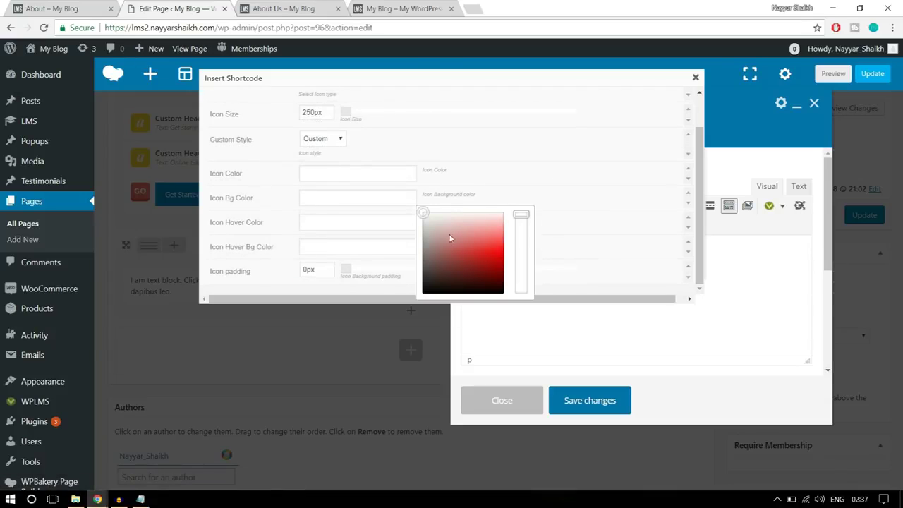
{"action": "left_click", "coordinate": [329, 250]}
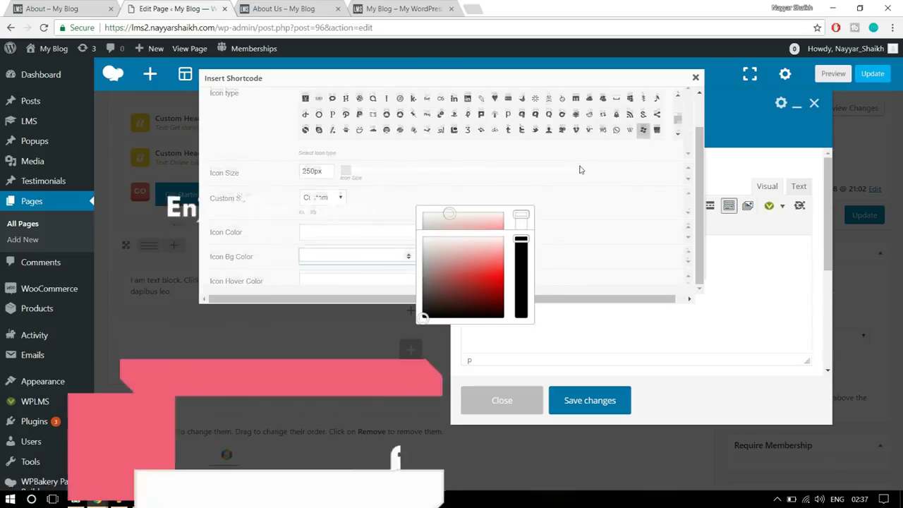
{"action": "scroll", "coordinate": [580, 170], "scroll_direction": "down", "scroll_amount": 2}
{"action": "left_click", "coordinate": [481, 158]}
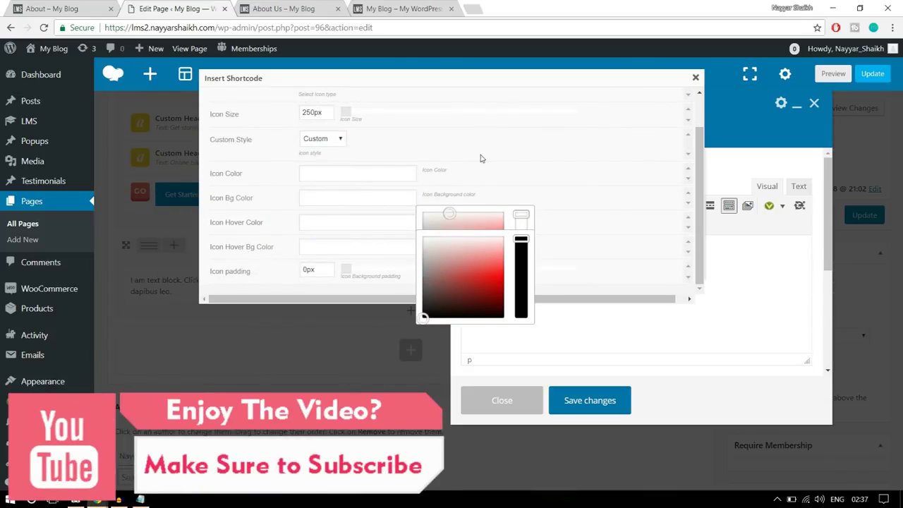
{"action": "scroll", "coordinate": [501, 153], "scroll_direction": "down", "scroll_amount": 2}
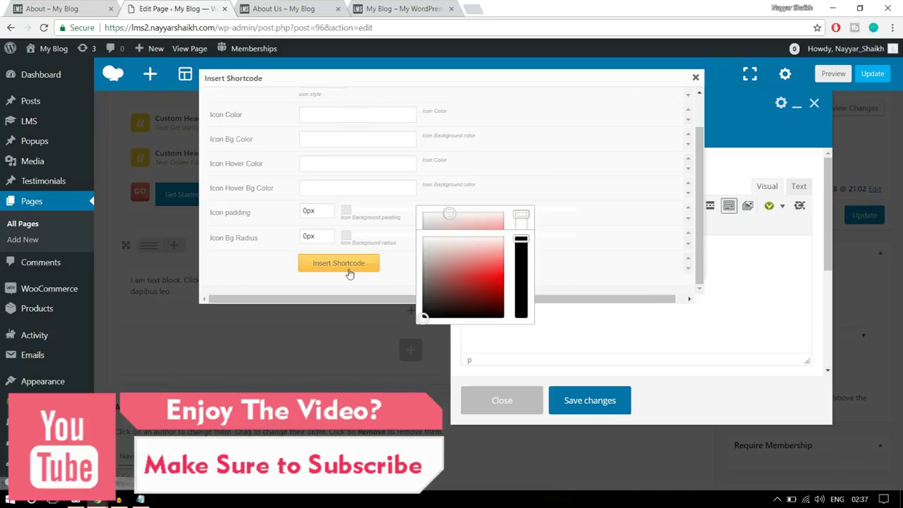
{"action": "scroll", "coordinate": [397, 242], "scroll_direction": "up", "scroll_amount": 2}
{"action": "scroll", "coordinate": [396, 242], "scroll_direction": "down", "scroll_amount": 2}
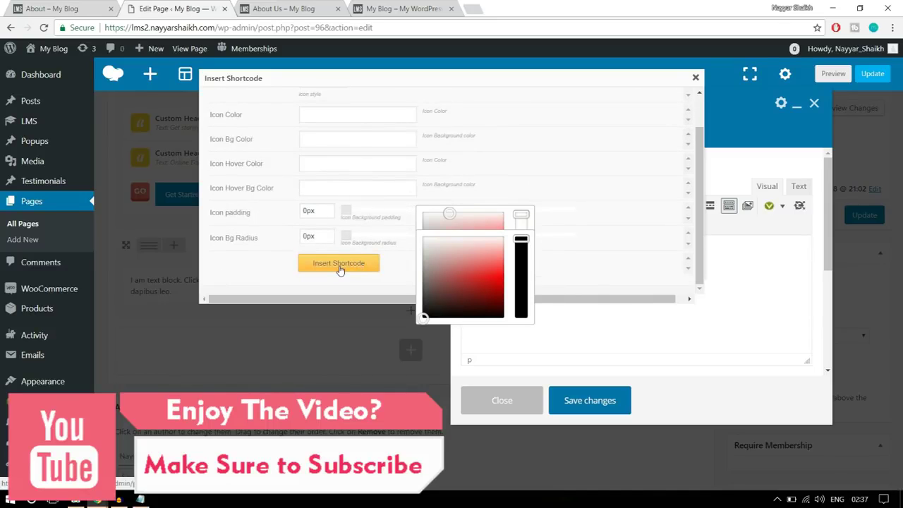
{"action": "left_click", "coordinate": [339, 263]}
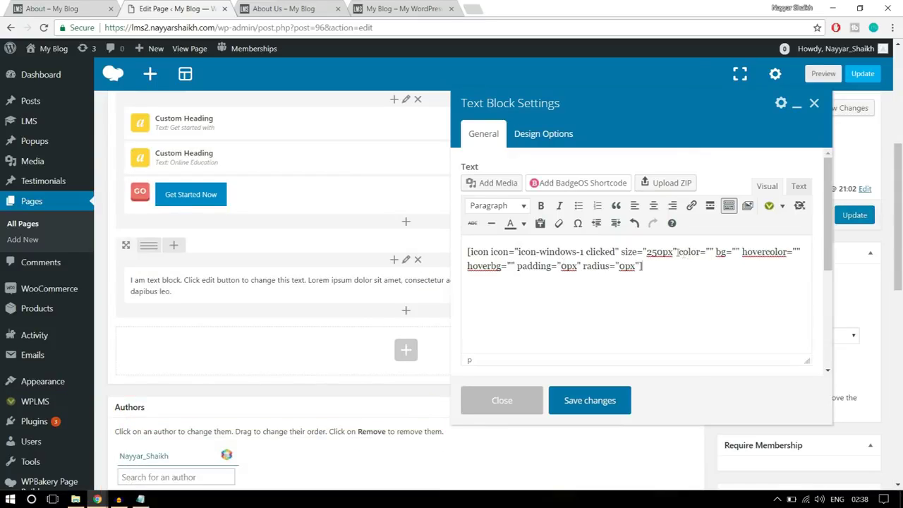
Enter #fff inside the icon shortcode's empty color attribute
{"action": "left_click_drag", "start_coordinate": [679, 252], "coordinate": [717, 253]}
{"action": "left_click", "coordinate": [713, 253]}
{"action": "type", "text": "#"}
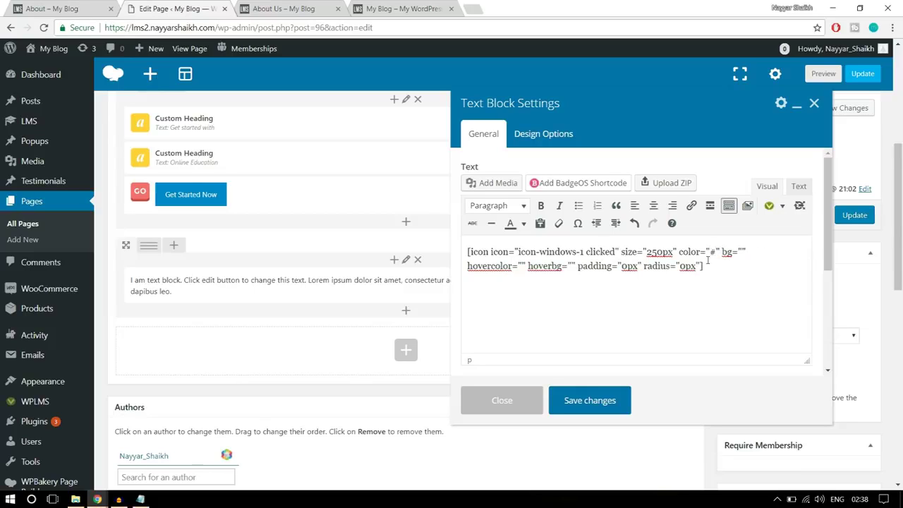
{"action": "type", "text": "fff"}
Search Google for 'hex' in a new tab to bring up its colour picker
{"action": "left_click", "coordinate": [470, 9]}
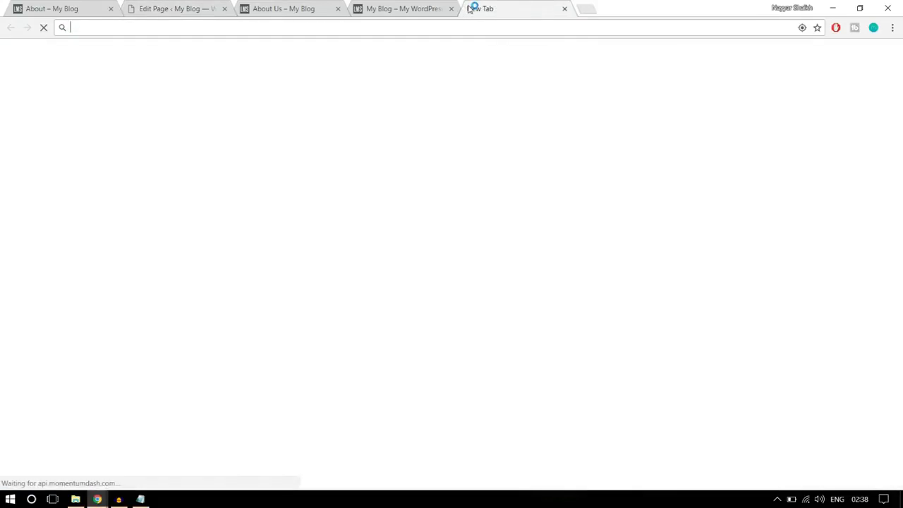
{"action": "type", "text": "hex"}
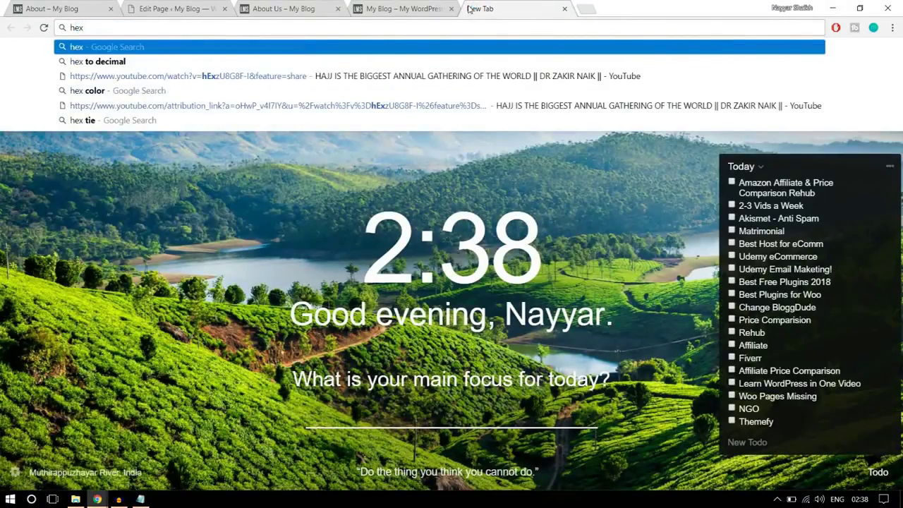
{"action": "left_click", "coordinate": [274, 92]}
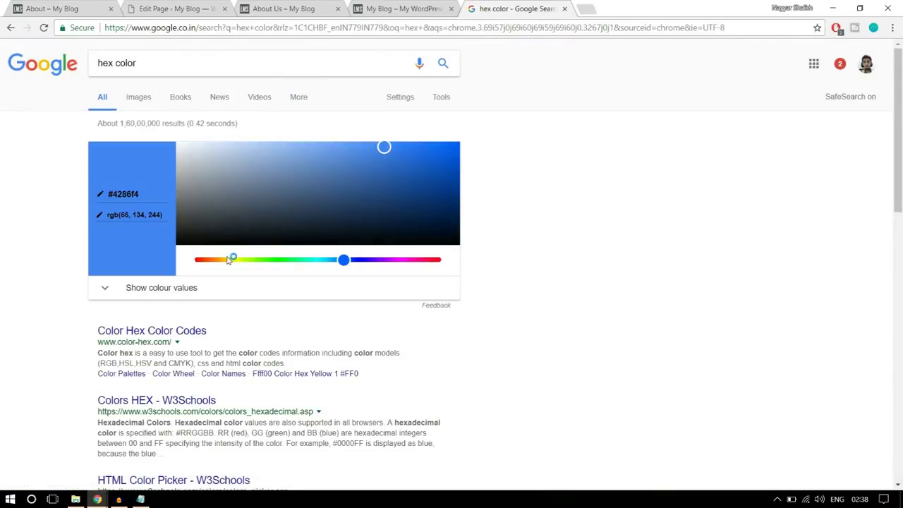
Set the Google picker to white and copy its #ffffff hex code
{"action": "left_click_drag", "start_coordinate": [386, 148], "coordinate": [148, 124]}
{"action": "left_click_drag", "start_coordinate": [132, 194], "coordinate": [105, 193]}
{"action": "left_click_drag", "start_coordinate": [367, 240], "coordinate": [378, 169]}
{"action": "left_click_drag", "start_coordinate": [343, 260], "coordinate": [426, 259]}
{"action": "left_click_drag", "start_coordinate": [378, 170], "coordinate": [400, 162]}
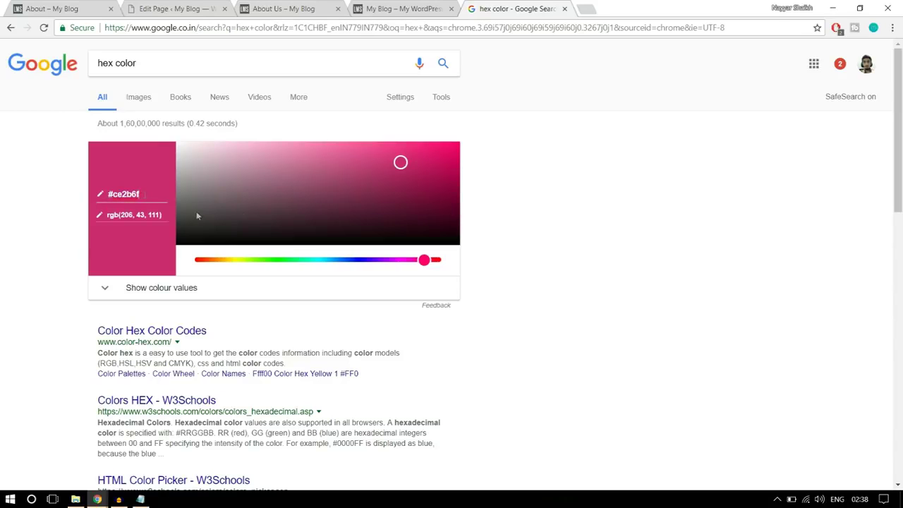
{"action": "left_click_drag", "start_coordinate": [379, 159], "coordinate": [96, 138]}
{"action": "left_click", "coordinate": [146, 194]}
{"action": "left_click_drag", "start_coordinate": [146, 194], "coordinate": [100, 191]}
{"action": "key", "text": "ctrl+c"}
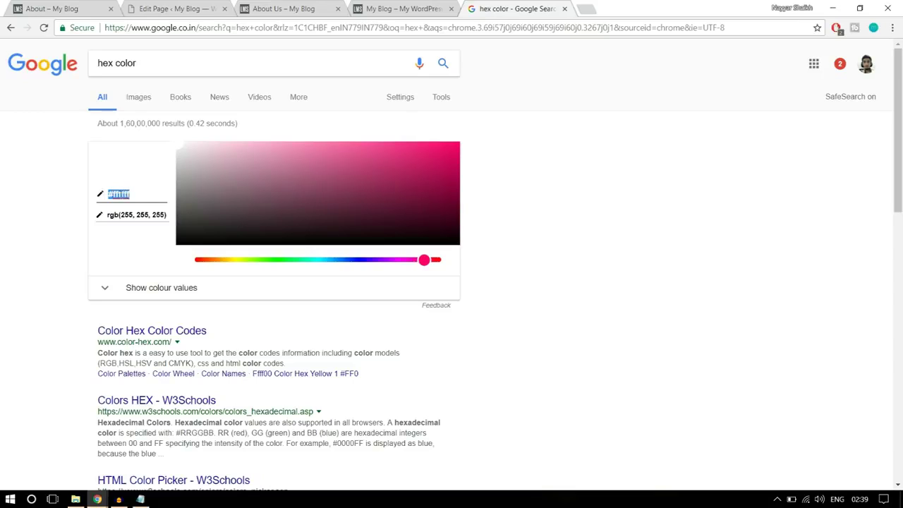
{"action": "left_click", "coordinate": [162, 8]}
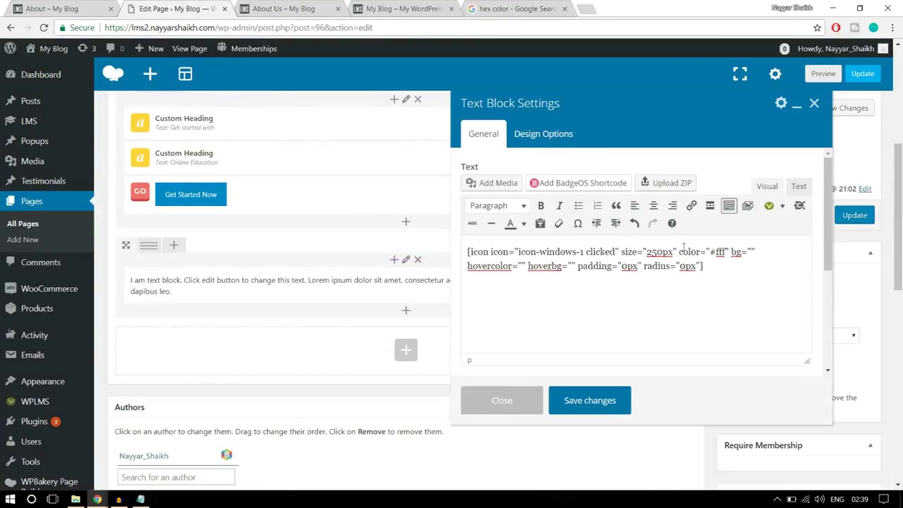
Replace #fff with the pasted #ffffff in the icon shortcode and check the live page
{"action": "left_click_drag", "start_coordinate": [710, 252], "coordinate": [726, 251]}
{"action": "key", "text": "ctrl+v"}
{"action": "left_click", "coordinate": [63, 7]}
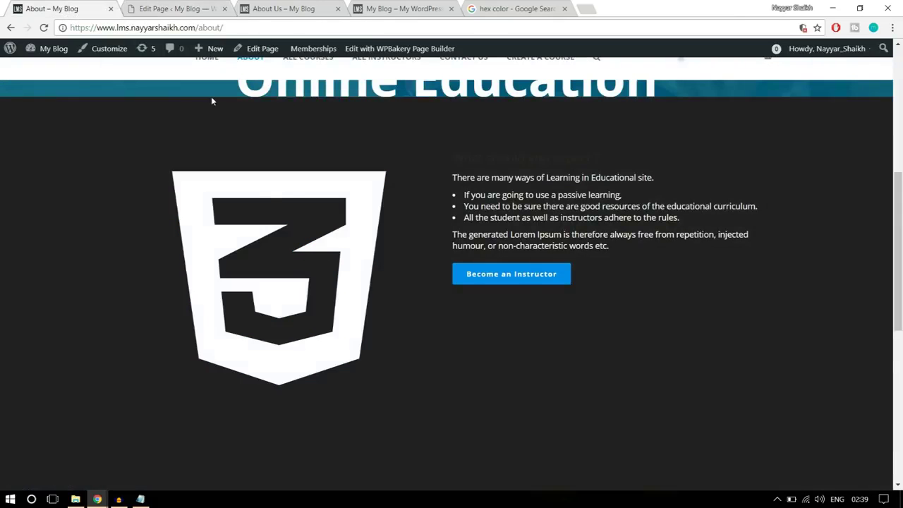
{"action": "left_click", "coordinate": [158, 7]}
Go back to Google's hex picker and slide the hue toward blue
{"action": "left_click", "coordinate": [503, 8]}
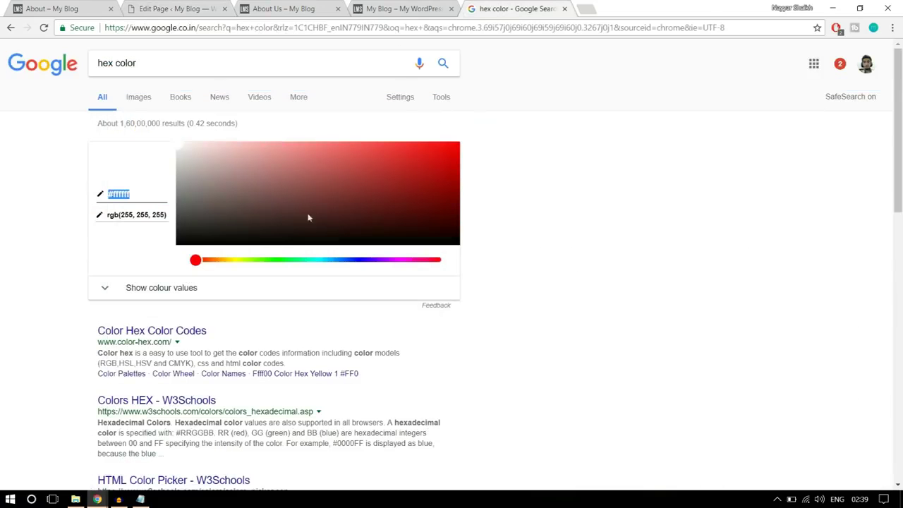
{"action": "left_click", "coordinate": [224, 261]}
{"action": "left_click_drag", "start_coordinate": [324, 261], "coordinate": [341, 260]}
Pick blue #176ad6 in Google's picker and paste it as the icon's hovercolor
{"action": "left_click", "coordinate": [333, 189]}
{"action": "left_click", "coordinate": [334, 158]}
{"action": "left_click", "coordinate": [373, 174]}
{"action": "left_click", "coordinate": [414, 151]}
{"action": "left_click", "coordinate": [429, 161]}
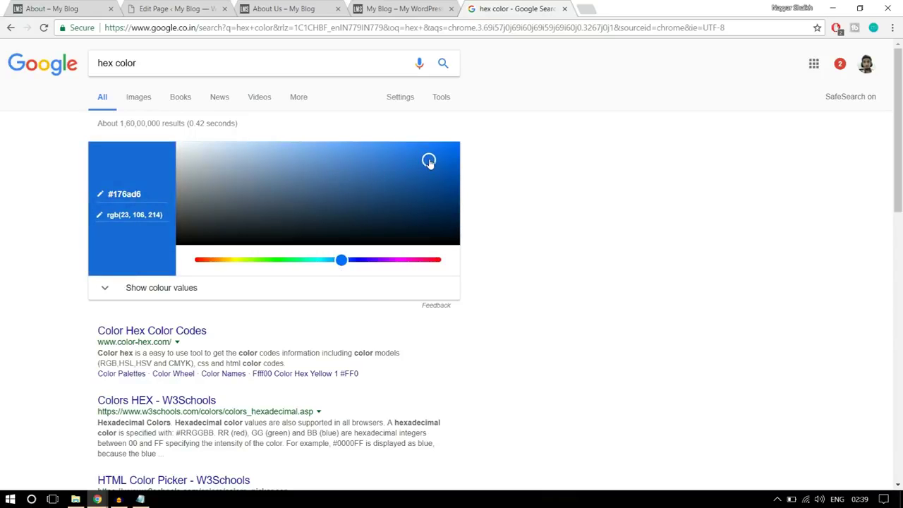
{"action": "left_click", "coordinate": [152, 194]}
{"action": "left_click", "coordinate": [176, 8]}
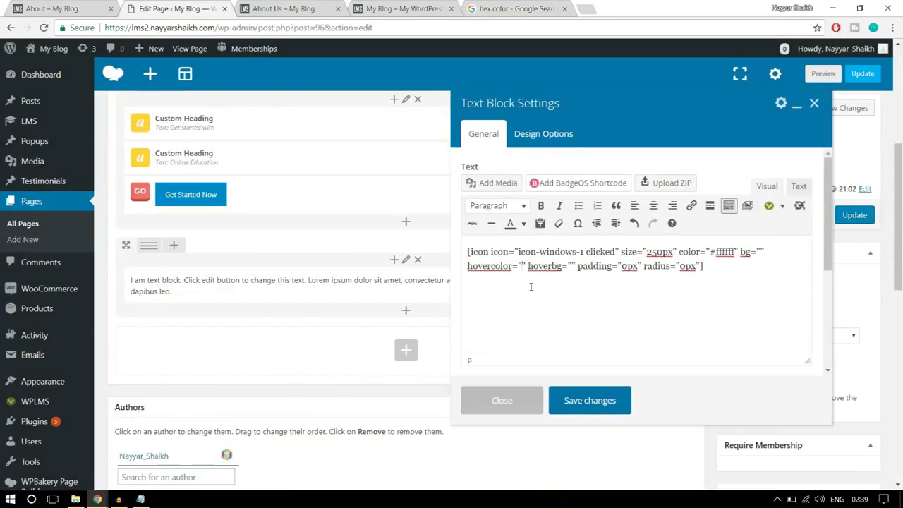
{"action": "type", "text": "#176ad6"}
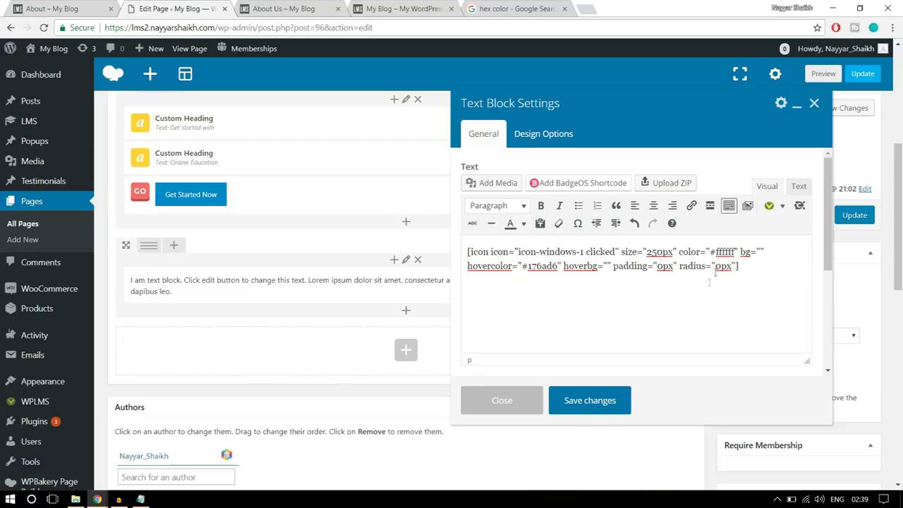
Save the text block, check the live page, and split the row into 1/2 + 1/2 columns
{"action": "left_click", "coordinate": [590, 399]}
{"action": "left_click", "coordinate": [56, 9]}
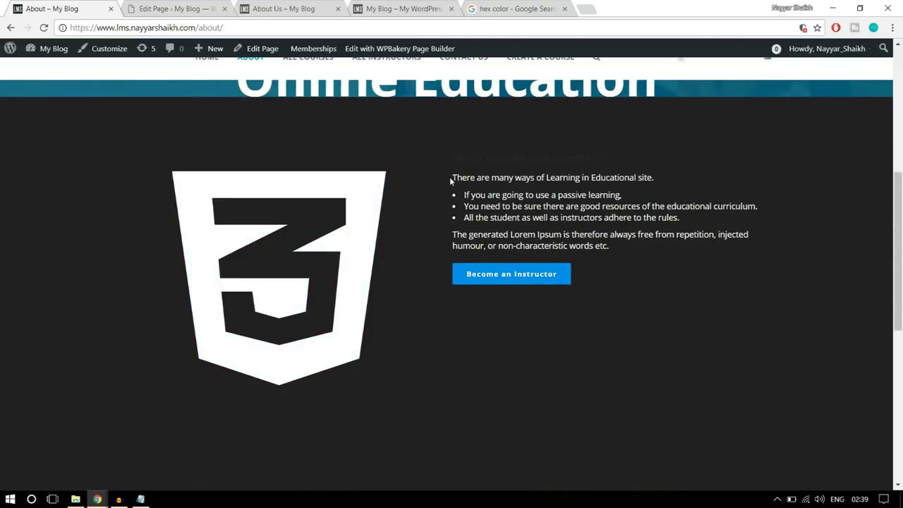
{"action": "left_click", "coordinate": [154, 7]}
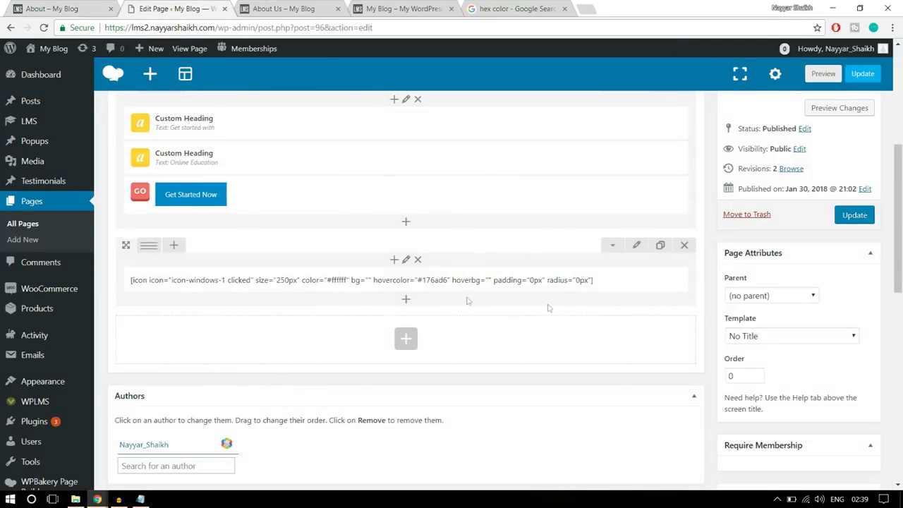
{"action": "mouse_move", "coordinate": [149, 251]}
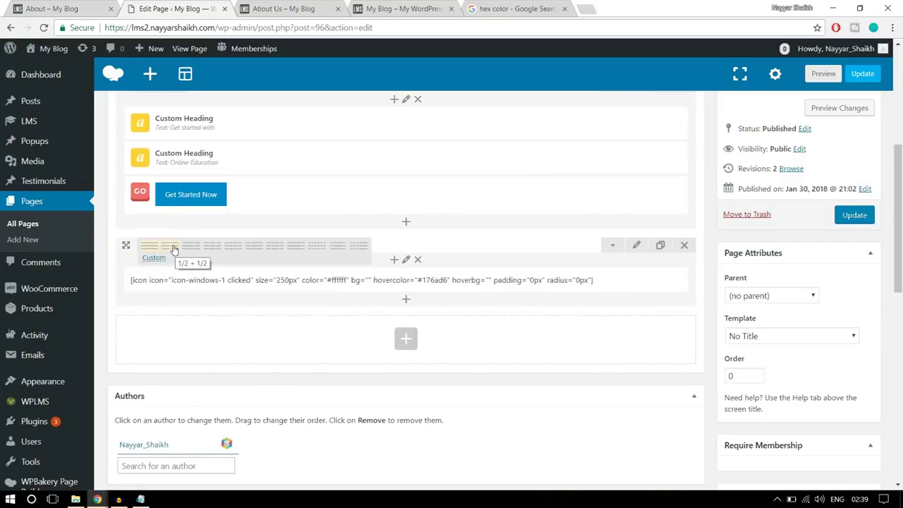
{"action": "left_click", "coordinate": [173, 248]}
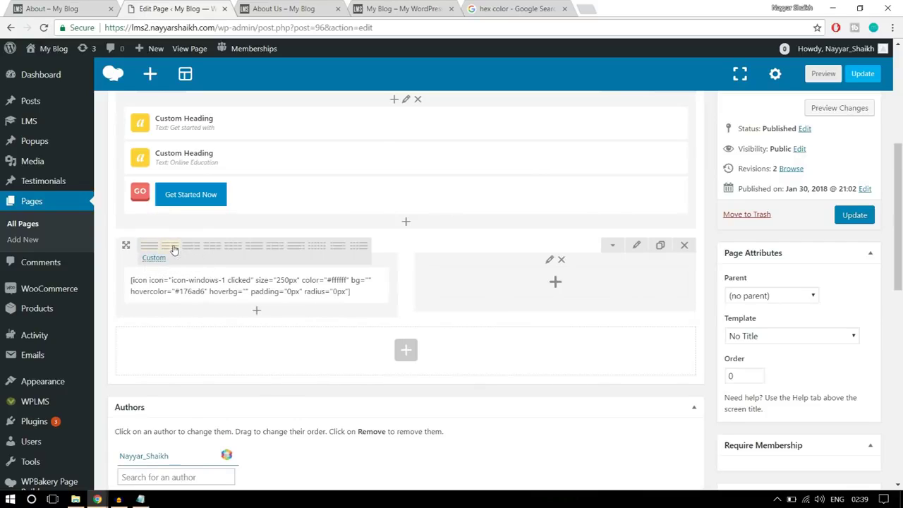
Add a Text Block to the right column and paste in the About page's intro text
{"action": "left_click", "coordinate": [559, 285]}
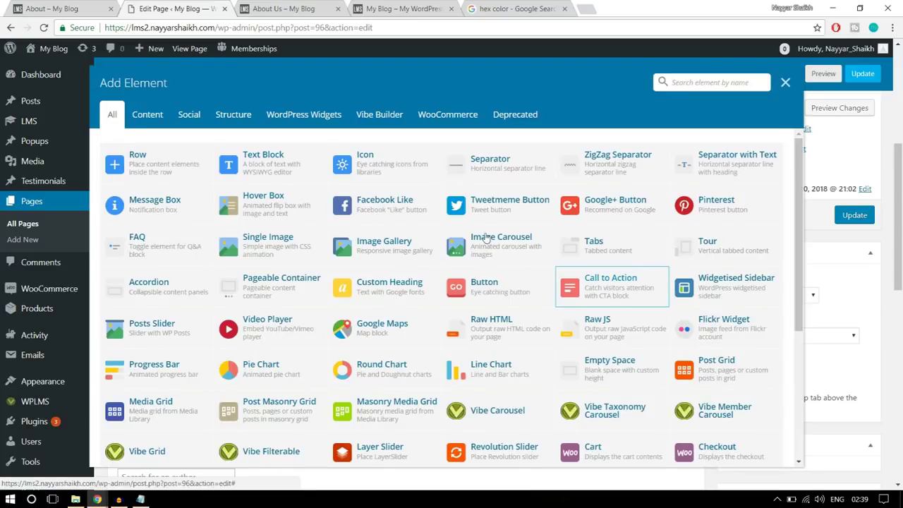
{"action": "left_click", "coordinate": [241, 161]}
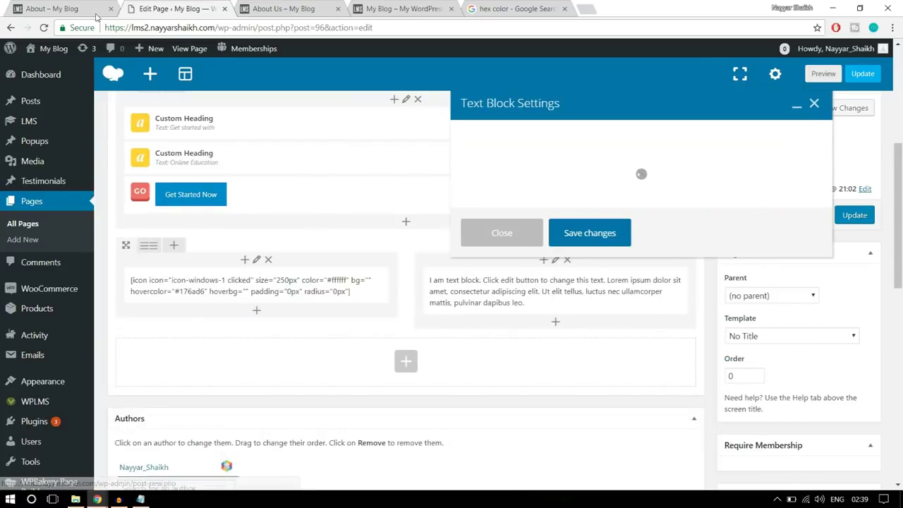
{"action": "left_click", "coordinate": [67, 9]}
{"action": "left_click_drag", "start_coordinate": [446, 176], "coordinate": [557, 206]}
{"action": "left_click", "coordinate": [630, 240]}
{"action": "left_click_drag", "start_coordinate": [630, 244], "coordinate": [443, 165]}
{"action": "key", "text": "ctrl+c"}
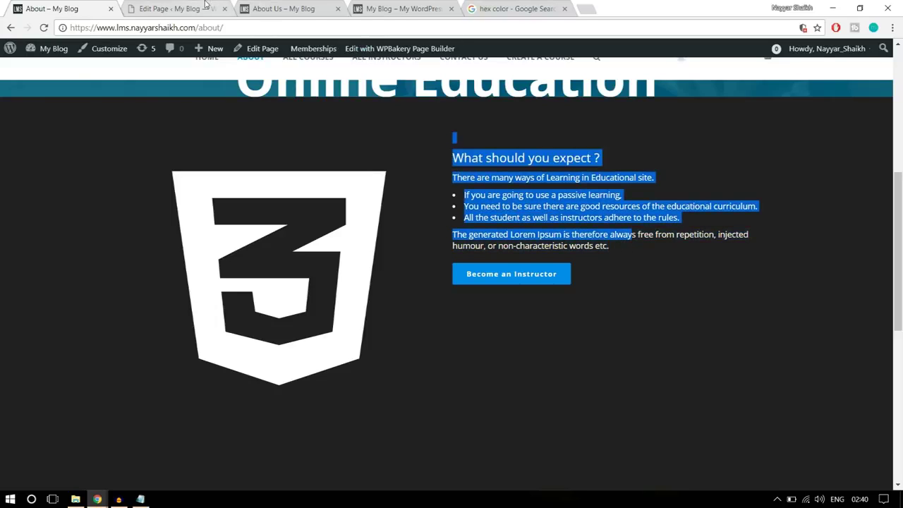
{"action": "left_click", "coordinate": [176, 8]}
{"action": "key", "text": "ctrl+a"}
{"action": "key", "text": "ctrl+v"}
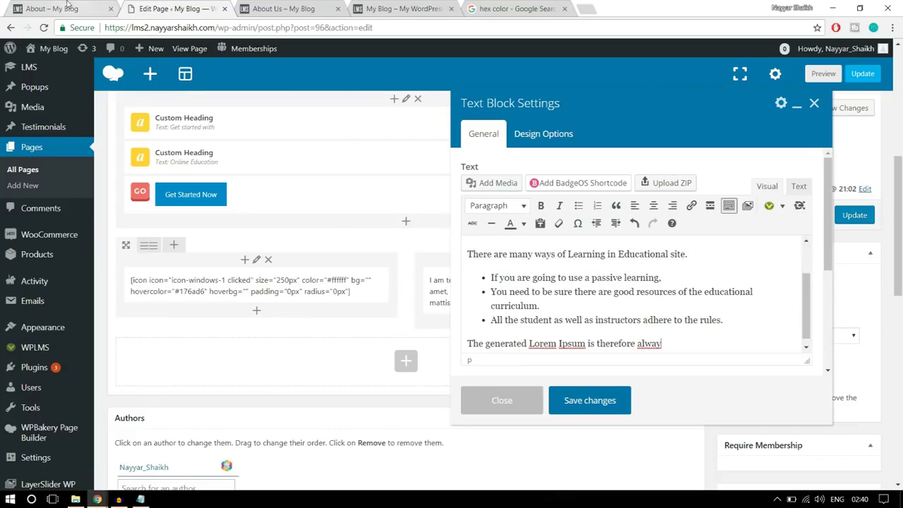
Make the pasted text white and add an empty new line after it
{"action": "left_click", "coordinate": [67, 7]}
{"action": "left_click", "coordinate": [471, 155]}
{"action": "left_click_drag", "start_coordinate": [455, 155], "coordinate": [540, 206]}
{"action": "left_click", "coordinate": [540, 206]}
{"action": "left_click", "coordinate": [181, 8]}
{"action": "scroll", "coordinate": [675, 342], "scroll_direction": "down", "scroll_amount": 1}
{"action": "left_click_drag", "start_coordinate": [679, 336], "coordinate": [438, 238]}
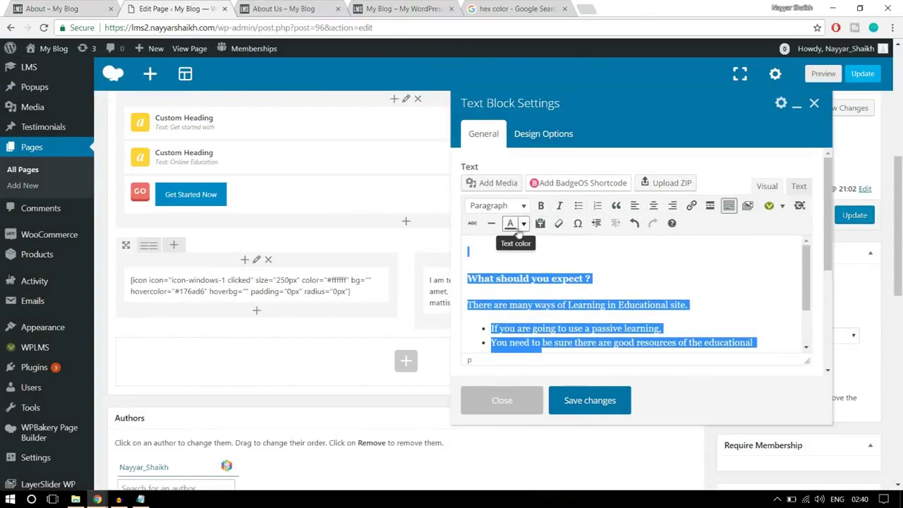
{"action": "left_click", "coordinate": [523, 223]}
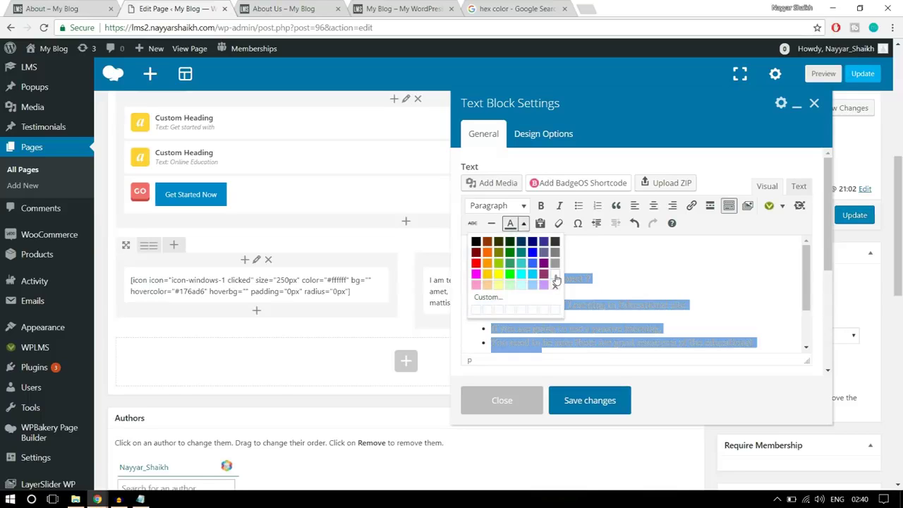
{"action": "left_click", "coordinate": [553, 283]}
{"action": "left_click", "coordinate": [624, 277]}
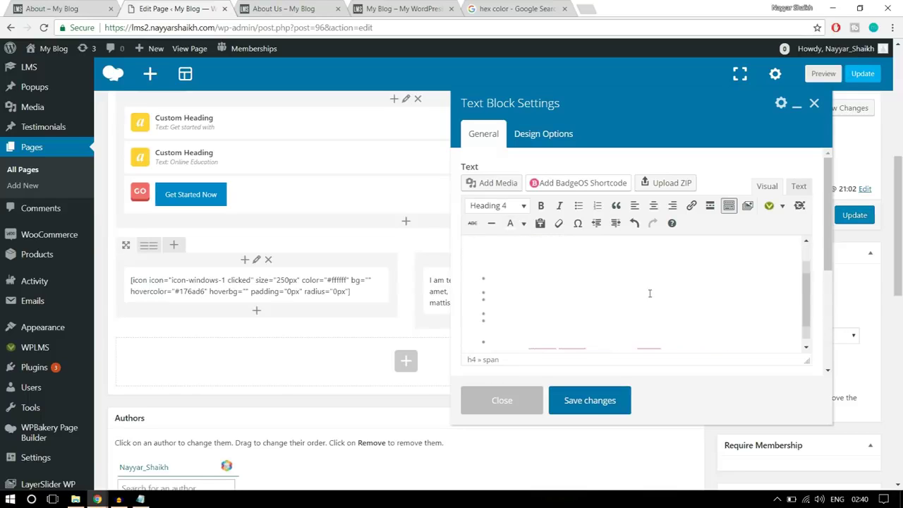
{"action": "scroll", "coordinate": [649, 292], "scroll_direction": "down", "scroll_amount": 5}
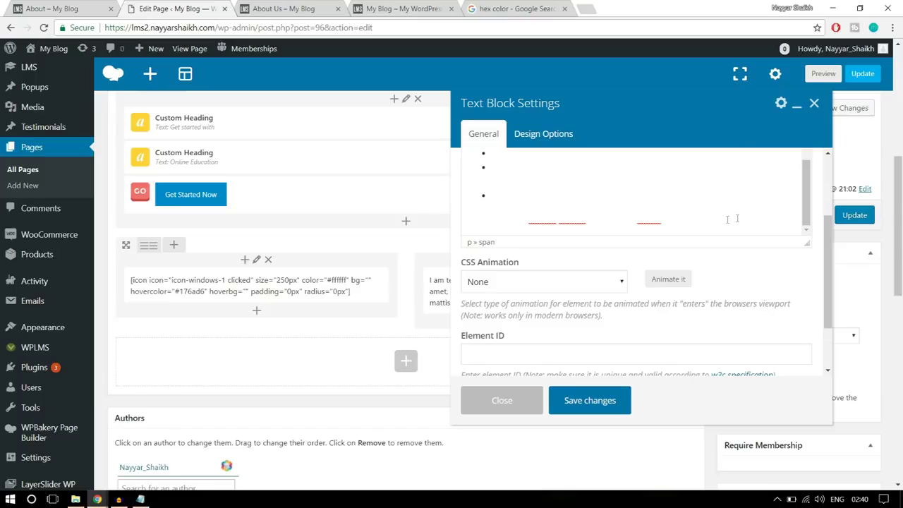
{"action": "key", "text": "Return"}
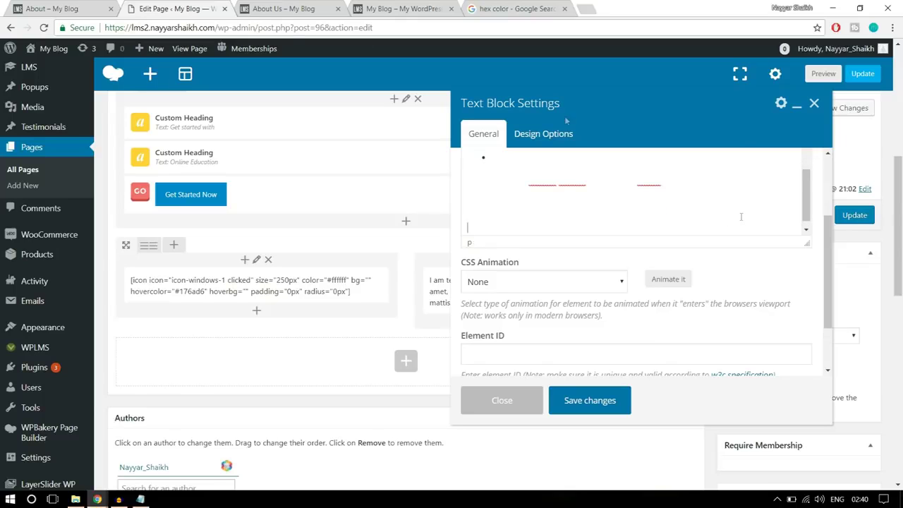
Compare with the reference About page and open the Vibe Shortcodes list
{"action": "left_click", "coordinate": [66, 8]}
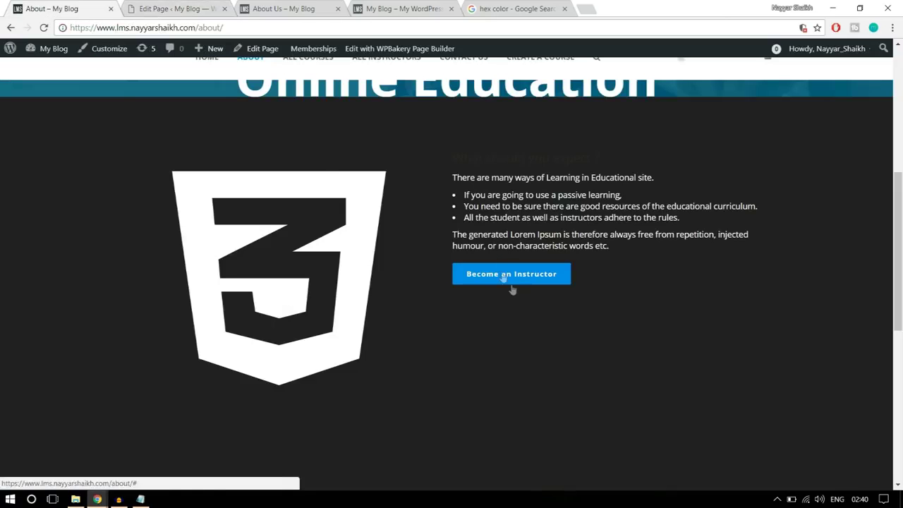
{"action": "left_click", "coordinate": [178, 9]}
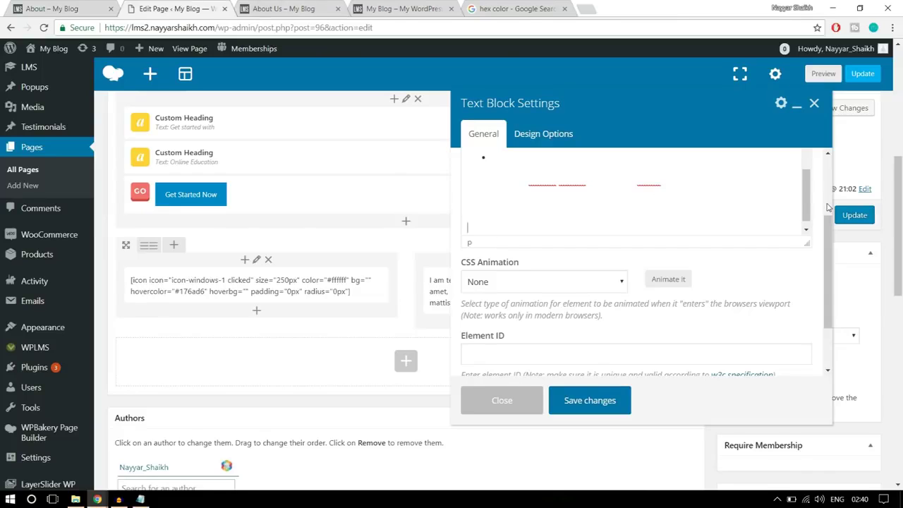
{"action": "scroll", "coordinate": [830, 206], "scroll_direction": "up", "scroll_amount": 1}
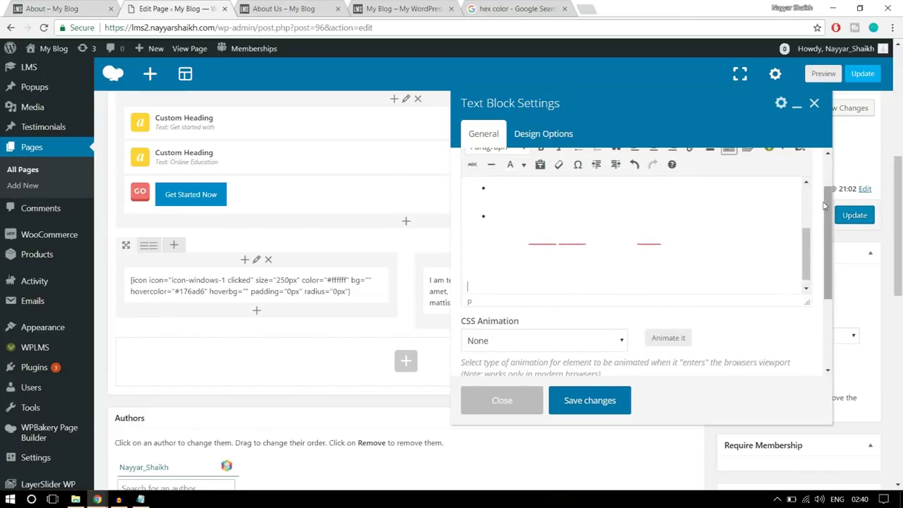
{"action": "scroll", "coordinate": [824, 204], "scroll_direction": "up", "scroll_amount": 1}
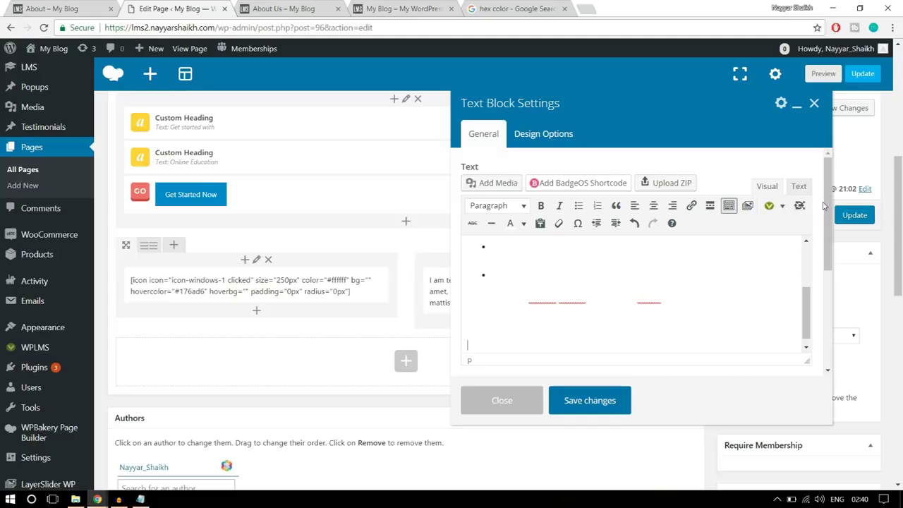
{"action": "left_click", "coordinate": [783, 212]}
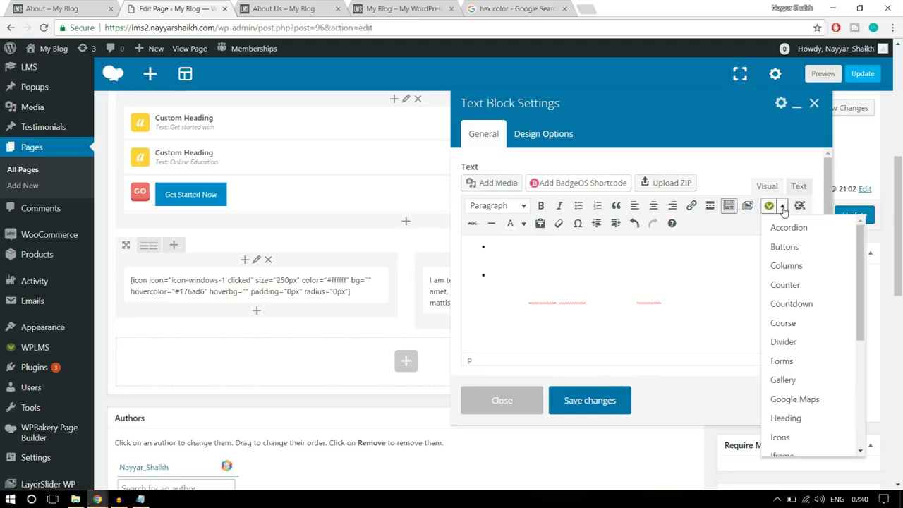
Set up a Buttons shortcode with link #, Blue style and label 'Become an Instructor'
{"action": "left_click", "coordinate": [798, 245]}
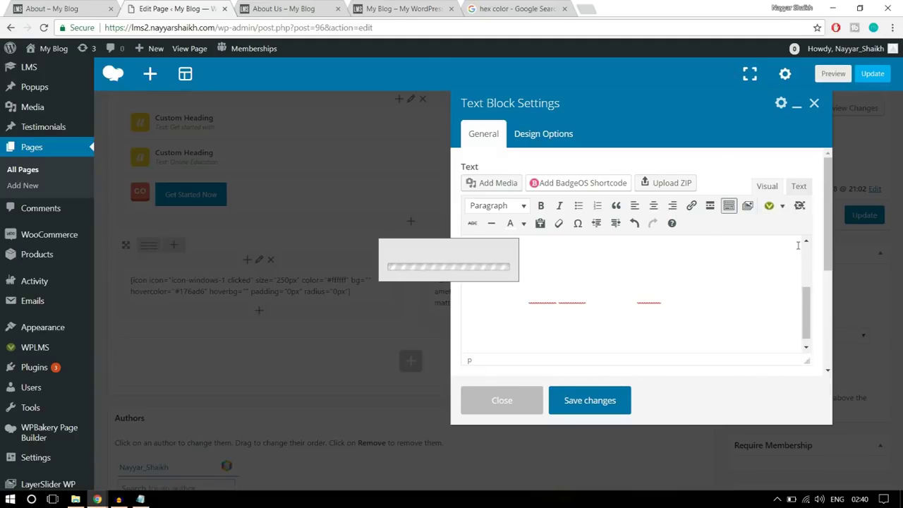
{"action": "left_click", "coordinate": [321, 137]}
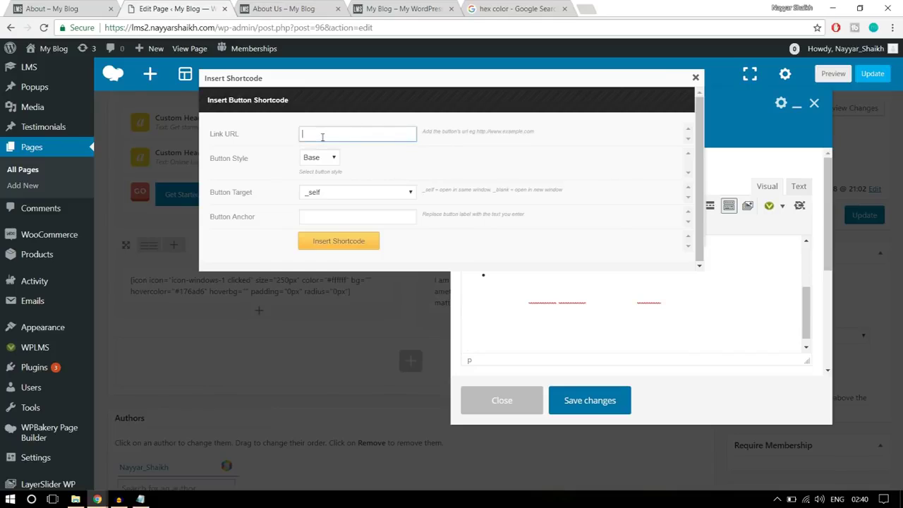
{"action": "type", "text": "#"}
{"action": "left_click", "coordinate": [321, 160]}
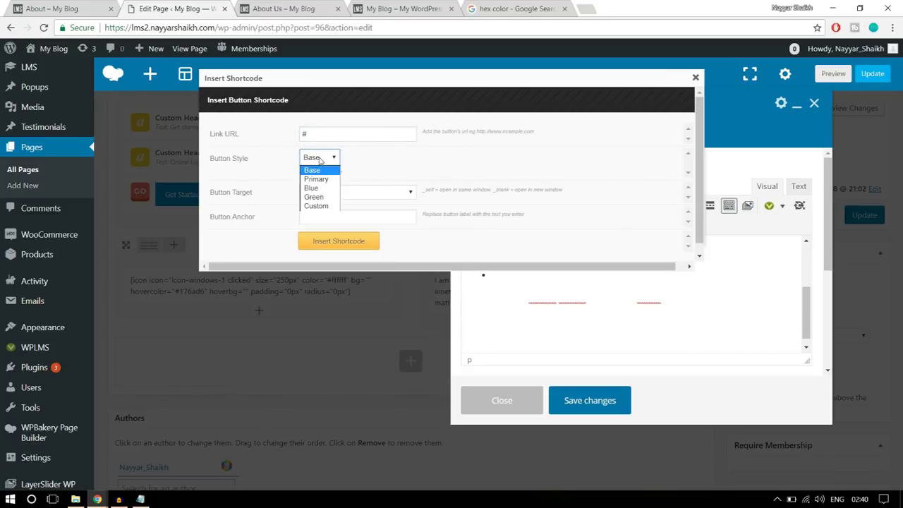
{"action": "left_click", "coordinate": [323, 189]}
{"action": "left_click", "coordinate": [345, 215]}
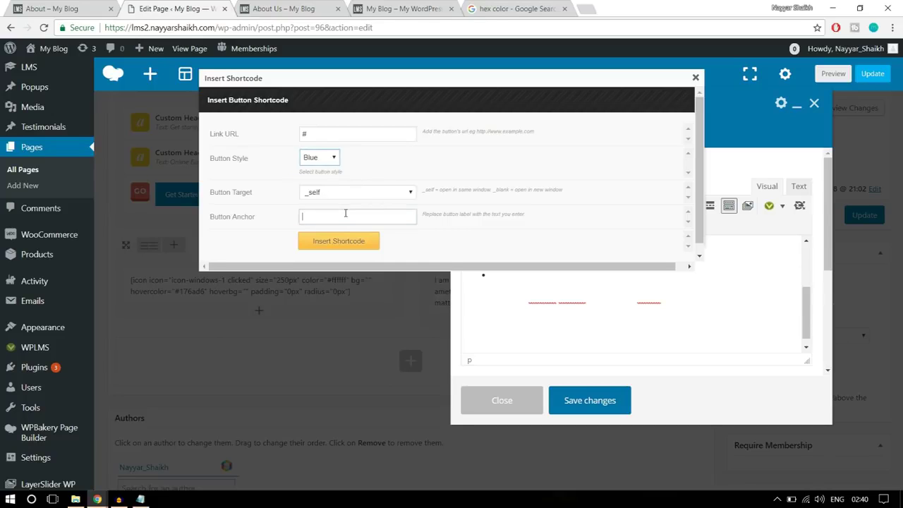
{"action": "left_click", "coordinate": [66, 7]}
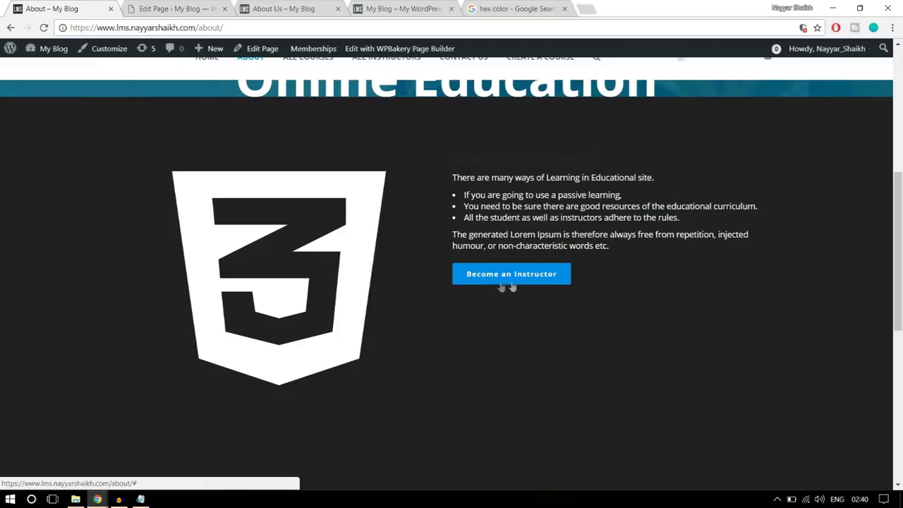
{"action": "key", "text": "ctrl+Tab"}
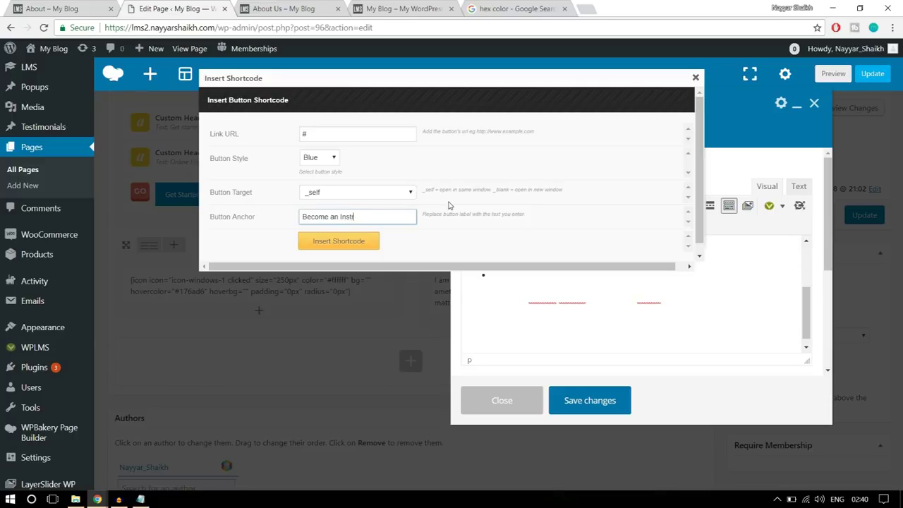
{"action": "type", "text": "tor"}
Insert the button shortcode, save the text block, and update the page
{"action": "left_click_drag", "start_coordinate": [318, 132], "coordinate": [294, 136]}
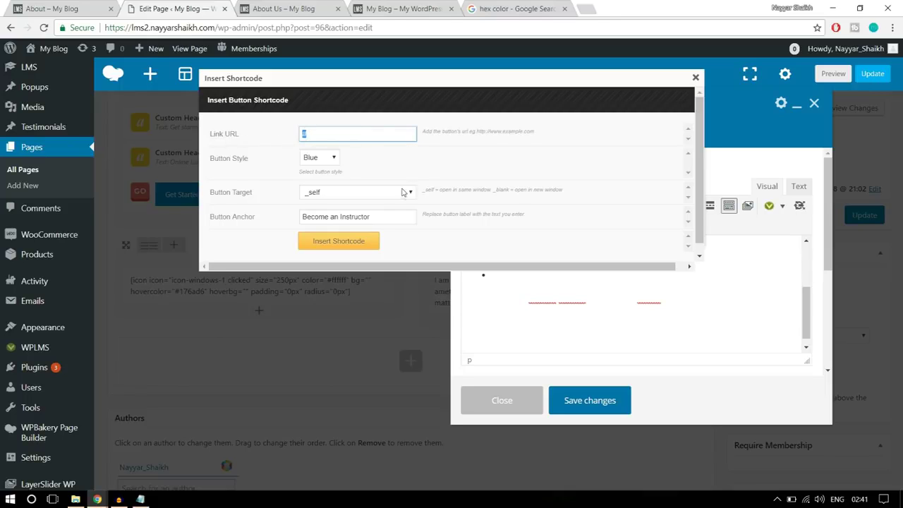
{"action": "left_click", "coordinate": [354, 247]}
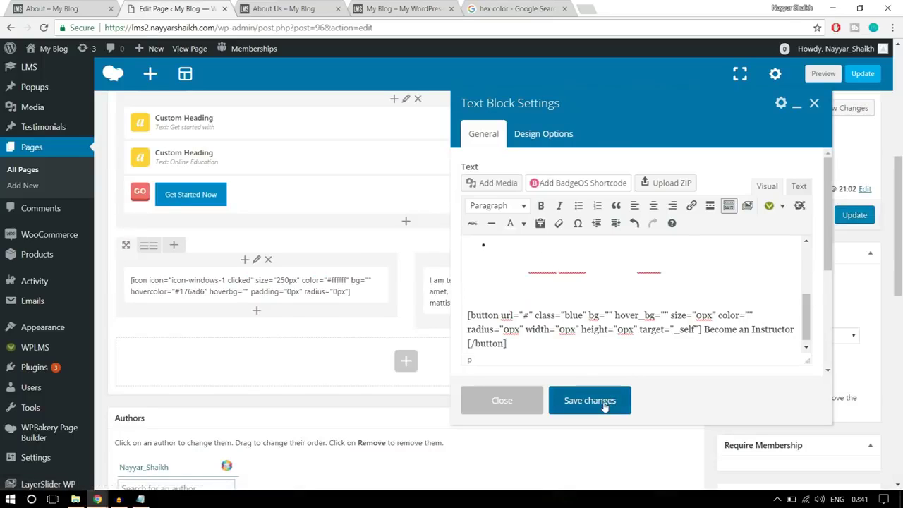
{"action": "left_click", "coordinate": [590, 400]}
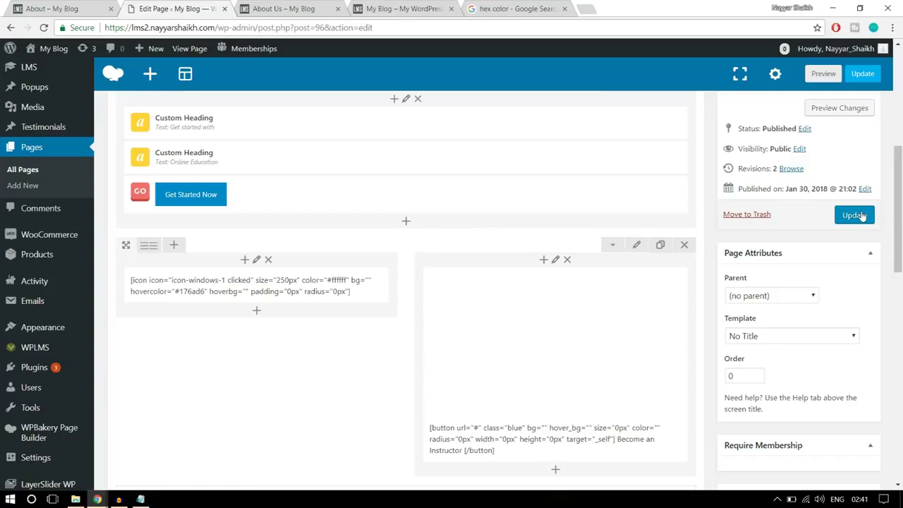
{"action": "left_click", "coordinate": [861, 215]}
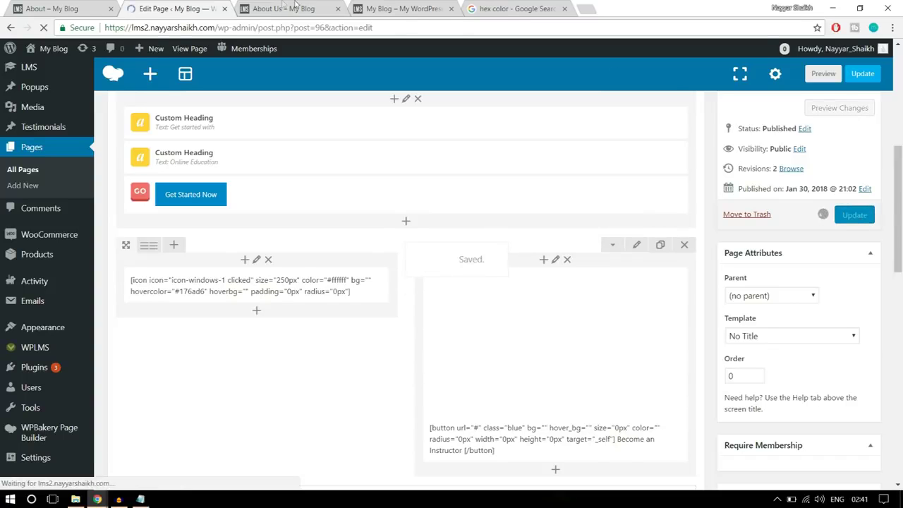
Reload the live About Us page and highlight the right column to reveal its white text
{"action": "left_click", "coordinate": [296, 9]}
{"action": "left_click", "coordinate": [307, 30]}
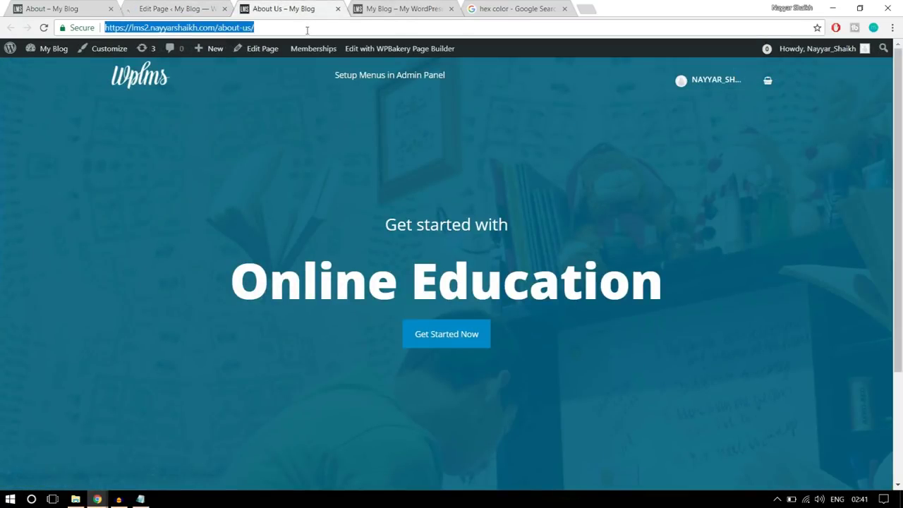
{"action": "key", "text": "Return"}
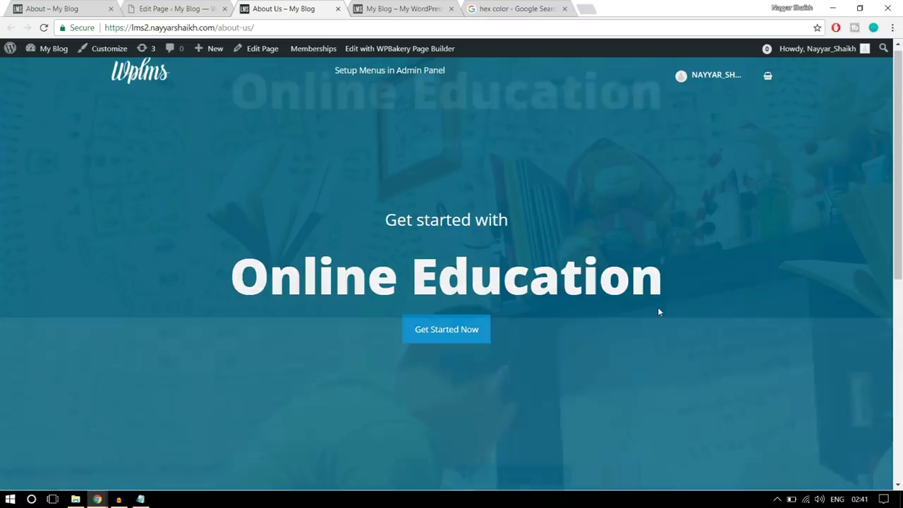
{"action": "scroll", "coordinate": [657, 308], "scroll_direction": "down", "scroll_amount": 10}
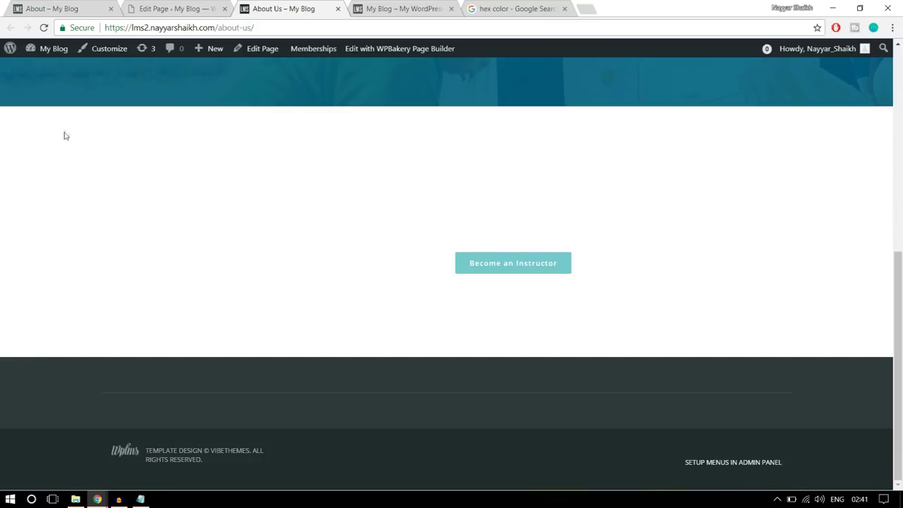
{"action": "left_click_drag", "start_coordinate": [327, 216], "coordinate": [637, 303]}
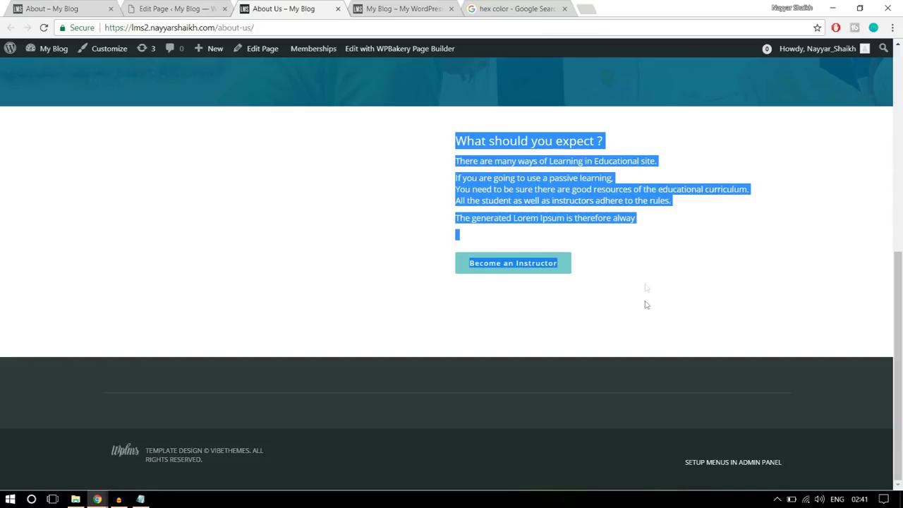
Compare with the reference About page, then return to About Us and clear the selection
{"action": "left_click", "coordinate": [60, 7]}
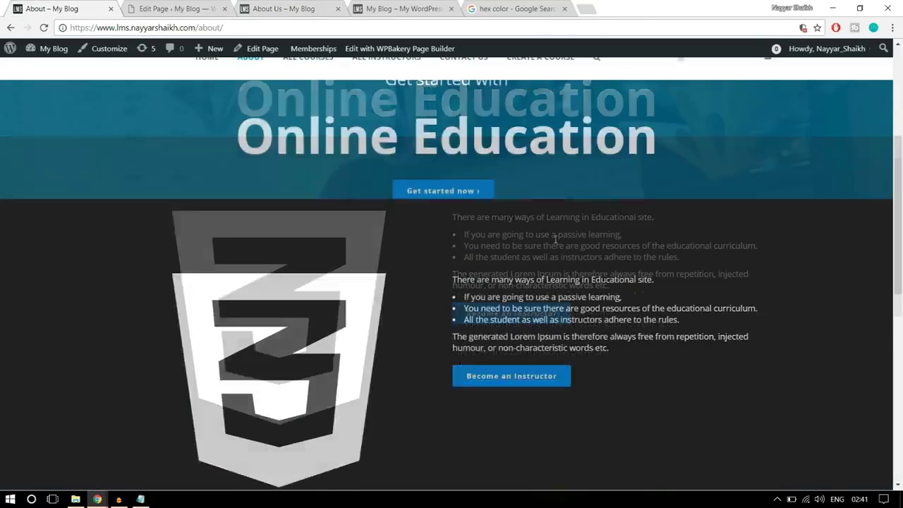
{"action": "scroll", "coordinate": [555, 252], "scroll_direction": "down", "scroll_amount": 3}
{"action": "scroll", "coordinate": [548, 286], "scroll_direction": "up", "scroll_amount": 5}
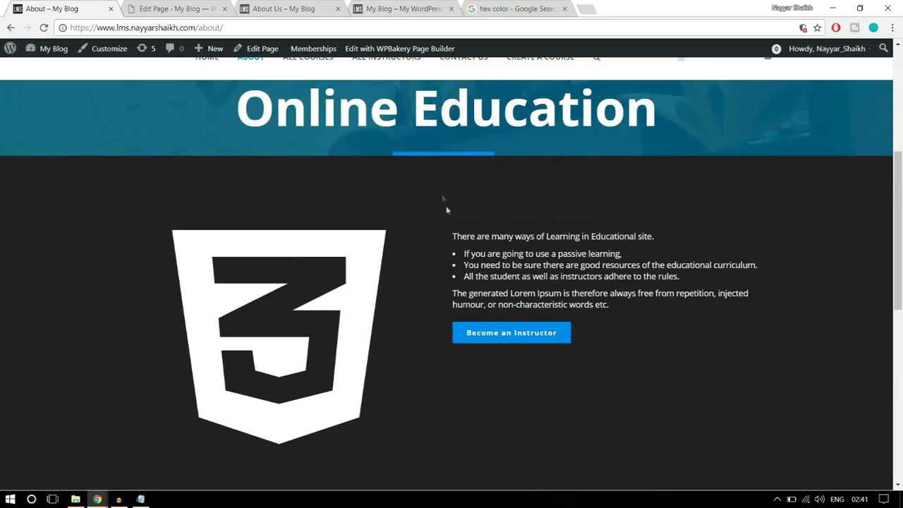
{"action": "scroll", "coordinate": [456, 461], "scroll_direction": "down", "scroll_amount": 2}
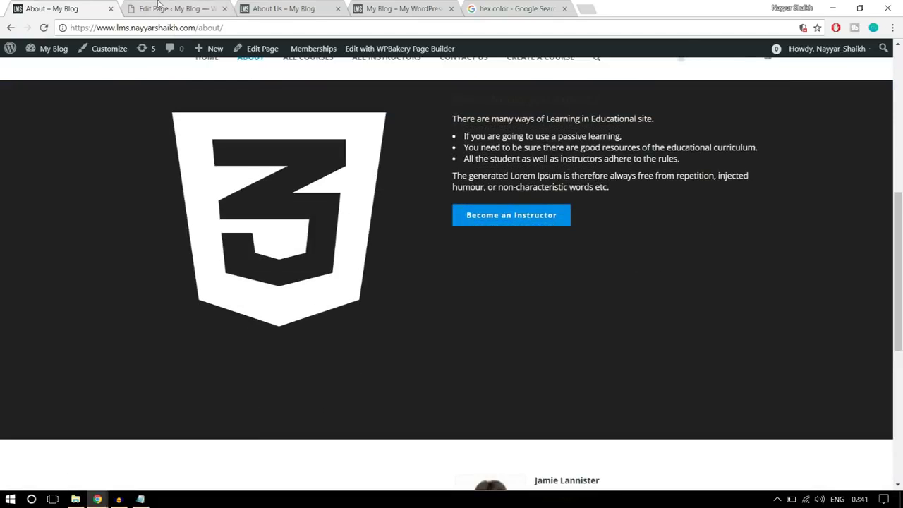
{"action": "left_click", "coordinate": [158, 7]}
{"action": "left_click", "coordinate": [282, 7]}
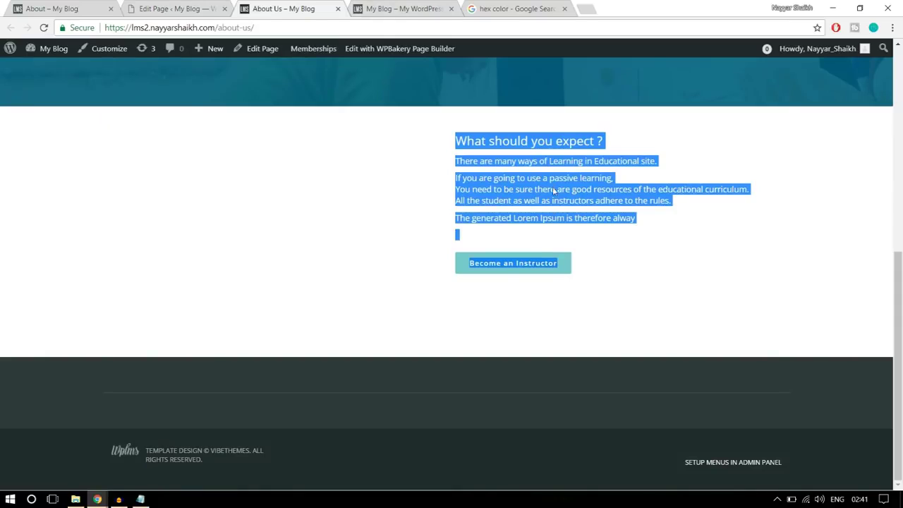
{"action": "left_click", "coordinate": [457, 175]}
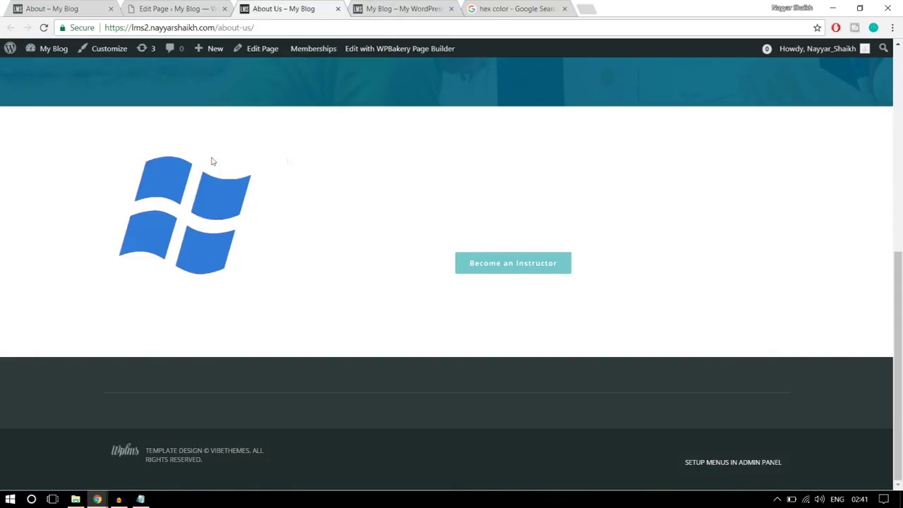
In the Windows-icon row's Design Options, set a black #000000 background and 100 top padding
{"action": "left_click", "coordinate": [182, 9]}
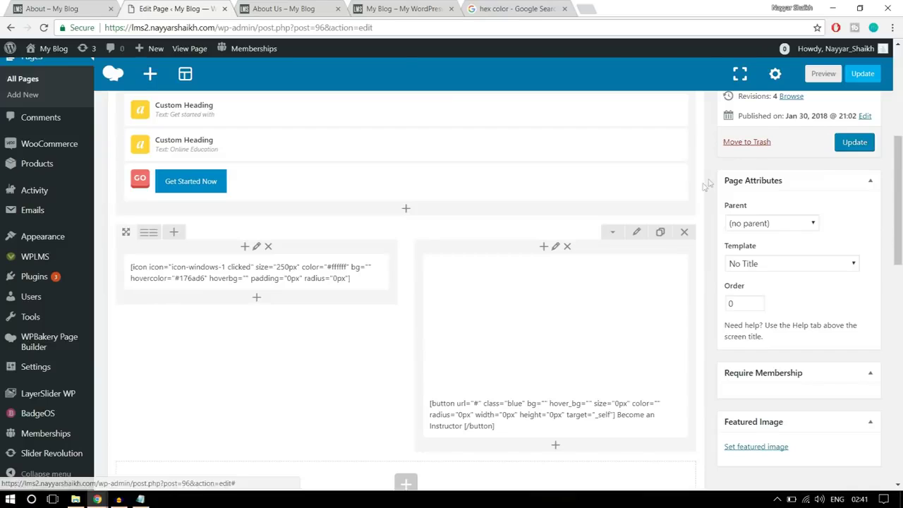
{"action": "left_click", "coordinate": [638, 234]}
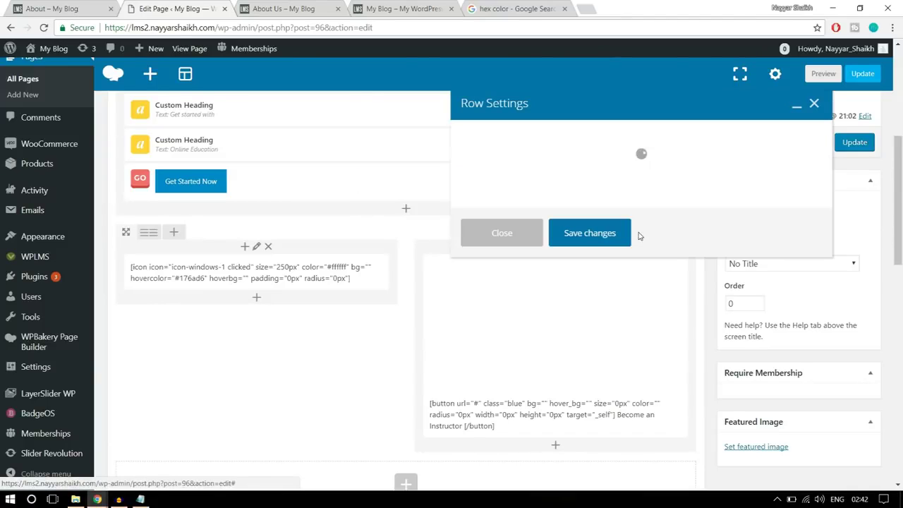
{"action": "left_click", "coordinate": [564, 133]}
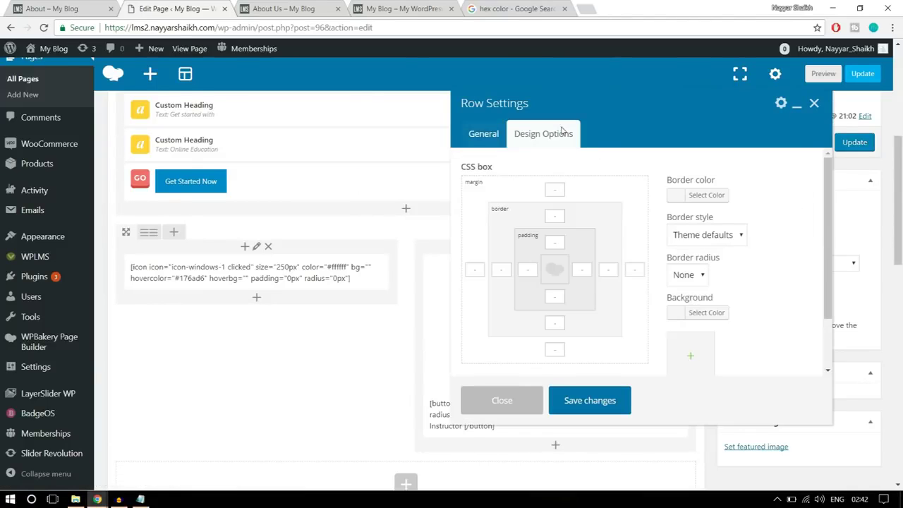
{"action": "scroll", "coordinate": [677, 254], "scroll_direction": "down", "scroll_amount": 1}
{"action": "left_click", "coordinate": [706, 256]}
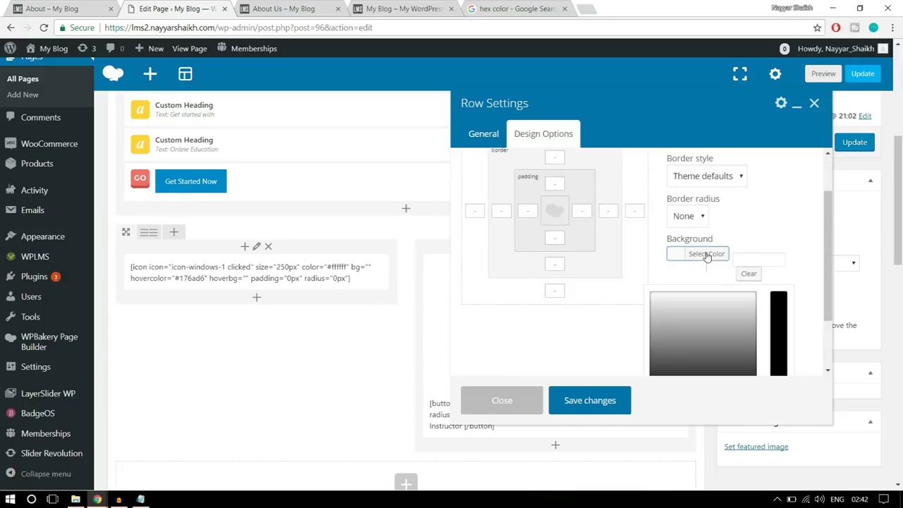
{"action": "scroll", "coordinate": [762, 268], "scroll_direction": "down", "scroll_amount": 2}
{"action": "left_click", "coordinate": [654, 327]}
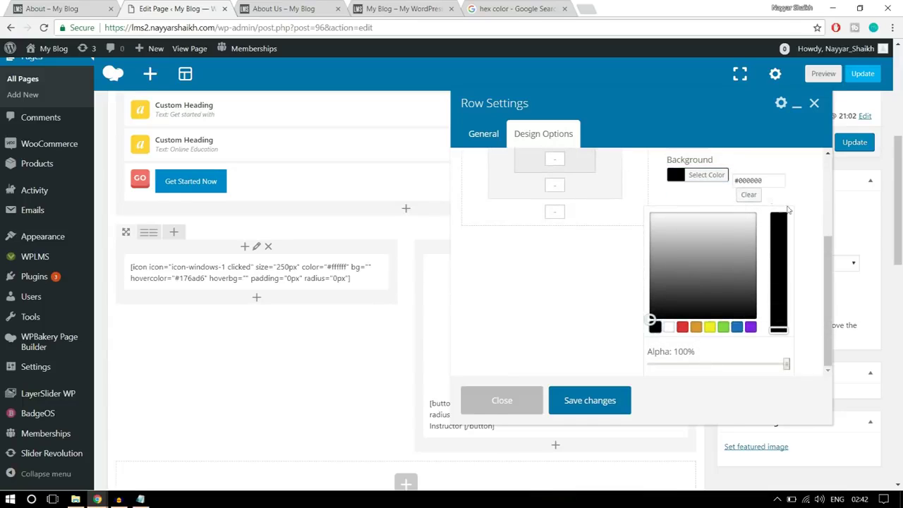
{"action": "left_click", "coordinate": [712, 175]}
{"action": "scroll", "coordinate": [781, 244], "scroll_direction": "up", "scroll_amount": 1}
{"action": "left_click", "coordinate": [547, 241]}
{"action": "type", "text": "1"}
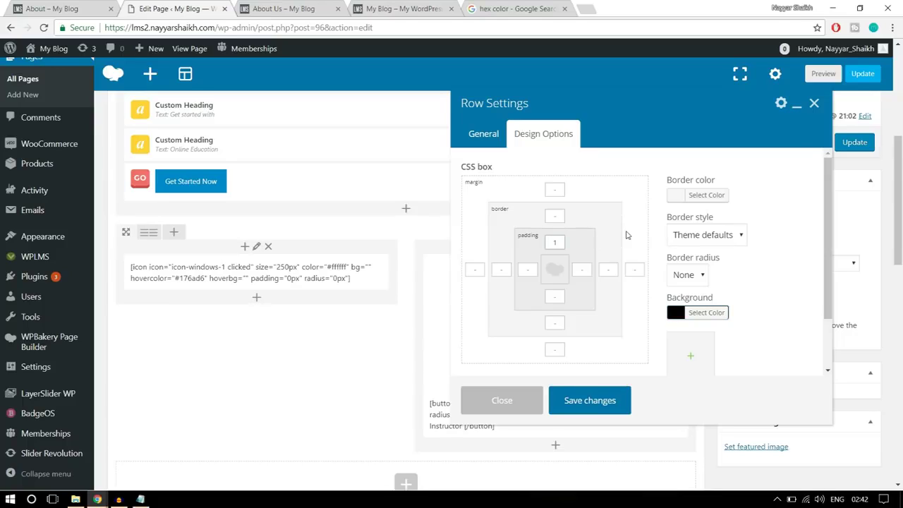
{"action": "type", "text": "00"}
{"action": "left_click", "coordinate": [555, 297]}
{"action": "type", "text": "100"}
Save the row, update the page, and reload the live About Us page to see the black row
{"action": "left_click", "coordinate": [611, 399]}
{"action": "left_click", "coordinate": [854, 144]}
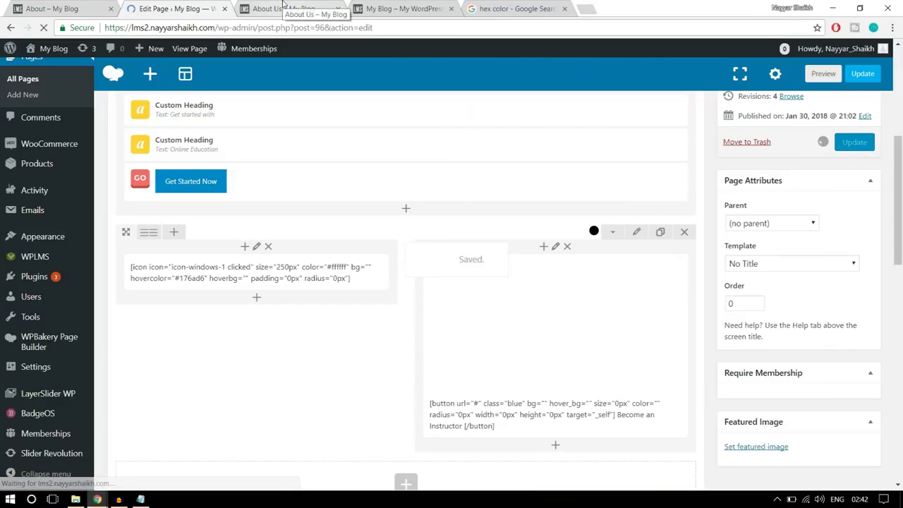
{"action": "left_click", "coordinate": [289, 9]}
{"action": "left_click", "coordinate": [44, 28]}
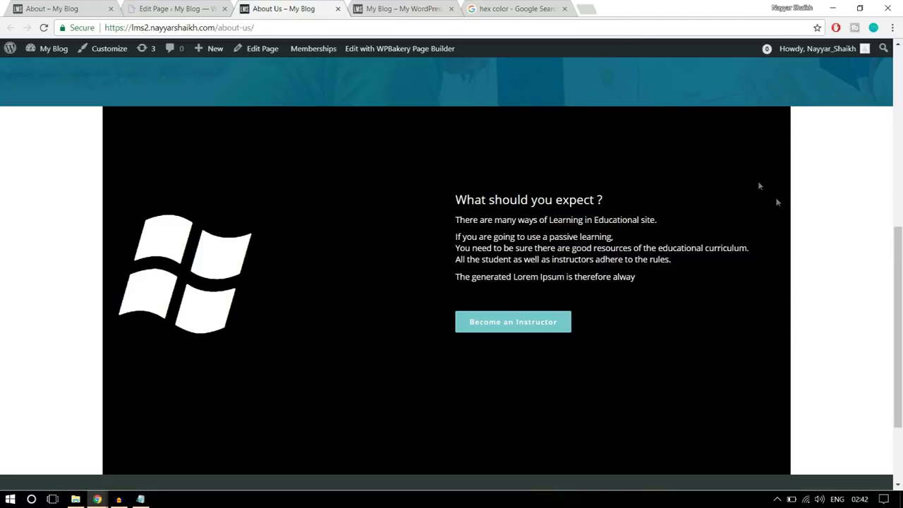
{"action": "scroll", "coordinate": [801, 255], "scroll_direction": "up", "scroll_amount": 3}
{"action": "scroll", "coordinate": [800, 255], "scroll_direction": "down", "scroll_amount": 4}
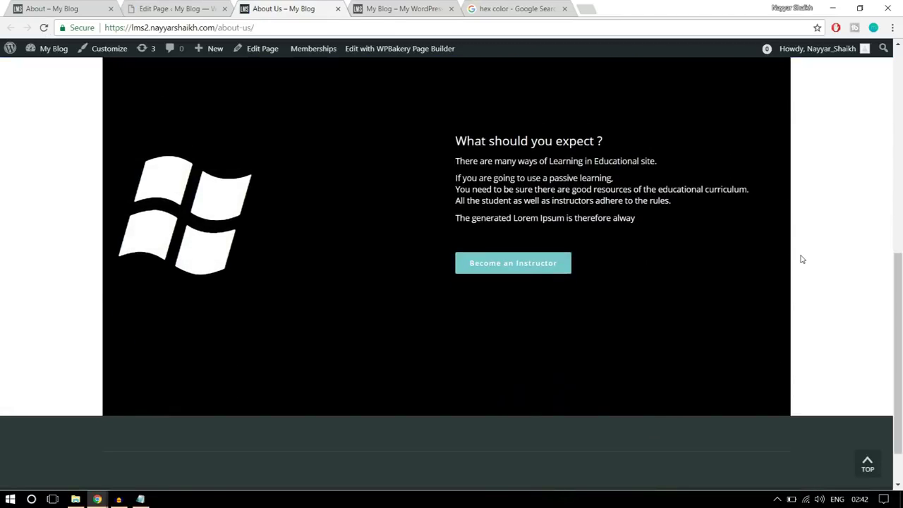
{"action": "scroll", "coordinate": [801, 259], "scroll_direction": "up", "scroll_amount": 1}
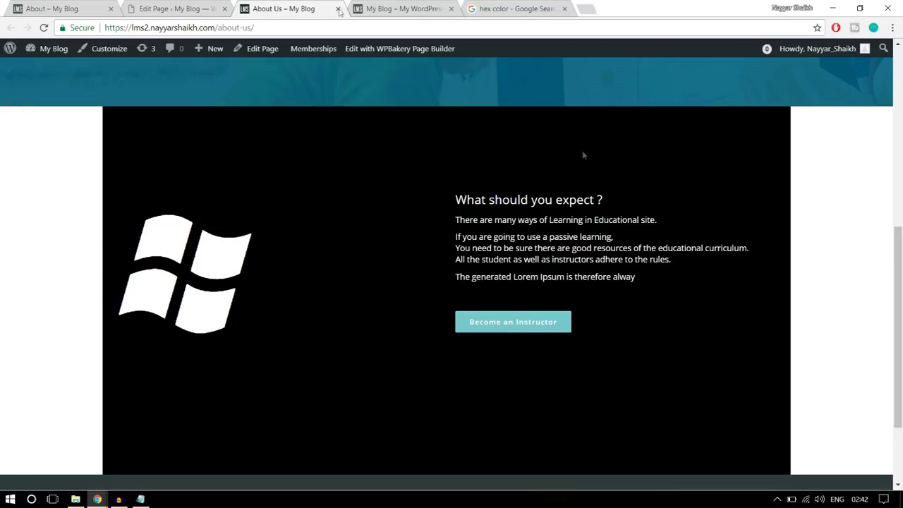
{"action": "left_click", "coordinate": [173, 8]}
{"action": "scroll", "coordinate": [572, 212], "scroll_direction": "down", "scroll_amount": 5}
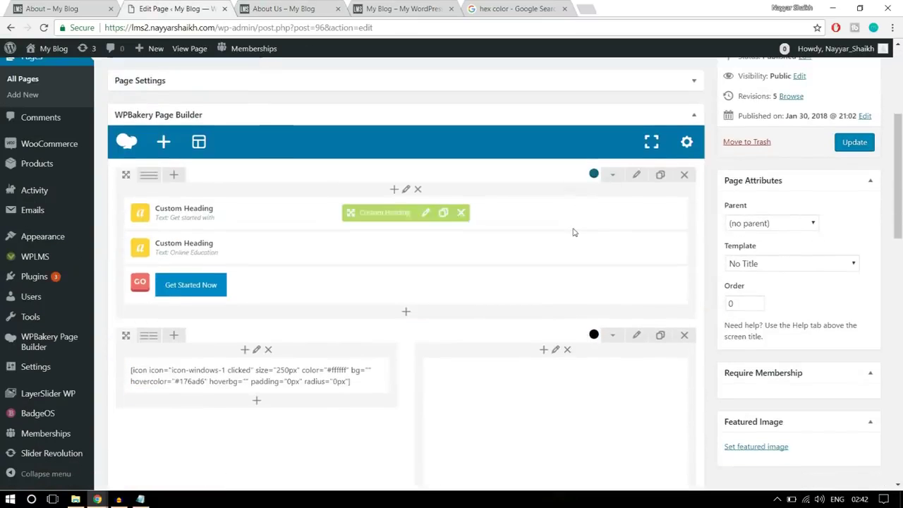
Set the black row's Row stretch to Stretch row, save it, and update the page
{"action": "left_click", "coordinate": [637, 243]}
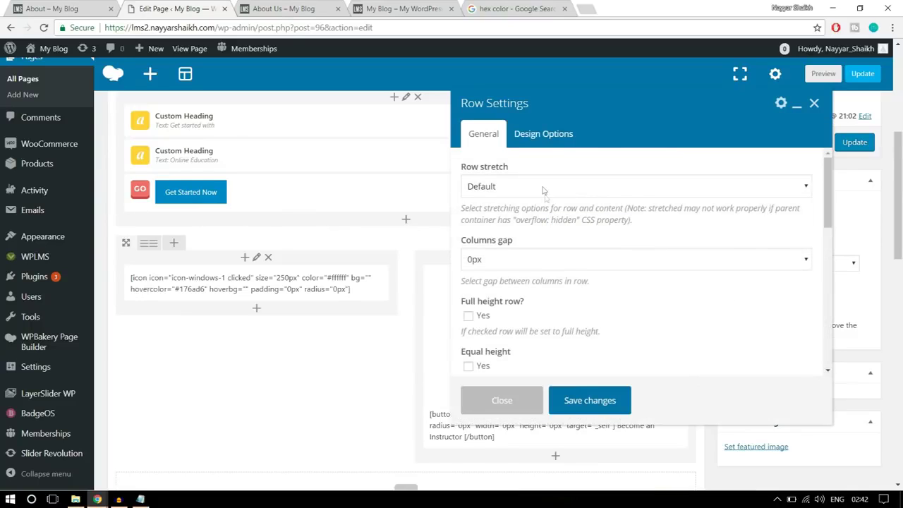
{"action": "left_click", "coordinate": [543, 187]}
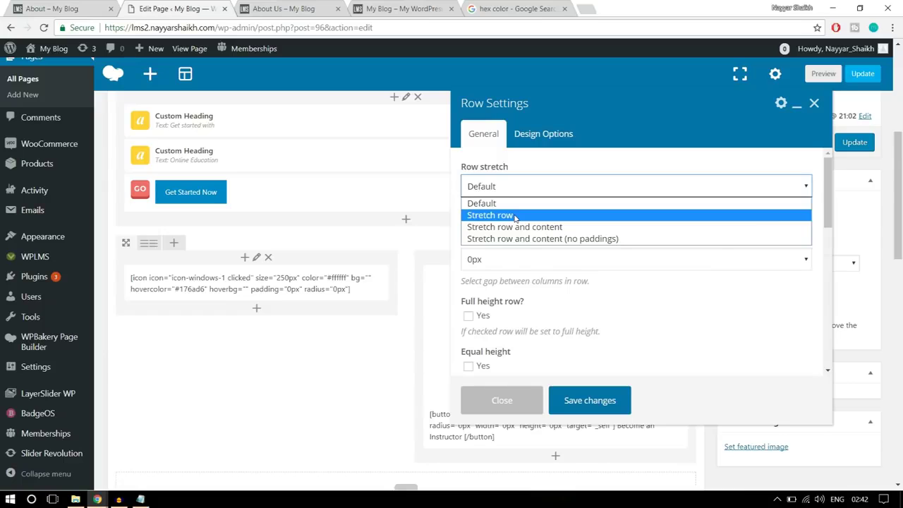
{"action": "left_click", "coordinate": [517, 216]}
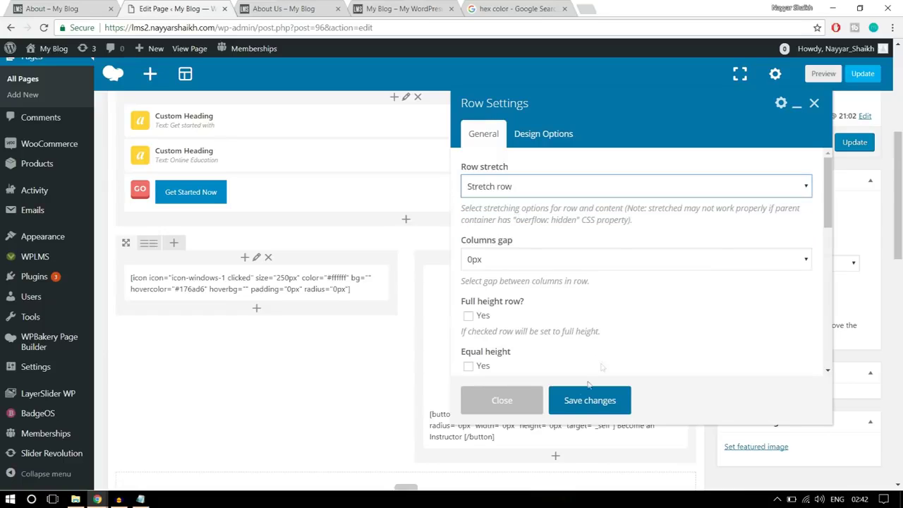
{"action": "left_click", "coordinate": [583, 402]}
{"action": "left_click", "coordinate": [842, 151]}
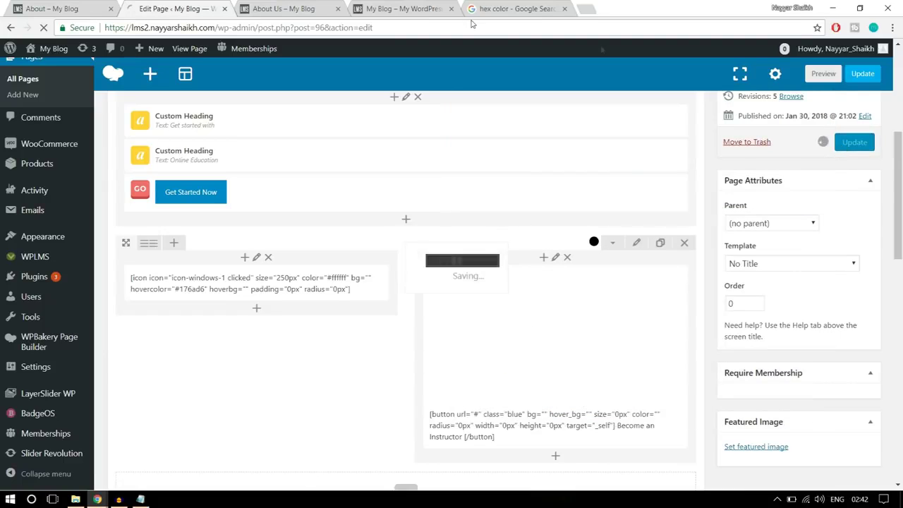
Reload the live About Us page, then scroll the reference About page to Meet the Instructors
{"action": "left_click", "coordinate": [279, 8]}
{"action": "left_click", "coordinate": [43, 28]}
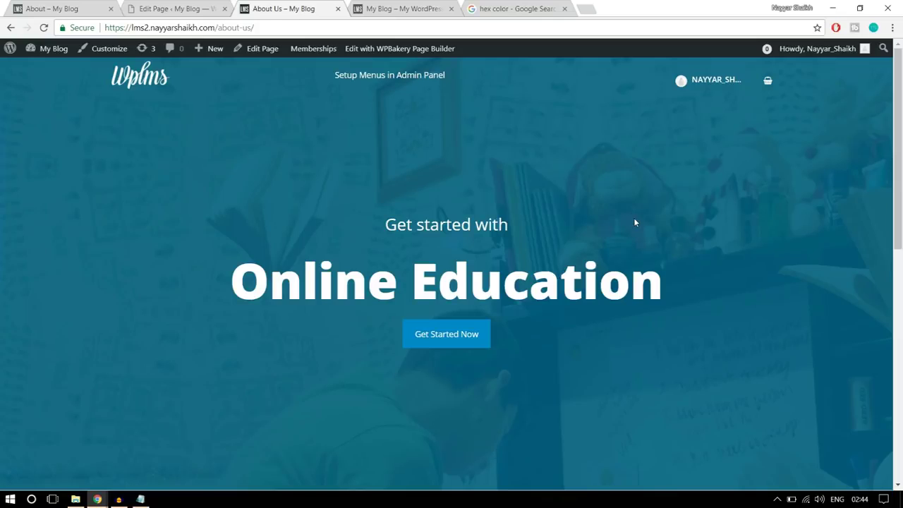
{"action": "scroll", "coordinate": [691, 272], "scroll_direction": "down", "scroll_amount": 4}
{"action": "scroll", "coordinate": [691, 276], "scroll_direction": "down", "scroll_amount": 2}
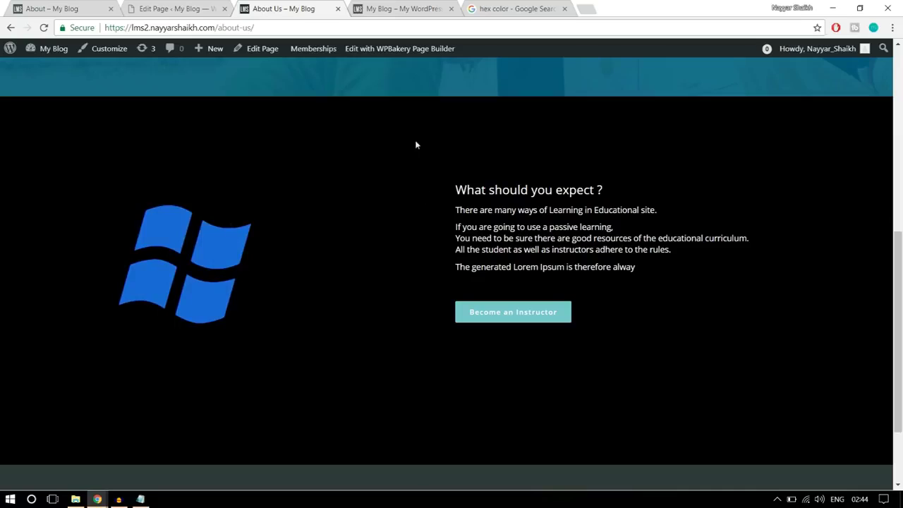
{"action": "left_click", "coordinate": [75, 7]}
{"action": "scroll", "coordinate": [605, 278], "scroll_direction": "down", "scroll_amount": 4}
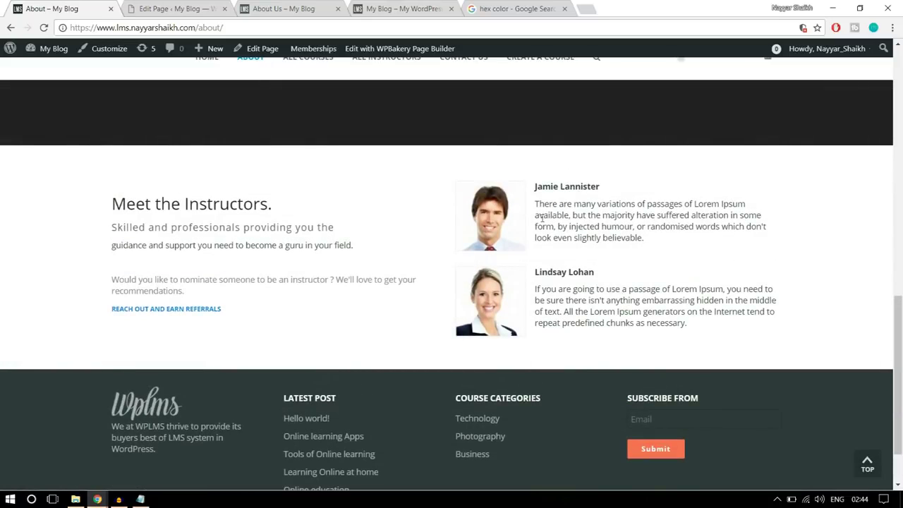
Add a Text Block element to the empty row
{"action": "left_click", "coordinate": [177, 7]}
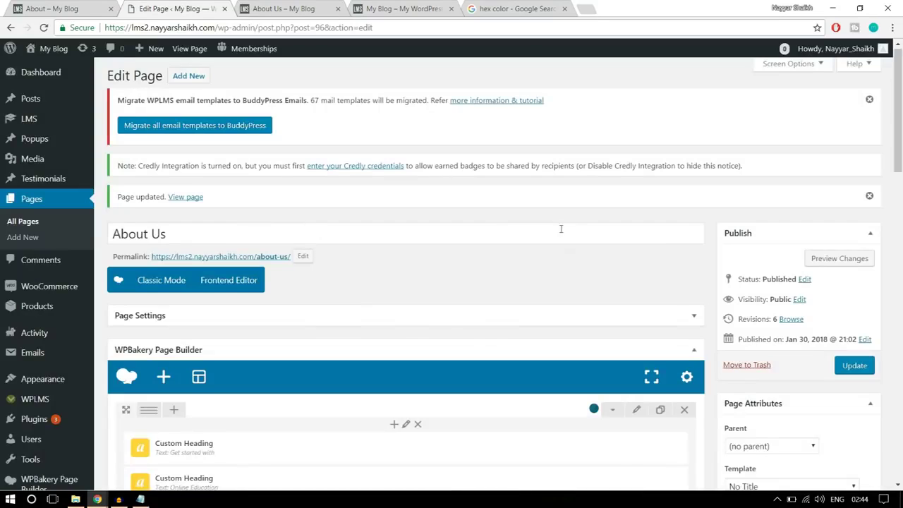
{"action": "scroll", "coordinate": [569, 251], "scroll_direction": "down", "scroll_amount": 3}
{"action": "scroll", "coordinate": [569, 251], "scroll_direction": "down", "scroll_amount": 3}
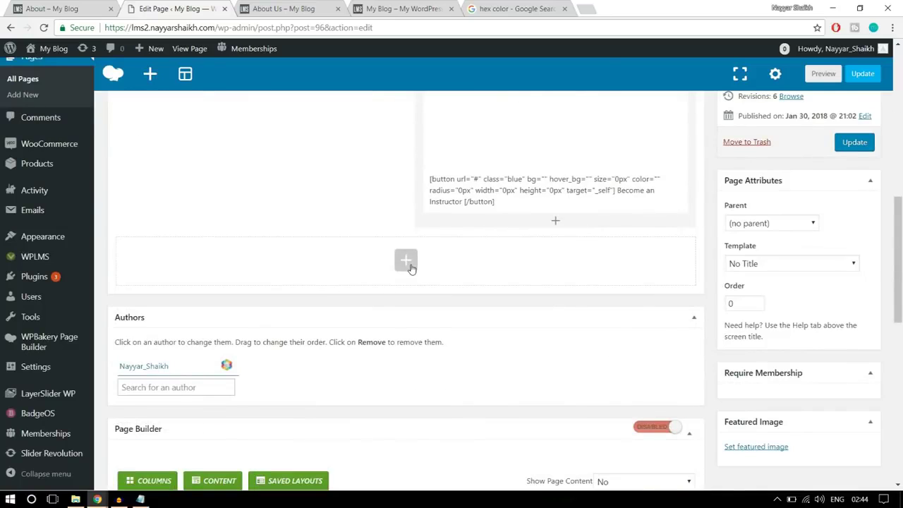
{"action": "left_click", "coordinate": [409, 266]}
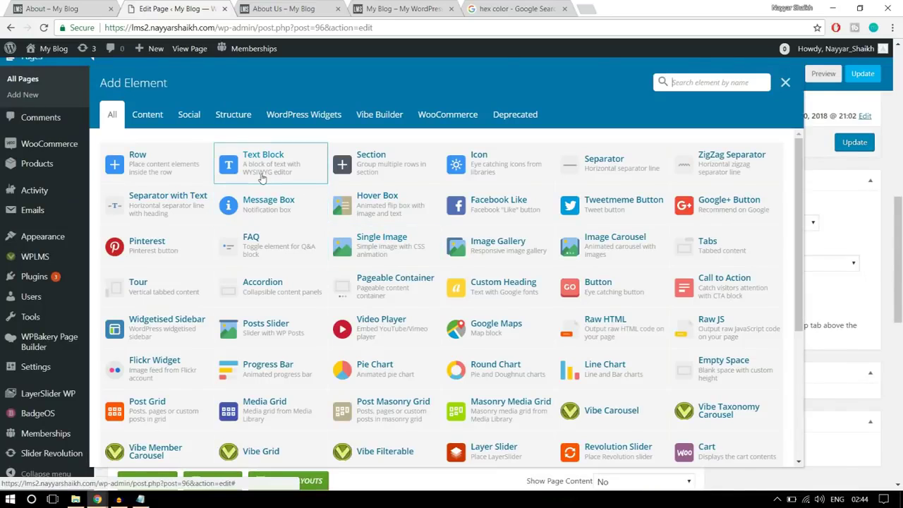
{"action": "left_click", "coordinate": [261, 170]}
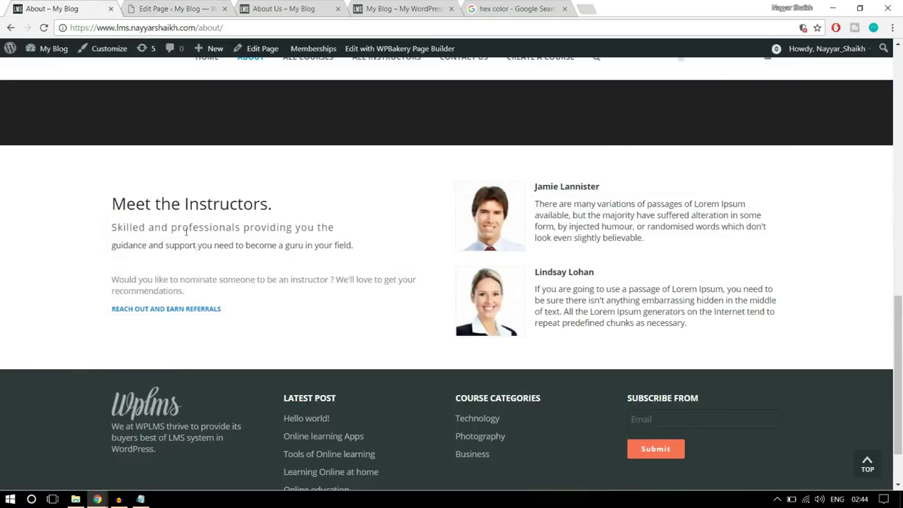
Copy the About page's Meet the Instructors text and paste it over the block's placeholder
{"action": "left_click_drag", "start_coordinate": [246, 313], "coordinate": [113, 192]}
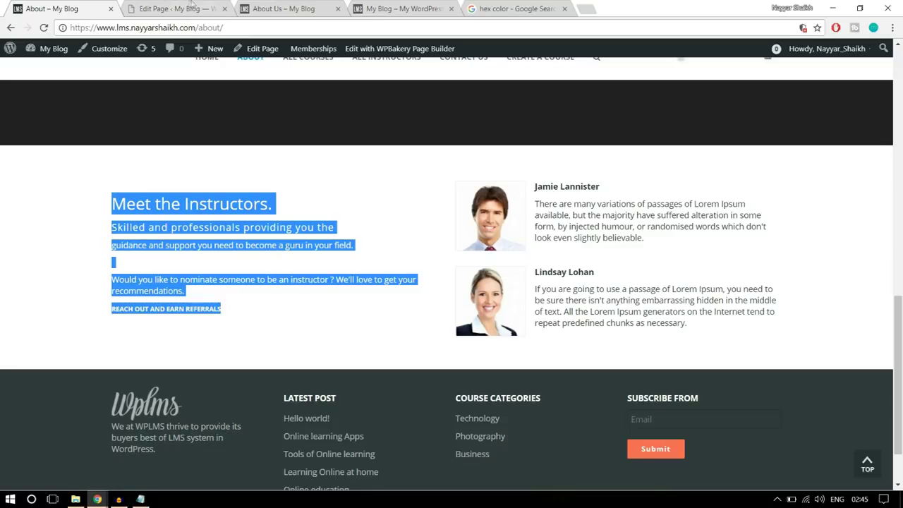
{"action": "left_click", "coordinate": [161, 7]}
{"action": "key", "text": "ctrl+a"}
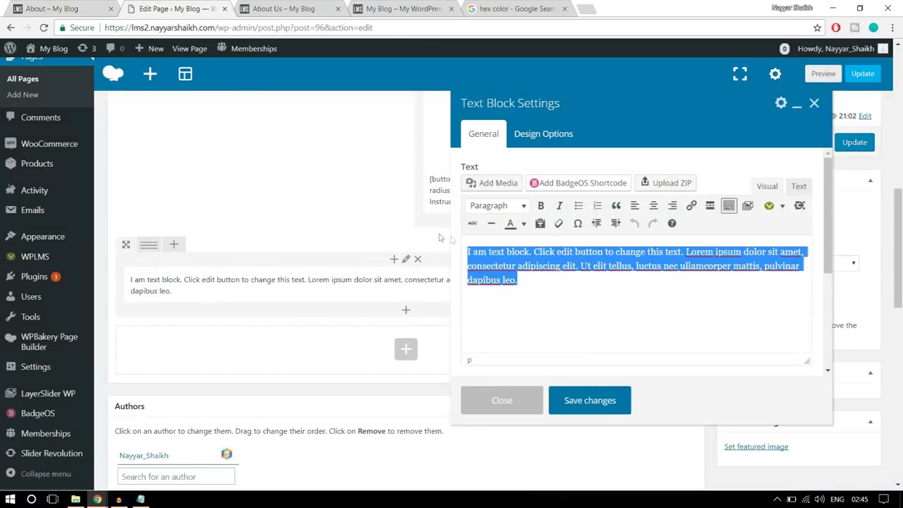
{"action": "key", "text": "ctrl+v"}
{"action": "scroll", "coordinate": [617, 271], "scroll_direction": "down", "scroll_amount": 1}
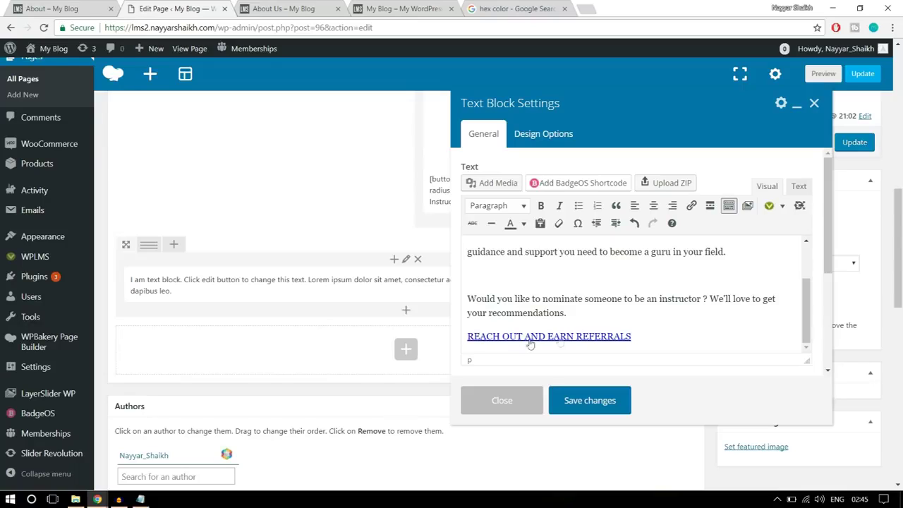
{"action": "left_click_drag", "start_coordinate": [652, 340], "coordinate": [464, 336]}
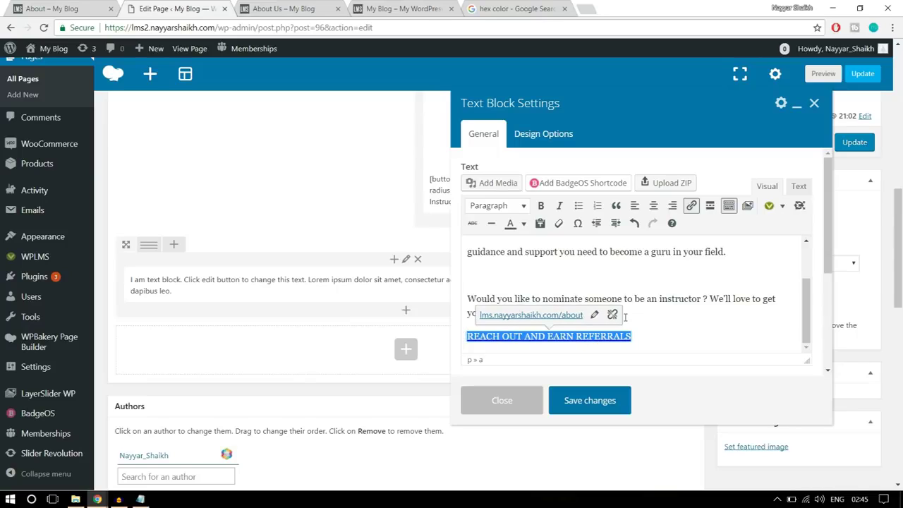
Remove the existing link from the REACH OUT AND EARN REFERRALS line and check the original About page
{"action": "left_click", "coordinate": [613, 315]}
{"action": "left_click", "coordinate": [657, 319]}
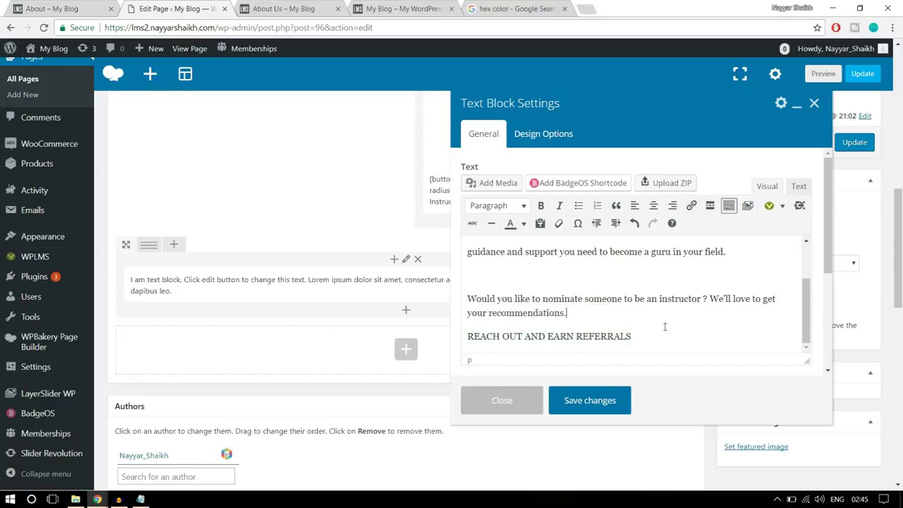
{"action": "left_click_drag", "start_coordinate": [664, 333], "coordinate": [468, 345]}
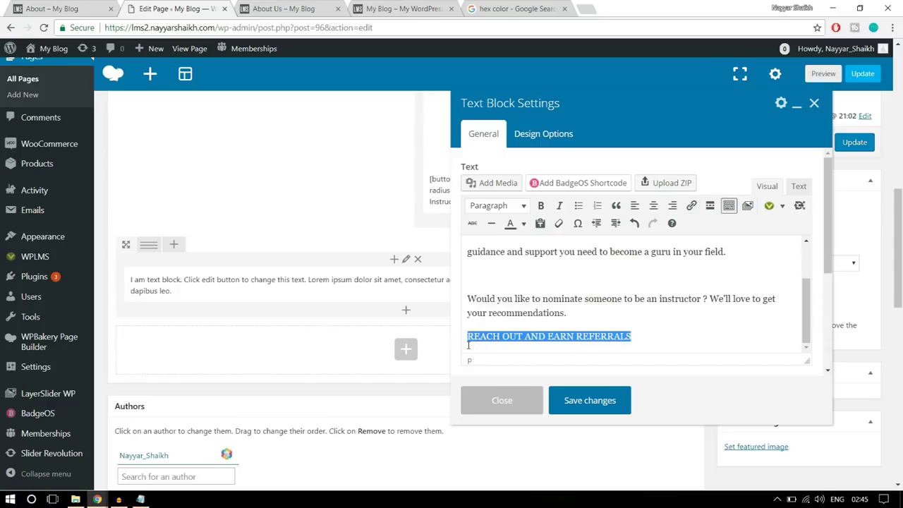
{"action": "left_click", "coordinate": [578, 332]}
{"action": "left_click", "coordinate": [99, 7]}
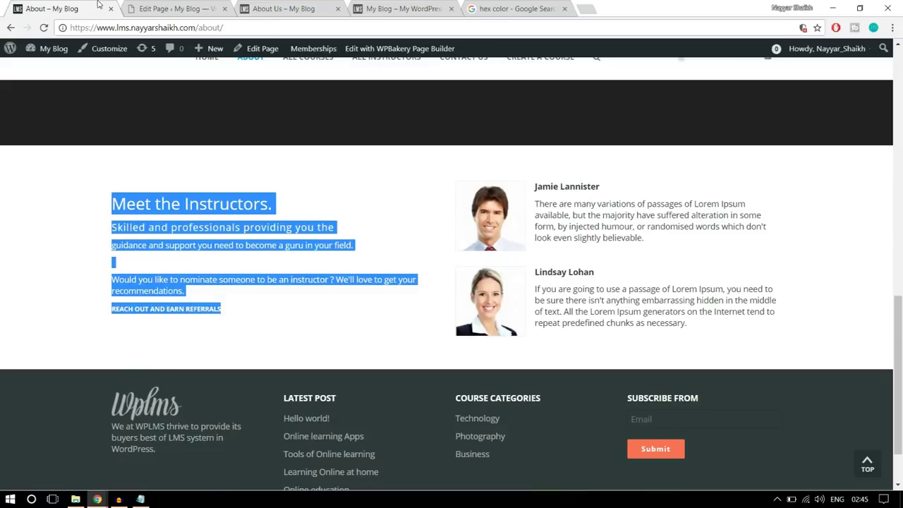
{"action": "left_click", "coordinate": [277, 312]}
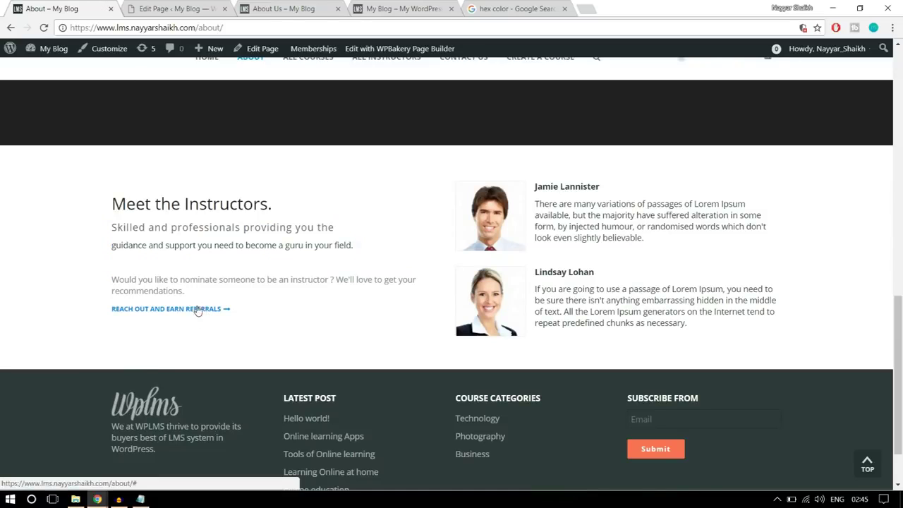
{"action": "left_click", "coordinate": [153, 7]}
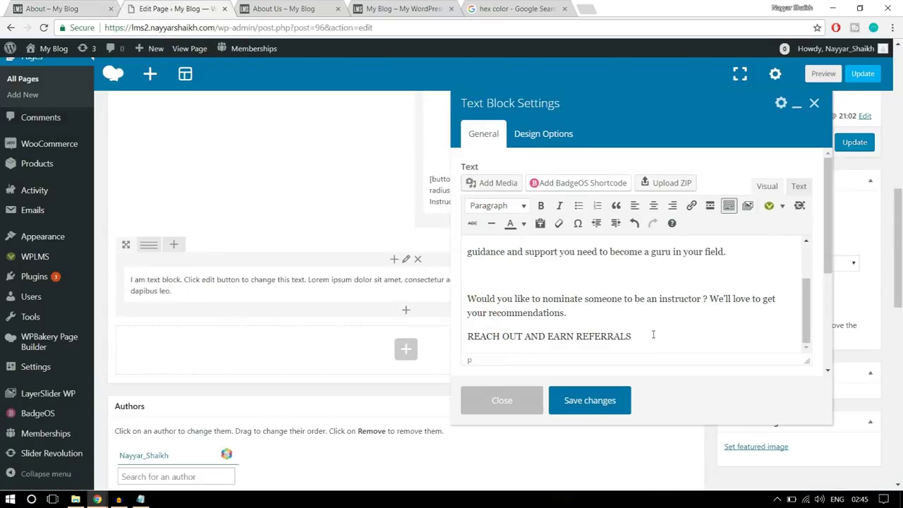
Link the REACH OUT AND EARN REFERRALS line to '#' and save the text block
{"action": "left_click_drag", "start_coordinate": [651, 335], "coordinate": [459, 336]}
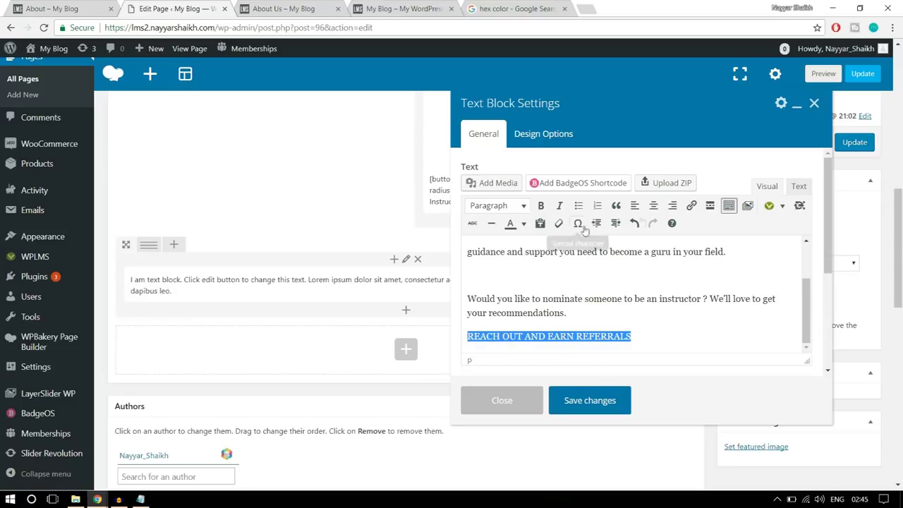
{"action": "left_click", "coordinate": [692, 208]}
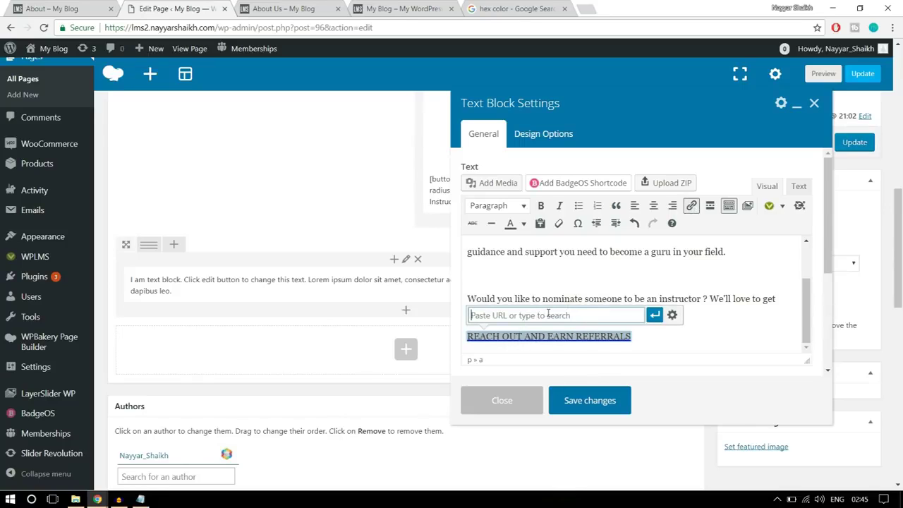
{"action": "type", "text": "#"}
{"action": "left_click", "coordinate": [655, 316]}
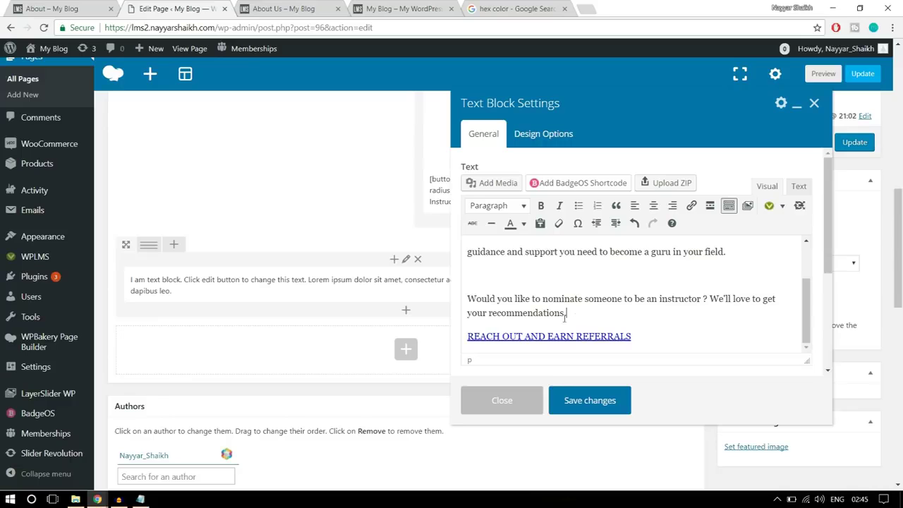
{"action": "left_click", "coordinate": [611, 401]}
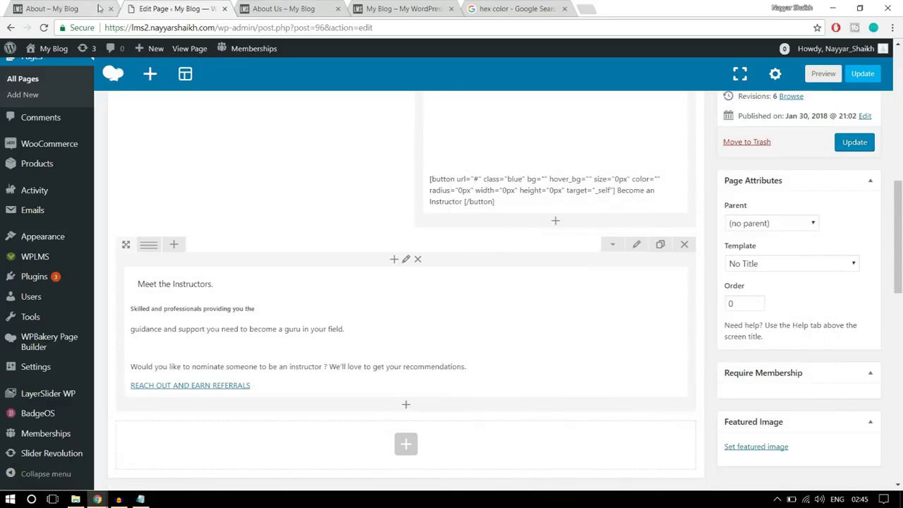
{"action": "left_click", "coordinate": [81, 9]}
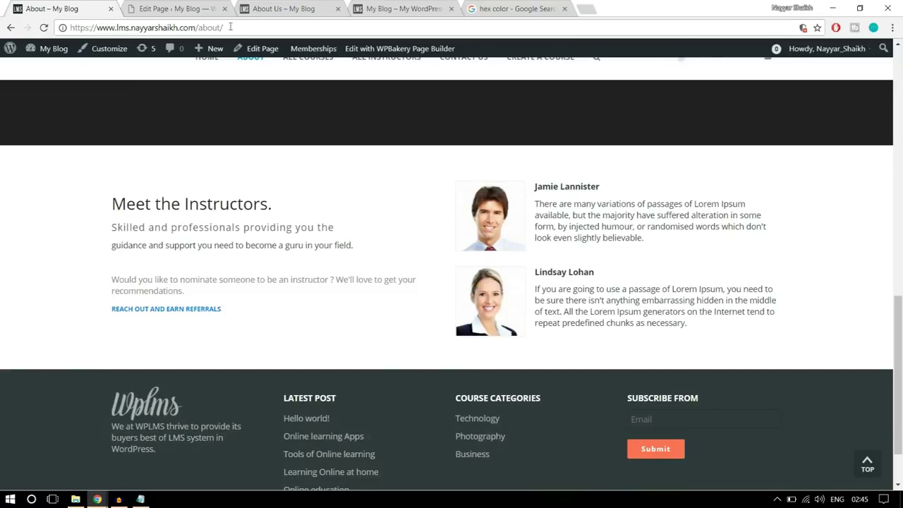
{"action": "left_click", "coordinate": [162, 5]}
Change the row to a 1/2 + 1/2 layout and add a Text Block to the right column
{"action": "mouse_move", "coordinate": [148, 242]}
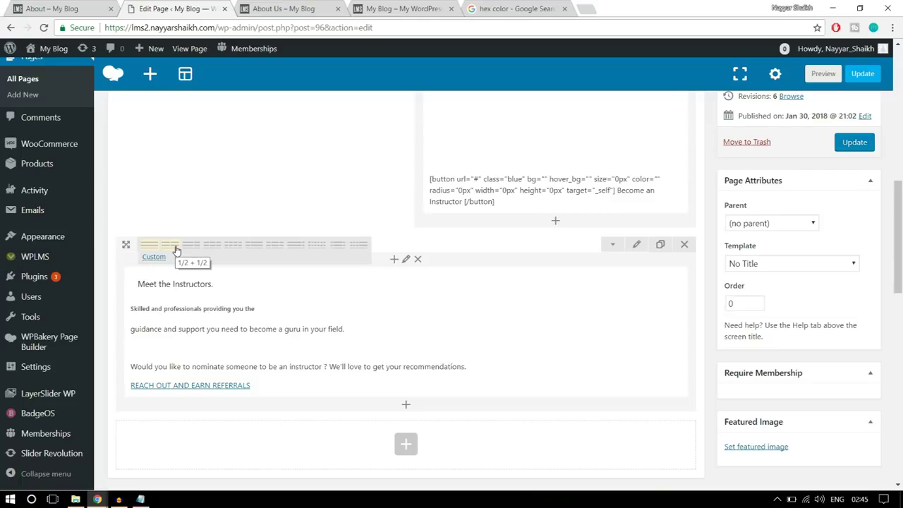
{"action": "left_click", "coordinate": [175, 251]}
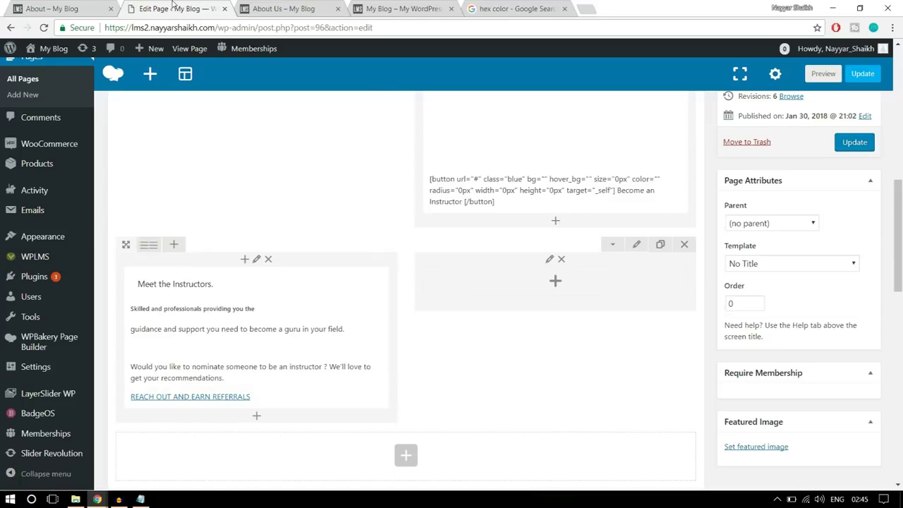
{"action": "key", "text": "ctrl+shift+Tab"}
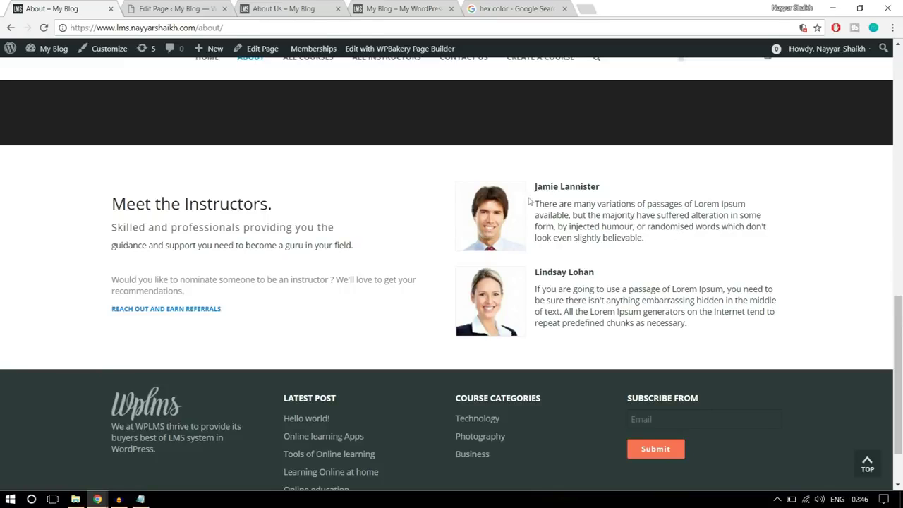
{"action": "left_click", "coordinate": [199, 5]}
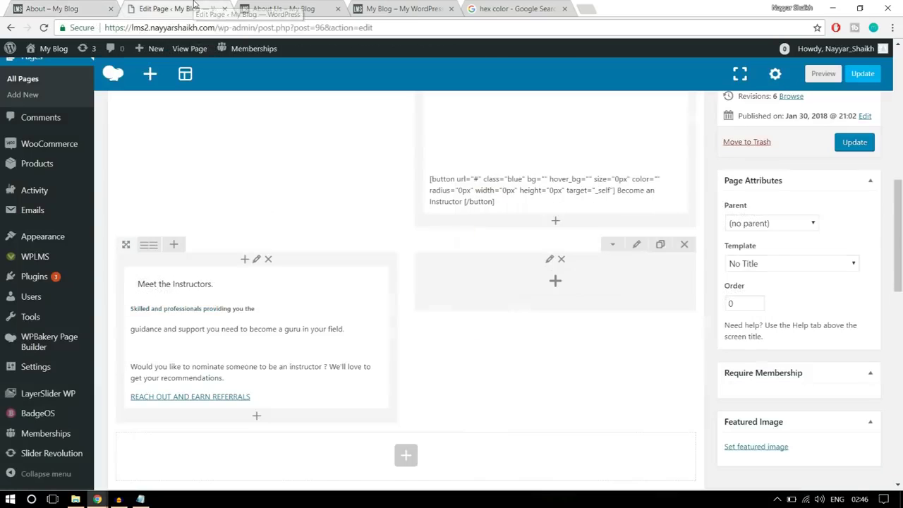
{"action": "left_click", "coordinate": [554, 282]}
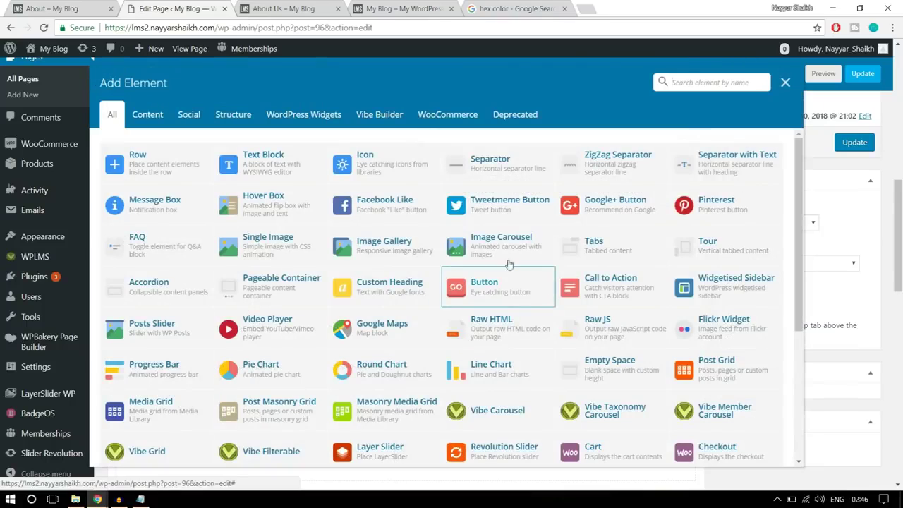
{"action": "left_click", "coordinate": [289, 163]}
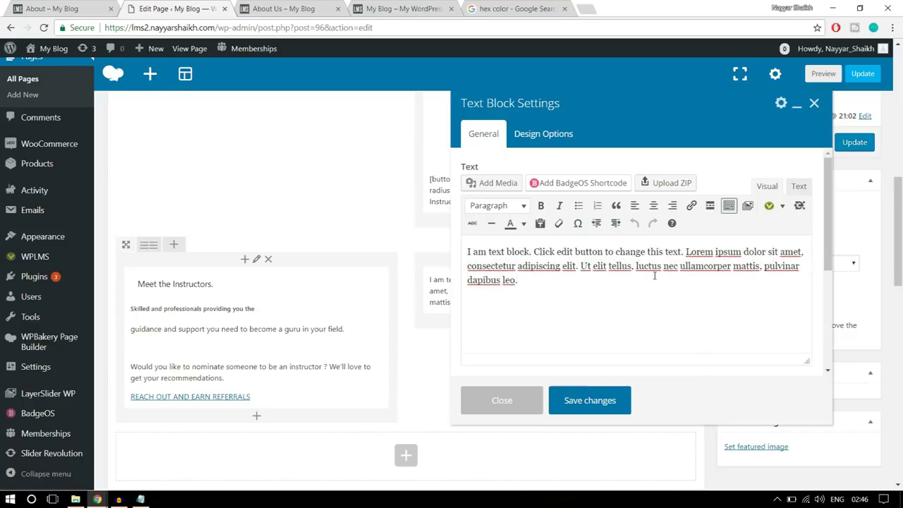
Clear the new block's placeholder text and copy the first instructor's name and bio from the live page
{"action": "left_click", "coordinate": [85, 7]}
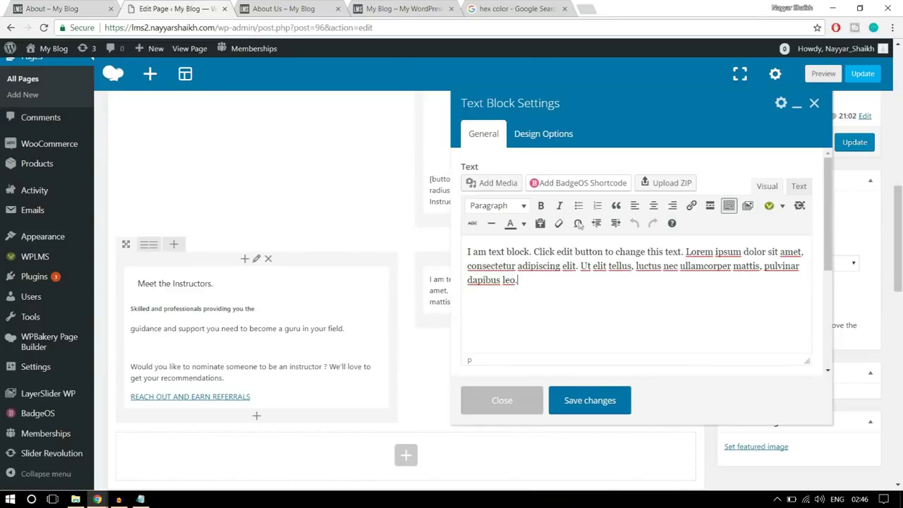
{"action": "left_click", "coordinate": [67, 4]}
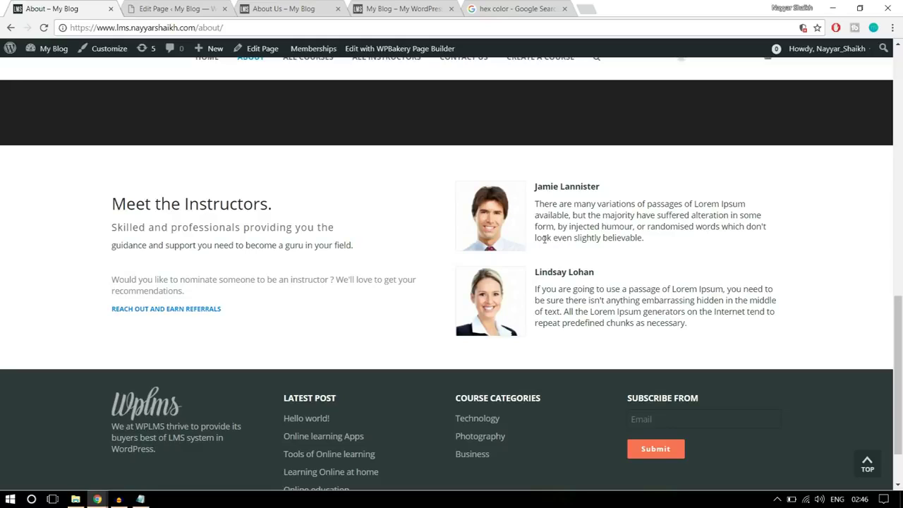
{"action": "left_click", "coordinate": [176, 8]}
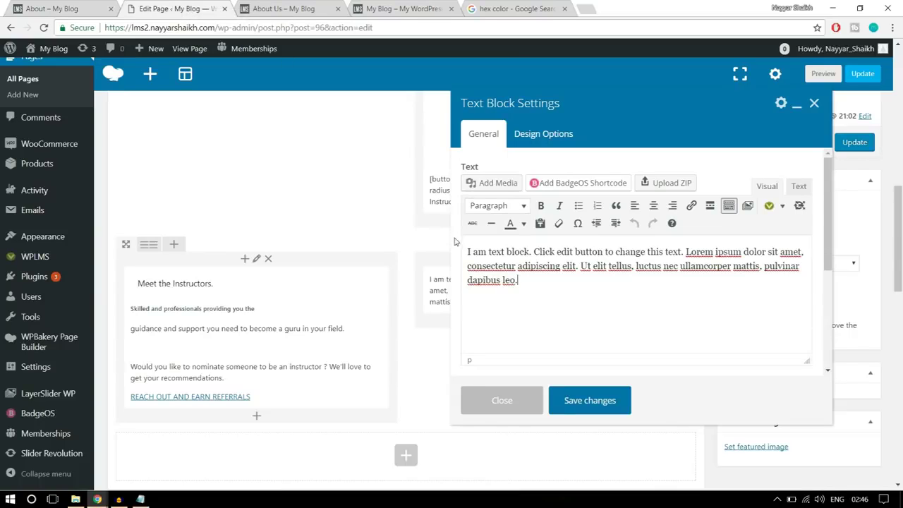
{"action": "key", "text": "ctrl+a"}
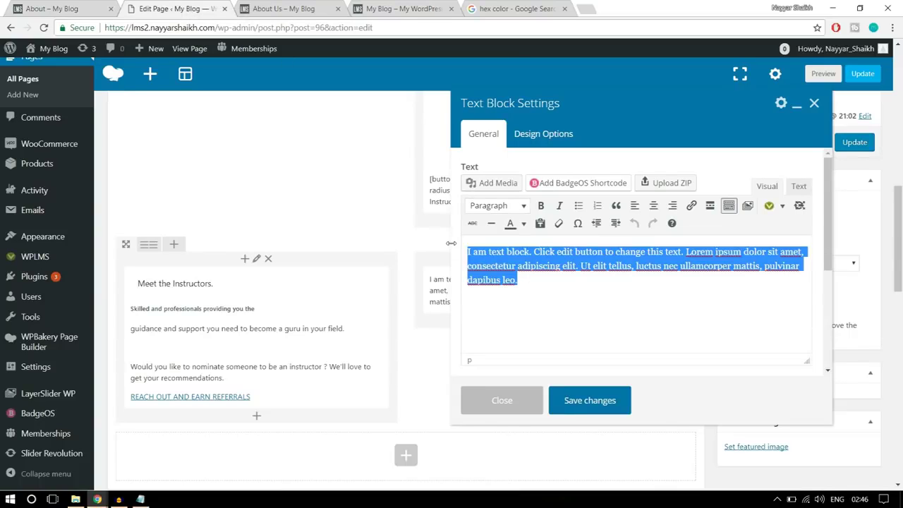
{"action": "key", "text": "BackSpace"}
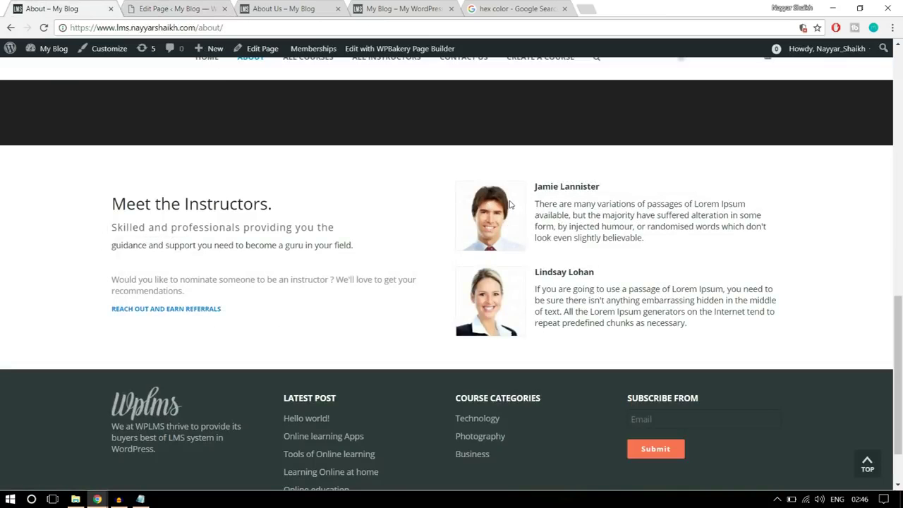
{"action": "left_click_drag", "start_coordinate": [535, 186], "coordinate": [671, 241]}
{"action": "key", "text": "ctrl+c"}
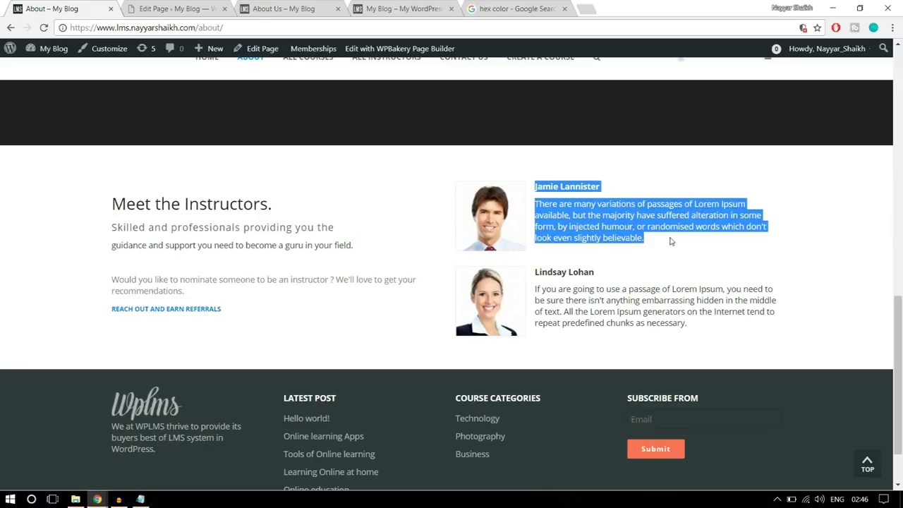
{"action": "left_click", "coordinate": [168, 8]}
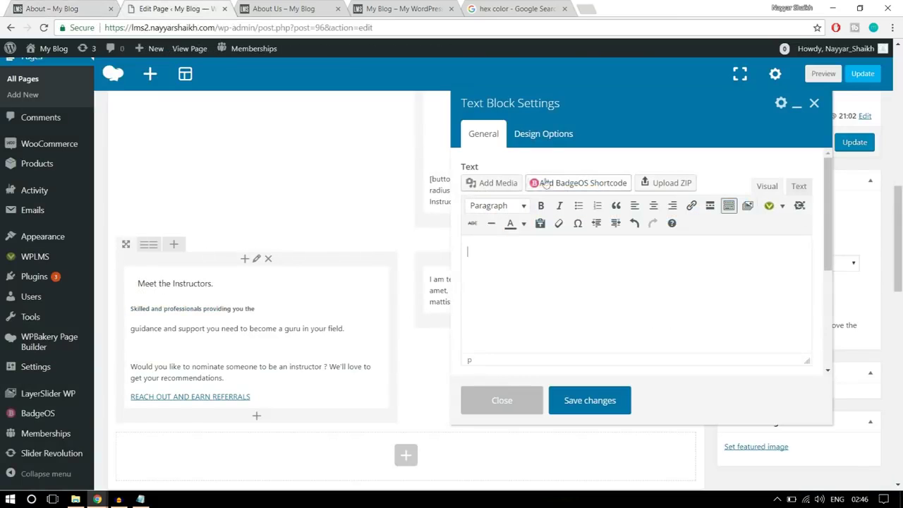
Upload the stu5-120x120 portrait and insert it into the text block
{"action": "left_click", "coordinate": [498, 183]}
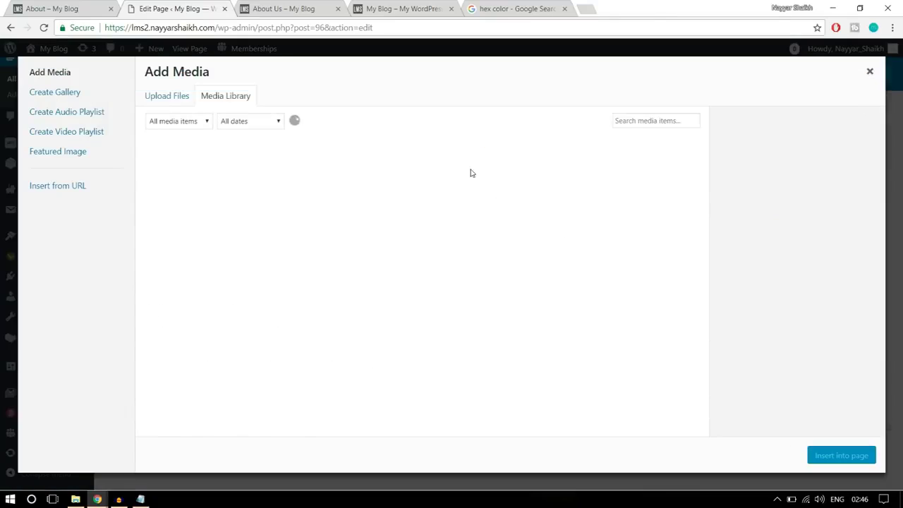
{"action": "left_click", "coordinate": [171, 95]}
{"action": "left_click", "coordinate": [518, 267]}
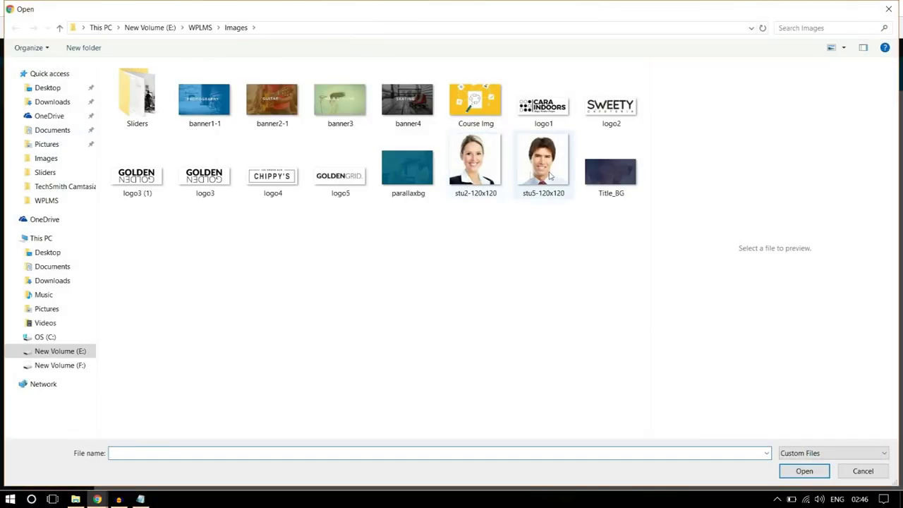
{"action": "left_click", "coordinate": [550, 176]}
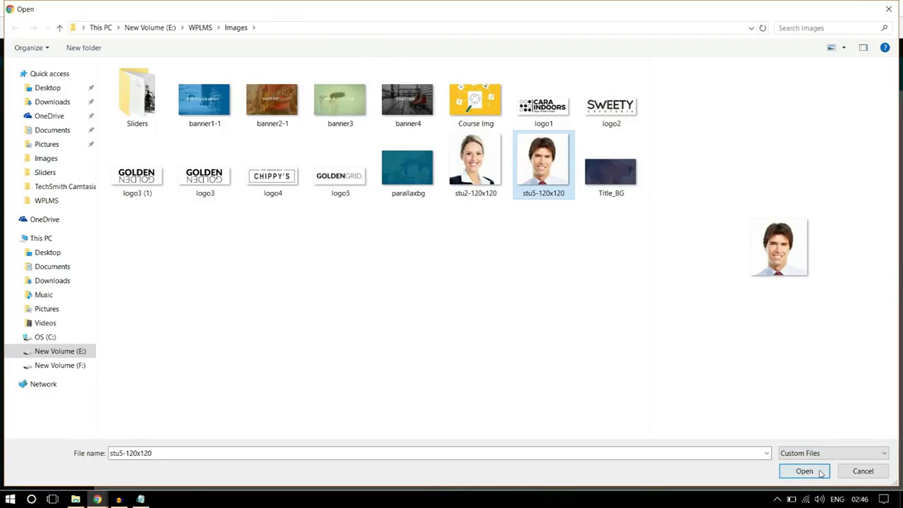
{"action": "left_click", "coordinate": [794, 470]}
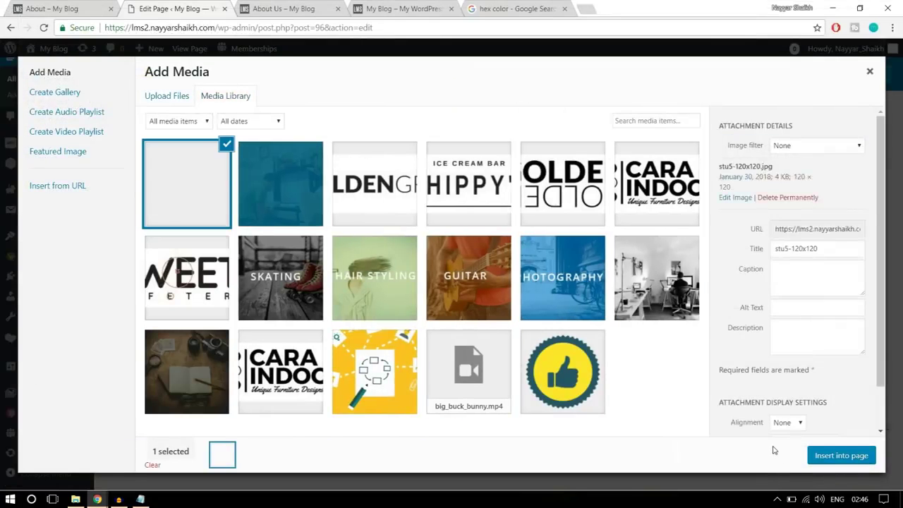
{"action": "left_click", "coordinate": [833, 458]}
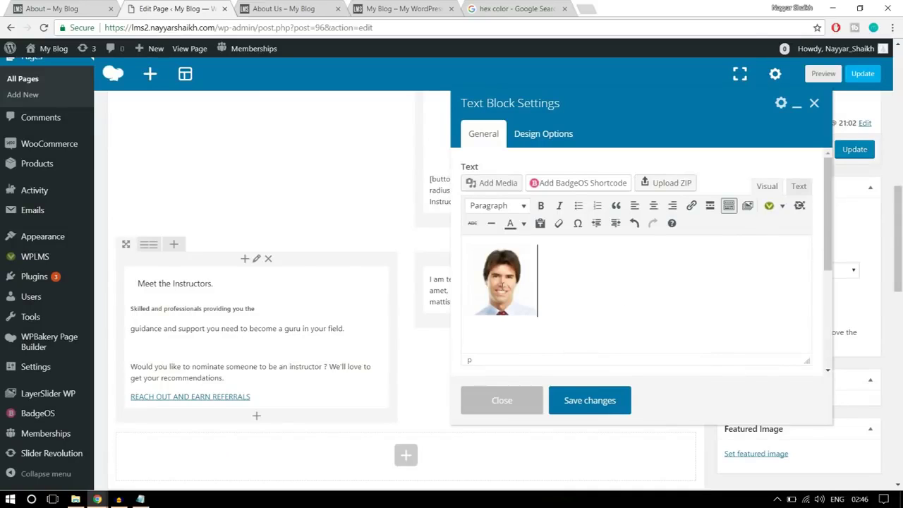
Align the portrait left, paste the instructor's name and bio beside it, and add empty lines below
{"action": "left_click", "coordinate": [502, 285]}
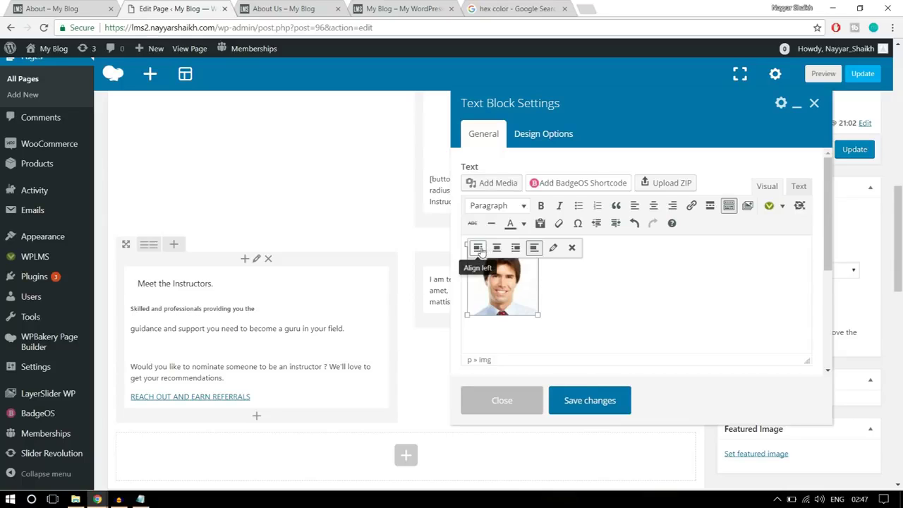
{"action": "left_click", "coordinate": [478, 249]}
{"action": "left_click", "coordinate": [596, 288]}
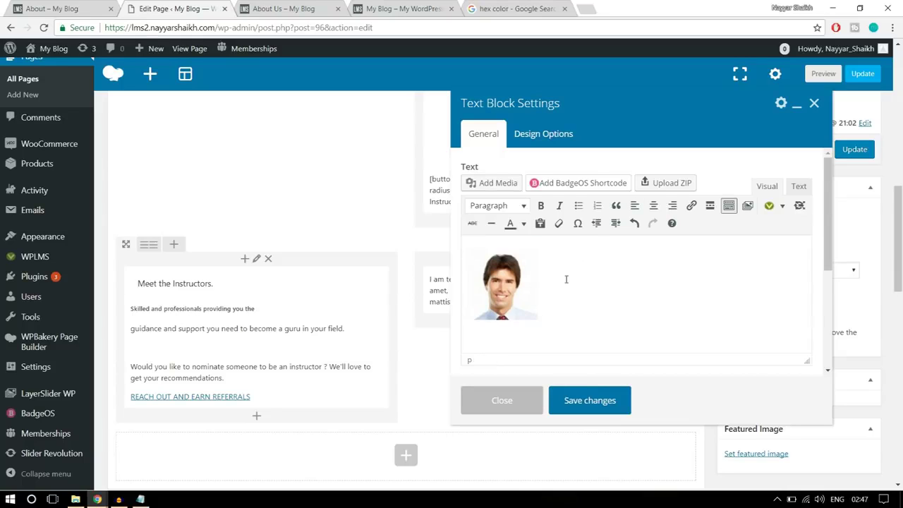
{"action": "left_click", "coordinate": [539, 279]}
{"action": "left_click", "coordinate": [543, 277]}
{"action": "key", "text": "ctrl+v"}
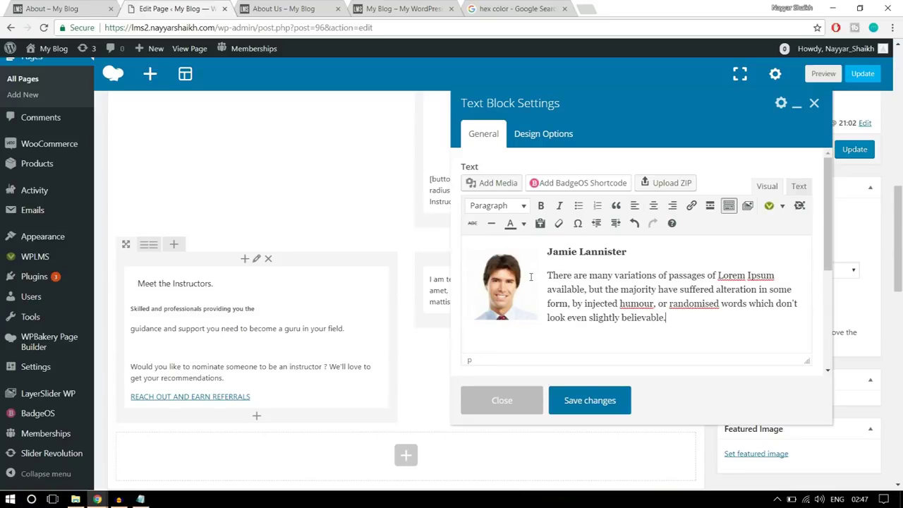
{"action": "key", "text": "Return"}
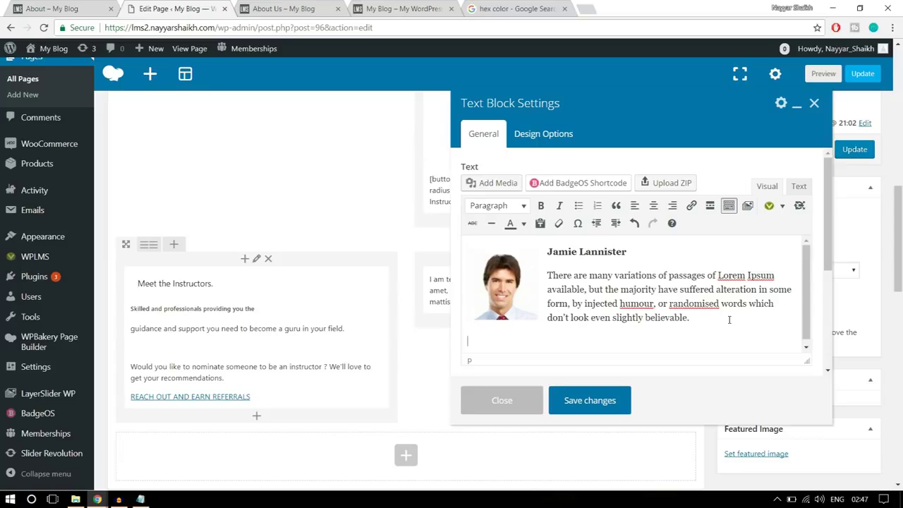
{"action": "key", "text": "Return"}
{"action": "key", "text": "Return"}
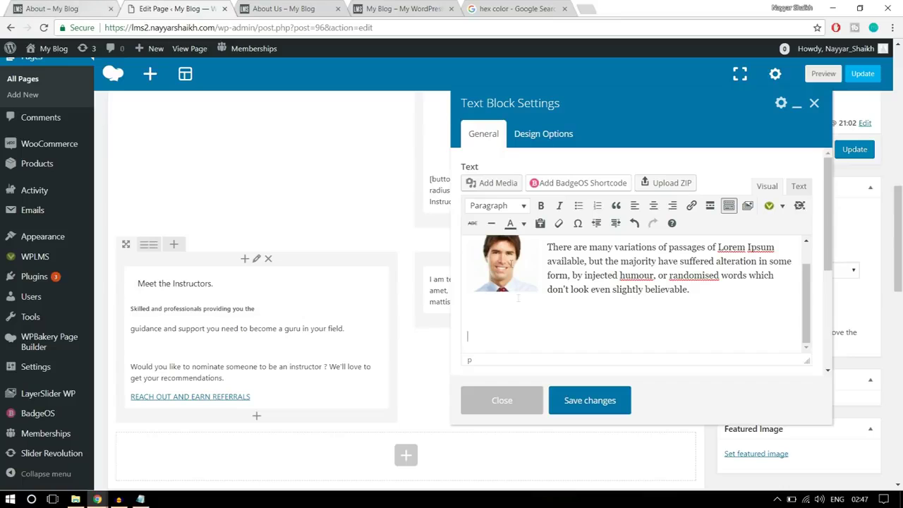
Upload the stu2-120x120 photo and insert it into the instructors text block
{"action": "left_click", "coordinate": [495, 183]}
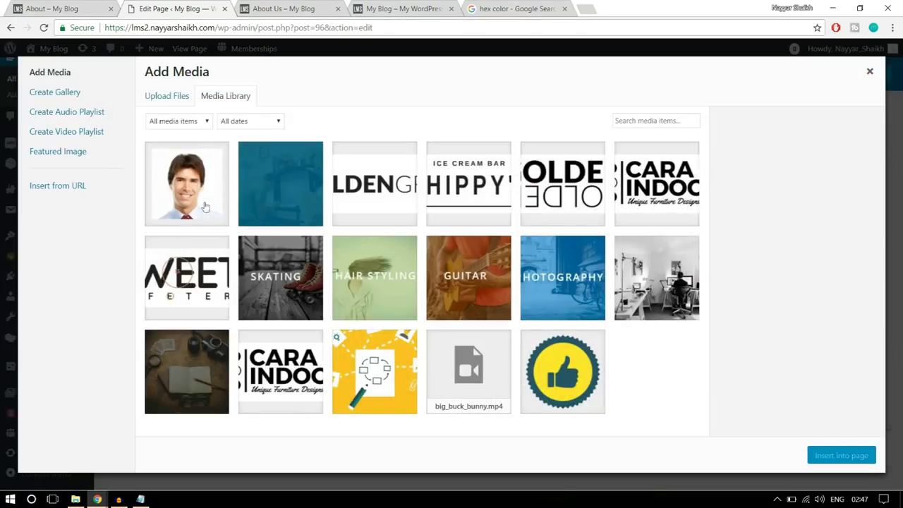
{"action": "left_click", "coordinate": [165, 99]}
{"action": "left_click", "coordinate": [506, 265]}
{"action": "left_click", "coordinate": [493, 161]}
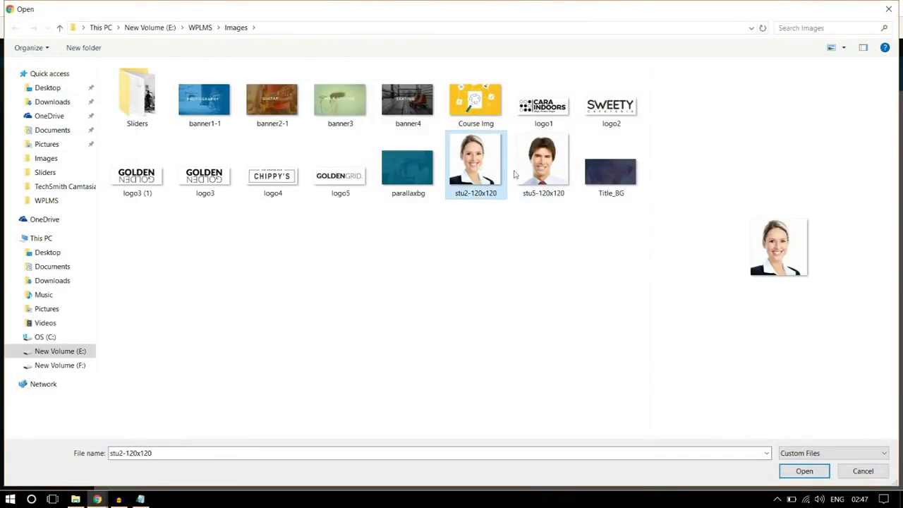
{"action": "left_click", "coordinate": [795, 474]}
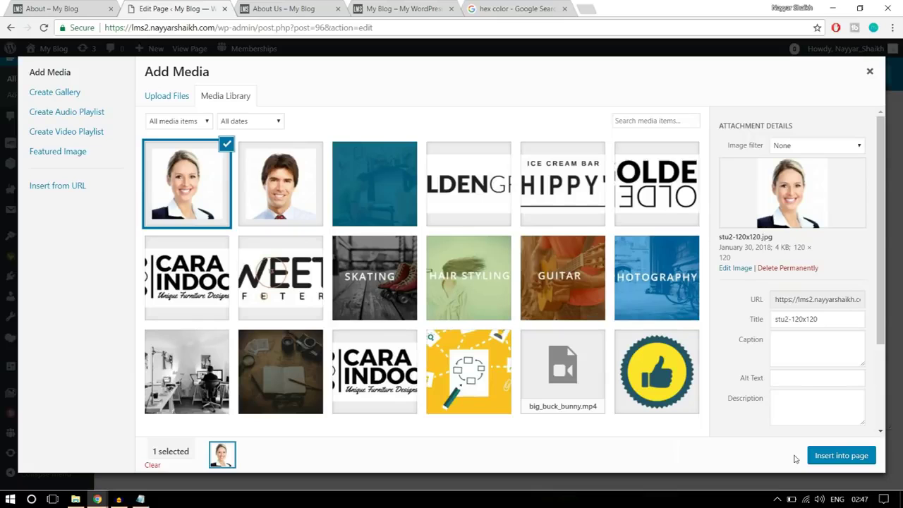
{"action": "left_click", "coordinate": [848, 456]}
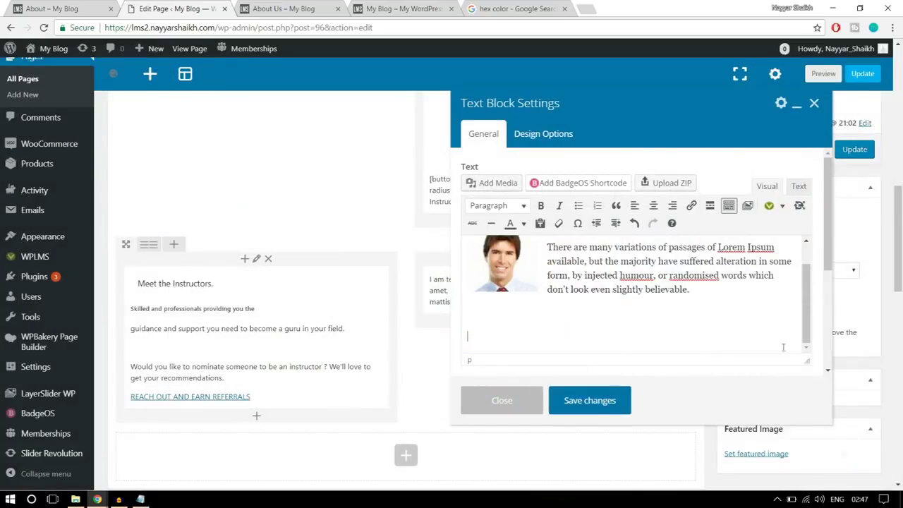
Copy the second instructor's name and bio from the live About page and paste them in
{"action": "key", "text": "ctrl+shift+Tab"}
{"action": "left_click_drag", "start_coordinate": [703, 328], "coordinate": [538, 266]}
{"action": "key", "text": "ctrl+c"}
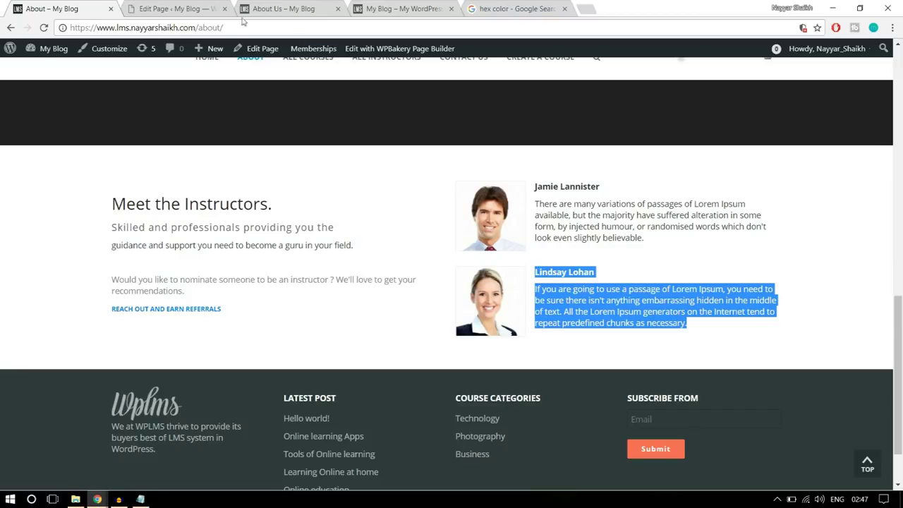
{"action": "left_click", "coordinate": [204, 5]}
{"action": "scroll", "coordinate": [614, 323], "scroll_direction": "down", "scroll_amount": 3}
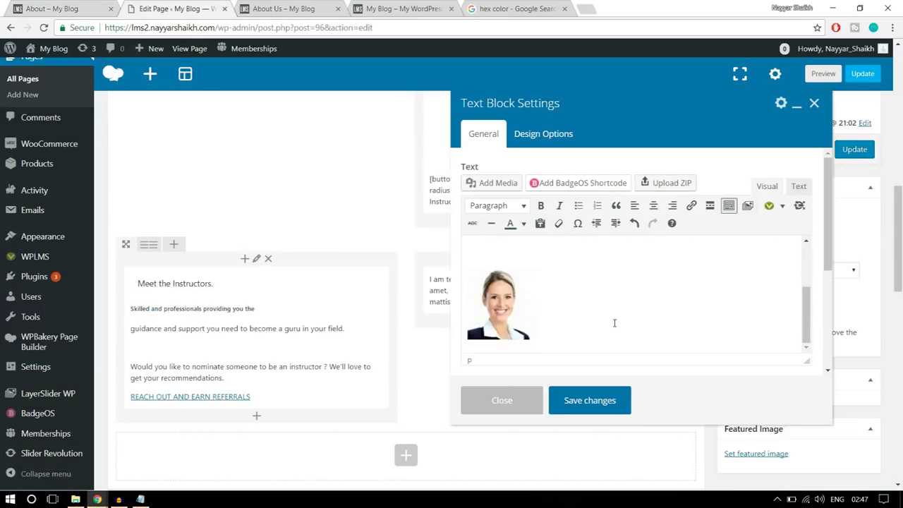
{"action": "key", "text": "ctrl+v"}
{"action": "scroll", "coordinate": [550, 310], "scroll_direction": "up", "scroll_amount": 2}
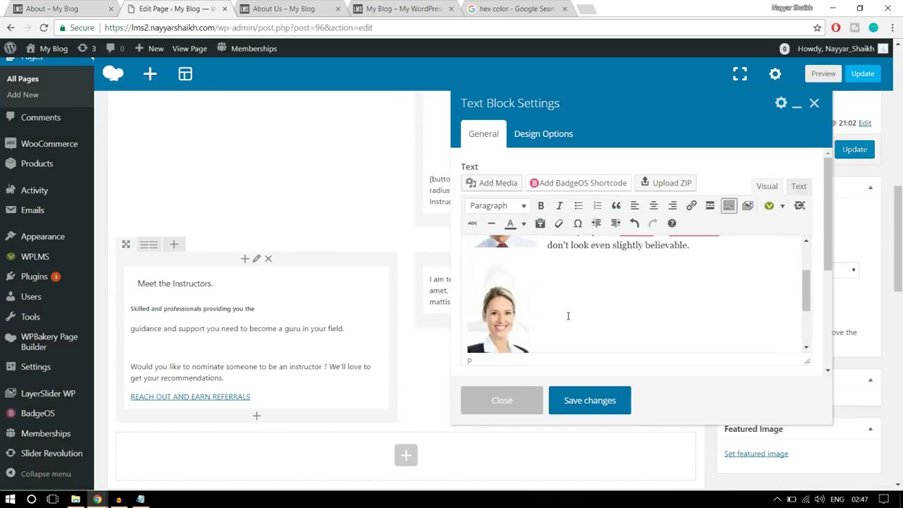
{"action": "scroll", "coordinate": [567, 314], "scroll_direction": "down", "scroll_amount": 1}
Align the second photo left beside its text and save the text block
{"action": "left_click", "coordinate": [567, 308]}
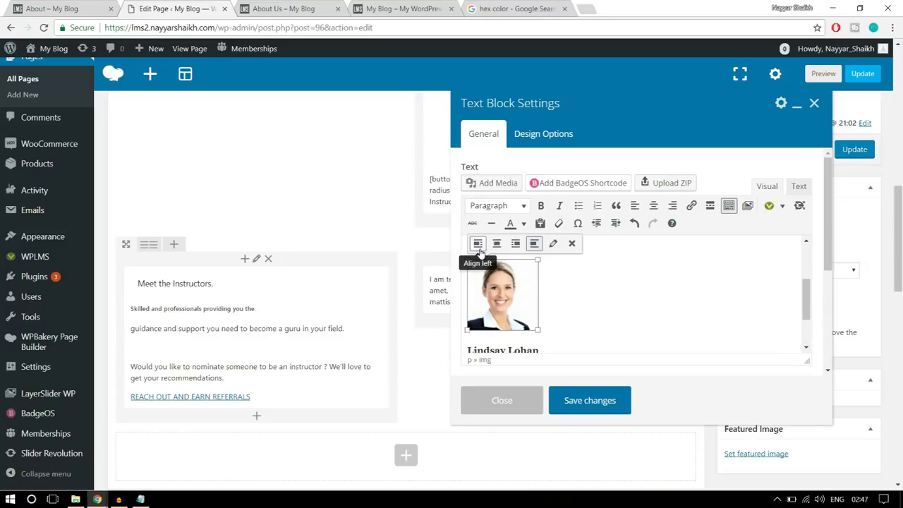
{"action": "left_click", "coordinate": [479, 249]}
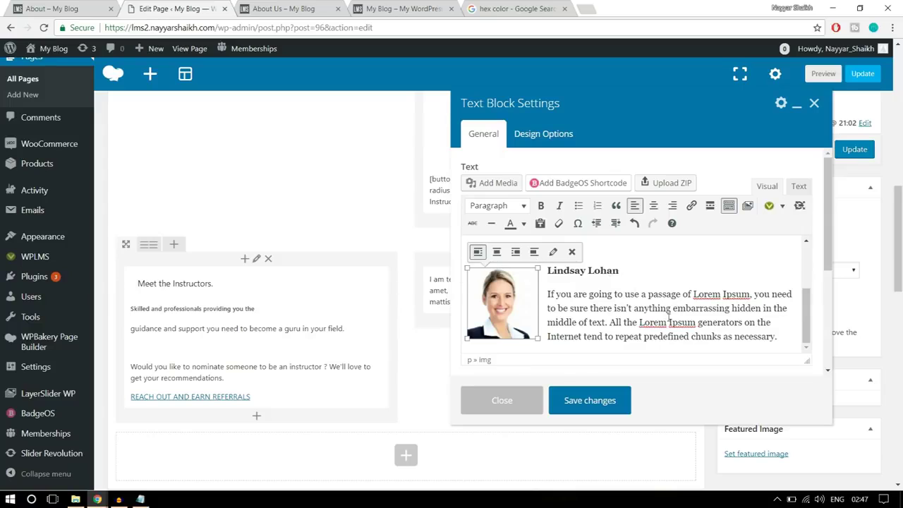
{"action": "left_click", "coordinate": [667, 306]}
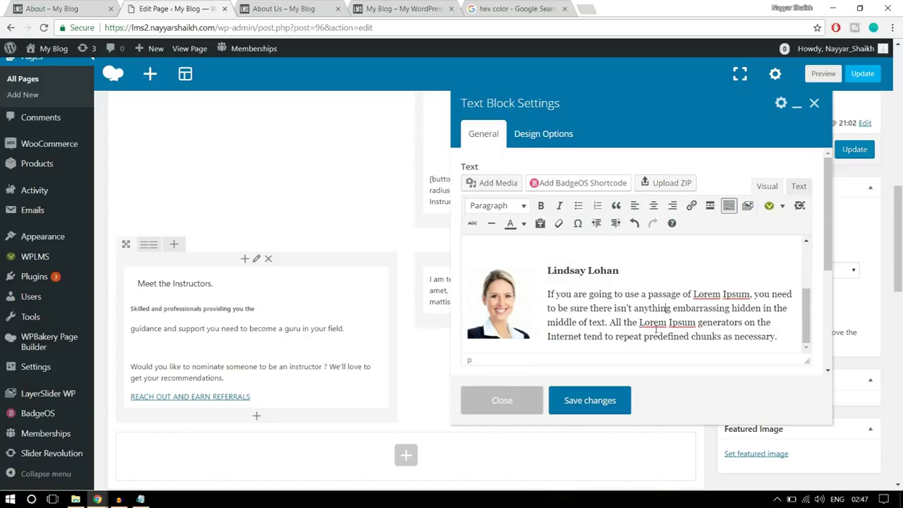
{"action": "left_click", "coordinate": [599, 400]}
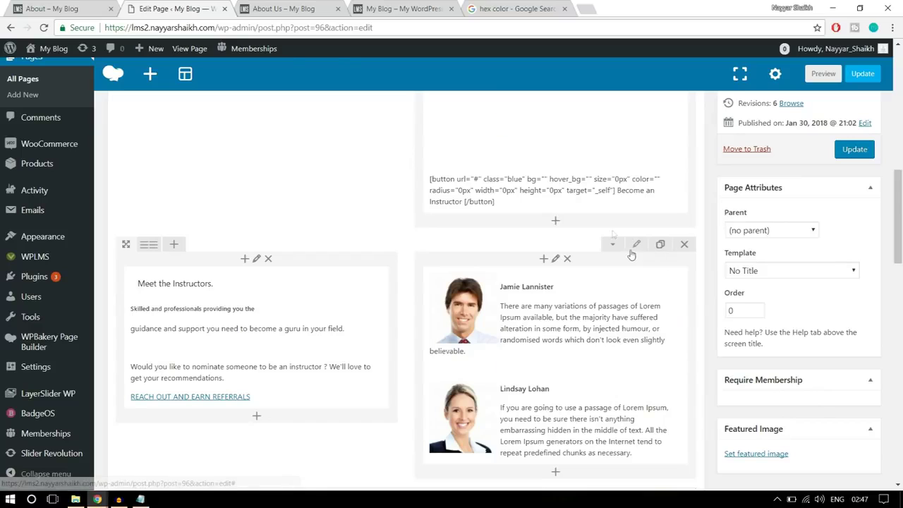
Give the instructors row 50 top and bottom padding, save it, and update the page
{"action": "left_click", "coordinate": [634, 245]}
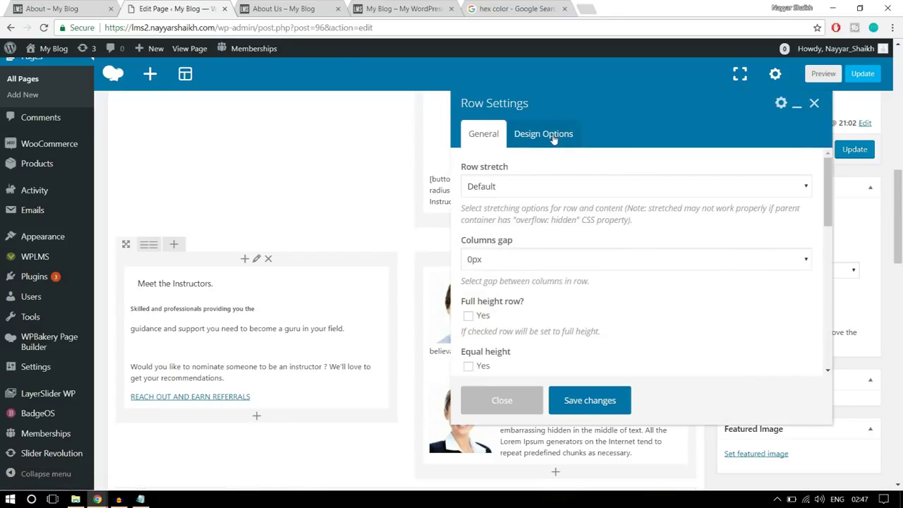
{"action": "left_click", "coordinate": [545, 134]}
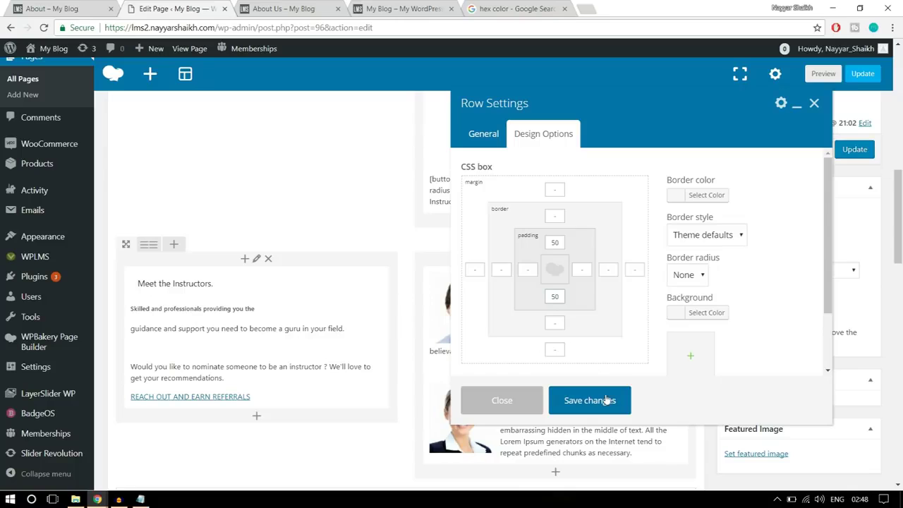
{"action": "left_click", "coordinate": [604, 401]}
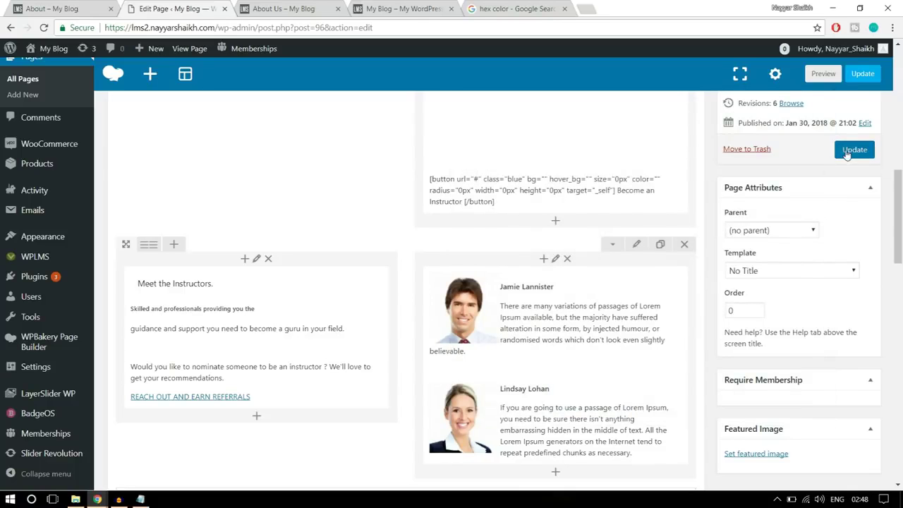
{"action": "left_click", "coordinate": [848, 149]}
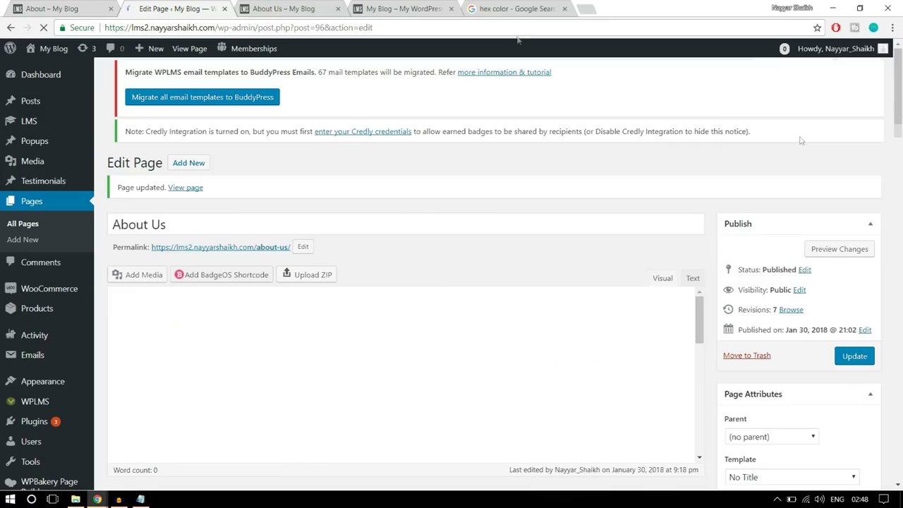
{"action": "left_click", "coordinate": [311, 8]}
Reload the live About Us page and scroll through the updated sections
{"action": "left_click", "coordinate": [44, 29]}
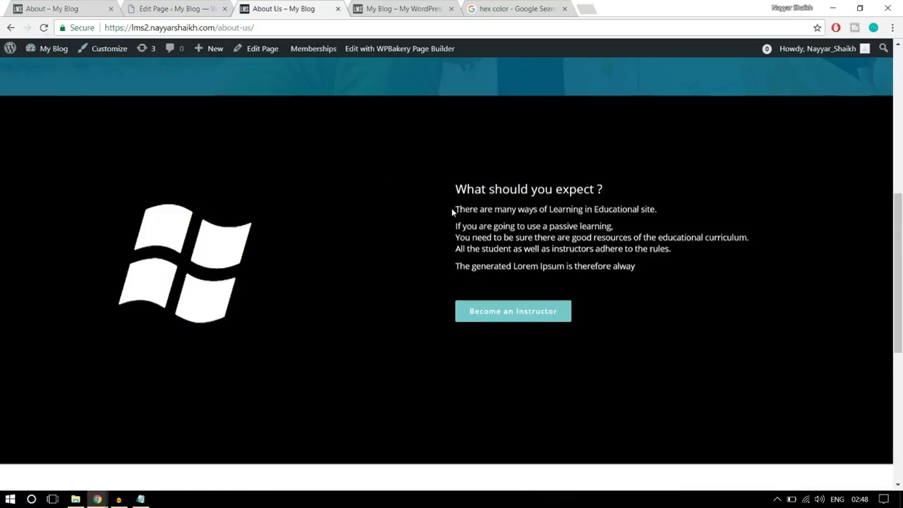
{"action": "scroll", "coordinate": [454, 210], "scroll_direction": "down", "scroll_amount": 4}
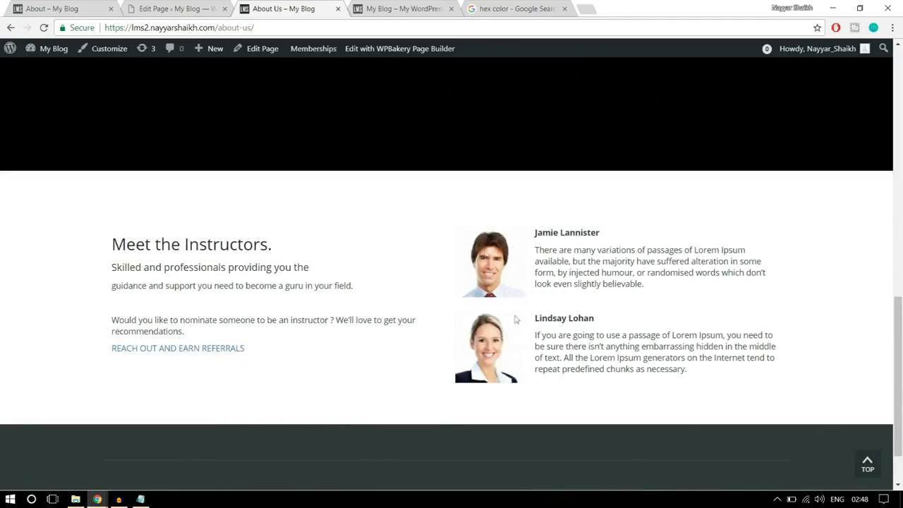
{"action": "scroll", "coordinate": [572, 380], "scroll_direction": "down", "scroll_amount": 2}
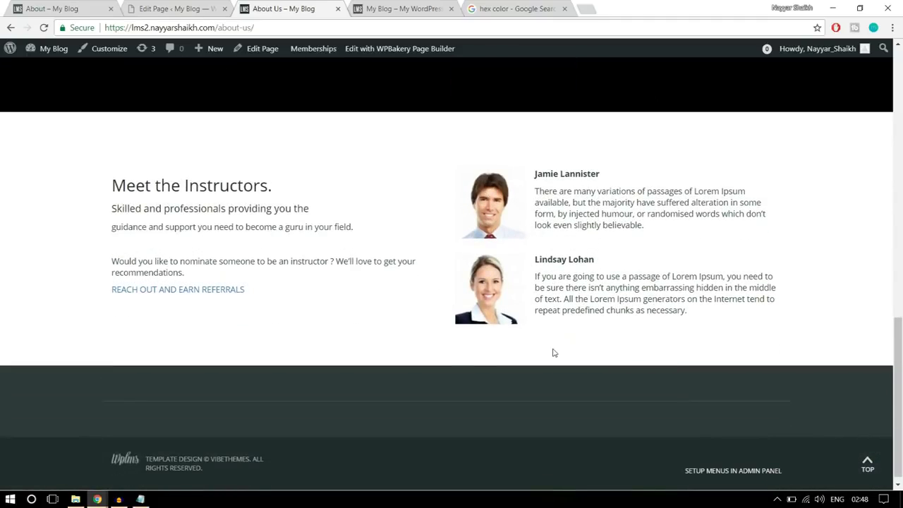
{"action": "scroll", "coordinate": [554, 353], "scroll_direction": "up", "scroll_amount": 15}
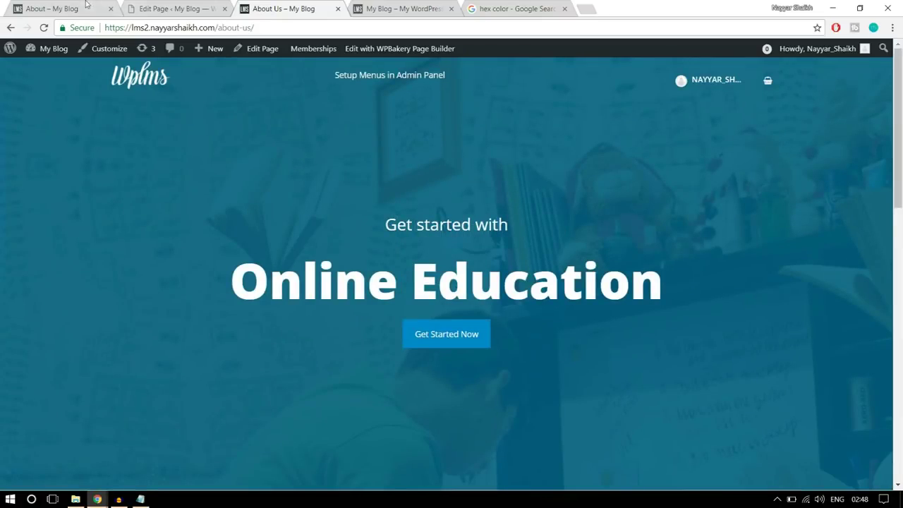
Review the demo site's Contact Us page, then close the About Us preview tab
{"action": "left_click", "coordinate": [89, 7]}
{"action": "scroll", "coordinate": [465, 259], "scroll_direction": "up", "scroll_amount": 15}
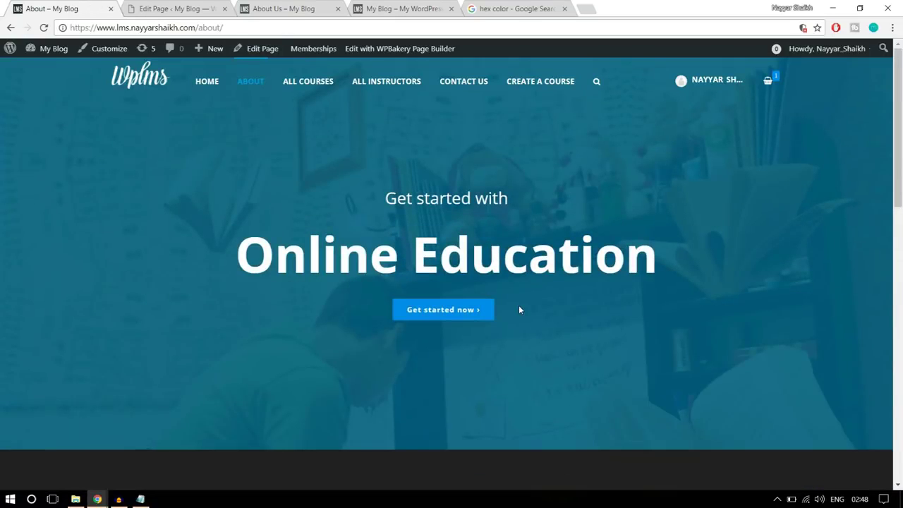
{"action": "left_click", "coordinate": [459, 86]}
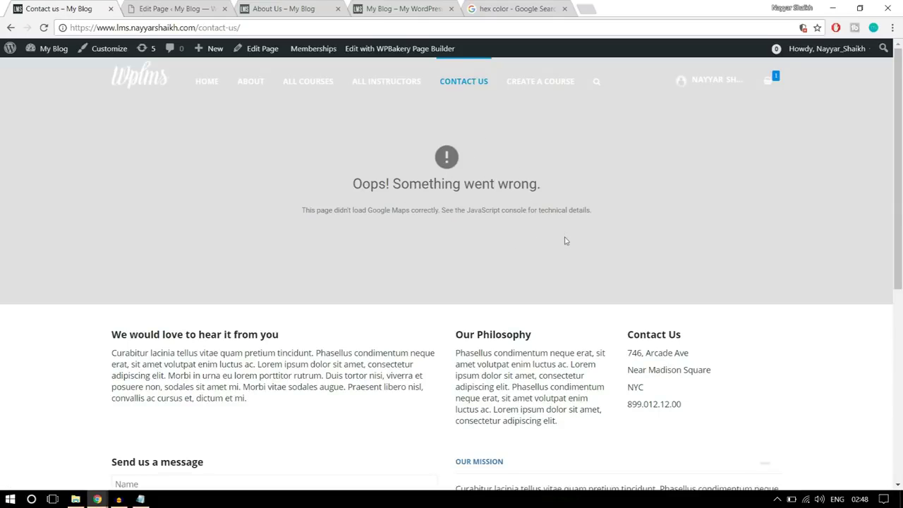
{"action": "scroll", "coordinate": [565, 241], "scroll_direction": "down", "scroll_amount": 1}
{"action": "scroll", "coordinate": [237, 275], "scroll_direction": "down", "scroll_amount": 2}
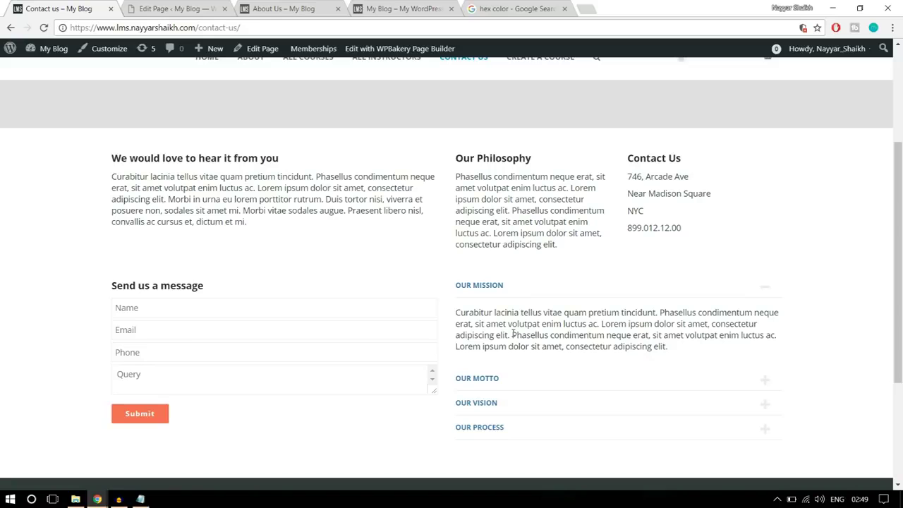
{"action": "scroll", "coordinate": [536, 331], "scroll_direction": "up", "scroll_amount": 5}
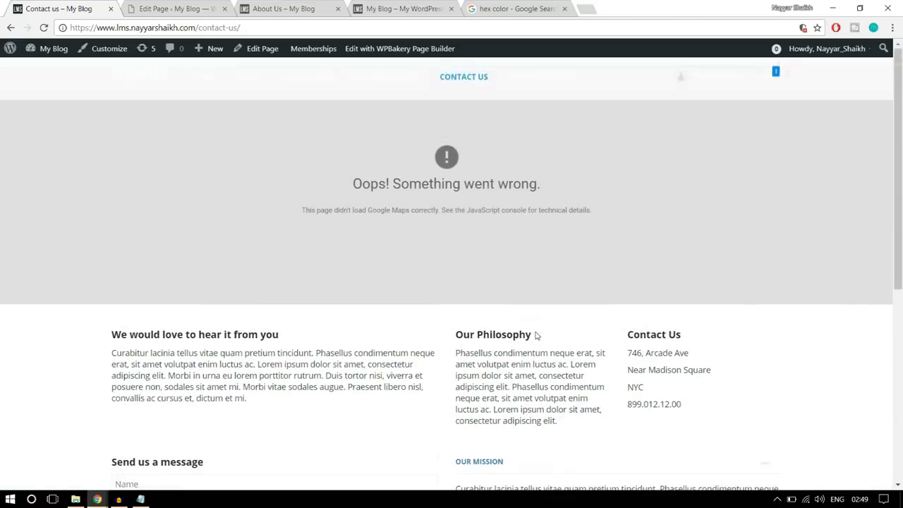
{"action": "left_click", "coordinate": [311, 10]}
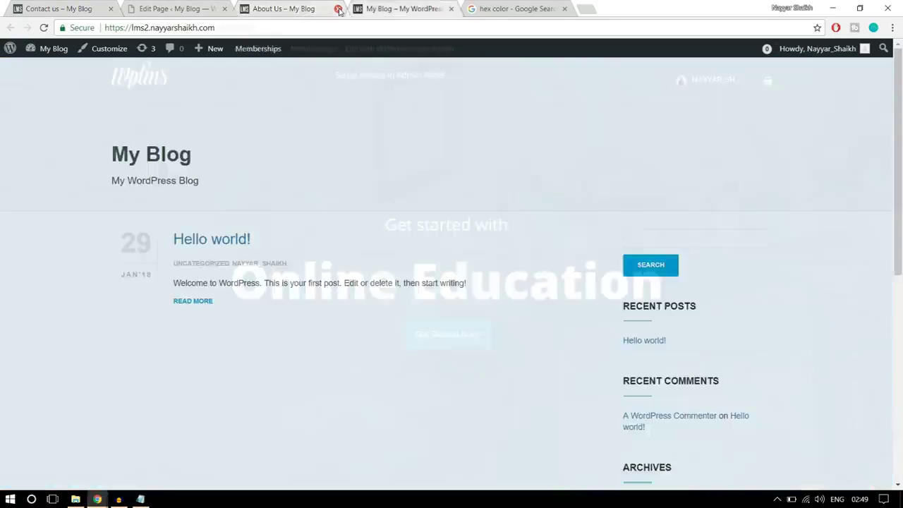
{"action": "left_click", "coordinate": [338, 9]}
{"action": "left_click", "coordinate": [434, 8]}
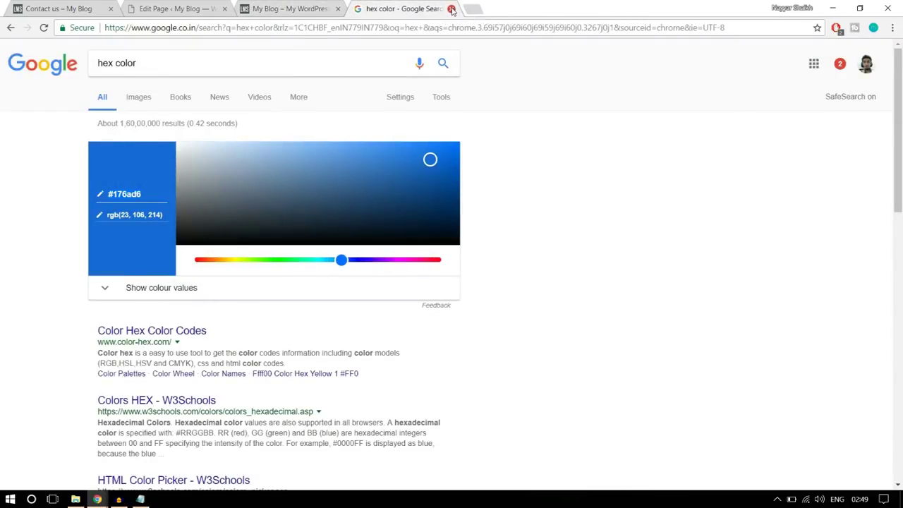
Create a new WordPress page titled 'Contact Us'
{"action": "left_click", "coordinate": [453, 8]}
{"action": "left_click", "coordinate": [161, 6]}
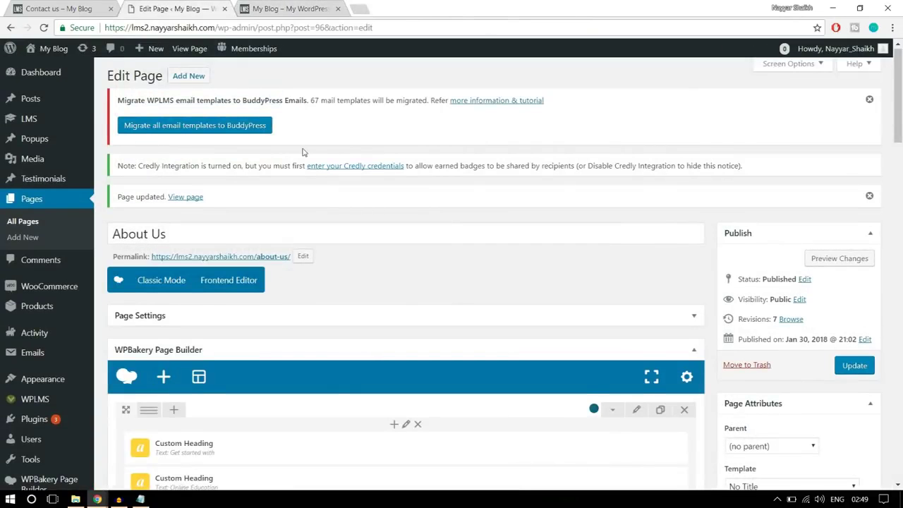
{"action": "left_click", "coordinate": [196, 83]}
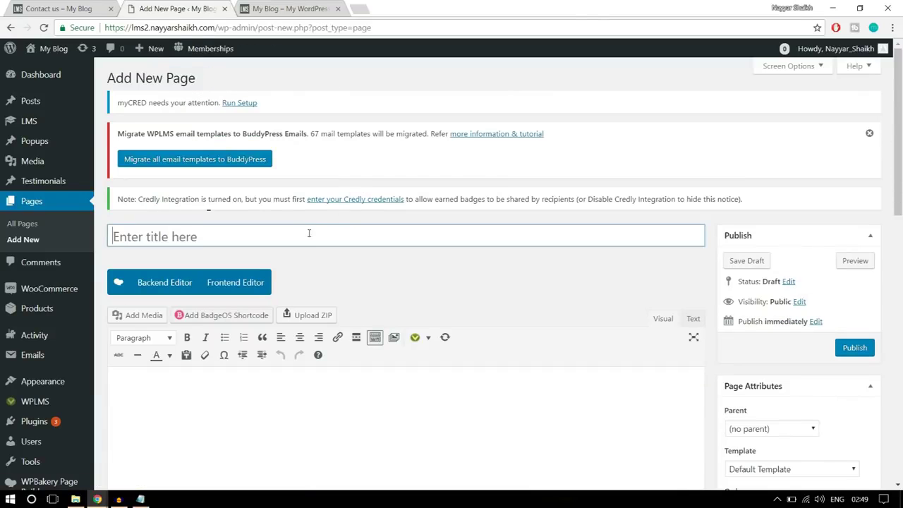
{"action": "type", "text": "Contact"}
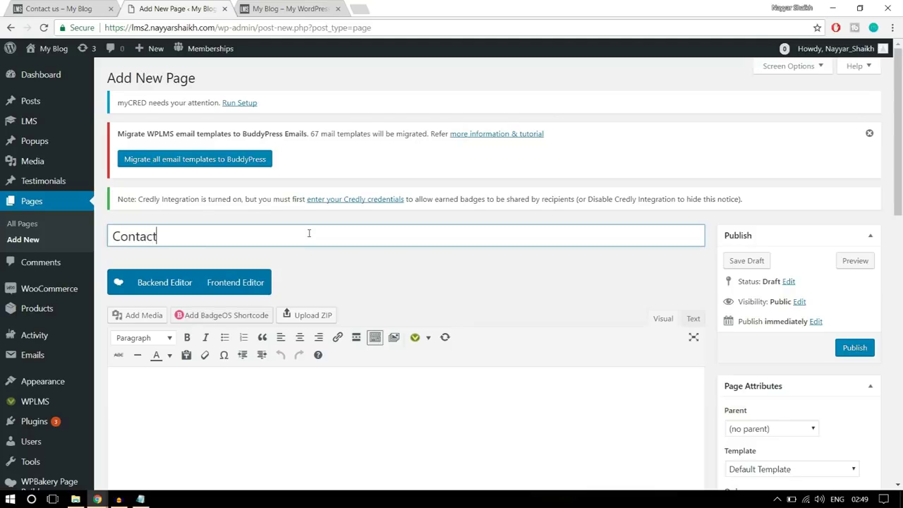
{"action": "type", "text": " Us"}
{"action": "left_click", "coordinate": [513, 277]}
Assign the Contact Page template to the new page, checking the live contact page for reference
{"action": "scroll", "coordinate": [514, 278], "scroll_direction": "down", "scroll_amount": 3}
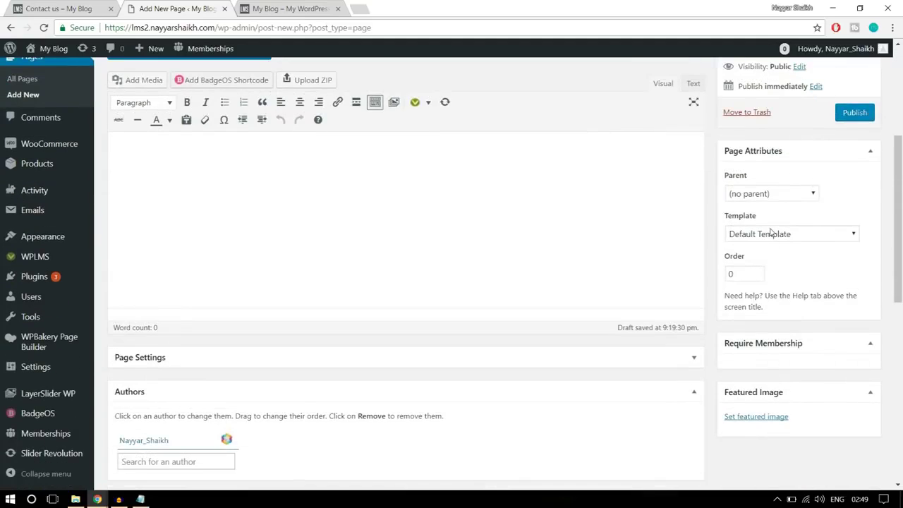
{"action": "left_click", "coordinate": [772, 233]}
{"action": "scroll", "coordinate": [772, 318], "scroll_direction": "down", "scroll_amount": 2}
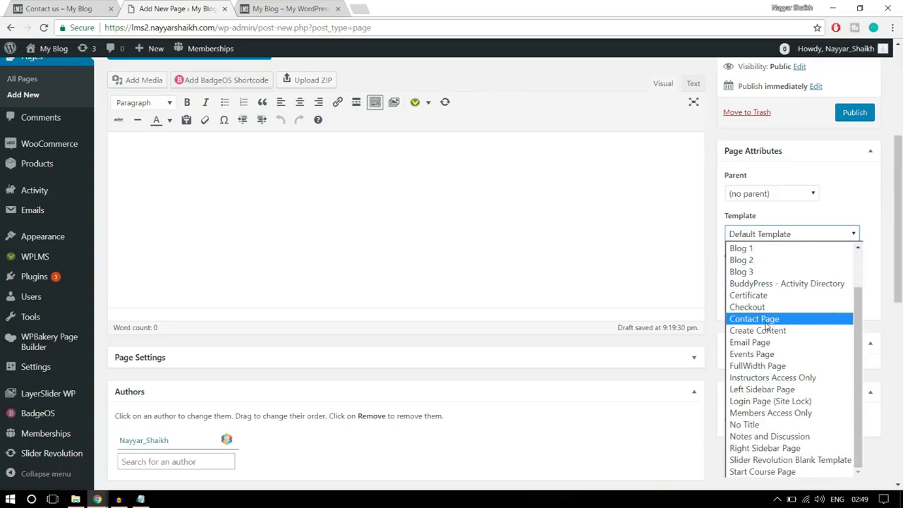
{"action": "left_click", "coordinate": [771, 320]}
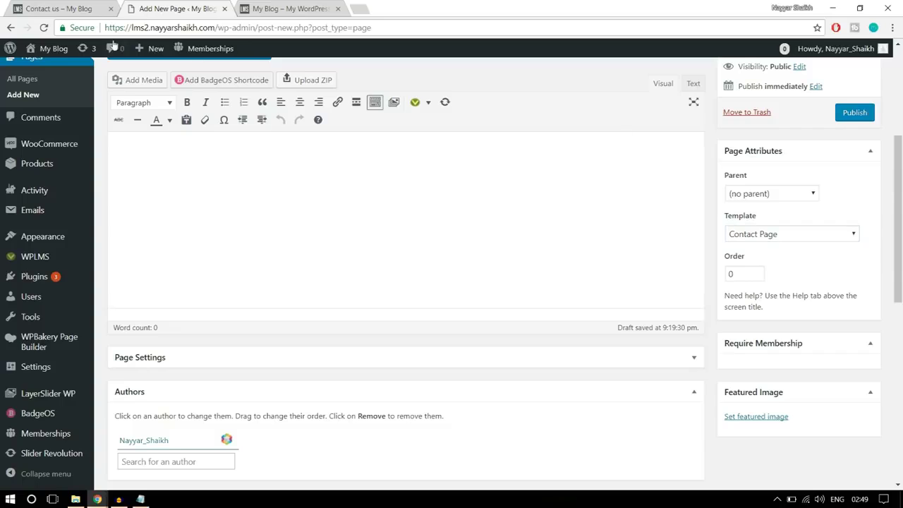
{"action": "left_click", "coordinate": [71, 9]}
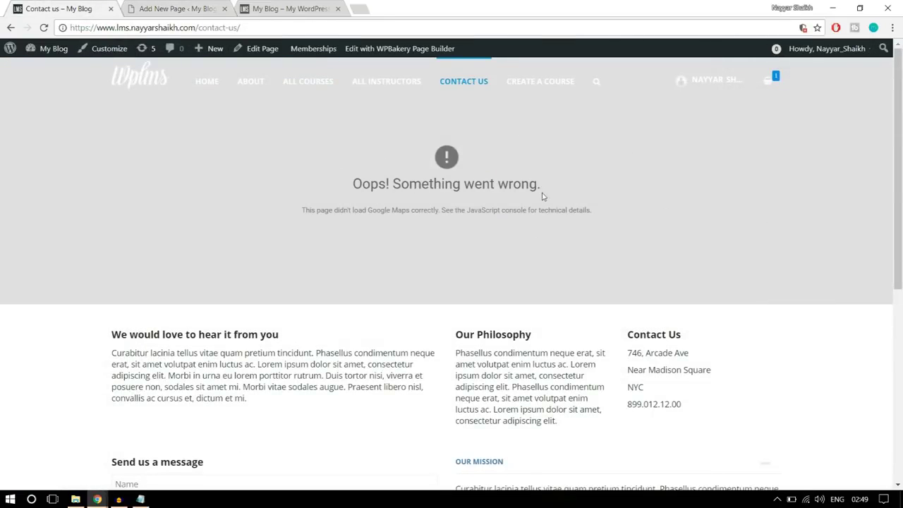
{"action": "left_click", "coordinate": [187, 8]}
{"action": "scroll", "coordinate": [654, 242], "scroll_direction": "up", "scroll_amount": 2}
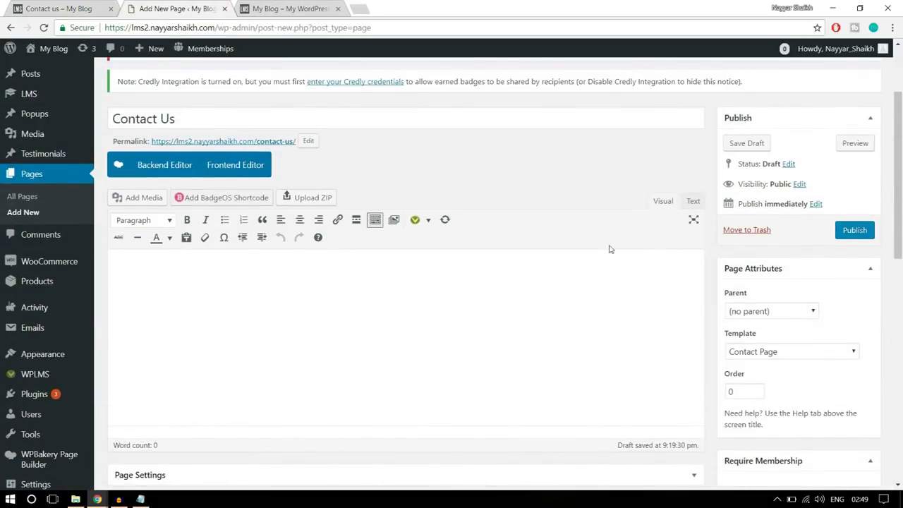
{"action": "left_click", "coordinate": [71, 8]}
{"action": "scroll", "coordinate": [249, 309], "scroll_direction": "down", "scroll_amount": 2}
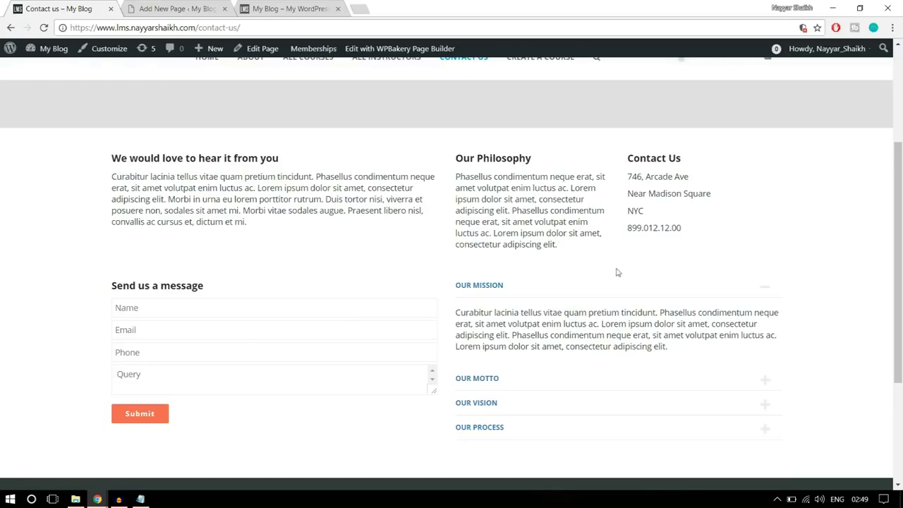
{"action": "left_click", "coordinate": [176, 8]}
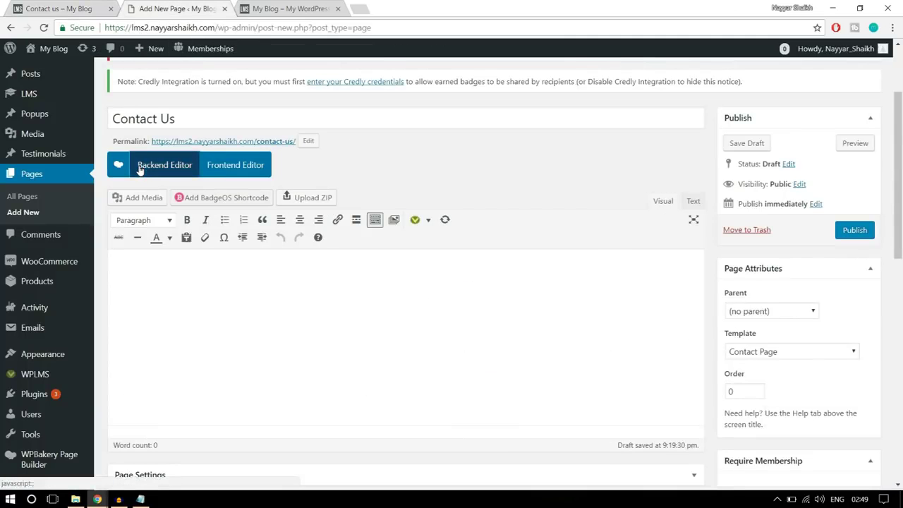
Switch to the backend page builder and add a Text Block element
{"action": "left_click", "coordinate": [140, 165]}
{"action": "scroll", "coordinate": [292, 296], "scroll_direction": "down", "scroll_amount": 1}
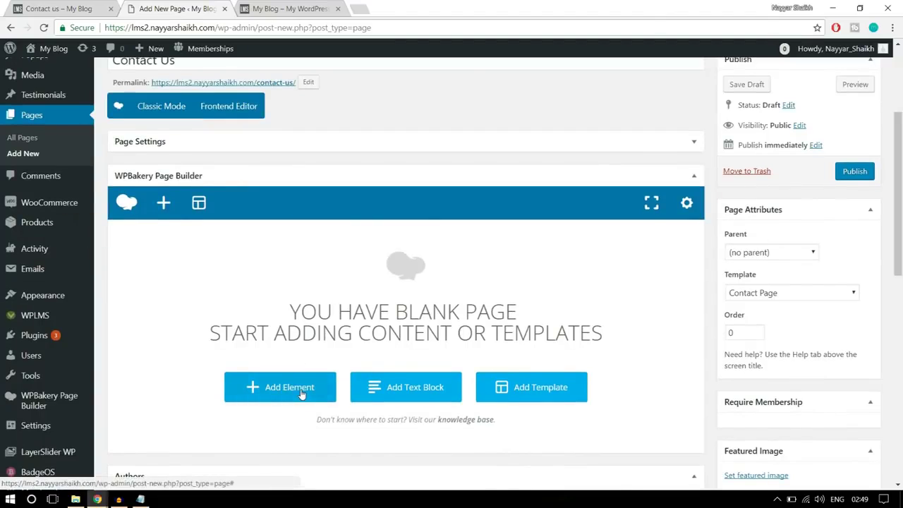
{"action": "left_click", "coordinate": [301, 393]}
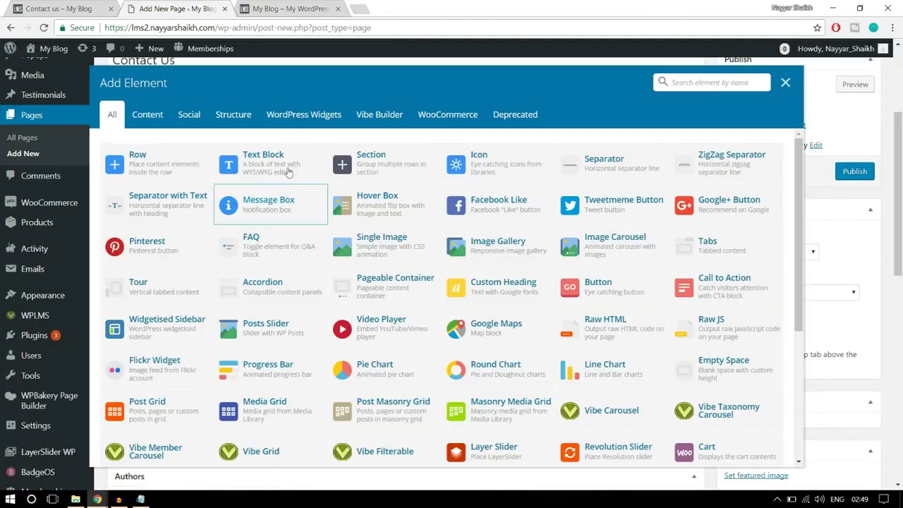
{"action": "left_click", "coordinate": [288, 169]}
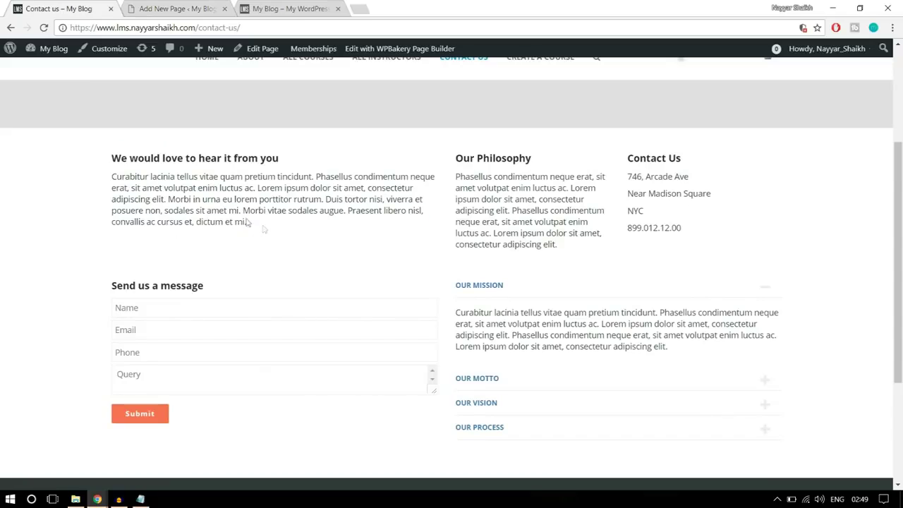
Fill the text block with the 'We would love to hear it from you' heading and paragraph, then save
{"action": "left_click_drag", "start_coordinate": [247, 223], "coordinate": [111, 154]}
{"action": "key", "text": "ctrl+c"}
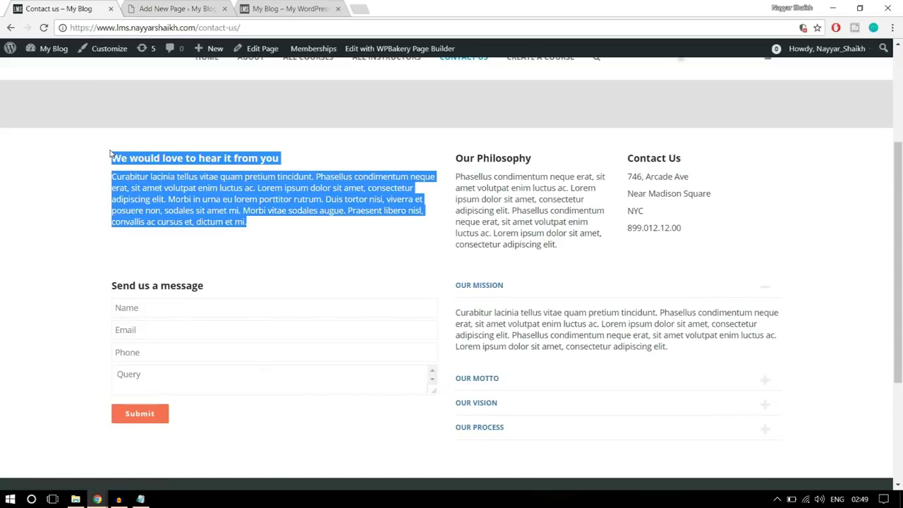
{"action": "left_click", "coordinate": [177, 5]}
{"action": "left_click_drag", "start_coordinate": [561, 266], "coordinate": [444, 229]}
{"action": "left_click", "coordinate": [571, 322]}
{"action": "key", "text": "ctrl+a"}
{"action": "key", "text": "ctrl+v"}
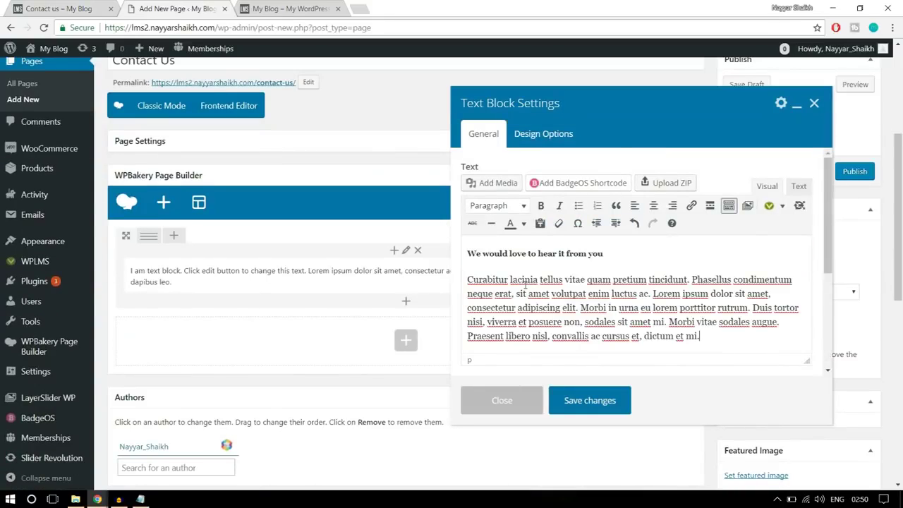
{"action": "left_click", "coordinate": [621, 401]}
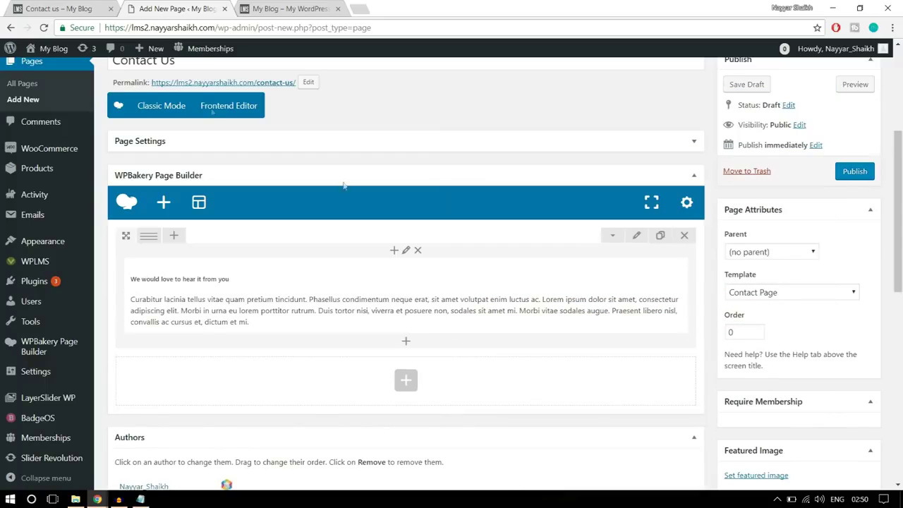
Look over the Our Philosophy and Contact Us text on the live contact page
{"action": "left_click", "coordinate": [63, 8]}
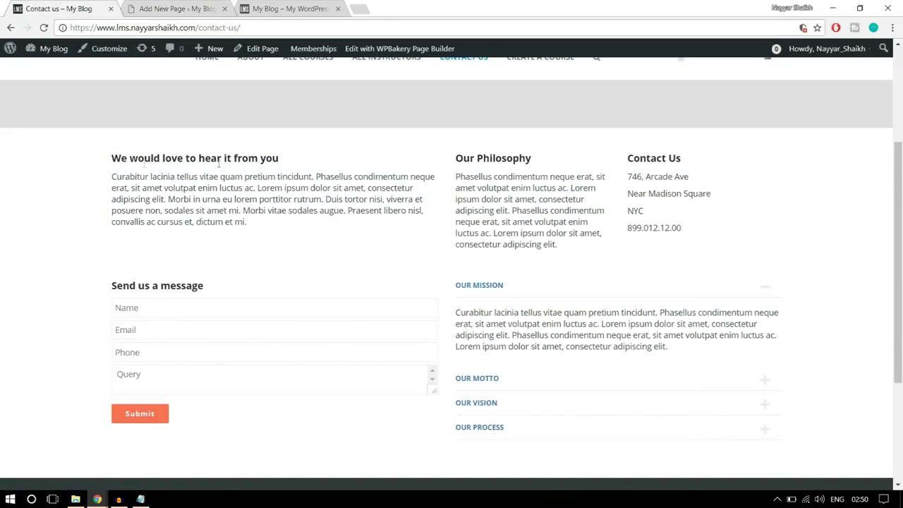
{"action": "left_click_drag", "start_coordinate": [111, 159], "coordinate": [334, 226]}
{"action": "left_click", "coordinate": [334, 226]}
{"action": "left_click_drag", "start_coordinate": [457, 158], "coordinate": [667, 217]}
{"action": "left_click", "coordinate": [177, 9]}
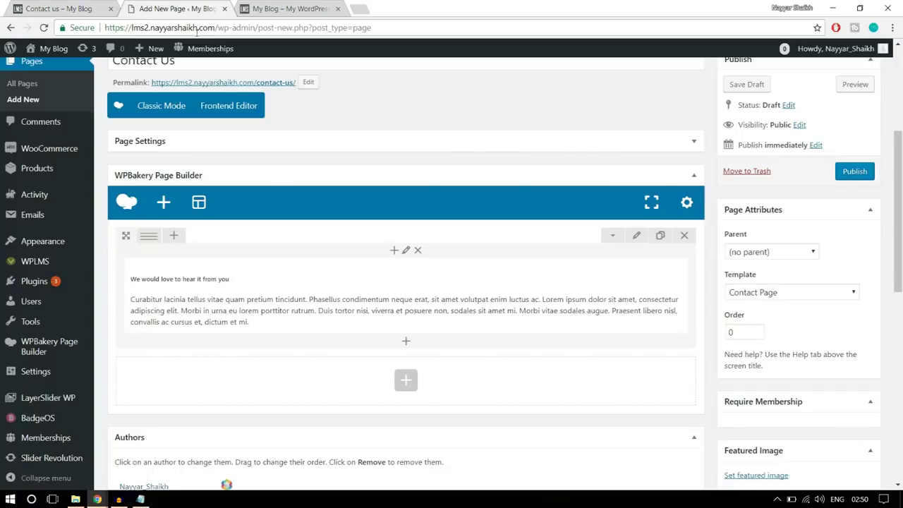
{"action": "mouse_move", "coordinate": [151, 238]}
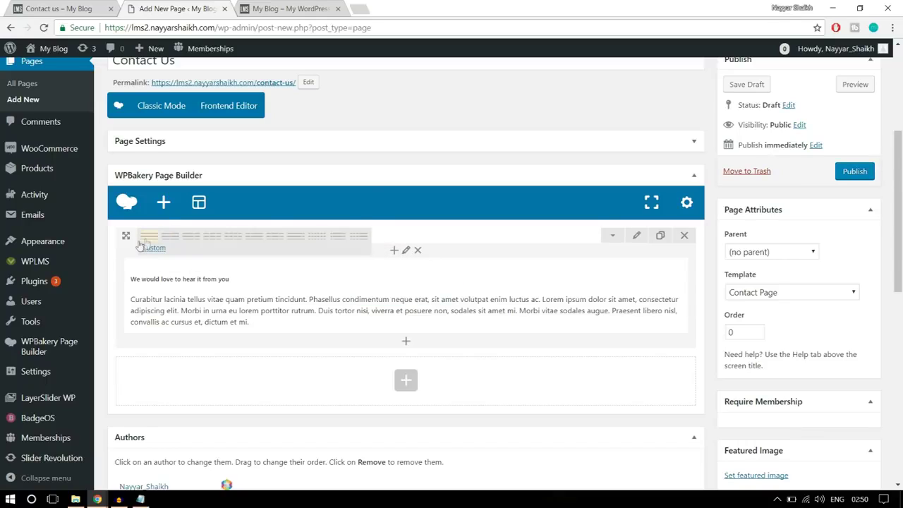
Change the first row's custom layout from 1/1 to 1/2 + 1/4 + 1/4 columns
{"action": "left_click", "coordinate": [159, 251]}
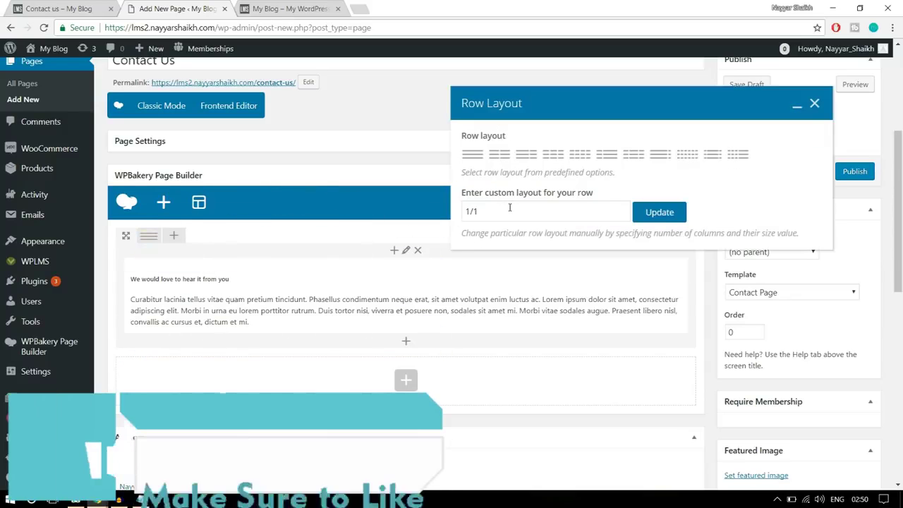
{"action": "left_click_drag", "start_coordinate": [503, 209], "coordinate": [475, 211]}
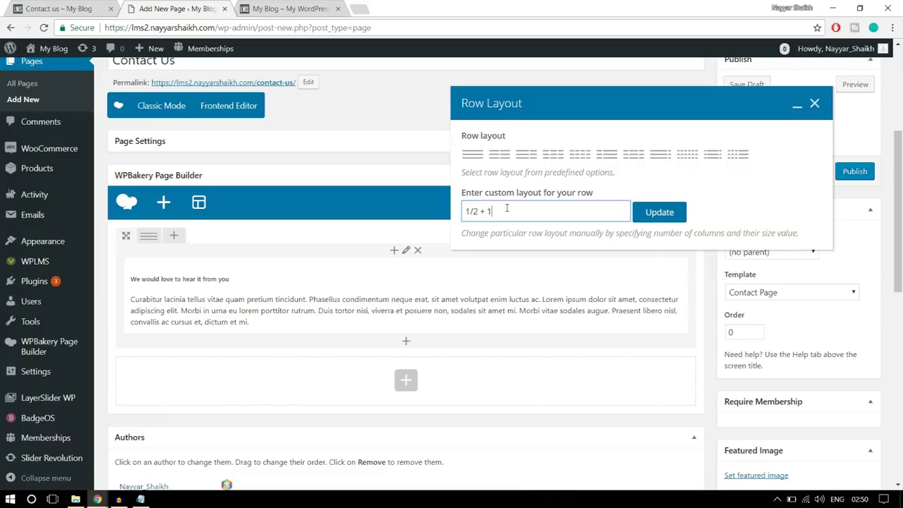
{"action": "type", "text": "+1/4"}
{"action": "left_click", "coordinate": [659, 212]}
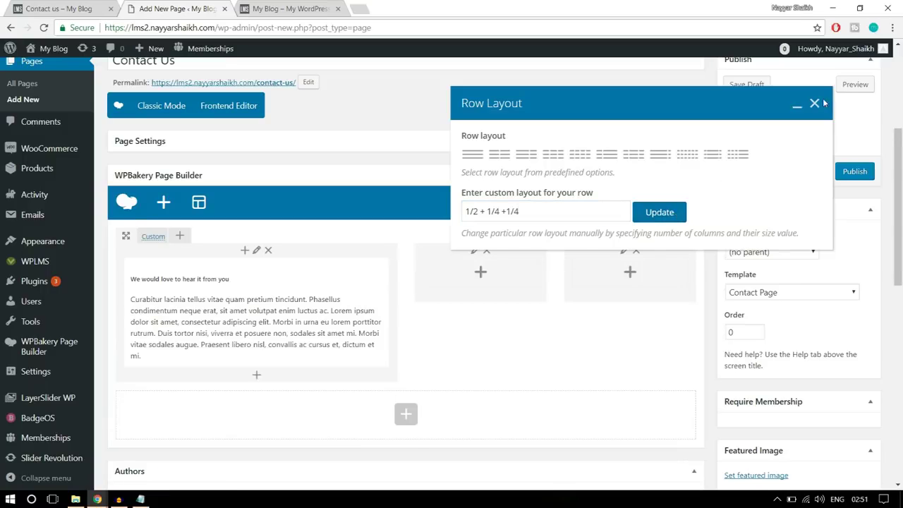
{"action": "left_click", "coordinate": [815, 104]}
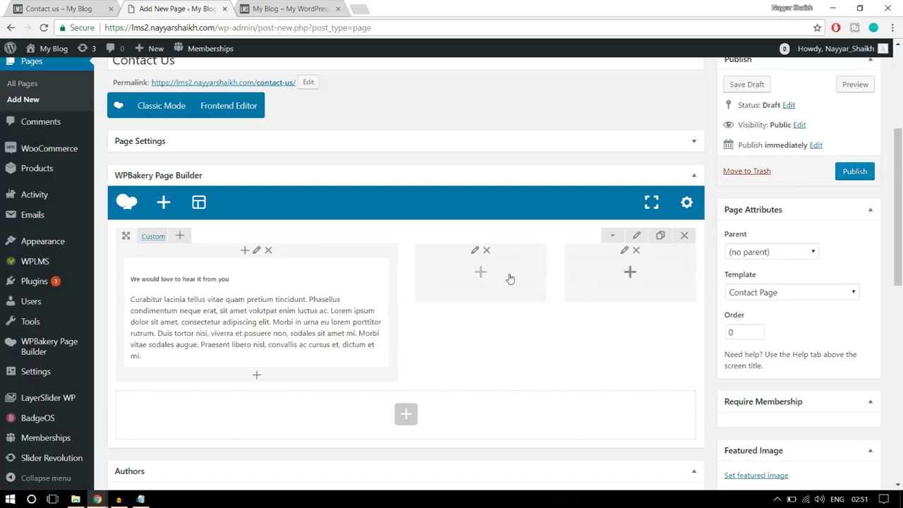
{"action": "left_click", "coordinate": [67, 9]}
Add a text block with the Our Philosophy heading and paragraph to the second column
{"action": "left_click", "coordinate": [576, 257]}
{"action": "left_click_drag", "start_coordinate": [576, 256], "coordinate": [454, 167]}
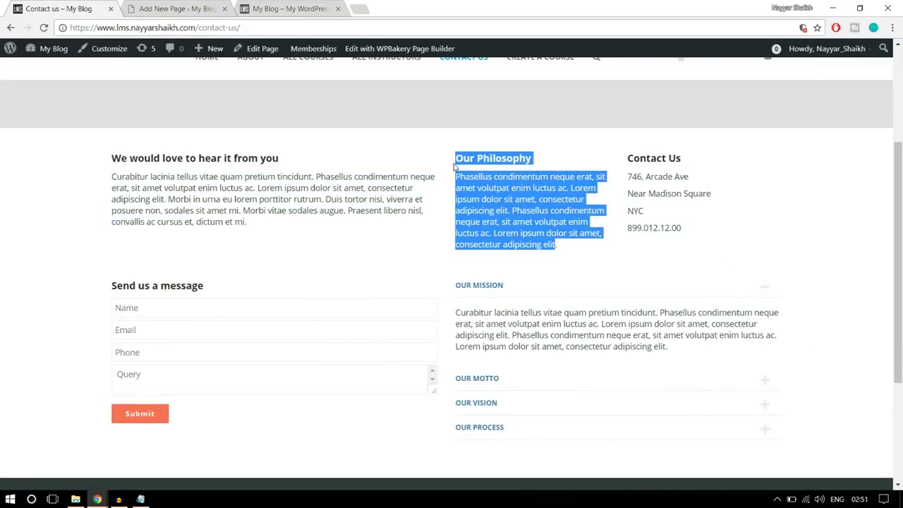
{"action": "left_click", "coordinate": [204, 7]}
{"action": "left_click", "coordinate": [481, 279]}
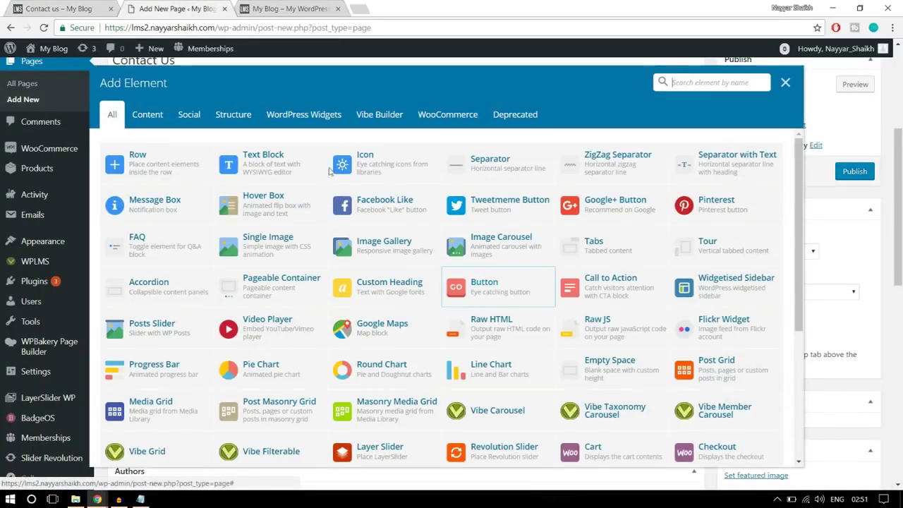
{"action": "left_click", "coordinate": [282, 161]}
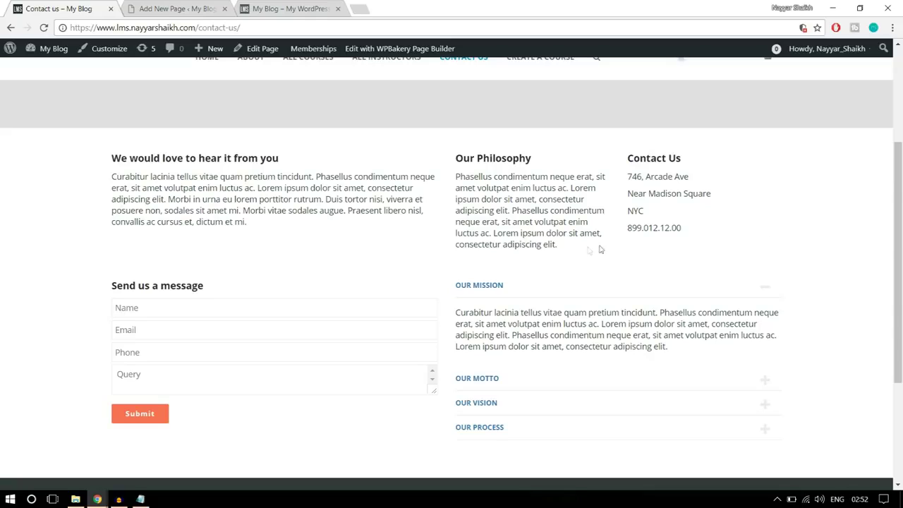
{"action": "left_click_drag", "start_coordinate": [585, 250], "coordinate": [455, 155]}
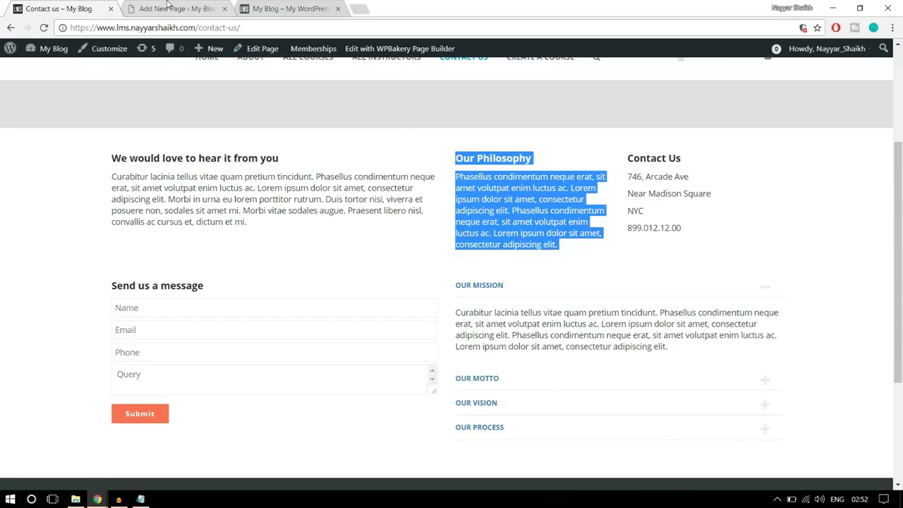
{"action": "left_click", "coordinate": [177, 9]}
{"action": "left_click", "coordinate": [596, 400]}
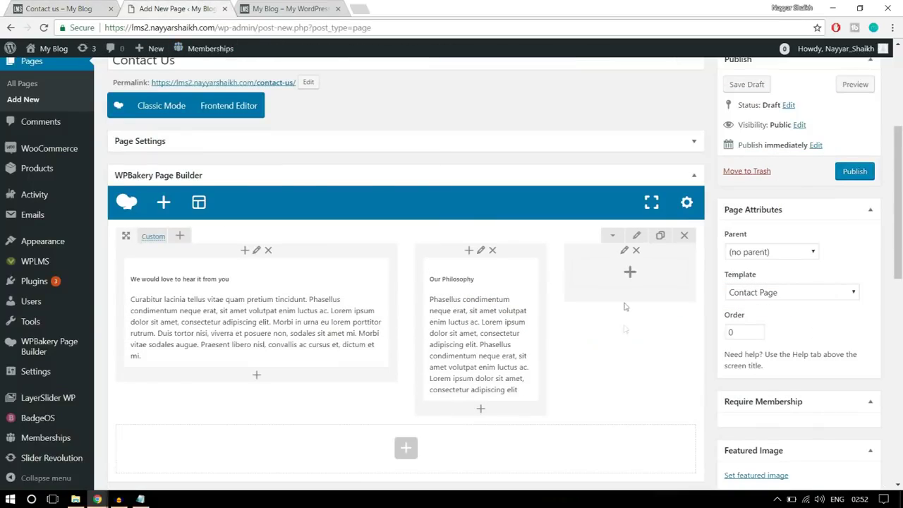
Add a text block with the copied Contact Us address block to the third column
{"action": "left_click", "coordinate": [630, 273]}
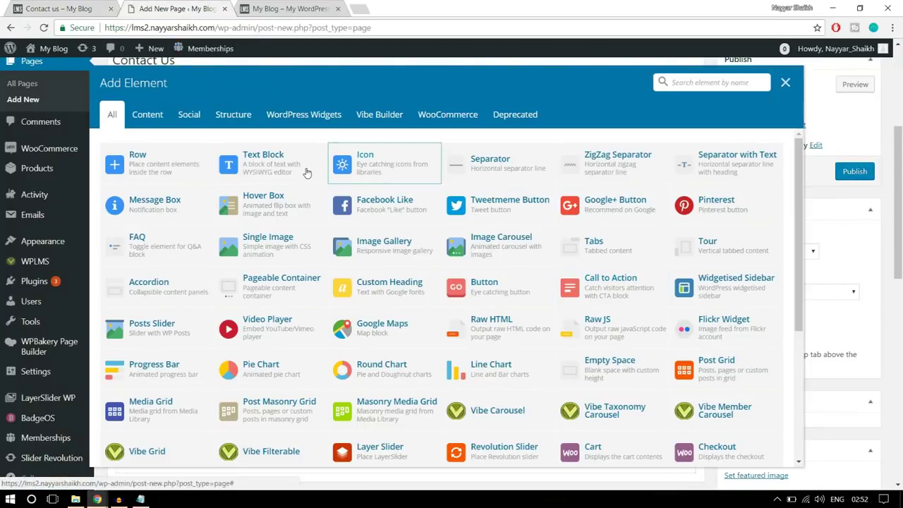
{"action": "left_click", "coordinate": [307, 171]}
{"action": "left_click", "coordinate": [81, 7]}
{"action": "left_click", "coordinate": [656, 232]}
{"action": "left_click_drag", "start_coordinate": [713, 233], "coordinate": [614, 173]}
{"action": "left_click", "coordinate": [645, 233]}
{"action": "left_click_drag", "start_coordinate": [702, 233], "coordinate": [629, 167]}
{"action": "key", "text": "ctrl+c"}
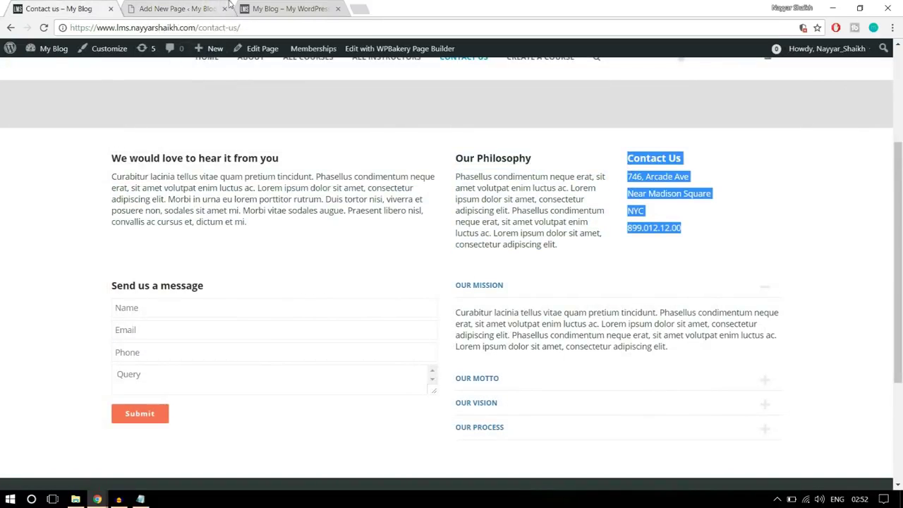
{"action": "left_click", "coordinate": [169, 9]}
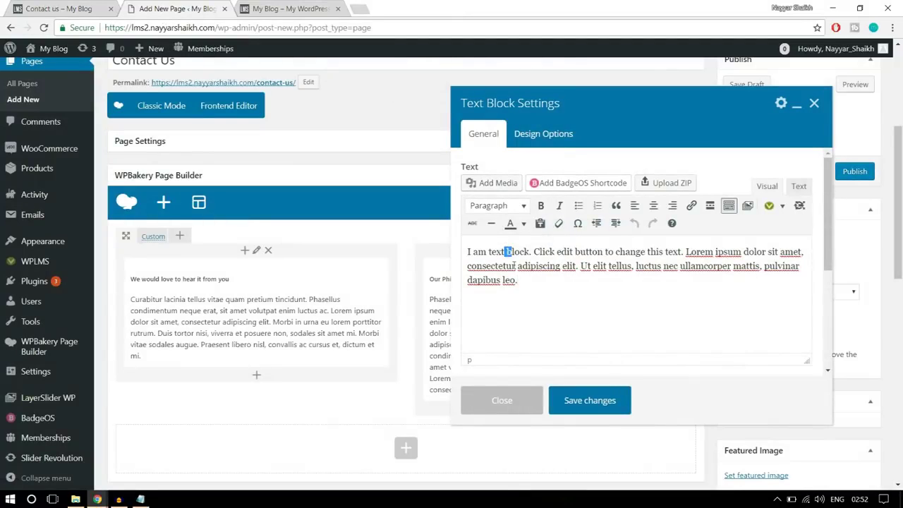
{"action": "key", "text": "ctrl+a"}
{"action": "key", "text": "ctrl+v"}
{"action": "left_click", "coordinate": [603, 404]}
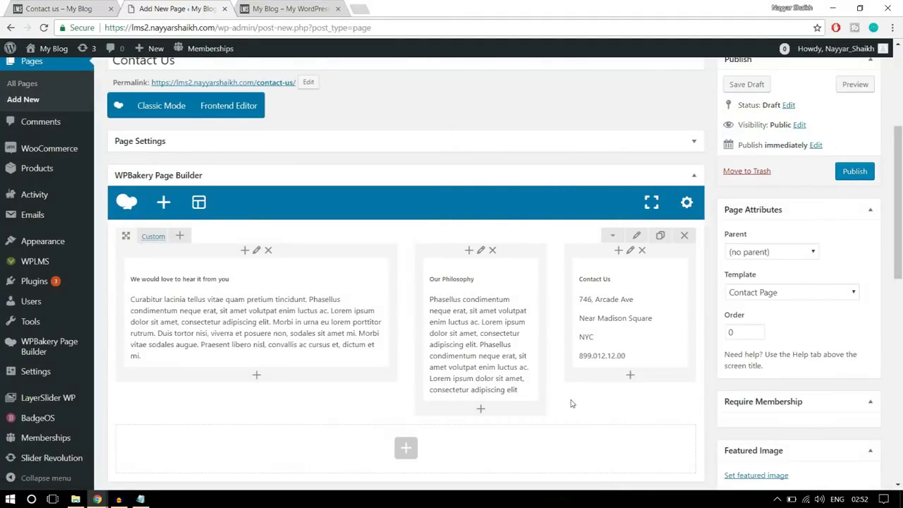
{"action": "left_click", "coordinate": [65, 7]}
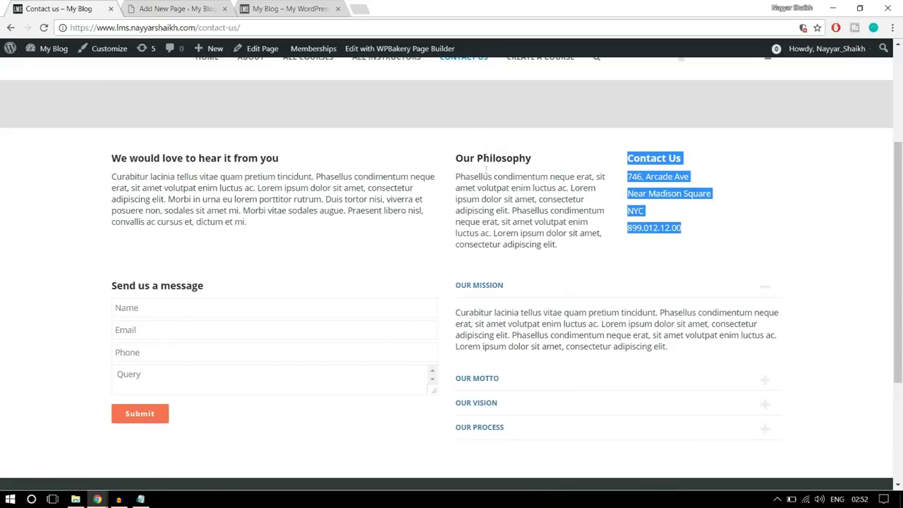
{"action": "left_click", "coordinate": [171, 9]}
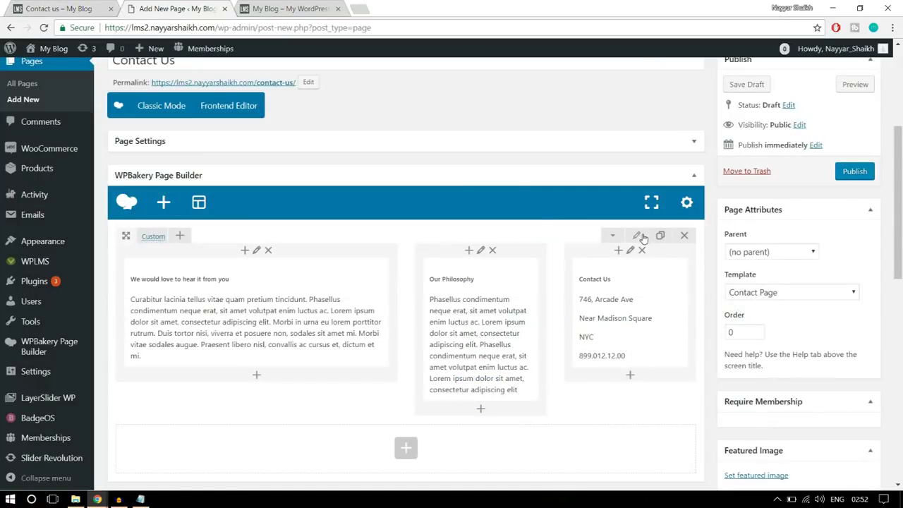
Set the intro row's Design Options padding to 30 top and bottom and save
{"action": "left_click", "coordinate": [639, 236]}
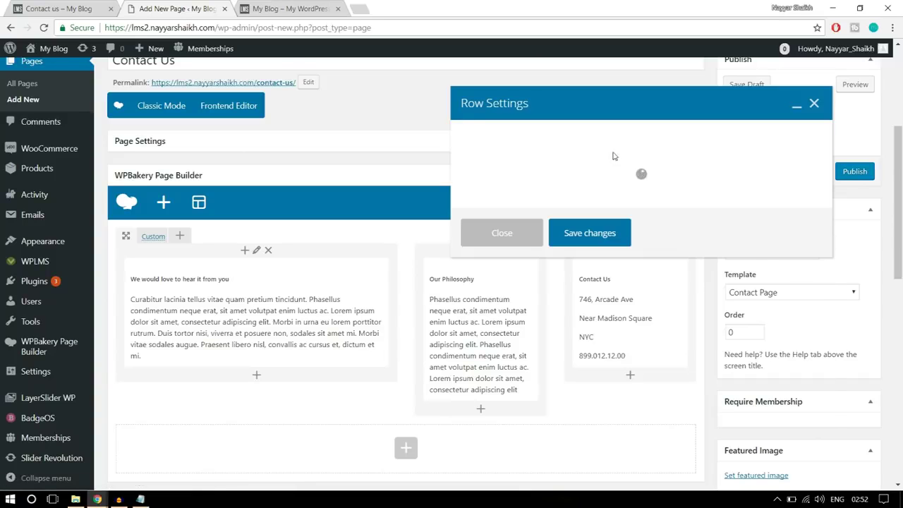
{"action": "left_click", "coordinate": [577, 141]}
{"action": "left_click", "coordinate": [554, 244]}
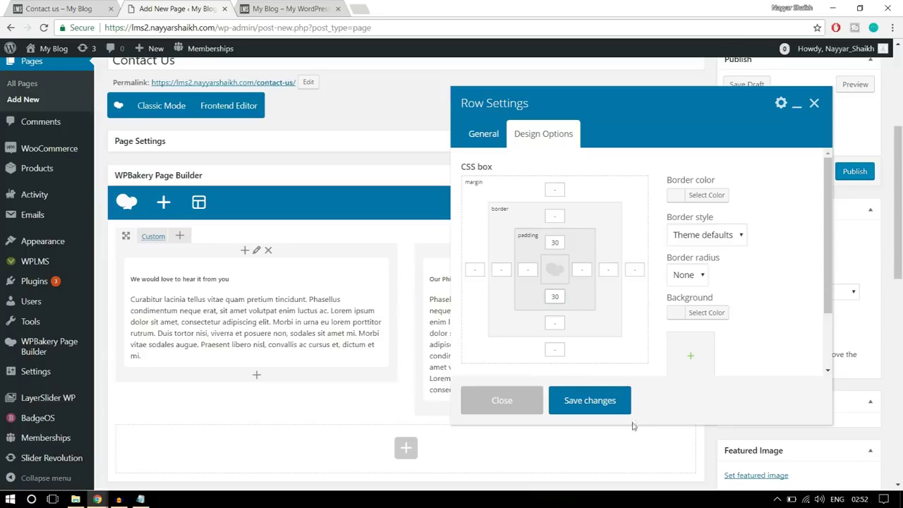
{"action": "left_click", "coordinate": [616, 408]}
{"action": "left_click", "coordinate": [71, 8]}
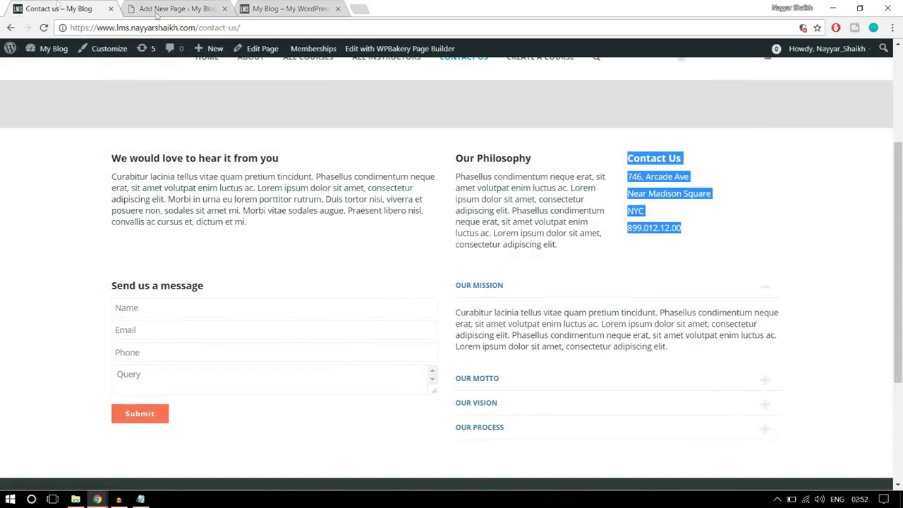
{"action": "scroll", "coordinate": [169, 183], "scroll_direction": "down", "scroll_amount": 3}
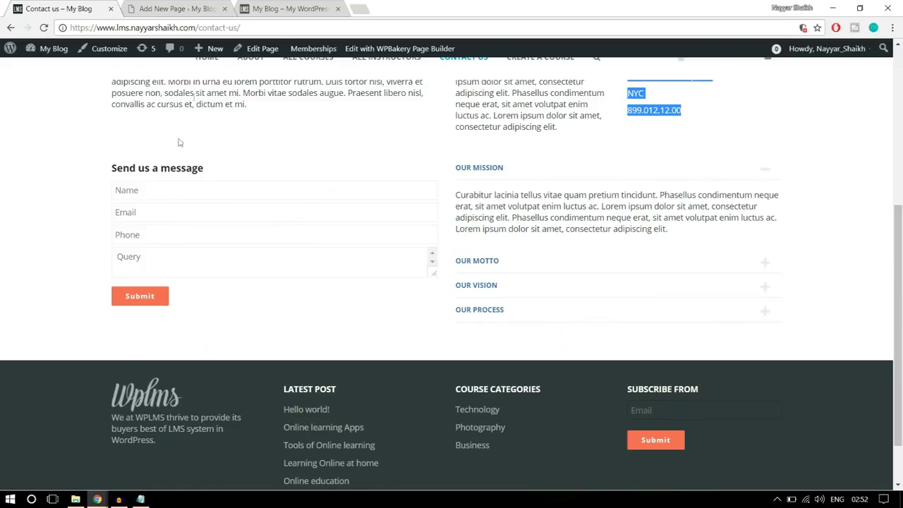
{"action": "left_click", "coordinate": [141, 212]}
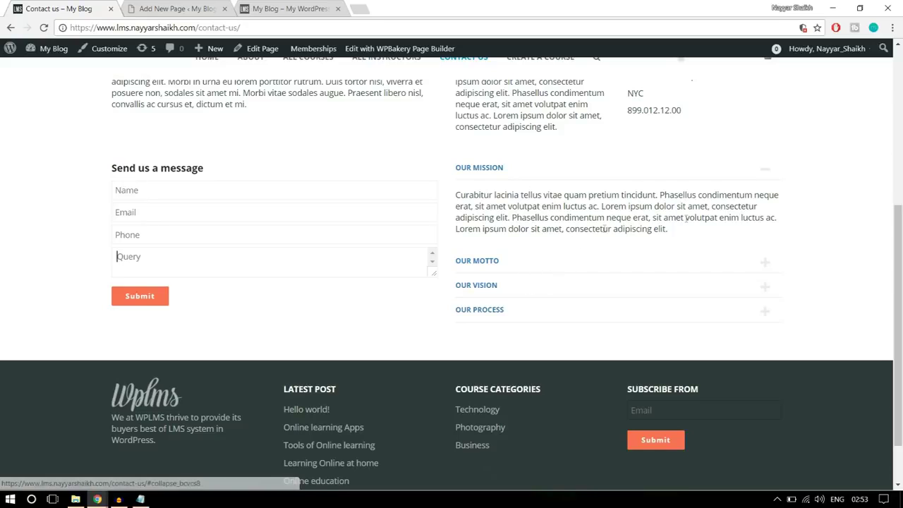
{"action": "left_click", "coordinate": [170, 6]}
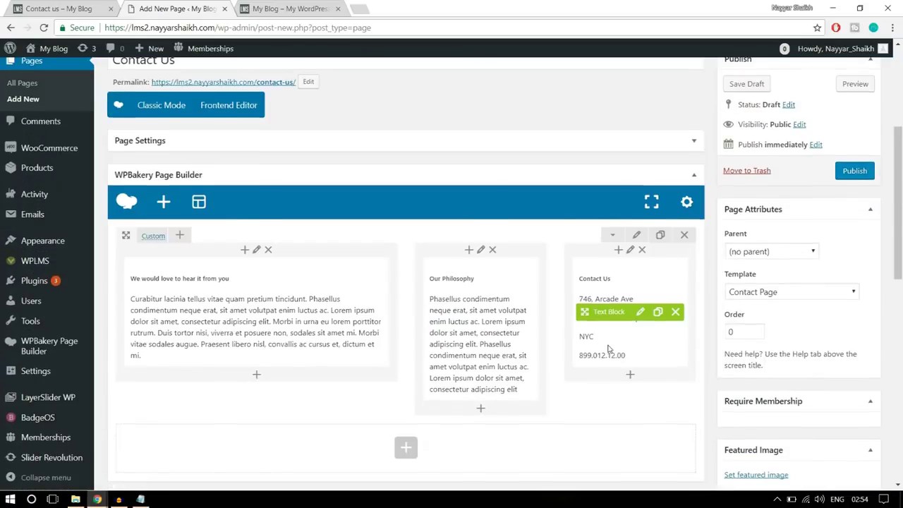
{"action": "scroll", "coordinate": [406, 300], "scroll_direction": "down", "scroll_amount": 2}
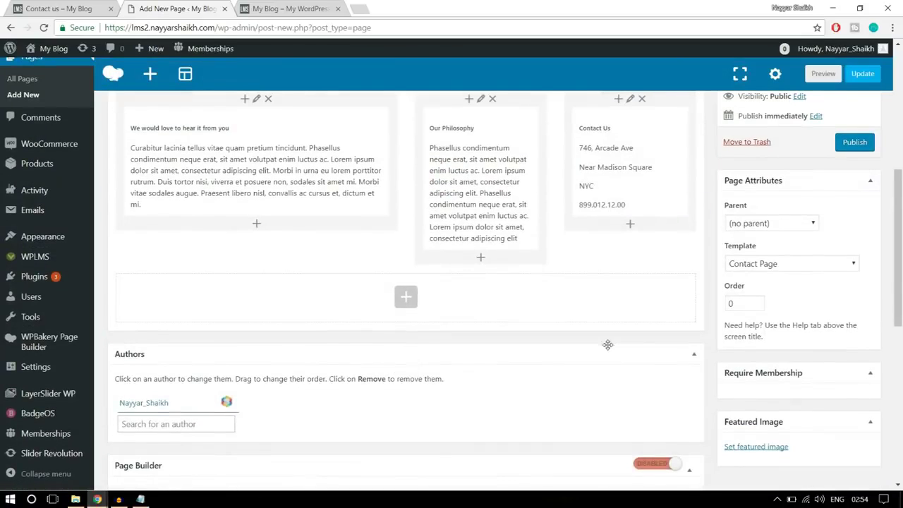
Add a text block in a new row containing the 'Send us a message' heading
{"action": "left_click", "coordinate": [409, 302]}
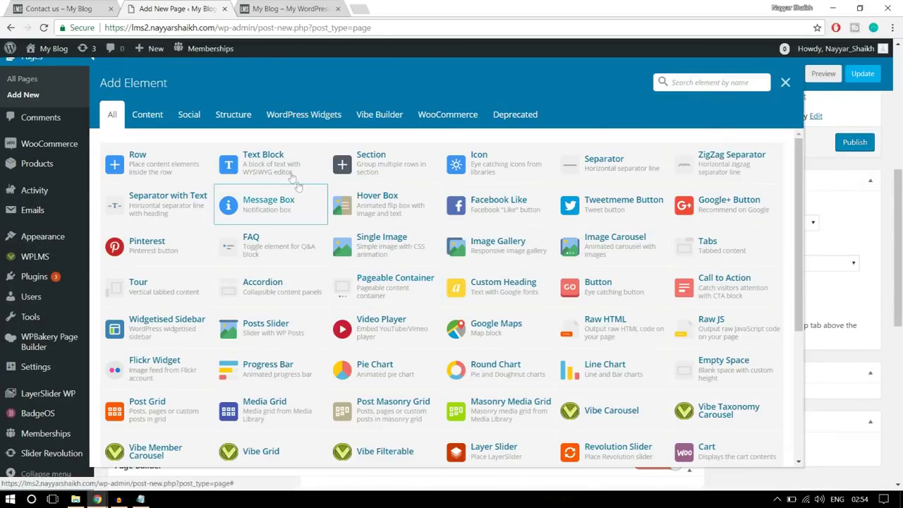
{"action": "left_click", "coordinate": [289, 176]}
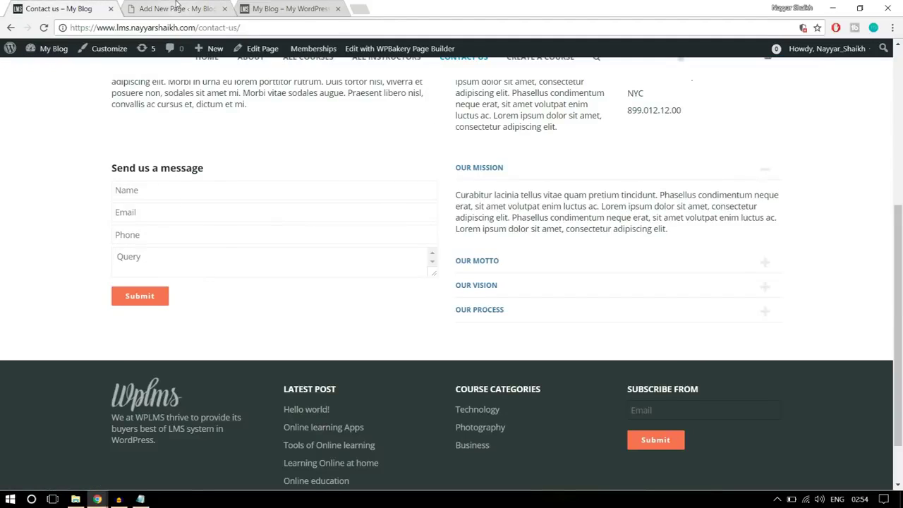
{"action": "left_click_drag", "start_coordinate": [224, 175], "coordinate": [111, 171]}
{"action": "key", "text": "ctrl+c"}
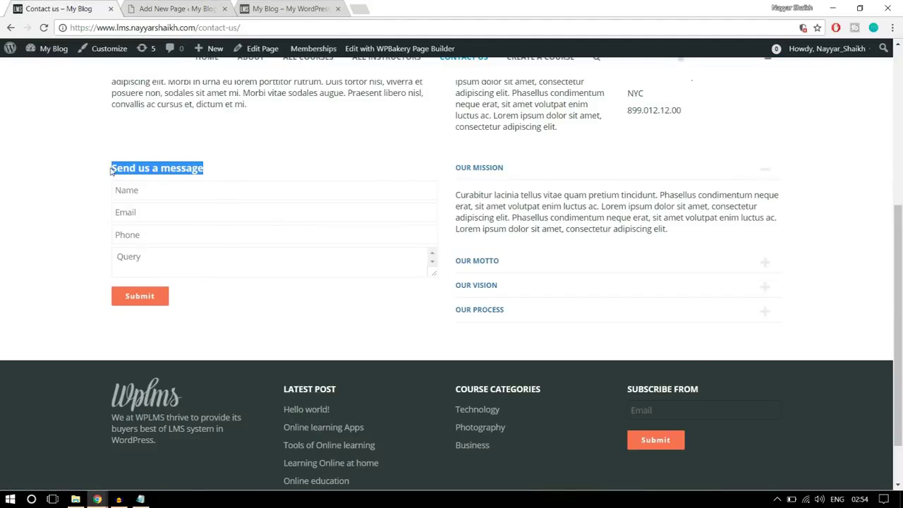
{"action": "left_click", "coordinate": [206, 11]}
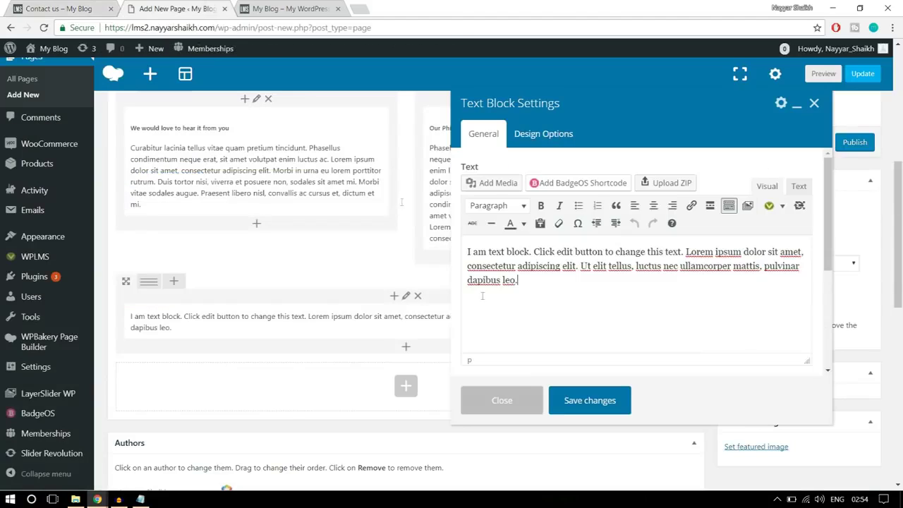
{"action": "key", "text": "ctrl+a"}
{"action": "key", "text": "ctrl+v"}
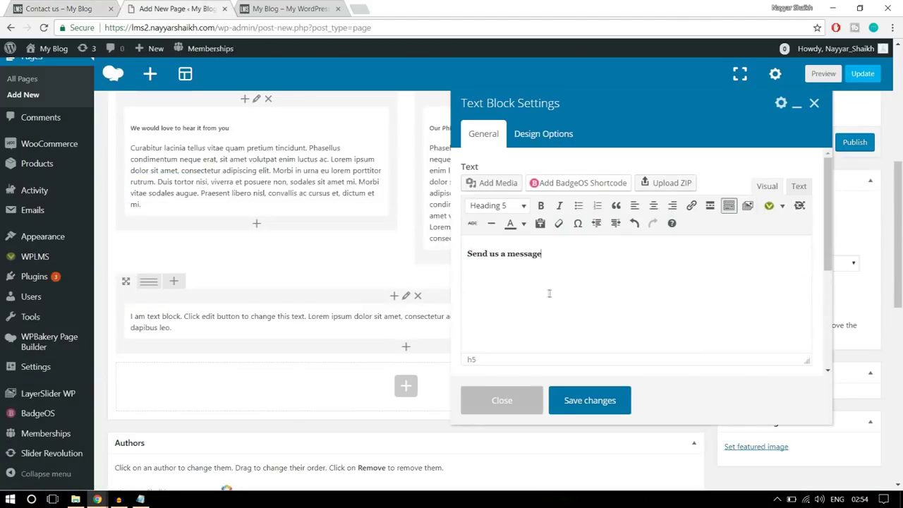
{"action": "key", "text": "Return"}
{"action": "left_click", "coordinate": [56, 10]}
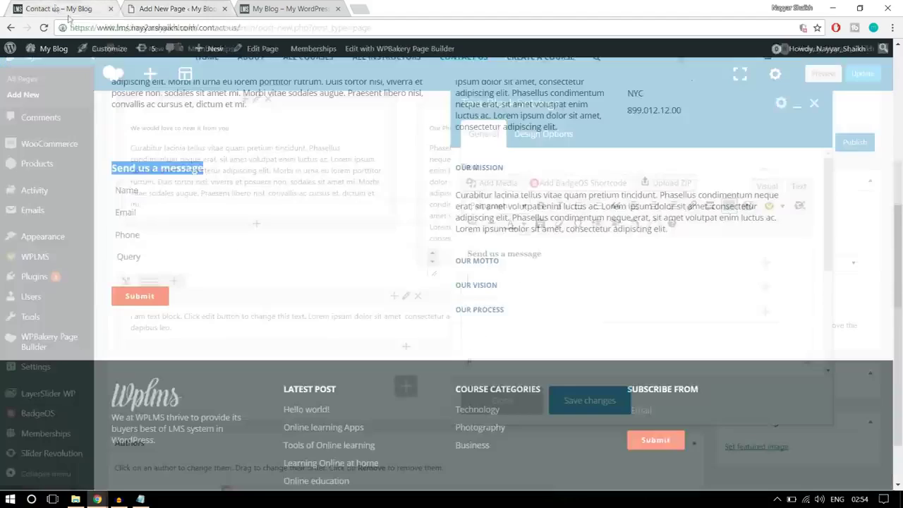
{"action": "left_click", "coordinate": [258, 273]}
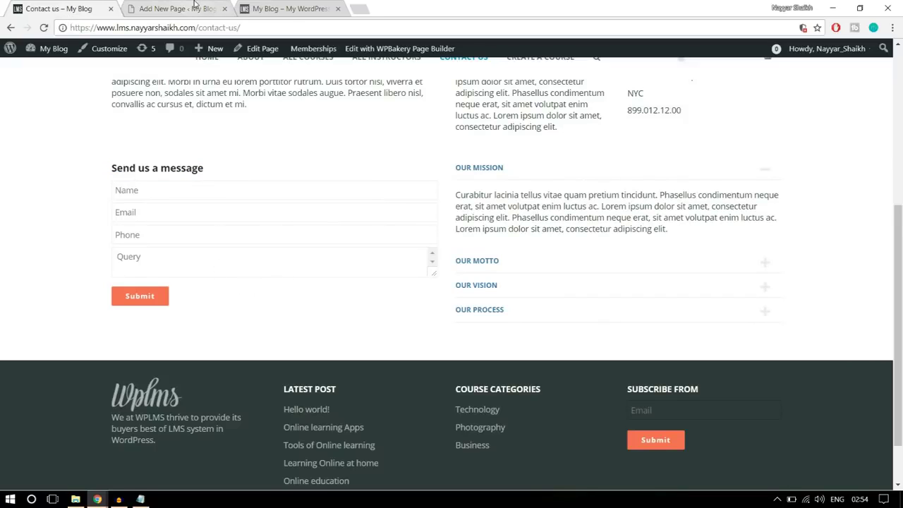
{"action": "left_click", "coordinate": [198, 9]}
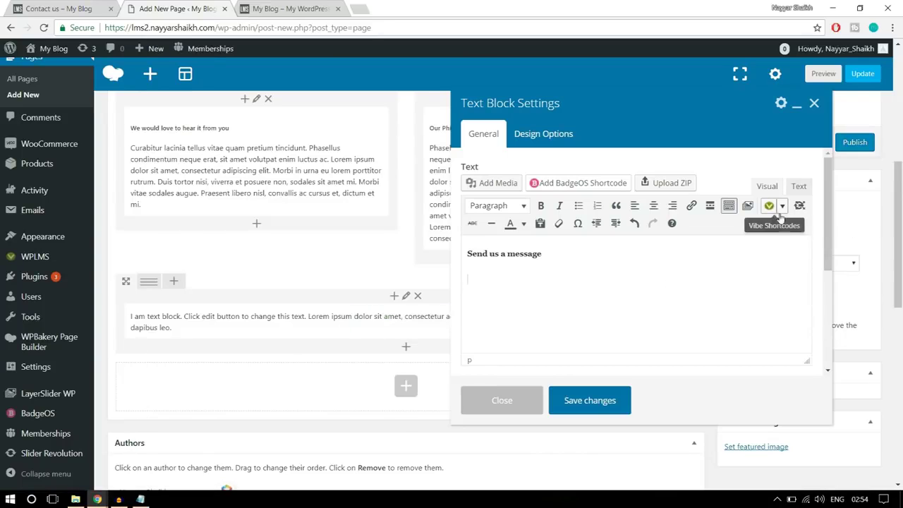
Insert a Vibe Shortcodes contact form and select its recipient e-mail address for replacement
{"action": "left_click", "coordinate": [783, 206]}
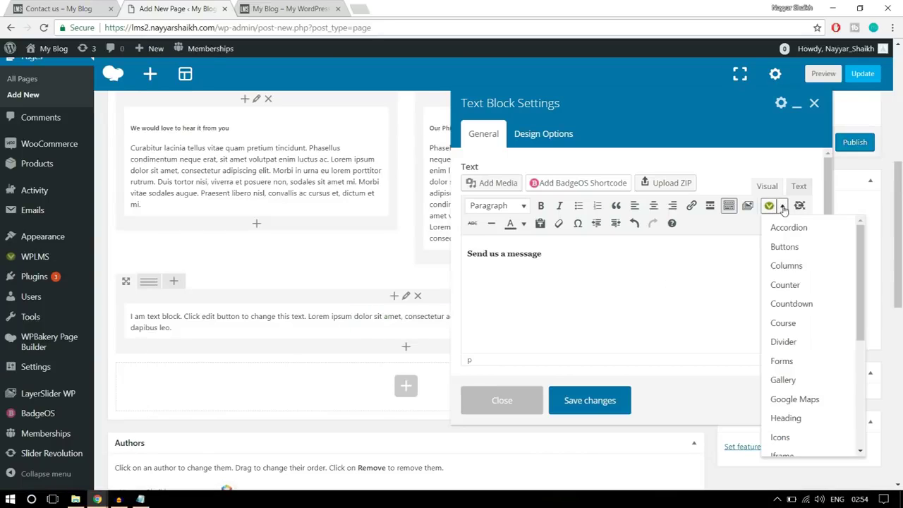
{"action": "scroll", "coordinate": [795, 345], "scroll_direction": "down", "scroll_amount": 2}
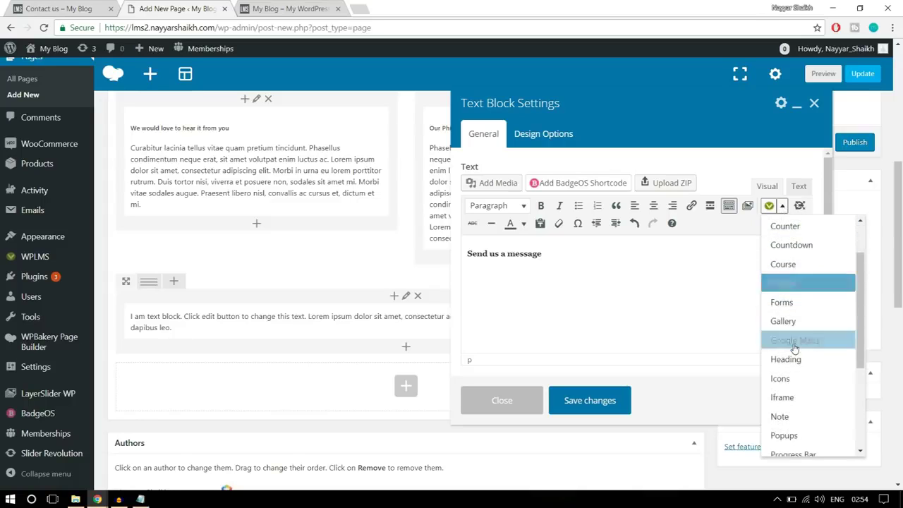
{"action": "scroll", "coordinate": [795, 351], "scroll_direction": "down", "scroll_amount": 3}
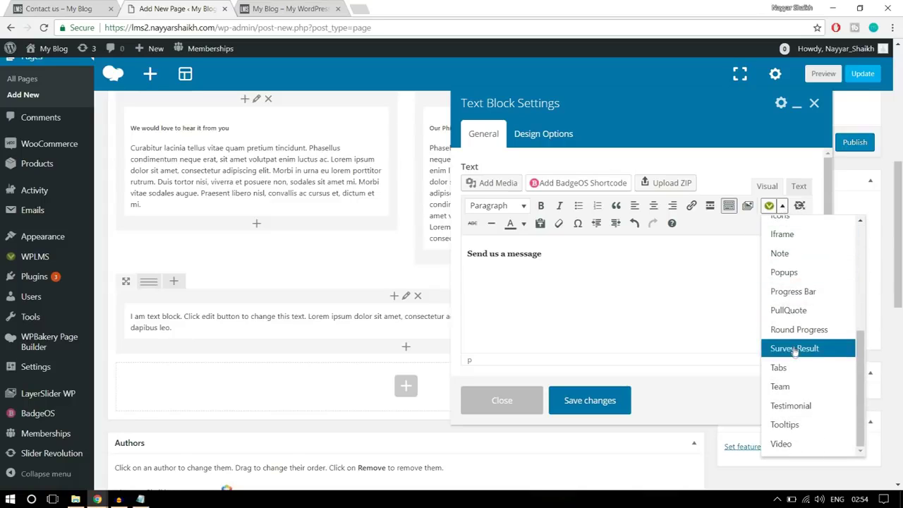
{"action": "scroll", "coordinate": [791, 402], "scroll_direction": "up", "scroll_amount": 5}
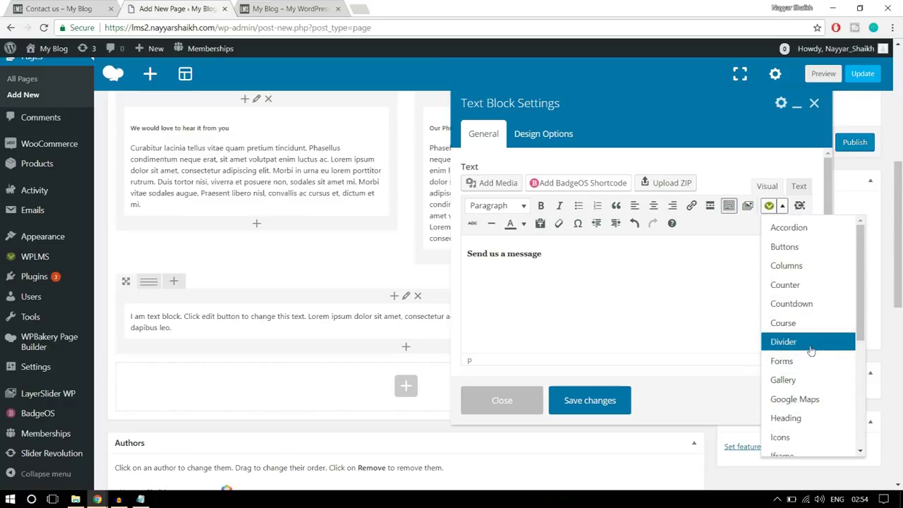
{"action": "scroll", "coordinate": [808, 343], "scroll_direction": "up", "scroll_amount": 1}
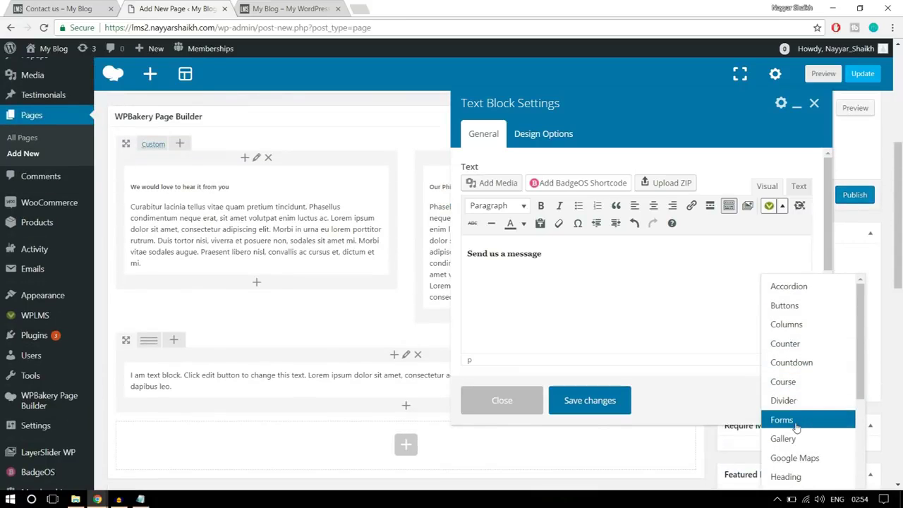
{"action": "left_click", "coordinate": [794, 423]}
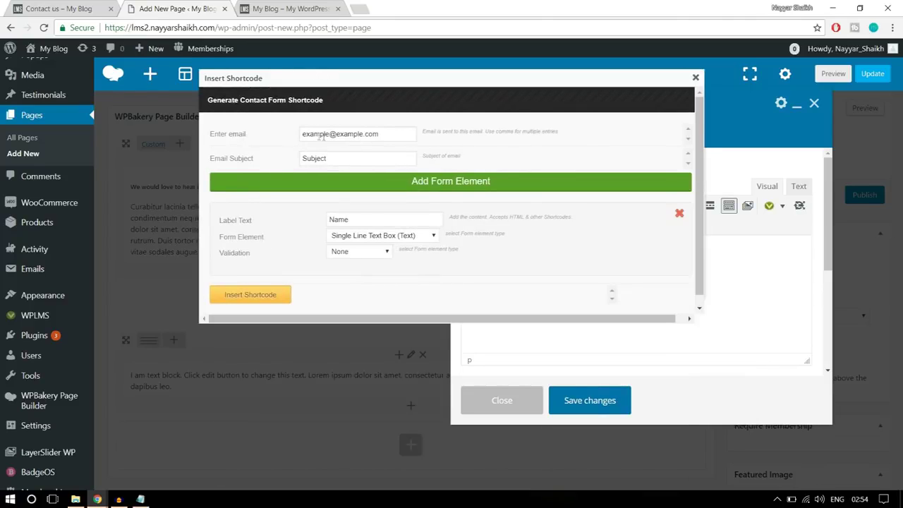
{"action": "left_click_drag", "start_coordinate": [393, 133], "coordinate": [302, 128]}
{"action": "left_click", "coordinate": [67, 9]}
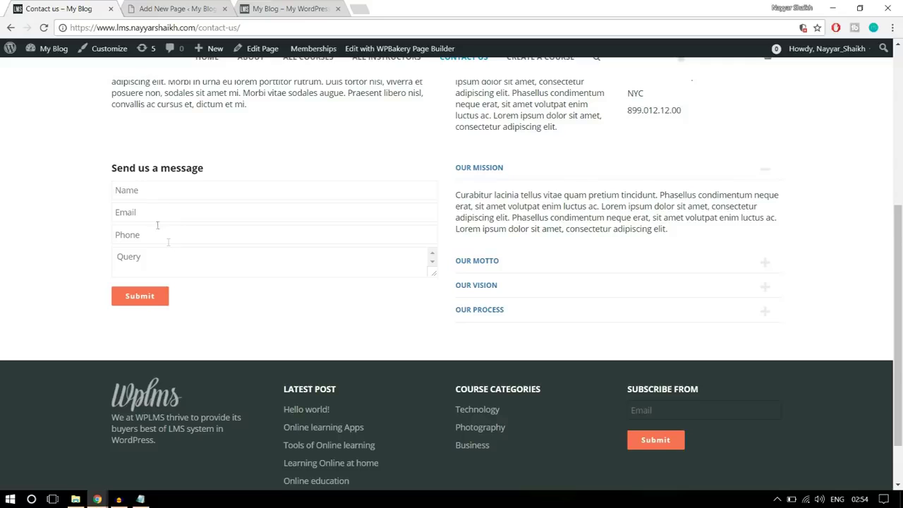
Insert a contact form shortcode with a required Name text field into the Send us a message block
{"action": "left_click", "coordinate": [175, 9]}
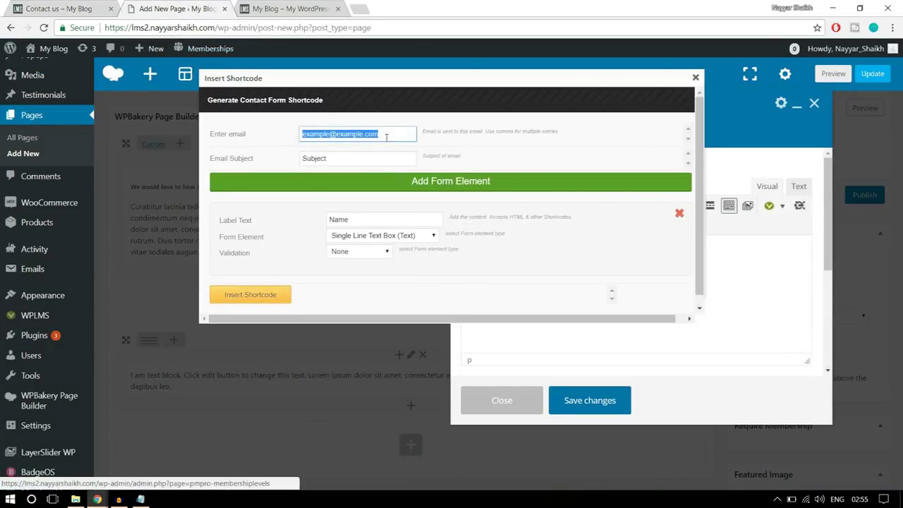
{"action": "left_click", "coordinate": [386, 138]}
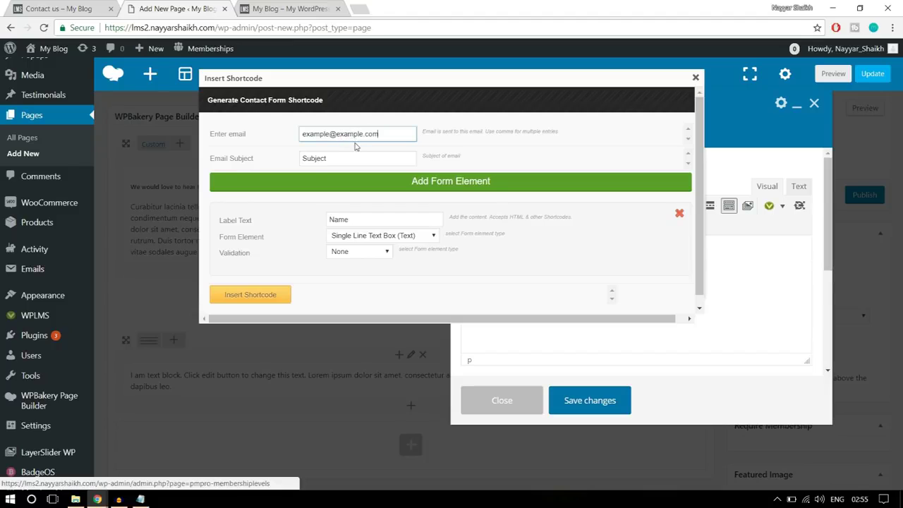
{"action": "key", "text": "Tab"}
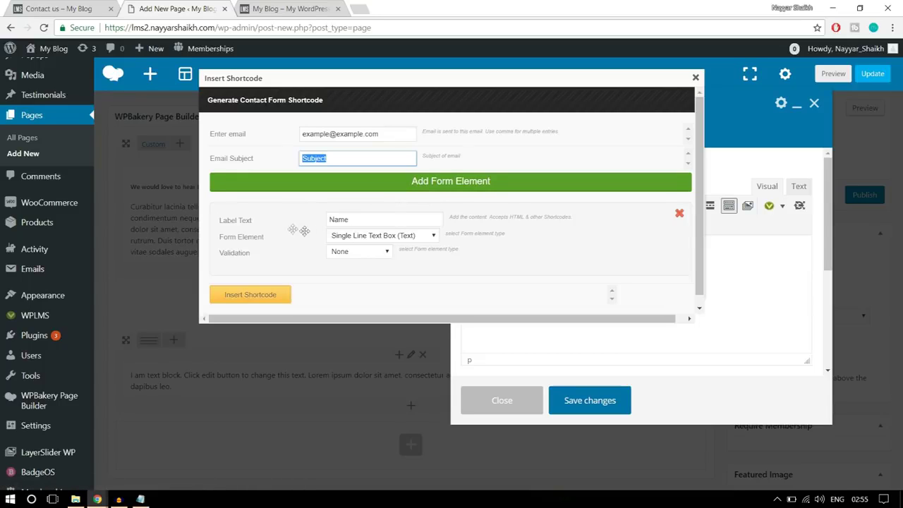
{"action": "left_click", "coordinate": [50, 8]}
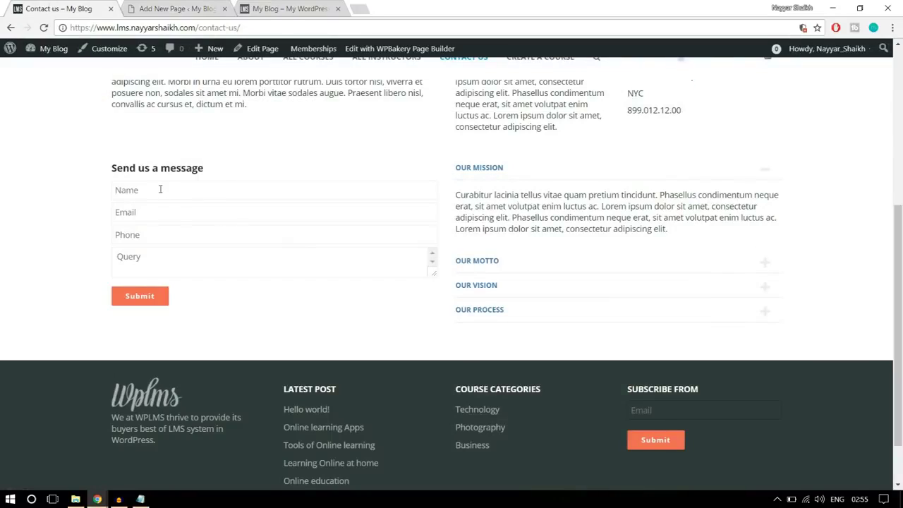
{"action": "left_click", "coordinate": [154, 6]}
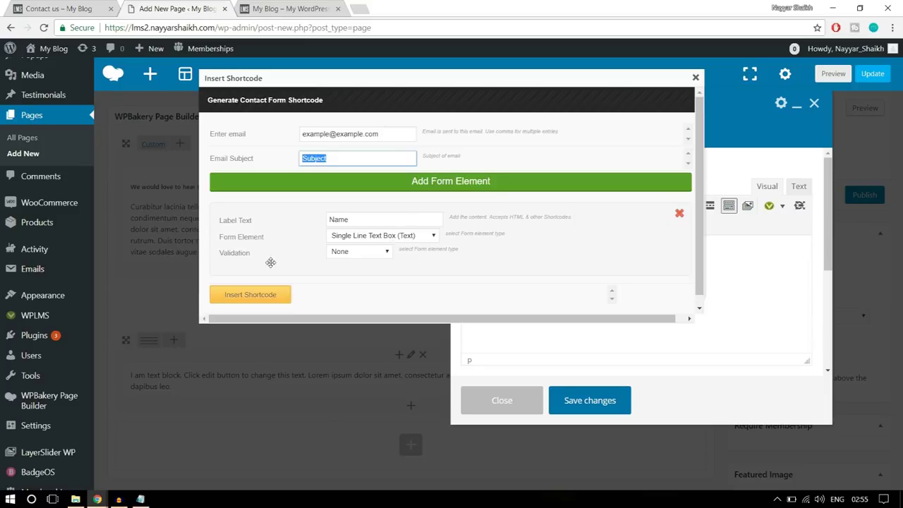
{"action": "left_click", "coordinate": [354, 254]}
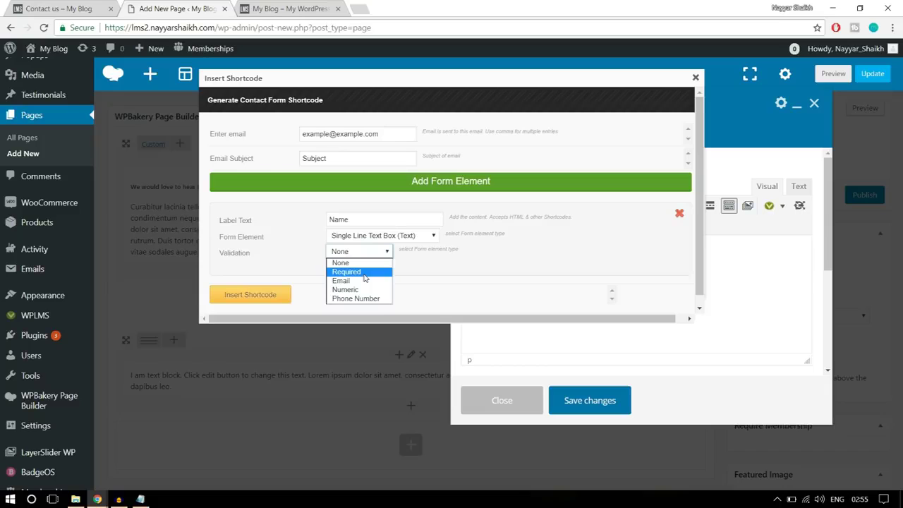
{"action": "left_click", "coordinate": [346, 271]}
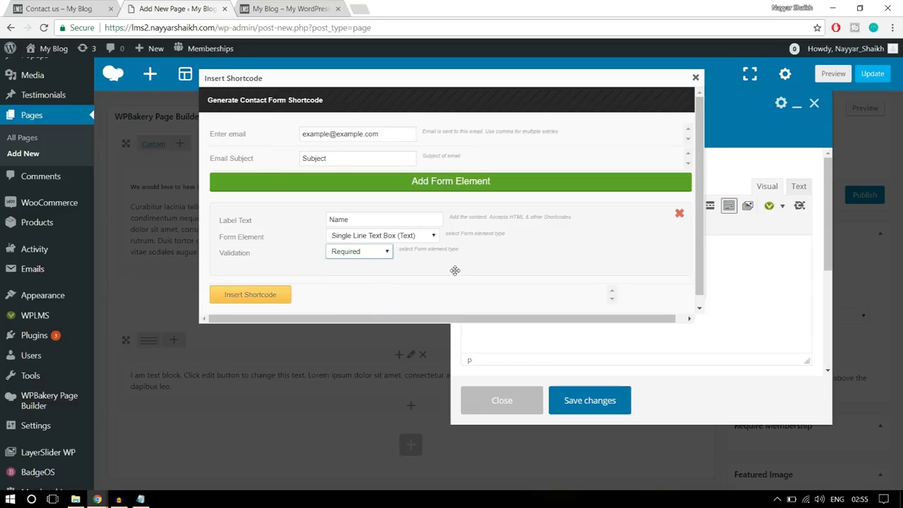
{"action": "left_click", "coordinate": [284, 293]}
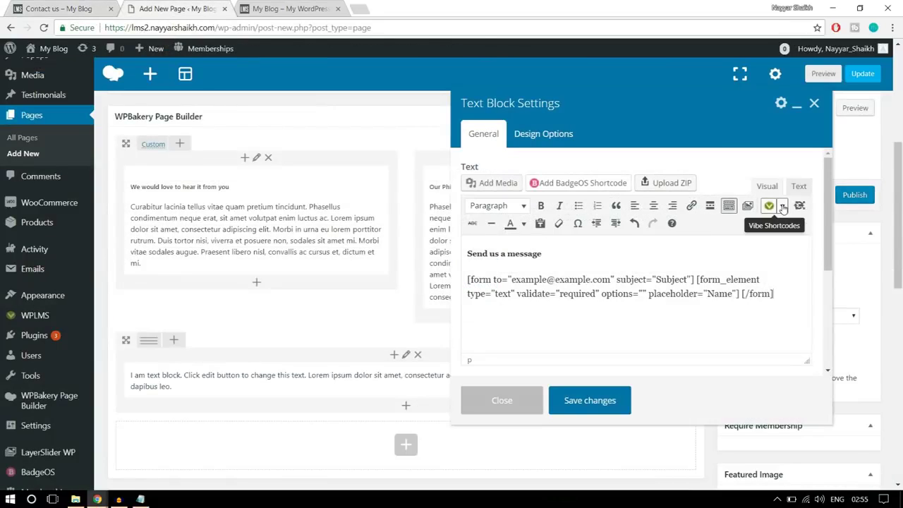
{"action": "left_click", "coordinate": [783, 206]}
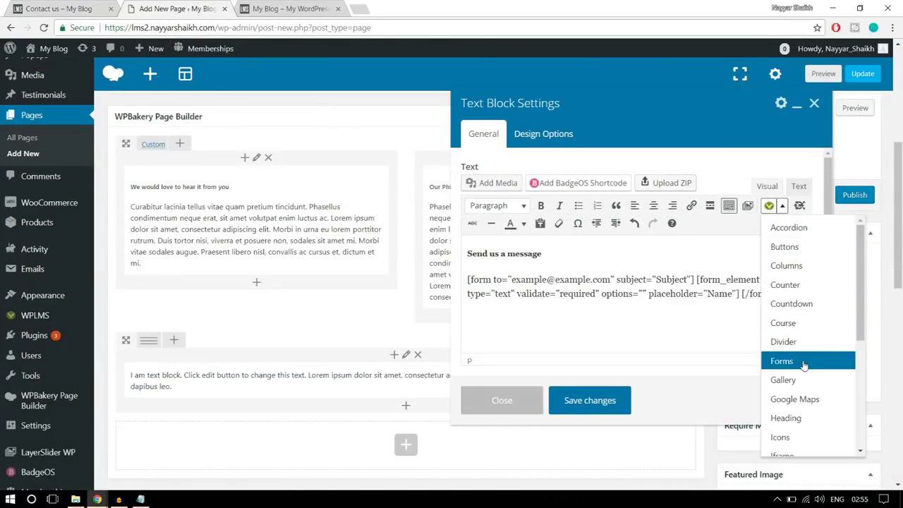
Insert a second form shortcode with an Email single-line text field validated as an email address
{"action": "left_click", "coordinate": [804, 364]}
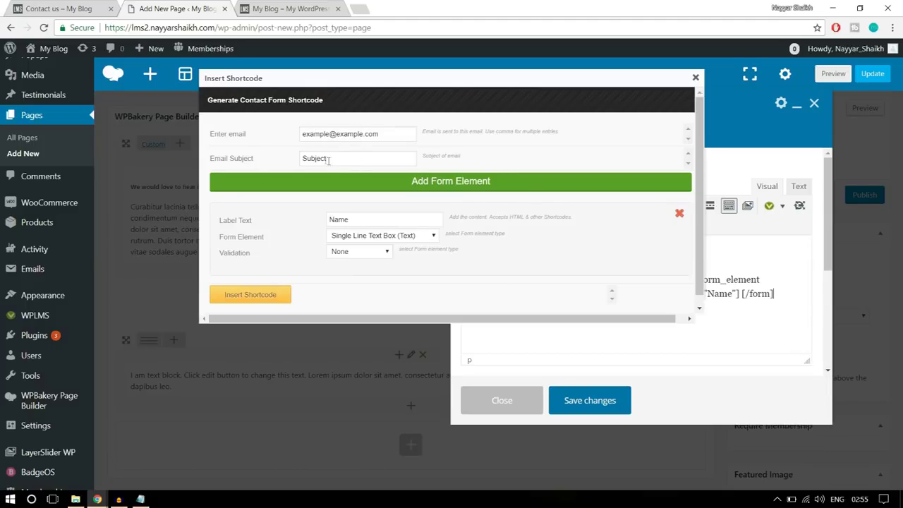
{"action": "left_click_drag", "start_coordinate": [383, 218], "coordinate": [324, 225]}
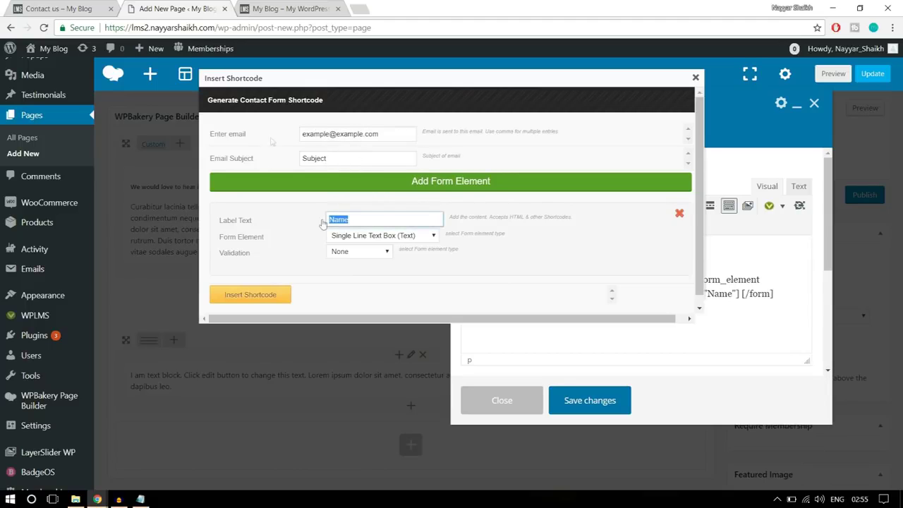
{"action": "left_click", "coordinate": [98, 7]}
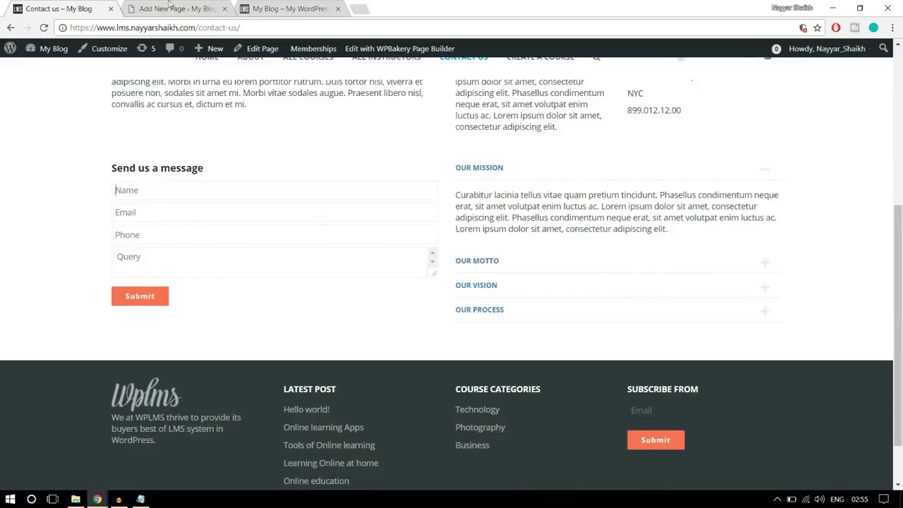
{"action": "left_click", "coordinate": [170, 7]}
{"action": "type", "text": "Email"}
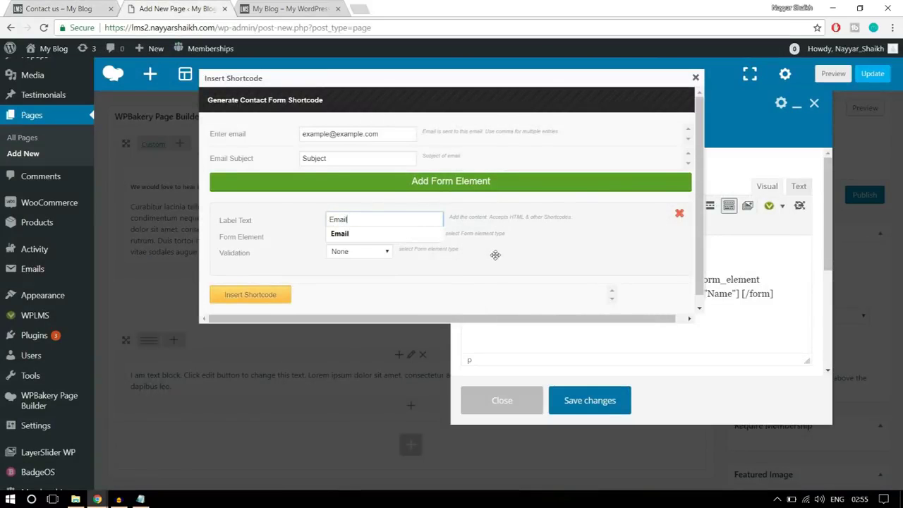
{"action": "left_click", "coordinate": [432, 235]}
{"action": "left_click", "coordinate": [407, 240]}
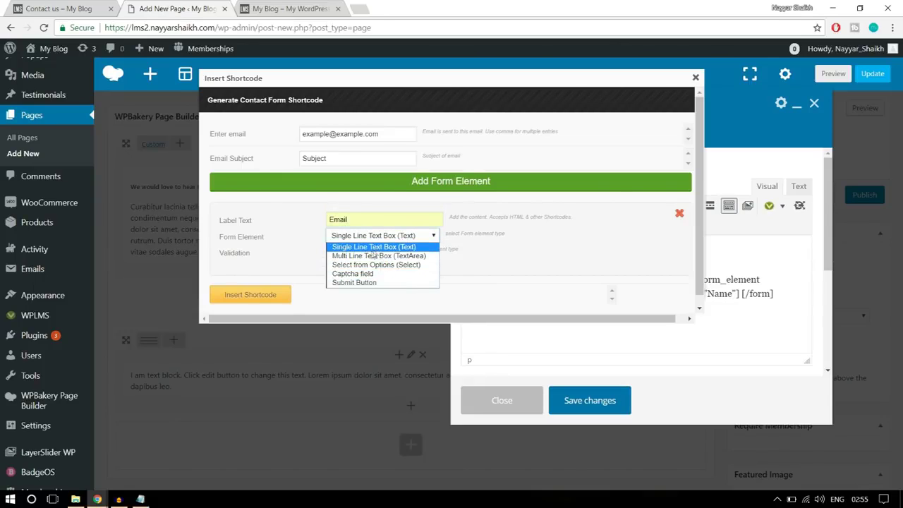
{"action": "left_click", "coordinate": [382, 248]}
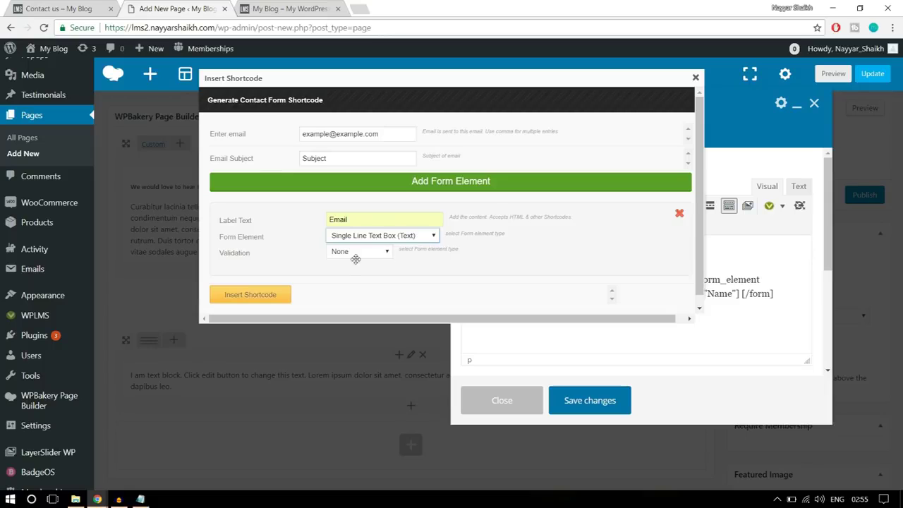
{"action": "left_click", "coordinate": [354, 251]}
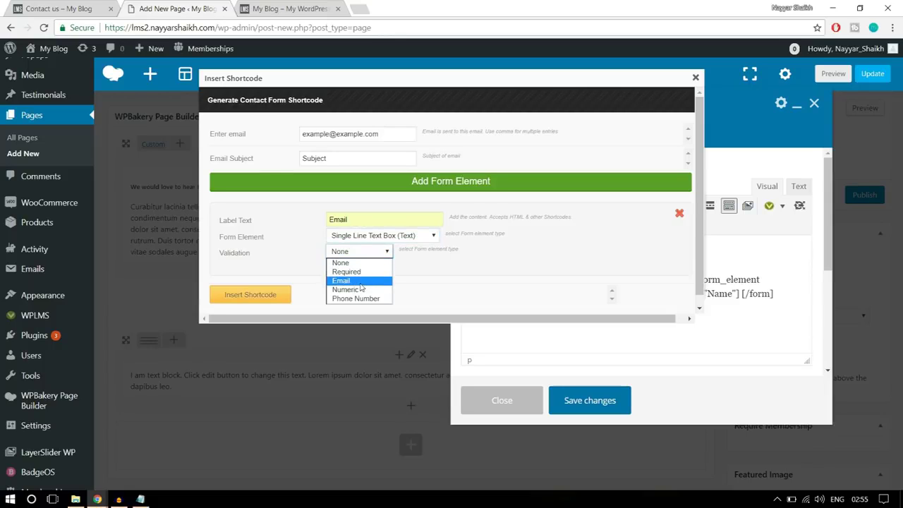
{"action": "left_click", "coordinate": [366, 281]}
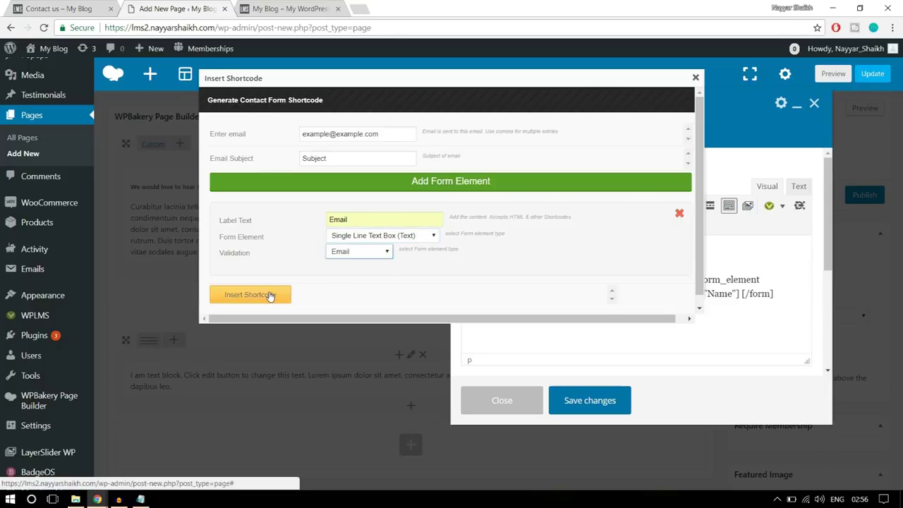
{"action": "left_click", "coordinate": [269, 295]}
{"action": "left_click", "coordinate": [70, 7]}
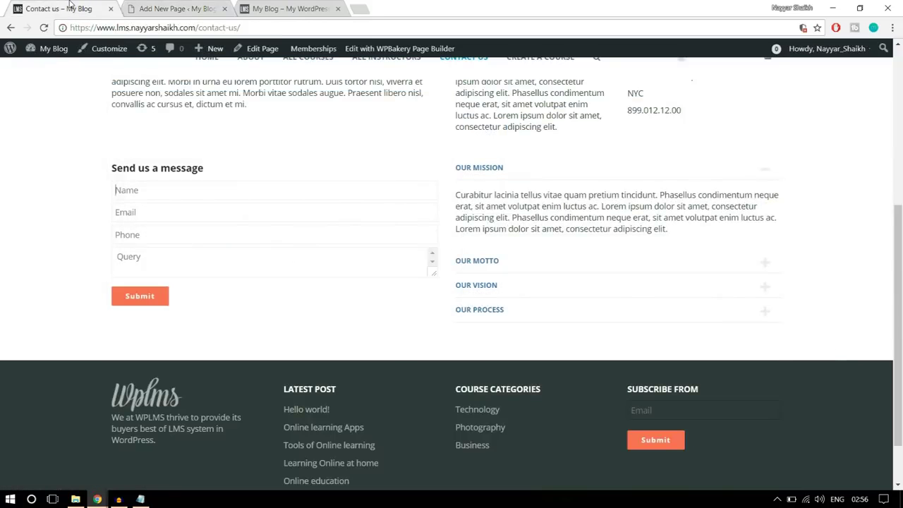
{"action": "left_click", "coordinate": [178, 9]}
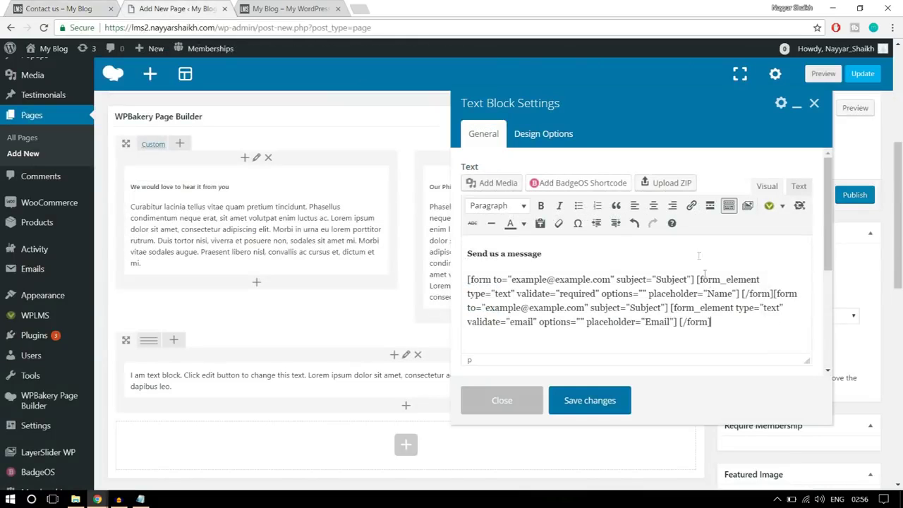
Insert a third form shortcode with a Phone field using Phone Number validation
{"action": "left_click", "coordinate": [781, 205]}
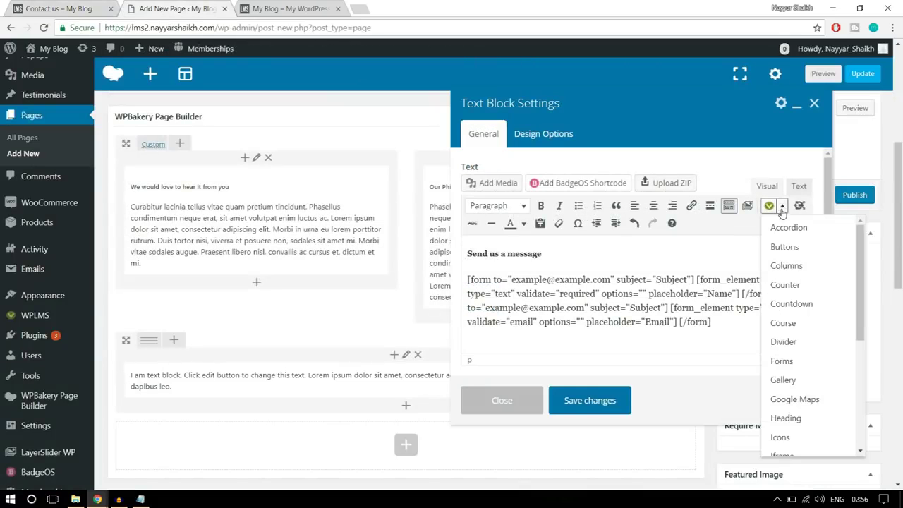
{"action": "left_click", "coordinate": [782, 361]}
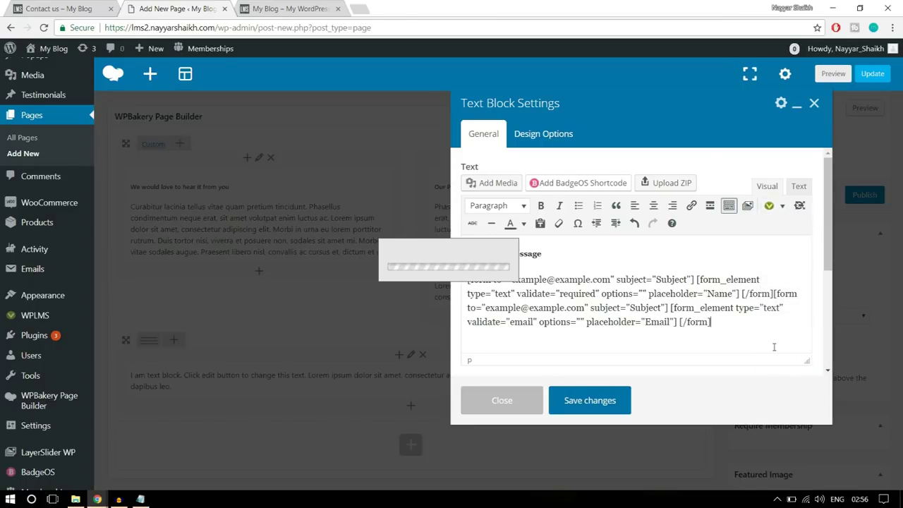
{"action": "left_click", "coordinate": [415, 219]}
{"action": "double_click", "coordinate": [393, 218]}
{"action": "type", "text": "Ph"}
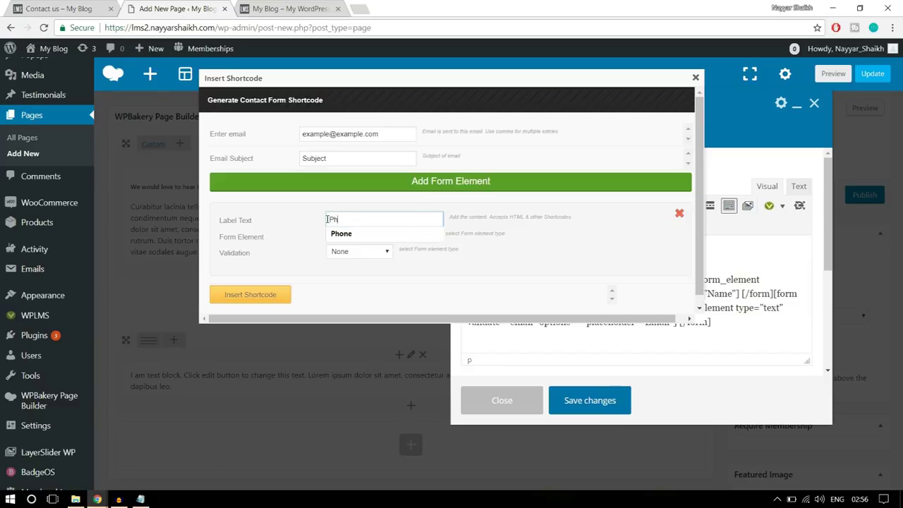
{"action": "type", "text": "one"}
{"action": "left_click", "coordinate": [391, 236]}
{"action": "left_click", "coordinate": [347, 252]}
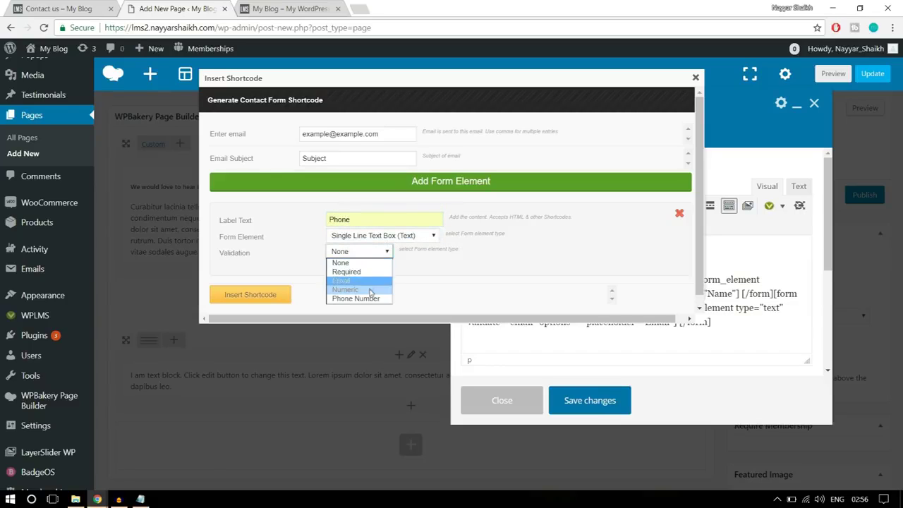
{"action": "left_click", "coordinate": [356, 299]}
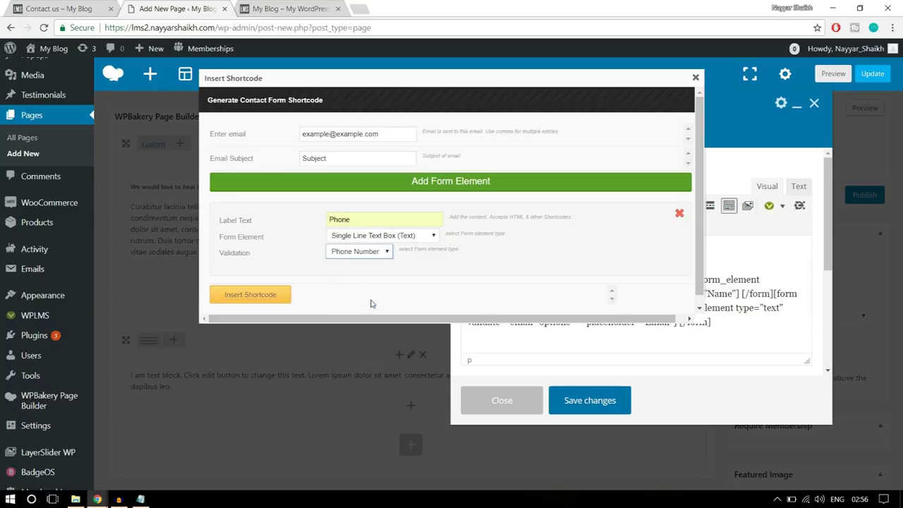
{"action": "left_click", "coordinate": [266, 296]}
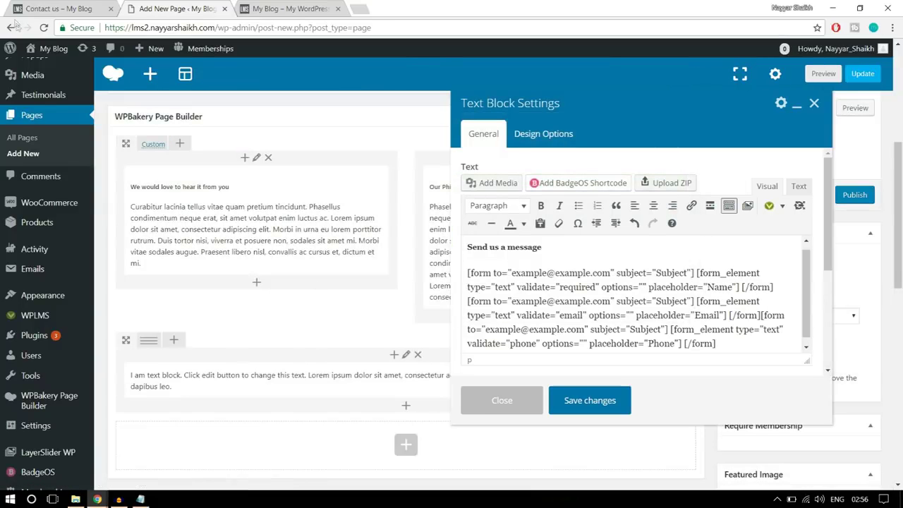
{"action": "left_click", "coordinate": [56, 7]}
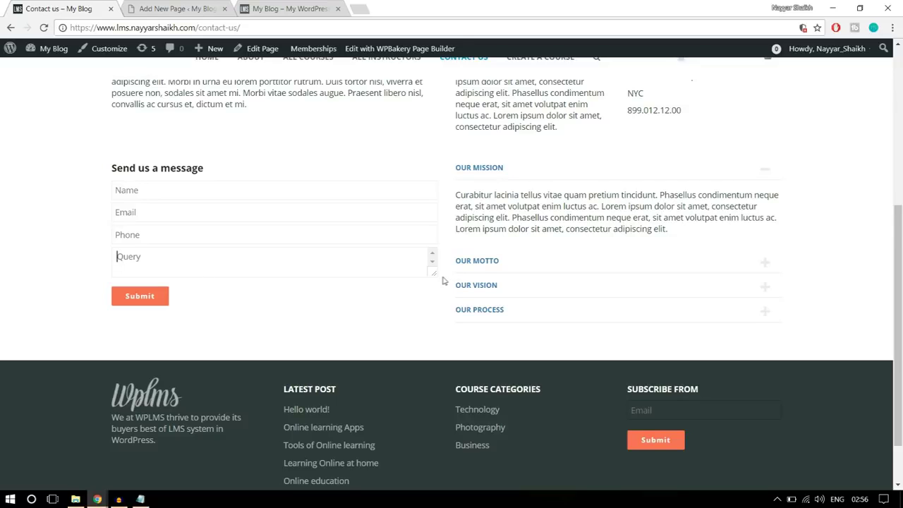
Start a fourth form shortcode and relabel its field as Message
{"action": "left_click", "coordinate": [207, 9]}
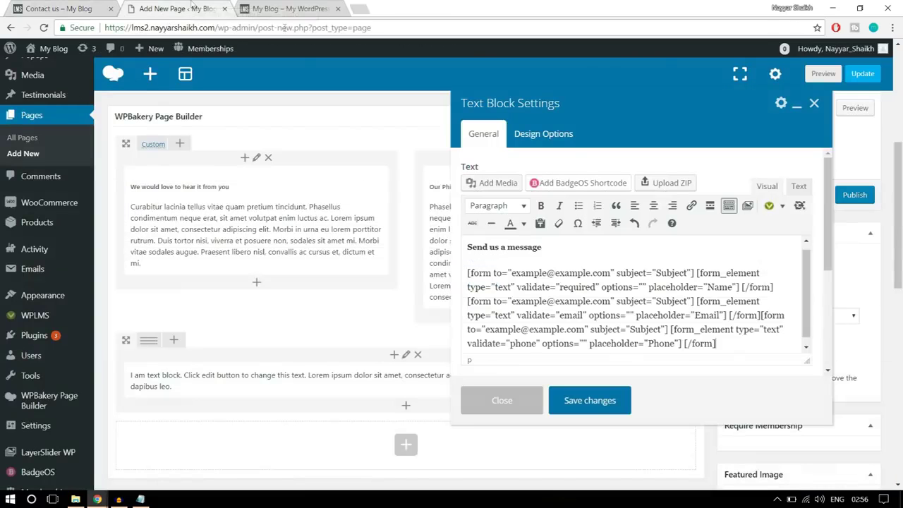
{"action": "left_click", "coordinate": [83, 7]}
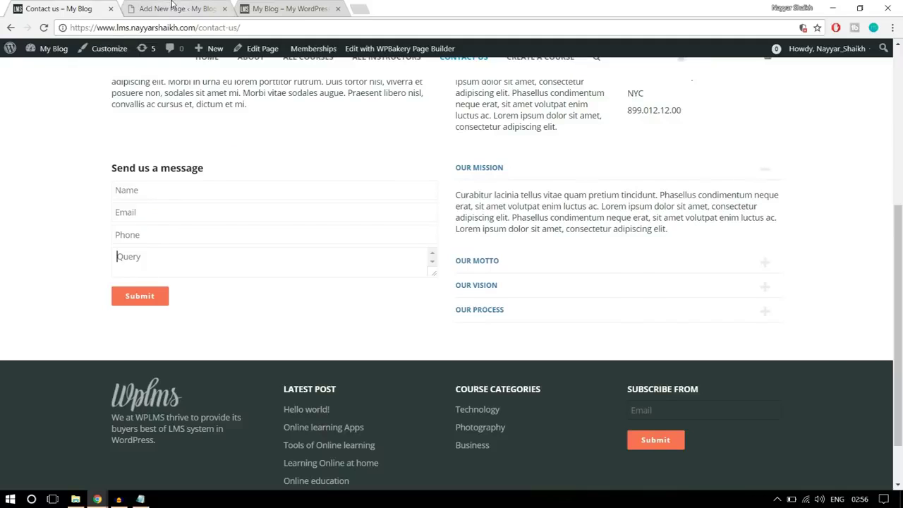
{"action": "left_click", "coordinate": [169, 8]}
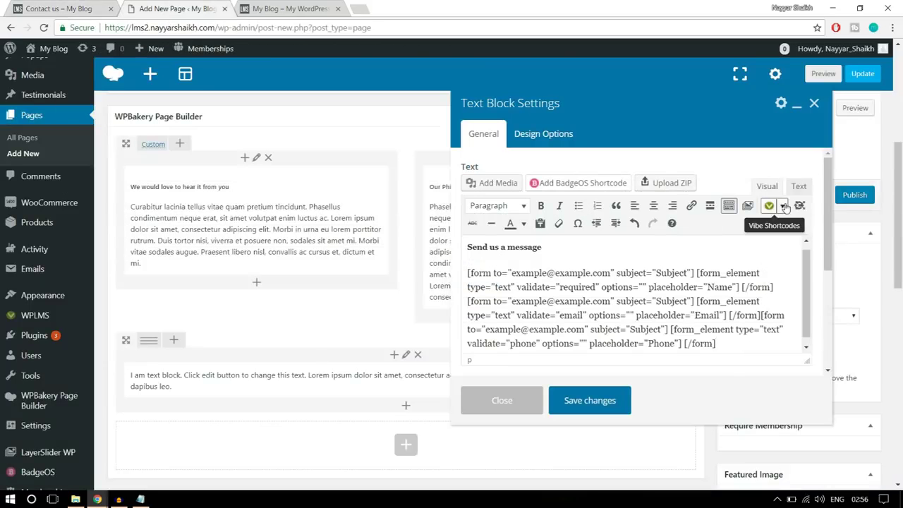
{"action": "left_click", "coordinate": [782, 205]}
{"action": "left_click", "coordinate": [804, 365]}
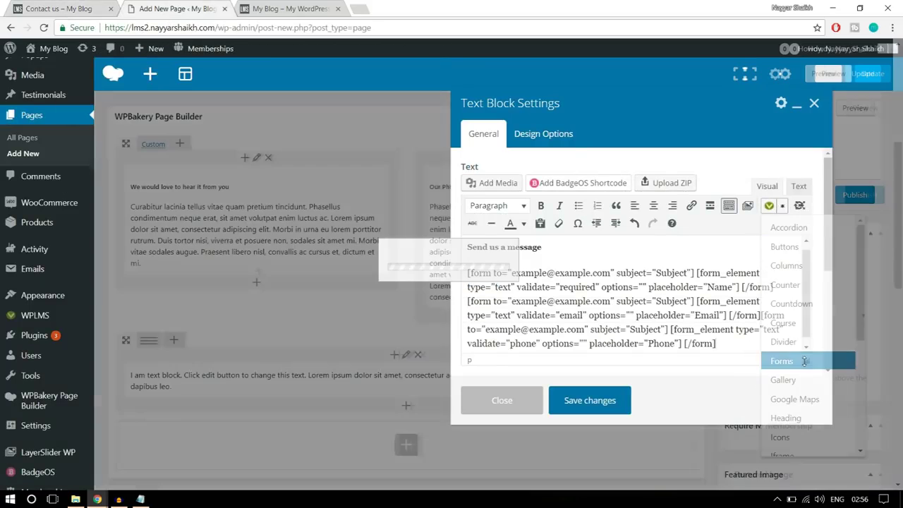
{"action": "left_click_drag", "start_coordinate": [362, 223], "coordinate": [309, 230]}
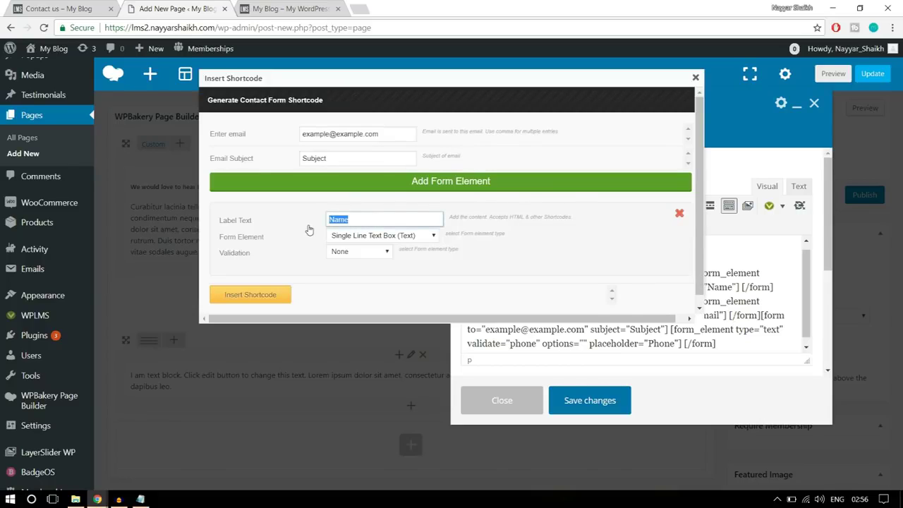
{"action": "type", "text": "Query"}
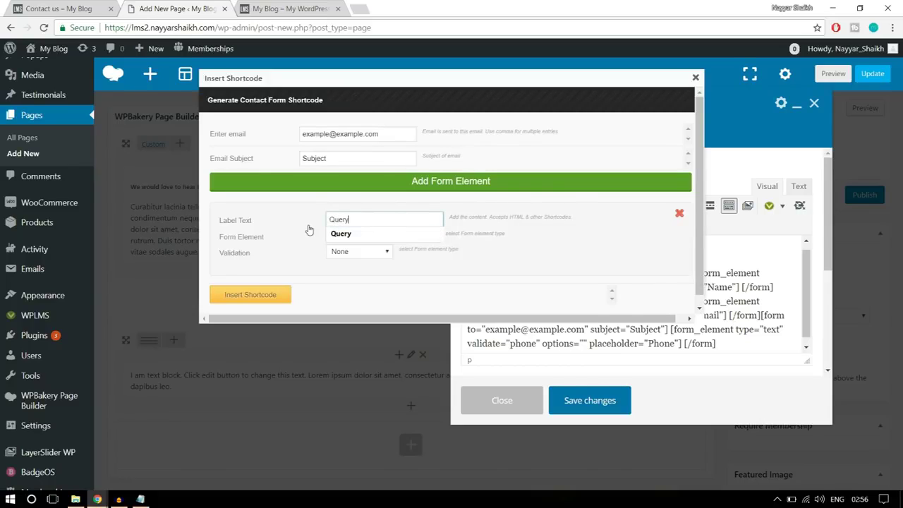
{"action": "key", "text": "ctrl+a"}
{"action": "type", "text": "Me"}
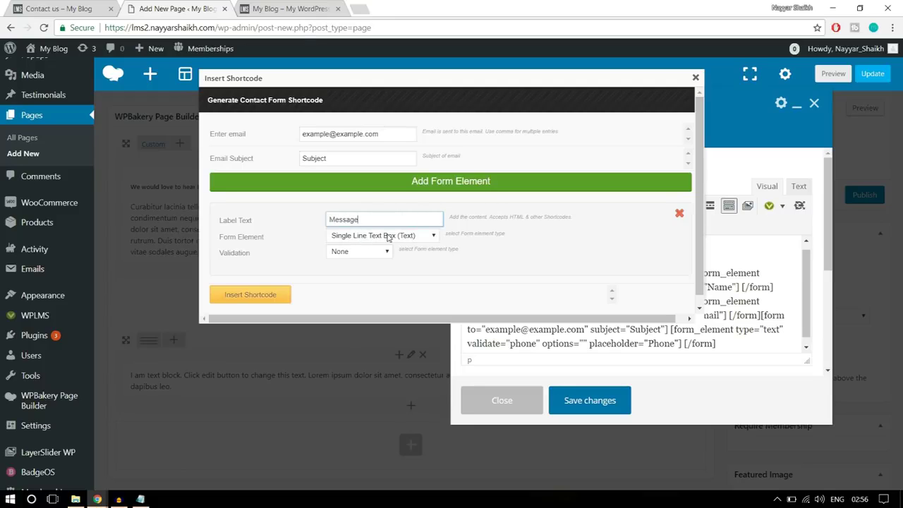
Make the Message field a Multi Line Text Box with no validation and insert it
{"action": "left_click", "coordinate": [387, 238]}
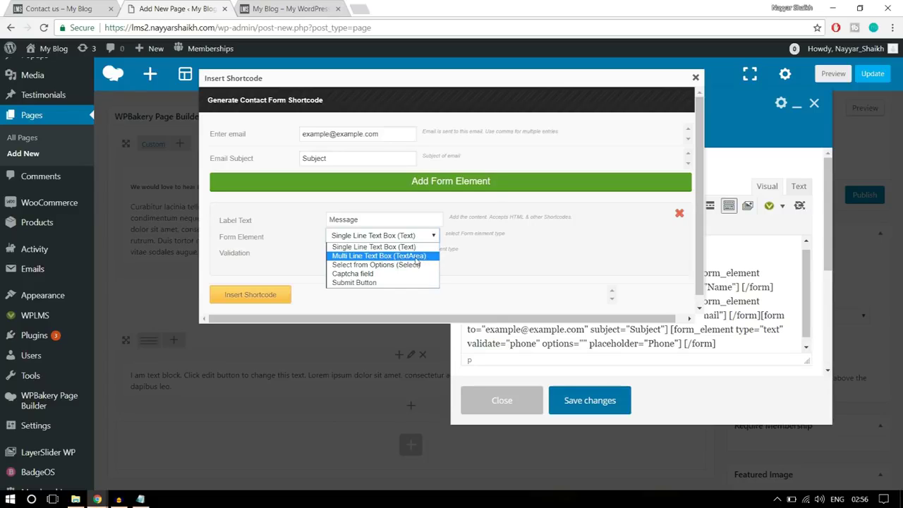
{"action": "left_click", "coordinate": [416, 261]}
{"action": "left_click", "coordinate": [360, 253]}
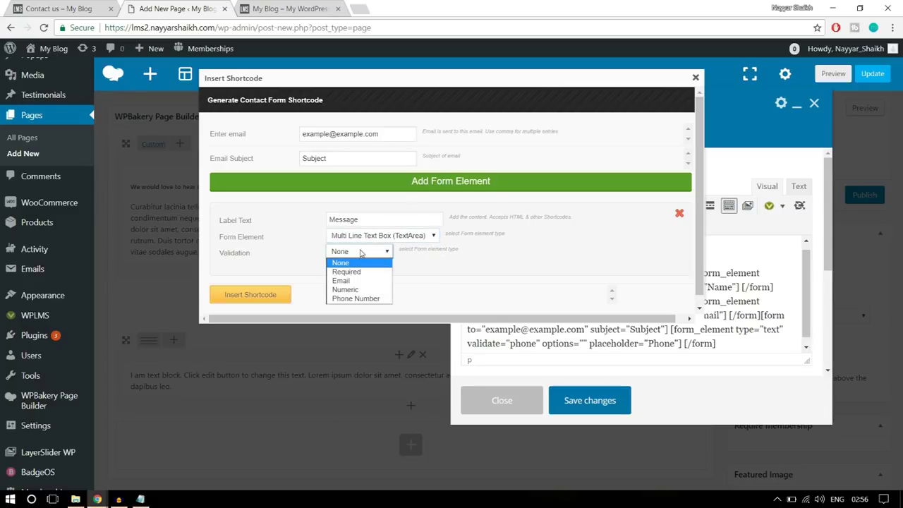
{"action": "left_click", "coordinate": [359, 262]}
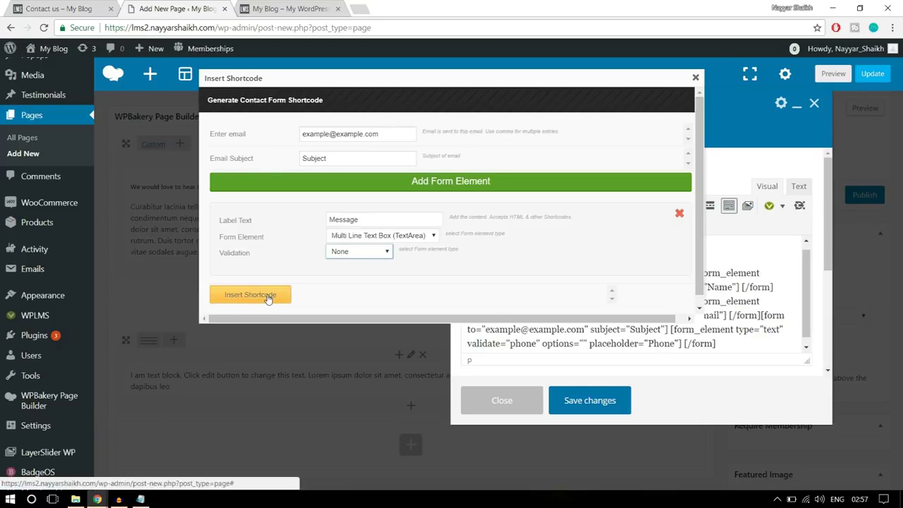
{"action": "left_click", "coordinate": [267, 297]}
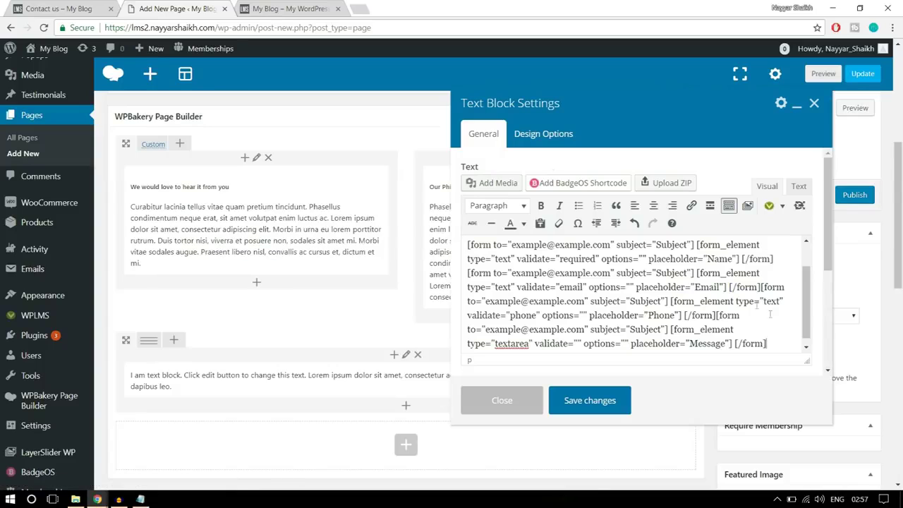
{"action": "left_click", "coordinate": [96, 6]}
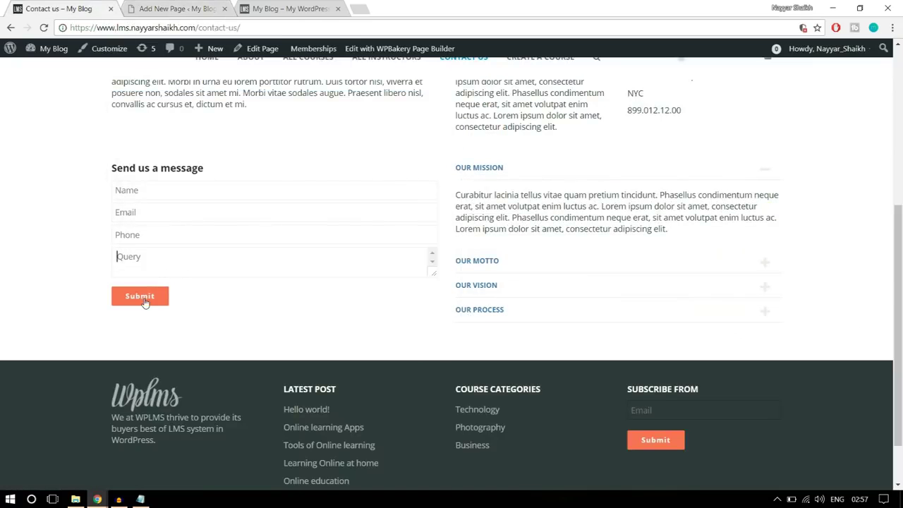
Start a fifth form shortcode with Submit Button as the form element and no validation
{"action": "left_click", "coordinate": [161, 7]}
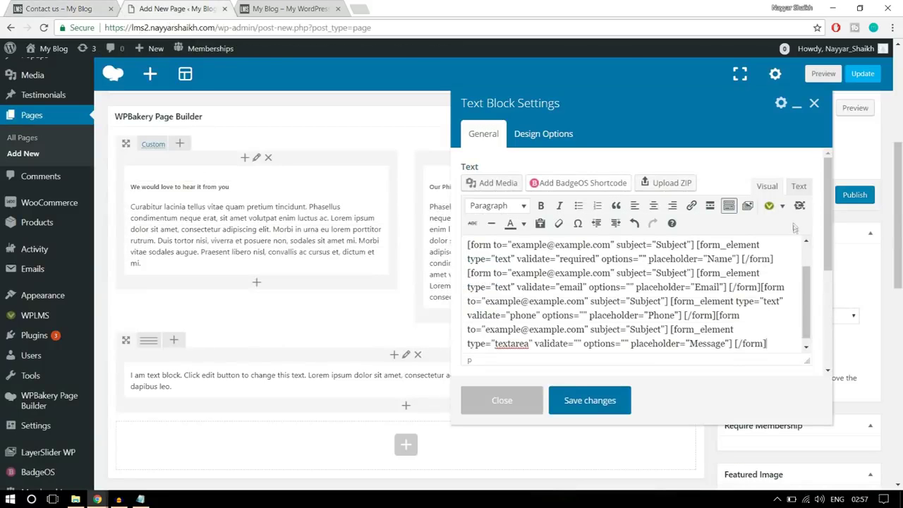
{"action": "left_click", "coordinate": [784, 209]}
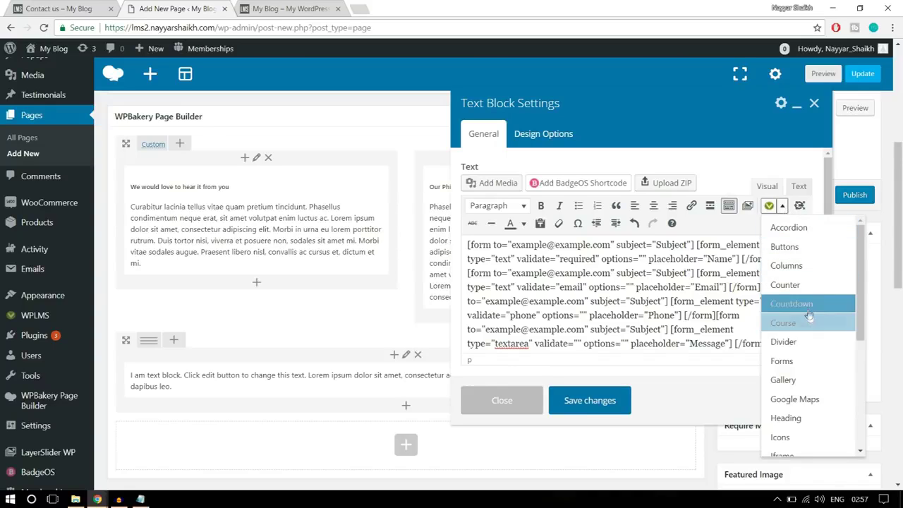
{"action": "left_click", "coordinate": [808, 362]}
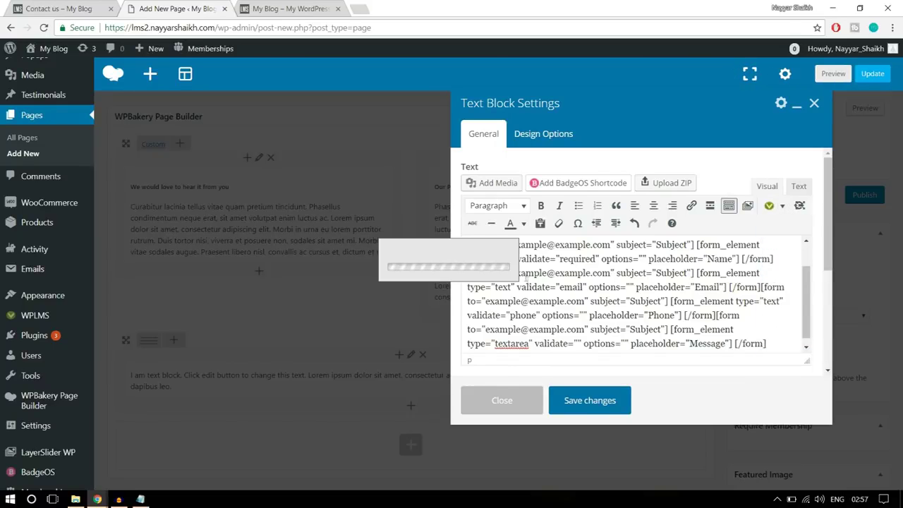
{"action": "left_click", "coordinate": [349, 237]}
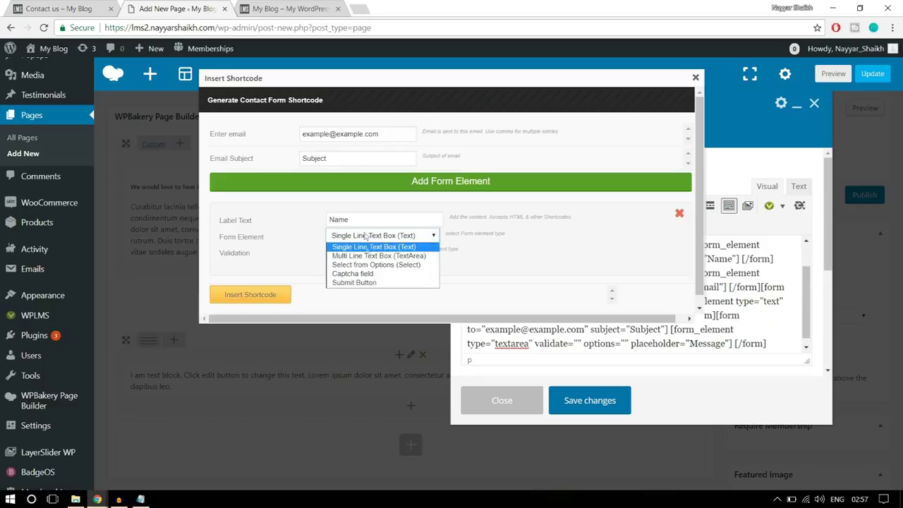
{"action": "left_click", "coordinate": [366, 283]}
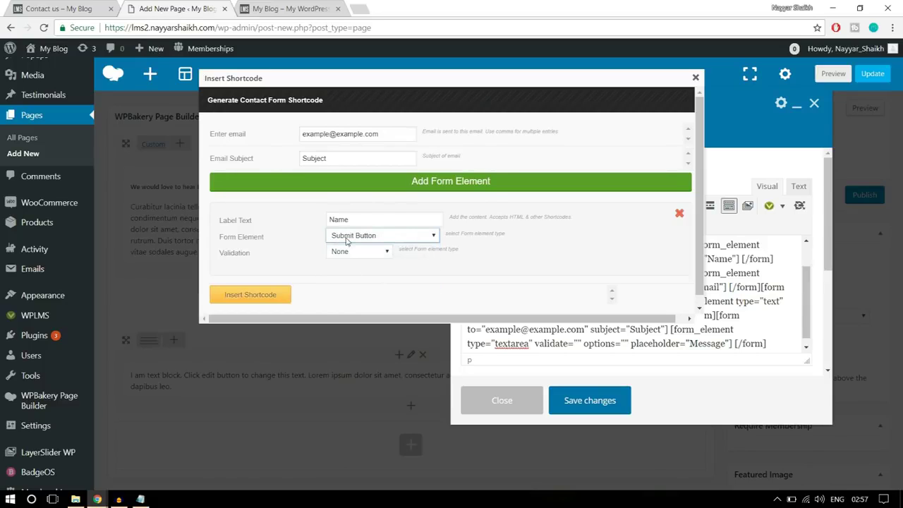
{"action": "left_click", "coordinate": [347, 256]}
{"action": "left_click", "coordinate": [346, 256]}
Label the button Submit and insert its shortcode into the text block
{"action": "double_click", "coordinate": [372, 219]}
{"action": "left_click", "coordinate": [28, 4]}
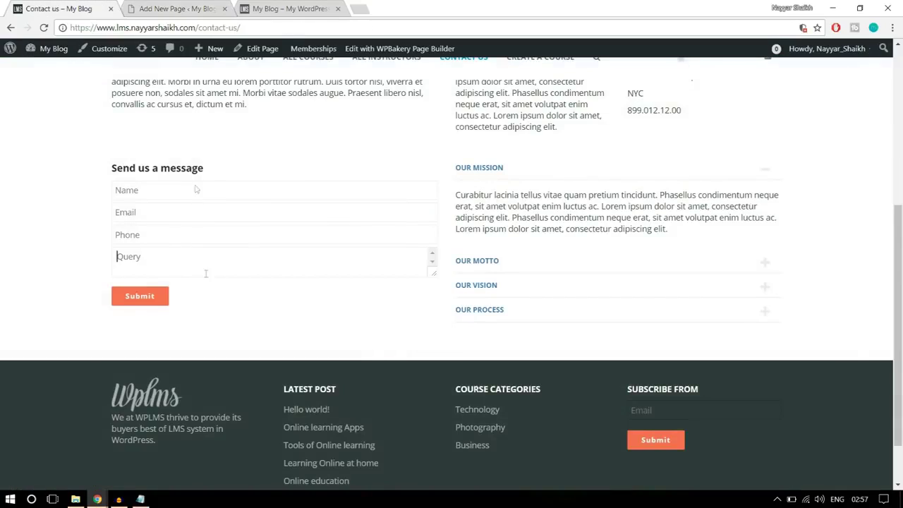
{"action": "left_click", "coordinate": [176, 8]}
{"action": "type", "text": "Submit"}
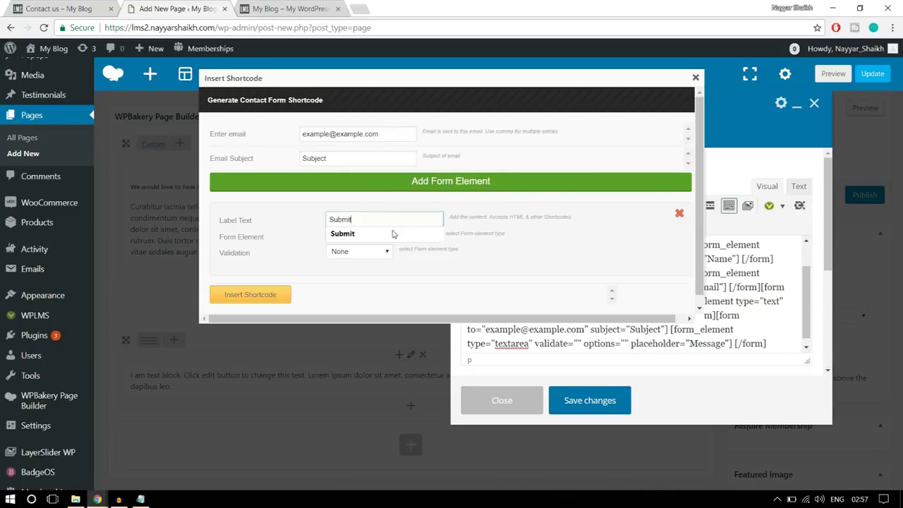
{"action": "left_click", "coordinate": [393, 233]}
{"action": "left_click", "coordinate": [258, 297]}
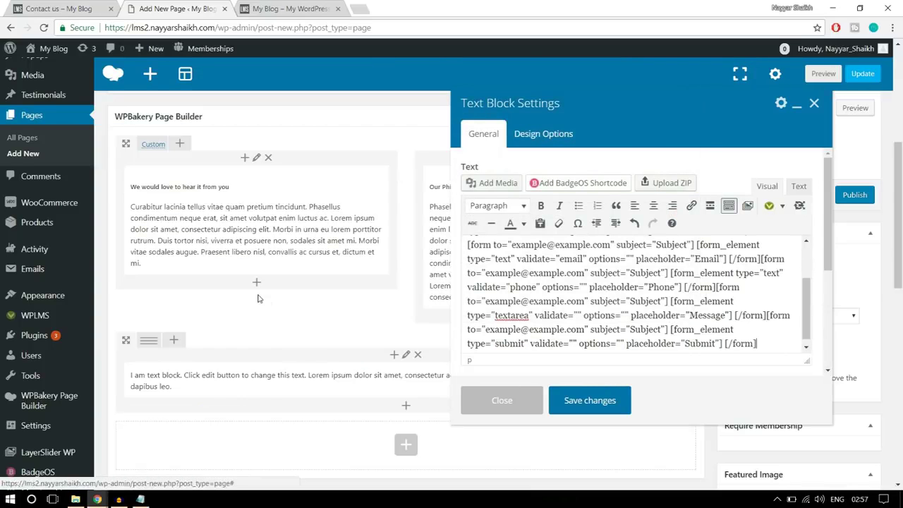
Save the Send us a message text block holding the complete contact form
{"action": "left_click", "coordinate": [590, 400]}
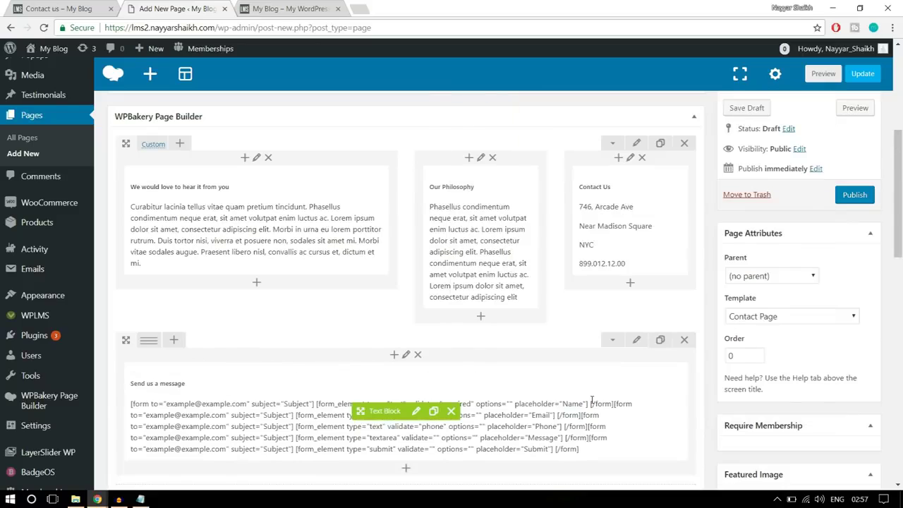
{"action": "left_click", "coordinate": [70, 9]}
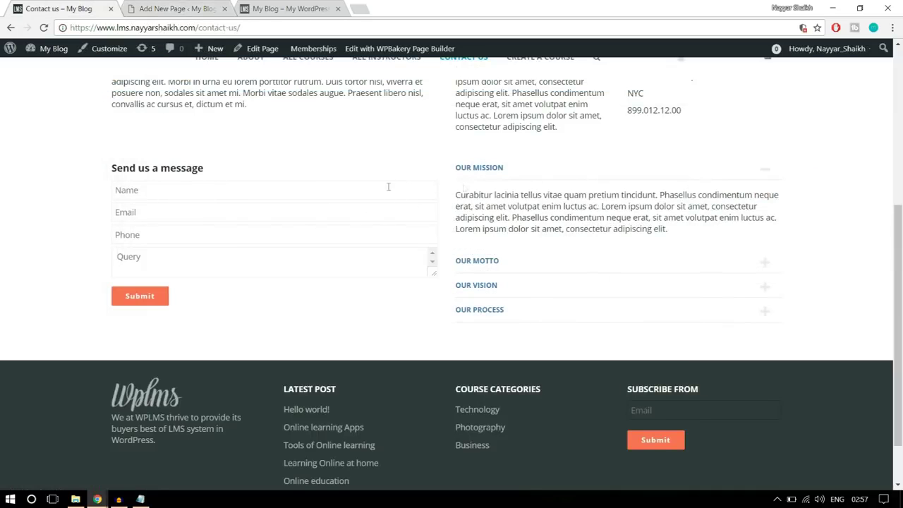
{"action": "left_click", "coordinate": [177, 9]}
{"action": "scroll", "coordinate": [211, 268], "scroll_direction": "down", "scroll_amount": 2}
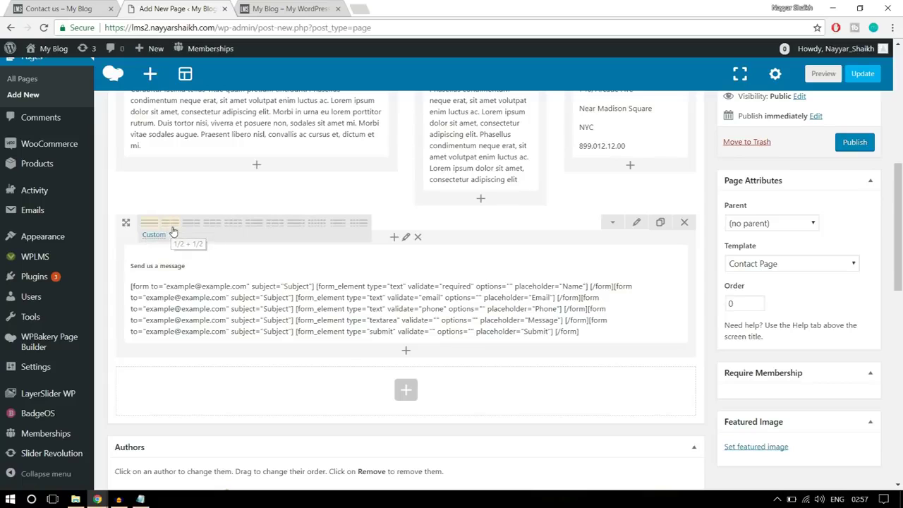
Split the message row into 1/2 + 1/2 columns and add an Accordion to the right column
{"action": "left_click", "coordinate": [170, 223]}
{"action": "left_click", "coordinate": [556, 261]}
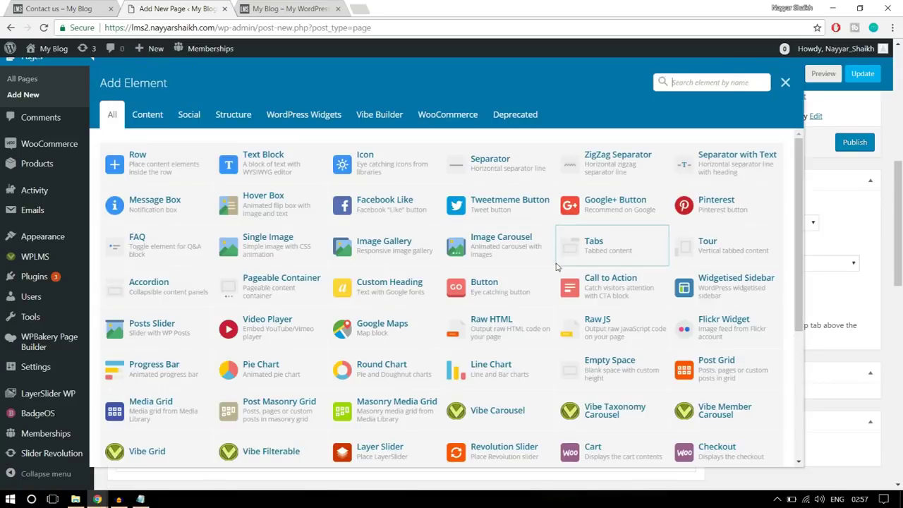
{"action": "type", "text": "aa"}
{"action": "key", "text": "BackSpace"}
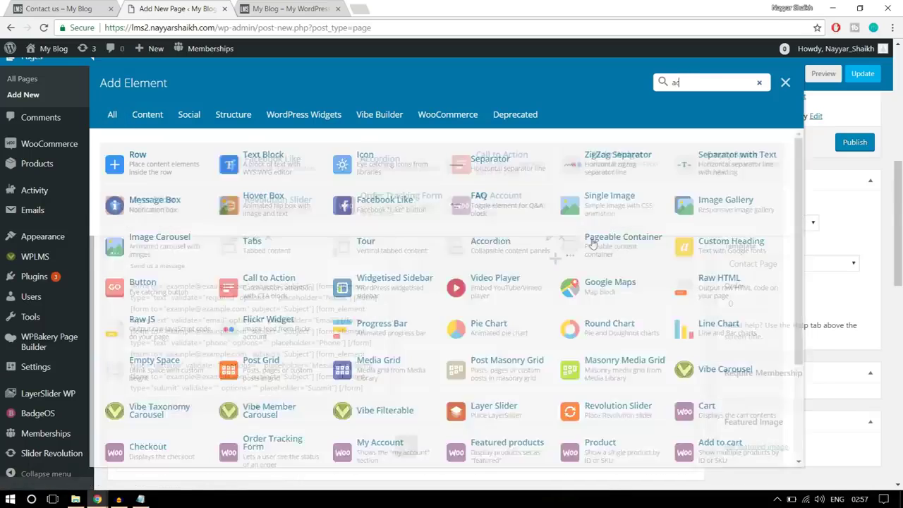
{"action": "type", "text": "cco"}
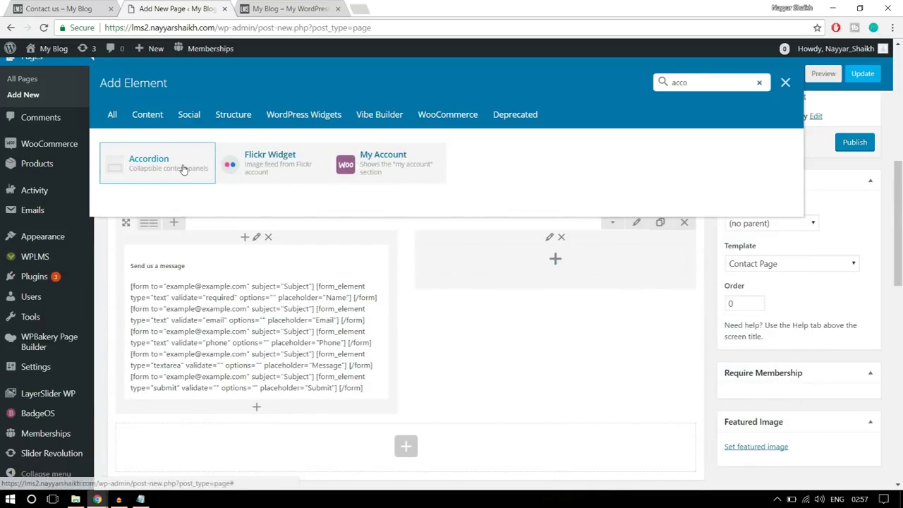
{"action": "left_click", "coordinate": [183, 170]}
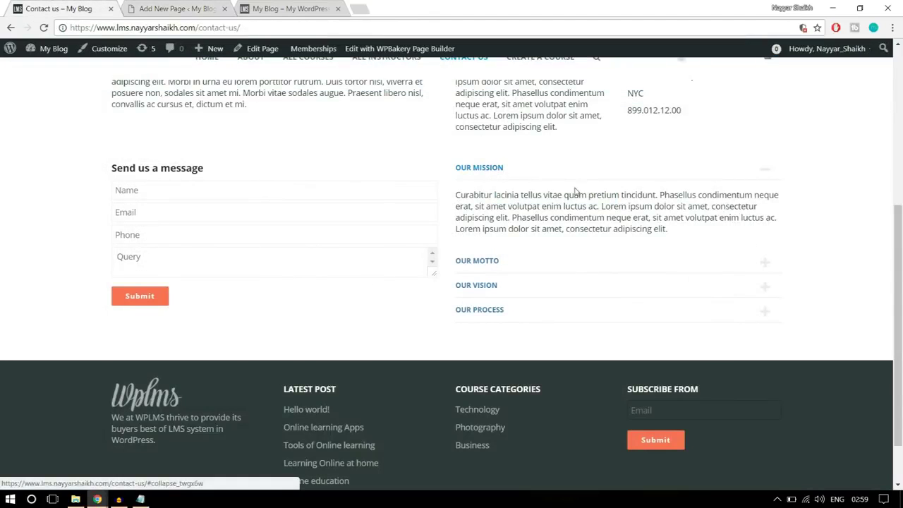
{"action": "left_click_drag", "start_coordinate": [670, 233], "coordinate": [454, 195]}
{"action": "key", "text": "ctrl+c"}
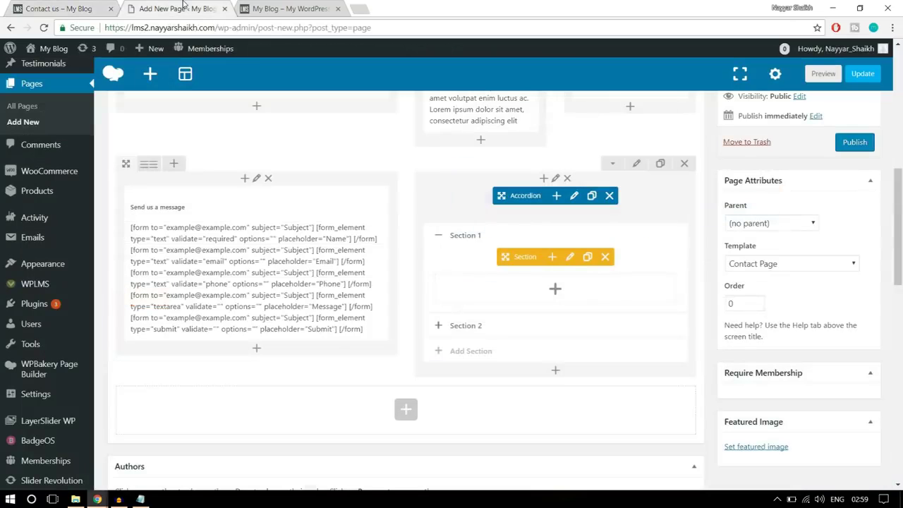
{"action": "left_click", "coordinate": [180, 8]}
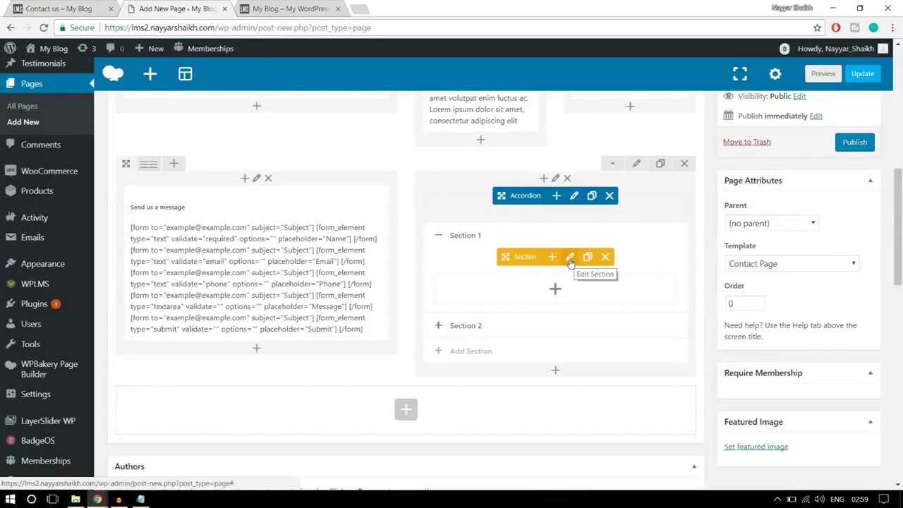
Retitle the first accordion section to Our Mission
{"action": "left_click", "coordinate": [570, 257]}
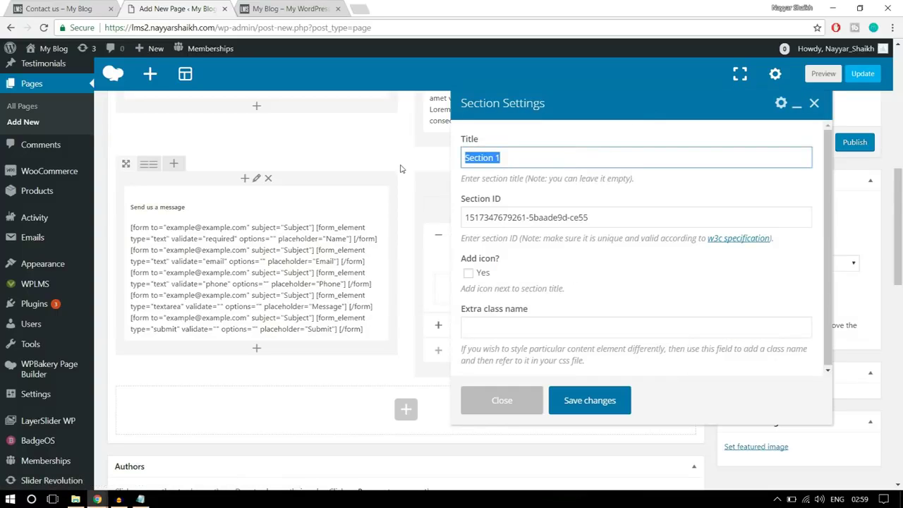
{"action": "type", "text": "Our Mission"}
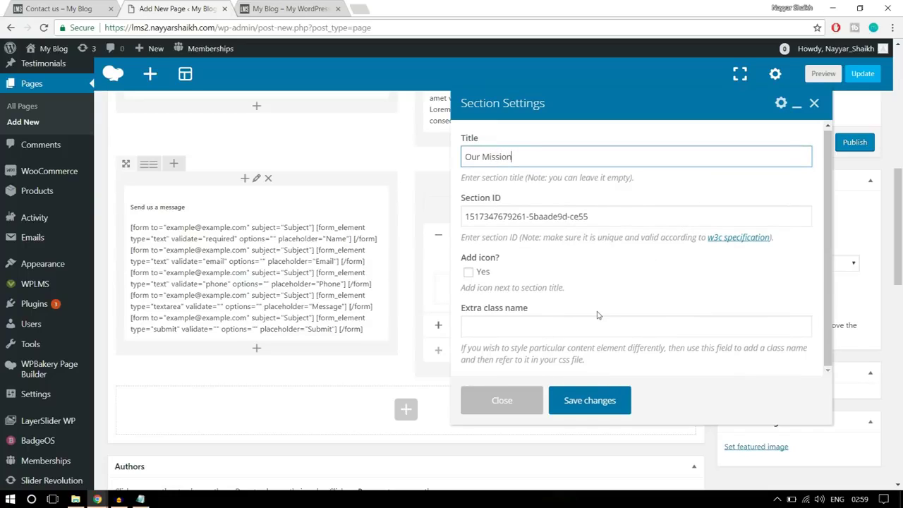
{"action": "left_click", "coordinate": [591, 402]}
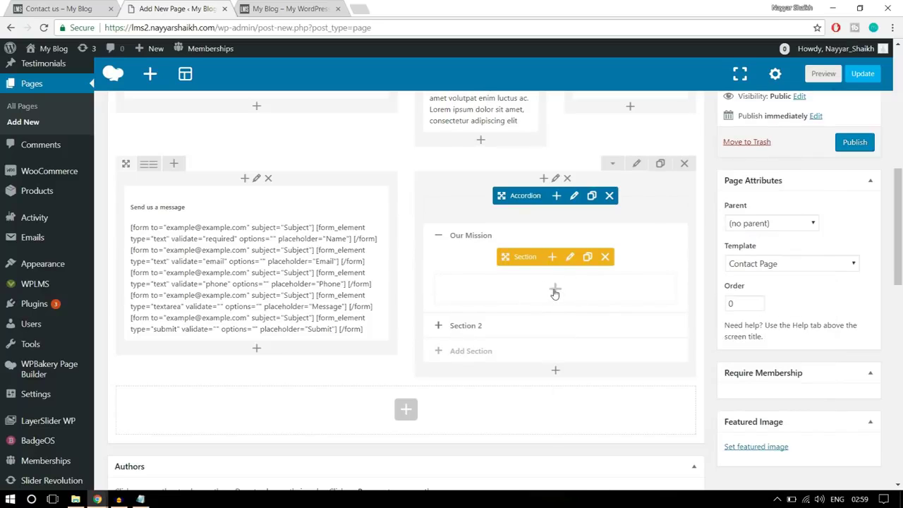
Add a text block to Our Mission and paste the Lorem ipsum paragraph over the placeholder
{"action": "left_click", "coordinate": [555, 292]}
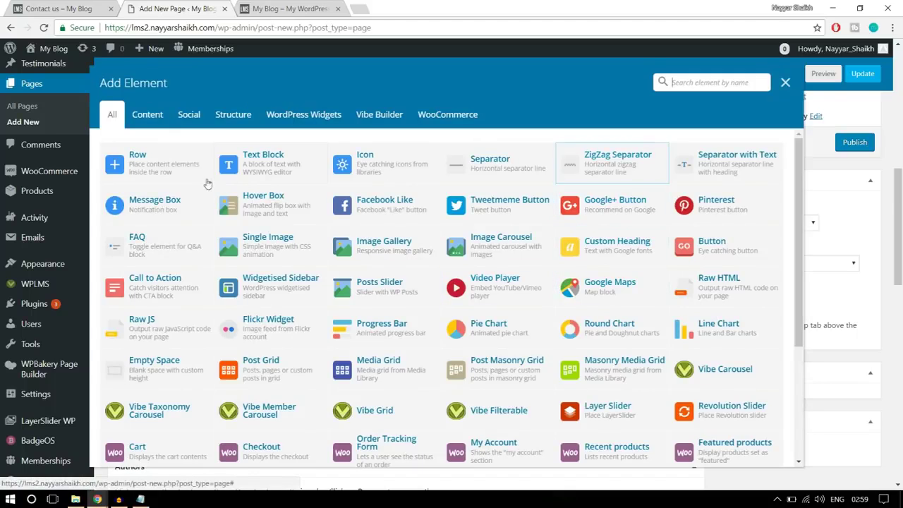
{"action": "left_click", "coordinate": [279, 161]}
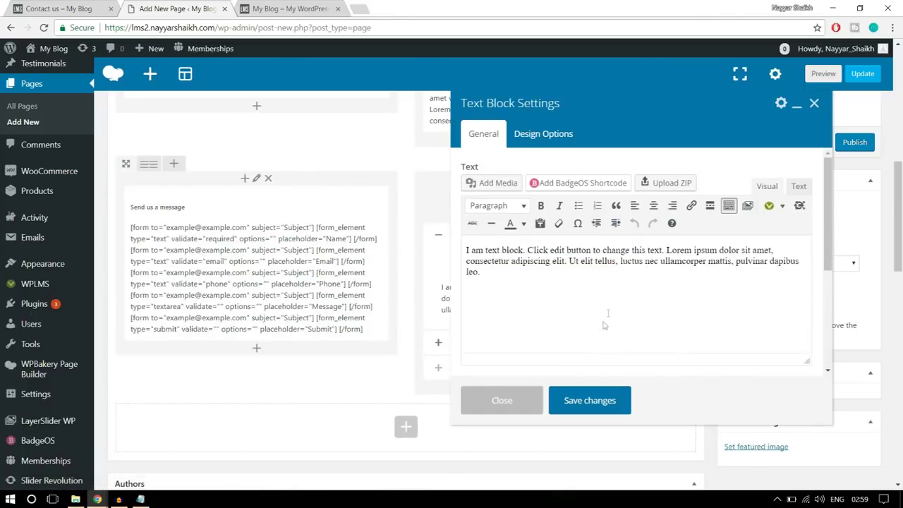
{"action": "key", "text": "ctrl+a"}
{"action": "key", "text": "ctrl+v"}
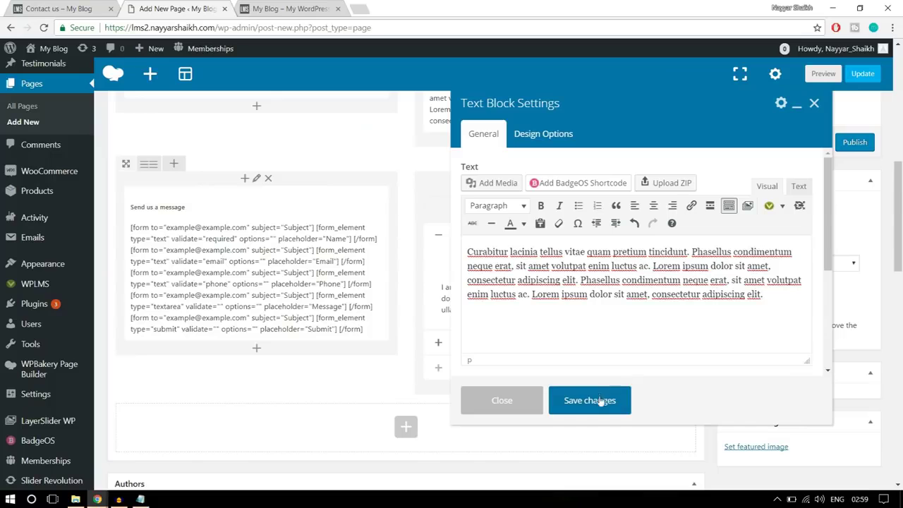
{"action": "left_click", "coordinate": [599, 406]}
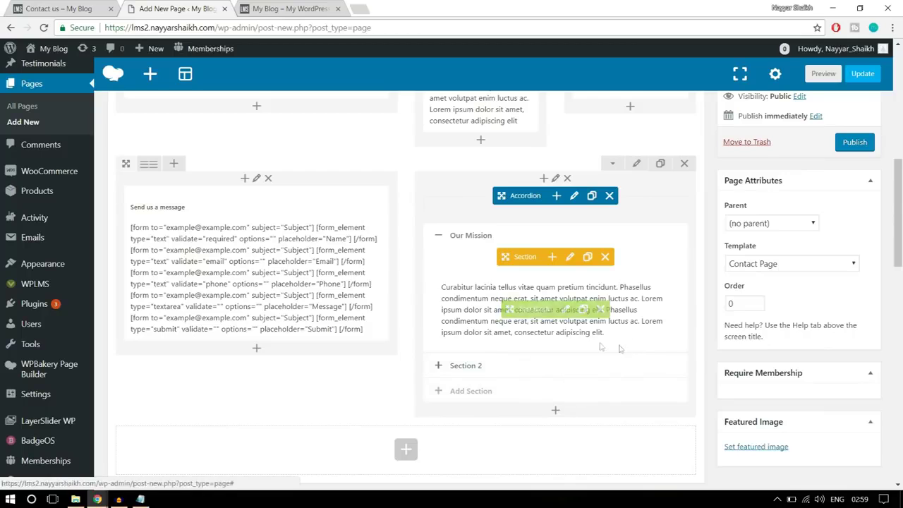
{"action": "scroll", "coordinate": [625, 391], "scroll_direction": "up", "scroll_amount": 1}
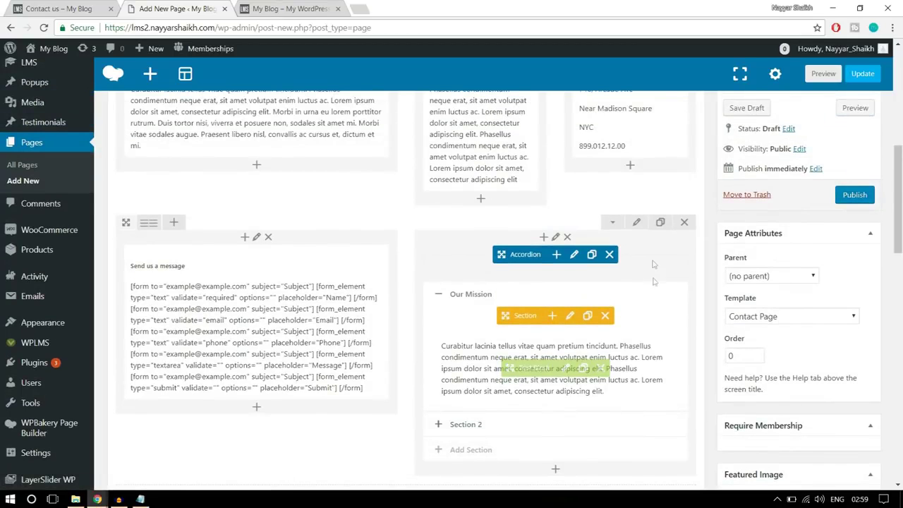
Give the form-and-accordion row a bottom padding of 50 in Design Options
{"action": "left_click", "coordinate": [106, 6]}
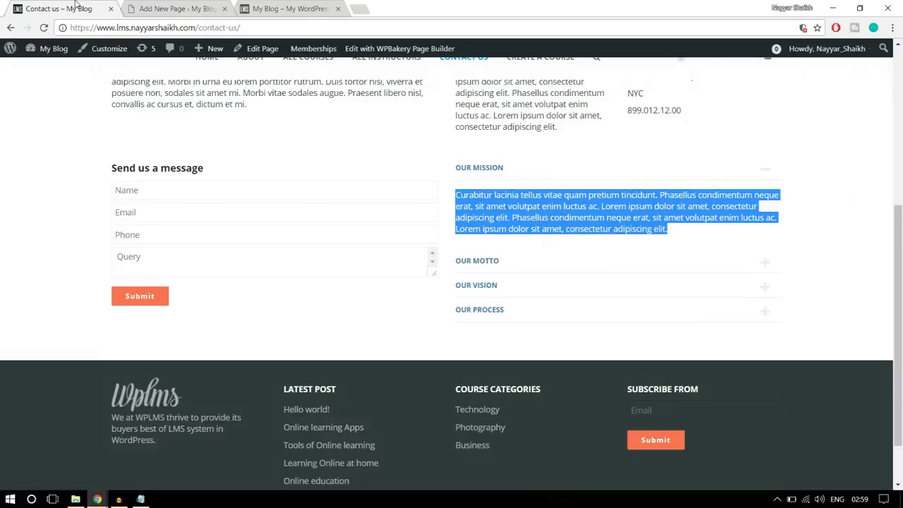
{"action": "scroll", "coordinate": [445, 304], "scroll_direction": "up", "scroll_amount": 2}
{"action": "scroll", "coordinate": [465, 317], "scroll_direction": "down", "scroll_amount": 2}
{"action": "left_click", "coordinate": [200, 5]}
{"action": "left_click", "coordinate": [635, 224]}
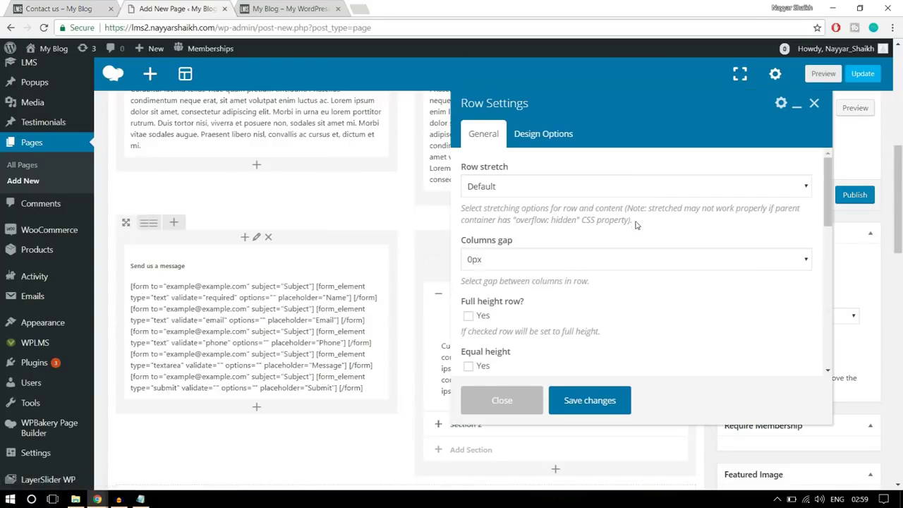
{"action": "left_click", "coordinate": [546, 136]}
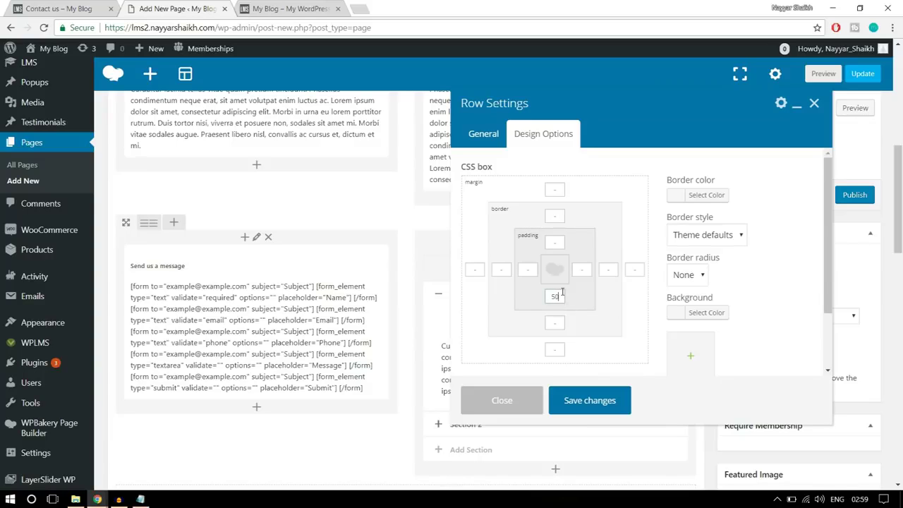
{"action": "left_click", "coordinate": [600, 409]}
{"action": "scroll", "coordinate": [600, 406], "scroll_direction": "up", "scroll_amount": 3}
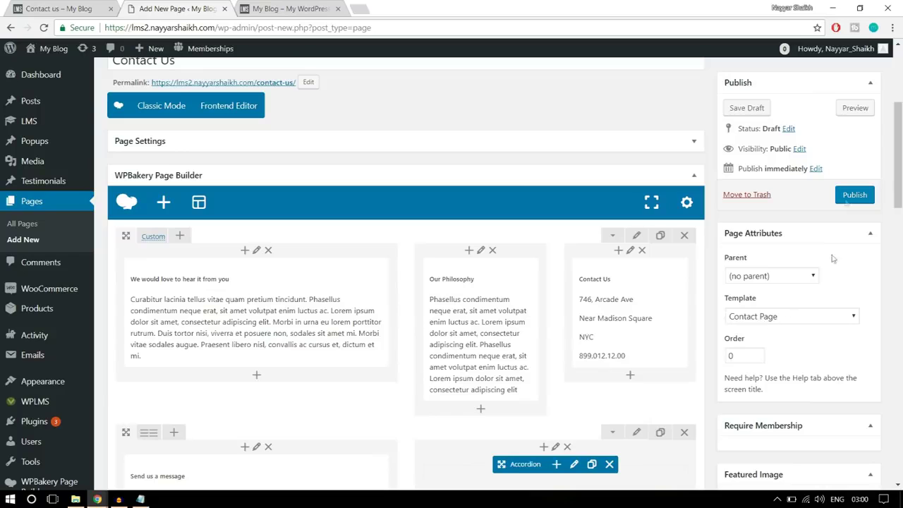
Publish the Contact Us page and open the live page in a new tab
{"action": "left_click", "coordinate": [847, 199]}
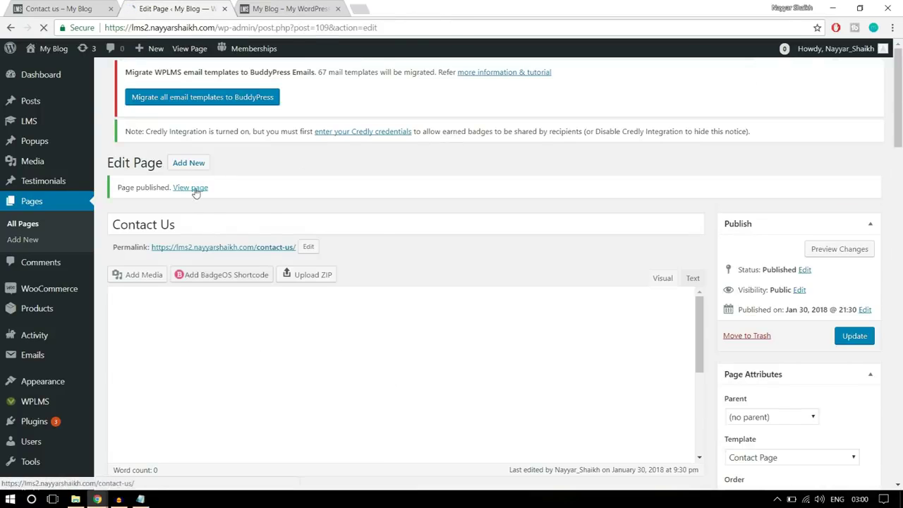
{"action": "right_click", "coordinate": [195, 189]}
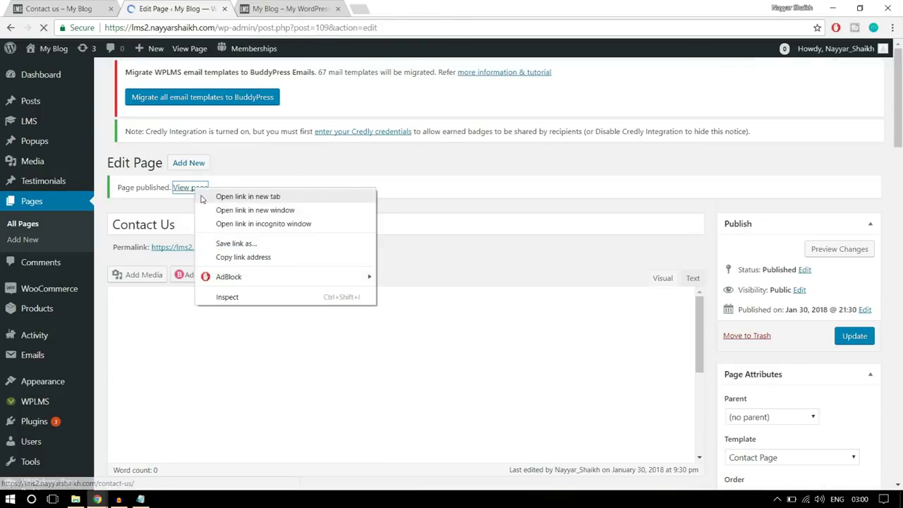
{"action": "left_click", "coordinate": [203, 198]}
{"action": "left_click", "coordinate": [279, 9]}
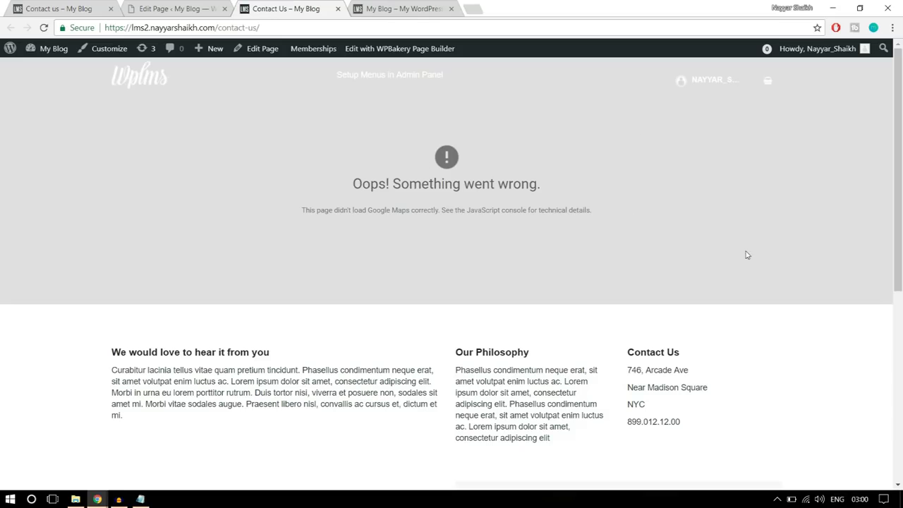
Review the live form, Our Mission accordion and failed map, then start a blank tab
{"action": "scroll", "coordinate": [747, 254], "scroll_direction": "down", "scroll_amount": 3}
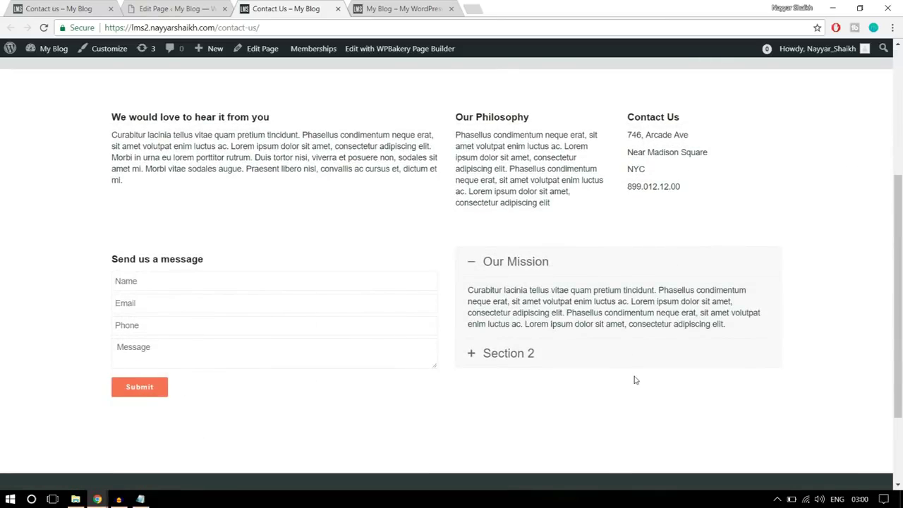
{"action": "scroll", "coordinate": [634, 381], "scroll_direction": "down", "scroll_amount": 2}
{"action": "scroll", "coordinate": [635, 377], "scroll_direction": "up", "scroll_amount": 5}
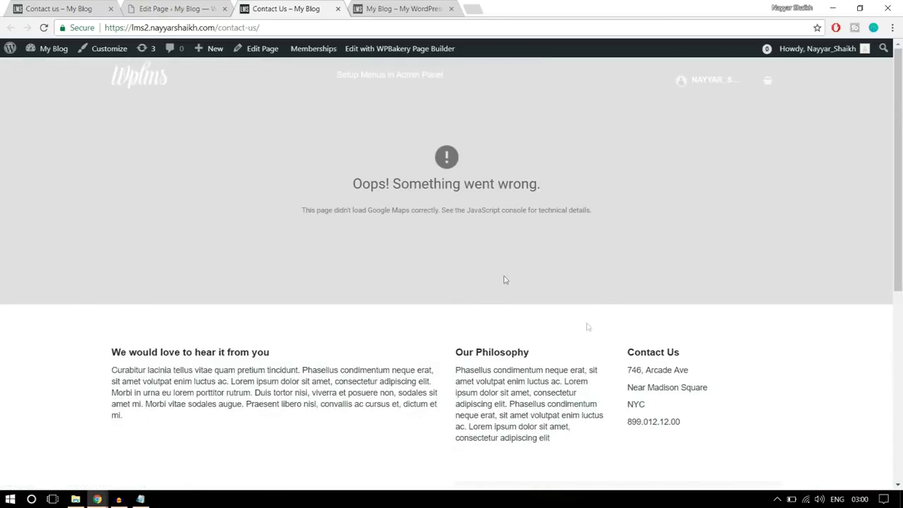
{"action": "left_click_drag", "start_coordinate": [351, 184], "coordinate": [558, 193]}
{"action": "left_click", "coordinate": [585, 210]}
{"action": "left_click", "coordinate": [480, 5]}
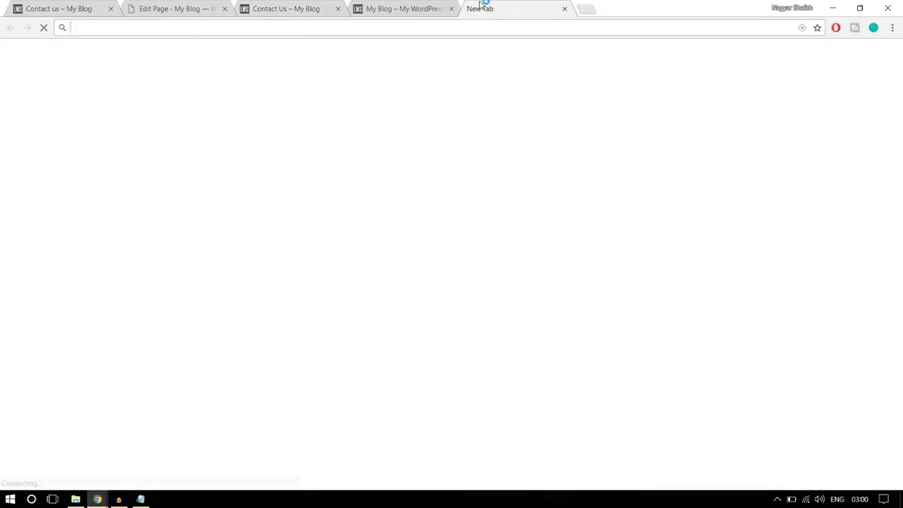
Go to the Google API Console at console.developers.google.com
{"action": "type", "text": "consol"}
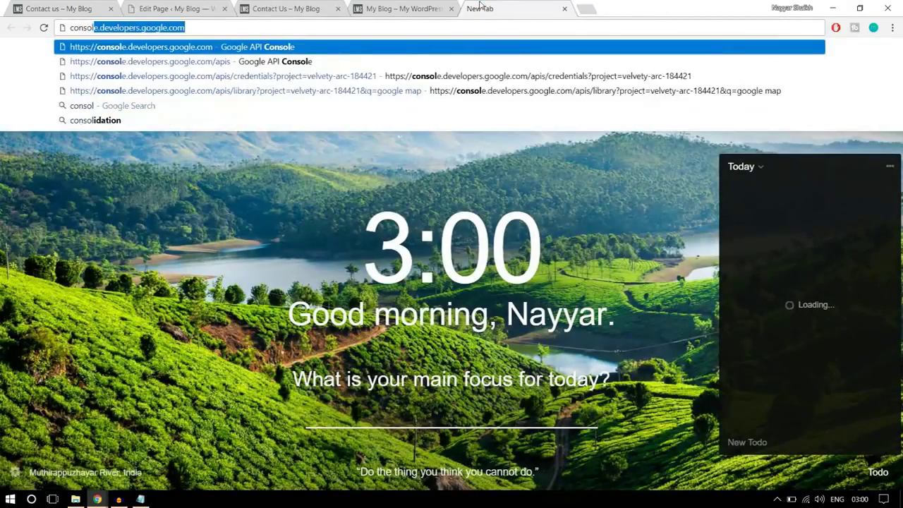
{"action": "key", "text": "Return"}
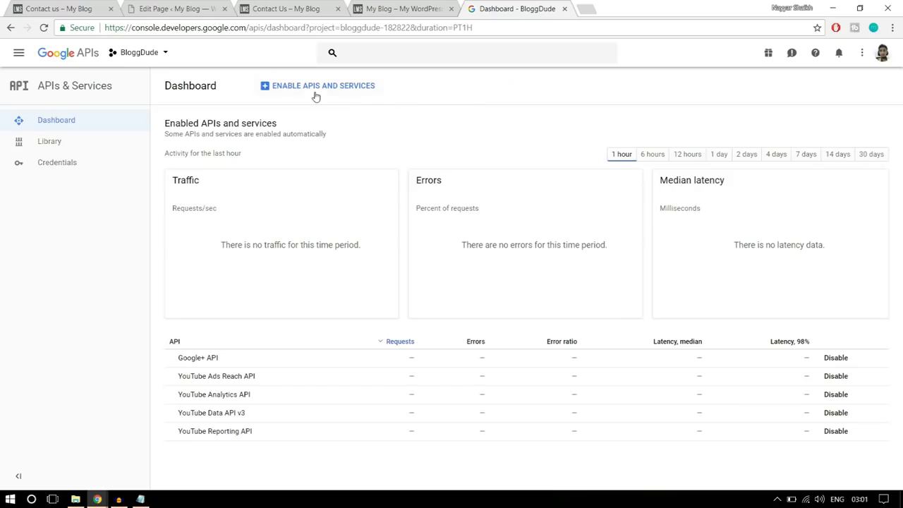
{"action": "left_click", "coordinate": [340, 90]}
Abandon creating a new project and reload the console's BloggDude APIs & Services dashboard
{"action": "left_click", "coordinate": [158, 61]}
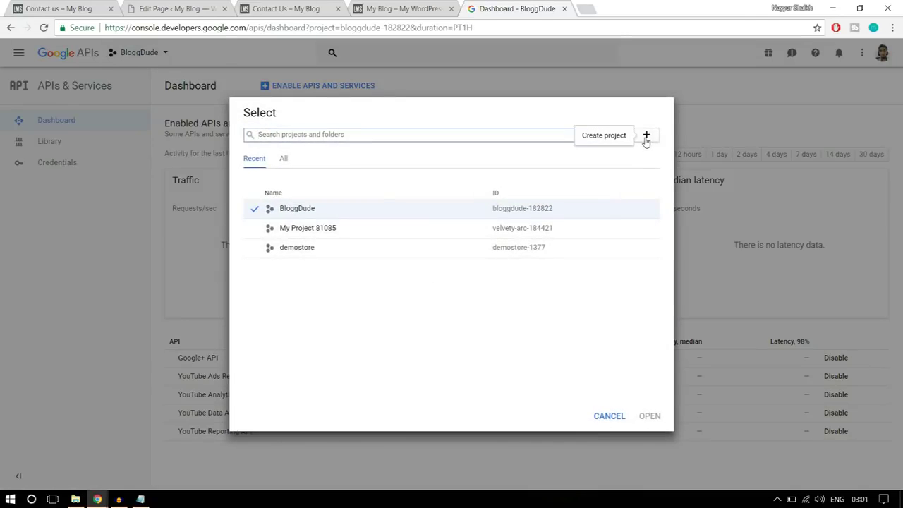
{"action": "left_click", "coordinate": [646, 135]}
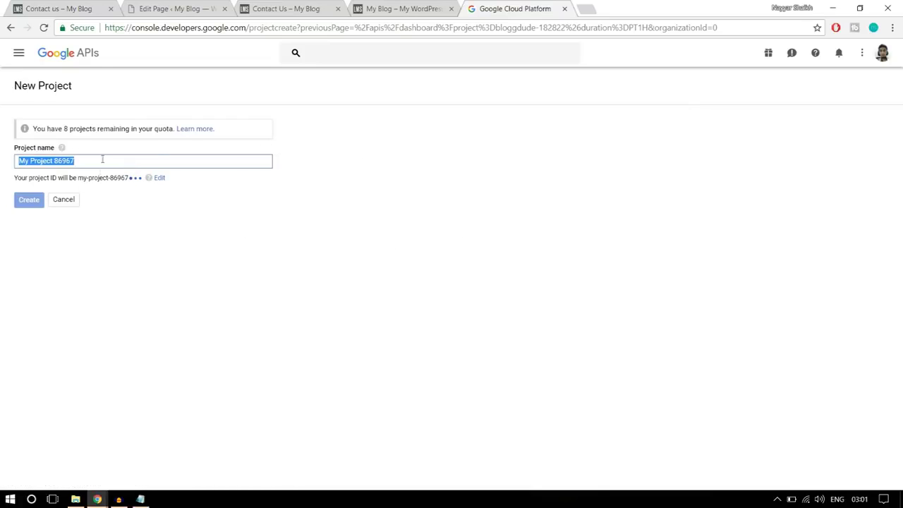
{"action": "left_click", "coordinate": [5, 31]}
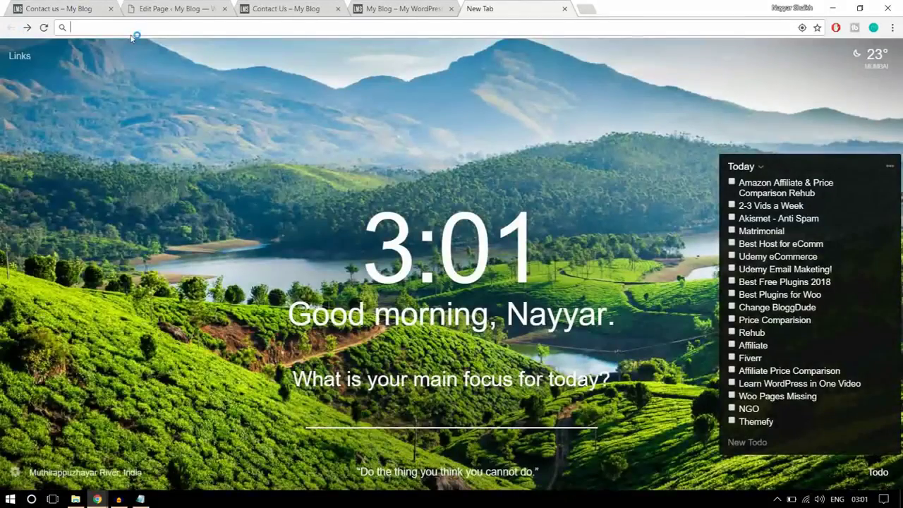
{"action": "left_click", "coordinate": [133, 30]}
{"action": "type", "text": "console.developers.google.com"}
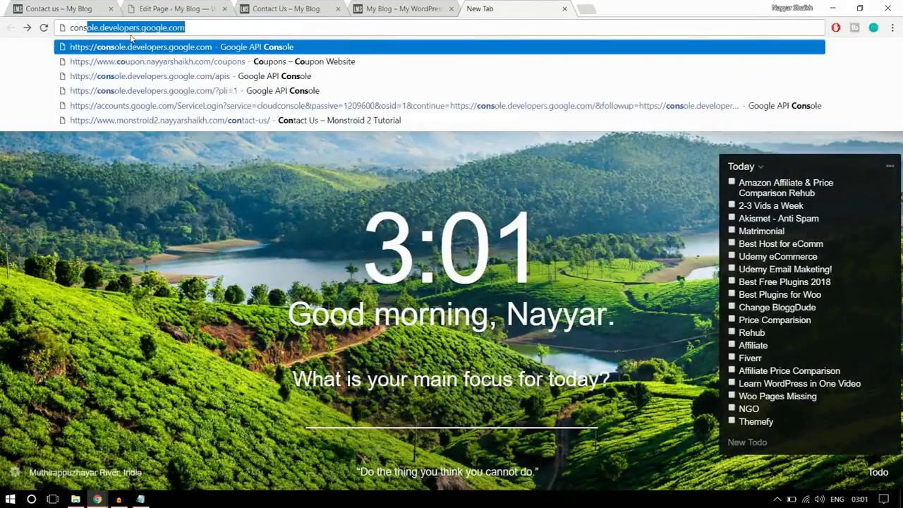
{"action": "key", "text": "Return"}
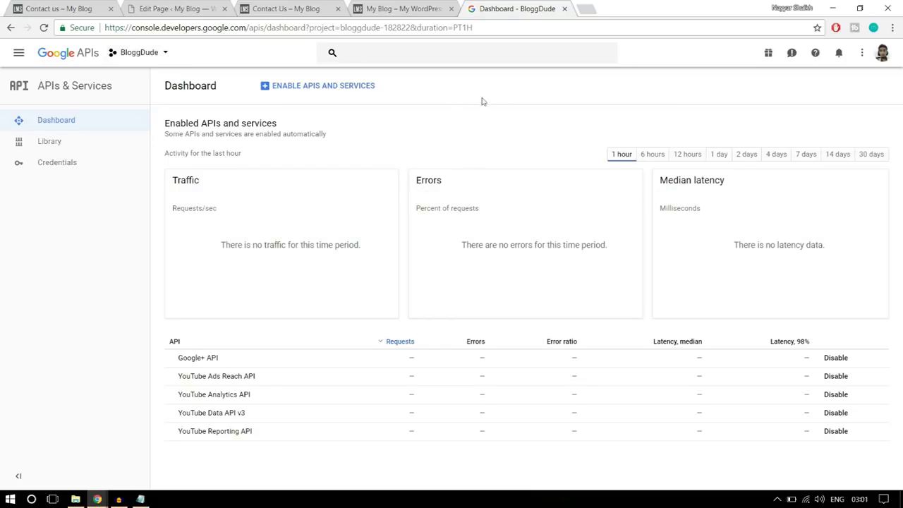
Enable the Google Maps JavaScript API from the API Library for the BloggDude project
{"action": "left_click", "coordinate": [316, 90]}
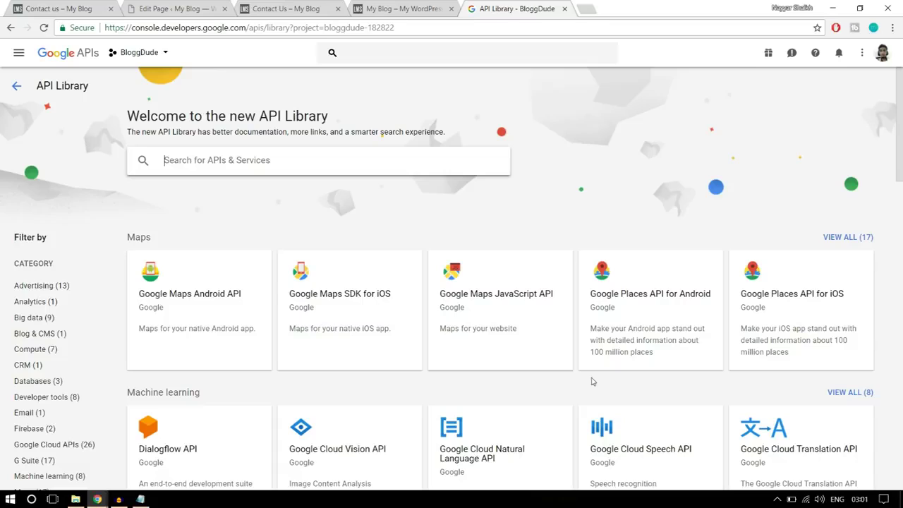
{"action": "left_click", "coordinate": [505, 313]}
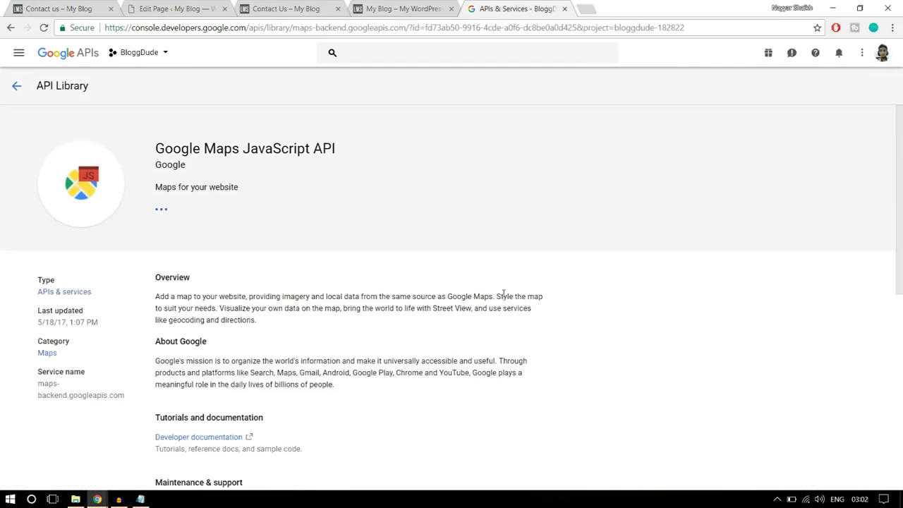
{"action": "left_click", "coordinate": [180, 223]}
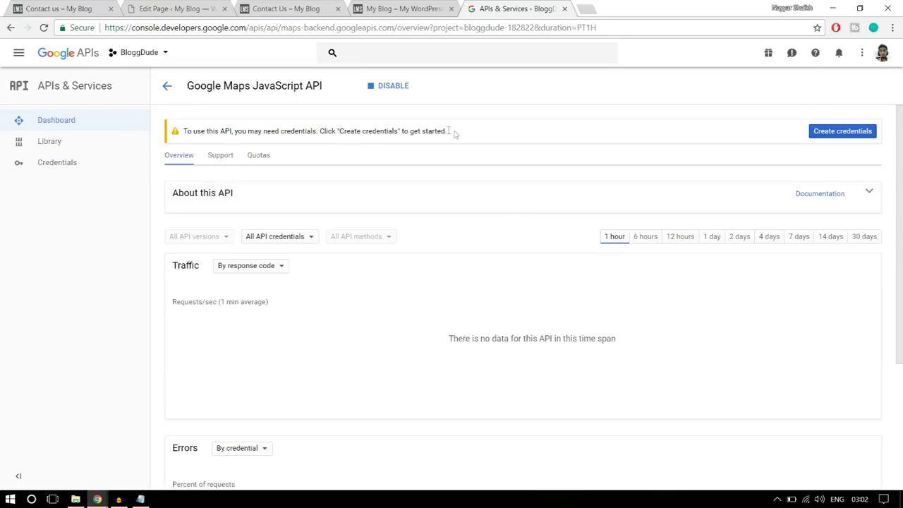
Create an unrestricted API key 1 under Credentials, then go back to the Contact us page
{"action": "left_click", "coordinate": [82, 163]}
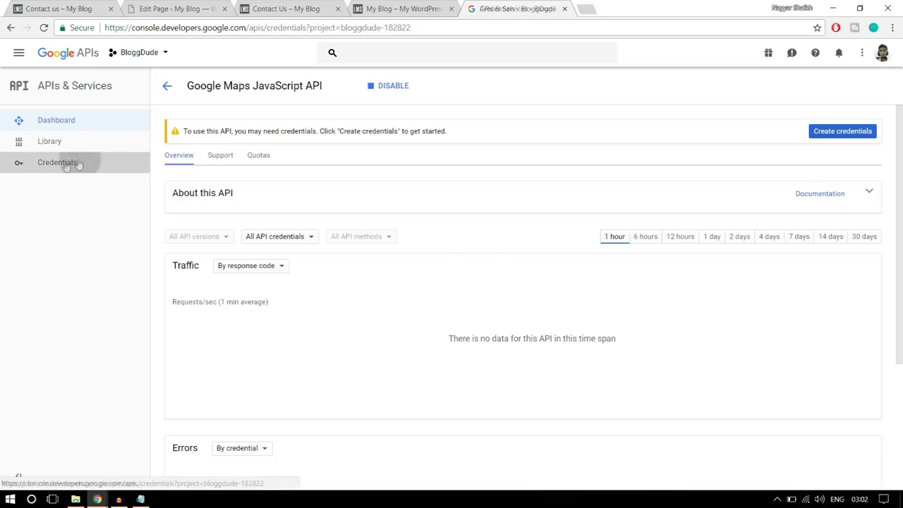
{"action": "left_click", "coordinate": [219, 149]}
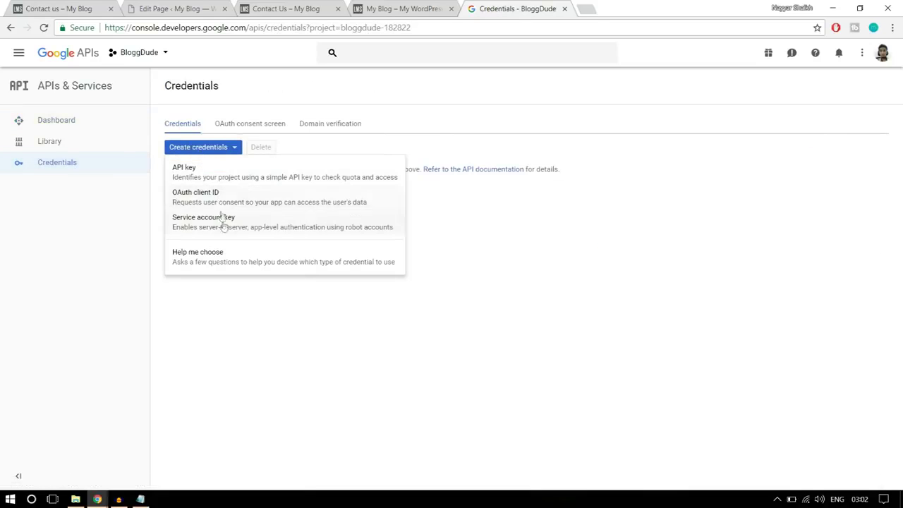
{"action": "left_click", "coordinate": [205, 177]}
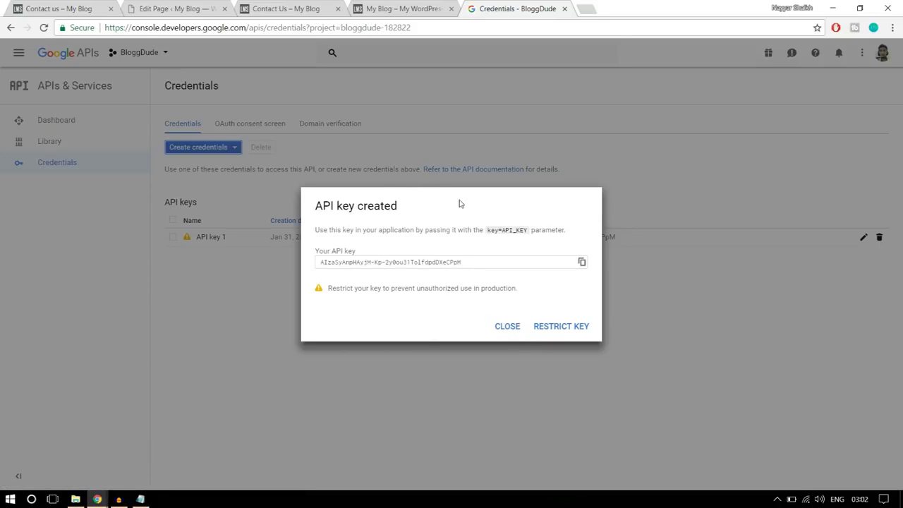
{"action": "left_click", "coordinate": [514, 332]}
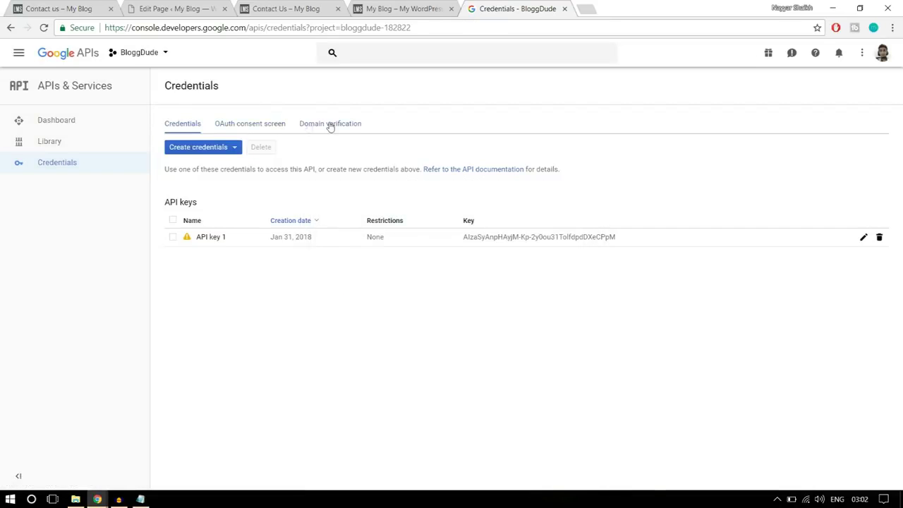
{"action": "left_click", "coordinate": [330, 125]}
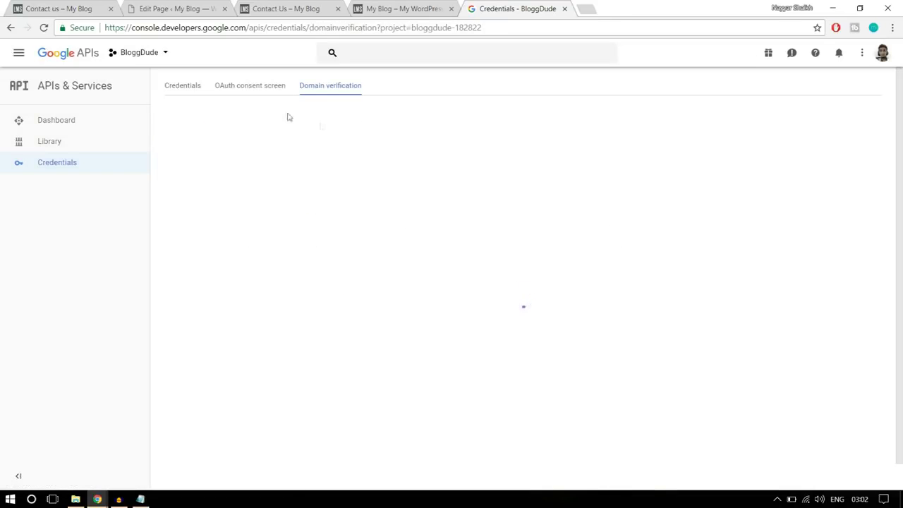
{"action": "left_click", "coordinate": [99, 8]}
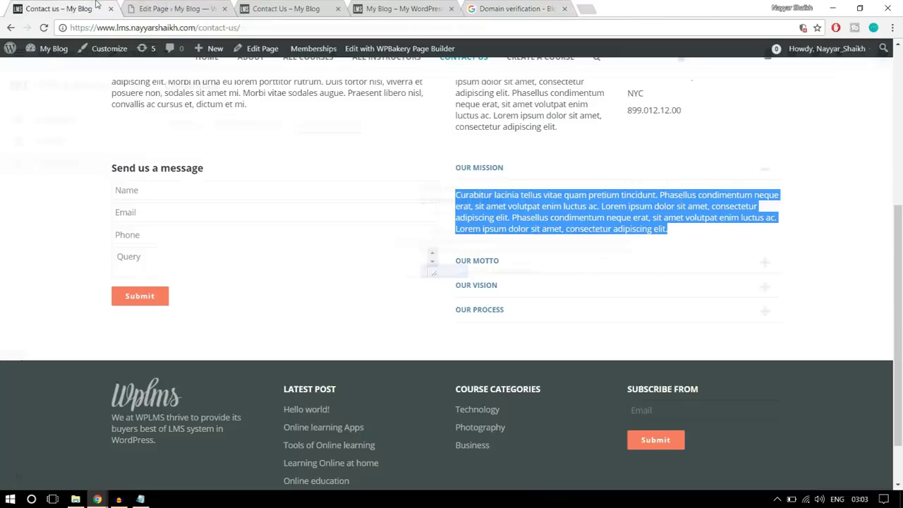
{"action": "left_click", "coordinate": [169, 8]}
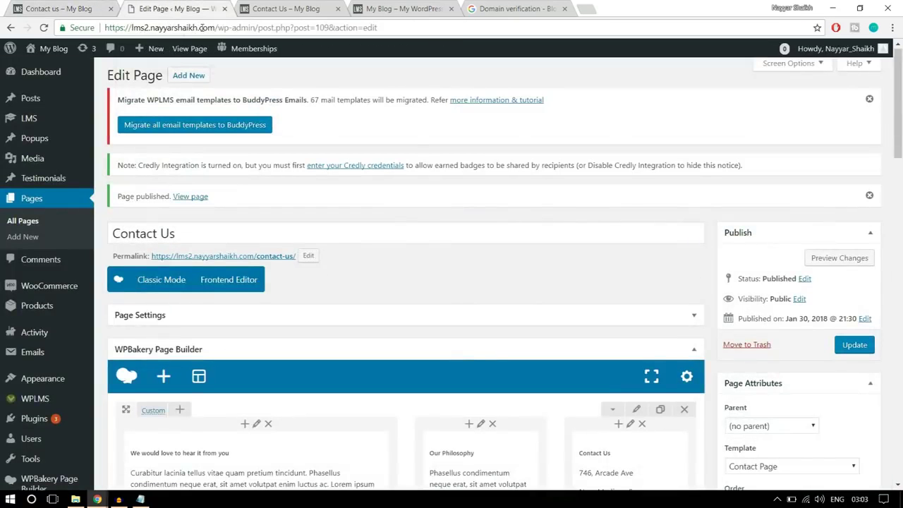
{"action": "left_click_drag", "start_coordinate": [216, 27], "coordinate": [107, 27]}
{"action": "key", "text": "ctrl+c"}
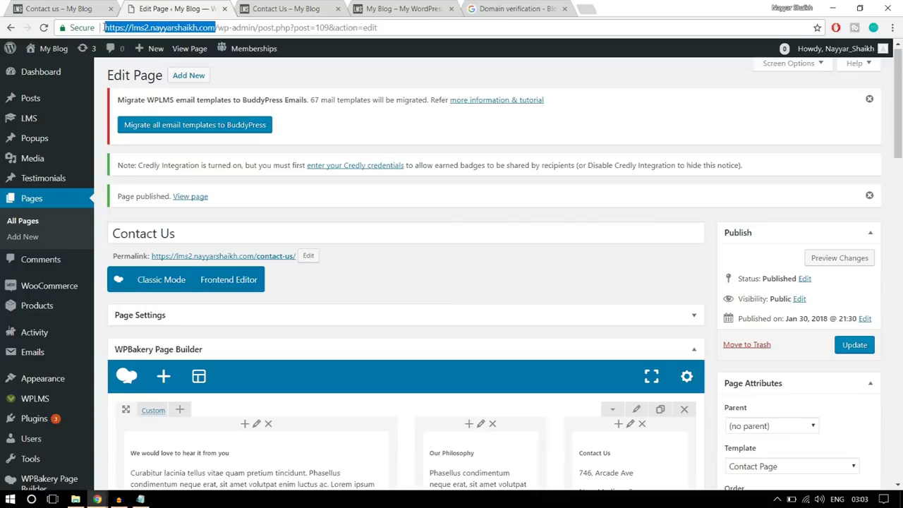
{"action": "left_click", "coordinate": [513, 7]}
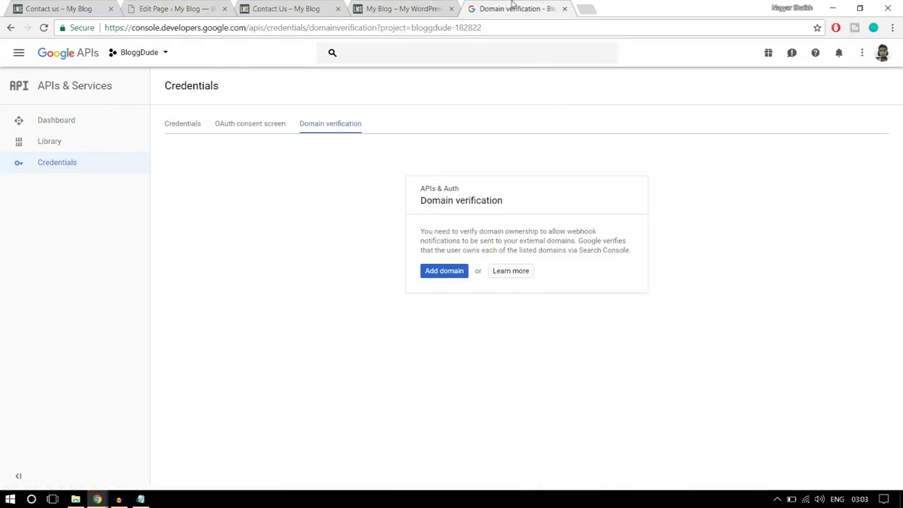
{"action": "left_click", "coordinate": [451, 271]}
{"action": "key", "text": "ctrl+v"}
{"action": "left_click", "coordinate": [560, 343]}
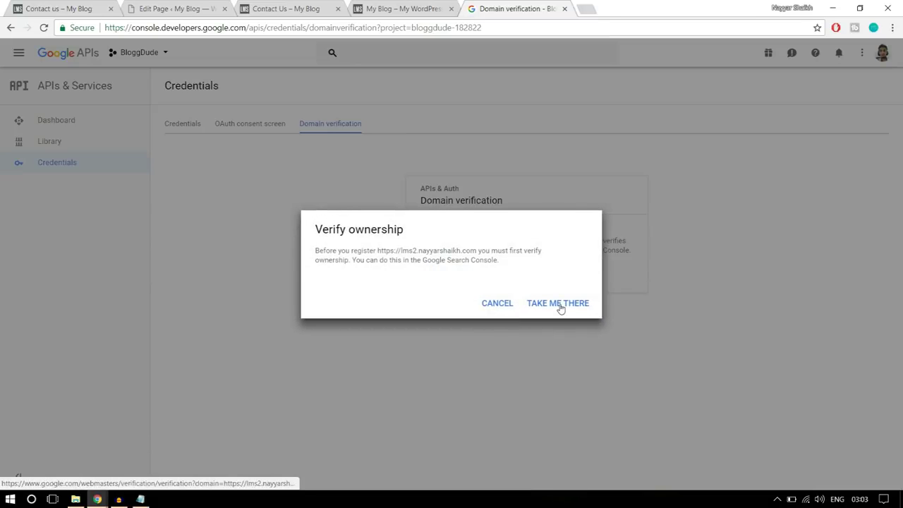
{"action": "left_click", "coordinate": [555, 306]}
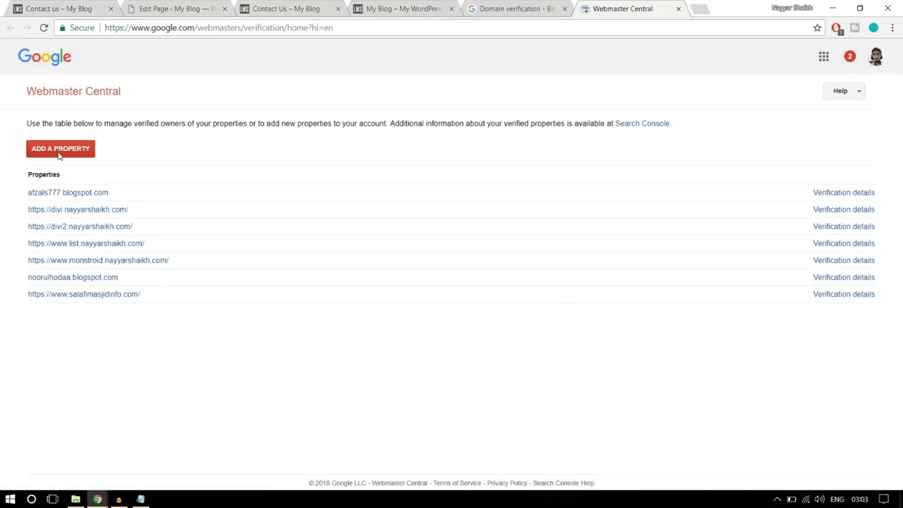
{"action": "left_click", "coordinate": [59, 150]}
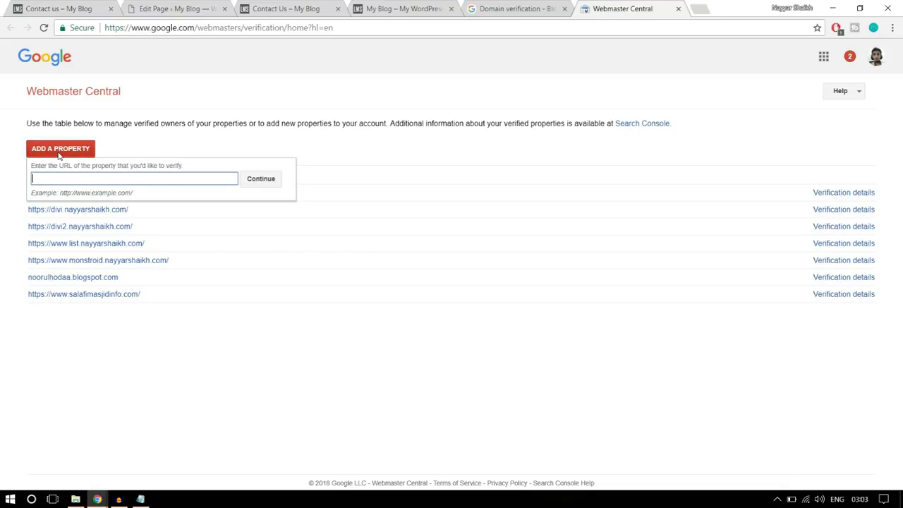
{"action": "key", "text": "ctrl+v"}
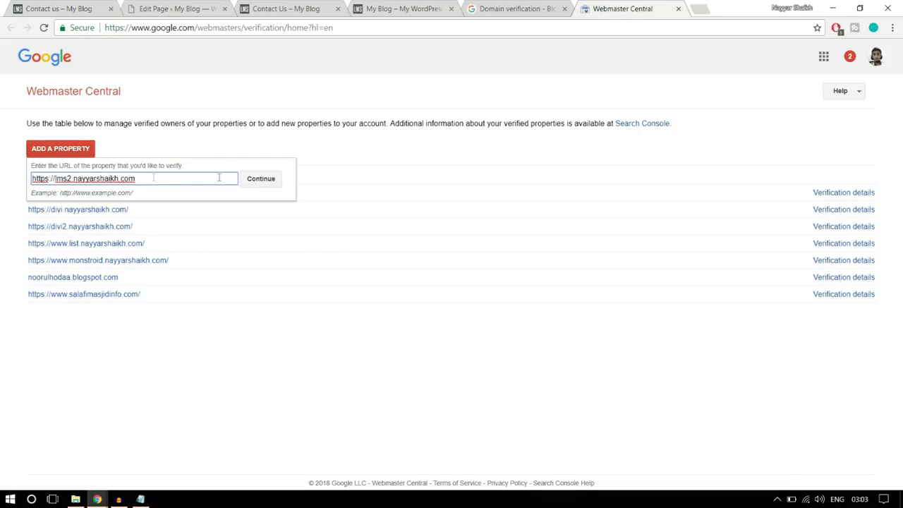
{"action": "left_click", "coordinate": [272, 180]}
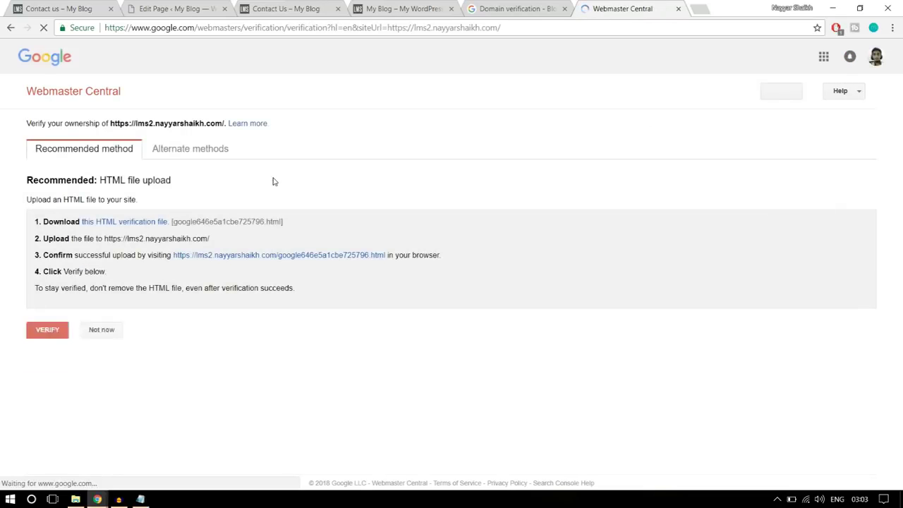
{"action": "left_click", "coordinate": [144, 226]}
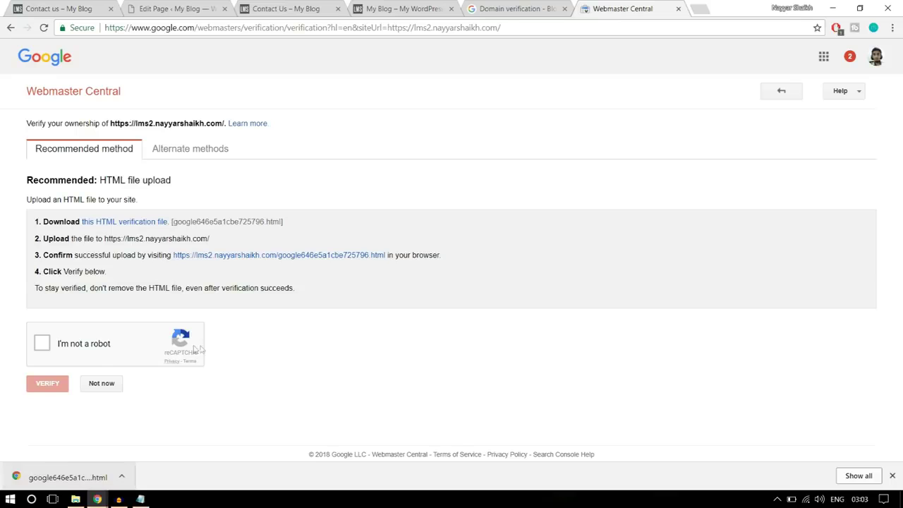
{"action": "left_click", "coordinate": [10, 498]}
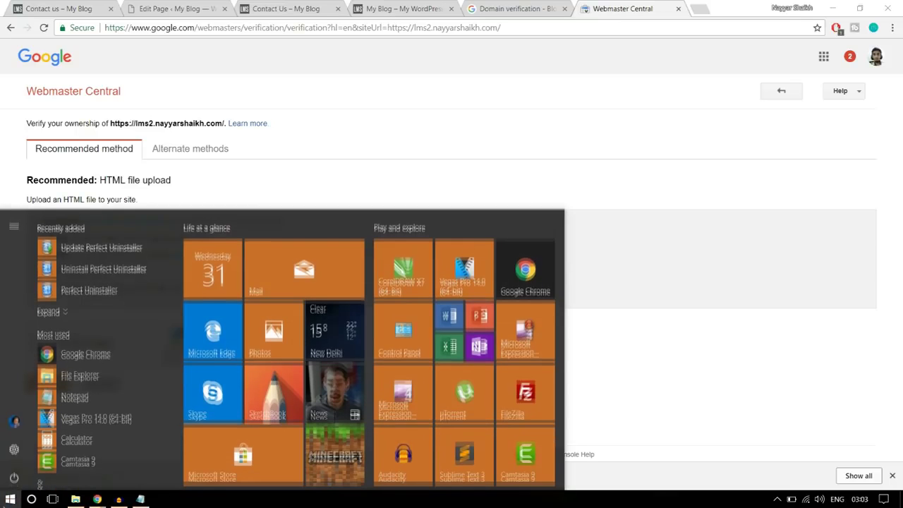
{"action": "left_click", "coordinate": [526, 388]}
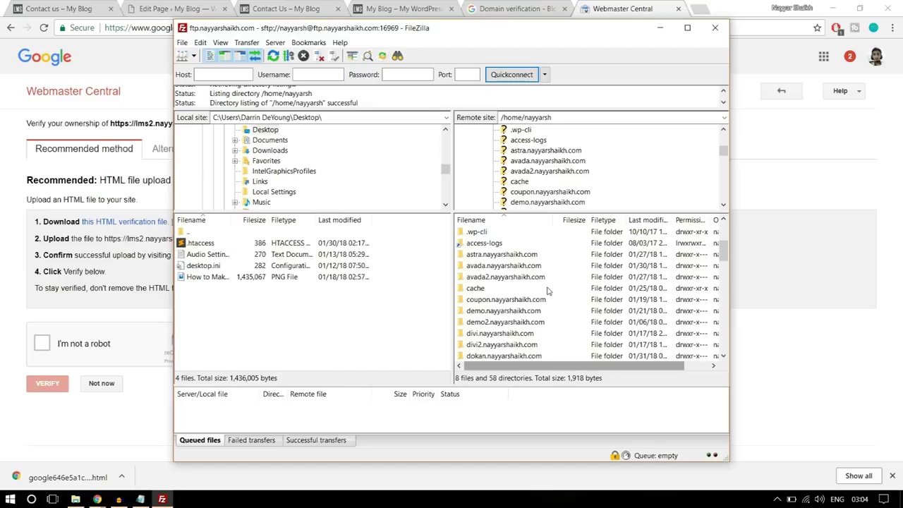
{"action": "scroll", "coordinate": [549, 291], "scroll_direction": "down", "scroll_amount": 1}
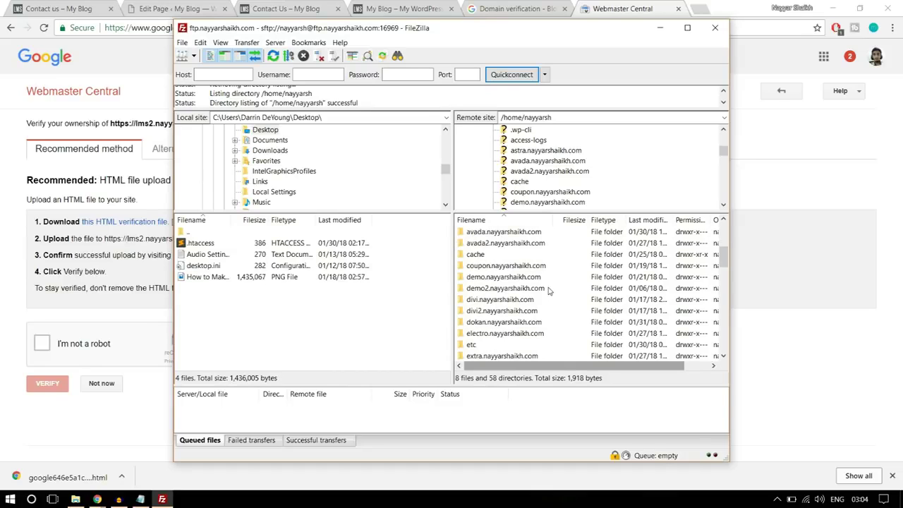
{"action": "scroll", "coordinate": [530, 300], "scroll_direction": "down", "scroll_amount": 1}
{"action": "scroll", "coordinate": [527, 299], "scroll_direction": "down", "scroll_amount": 6}
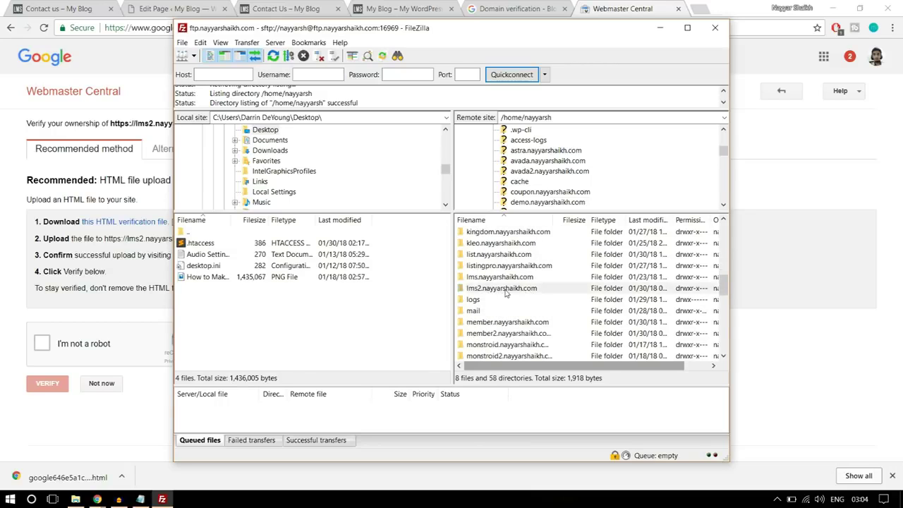
{"action": "left_click", "coordinate": [501, 292]}
{"action": "double_click", "coordinate": [512, 292]}
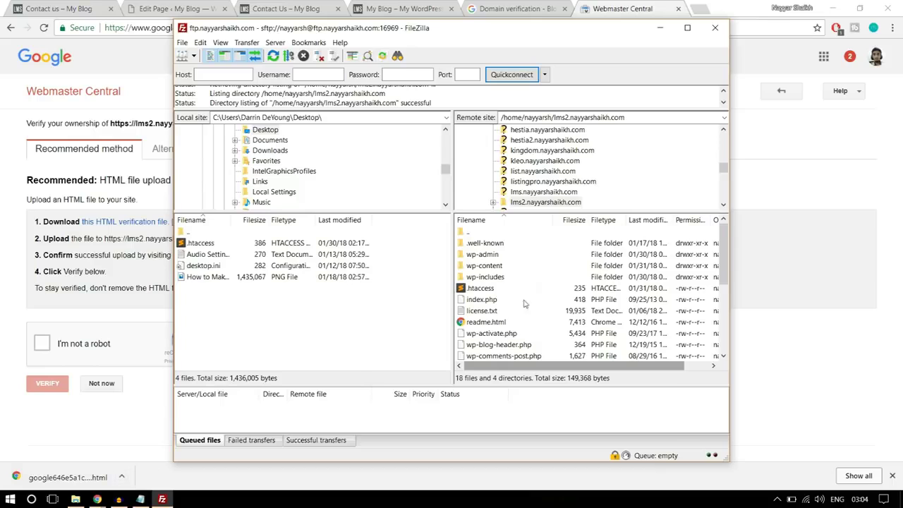
{"action": "left_click", "coordinate": [121, 477]}
{"action": "left_click", "coordinate": [154, 437]}
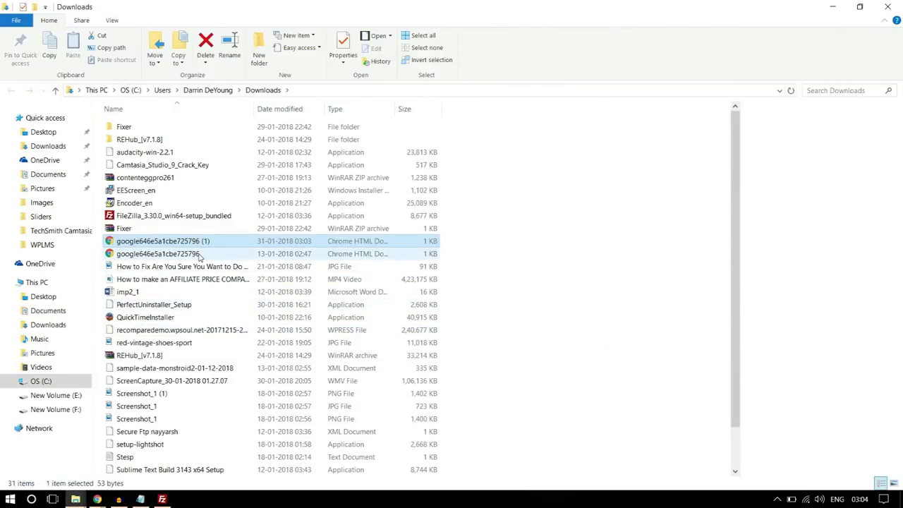
Copy google646e5a1cbe725796 from Downloads to the Desktop and close File Explorer
{"action": "left_click", "coordinate": [166, 254]}
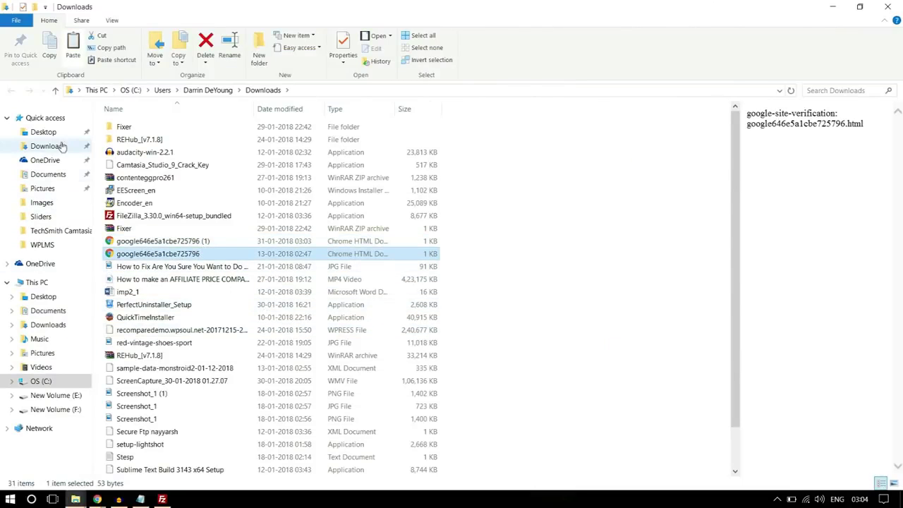
{"action": "left_click", "coordinate": [54, 134]}
{"action": "key", "text": "ctrl+v"}
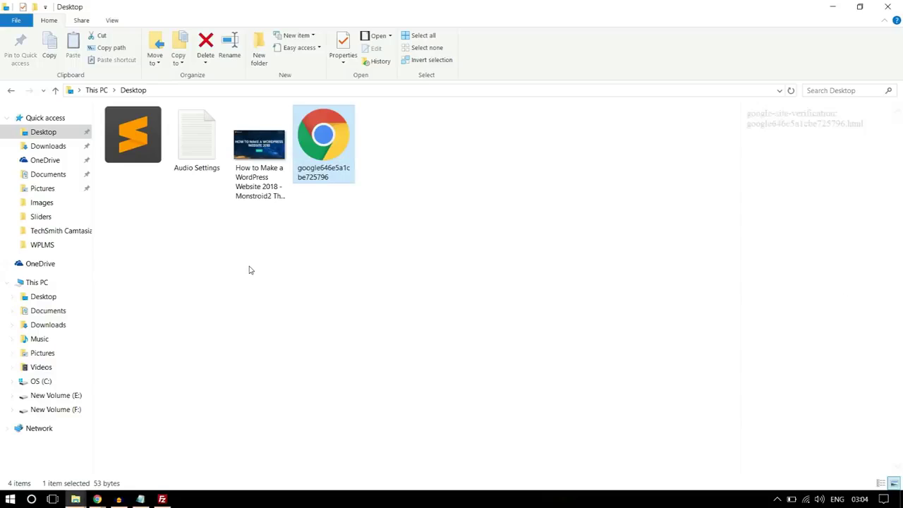
{"action": "left_click", "coordinate": [887, 6]}
{"action": "left_click", "coordinate": [161, 499]}
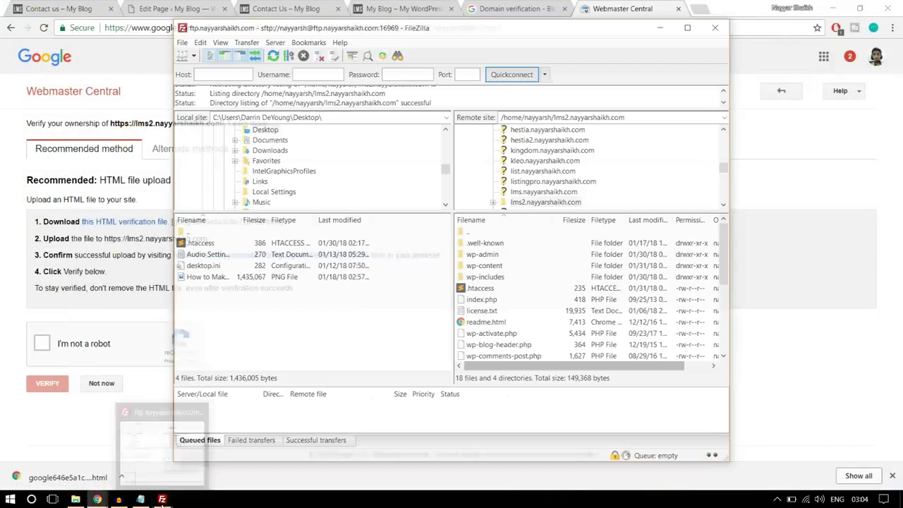
Refresh the local Desktop listing and upload google646e5a1cbe725796.html into the remote lms2 folder
{"action": "right_click", "coordinate": [239, 325]}
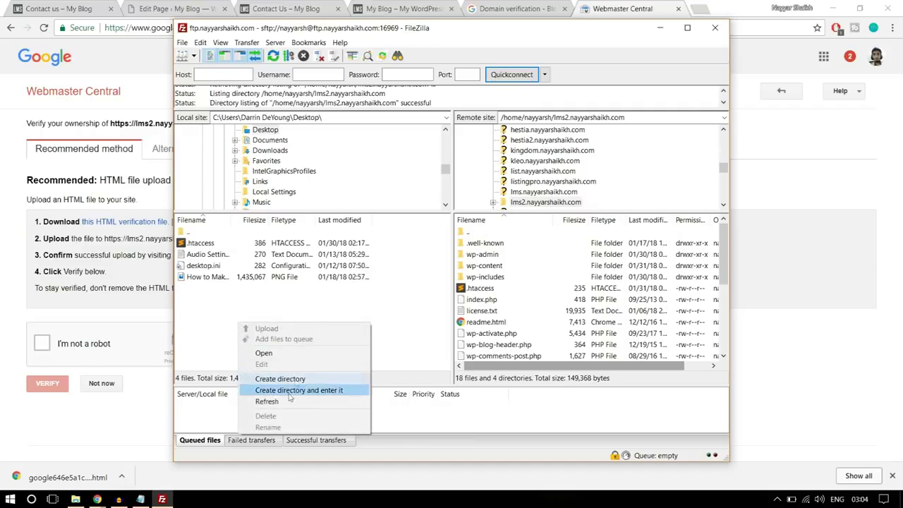
{"action": "left_click", "coordinate": [261, 401]}
{"action": "left_click", "coordinate": [218, 277]}
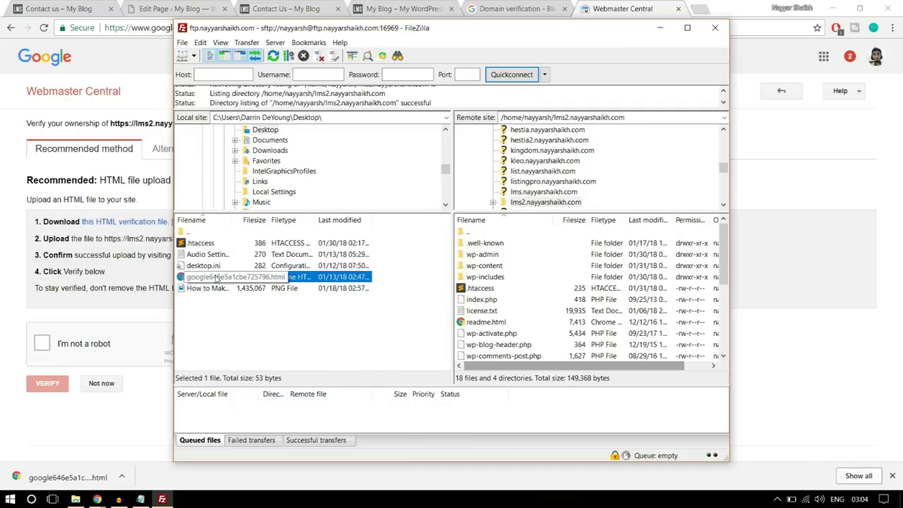
{"action": "left_click_drag", "start_coordinate": [199, 280], "coordinate": [541, 322]}
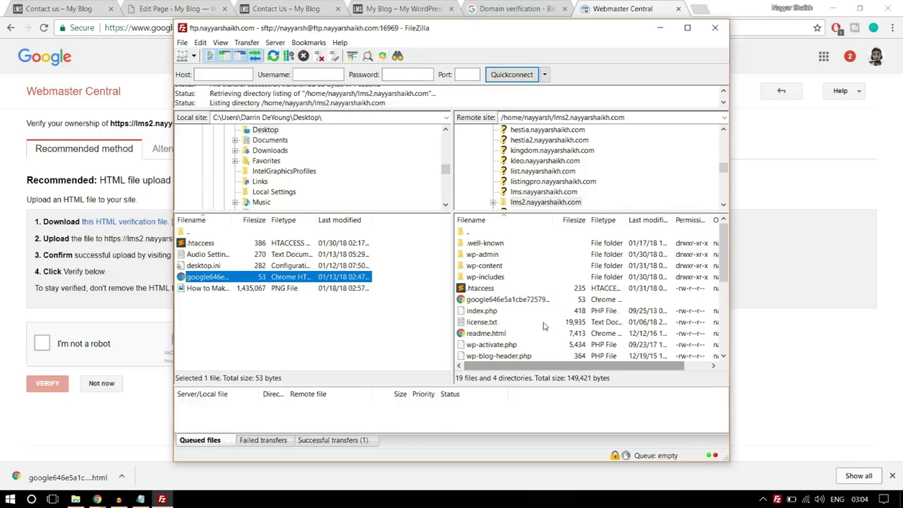
{"action": "left_click", "coordinate": [734, 464]}
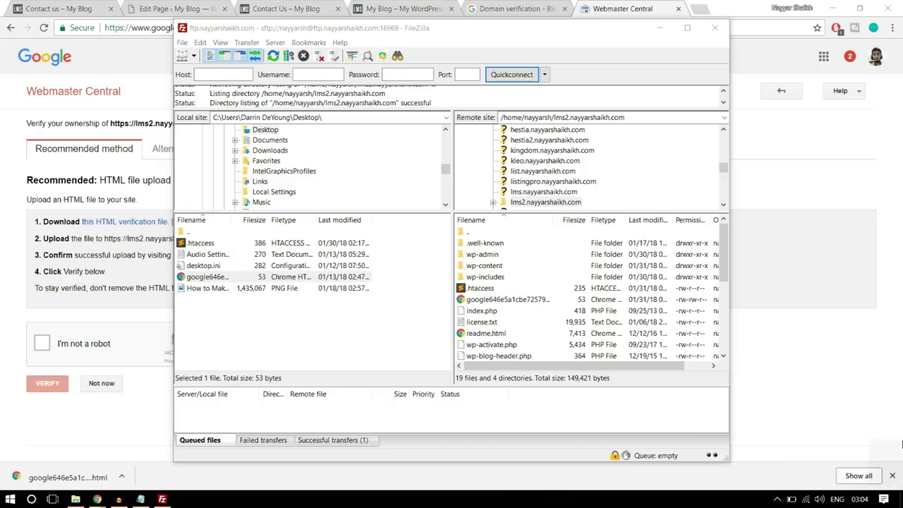
{"action": "mouse_move", "coordinate": [96, 499]}
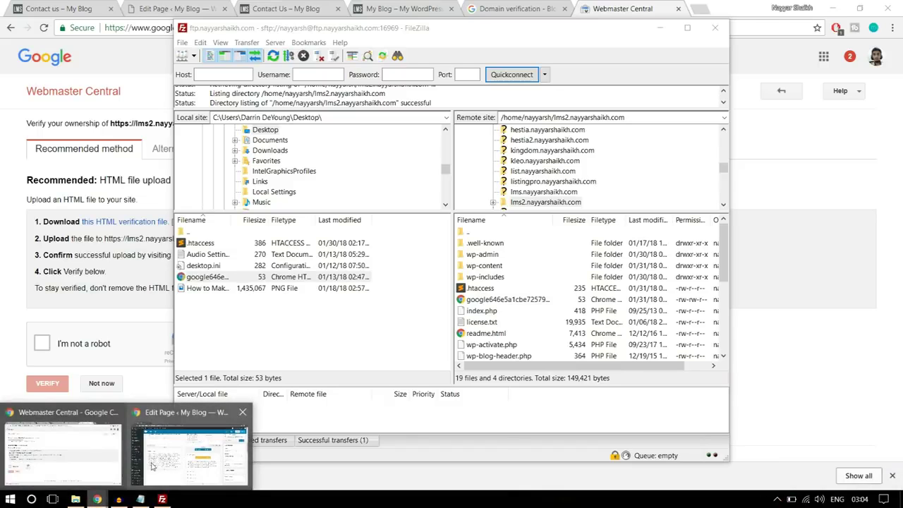
{"action": "left_click", "coordinate": [59, 467]}
{"action": "left_click", "coordinate": [46, 342]}
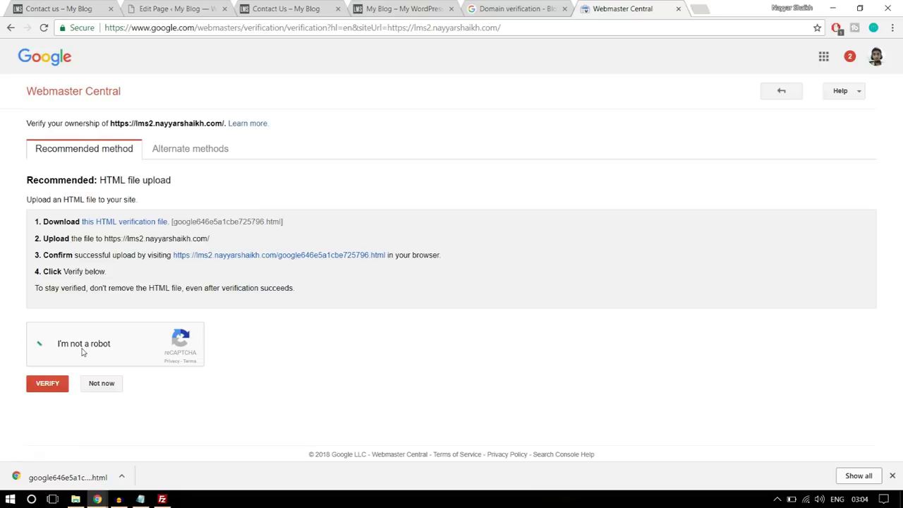
{"action": "left_click", "coordinate": [50, 390]}
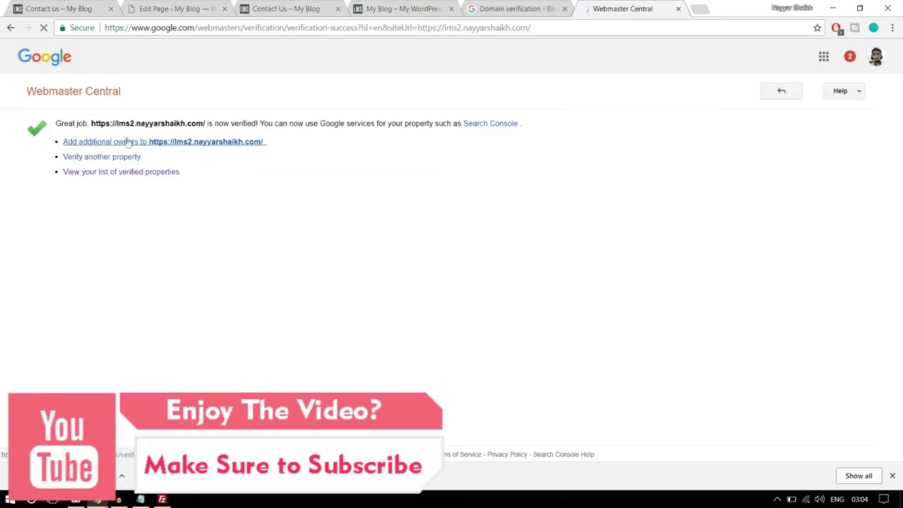
{"action": "left_click", "coordinate": [779, 93]}
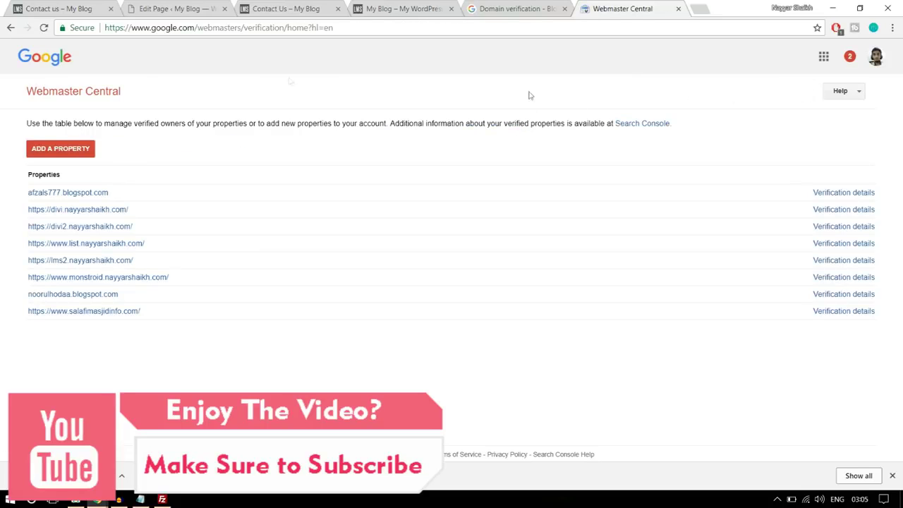
{"action": "left_click", "coordinate": [10, 27]}
{"action": "left_click", "coordinate": [517, 7]}
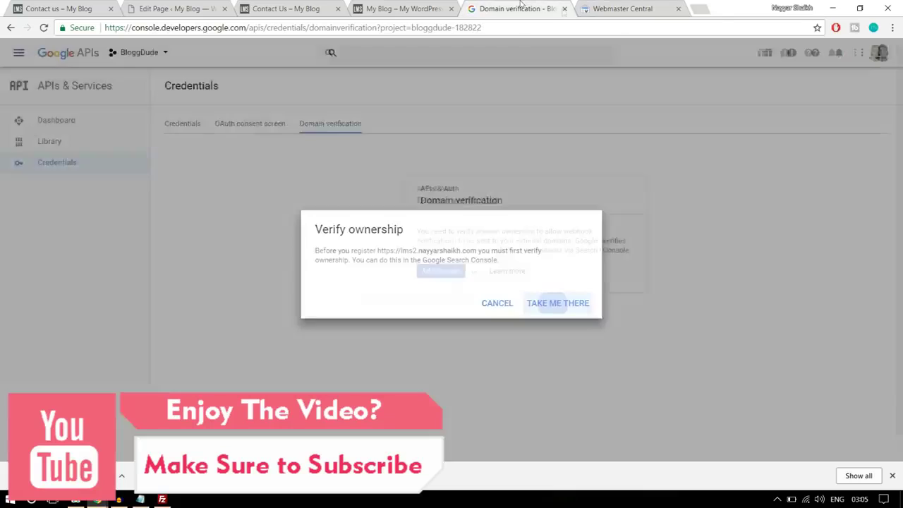
{"action": "left_click", "coordinate": [680, 8]}
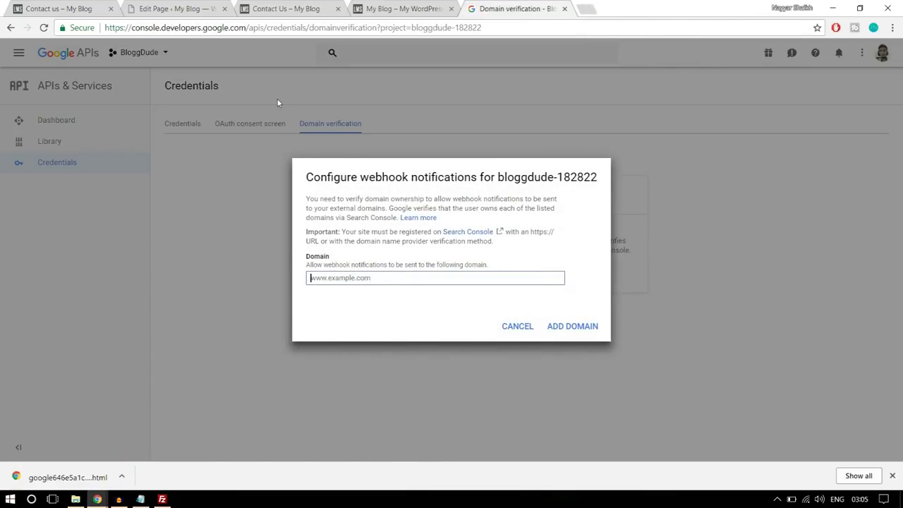
{"action": "left_click", "coordinate": [177, 8]}
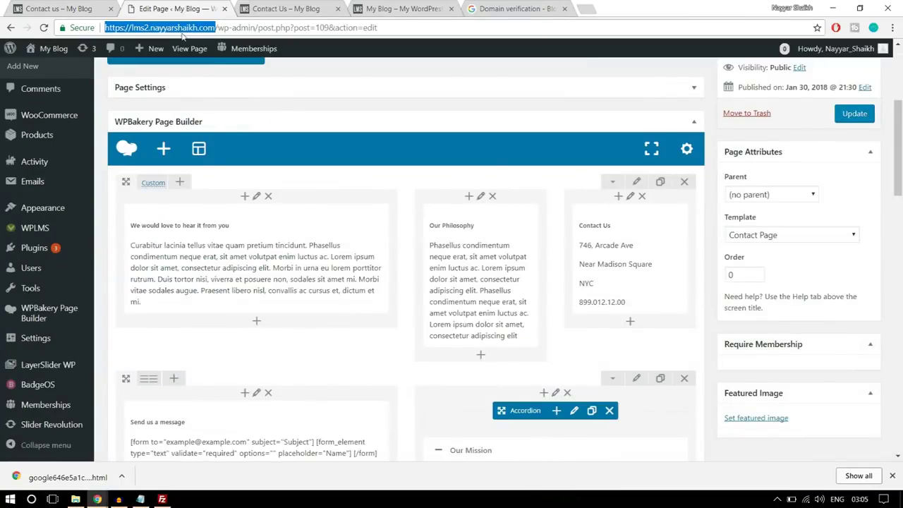
{"action": "left_click", "coordinate": [498, 8]}
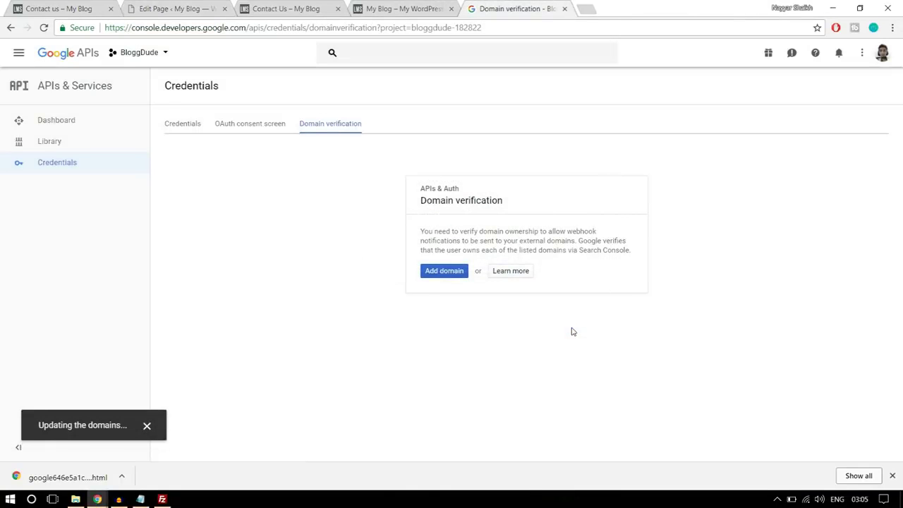
Select the project's API key value under Credentials, then return to the WordPress editor
{"action": "left_click", "coordinate": [189, 125]}
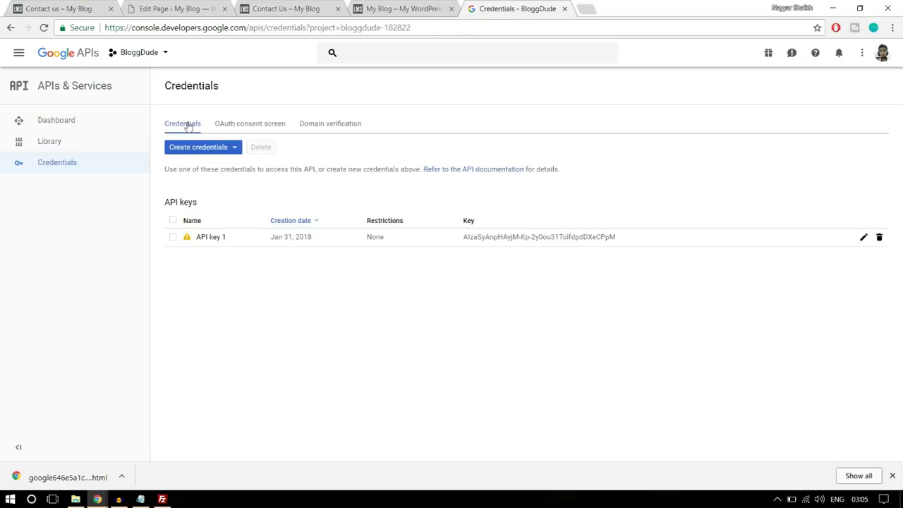
{"action": "left_click_drag", "start_coordinate": [633, 239], "coordinate": [462, 243]}
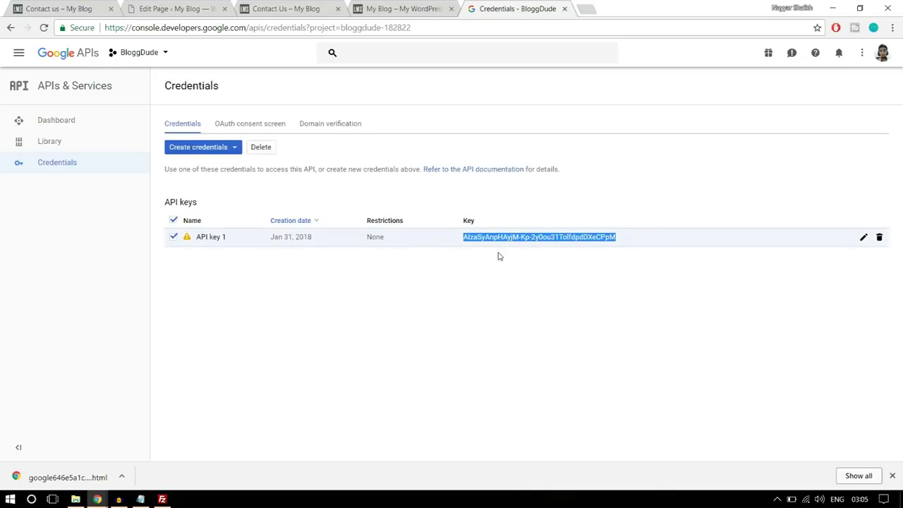
{"action": "left_click", "coordinate": [219, 4]}
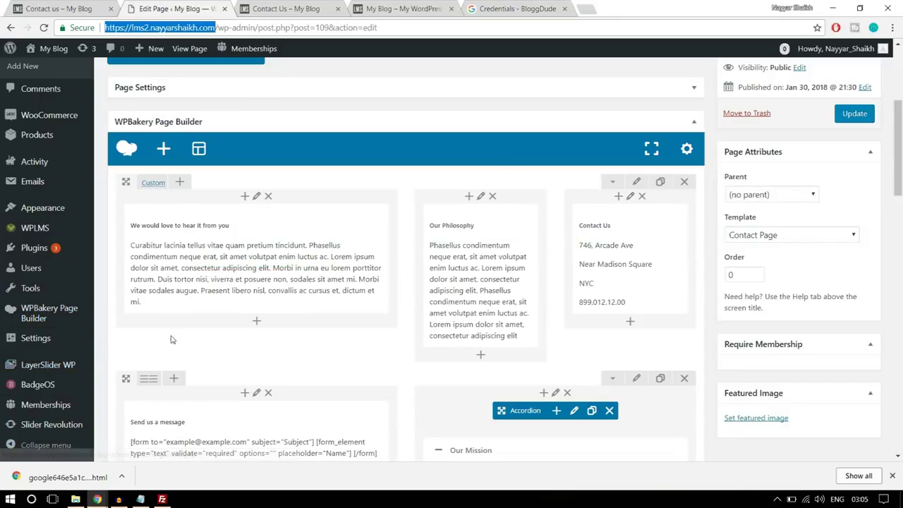
Open the WPLMS Miscellaneous settings page in the WordPress admin
{"action": "left_click", "coordinate": [893, 476]}
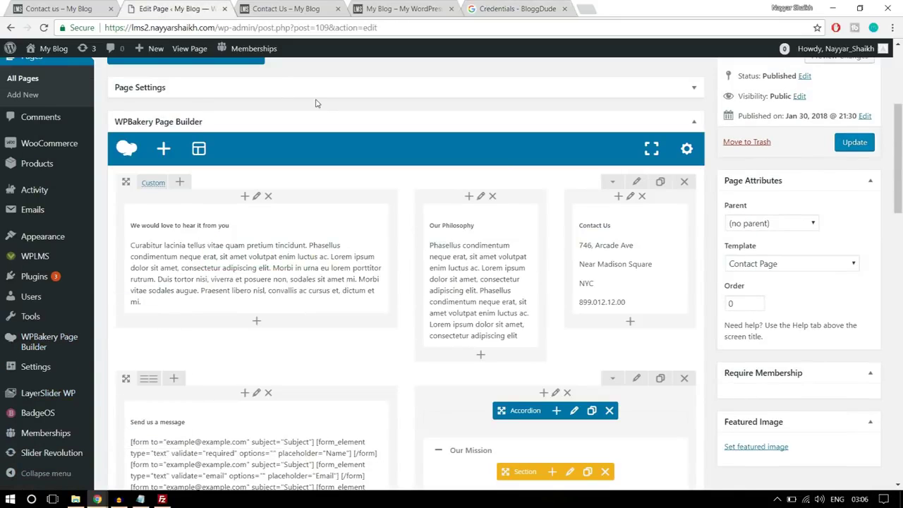
{"action": "mouse_move", "coordinate": [39, 261]}
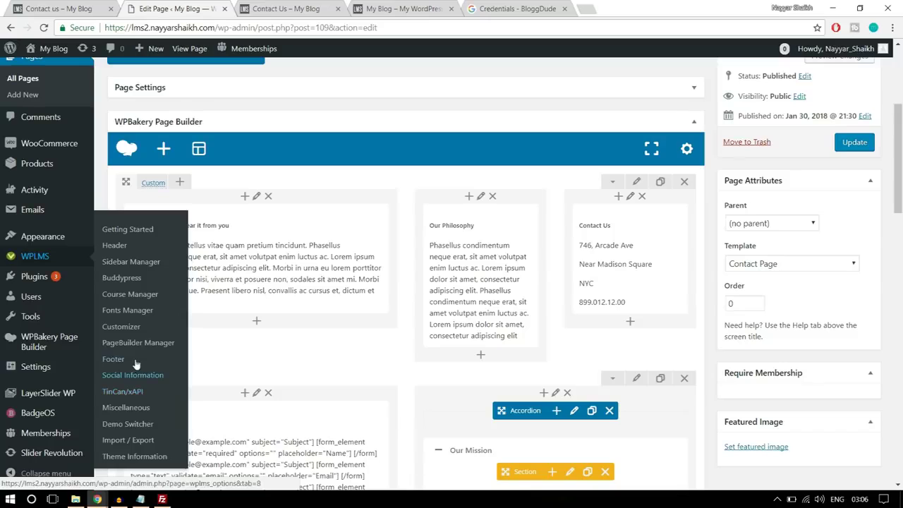
{"action": "left_click", "coordinate": [112, 408]}
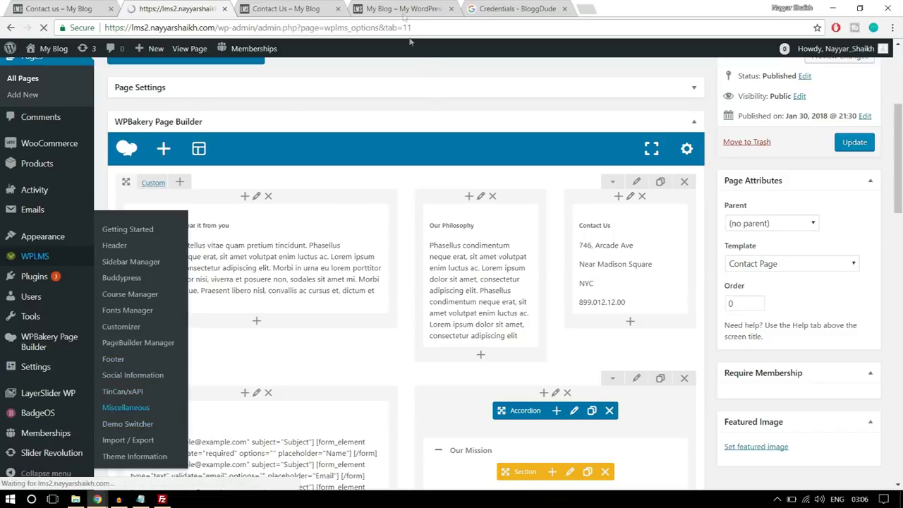
Copy the Google API key from the Credentials page and return to the WPLMS options
{"action": "left_click", "coordinate": [517, 8]}
{"action": "right_click", "coordinate": [530, 238]}
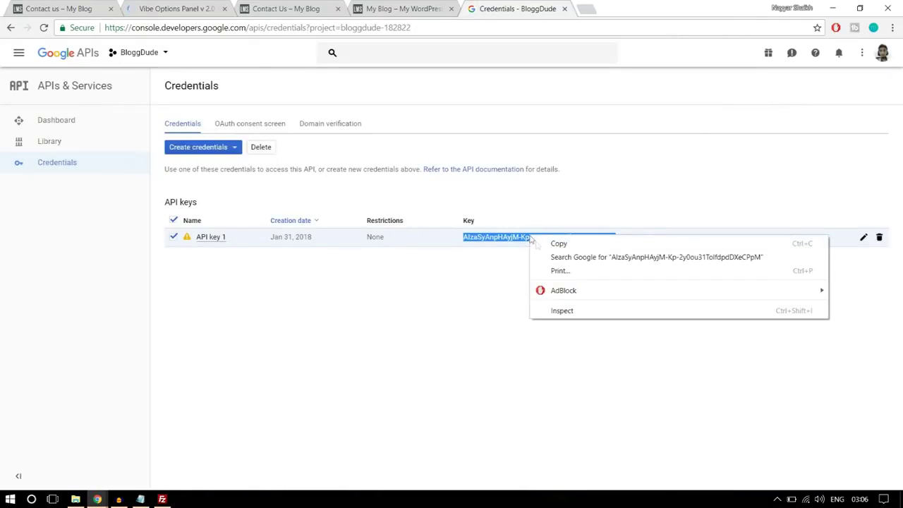
{"action": "left_click", "coordinate": [557, 243]}
{"action": "left_click", "coordinate": [173, 9]}
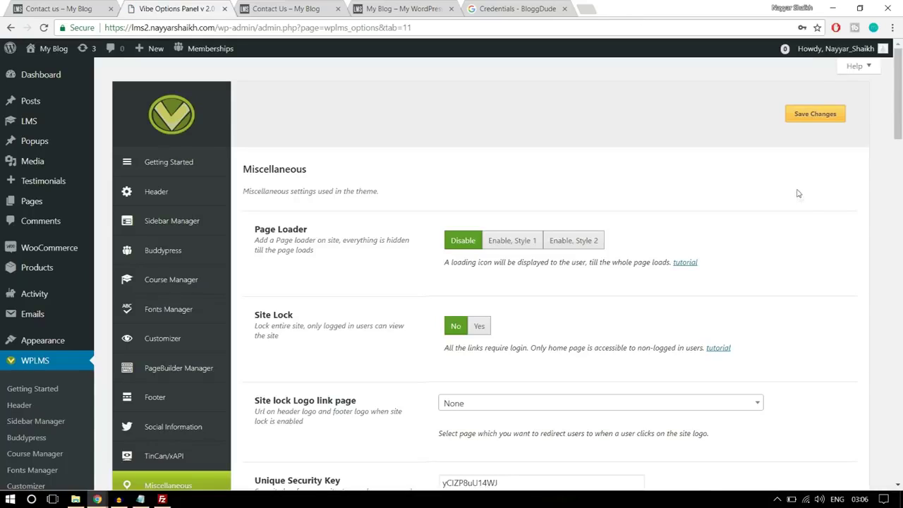
Paste the copied Google API key into the WPLMS Google Maps API Key field
{"action": "scroll", "coordinate": [810, 246], "scroll_direction": "down", "scroll_amount": 7}
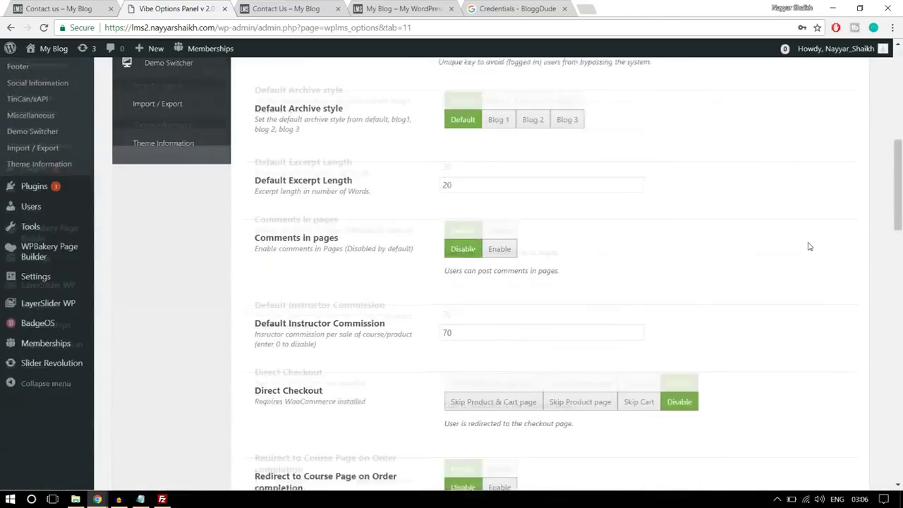
{"action": "scroll", "coordinate": [809, 246], "scroll_direction": "down", "scroll_amount": 8}
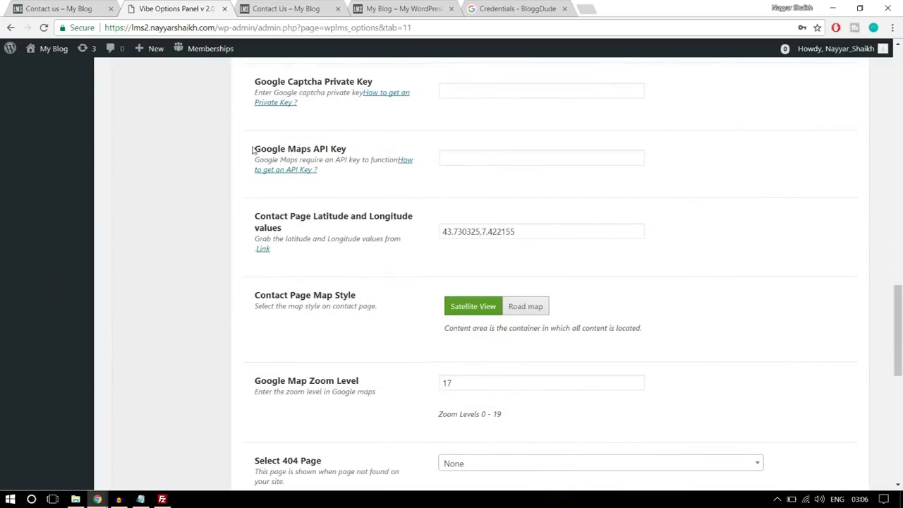
{"action": "left_click_drag", "start_coordinate": [252, 150], "coordinate": [346, 150]}
{"action": "left_click", "coordinate": [465, 158]}
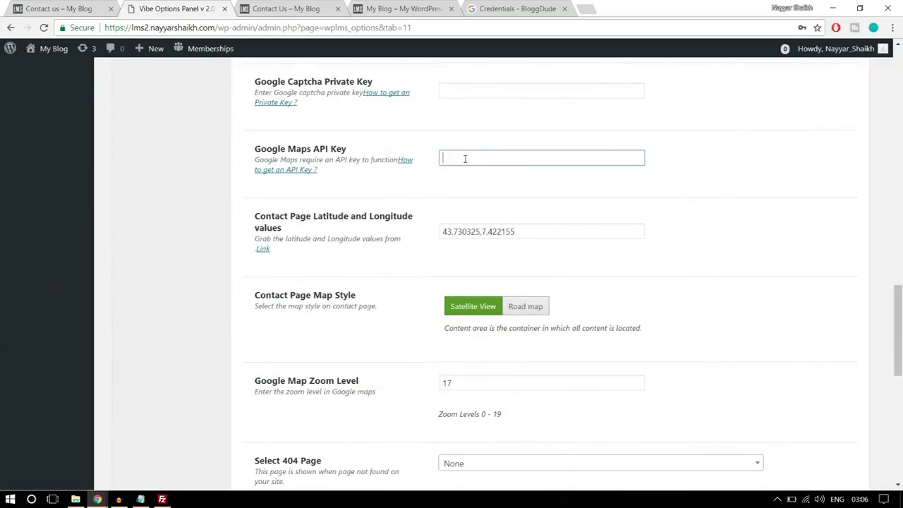
{"action": "key", "text": "ctrl+v"}
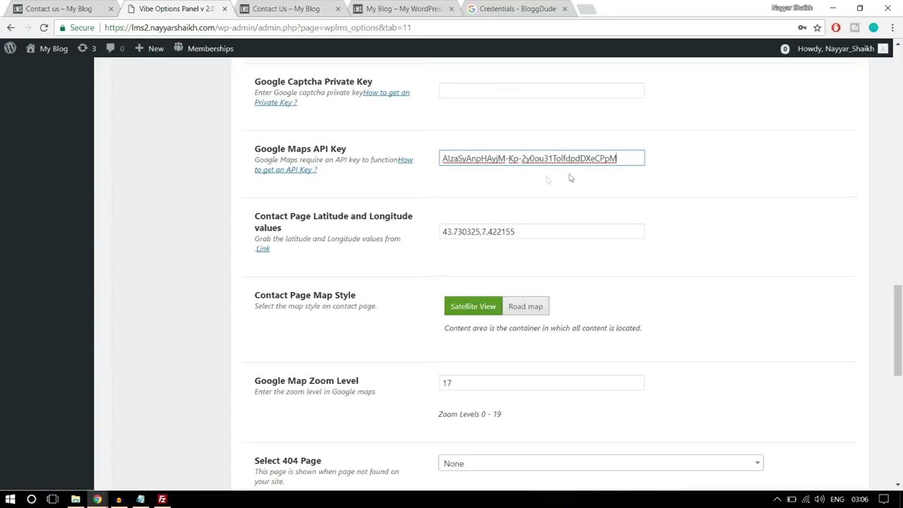
{"action": "left_click_drag", "start_coordinate": [547, 229], "coordinate": [442, 232]}
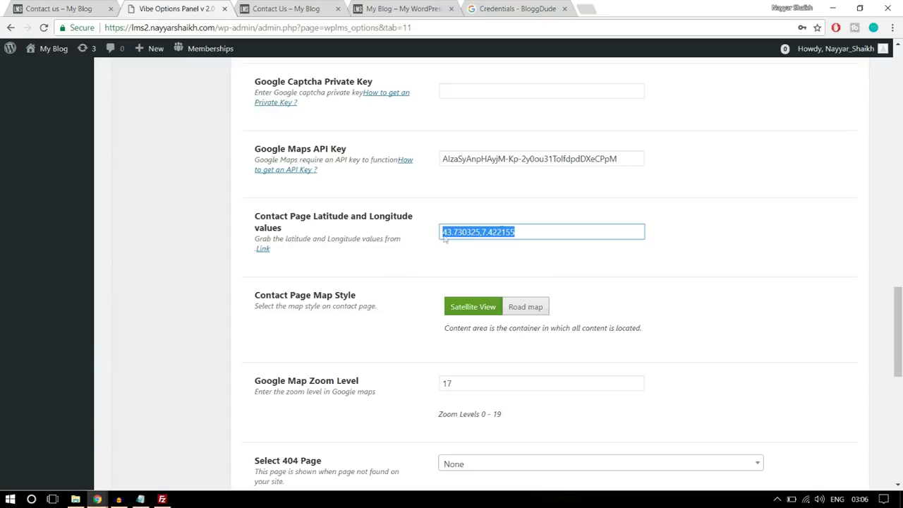
{"action": "left_click", "coordinate": [588, 9]}
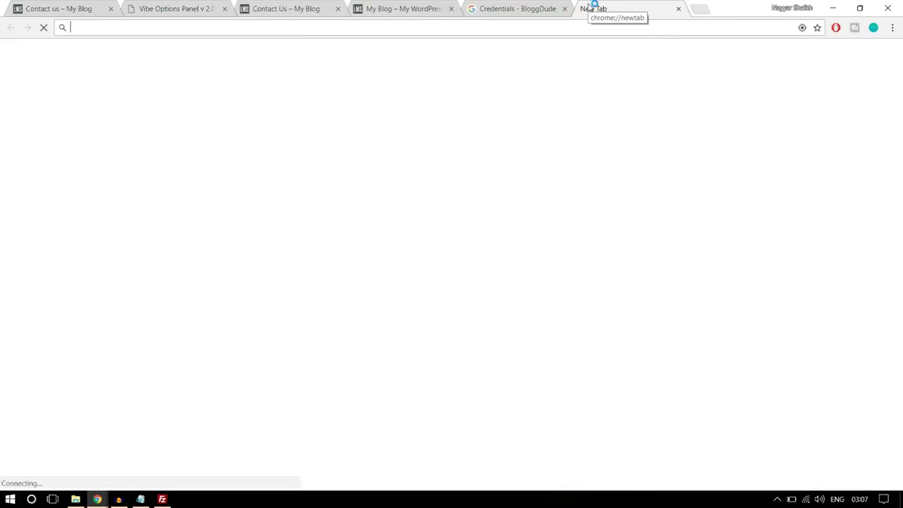
Look up 'mumbai' on latlong.net in a new tab
{"action": "type", "text": "latl"}
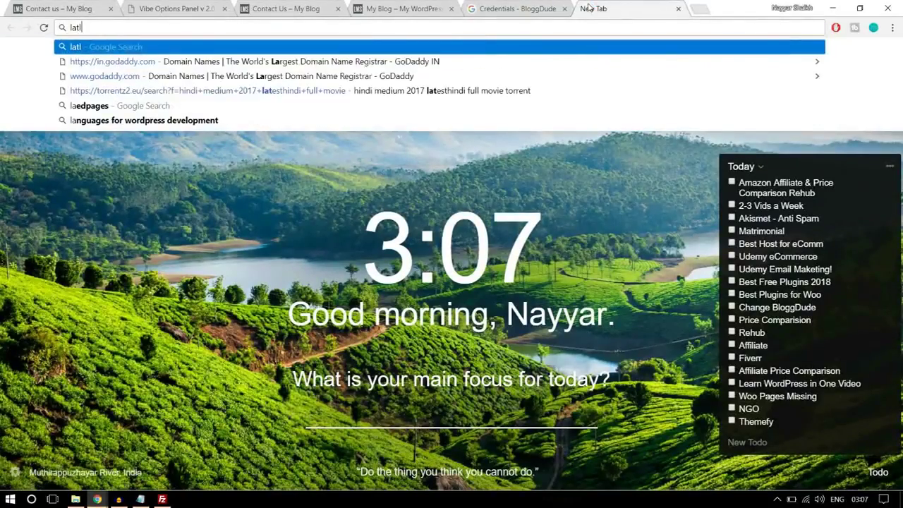
{"action": "type", "text": "ong.net"}
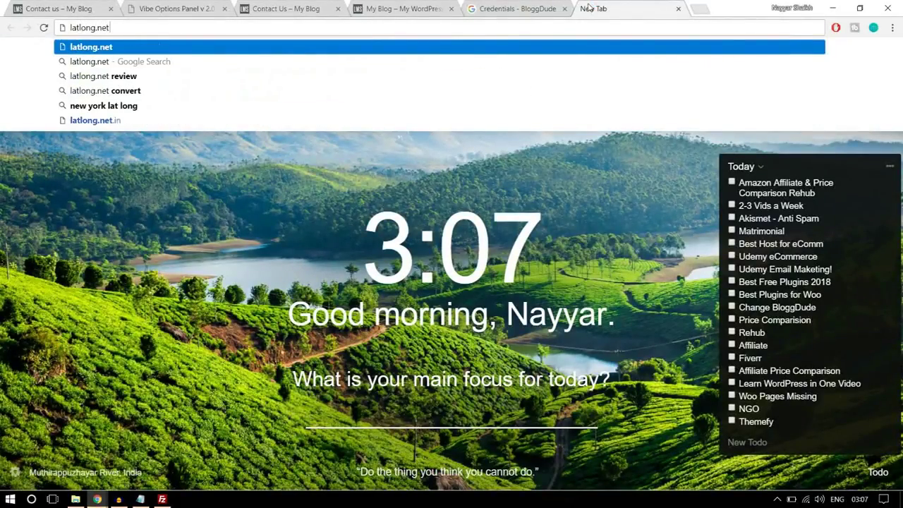
{"action": "key", "text": "Return"}
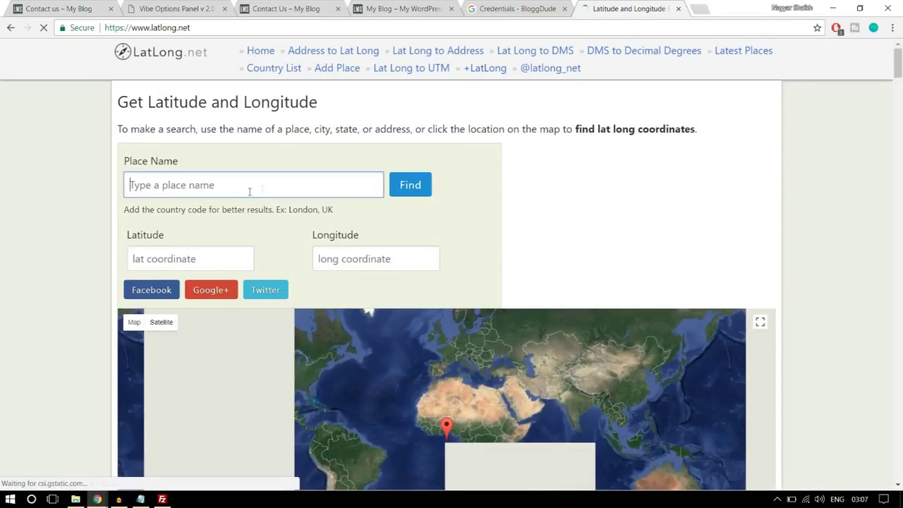
{"action": "type", "text": "mumbai"}
{"action": "left_click", "coordinate": [397, 198]}
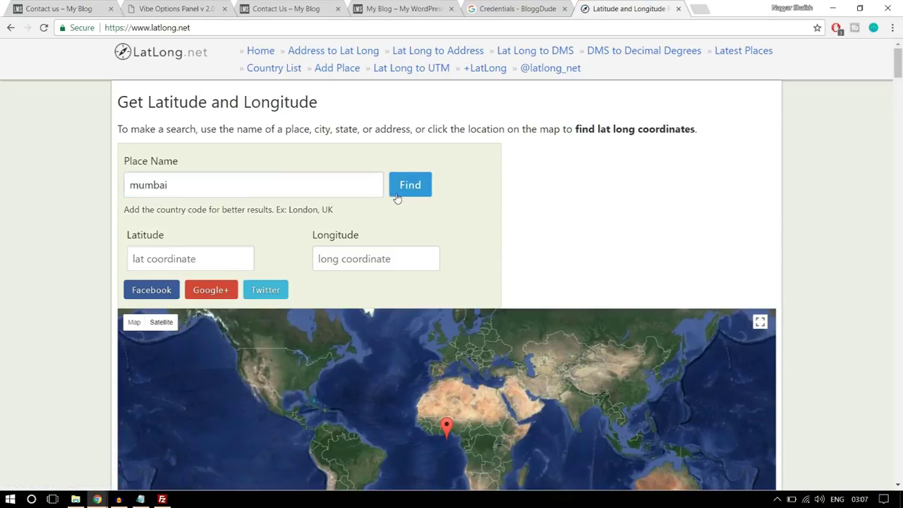
Place the map marker beside the Mithi River and copy its latitude 19.079823
{"action": "scroll", "coordinate": [397, 198], "scroll_direction": "down", "scroll_amount": 2}
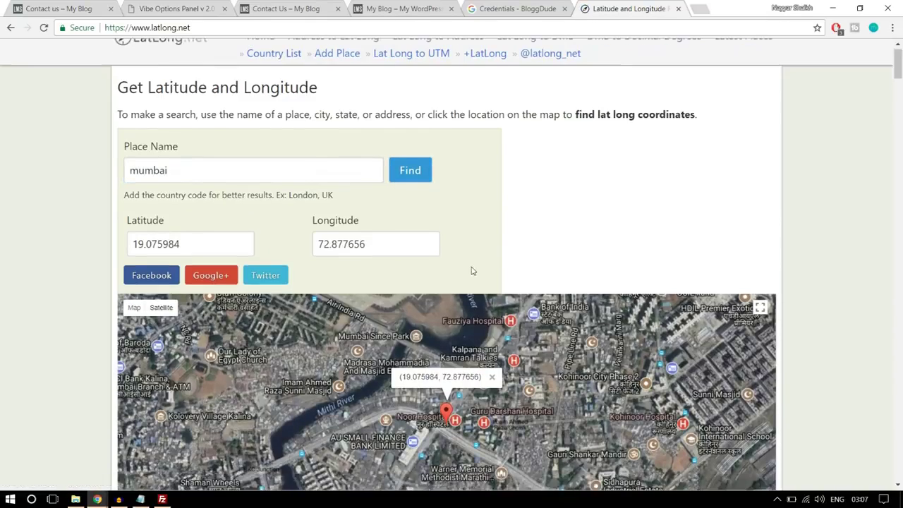
{"action": "left_click_drag", "start_coordinate": [541, 246], "coordinate": [428, 278]}
{"action": "left_click", "coordinate": [428, 278]}
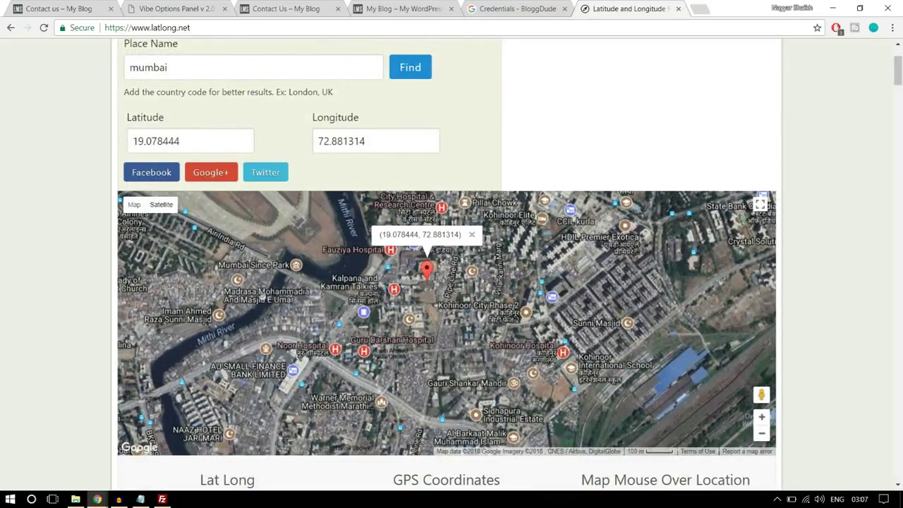
{"action": "left_click", "coordinate": [262, 297]}
{"action": "left_click", "coordinate": [476, 314]}
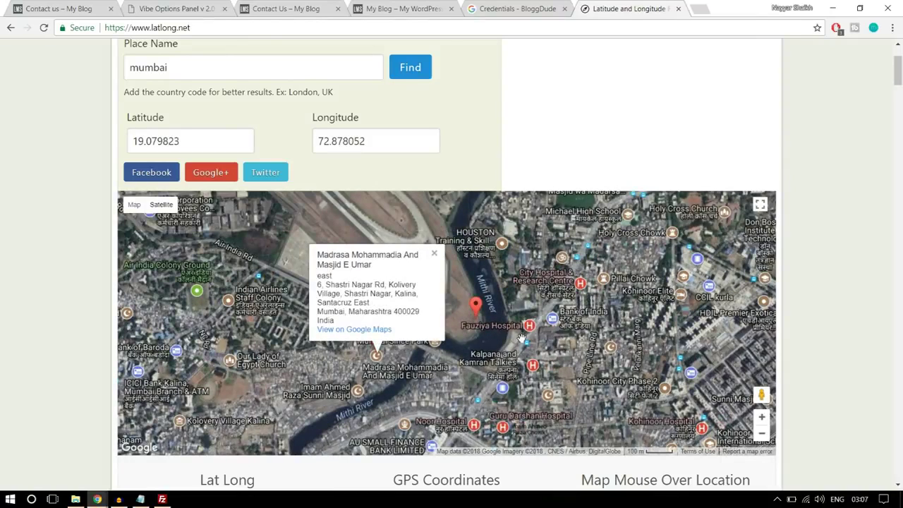
{"action": "left_click_drag", "start_coordinate": [225, 137], "coordinate": [102, 143]}
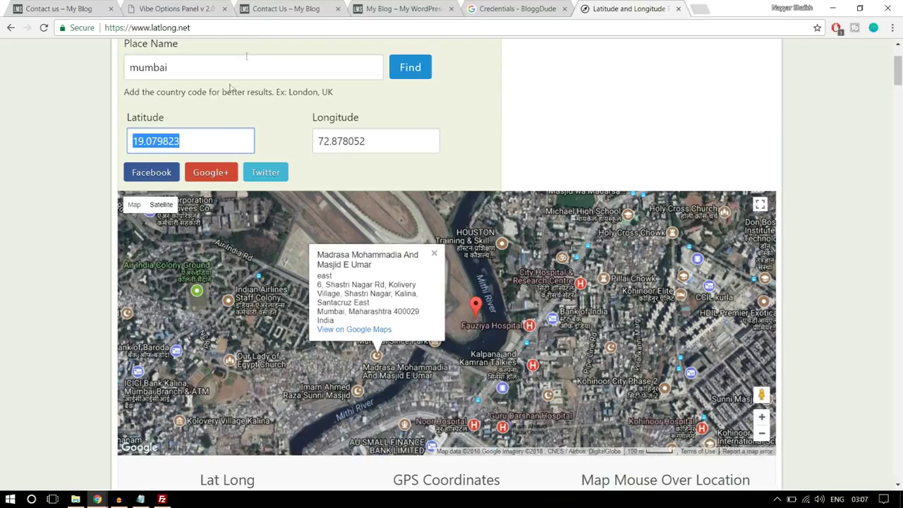
{"action": "left_click", "coordinate": [176, 8]}
Set the Contact Page Latitude and Longitude to 19.079823,72.878052
{"action": "key", "text": "ctrl+v"}
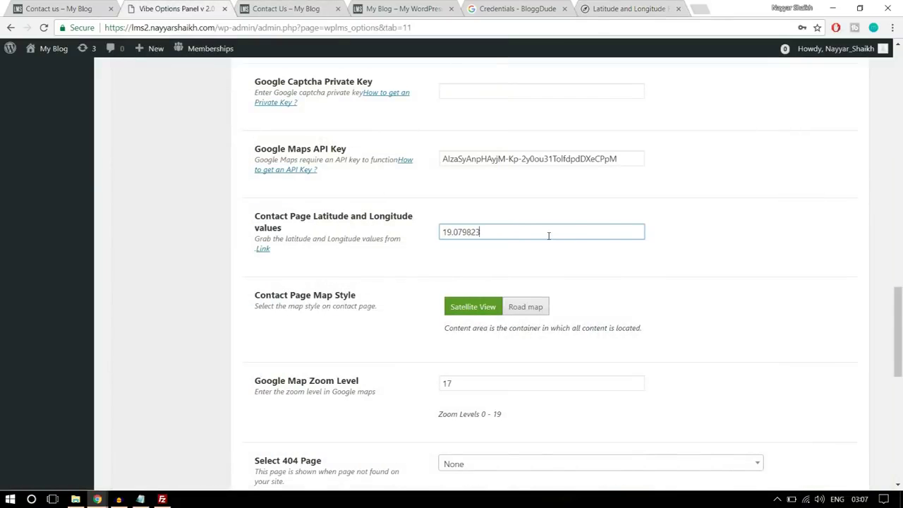
{"action": "left_click", "coordinate": [609, 7]}
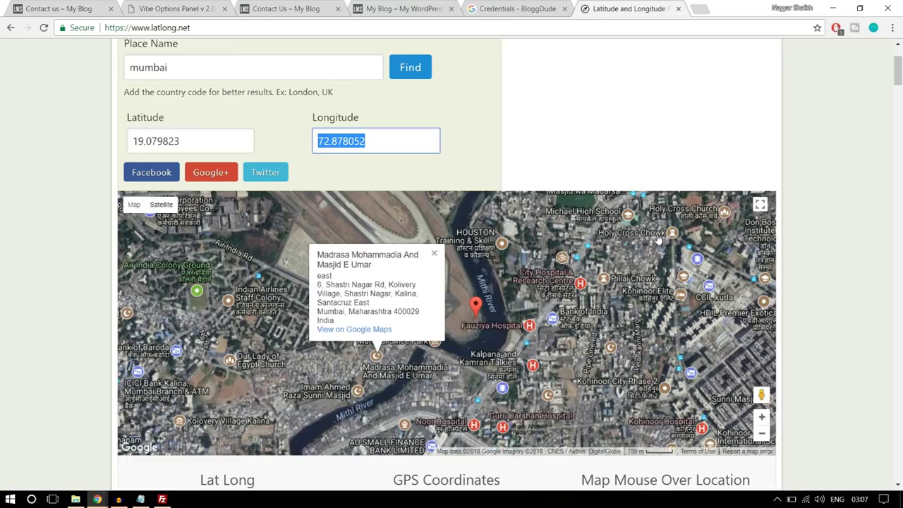
{"action": "left_click", "coordinate": [182, 7]}
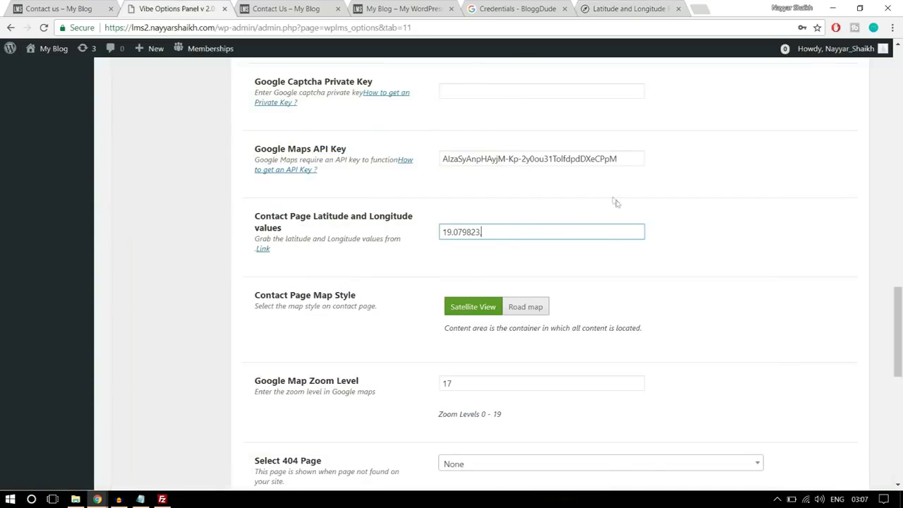
{"action": "key", "text": "ctrl+v"}
Choose Road map as the contact map style and save the WPLMS settings
{"action": "scroll", "coordinate": [455, 280], "scroll_direction": "down", "scroll_amount": 1}
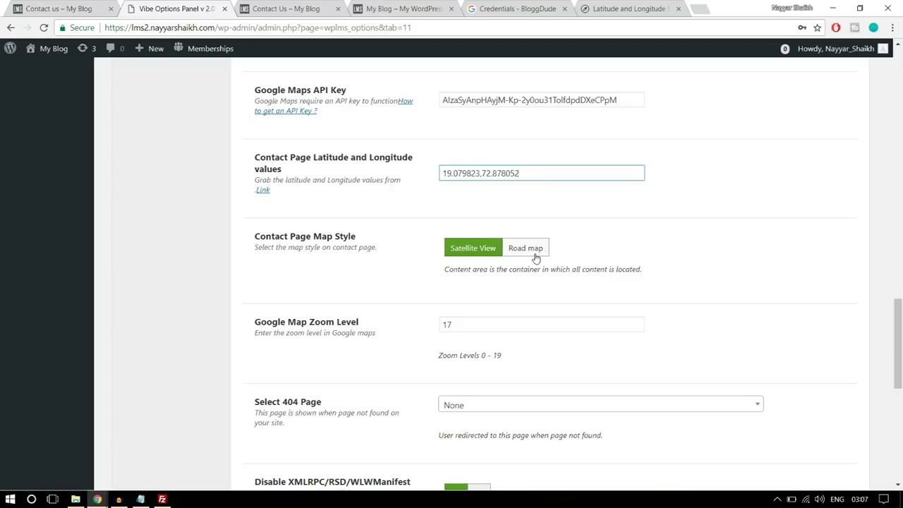
{"action": "left_click", "coordinate": [534, 252]}
{"action": "scroll", "coordinate": [767, 300], "scroll_direction": "down", "scroll_amount": 7}
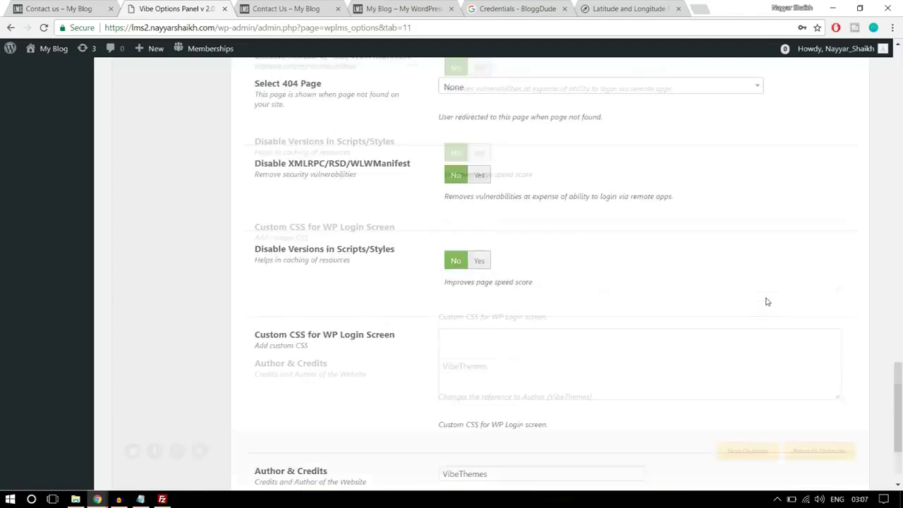
{"action": "left_click", "coordinate": [749, 423]}
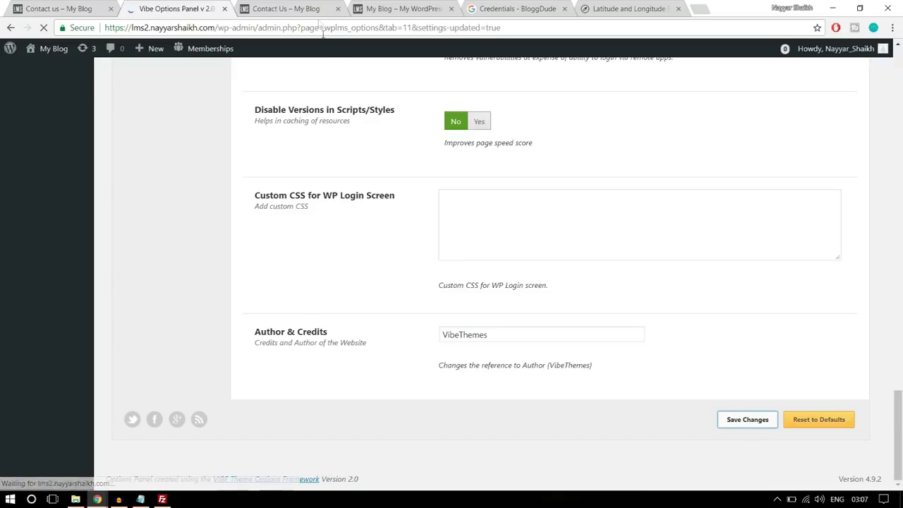
{"action": "left_click", "coordinate": [293, 9]}
Reload Contact Us to check the Mumbai map marker, then return via the Wplms logo
{"action": "left_click", "coordinate": [306, 27]}
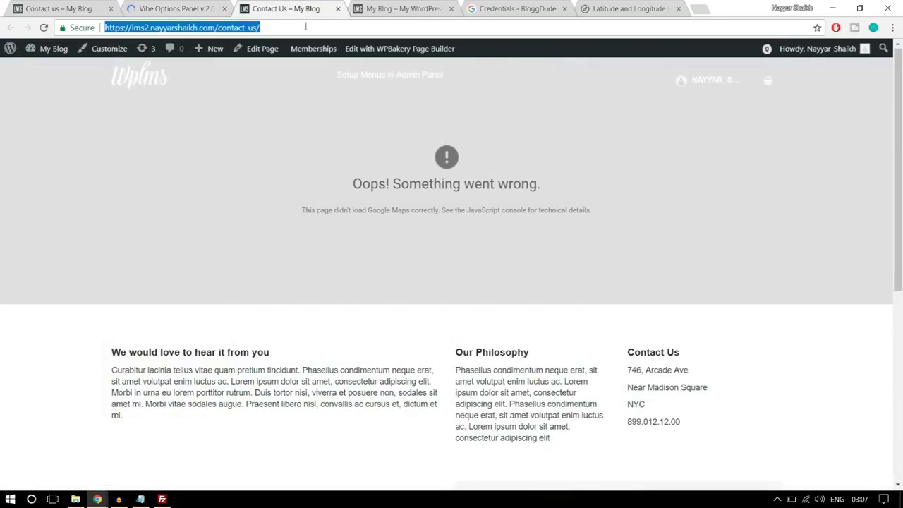
{"action": "key", "text": "Return"}
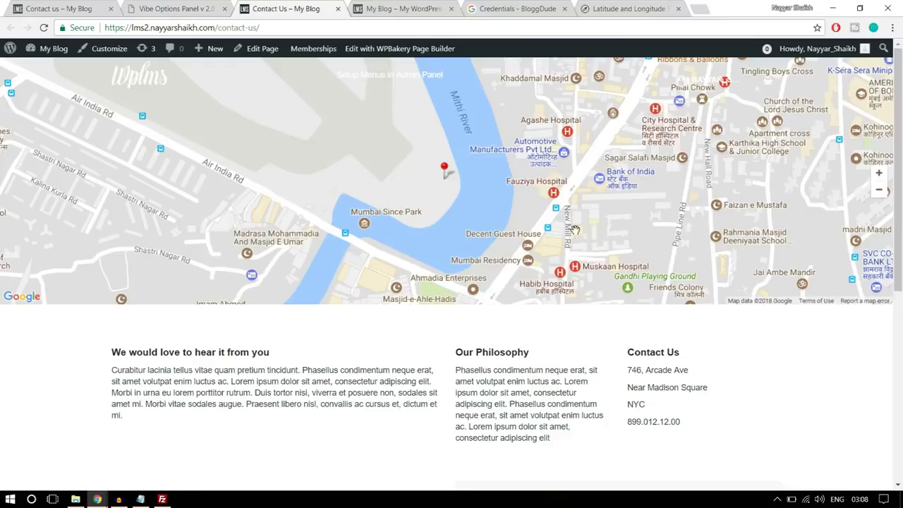
{"action": "scroll", "coordinate": [575, 229], "scroll_direction": "down", "scroll_amount": 2}
{"action": "scroll", "coordinate": [594, 302], "scroll_direction": "up", "scroll_amount": 2}
{"action": "scroll", "coordinate": [591, 300], "scroll_direction": "down", "scroll_amount": 3}
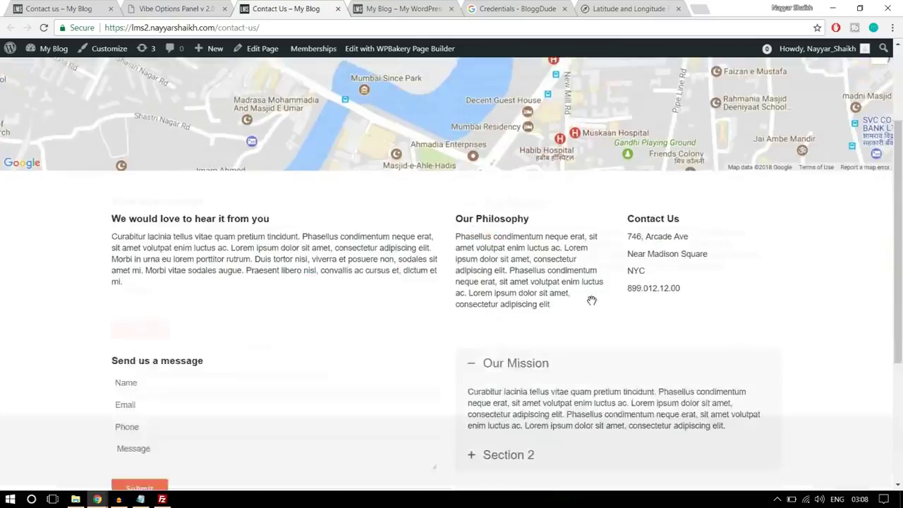
{"action": "scroll", "coordinate": [591, 303], "scroll_direction": "down", "scroll_amount": 1}
{"action": "scroll", "coordinate": [591, 303], "scroll_direction": "up", "scroll_amount": 5}
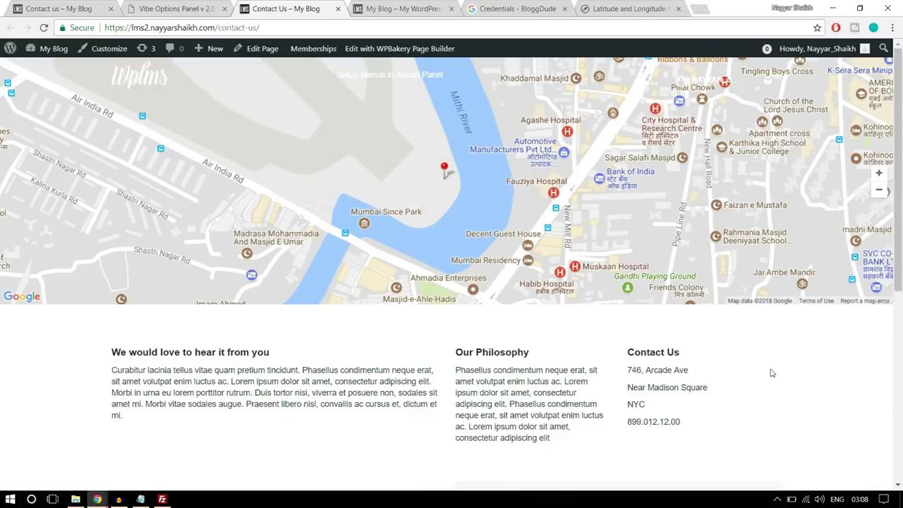
{"action": "left_click", "coordinate": [152, 83]}
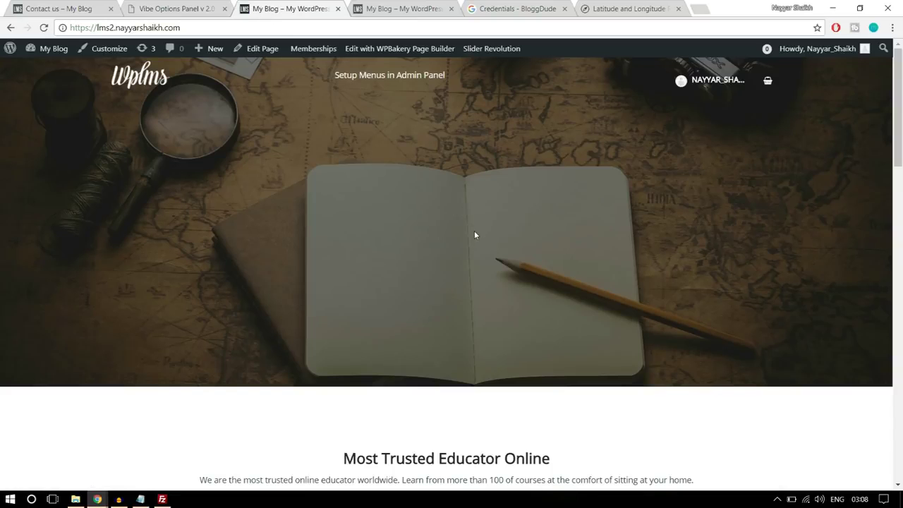
Open the Software Training course and load course/software-training on the other site's tab
{"action": "scroll", "coordinate": [474, 231], "scroll_direction": "down", "scroll_amount": 5}
{"action": "scroll", "coordinate": [475, 235], "scroll_direction": "down", "scroll_amount": 10}
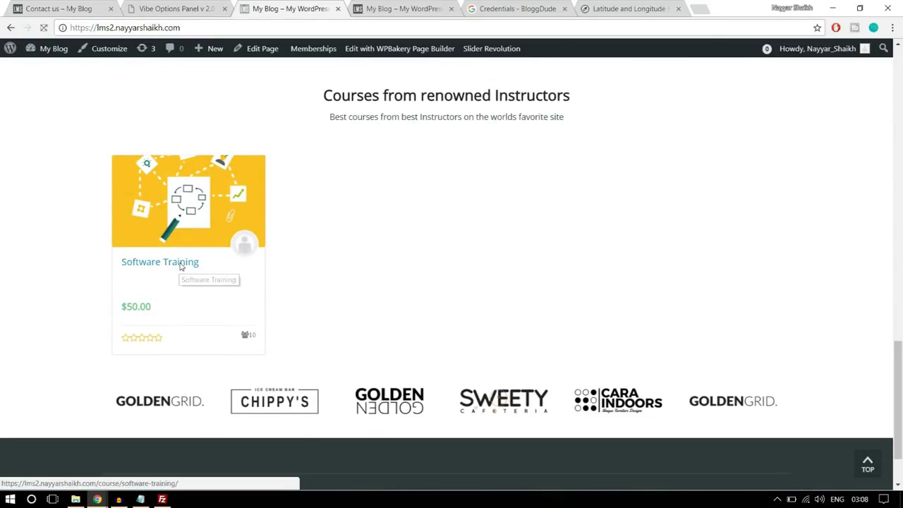
{"action": "left_click", "coordinate": [177, 265]}
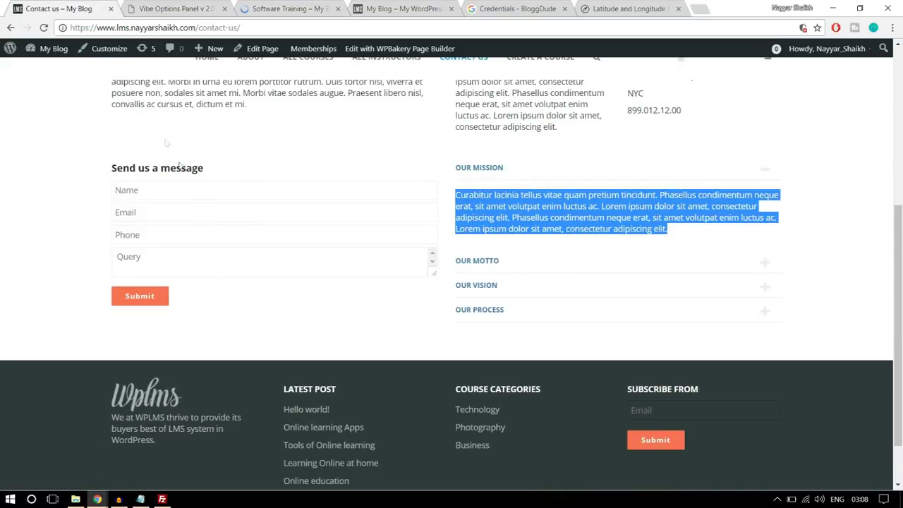
{"action": "left_click_drag", "start_coordinate": [196, 28], "coordinate": [379, 17]}
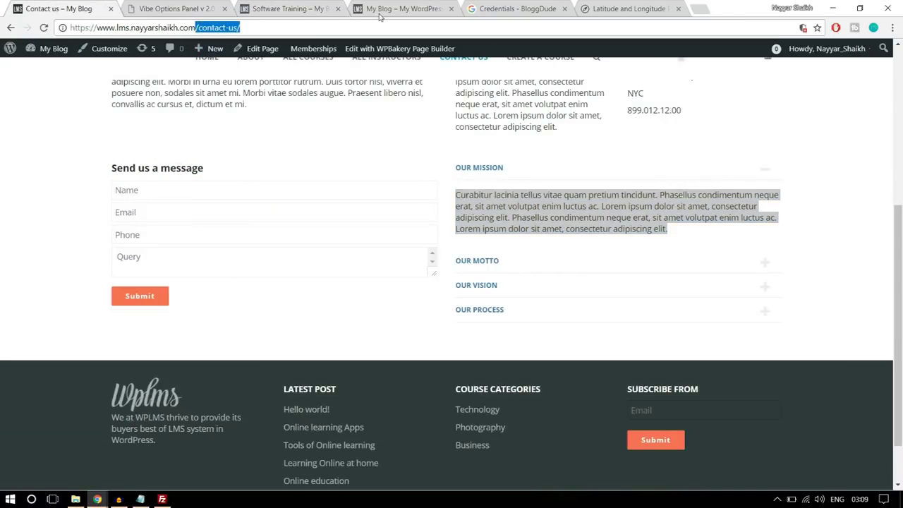
{"action": "type", "text": "/c"}
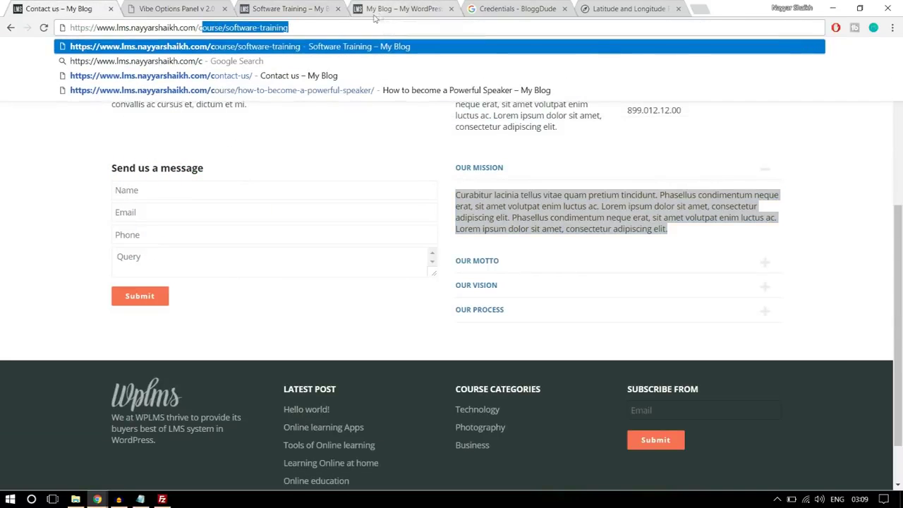
{"action": "key", "text": "Return"}
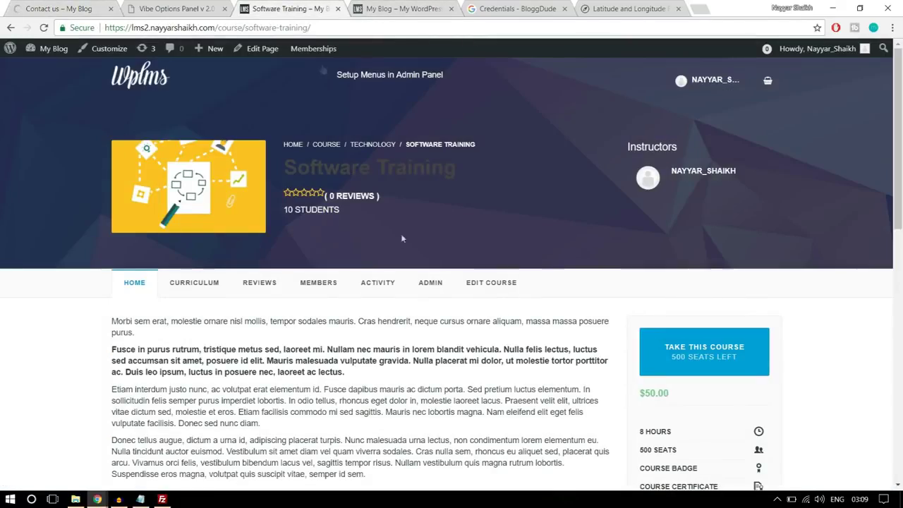
{"action": "scroll", "coordinate": [402, 239], "scroll_direction": "down", "scroll_amount": 3}
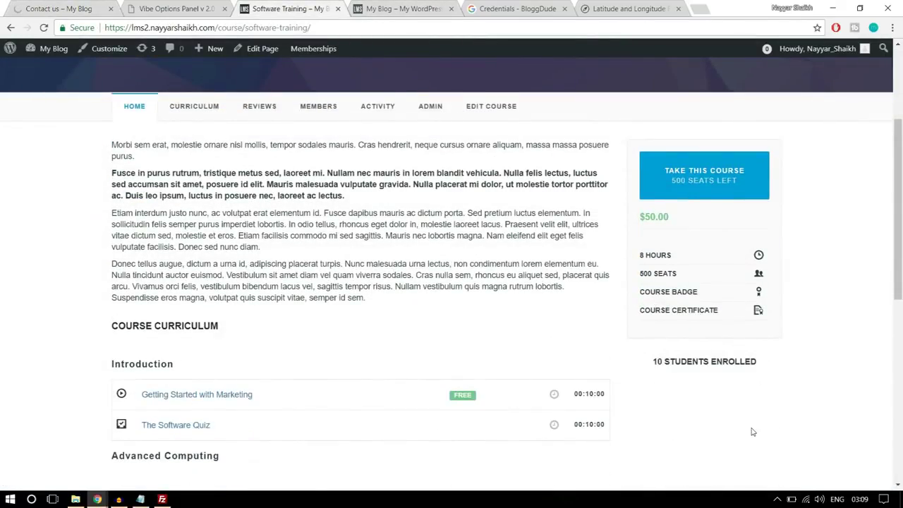
{"action": "scroll", "coordinate": [752, 429], "scroll_direction": "down", "scroll_amount": 8}
{"action": "scroll", "coordinate": [752, 426], "scroll_direction": "up", "scroll_amount": 10}
{"action": "scroll", "coordinate": [753, 427], "scroll_direction": "down", "scroll_amount": 3}
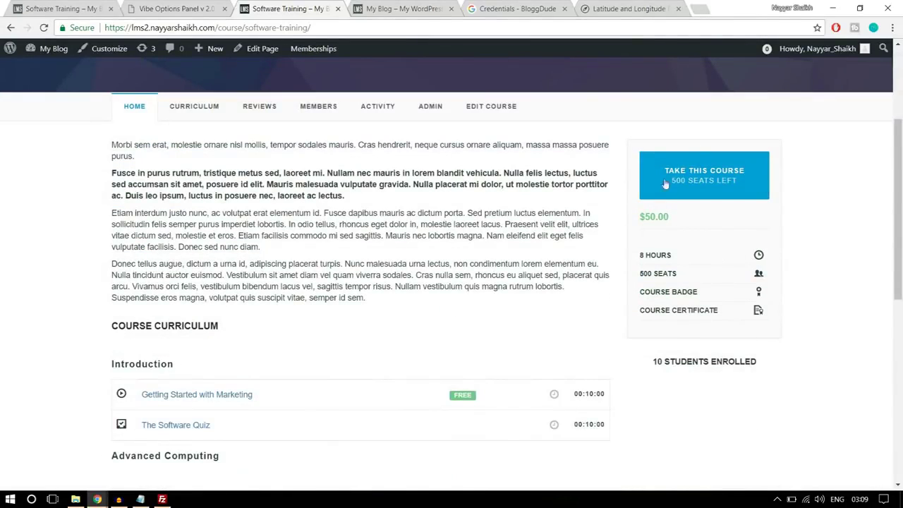
Compare the demo's Software Training page with your own, then return to Vibe Options
{"action": "left_click", "coordinate": [83, 5]}
{"action": "scroll", "coordinate": [668, 274], "scroll_direction": "down", "scroll_amount": 3}
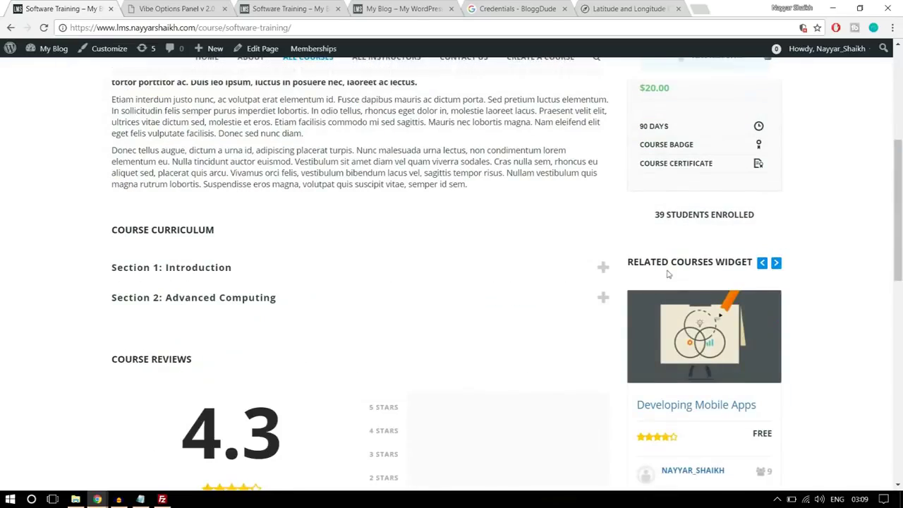
{"action": "scroll", "coordinate": [821, 278], "scroll_direction": "down", "scroll_amount": 1}
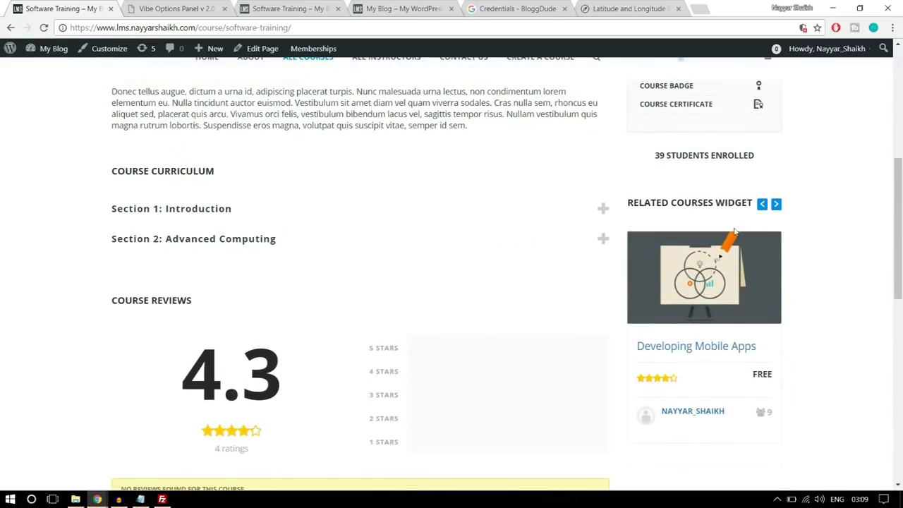
{"action": "left_click_drag", "start_coordinate": [628, 202], "coordinate": [735, 203]}
{"action": "left_click", "coordinate": [735, 204]}
{"action": "scroll", "coordinate": [828, 218], "scroll_direction": "down", "scroll_amount": 3}
{"action": "scroll", "coordinate": [810, 297], "scroll_direction": "down", "scroll_amount": 5}
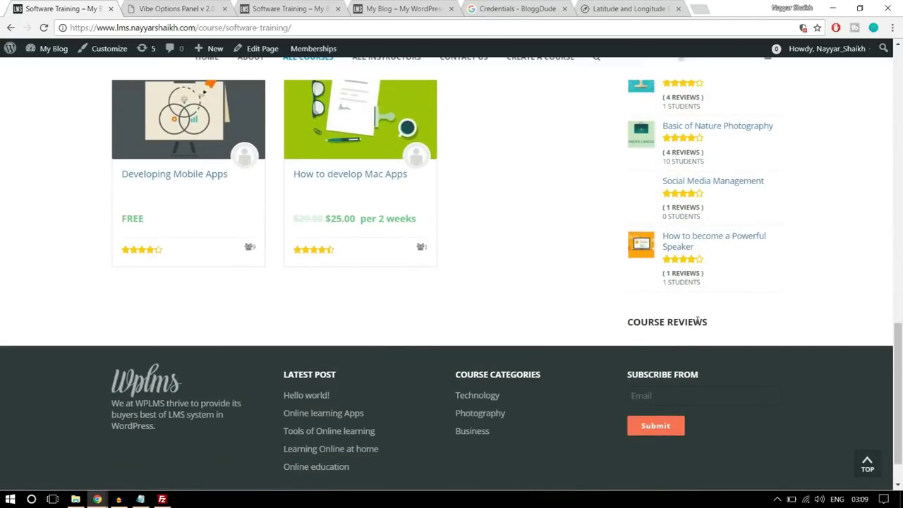
{"action": "scroll", "coordinate": [702, 326], "scroll_direction": "up", "scroll_amount": 8}
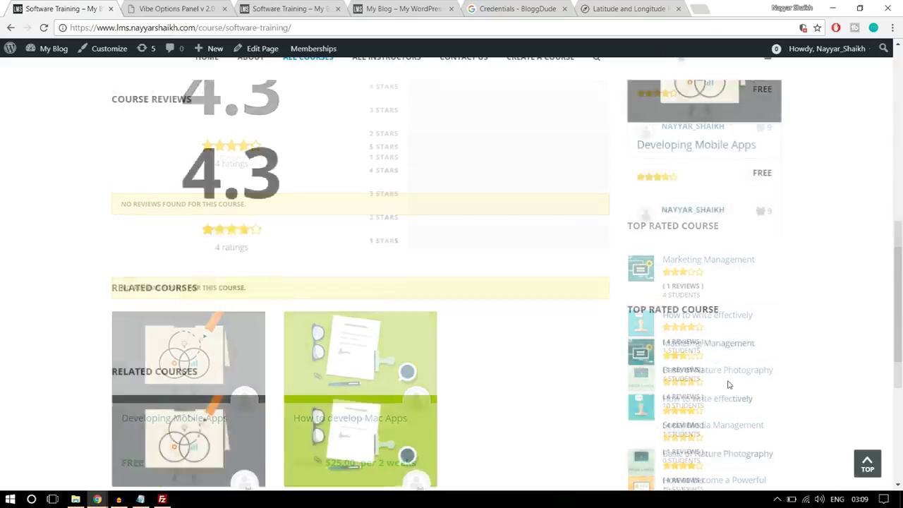
{"action": "scroll", "coordinate": [711, 340], "scroll_direction": "up", "scroll_amount": 3}
{"action": "scroll", "coordinate": [711, 340], "scroll_direction": "down", "scroll_amount": 3}
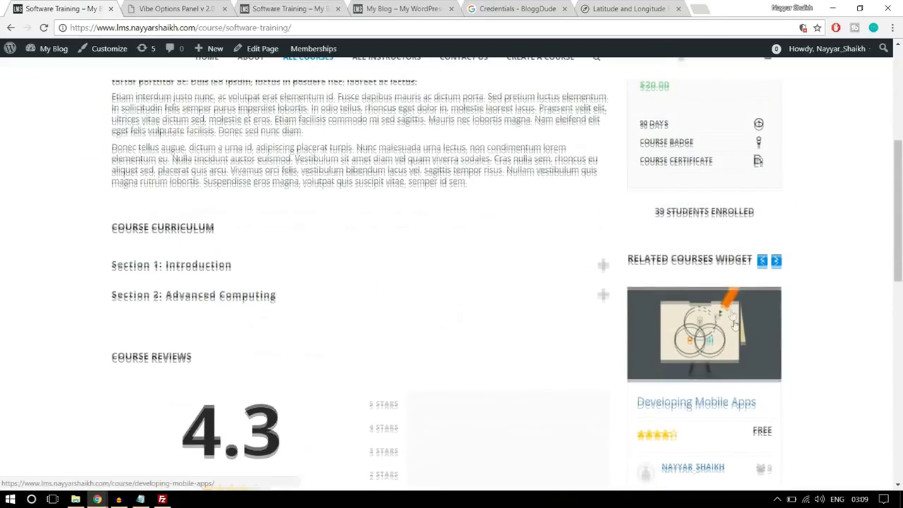
{"action": "scroll", "coordinate": [705, 318], "scroll_direction": "down", "scroll_amount": 2}
{"action": "left_click", "coordinate": [301, 6]}
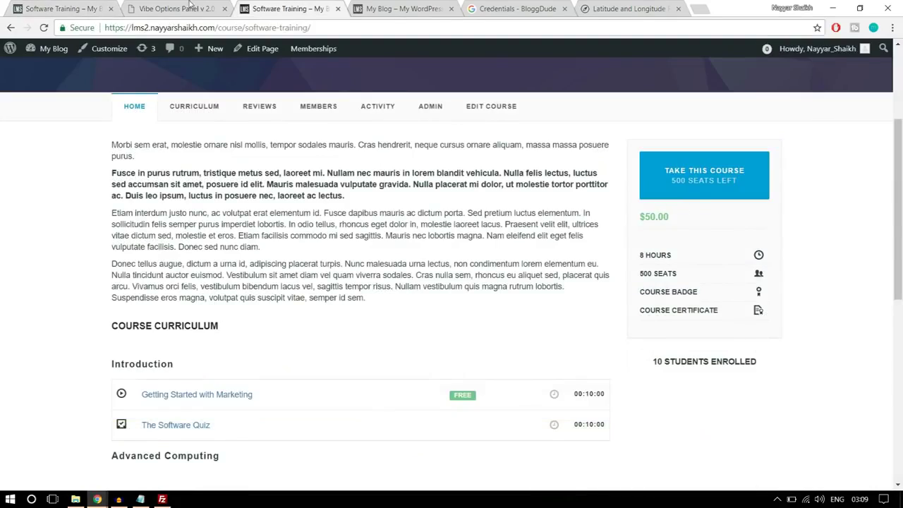
{"action": "left_click", "coordinate": [189, 6]}
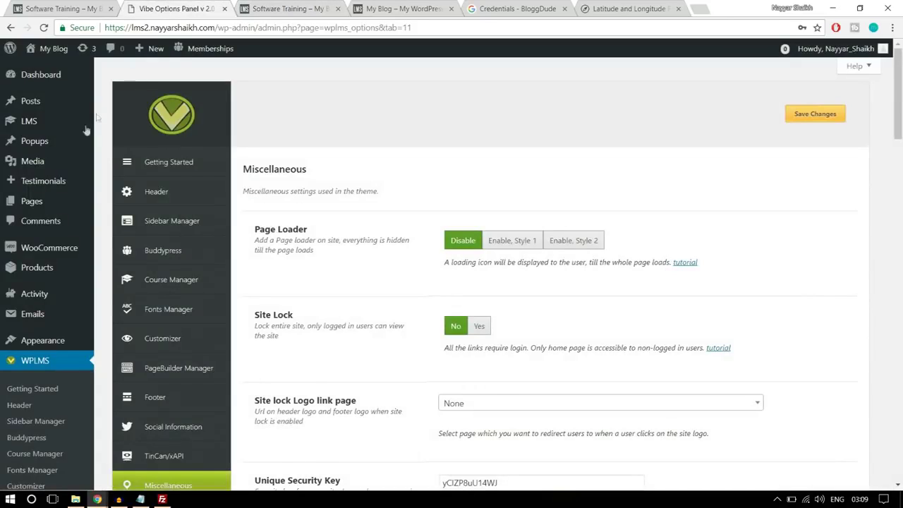
Open Appearance > Widgets, collapse Student Sidebar and expand Course Sidebar
{"action": "mouse_move", "coordinate": [53, 346]}
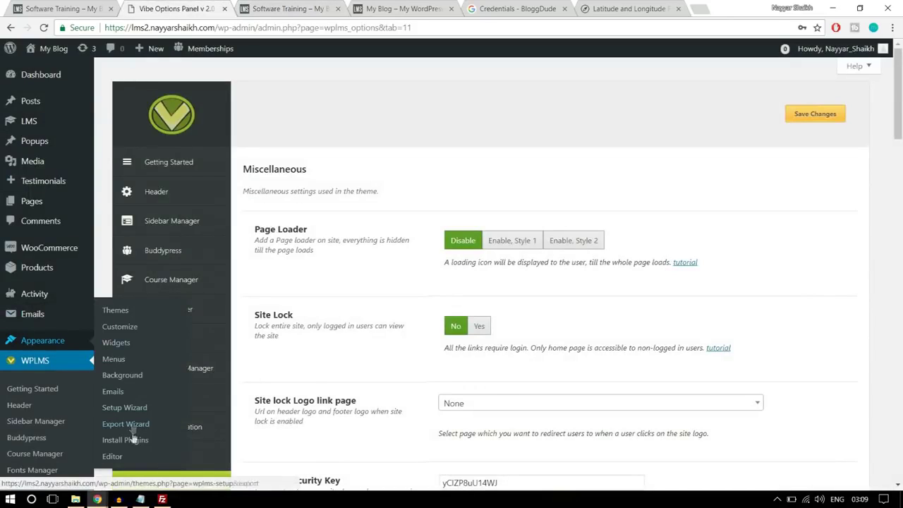
{"action": "left_click", "coordinate": [121, 345]}
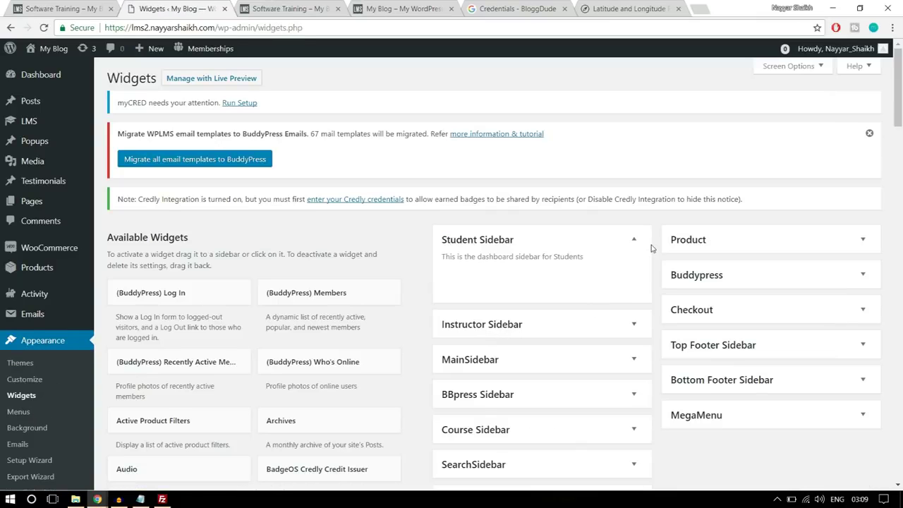
{"action": "left_click", "coordinate": [635, 240]}
{"action": "scroll", "coordinate": [639, 242], "scroll_direction": "down", "scroll_amount": 1}
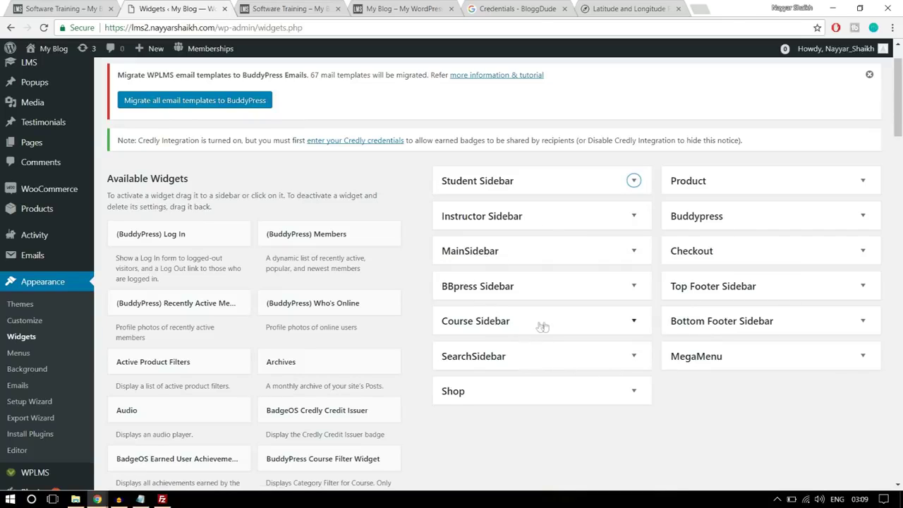
{"action": "left_click", "coordinate": [513, 322]}
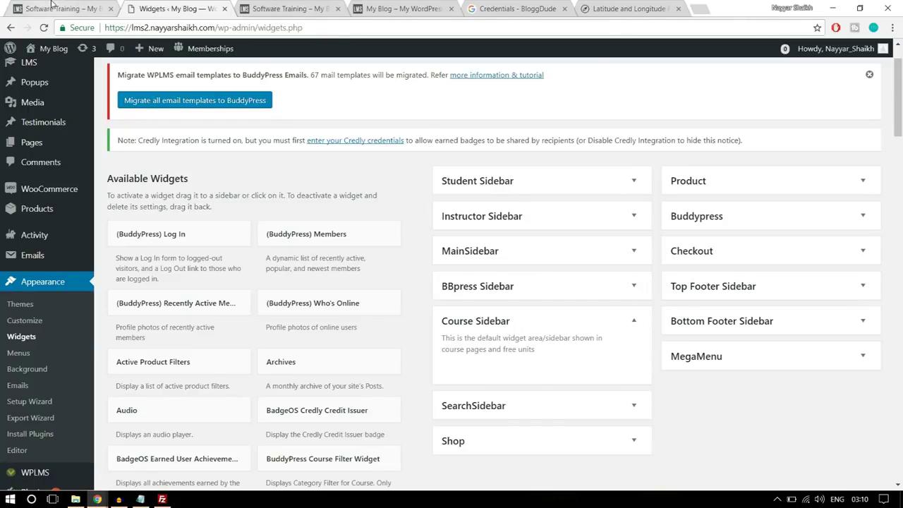
Check the demo's related courses carousel, then find the BuddyPress Related Courses Widget
{"action": "left_click", "coordinate": [51, 5]}
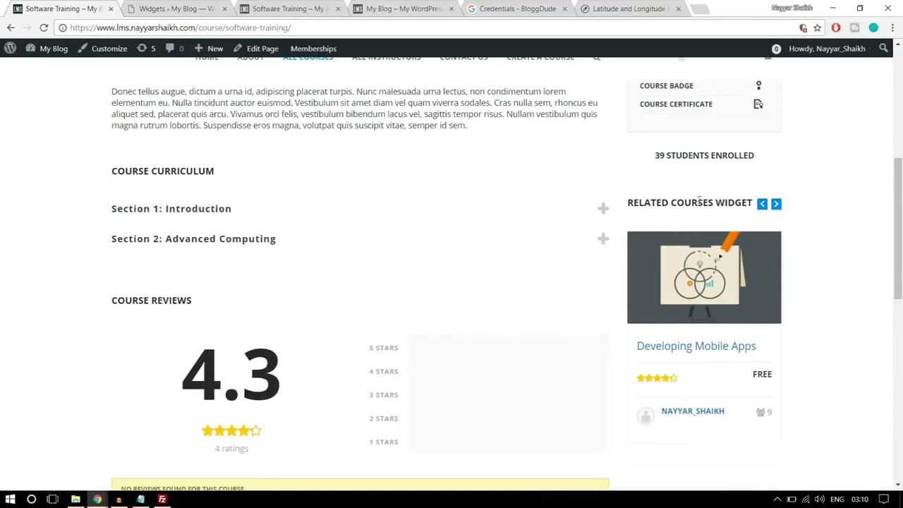
{"action": "left_click", "coordinate": [776, 205]}
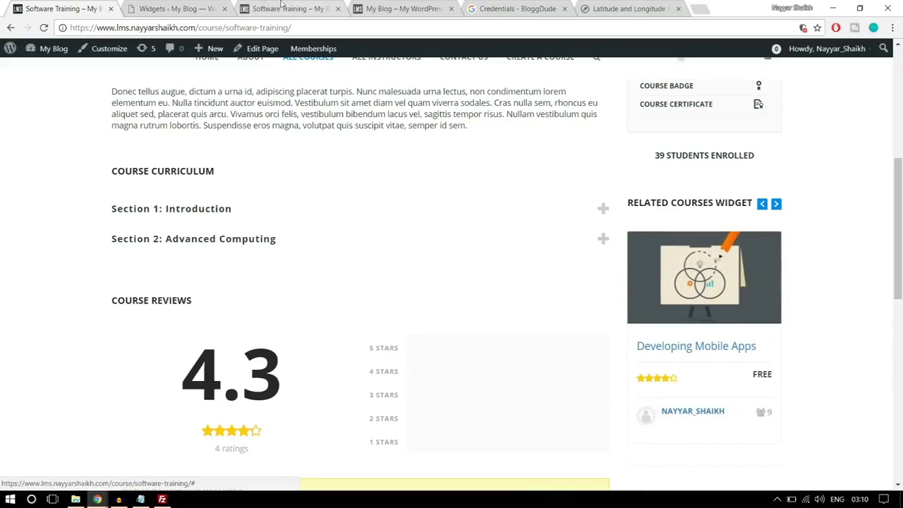
{"action": "left_click", "coordinate": [215, 5]}
{"action": "scroll", "coordinate": [606, 279], "scroll_direction": "down", "scroll_amount": 4}
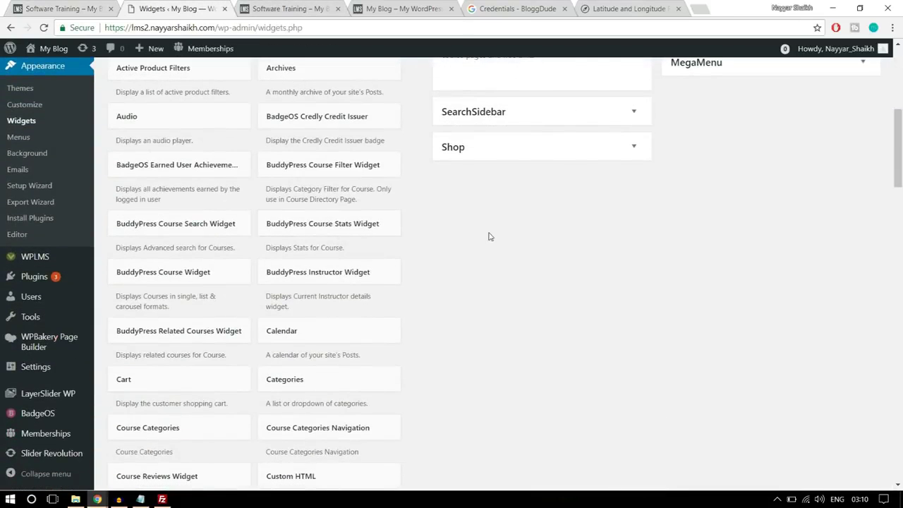
{"action": "scroll", "coordinate": [520, 227], "scroll_direction": "down", "scroll_amount": 1}
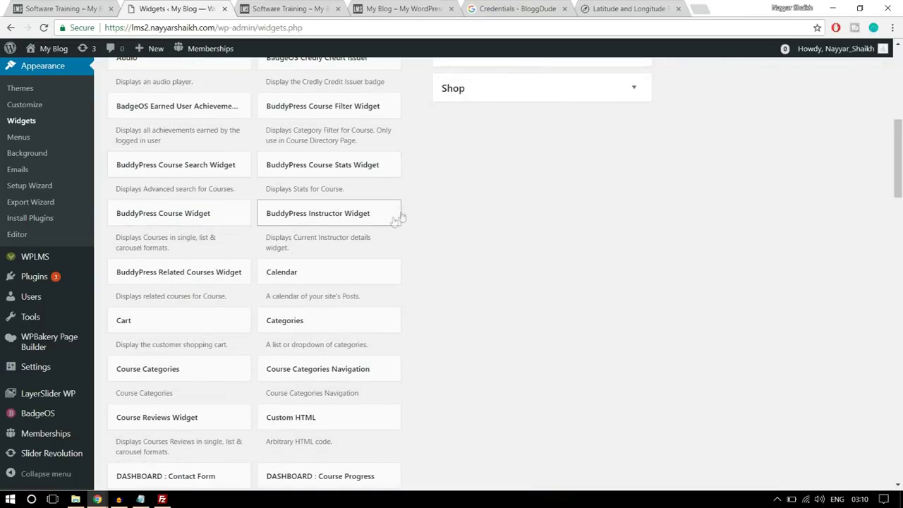
{"action": "scroll", "coordinate": [506, 219], "scroll_direction": "down", "scroll_amount": 1}
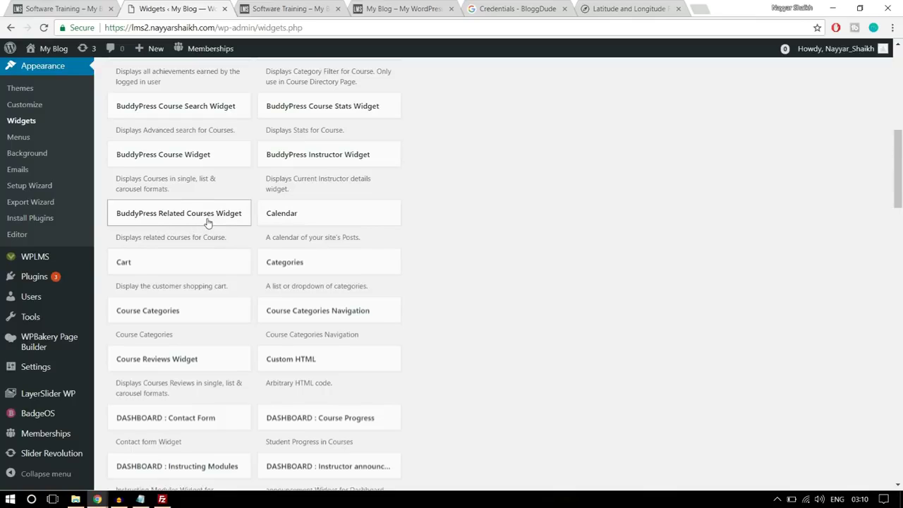
Add the BuddyPress Related Courses Widget to the Course Sidebar
{"action": "left_click", "coordinate": [208, 223]}
{"action": "scroll", "coordinate": [409, 233], "scroll_direction": "down", "scroll_amount": 1}
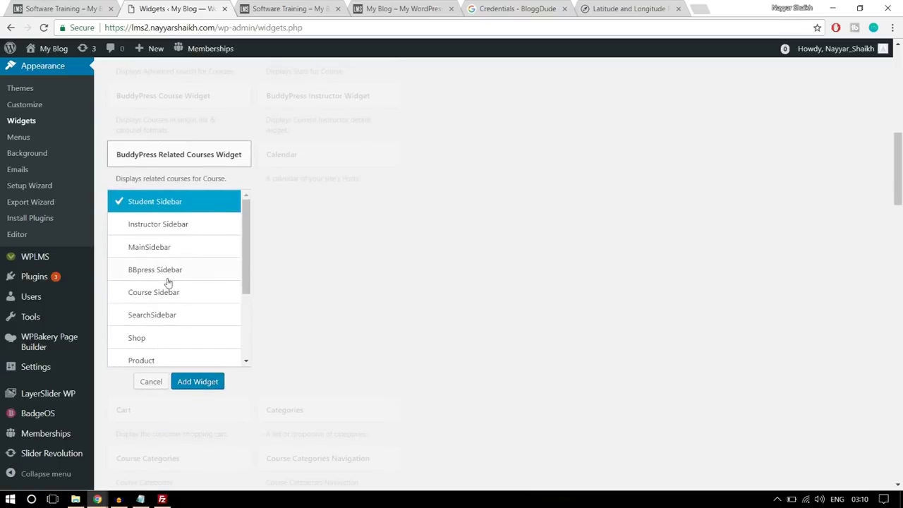
{"action": "left_click", "coordinate": [181, 298]}
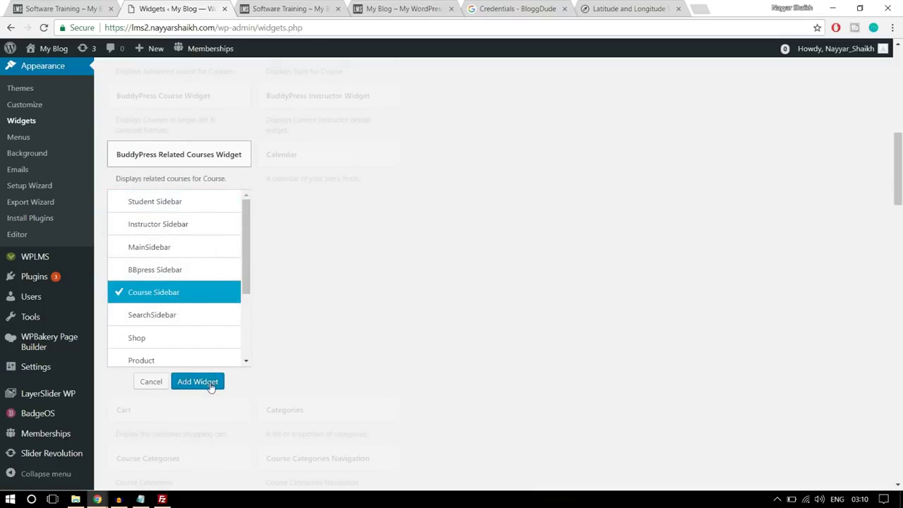
{"action": "left_click", "coordinate": [198, 382]}
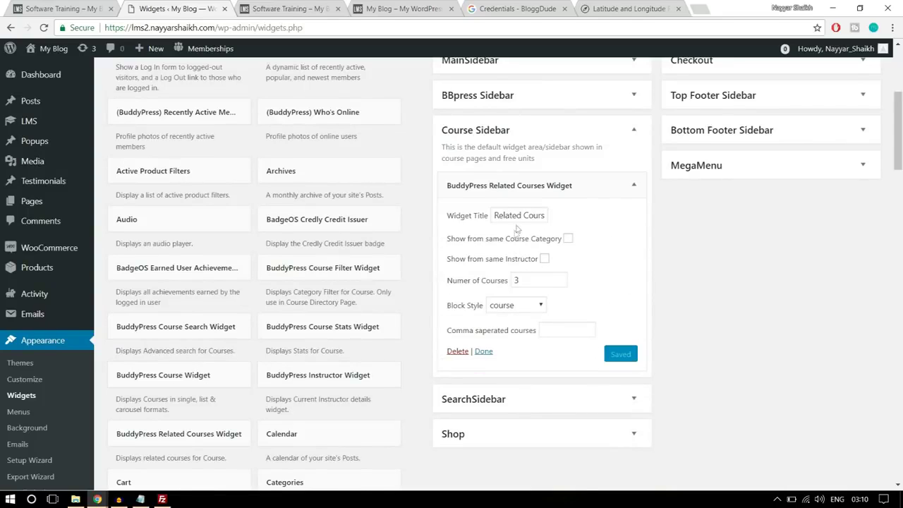
Save the widget with same-instructor courses, 'course' block style and 3 courses
{"action": "left_click", "coordinate": [529, 215]}
{"action": "left_click", "coordinate": [544, 261]}
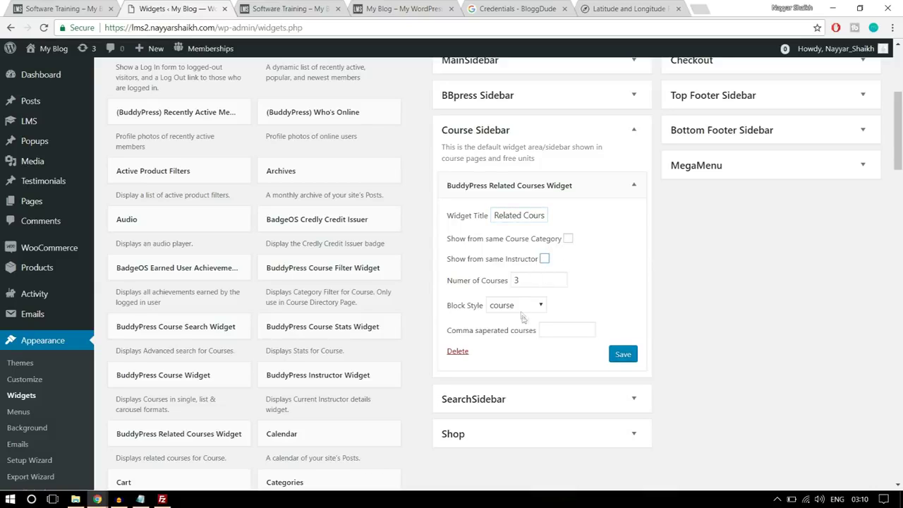
{"action": "left_click", "coordinate": [521, 306]}
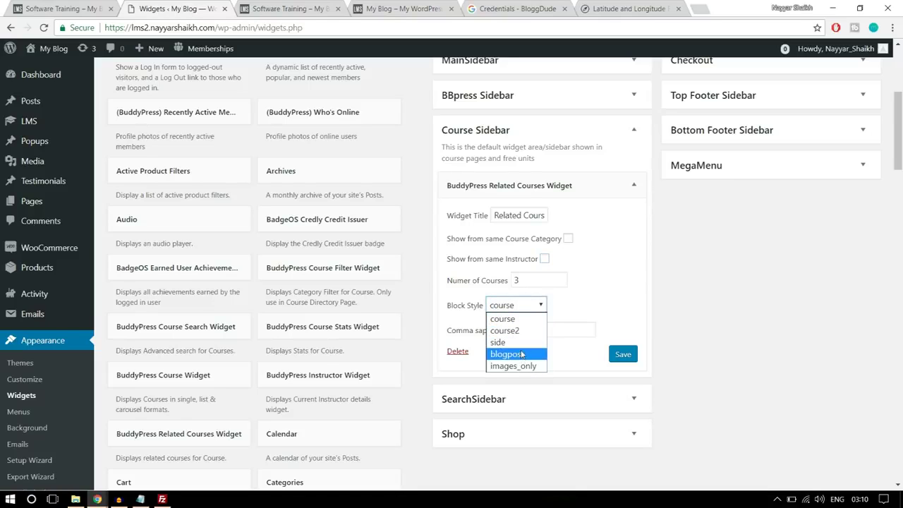
{"action": "left_click", "coordinate": [601, 293]}
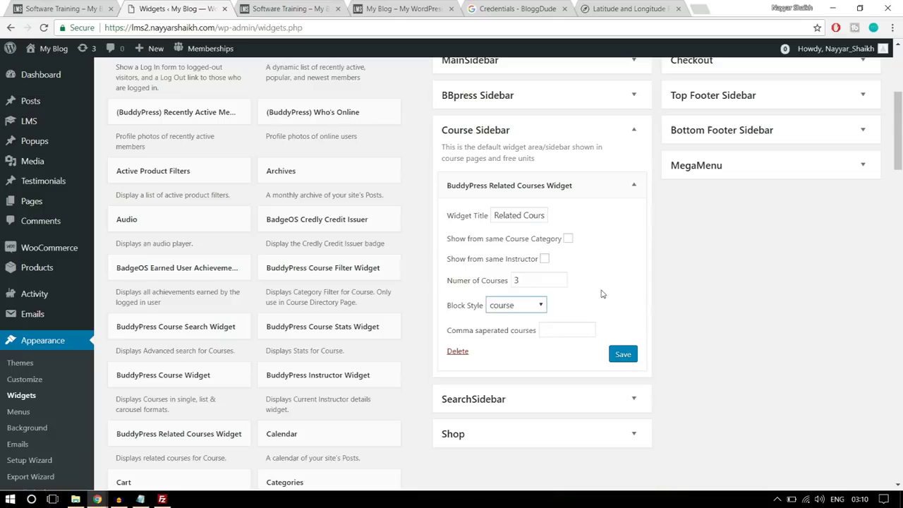
{"action": "left_click", "coordinate": [623, 355]}
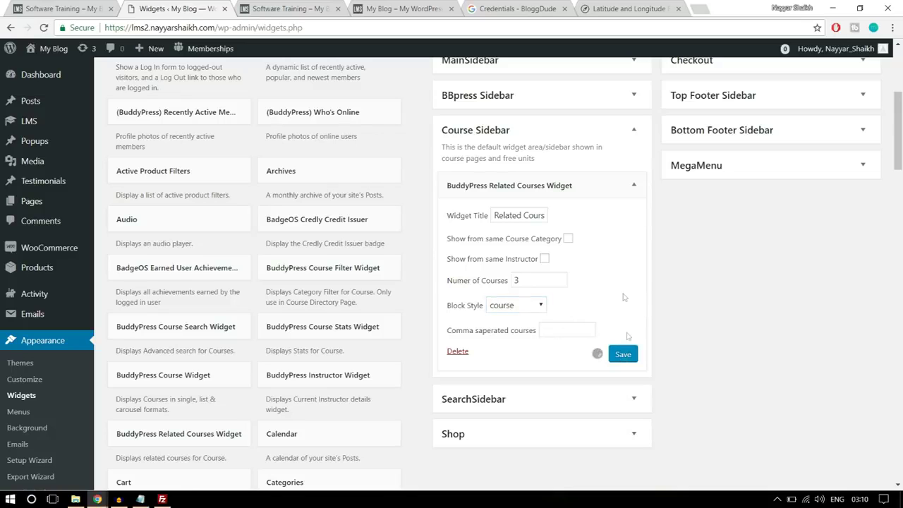
{"action": "left_click", "coordinate": [89, 5]}
{"action": "scroll", "coordinate": [871, 251], "scroll_direction": "down", "scroll_amount": 5}
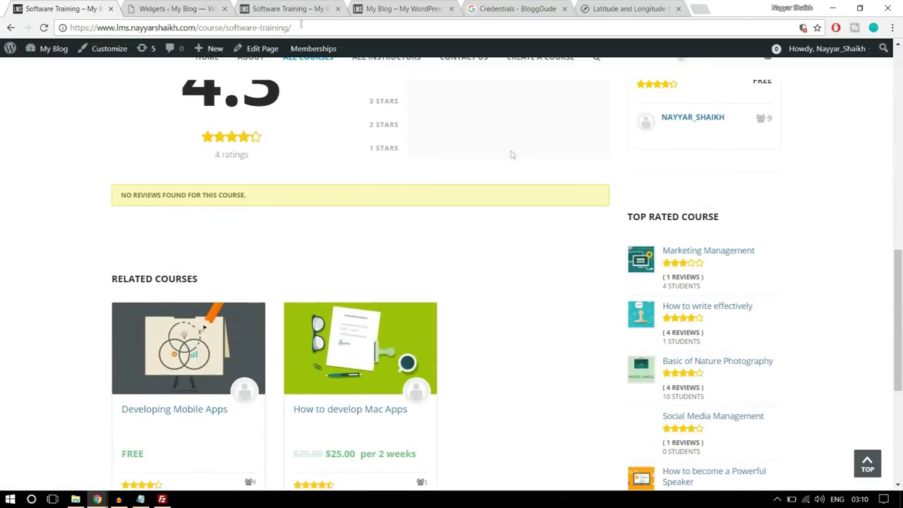
{"action": "left_click", "coordinate": [193, 5]}
{"action": "left_click", "coordinate": [632, 185]}
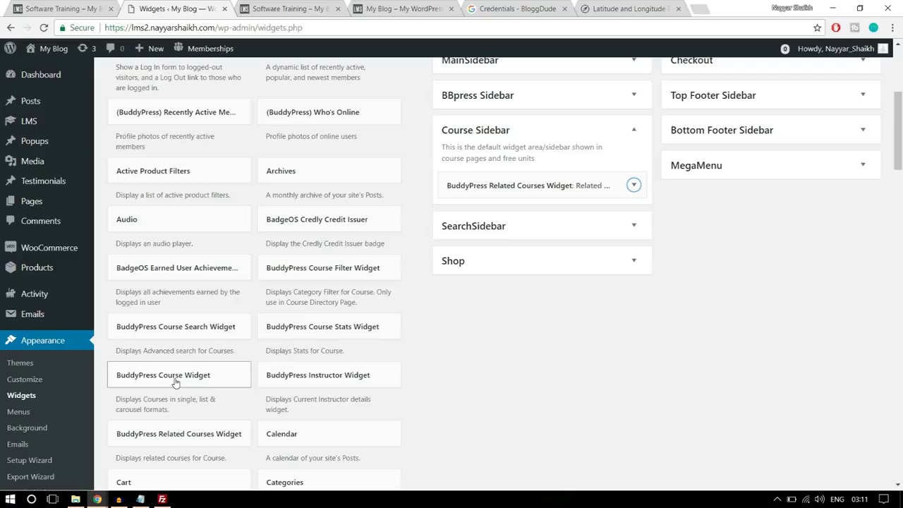
Add a BuddyPress Course Widget to Course Sidebar titled TOP RATED COURSE
{"action": "left_click_drag", "start_coordinate": [170, 381], "coordinate": [549, 206]}
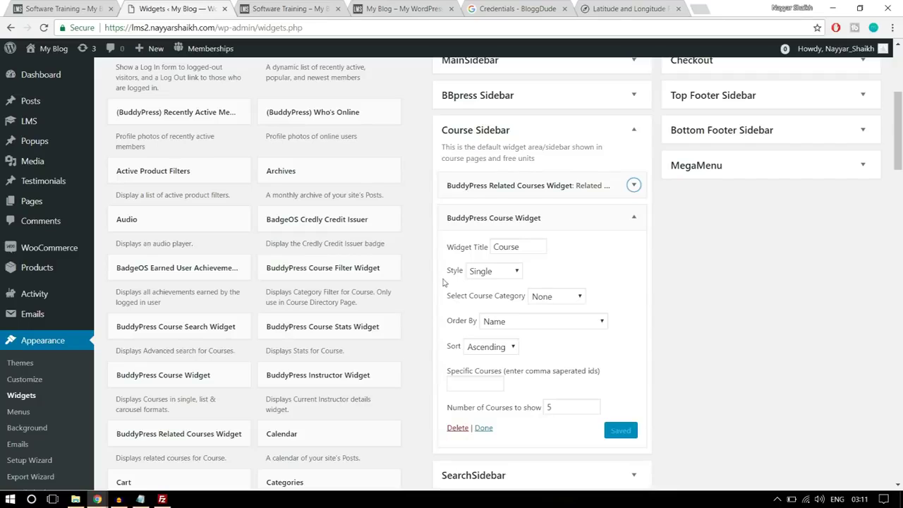
{"action": "left_click", "coordinate": [93, 6]}
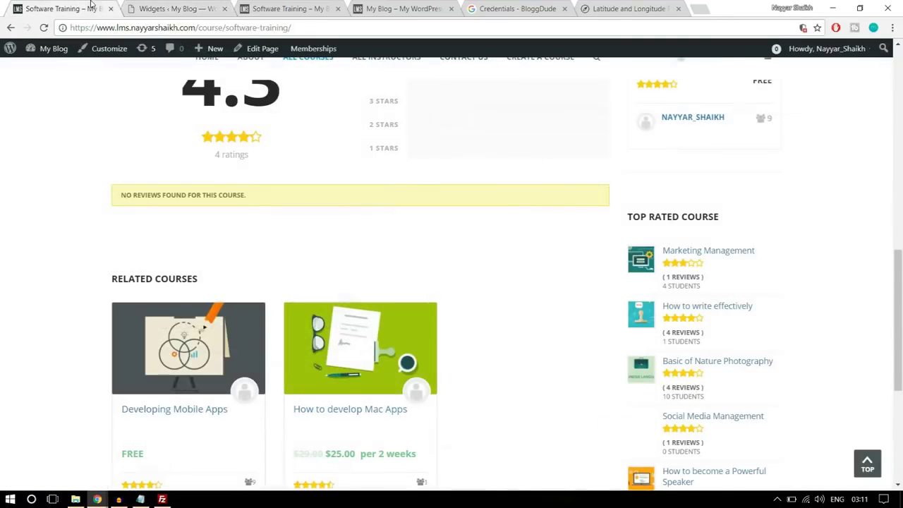
{"action": "left_click_drag", "start_coordinate": [734, 221], "coordinate": [629, 220]}
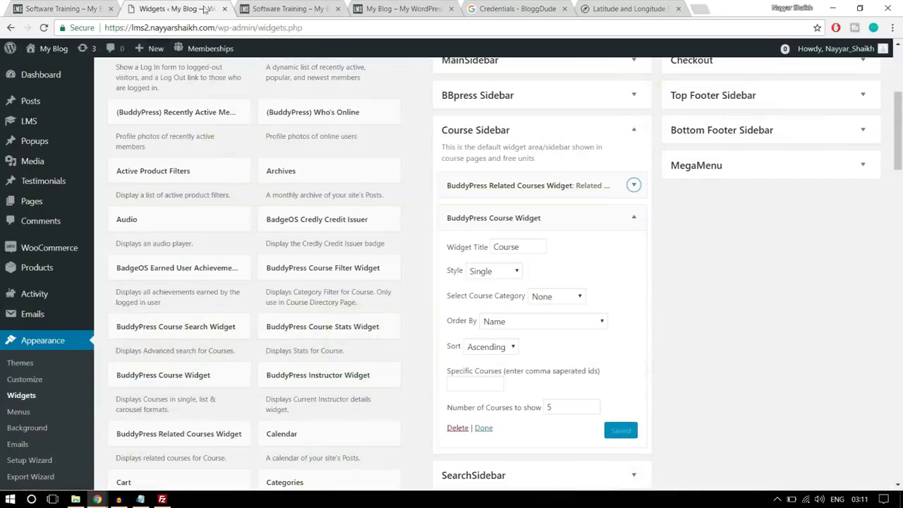
{"action": "left_click", "coordinate": [205, 8]}
{"action": "double_click", "coordinate": [503, 247]}
{"action": "key", "text": "ctrl+v"}
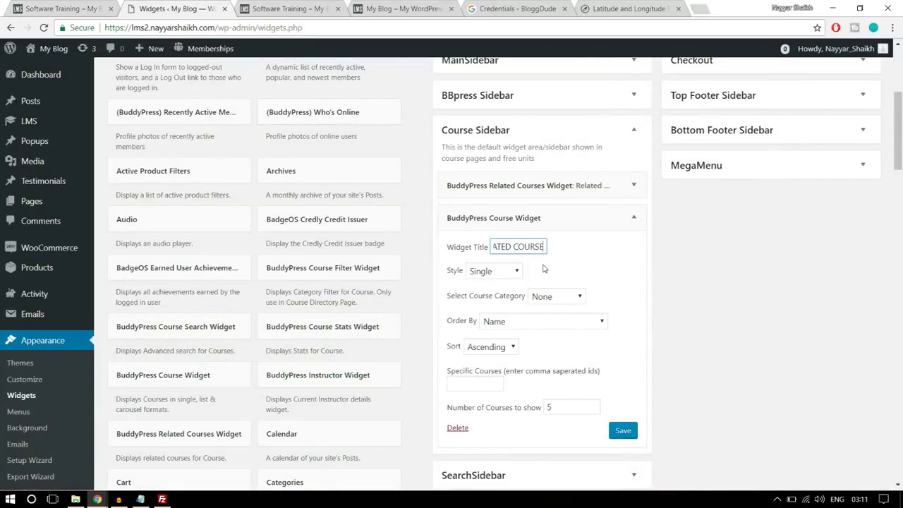
Set the widget style to Ratings List and category to Technology, and save
{"action": "left_click", "coordinate": [507, 272]}
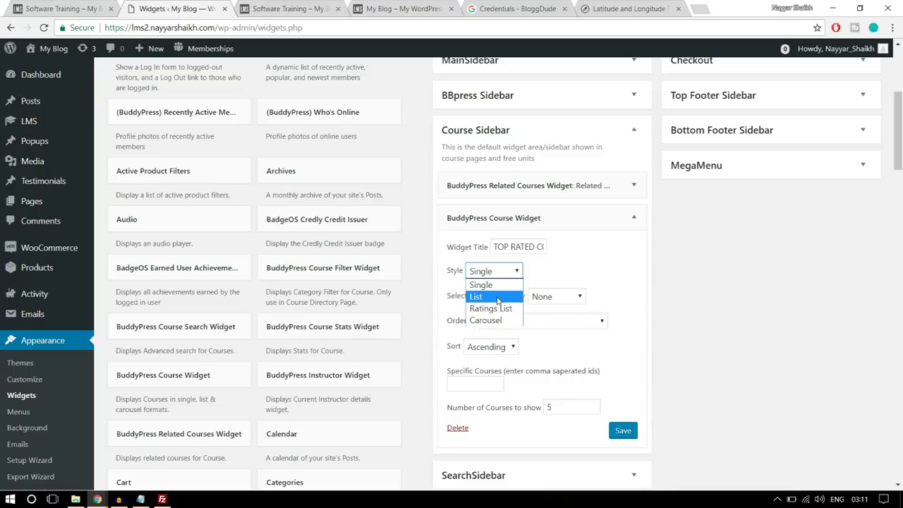
{"action": "left_click", "coordinate": [498, 297]}
{"action": "left_click", "coordinate": [61, 9]}
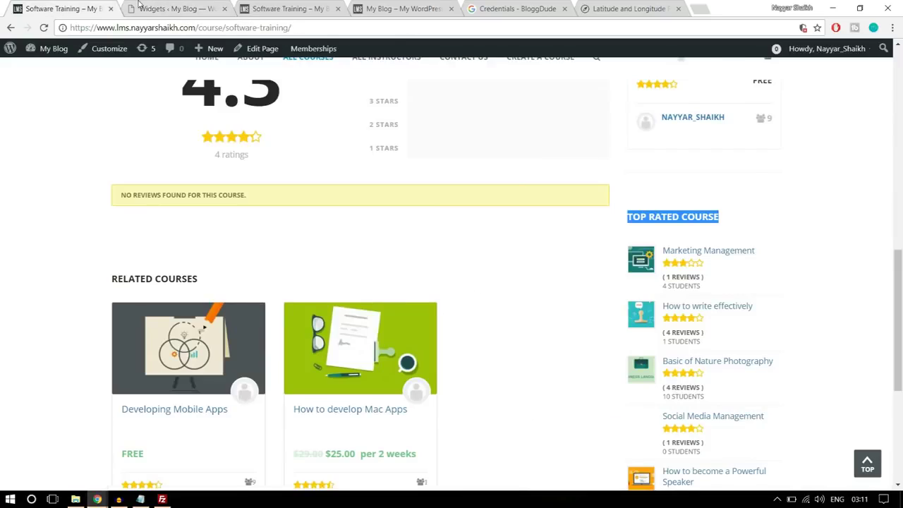
{"action": "left_click", "coordinate": [141, 8]}
{"action": "left_click", "coordinate": [494, 278]}
{"action": "left_click", "coordinate": [498, 309]}
{"action": "left_click", "coordinate": [581, 297]}
{"action": "left_click", "coordinate": [554, 323]}
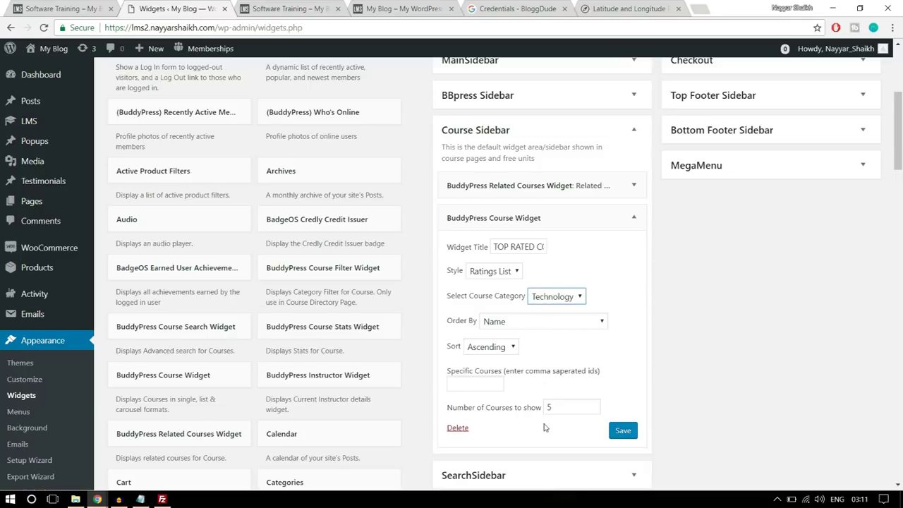
{"action": "scroll", "coordinate": [542, 414], "scroll_direction": "down", "scroll_amount": 1}
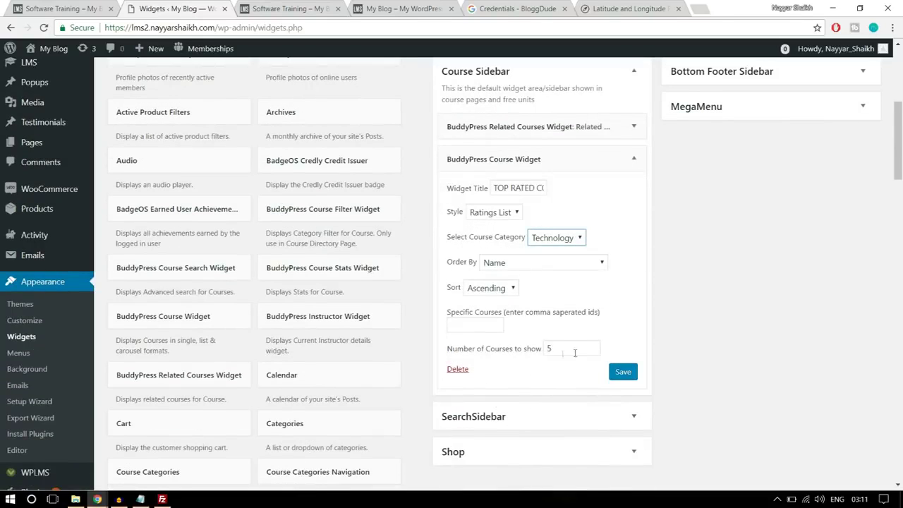
{"action": "left_click", "coordinate": [622, 371]}
Collapse the saved course widget and check the live course page
{"action": "left_click", "coordinate": [633, 159]}
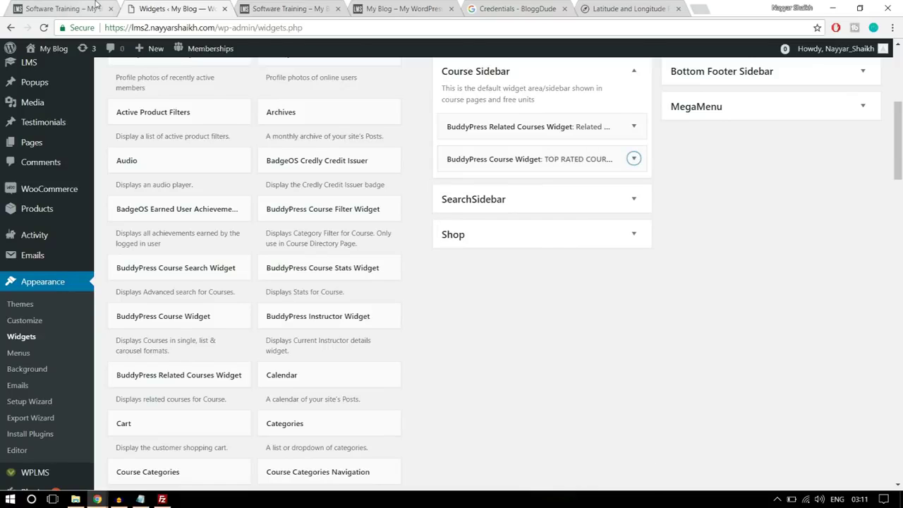
{"action": "key", "text": "ctrl+shift+Tab"}
{"action": "scroll", "coordinate": [816, 333], "scroll_direction": "down", "scroll_amount": 4}
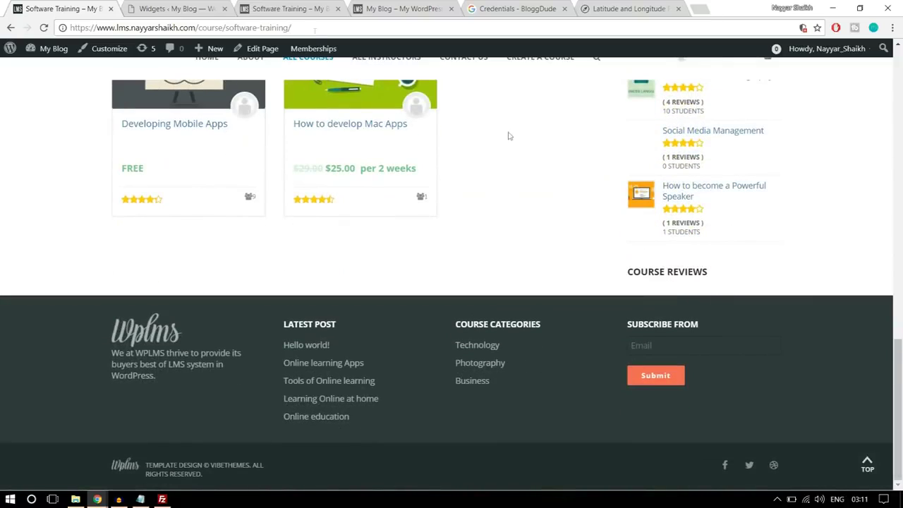
{"action": "left_click", "coordinate": [173, 5]}
{"action": "scroll", "coordinate": [480, 339], "scroll_direction": "down", "scroll_amount": 3}
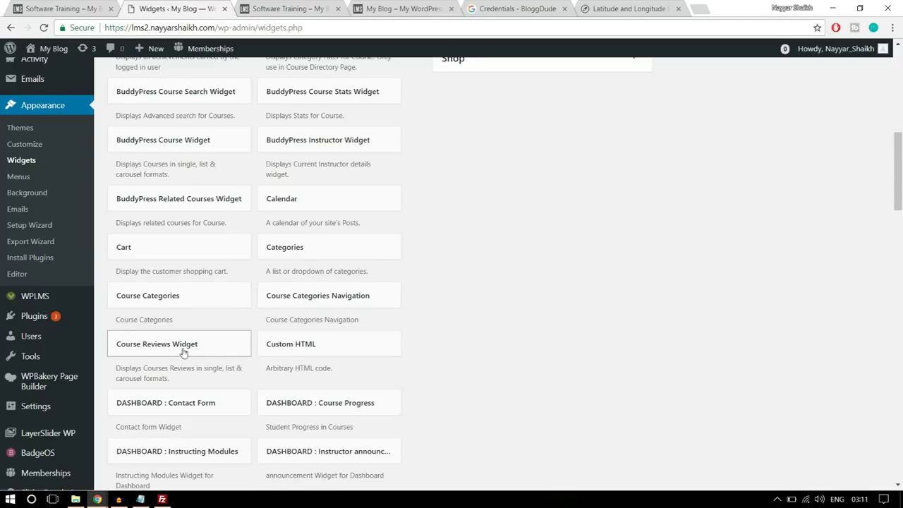
Add a Course Reviews Widget under the course widgets, keeping Single style and 5 reviews
{"action": "left_click_drag", "start_coordinate": [168, 354], "coordinate": [603, 146]}
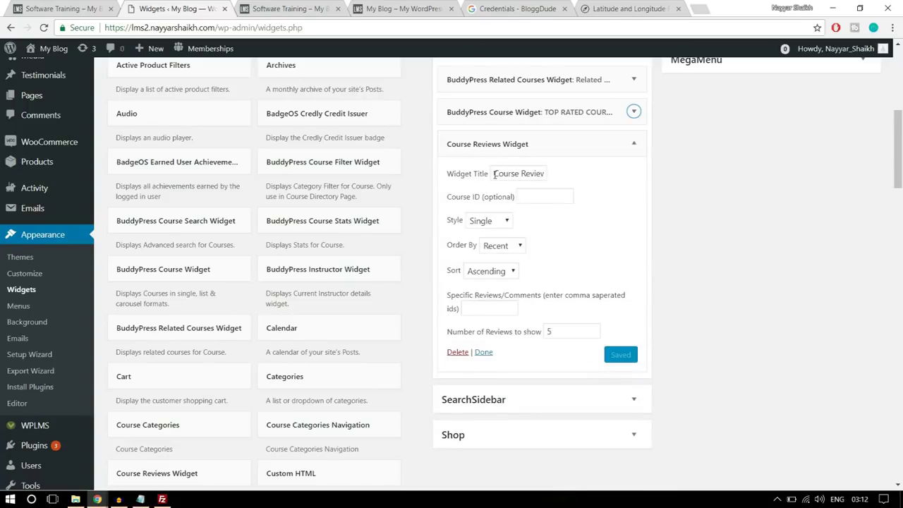
{"action": "left_click_drag", "start_coordinate": [494, 174], "coordinate": [562, 174]}
{"action": "left_click", "coordinate": [702, 177]}
{"action": "left_click_drag", "start_coordinate": [557, 332], "coordinate": [546, 330]}
{"action": "left_click", "coordinate": [643, 323]}
{"action": "scroll", "coordinate": [663, 303], "scroll_direction": "up", "scroll_amount": 4}
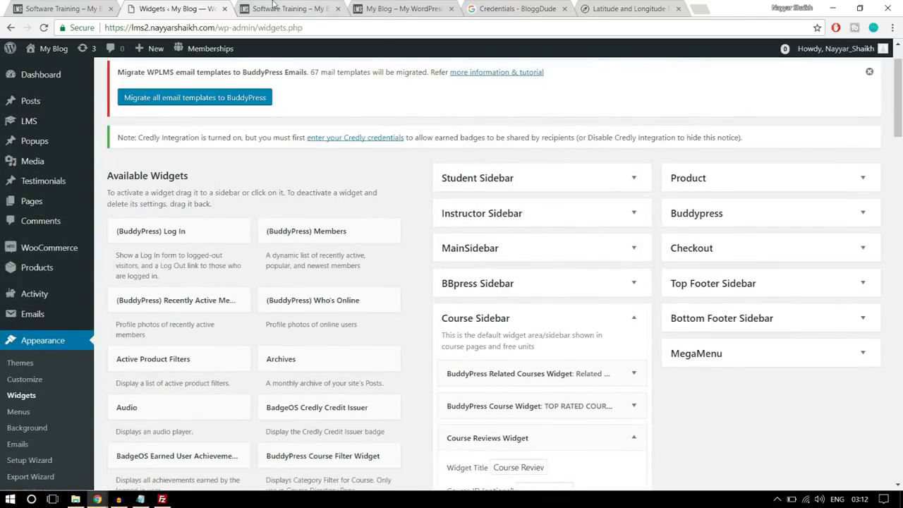
{"action": "left_click", "coordinate": [275, 6]}
Reload the course page to view the new sidebar widgets
{"action": "left_click", "coordinate": [384, 30]}
{"action": "key", "text": "Return"}
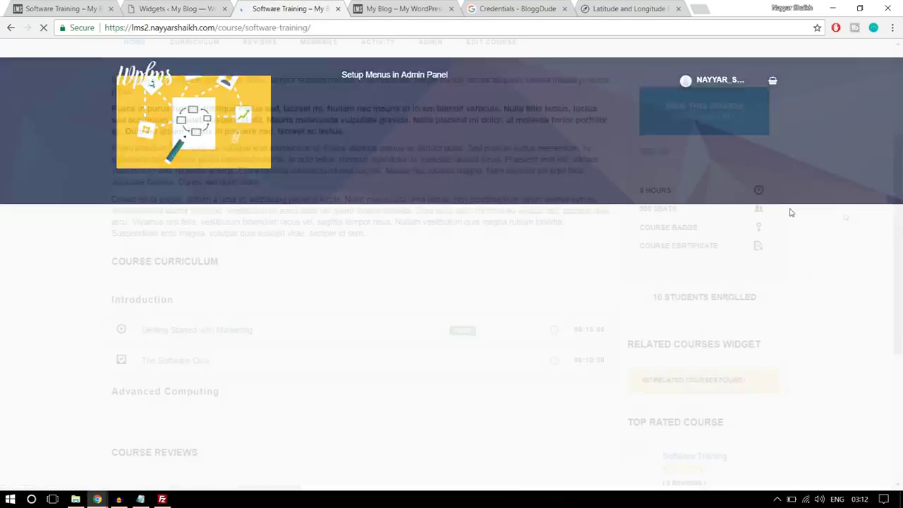
{"action": "scroll", "coordinate": [843, 216], "scroll_direction": "down", "scroll_amount": 3}
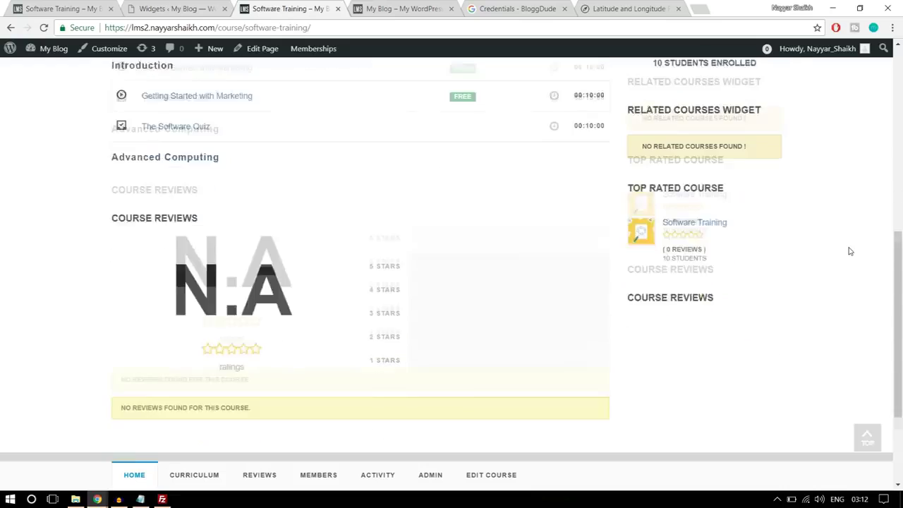
{"action": "left_click_drag", "start_coordinate": [642, 235], "coordinate": [742, 244]}
{"action": "left_click", "coordinate": [750, 243]}
{"action": "scroll", "coordinate": [797, 262], "scroll_direction": "down", "scroll_amount": 1}
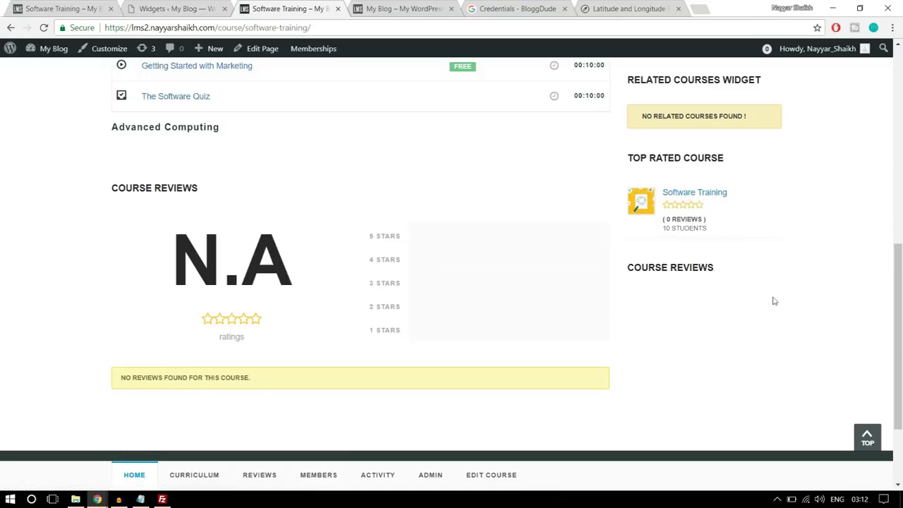
{"action": "scroll", "coordinate": [751, 323], "scroll_direction": "up", "scroll_amount": 10}
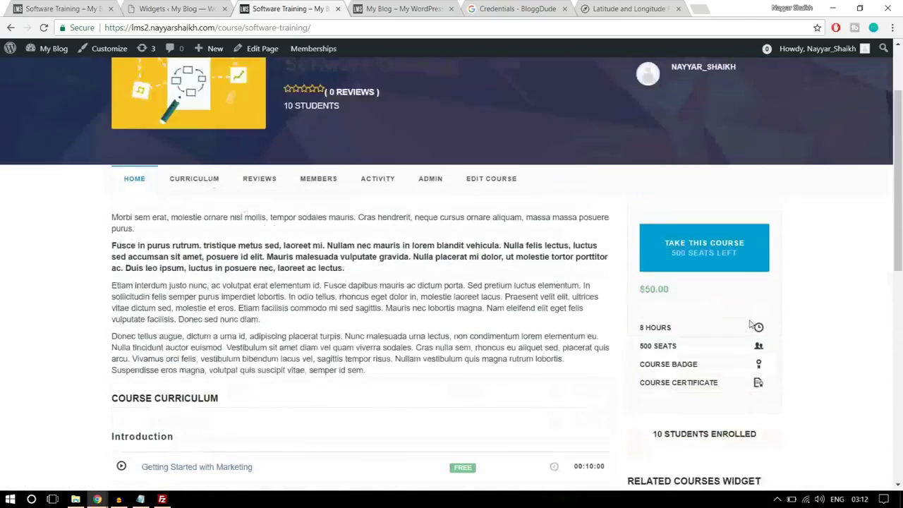
{"action": "scroll", "coordinate": [754, 325], "scroll_direction": "down", "scroll_amount": 3}
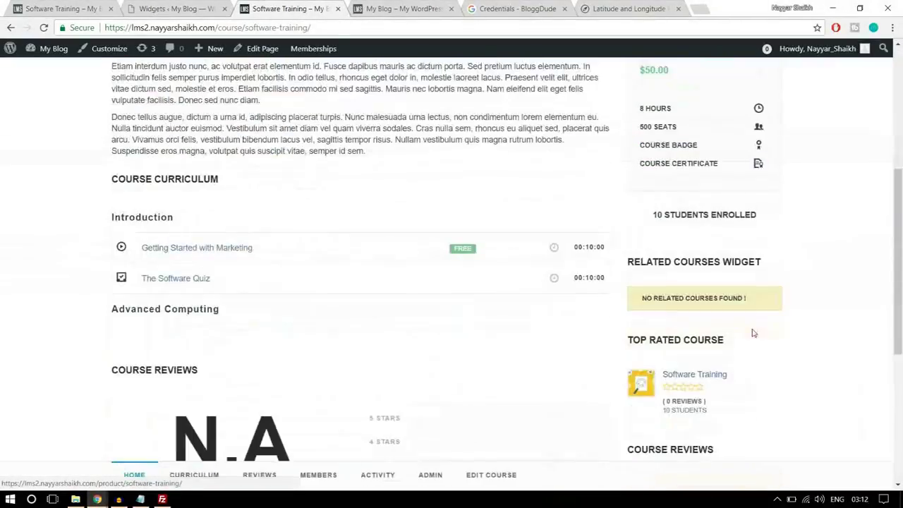
{"action": "scroll", "coordinate": [762, 326], "scroll_direction": "up", "scroll_amount": 5}
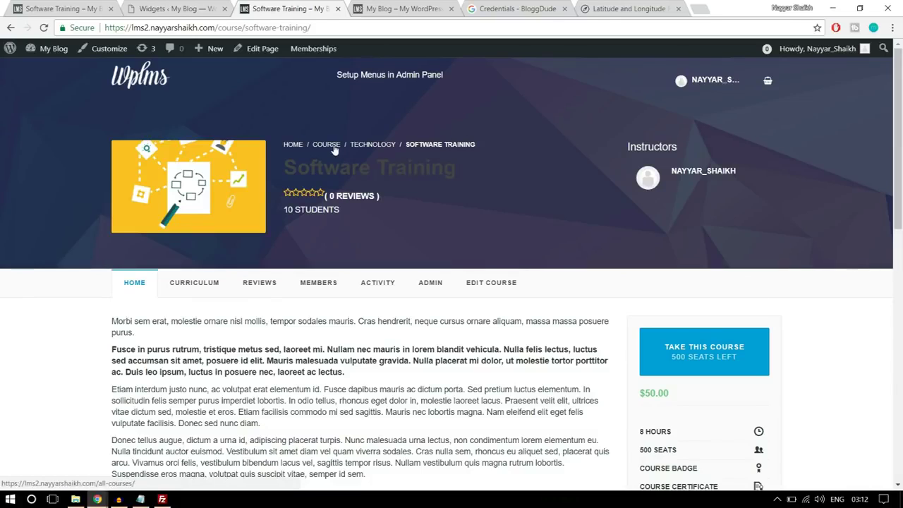
Compare the Technology category page on both sites, ending on your own site's
{"action": "left_click", "coordinate": [371, 146]}
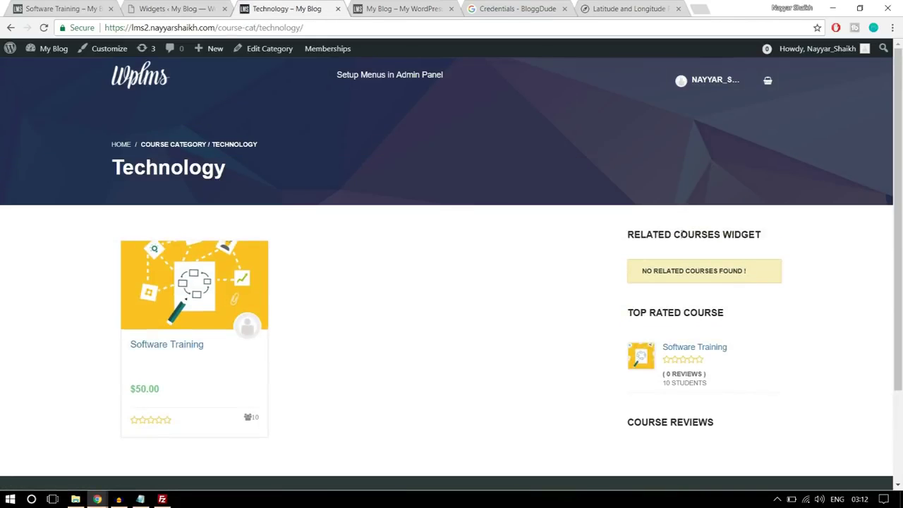
{"action": "scroll", "coordinate": [772, 285], "scroll_direction": "down", "scroll_amount": 3}
{"action": "scroll", "coordinate": [771, 286], "scroll_direction": "up", "scroll_amount": 3}
{"action": "left_click", "coordinate": [63, 7]}
{"action": "scroll", "coordinate": [615, 302], "scroll_direction": "up", "scroll_amount": 15}
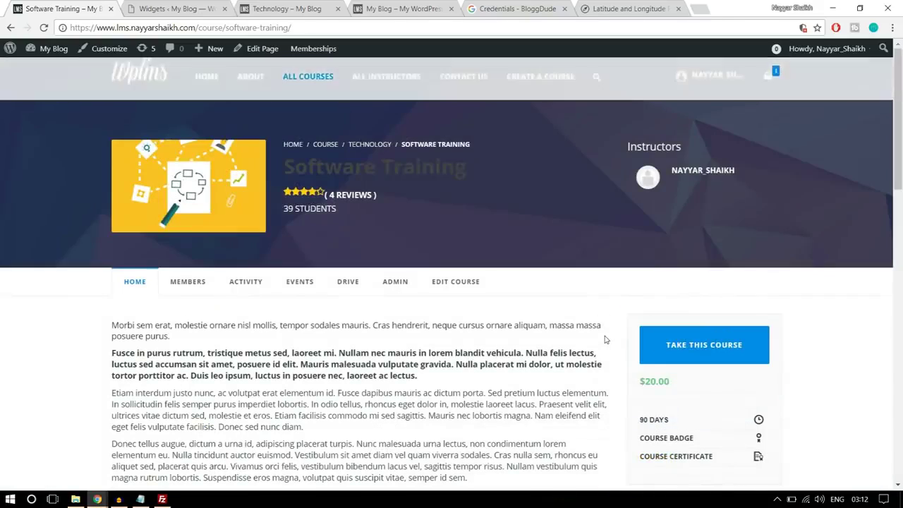
{"action": "left_click", "coordinate": [373, 146]}
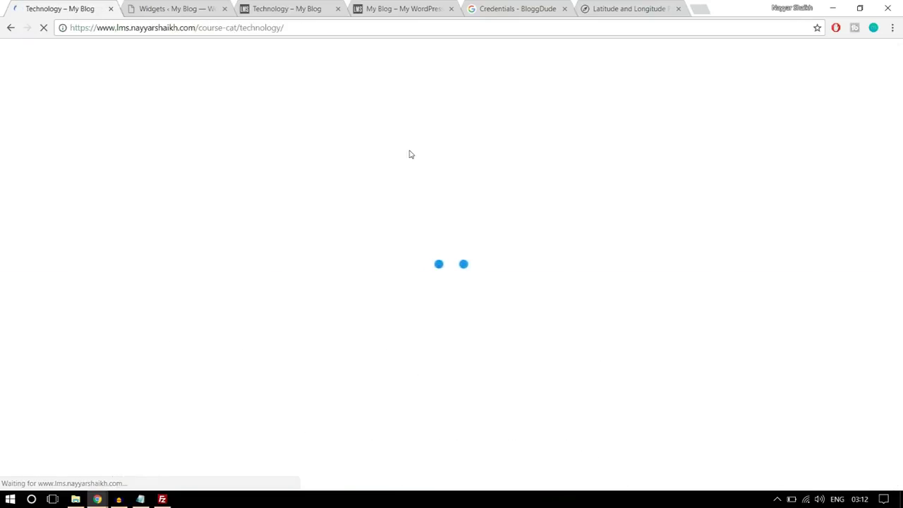
{"action": "scroll", "coordinate": [722, 262], "scroll_direction": "down", "scroll_amount": 3}
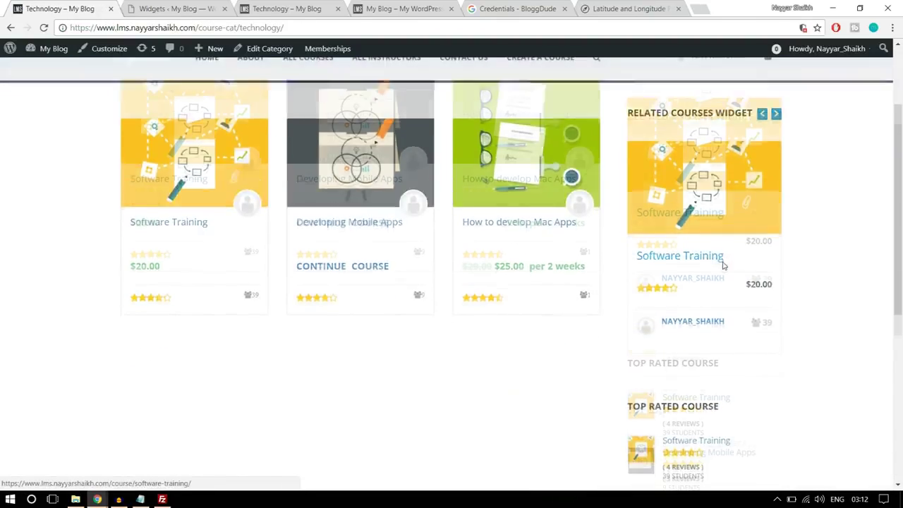
{"action": "scroll", "coordinate": [734, 277], "scroll_direction": "up", "scroll_amount": 2}
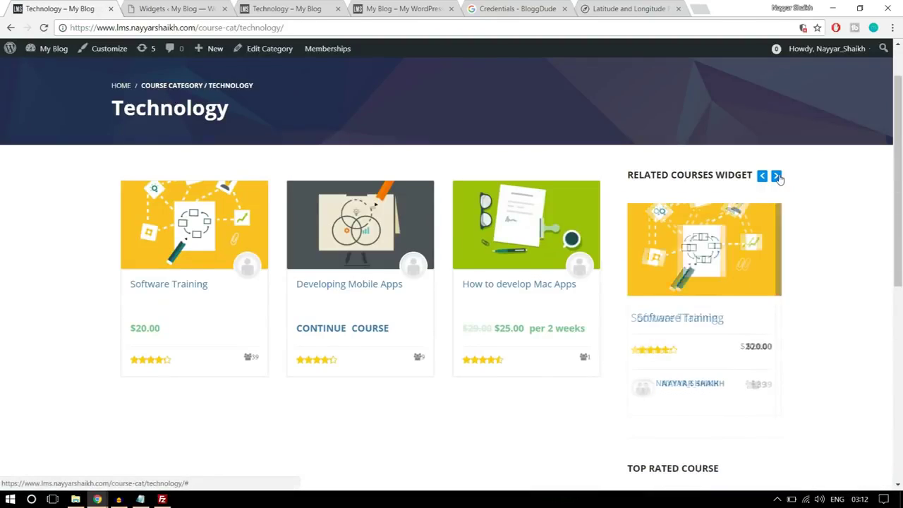
{"action": "left_click", "coordinate": [776, 176]}
{"action": "scroll", "coordinate": [826, 212], "scroll_direction": "down", "scroll_amount": 7}
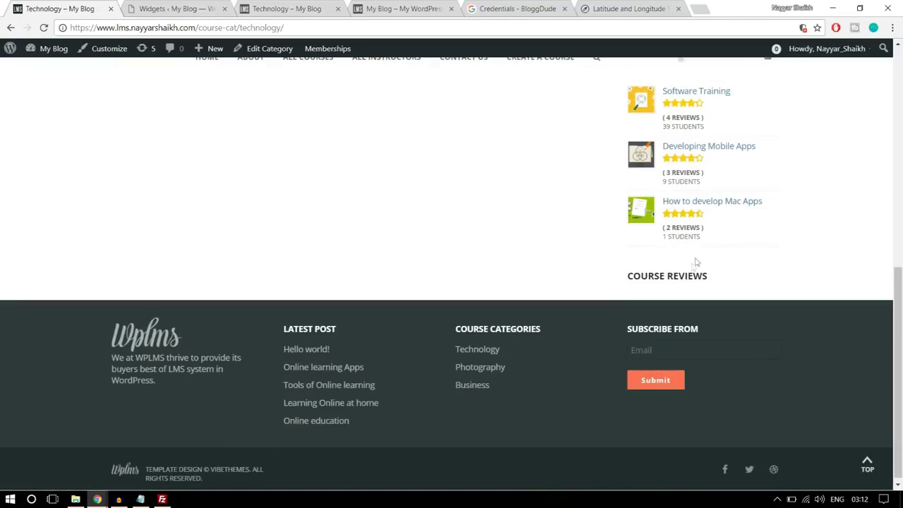
{"action": "scroll", "coordinate": [667, 293], "scroll_direction": "up", "scroll_amount": 10}
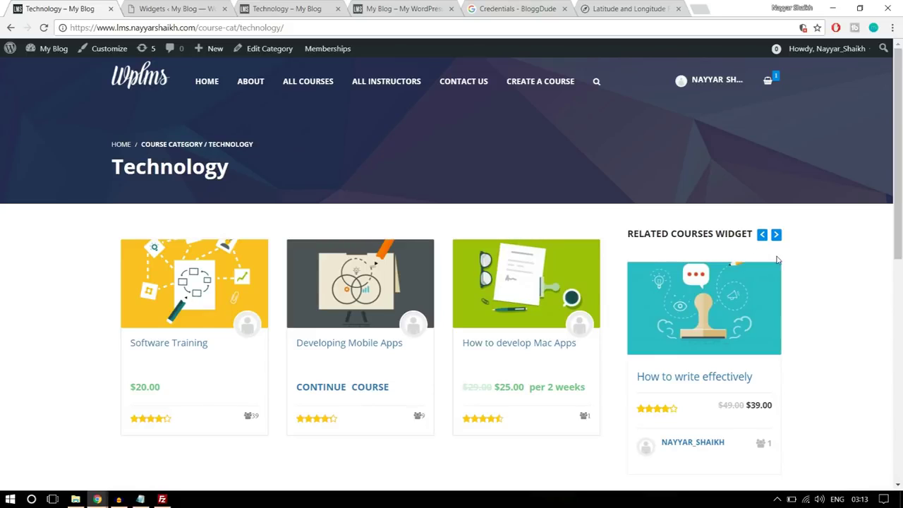
{"action": "key", "text": "ctrl+3"}
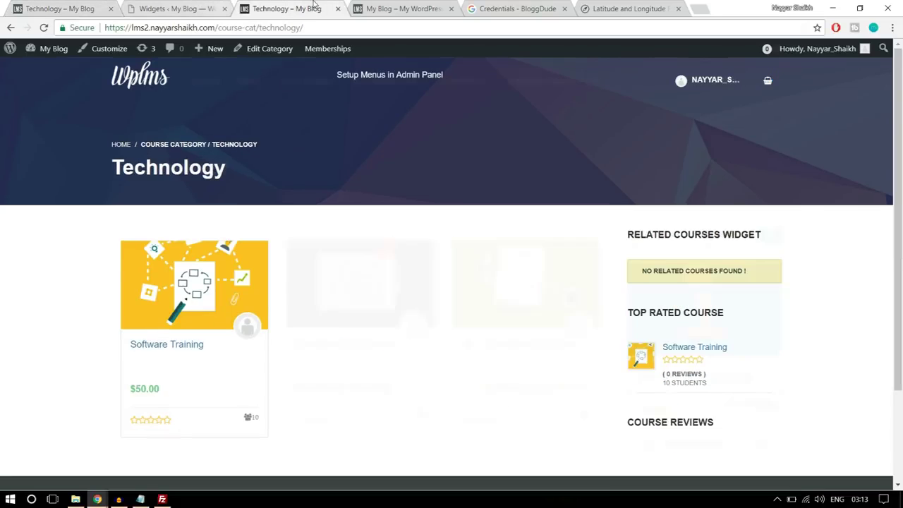
{"action": "scroll", "coordinate": [831, 284], "scroll_direction": "down", "scroll_amount": 2}
{"action": "scroll", "coordinate": [725, 278], "scroll_direction": "up", "scroll_amount": 2}
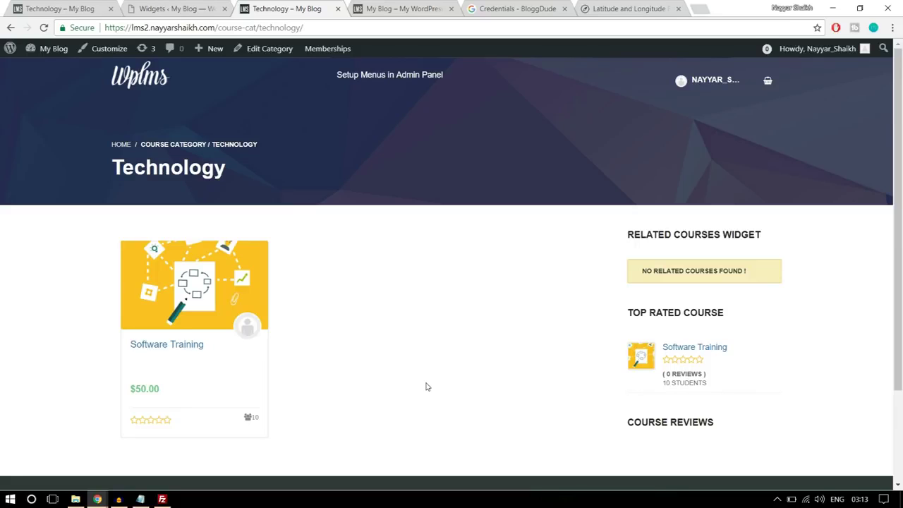
After checking the setup notes, close the three spare browser tabs, leaving the widgets admin page
{"action": "left_click", "coordinate": [141, 499]}
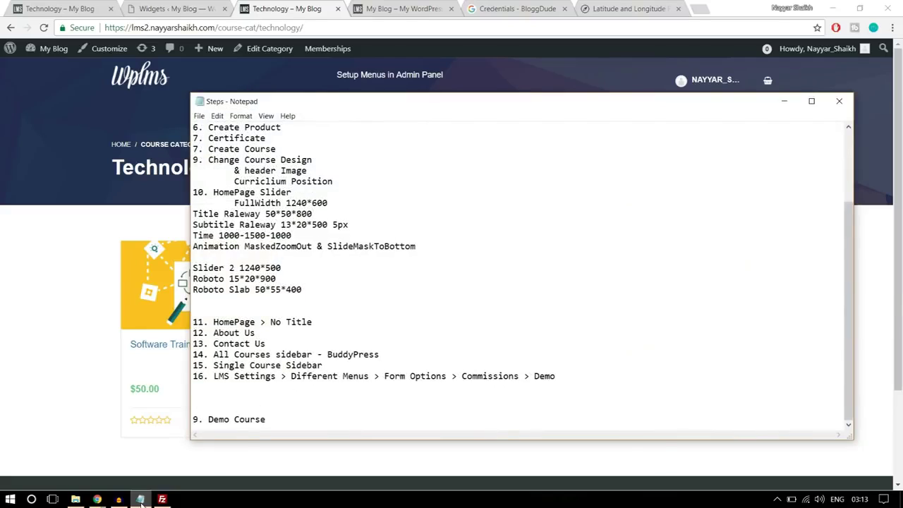
{"action": "left_click", "coordinate": [140, 500]}
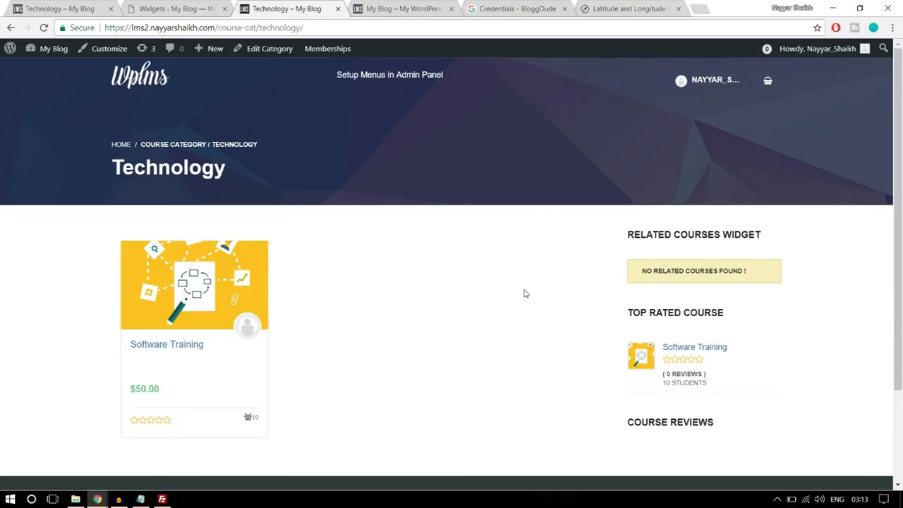
{"action": "left_click", "coordinate": [452, 9]}
{"action": "left_click", "coordinate": [452, 9]}
{"action": "left_click", "coordinate": [452, 9]}
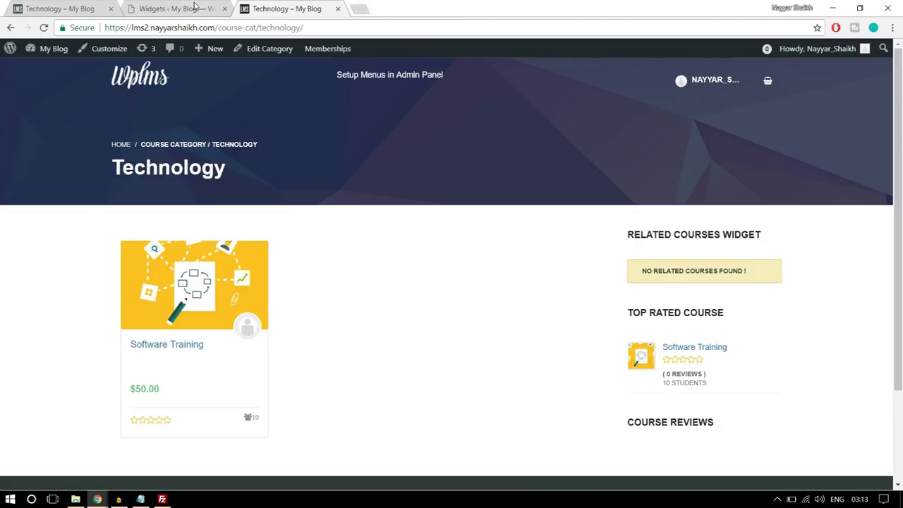
{"action": "left_click", "coordinate": [195, 7]}
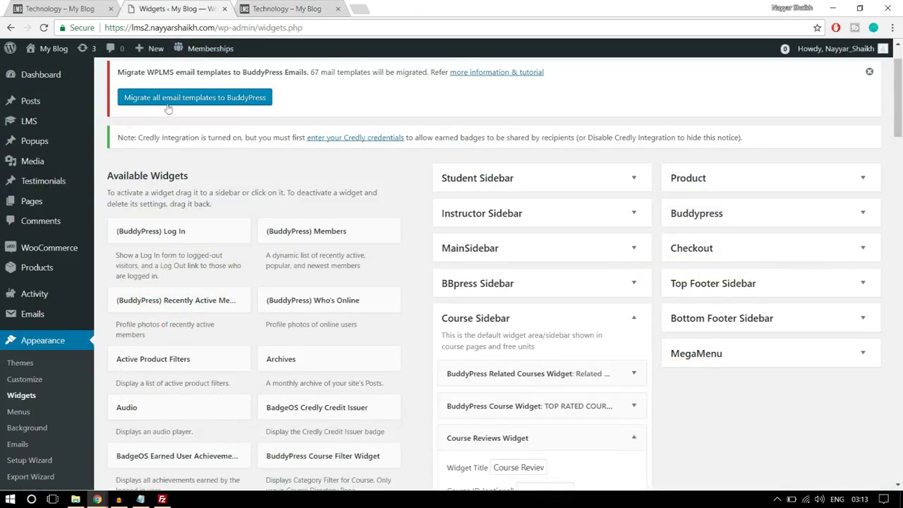
Open the LMS Settings page and look through its General tab
{"action": "mouse_move", "coordinate": [27, 122]}
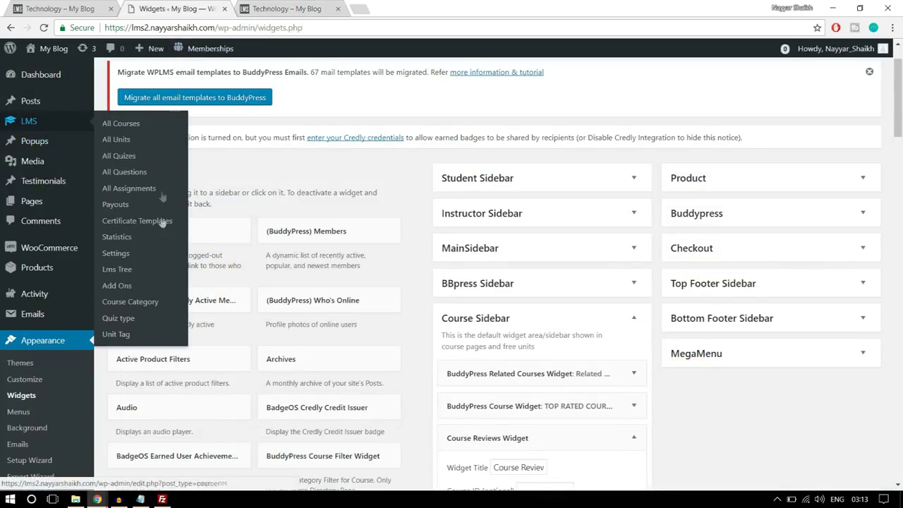
{"action": "left_click", "coordinate": [125, 253]}
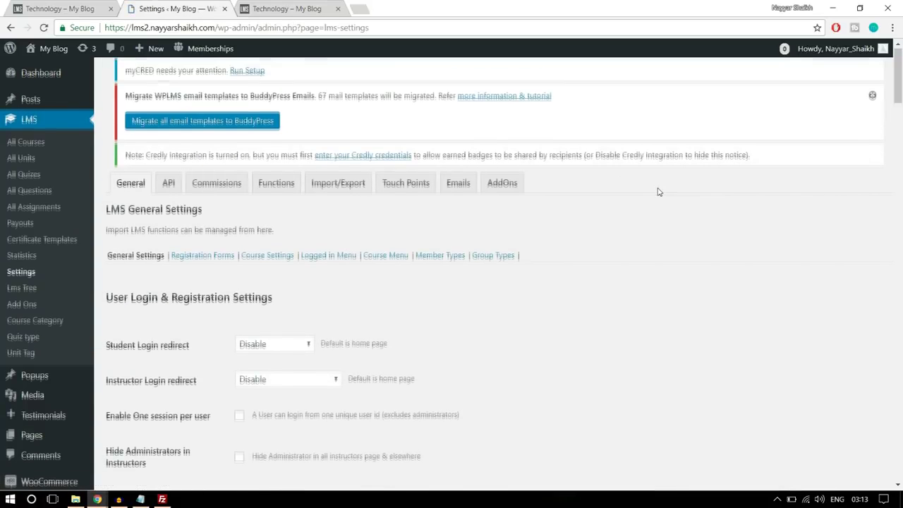
{"action": "scroll", "coordinate": [656, 192], "scroll_direction": "down", "scroll_amount": 2}
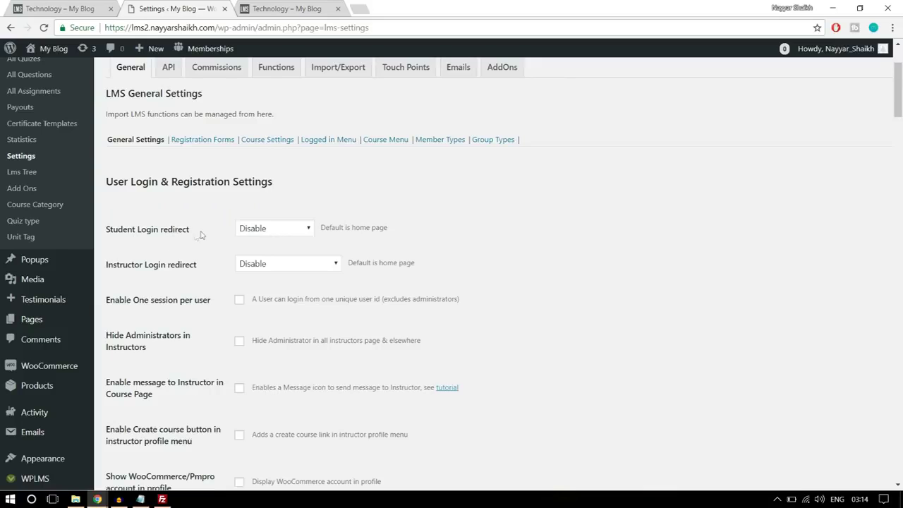
{"action": "scroll", "coordinate": [304, 226], "scroll_direction": "up", "scroll_amount": 2}
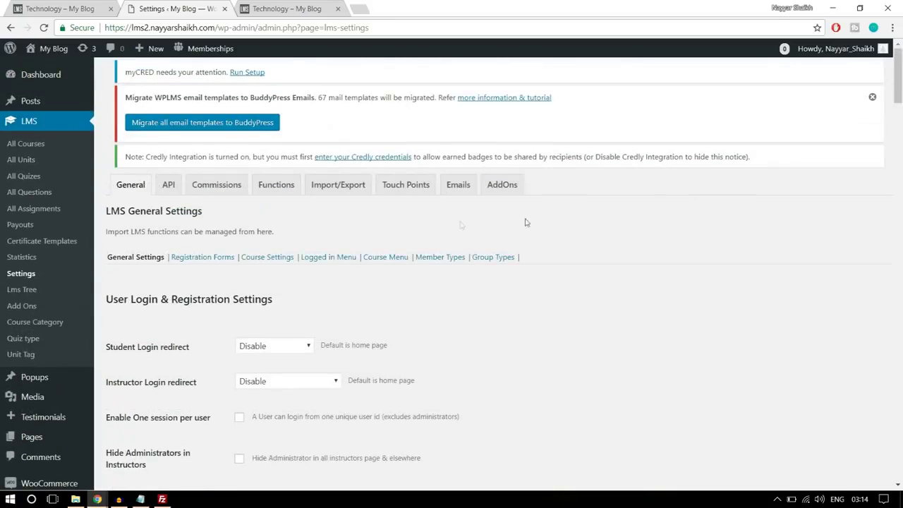
{"action": "scroll", "coordinate": [683, 256], "scroll_direction": "down", "scroll_amount": 5}
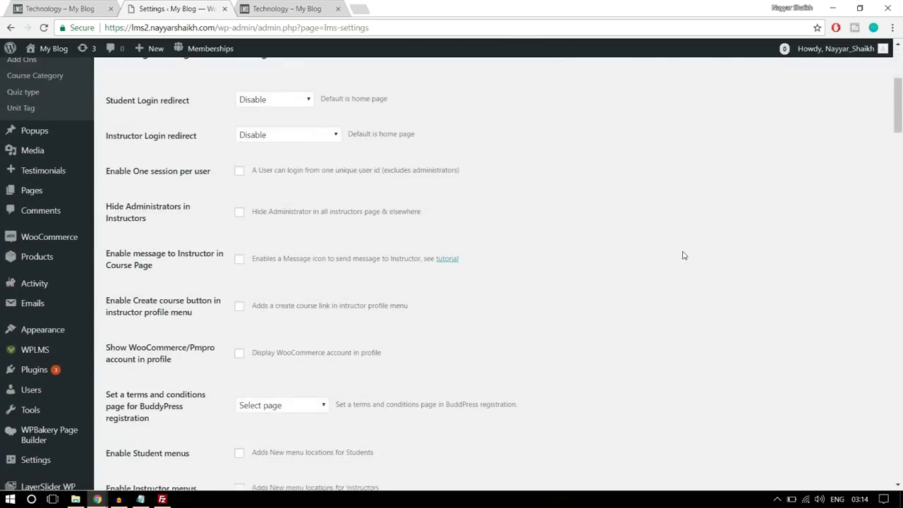
{"action": "scroll", "coordinate": [32, 332], "scroll_direction": "down", "scroll_amount": 1}
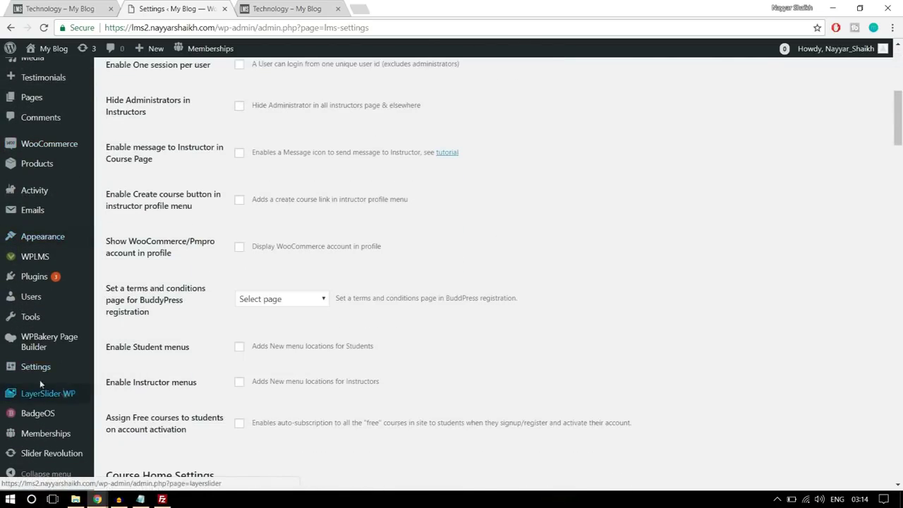
Open the site's General Settings in a new browser tab
{"action": "mouse_move", "coordinate": [36, 372]}
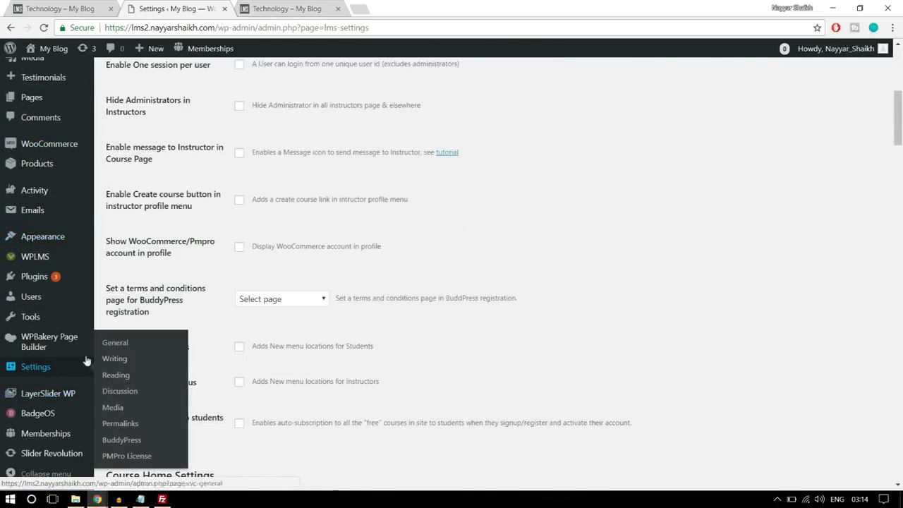
{"action": "right_click", "coordinate": [50, 368]}
{"action": "left_click", "coordinate": [97, 376]}
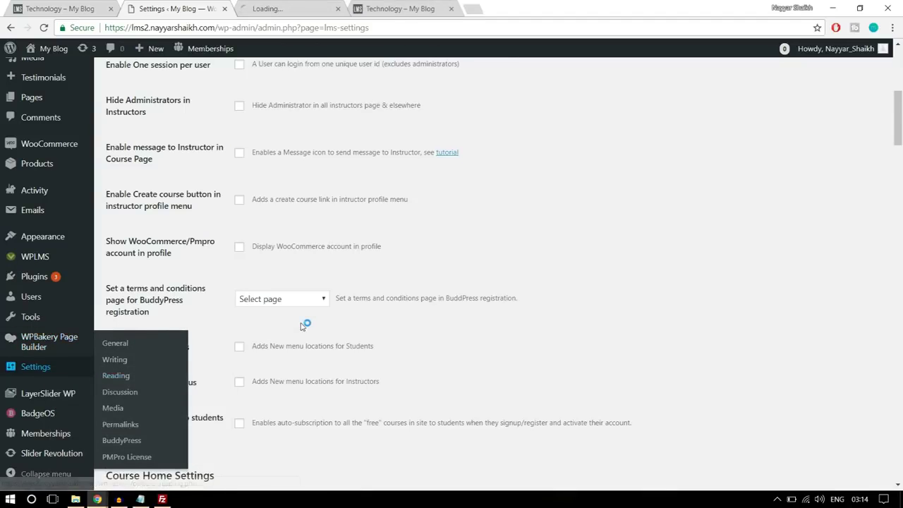
{"action": "scroll", "coordinate": [318, 312], "scroll_direction": "up", "scroll_amount": 6}
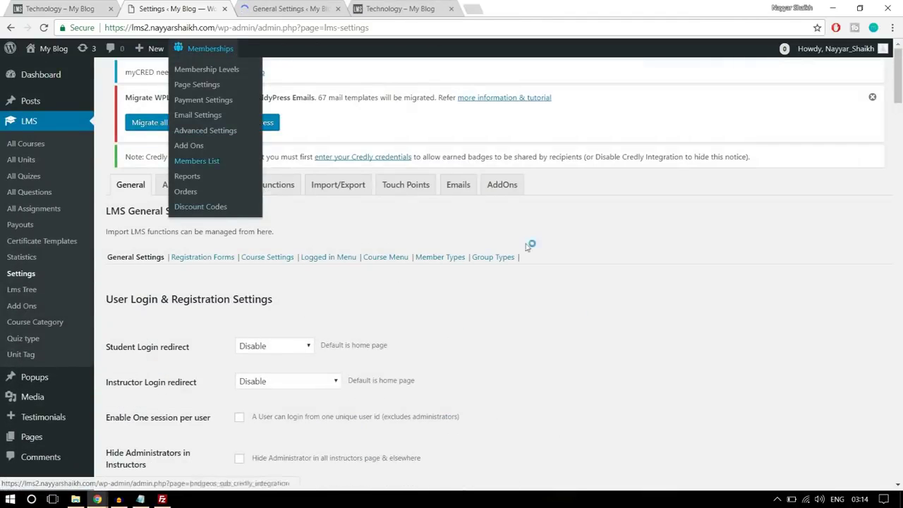
Leave Membership 'Anyone can register' ticked in General Settings, then close that tab
{"action": "left_click", "coordinate": [258, 3]}
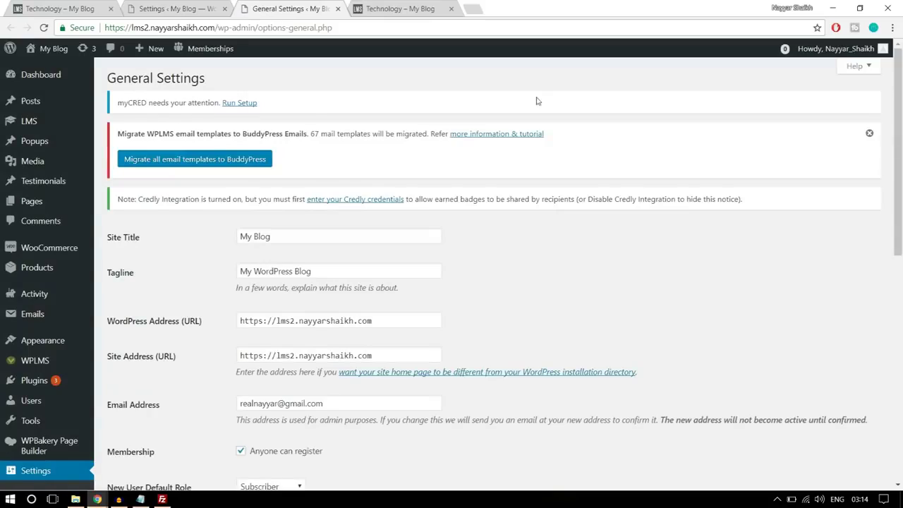
{"action": "scroll", "coordinate": [641, 200], "scroll_direction": "down", "scroll_amount": 5}
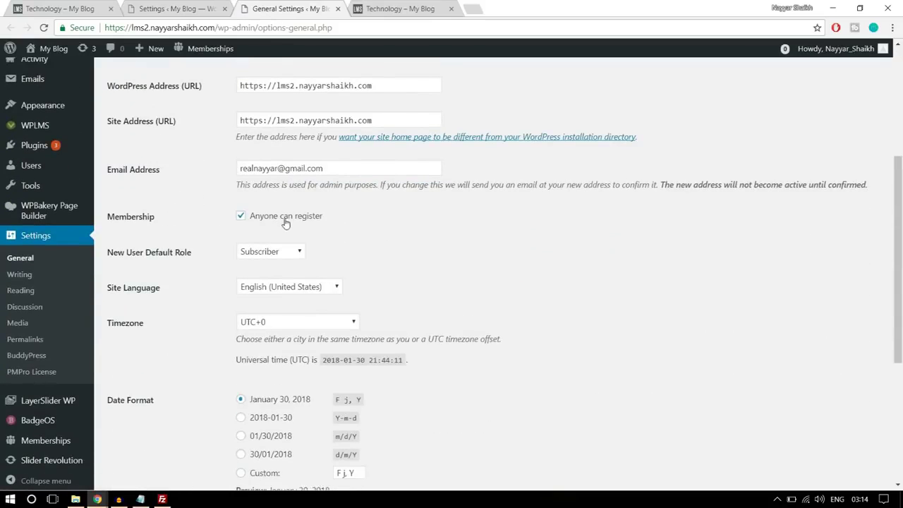
{"action": "left_click_drag", "start_coordinate": [107, 215], "coordinate": [252, 216]}
{"action": "left_click", "coordinate": [306, 217]}
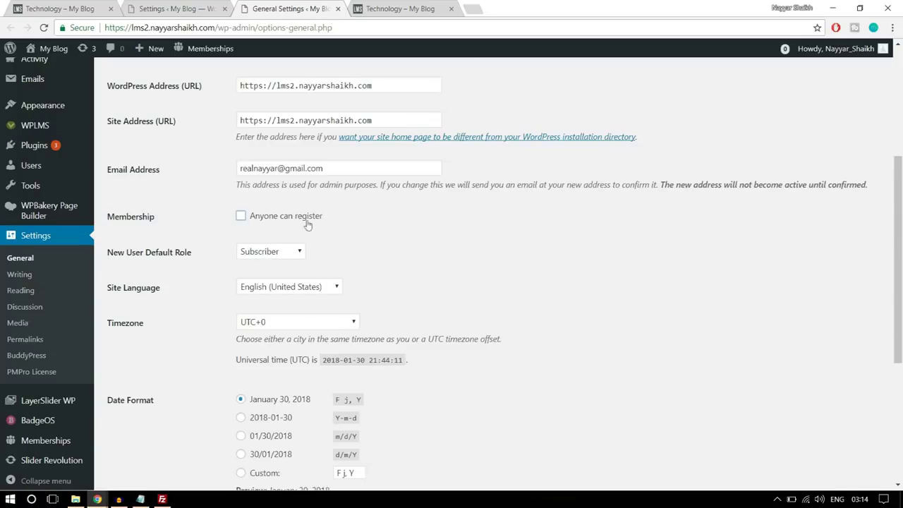
{"action": "left_click", "coordinate": [253, 220]}
{"action": "left_click", "coordinate": [338, 8]}
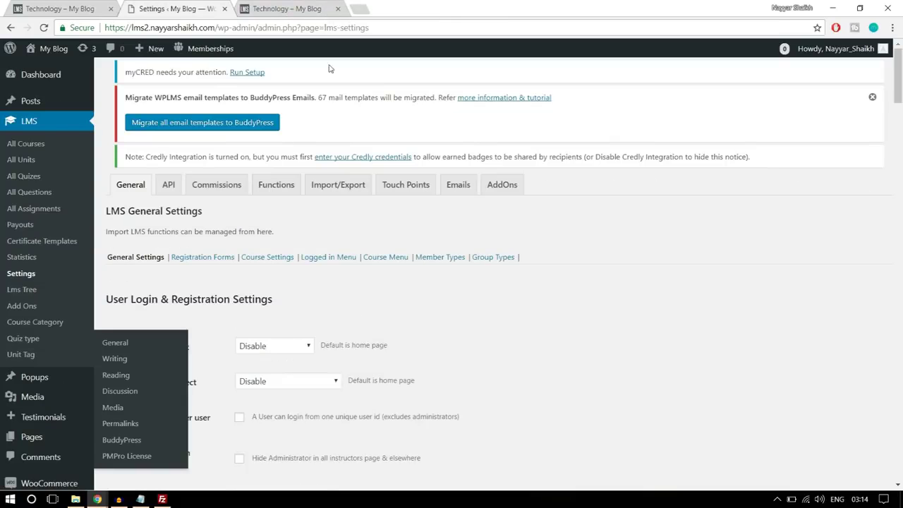
Set Instructor Login redirect to 'Instructing Courses page', keeping Student Login redirect on Disable
{"action": "scroll", "coordinate": [650, 248], "scroll_direction": "down", "scroll_amount": 2}
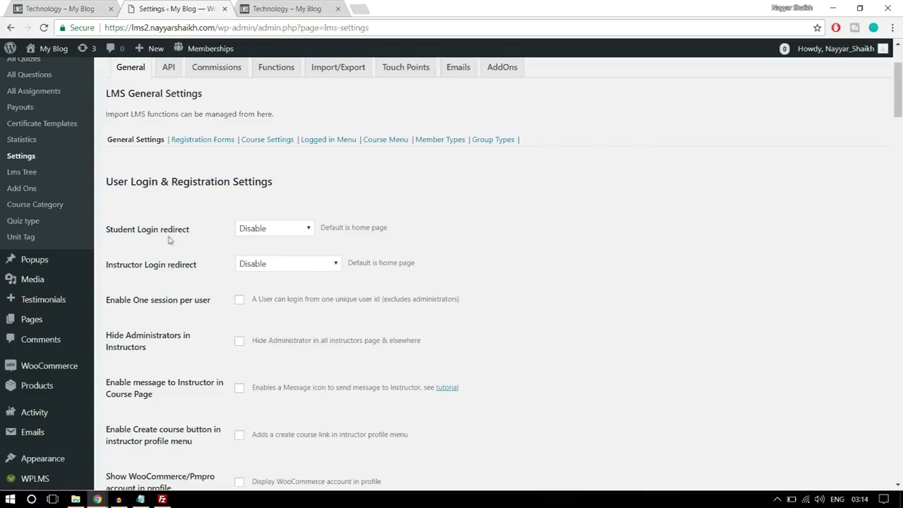
{"action": "left_click", "coordinate": [275, 229]}
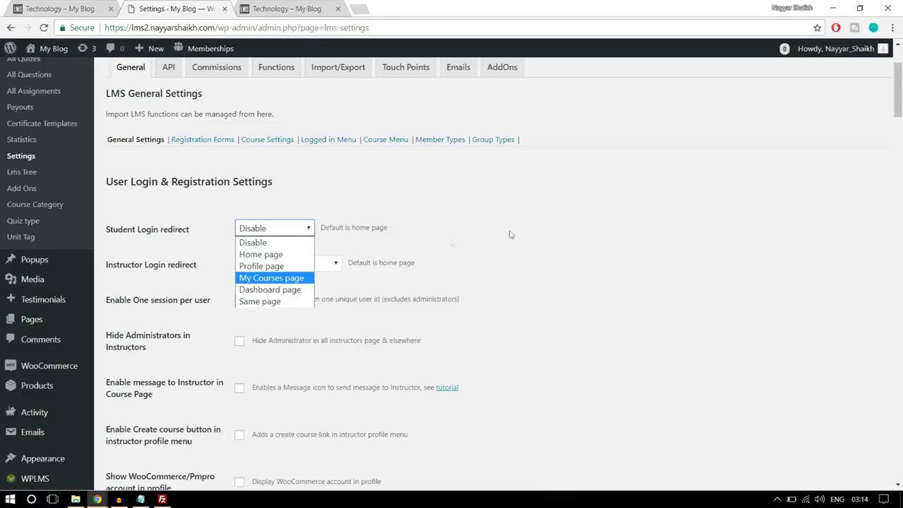
{"action": "left_click", "coordinate": [539, 228]}
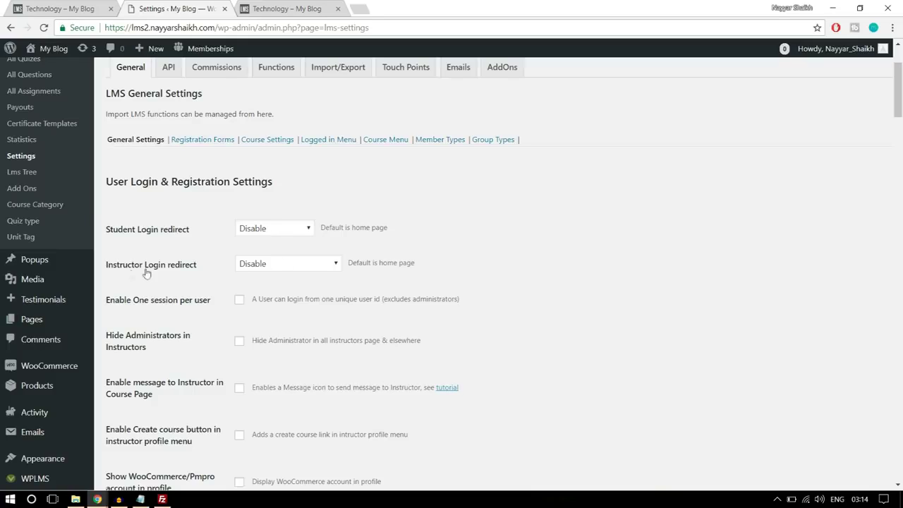
{"action": "left_click", "coordinate": [262, 266]}
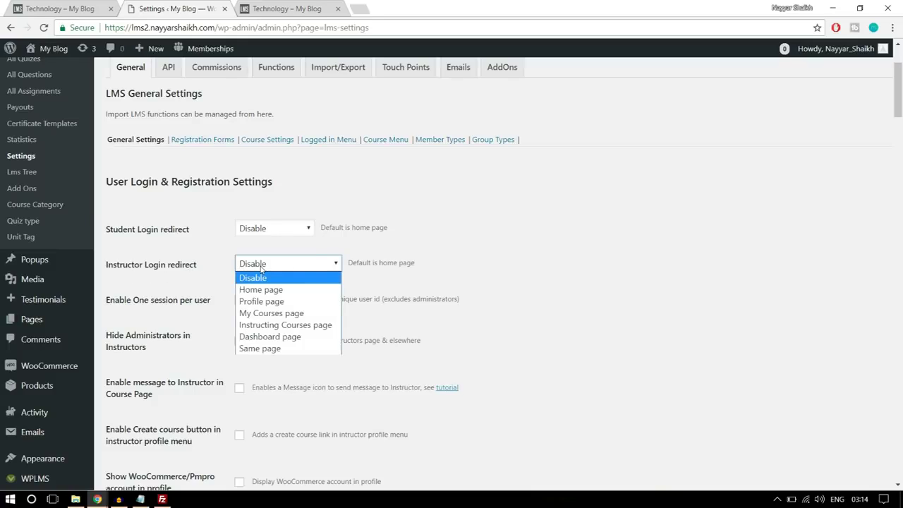
{"action": "left_click", "coordinate": [290, 326]}
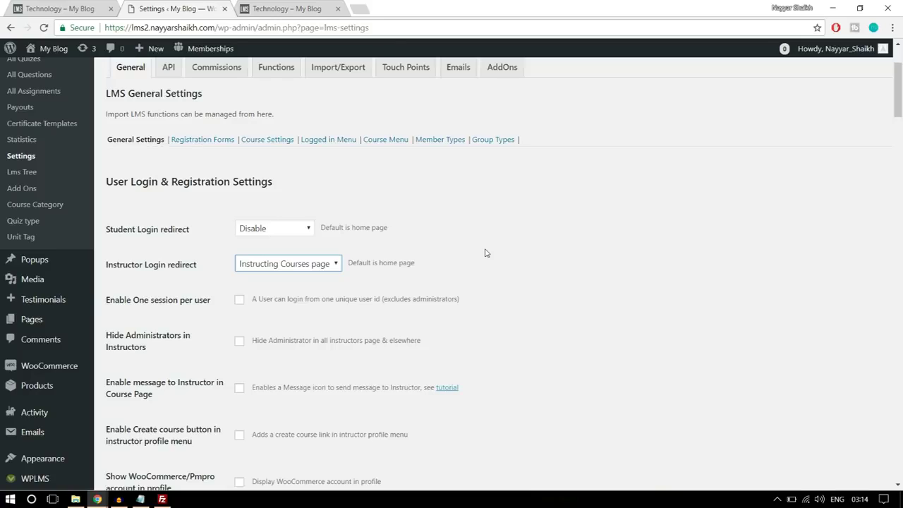
{"action": "left_click", "coordinate": [312, 267]}
{"action": "left_click", "coordinate": [544, 264]}
Enable the extra menu locations for both students and instructors
{"action": "scroll", "coordinate": [545, 265], "scroll_direction": "down", "scroll_amount": 1}
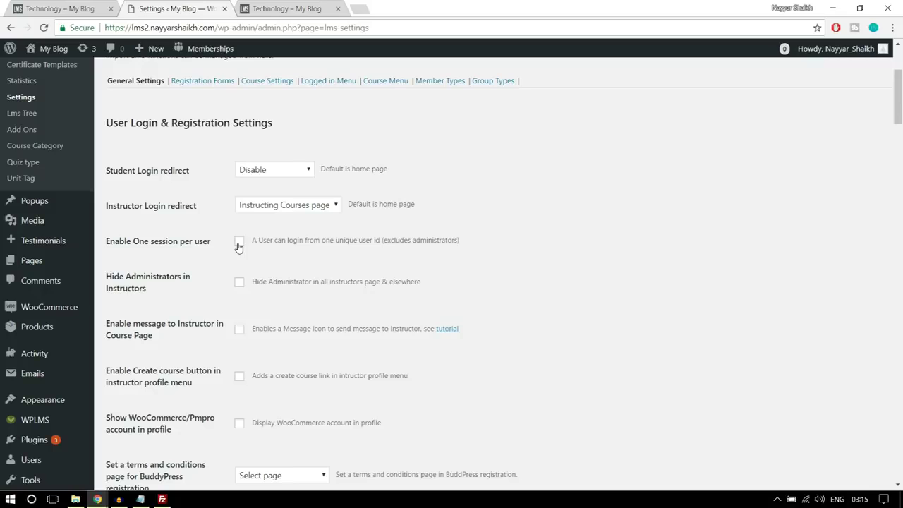
{"action": "scroll", "coordinate": [203, 273], "scroll_direction": "down", "scroll_amount": 2}
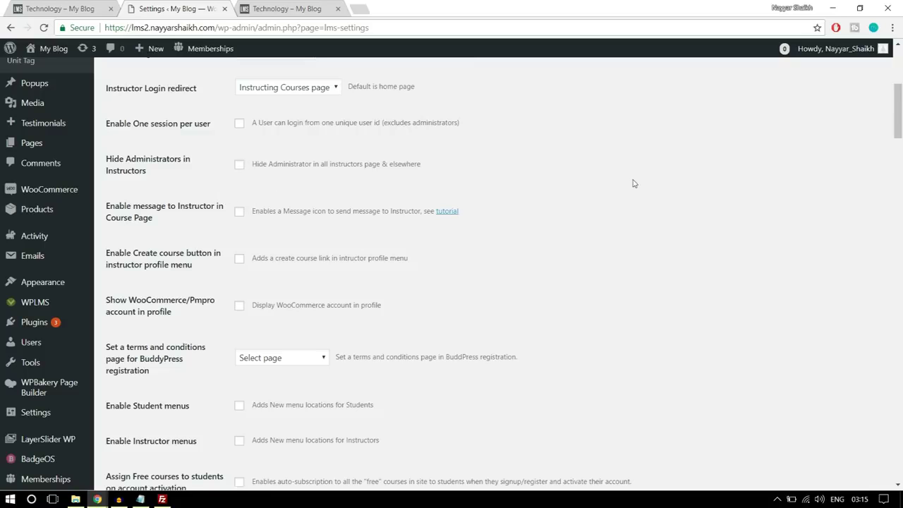
{"action": "scroll", "coordinate": [654, 208], "scroll_direction": "down", "scroll_amount": 2}
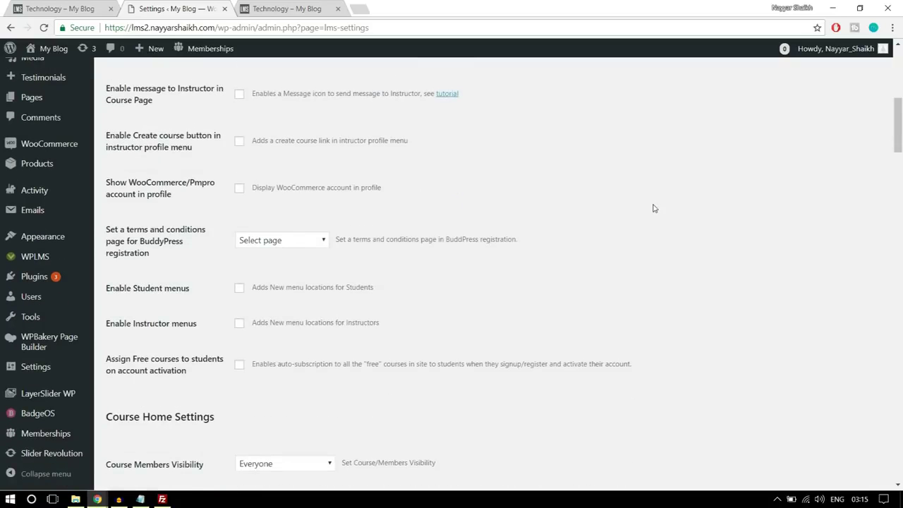
{"action": "scroll", "coordinate": [654, 208], "scroll_direction": "down", "scroll_amount": 1}
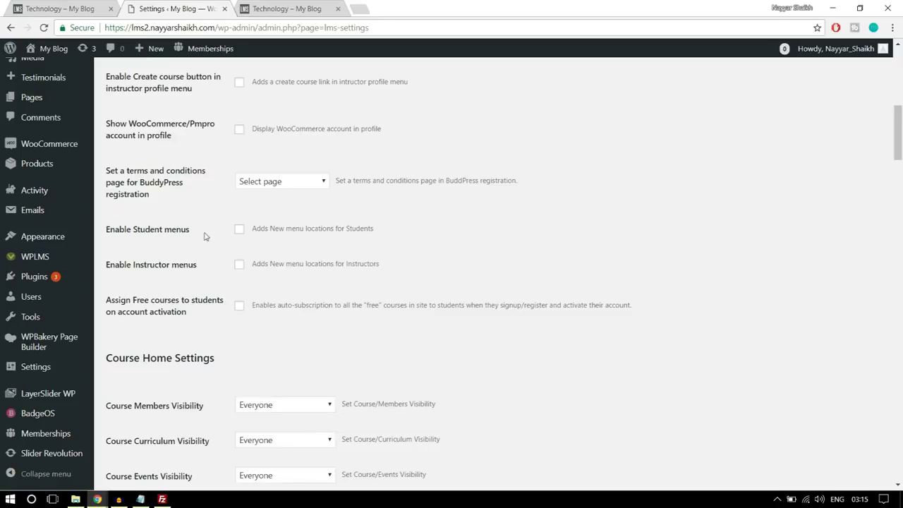
{"action": "left_click", "coordinate": [239, 229]}
{"action": "left_click", "coordinate": [240, 265]}
Save the LMS General Settings, getting the Settings Saved notice
{"action": "scroll", "coordinate": [667, 235], "scroll_direction": "down", "scroll_amount": 3}
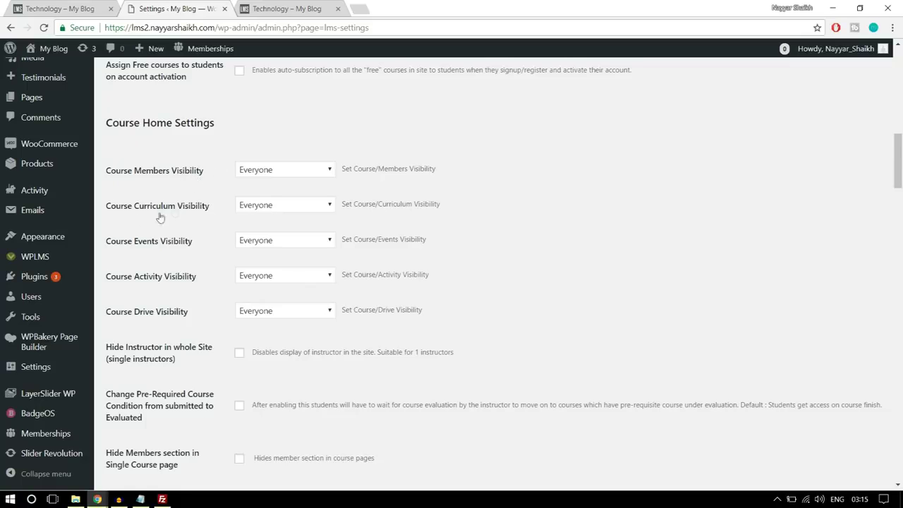
{"action": "scroll", "coordinate": [541, 254], "scroll_direction": "down", "scroll_amount": 5}
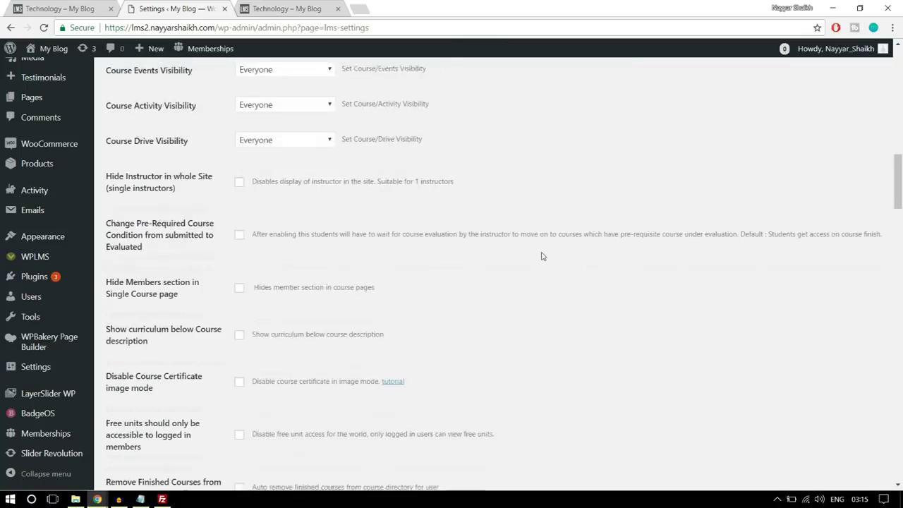
{"action": "scroll", "coordinate": [541, 259], "scroll_direction": "down", "scroll_amount": 8}
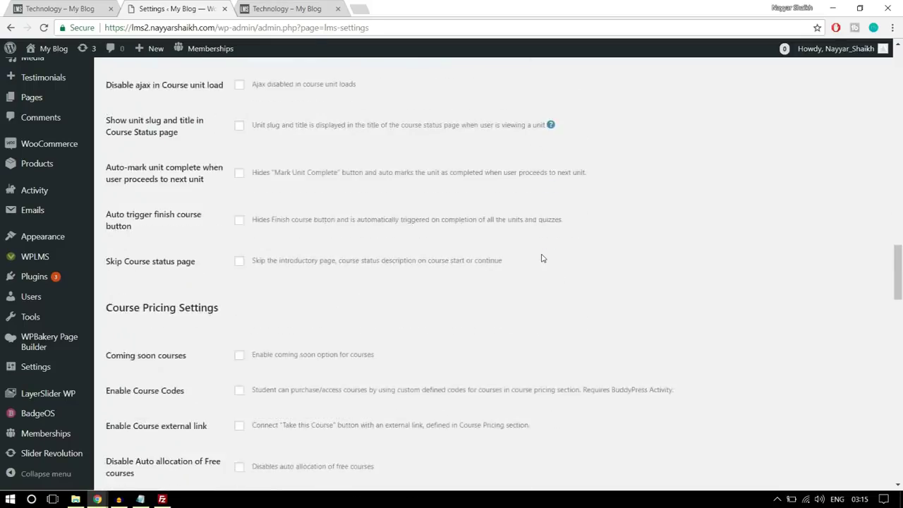
{"action": "scroll", "coordinate": [542, 259], "scroll_direction": "down", "scroll_amount": 8}
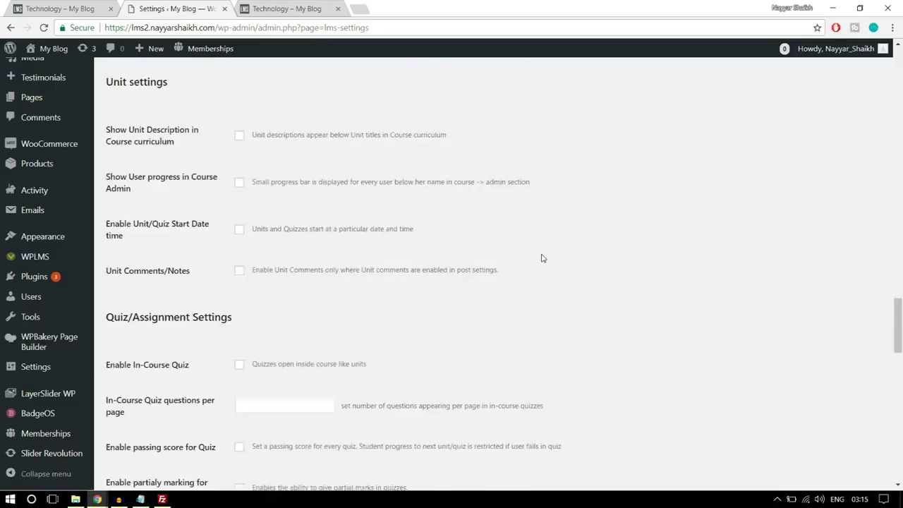
{"action": "scroll", "coordinate": [278, 260], "scroll_direction": "down", "scroll_amount": 12}
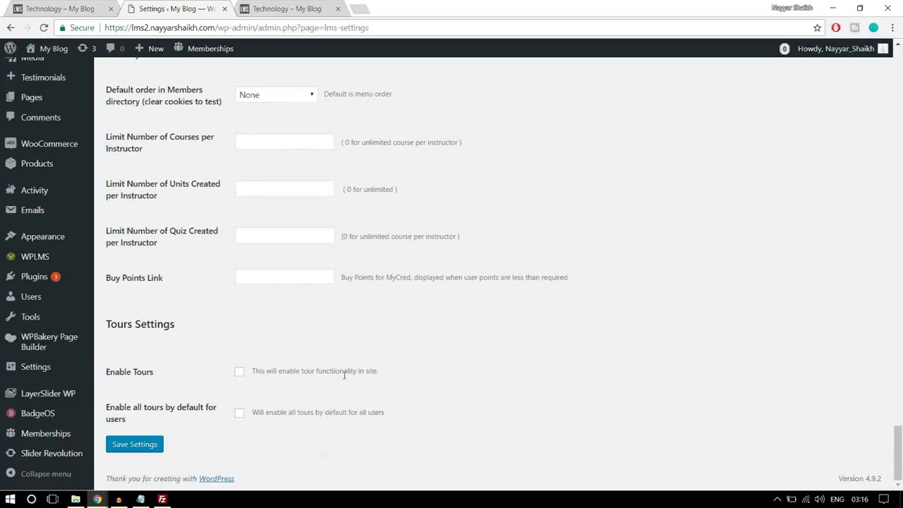
{"action": "left_click", "coordinate": [140, 446]}
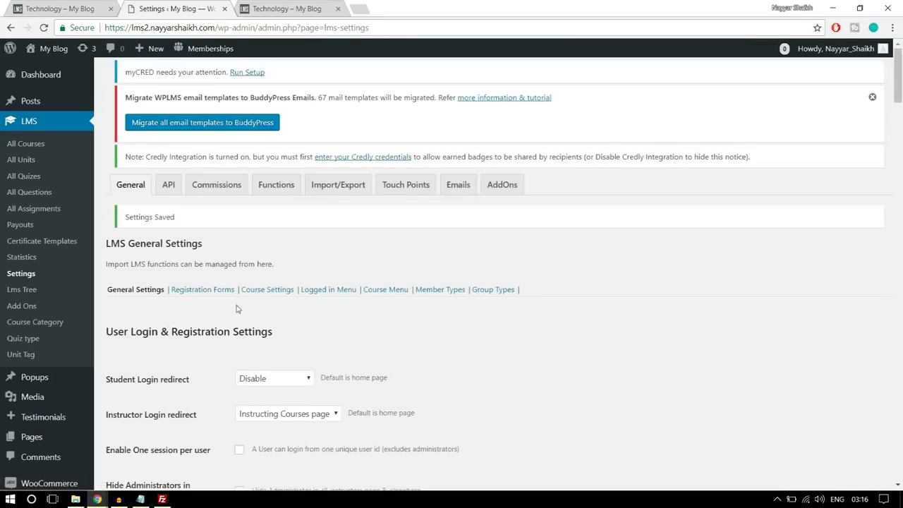
Add a new registration form named 'Instructor Form'
{"action": "left_click", "coordinate": [205, 299]}
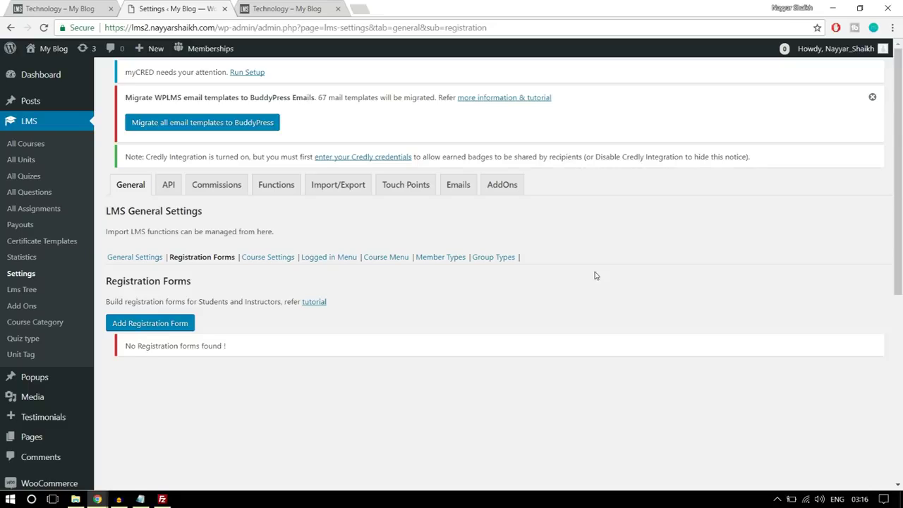
{"action": "scroll", "coordinate": [594, 275], "scroll_direction": "down", "scroll_amount": 1}
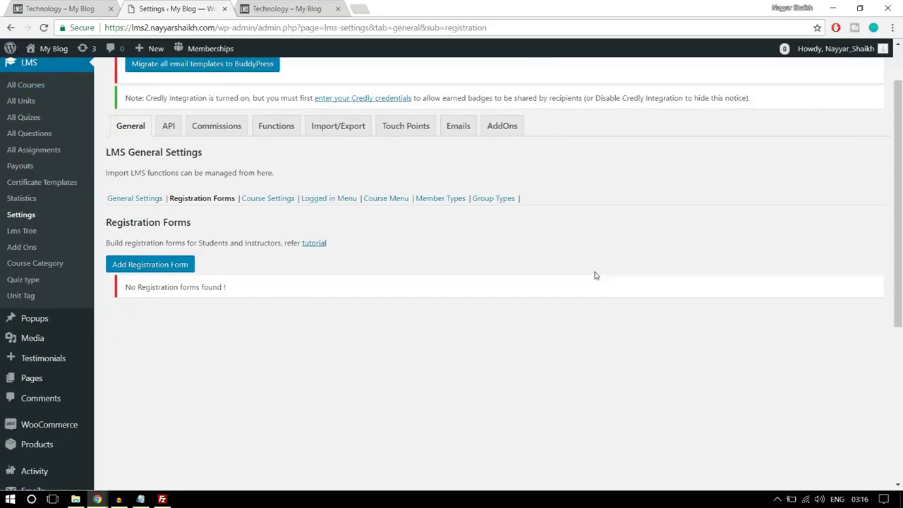
{"action": "left_click", "coordinate": [148, 269]}
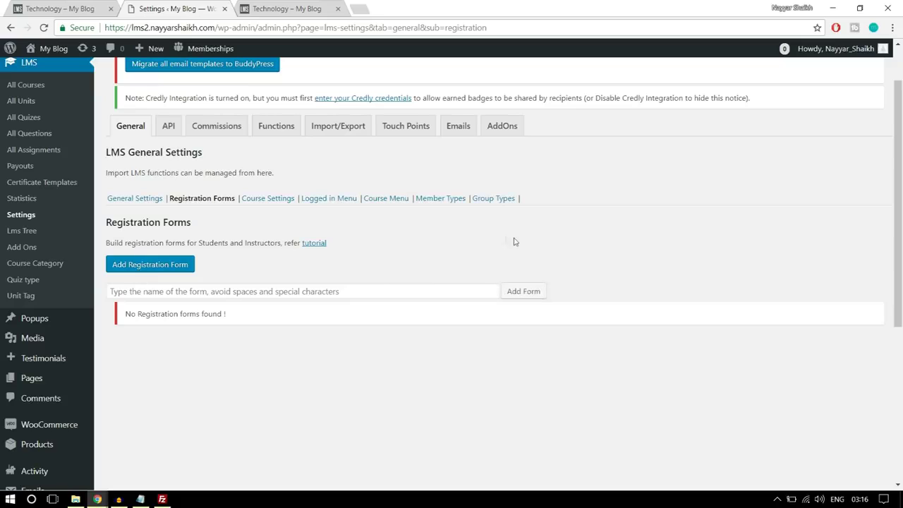
{"action": "left_click", "coordinate": [317, 284]}
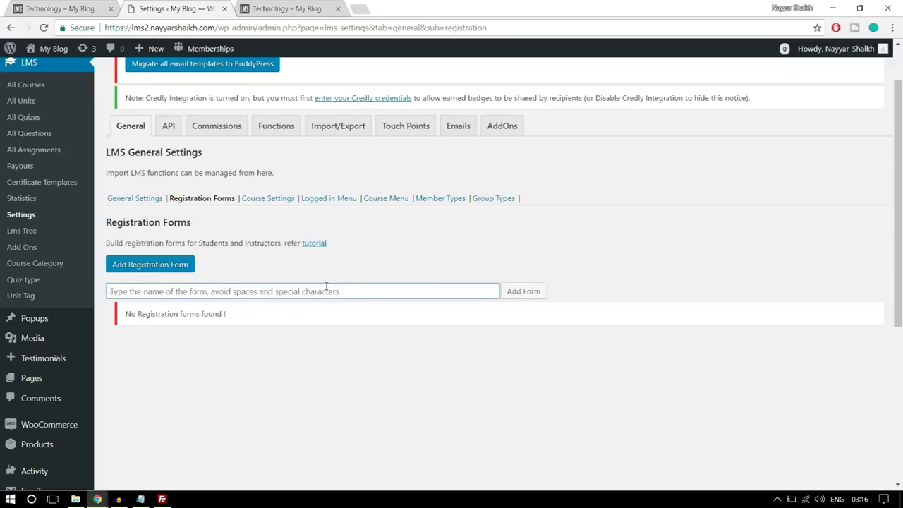
{"action": "type", "text": "In"}
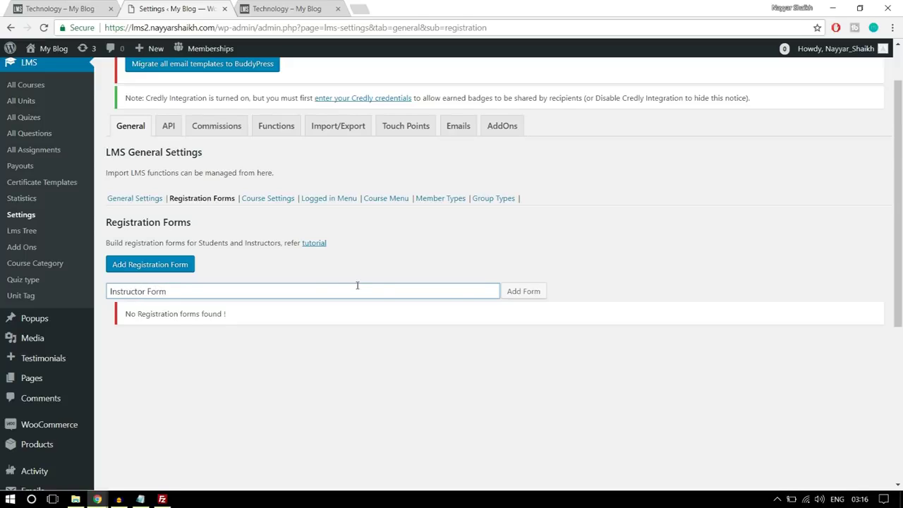
{"action": "type", "text": "structor Form"}
{"action": "left_click", "coordinate": [516, 292]}
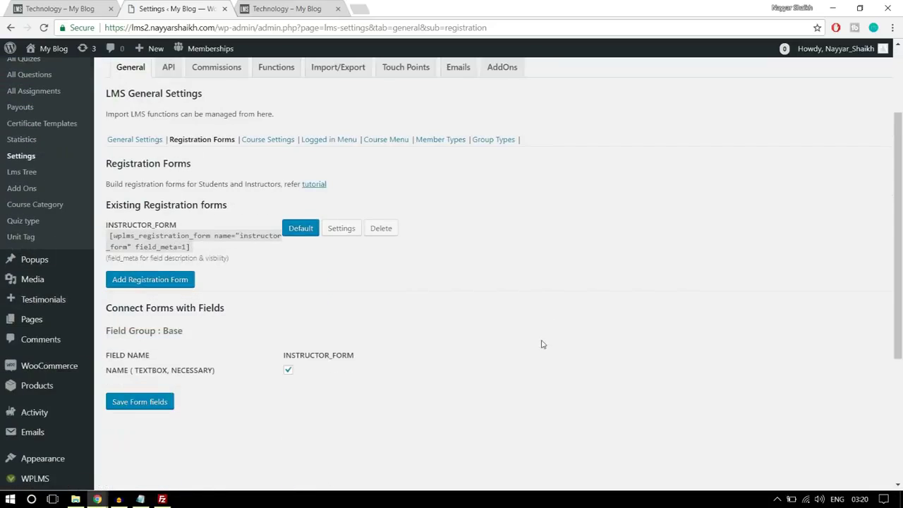
Keep INSTRUCTOR_FORM's assigned role on Default role and save its settings
{"action": "scroll", "coordinate": [543, 343], "scroll_direction": "down", "scroll_amount": 2}
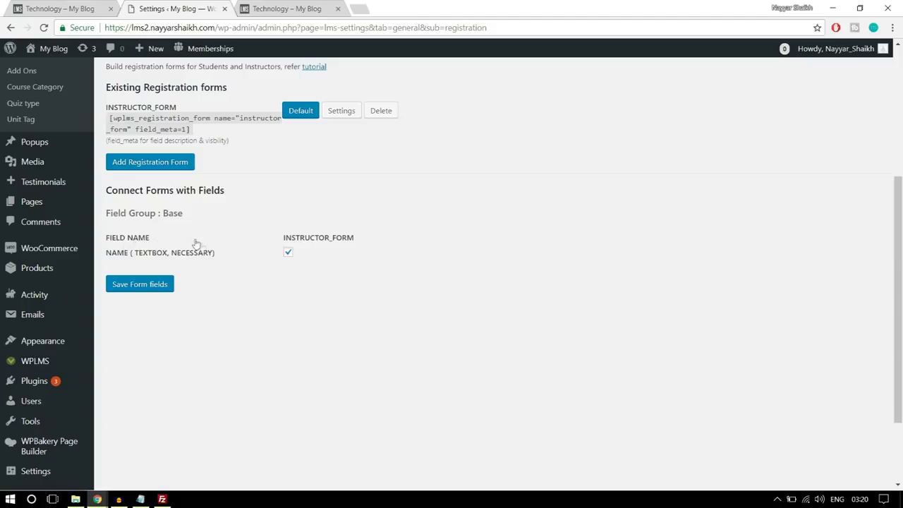
{"action": "left_click", "coordinate": [340, 110]}
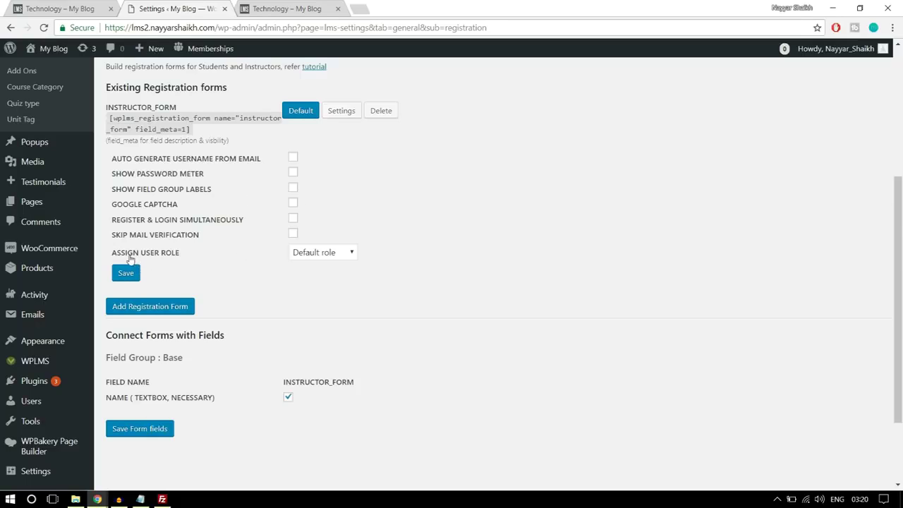
{"action": "left_click", "coordinate": [311, 254]}
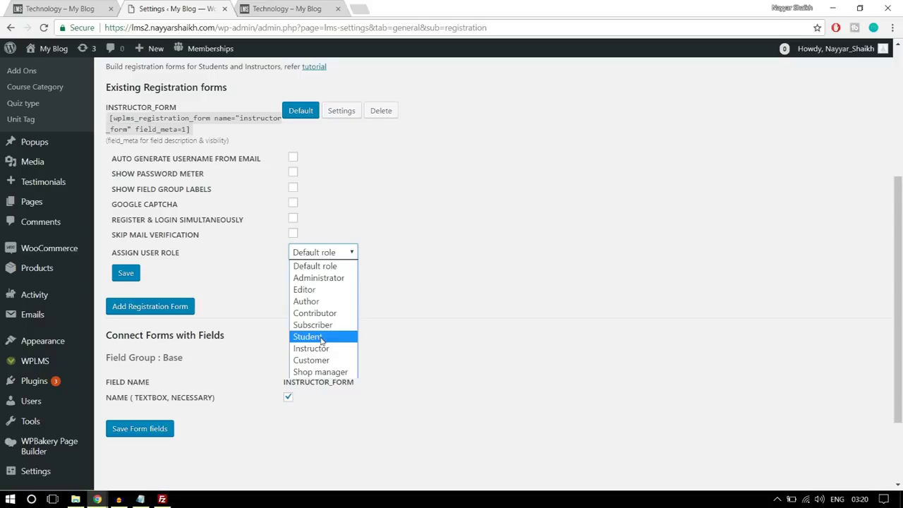
{"action": "left_click", "coordinate": [321, 339]}
{"action": "left_click", "coordinate": [323, 254]}
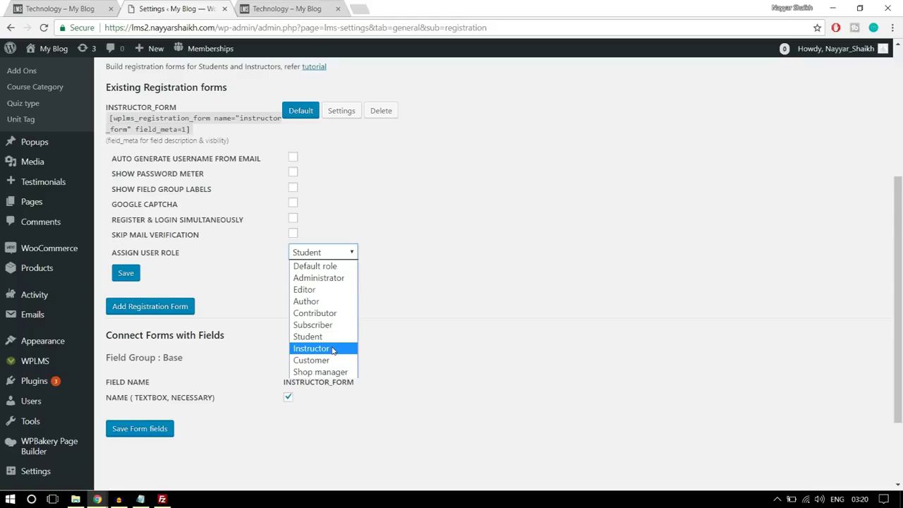
{"action": "left_click", "coordinate": [330, 266]}
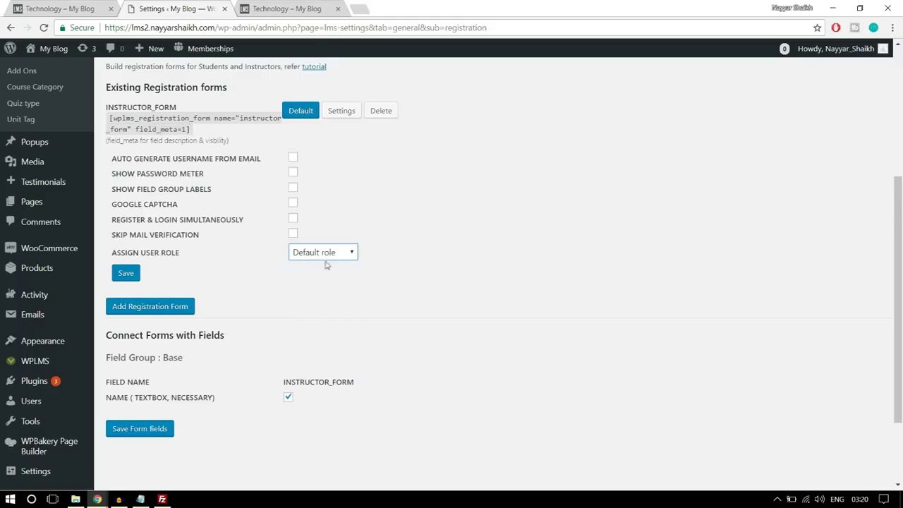
{"action": "left_click", "coordinate": [128, 280]}
{"action": "left_click", "coordinate": [129, 280]}
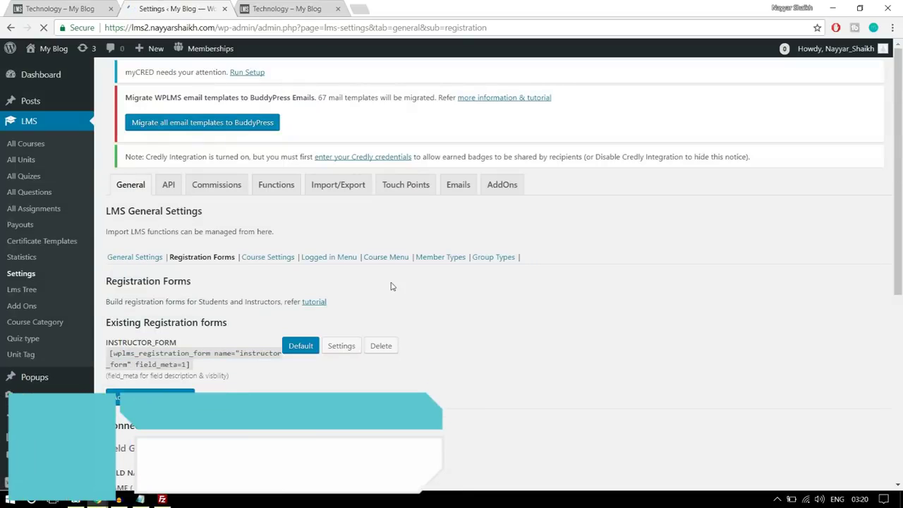
{"action": "scroll", "coordinate": [414, 277], "scroll_direction": "down", "scroll_amount": 1}
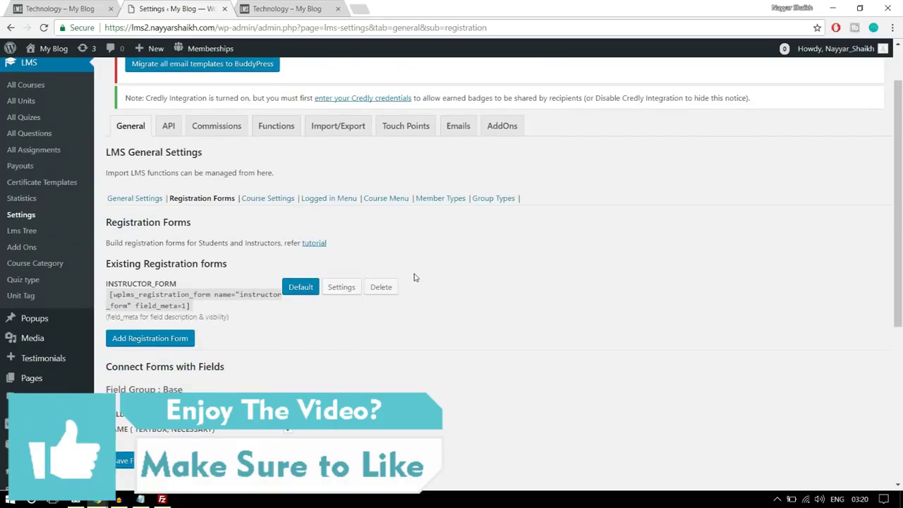
Browse the Course Settings' Course Details fields such as Price and Course Duration
{"action": "left_click", "coordinate": [272, 205]}
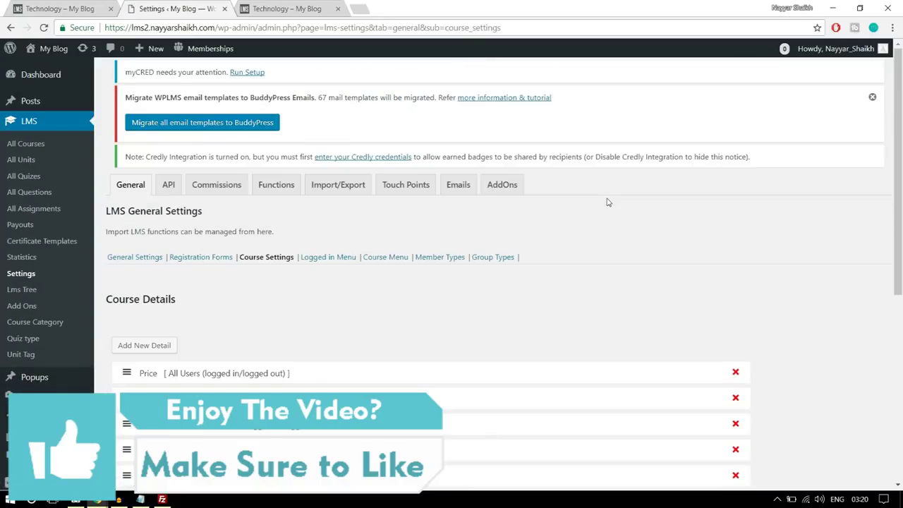
{"action": "scroll", "coordinate": [615, 224], "scroll_direction": "down", "scroll_amount": 4}
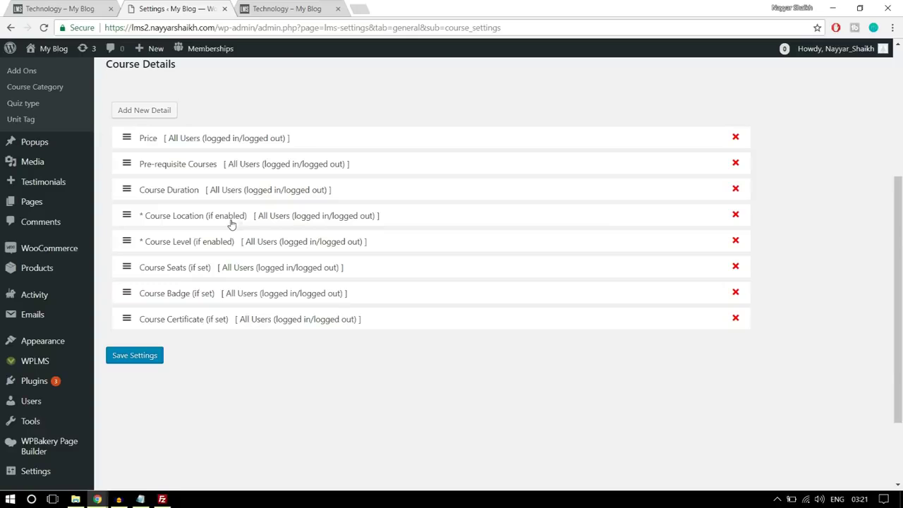
{"action": "scroll", "coordinate": [255, 317], "scroll_direction": "up", "scroll_amount": 1}
{"action": "scroll", "coordinate": [347, 336], "scroll_direction": "up", "scroll_amount": 4}
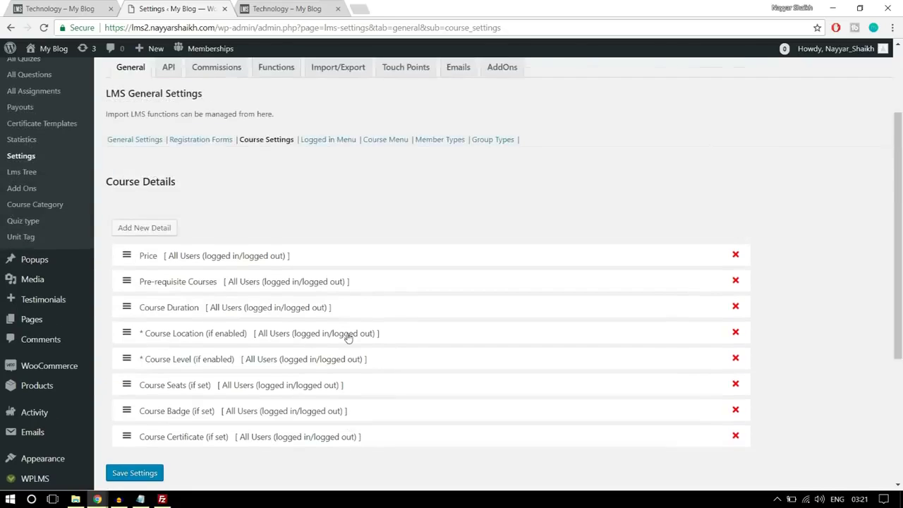
{"action": "scroll", "coordinate": [347, 336], "scroll_direction": "down", "scroll_amount": 3}
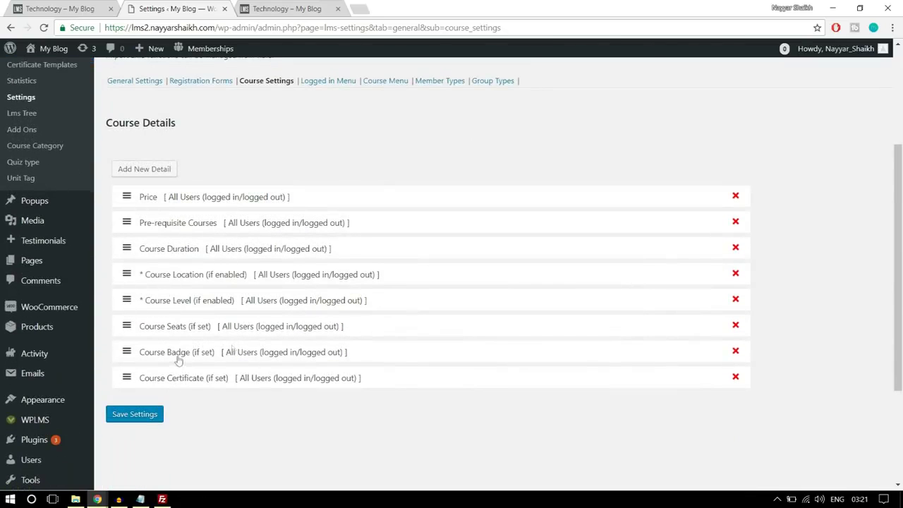
{"action": "scroll", "coordinate": [271, 328], "scroll_direction": "up", "scroll_amount": 2}
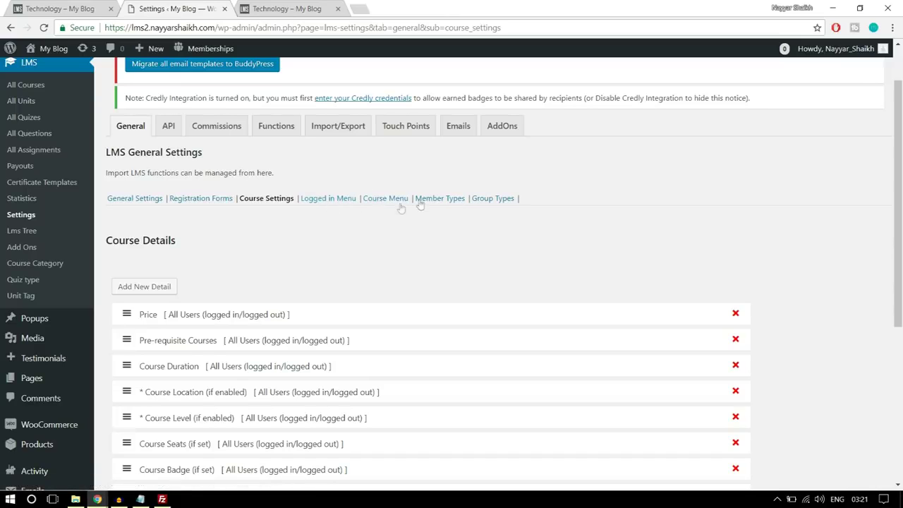
{"action": "left_click", "coordinate": [223, 133]}
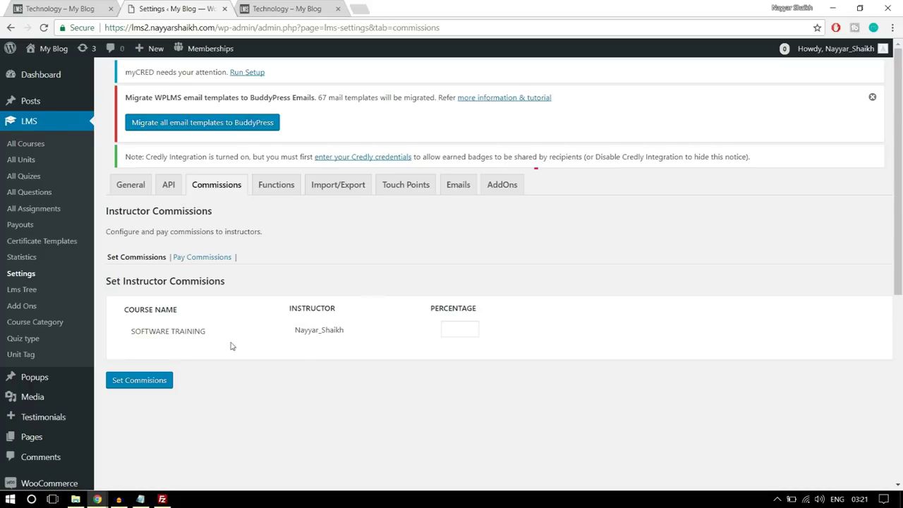
Enter a 50 percent commission for SOFTWARE TRAINING and save it with Set Commisions
{"action": "left_click", "coordinate": [466, 329]}
{"action": "double_click", "coordinate": [455, 329]}
{"action": "left_click", "coordinate": [604, 266]}
{"action": "double_click", "coordinate": [455, 336]}
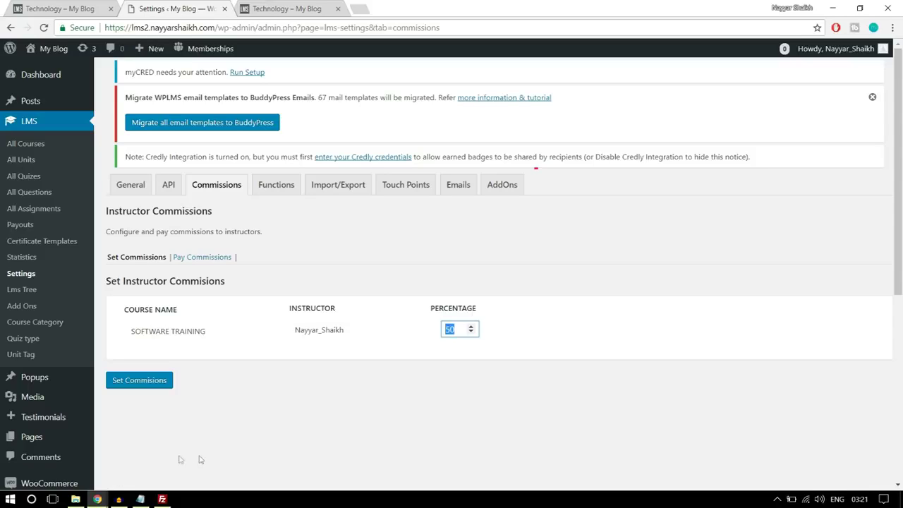
{"action": "left_click", "coordinate": [148, 386]}
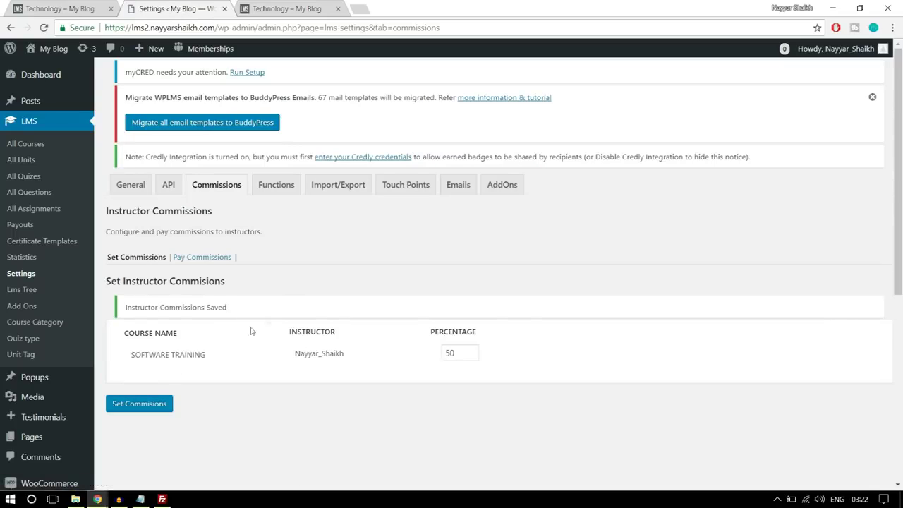
{"action": "left_click", "coordinate": [200, 261]}
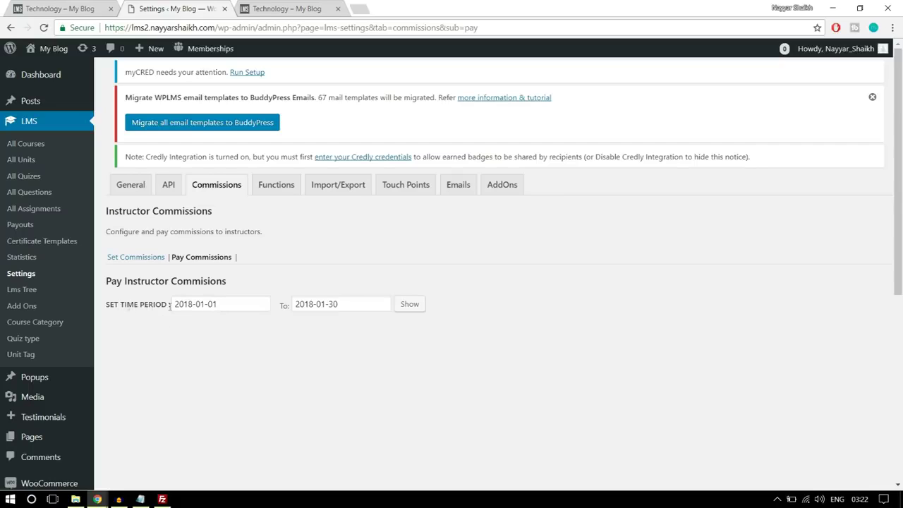
Show payable commissions for 2018-01-01 to 2018-01-30, which lists no instructors
{"action": "left_click", "coordinate": [412, 306]}
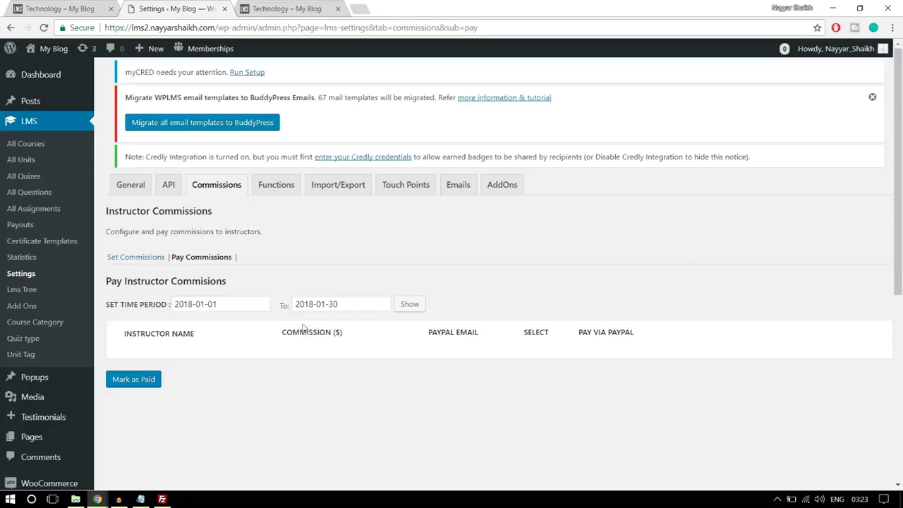
Go to Appearance > Menus in the admin sidebar
{"action": "scroll", "coordinate": [53, 282], "scroll_direction": "down", "scroll_amount": 4}
{"action": "mouse_move", "coordinate": [53, 346]}
{"action": "left_click", "coordinate": [130, 364]}
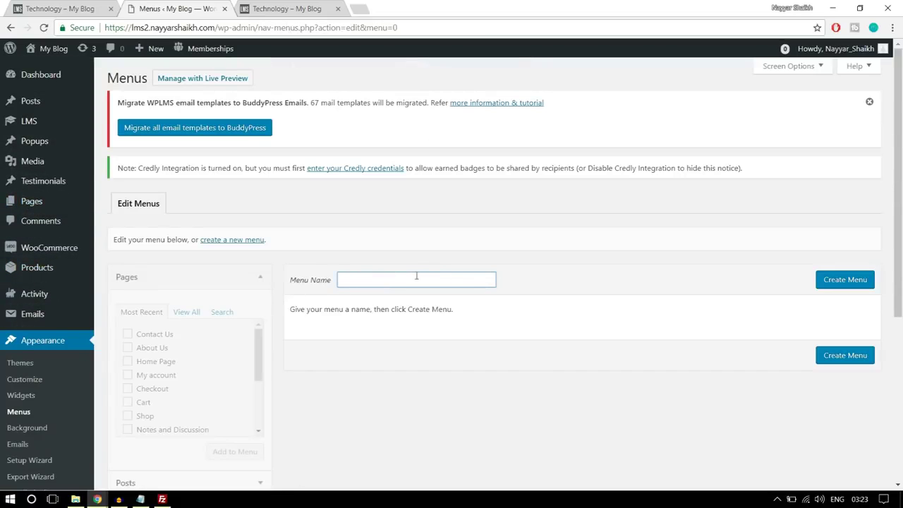
Create a new menu named 'Instructors Menu'
{"action": "type", "text": "In"}
{"action": "left_click", "coordinate": [429, 296]}
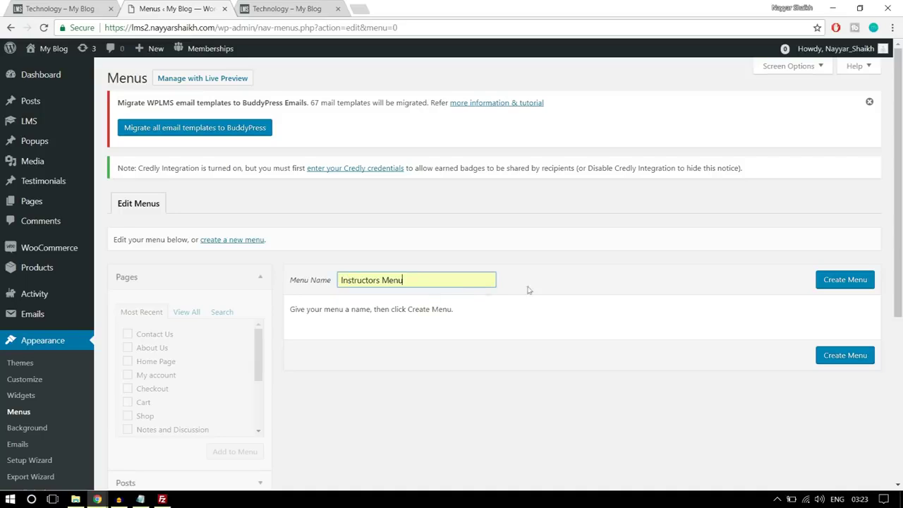
{"action": "left_click", "coordinate": [845, 285]}
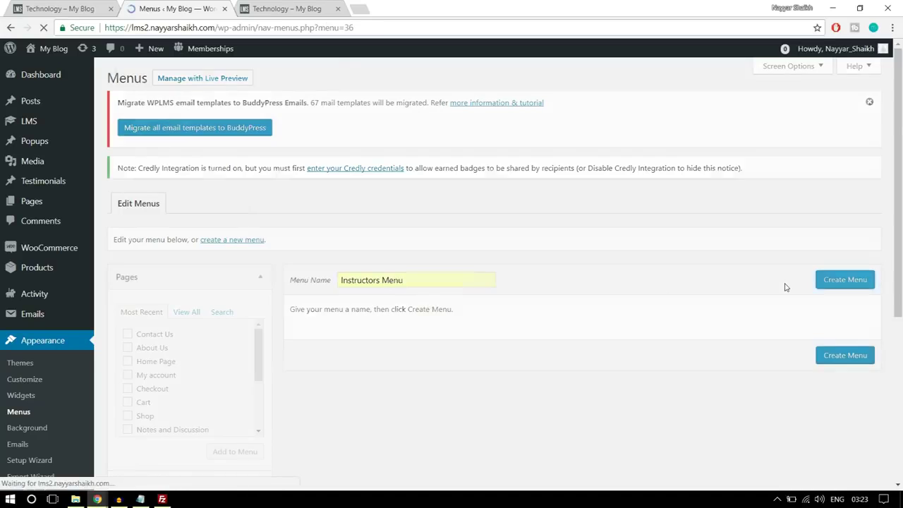
Add Home Page, About Us, All Courses, Contact Us, Course Status and My account to the menu
{"action": "scroll", "coordinate": [762, 309], "scroll_direction": "down", "scroll_amount": 3}
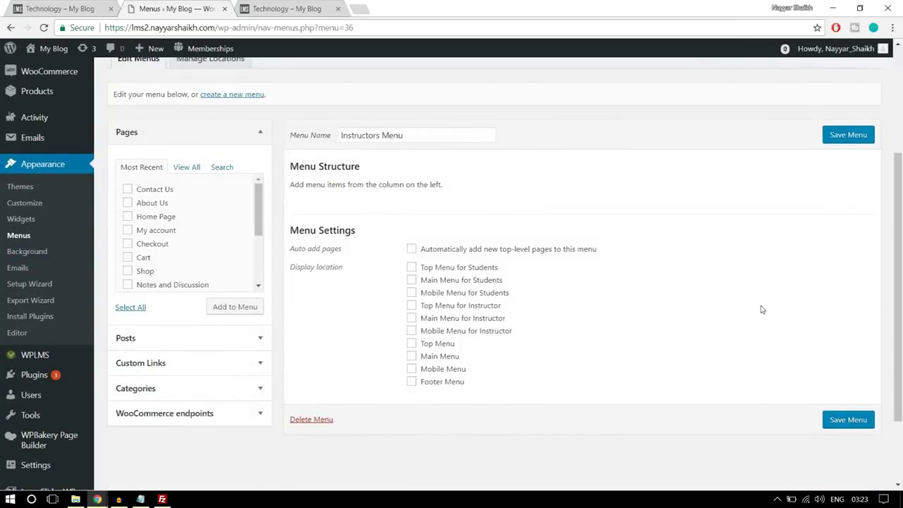
{"action": "left_click", "coordinate": [185, 170]}
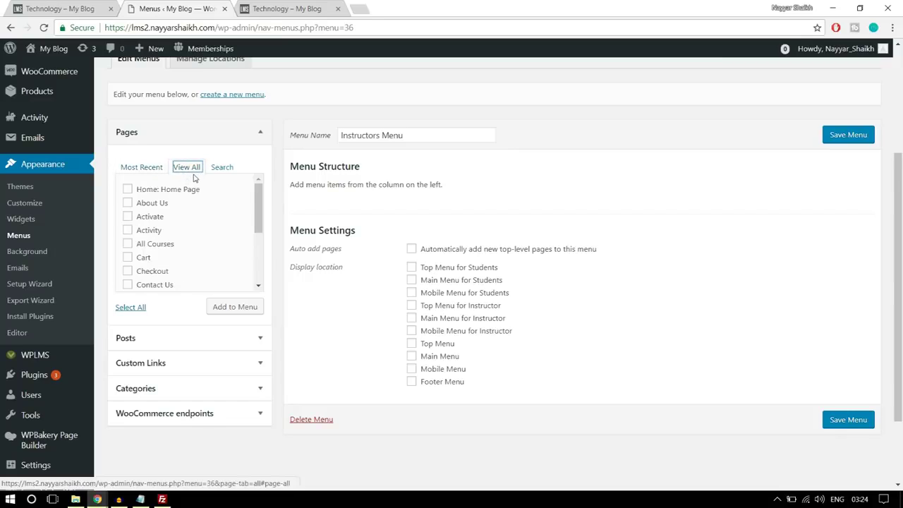
{"action": "left_click", "coordinate": [163, 203]}
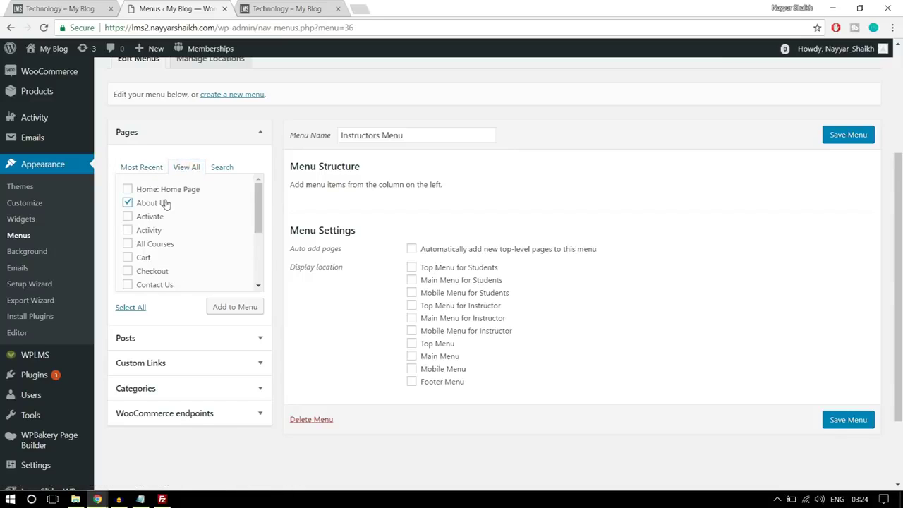
{"action": "left_click", "coordinate": [165, 192]}
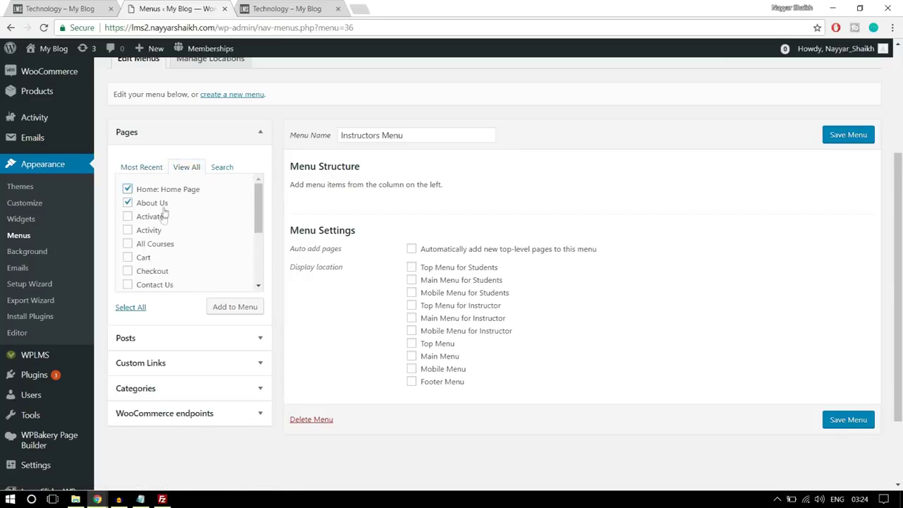
{"action": "left_click", "coordinate": [160, 248]}
{"action": "scroll", "coordinate": [214, 240], "scroll_direction": "down", "scroll_amount": 1}
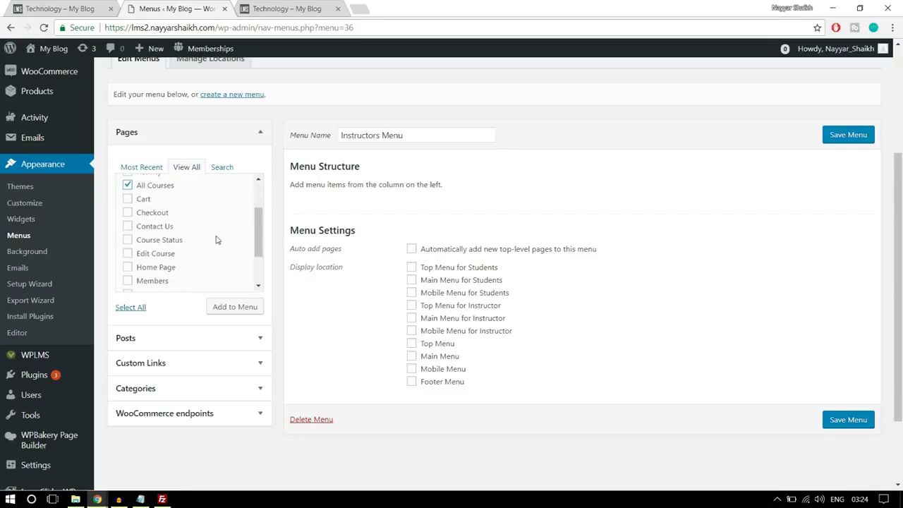
{"action": "left_click", "coordinate": [146, 230]}
{"action": "left_click", "coordinate": [175, 241]}
{"action": "scroll", "coordinate": [228, 250], "scroll_direction": "down", "scroll_amount": 1}
{"action": "left_click", "coordinate": [165, 238]}
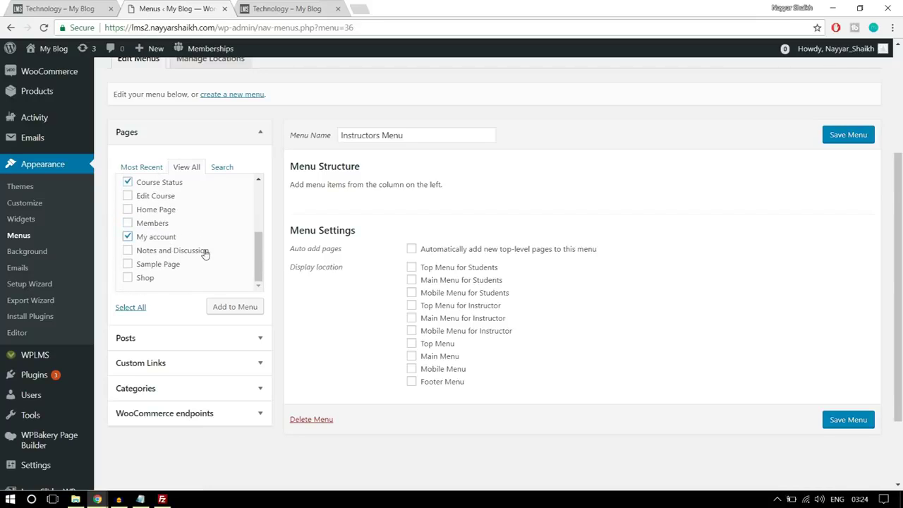
{"action": "scroll", "coordinate": [205, 255], "scroll_direction": "up", "scroll_amount": 5}
{"action": "scroll", "coordinate": [215, 290], "scroll_direction": "down", "scroll_amount": 3}
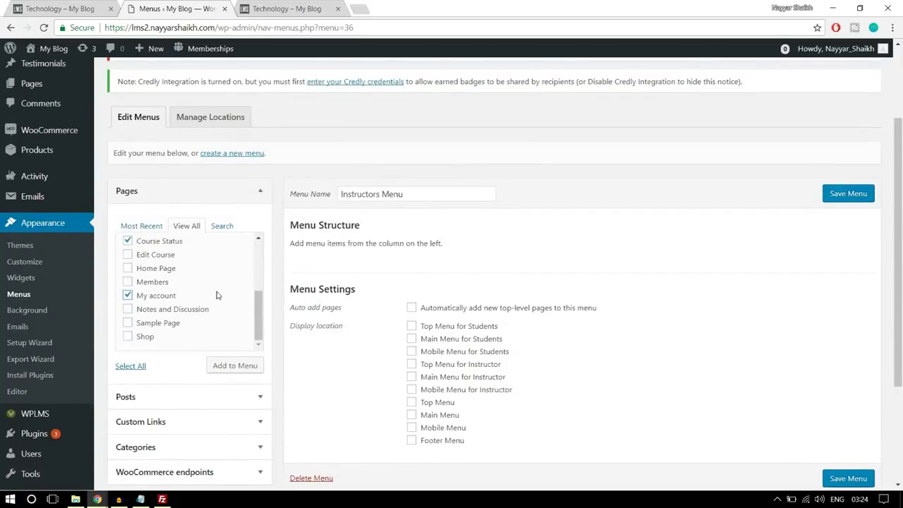
{"action": "scroll", "coordinate": [217, 295], "scroll_direction": "down", "scroll_amount": 1}
{"action": "left_click", "coordinate": [234, 308]}
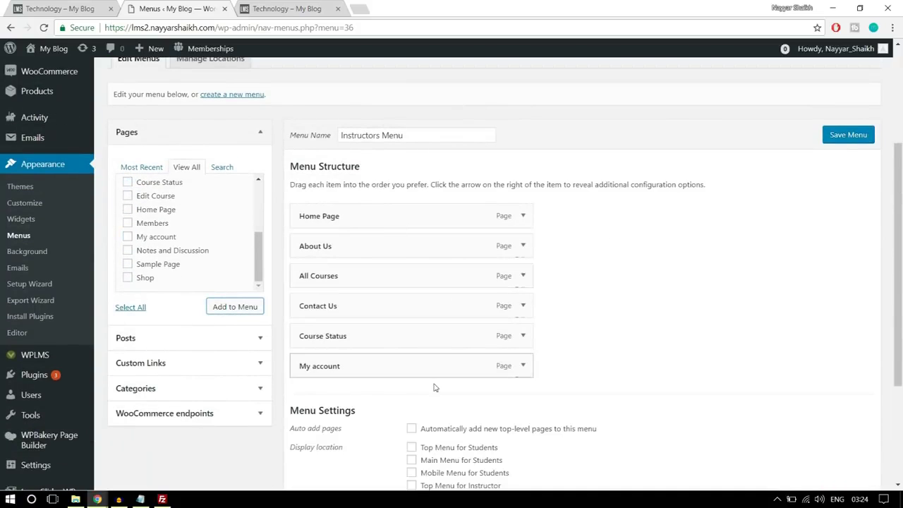
Set the Instructors Menu's display location to 'Main Menu for Instructor' and save it
{"action": "scroll", "coordinate": [515, 325], "scroll_direction": "down", "scroll_amount": 2}
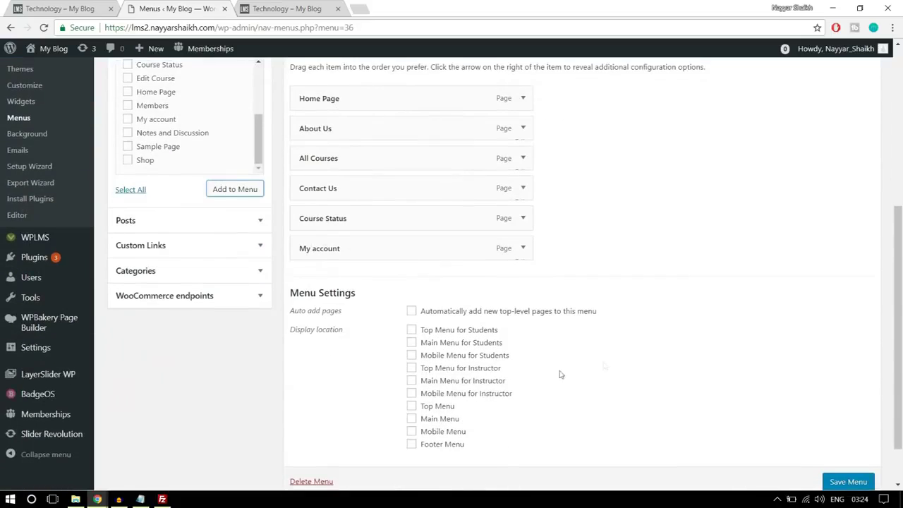
{"action": "scroll", "coordinate": [559, 374], "scroll_direction": "down", "scroll_amount": 1}
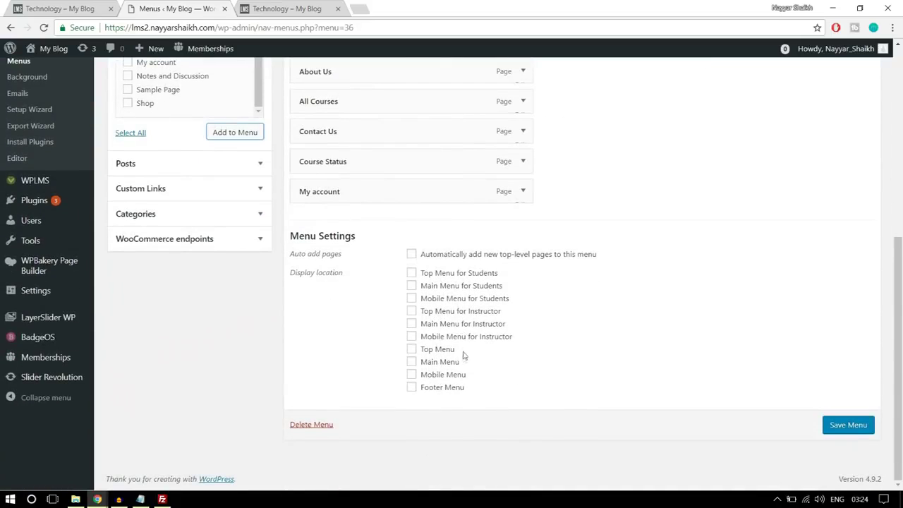
{"action": "left_click", "coordinate": [439, 326]}
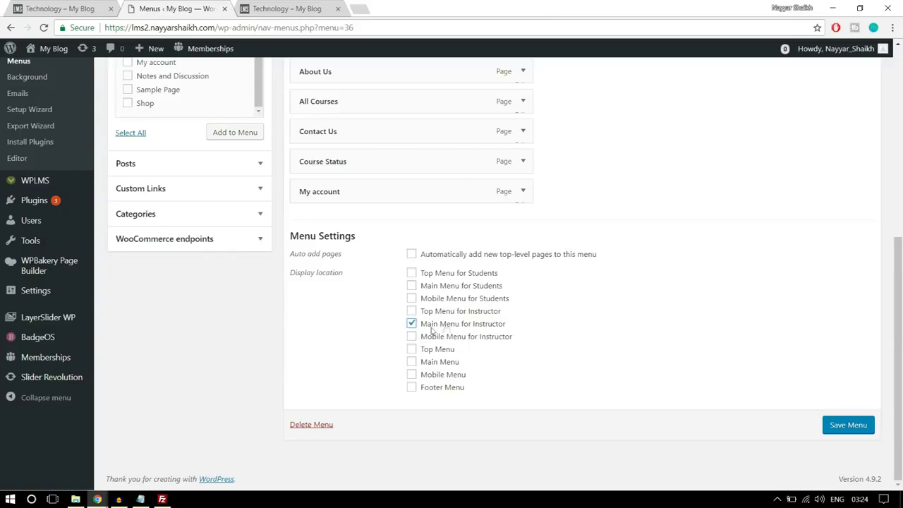
{"action": "left_click", "coordinate": [846, 424]}
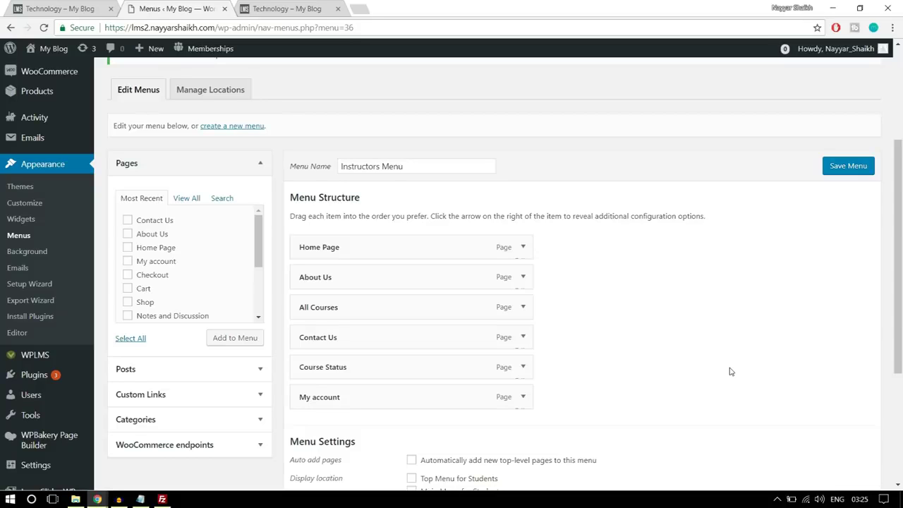
{"action": "scroll", "coordinate": [716, 340], "scroll_direction": "up", "scroll_amount": 3}
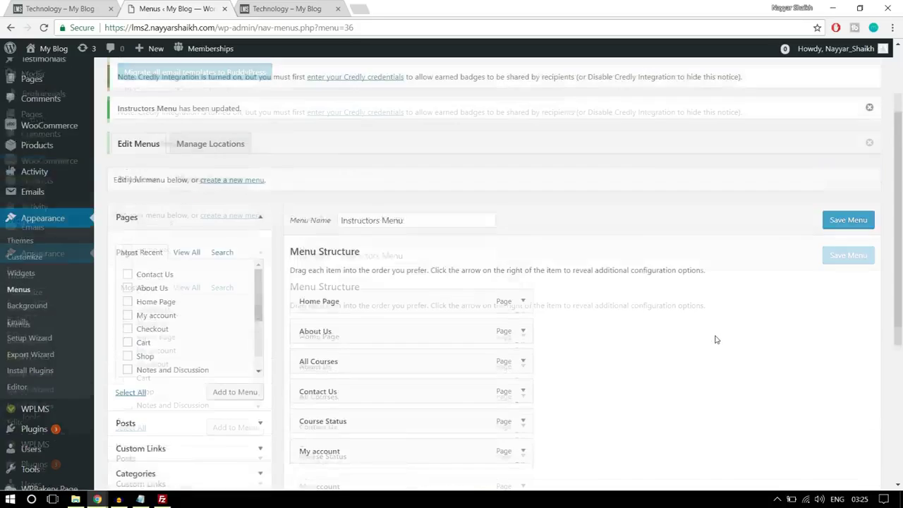
{"action": "mouse_move", "coordinate": [36, 201]}
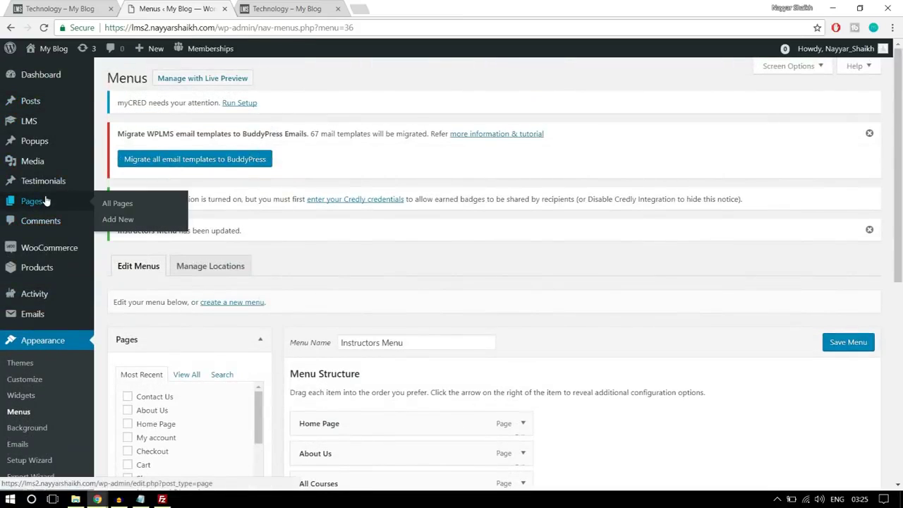
Open Pages > Add New in a new browser tab
{"action": "right_click", "coordinate": [118, 223]}
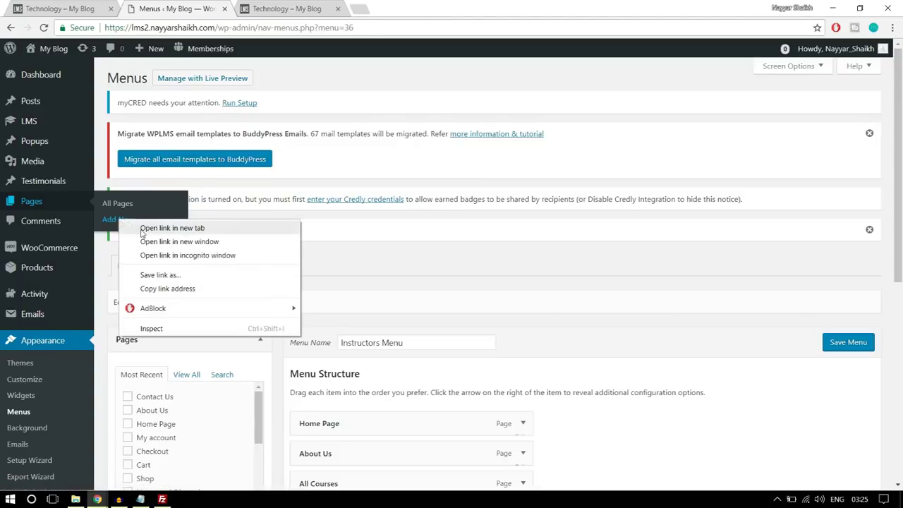
{"action": "left_click", "coordinate": [134, 228]}
{"action": "scroll", "coordinate": [512, 293], "scroll_direction": "down", "scroll_amount": 3}
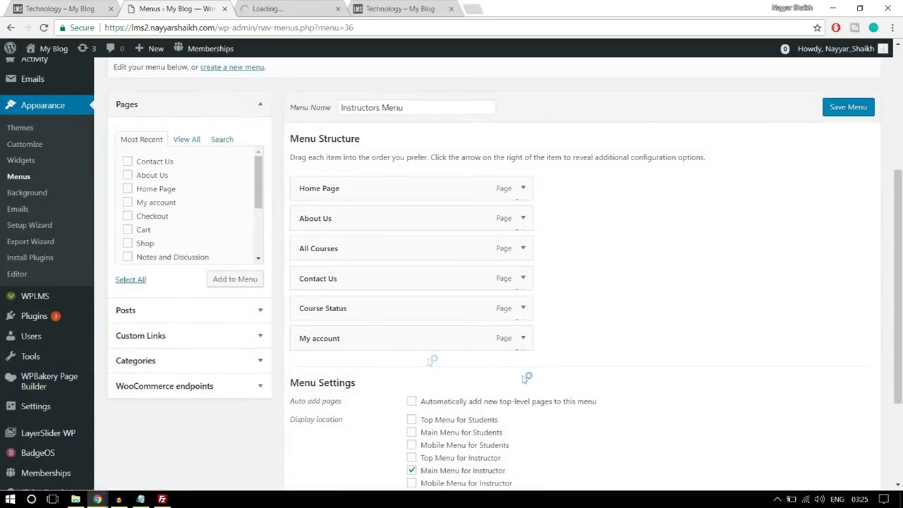
{"action": "left_click", "coordinate": [292, 7]}
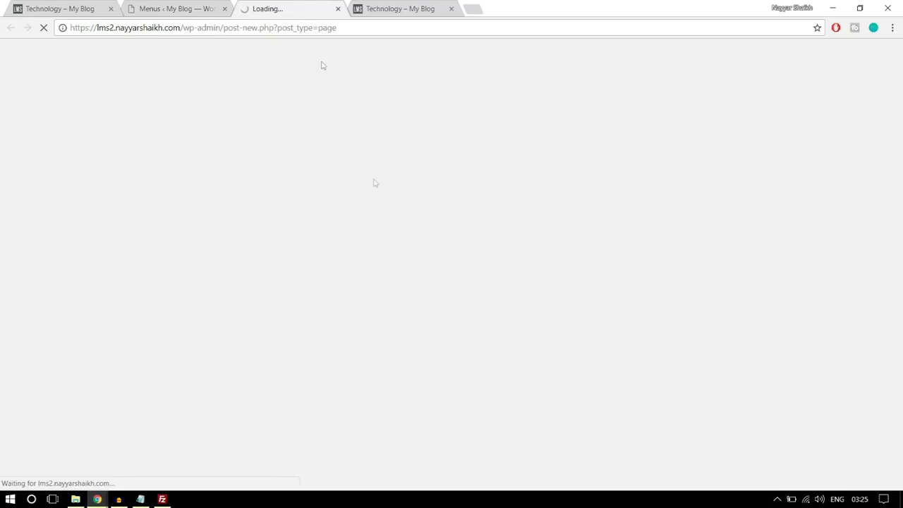
{"action": "left_click", "coordinate": [146, 5]}
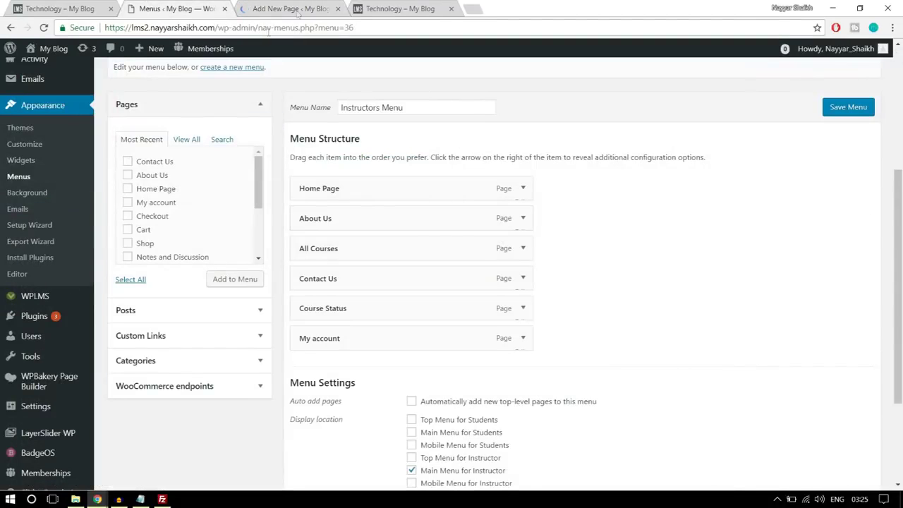
{"action": "left_click", "coordinate": [303, 7]}
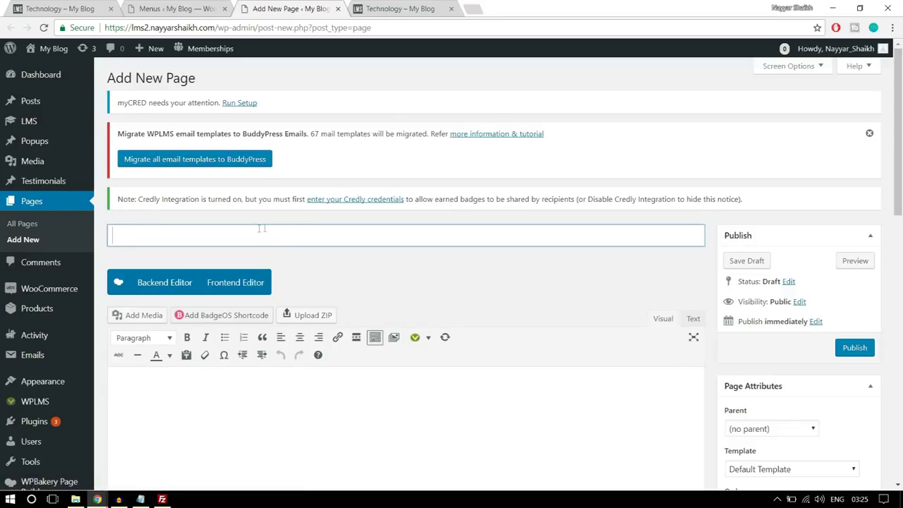
Title the page 'Create a Course', choose the Create Content template, and publish it
{"action": "type", "text": "Create a Course"}
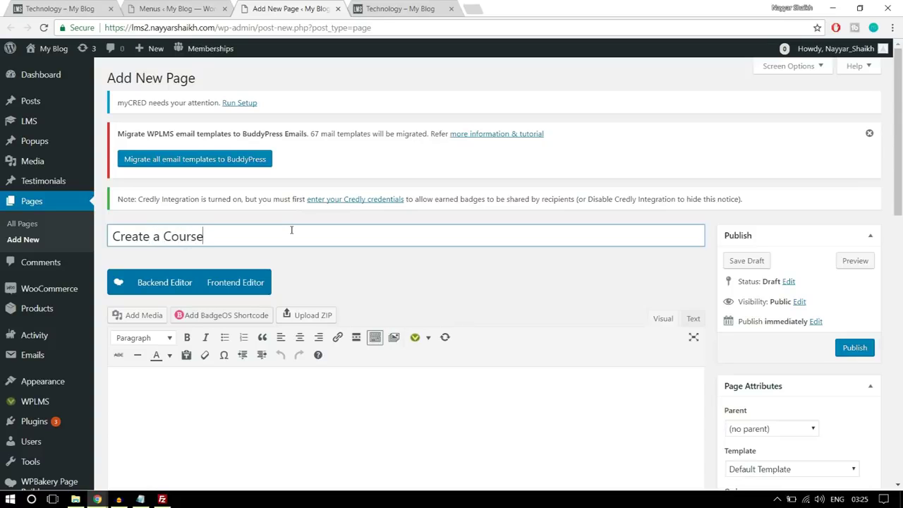
{"action": "scroll", "coordinate": [381, 221], "scroll_direction": "down", "scroll_amount": 3}
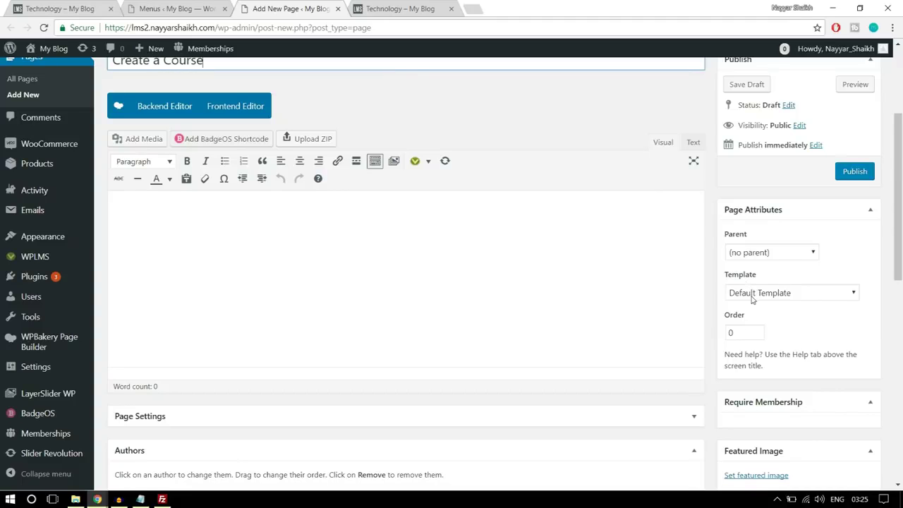
{"action": "left_click", "coordinate": [753, 293]}
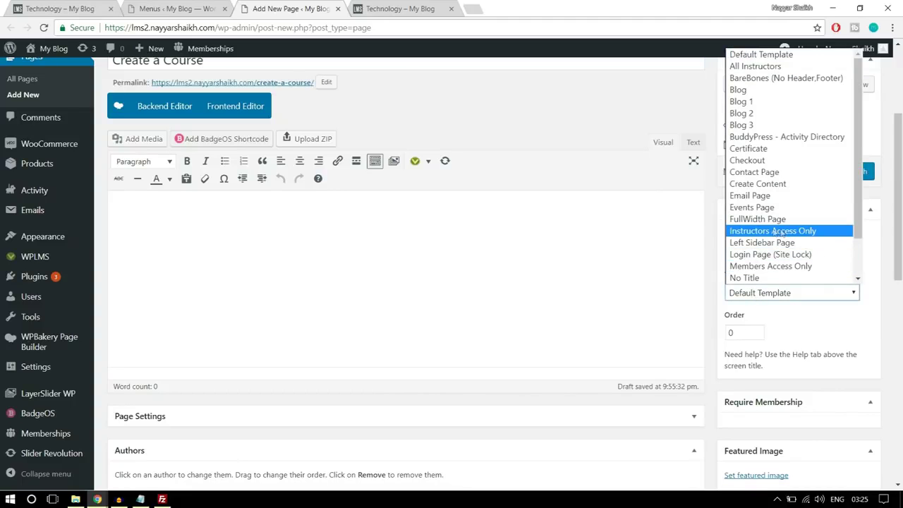
{"action": "left_click", "coordinate": [758, 183]}
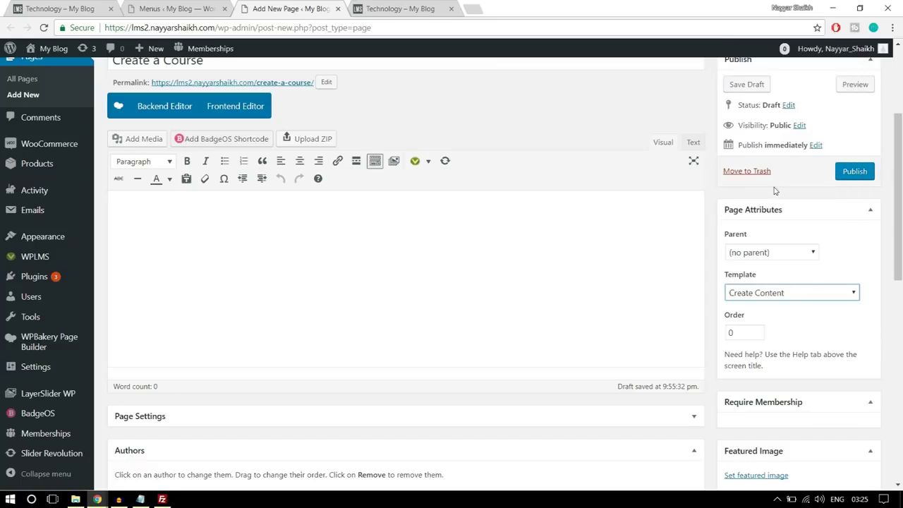
{"action": "left_click", "coordinate": [820, 312]}
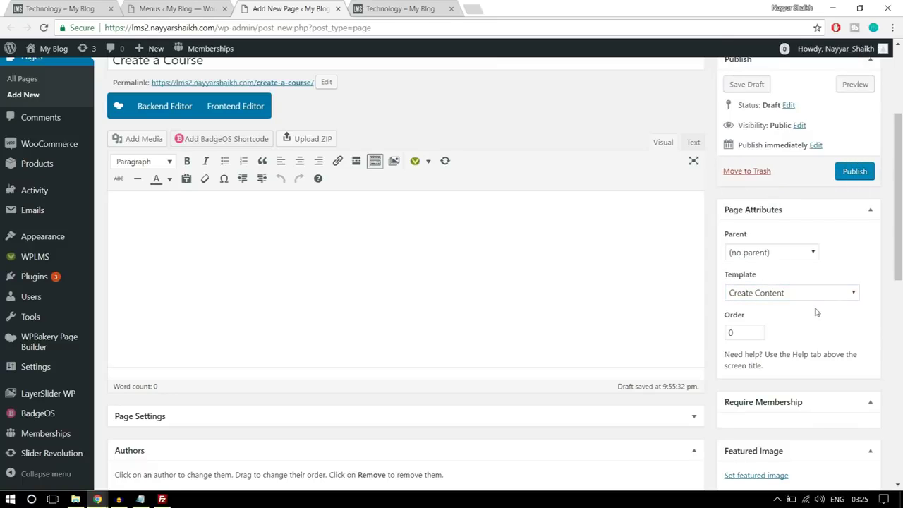
{"action": "scroll", "coordinate": [499, 271], "scroll_direction": "up", "scroll_amount": 1}
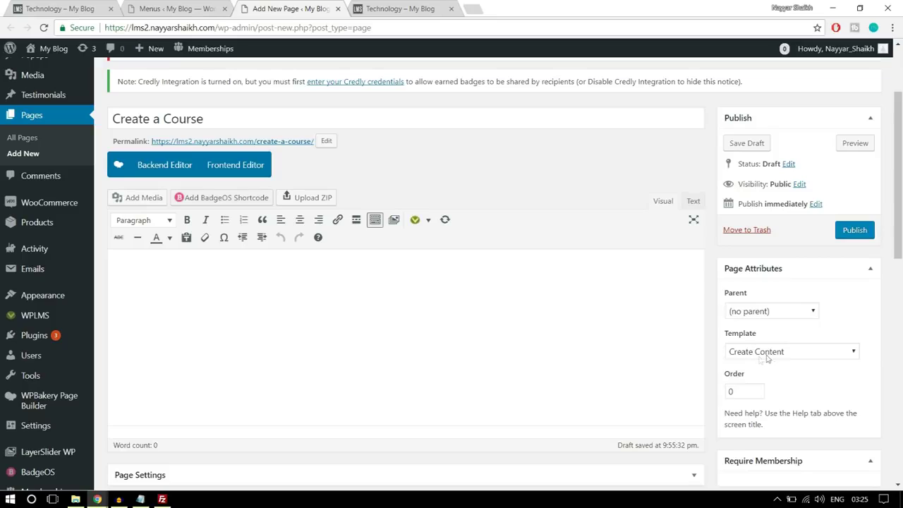
{"action": "left_click", "coordinate": [855, 236]}
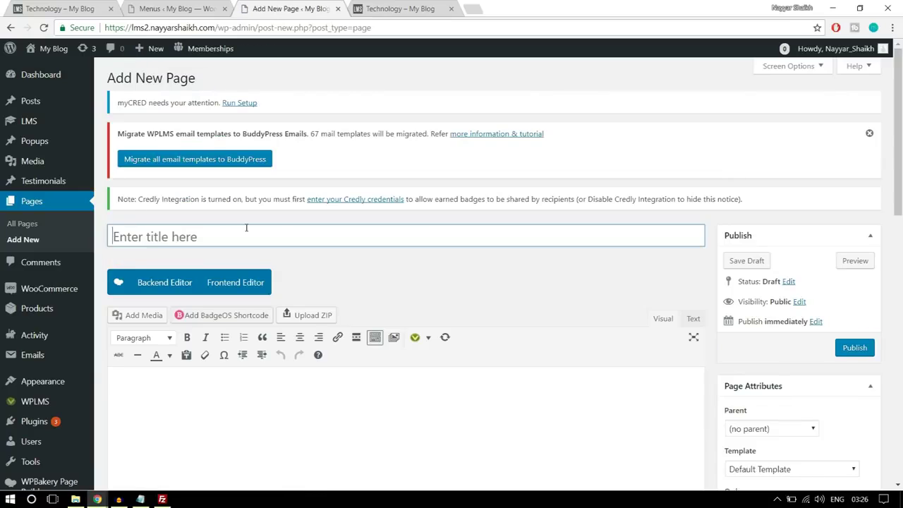
Publish a 'Become an Instructor' page using the Start Course Page template
{"action": "left_click", "coordinate": [246, 227]}
{"action": "type", "text": "Bec"}
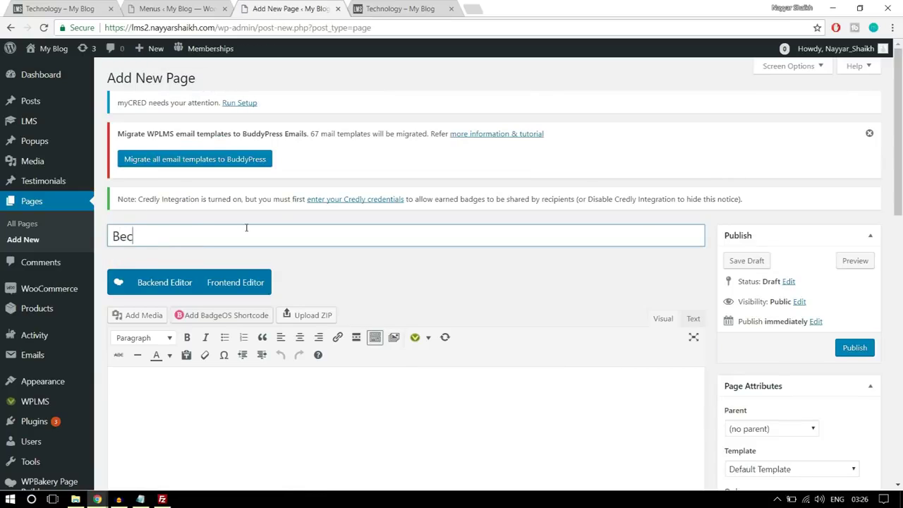
{"action": "type", "text": "ome an Instructor"}
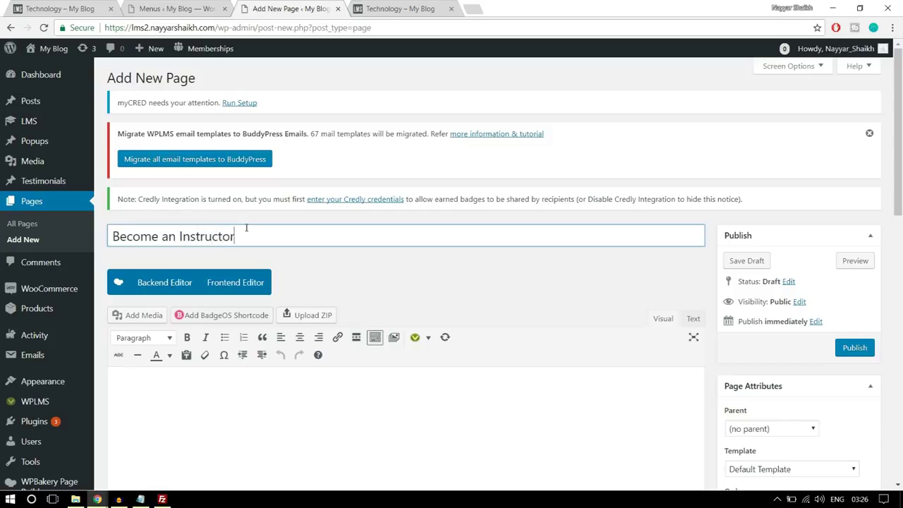
{"action": "scroll", "coordinate": [367, 206], "scroll_direction": "down", "scroll_amount": 1}
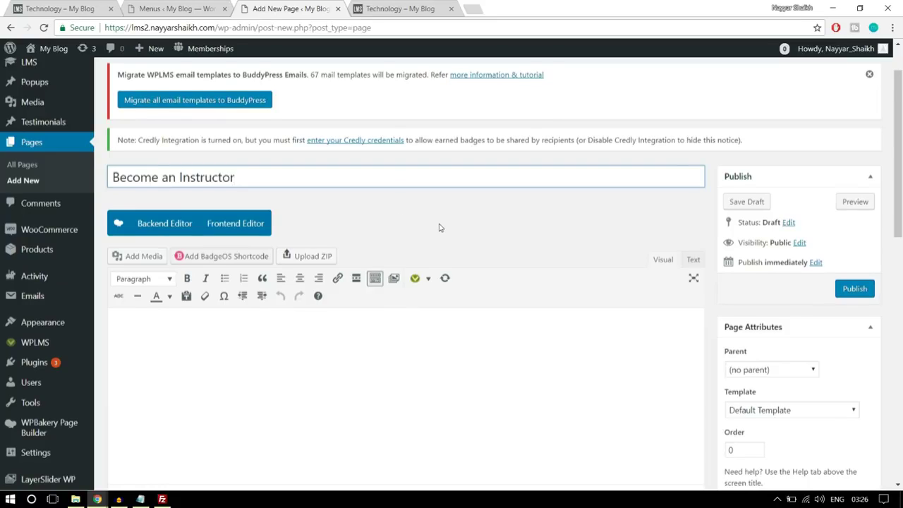
{"action": "scroll", "coordinate": [439, 226], "scroll_direction": "down", "scroll_amount": 2}
{"action": "left_click", "coordinate": [767, 293]}
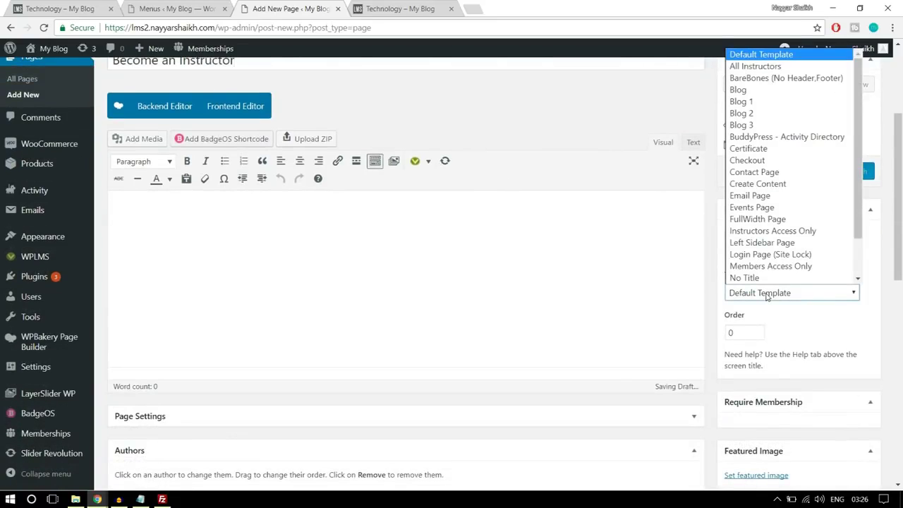
{"action": "scroll", "coordinate": [790, 275], "scroll_direction": "down", "scroll_amount": 2}
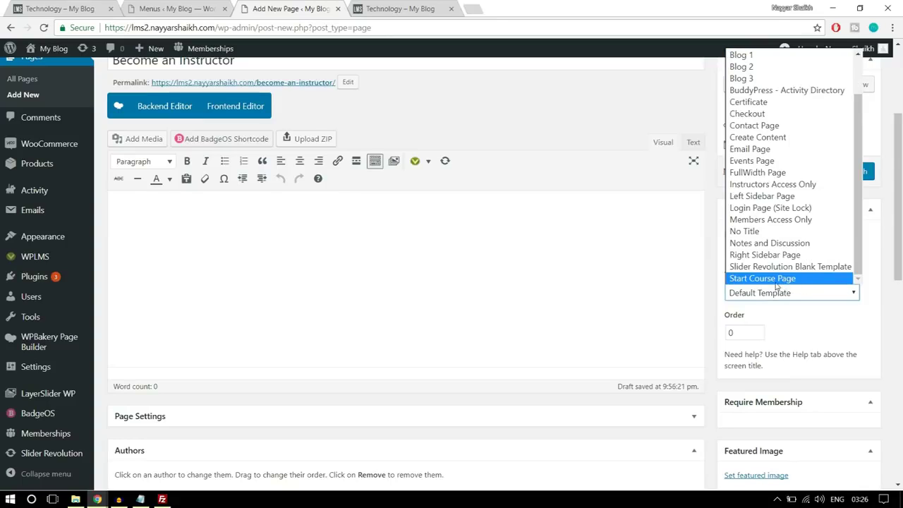
{"action": "left_click", "coordinate": [770, 279]}
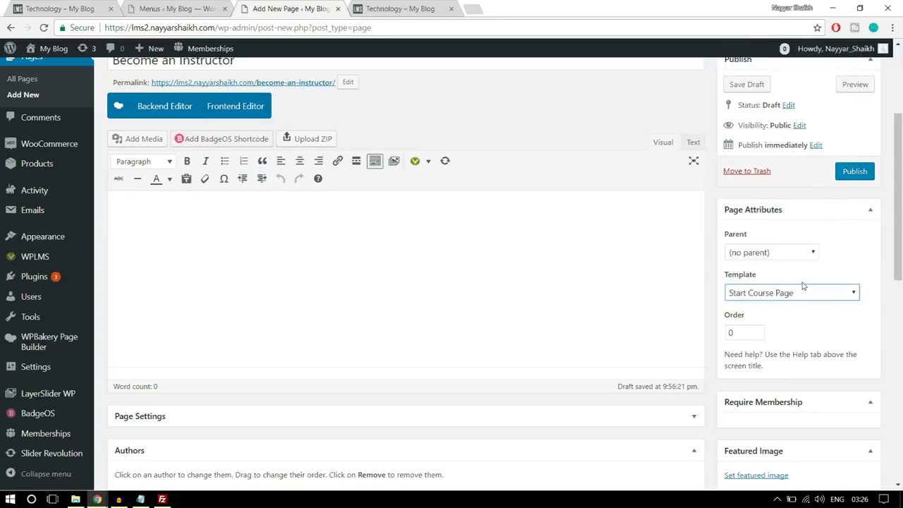
{"action": "left_click", "coordinate": [855, 173]}
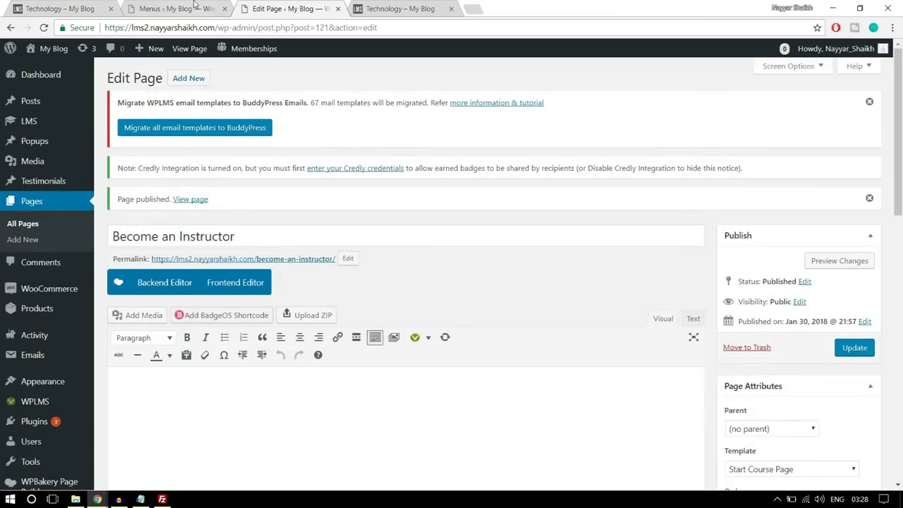
{"action": "left_click", "coordinate": [196, 6]}
Reload the Menus screen and add the Create a Course page to the Instructors Menu
{"action": "scroll", "coordinate": [498, 151], "scroll_direction": "up", "scroll_amount": 5}
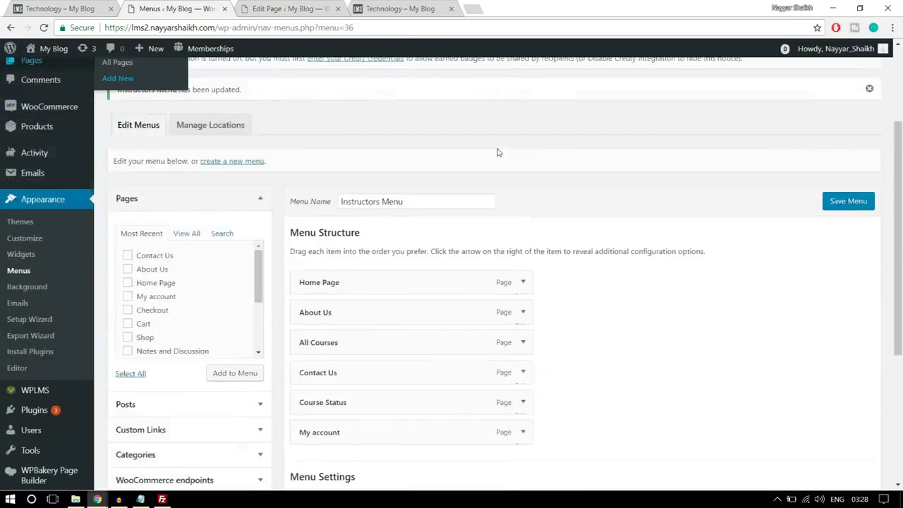
{"action": "left_click", "coordinate": [395, 27]}
{"action": "key", "text": "Return"}
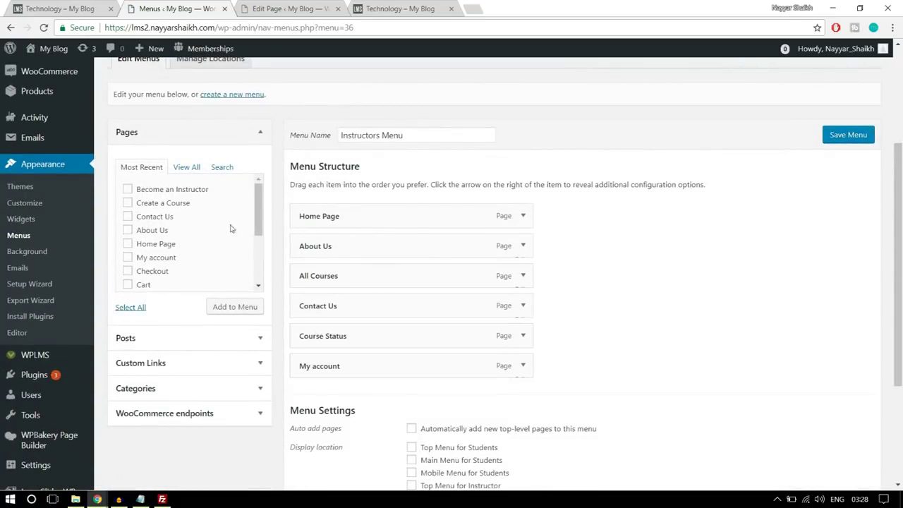
{"action": "left_click", "coordinate": [187, 168]}
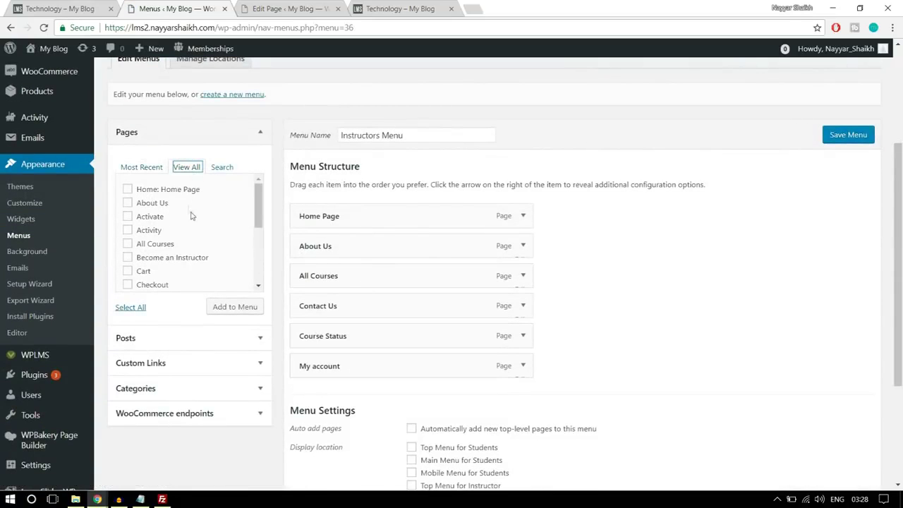
{"action": "scroll", "coordinate": [207, 253], "scroll_direction": "down", "scroll_amount": 2}
{"action": "left_click", "coordinate": [182, 271]}
{"action": "left_click", "coordinate": [230, 314]}
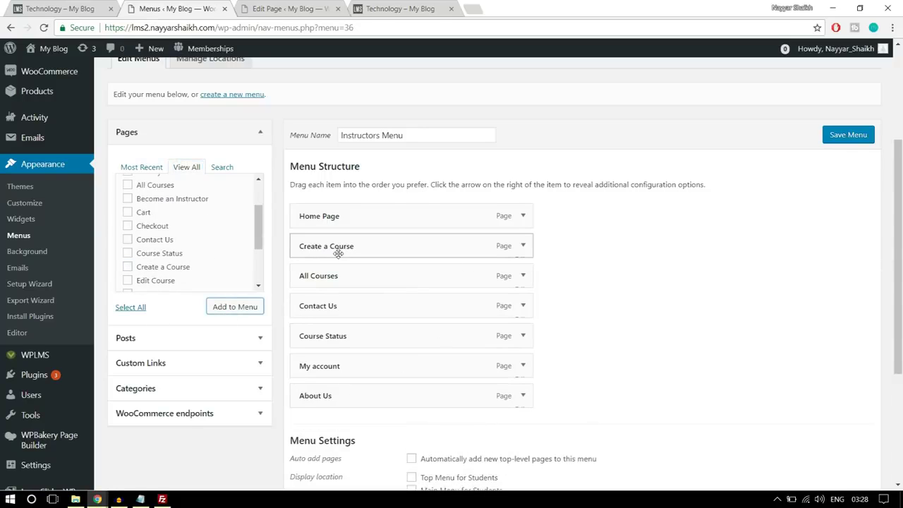
Place Create a Course second, right after Home Page, and save the Instructors Menu
{"action": "mouse_move", "coordinate": [343, 248]}
{"action": "left_mouse_down"}
{"action": "mouse_move", "coordinate": [346, 282]}
{"action": "mouse_move", "coordinate": [347, 248]}
{"action": "left_mouse_up"}
{"action": "left_click", "coordinate": [523, 246]}
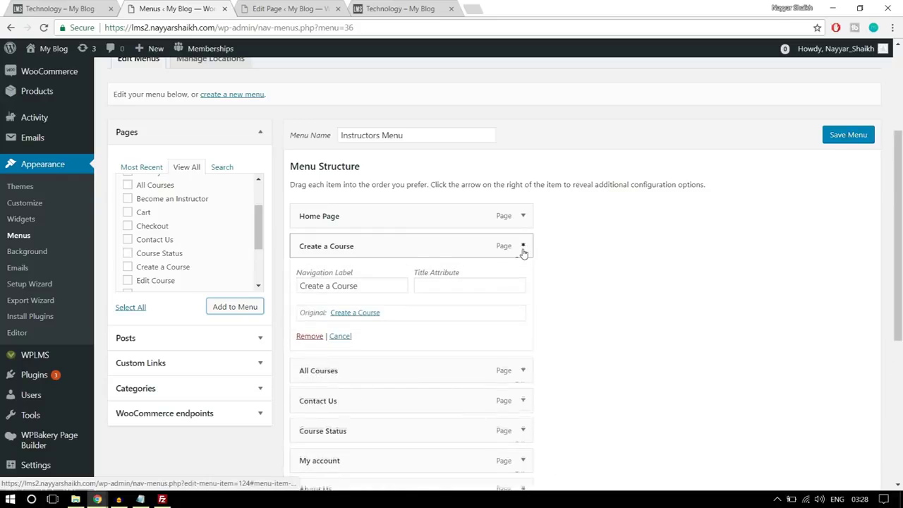
{"action": "left_click", "coordinate": [523, 246]}
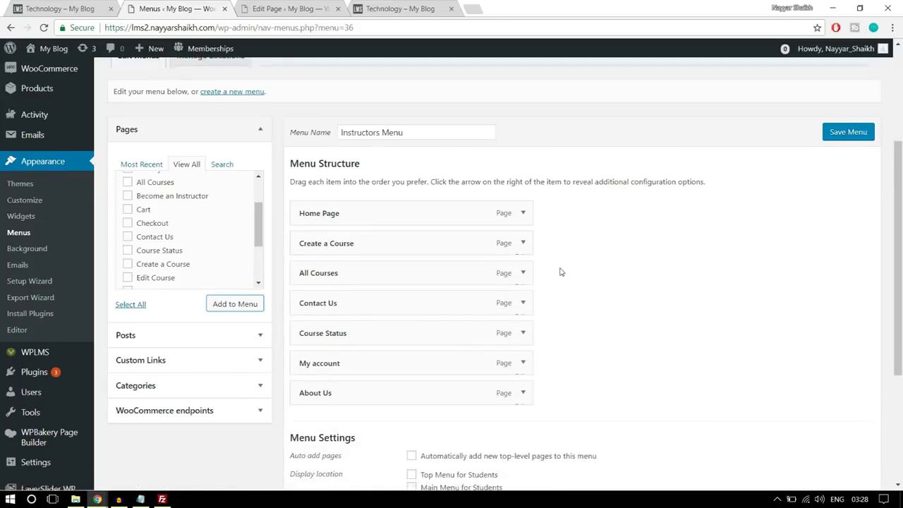
{"action": "scroll", "coordinate": [521, 364], "scroll_direction": "down", "scroll_amount": 2}
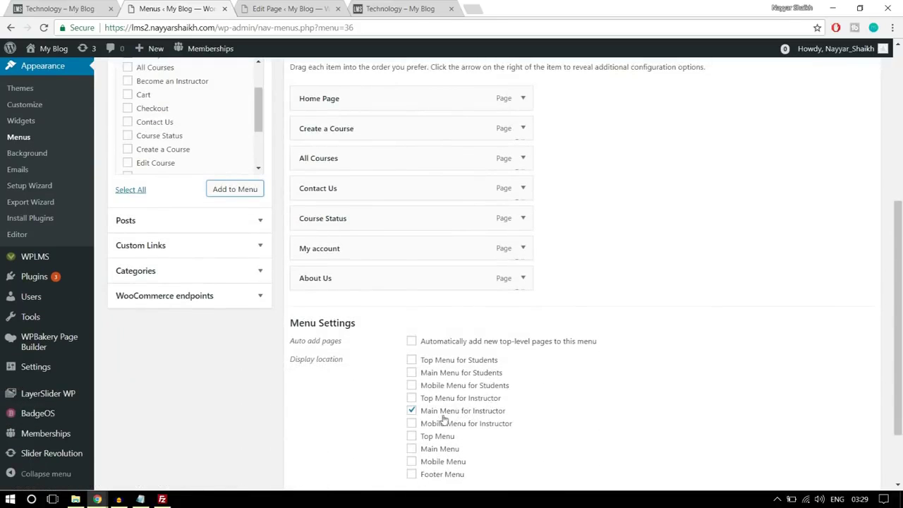
{"action": "scroll", "coordinate": [479, 415], "scroll_direction": "down", "scroll_amount": 2}
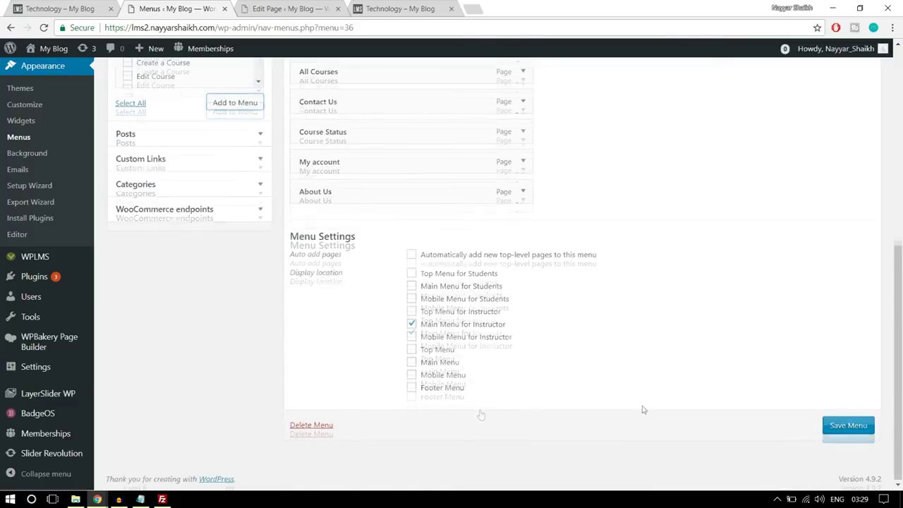
{"action": "left_click", "coordinate": [854, 426]}
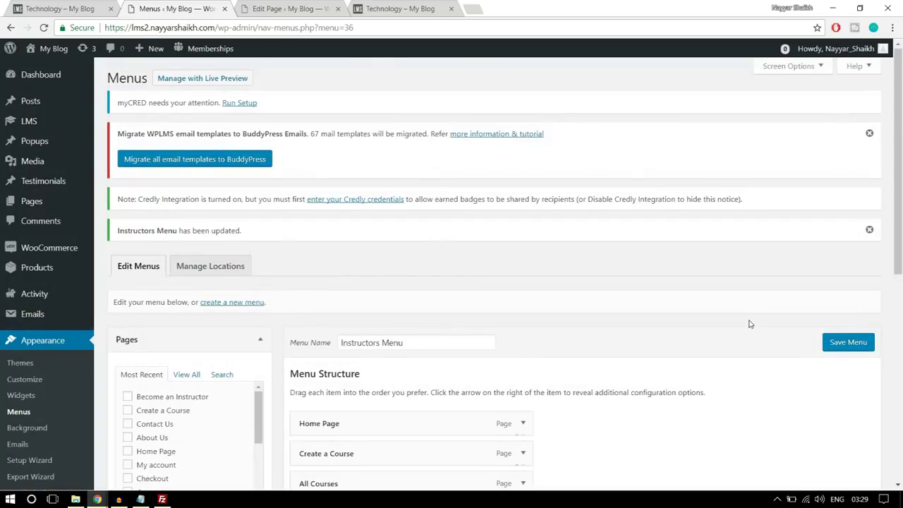
{"action": "scroll", "coordinate": [751, 324], "scroll_direction": "down", "scroll_amount": 3}
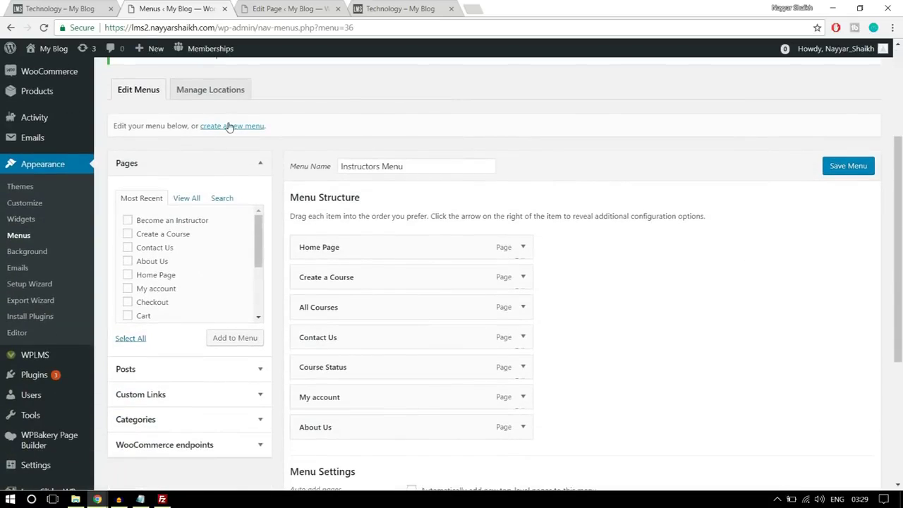
{"action": "left_click", "coordinate": [230, 127]}
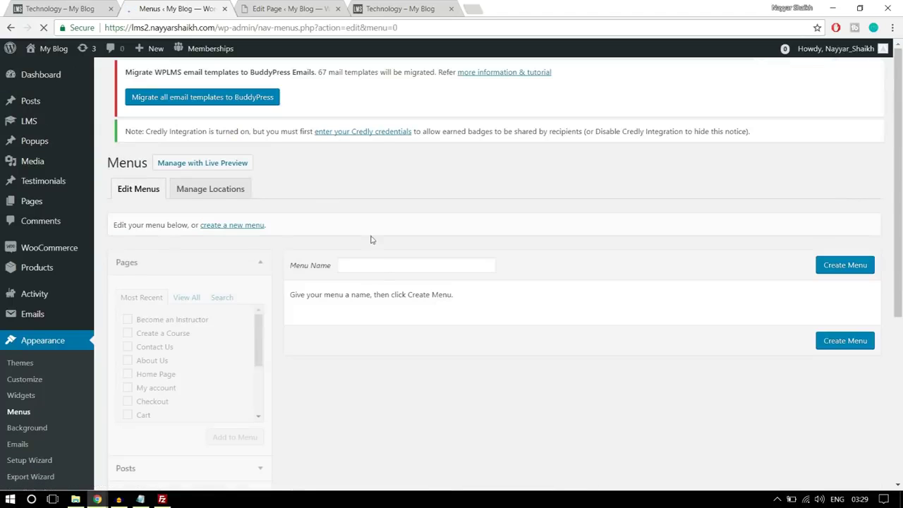
Create a new menu named 'Student Menu'
{"action": "left_click", "coordinate": [380, 278]}
{"action": "type", "text": "Student Menu"}
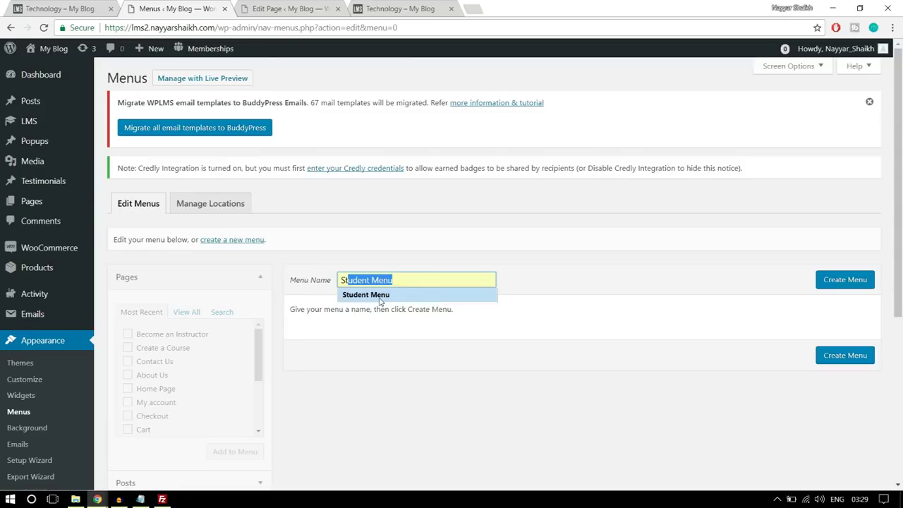
{"action": "left_click", "coordinate": [379, 297]}
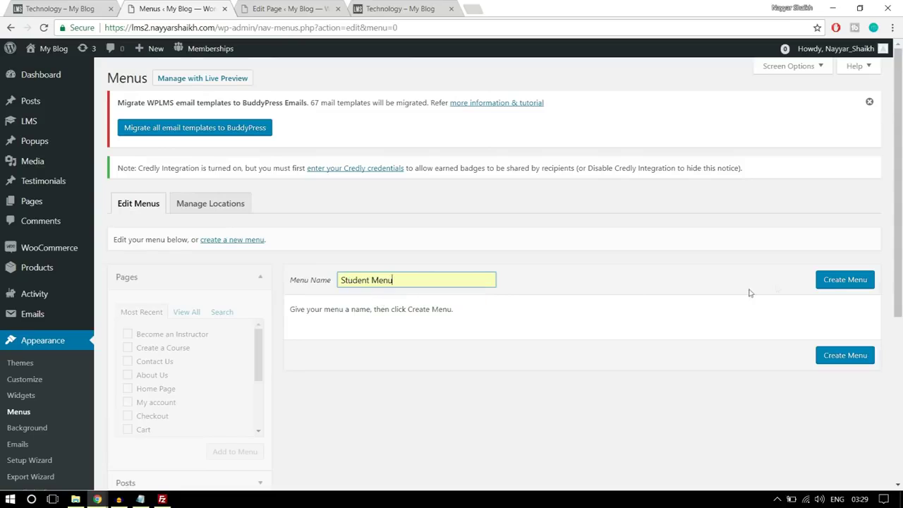
{"action": "left_click", "coordinate": [831, 282]}
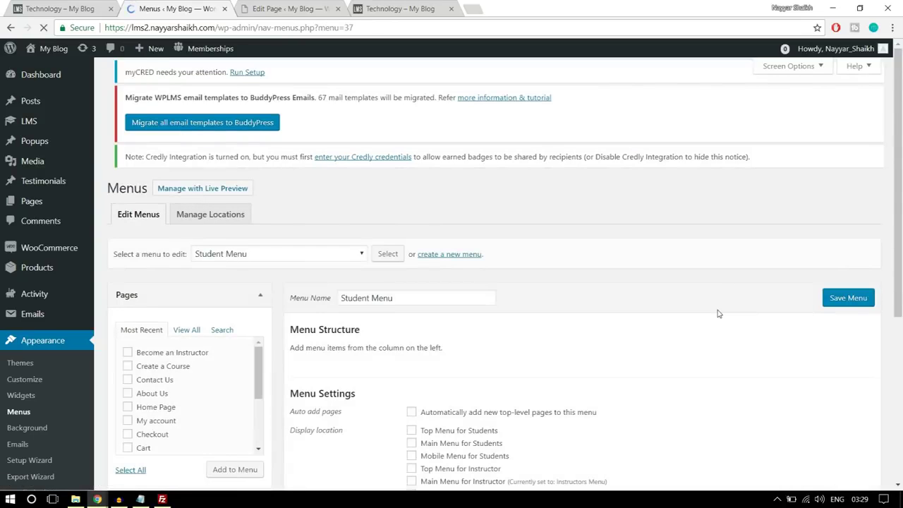
Add Home Page, About Us, All Courses, Become an Instructor, Contact Us and My account to it
{"action": "scroll", "coordinate": [273, 273], "scroll_direction": "down", "scroll_amount": 1}
{"action": "left_click", "coordinate": [187, 292]}
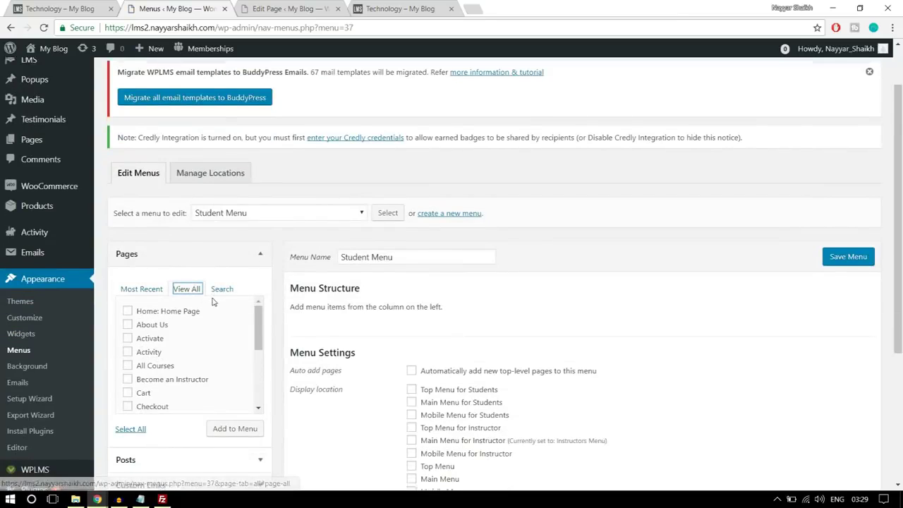
{"action": "scroll", "coordinate": [186, 295], "scroll_direction": "down", "scroll_amount": 1}
{"action": "left_click", "coordinate": [159, 259]}
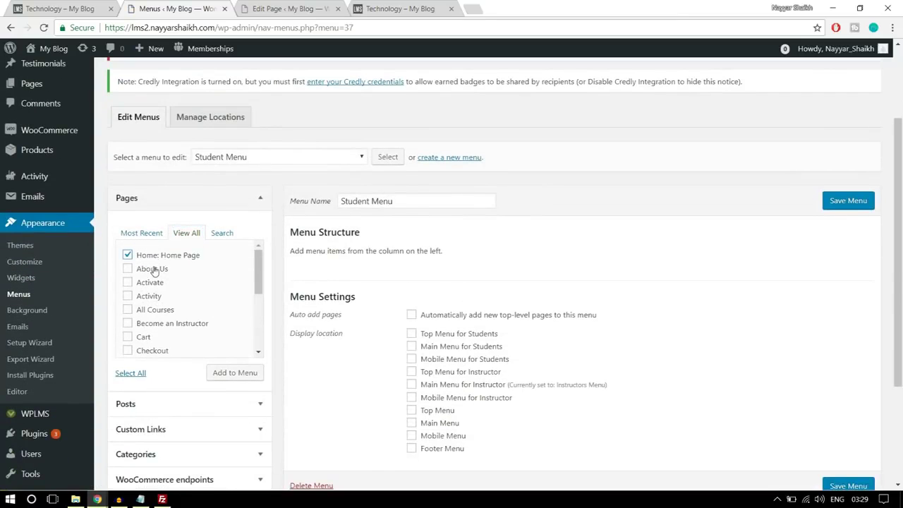
{"action": "left_click", "coordinate": [155, 272]}
{"action": "left_click", "coordinate": [158, 313]}
{"action": "scroll", "coordinate": [210, 288], "scroll_direction": "down", "scroll_amount": 1}
{"action": "left_click", "coordinate": [190, 271]}
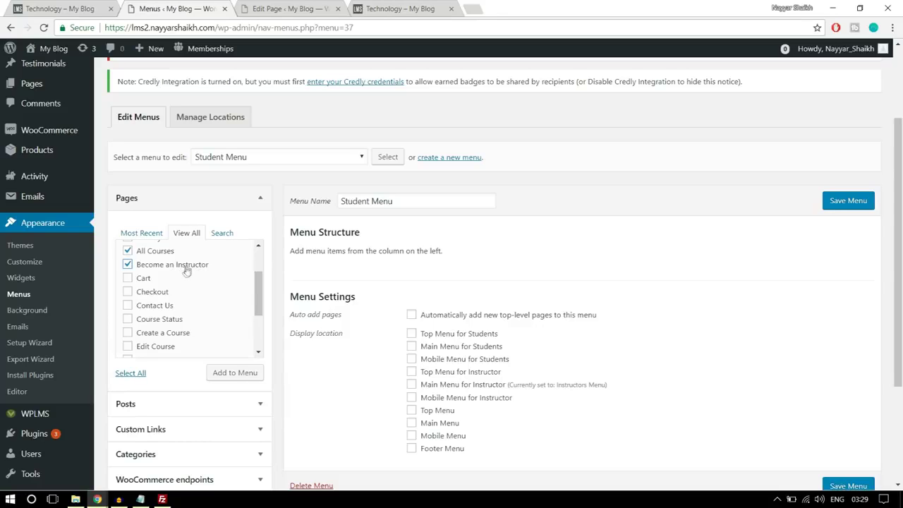
{"action": "left_click", "coordinate": [170, 305]}
{"action": "scroll", "coordinate": [179, 317], "scroll_direction": "down", "scroll_amount": 1}
{"action": "left_click", "coordinate": [177, 277]}
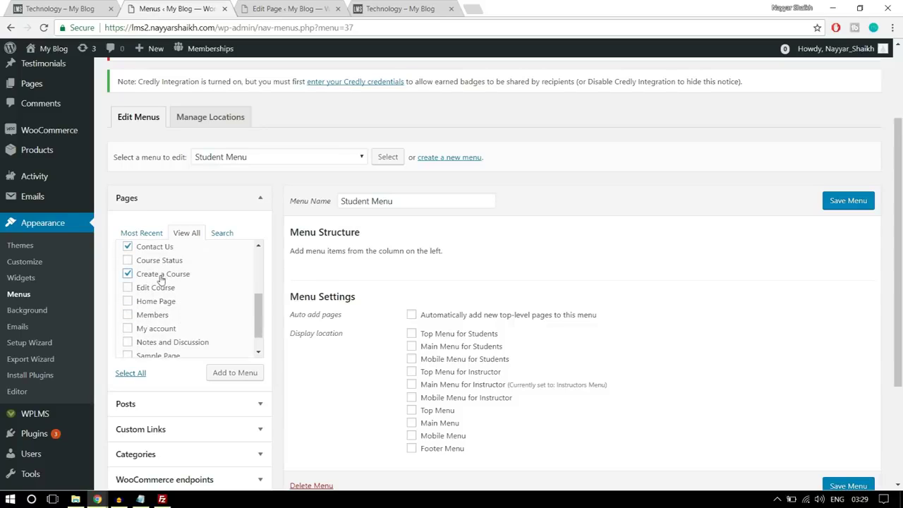
{"action": "left_click", "coordinate": [168, 276]}
{"action": "left_click", "coordinate": [170, 330]}
{"action": "scroll", "coordinate": [214, 320], "scroll_direction": "down", "scroll_amount": 1}
{"action": "left_click", "coordinate": [233, 374]}
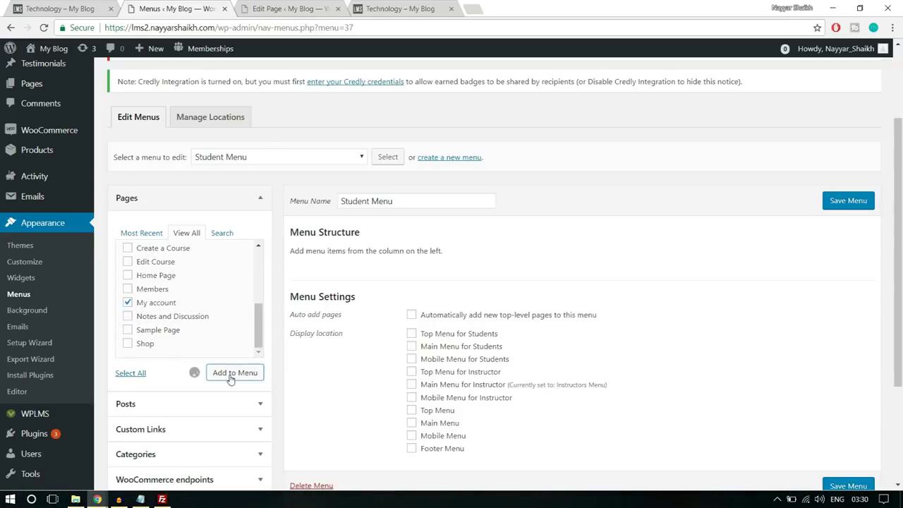
Make the Student Menu the Main Menu for Students and save it
{"action": "scroll", "coordinate": [550, 349], "scroll_direction": "down", "scroll_amount": 1}
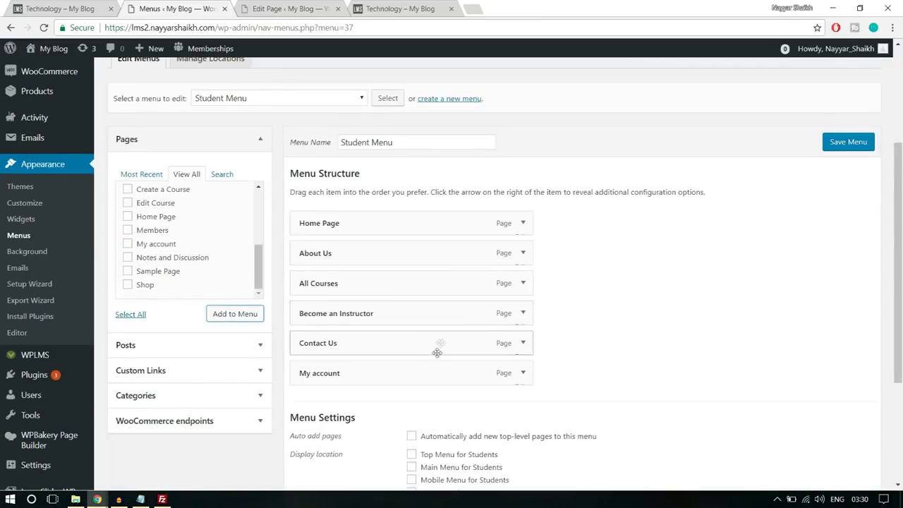
{"action": "left_click_drag", "start_coordinate": [369, 289], "coordinate": [381, 260]}
{"action": "scroll", "coordinate": [689, 290], "scroll_direction": "down", "scroll_amount": 2}
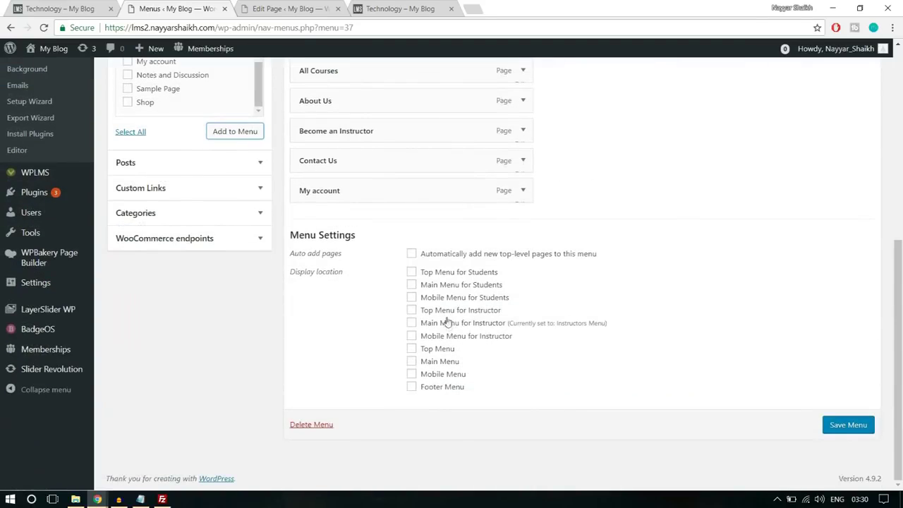
{"action": "left_click", "coordinate": [437, 287]}
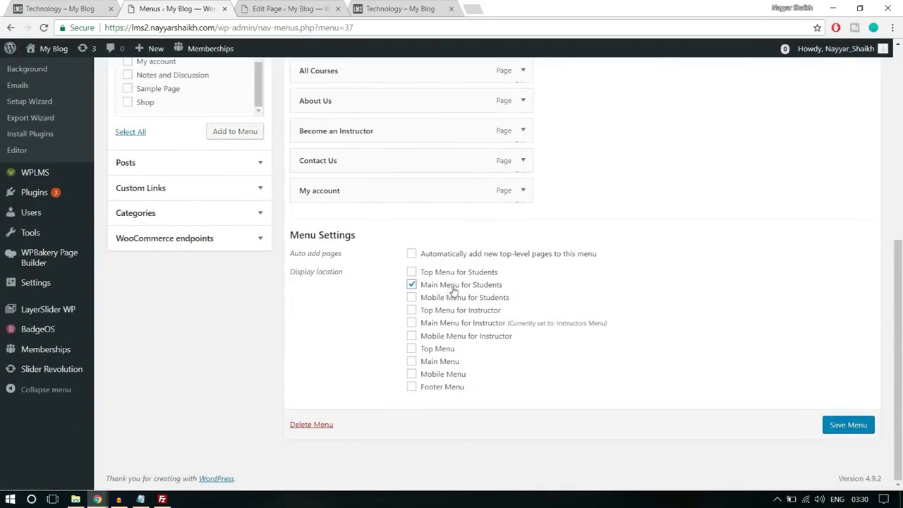
{"action": "left_click", "coordinate": [849, 425]}
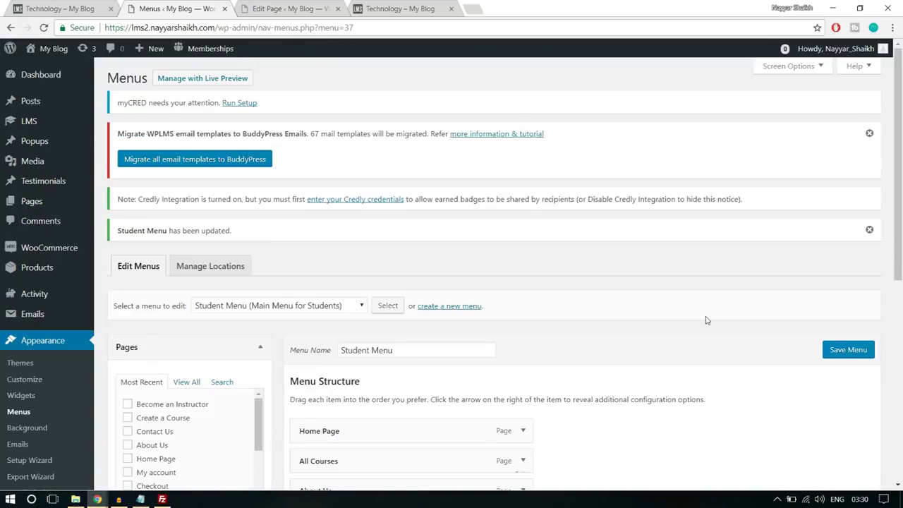
{"action": "scroll", "coordinate": [706, 322], "scroll_direction": "down", "scroll_amount": 1}
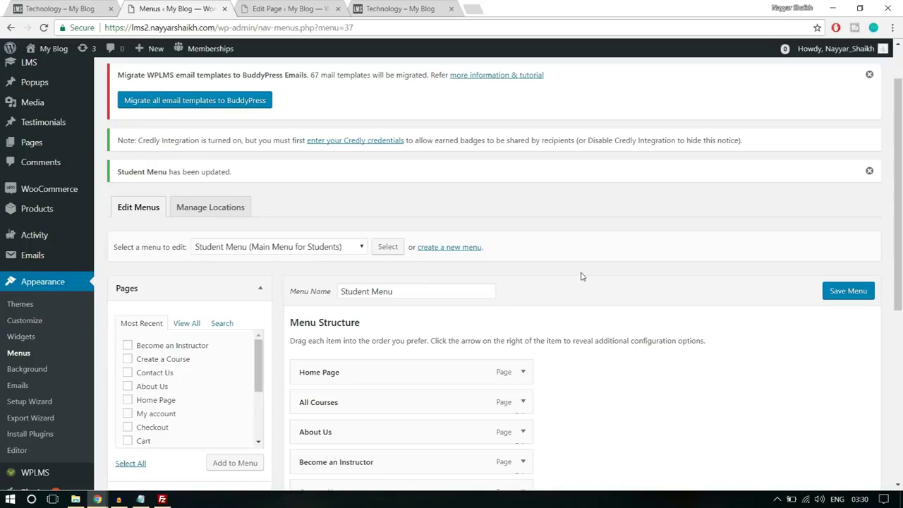
Create a 'Primary Menu' displayed in the Main Menu location
{"action": "left_click", "coordinate": [466, 248]}
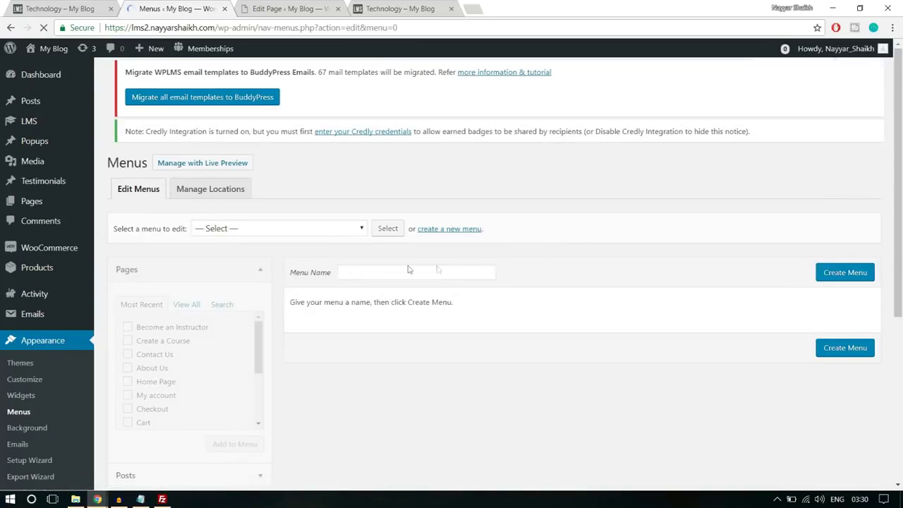
{"action": "left_click", "coordinate": [394, 282]}
{"action": "type", "text": "Pr"}
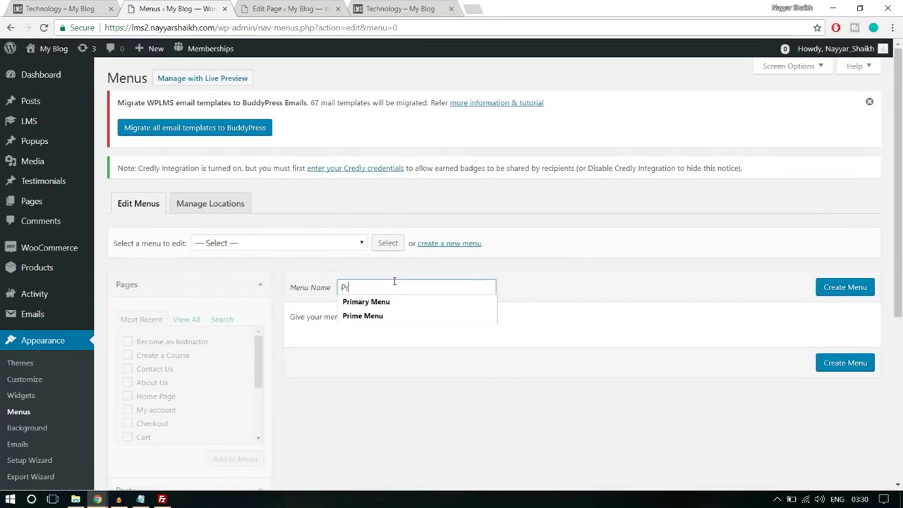
{"action": "left_click", "coordinate": [390, 301]}
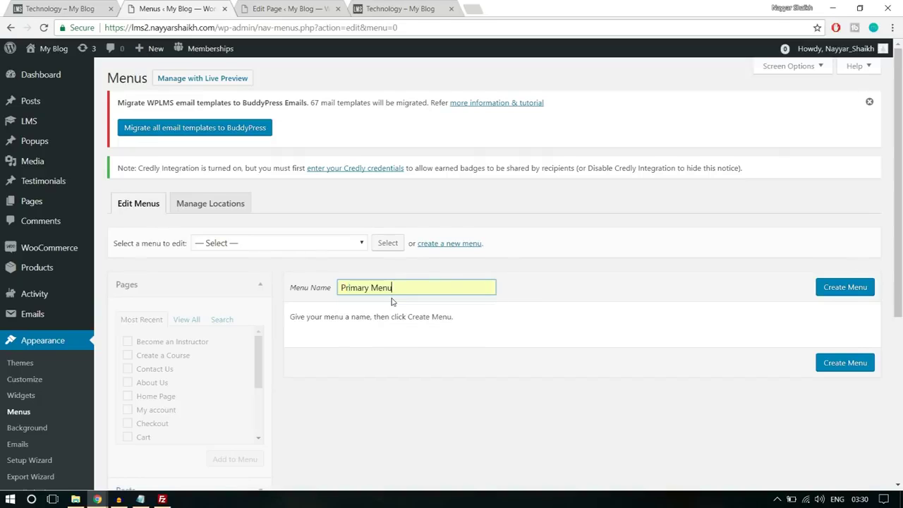
{"action": "left_click", "coordinate": [848, 288]}
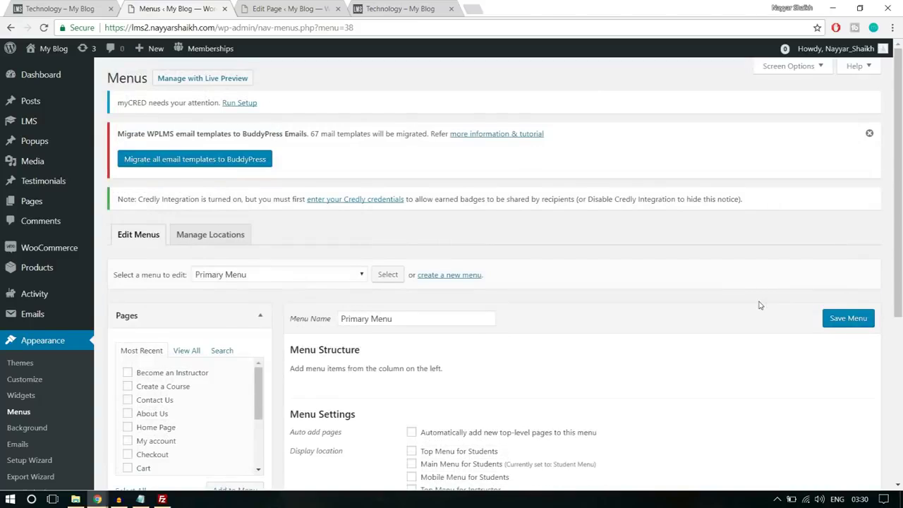
{"action": "scroll", "coordinate": [759, 305], "scroll_direction": "down", "scroll_amount": 3}
{"action": "left_click", "coordinate": [442, 366]}
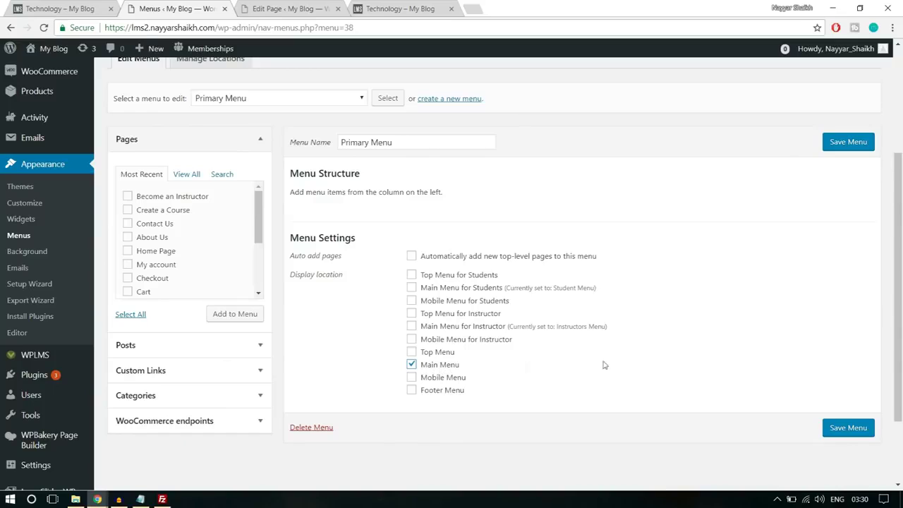
Add Home Page, About Us, All Courses, Become an Instructor, Contact Us and My account to it
{"action": "scroll", "coordinate": [613, 364], "scroll_direction": "up", "scroll_amount": 1}
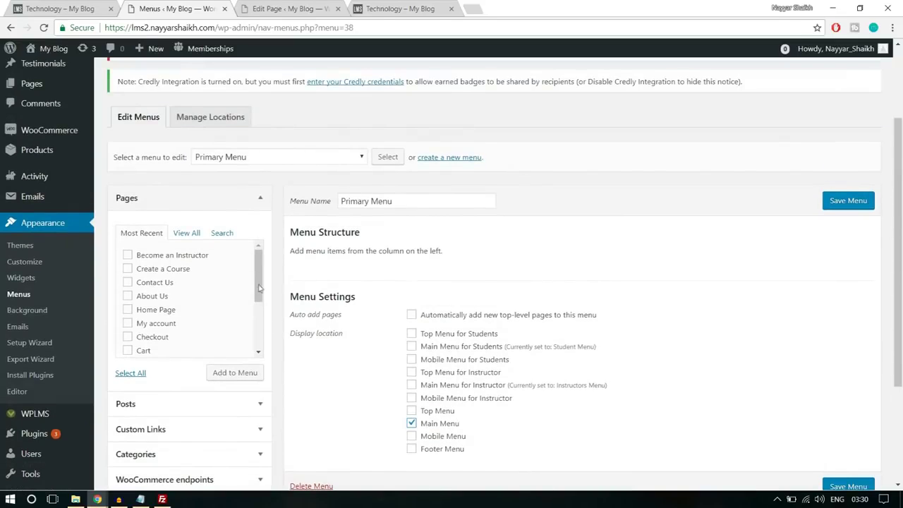
{"action": "left_click", "coordinate": [187, 233]}
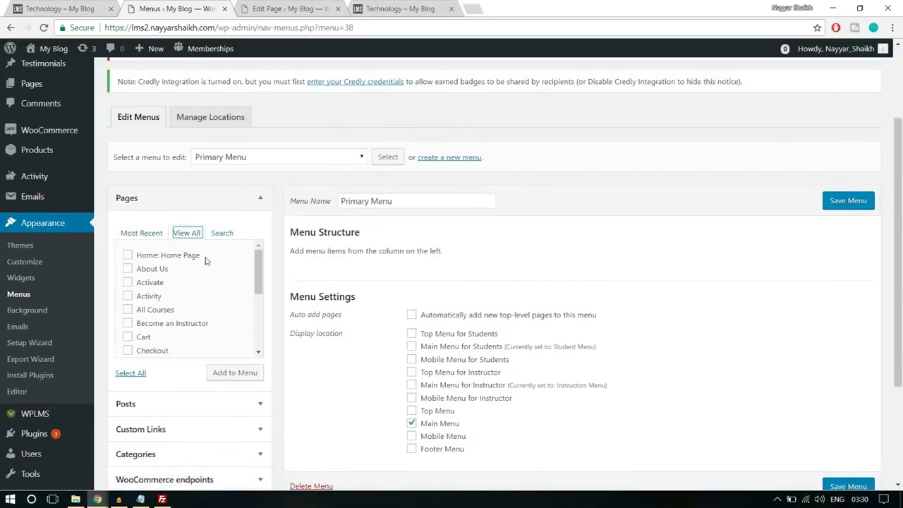
{"action": "left_click", "coordinate": [175, 260]}
{"action": "left_click", "coordinate": [154, 311]}
{"action": "scroll", "coordinate": [158, 314], "scroll_direction": "down", "scroll_amount": 1}
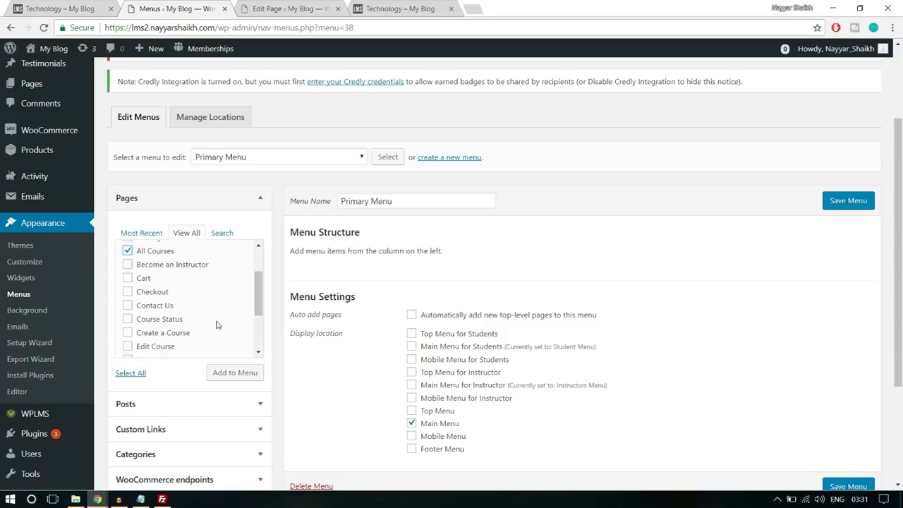
{"action": "scroll", "coordinate": [216, 324], "scroll_direction": "down", "scroll_amount": 1}
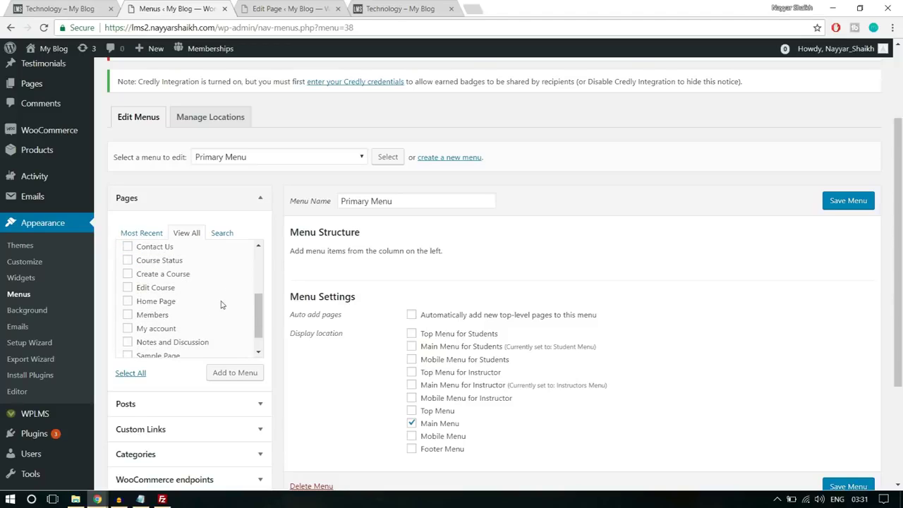
{"action": "scroll", "coordinate": [214, 314], "scroll_direction": "down", "scroll_amount": 1}
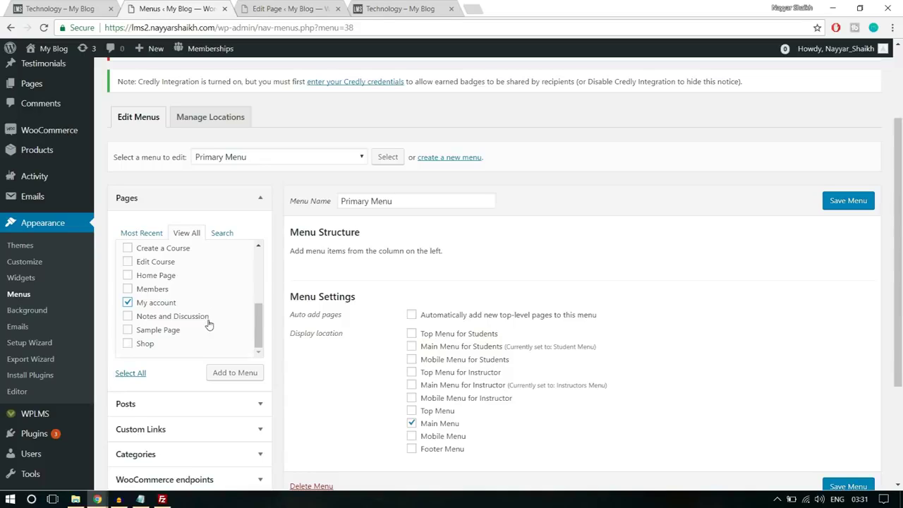
{"action": "scroll", "coordinate": [201, 328], "scroll_direction": "up", "scroll_amount": 2}
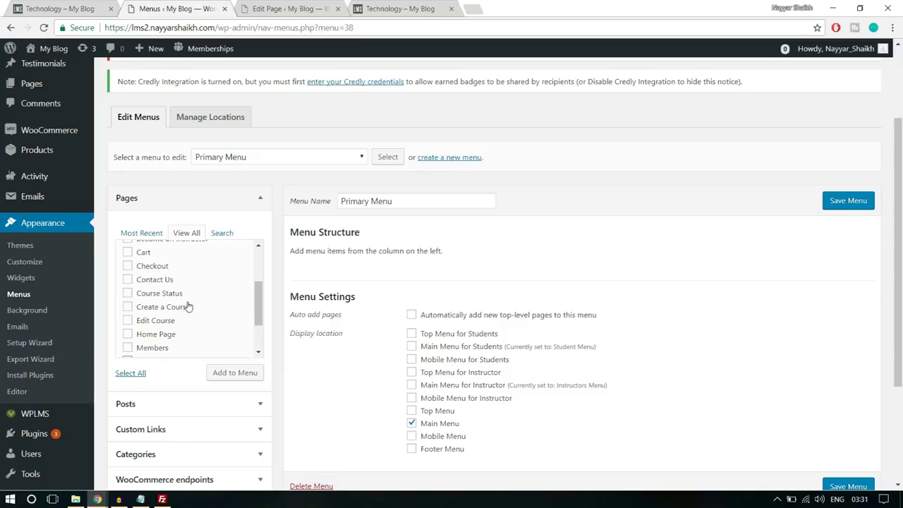
{"action": "scroll", "coordinate": [181, 319], "scroll_direction": "up", "scroll_amount": 2}
{"action": "left_click", "coordinate": [141, 338]}
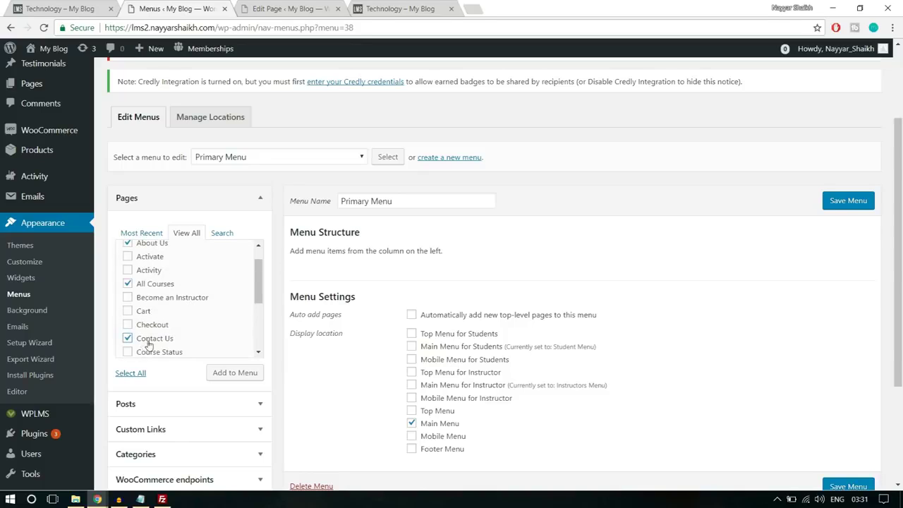
{"action": "left_click", "coordinate": [162, 302]}
{"action": "left_click", "coordinate": [245, 376]}
{"action": "scroll", "coordinate": [736, 289], "scroll_direction": "down", "scroll_amount": 1}
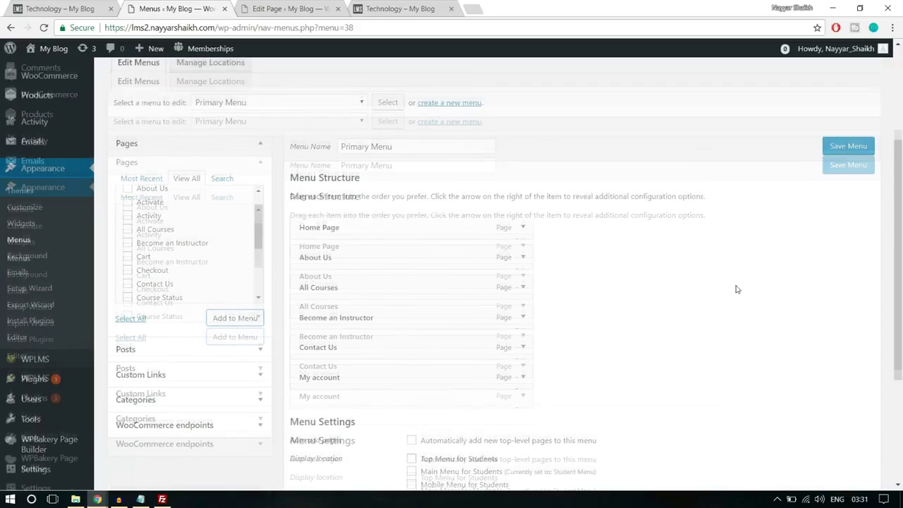
{"action": "scroll", "coordinate": [736, 289], "scroll_direction": "down", "scroll_amount": 1}
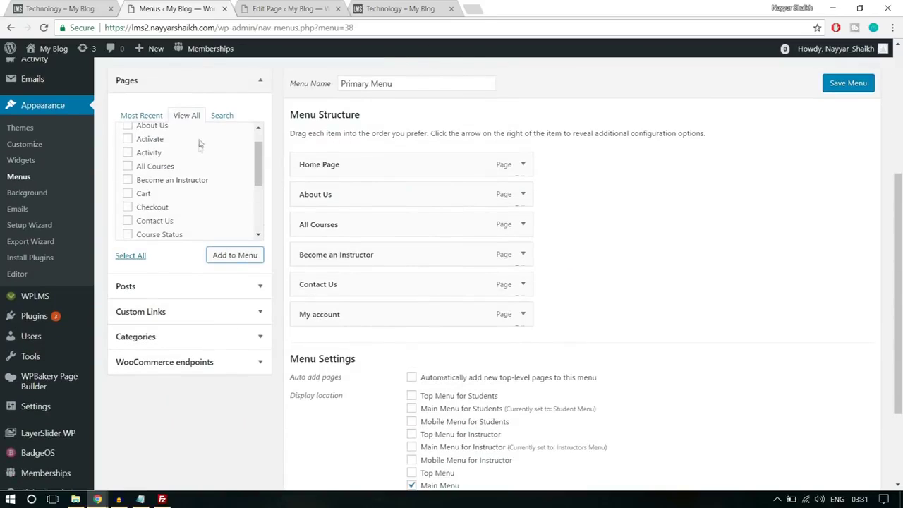
{"action": "left_click", "coordinate": [183, 315]}
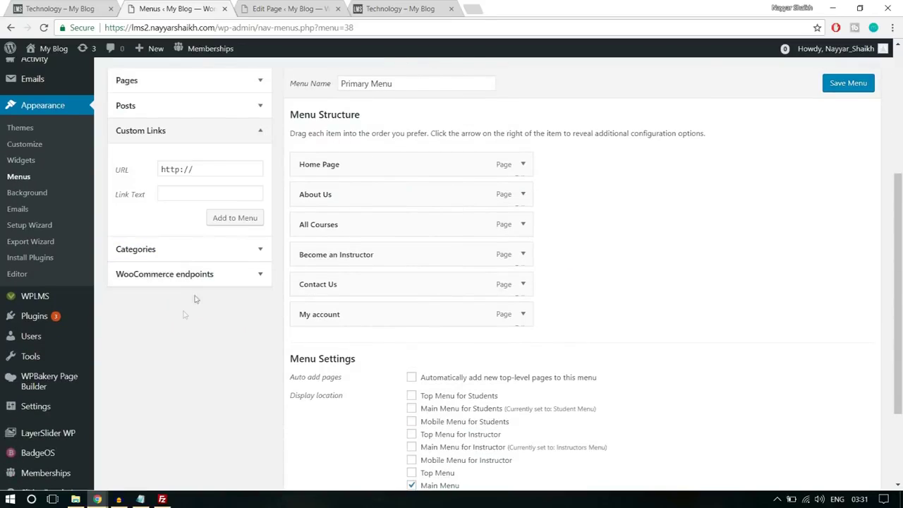
Add a 'Register' custom link pointing to the site's /register address
{"action": "left_click_drag", "start_coordinate": [219, 27], "coordinate": [67, 27]}
{"action": "key", "text": "ctrl+c"}
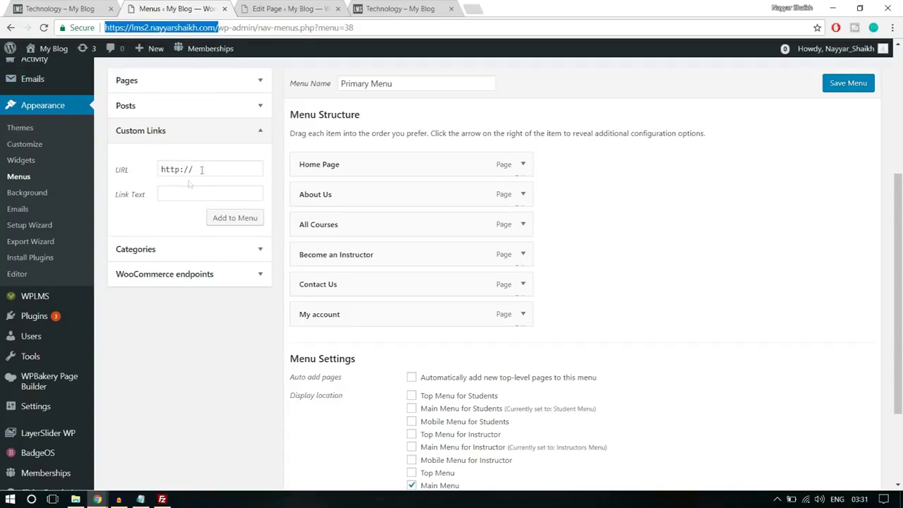
{"action": "triple_click", "coordinate": [185, 169]}
{"action": "key", "text": "ctrl+v"}
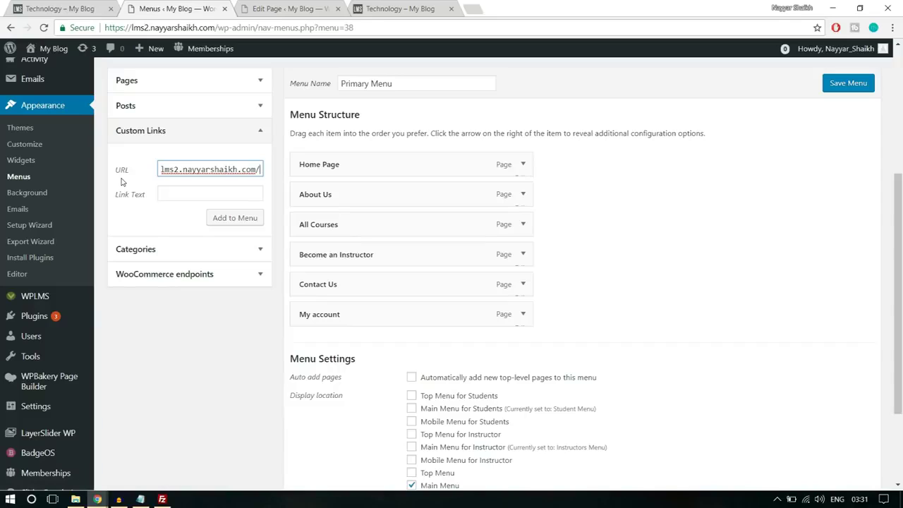
{"action": "type", "text": "reister"}
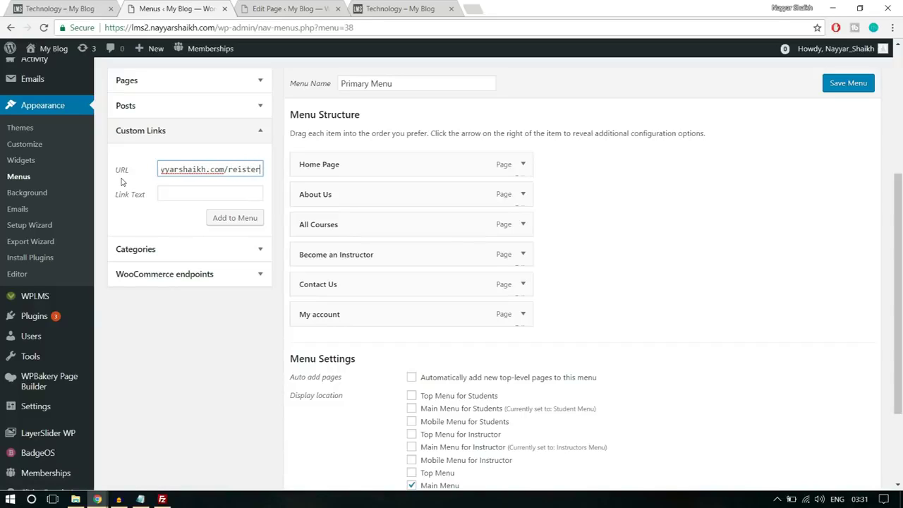
{"action": "left_click", "coordinate": [238, 169]}
{"action": "type", "text": "g"}
{"action": "type", "text": "g"}
{"action": "left_click", "coordinate": [205, 192]}
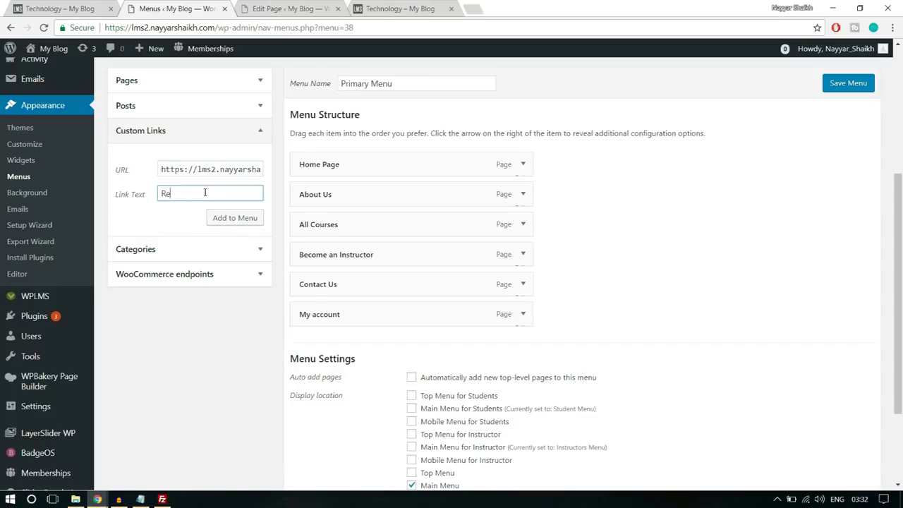
{"action": "left_click", "coordinate": [227, 217]}
Move Register directly below All Courses and save the Primary Menu
{"action": "left_click_drag", "start_coordinate": [407, 337], "coordinate": [382, 257]}
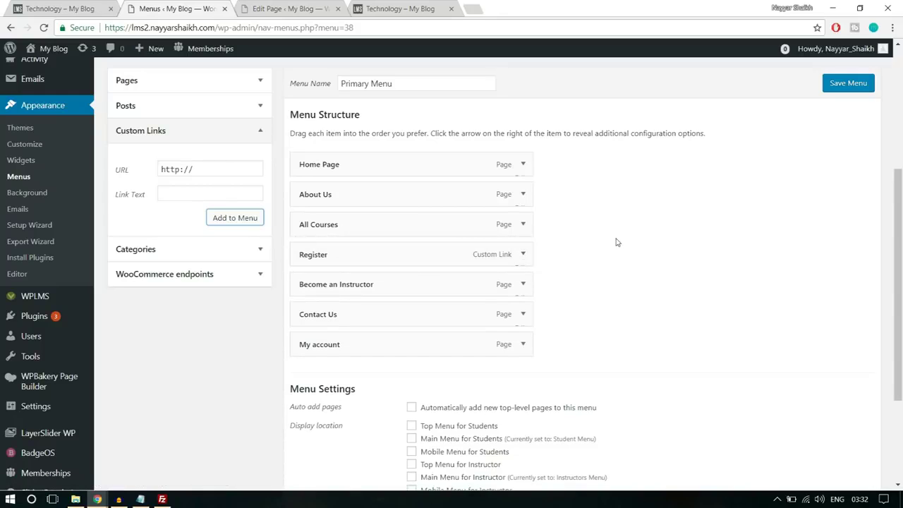
{"action": "left_click", "coordinate": [523, 255]}
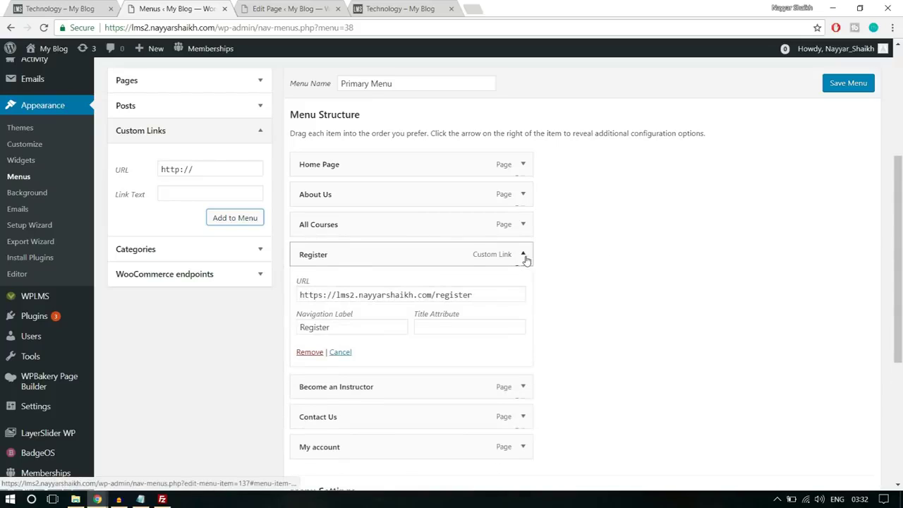
{"action": "left_click_drag", "start_coordinate": [487, 295], "coordinate": [432, 295]}
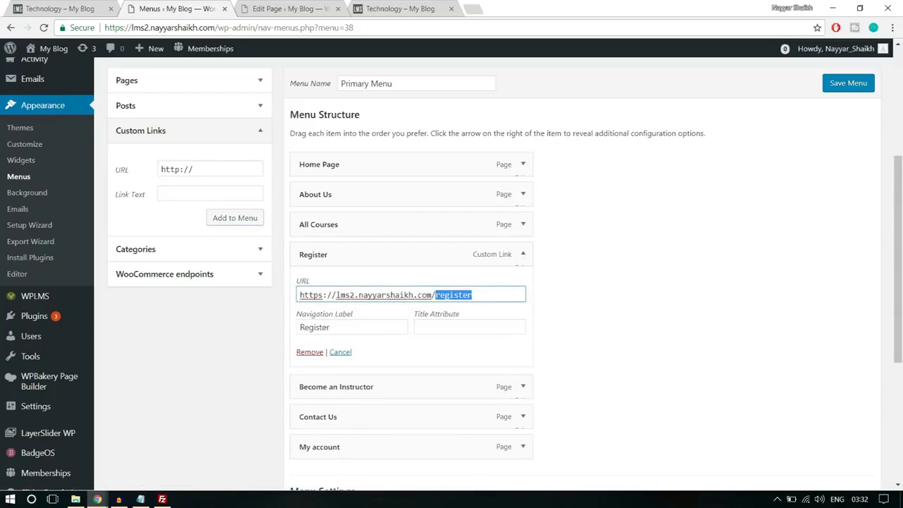
{"action": "left_click", "coordinate": [523, 255]}
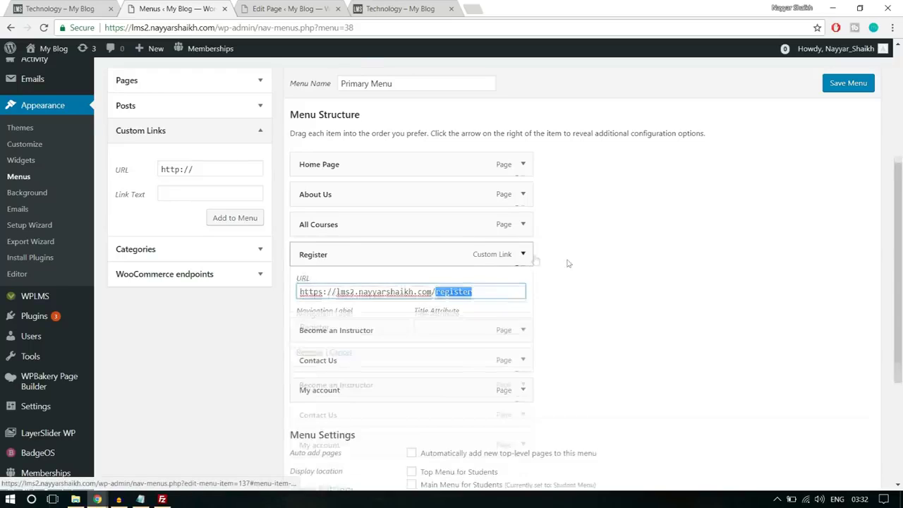
{"action": "scroll", "coordinate": [572, 261], "scroll_direction": "down", "scroll_amount": 2}
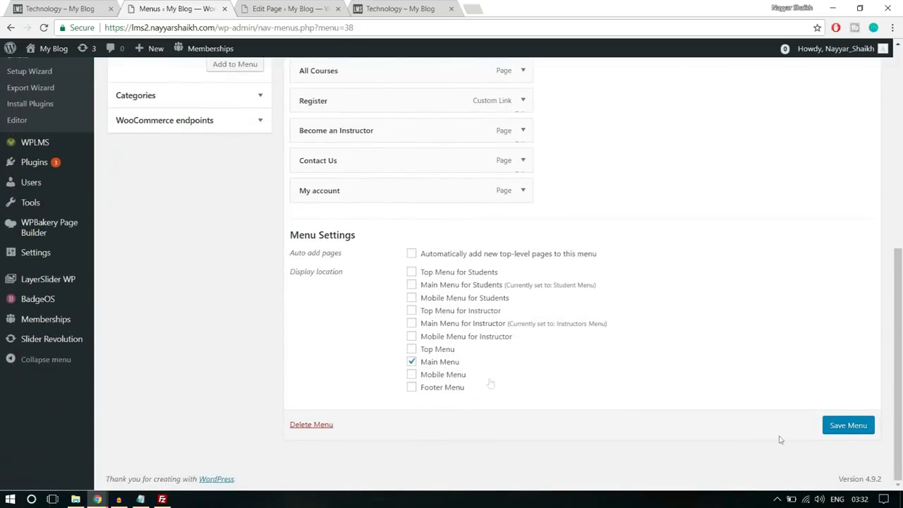
{"action": "left_click", "coordinate": [833, 432]}
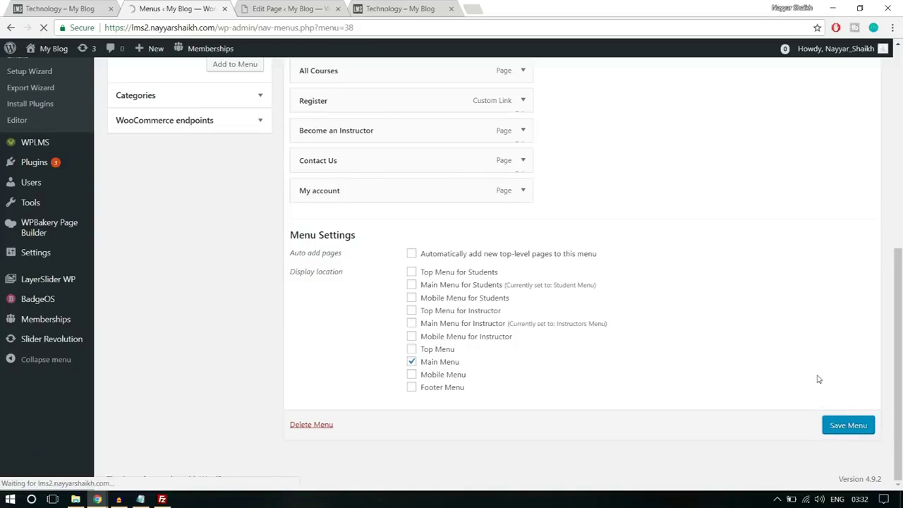
{"action": "left_click", "coordinate": [400, 8]}
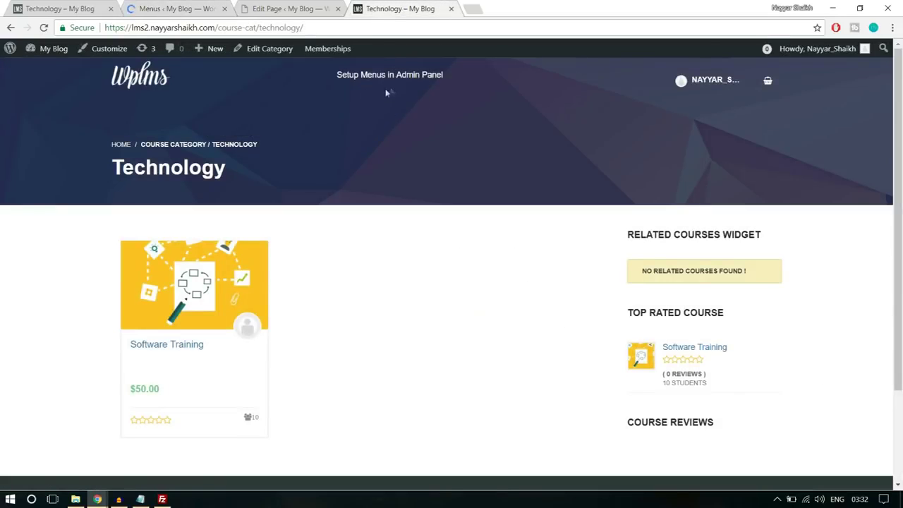
Visit the site's home page, then return to the Technology category page
{"action": "left_click", "coordinate": [141, 84]}
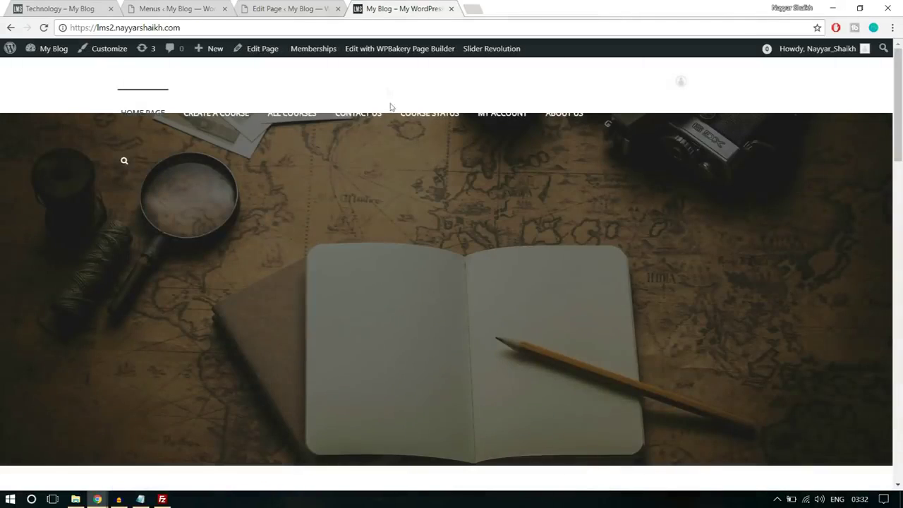
{"action": "key", "text": "alt+Left"}
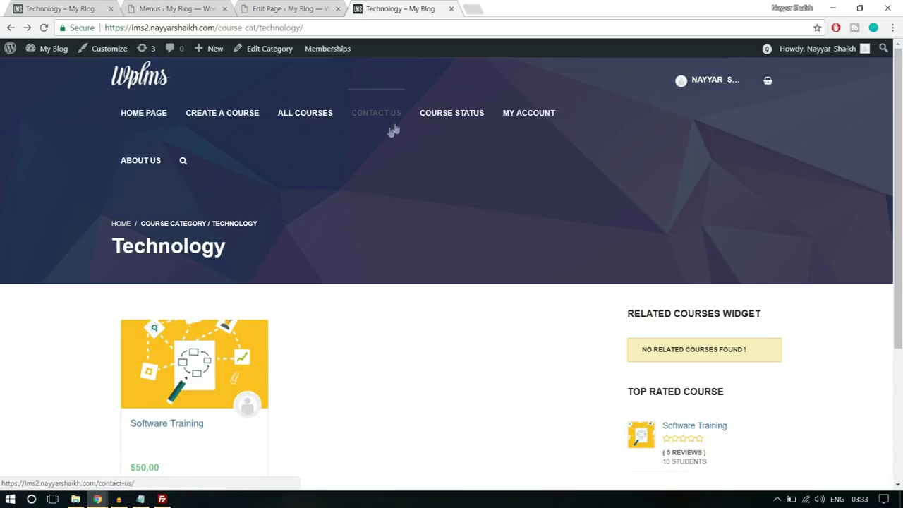
{"action": "scroll", "coordinate": [536, 328], "scroll_direction": "down", "scroll_amount": 3}
{"action": "scroll", "coordinate": [538, 328], "scroll_direction": "up", "scroll_amount": 3}
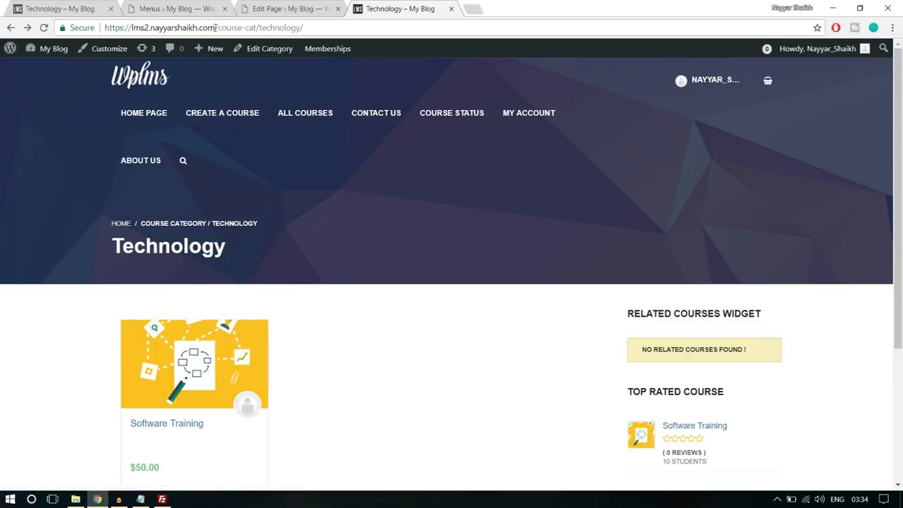
Load the site's home address in a new incognito window, then return to the logged-in window
{"action": "left_click_drag", "start_coordinate": [219, 27], "coordinate": [105, 29]}
{"action": "key", "text": "ctrl+c"}
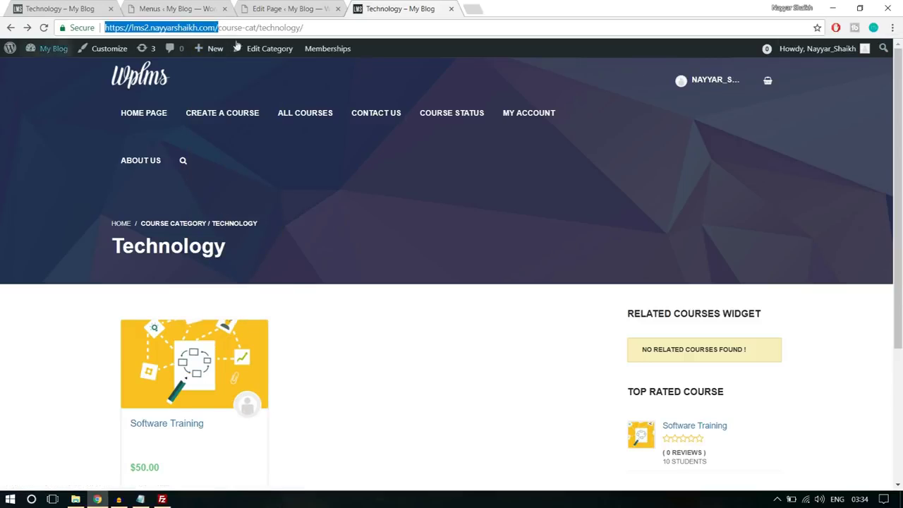
{"action": "left_click", "coordinate": [891, 28]}
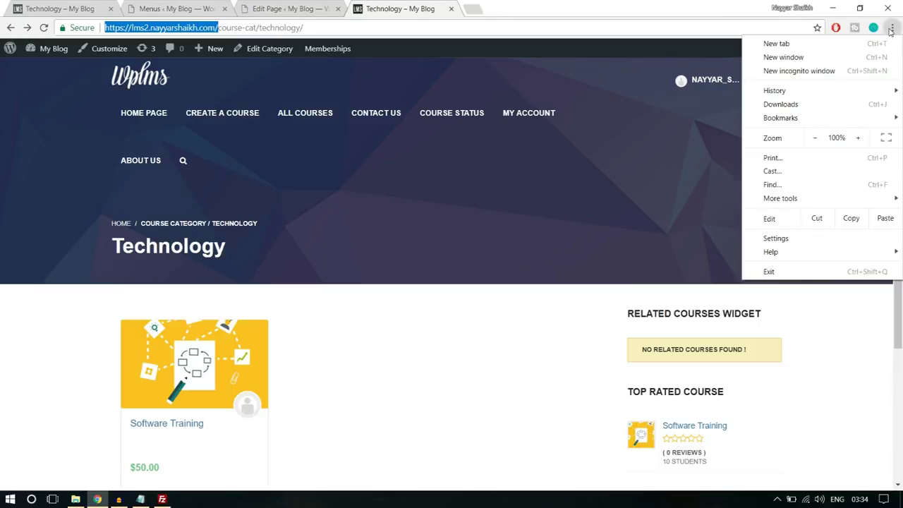
{"action": "left_click", "coordinate": [841, 71]}
{"action": "key", "text": "ctrl+v"}
{"action": "key", "text": "Return"}
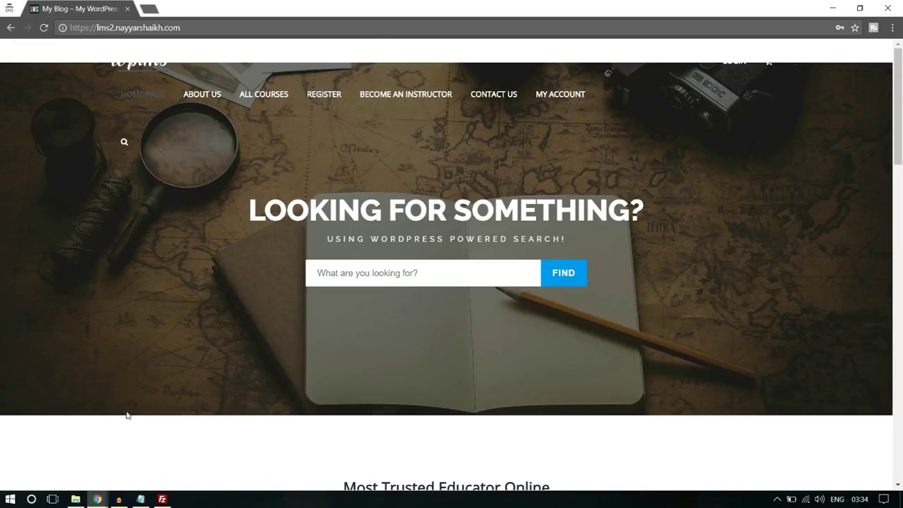
{"action": "mouse_move", "coordinate": [98, 499]}
{"action": "left_click", "coordinate": [72, 468]}
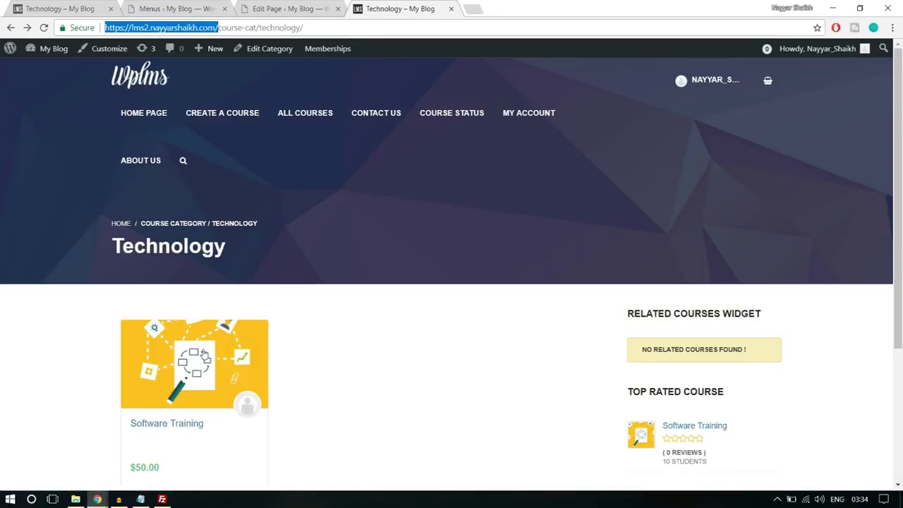
Open the Home Page in the editor from the All Pages list
{"action": "left_click", "coordinate": [184, 6]}
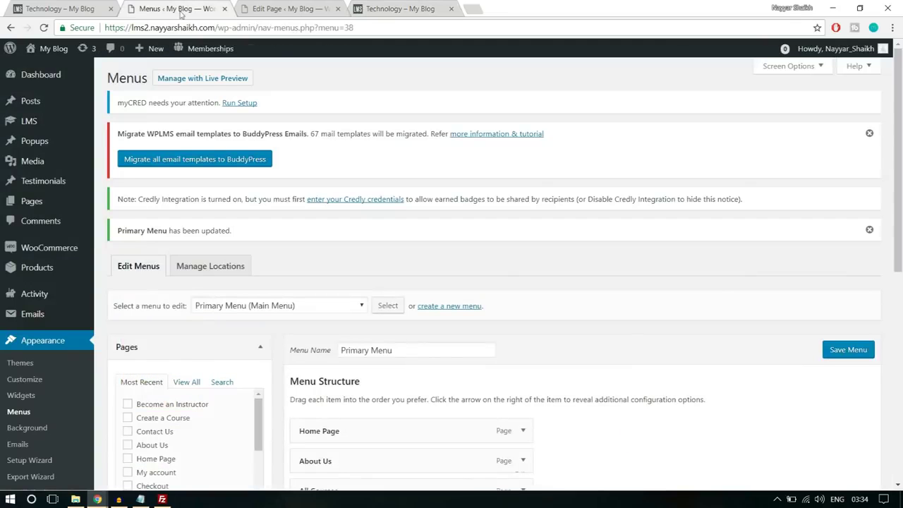
{"action": "mouse_move", "coordinate": [46, 257]}
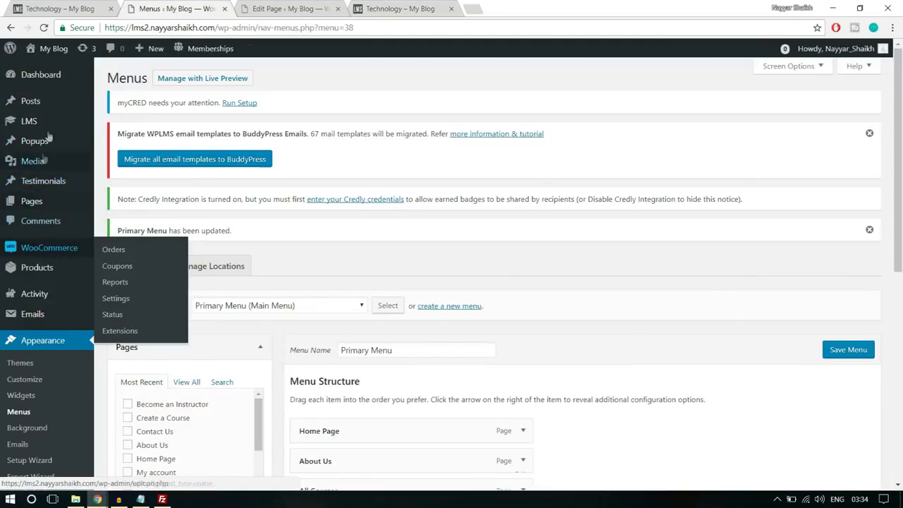
{"action": "left_click", "coordinate": [45, 202]}
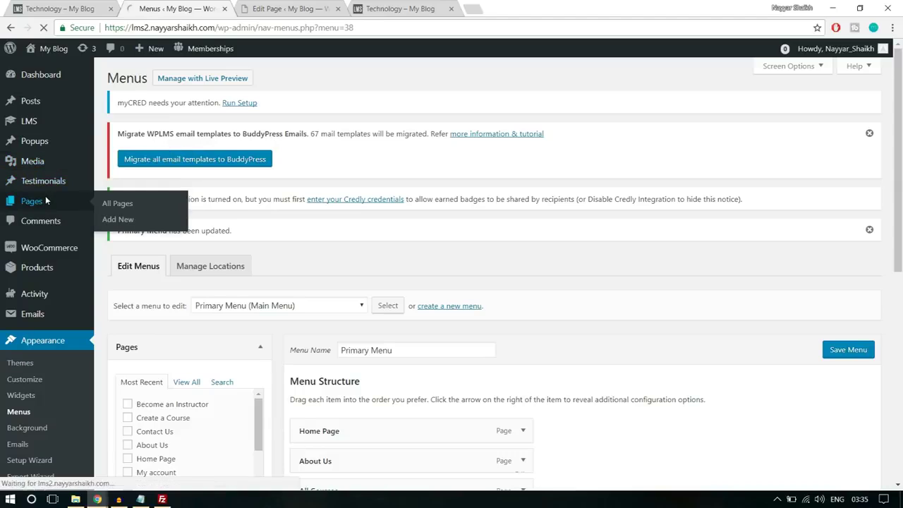
{"action": "scroll", "coordinate": [408, 256], "scroll_direction": "down", "scroll_amount": 5}
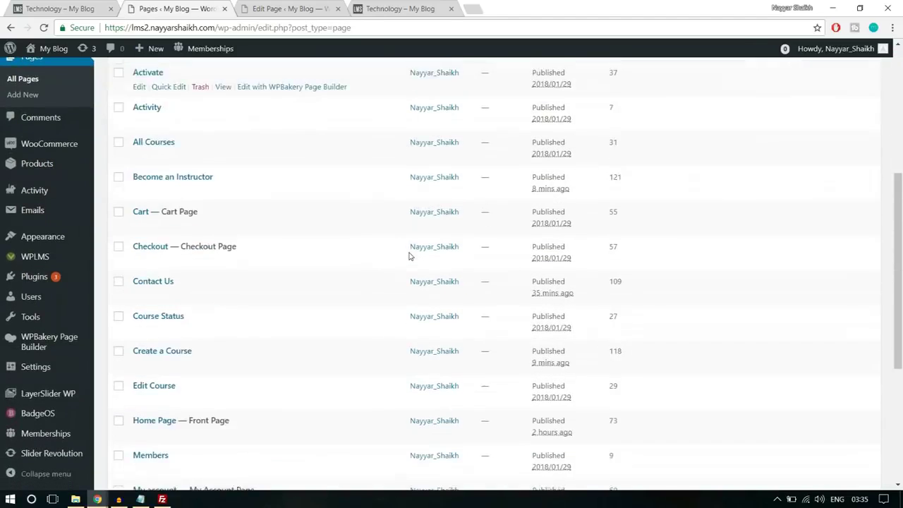
{"action": "left_click", "coordinate": [144, 312]}
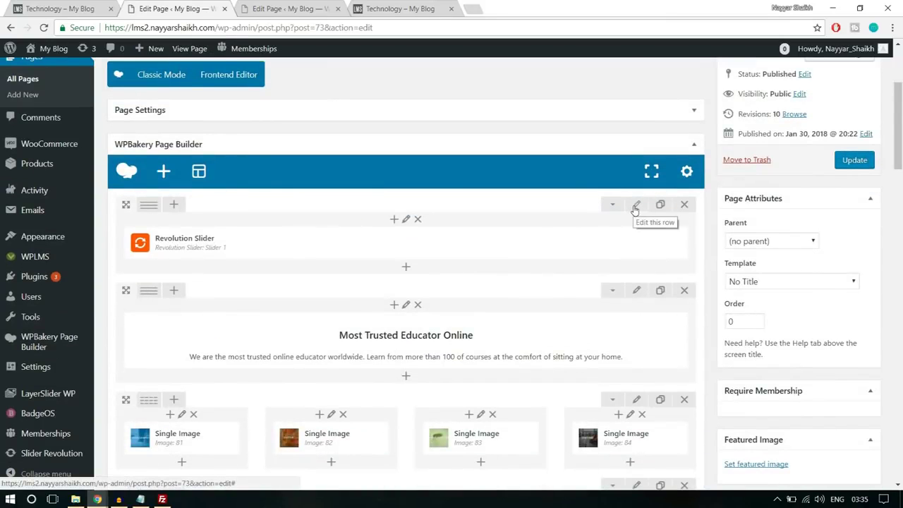
Set the slider row's top margin to -250px in Design Options and save the changes
{"action": "left_click", "coordinate": [636, 206]}
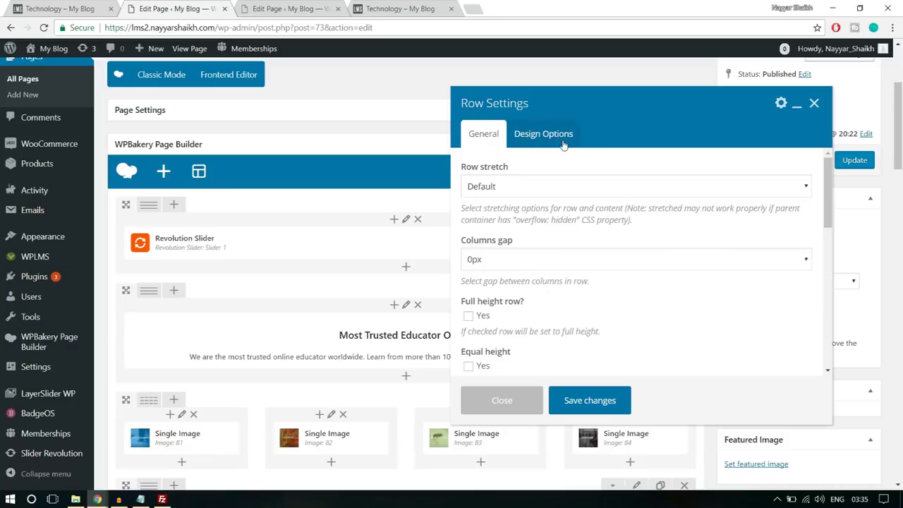
{"action": "left_click", "coordinate": [557, 136]}
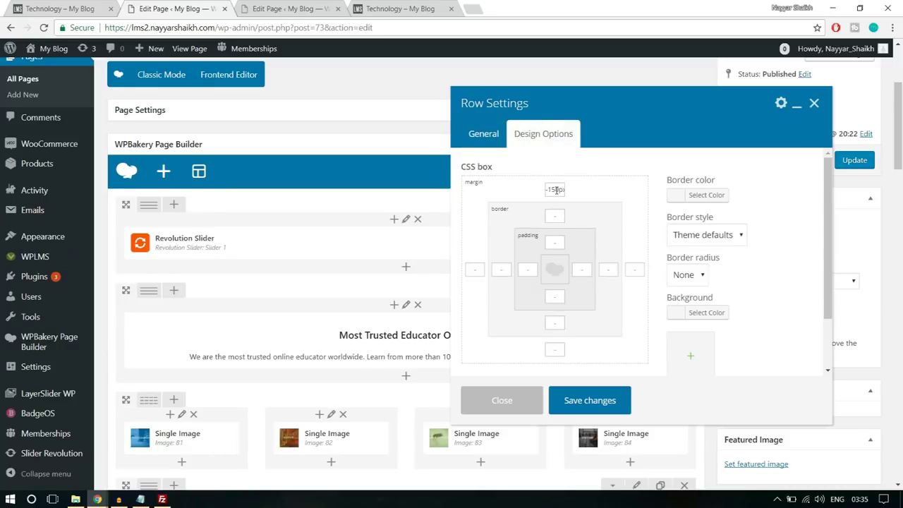
{"action": "type", "text": "2"}
{"action": "left_click", "coordinate": [589, 400]}
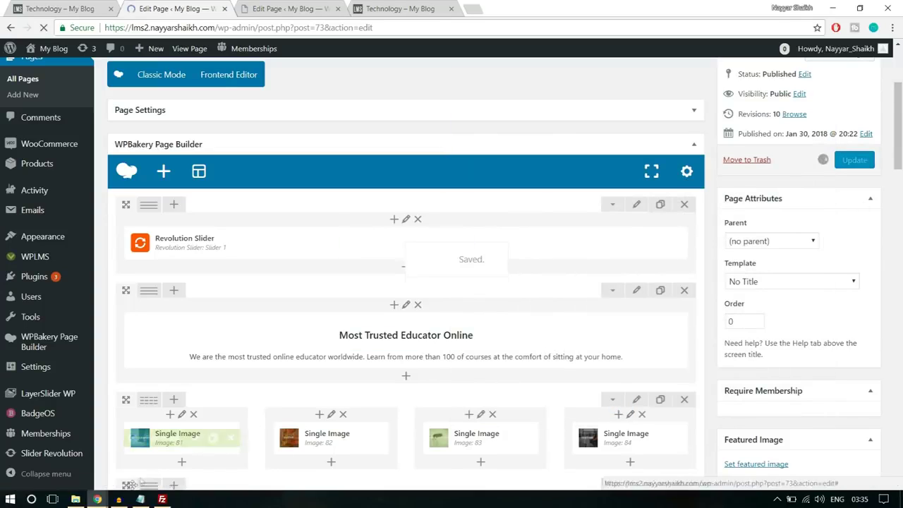
Reload the home page in the private window and scroll through the updated layout
{"action": "mouse_move", "coordinate": [98, 499]}
{"action": "left_click", "coordinate": [163, 460]}
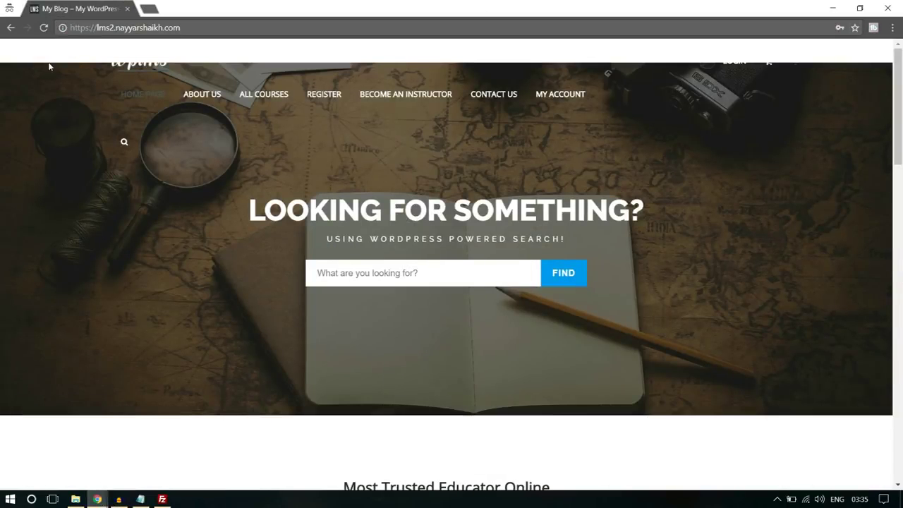
{"action": "left_click", "coordinate": [44, 27]}
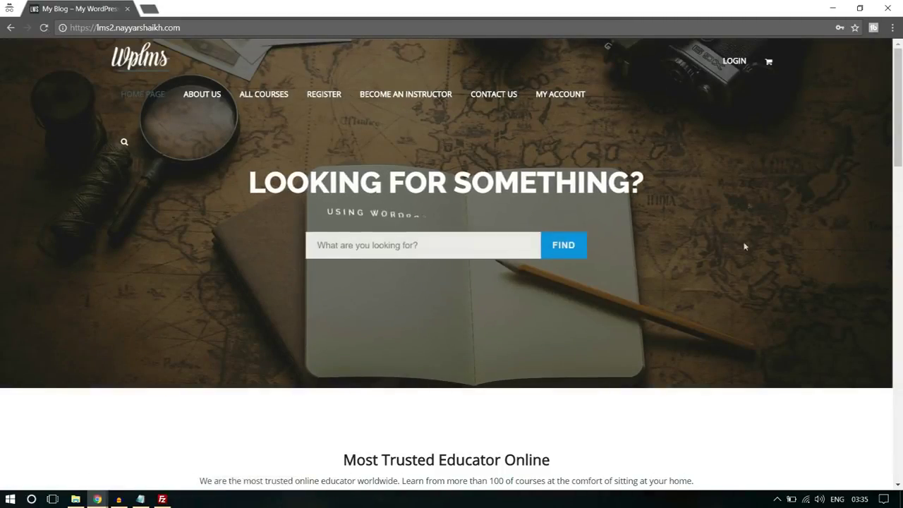
{"action": "scroll", "coordinate": [745, 261], "scroll_direction": "down", "scroll_amount": 4}
{"action": "scroll", "coordinate": [744, 263], "scroll_direction": "down", "scroll_amount": 15}
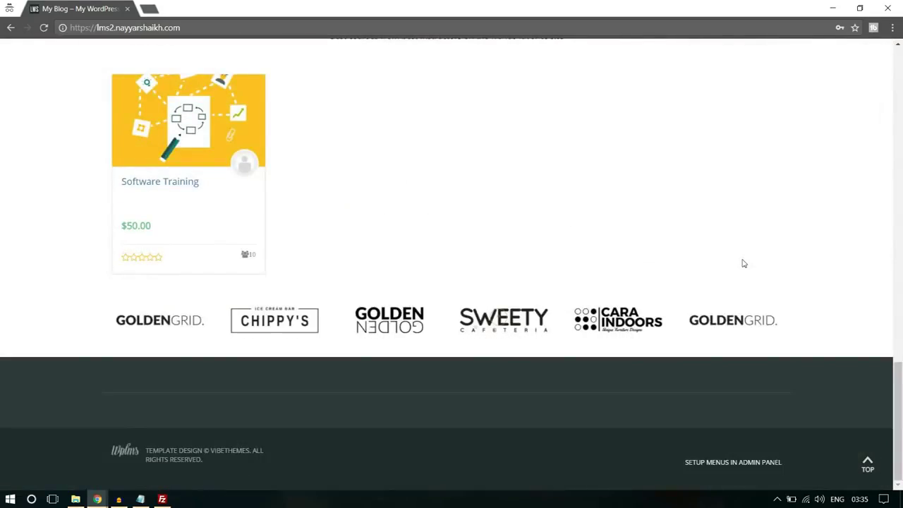
{"action": "scroll", "coordinate": [750, 286], "scroll_direction": "up", "scroll_amount": 20}
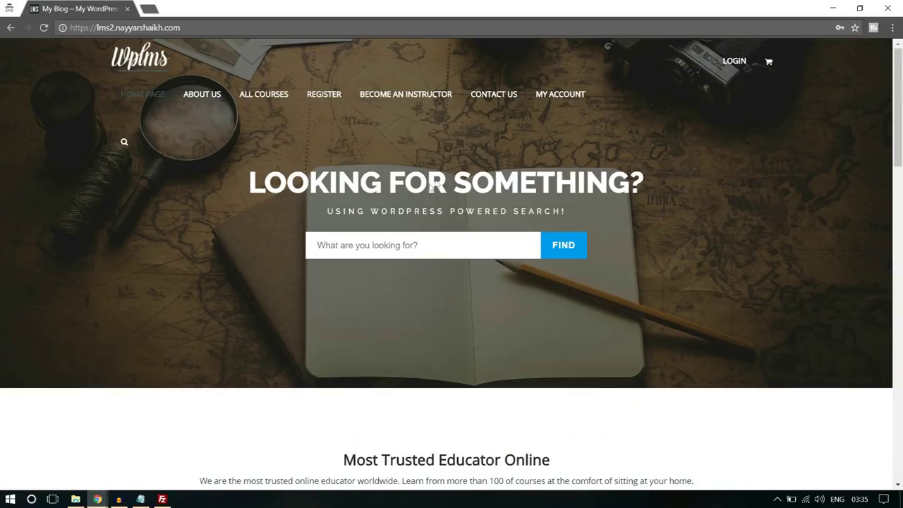
Open the Register page and try its Name and Email Address fields
{"action": "left_click", "coordinate": [319, 97]}
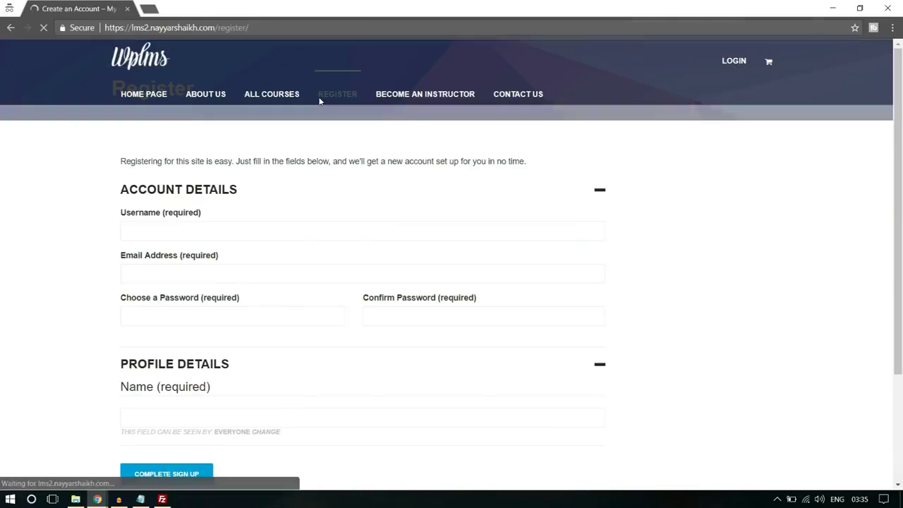
{"action": "scroll", "coordinate": [412, 227], "scroll_direction": "down", "scroll_amount": 4}
{"action": "left_click", "coordinate": [214, 272]}
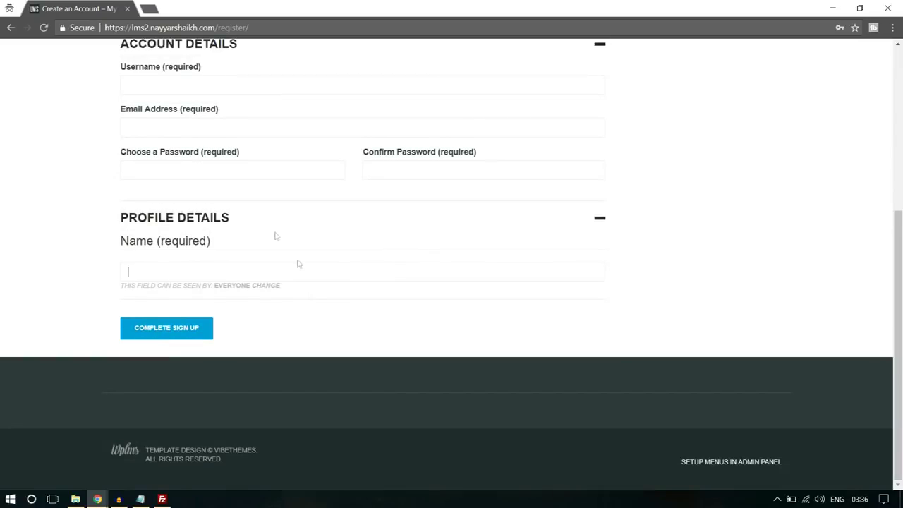
{"action": "scroll", "coordinate": [790, 192], "scroll_direction": "up", "scroll_amount": 2}
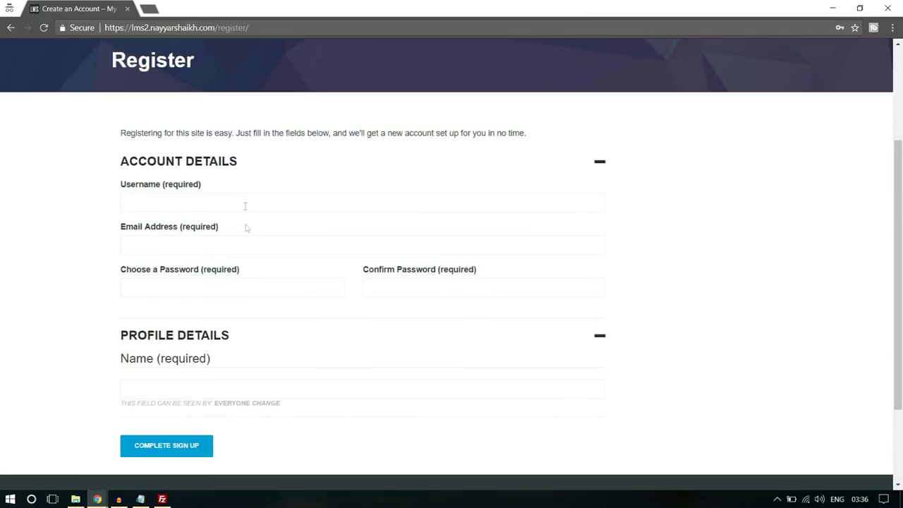
{"action": "left_click", "coordinate": [214, 247]}
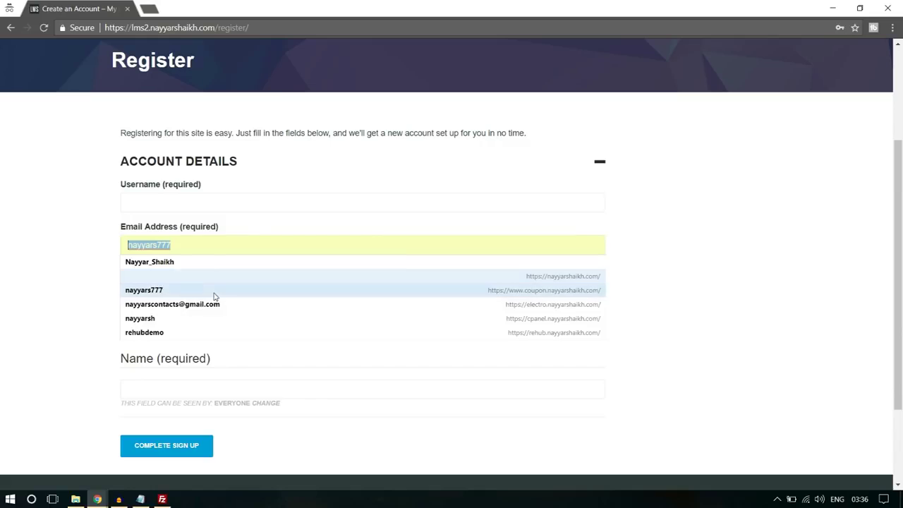
{"action": "left_click", "coordinate": [692, 221]}
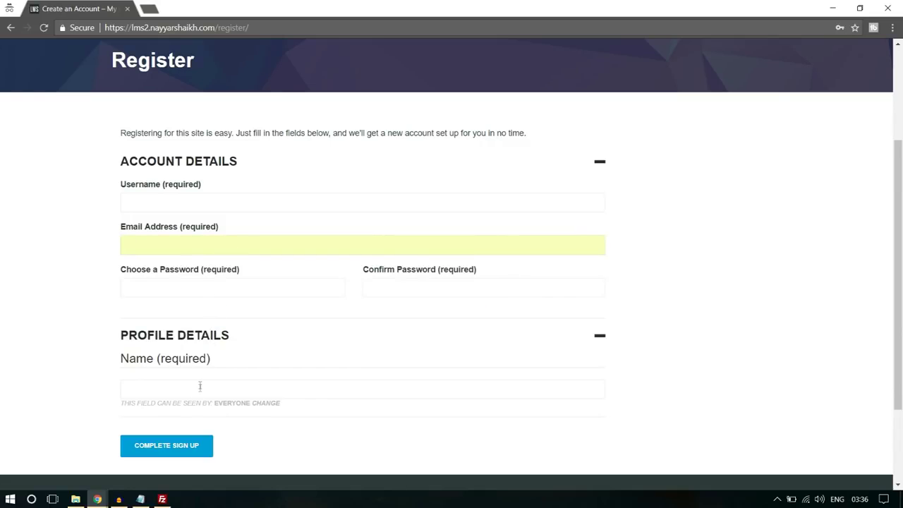
{"action": "scroll", "coordinate": [544, 271], "scroll_direction": "down", "scroll_amount": 2}
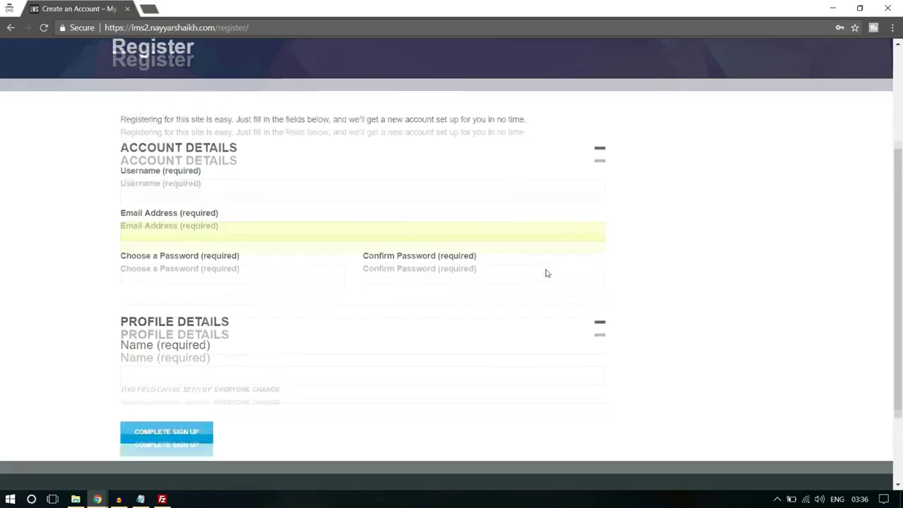
{"action": "left_click", "coordinate": [97, 499]}
Go to Users > Profile Fields in the admin window and start a new Base (Primary) field
{"action": "left_click", "coordinate": [64, 455]}
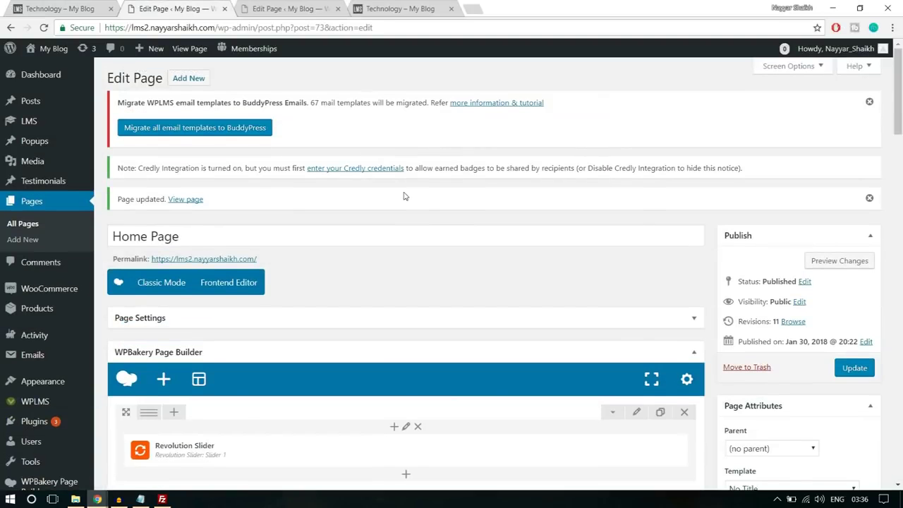
{"action": "scroll", "coordinate": [403, 196], "scroll_direction": "down", "scroll_amount": 3}
{"action": "mouse_move", "coordinate": [42, 300]}
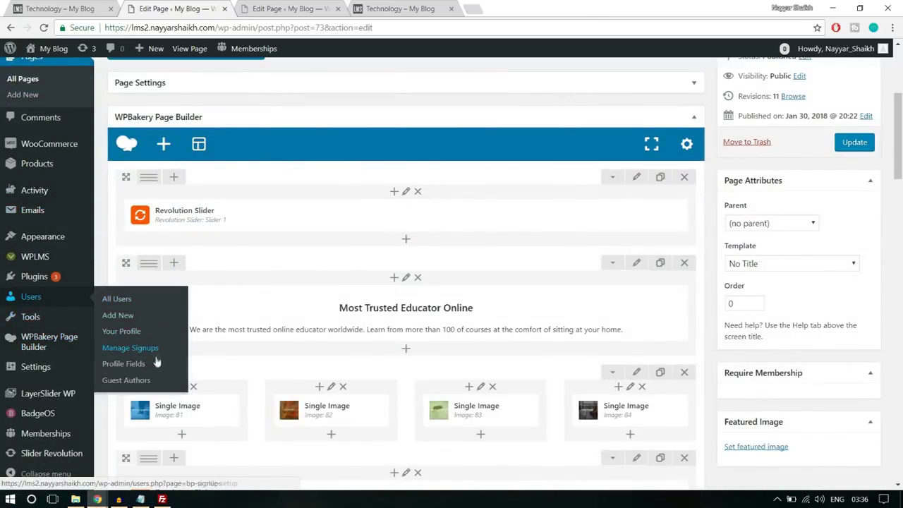
{"action": "left_click", "coordinate": [138, 373]}
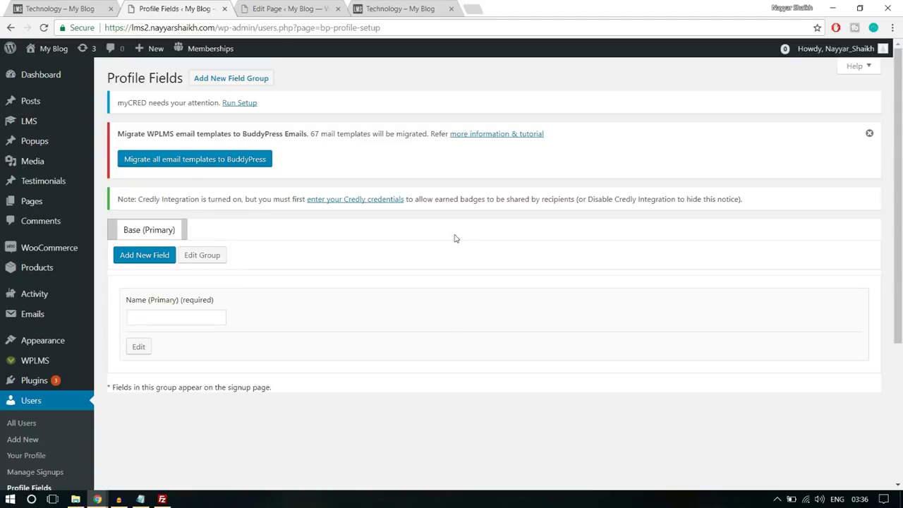
{"action": "left_click", "coordinate": [145, 256]}
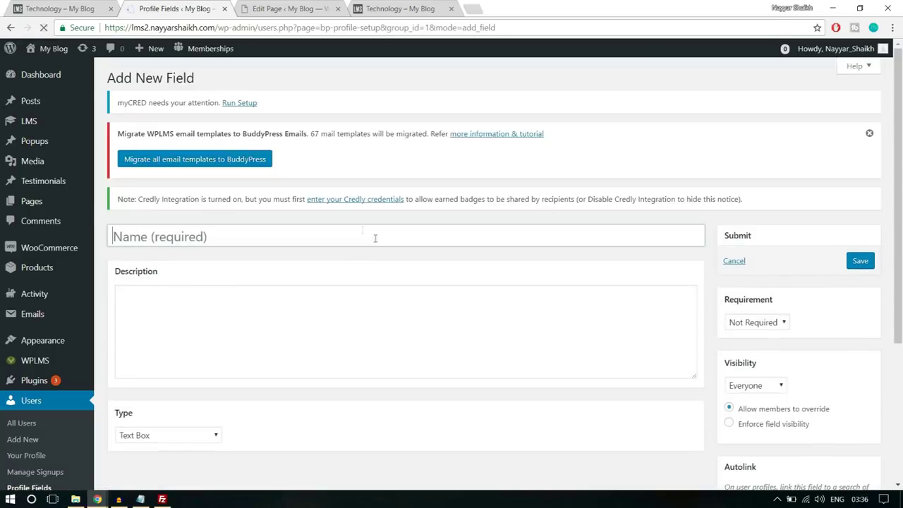
Name the new field 'Bio' with the description 'Type something about yourself!'
{"action": "left_click", "coordinate": [279, 235]}
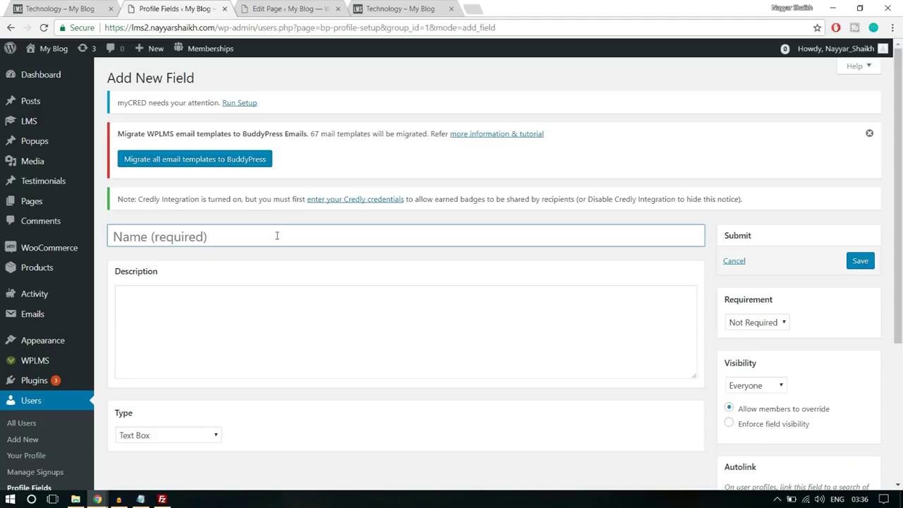
{"action": "type", "text": "Bio"}
{"action": "scroll", "coordinate": [276, 236], "scroll_direction": "down", "scroll_amount": 2}
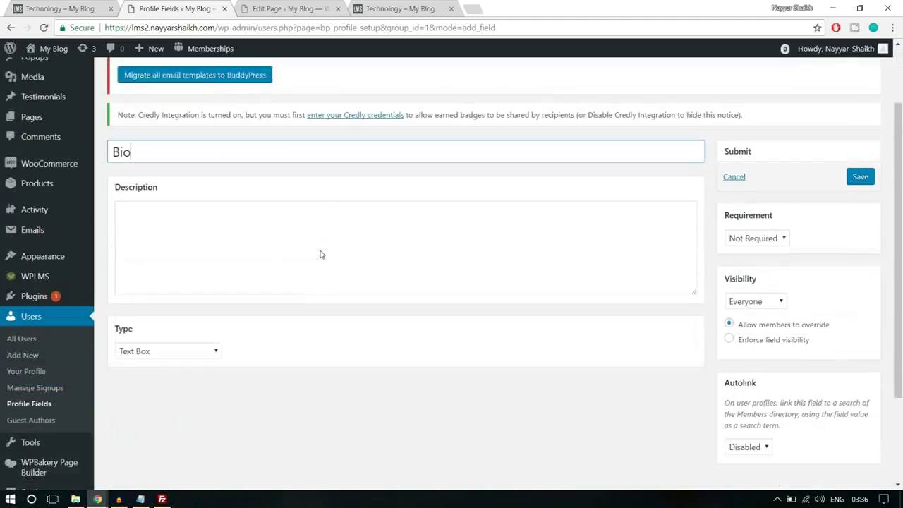
{"action": "left_click", "coordinate": [286, 236]}
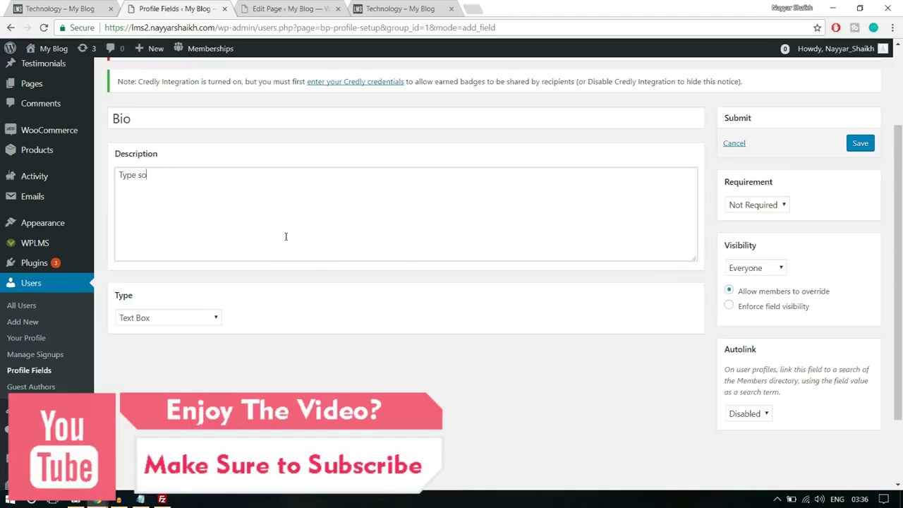
{"action": "type", "text": "Type somethign"}
{"action": "key", "text": "BackSpace"}
{"action": "key", "text": "BackSpace"}
{"action": "type", "text": "ng about yourself!"}
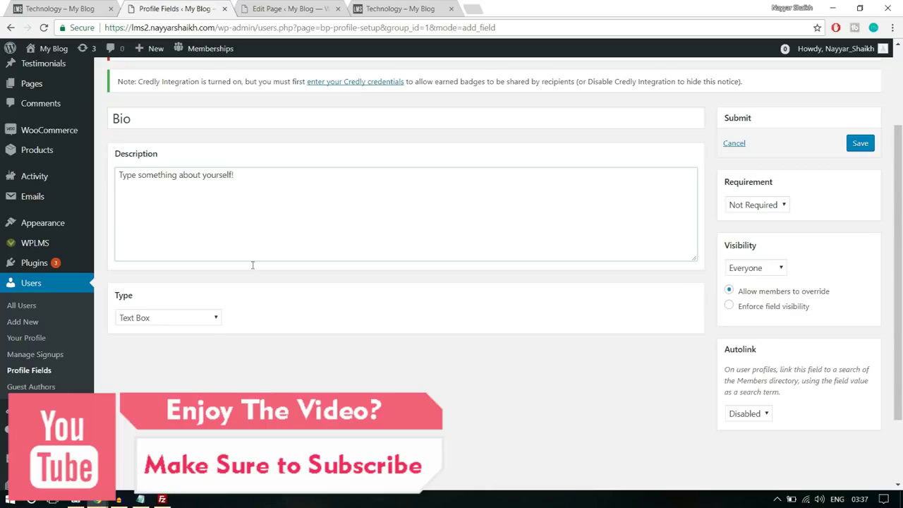
Make it a Multi-line Text Area, Not Required, visible to Everyone, and save it
{"action": "left_click", "coordinate": [191, 323]}
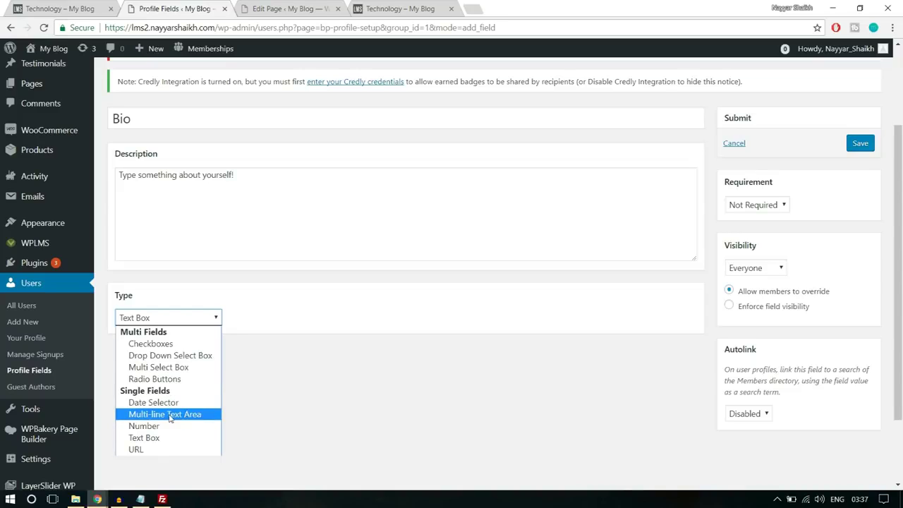
{"action": "left_click", "coordinate": [172, 415]}
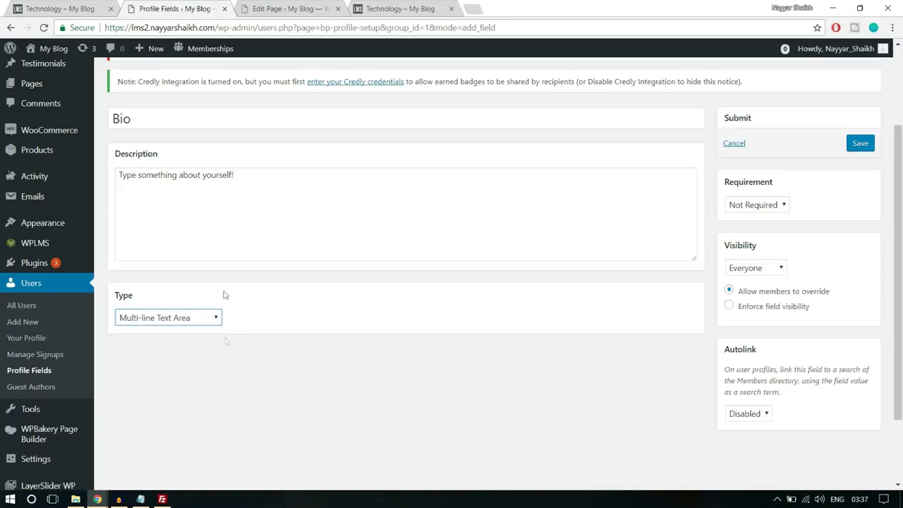
{"action": "left_click", "coordinate": [766, 206]}
{"action": "left_click", "coordinate": [836, 218]}
{"action": "left_click", "coordinate": [768, 274]}
{"action": "left_click", "coordinate": [768, 274]}
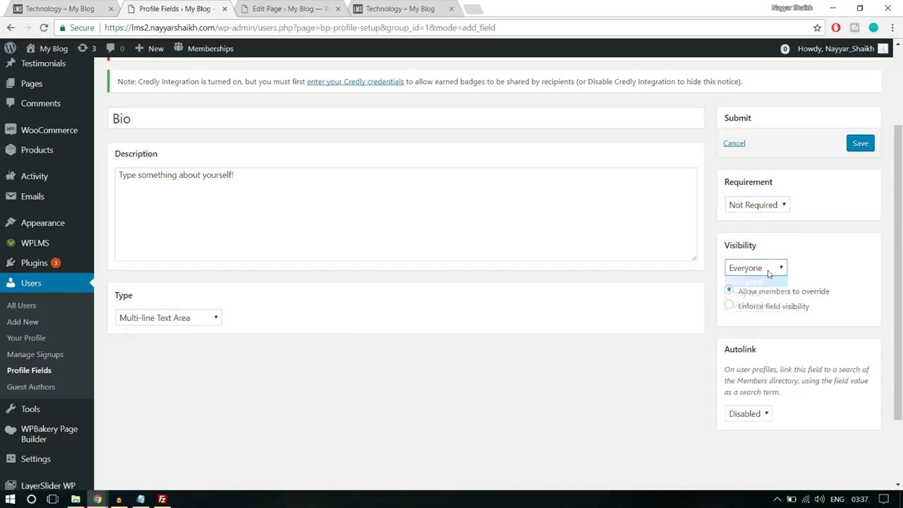
{"action": "left_click", "coordinate": [768, 274]}
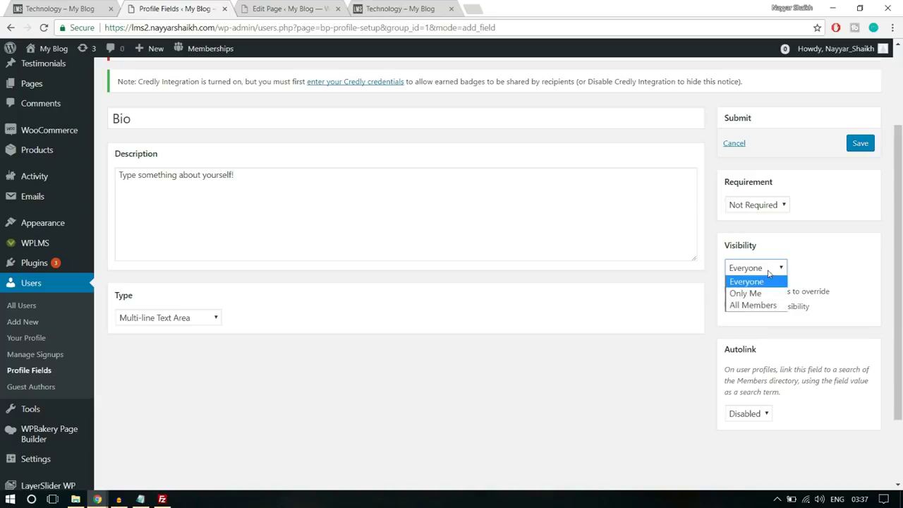
{"action": "left_click", "coordinate": [754, 283]}
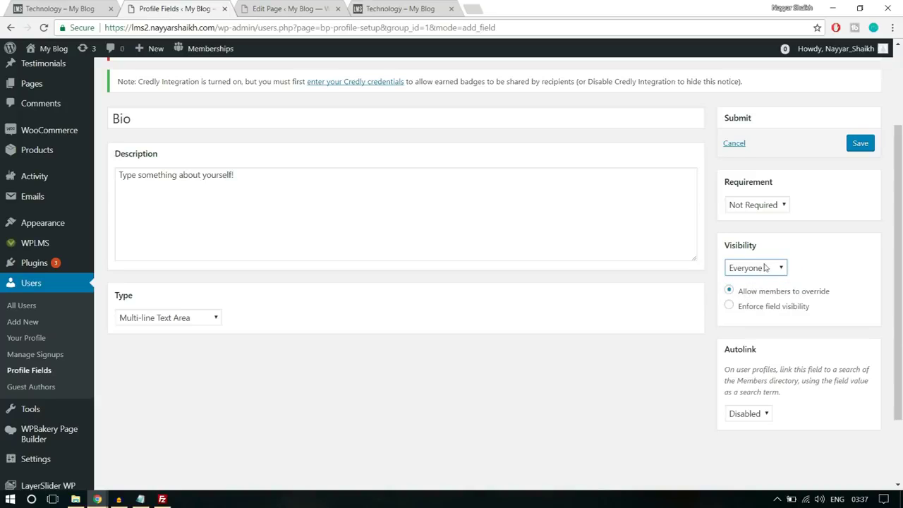
{"action": "left_click", "coordinate": [764, 275]}
{"action": "left_click", "coordinate": [764, 277]}
{"action": "left_click", "coordinate": [865, 149]}
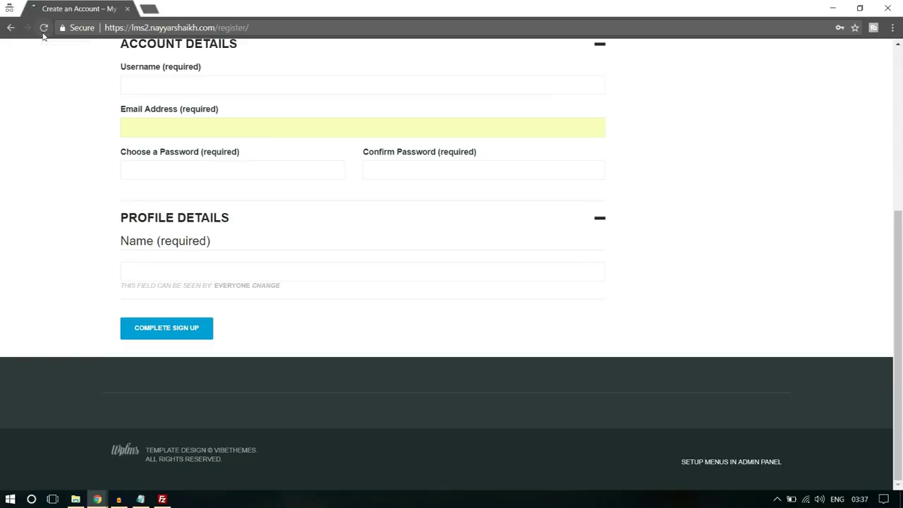
Reload the Register page and check that the new Bio field appears
{"action": "left_click", "coordinate": [43, 28]}
{"action": "left_click", "coordinate": [176, 282]}
{"action": "scroll", "coordinate": [233, 325], "scroll_direction": "down", "scroll_amount": 3}
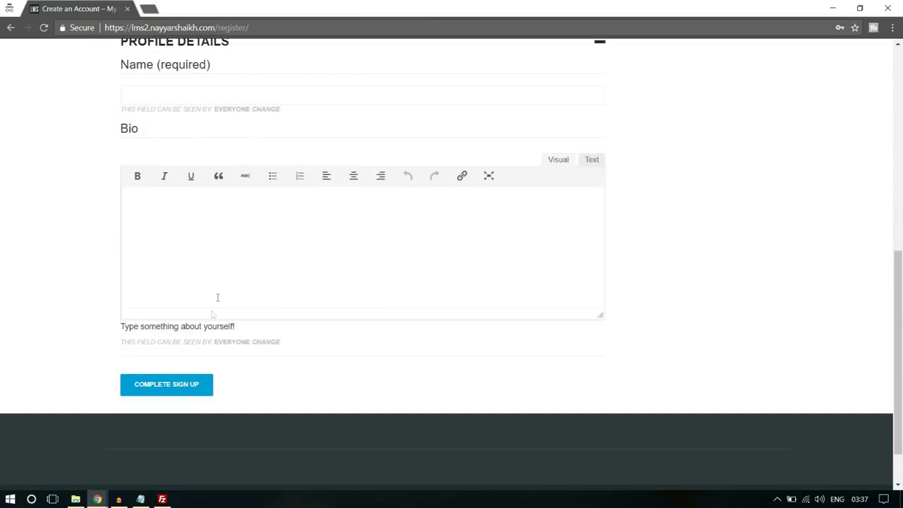
{"action": "scroll", "coordinate": [227, 264], "scroll_direction": "up", "scroll_amount": 6}
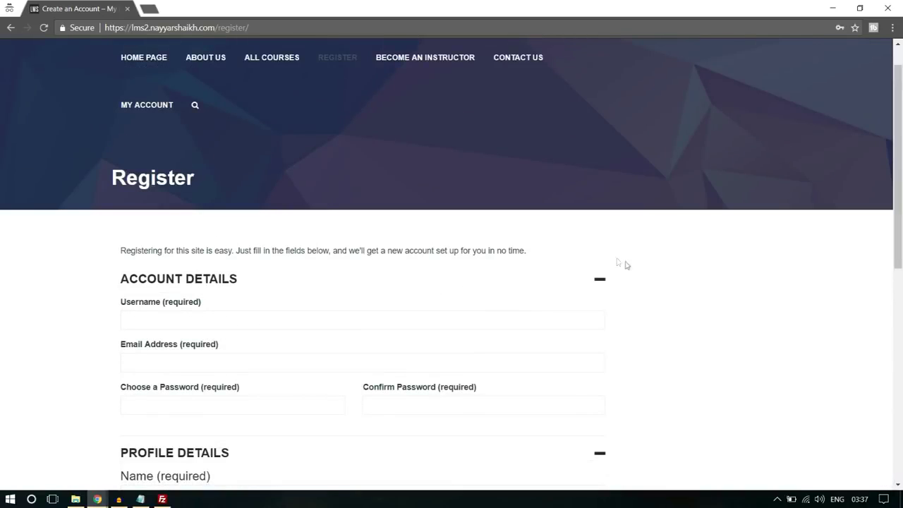
{"action": "scroll", "coordinate": [774, 276], "scroll_direction": "down", "scroll_amount": 2}
{"action": "scroll", "coordinate": [681, 273], "scroll_direction": "up", "scroll_amount": 3}
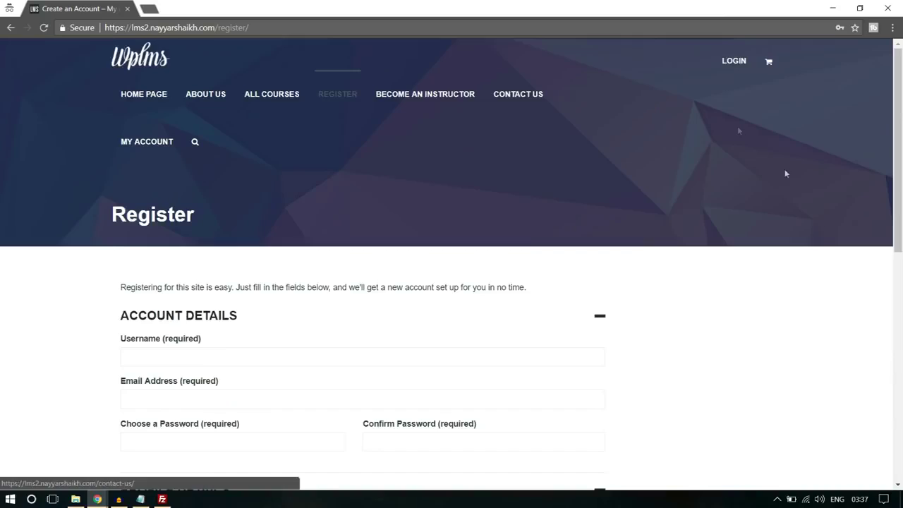
{"action": "scroll", "coordinate": [804, 212], "scroll_direction": "down", "scroll_amount": 3}
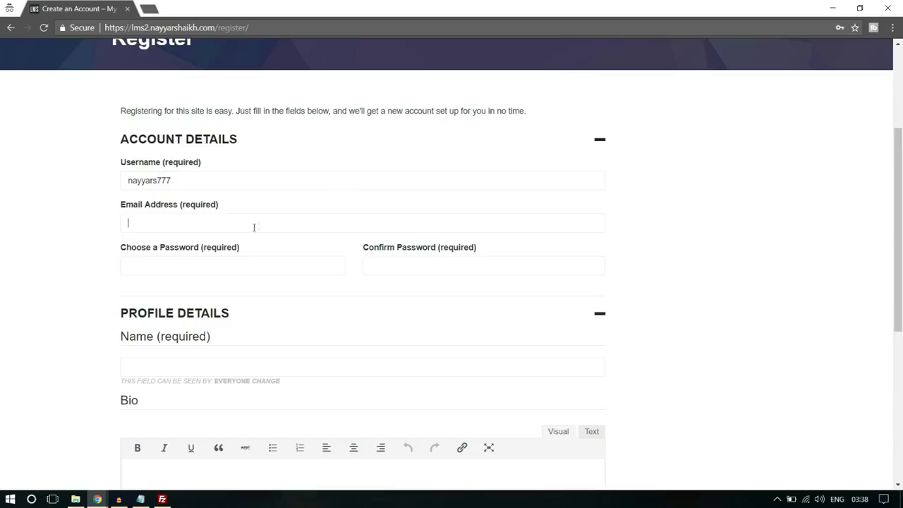
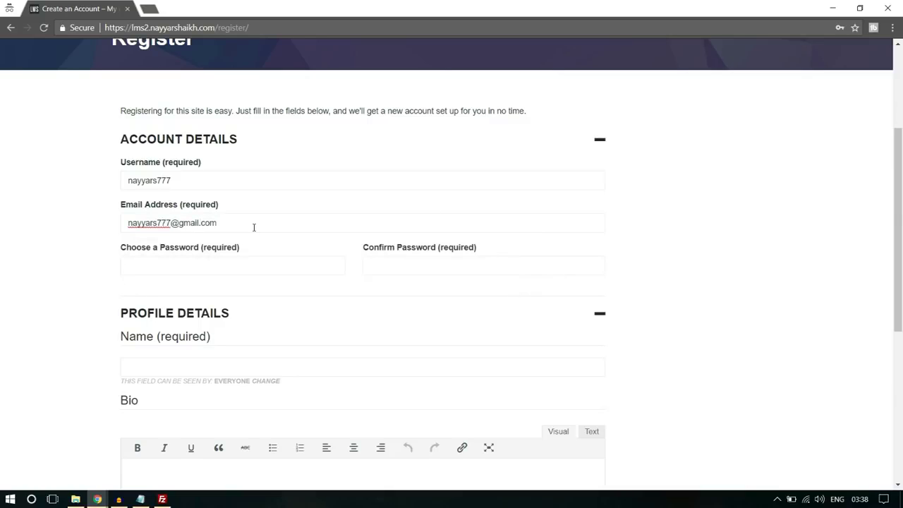
Enter the account email and password, then submit the sign-up form
{"action": "scroll", "coordinate": [254, 227], "scroll_direction": "down", "scroll_amount": 2}
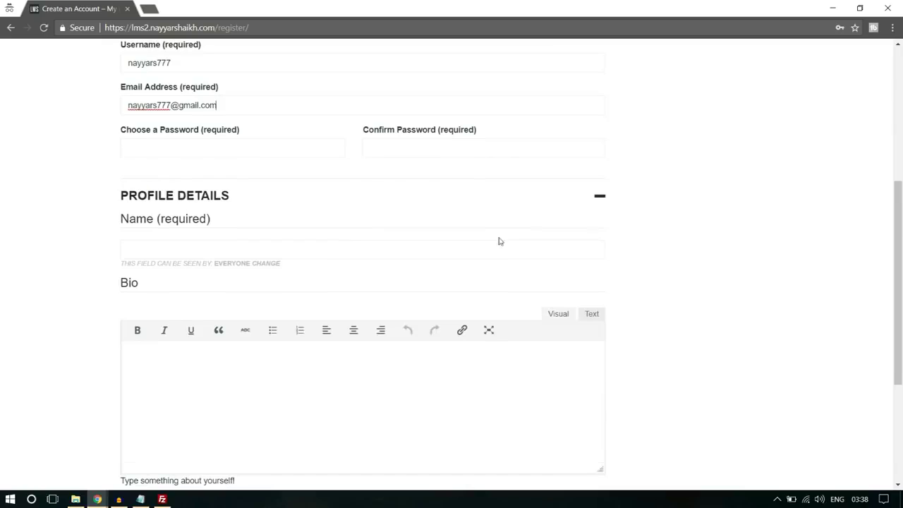
{"action": "left_click", "coordinate": [226, 154]}
{"action": "type", "text": "•••••••••"}
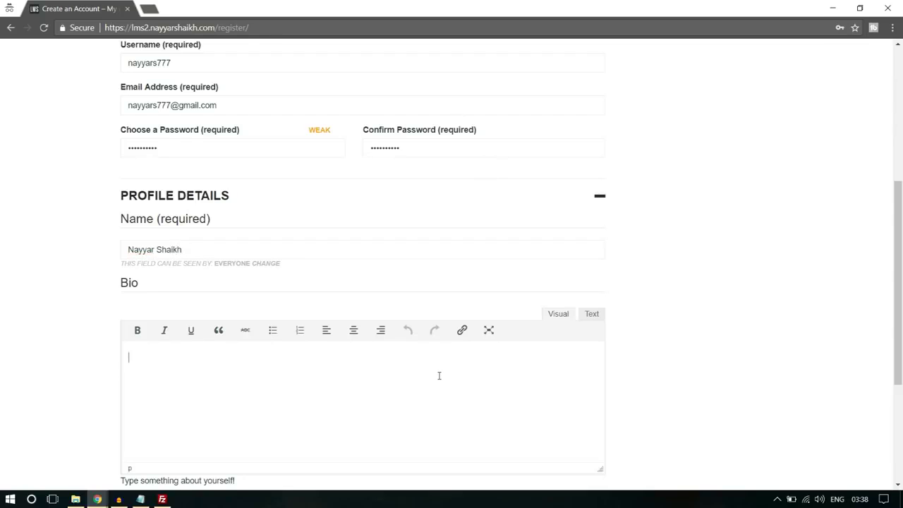
{"action": "scroll", "coordinate": [439, 375], "scroll_direction": "down", "scroll_amount": 2}
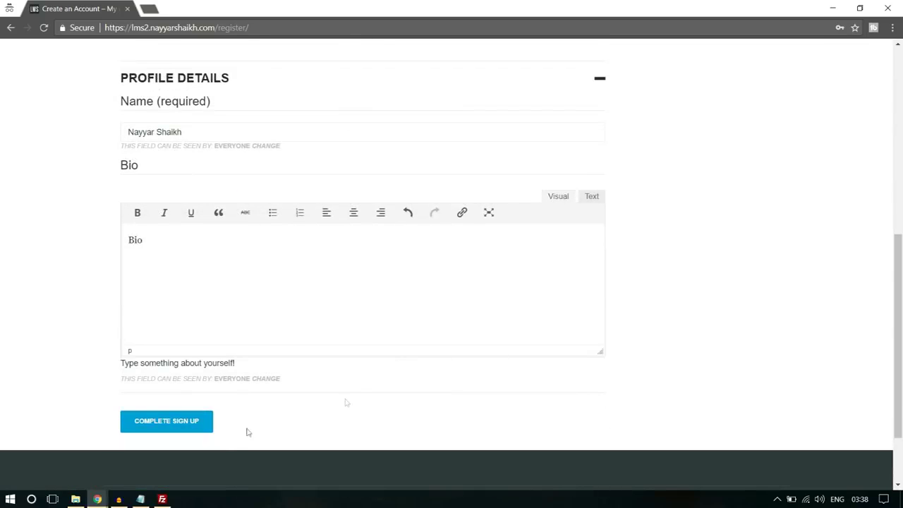
{"action": "left_click", "coordinate": [192, 426]}
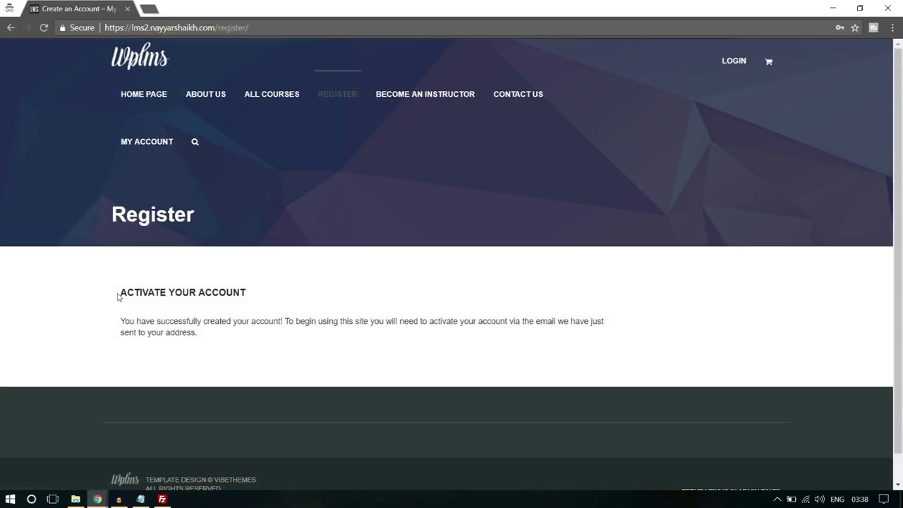
{"action": "left_click_drag", "start_coordinate": [117, 297], "coordinate": [275, 323]}
Sign in to Gmail in a new tab with the account email and password
{"action": "left_click", "coordinate": [261, 328]}
{"action": "left_click_drag", "start_coordinate": [508, 321], "coordinate": [597, 332]}
{"action": "left_click", "coordinate": [597, 332]}
{"action": "left_click", "coordinate": [149, 8]}
{"action": "type", "text": "gm"}
{"action": "key", "text": "Return"}
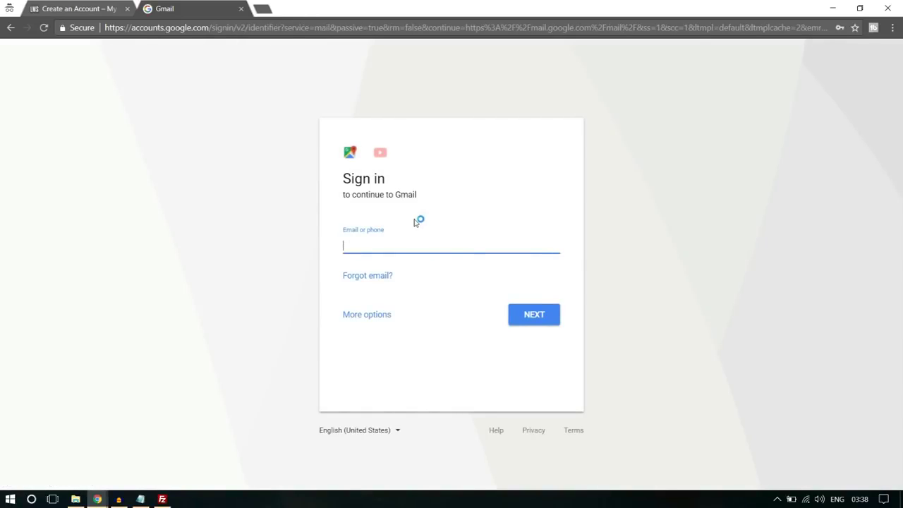
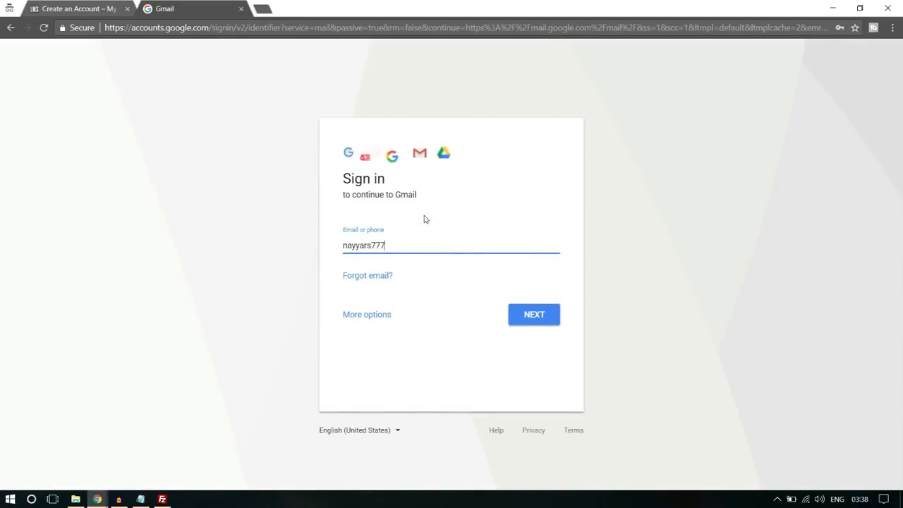
{"action": "key", "text": "Return"}
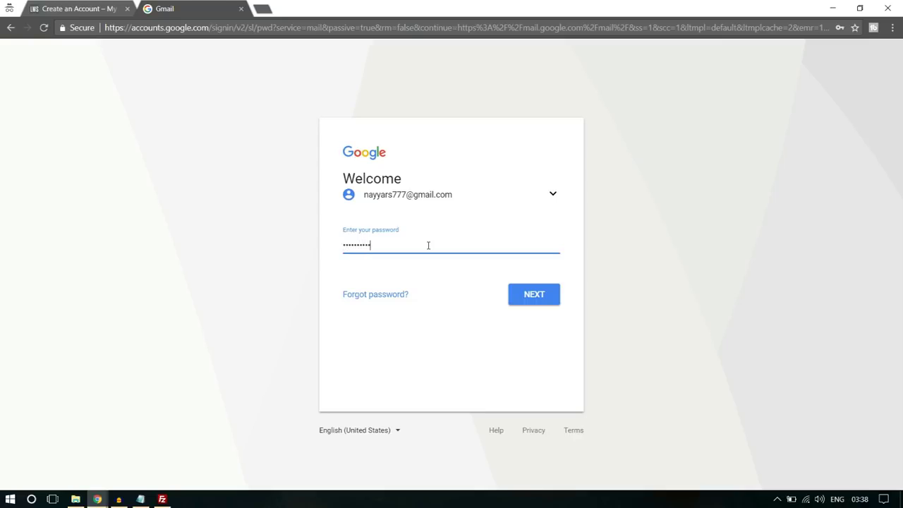
{"action": "key", "text": "Return"}
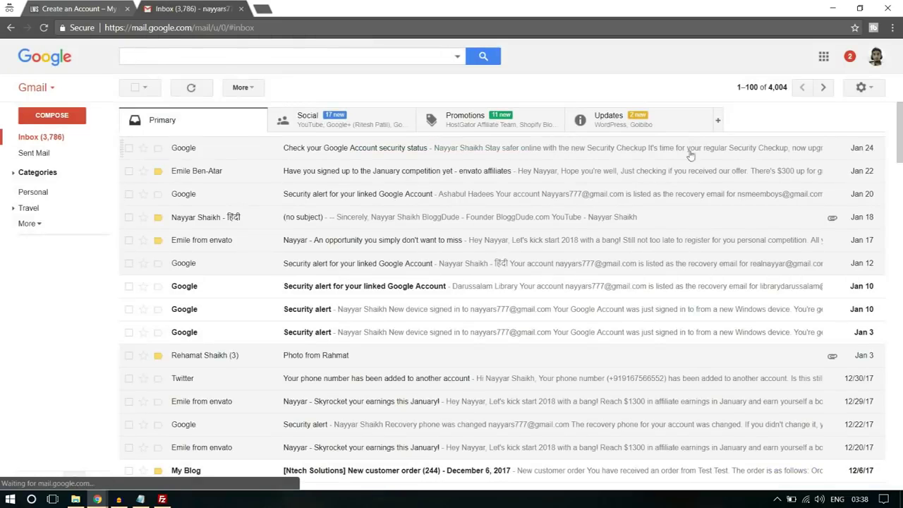
Open '[My Blog] Activate your account' under Updates and follow its activation link
{"action": "left_click", "coordinate": [657, 128]}
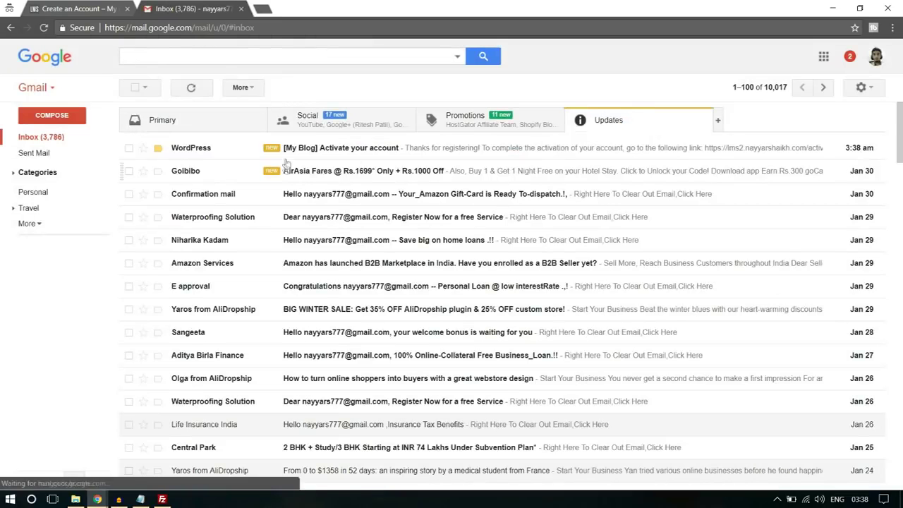
{"action": "left_click", "coordinate": [328, 152]}
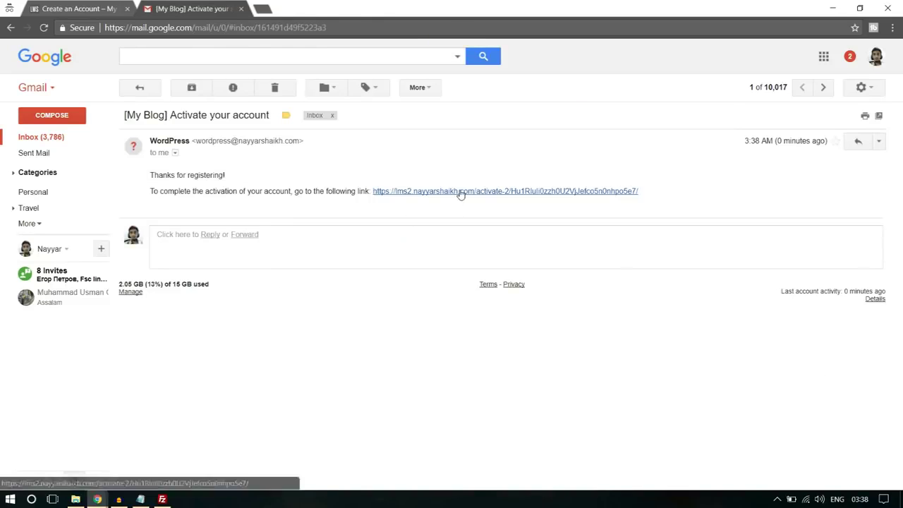
{"action": "left_click", "coordinate": [460, 191]}
{"action": "left_click", "coordinate": [127, 8]}
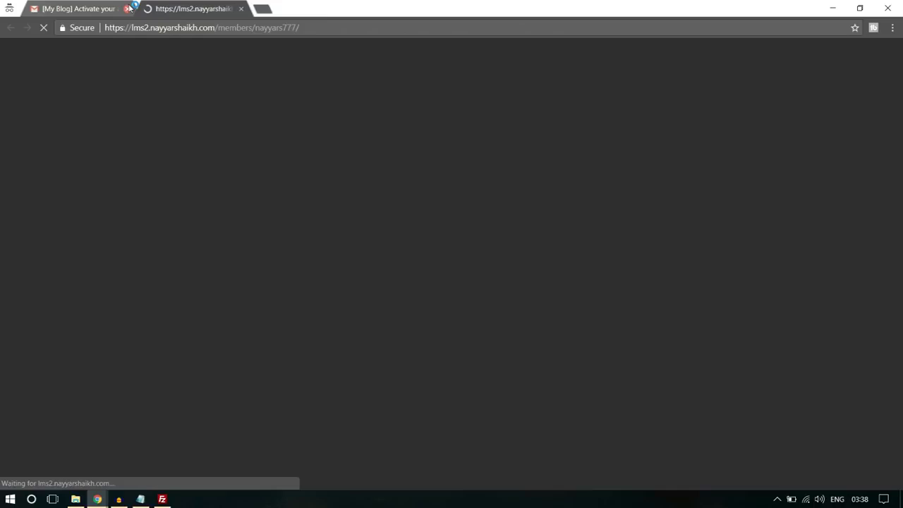
Go from All Courses to the Software Training course page
{"action": "left_click", "coordinate": [127, 9]}
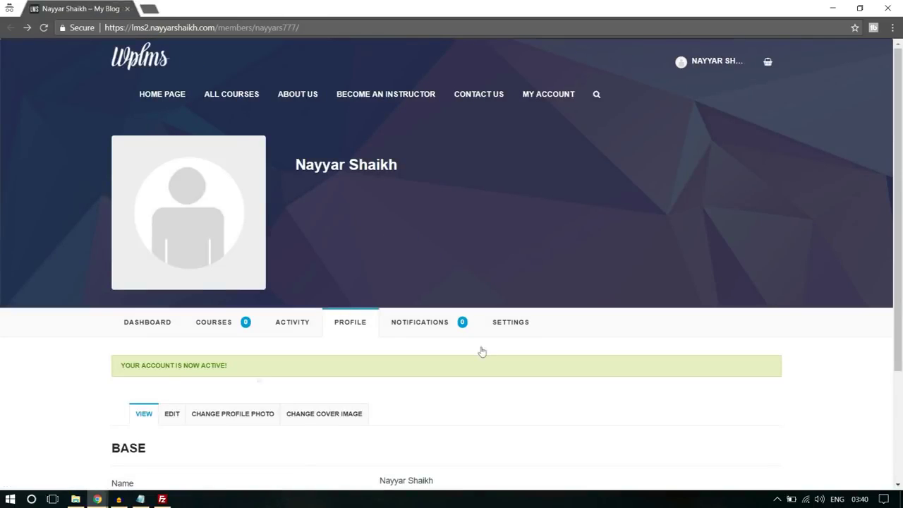
{"action": "left_click_drag", "start_coordinate": [120, 365], "coordinate": [245, 372]}
{"action": "left_click", "coordinate": [245, 371]}
{"action": "left_click", "coordinate": [242, 98]}
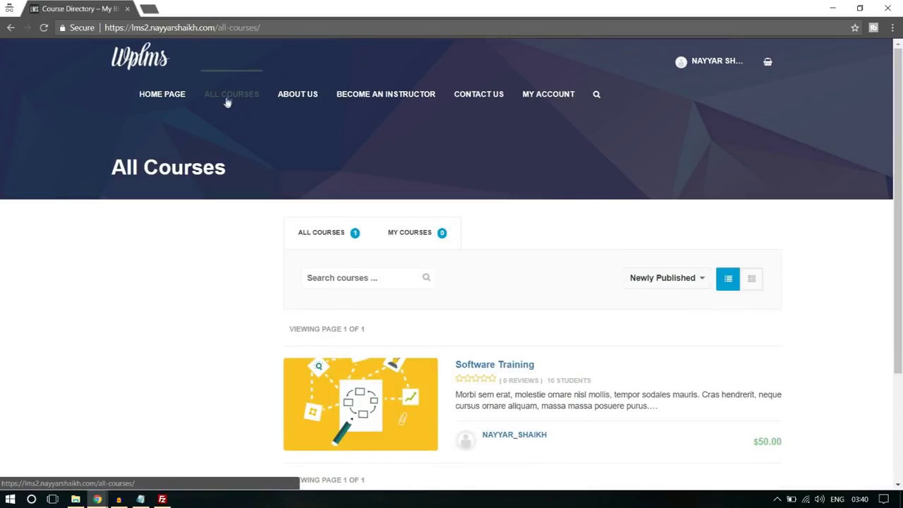
{"action": "scroll", "coordinate": [455, 175], "scroll_direction": "down", "scroll_amount": 2}
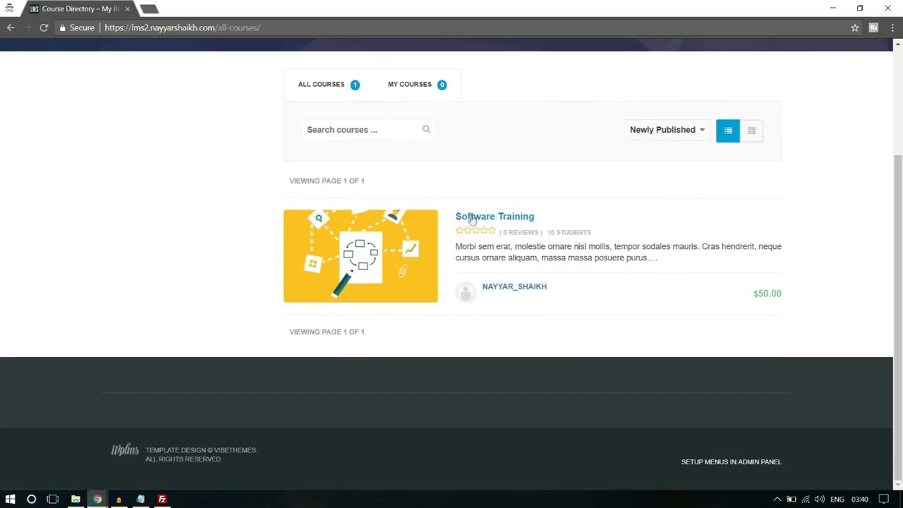
{"action": "left_click", "coordinate": [512, 219]}
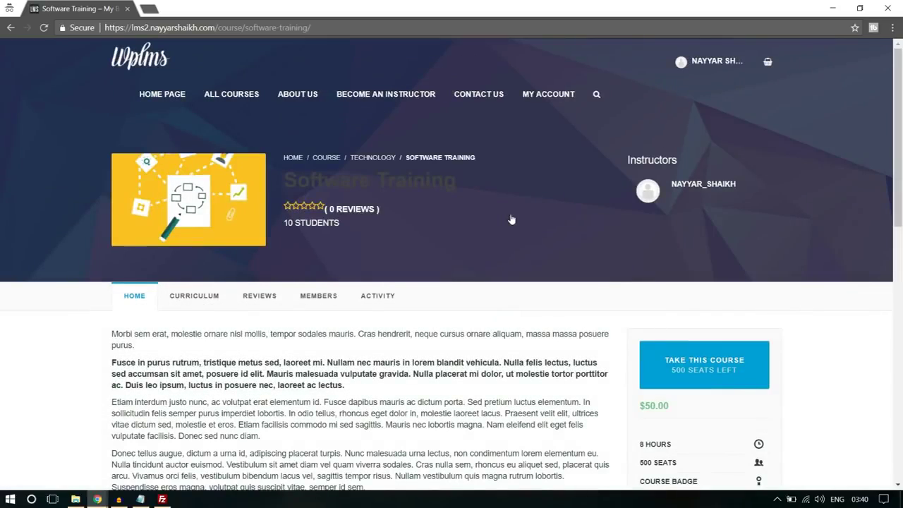
Add the Software Training course to the cart and choose PayPal at checkout
{"action": "scroll", "coordinate": [416, 240], "scroll_direction": "down", "scroll_amount": 1}
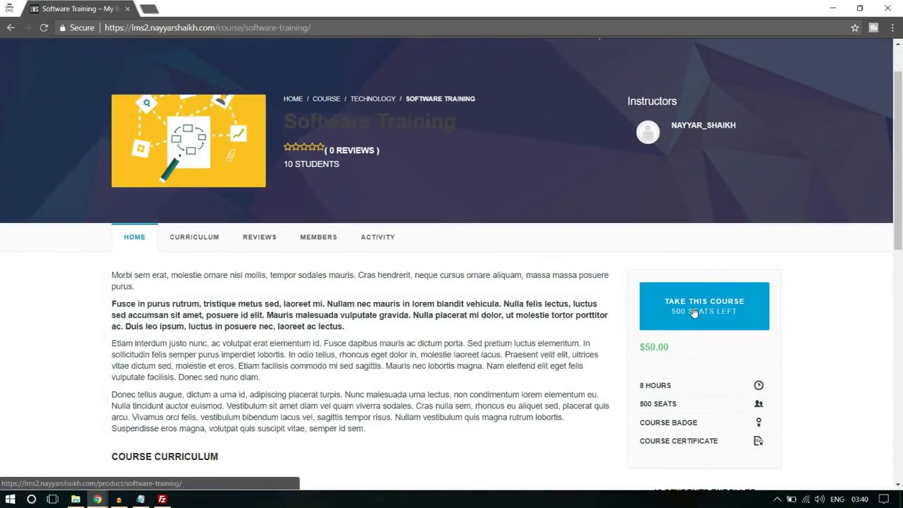
{"action": "left_click", "coordinate": [694, 312]}
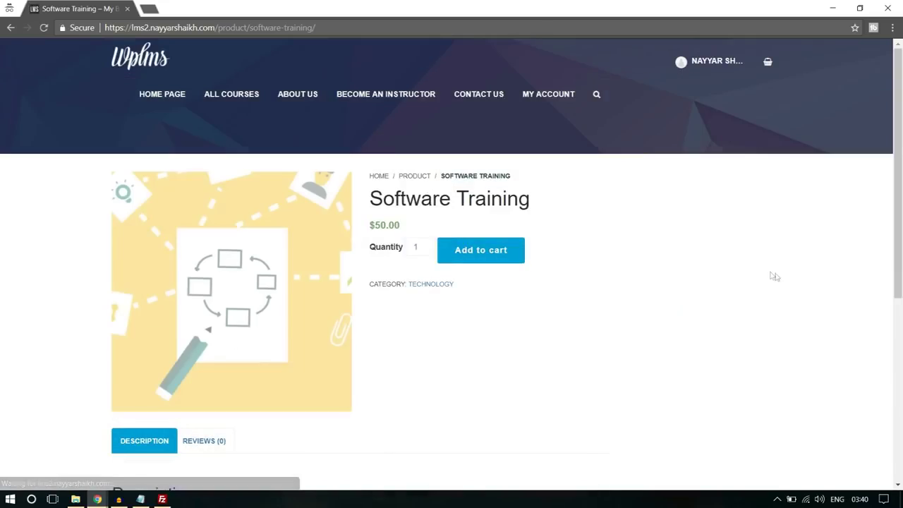
{"action": "left_click", "coordinate": [472, 255]}
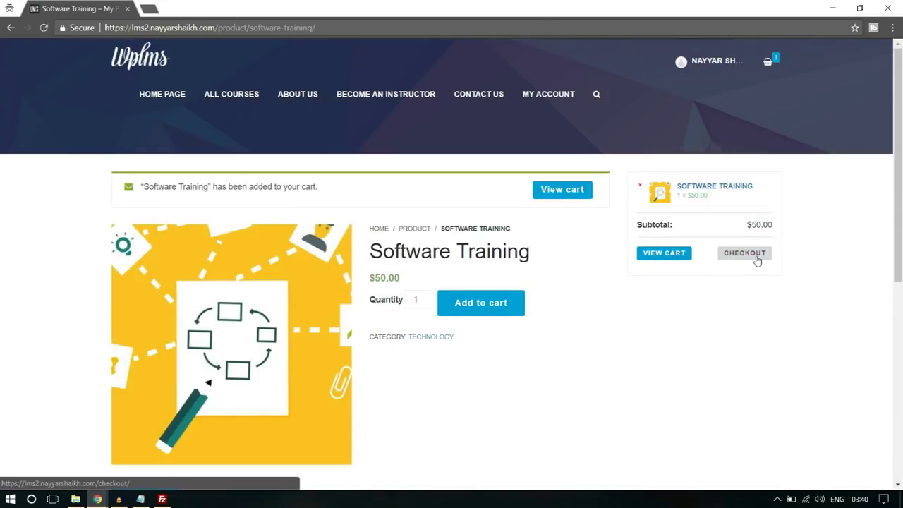
{"action": "left_click", "coordinate": [757, 258]}
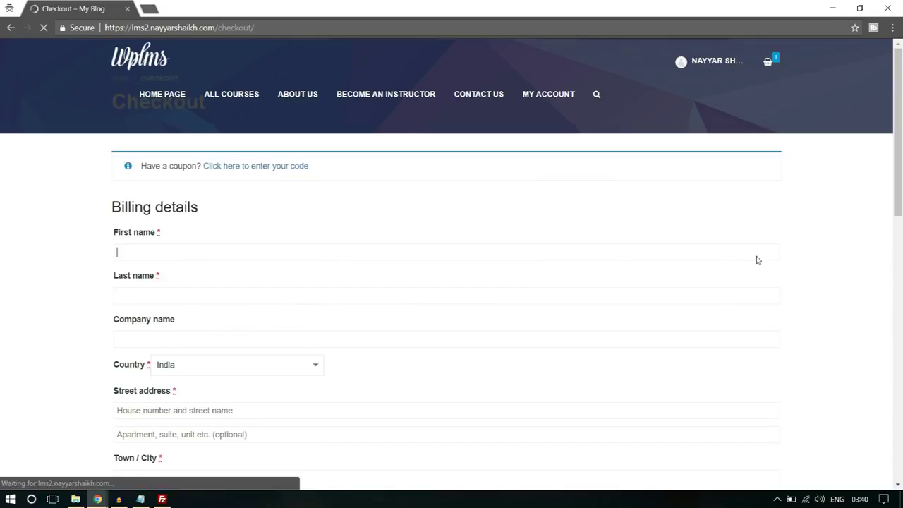
{"action": "scroll", "coordinate": [238, 326], "scroll_direction": "down", "scroll_amount": 15}
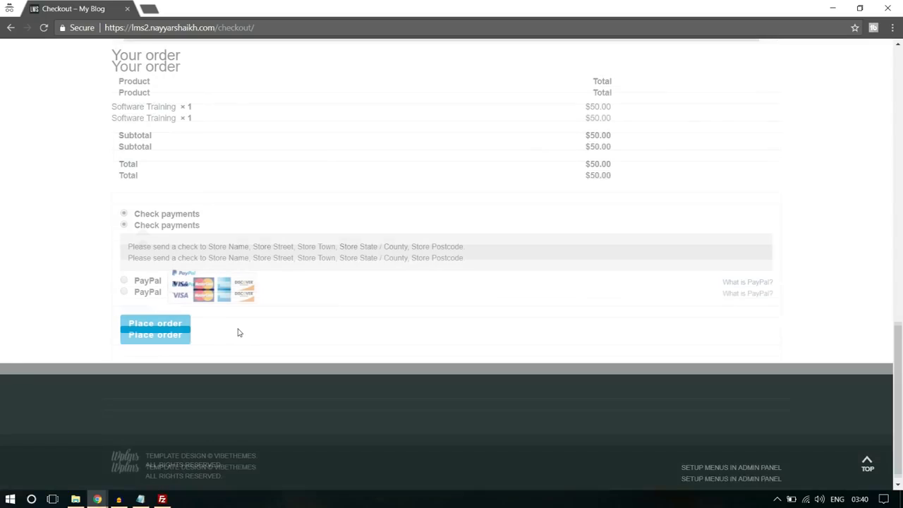
{"action": "left_click", "coordinate": [124, 282]}
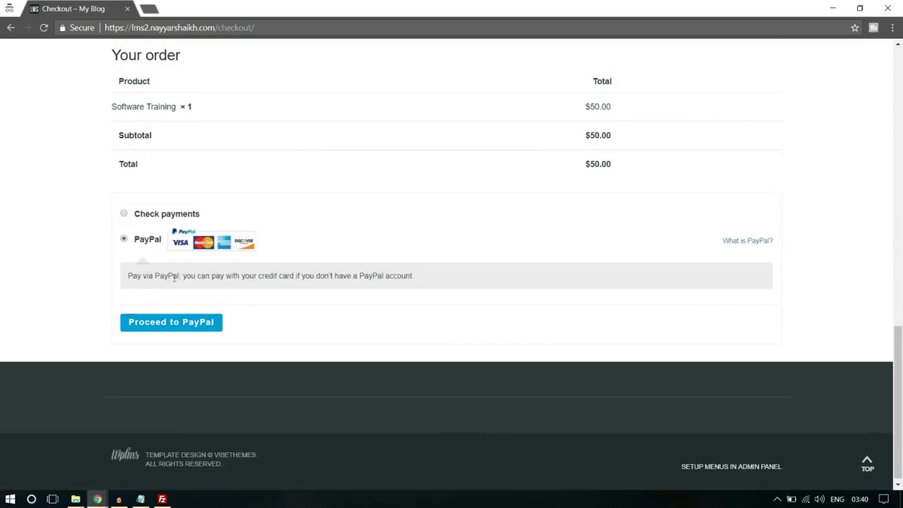
Go back to the Software Training product page and reload it
{"action": "scroll", "coordinate": [328, 326], "scroll_direction": "up", "scroll_amount": 15}
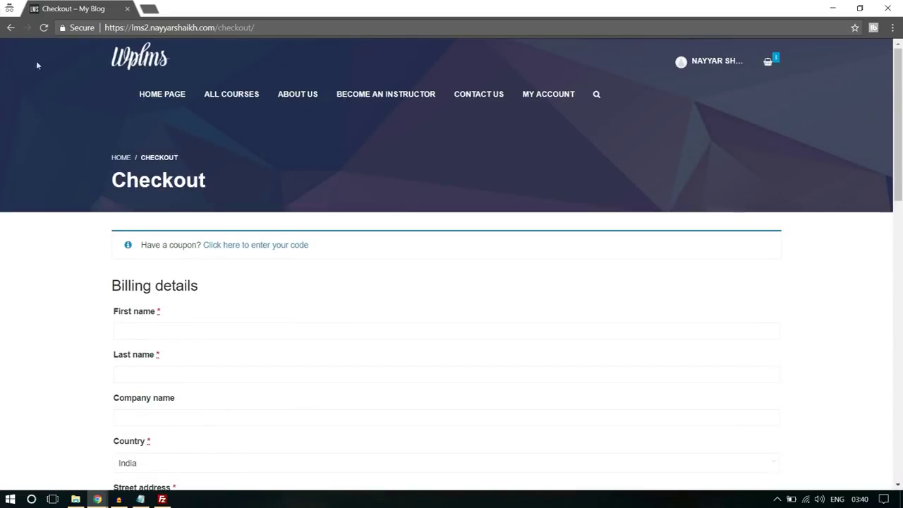
{"action": "left_click", "coordinate": [9, 27]}
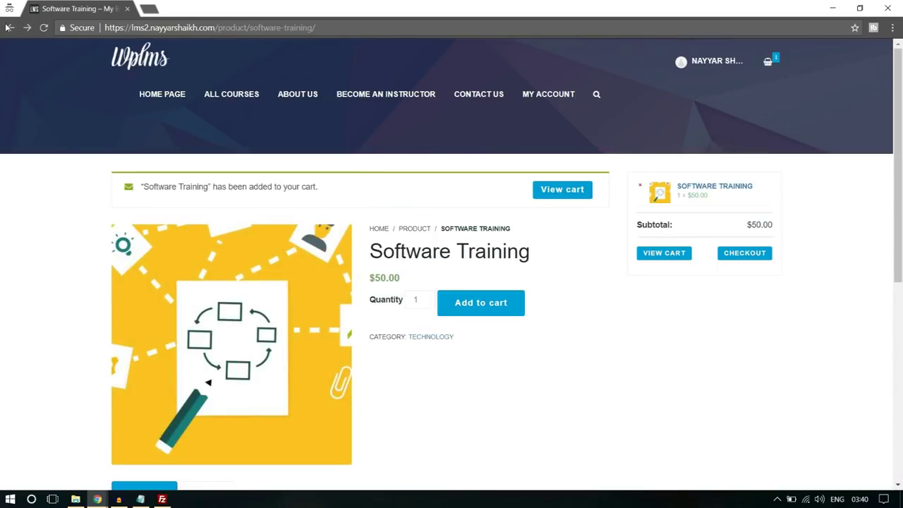
{"action": "left_click", "coordinate": [9, 27]}
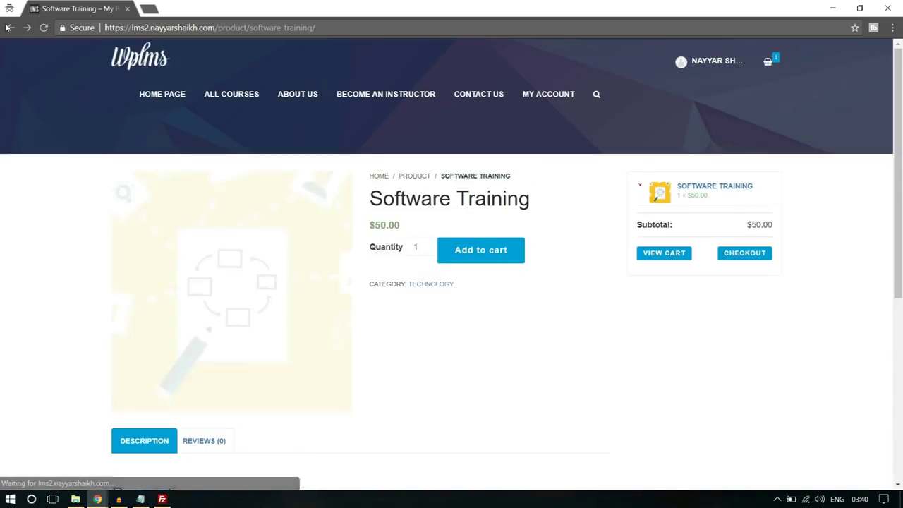
{"action": "scroll", "coordinate": [659, 329], "scroll_direction": "down", "scroll_amount": 10}
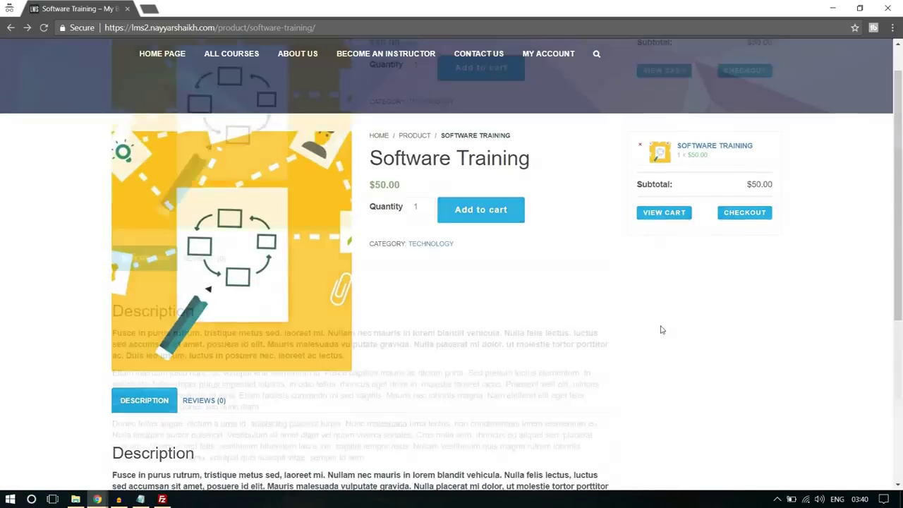
{"action": "scroll", "coordinate": [659, 329], "scroll_direction": "up", "scroll_amount": 10}
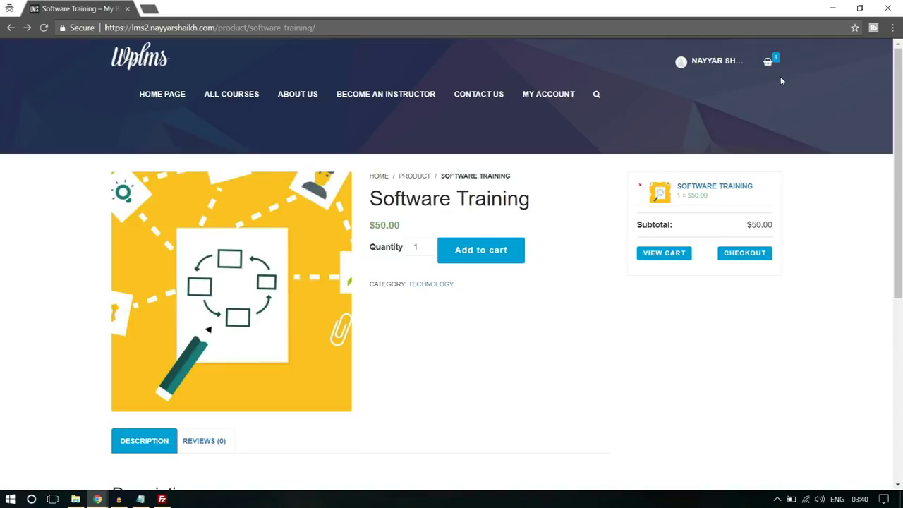
Log out of the site from the account menu
{"action": "left_click", "coordinate": [707, 66]}
{"action": "left_click", "coordinate": [706, 67]}
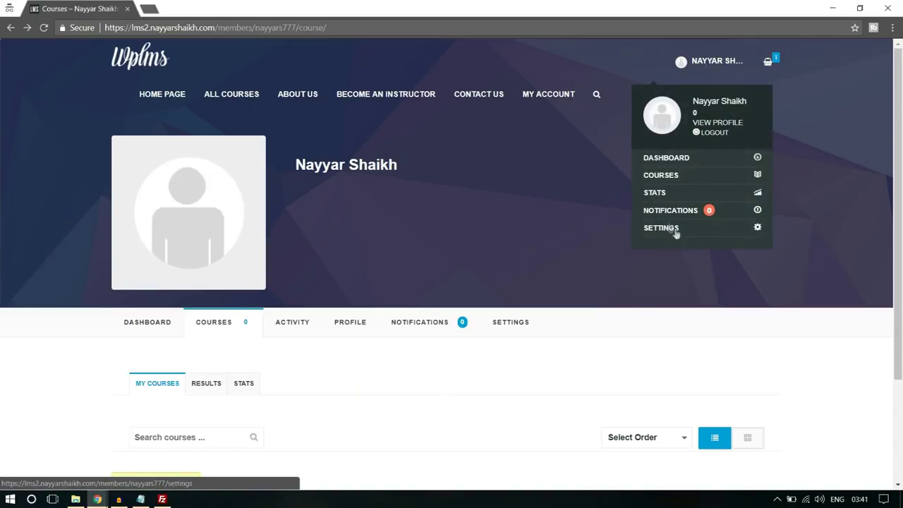
{"action": "left_click", "coordinate": [716, 134]}
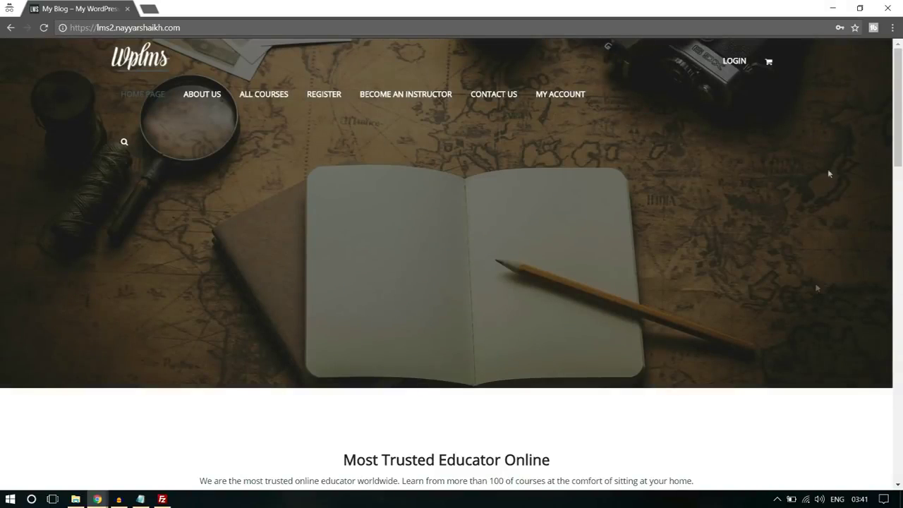
Open the Register page and scroll through its account and profile details form
{"action": "left_click", "coordinate": [322, 97]}
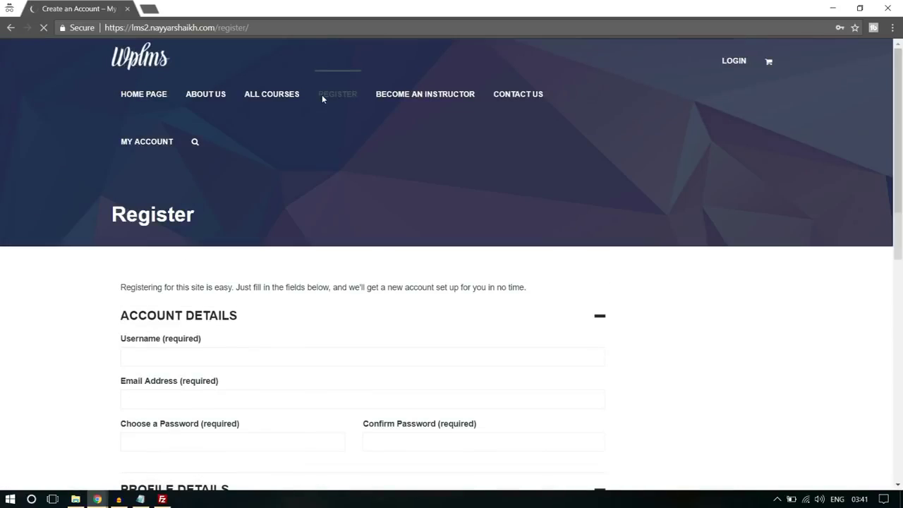
{"action": "scroll", "coordinate": [760, 237], "scroll_direction": "down", "scroll_amount": 3}
{"action": "scroll", "coordinate": [762, 238], "scroll_direction": "down", "scroll_amount": 3}
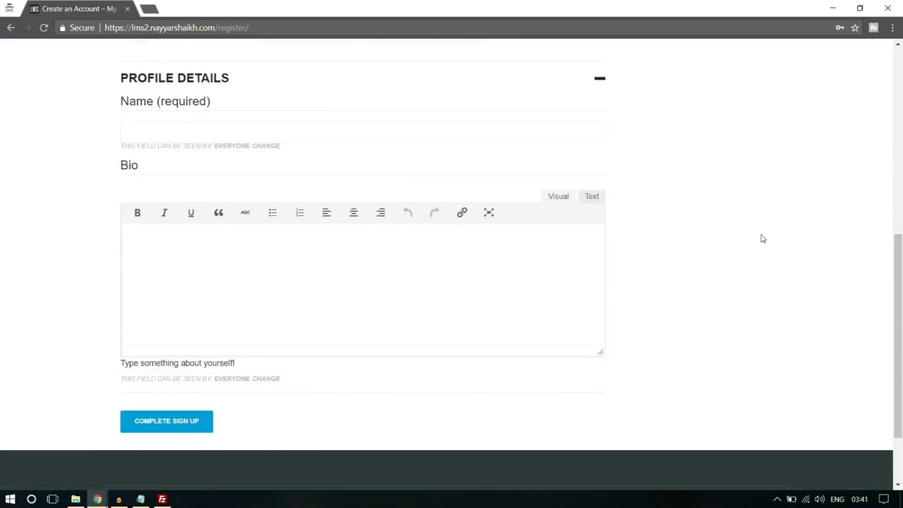
{"action": "scroll", "coordinate": [762, 238], "scroll_direction": "up", "scroll_amount": 5}
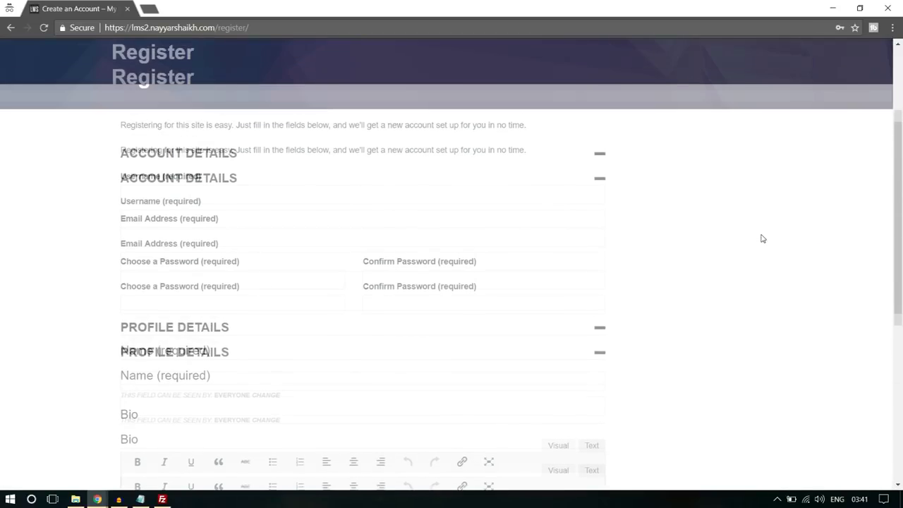
{"action": "scroll", "coordinate": [762, 238], "scroll_direction": "down", "scroll_amount": 5}
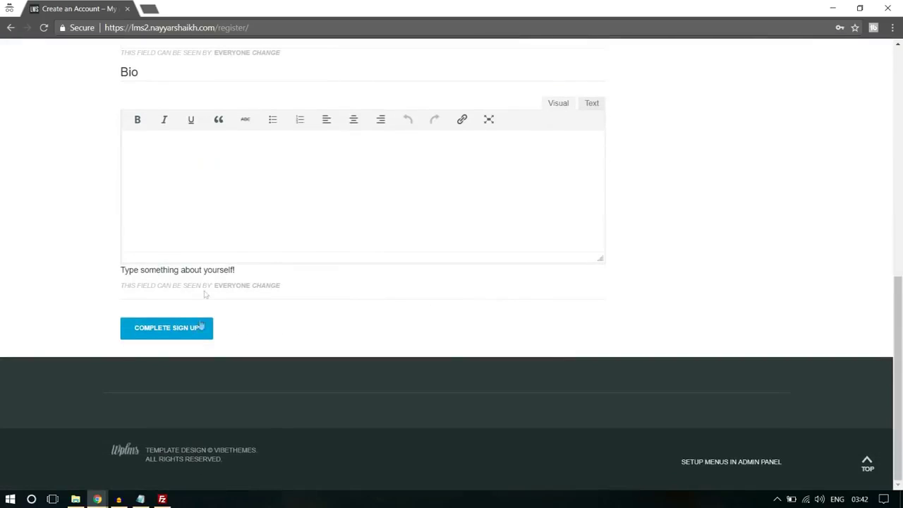
{"action": "scroll", "coordinate": [263, 314], "scroll_direction": "up", "scroll_amount": 5}
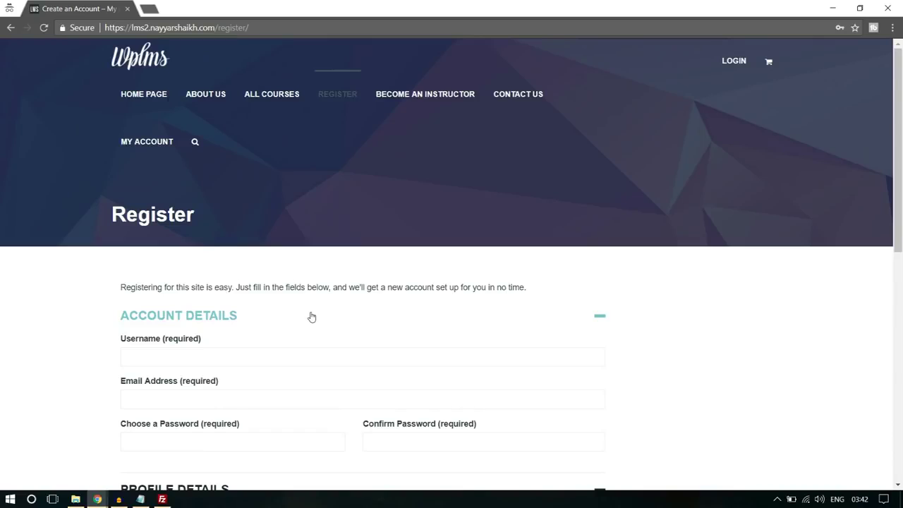
{"action": "scroll", "coordinate": [312, 317], "scroll_direction": "down", "scroll_amount": 3}
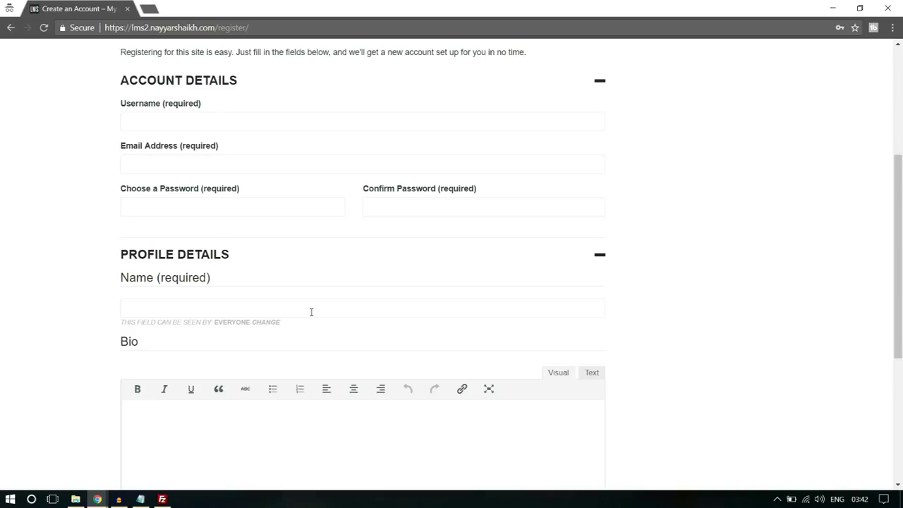
{"action": "scroll", "coordinate": [311, 312], "scroll_direction": "down", "scroll_amount": 3}
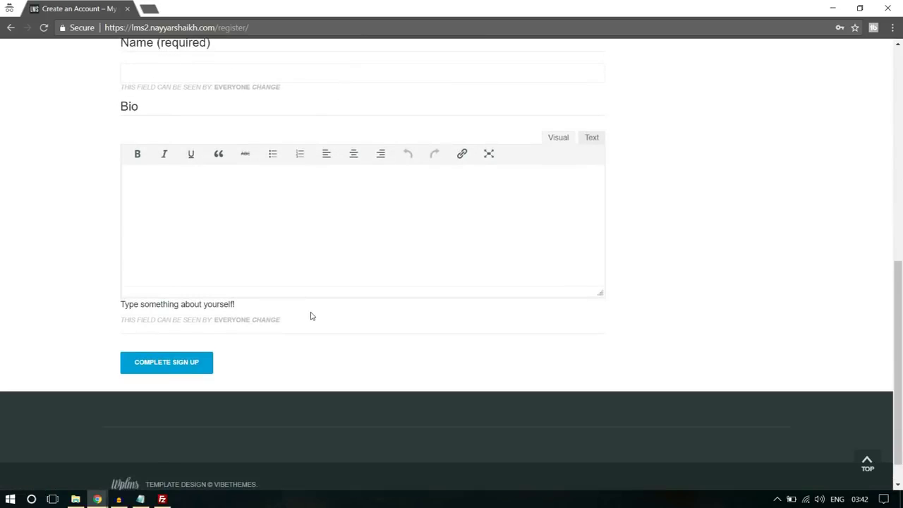
{"action": "scroll", "coordinate": [796, 268], "scroll_direction": "up", "scroll_amount": 3}
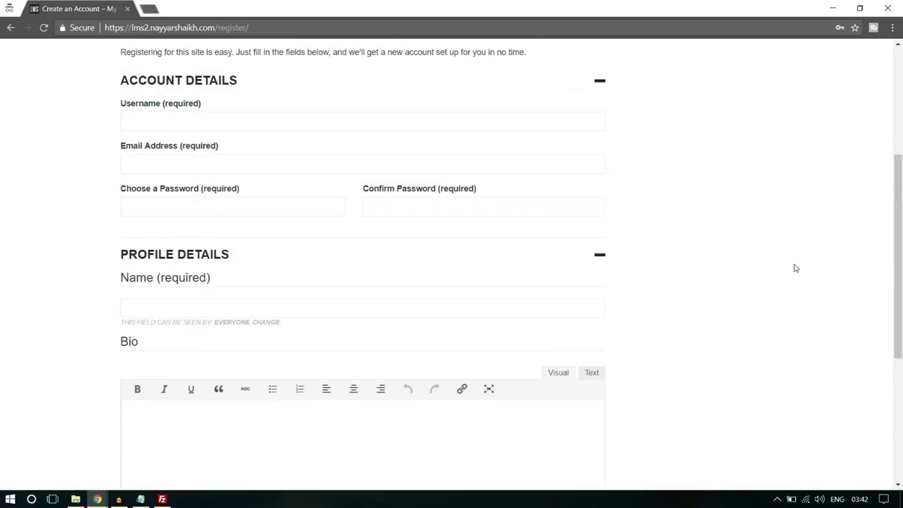
{"action": "scroll", "coordinate": [796, 268], "scroll_direction": "down", "scroll_amount": 3}
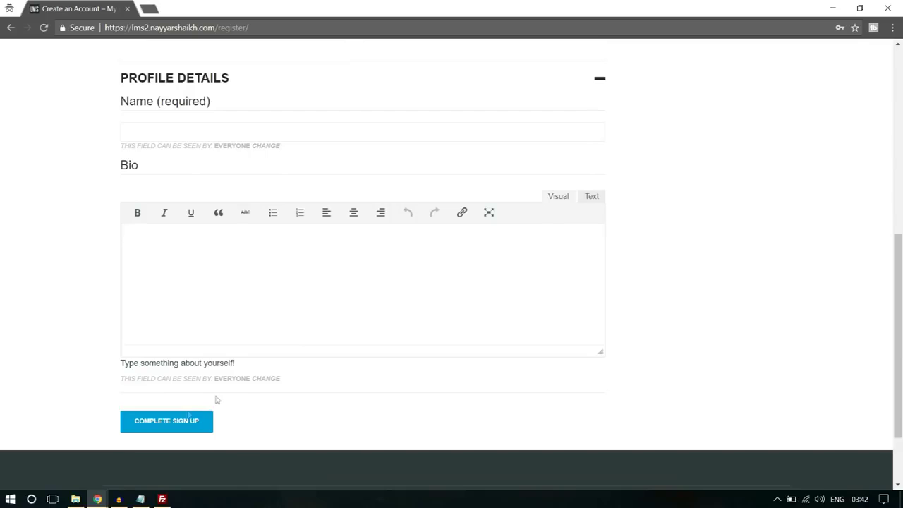
Back in the admin window, open Profile Fields and begin a new field
{"action": "mouse_move", "coordinate": [100, 499]}
{"action": "left_click", "coordinate": [66, 466]}
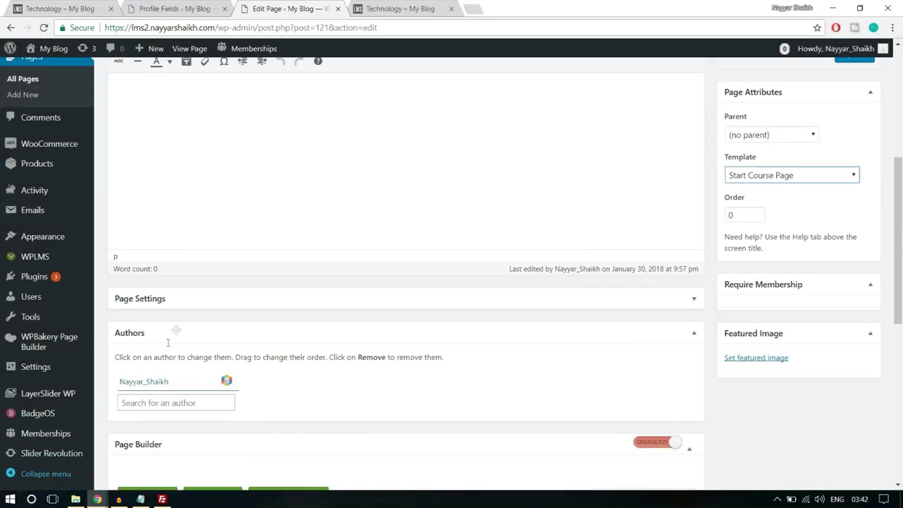
{"action": "scroll", "coordinate": [66, 343], "scroll_direction": "down", "scroll_amount": 3}
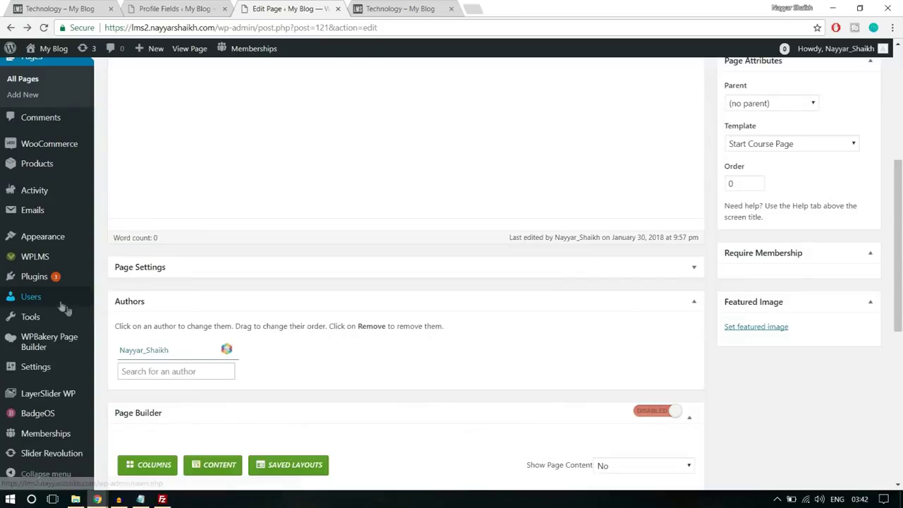
{"action": "mouse_move", "coordinate": [49, 300]}
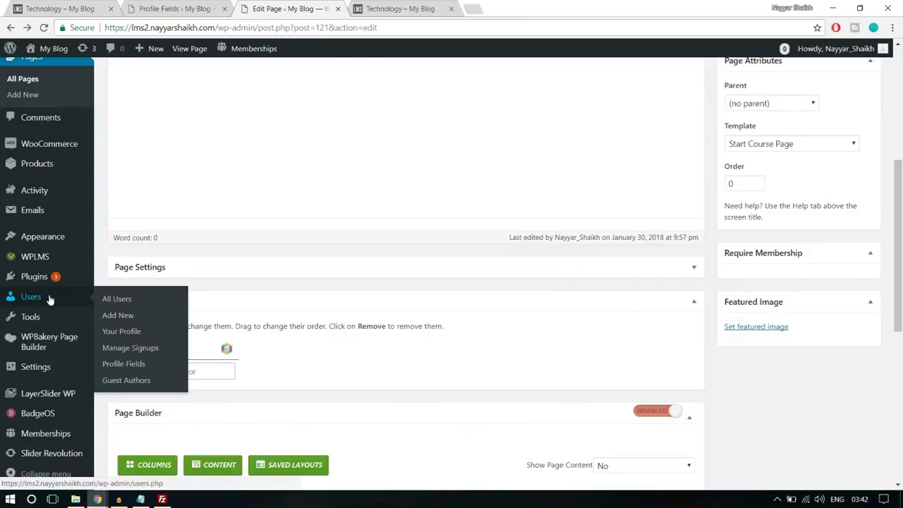
{"action": "left_click", "coordinate": [134, 370]}
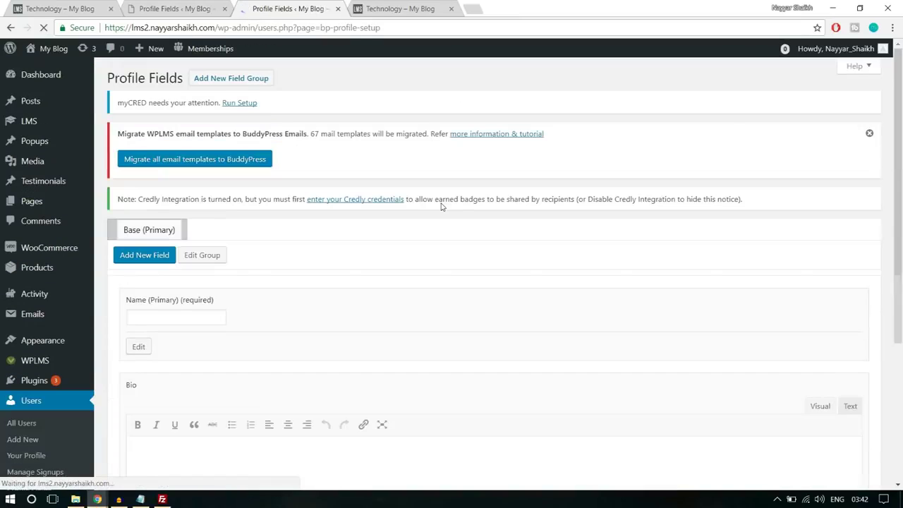
{"action": "scroll", "coordinate": [442, 203], "scroll_direction": "down", "scroll_amount": 4}
{"action": "scroll", "coordinate": [331, 306], "scroll_direction": "up", "scroll_amount": 2}
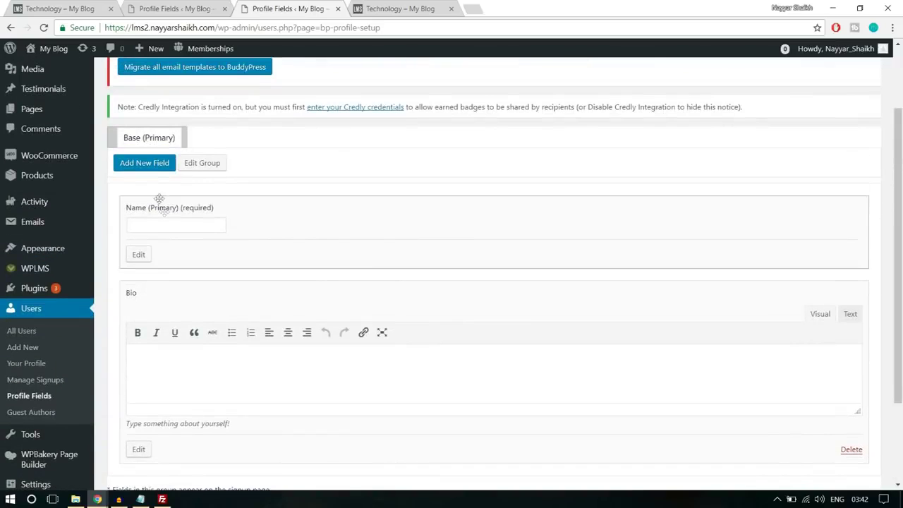
{"action": "left_click", "coordinate": [152, 169]}
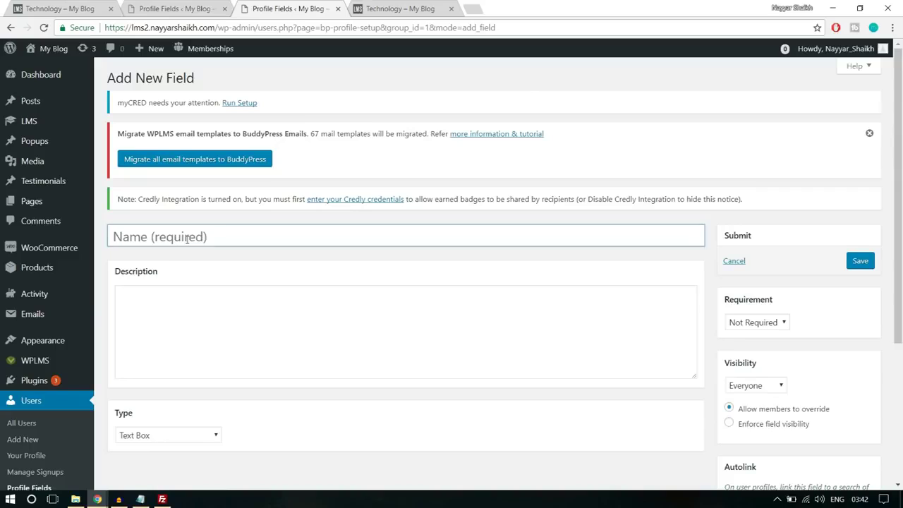
Name the field 'Sign up as?' and add a description asking about becoming an instructor
{"action": "left_click", "coordinate": [187, 239]}
{"action": "type", "text": "Role"}
{"action": "key", "text": "ctrl+a"}
{"action": "type", "text": "Sign"}
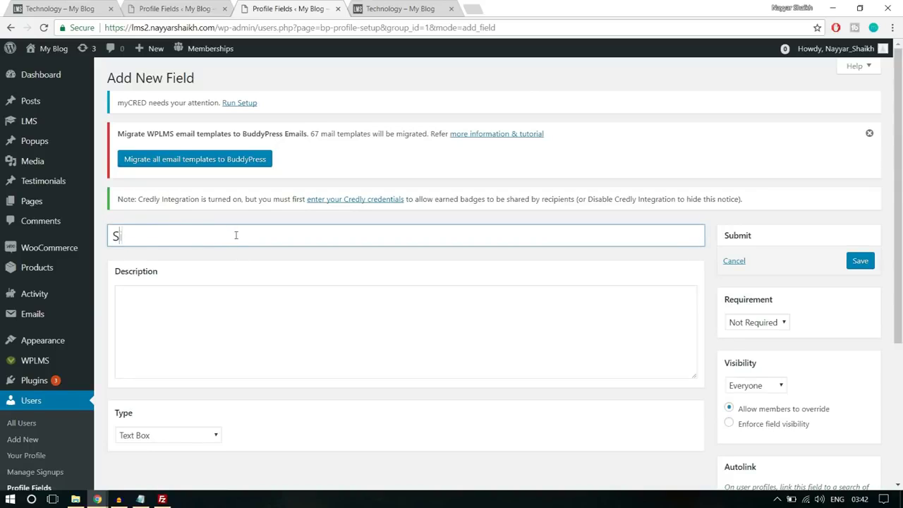
{"action": "type", "text": "as"}
{"action": "left_click", "coordinate": [287, 322]}
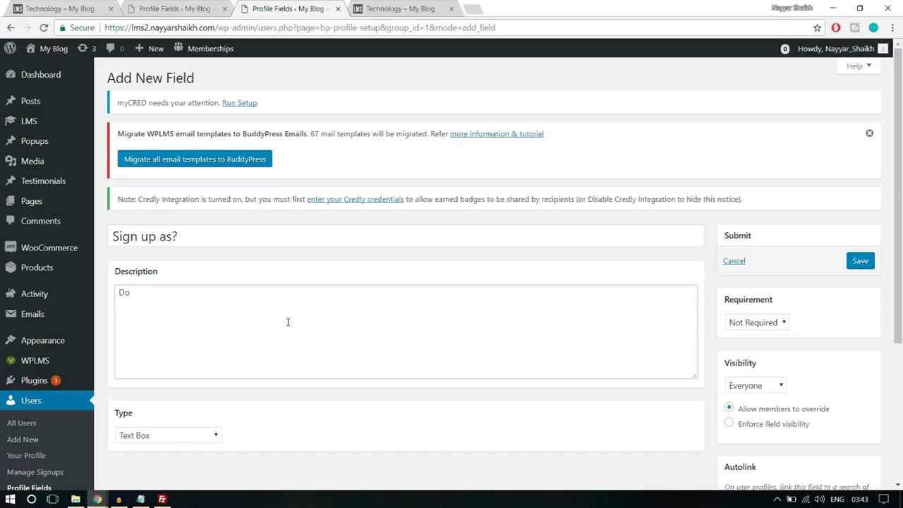
{"action": "type", "text": "Do oy"}
{"action": "key", "text": "BackSpace"}
{"action": "key", "text": "BackSpace"}
{"action": "key", "text": "ctrl+a"}
{"action": "key", "text": "BackSpace"}
{"action": "type", "text": "Do You"}
{"action": "type", "text": " waan"}
{"action": "type", "text": "nna"}
{"action": "type", "text": " become a"}
{"action": "type", "text": "n Ins"}
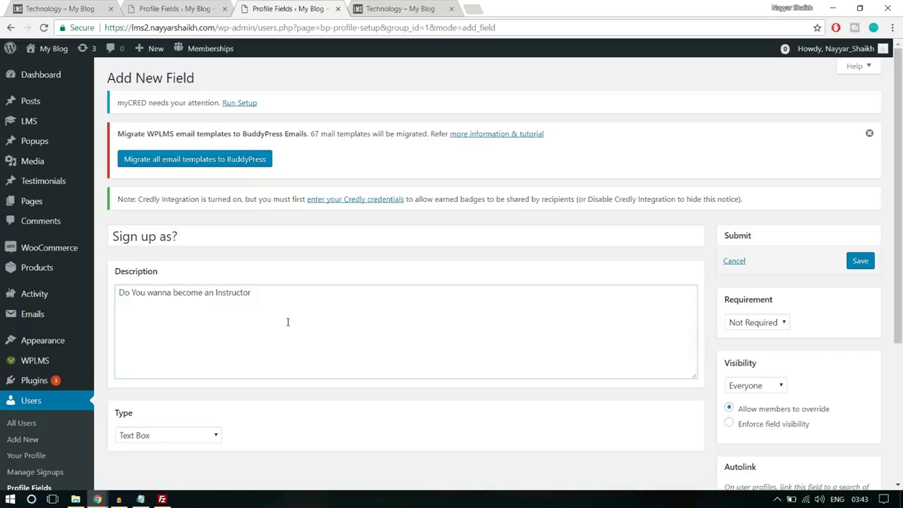
{"action": "type", "text": "tudent?"}
Make it a Drop Down Select Box with options Student (default) and Instructor
{"action": "scroll", "coordinate": [288, 322], "scroll_direction": "down", "scroll_amount": 3}
{"action": "left_click", "coordinate": [193, 225]}
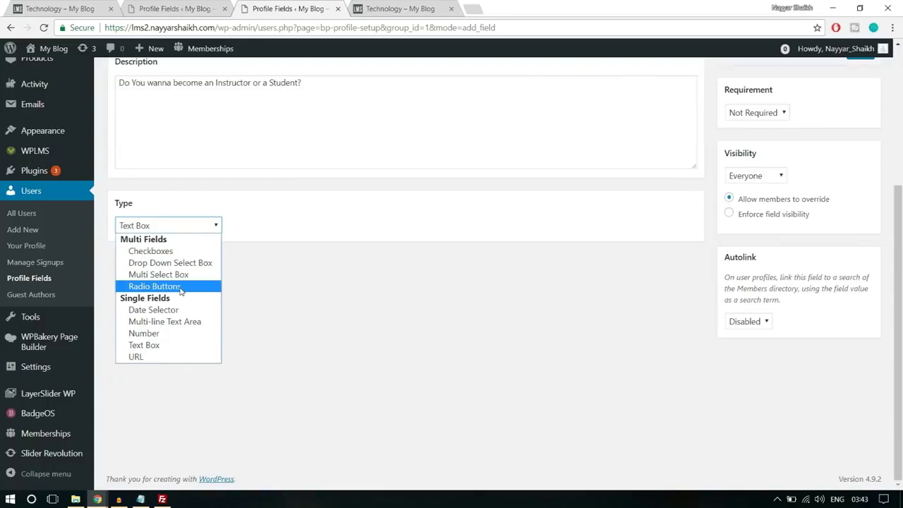
{"action": "left_click", "coordinate": [176, 263]}
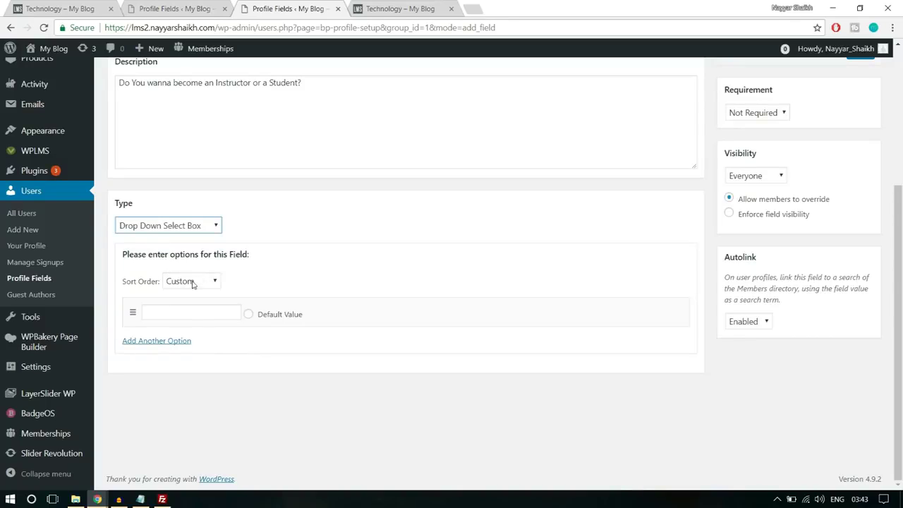
{"action": "left_click", "coordinate": [198, 311]}
{"action": "type", "text": "Student"}
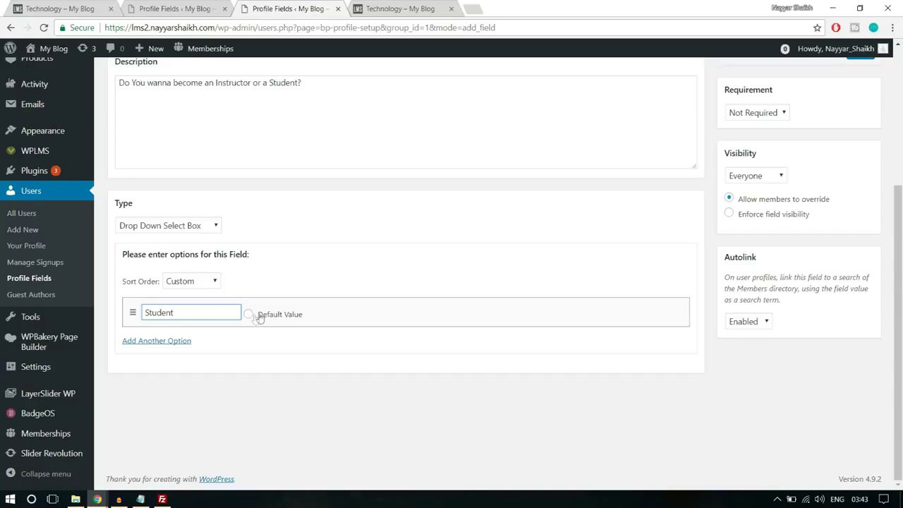
{"action": "left_click", "coordinate": [180, 341]}
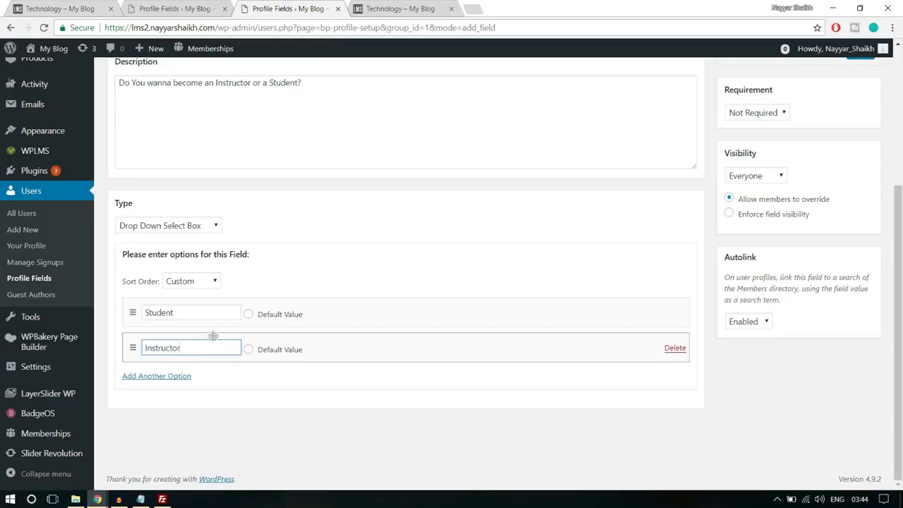
{"action": "left_click", "coordinate": [248, 315]}
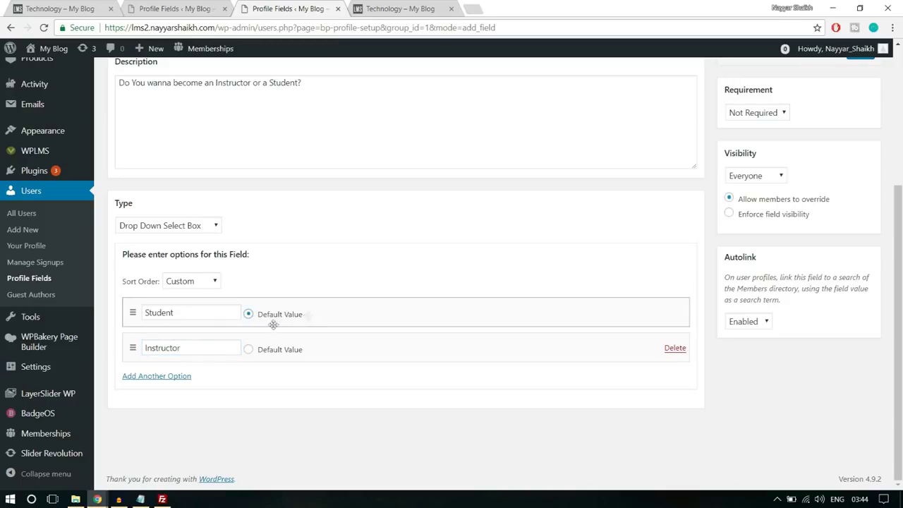
Set the field's requirement to Required and save it
{"action": "scroll", "coordinate": [748, 365], "scroll_direction": "up", "scroll_amount": 3}
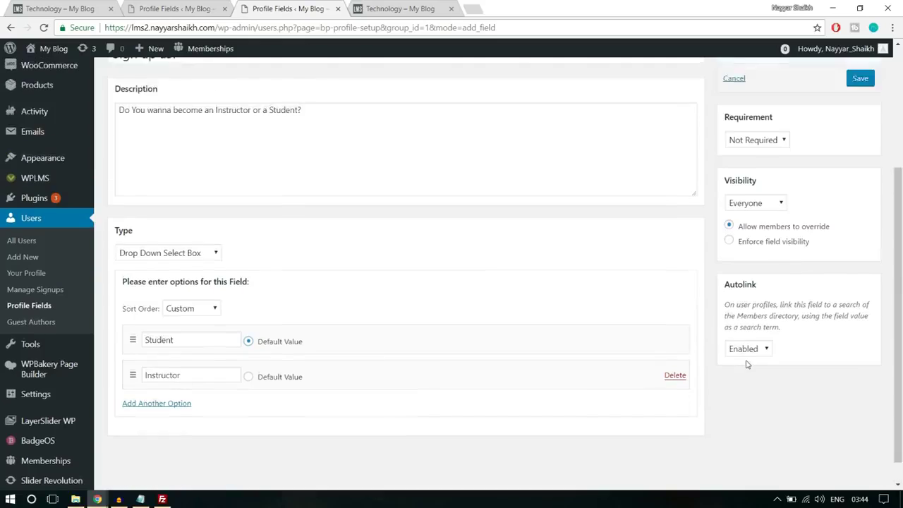
{"action": "left_click", "coordinate": [772, 233]}
{"action": "left_click", "coordinate": [747, 255]}
{"action": "left_click", "coordinate": [861, 176]}
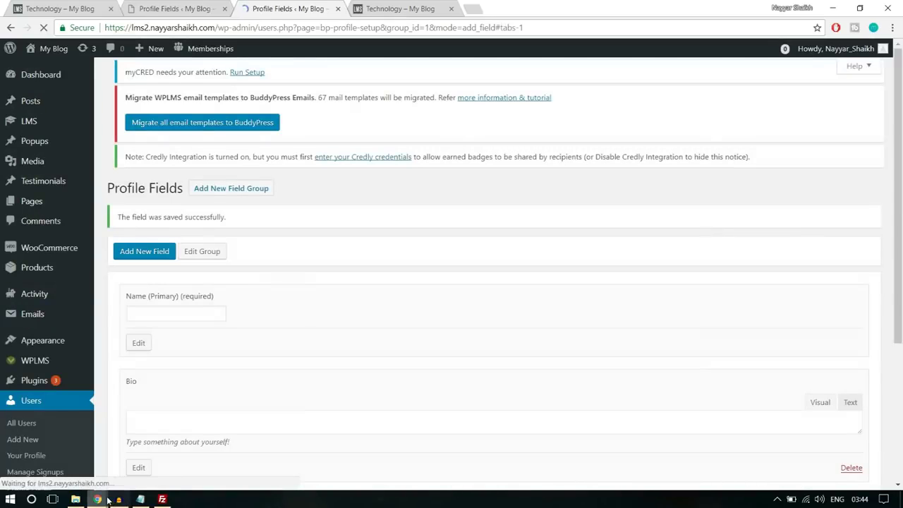
Reload the Register page and set 'Sign up as?' to Instructor
{"action": "mouse_move", "coordinate": [105, 500]}
{"action": "left_click", "coordinate": [176, 448]}
{"action": "key", "text": "F5"}
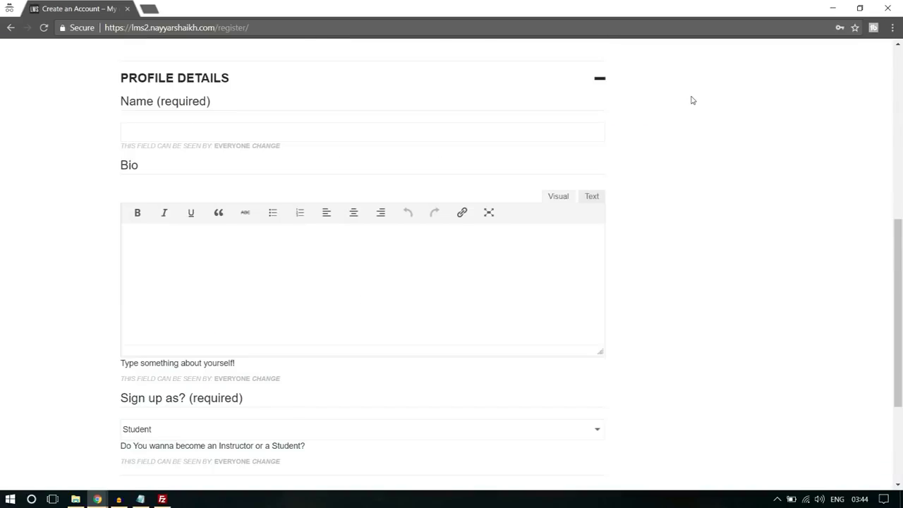
{"action": "left_click", "coordinate": [178, 313]}
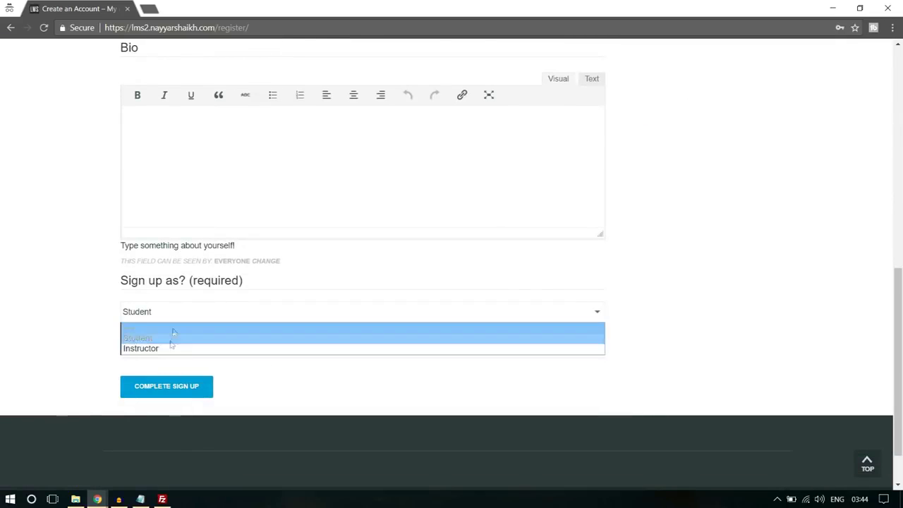
{"action": "left_click", "coordinate": [170, 347]}
{"action": "left_click", "coordinate": [173, 313]}
{"action": "left_click", "coordinate": [166, 339]}
{"action": "left_click", "coordinate": [177, 313]}
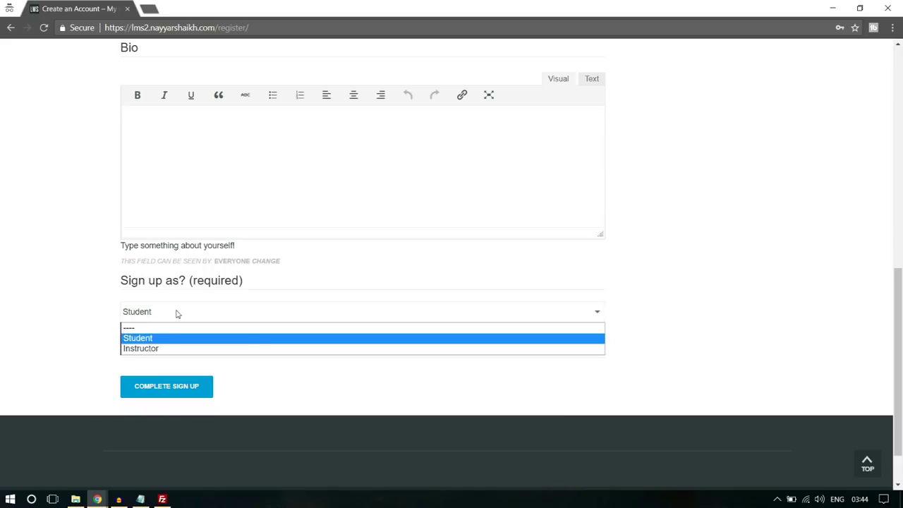
{"action": "left_click", "coordinate": [153, 349]}
{"action": "scroll", "coordinate": [252, 322], "scroll_direction": "up", "scroll_amount": 4}
{"action": "scroll", "coordinate": [254, 324], "scroll_direction": "up", "scroll_amount": 2}
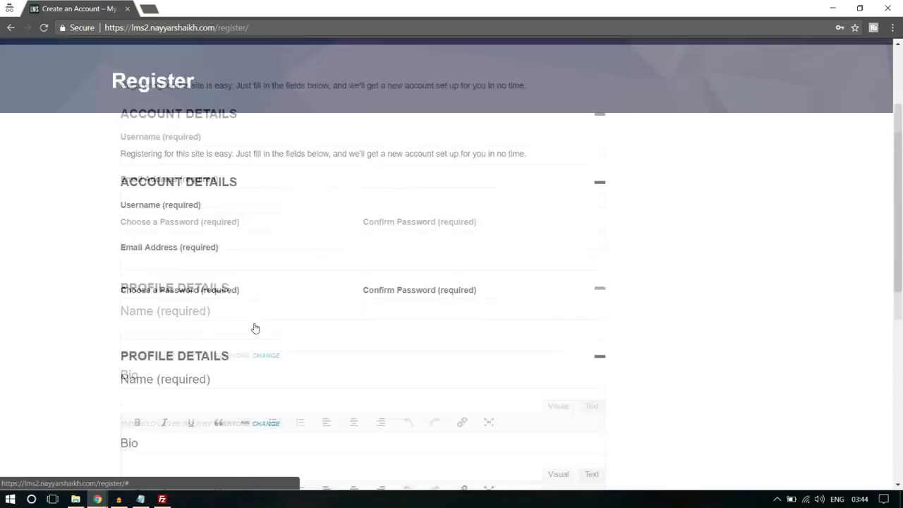
Enter the new account's username, e-mail address and password
{"action": "left_click", "coordinate": [194, 237]}
{"action": "type", "text": "nayyars7777"}
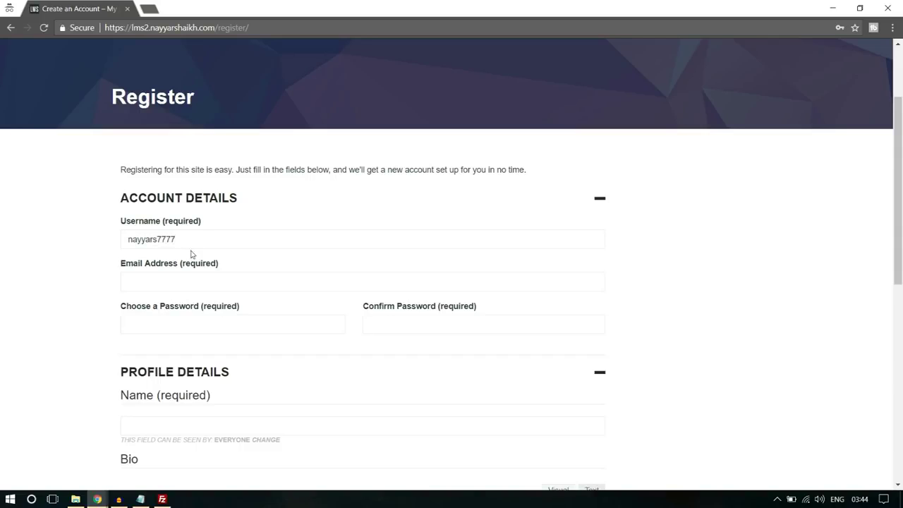
{"action": "left_click_drag", "start_coordinate": [176, 239], "coordinate": [170, 239]}
{"action": "left_click", "coordinate": [179, 284]}
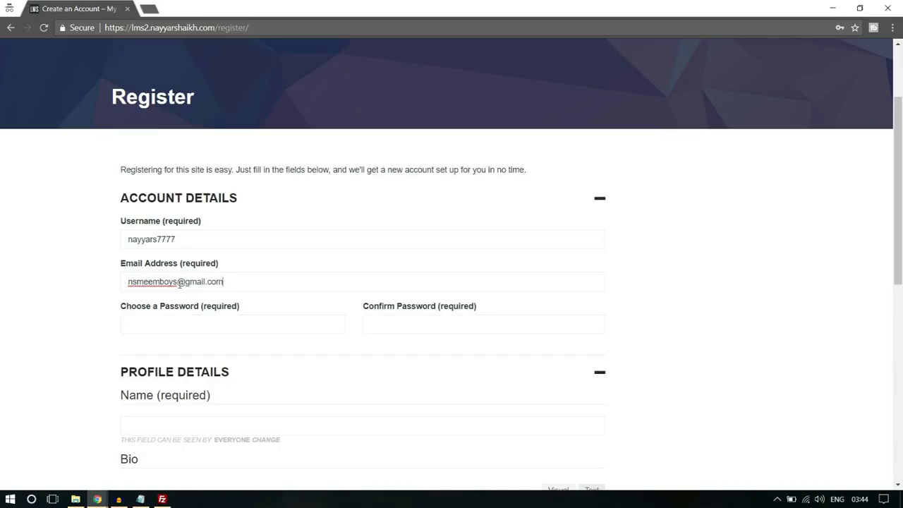
{"action": "left_click", "coordinate": [173, 321]}
{"action": "type", "text": "n••••••"}
Fill in the member's name and the bio 'Bio', then submit Complete Sign Up
{"action": "scroll", "coordinate": [177, 311], "scroll_direction": "down", "scroll_amount": 3}
{"action": "left_click", "coordinate": [200, 246]}
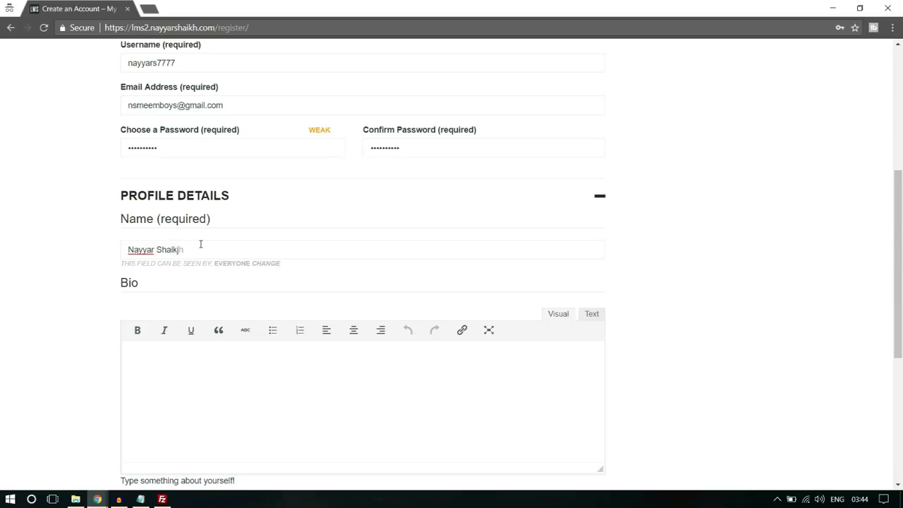
{"action": "scroll", "coordinate": [206, 315], "scroll_direction": "down", "scroll_amount": 2}
{"action": "left_click", "coordinate": [206, 316]}
{"action": "type", "text": "Bio"}
{"action": "scroll", "coordinate": [219, 304], "scroll_direction": "down", "scroll_amount": 2}
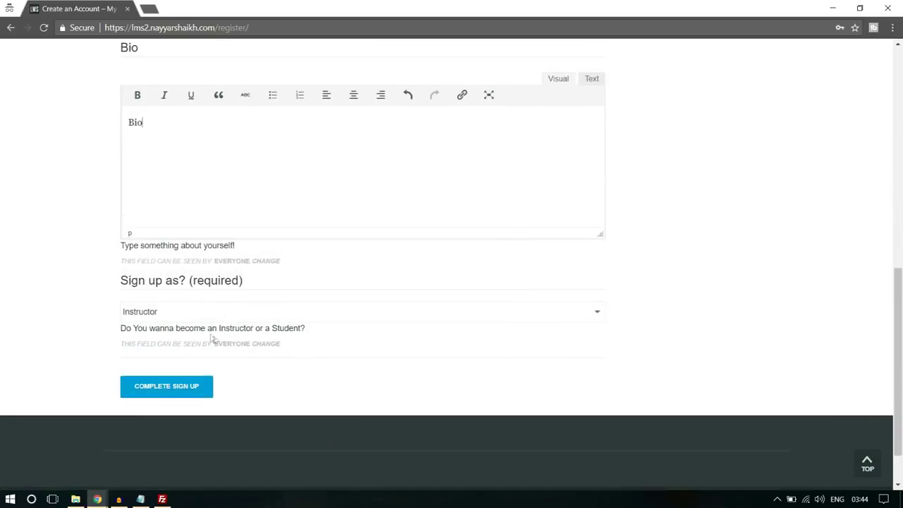
{"action": "left_click", "coordinate": [199, 388]}
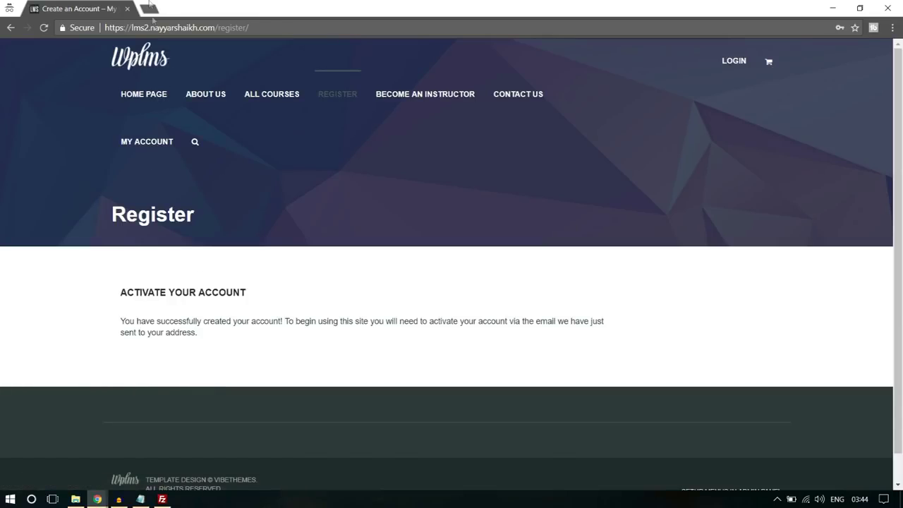
Load gmail.com in a new browser tab
{"action": "left_click", "coordinate": [150, 5]}
{"action": "type", "text": "gmail.com"}
{"action": "key", "text": "Return"}
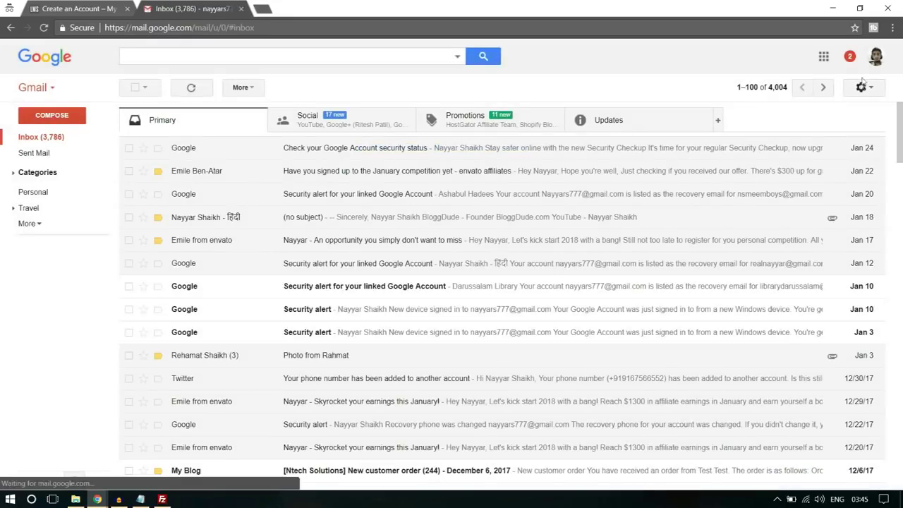
Switch to the second Gmail account and follow the link in '[My Blog] Activate your account'
{"action": "left_click", "coordinate": [874, 58]}
{"action": "left_click", "coordinate": [740, 169]}
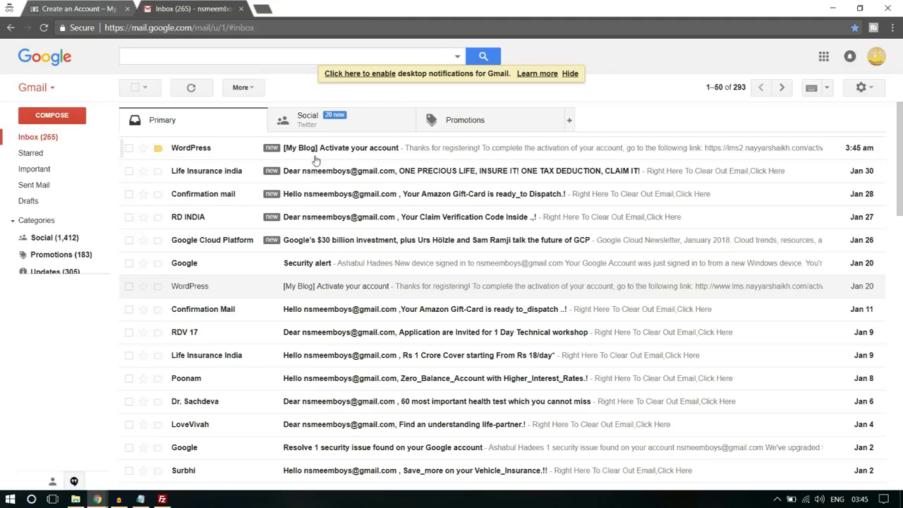
{"action": "left_click", "coordinate": [326, 152]}
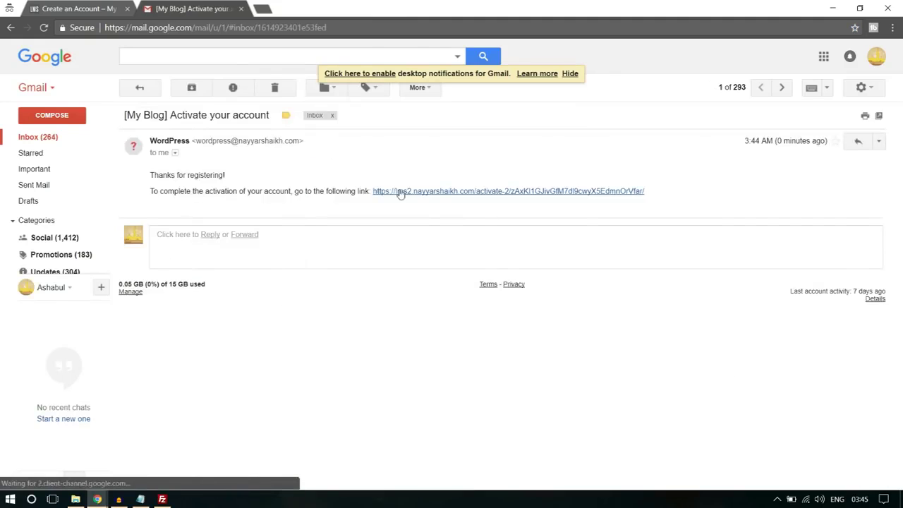
{"action": "left_click", "coordinate": [438, 191]}
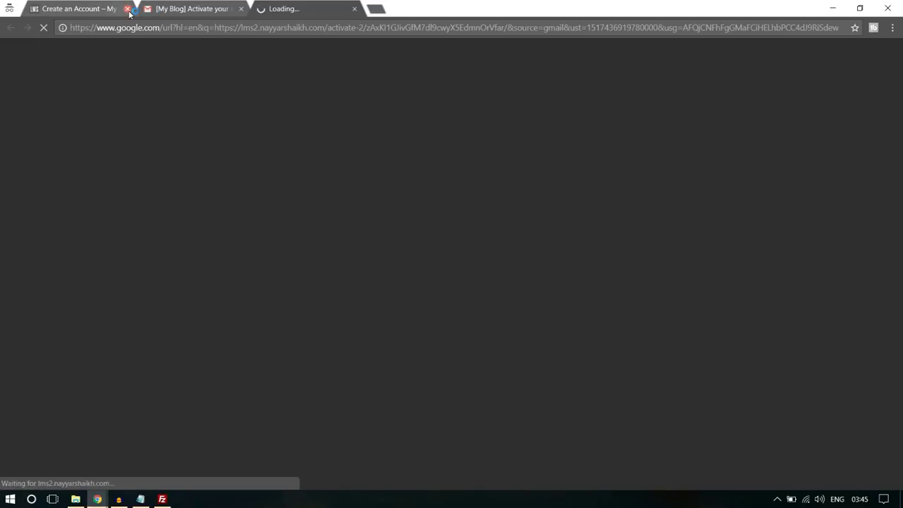
{"action": "left_click", "coordinate": [127, 8]}
Close the email tab, keeping the profile page with 'Your account is now active!'
{"action": "left_click", "coordinate": [127, 8]}
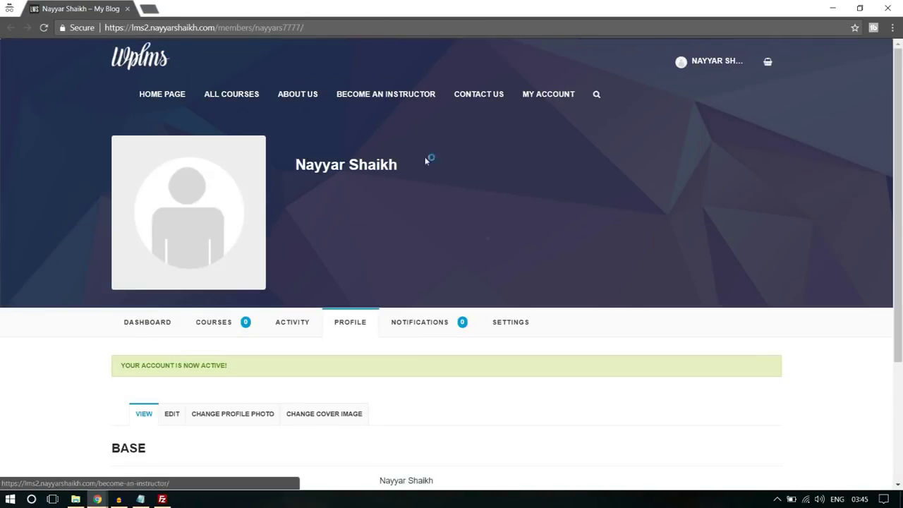
{"action": "left_click_drag", "start_coordinate": [130, 365], "coordinate": [223, 364]}
{"action": "left_click", "coordinate": [221, 365]}
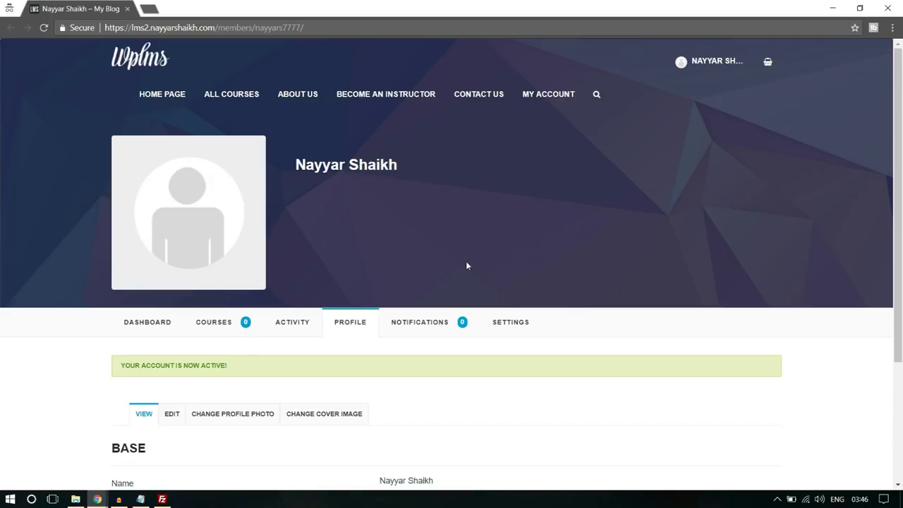
Return to the WordPress admin window and show Users > All Users
{"action": "mouse_move", "coordinate": [97, 498]}
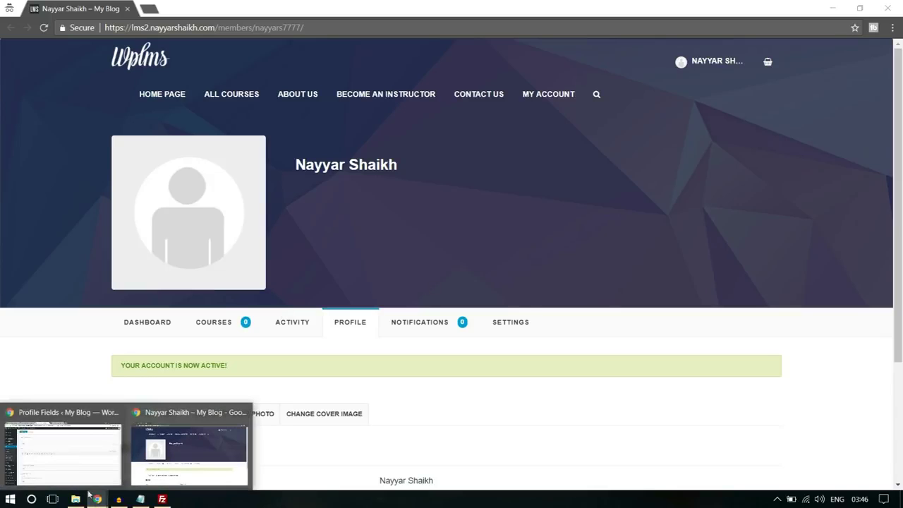
{"action": "left_click", "coordinate": [70, 455]}
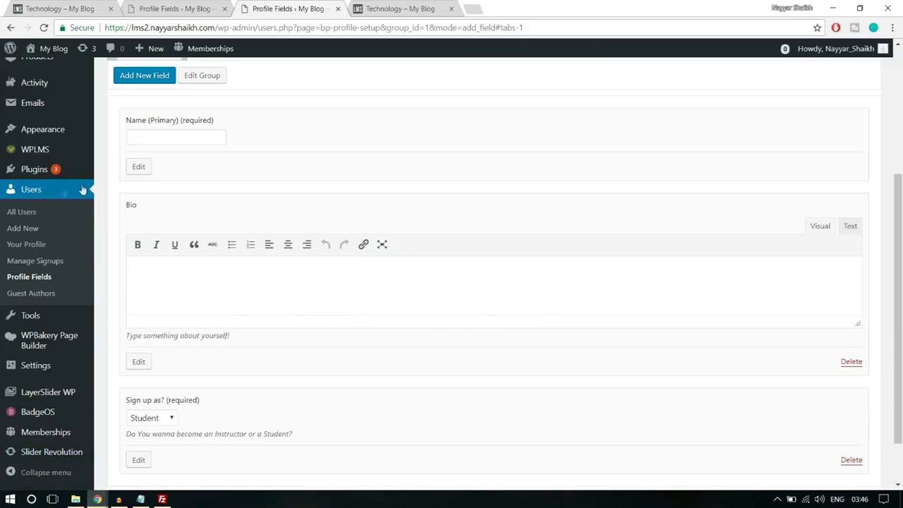
{"action": "left_click", "coordinate": [44, 196]}
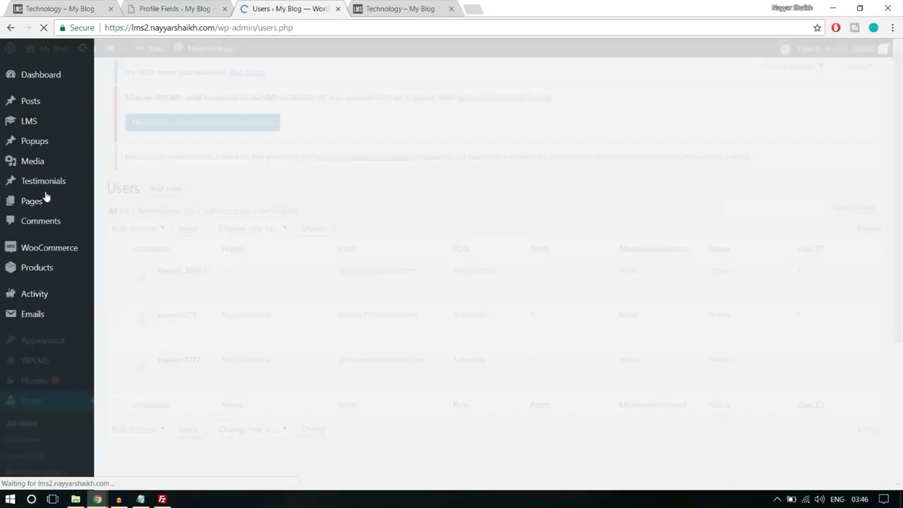
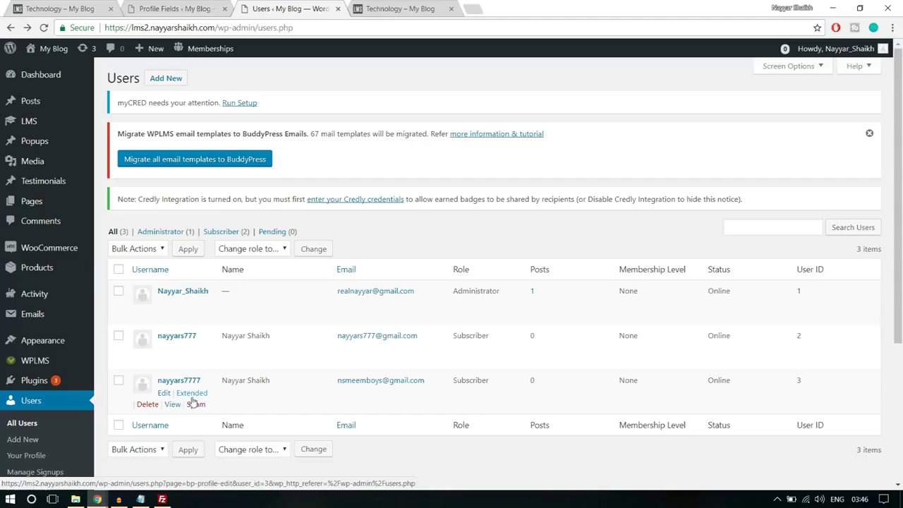
Open the third user's Extended profile and confirm 'Sign up as?' is set to Instructor
{"action": "left_click", "coordinate": [201, 397]}
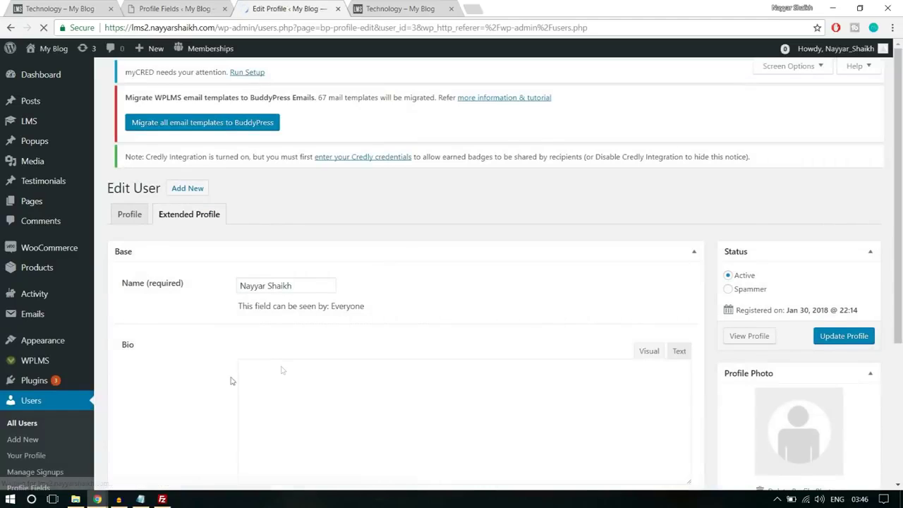
{"action": "scroll", "coordinate": [412, 343], "scroll_direction": "down", "scroll_amount": 4}
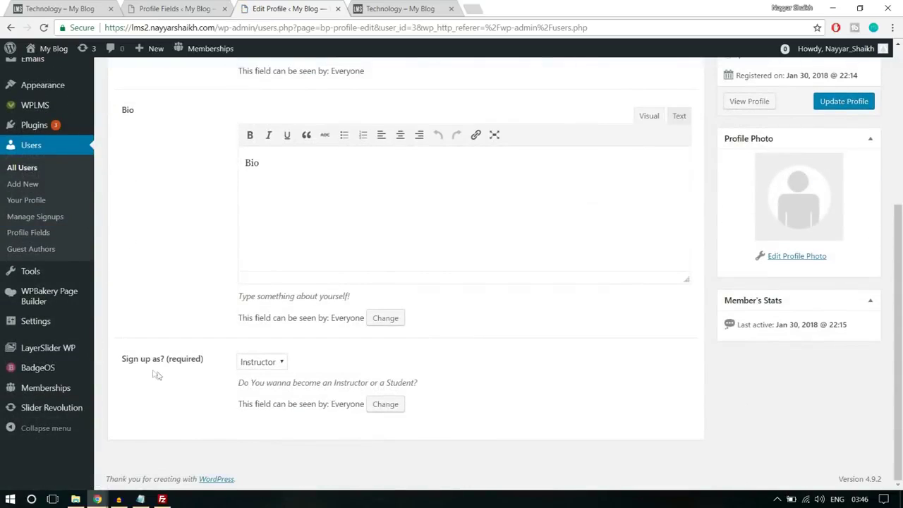
{"action": "left_click_drag", "start_coordinate": [123, 363], "coordinate": [199, 360]}
{"action": "left_click", "coordinate": [224, 372]}
{"action": "scroll", "coordinate": [534, 378], "scroll_direction": "up", "scroll_amount": 4}
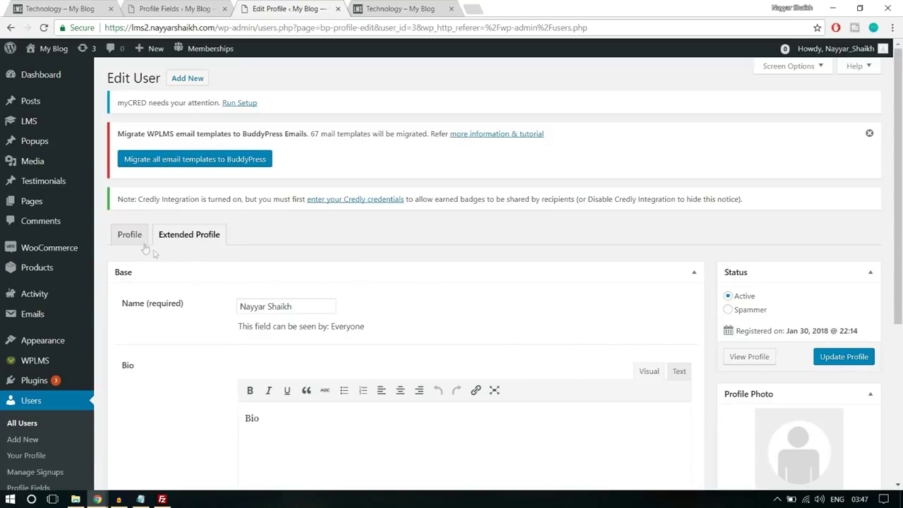
{"action": "scroll", "coordinate": [495, 311], "scroll_direction": "down", "scroll_amount": 4}
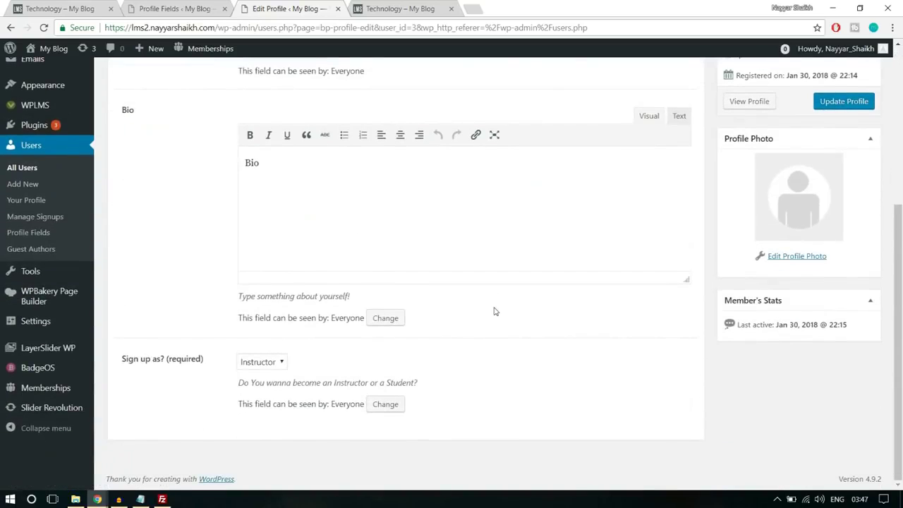
{"action": "scroll", "coordinate": [494, 312], "scroll_direction": "up", "scroll_amount": 4}
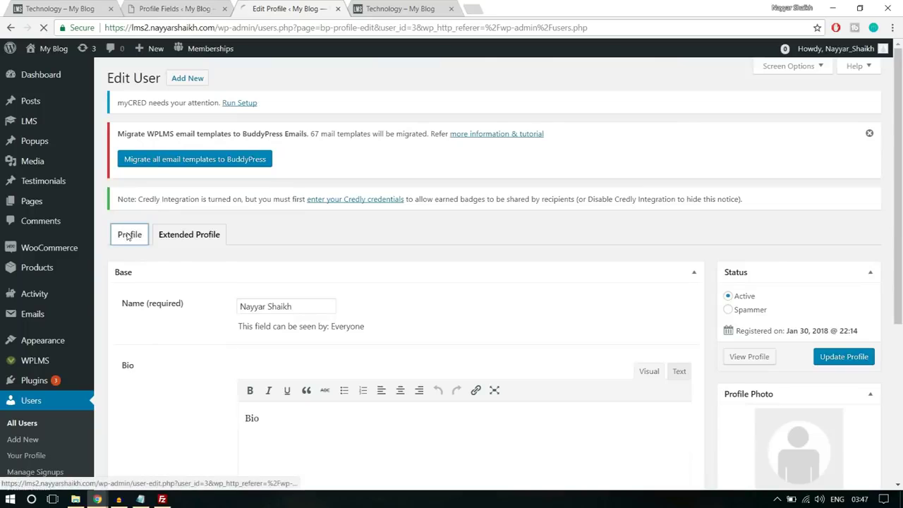
On the user's Profile tab, set Role to Instructor and save with Update User
{"action": "left_click", "coordinate": [129, 236]}
{"action": "scroll", "coordinate": [361, 264], "scroll_direction": "down", "scroll_amount": 5}
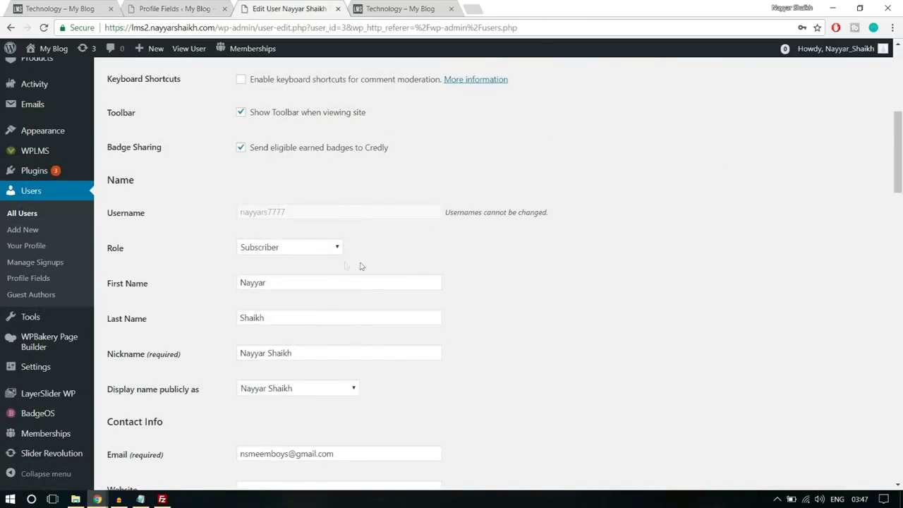
{"action": "left_click", "coordinate": [280, 247]}
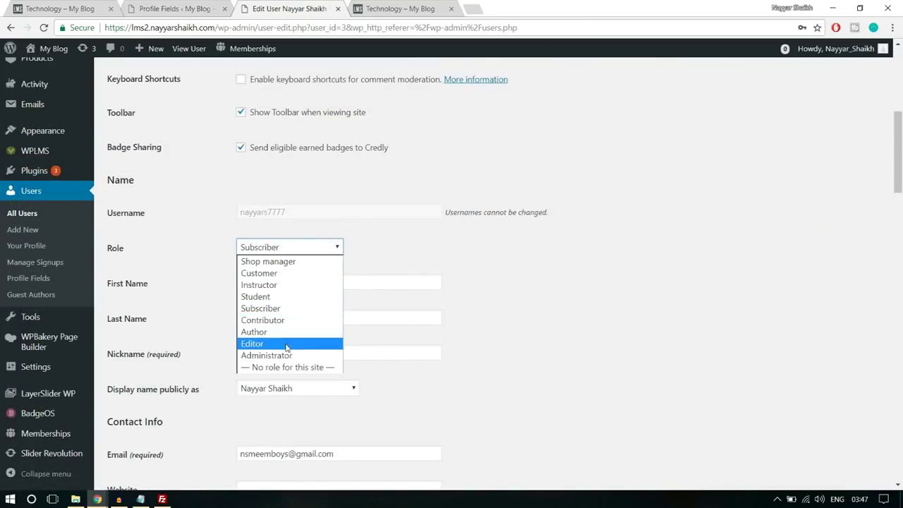
{"action": "left_click", "coordinate": [285, 285]}
{"action": "scroll", "coordinate": [592, 283], "scroll_direction": "down", "scroll_amount": 2}
{"action": "scroll", "coordinate": [413, 341], "scroll_direction": "down", "scroll_amount": 15}
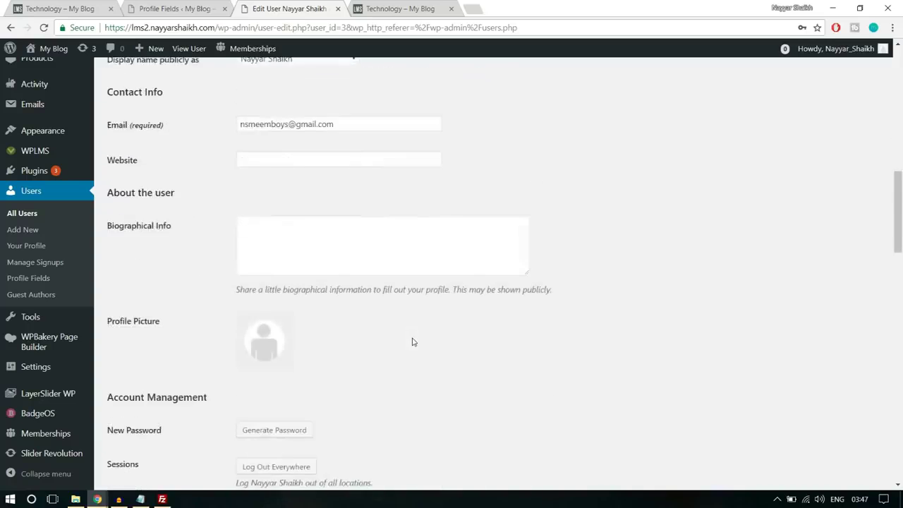
{"action": "scroll", "coordinate": [249, 368], "scroll_direction": "down", "scroll_amount": 5}
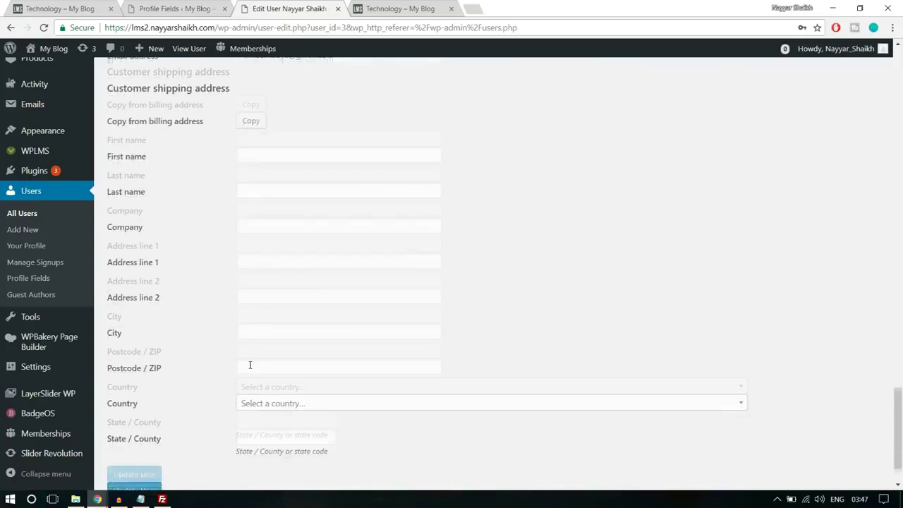
{"action": "left_click", "coordinate": [152, 430]}
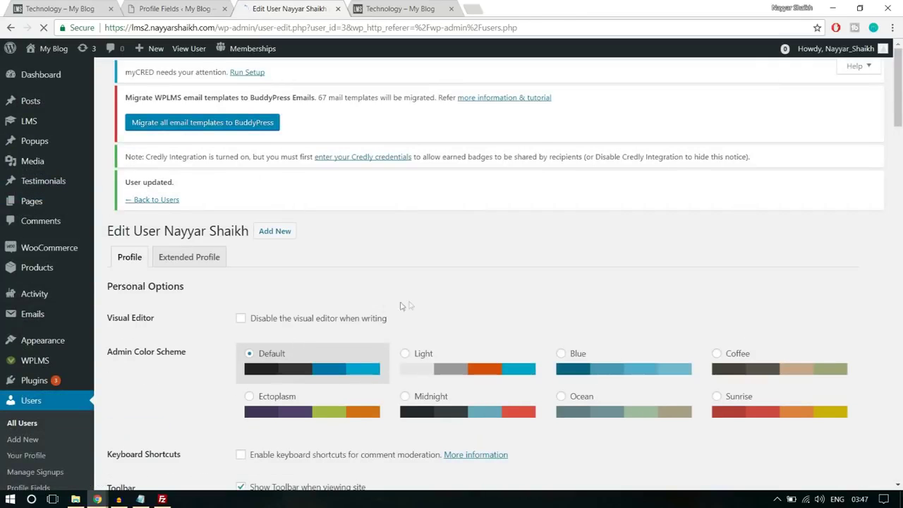
Reload the member's front-end profile in the other window and go to CREATE A COURSE
{"action": "mouse_move", "coordinate": [97, 499]}
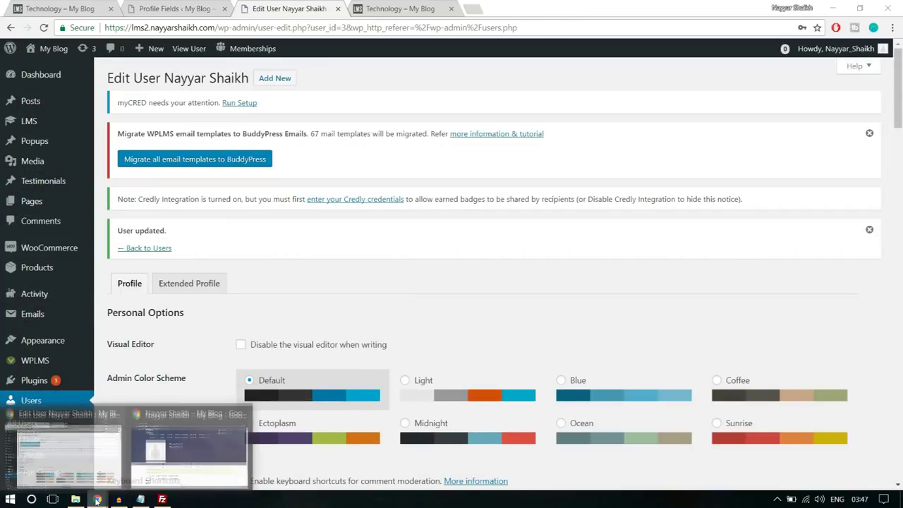
{"action": "left_click", "coordinate": [181, 455]}
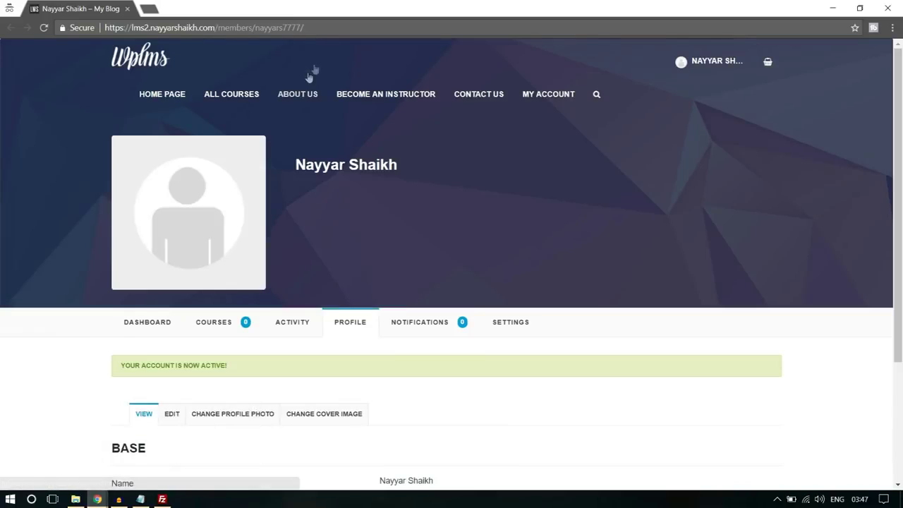
{"action": "left_click", "coordinate": [369, 26]}
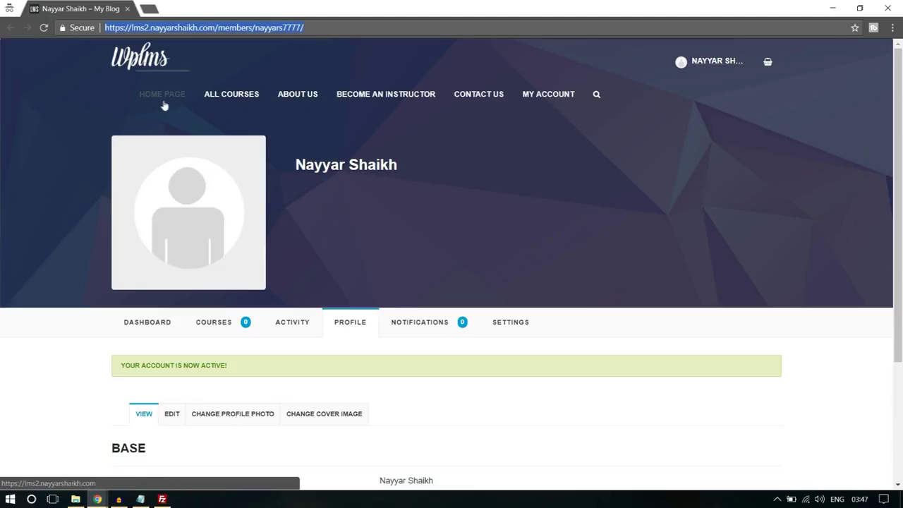
{"action": "key", "text": "Return"}
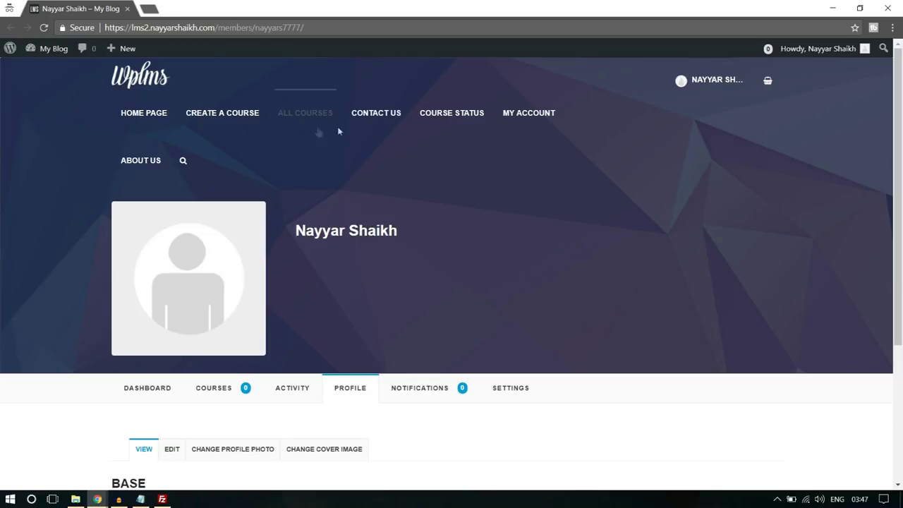
{"action": "left_click", "coordinate": [218, 115]}
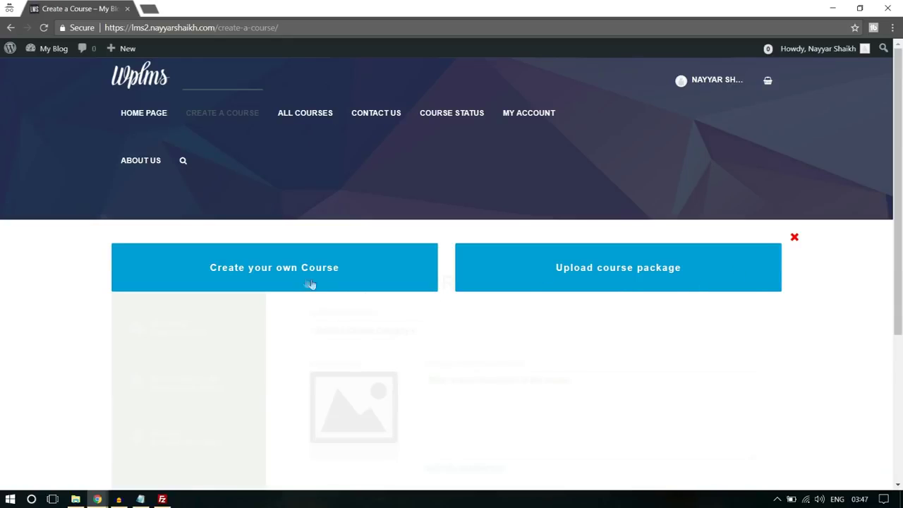
Create your own course titled 'Title' in the Technology category
{"action": "scroll", "coordinate": [292, 275], "scroll_direction": "down", "scroll_amount": 1}
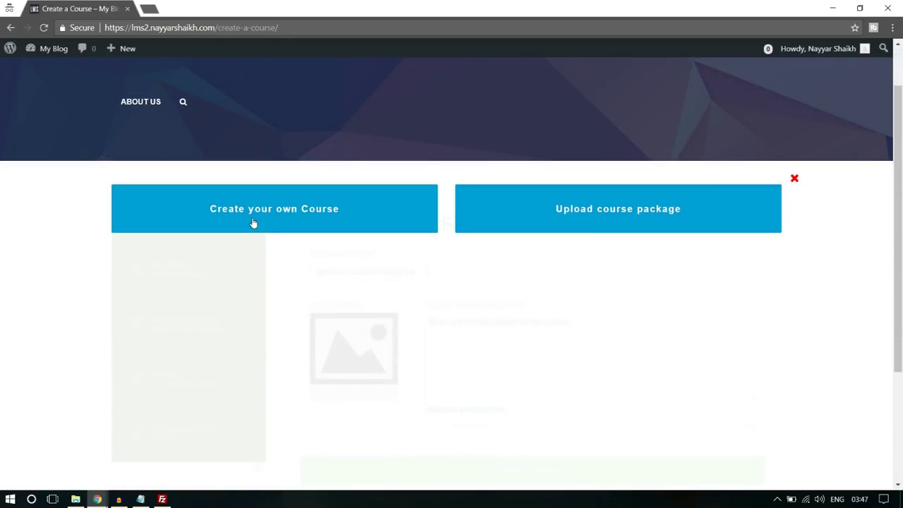
{"action": "left_click", "coordinate": [253, 223]}
{"action": "scroll", "coordinate": [690, 175], "scroll_direction": "down", "scroll_amount": 2}
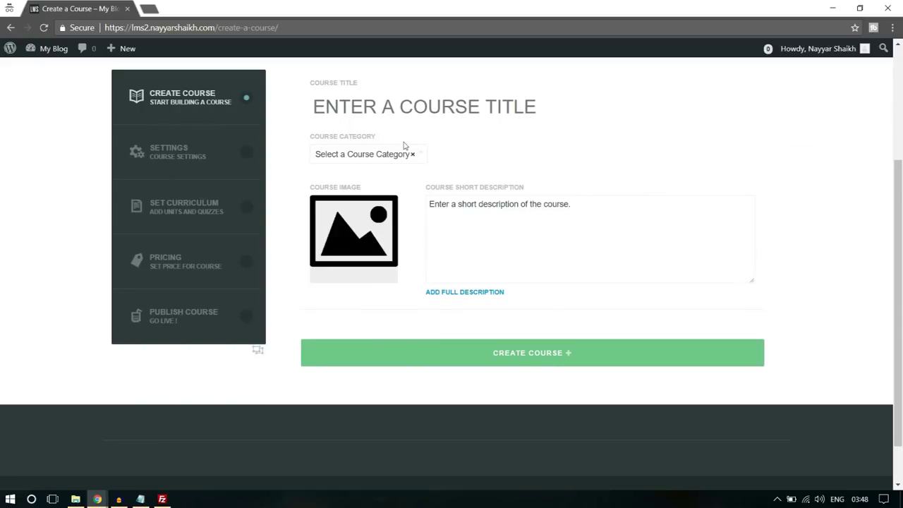
{"action": "scroll", "coordinate": [460, 221], "scroll_direction": "up", "scroll_amount": 1}
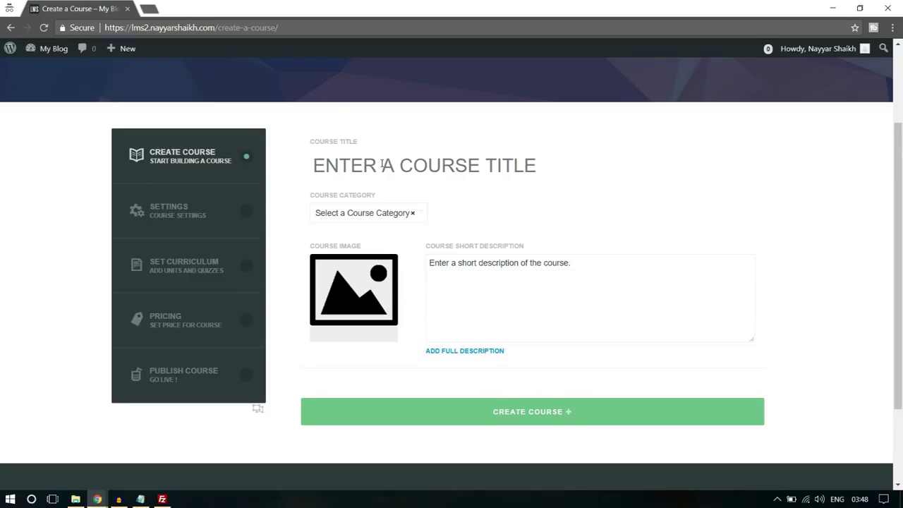
{"action": "type", "text": "Tilt"}
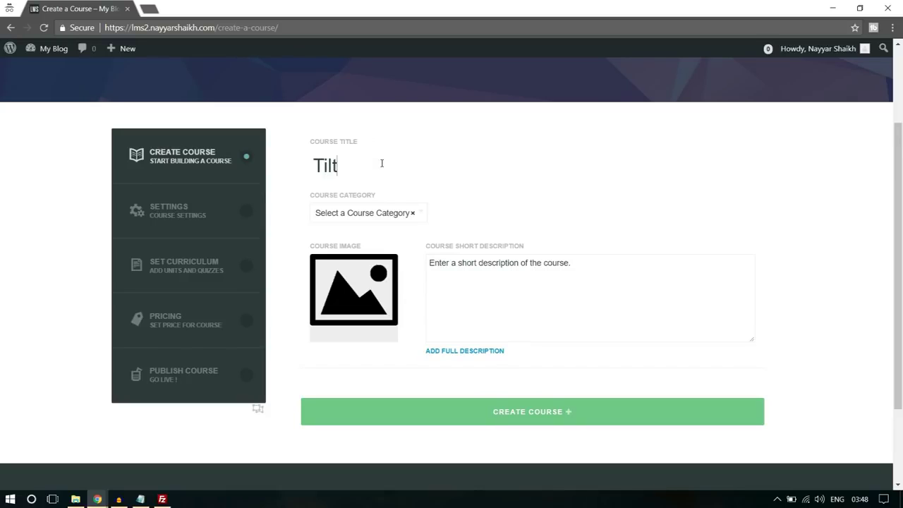
{"action": "type", "text": "le"}
{"action": "left_click", "coordinate": [390, 218]}
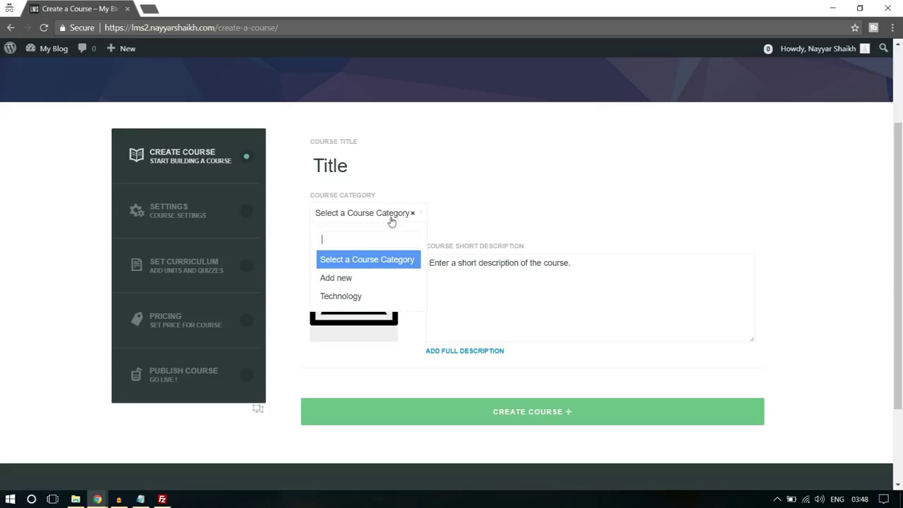
{"action": "left_click", "coordinate": [367, 296]}
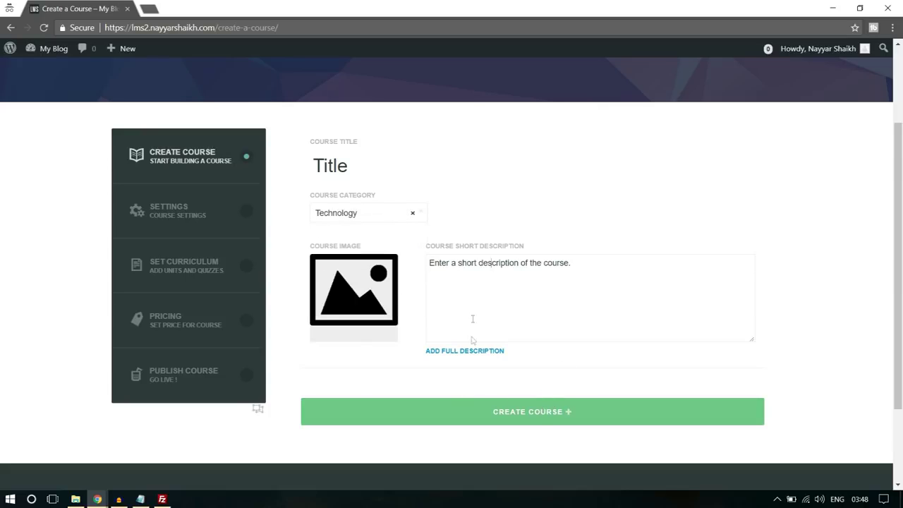
{"action": "left_click", "coordinate": [539, 420]}
Confirm course creation, set maximum course duration to 1 and the duration parameter to Hours
{"action": "left_click", "coordinate": [509, 105]}
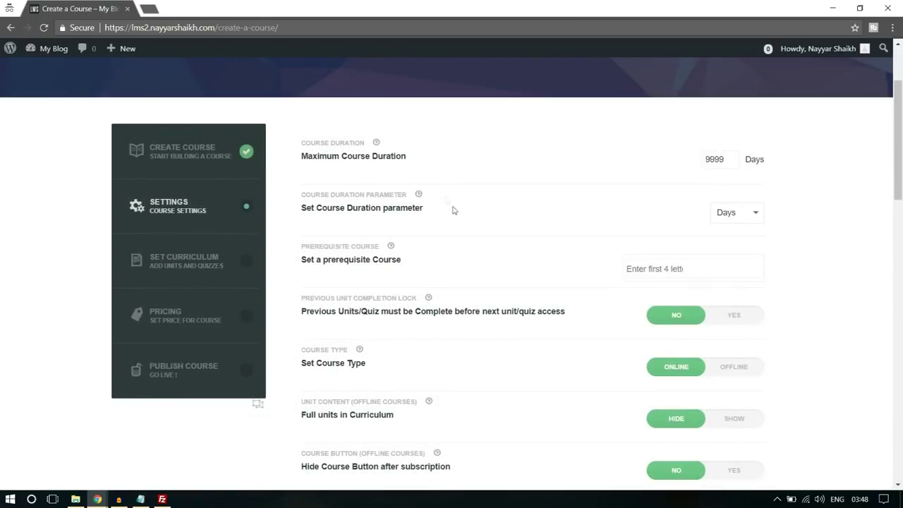
{"action": "left_click_drag", "start_coordinate": [711, 159], "coordinate": [731, 159]}
{"action": "type", "text": "1"}
{"action": "left_click", "coordinate": [740, 221]}
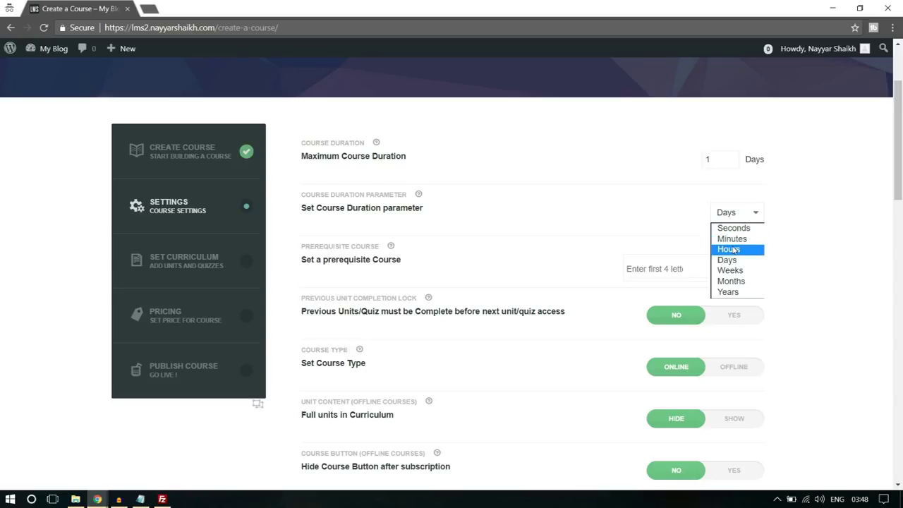
{"action": "left_click", "coordinate": [746, 246]}
Save the course settings, confirming the overwrite of previous settings
{"action": "scroll", "coordinate": [840, 231], "scroll_direction": "down", "scroll_amount": 1}
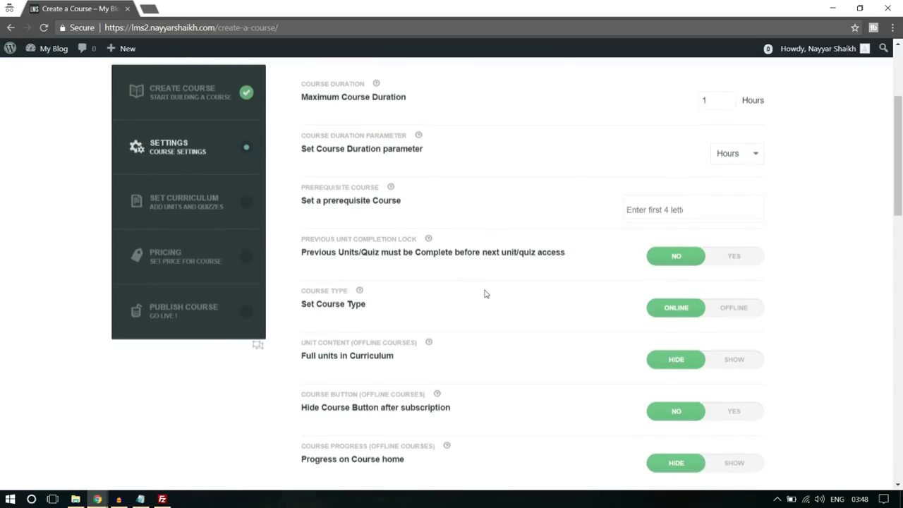
{"action": "scroll", "coordinate": [484, 292], "scroll_direction": "down", "scroll_amount": 1}
{"action": "scroll", "coordinate": [385, 271], "scroll_direction": "down", "scroll_amount": 12}
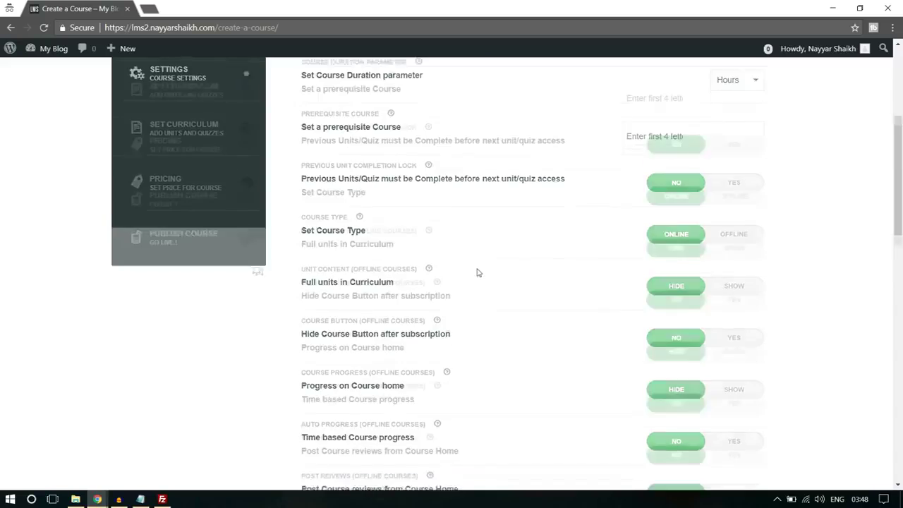
{"action": "scroll", "coordinate": [386, 273], "scroll_direction": "down", "scroll_amount": 1}
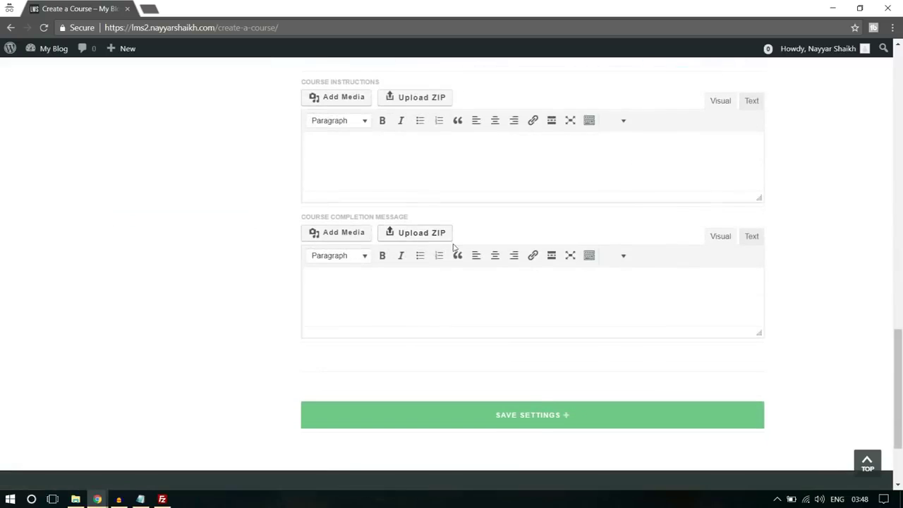
{"action": "scroll", "coordinate": [397, 258], "scroll_direction": "up", "scroll_amount": 2}
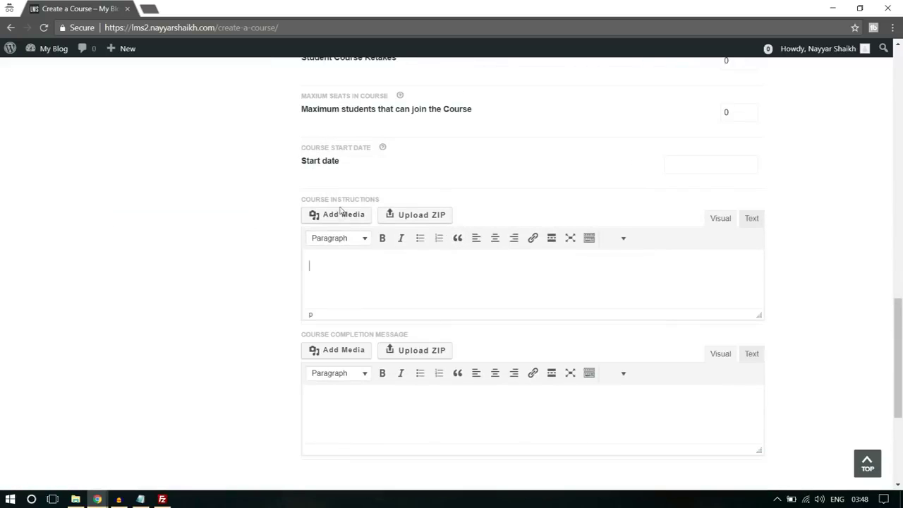
{"action": "left_click", "coordinate": [466, 254]}
{"action": "scroll", "coordinate": [477, 254], "scroll_direction": "down", "scroll_amount": 1}
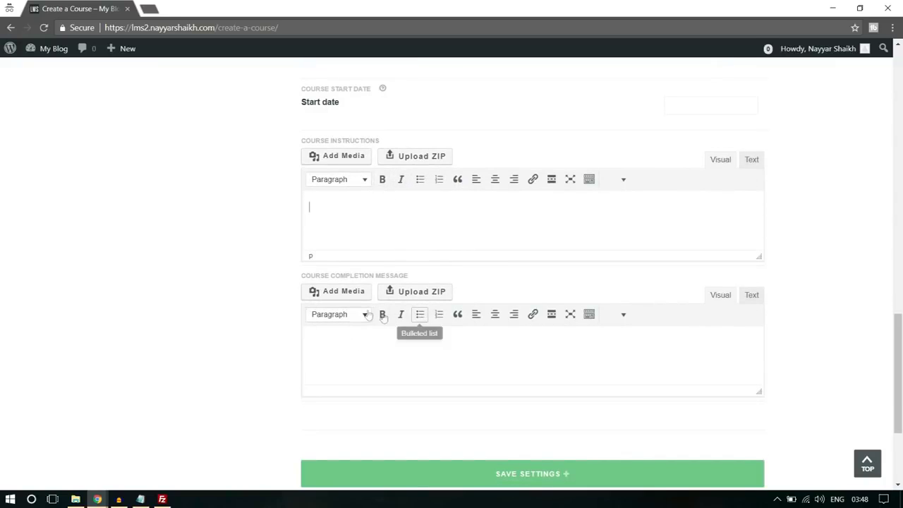
{"action": "scroll", "coordinate": [602, 425], "scroll_direction": "down", "scroll_amount": 1}
{"action": "left_click", "coordinate": [563, 421]}
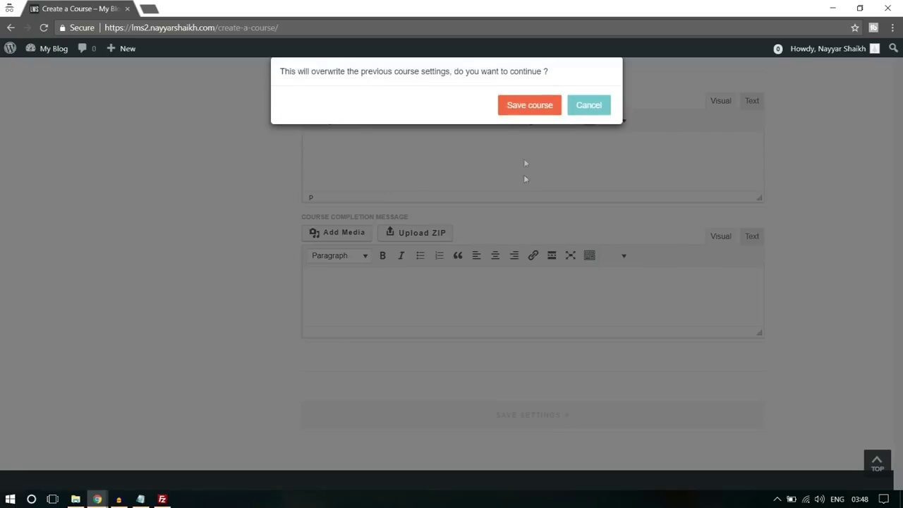
{"action": "left_click", "coordinate": [534, 106]}
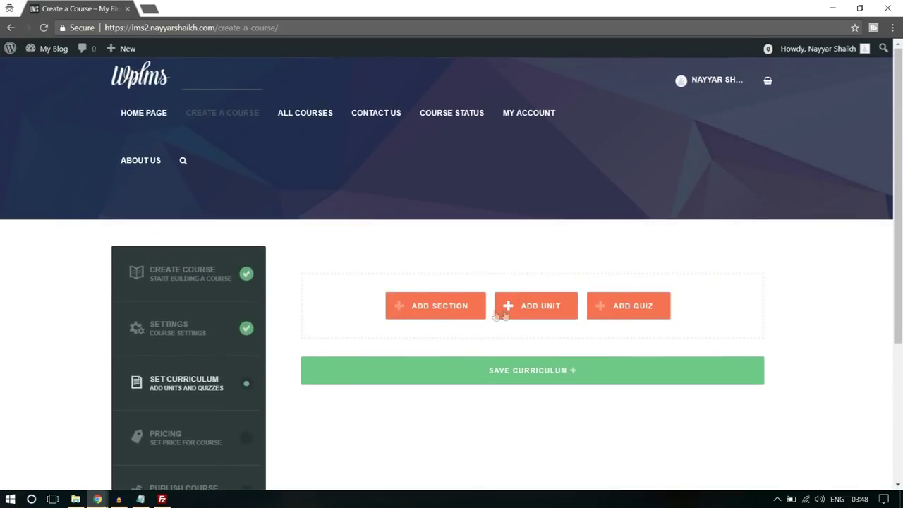
Add Section 1 to the curriculum and create a new Unit 1 under it
{"action": "left_click", "coordinate": [435, 311]}
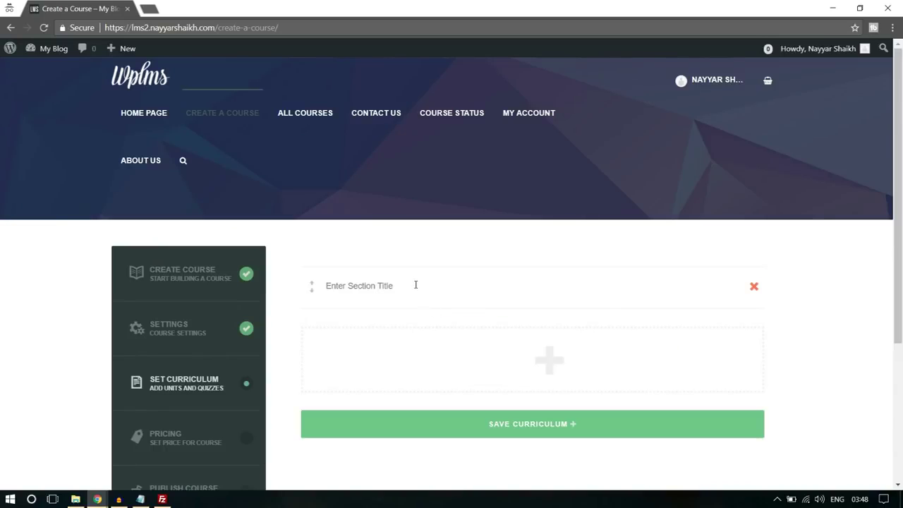
{"action": "type", "text": "Section 1"}
{"action": "mouse_move", "coordinate": [545, 372]}
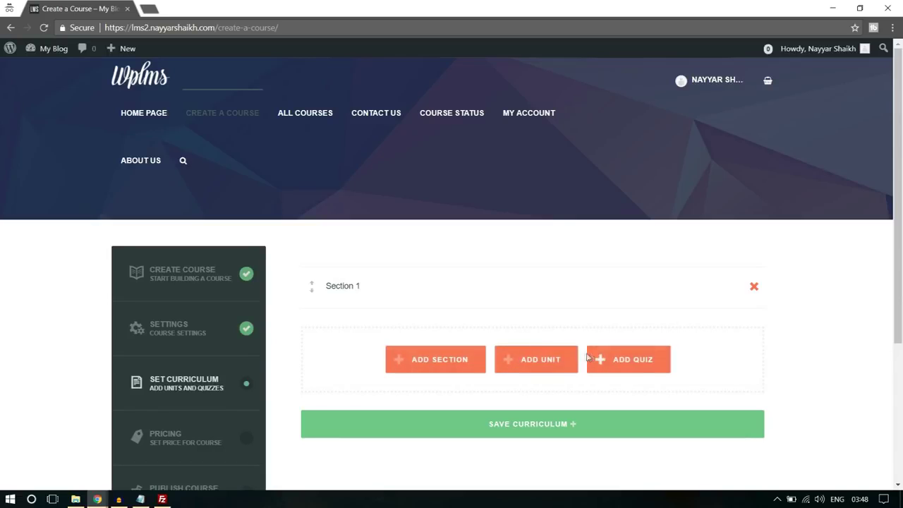
{"action": "left_click", "coordinate": [540, 361]}
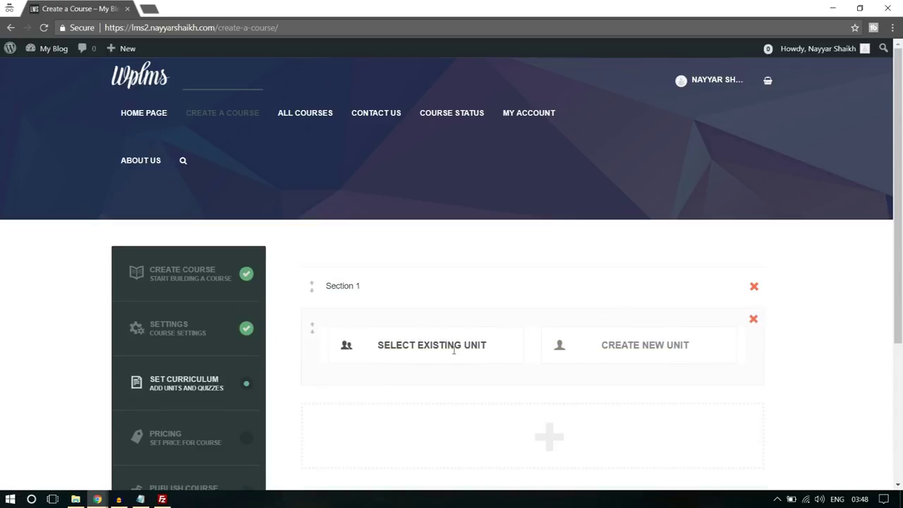
{"action": "left_click", "coordinate": [590, 345]}
{"action": "scroll", "coordinate": [842, 301], "scroll_direction": "down", "scroll_amount": 2}
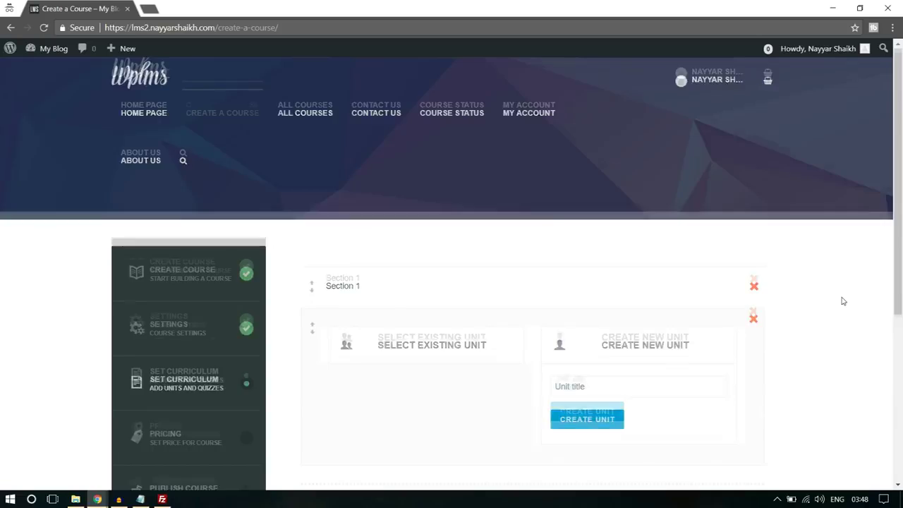
{"action": "left_click", "coordinate": [651, 269]}
{"action": "type", "text": "Unit 1"}
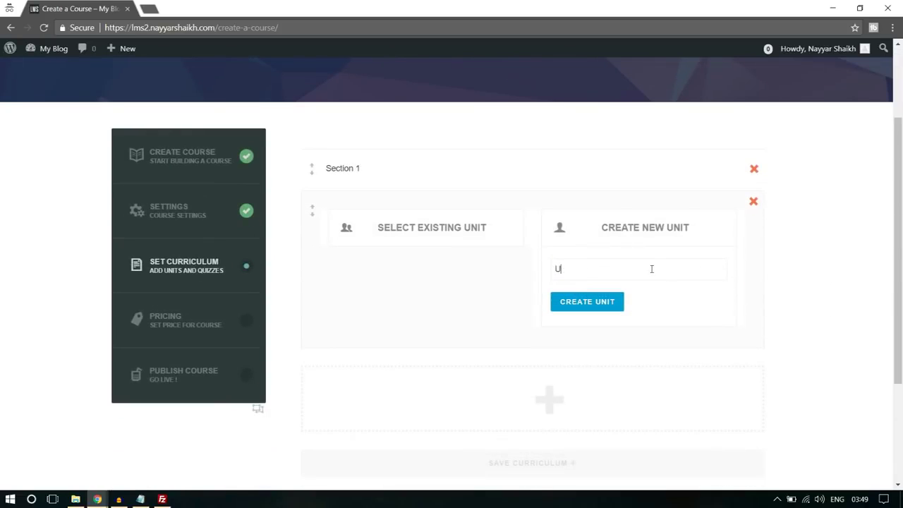
{"action": "left_click", "coordinate": [617, 304]}
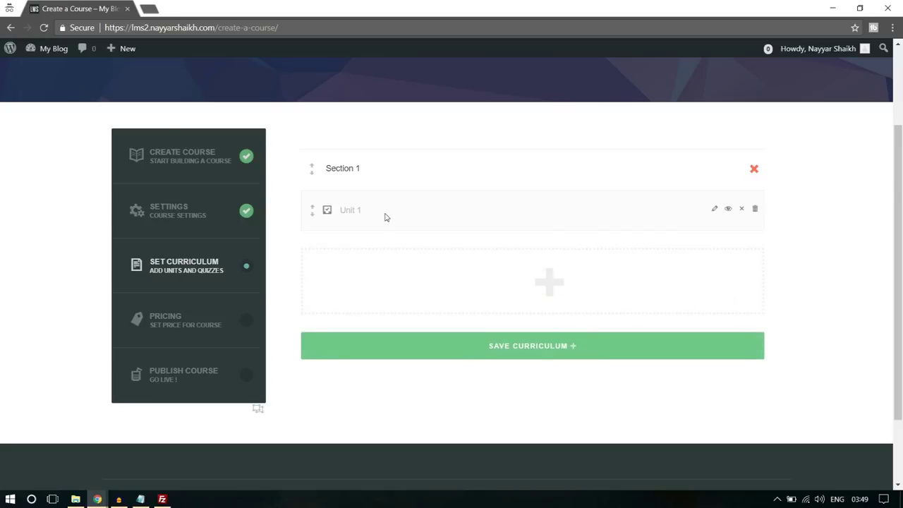
Open Unit 1 for editing, browsing the media library without adding any file
{"action": "left_click", "coordinate": [714, 210]}
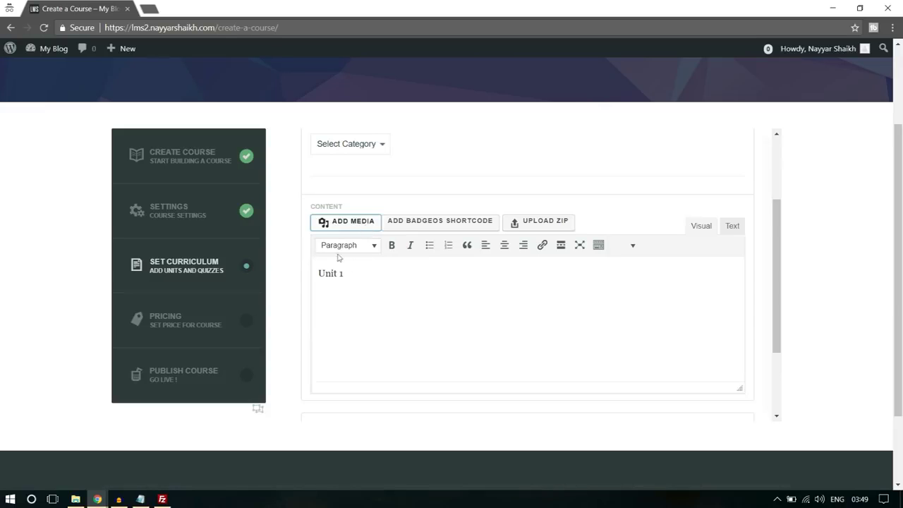
{"action": "left_click", "coordinate": [351, 223]}
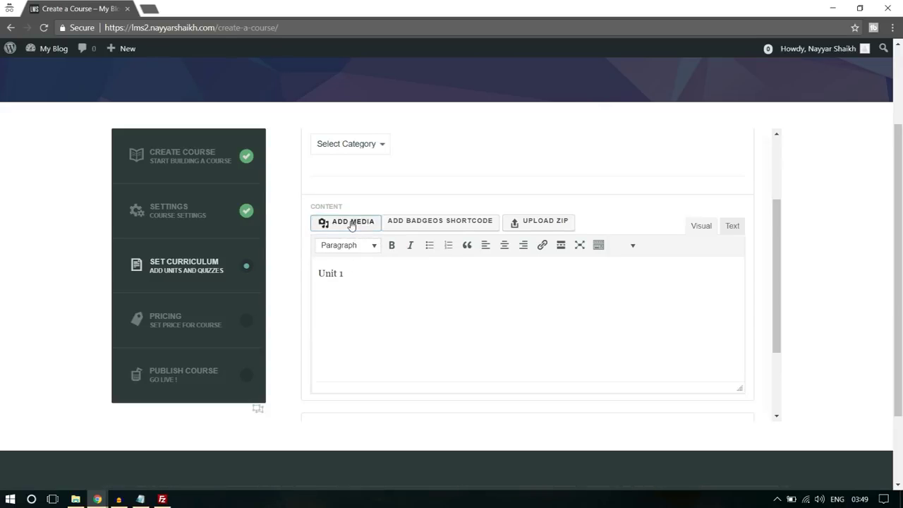
{"action": "left_click", "coordinate": [495, 268]}
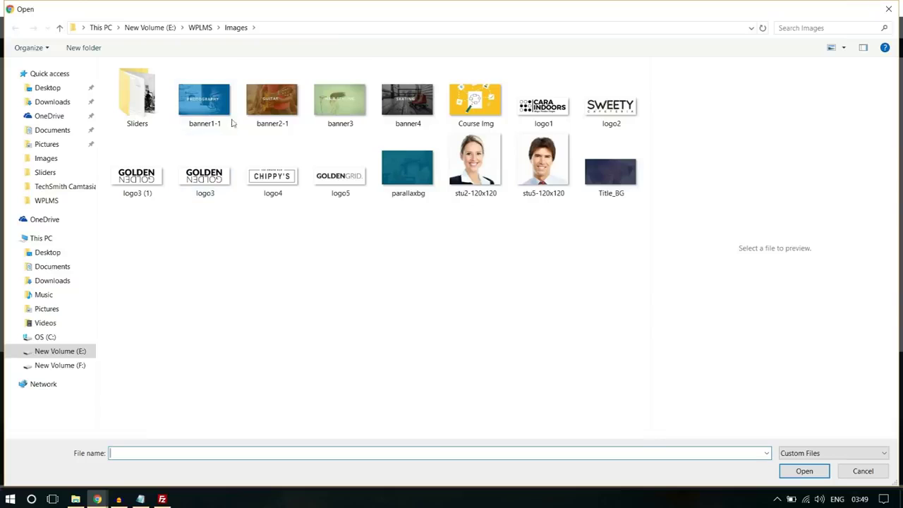
{"action": "left_click", "coordinate": [888, 9]}
{"action": "left_click", "coordinate": [870, 72]}
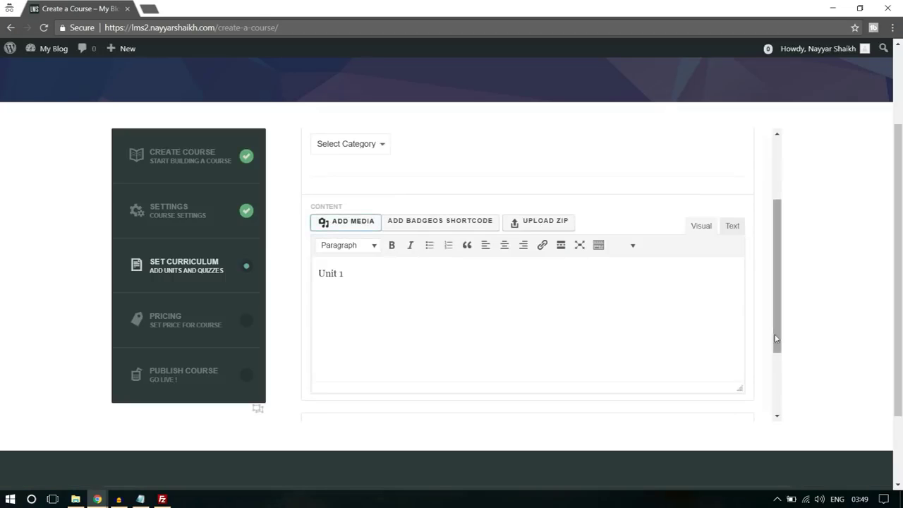
Save Unit 1, confirm the overwrite, and close the unit editor
{"action": "scroll", "coordinate": [779, 324], "scroll_direction": "down", "scroll_amount": 5}
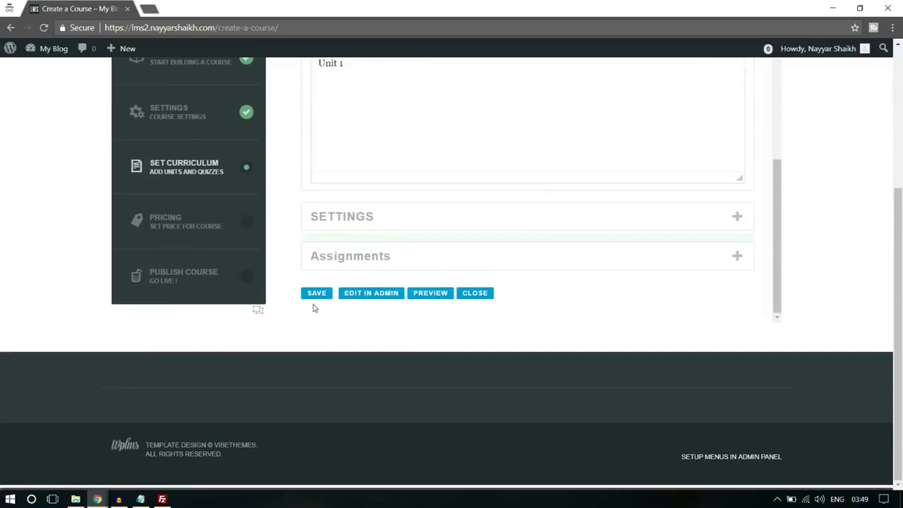
{"action": "left_click", "coordinate": [316, 294]}
{"action": "left_click", "coordinate": [530, 104]}
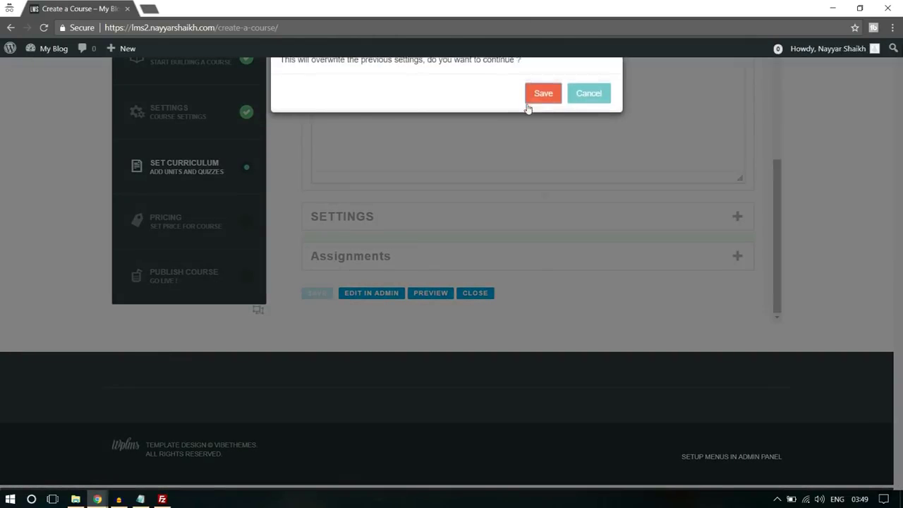
{"action": "scroll", "coordinate": [595, 189], "scroll_direction": "up", "scroll_amount": 7}
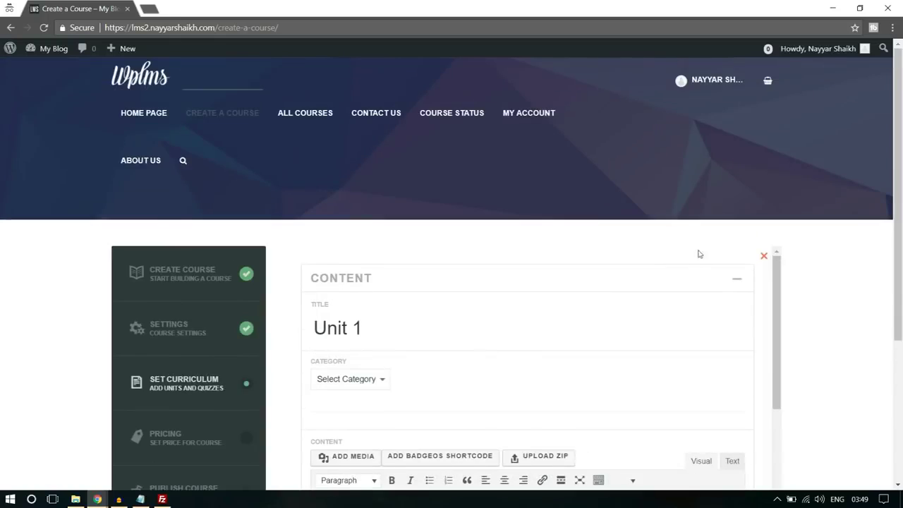
{"action": "scroll", "coordinate": [738, 264], "scroll_direction": "down", "scroll_amount": 3}
{"action": "scroll", "coordinate": [492, 295], "scroll_direction": "down", "scroll_amount": 3}
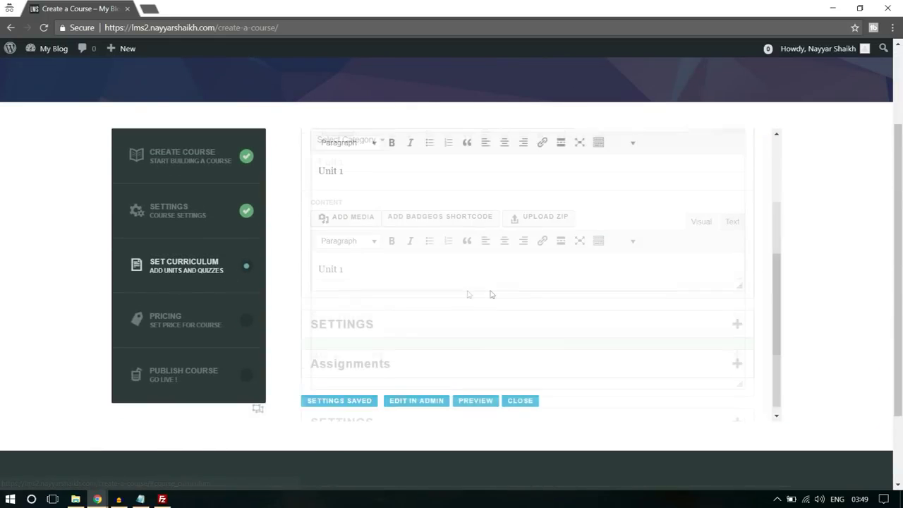
{"action": "scroll", "coordinate": [492, 294], "scroll_direction": "down", "scroll_amount": 2}
{"action": "left_click", "coordinate": [518, 294]}
{"action": "scroll", "coordinate": [551, 301], "scroll_direction": "up", "scroll_amount": 2}
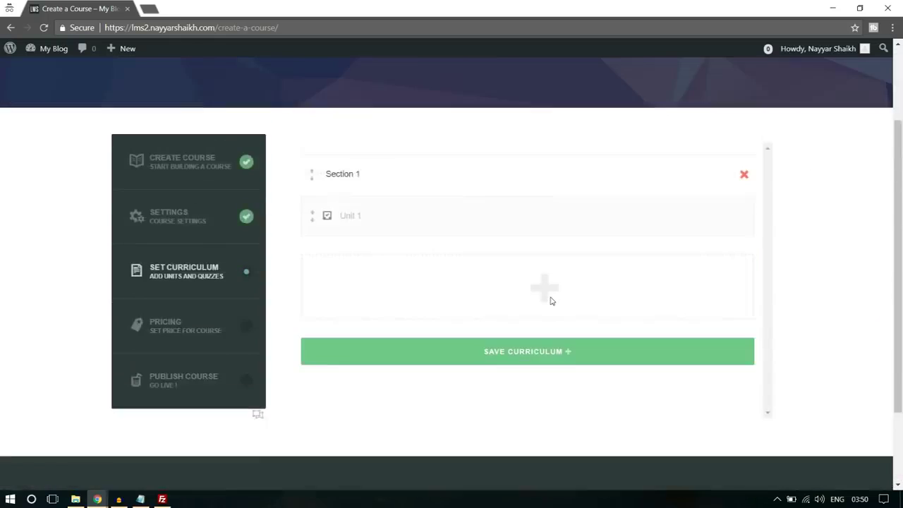
{"action": "scroll", "coordinate": [551, 301], "scroll_direction": "up", "scroll_amount": 2}
Save the curriculum and then the pricing, confirming each with Save course
{"action": "left_click", "coordinate": [543, 428]}
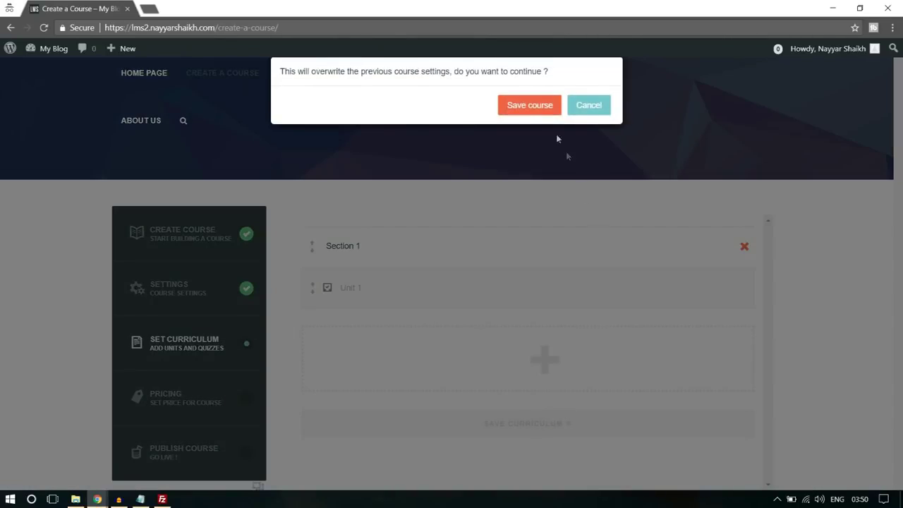
{"action": "left_click", "coordinate": [534, 109]}
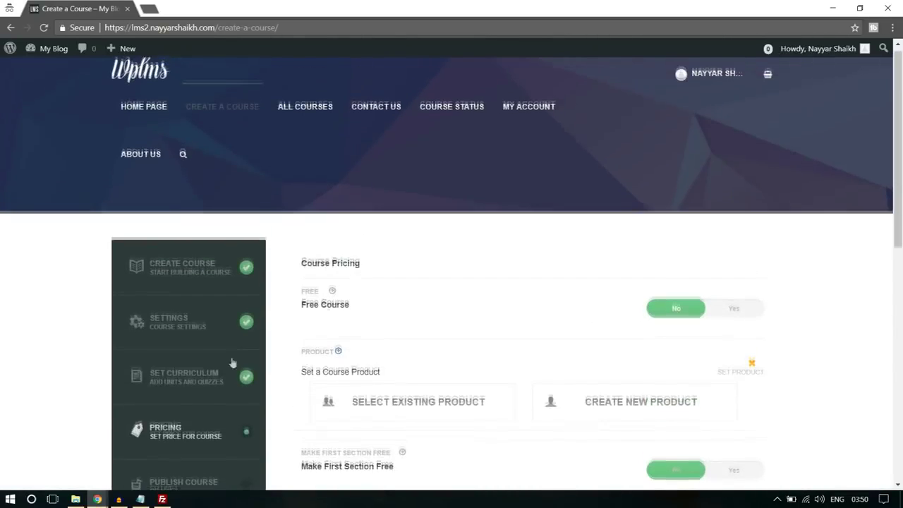
{"action": "scroll", "coordinate": [787, 259], "scroll_direction": "down", "scroll_amount": 1}
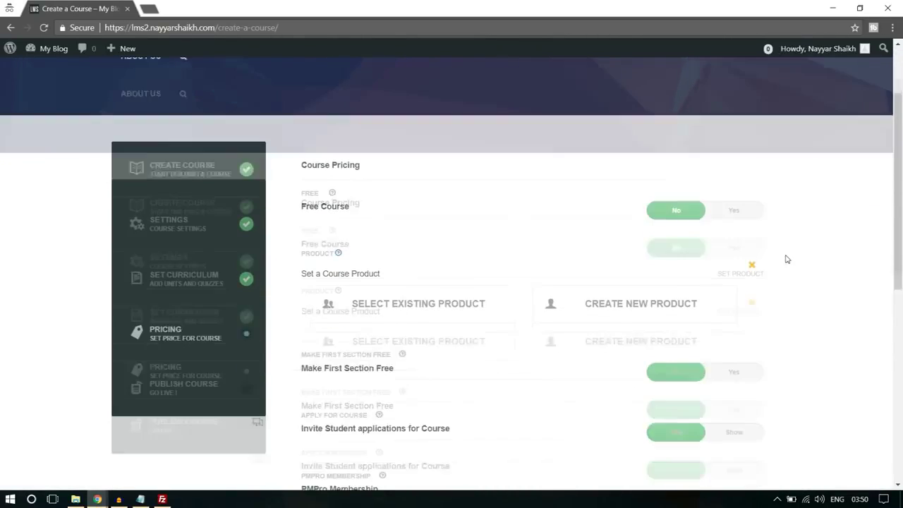
{"action": "scroll", "coordinate": [489, 240], "scroll_direction": "down", "scroll_amount": 1}
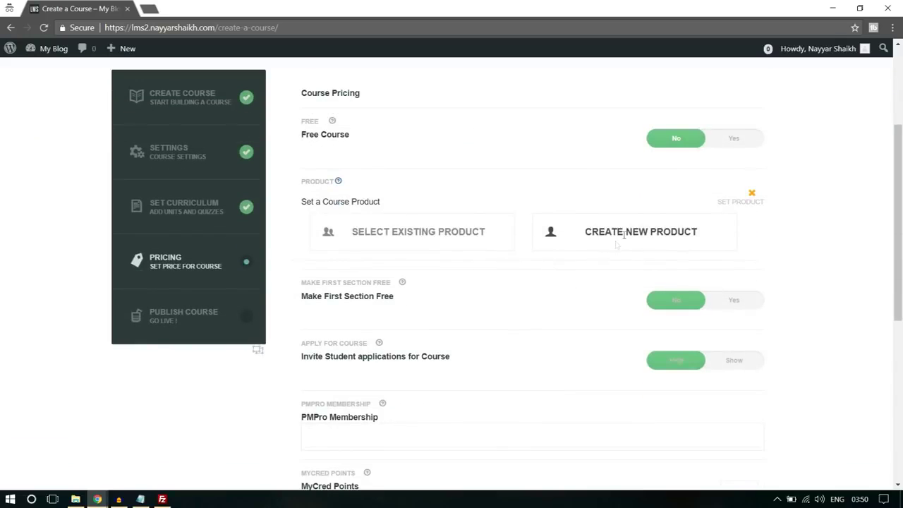
{"action": "scroll", "coordinate": [656, 257], "scroll_direction": "down", "scroll_amount": 1}
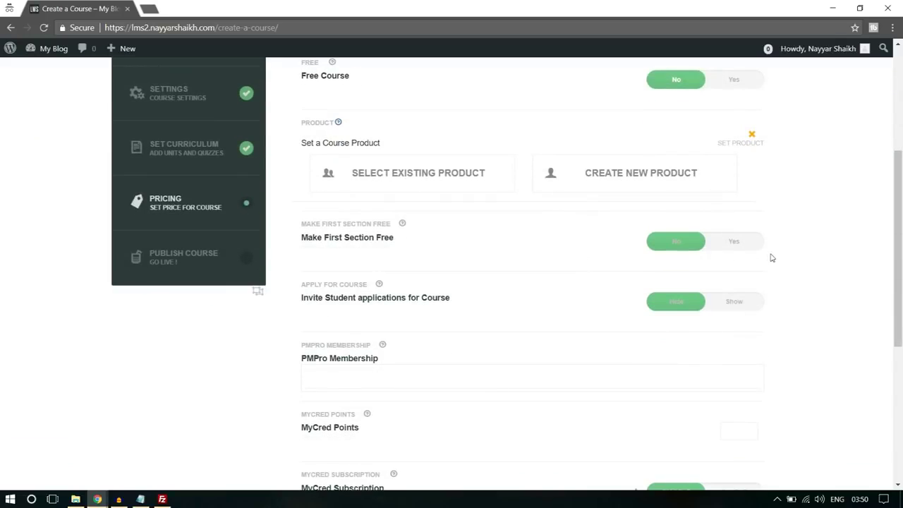
{"action": "scroll", "coordinate": [576, 278], "scroll_direction": "down", "scroll_amount": 2}
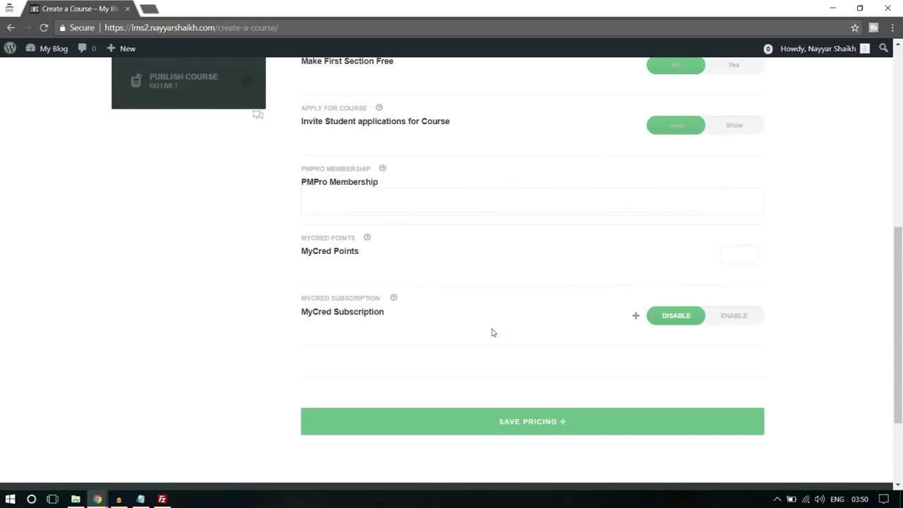
{"action": "left_click", "coordinate": [565, 430]}
{"action": "left_click", "coordinate": [529, 103]}
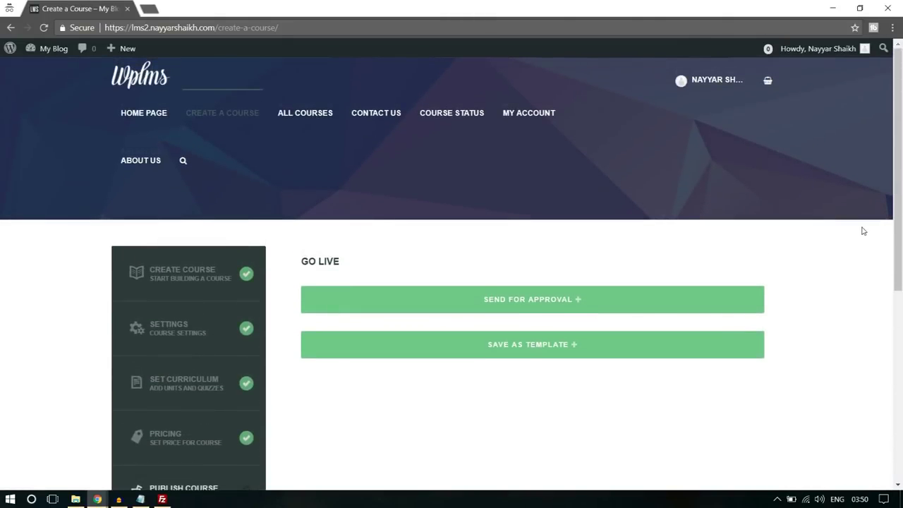
Send the course for approval and view its page listing Section 1 with Unit 1
{"action": "scroll", "coordinate": [864, 231], "scroll_direction": "down", "scroll_amount": 1}
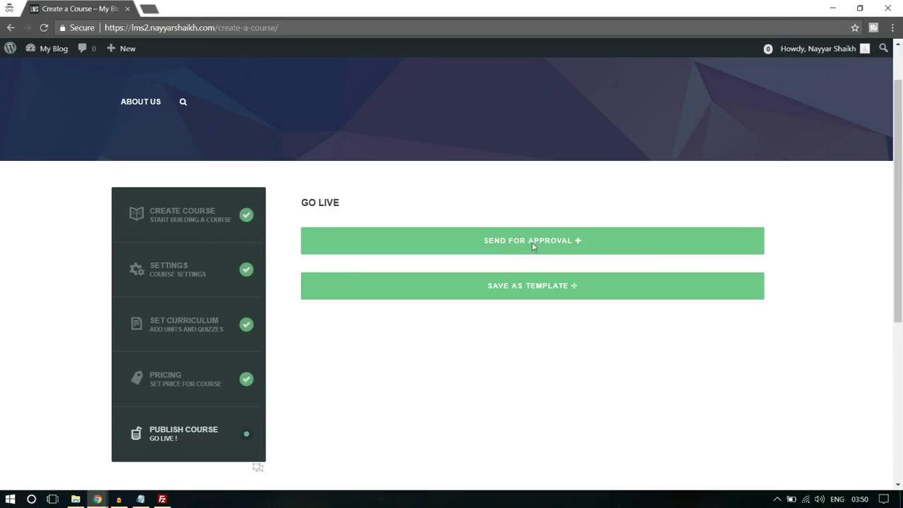
{"action": "left_click", "coordinate": [533, 244]}
{"action": "left_click", "coordinate": [518, 110]}
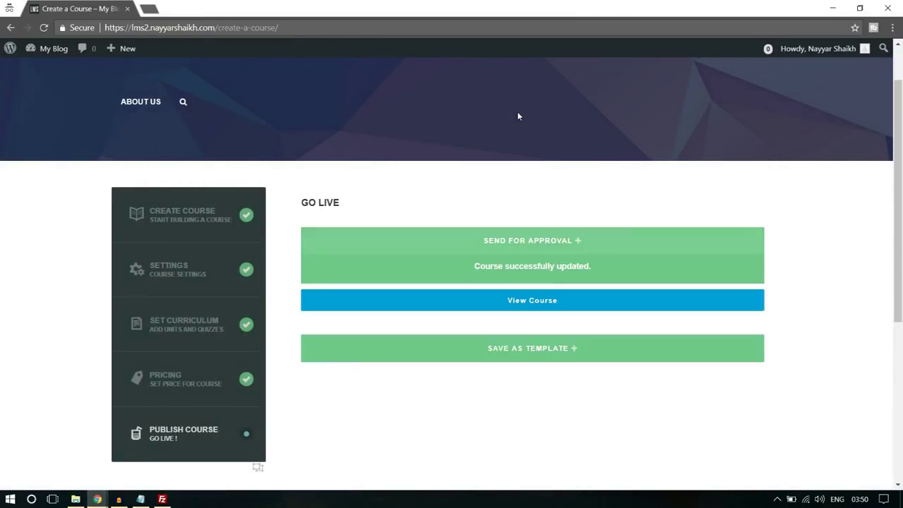
{"action": "left_click", "coordinate": [548, 256]}
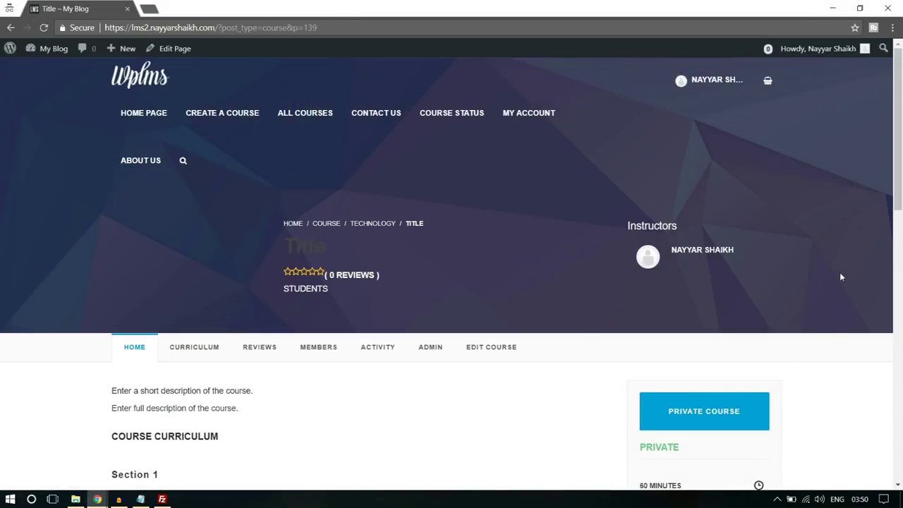
{"action": "scroll", "coordinate": [840, 277], "scroll_direction": "down", "scroll_amount": 3}
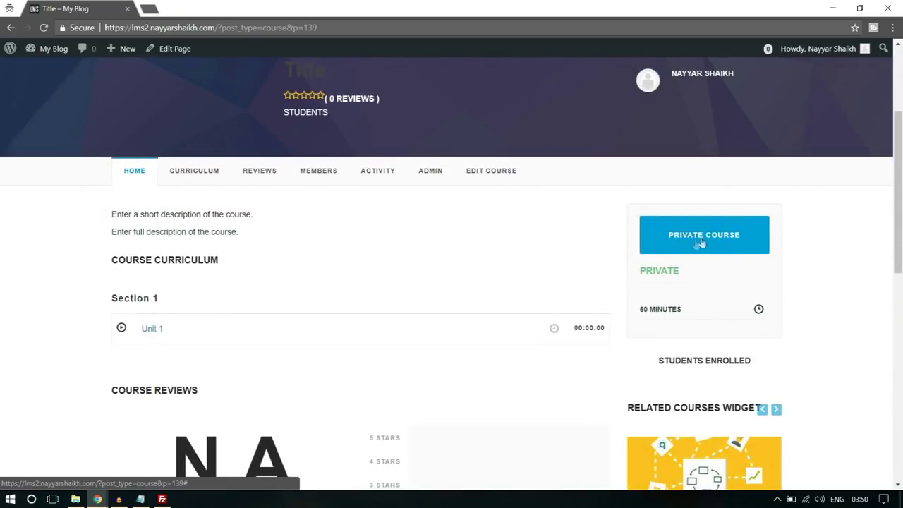
{"action": "scroll", "coordinate": [860, 296], "scroll_direction": "down", "scroll_amount": 3}
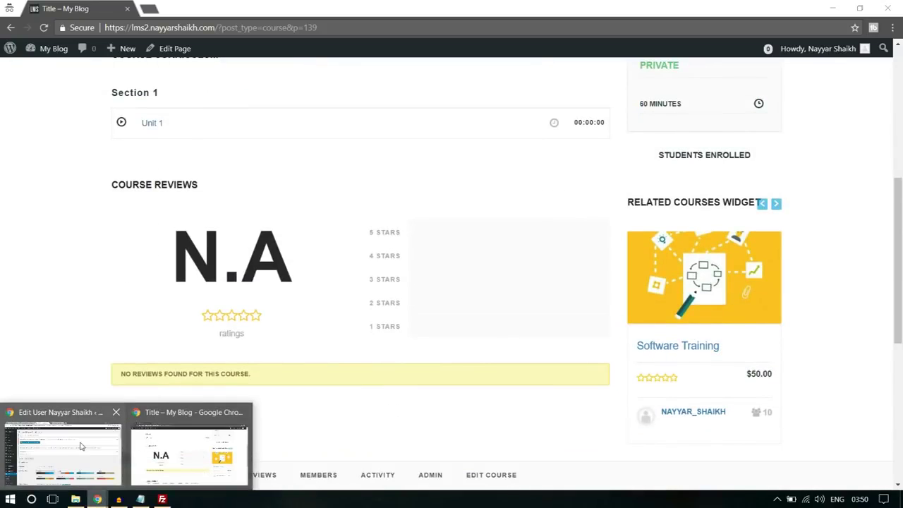
In the admin window, open LMS > All Courses and locate 'Title — Pending'
{"action": "left_click", "coordinate": [82, 447]}
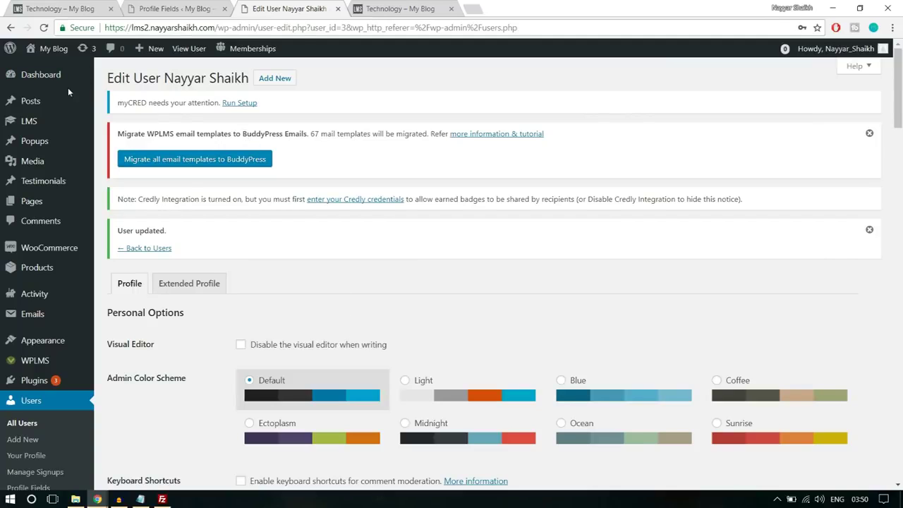
{"action": "scroll", "coordinate": [60, 249], "scroll_direction": "down", "scroll_amount": 2}
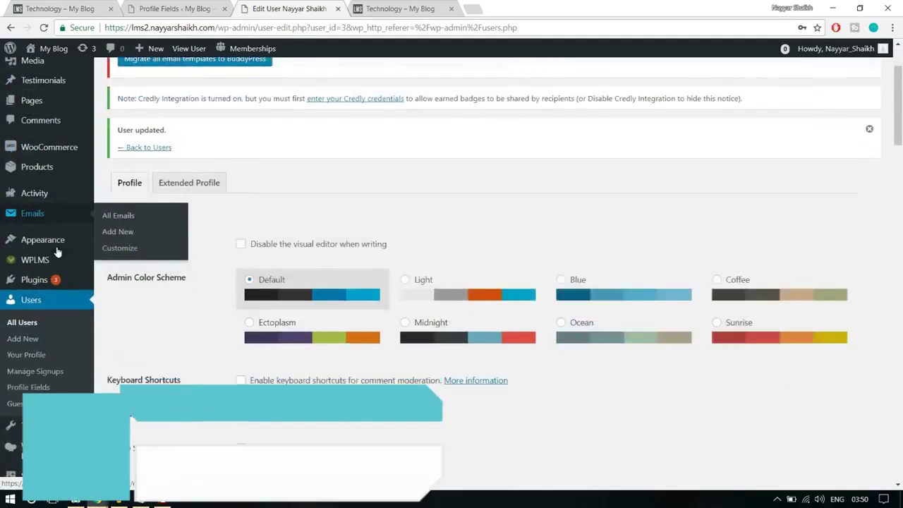
{"action": "scroll", "coordinate": [58, 251], "scroll_direction": "down", "scroll_amount": 1}
{"action": "scroll", "coordinate": [61, 331], "scroll_direction": "up", "scroll_amount": 3}
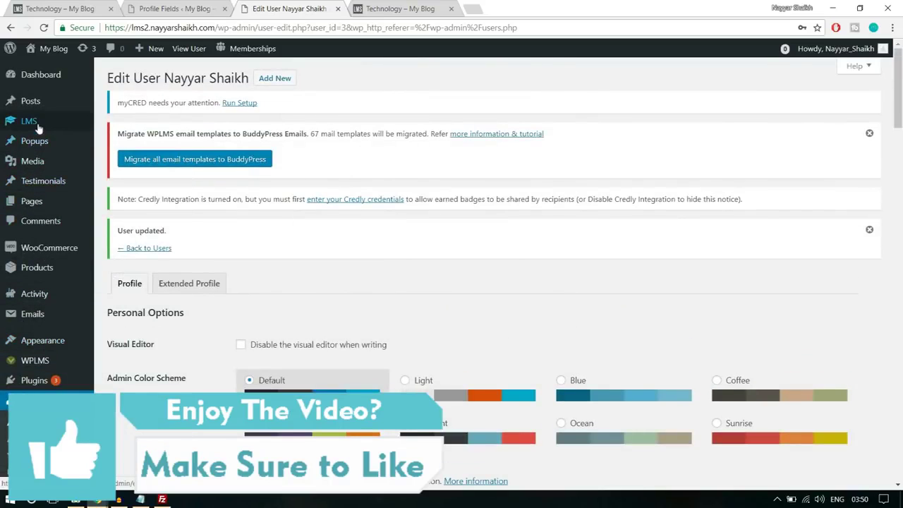
{"action": "mouse_move", "coordinate": [38, 127]}
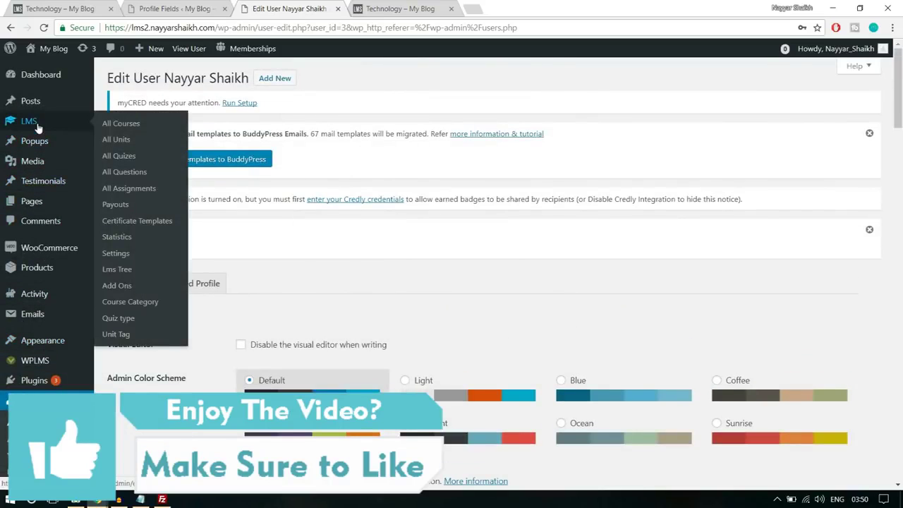
{"action": "left_click", "coordinate": [126, 124]}
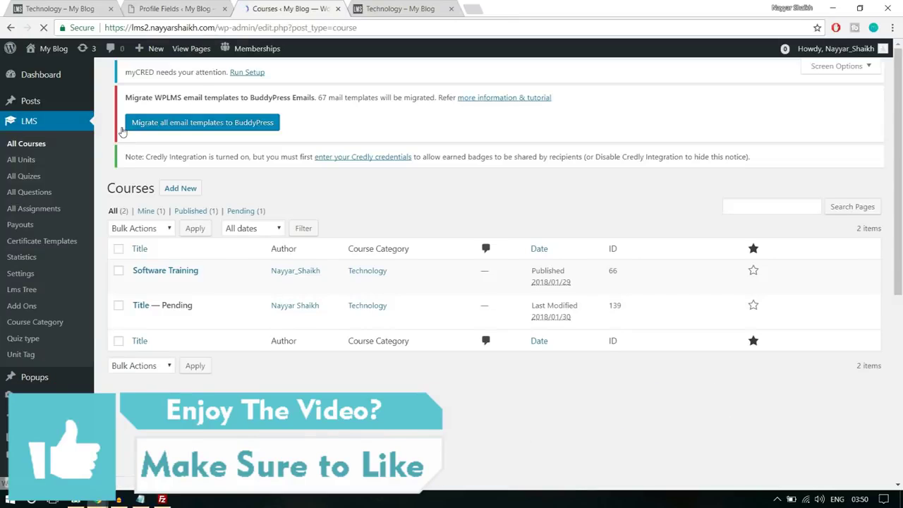
{"action": "mouse_move", "coordinate": [164, 335]}
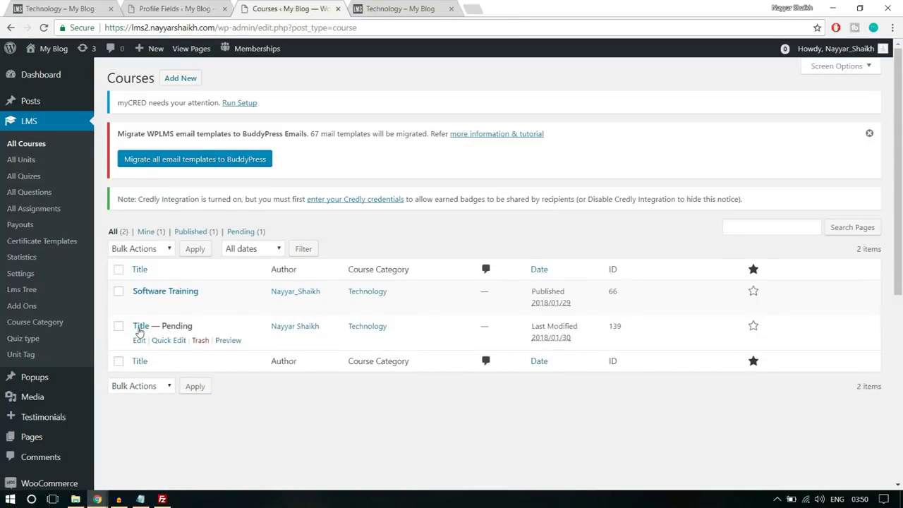
{"action": "left_click_drag", "start_coordinate": [162, 326], "coordinate": [221, 329]}
{"action": "left_click", "coordinate": [221, 329]}
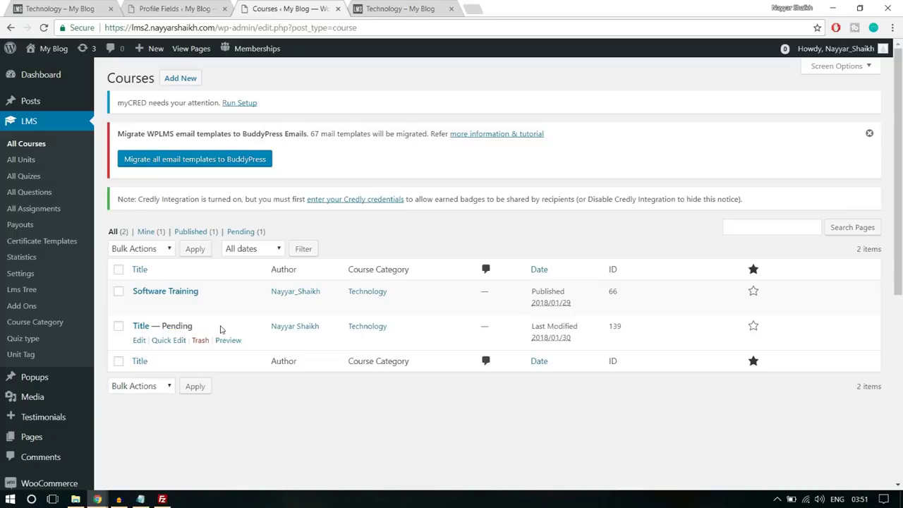
Open course 'Title' in the editor and review its Pending Review status and description
{"action": "left_click", "coordinate": [143, 344]}
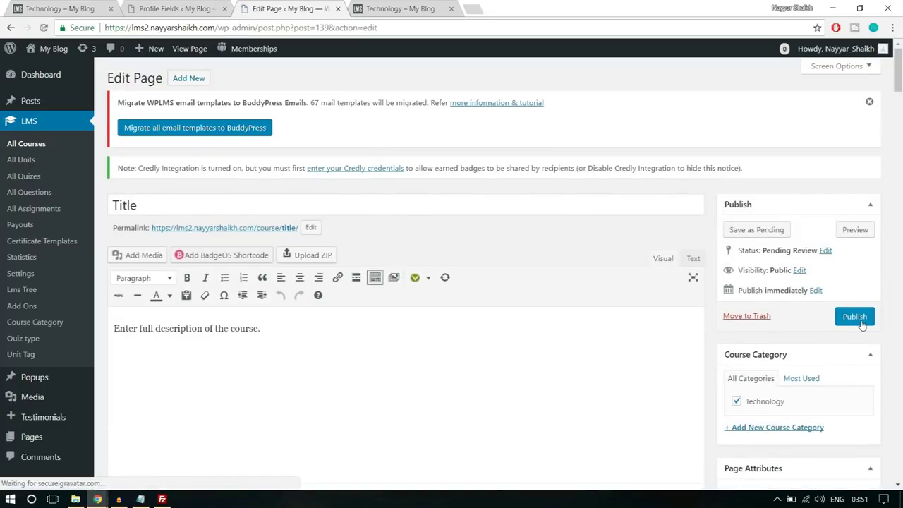
{"action": "scroll", "coordinate": [441, 353], "scroll_direction": "down", "scroll_amount": 5}
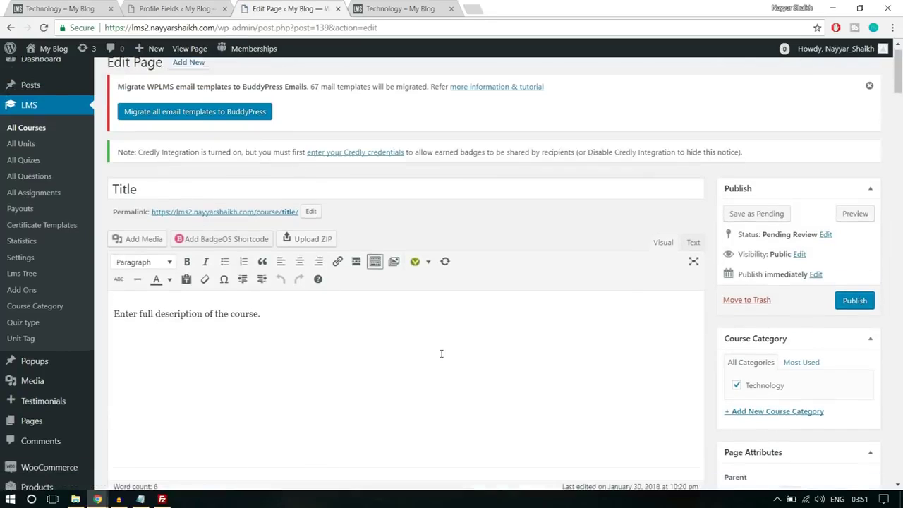
{"action": "left_click_drag", "start_coordinate": [278, 334], "coordinate": [118, 341]}
{"action": "left_click", "coordinate": [280, 349]}
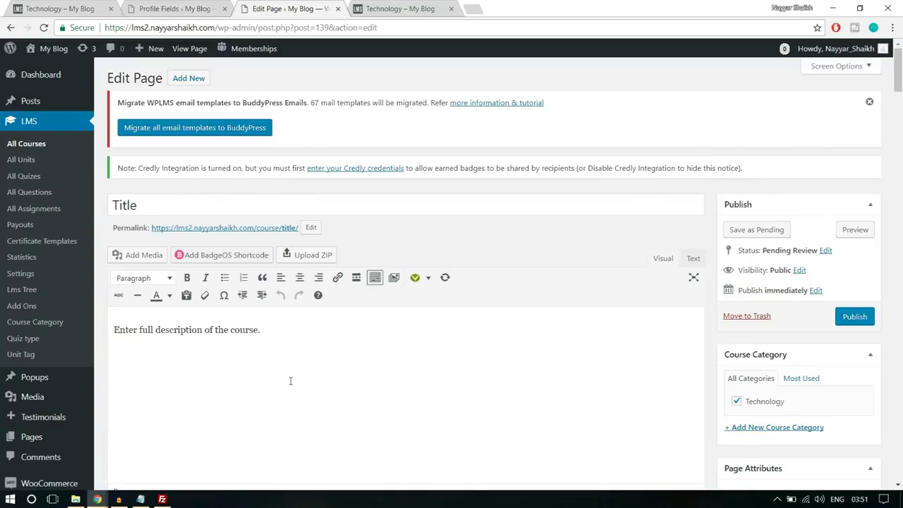
{"action": "scroll", "coordinate": [290, 381], "scroll_direction": "down", "scroll_amount": 3}
{"action": "scroll", "coordinate": [290, 383], "scroll_direction": "up", "scroll_amount": 2}
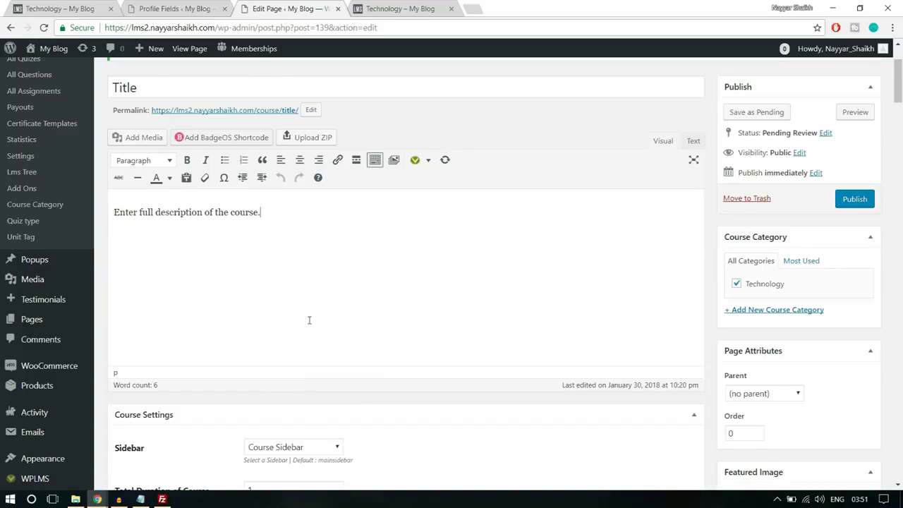
{"action": "scroll", "coordinate": [318, 343], "scroll_direction": "up", "scroll_amount": 2}
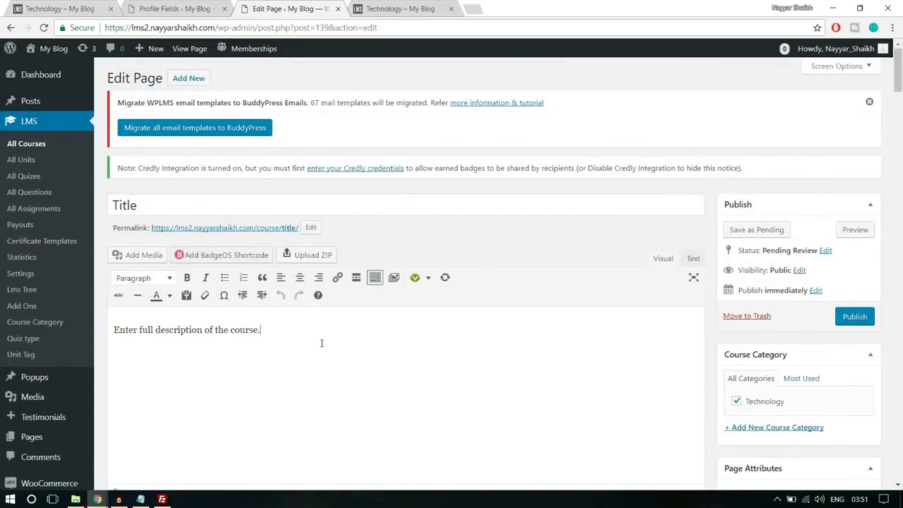